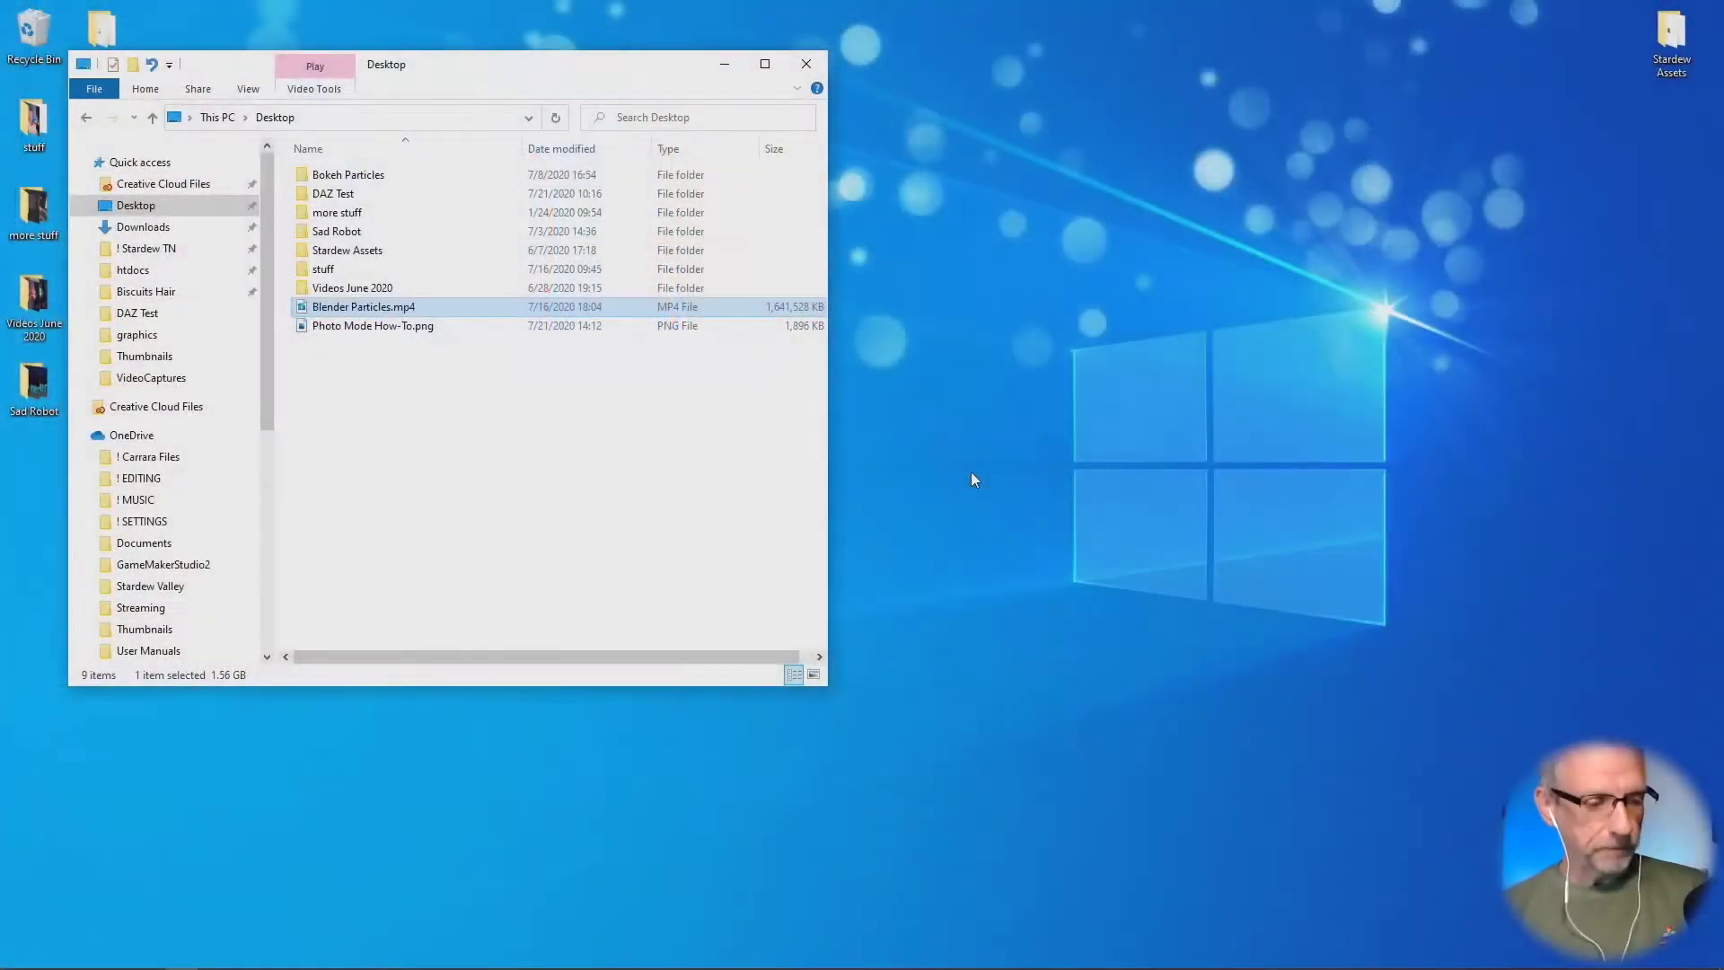
# Step: Close the Desktop folder window and the full-screen Blender Particles video
pyautogui.click(806, 66)
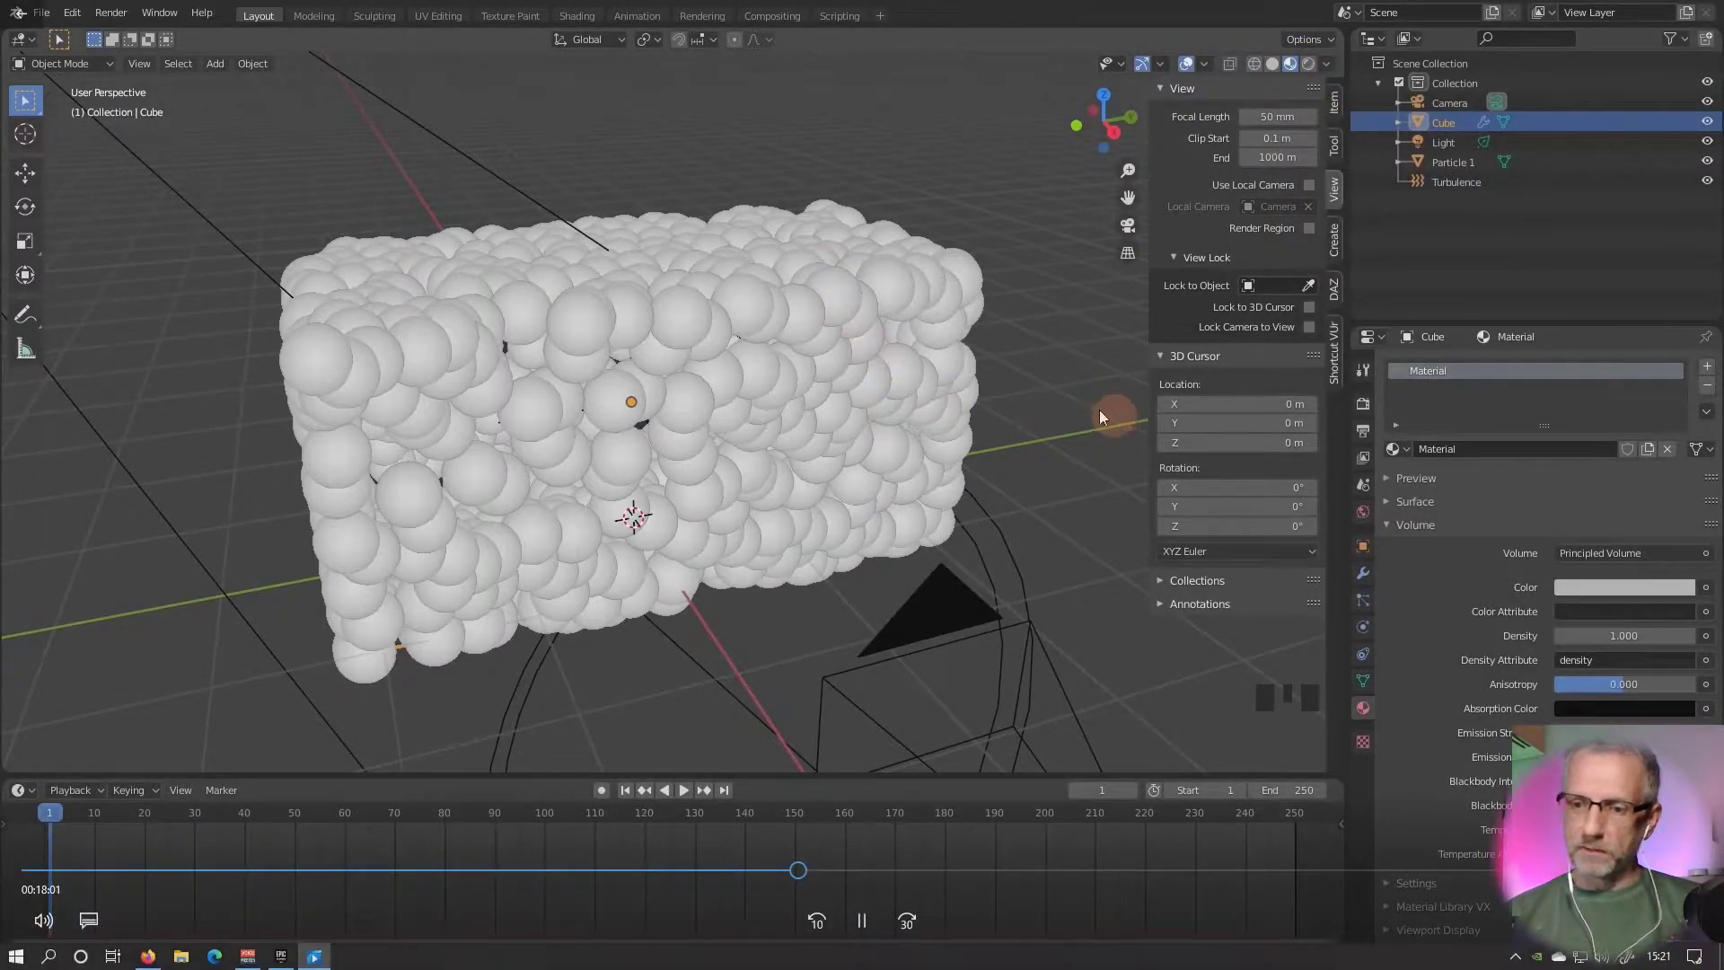
pyautogui.click(1711, 7)
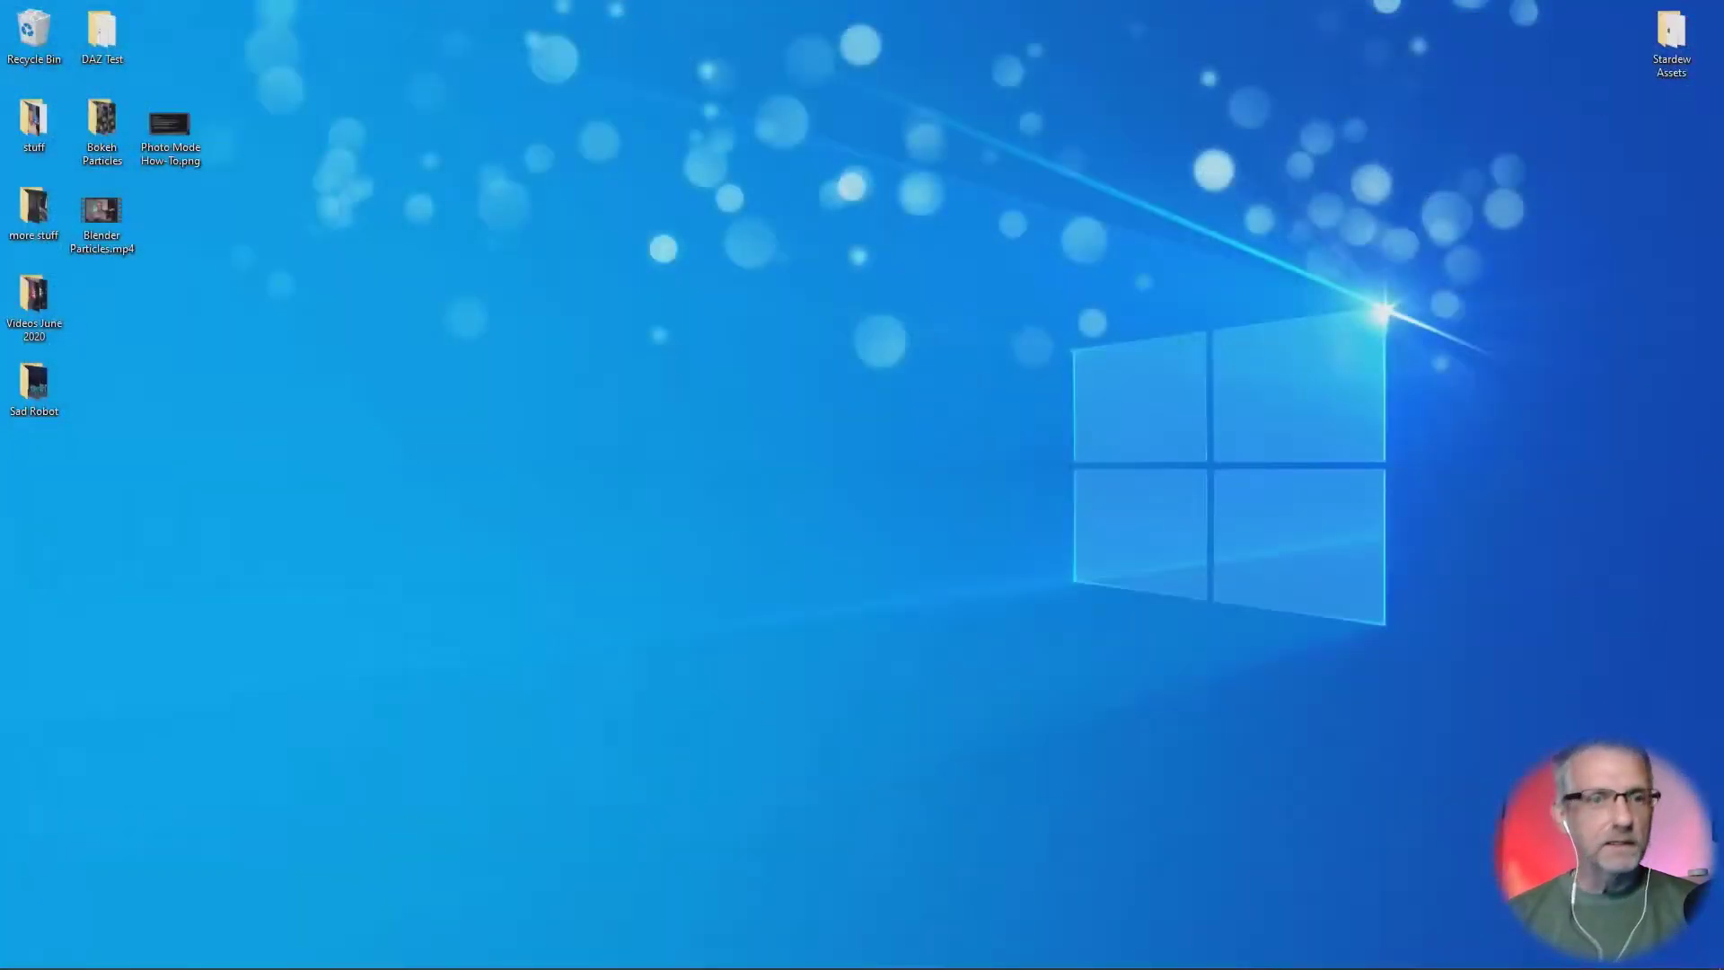
# Step: Restore the Epic Games Launcher window from the taskbar
pyautogui.moveTo(247, 960)
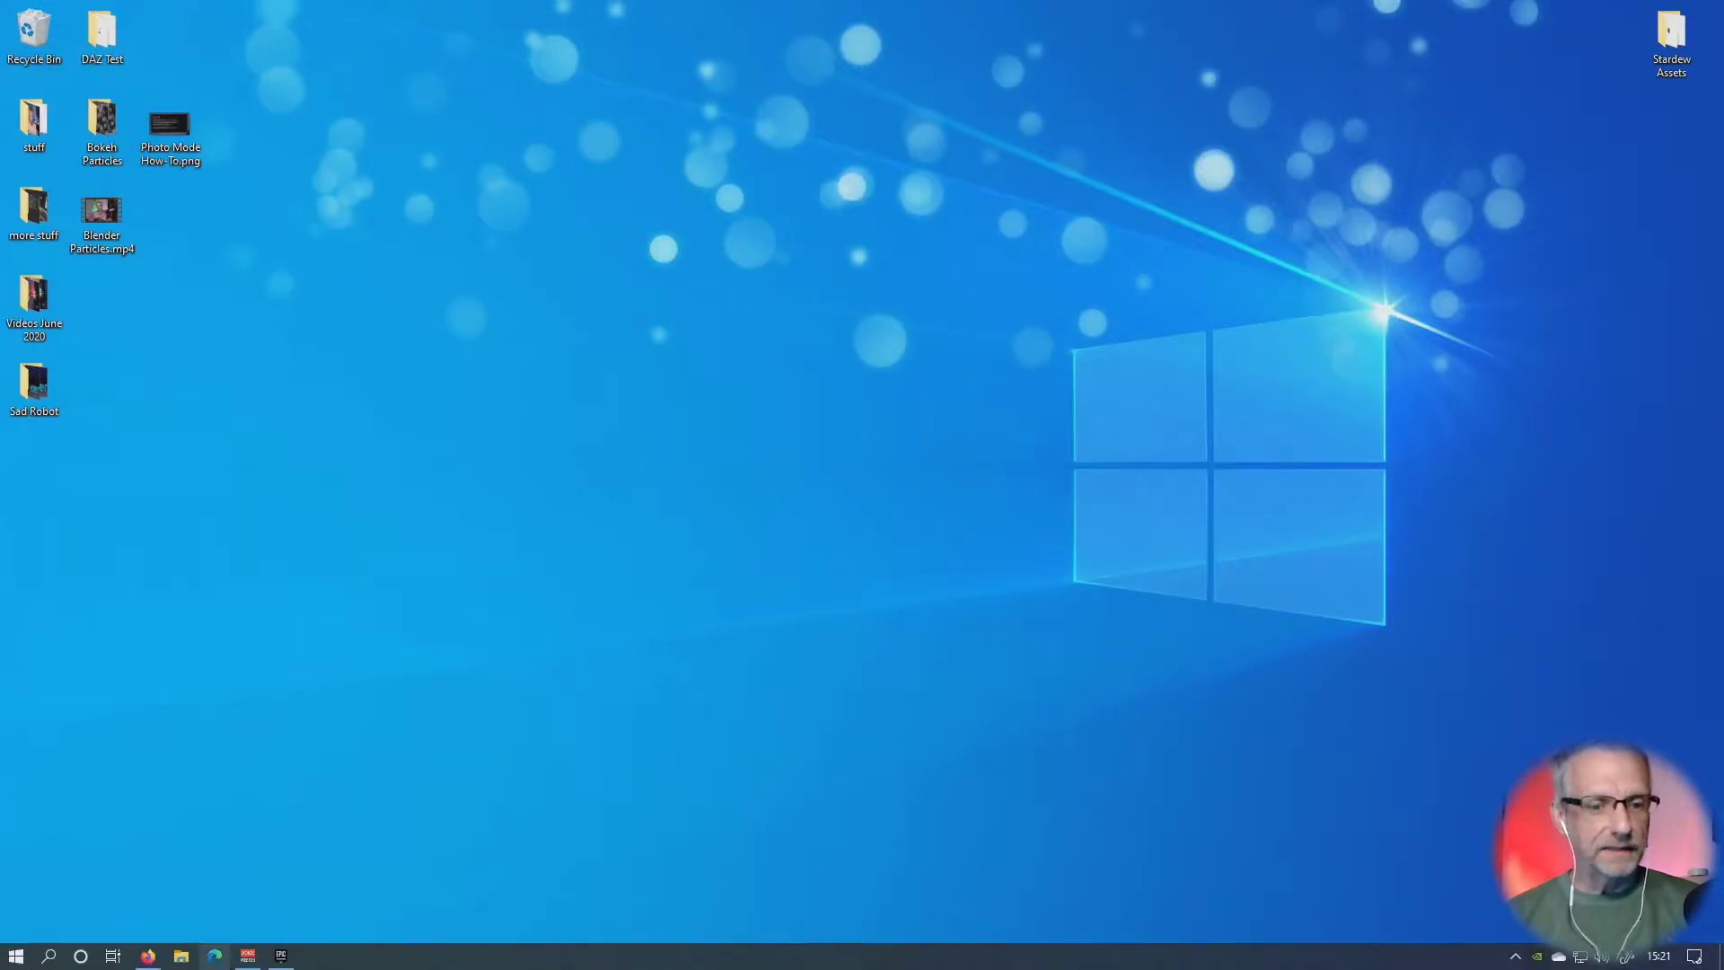
pyautogui.click(281, 957)
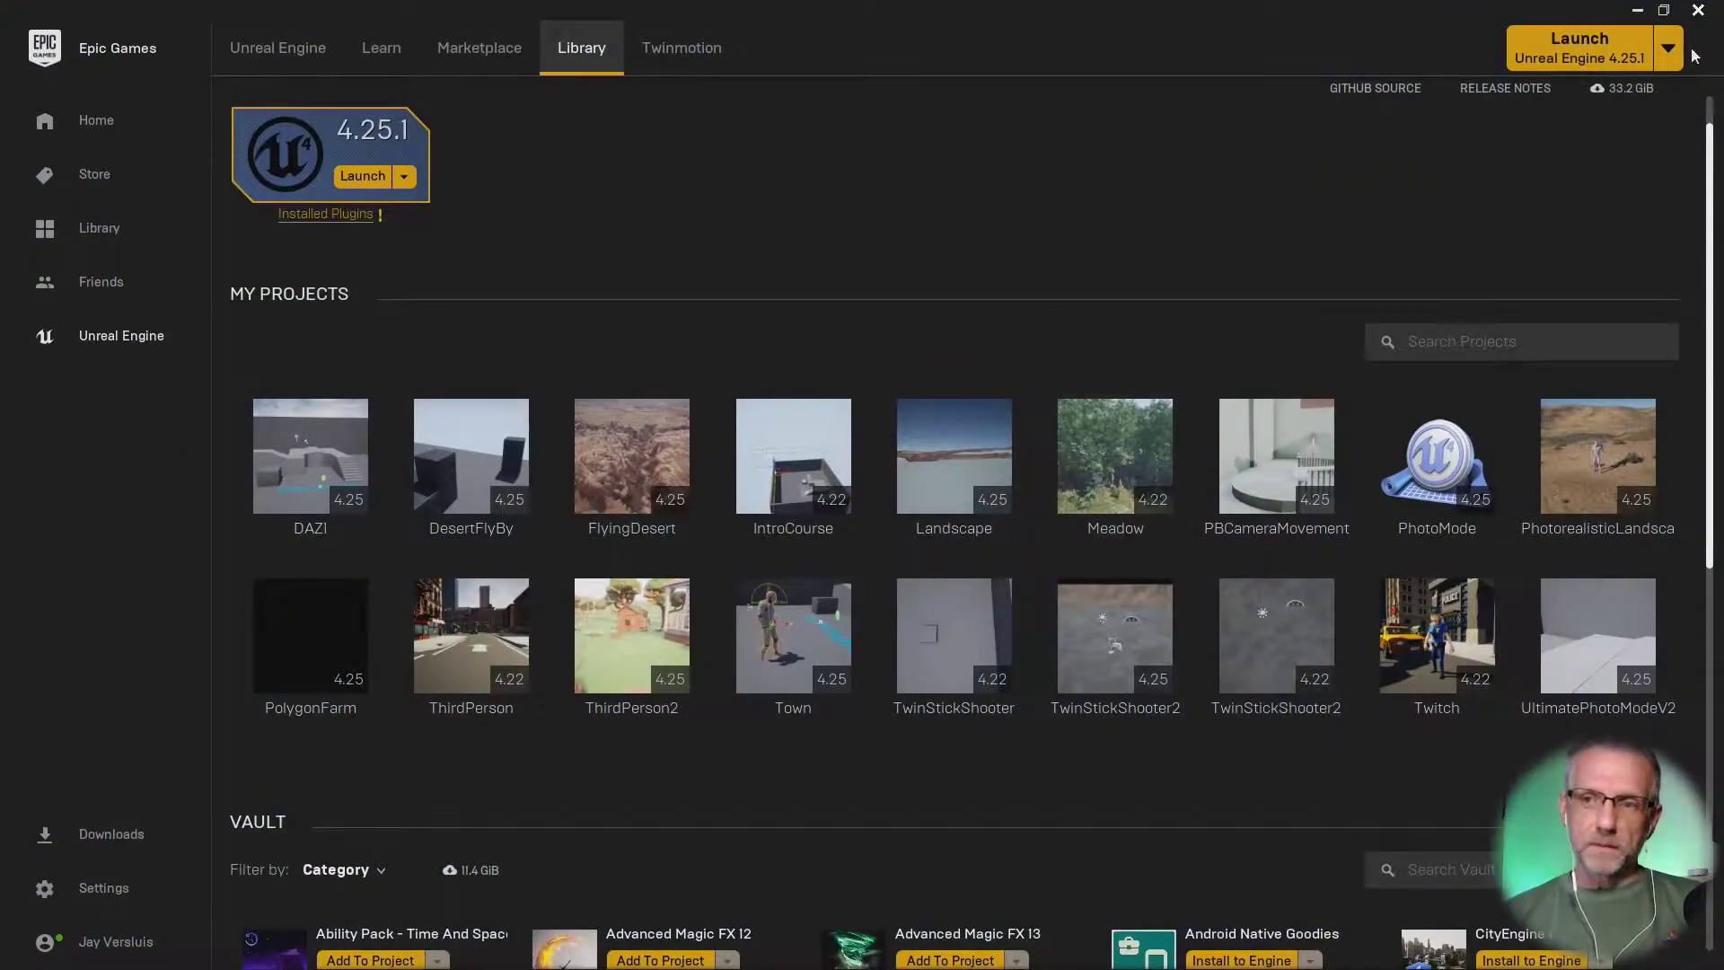
# Step: Launch Unreal Engine 4.25.1 from the launcher and wait for the Project Browser
pyautogui.click(1530, 61)
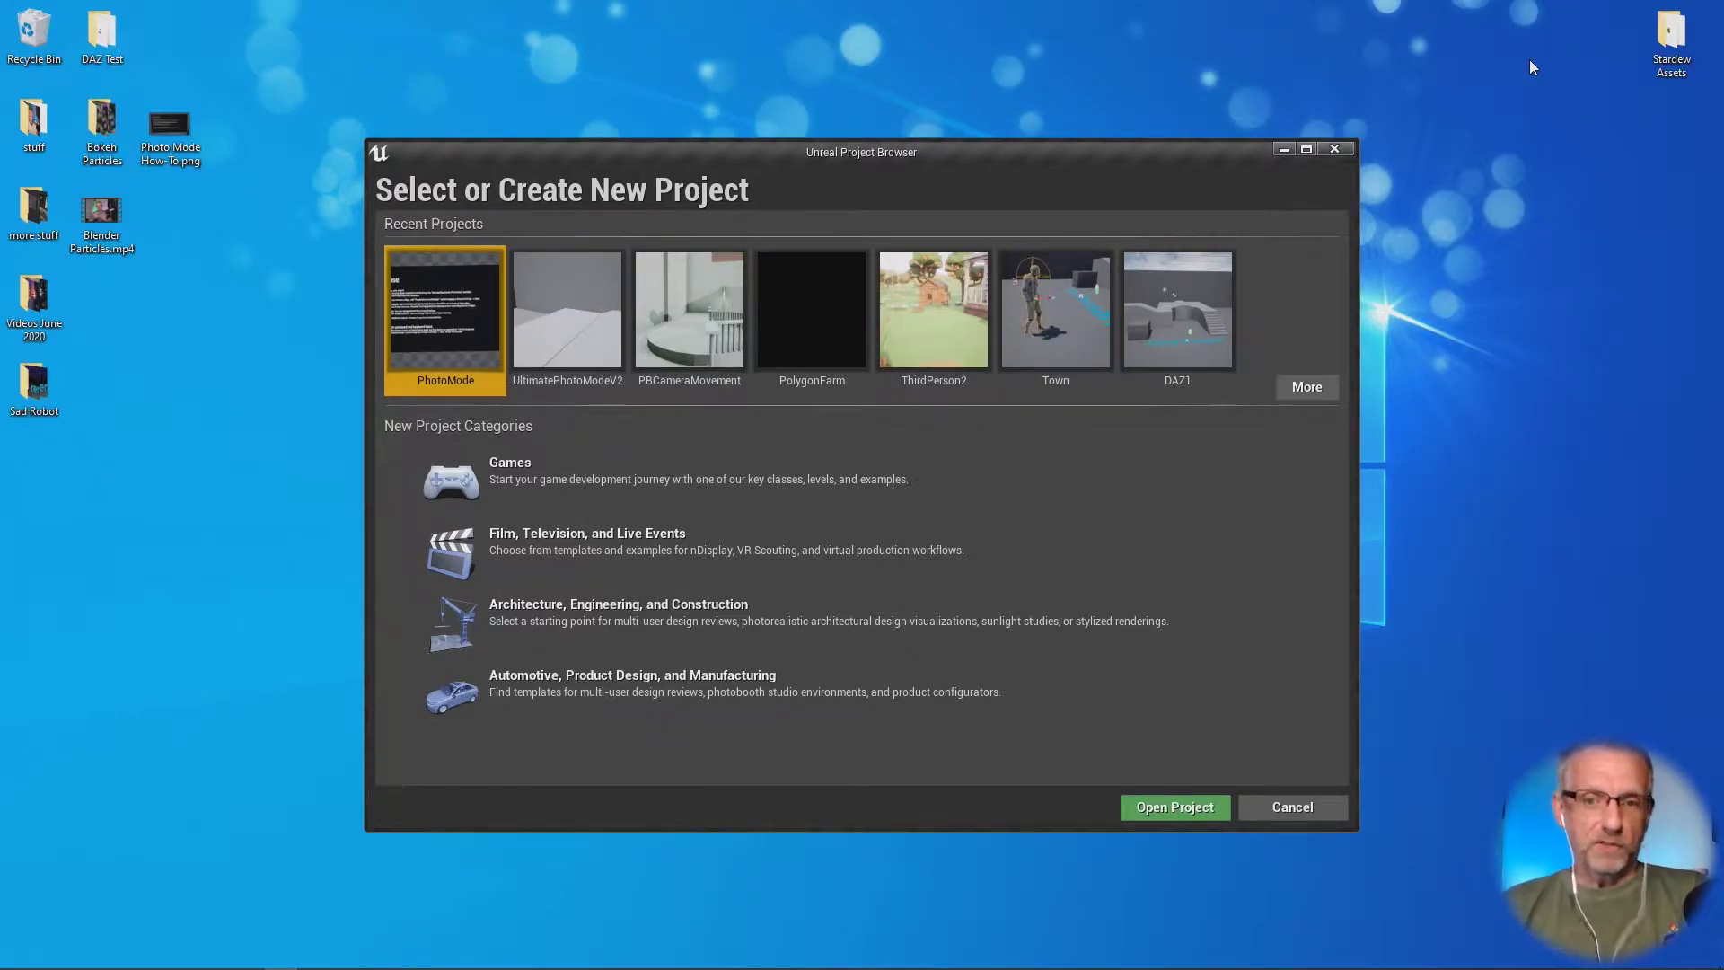
# Step: Open the ThirdPerson2 project from the Project Browser's recent projects
pyautogui.click(921, 330)
pyautogui.doubleClick(922, 330)
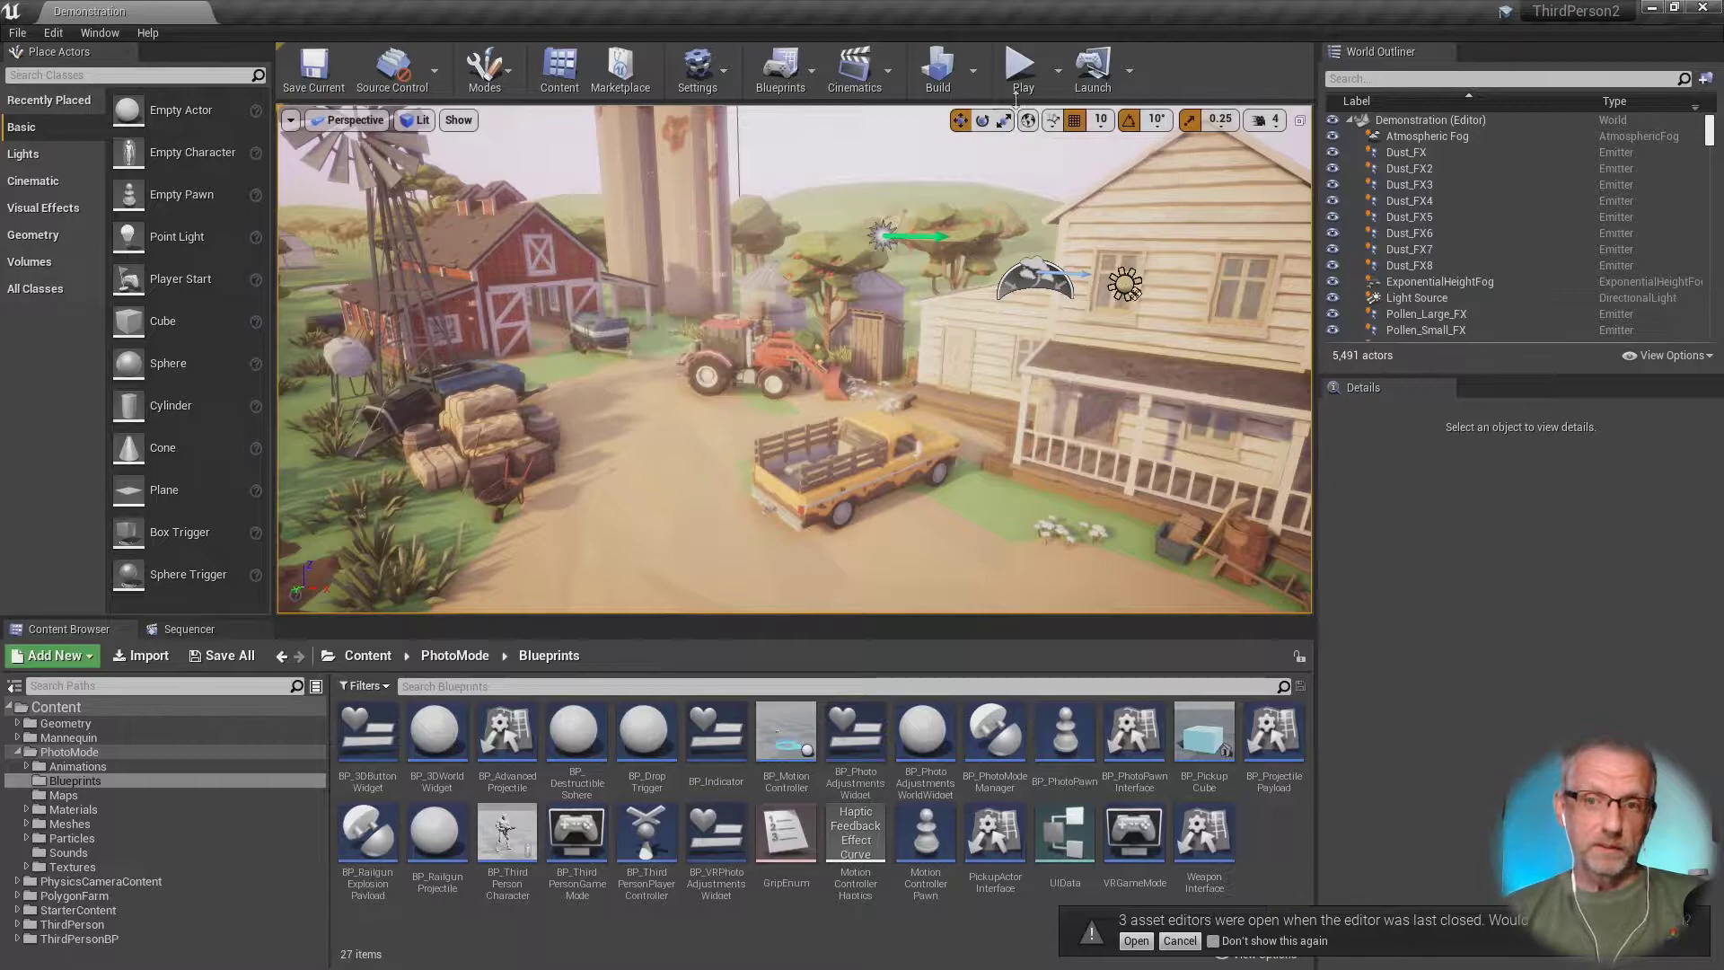
pyautogui.click(1024, 71)
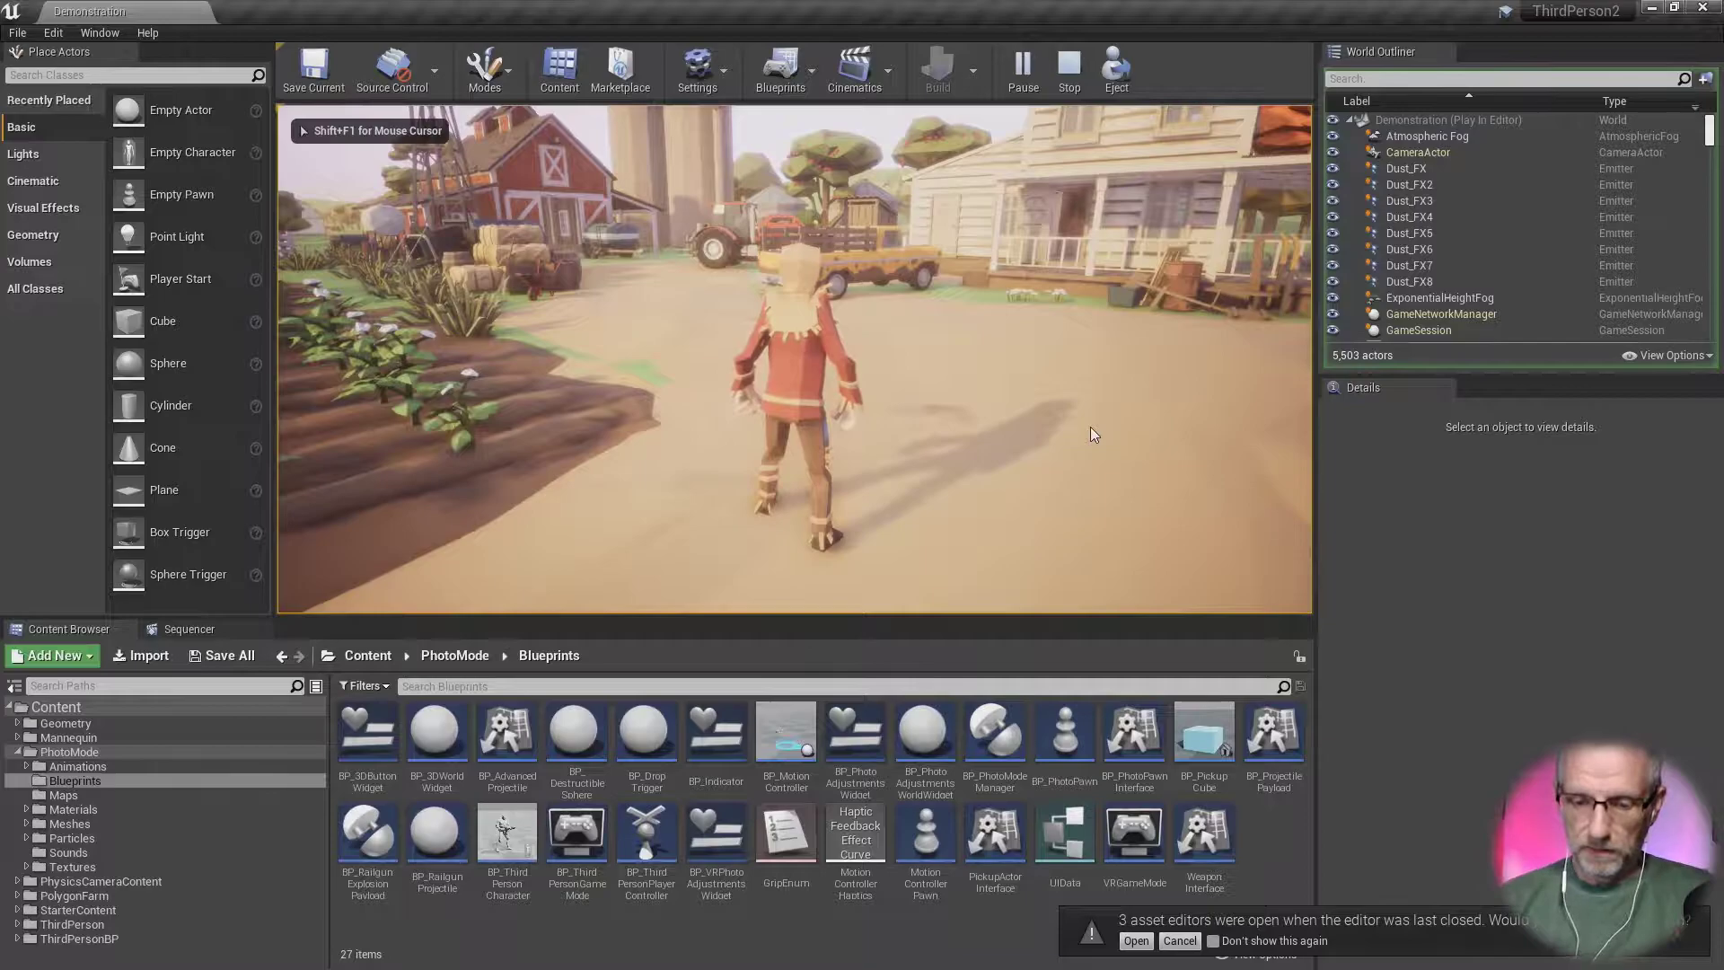
pyautogui.press('F11')
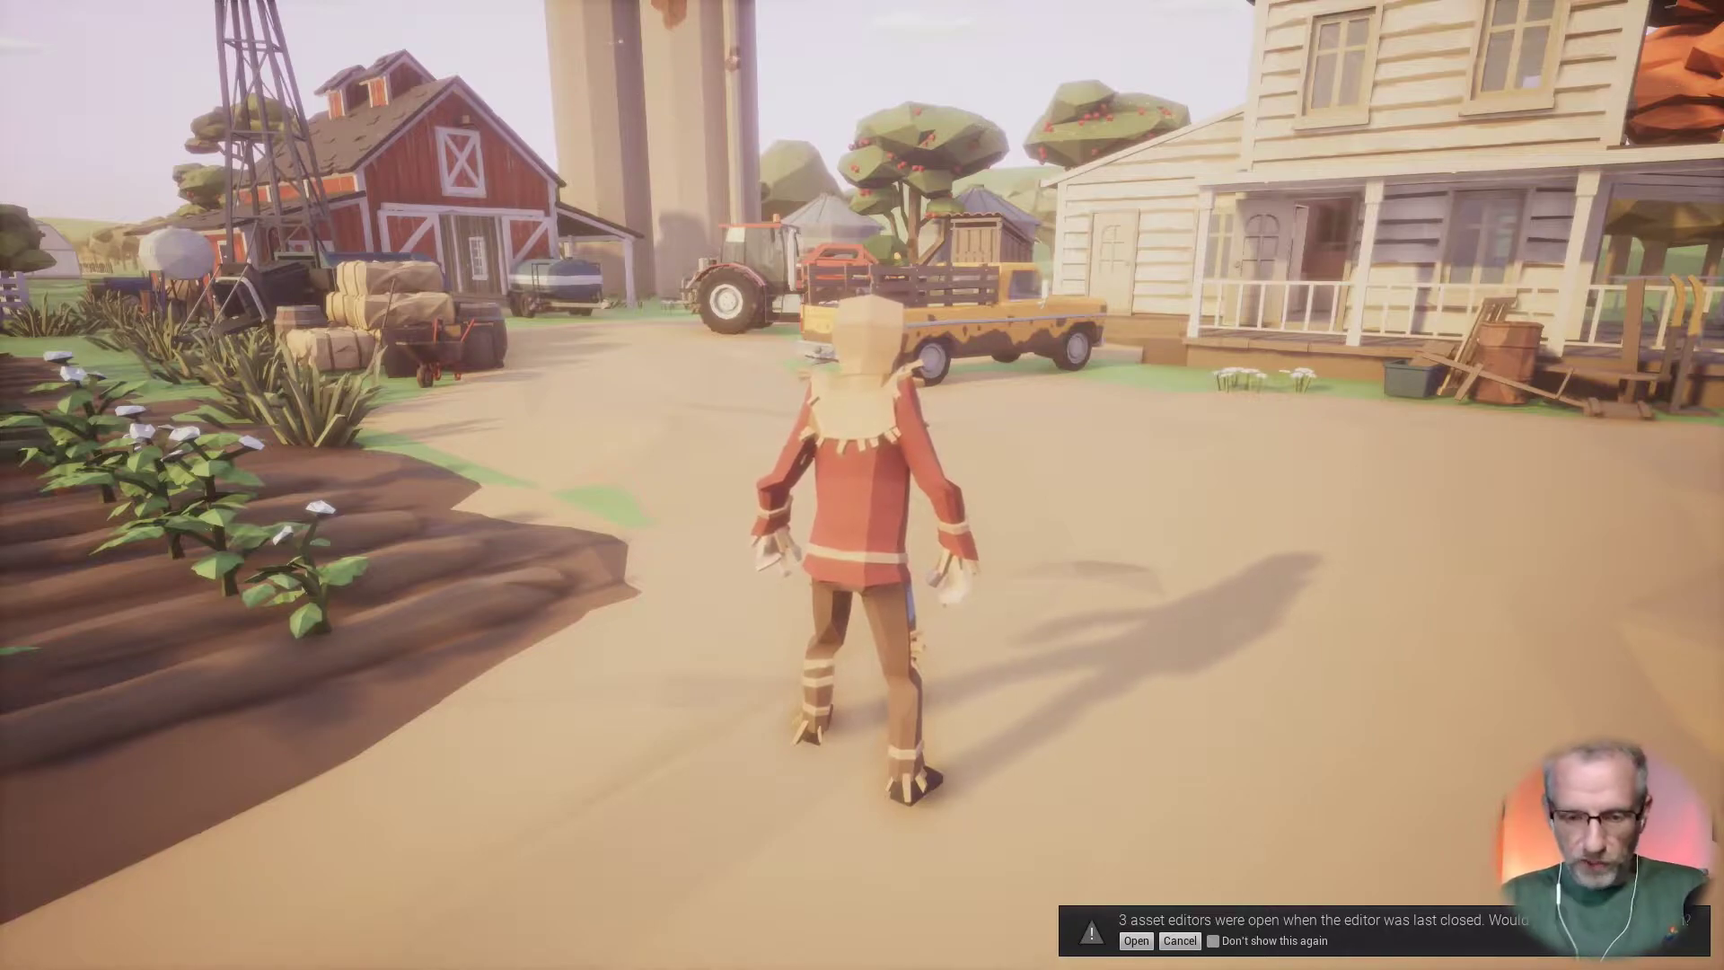
pyautogui.press('Escape')
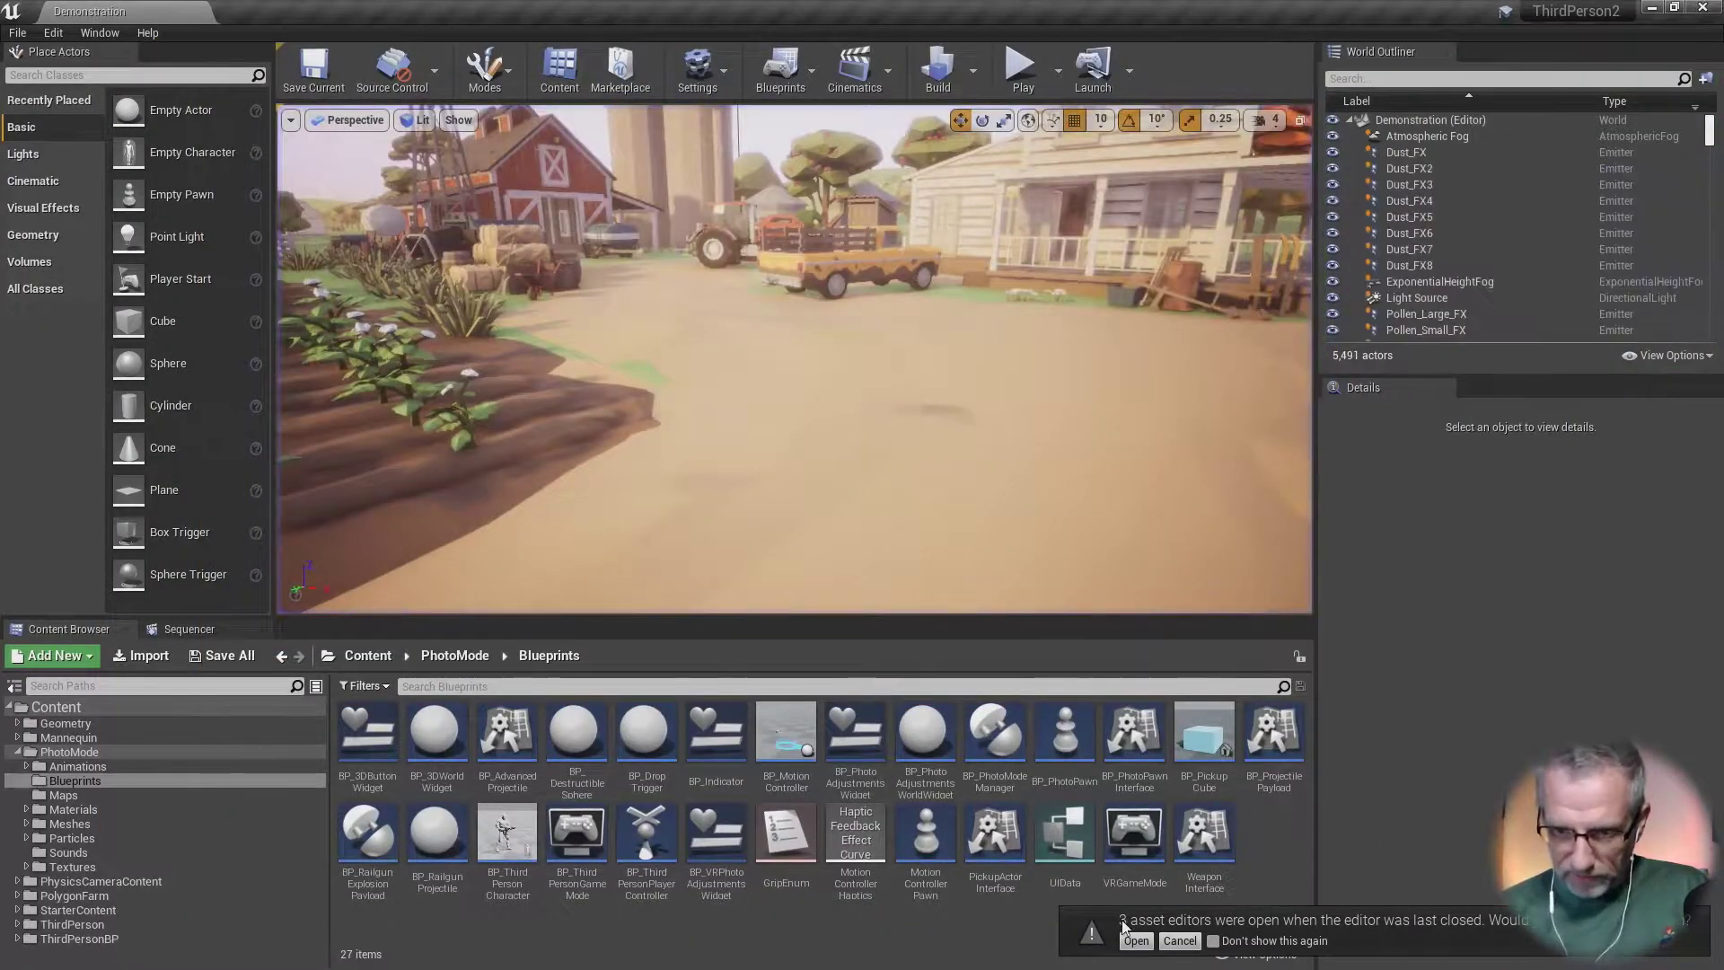
# Step: Close the three restored blueprint editors (PlayerController, GameMode, Character) and start Play in Editor
pyautogui.click(1133, 940)
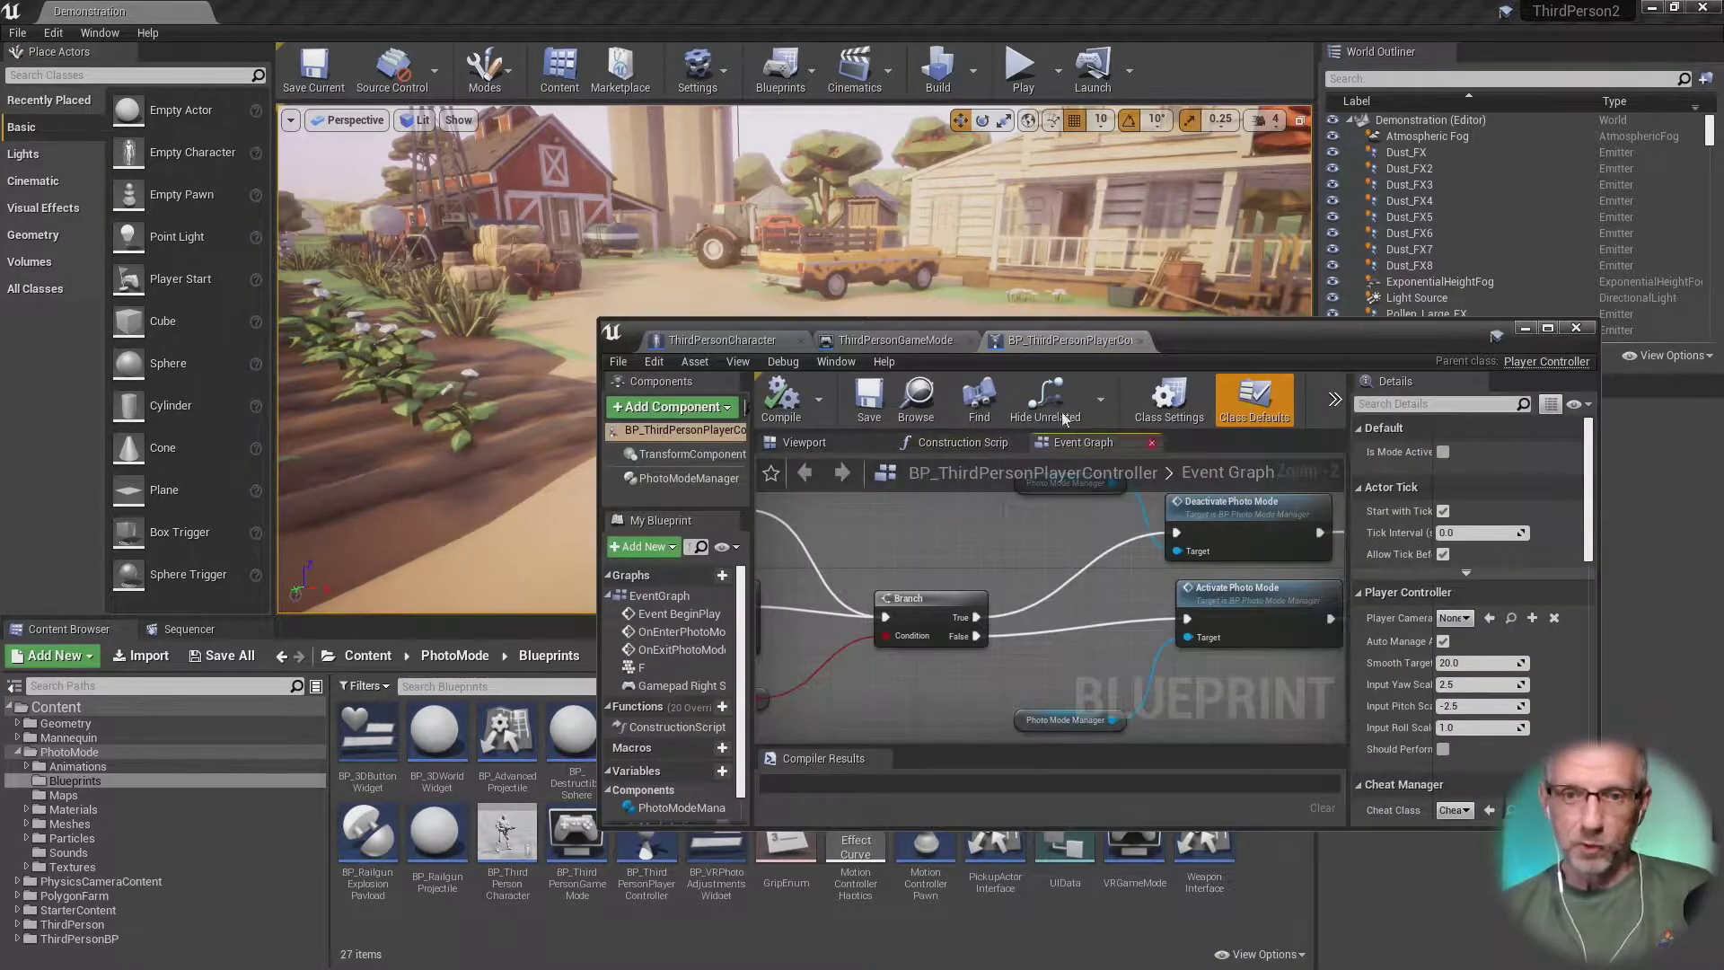
pyautogui.click(1144, 341)
pyautogui.click(971, 342)
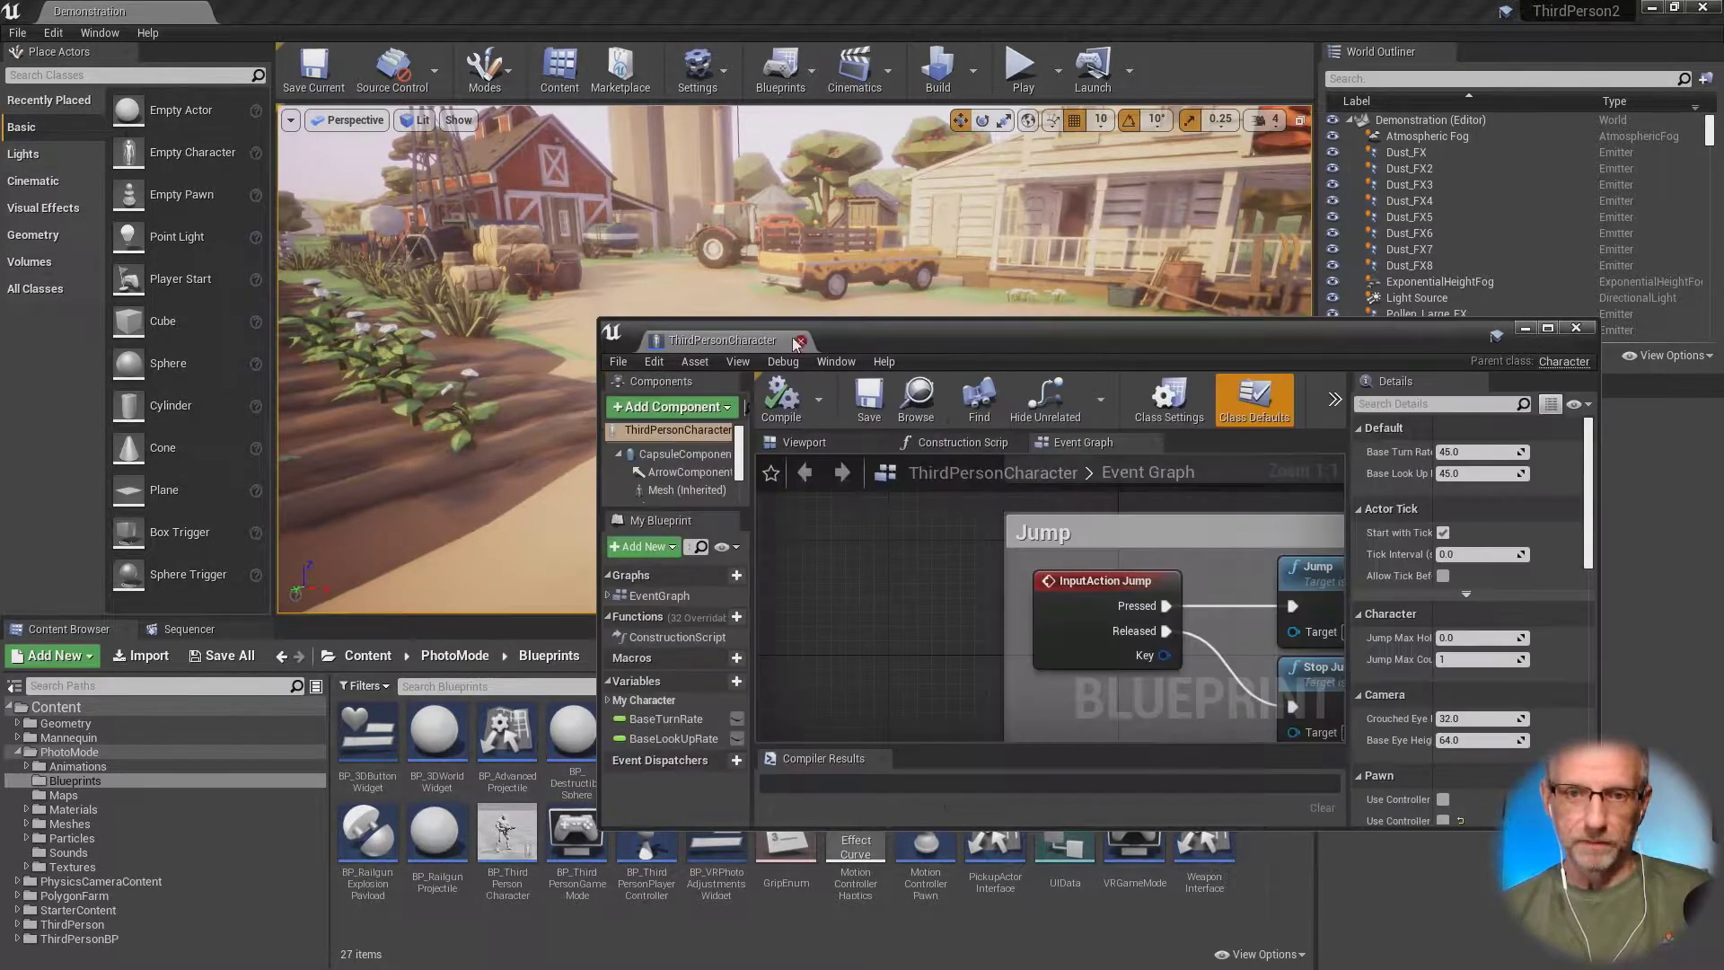
pyautogui.click(800, 342)
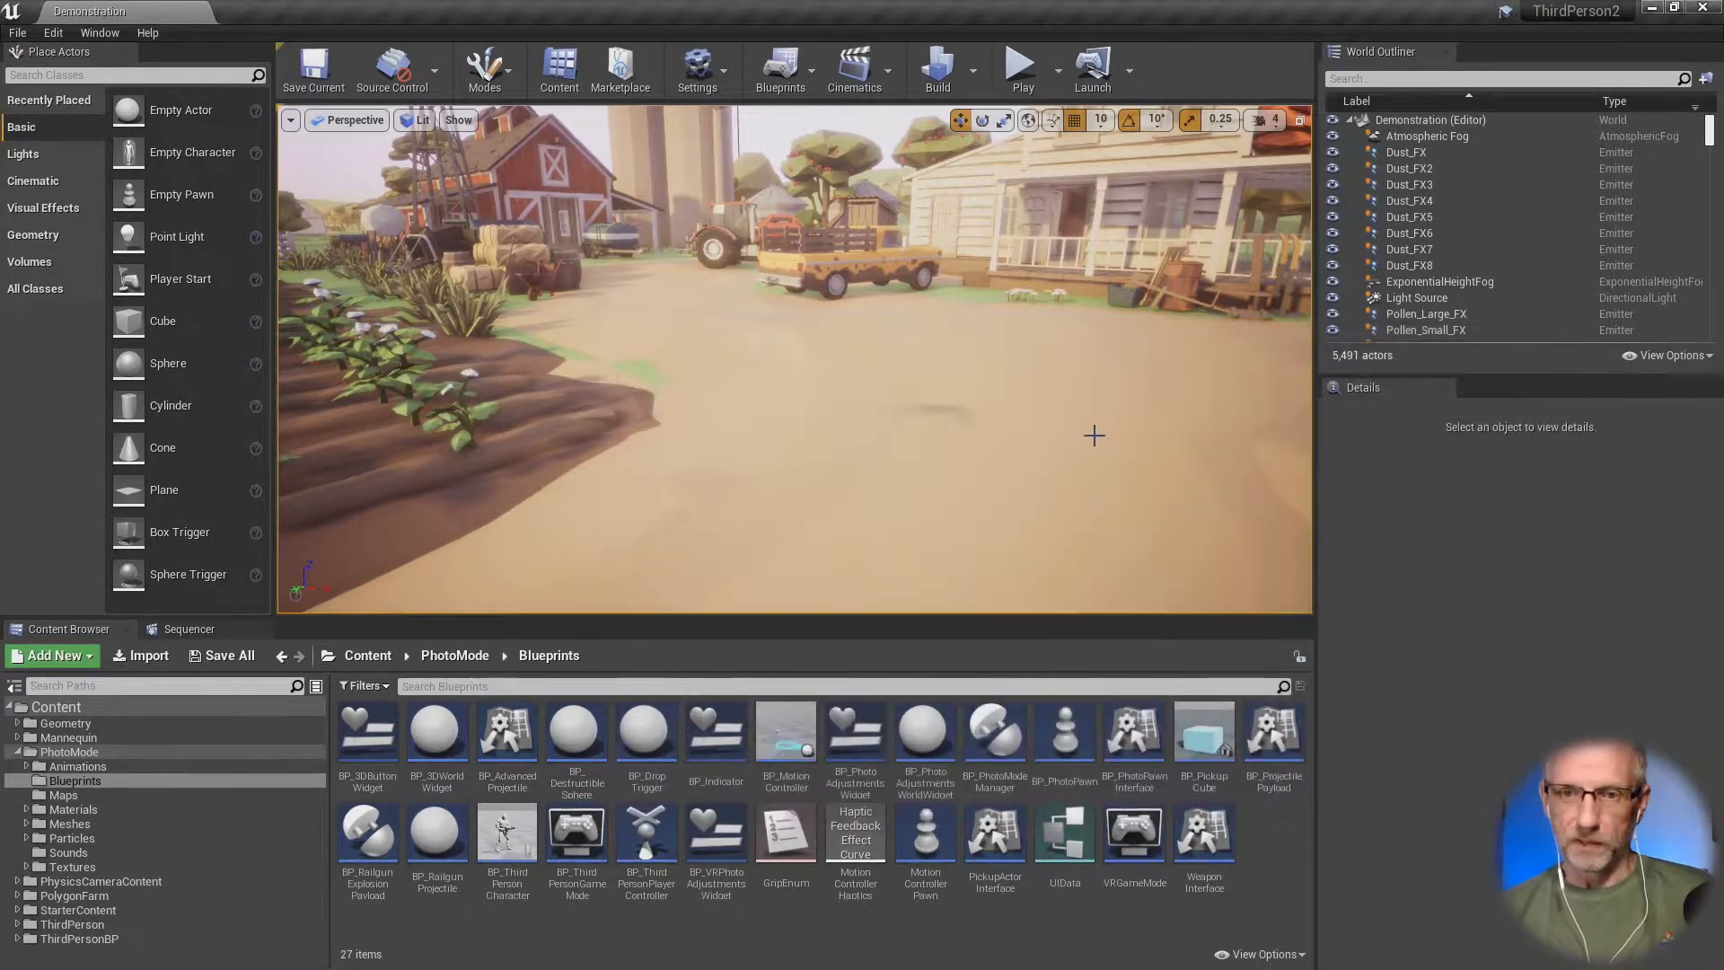
pyautogui.click(1023, 80)
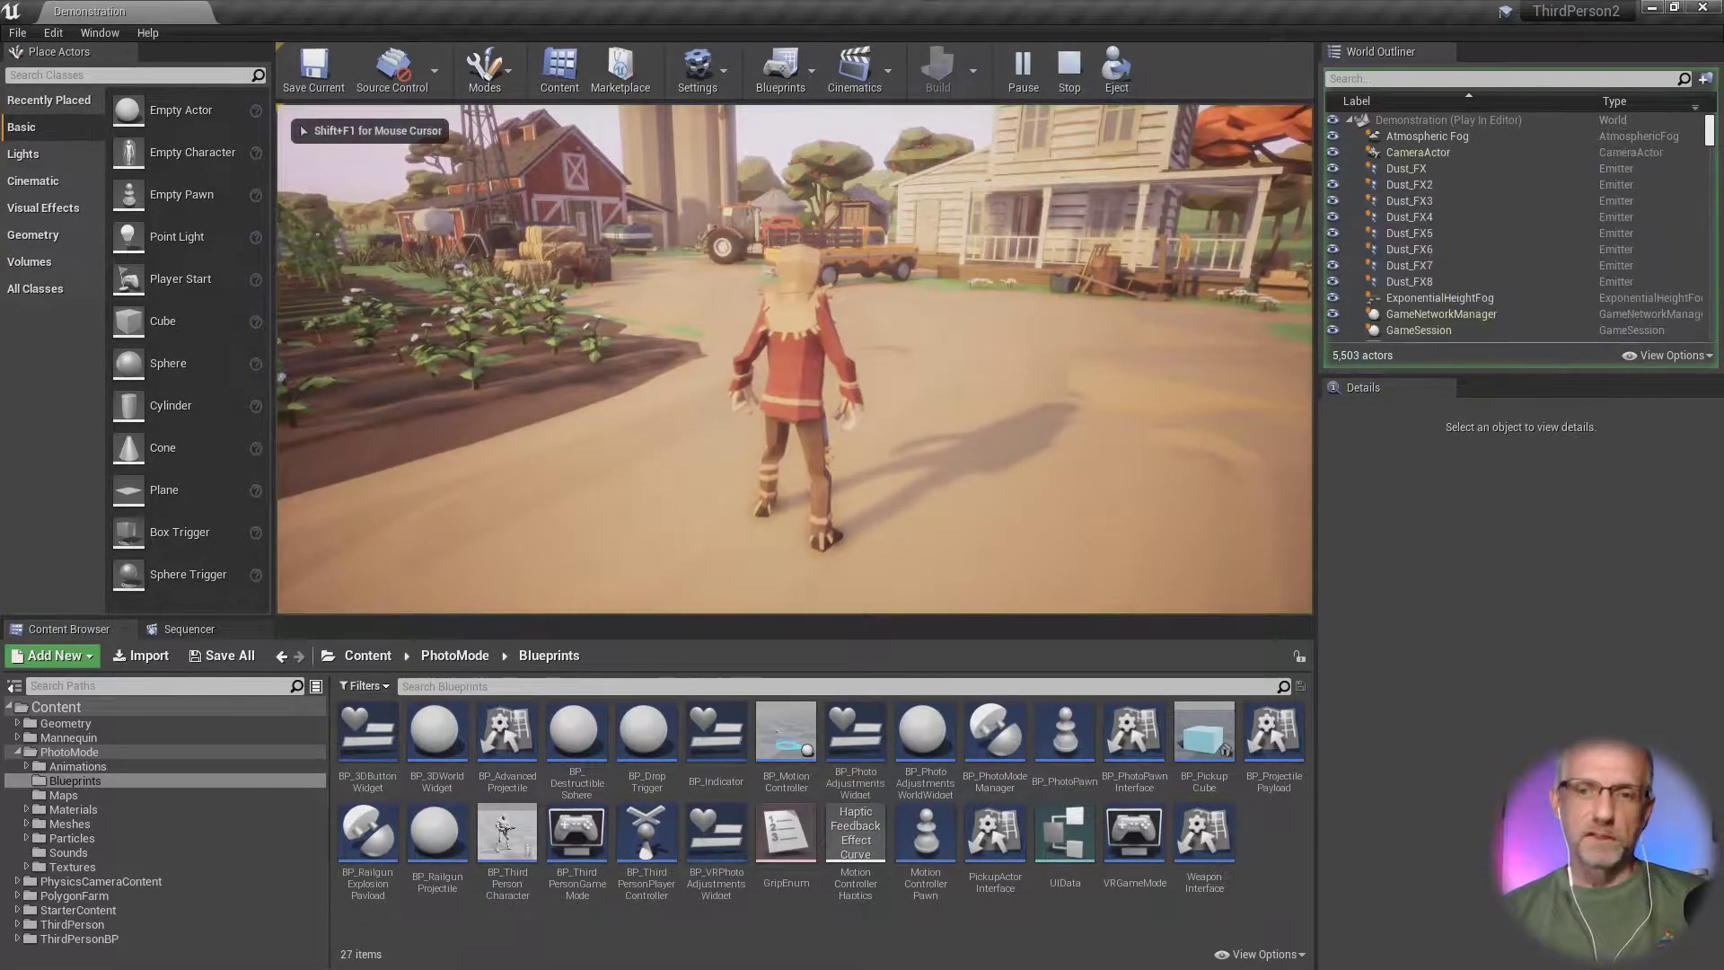
# Step: Make the play session full-screen with F11 and run the scarecrow toward the barn
pyautogui.press('F11')
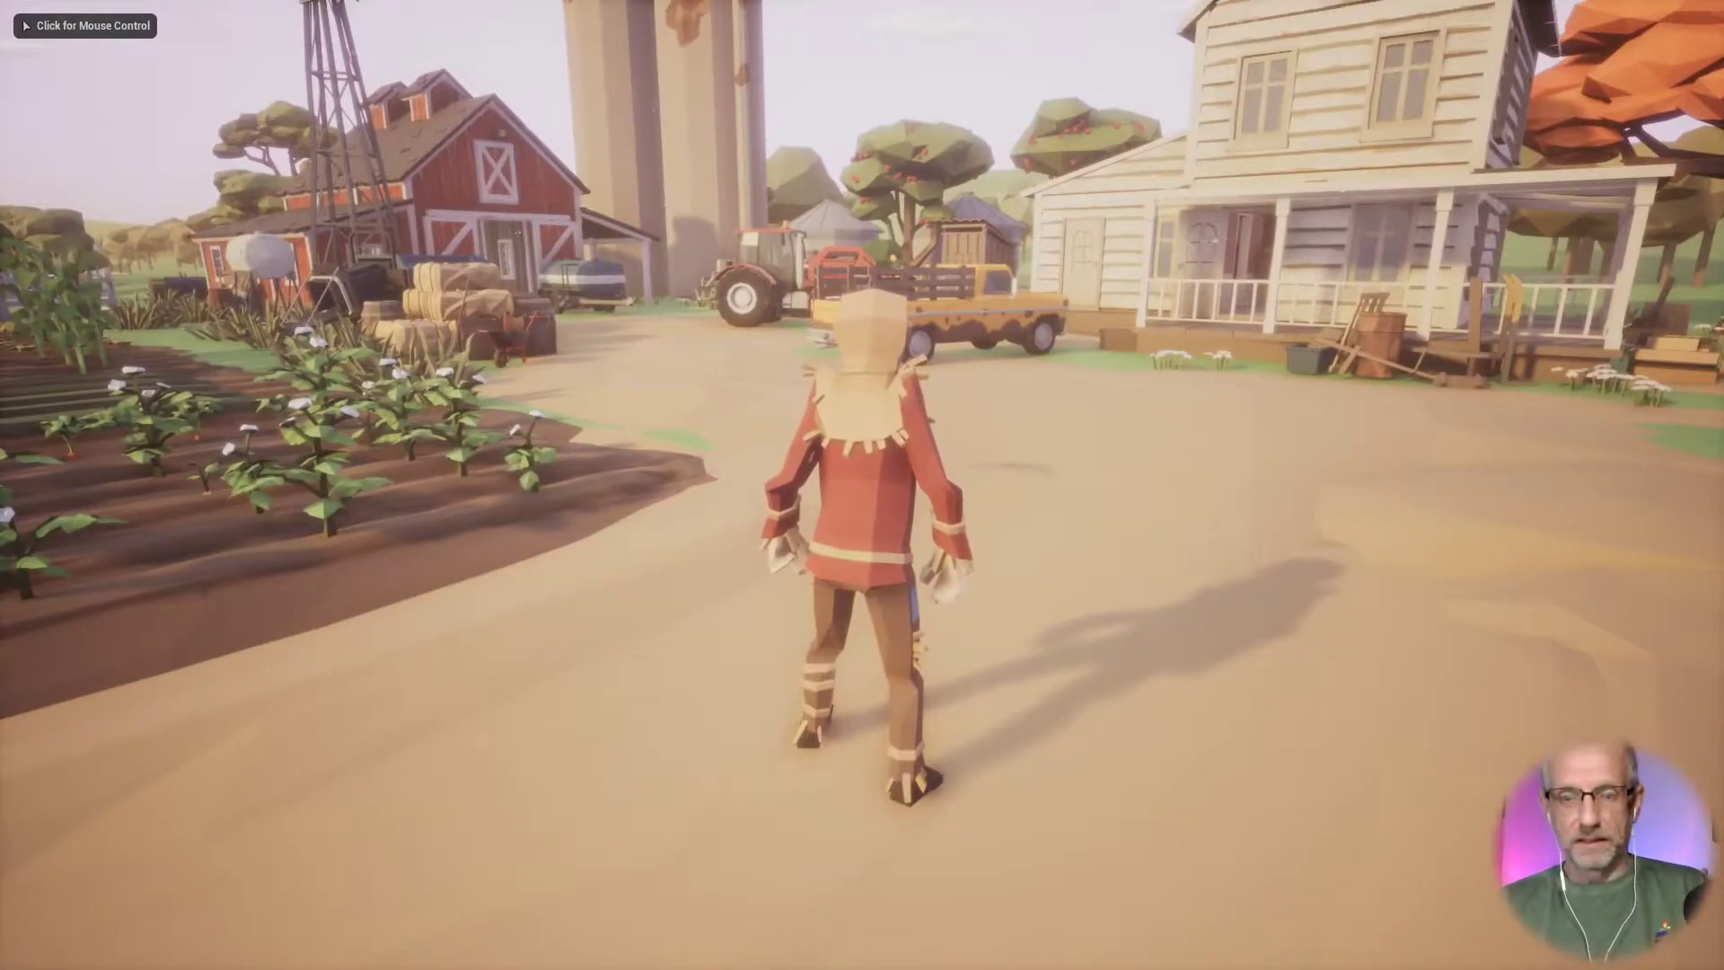
pyautogui.click(862, 484)
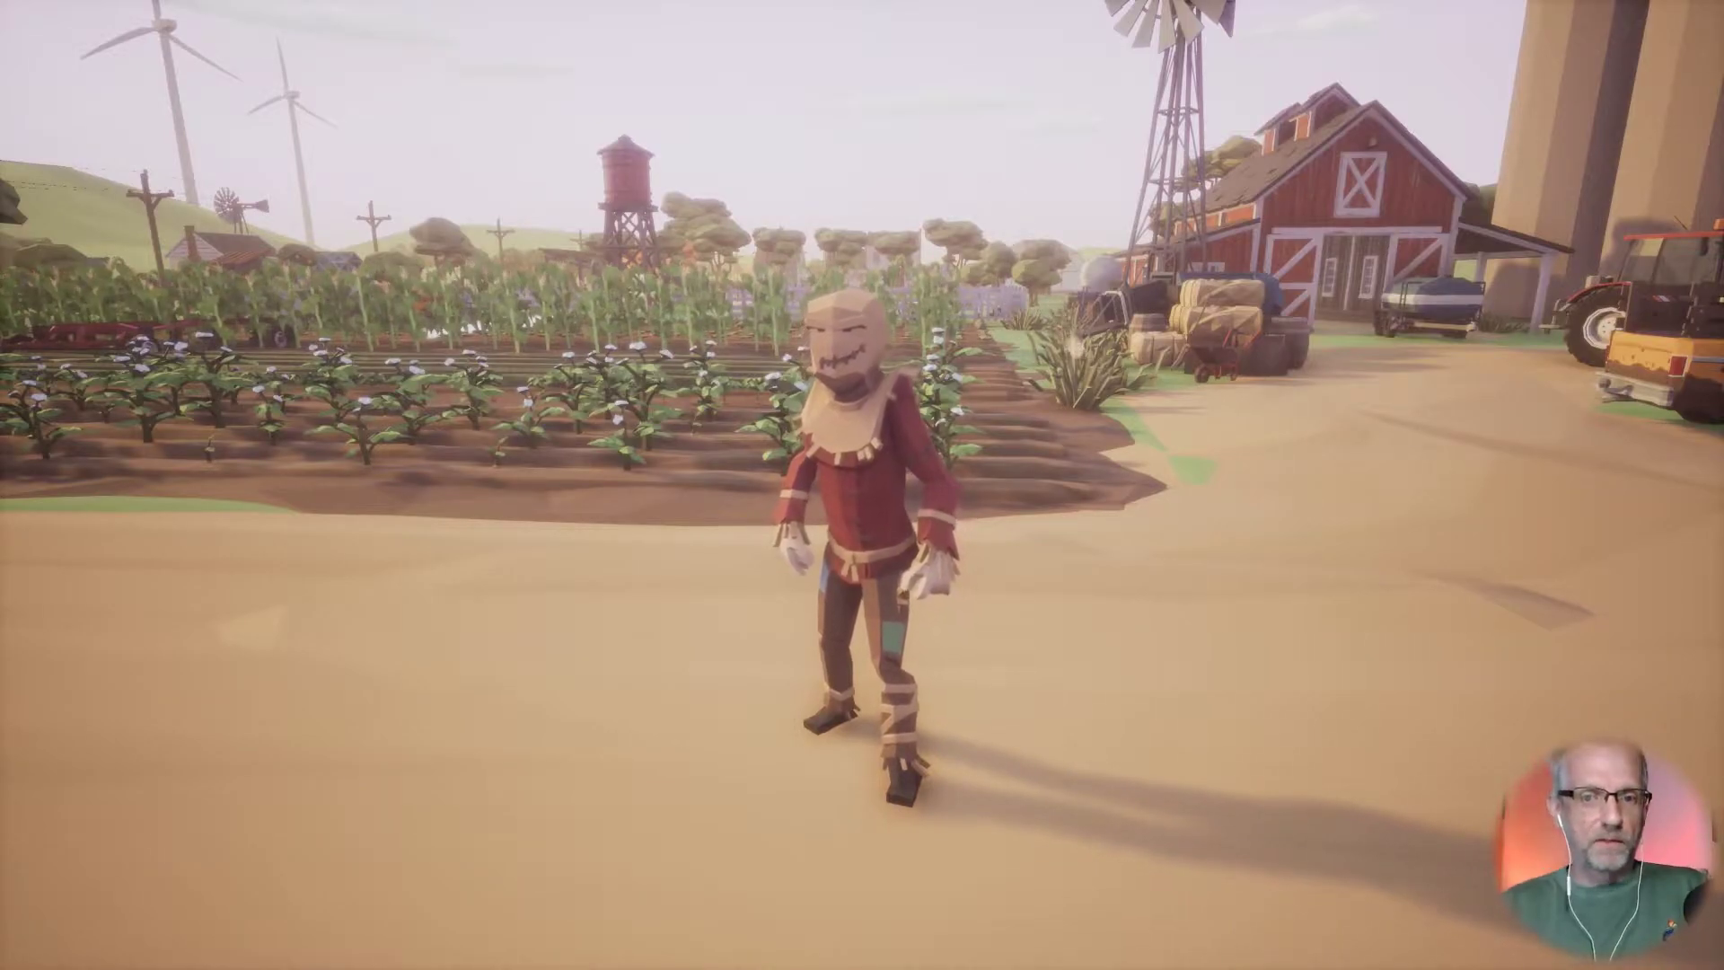
pyautogui.press('w')
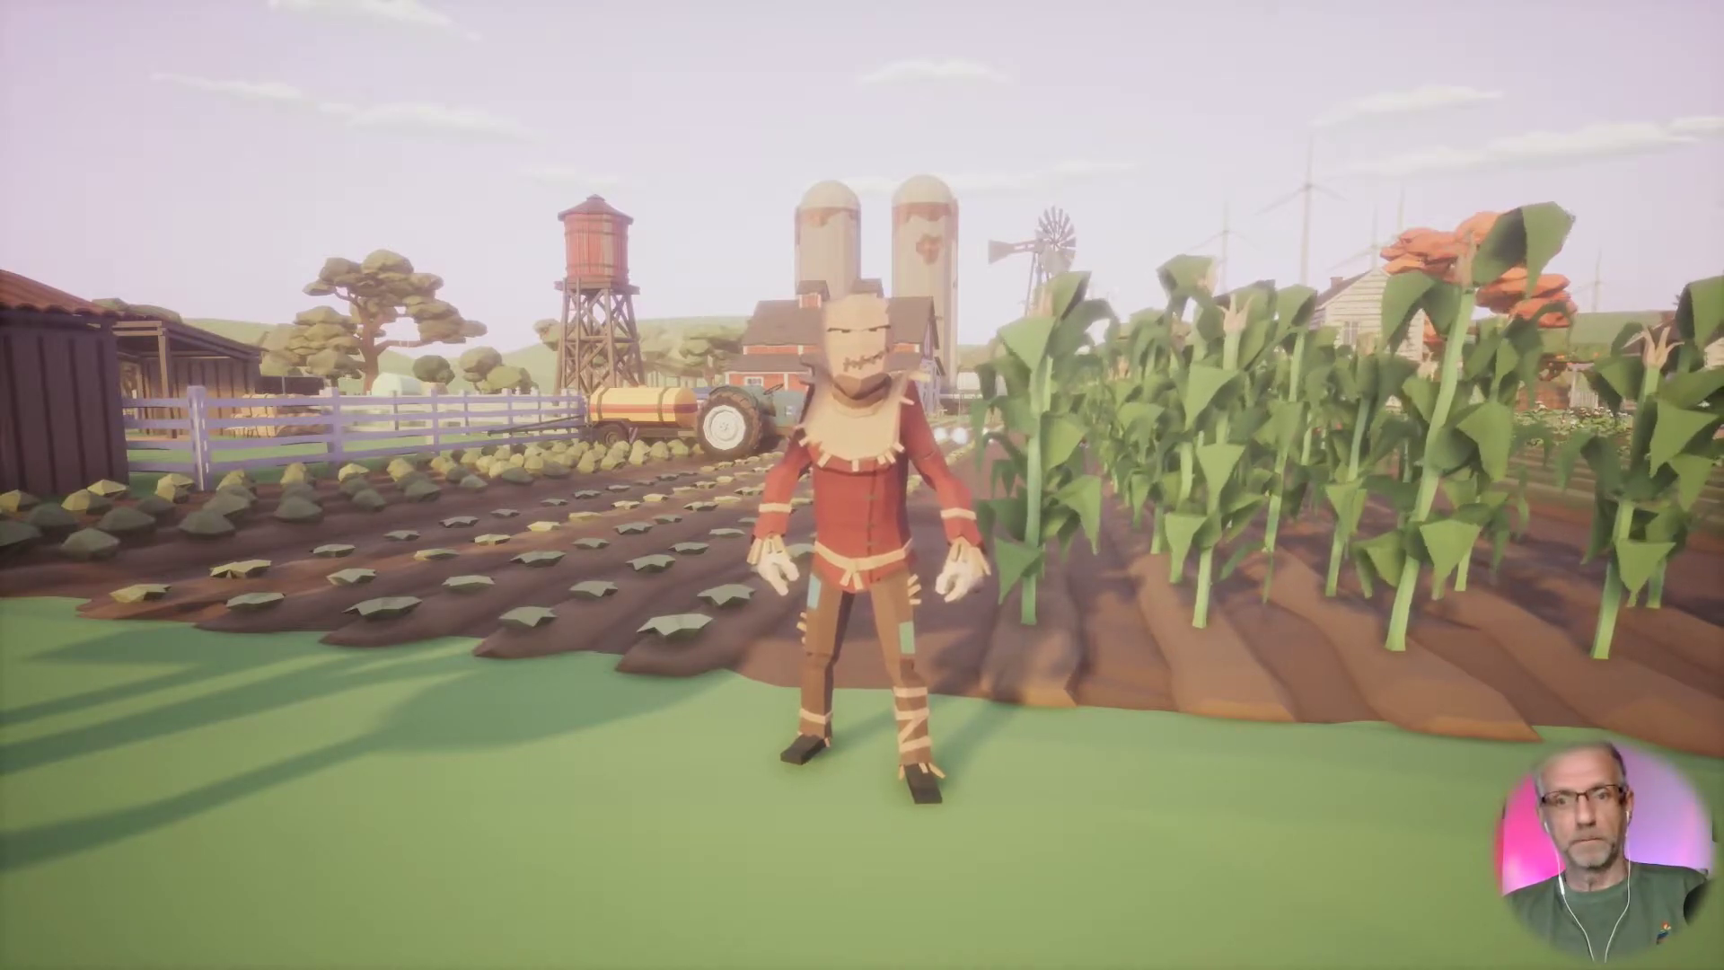
# Step: Run the scarecrow through the vegetable and crop rows past the tractor and back
pyautogui.press('a')
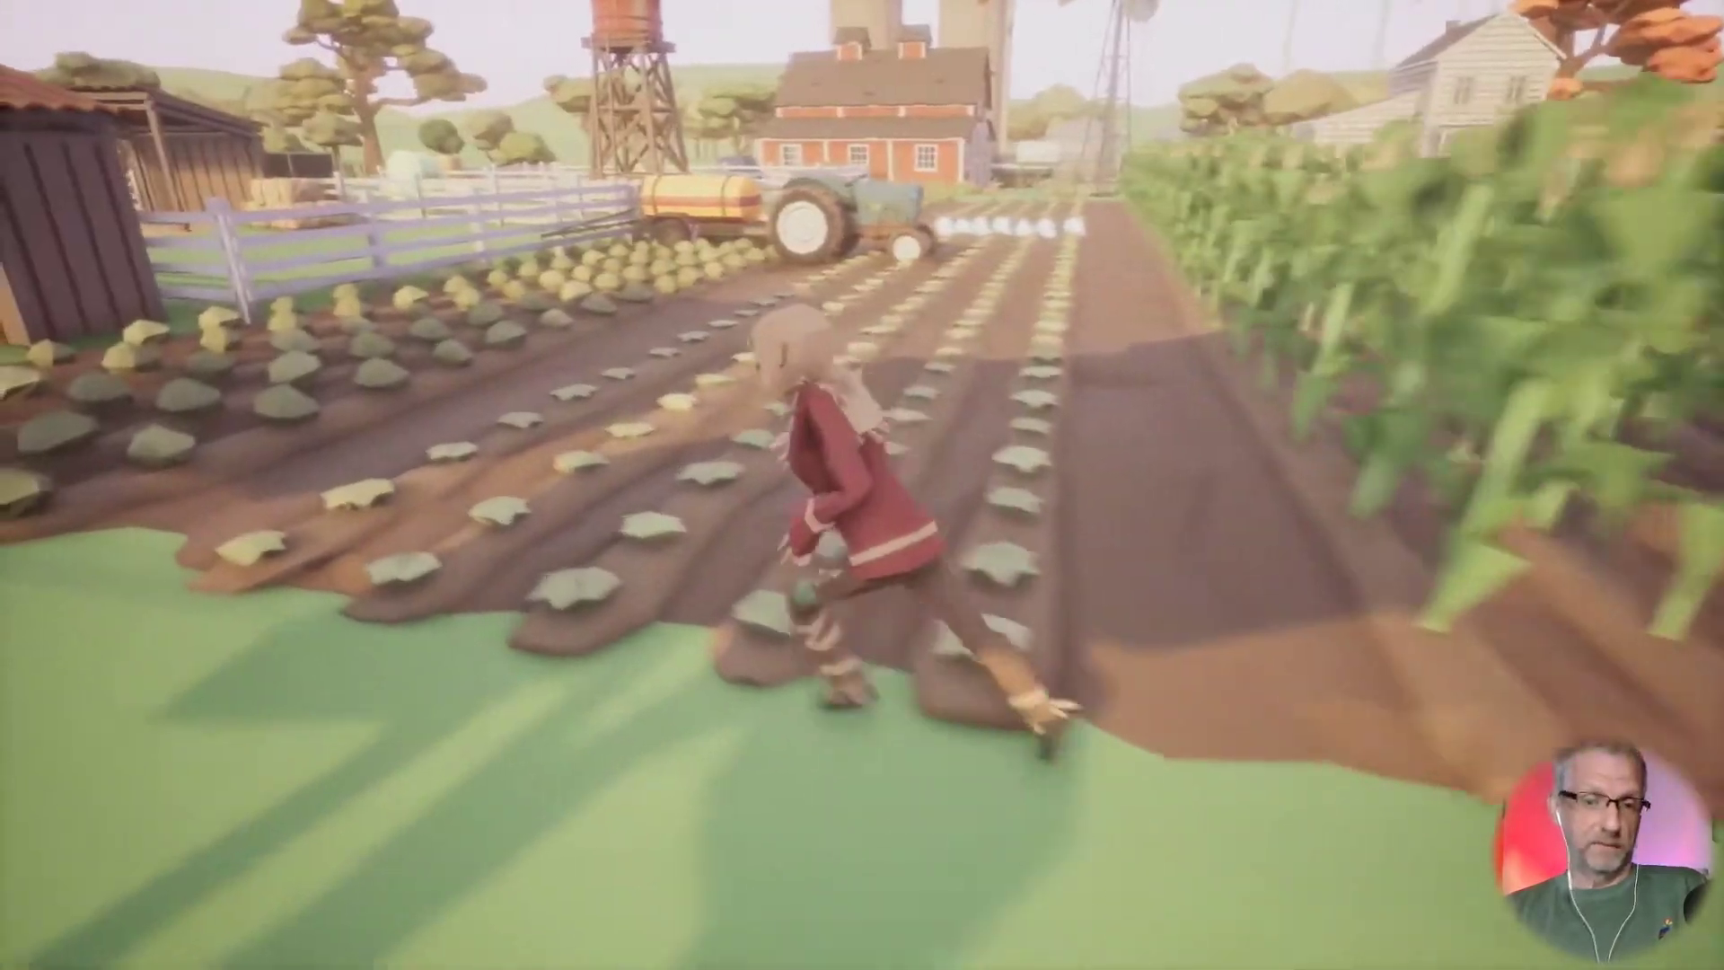
pyautogui.press('w')
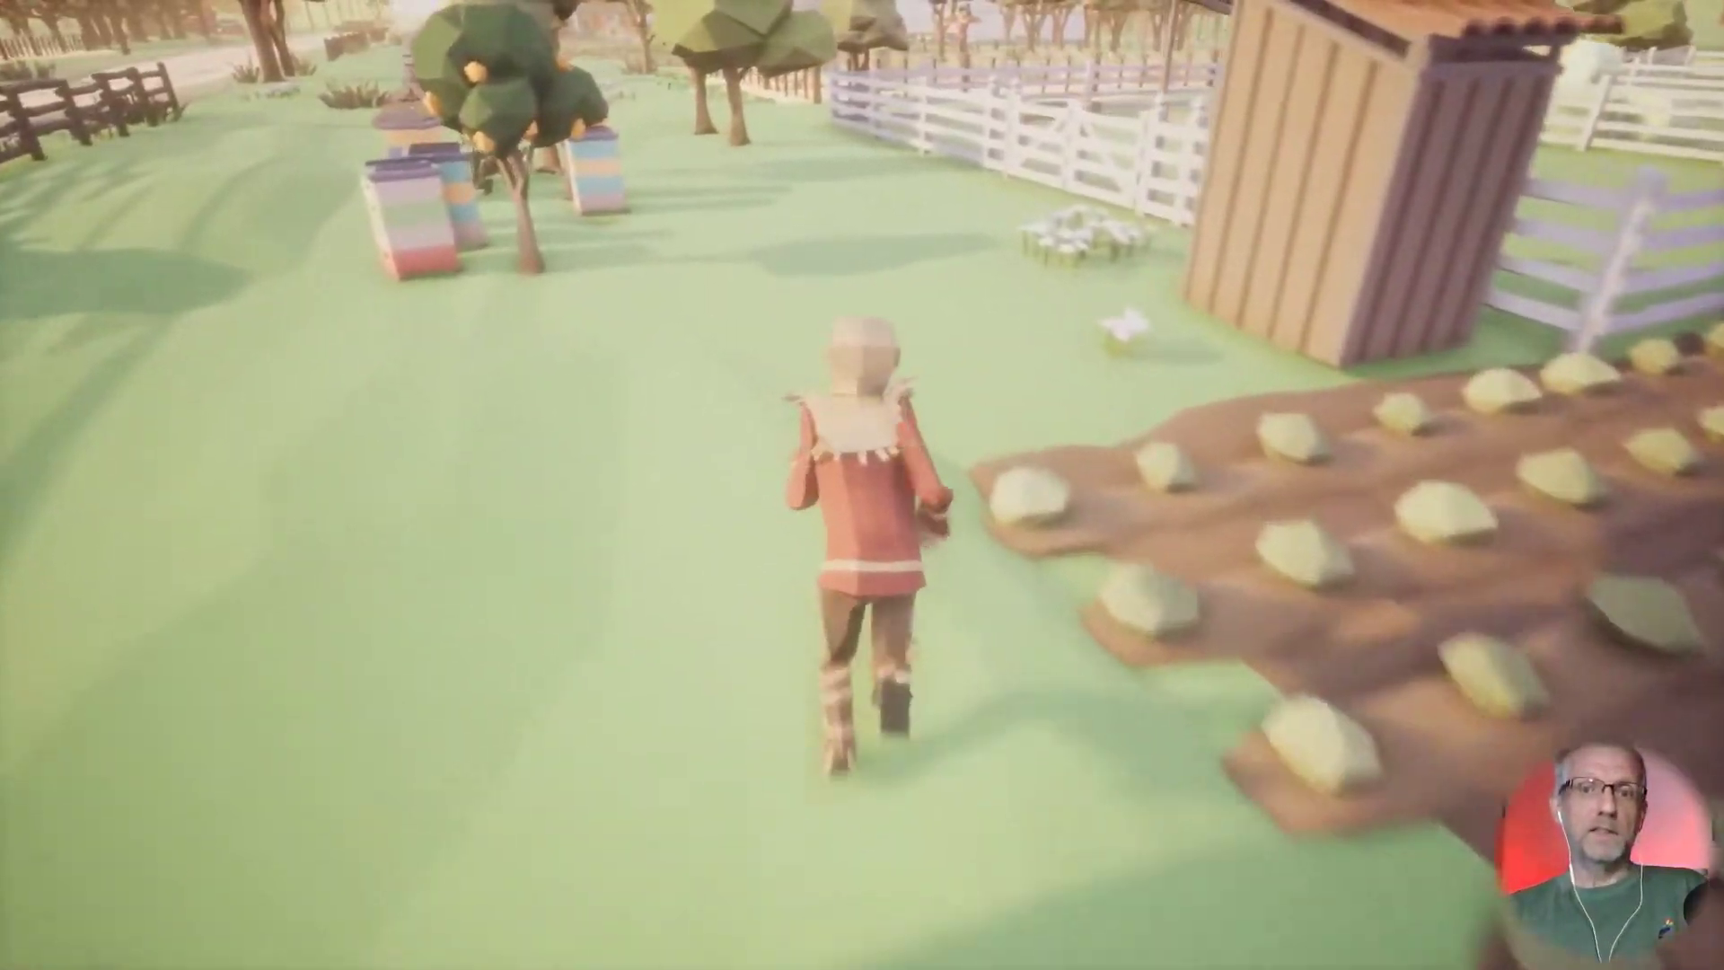
pyautogui.press('d')
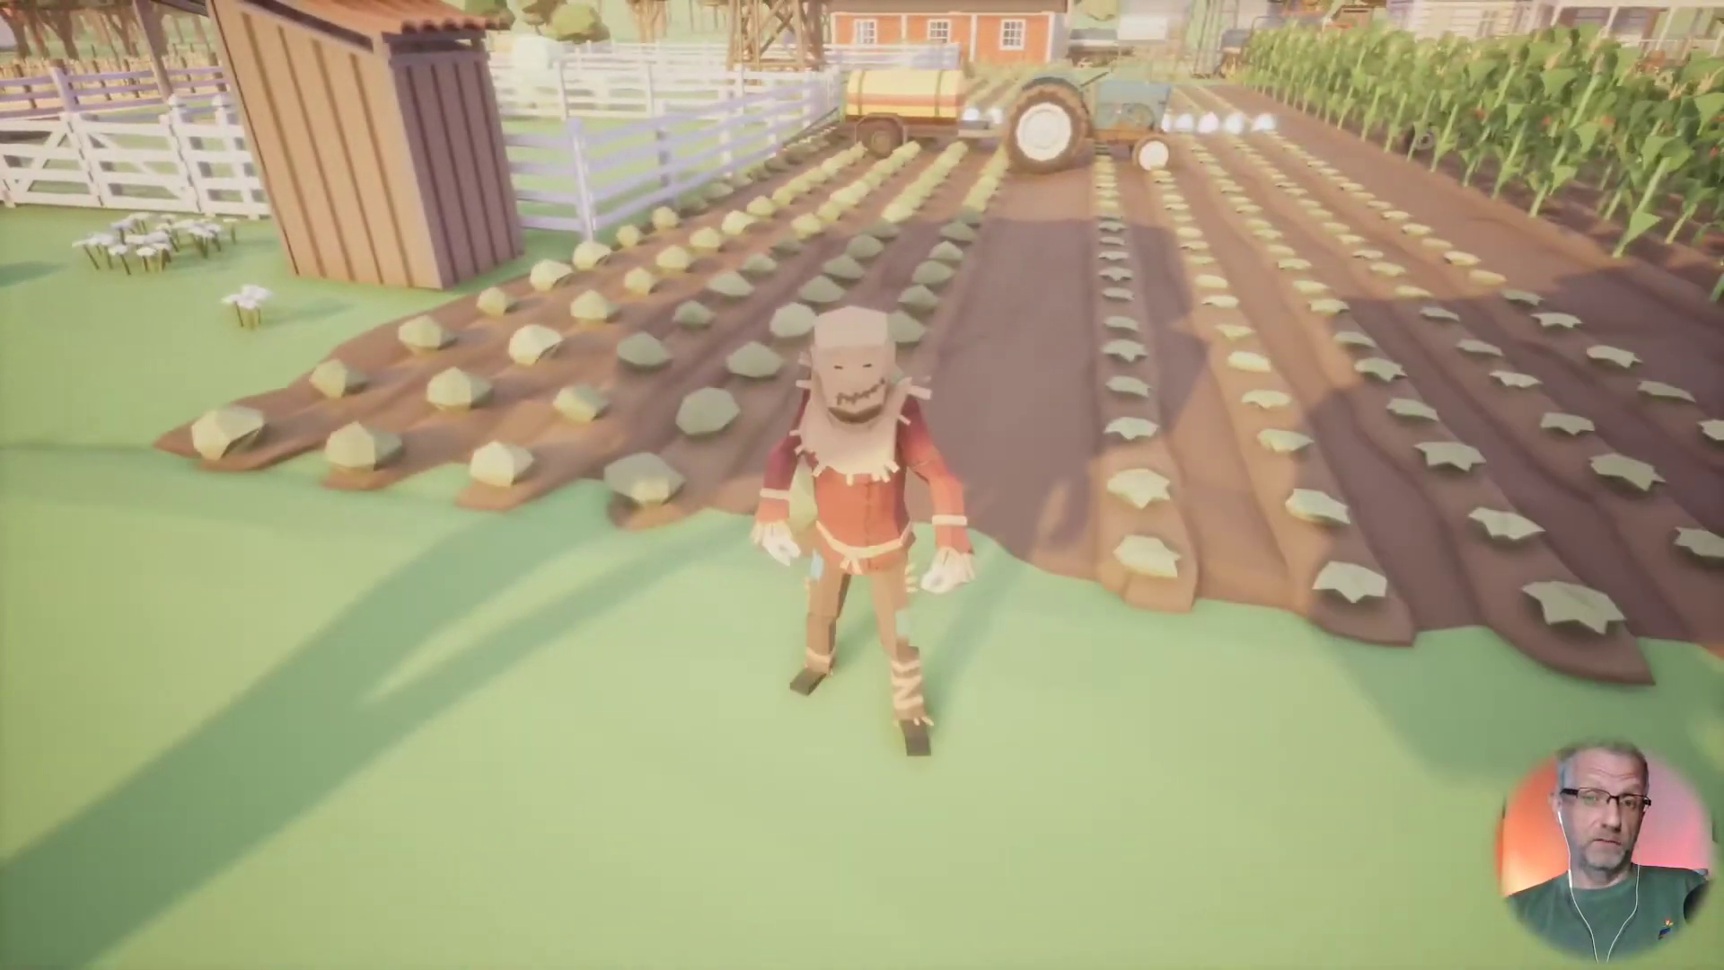
pyautogui.press('w')
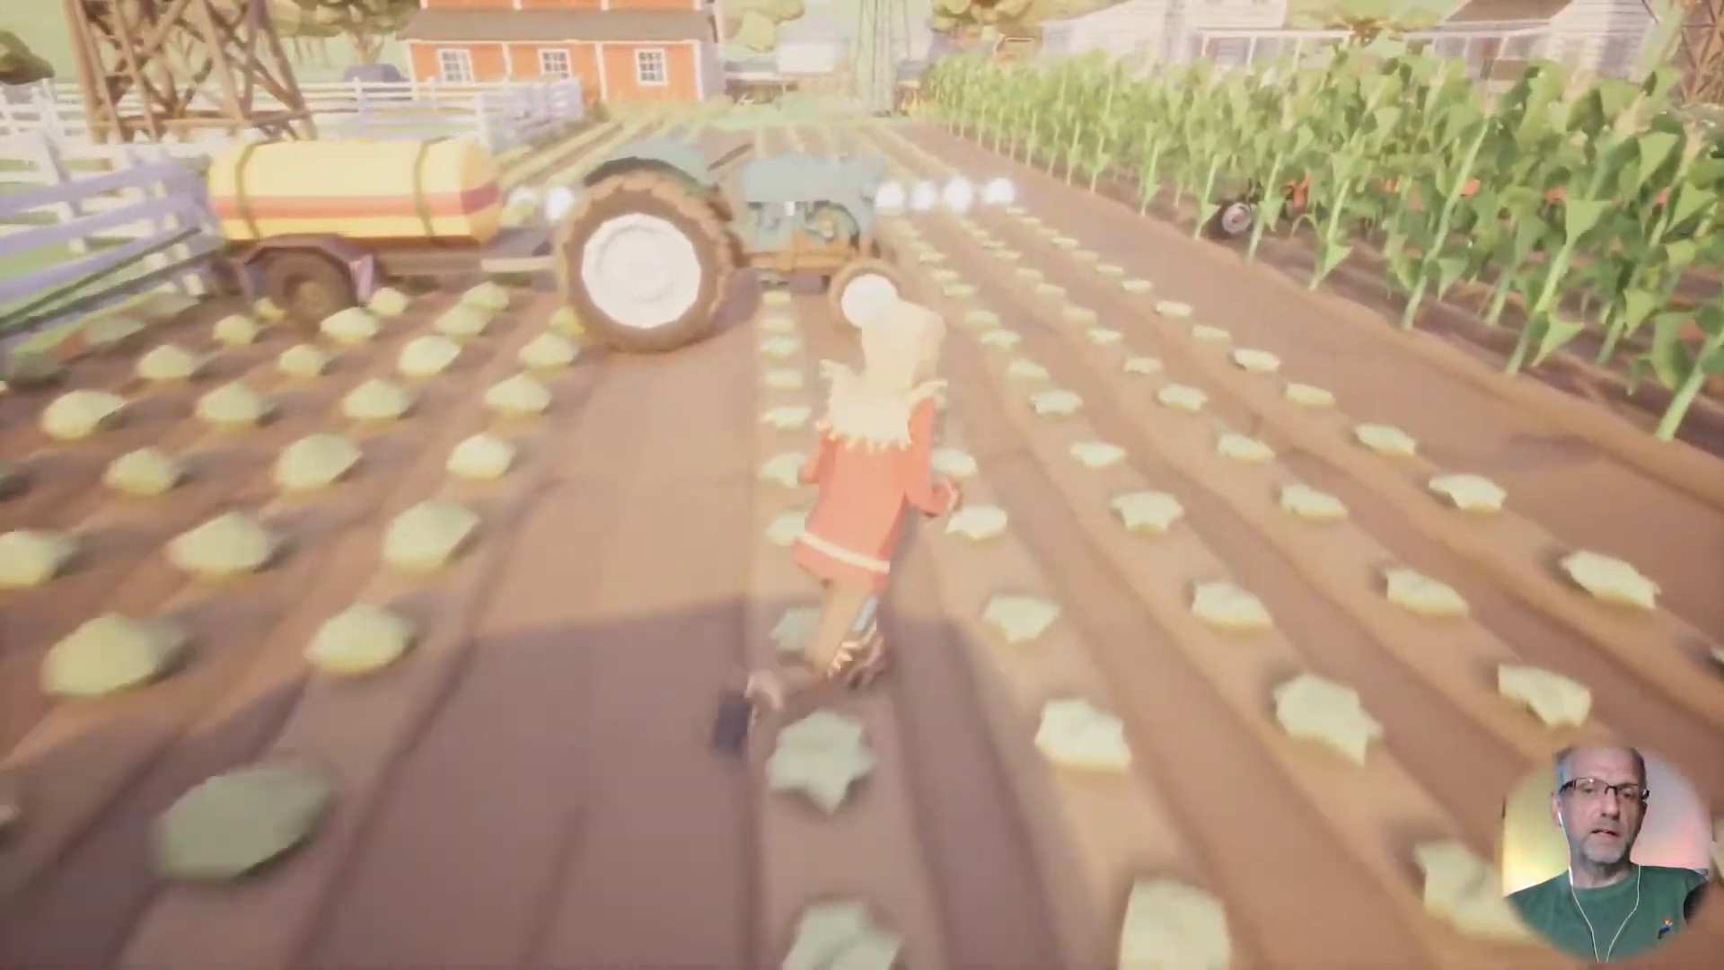
pyautogui.press('w')
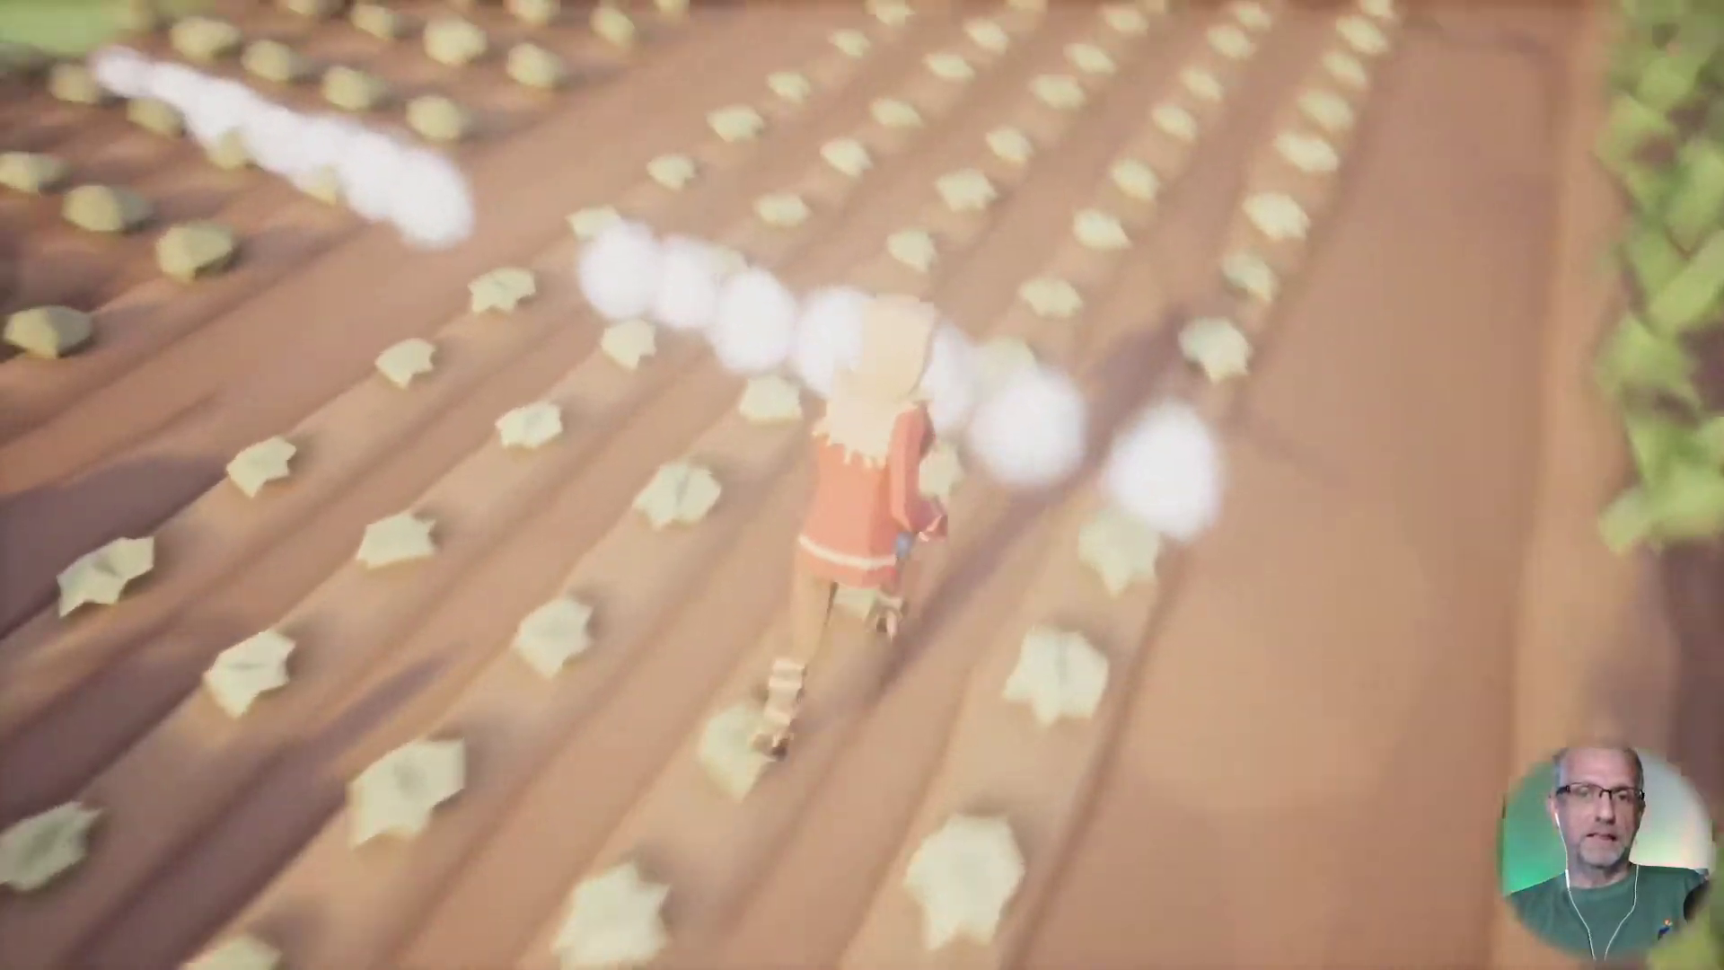
pyautogui.press('s')
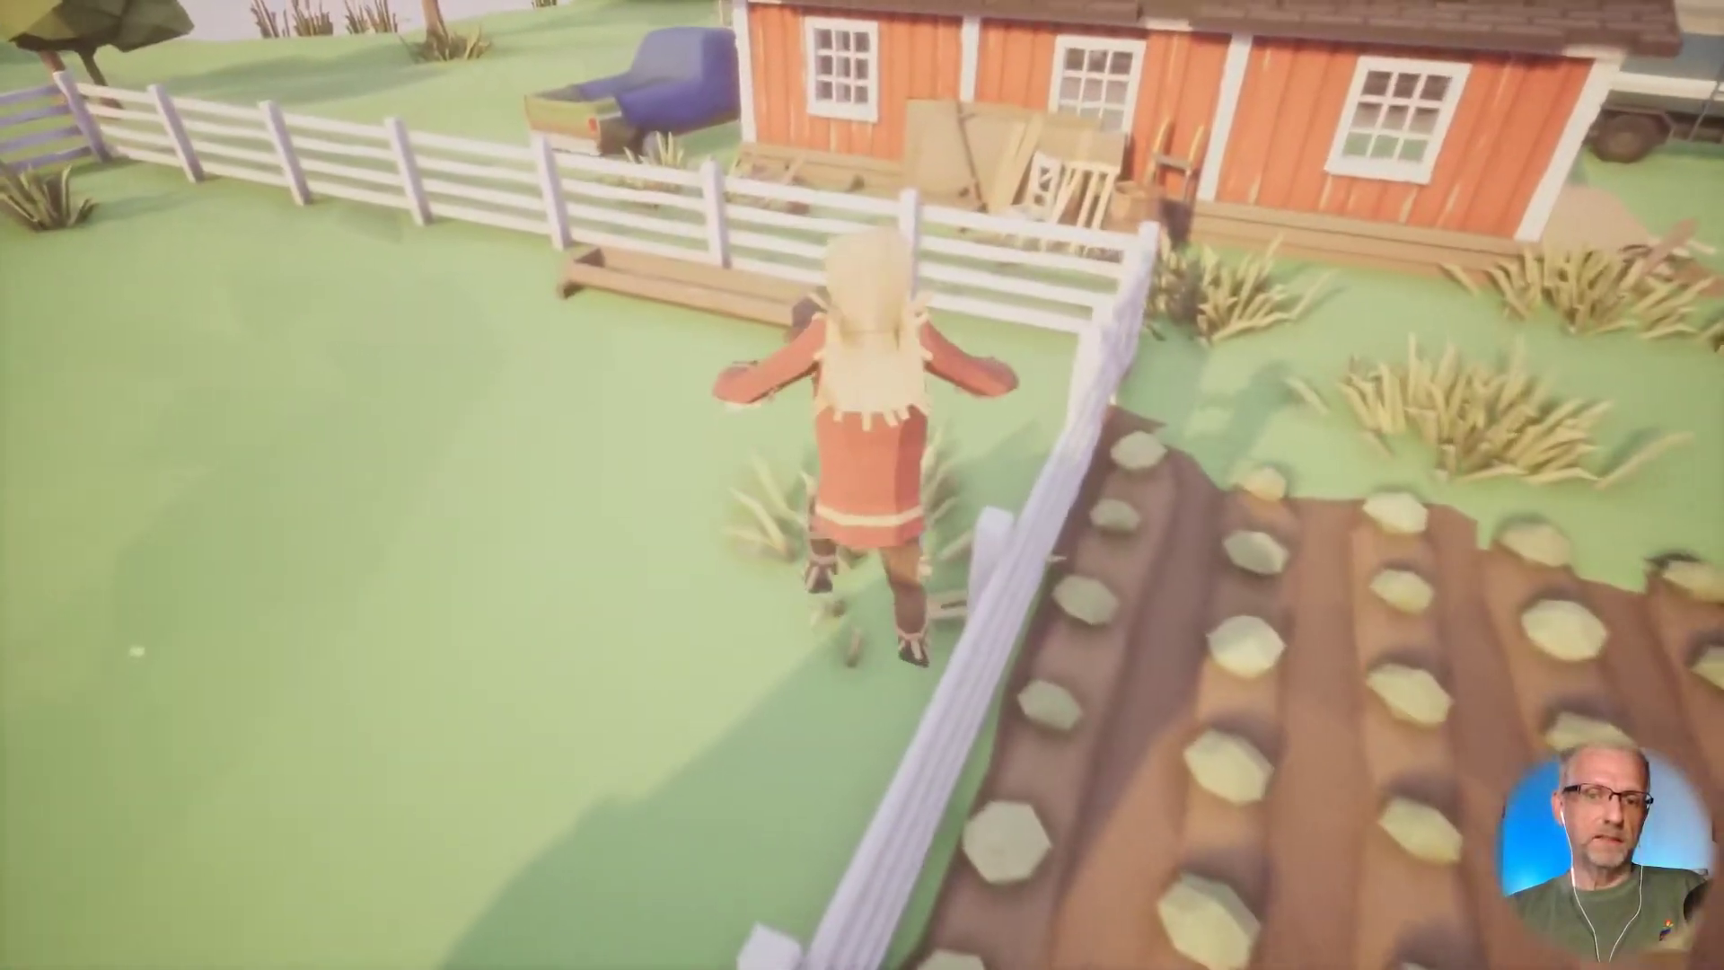
# Step: Run the scarecrow along the fence into the pond, jump beside it, then stop playing
pyautogui.press('w')
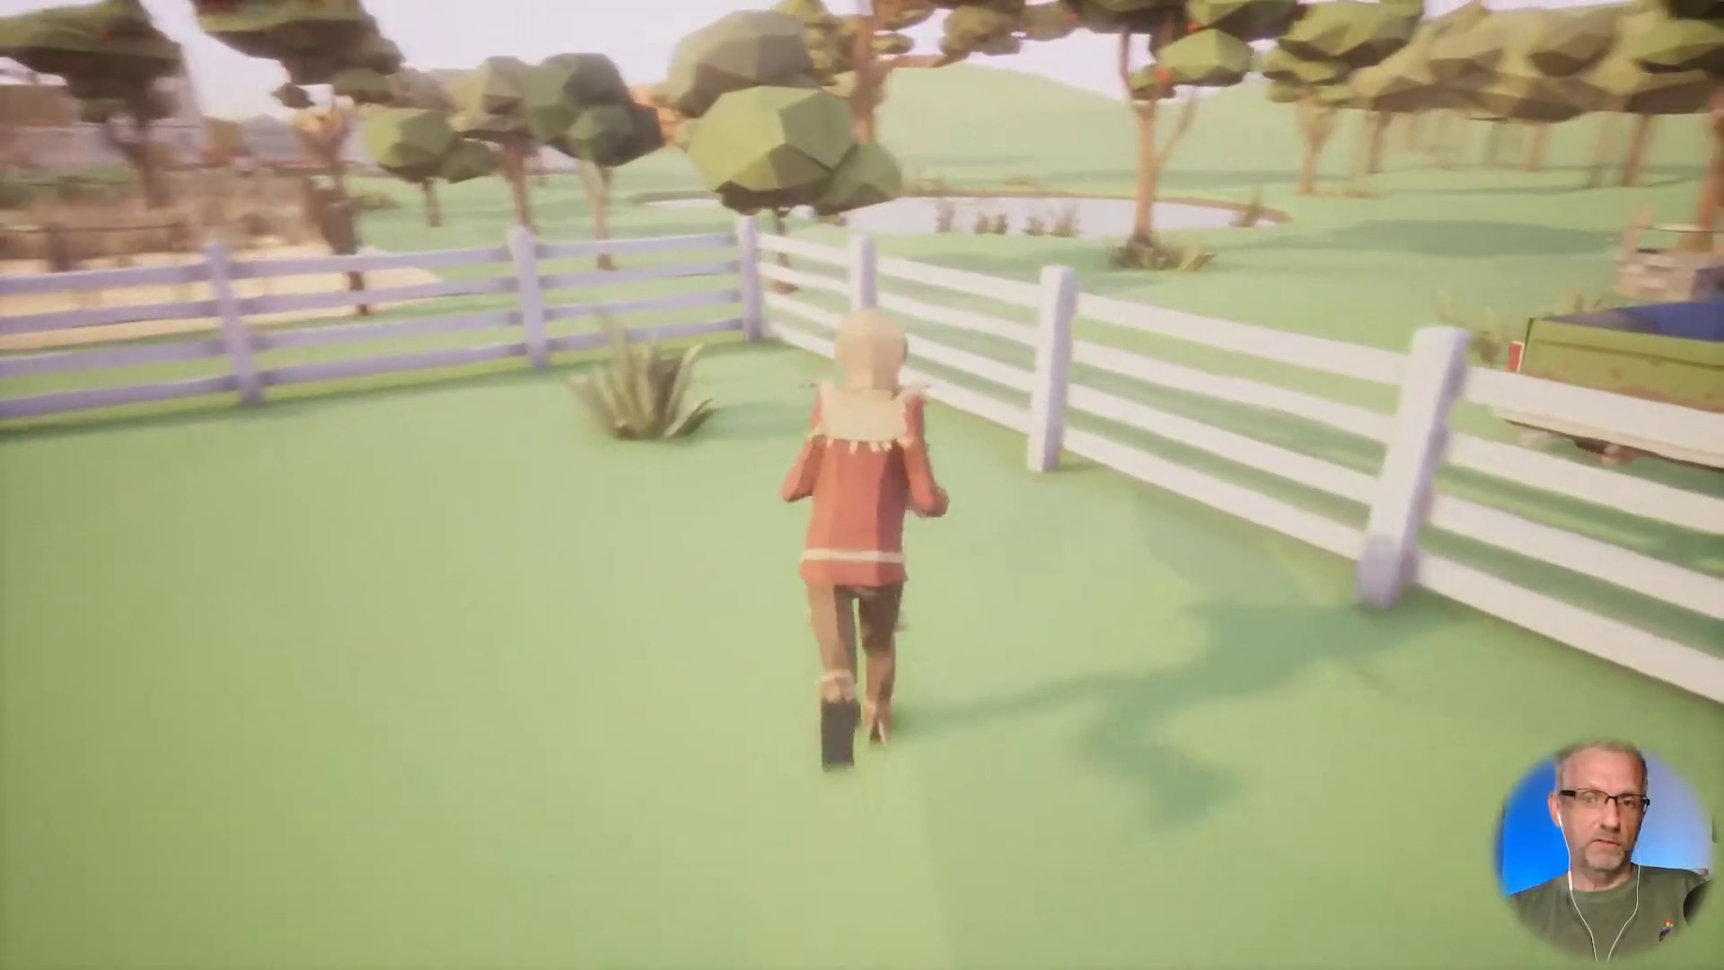
pyautogui.press('a')
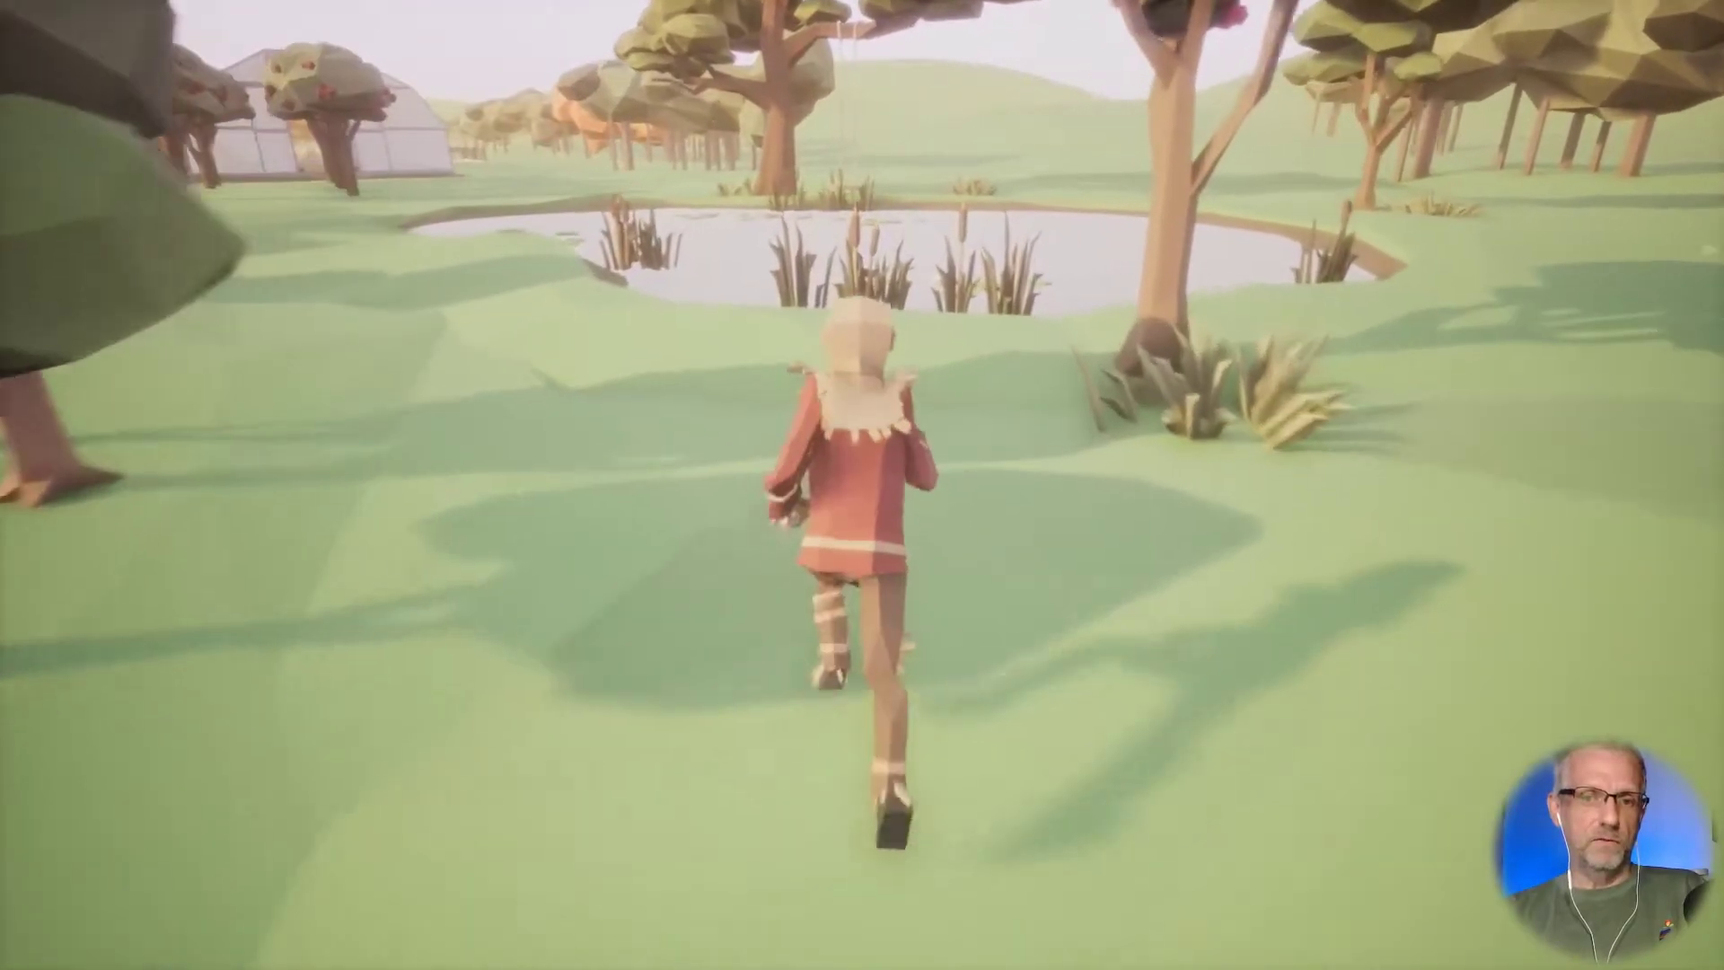
pyautogui.press('w')
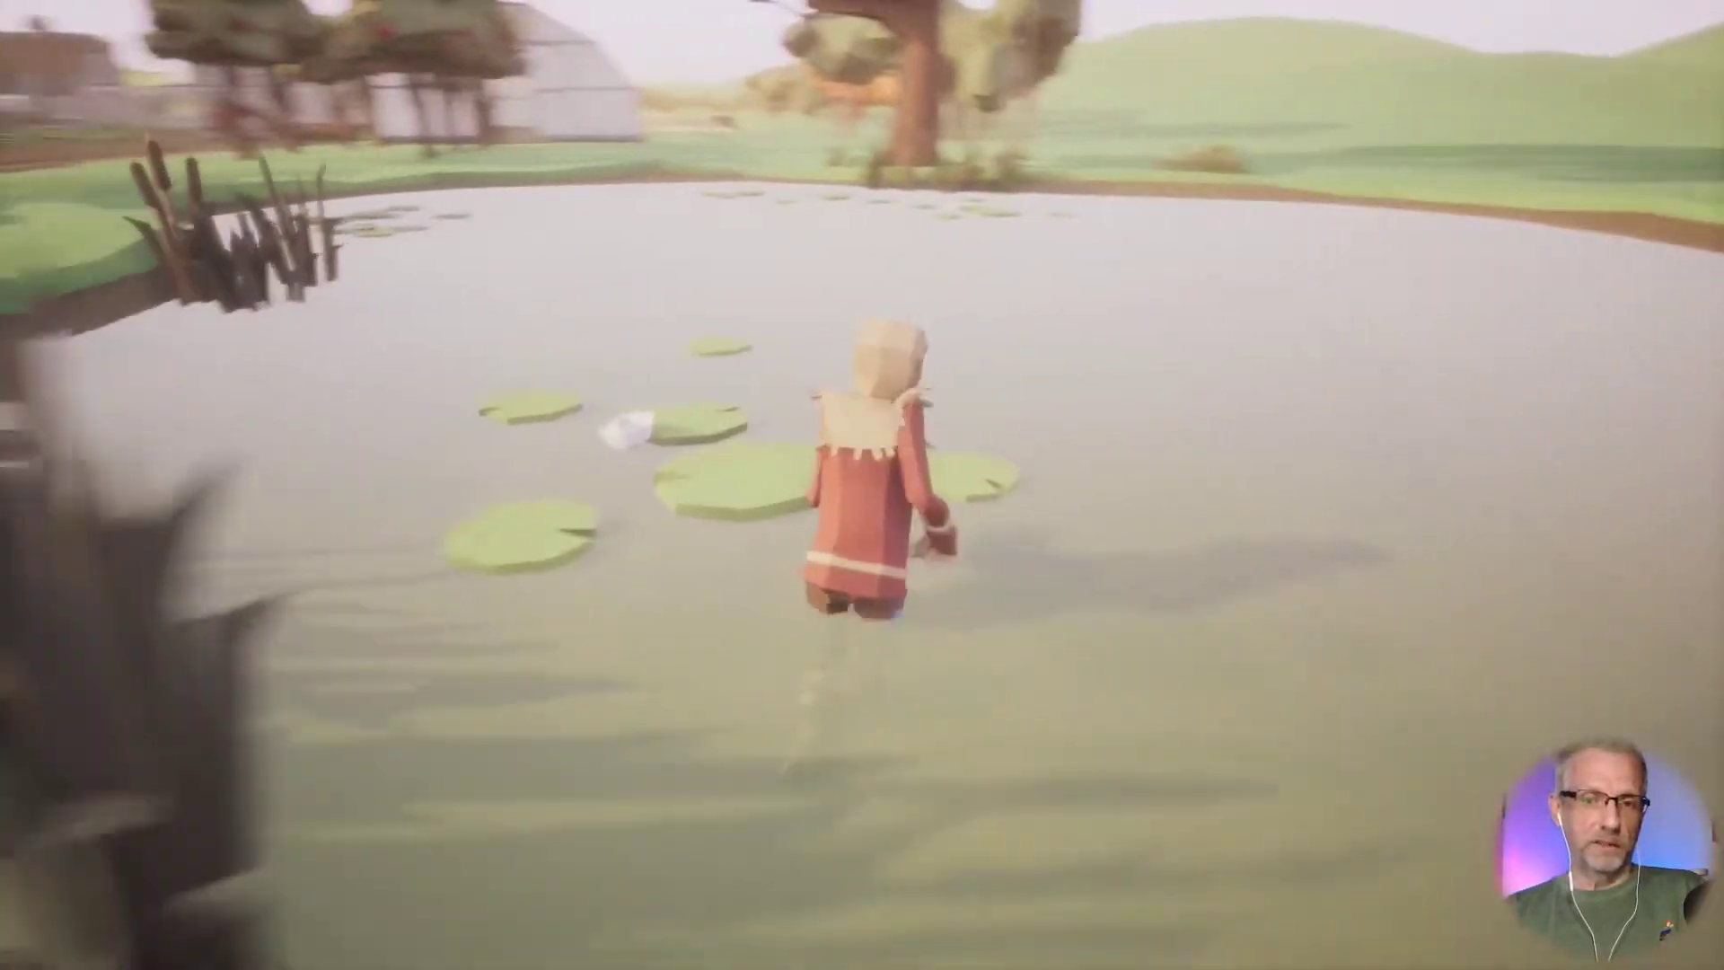
pyautogui.press('s')
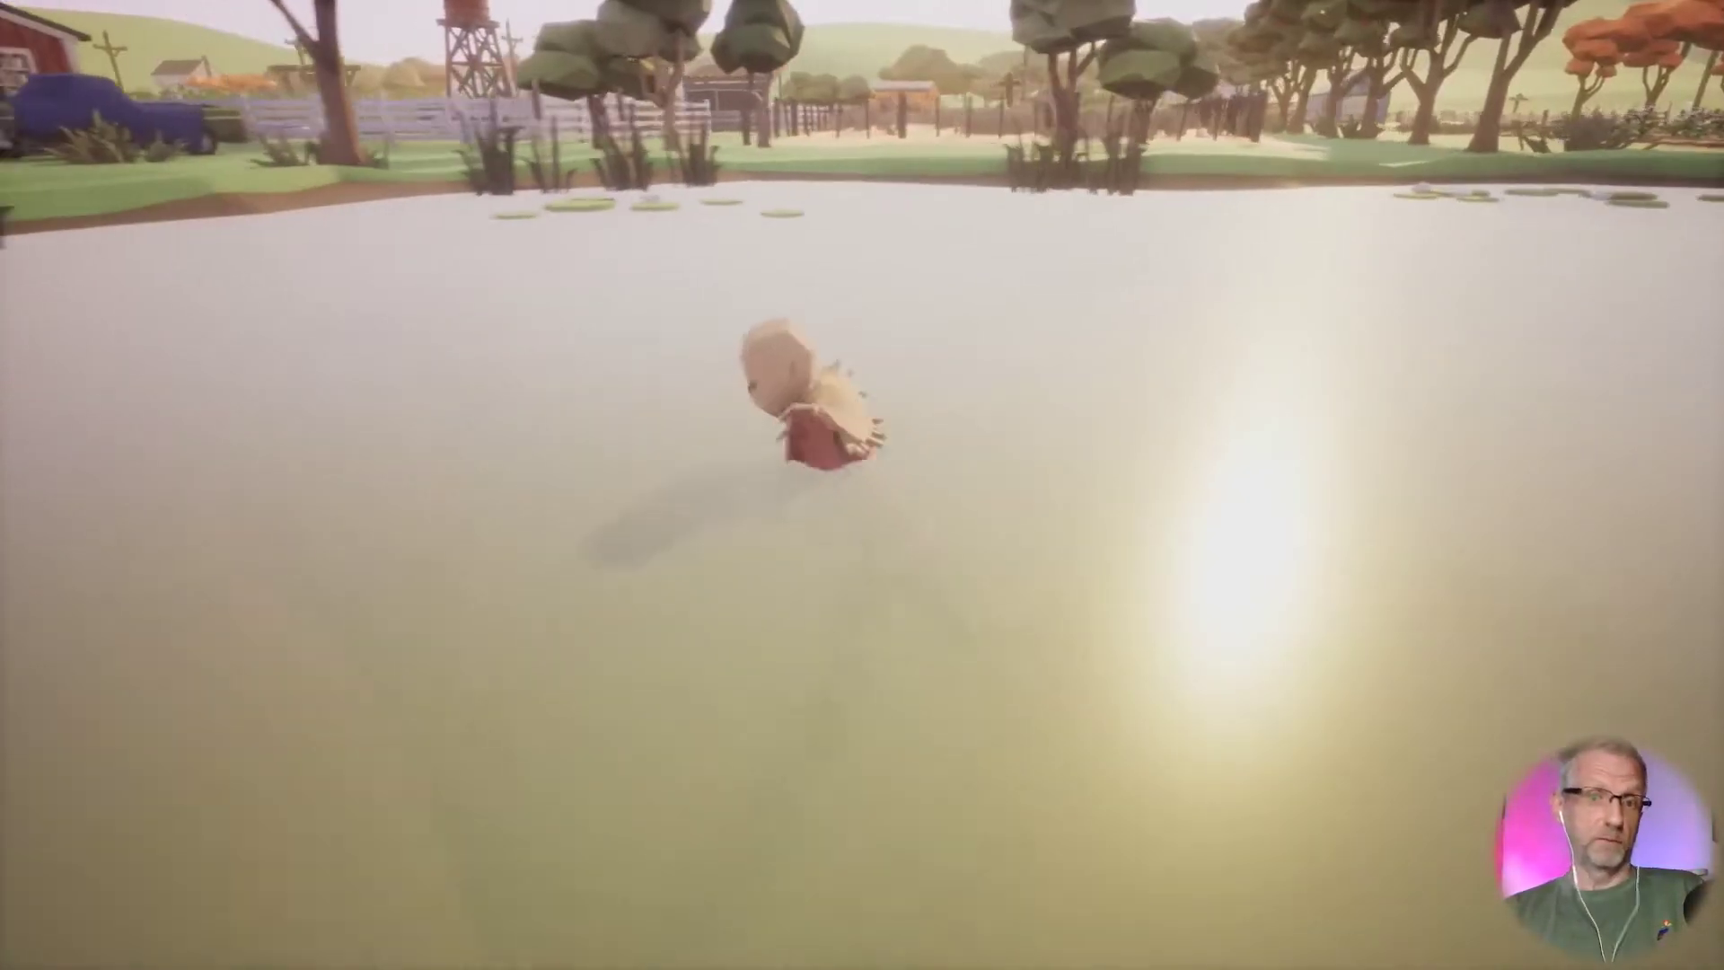
pyautogui.press('a')
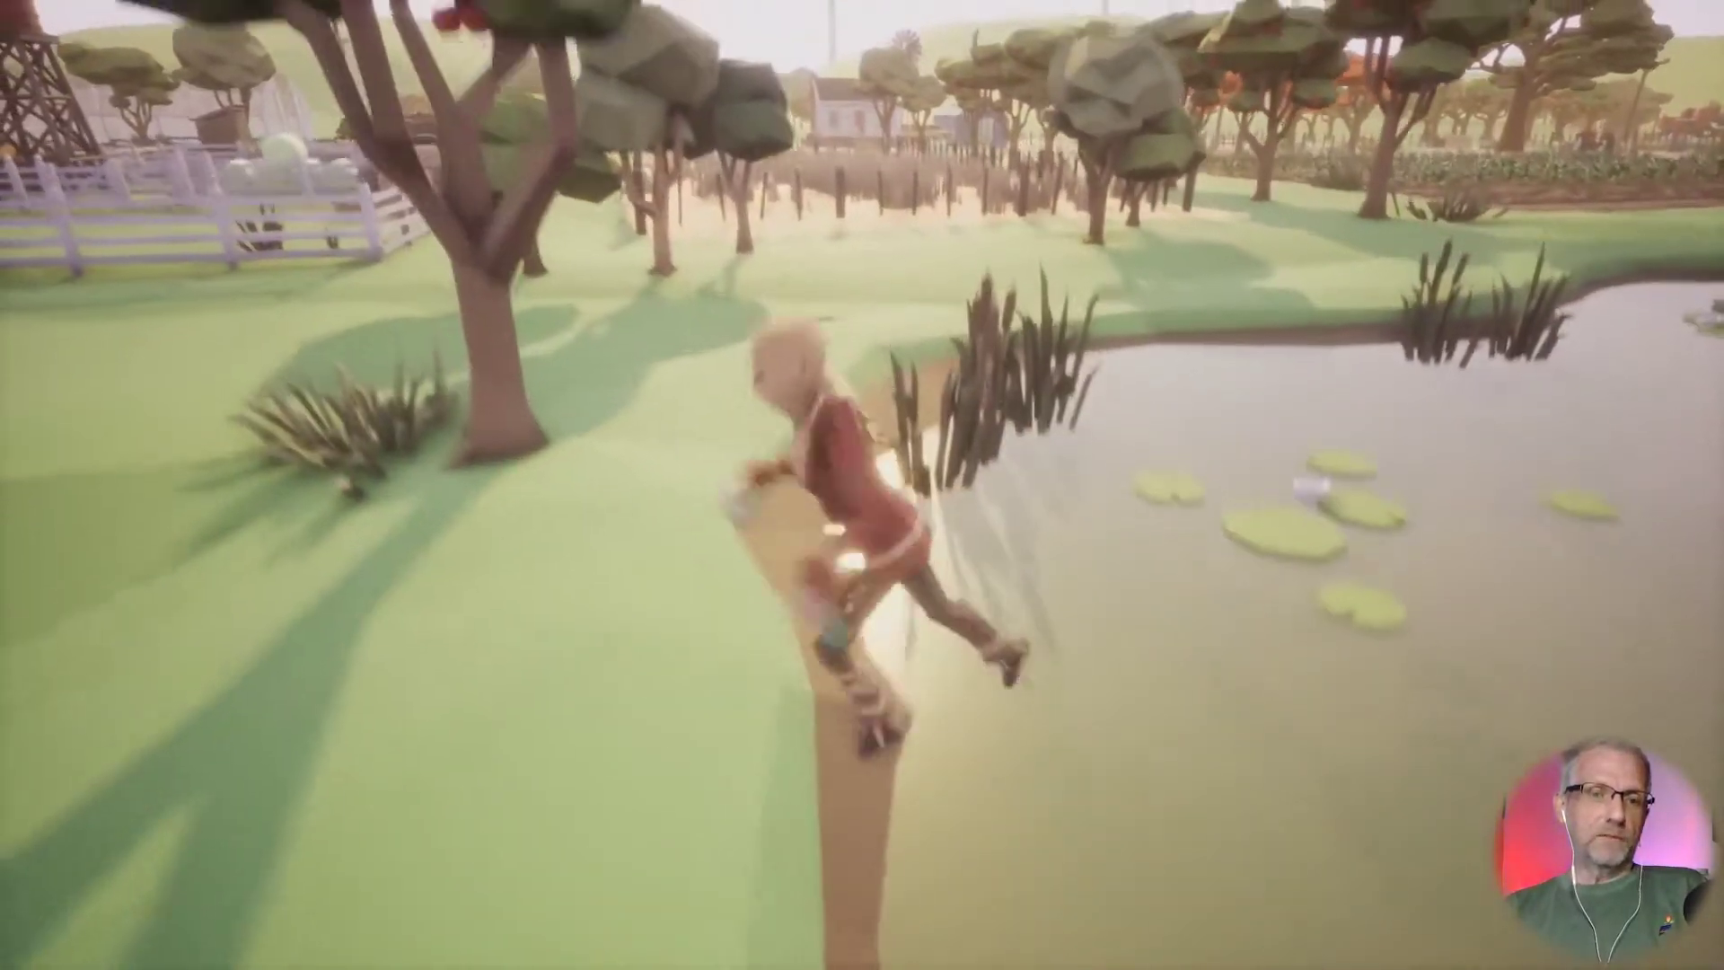
pyautogui.press('s')
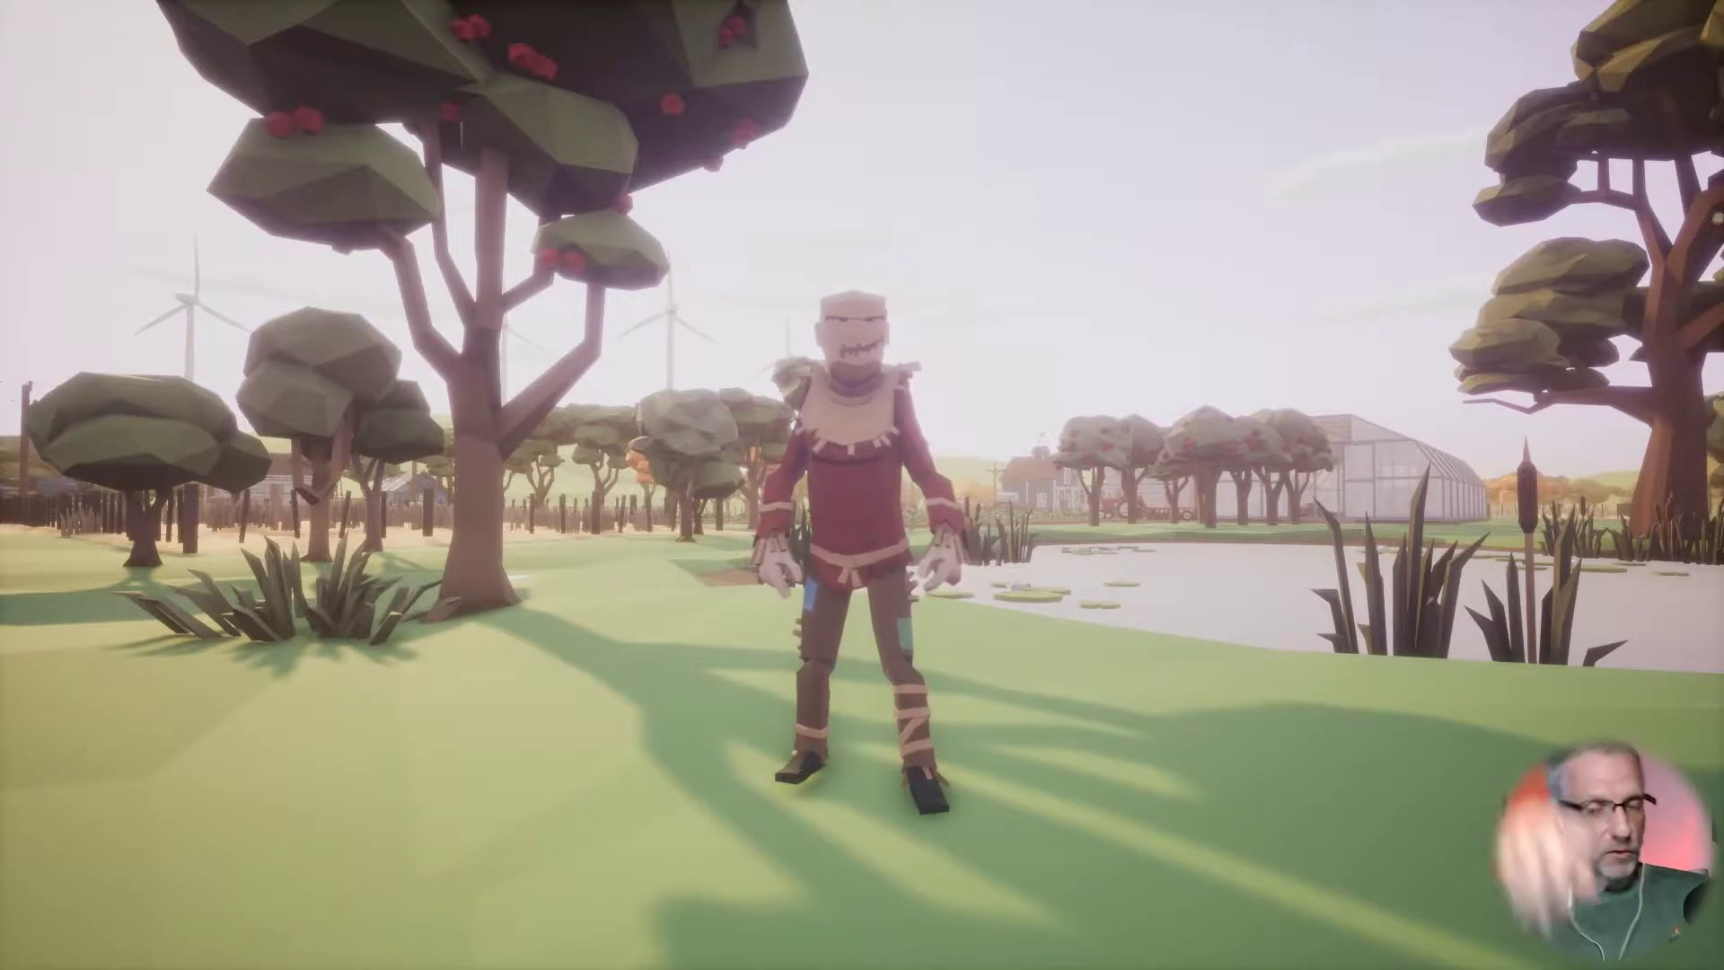
pyautogui.press('a')
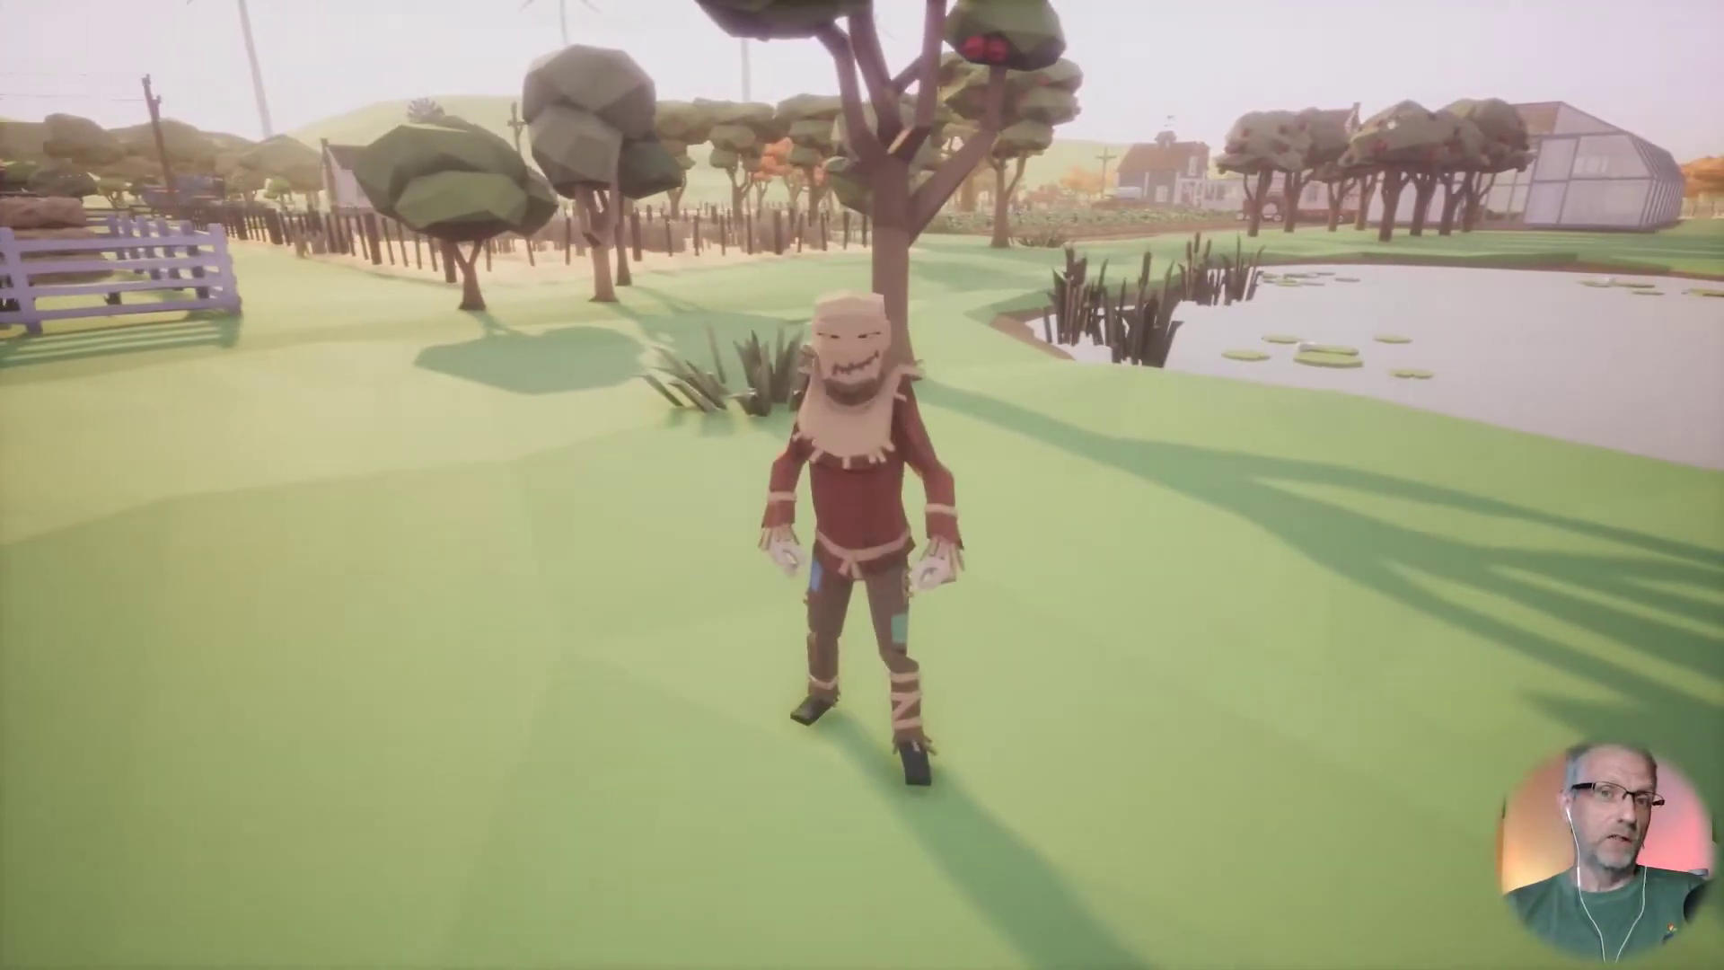
pyautogui.press('w')
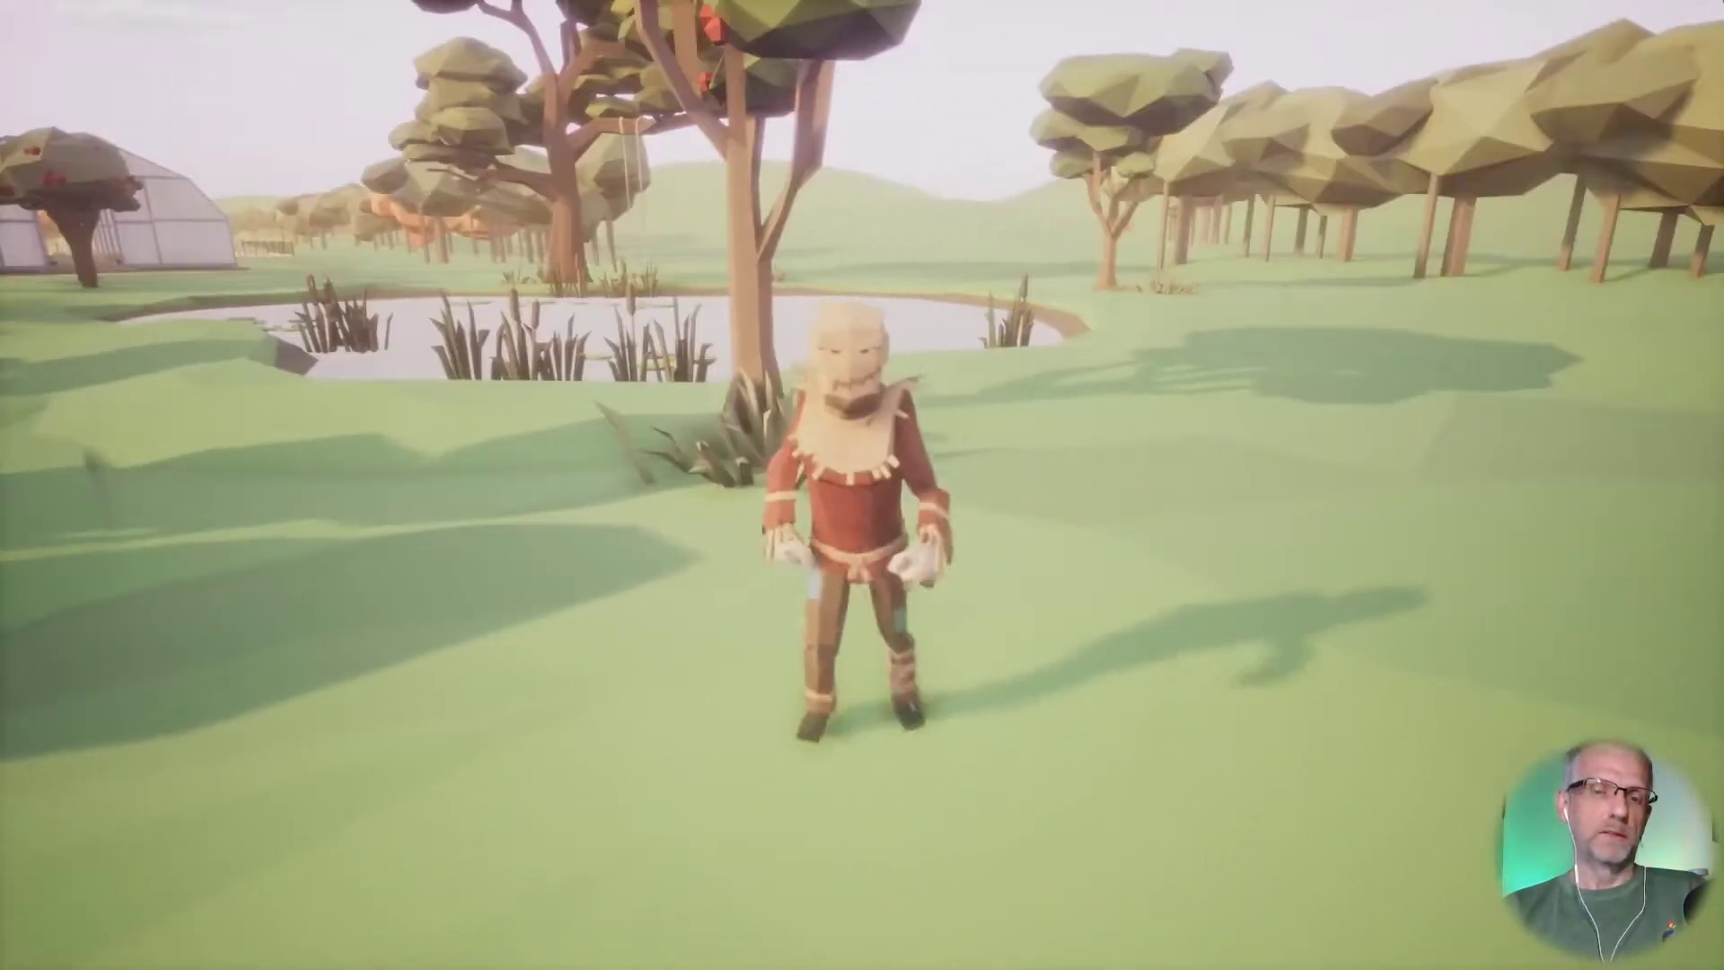
pyautogui.press('d')
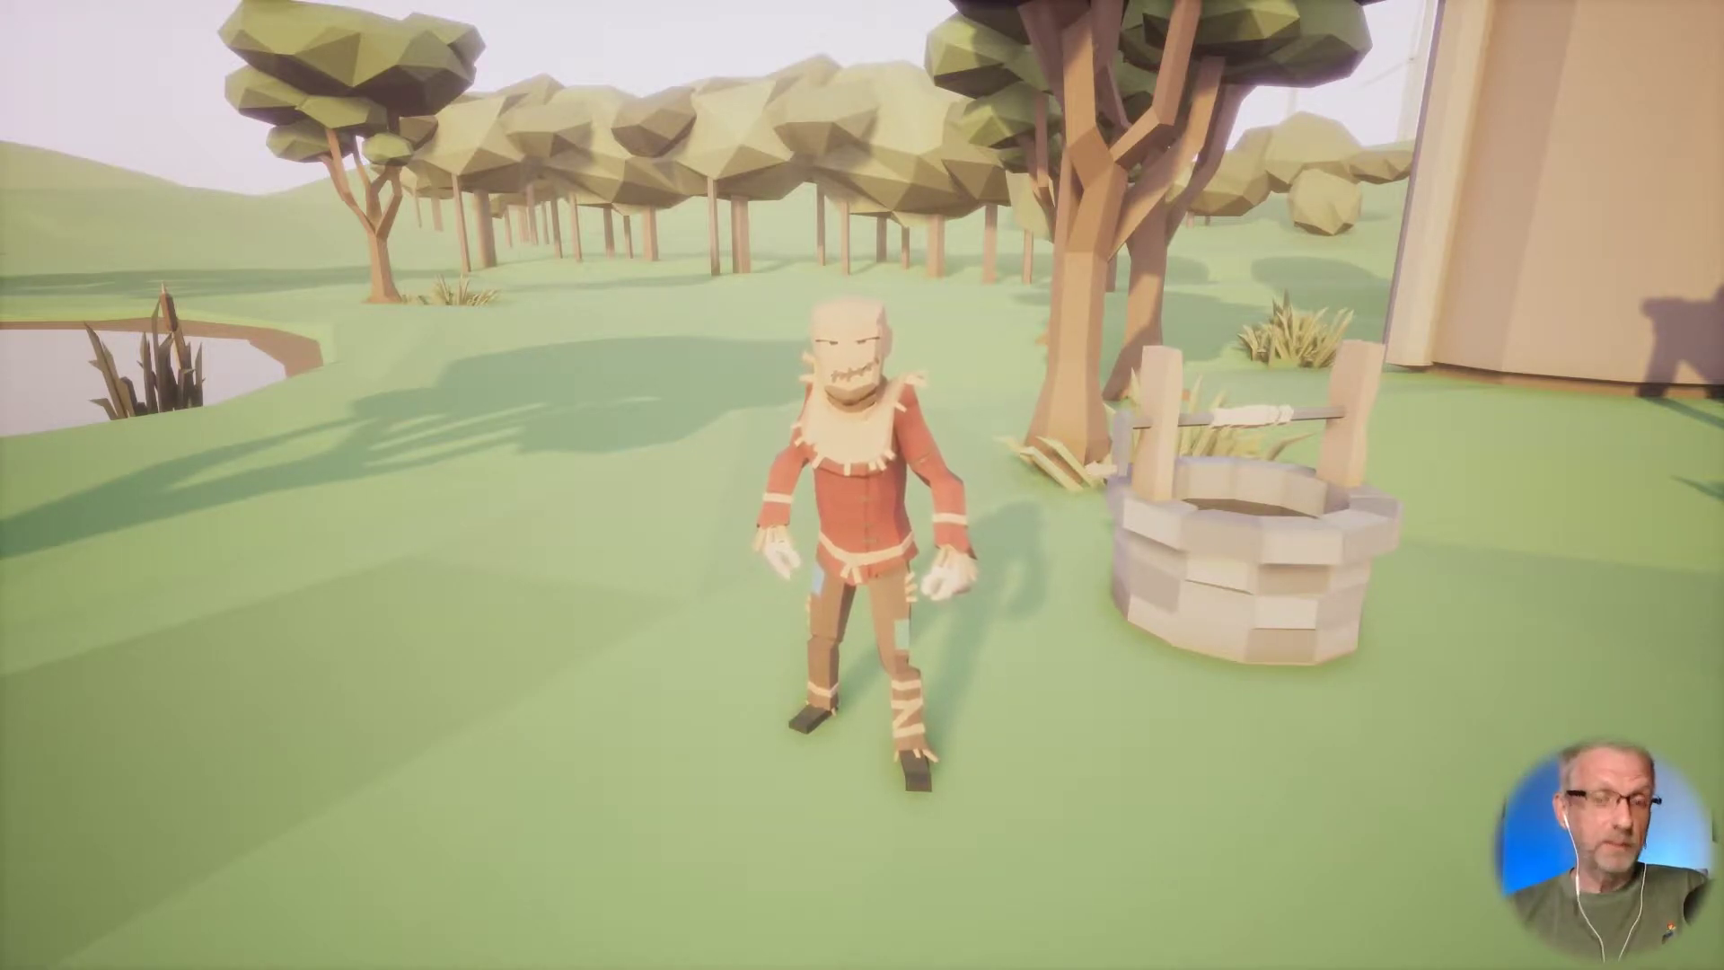
pyautogui.press('Escape')
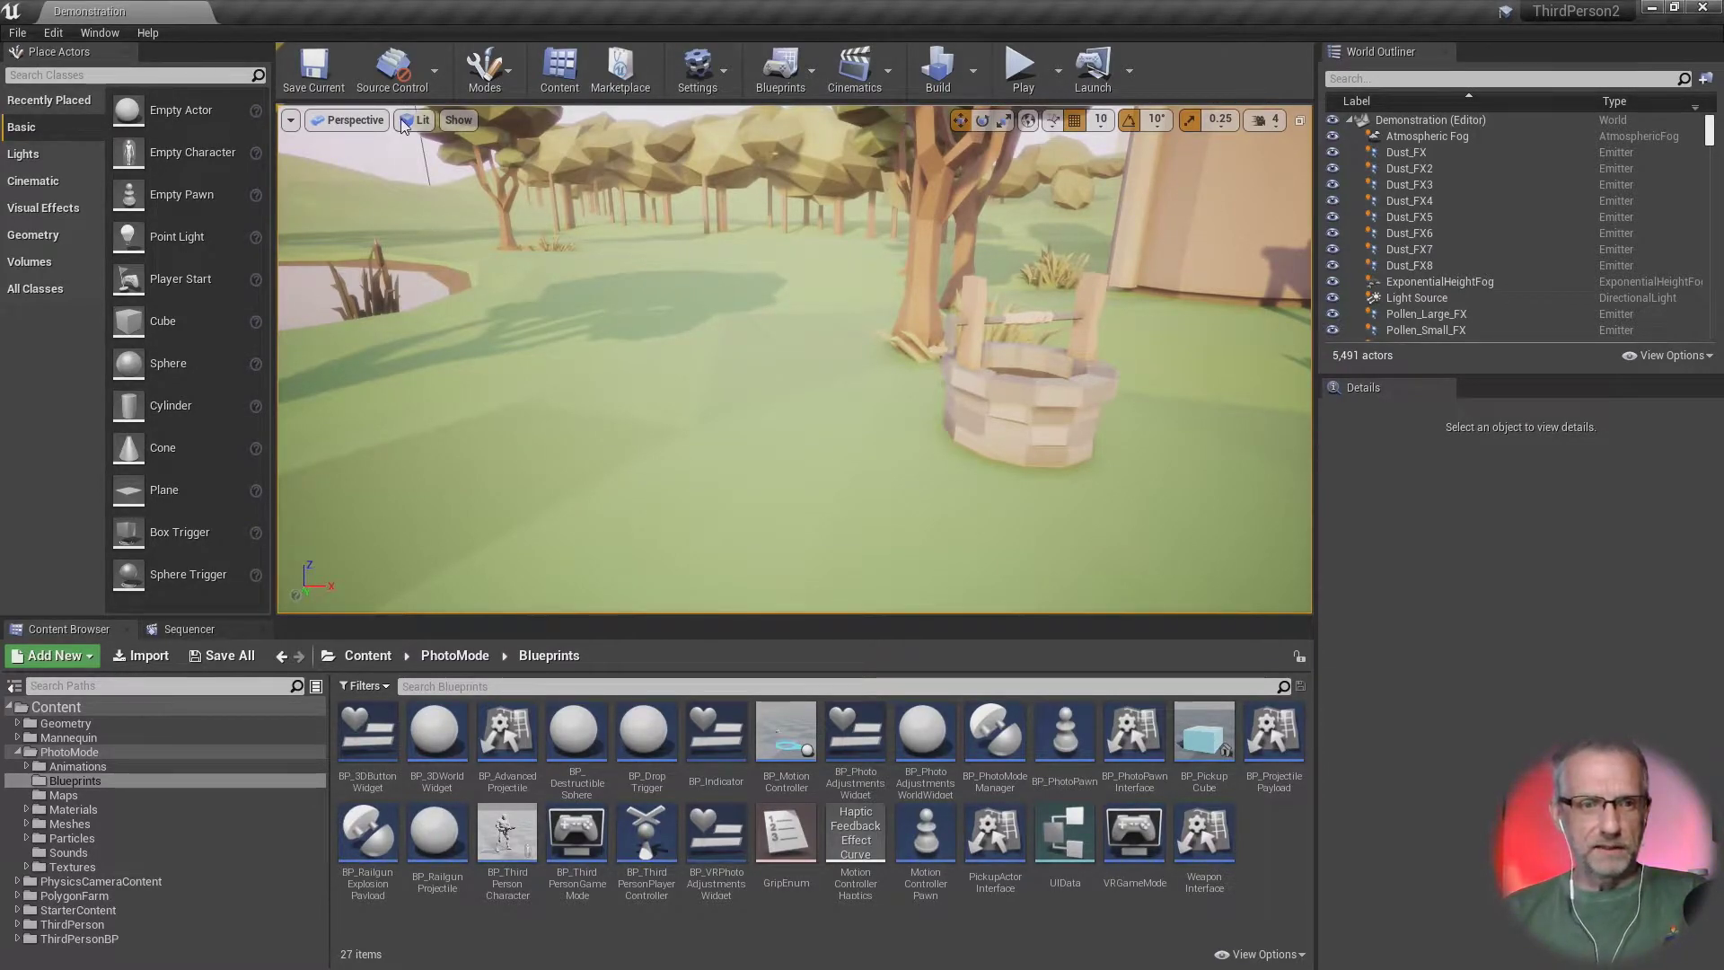
# Step: Look through the File and Window menus, then minimize the Unreal editor
pyautogui.click(18, 33)
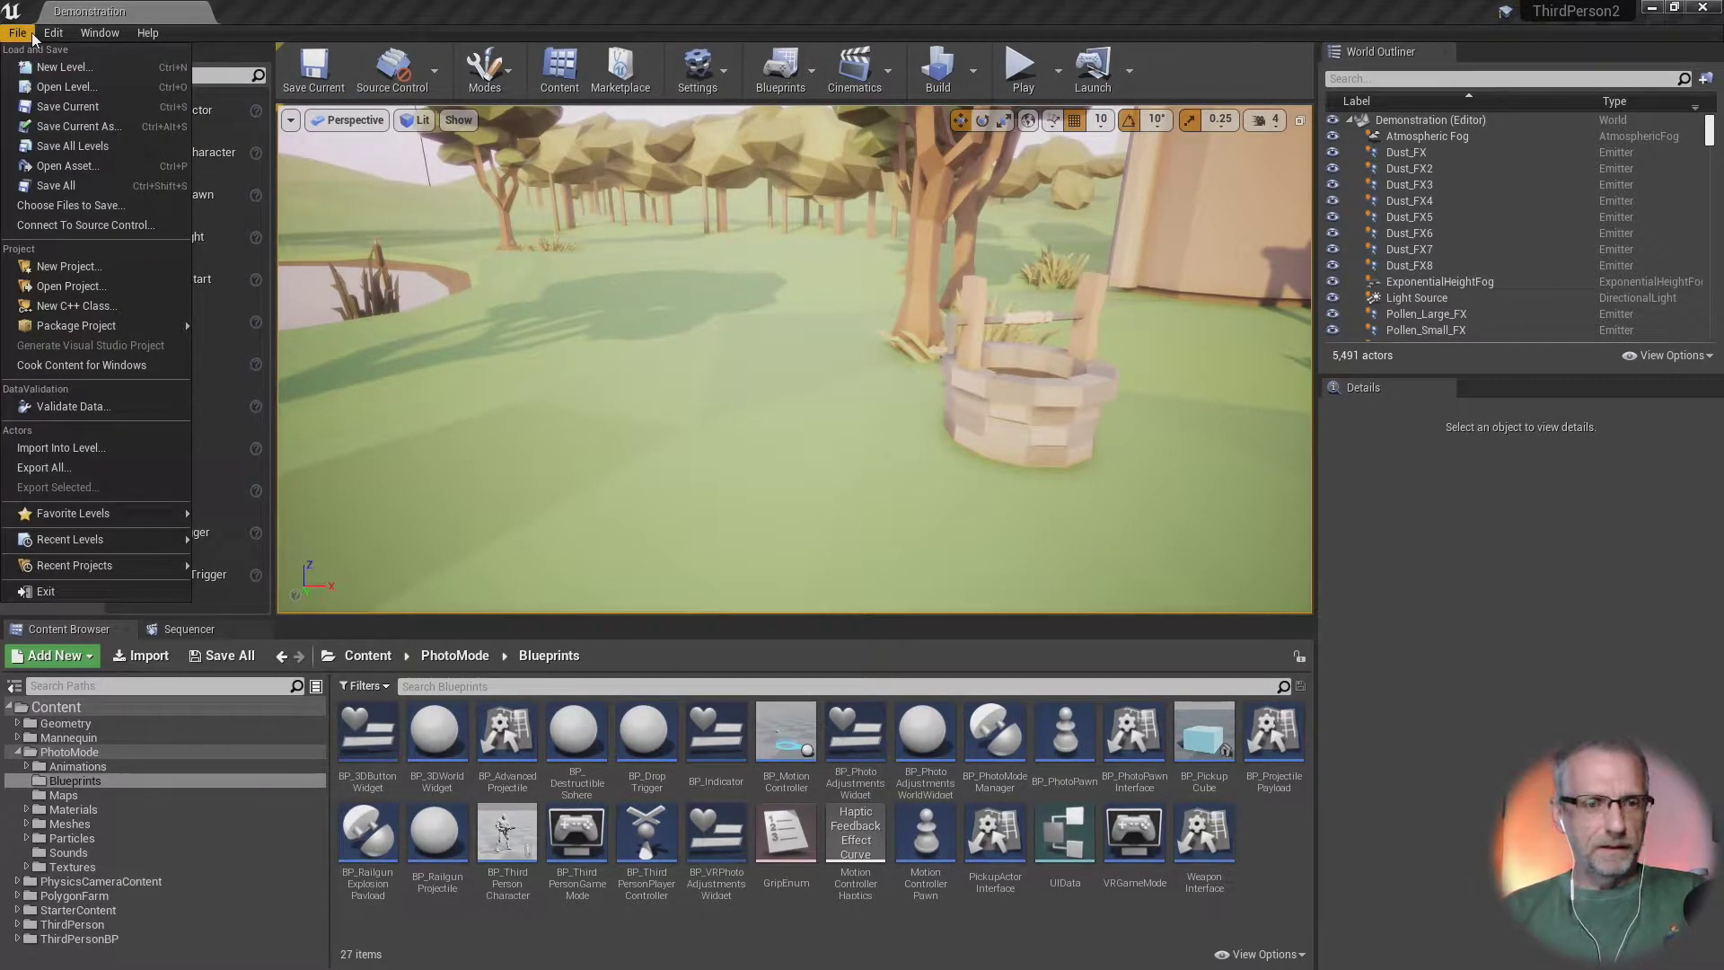
pyautogui.moveTo(100, 33)
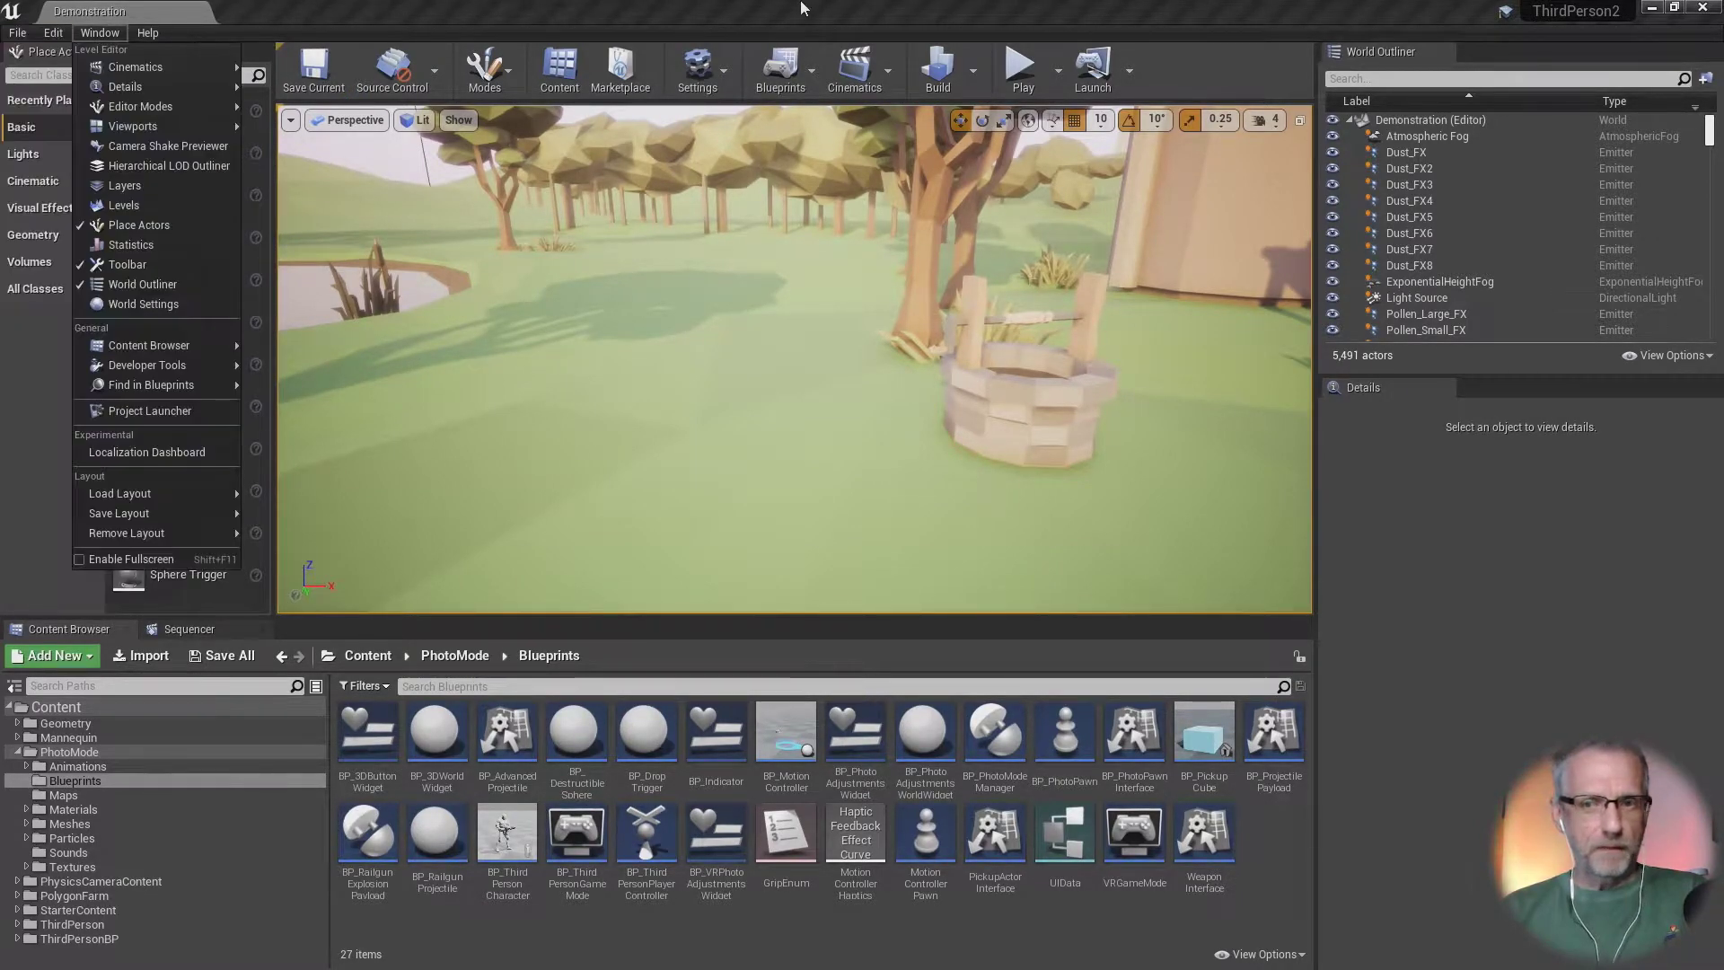
pyautogui.click(1652, 8)
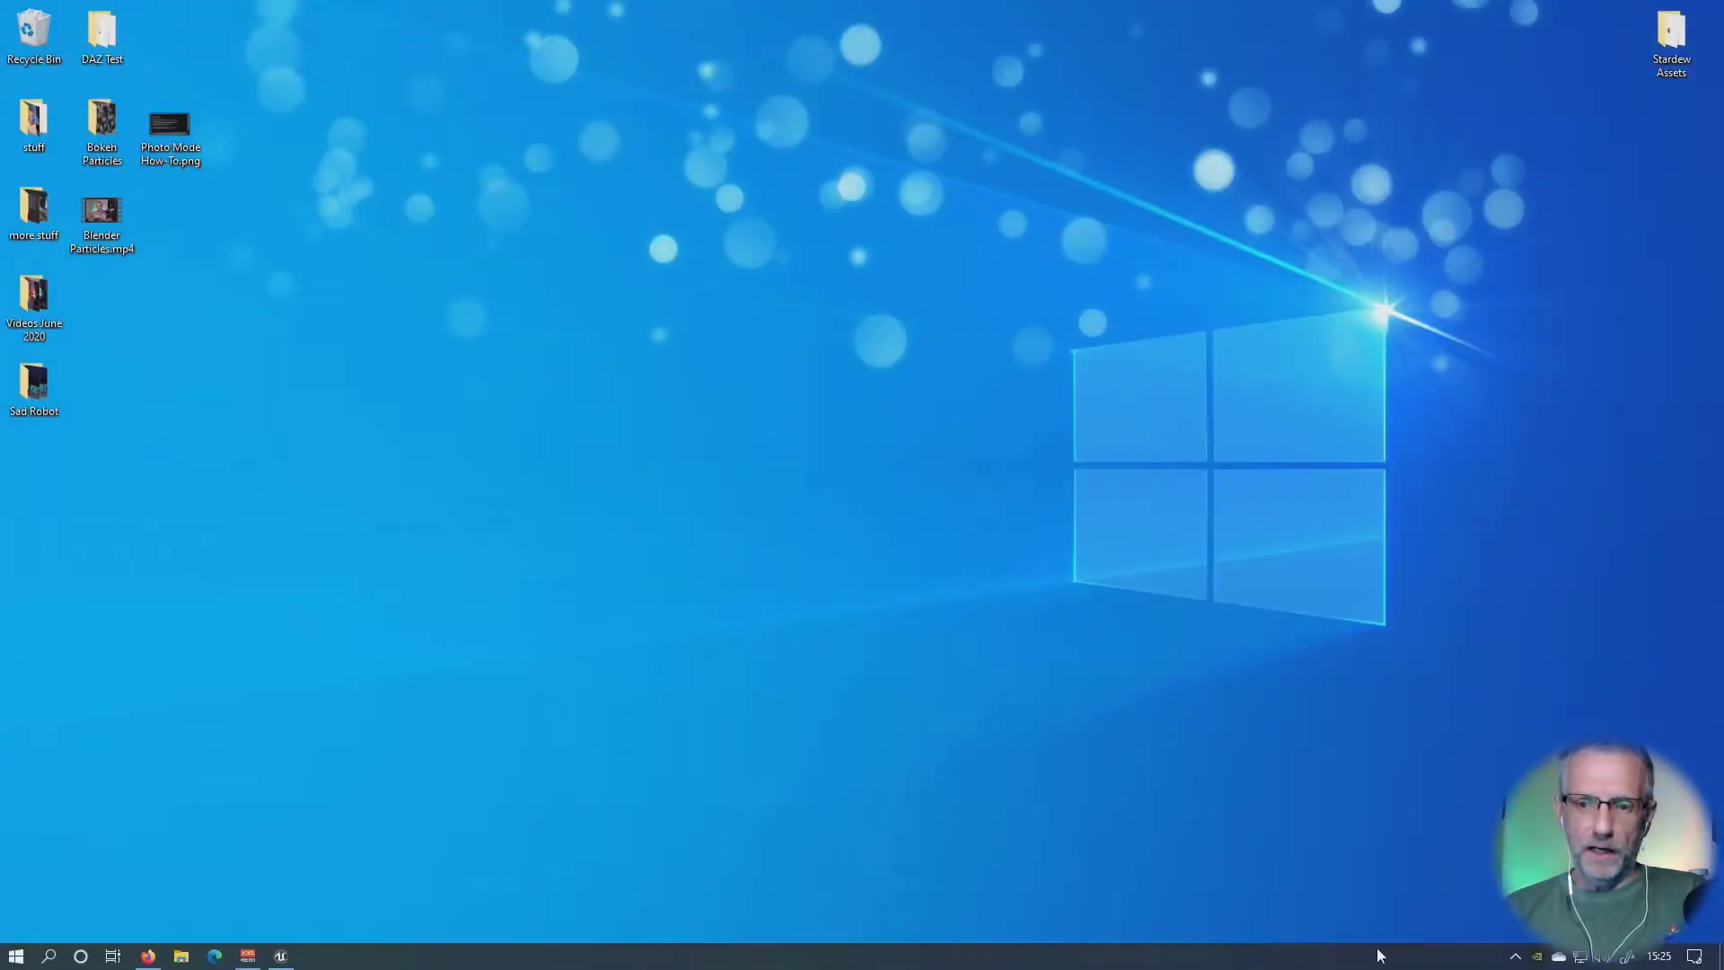
# Step: Open the Epic Games Launcher on its Unreal Engine page from the system tray icon
pyautogui.click(1516, 955)
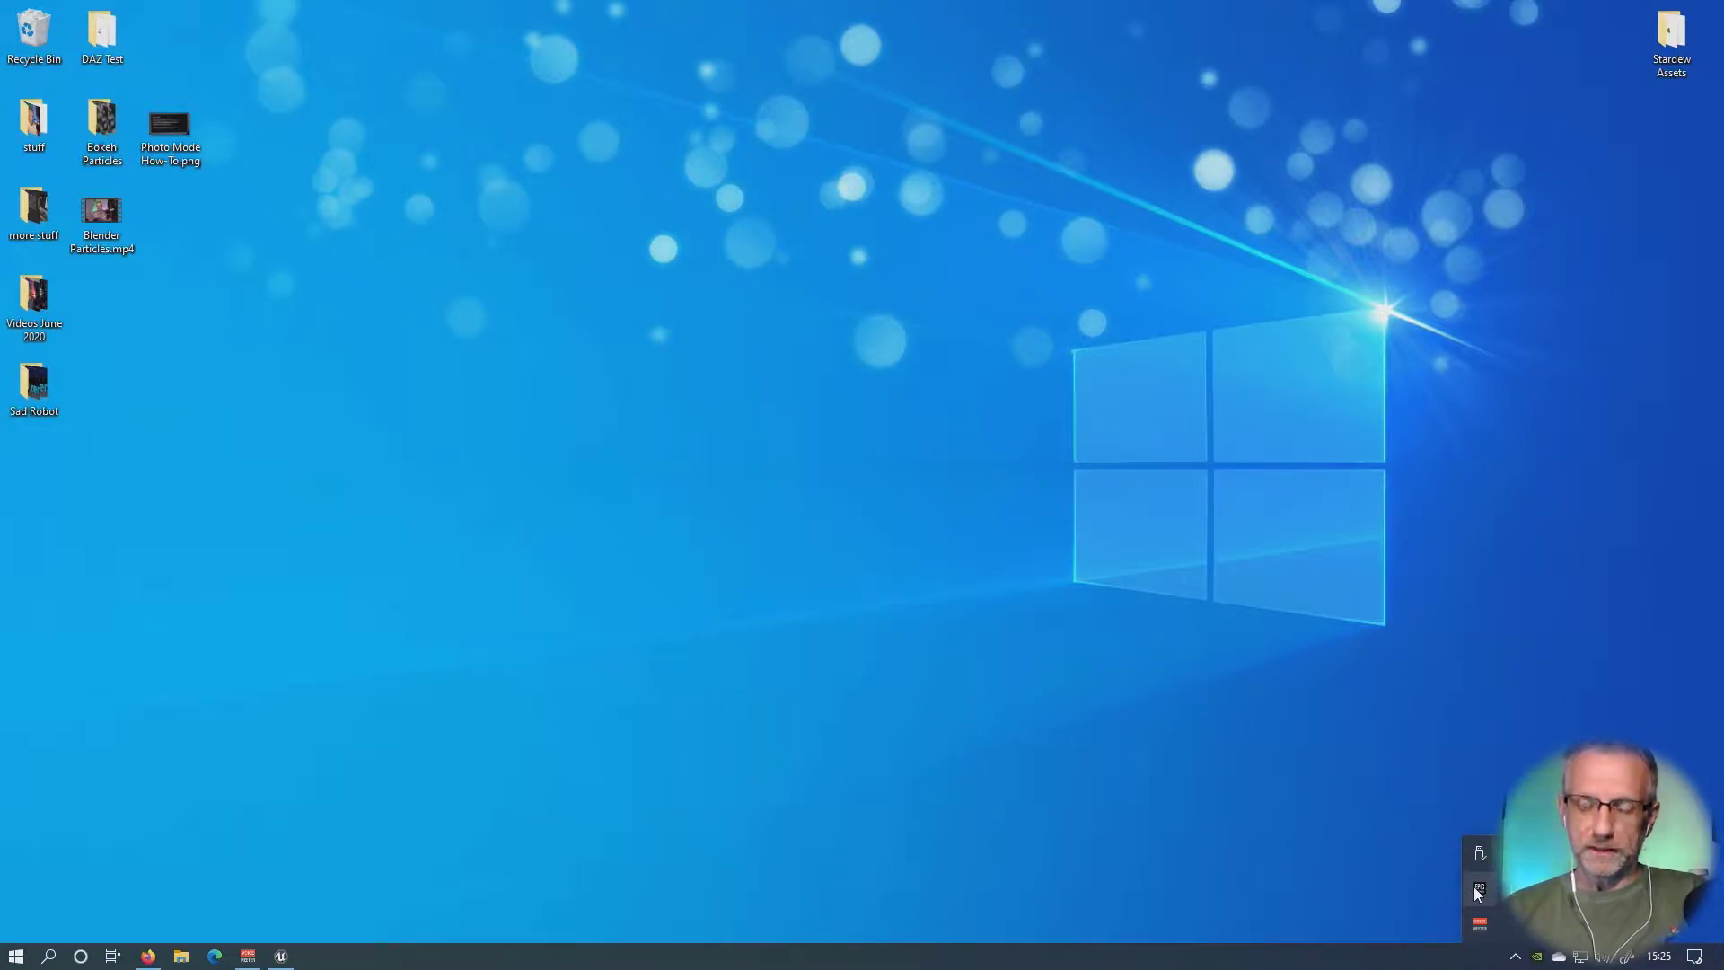
pyautogui.rightClick(1478, 892)
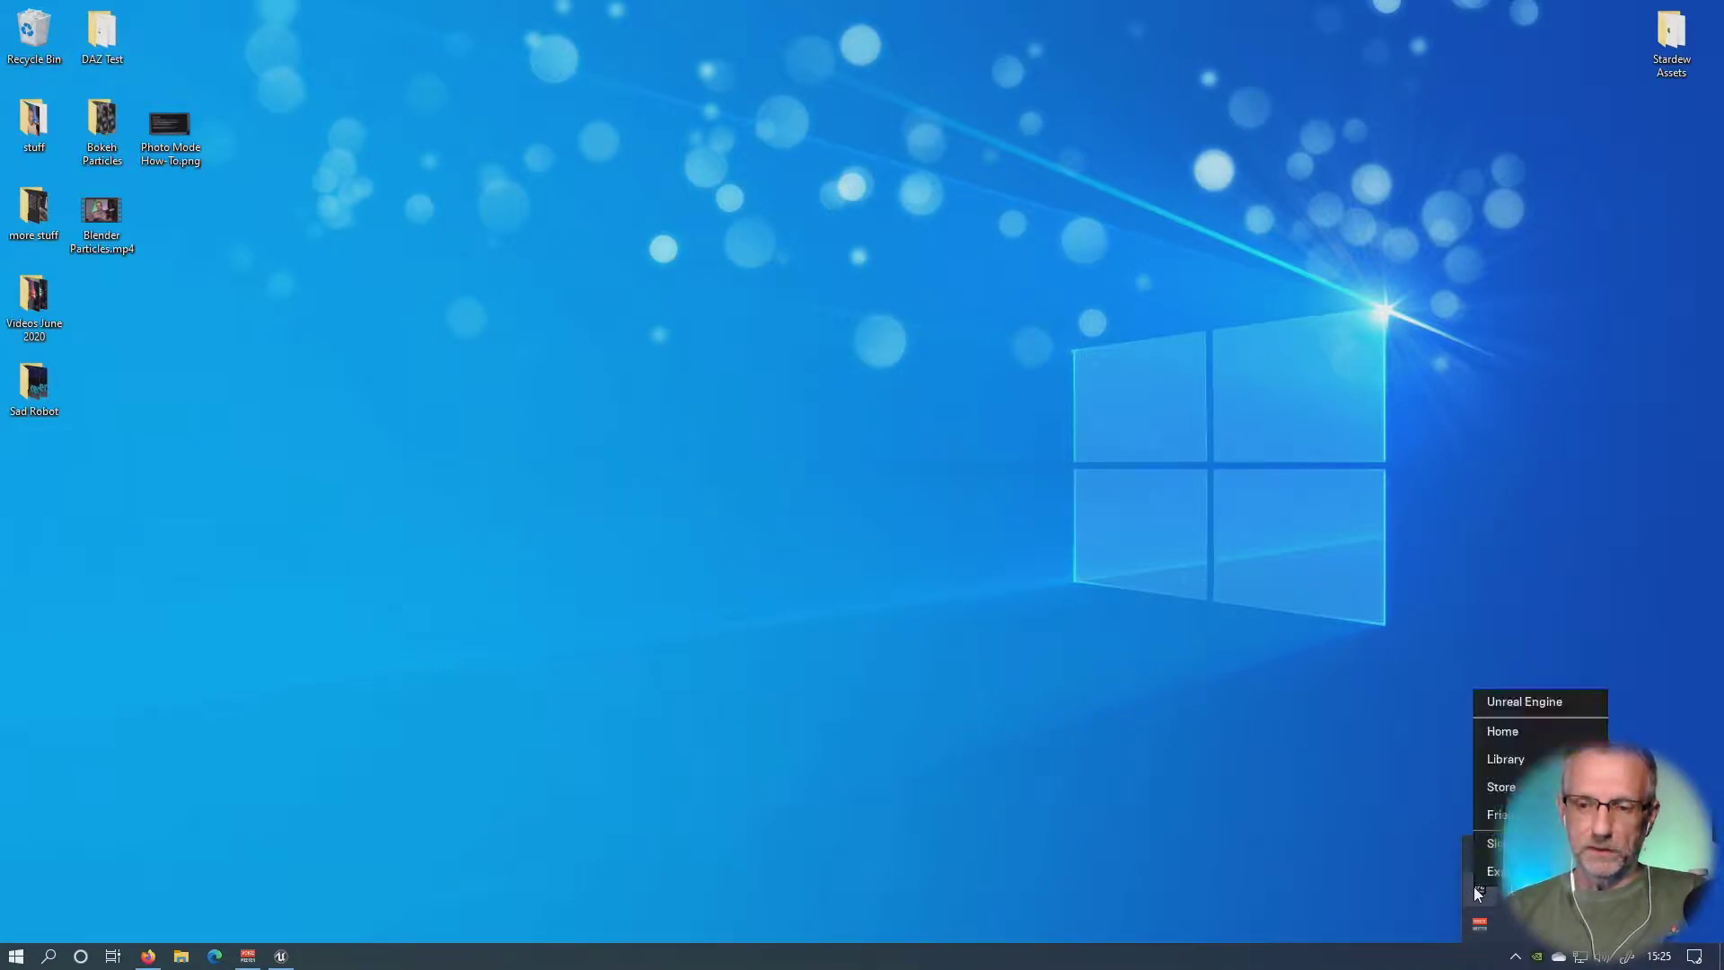
pyautogui.click(1530, 703)
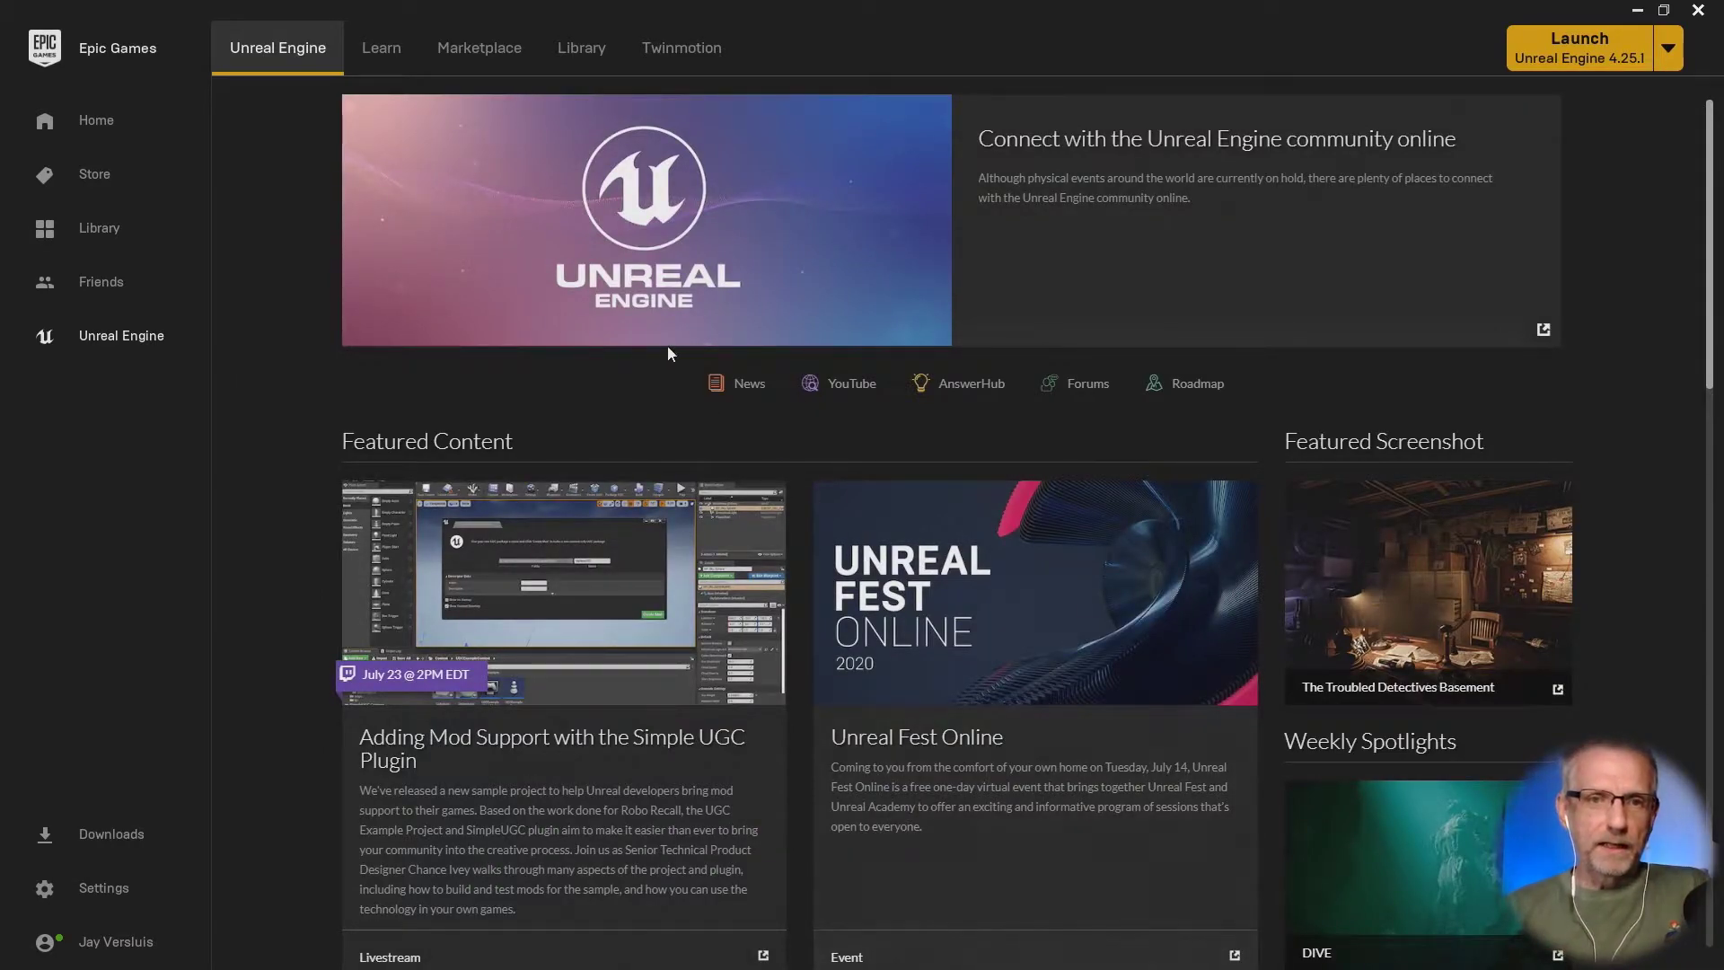
# Step: Switch to the Library and scroll through the Vault of owned assets
pyautogui.click(613, 64)
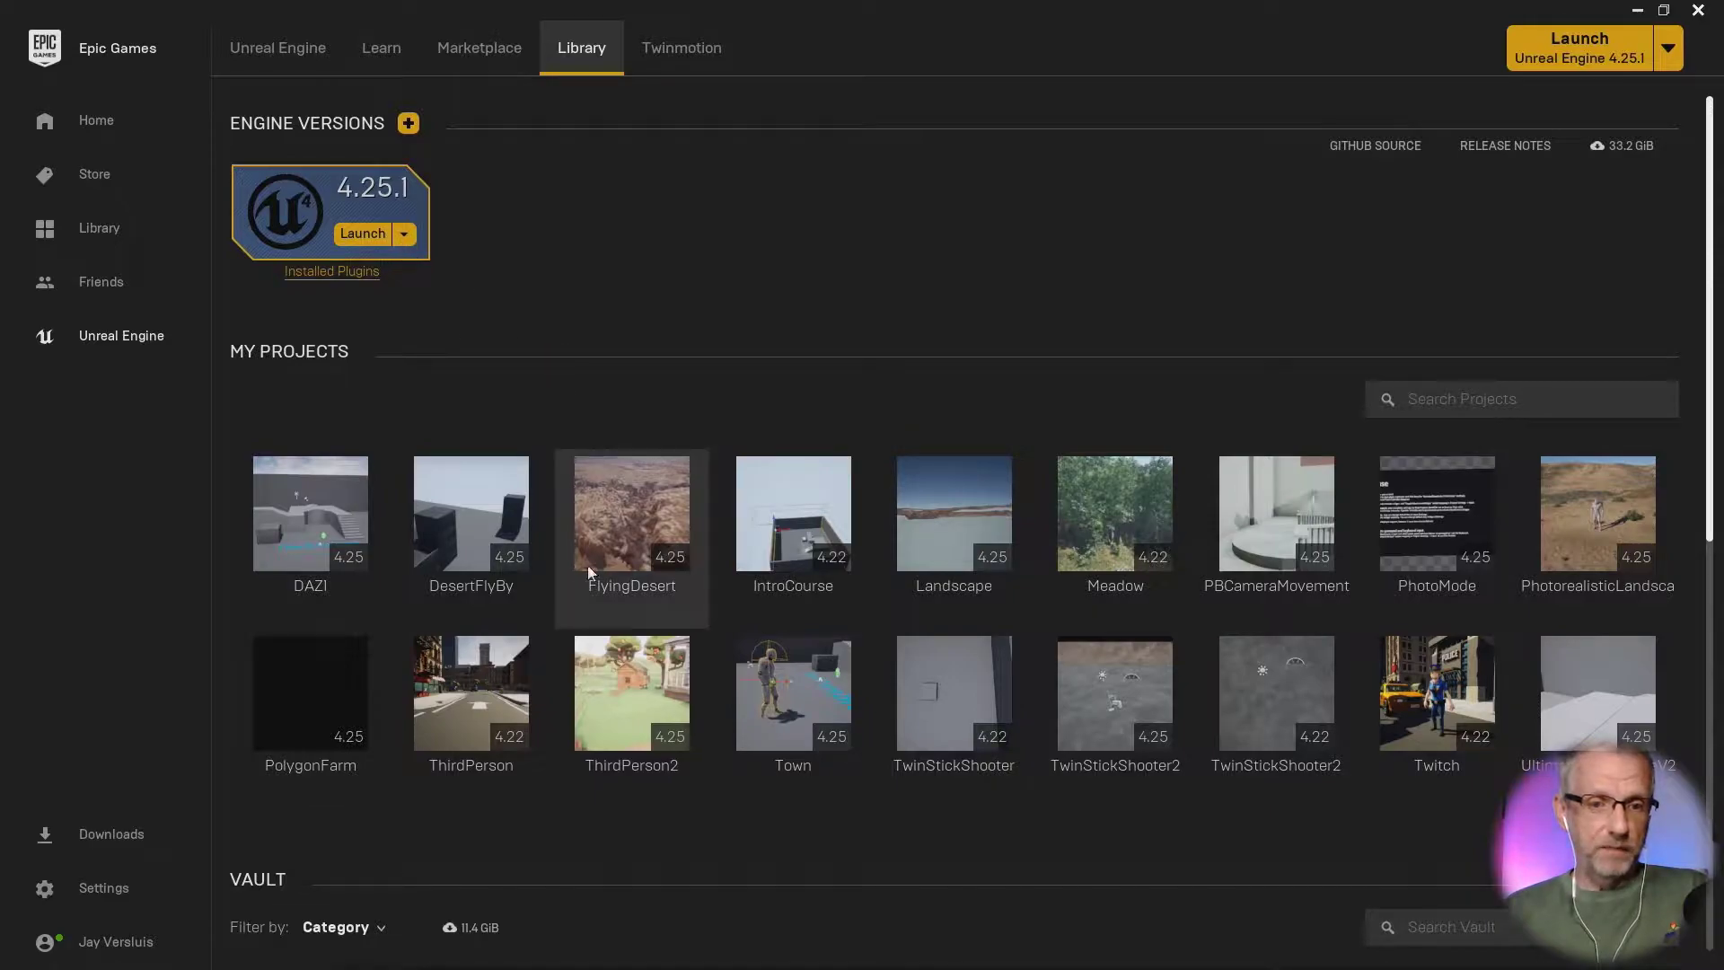
pyautogui.scroll(-4, 556, 575)
pyautogui.scroll(-4, 554, 575)
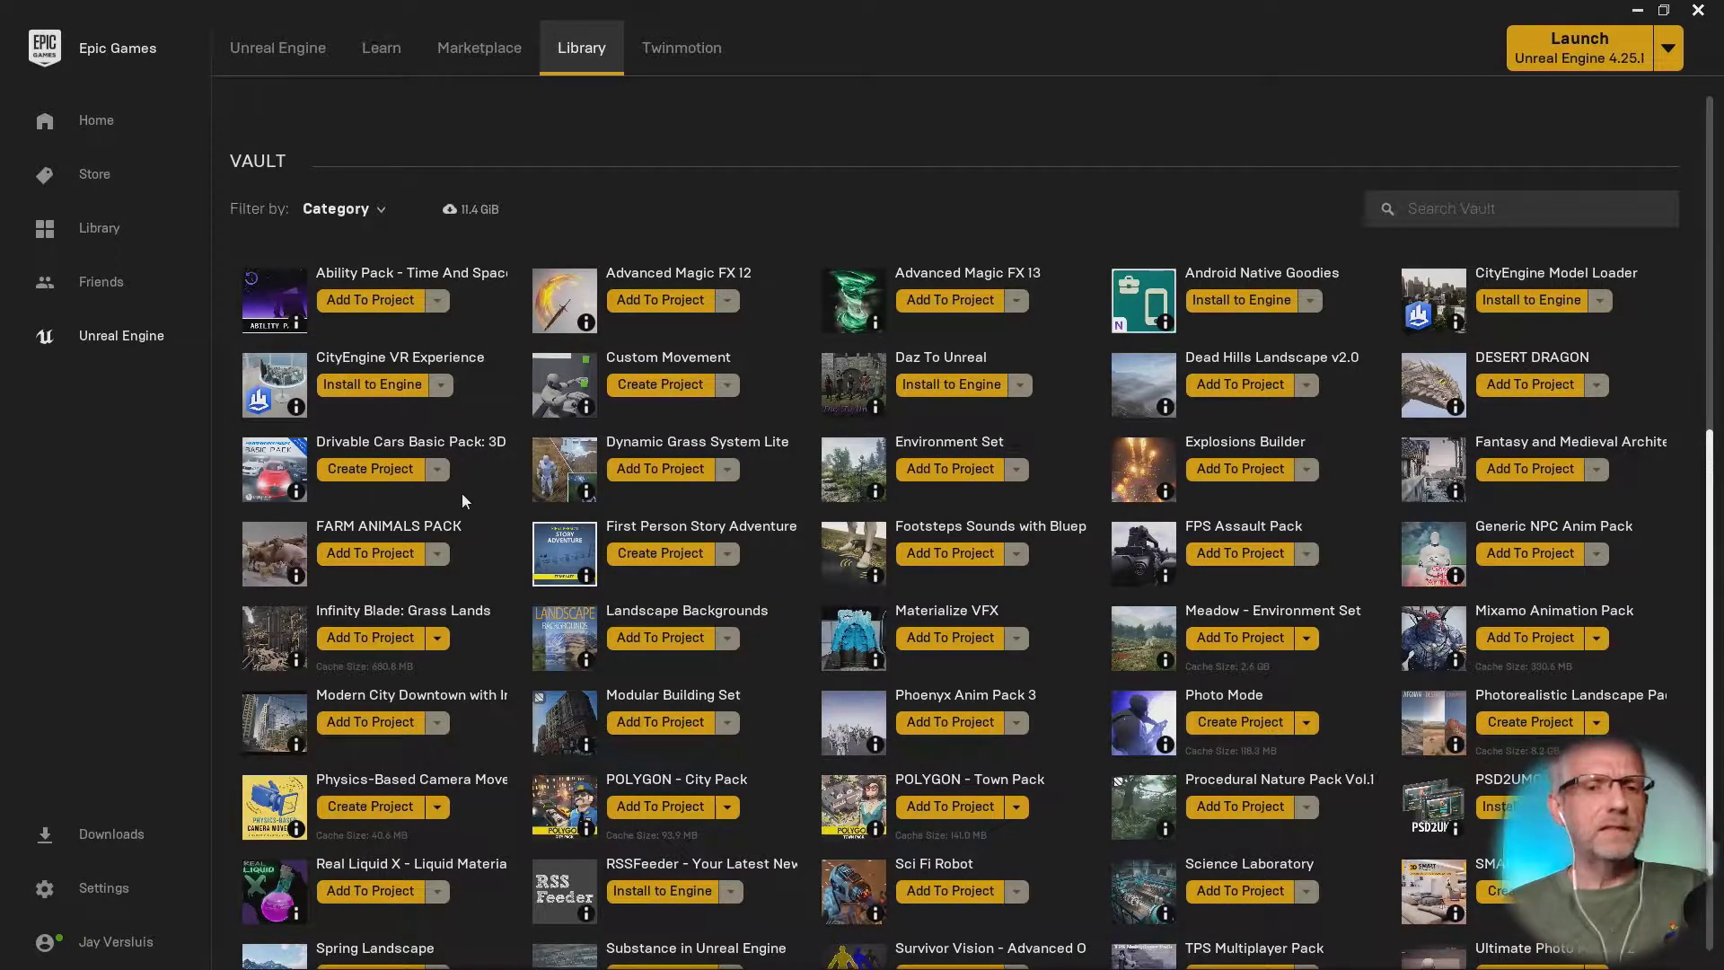
pyautogui.scroll(-1, 518, 392)
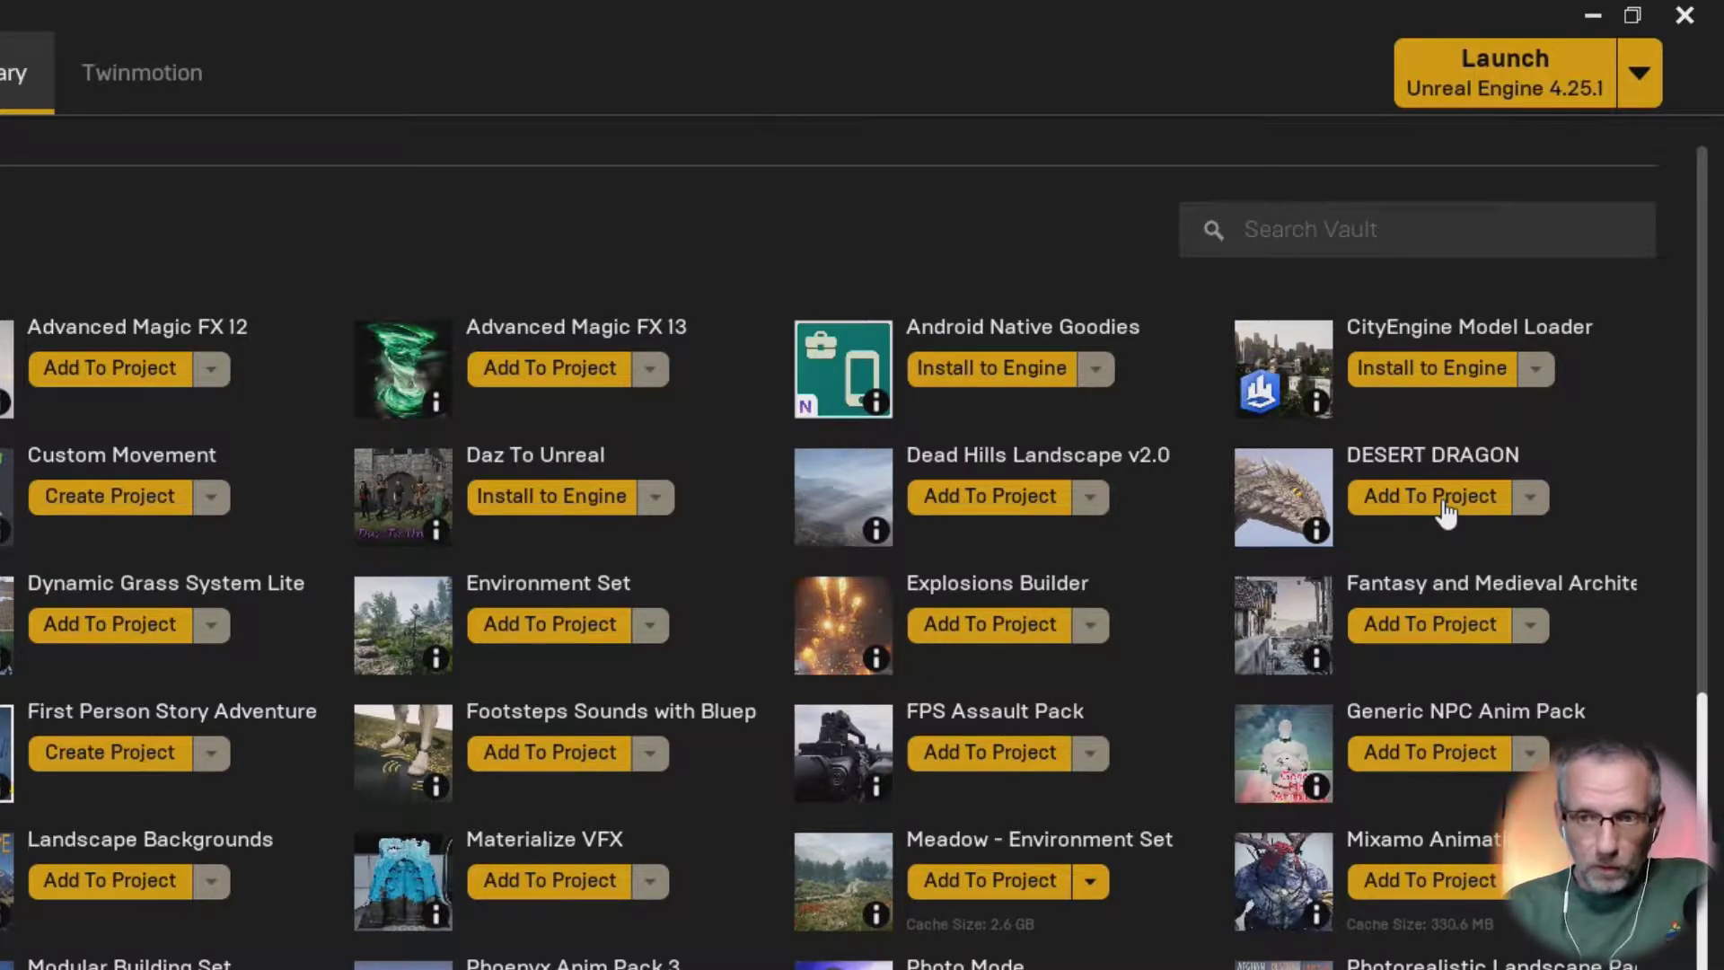
pyautogui.scroll(-3, 1444, 512)
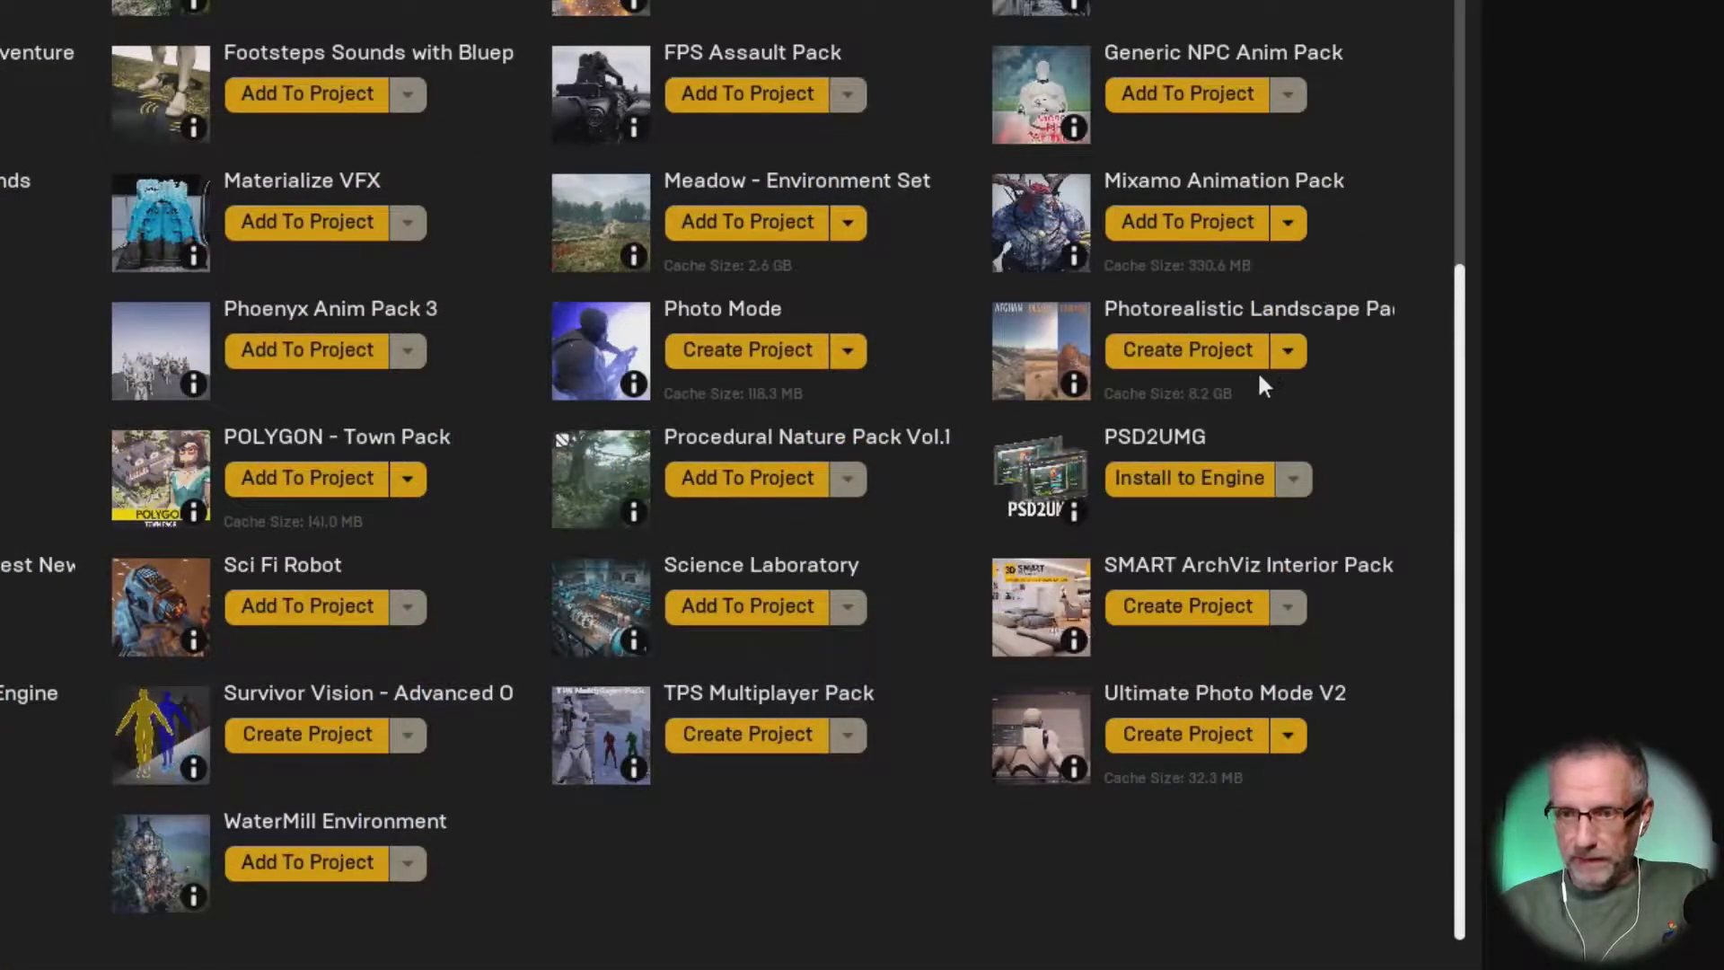
pyautogui.scroll(3, 1243, 255)
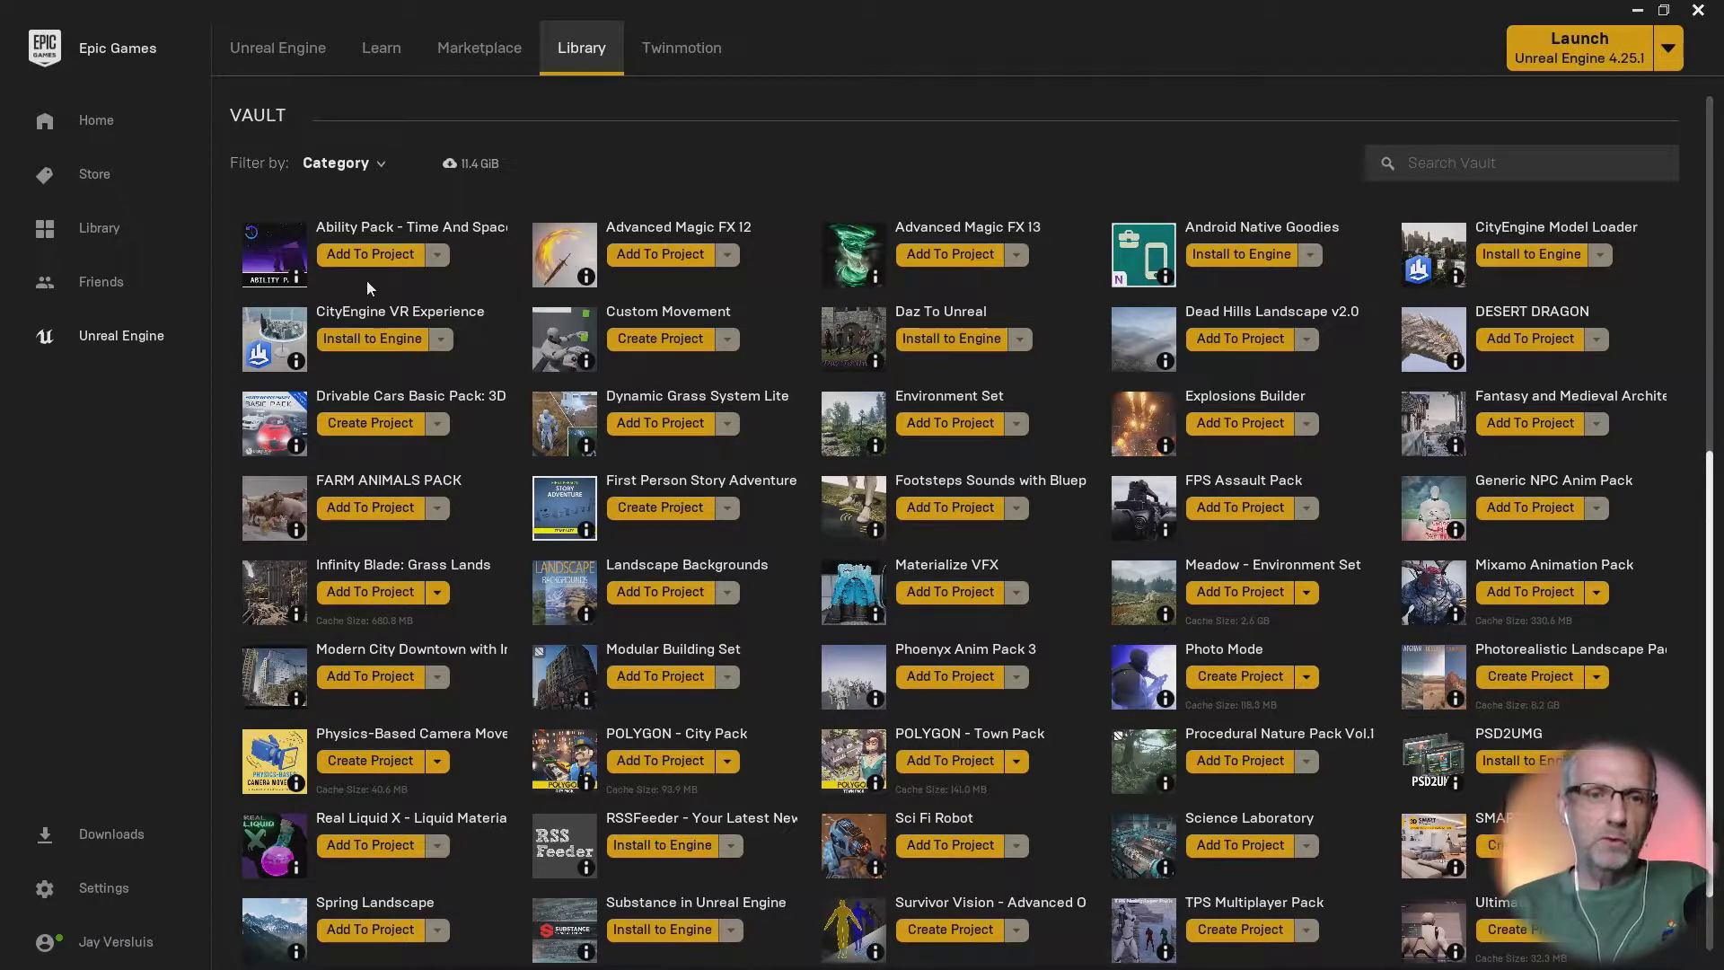
# Step: Begin adding Ability Pack to the DAZI project, then cancel with Don't Add
pyautogui.click(389, 260)
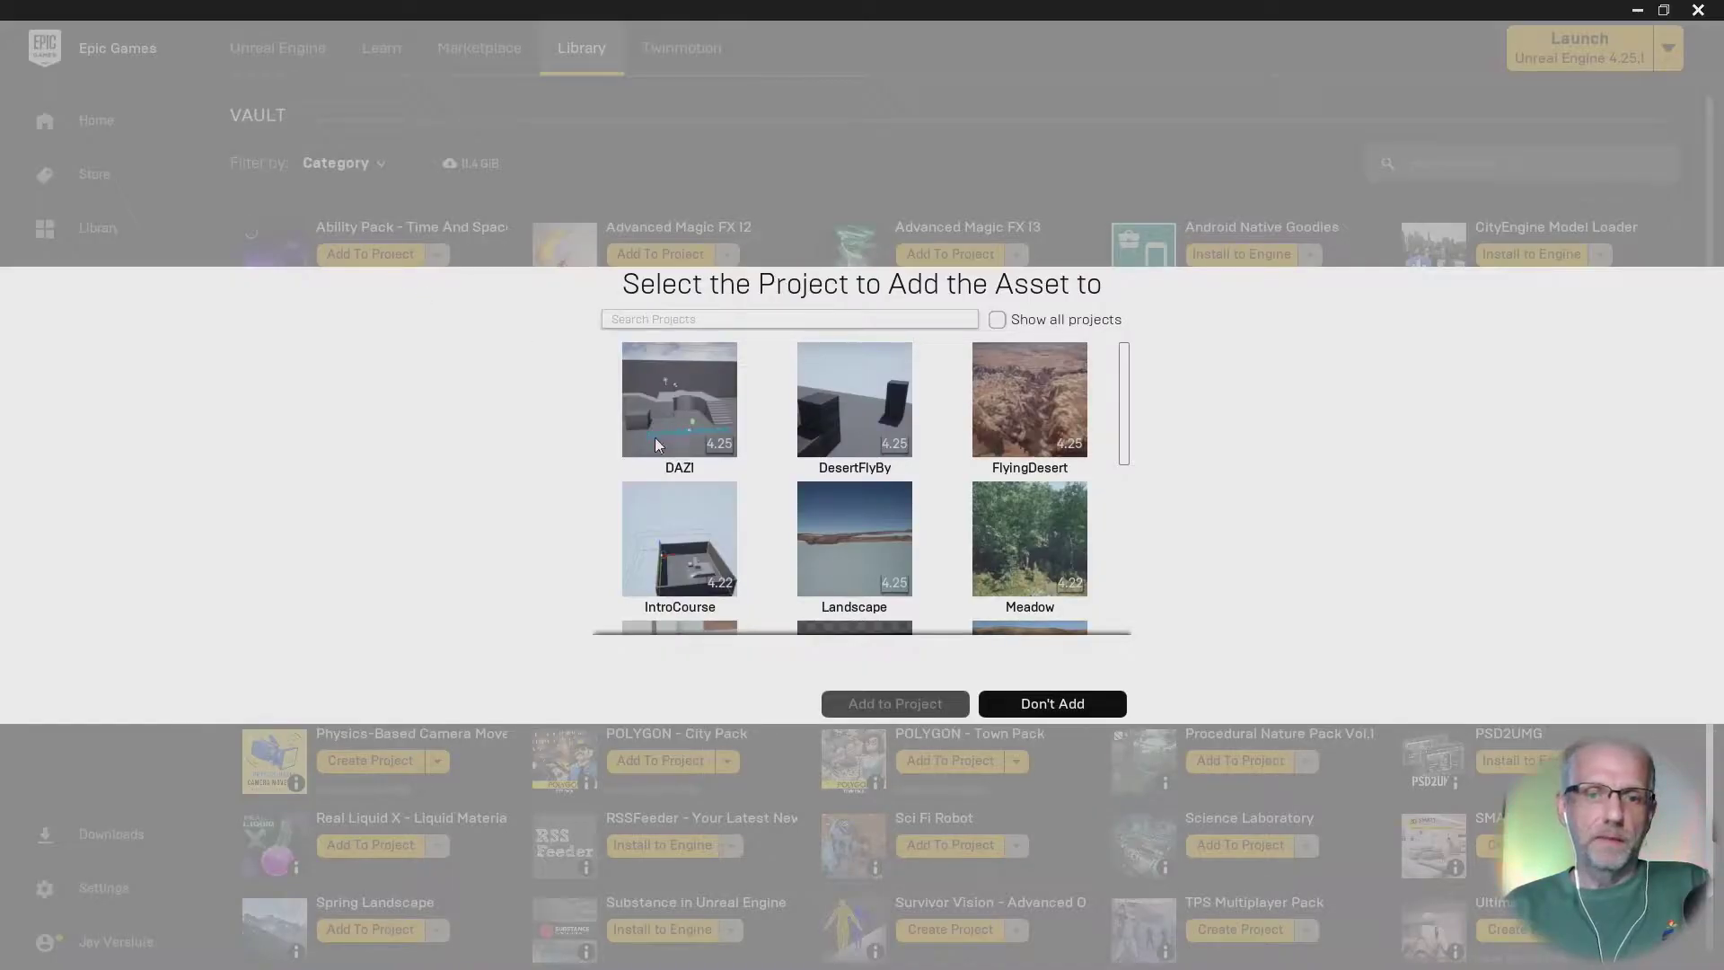
pyautogui.click(715, 397)
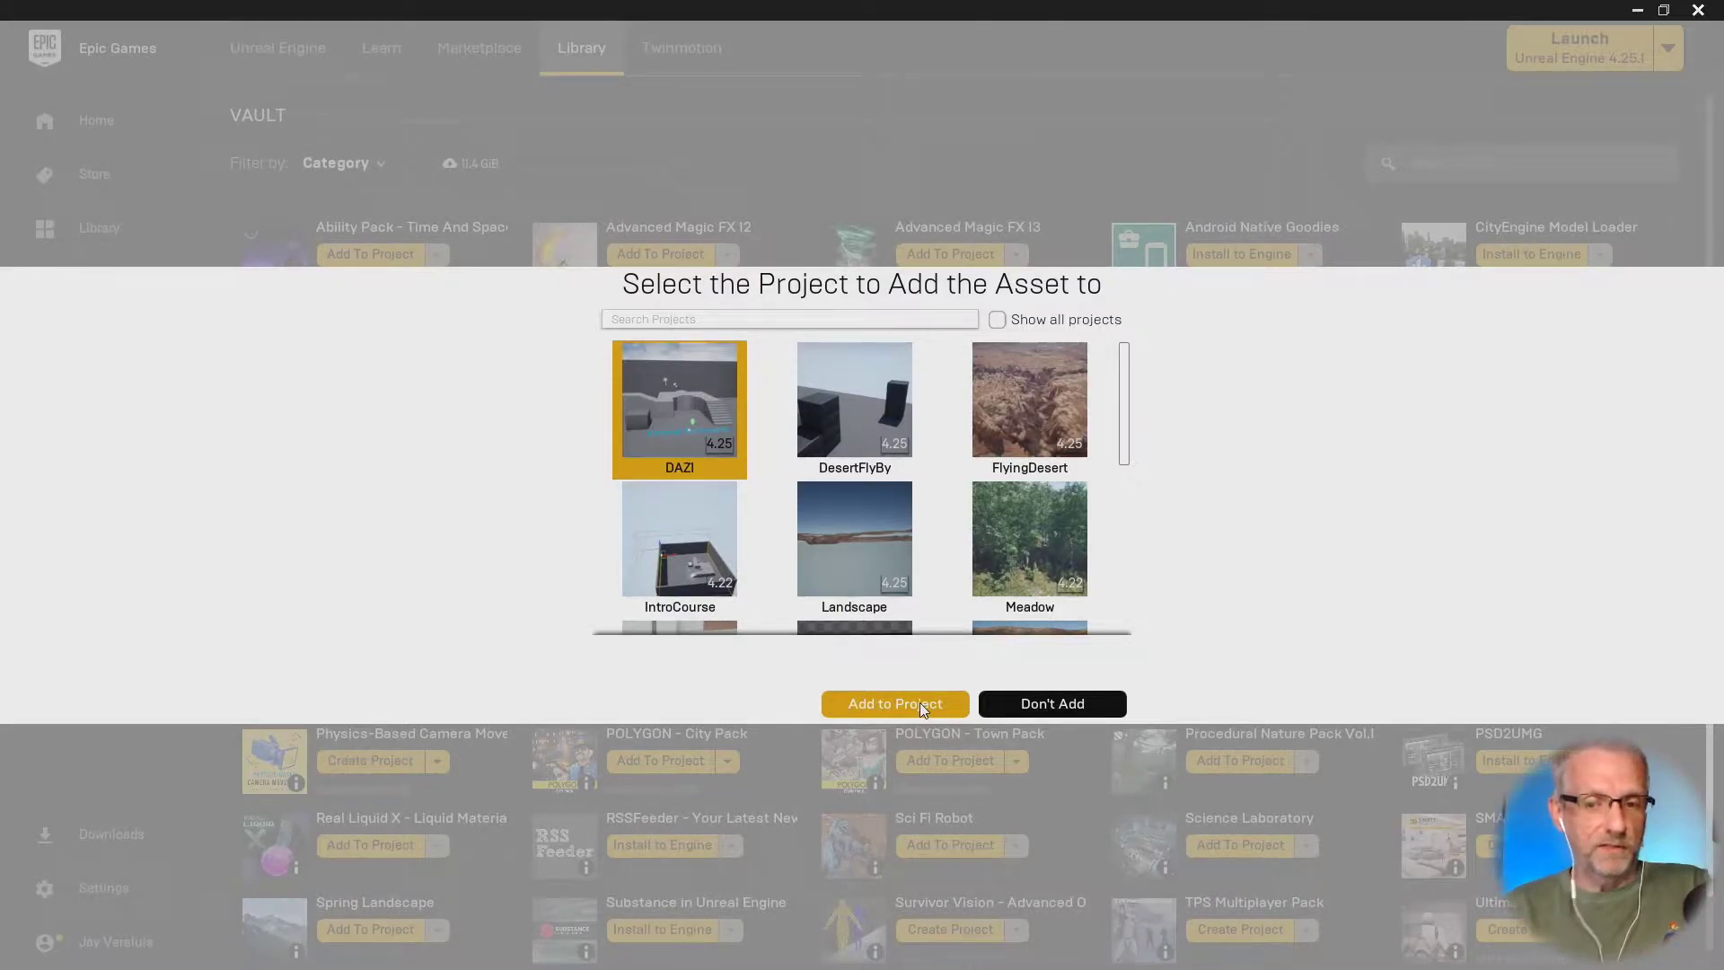
pyautogui.click(1038, 714)
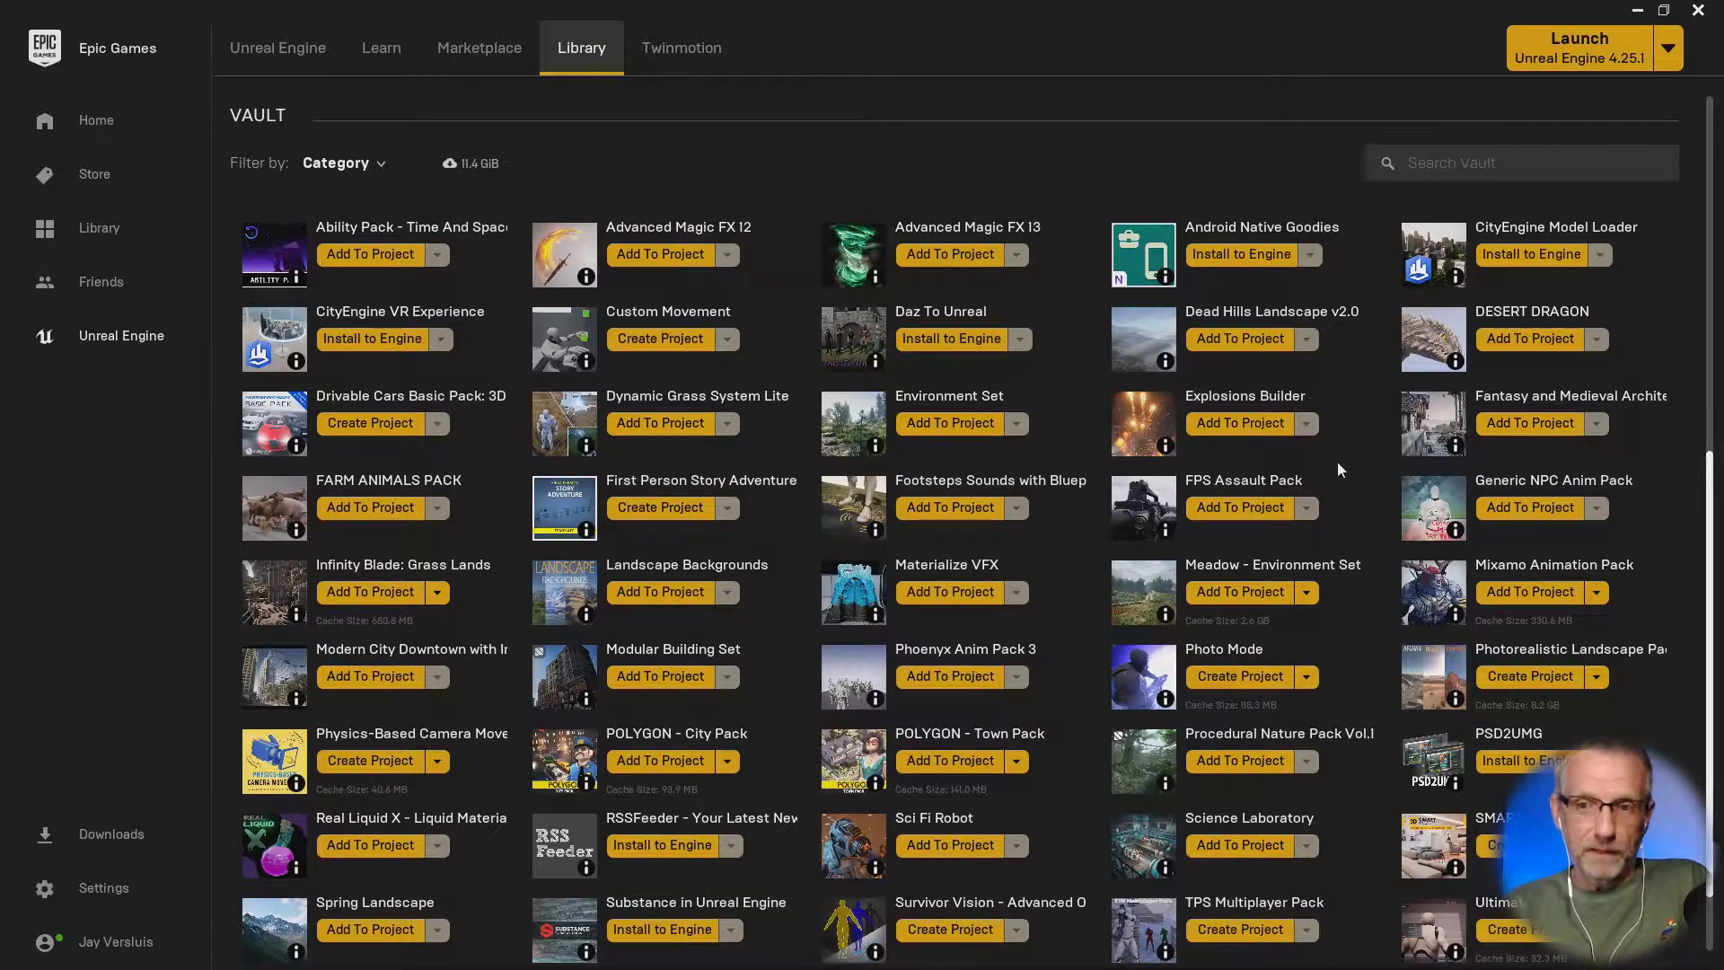
# Step: Search the vault for 'phot' to list Photo Mode, Photorealistic Landscape Pack and Ultimate Photo Mode V2
pyautogui.click(1490, 164)
pyautogui.write('phto')
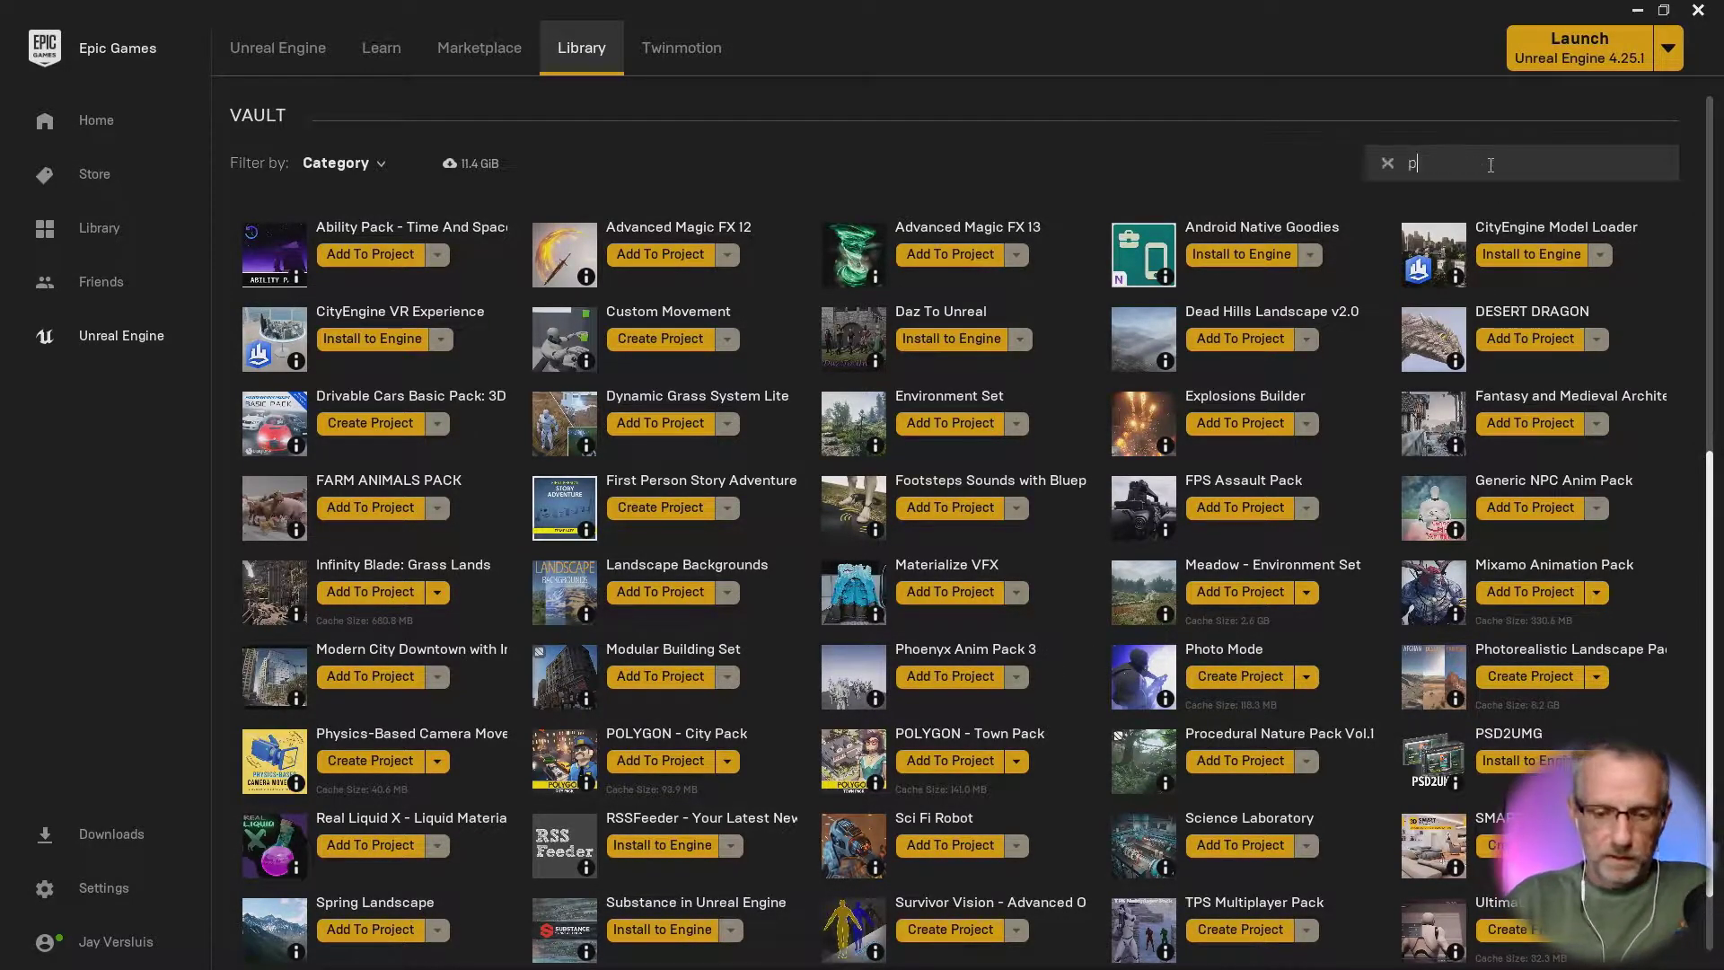
pyautogui.press('BackSpace')
pyautogui.press('BackSpace')
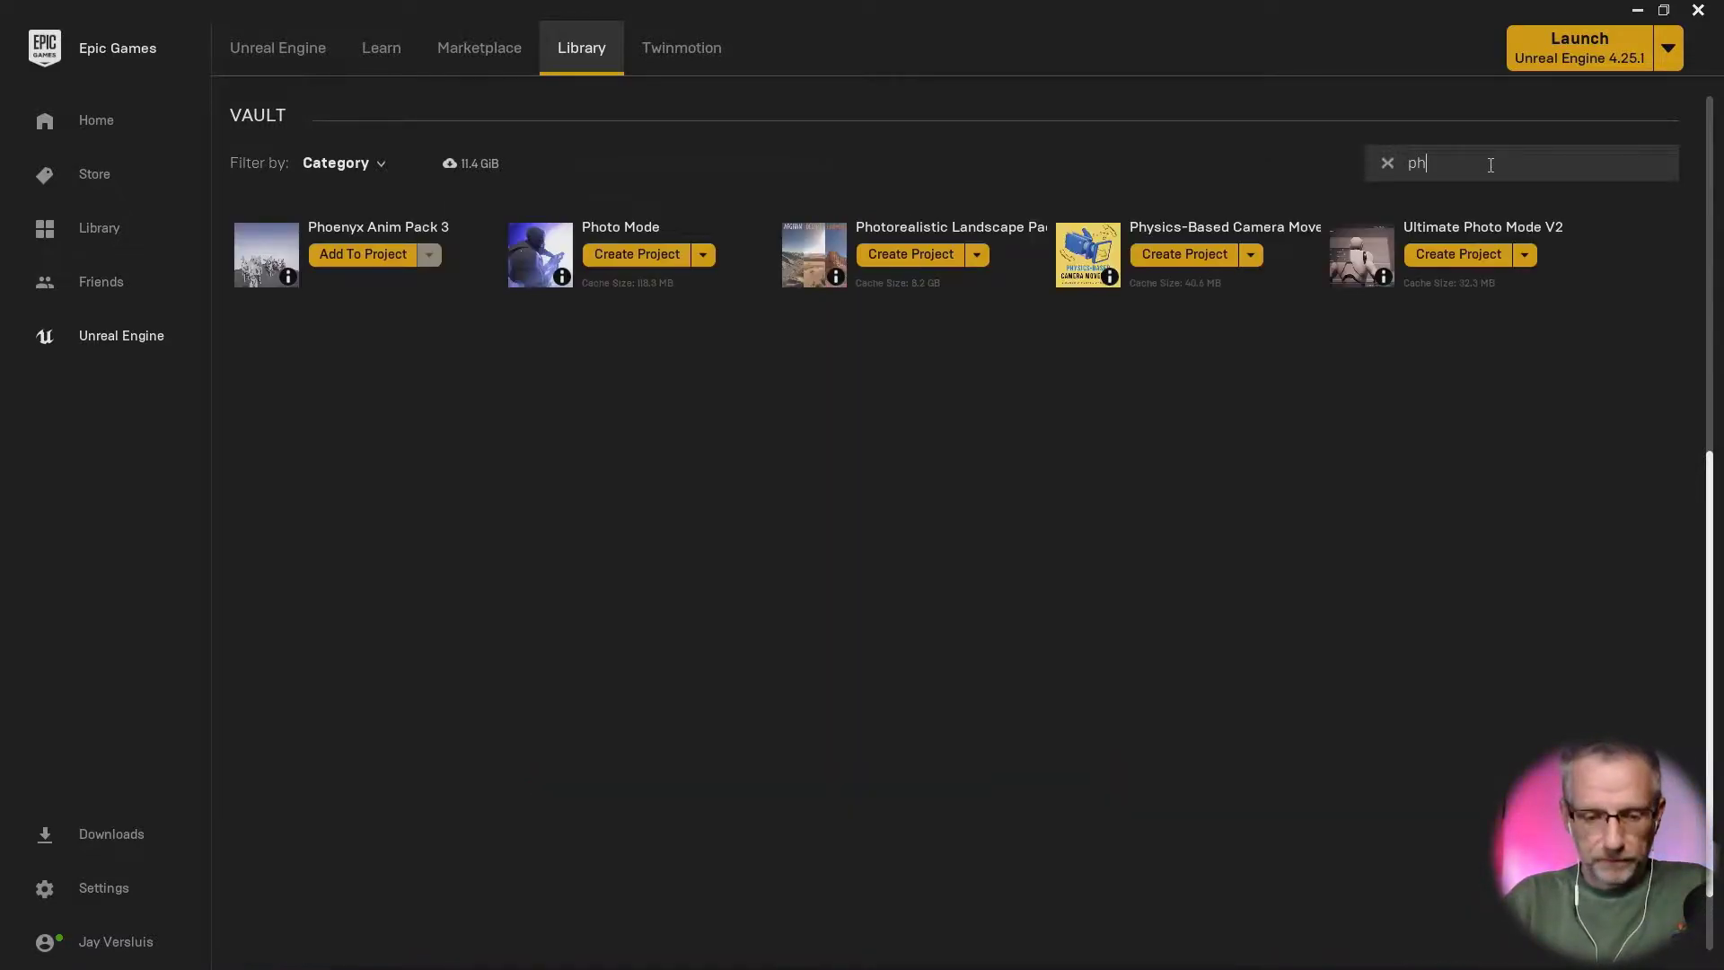
pyautogui.write('tot')
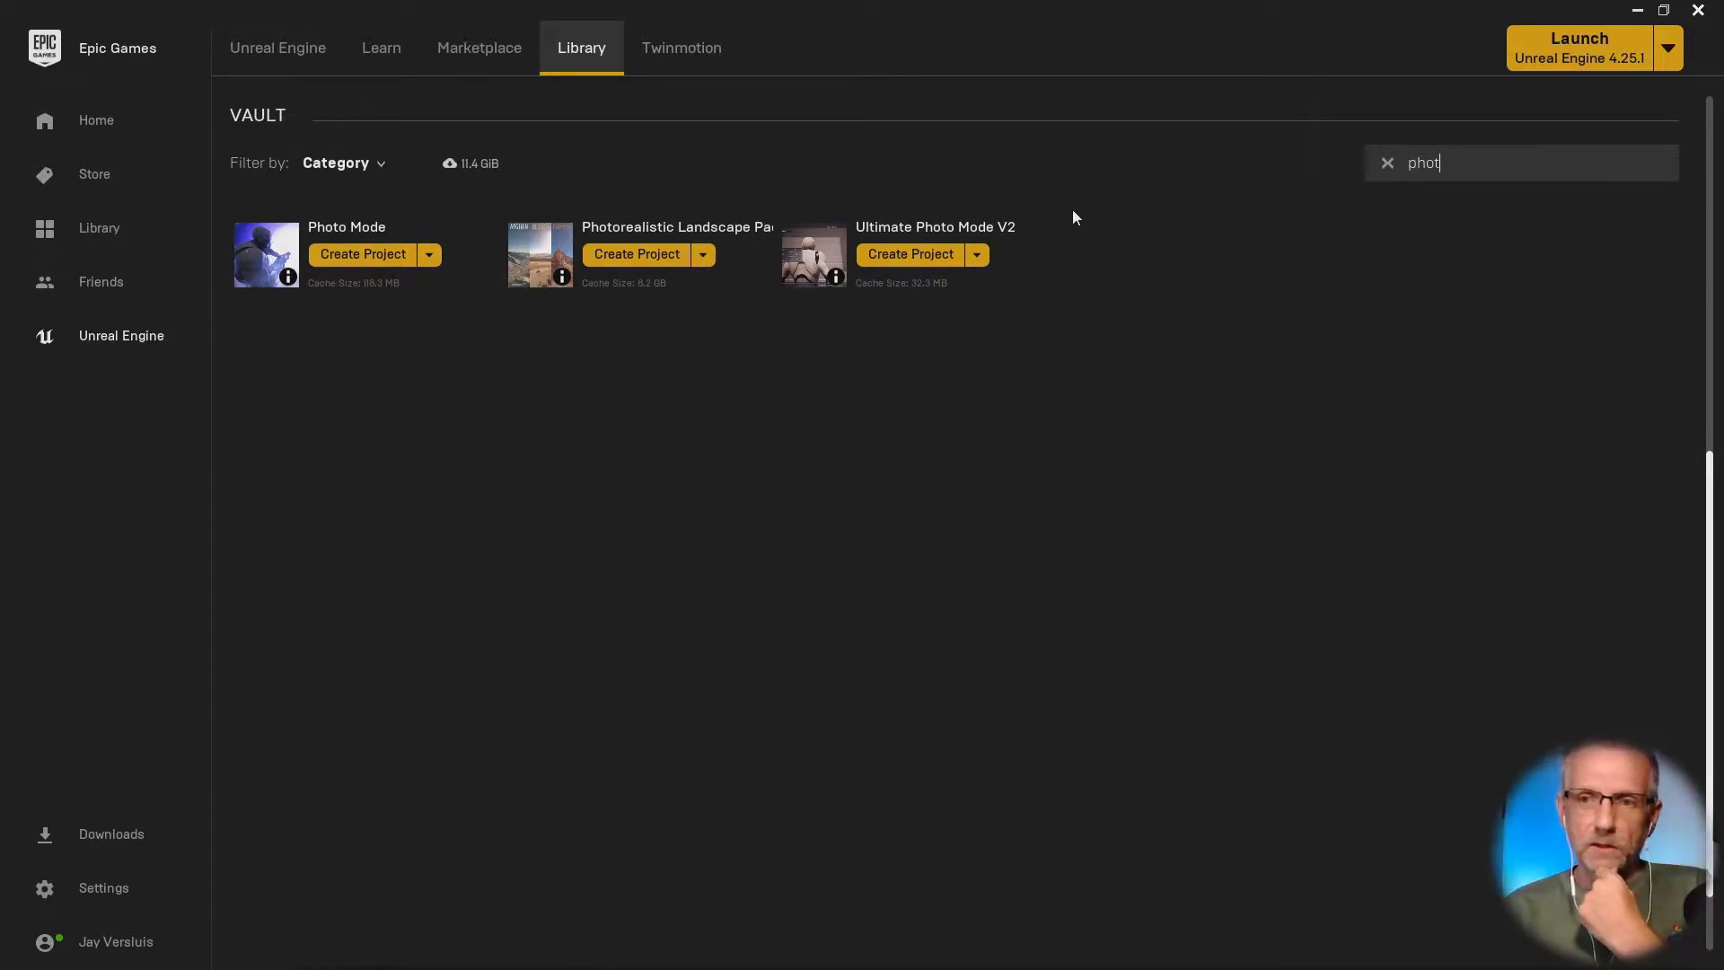
# Step: Clear the vault search and open the UltimatePhotoModeV2 project from My Projects
pyautogui.click(1387, 163)
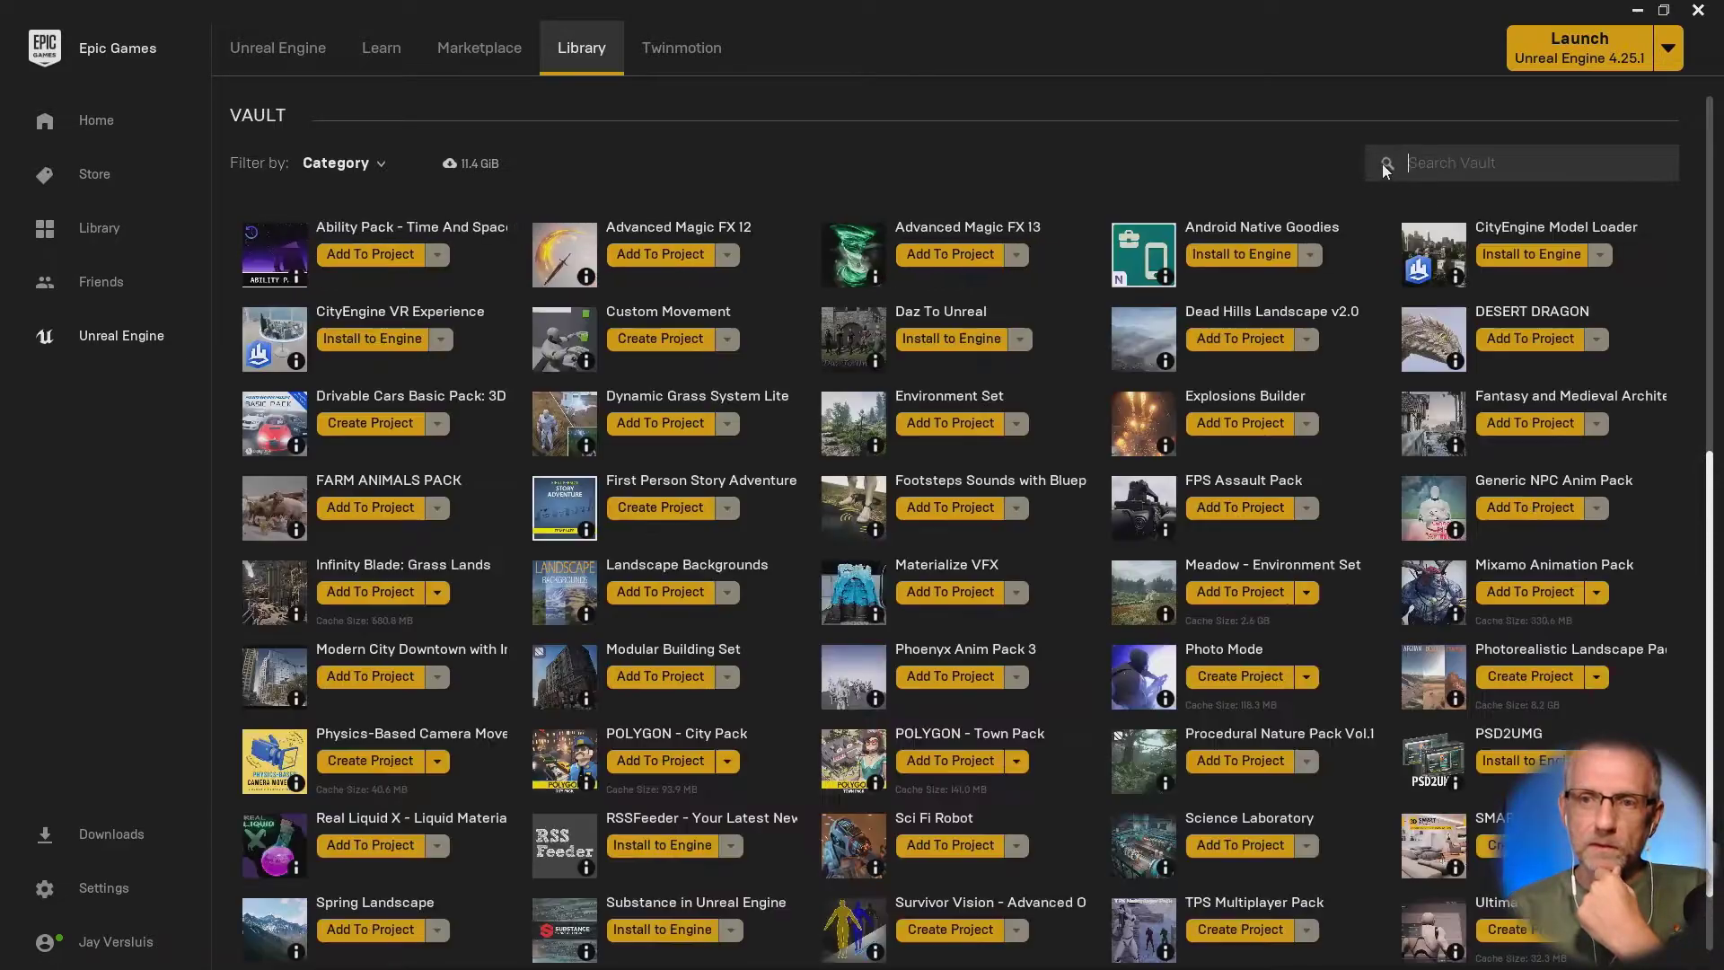
pyautogui.scroll(7, 1382, 164)
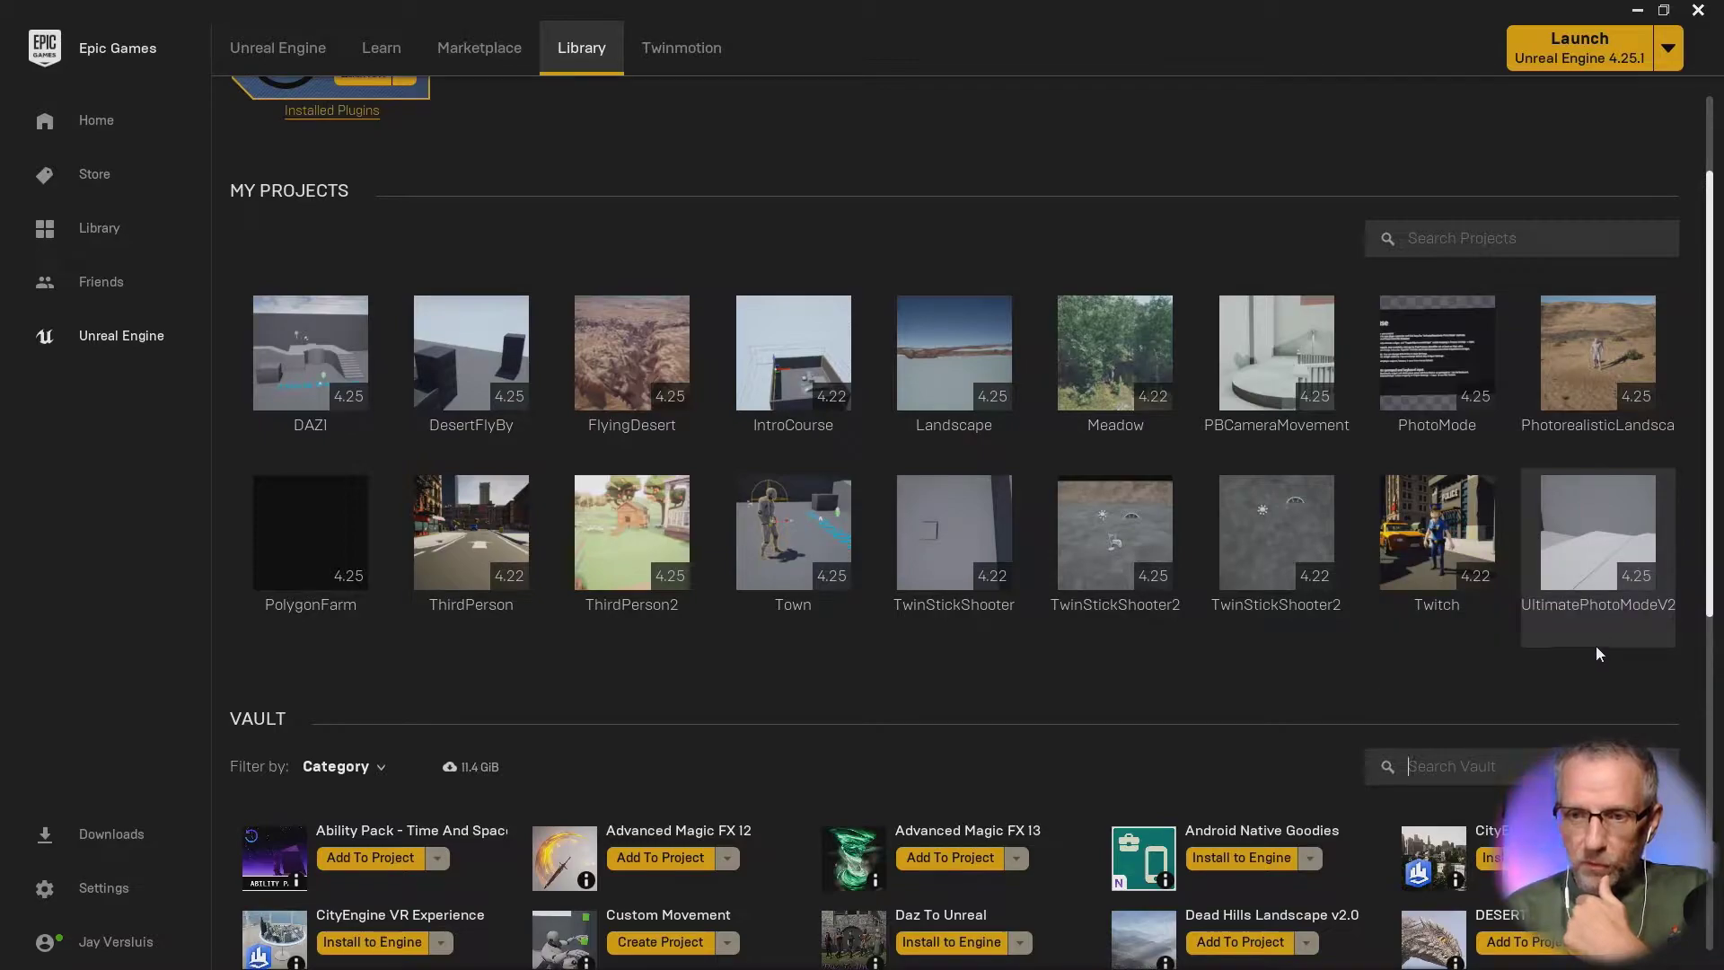
pyautogui.moveTo(1601, 547)
pyautogui.doubleClick(1602, 544)
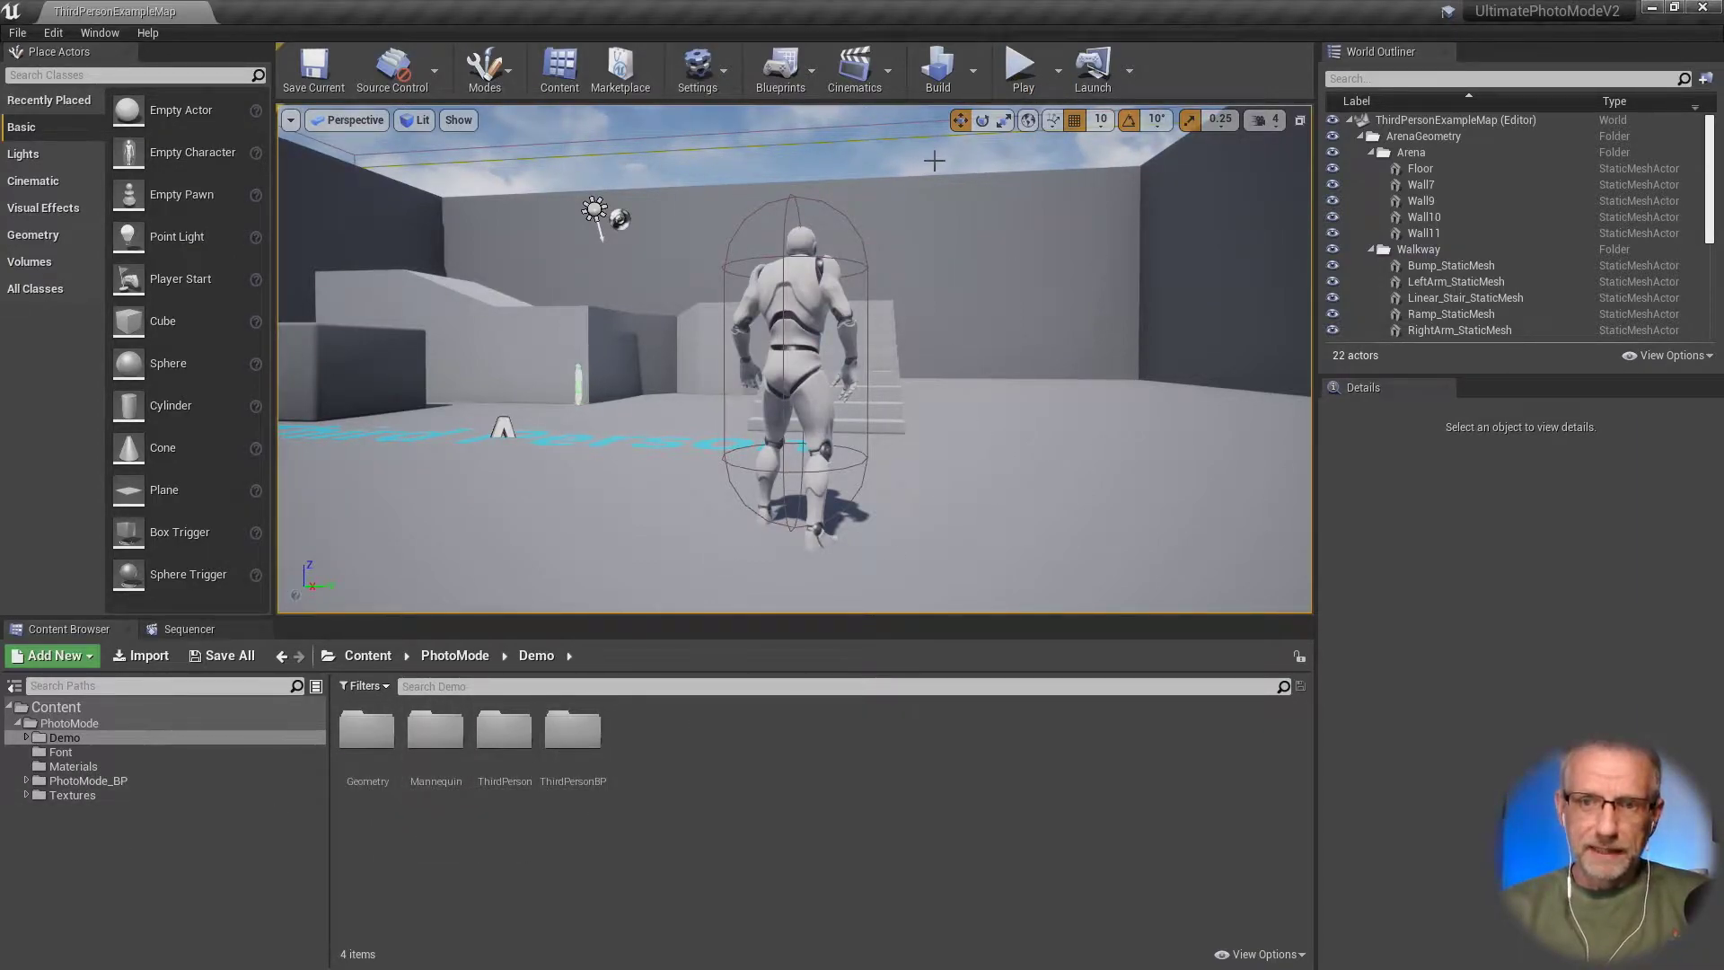
# Step: Play ThirdPersonExampleMap full-screen and run the mannequin up the stairs
pyautogui.click(1021, 70)
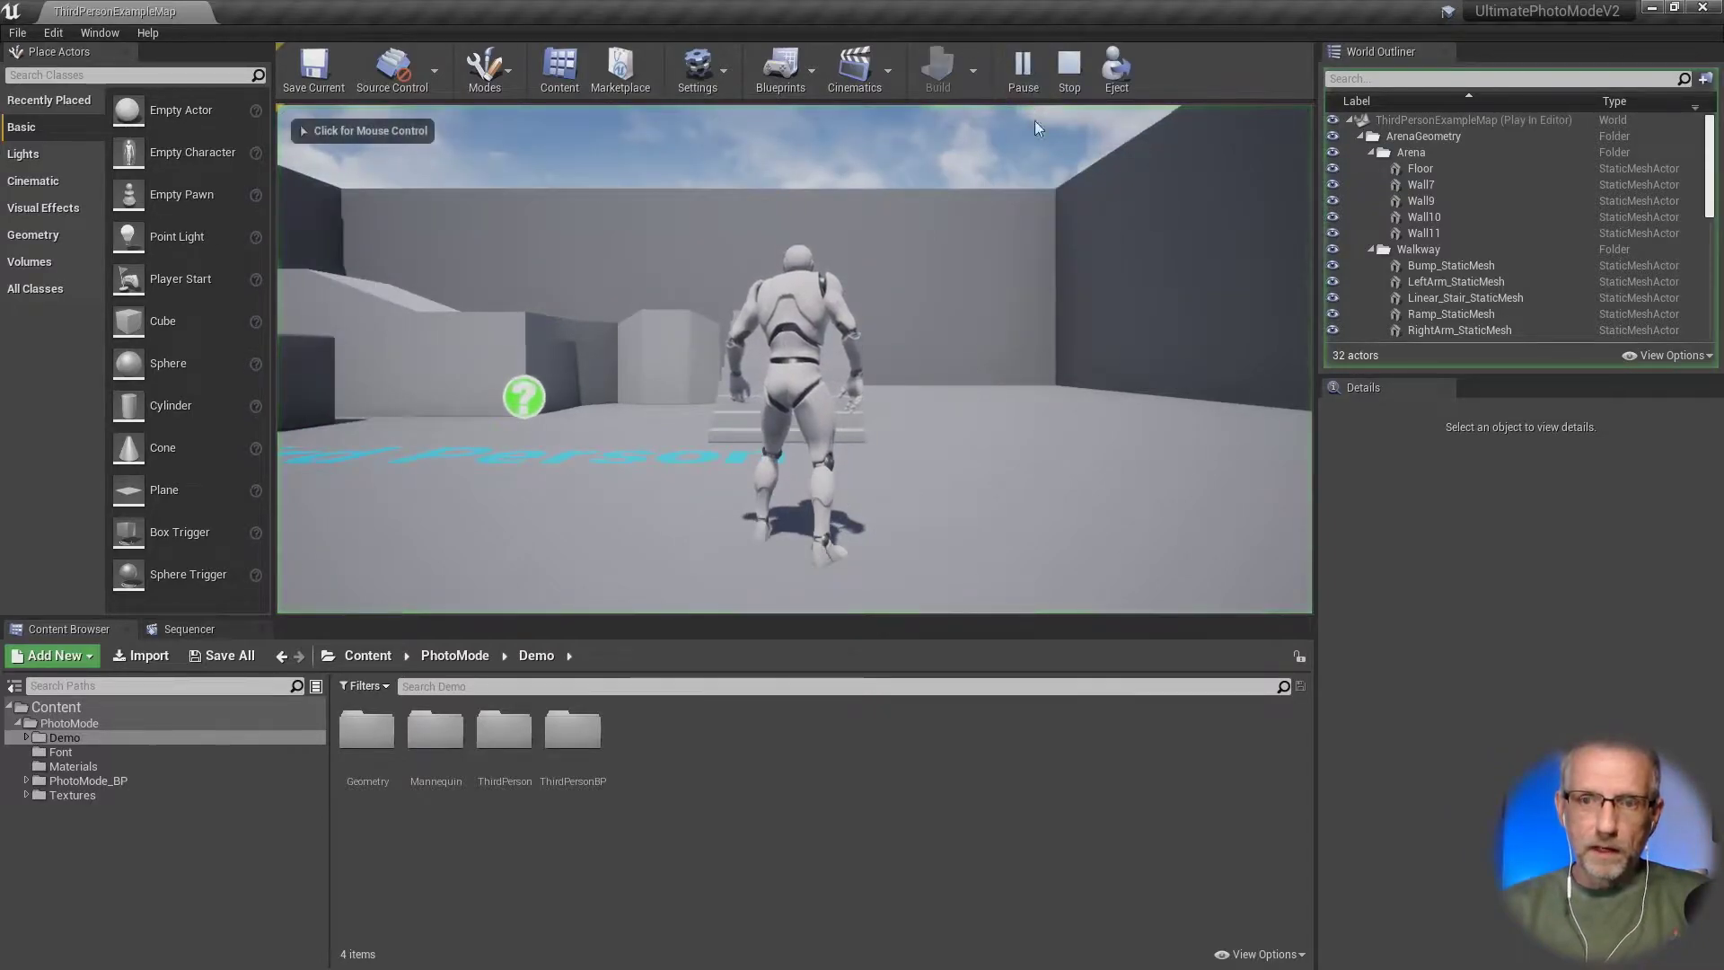
pyautogui.press('F11')
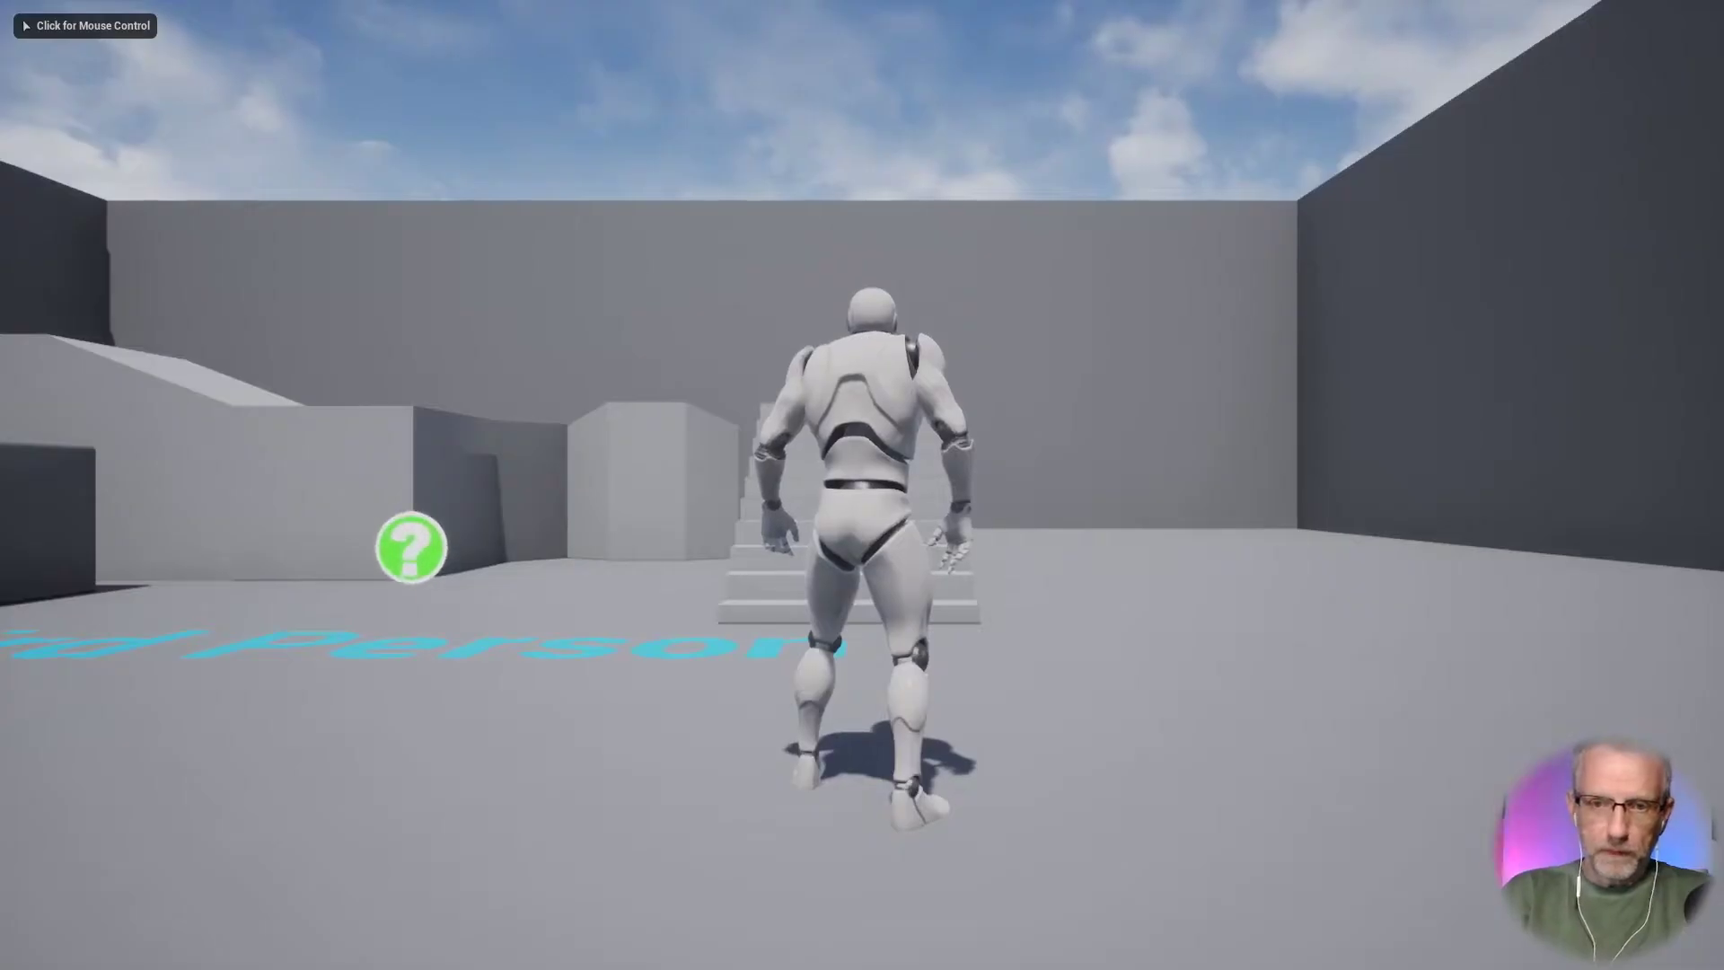
pyautogui.press('w')
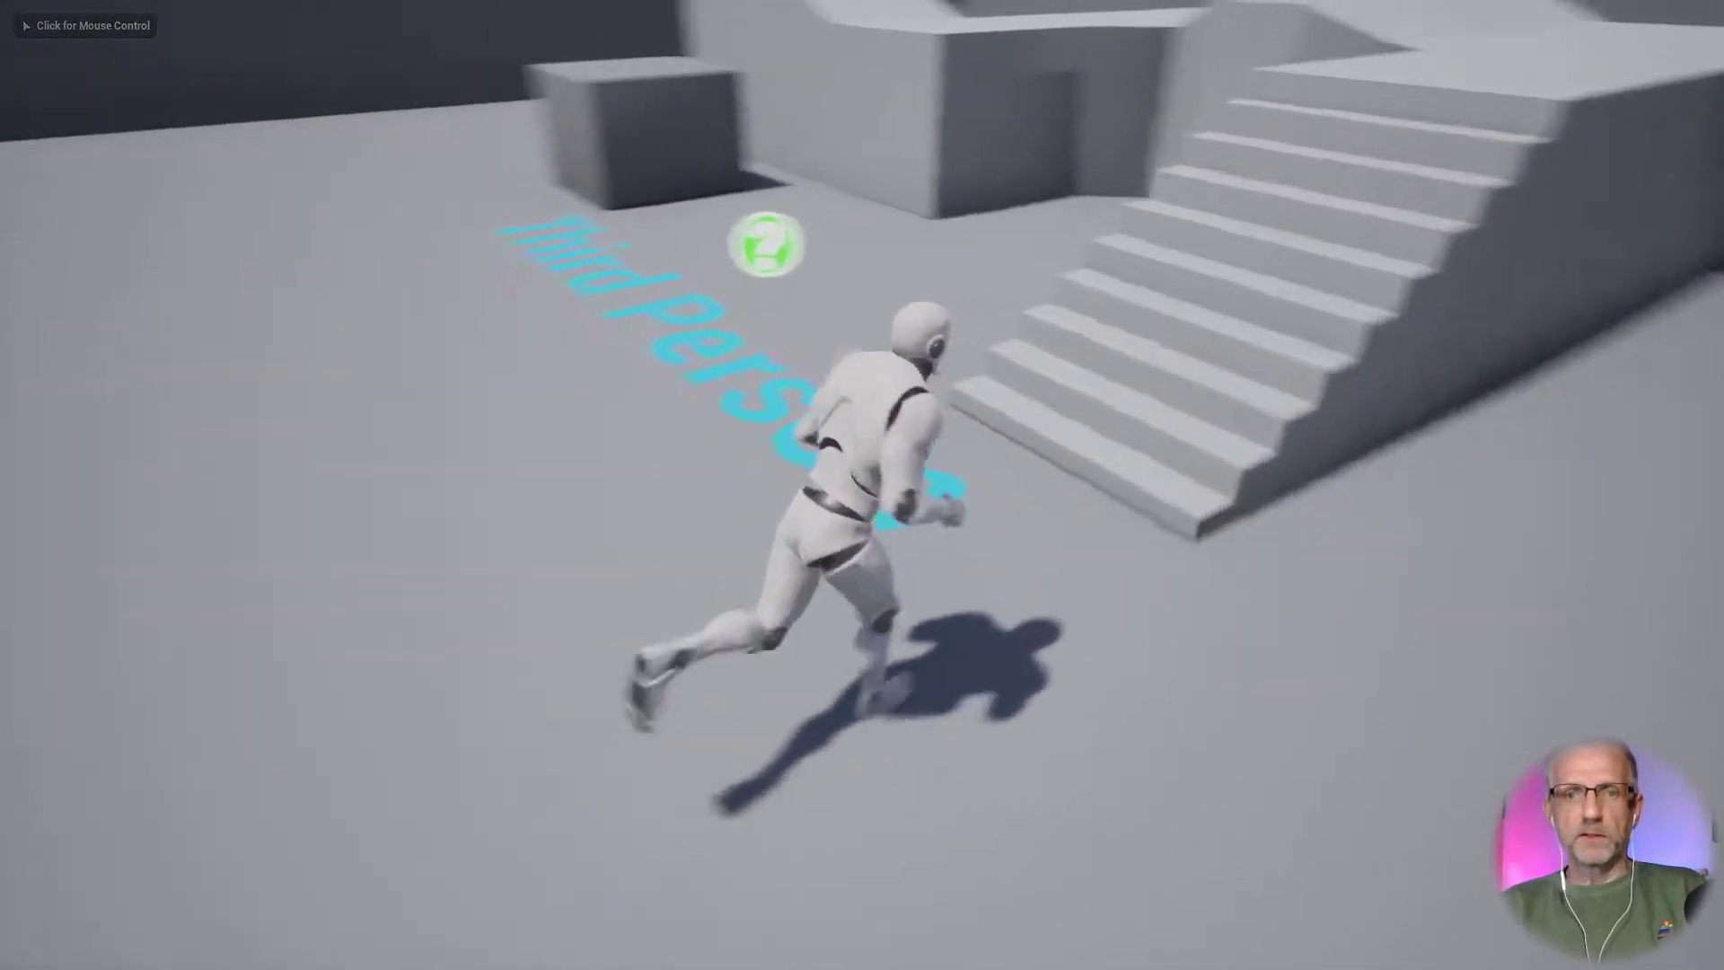
pyautogui.press('w')
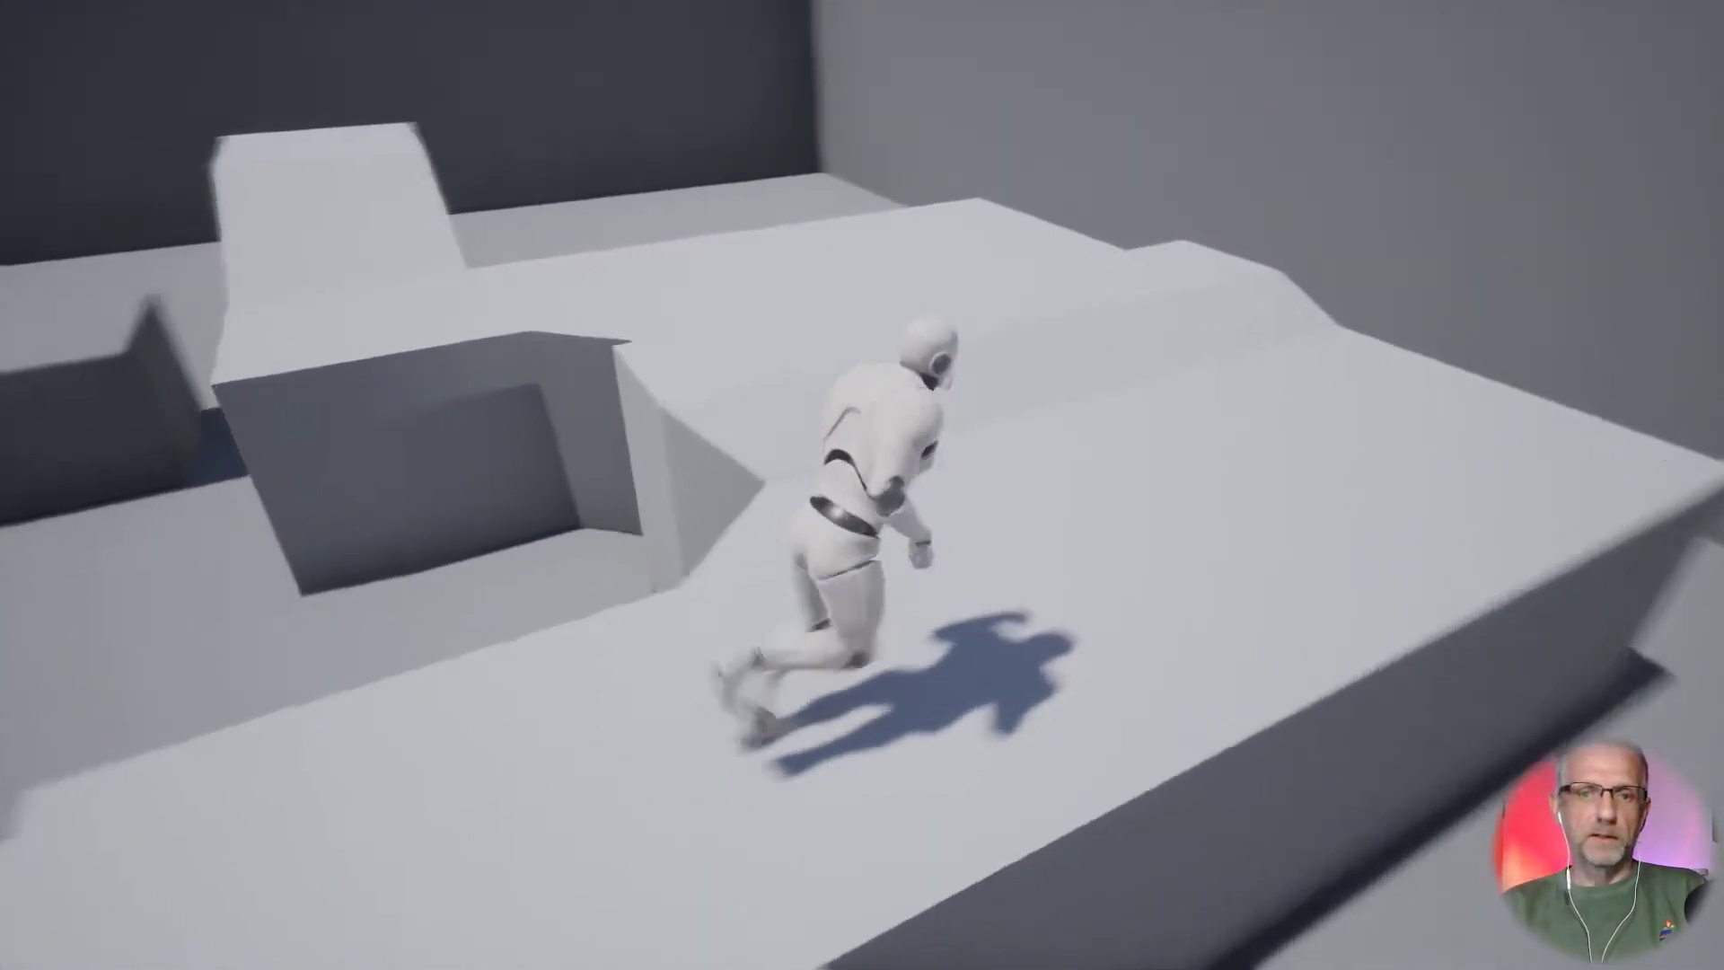
# Step: Run the mannequin back onto the Third Person floor text and bring up Photo Mode
pyautogui.press('w')
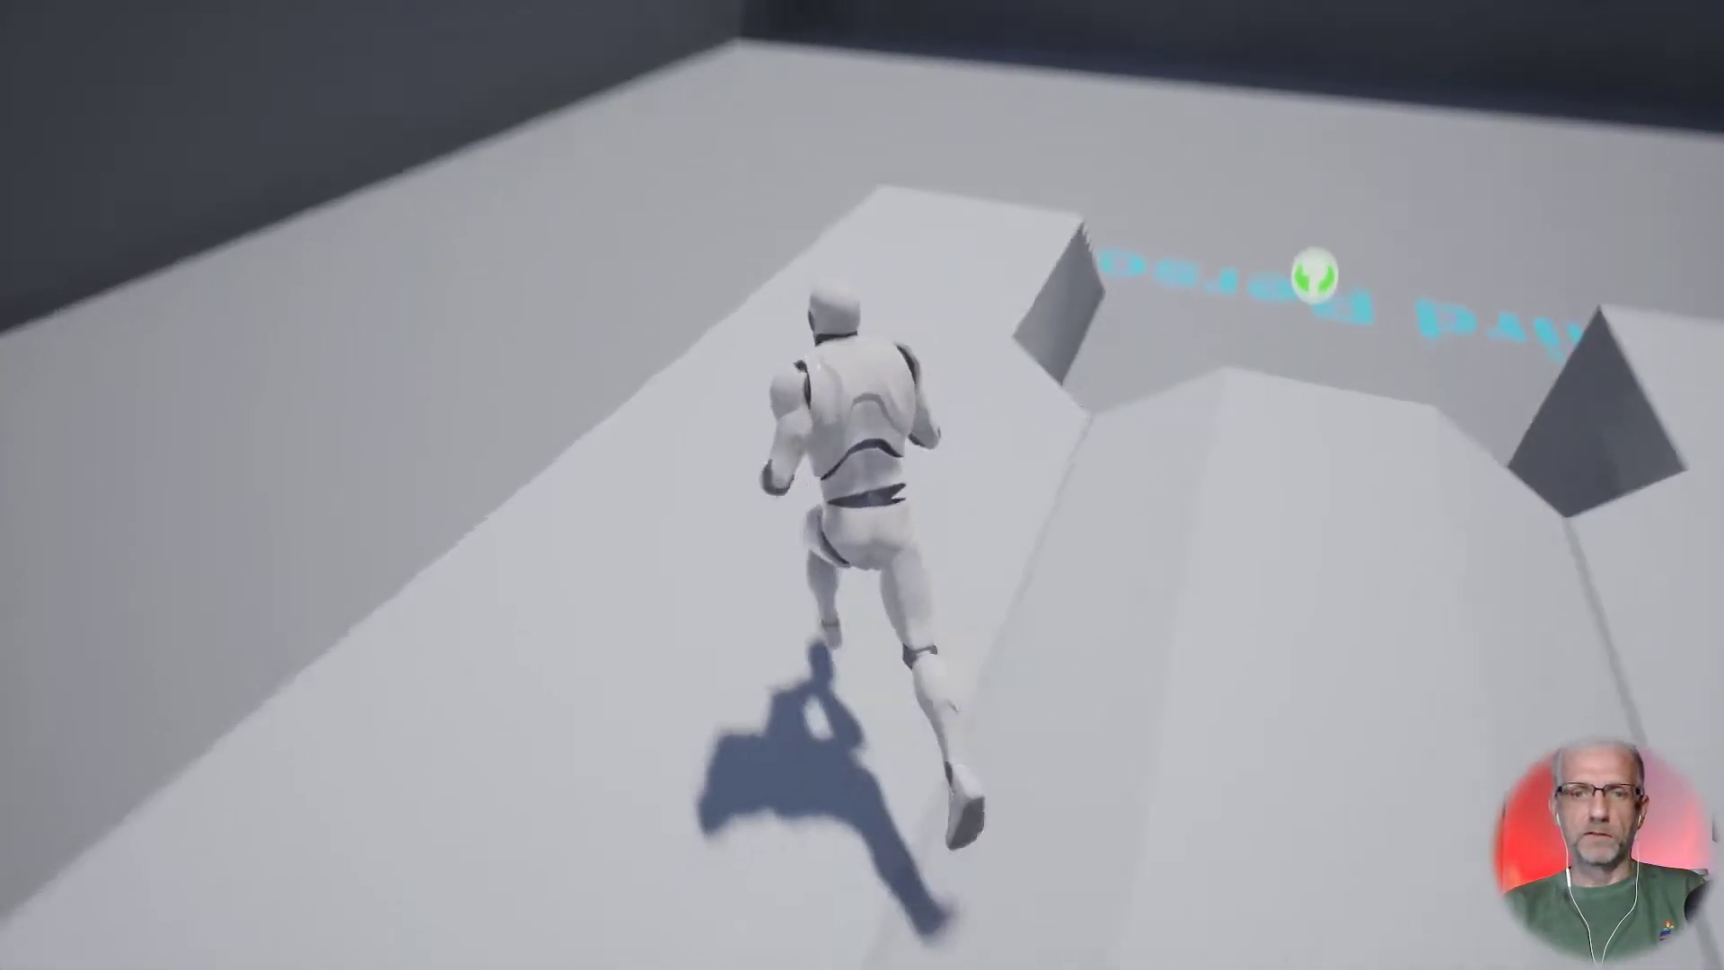
pyautogui.press('w')
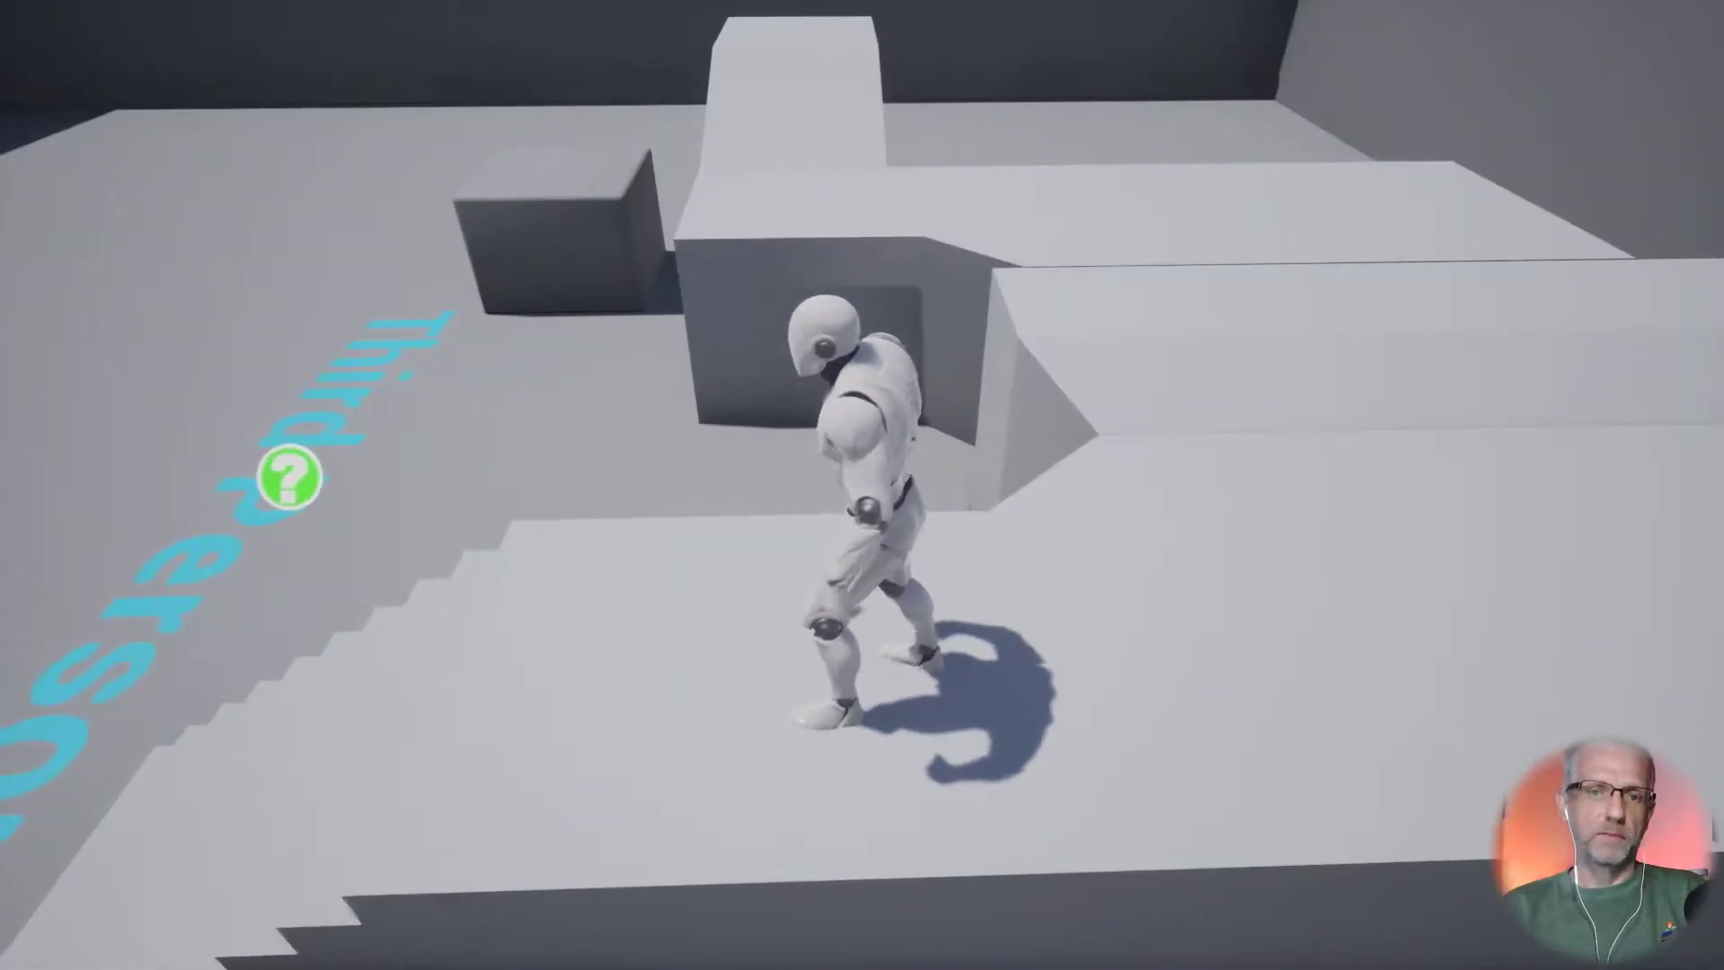
pyautogui.press('w')
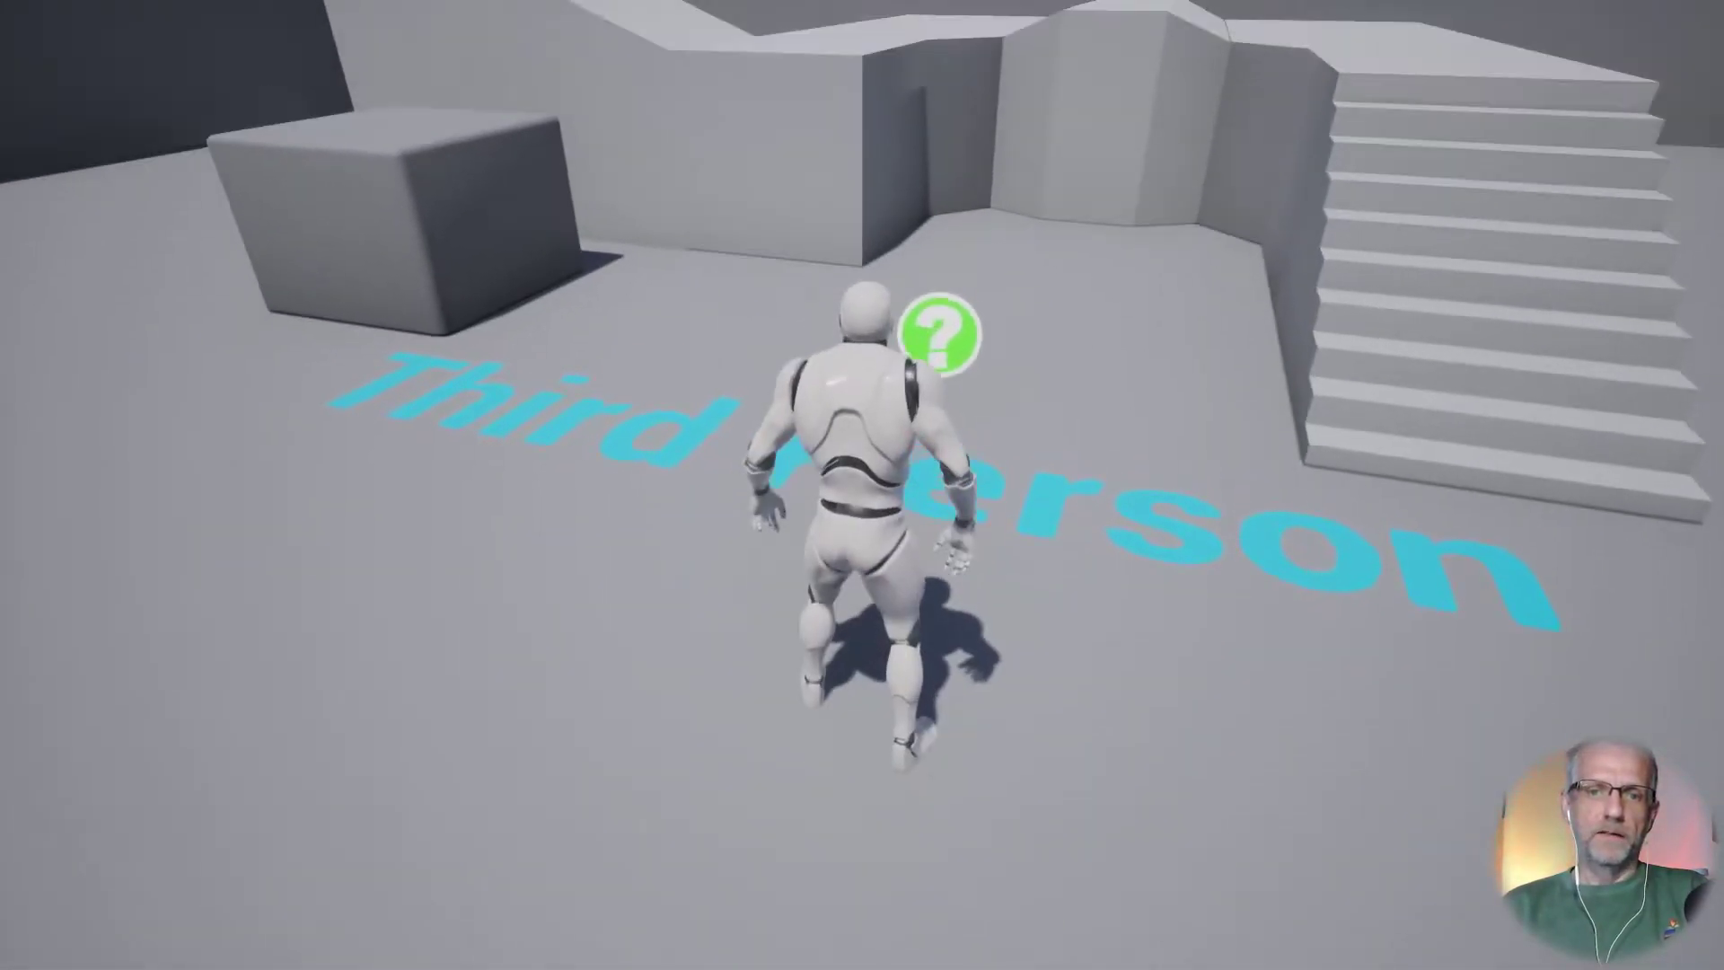
pyautogui.press('p')
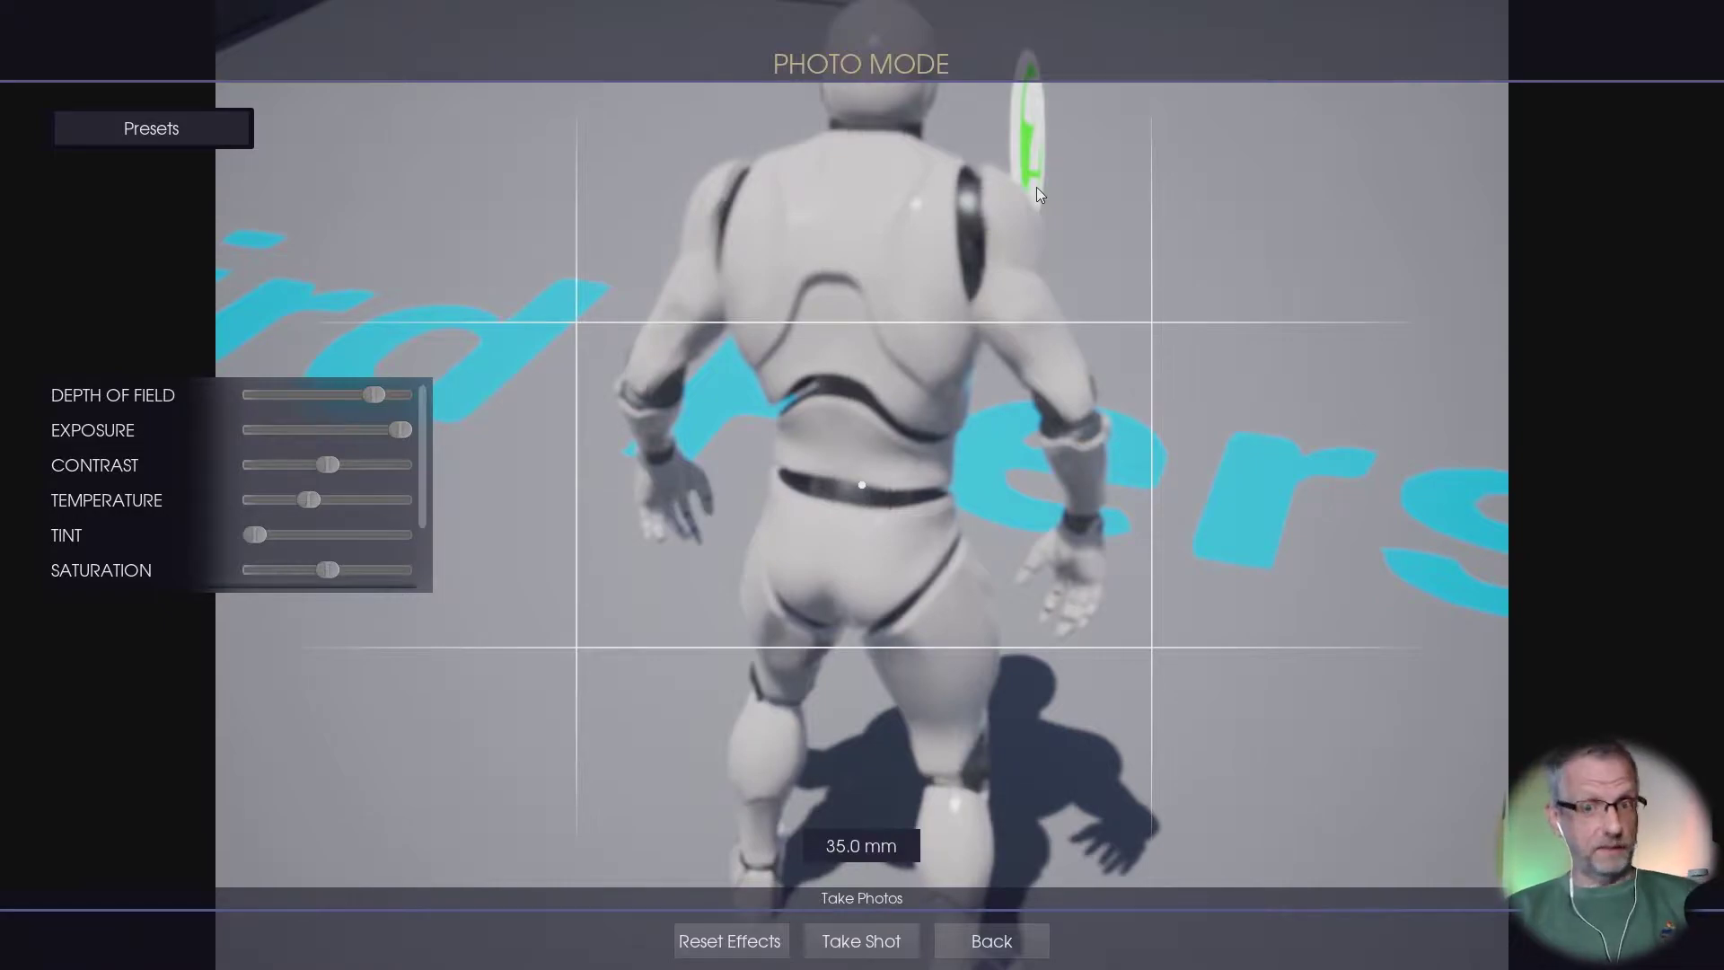
# Step: Pull the photo camera back and orbit it to a front view of the mannequin
pyautogui.press('s')
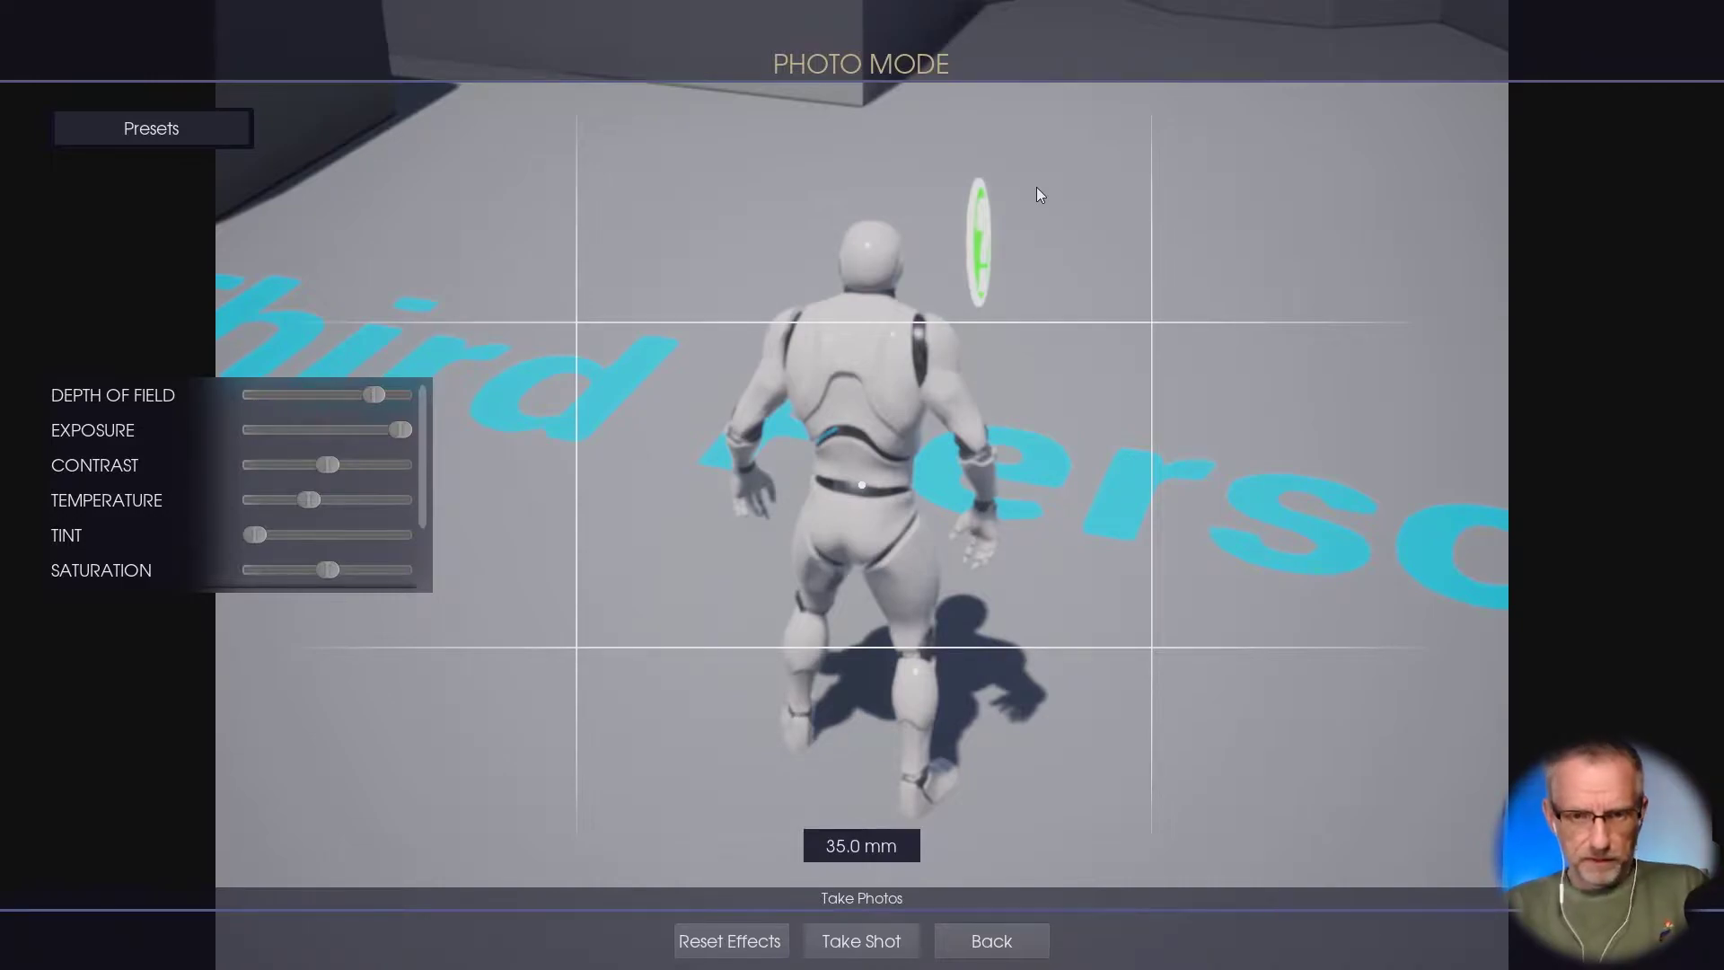
pyautogui.moveTo(1036, 187); pyautogui.dragTo(2, 20)
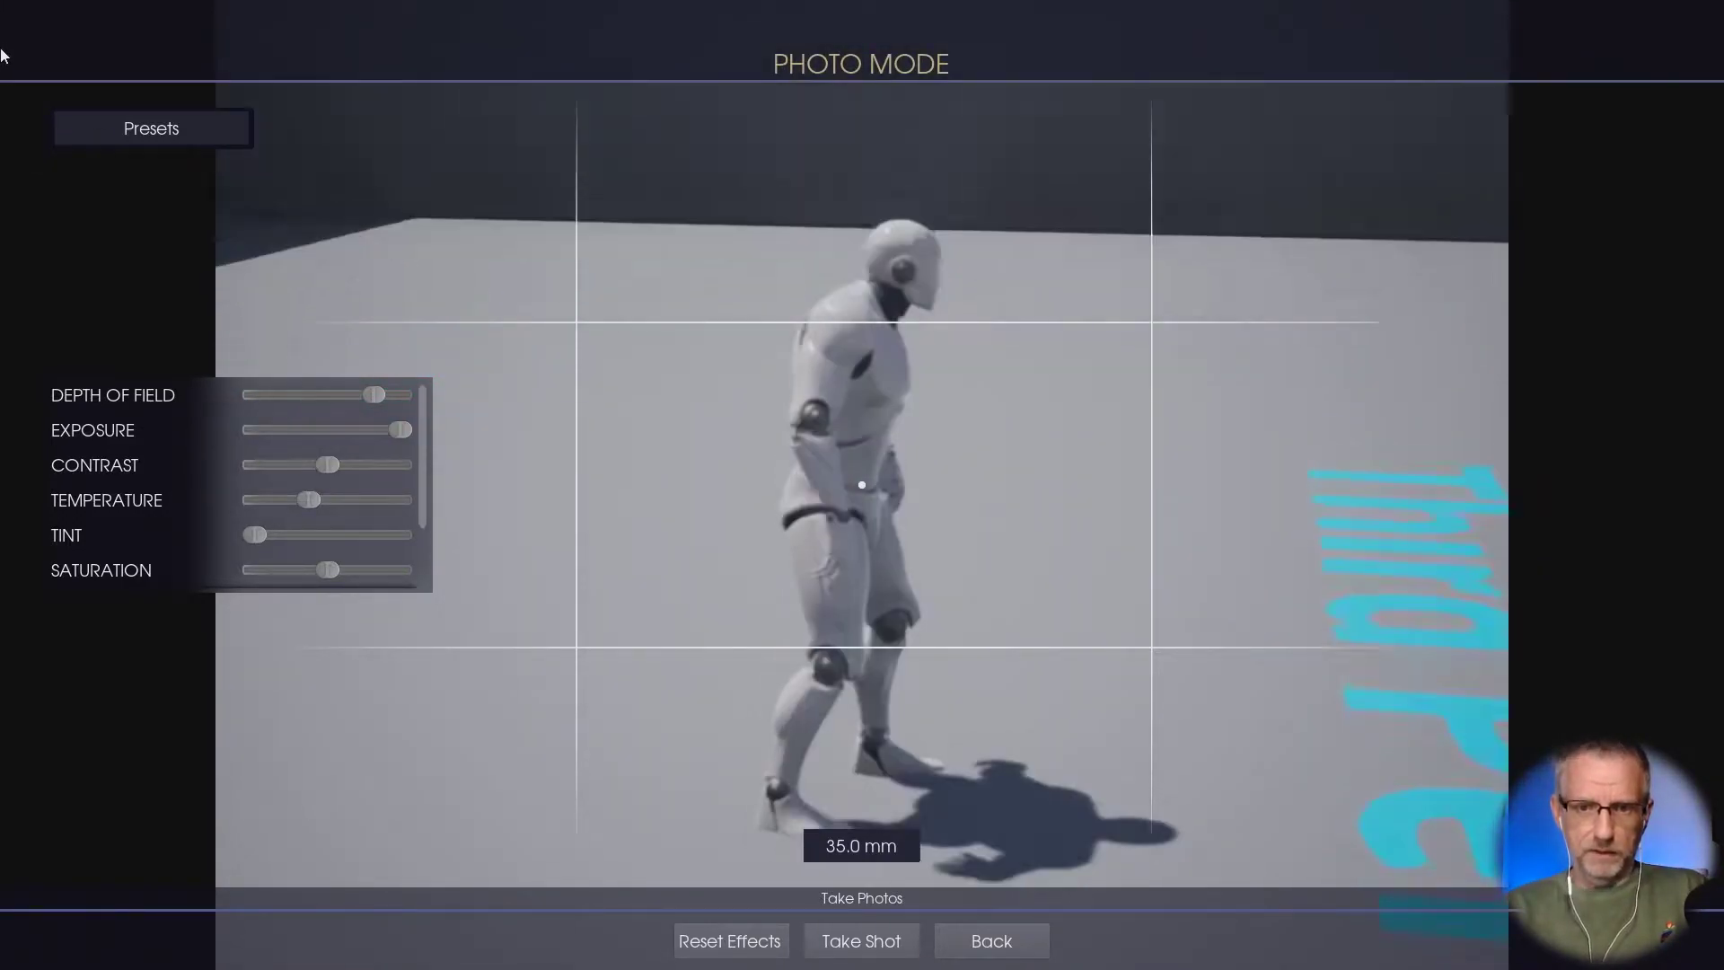
pyautogui.moveTo(422, 387); pyautogui.dragTo(34, 466)
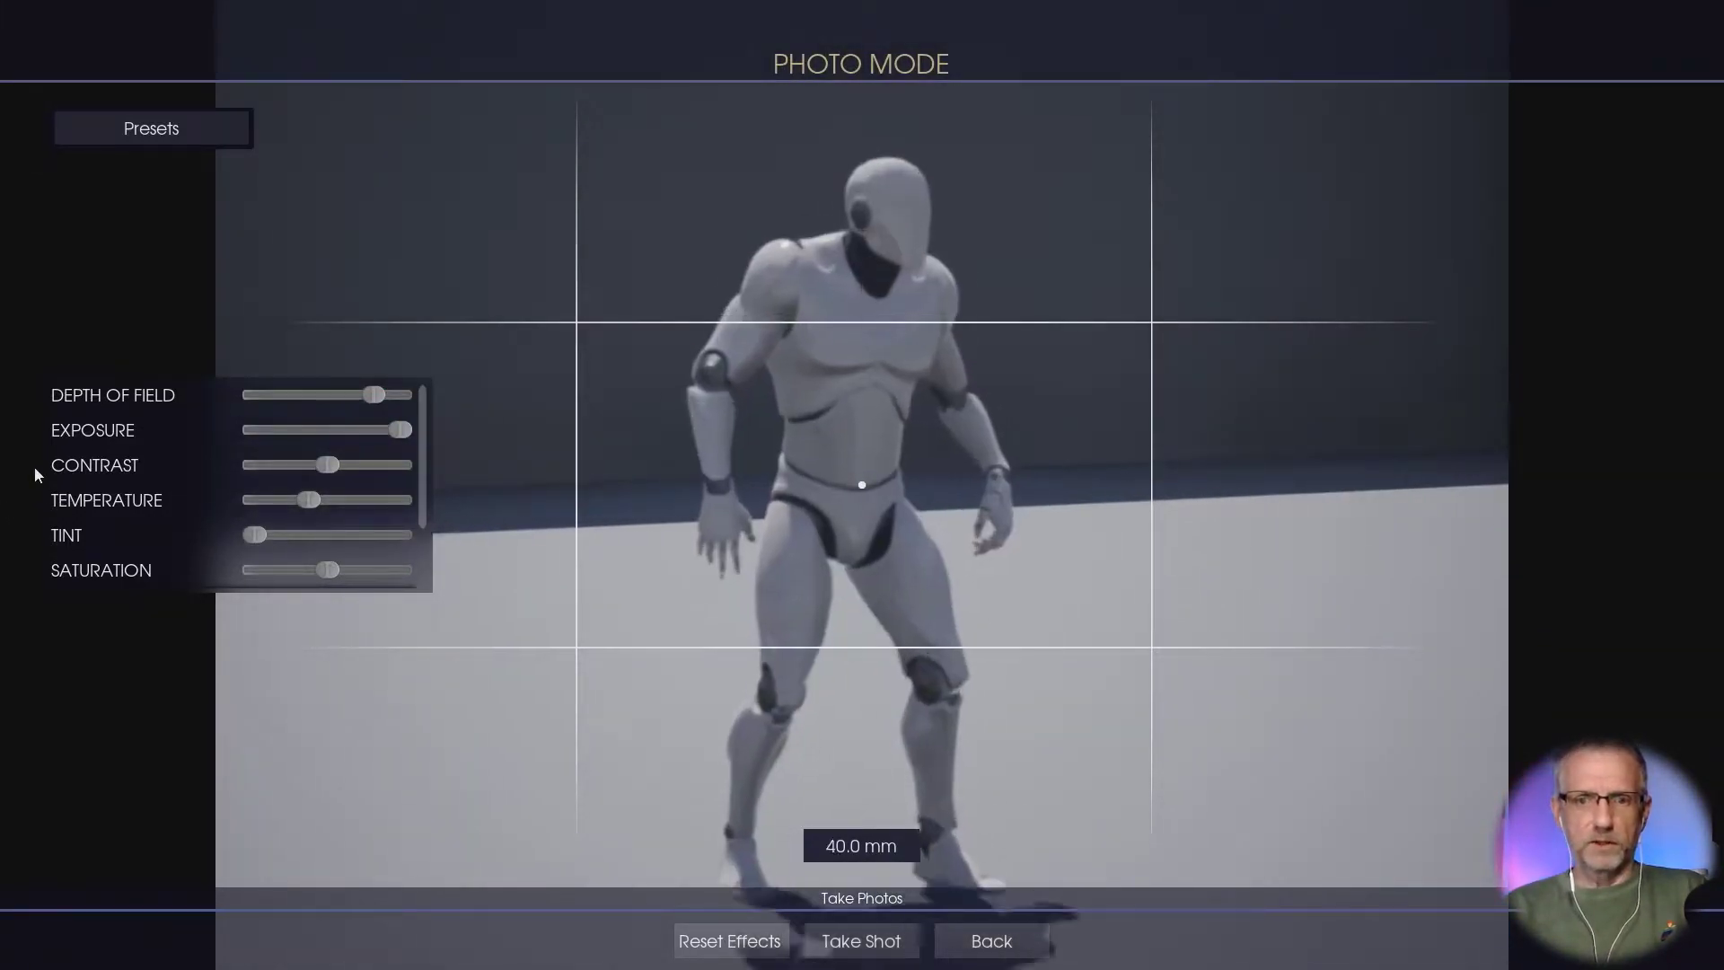
# Step: Set focal length to 37 mm, capture a high-resolution shot and open the Pictures folder
pyautogui.scroll(-6, 34, 466)
pyautogui.scroll(4, 34, 466)
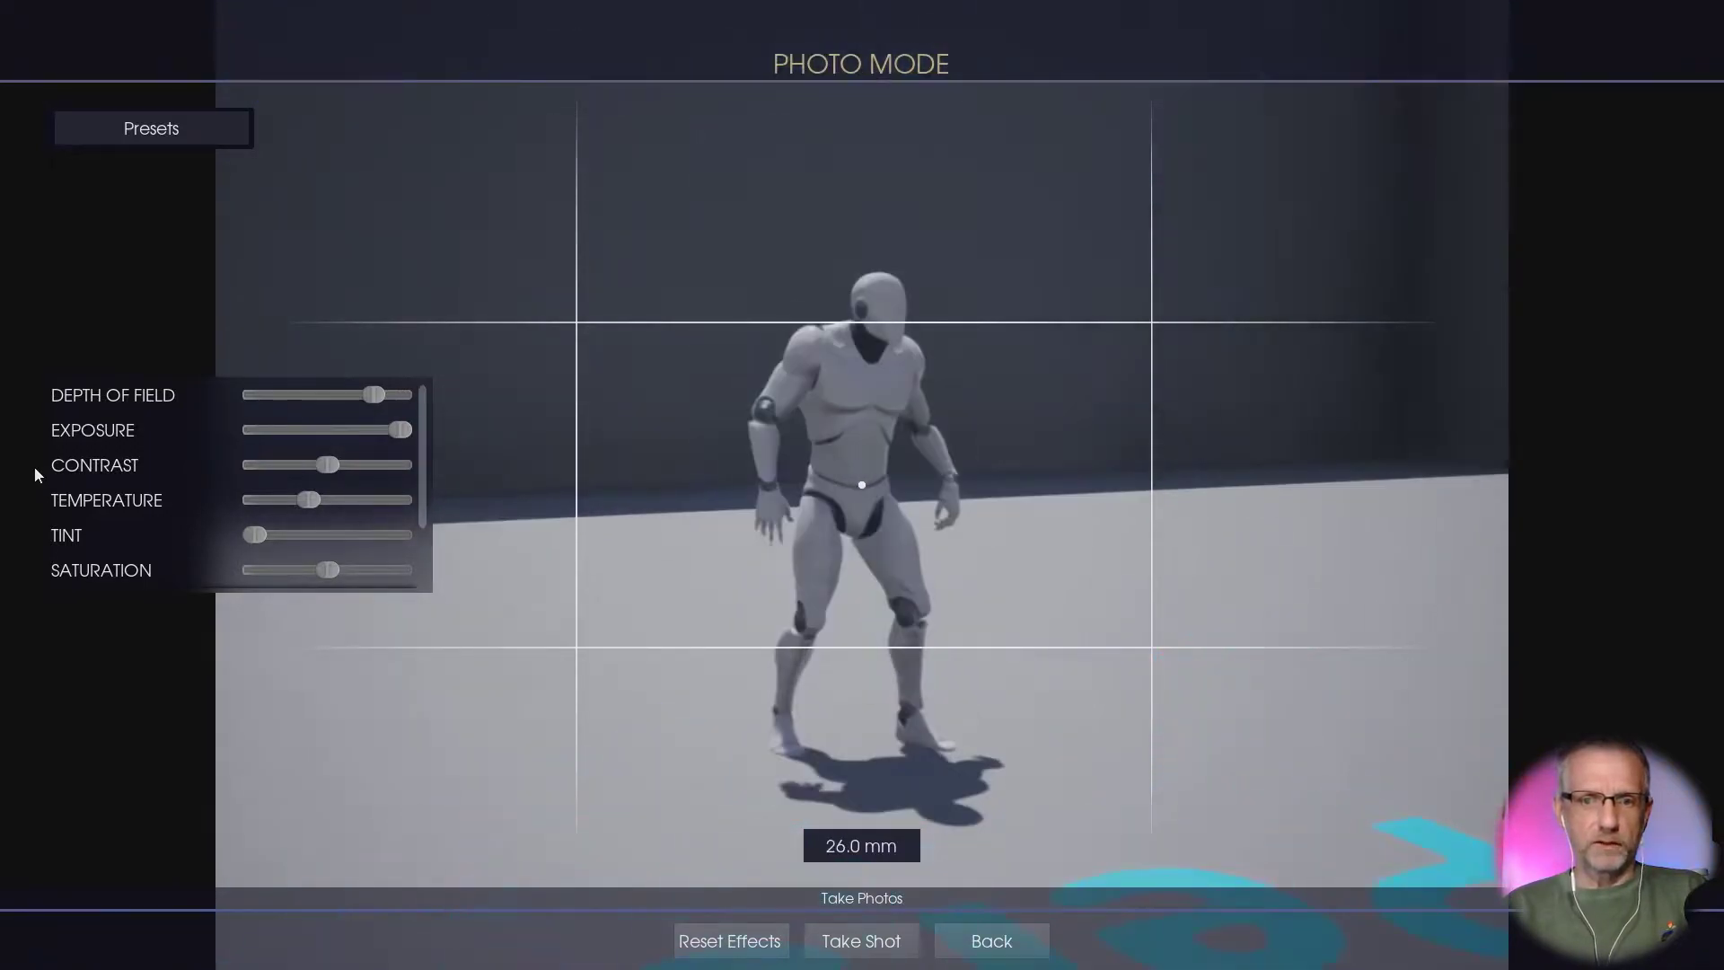
pyautogui.scroll(-2, 34, 466)
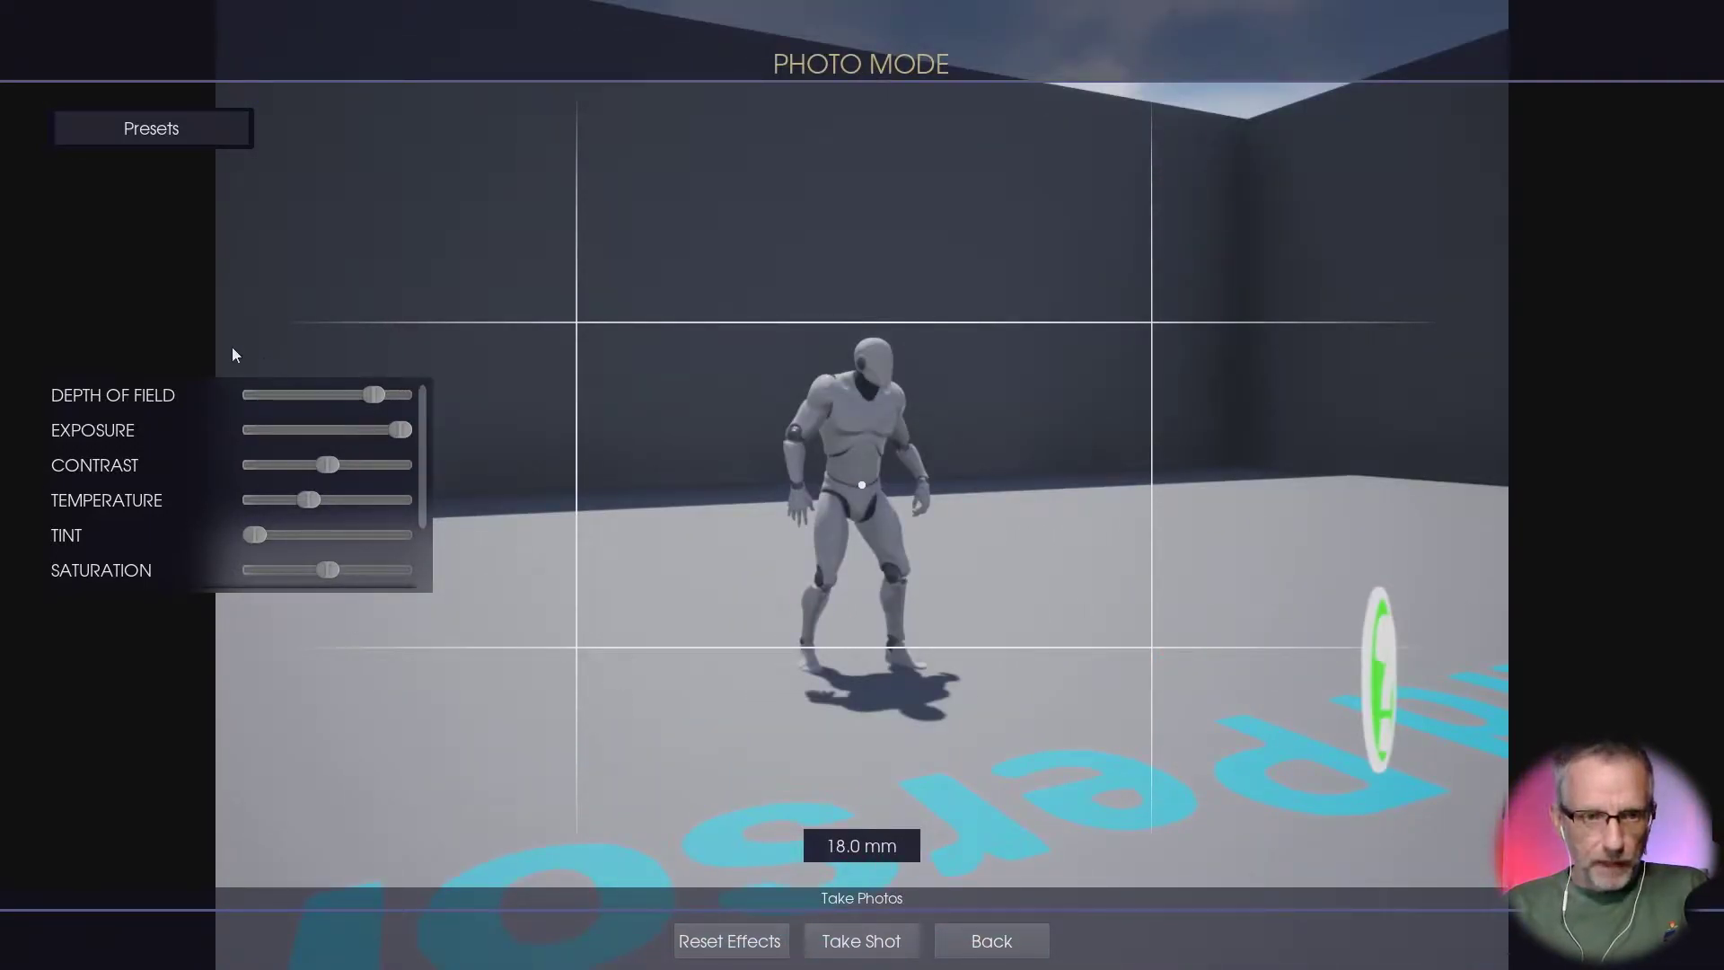
pyautogui.scroll(5, 516, 643)
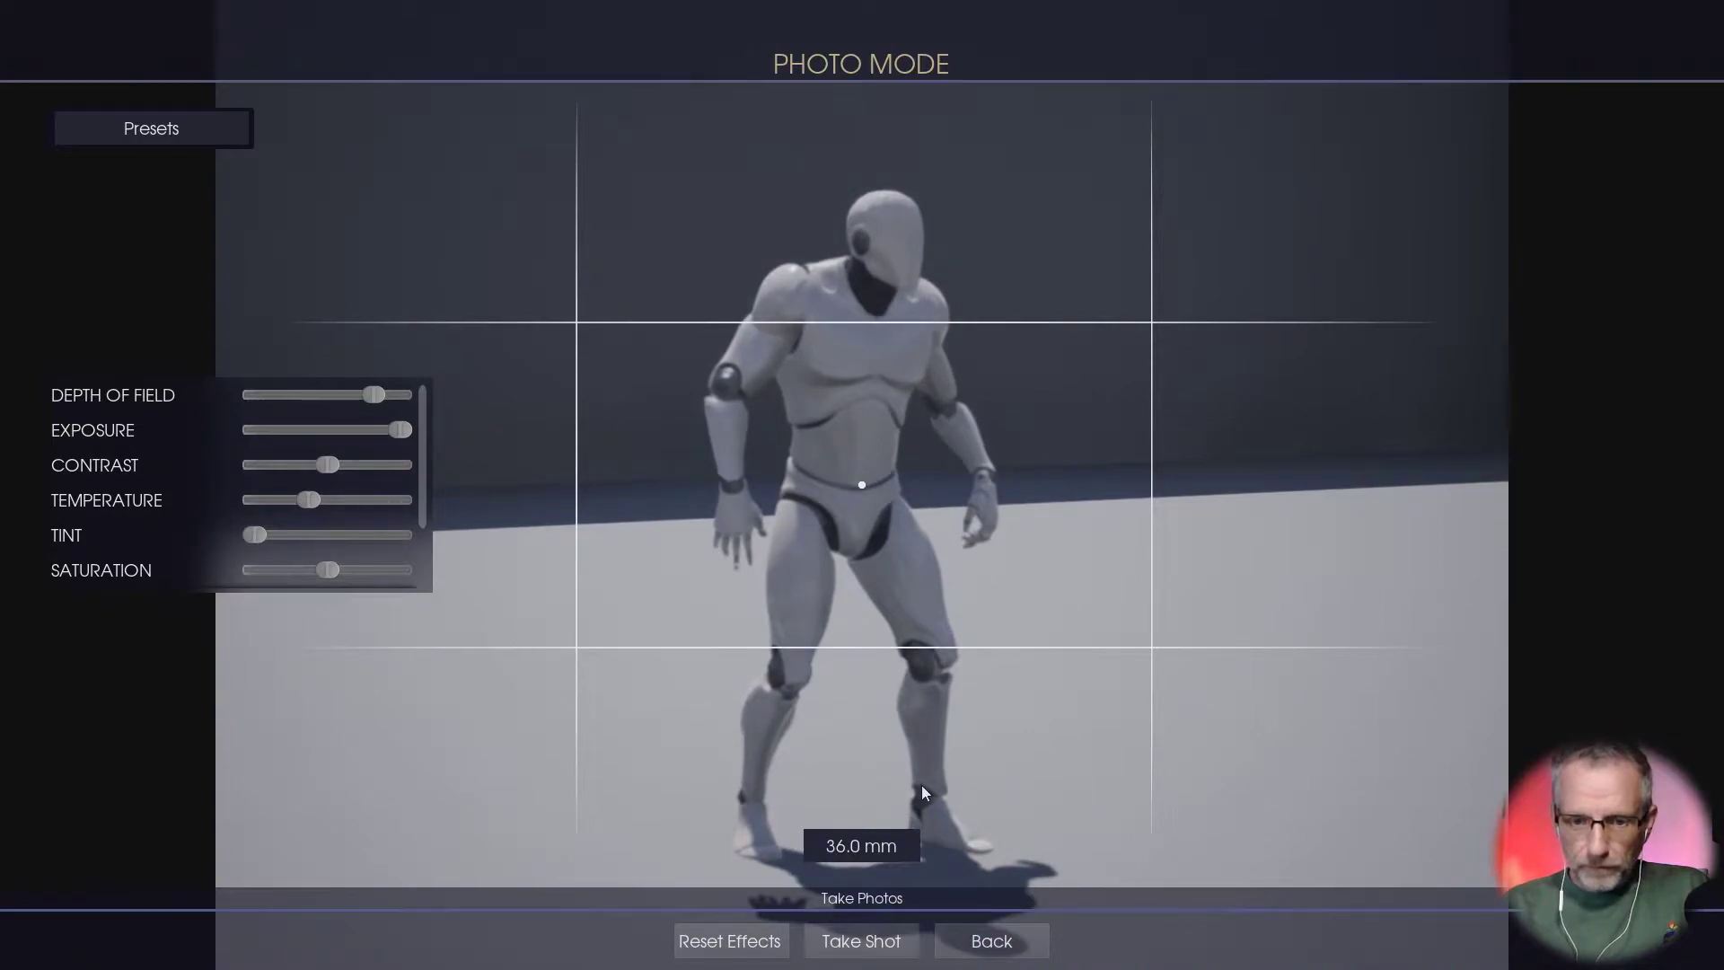
pyautogui.scroll(1, 894, 941)
pyautogui.click(894, 941)
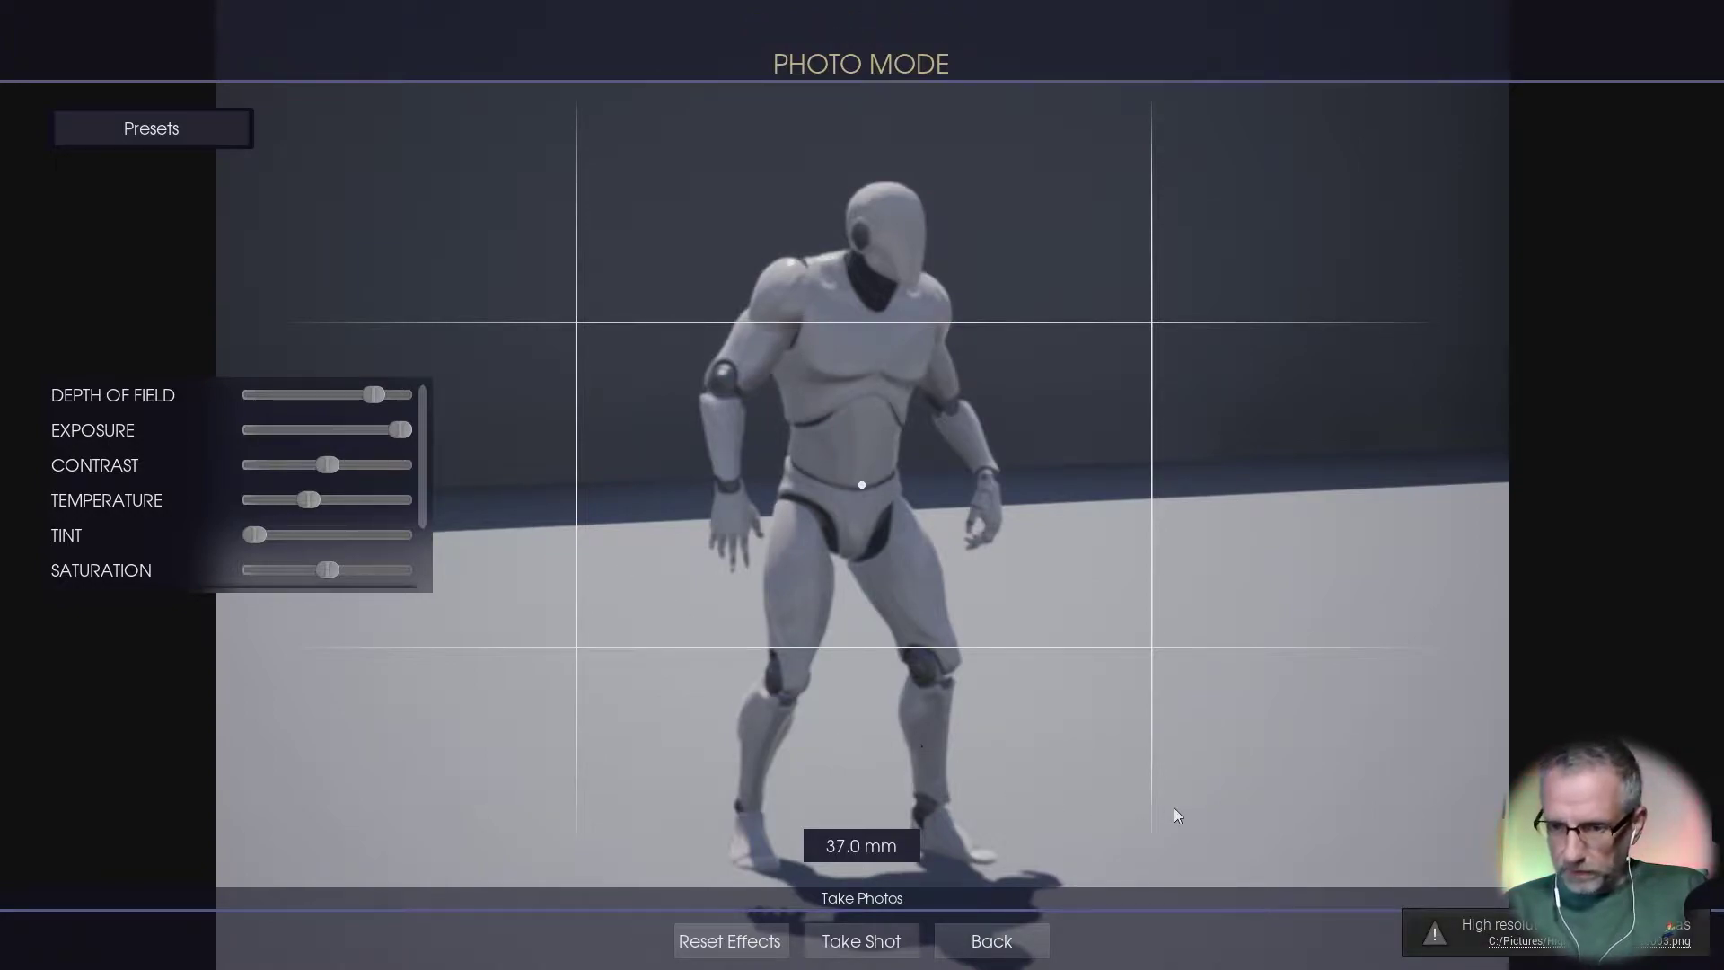
pyautogui.click(1567, 949)
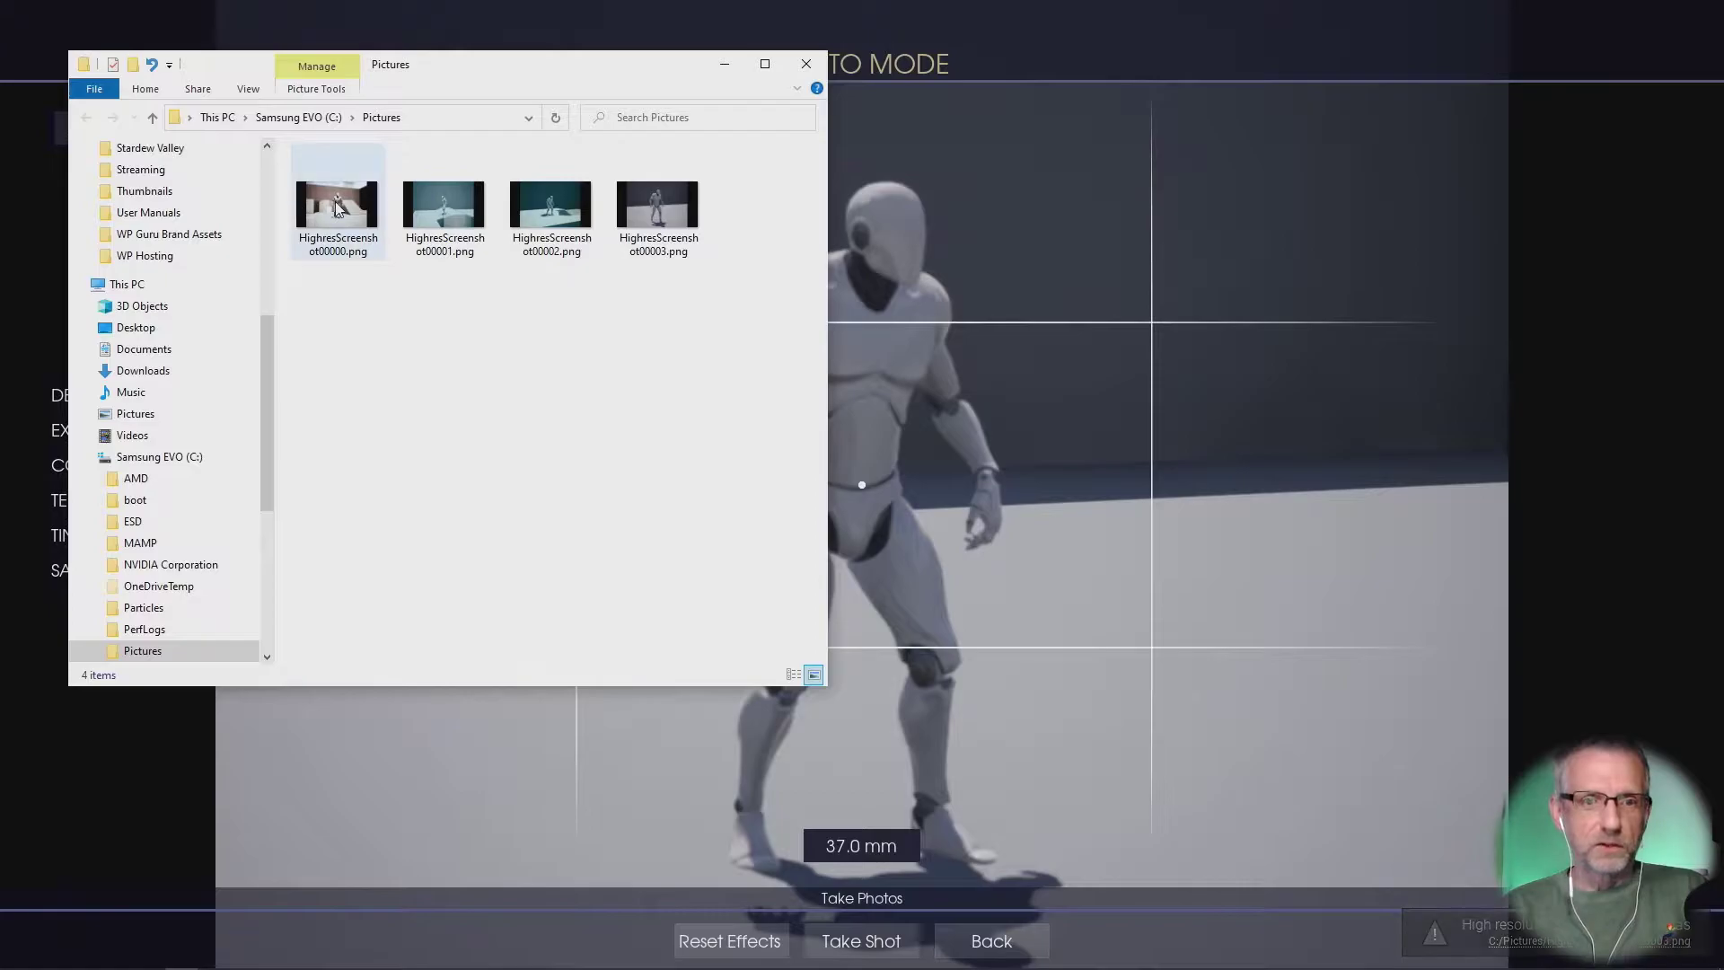
pyautogui.doubleClick(336, 201)
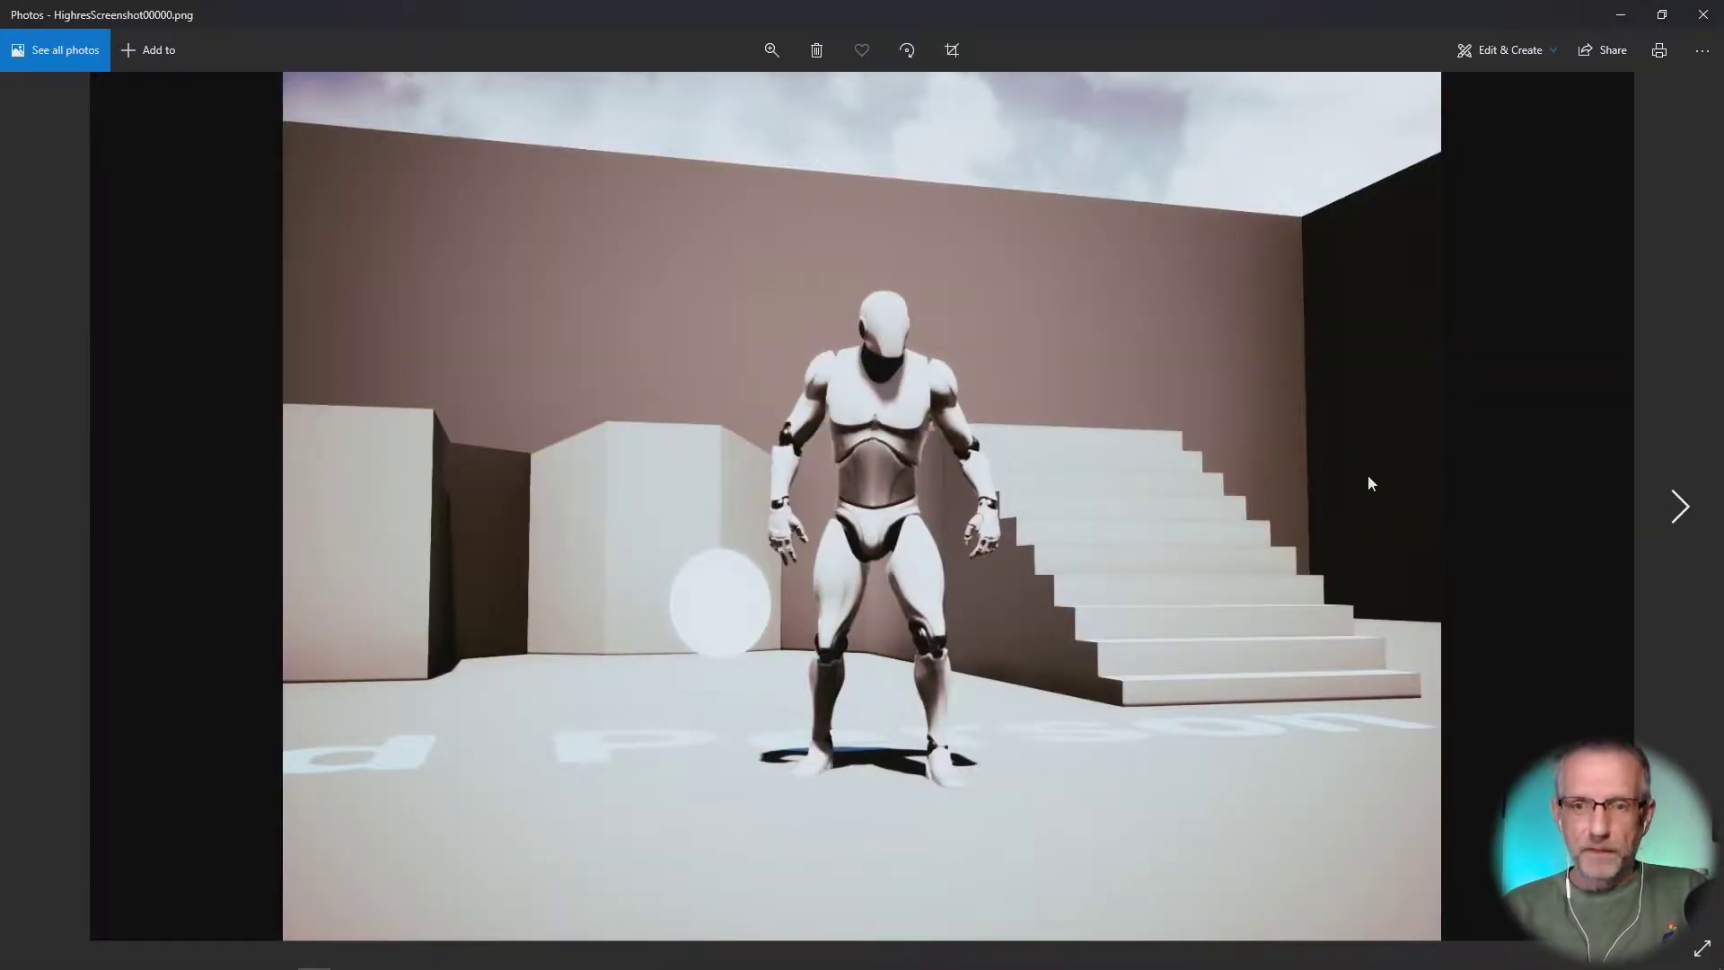
pyautogui.click(1672, 513)
pyautogui.click(1672, 513)
pyautogui.click(1672, 513)
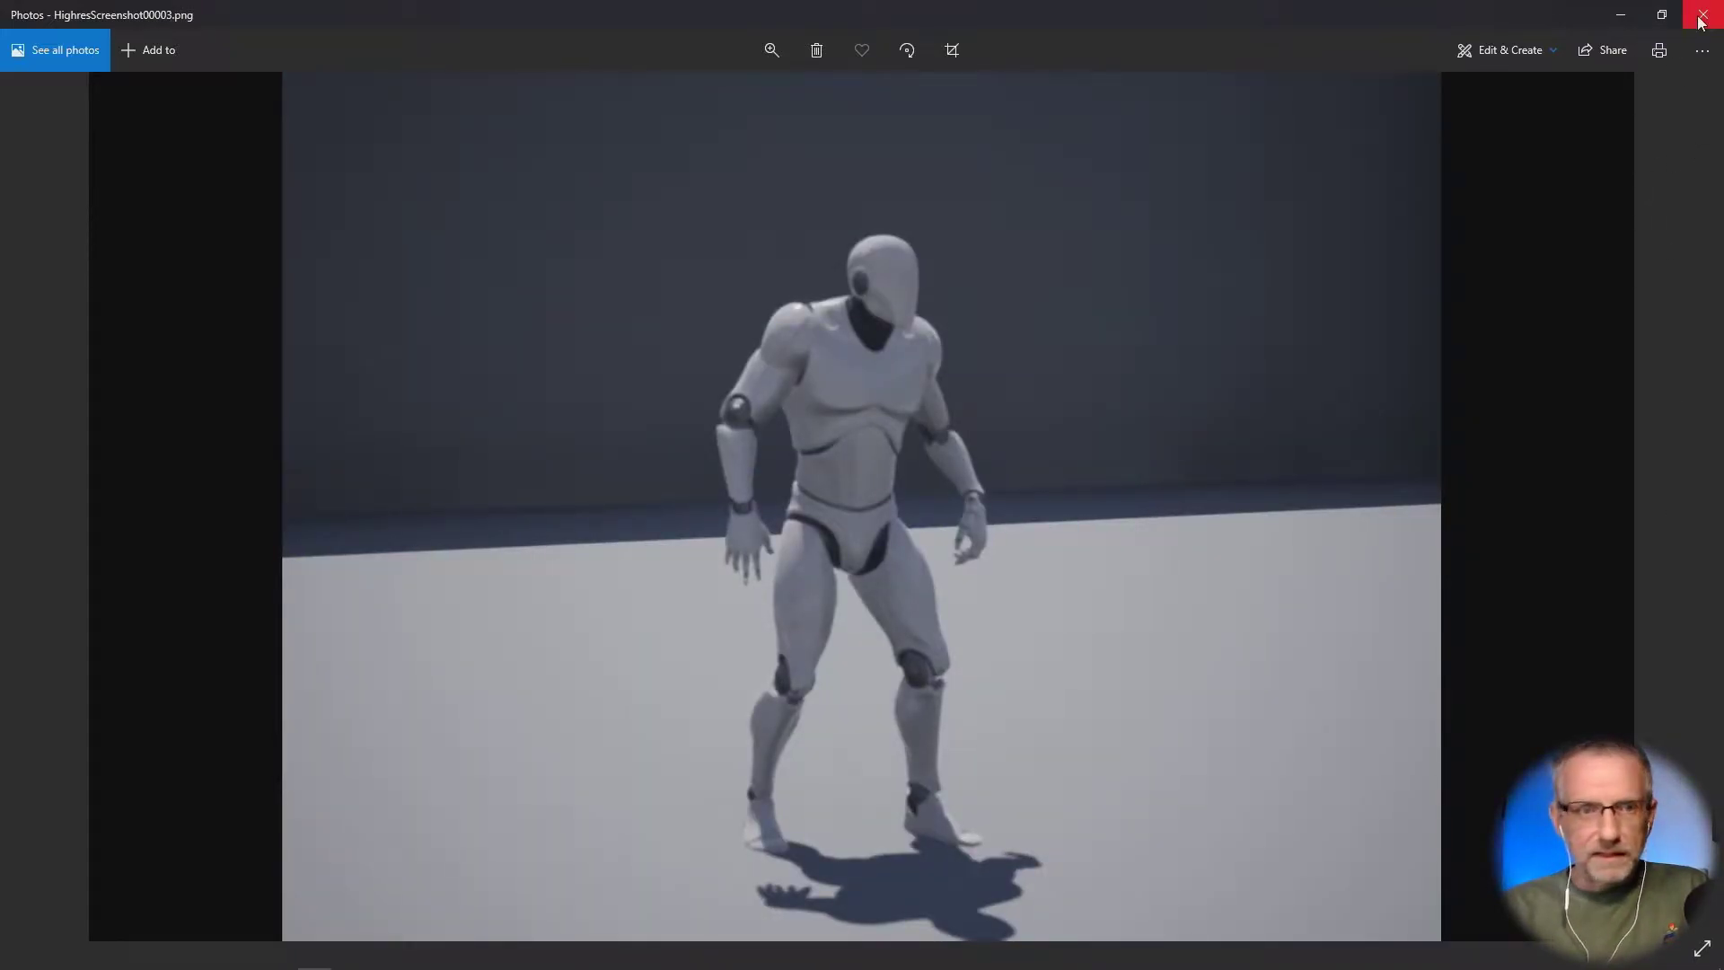
pyautogui.rightClick(894, 168)
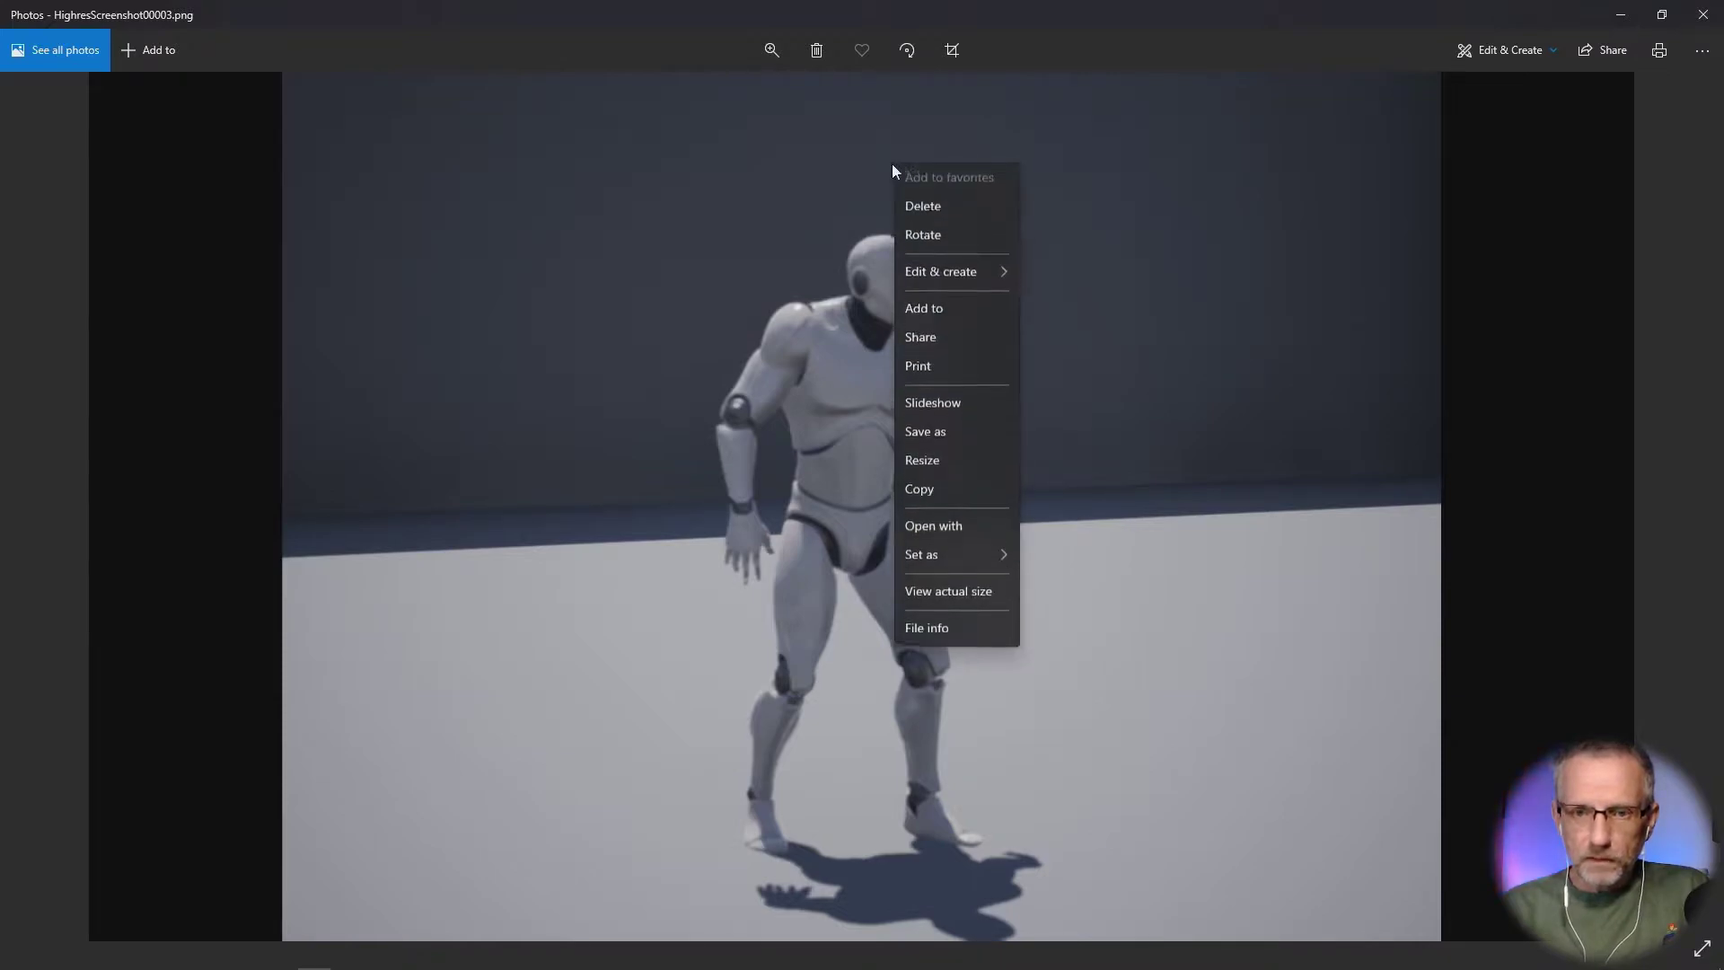
pyautogui.click(921, 634)
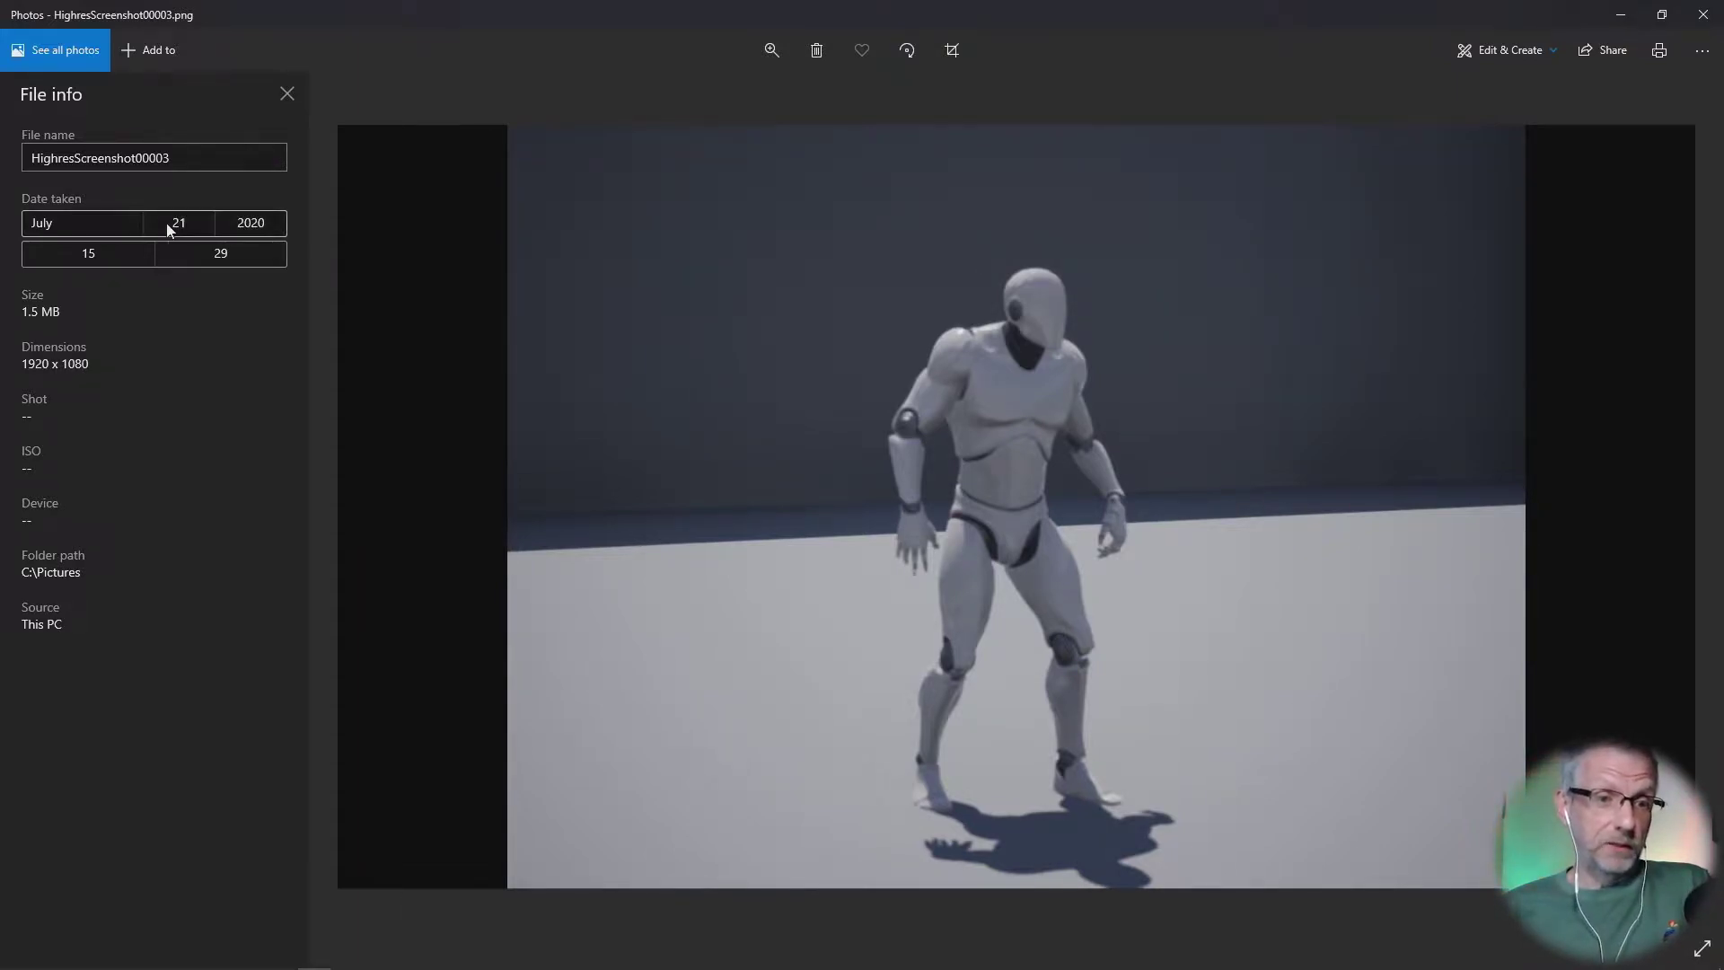
pyautogui.click(286, 93)
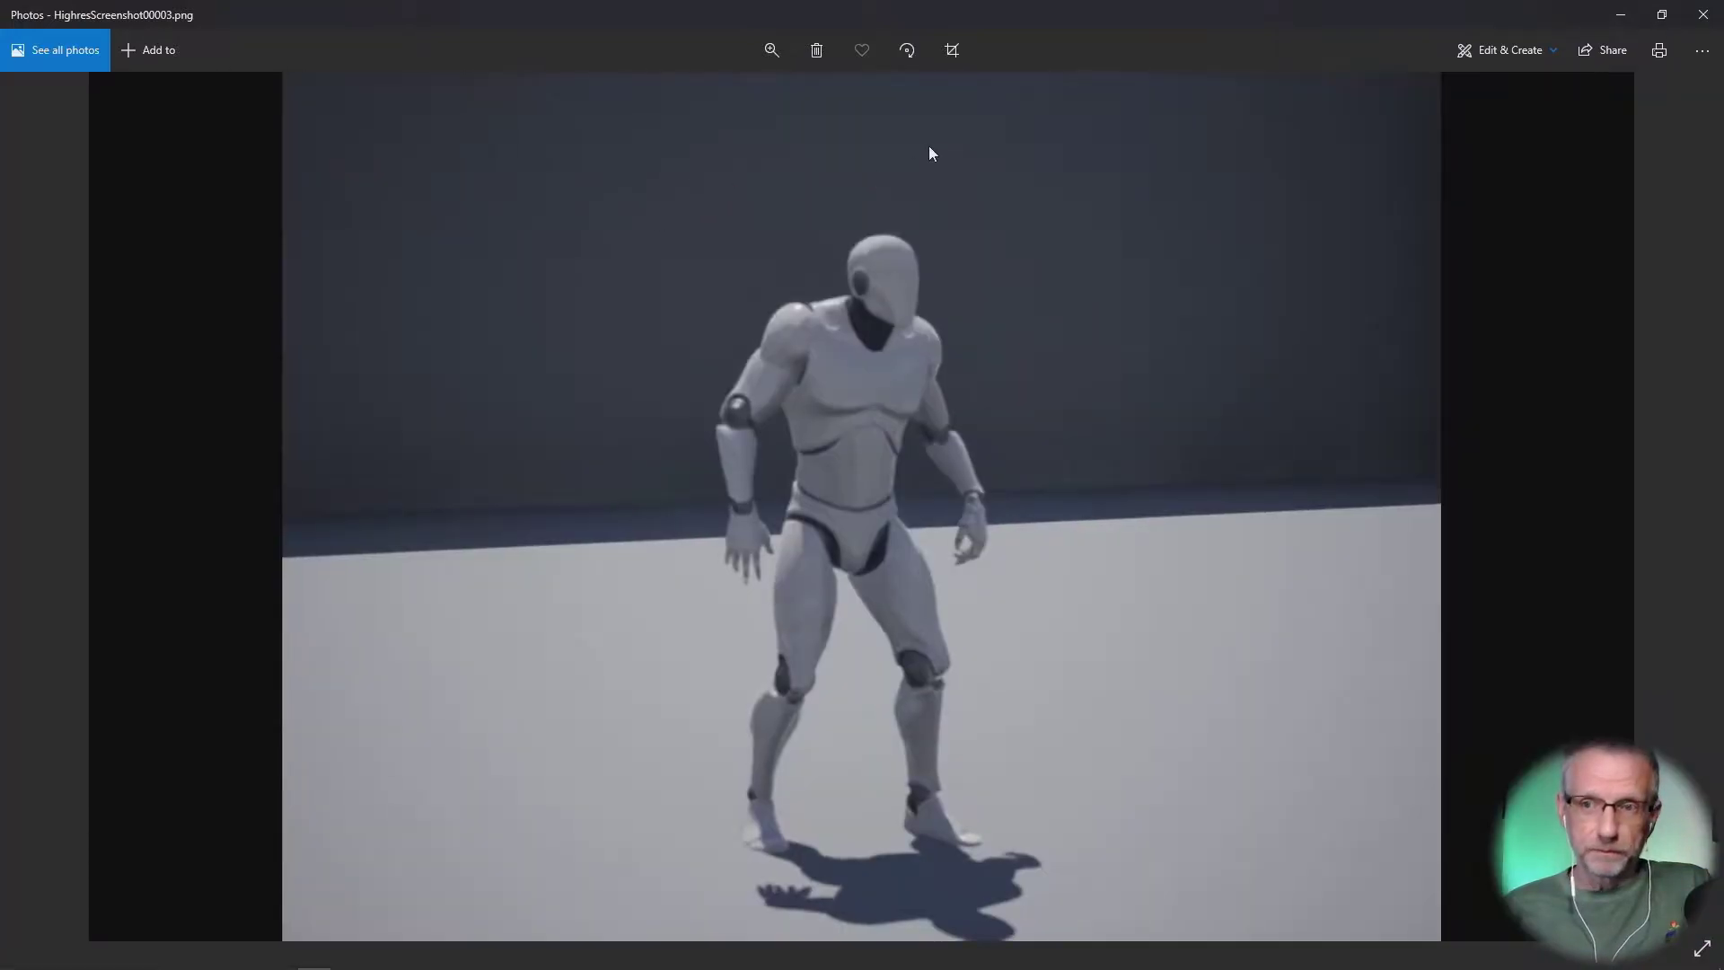
# Step: Close the photo viewer and Pictures folder, then raise depth of field and tint for a pink grade
pyautogui.click(1701, 16)
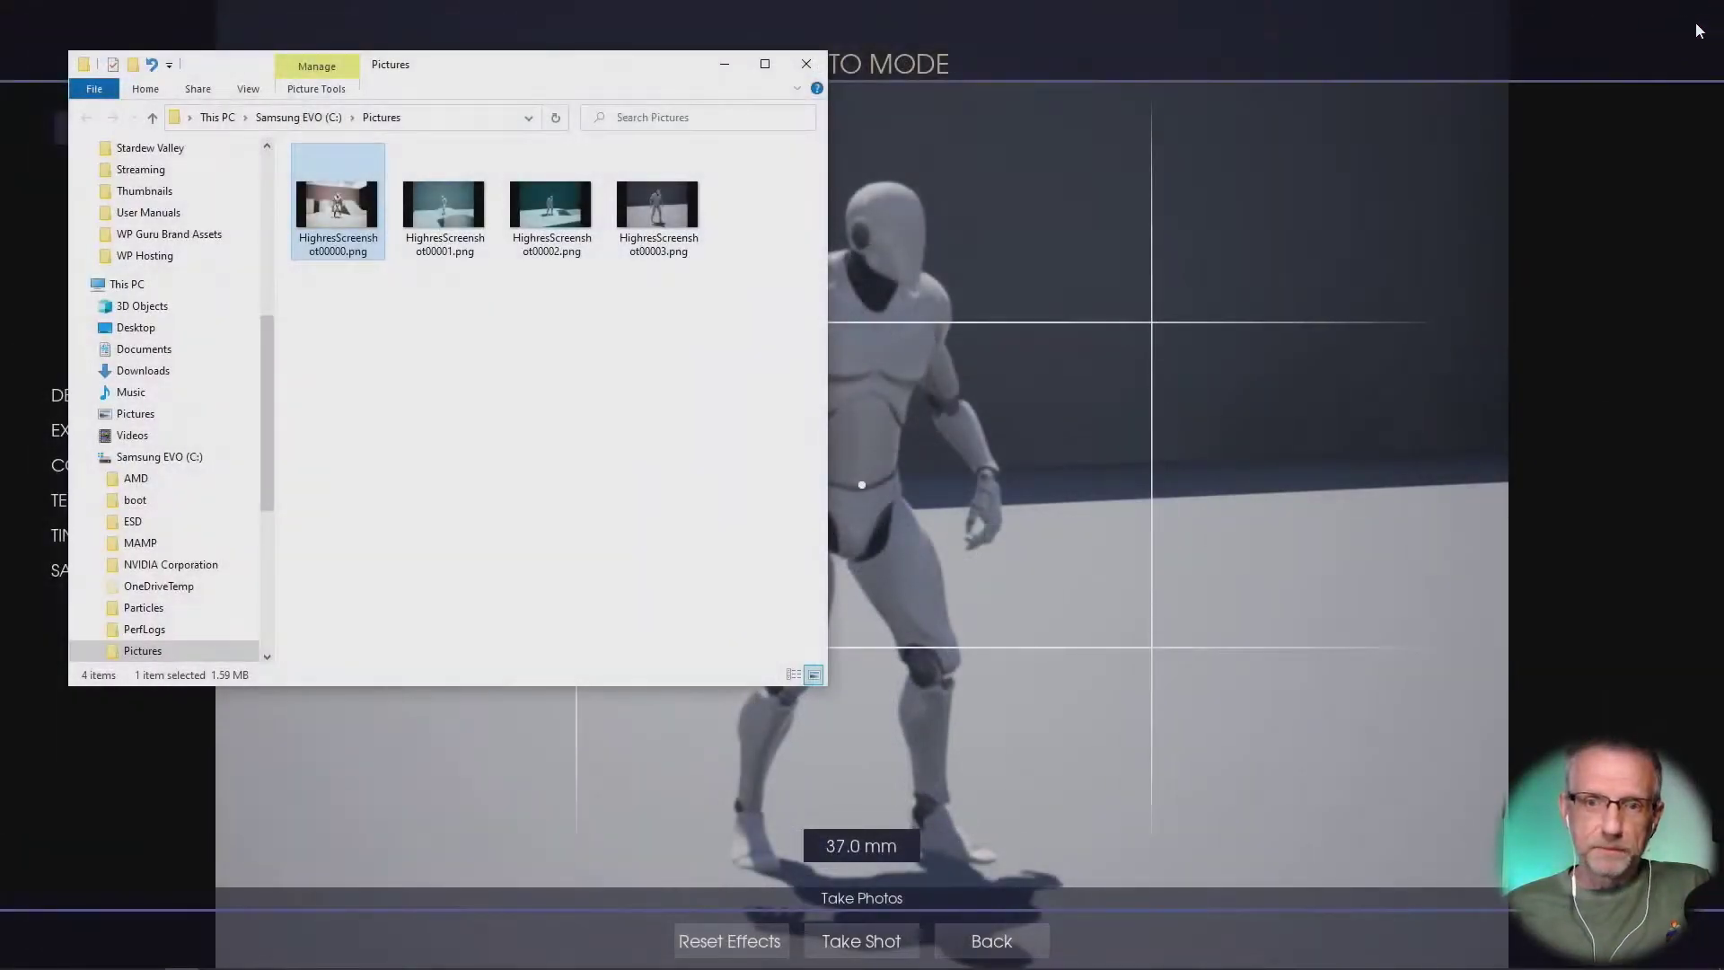
pyautogui.click(809, 70)
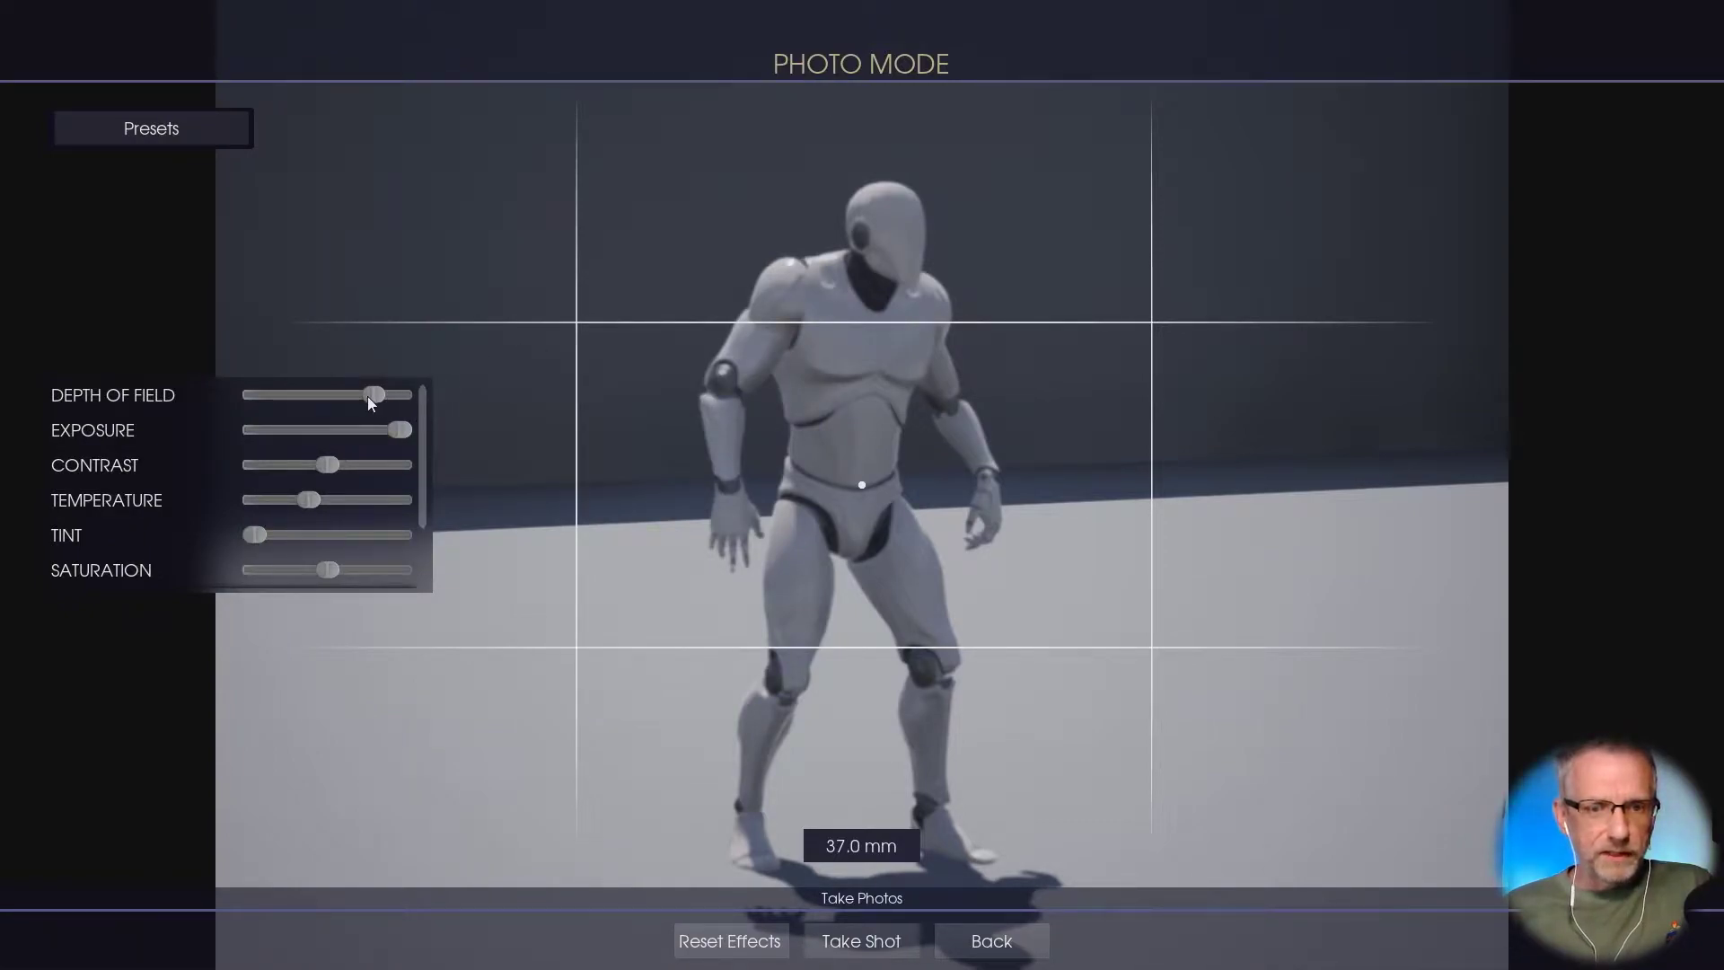
pyautogui.moveTo(368, 396); pyautogui.dragTo(366, 528)
pyautogui.moveTo(255, 534); pyautogui.dragTo(333, 582)
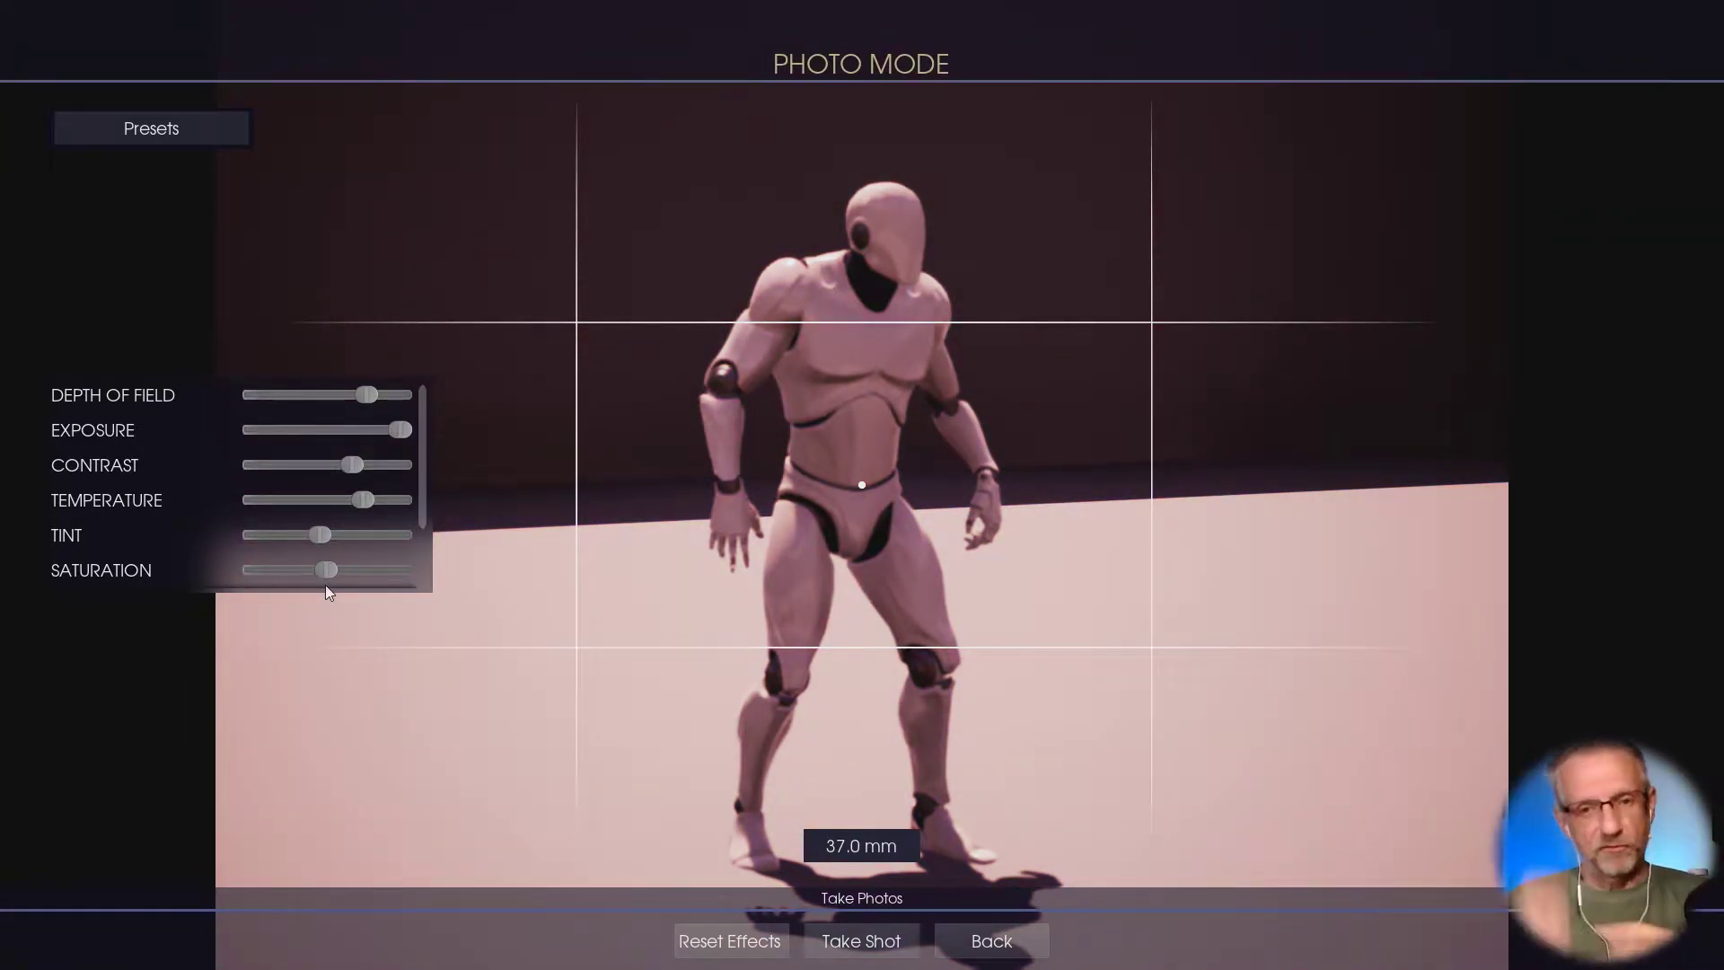
# Step: Set focal length to 33 mm and orbit the camera around the pink-tinted mannequin to frame it
pyautogui.scroll(-3, 325, 585)
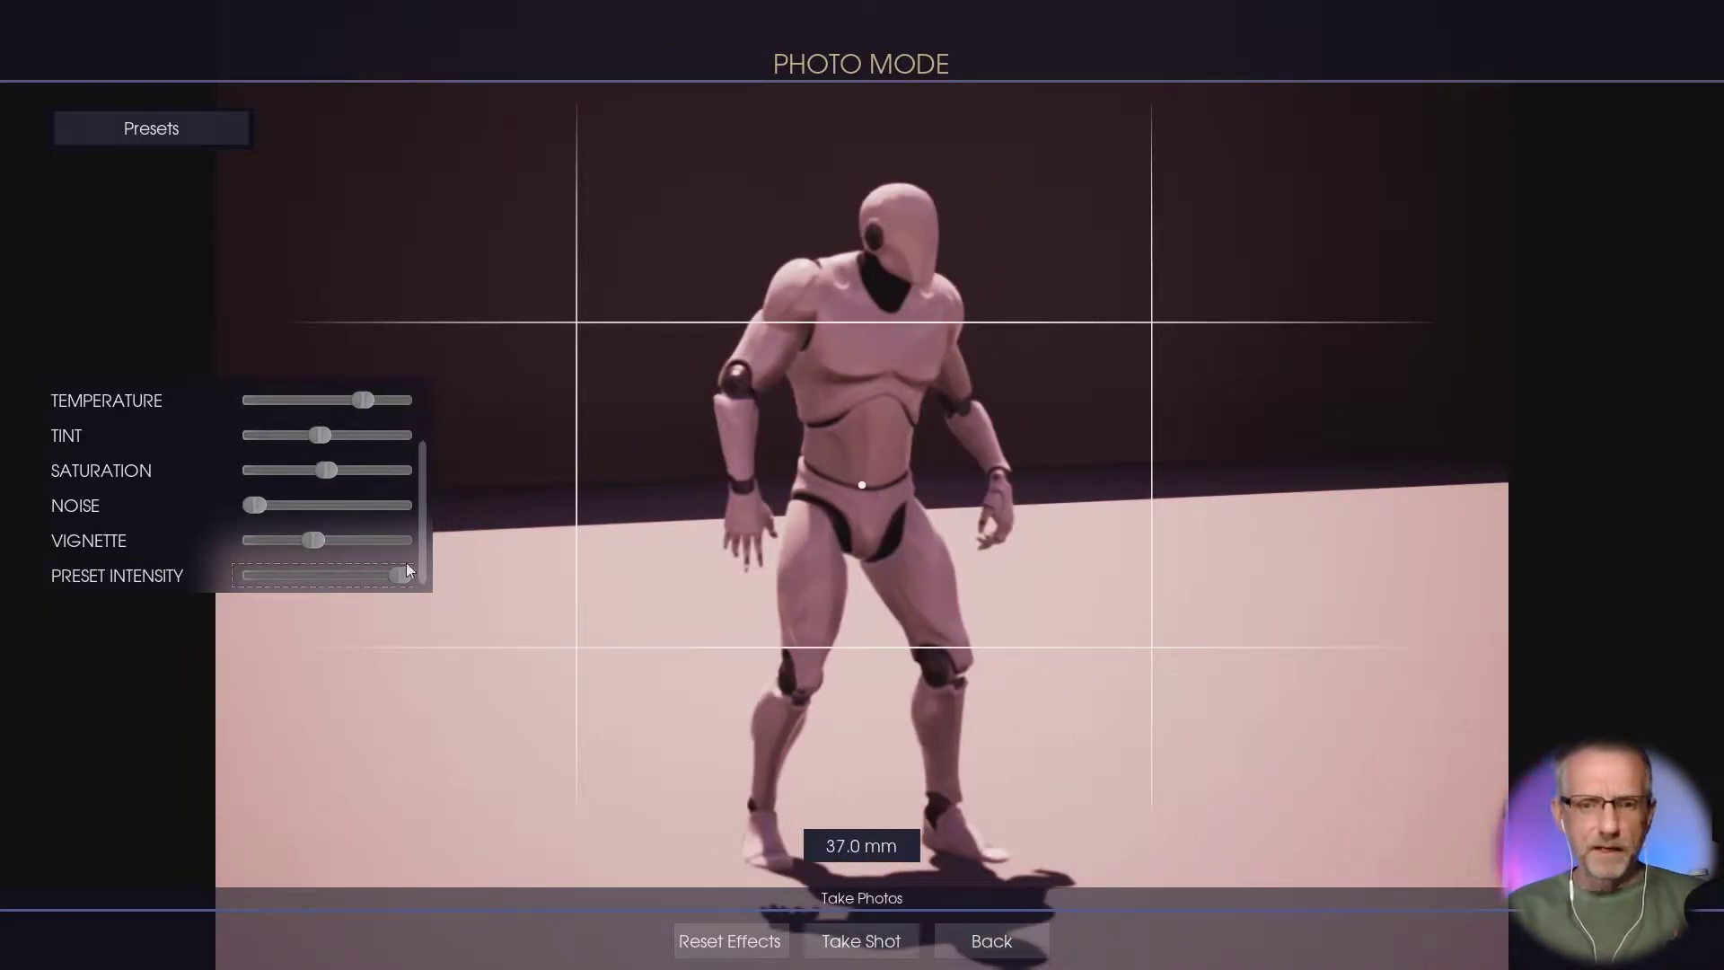
pyautogui.scroll(-4, 626, 600)
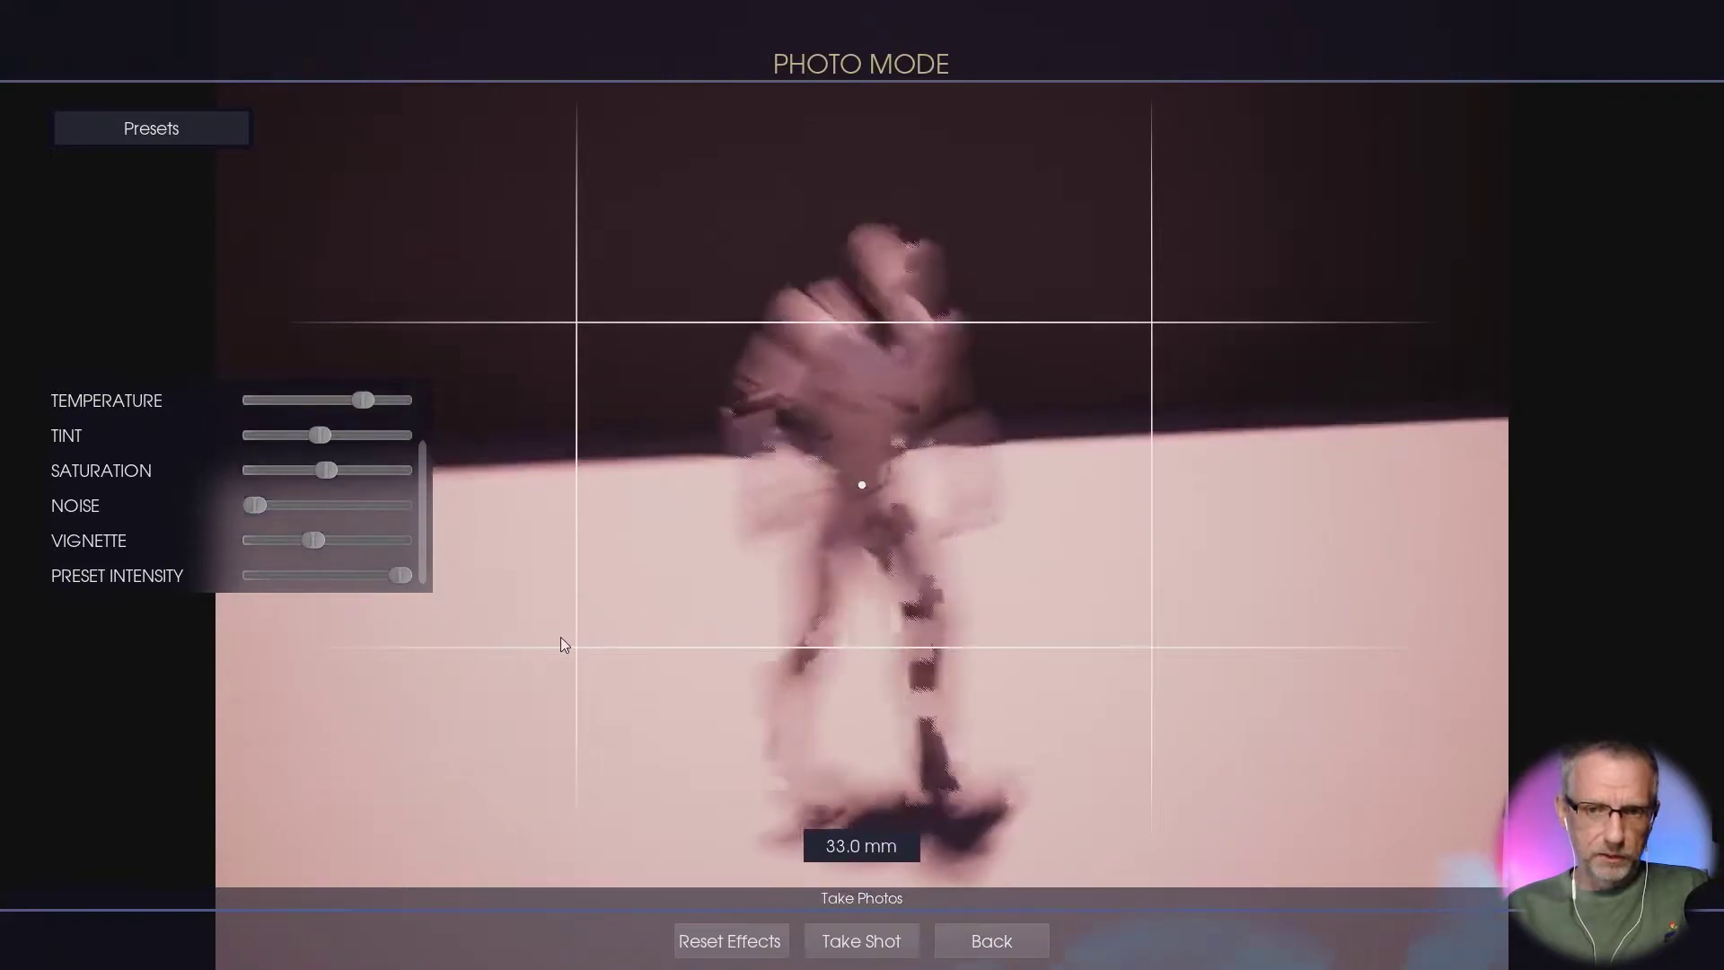
pyautogui.moveTo(337, 611); pyautogui.dragTo(1272, 754)
pyautogui.moveTo(835, 600); pyautogui.dragTo(1601, 485)
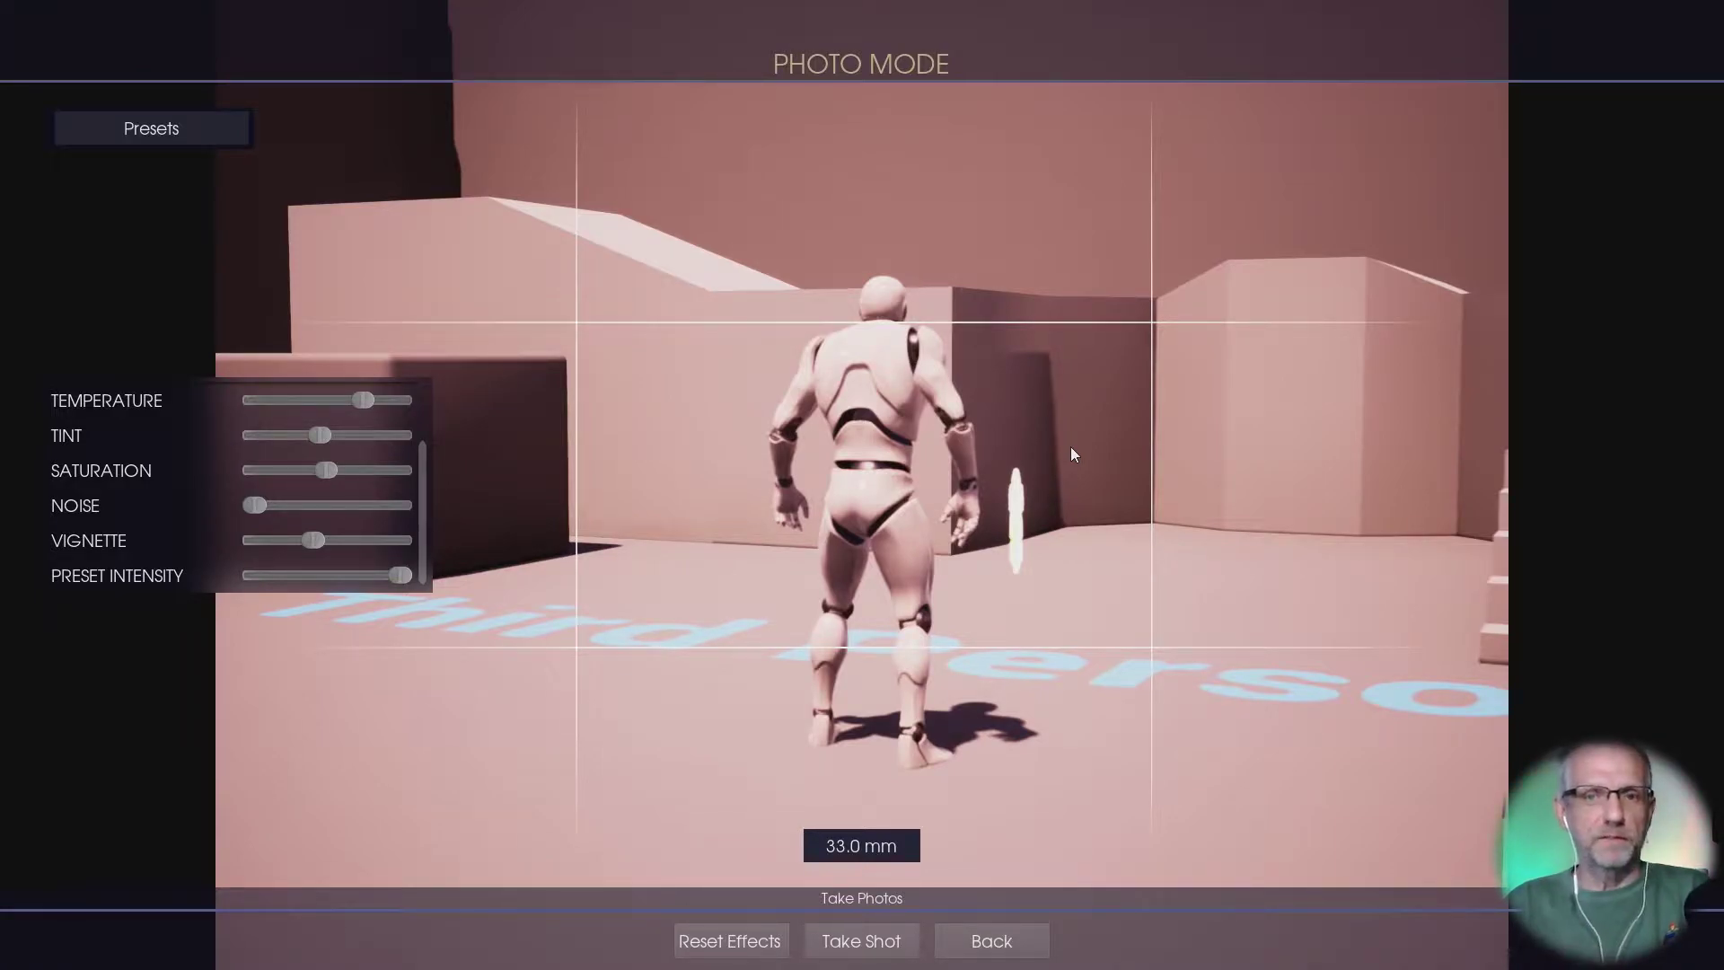
pyautogui.moveTo(1073, 453); pyautogui.dragTo(1563, 520)
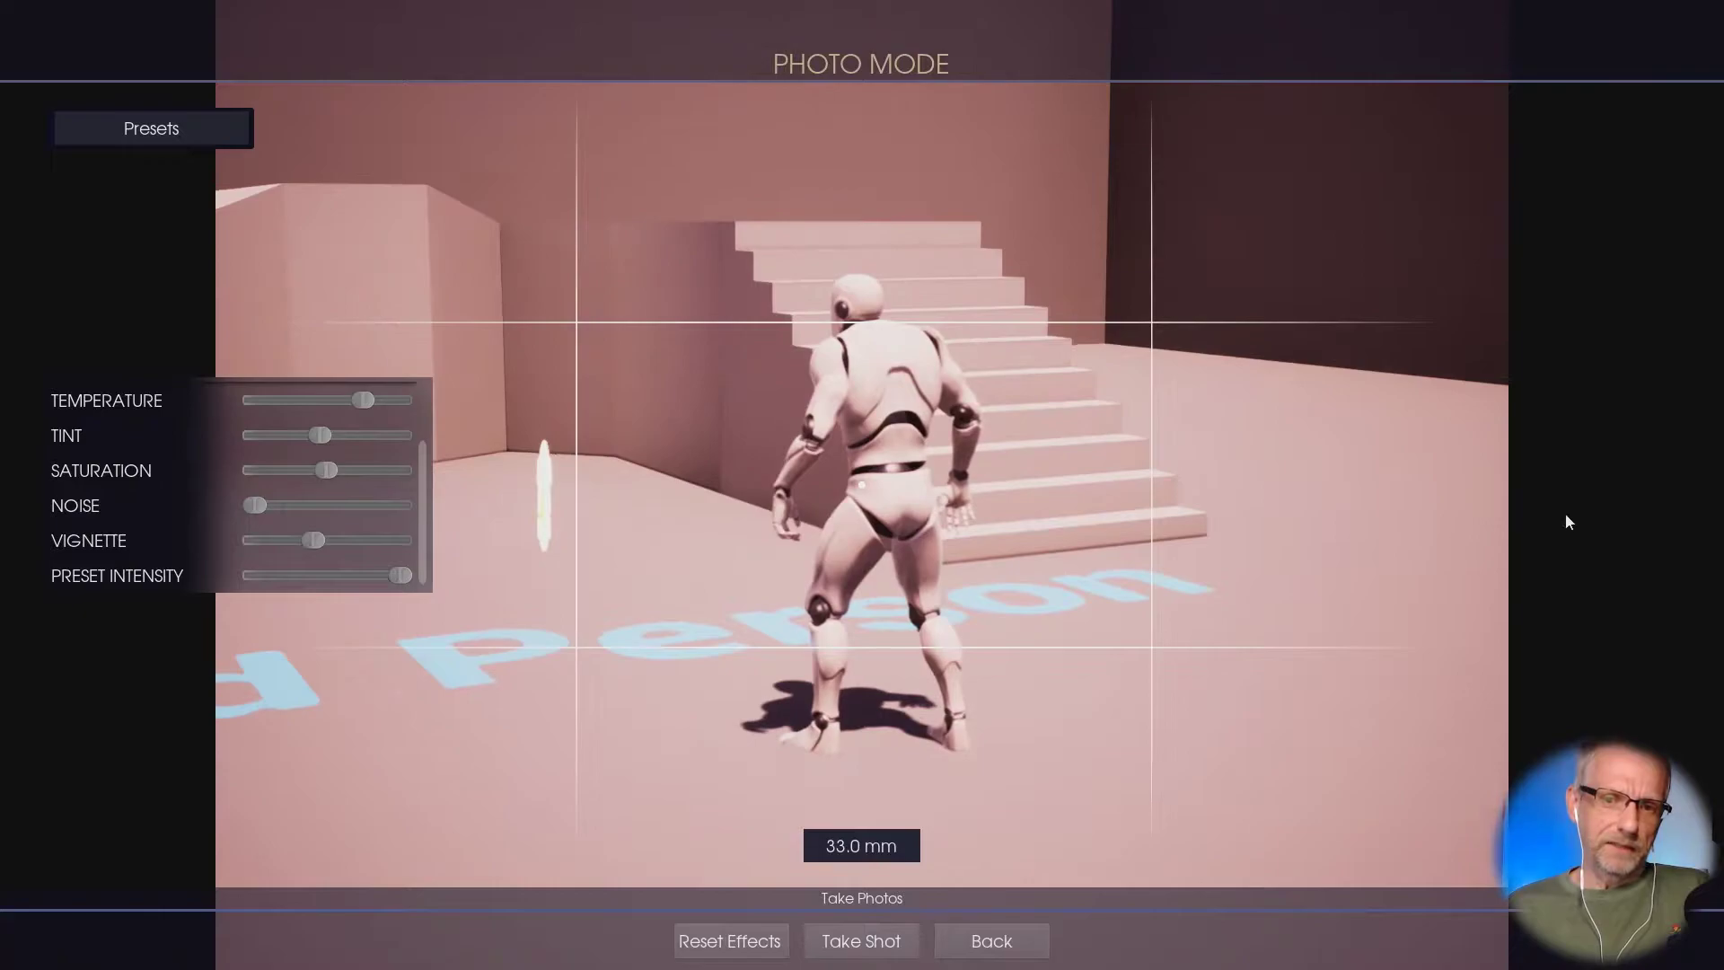
pyautogui.moveTo(1059, 518); pyautogui.dragTo(3, 446)
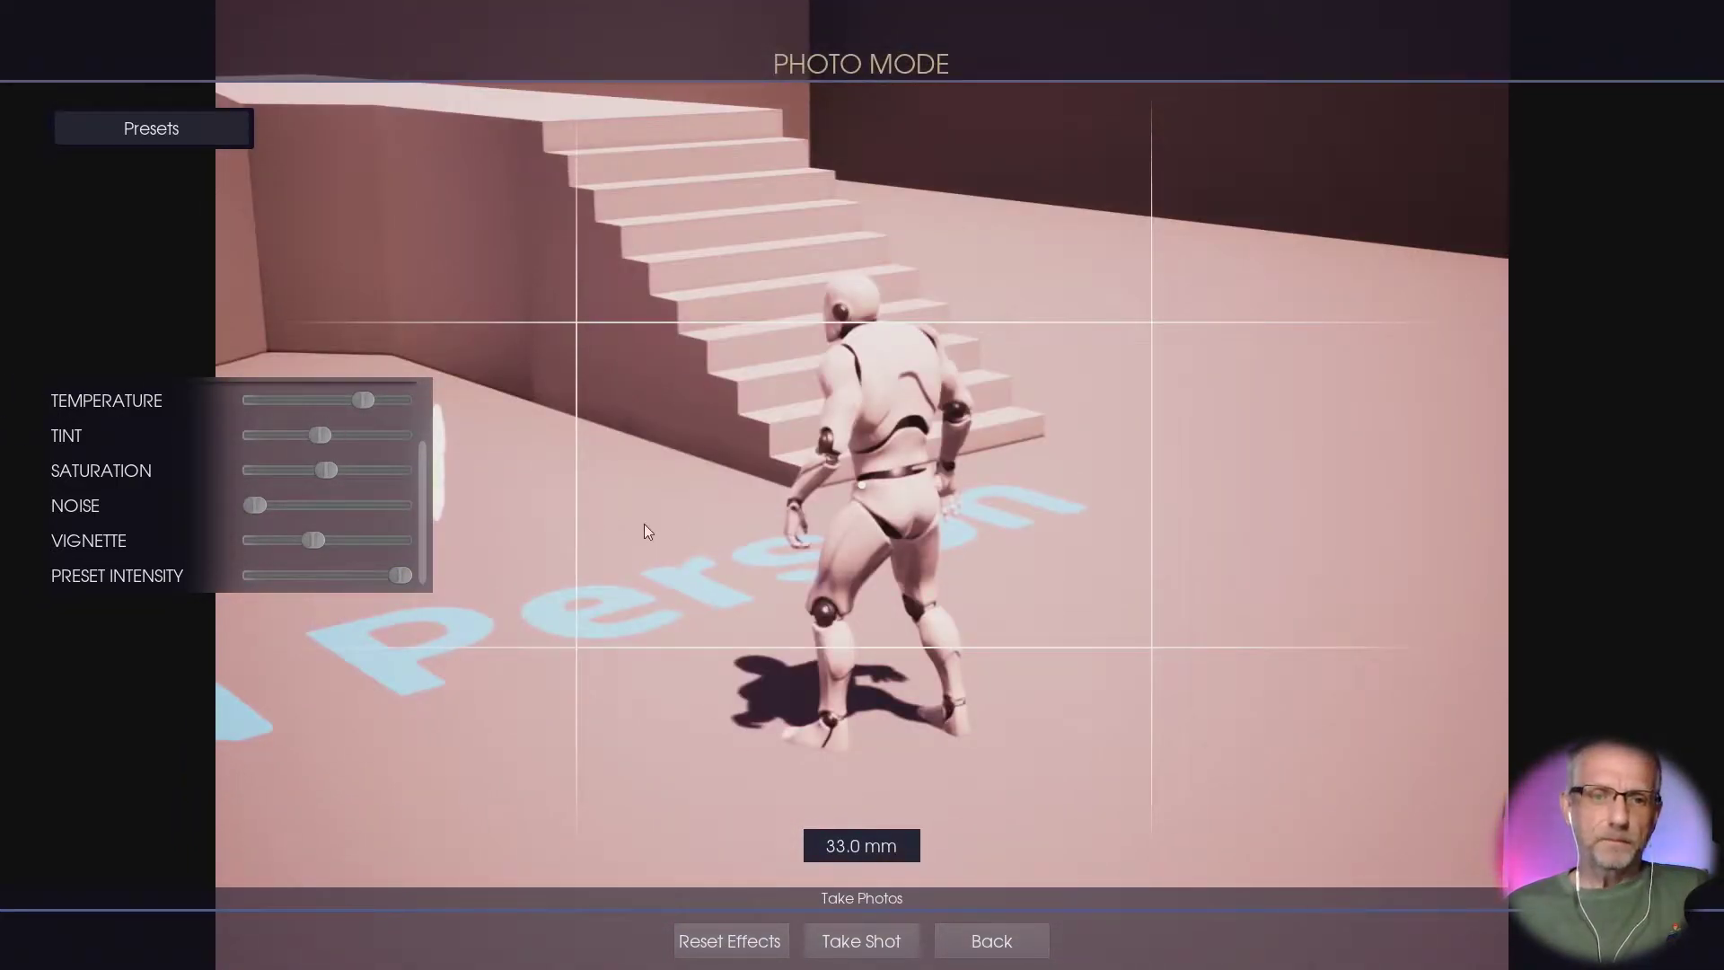
pyautogui.moveTo(644, 524); pyautogui.dragTo(4, 450)
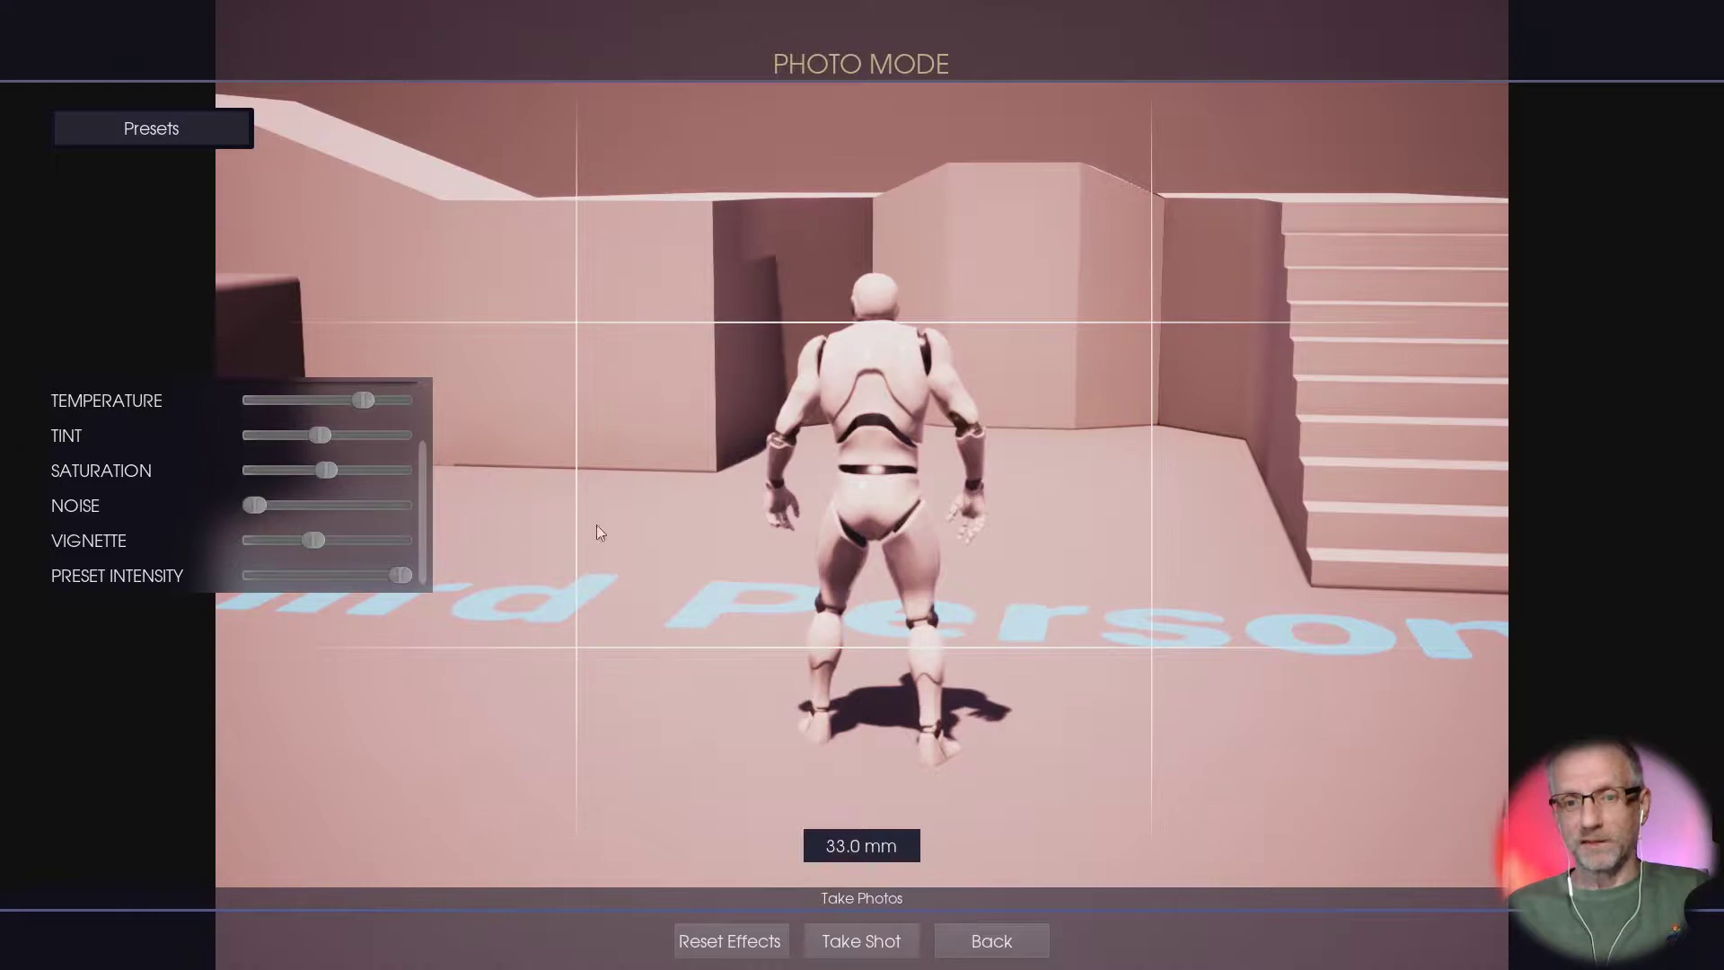
pyautogui.moveTo(988, 526); pyautogui.dragTo(532, 526)
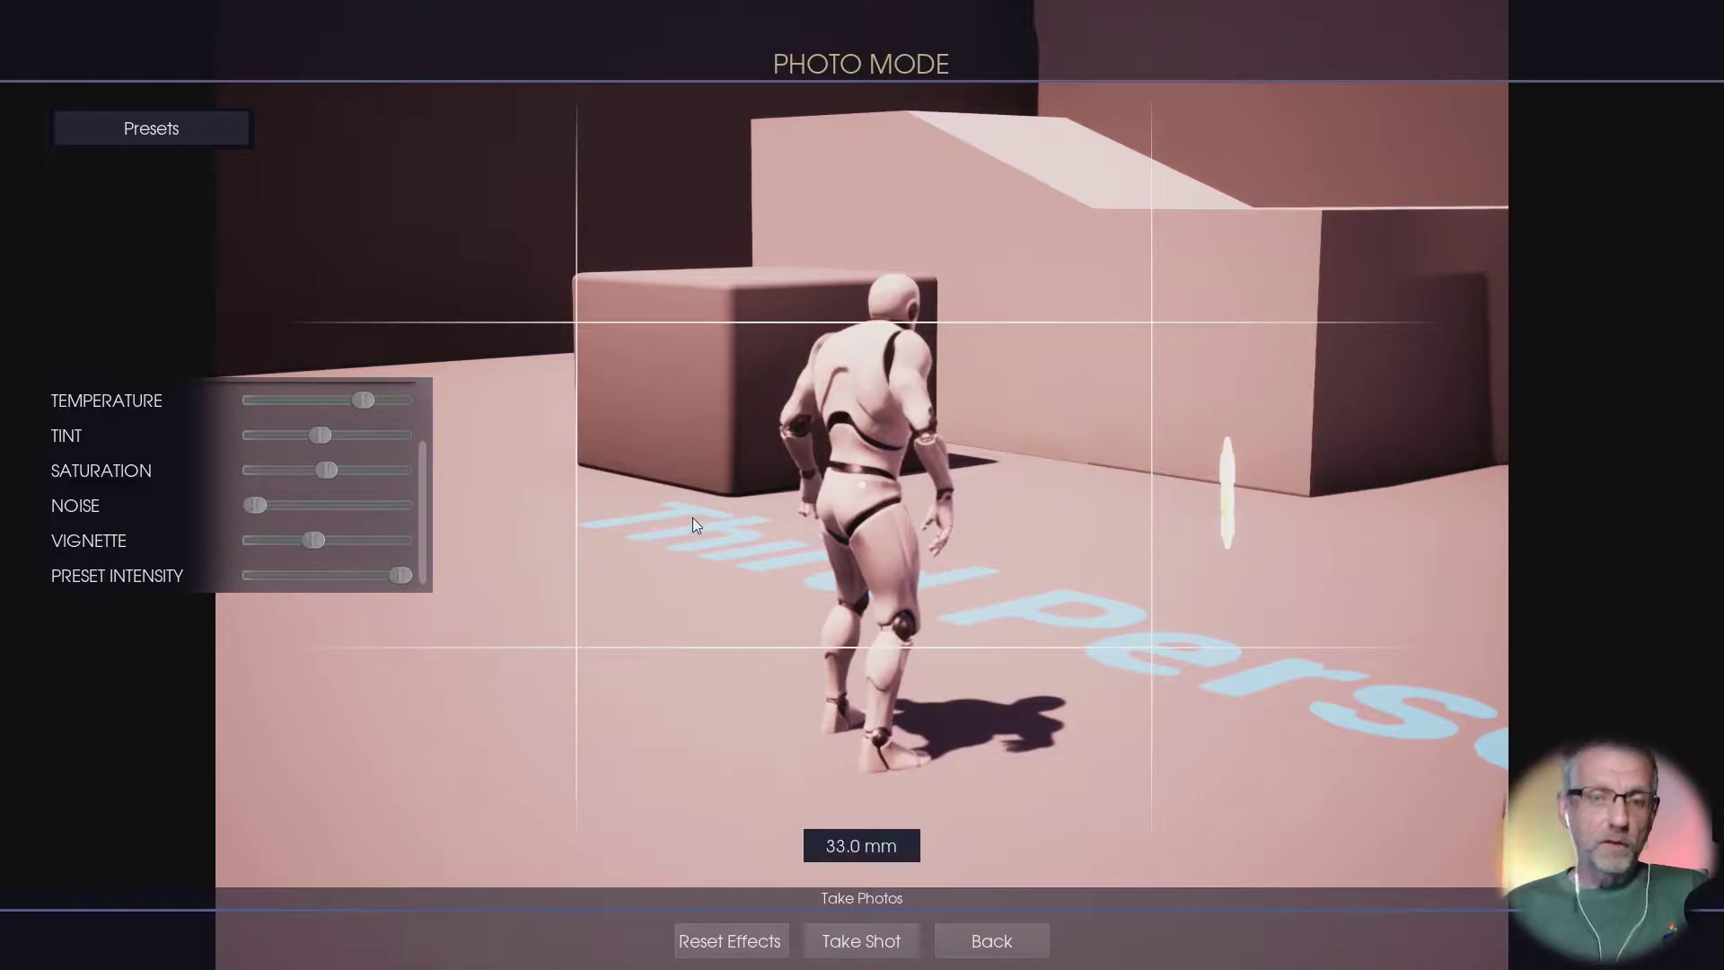
pyautogui.moveTo(693, 517); pyautogui.dragTo(150, 501)
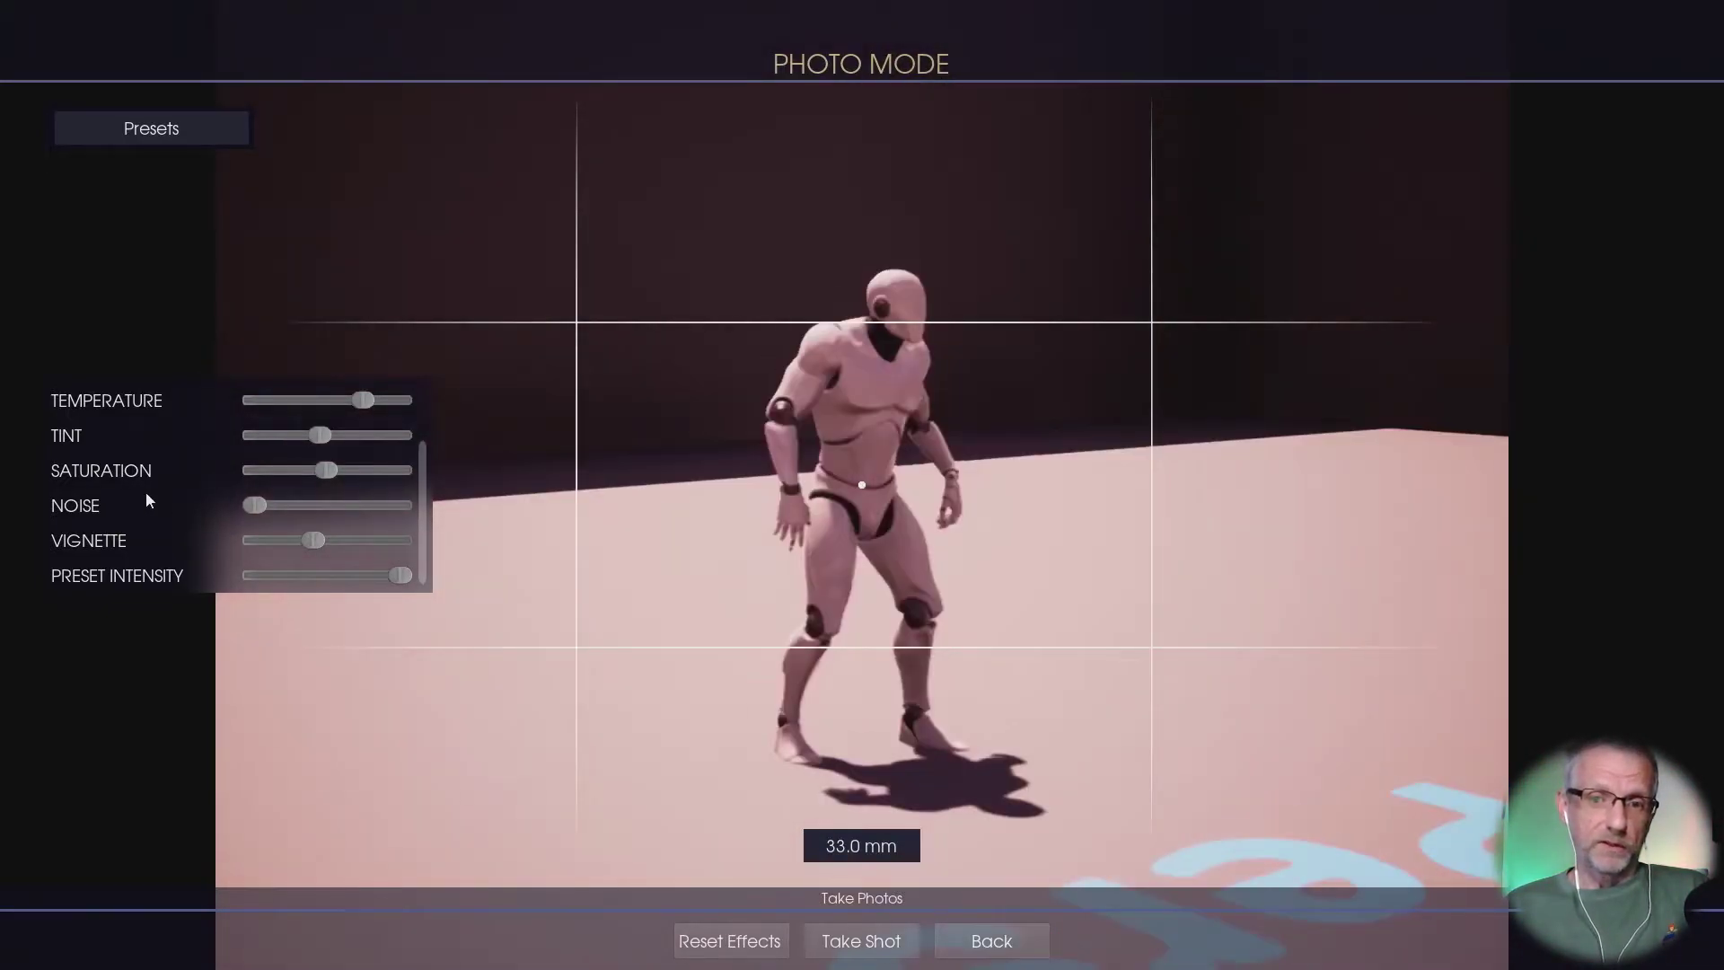
pyautogui.click(180, 138)
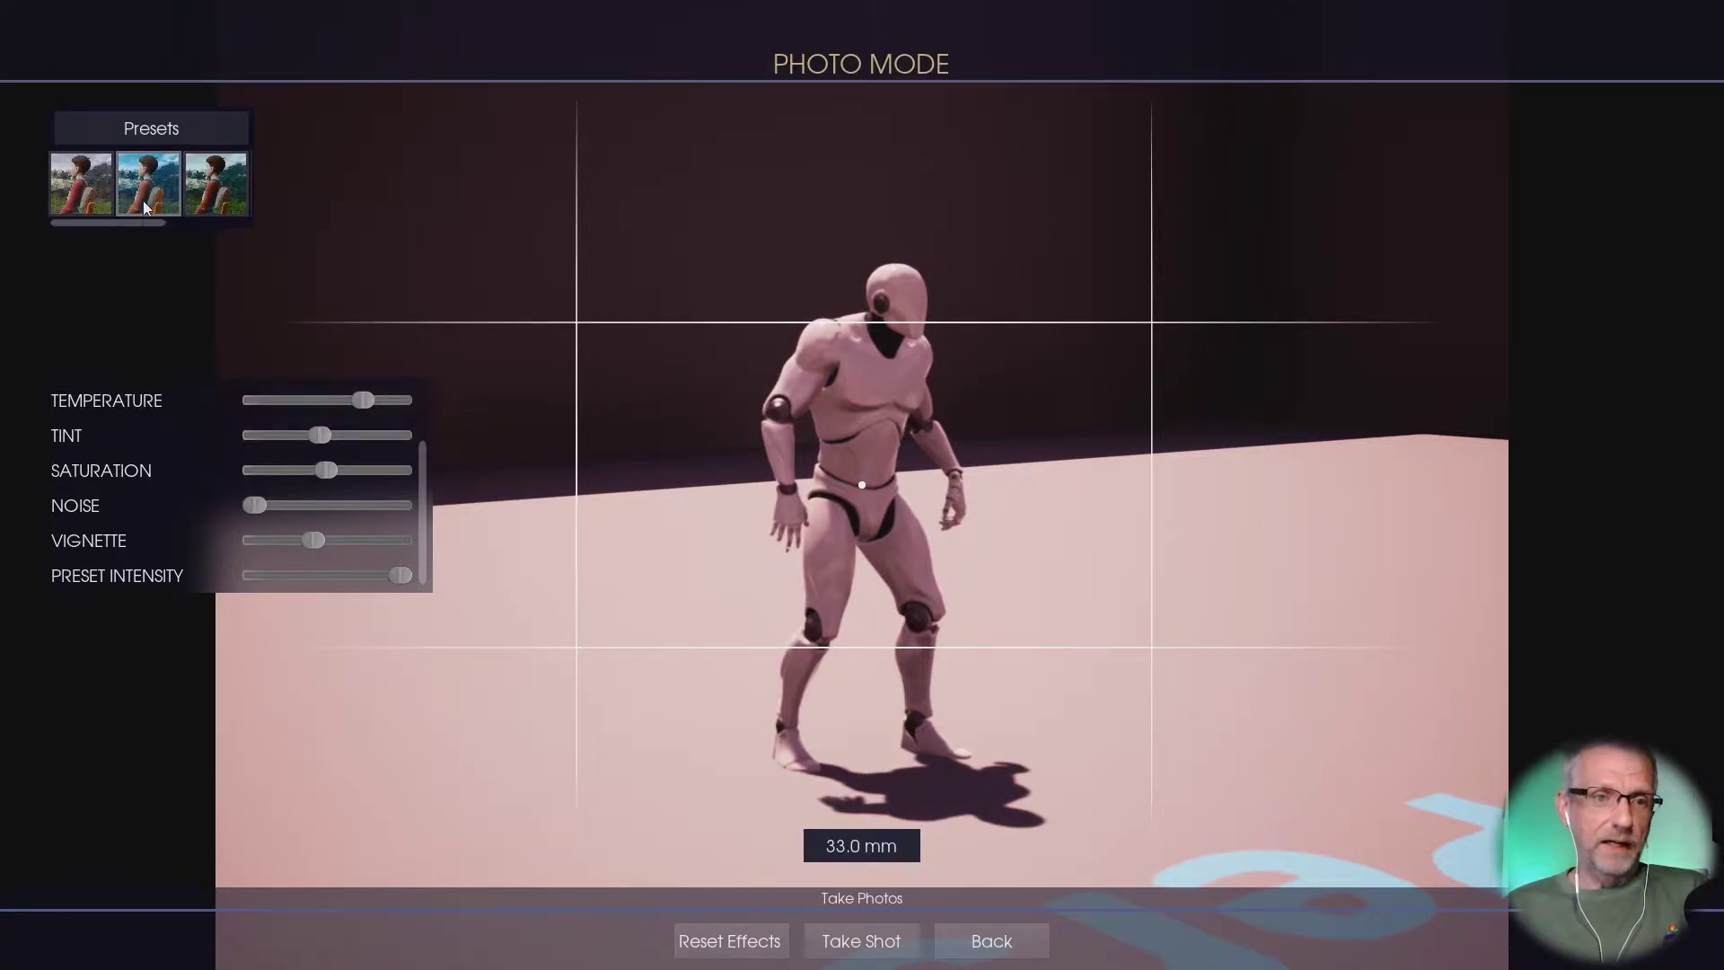
pyautogui.click(147, 199)
pyautogui.click(192, 207)
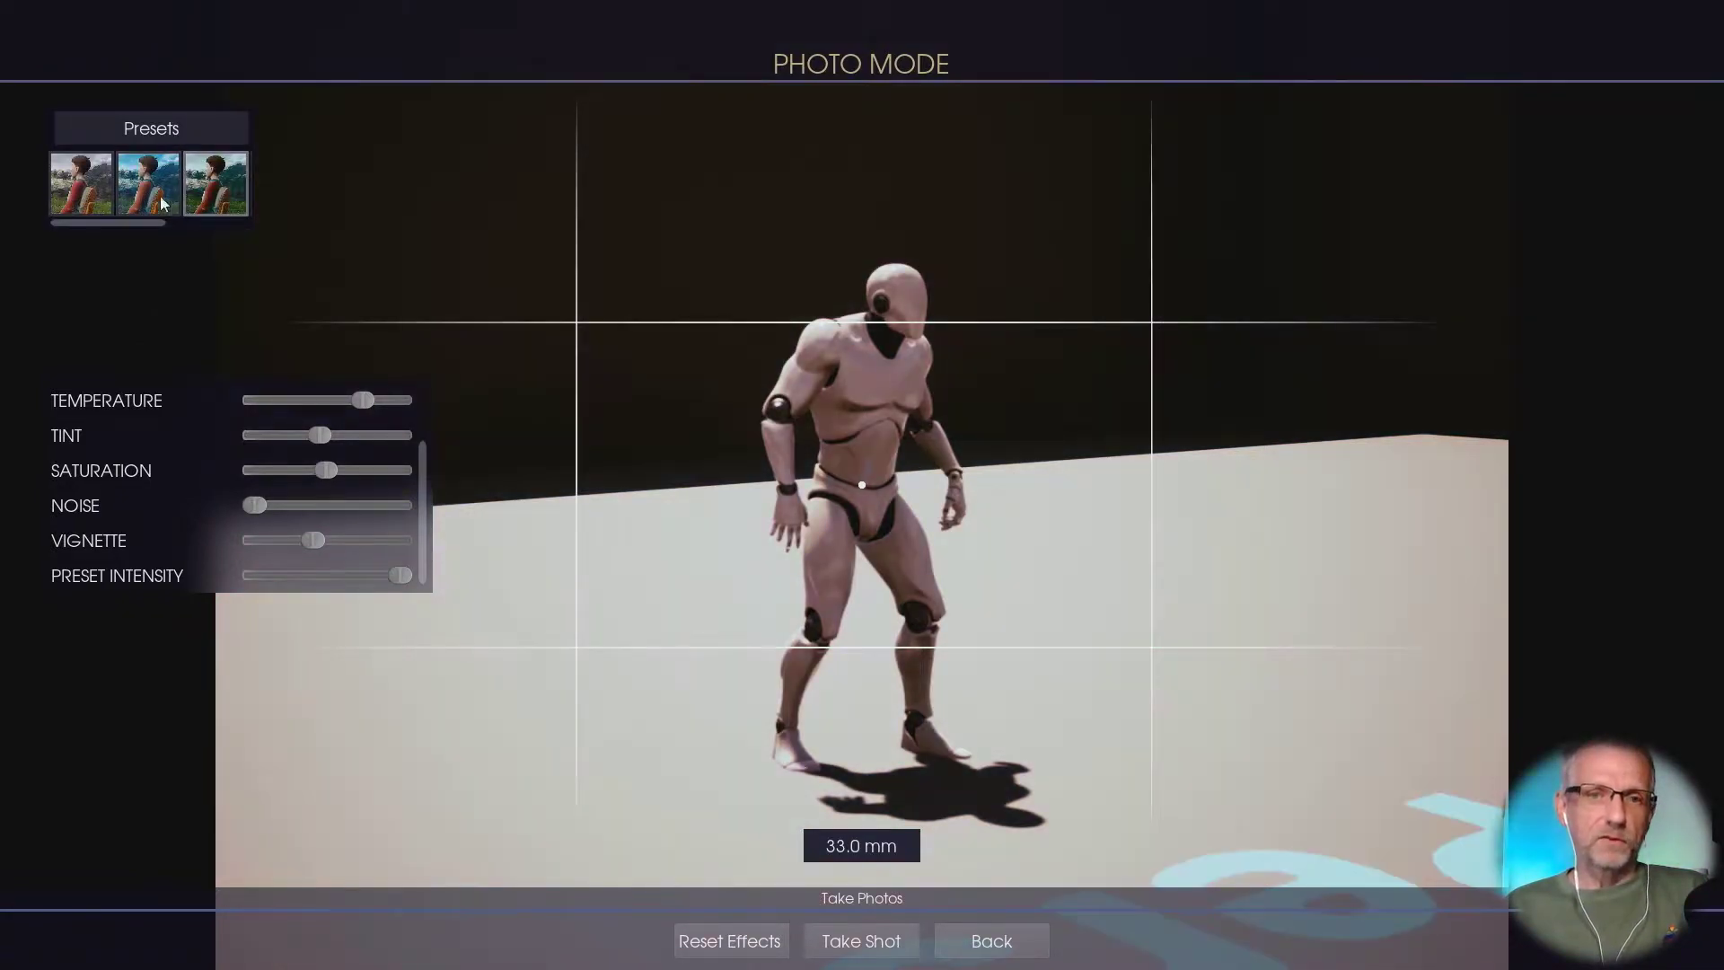
pyautogui.click(98, 203)
pyautogui.moveTo(133, 221); pyautogui.dragTo(231, 235)
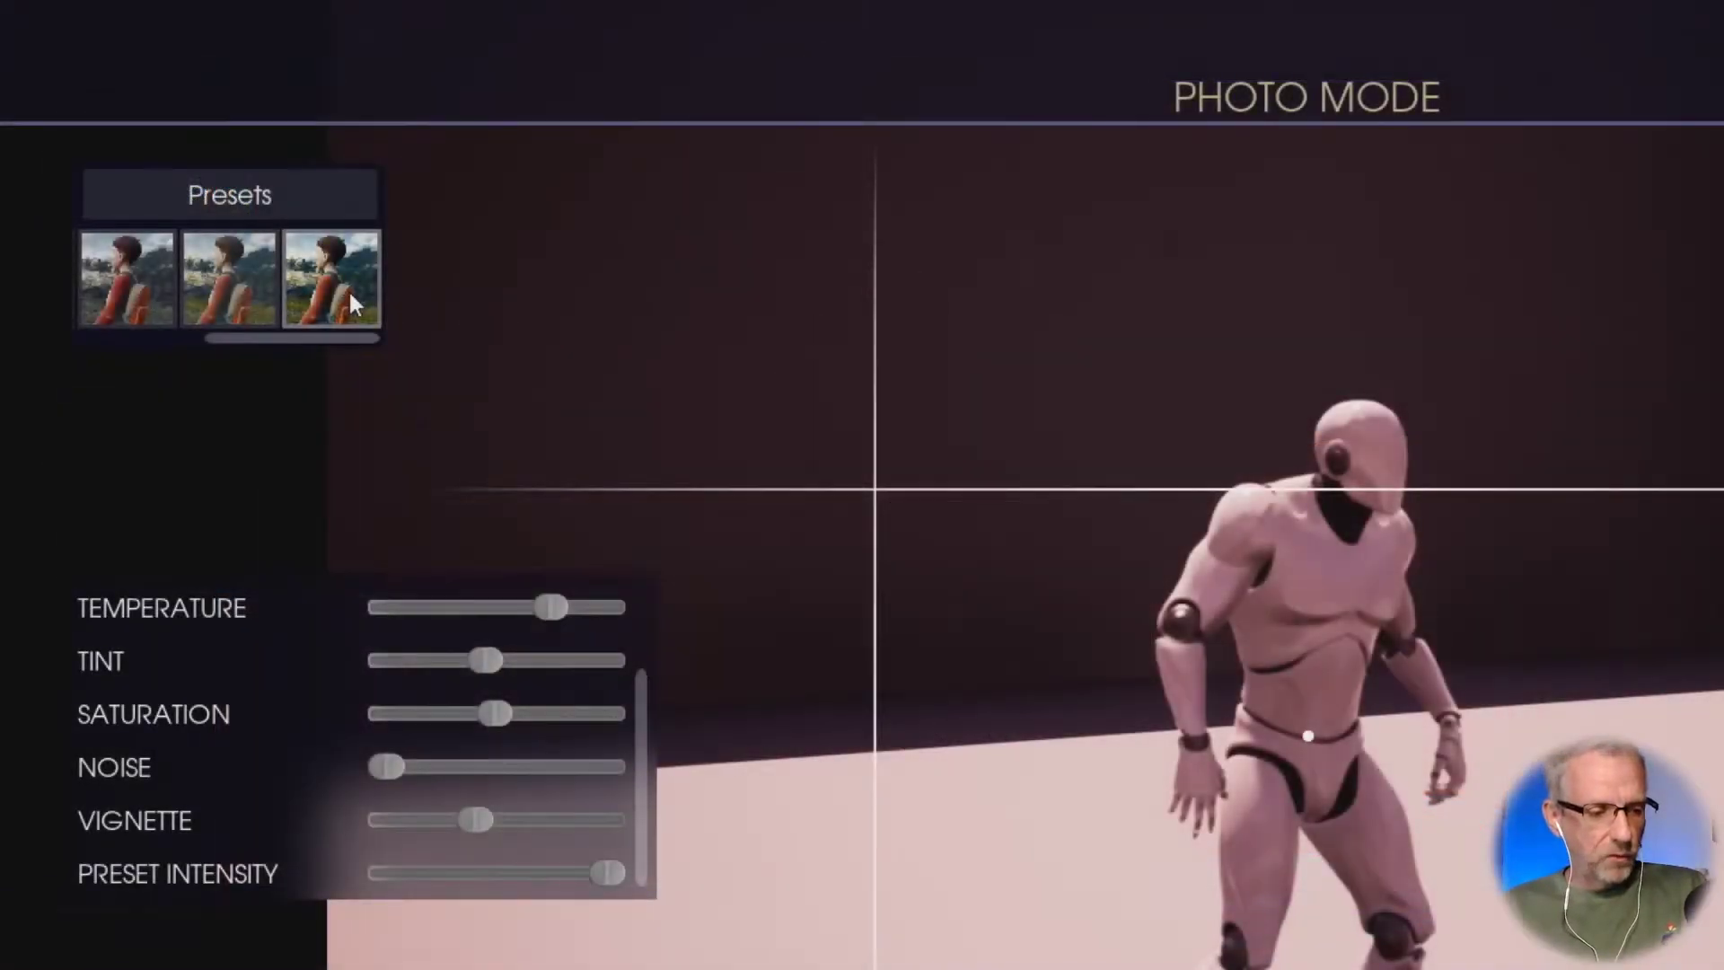
pyautogui.click(352, 301)
pyautogui.click(256, 295)
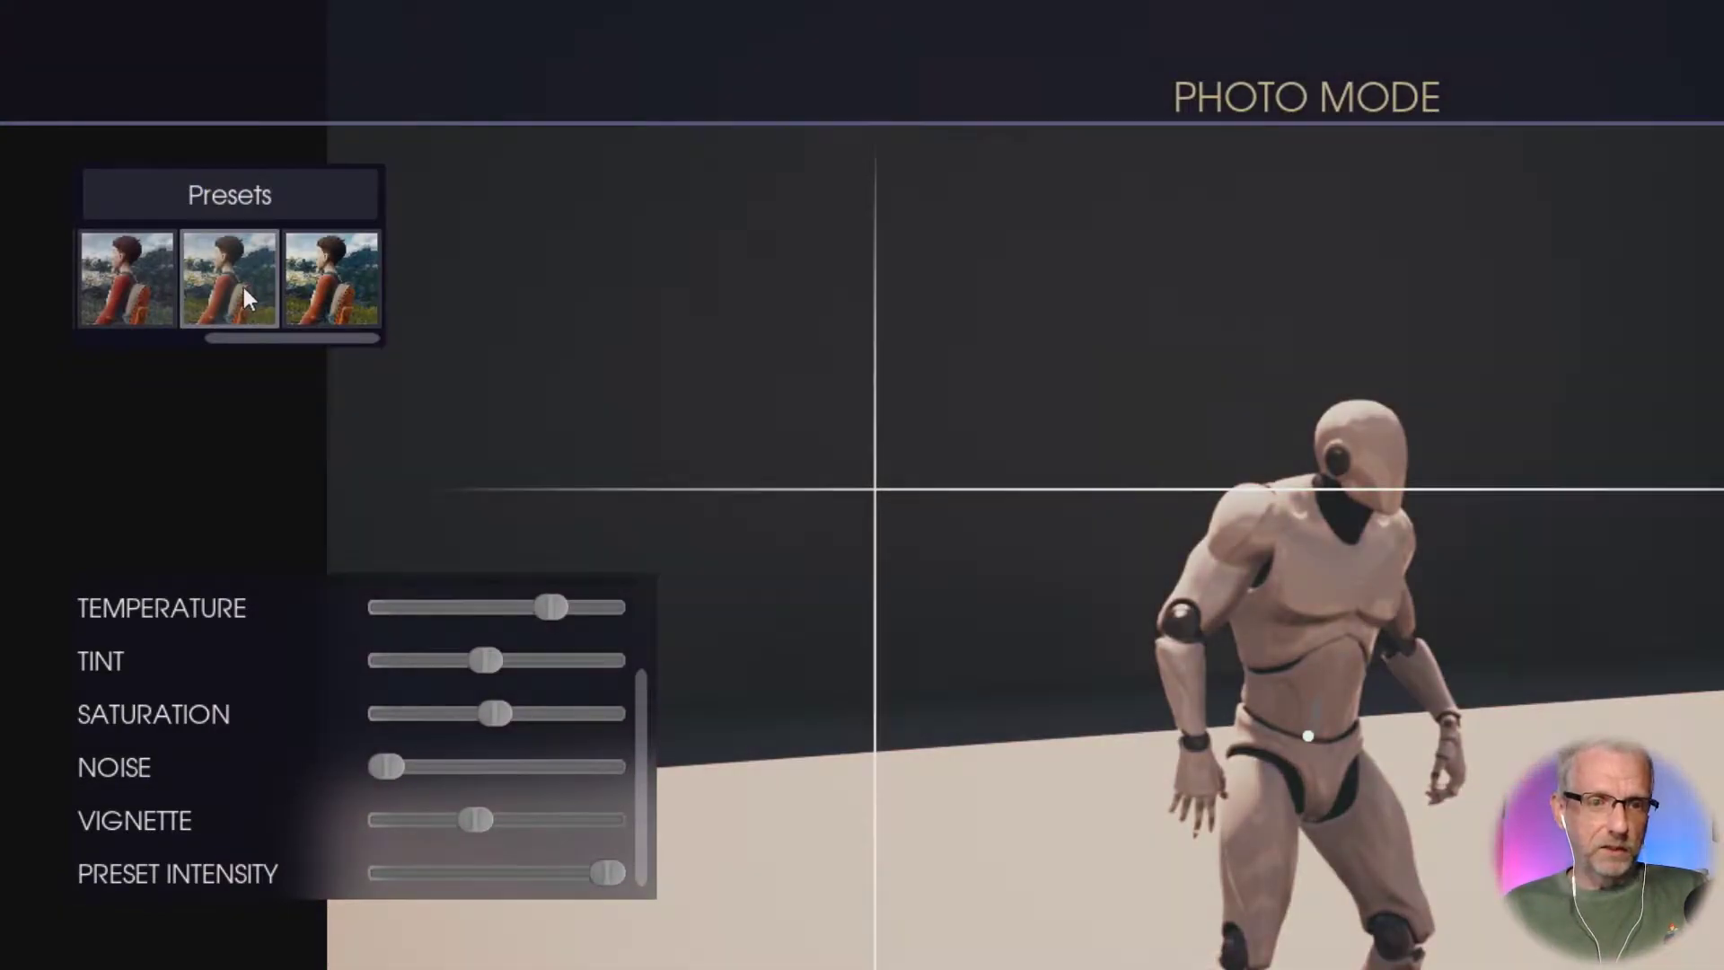
pyautogui.click(152, 289)
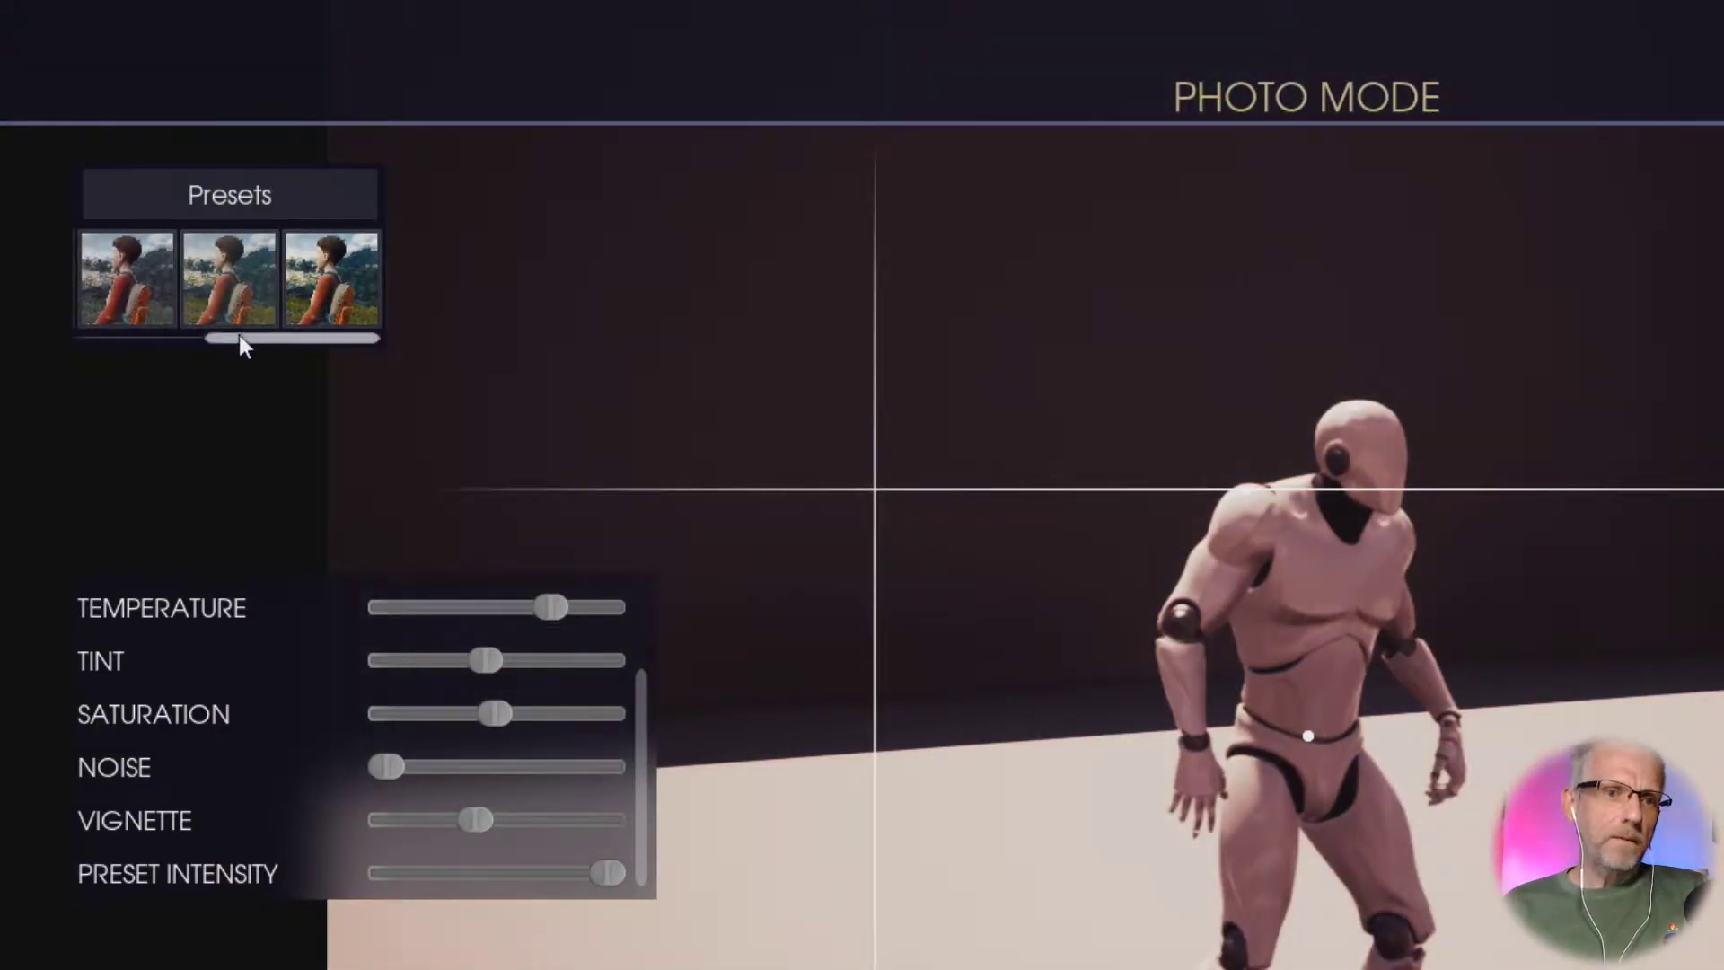
pyautogui.moveTo(239, 338); pyautogui.dragTo(89, 336)
pyautogui.click(236, 289)
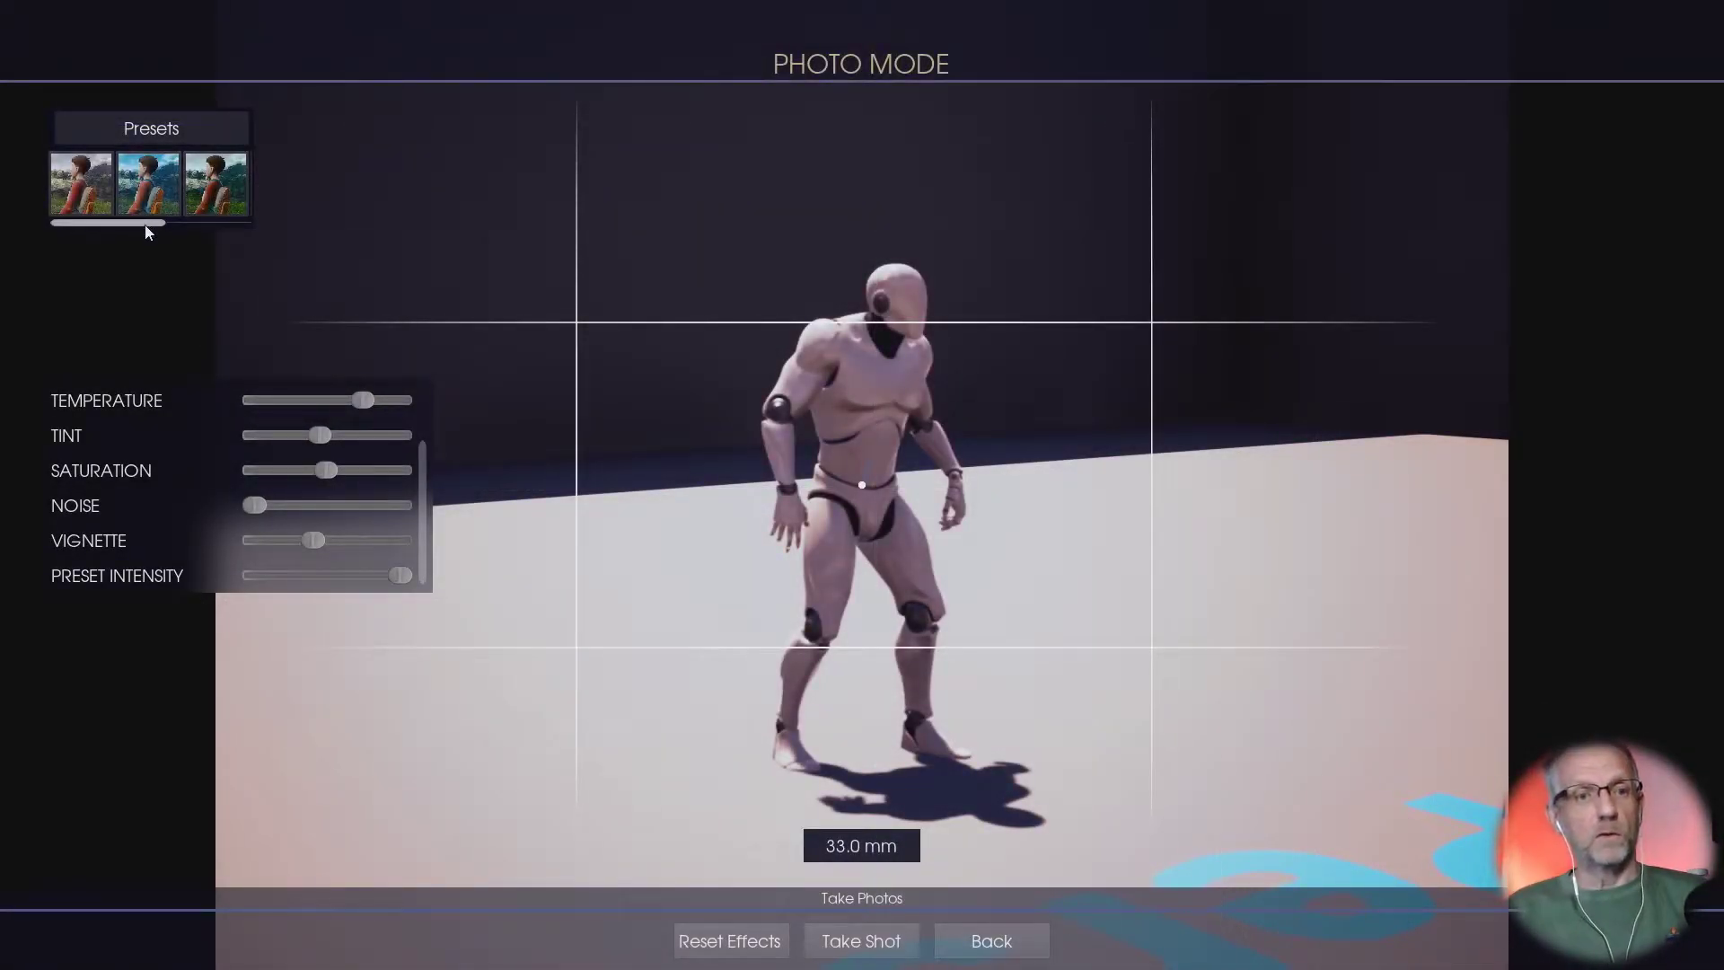
pyautogui.moveTo(147, 223); pyautogui.dragTo(186, 235)
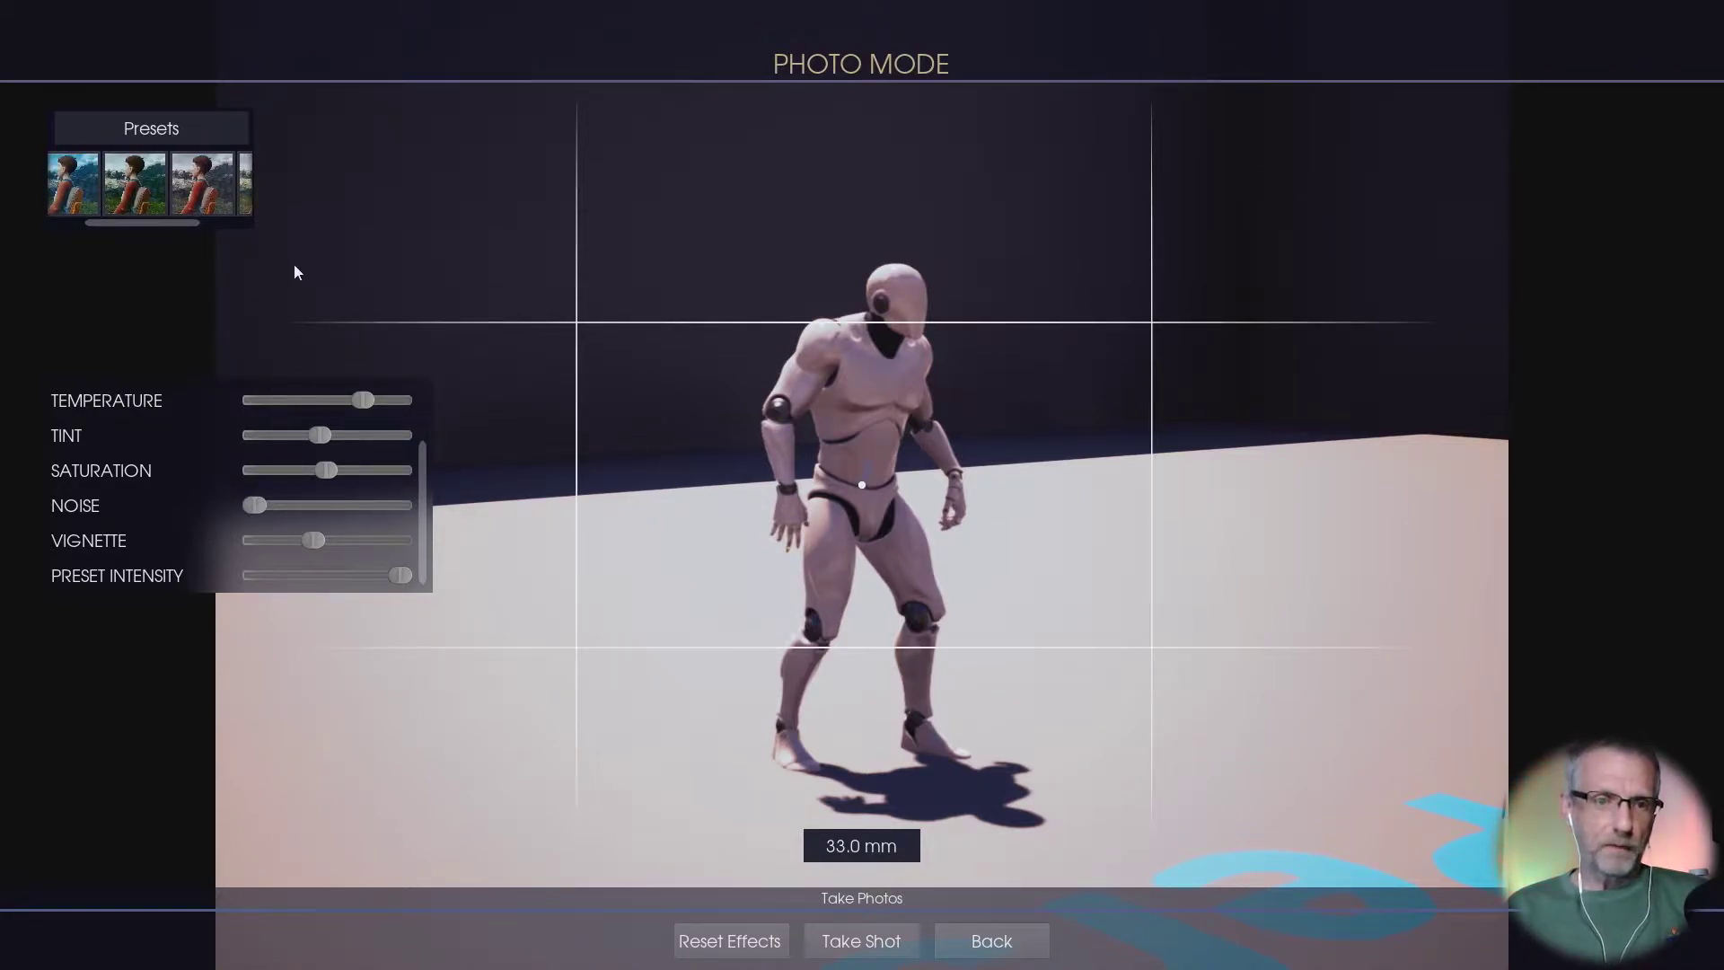
pyautogui.scroll(2, 171, 223)
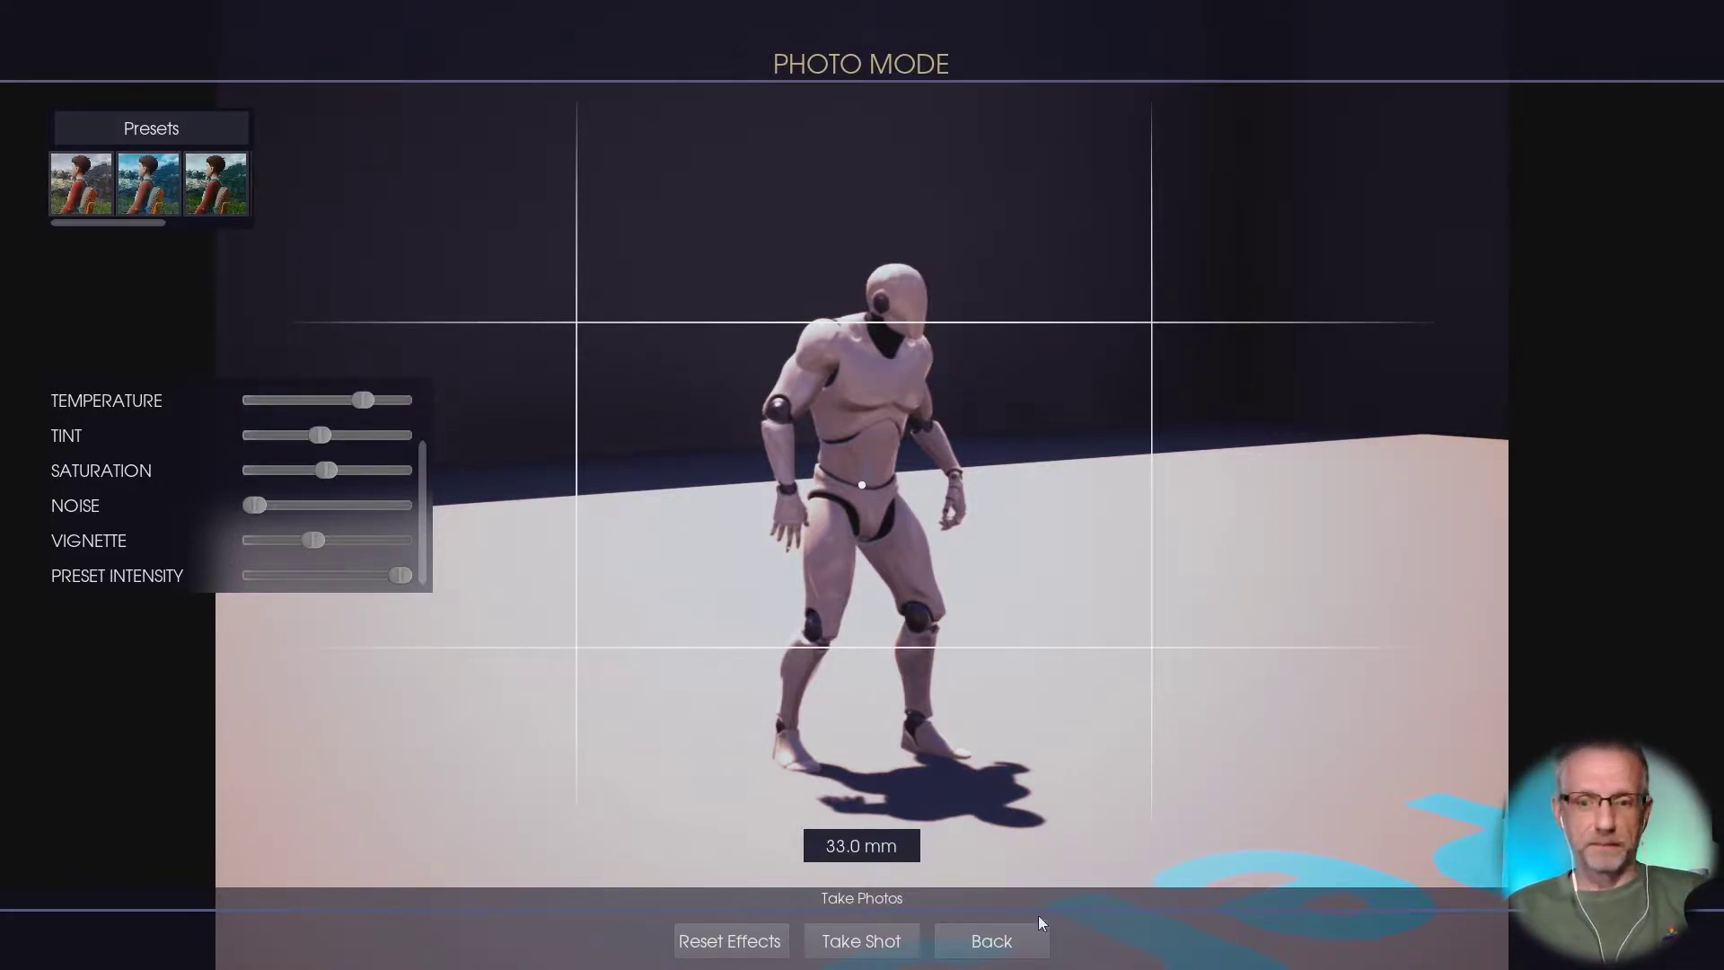
# Step: Leave Photo Mode, run across the level, reopen Photo Mode and move the camera toward the floor text
pyautogui.click(1017, 938)
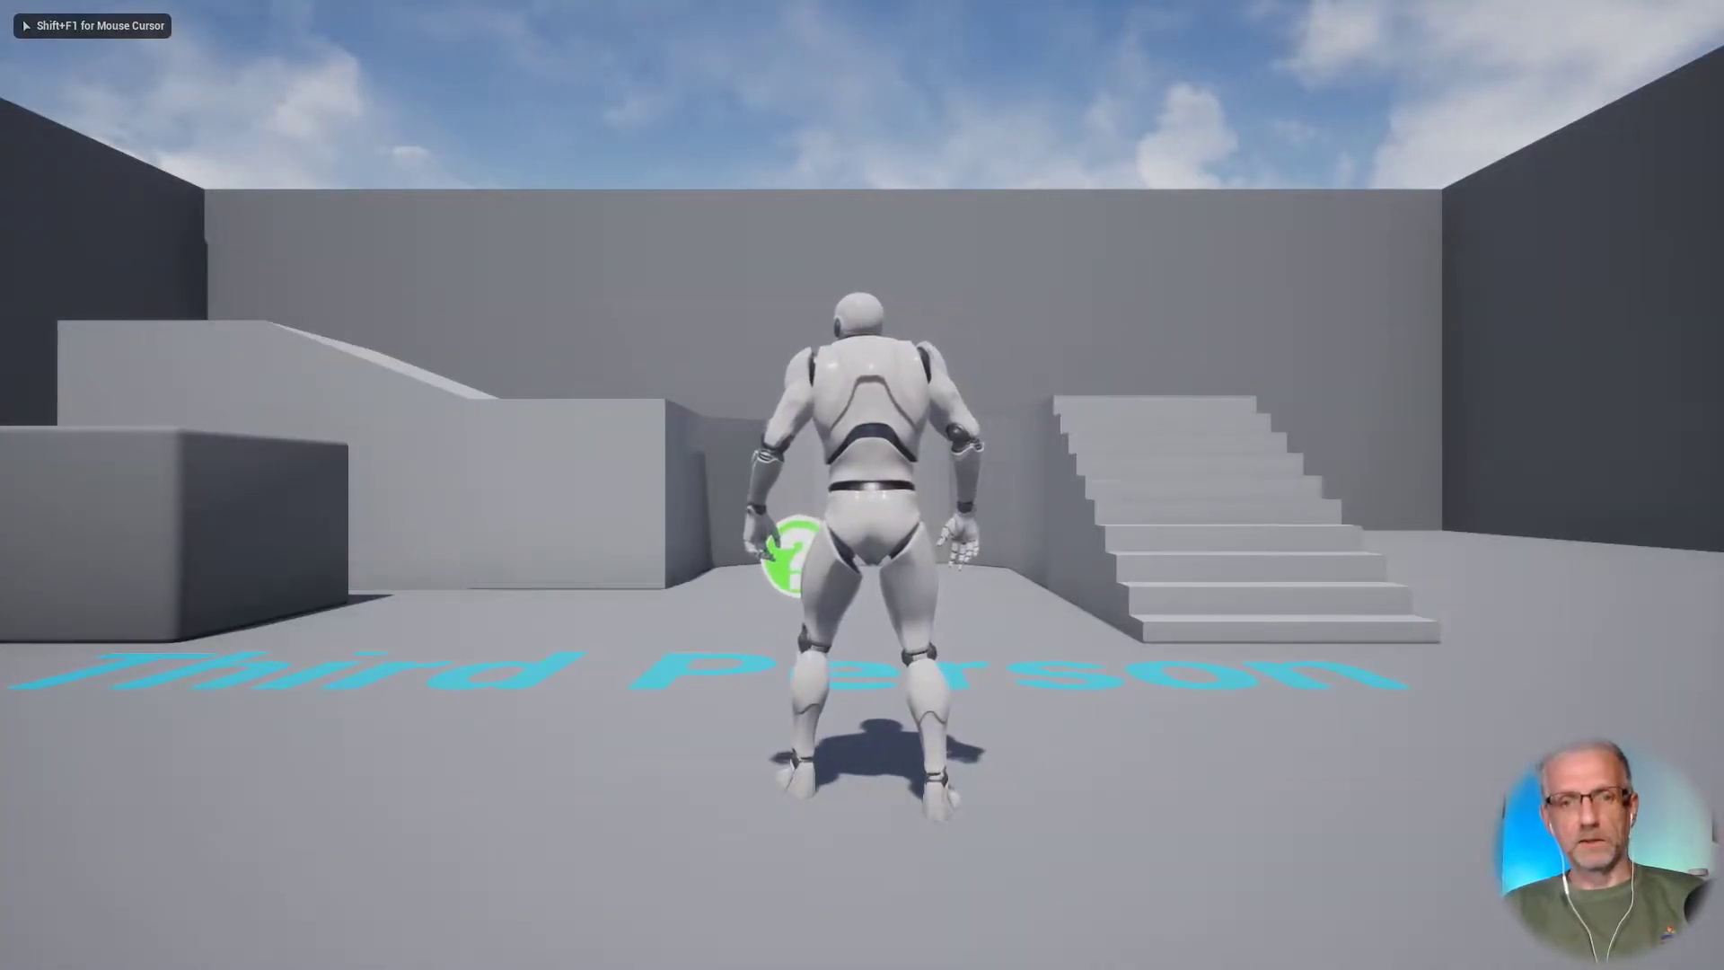
pyautogui.press('w')
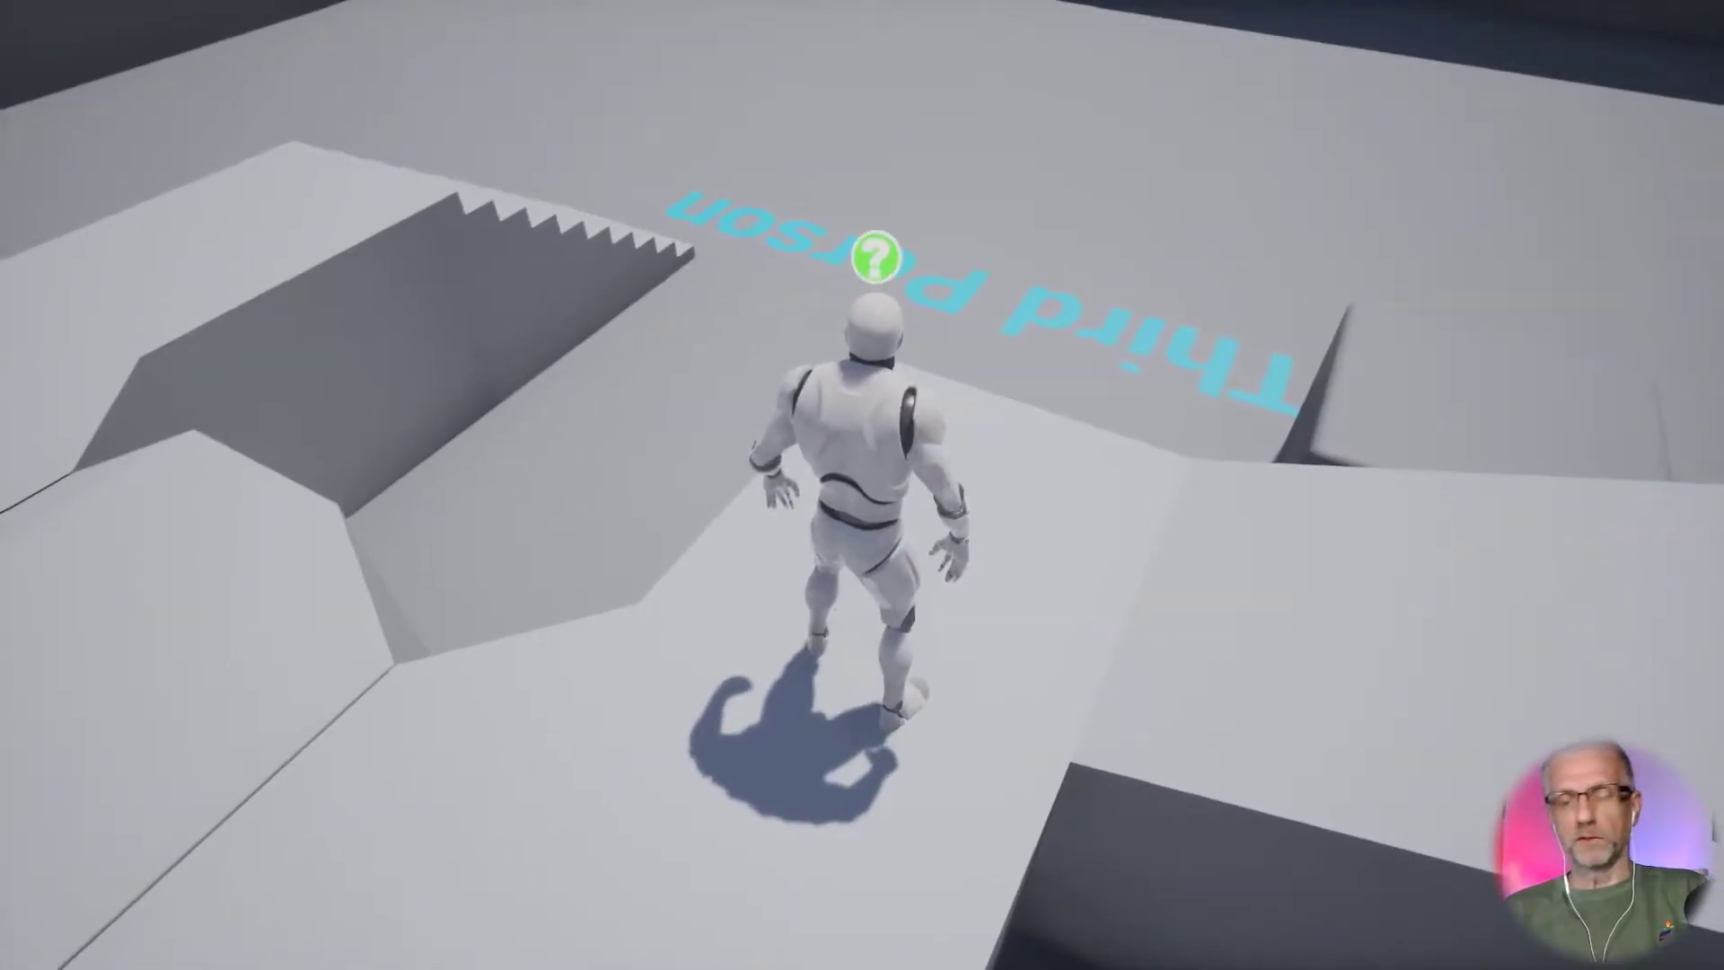
pyautogui.press('p')
pyautogui.press('a')
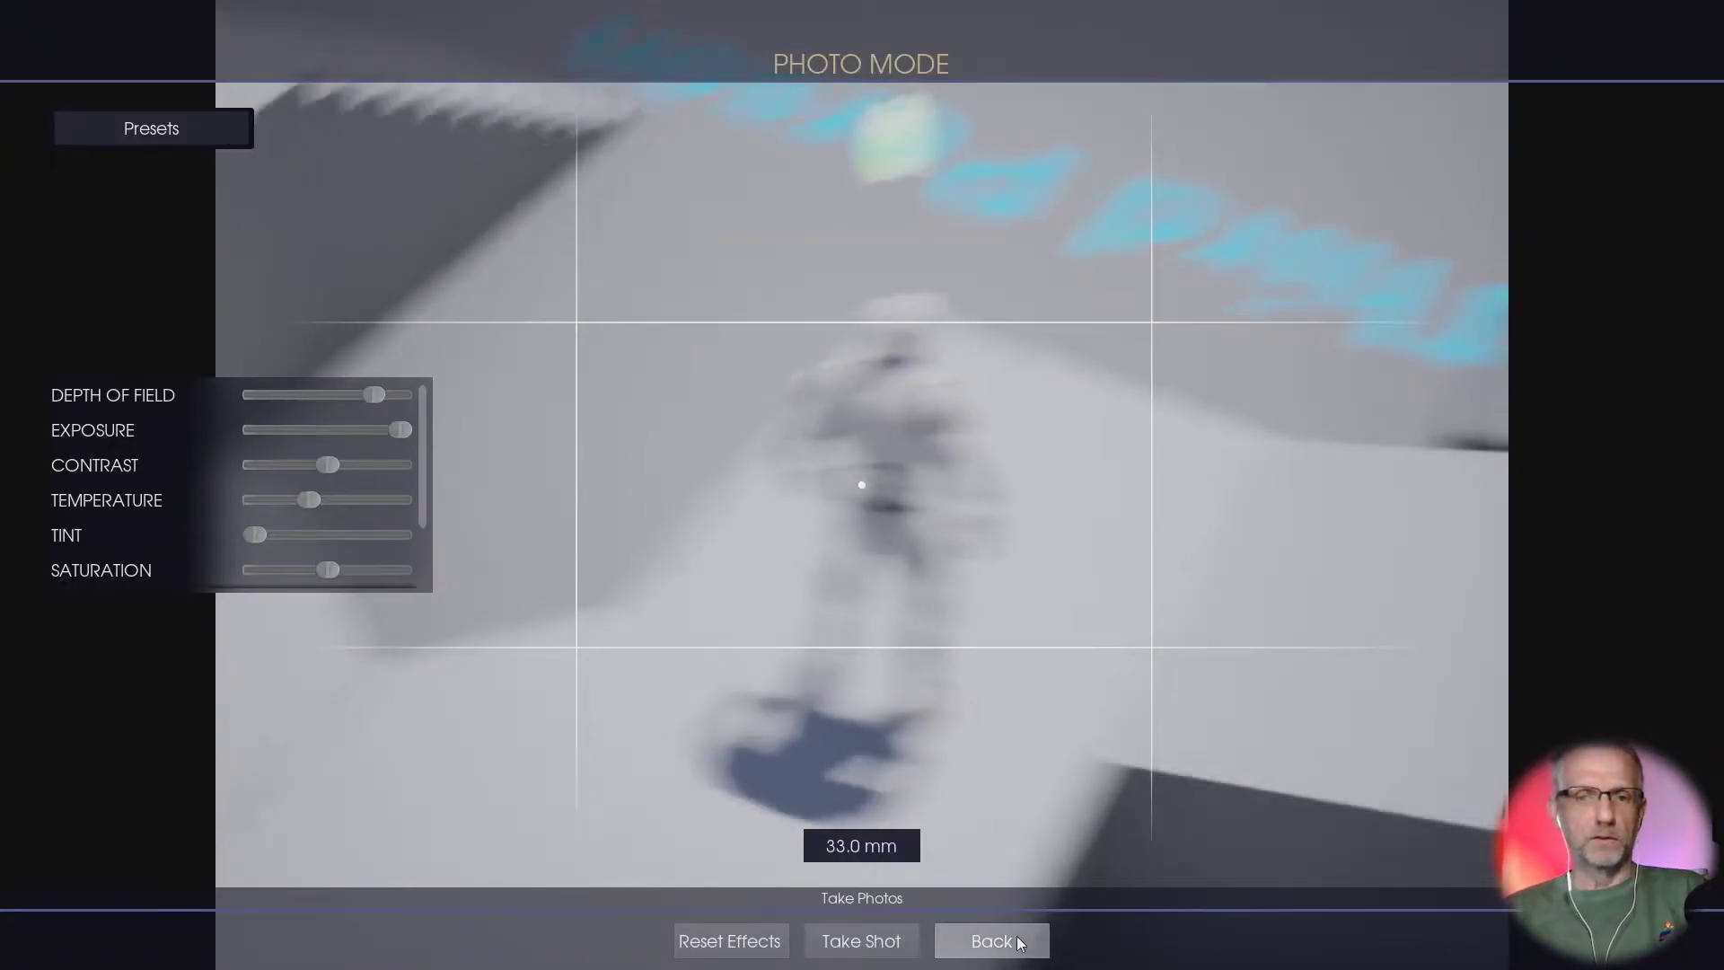
pyautogui.press('a')
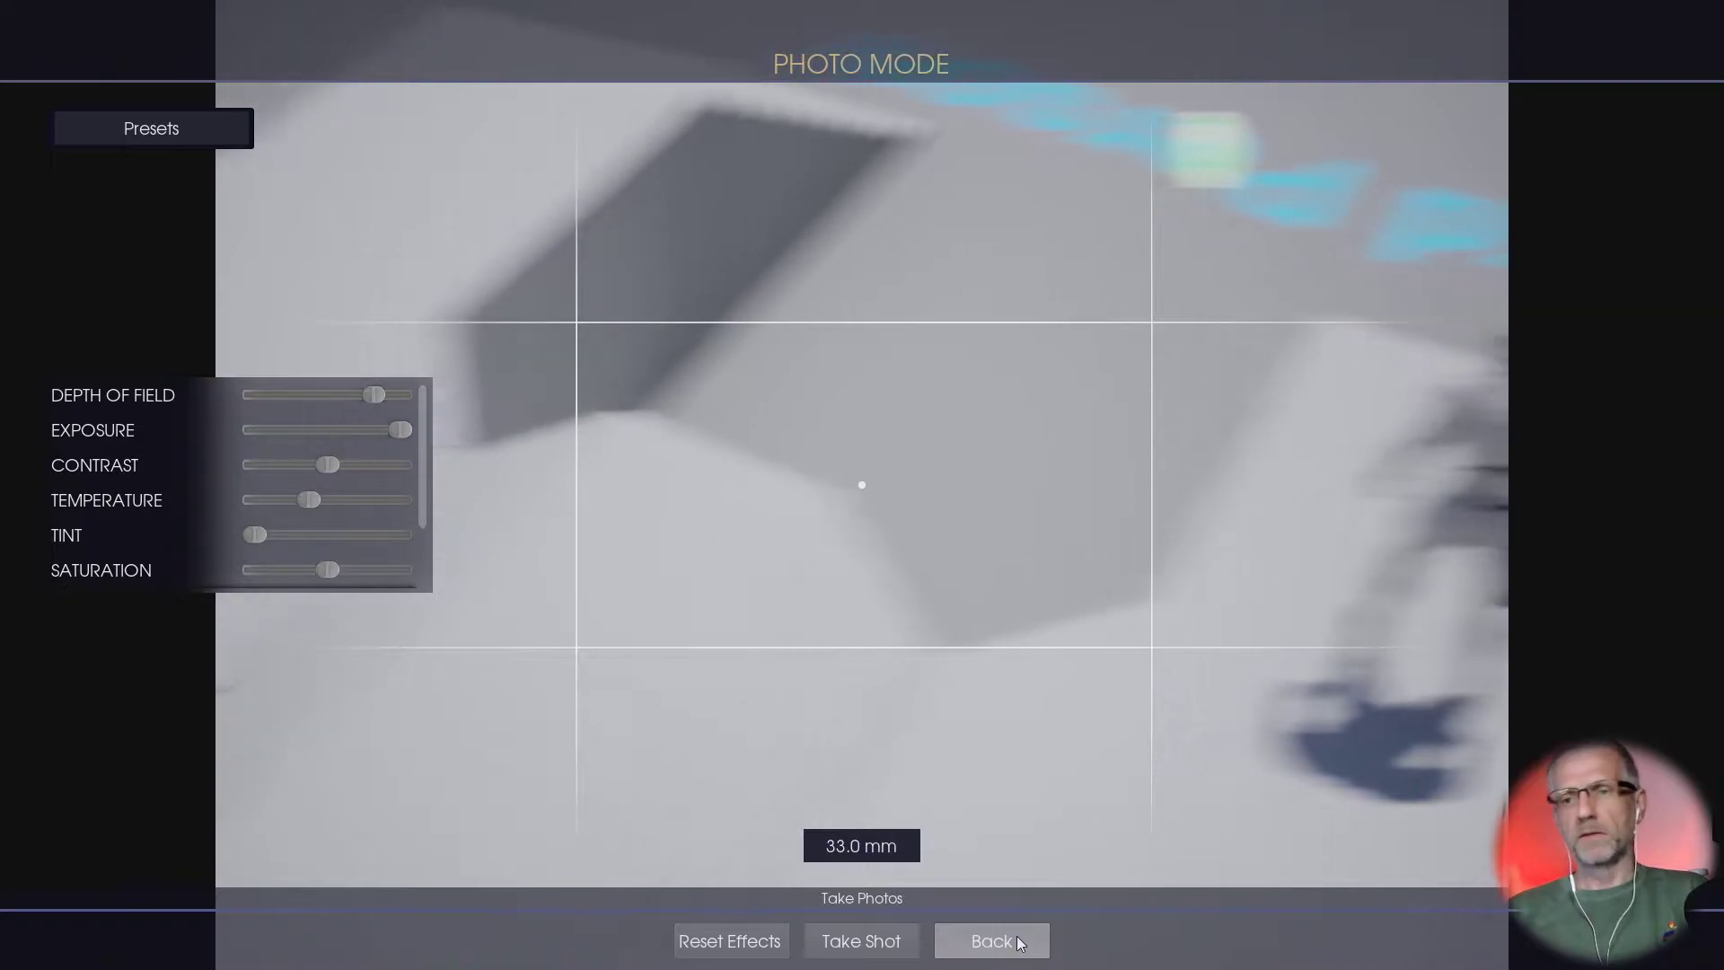
pyautogui.press('a')
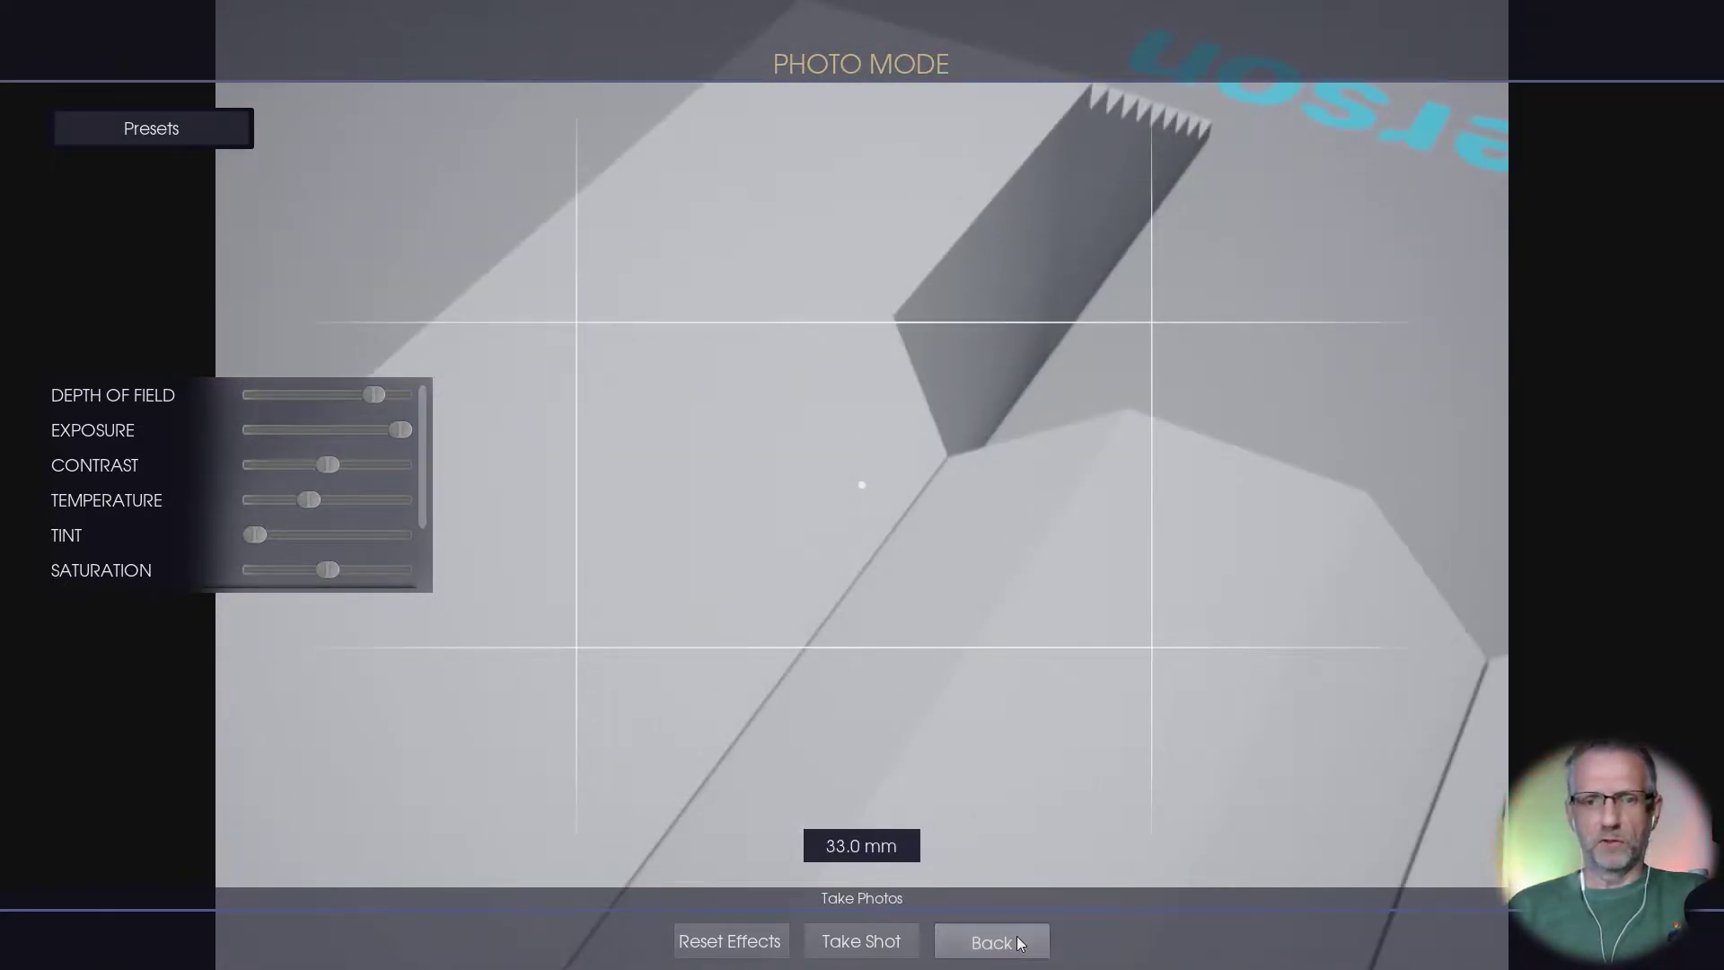
# Step: Rotate the photo camera to frame a grey box against the arena wall at 32.0 mm
pyautogui.moveTo(822, 876); pyautogui.dragTo(1339, 760)
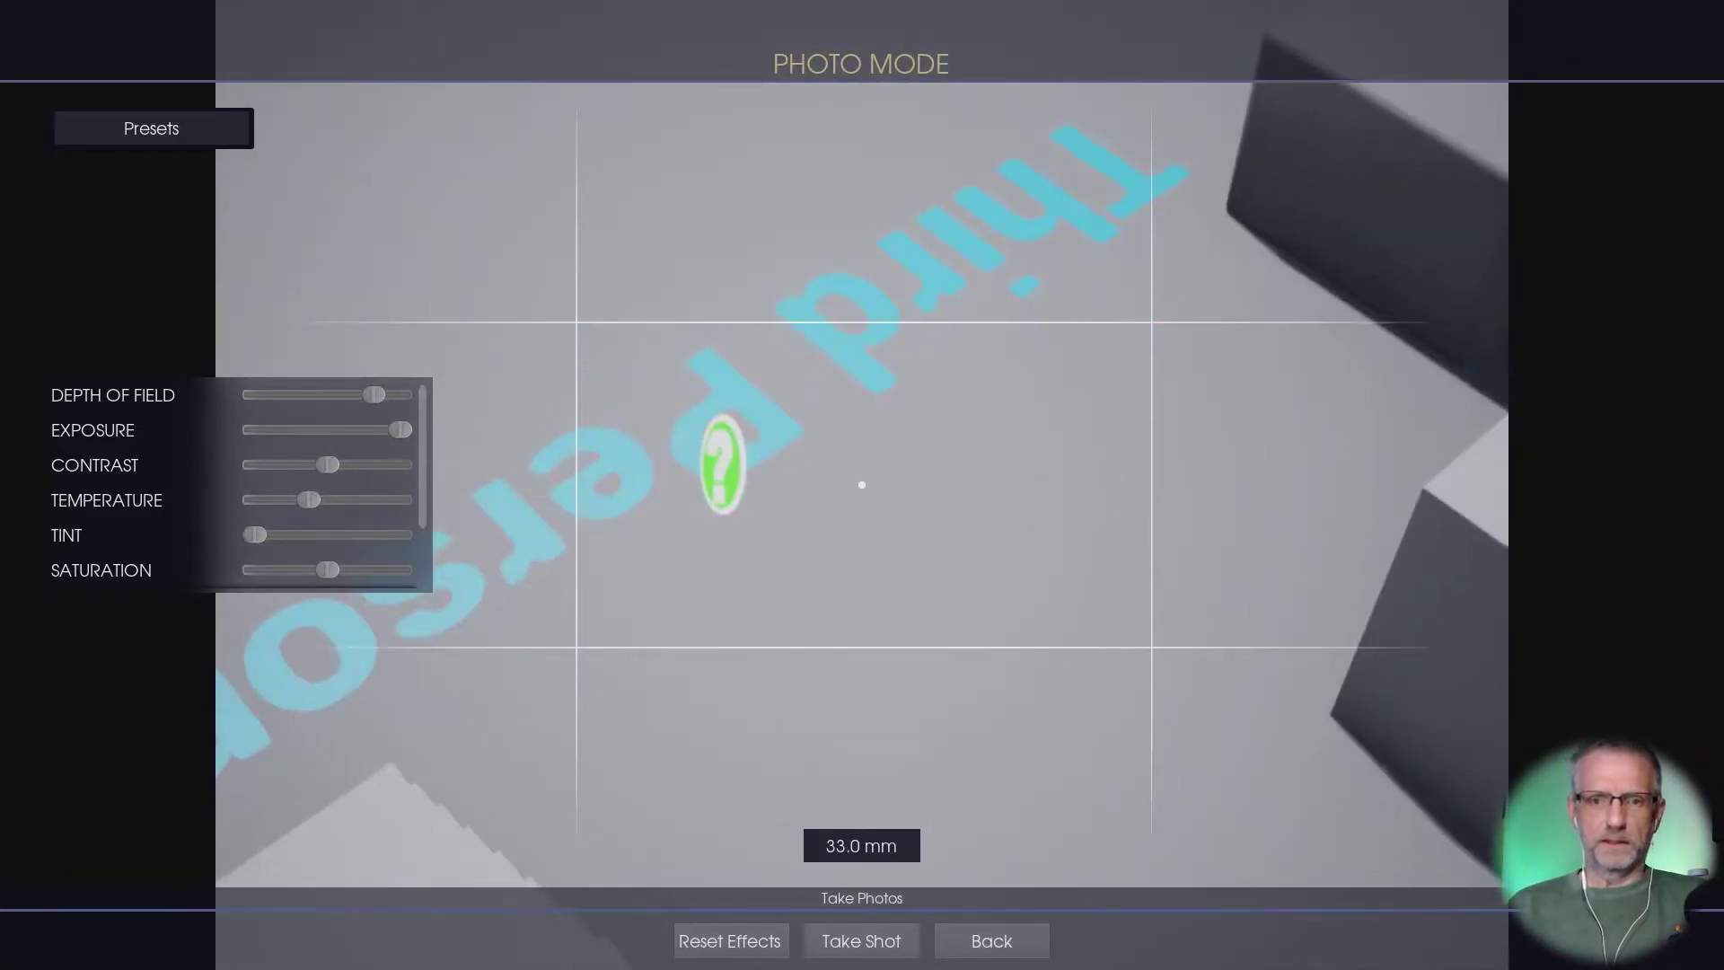
pyautogui.moveTo(1049, 799)
pyautogui.mouseDown()
pyautogui.moveTo(1640, 596)
pyautogui.moveTo(1566, 251)
pyautogui.moveTo(1158, 396)
pyautogui.moveTo(1712, 509)
pyautogui.moveTo(643, 763)
pyautogui.moveTo(244, 454)
pyautogui.moveTo(2, 482)
pyautogui.moveTo(2, 500)
pyautogui.mouseUp()
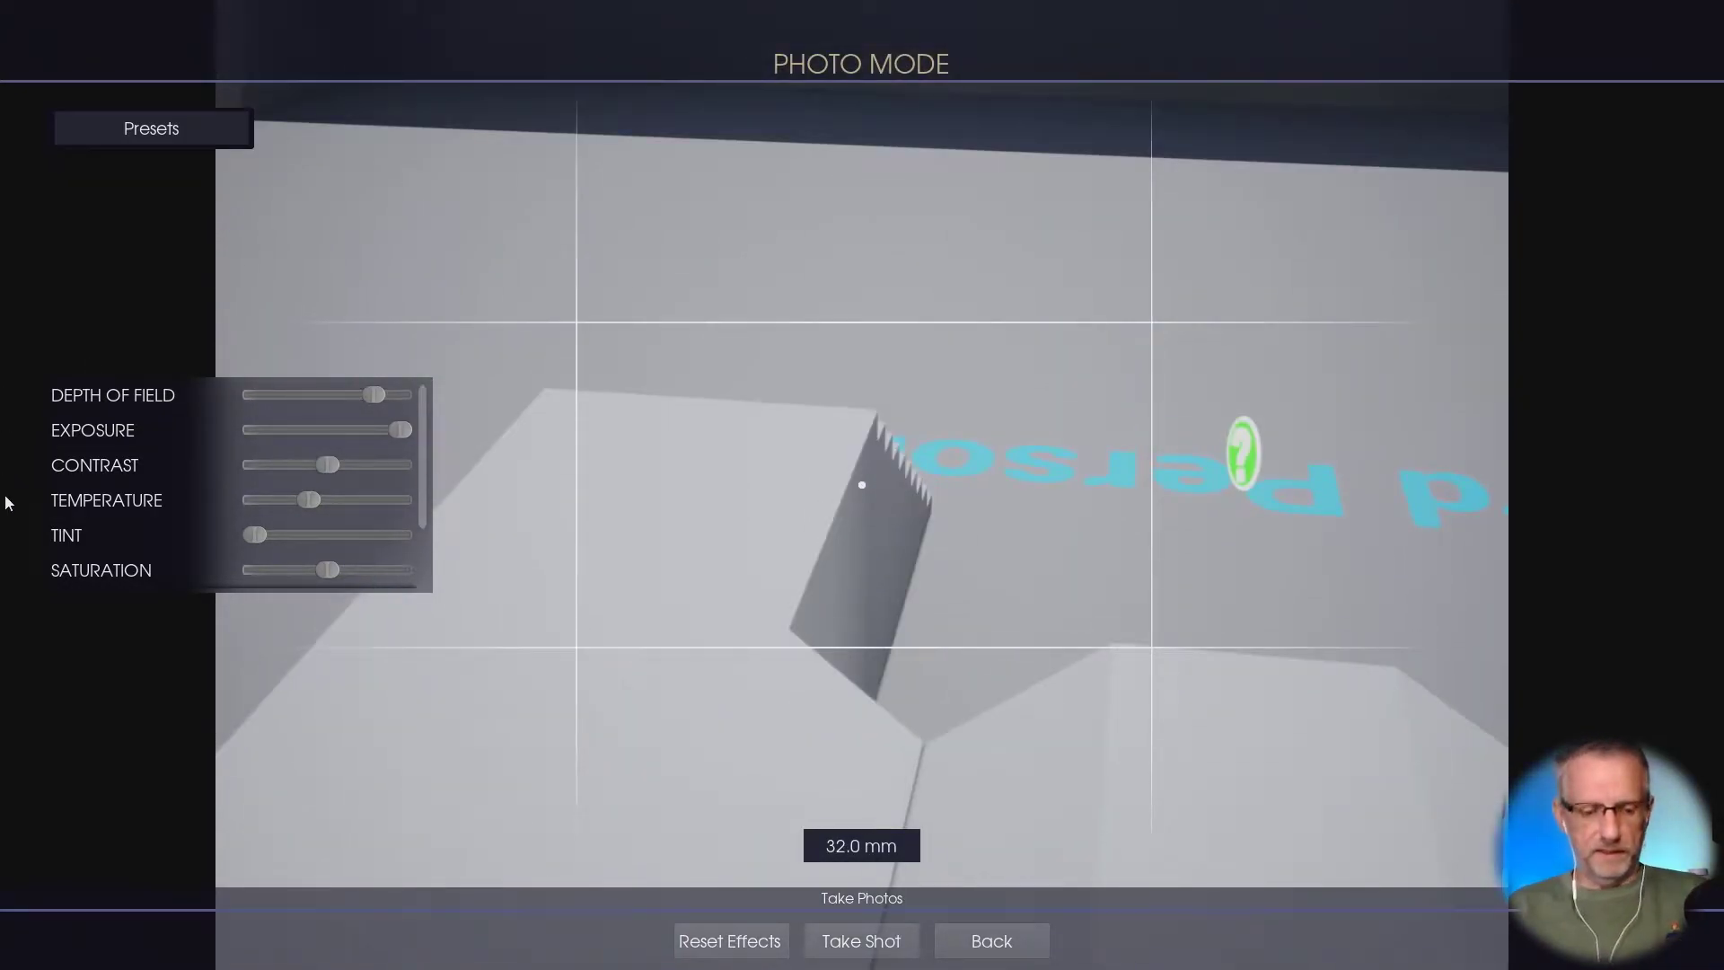
pyautogui.moveTo(826, 532); pyautogui.dragTo(1686, 739)
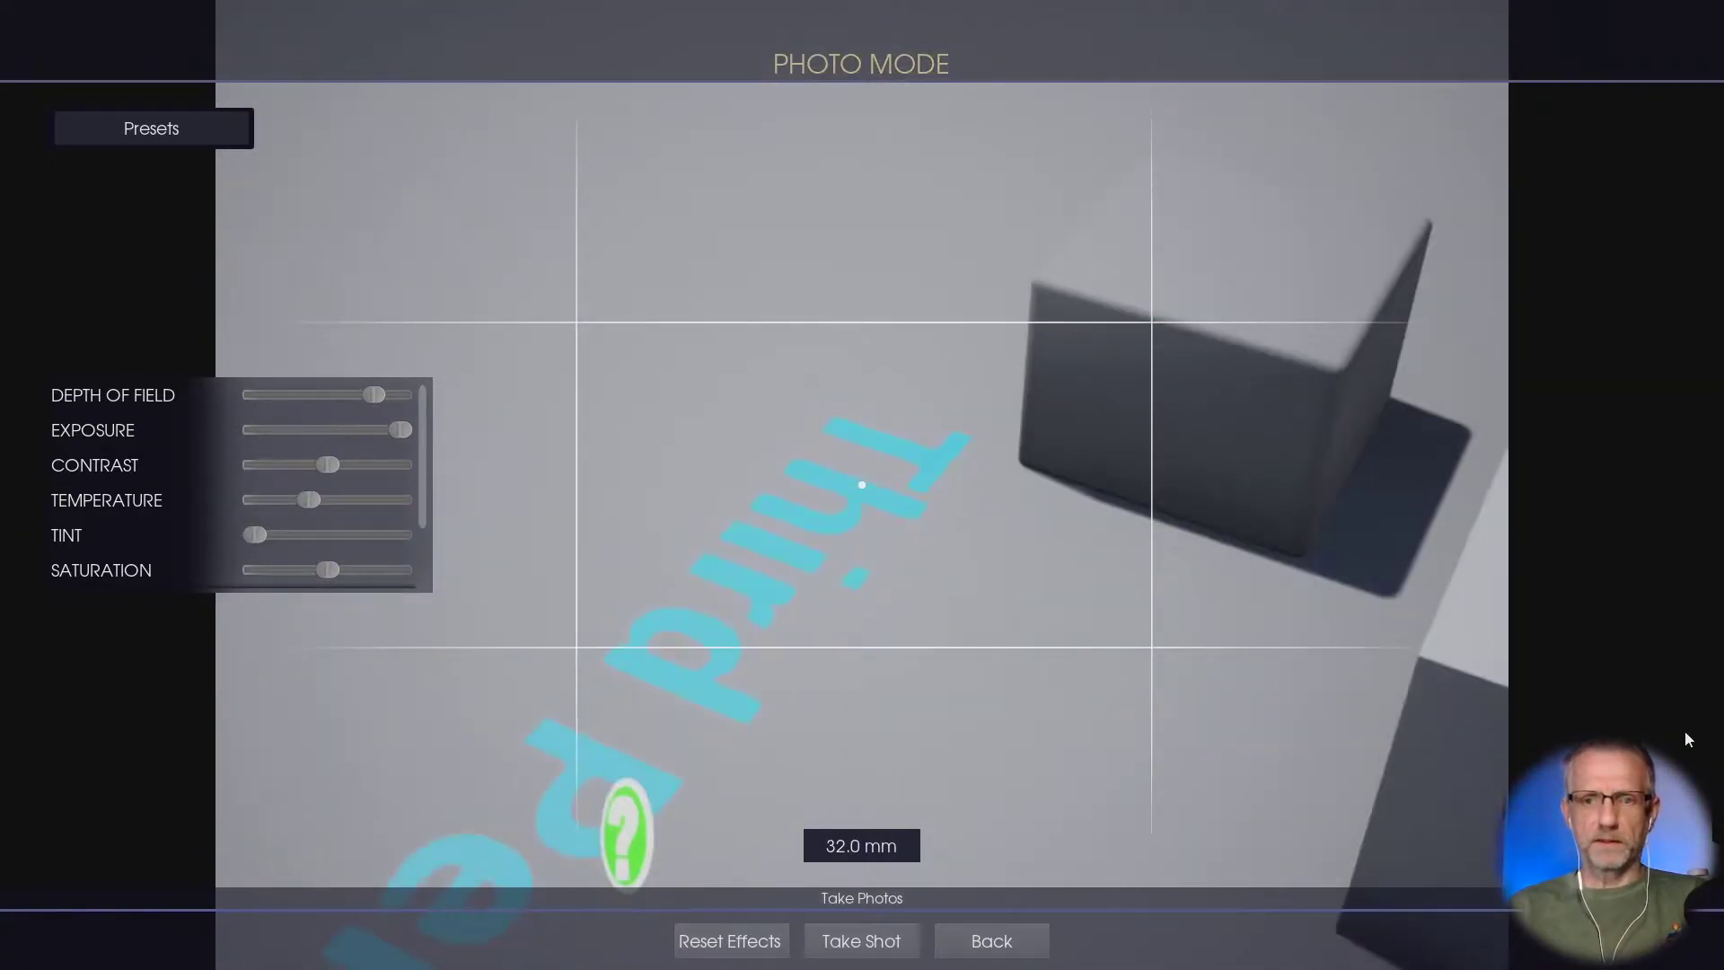
pyautogui.moveTo(660, 546); pyautogui.dragTo(1717, 726)
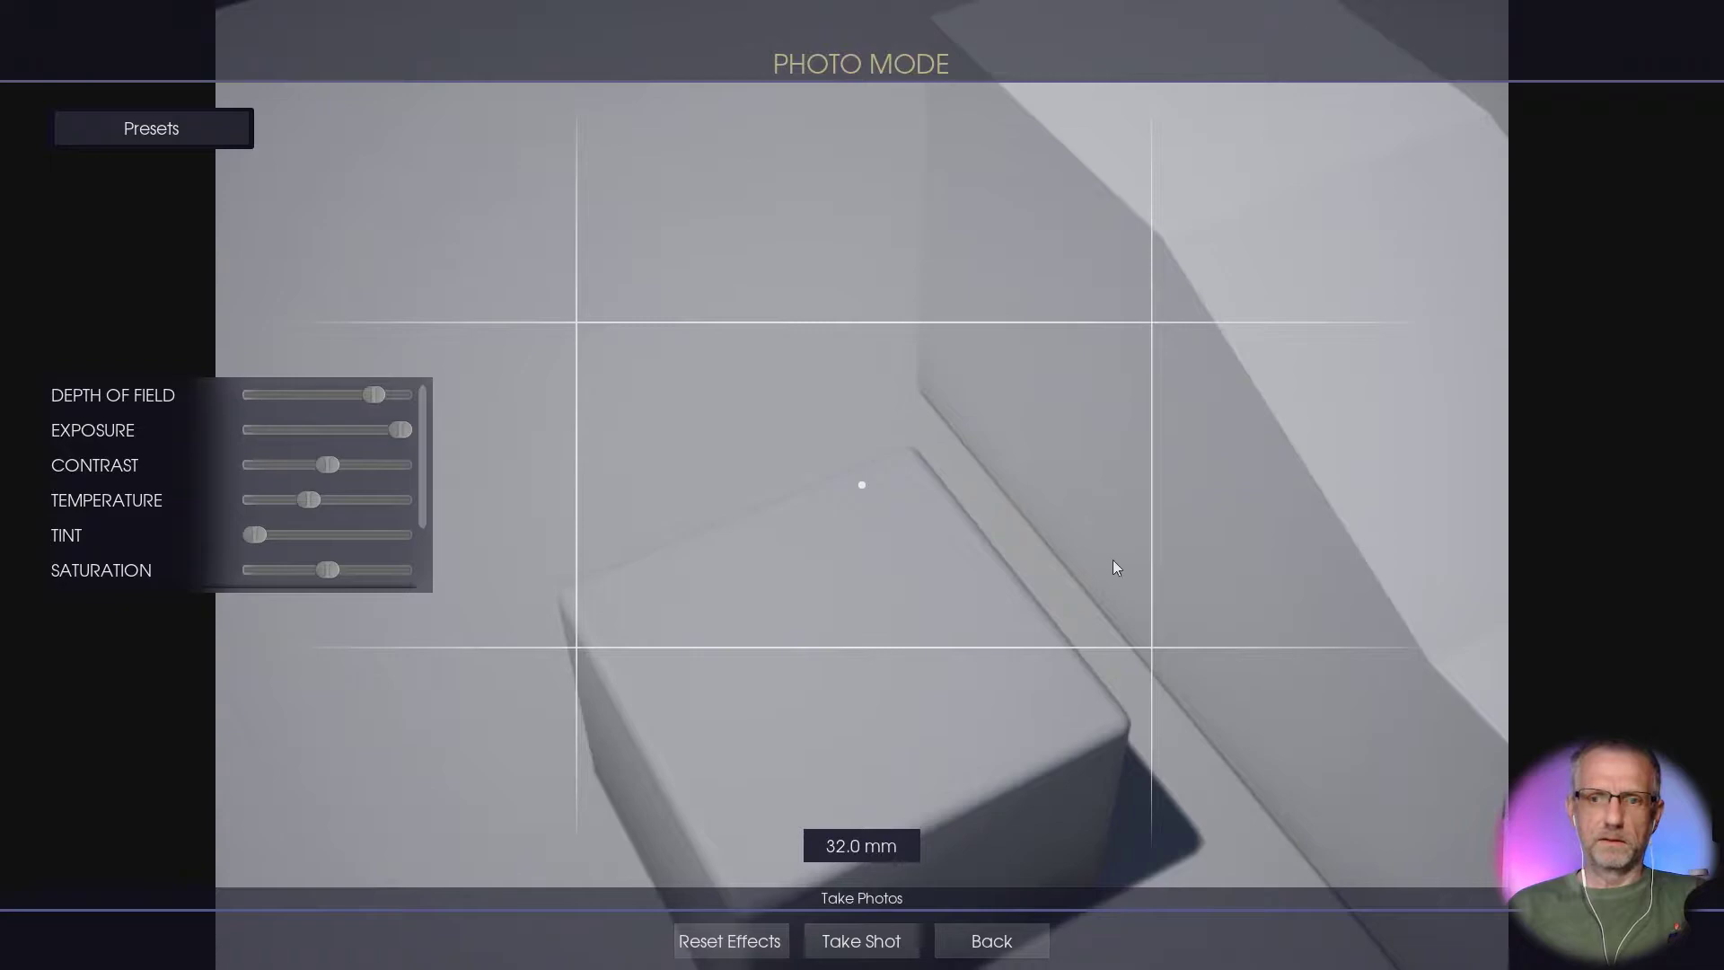
pyautogui.moveTo(1116, 568); pyautogui.dragTo(1689, 620)
pyautogui.moveTo(877, 585); pyautogui.dragTo(903, 241)
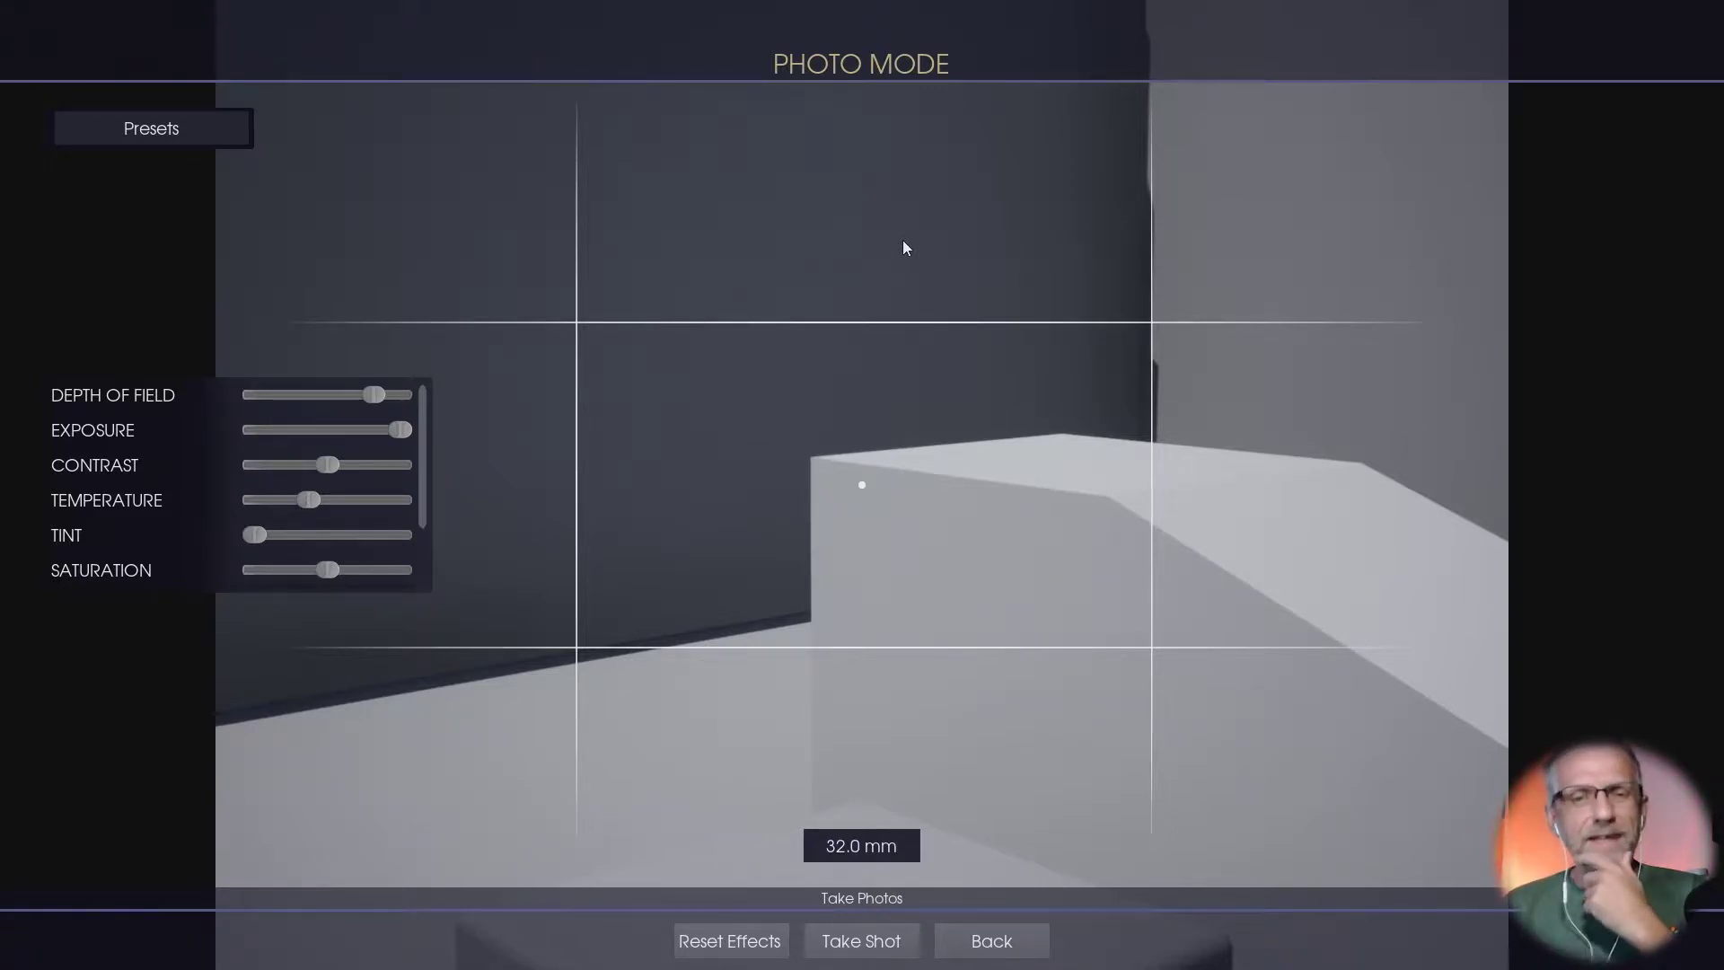
# Step: Close Photo Mode and run the mannequin across the platforms and stairs onto the raised ramp
pyautogui.click(992, 943)
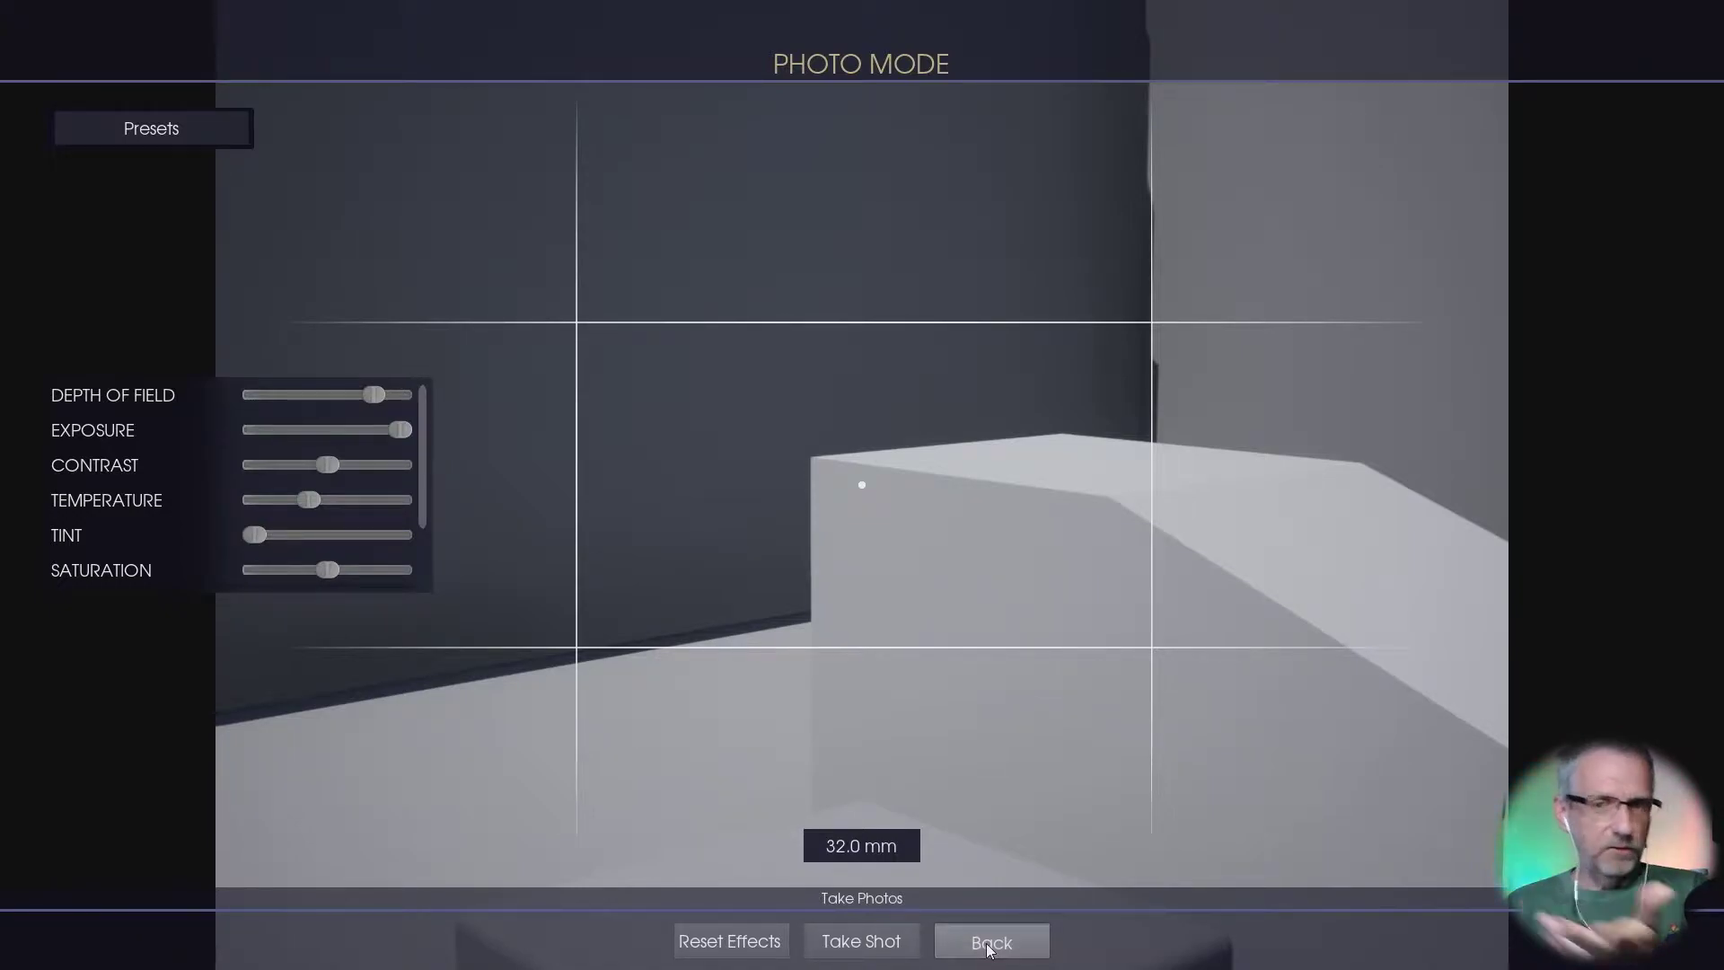
pyautogui.press('w')
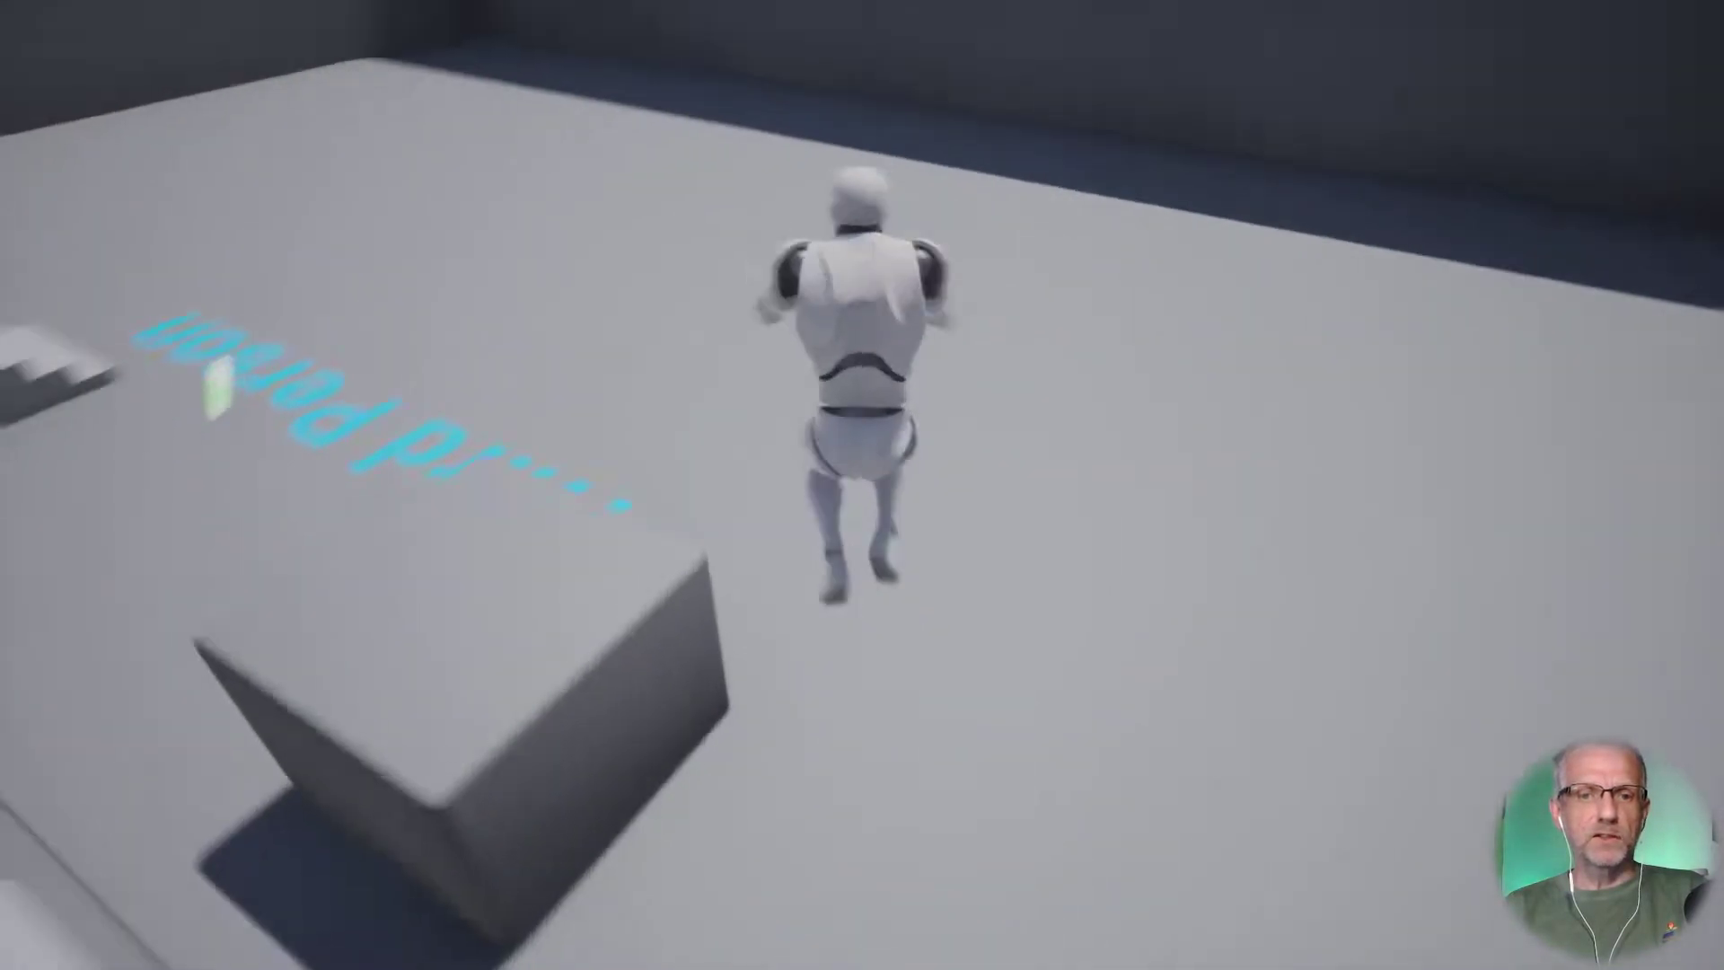
pyautogui.press('d')
pyautogui.press('a')
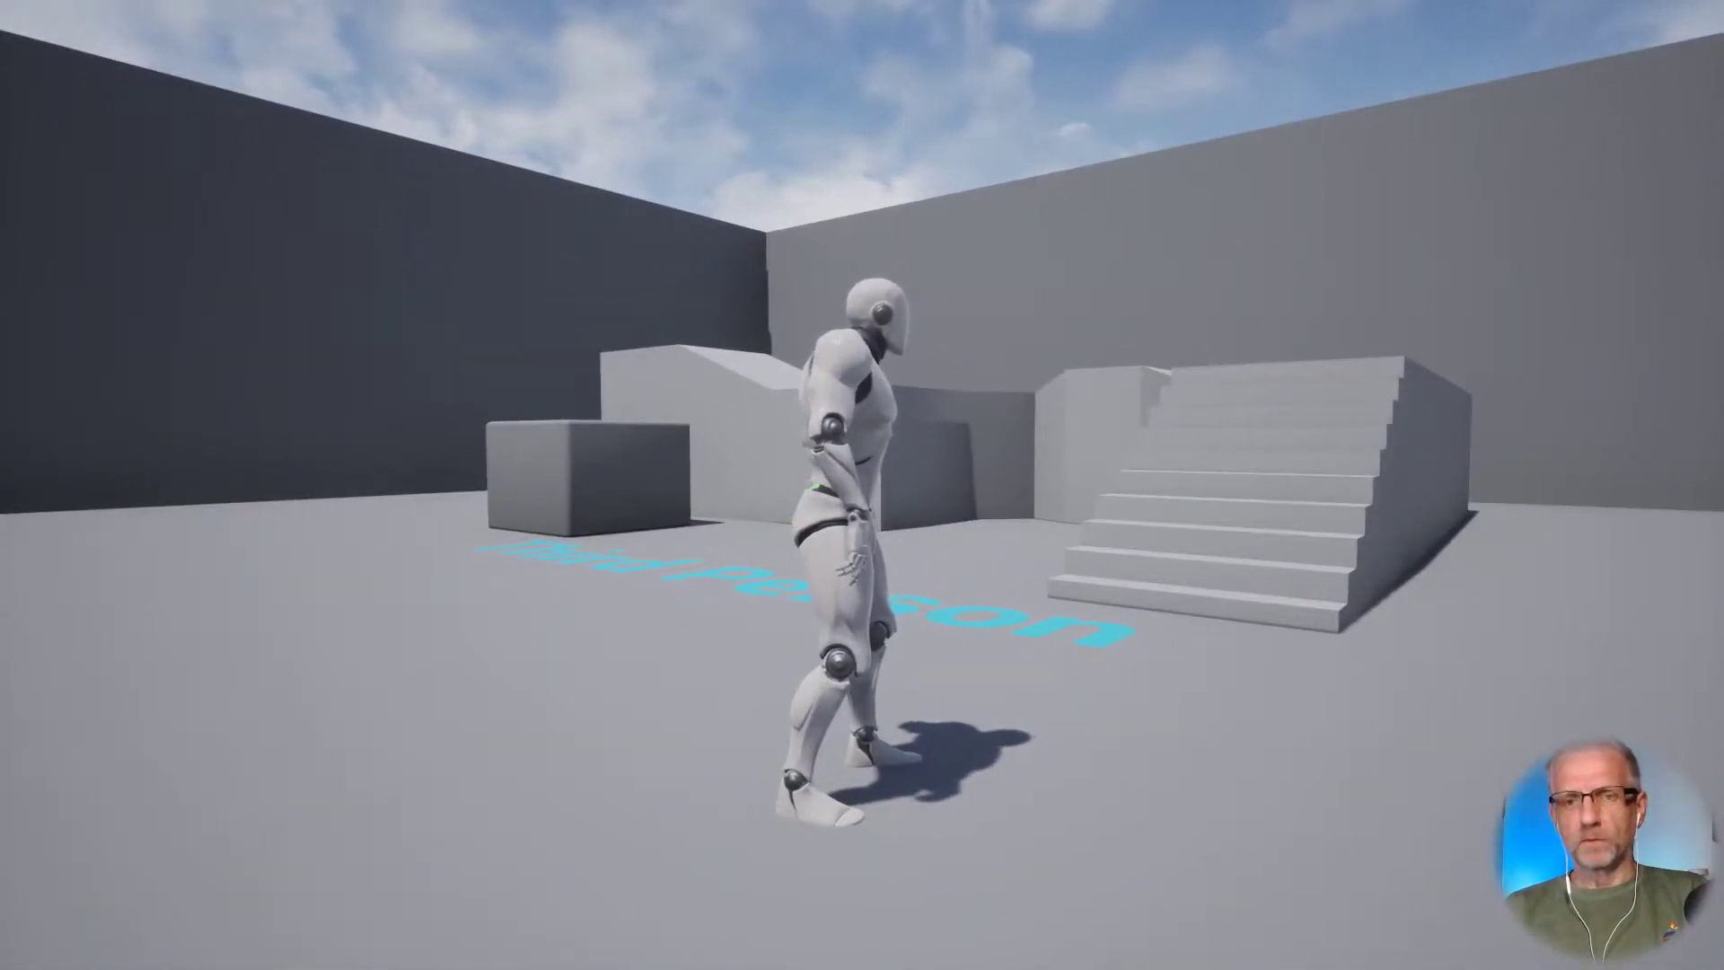
pyautogui.press('w')
pyautogui.press('w')
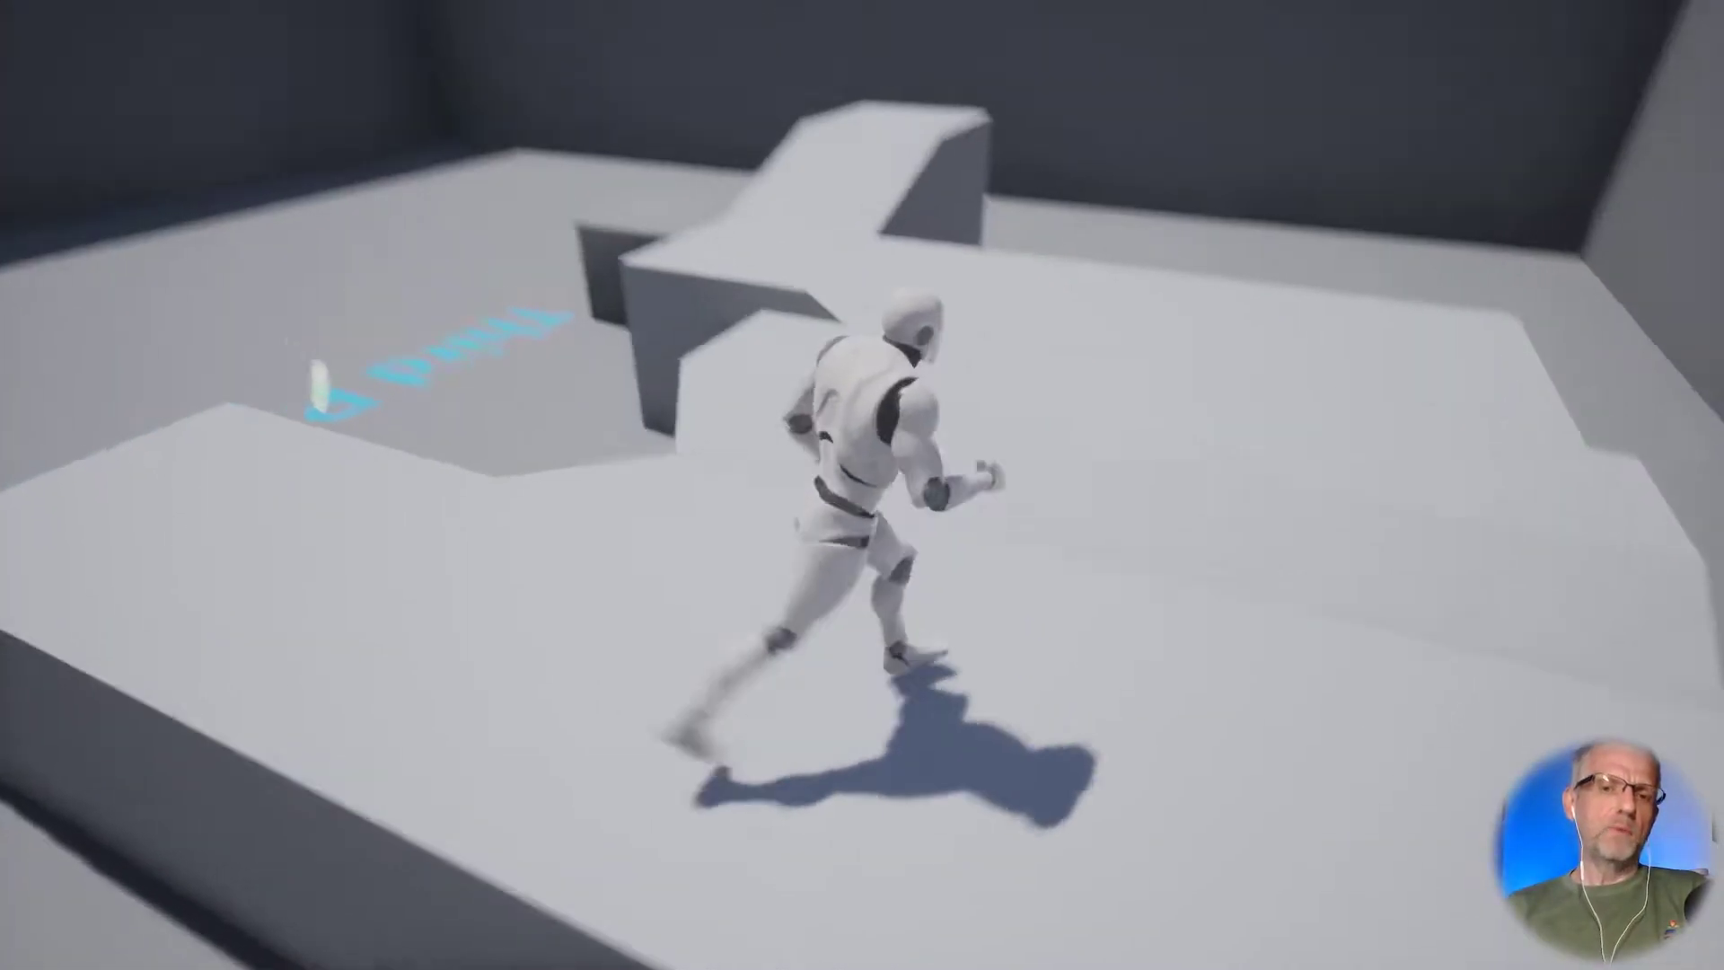
pyautogui.press('w')
pyautogui.press('w')
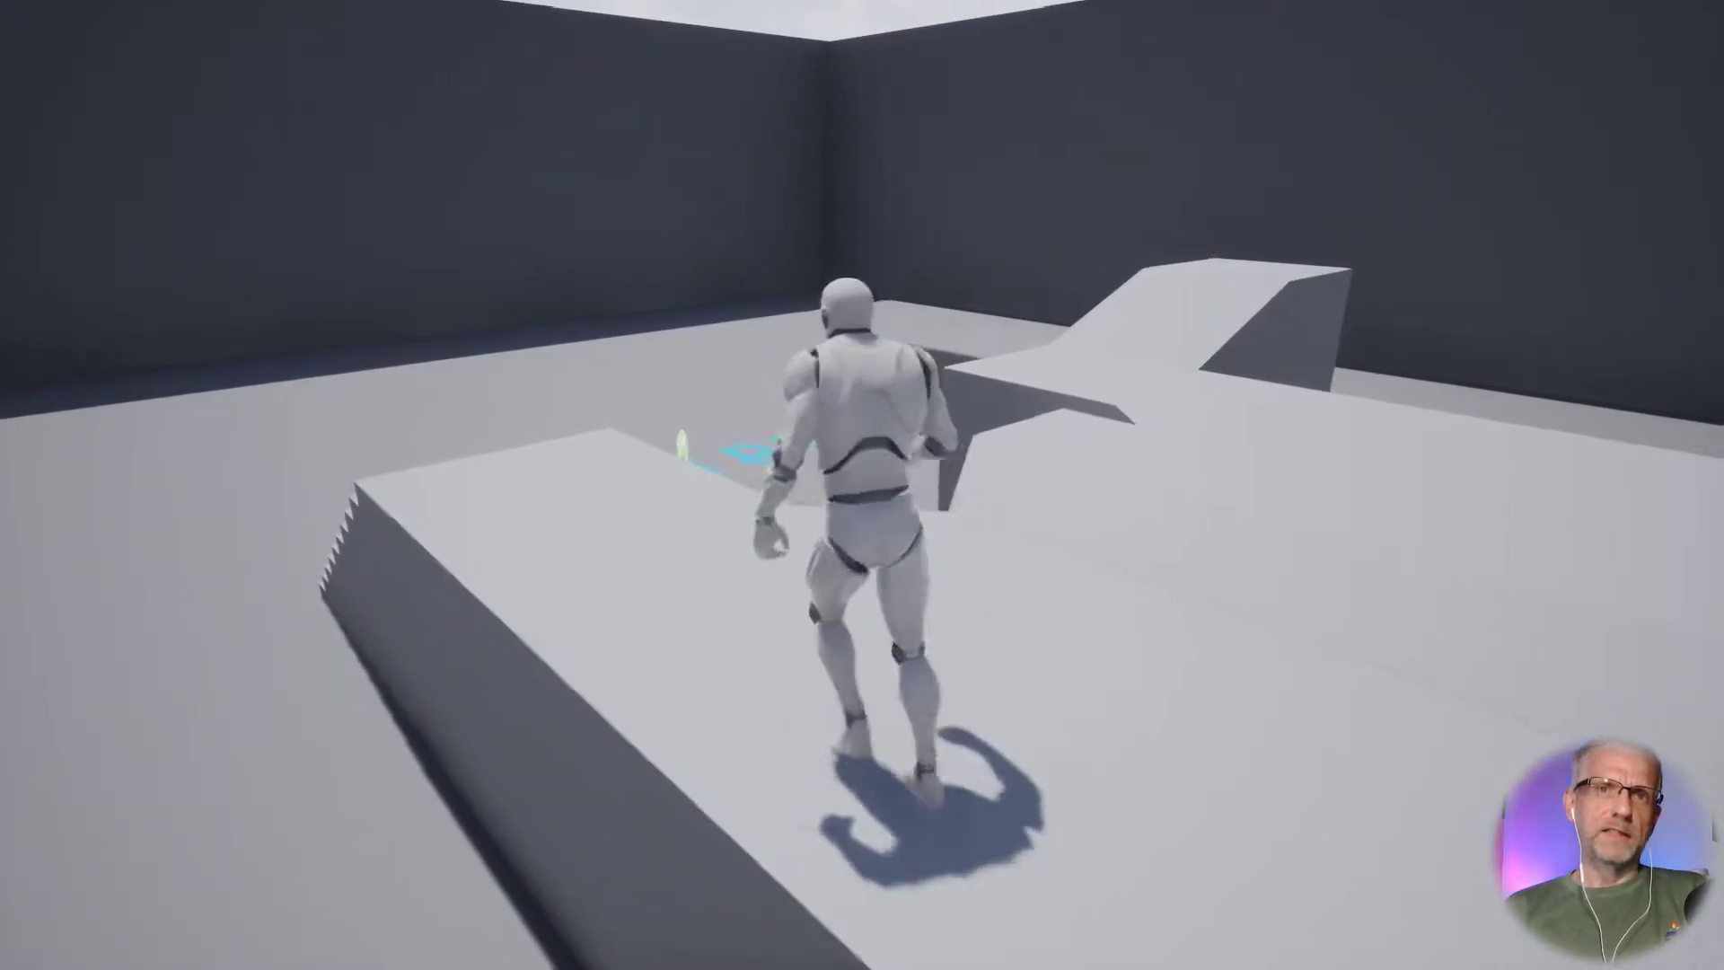
pyautogui.press('w')
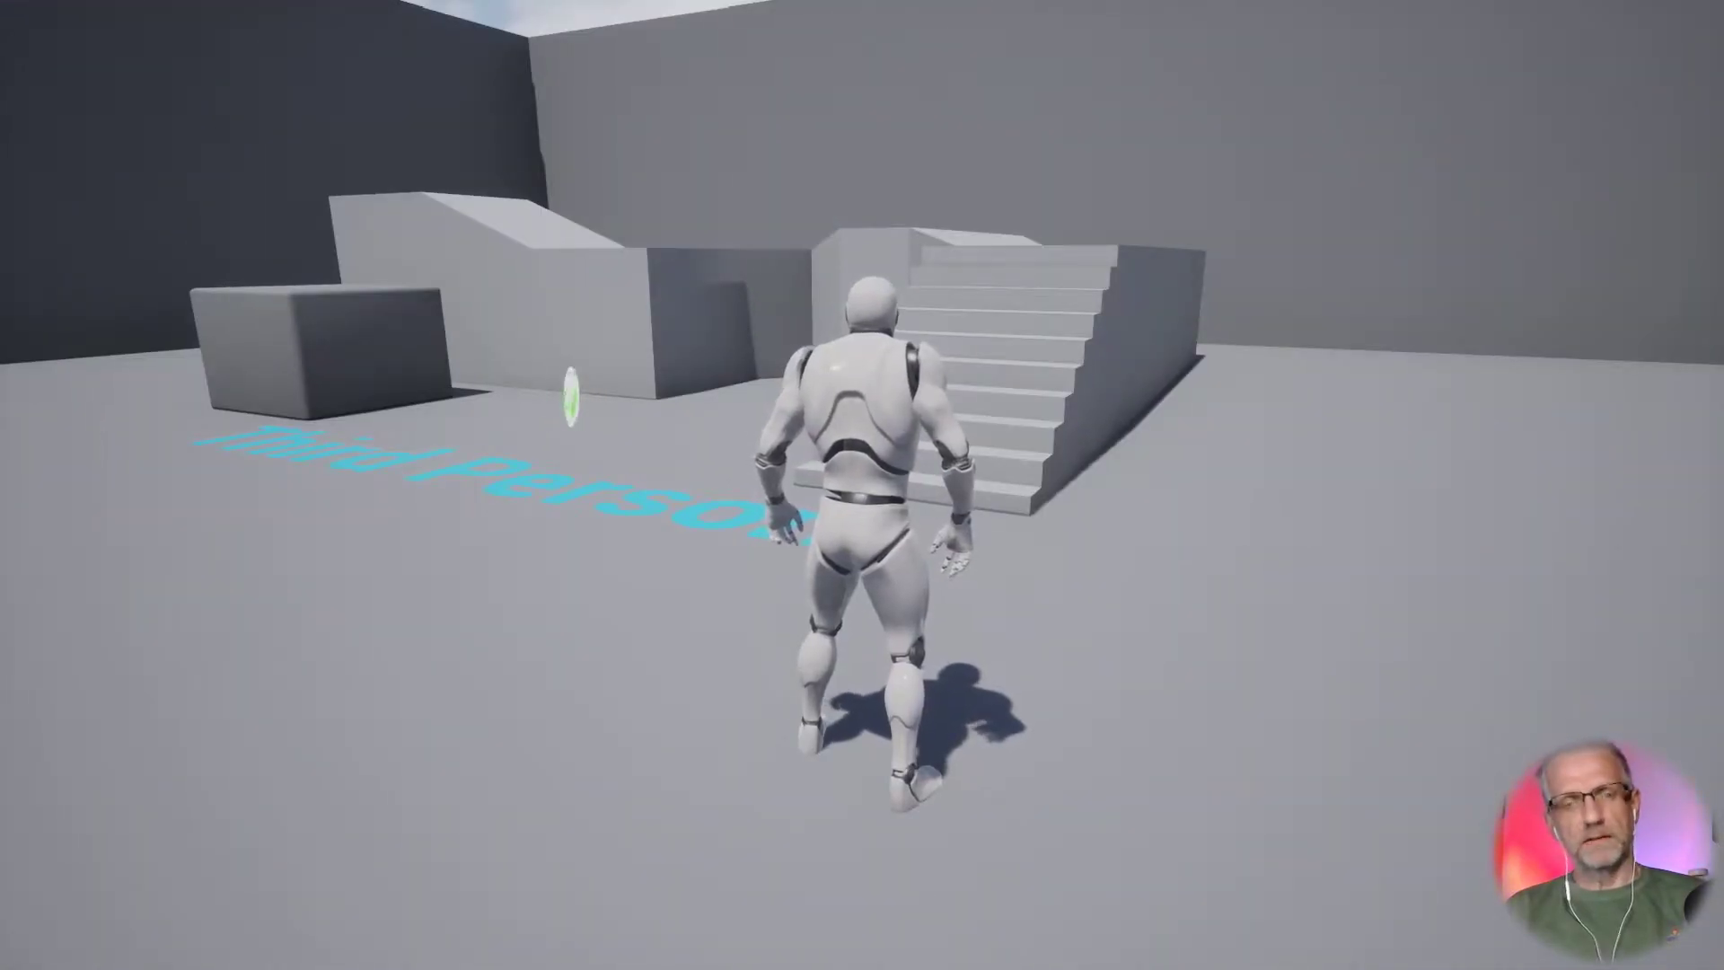
# Step: Stop the play session, restore the editor layout and open PhotoMode_BP's SubWidgets folder
pyautogui.press('Escape')
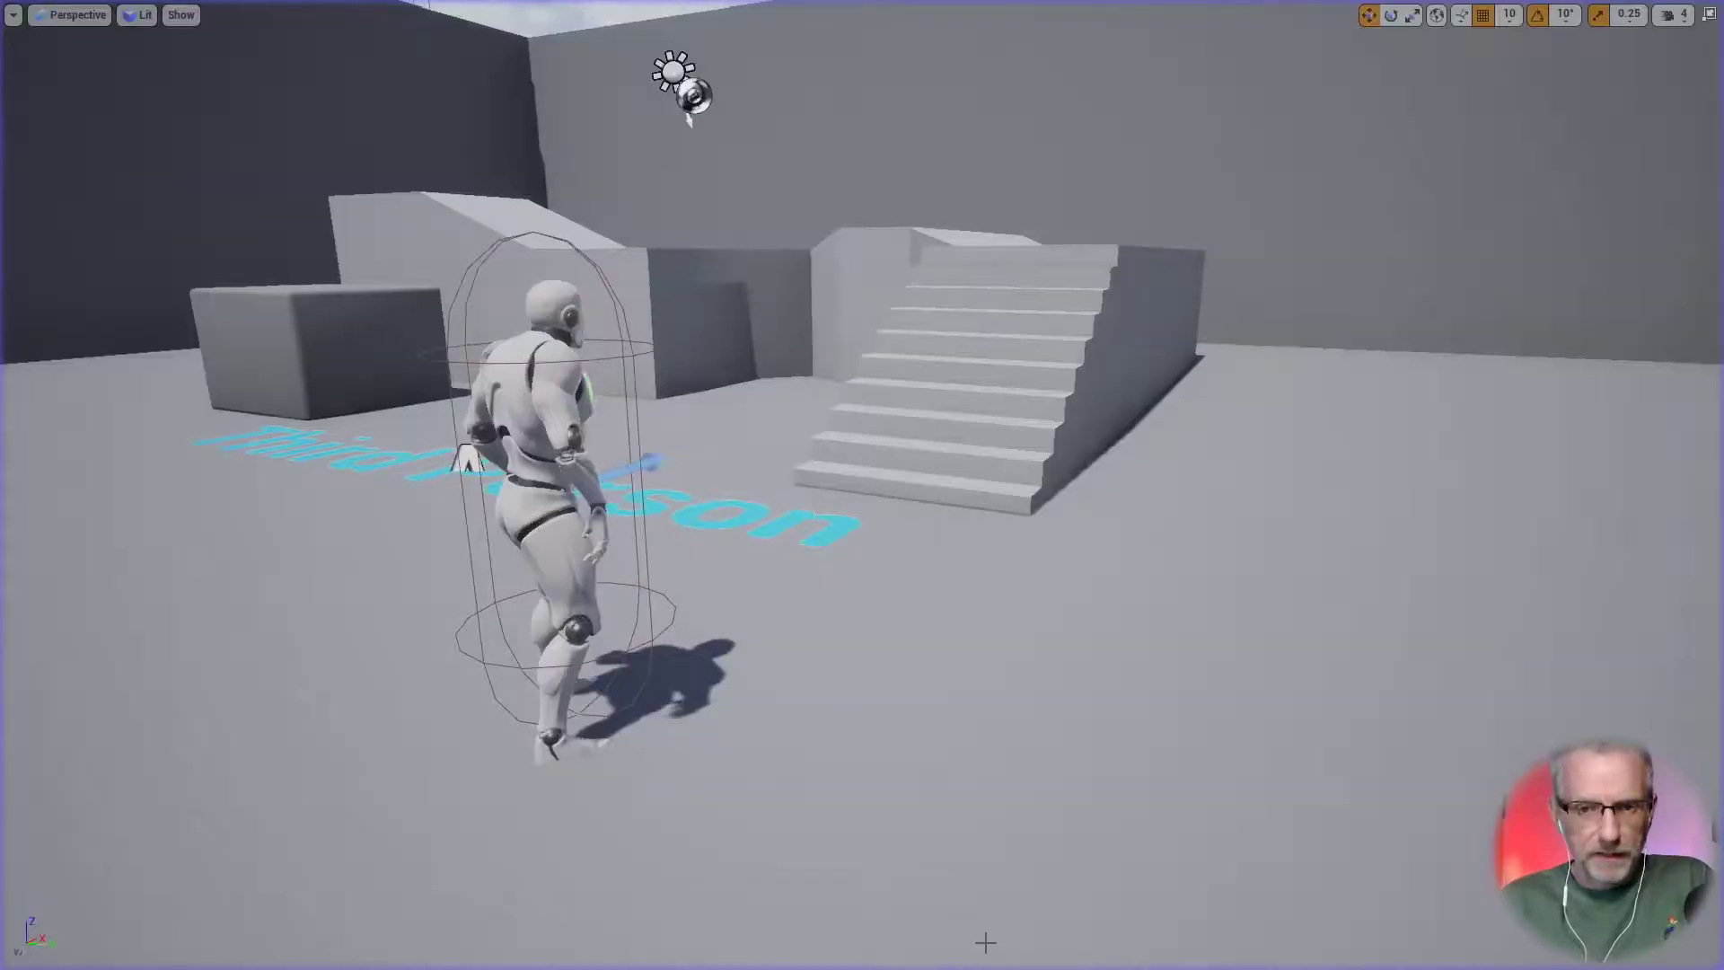
pyautogui.press('F11')
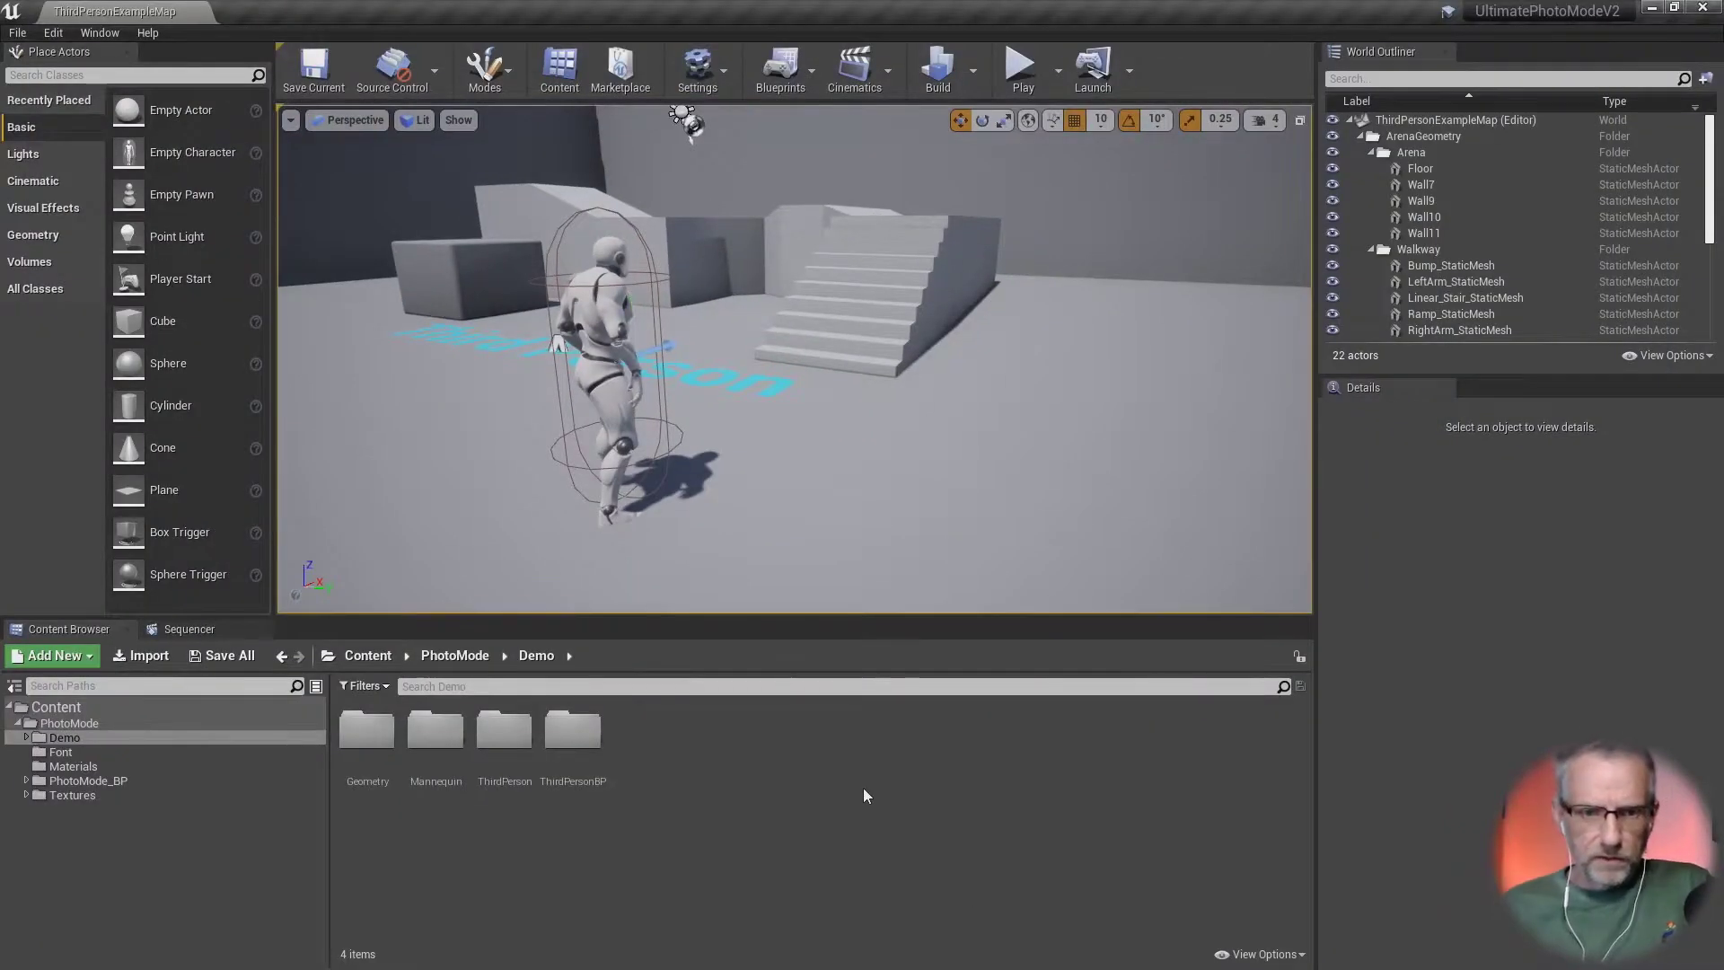
pyautogui.click(27, 781)
pyautogui.click(88, 796)
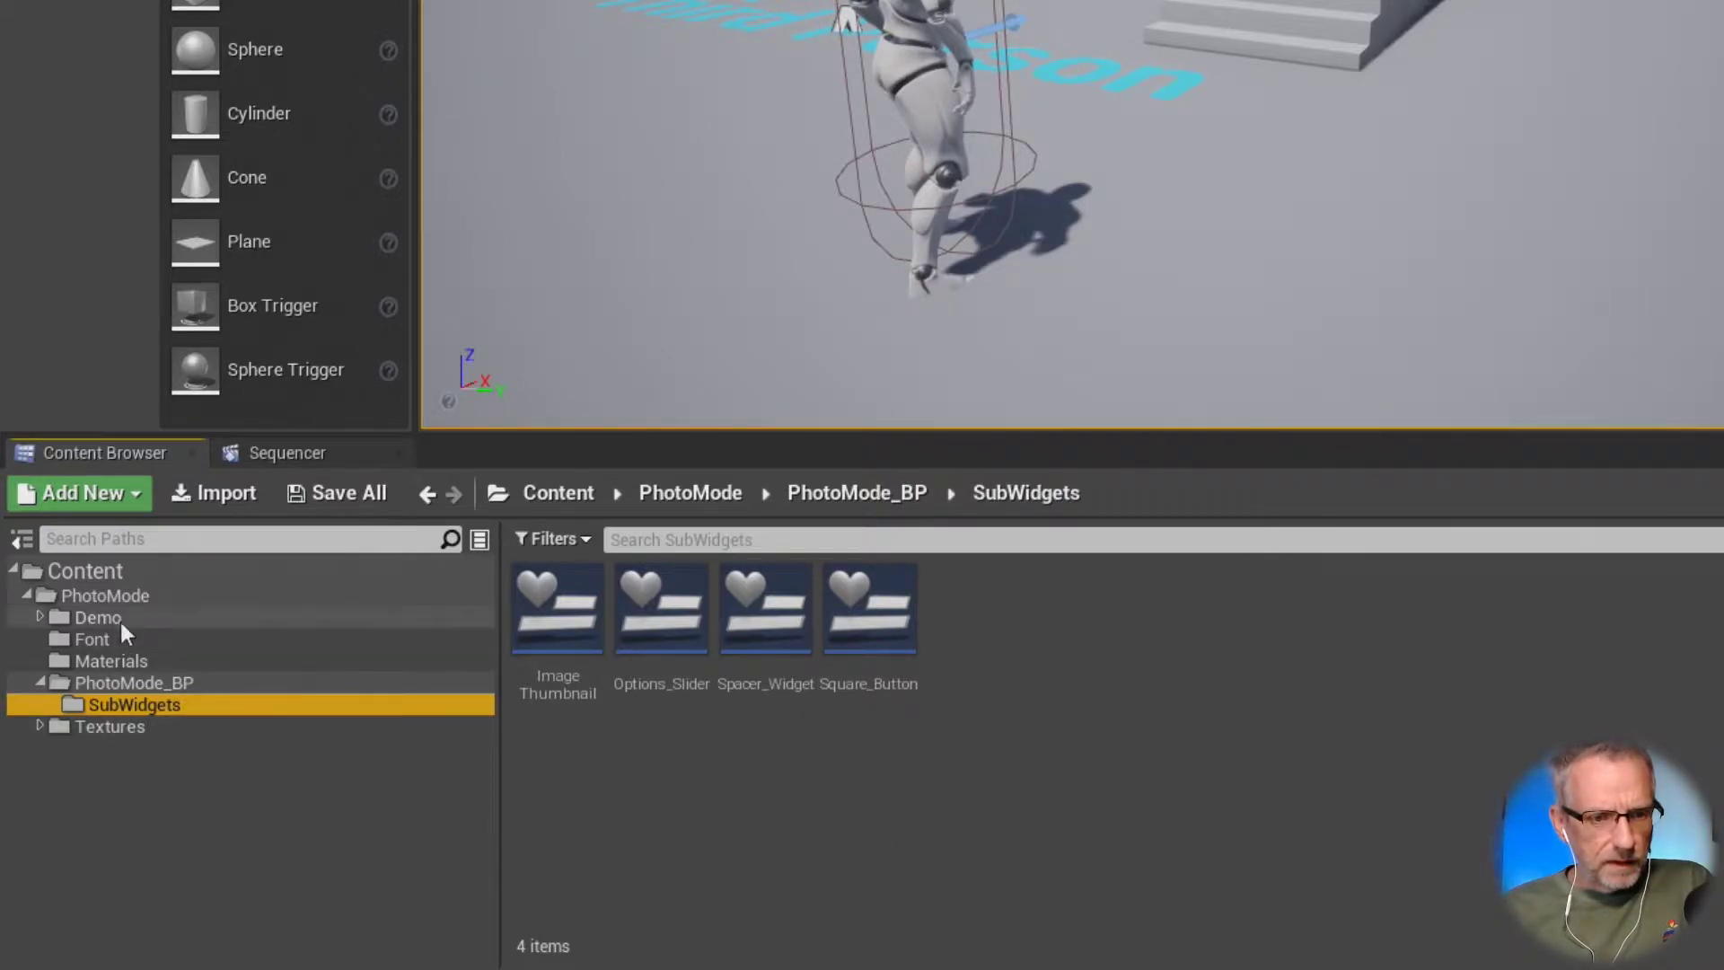
# Step: Browse the Demo folder, then return to the four widget assets in SubWidgets
pyautogui.click(68, 616)
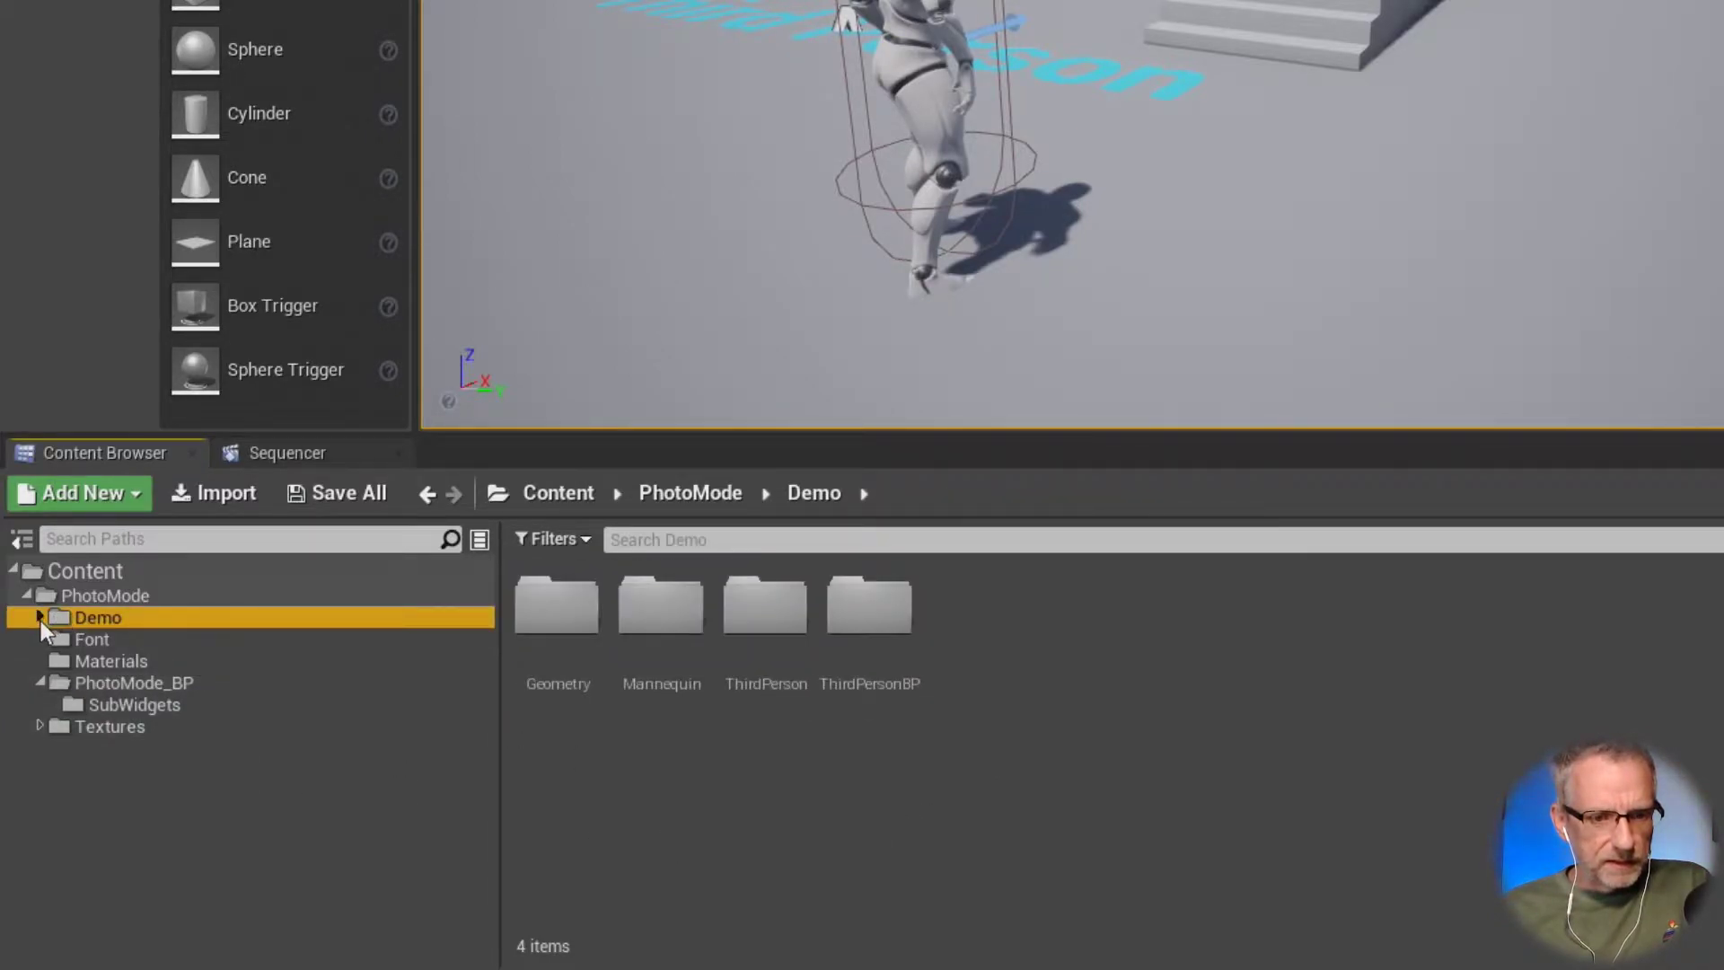
pyautogui.click(41, 618)
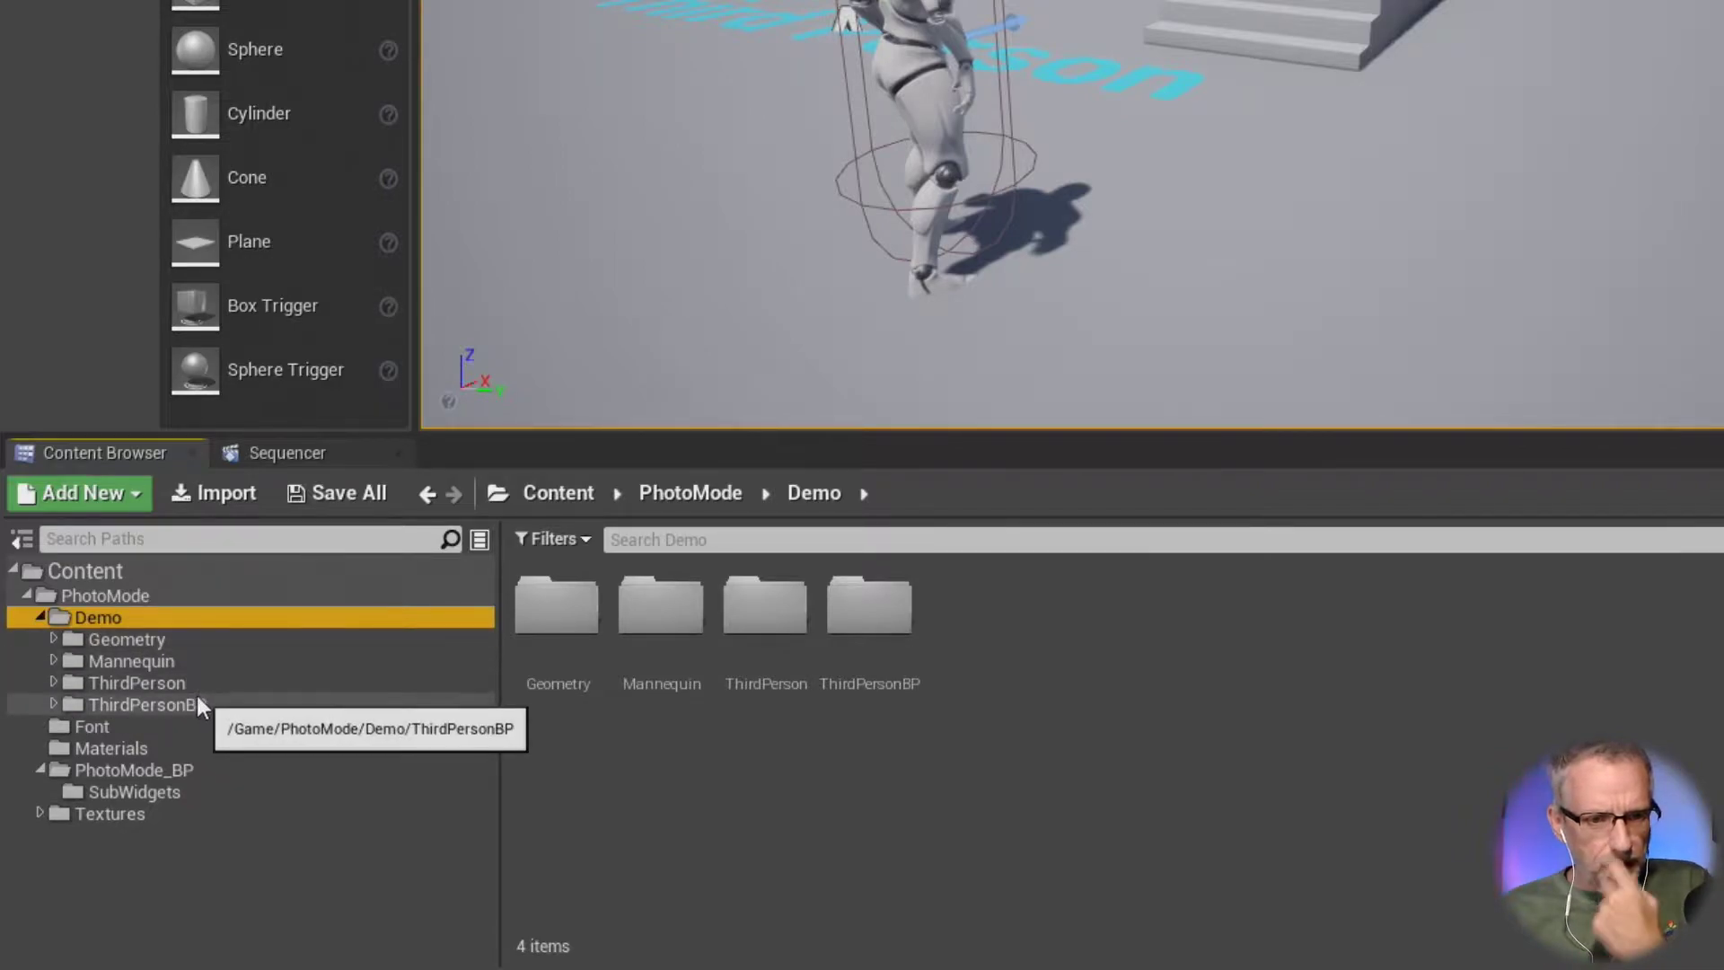
pyautogui.click(41, 618)
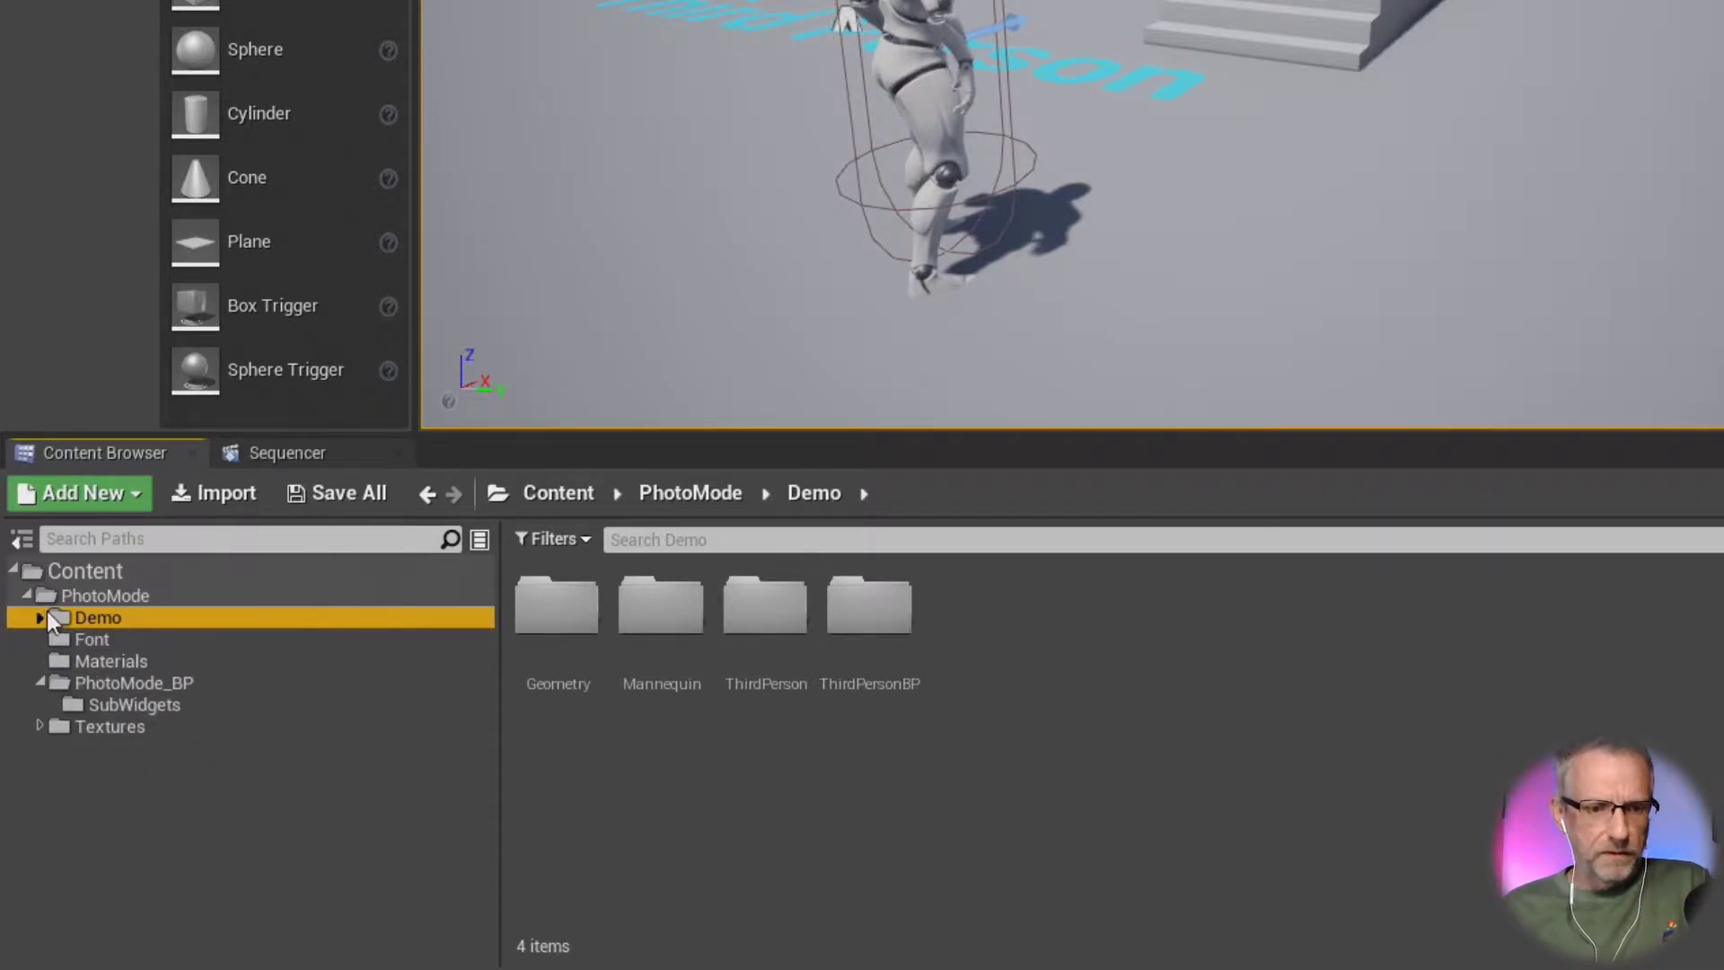
pyautogui.click(112, 704)
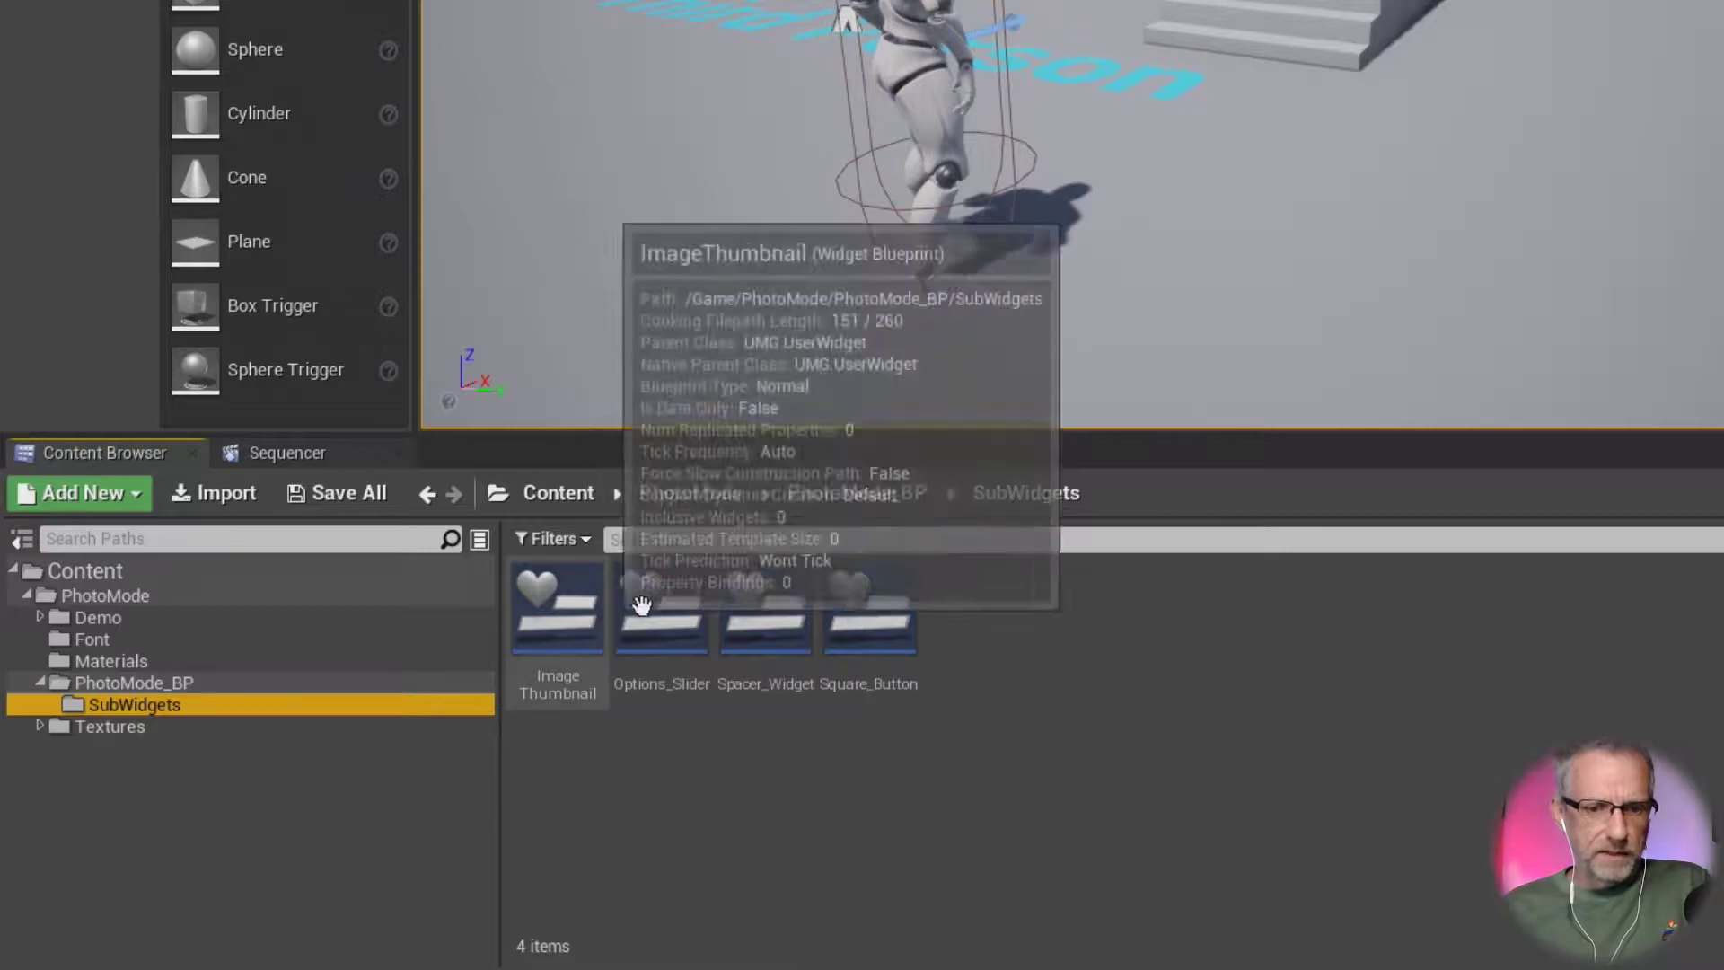
pyautogui.moveTo(914, 630)
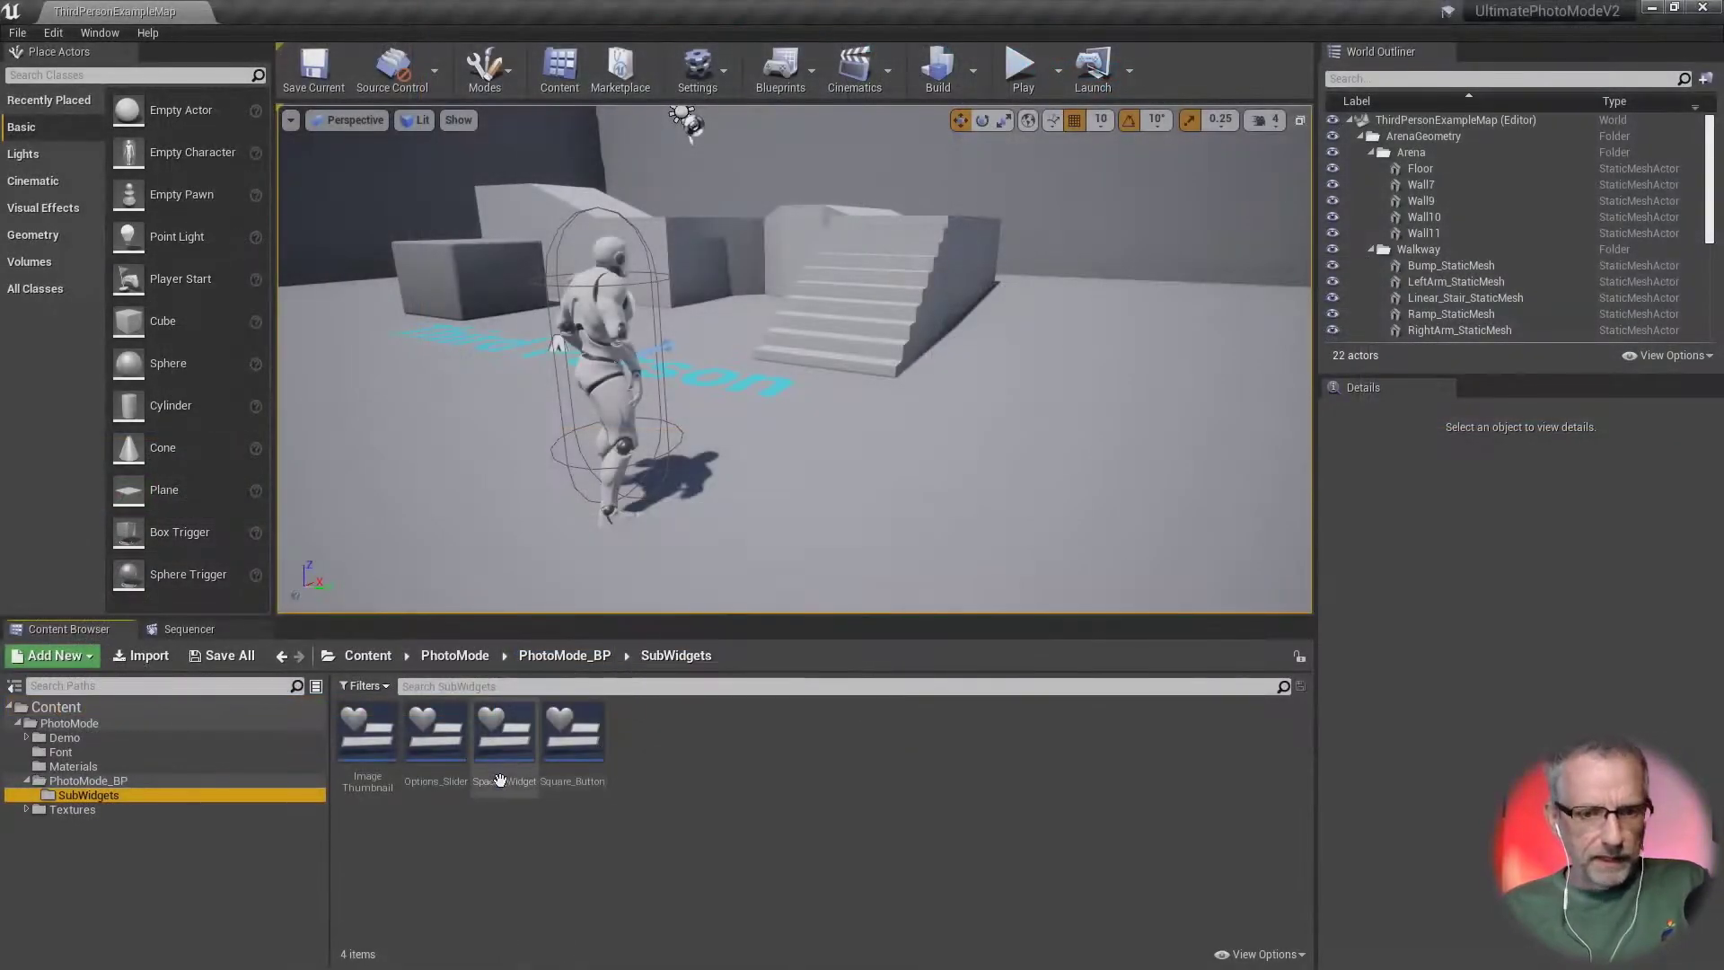
pyautogui.moveTo(760, 683)
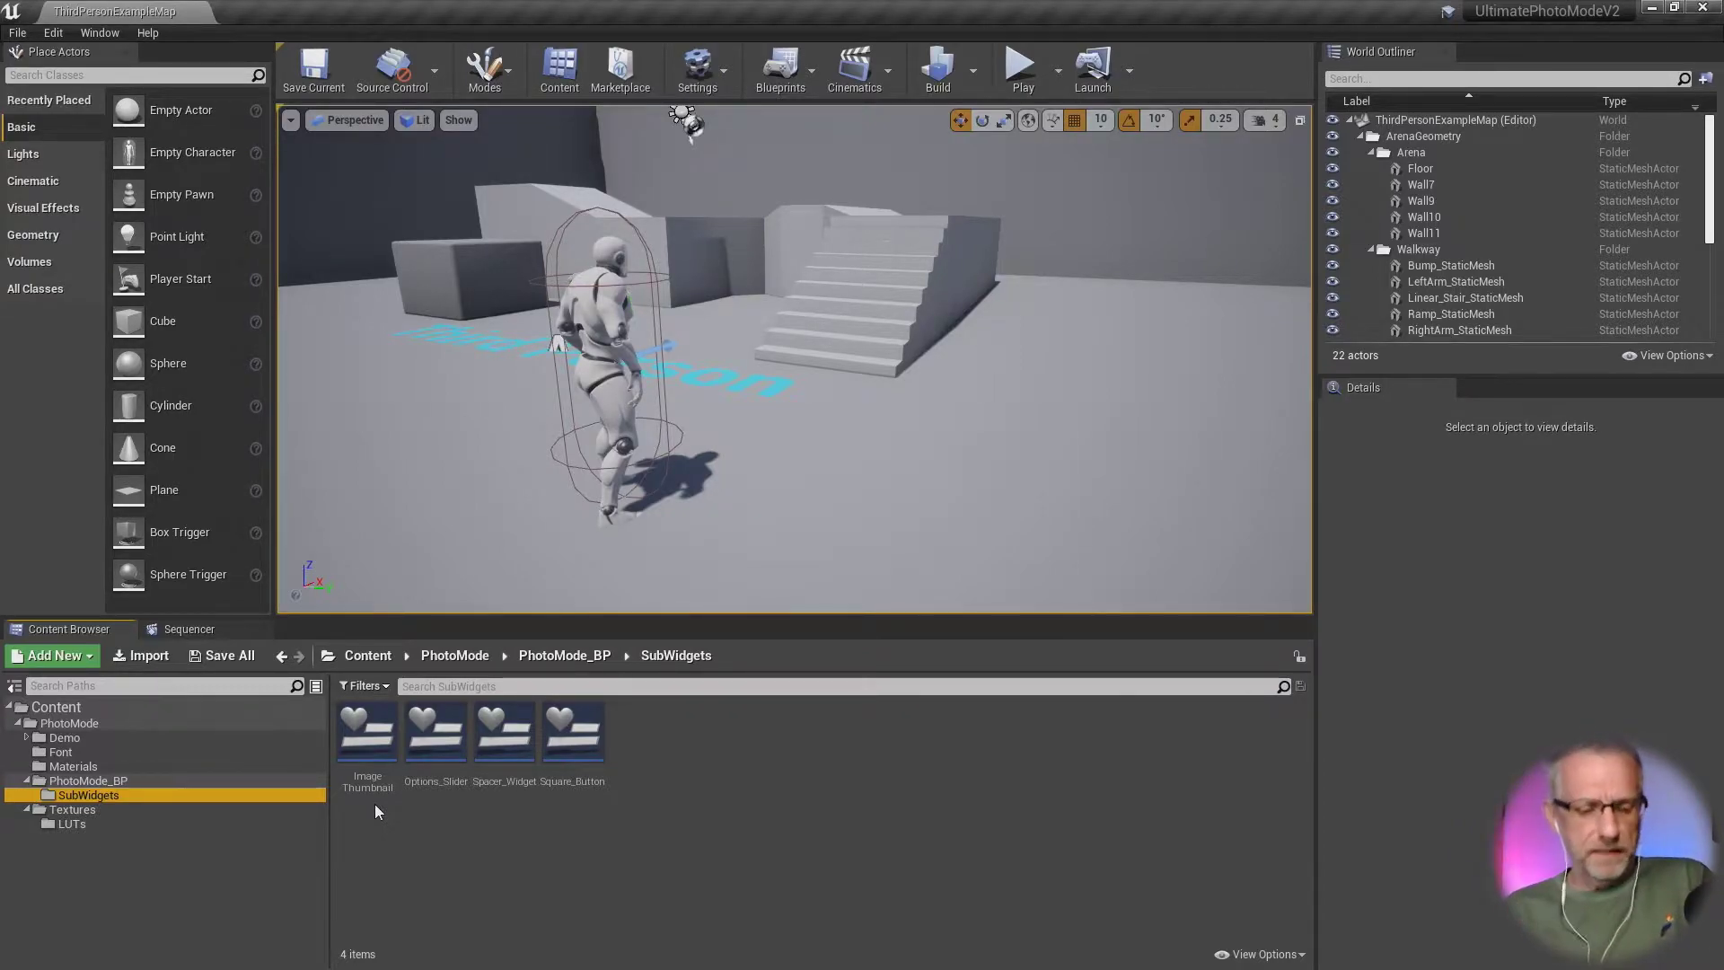
pyautogui.press('super')
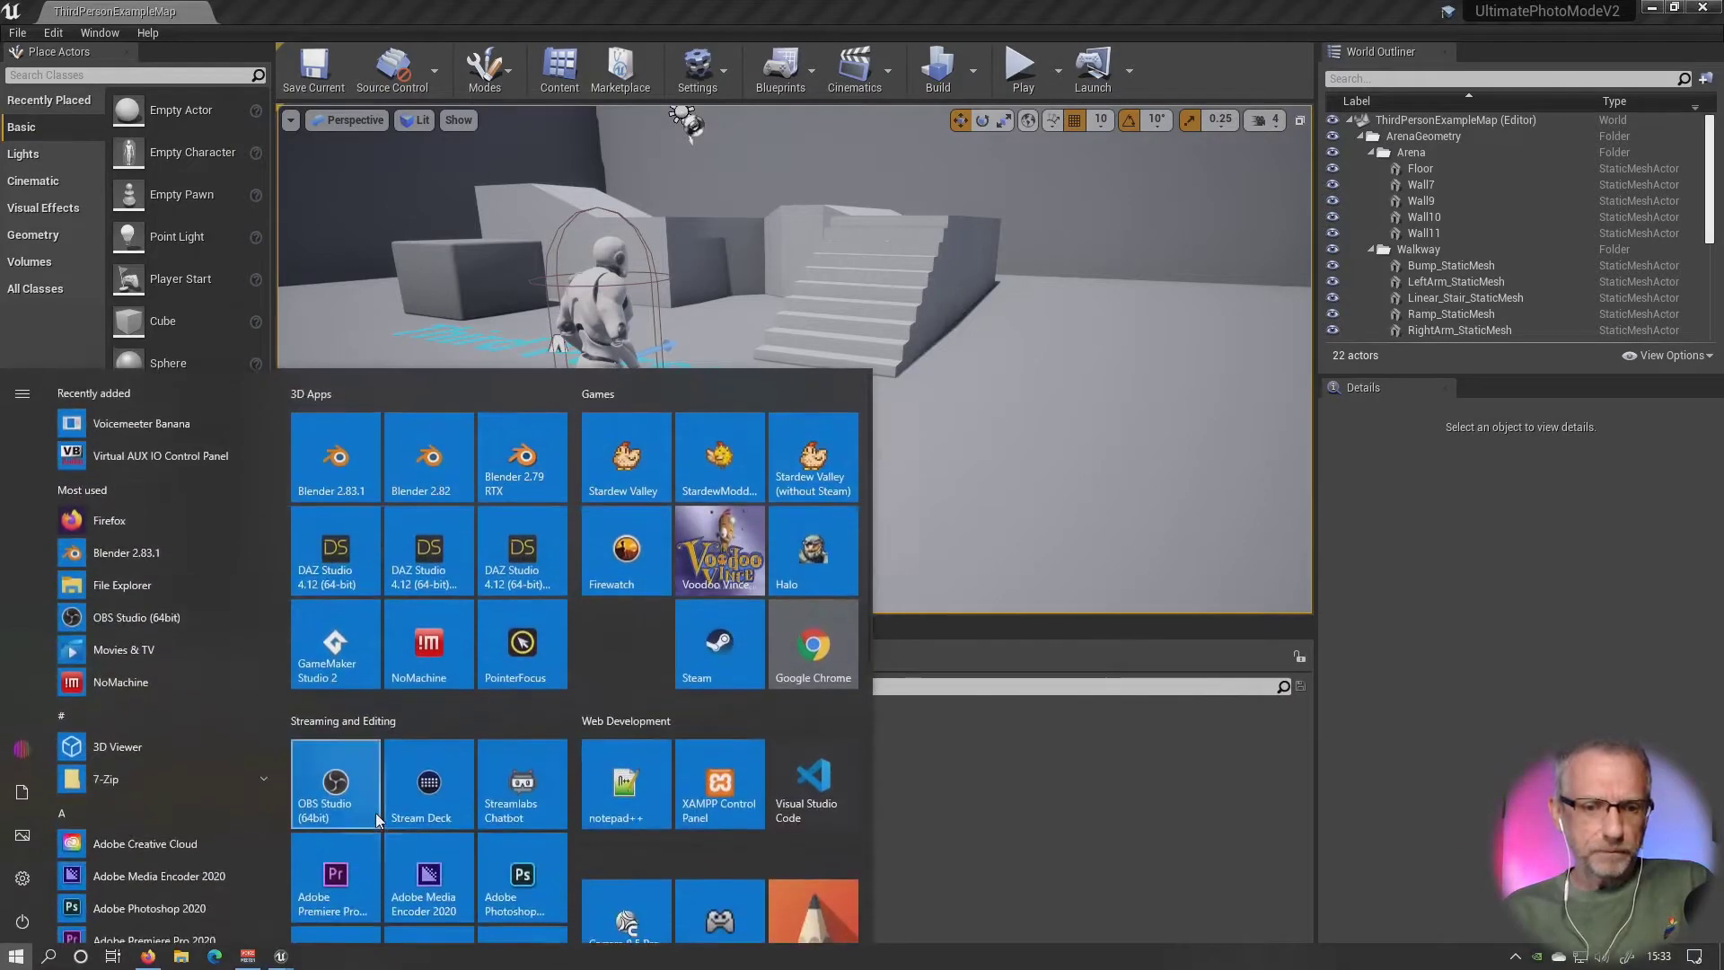
pyautogui.click(149, 959)
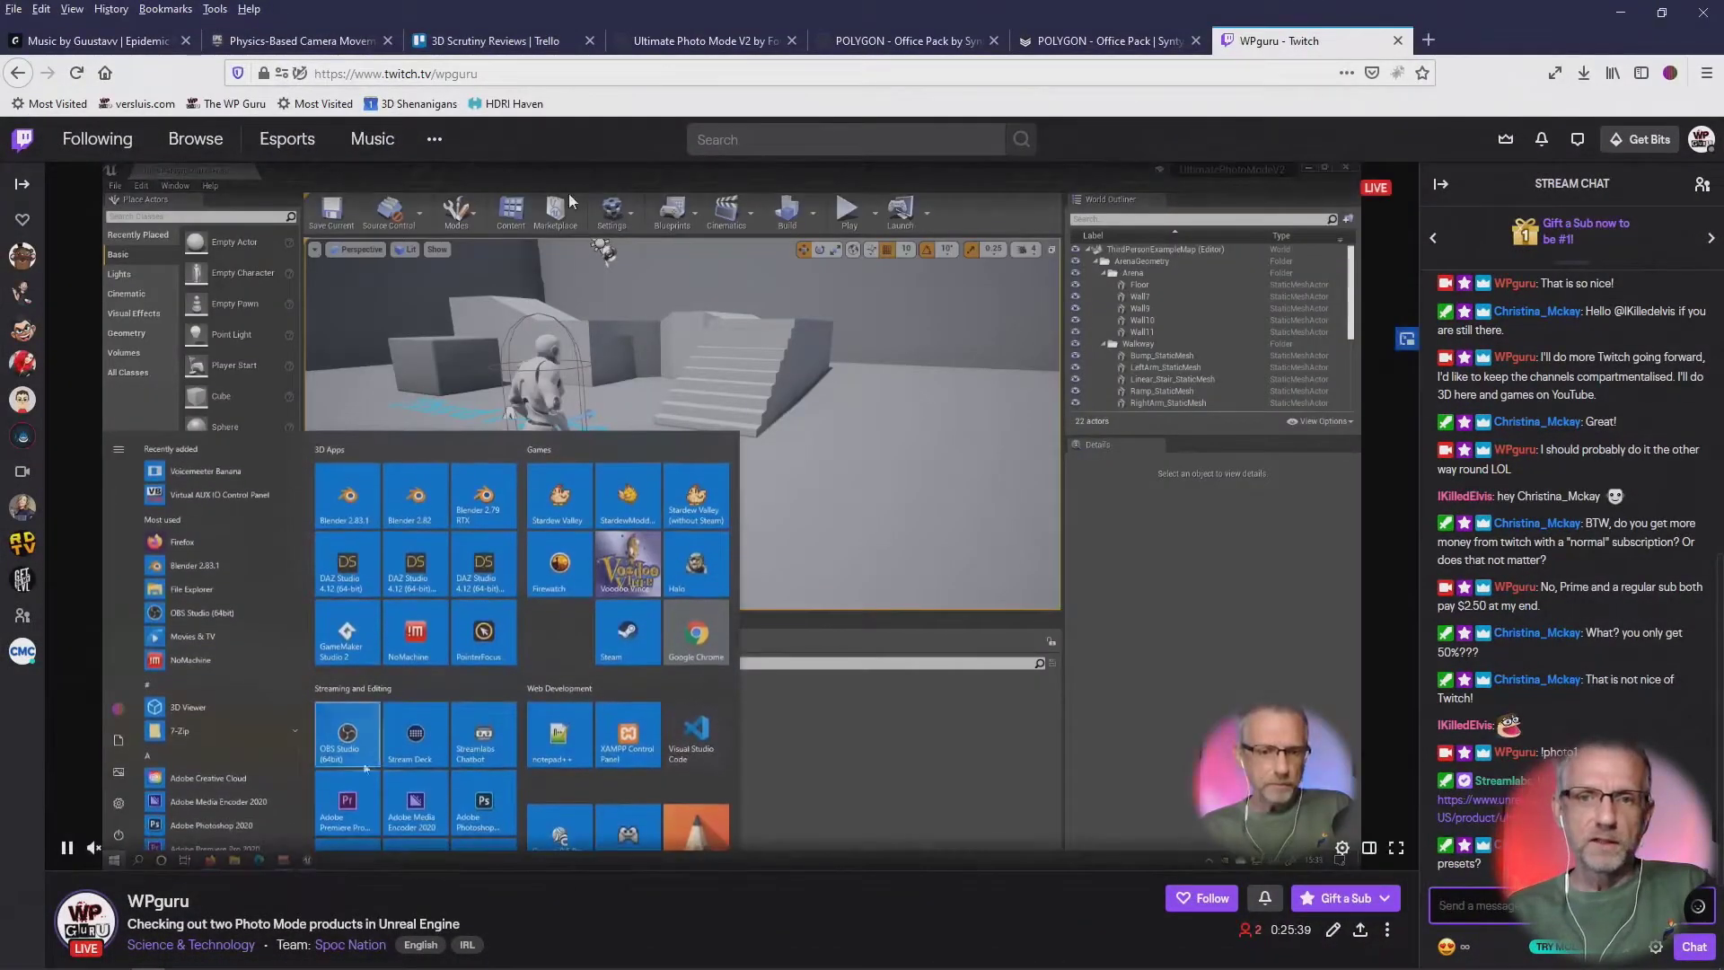
pyautogui.click(530, 43)
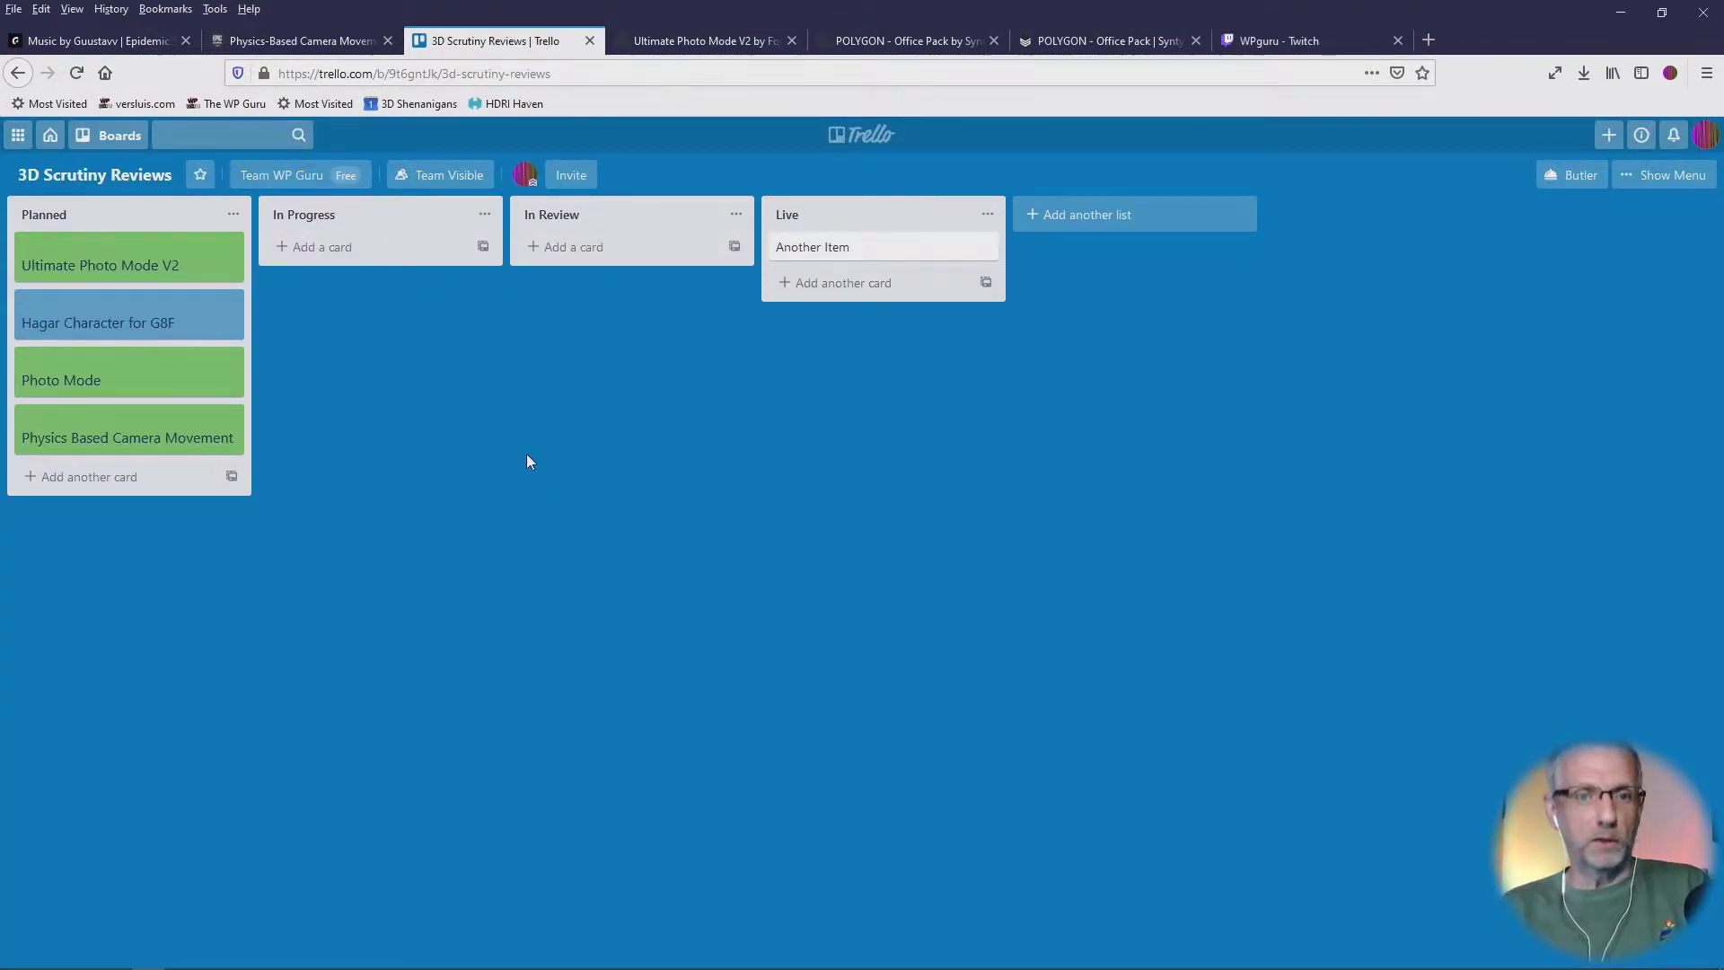
pyautogui.click(593, 72)
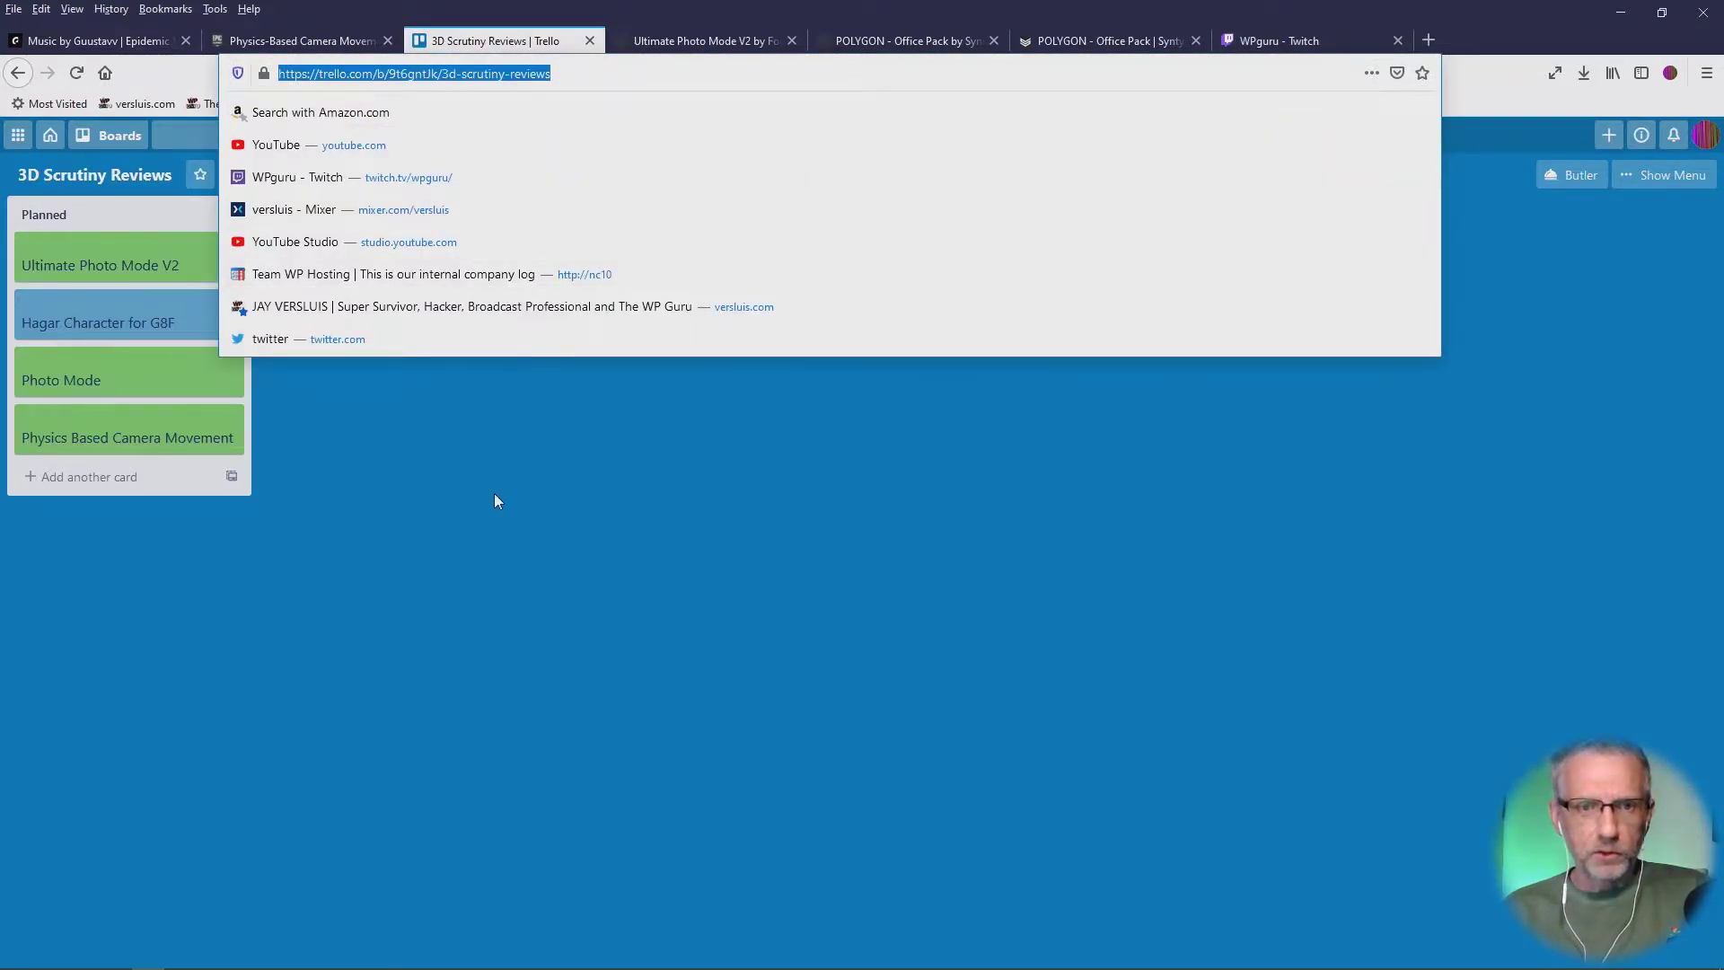
pyautogui.click(494, 549)
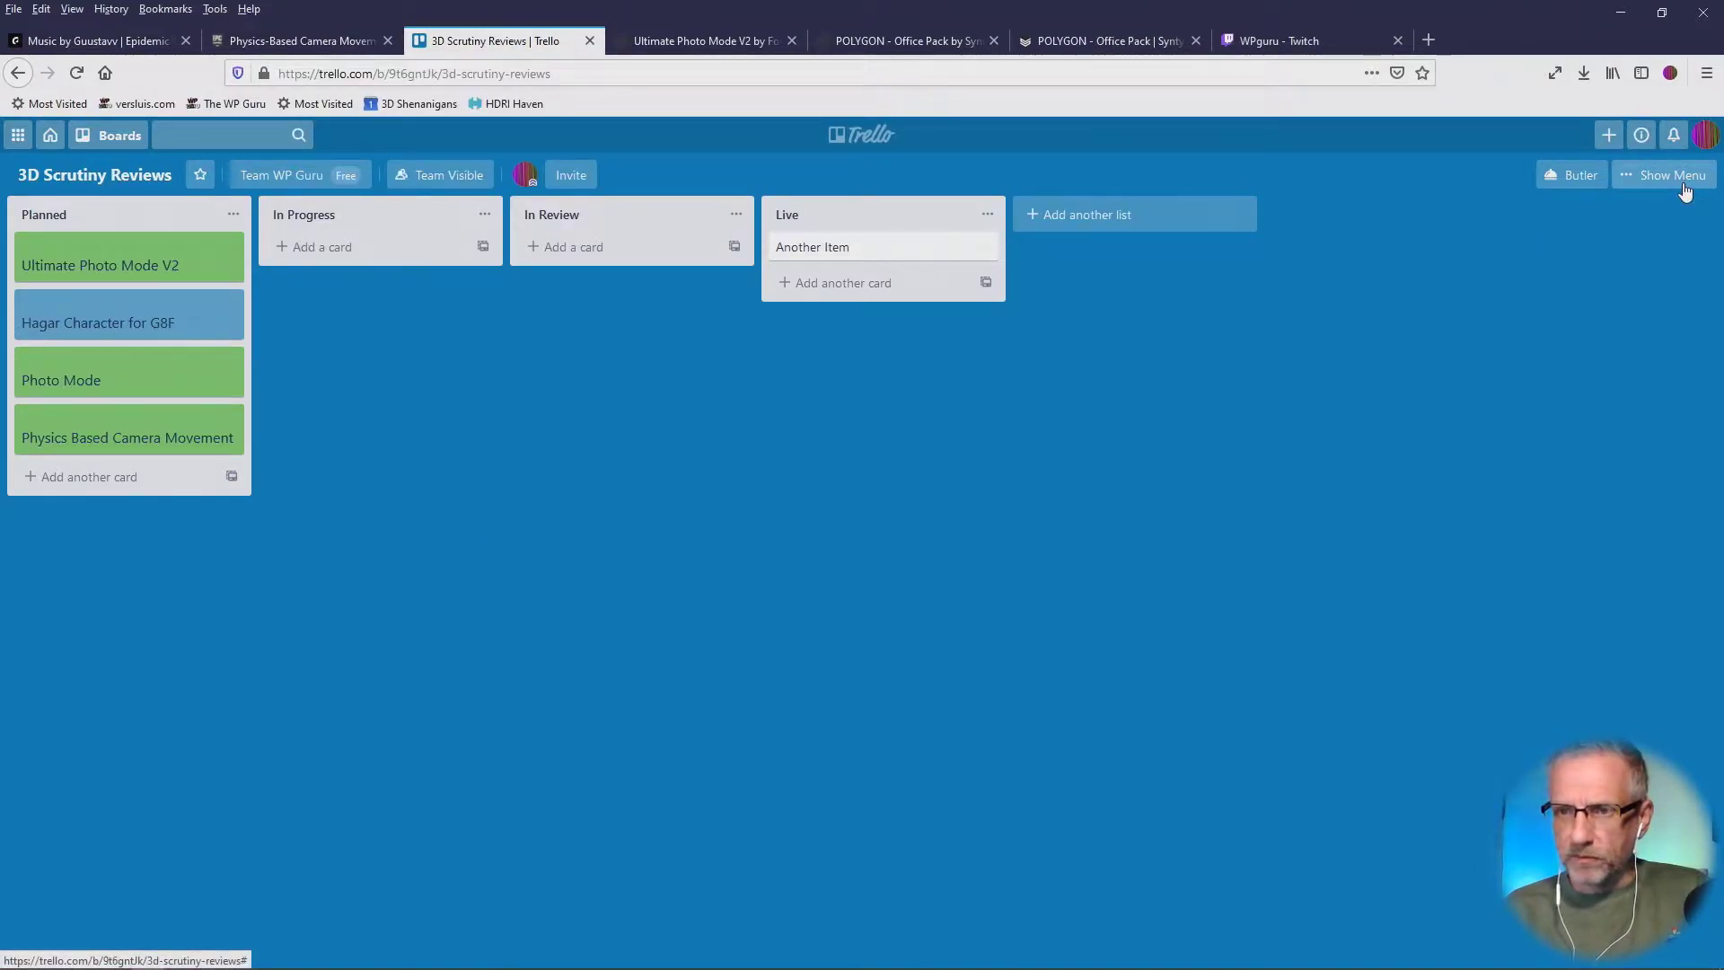
pyautogui.click(1610, 136)
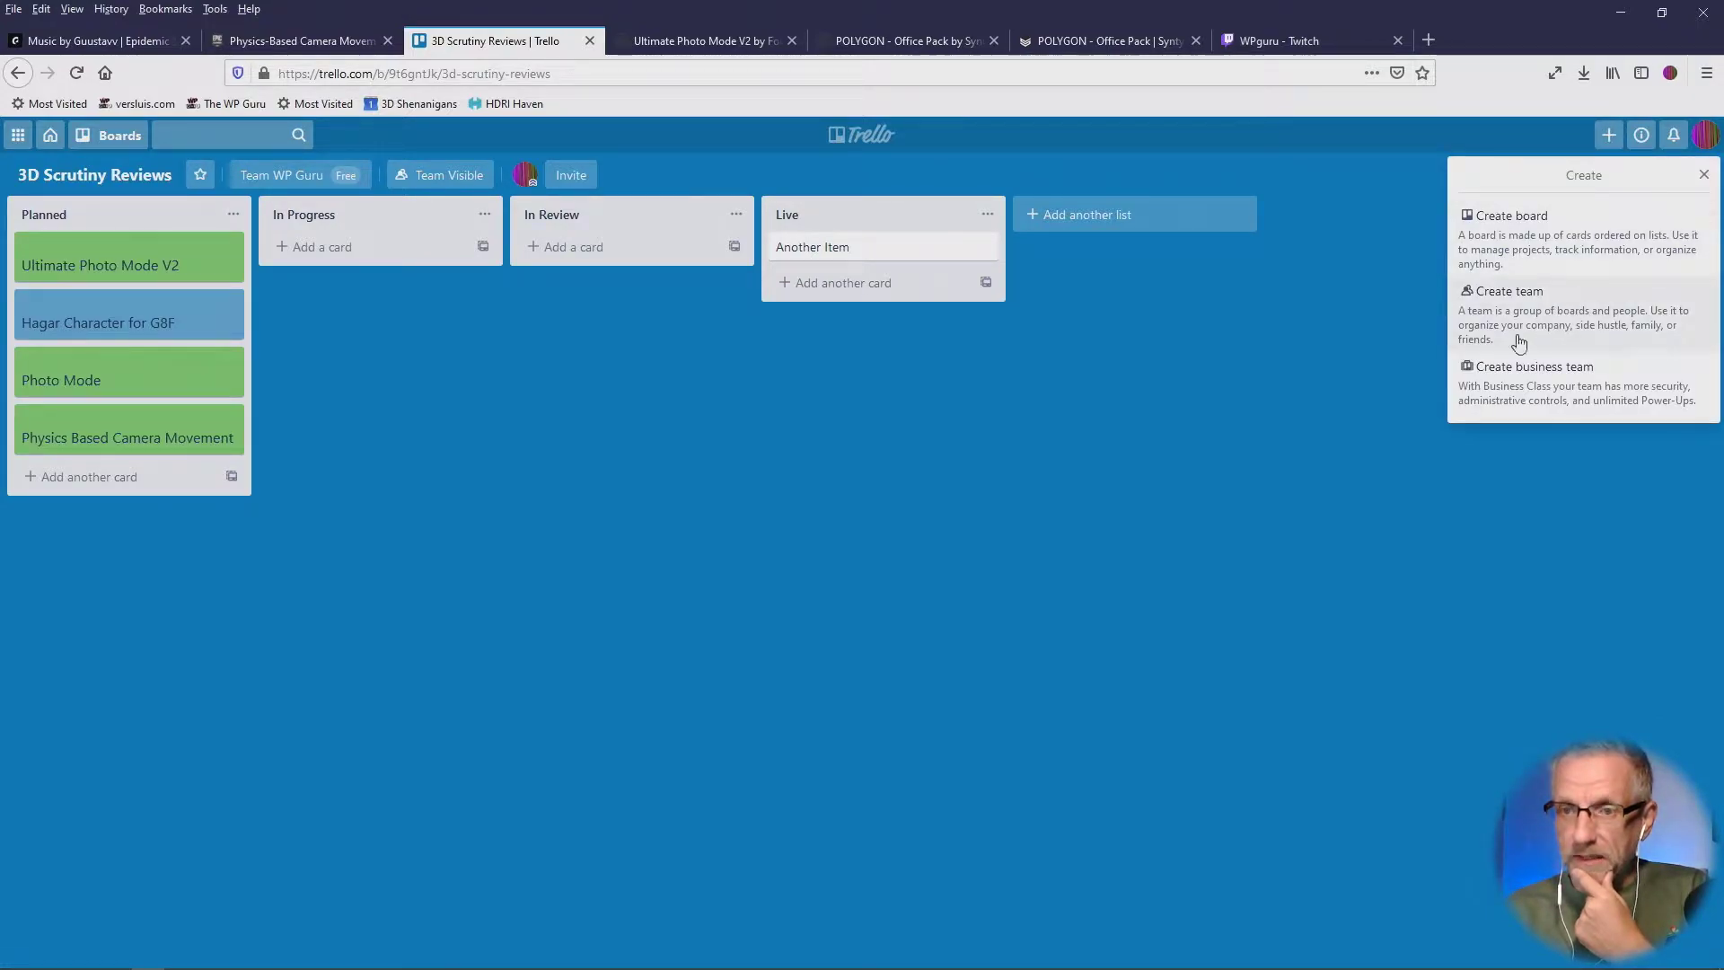
pyautogui.click(1368, 375)
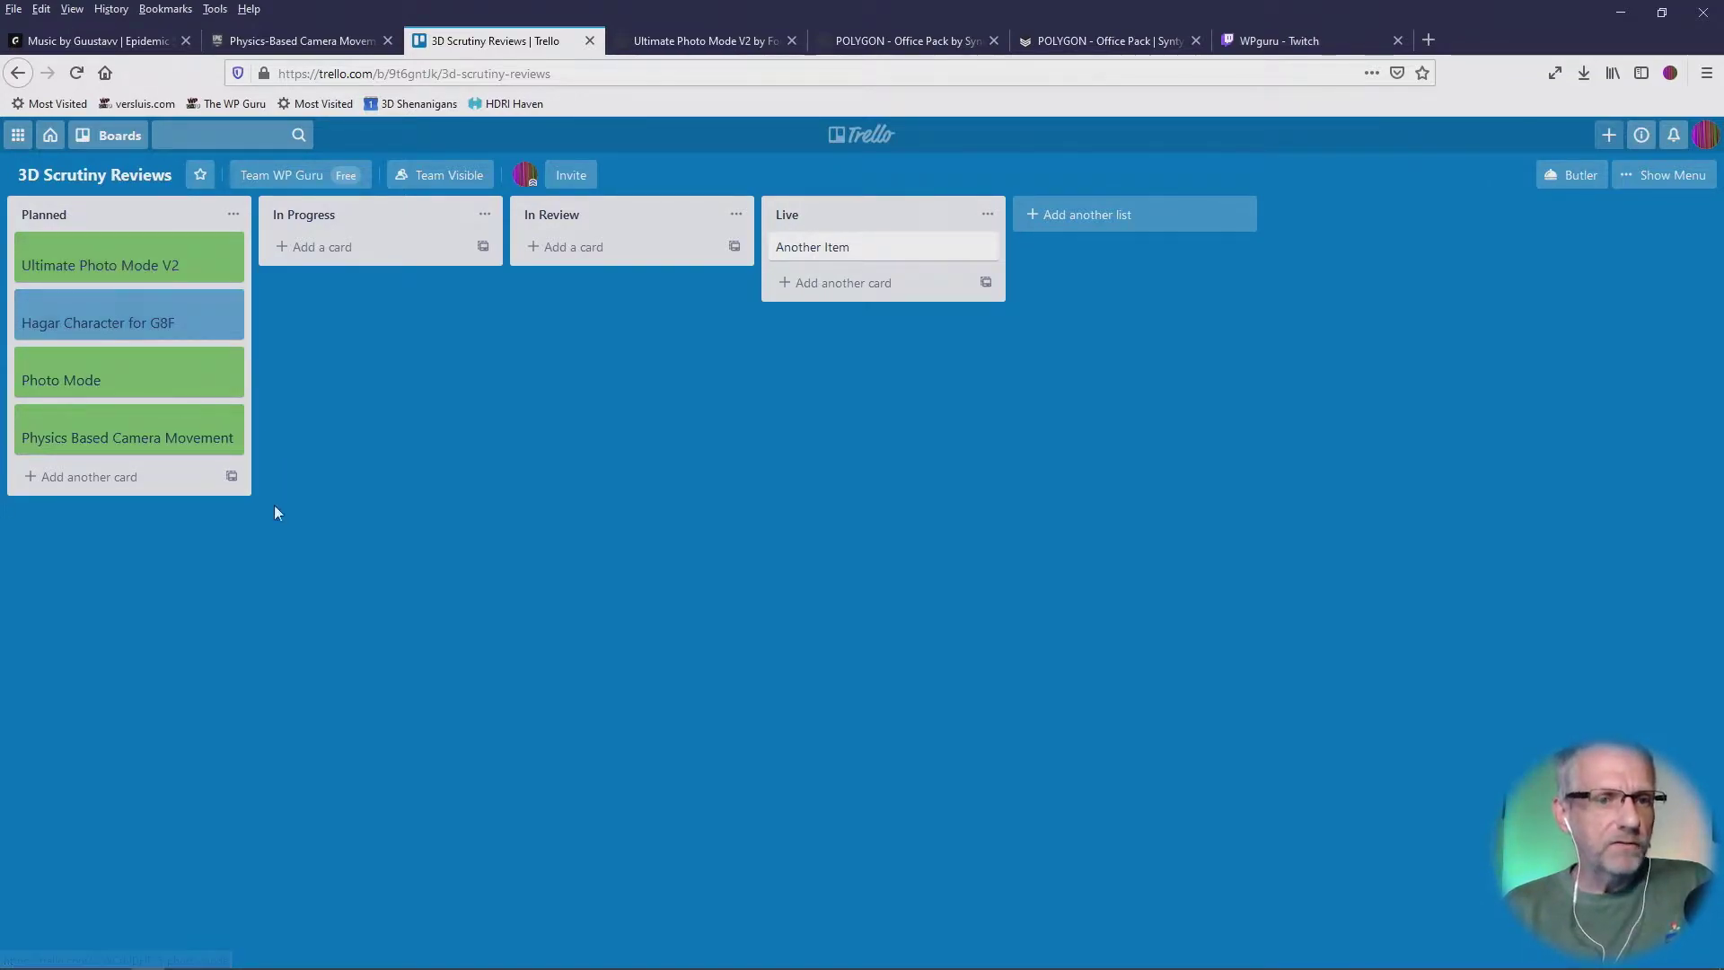
pyautogui.click(573, 179)
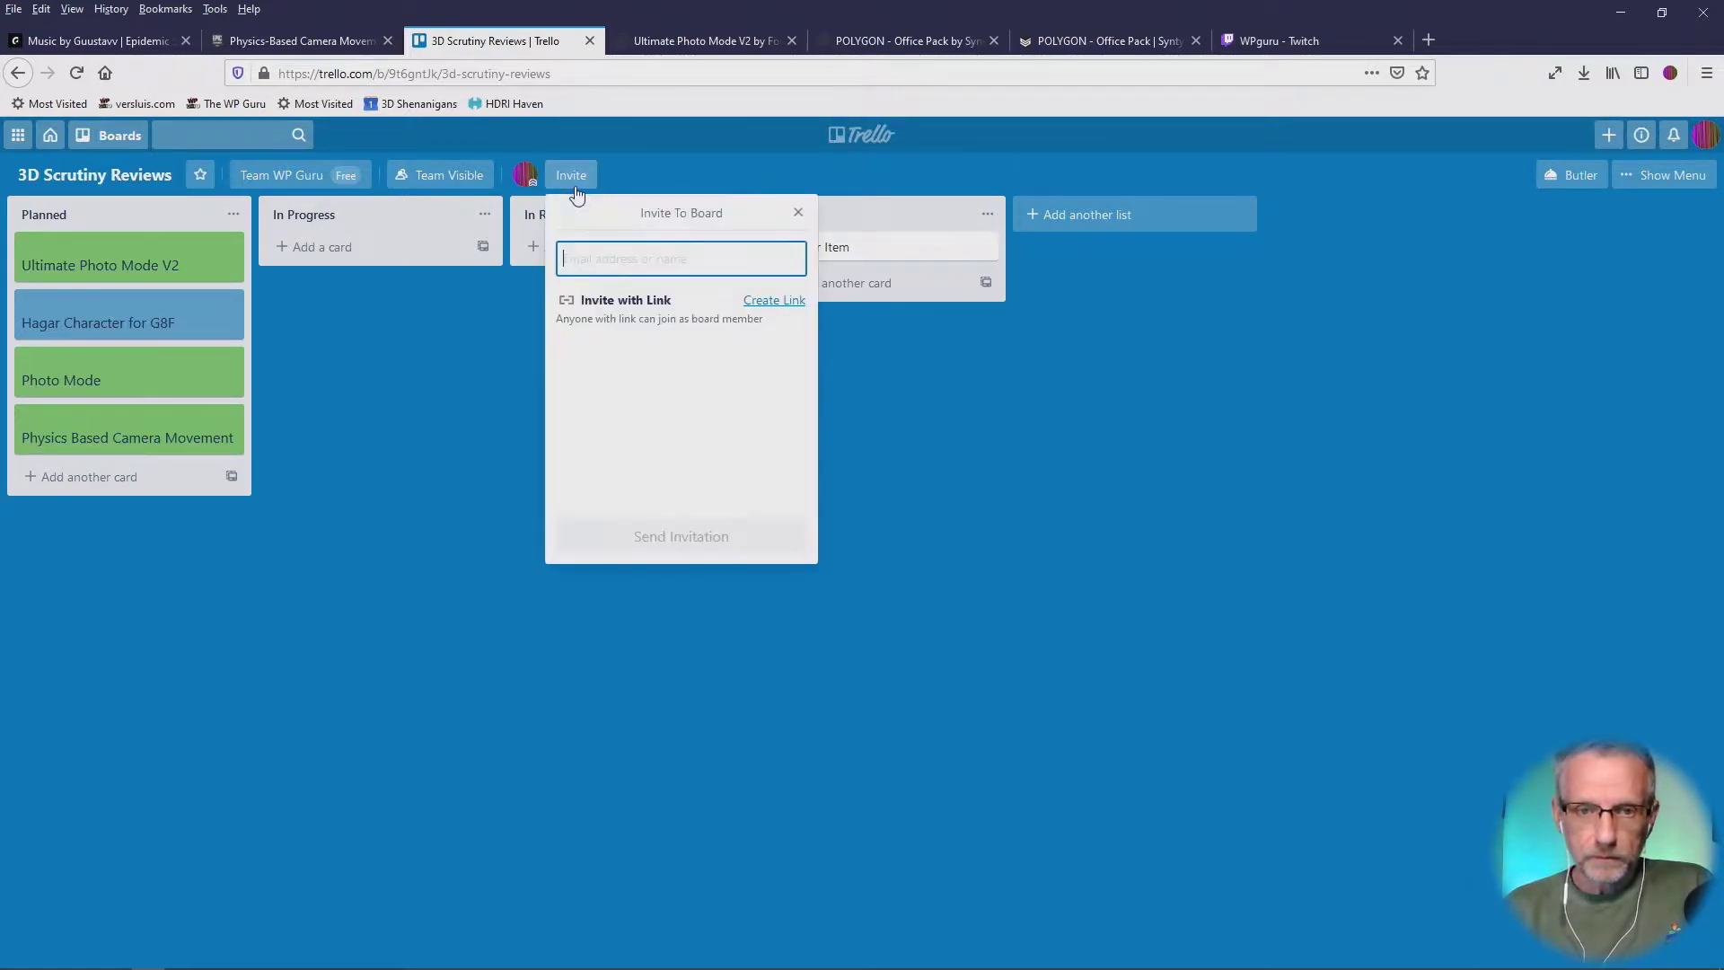
pyautogui.write('chr')
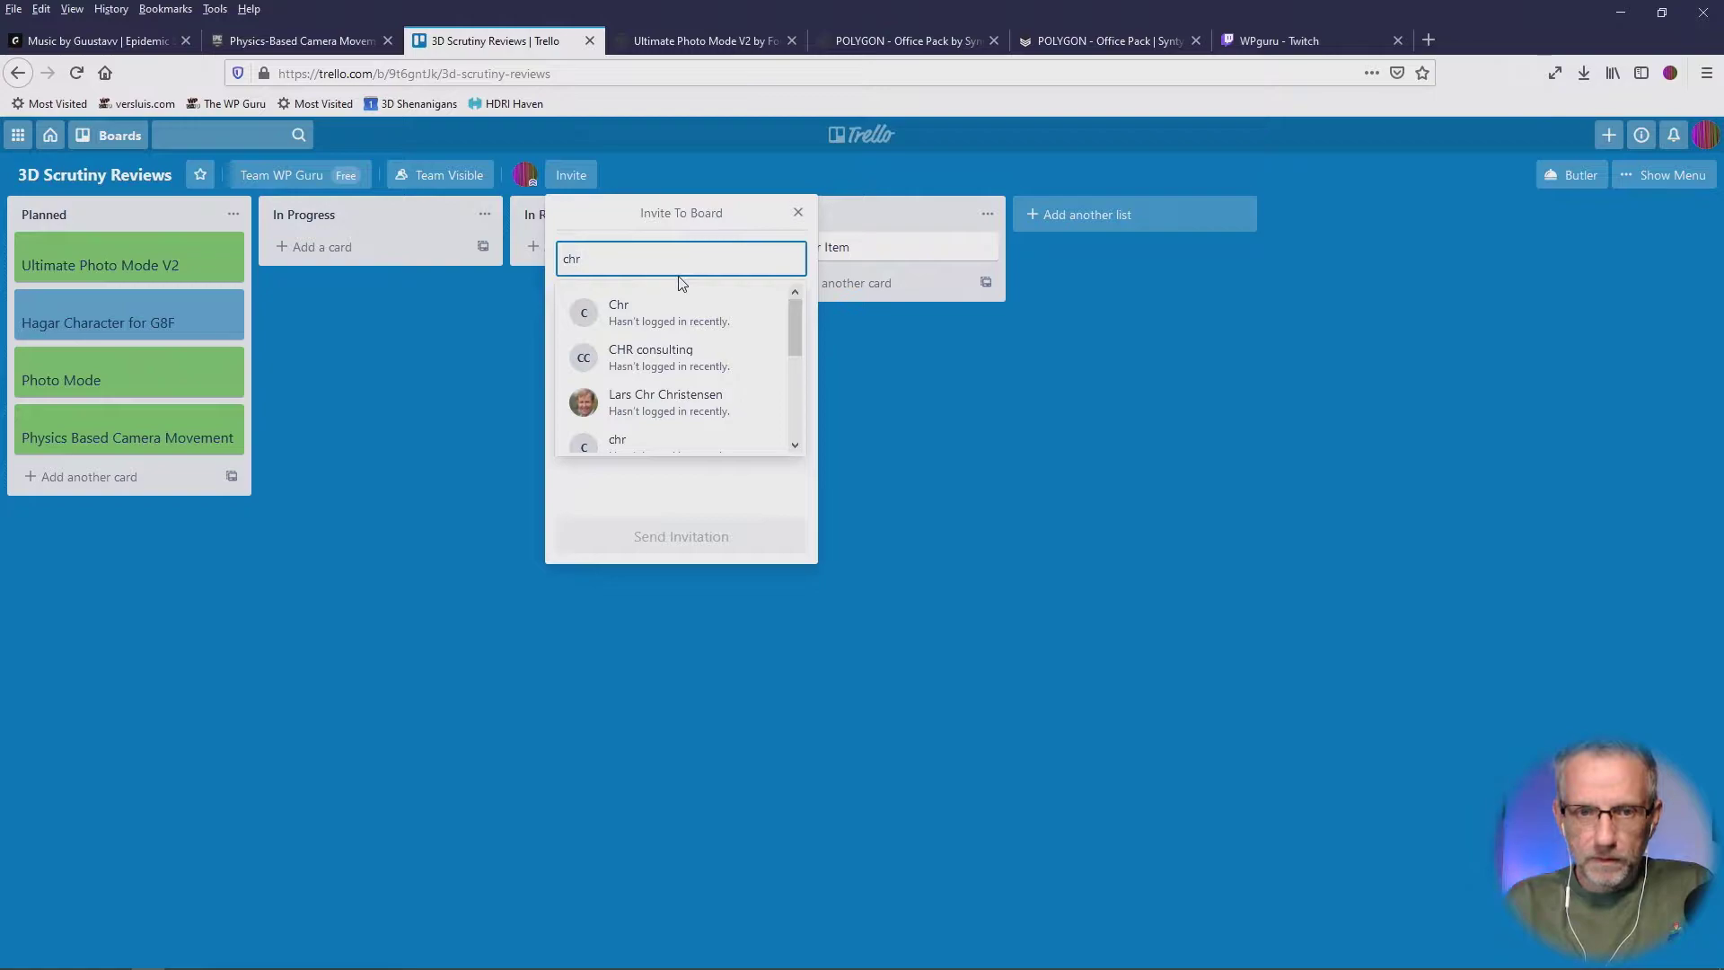
pyautogui.press('Escape')
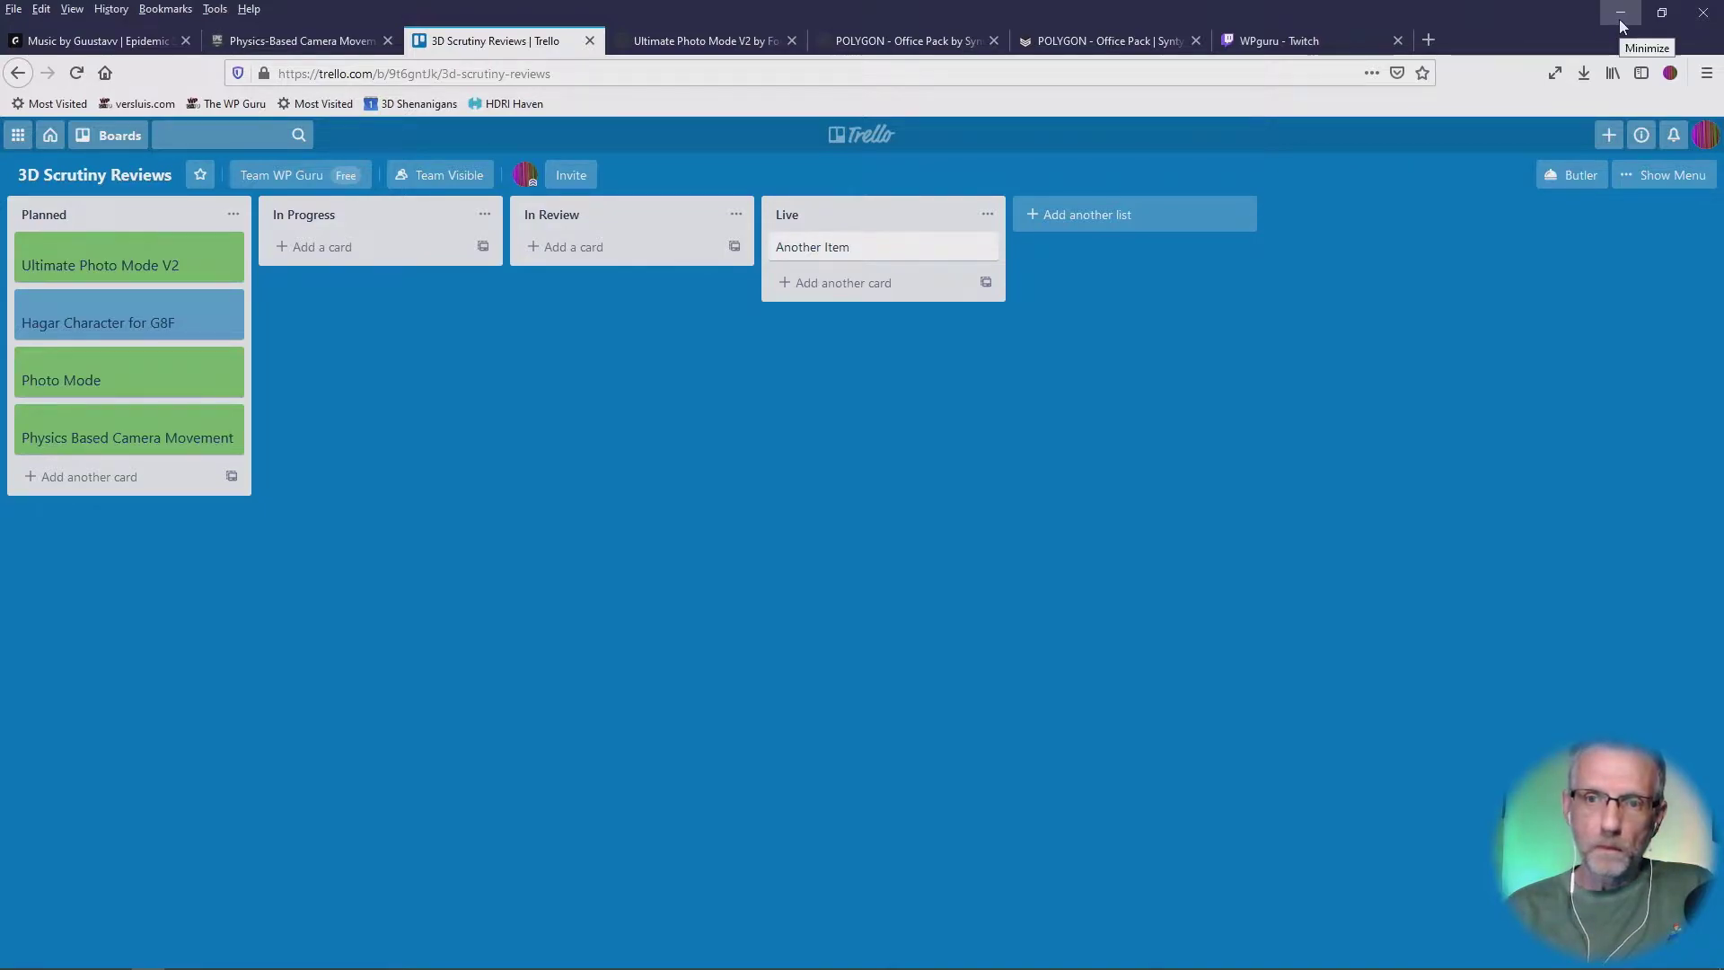
# Step: Switch to the Ultimate Photo Mode V2 product page and view its screenshot full screen
pyautogui.click(719, 36)
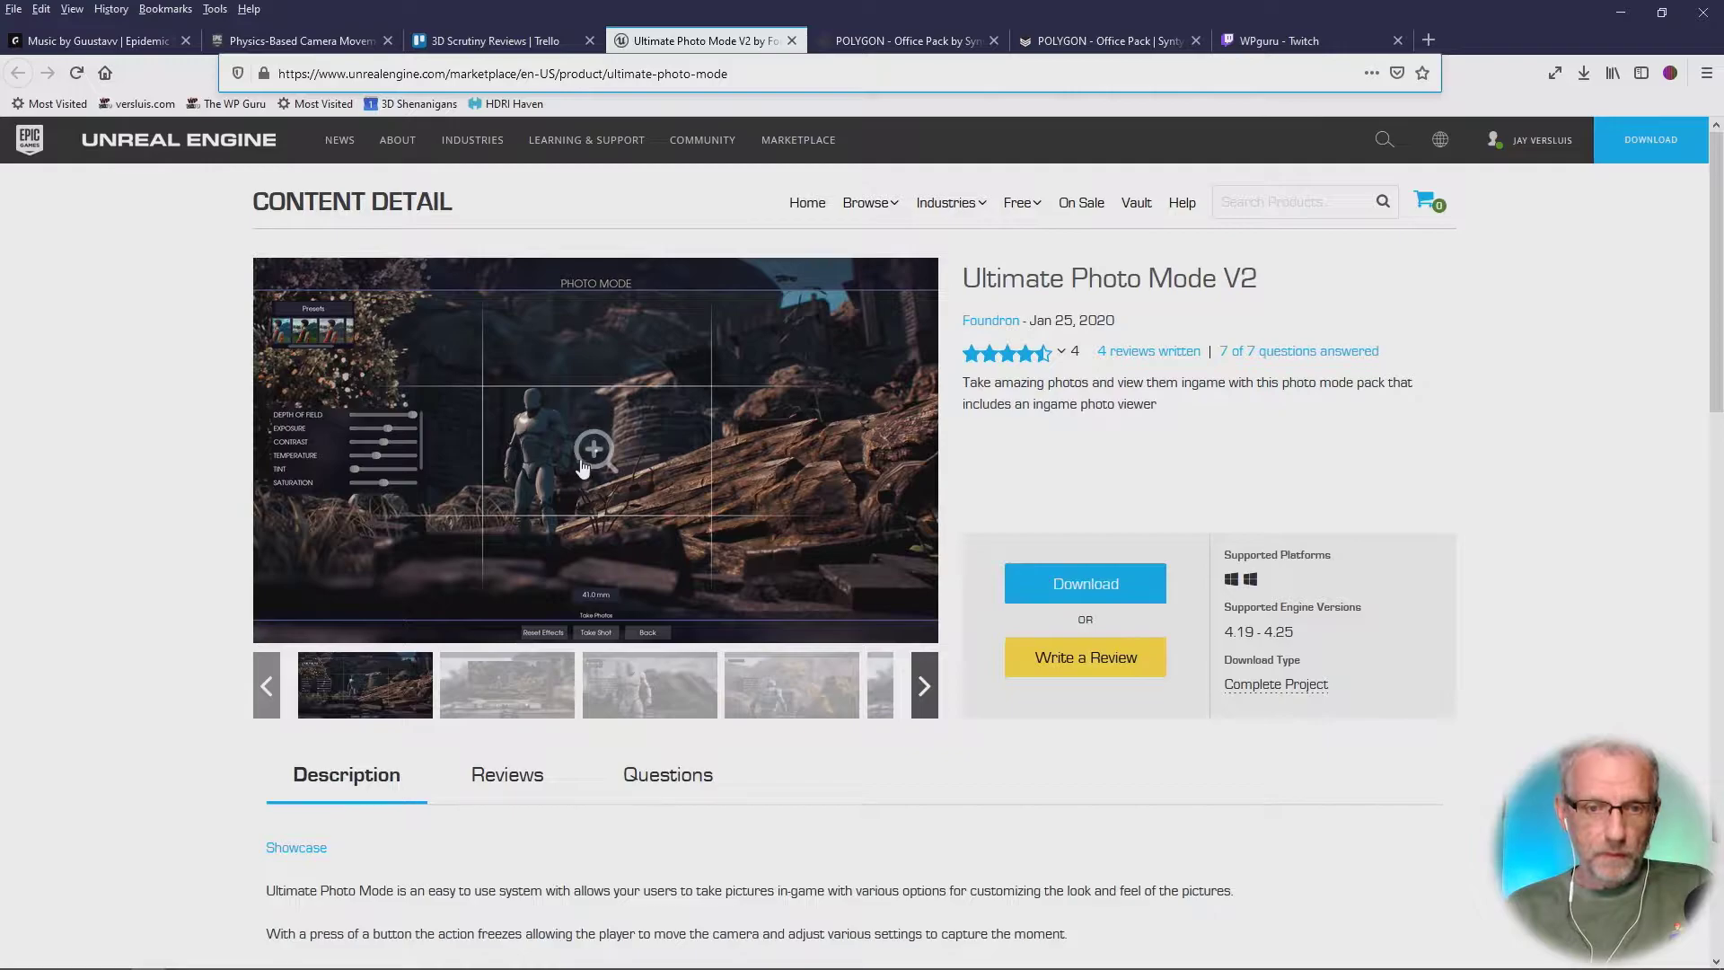
pyautogui.click(582, 464)
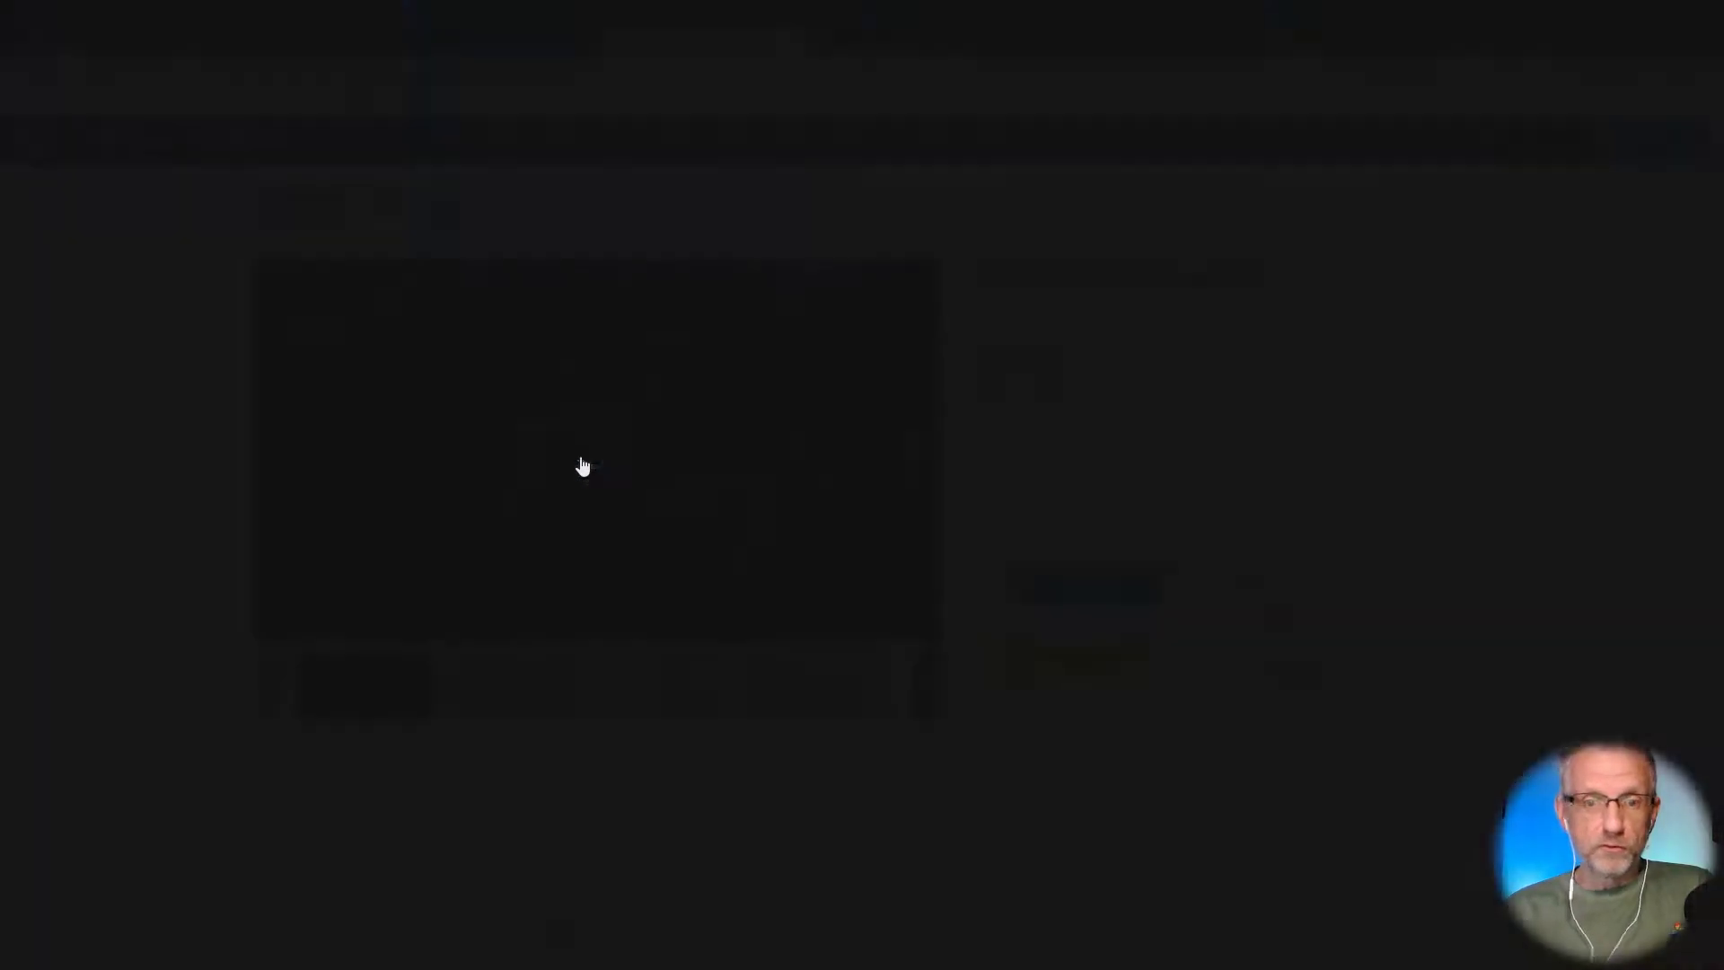
pyautogui.press('Escape')
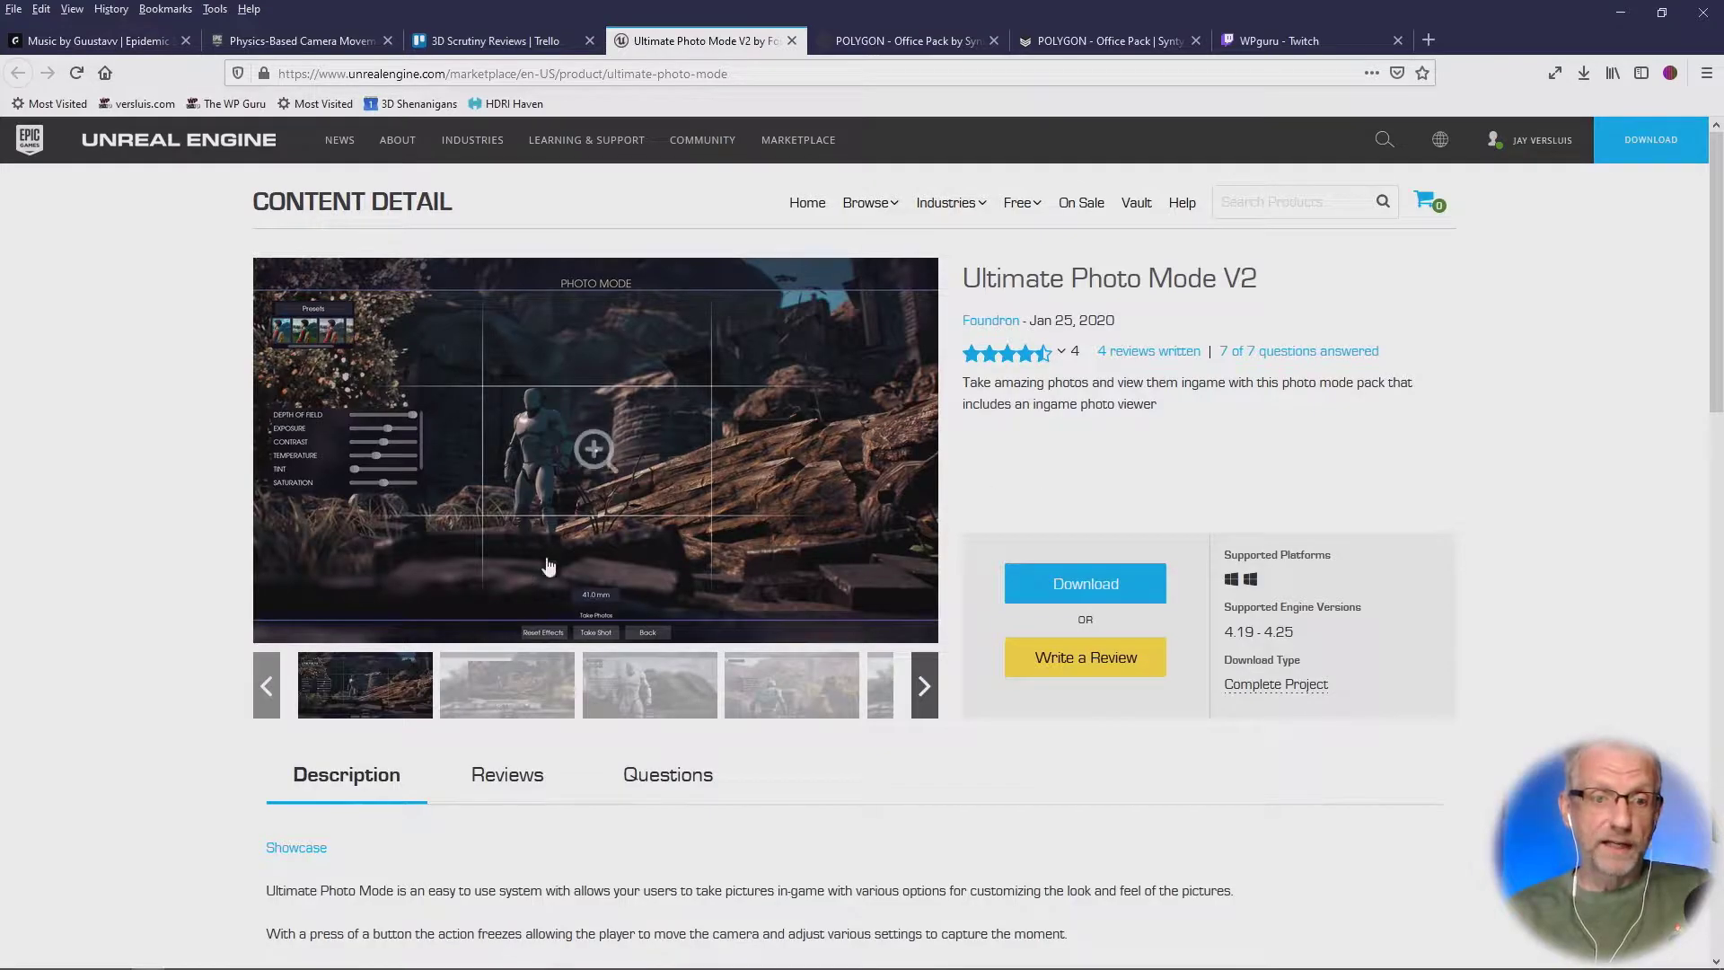
pyautogui.click(604, 467)
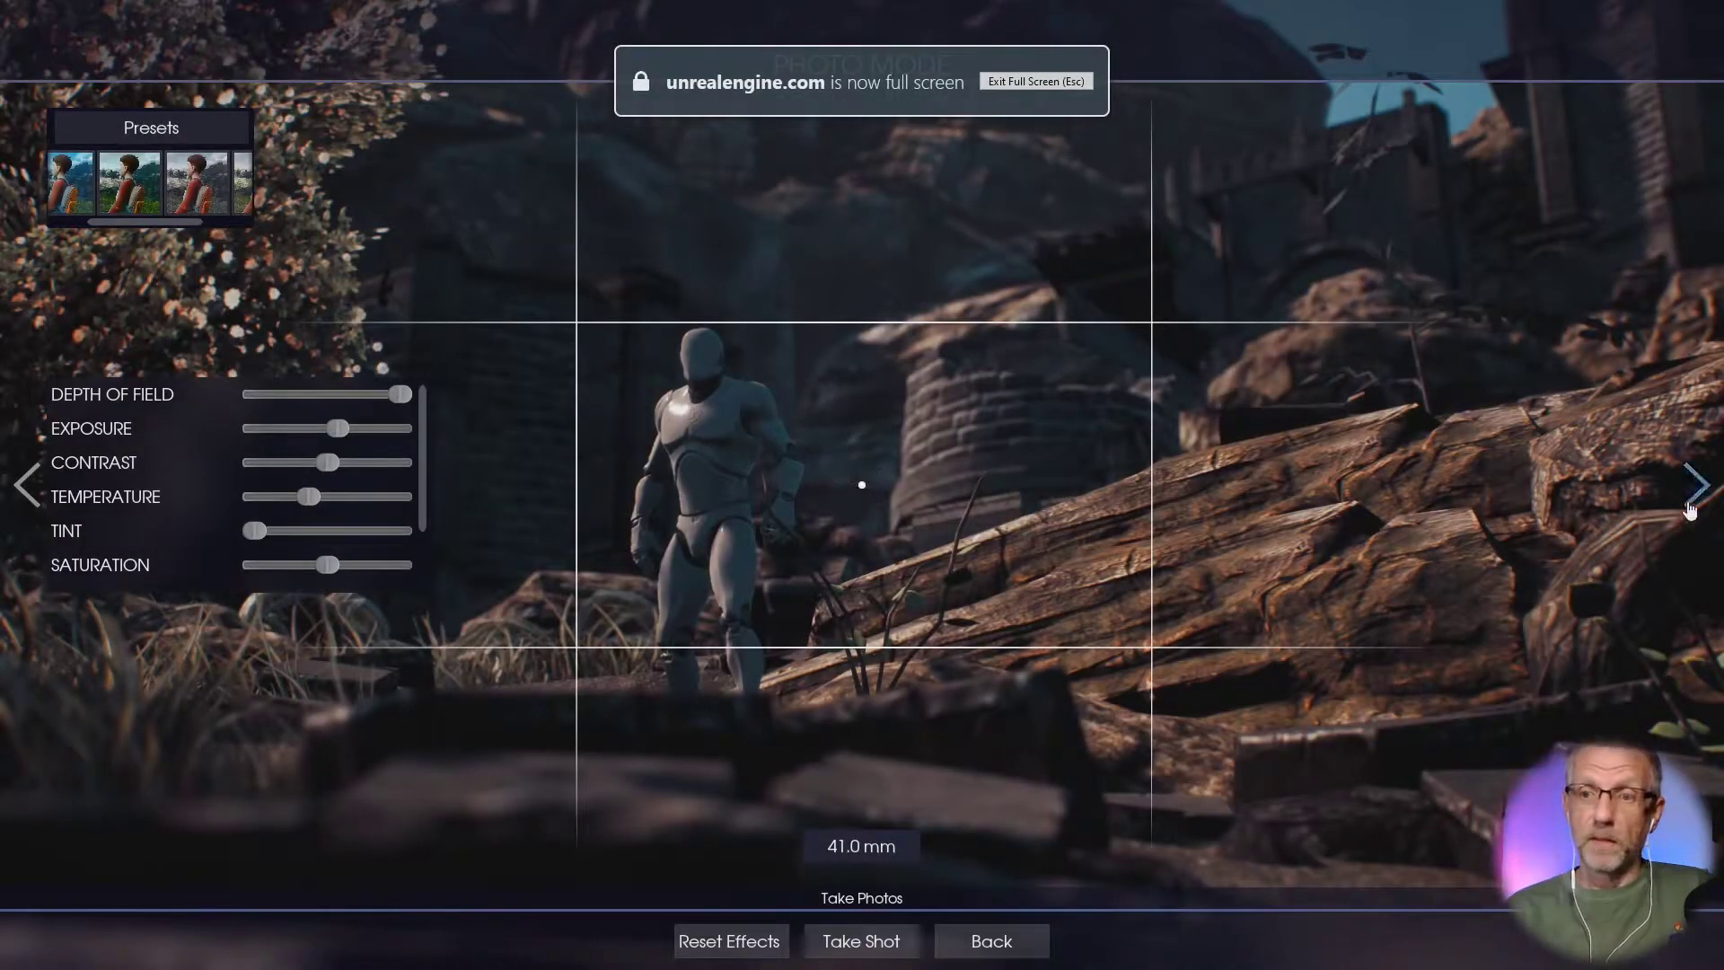
# Step: Page through the seven gallery screenshots, then scroll down to the Technical Details
pyautogui.click(1697, 496)
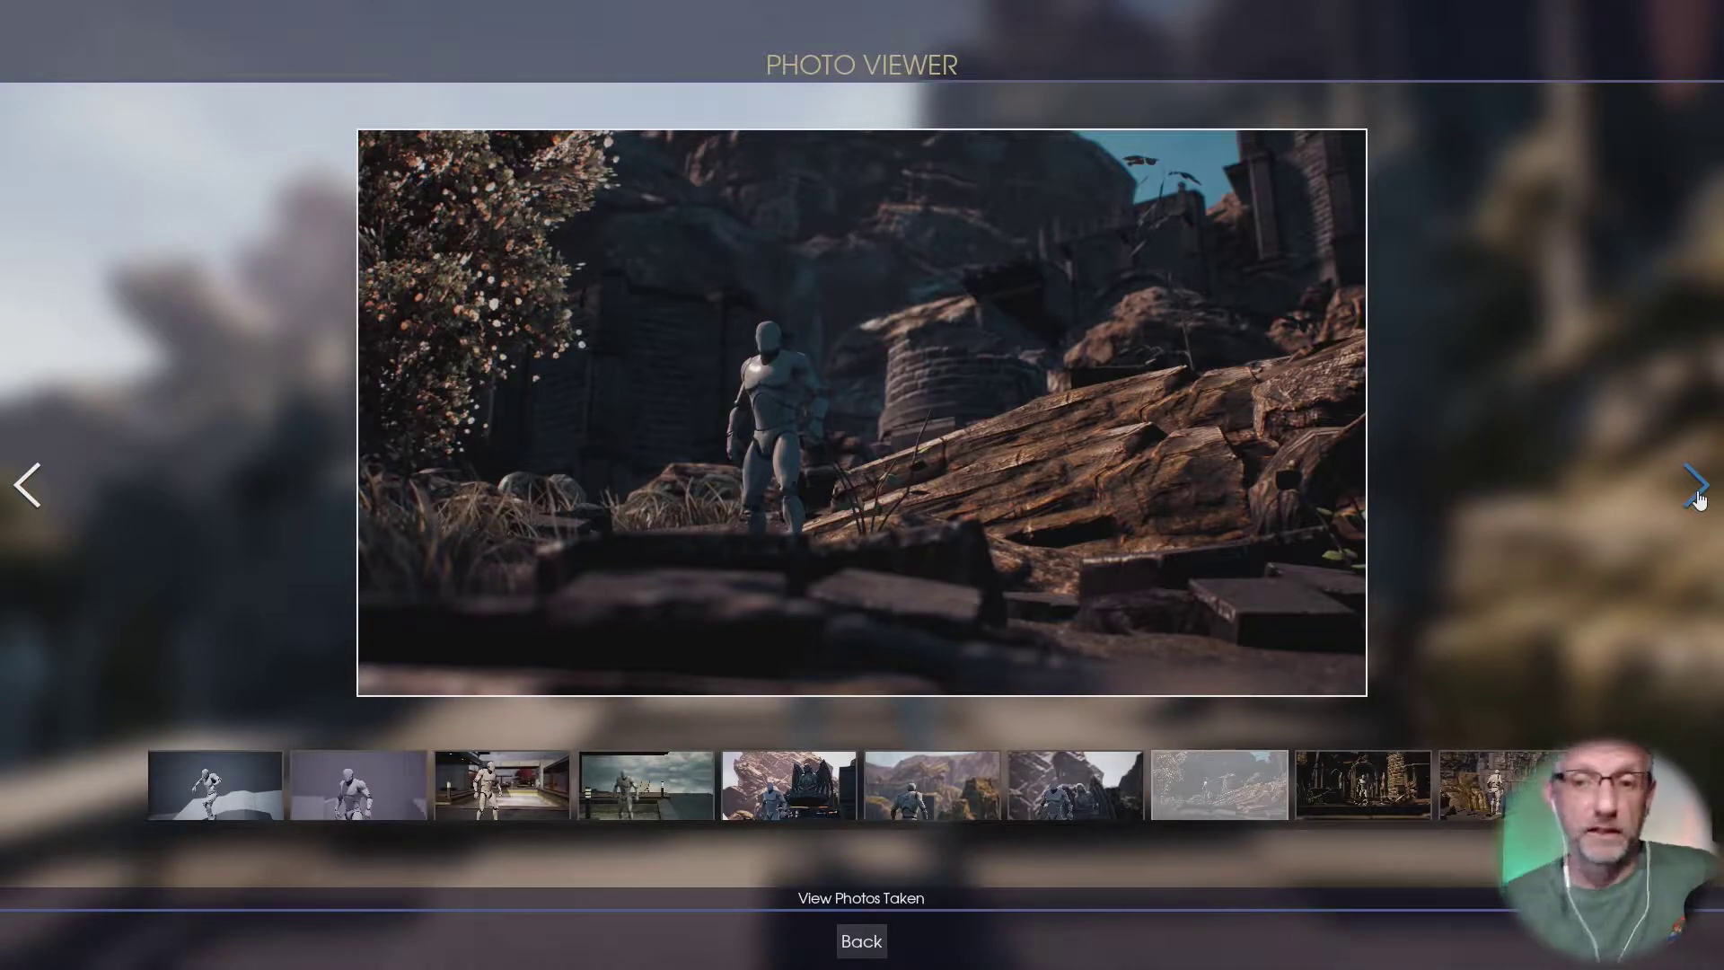
pyautogui.click(1696, 486)
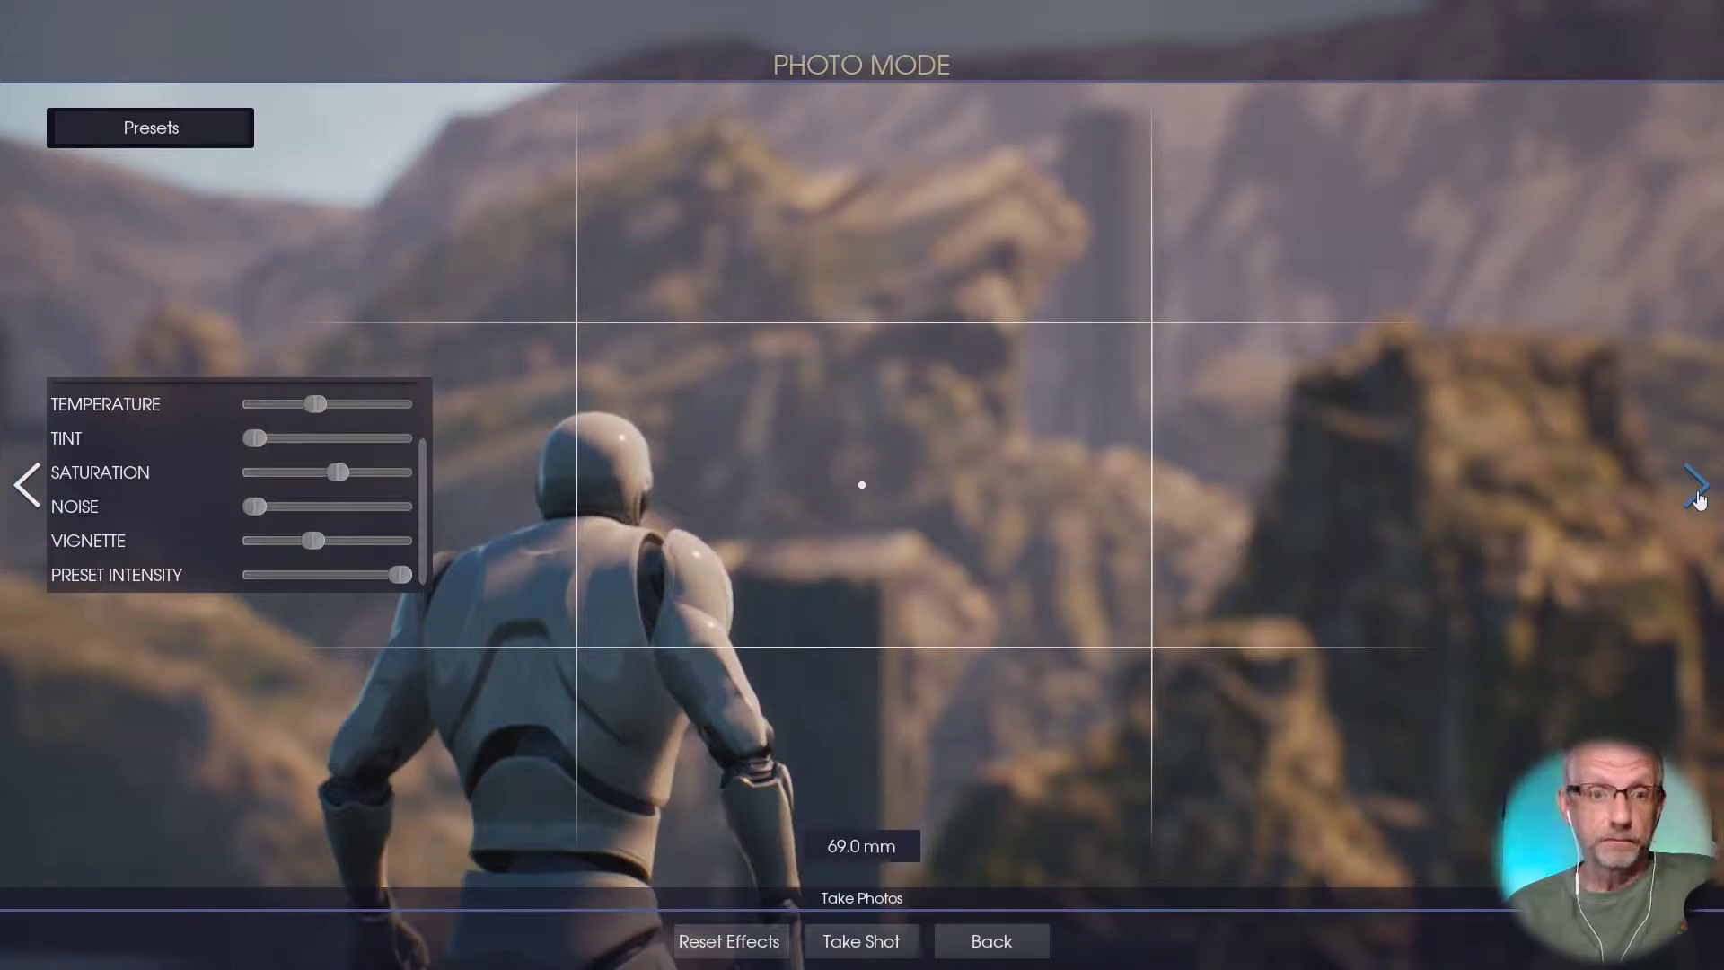
pyautogui.click(1697, 498)
pyautogui.click(1698, 498)
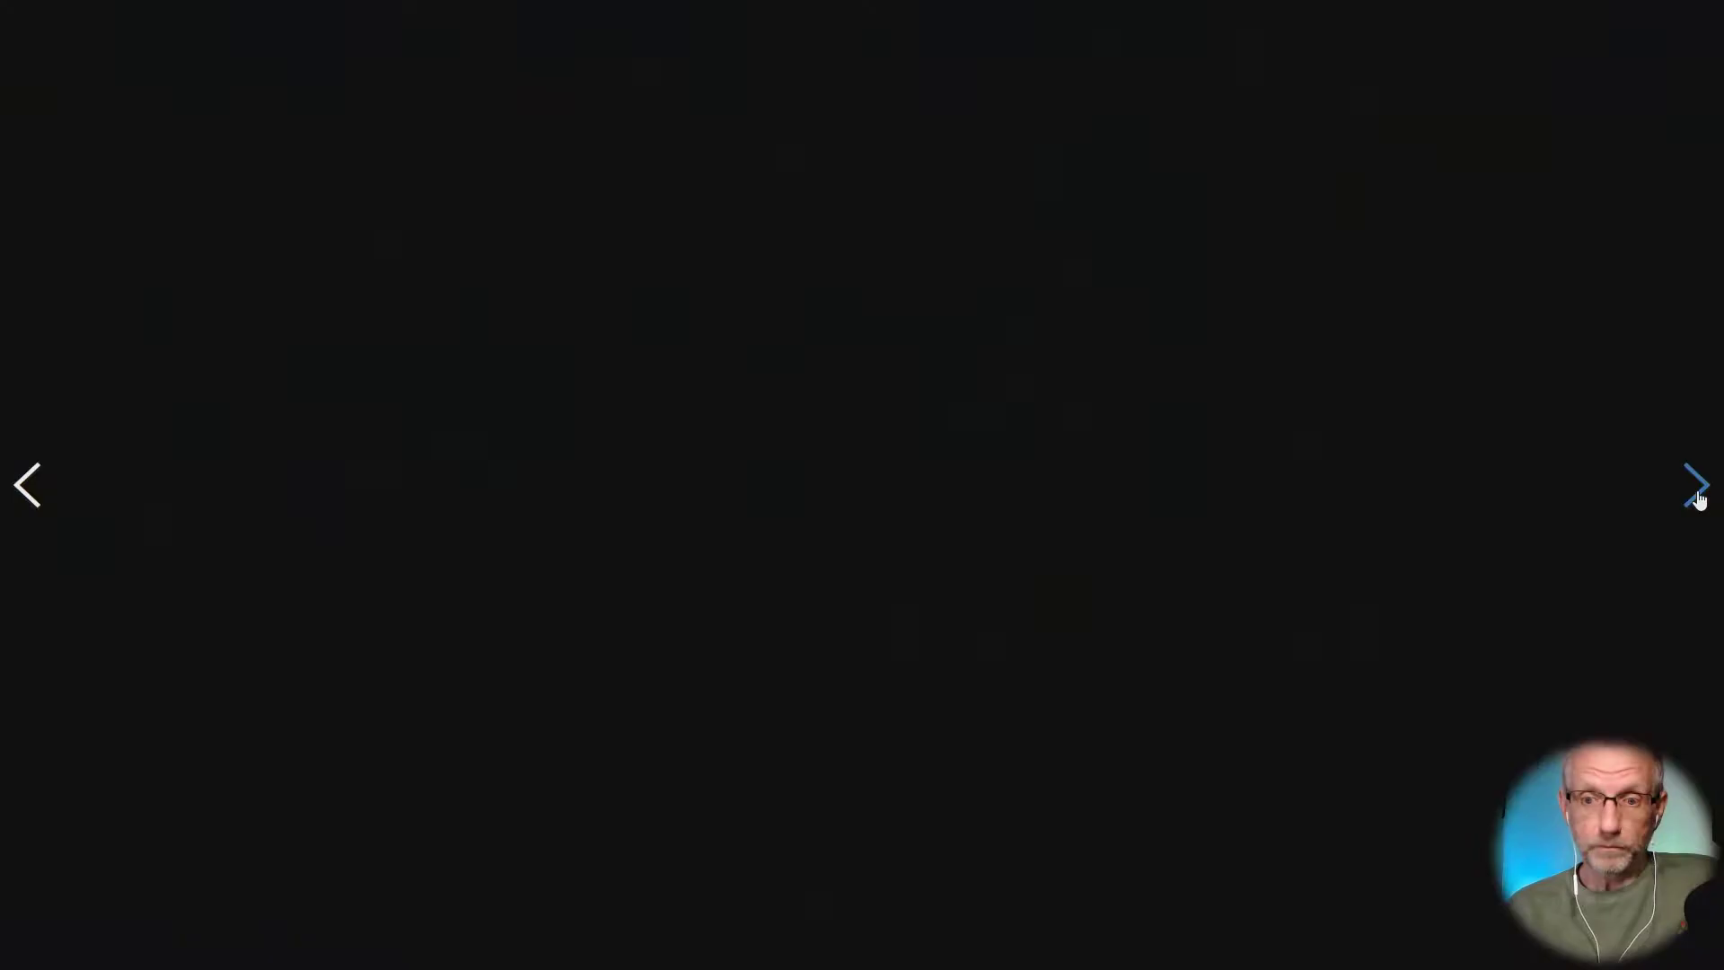
pyautogui.click(1698, 498)
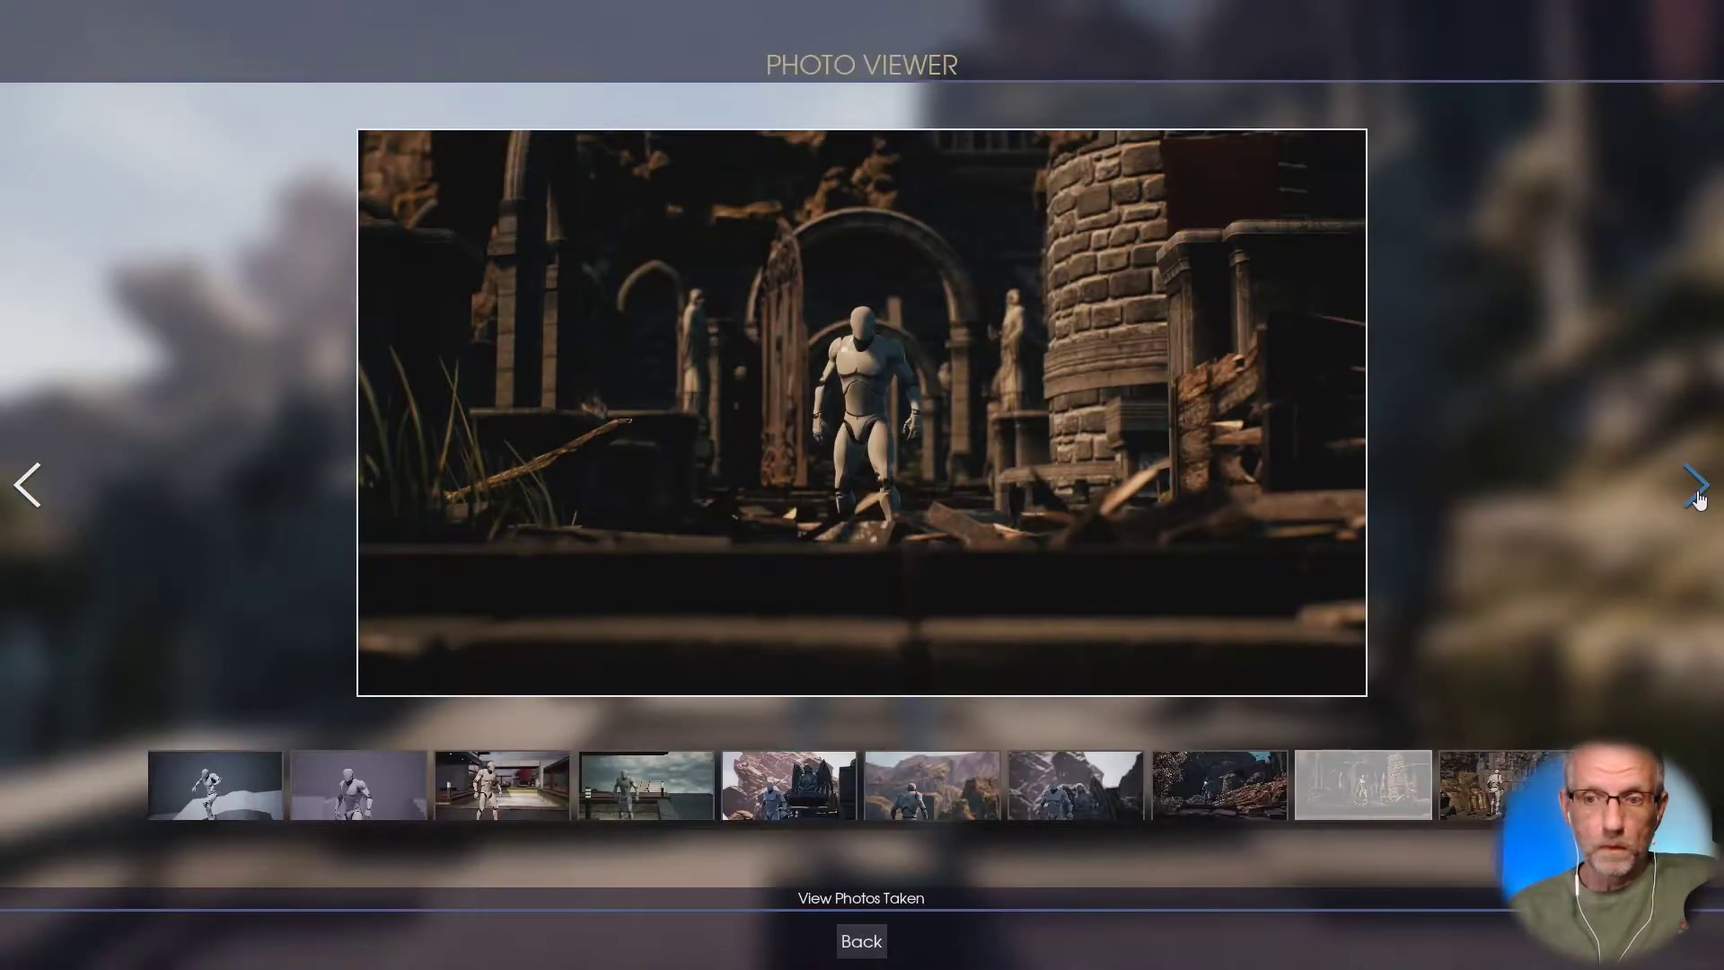
pyautogui.click(1698, 498)
pyautogui.click(1698, 498)
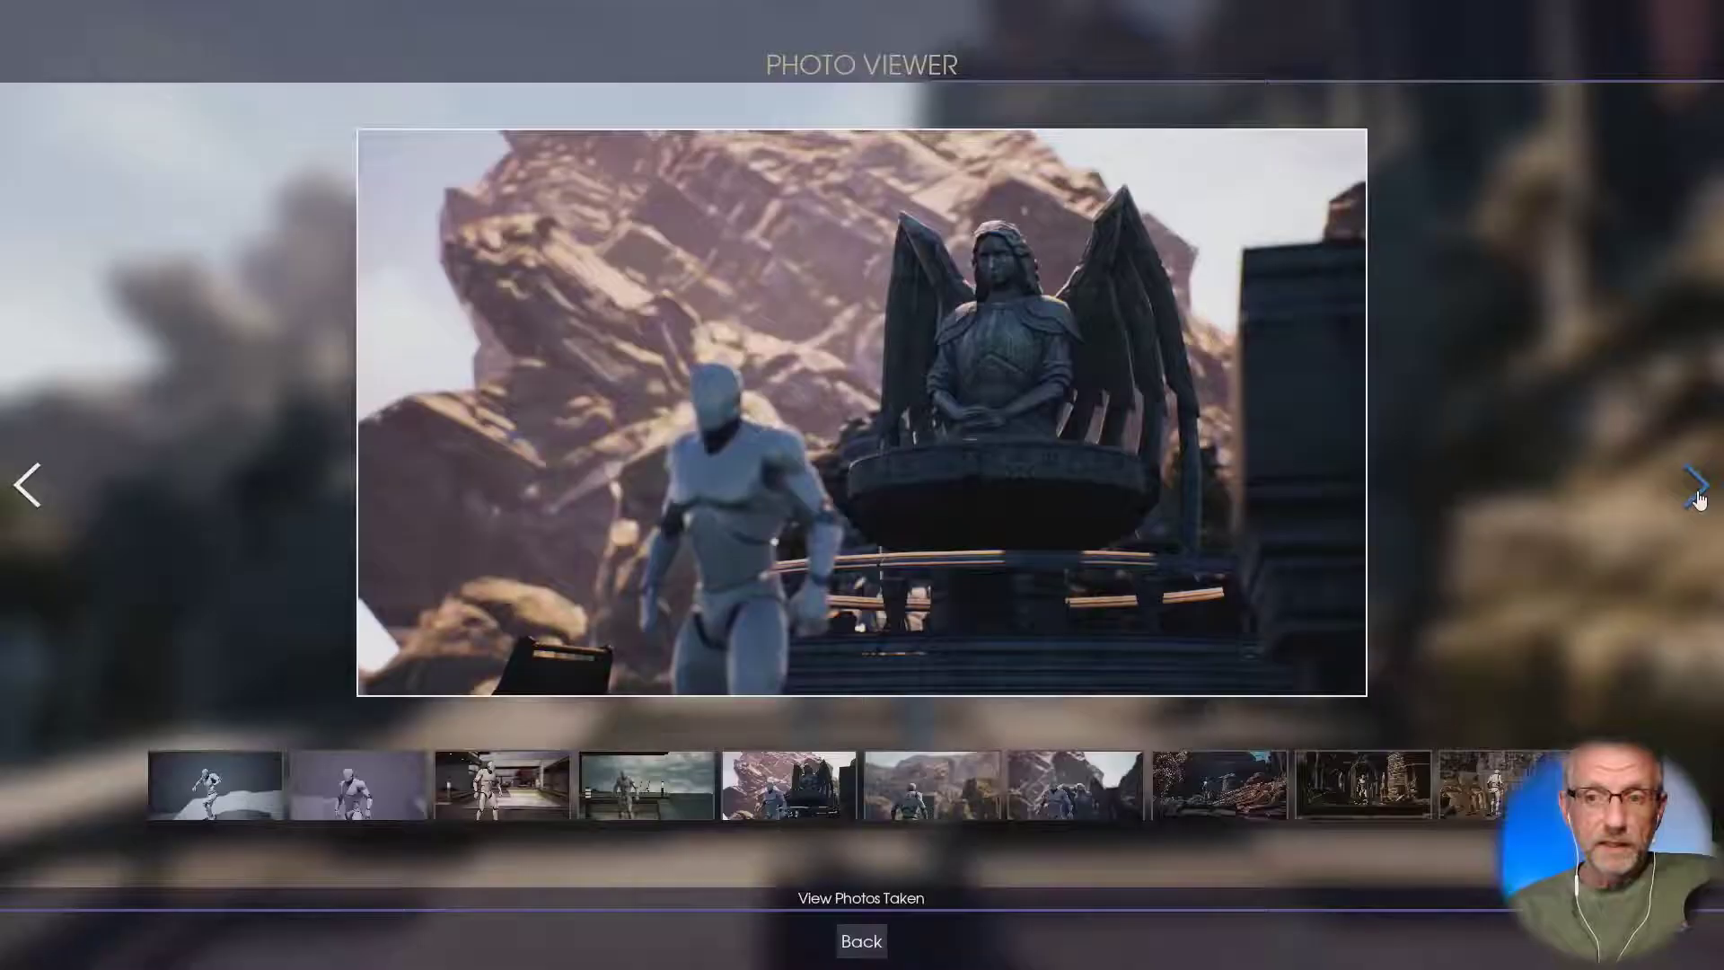
pyautogui.press('Escape')
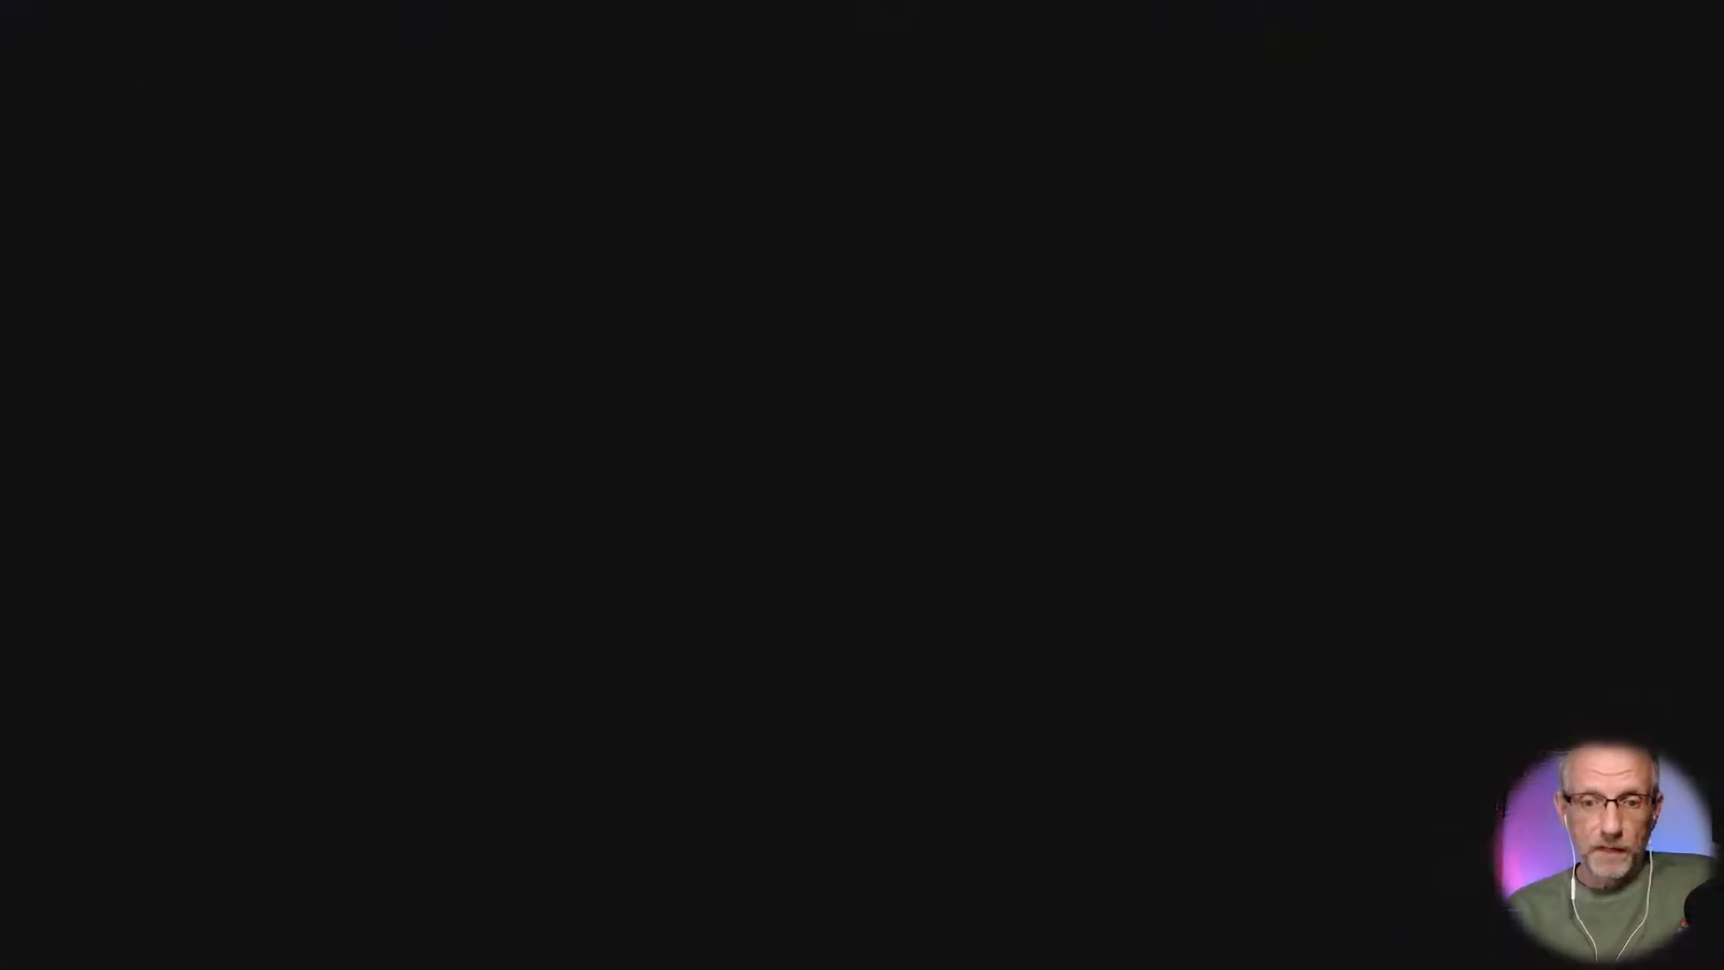
pyautogui.scroll(-7, 790, 778)
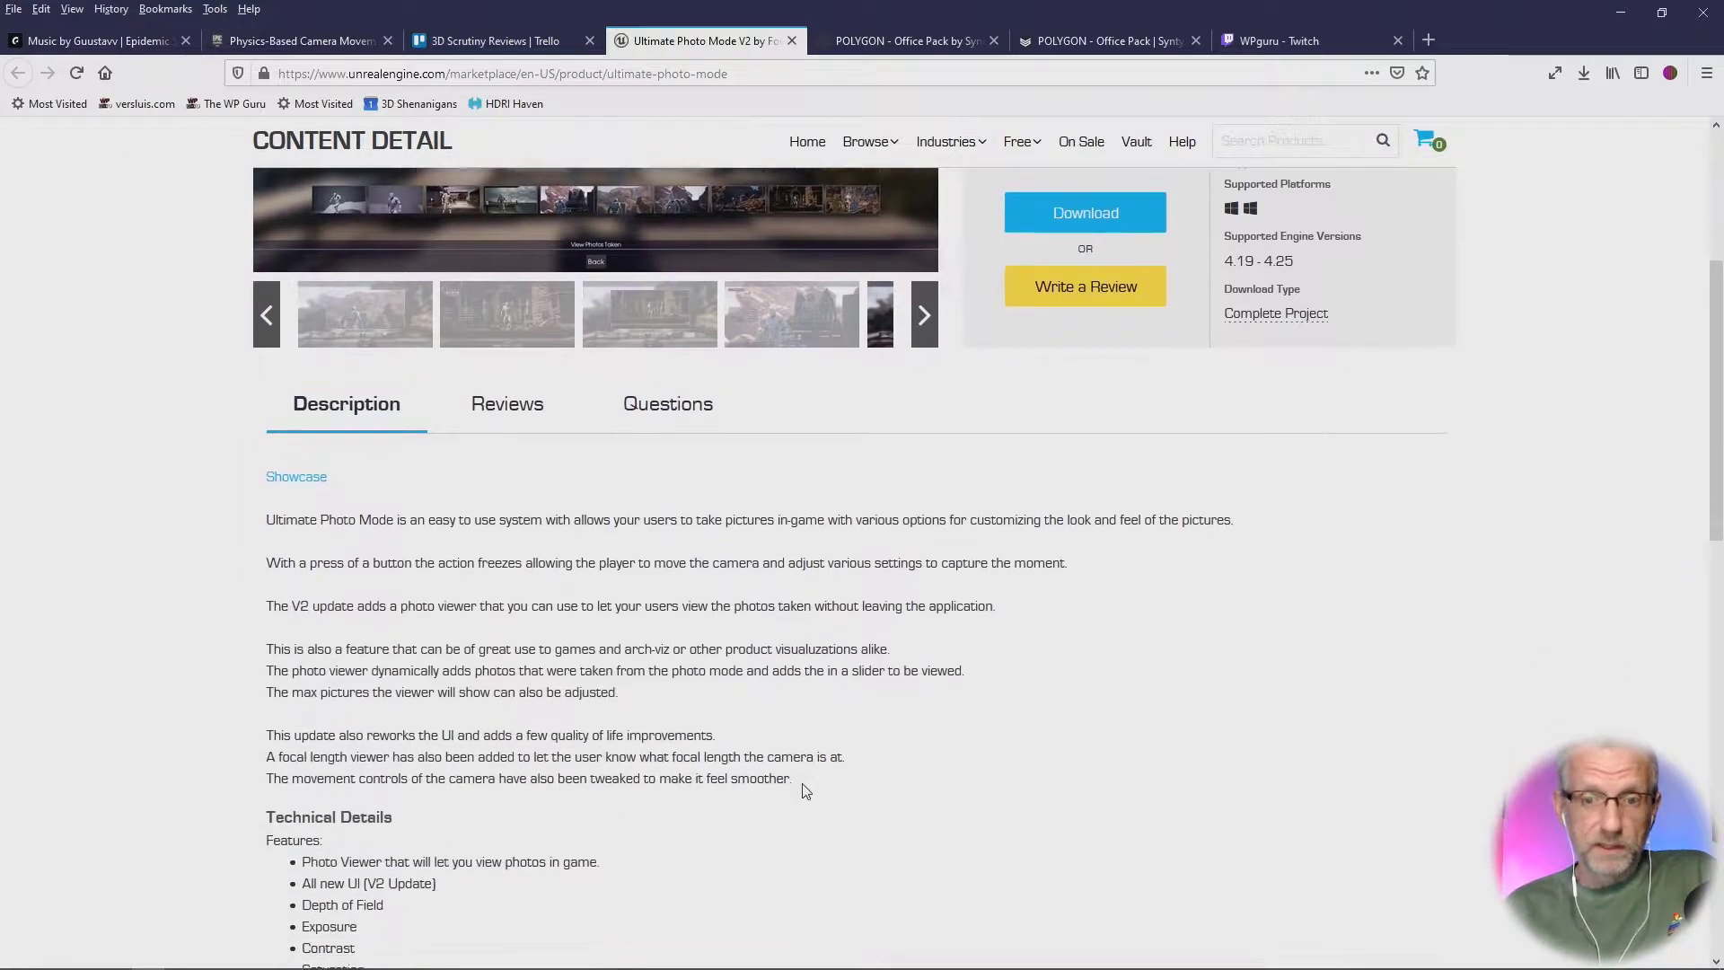
pyautogui.scroll(-3, 803, 789)
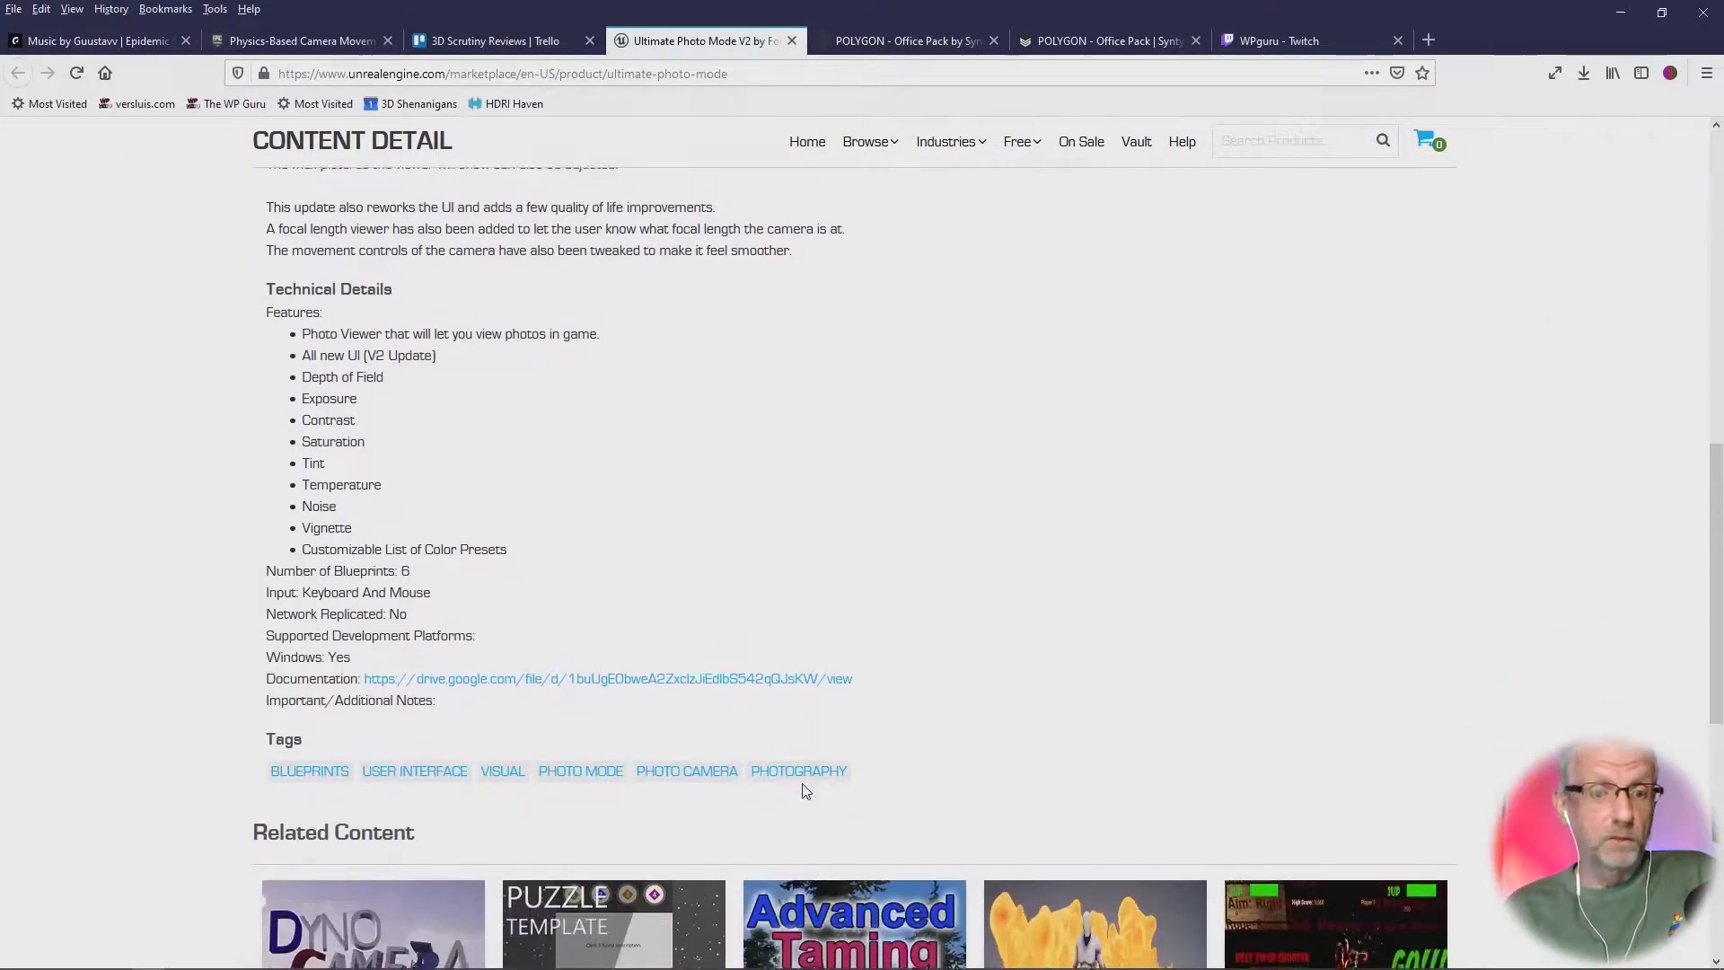
# Step: Open Documentation.pdf enlarged in Drive and read down to the Adding More Color Presets guide
pyautogui.click(788, 663)
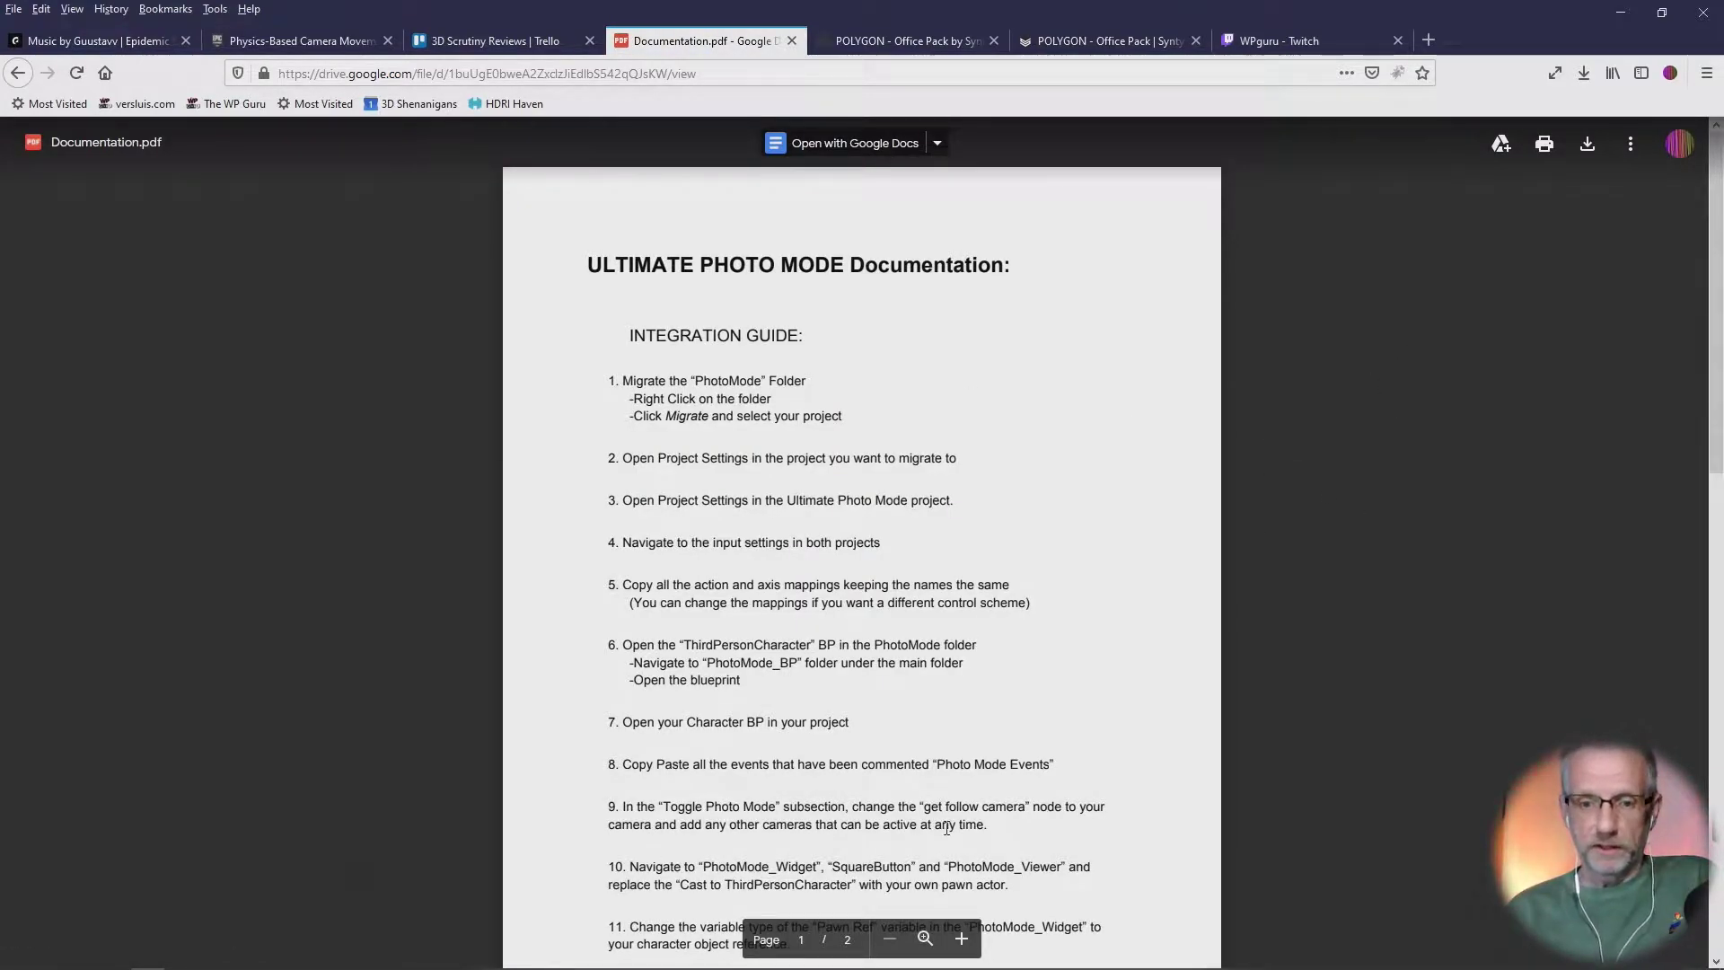
pyautogui.click(925, 938)
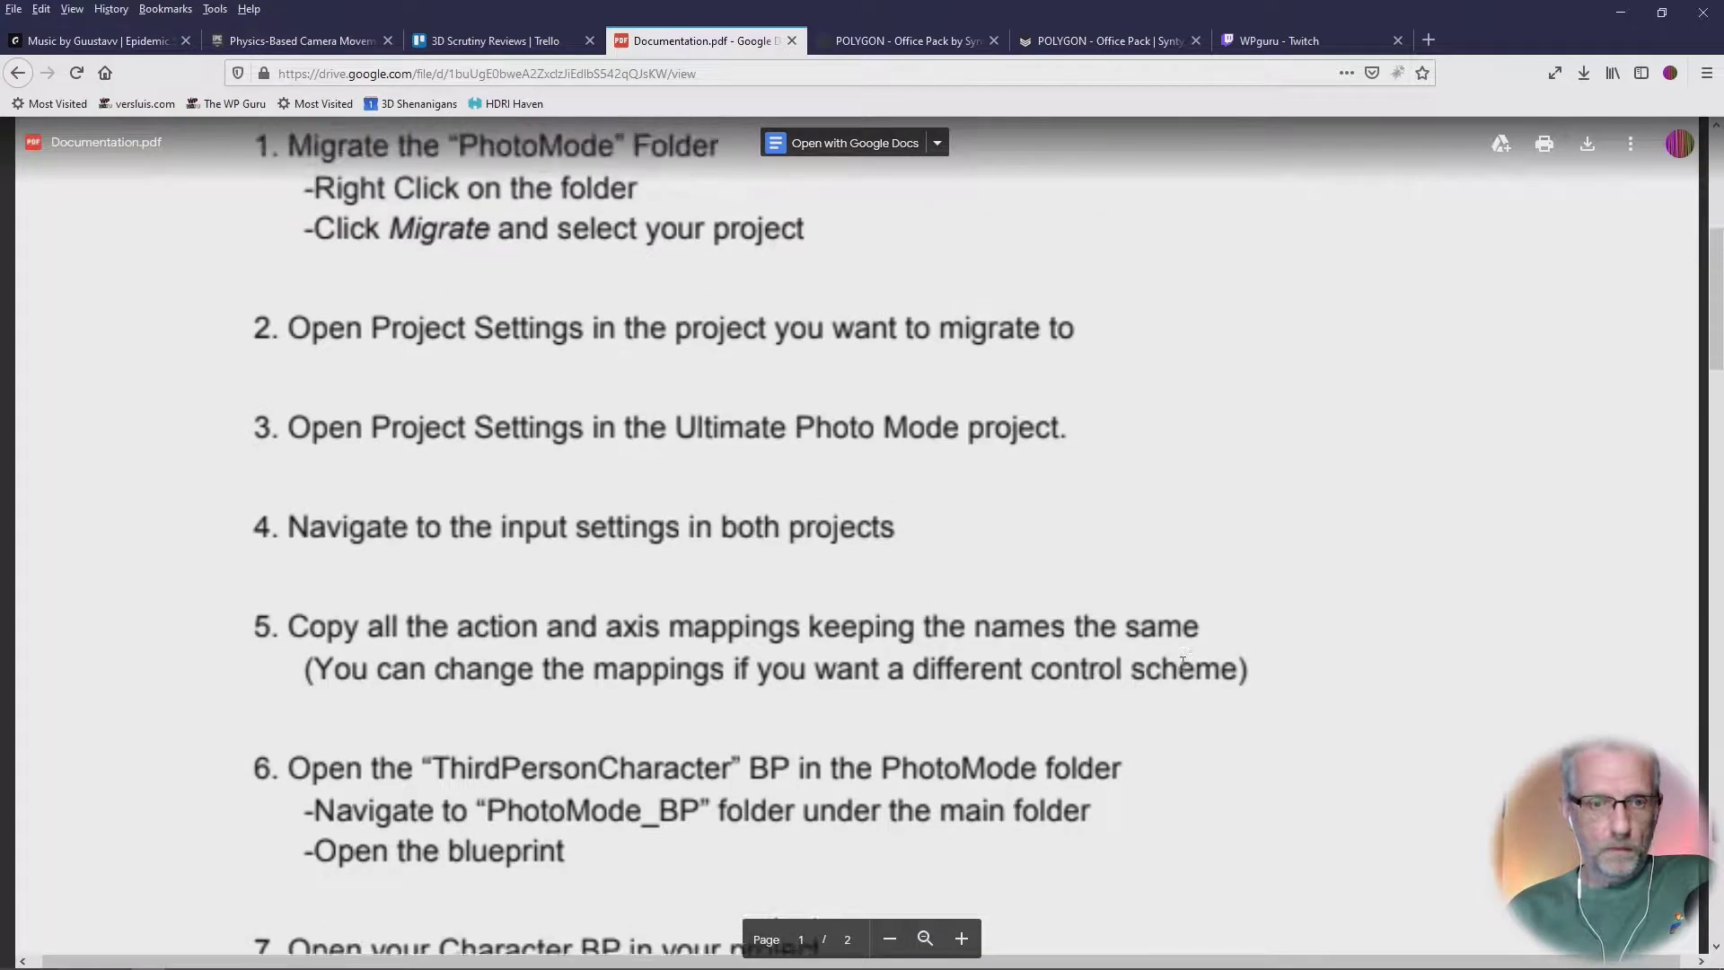
pyautogui.scroll(4, 1194, 611)
pyautogui.scroll(-3, 1327, 685)
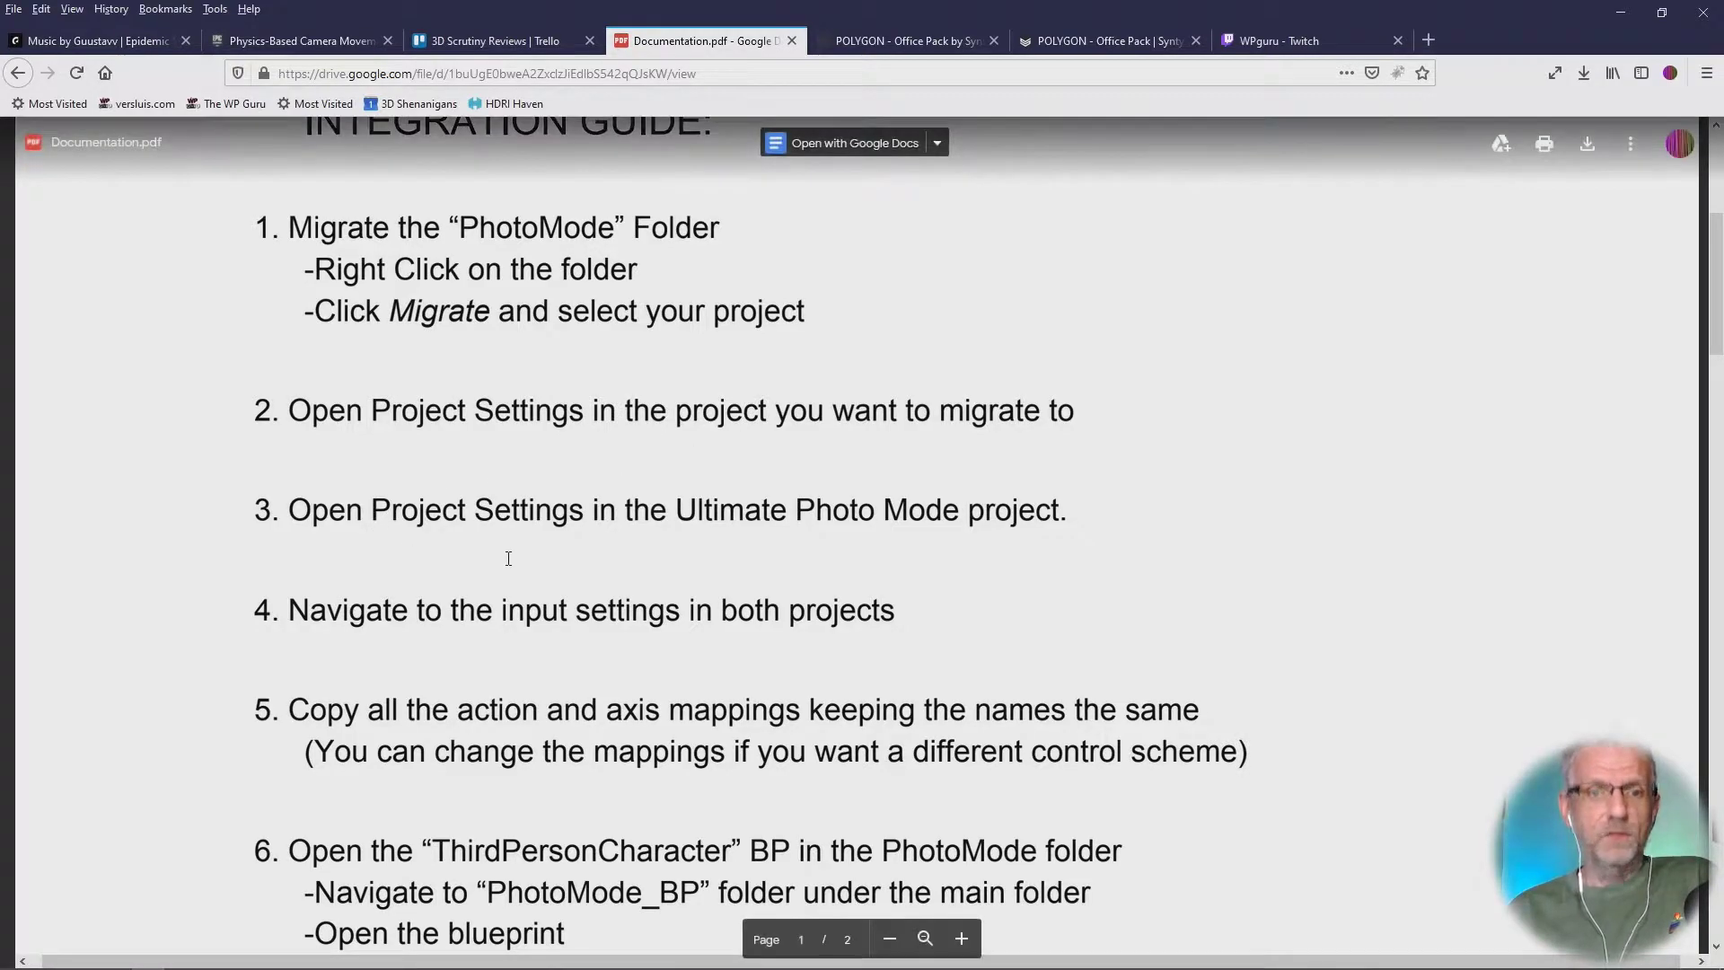
pyautogui.scroll(-3, 574, 515)
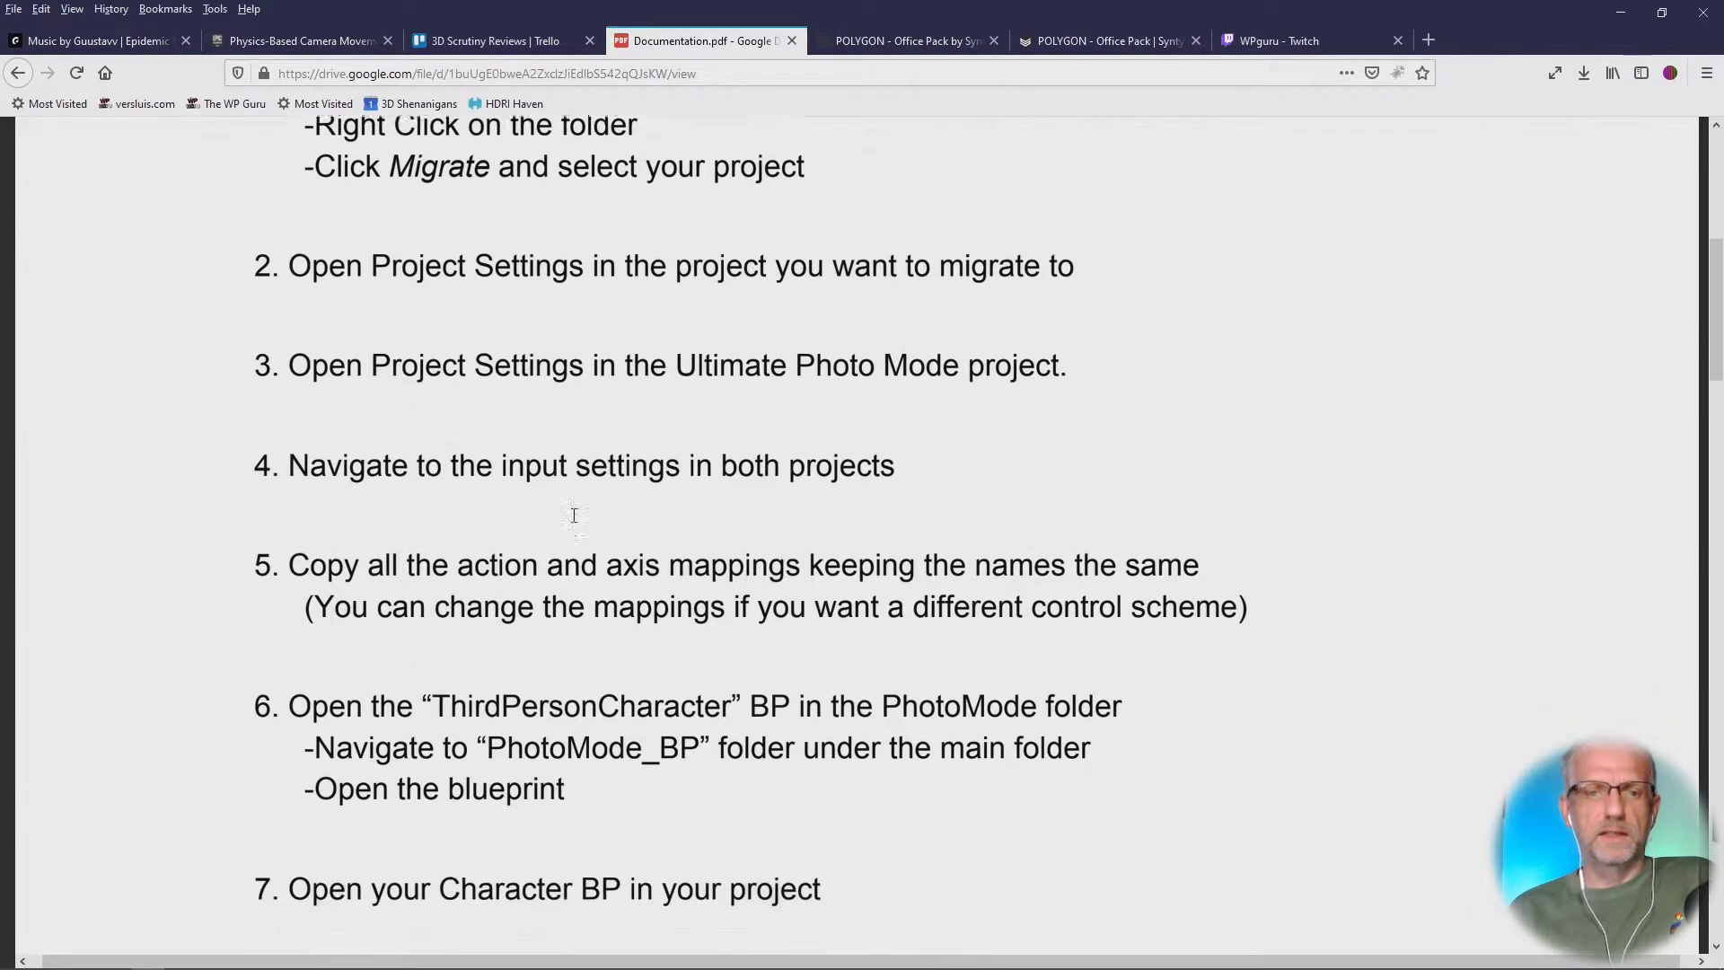
pyautogui.scroll(-2, 574, 514)
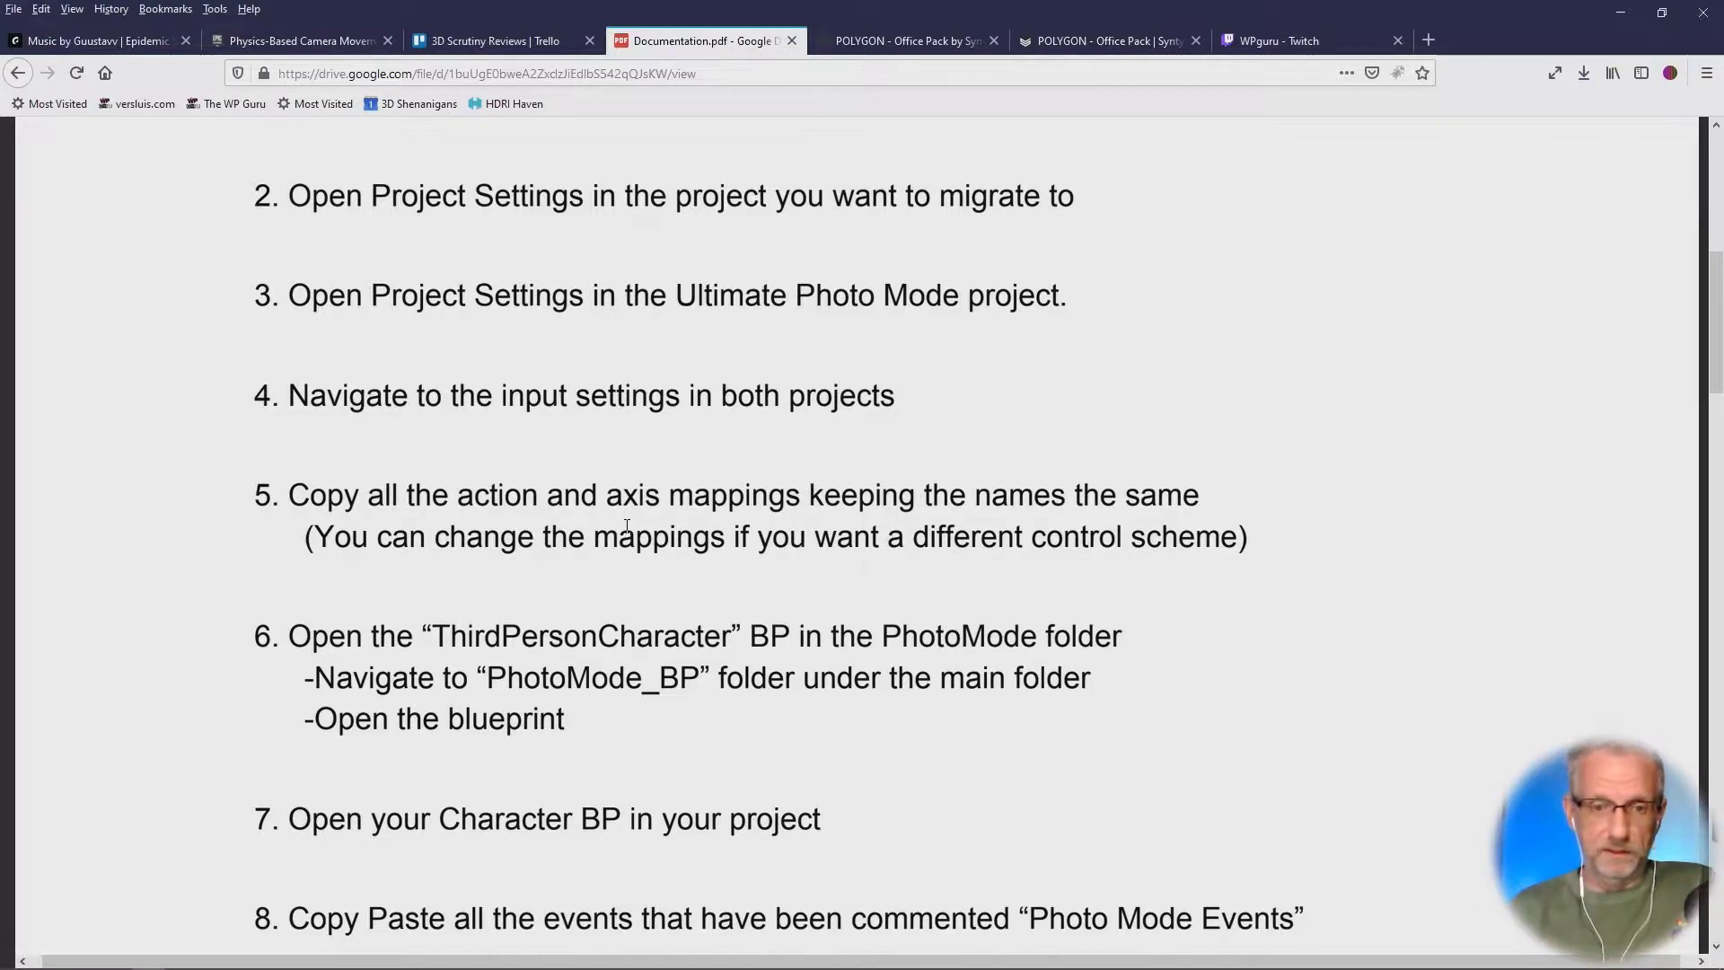
pyautogui.scroll(-3, 626, 526)
pyautogui.scroll(-1, 627, 525)
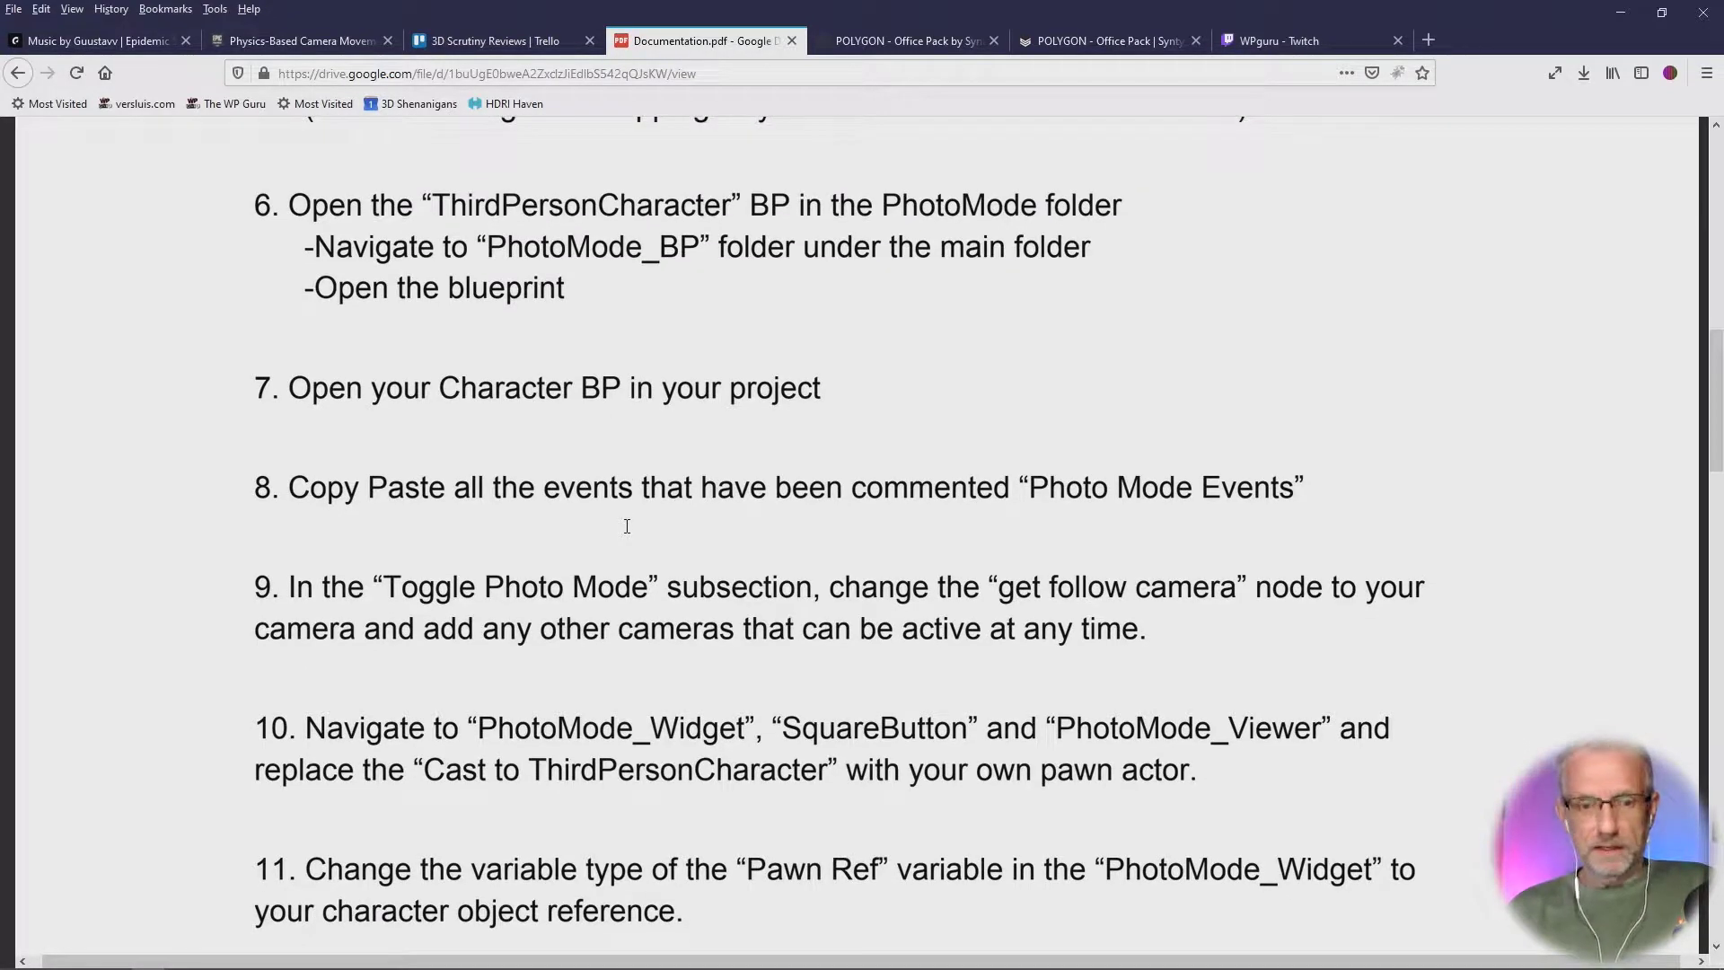
pyautogui.scroll(-6, 626, 525)
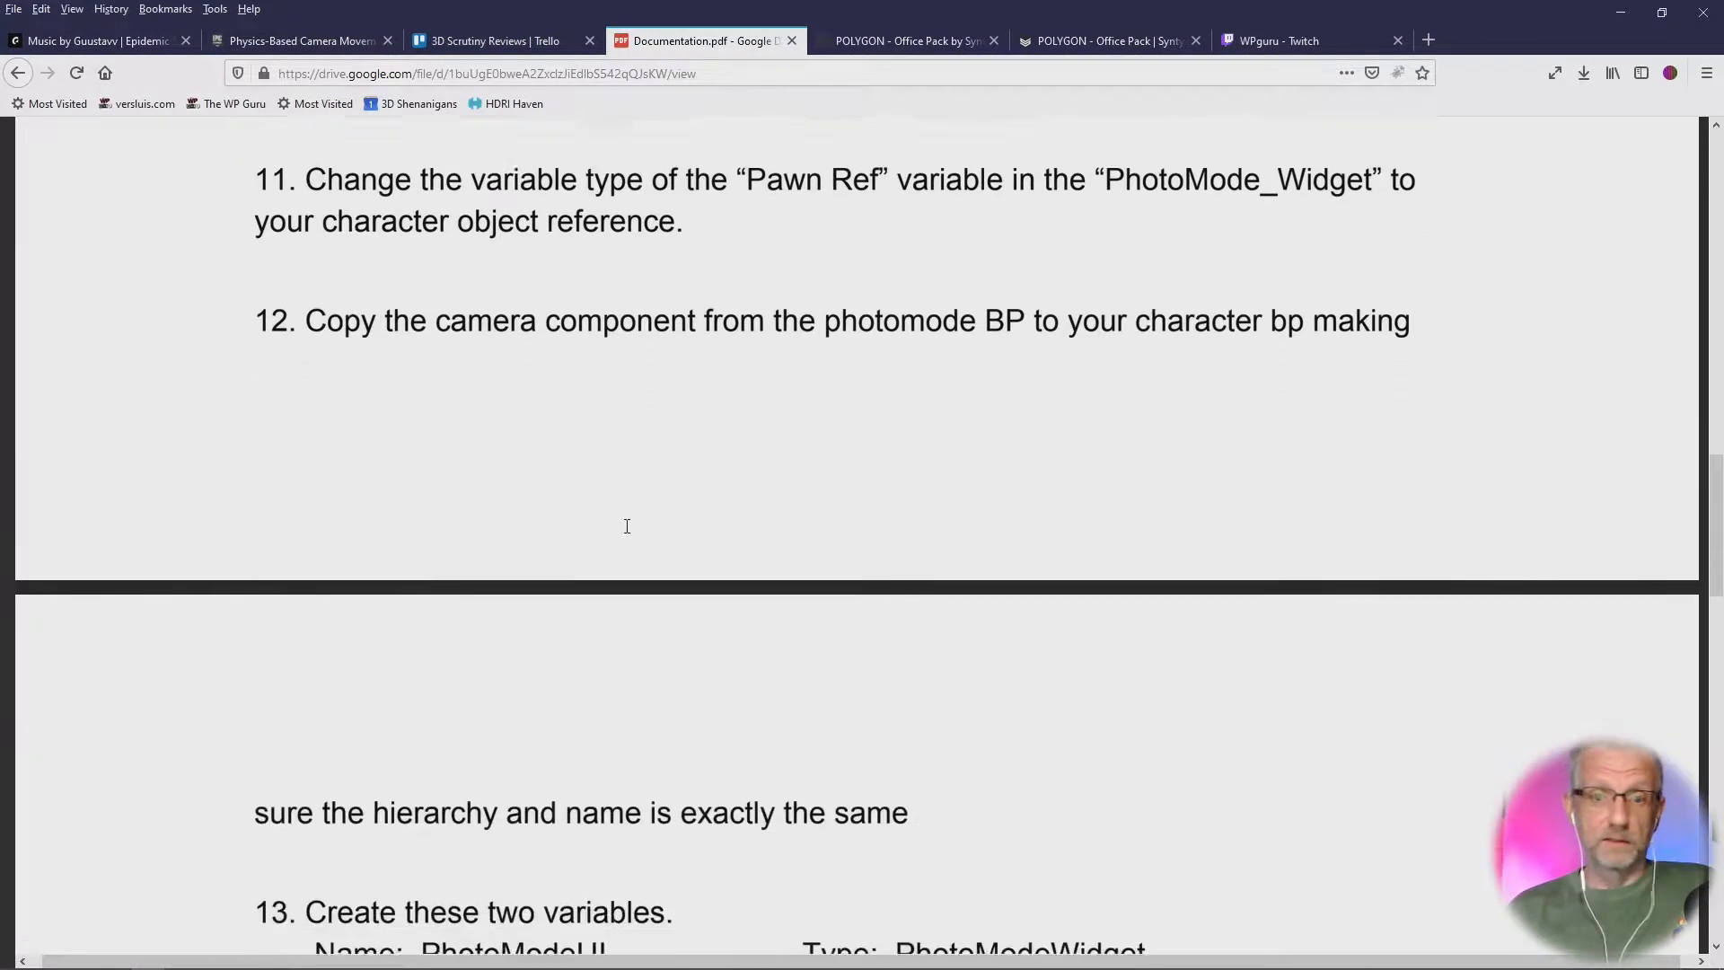
pyautogui.scroll(-5, 627, 526)
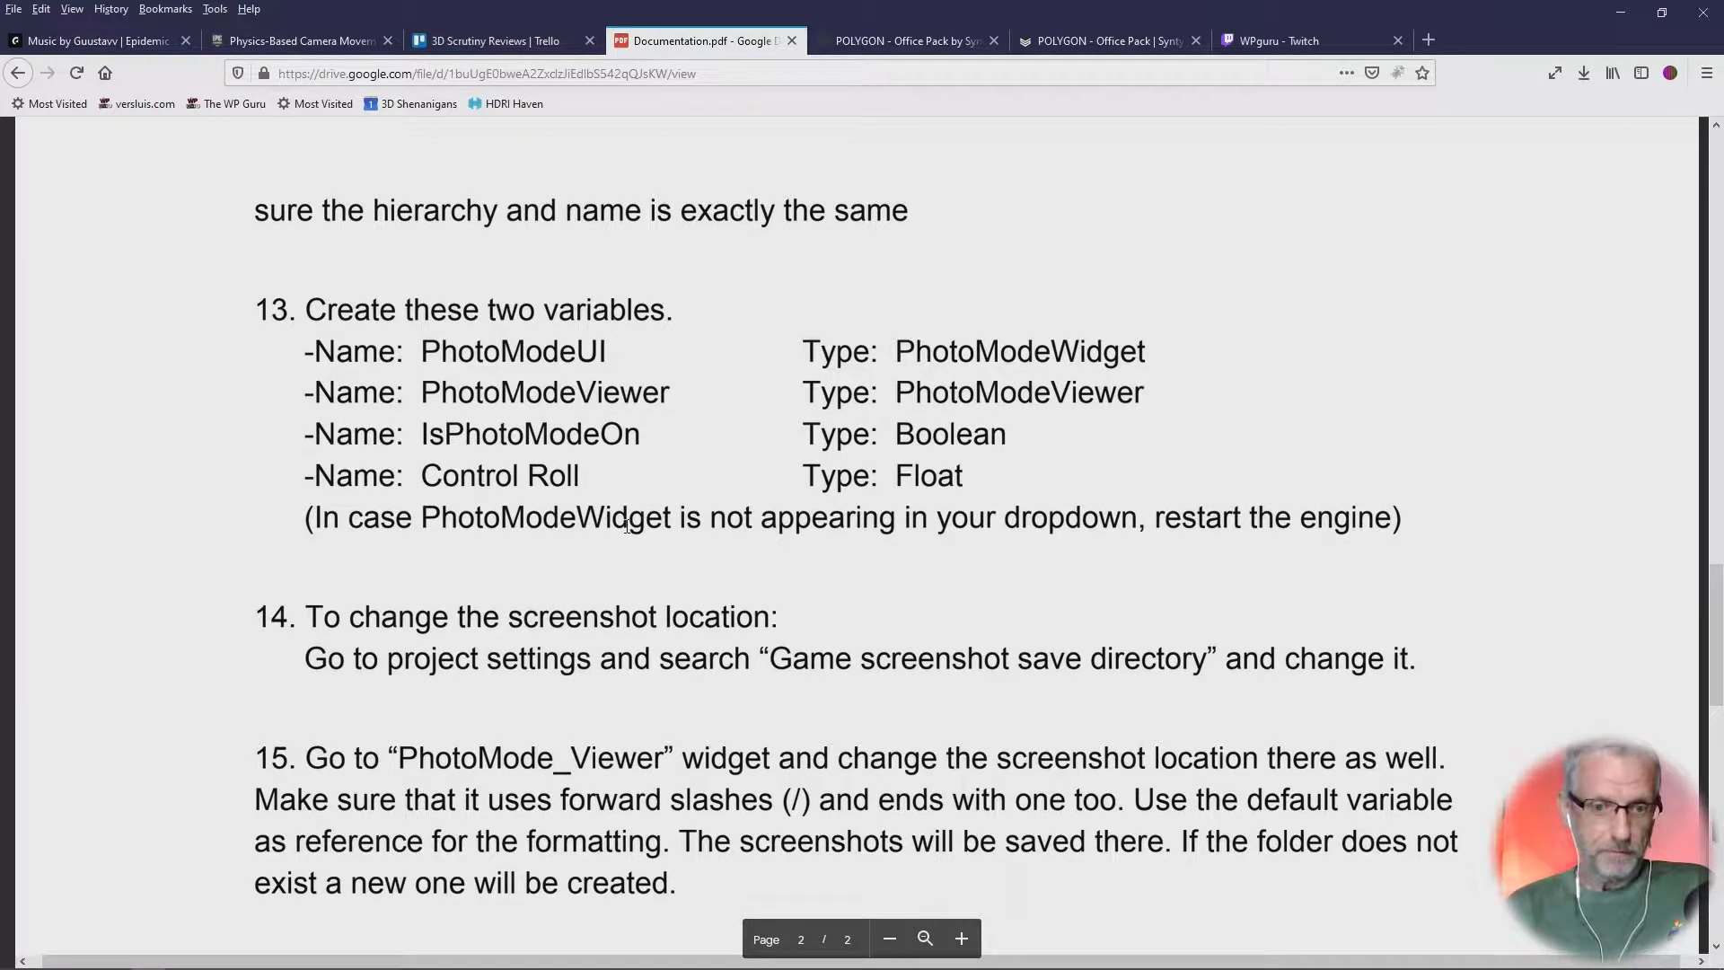
pyautogui.scroll(-8, 627, 526)
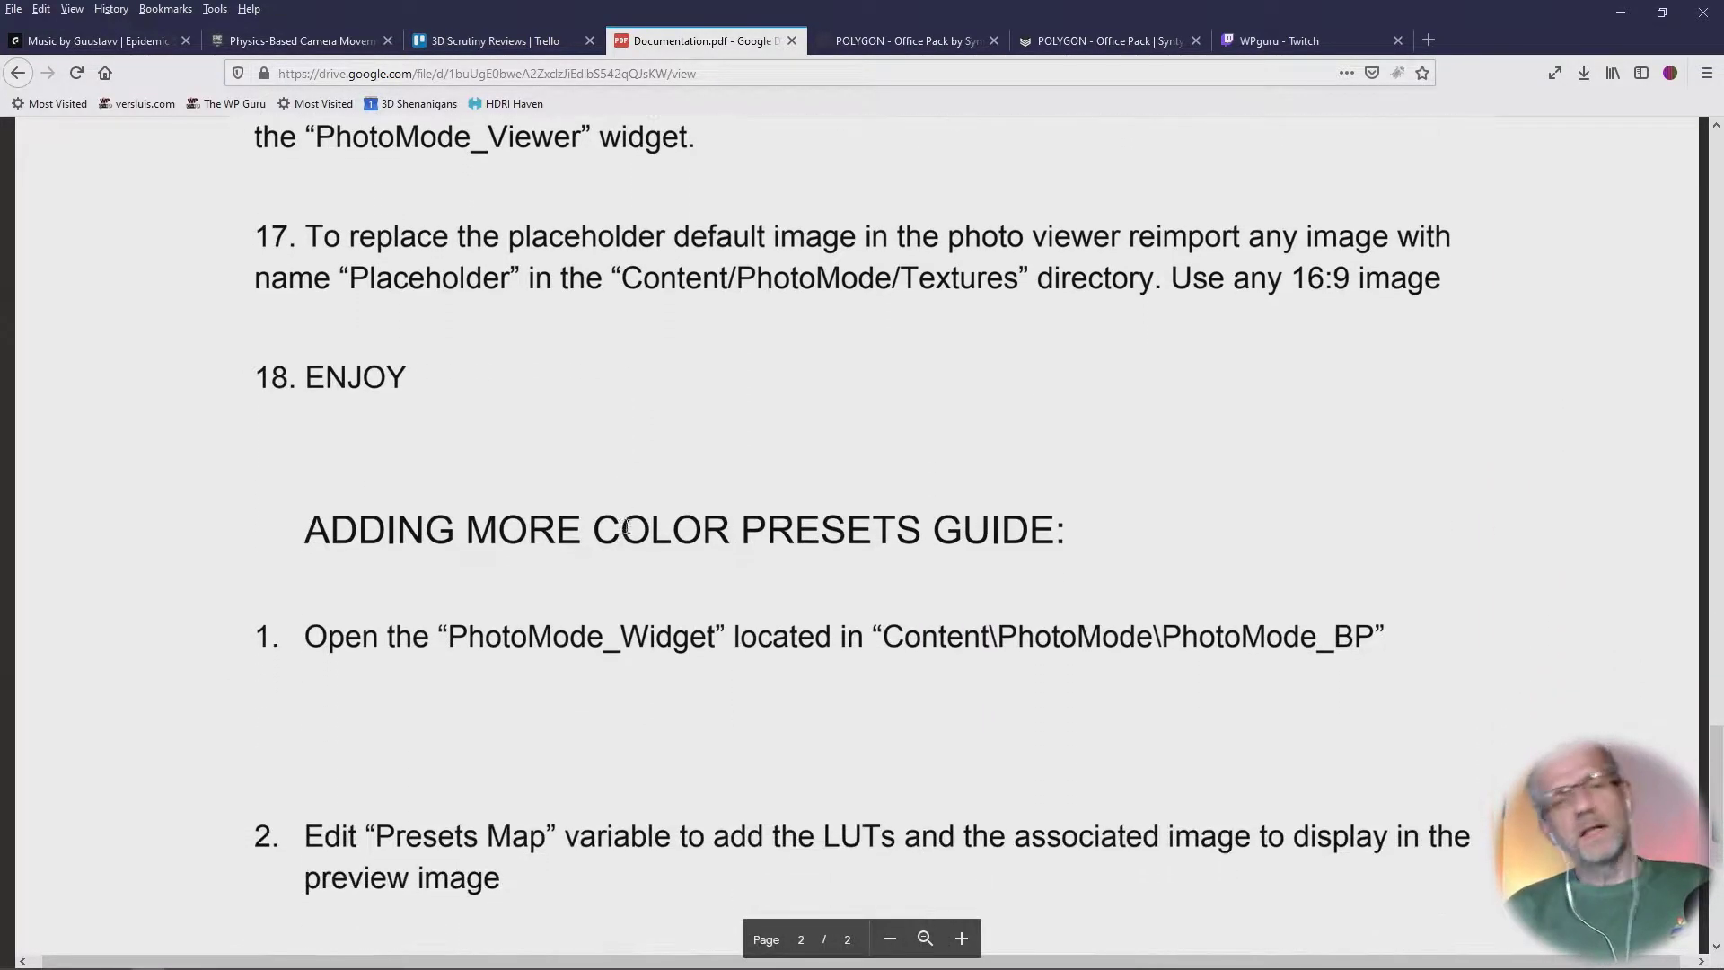
# Step: Go back to the Ultimate Photo Mode V2 product page and open its Showcase video link
pyautogui.click(18, 73)
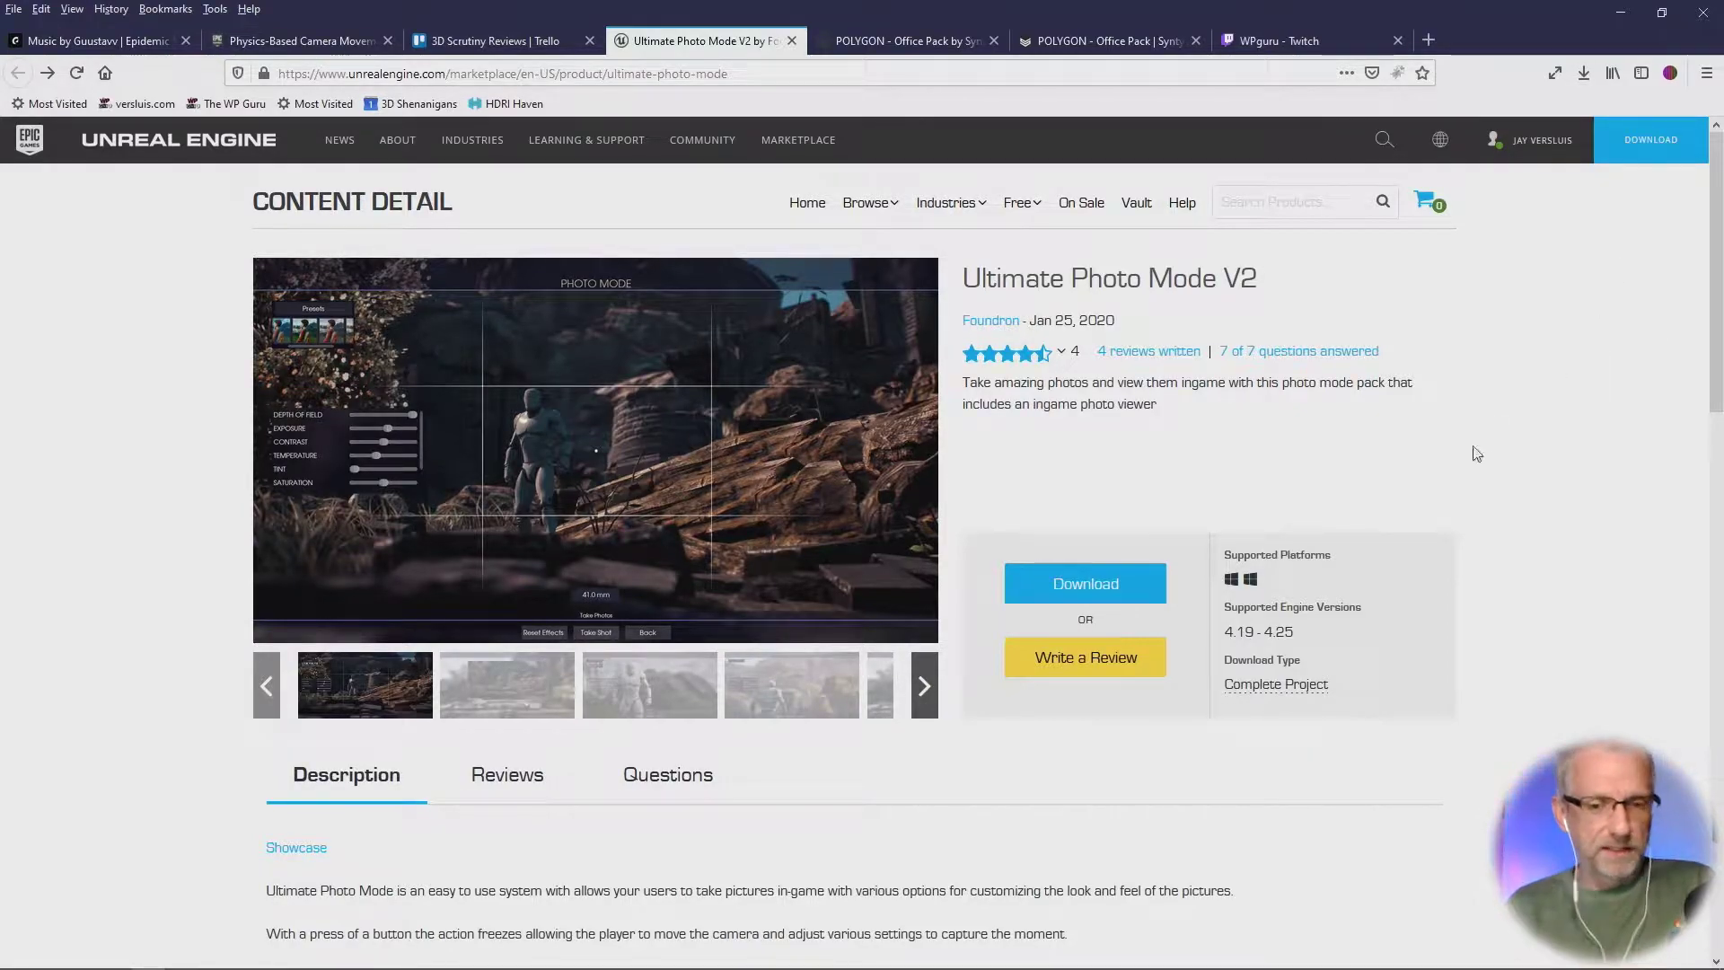
pyautogui.scroll(-6, 1306, 671)
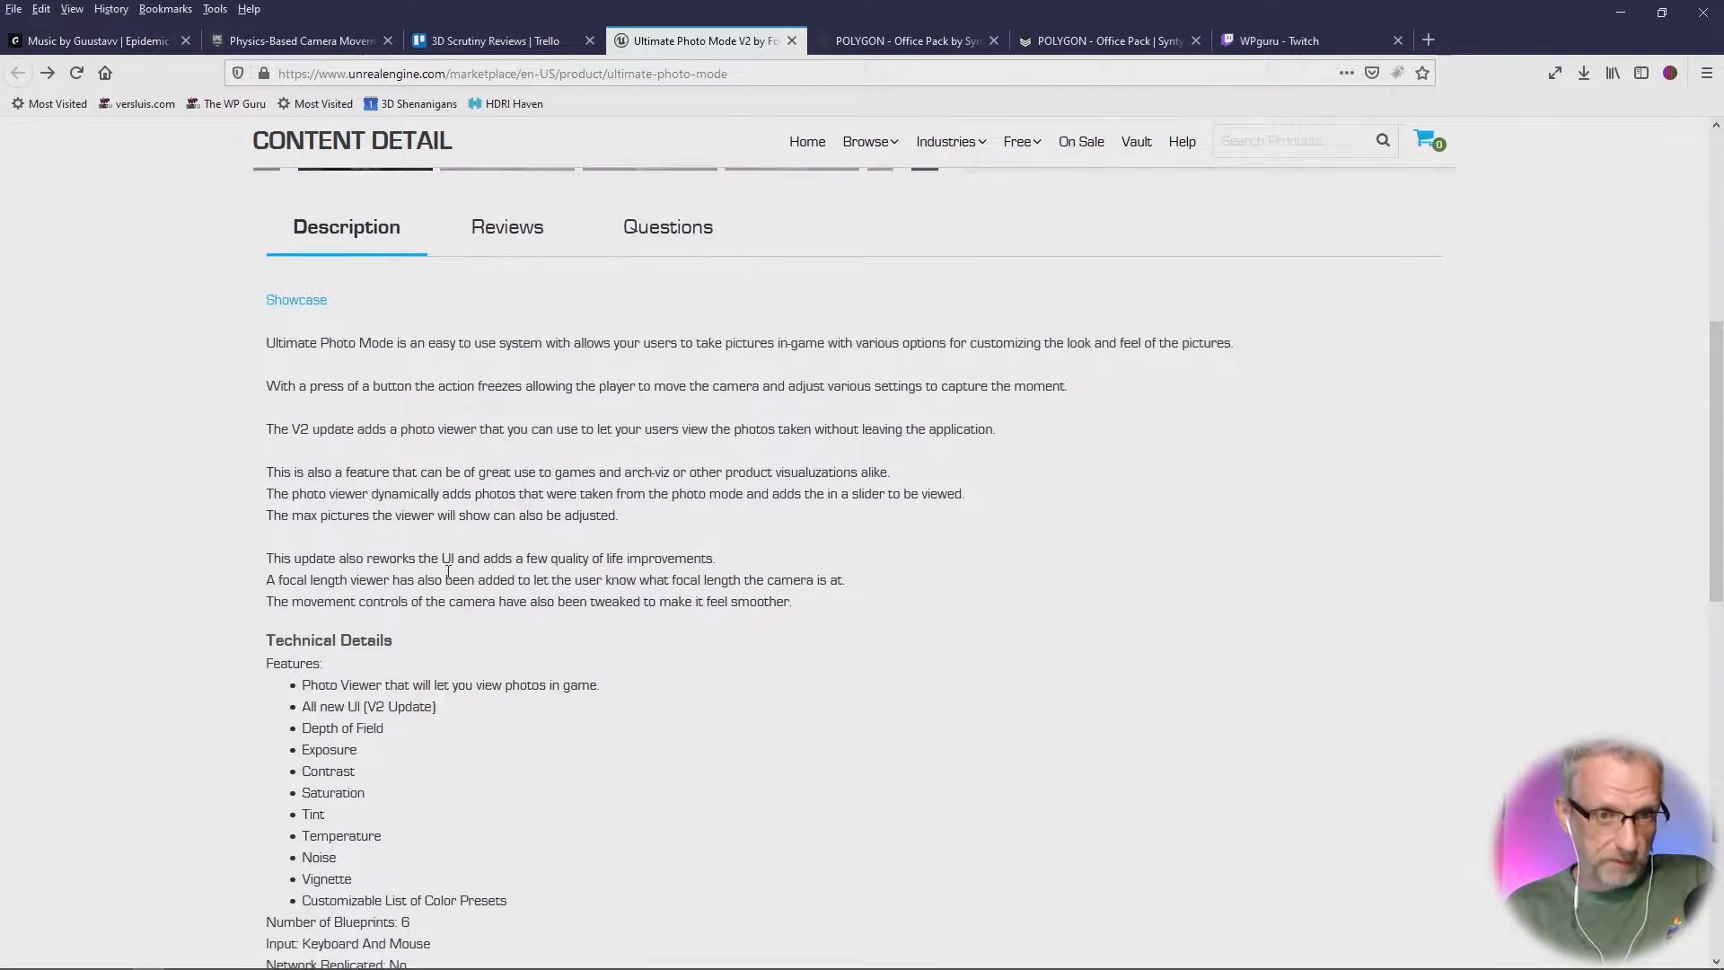
pyautogui.click(316, 302)
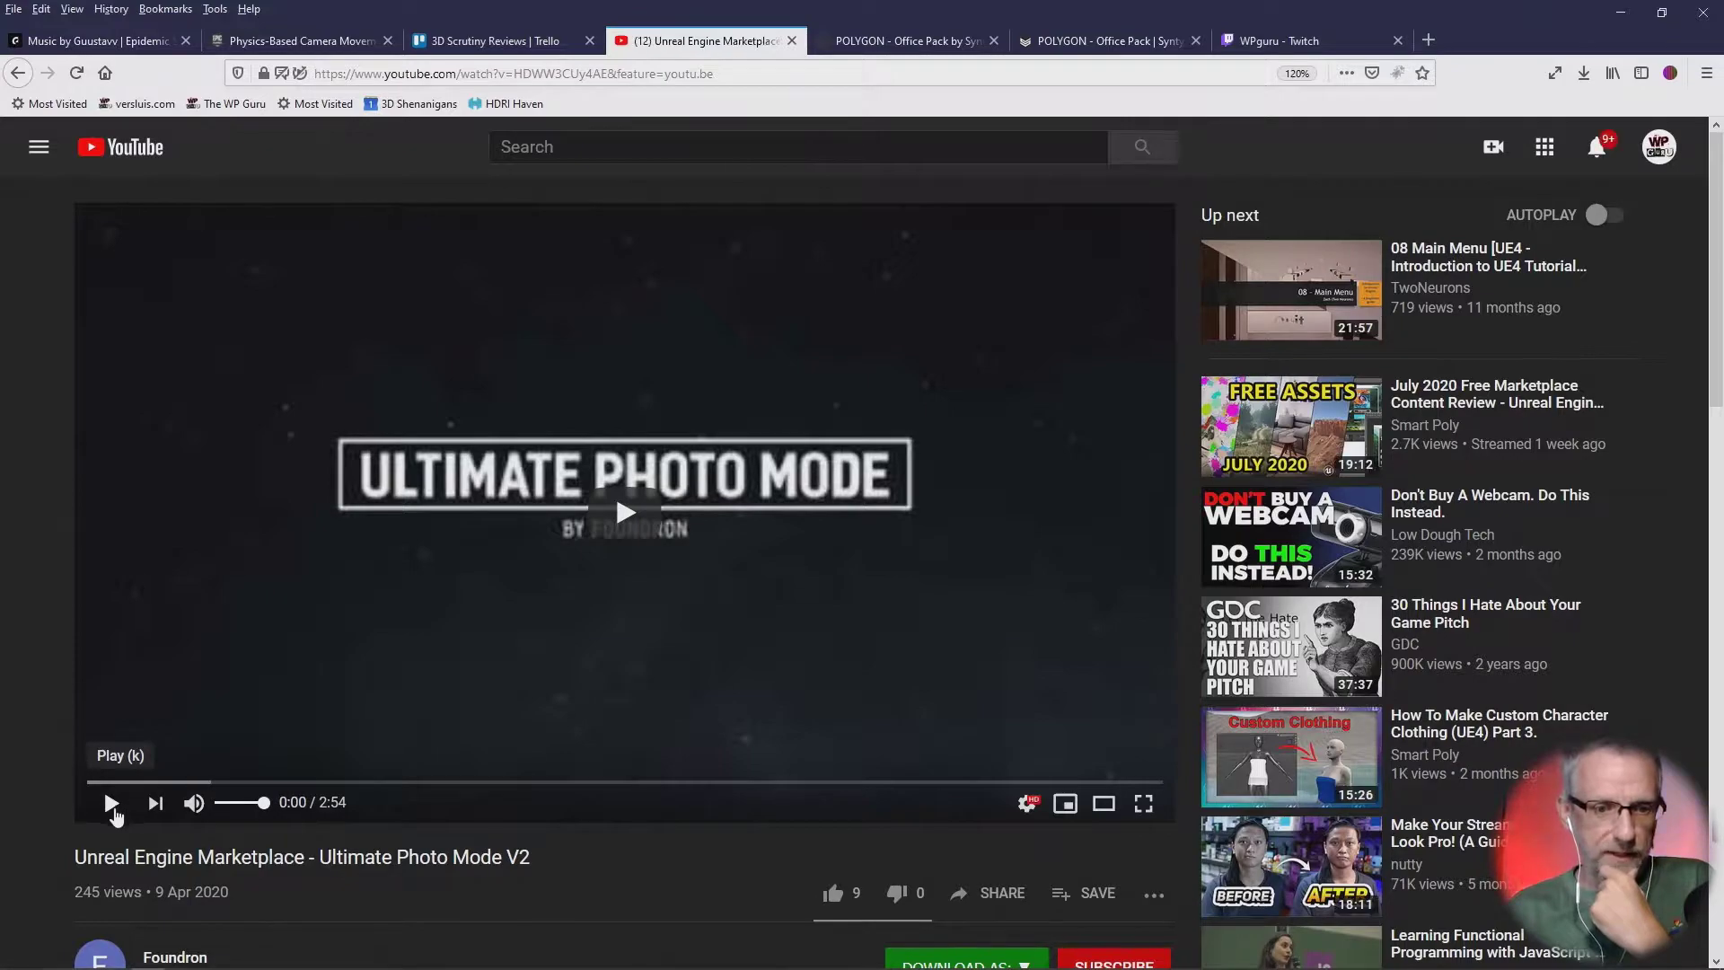
# Step: Play the Ultimate Photo Mode V2 showcase video in fullscreen
pyautogui.click(111, 802)
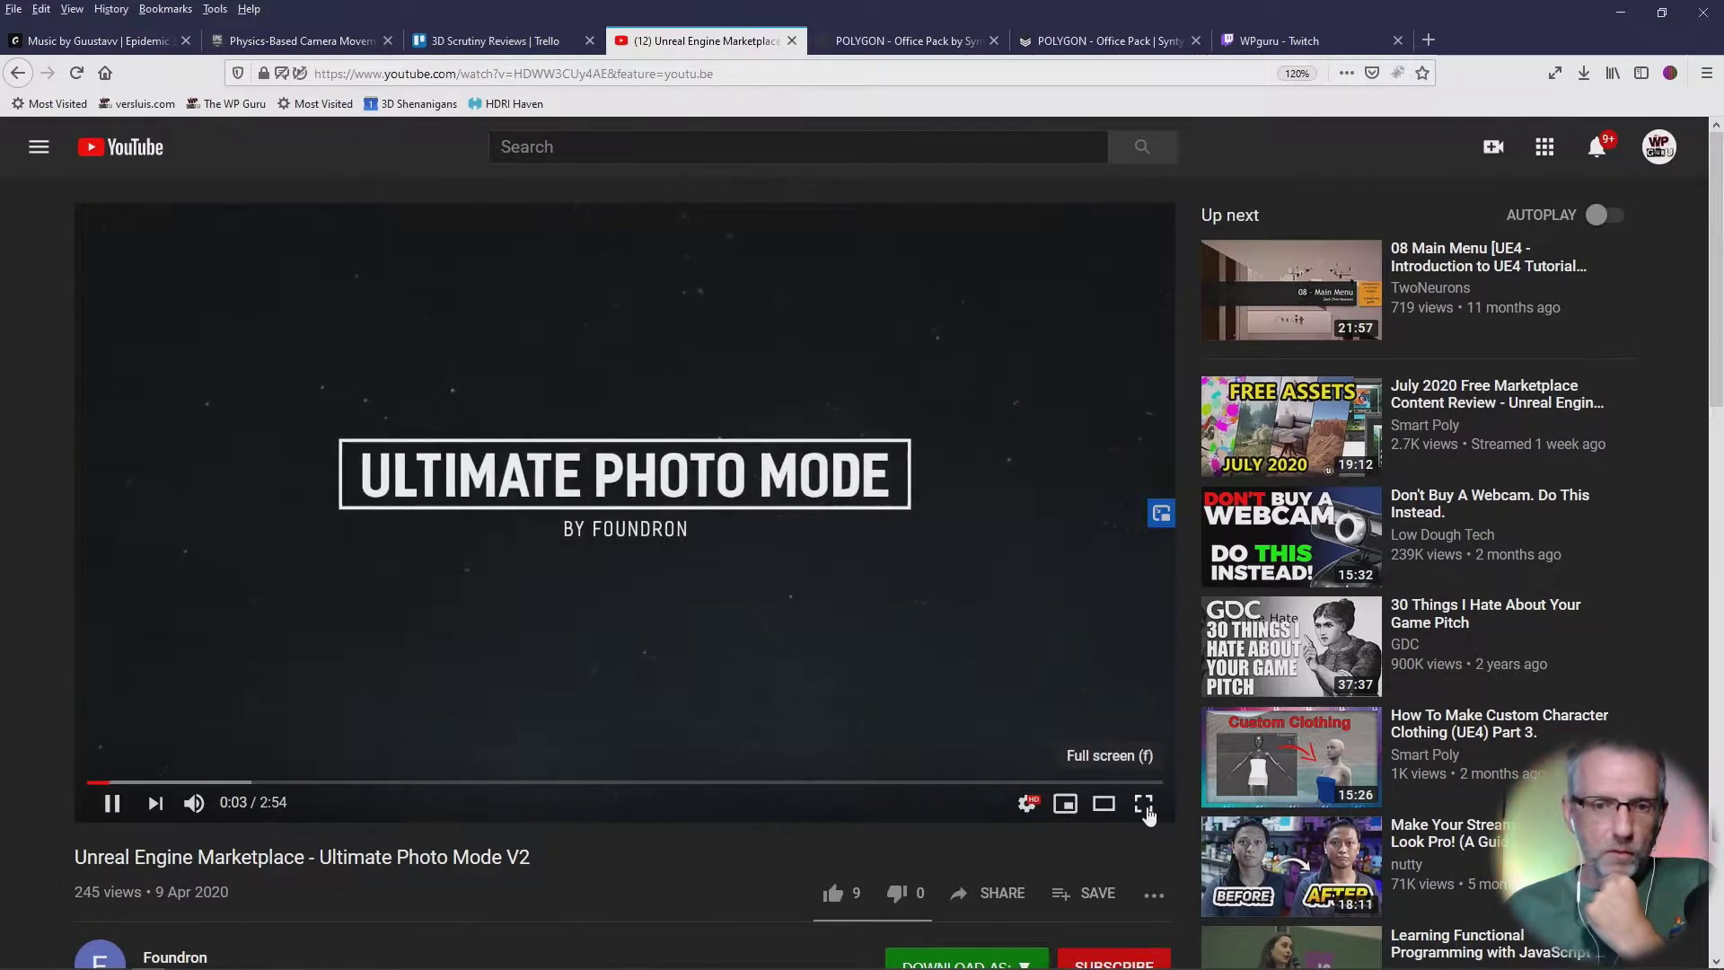
pyautogui.click(1143, 802)
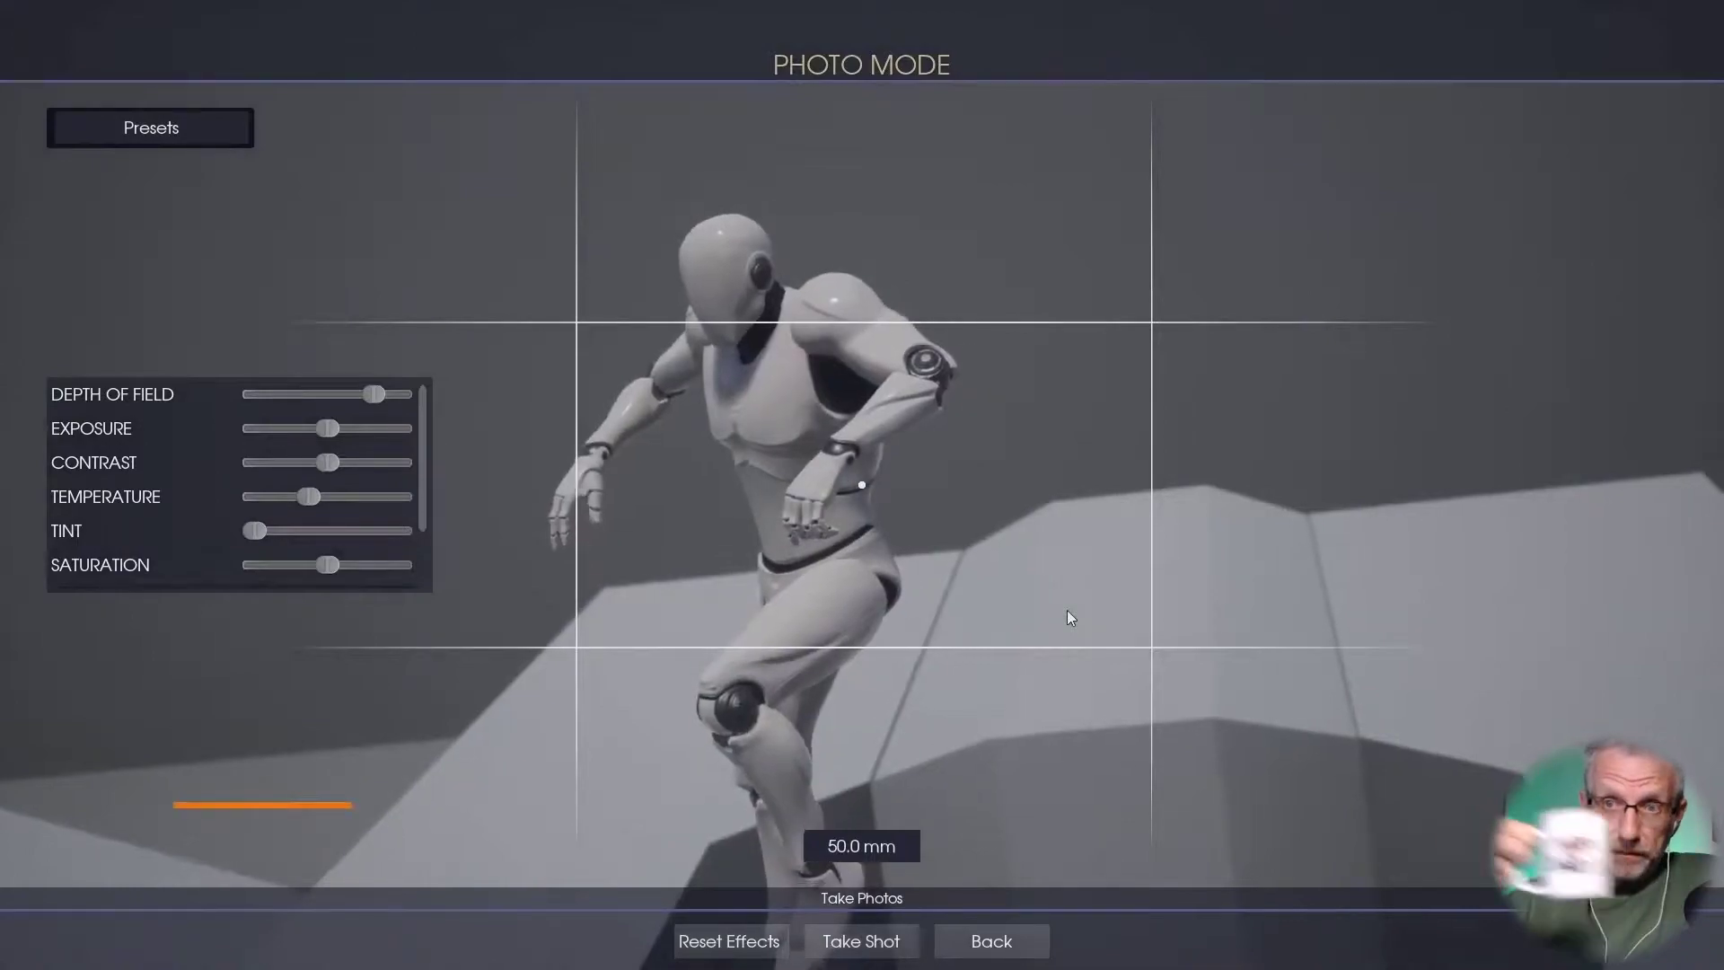
pyautogui.scroll(9, 1066, 612)
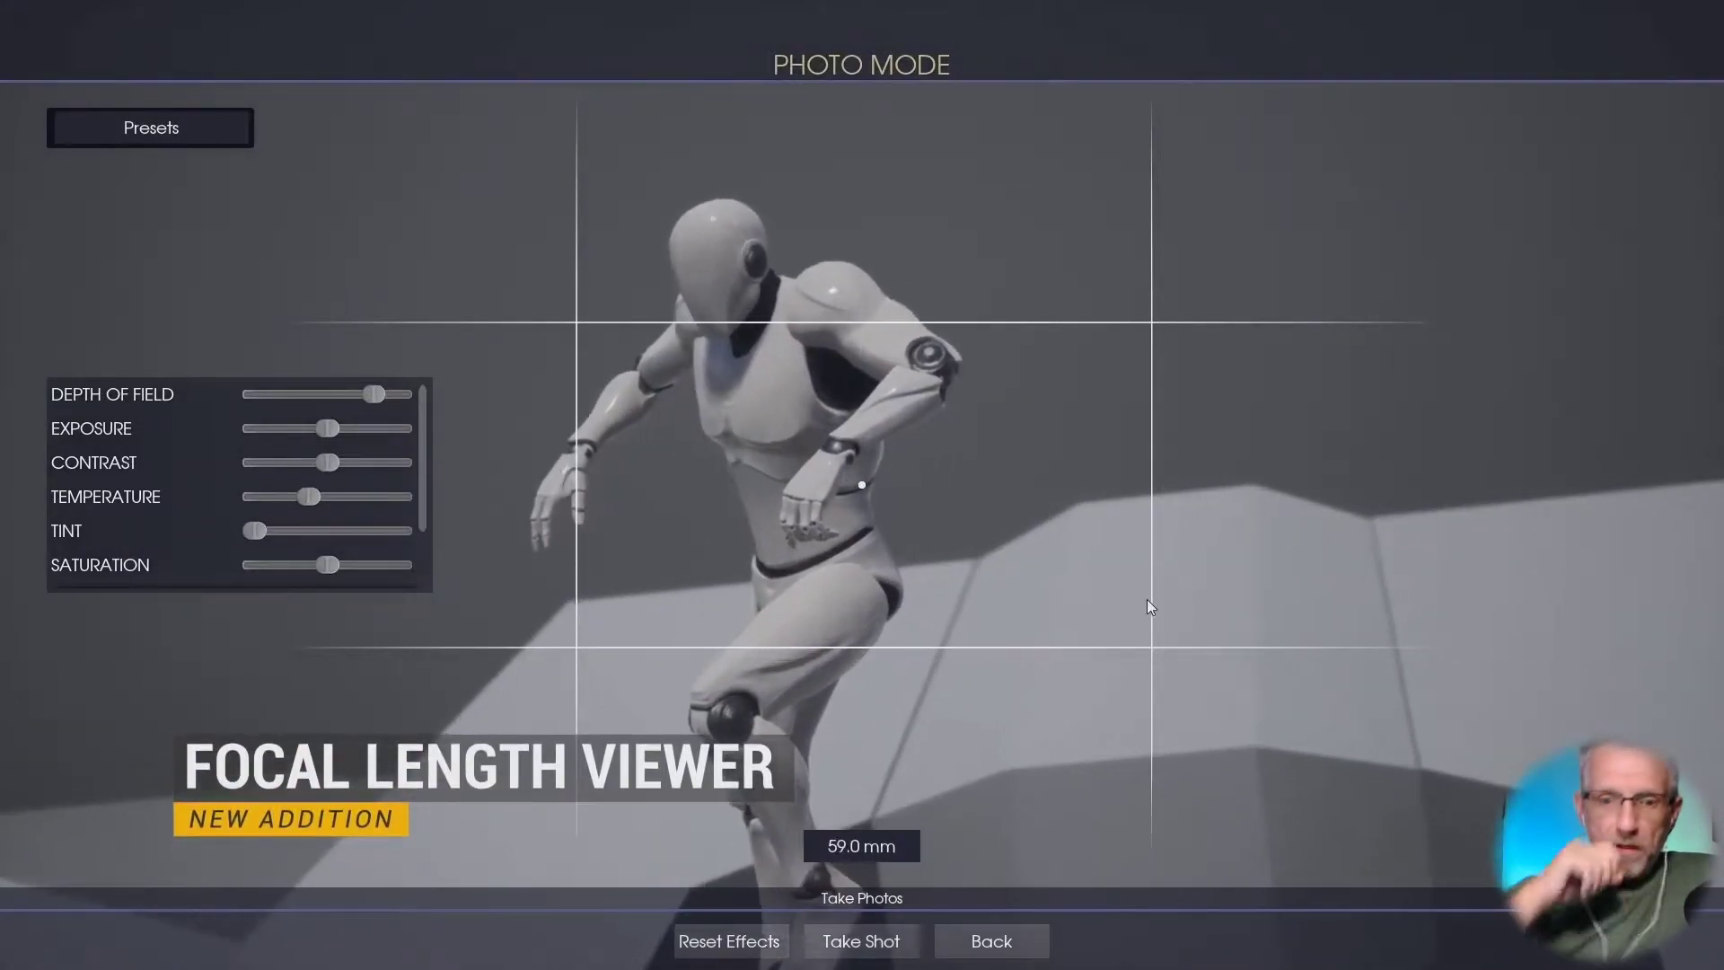
pyautogui.scroll(-9, 1142, 597)
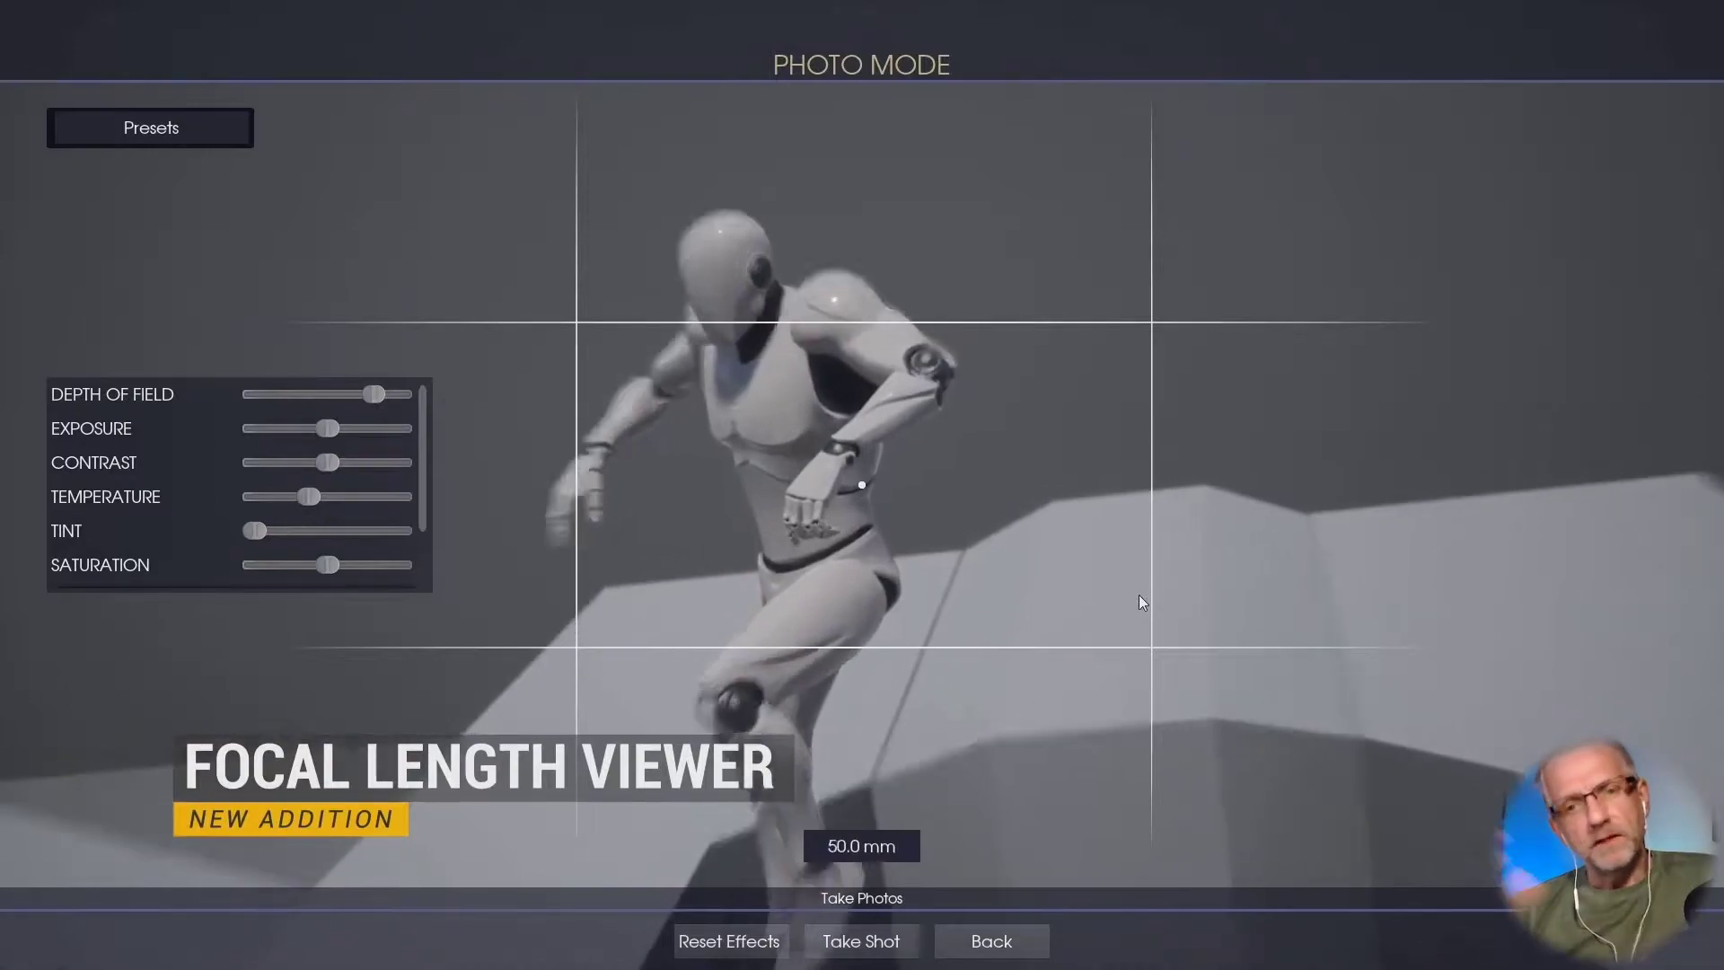
pyautogui.scroll(9, 1139, 595)
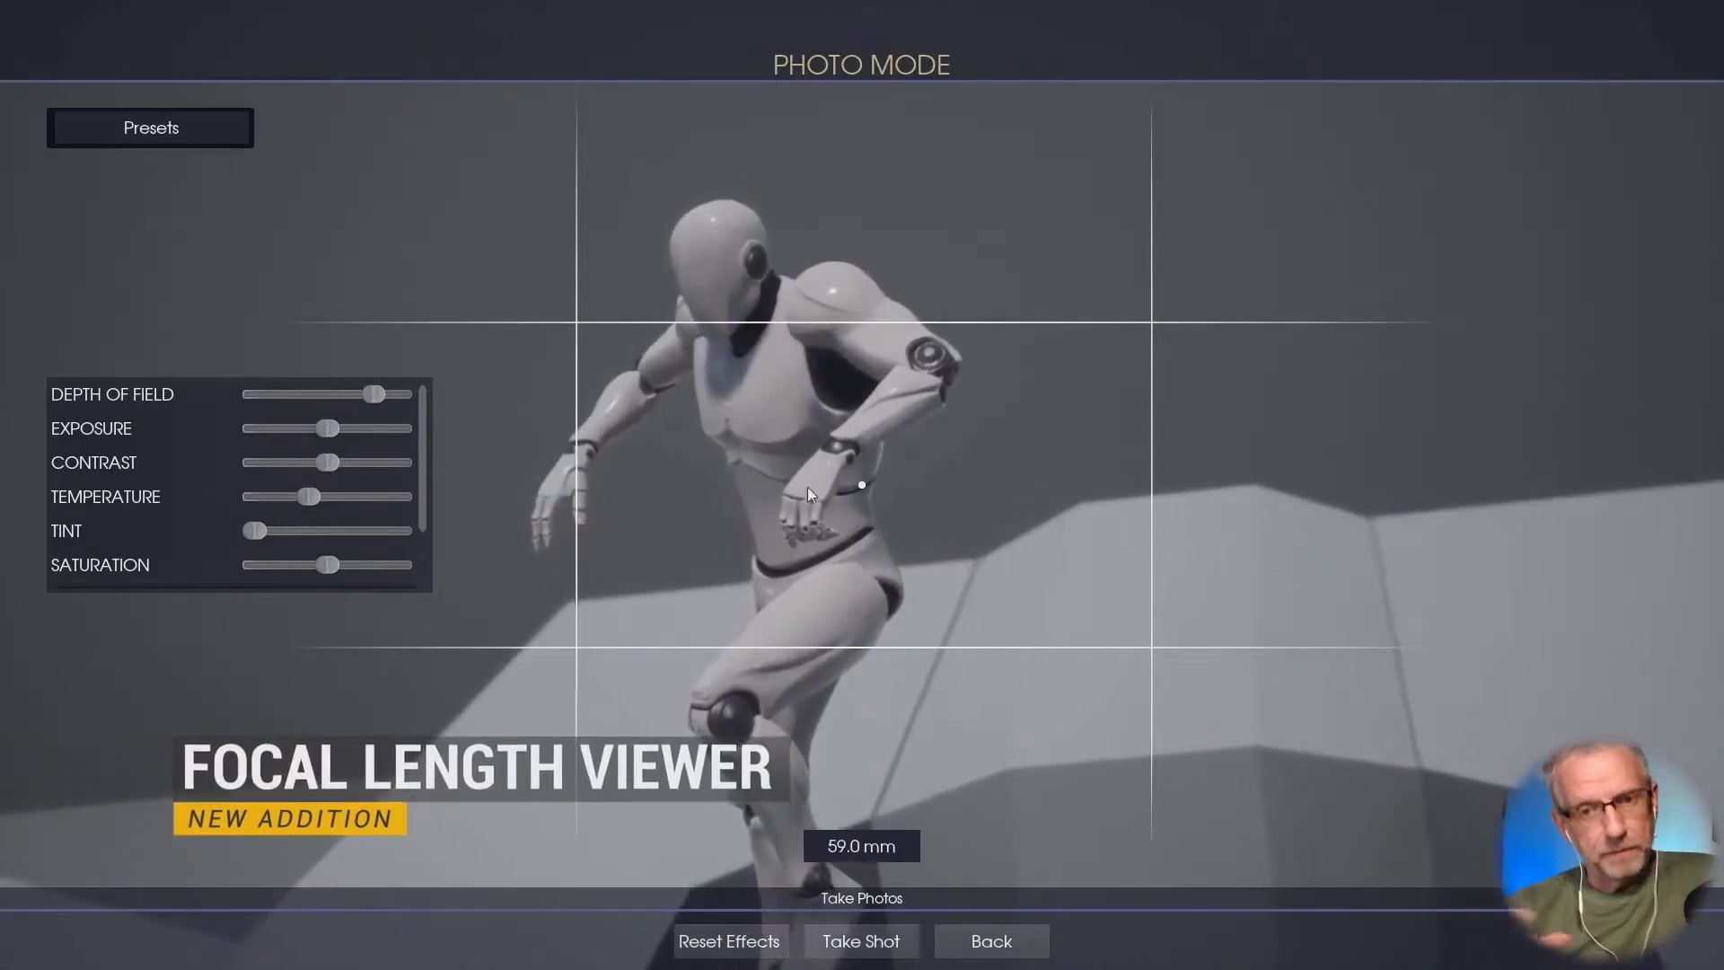
# Step: Continue through the video to its layer-able, customizable color presets demo
pyautogui.moveTo(365, 395); pyautogui.dragTo(485, 403)
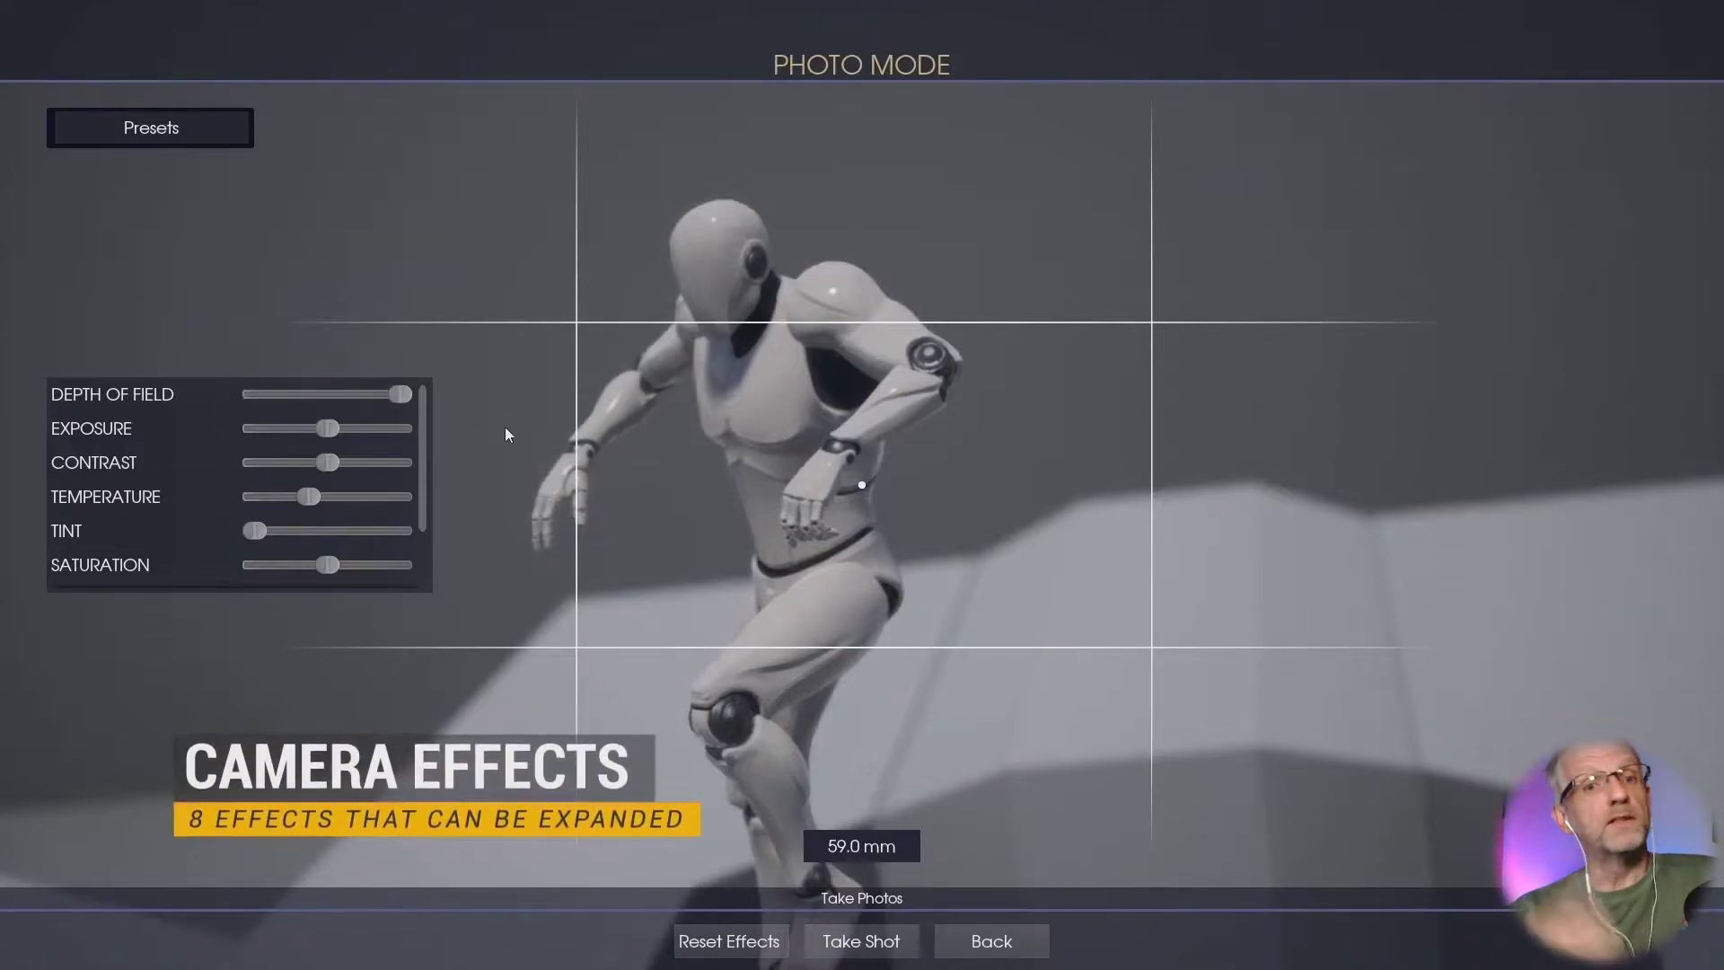
pyautogui.moveTo(334, 429)
pyautogui.mouseDown()
pyautogui.moveTo(379, 429)
pyautogui.moveTo(318, 463)
pyautogui.moveTo(347, 462)
pyautogui.moveTo(363, 428)
pyautogui.mouseUp()
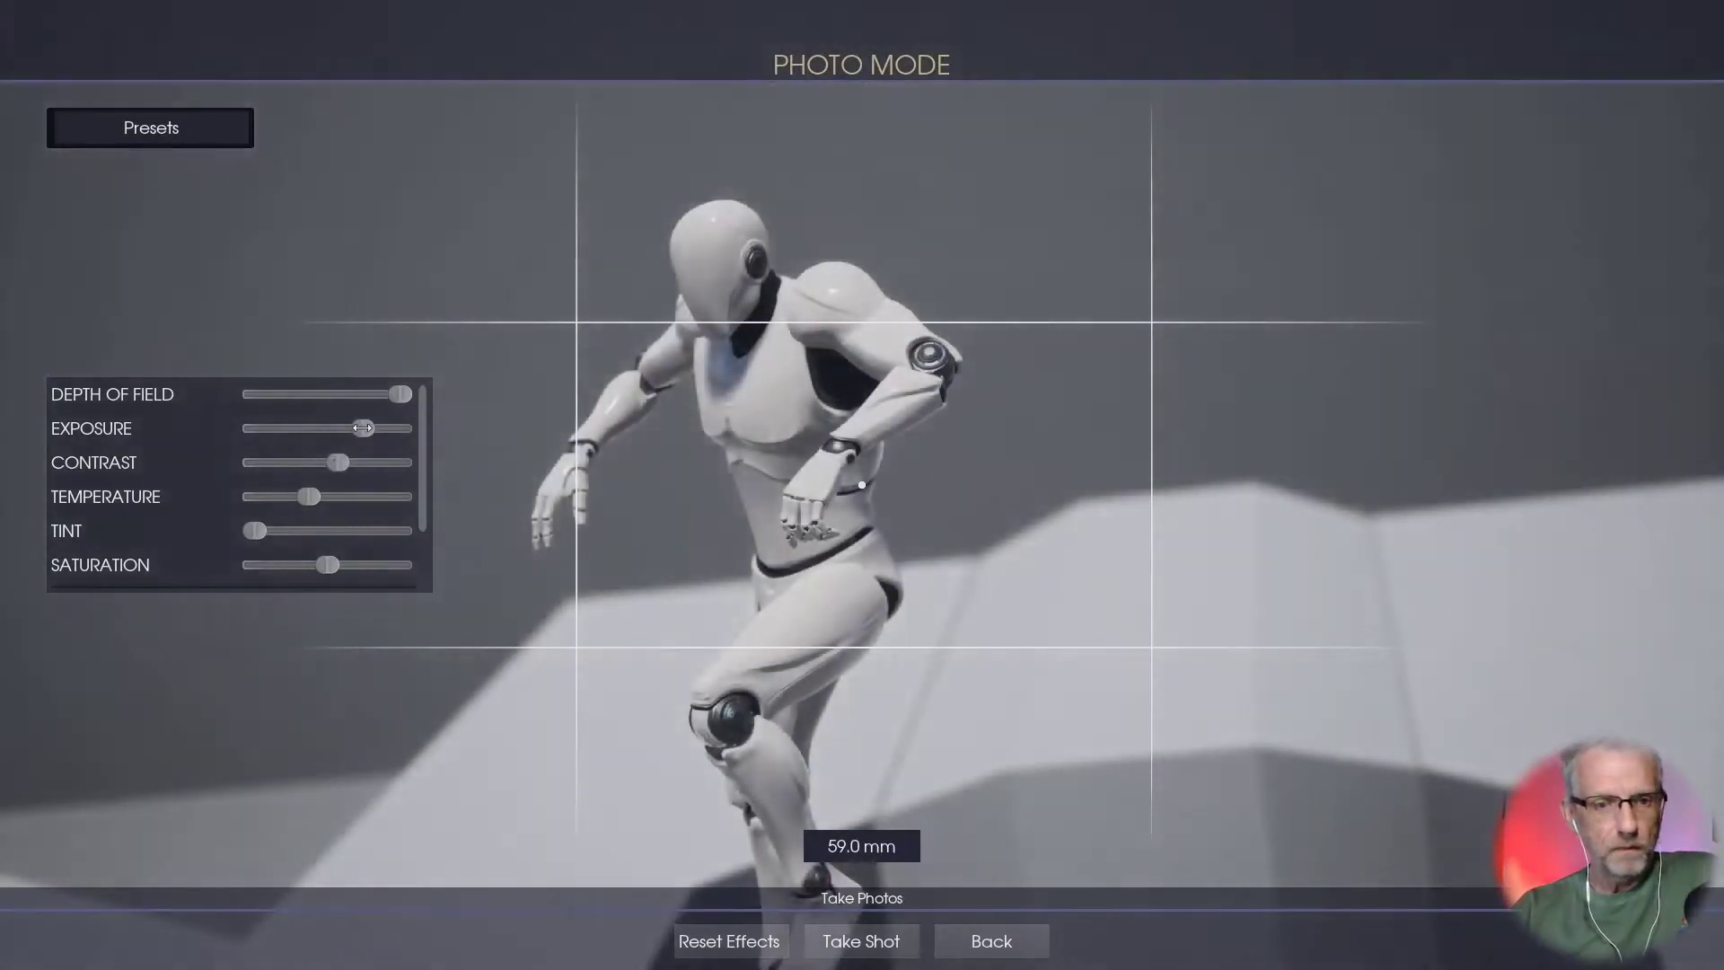
pyautogui.moveTo(306, 496)
pyautogui.mouseDown()
pyautogui.moveTo(331, 497)
pyautogui.moveTo(304, 497)
pyautogui.mouseUp()
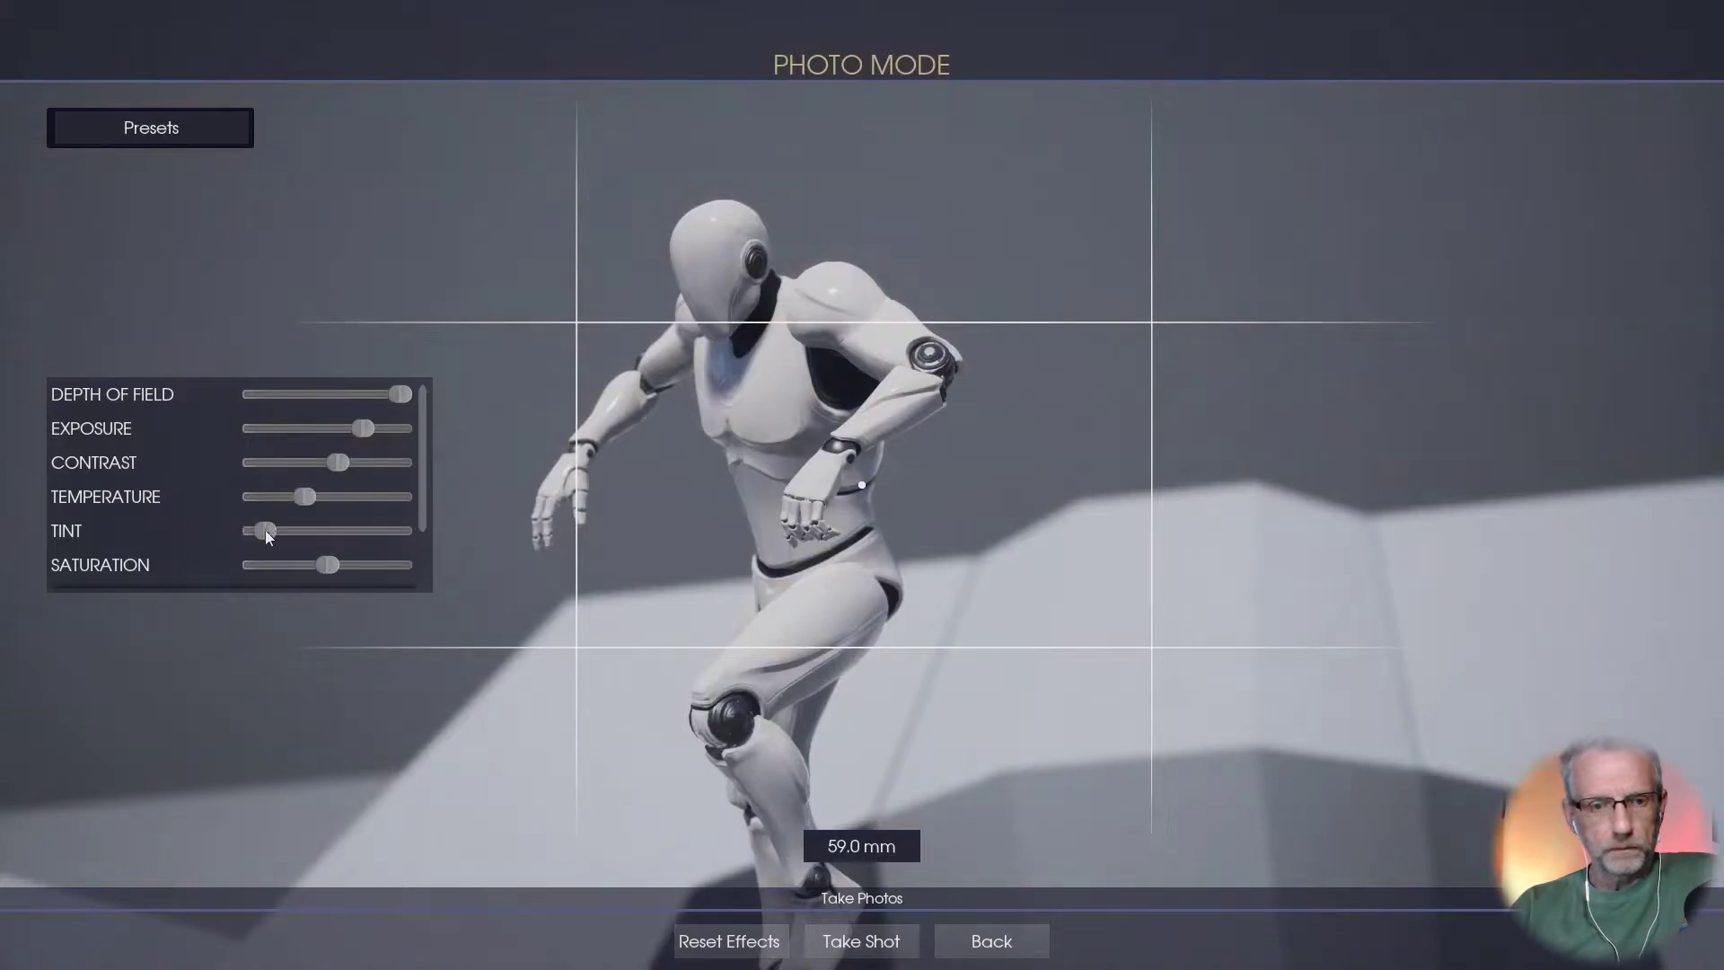
pyautogui.scroll(-1, 358, 535)
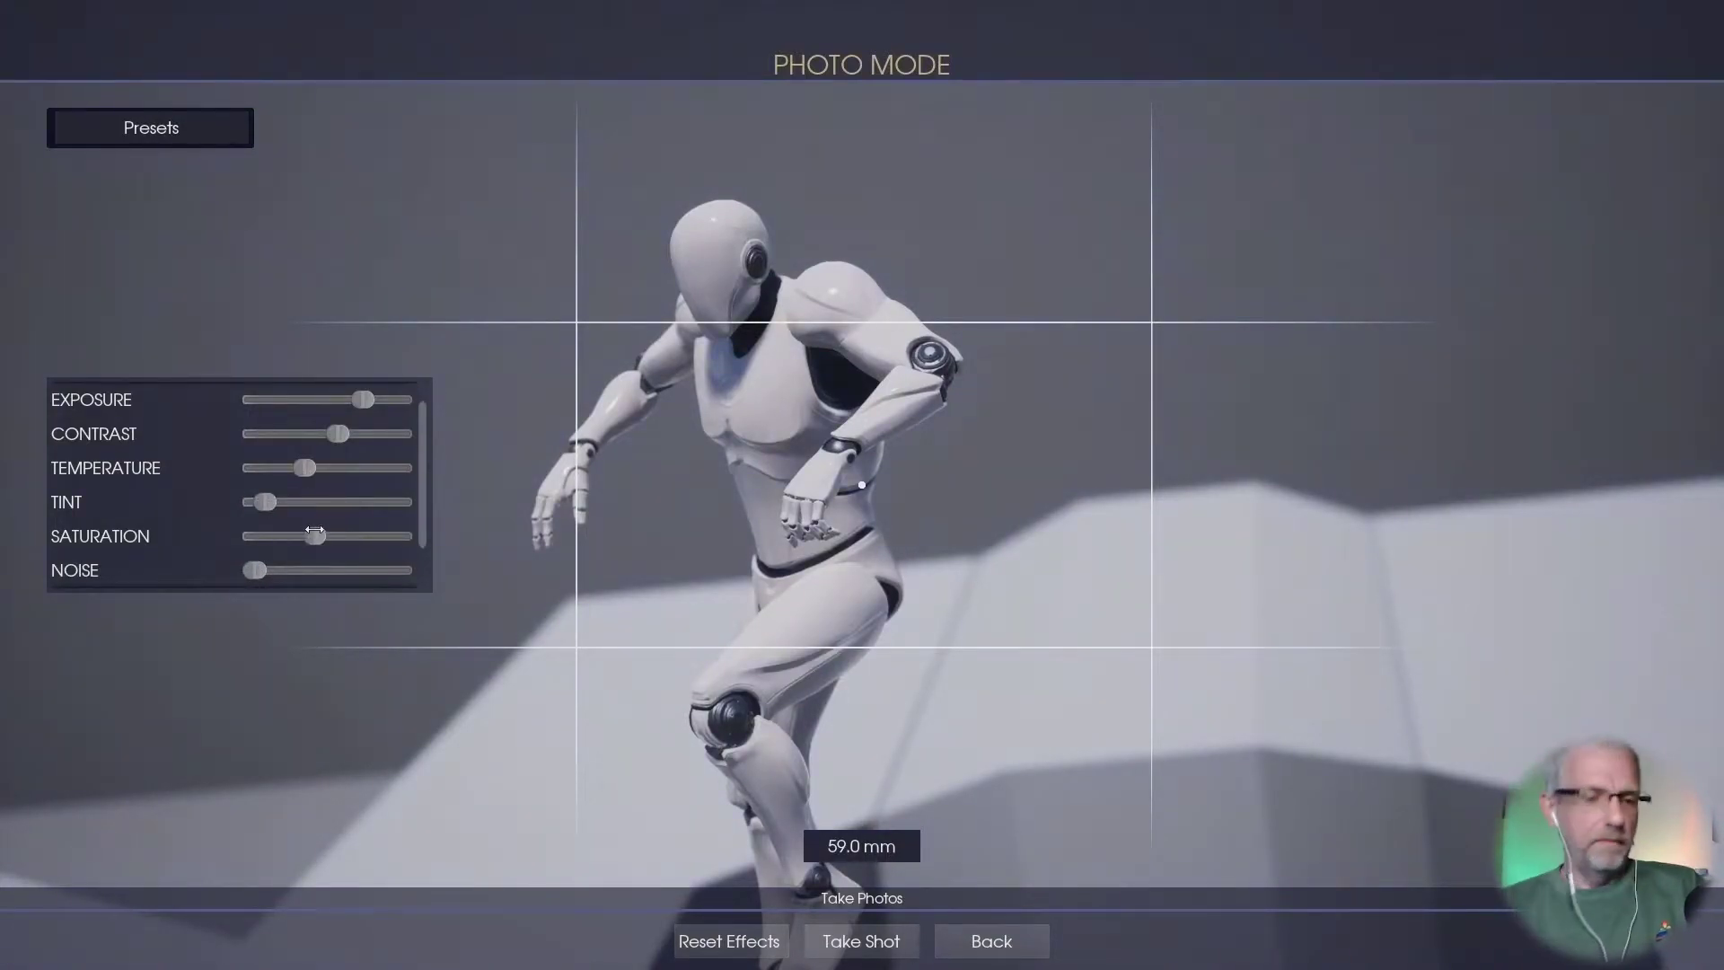
pyautogui.scroll(-2, 328, 533)
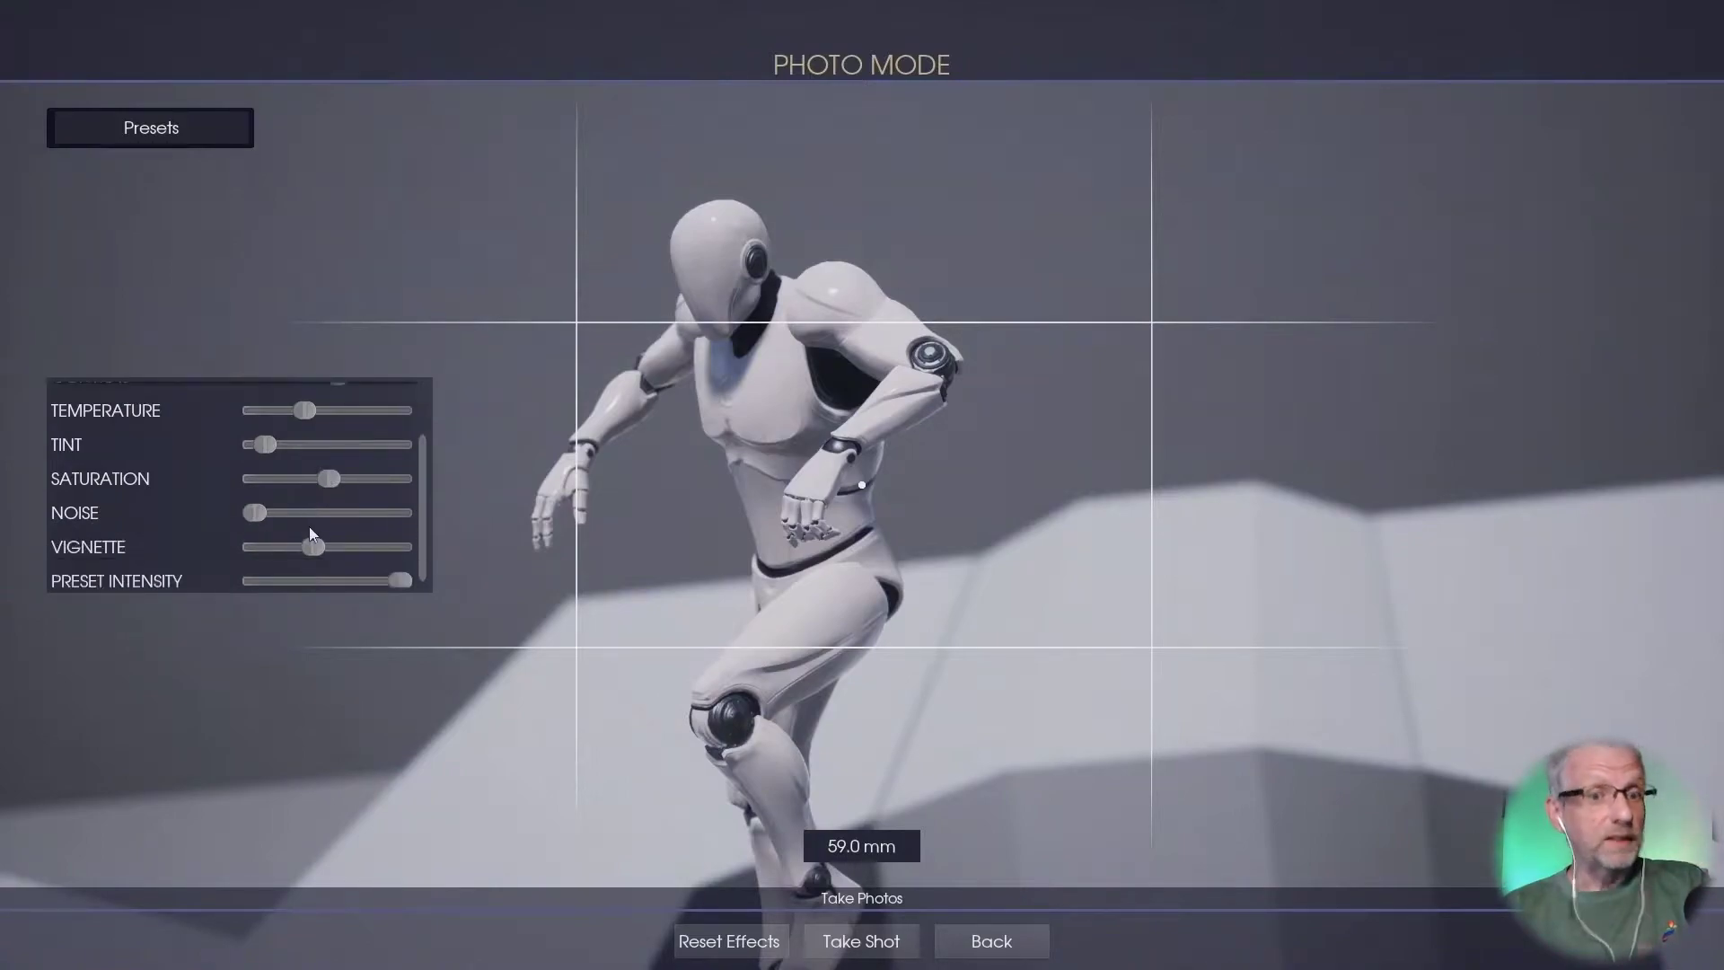
pyautogui.moveTo(308, 540); pyautogui.dragTo(362, 540)
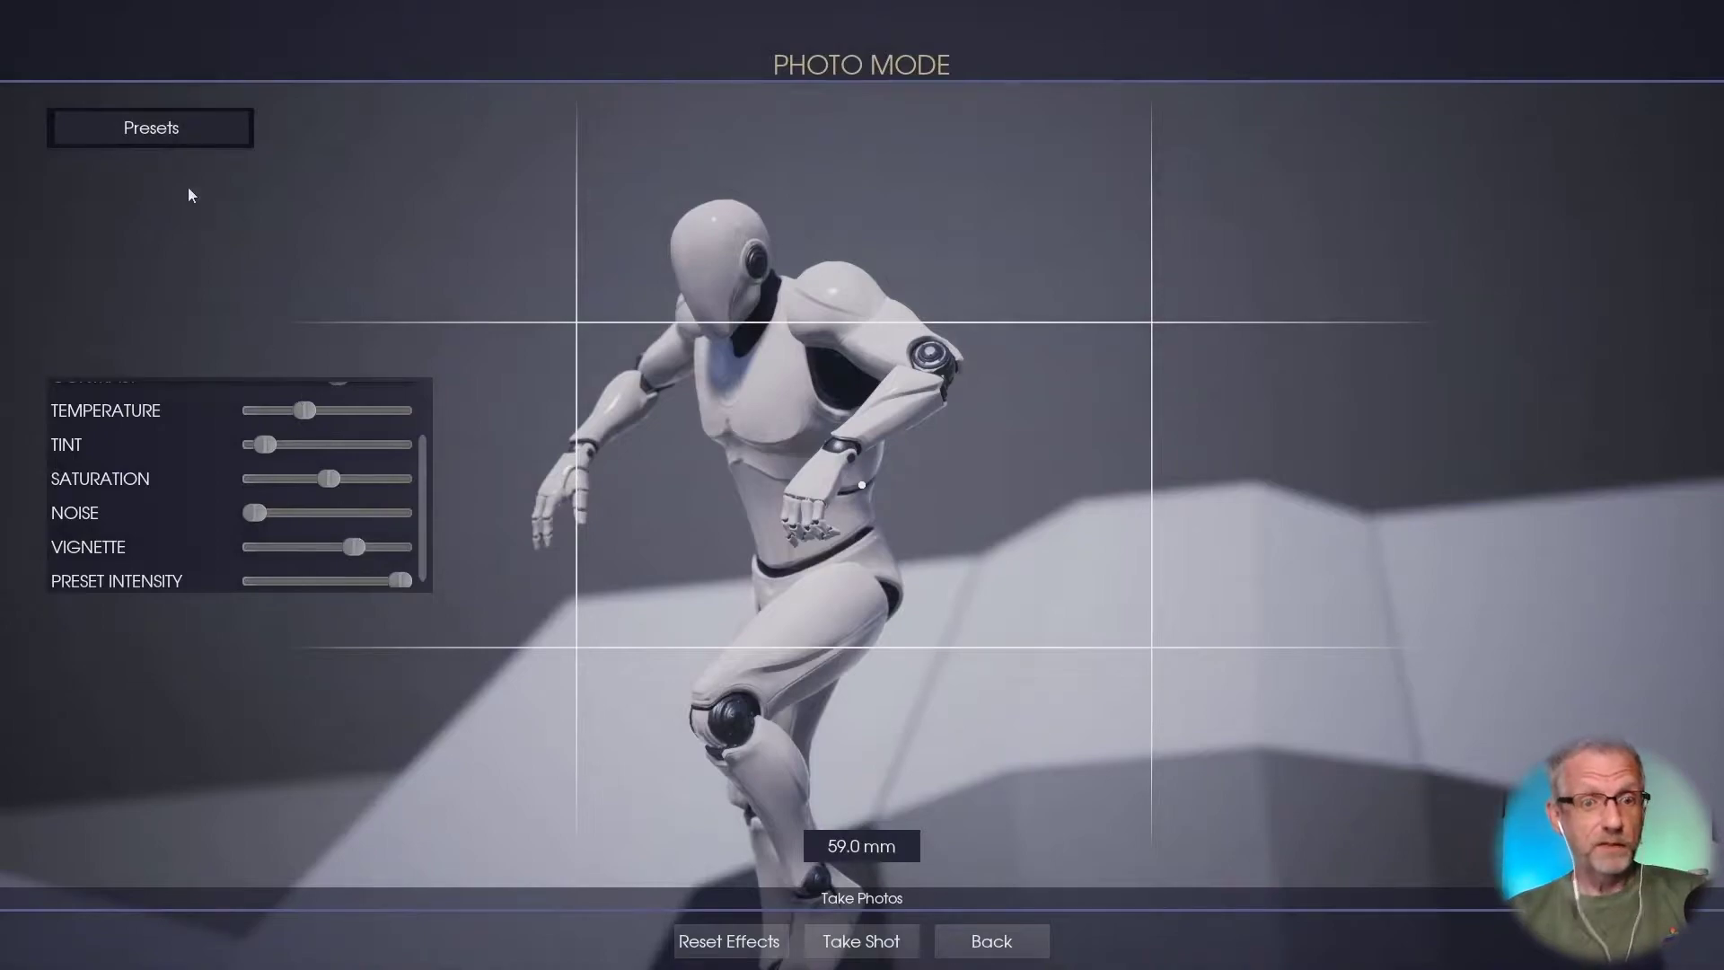
pyautogui.click(162, 132)
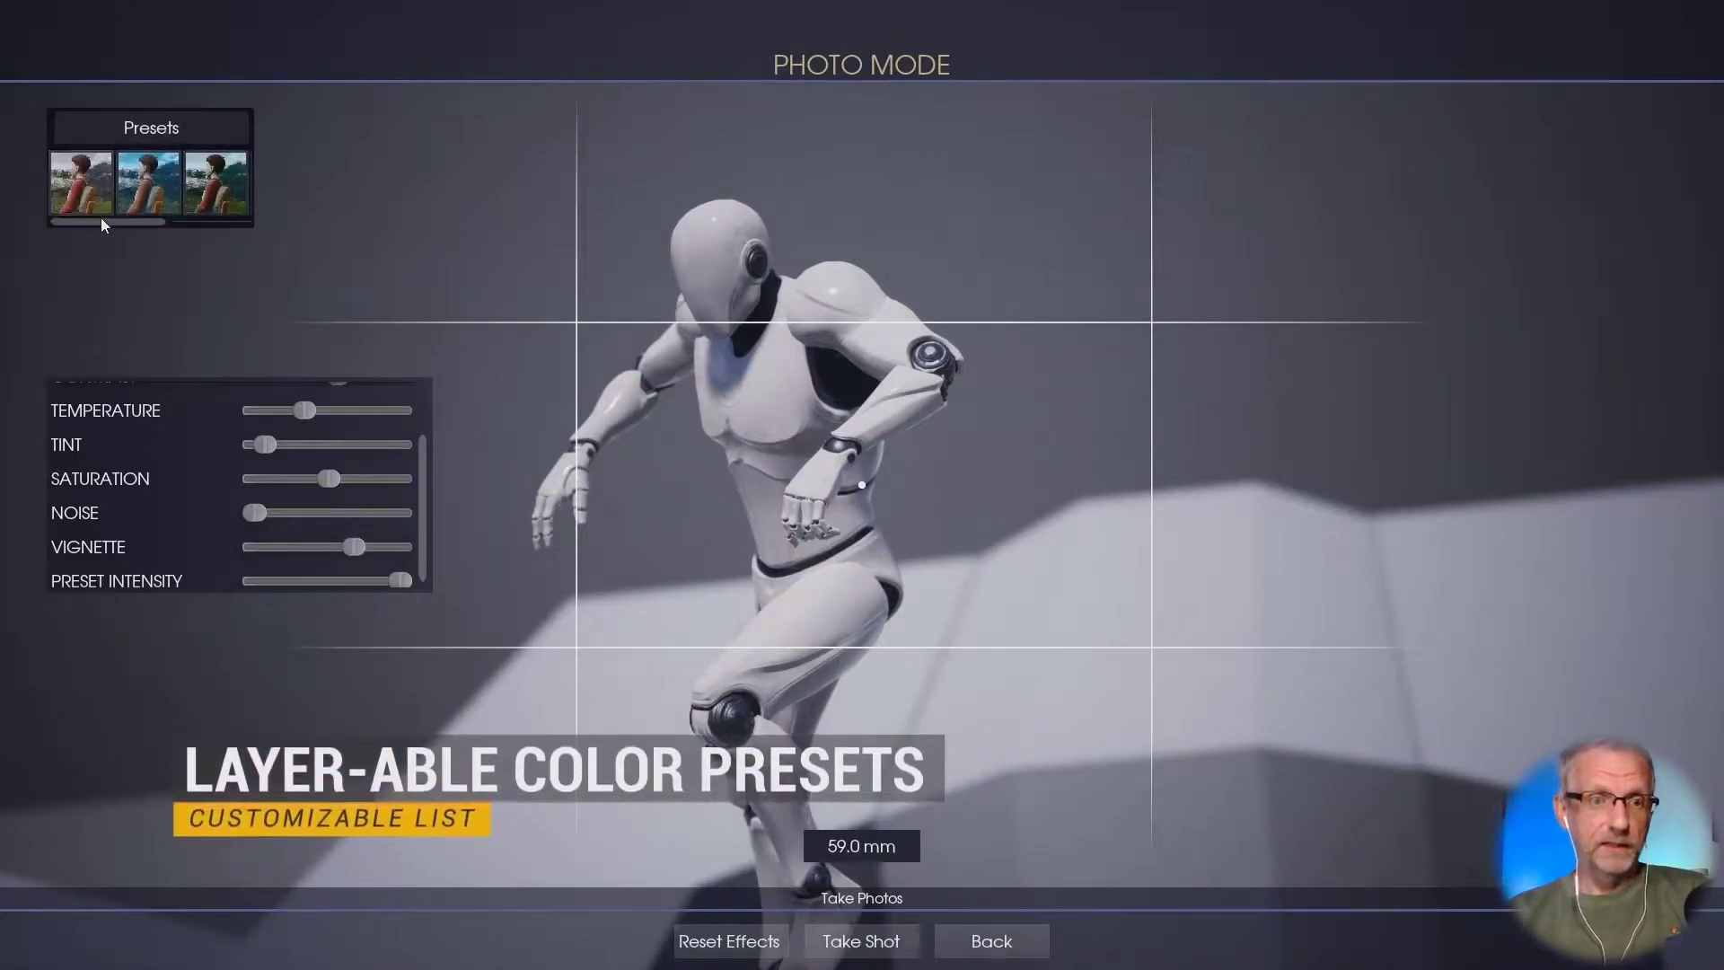
pyautogui.moveTo(101, 220); pyautogui.dragTo(185, 229)
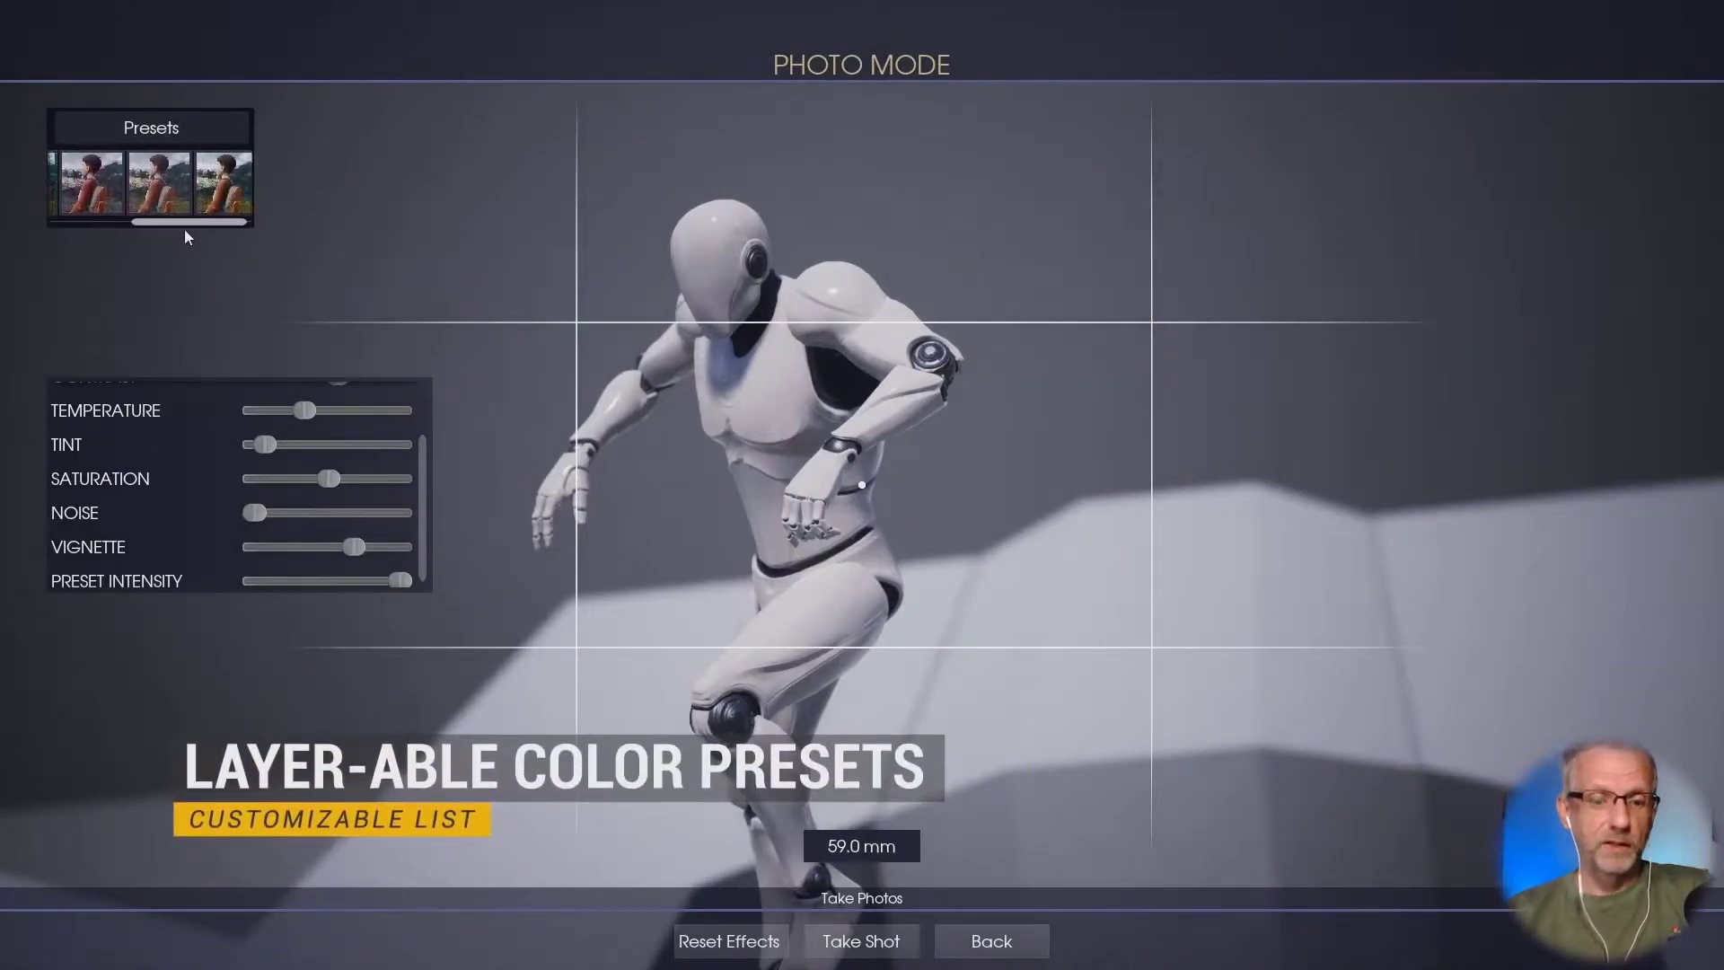
pyautogui.click(205, 203)
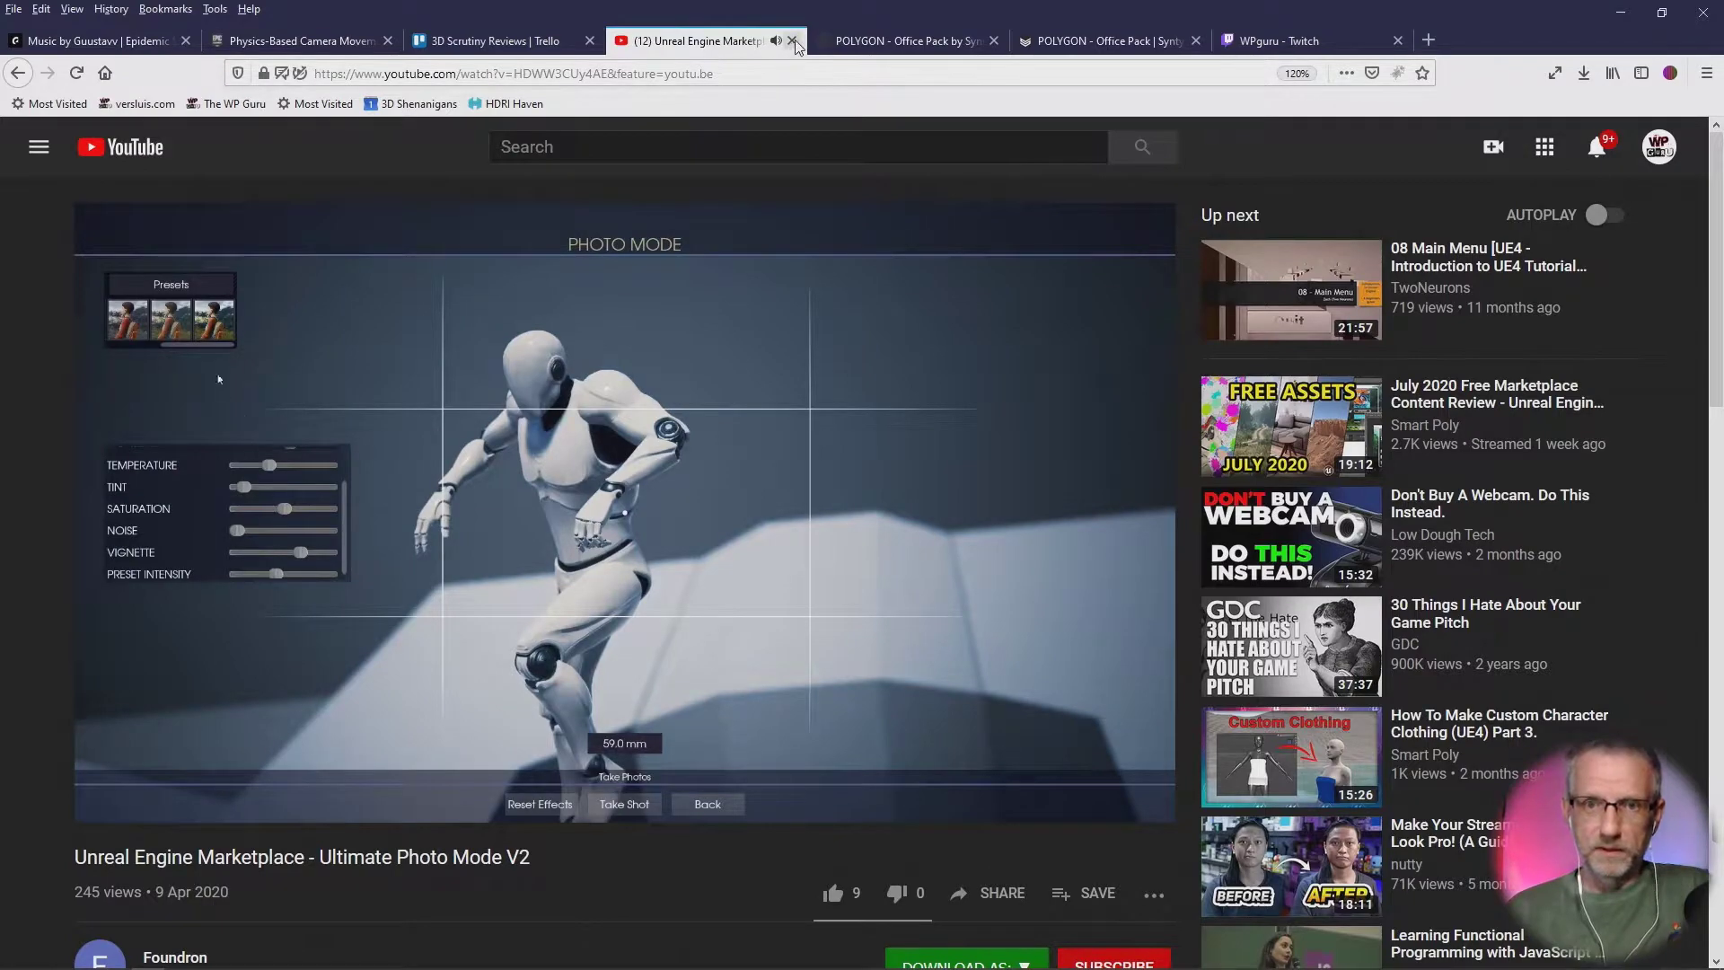
# Step: Close the YouTube tab and search the Marketplace for 'photo mode', correcting the typo
pyautogui.click(792, 40)
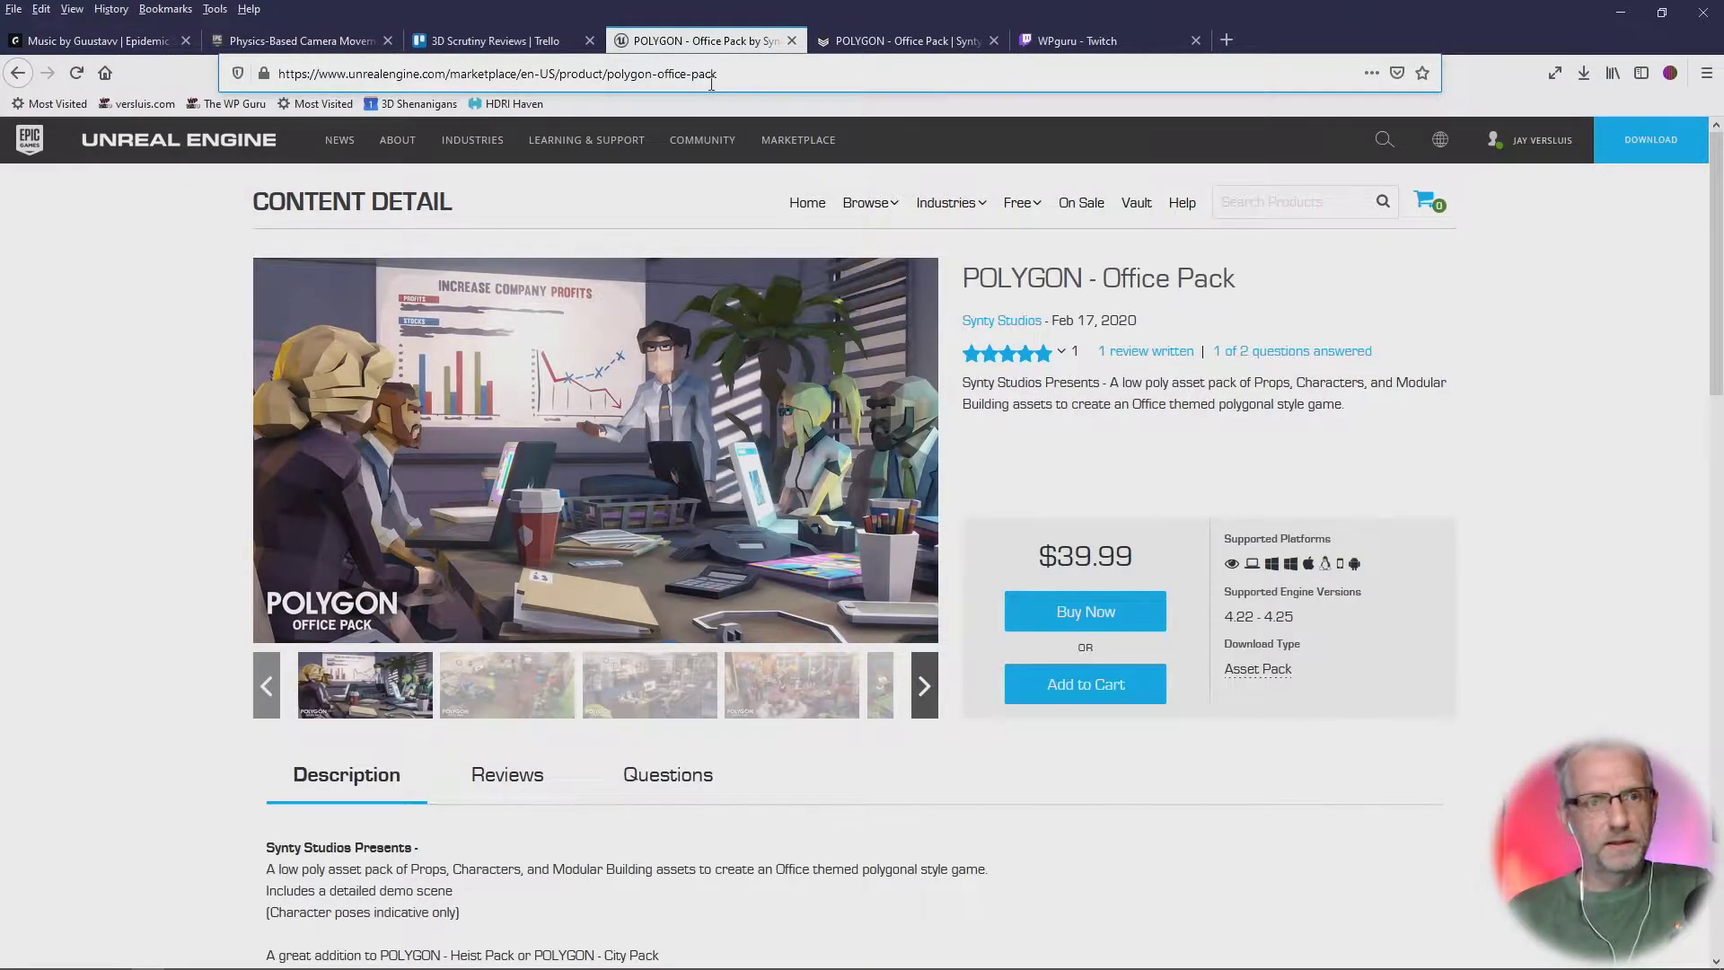
pyautogui.click(286, 42)
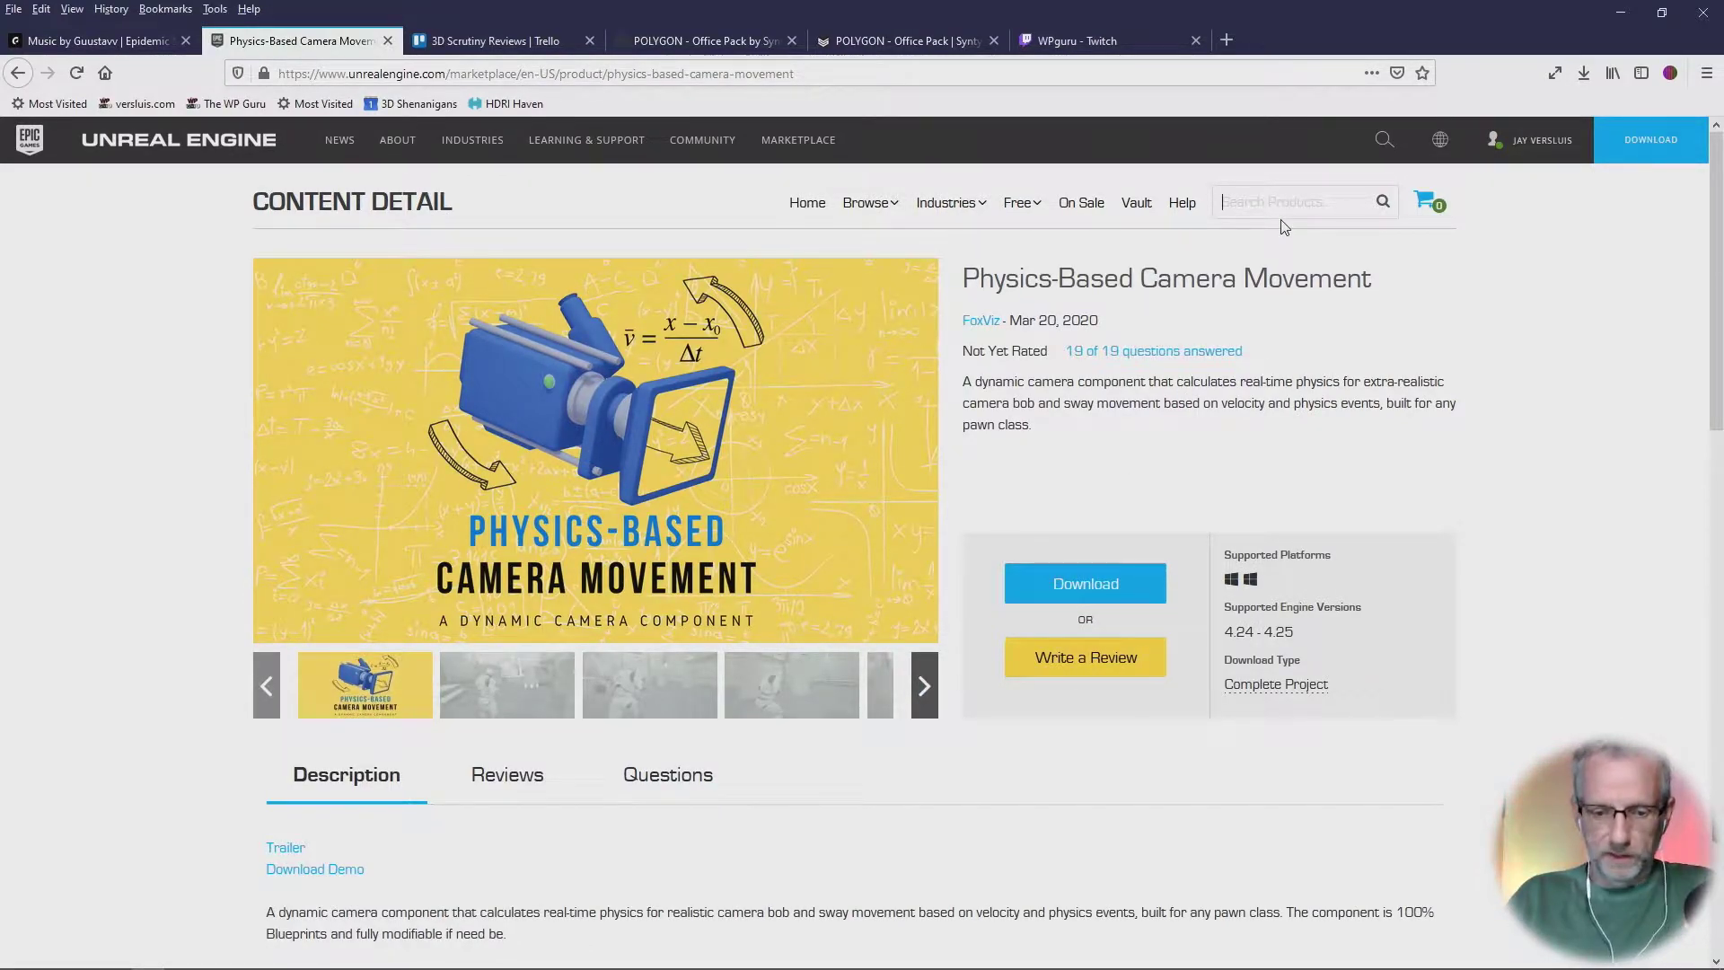
pyautogui.write('photo')
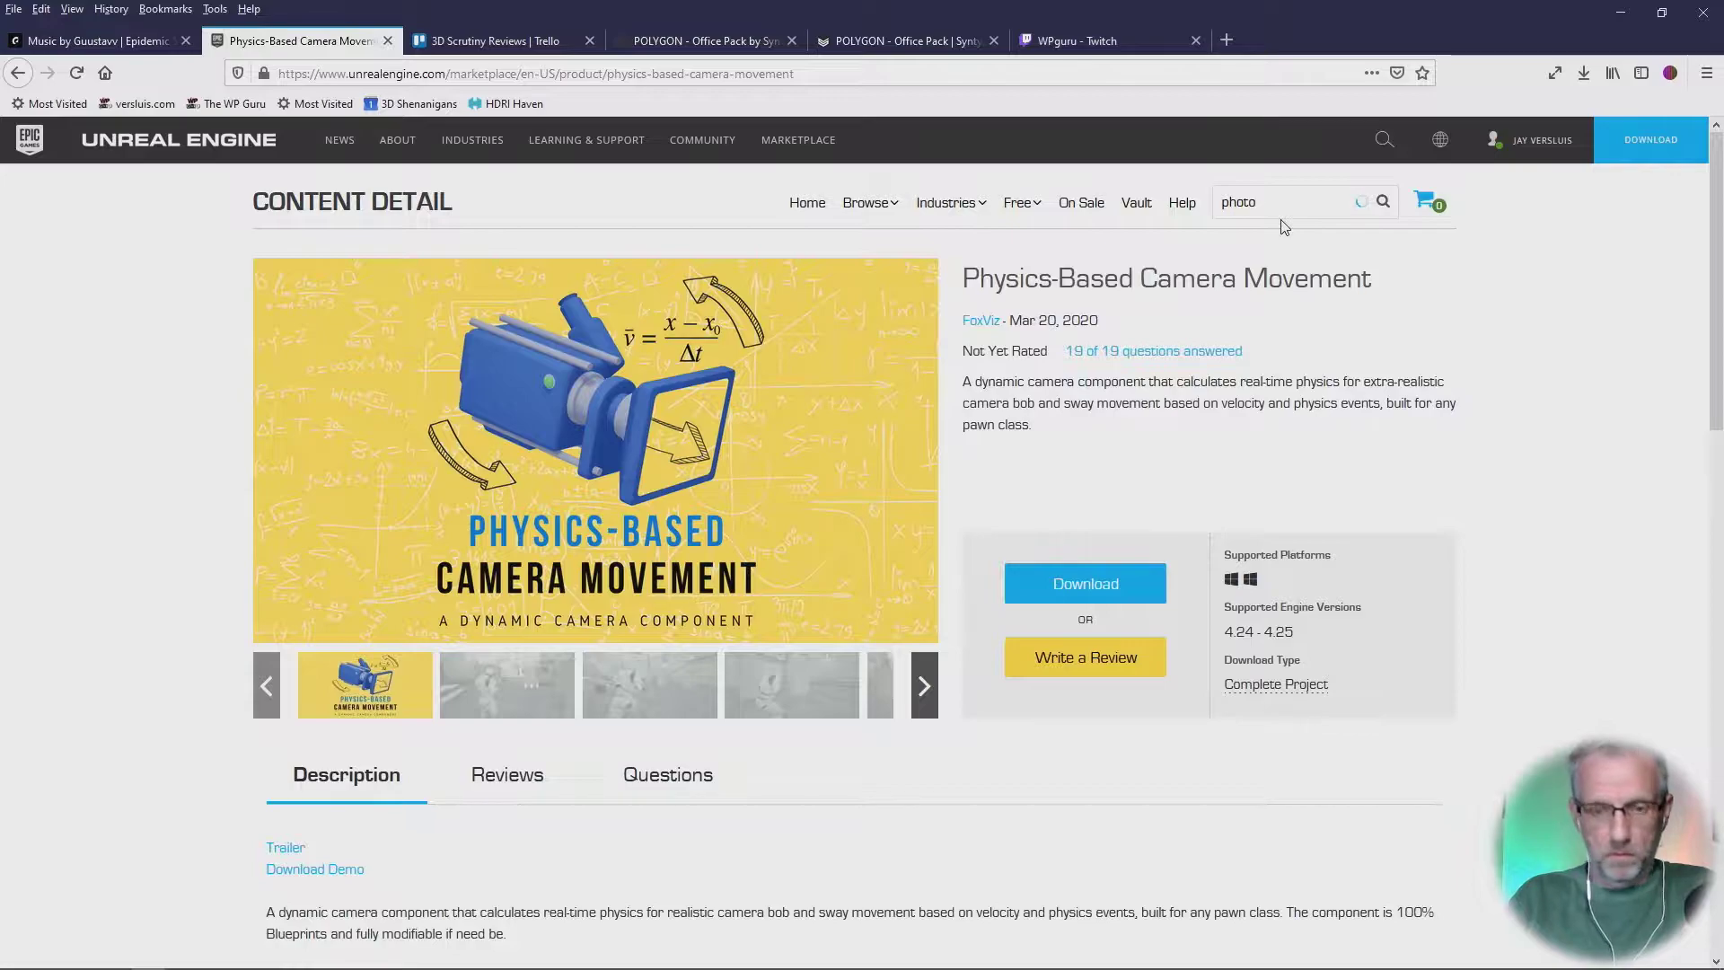
pyautogui.write('ode')
pyautogui.press('Return')
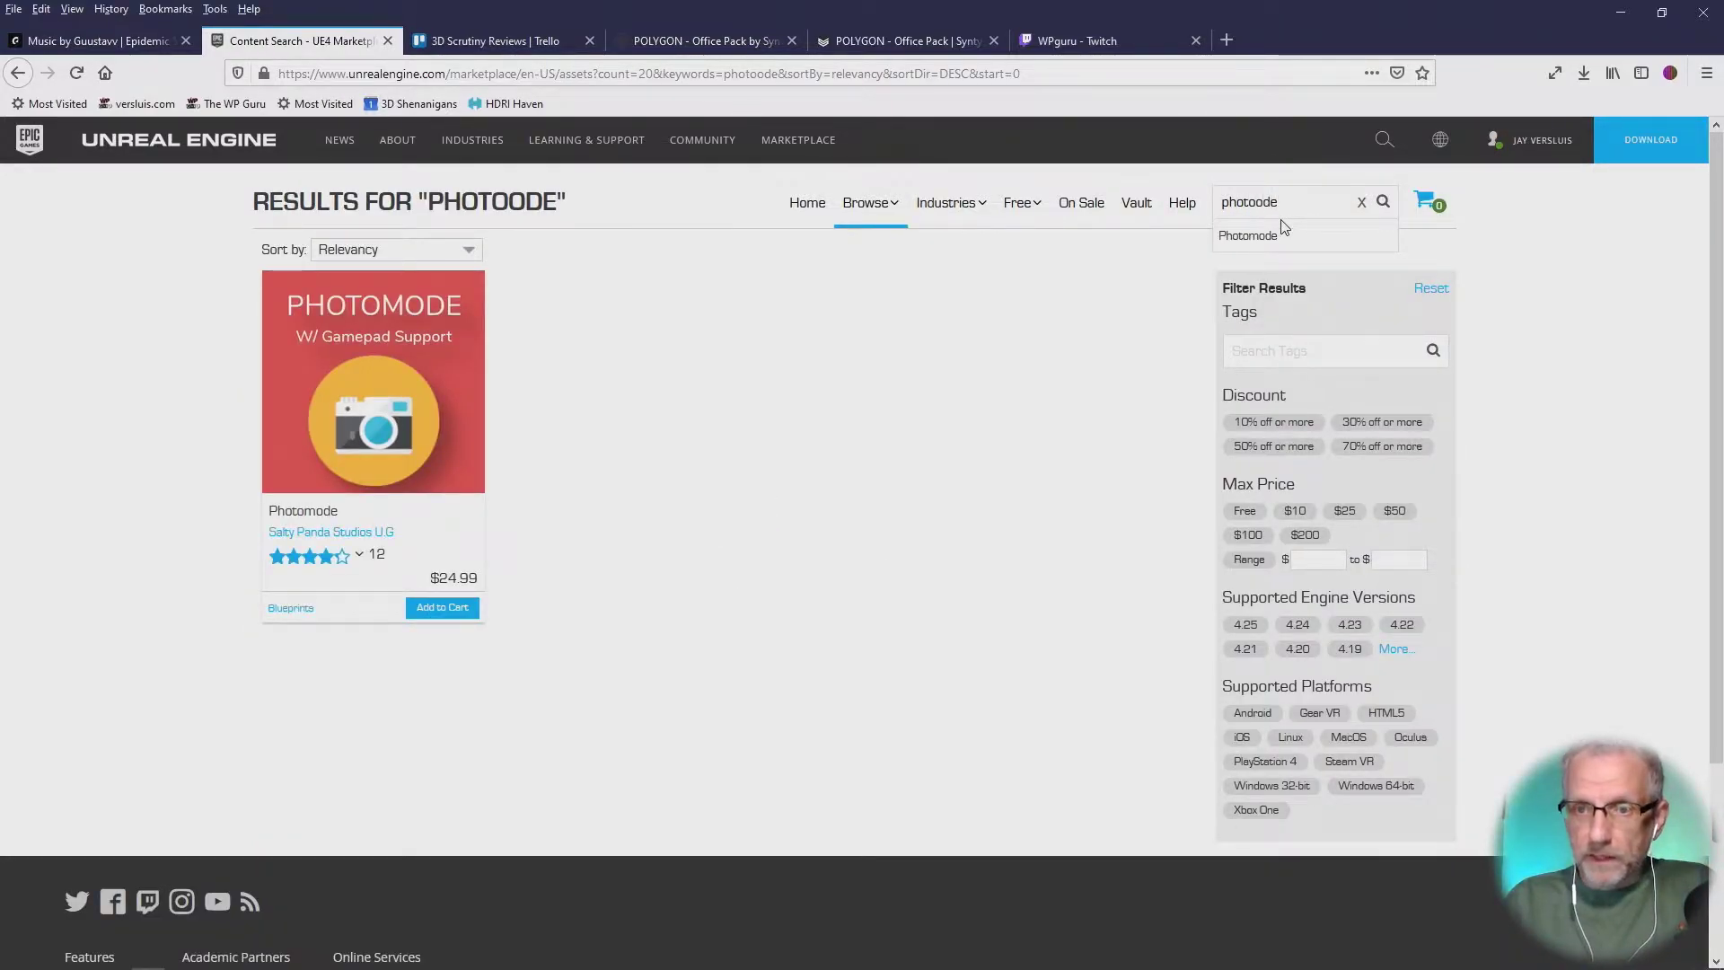
pyautogui.press('Right')
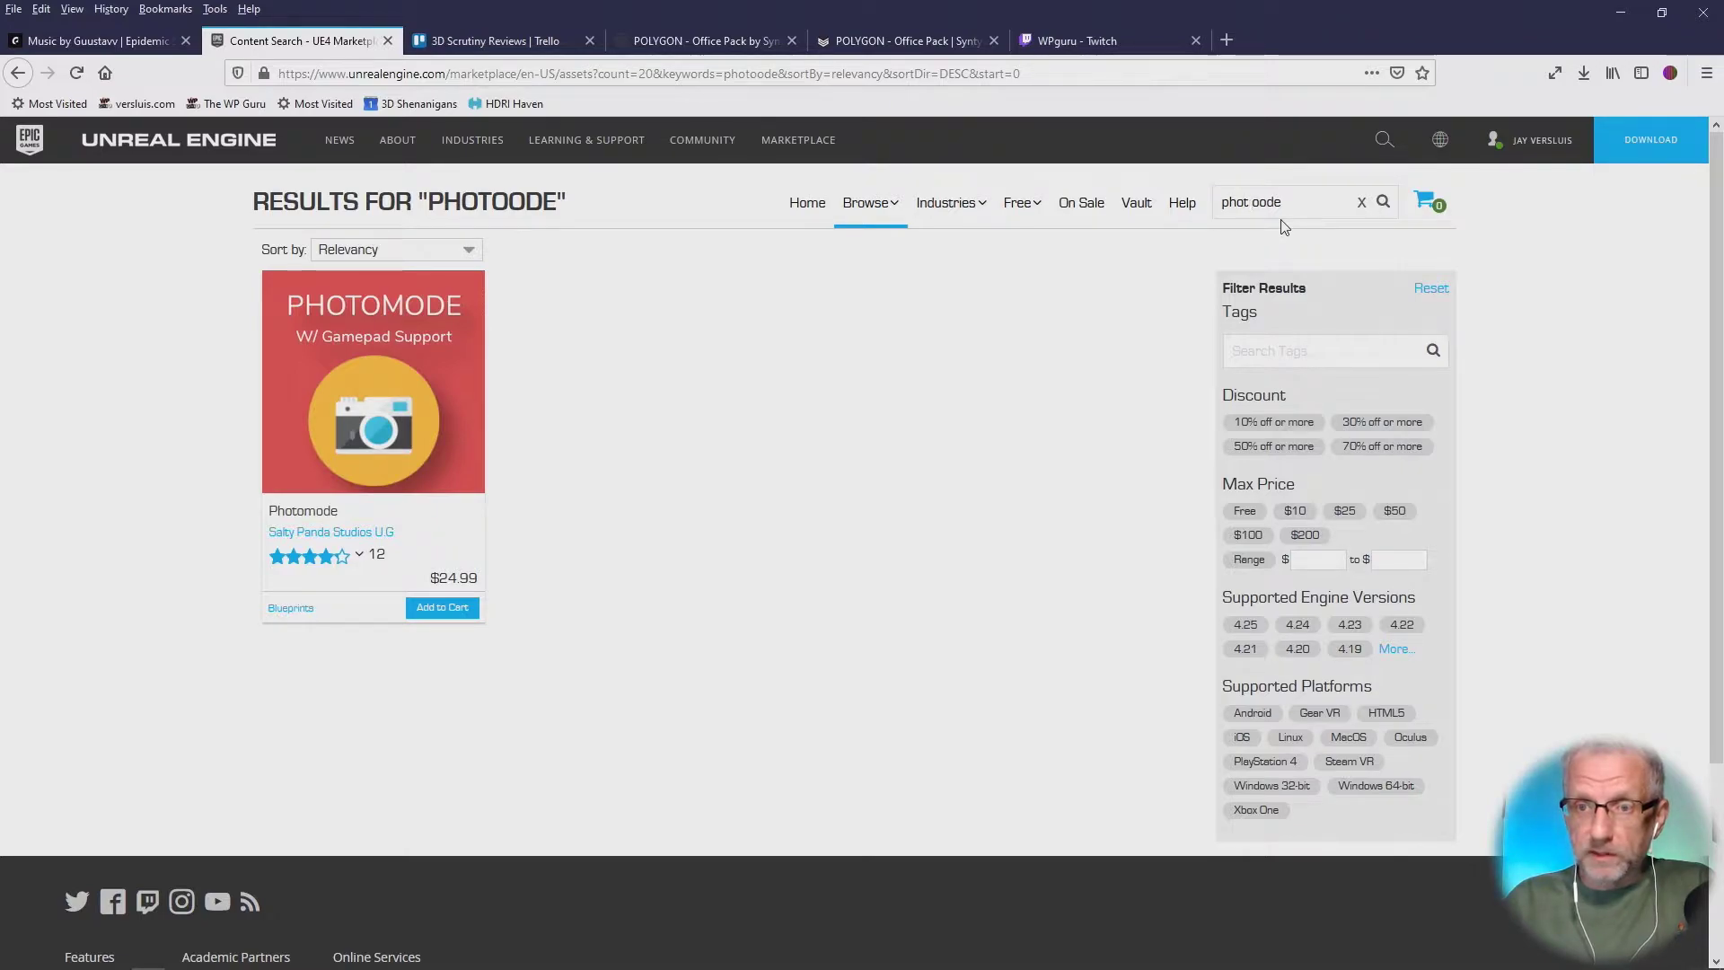
pyautogui.write('m')
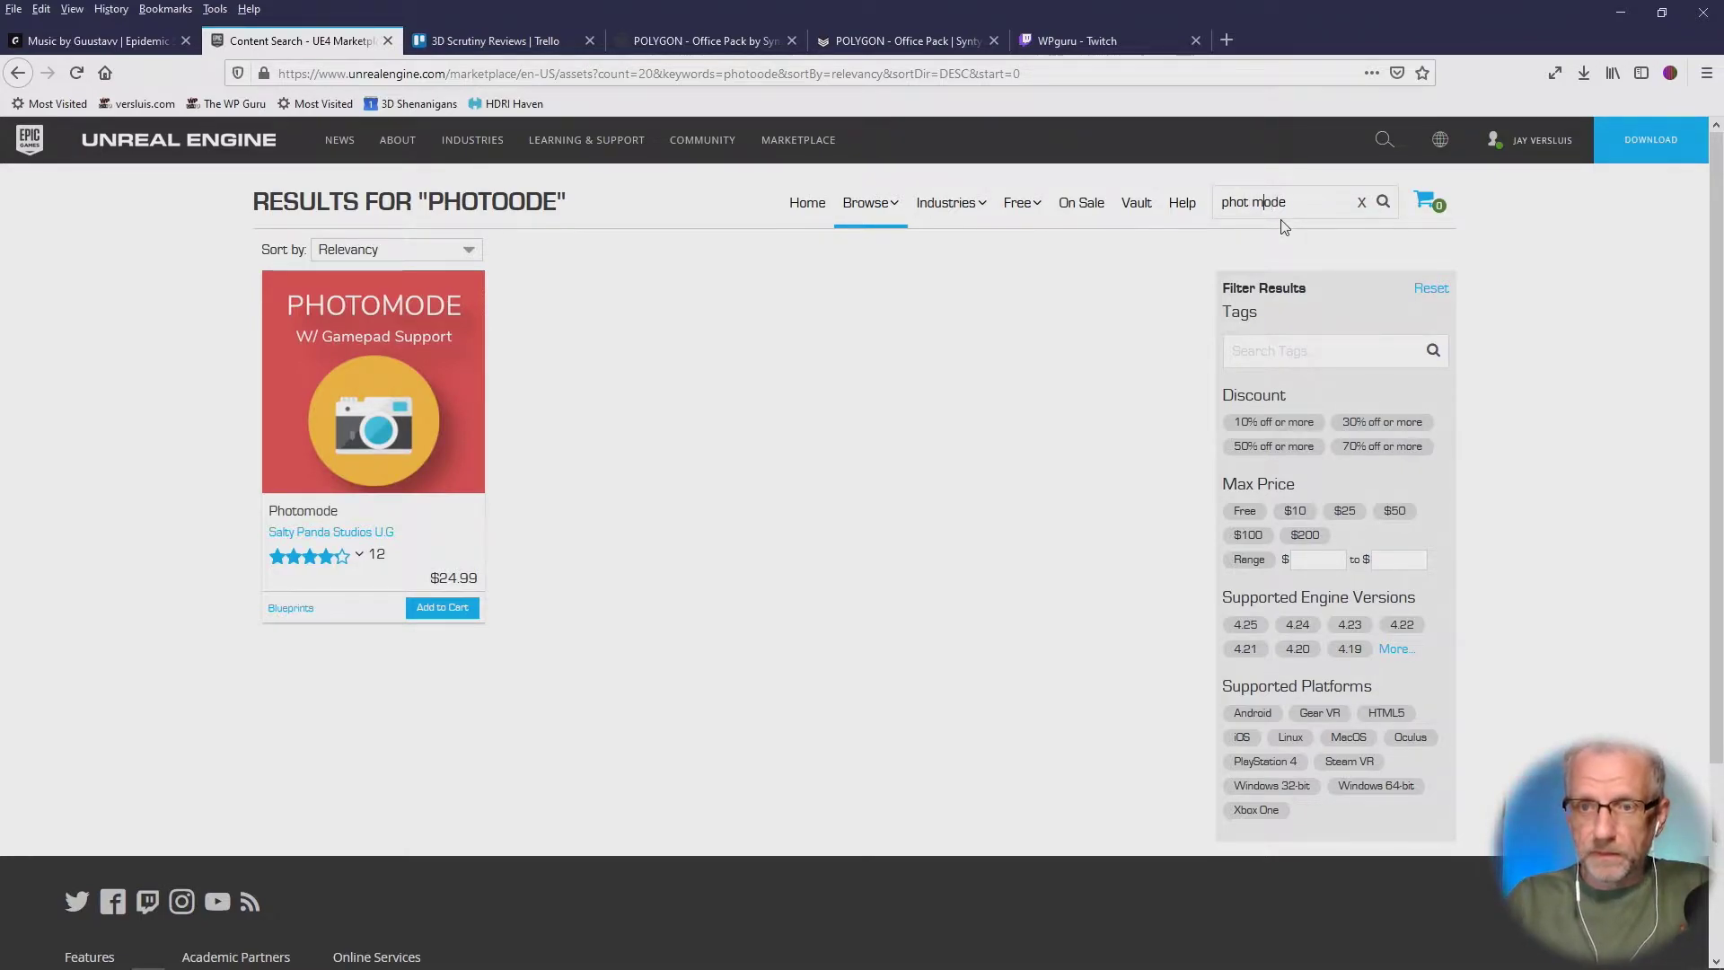
pyautogui.write('o')
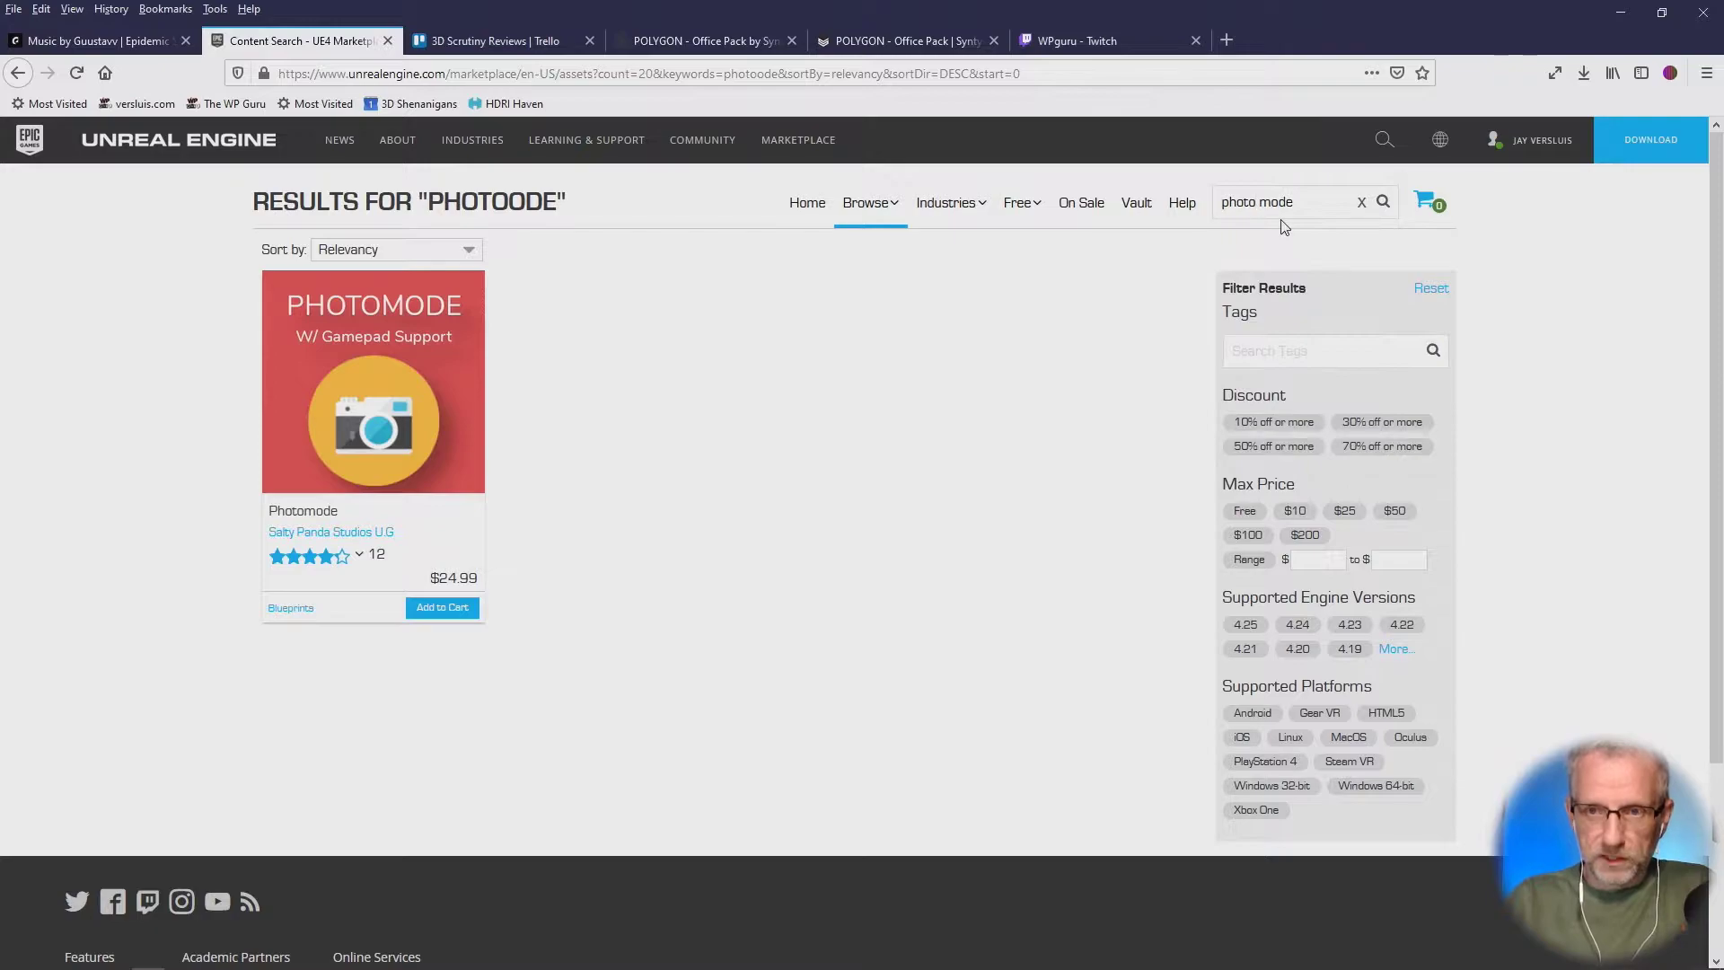
pyautogui.press('Return')
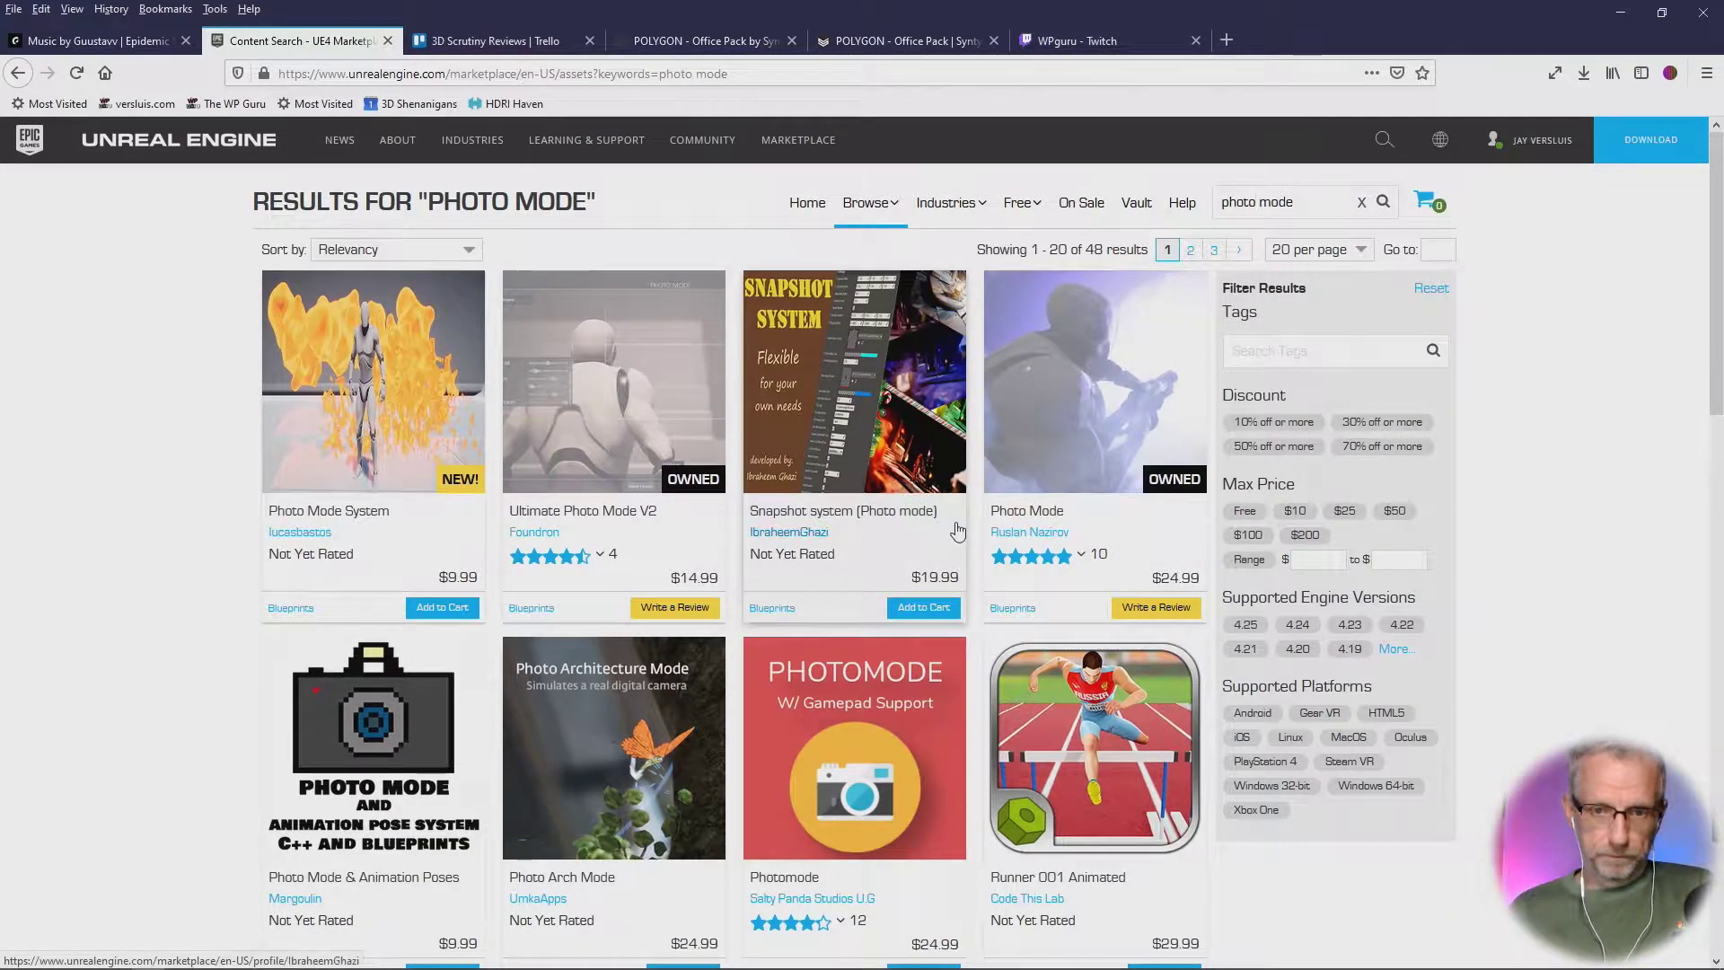
# Step: Open the Photo Mode product page (5 stars, engines 4.14–4.25) and skim its description
pyautogui.click(1056, 378)
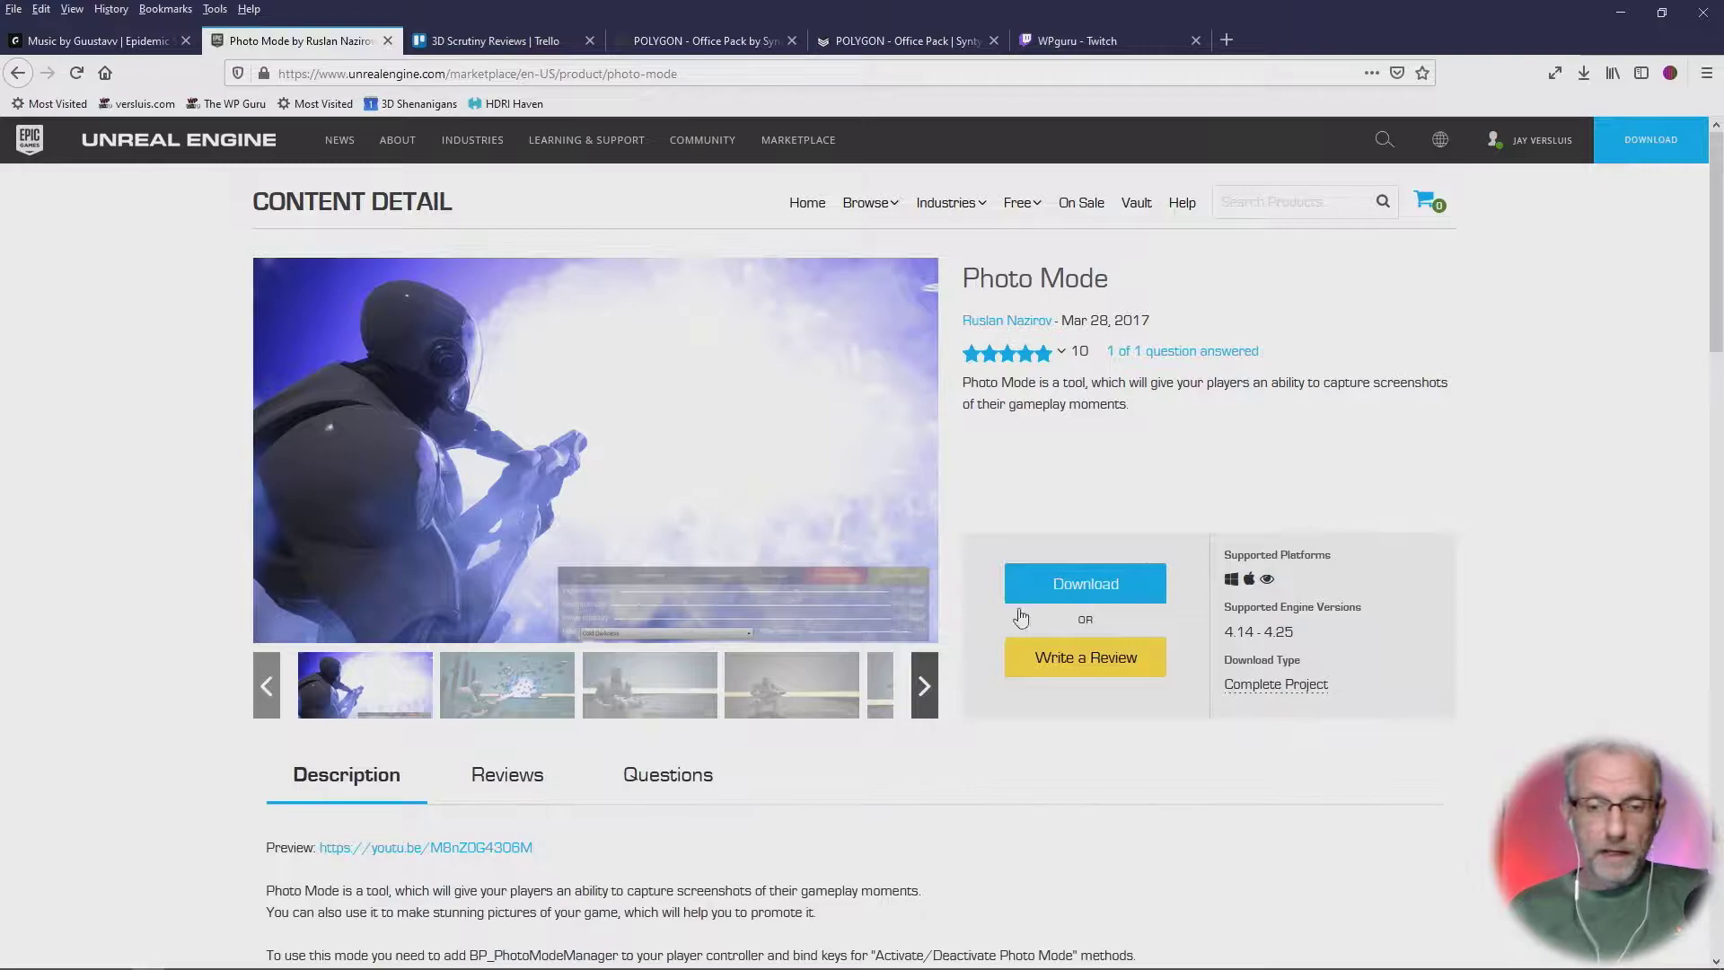
pyautogui.scroll(-5, 962, 676)
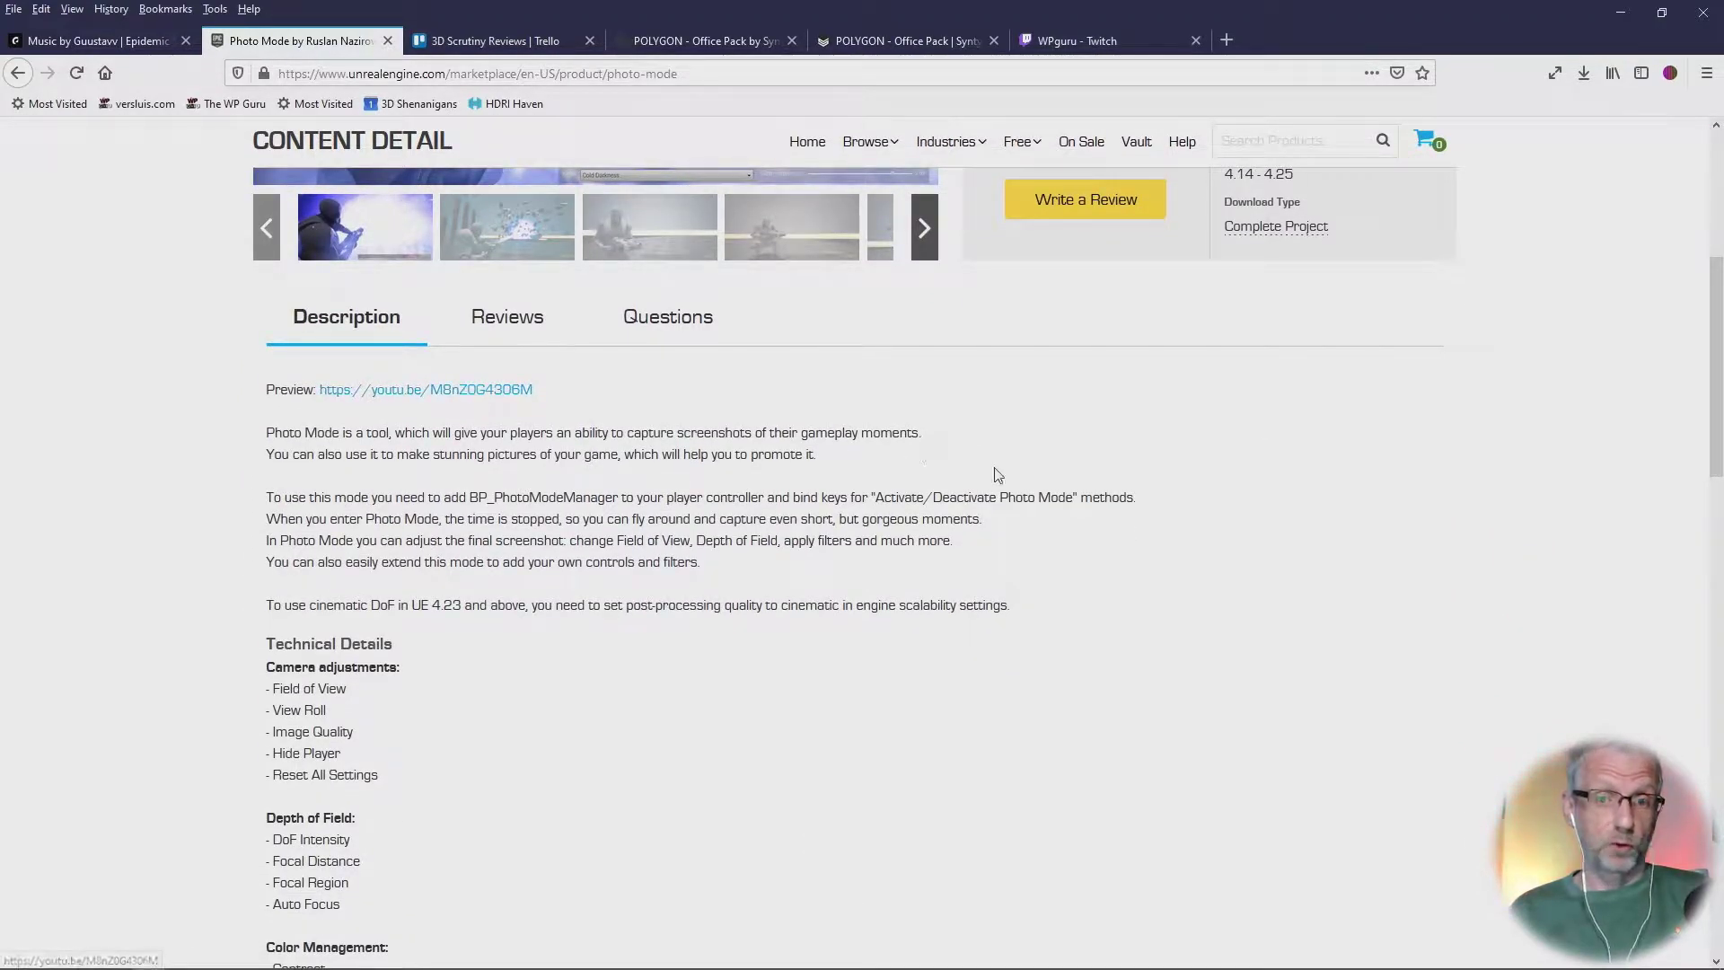
pyautogui.scroll(5, 996, 474)
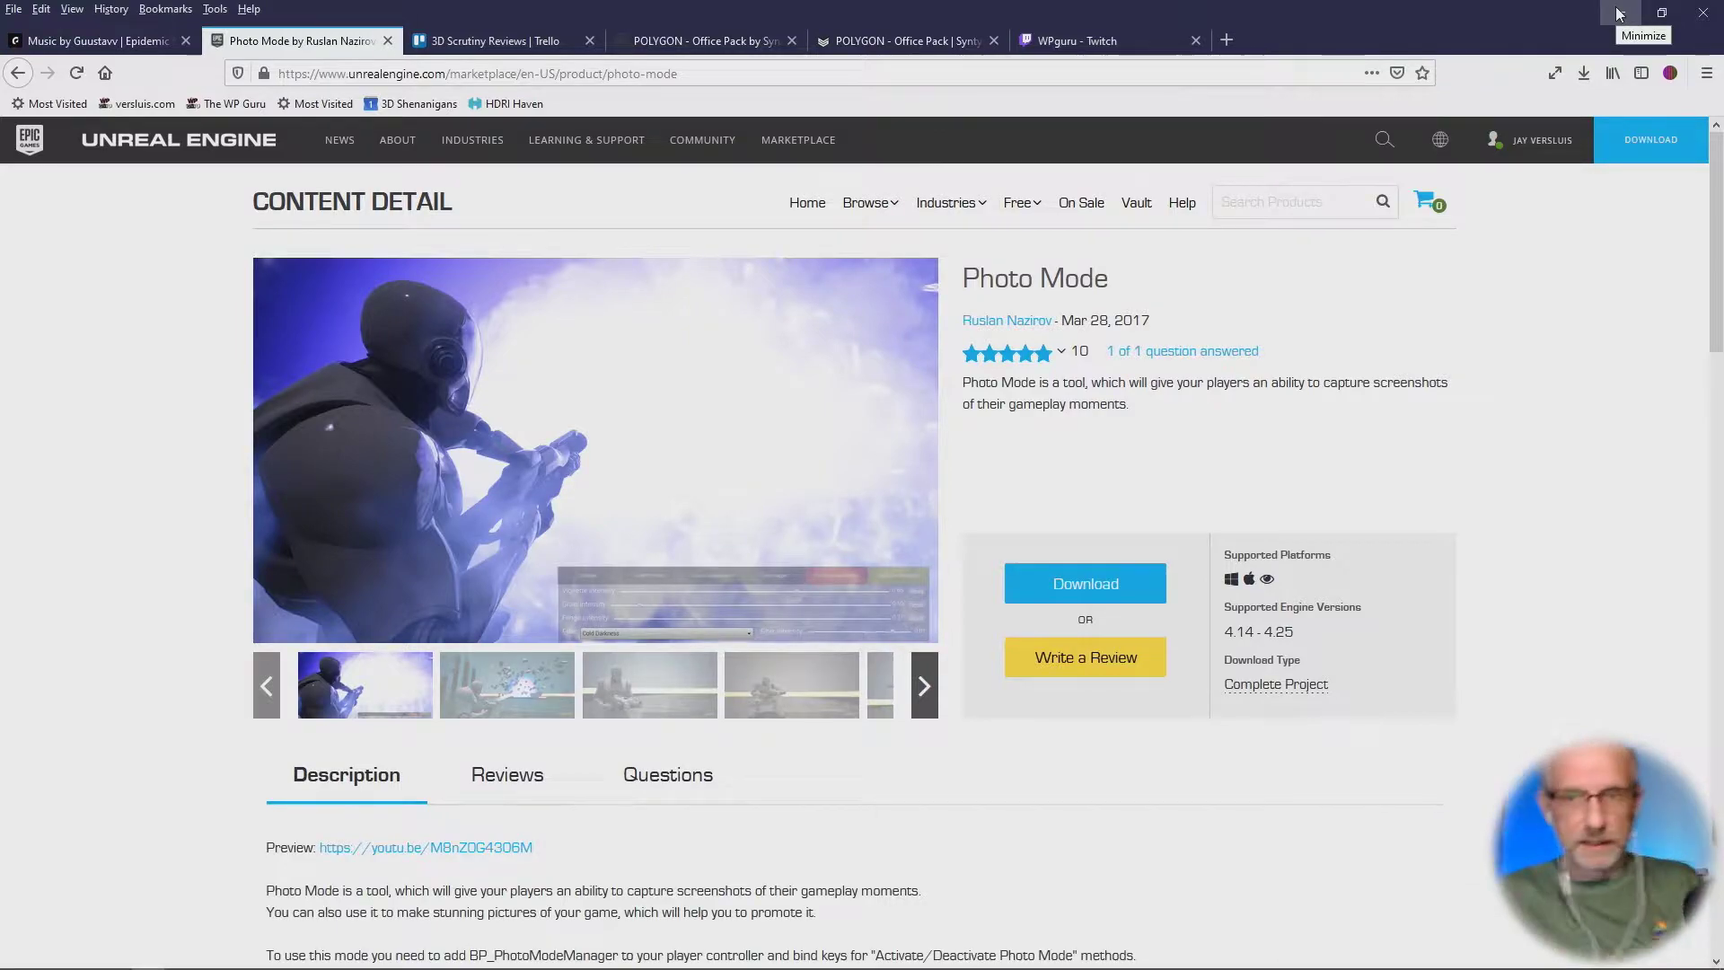
# Step: Send !photo in the WPguru Twitch chat, then return to the Photo Mode product page
pyautogui.click(1077, 41)
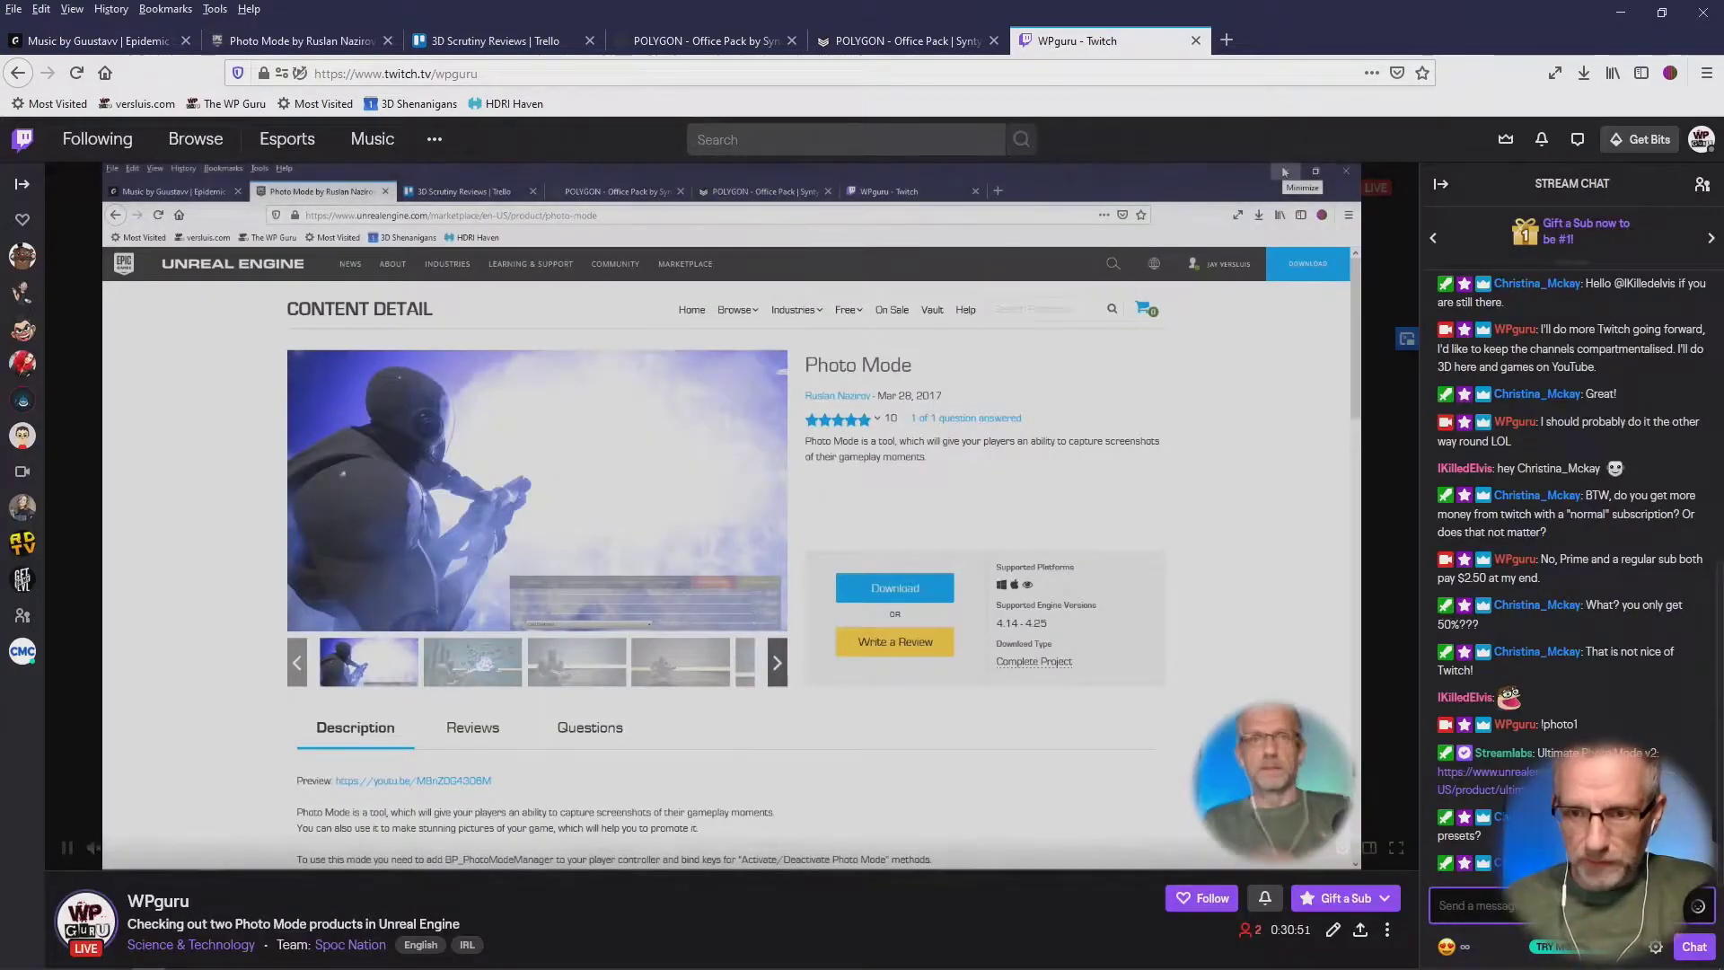
pyautogui.write('!photo')
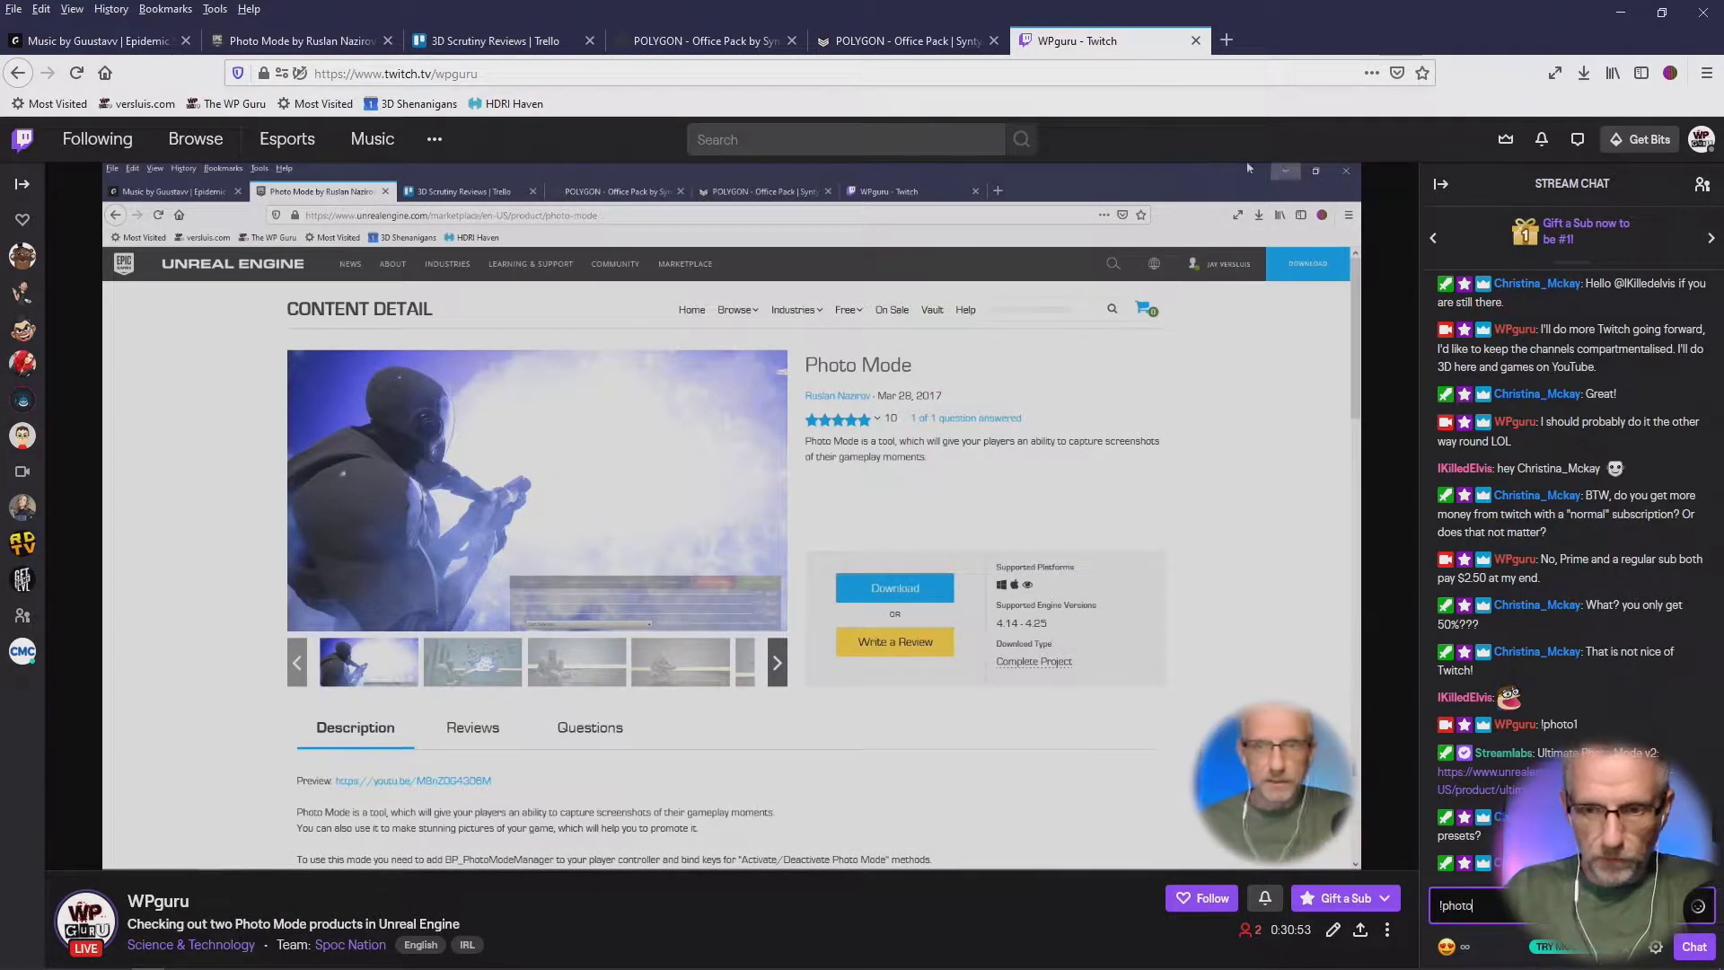
pyautogui.press('Return')
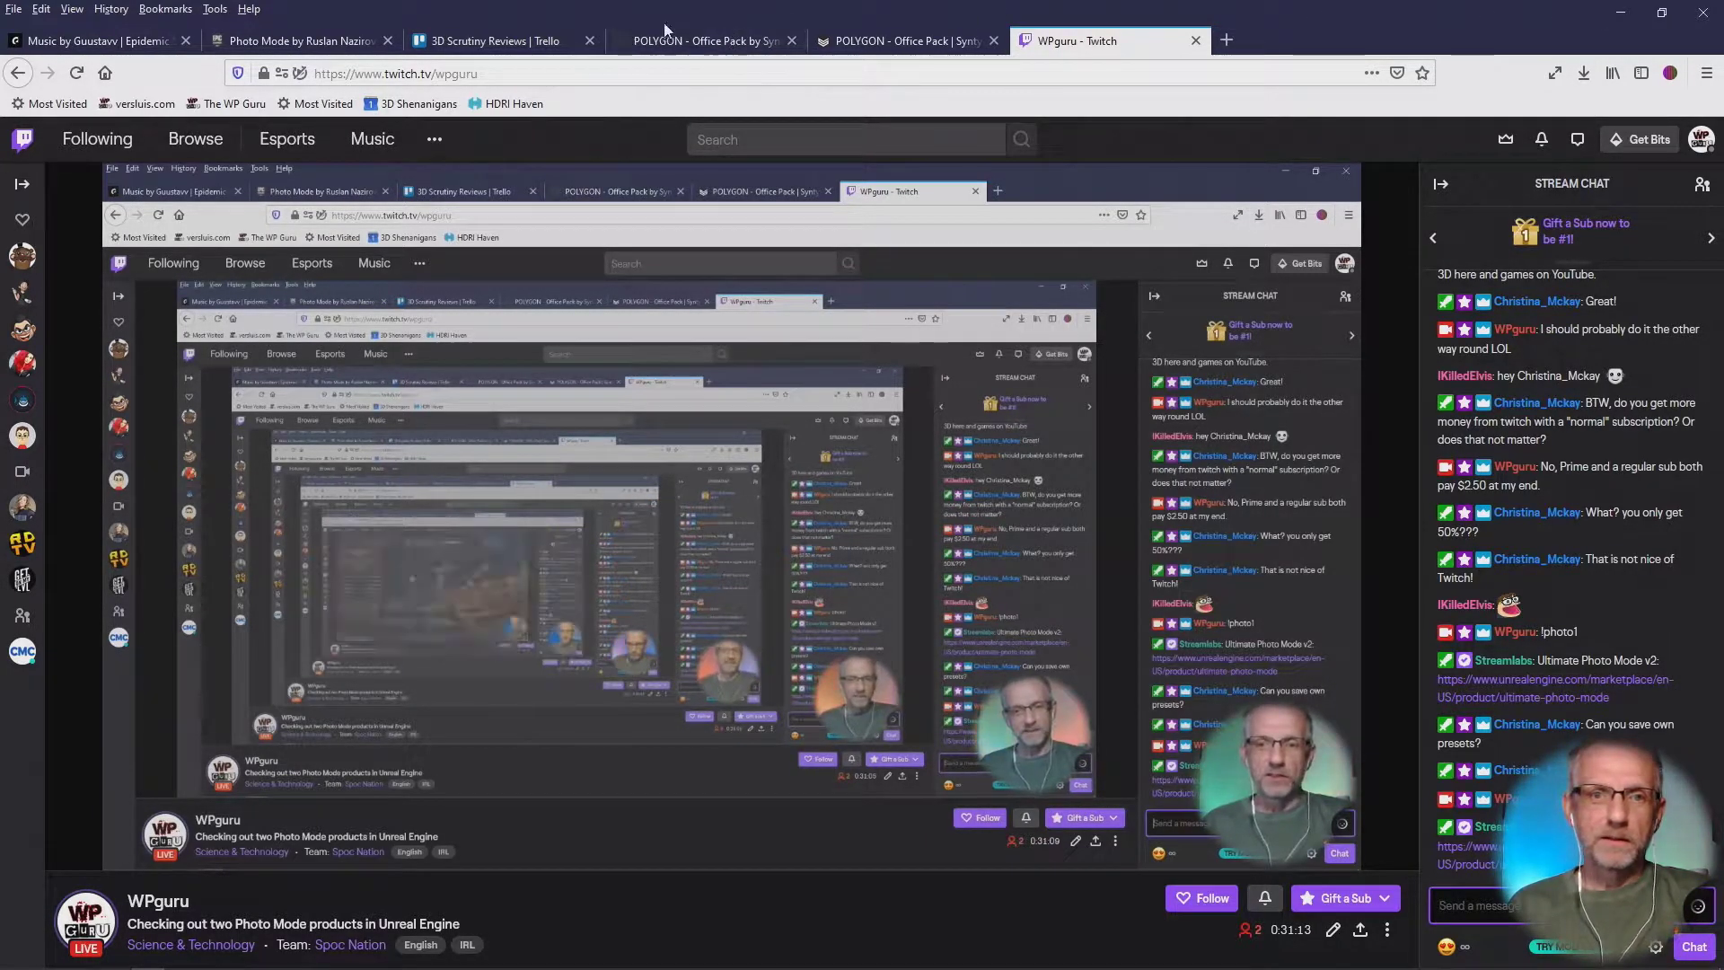
pyautogui.click(357, 45)
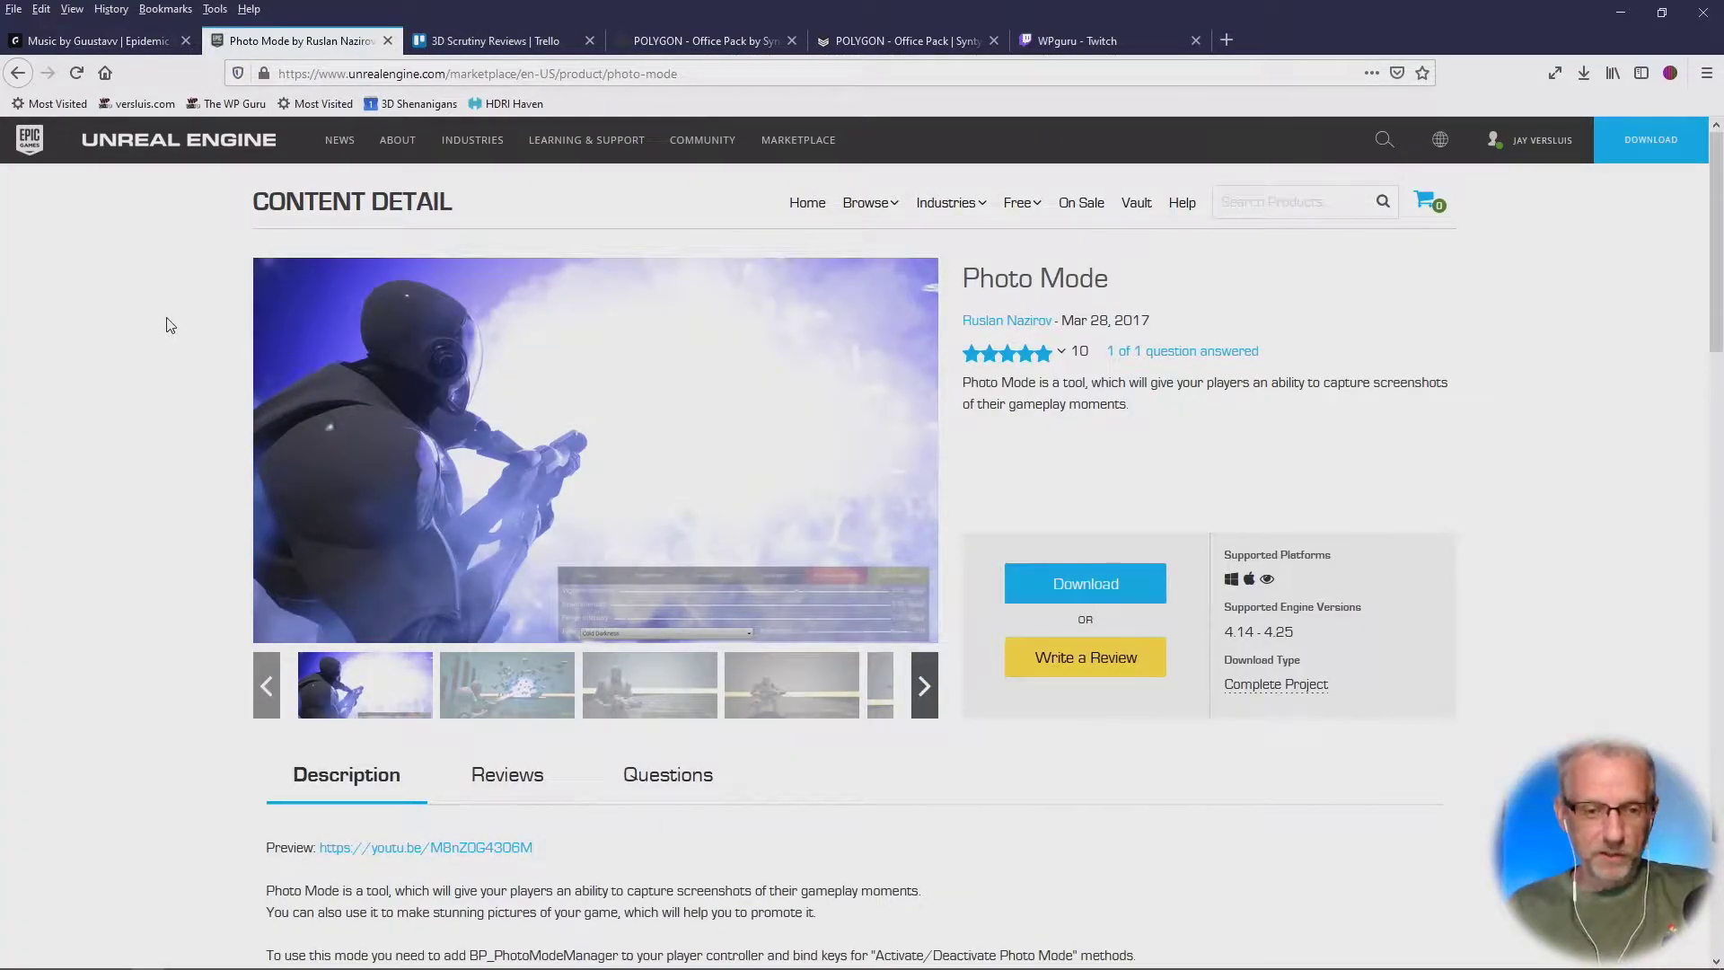
# Step: Cycle windows with Alt+Tab to bring the UltimatePhotoModeV2 Unreal Editor forward
pyautogui.press('super')
pyautogui.hotkey('alt', 'Tab')
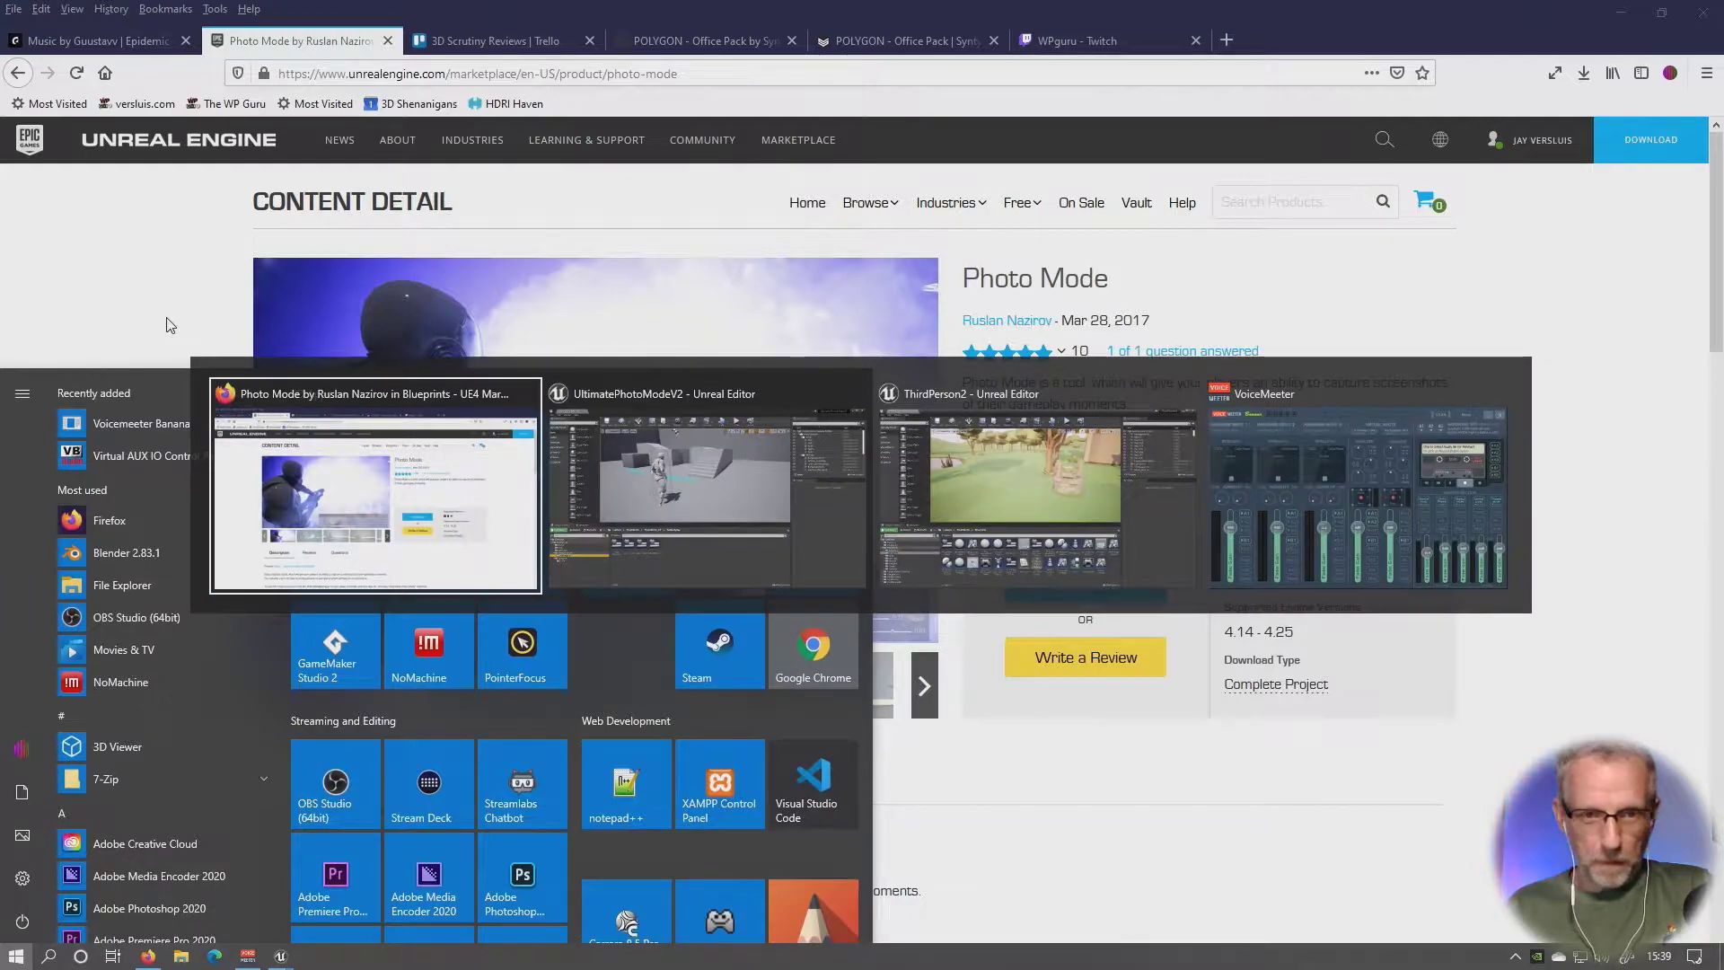
pyautogui.hotkey('alt', 'Tab')
pyautogui.hotkey('alt', 'Tab')
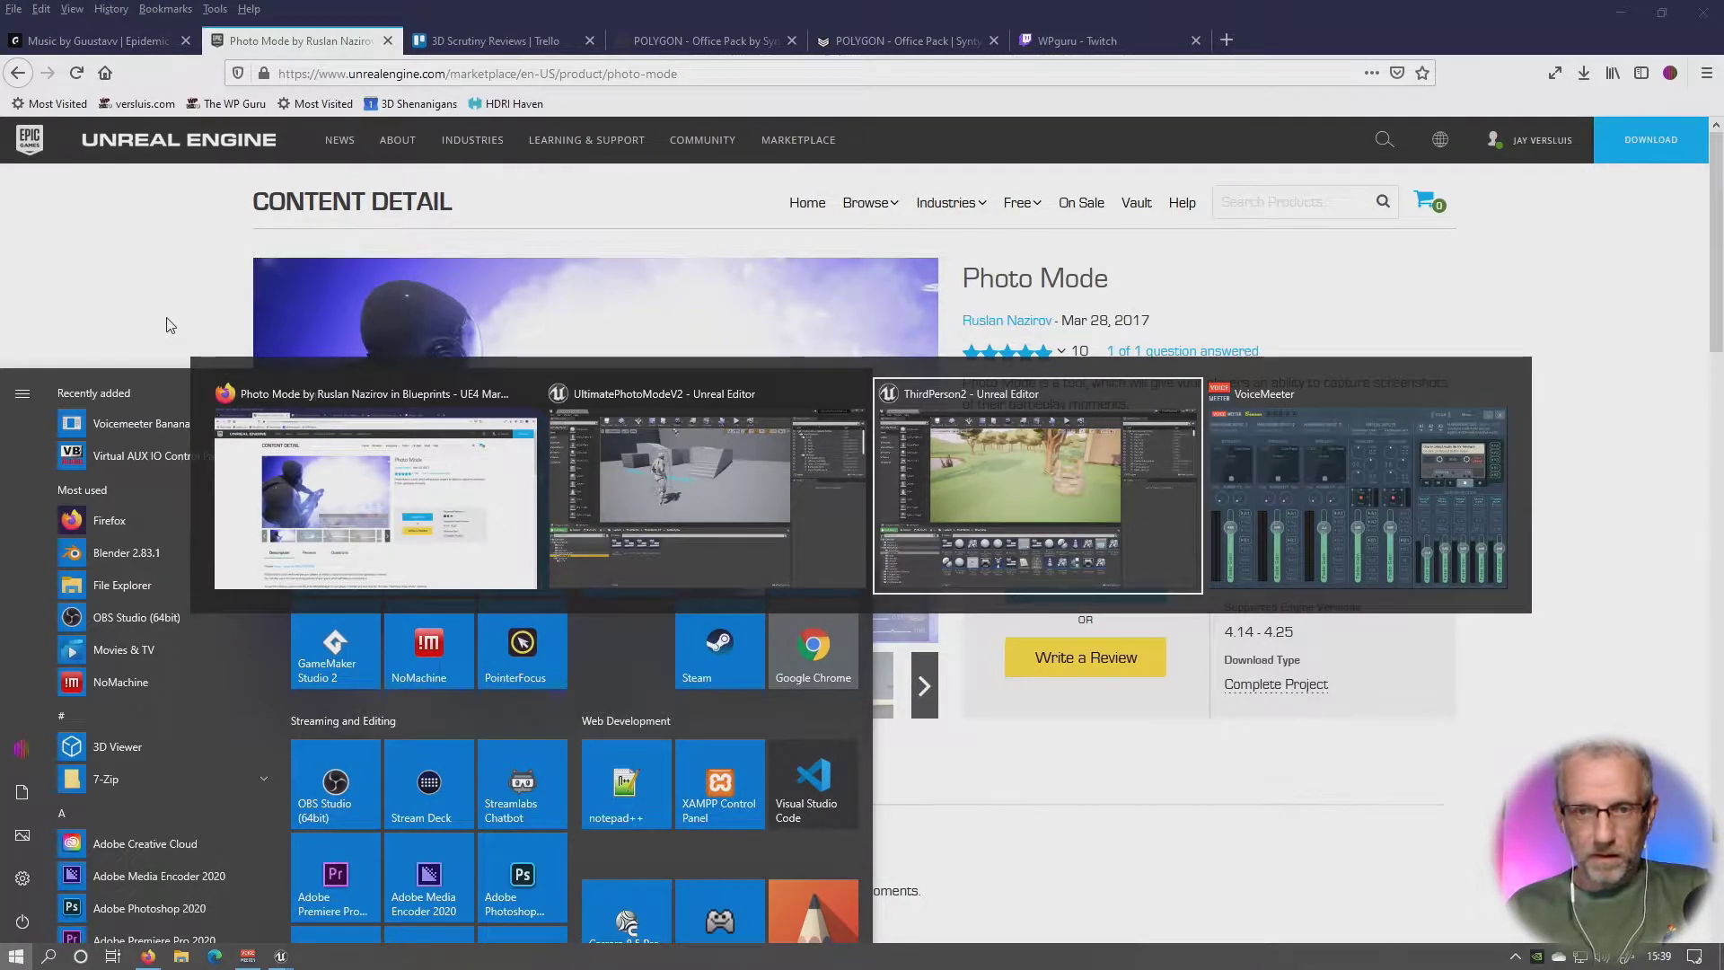
pyautogui.hotkey('alt', 'shift', 'Tab')
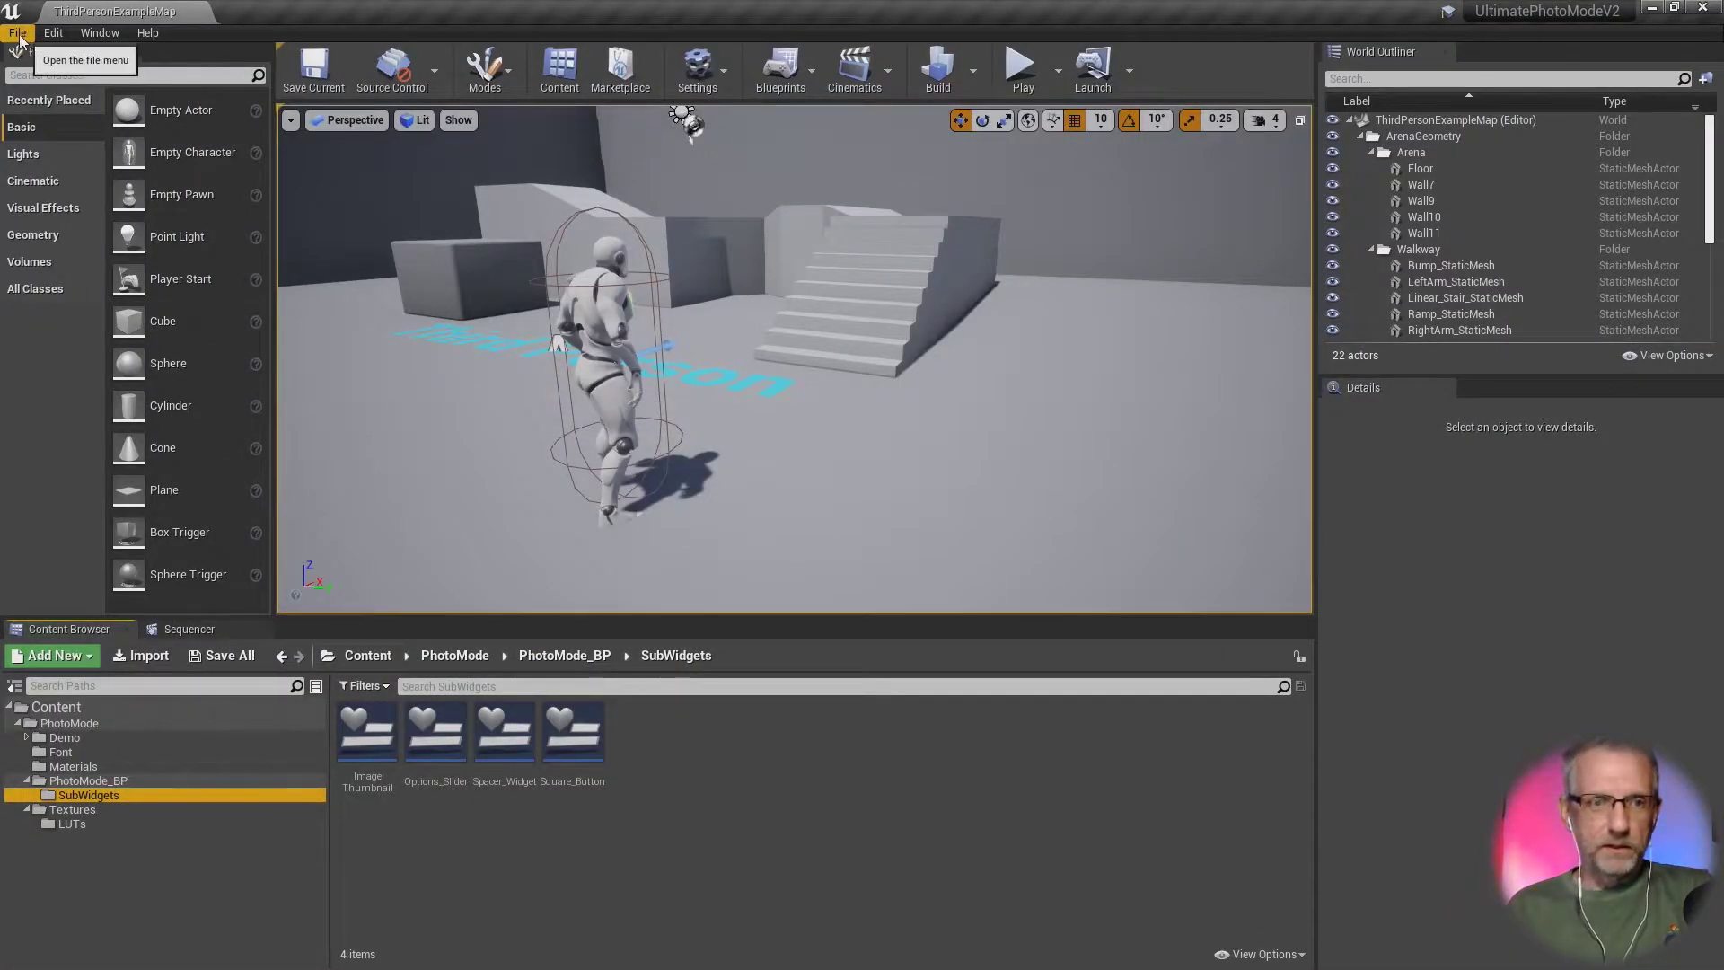
# Step: Use File > Open Project to load PhotoMode, then switch to the Photo Mode marketplace page
pyautogui.click(18, 34)
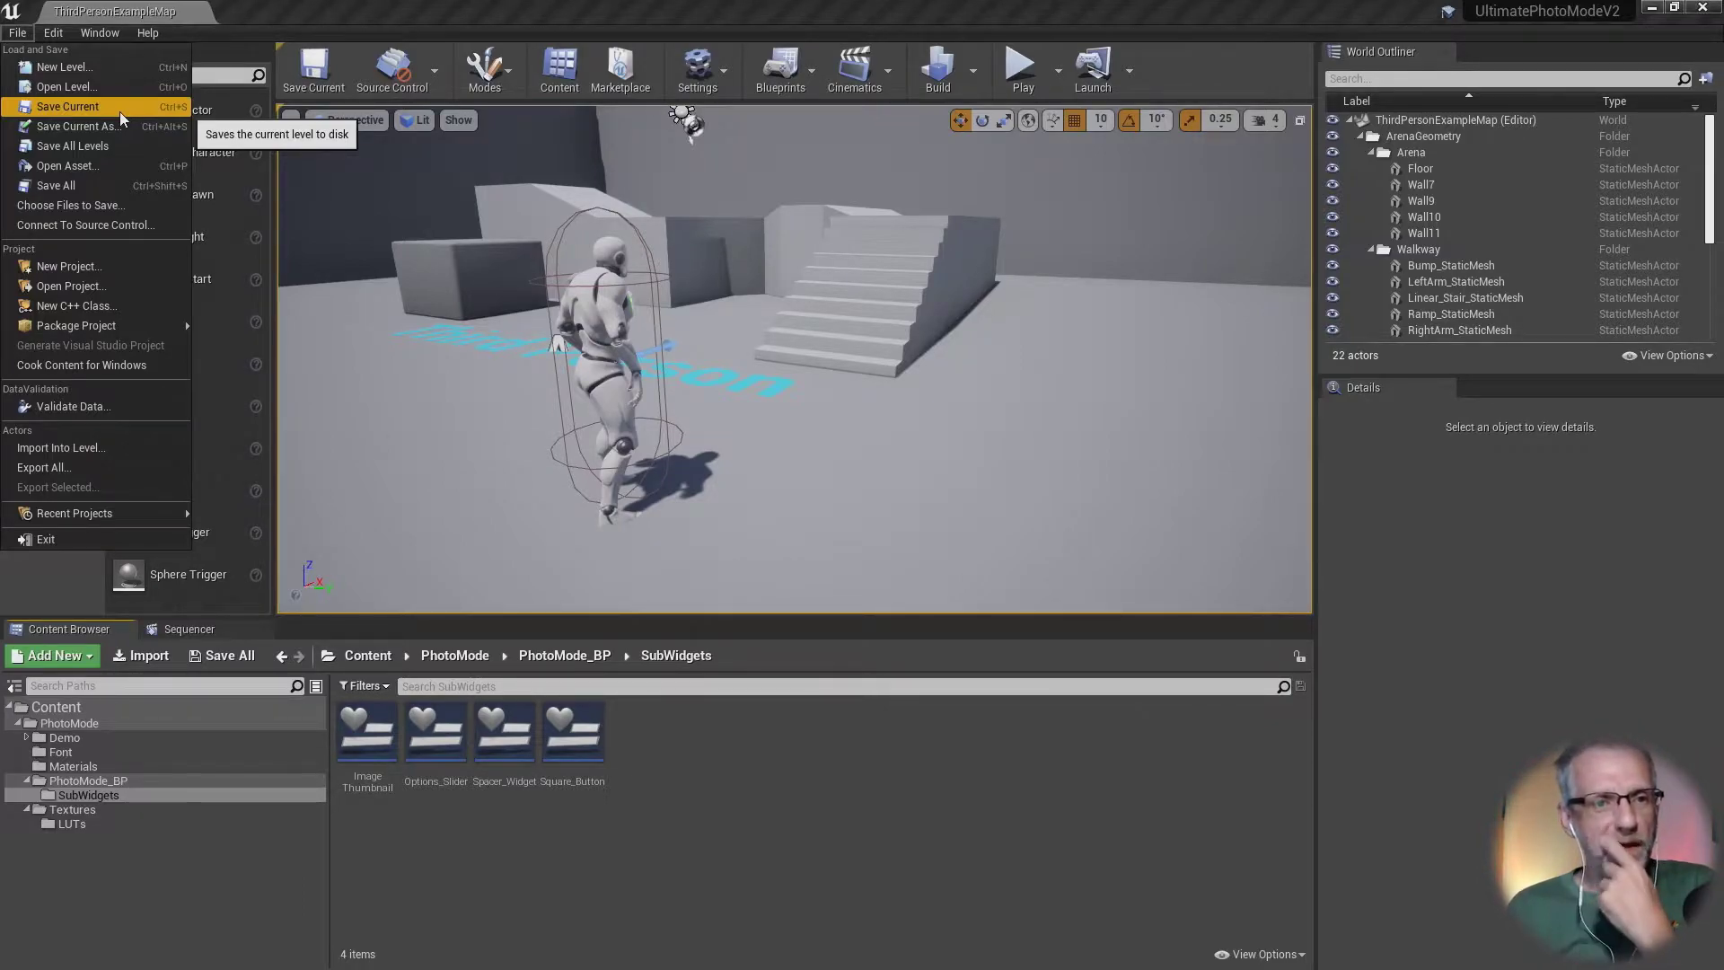
pyautogui.click(90, 294)
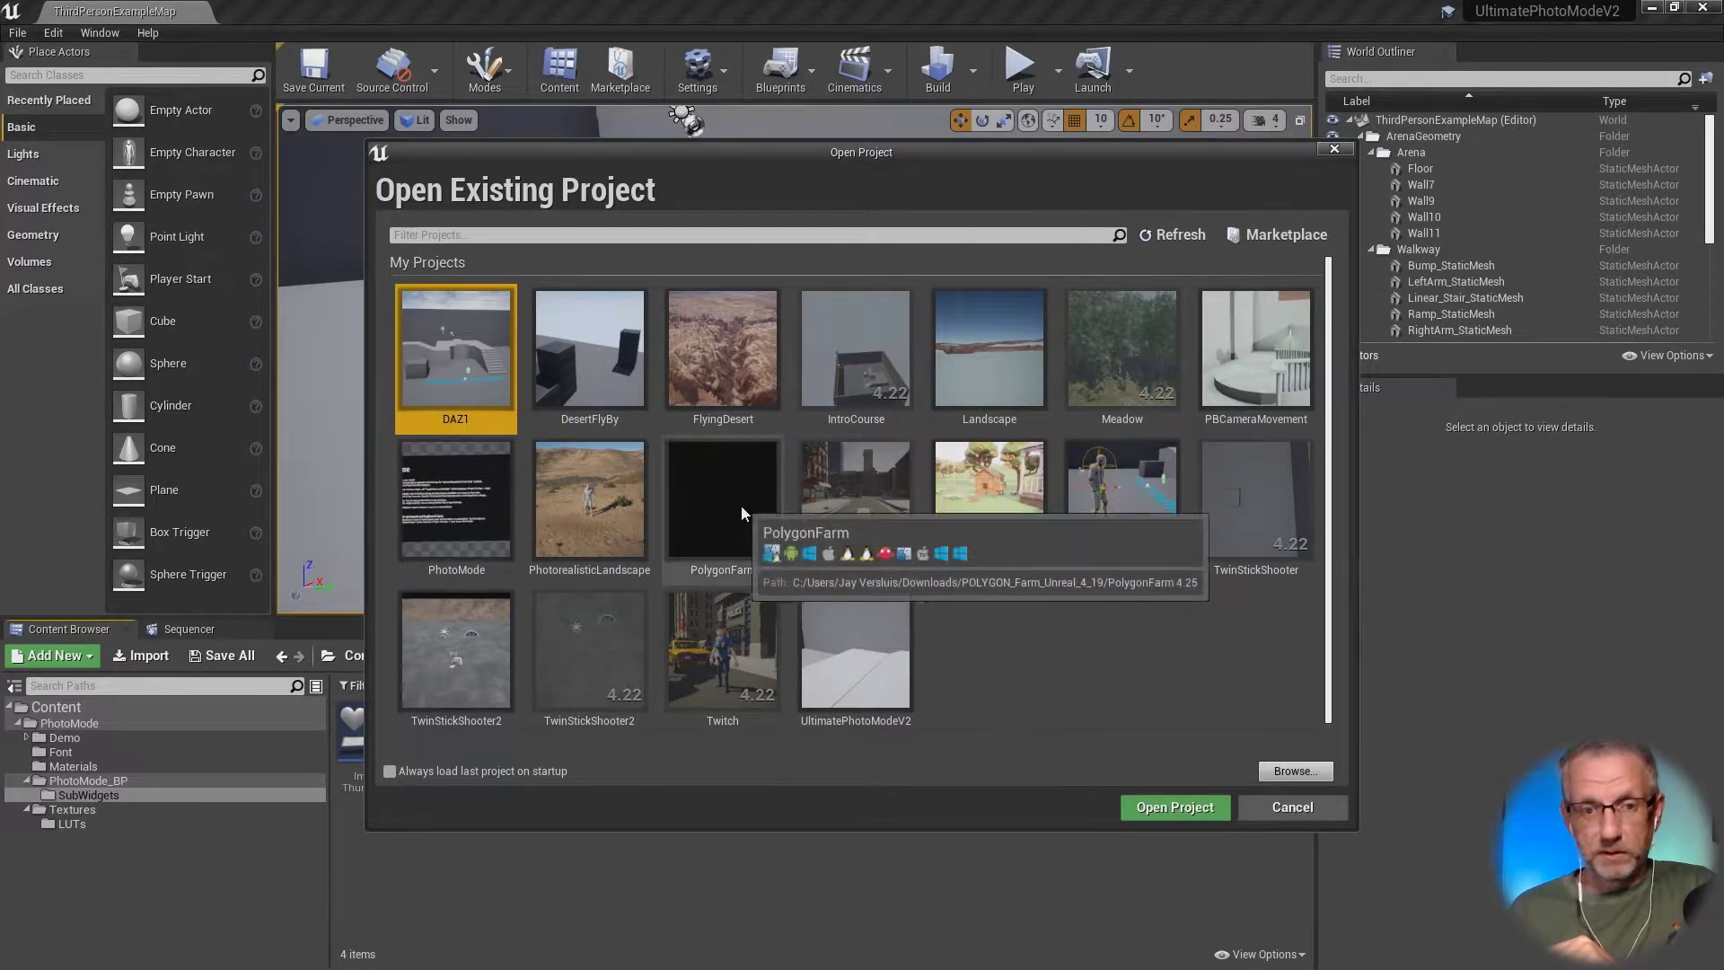
pyautogui.hotkey('alt', 'Tab')
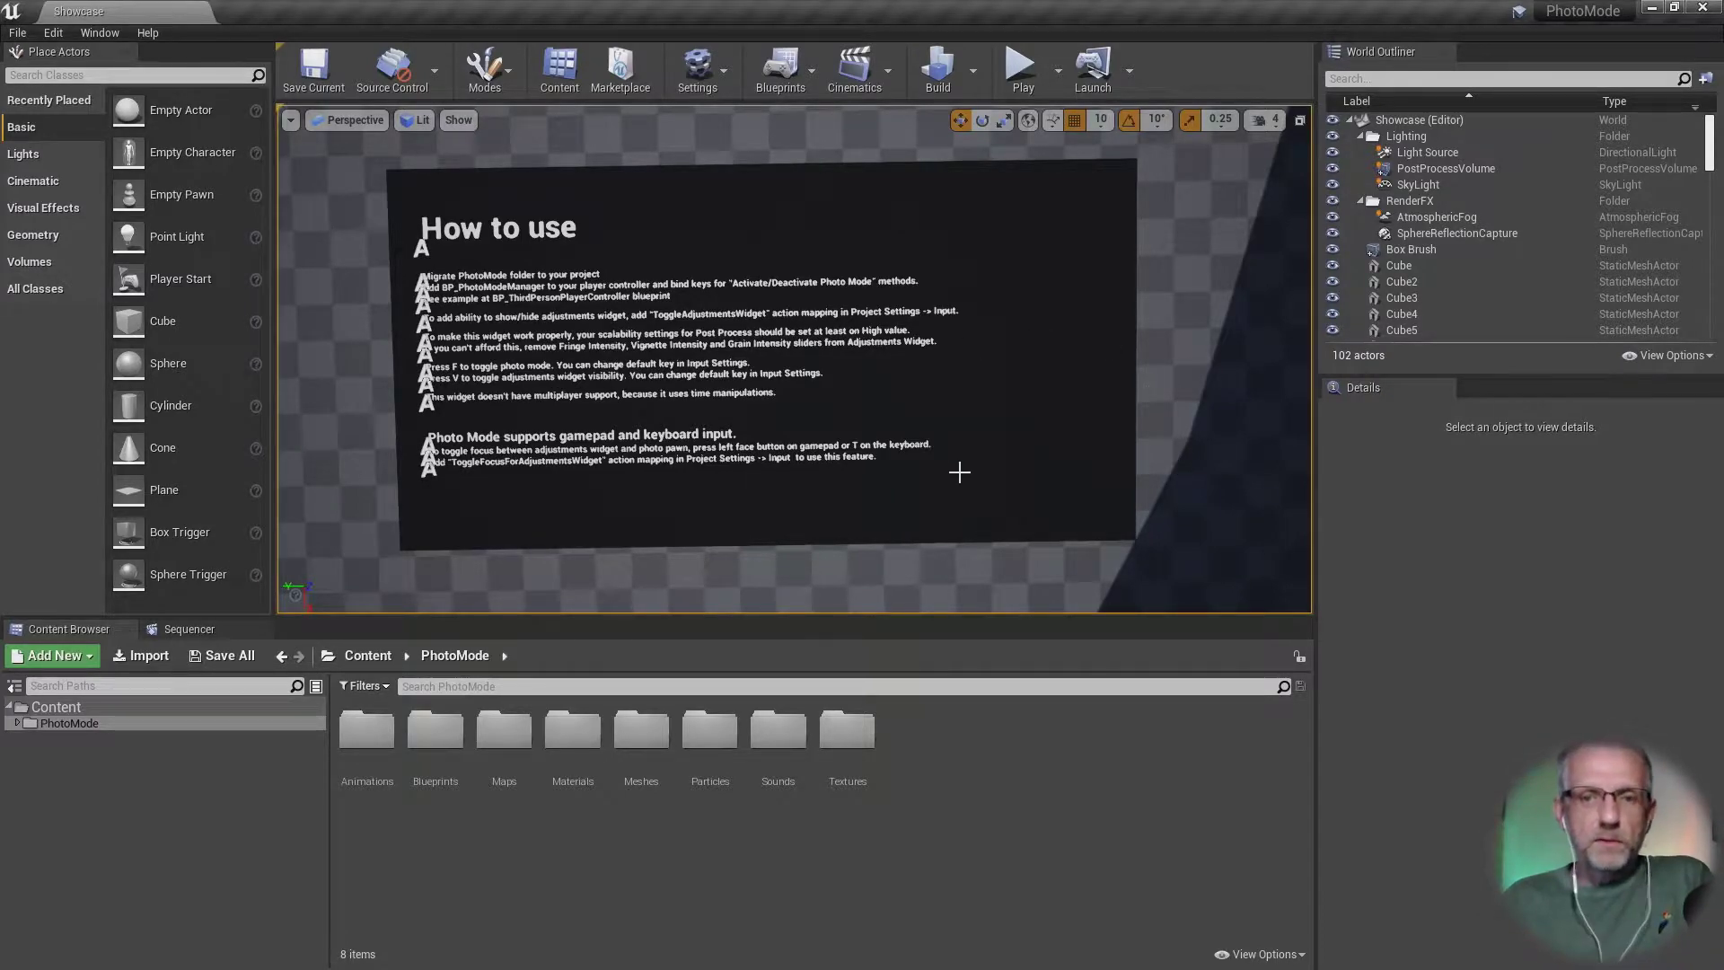
# Step: Move the viewport onto the How to use board, then switch back to the Marketplace page
pyautogui.moveTo(959, 472); pyautogui.dragTo(956, 476, button='right')
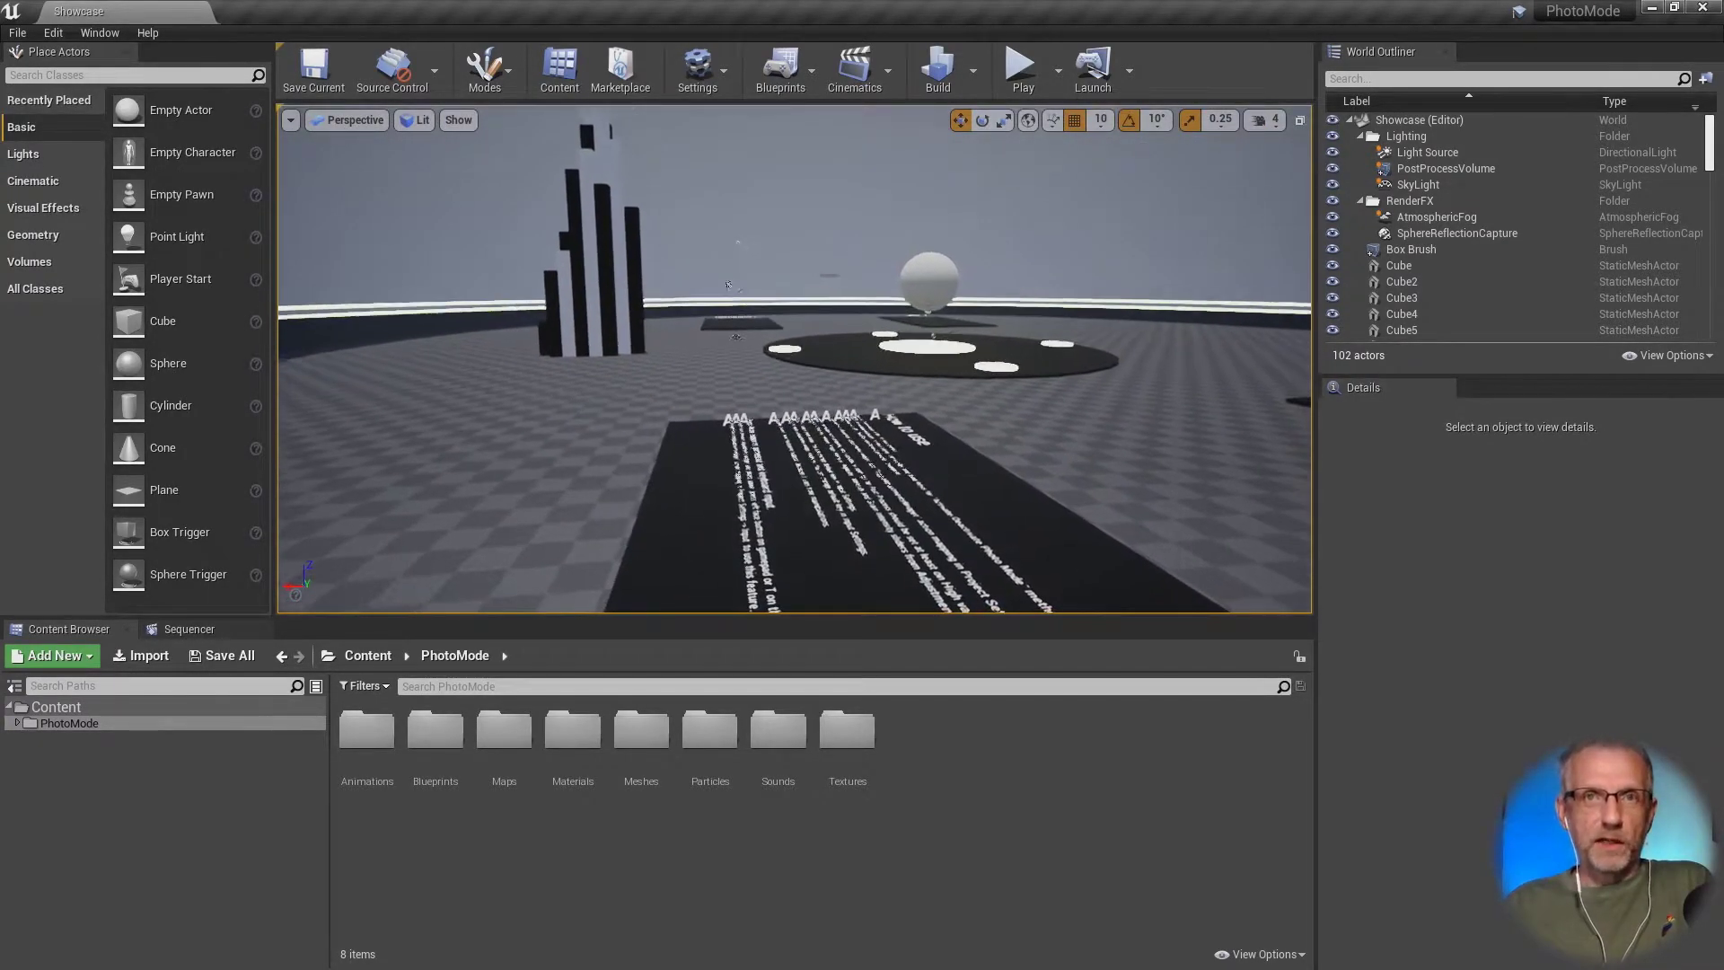
pyautogui.moveTo(728, 286); pyautogui.dragTo(728, 285, button='right')
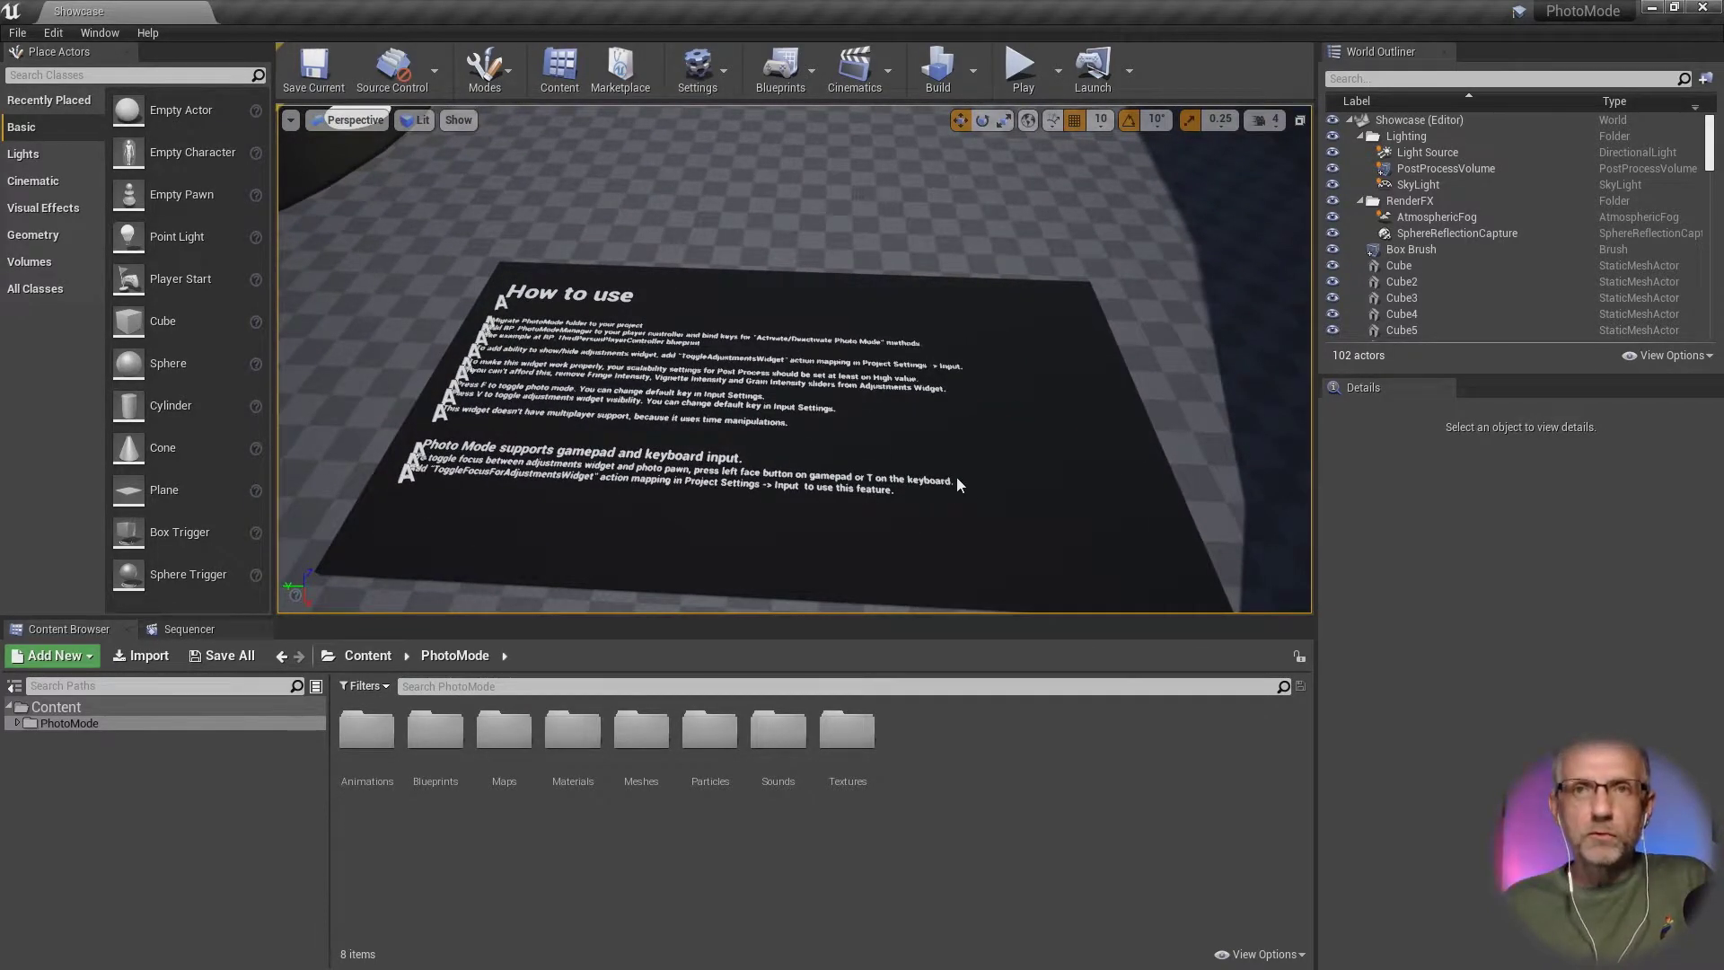
pyautogui.hotkey('alt', 'Tab')
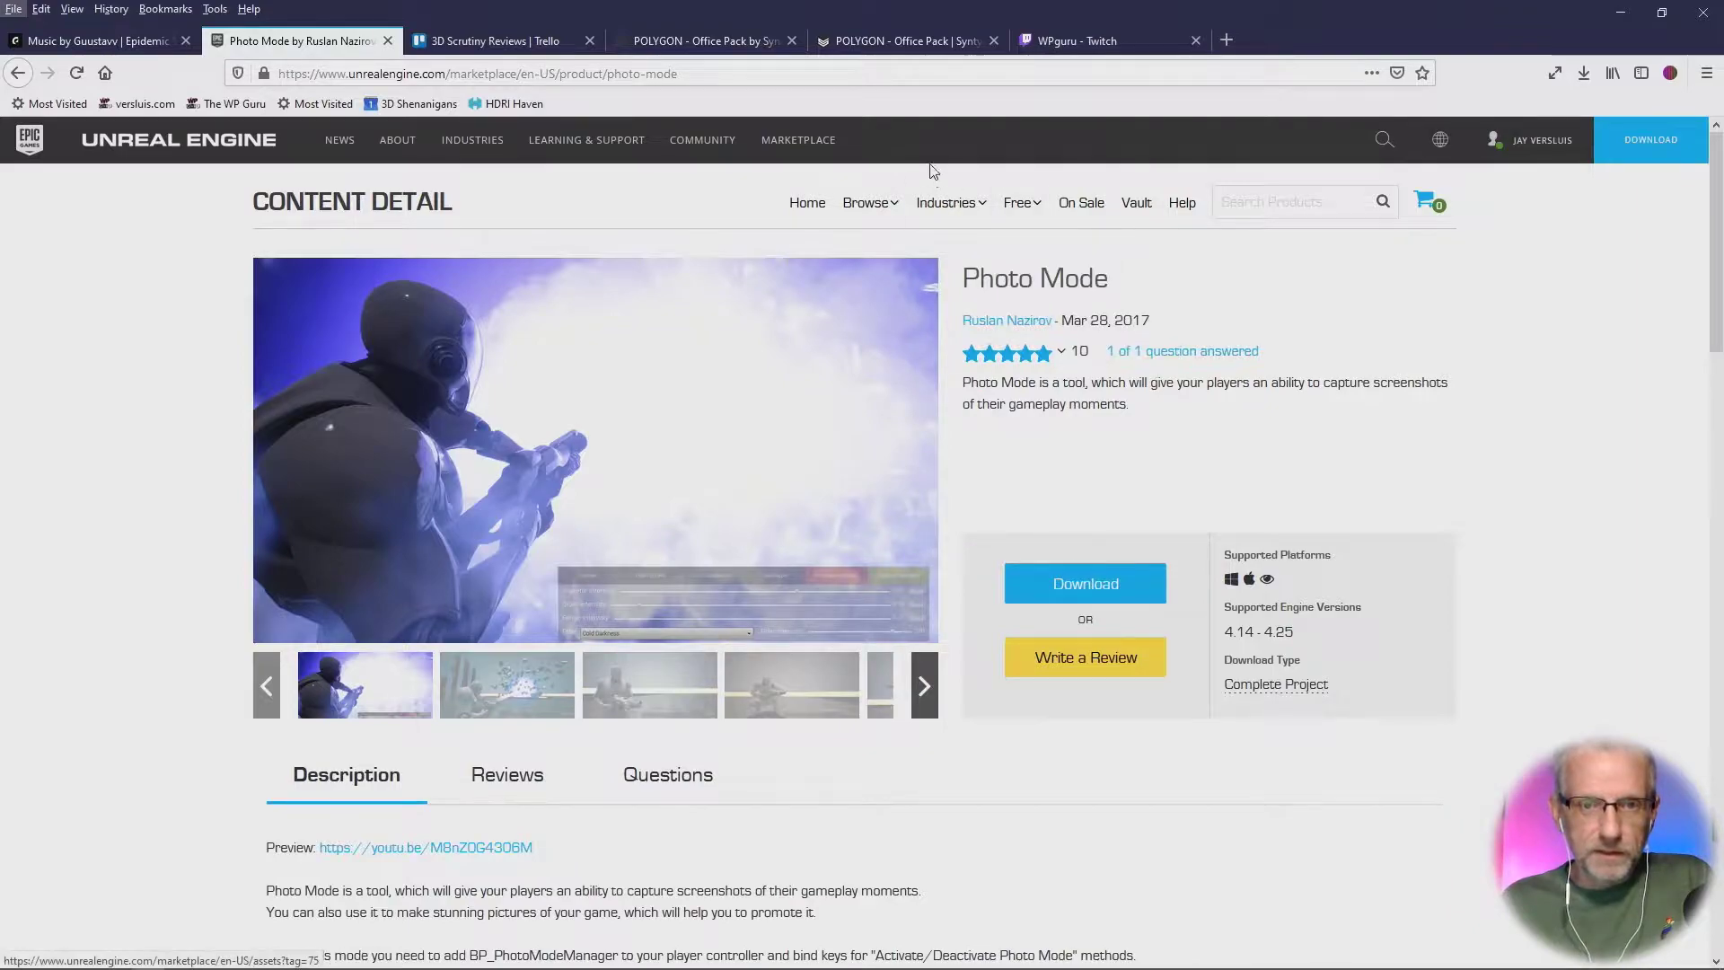
# Step: Select the Photo Mode page URL in Firefox's address bar, then return to Unreal Editor
pyautogui.click(856, 68)
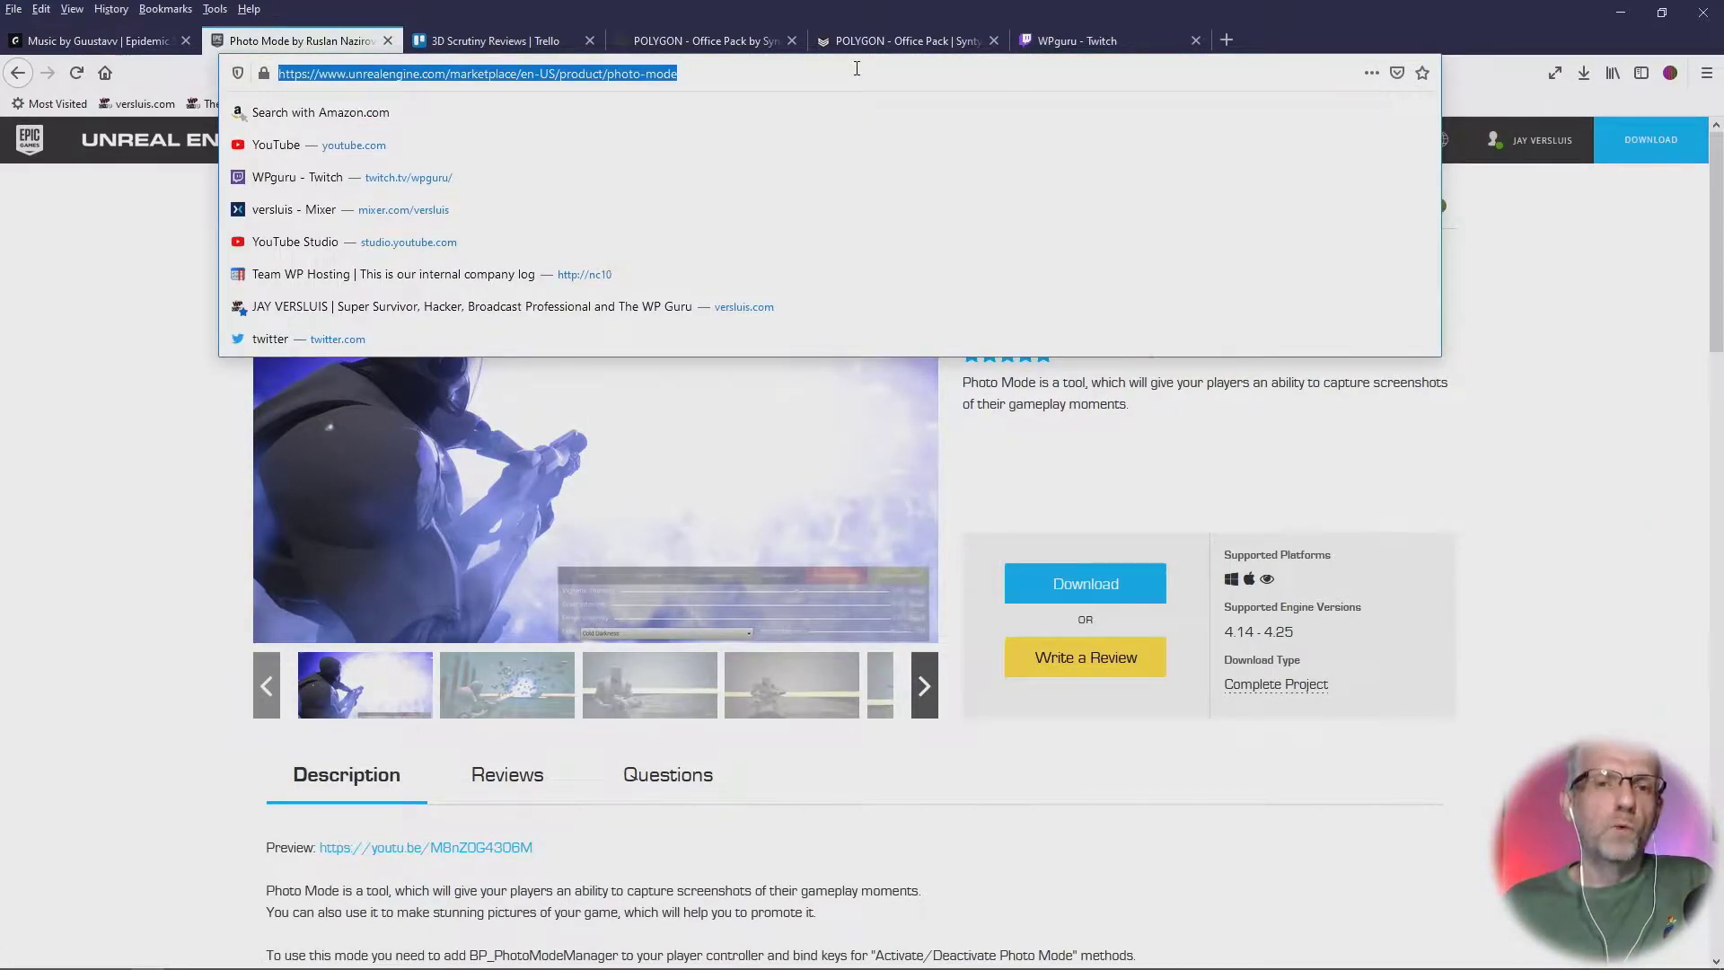
pyautogui.press('Escape')
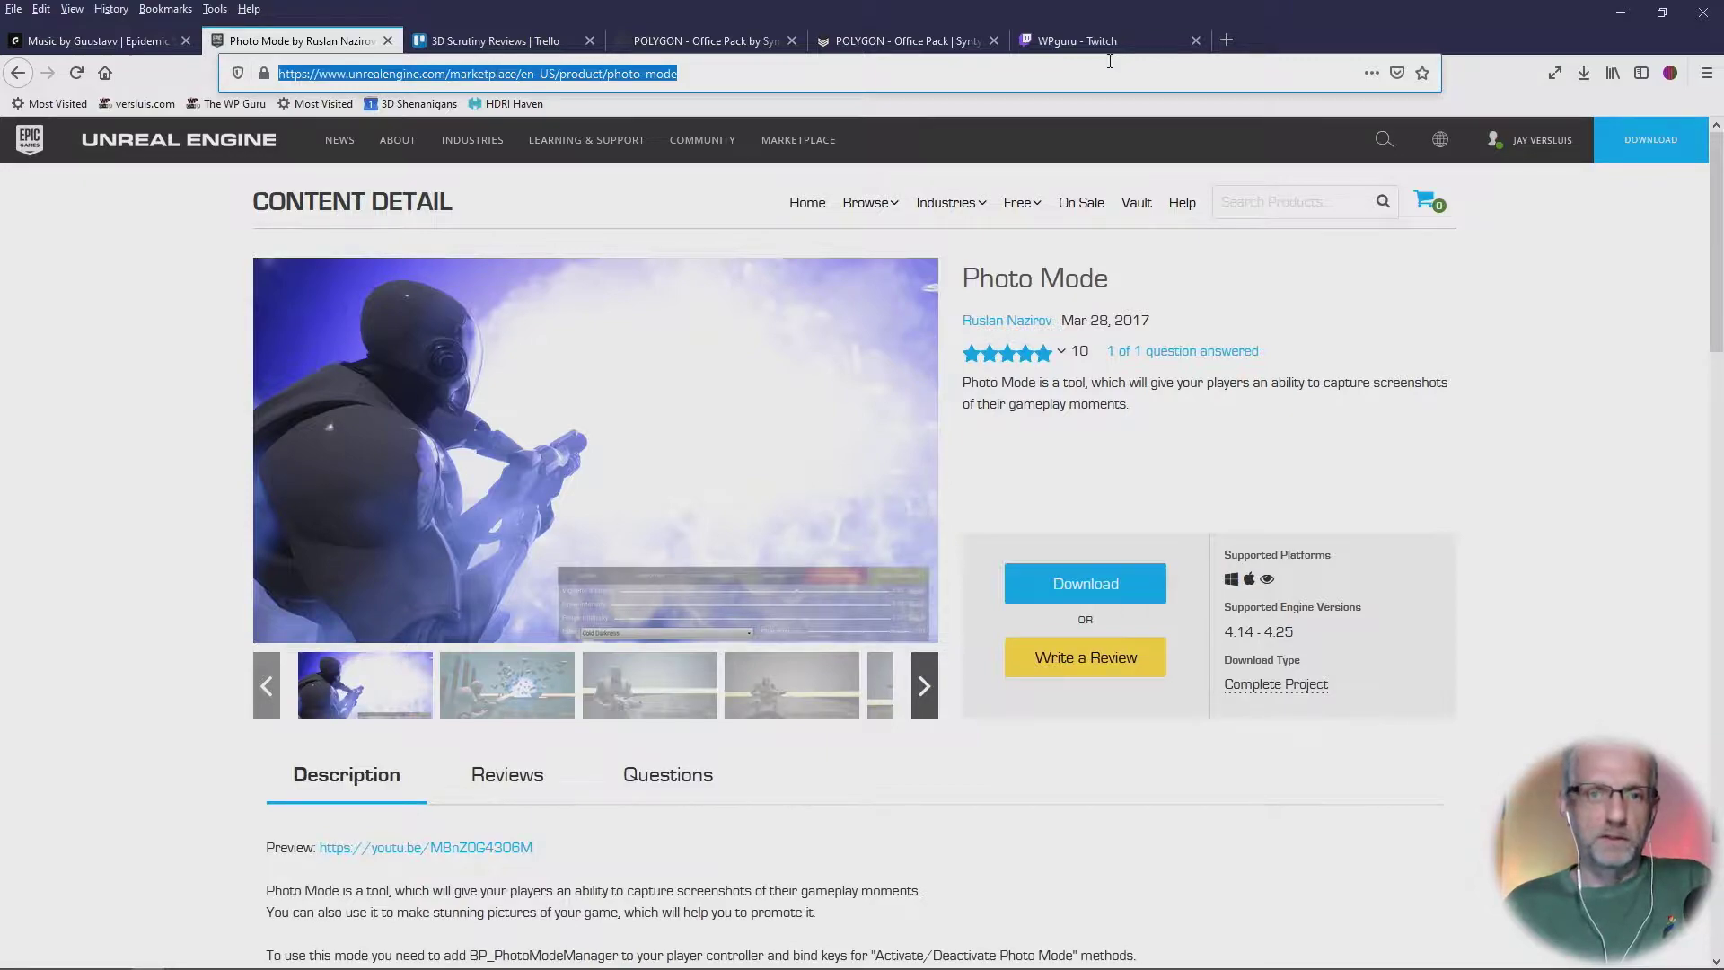
pyautogui.hotkey('alt', 'Tab')
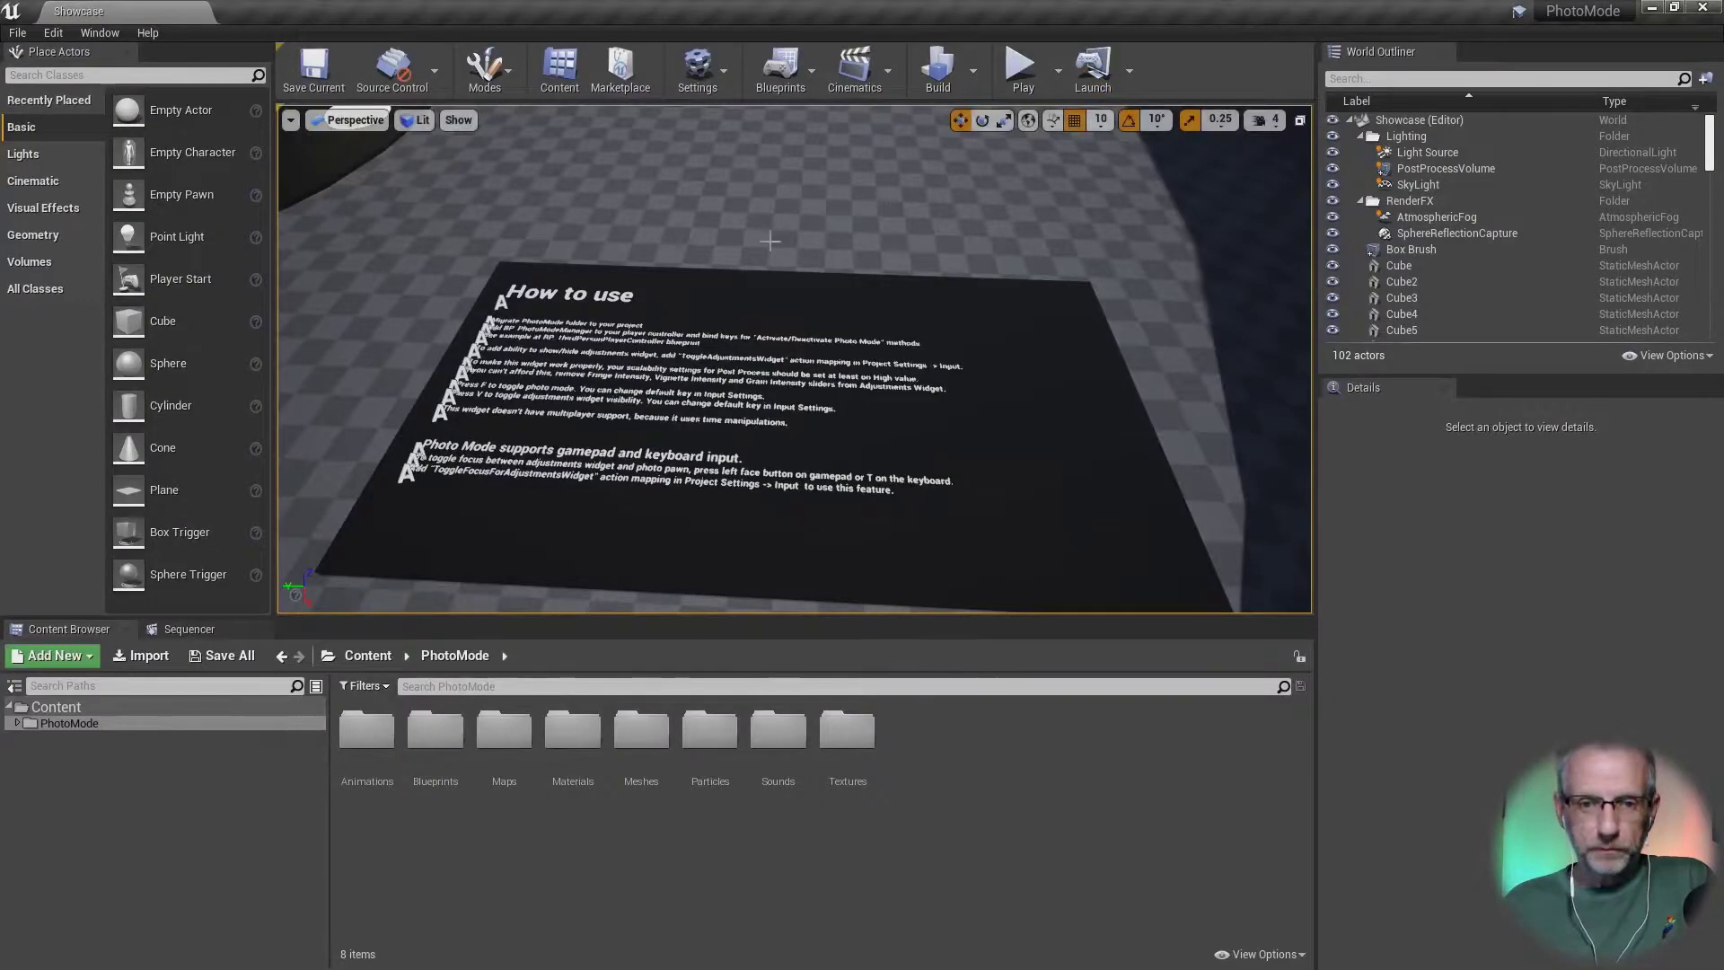
# Step: Read the How to use sign in game view, undoing an accidental nudge of it
pyautogui.moveTo(817, 392); pyautogui.dragTo(816, 392, button='right')
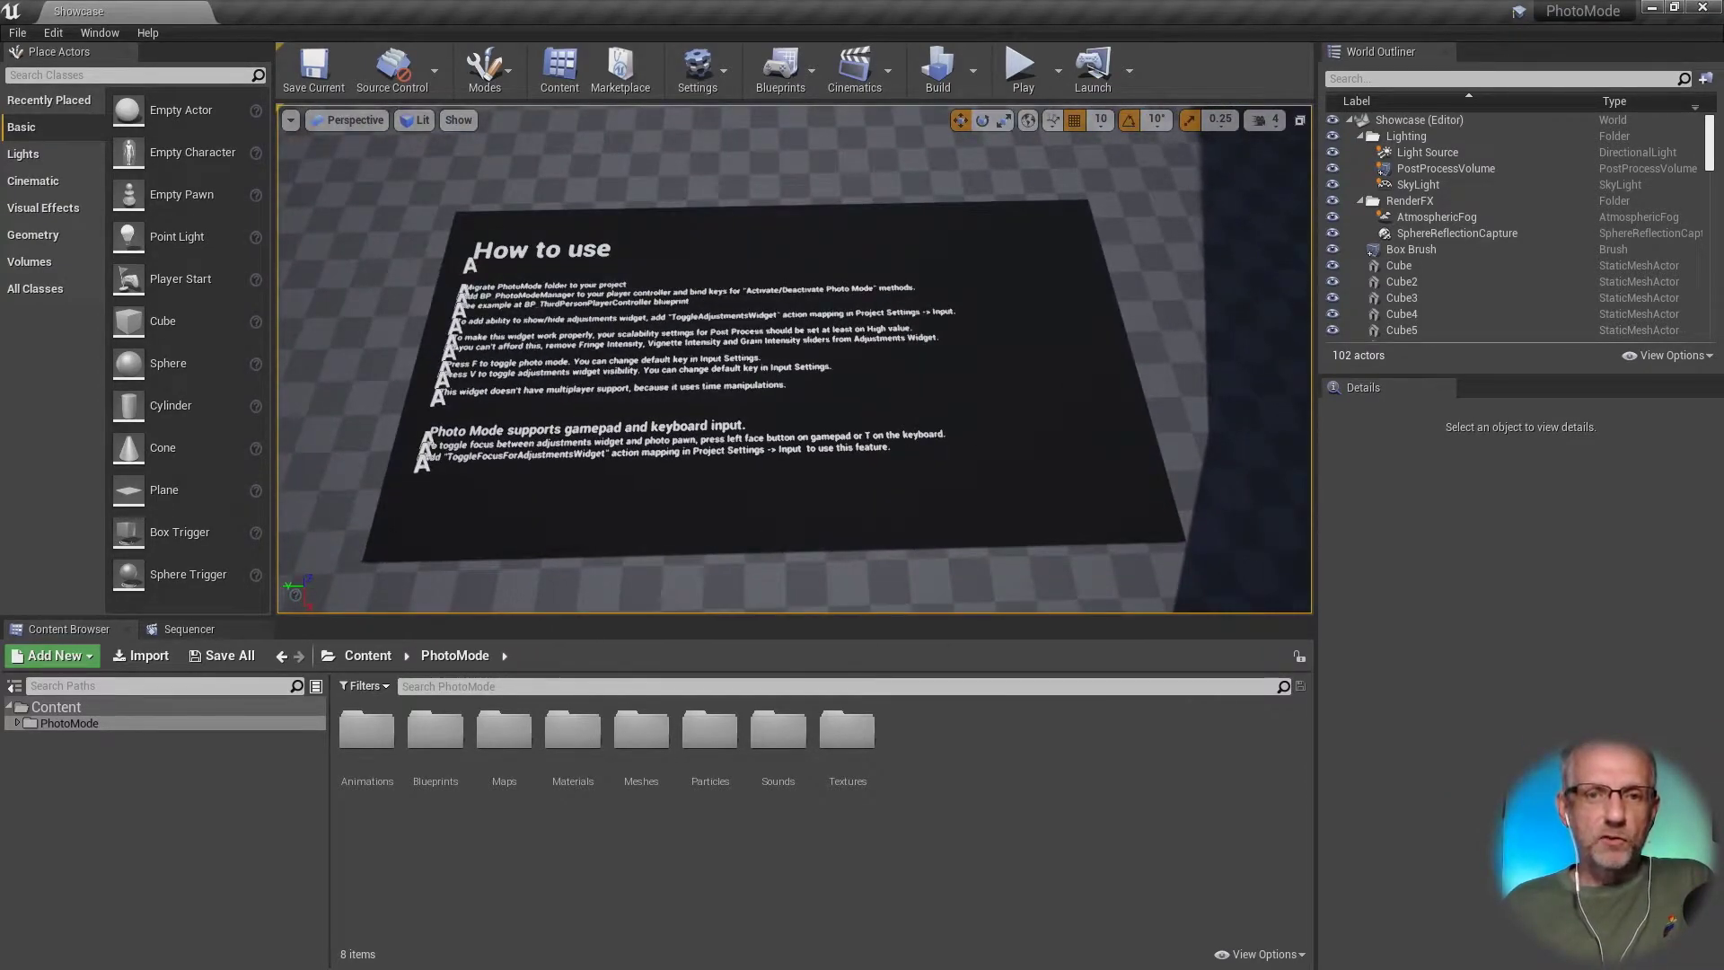
pyautogui.click(717, 355)
pyautogui.scroll(-5, 716, 355)
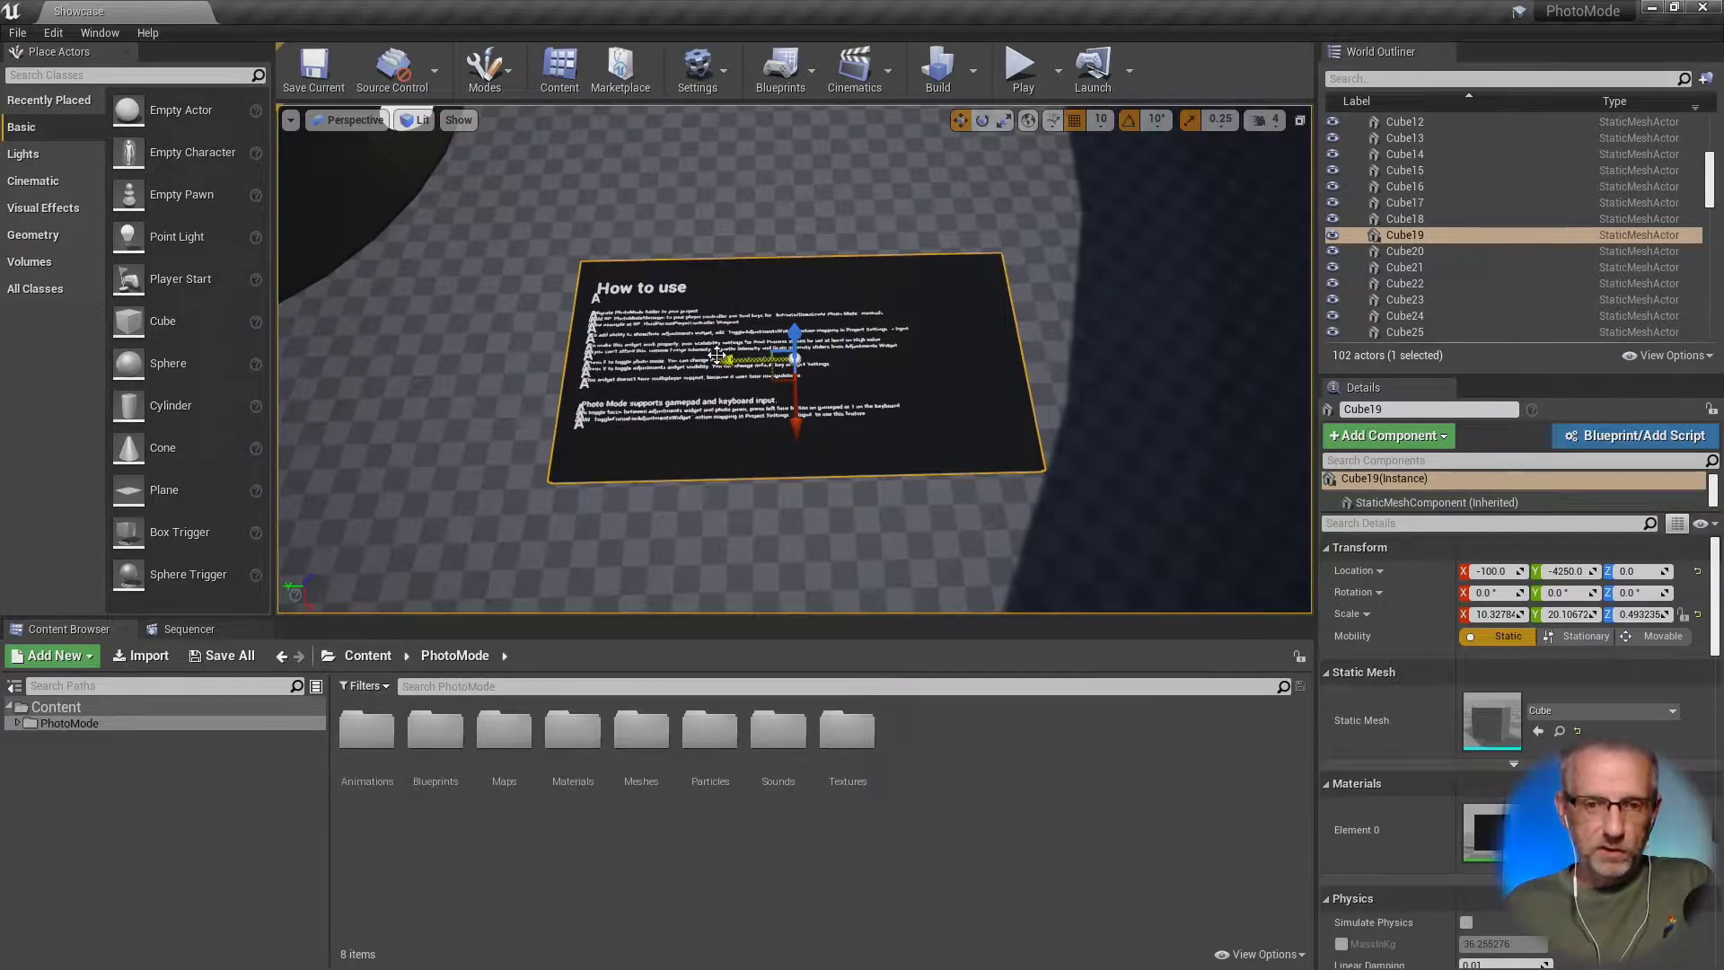
pyautogui.scroll(4, 716, 356)
pyautogui.scroll(2, 716, 356)
pyautogui.press('g')
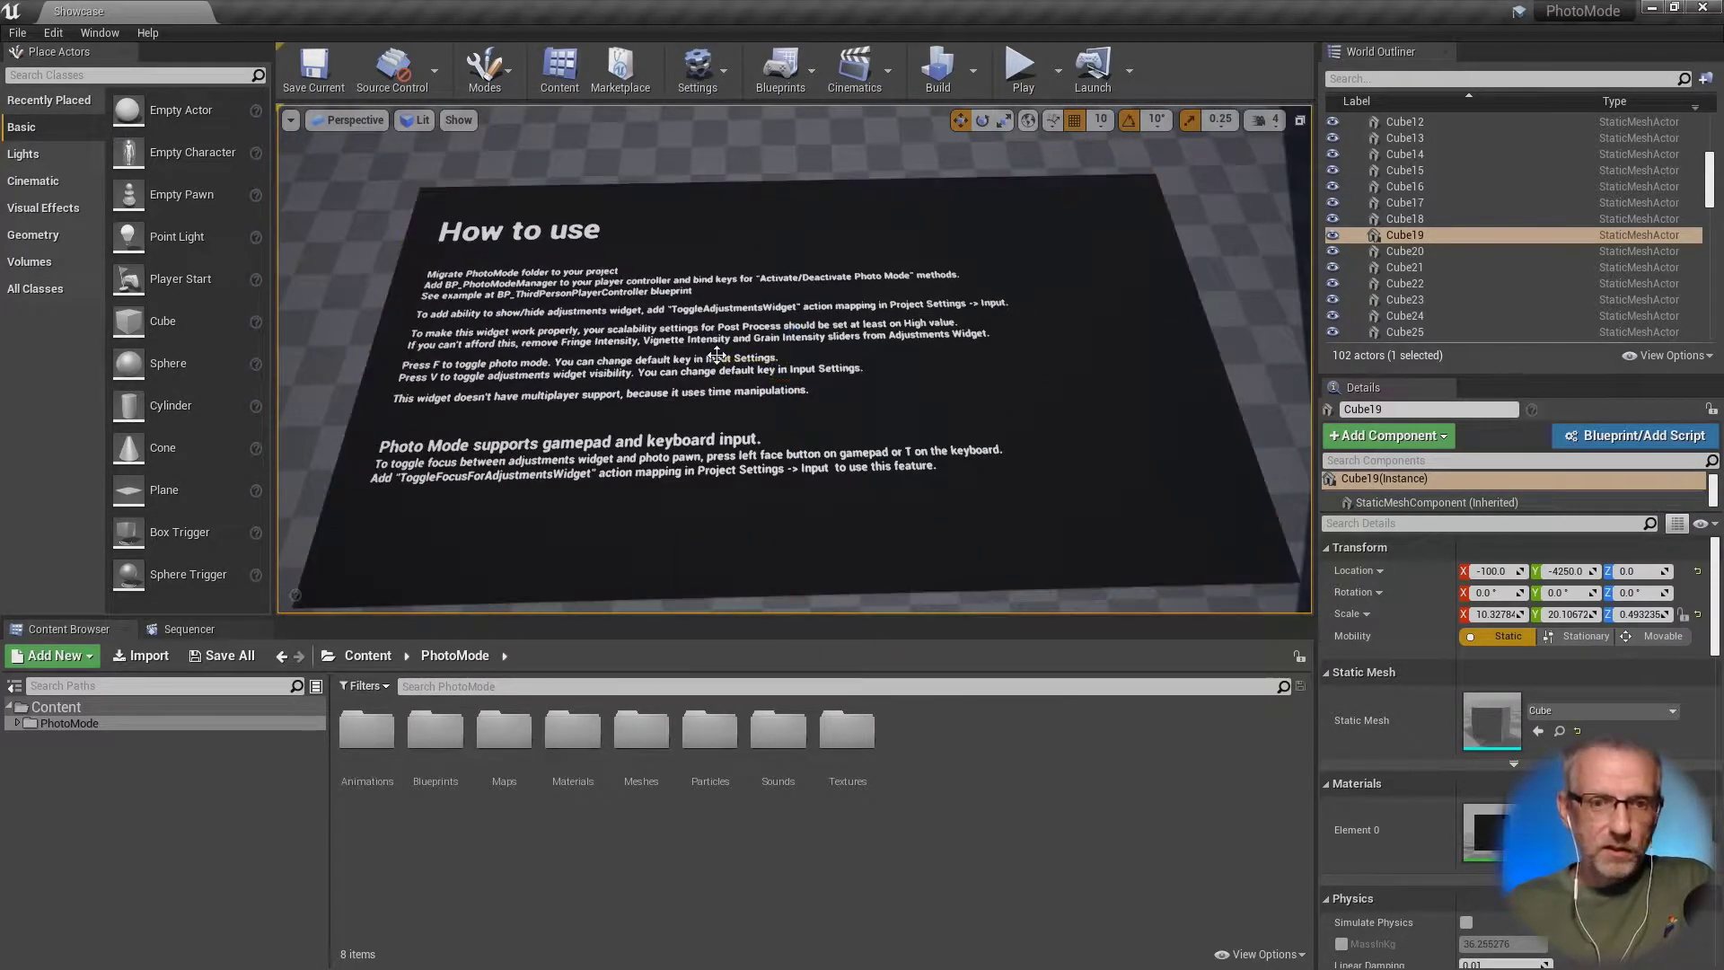
pyautogui.scroll(3, 716, 355)
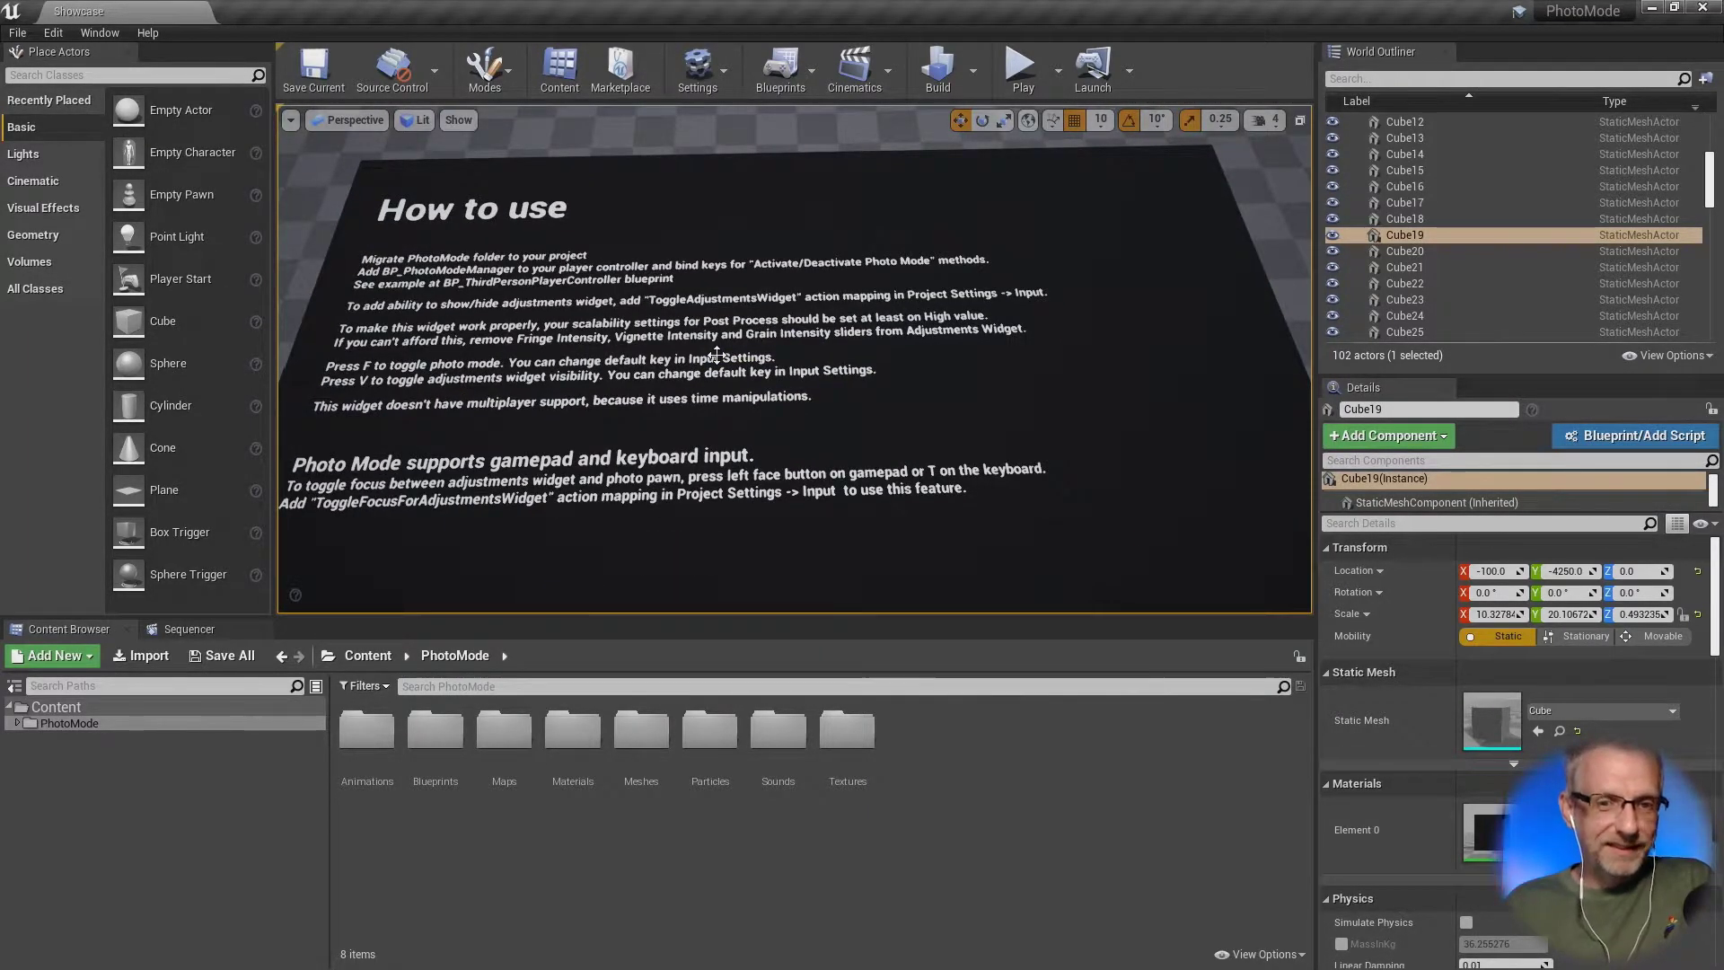
pyautogui.scroll(-4, 716, 355)
pyautogui.keyDown('ctrl'); pyautogui.moveTo(717, 355); pyautogui.dragTo(720, 342, button='right'); pyautogui.keyUp('ctrl')
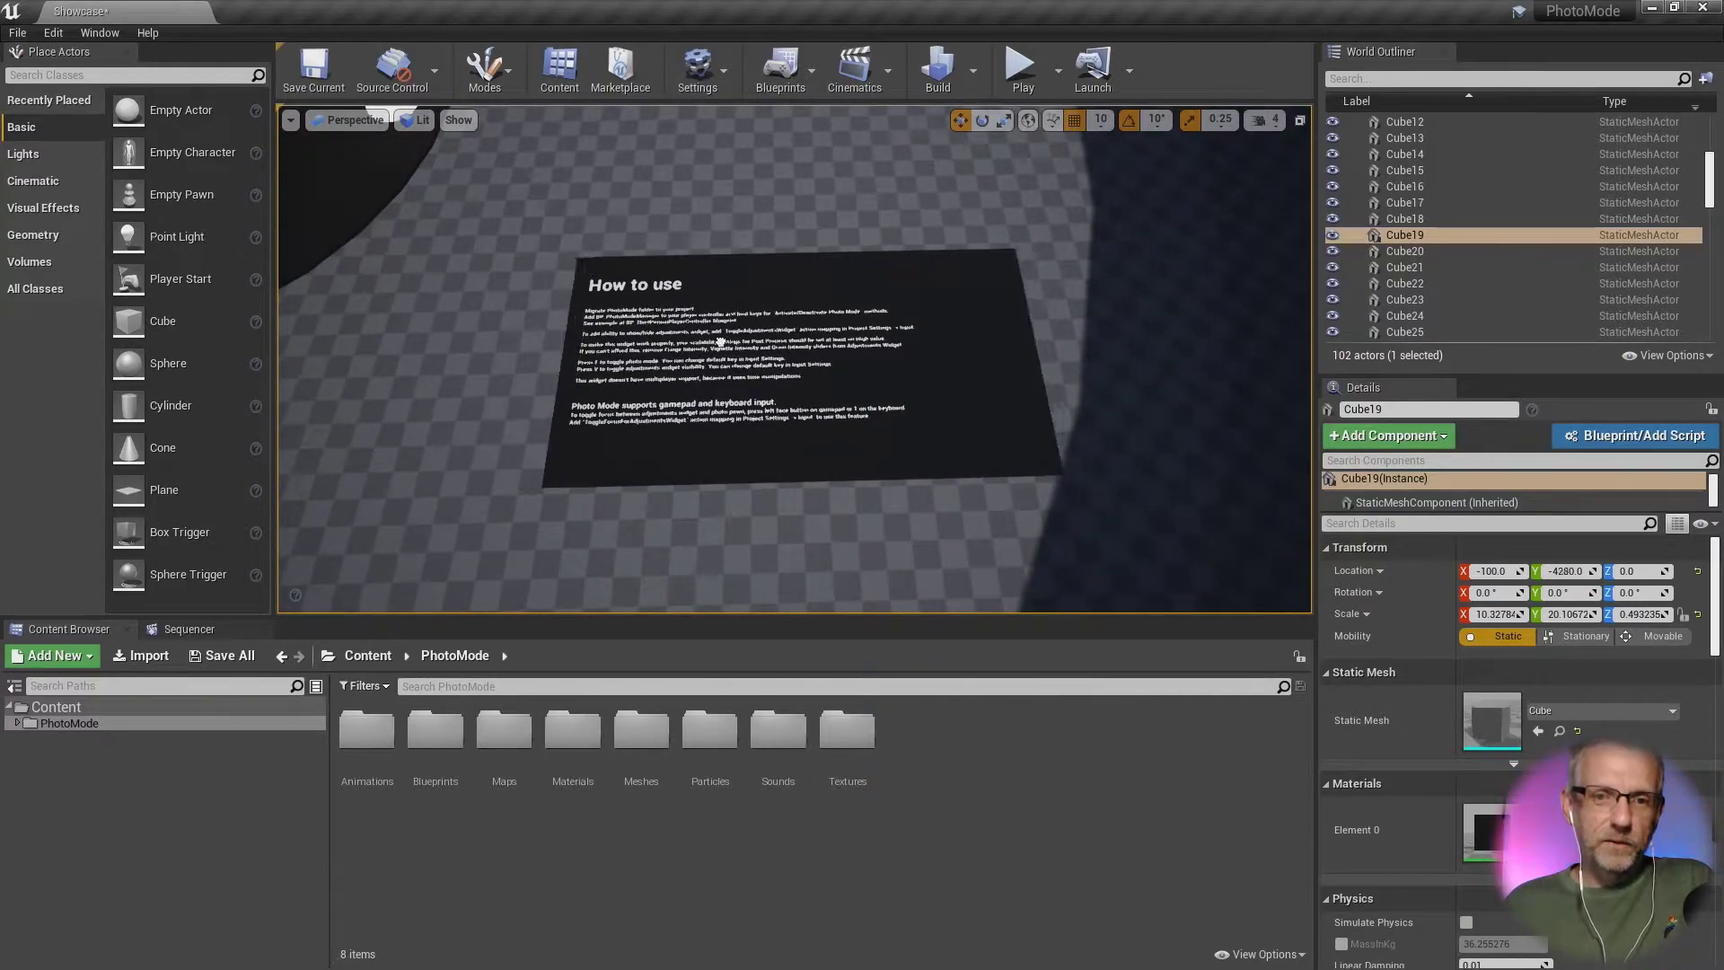
pyautogui.hotkey('ctrl', 'z')
pyautogui.press('g')
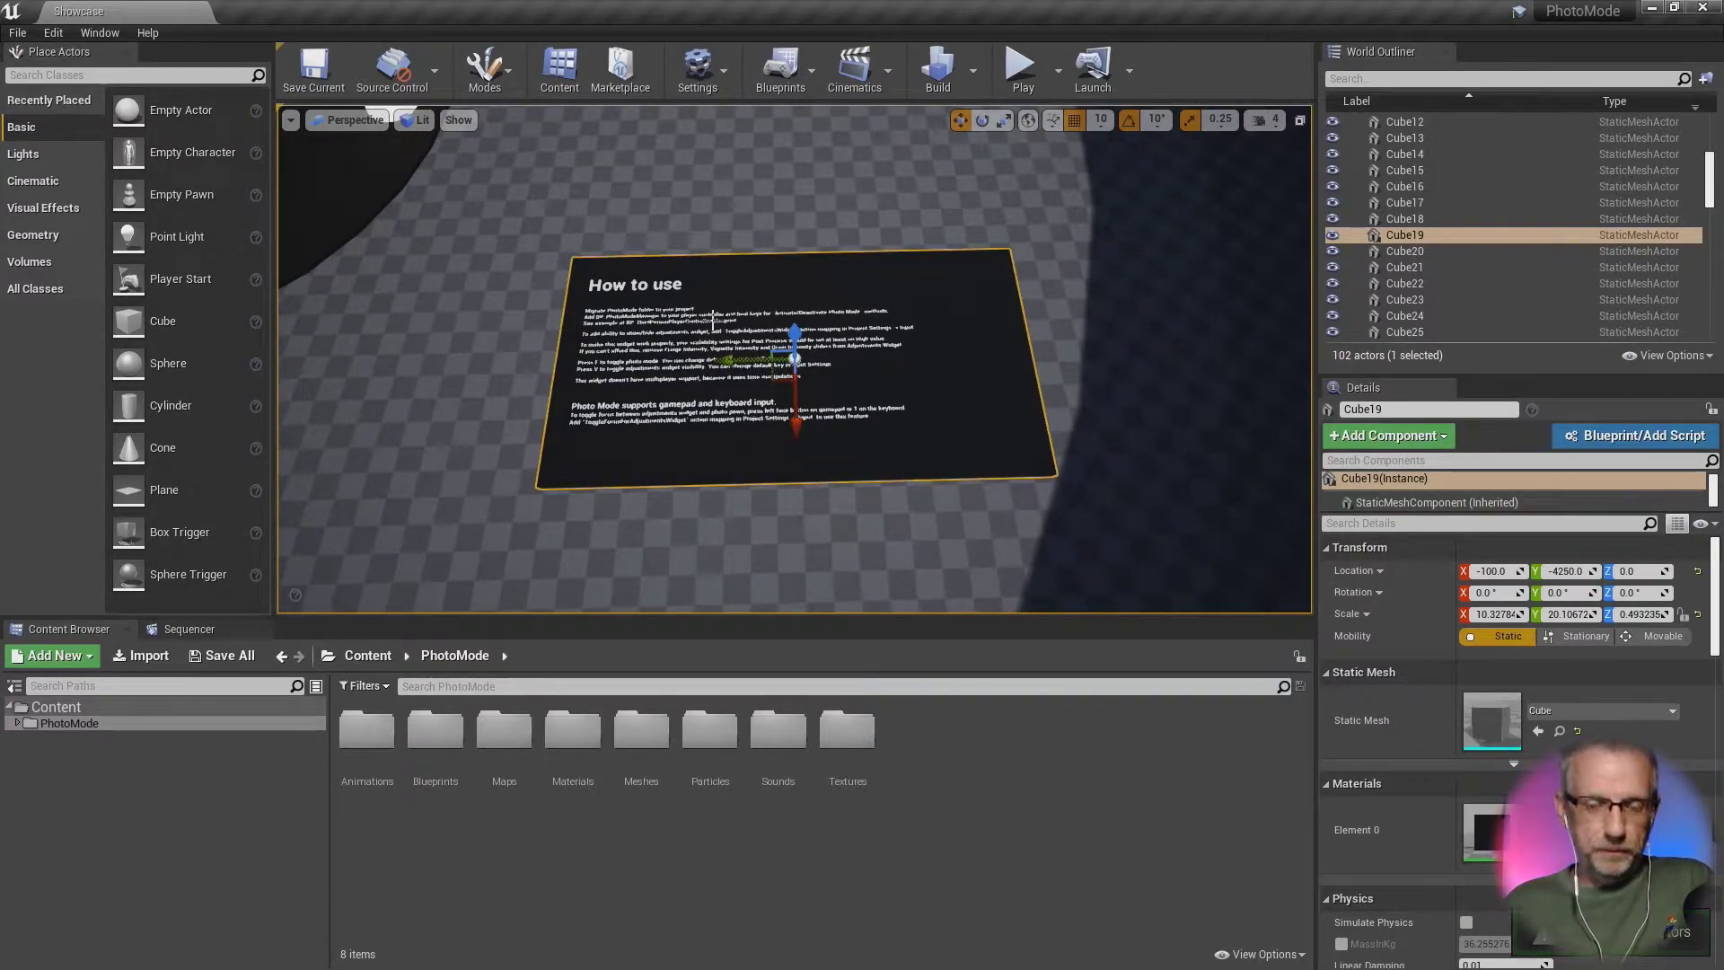
# Step: Focus the view on the far Additional info sign and zoom to read it
pyautogui.moveTo(856, 193); pyautogui.dragTo(856, 238)
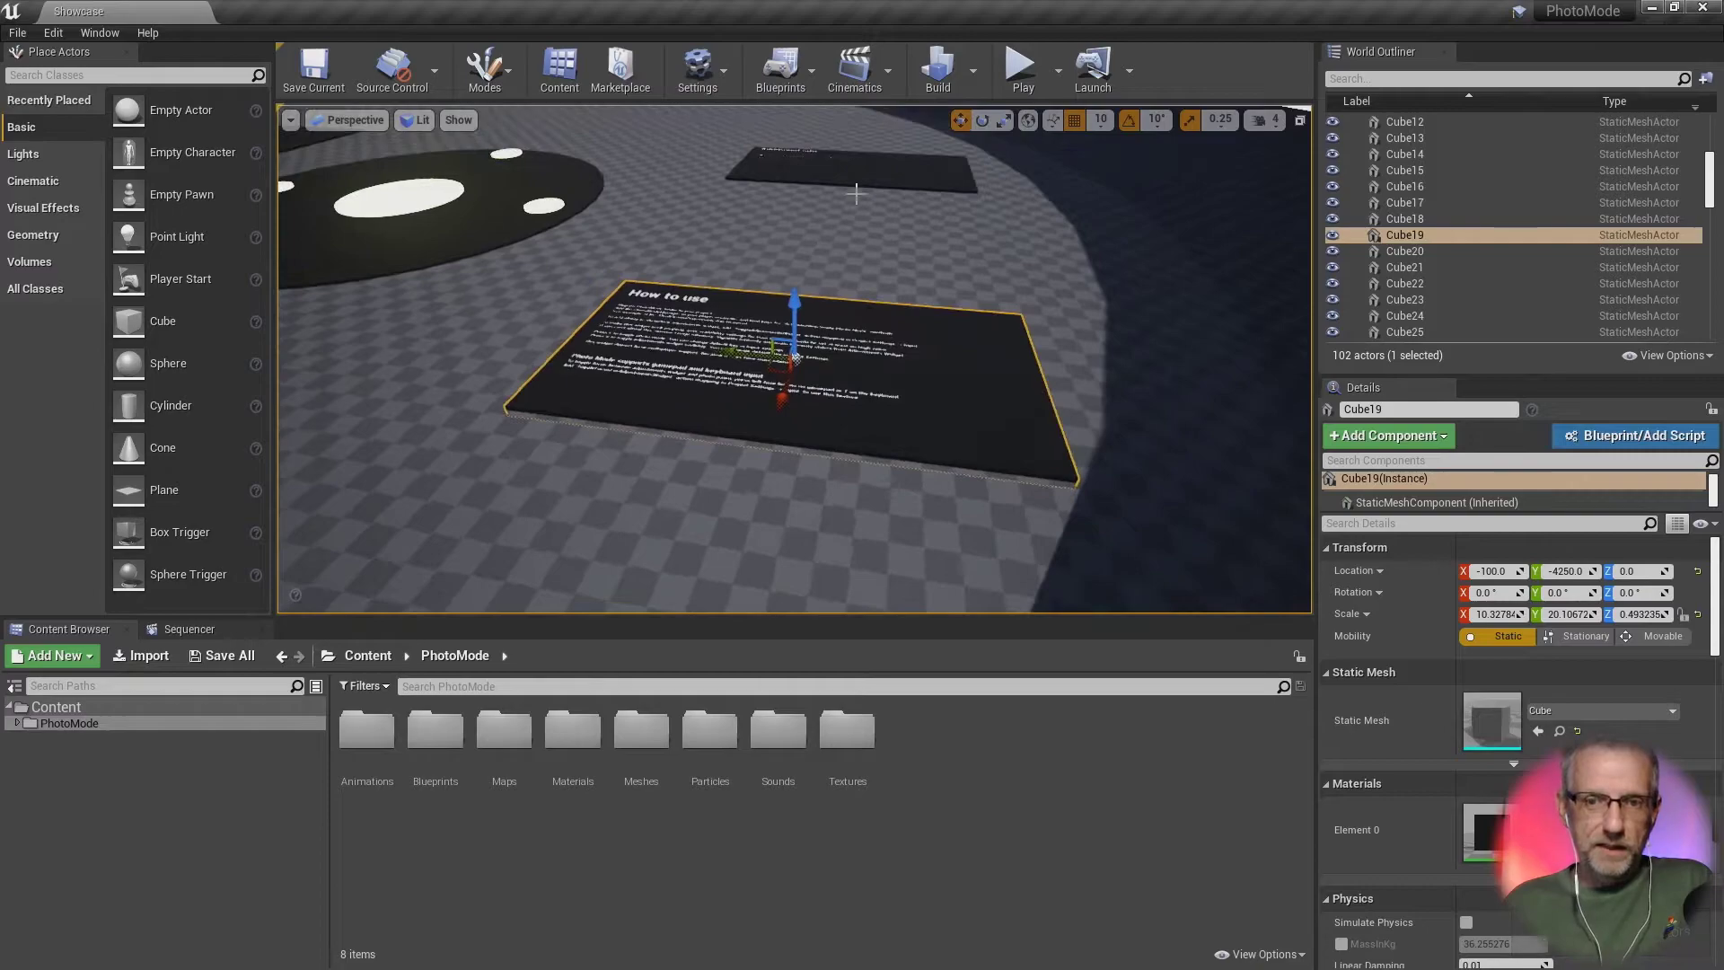
pyautogui.click(890, 176)
pyautogui.press('f')
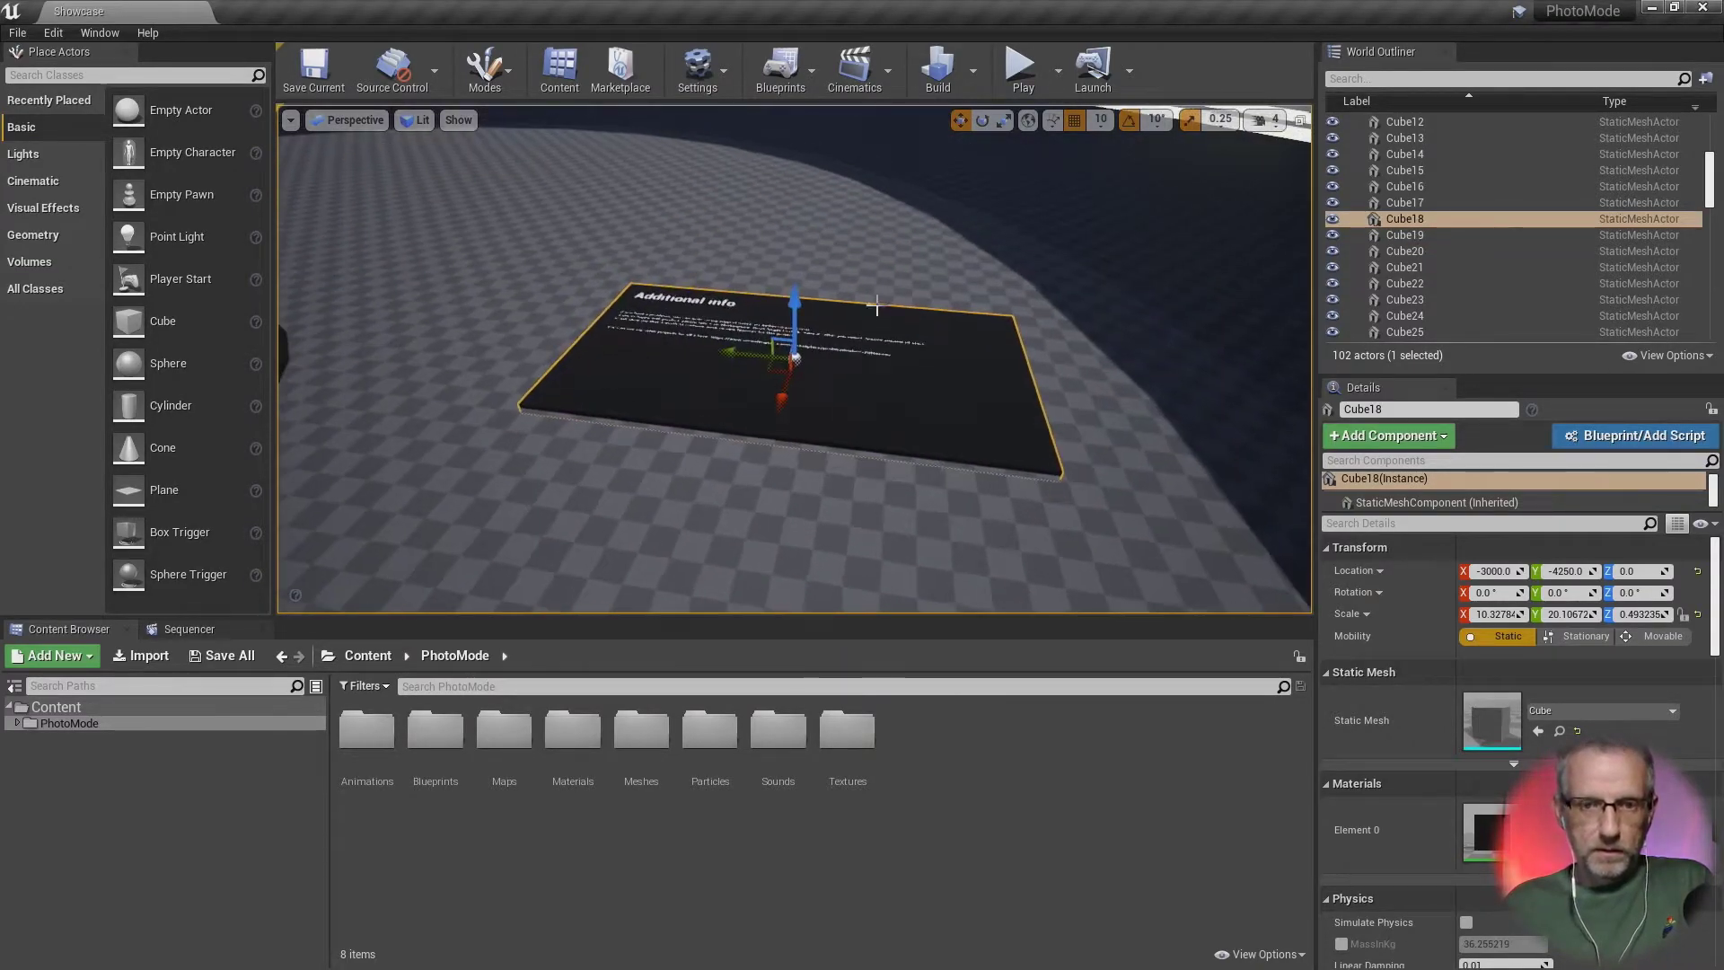
pyautogui.scroll(10, 876, 305)
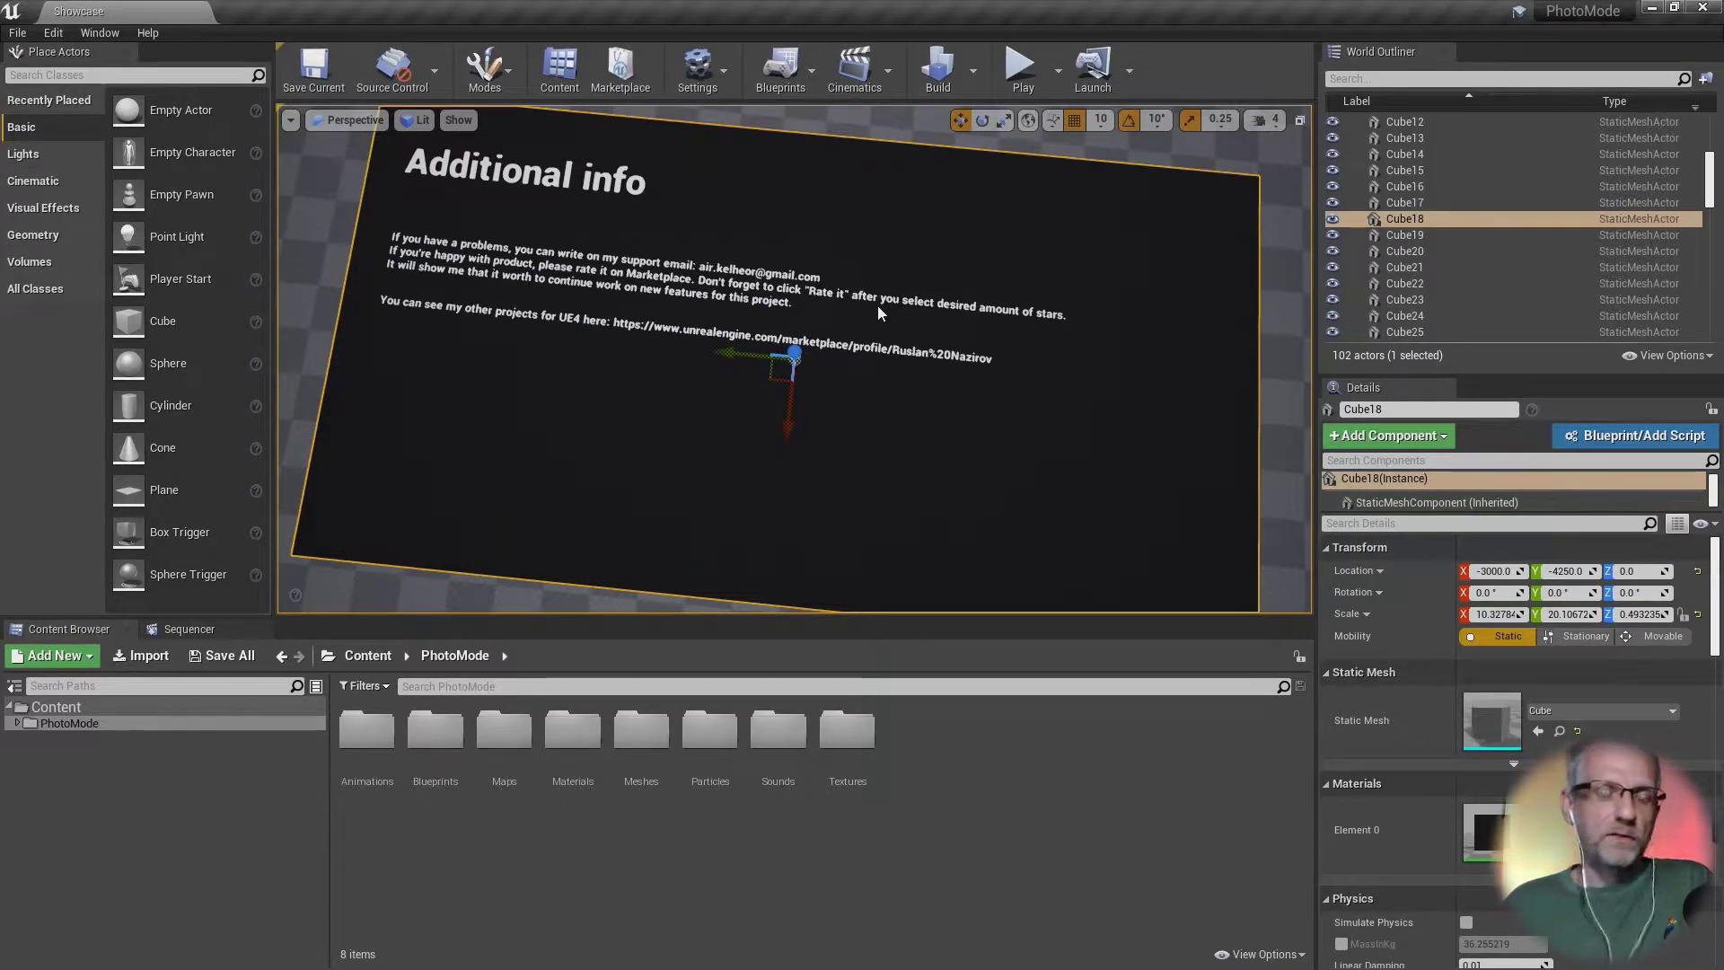
pyautogui.scroll(-8, 876, 305)
pyautogui.scroll(-8, 877, 305)
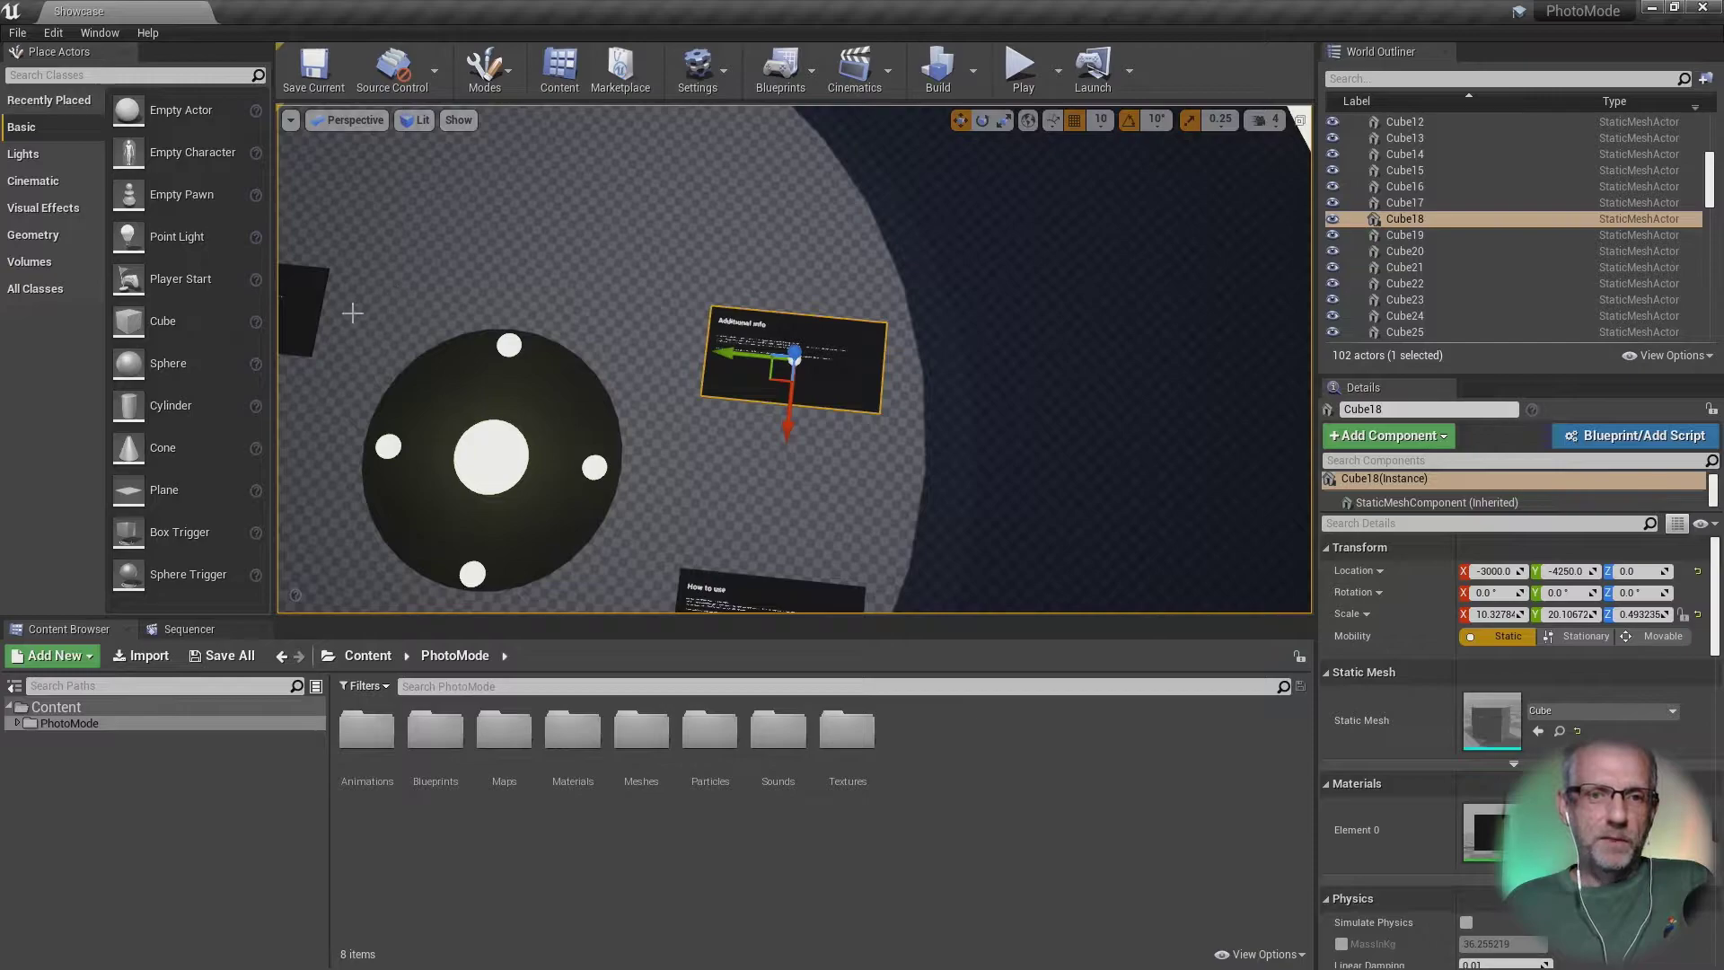
# Step: Focus on the Filters sign to read how LUT-texture filters are added
pyautogui.click(308, 296)
pyautogui.press('f')
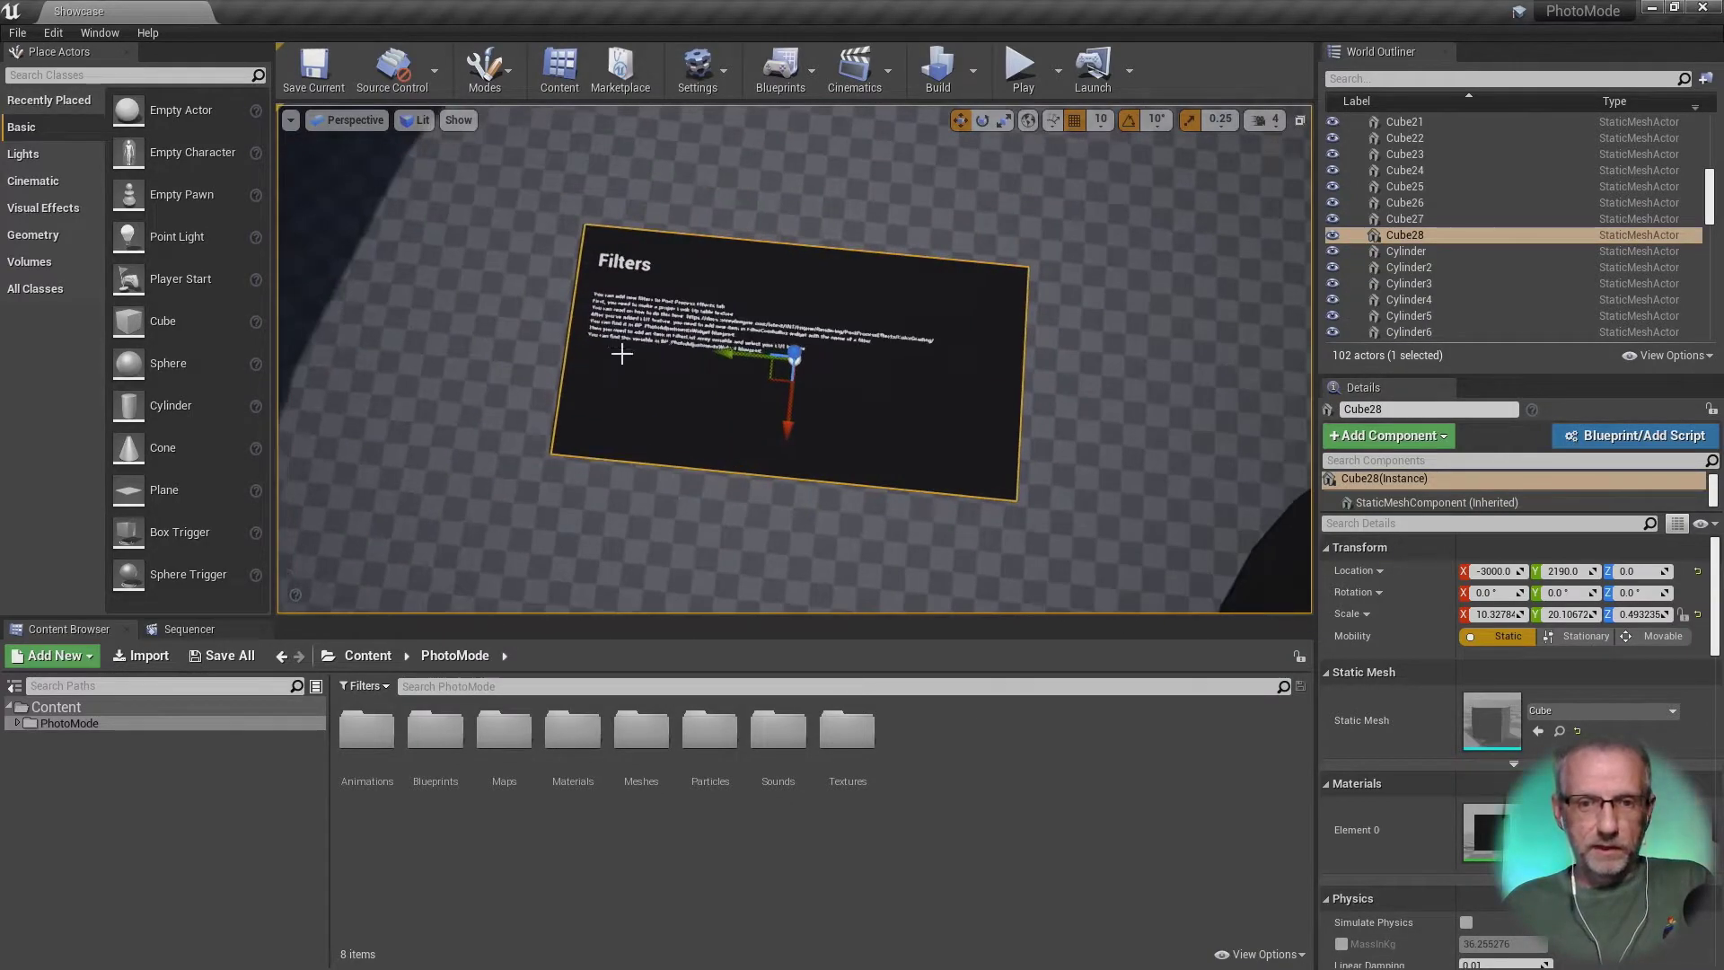
pyautogui.scroll(4, 670, 350)
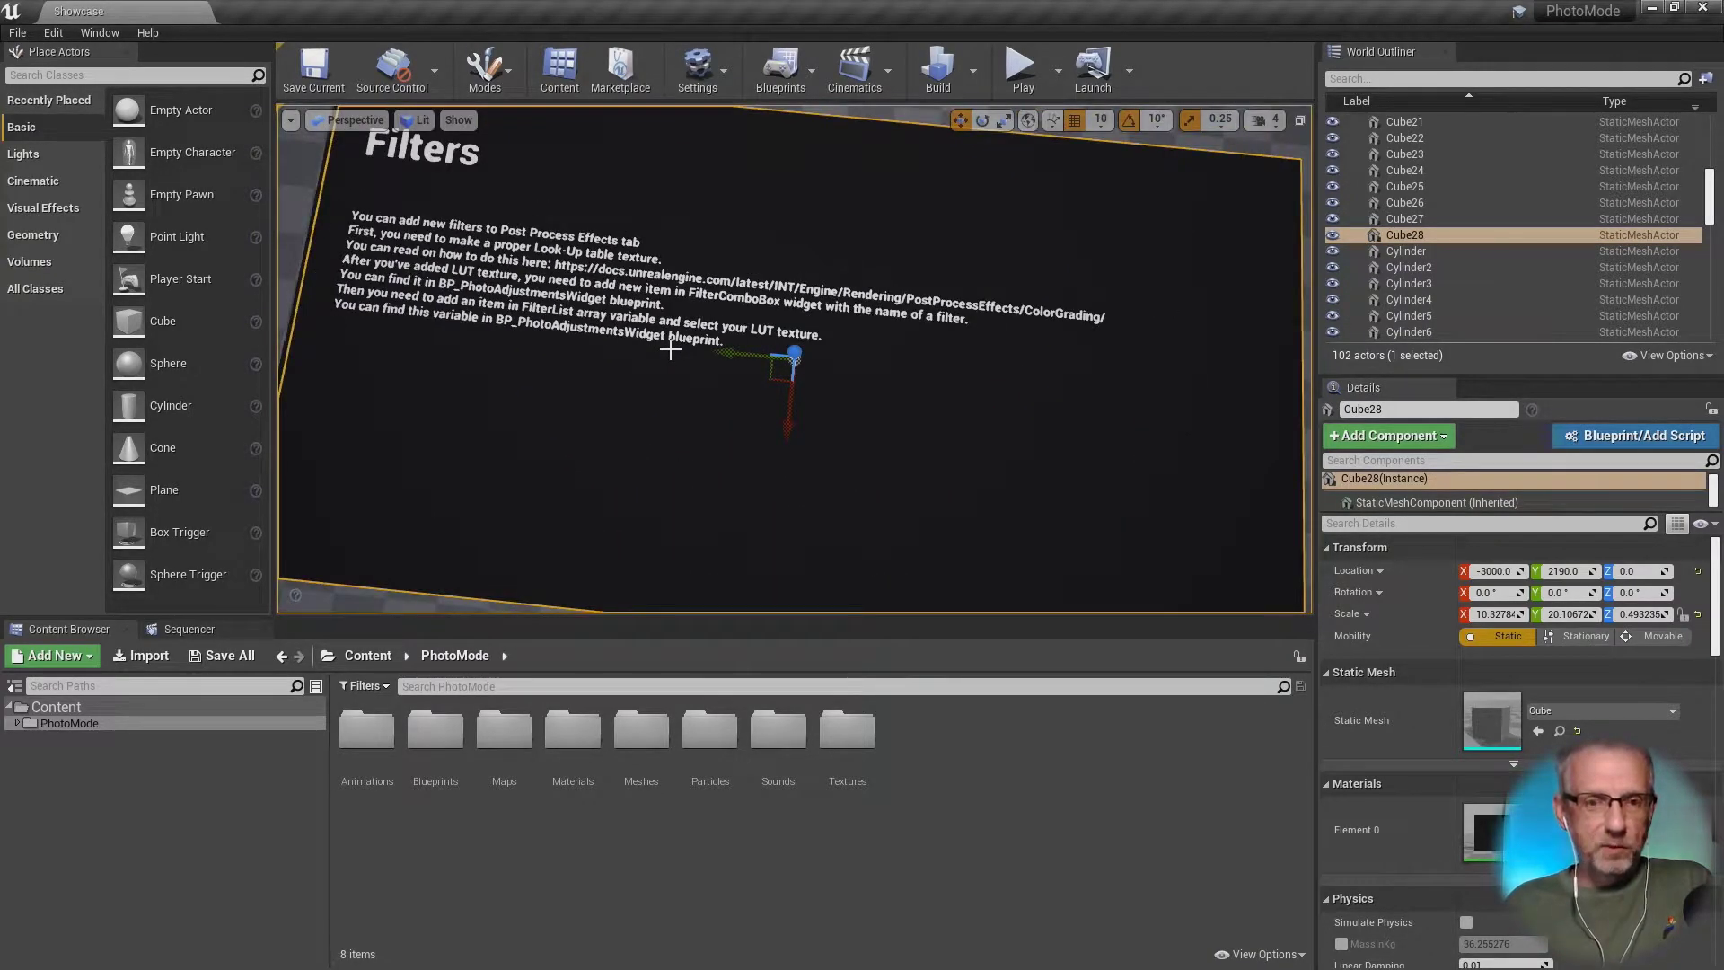
pyautogui.scroll(-5, 670, 350)
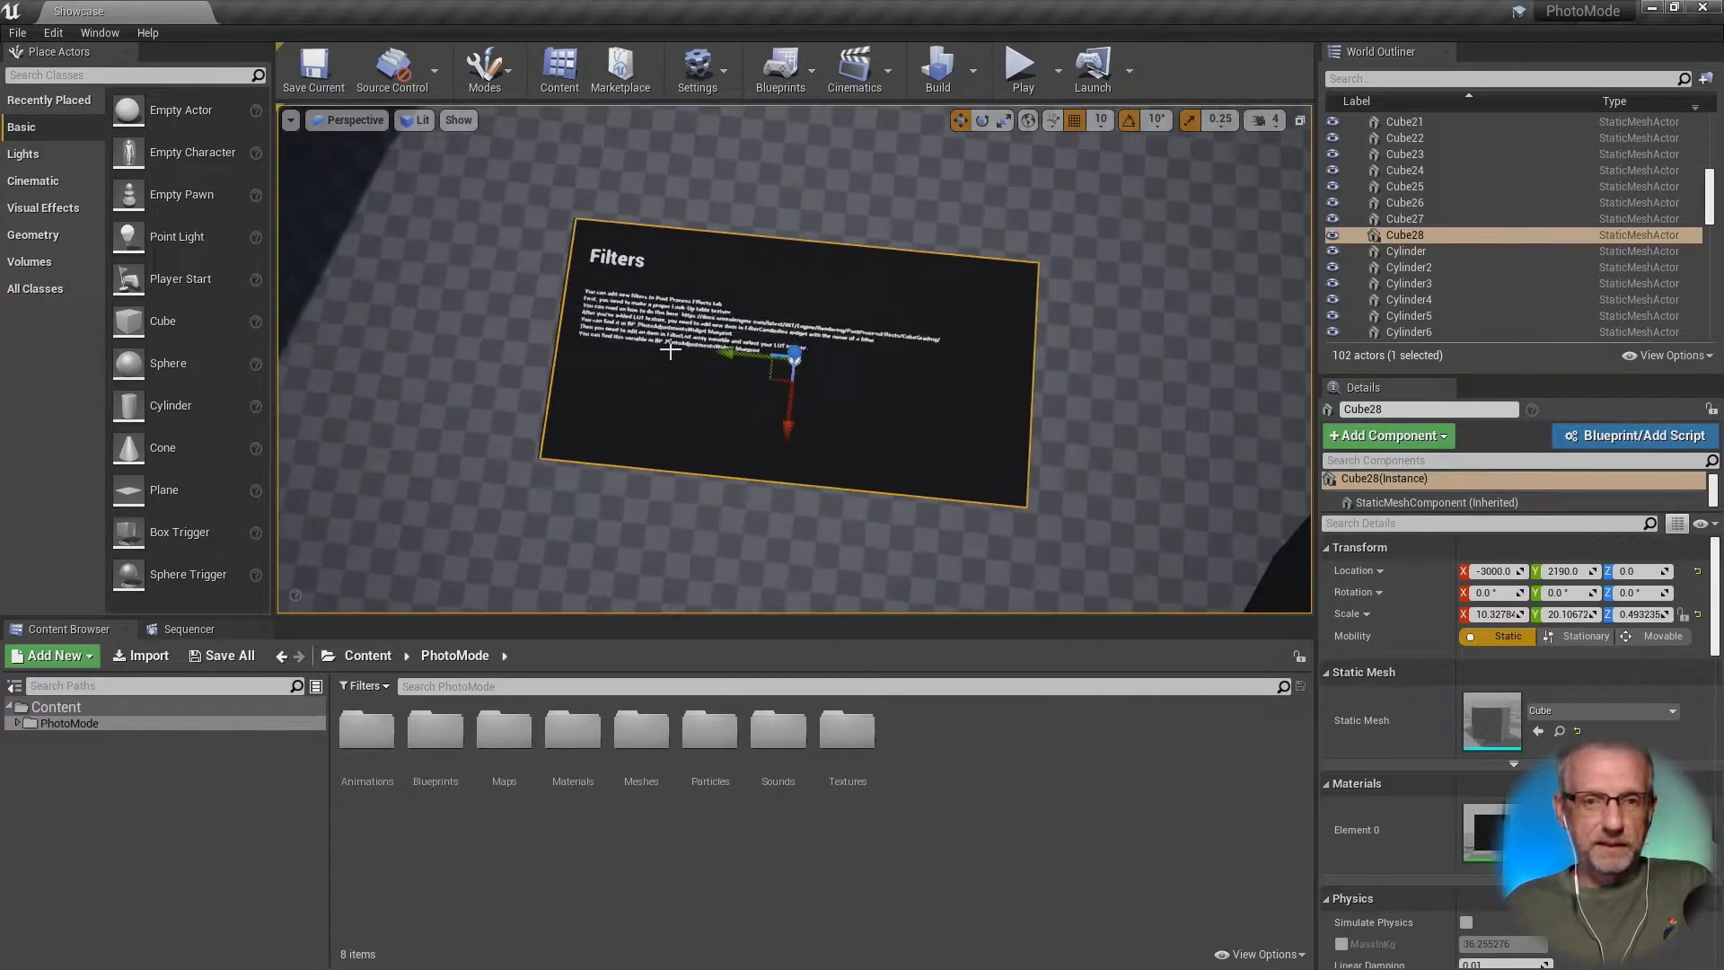
pyautogui.scroll(3, 868, 183)
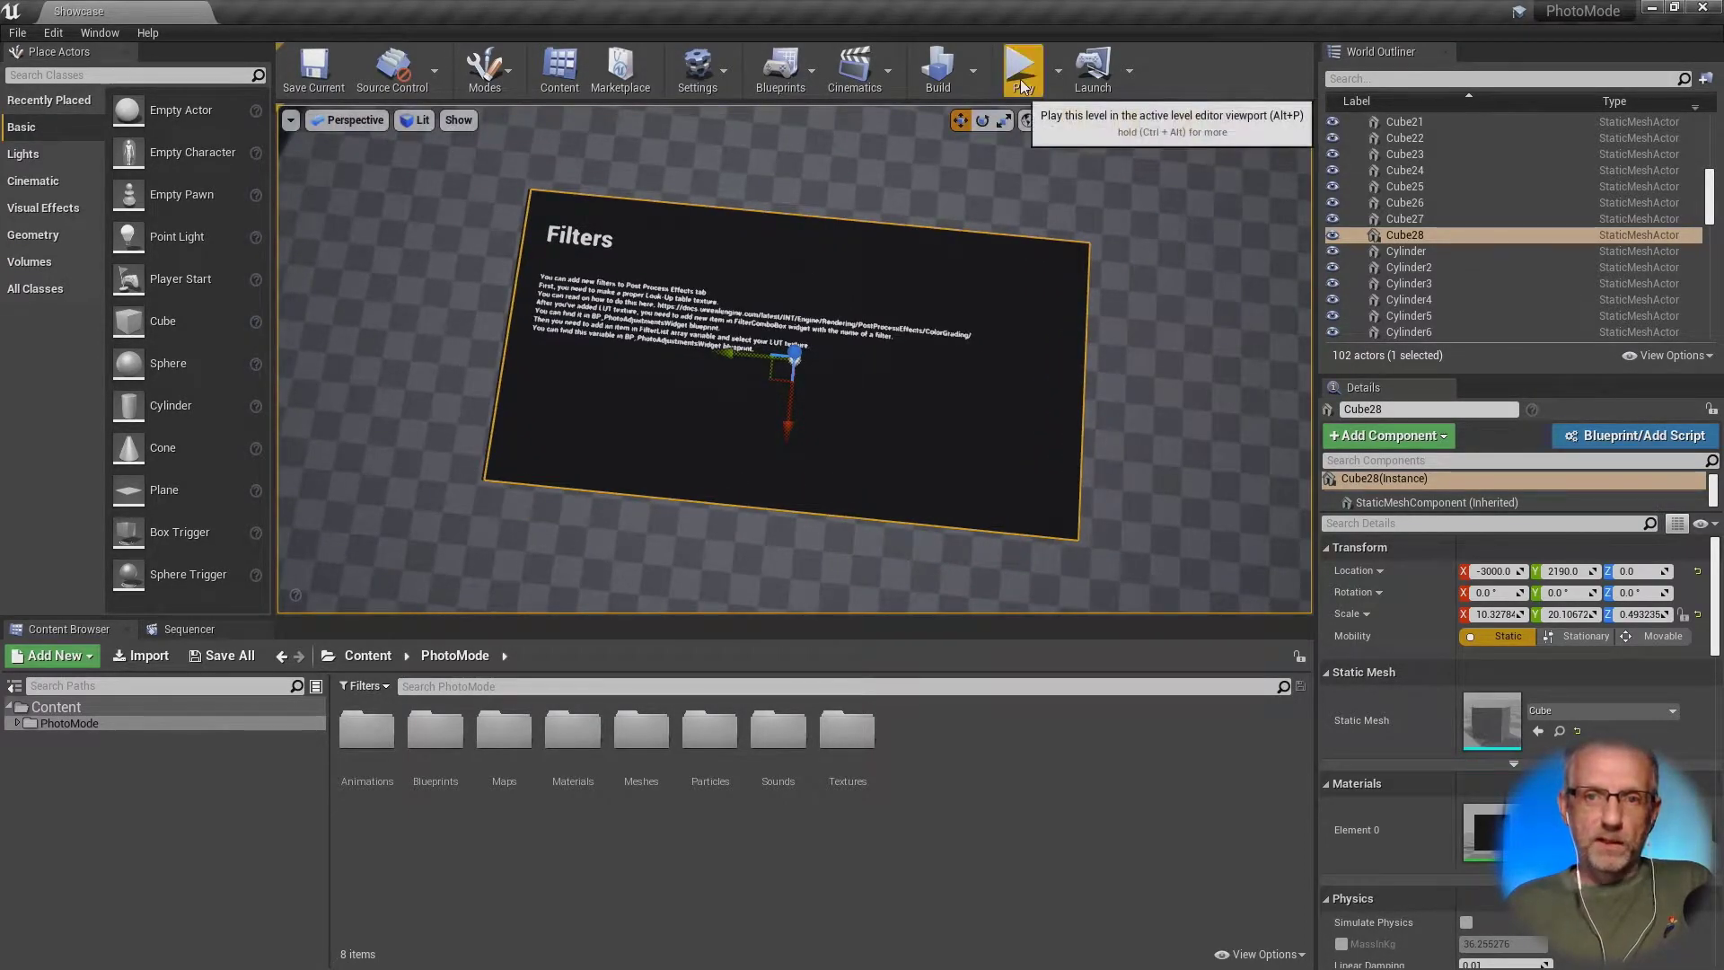
# Step: Start playing the Showcase level in the editor with the view full-screen
pyautogui.click(1021, 87)
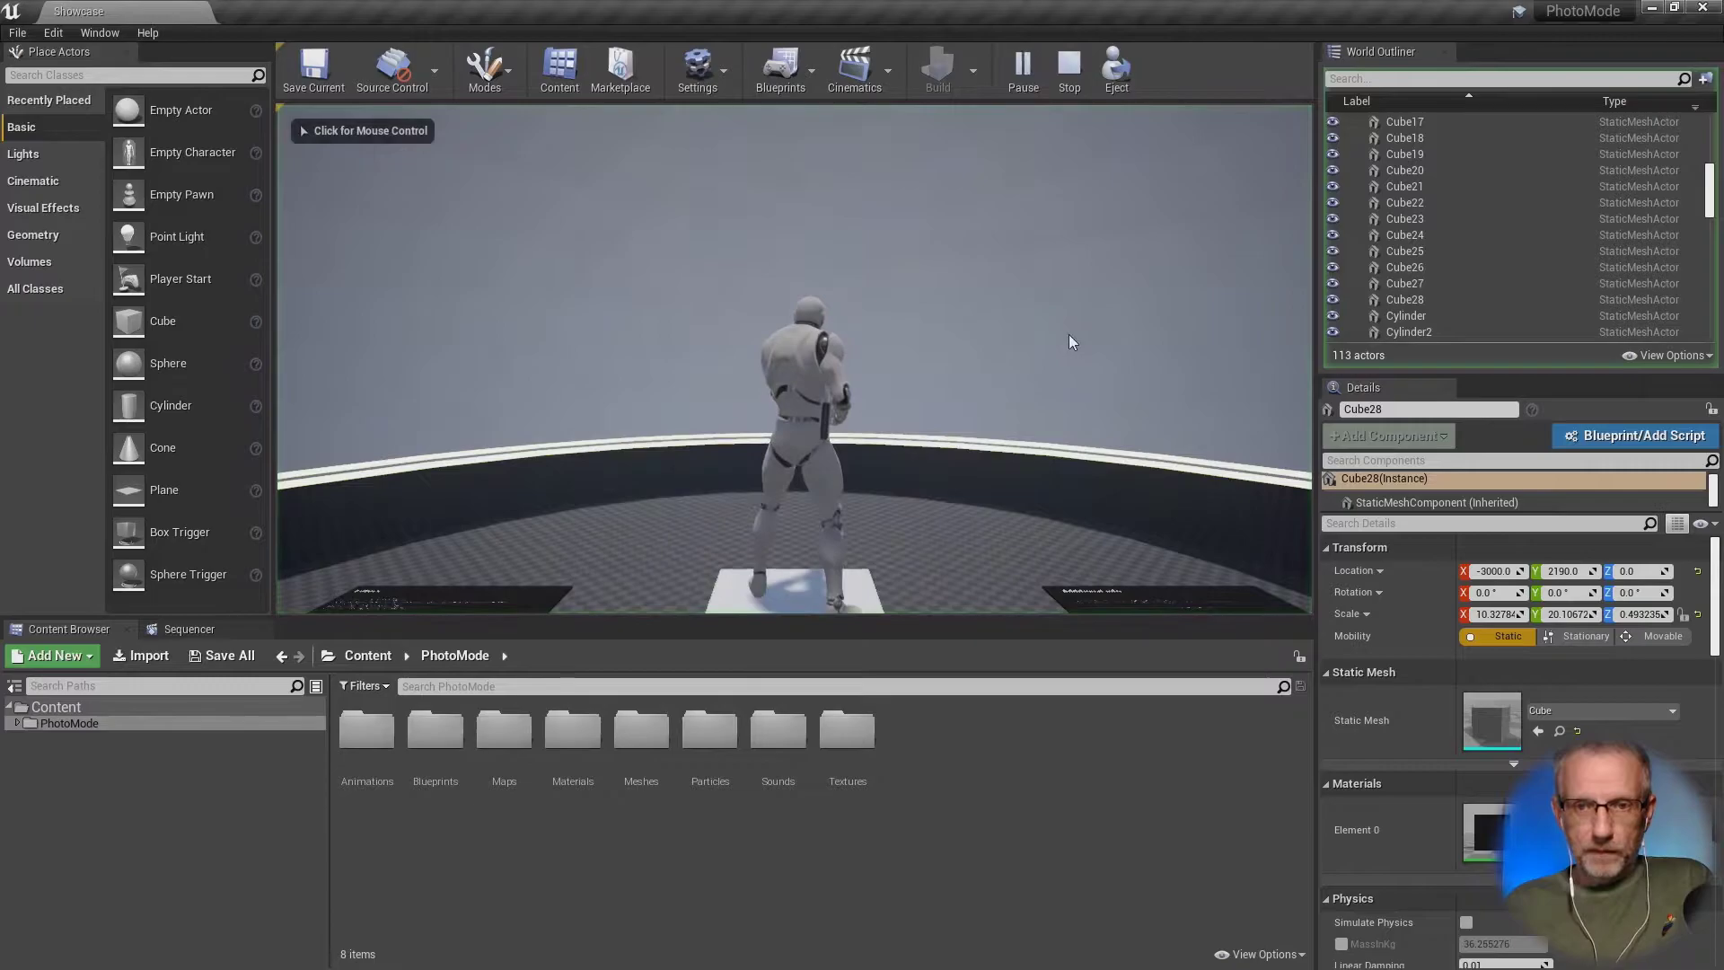
pyautogui.press('F11')
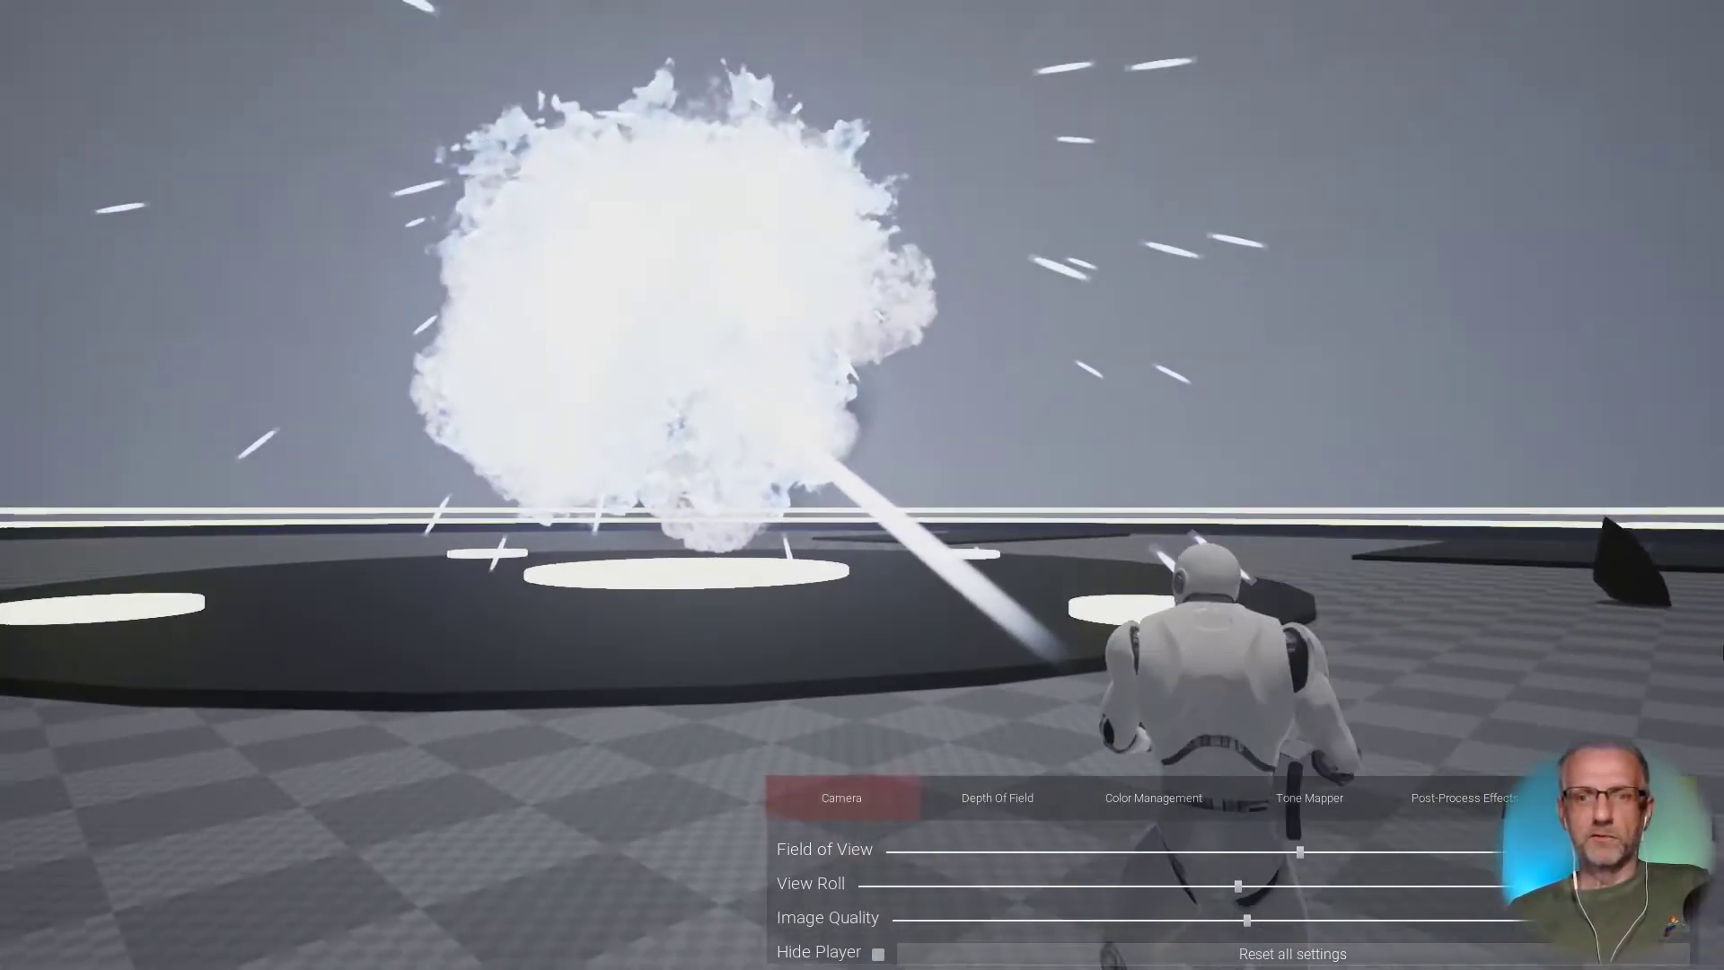
# Step: Hide the Photo Mode panel and walk the character with WASD until it faces the platform
pyautogui.press('Tab')
pyautogui.press('d')
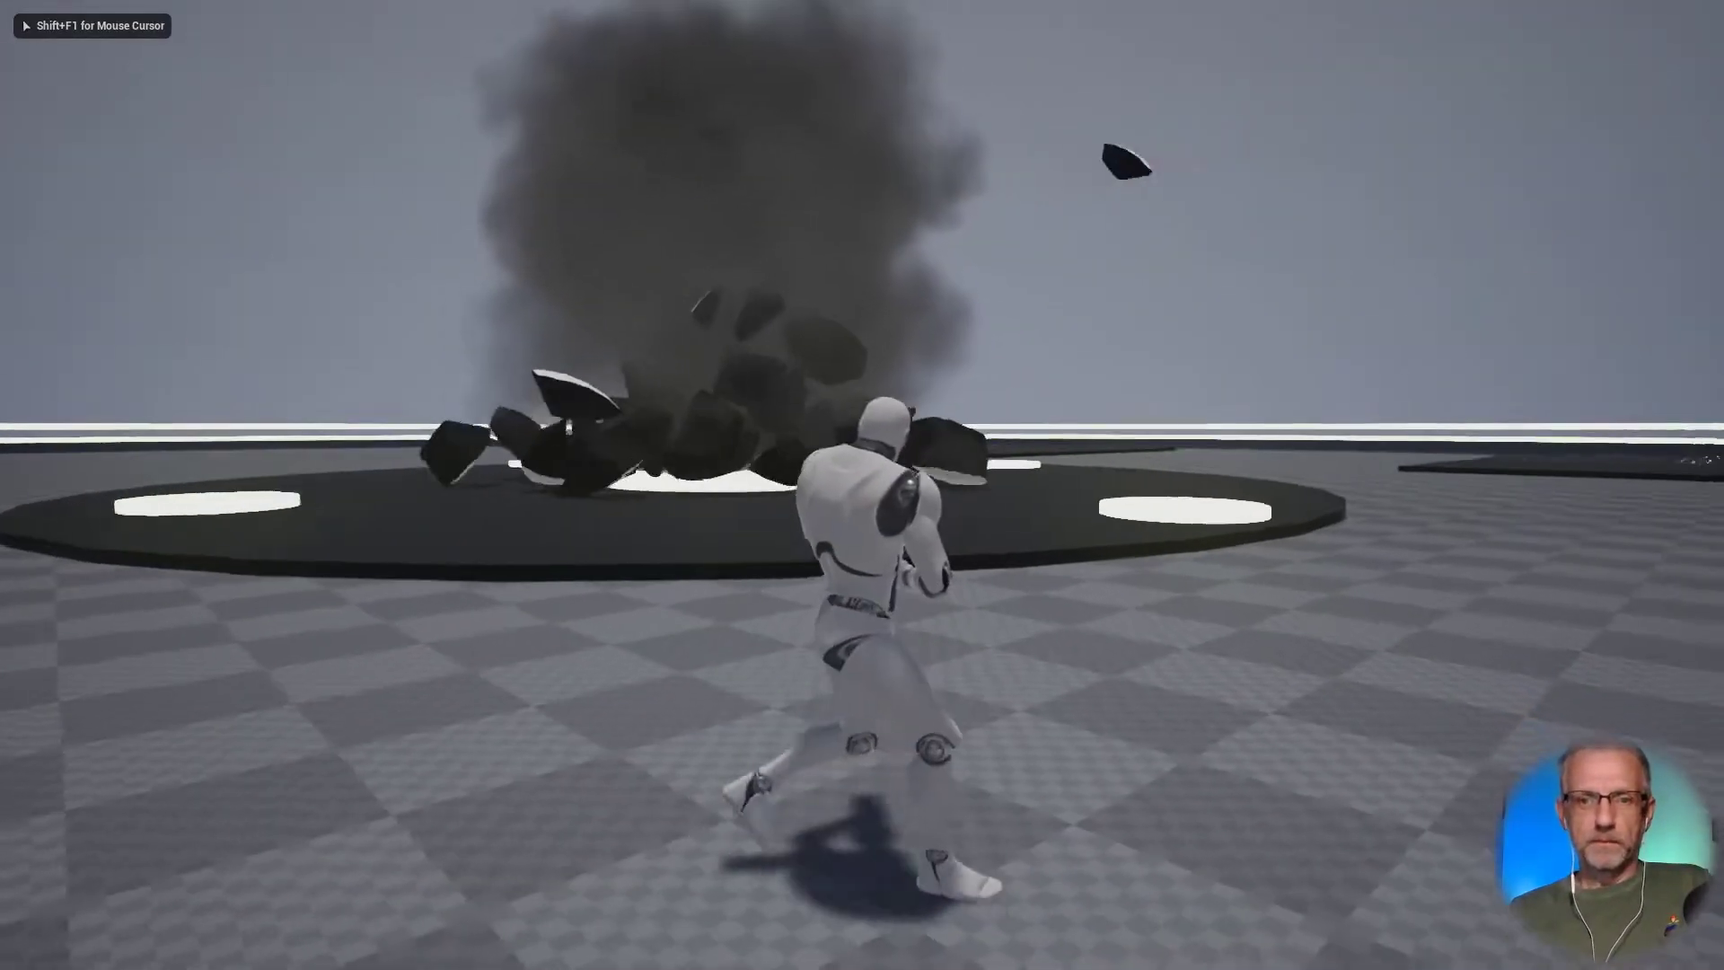
pyautogui.press('w')
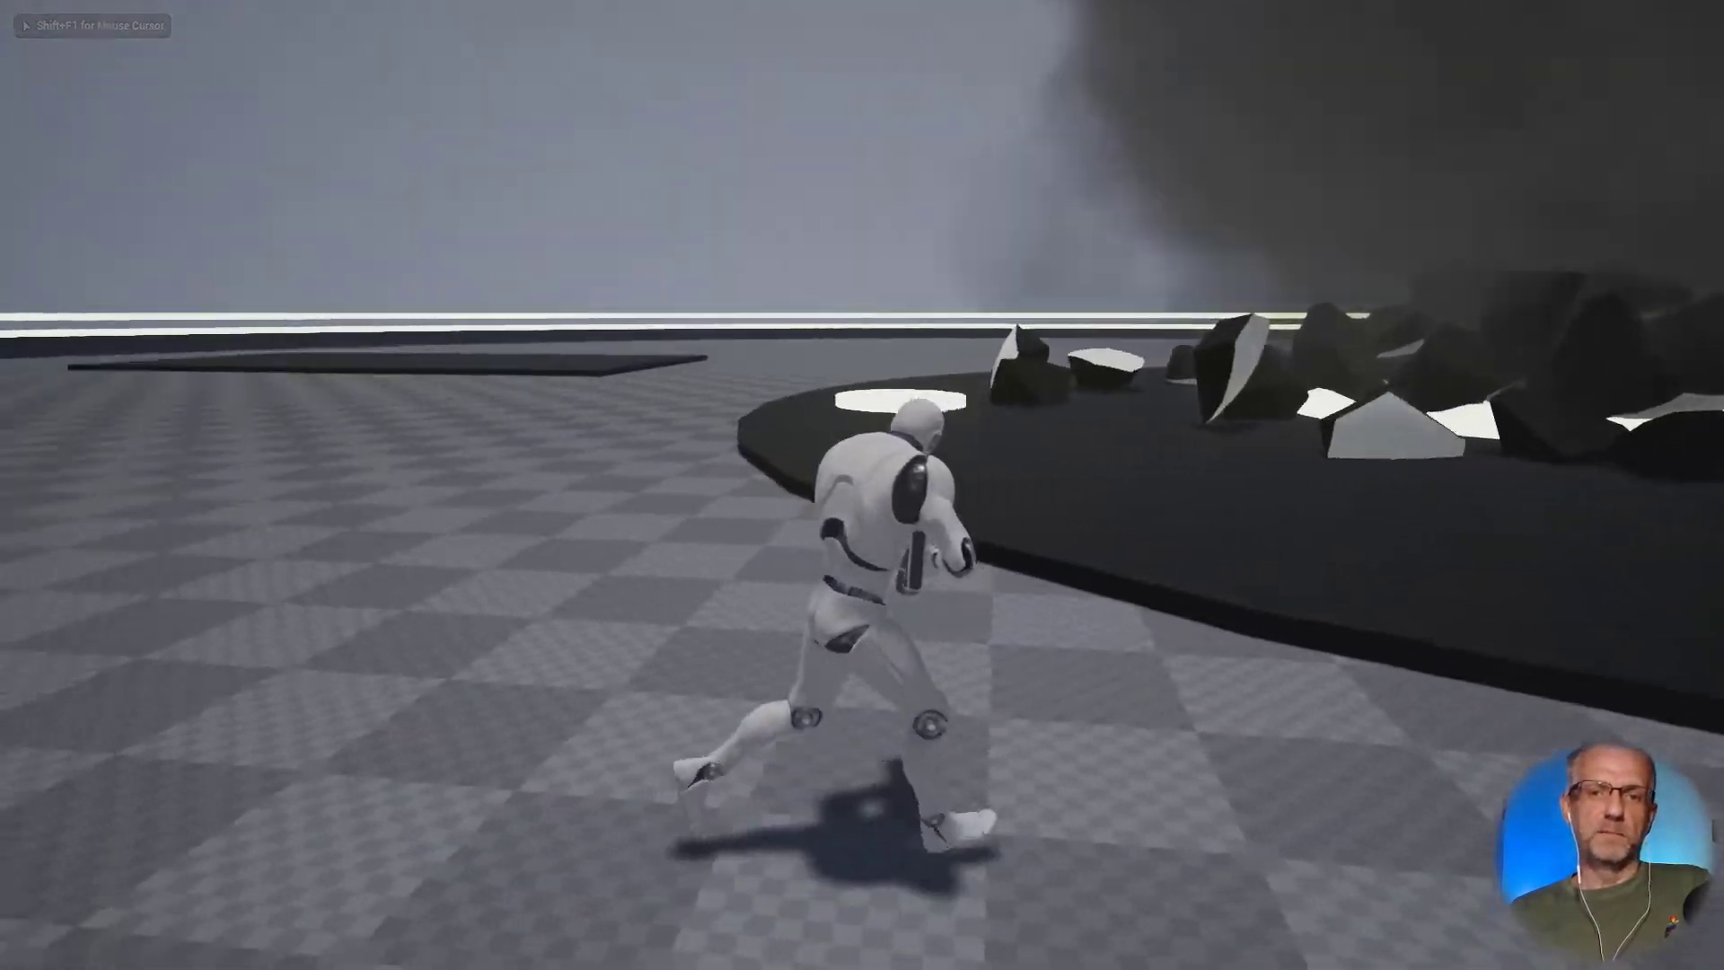
pyautogui.press('d')
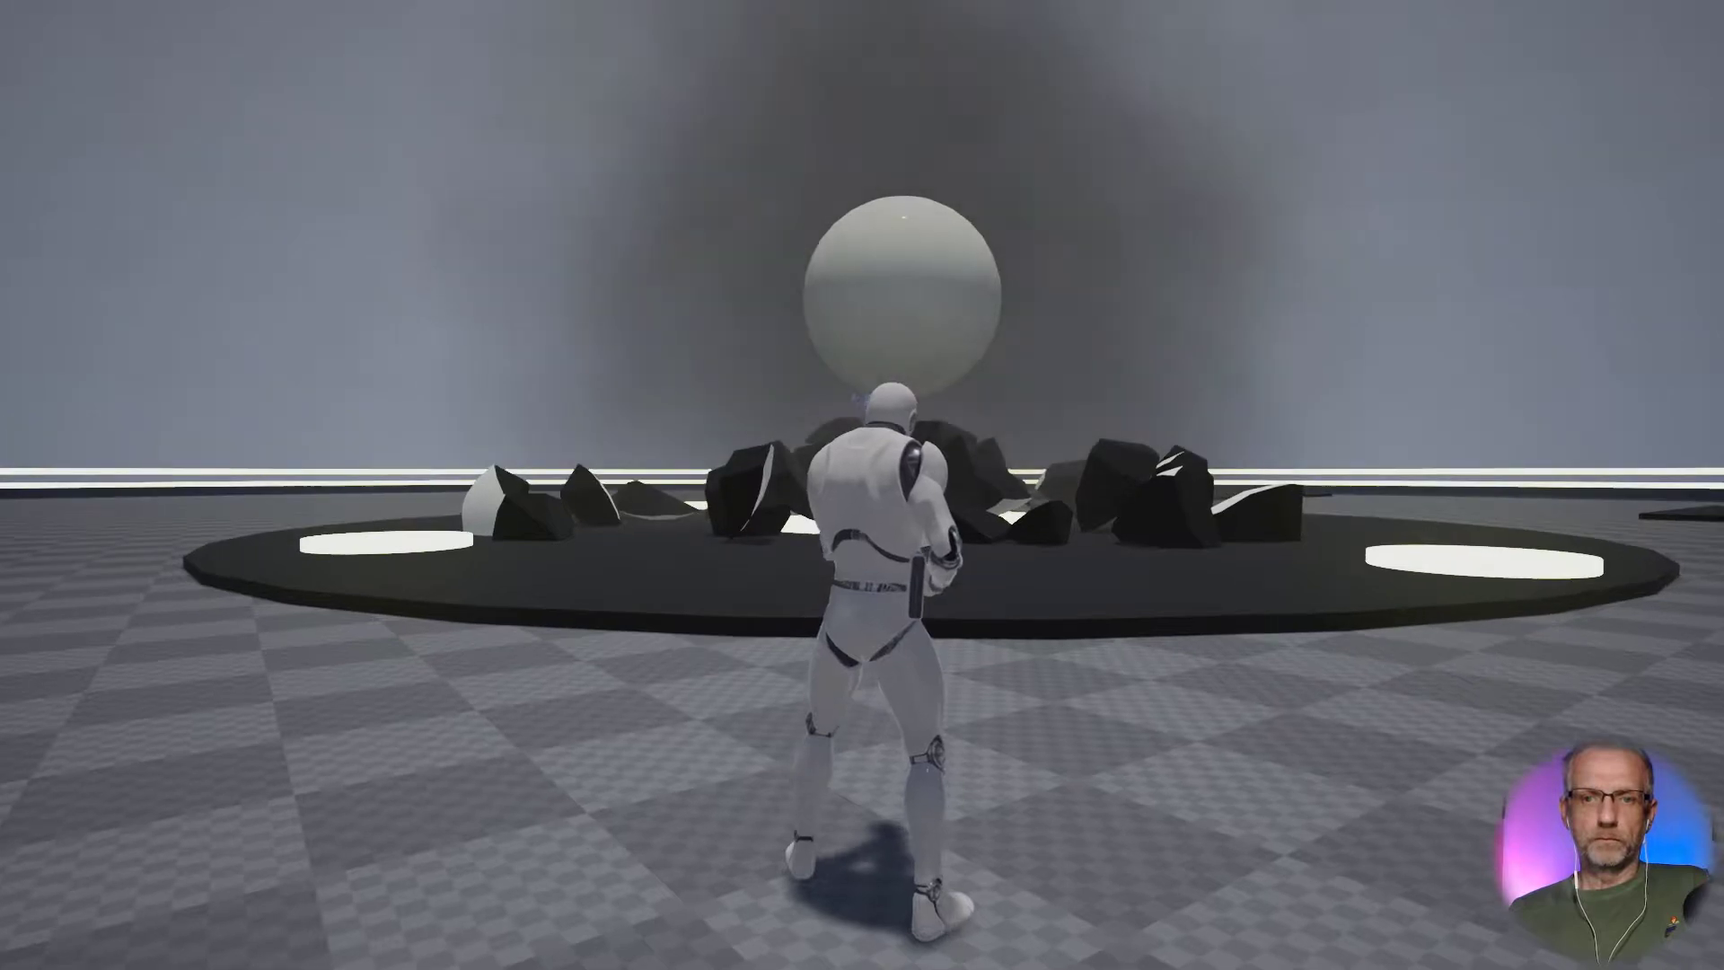
pyautogui.press('w')
pyautogui.press('a')
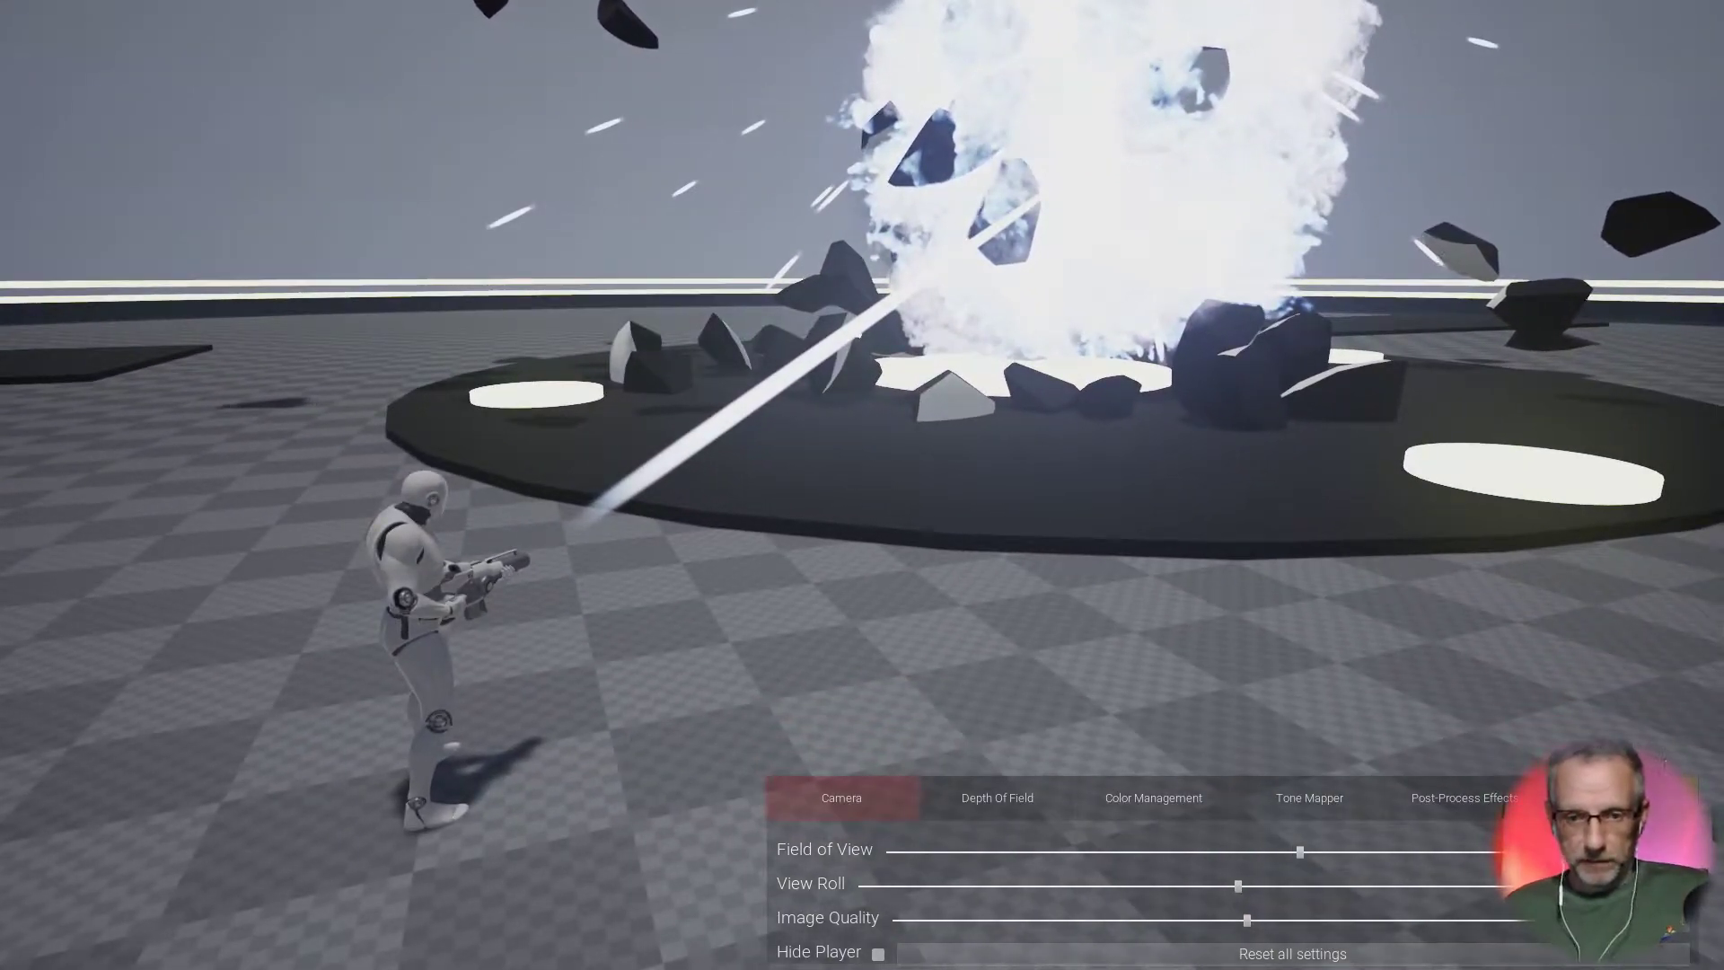
# Step: Try the Field of View and View Roll sliders, then orbit the photo camera toward the explosion
pyautogui.moveTo(1300, 851); pyautogui.dragTo(1380, 851)
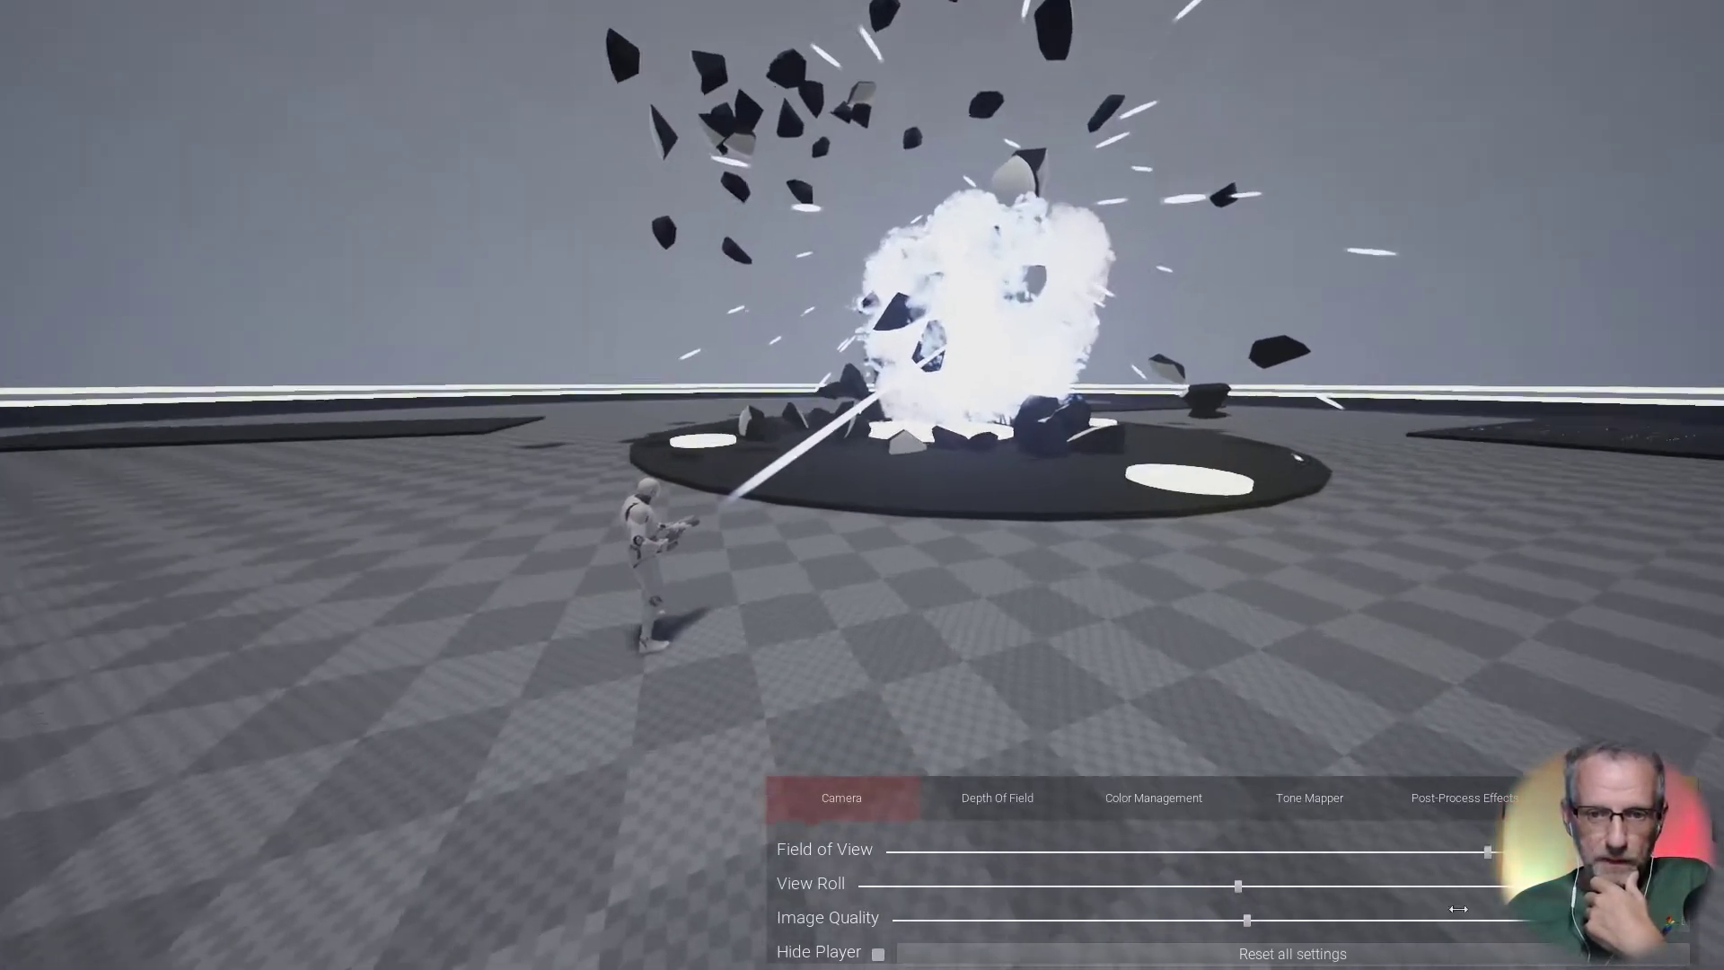
pyautogui.moveTo(1458, 909); pyautogui.dragTo(1282, 926)
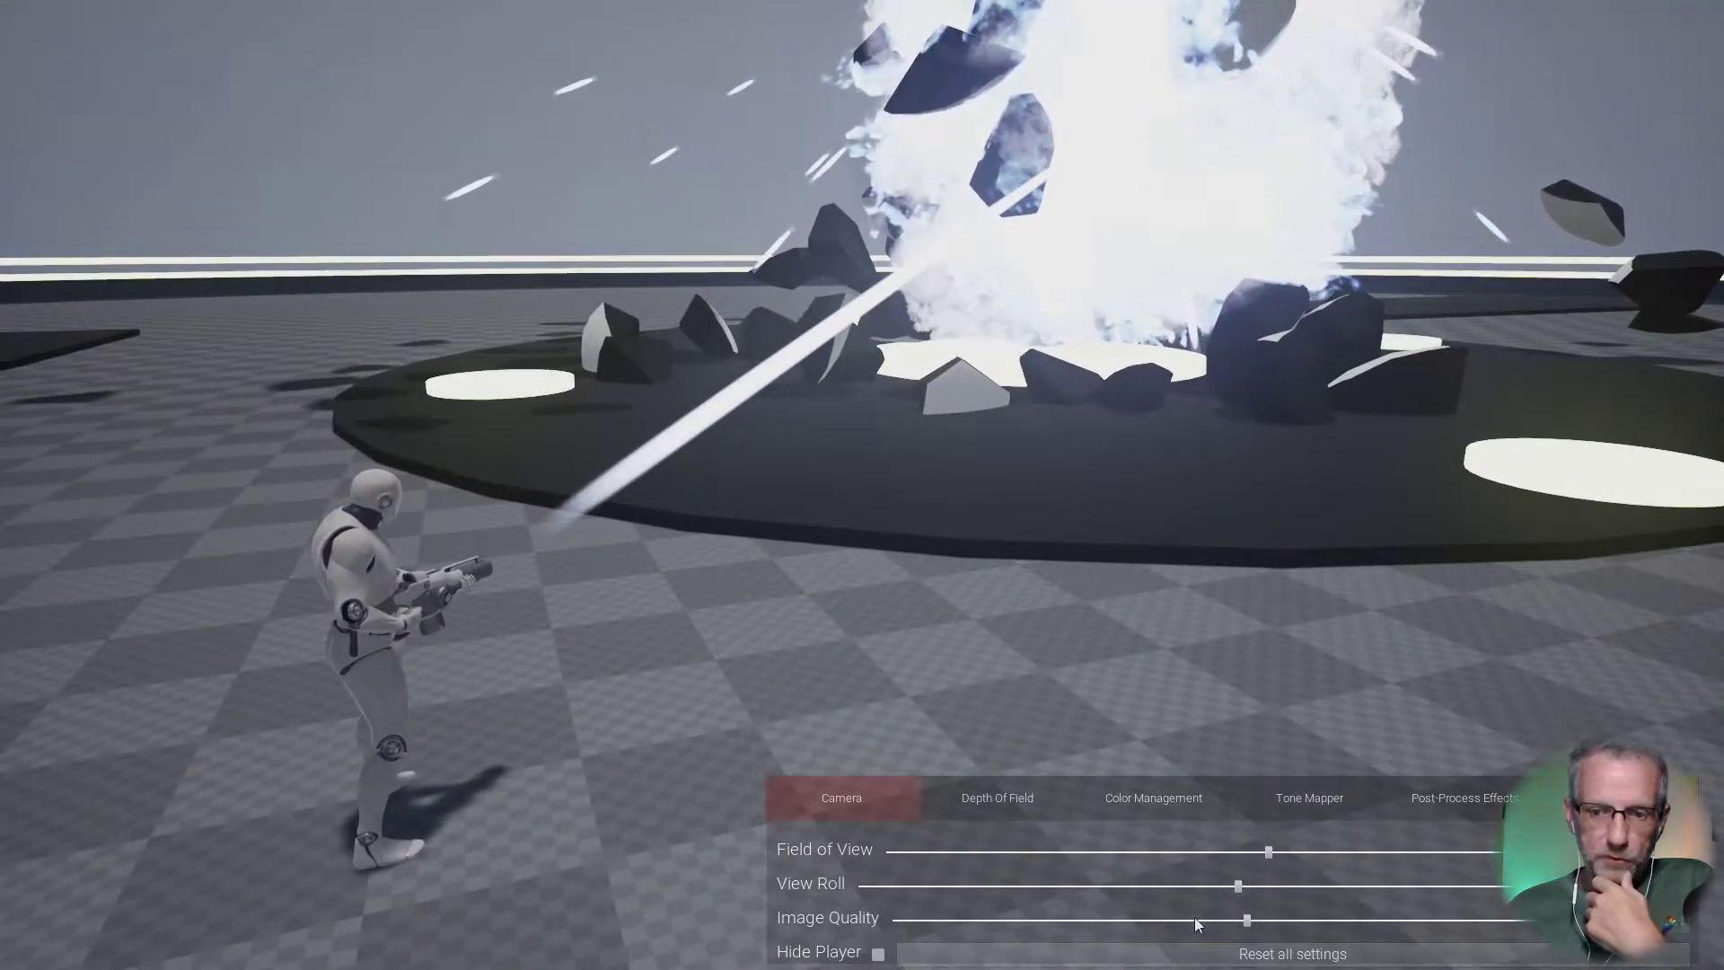
pyautogui.moveTo(1239, 889)
pyautogui.mouseDown()
pyautogui.moveTo(1078, 889)
pyautogui.moveTo(1347, 905)
pyautogui.moveTo(1241, 920)
pyautogui.mouseUp()
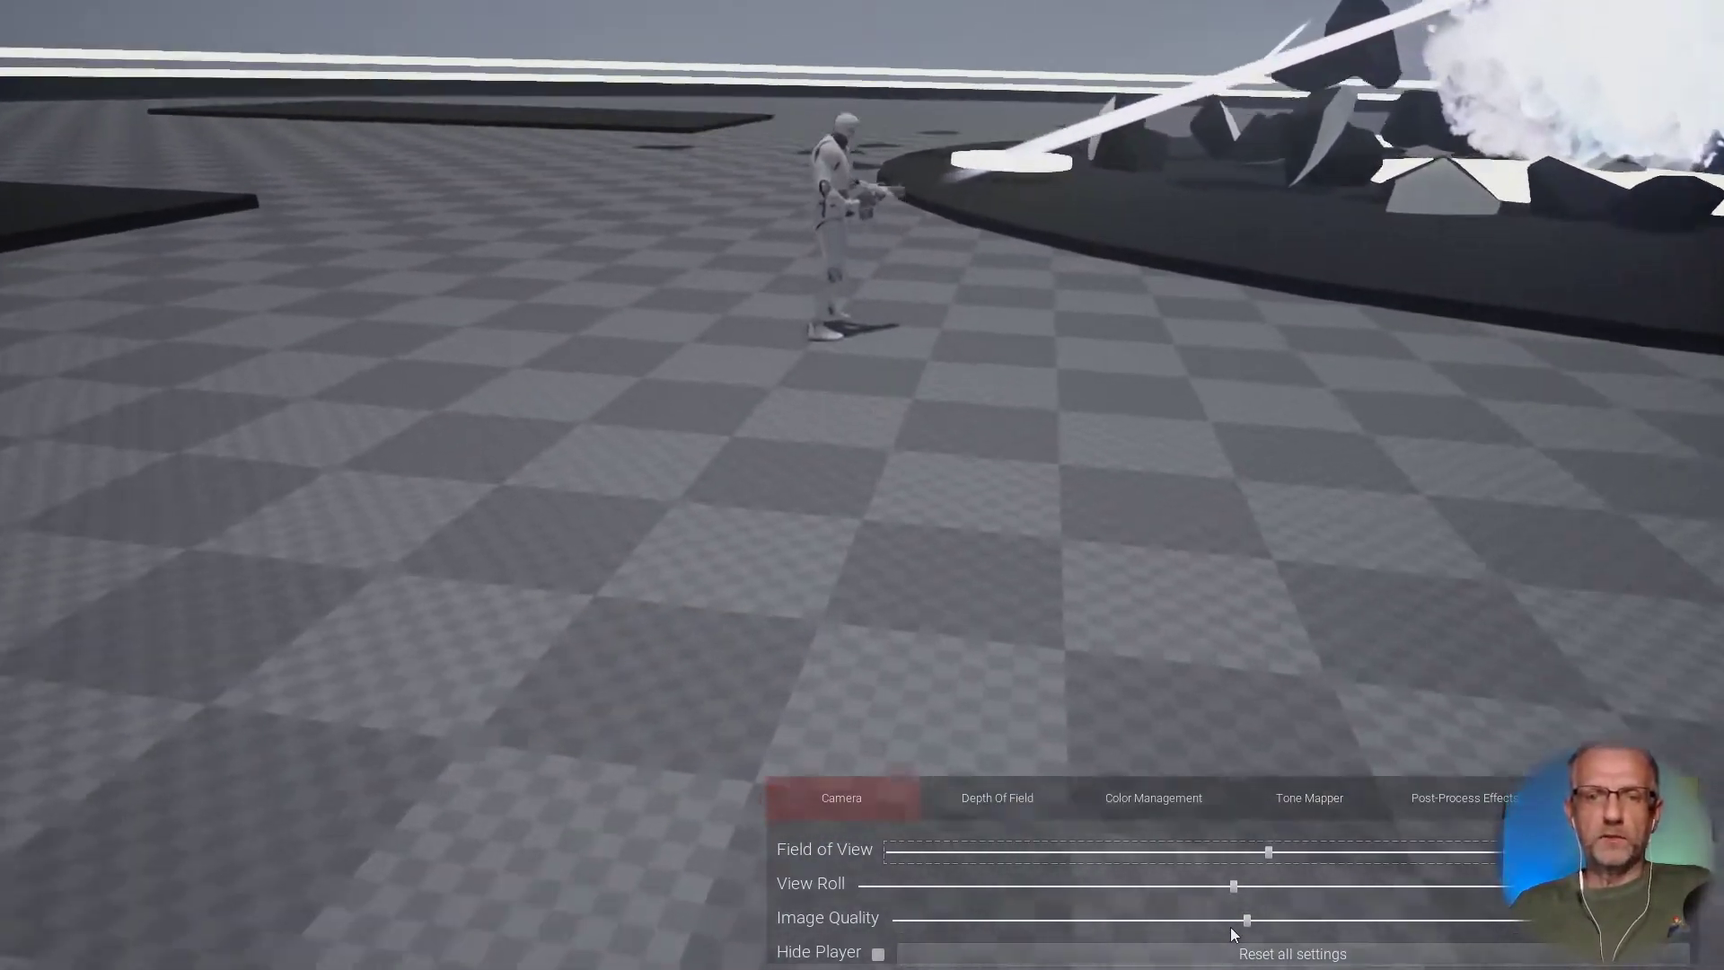
pyautogui.press('Up')
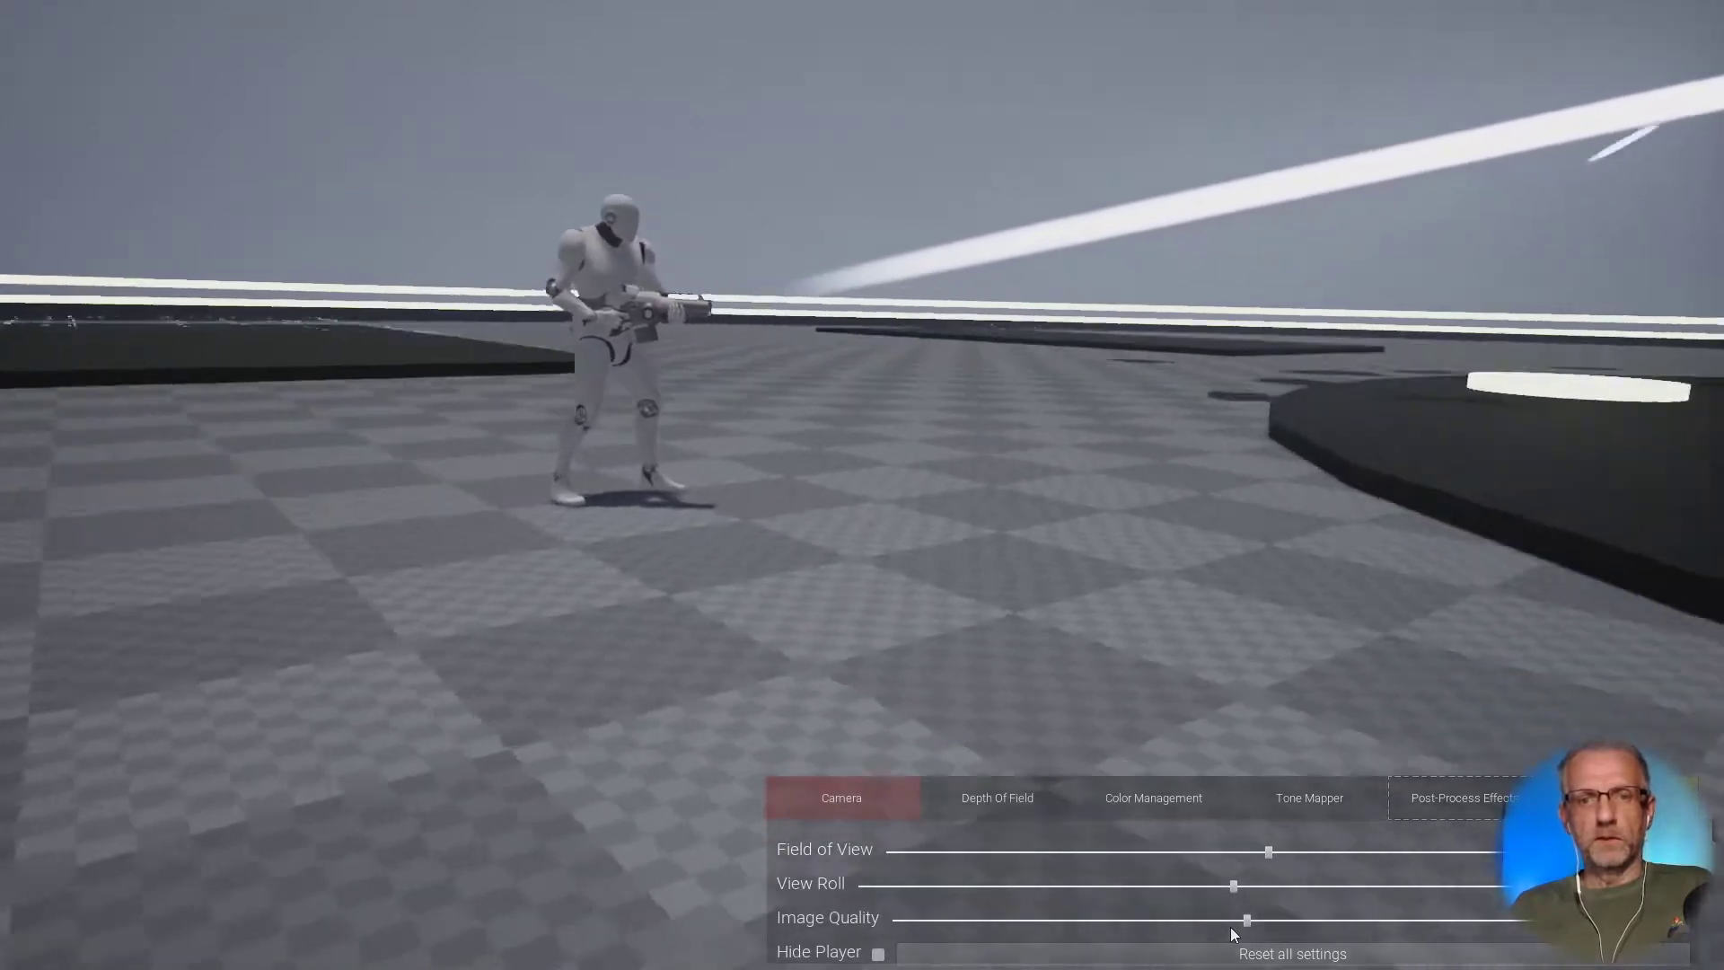
pyautogui.press('Up')
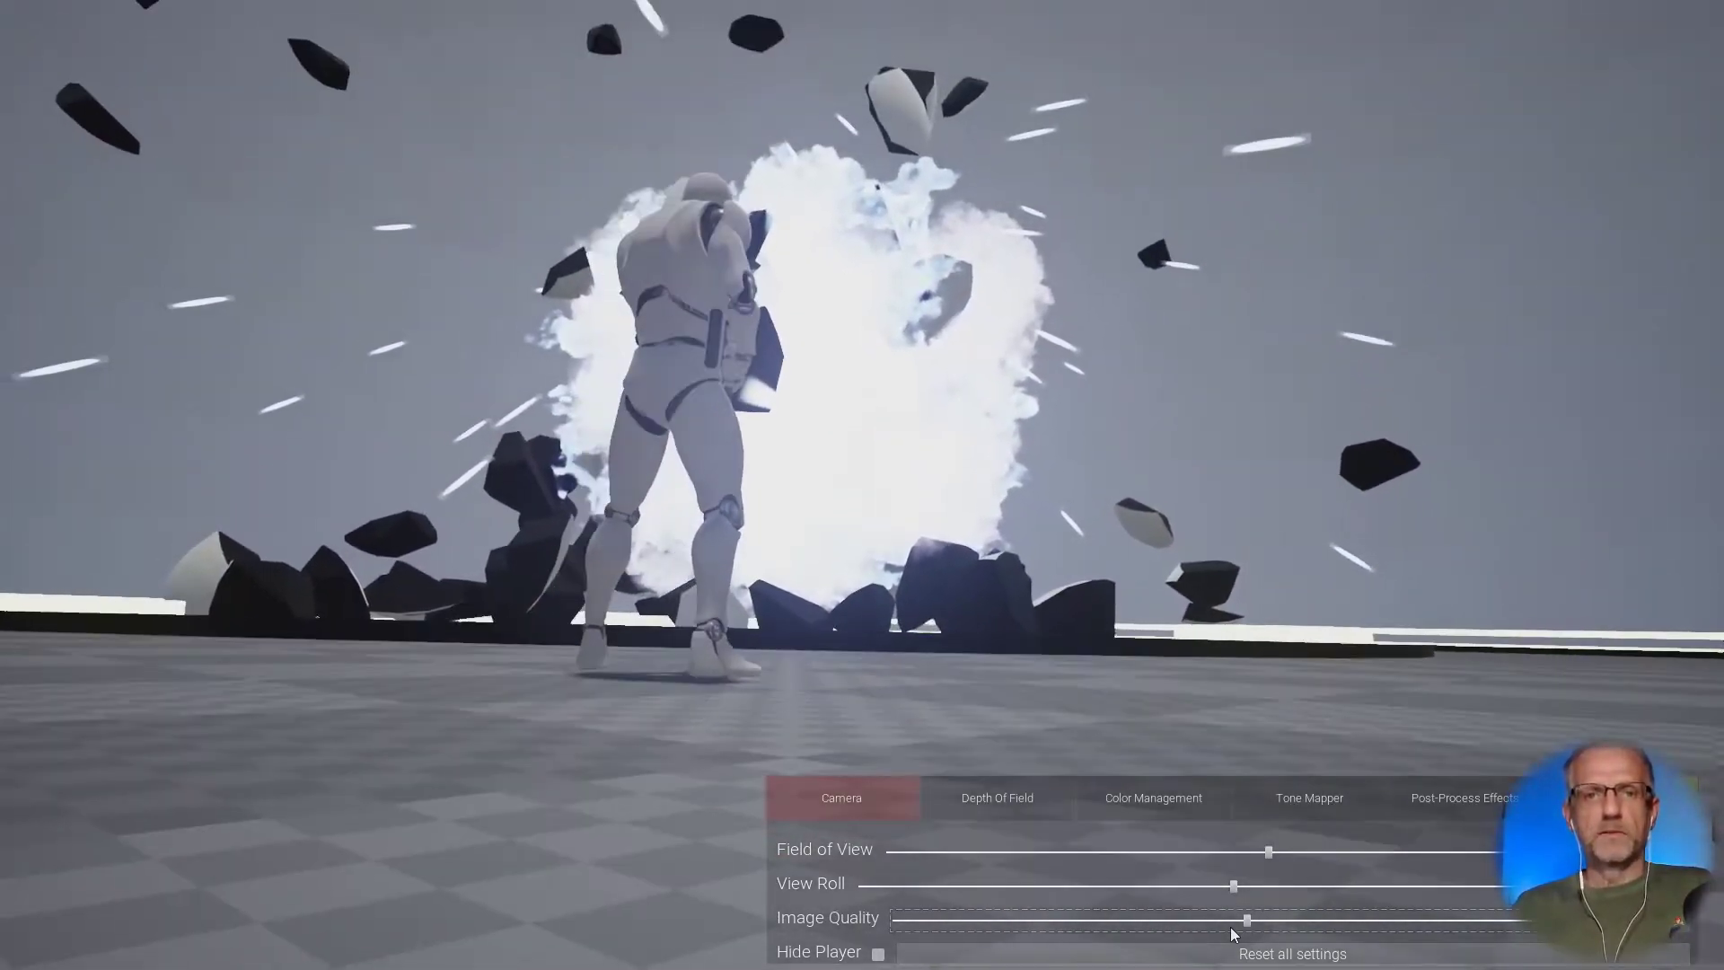
pyautogui.press('Down')
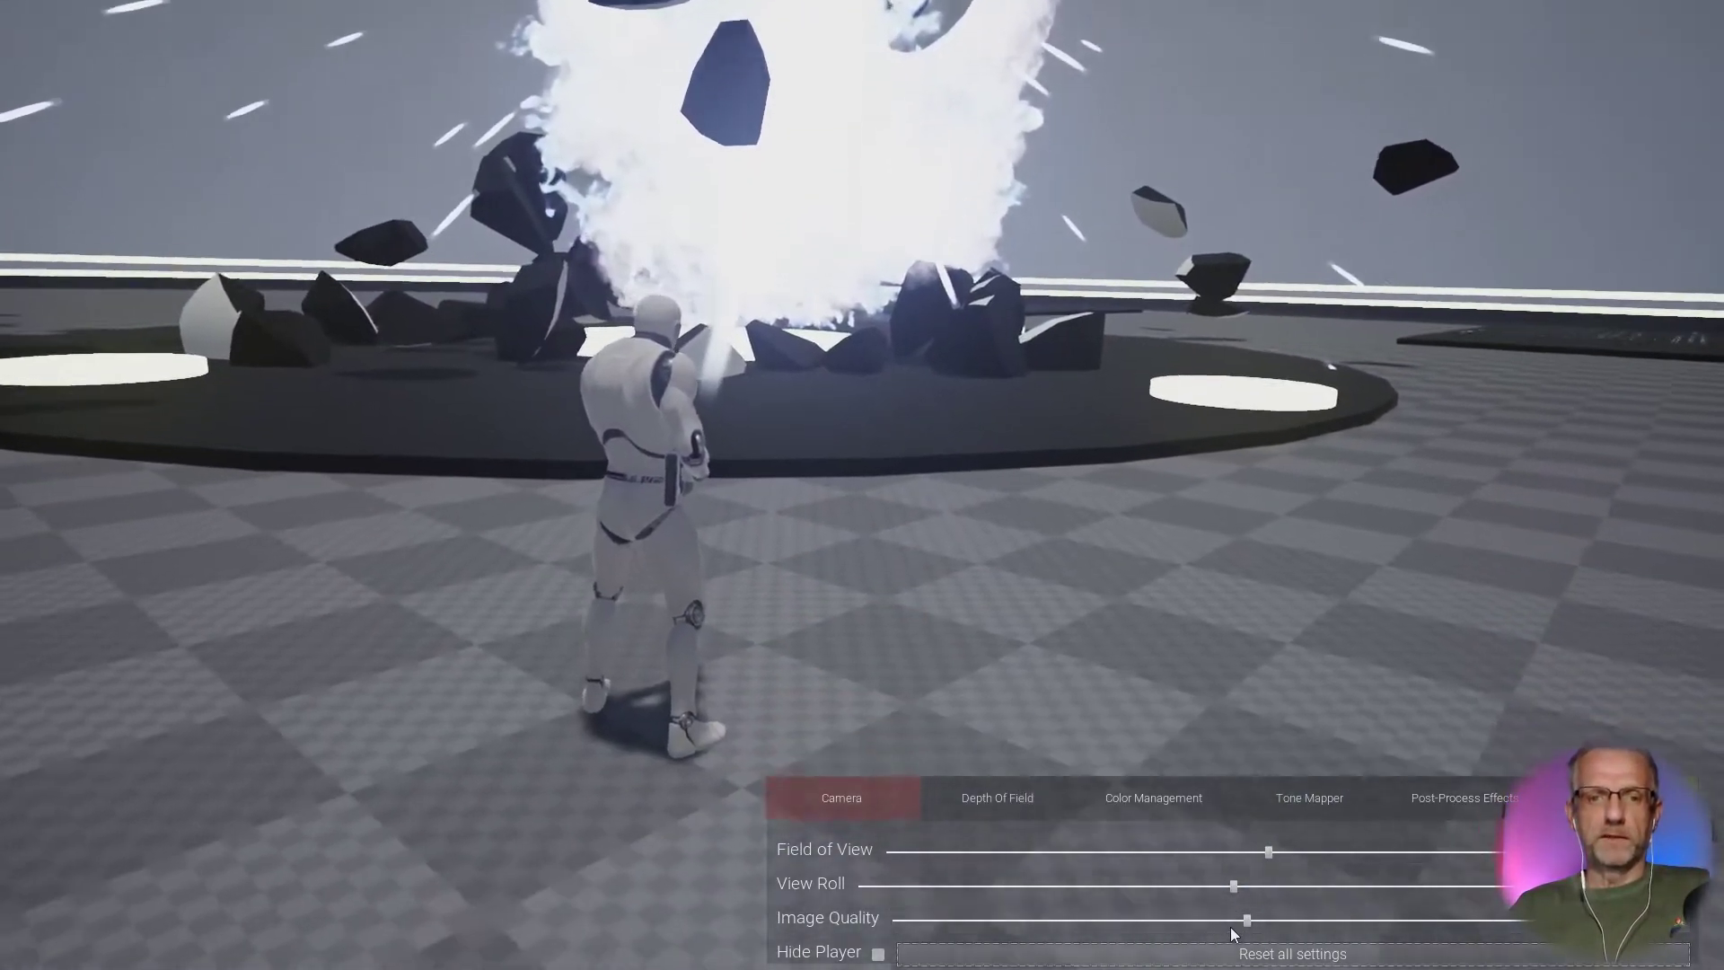
pyautogui.press('Down')
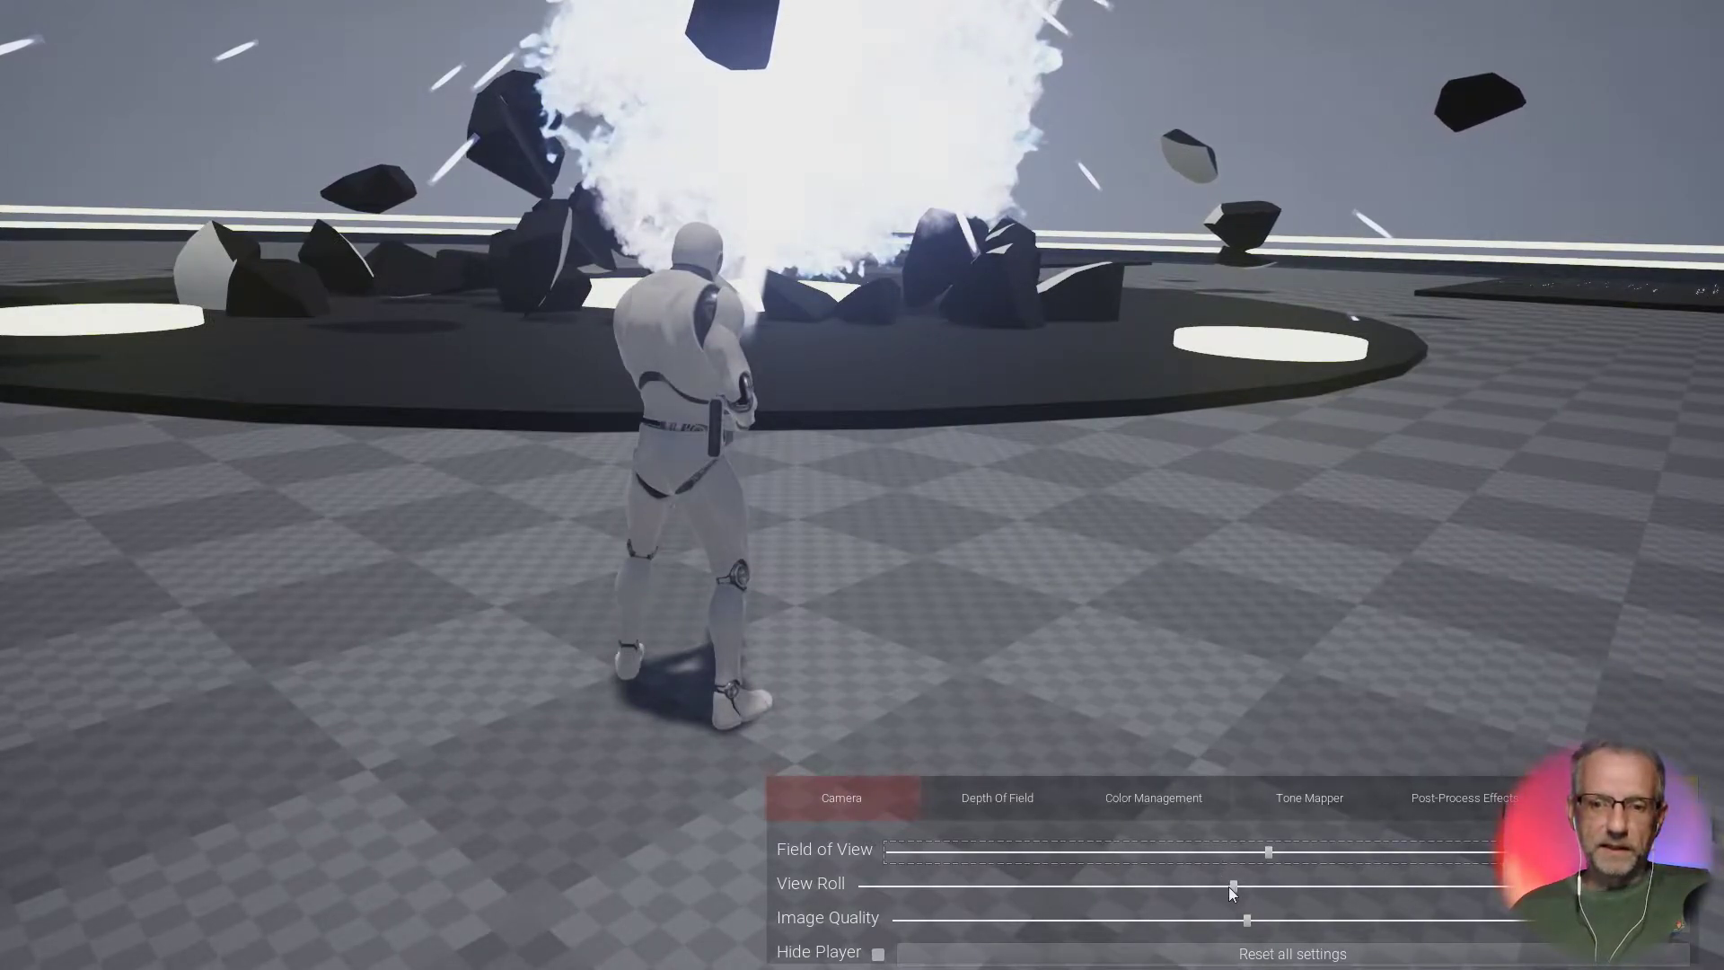
# Step: Roll the view about 90 degrees, narrow the field of view, then level the roll again
pyautogui.moveTo(1228, 886); pyautogui.dragTo(1016, 865)
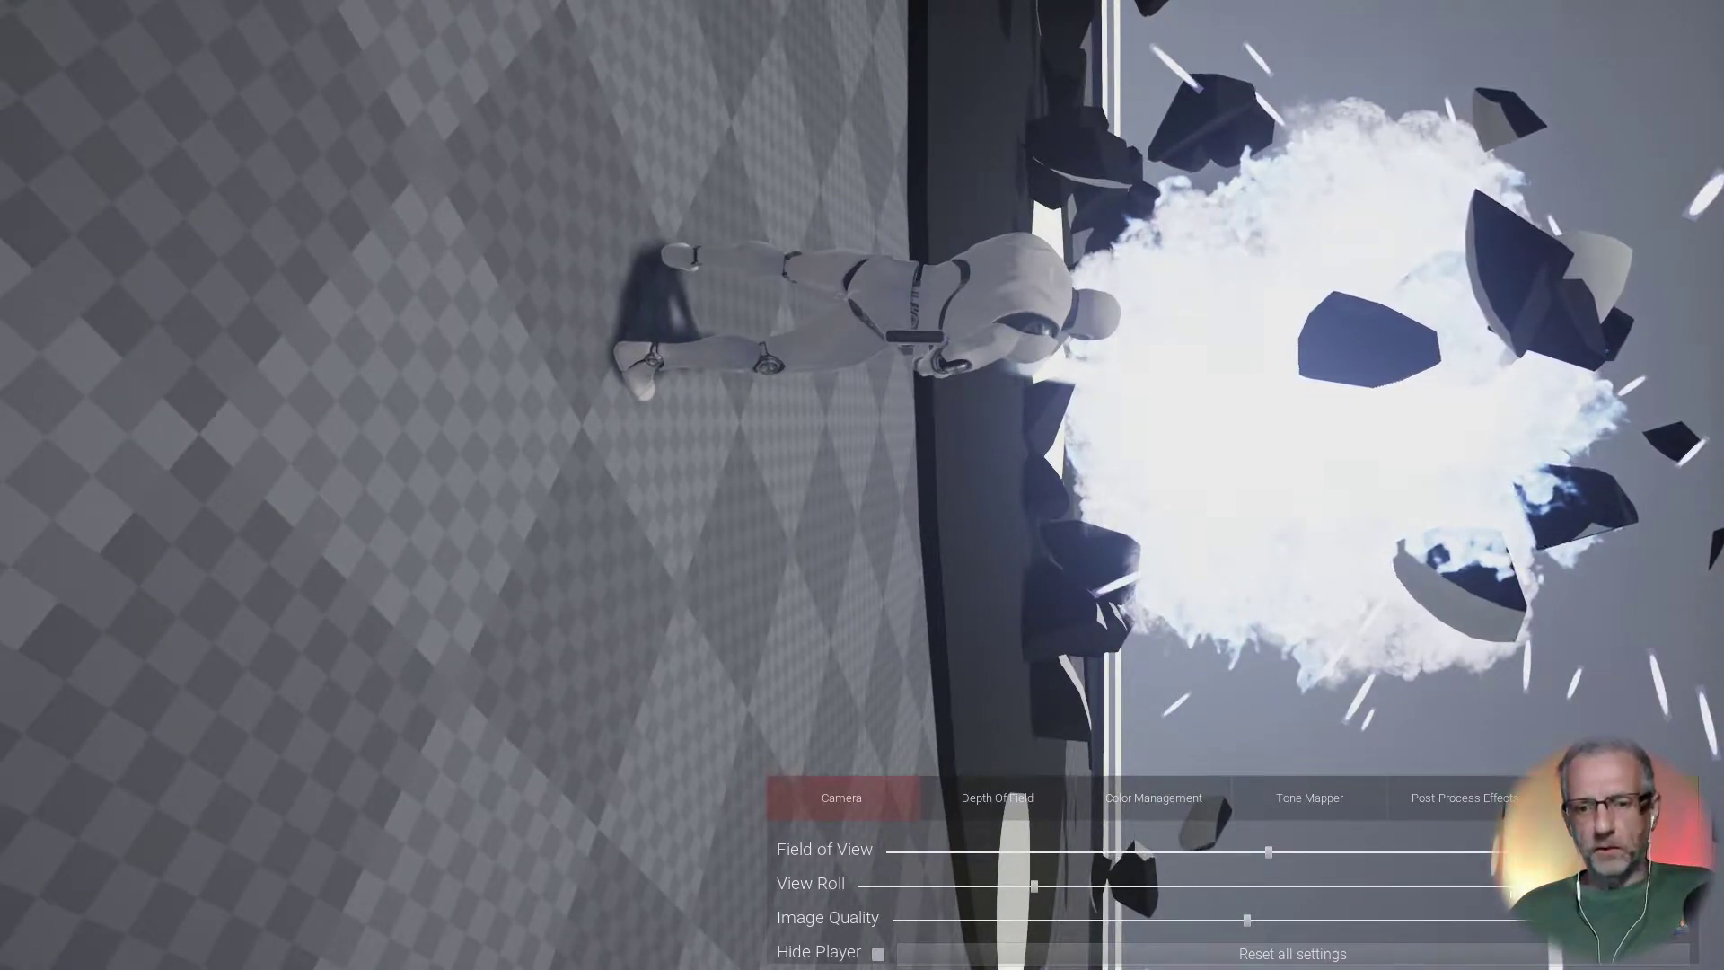
pyautogui.moveTo(1269, 853); pyautogui.dragTo(1002, 826)
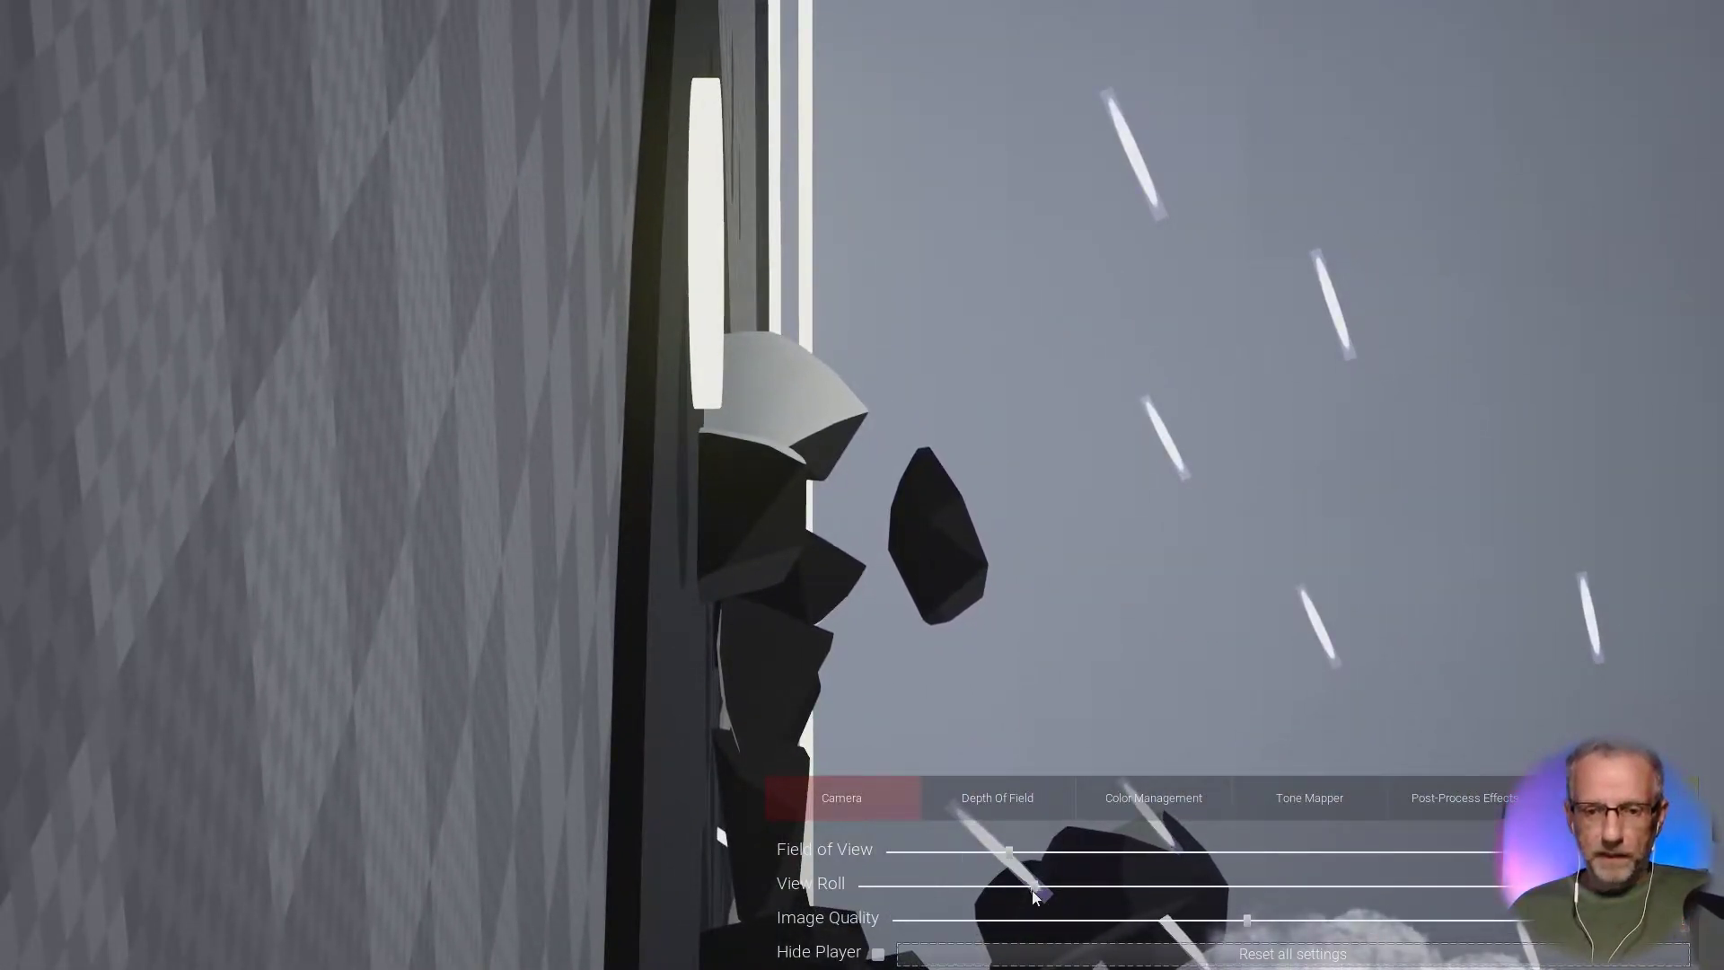
pyautogui.moveTo(1036, 888); pyautogui.dragTo(1239, 887)
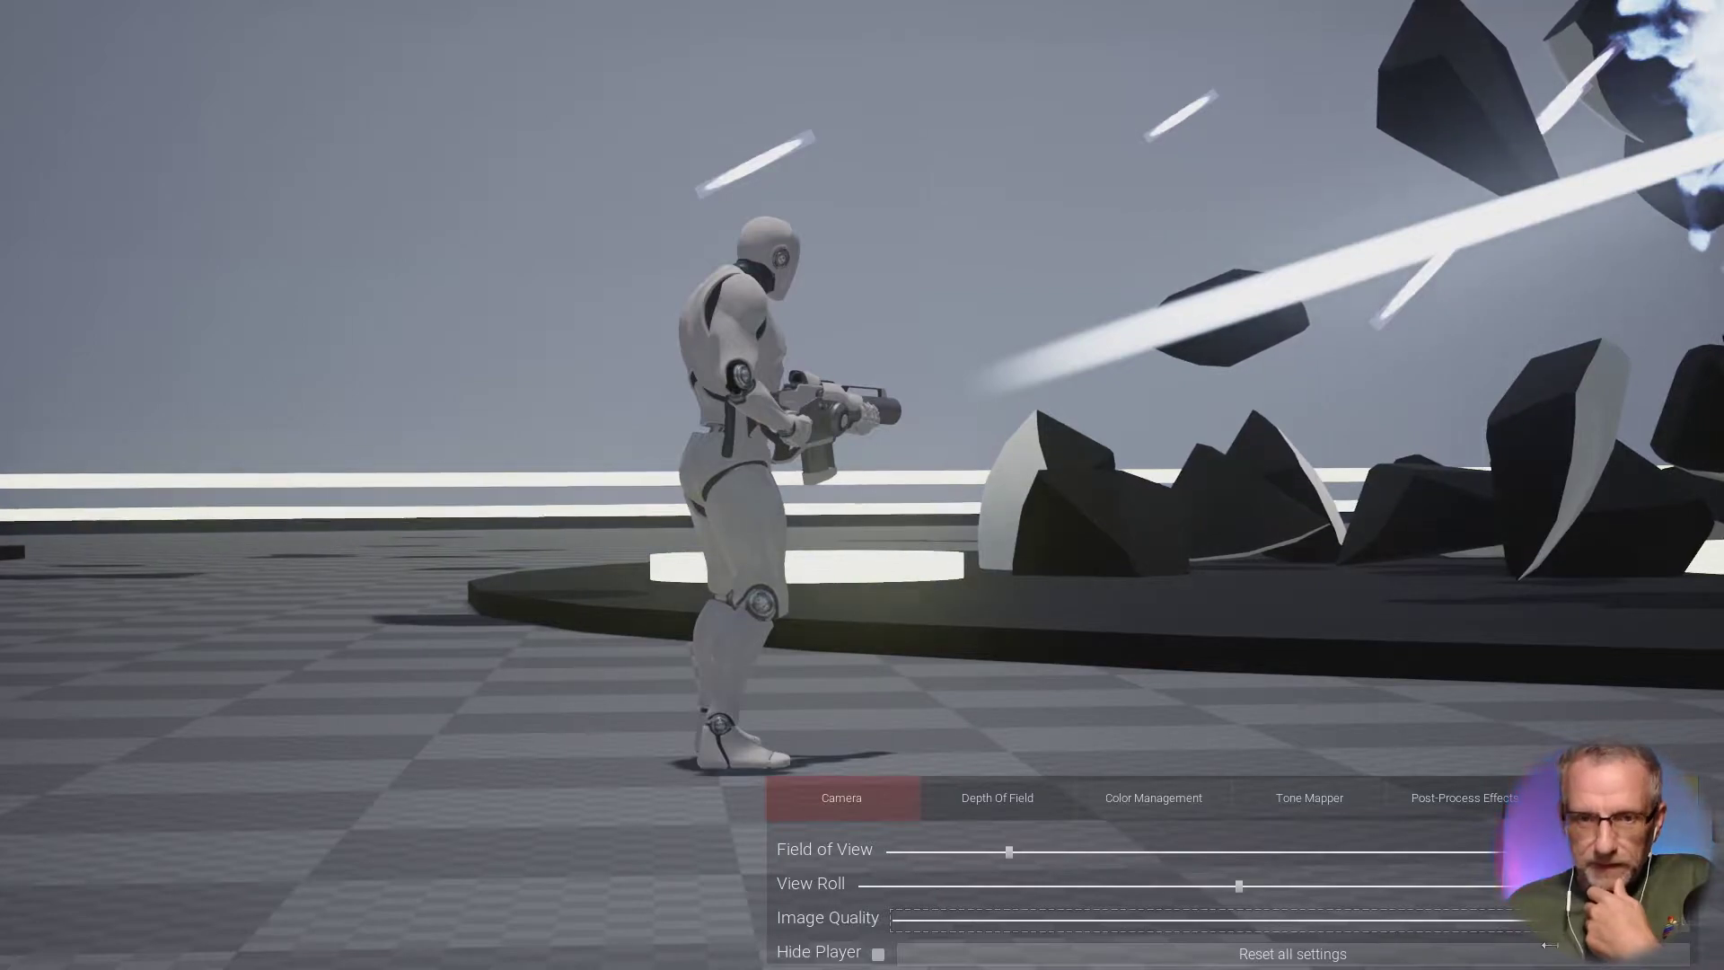
# Step: Raise Image Quality from minimum to high, leaving Hide Player off after testing it
pyautogui.press('Left')
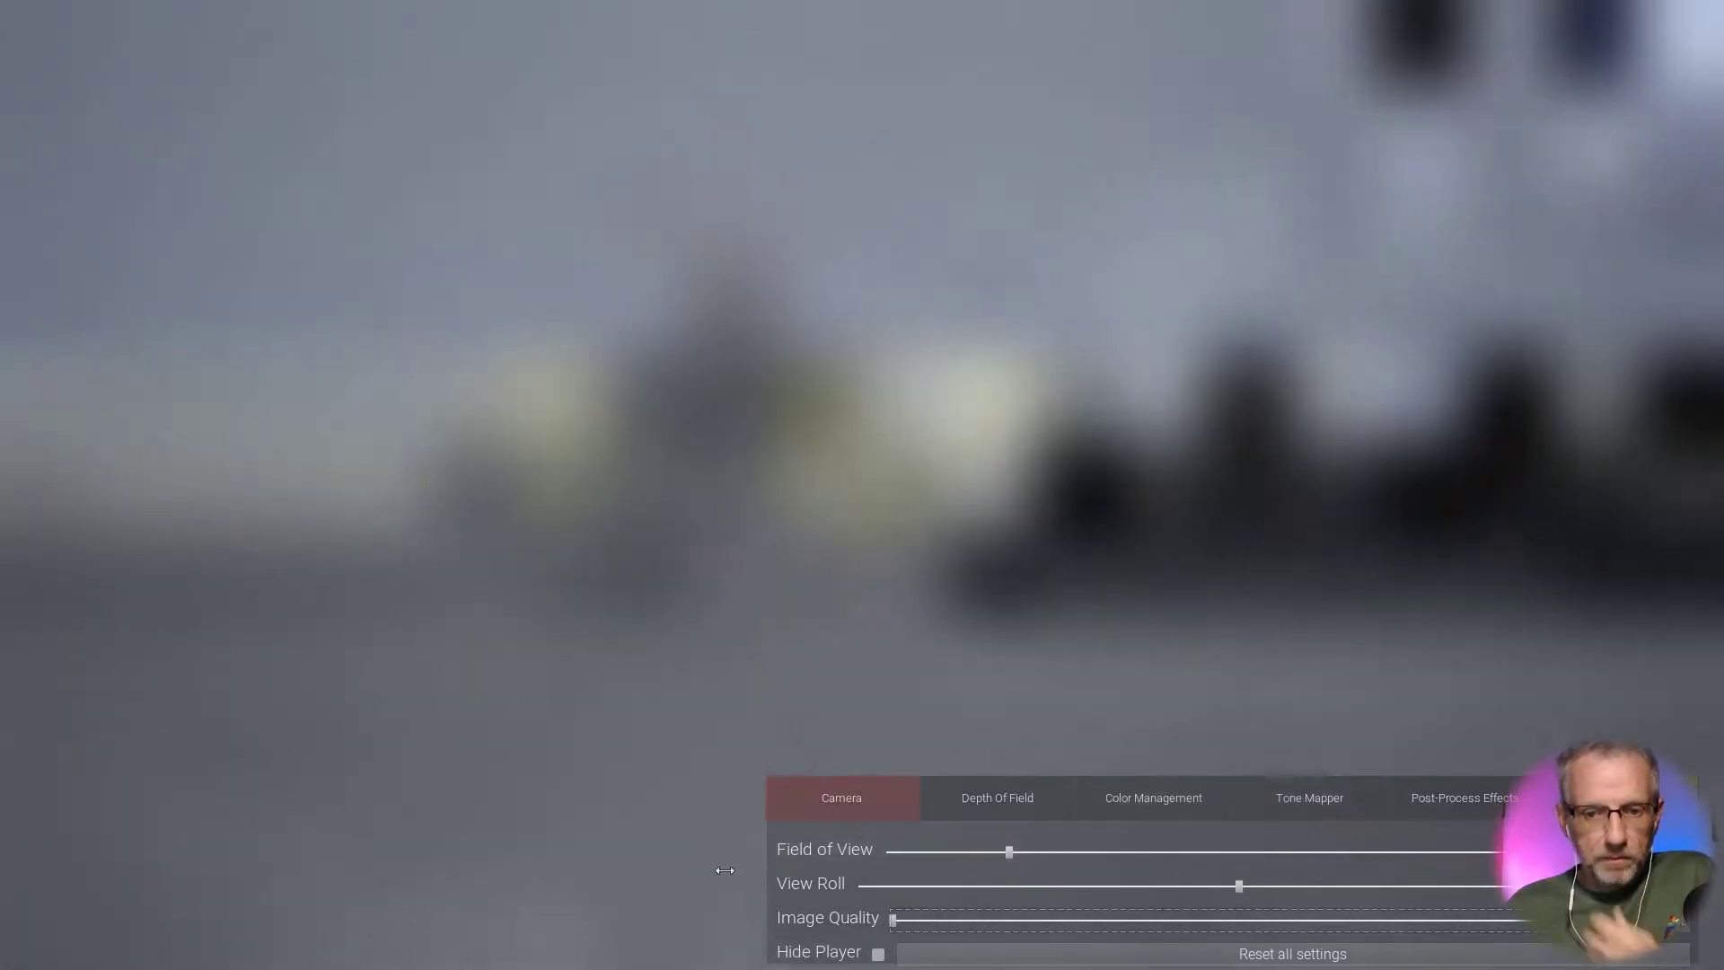
pyautogui.moveTo(894, 920); pyautogui.dragTo(1097, 946)
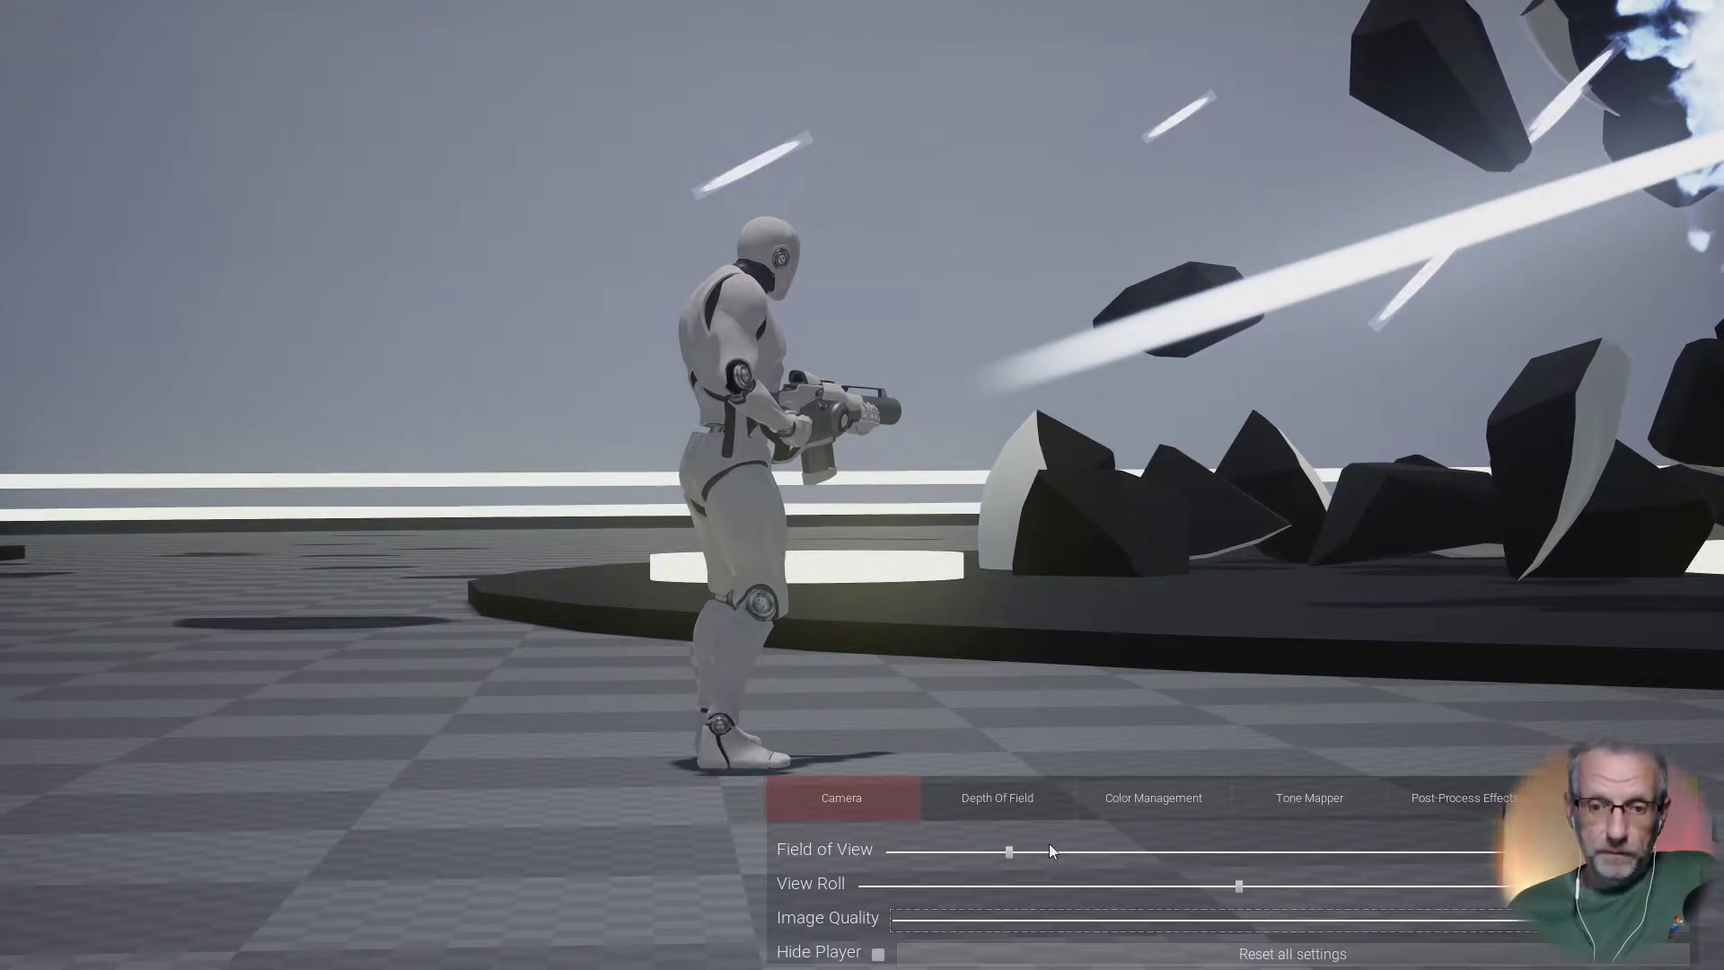
pyautogui.click(877, 955)
pyautogui.click(878, 955)
pyautogui.click(877, 954)
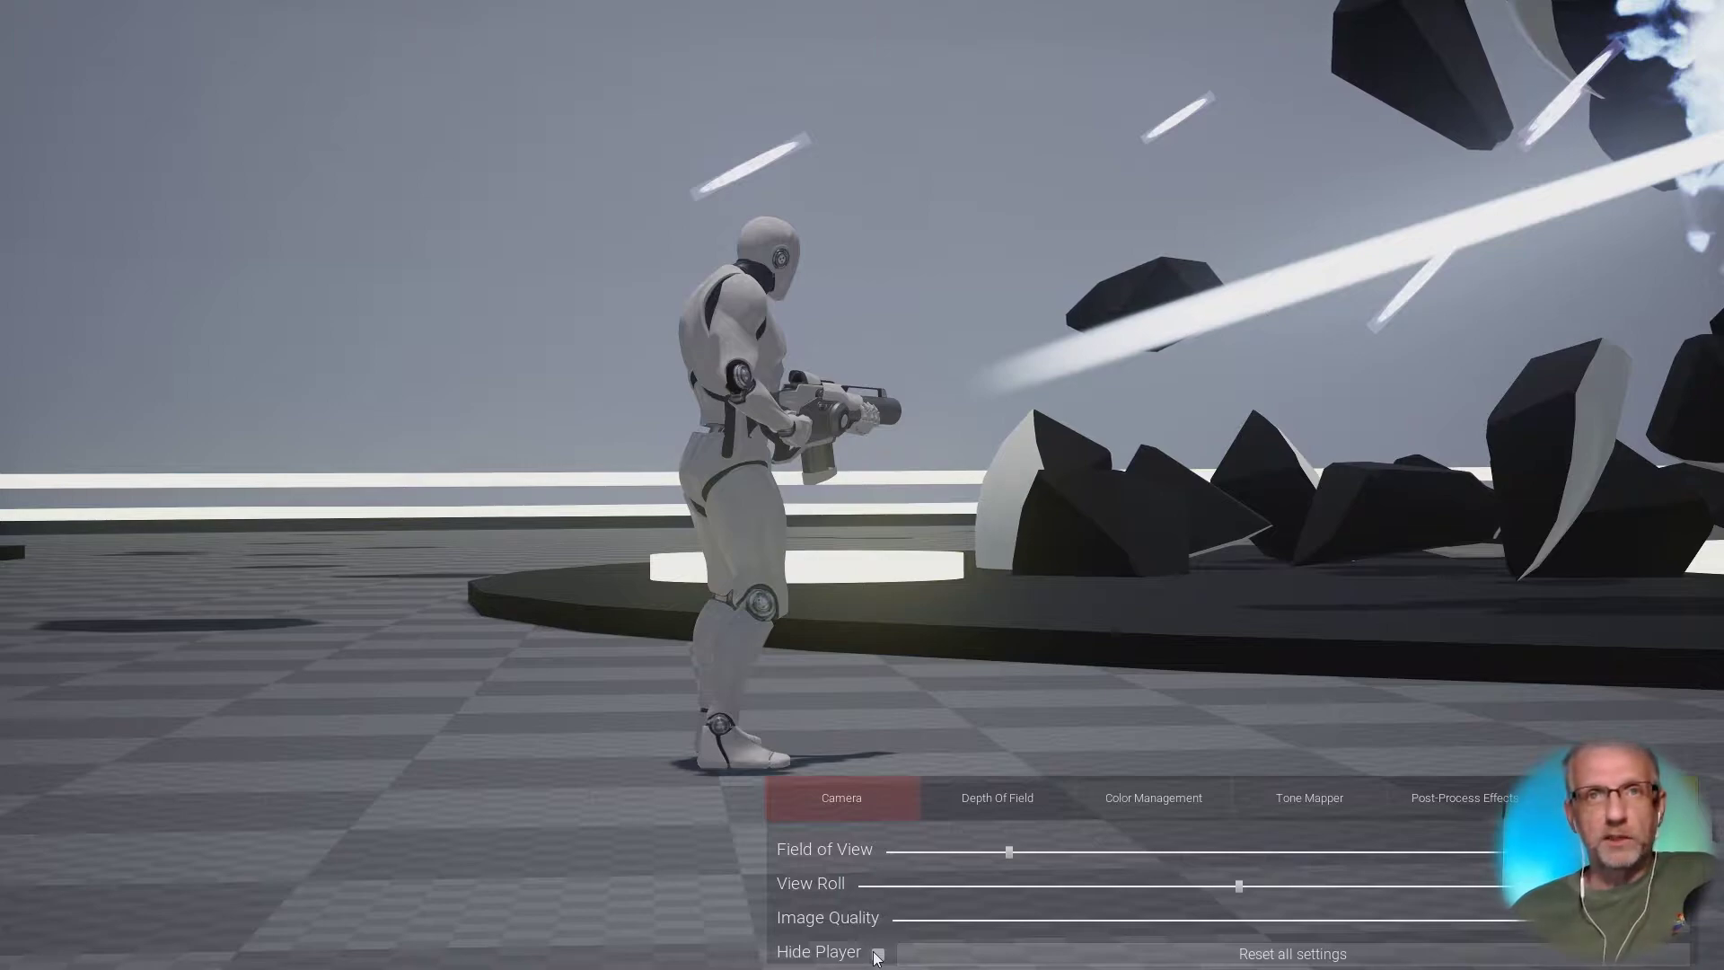
pyautogui.click(877, 955)
pyautogui.click(877, 955)
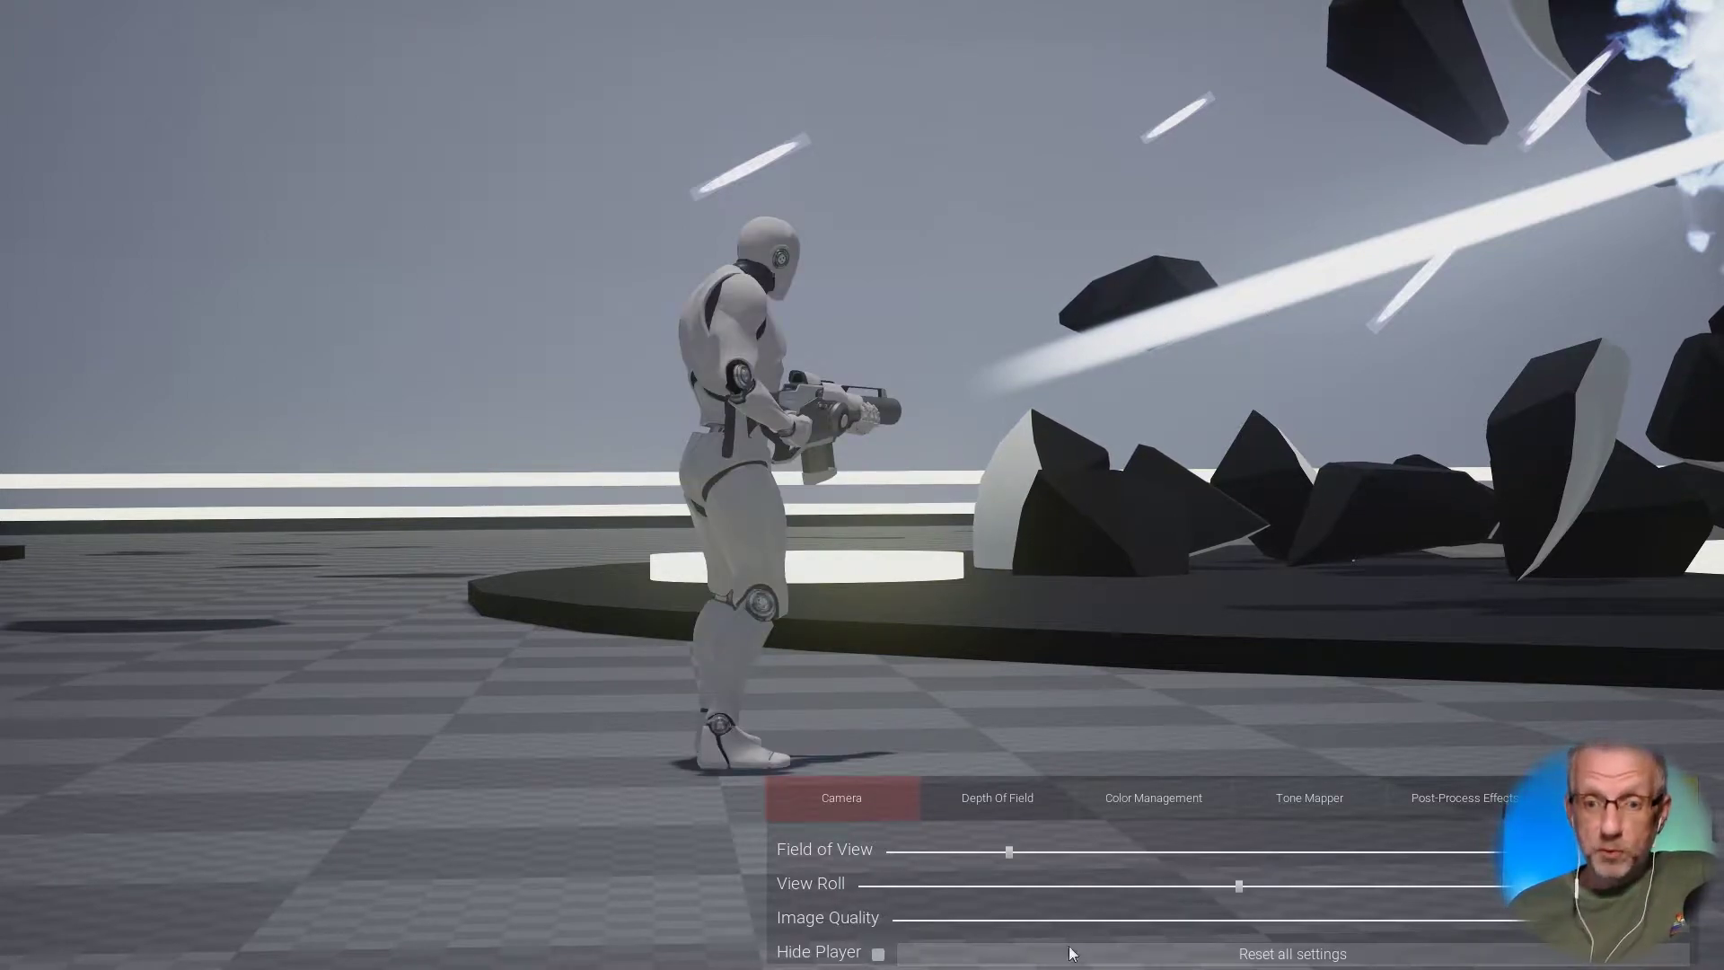
# Step: In the Depth Of Field settings, adjust Focal Distance and raise the Aperture (F-Stop)
pyautogui.click(1031, 797)
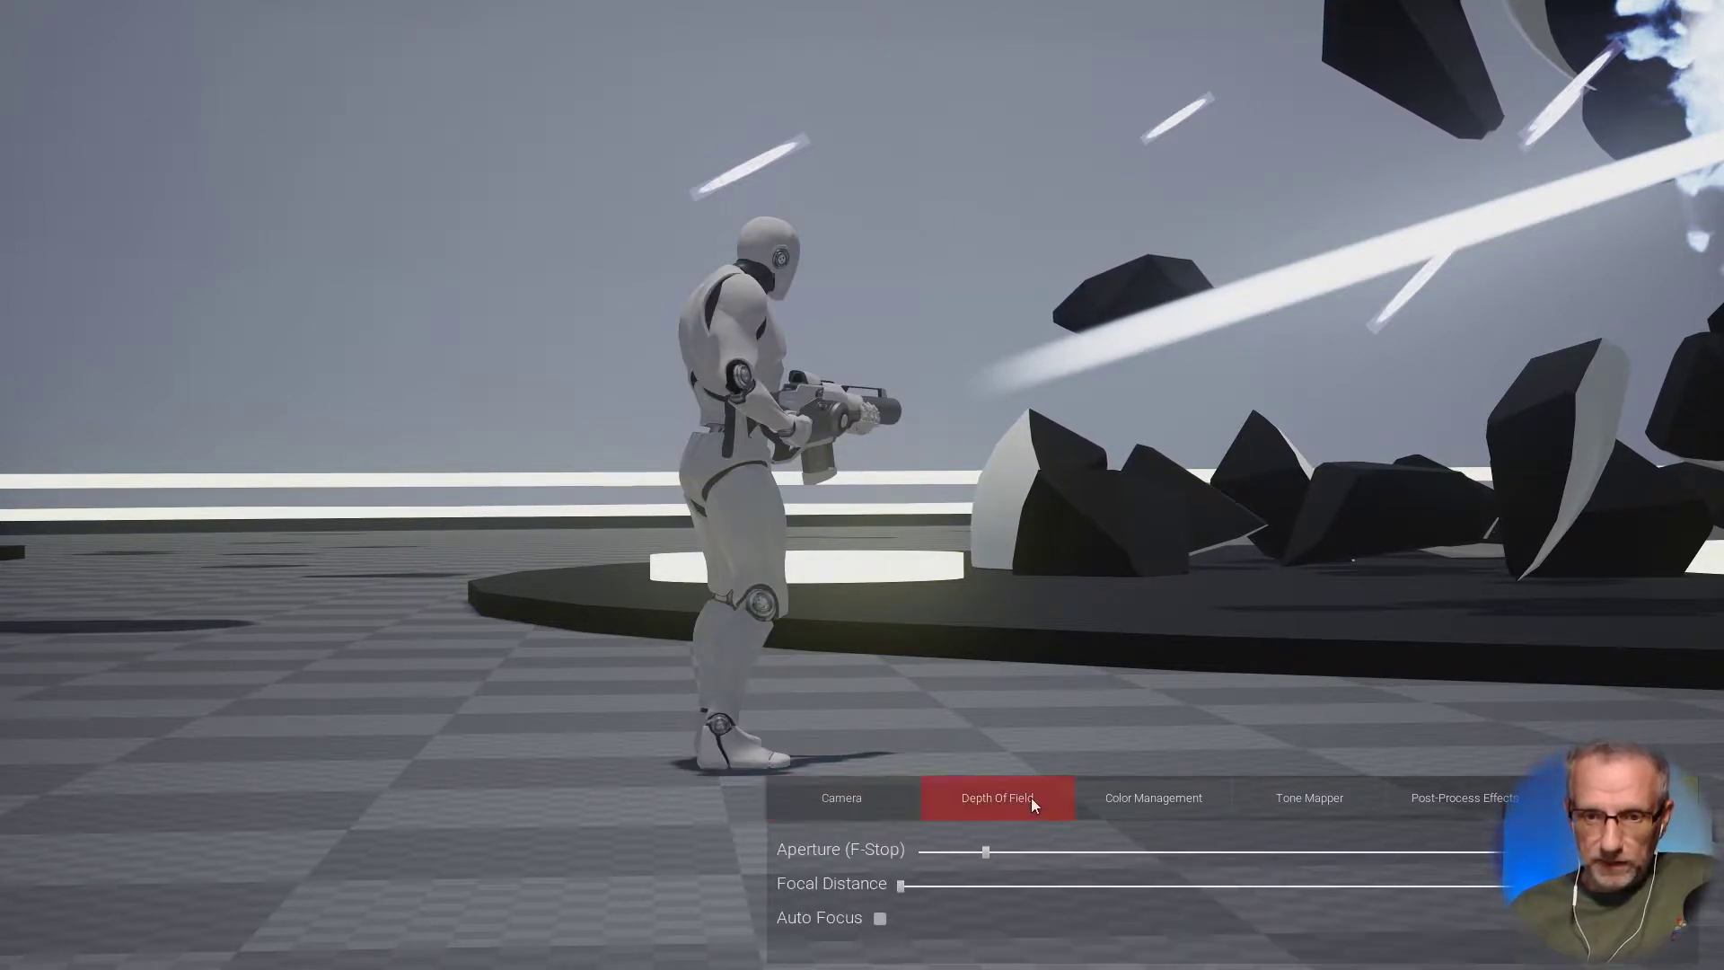
pyautogui.moveTo(984, 854); pyautogui.dragTo(895, 851)
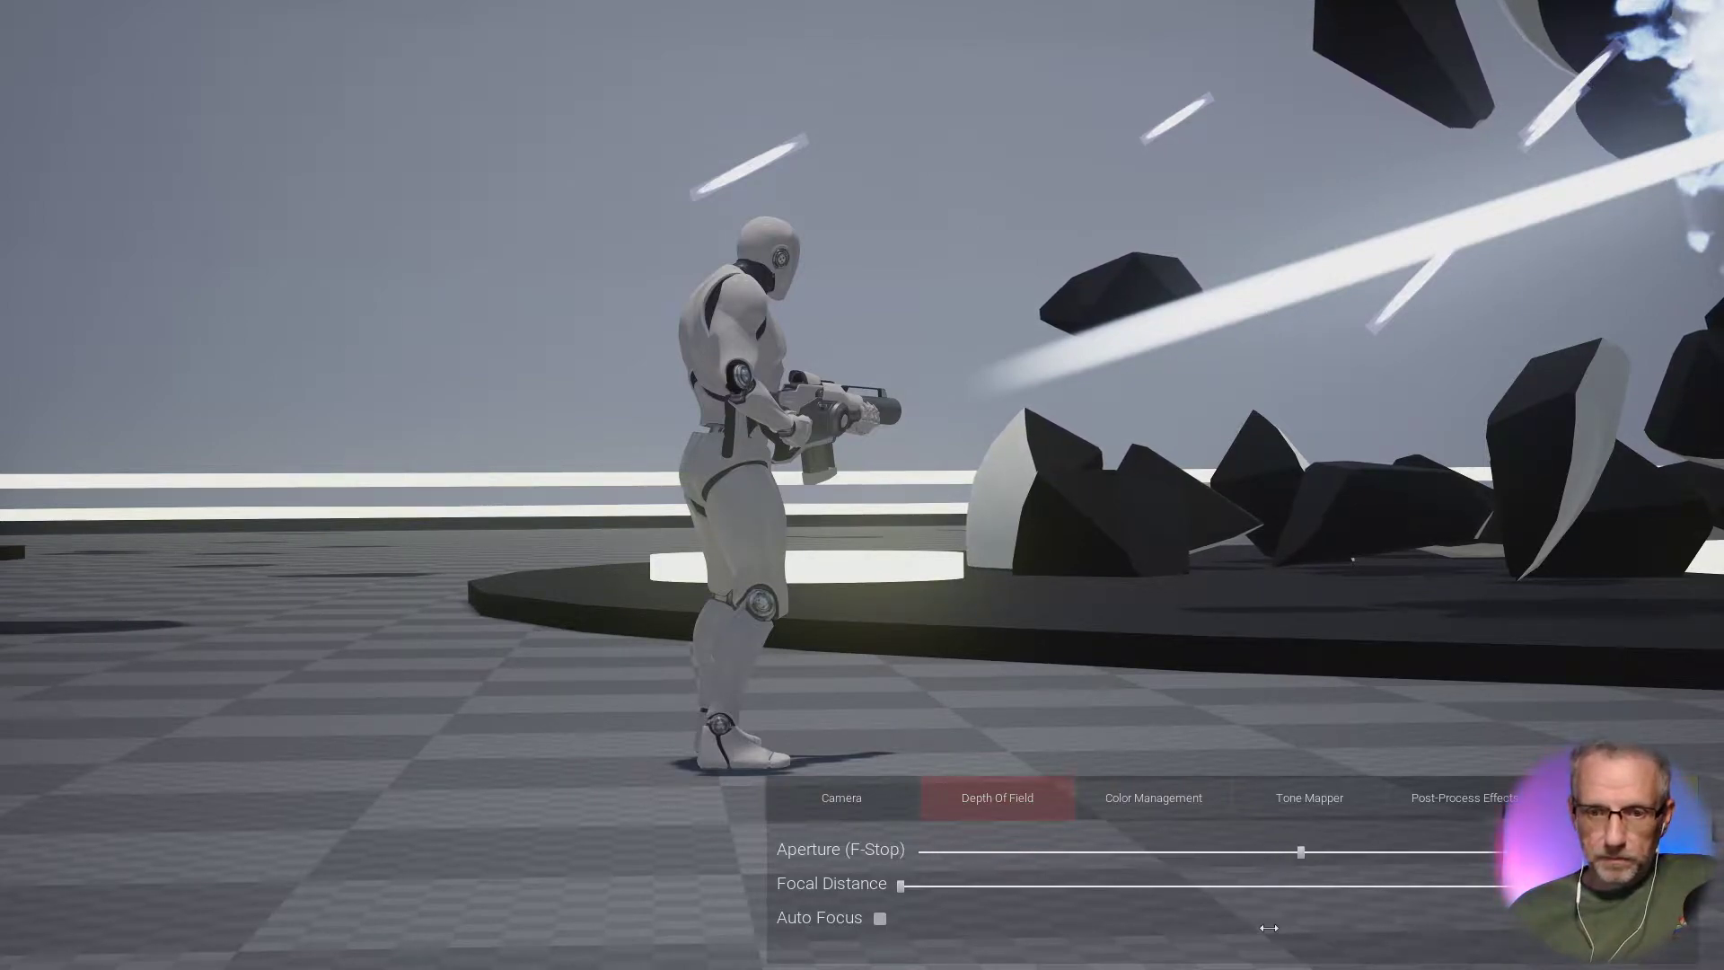
pyautogui.moveTo(961, 886); pyautogui.dragTo(1225, 934)
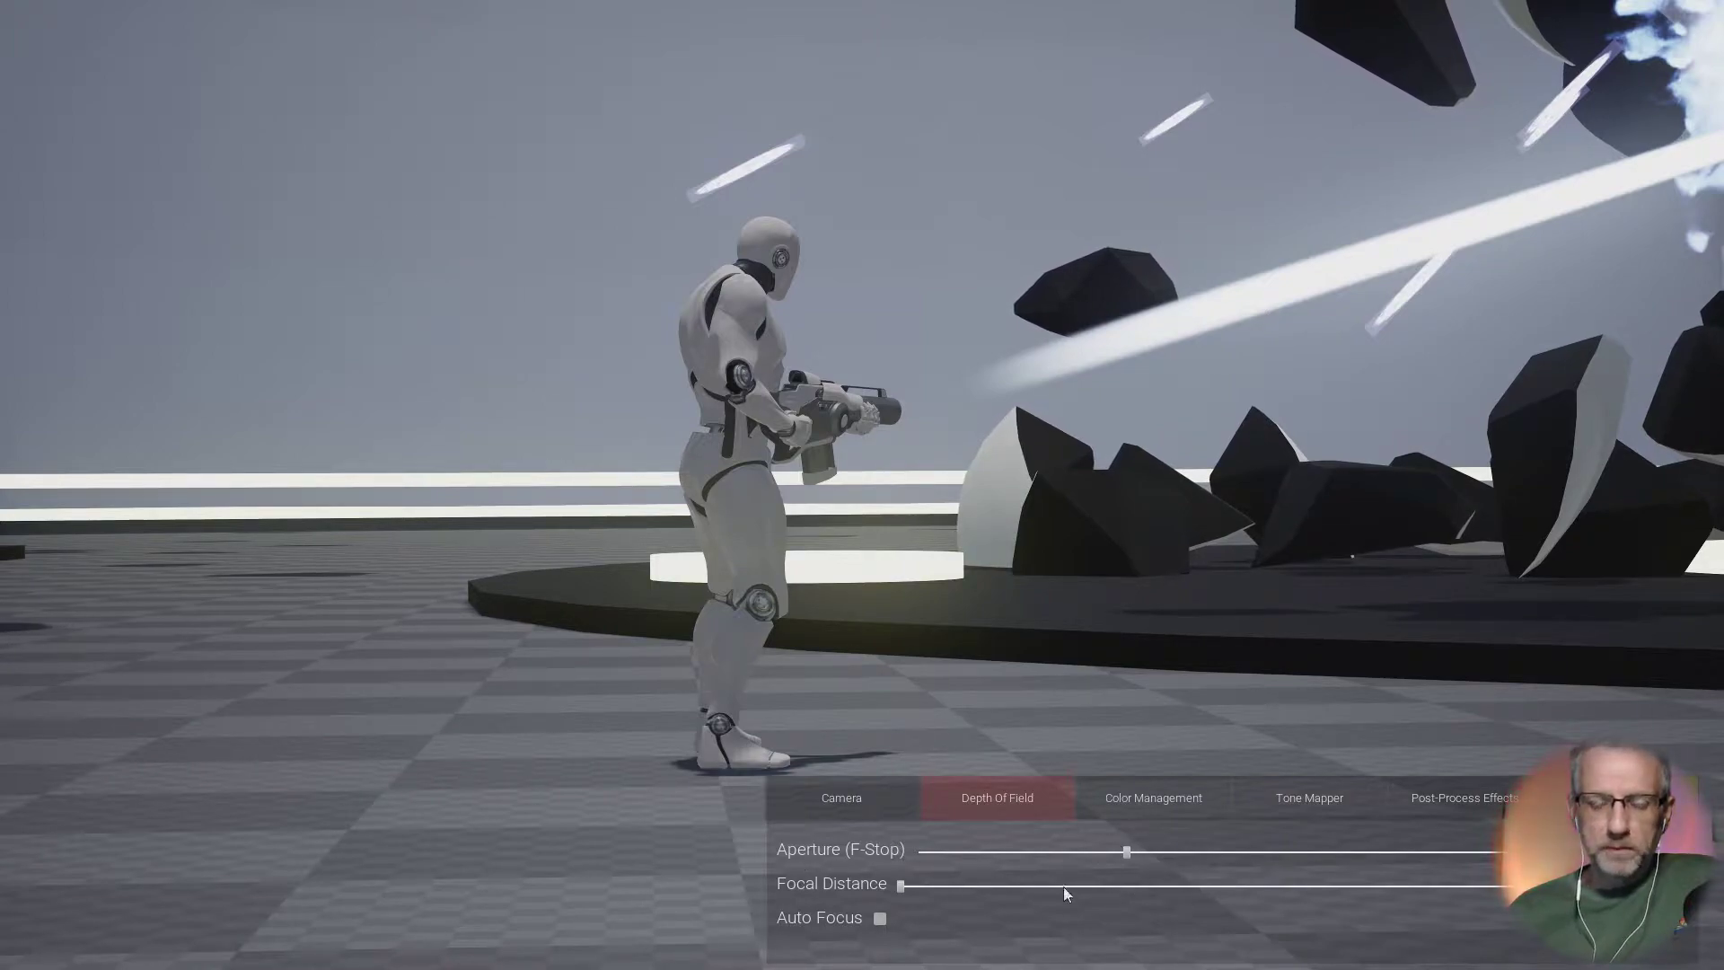
pyautogui.moveTo(1130, 855); pyautogui.dragTo(1246, 867)
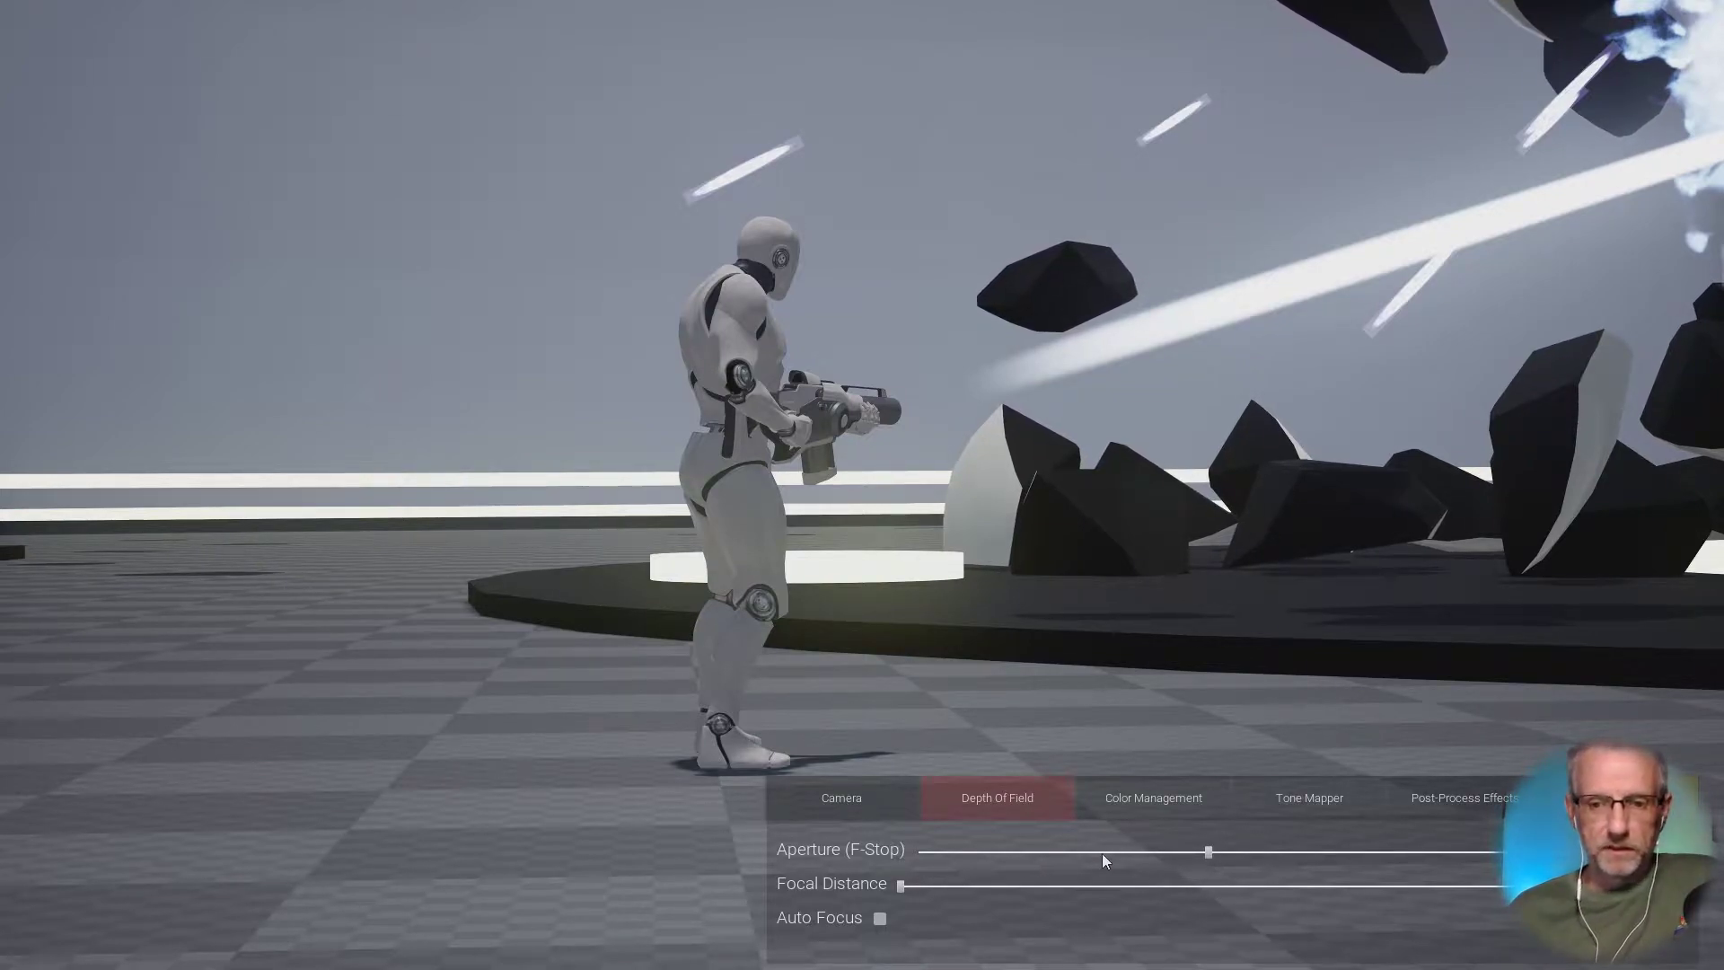
# Step: In Color Management, raise Contrast and Saturation for a bluer look and try the Gamma slider
pyautogui.click(1177, 800)
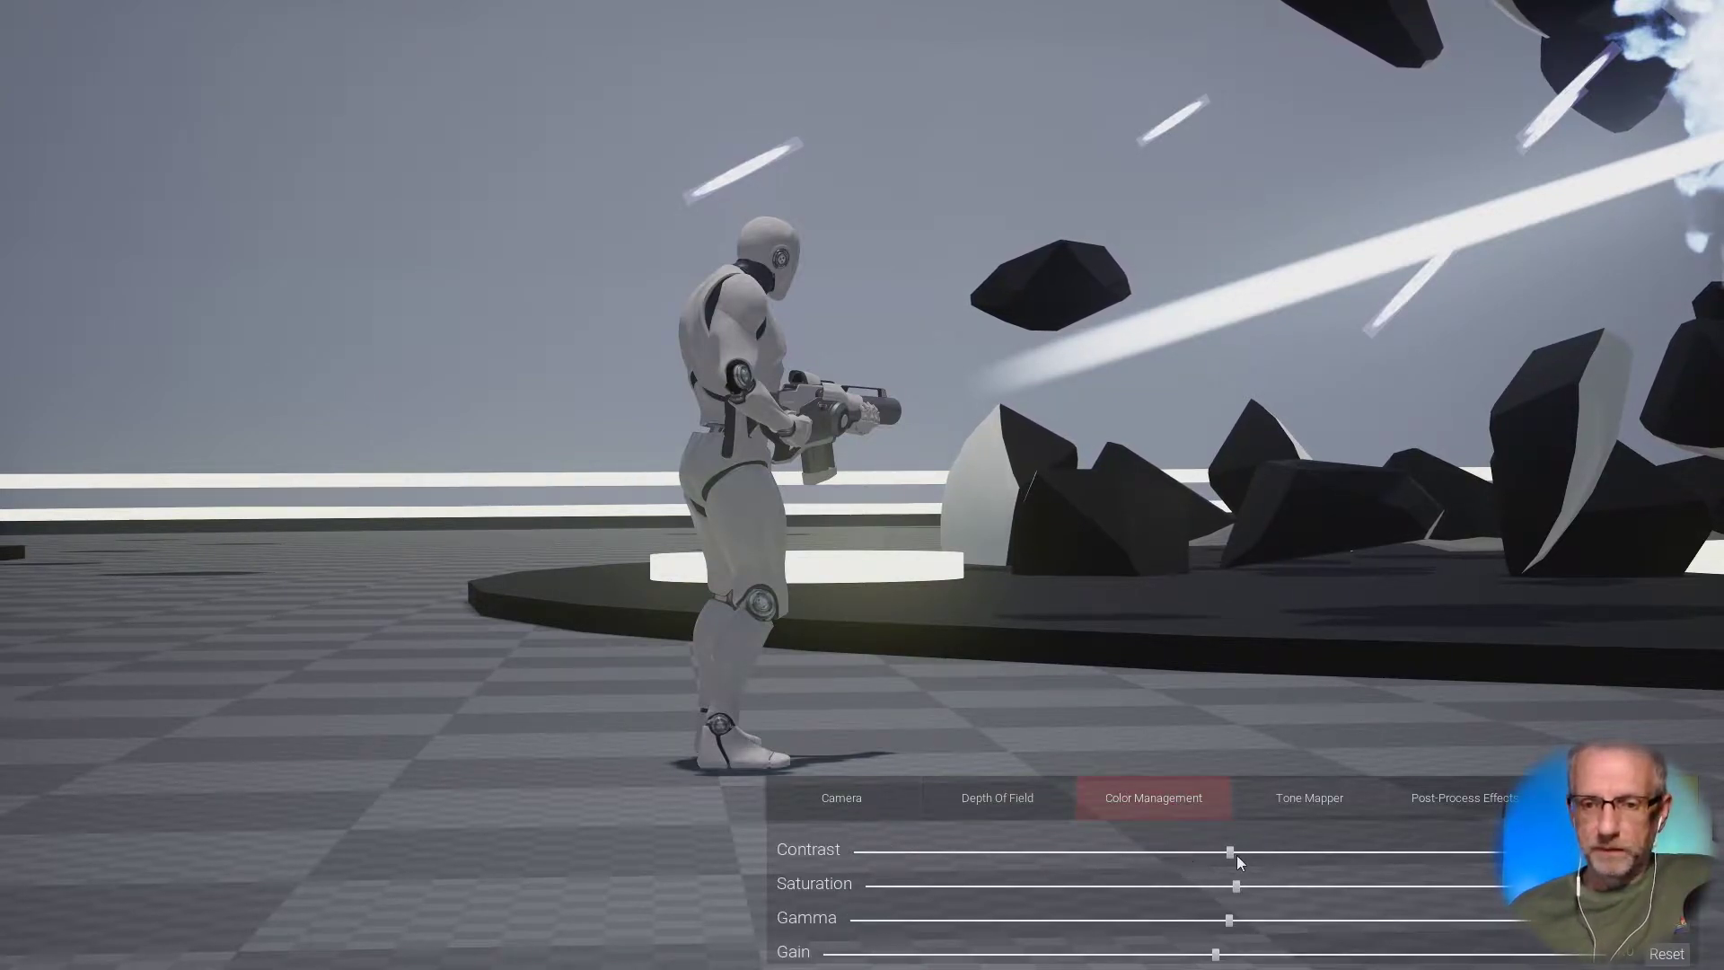
pyautogui.moveTo(1232, 849); pyautogui.dragTo(1402, 851)
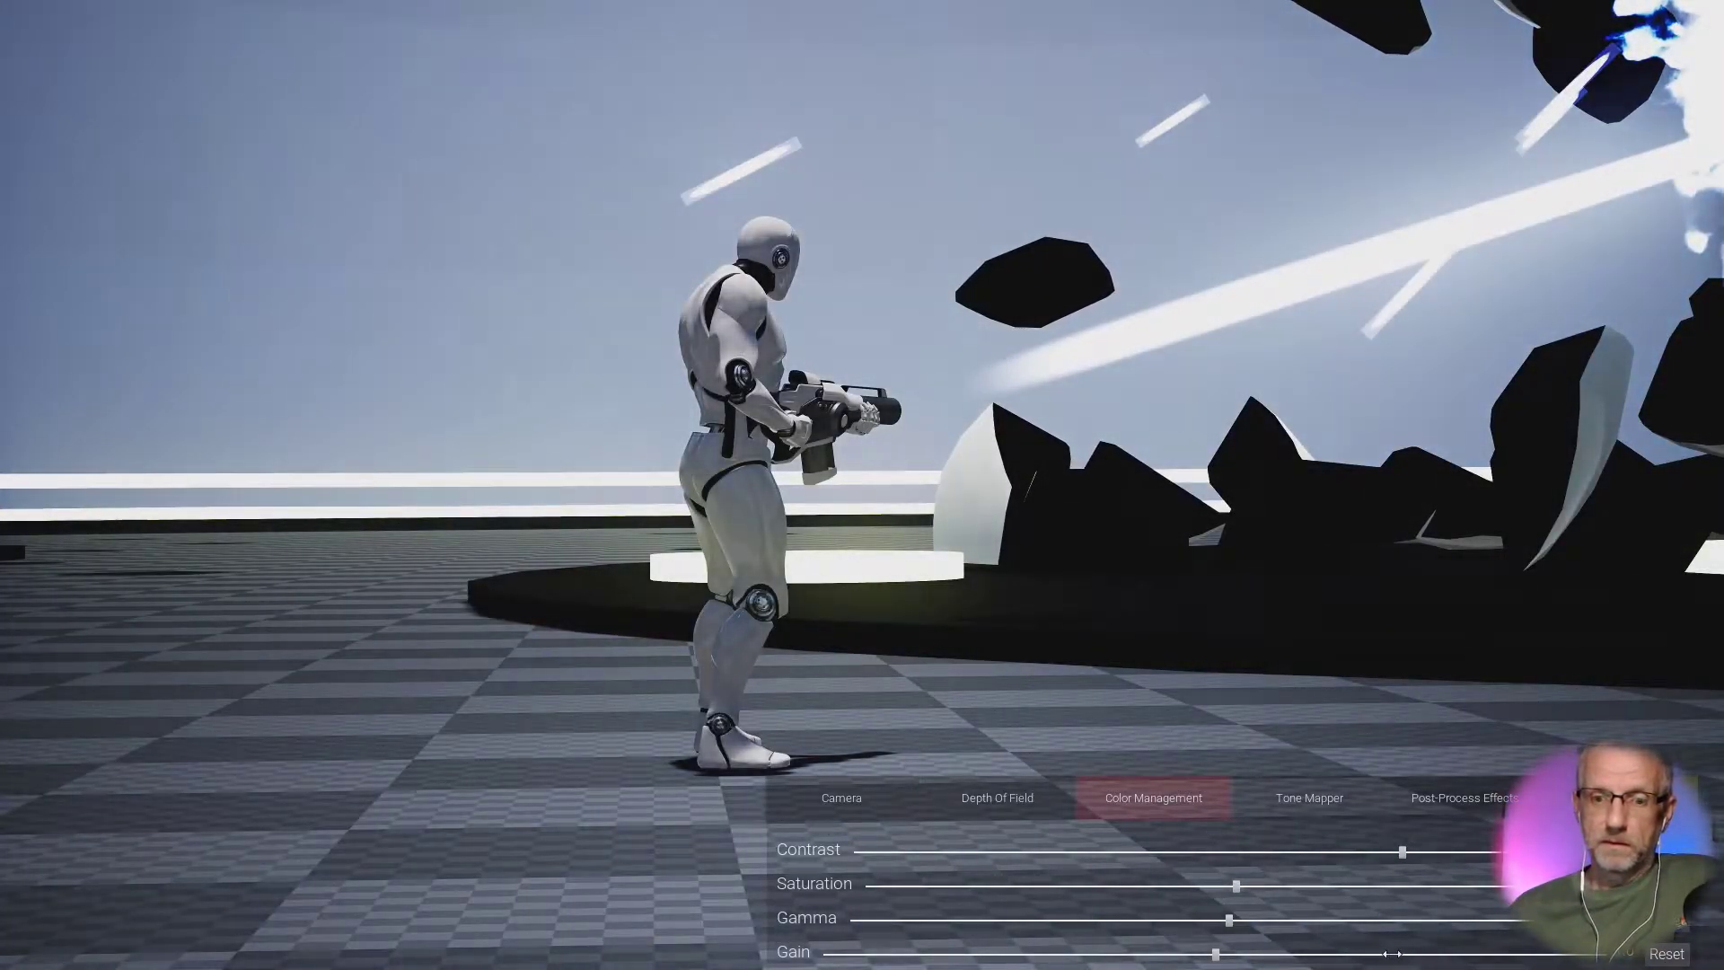
pyautogui.moveTo(1392, 954); pyautogui.dragTo(1347, 954)
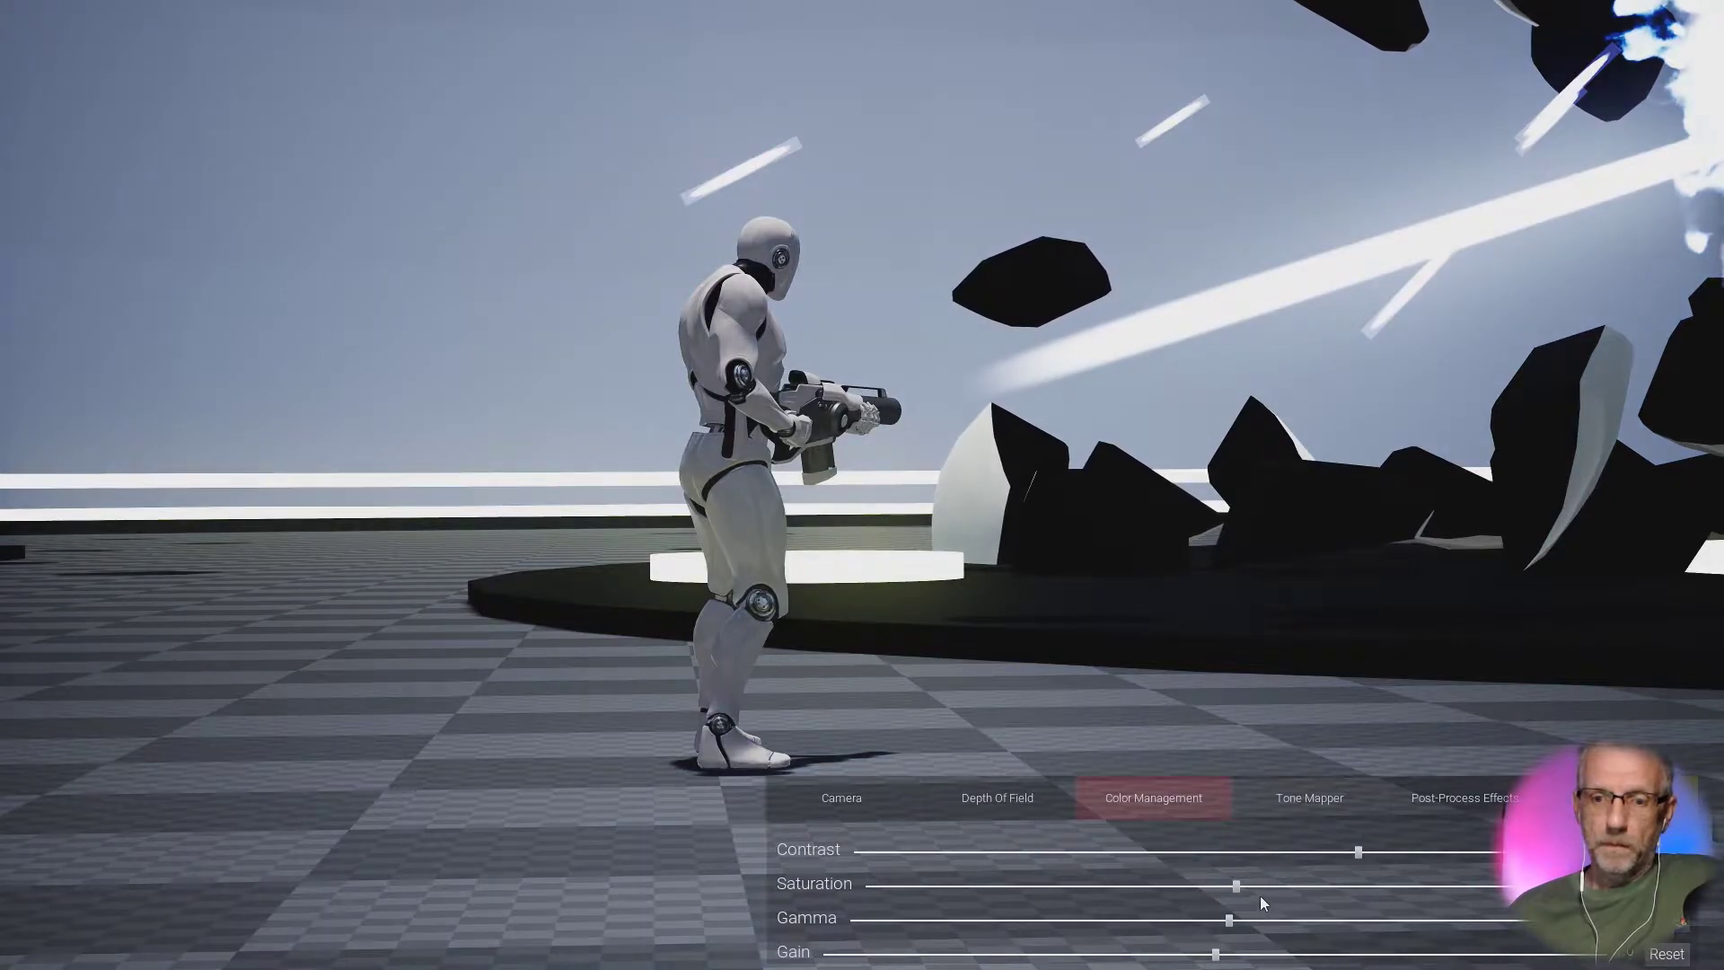
pyautogui.moveTo(1237, 886); pyautogui.dragTo(1339, 886)
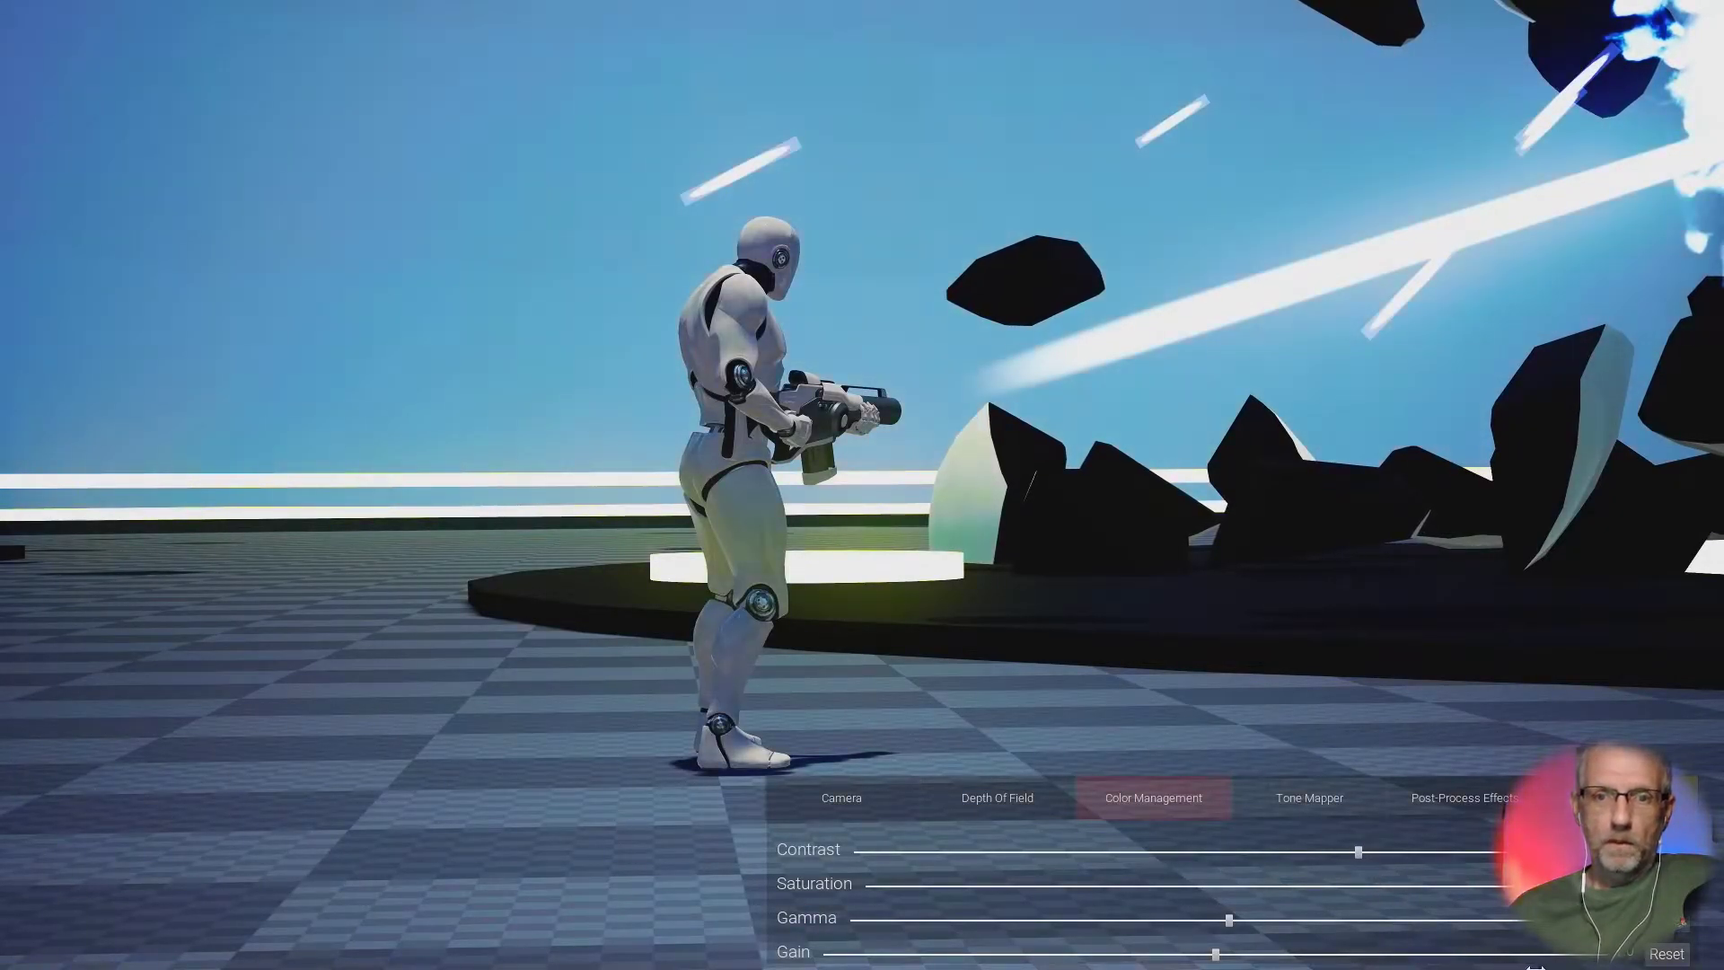
pyautogui.moveTo(1229, 919); pyautogui.dragTo(1187, 960)
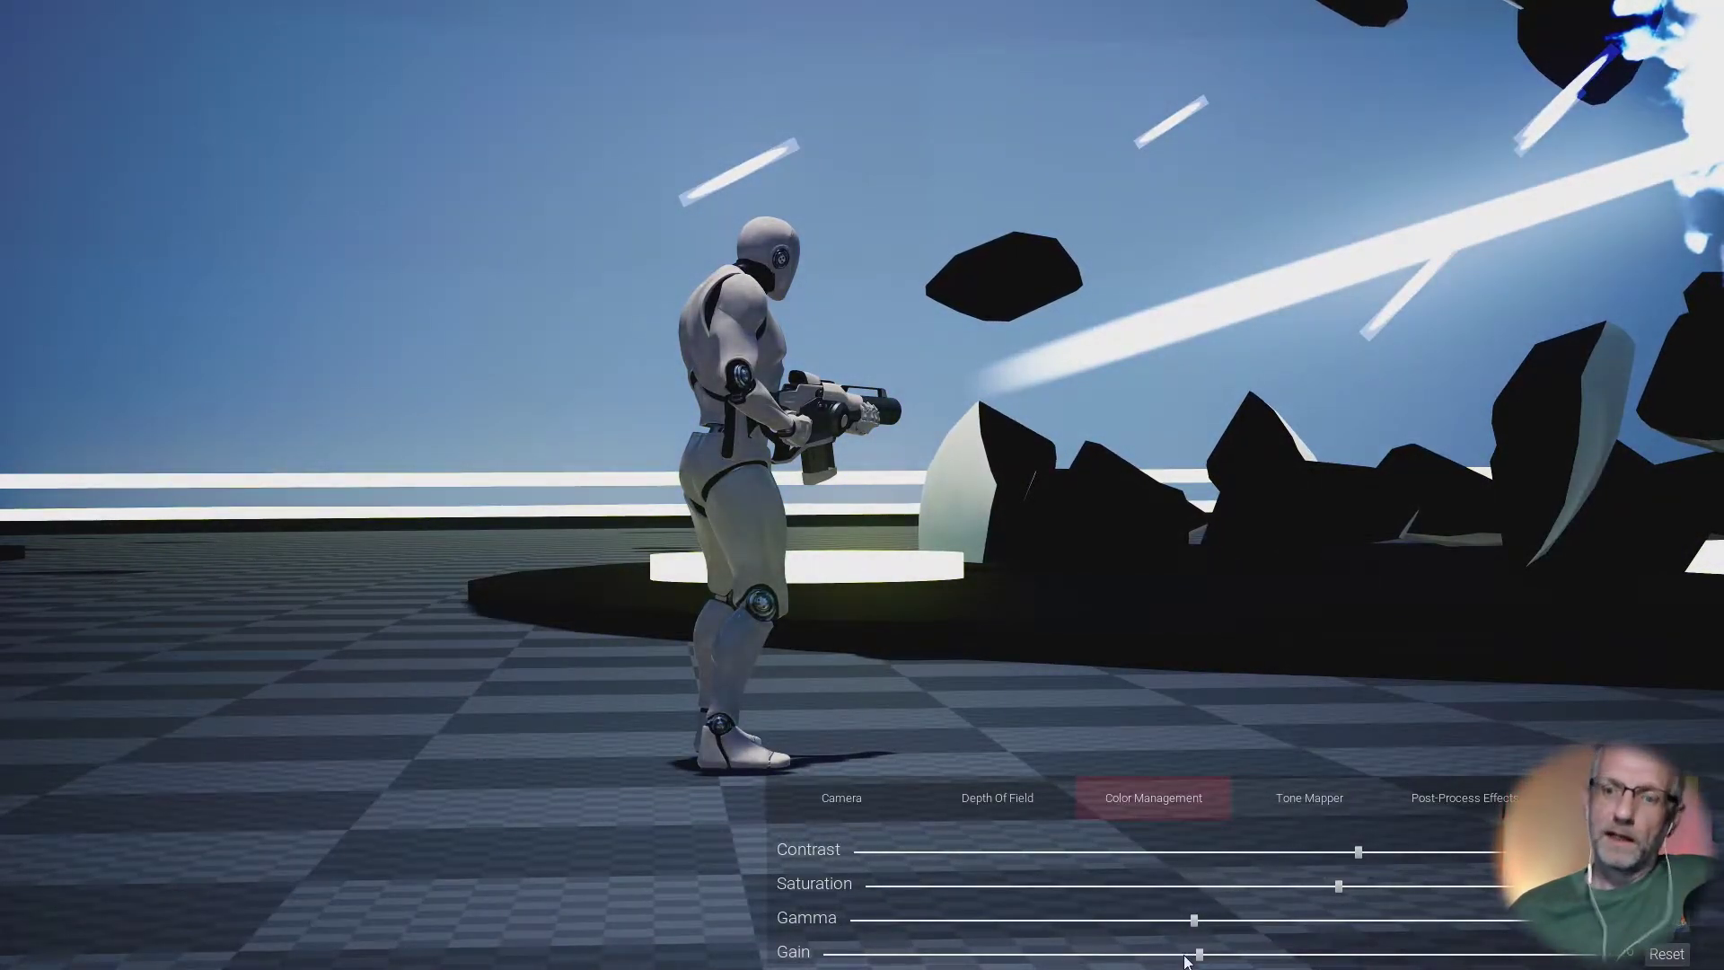
# Step: In the Tone Mapper settings, lower Slope, raise Shoulder, and lower Toe to brighten the scene
pyautogui.click(1293, 810)
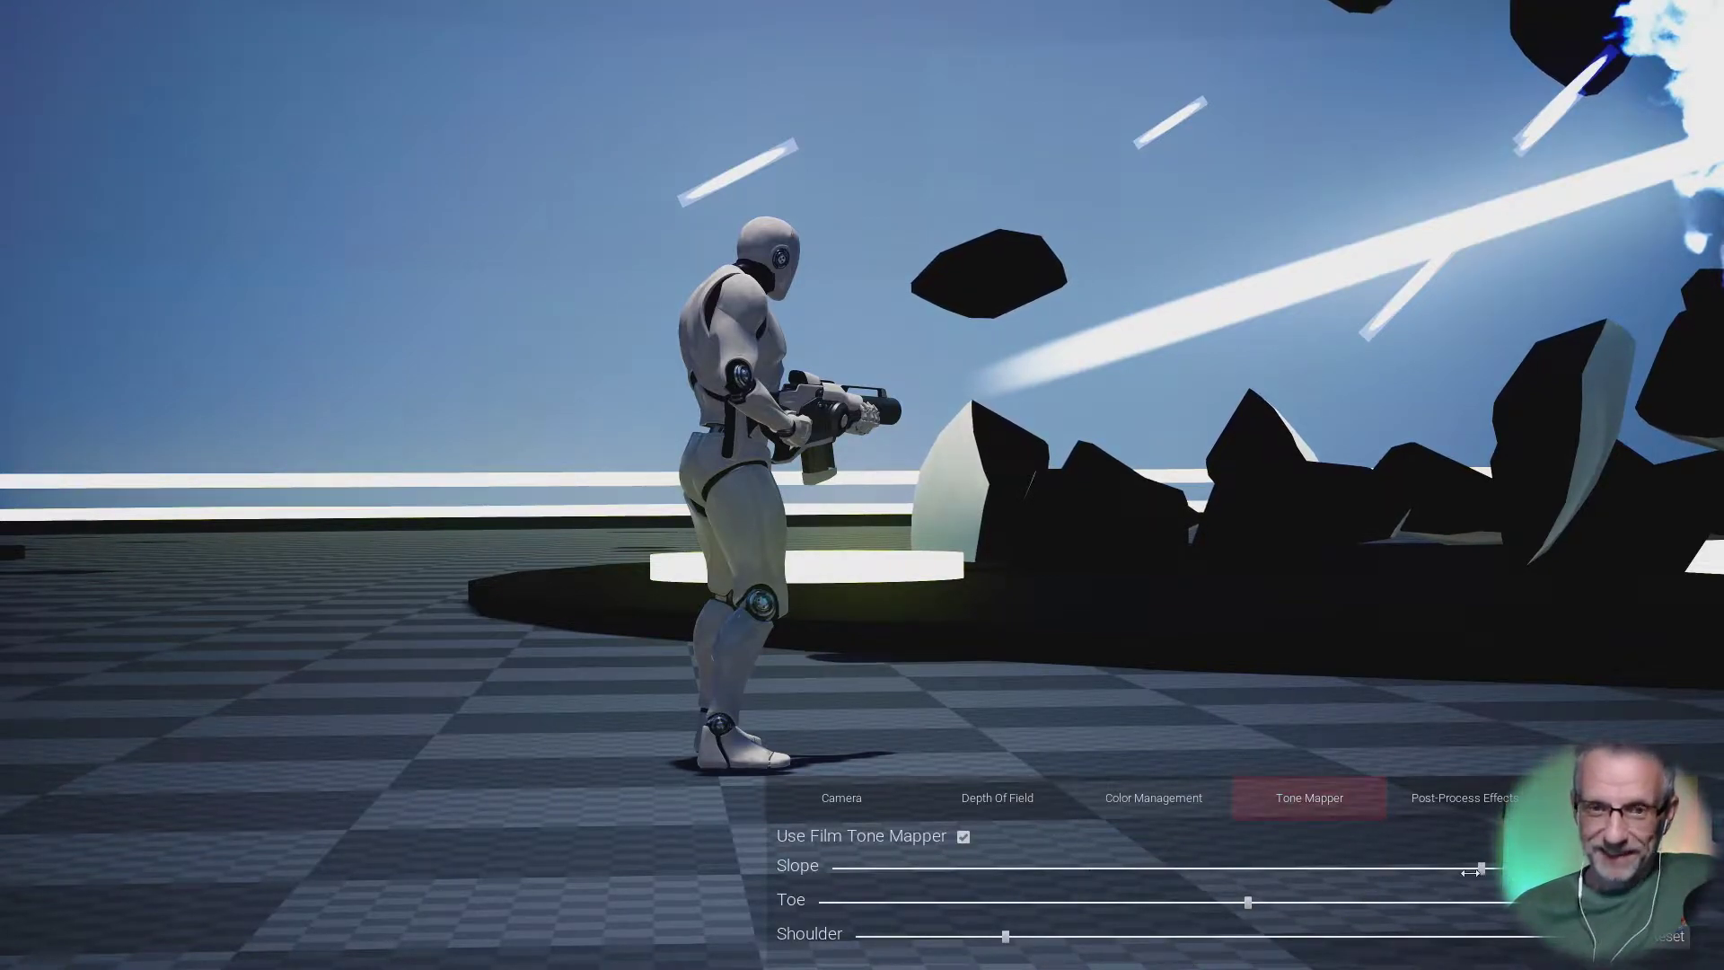
pyautogui.moveTo(1495, 868); pyautogui.dragTo(1470, 929)
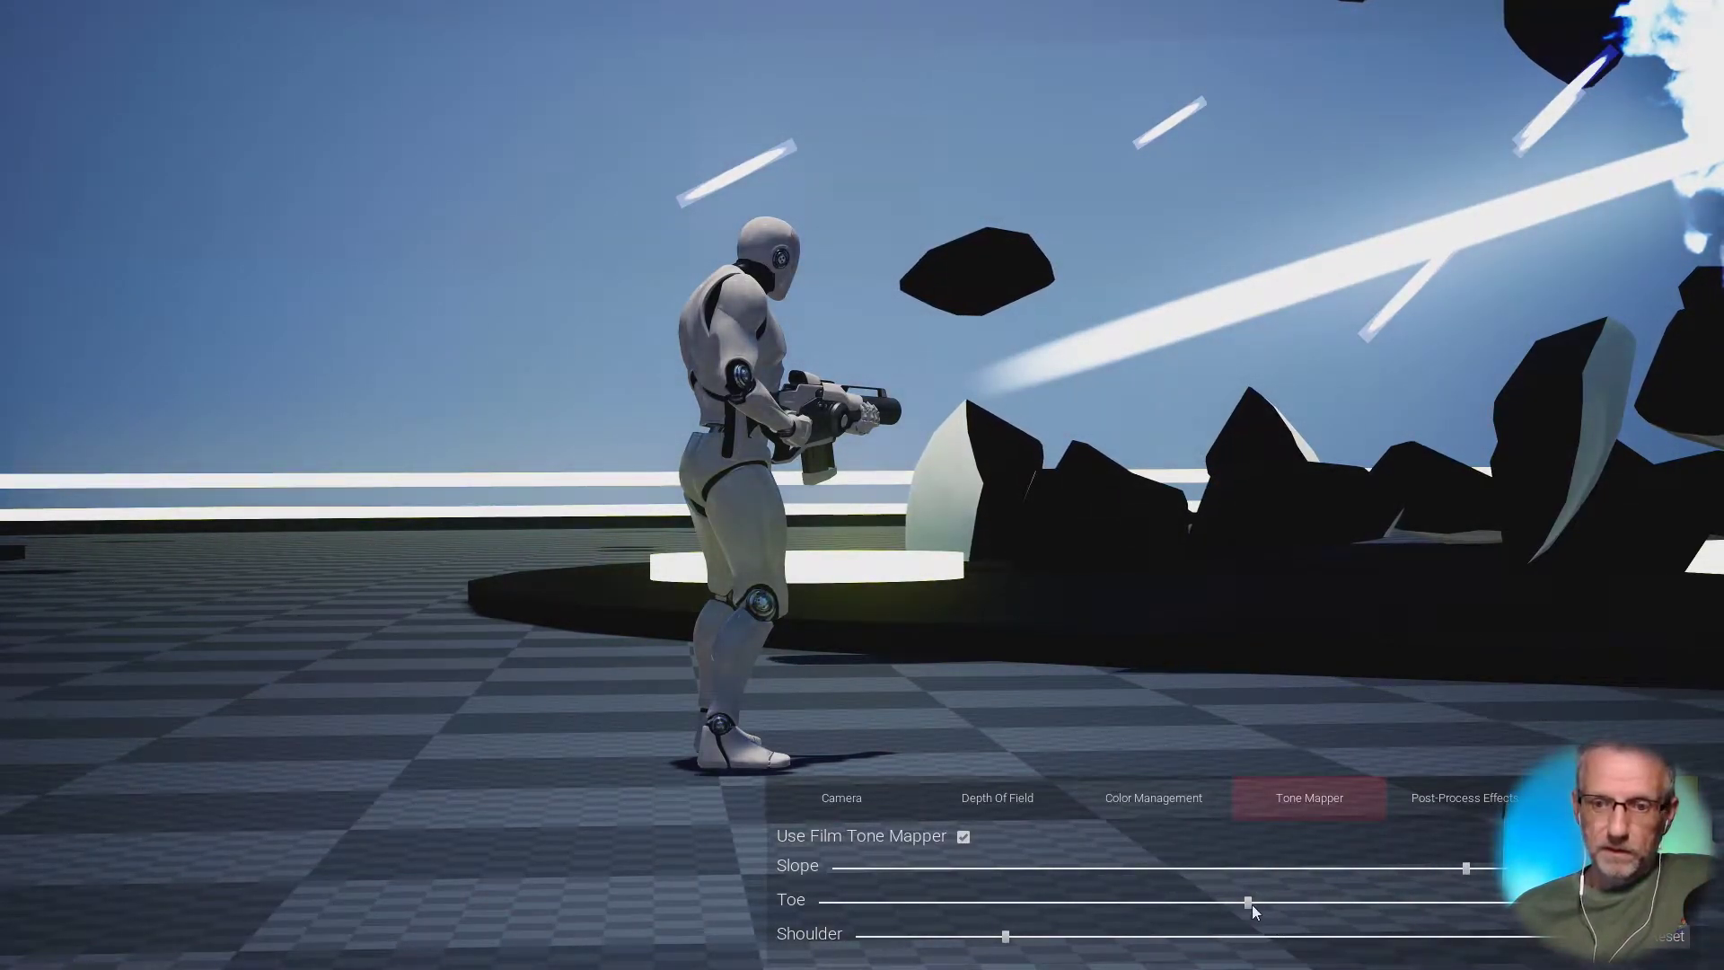
pyautogui.moveTo(1252, 903); pyautogui.dragTo(1379, 925)
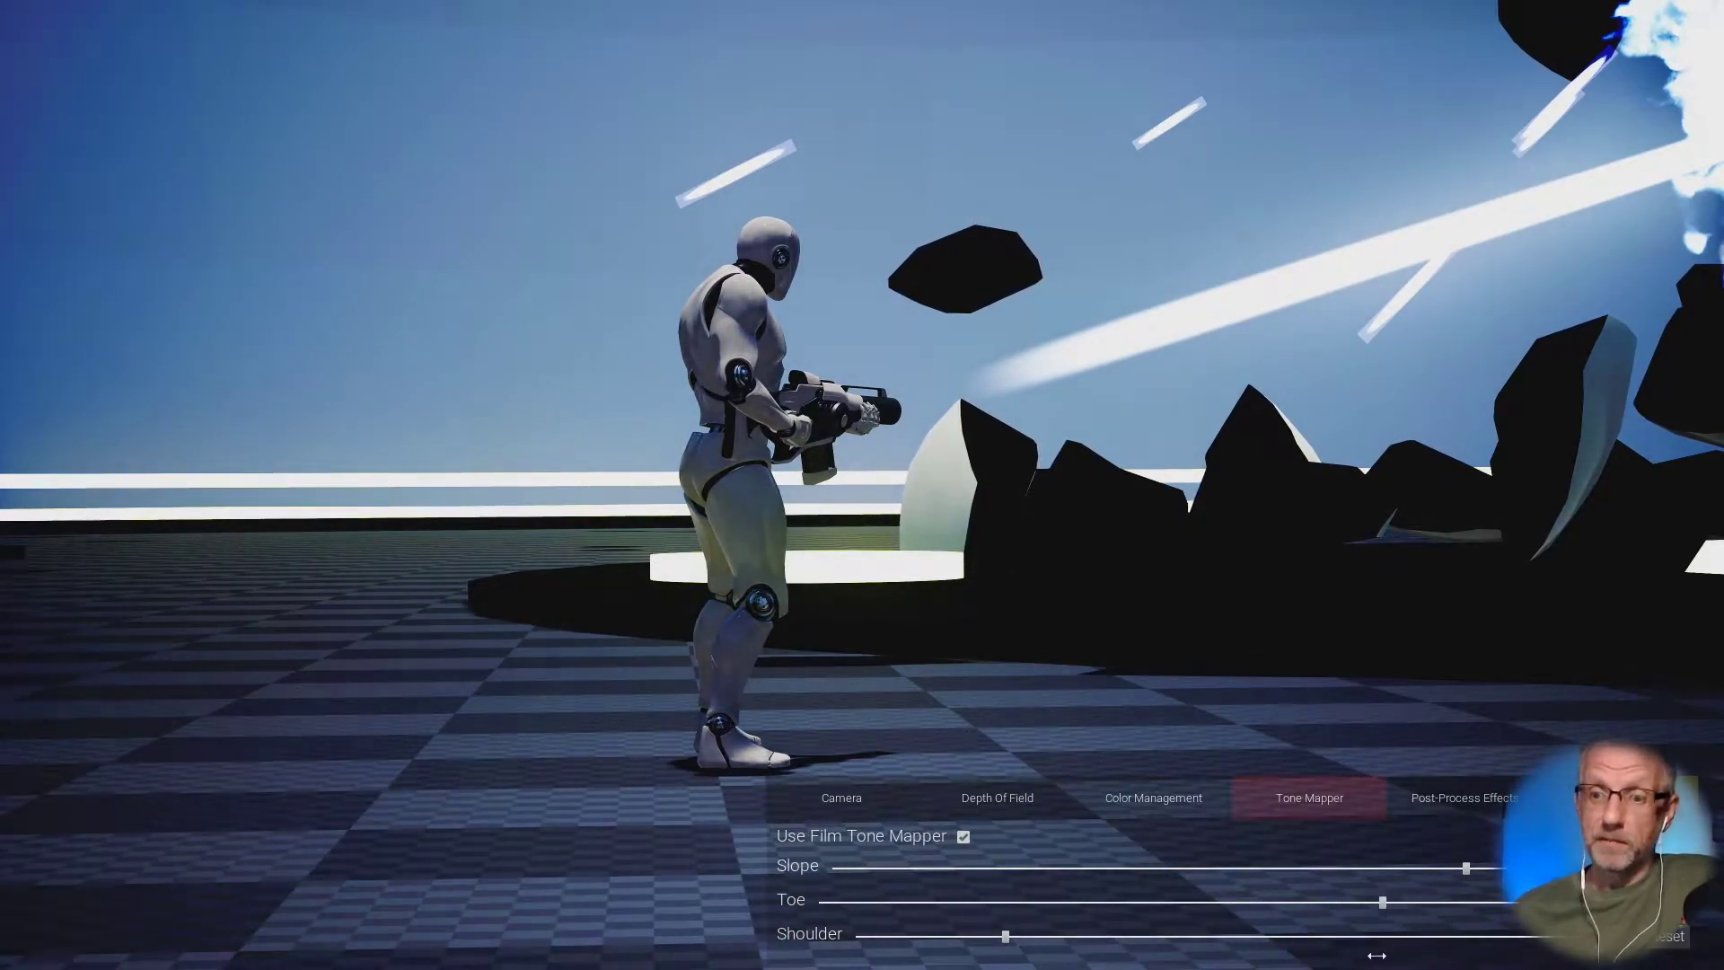
pyautogui.moveTo(1006, 936); pyautogui.dragTo(1171, 941)
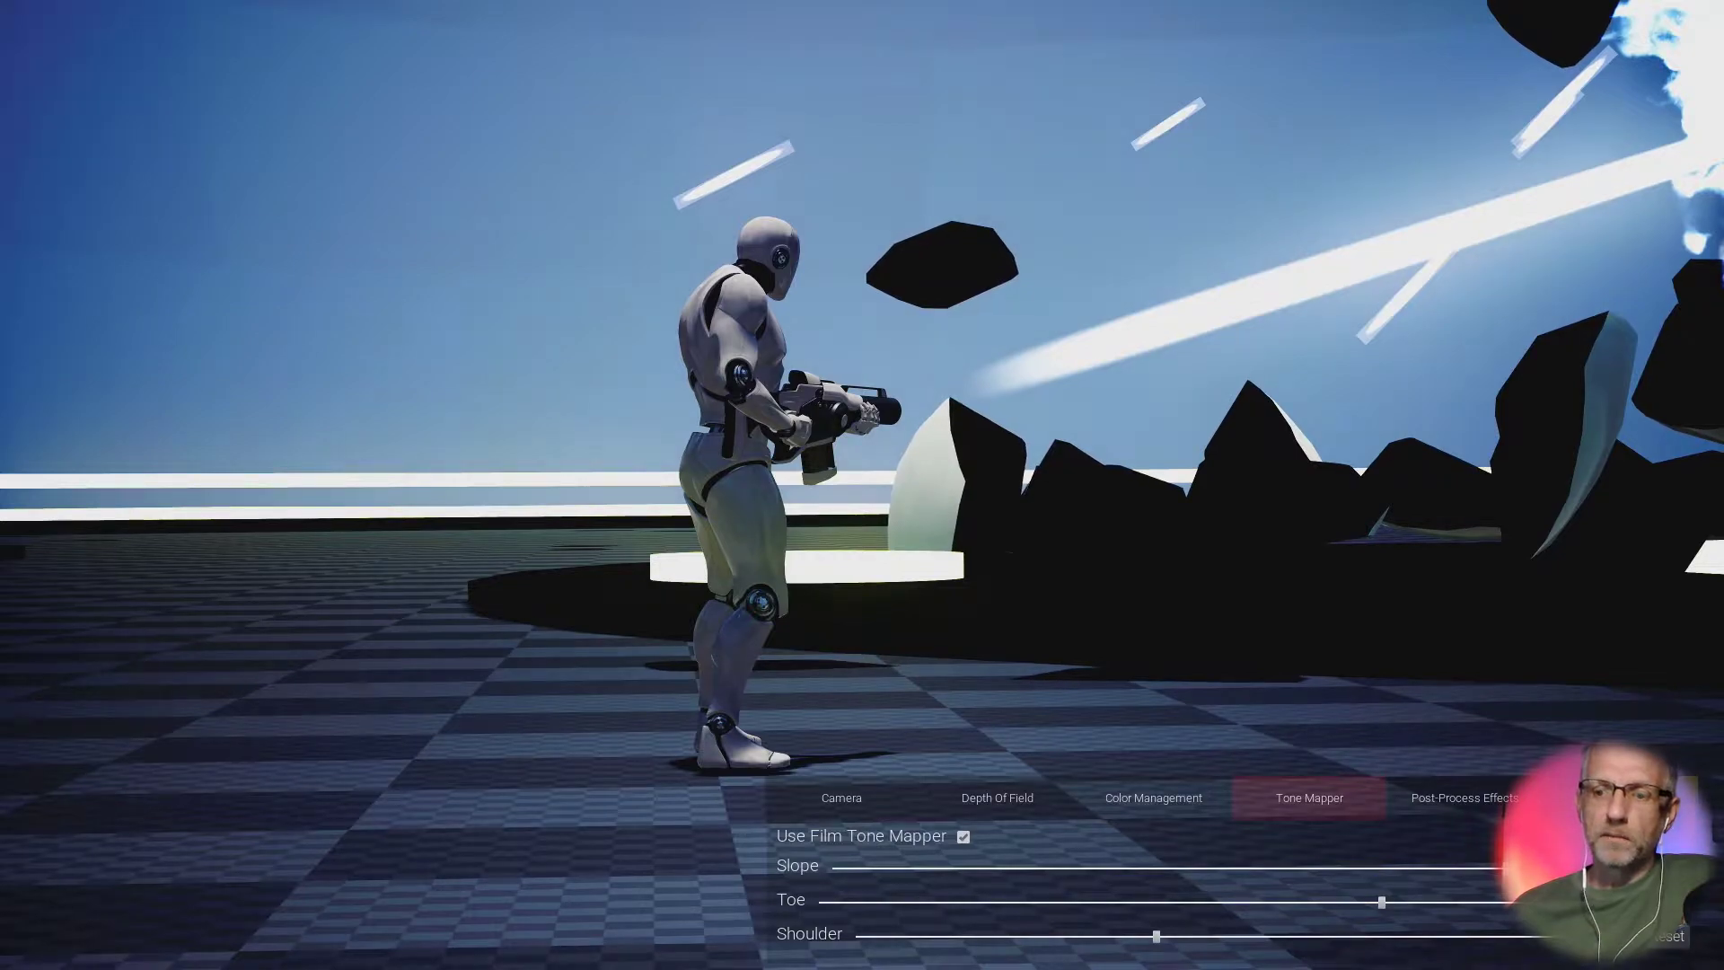
pyautogui.moveTo(1382, 902); pyautogui.dragTo(1248, 902)
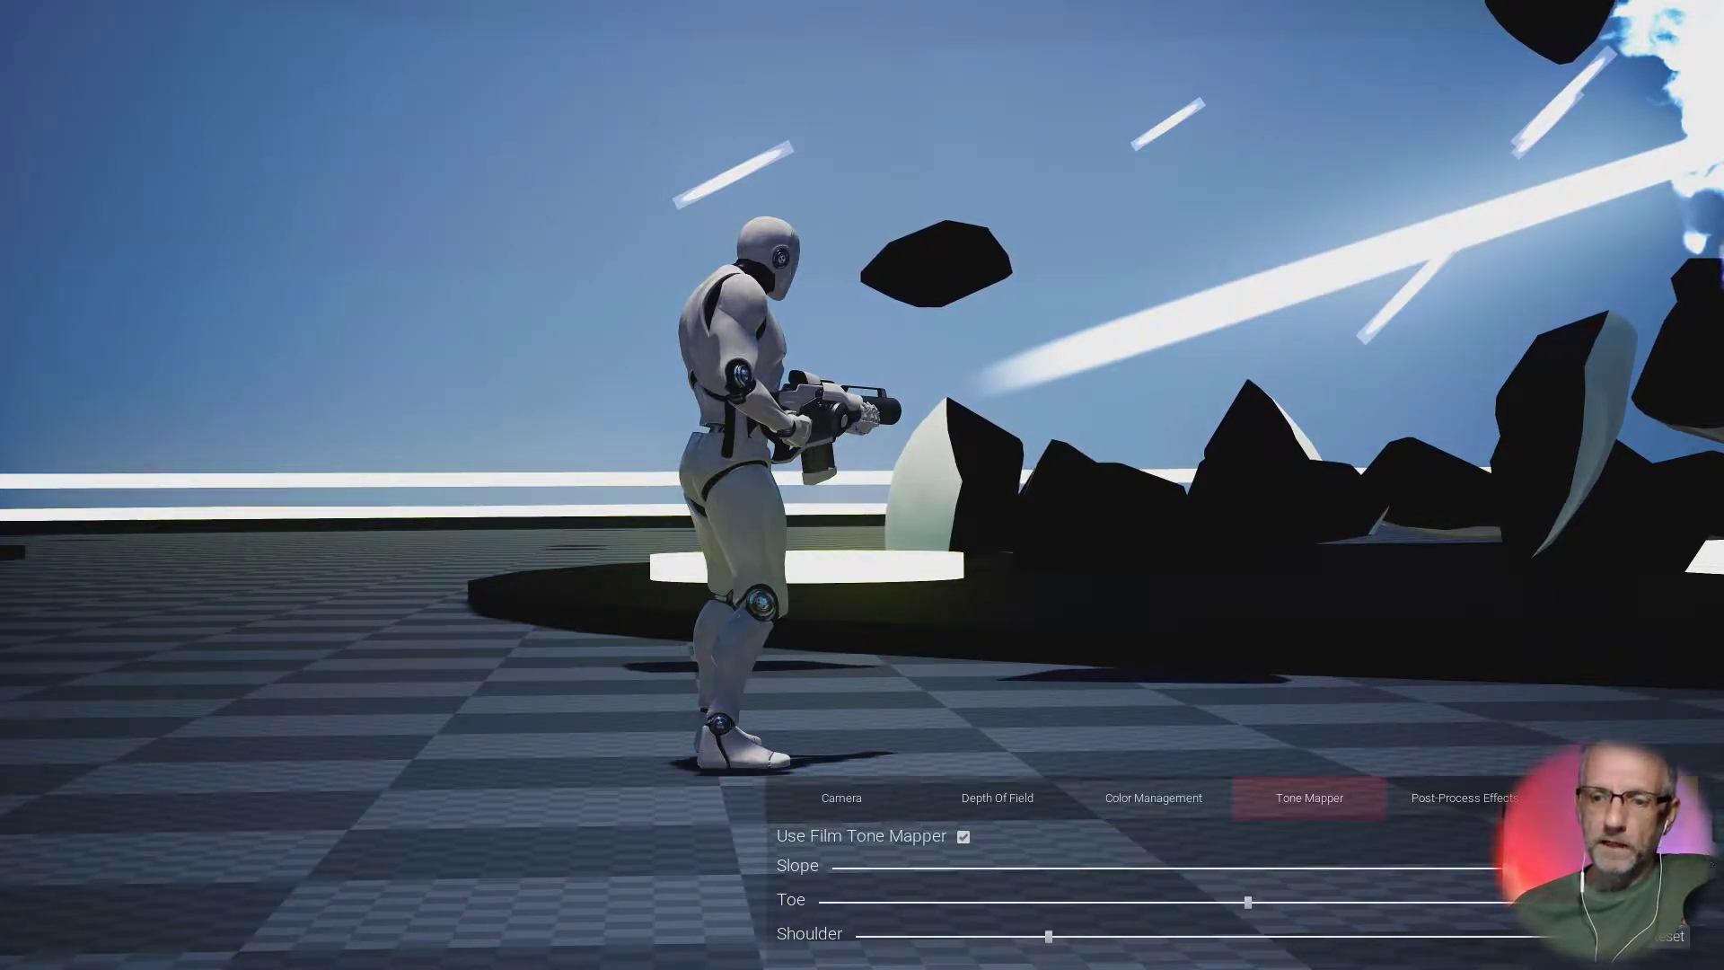
# Step: In Post-Process Effects, set Vignette Intensity to a strong level and raise Grain Intensity
pyautogui.click(1506, 814)
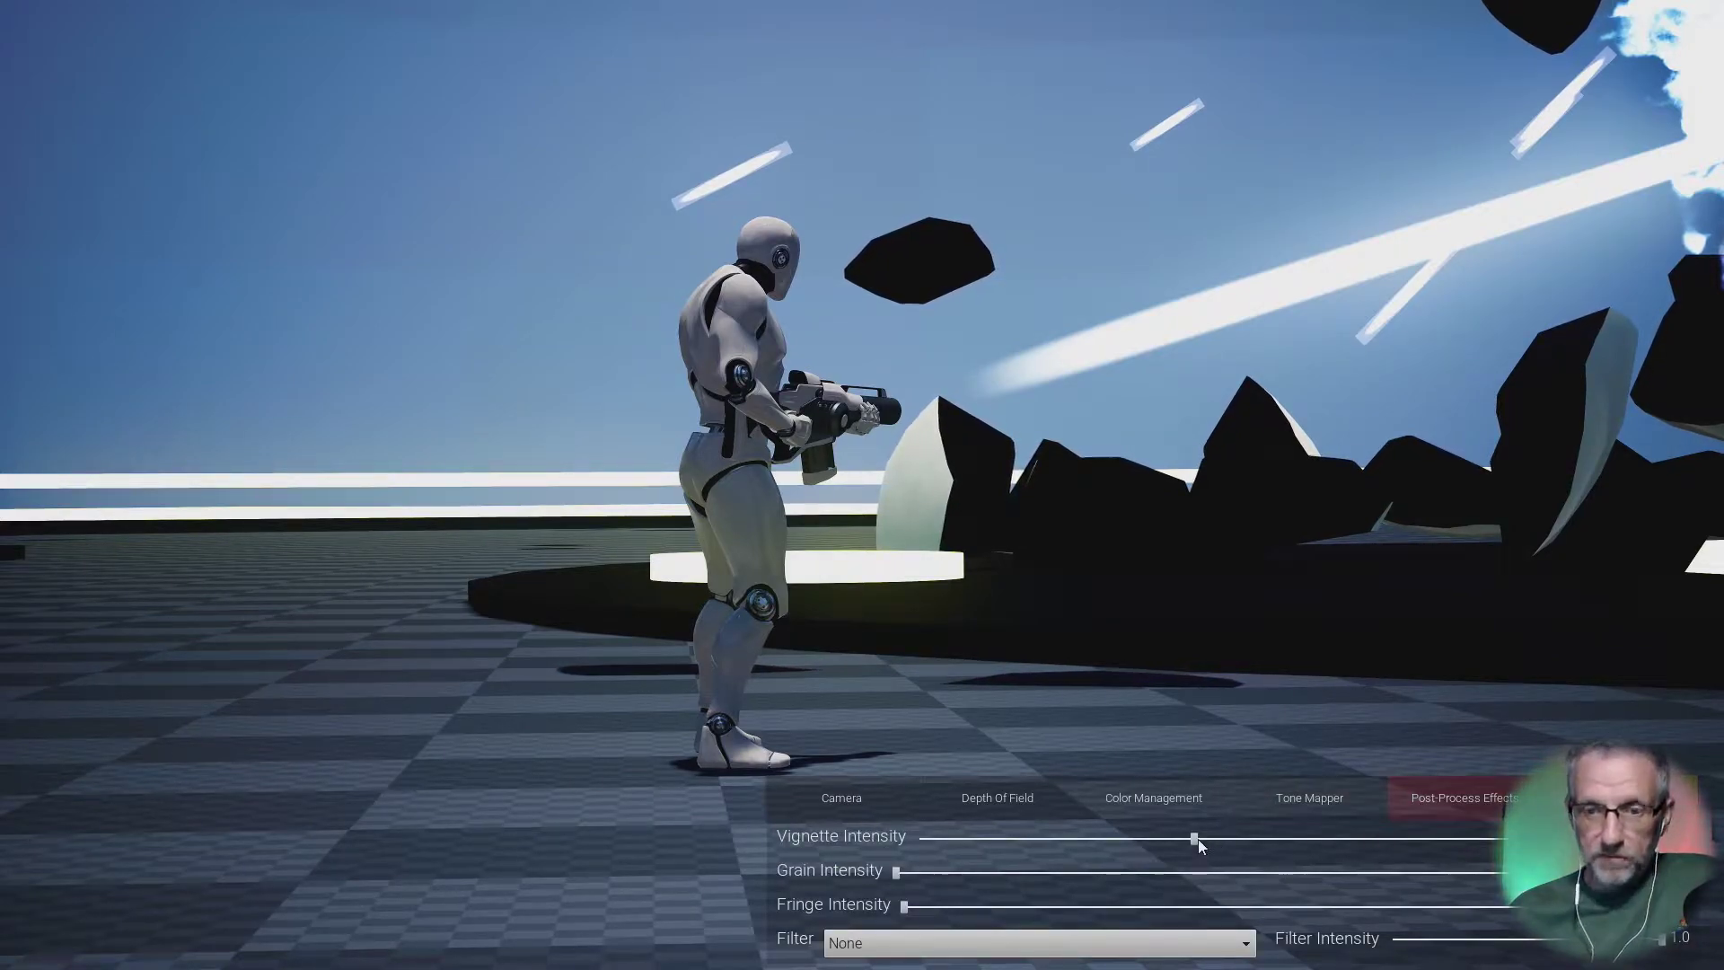
pyautogui.moveTo(1198, 839); pyautogui.dragTo(1122, 839)
pyautogui.moveTo(1020, 925); pyautogui.dragTo(1680, 966)
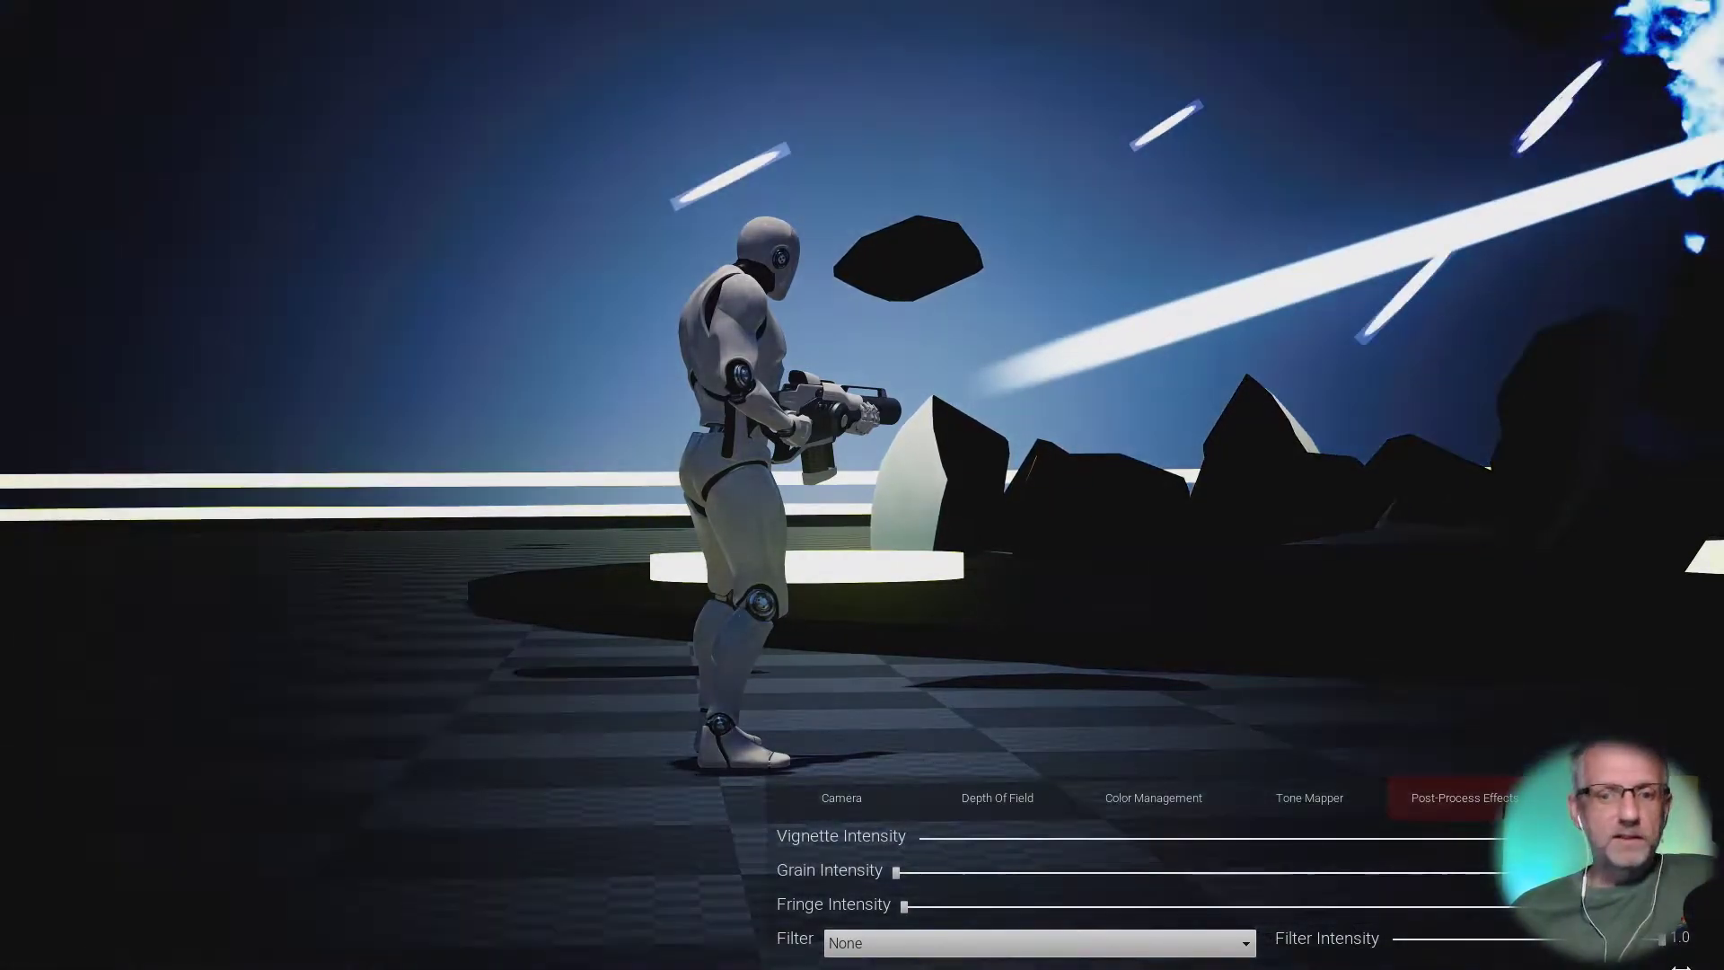
pyautogui.moveTo(1547, 962); pyautogui.dragTo(1398, 960)
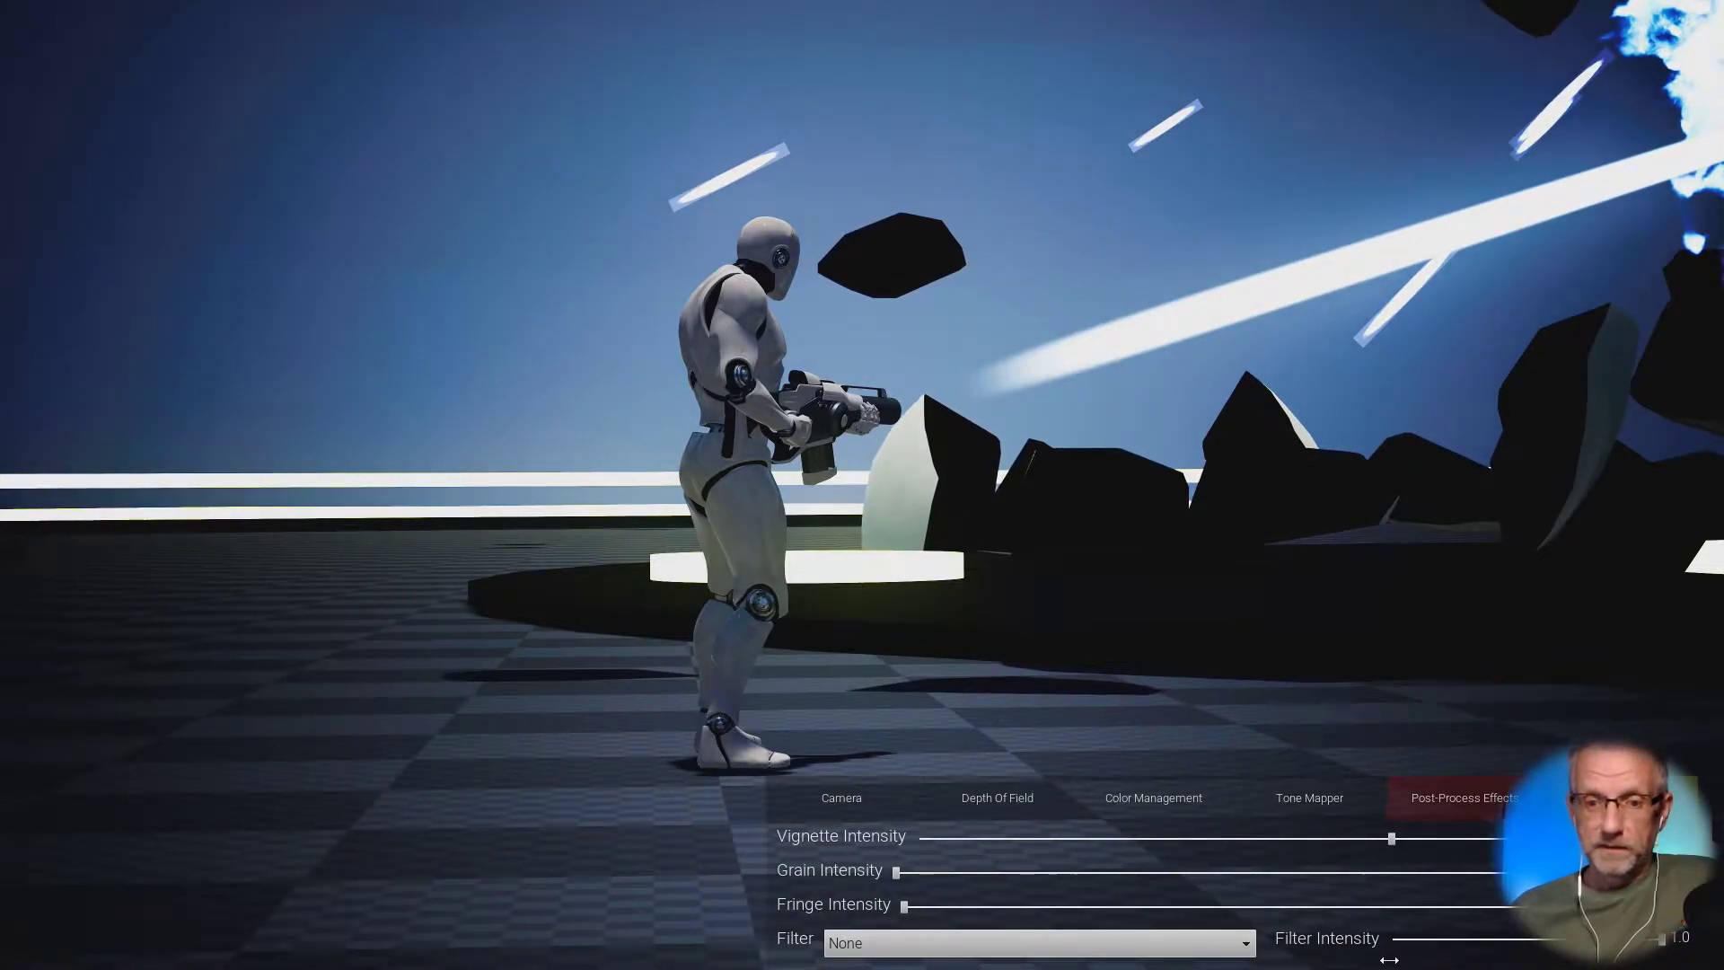
pyautogui.moveTo(1389, 960); pyautogui.dragTo(1385, 960)
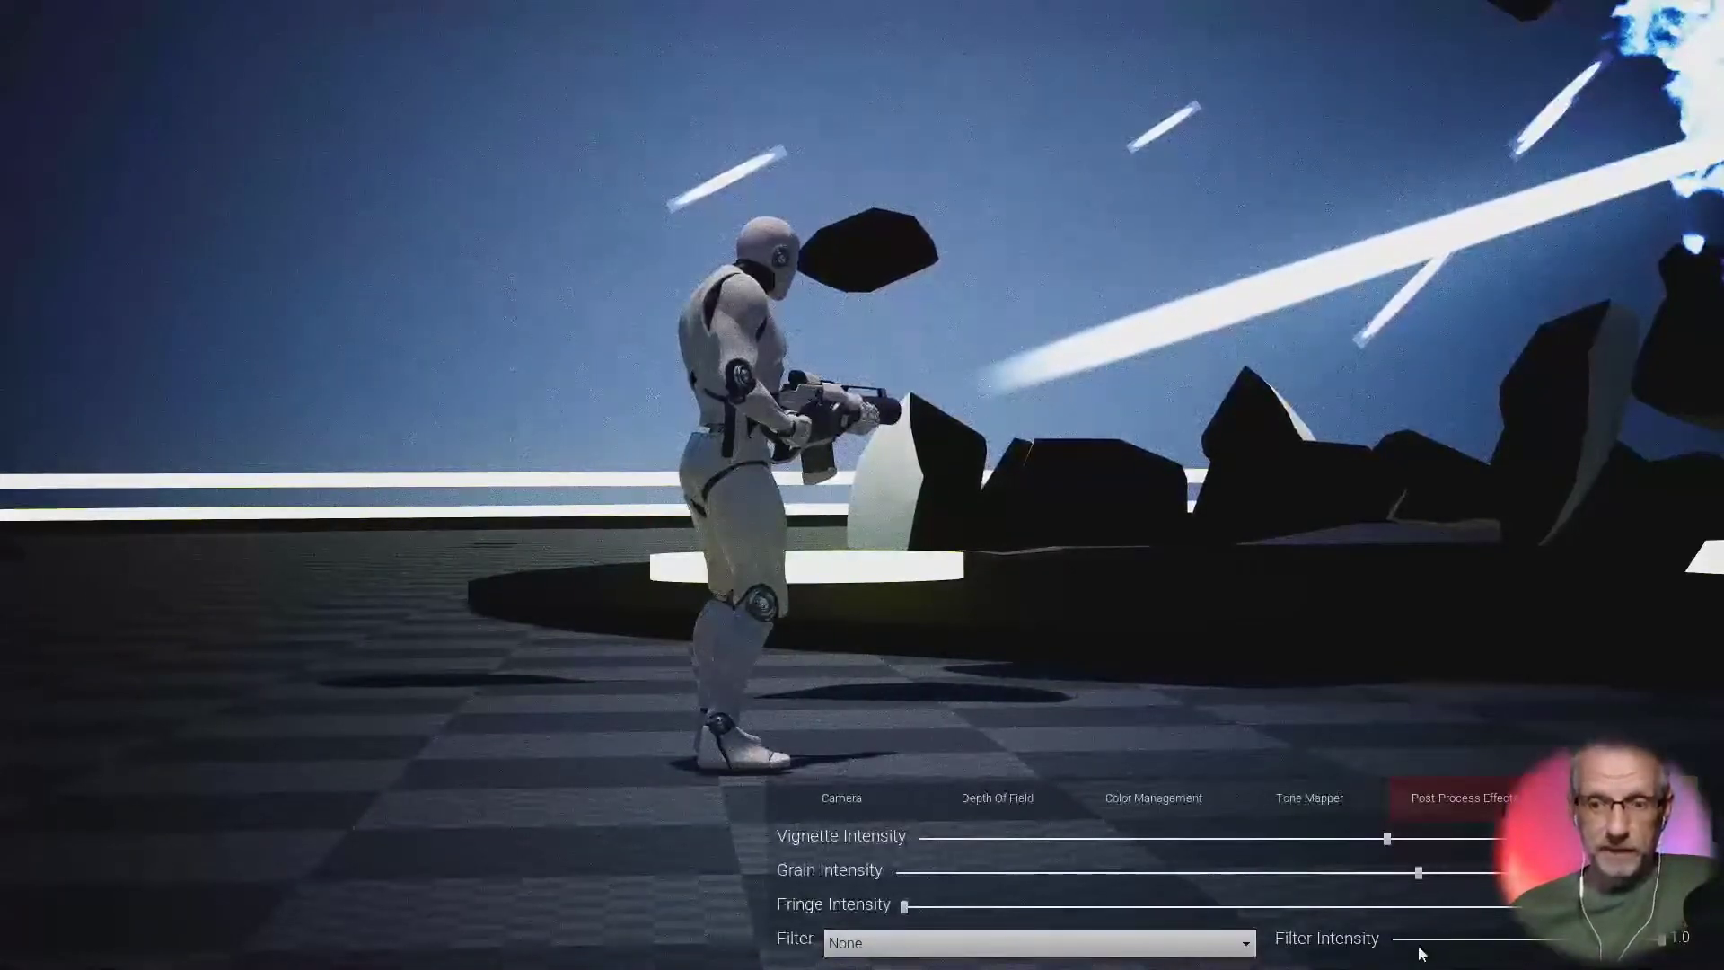
pyautogui.moveTo(1017, 910); pyautogui.dragTo(1206, 907)
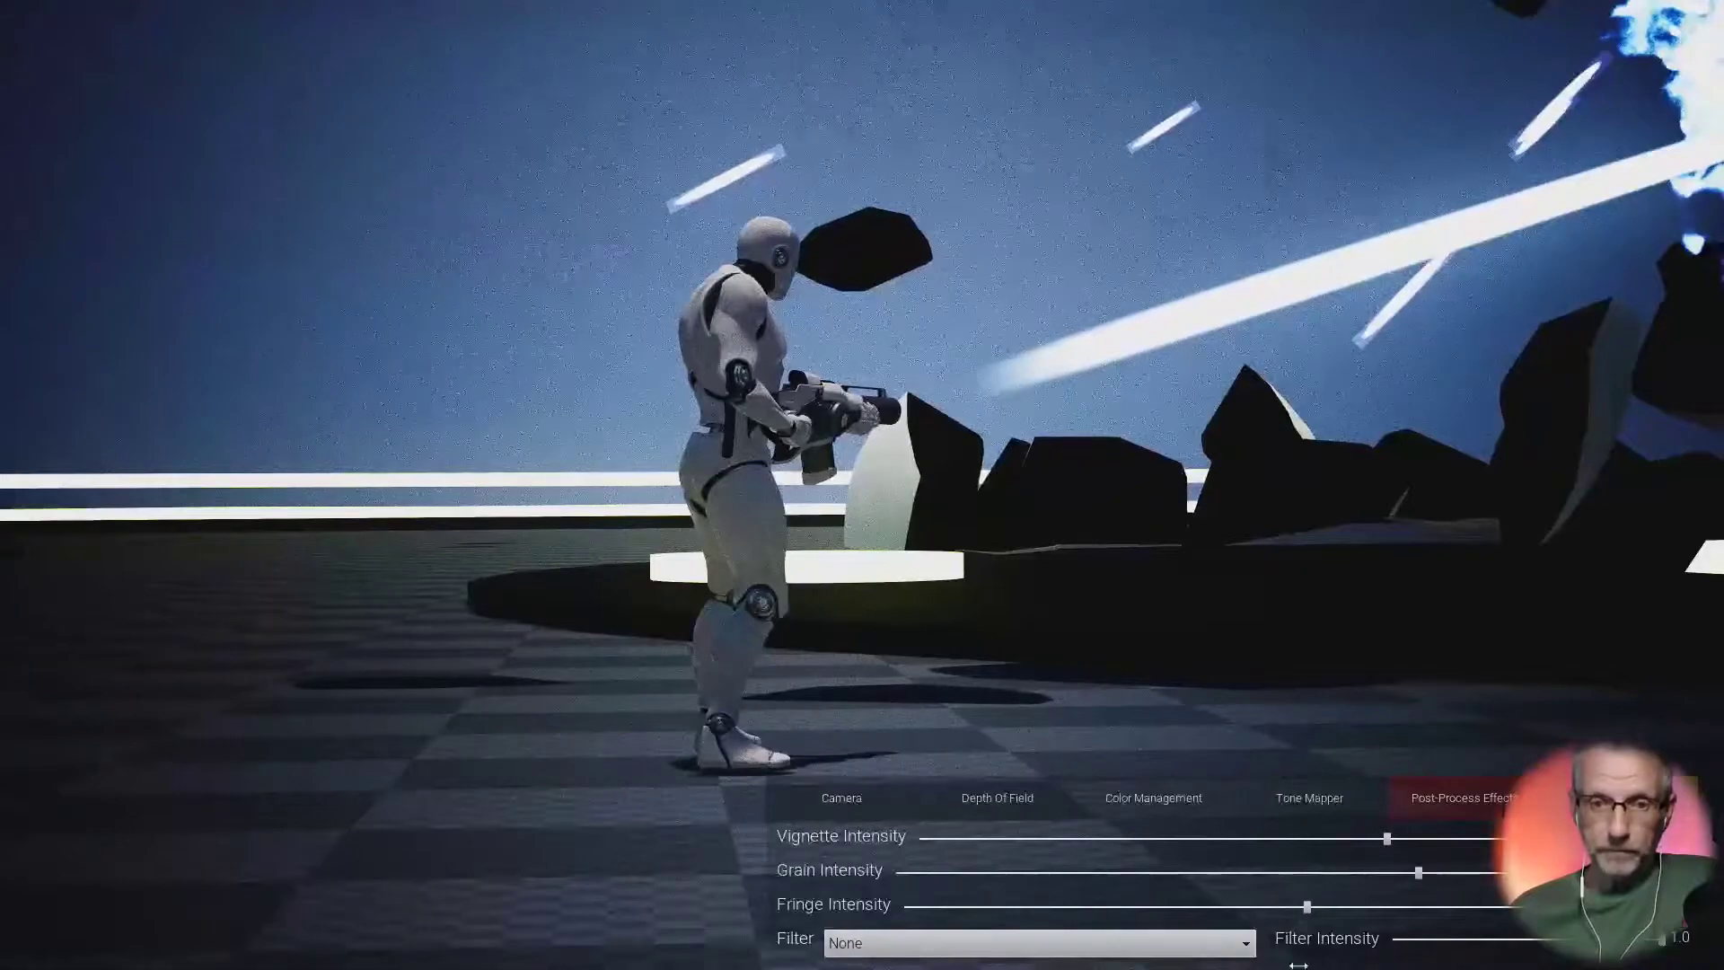
# Step: Try the Cold Darkness and Sunset filters, settle on Black and White, then lower grain and vignette
pyautogui.click(894, 943)
pyautogui.click(964, 749)
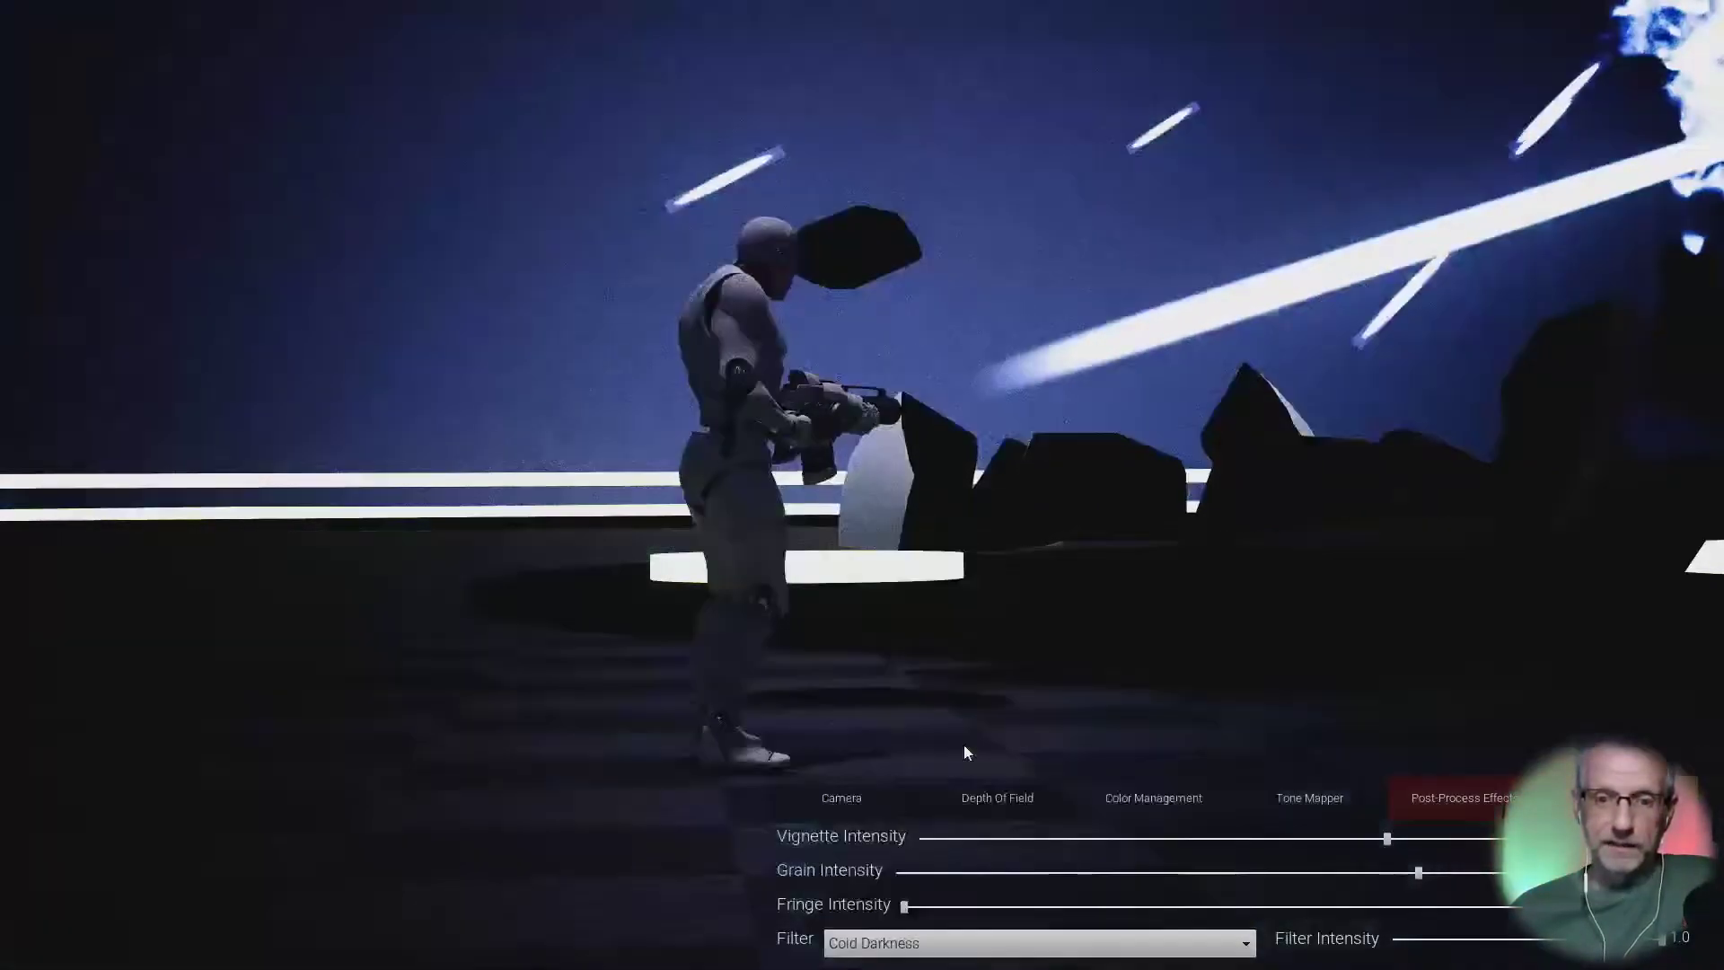
pyautogui.click(982, 943)
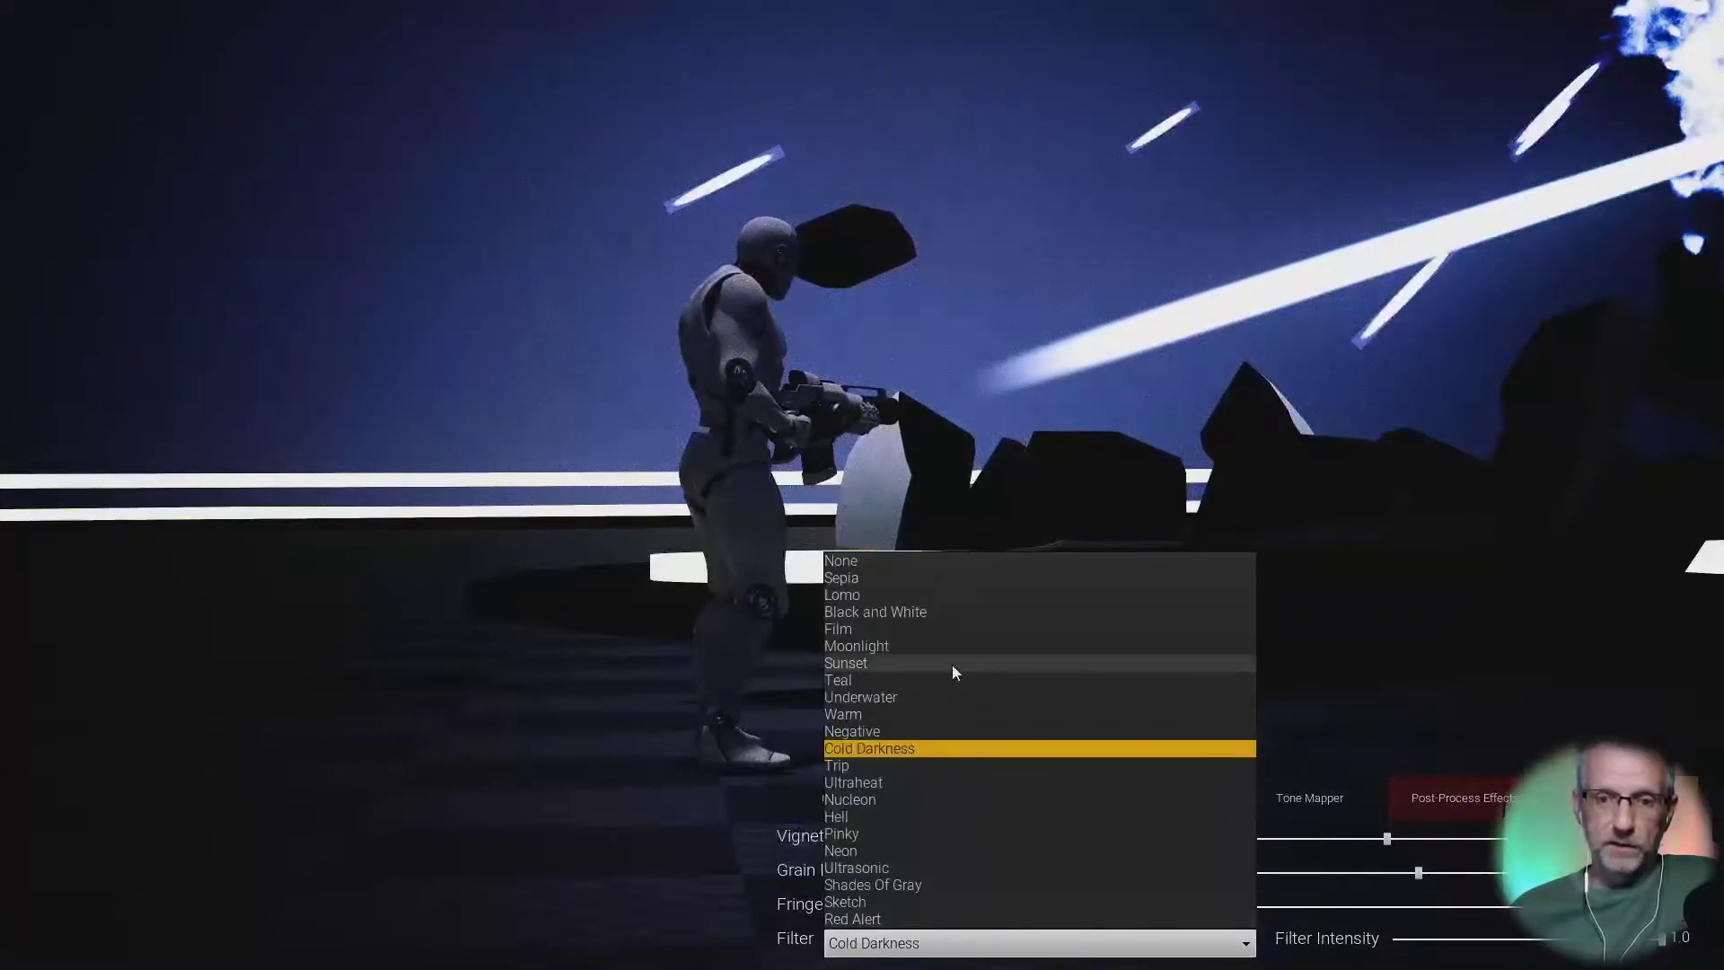
pyautogui.click(951, 665)
pyautogui.click(957, 945)
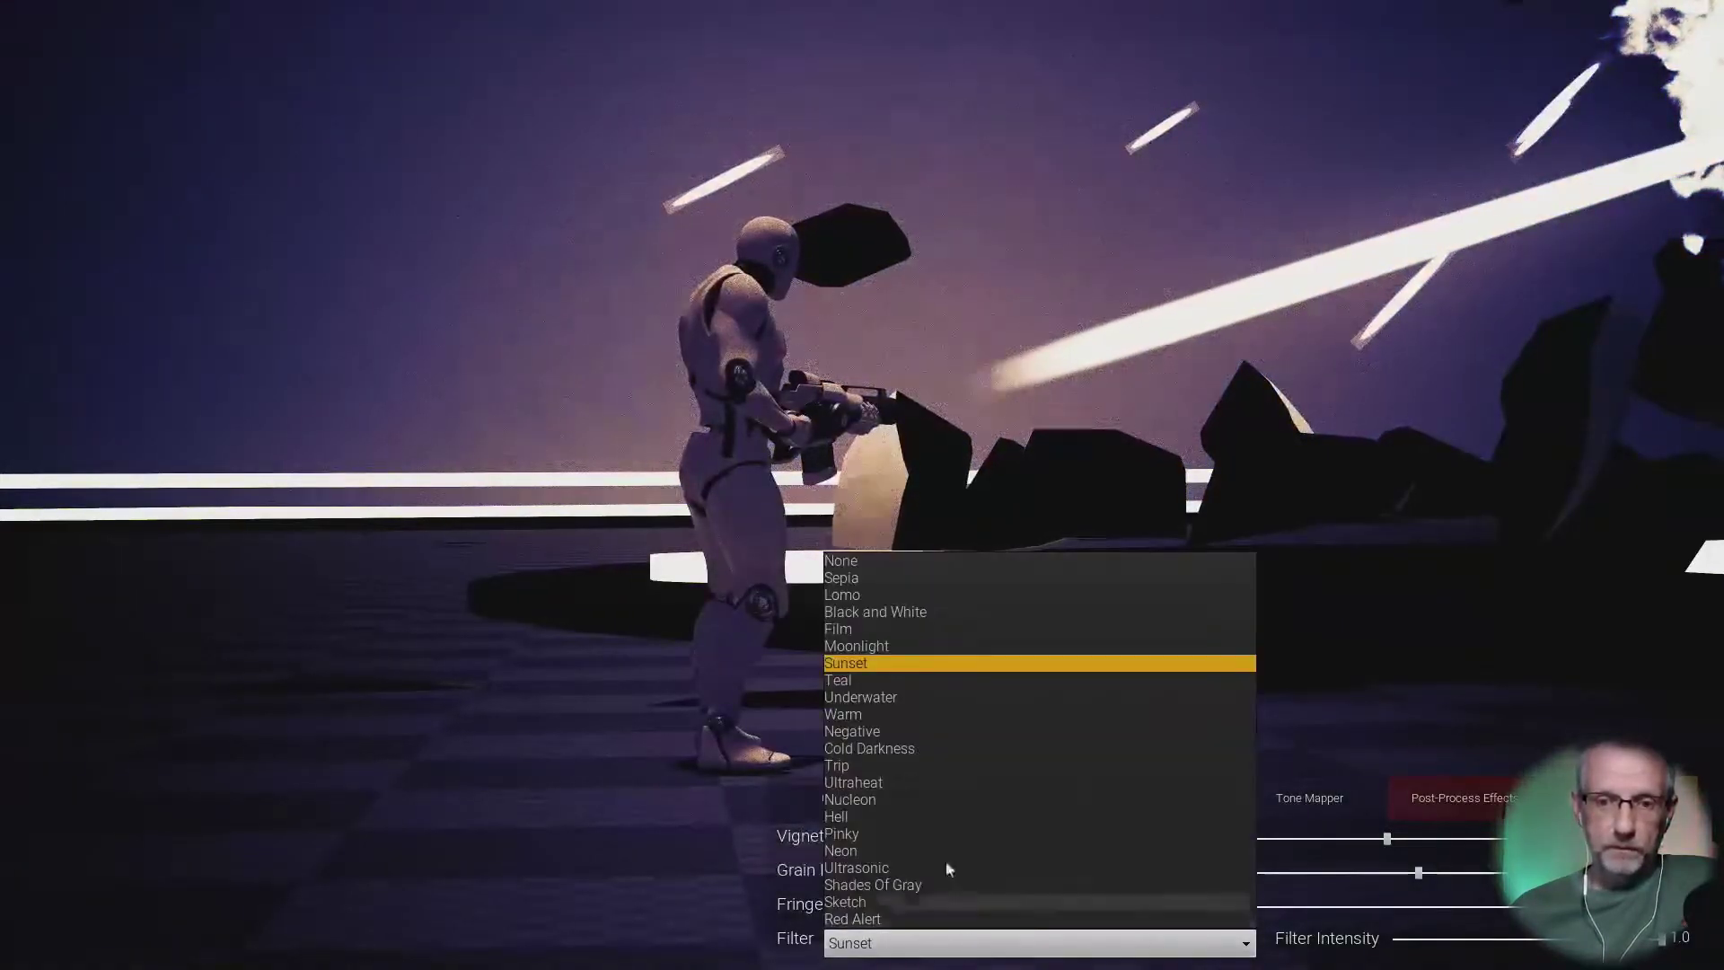
pyautogui.click(961, 611)
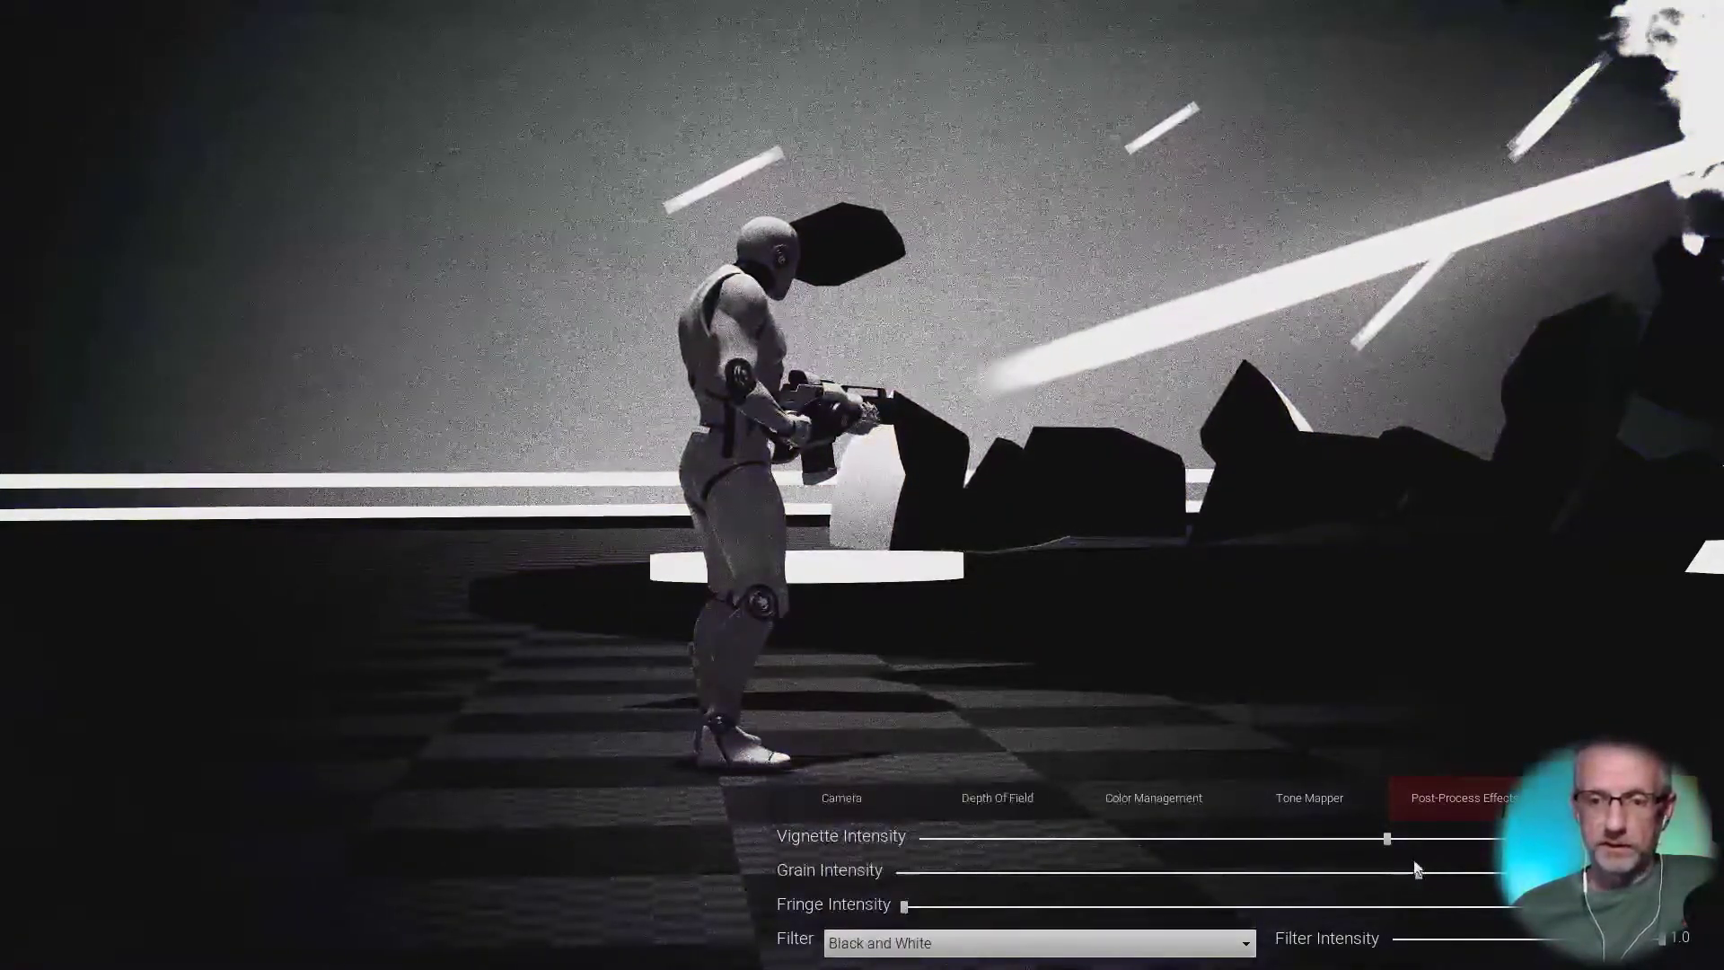
pyautogui.moveTo(1418, 873); pyautogui.dragTo(896, 873)
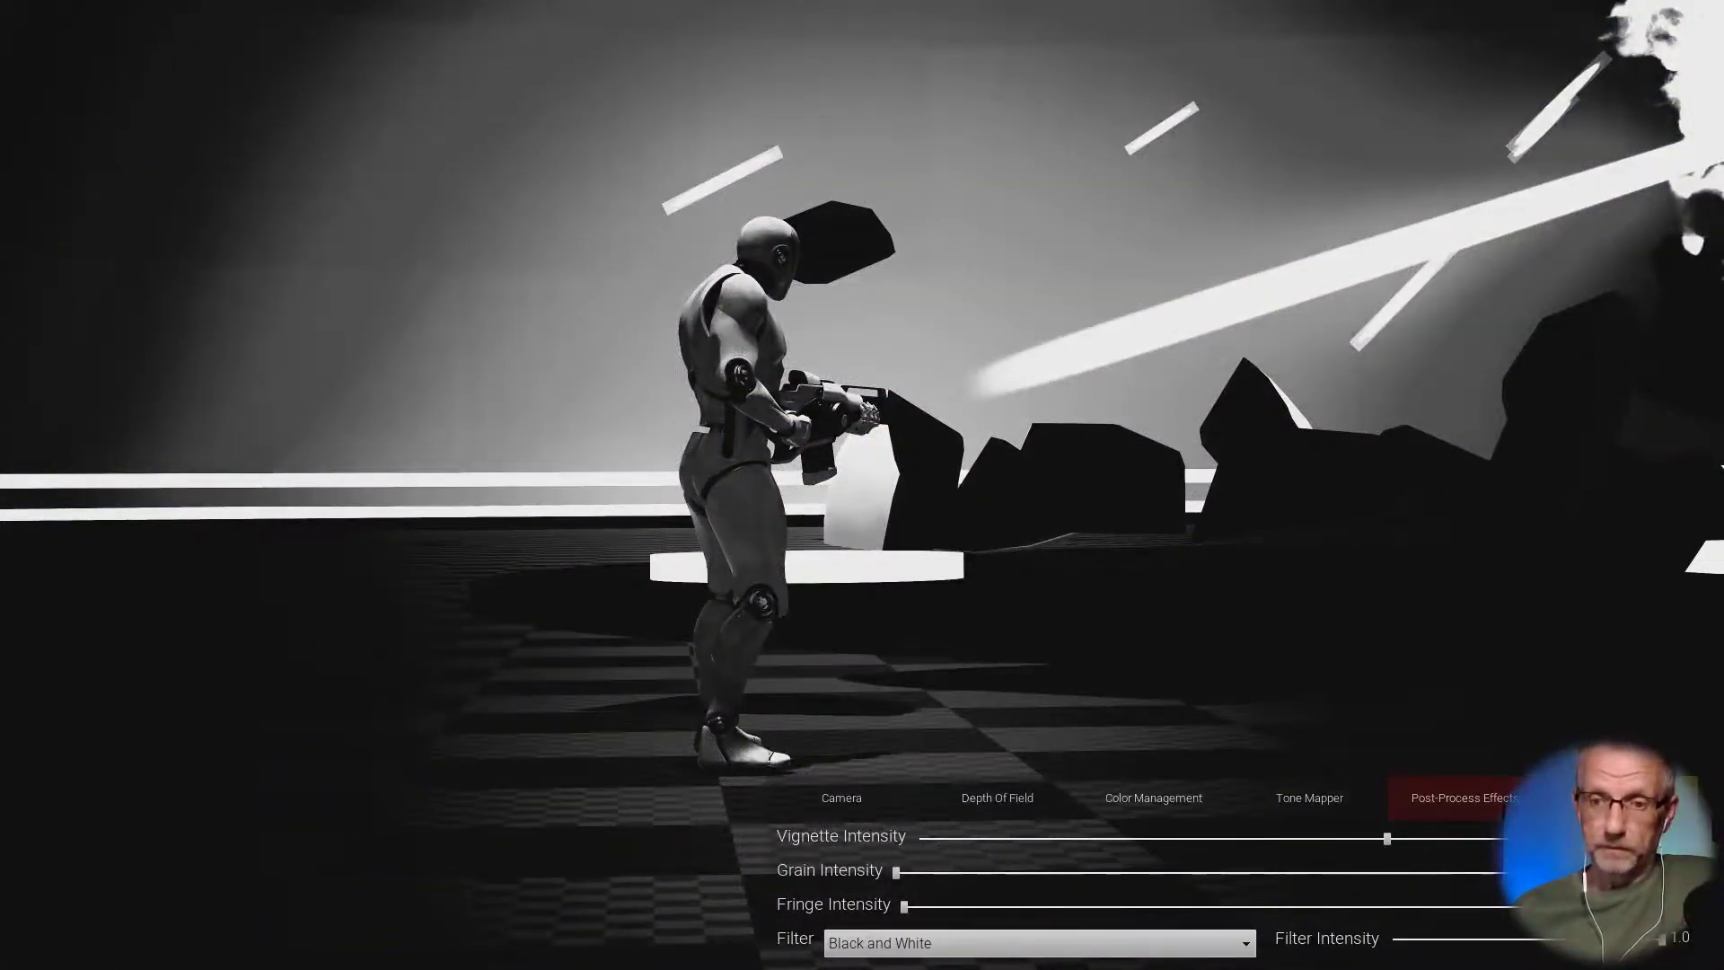
pyautogui.moveTo(1388, 837); pyautogui.dragTo(1238, 855)
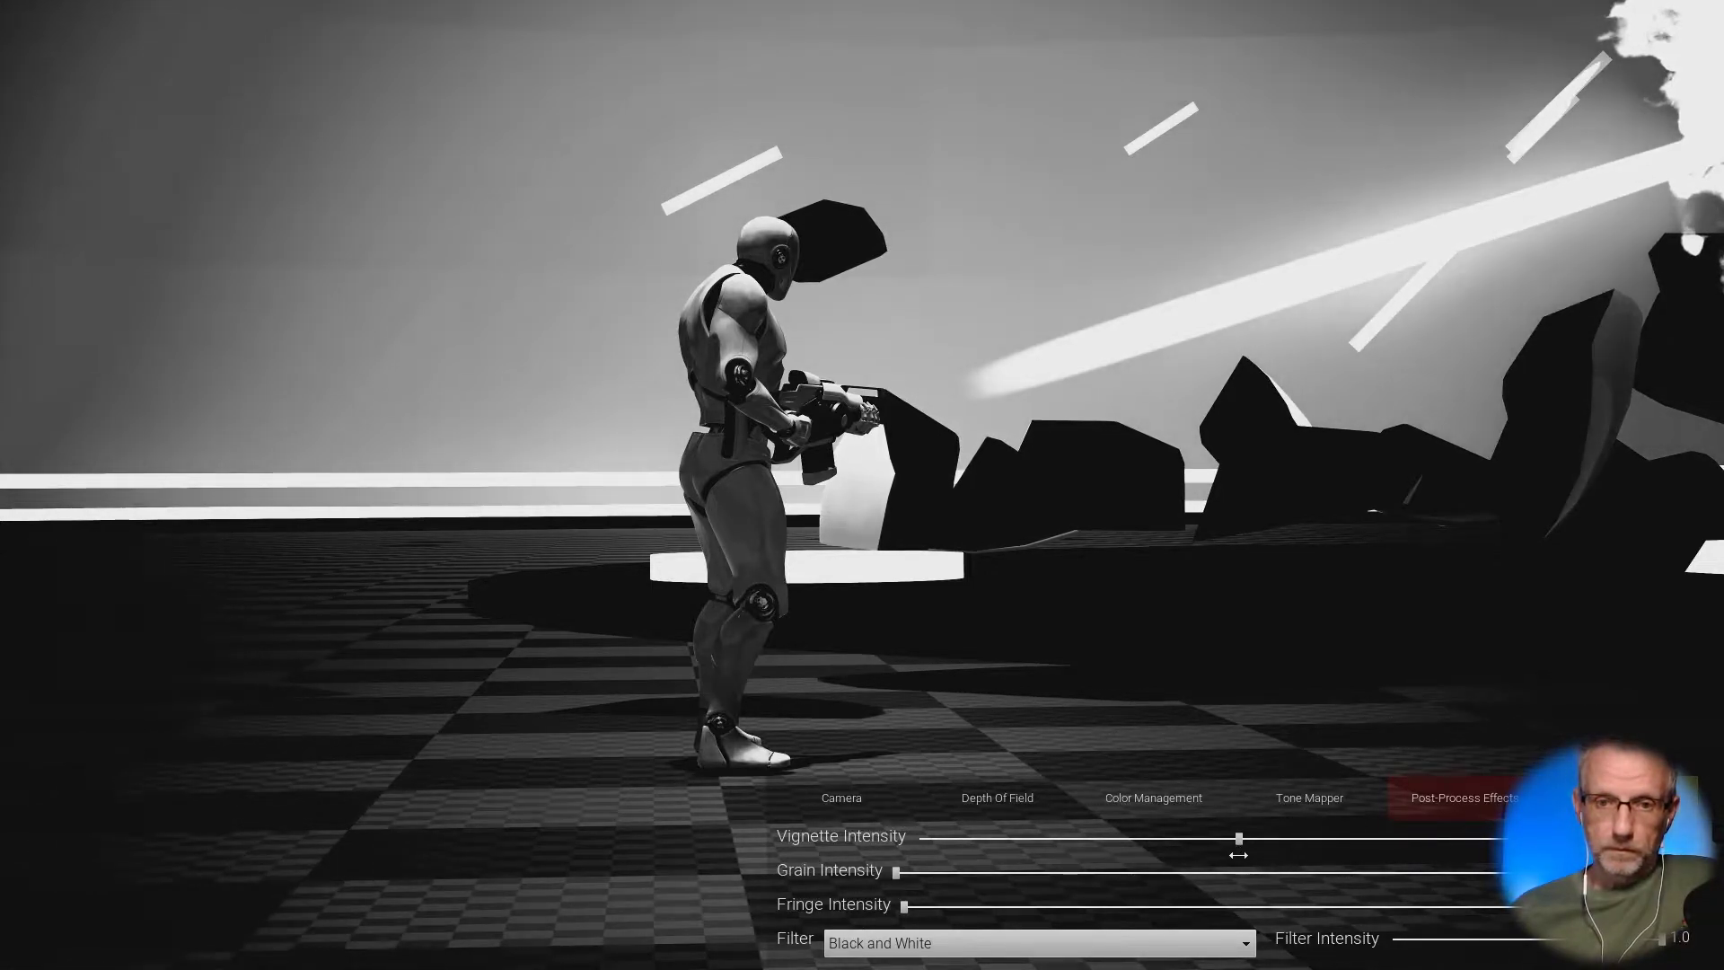
# Step: Preview the Sketch, Shades Of Gray, Neon and Hell photo-mode filters in turn
pyautogui.click(1155, 950)
pyautogui.click(1091, 900)
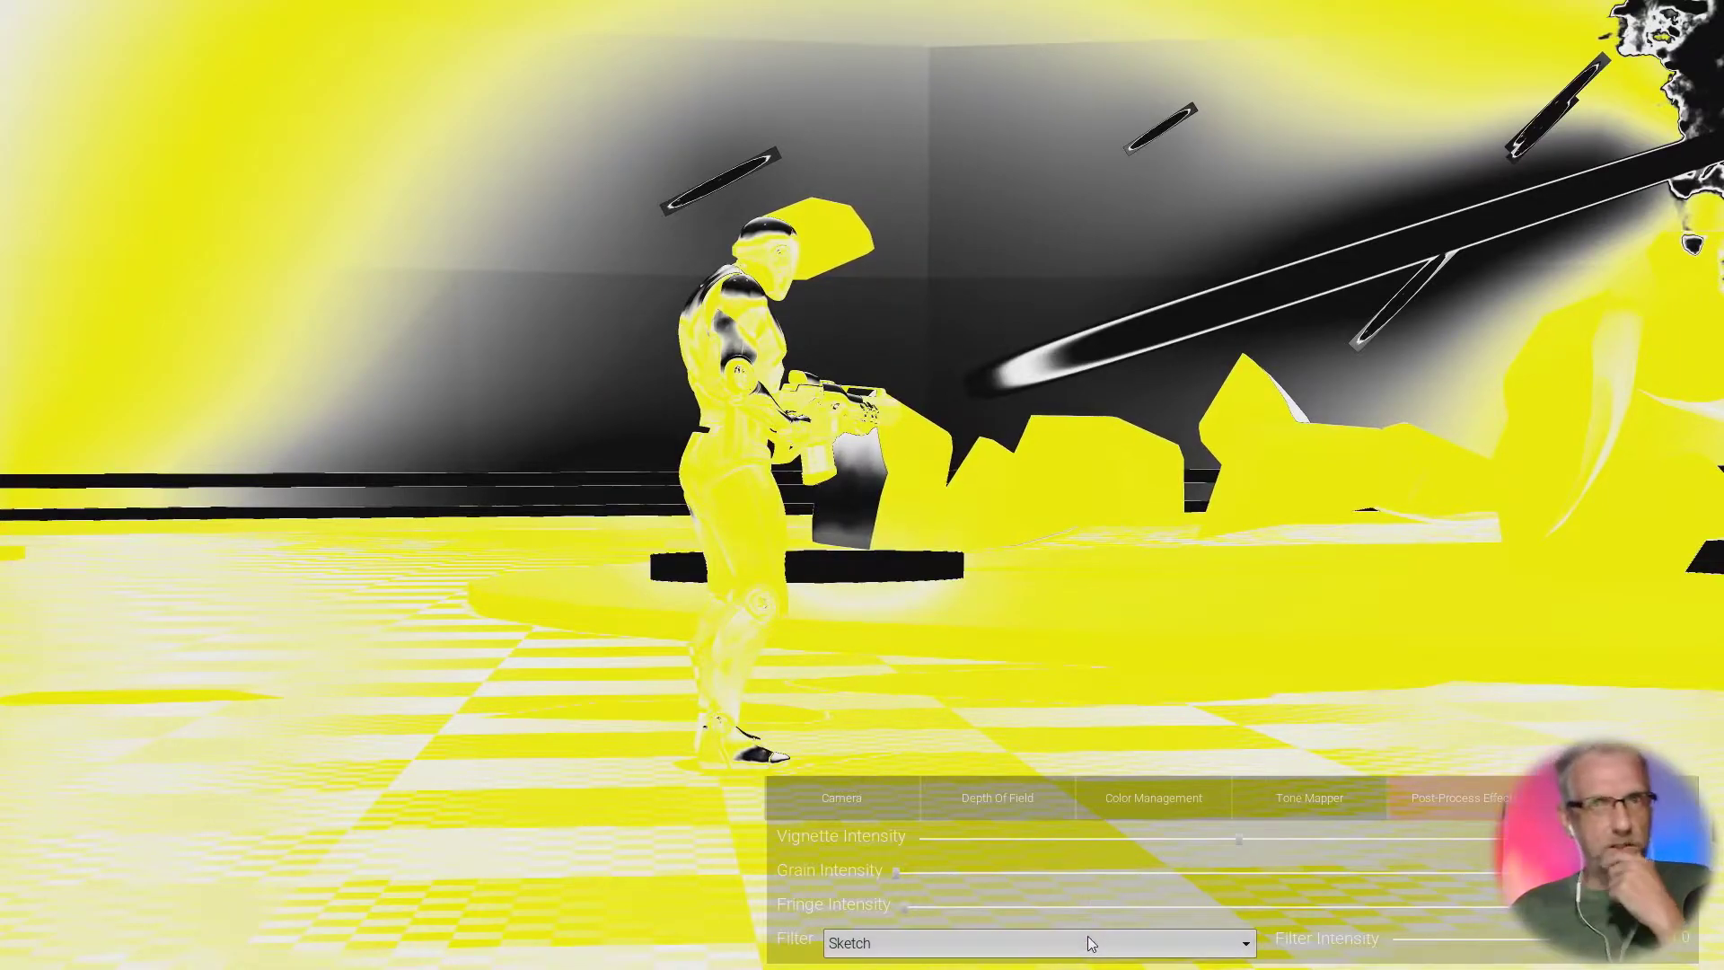
pyautogui.click(1089, 941)
pyautogui.click(1089, 896)
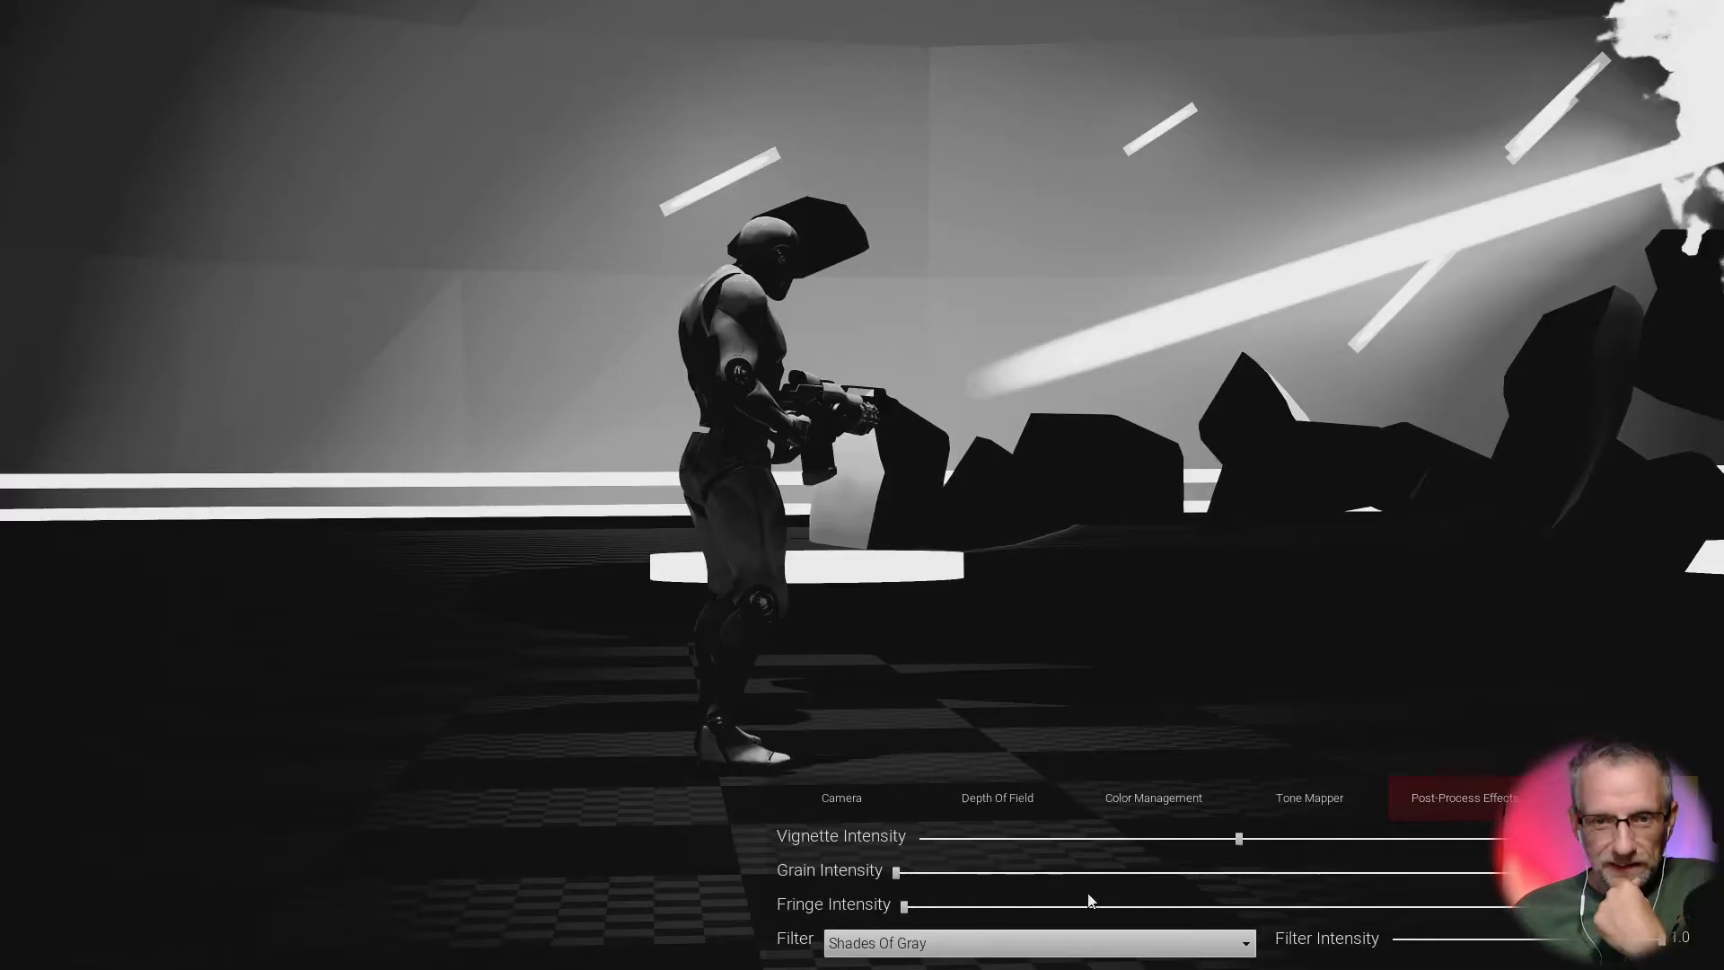
pyautogui.click(1089, 936)
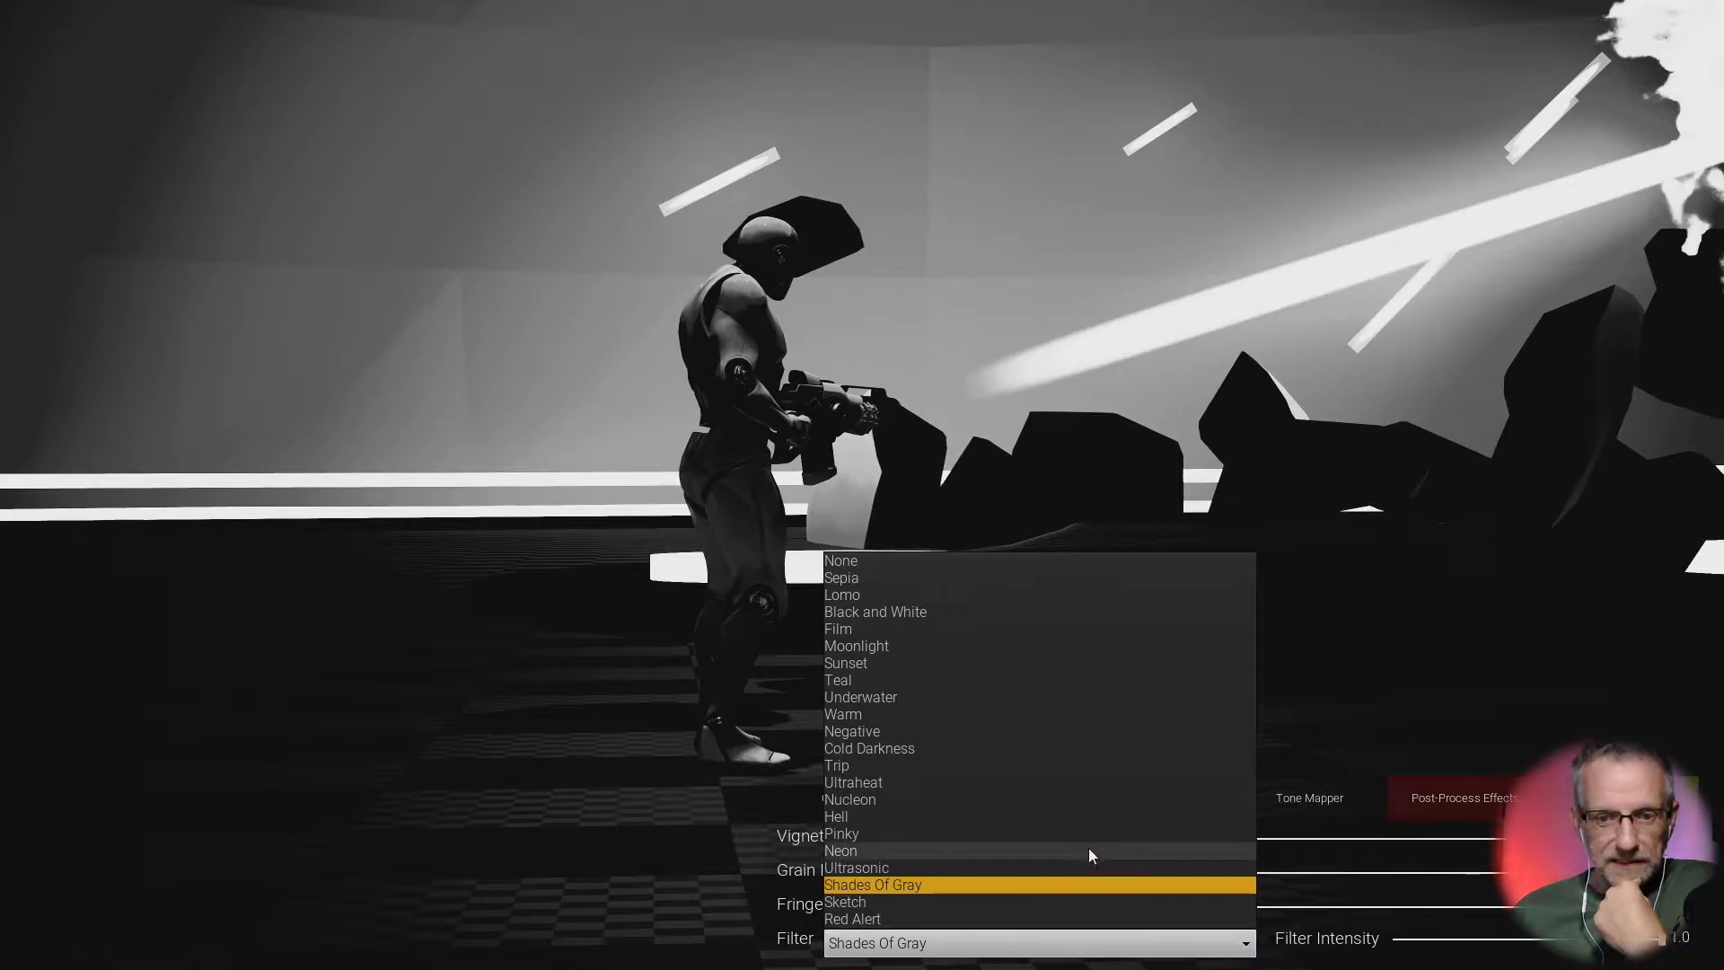
pyautogui.click(1088, 848)
pyautogui.click(1091, 945)
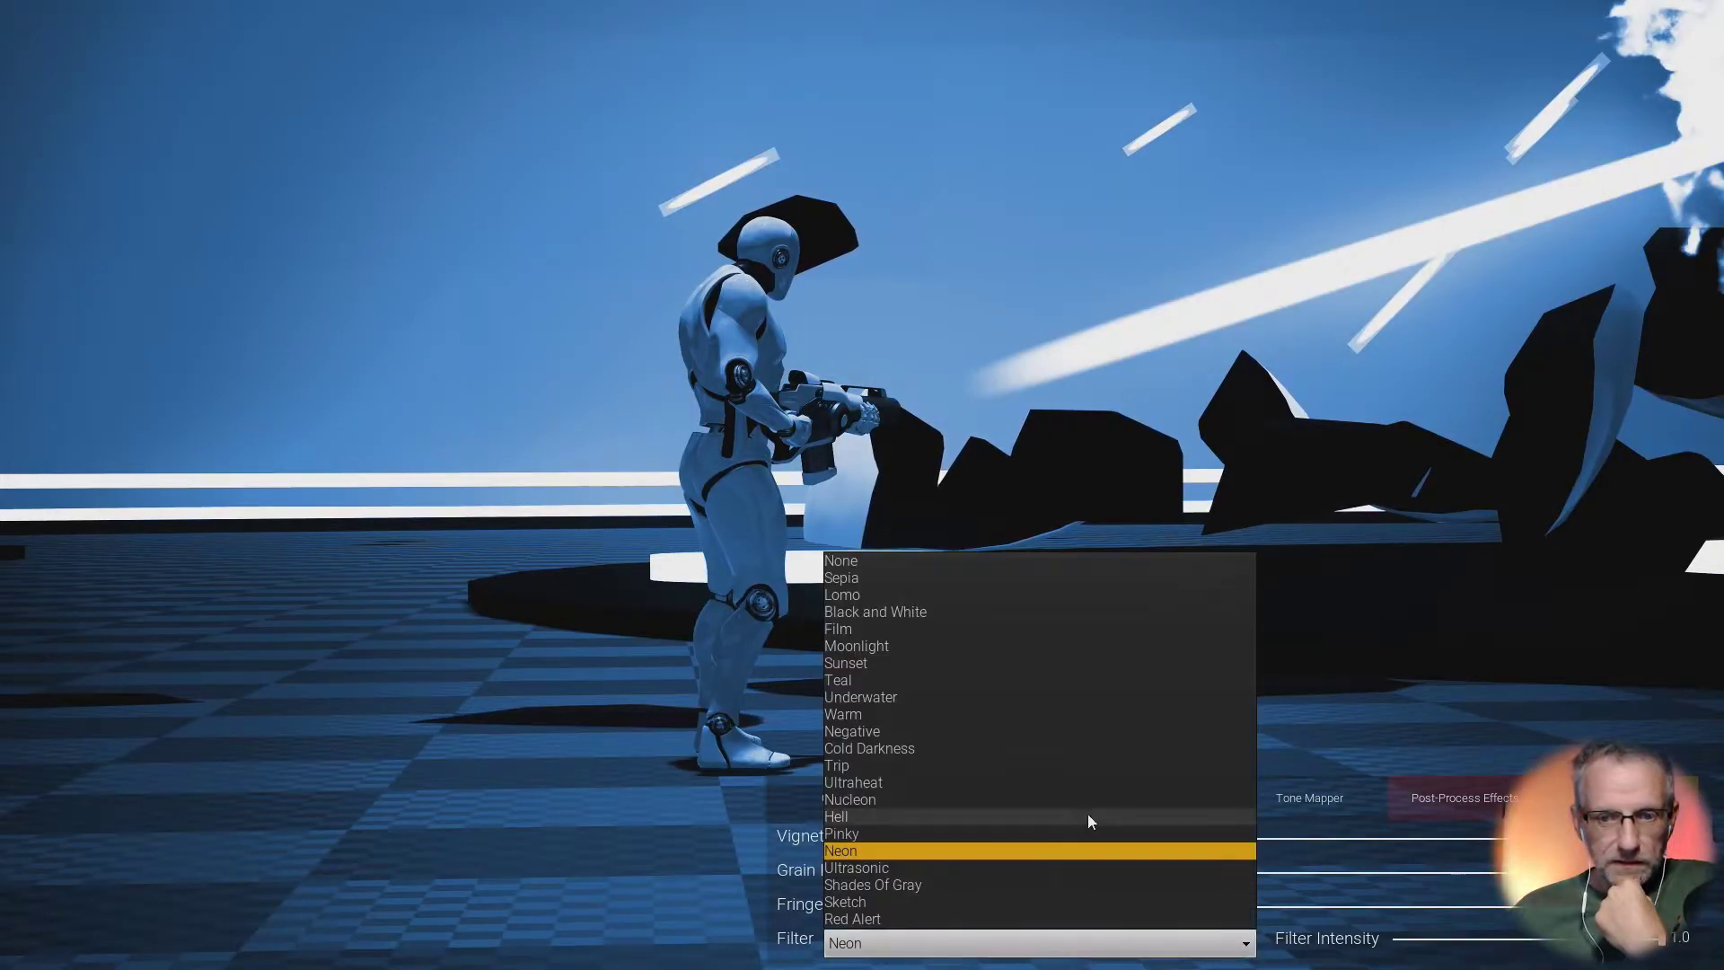
pyautogui.click(1088, 815)
# Step: Preview the Trip, Underwater and Lomo filters
pyautogui.click(1100, 941)
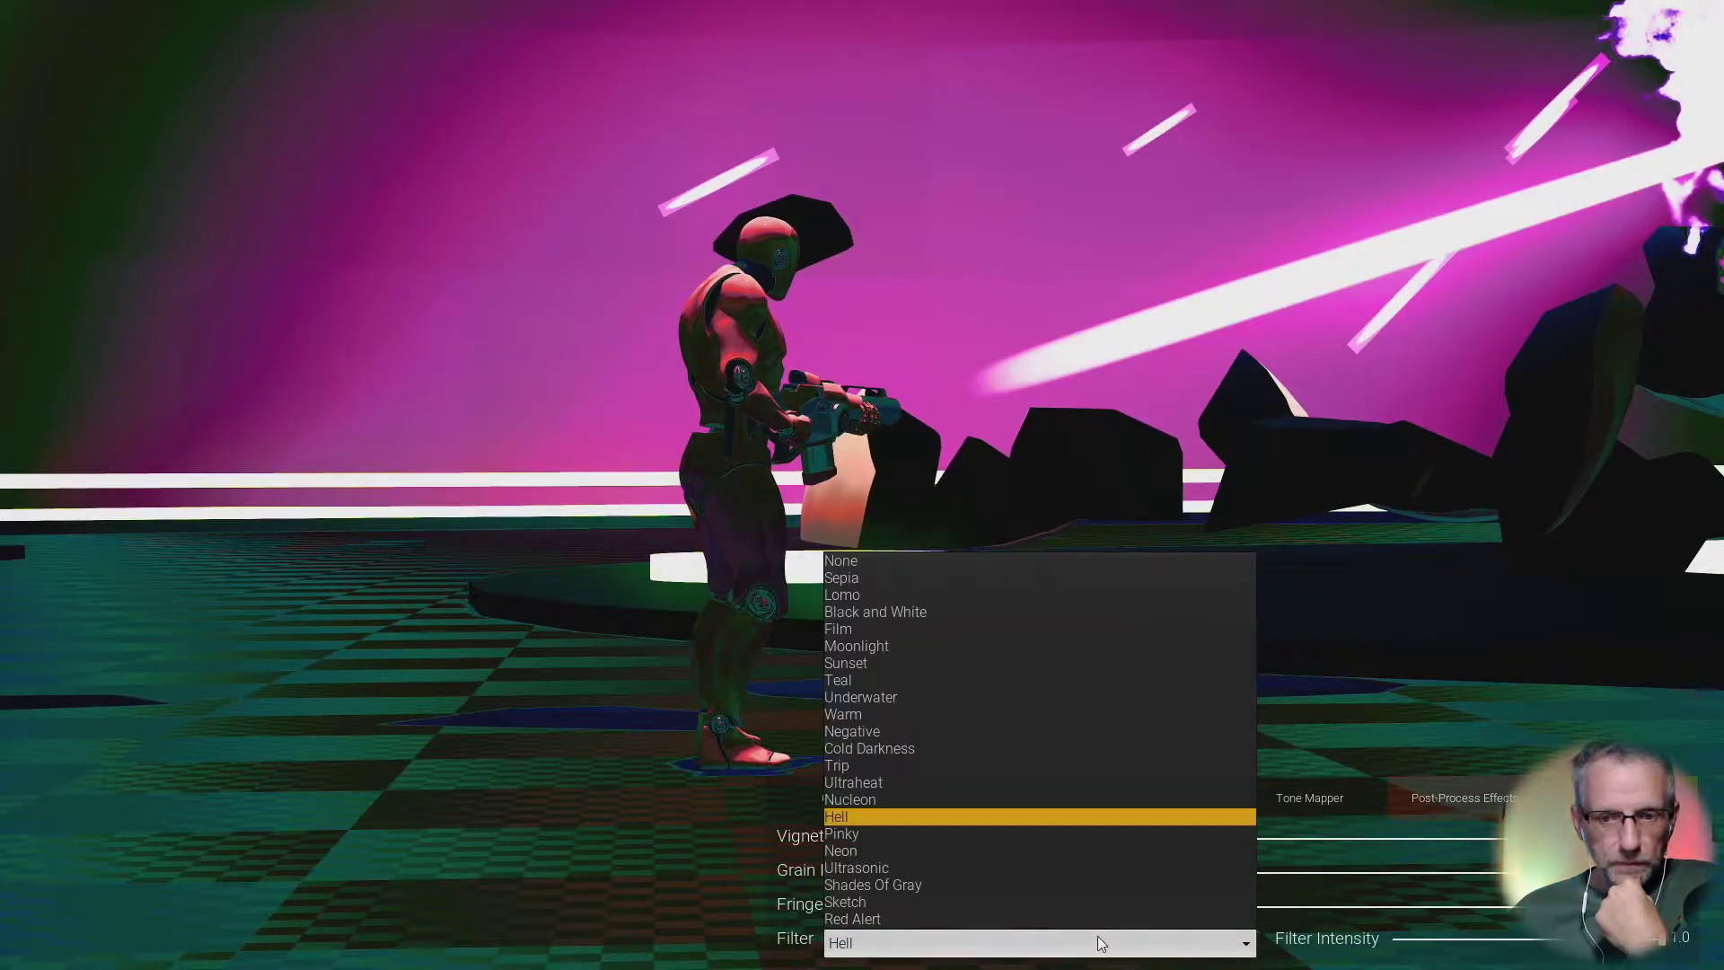
pyautogui.click(1085, 771)
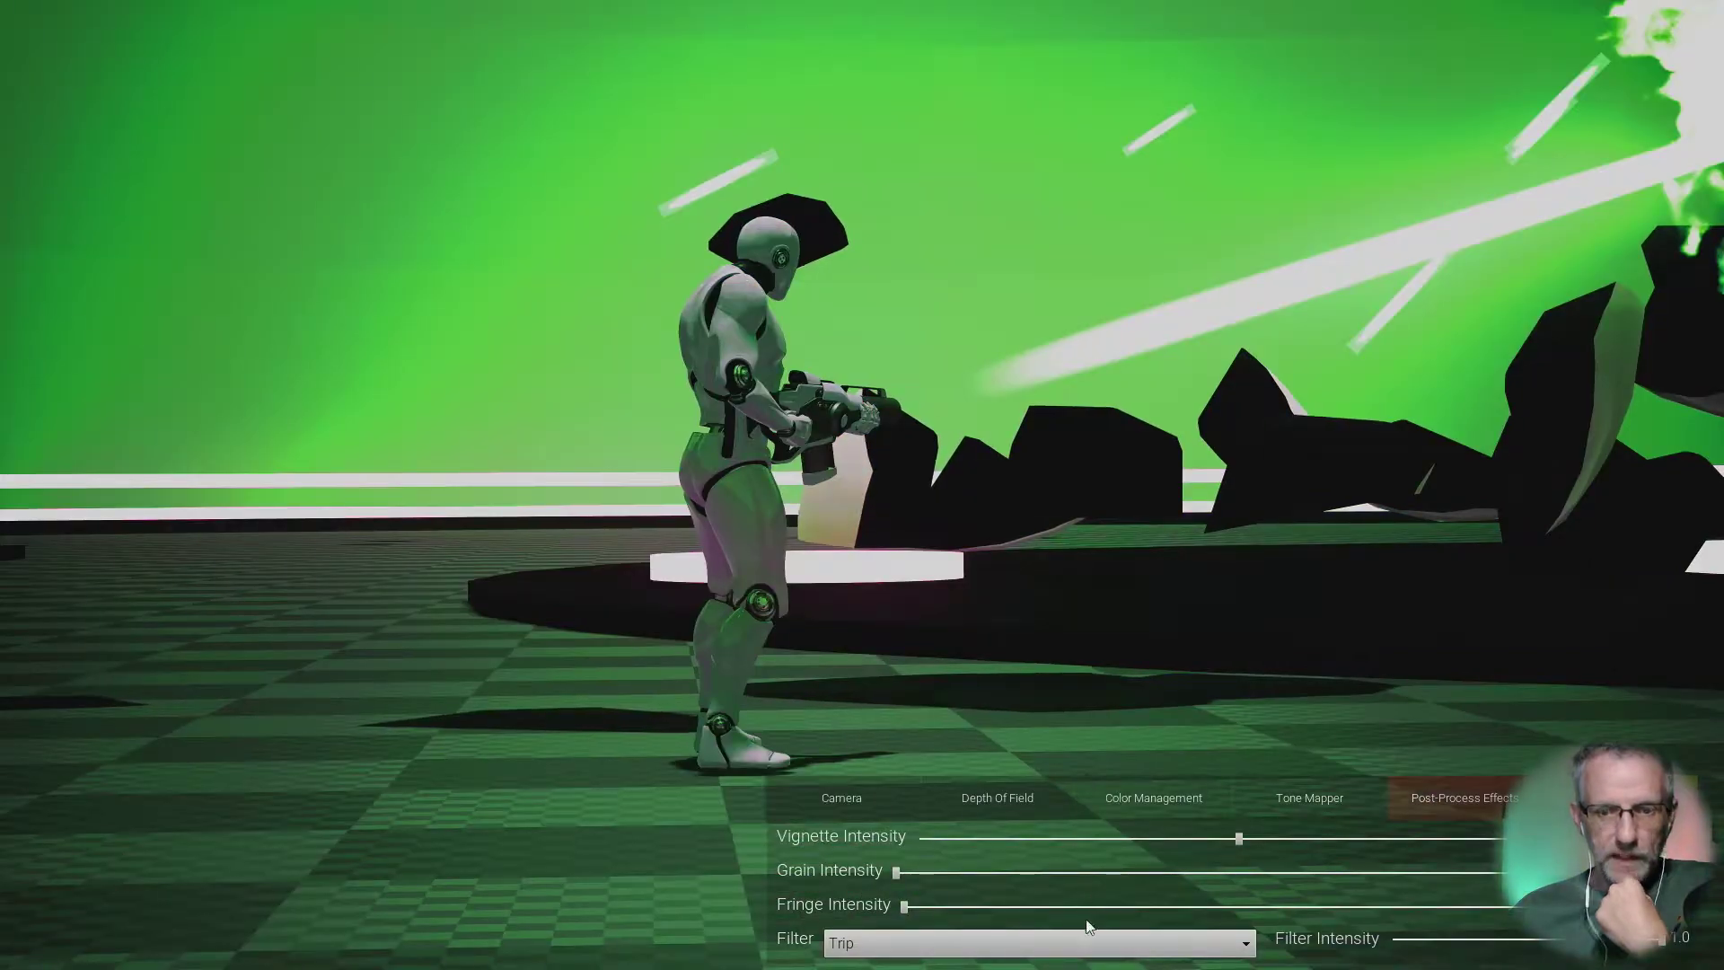
pyautogui.click(1086, 938)
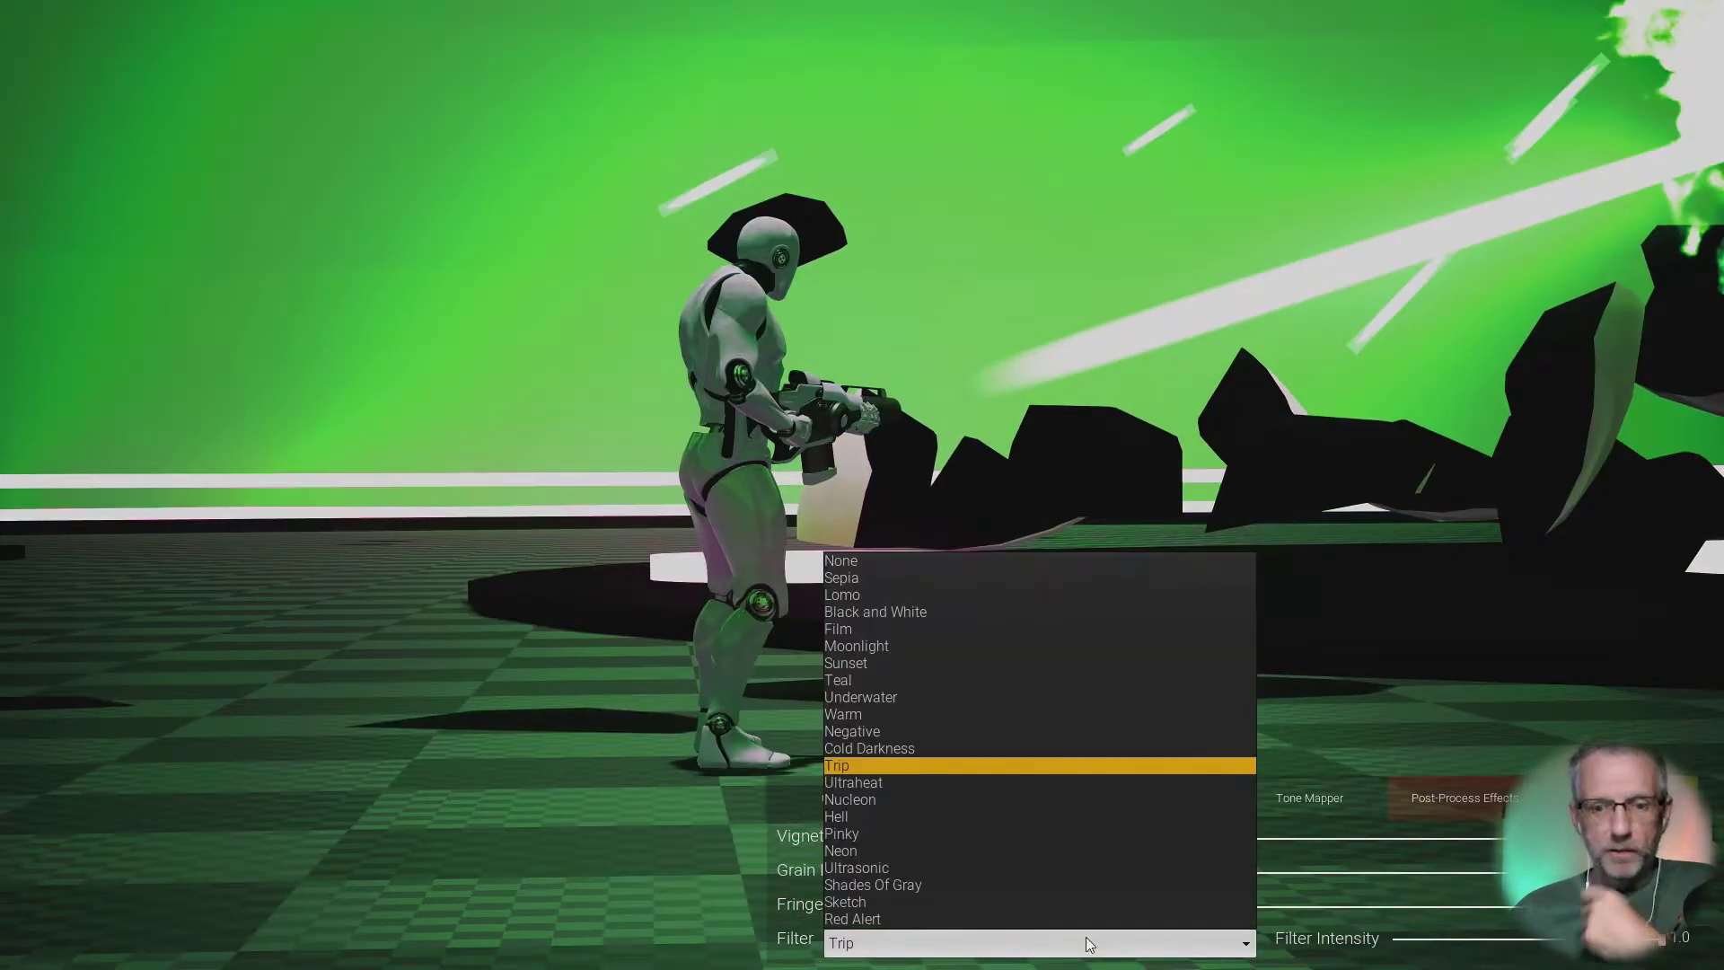
pyautogui.click(1060, 699)
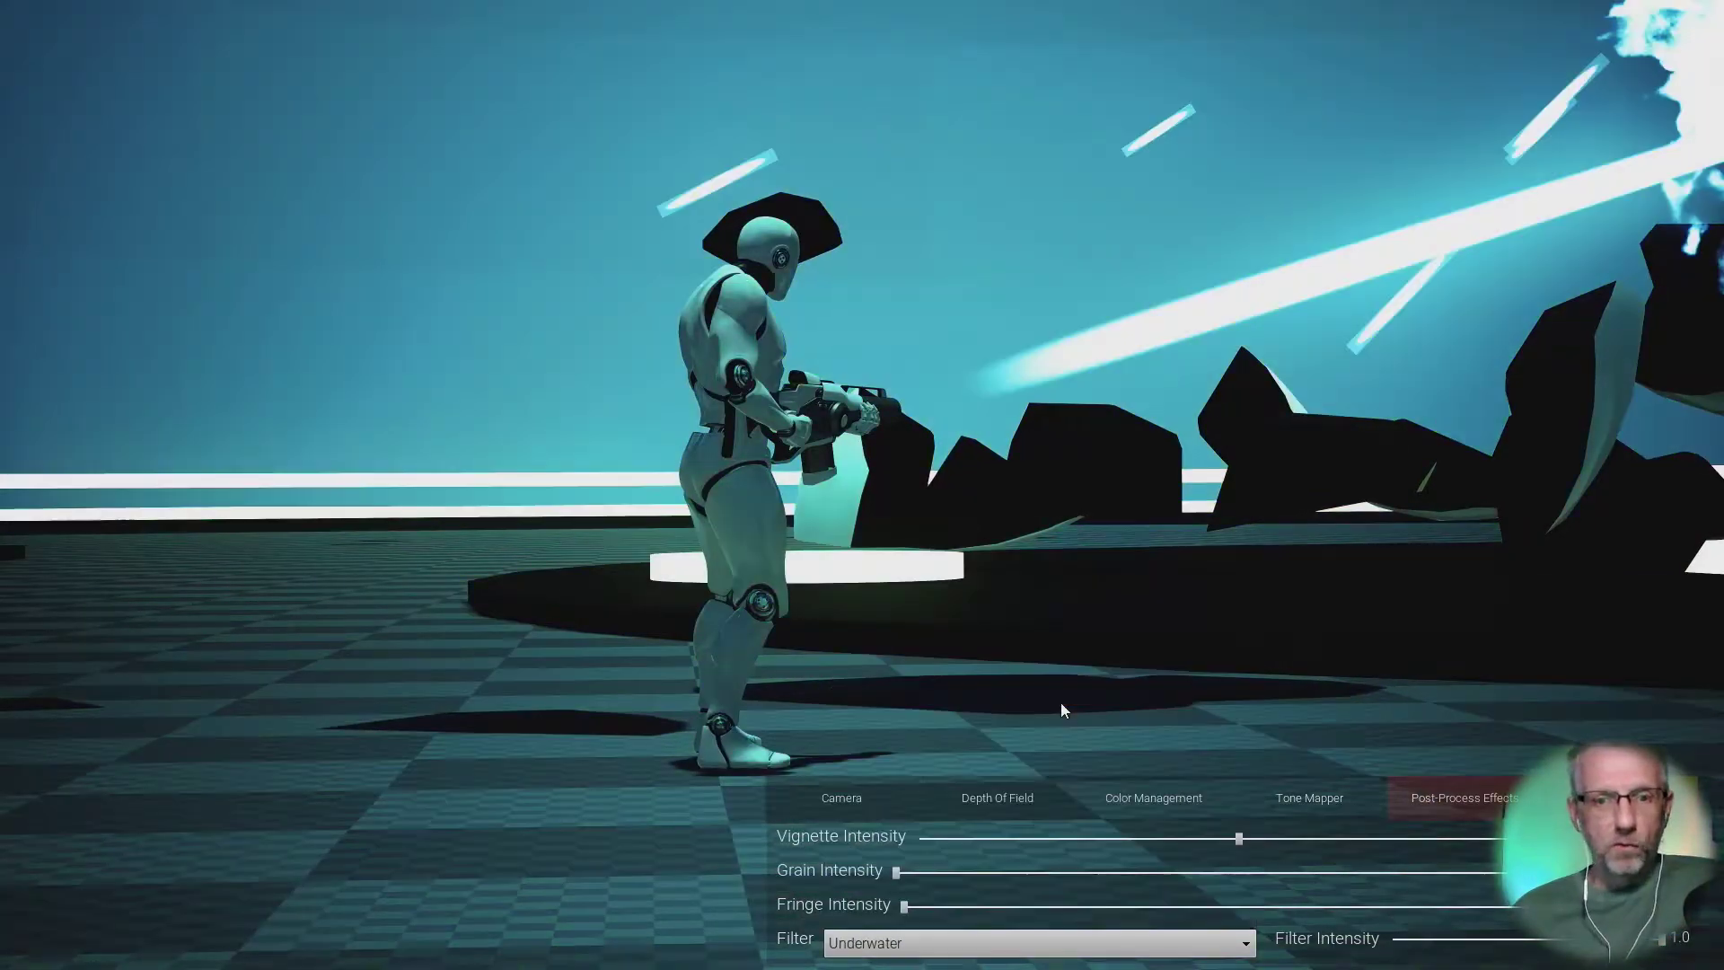
pyautogui.click(1125, 953)
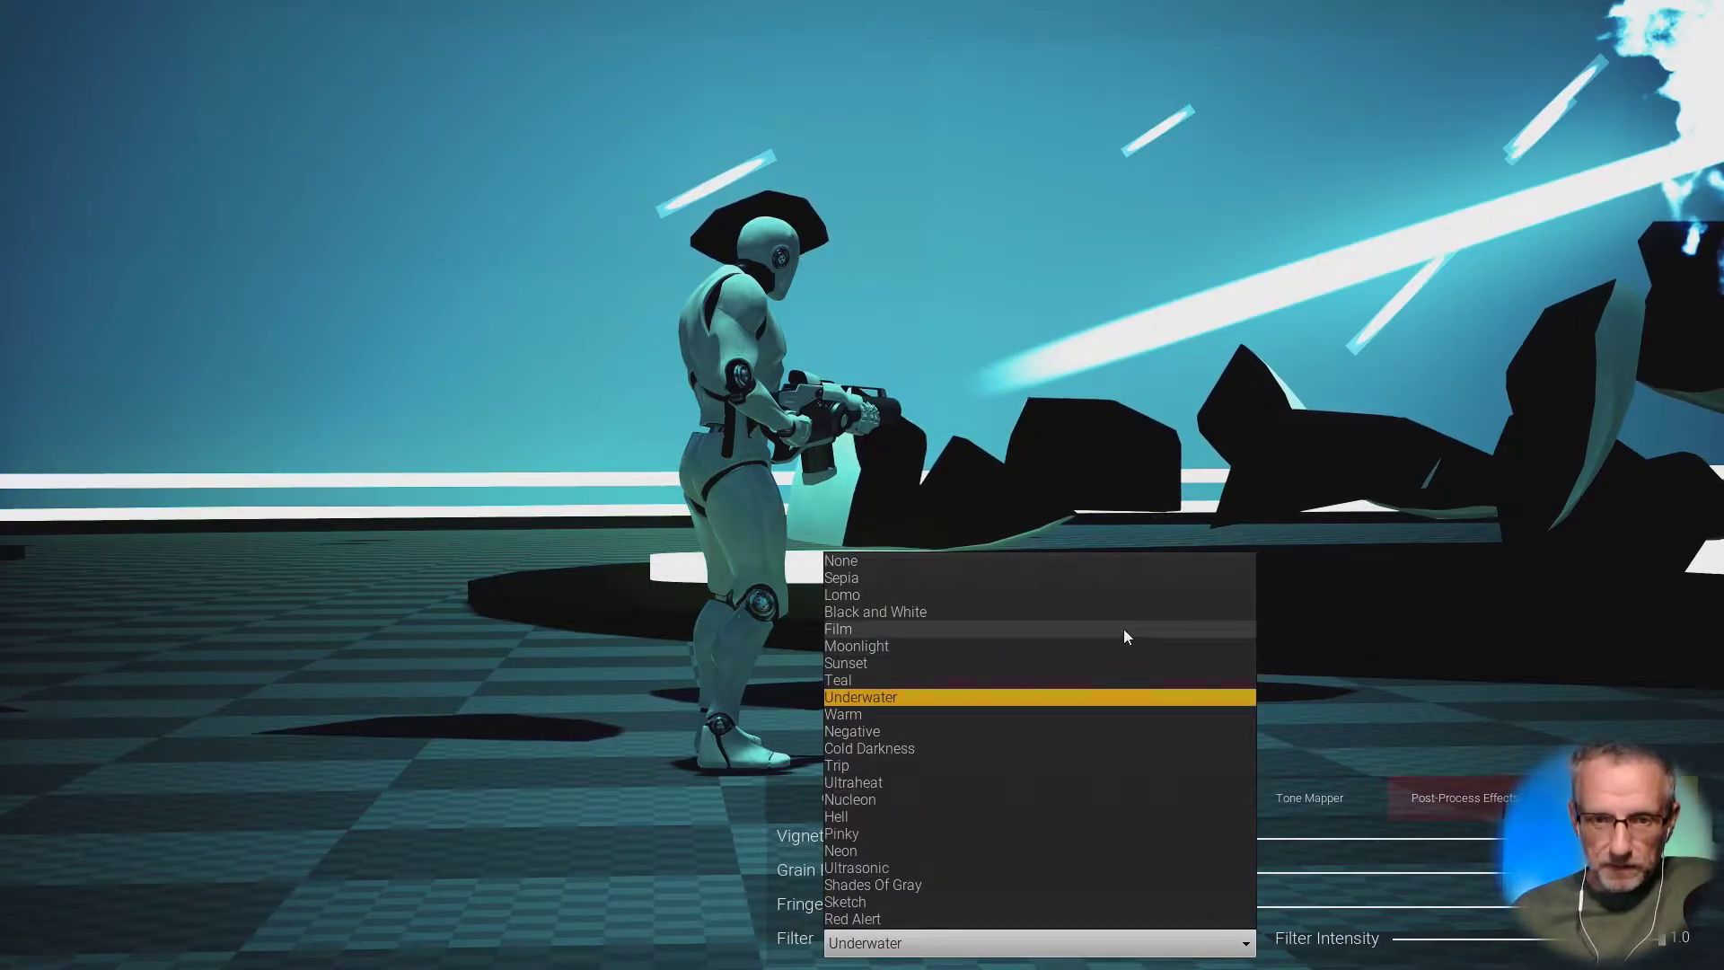
pyautogui.click(1140, 592)
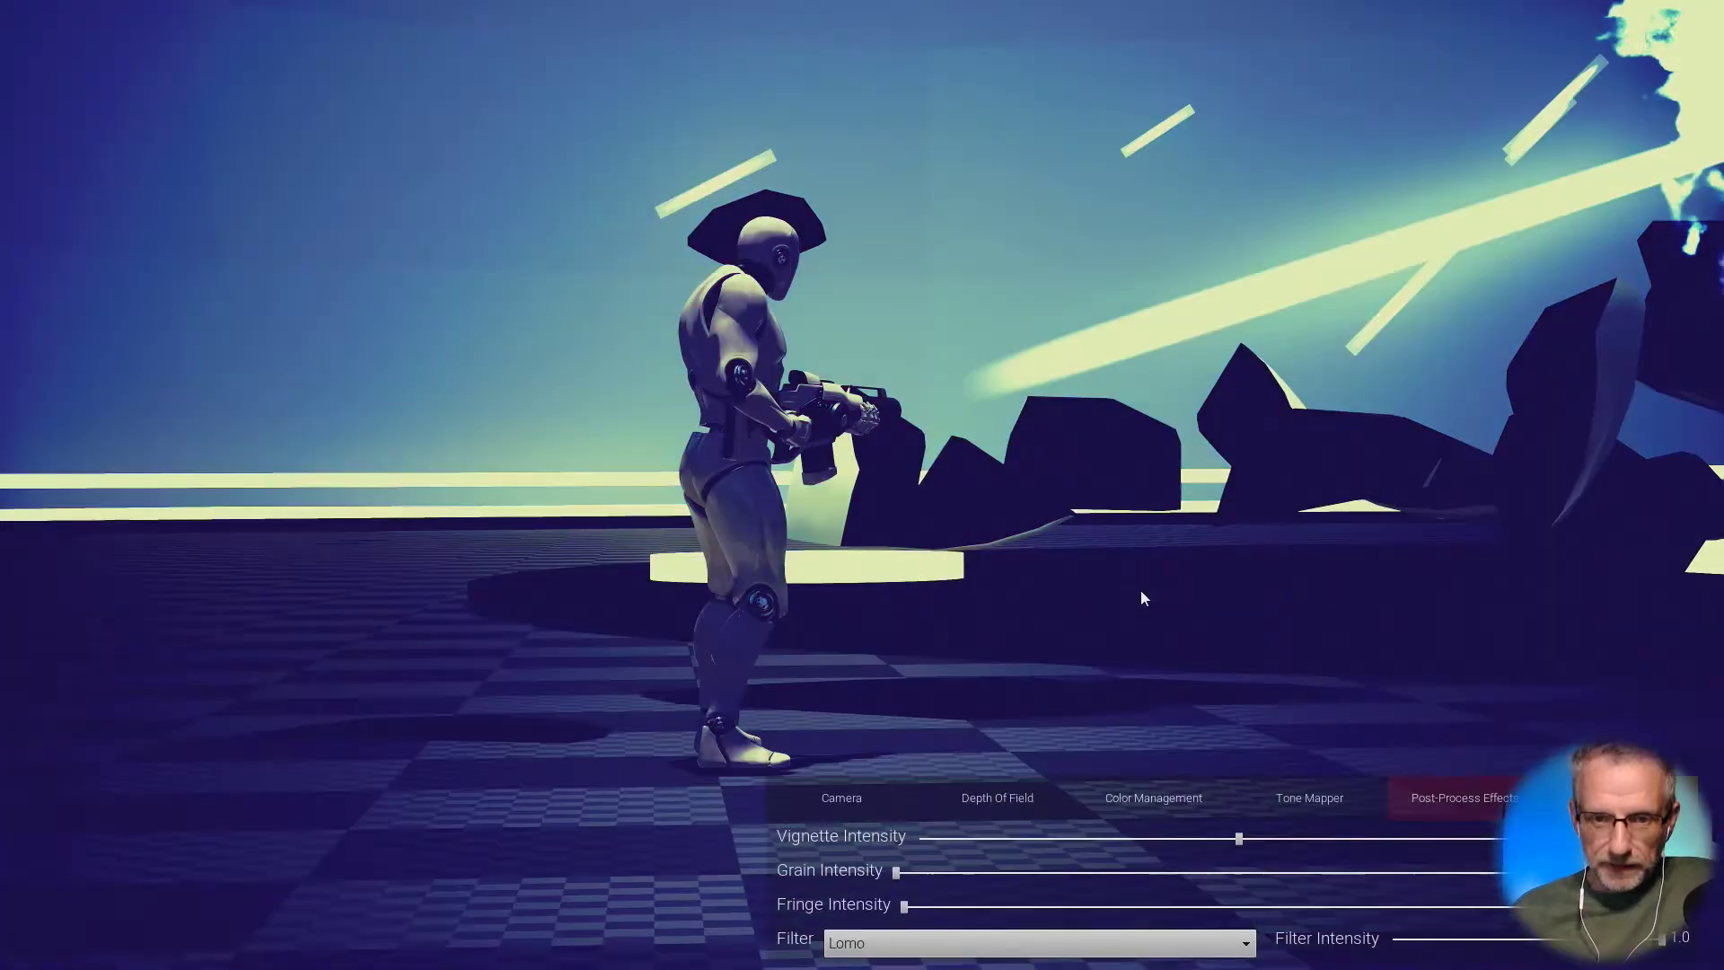
# Step: Apply the Sepia filter and capture a screenshot with F9
pyautogui.click(1083, 941)
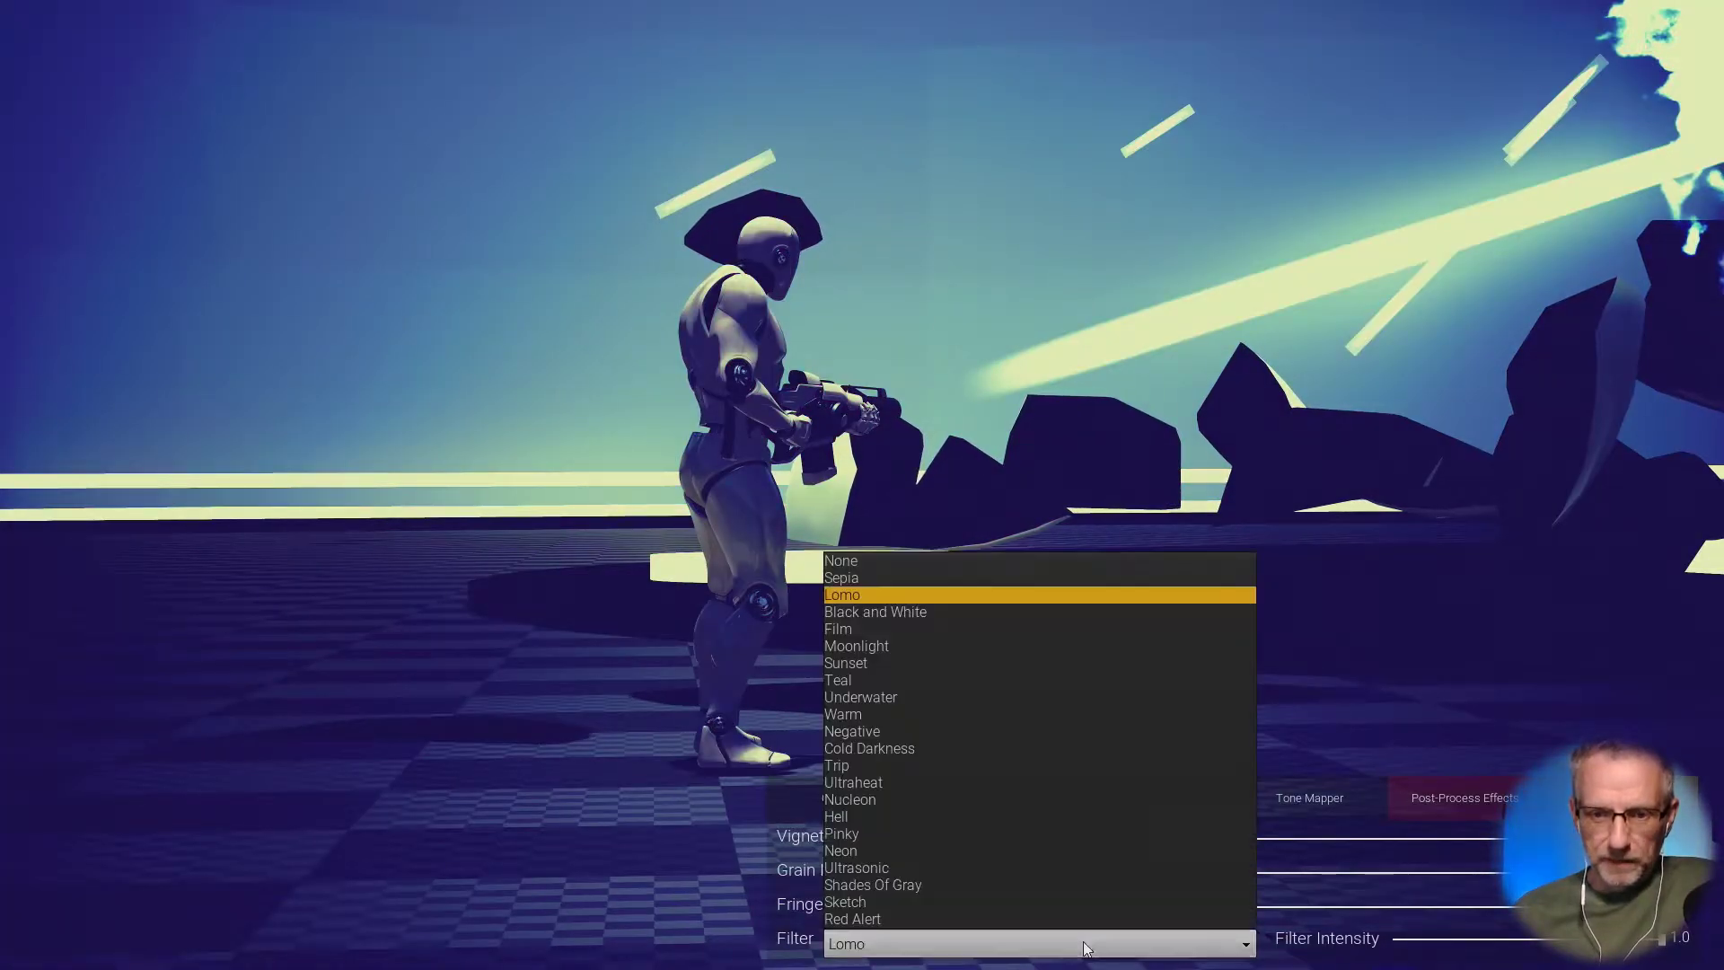
pyautogui.click(1042, 579)
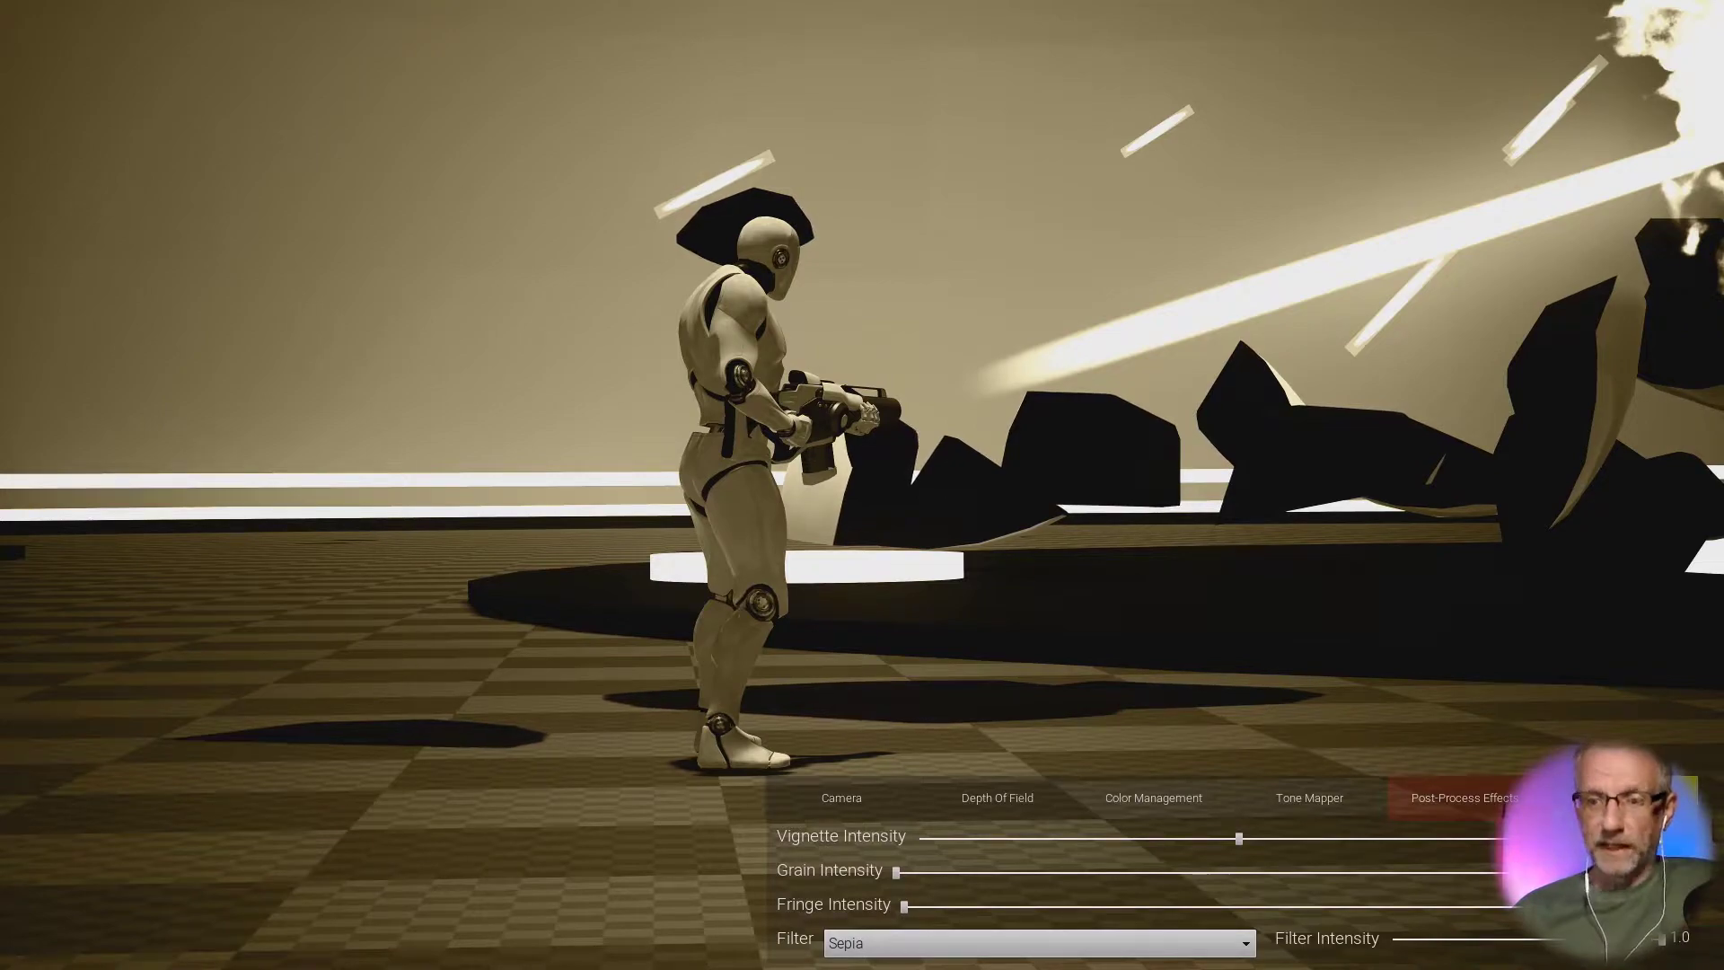
pyautogui.press('F9')
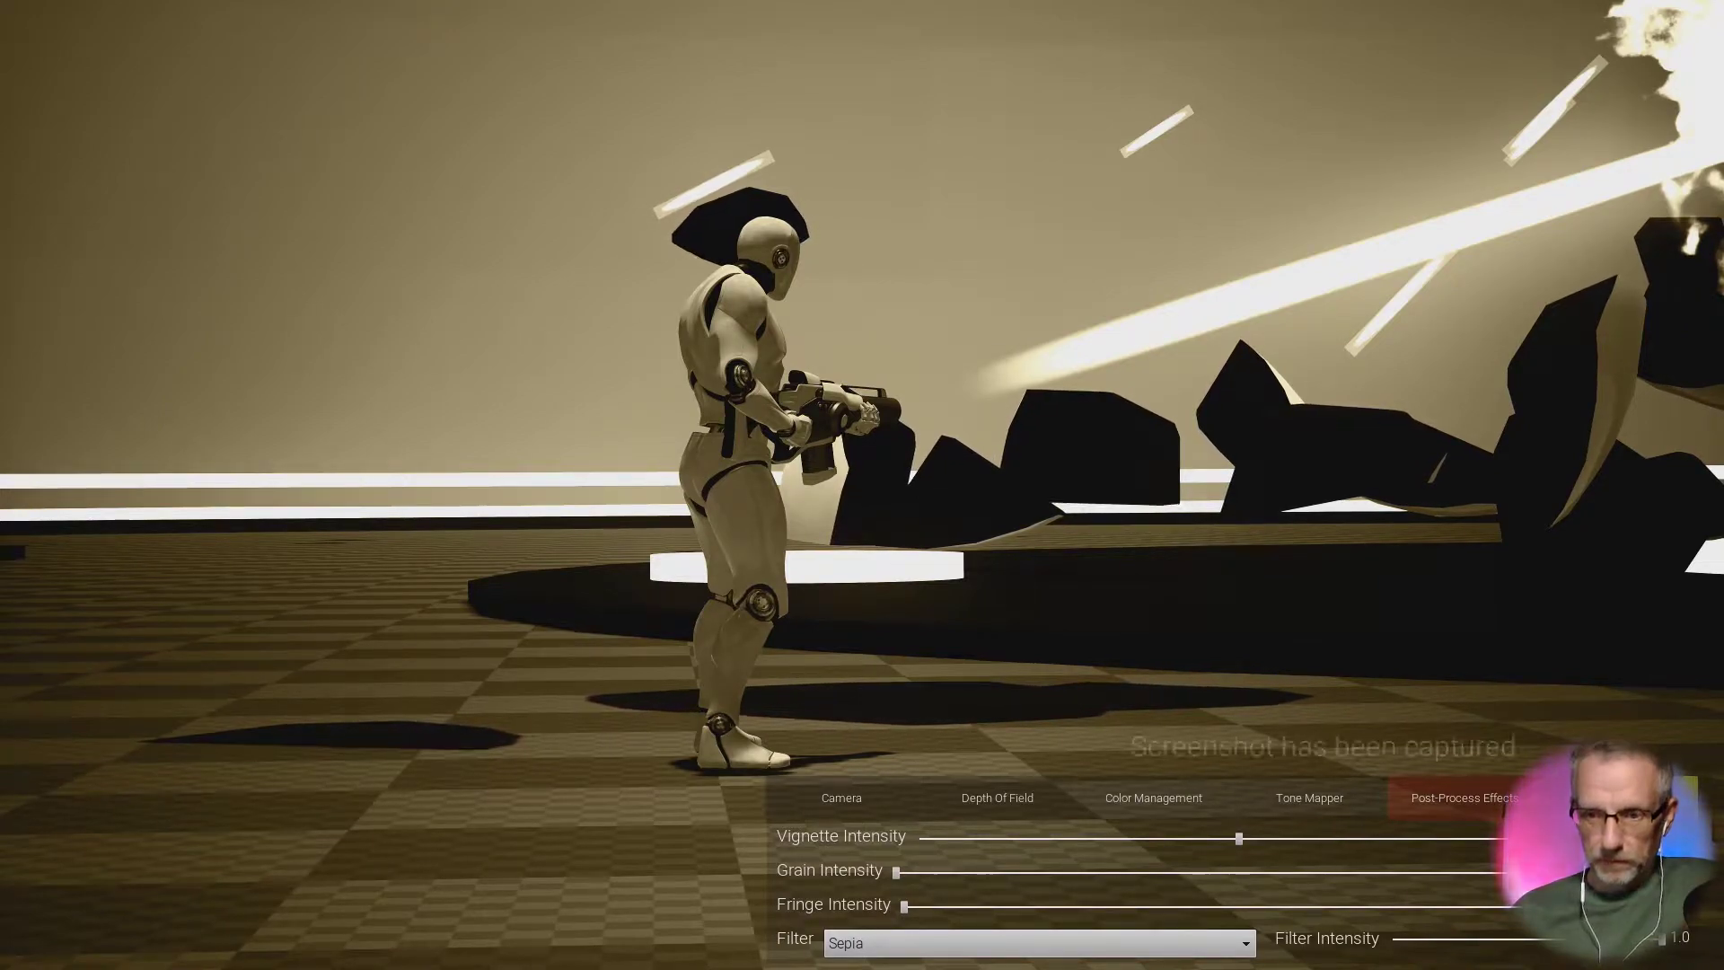
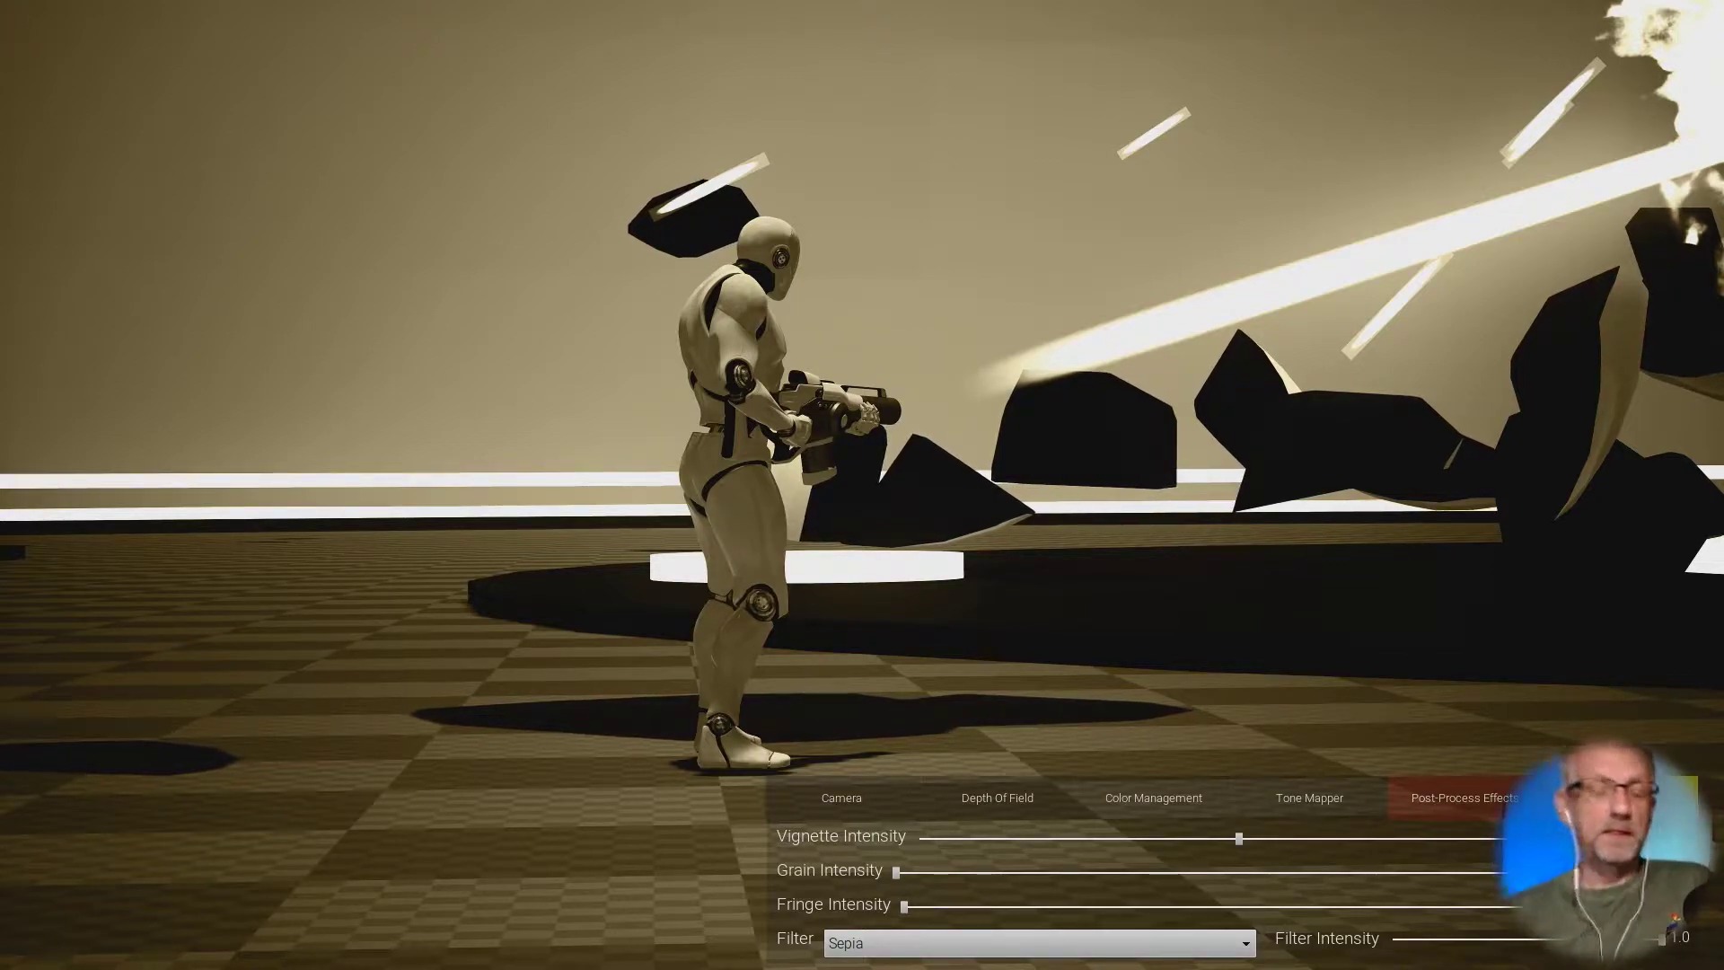
# Step: End the sepia Photo Mode preview, leave fullscreen, and bring up the Photo Mode marketplace page
pyautogui.press('Escape')
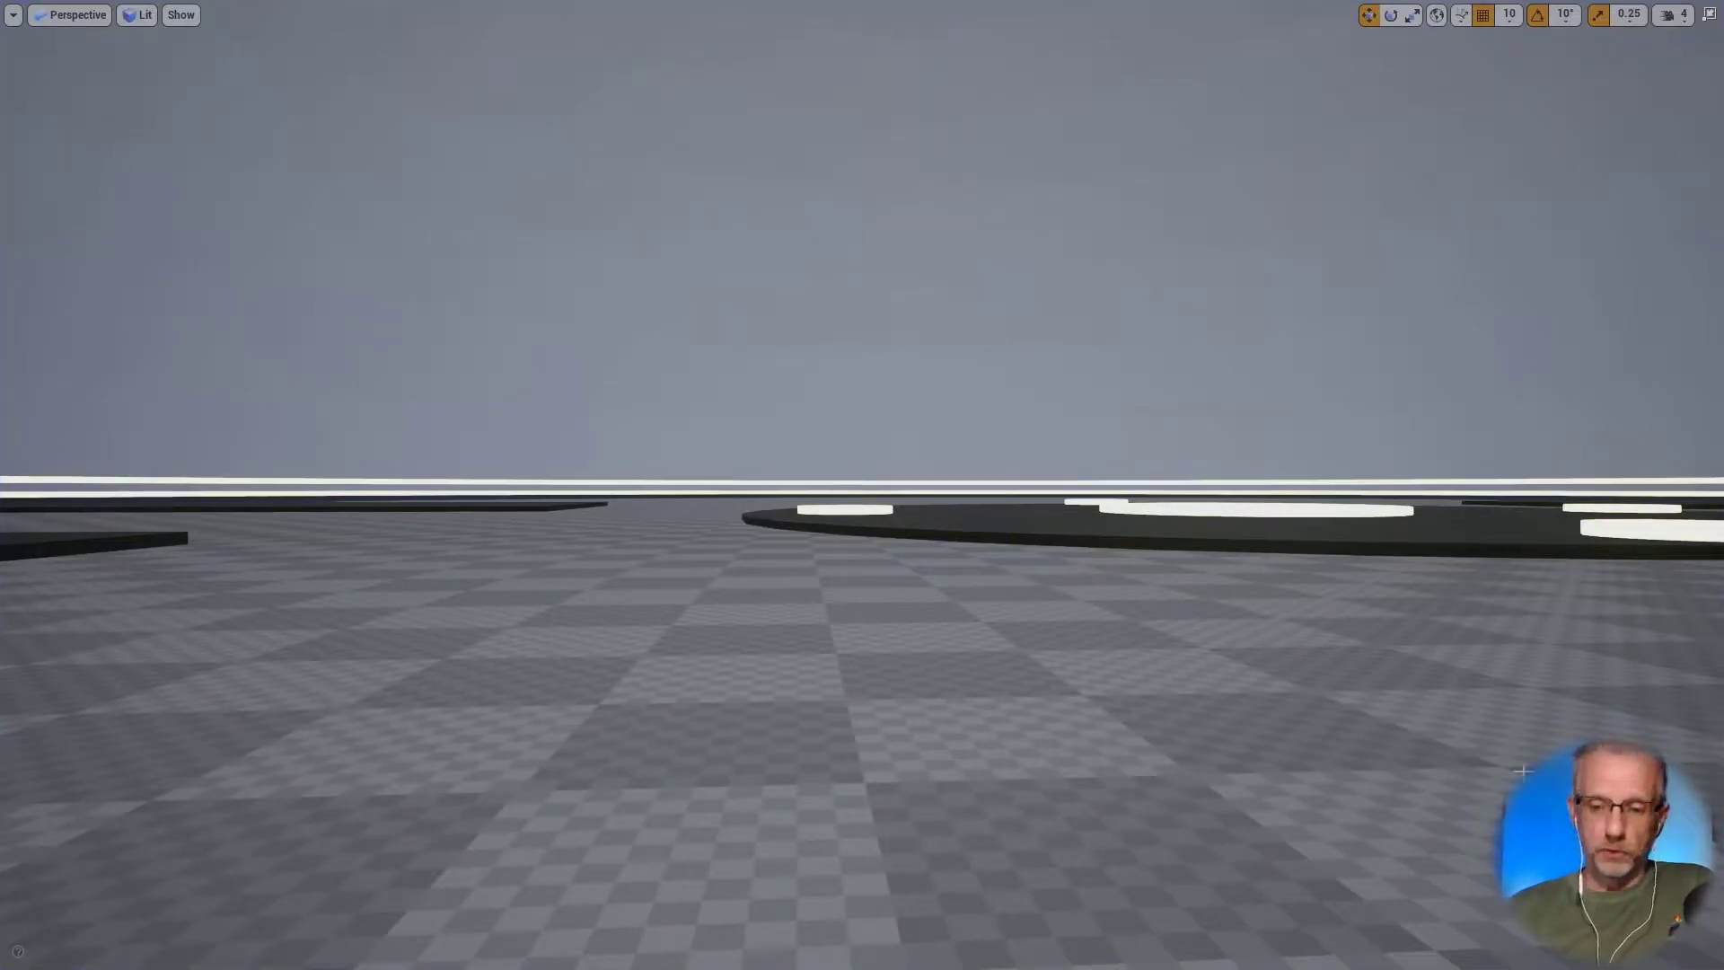
pyautogui.press('F11')
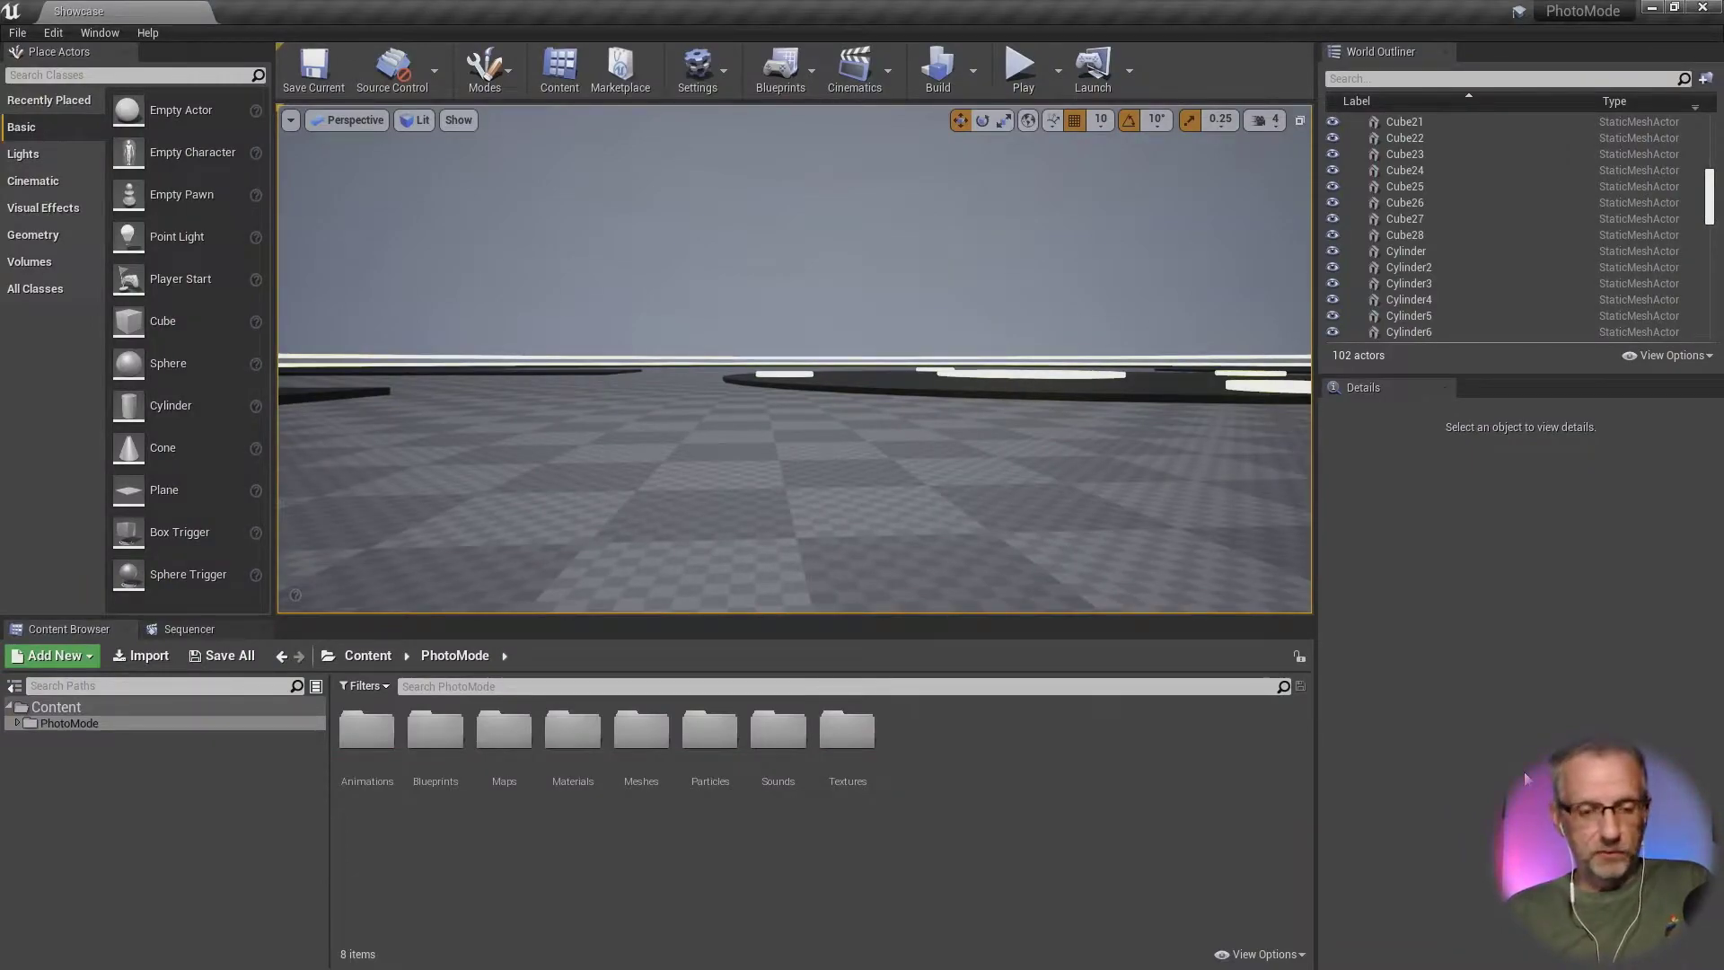
pyautogui.hotkey('alt', 'Tab')
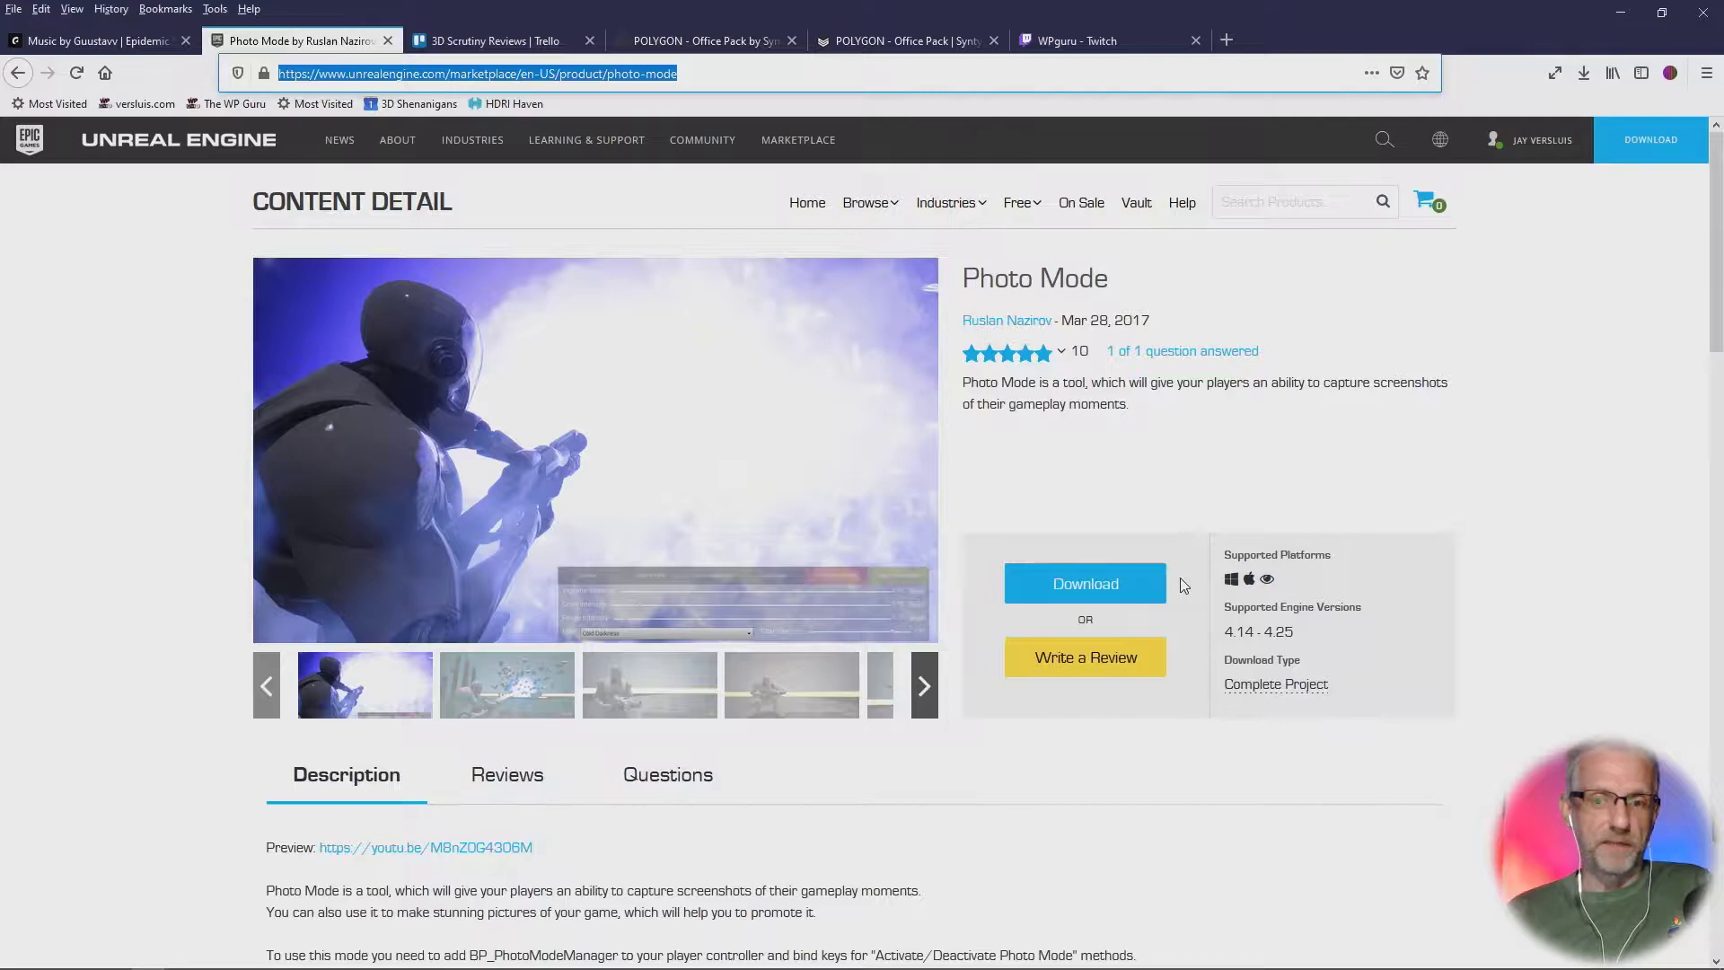
# Step: Read Photo Mode's Description and Technical Details, then return to the PhotoMode editor
pyautogui.scroll(-6, 1182, 585)
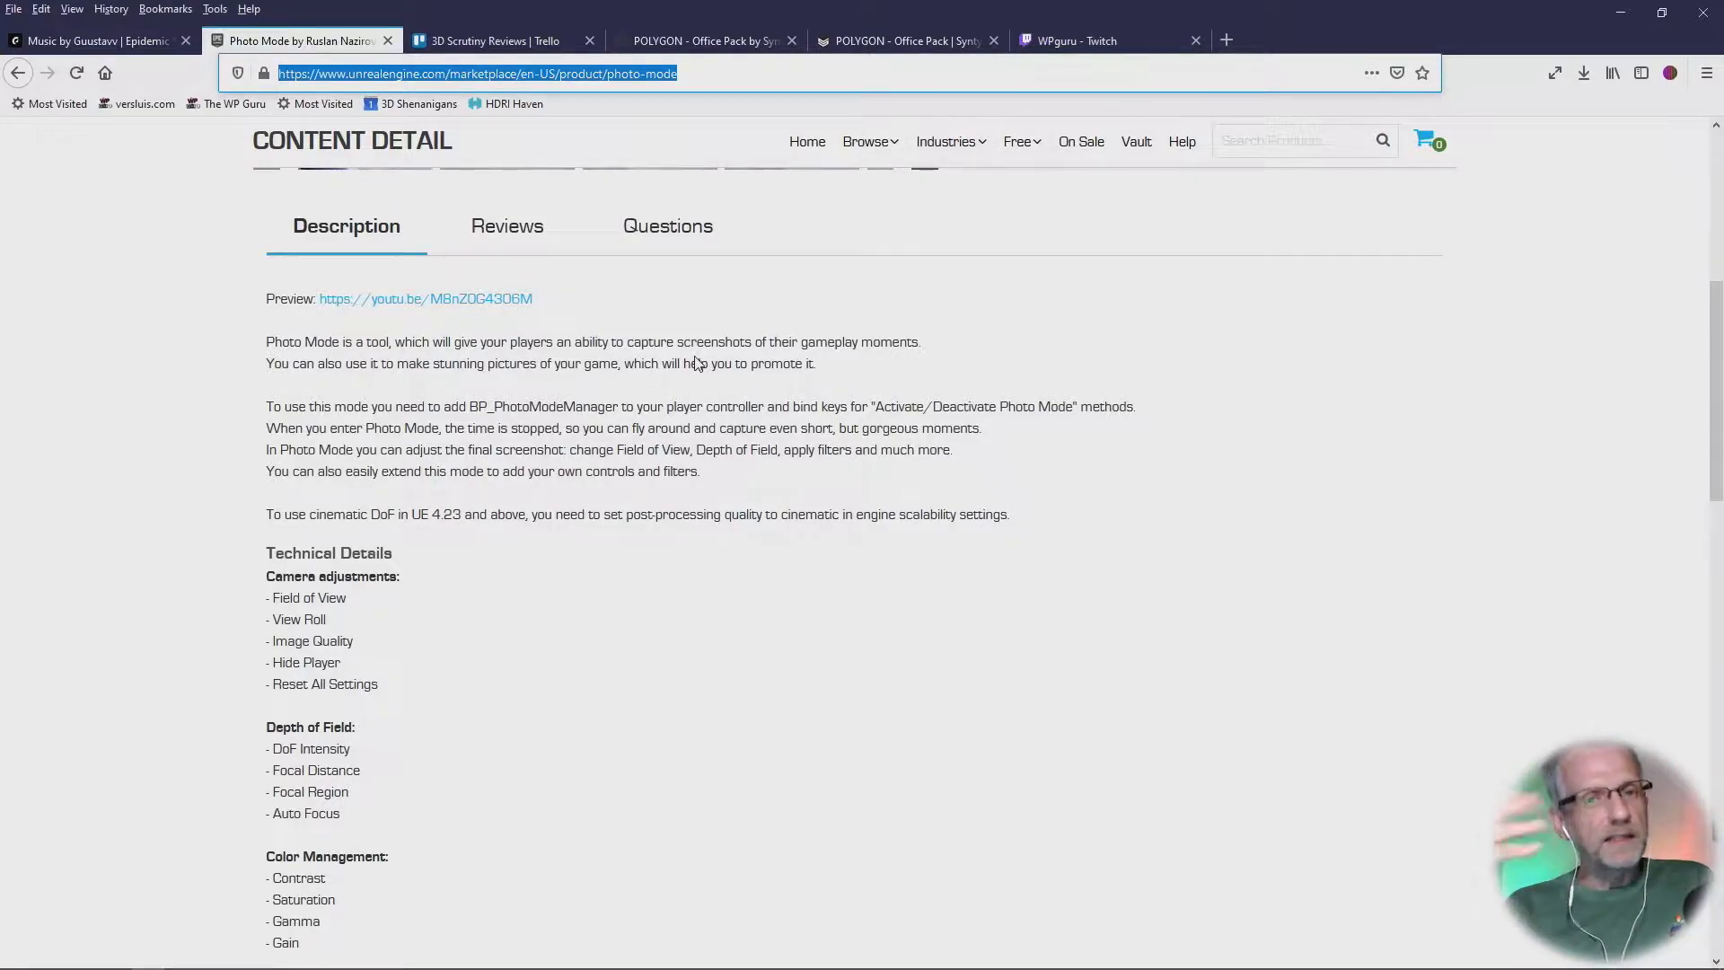
pyautogui.hotkey('alt', 'Tab')
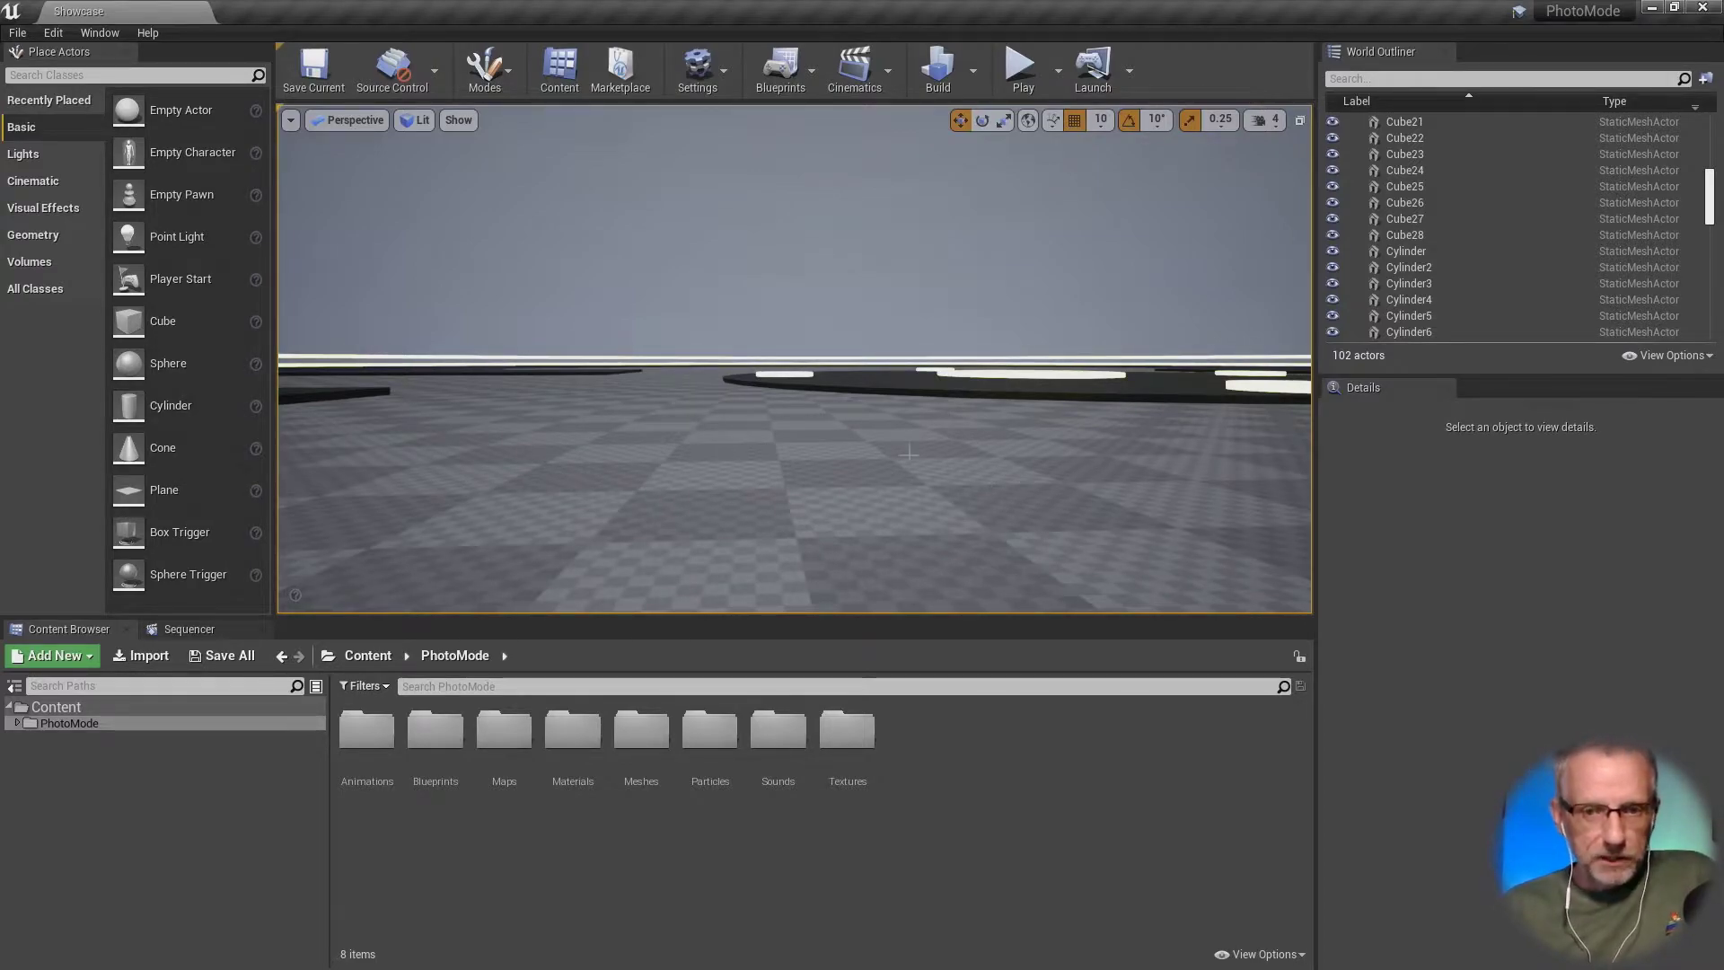
# Step: Focus on and read the floor board Cube21 and the Filters board Cube28
pyautogui.moveTo(908, 453); pyautogui.dragTo(885, 454, button='right')
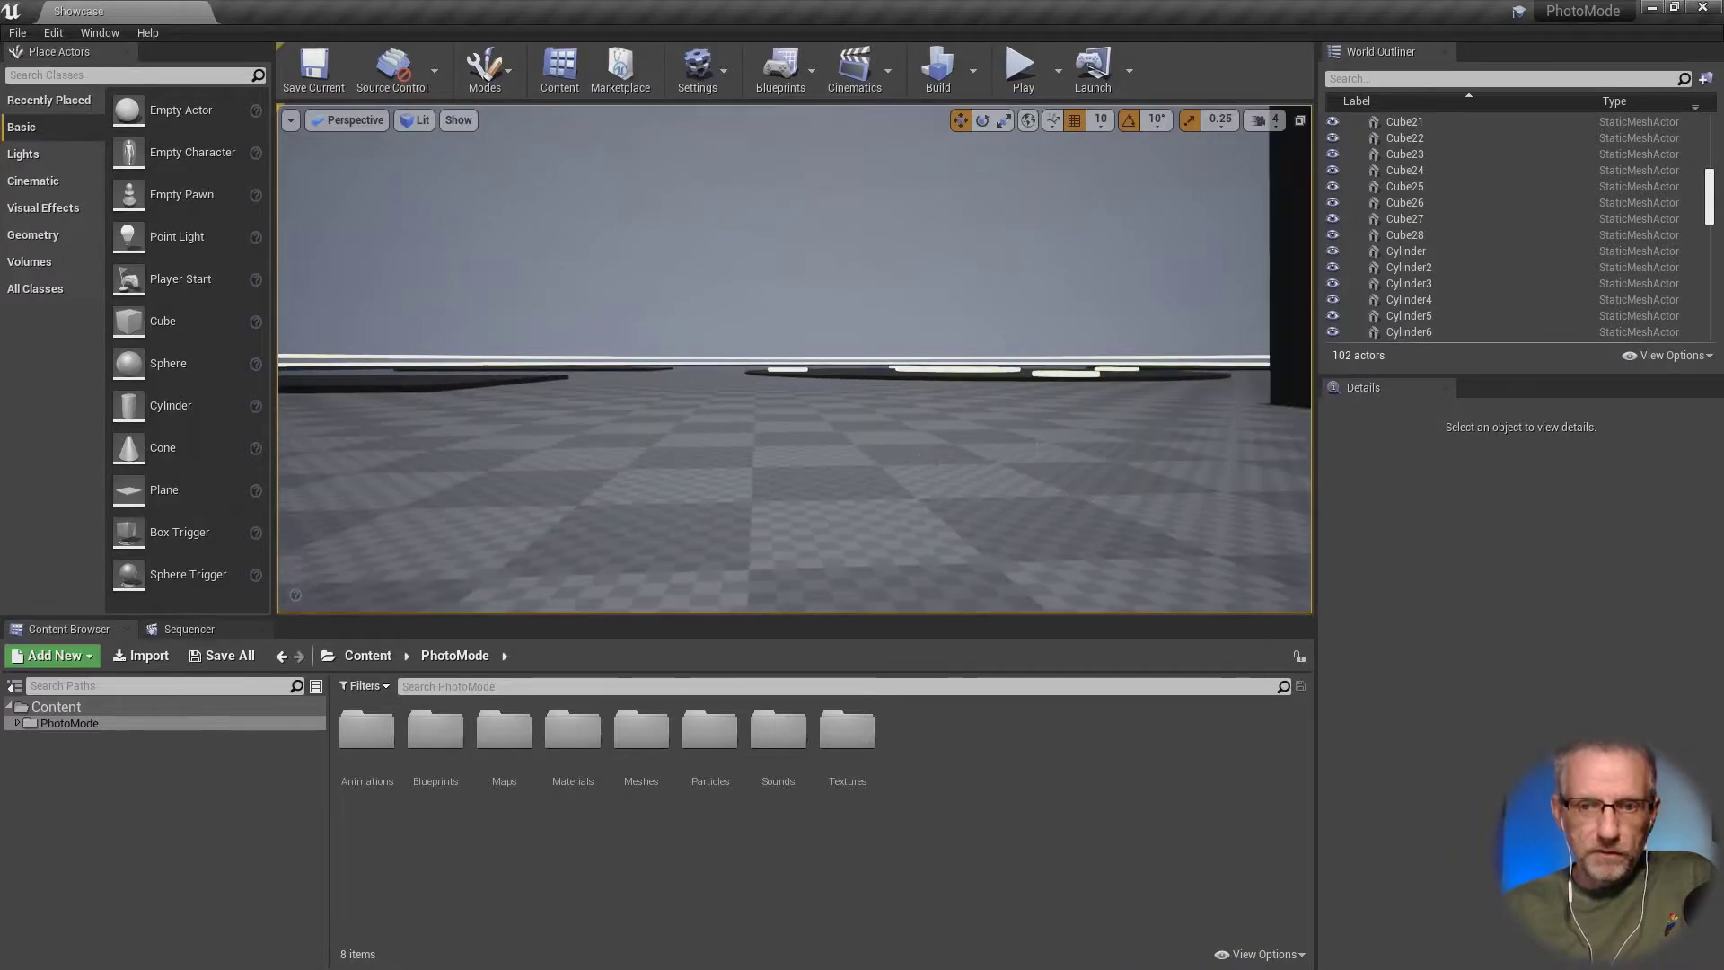
pyautogui.click(437, 381)
pyautogui.press('f')
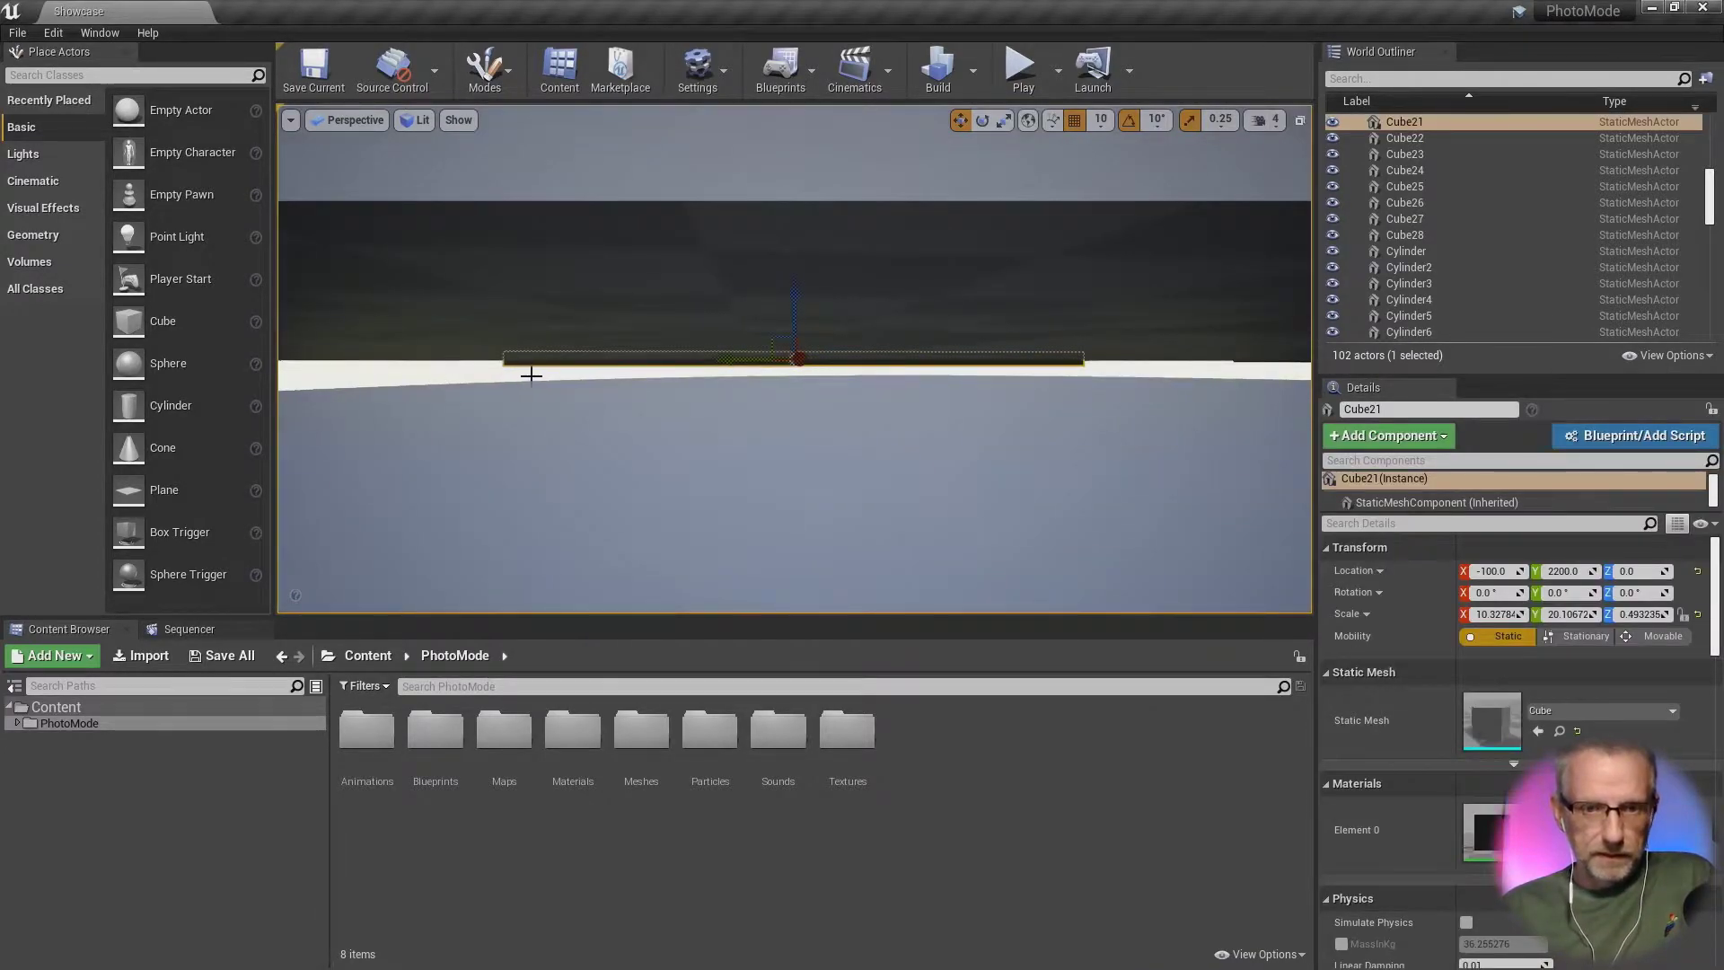
pyautogui.keyDown('alt'); pyautogui.moveTo(531, 376); pyautogui.dragTo(731, 236); pyautogui.keyUp('alt')
pyautogui.click(731, 235)
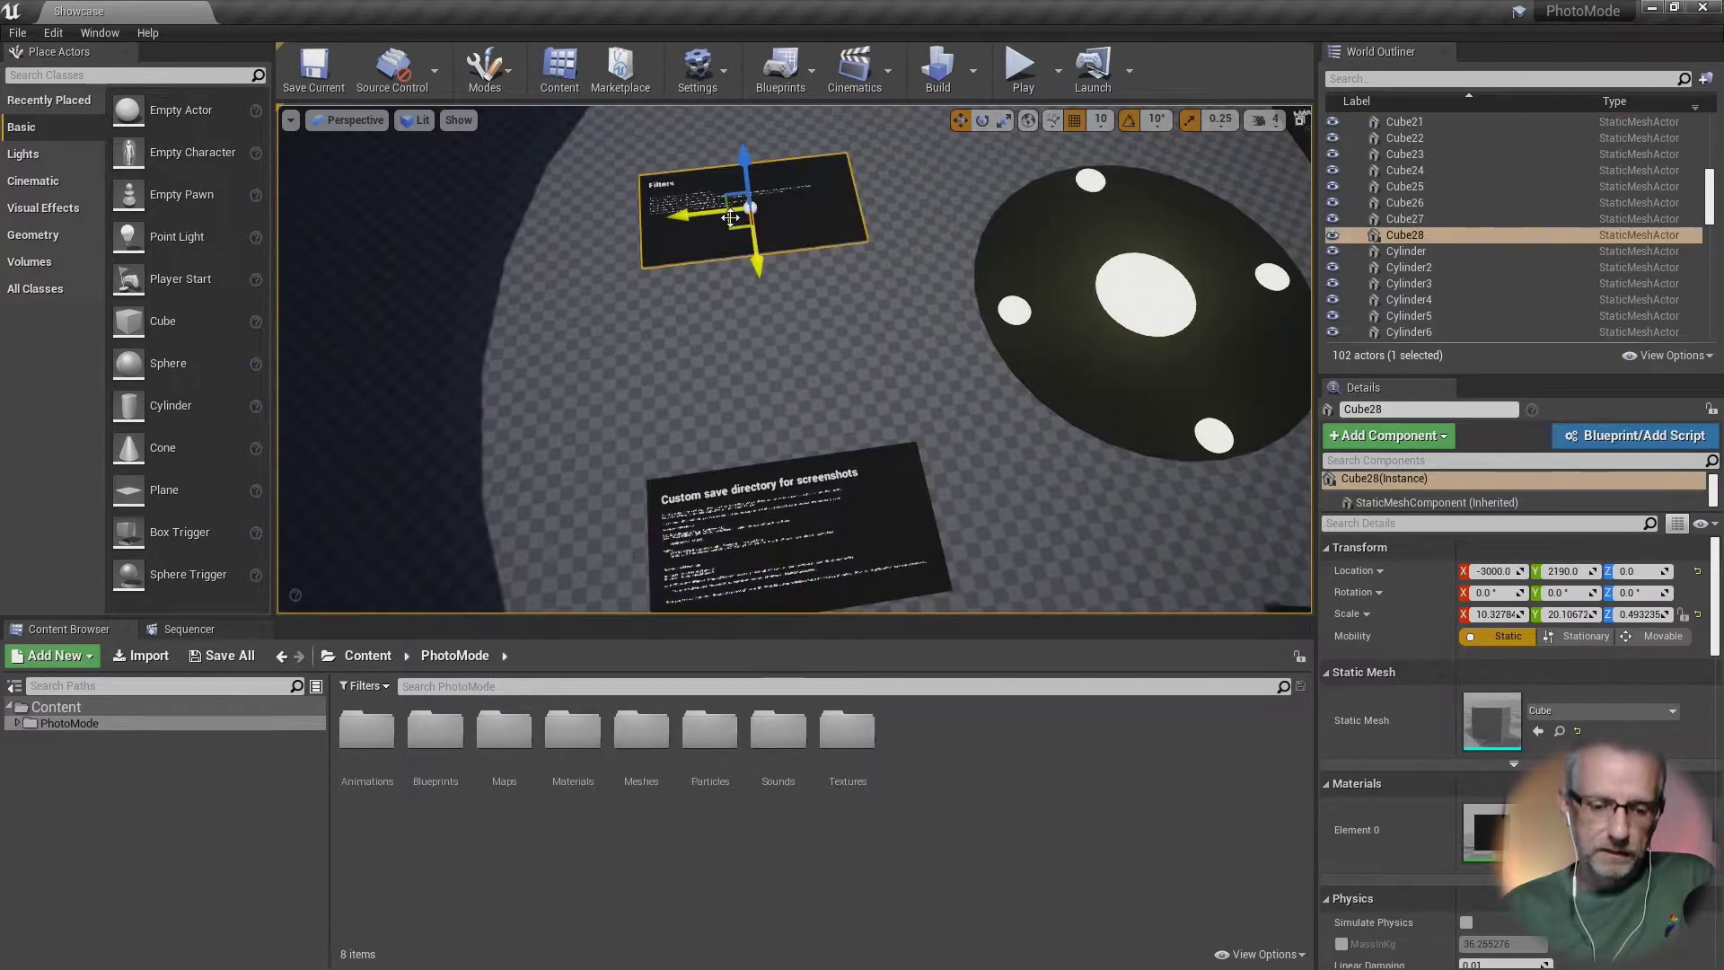
pyautogui.press('f')
pyautogui.scroll(3, 729, 319)
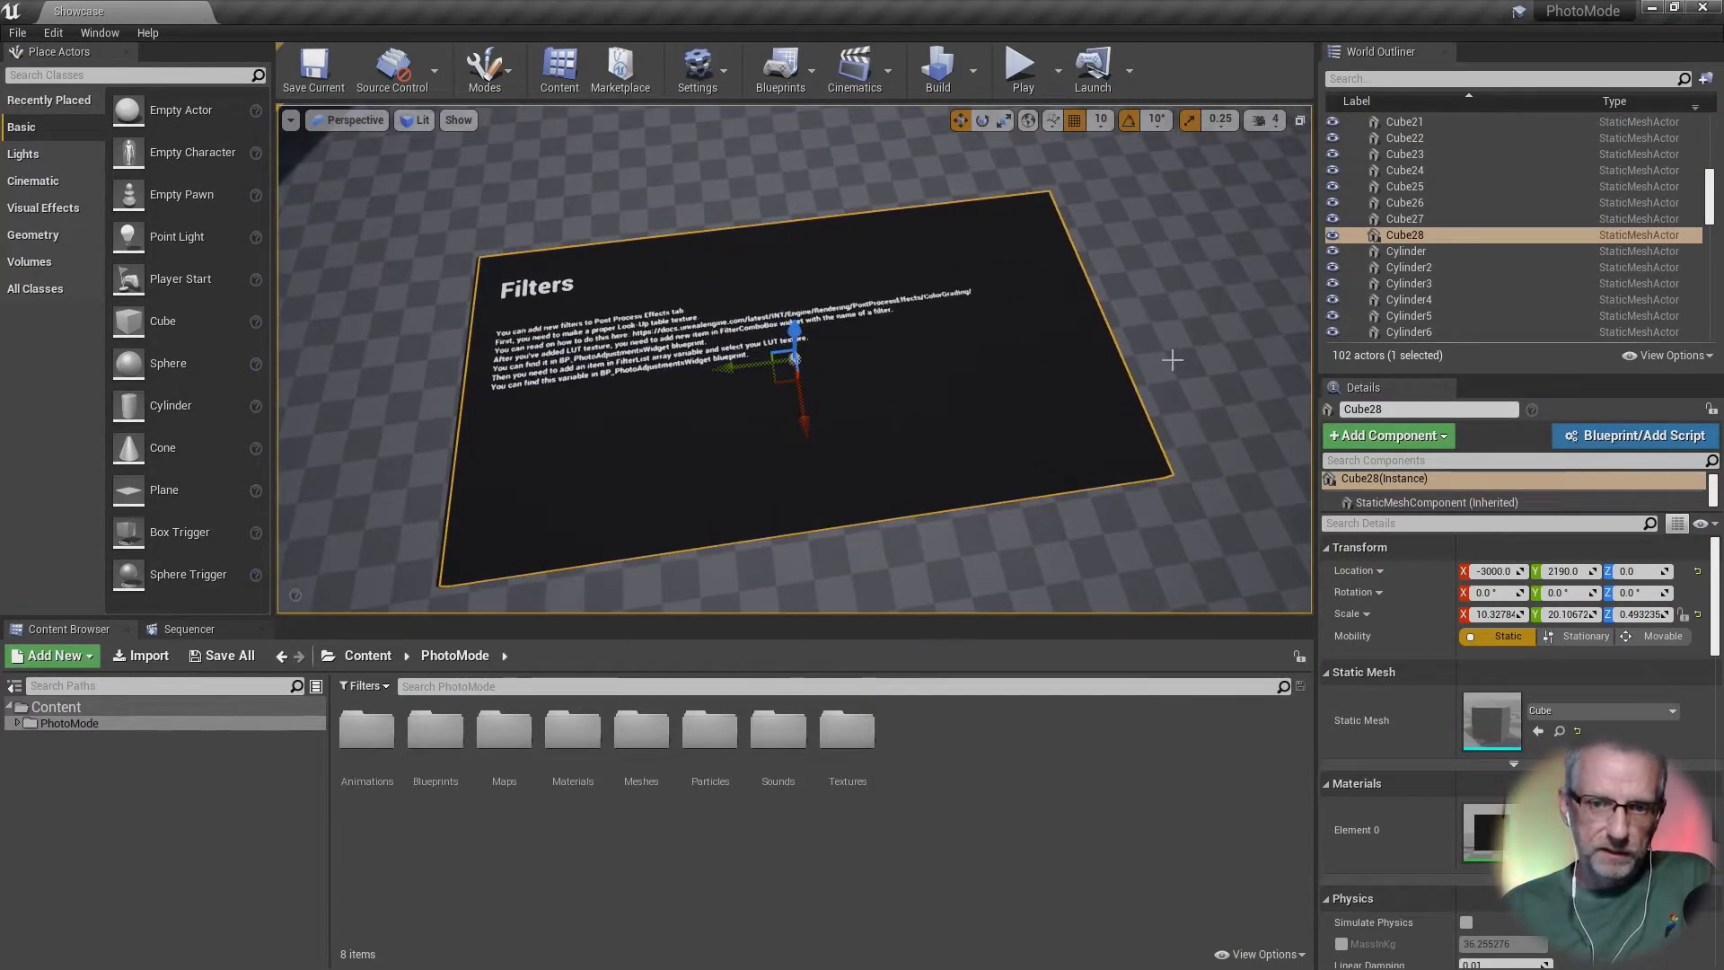
pyautogui.moveTo(1173, 358)
pyautogui.keyDown('alt'); pyautogui.mouseDown()
pyautogui.moveTo(1203, 346)
pyautogui.moveTo(1146, 353)
pyautogui.mouseUp(); pyautogui.keyUp('alt')
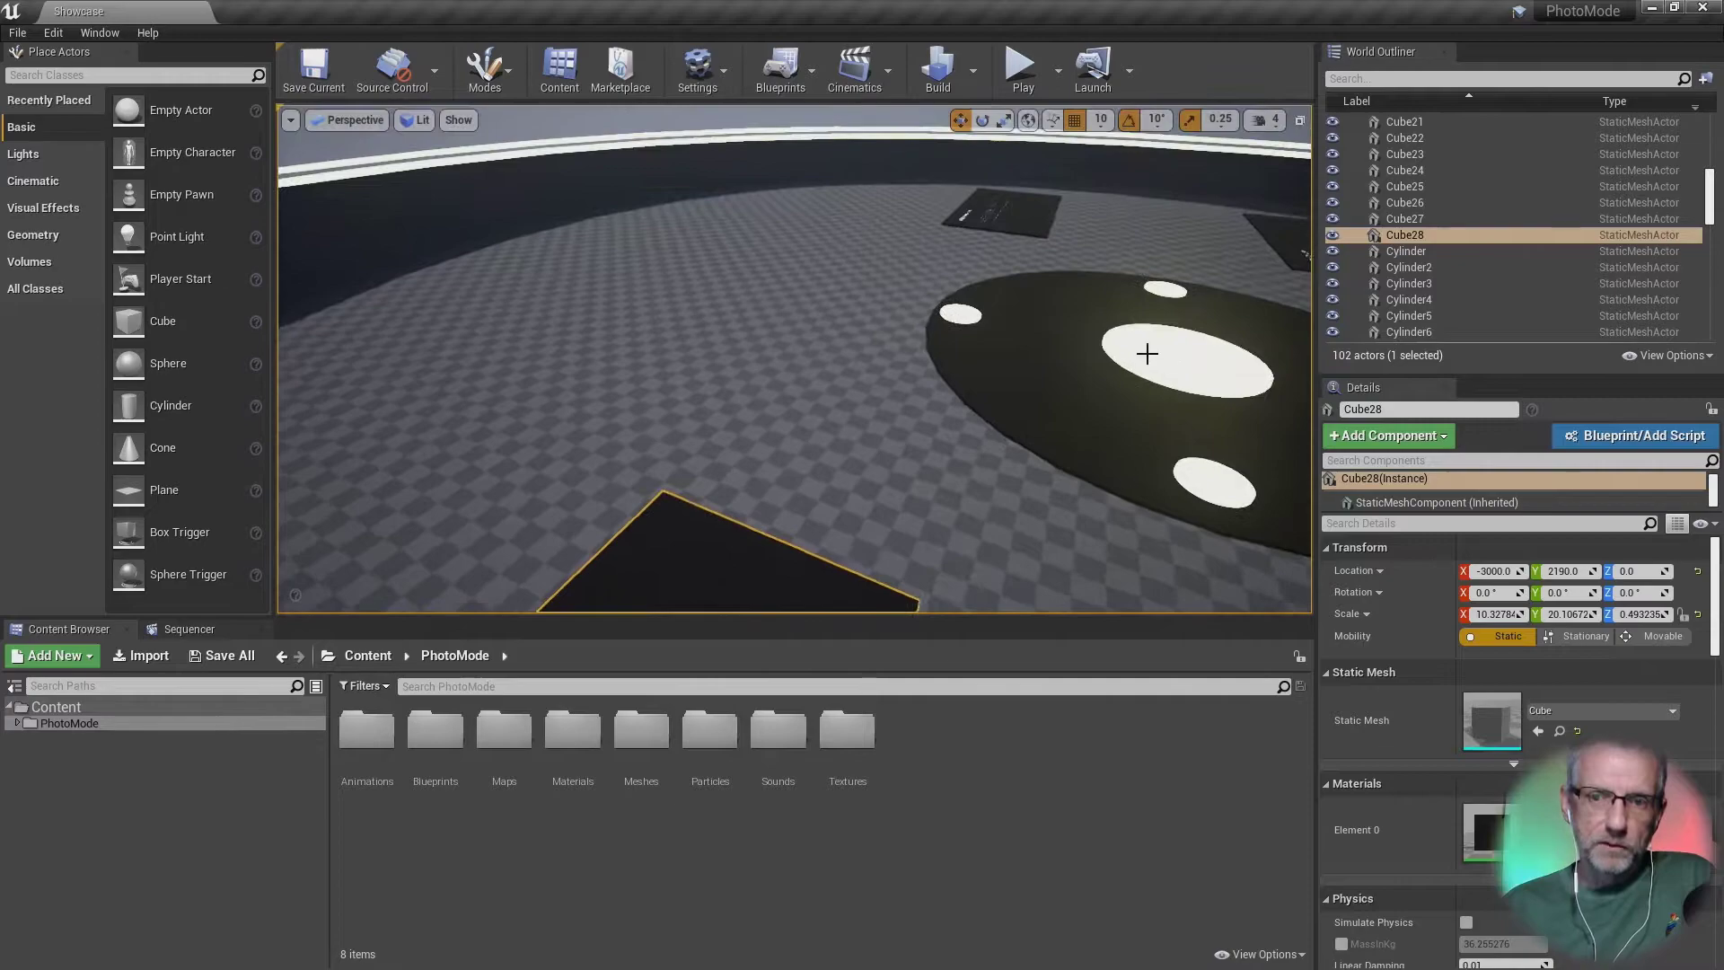
# Step: Focus on and orbit around the Additional info board, undoing the last change
pyautogui.click(1029, 233)
pyautogui.press('f')
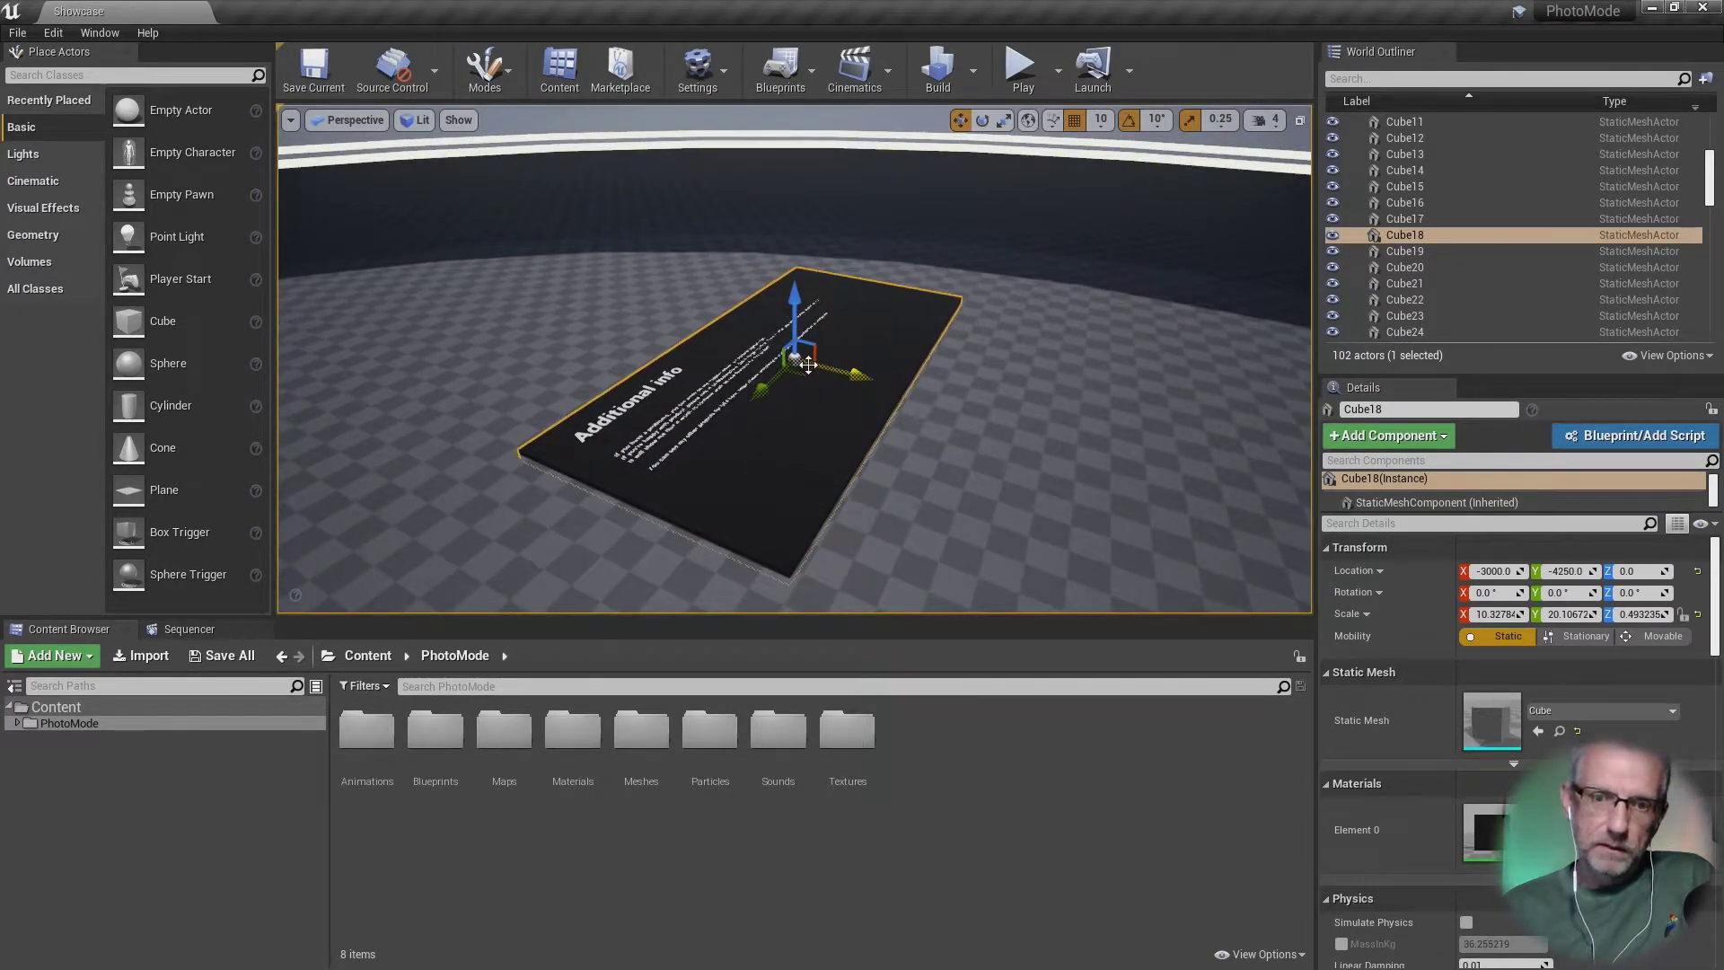
pyautogui.keyDown('alt'); pyautogui.moveTo(808, 363); pyautogui.dragTo(766, 341); pyautogui.keyUp('alt')
pyautogui.hotkey('ctrl', 'z')
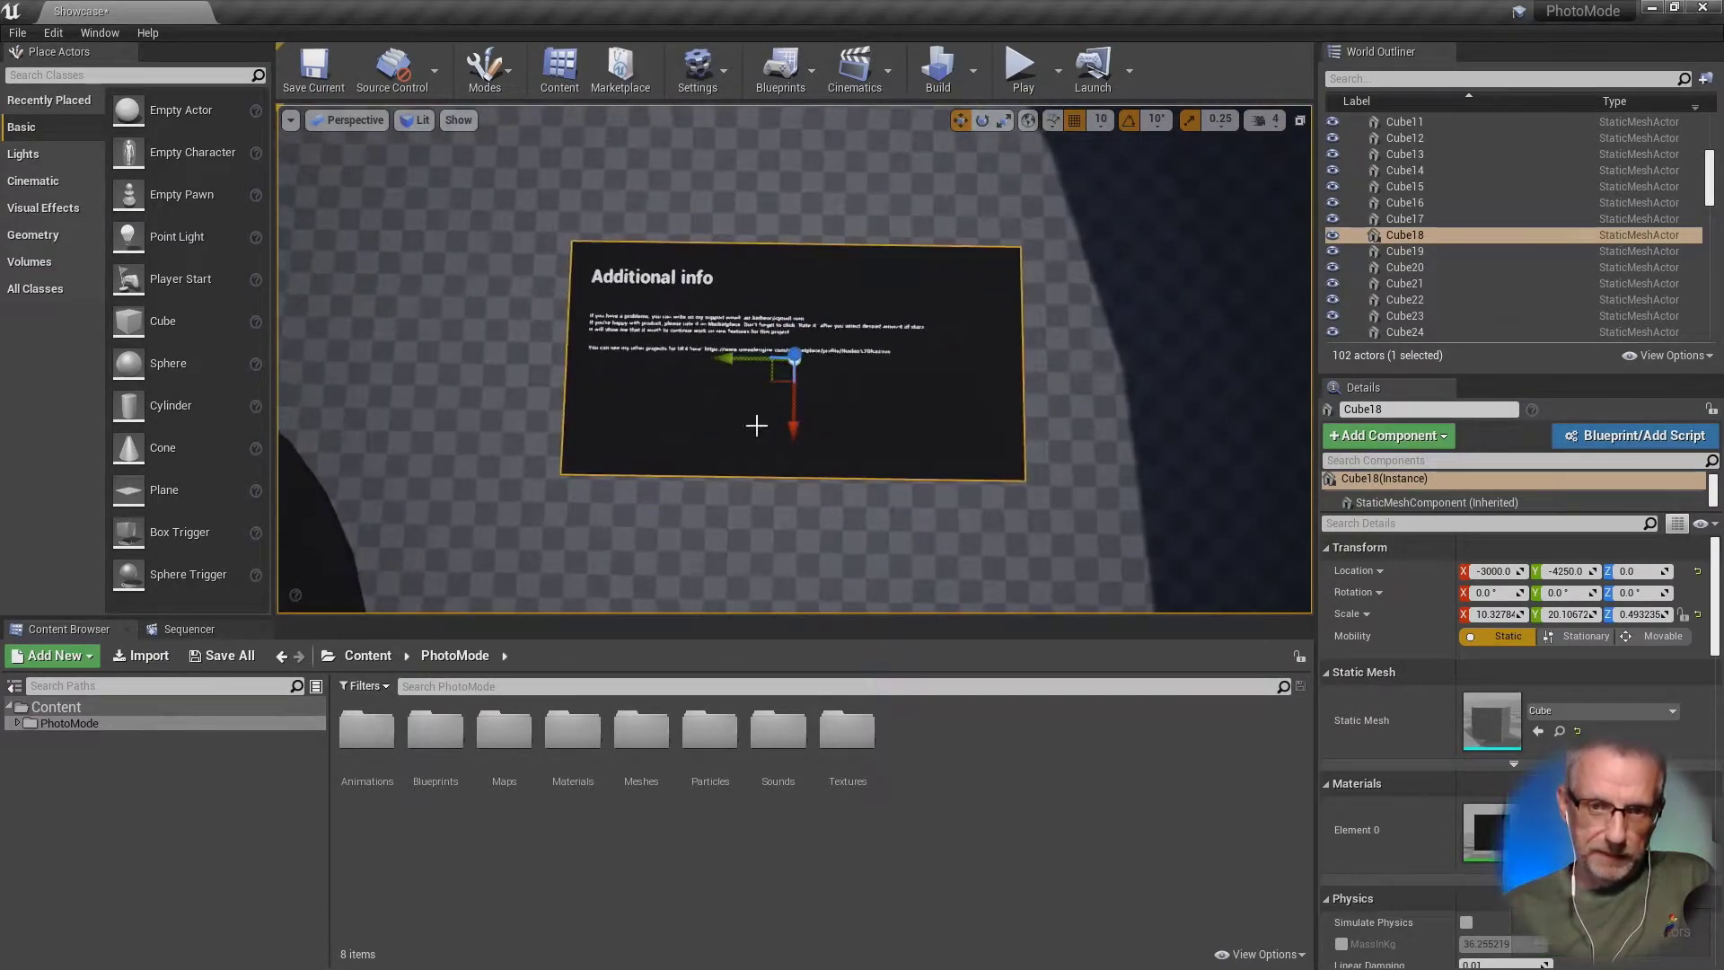
pyautogui.scroll(6, 757, 425)
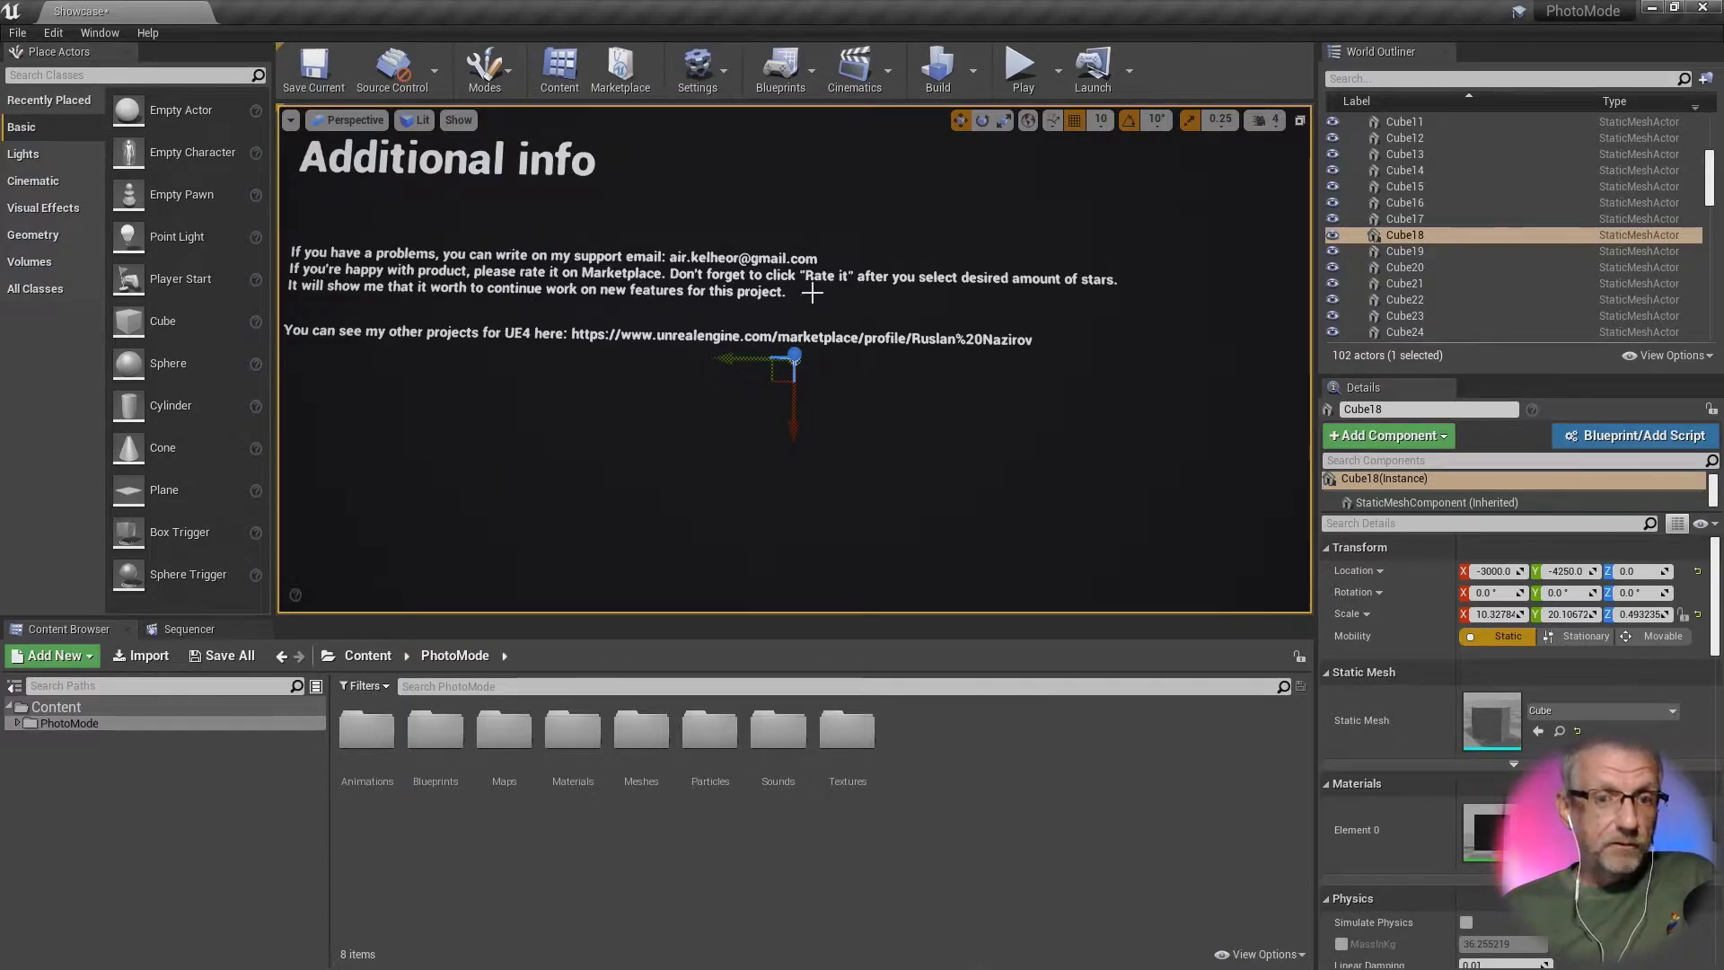
pyautogui.scroll(-5, 808, 295)
pyautogui.scroll(-2, 811, 292)
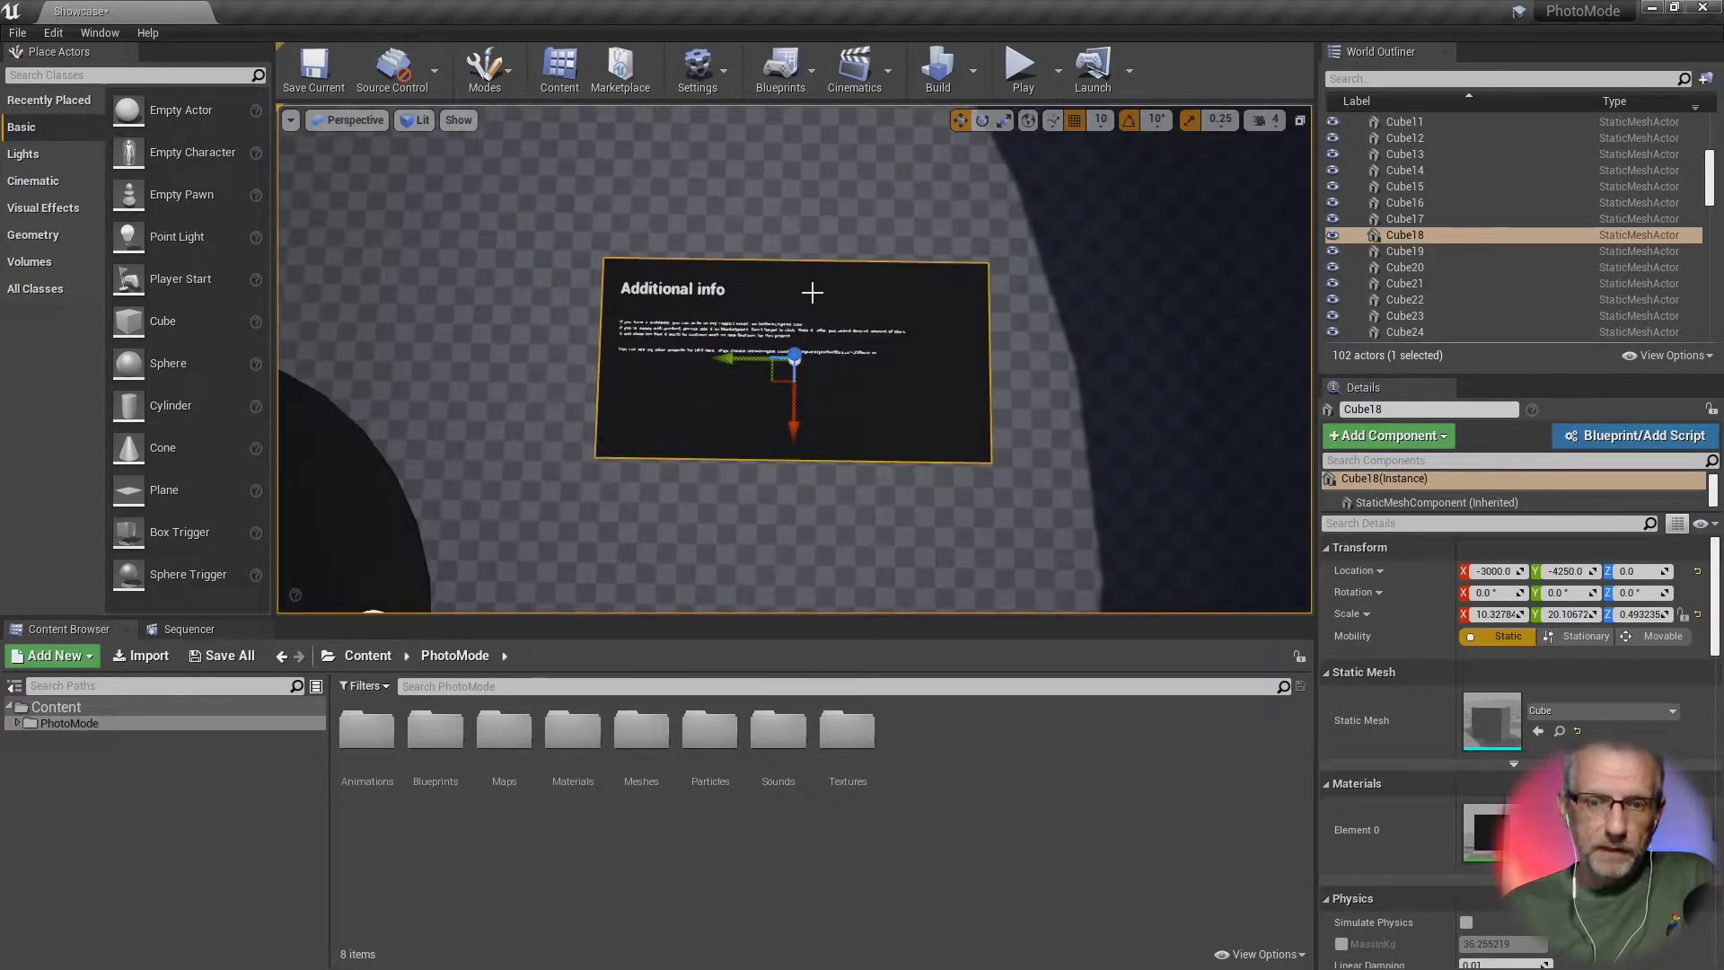
pyautogui.scroll(-2, 813, 481)
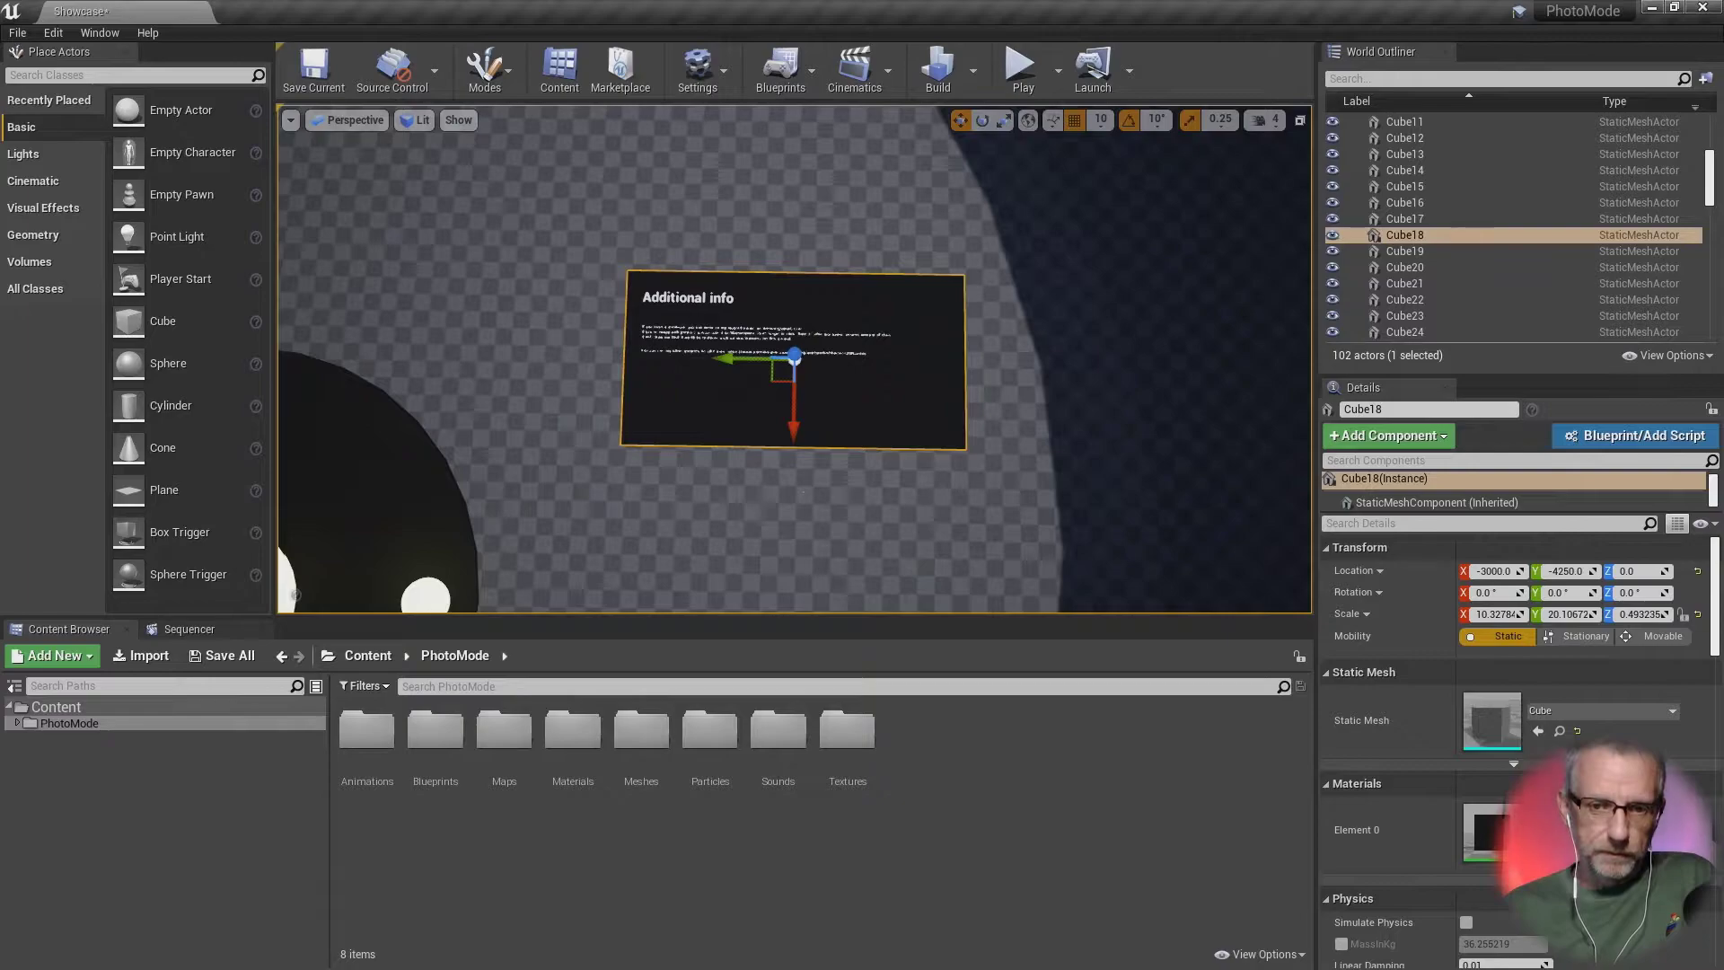
# Step: Read the How to use text and board Cube19, then return to the marketplace page
pyautogui.moveTo(812, 485)
pyautogui.keyDown('alt'); pyautogui.mouseDown()
pyautogui.moveTo(814, 530)
pyautogui.moveTo(815, 501)
pyautogui.mouseUp(); pyautogui.keyUp('alt')
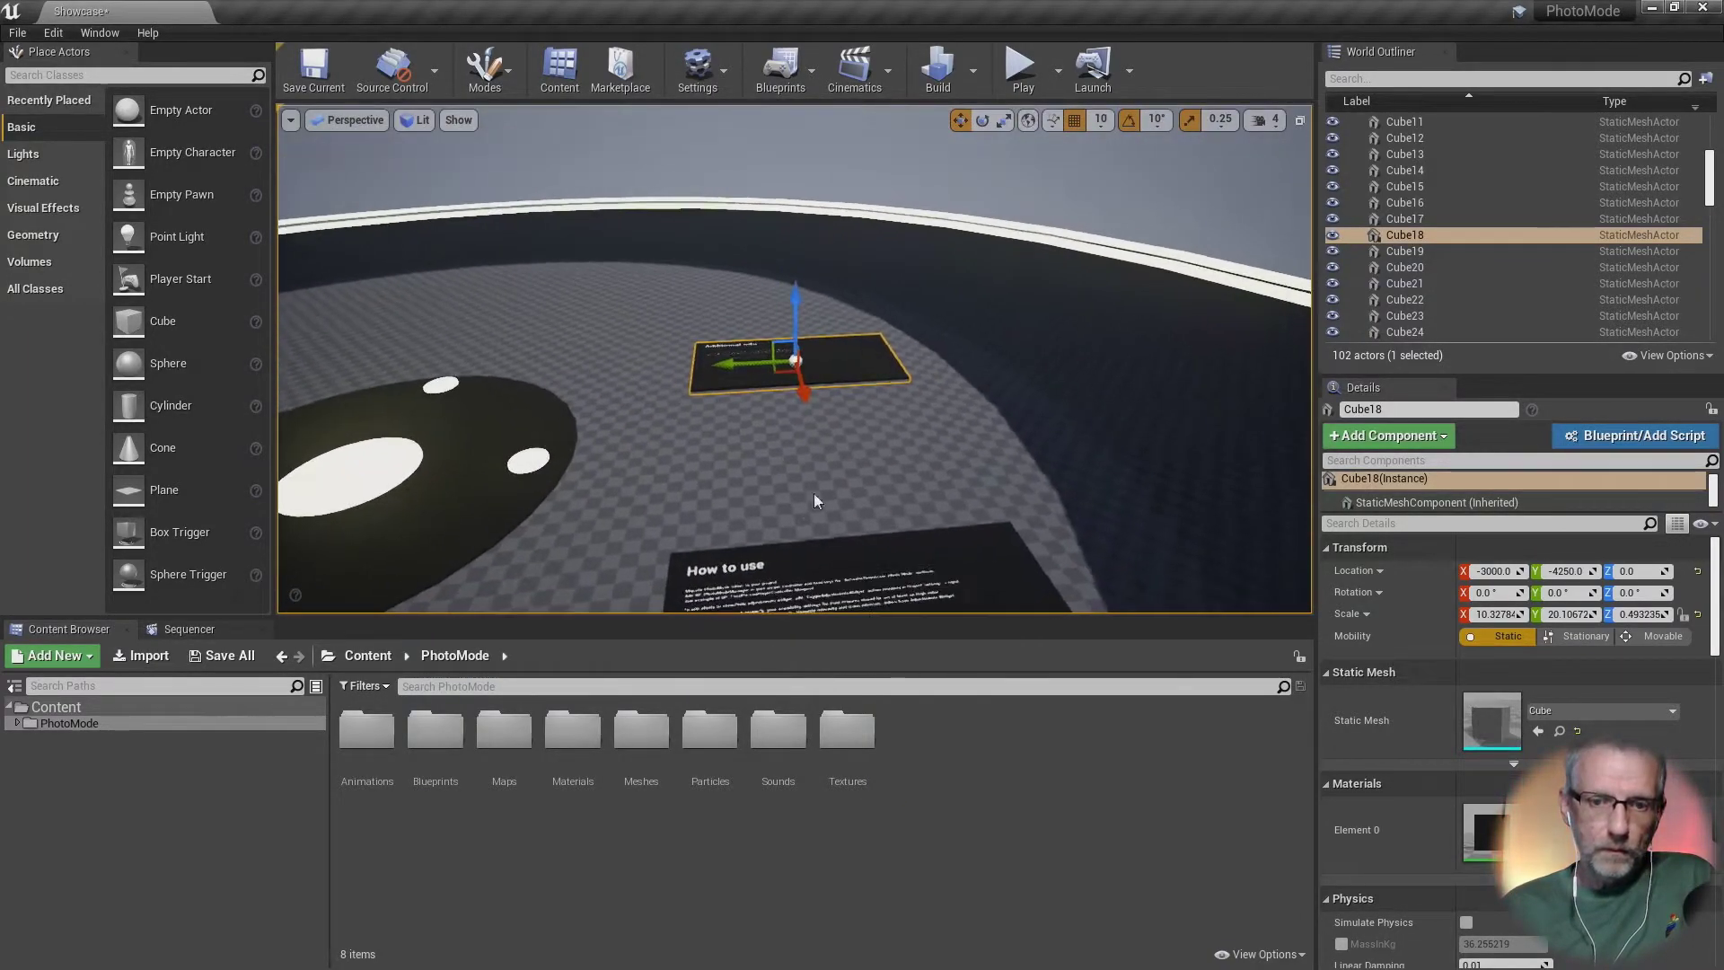
pyautogui.click(884, 590)
pyautogui.press('f')
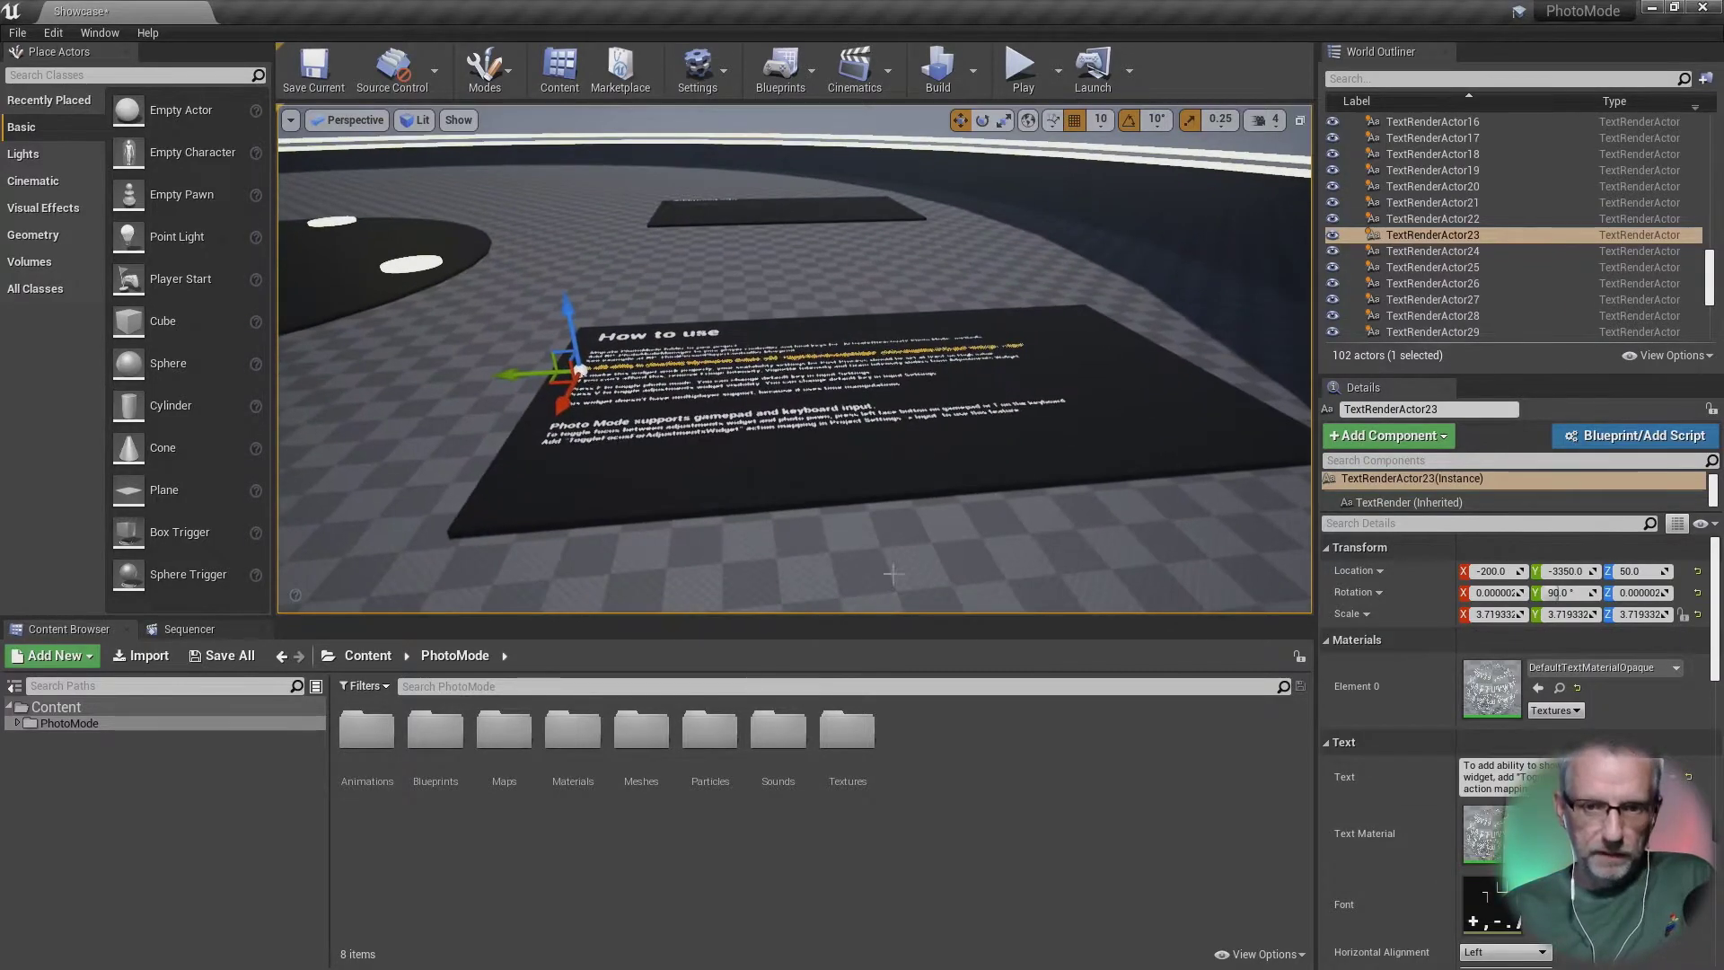
pyautogui.keyDown('alt'); pyautogui.moveTo(918, 537); pyautogui.dragTo(919, 538); pyautogui.keyUp('alt')
pyautogui.scroll(2, 919, 538)
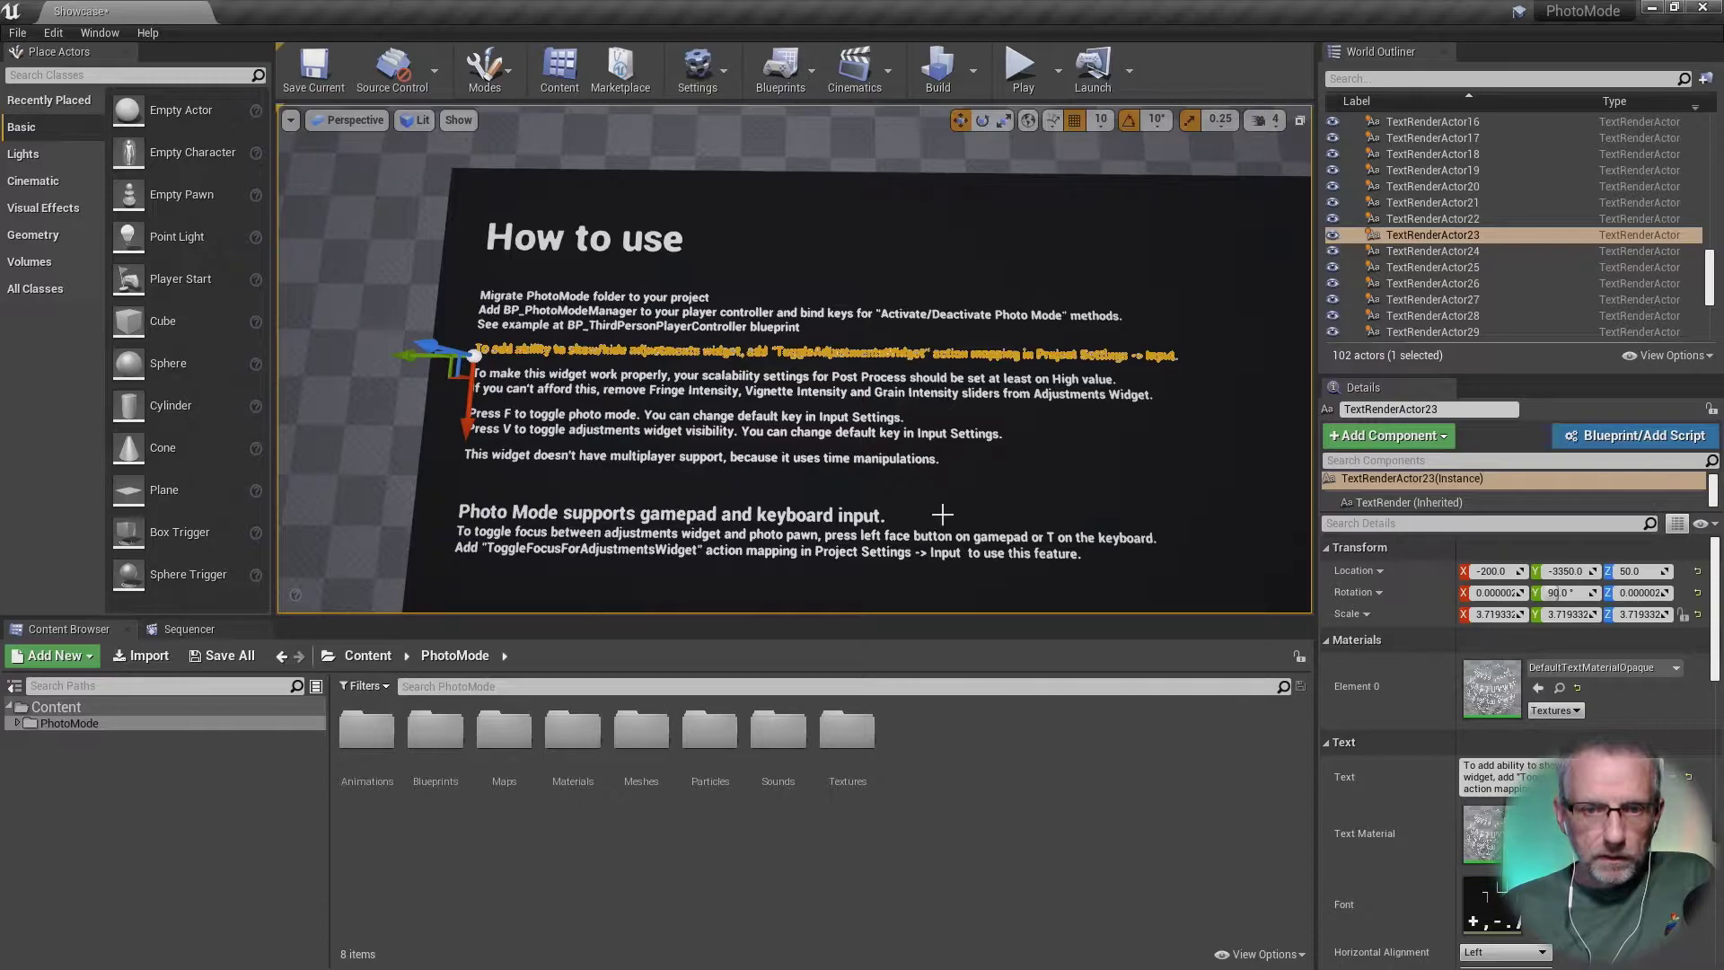
pyautogui.click(1071, 488)
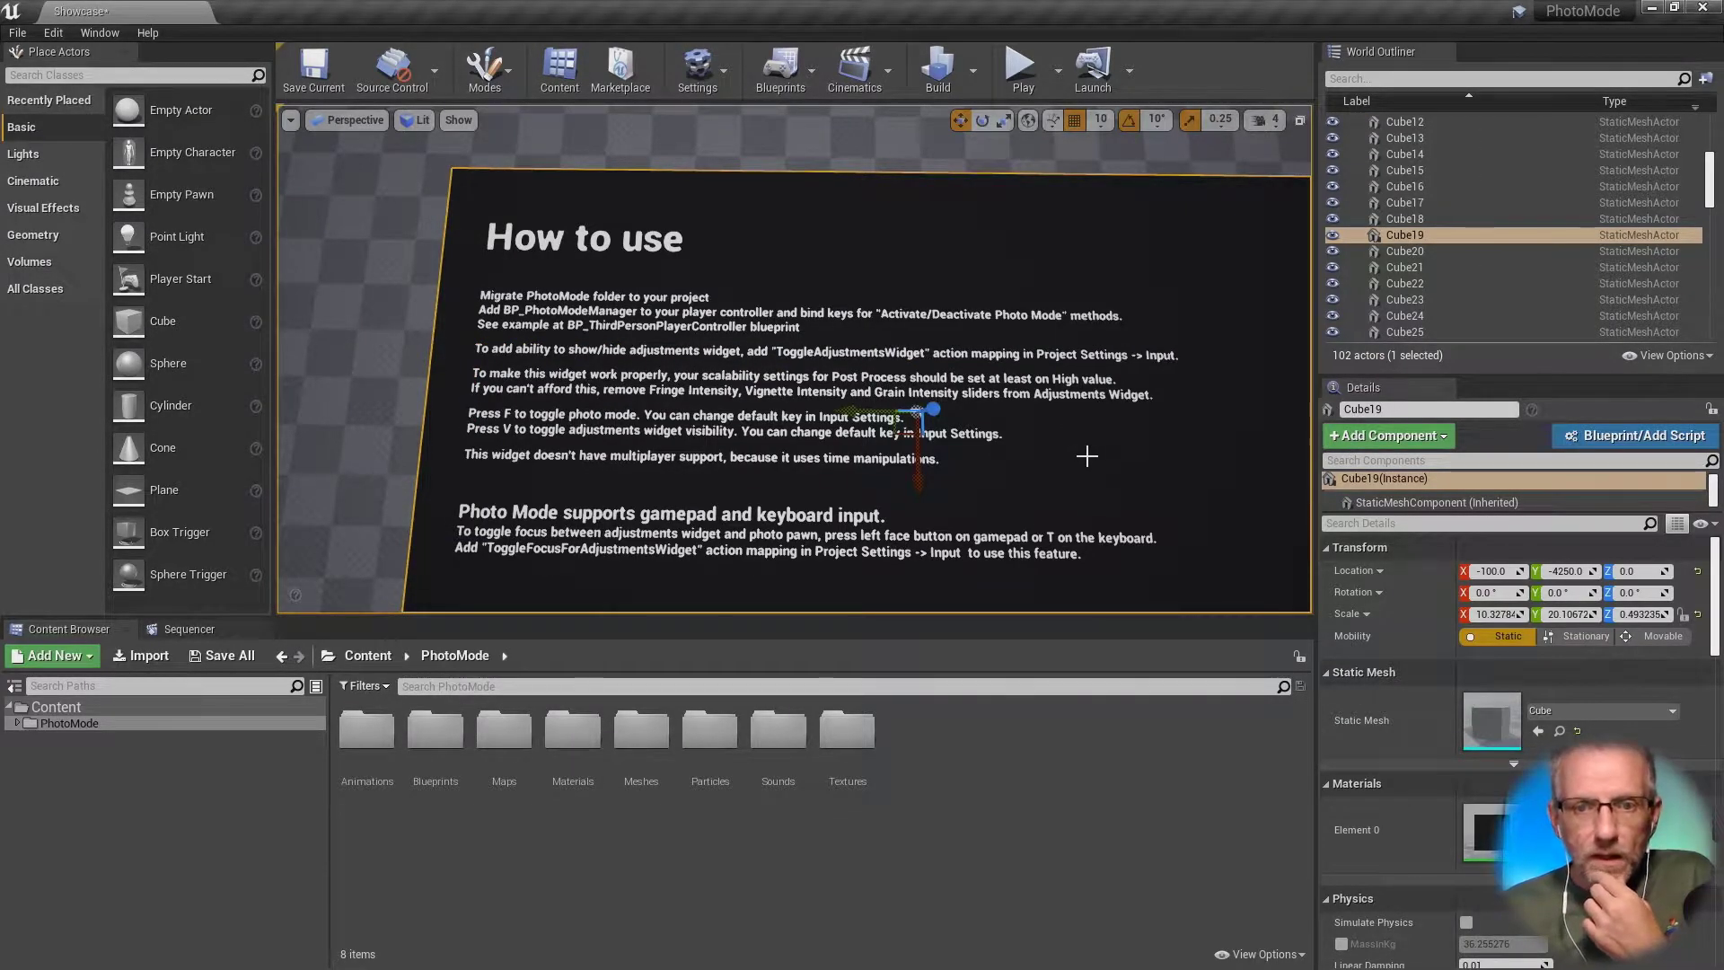
pyautogui.scroll(1, 1087, 456)
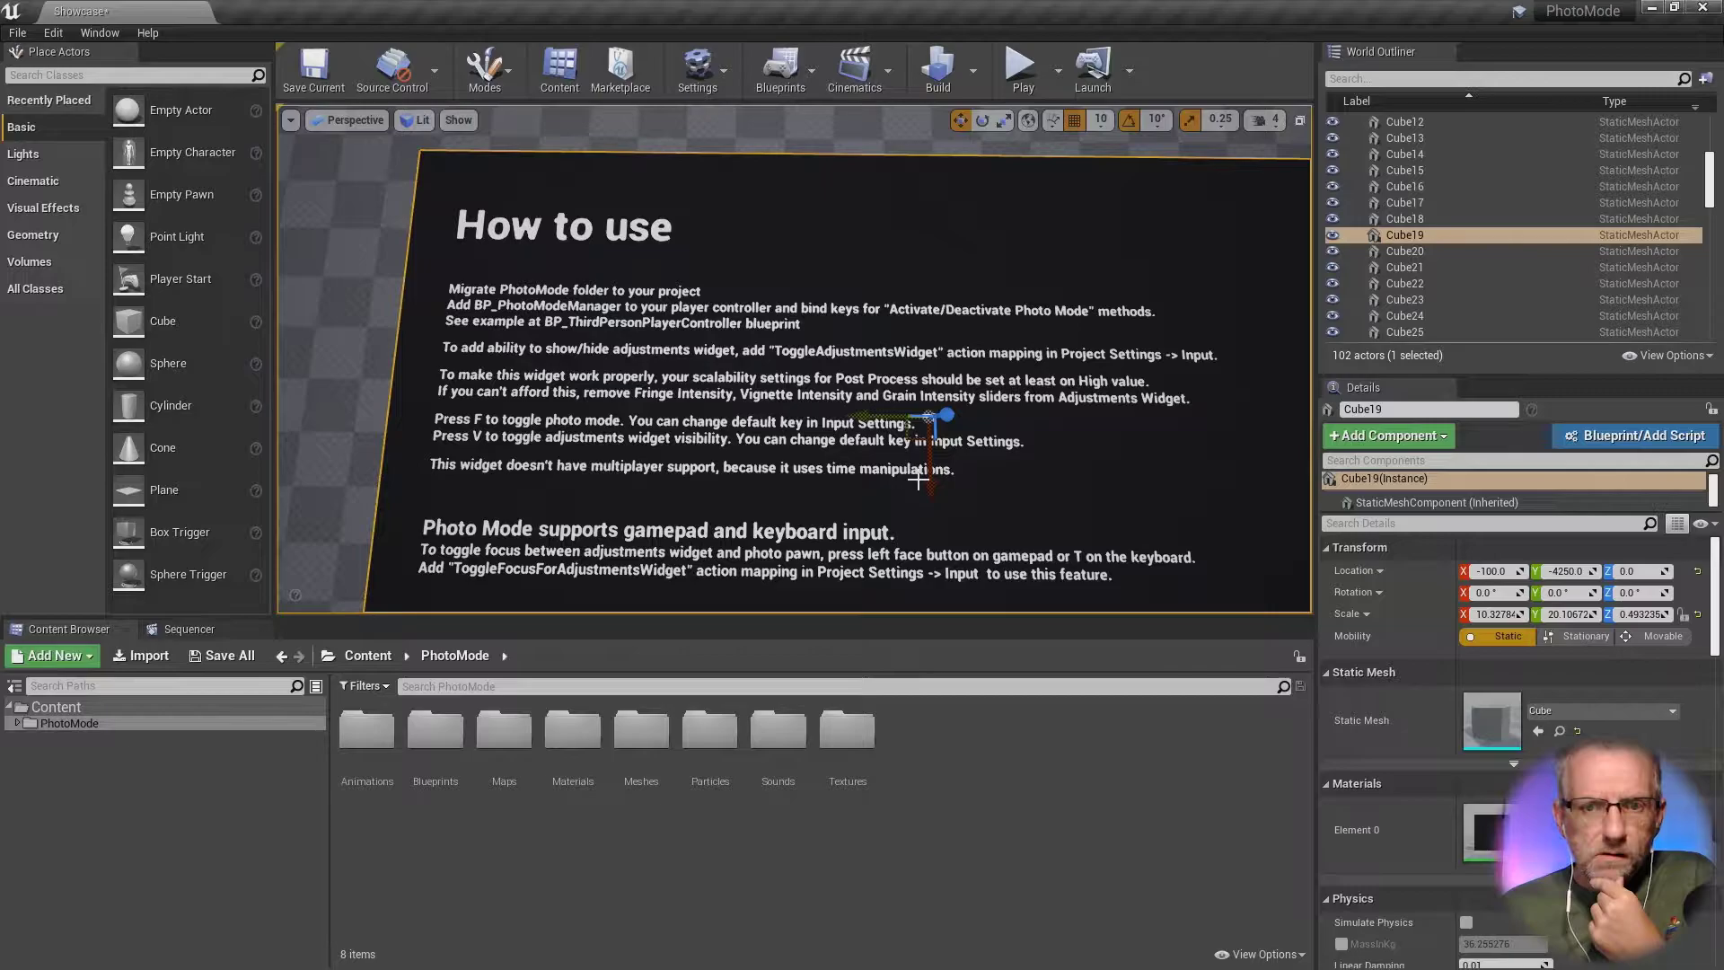
pyautogui.hotkey('alt', 'Tab')
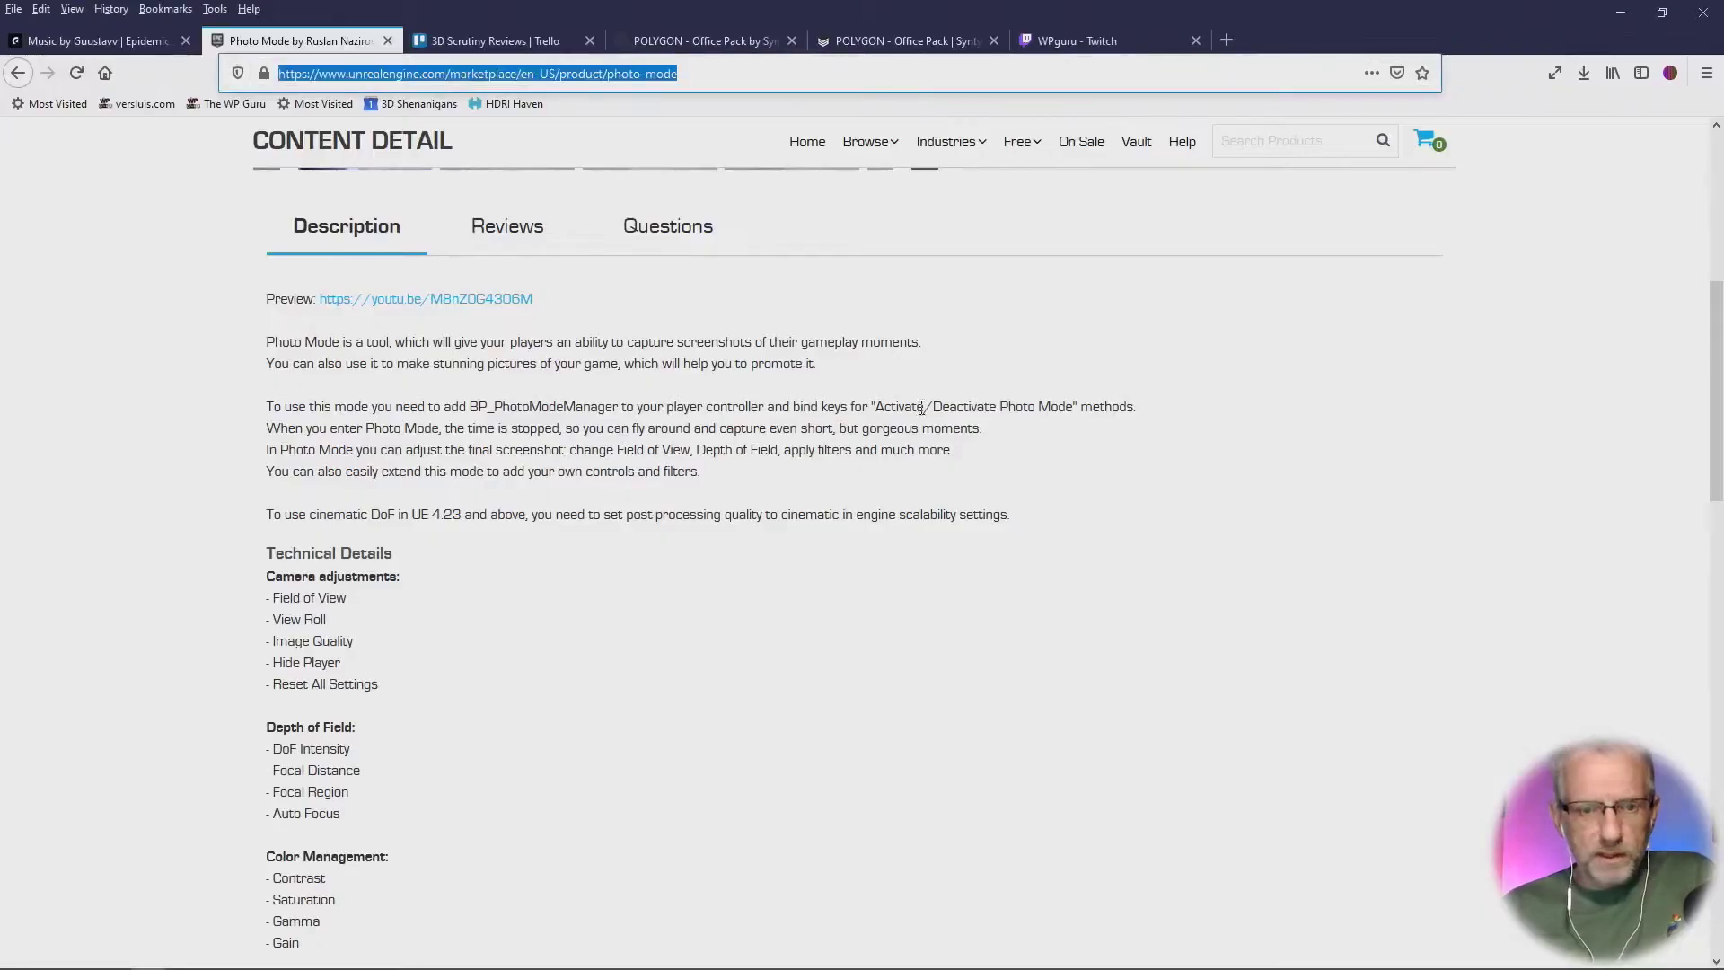
# Step: Review Photo Mode's feature list and cinematic DoF scalability note, then return to the editor
pyautogui.scroll(-5, 918, 509)
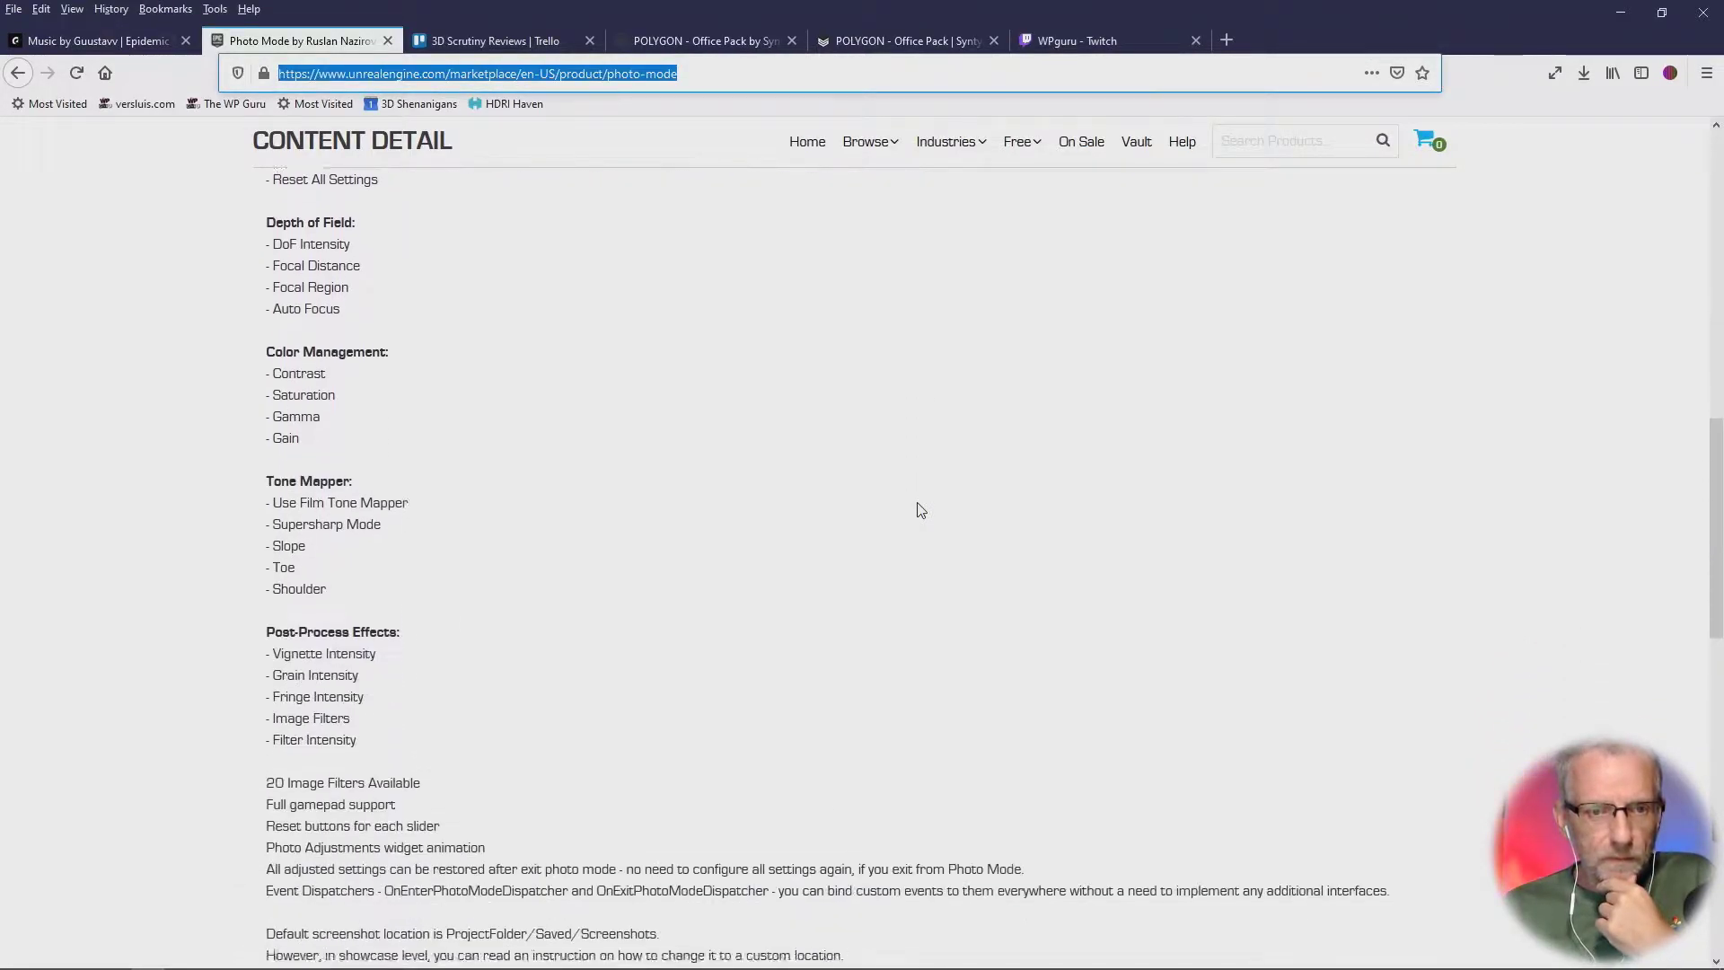
pyautogui.scroll(3, 921, 510)
pyautogui.scroll(1, 476, 401)
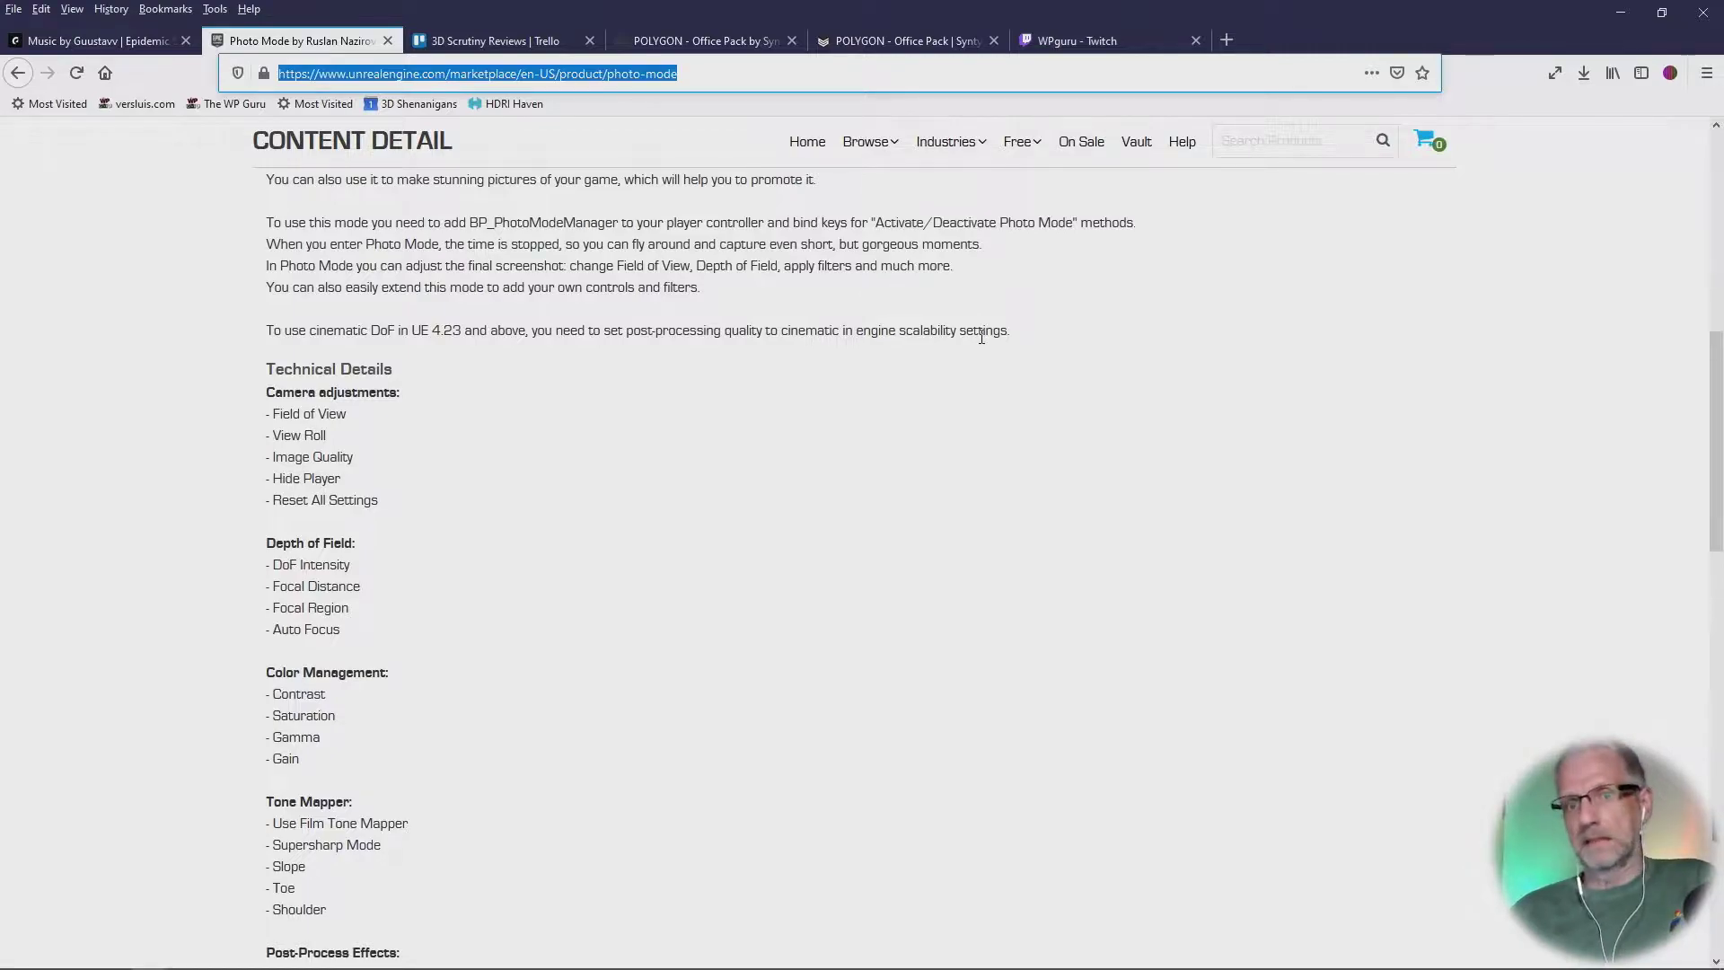
pyautogui.hotkey('alt', 'Tab')
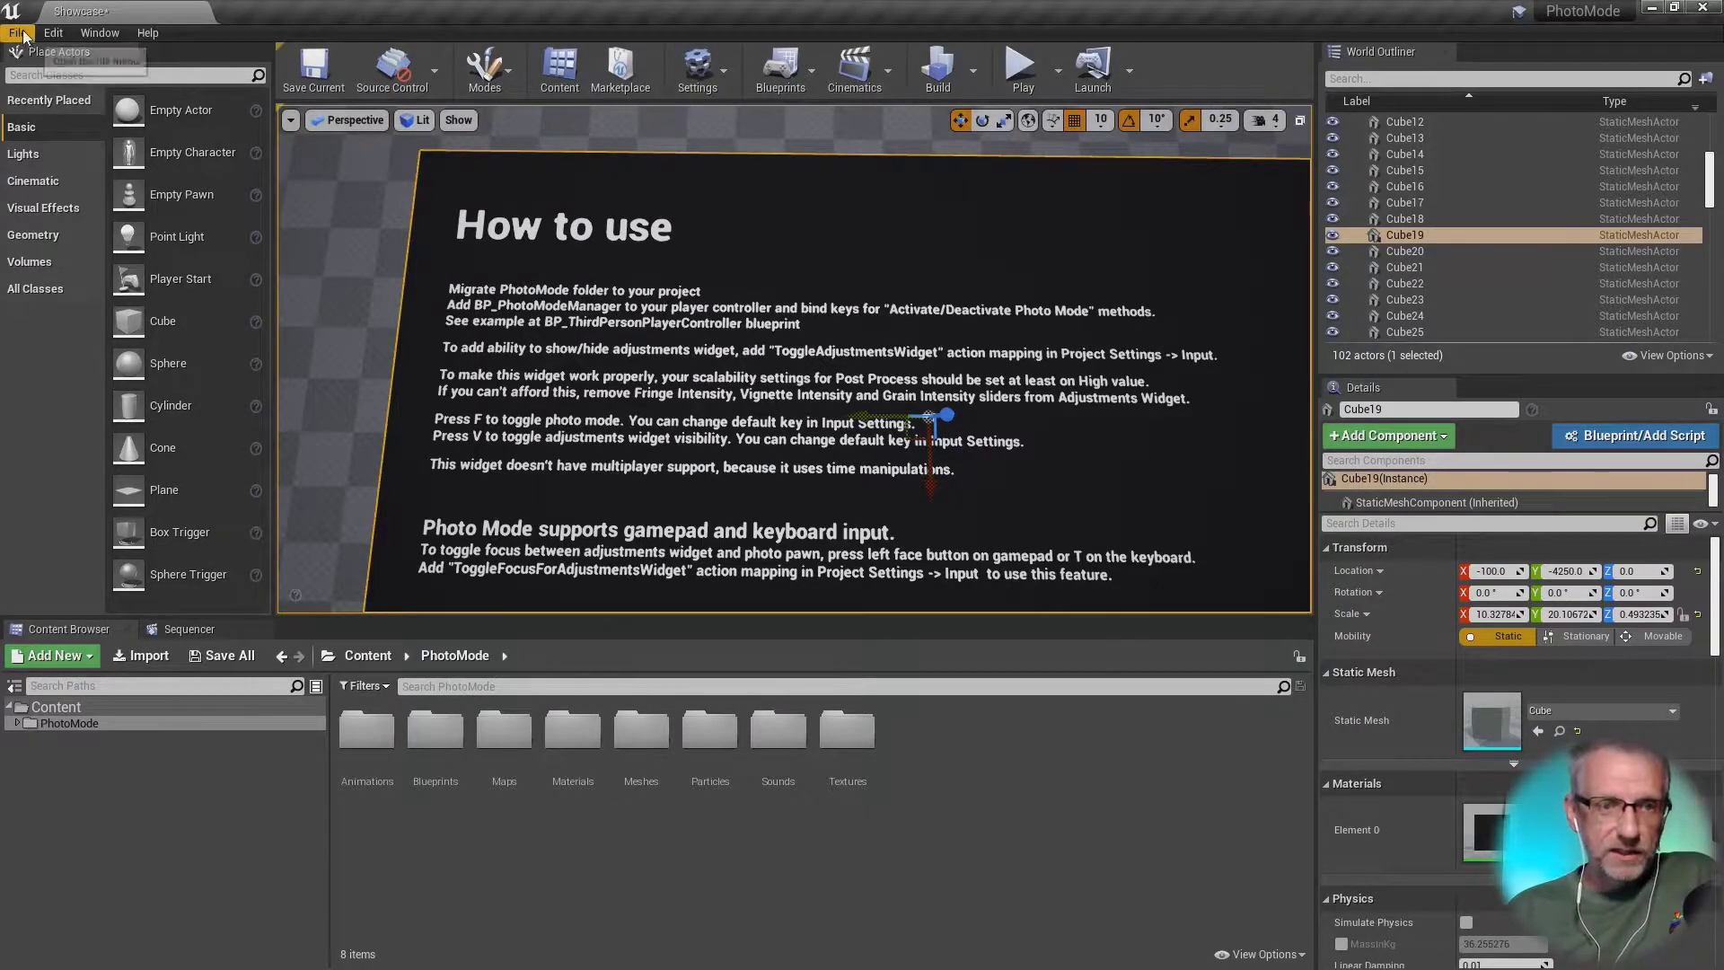
# Step: Open Project Settings from the Edit menu and scroll through the options
pyautogui.click(22, 34)
pyautogui.moveTo(63, 37)
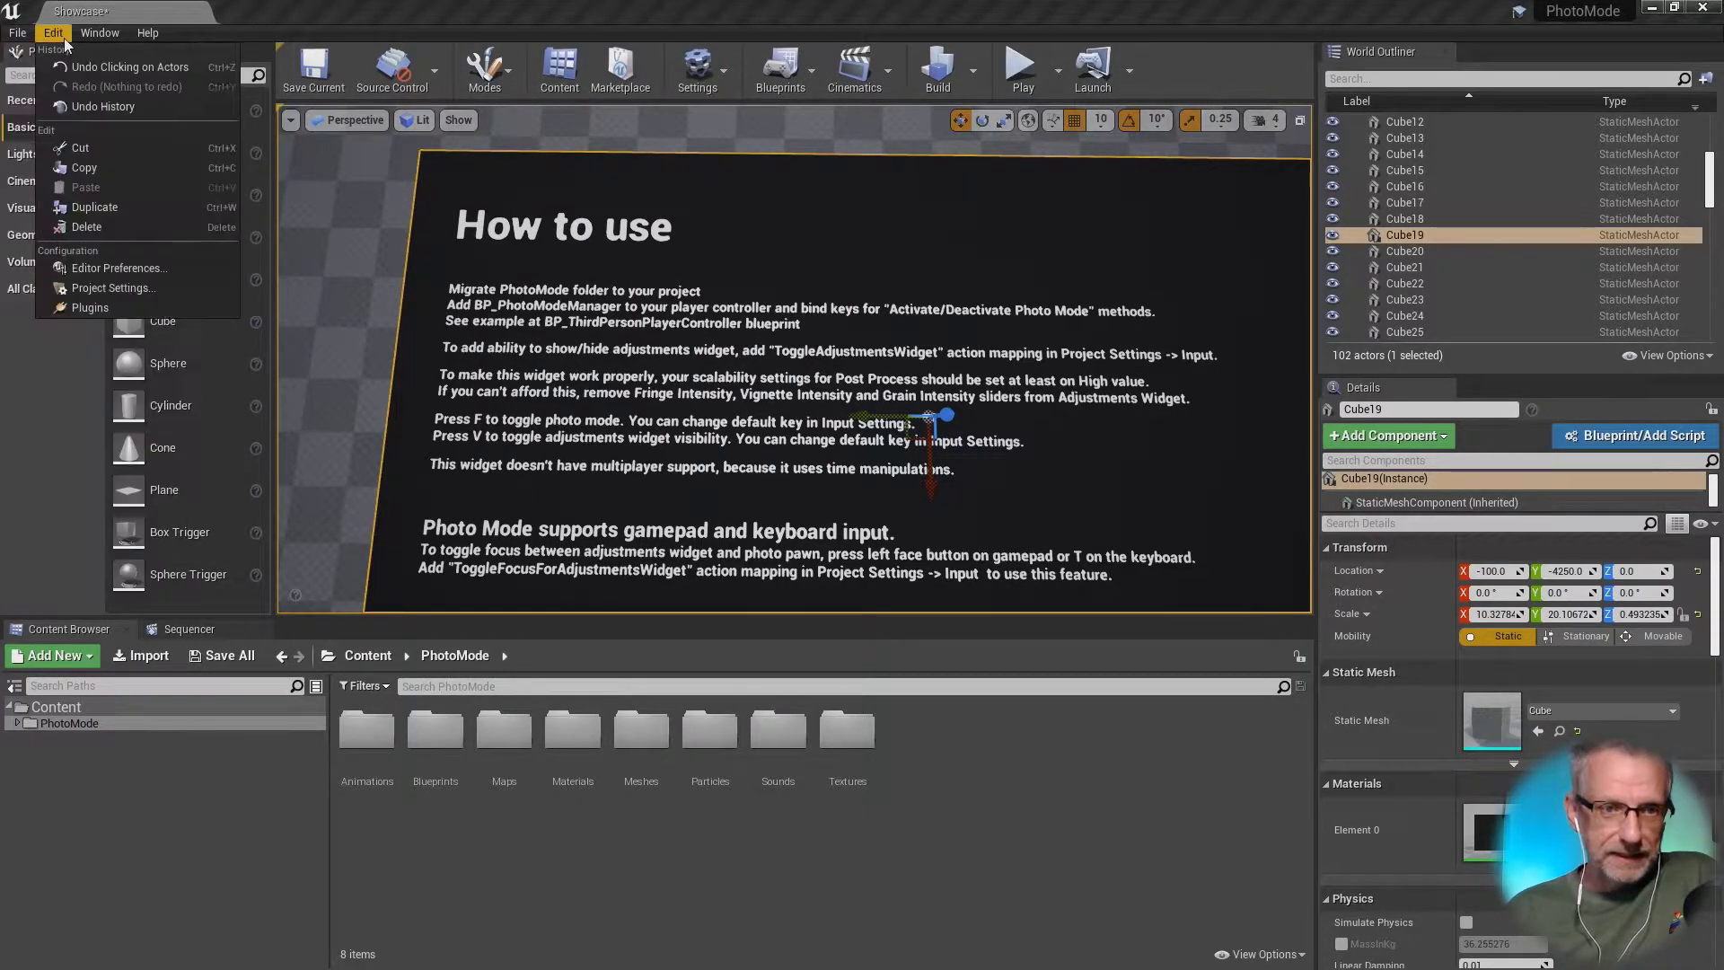
pyautogui.click(72, 287)
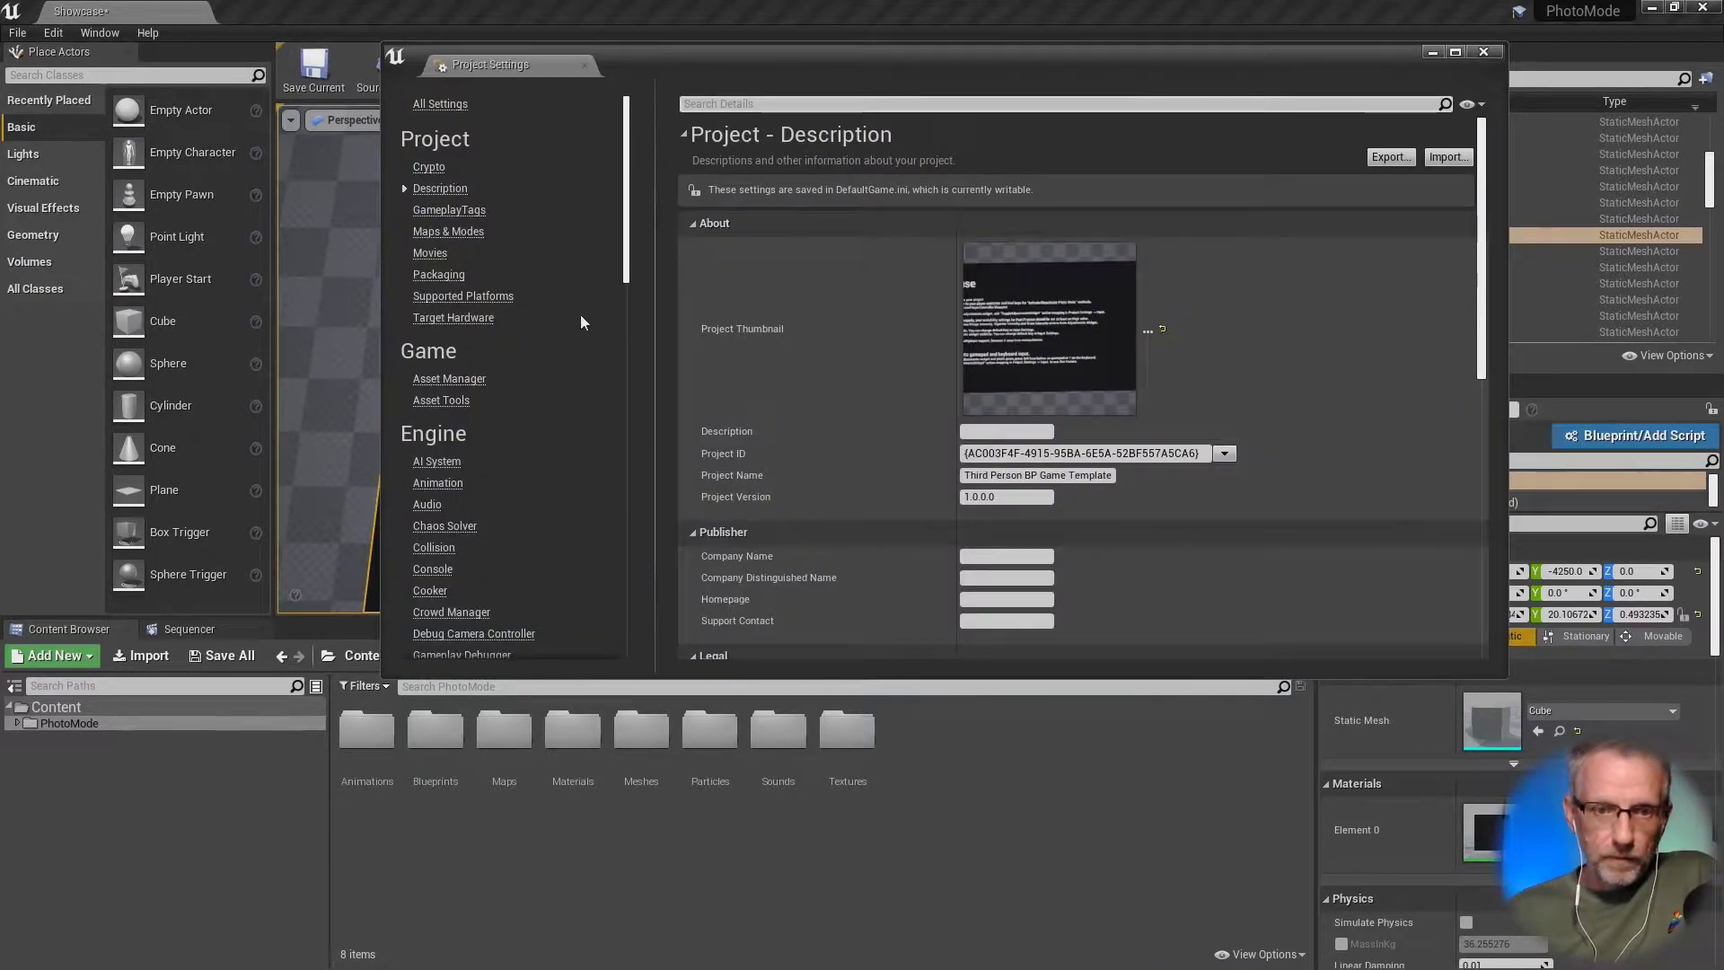
pyautogui.scroll(-10, 599, 322)
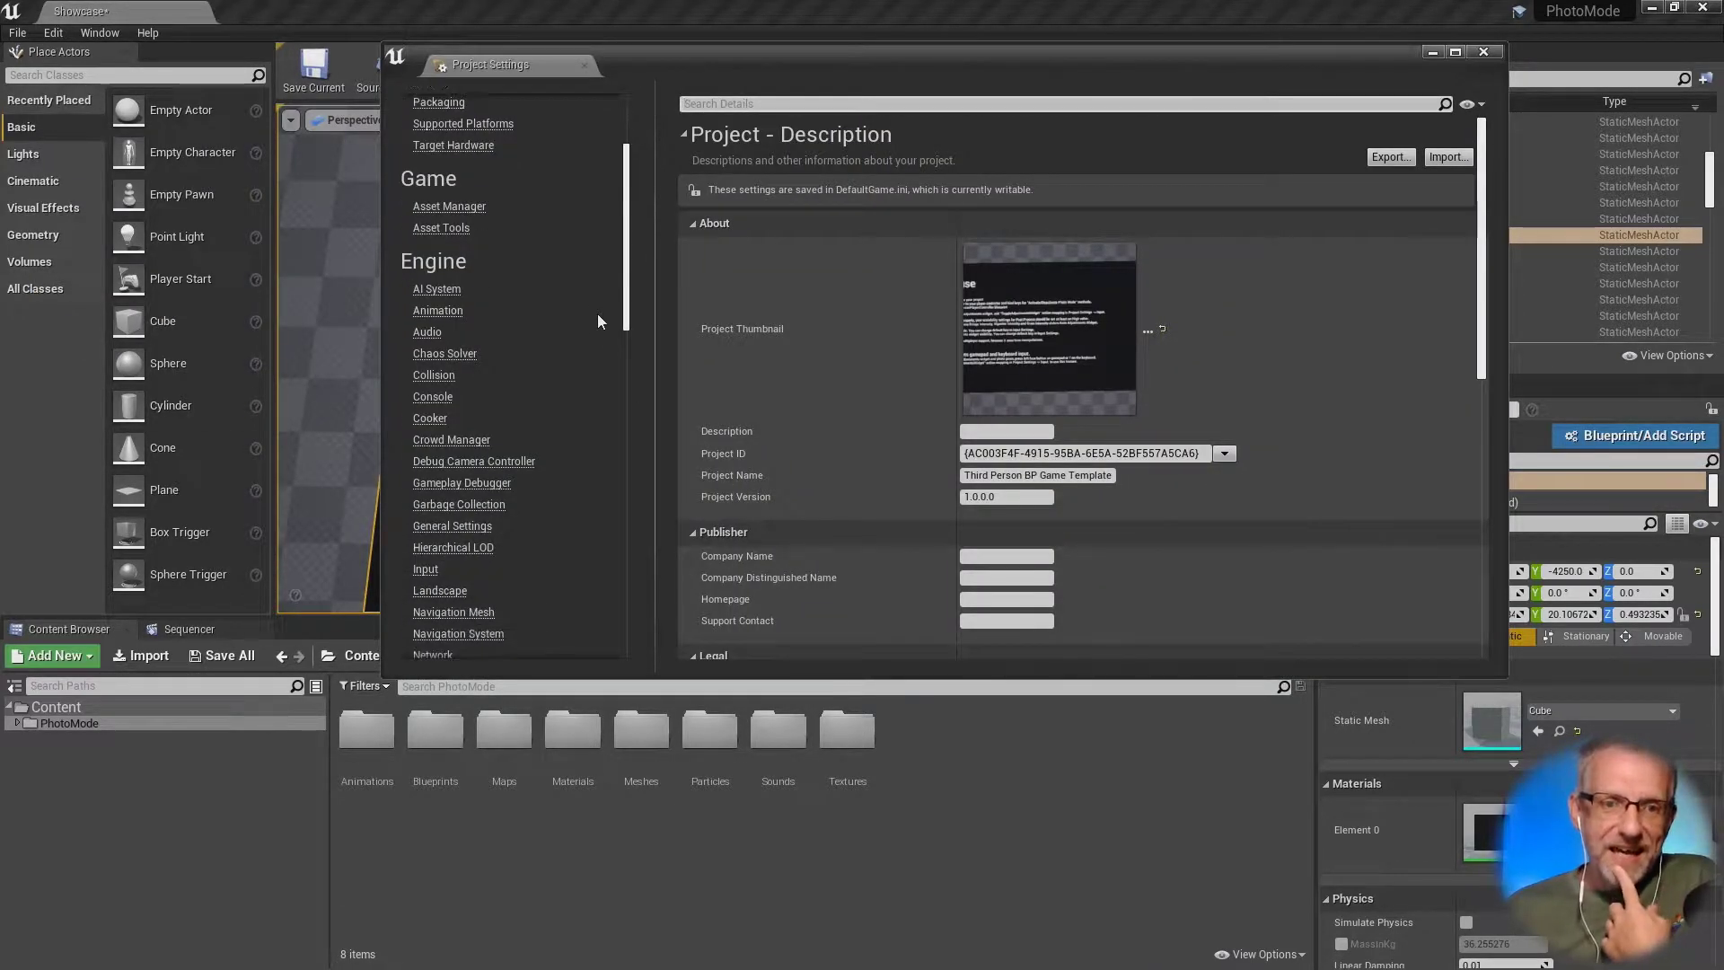
pyautogui.scroll(-1, 599, 321)
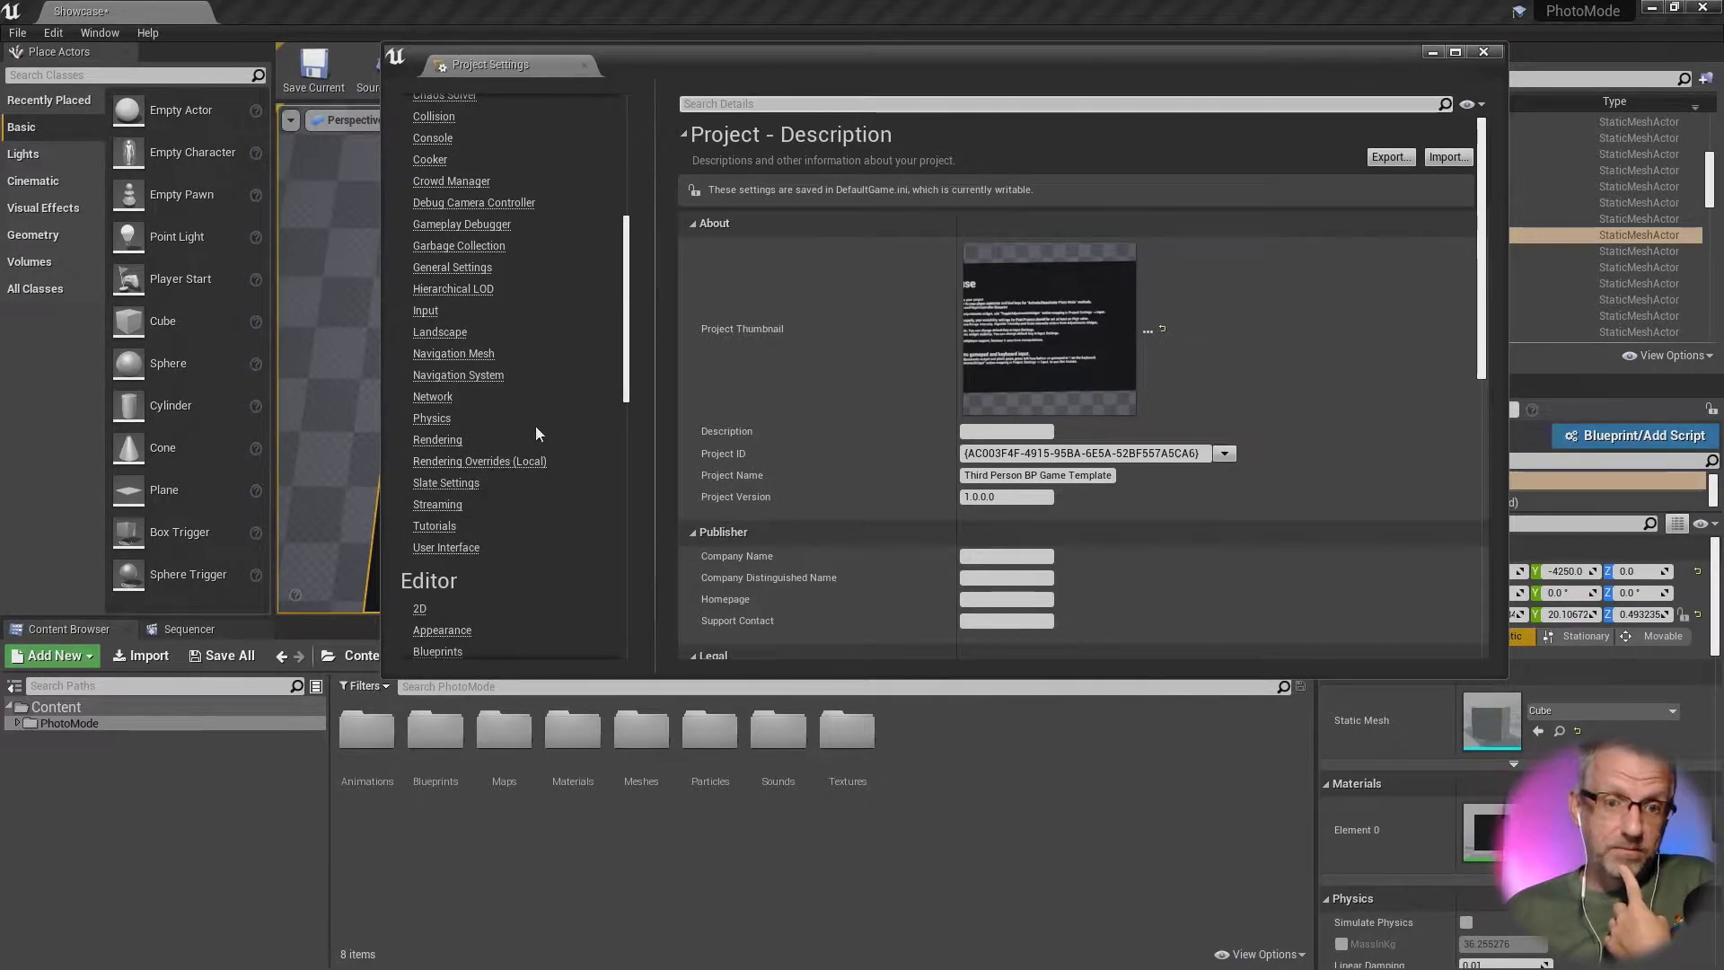
pyautogui.scroll(1, 547, 347)
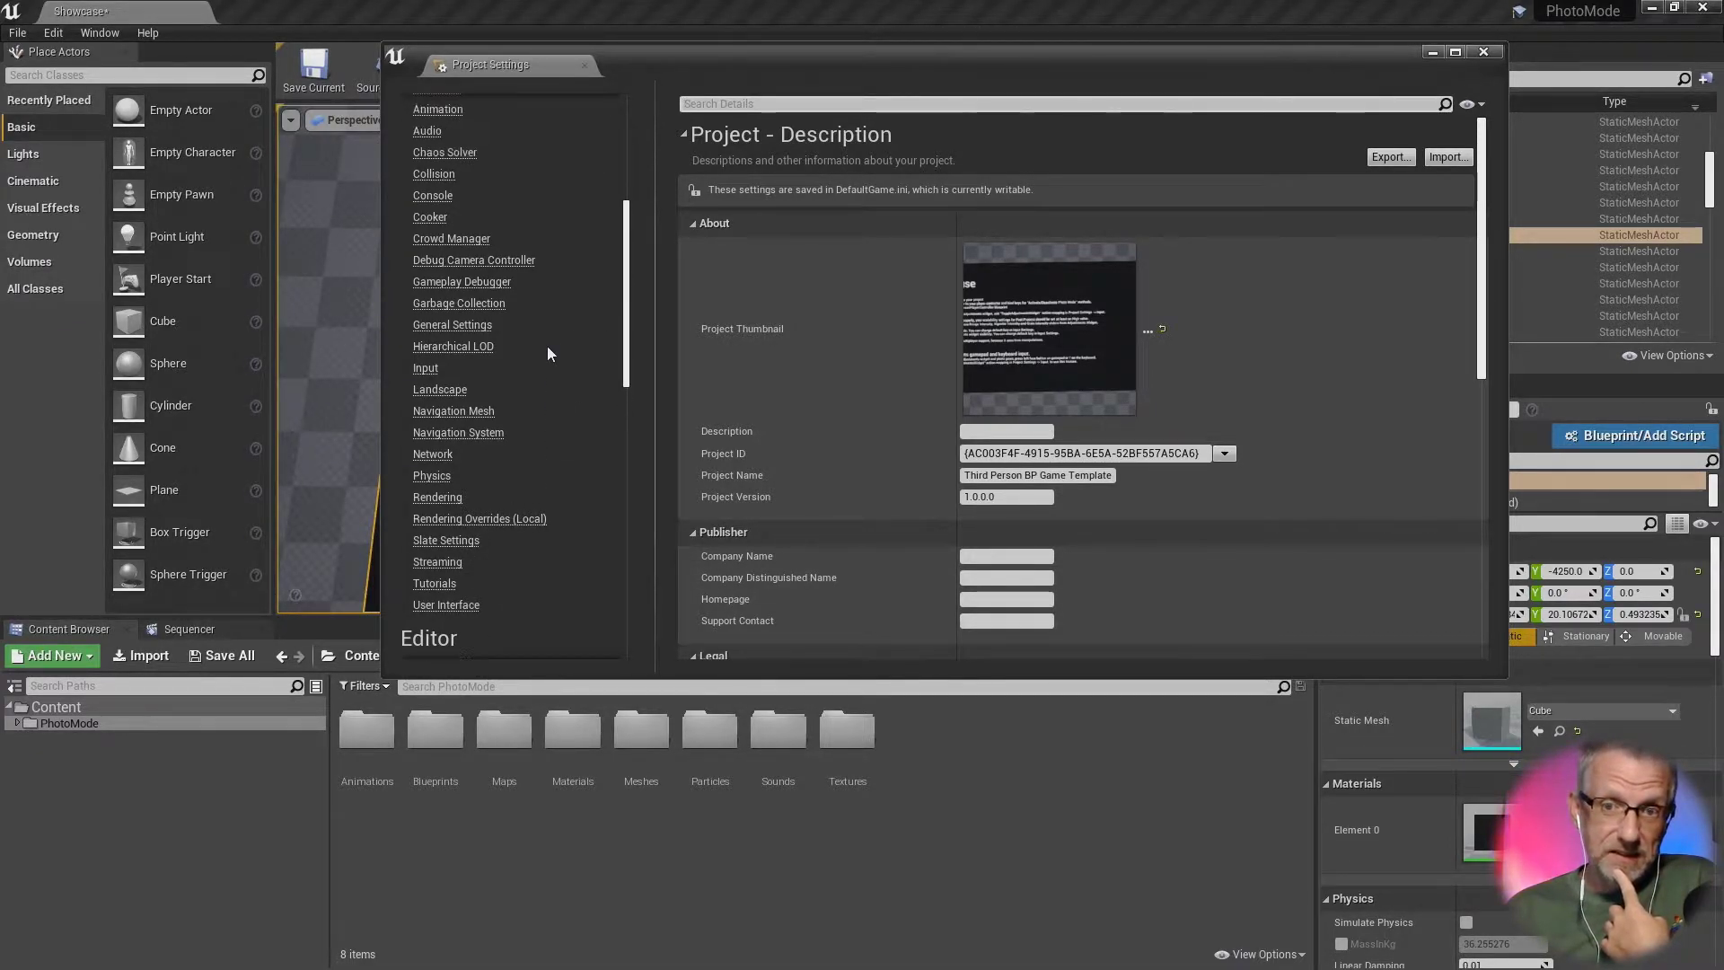
# Step: Search settings for 'scala', inspect Niagara's Cinematic quality level, then close Project Settings
pyautogui.click(895, 104)
pyautogui.write('scala')
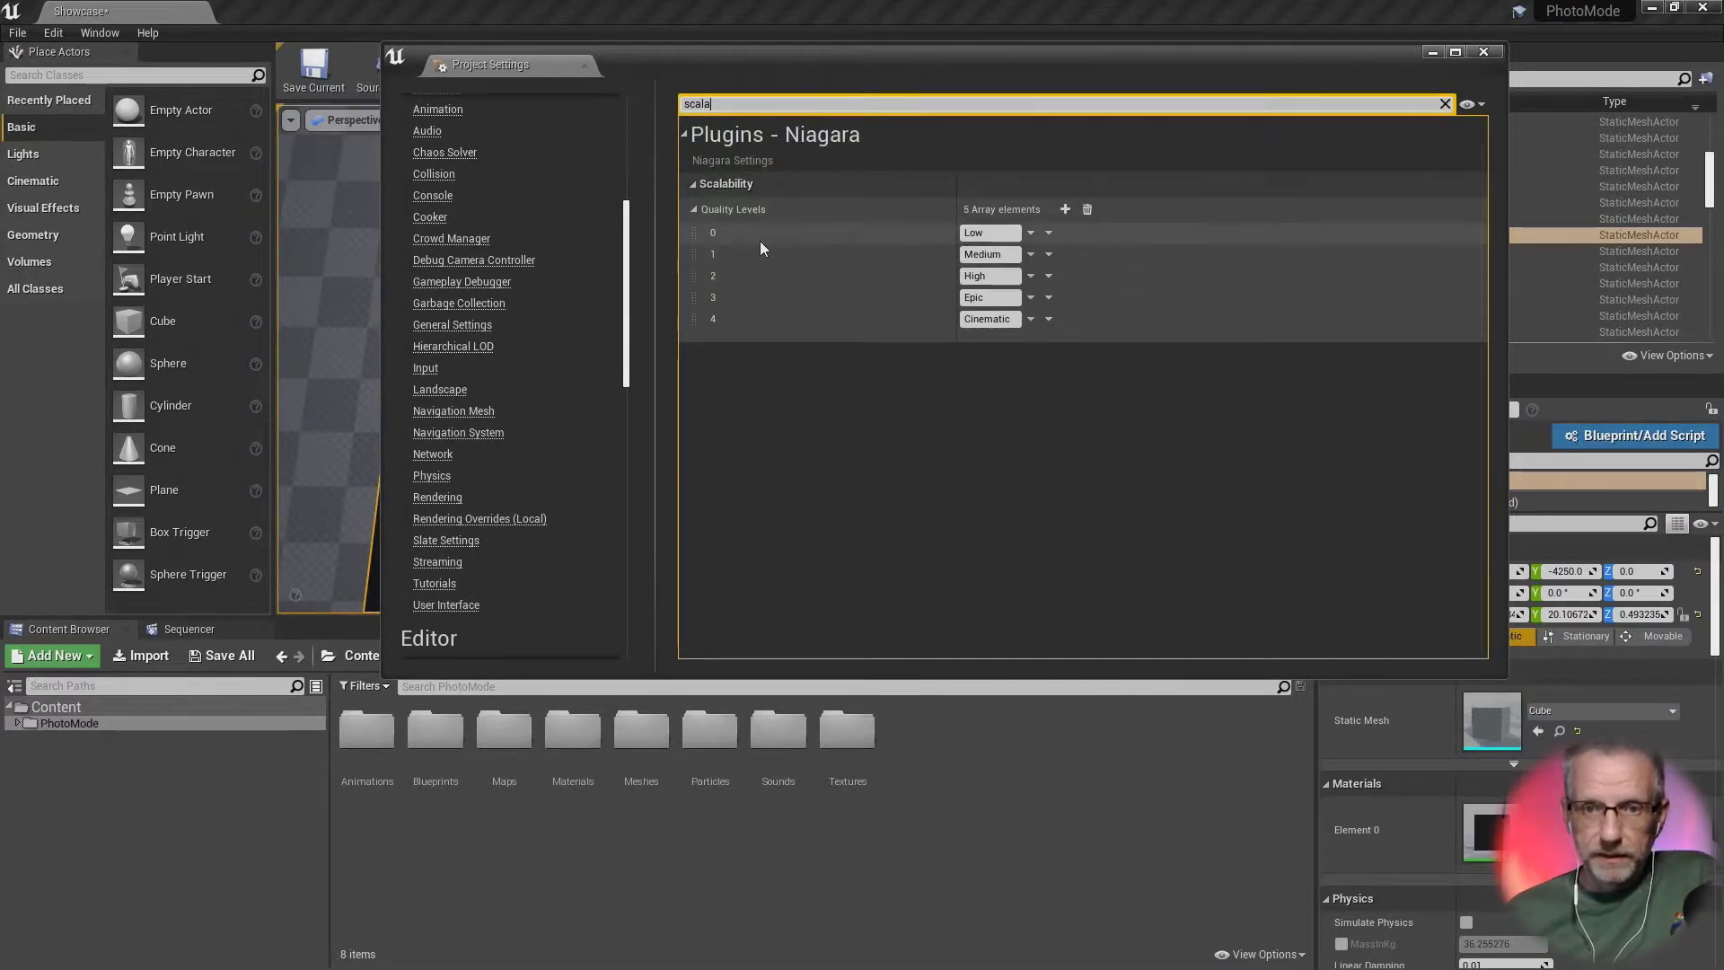
pyautogui.click(1030, 320)
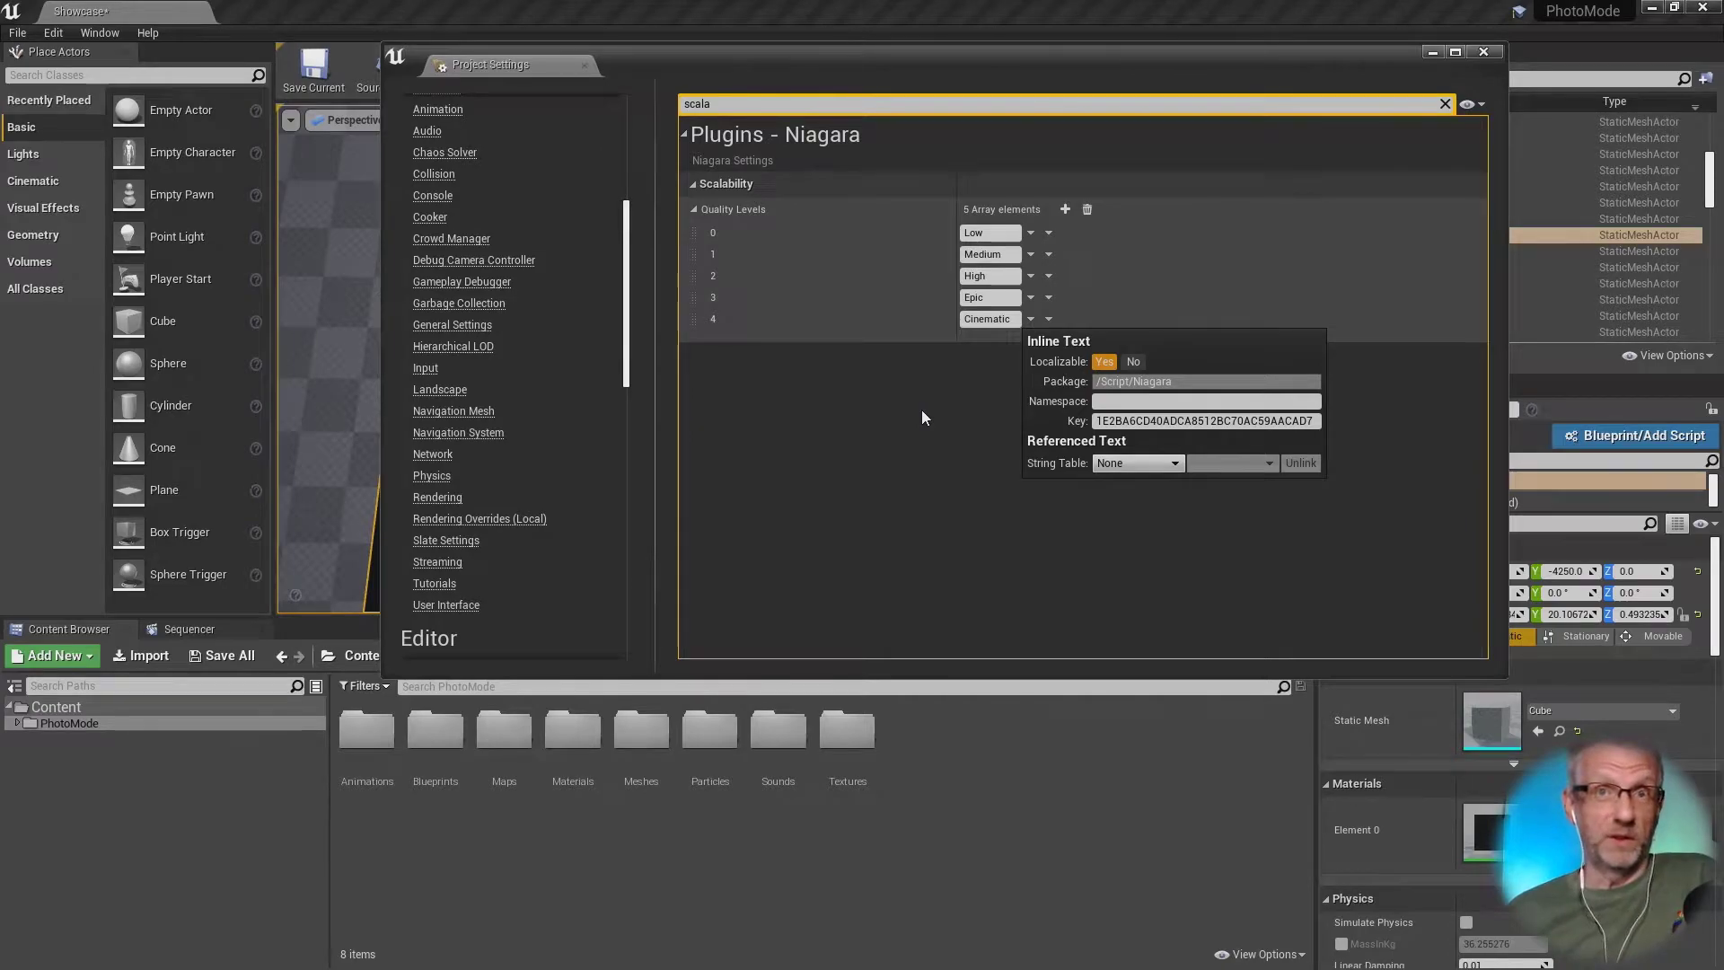
pyautogui.click(1483, 53)
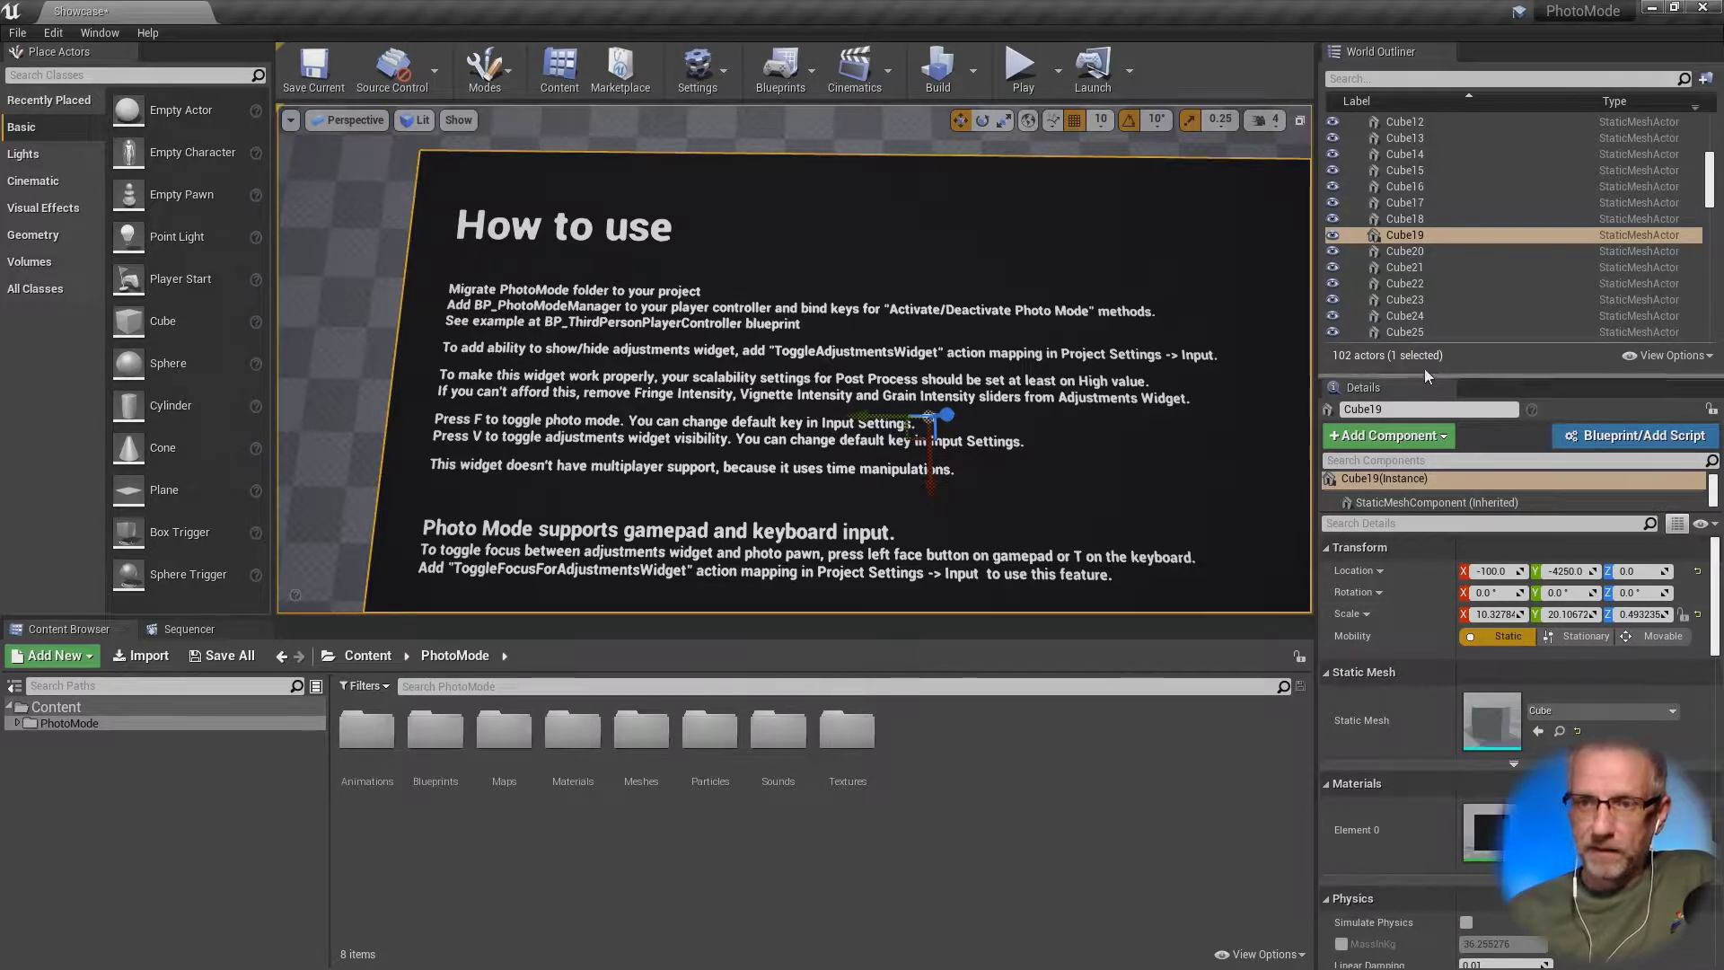
# Step: Deselect Cube19 by selecting Showcase (Editor) in the World Outliner, then open the Edit menu
pyautogui.scroll(5, 1485, 190)
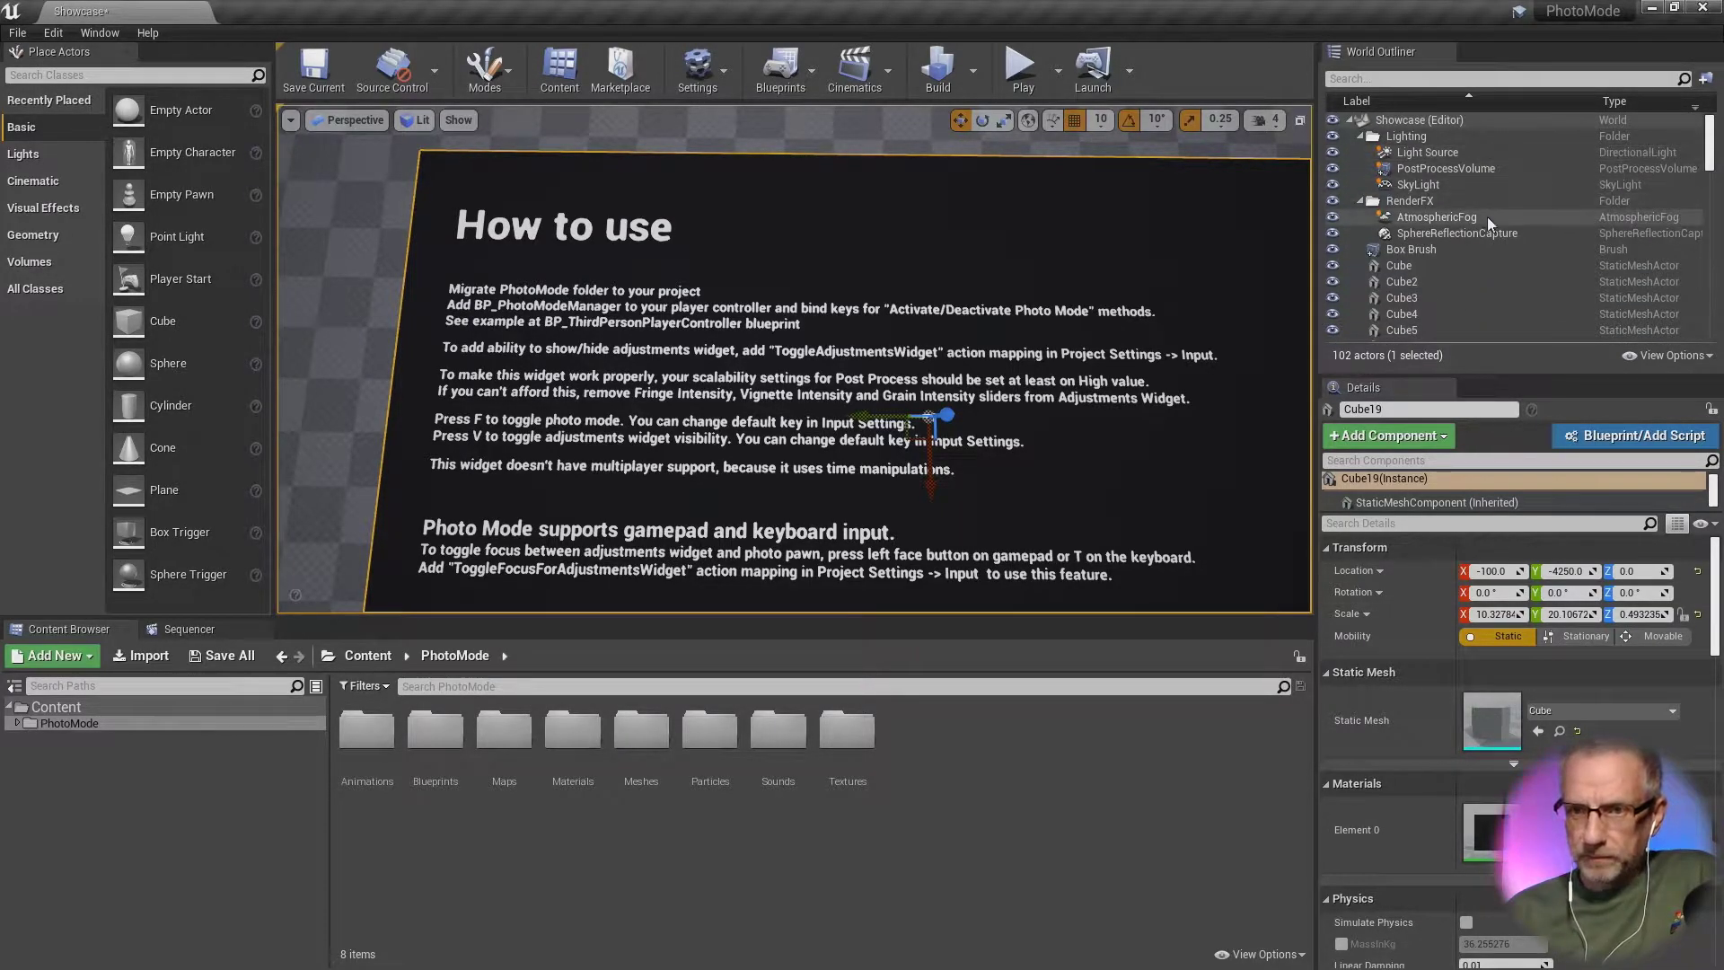
pyautogui.click(1422, 120)
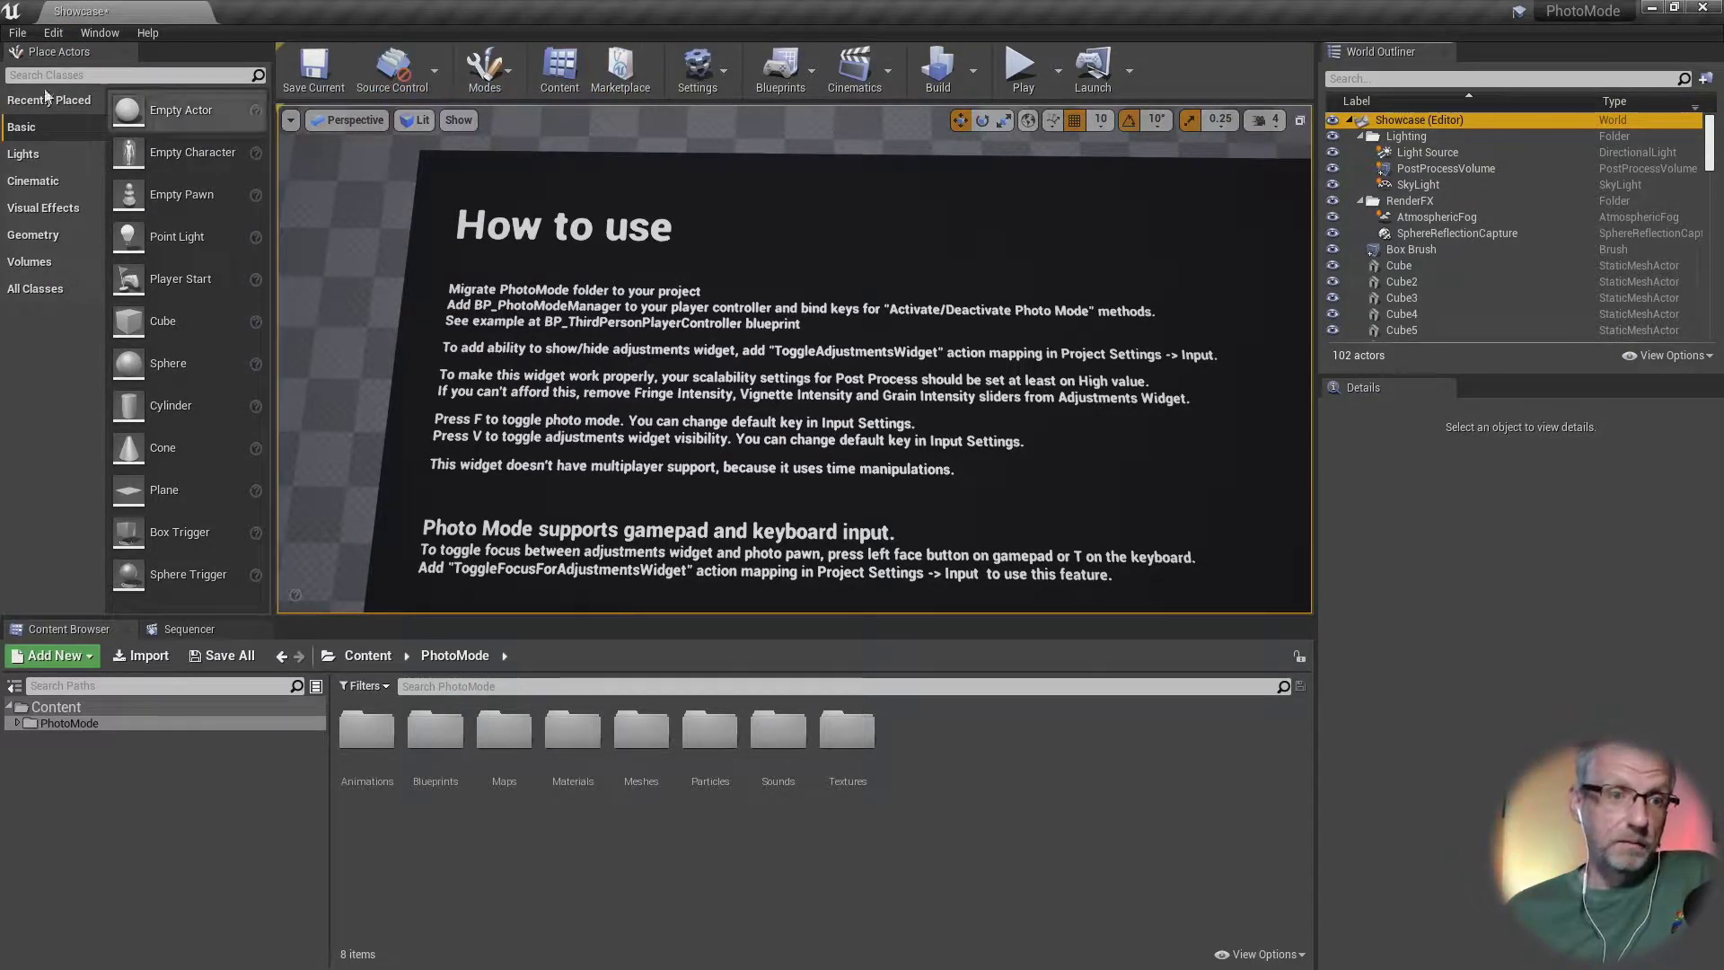
pyautogui.click(52, 34)
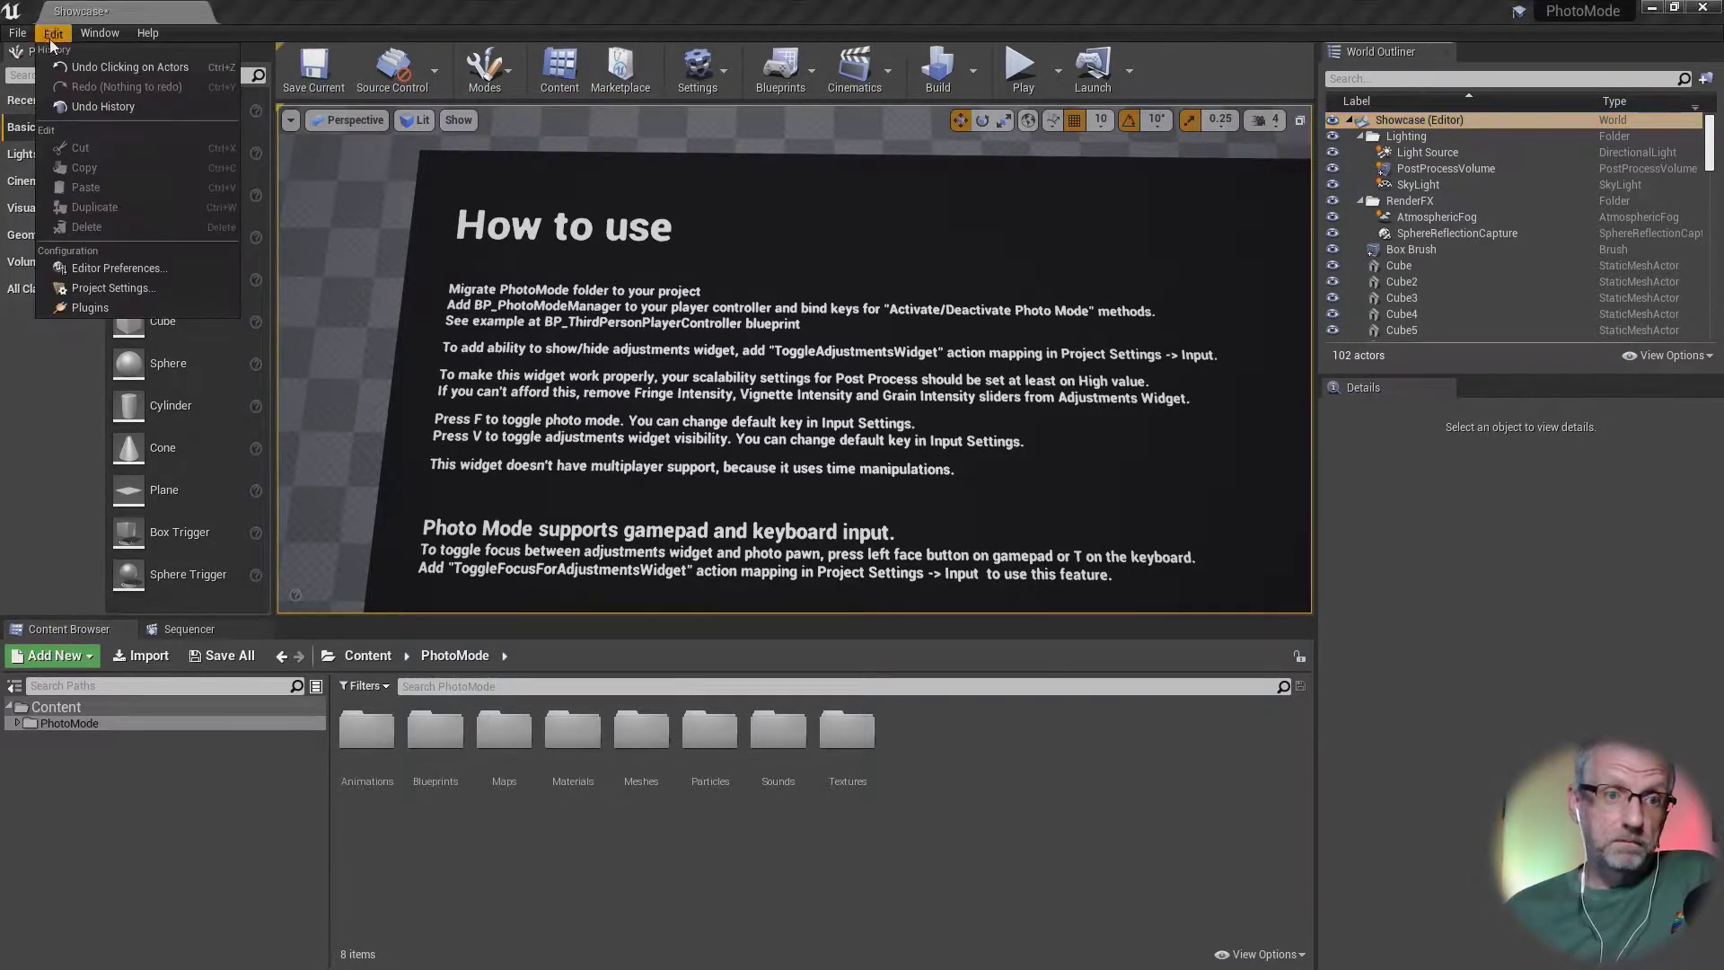
# Step: Reopen Project Settings, search 'scala' to view Niagara's scalability levels, then close it
pyautogui.click(150, 284)
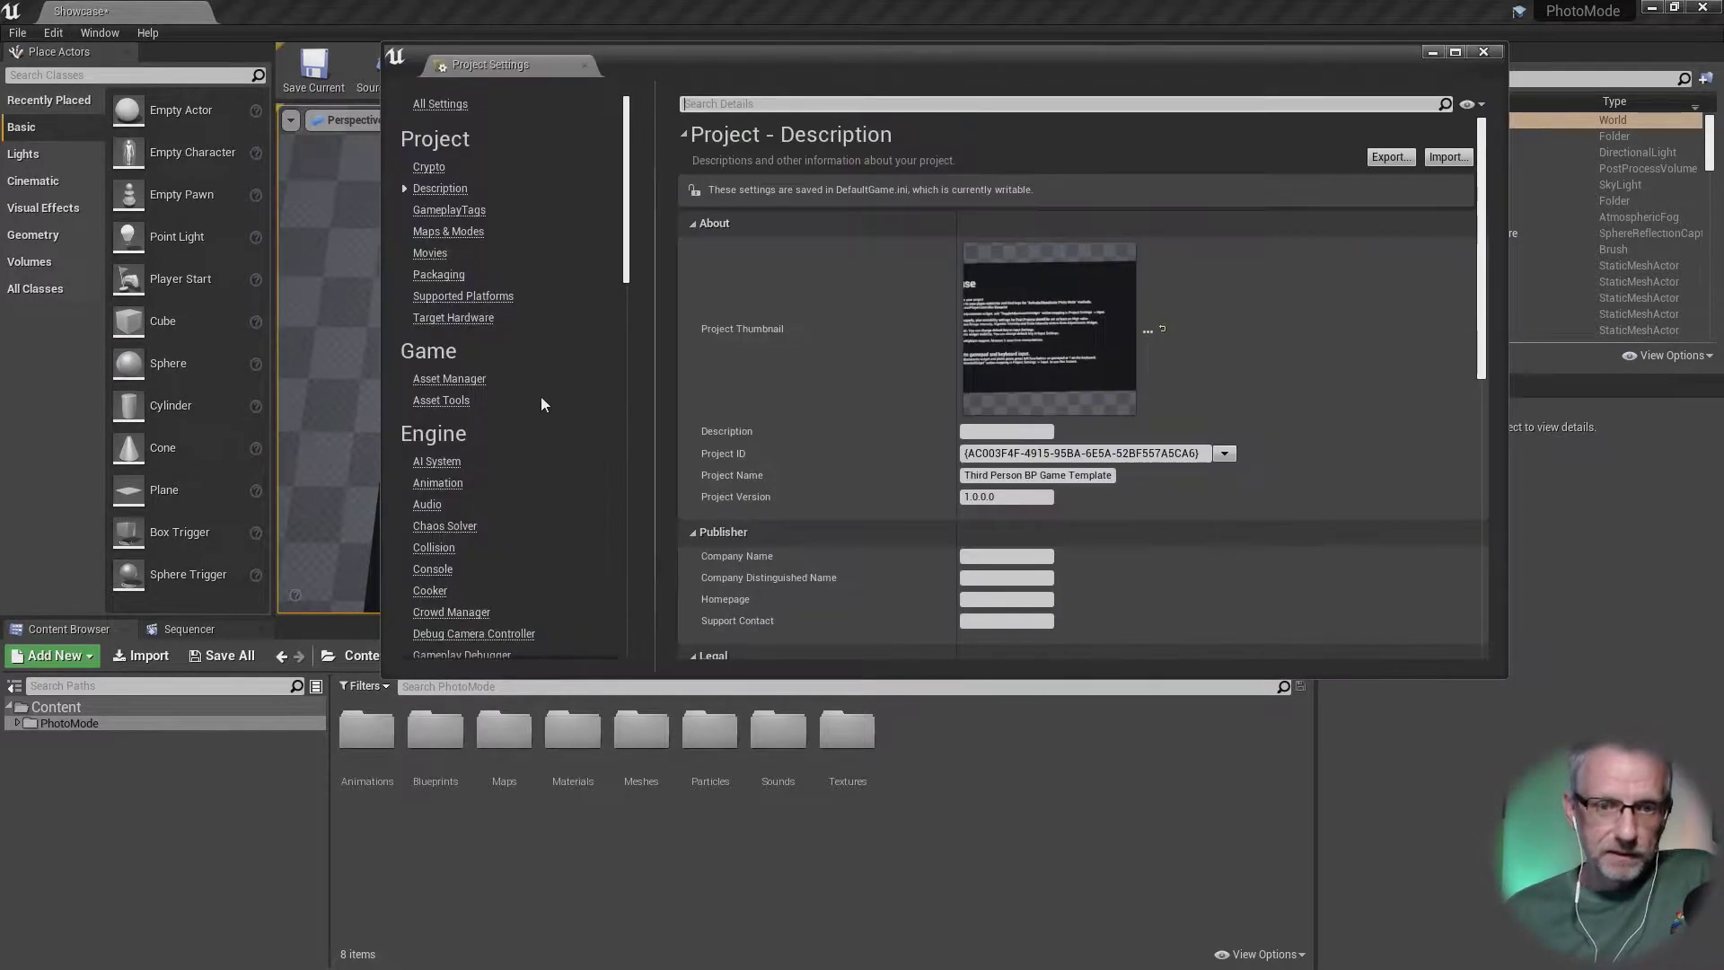
pyautogui.scroll(-10, 589, 578)
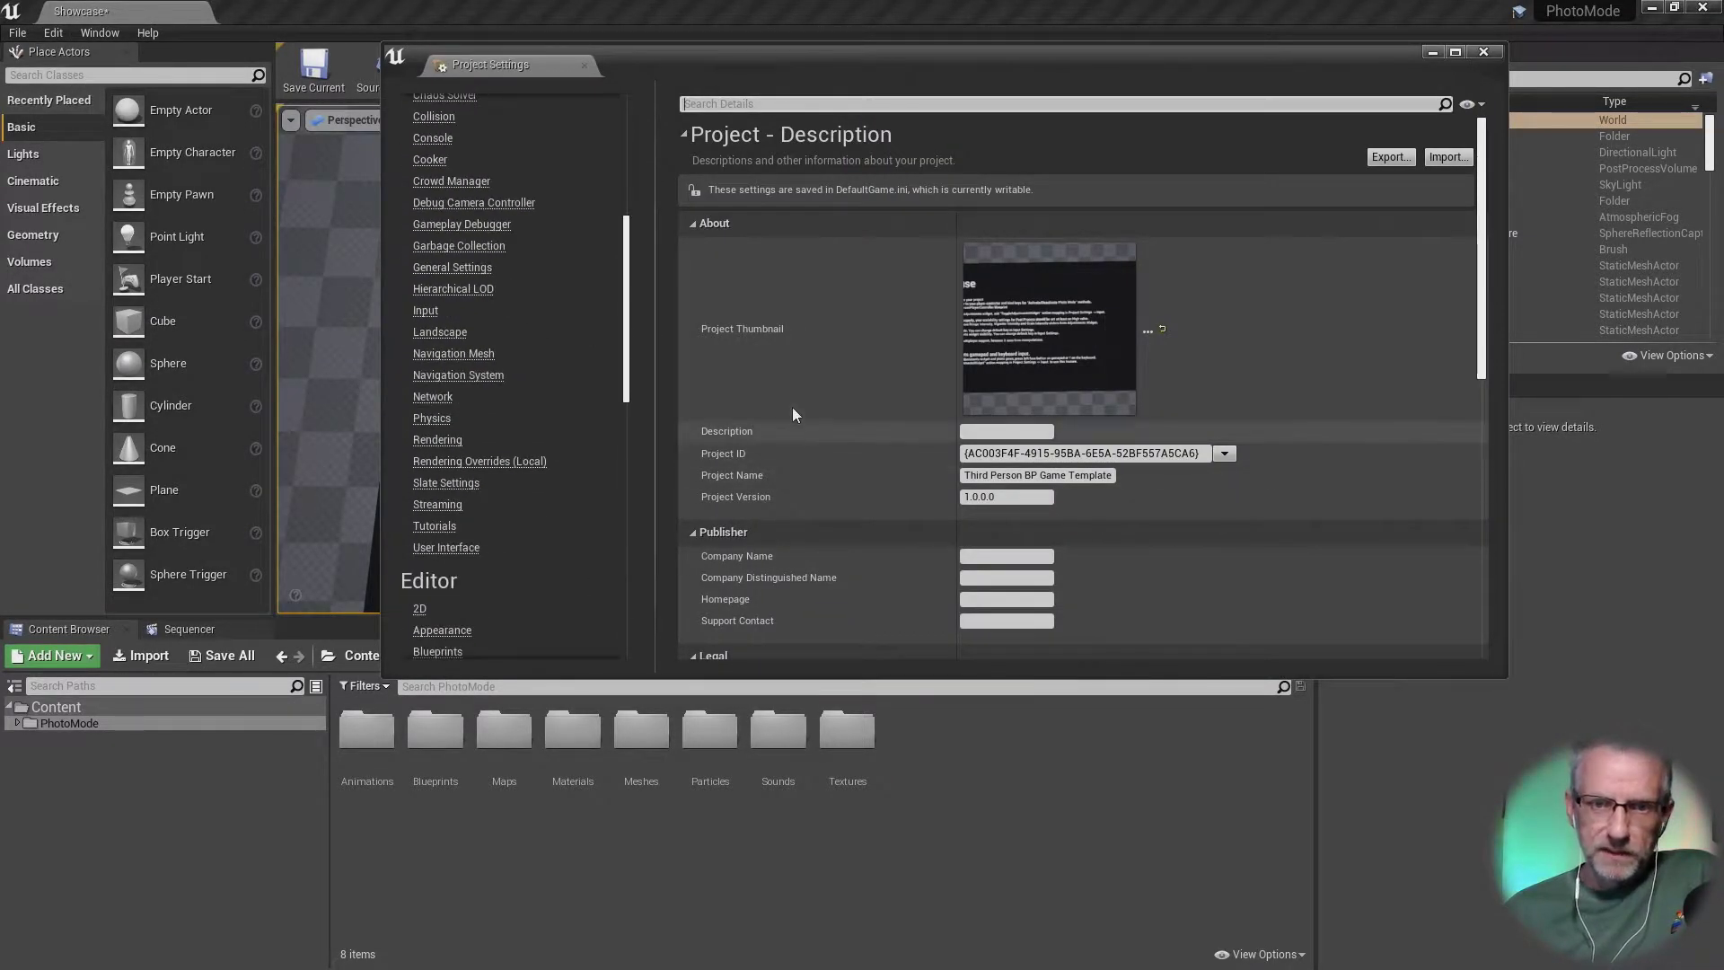
pyautogui.click(969, 105)
pyautogui.write('scala')
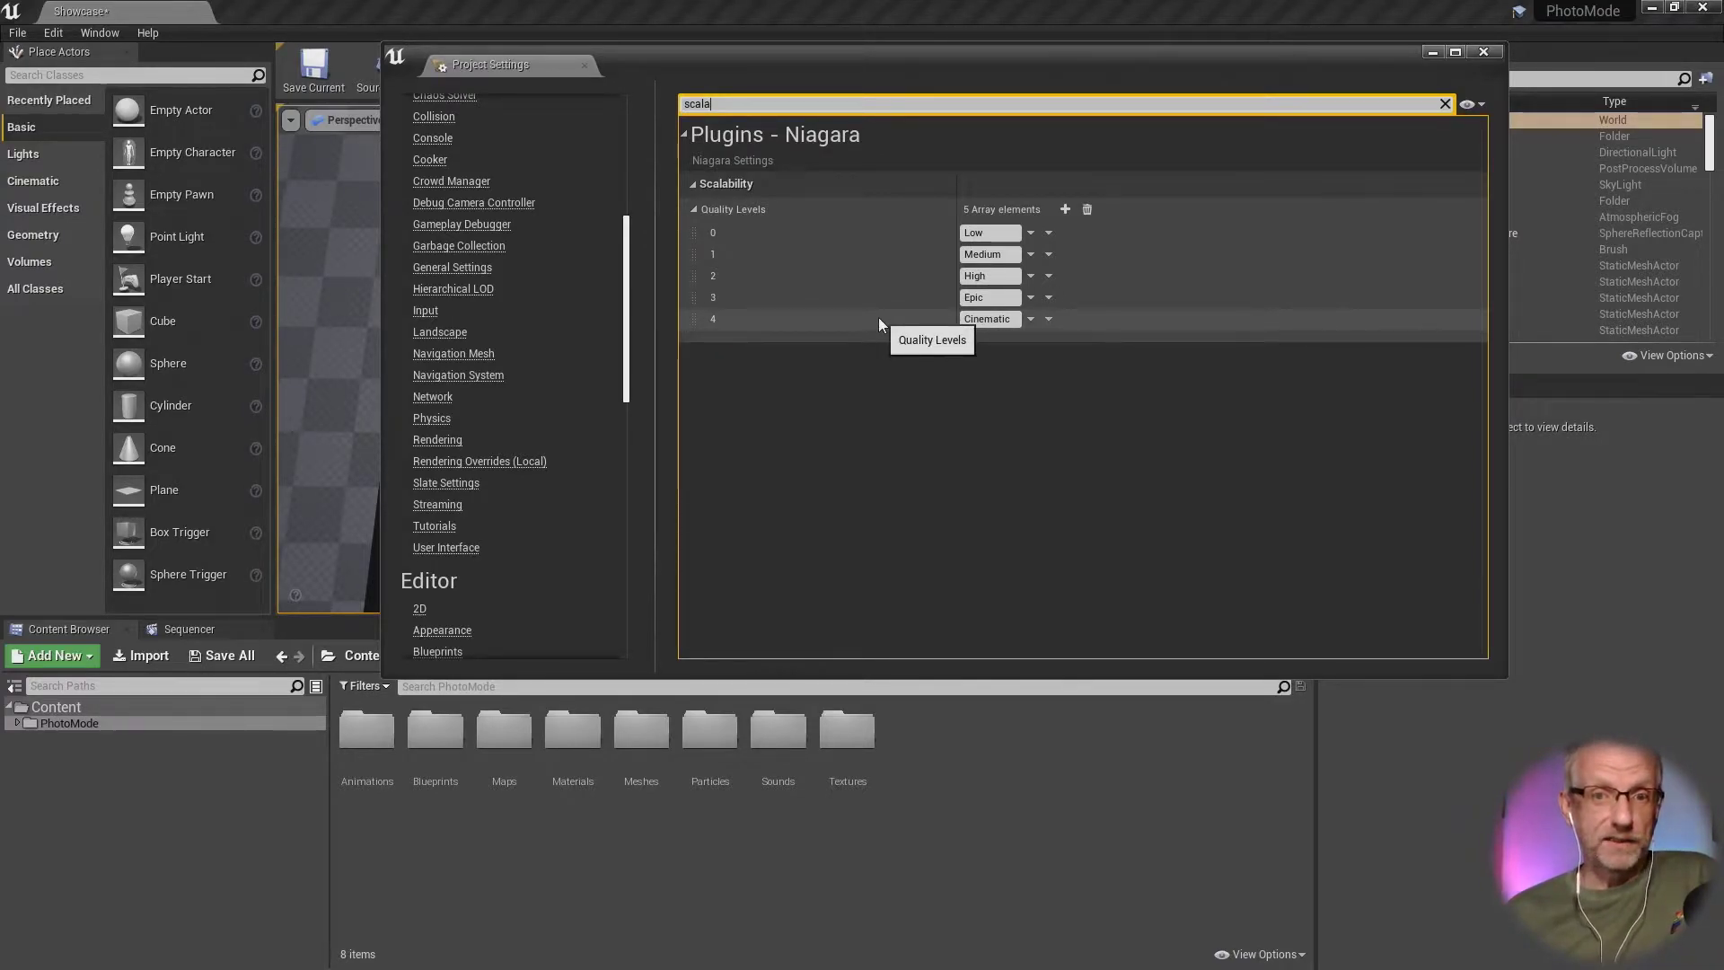
pyautogui.click(1484, 52)
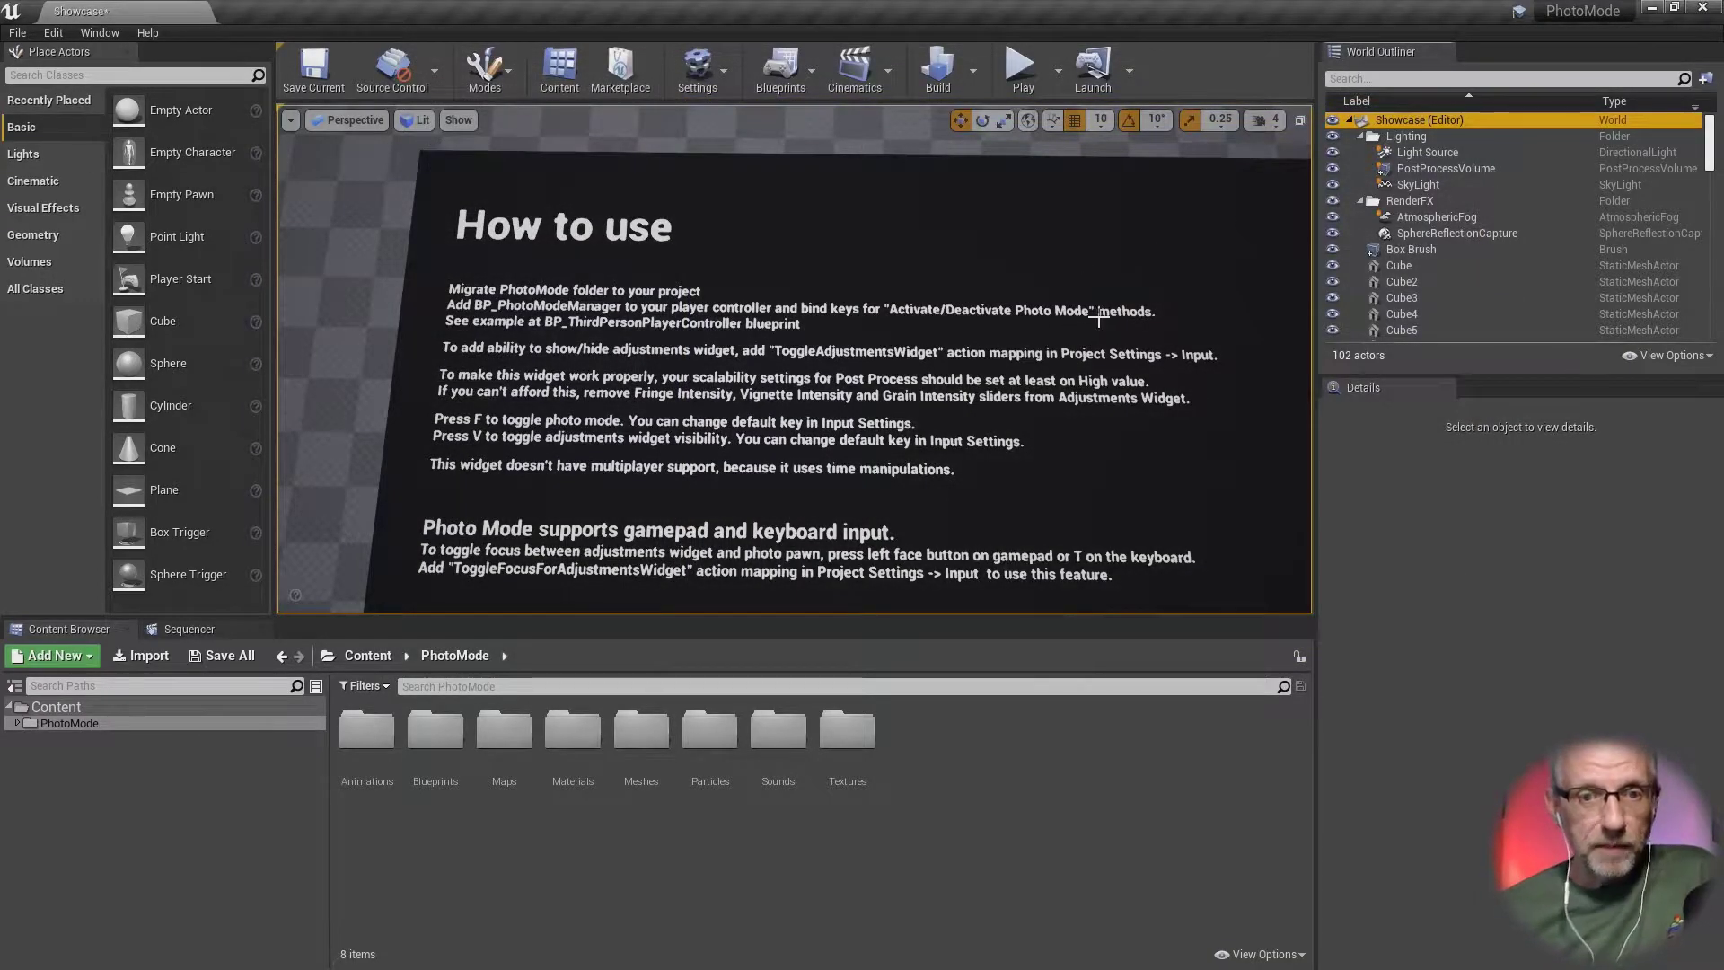
# Step: Switch to the farm demo project in fullscreen and run the scarecrow around the pond
pyautogui.scroll(2, 979, 395)
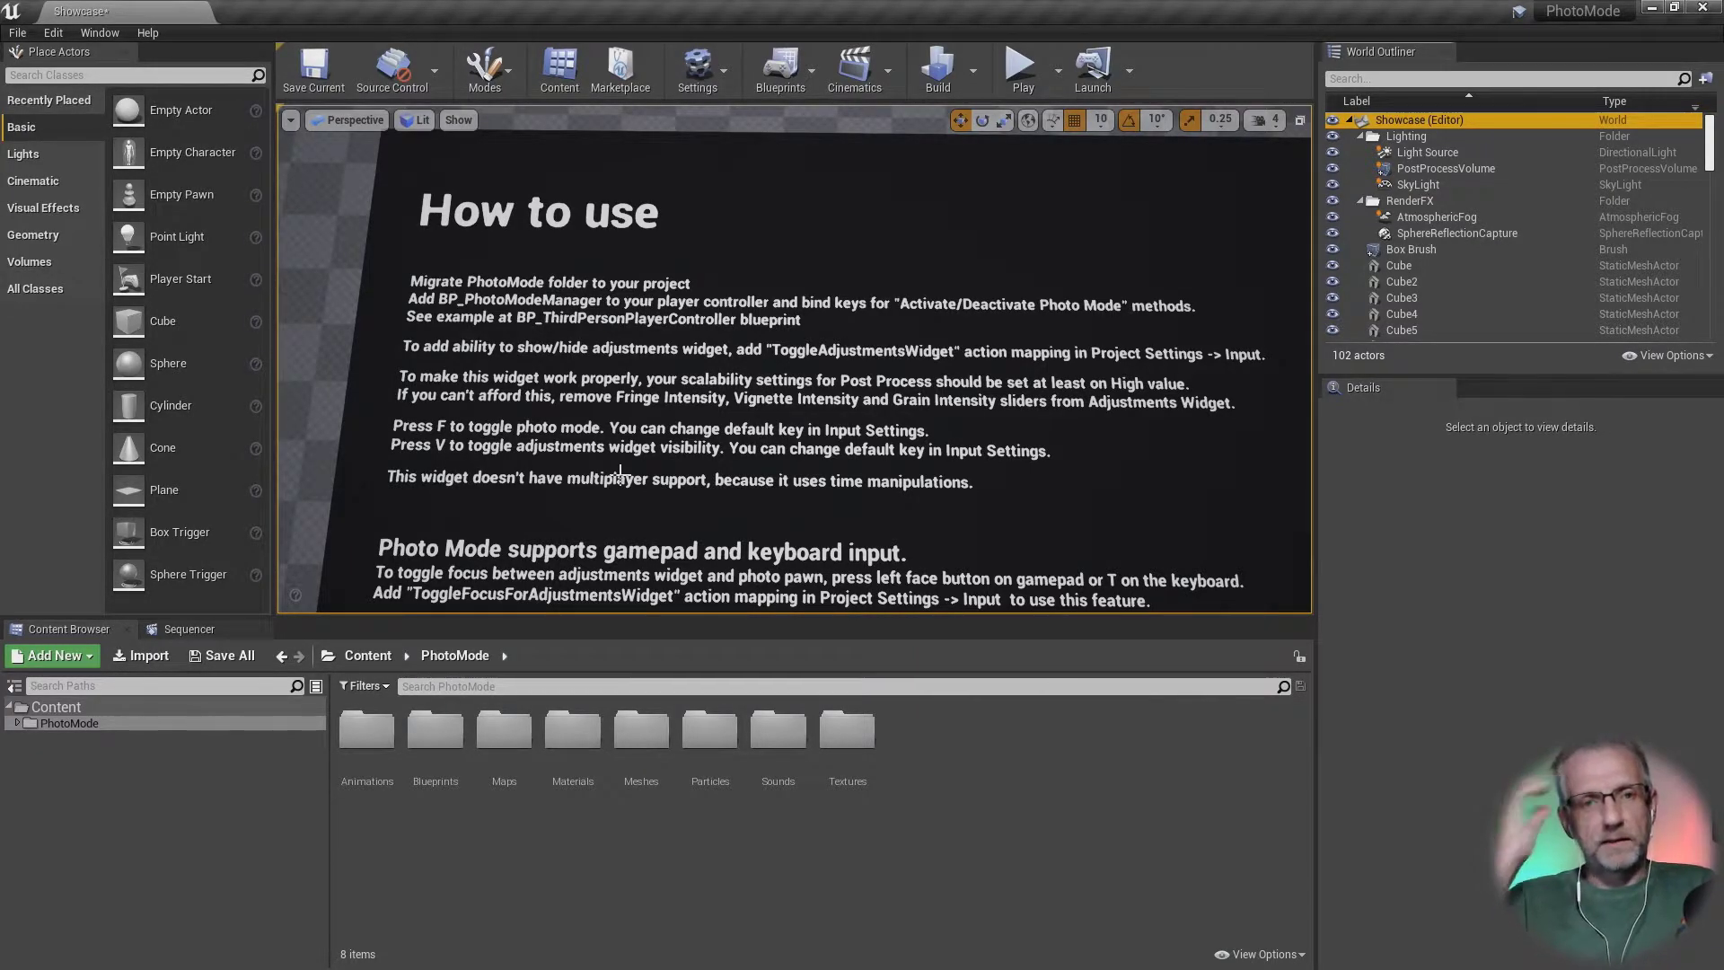
pyautogui.hotkey('alt', 'Tab')
pyautogui.hotkey('alt', 'Tab')
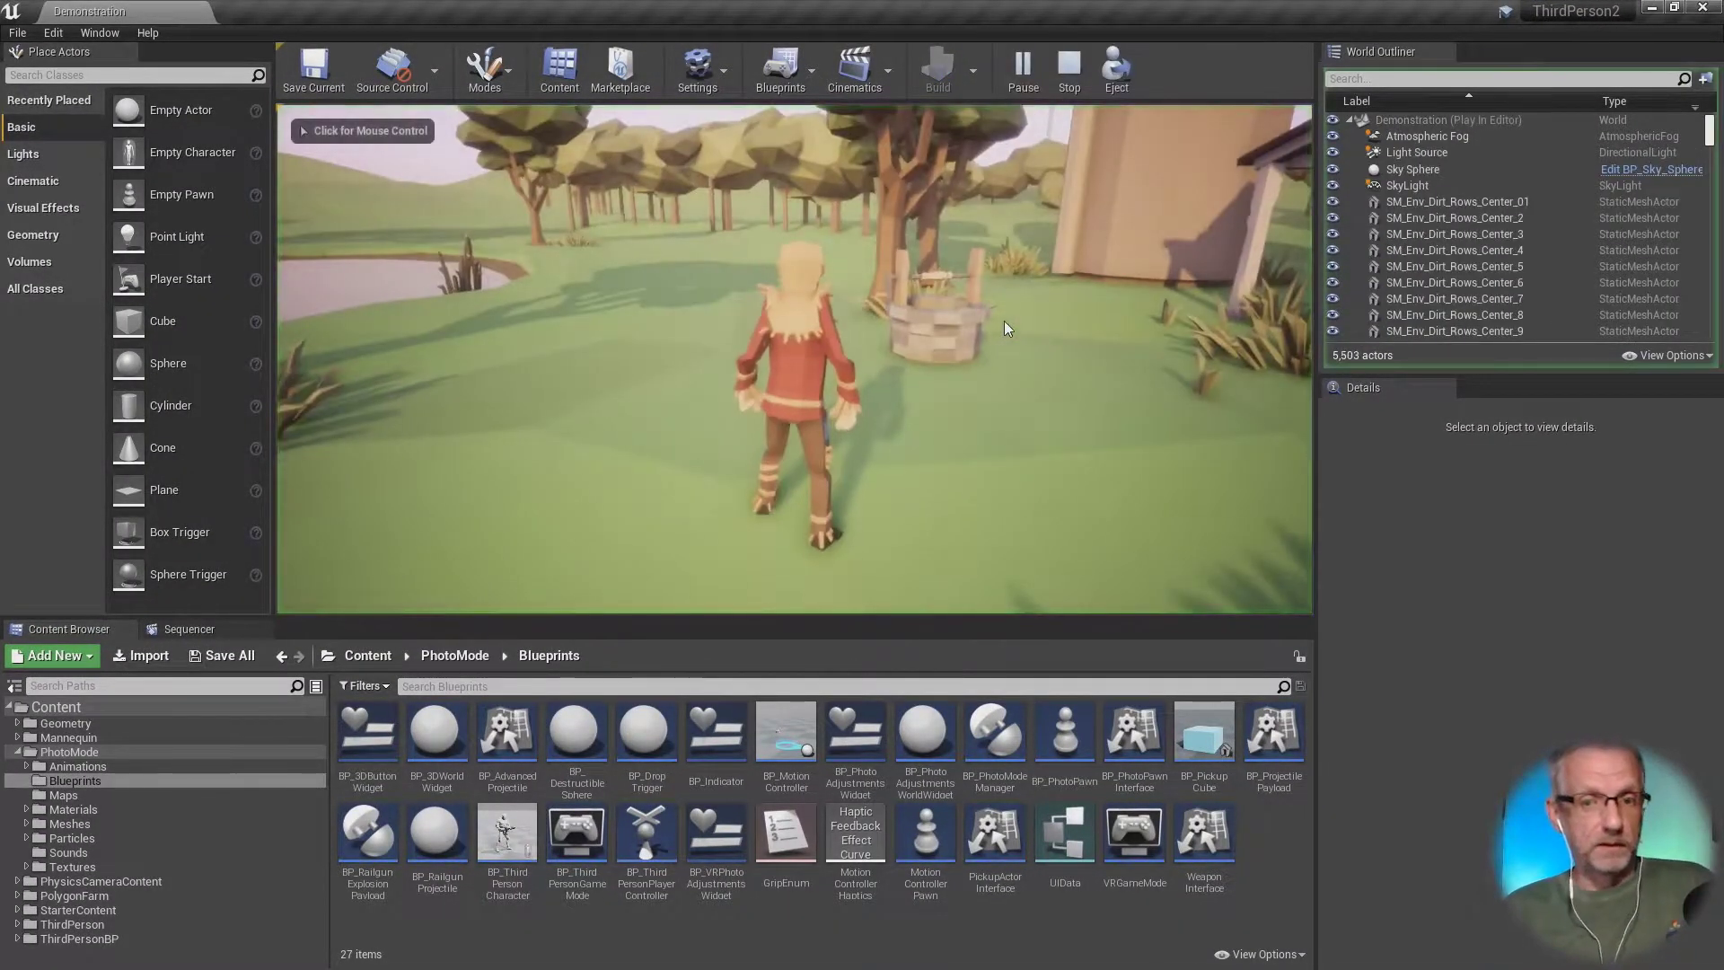
pyautogui.hotkey('shift', 'F1')
pyautogui.press('F11')
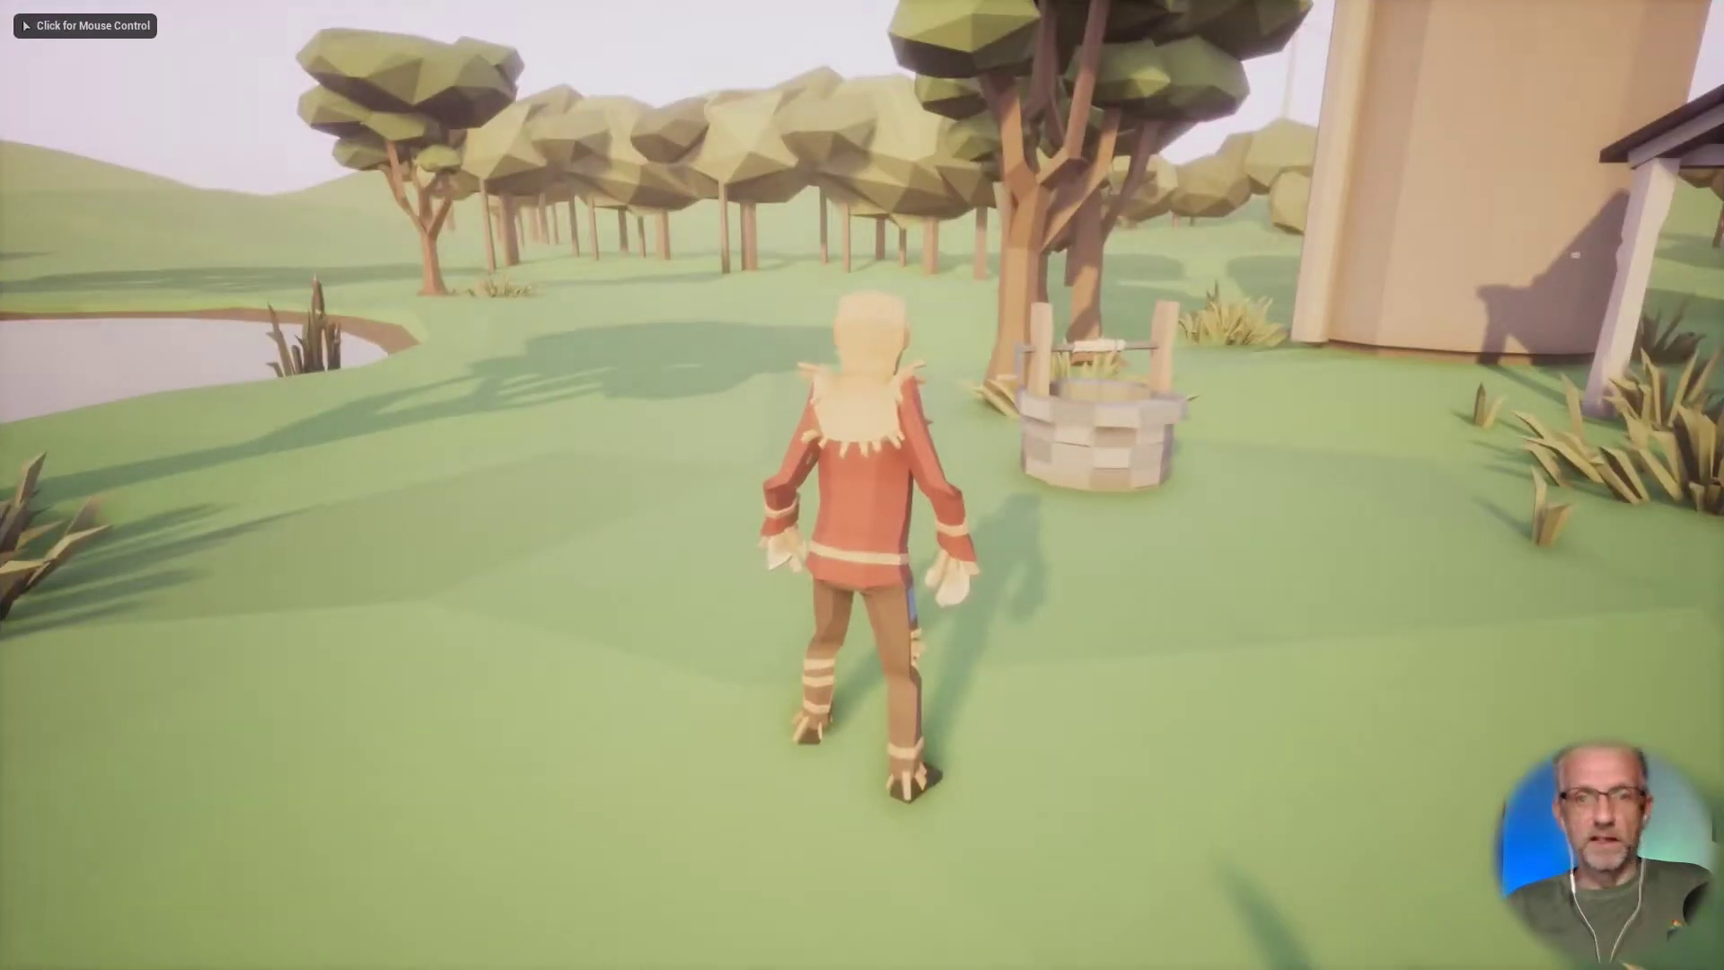
pyautogui.press('w')
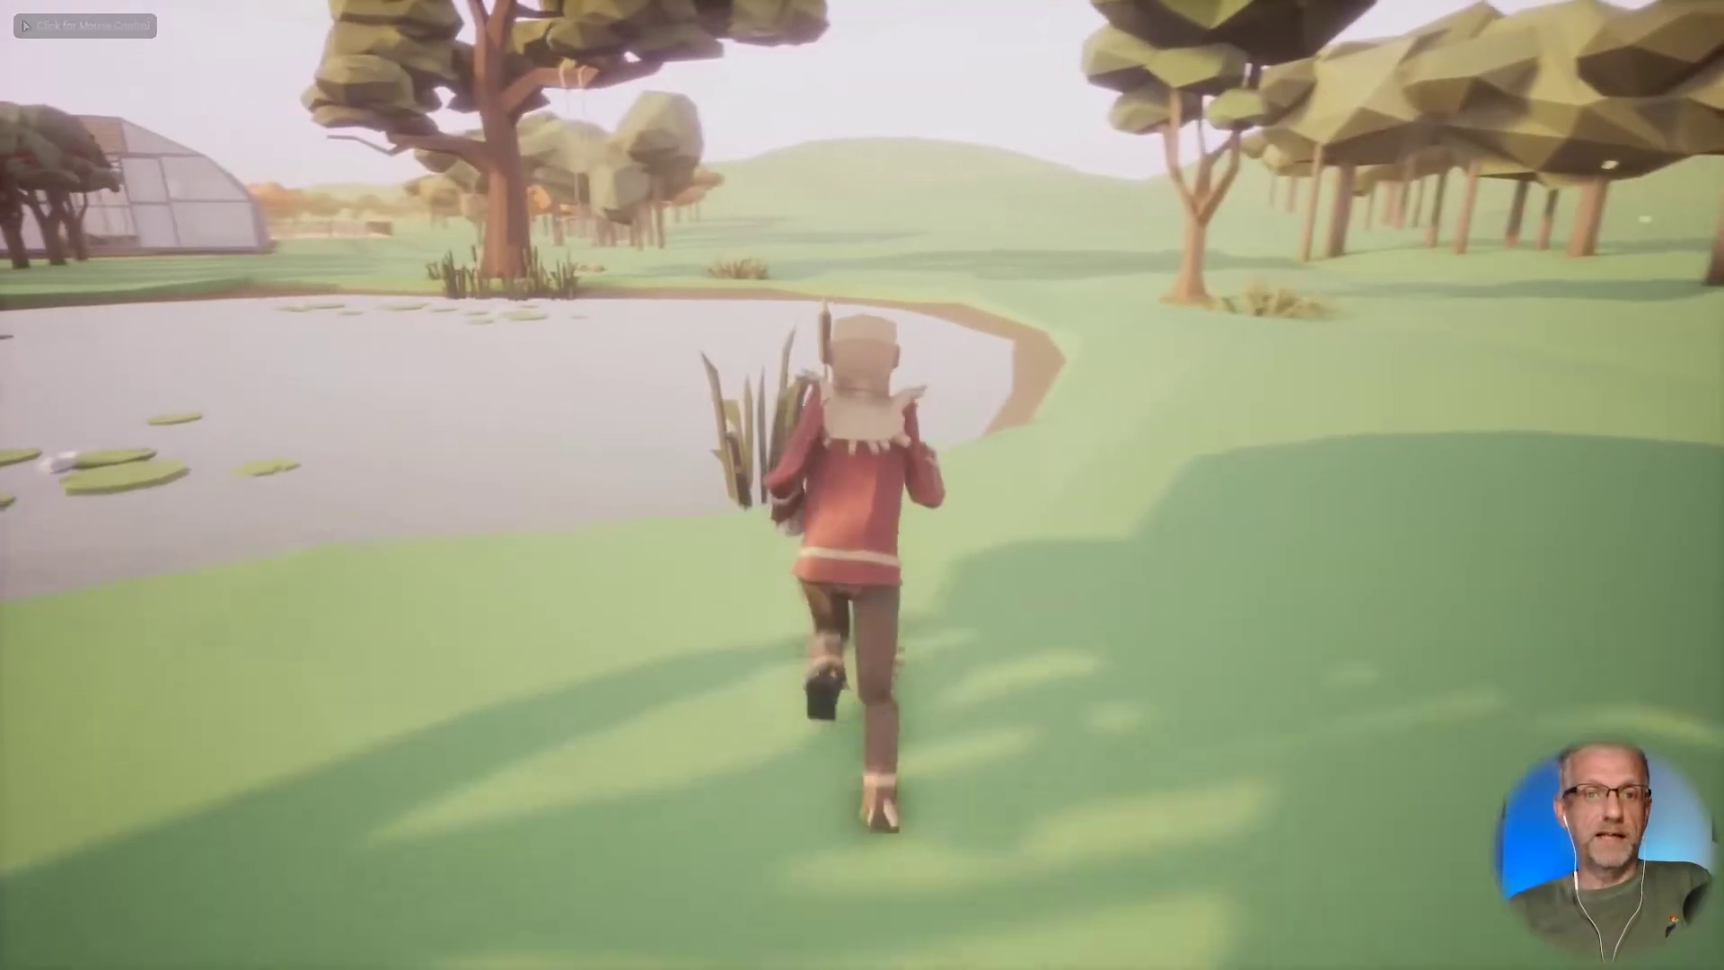
pyautogui.press('s')
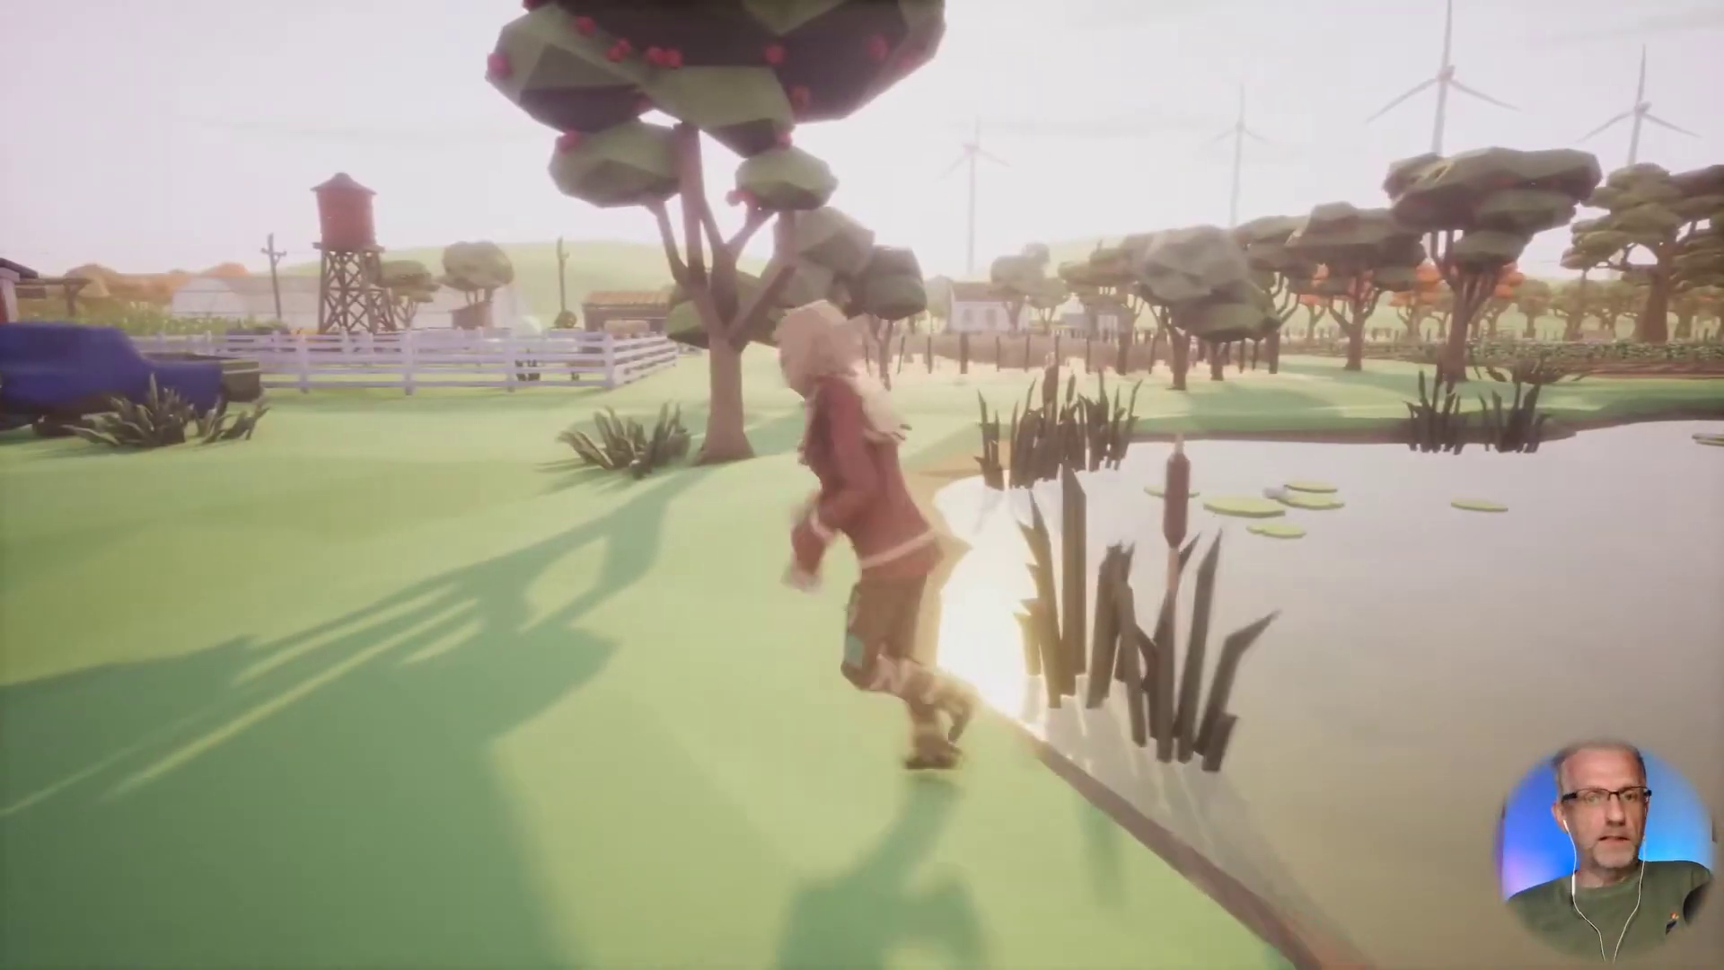
pyautogui.press('w')
pyautogui.press('s')
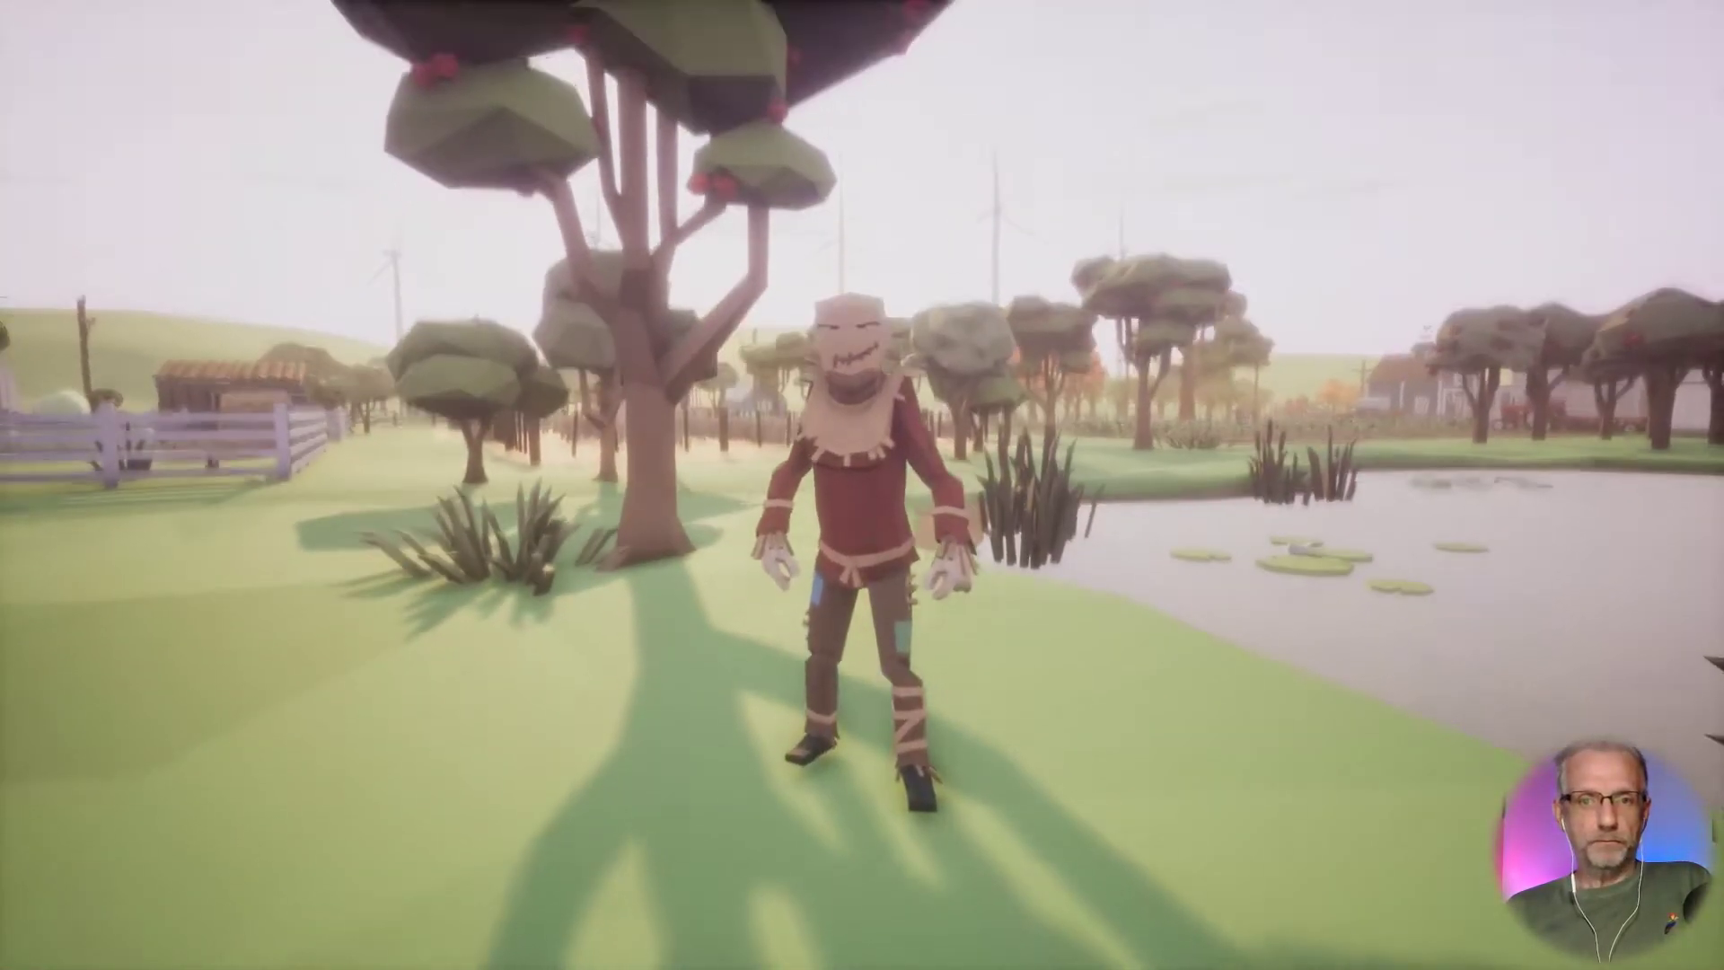
# Step: Run the scarecrow into the field, jump the fence, then end play and return to PhotoMode
pyautogui.press('w')
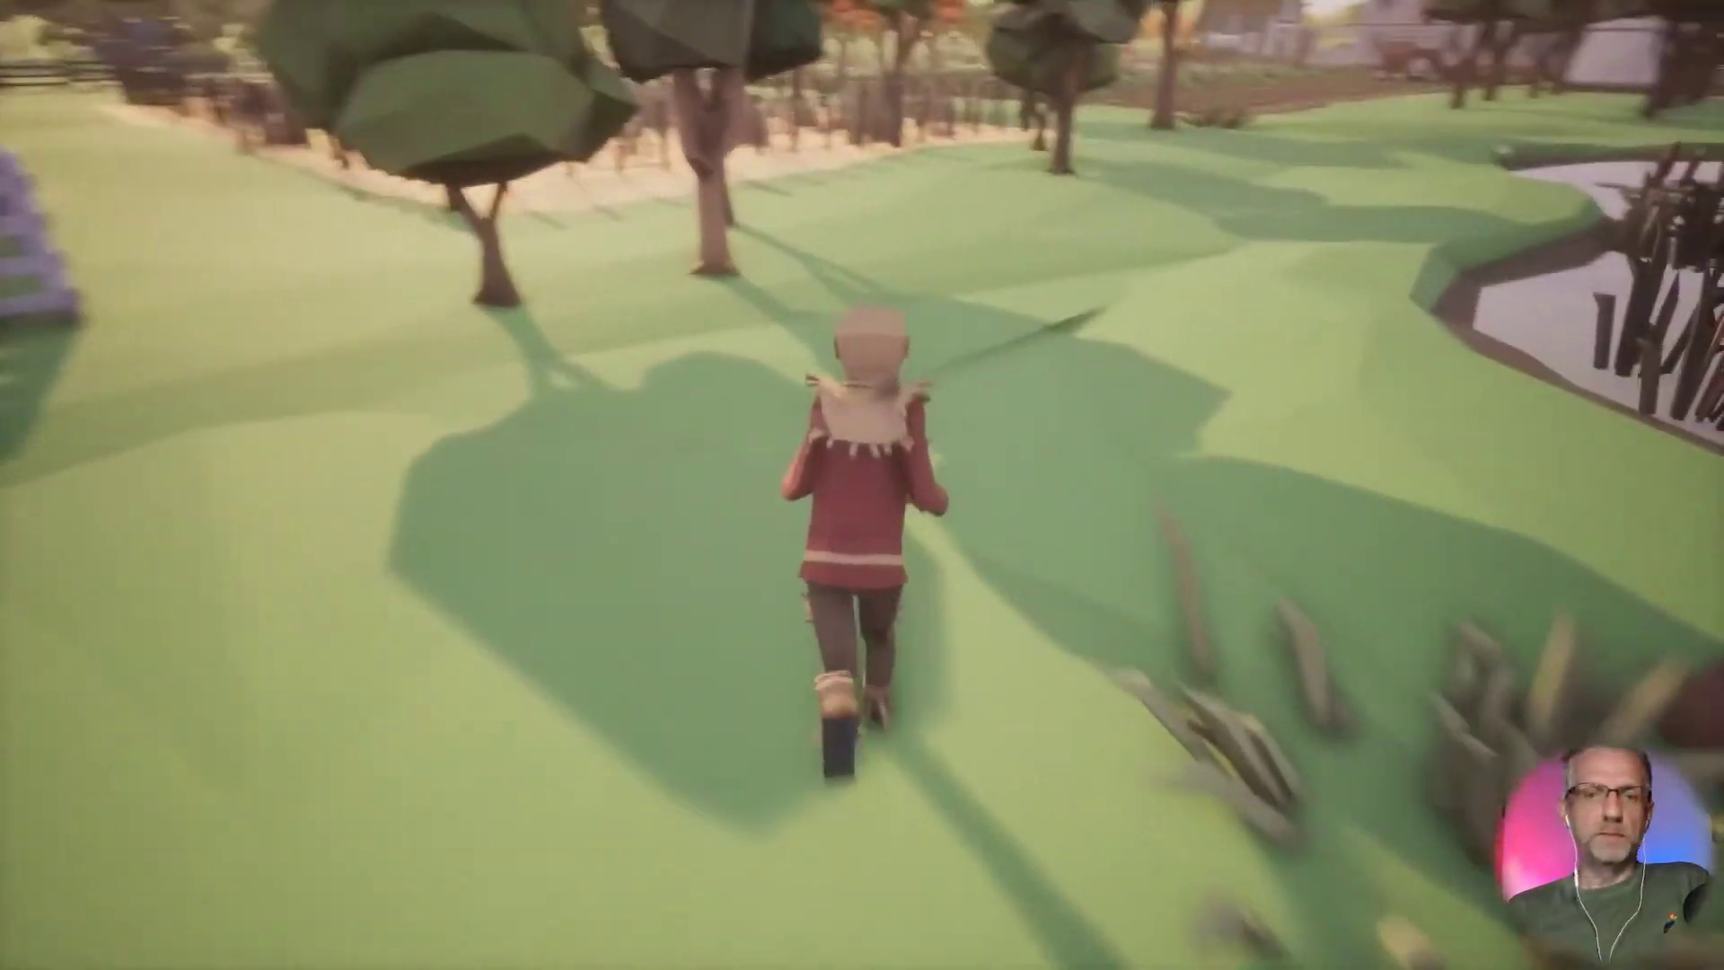
pyautogui.press('a')
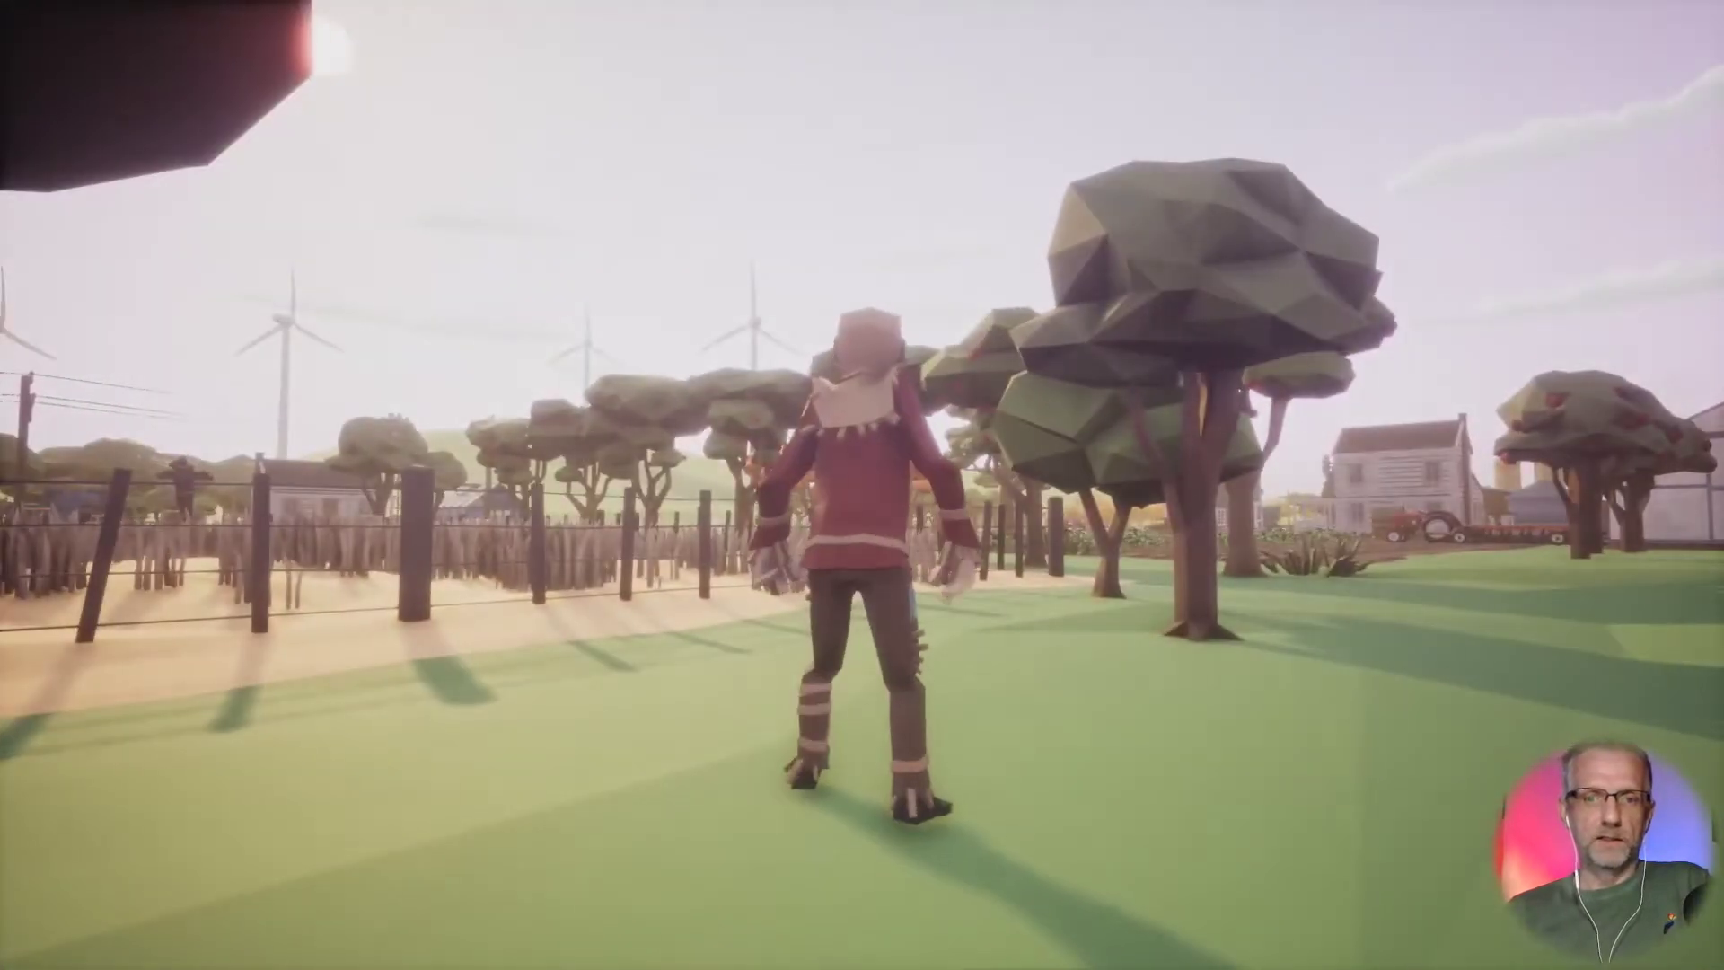
pyautogui.press('s')
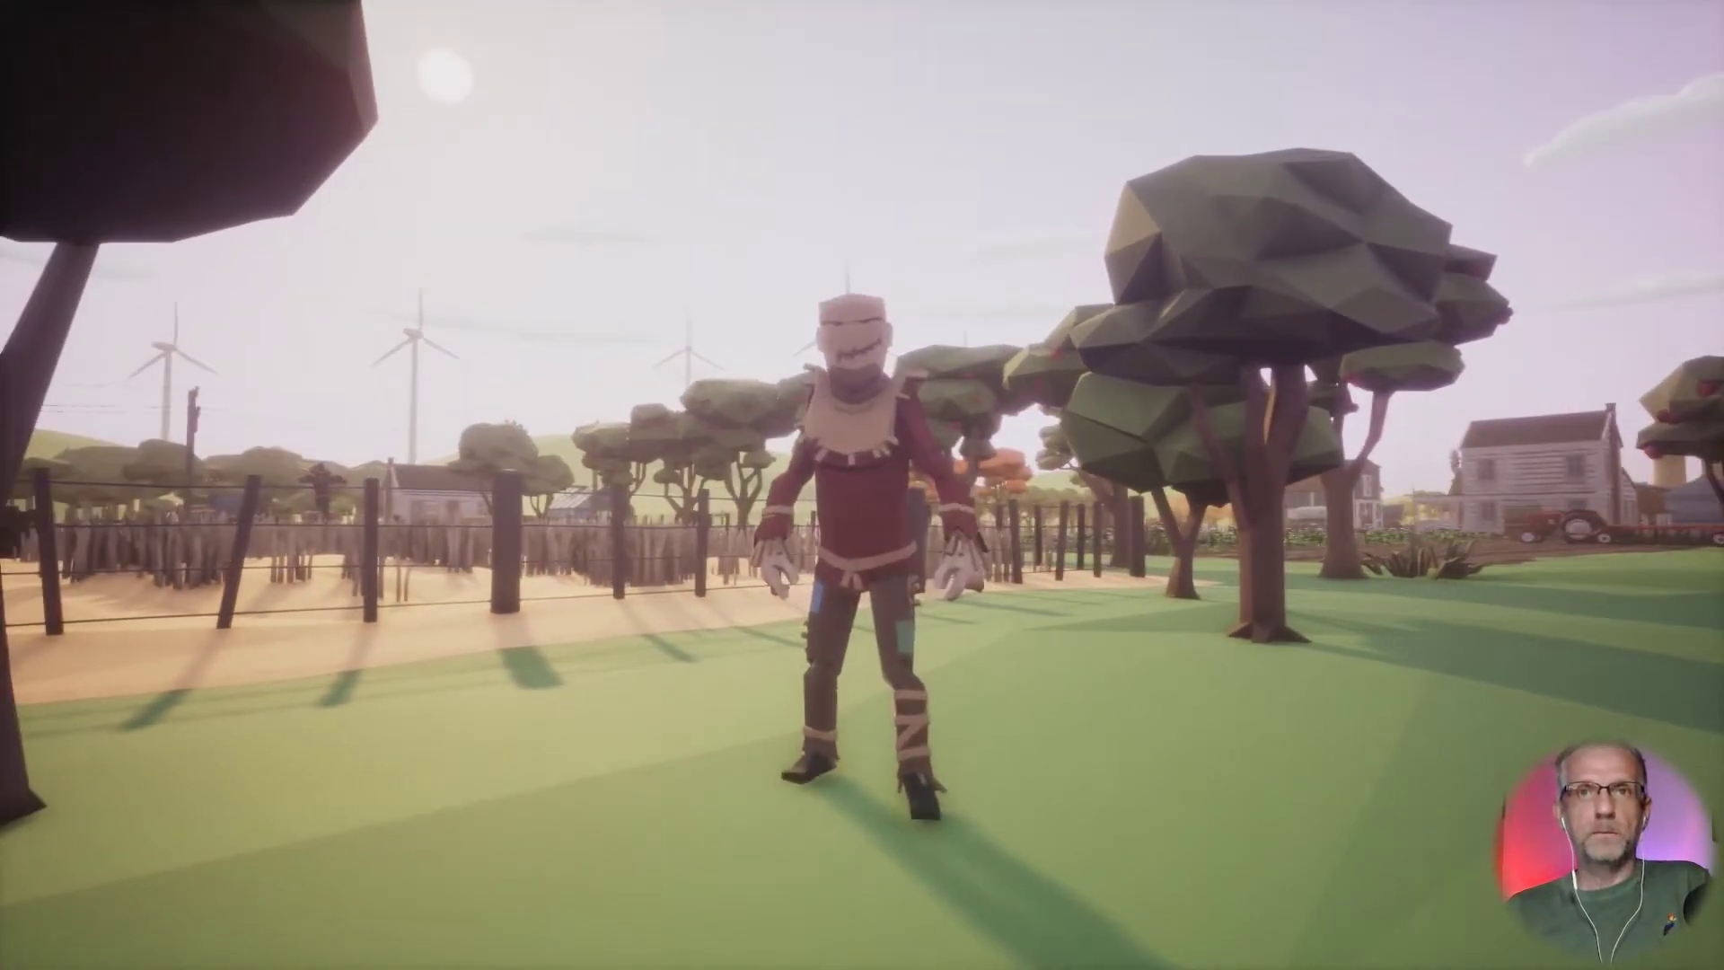
pyautogui.press('w')
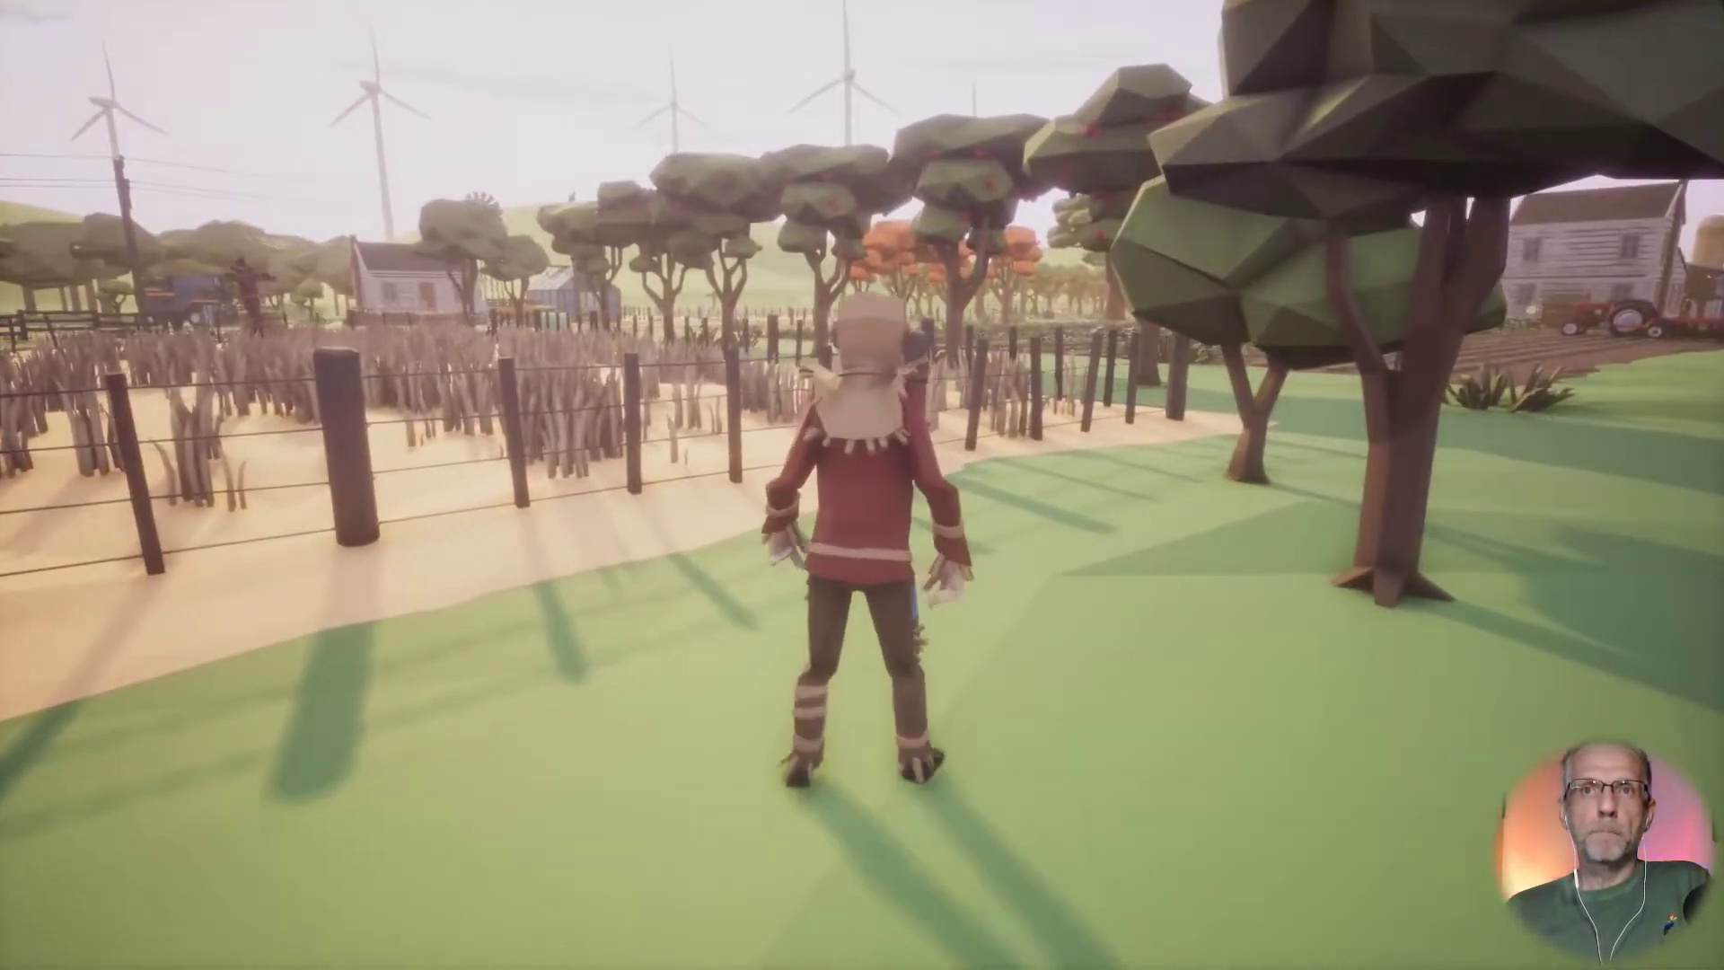
pyautogui.press('w')
pyautogui.press('space')
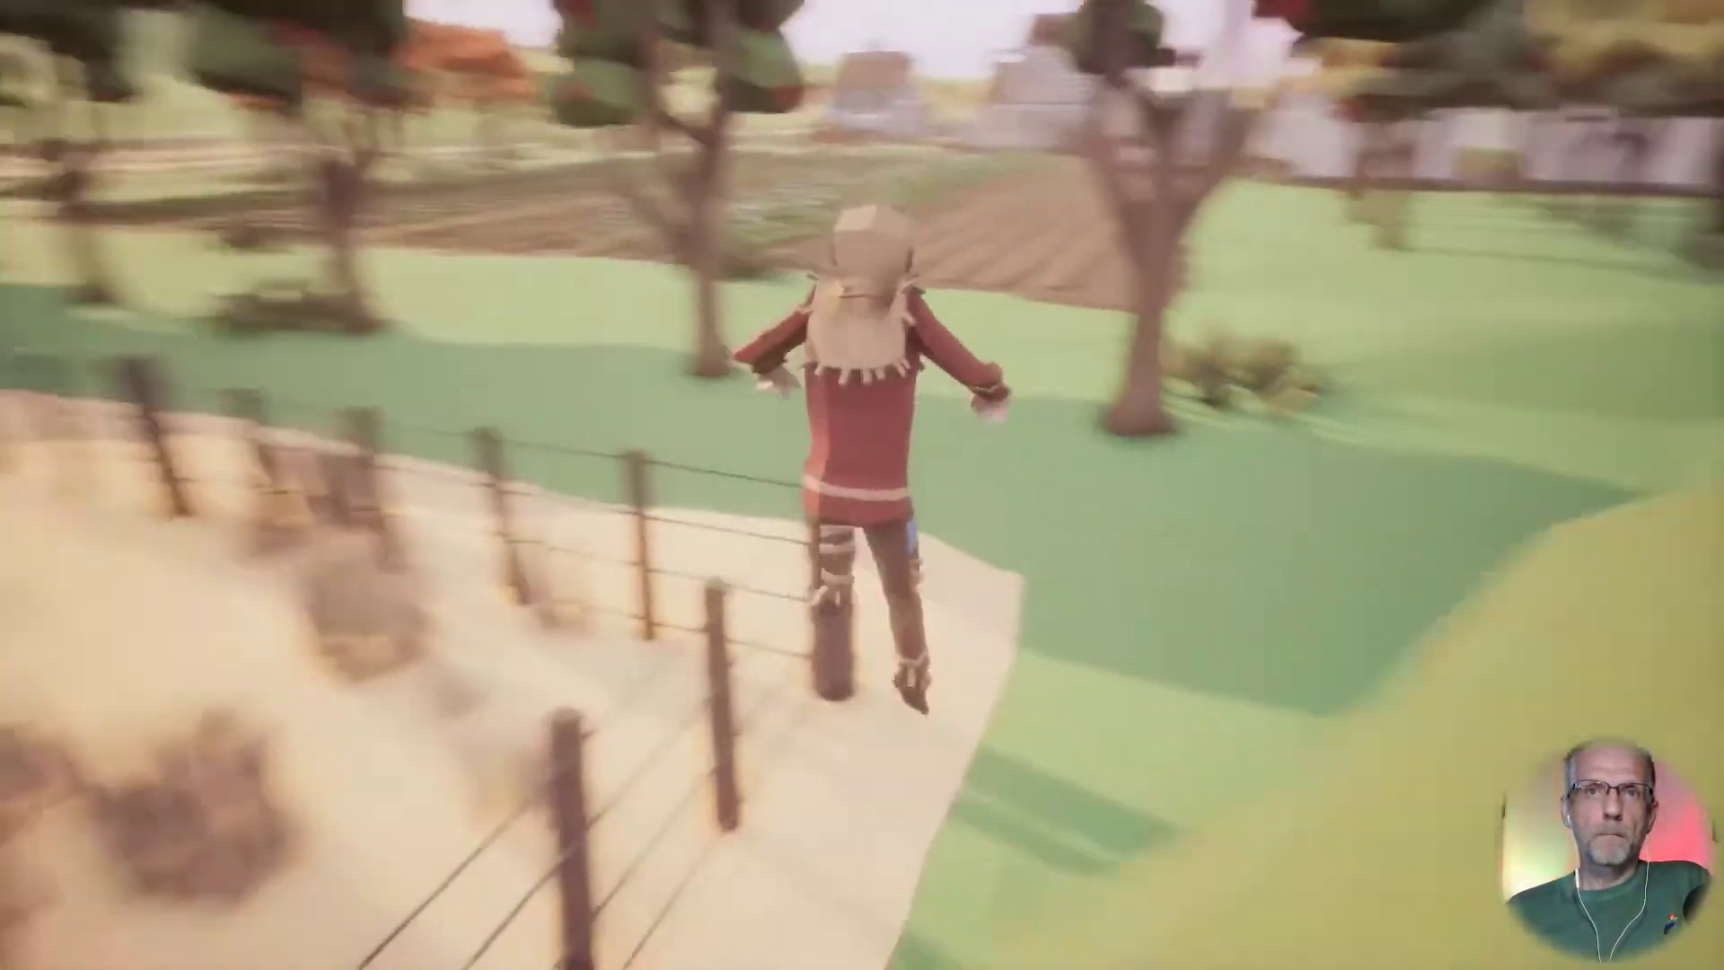
pyautogui.press('w')
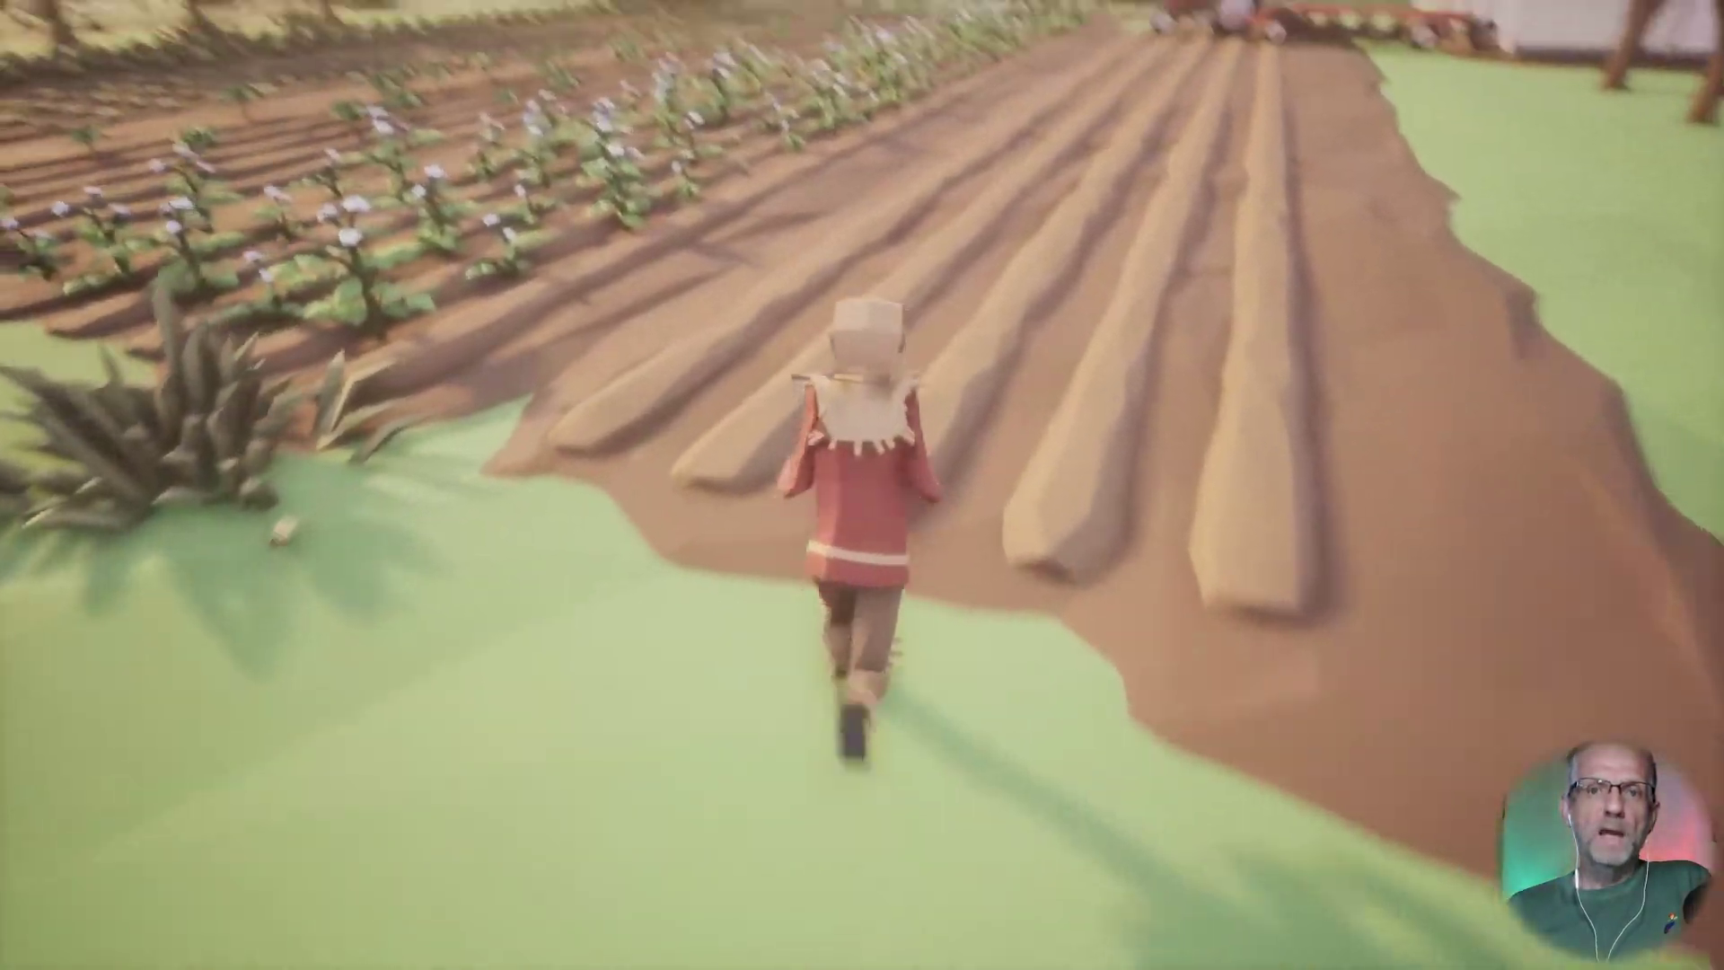
pyautogui.press('w')
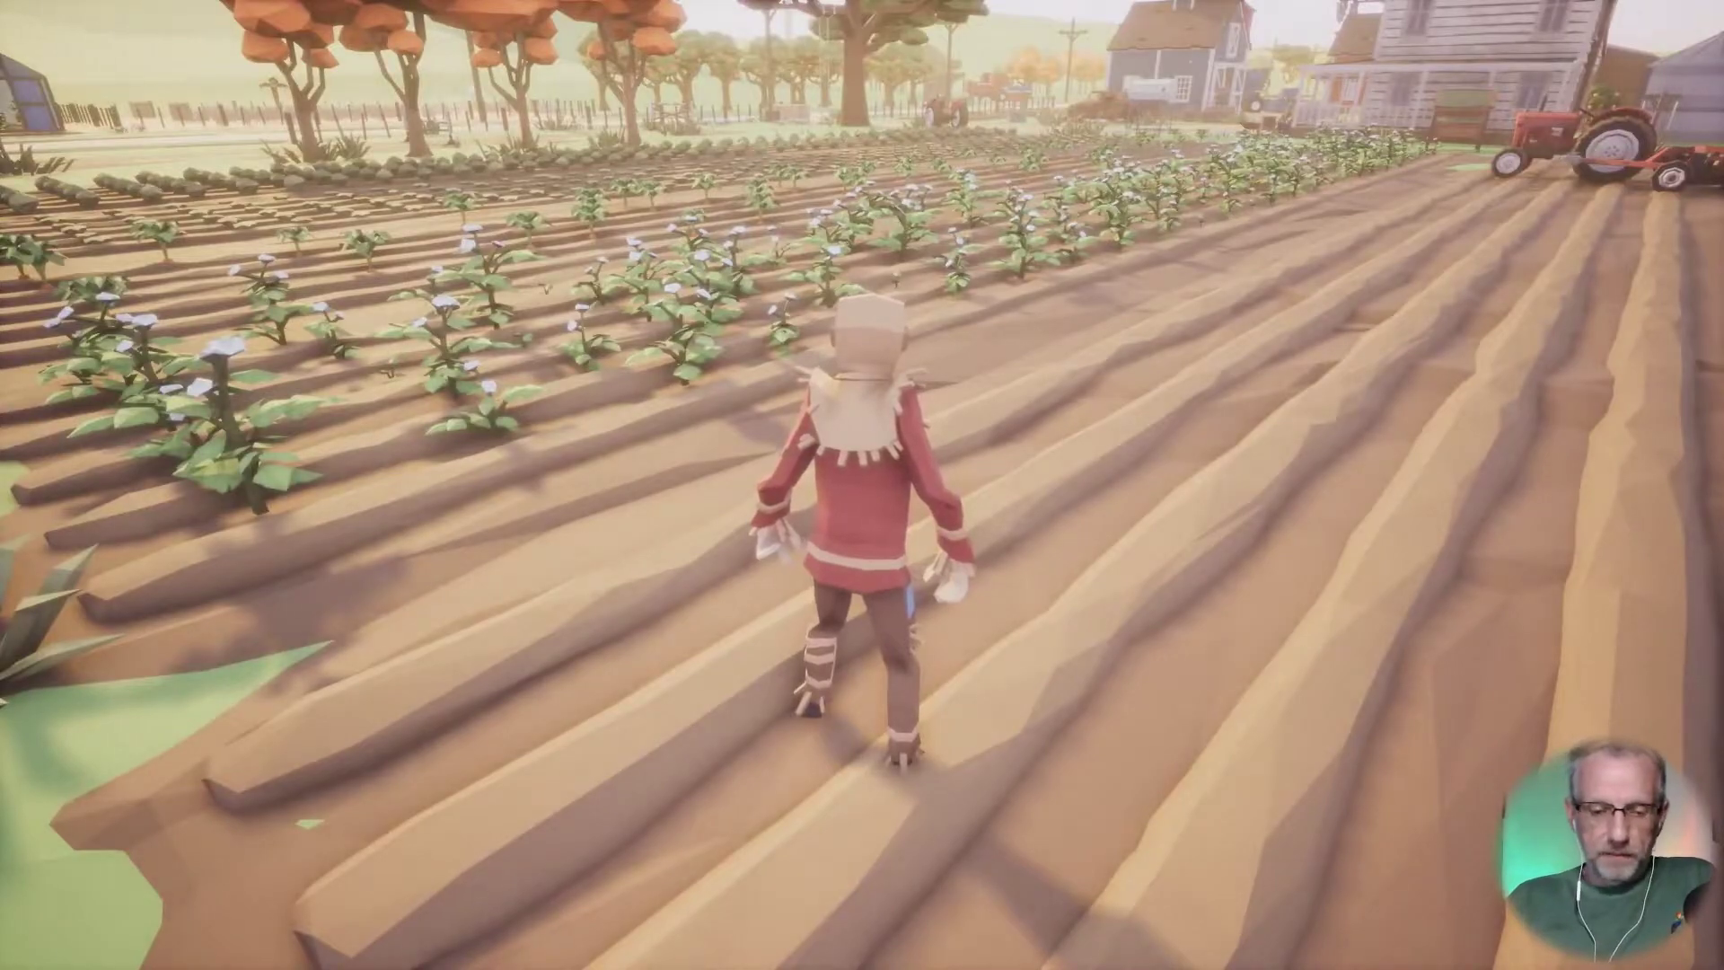
pyautogui.press('Escape')
pyautogui.hotkey('alt', 'Tab')
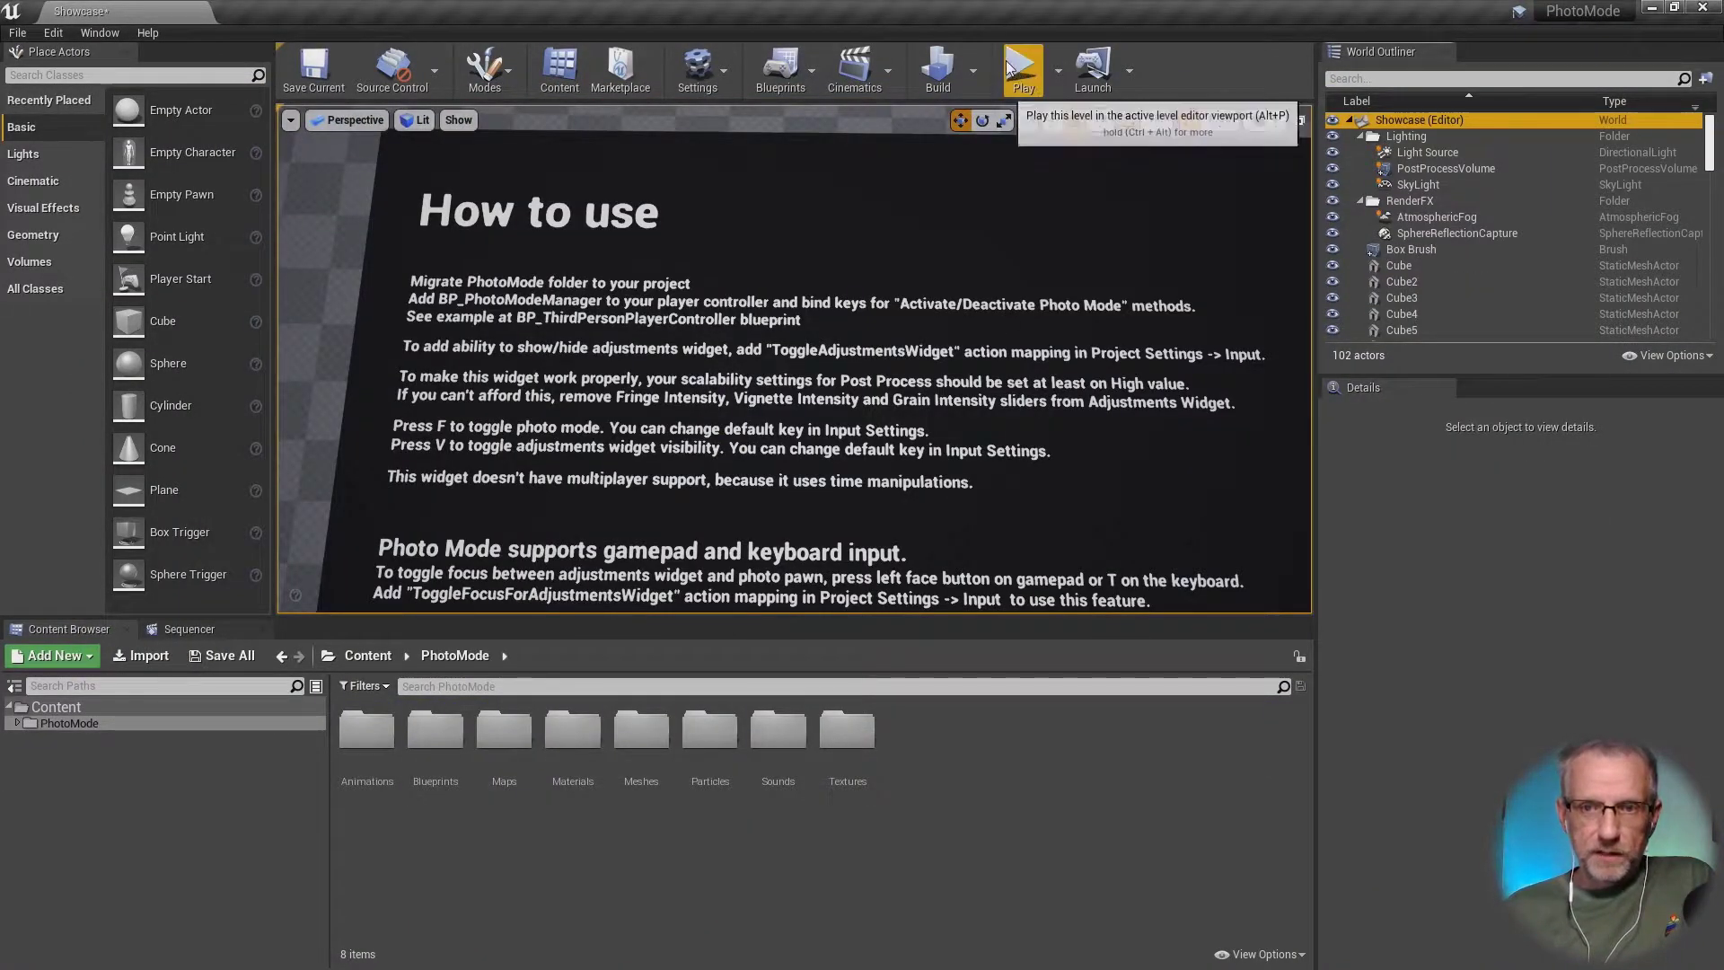
# Step: Play the Showcase level fullscreen with the photo mode Camera settings panel on
pyautogui.click(1008, 68)
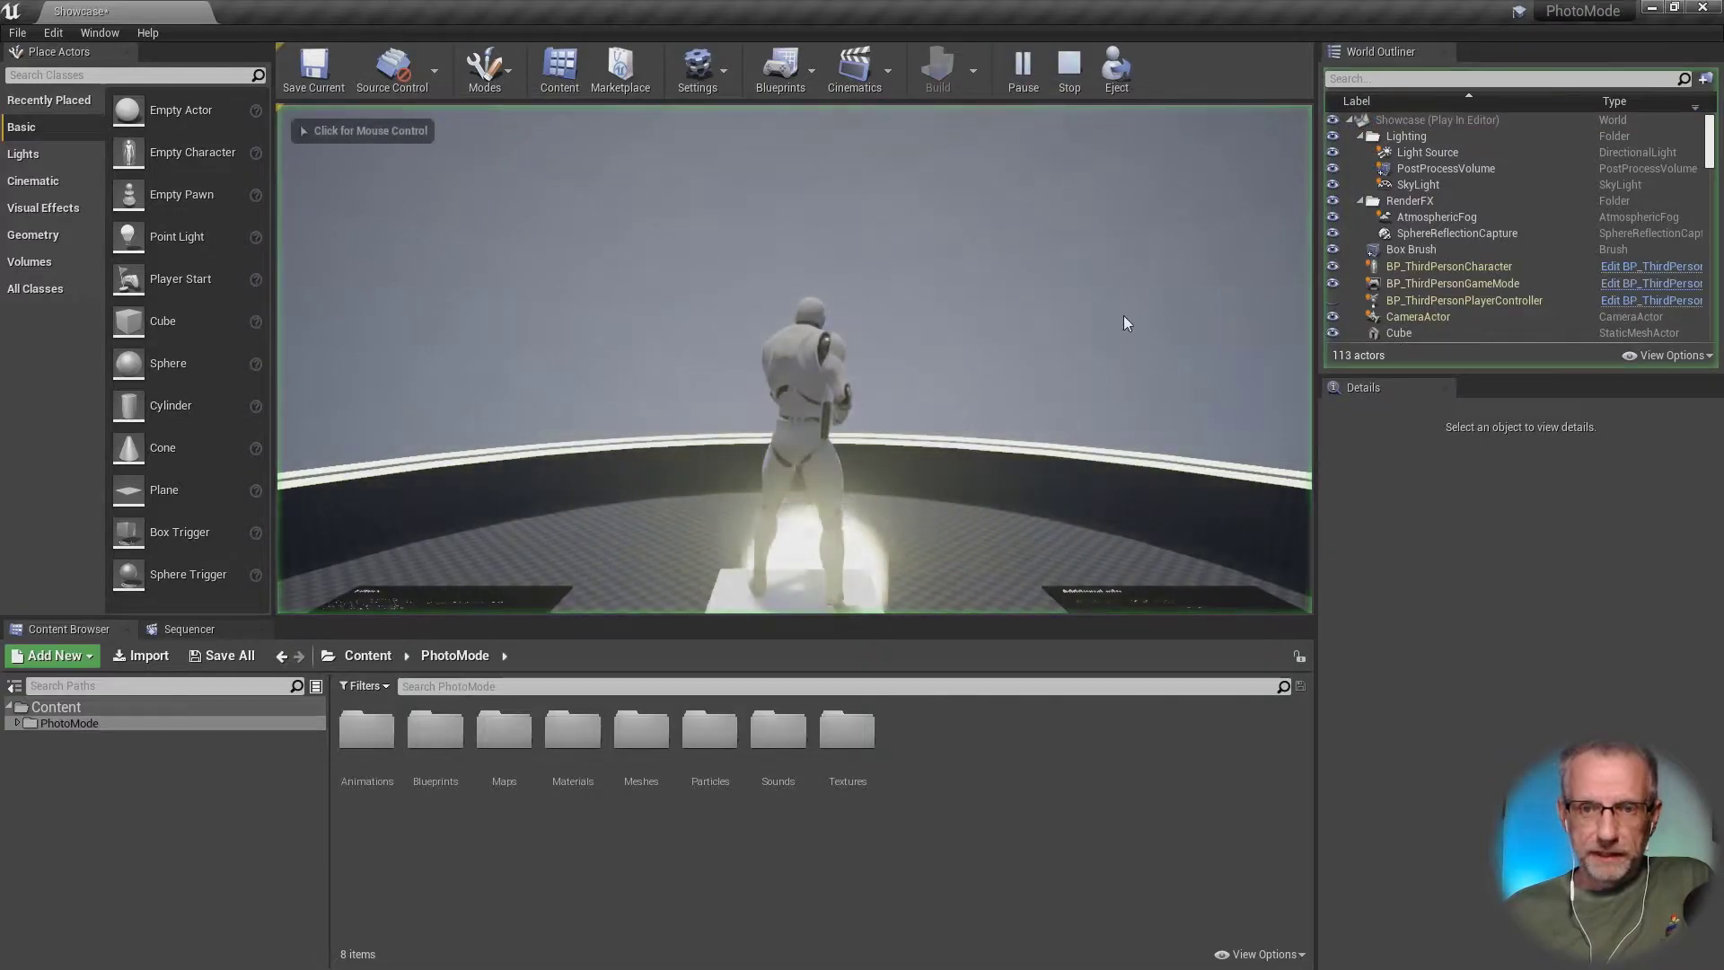
pyautogui.click(1084, 434)
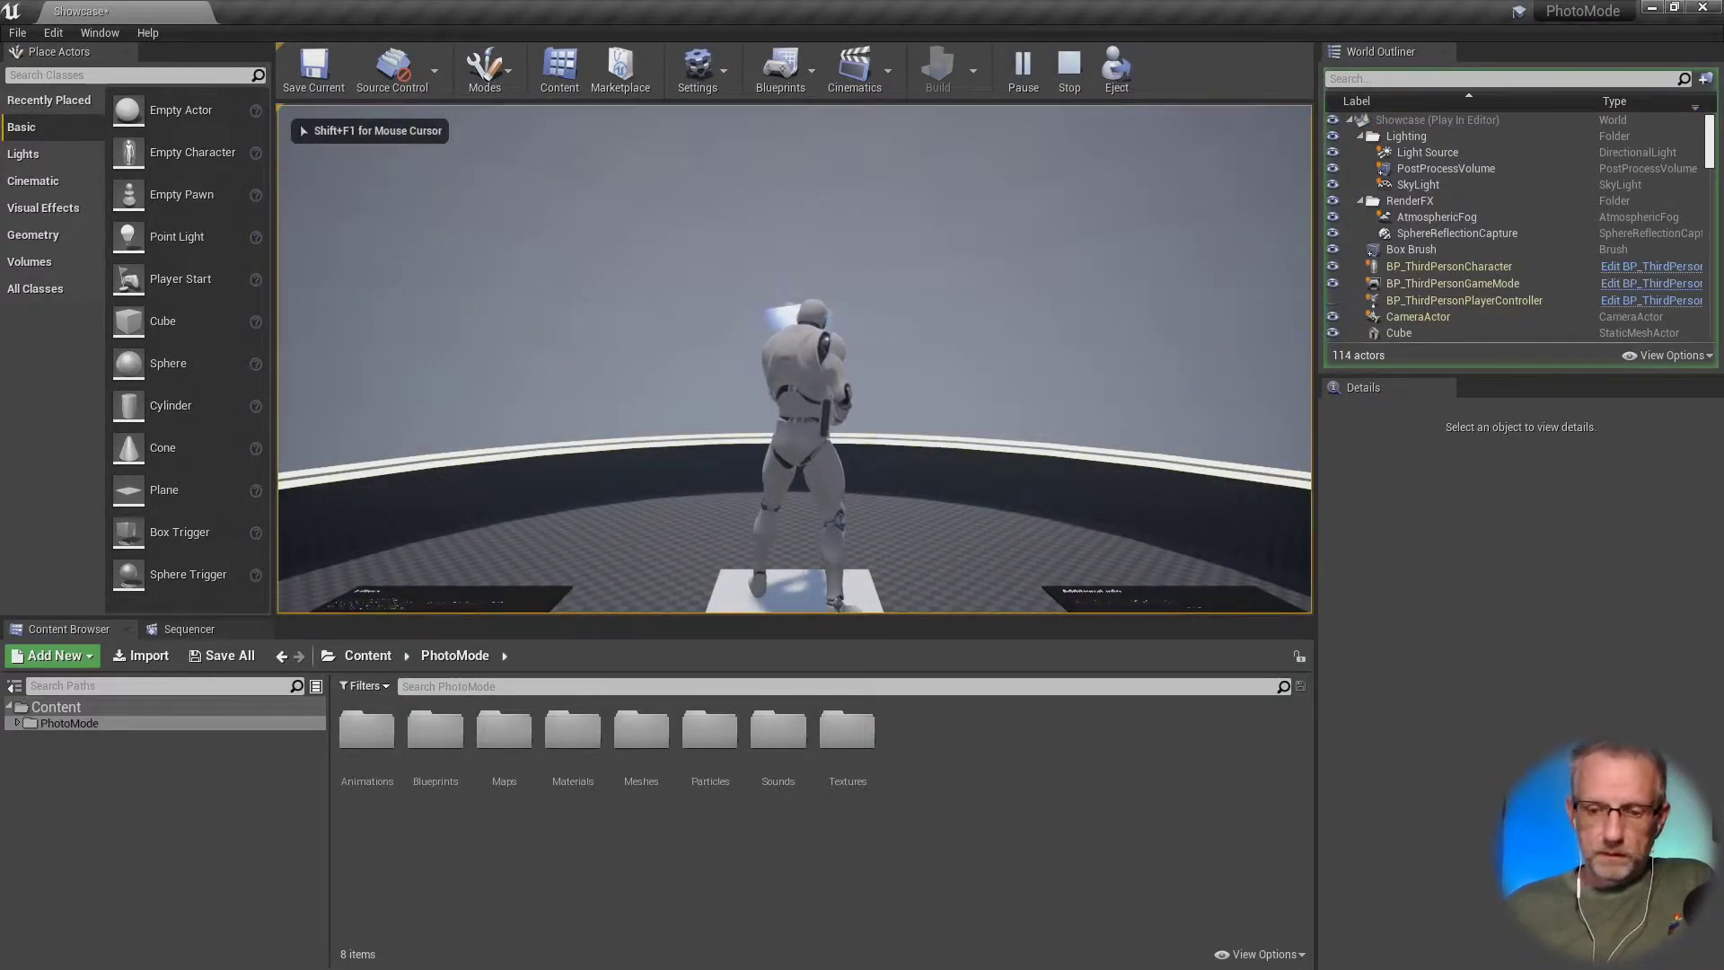
pyautogui.press('F11')
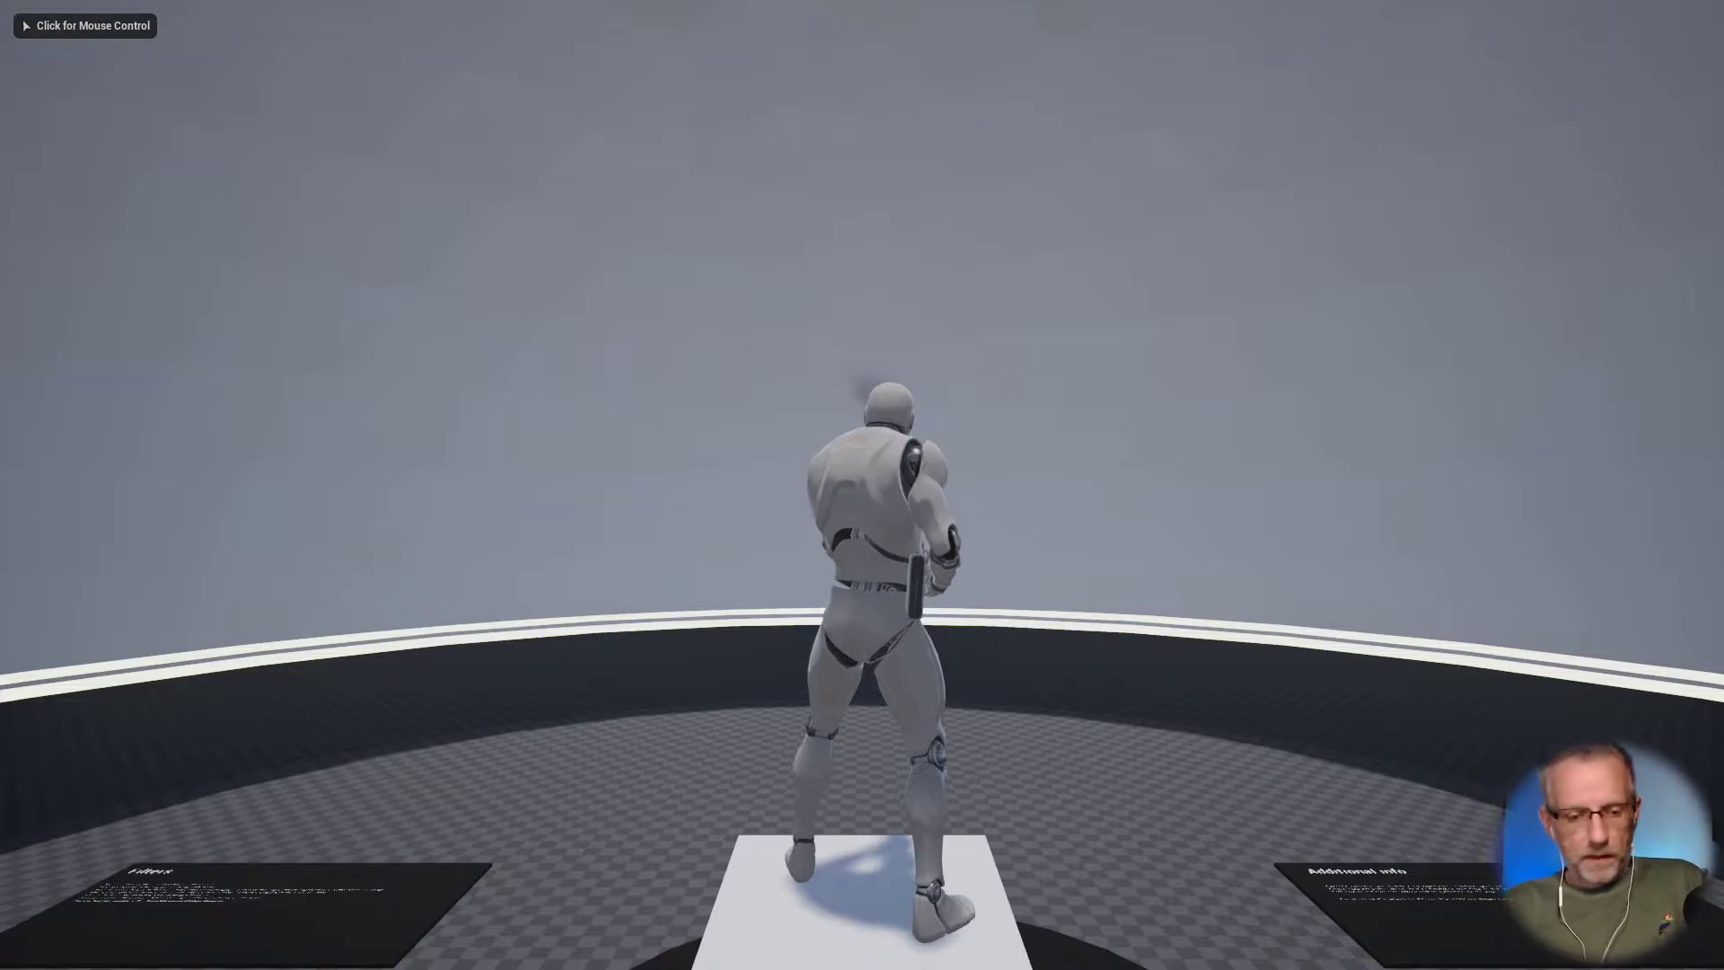
pyautogui.press('p')
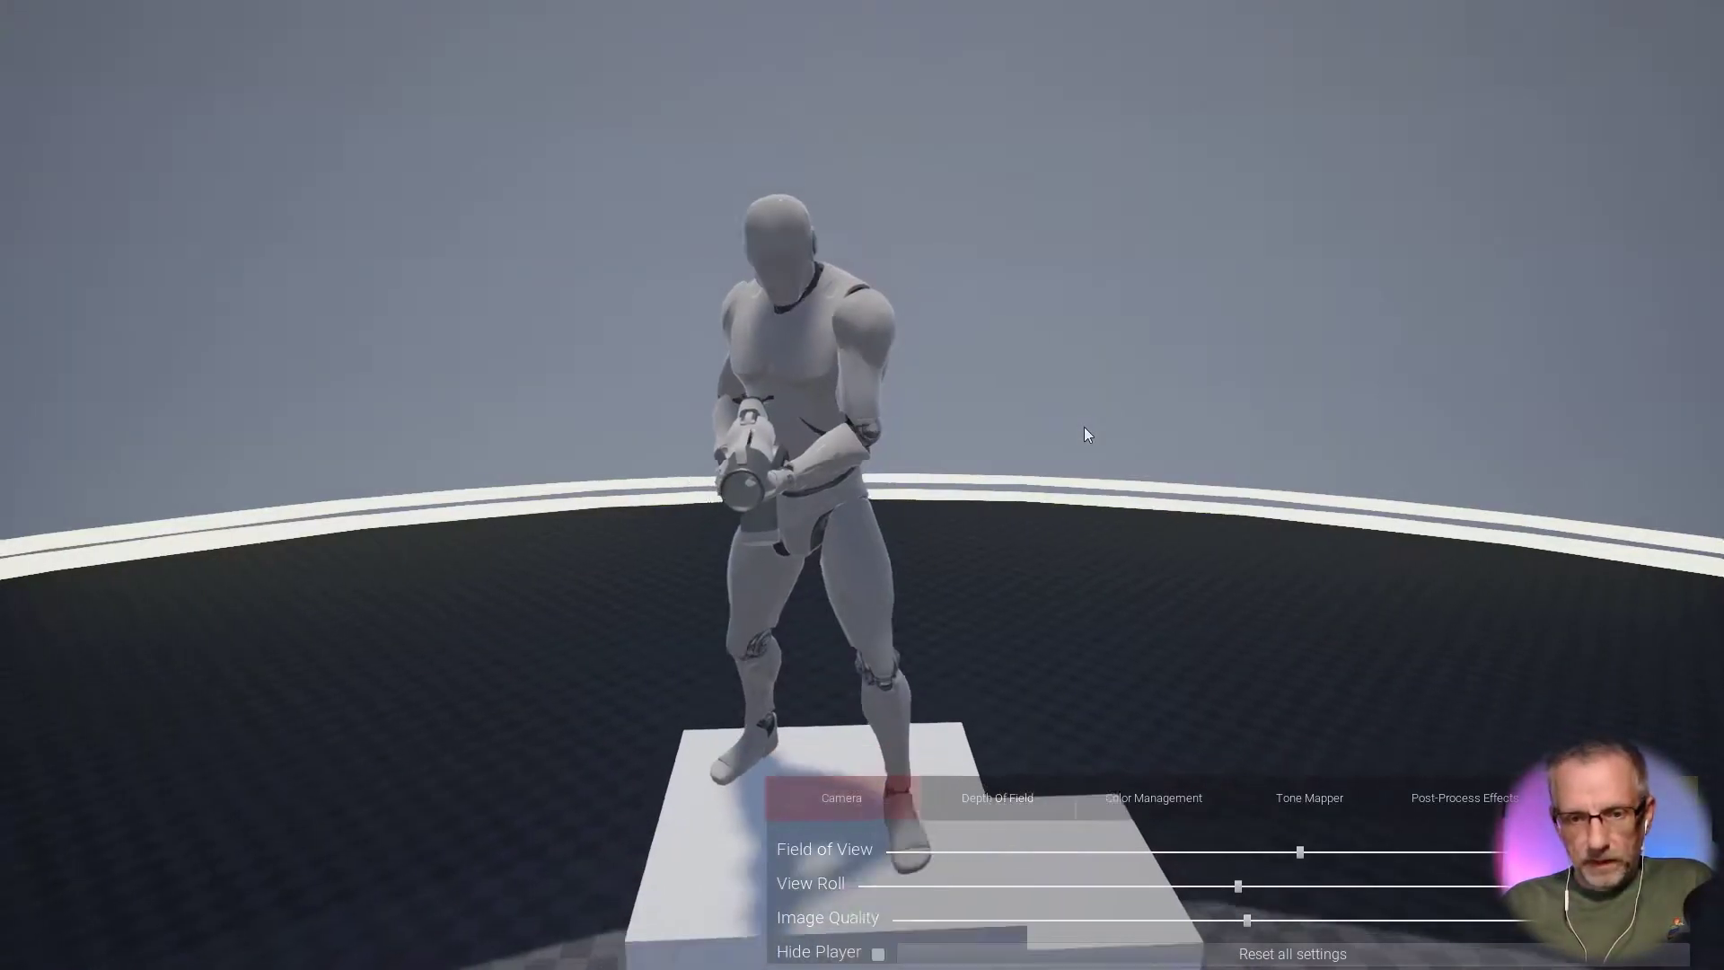
# Step: Adjust the depth-of-field aperture F-stop and focal distance, then exit photo mode with Tab
pyautogui.click(991, 792)
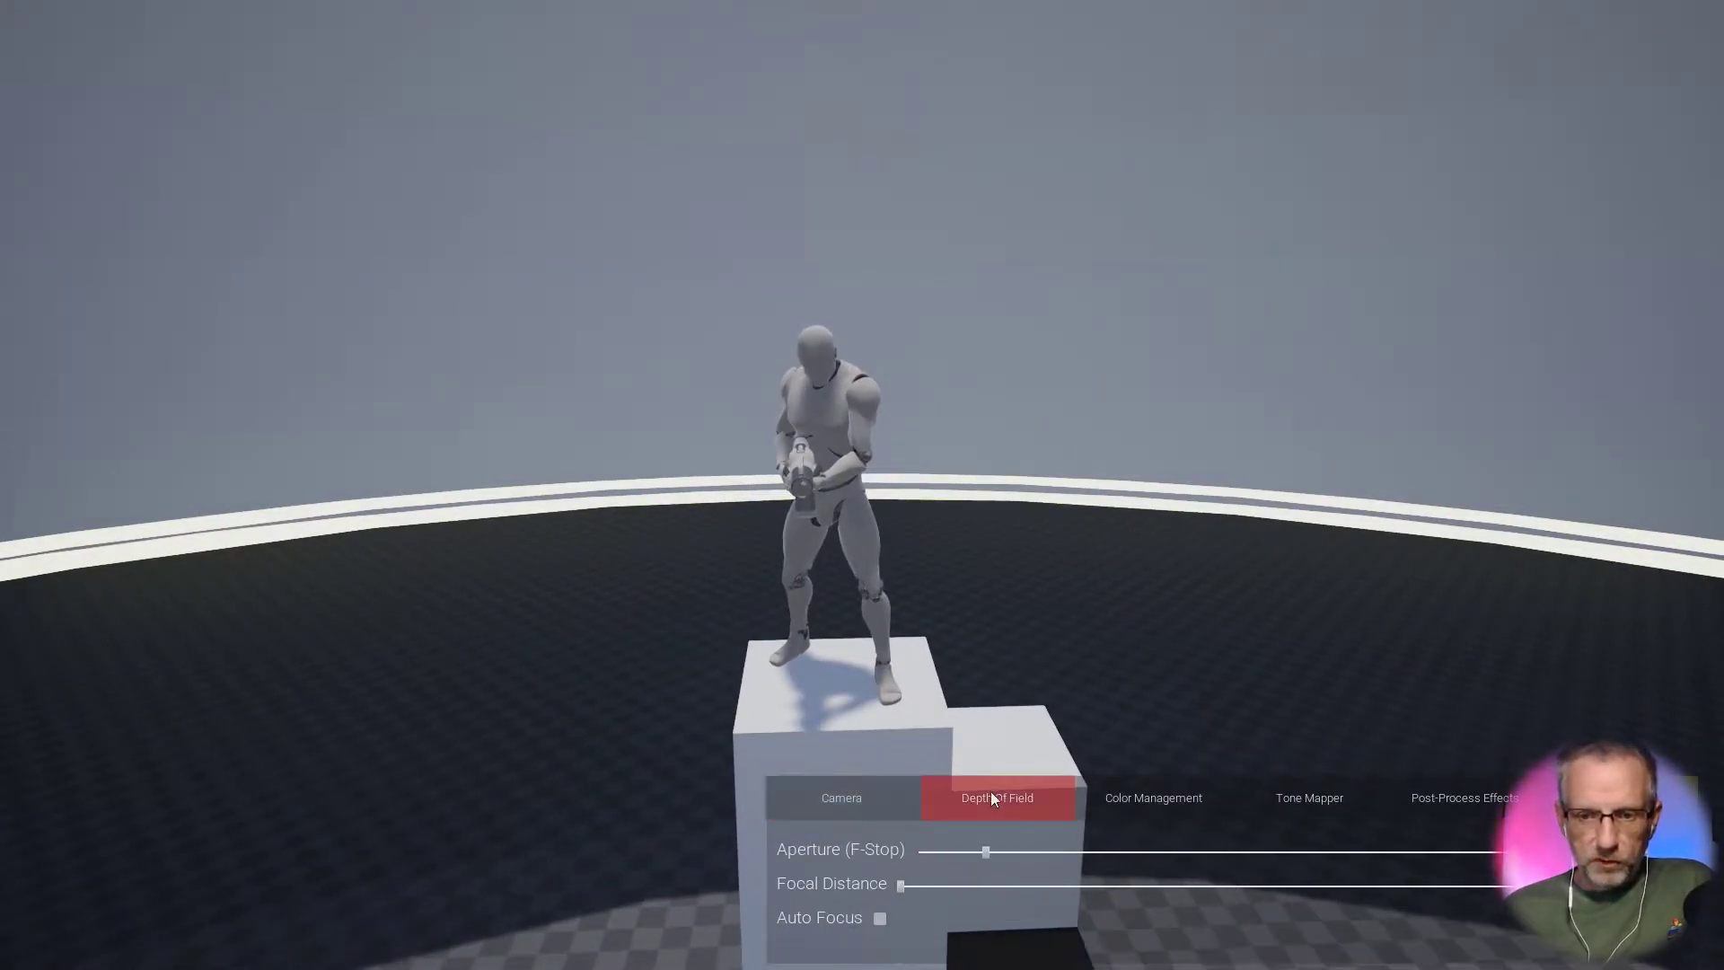
pyautogui.moveTo(988, 858); pyautogui.dragTo(1704, 896)
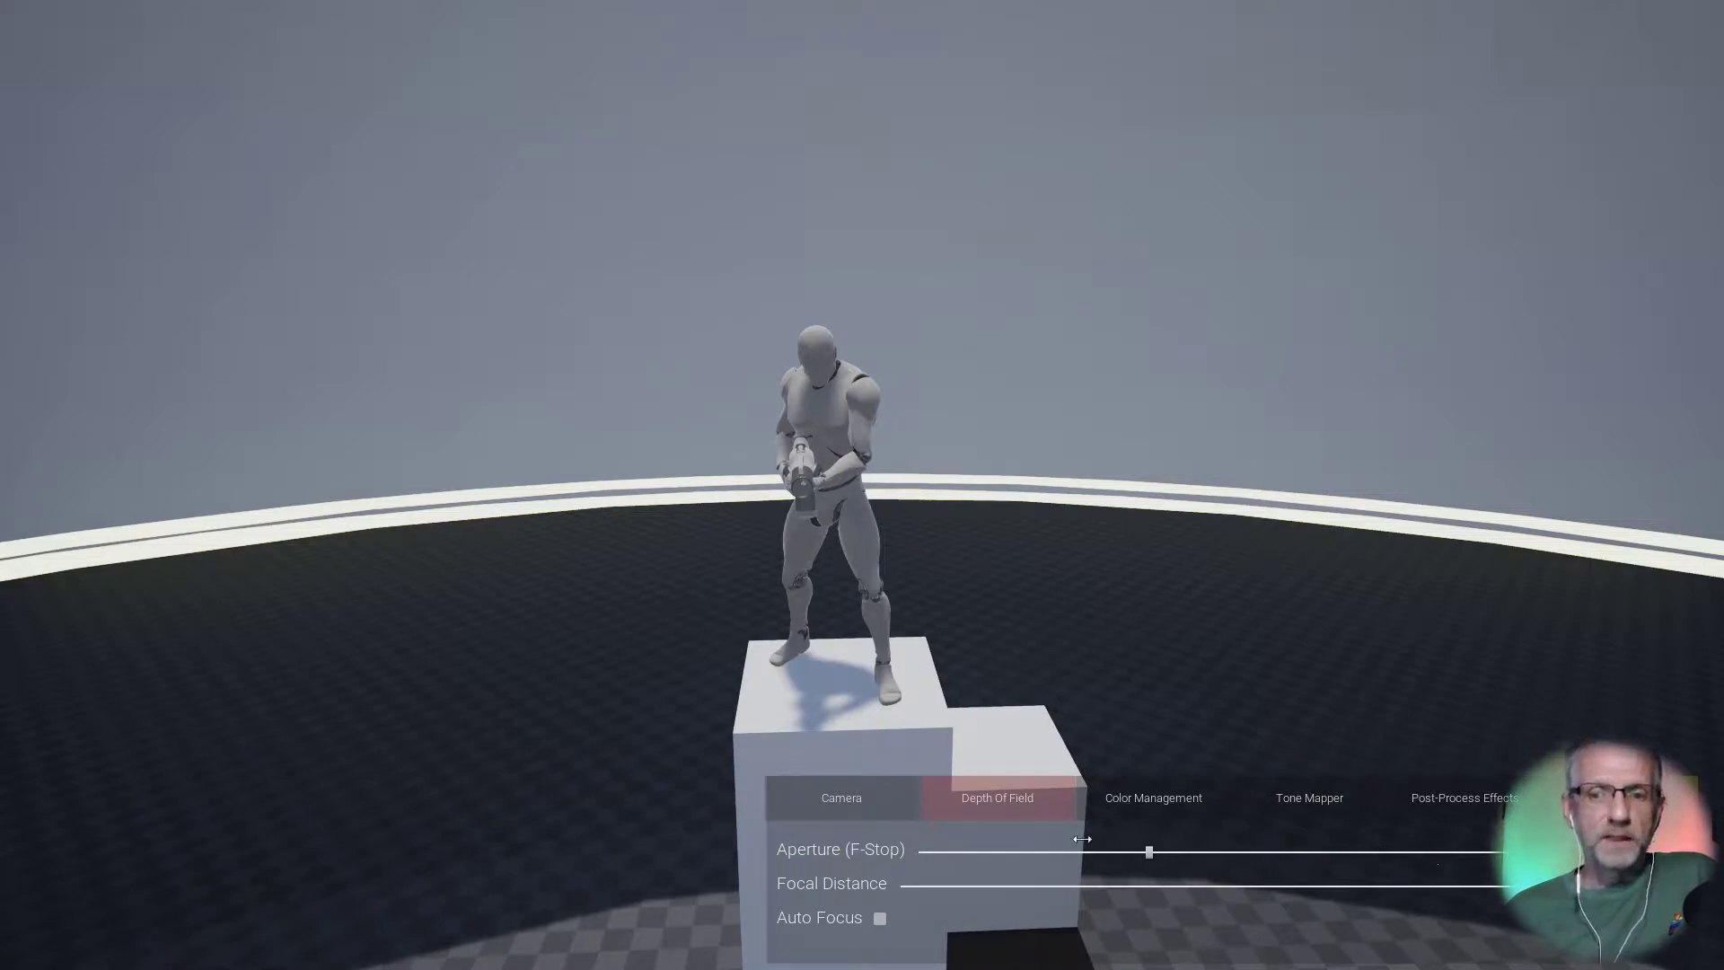
pyautogui.click(1149, 853)
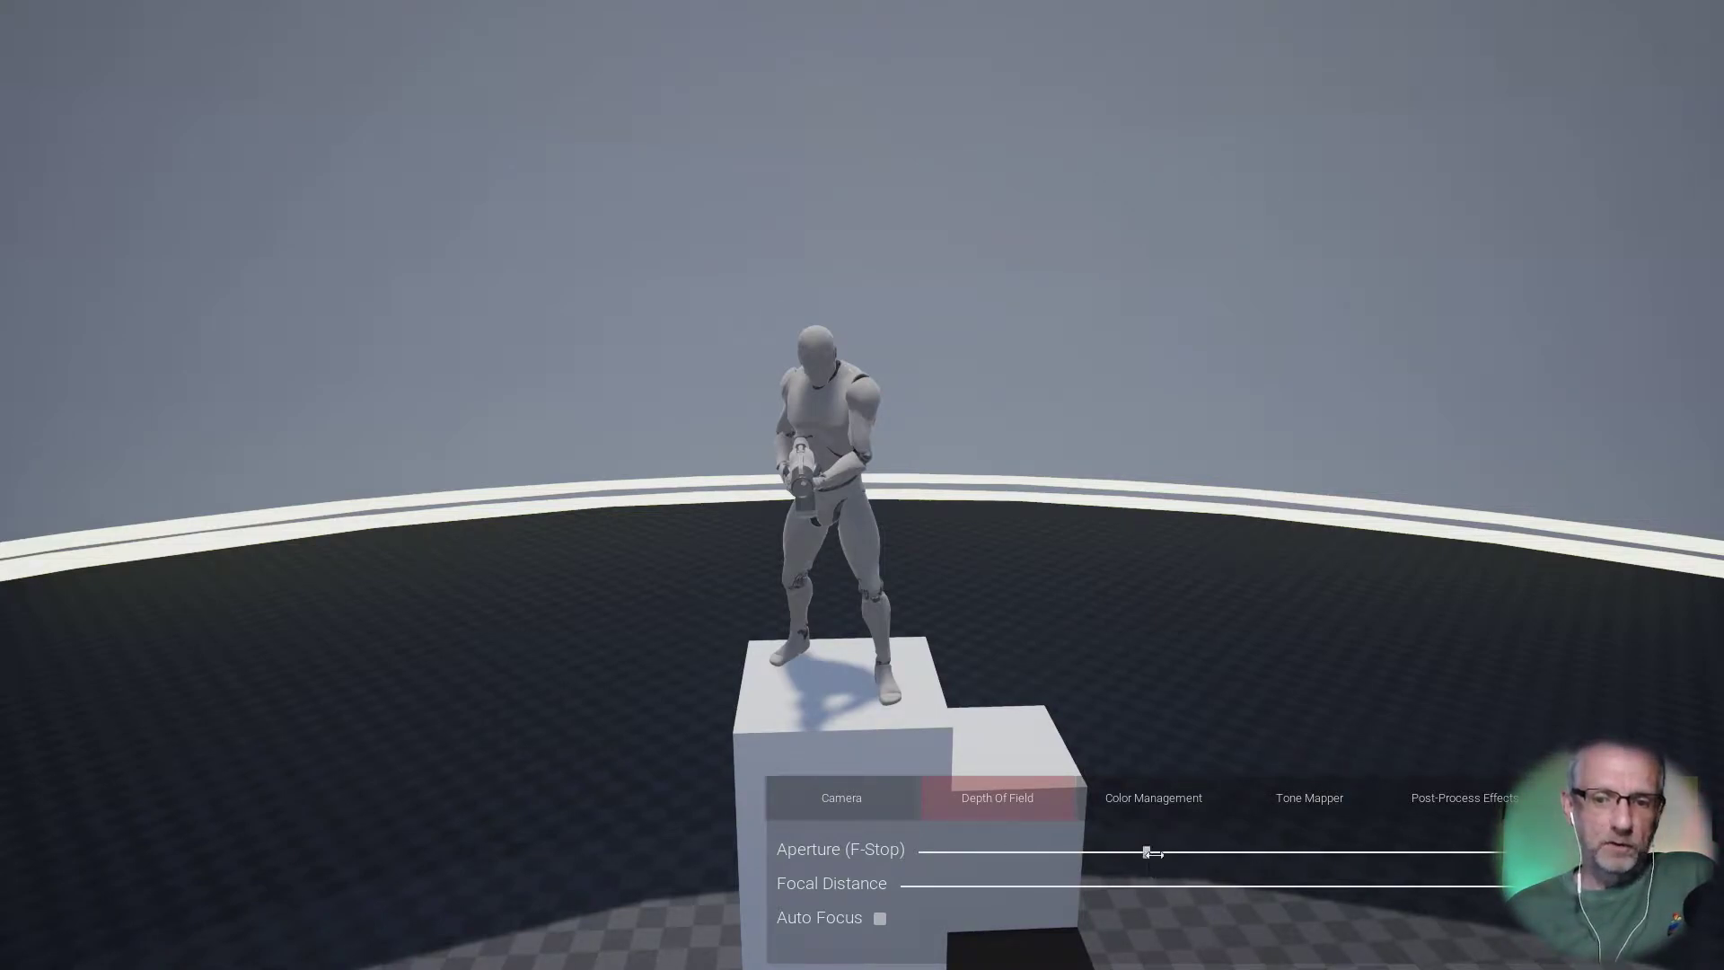
pyautogui.click(1325, 852)
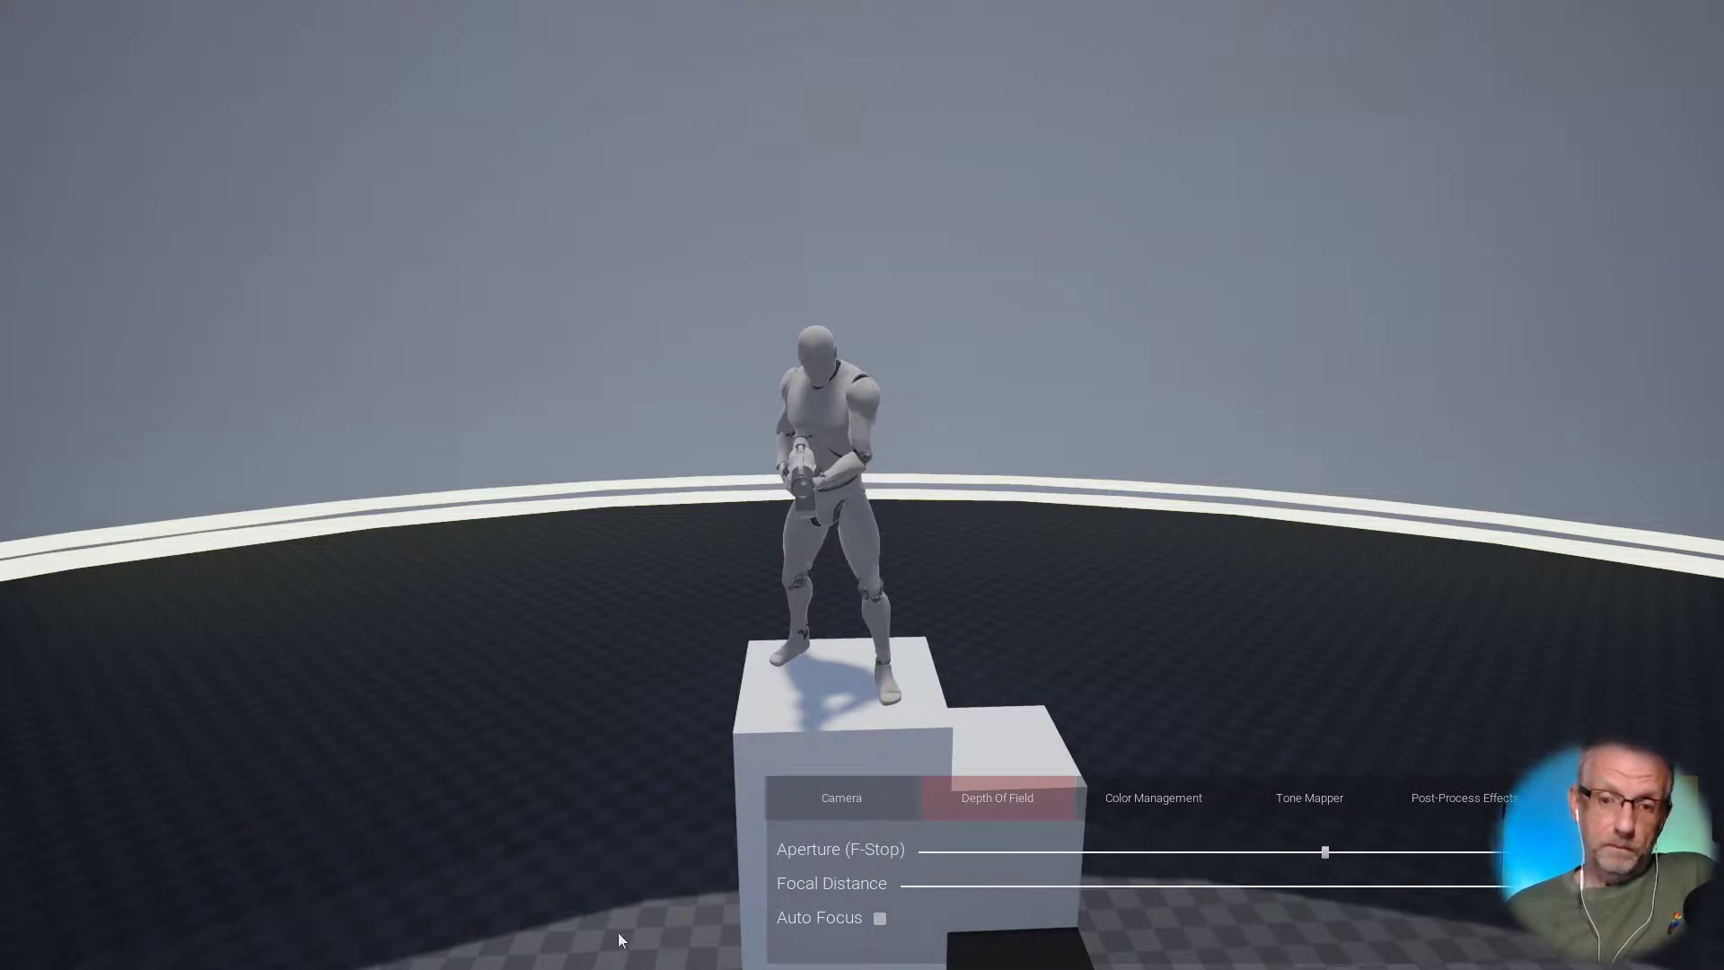
pyautogui.moveTo(982, 893); pyautogui.dragTo(1035, 917)
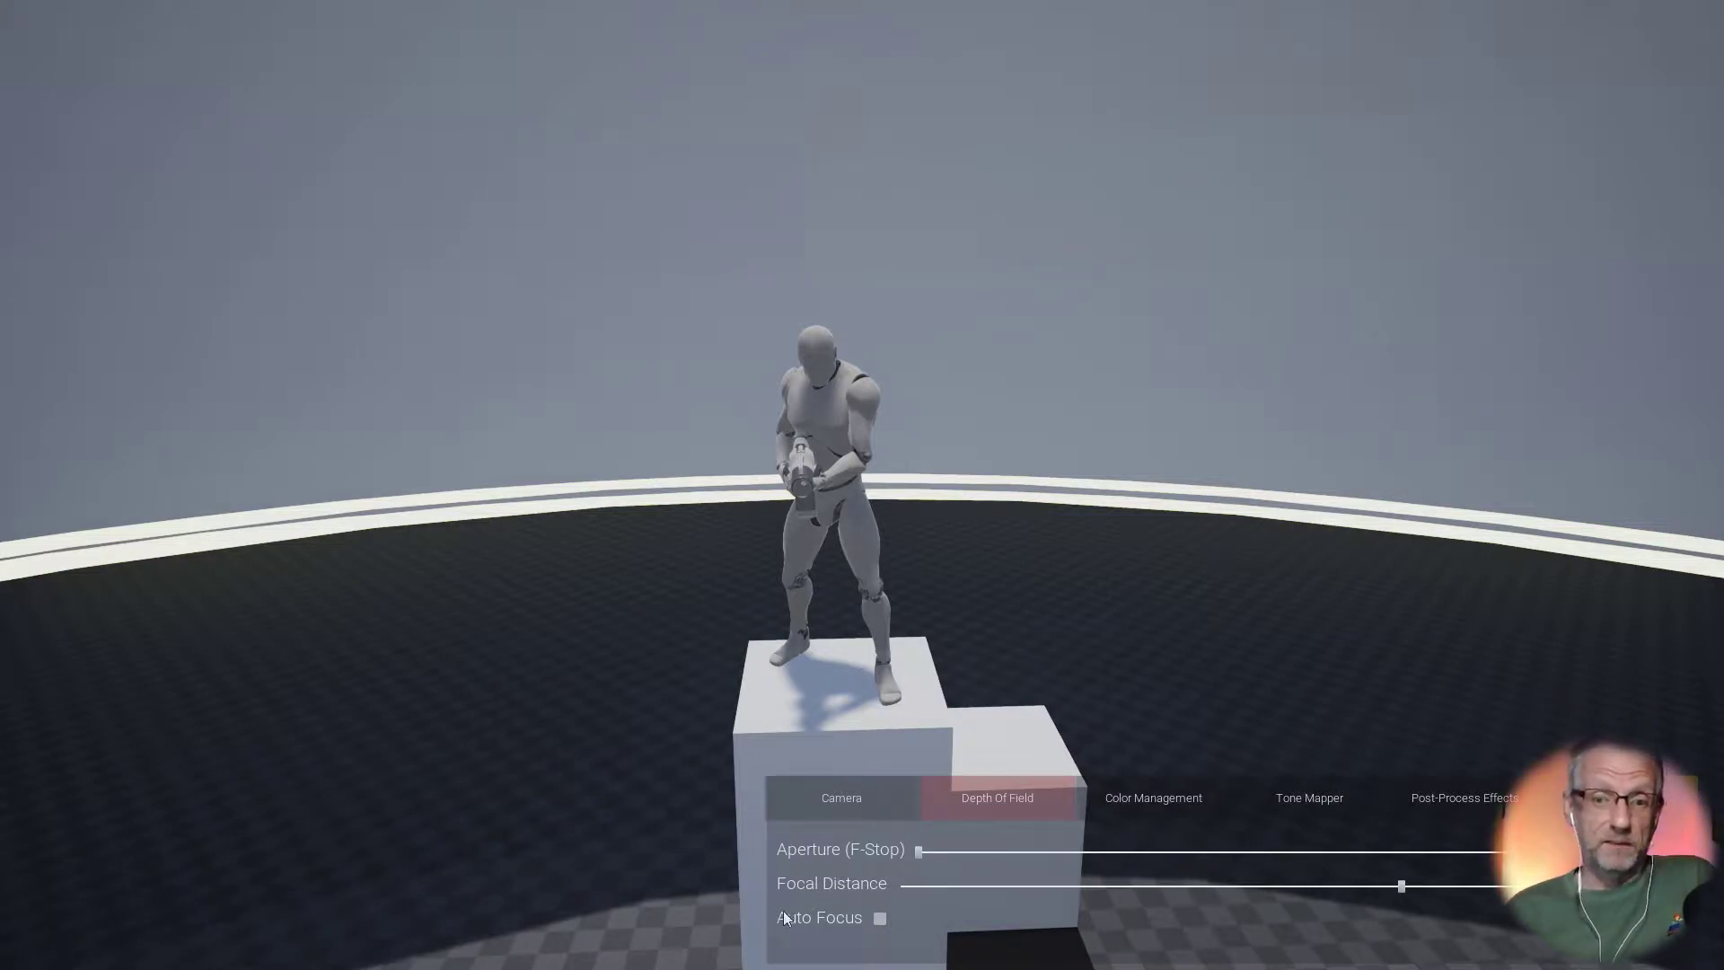
pyautogui.press('Tab')
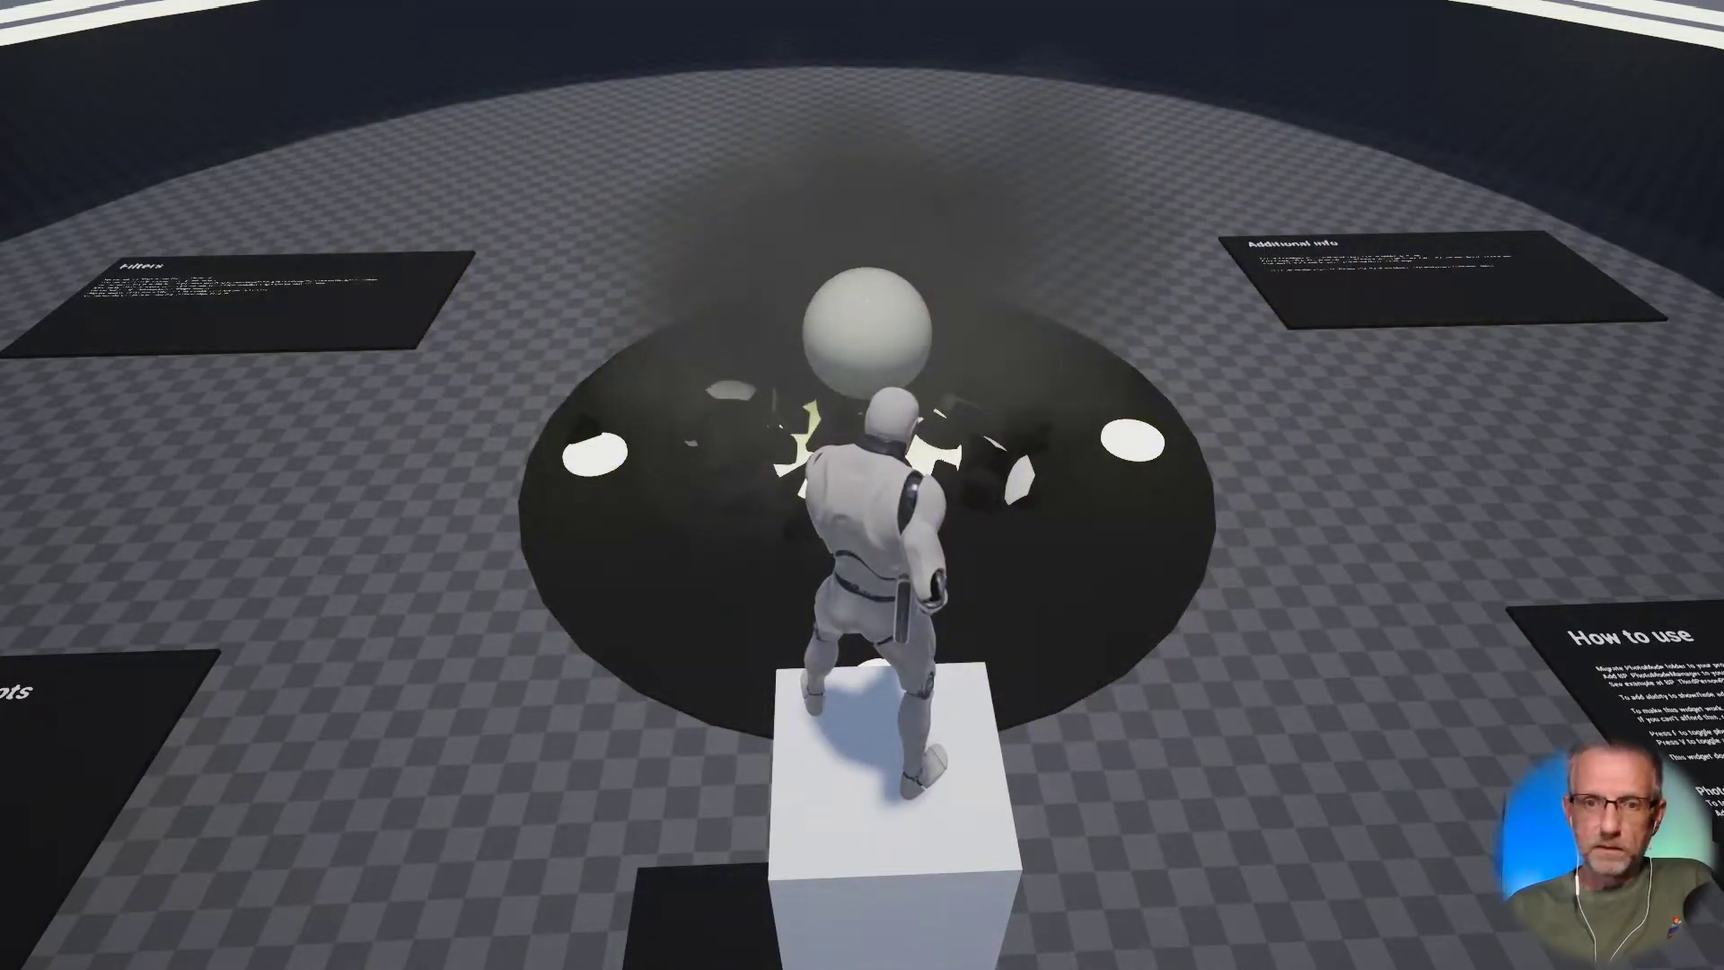
# Step: Re-enter photo mode, narrow the field of view onto the explosion, and take two F9 screenshots
pyautogui.press('f')
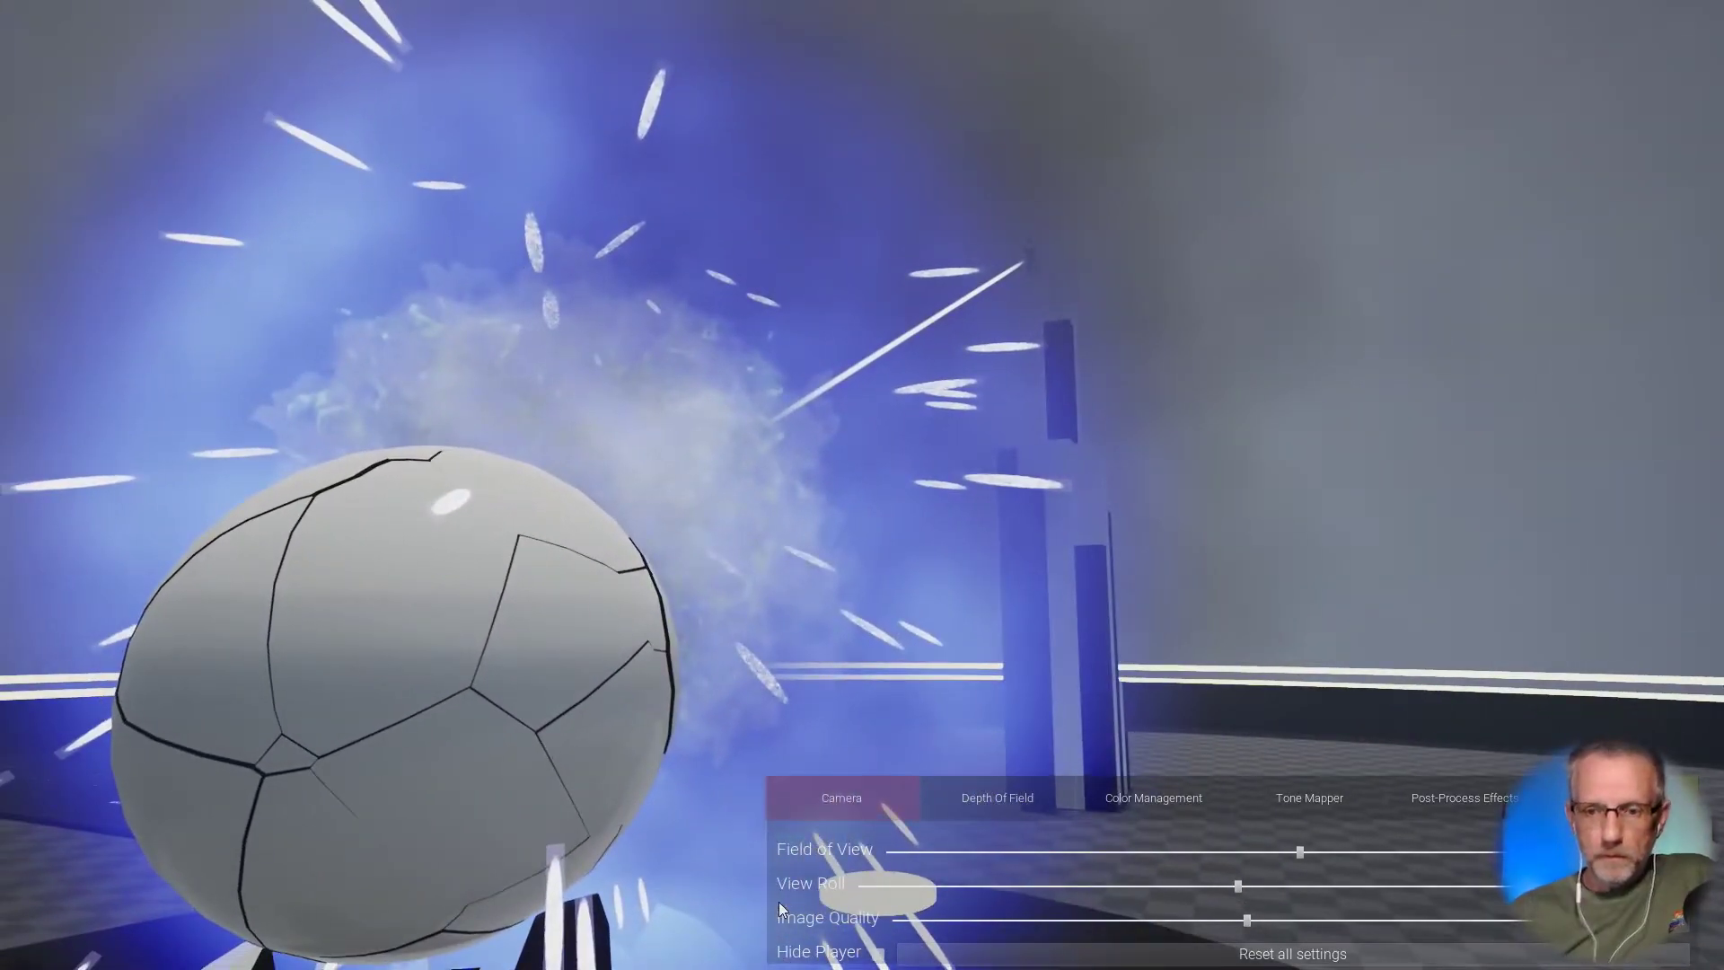
pyautogui.moveTo(1300, 853); pyautogui.dragTo(1499, 878)
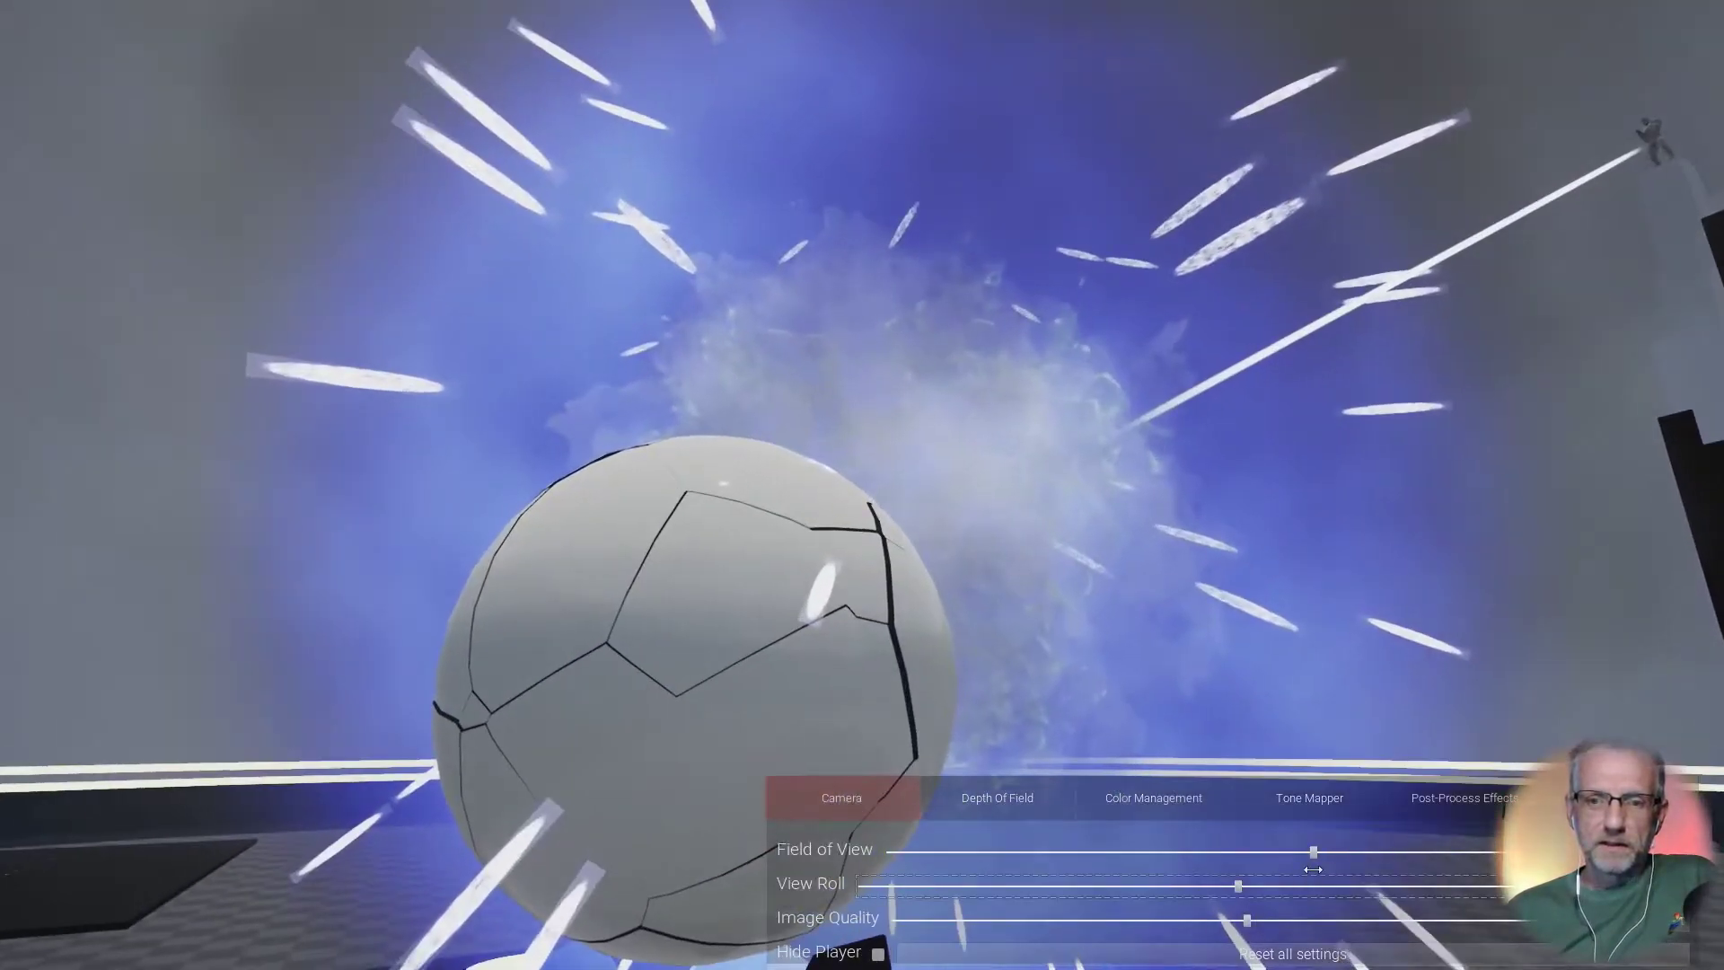
pyautogui.click(1317, 853)
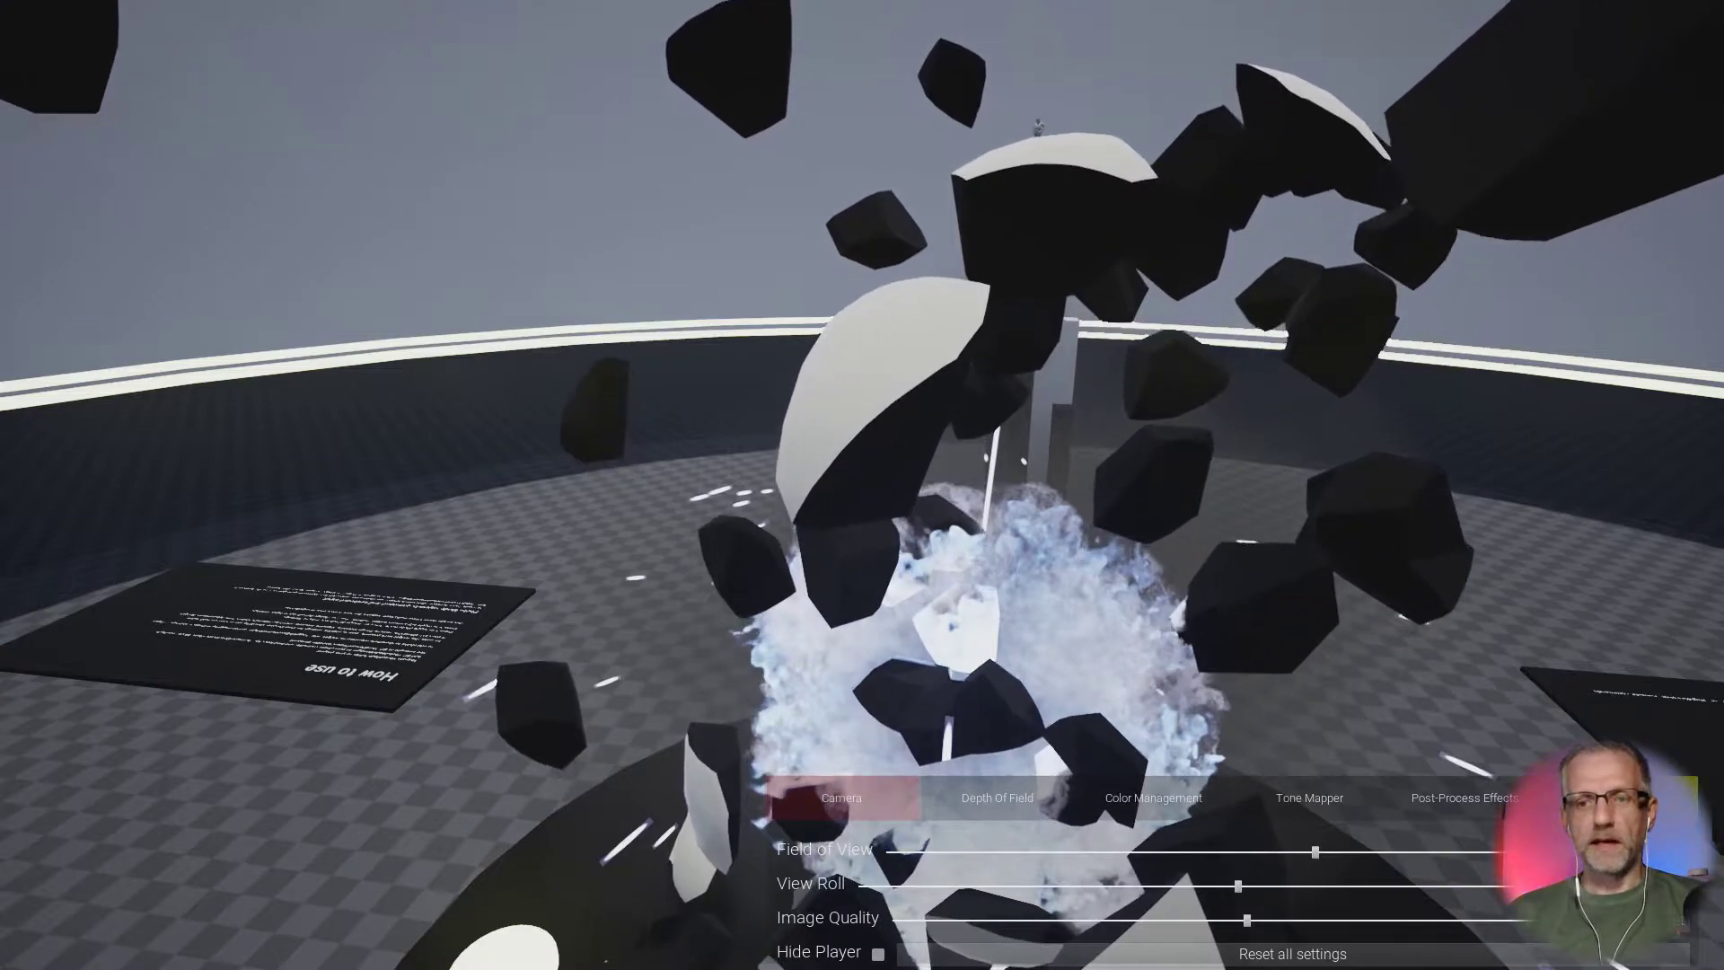
pyautogui.press('F9')
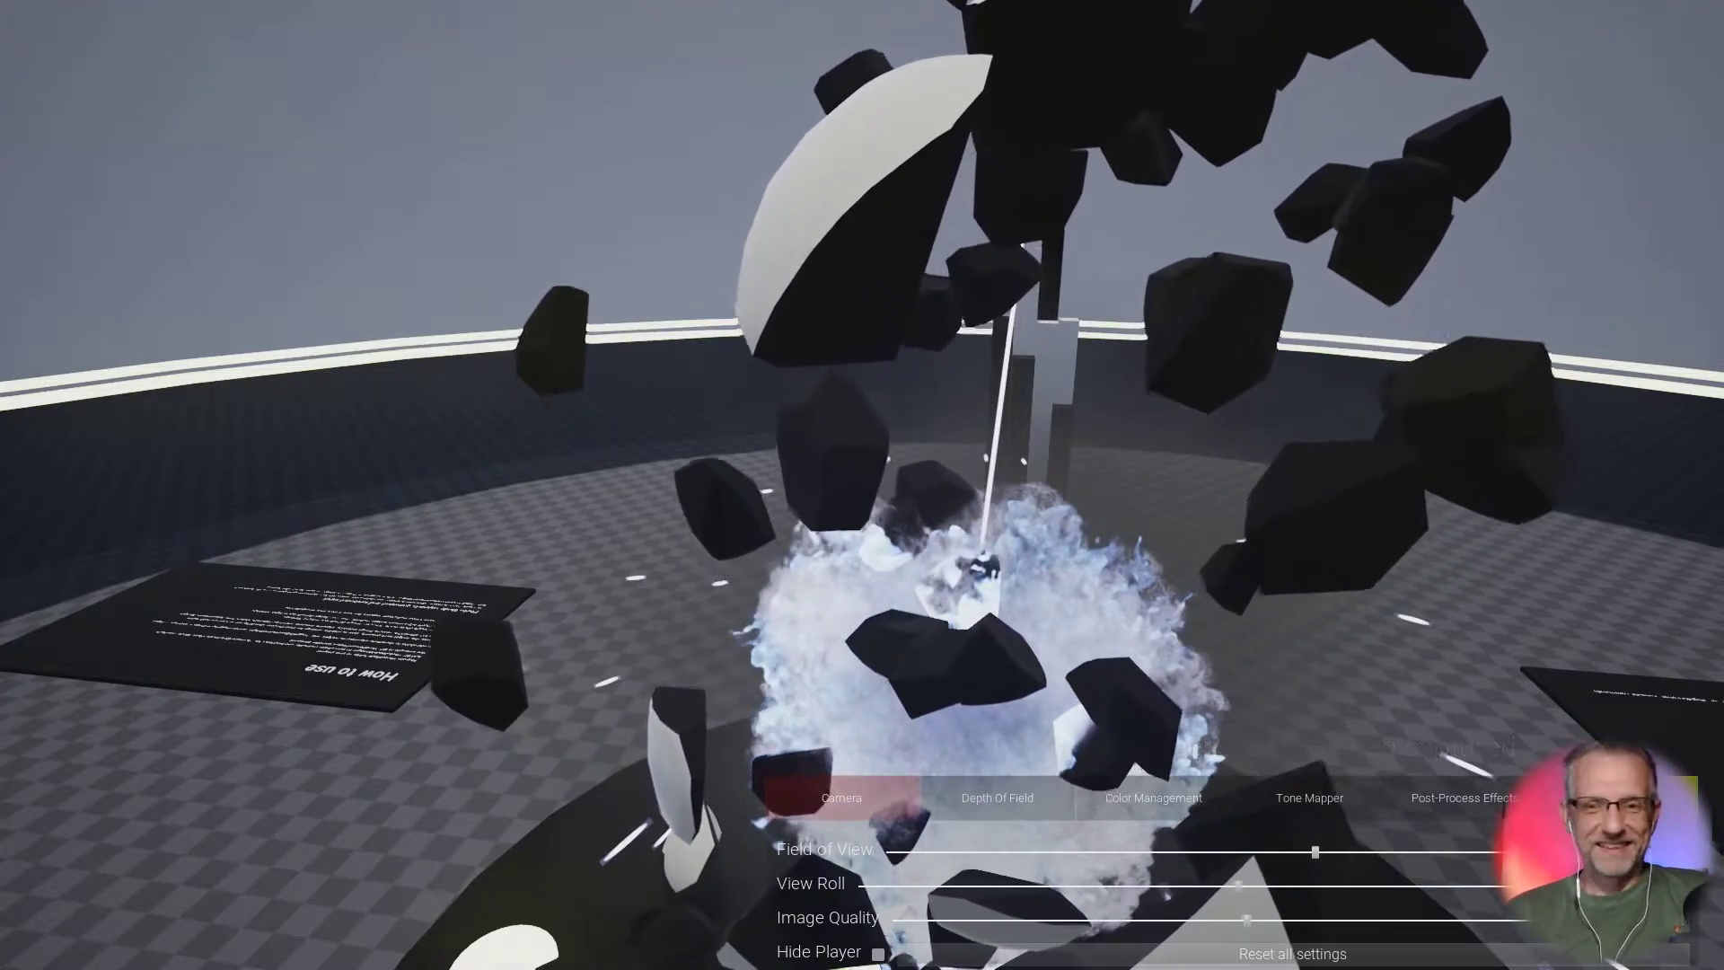
pyautogui.press('F9')
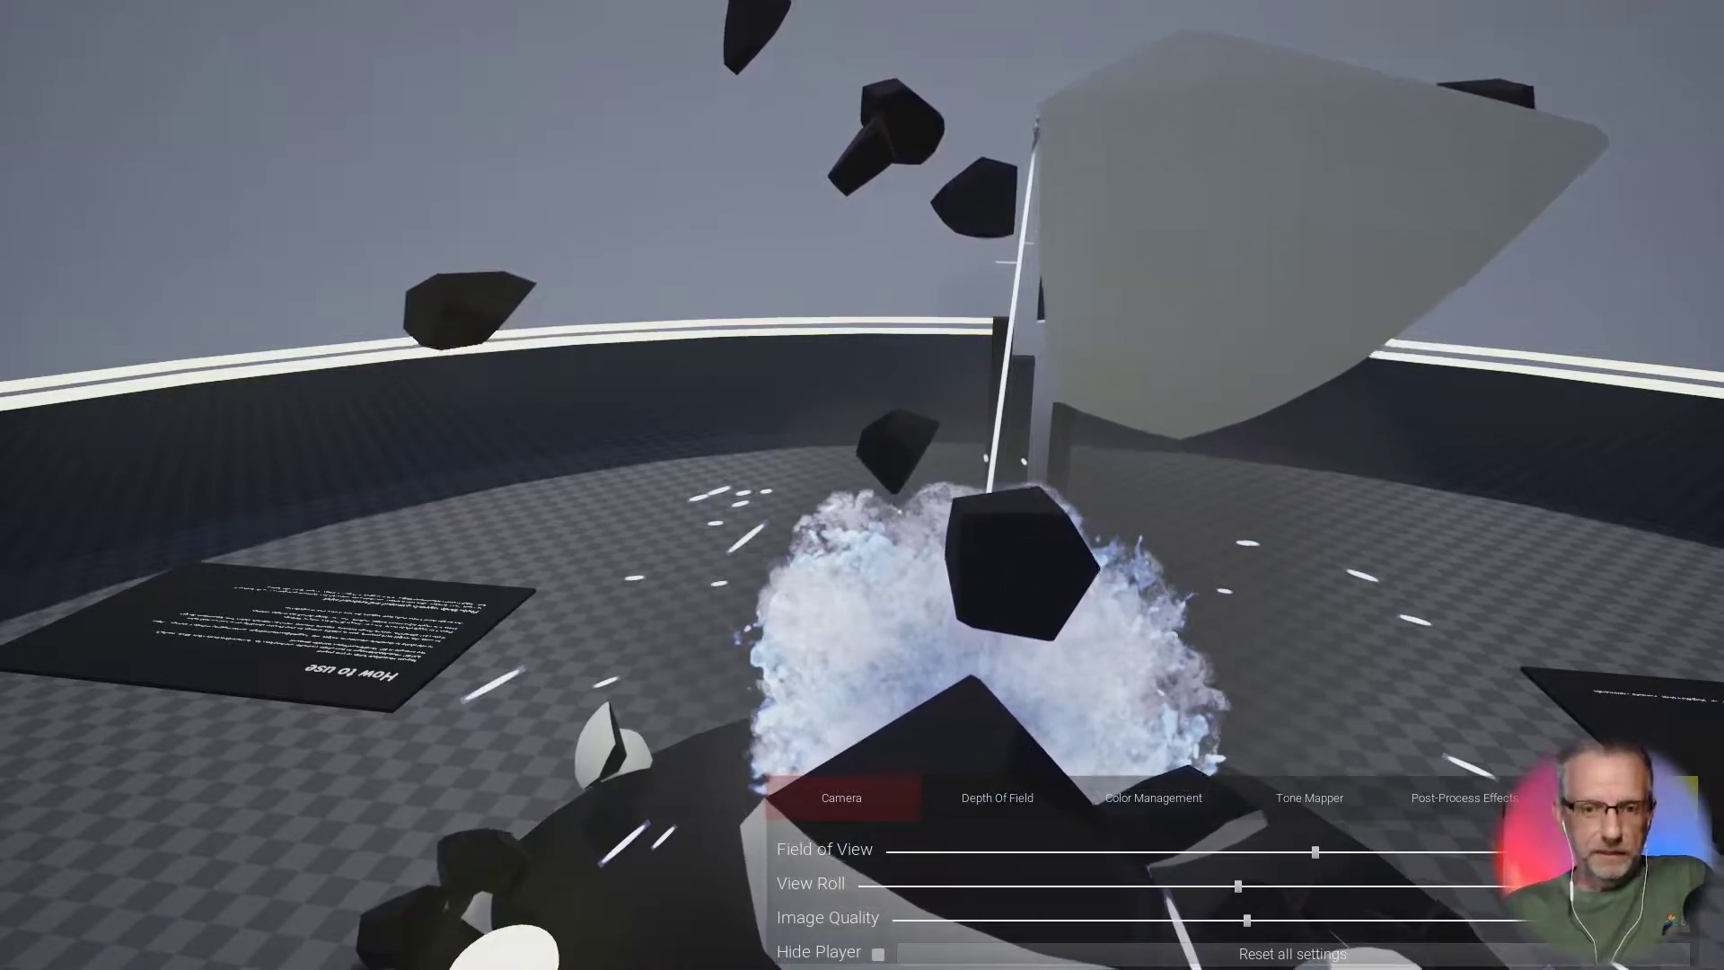
# Step: End the play session, restore the normal editor layout, and expand the PhotoMode content folder
pyautogui.press('Escape')
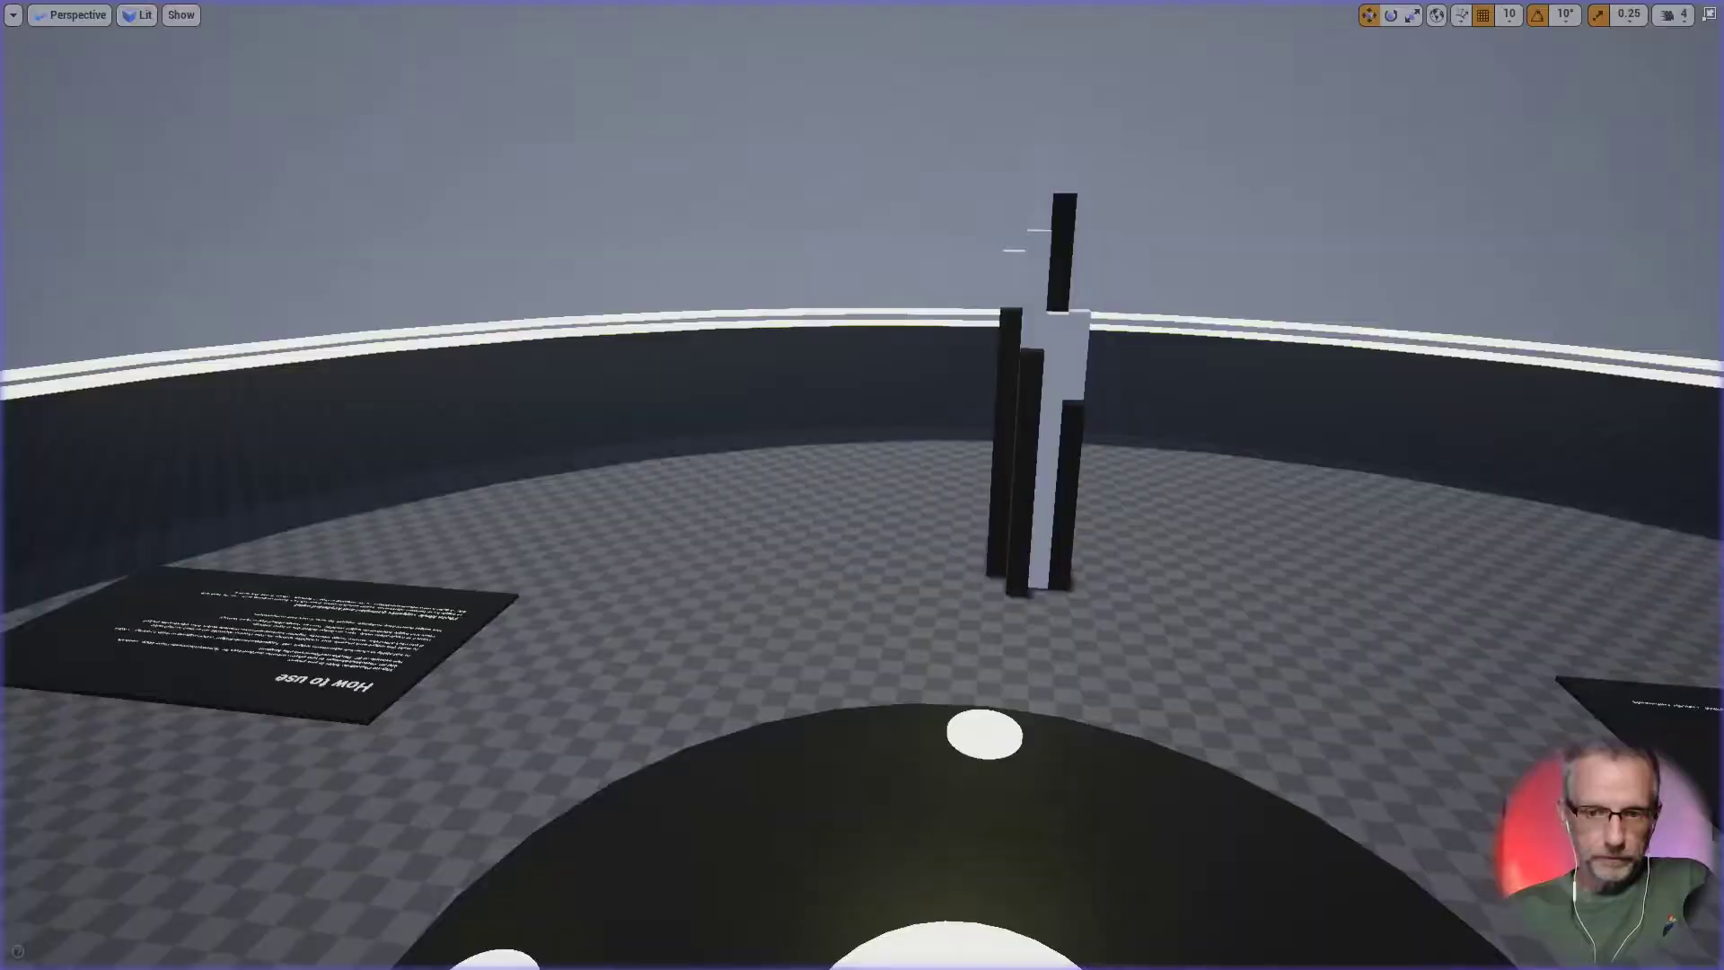
pyautogui.press('F11')
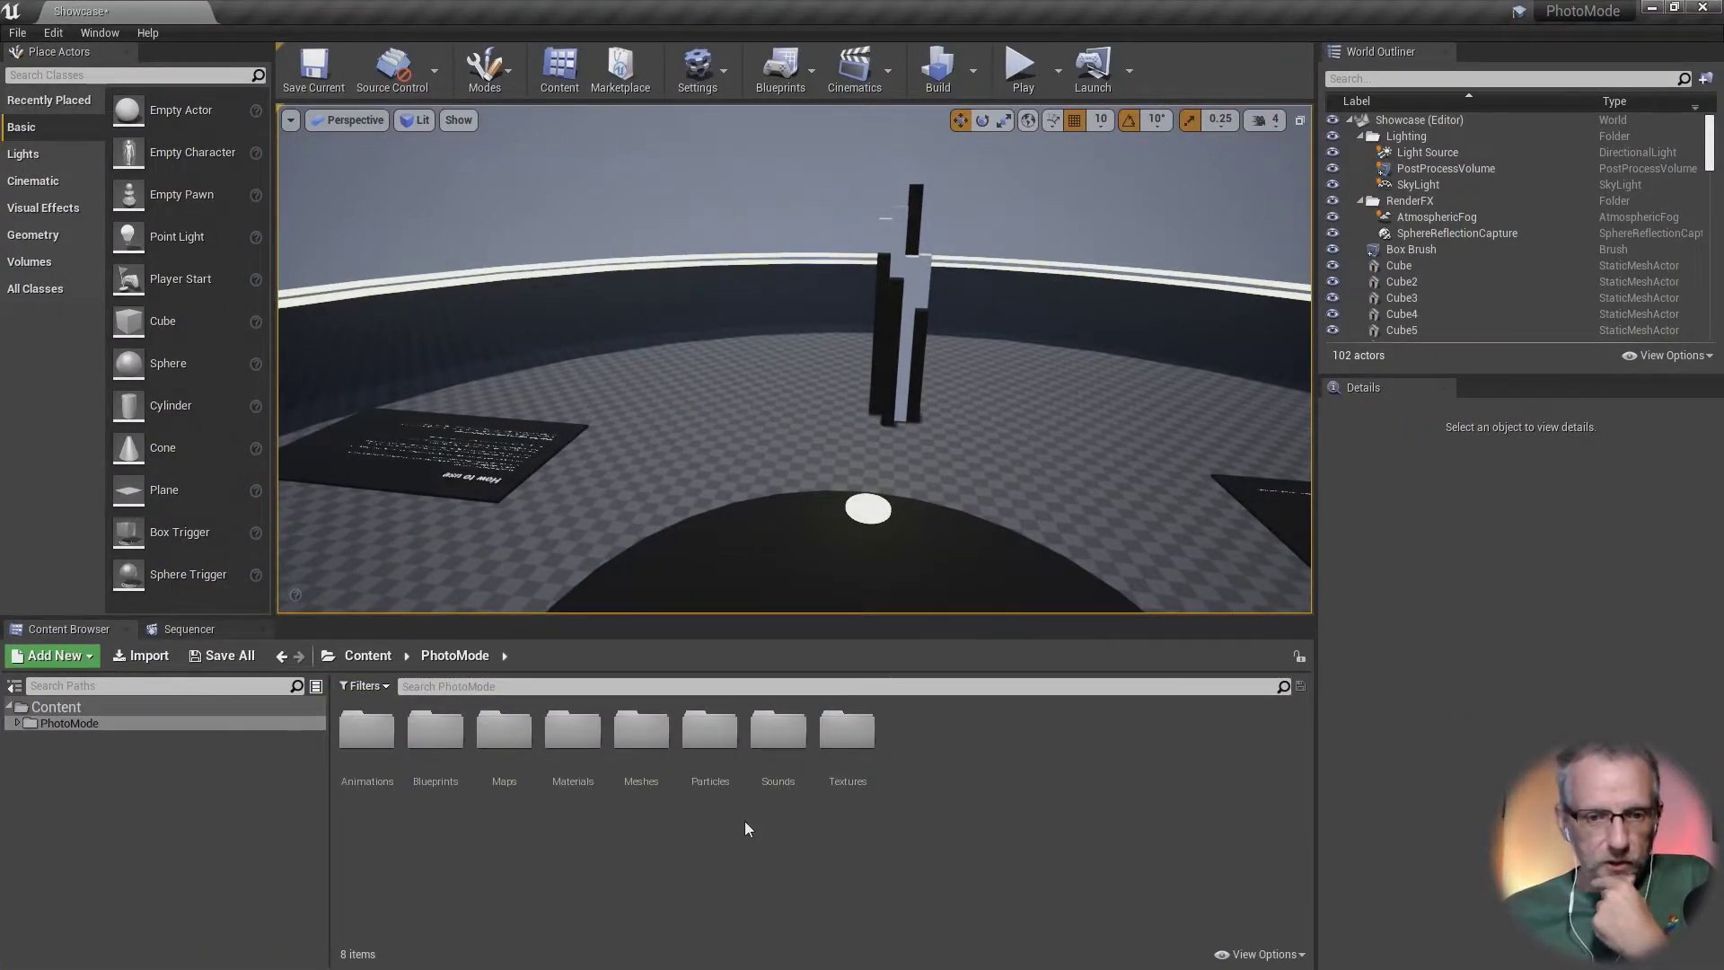
pyautogui.click(17, 724)
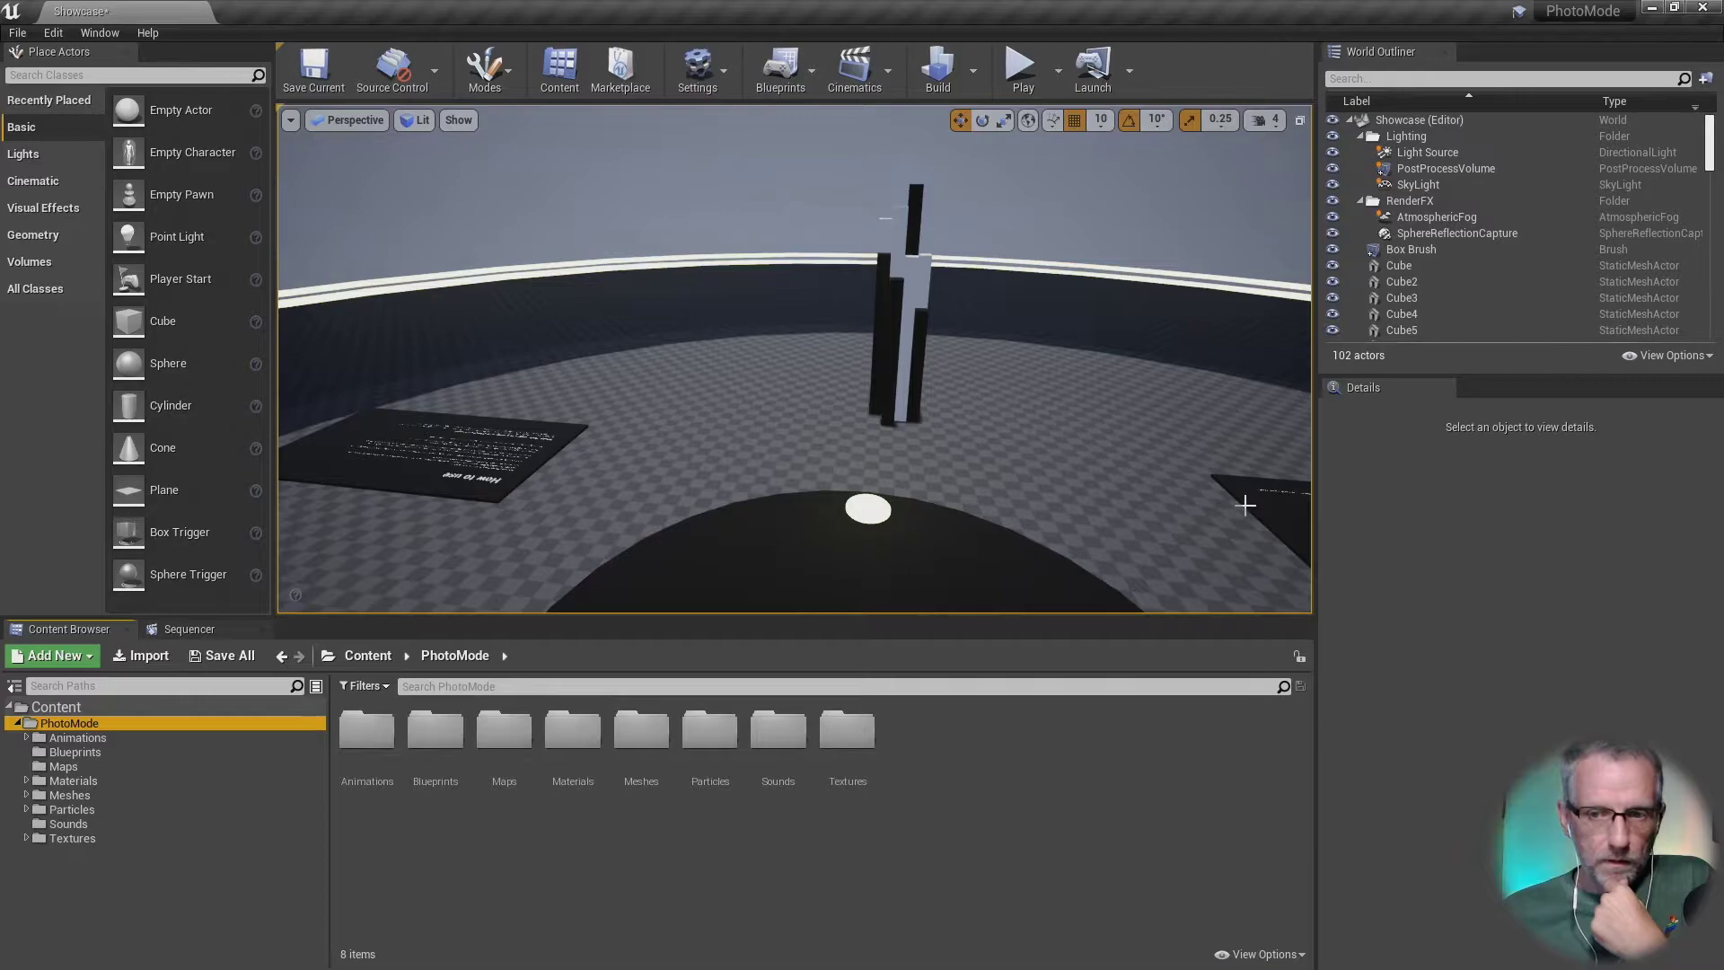
# Step: Select the Cube21 slab and frame it until its screenshot-directory text fills the viewport
pyautogui.click(1245, 506)
pyautogui.press('f')
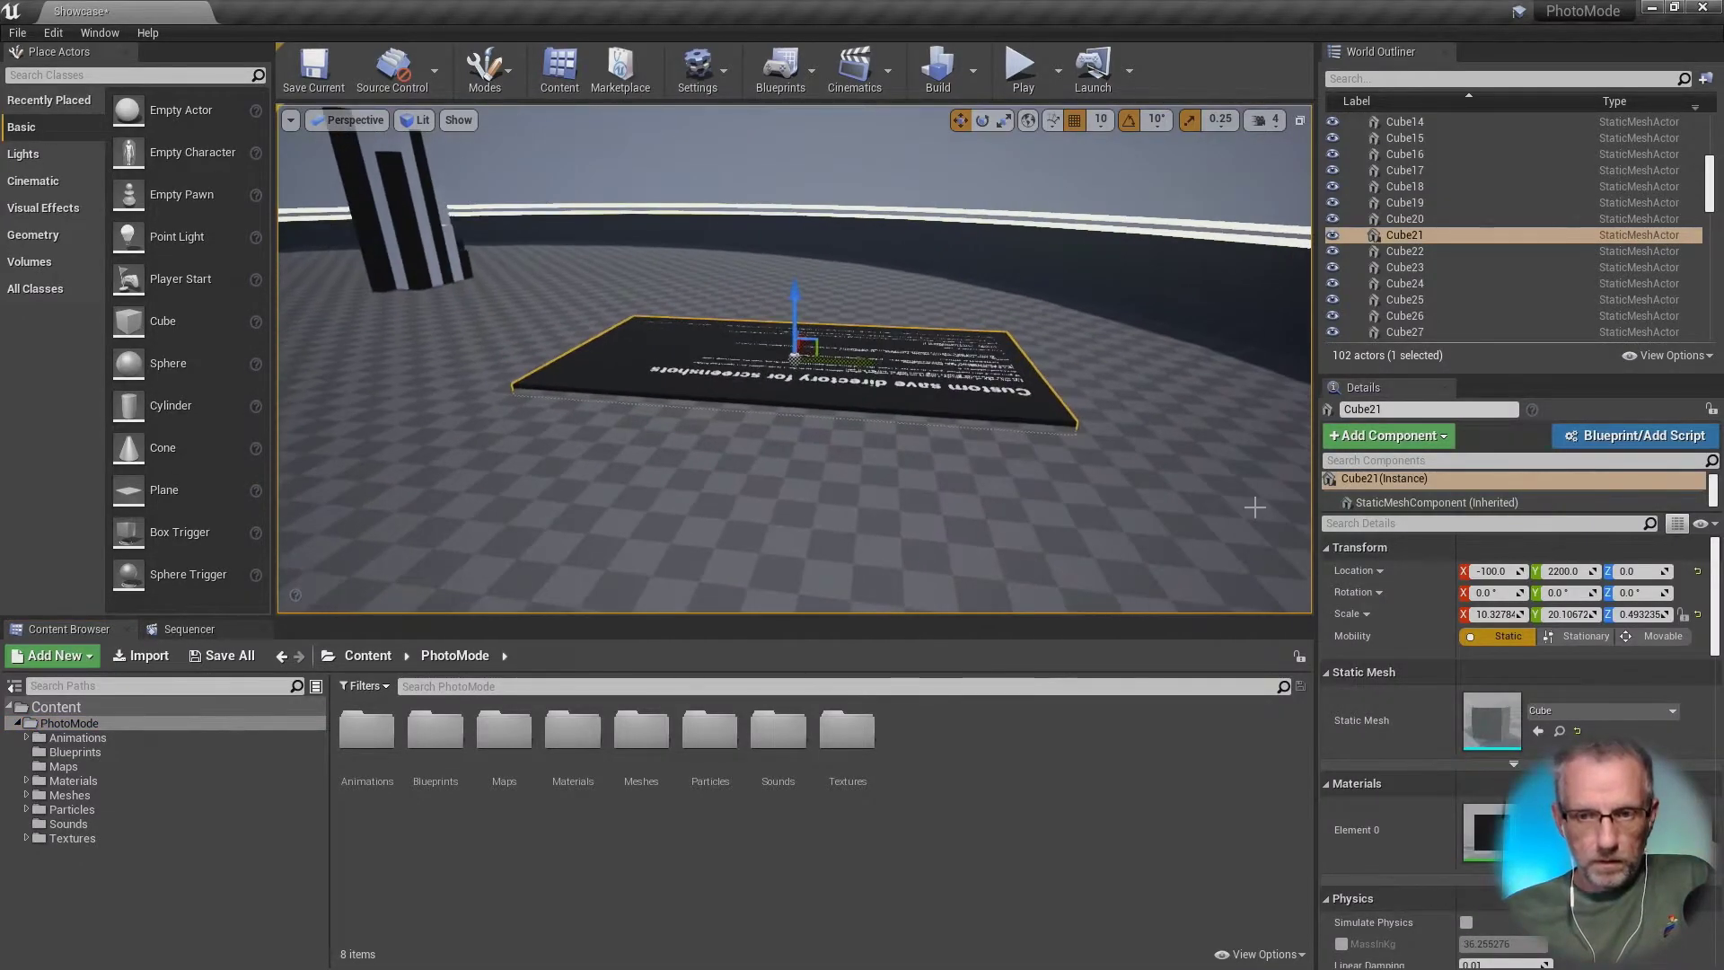
pyautogui.moveTo(1088, 445); pyautogui.dragTo(1167, 444, button='right')
pyautogui.press('f')
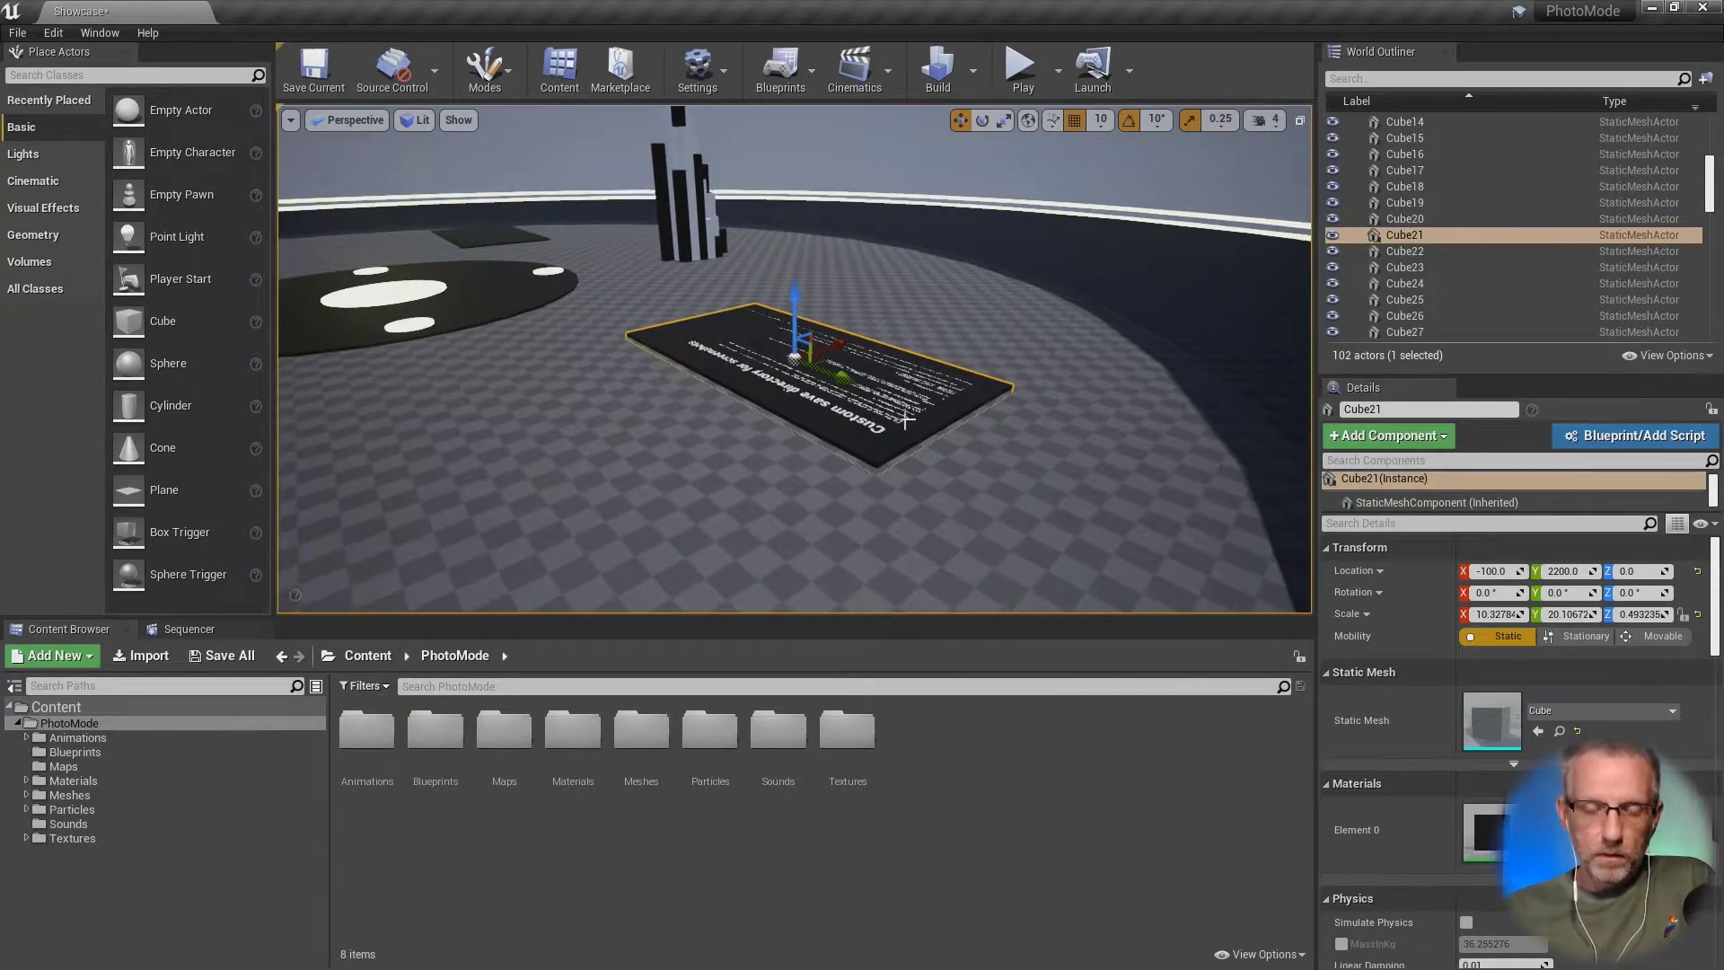
pyautogui.keyDown('alt'); pyautogui.moveTo(1010, 459); pyautogui.dragTo(912, 406); pyautogui.keyUp('alt')
pyautogui.scroll(3, 913, 406)
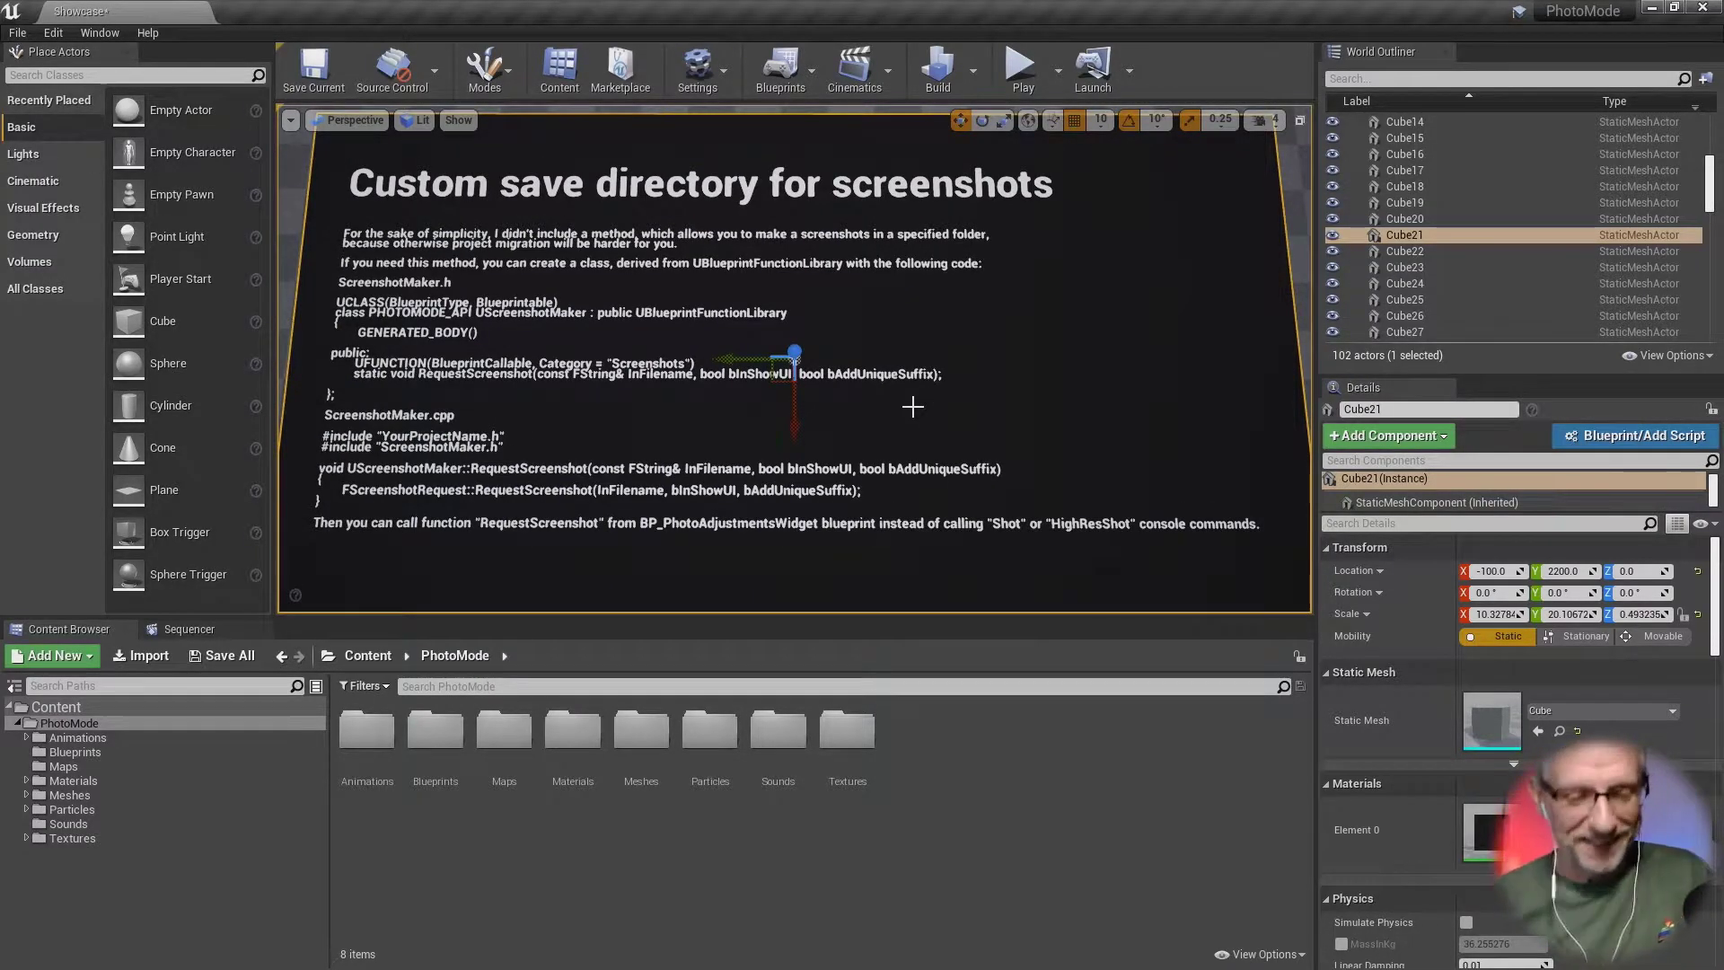
# Step: Read the ScreenshotMaker code slab in clean full-screen game view, then return to the editor layout and switch windows
pyautogui.press('g')
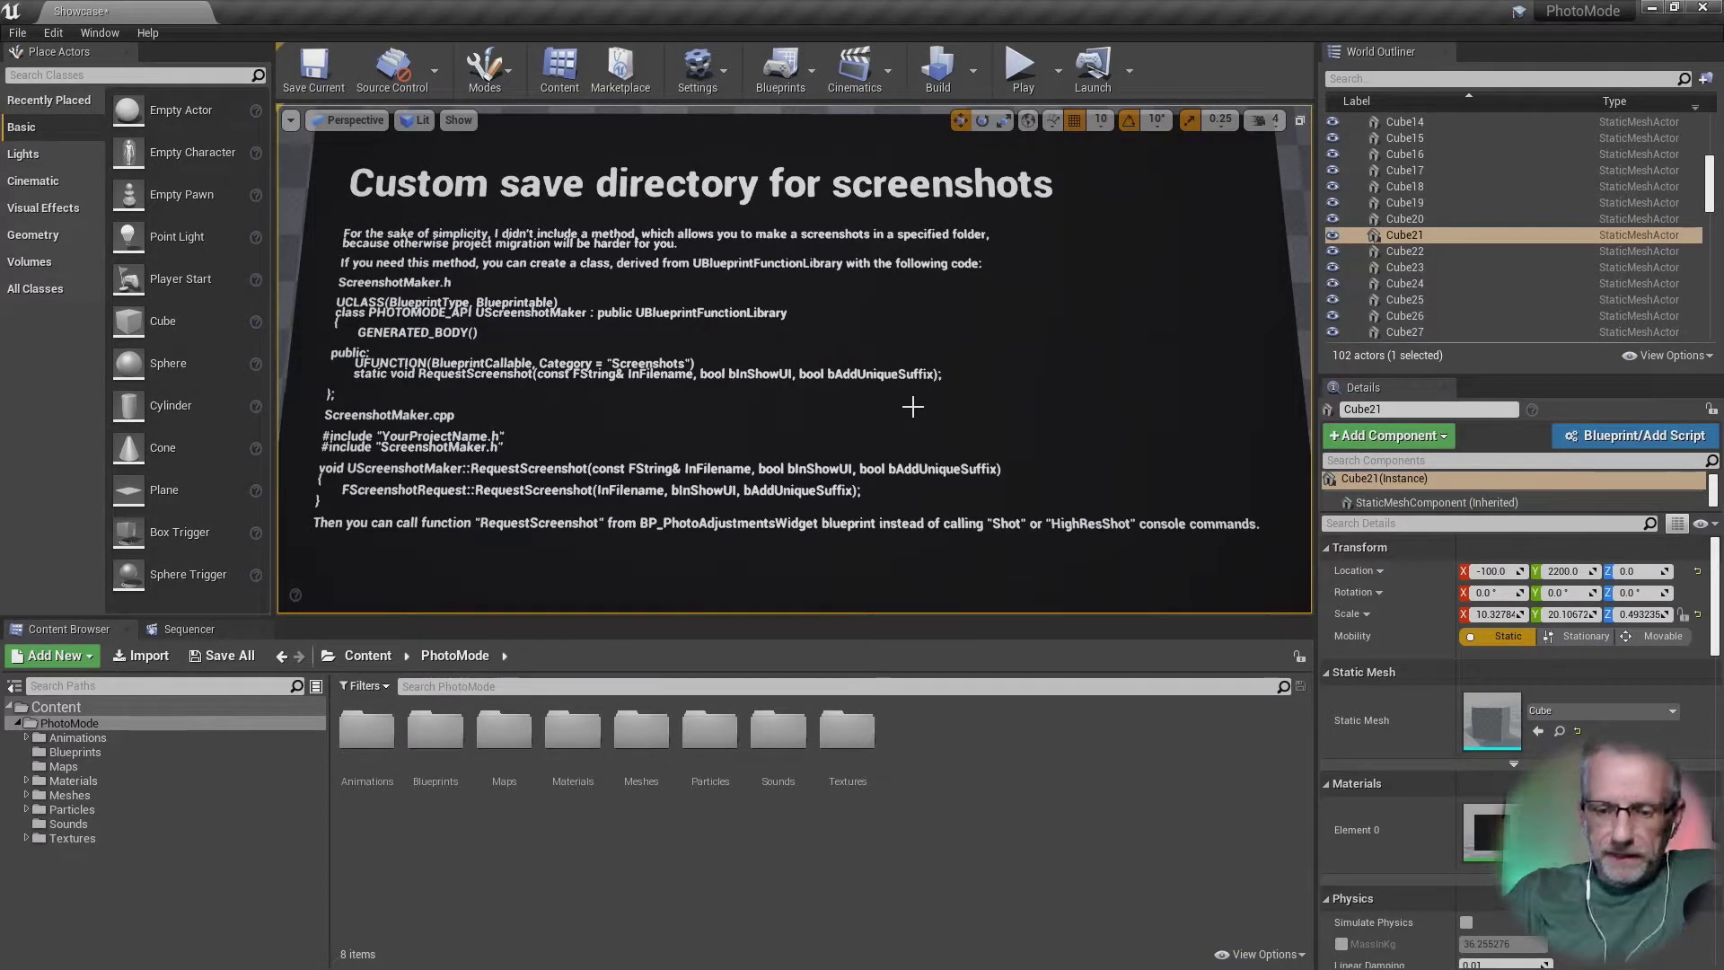
pyautogui.press('F11')
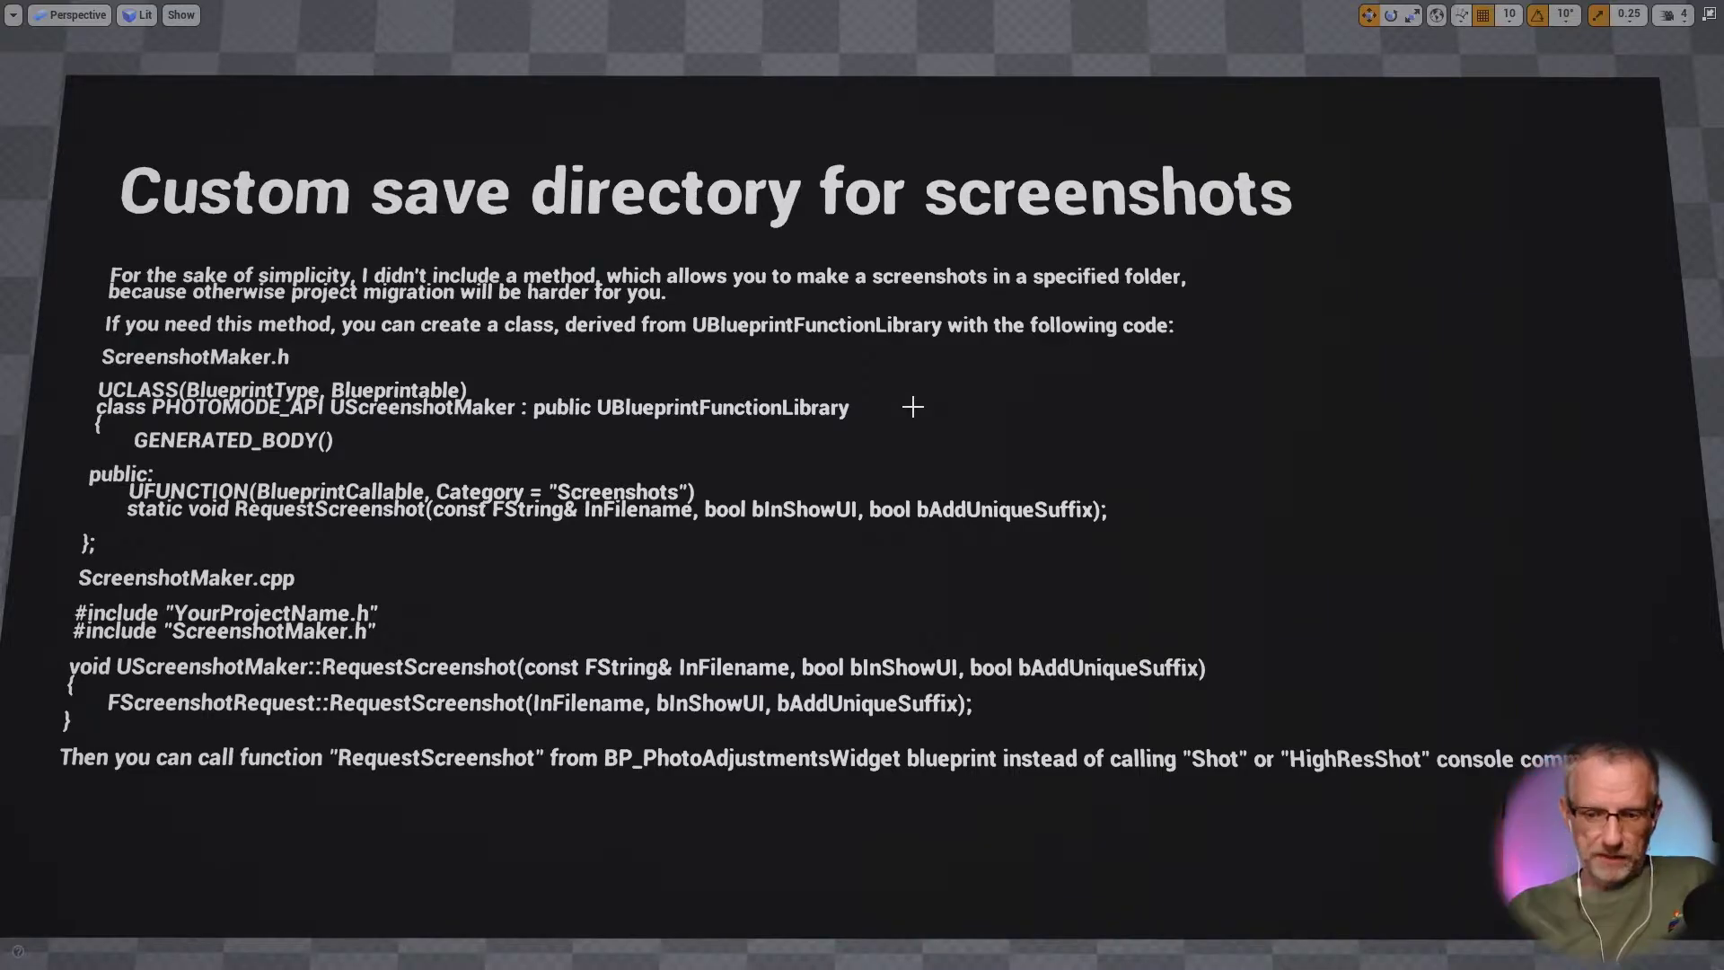
pyautogui.press('F11')
pyautogui.hotkey('alt', 'Tab')
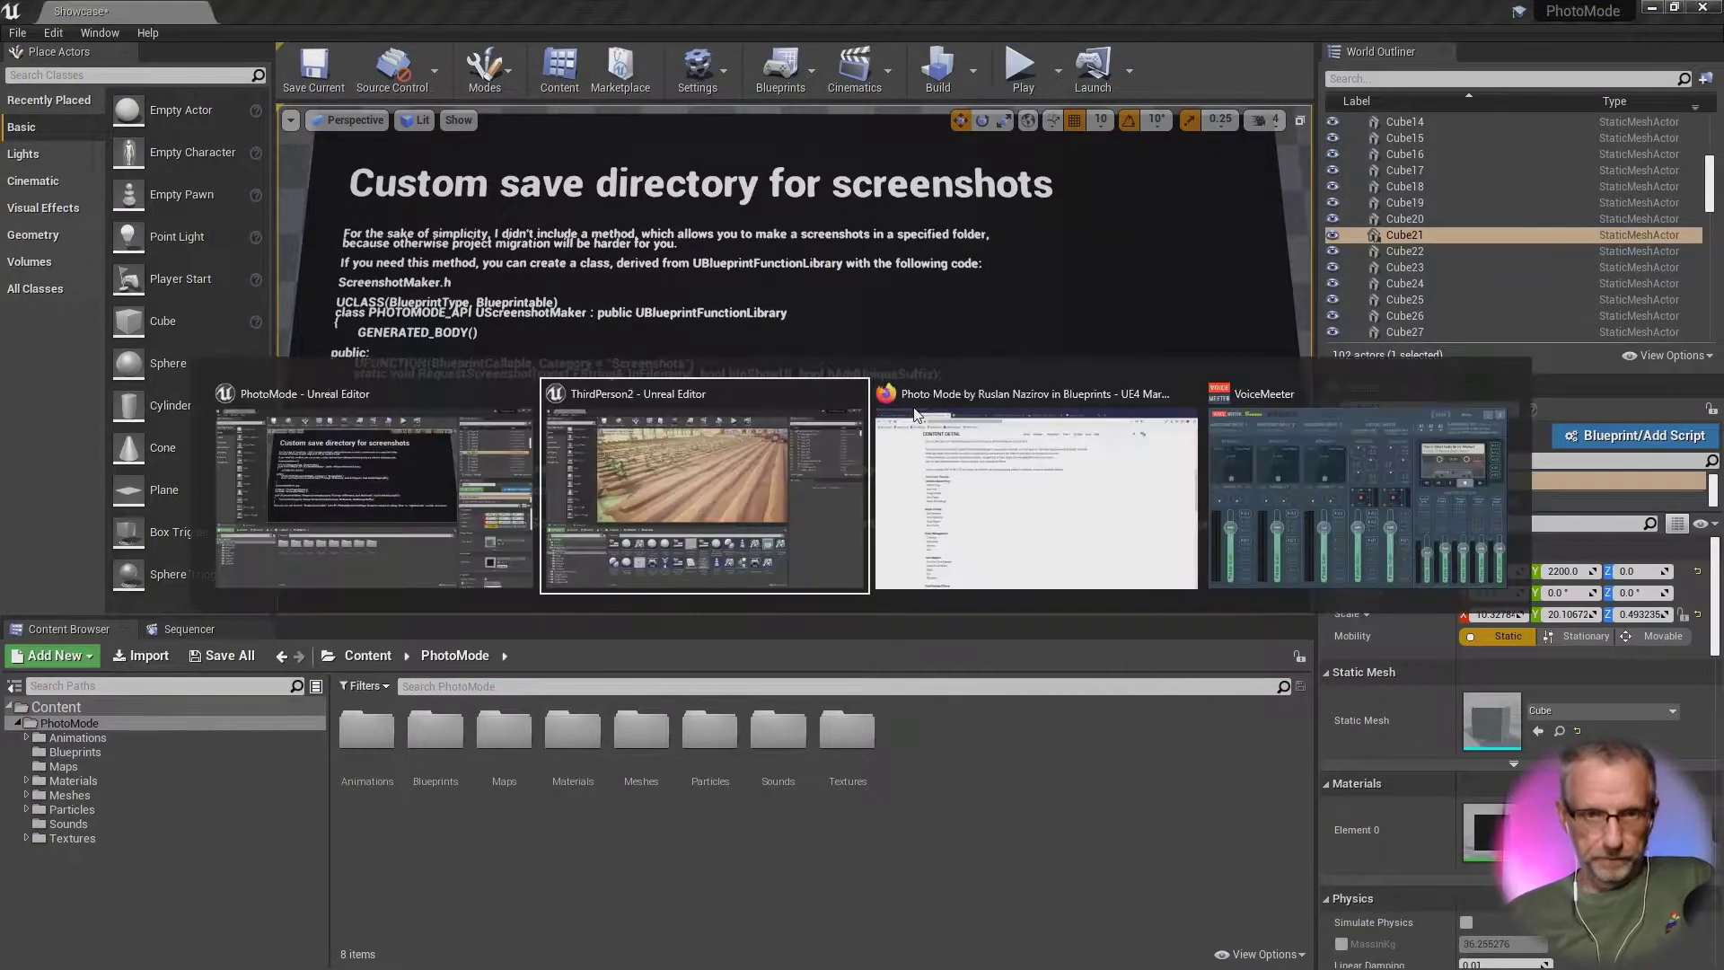
# Step: Scroll Firefox's Photo Mode page to the ProjectFolder/Saved/Screenshots default location note
pyautogui.click(916, 413)
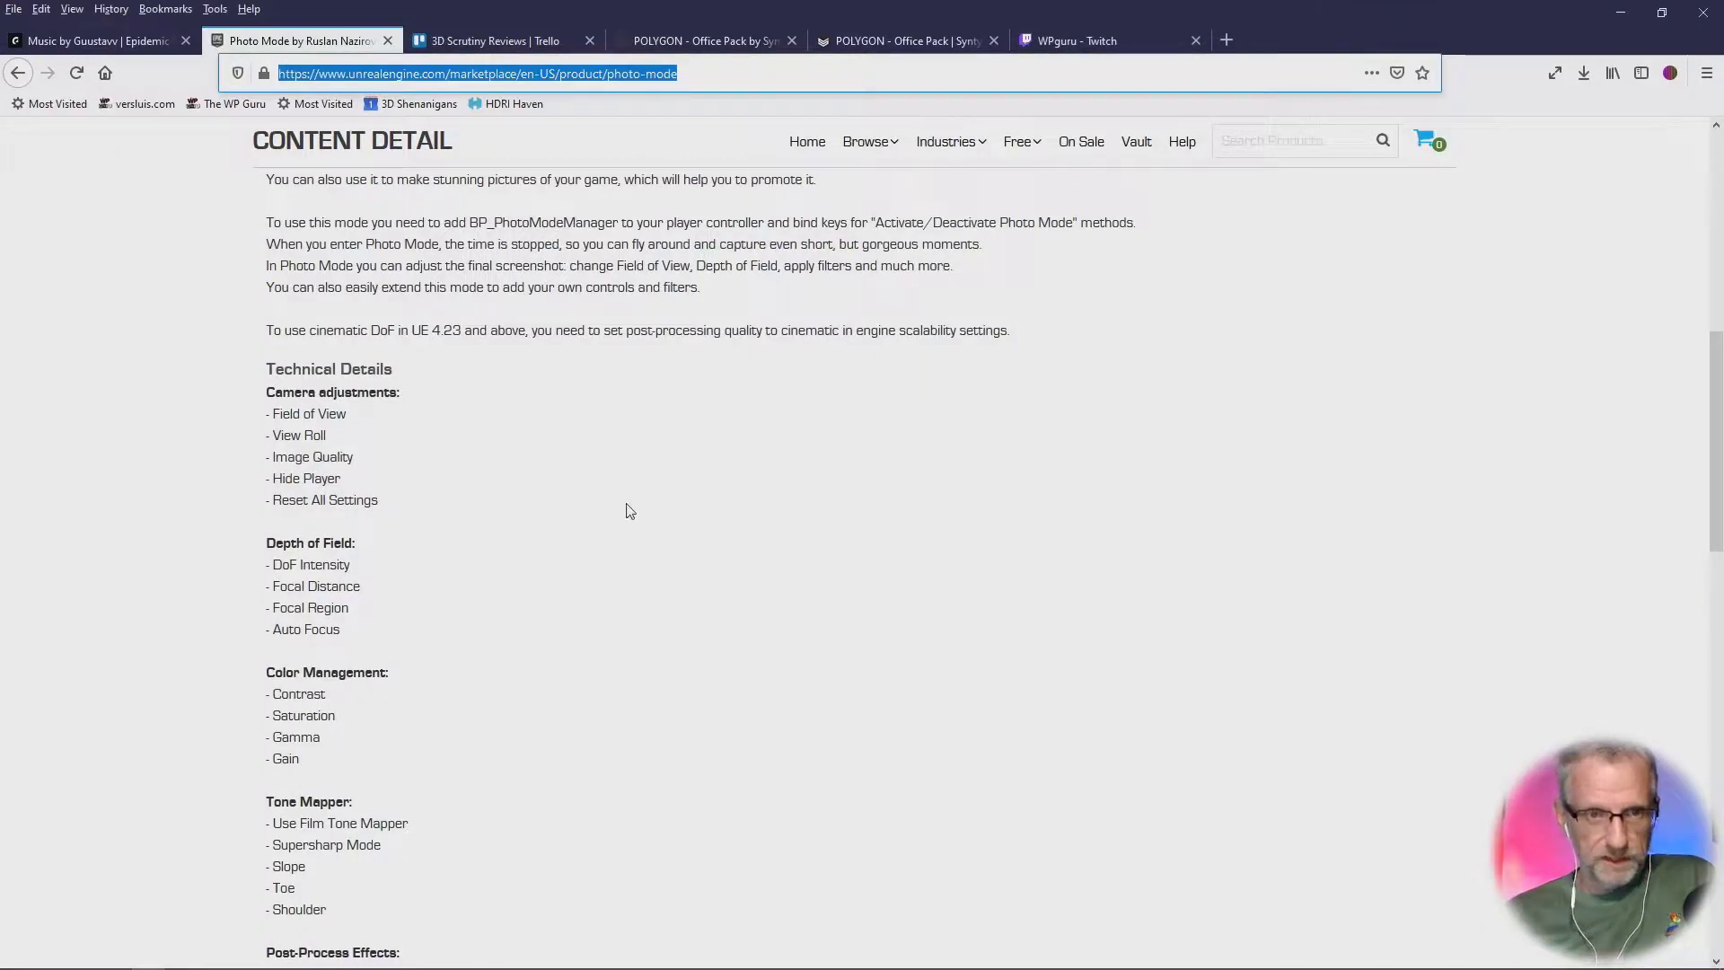
pyautogui.scroll(2, 636, 511)
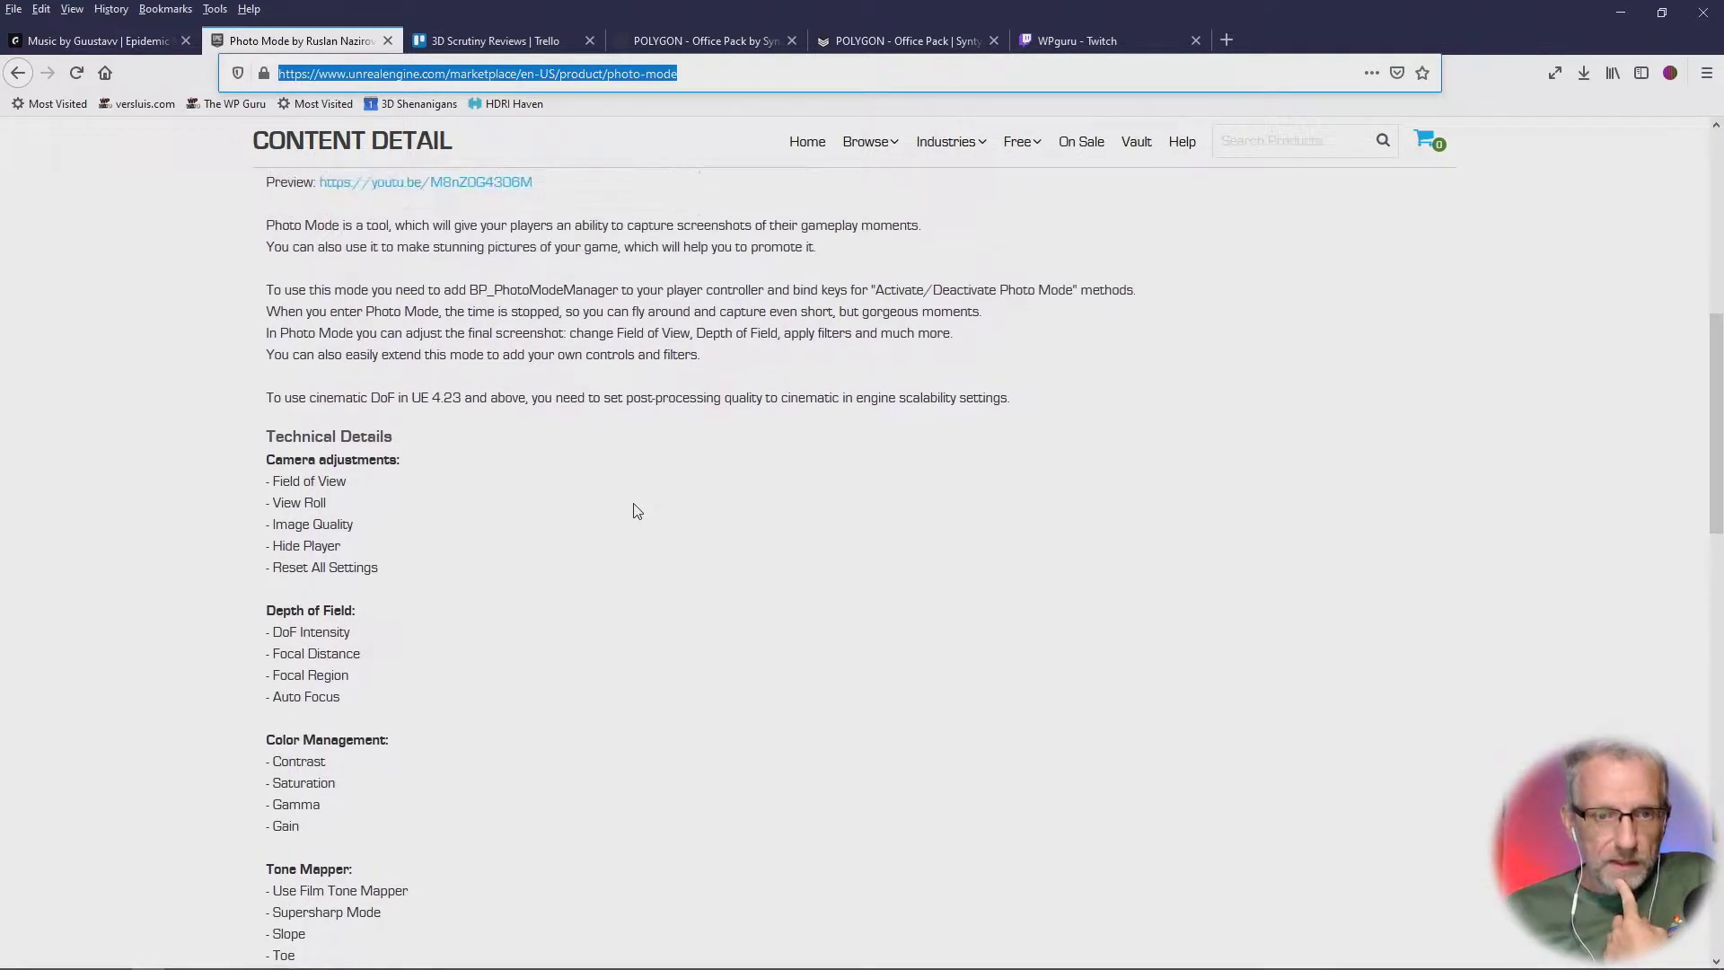
pyautogui.scroll(-6, 637, 511)
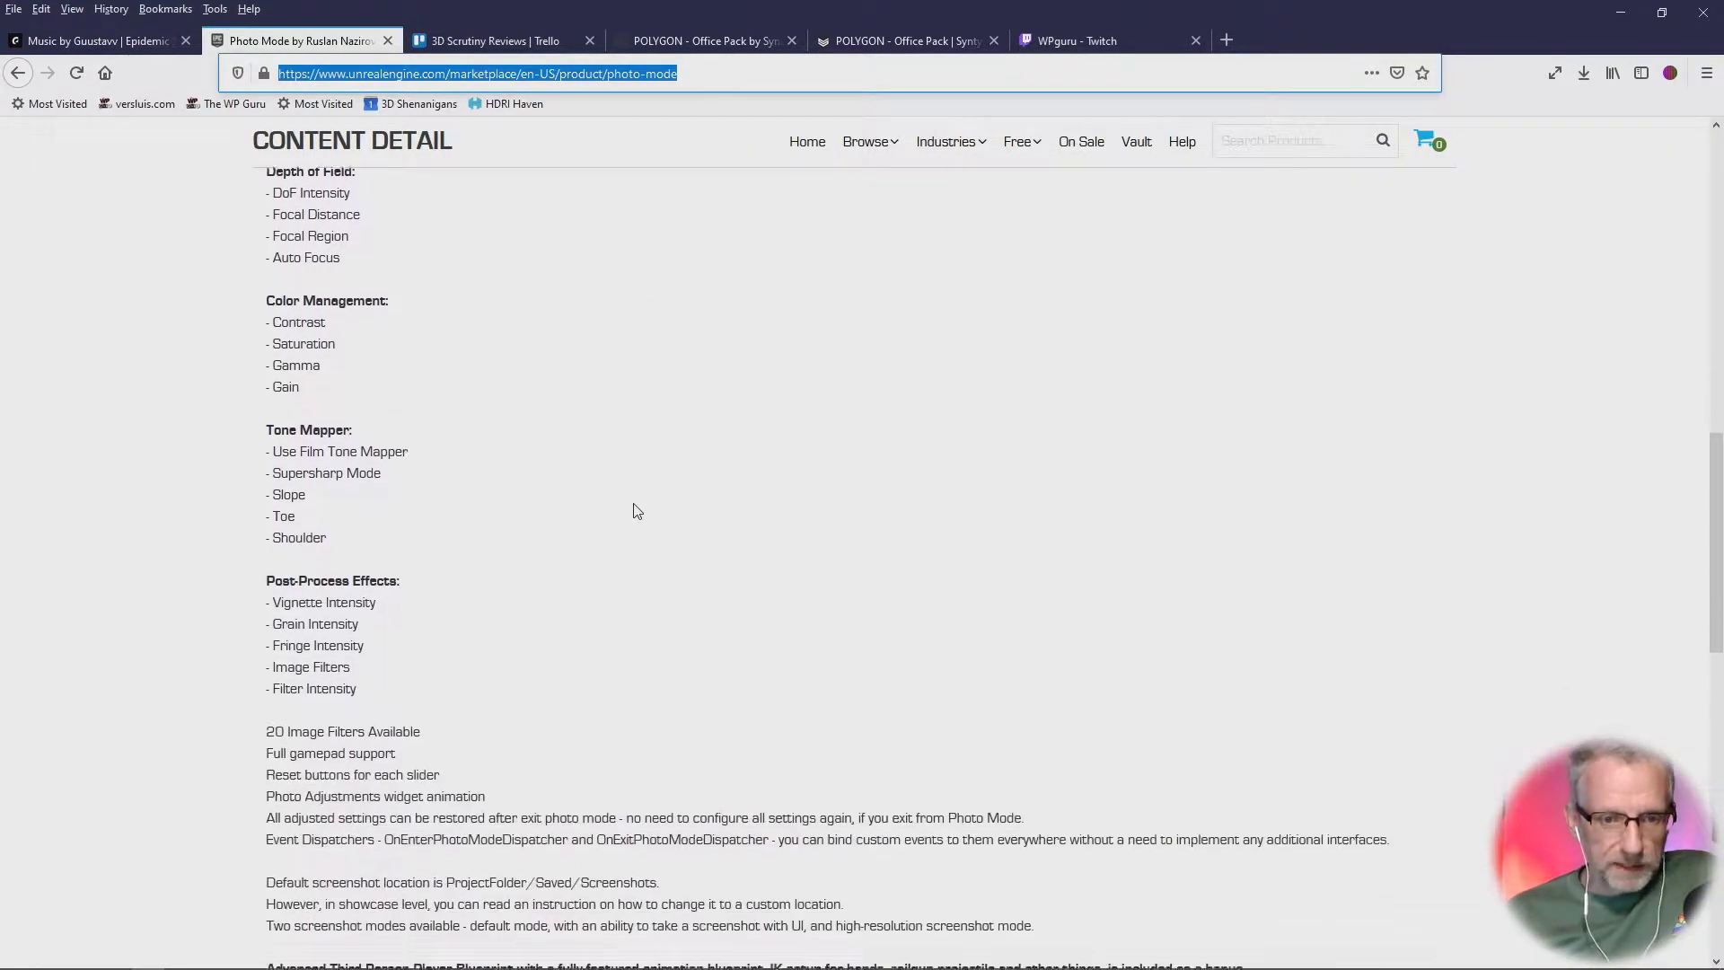
pyautogui.scroll(-2, 637, 511)
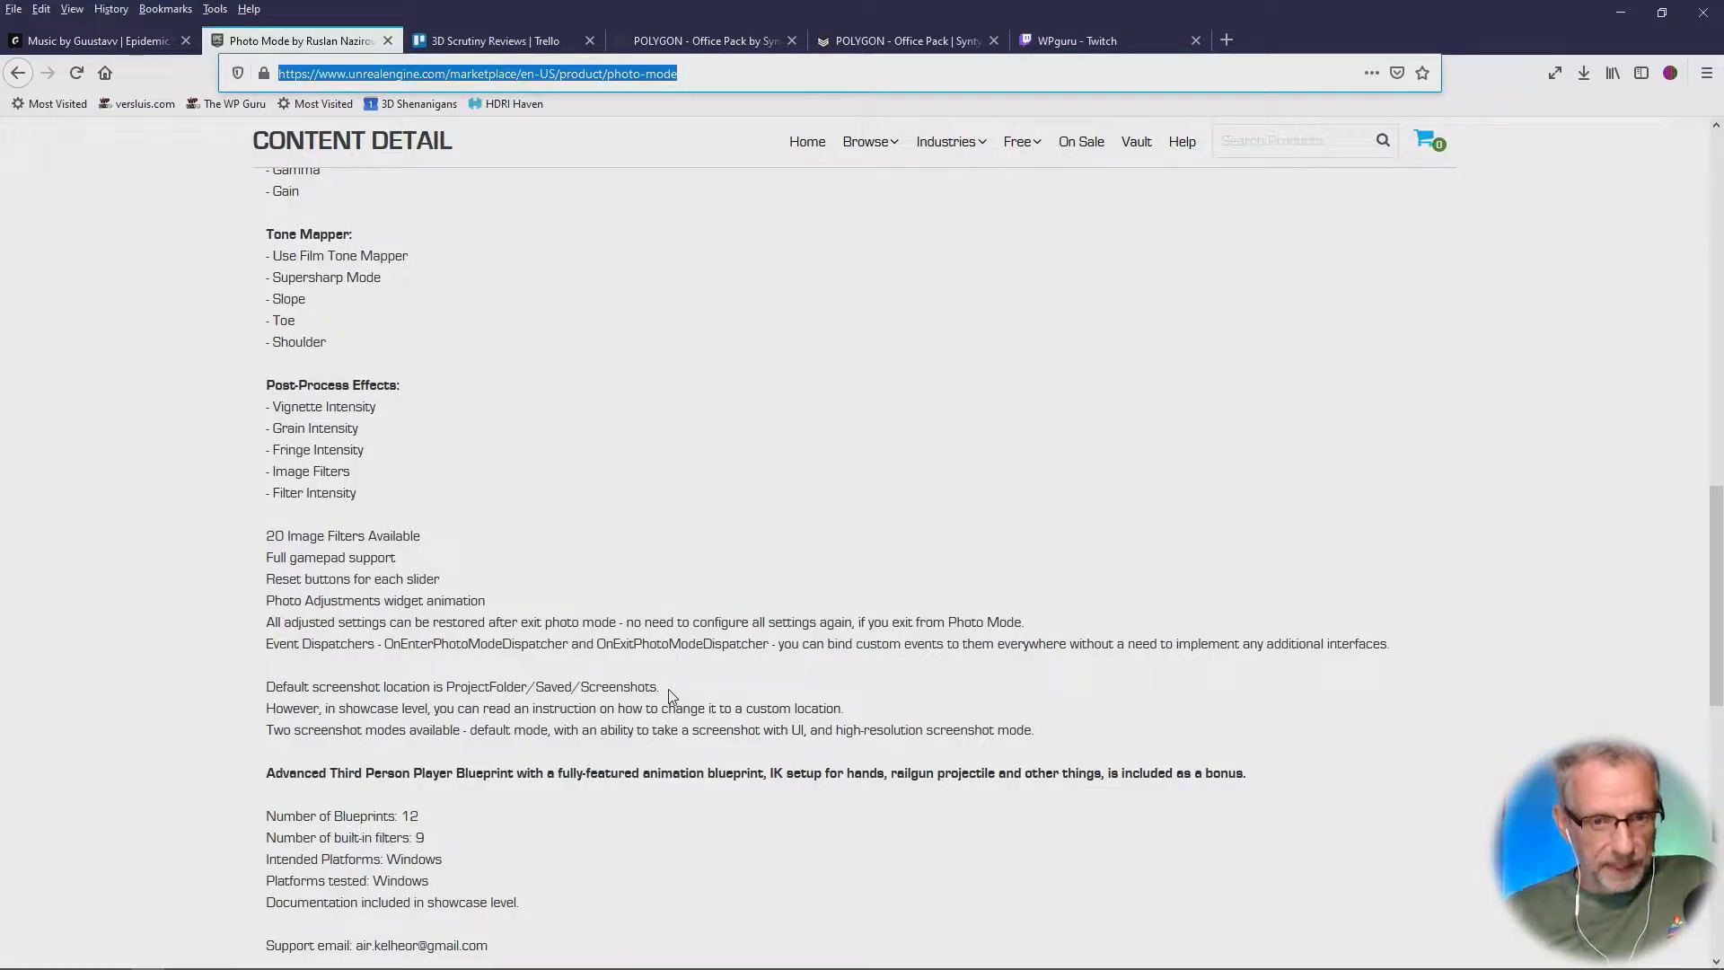
# Step: Launch File Explorer from the Start menu
pyautogui.press('super')
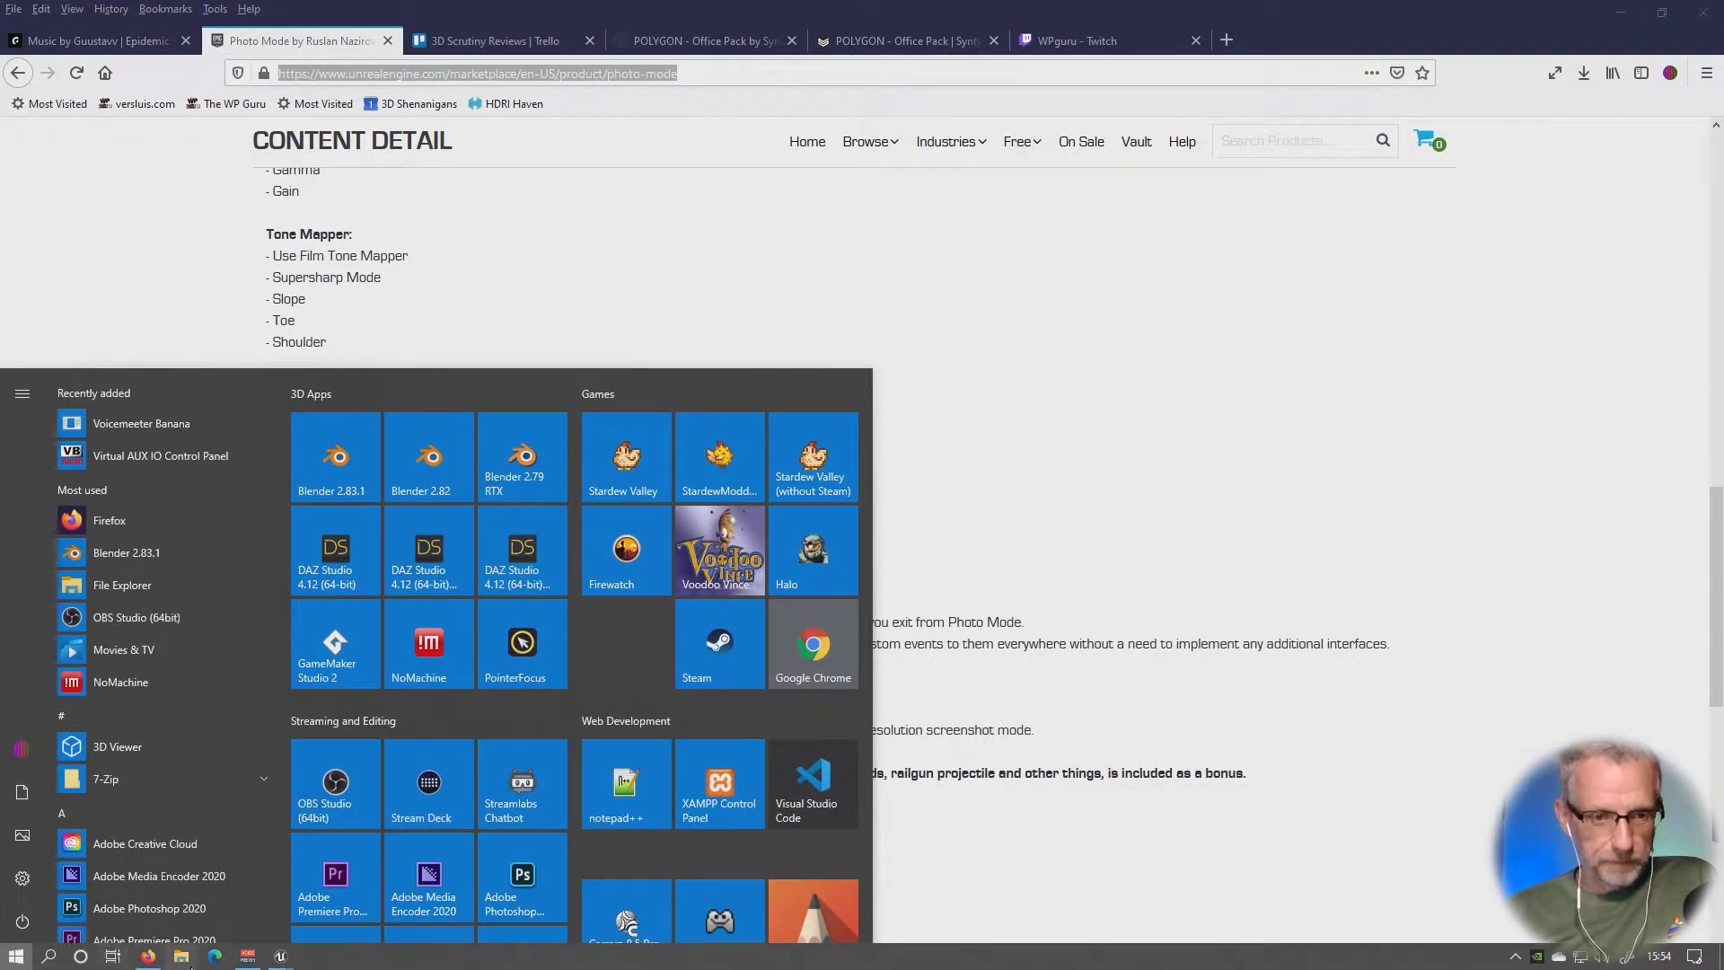
pyautogui.click(182, 959)
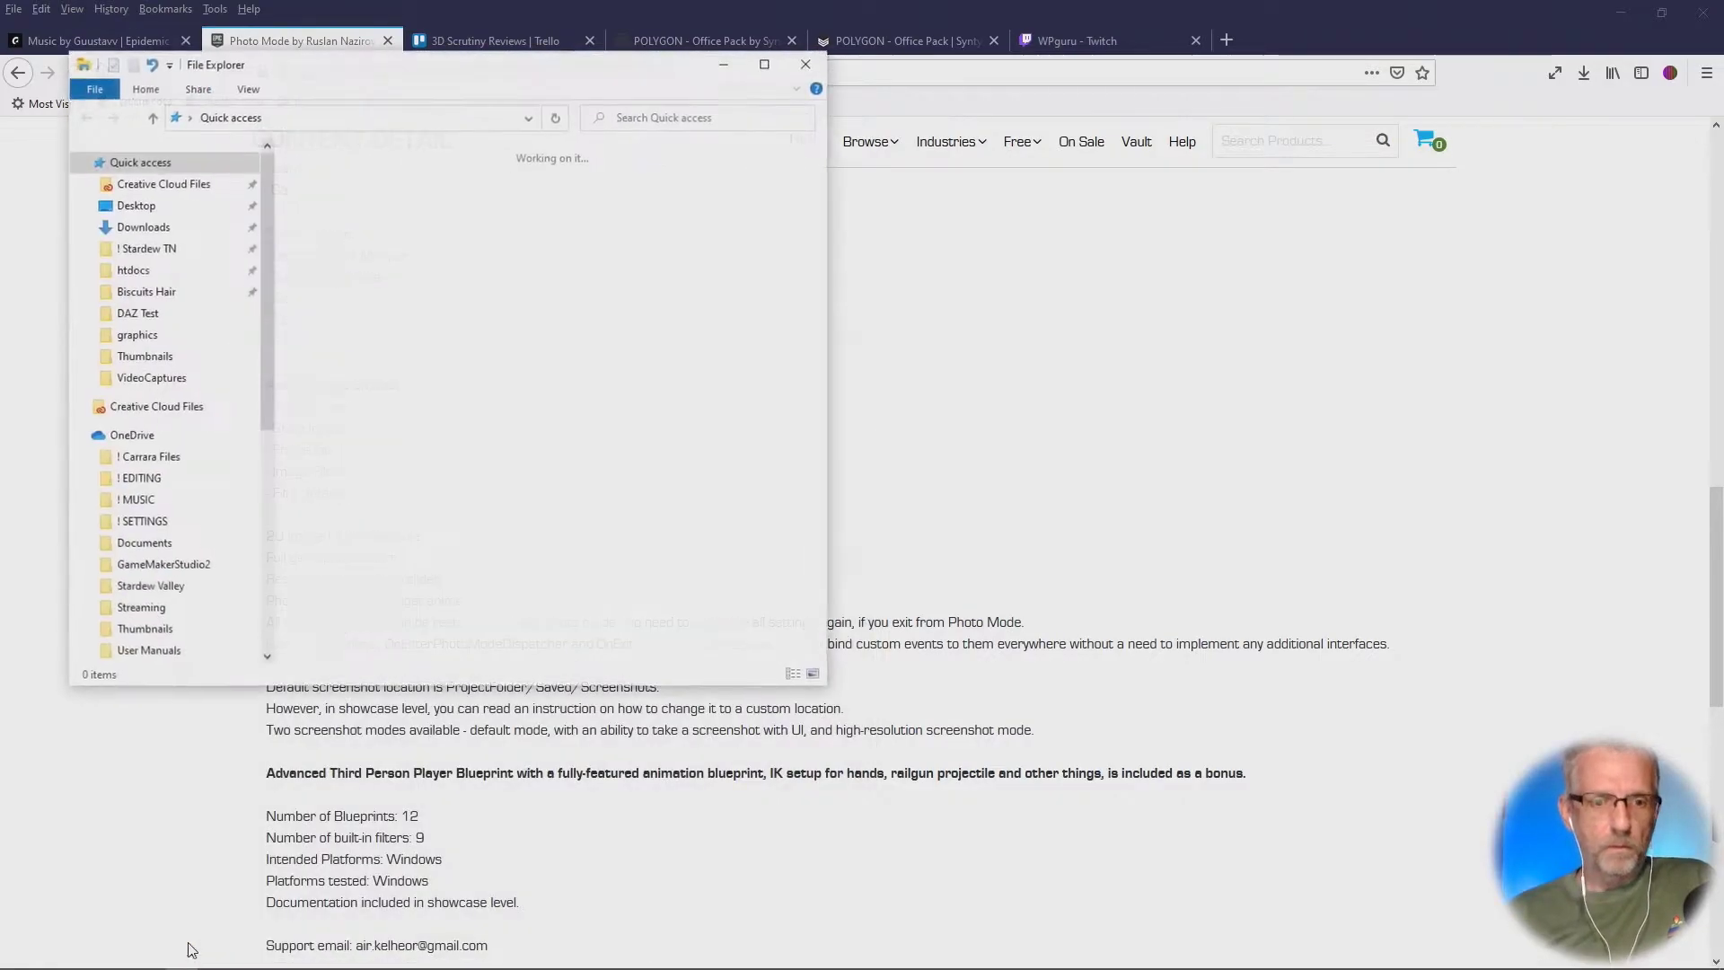
pyautogui.scroll(-5, 235, 401)
# Step: Browse Footage 1TB > Unreal Projects > PhotoMode > Saved > Screenshots > Windows and open ScreenShot00000.png
pyautogui.scroll(-2, 232, 400)
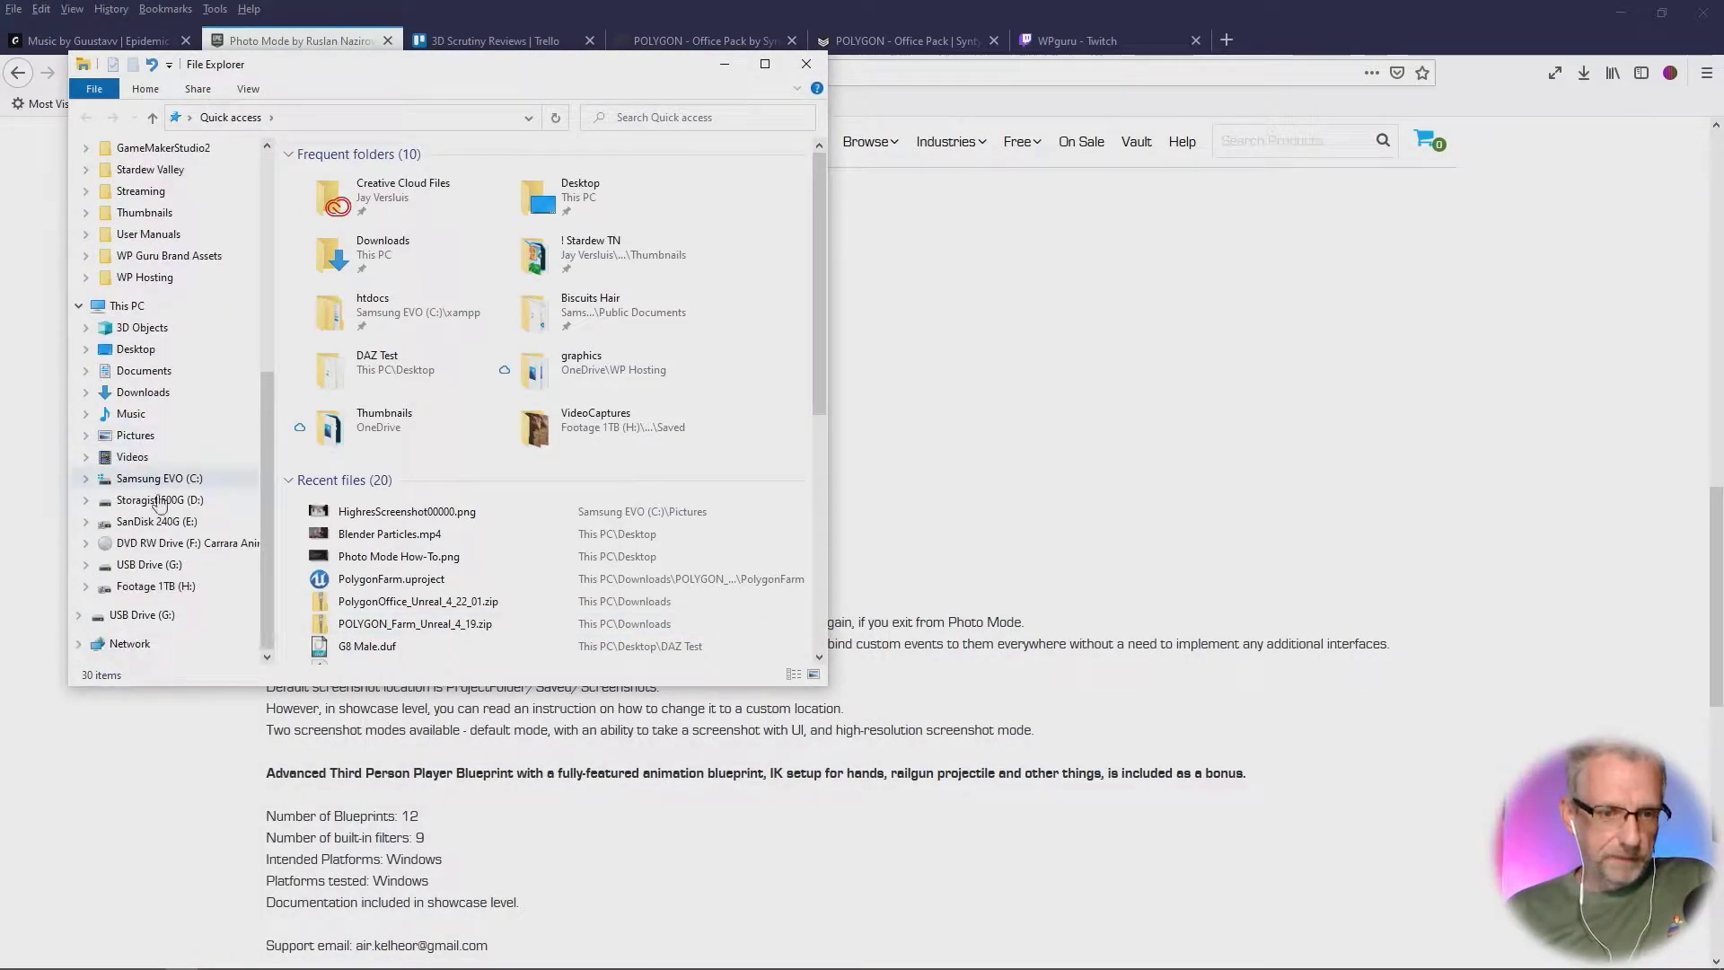
pyautogui.click(157, 587)
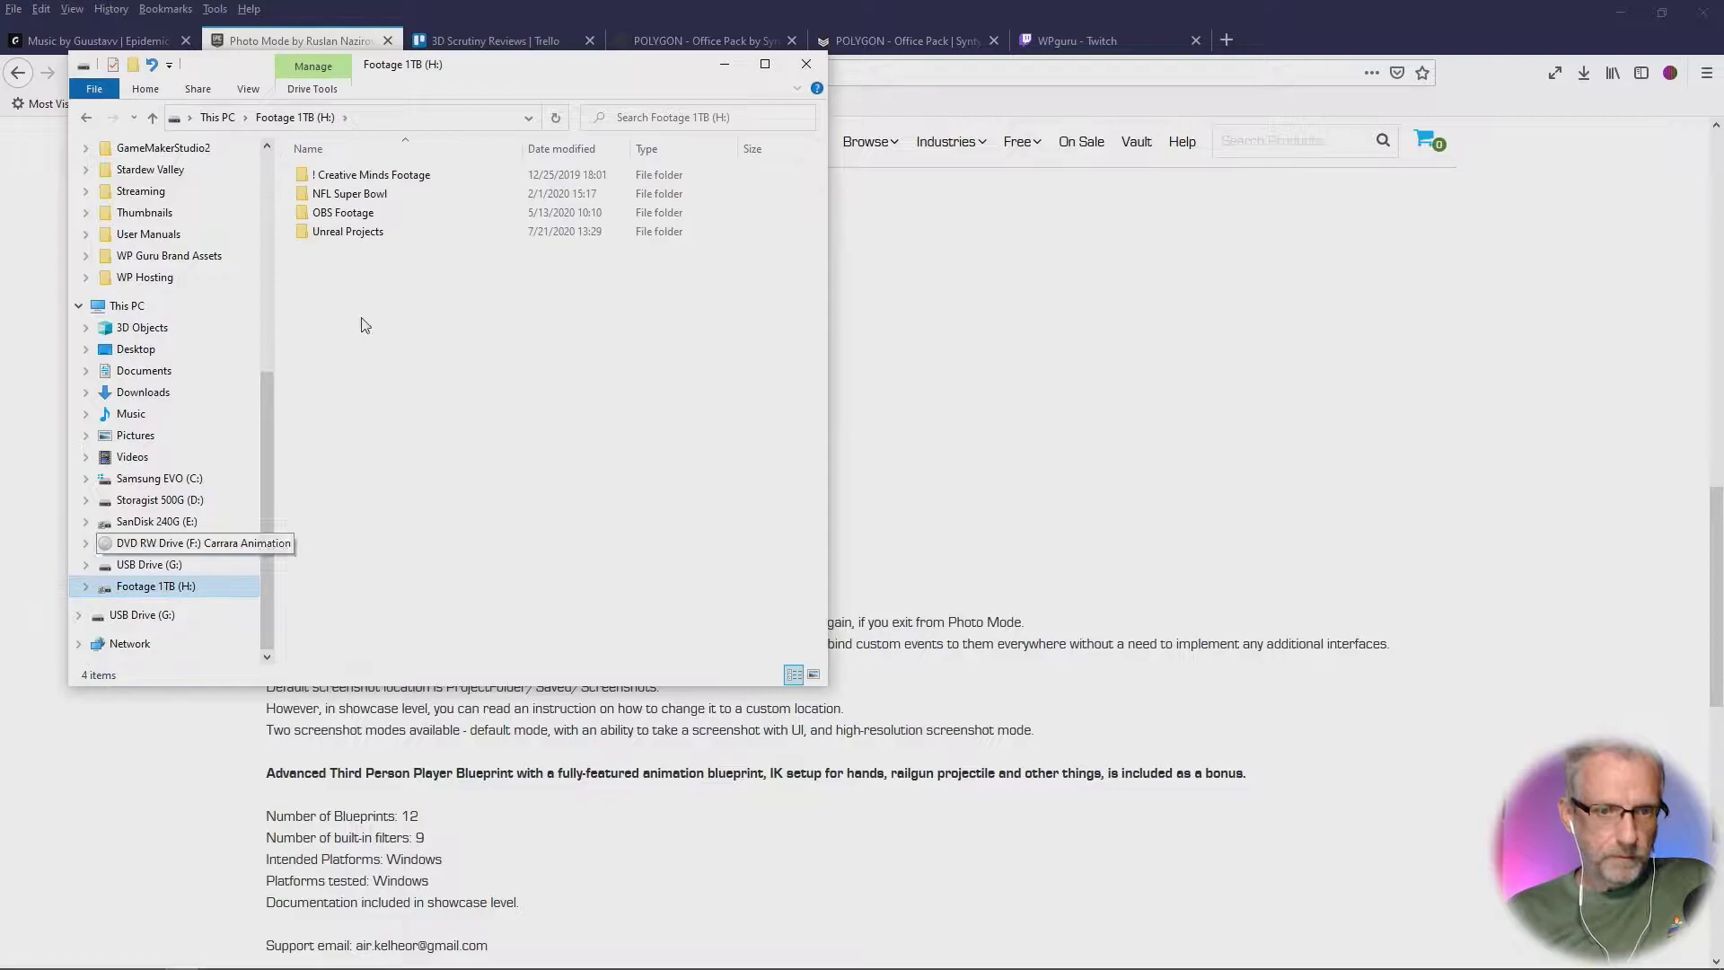
pyautogui.doubleClick(380, 232)
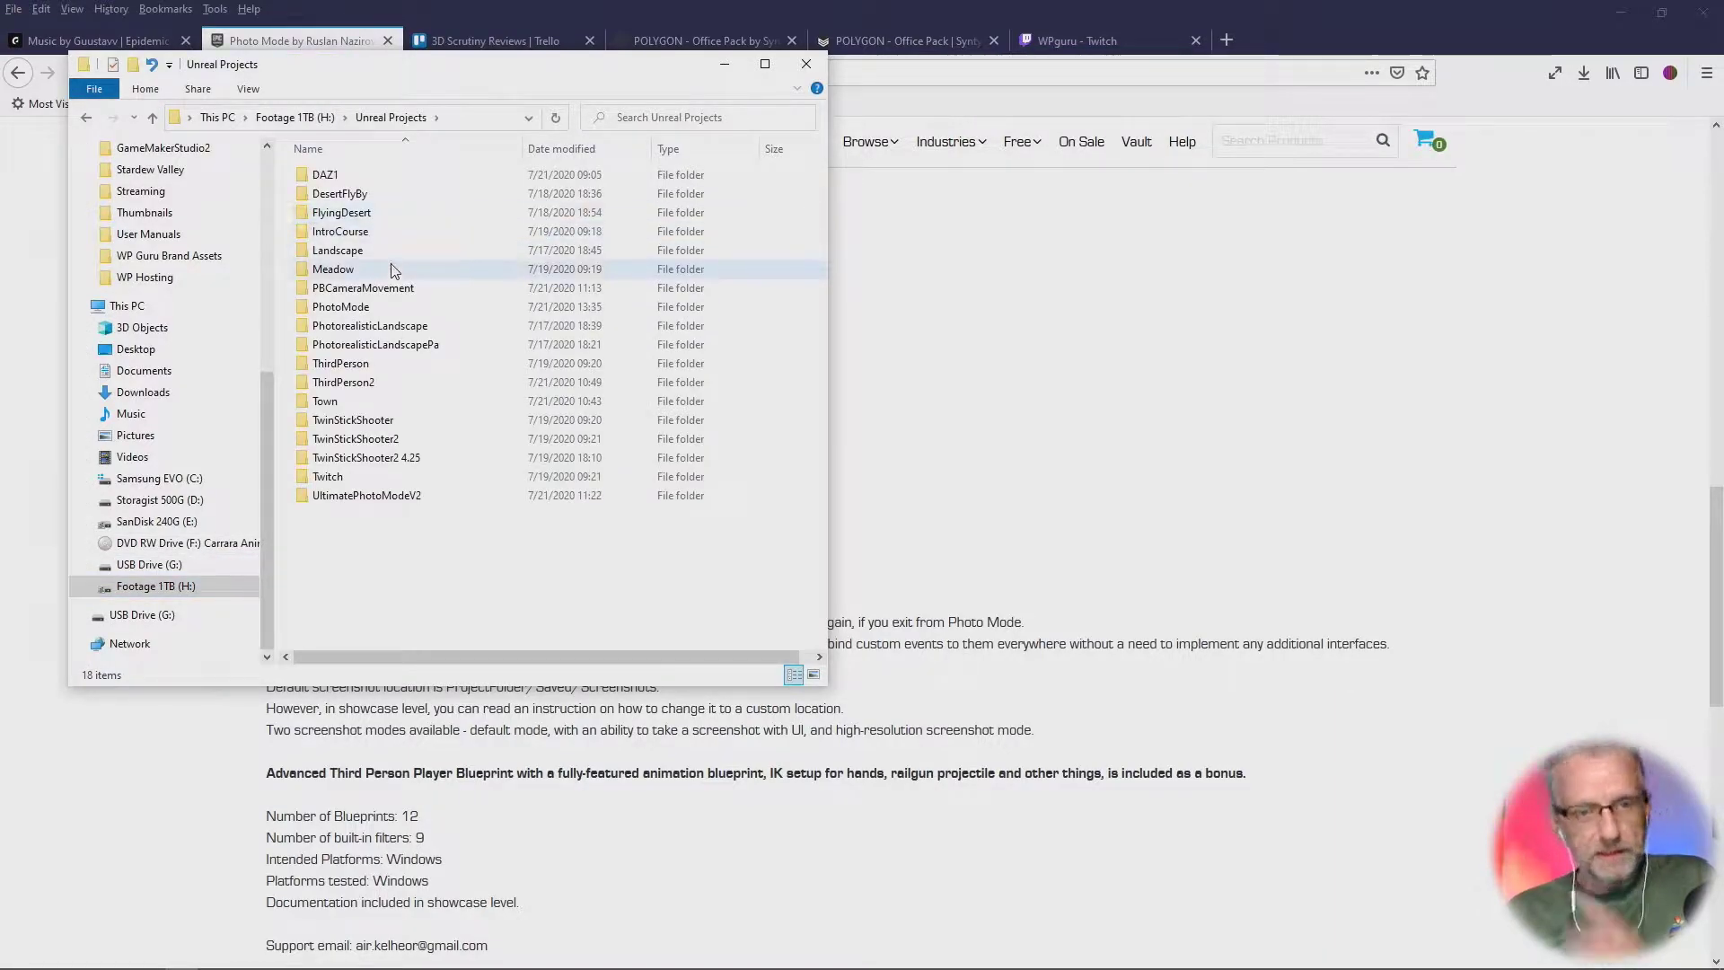
pyautogui.doubleClick(341, 308)
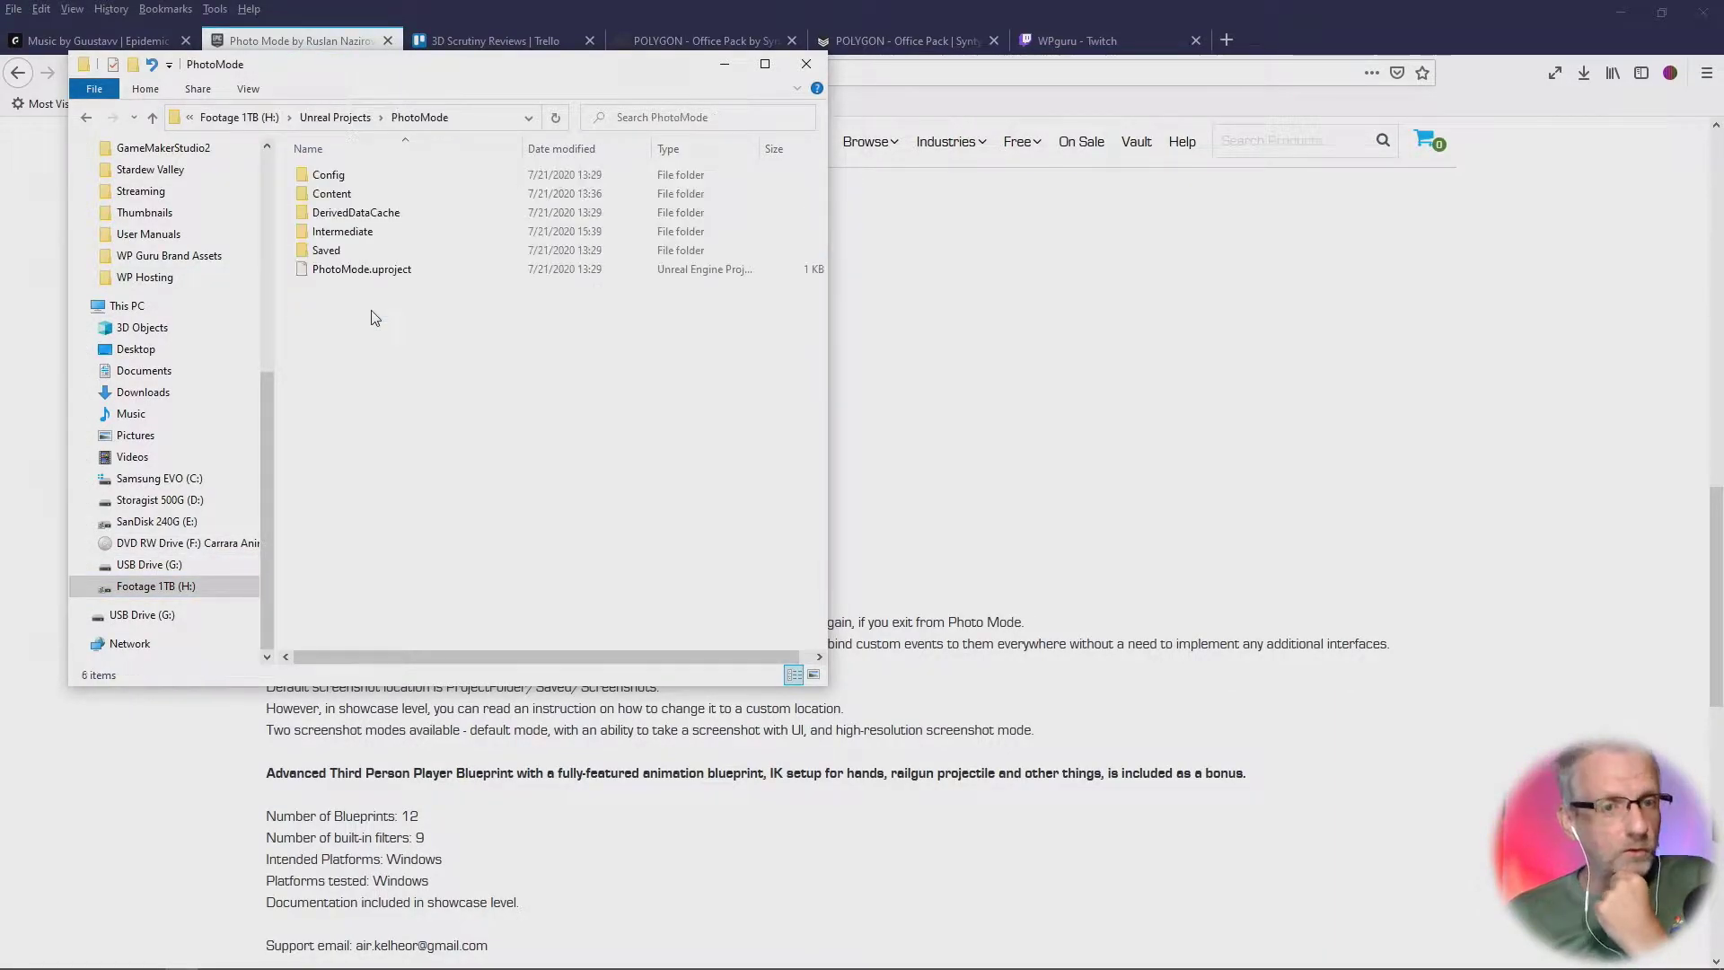
pyautogui.doubleClick(377, 253)
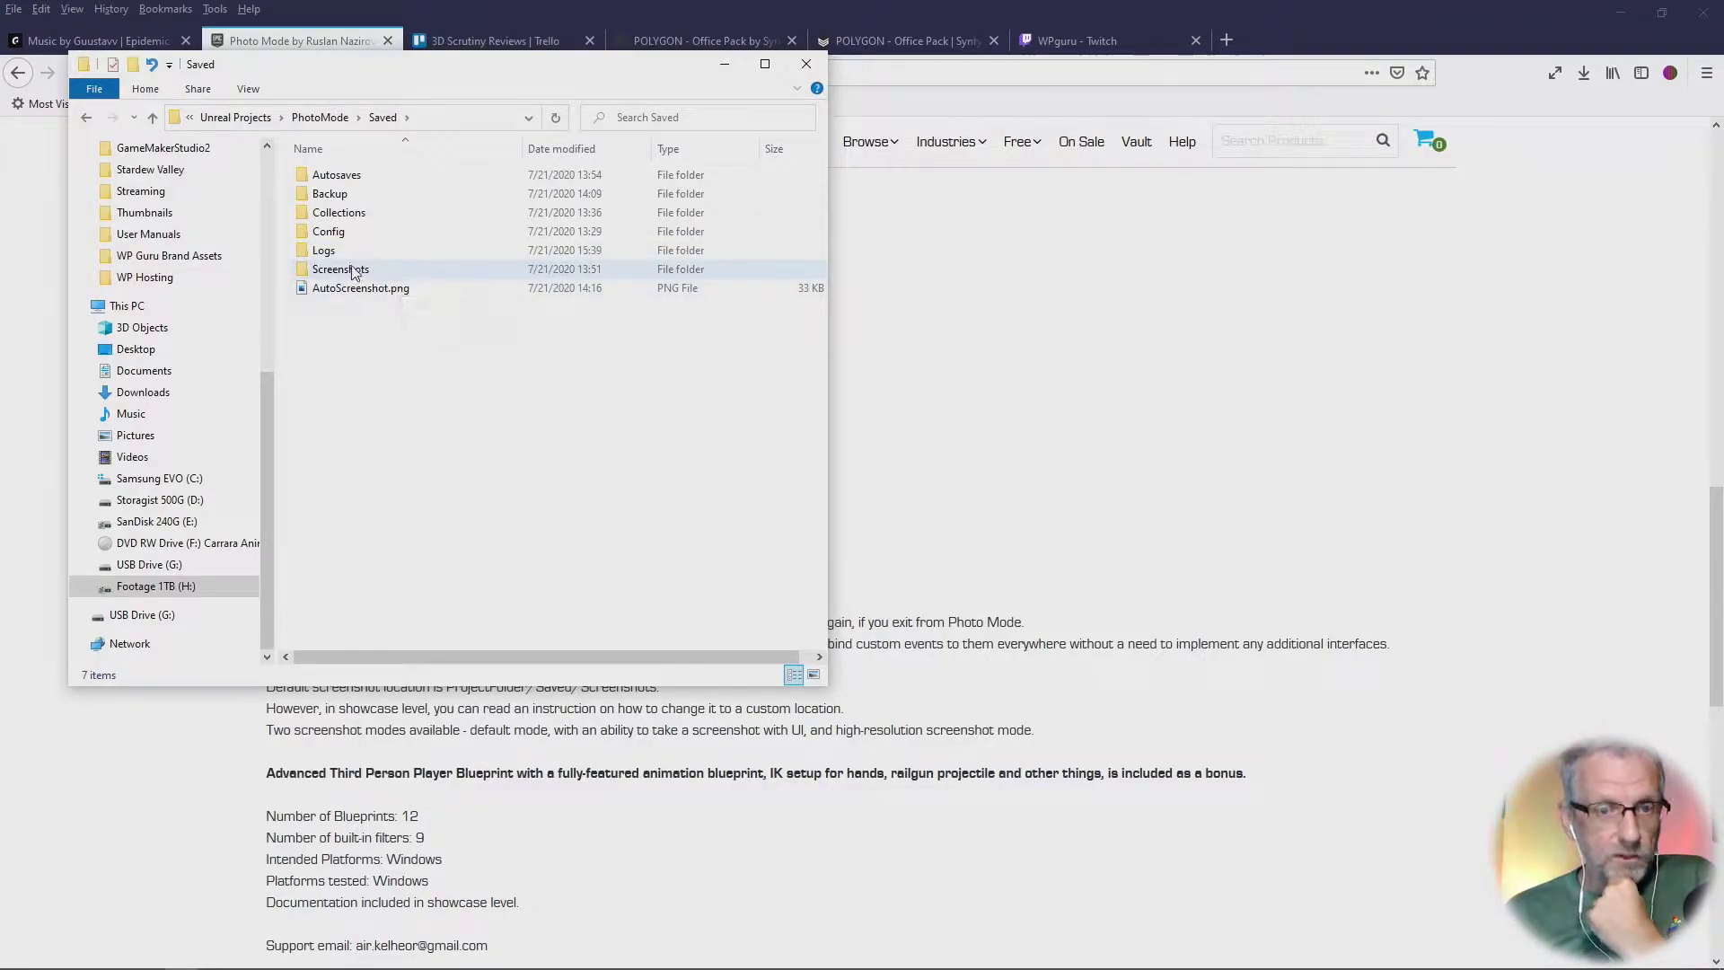
pyautogui.doubleClick(353, 270)
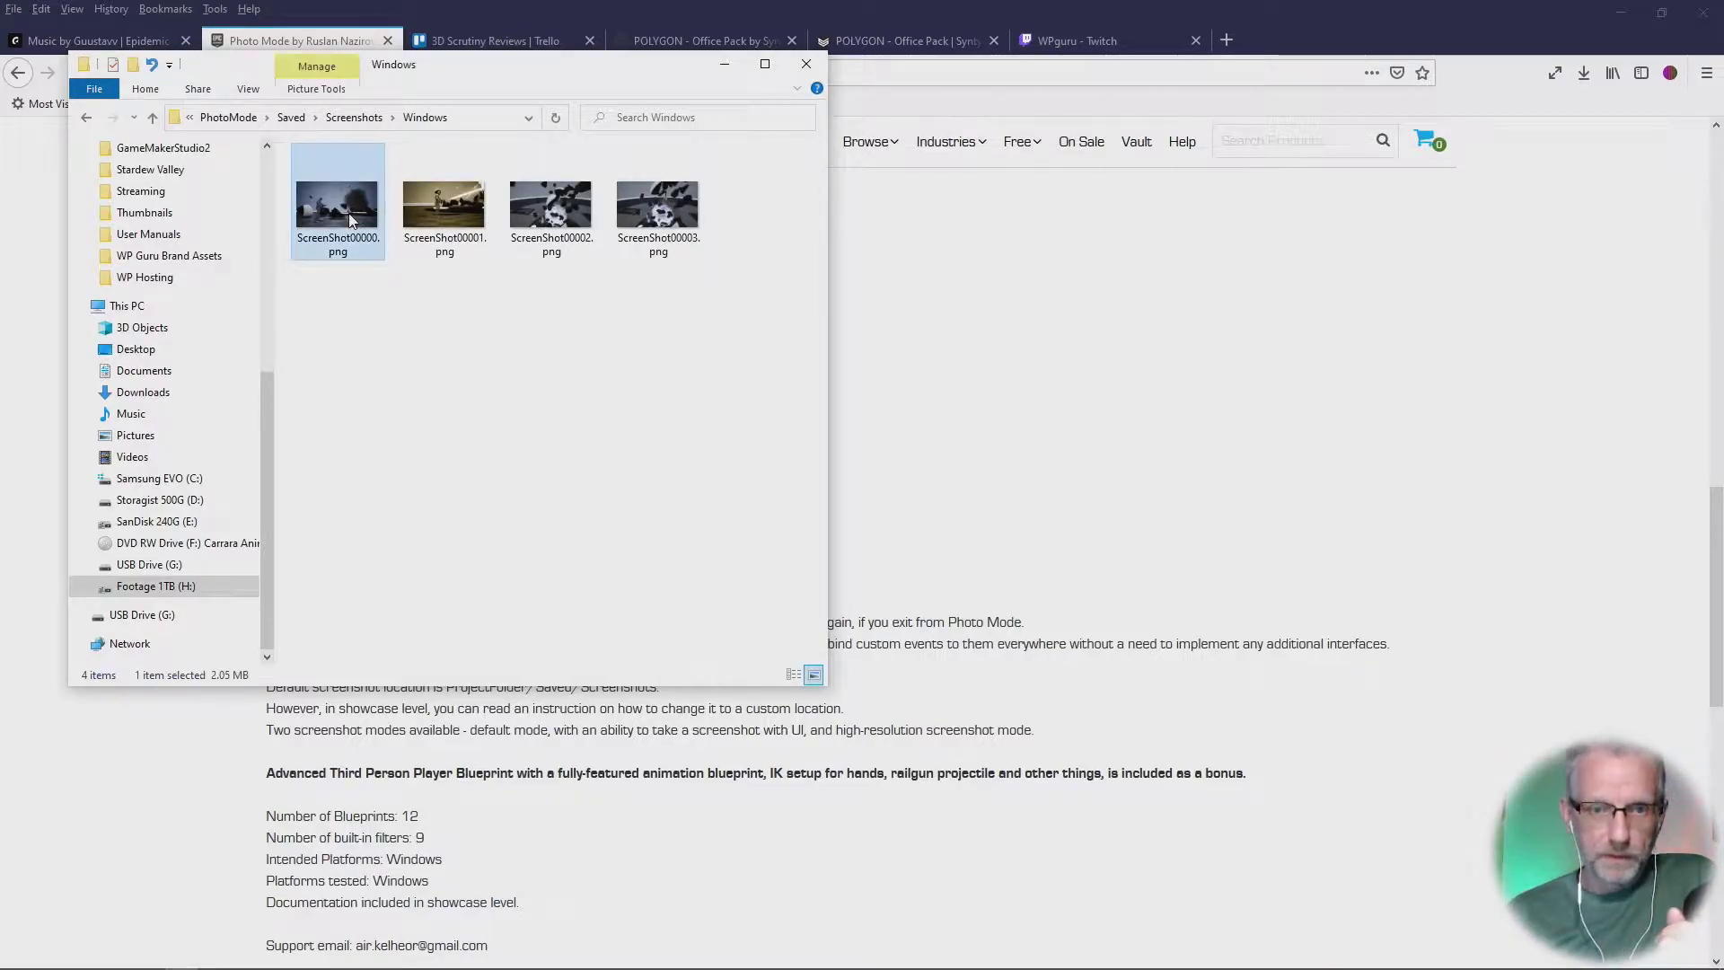
pyautogui.doubleClick(350, 219)
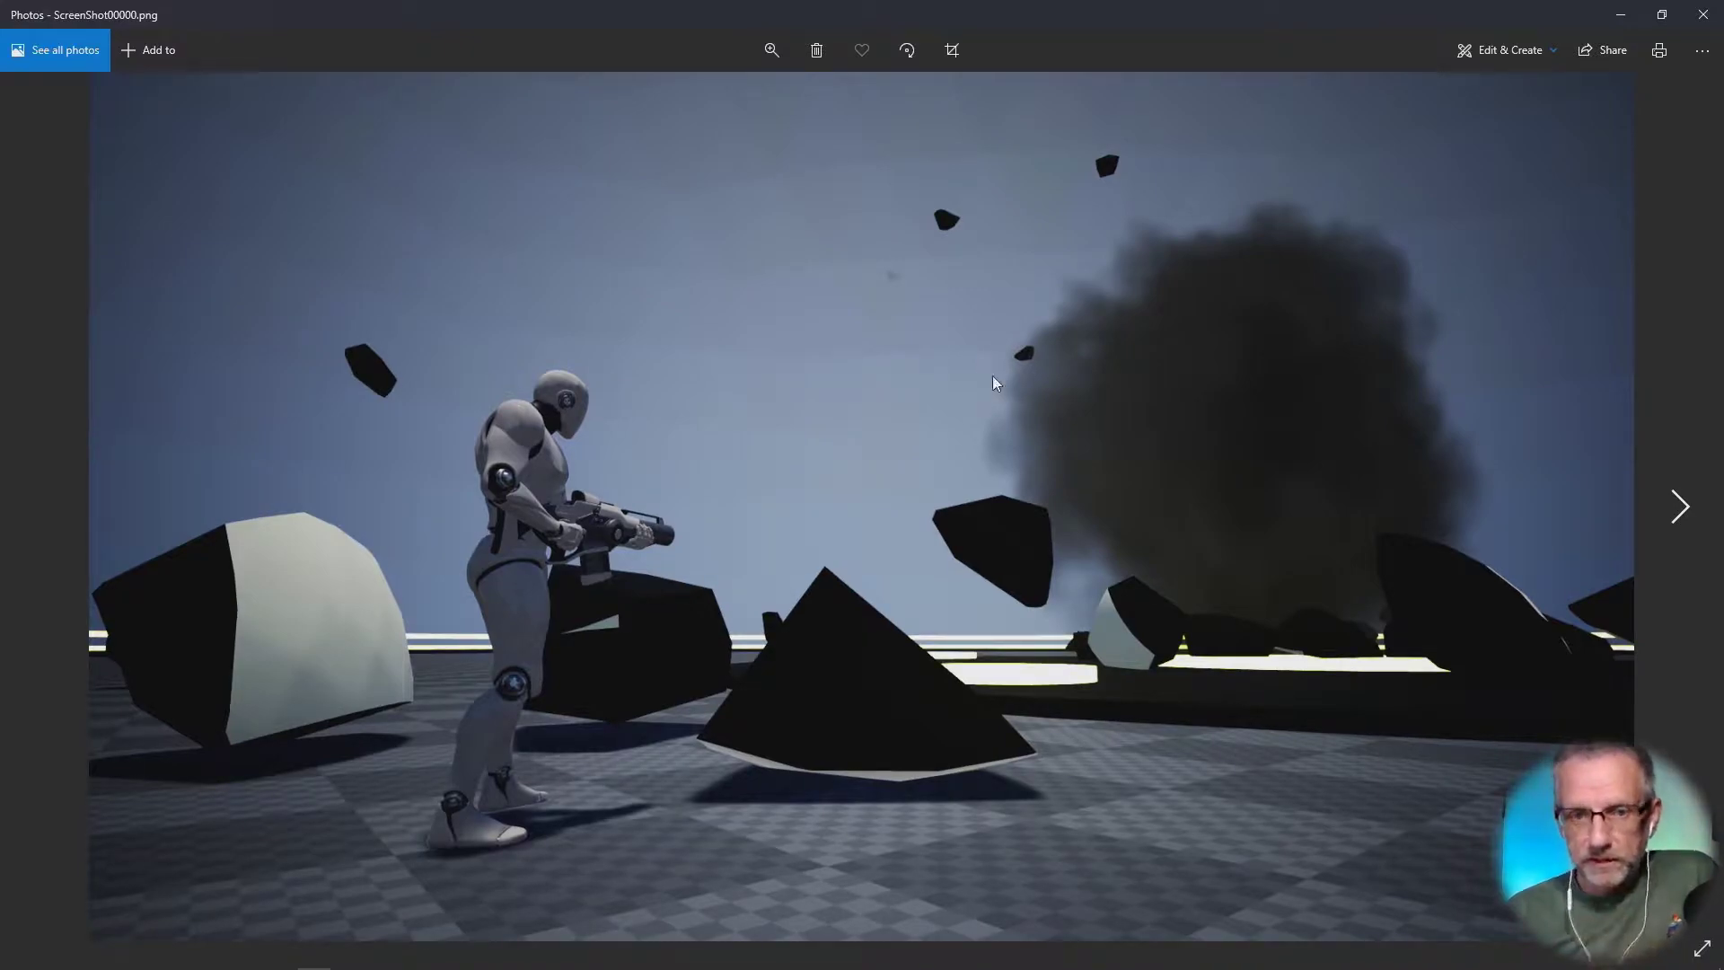
# Step: Step through the next screenshots, view the current image's file info, then close Photos
pyautogui.click(1679, 507)
pyautogui.click(1681, 507)
pyautogui.click(1681, 507)
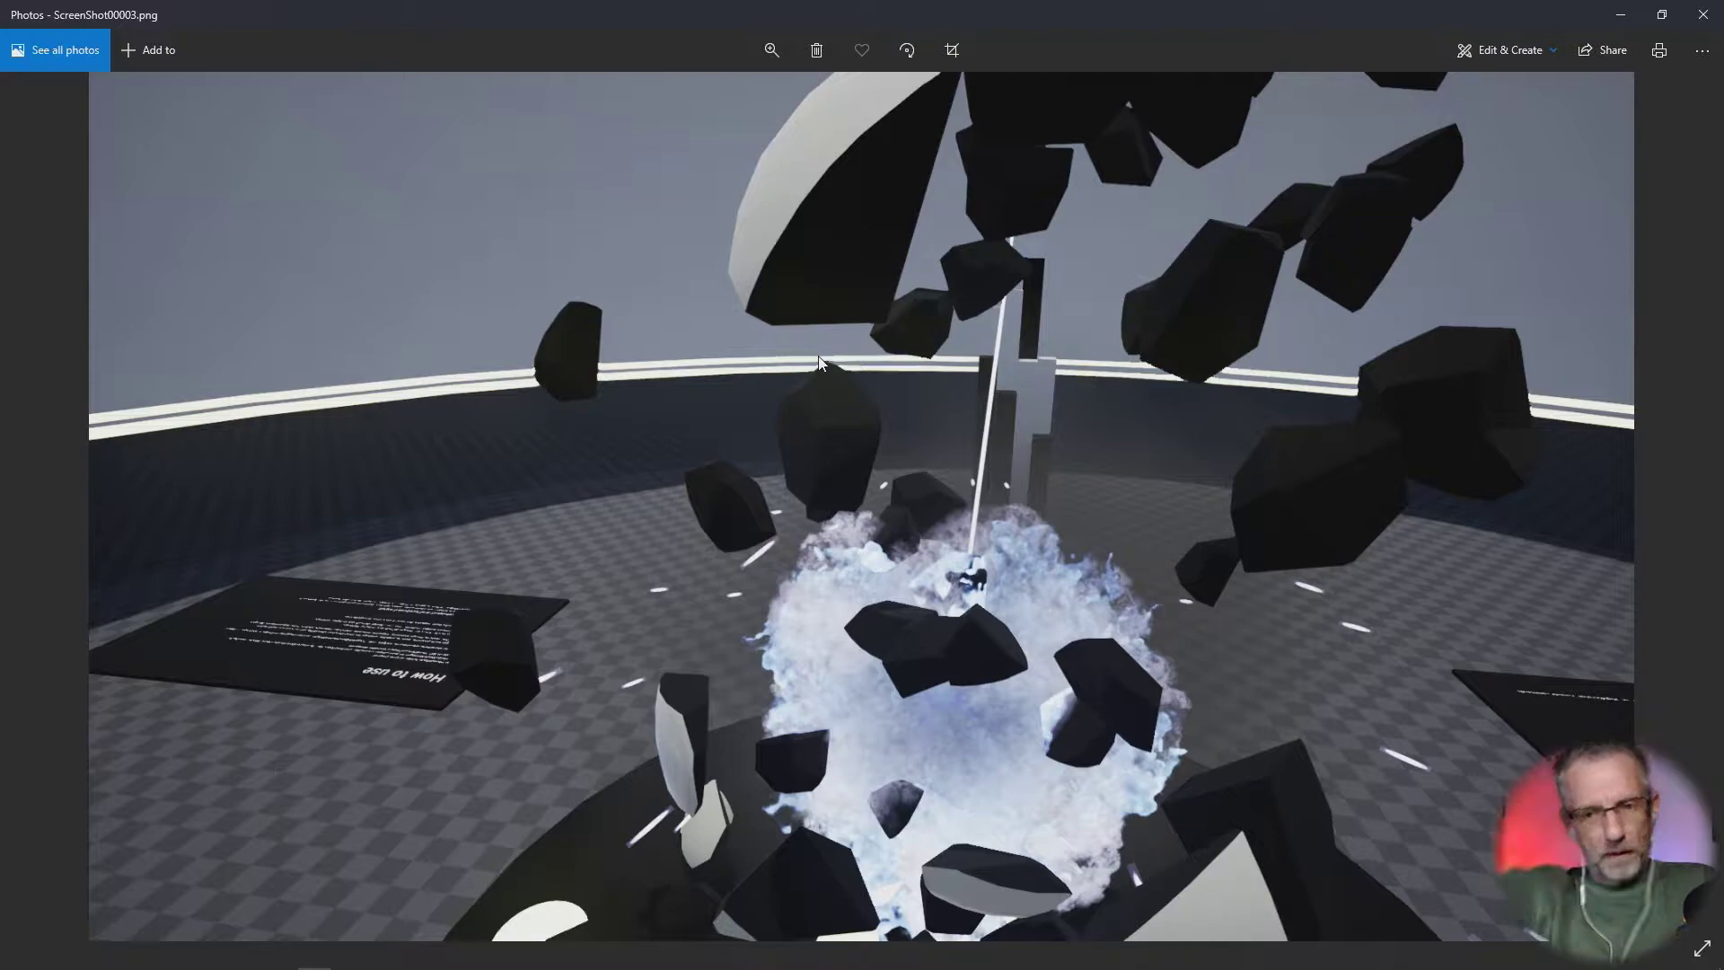
pyautogui.rightClick(871, 350)
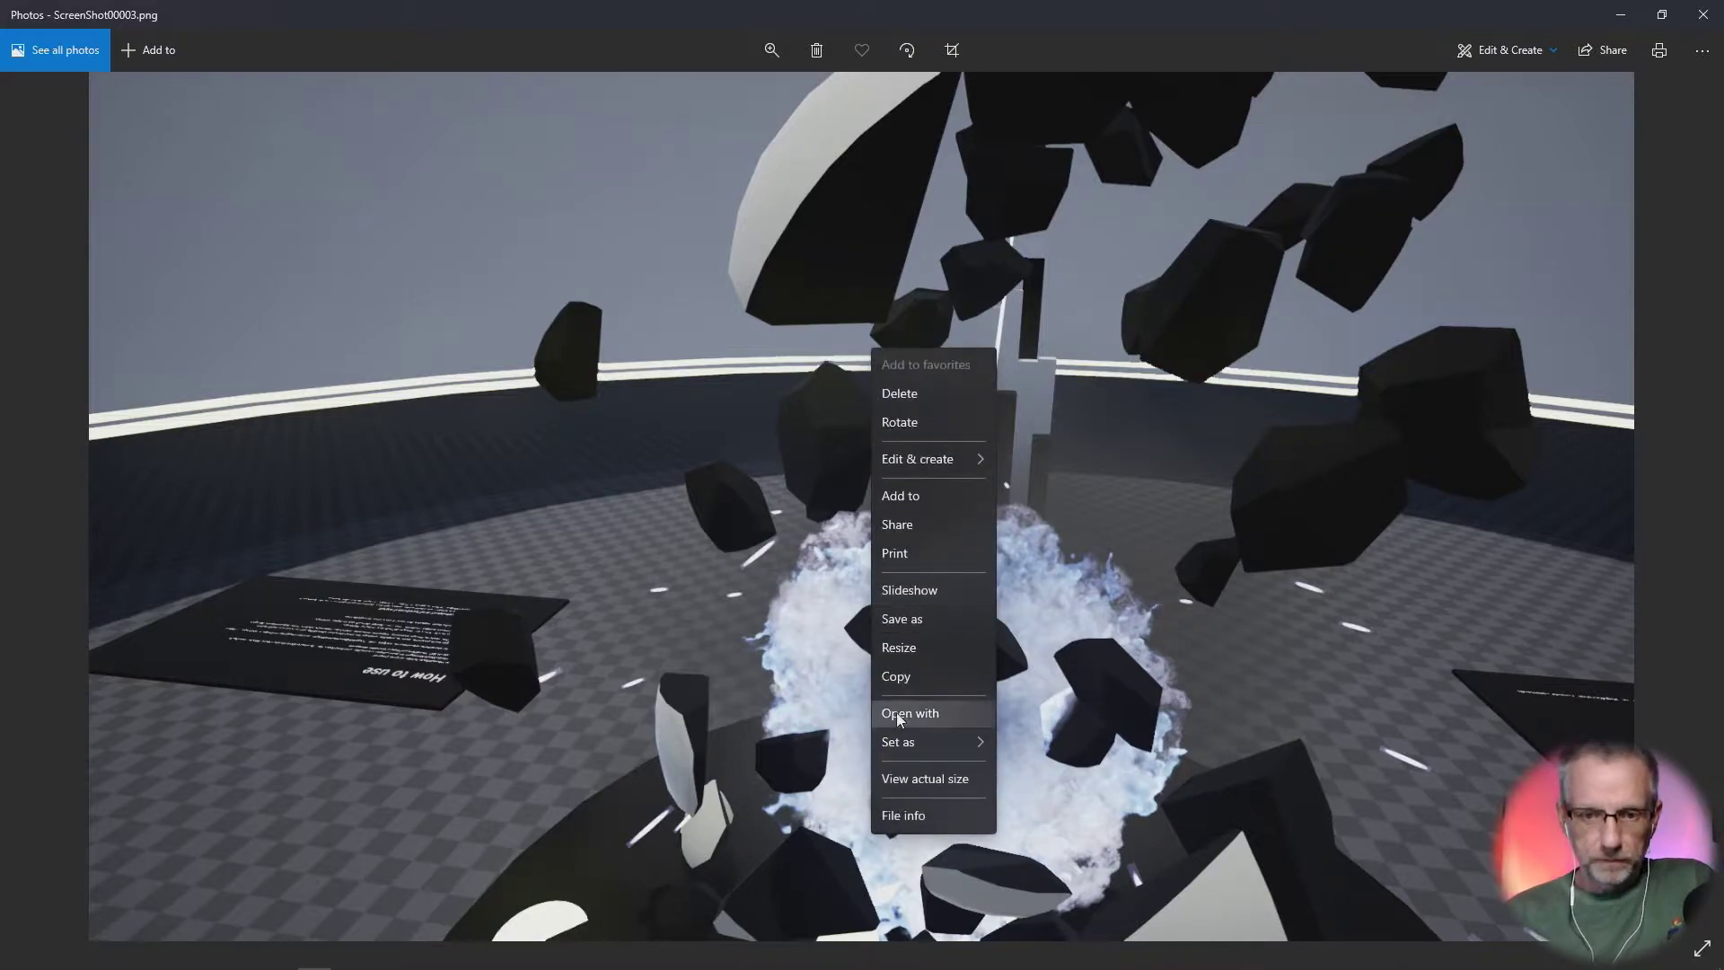
pyautogui.click(917, 819)
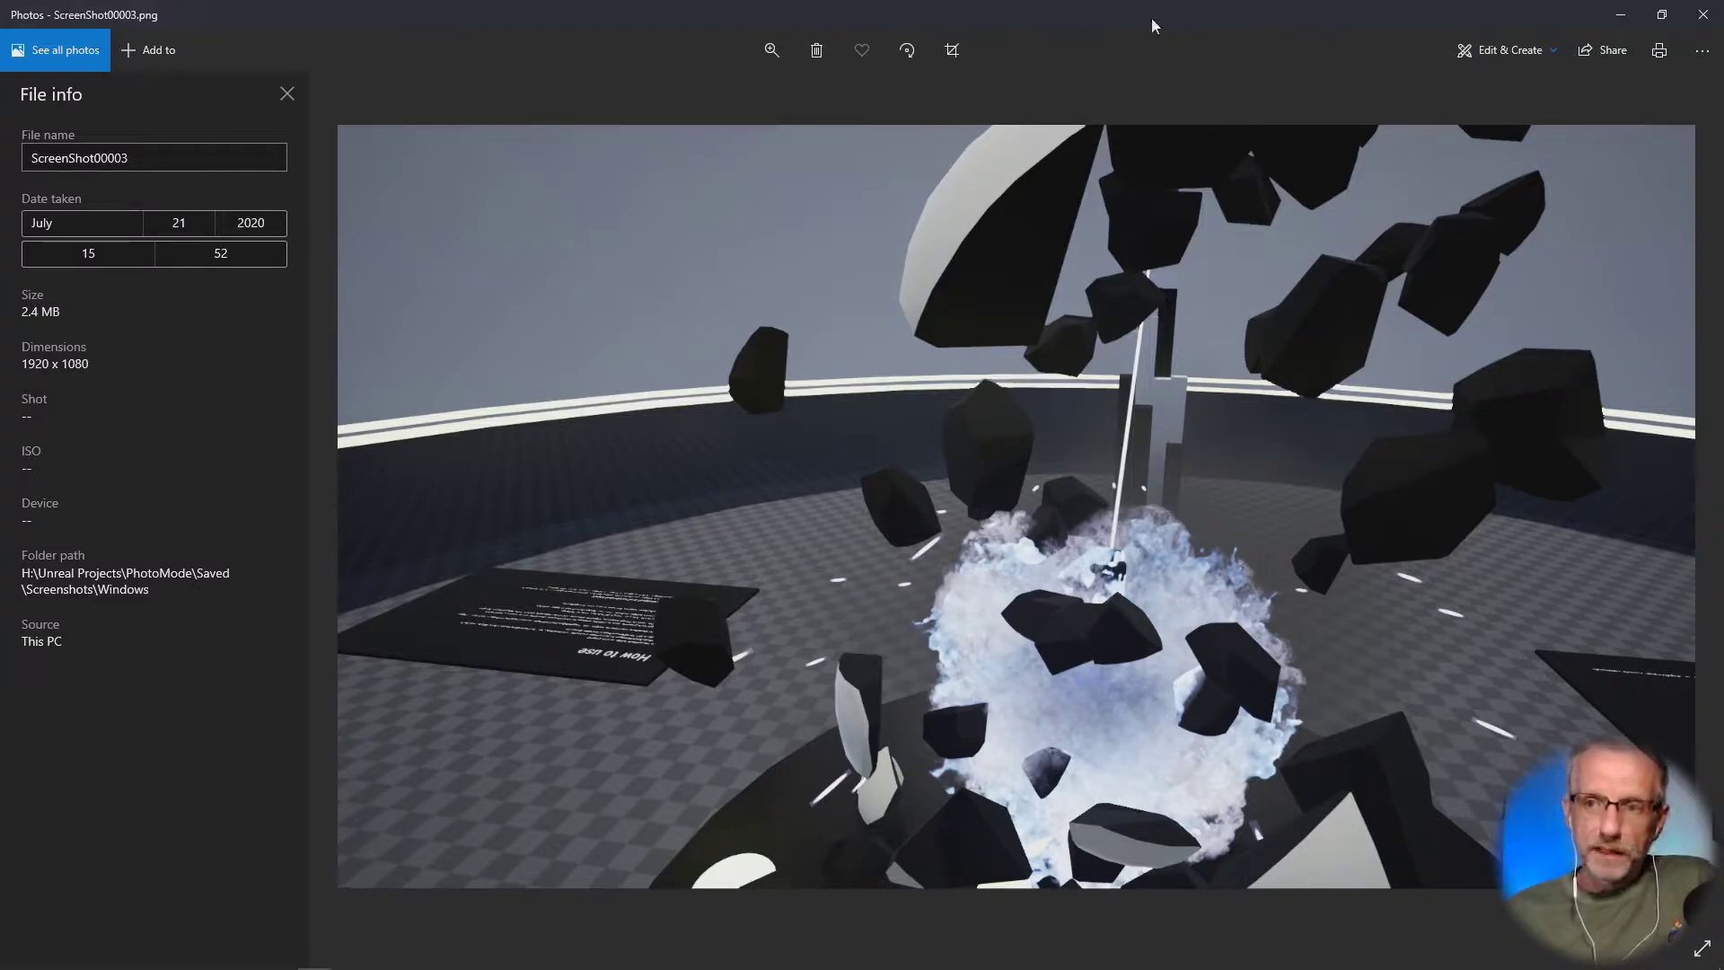
pyautogui.click(1700, 15)
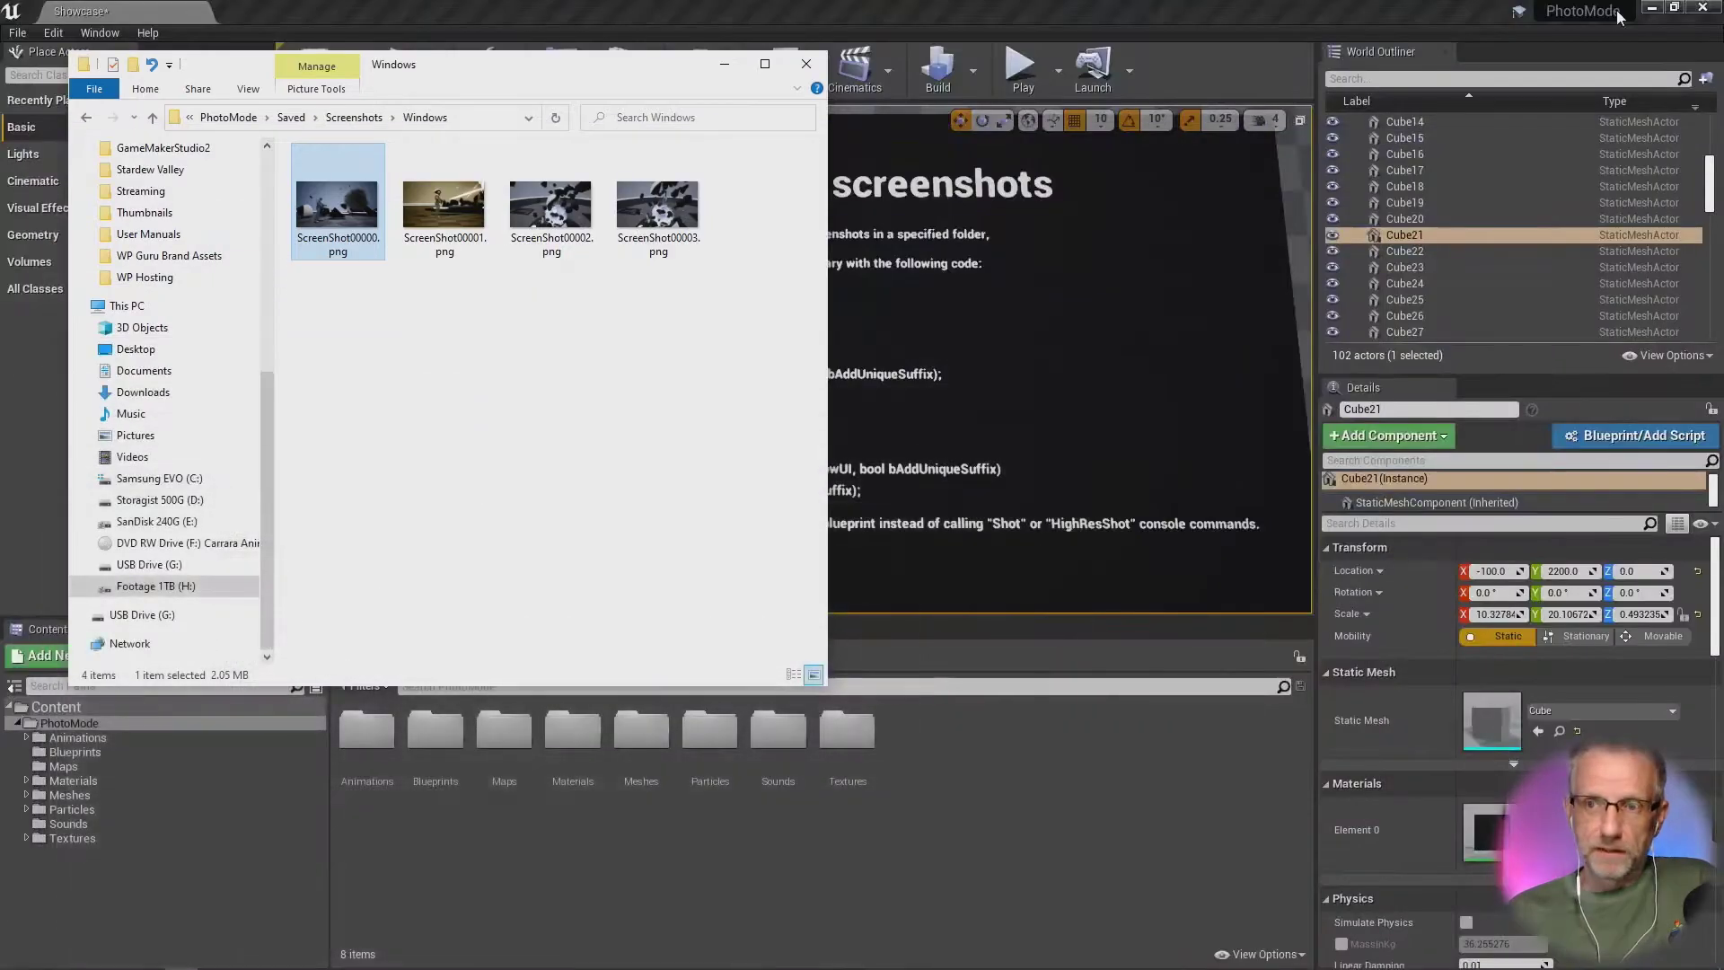
# Step: Minimize the editor and folder windows, then drag Unreal Landscape Animation.mp4 from the Recycle Bin onto the desktop
pyautogui.click(1641, 12)
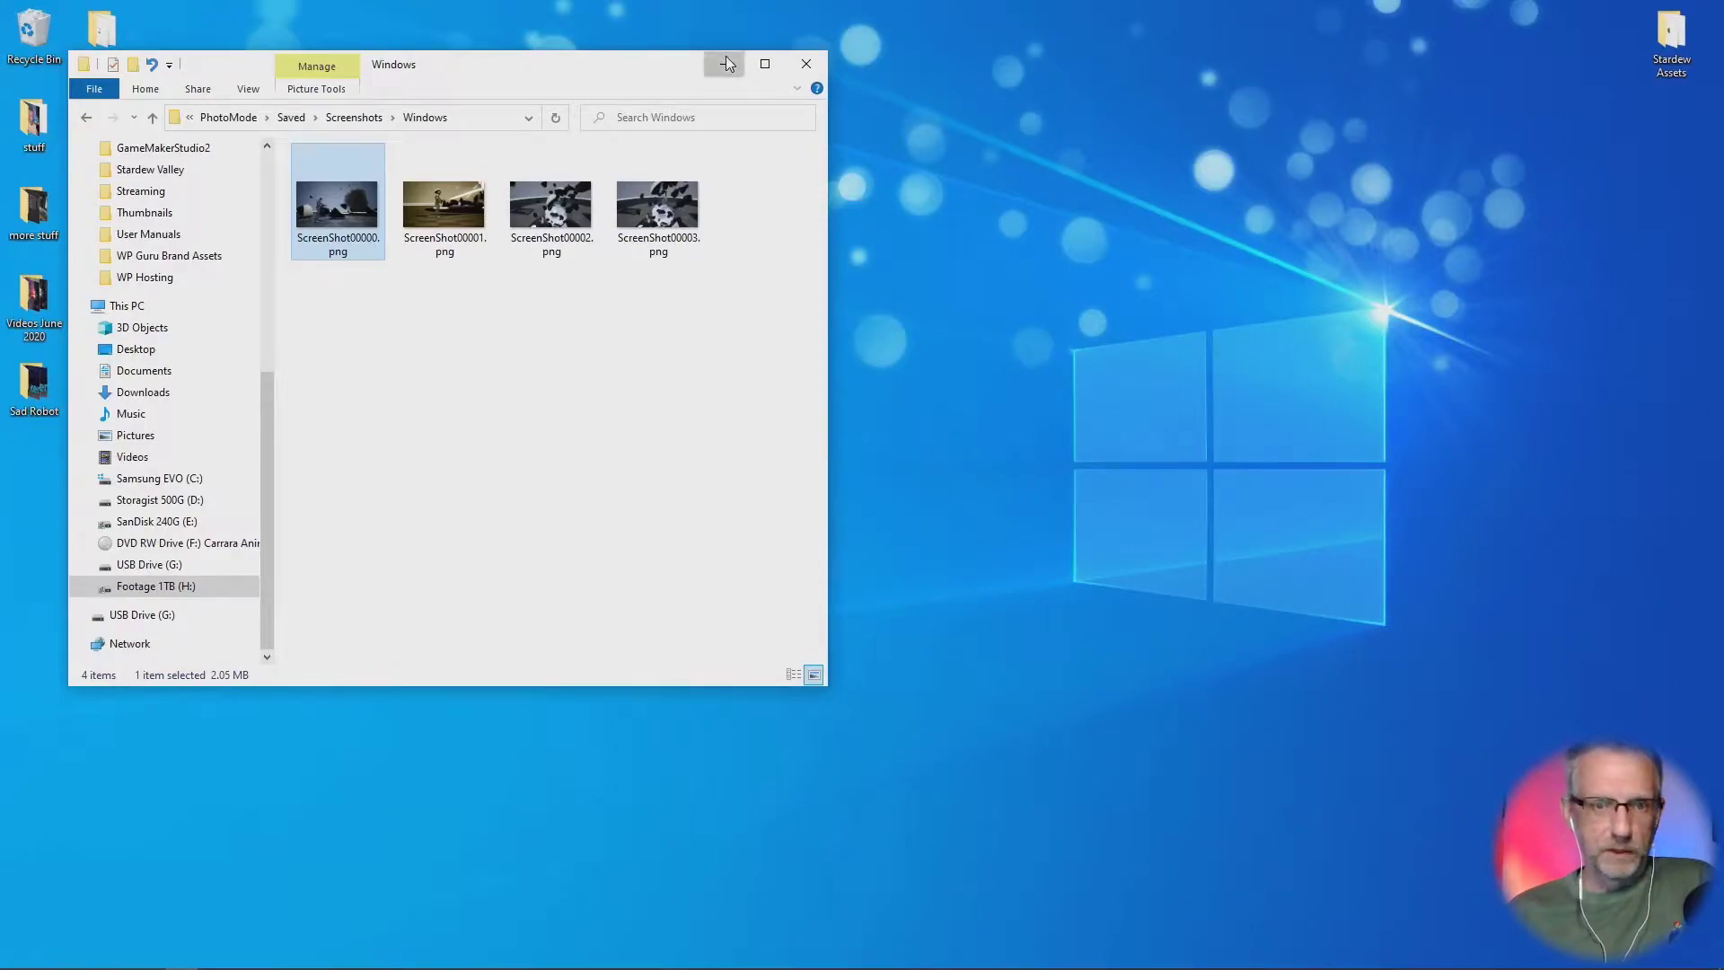
pyautogui.click(725, 63)
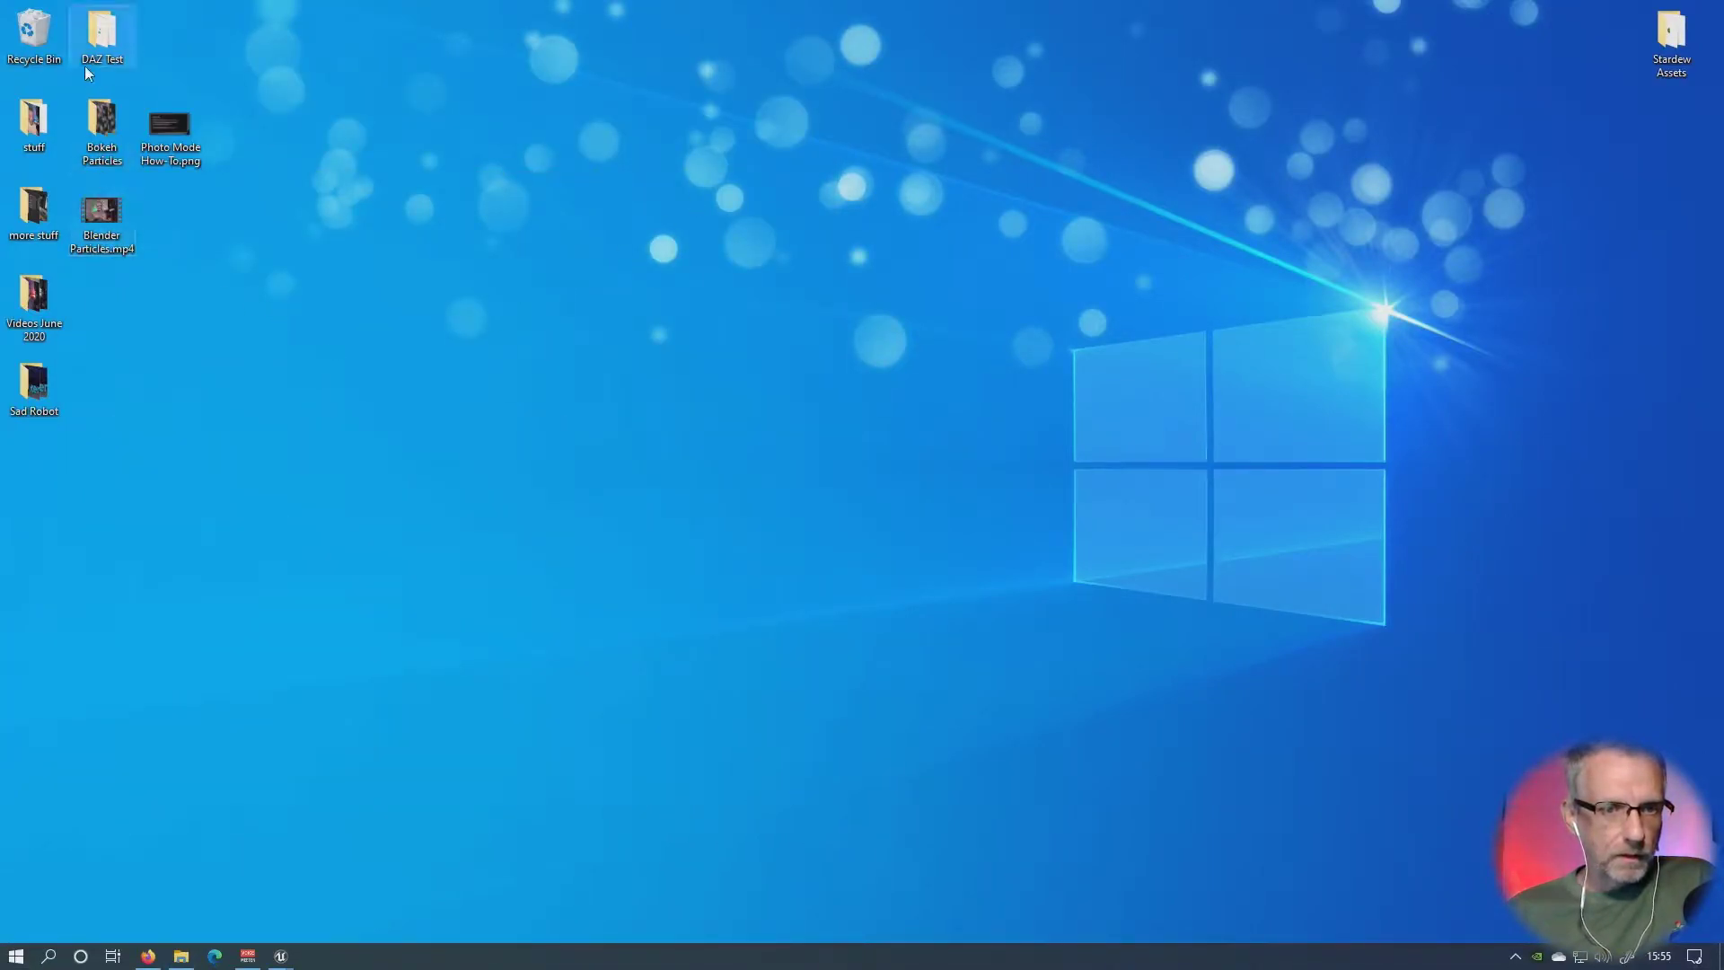
pyautogui.doubleClick(36, 29)
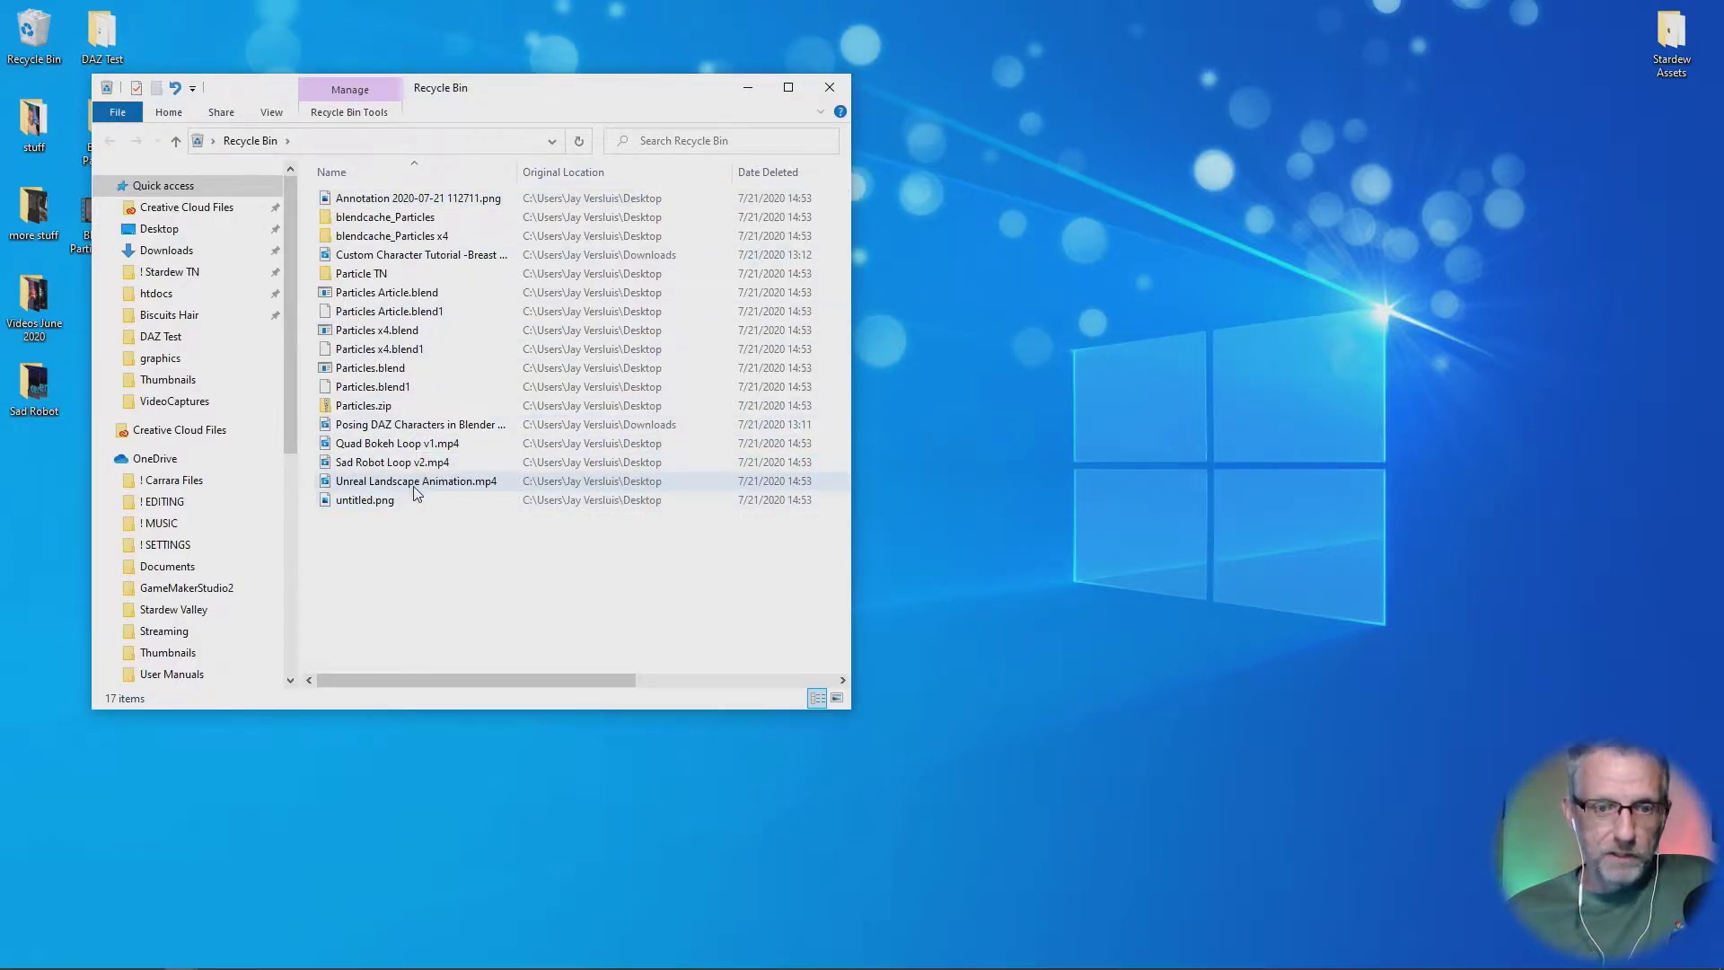
pyautogui.moveTo(415, 487); pyautogui.dragTo(978, 478)
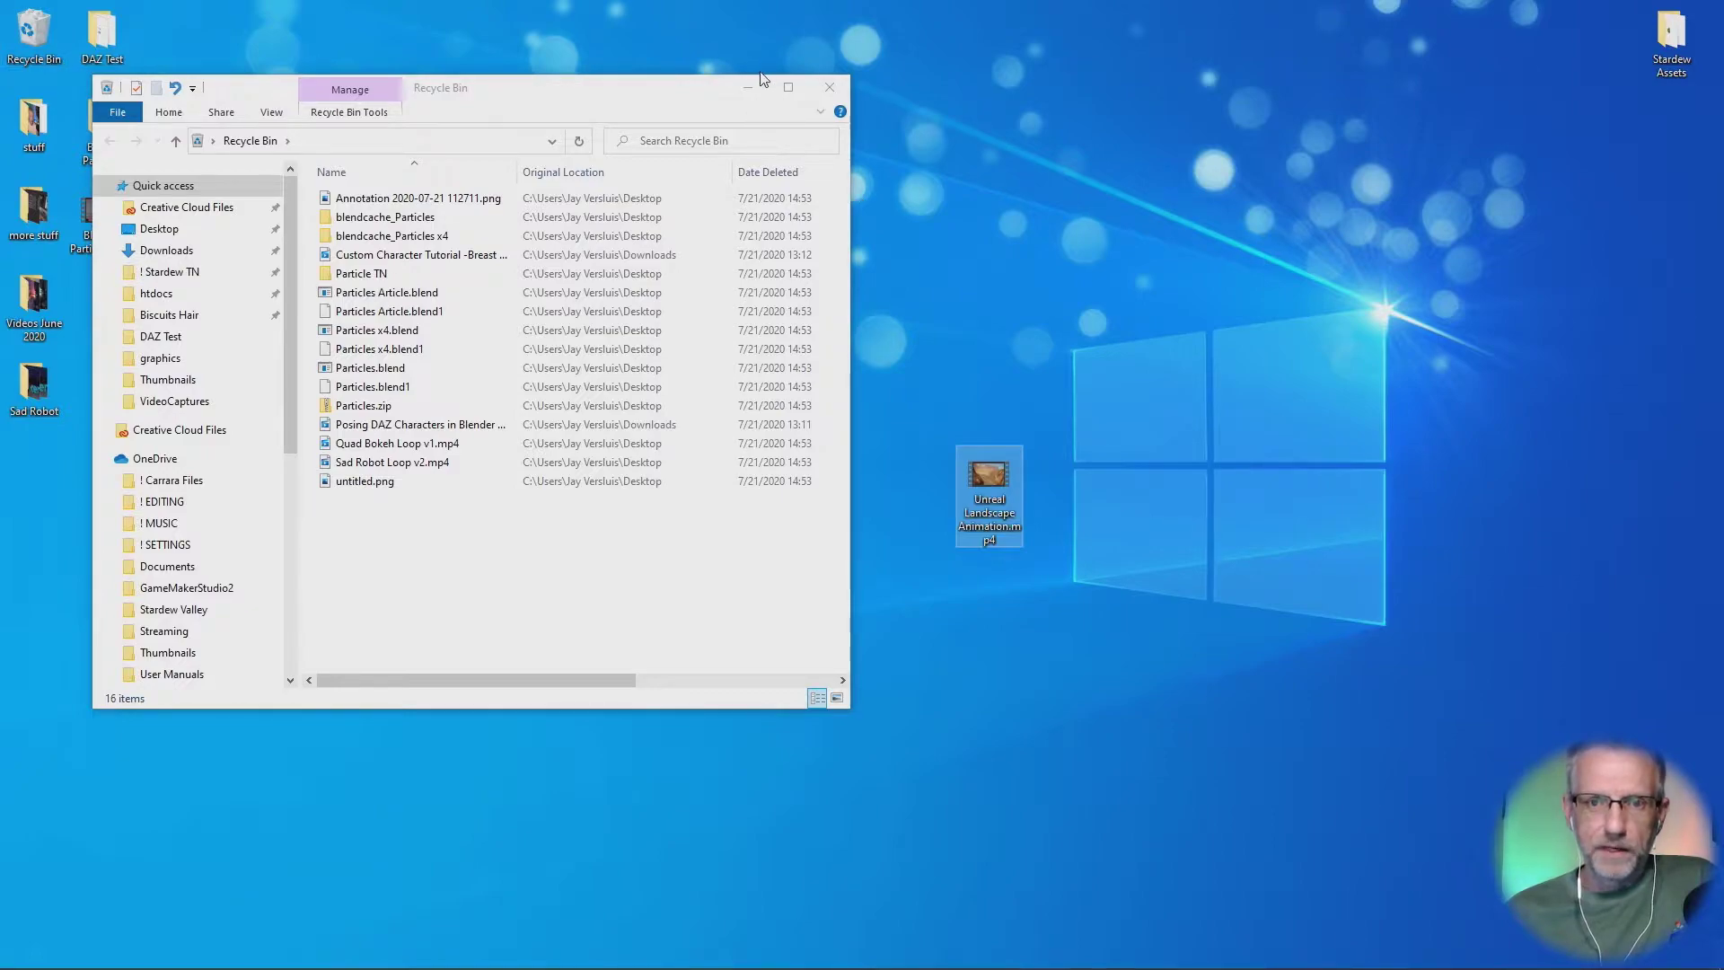
pyautogui.click(748, 93)
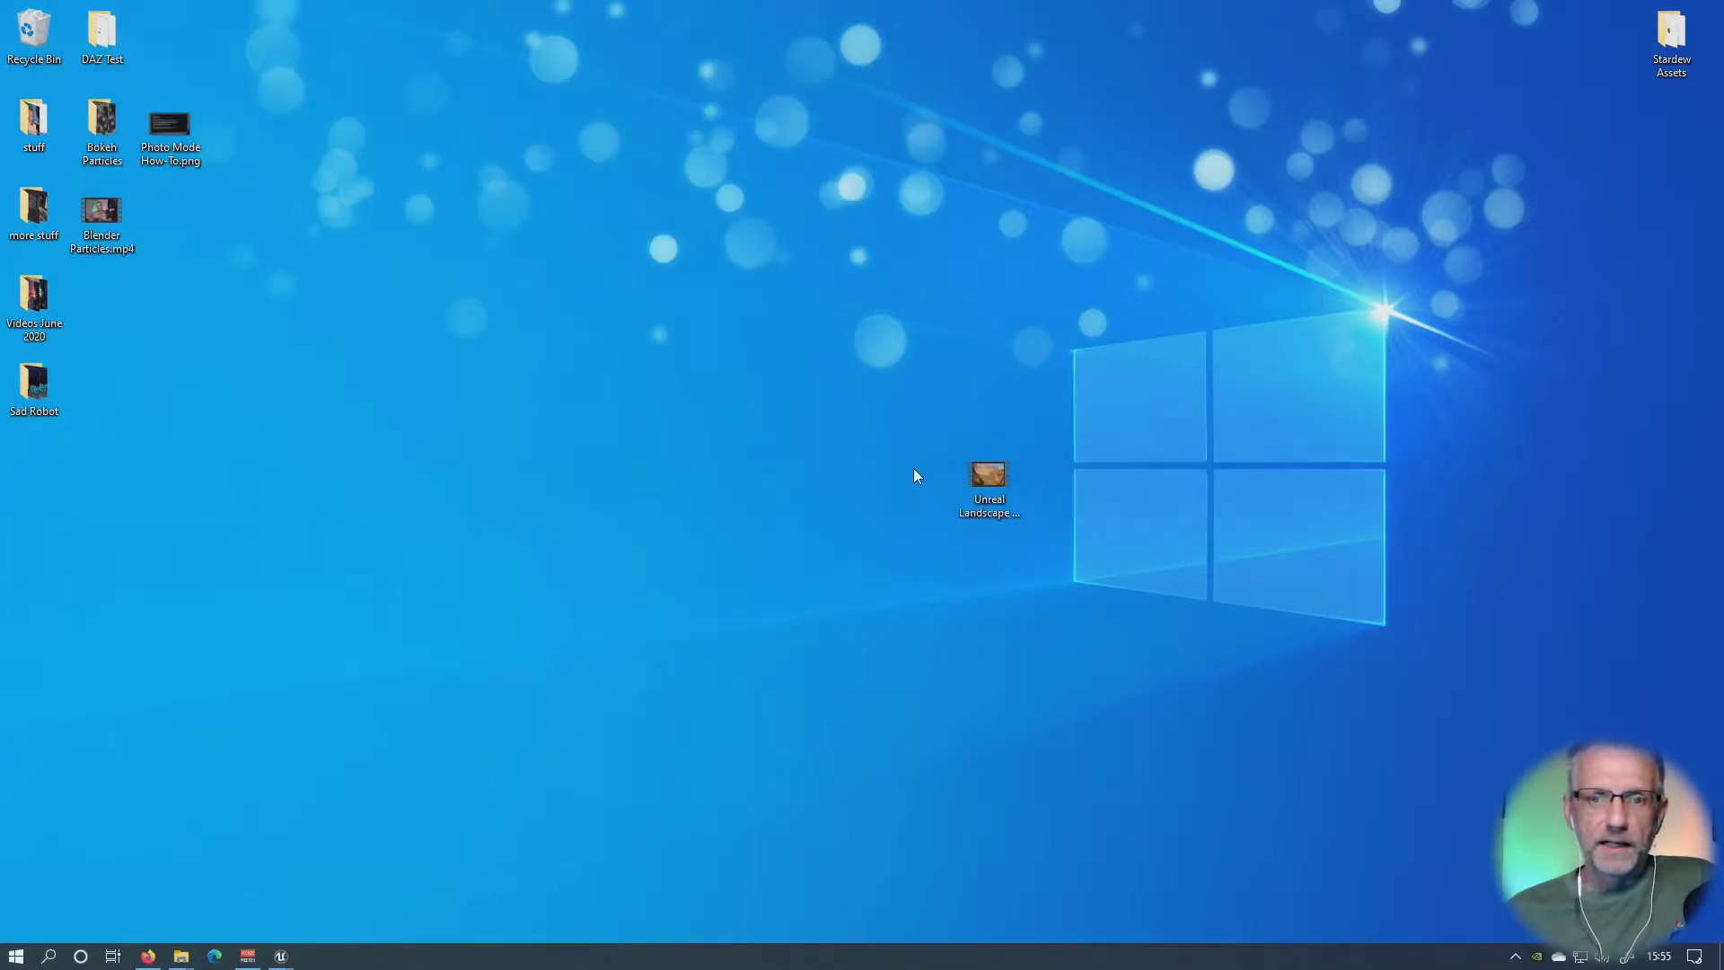
# Step: Play Unreal Landscape Animation.mp4 from the desktop through to the WP Guru end card
pyautogui.doubleClick(985, 477)
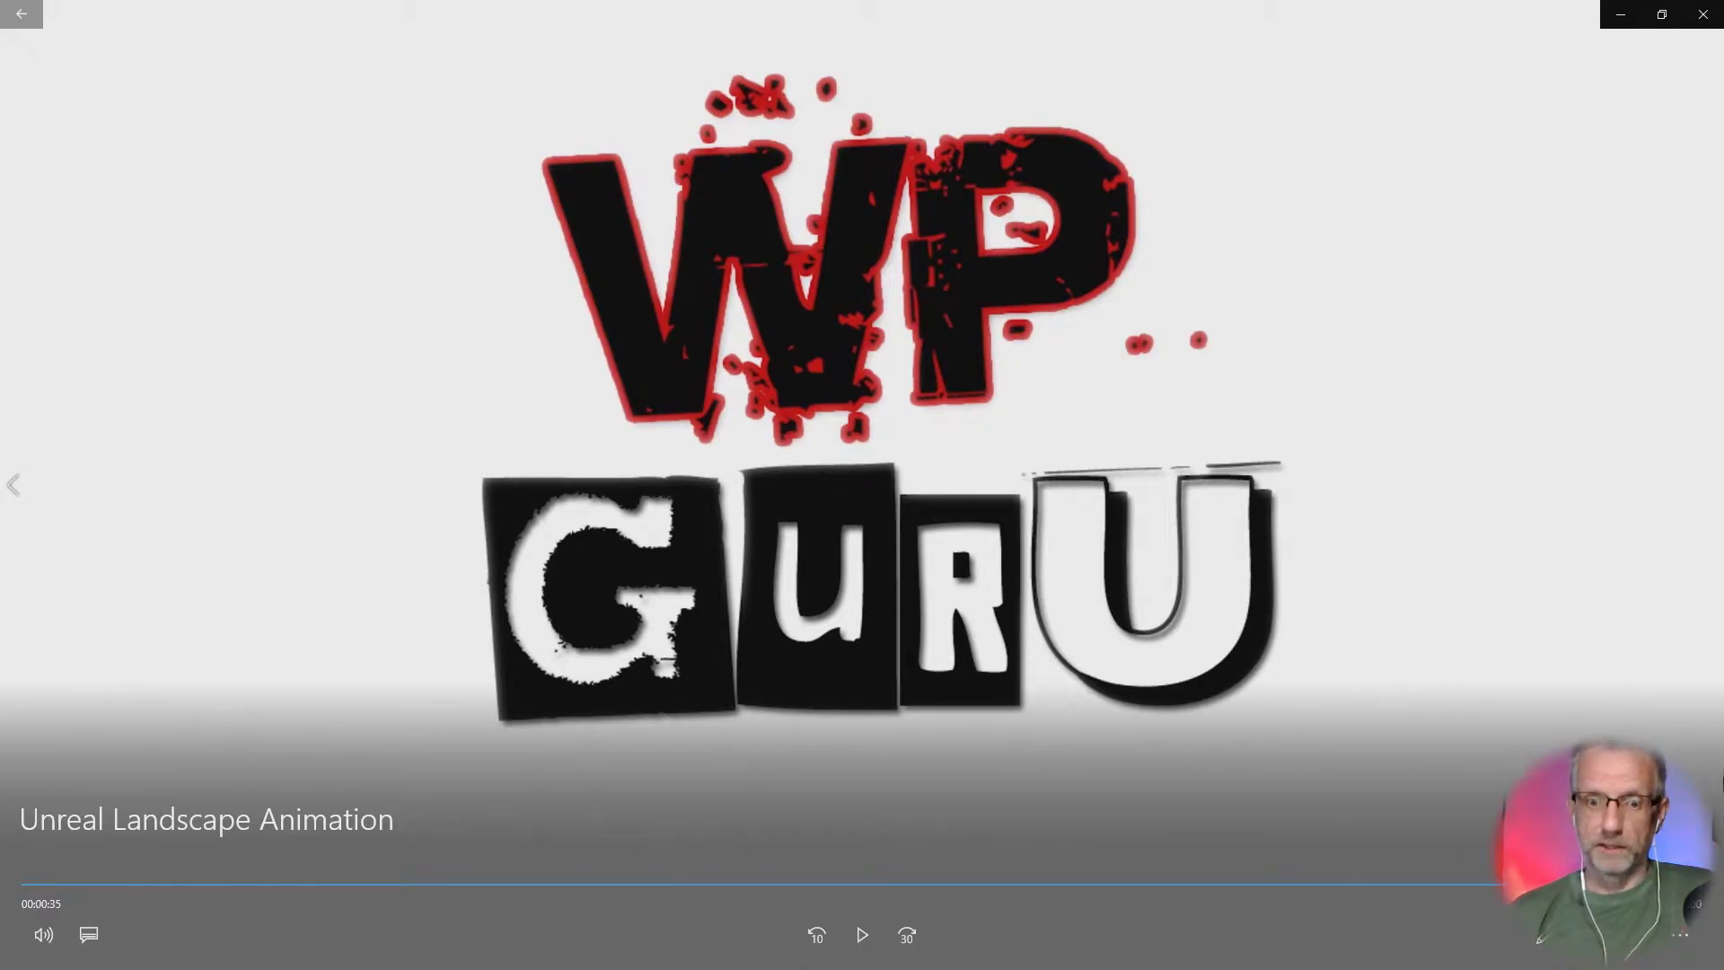
# Step: Restart Unreal Landscape Animation from the beginning using the more-options menu's Play
pyautogui.click(1666, 939)
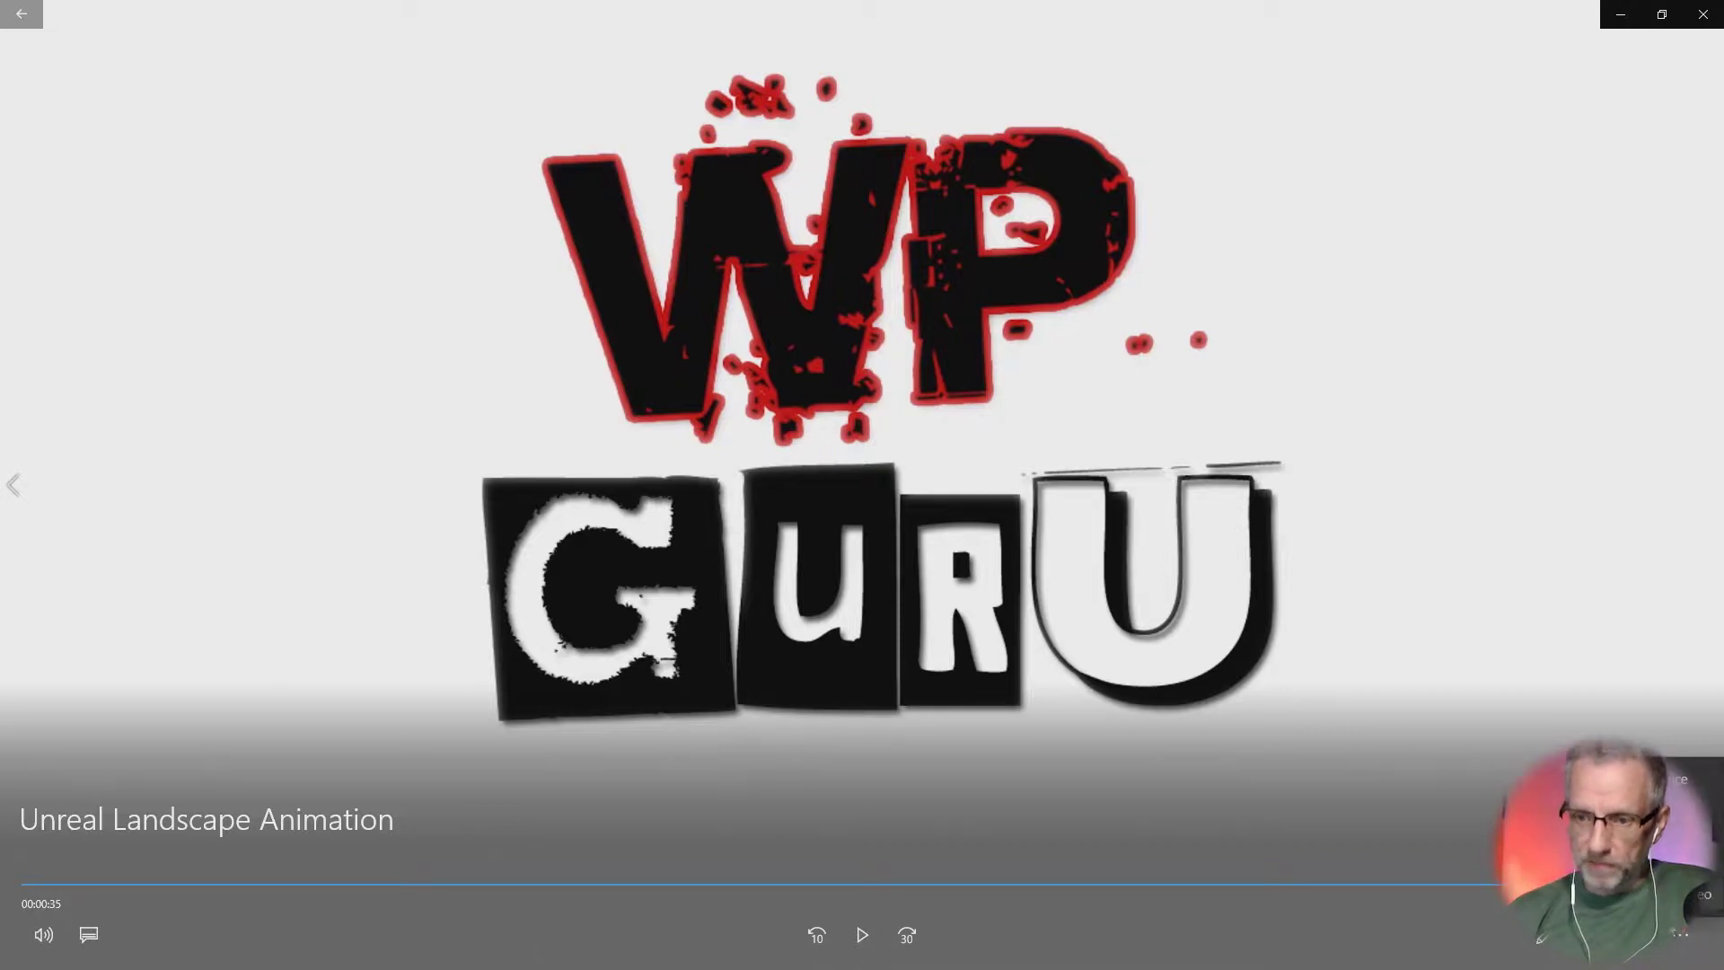
pyautogui.click(863, 935)
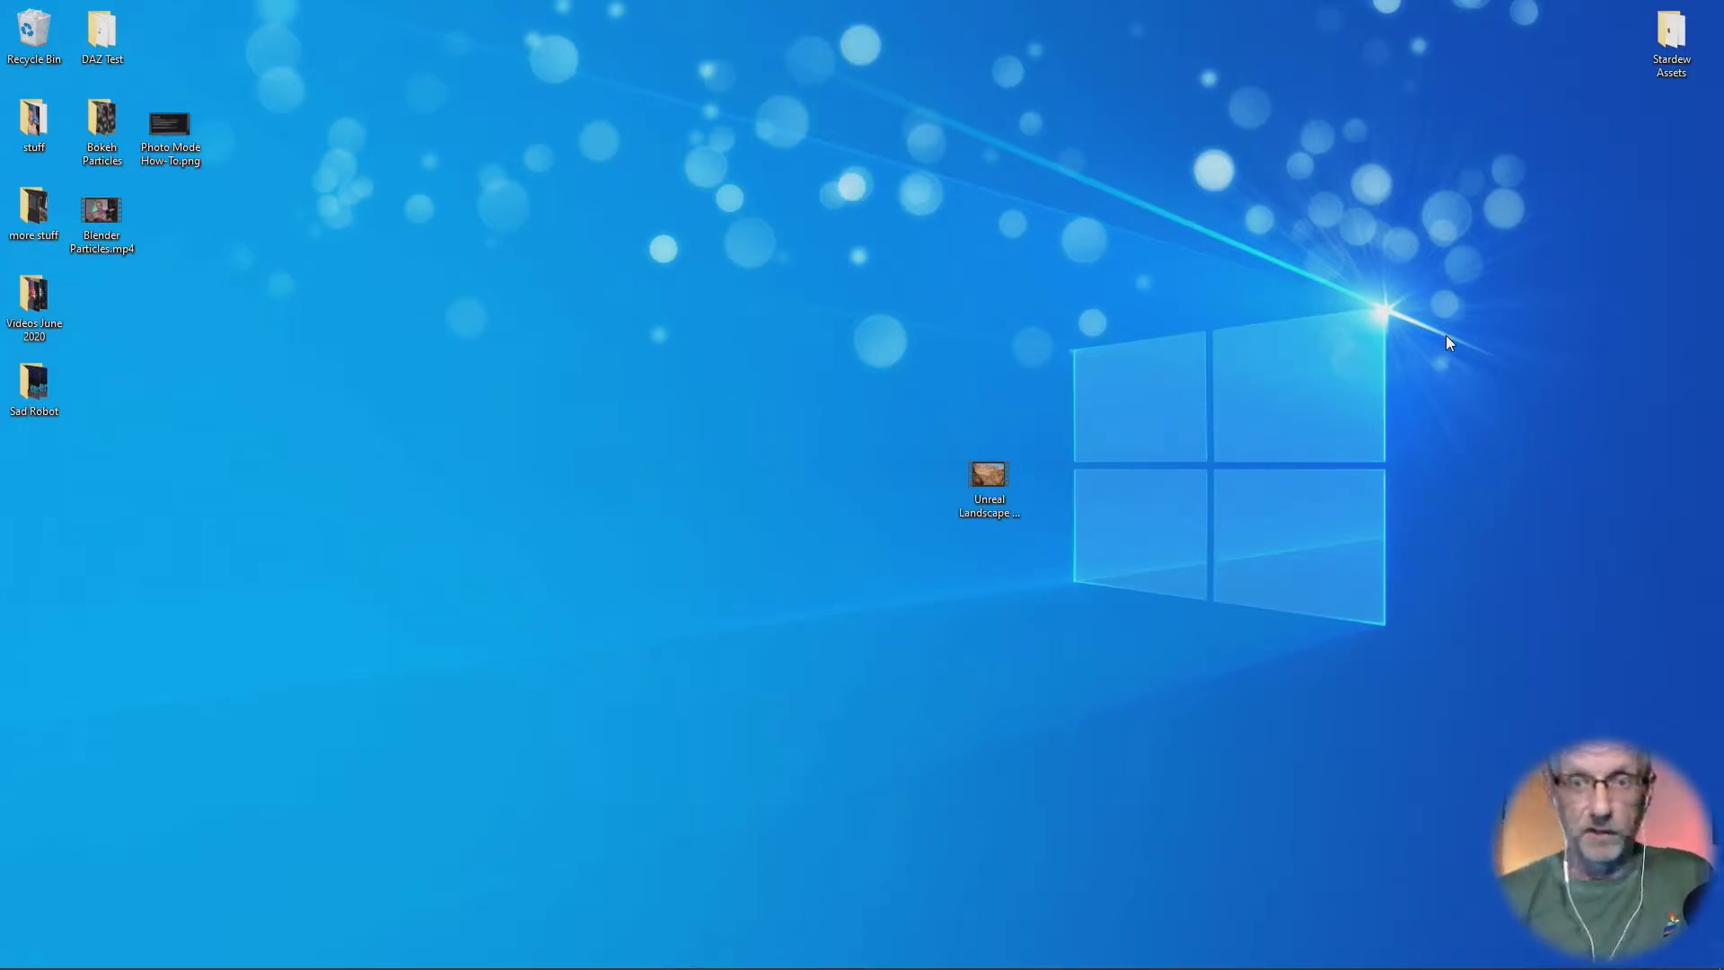
# Step: Bring back the PhotoMode editor from the taskbar and close it, choosing Don't Save for the Showcase map
pyautogui.moveTo(81, 966)
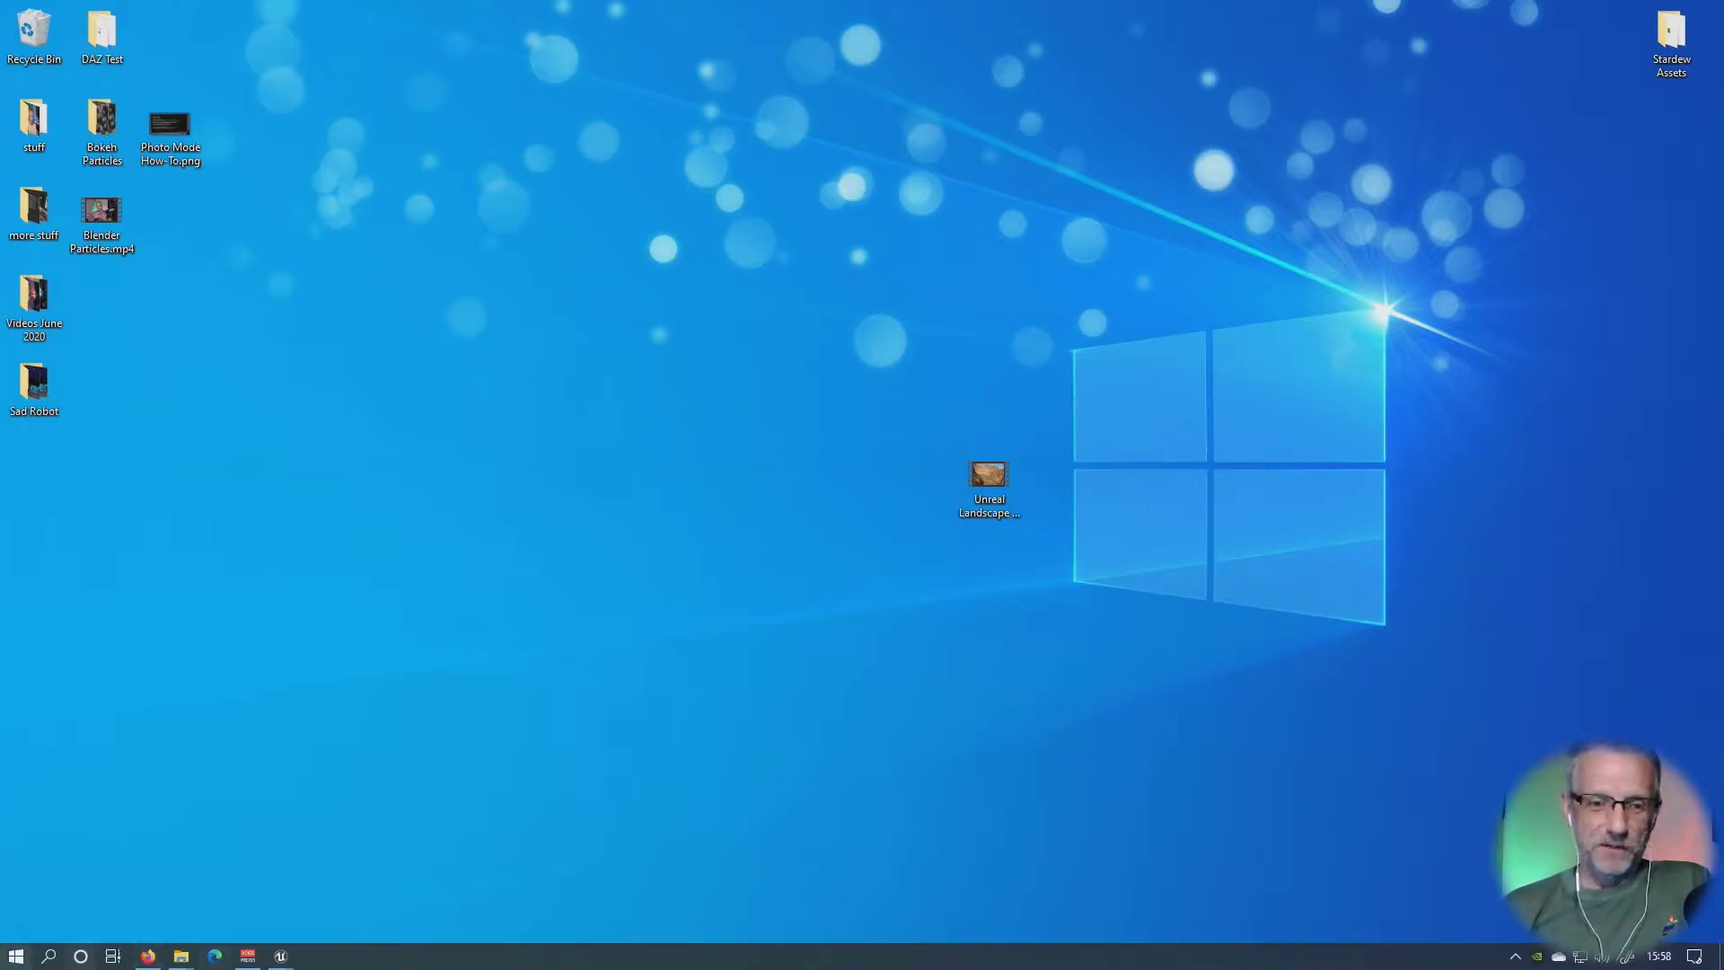
pyautogui.moveTo(286, 957)
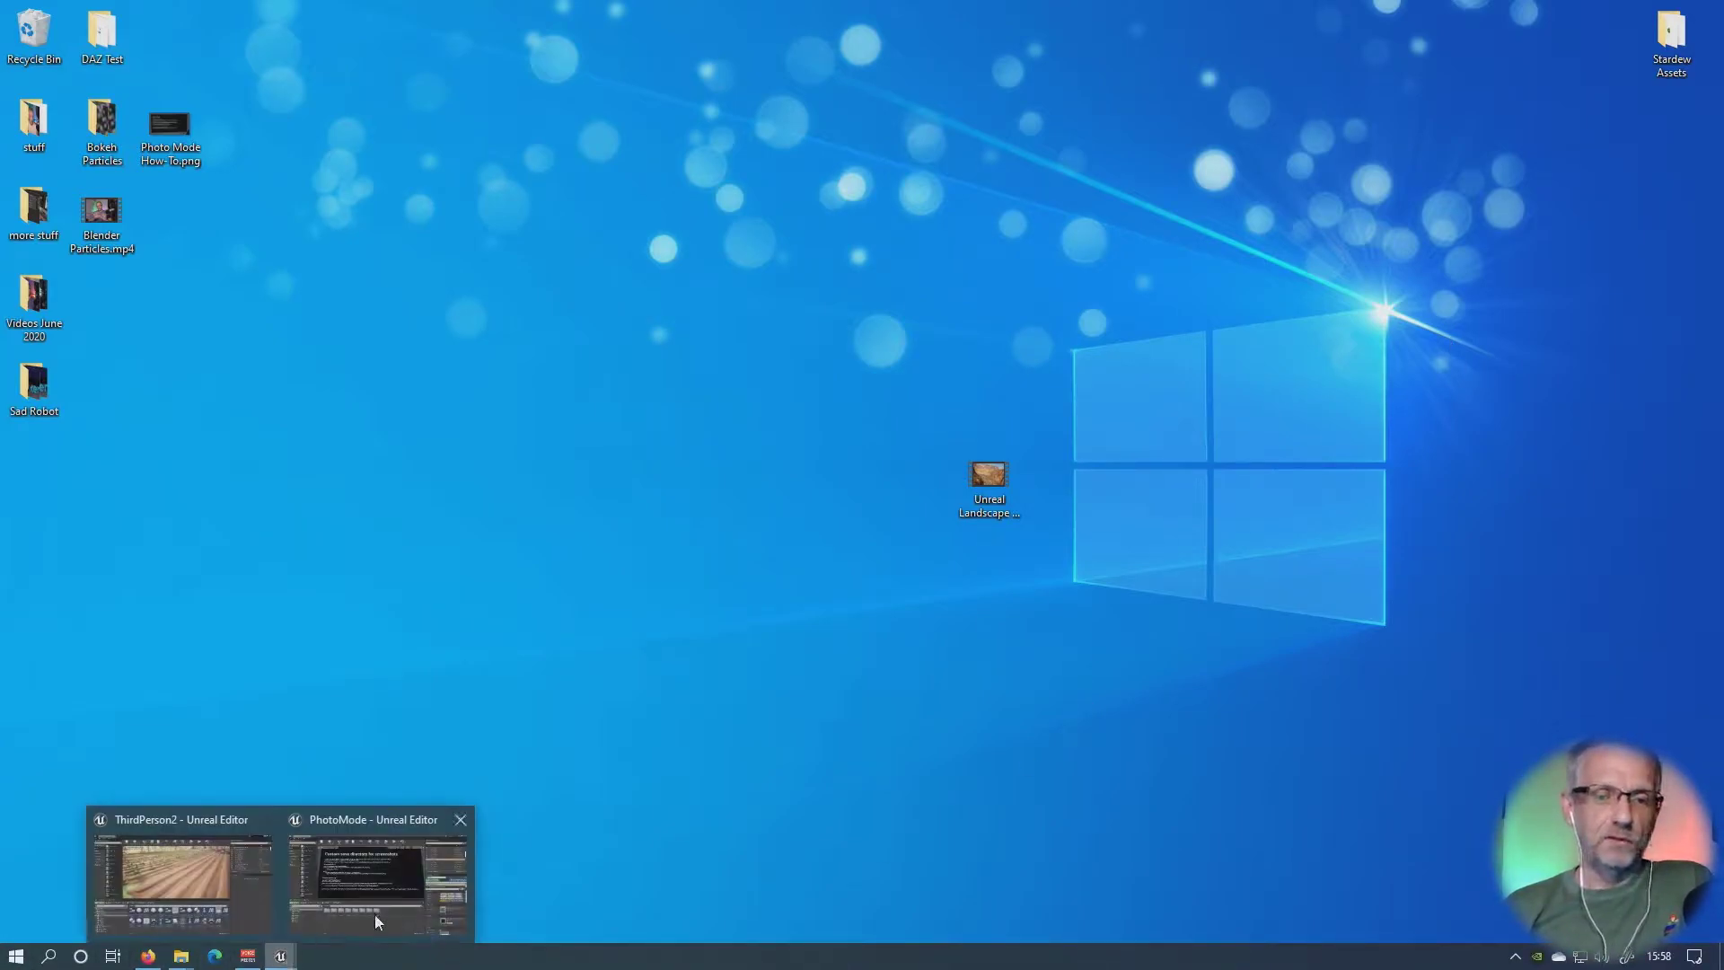
pyautogui.moveTo(381, 896)
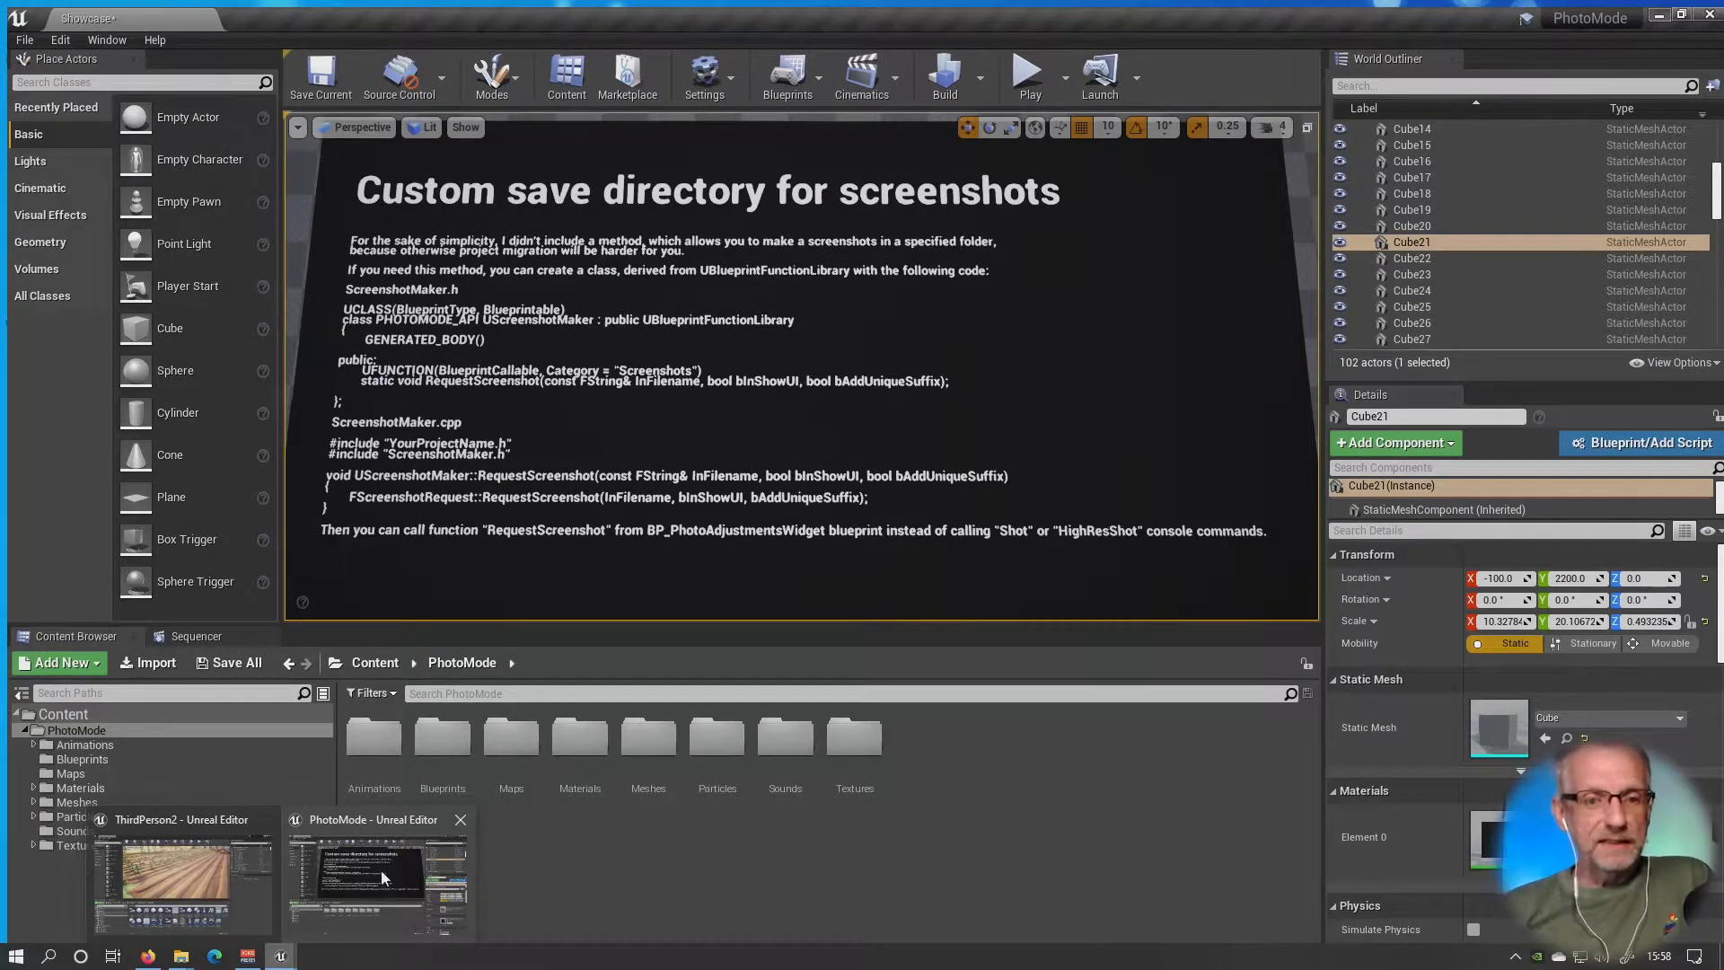
pyautogui.click(381, 869)
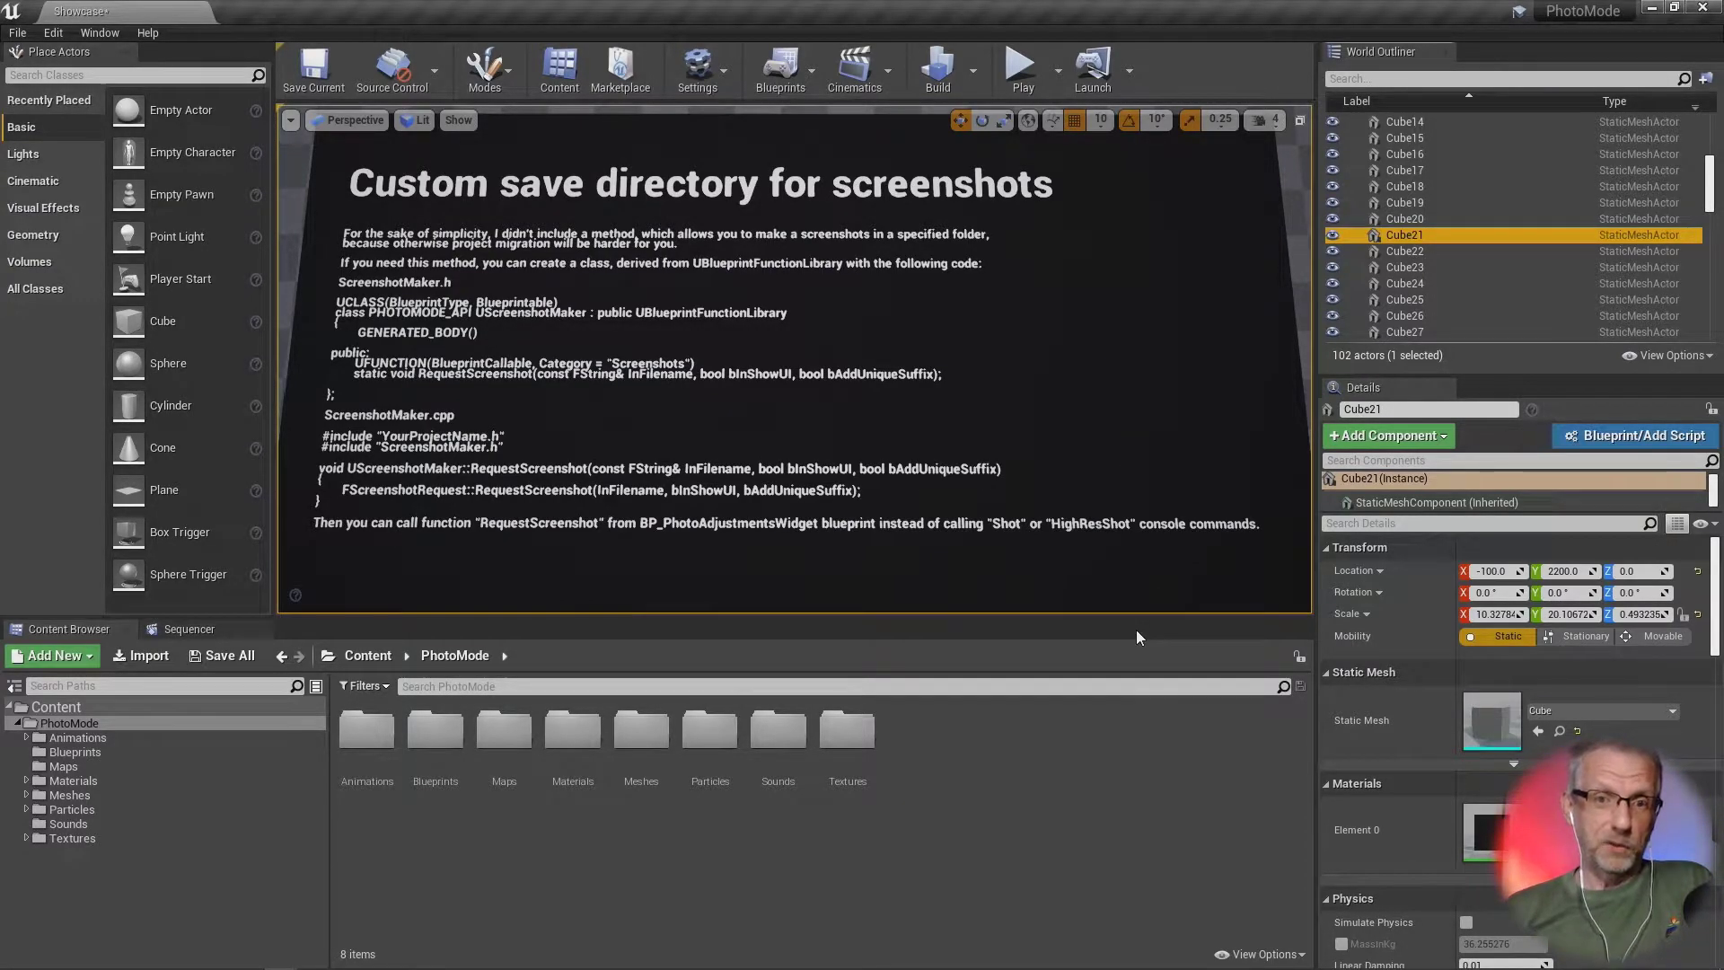
pyautogui.click(1706, 9)
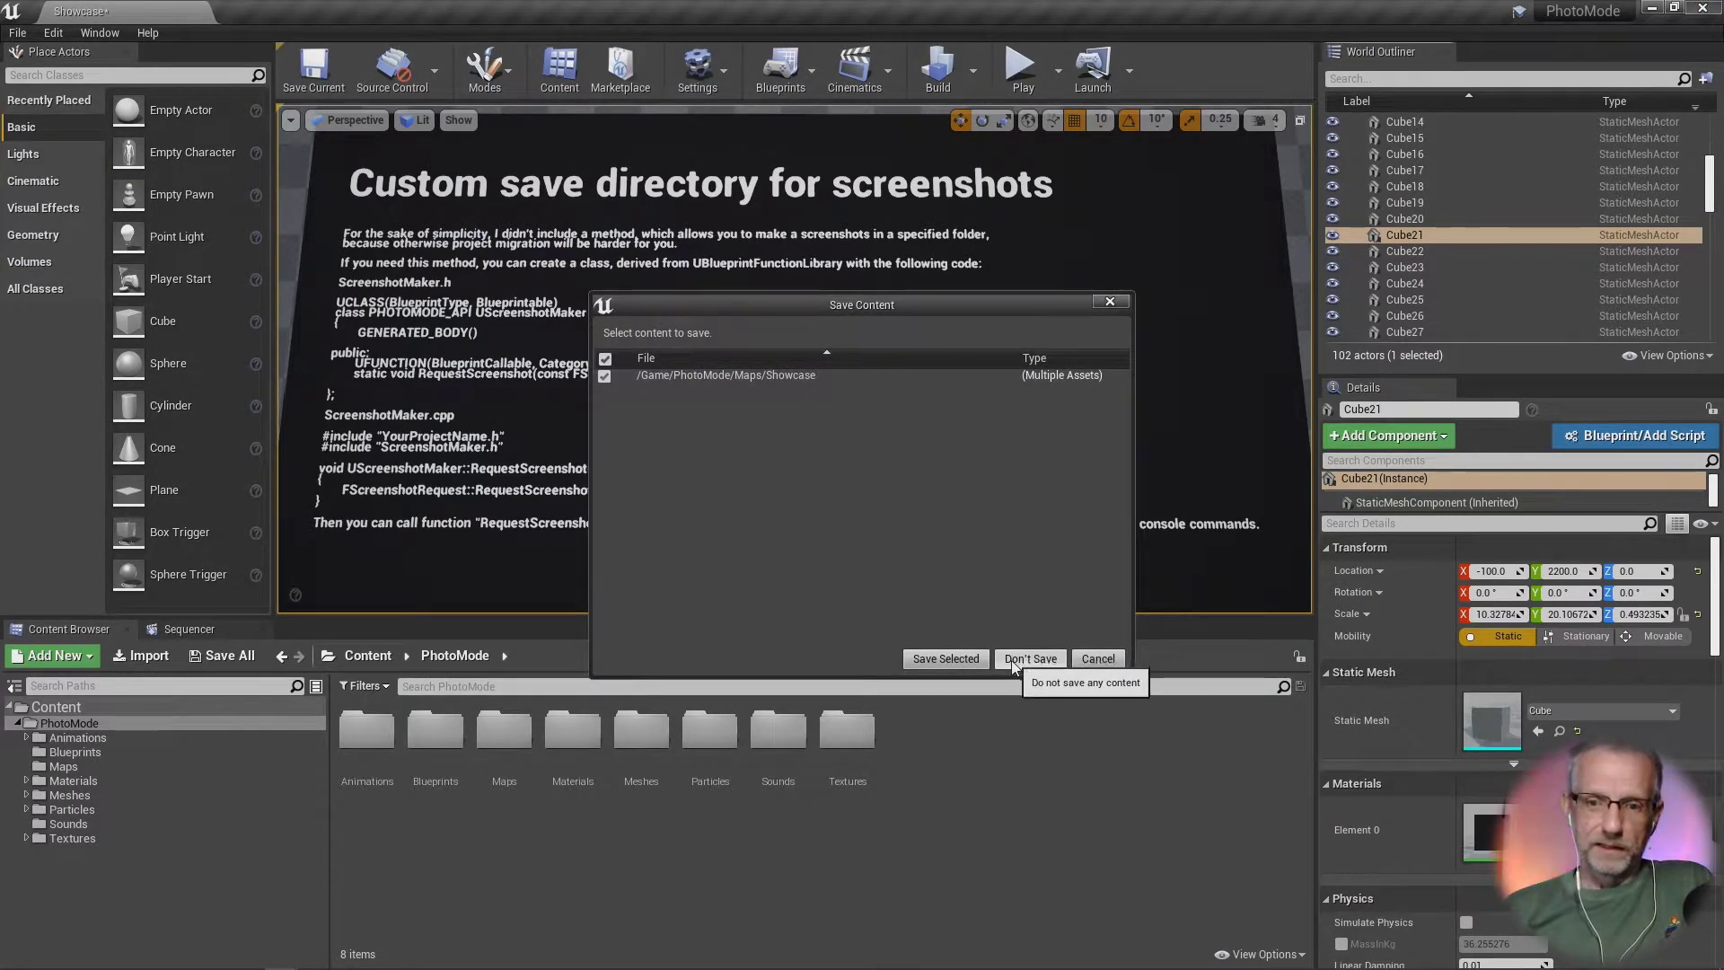
pyautogui.click(1030, 660)
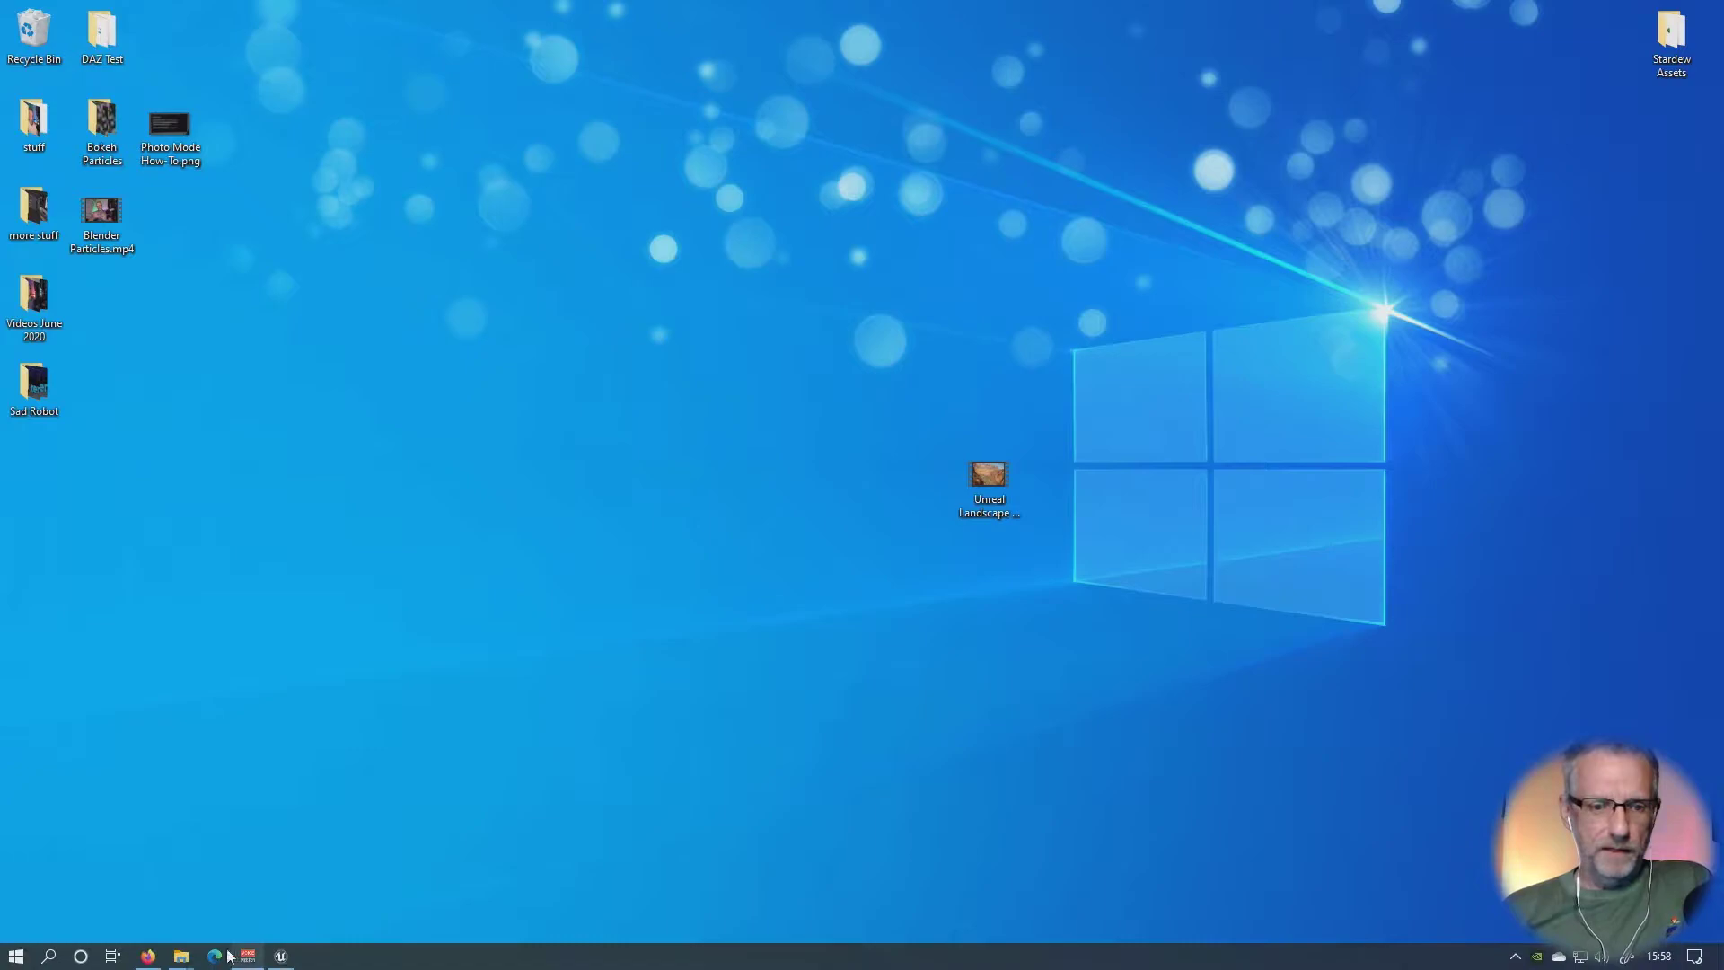
# Step: On the Photo Mode marketplace page, search the Marketplace for 'dynamic skies' and scan the results
pyautogui.click(148, 955)
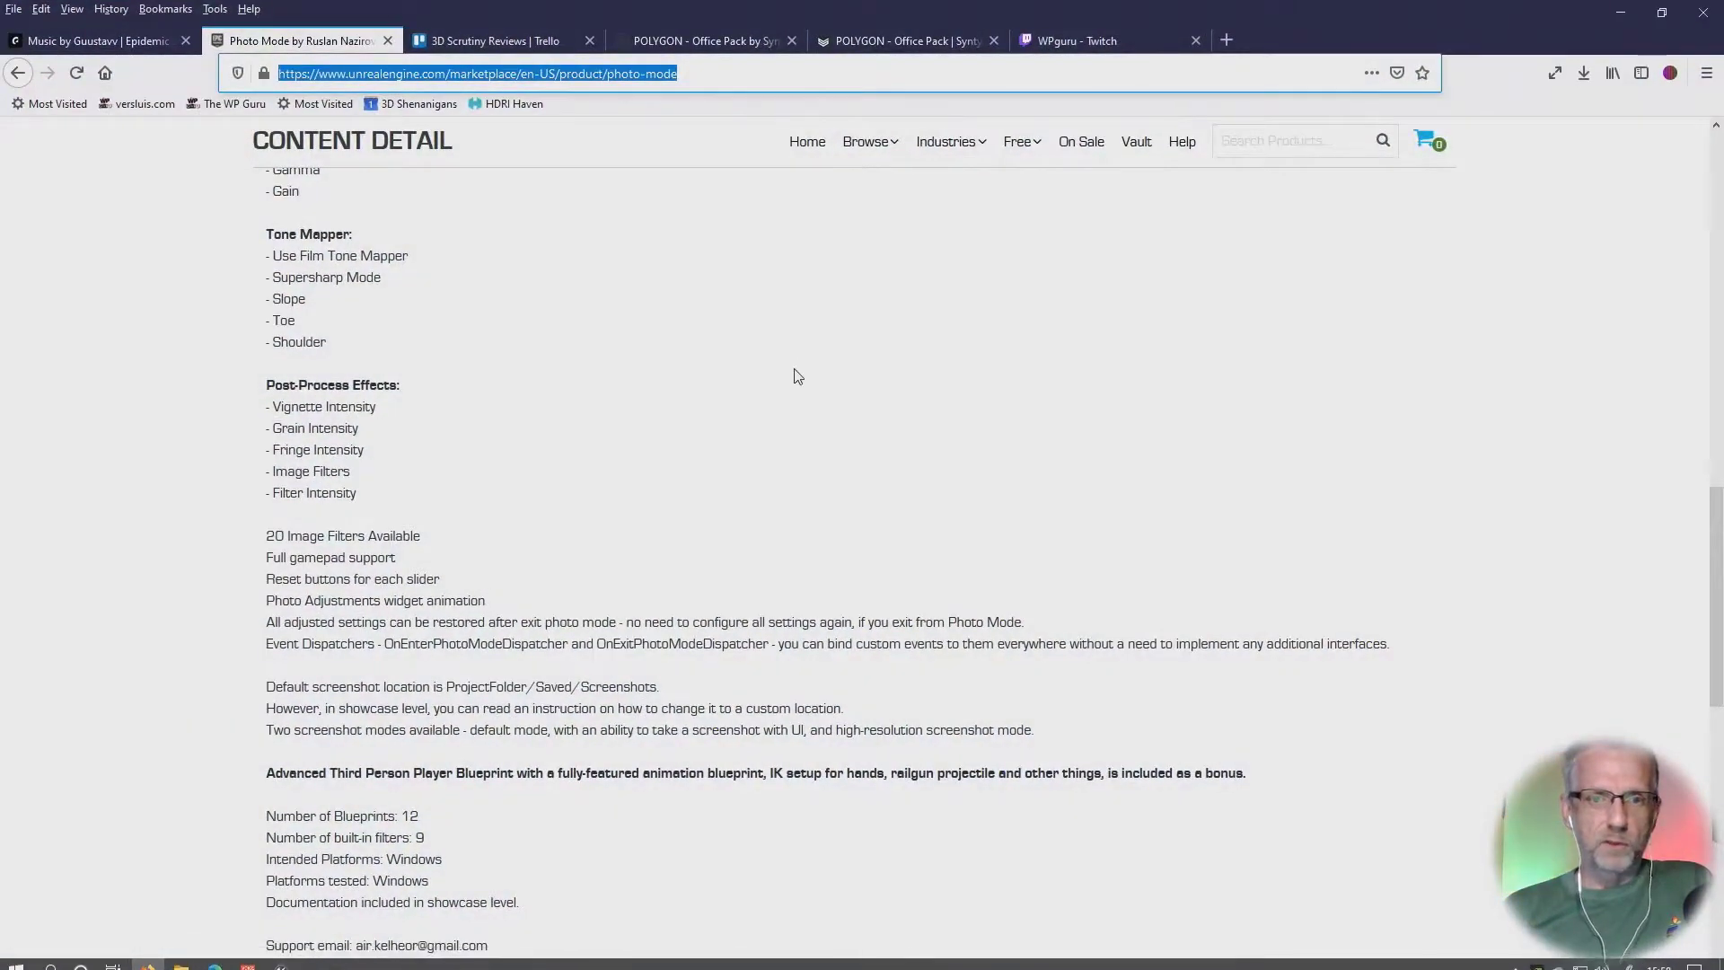
pyautogui.scroll(15, 921, 357)
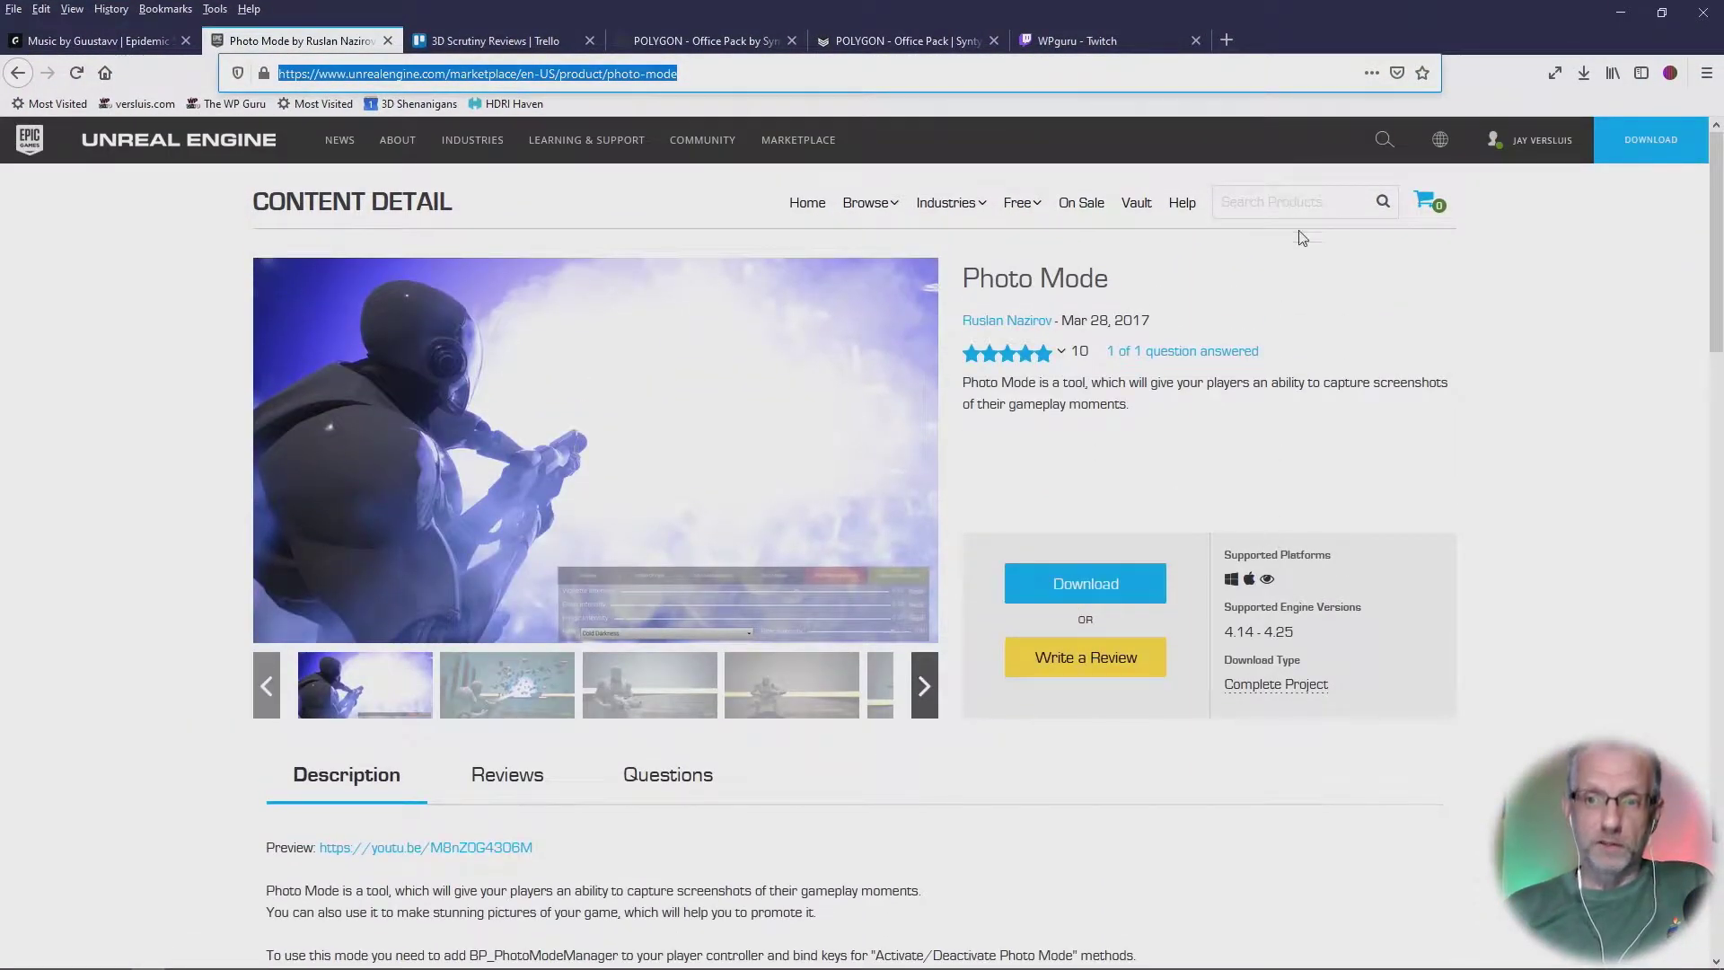
pyautogui.click(1306, 196)
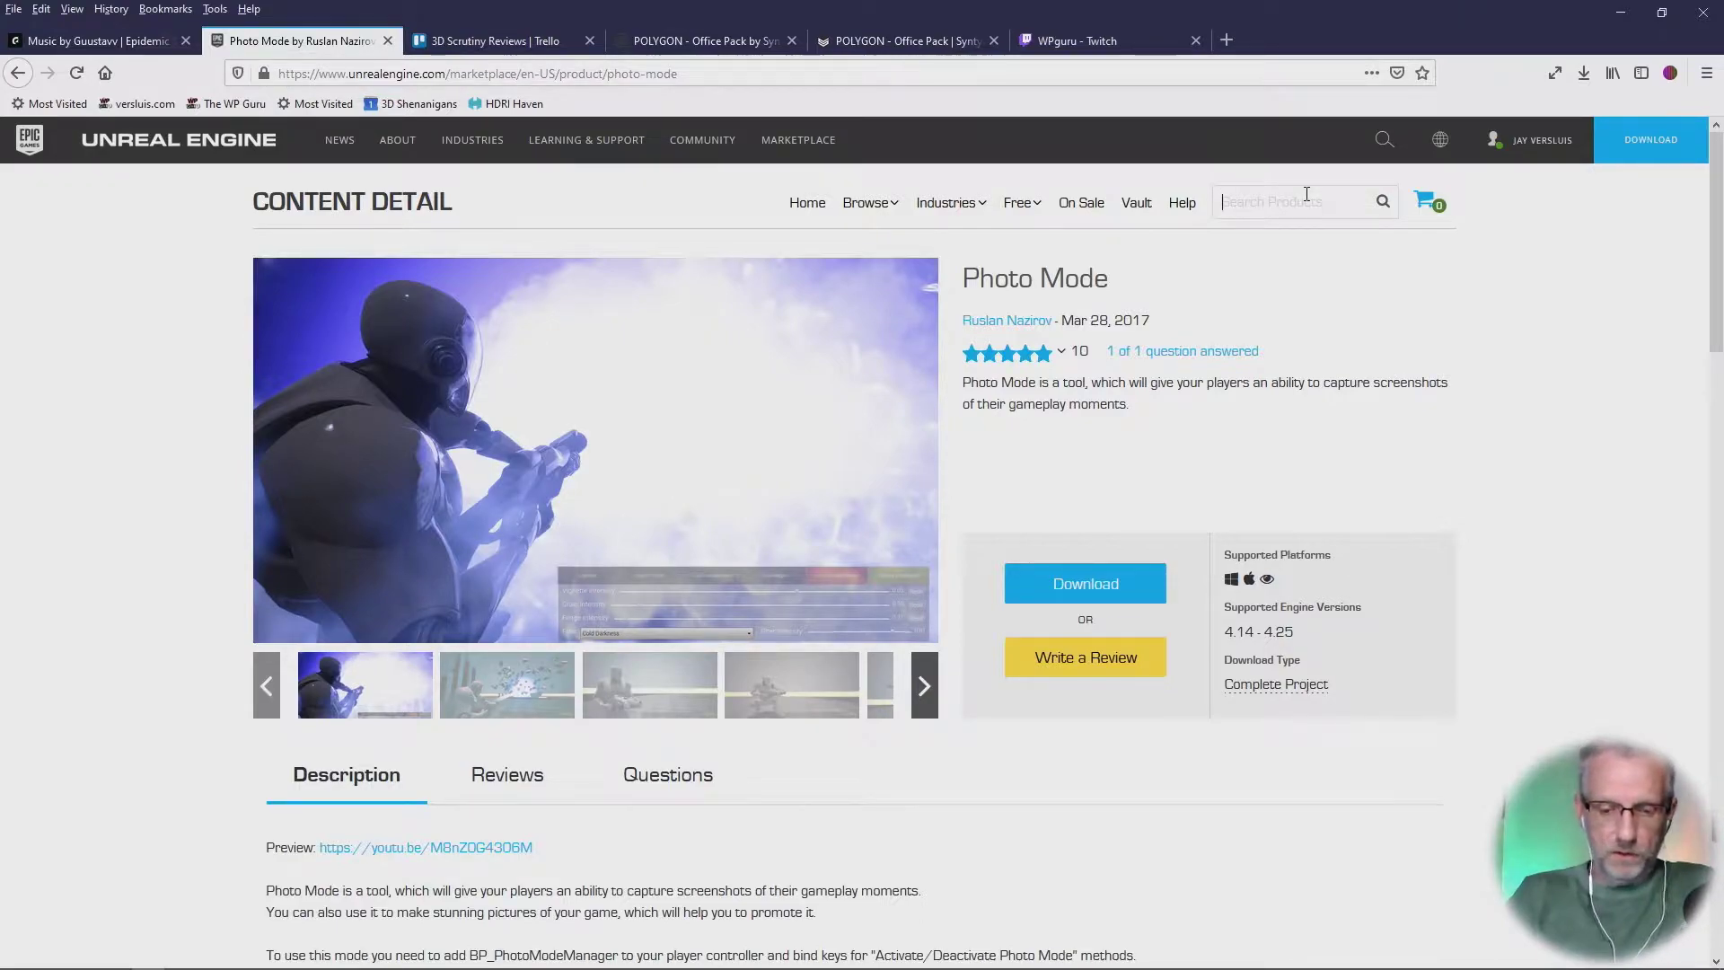
pyautogui.write('dyn')
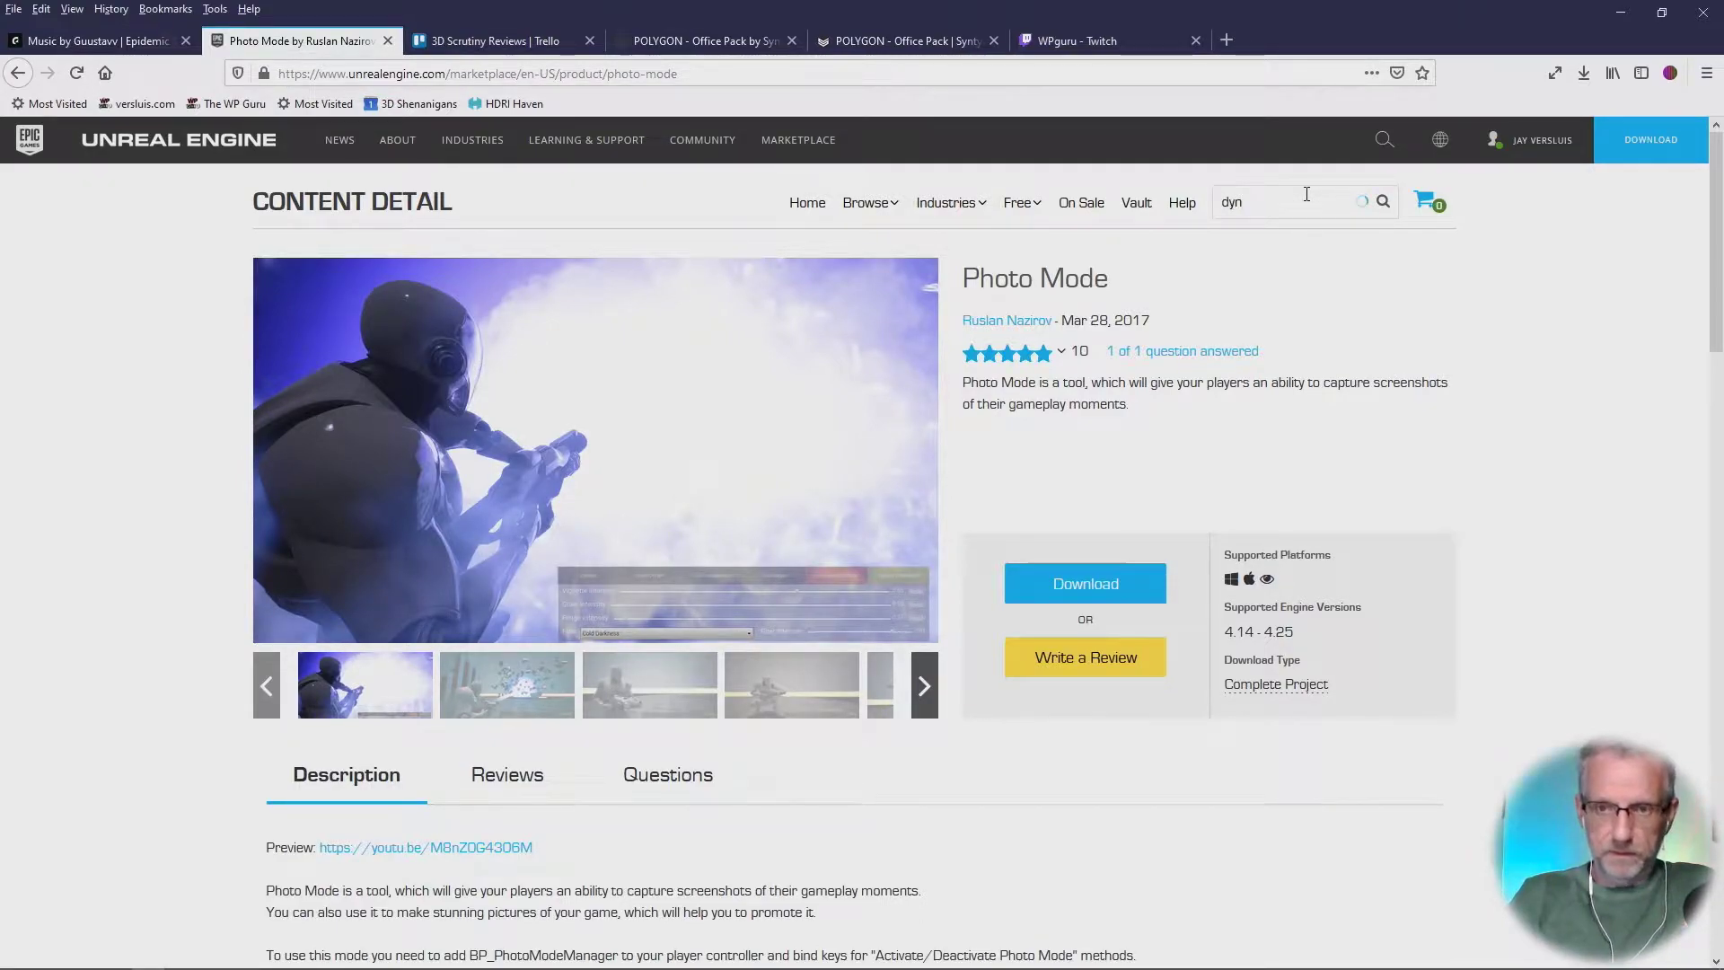
pyautogui.write('amic skies')
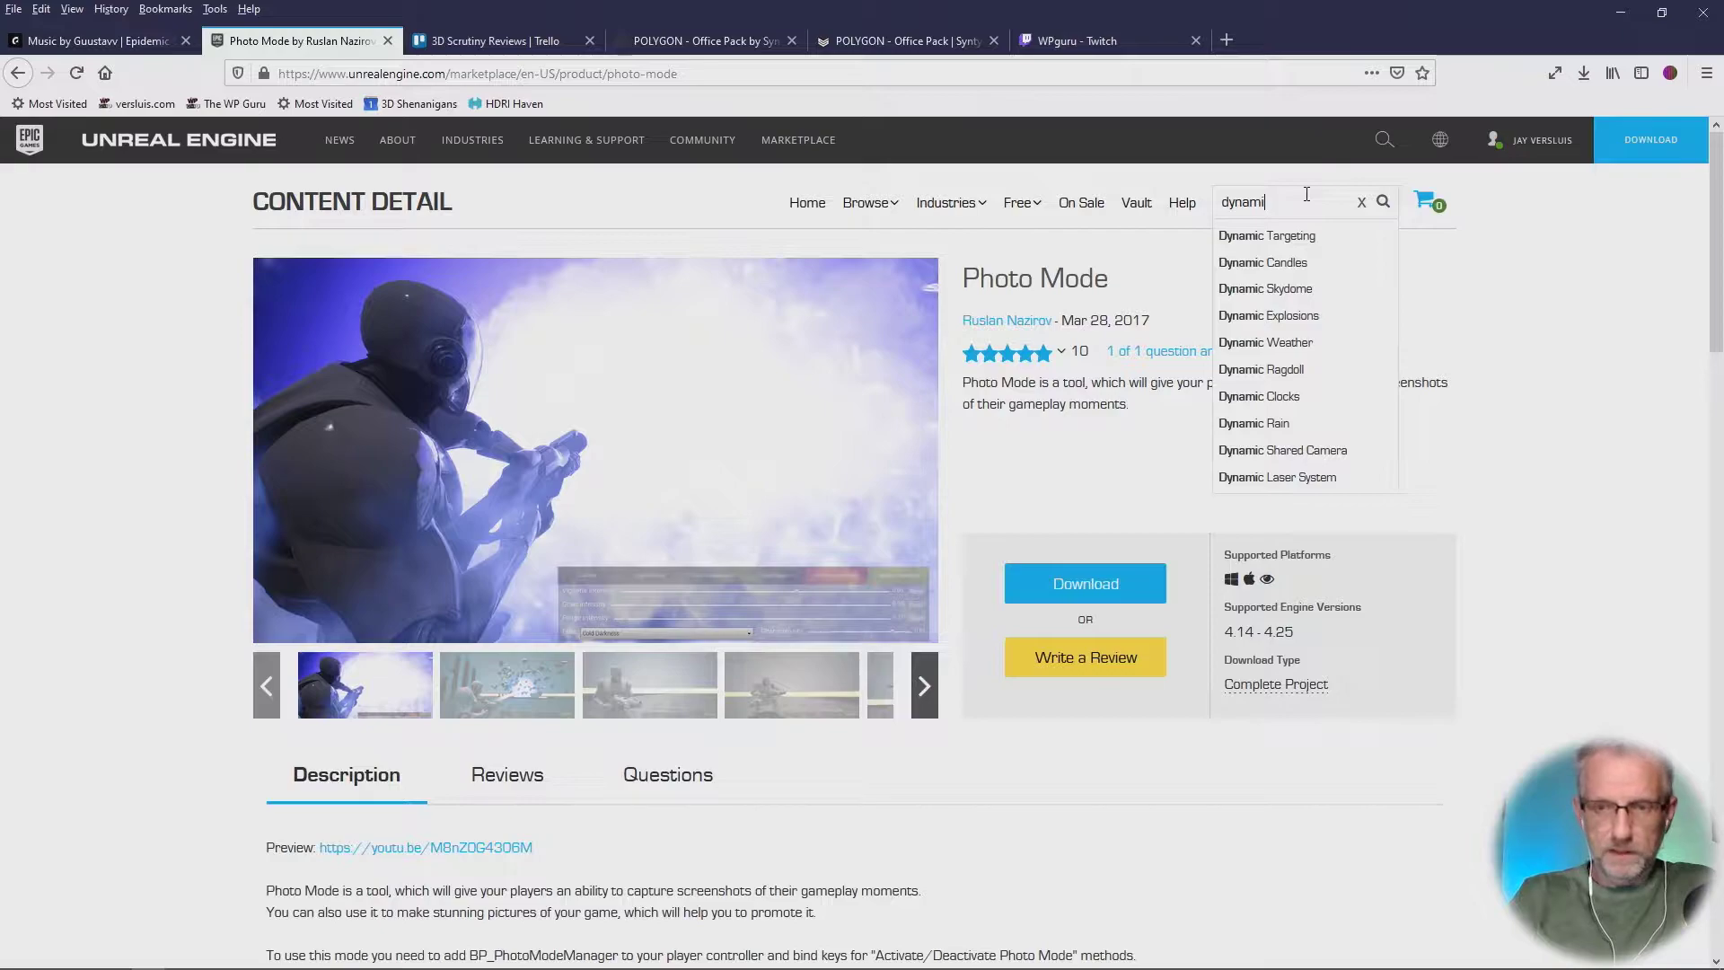
pyautogui.press('Return')
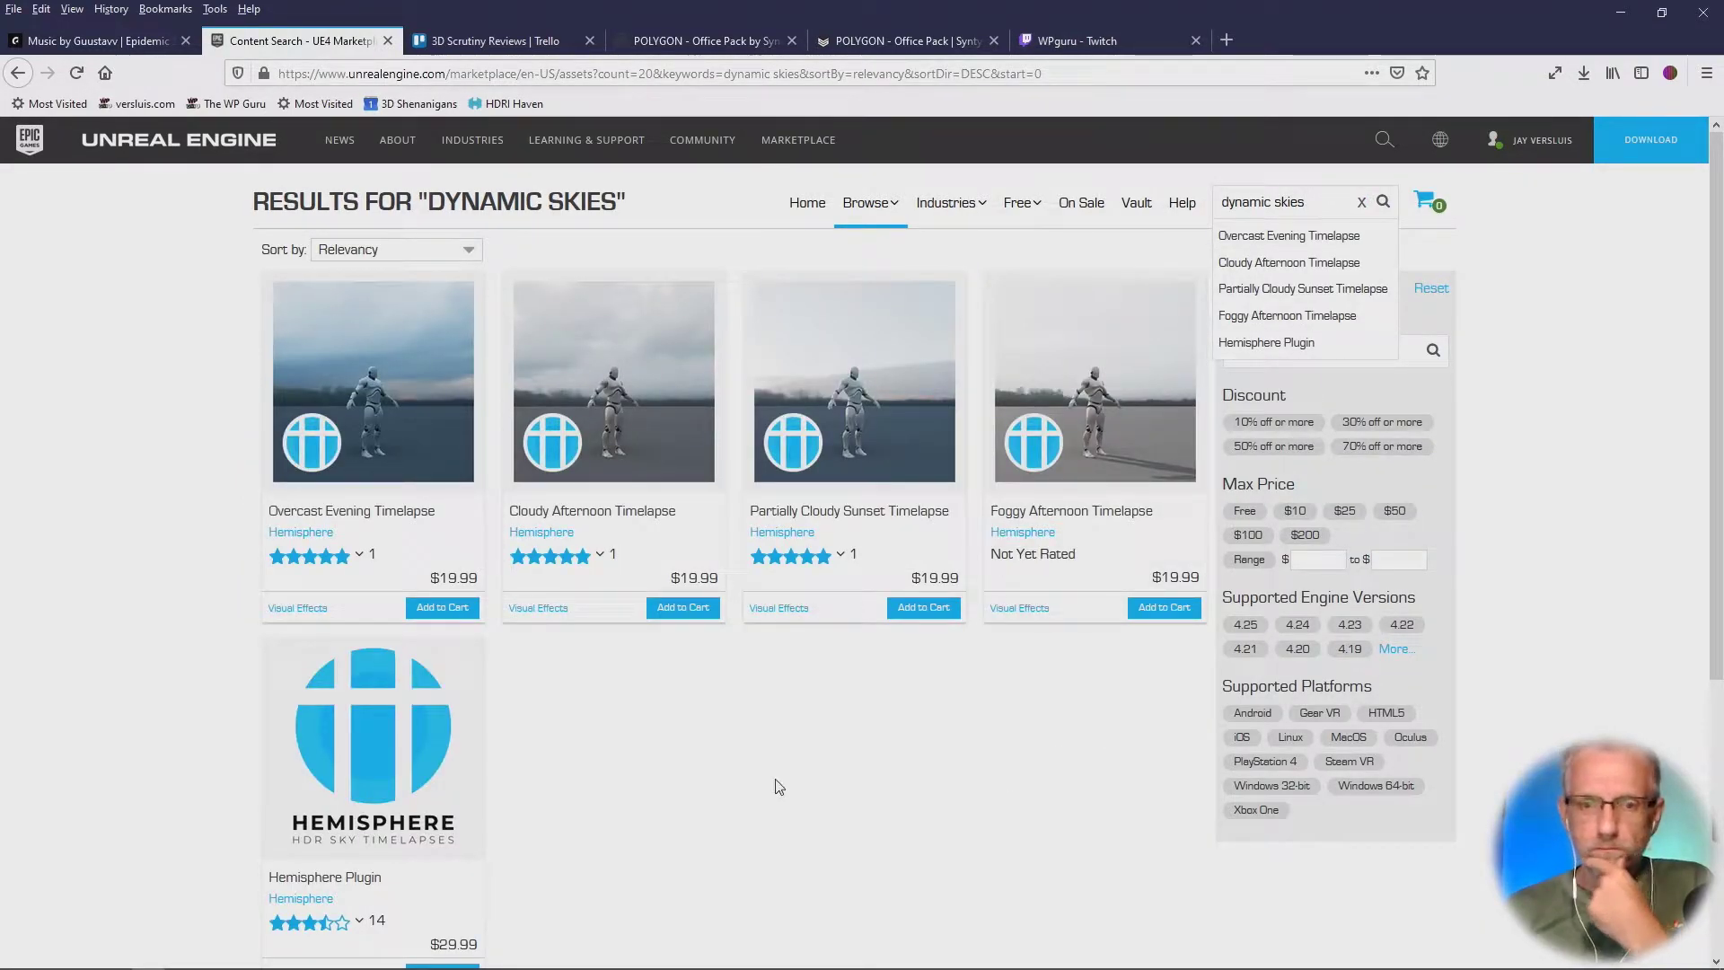
pyautogui.scroll(-5, 886, 783)
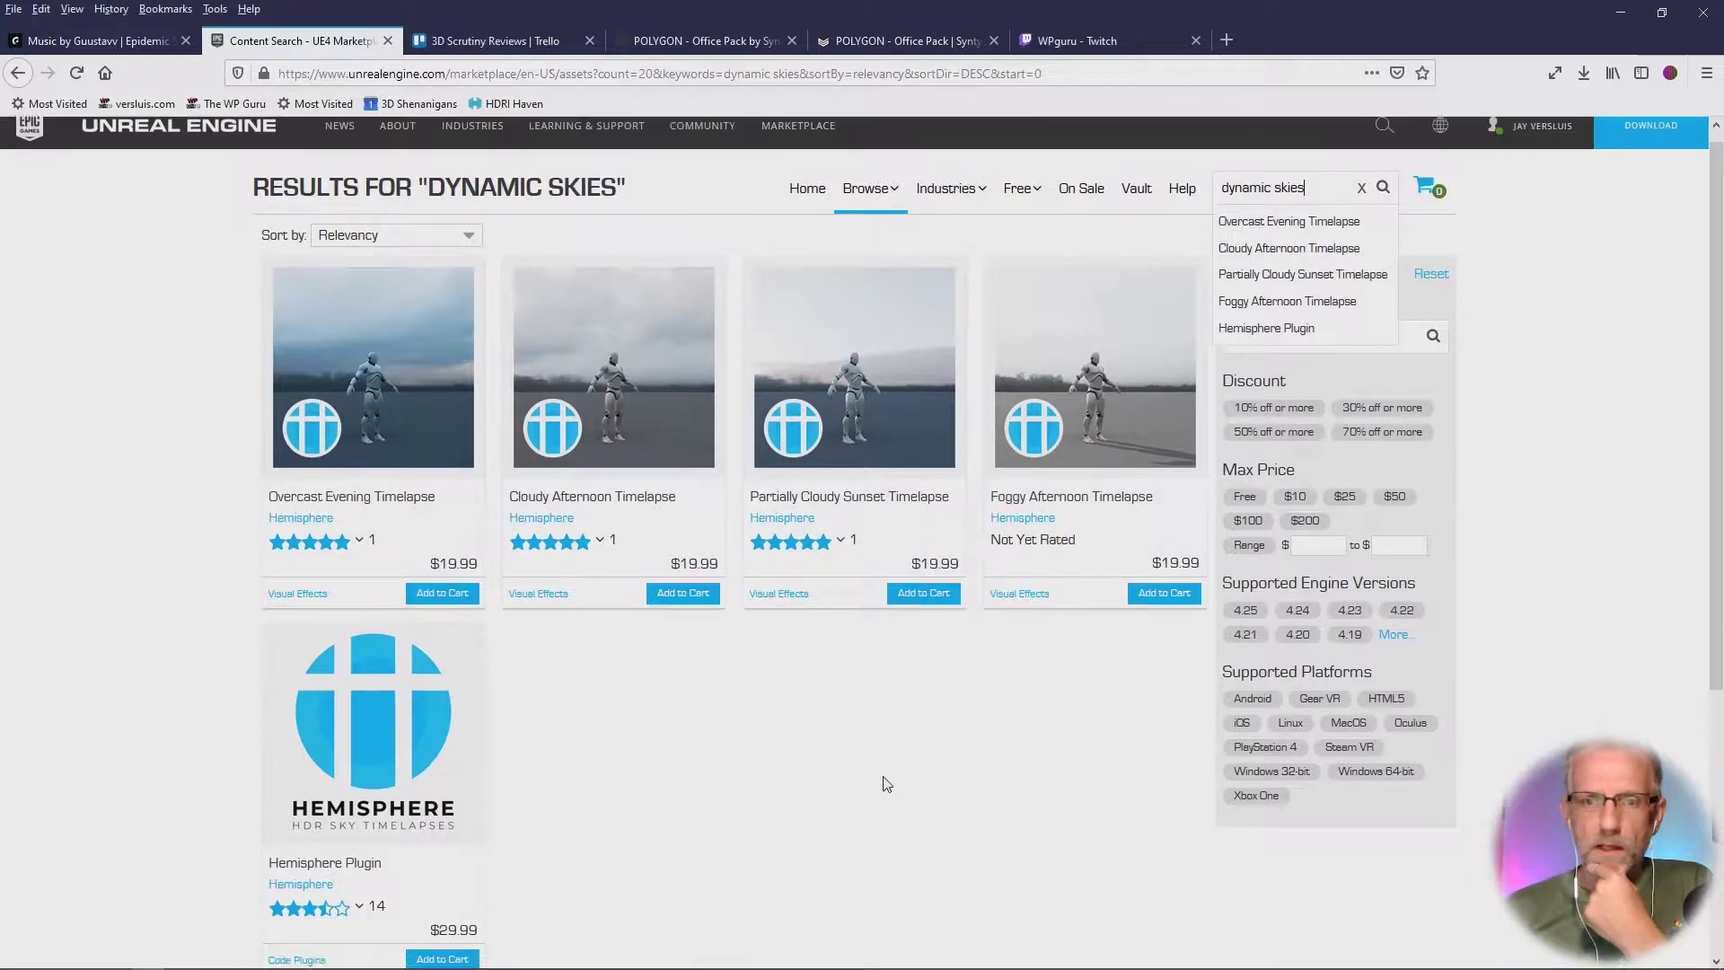
pyautogui.scroll(5, 887, 783)
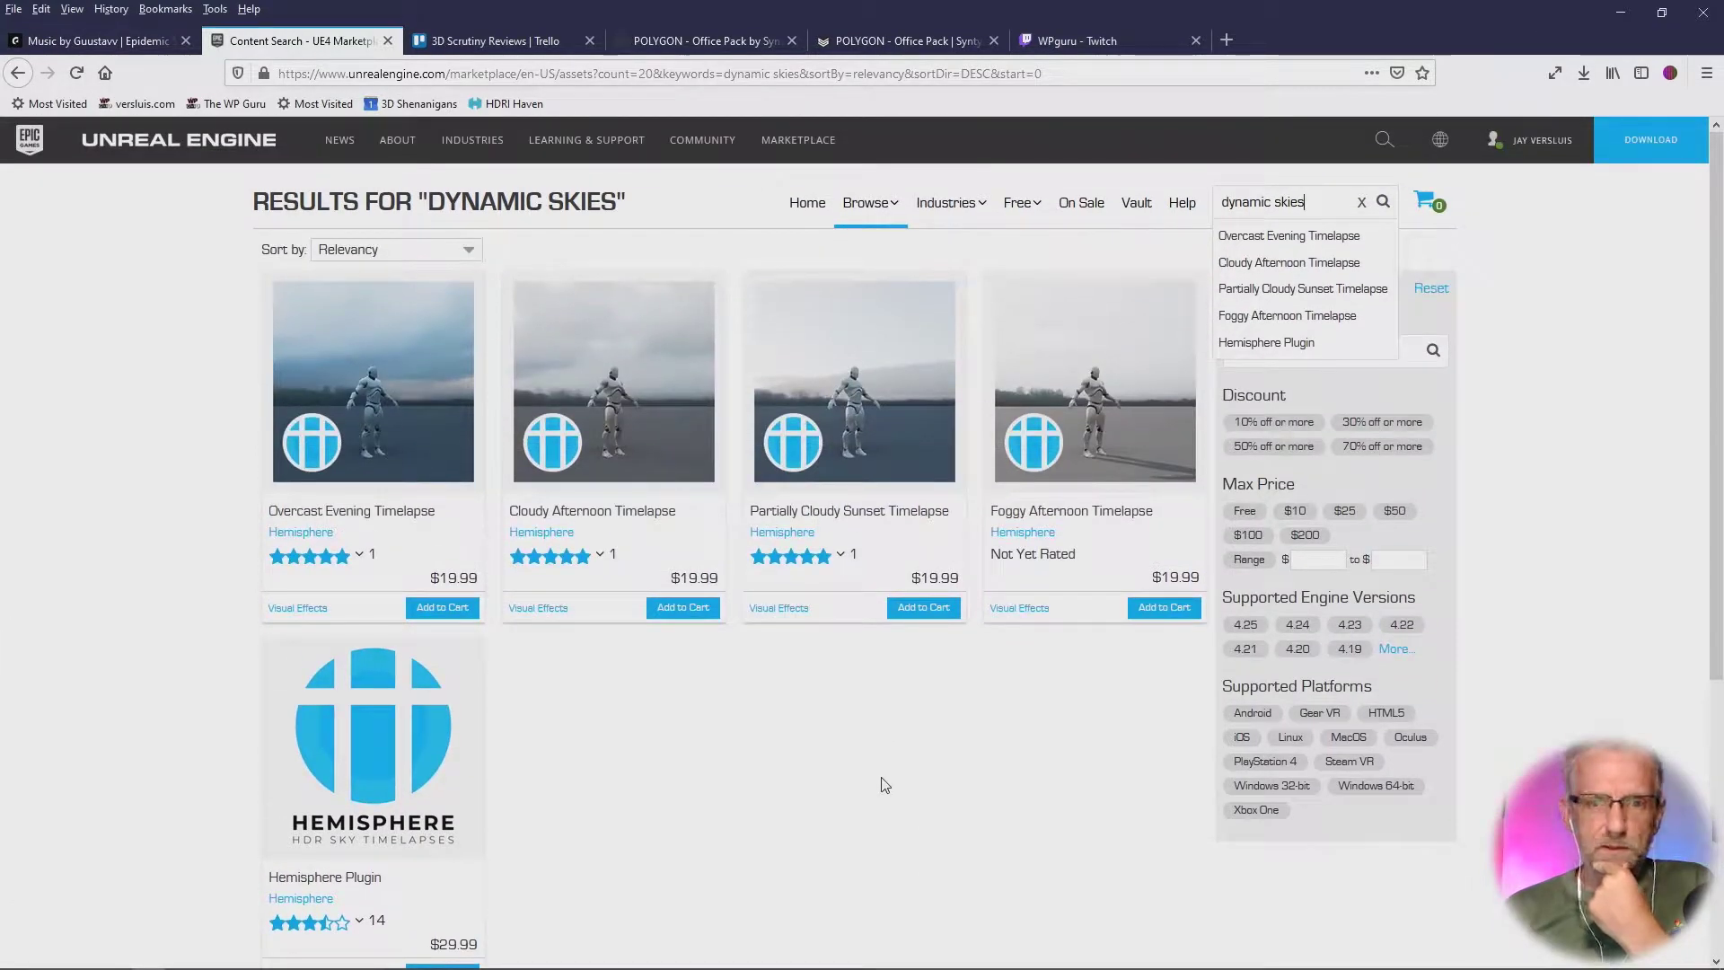
# Step: Bring the ThirdPerson2 Unreal Editor window back to the front
pyautogui.hotkey('alt', 'Tab')
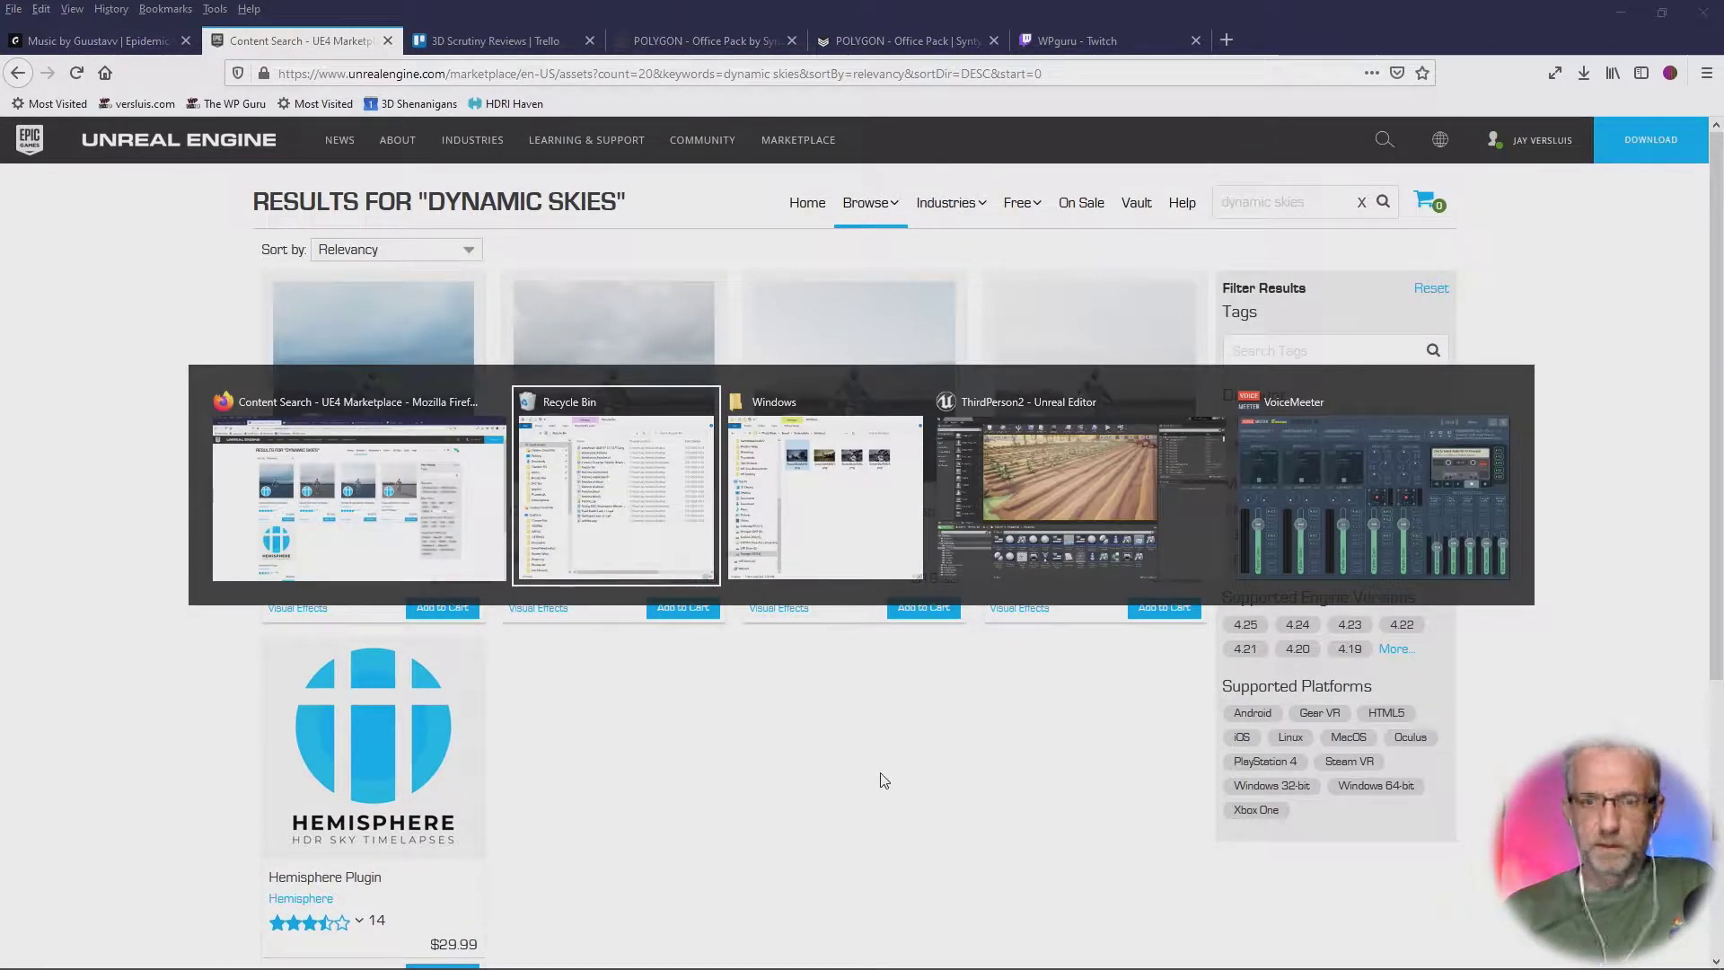
pyautogui.hotkey('alt', 'Tab')
pyautogui.hotkey('alt', 'Tab')
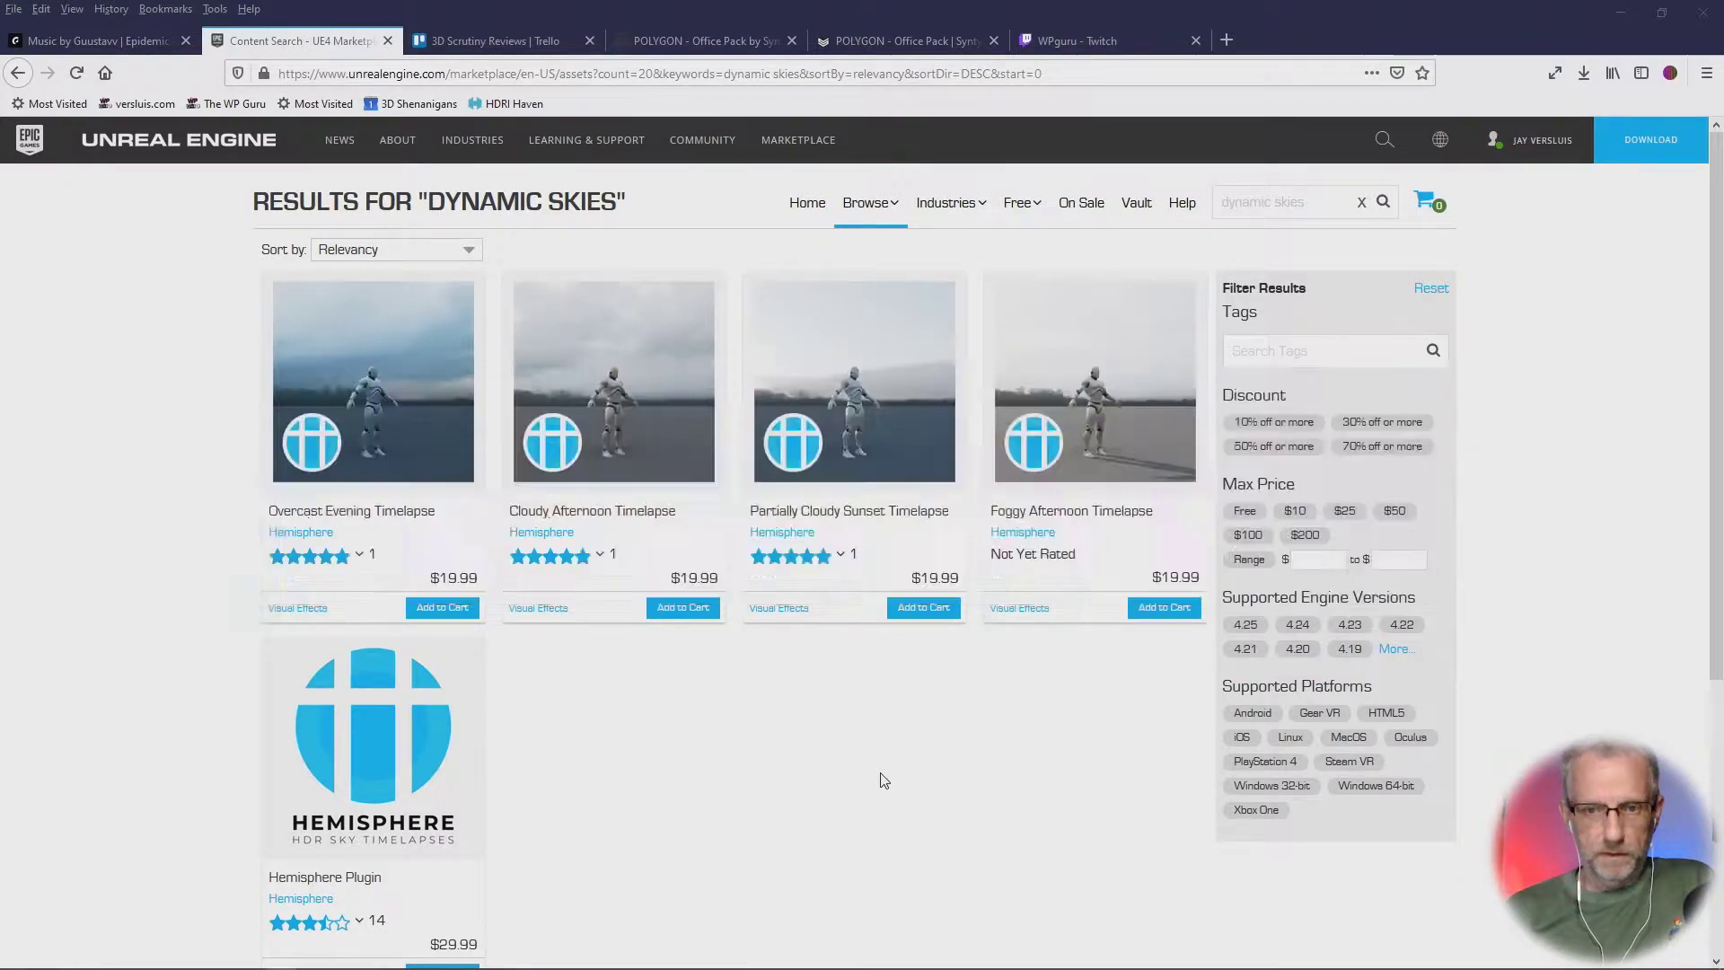
pyautogui.press('super')
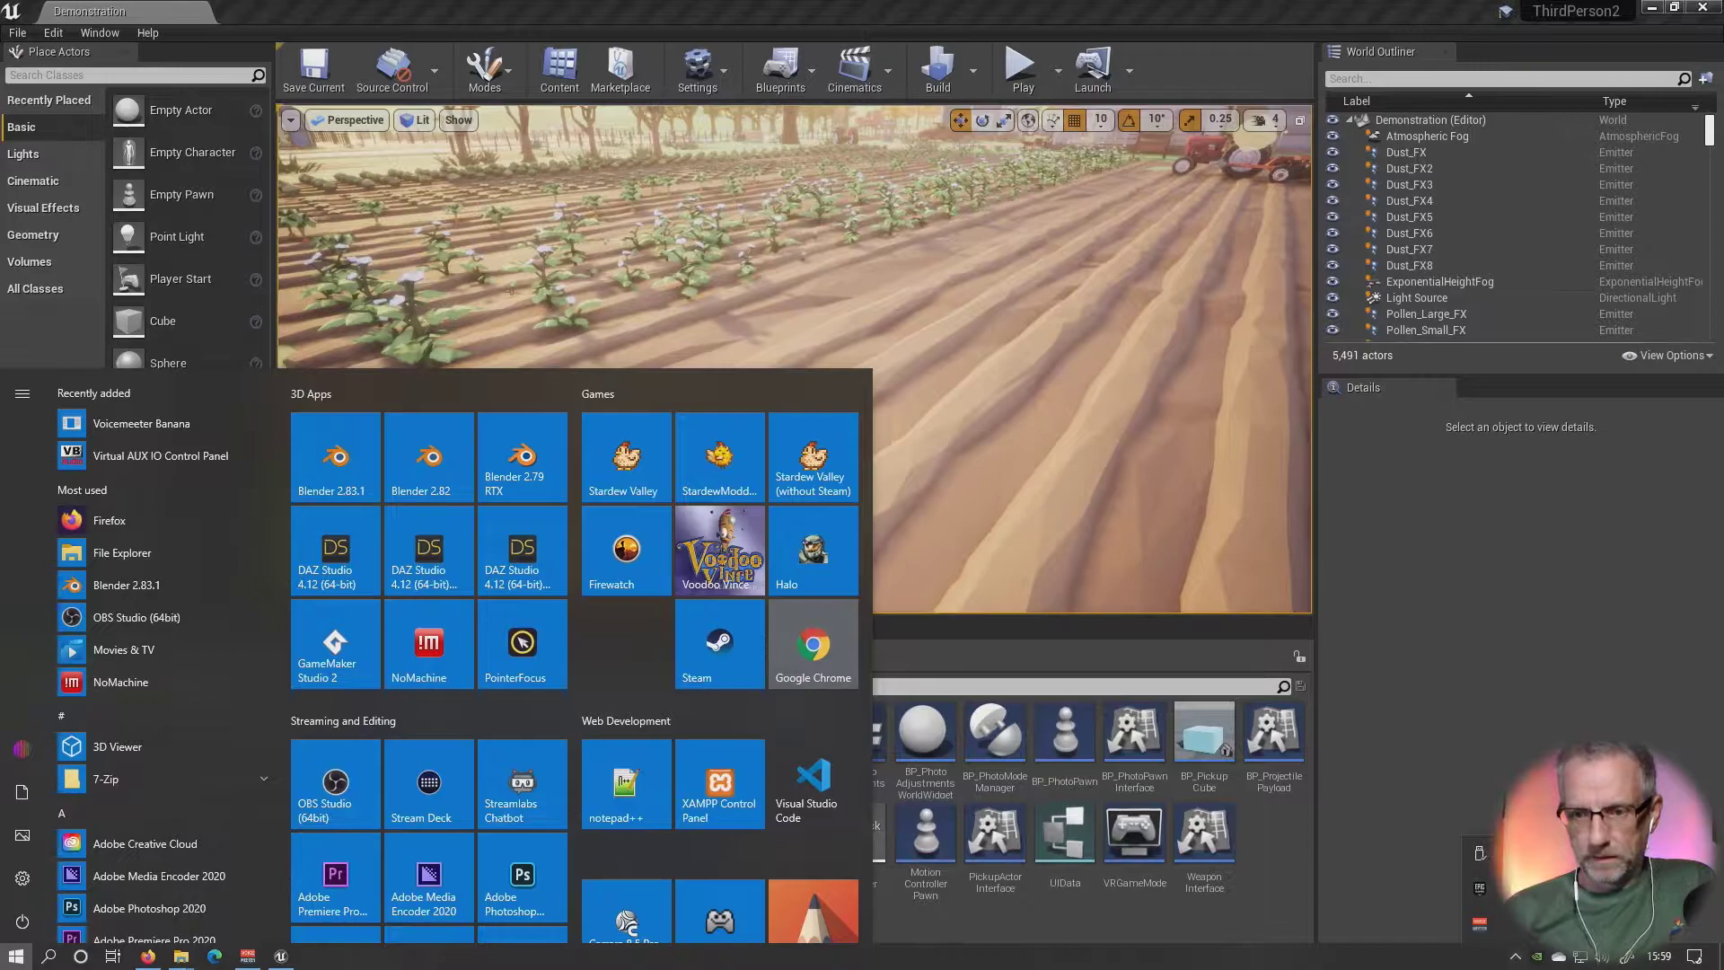
# Step: In the Epic Games Launcher's Unreal Engine library, search the vault for the sky asset
pyautogui.rightClick(1479, 887)
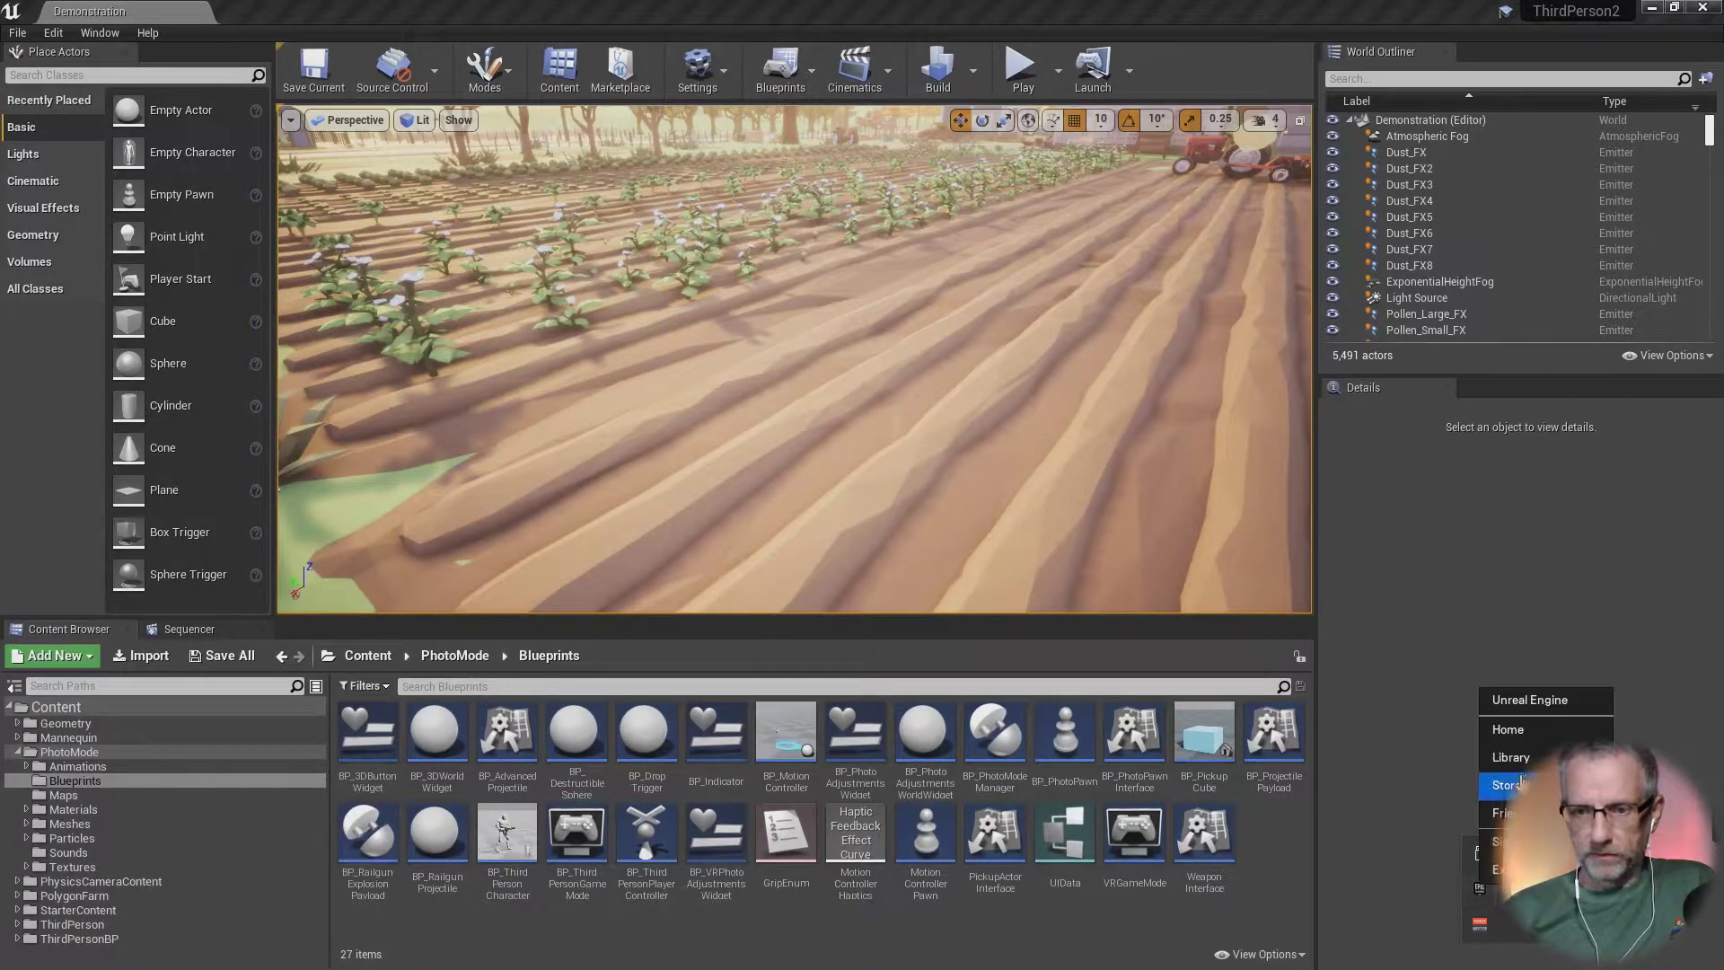
pyautogui.click(1544, 698)
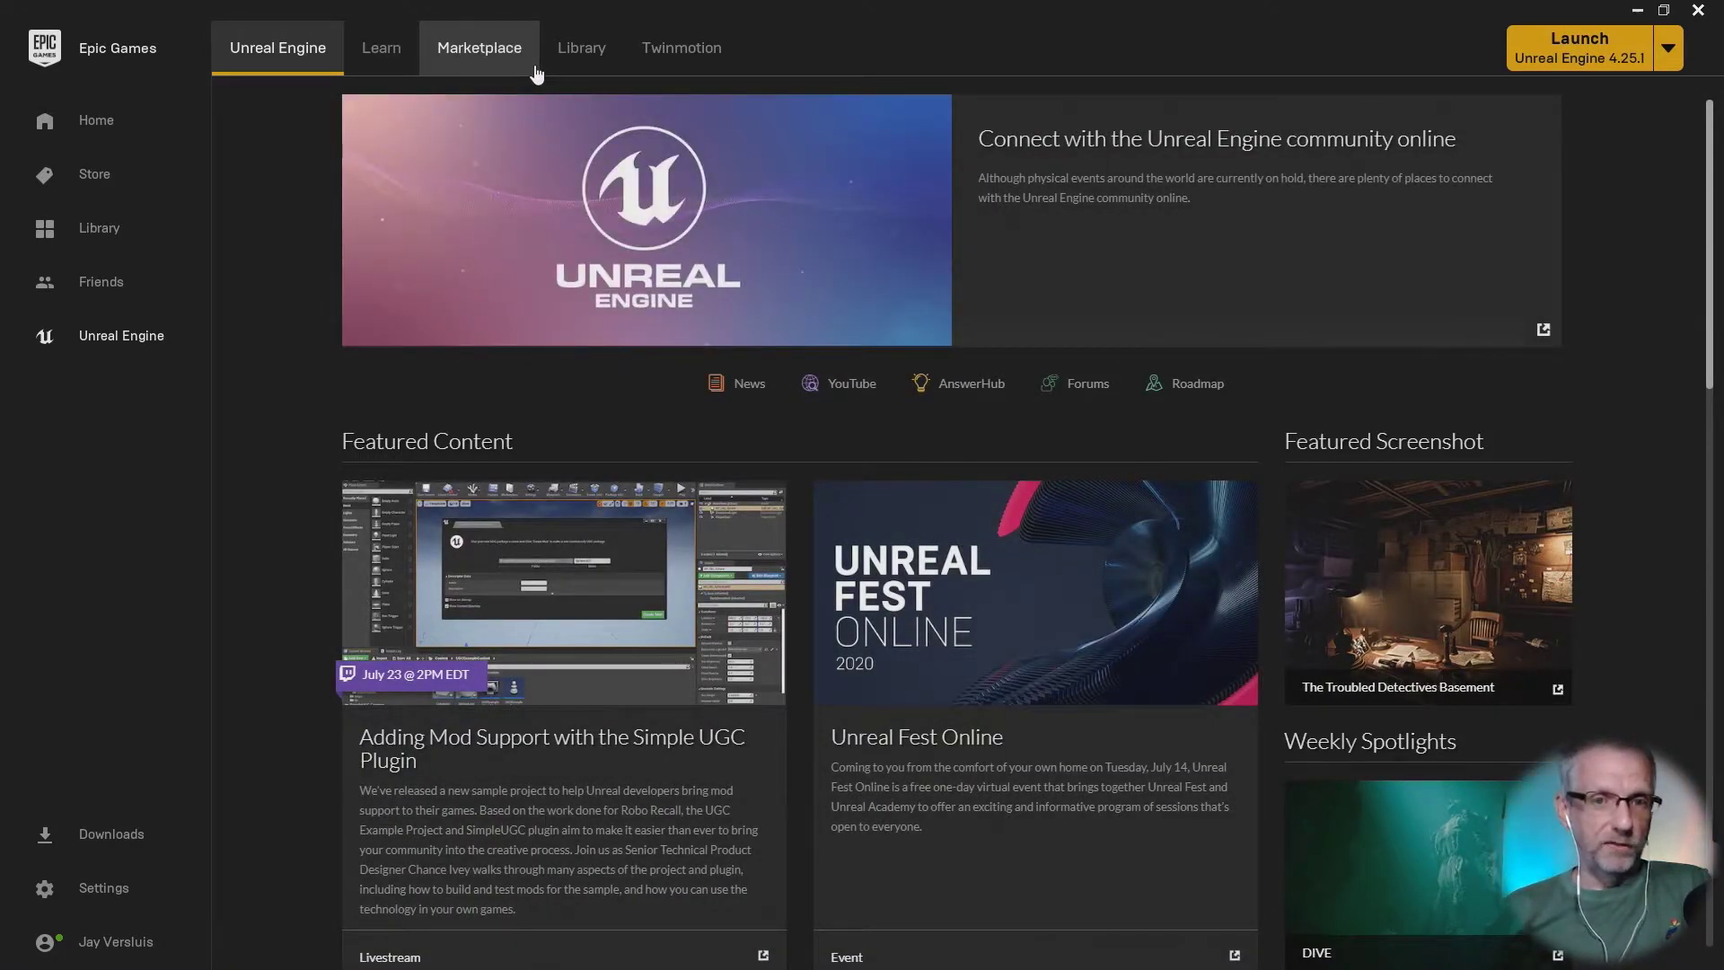
pyautogui.click(582, 50)
pyautogui.scroll(-8, 976, 350)
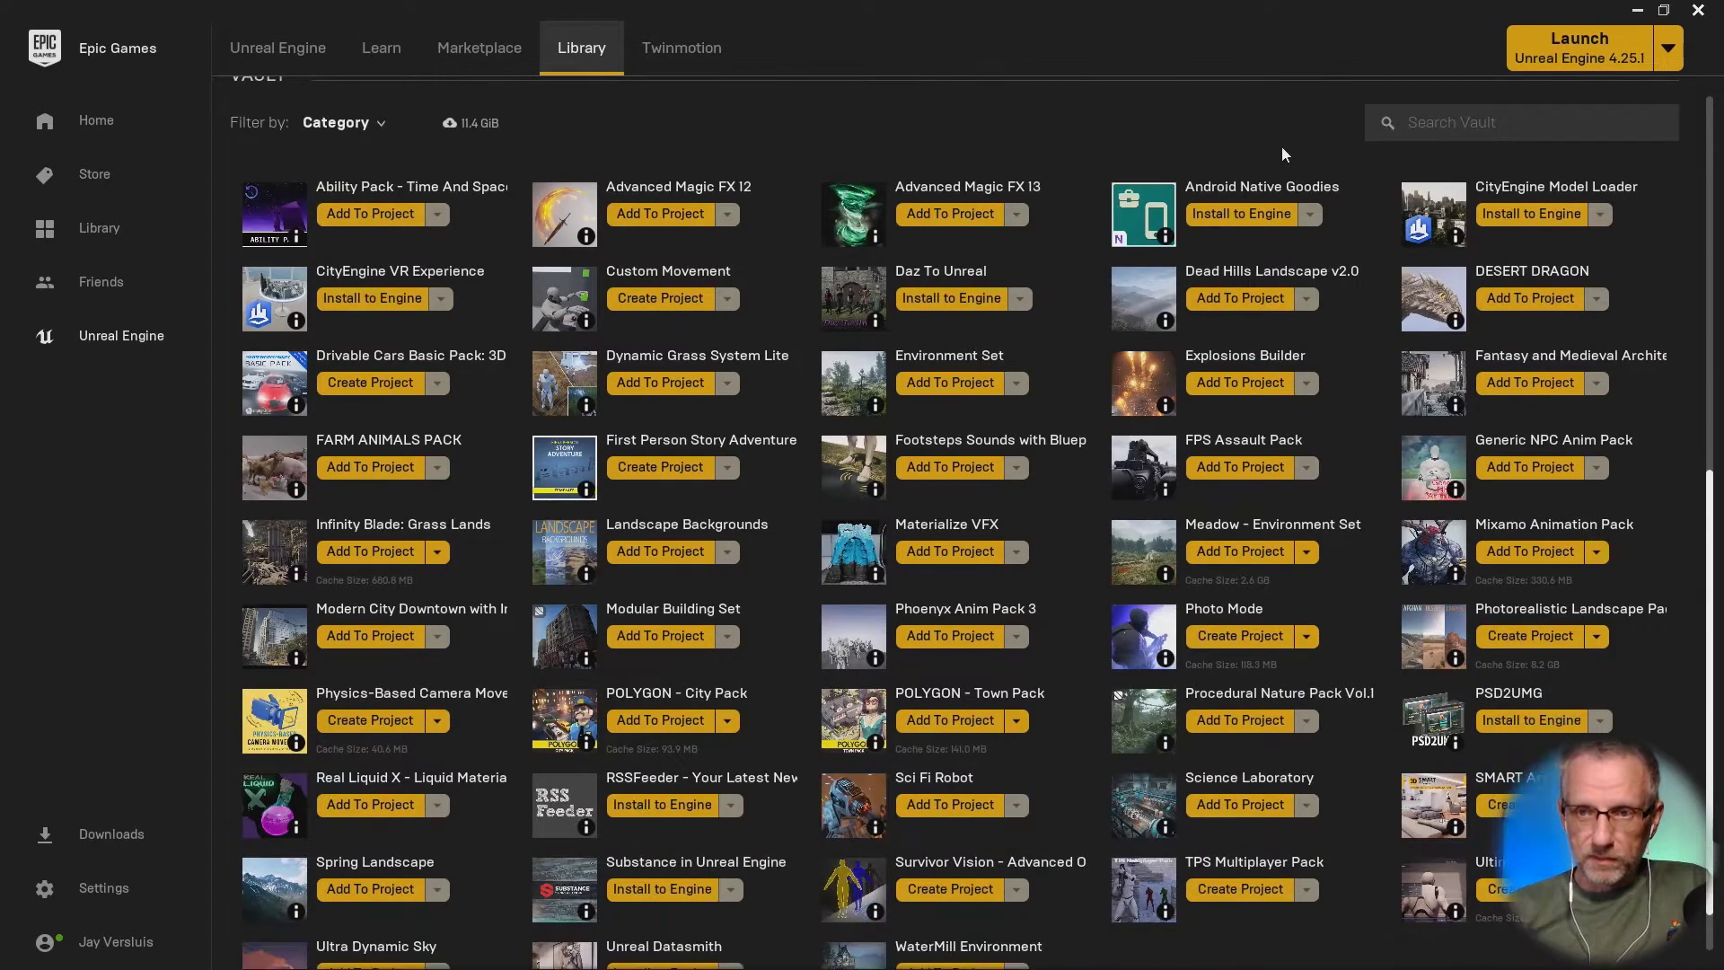
pyautogui.click(1438, 123)
pyautogui.write('sk')
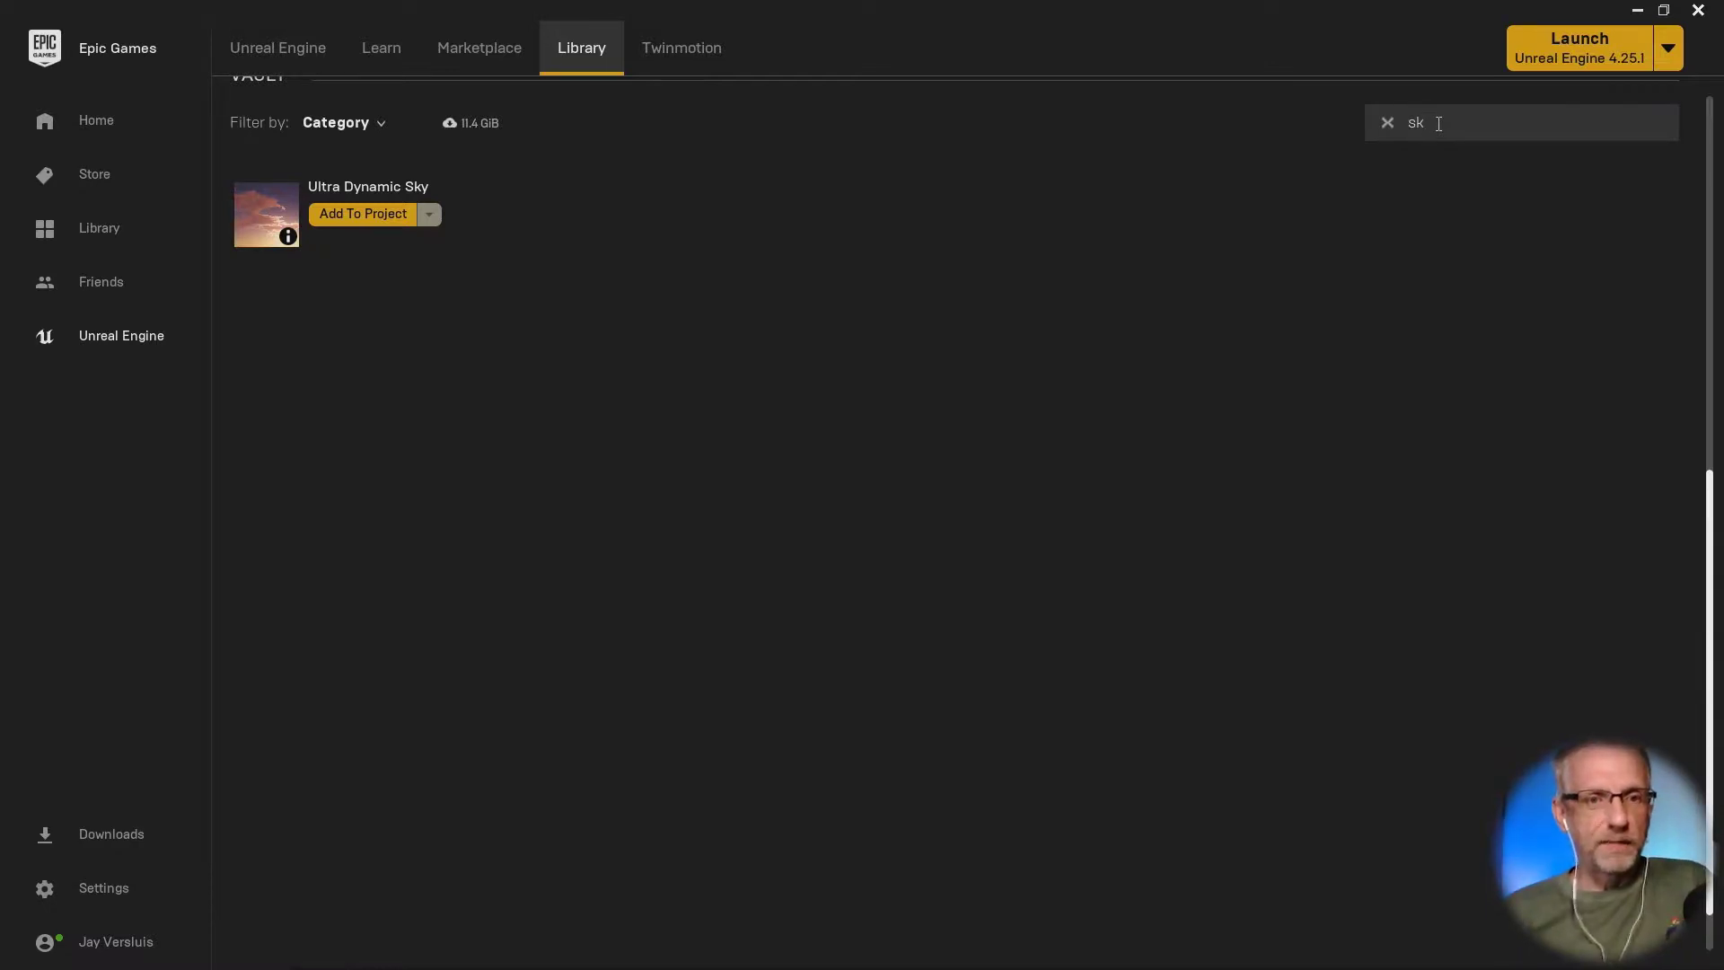
# Step: Add Ultra Dynamic Sky to the FlyingDesert project and return to the Unreal Editor
pyautogui.click(368, 216)
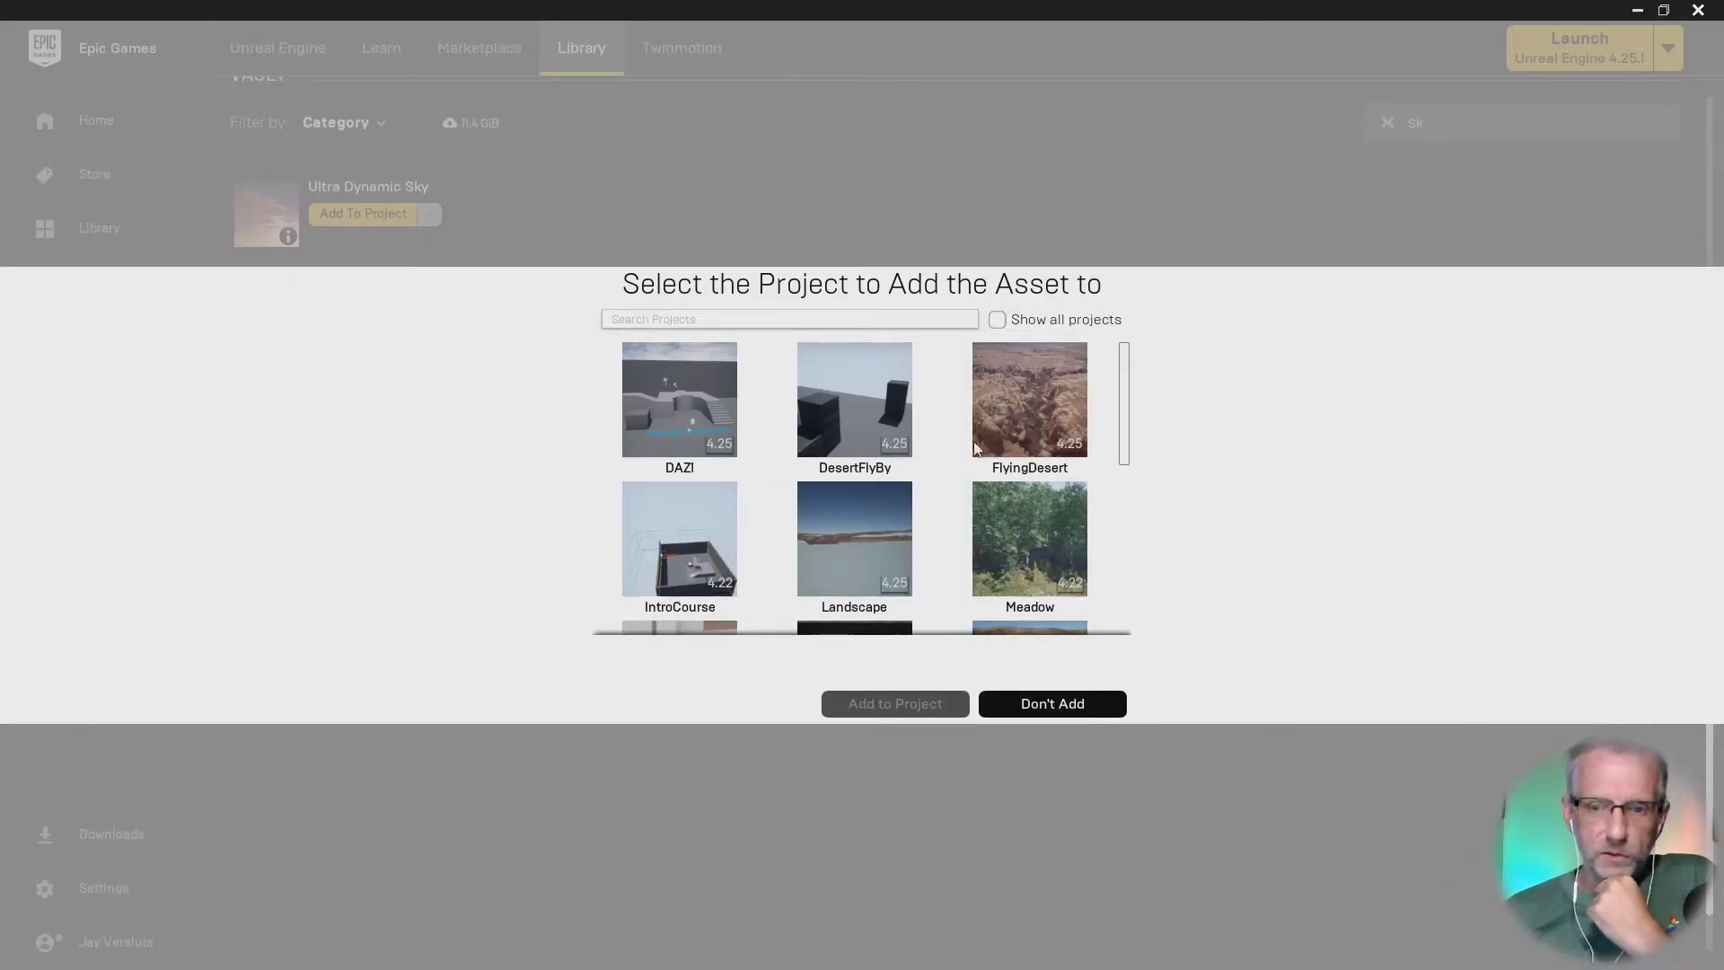
pyautogui.scroll(-1, 1078, 476)
pyautogui.scroll(1, 1106, 459)
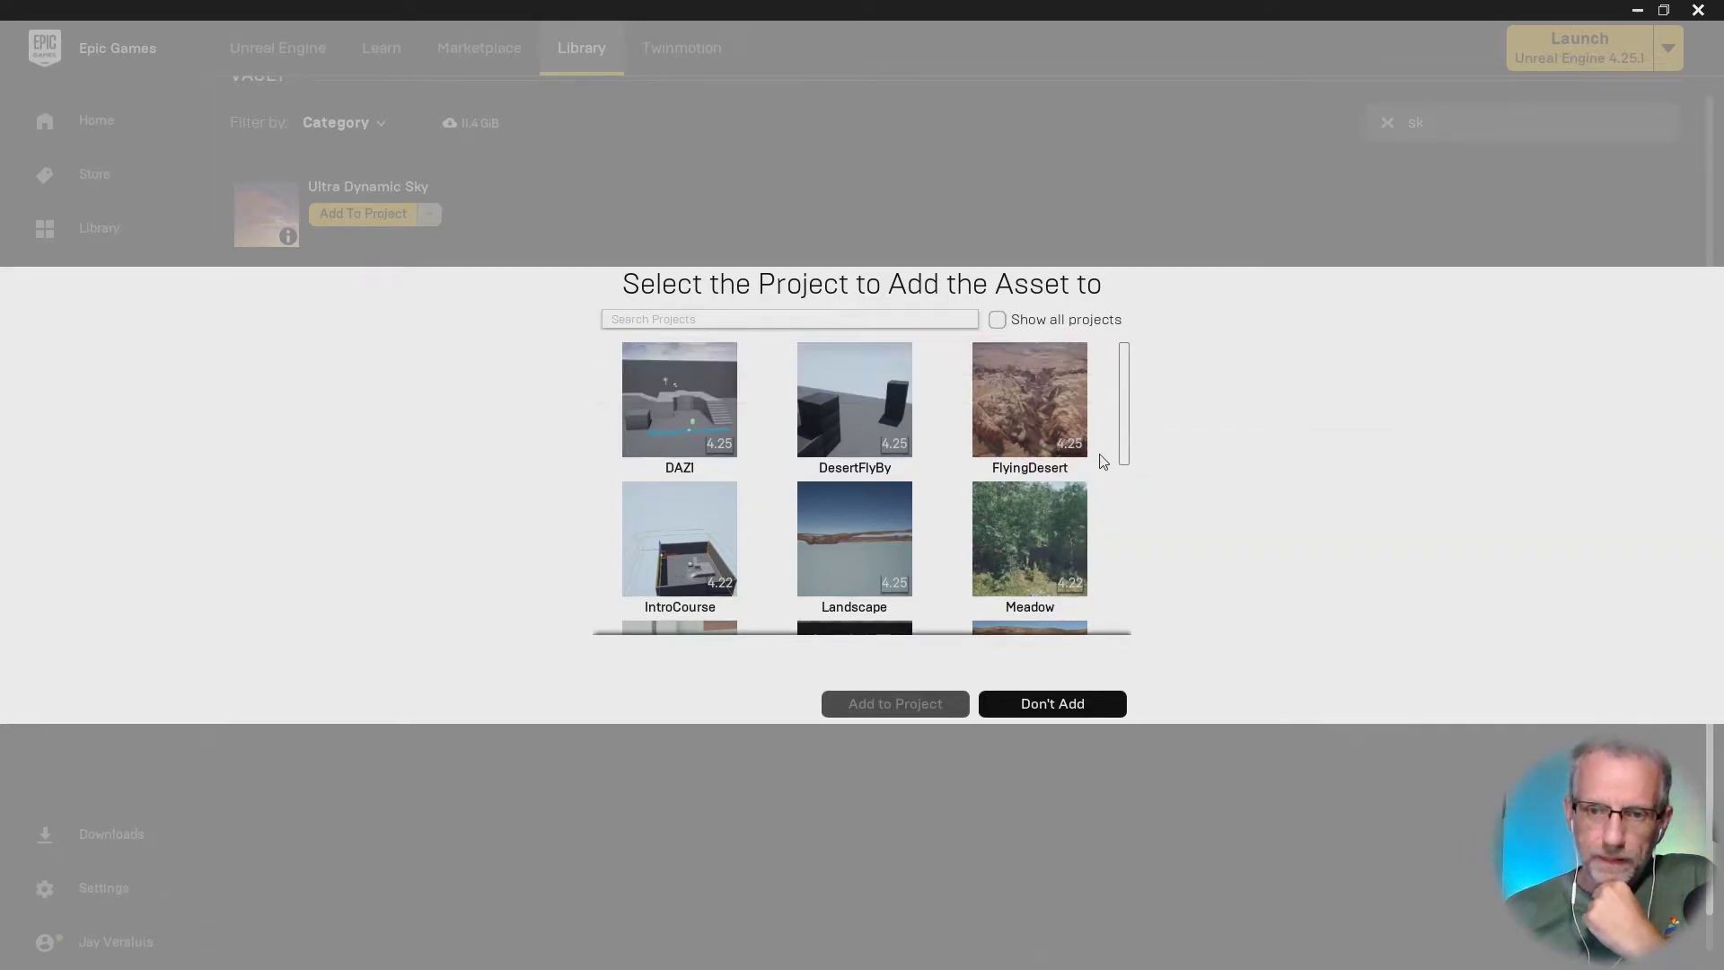
pyautogui.click(1058, 418)
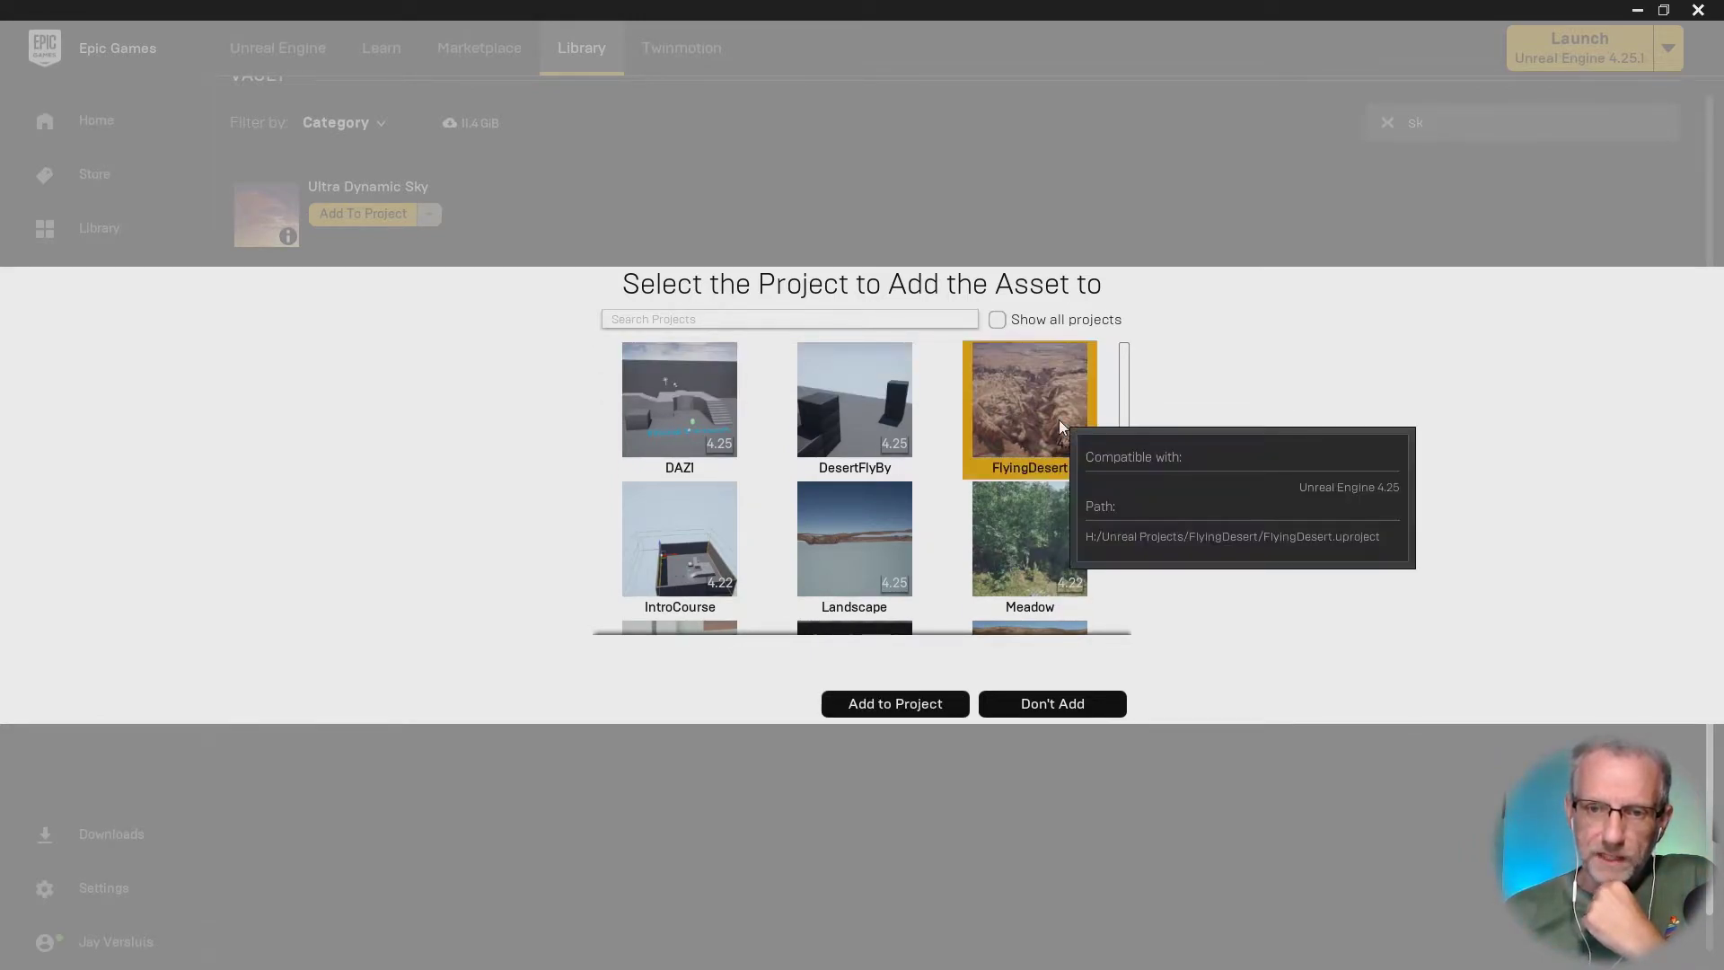
pyautogui.click(919, 706)
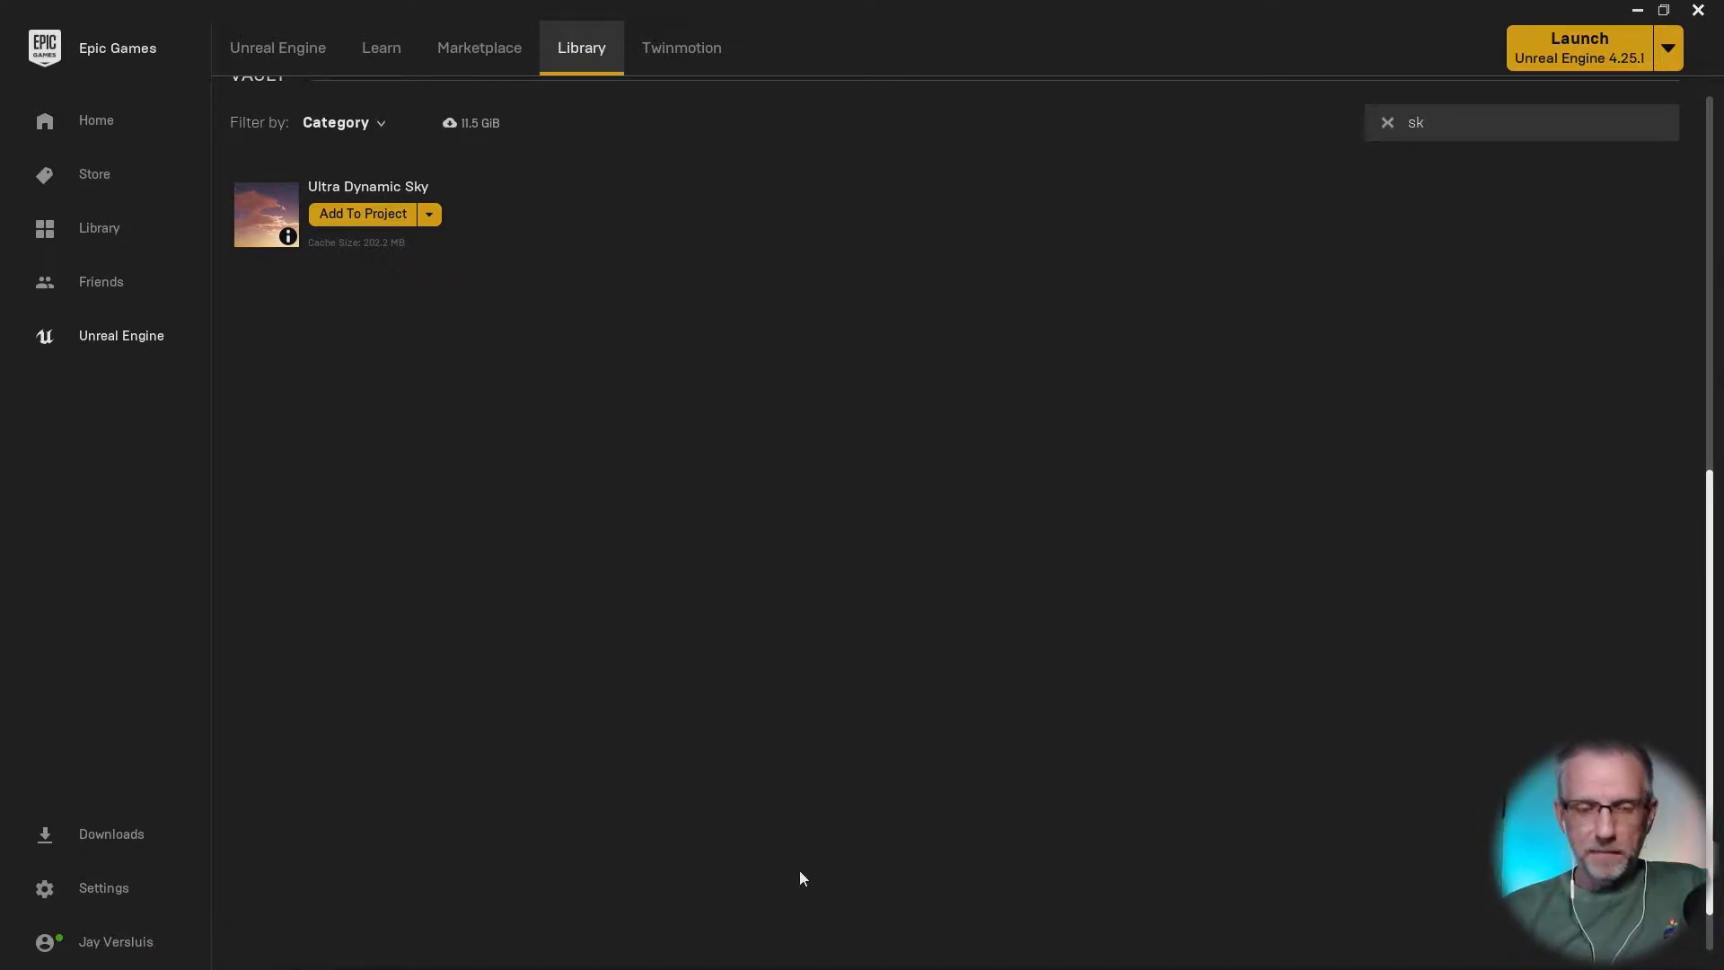
pyautogui.hotkey('alt', 'Tab')
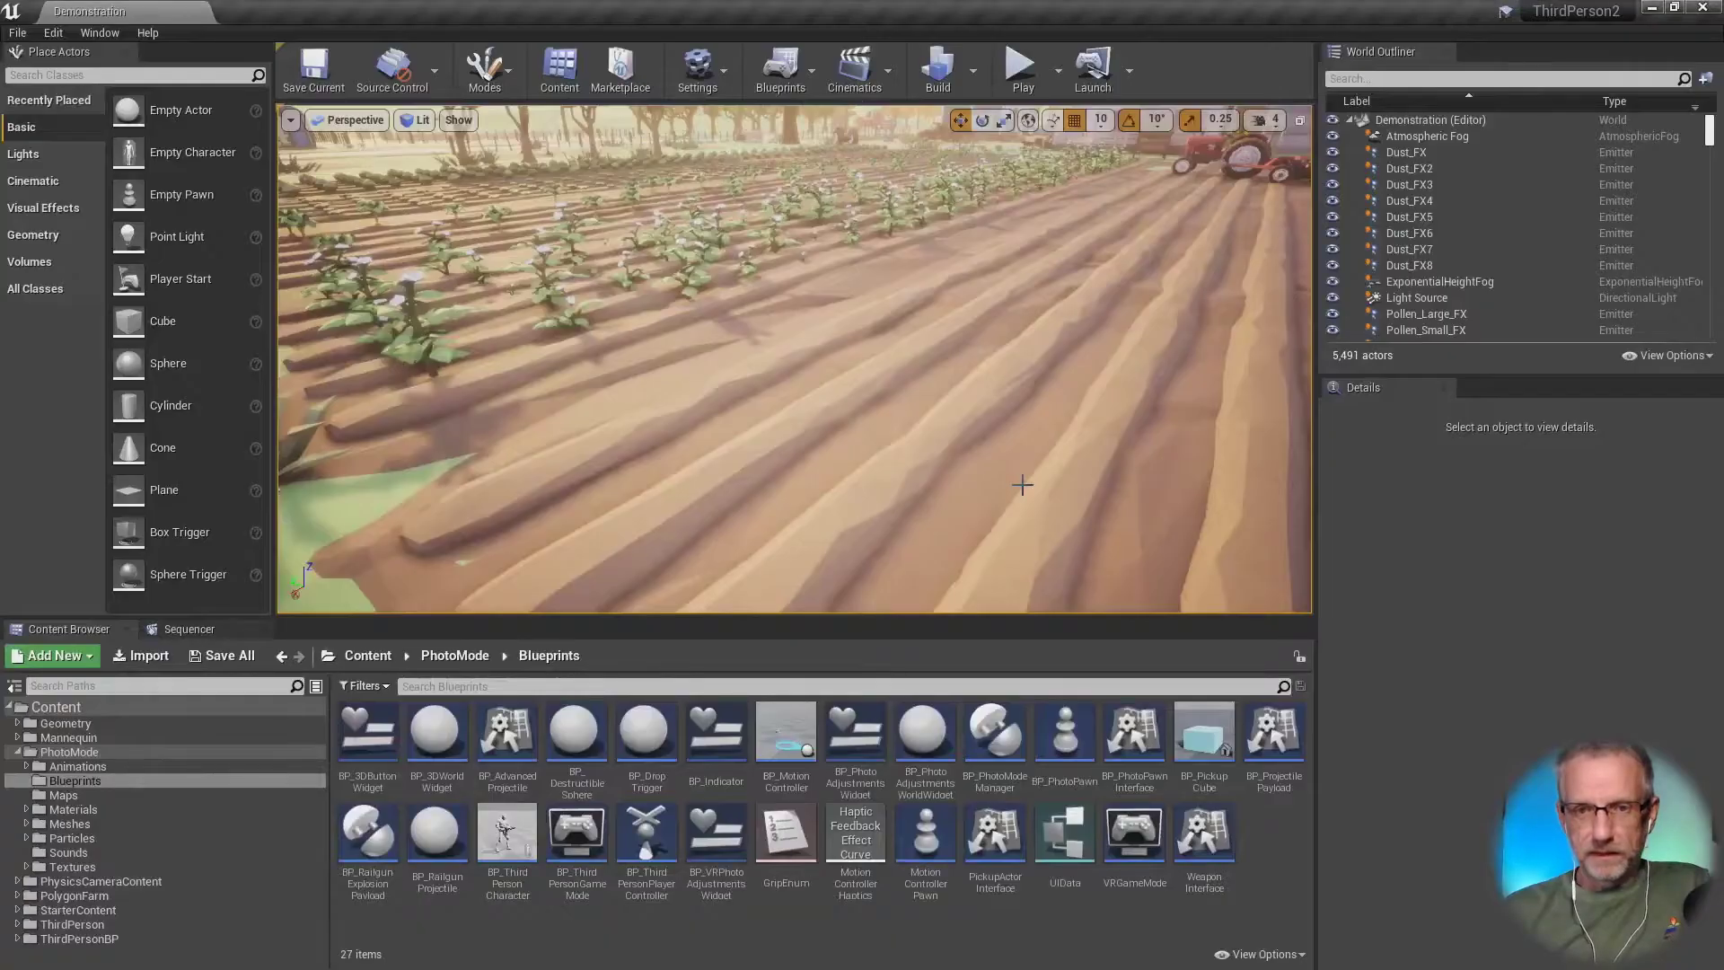
# Step: Close ThirdPerson2, launch Unreal Engine 4.25.1 and open the PhotoMode project
pyautogui.click(1705, 9)
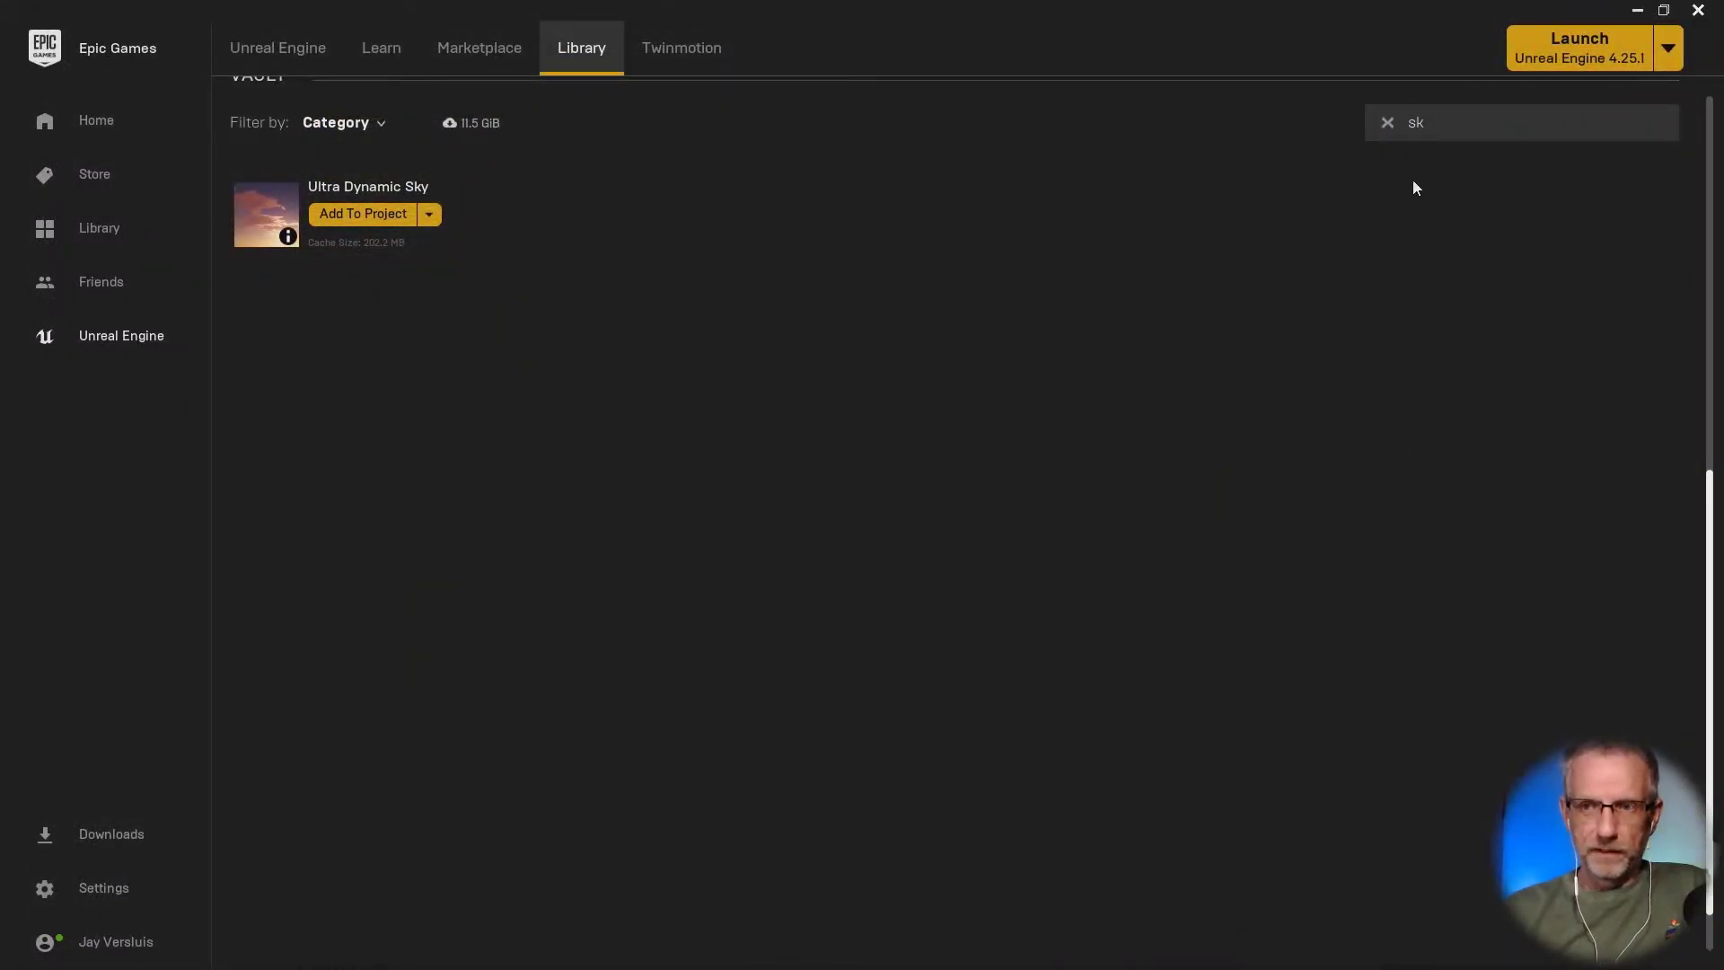
pyautogui.click(1568, 52)
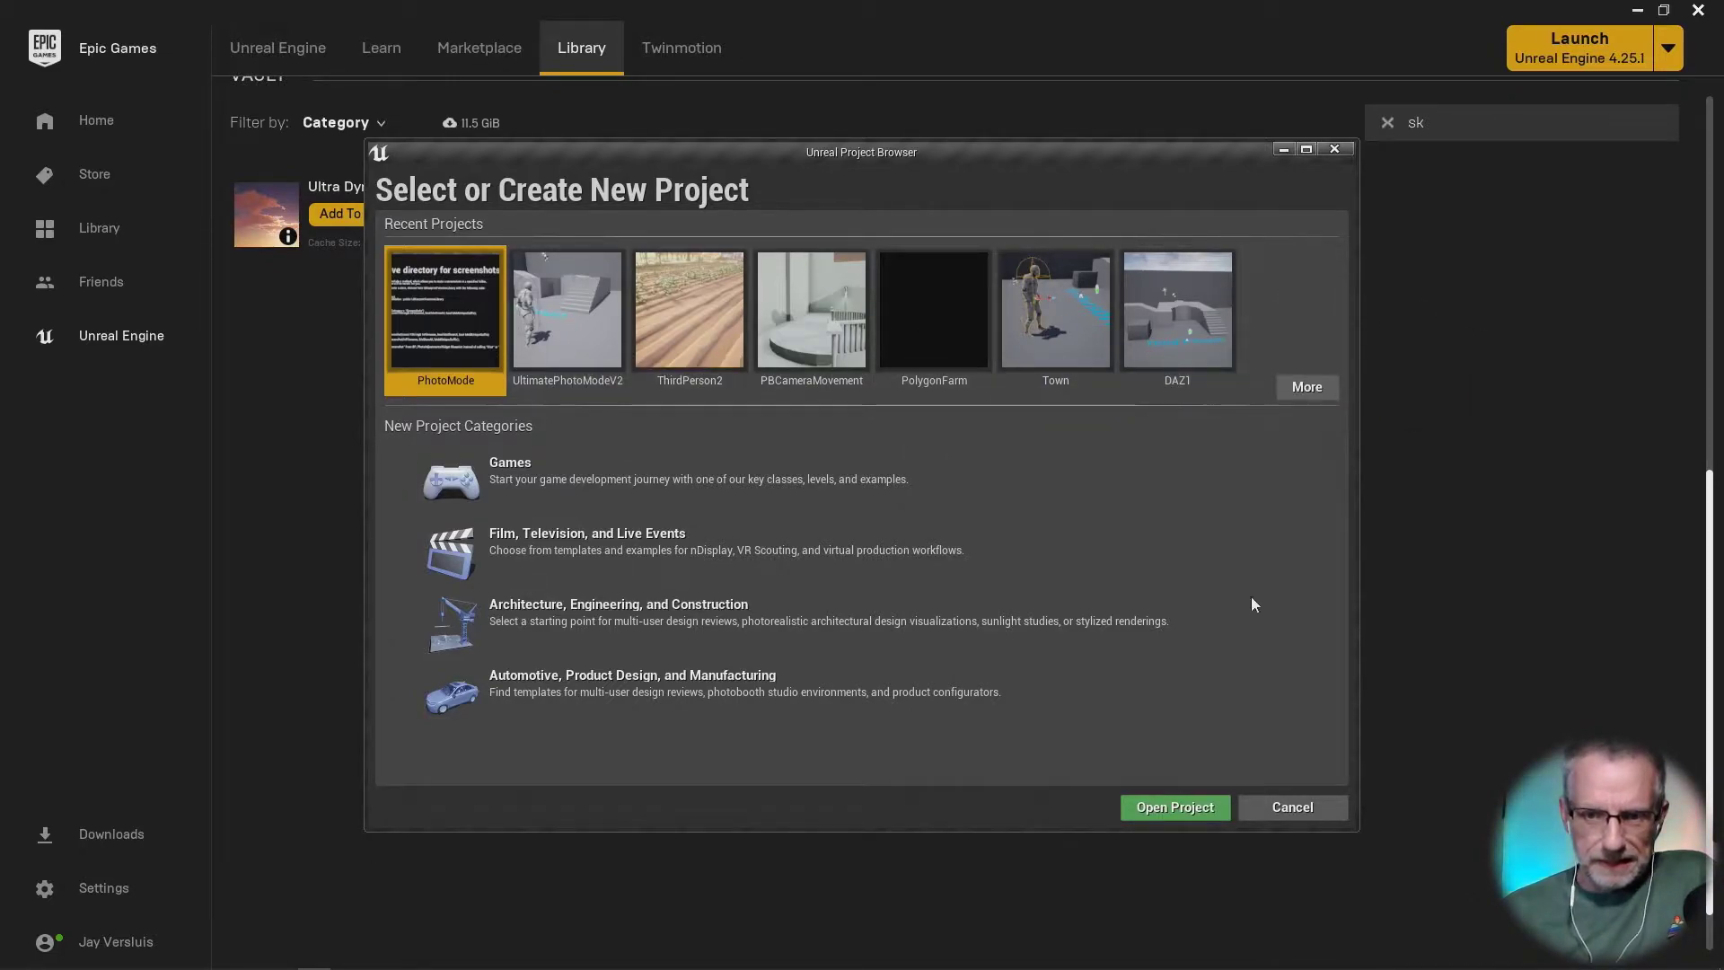
pyautogui.click(1195, 807)
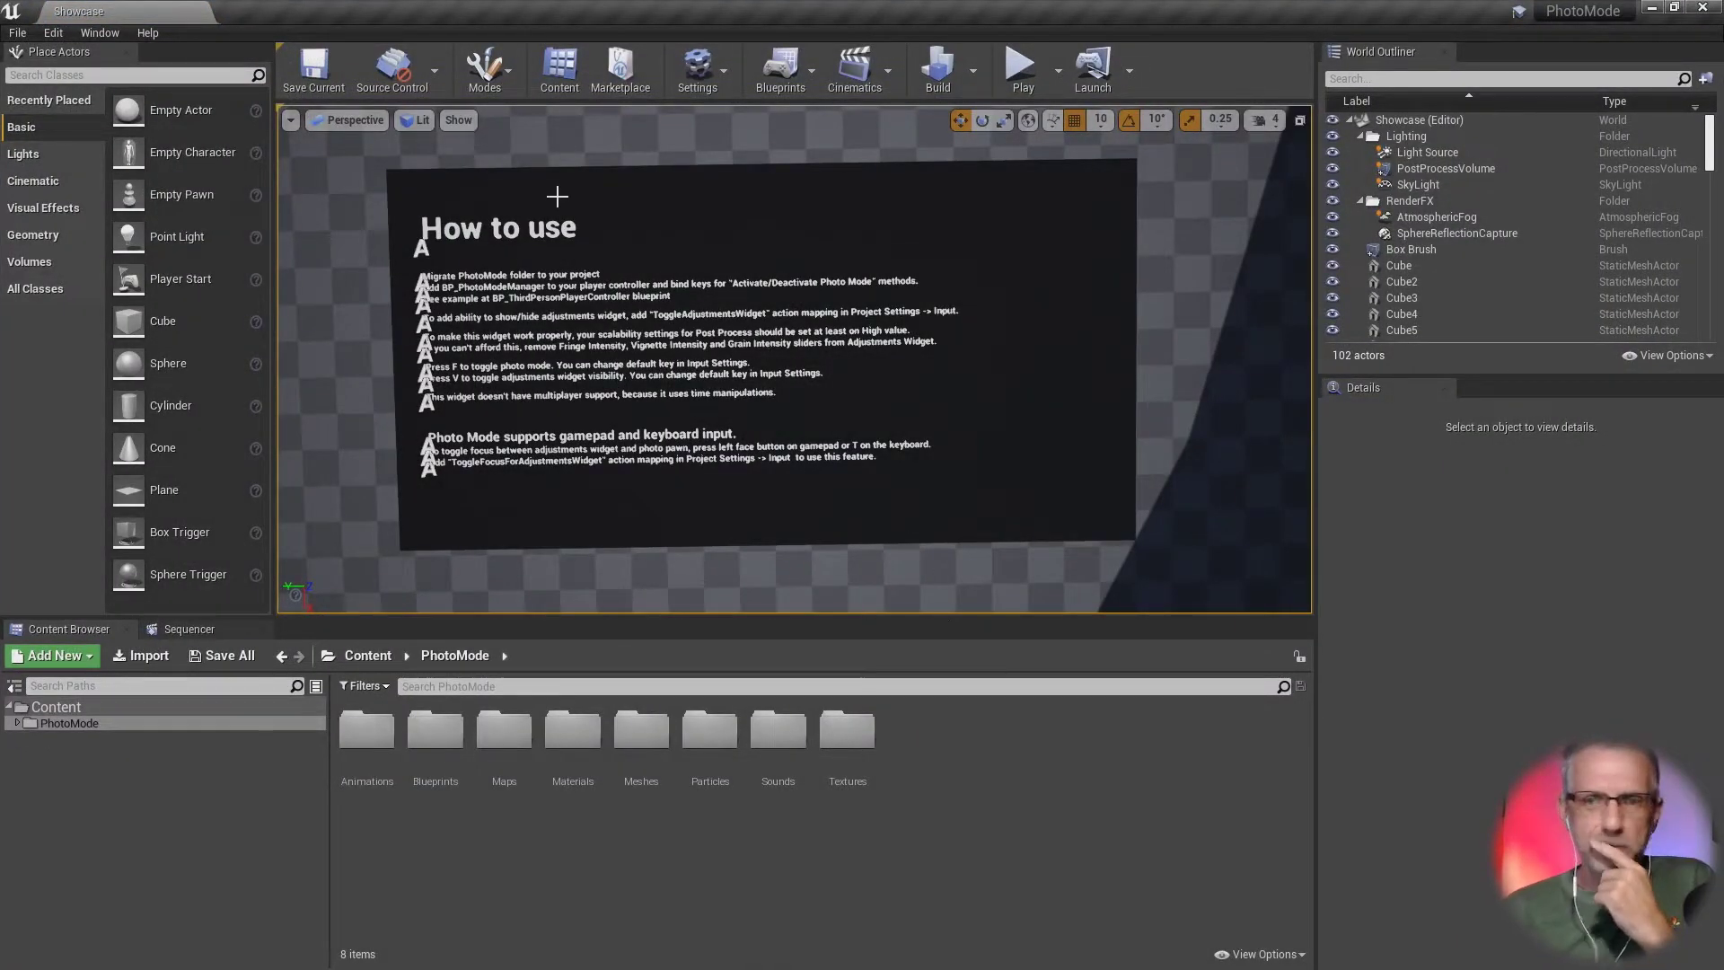
# Step: Open the FlyingDesert project via File > Open Project, replacing PhotoMode
pyautogui.click(18, 33)
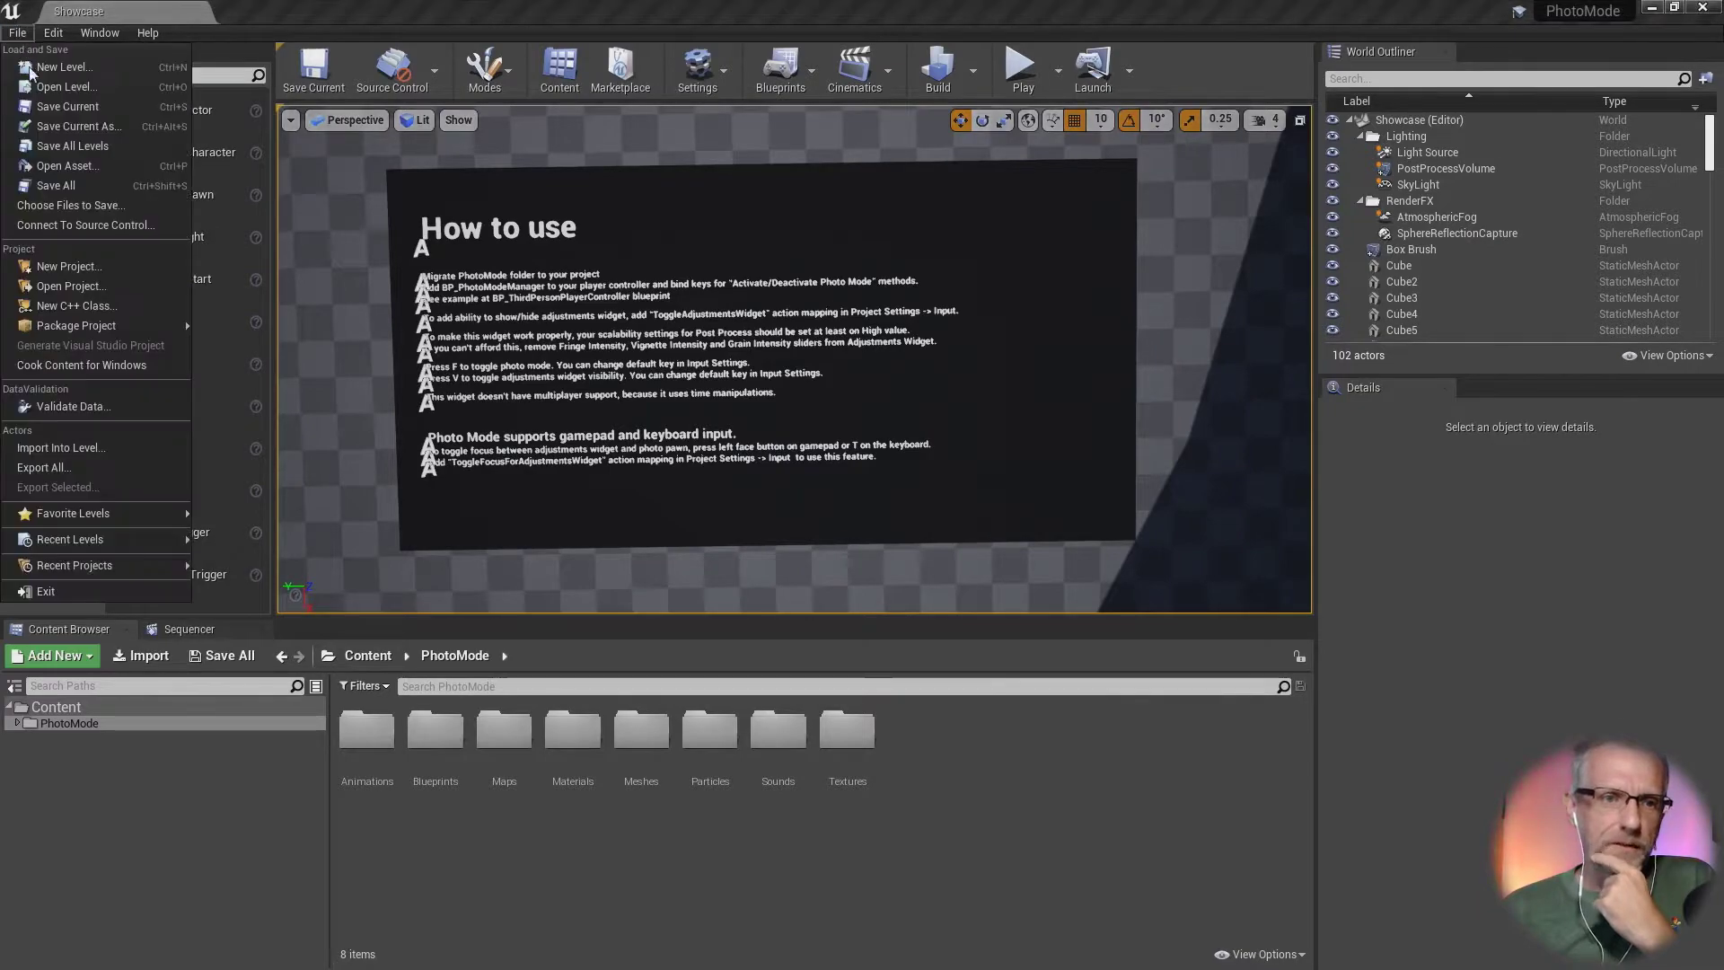
pyautogui.click(117, 290)
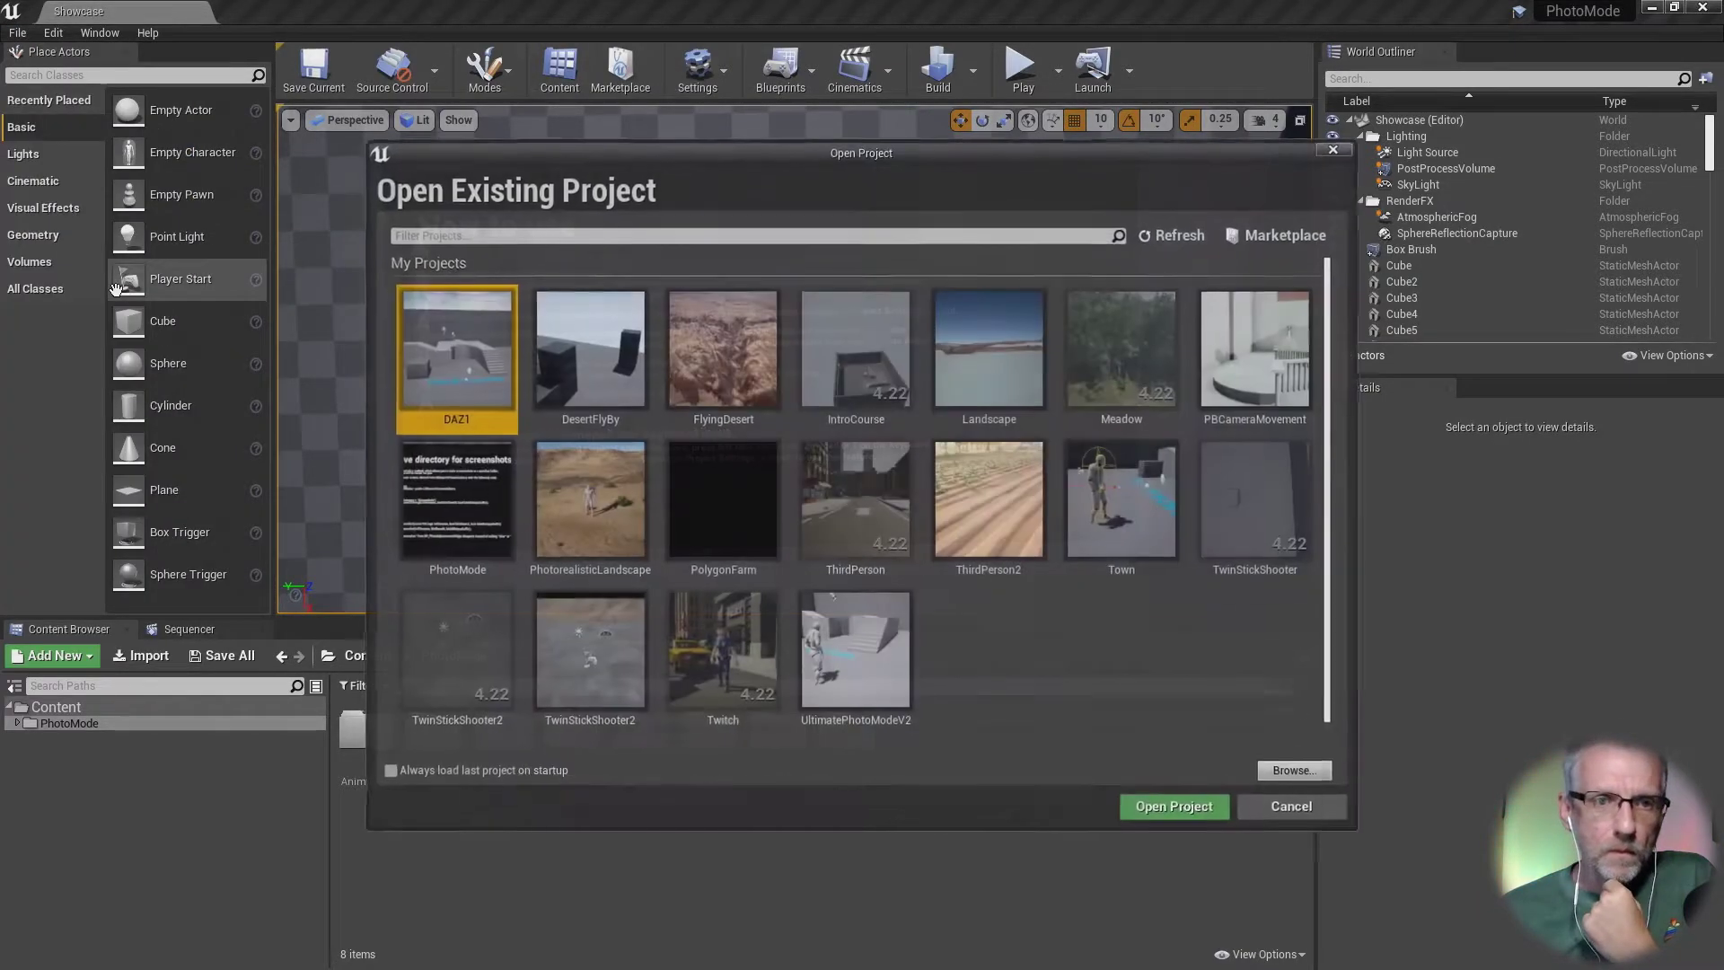
pyautogui.click(731, 379)
pyautogui.click(1187, 807)
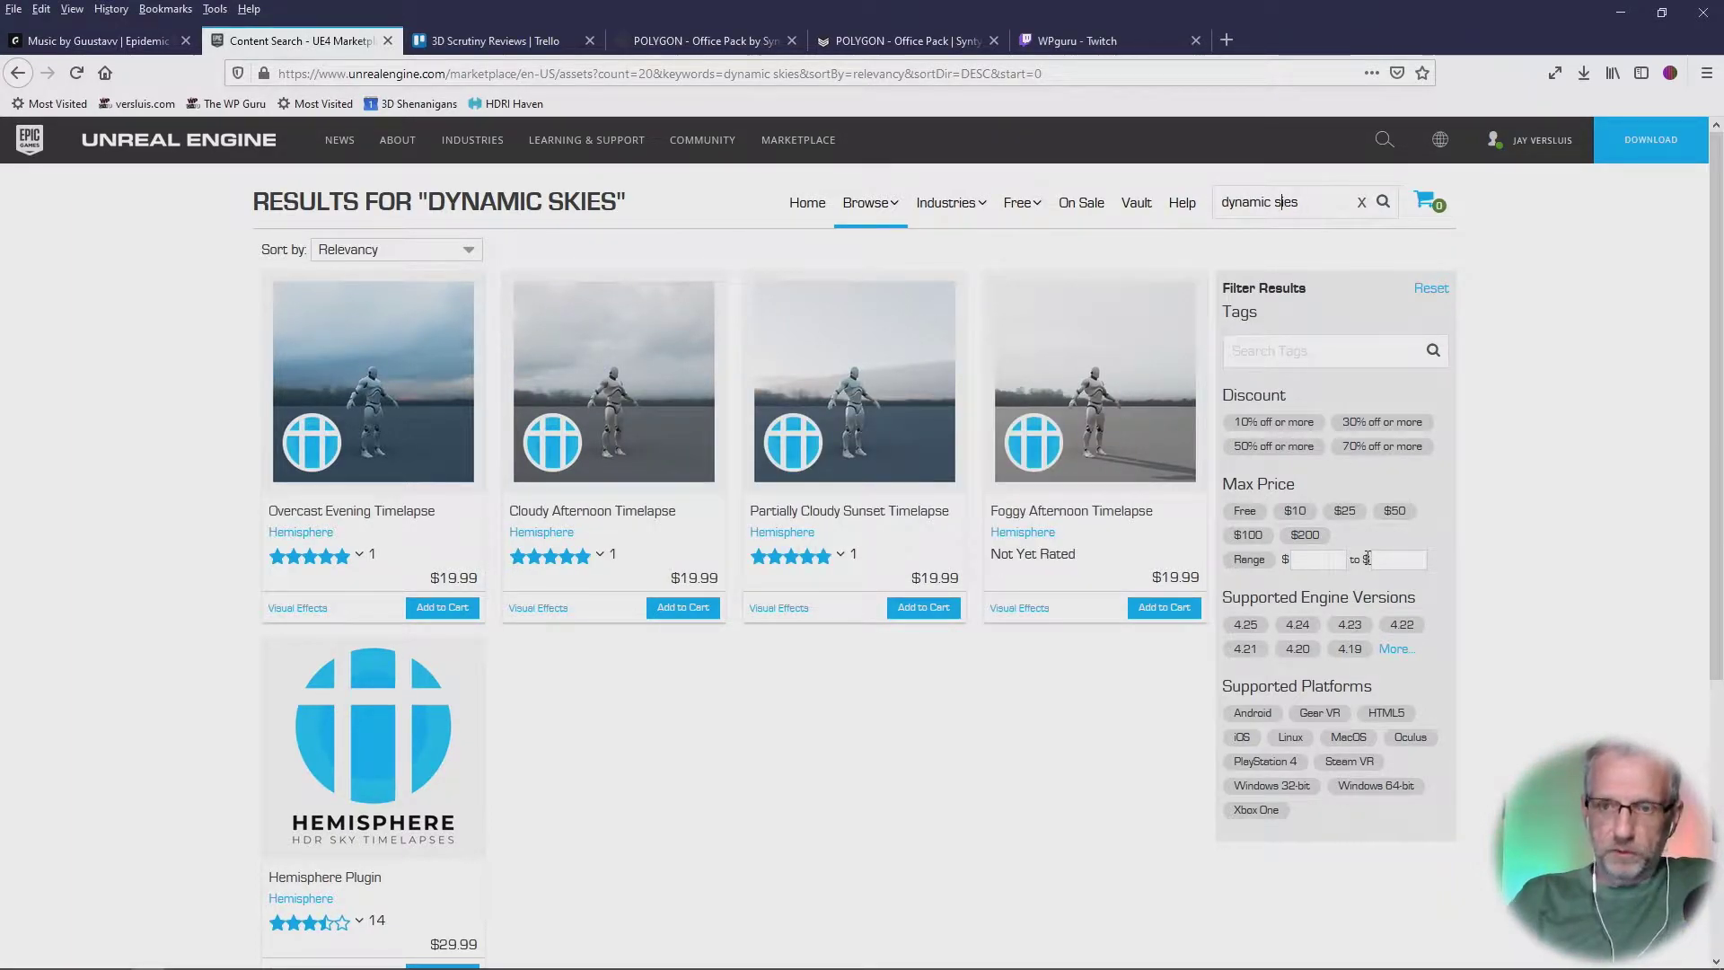
# Step: Search 'ultra dy', open the Ultra Dynamic Sky product page, and view its preview image full screen
pyautogui.press('BackSpace')
pyautogui.press('BackSpace')
pyautogui.press('BackSpace')
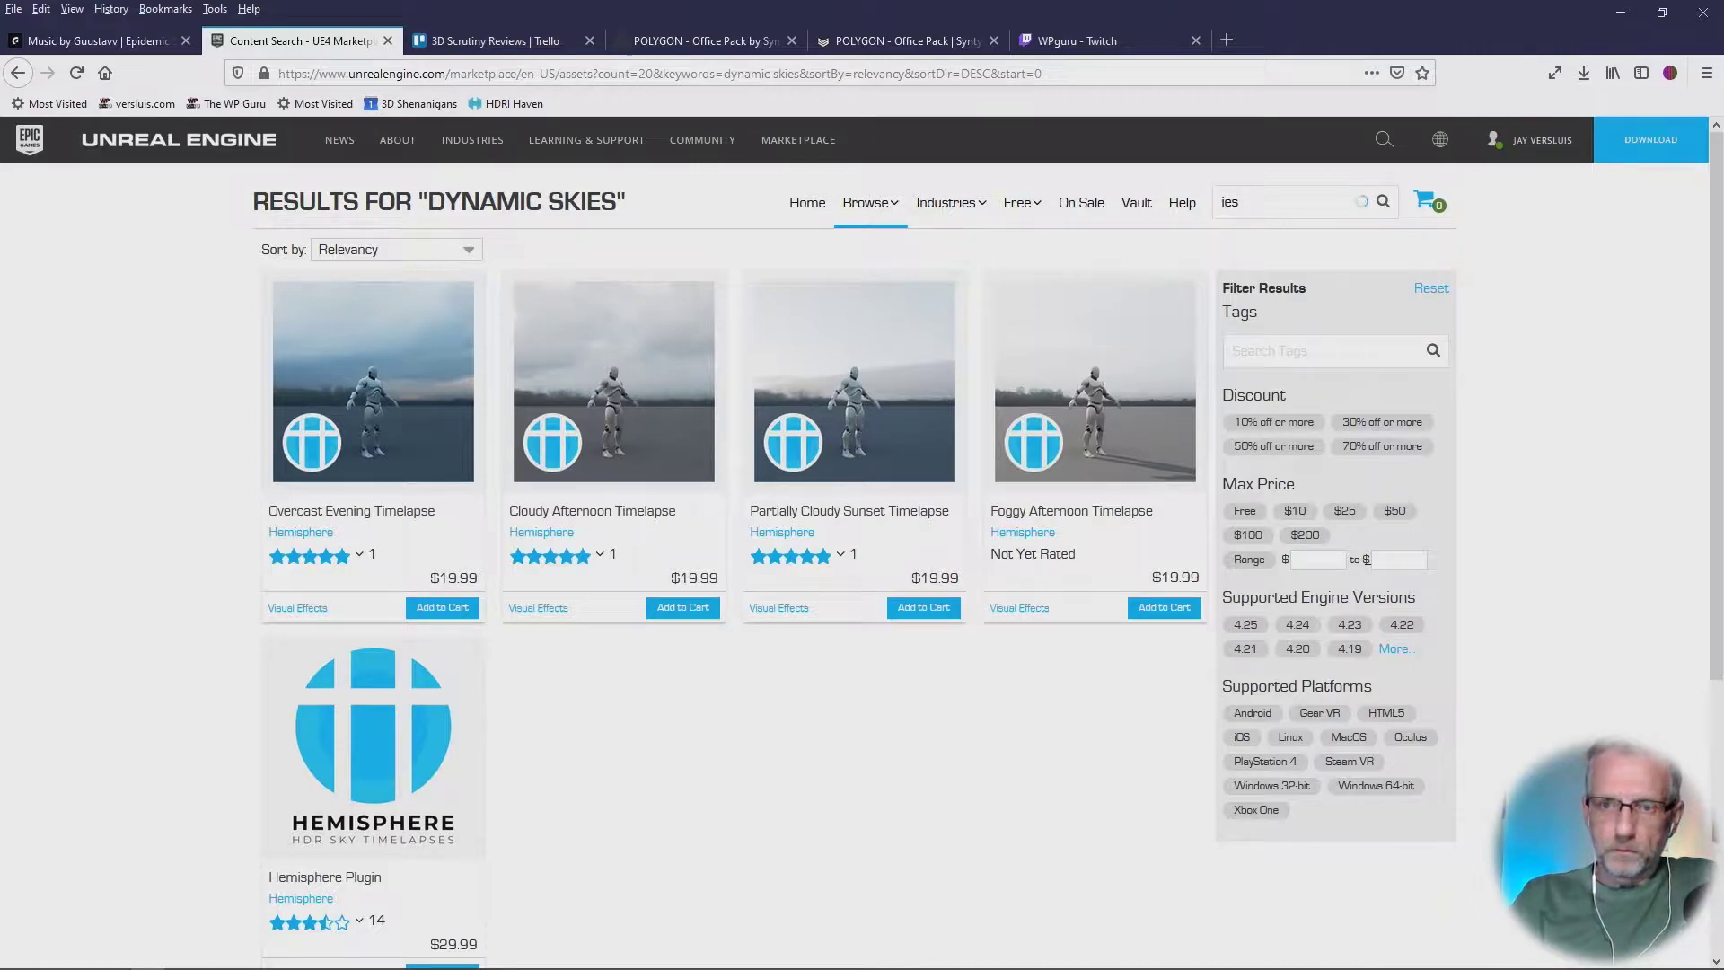
pyautogui.press('BackSpace')
pyautogui.press('BackSpace')
pyautogui.write('ultra')
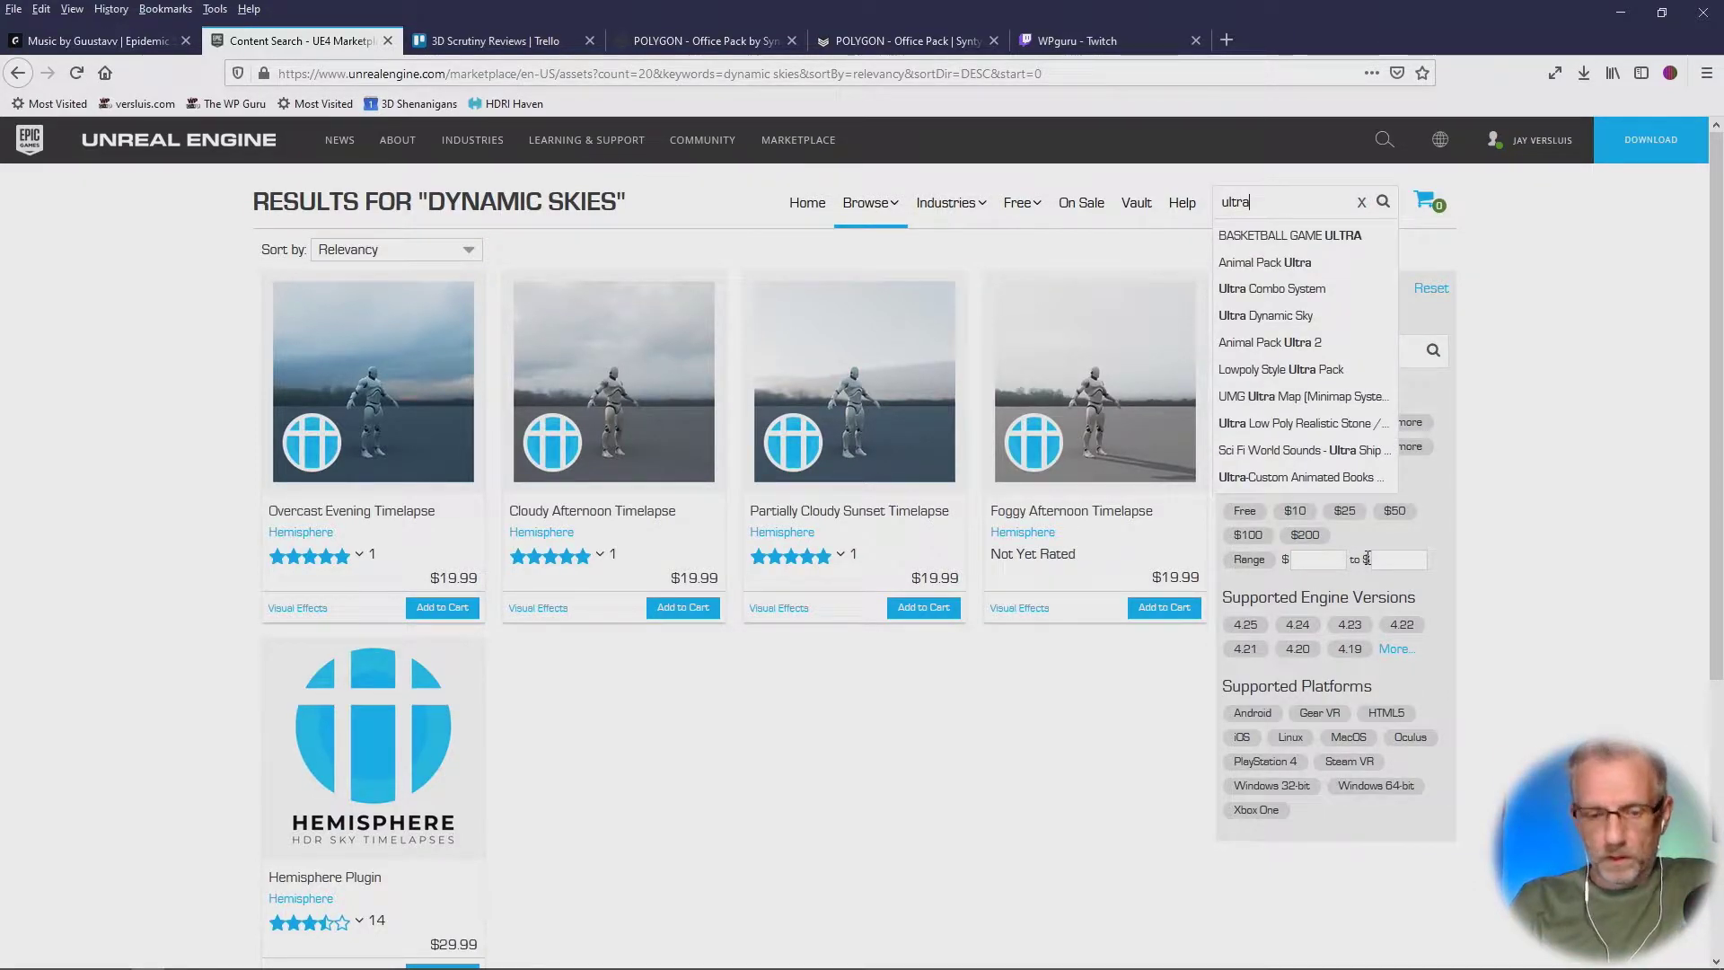
pyautogui.write(' dyn')
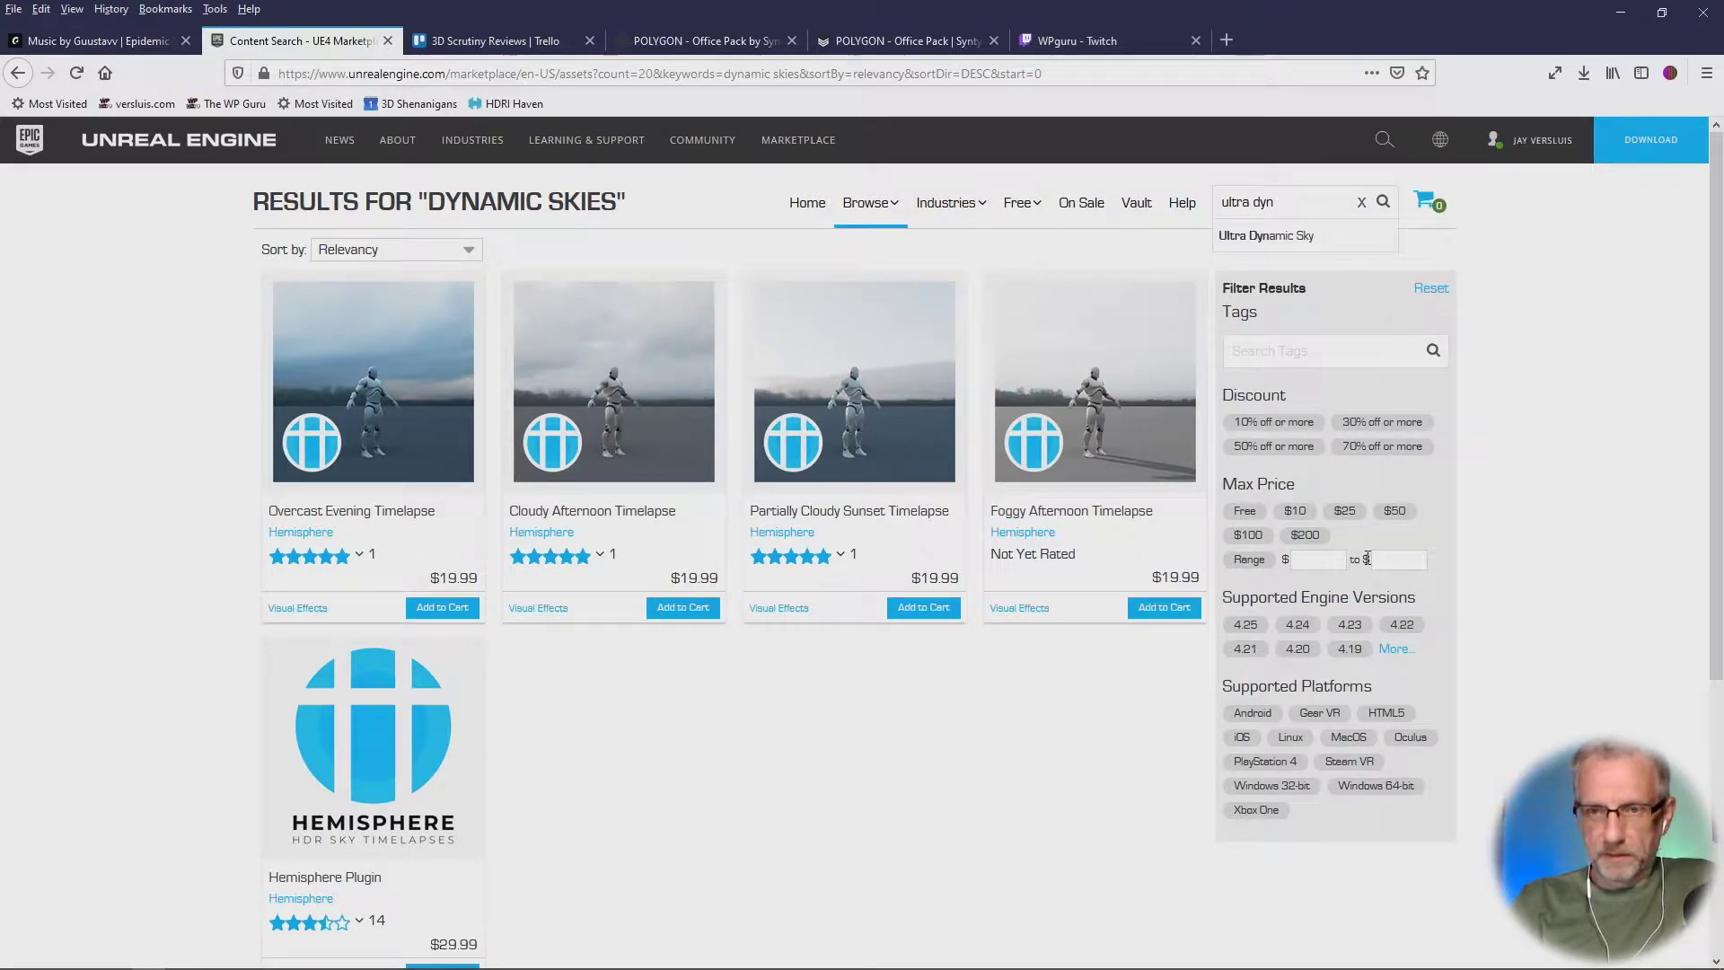
pyautogui.press('Down')
pyautogui.press('Return')
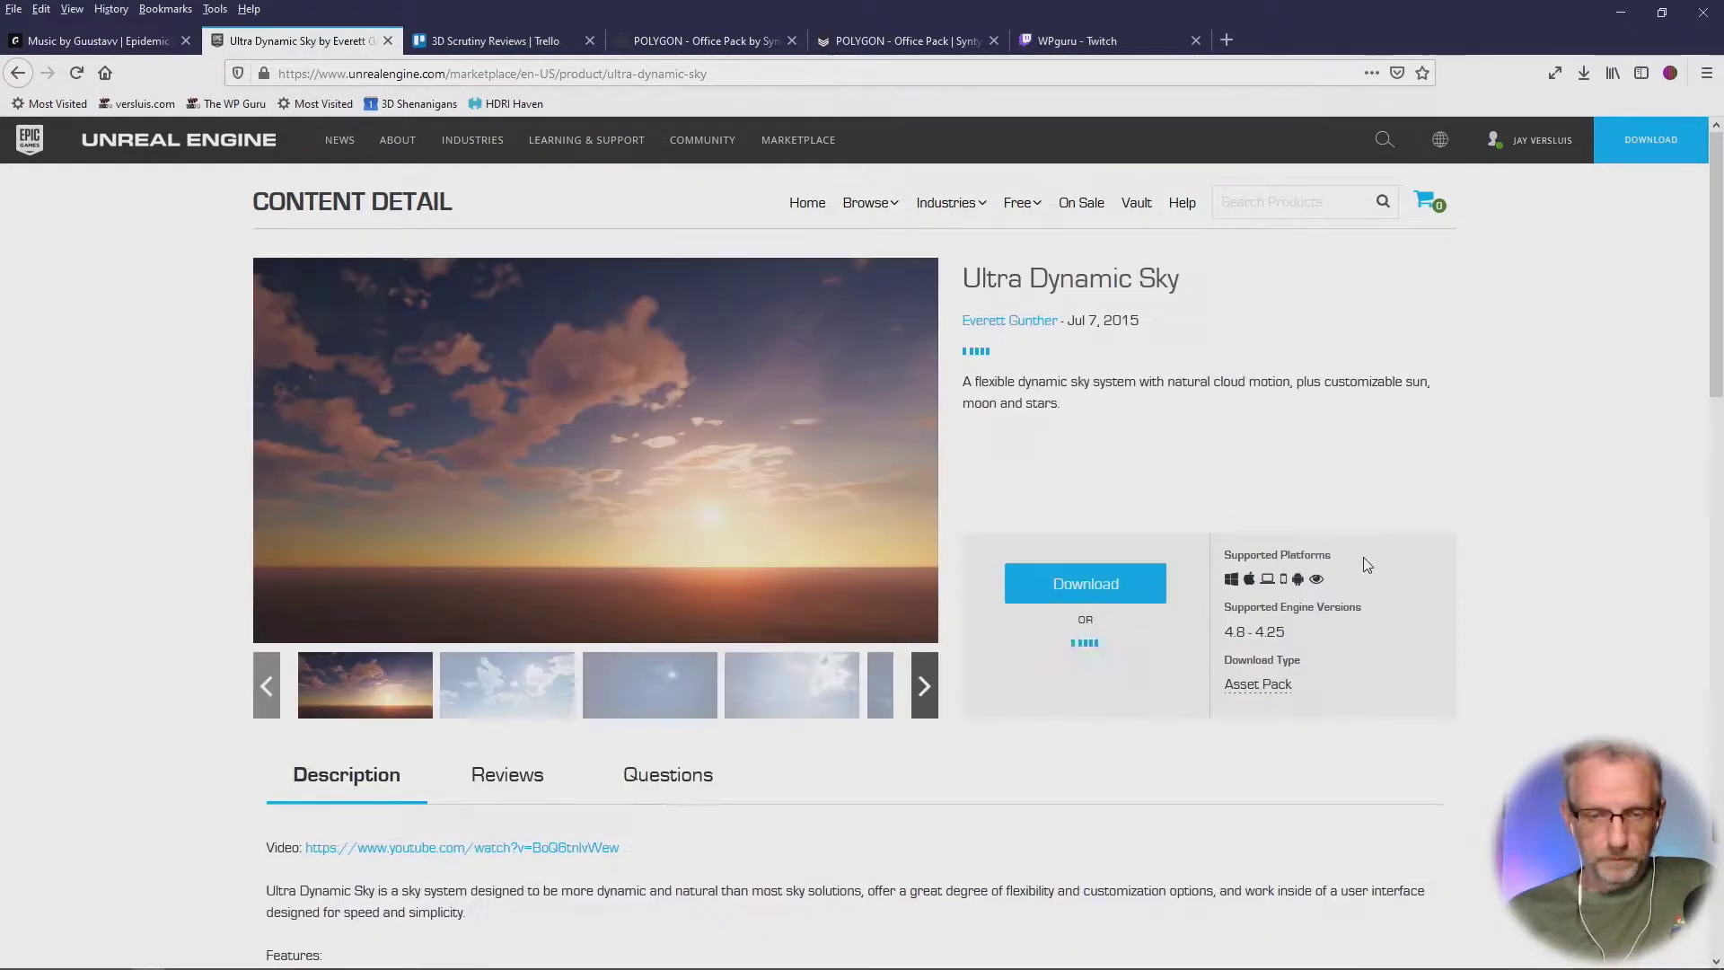
pyautogui.click(583, 462)
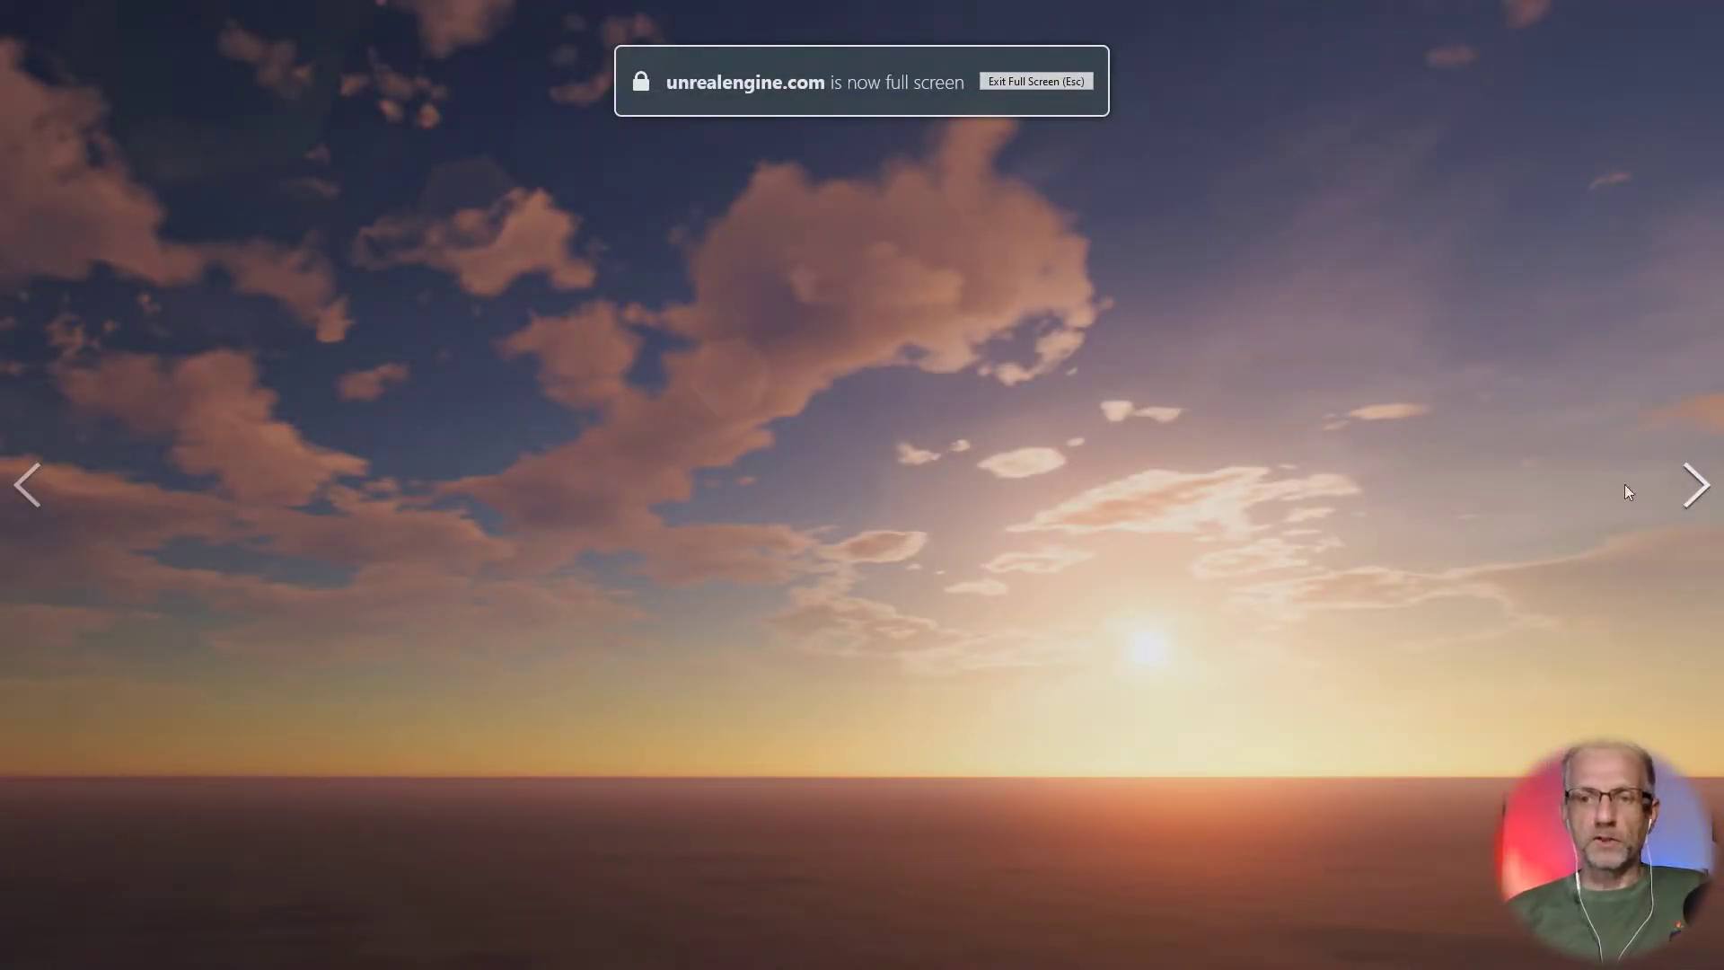
pyautogui.hotkey('alt', 'Tab')
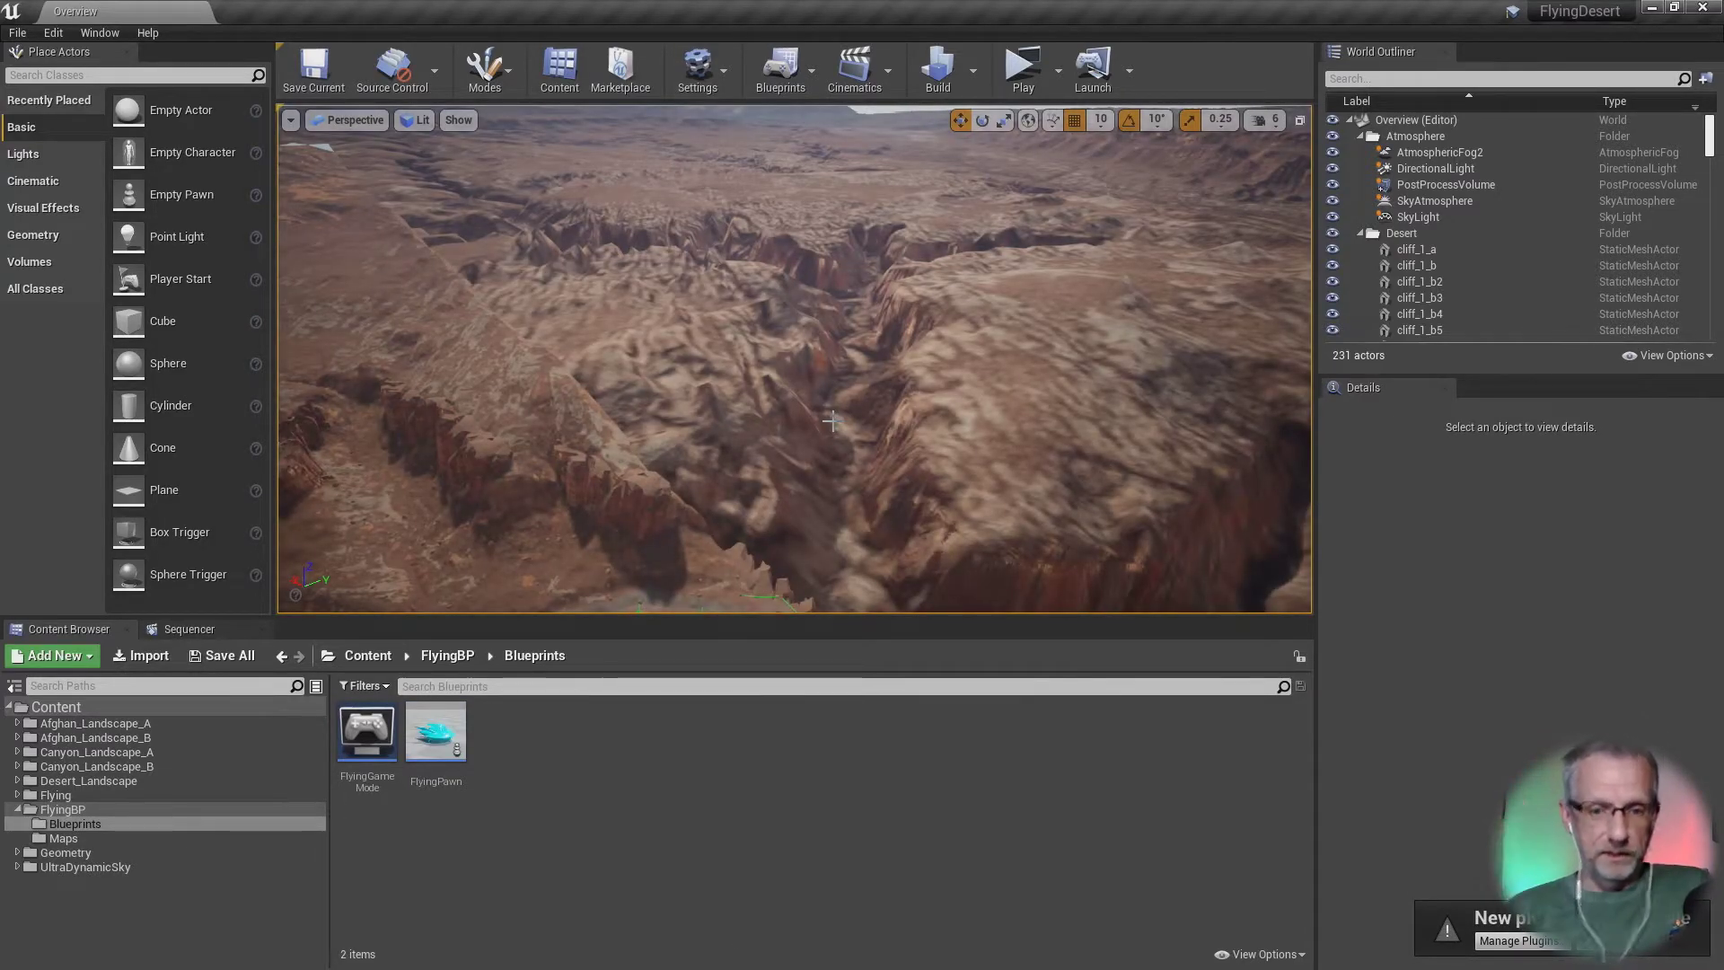
# Step: Fly over the desert canyon in the viewport and dismiss the new plugin notification
pyautogui.moveTo(831, 422)
pyautogui.mouseDown(button='right')
pyautogui.moveTo(810, 274)
pyautogui.moveTo(898, 248)
pyautogui.moveTo(898, 286)
pyautogui.moveTo(903, 257)
pyautogui.moveTo(882, 256)
pyautogui.moveTo(906, 279)
pyautogui.moveTo(885, 248)
pyautogui.moveTo(903, 251)
pyautogui.moveTo(833, 423)
pyautogui.mouseUp(button='right')
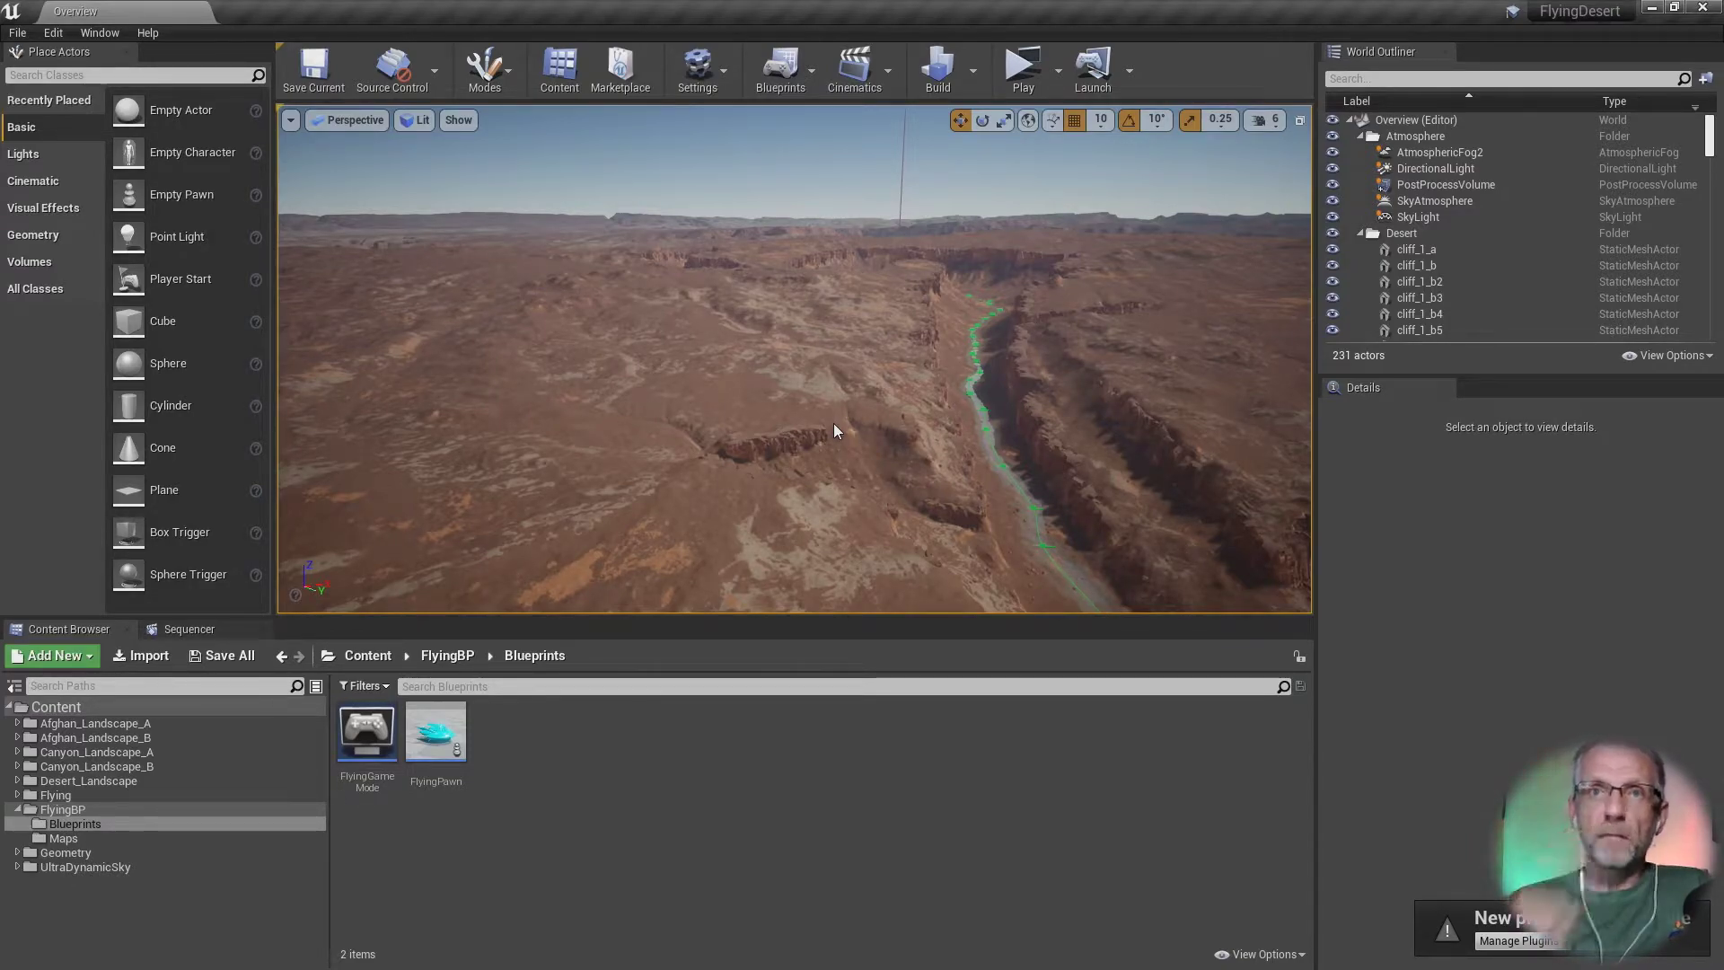
pyautogui.moveTo(833, 423)
pyautogui.mouseDown(button='right')
pyautogui.moveTo(763, 426)
pyautogui.moveTo(830, 438)
pyautogui.moveTo(833, 423)
pyautogui.mouseUp(button='right')
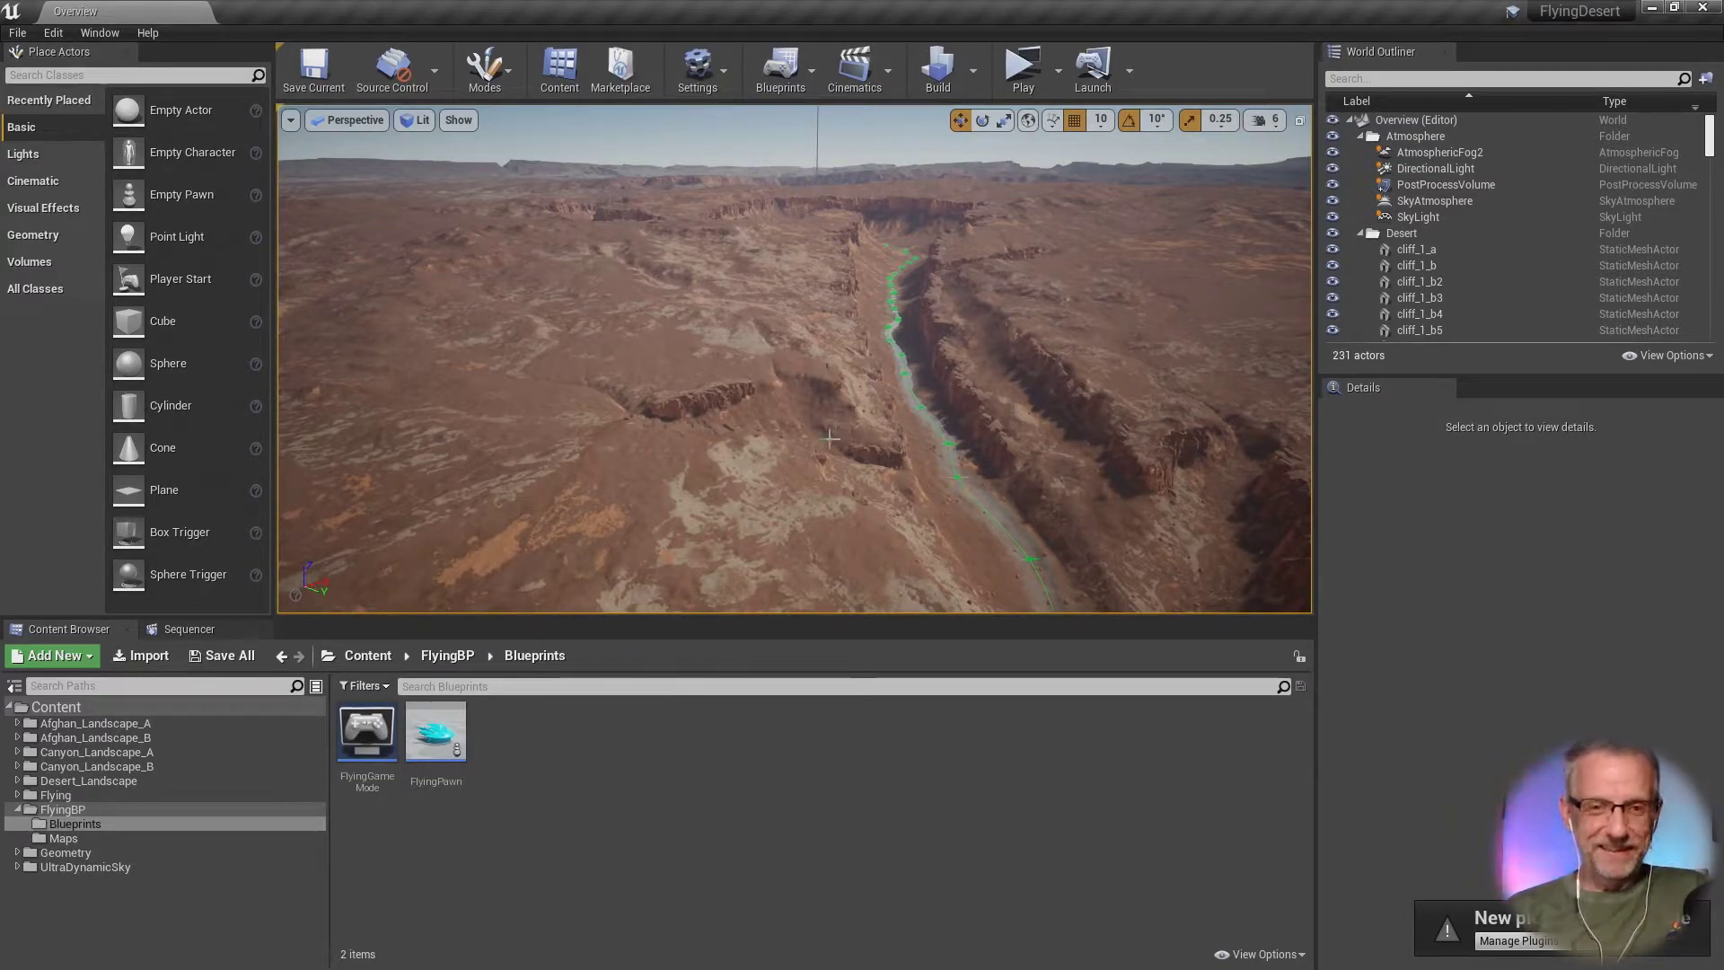
pyautogui.moveTo(825, 441); pyautogui.dragTo(830, 525, button='right')
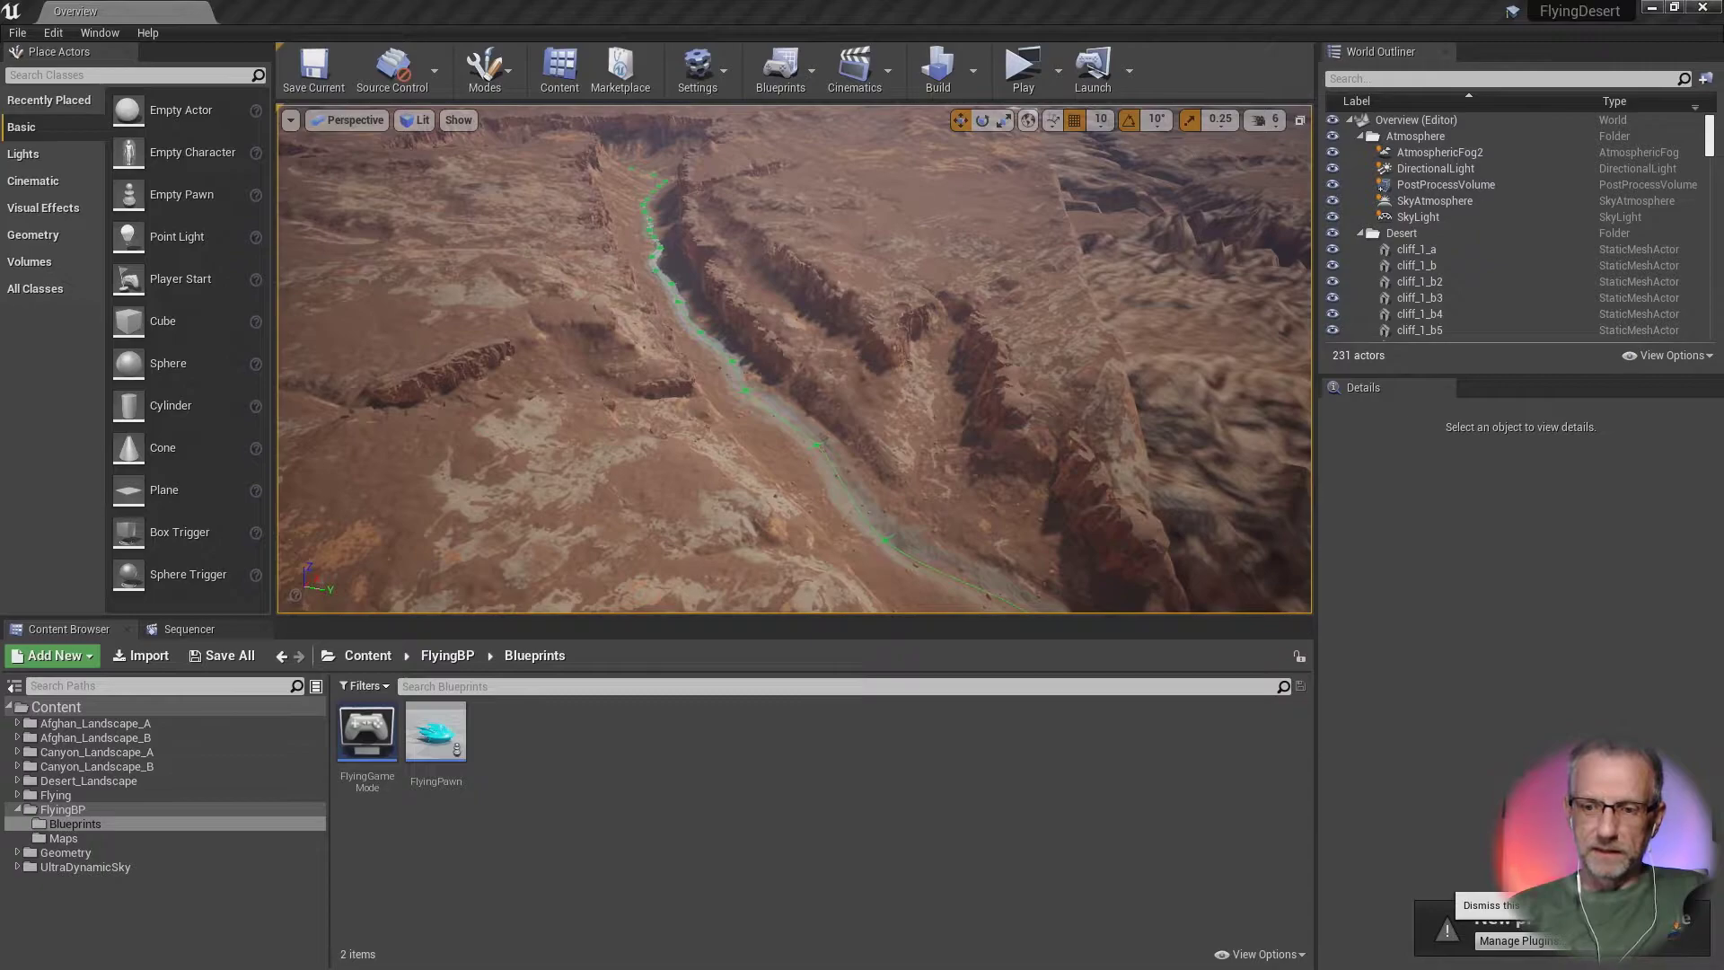
pyautogui.click(1481, 913)
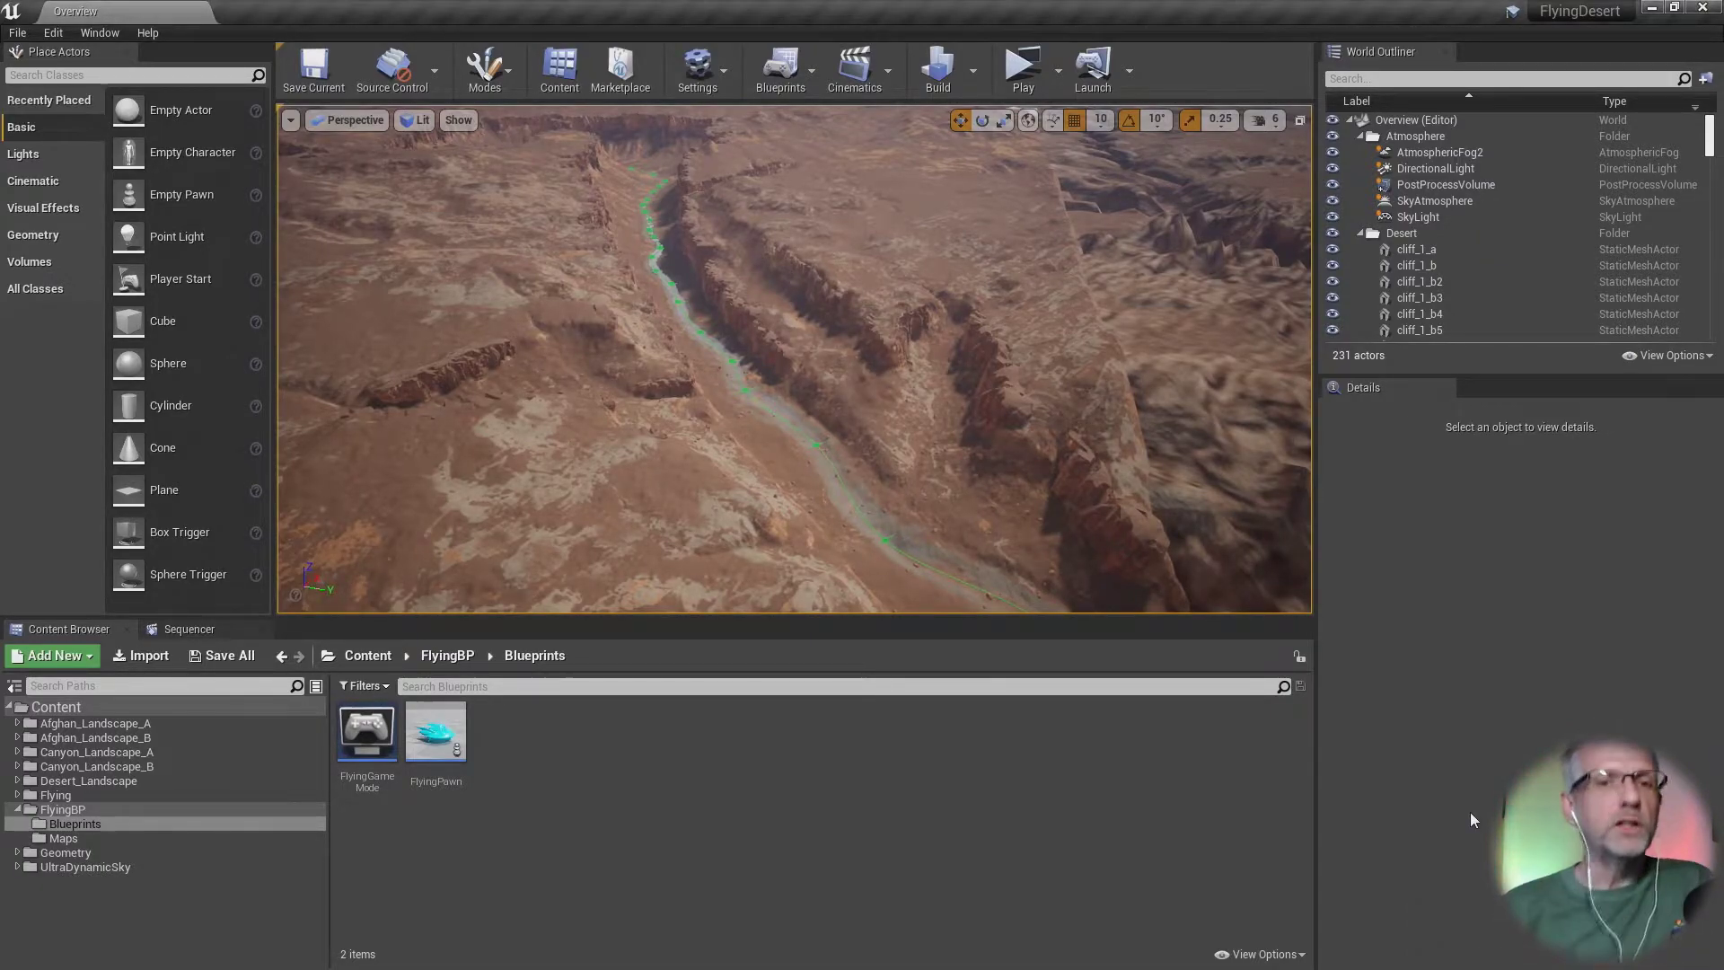
# Step: Page through the gallery: daytime, moonlit night, clouds, aurora, sunset and cloud shadows, then exit full screen
pyautogui.hotkey('alt', 'Tab')
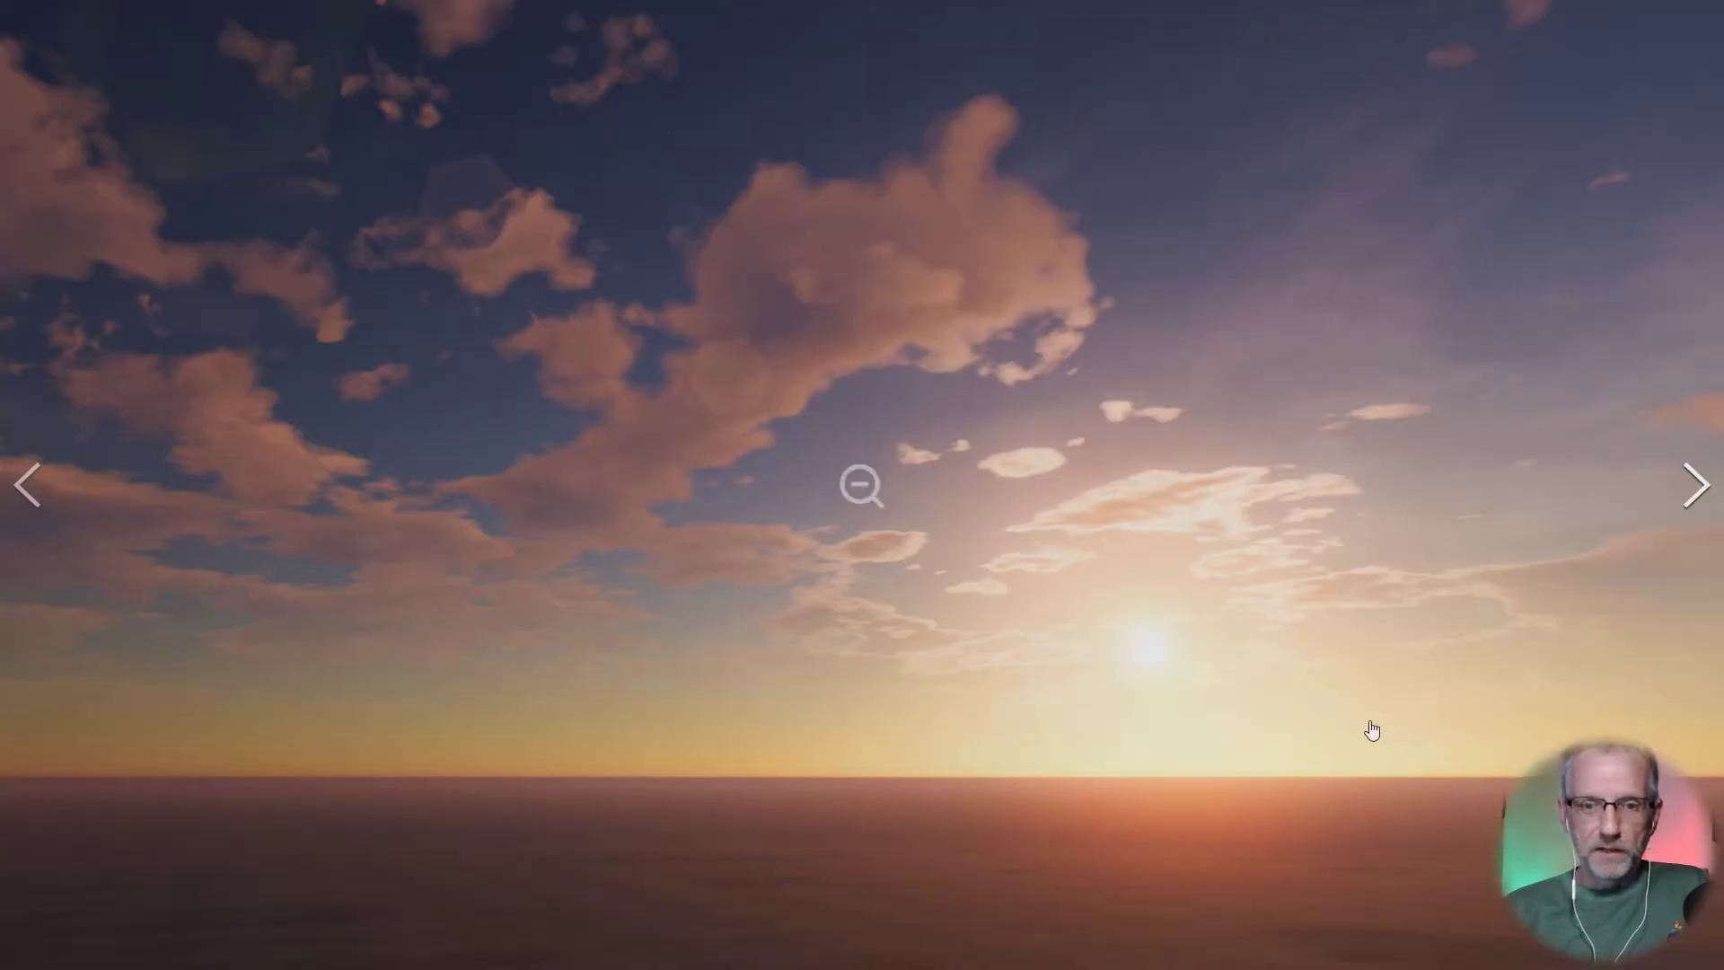
pyautogui.click(1684, 498)
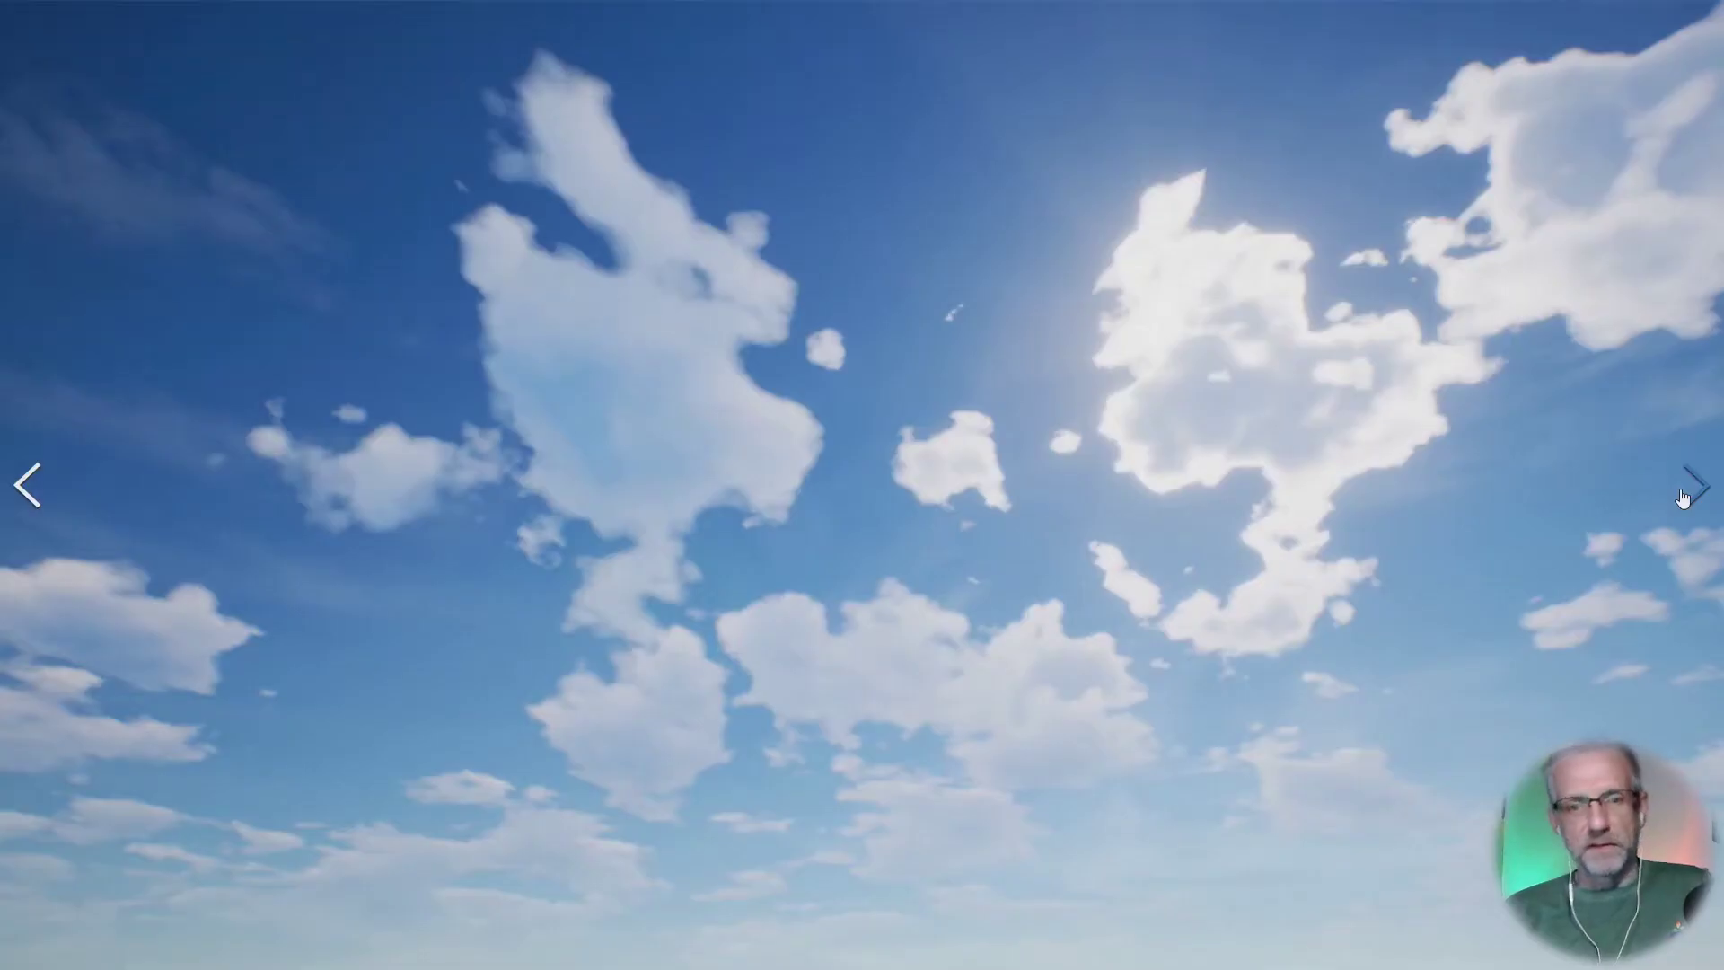
pyautogui.click(1684, 498)
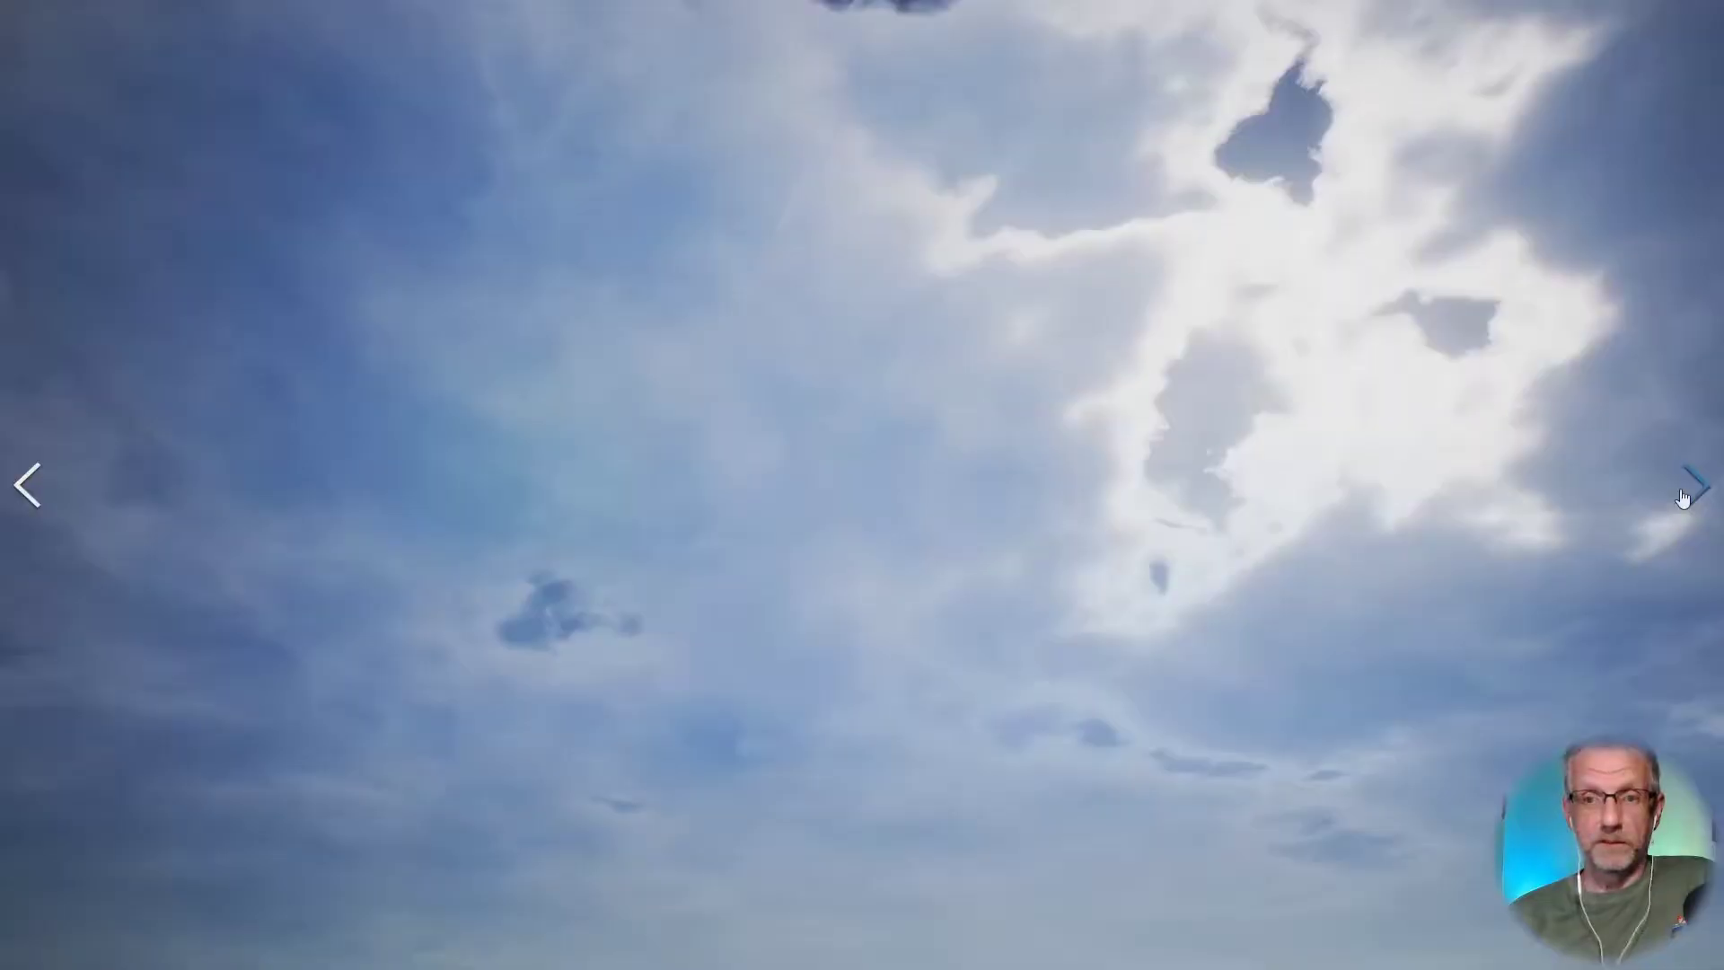
pyautogui.click(1684, 499)
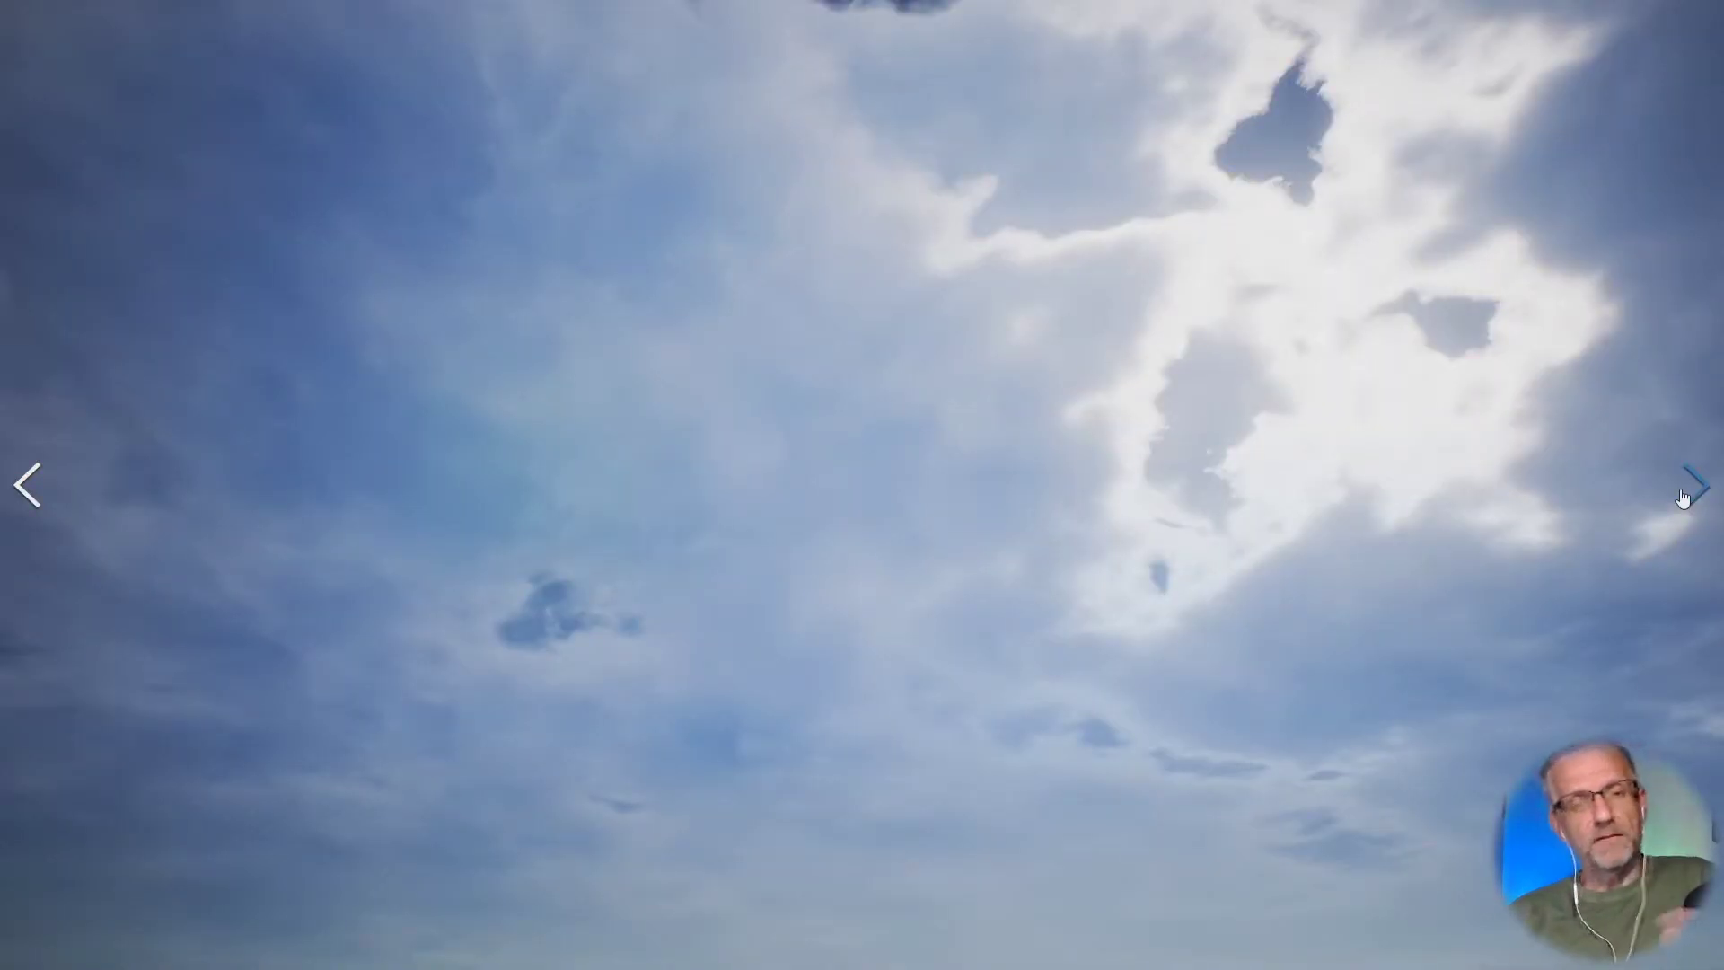
pyautogui.click(1684, 498)
pyautogui.click(1683, 498)
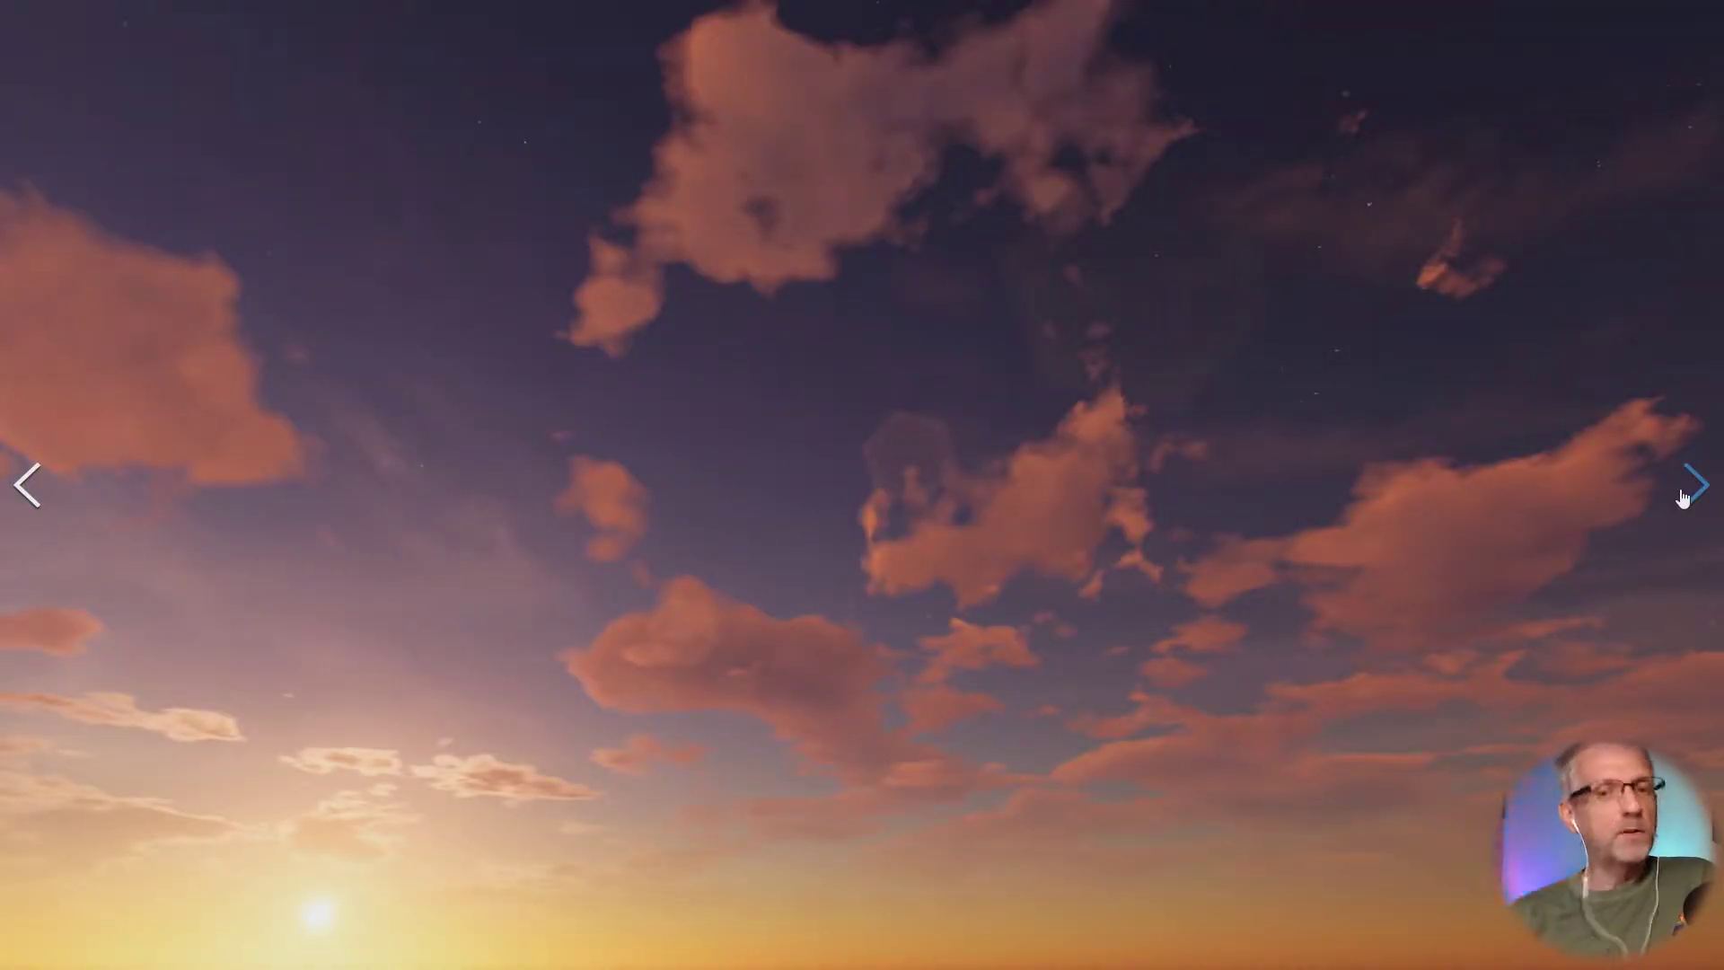
pyautogui.click(1683, 499)
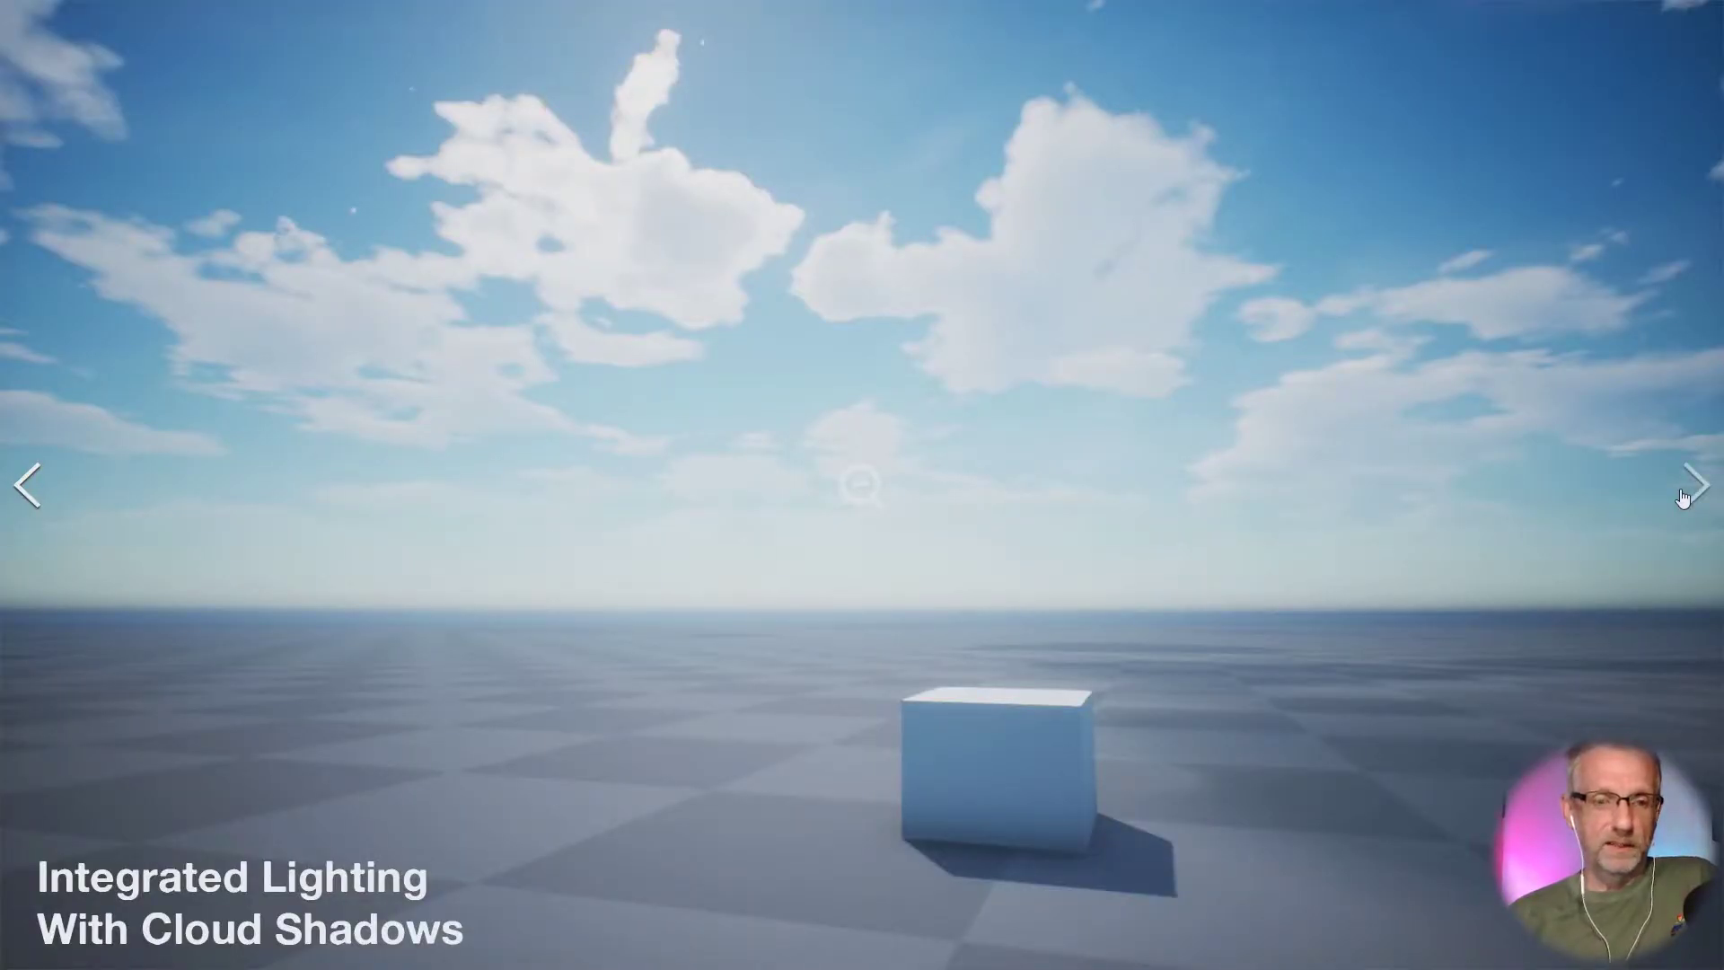
pyautogui.press('Escape')
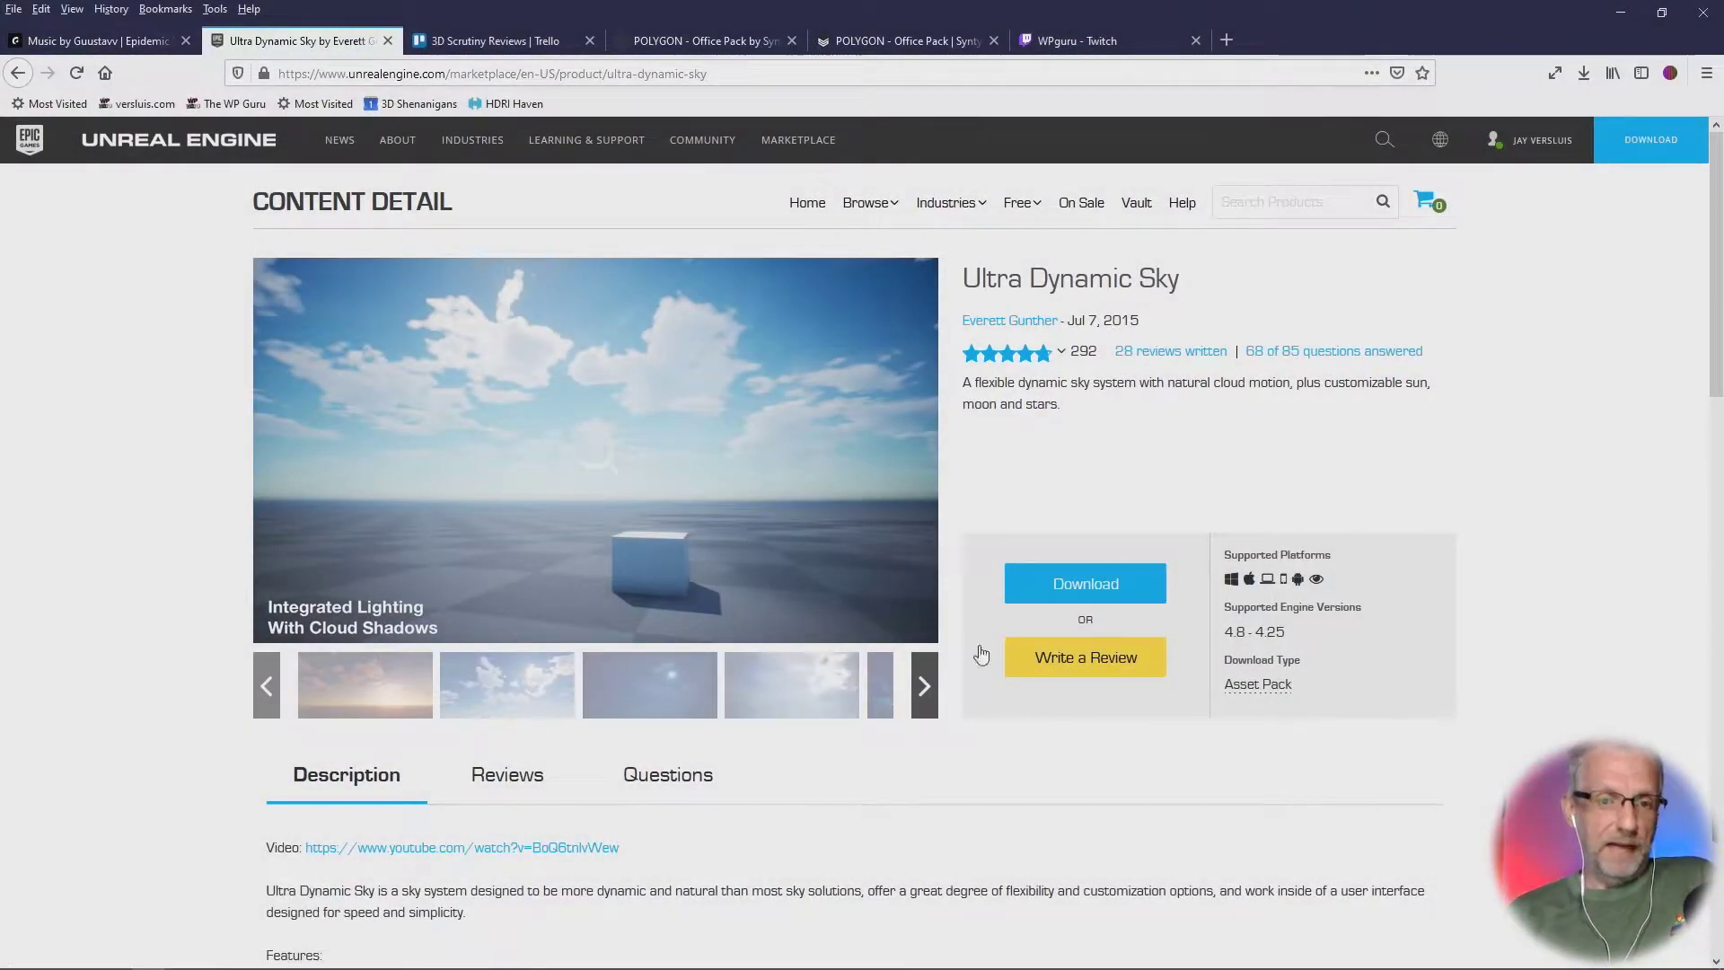
pyautogui.hotkey('alt', 'Tab')
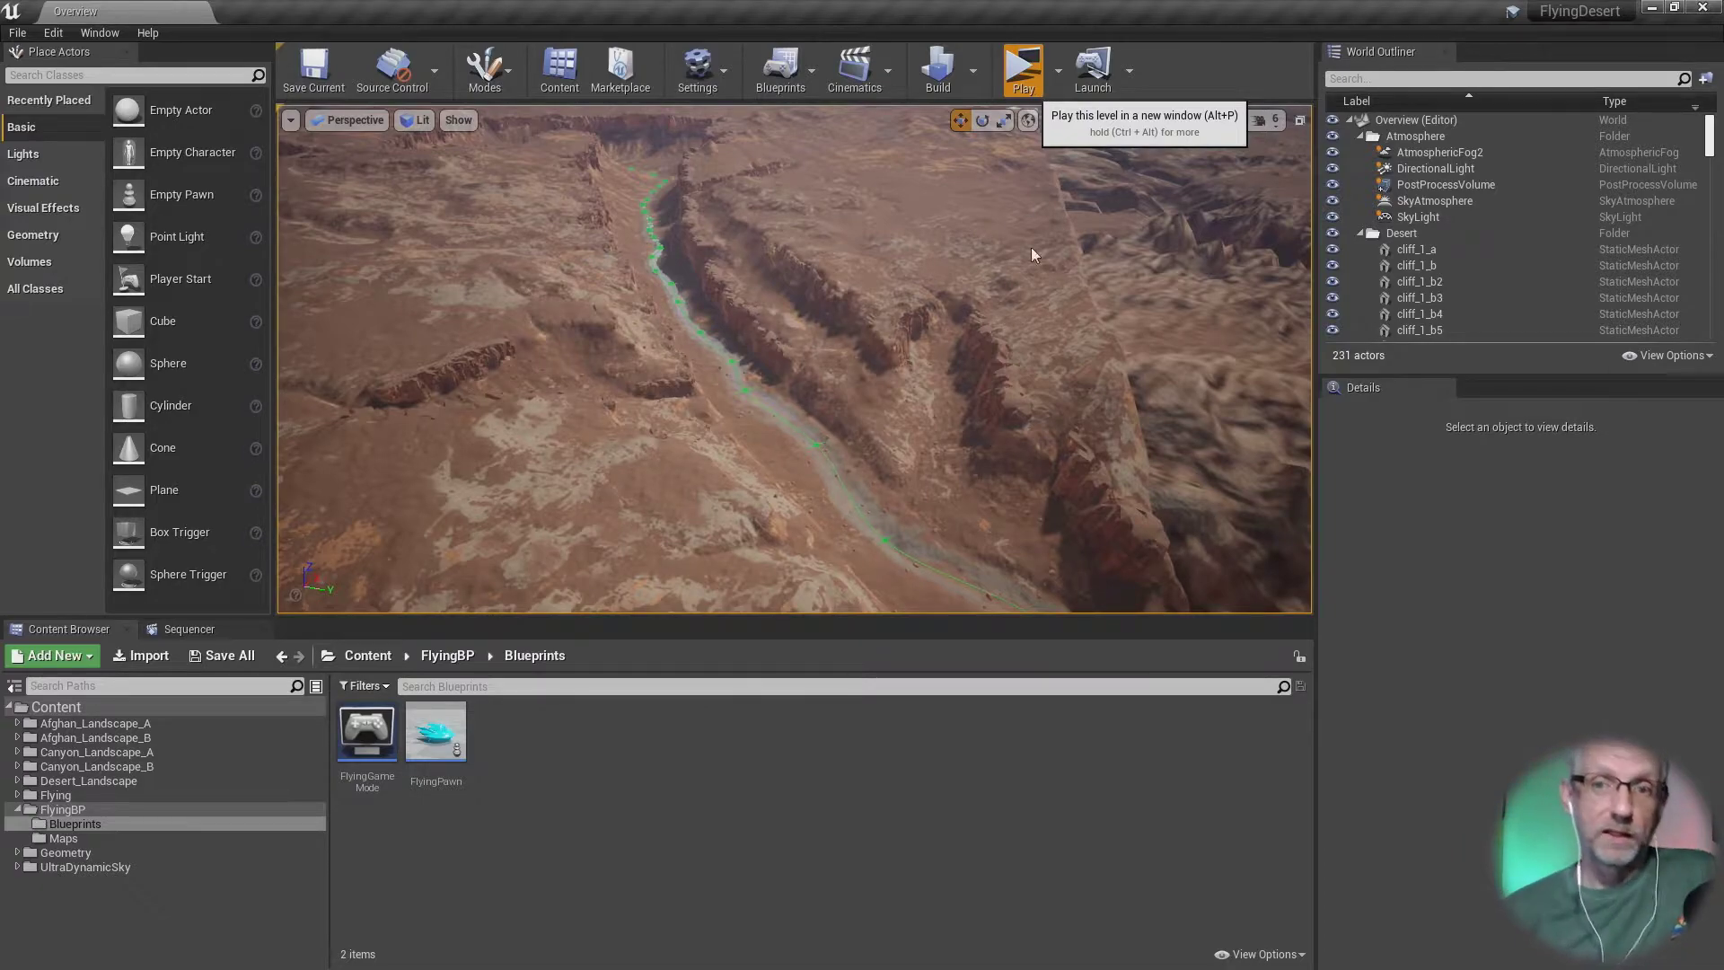
# Step: Play the FlyingDesert level in its own window, close it, and check the play mode options
pyautogui.hotkey('alt', 'p')
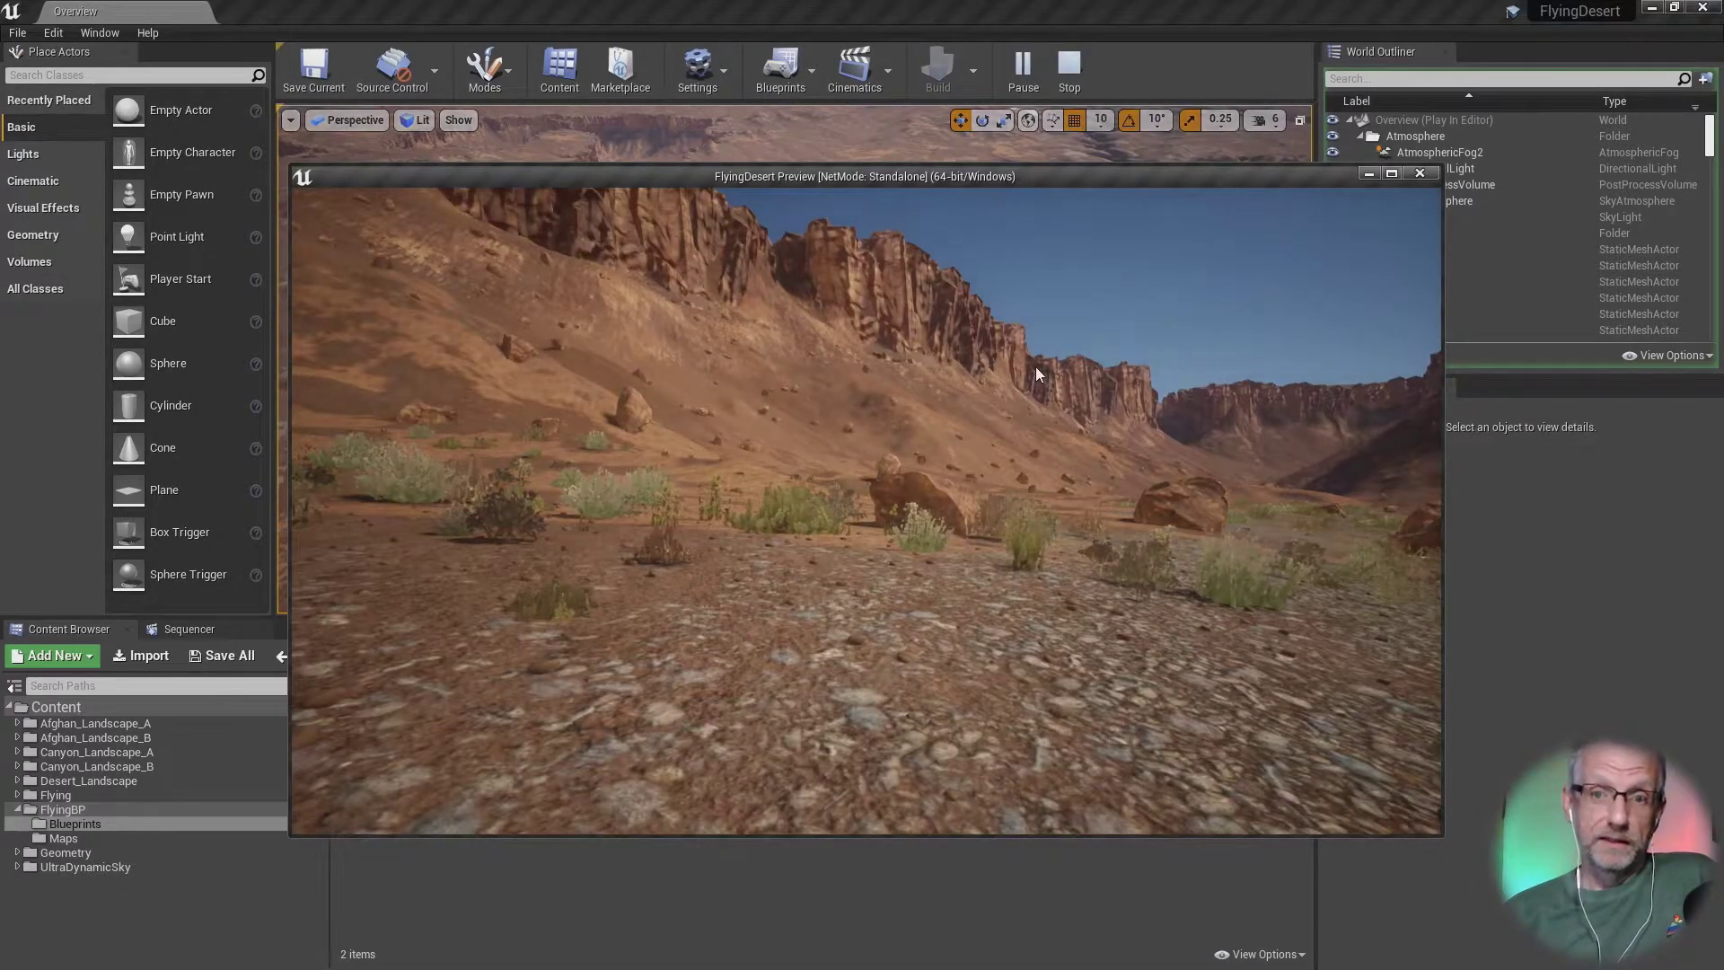
pyautogui.click(1420, 172)
pyautogui.click(973, 70)
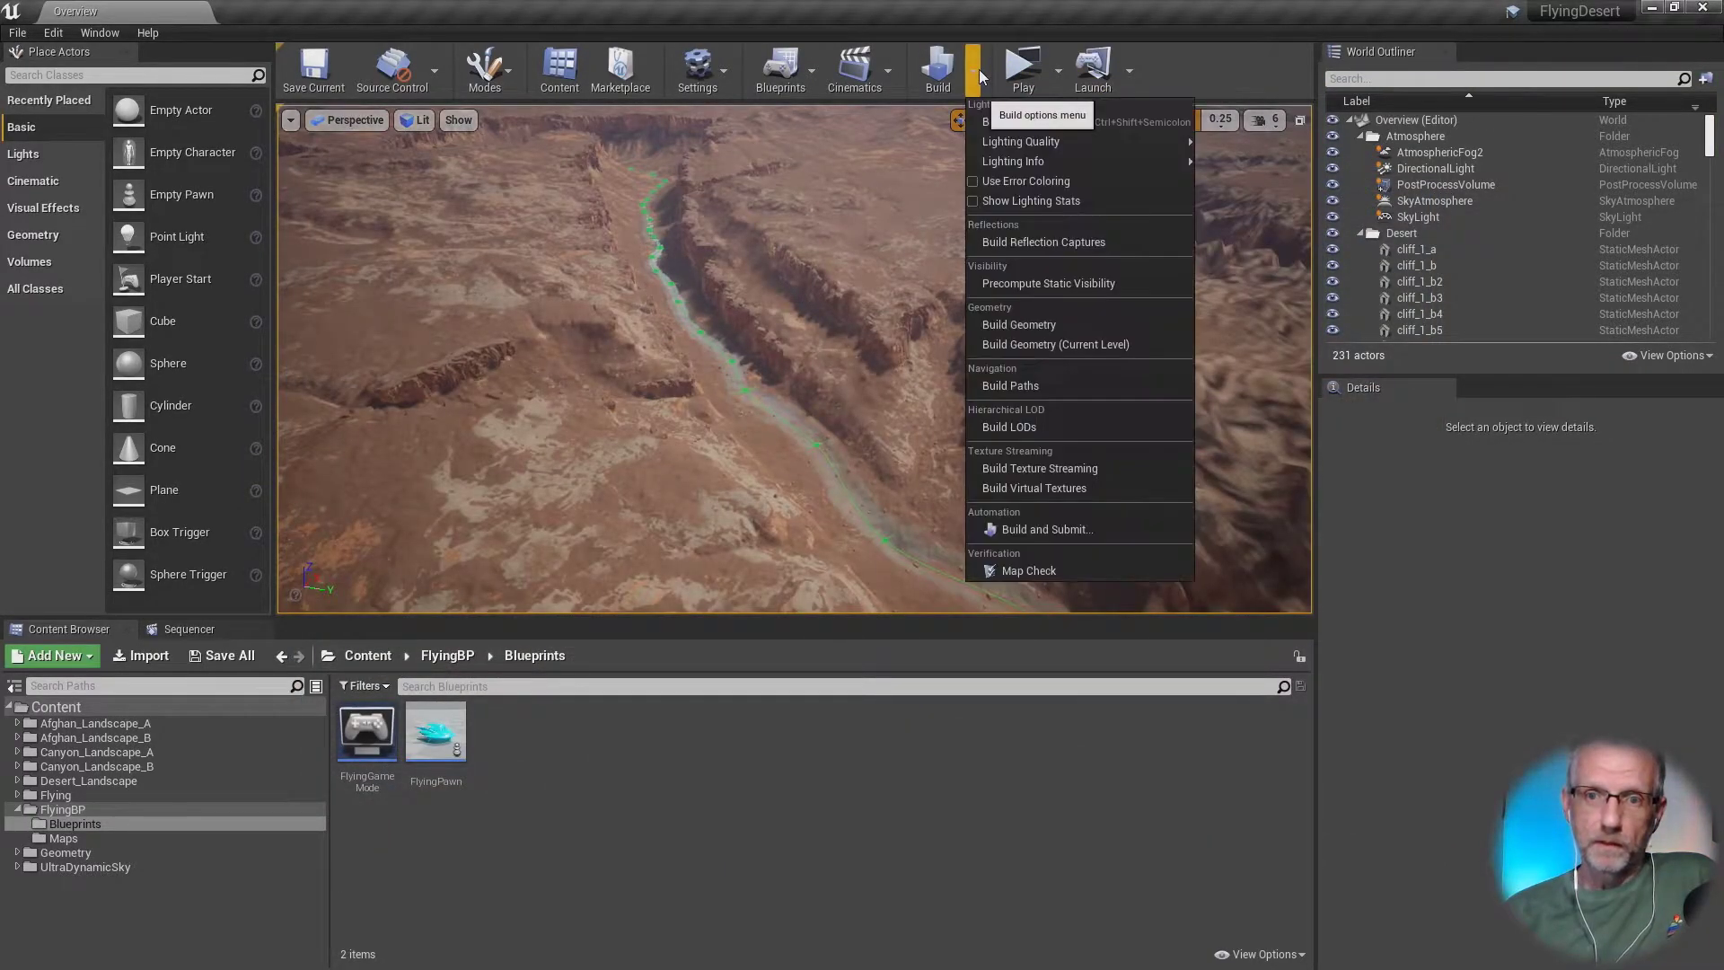
pyautogui.click(1058, 72)
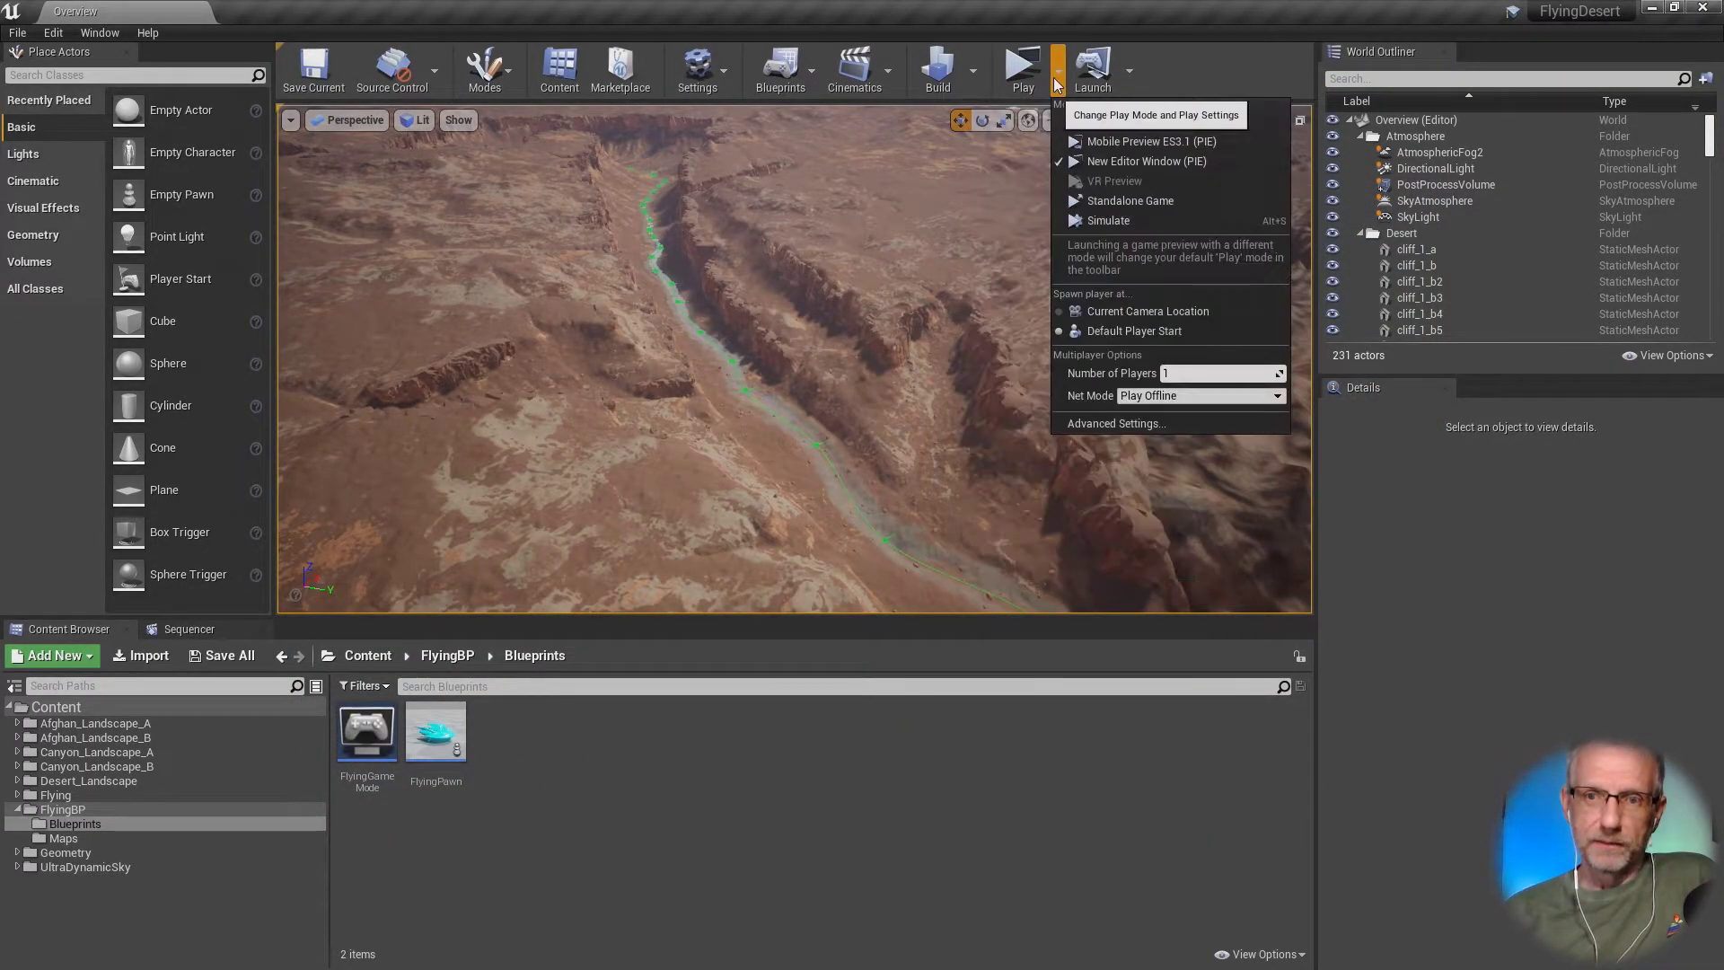
pyautogui.click(1082, 124)
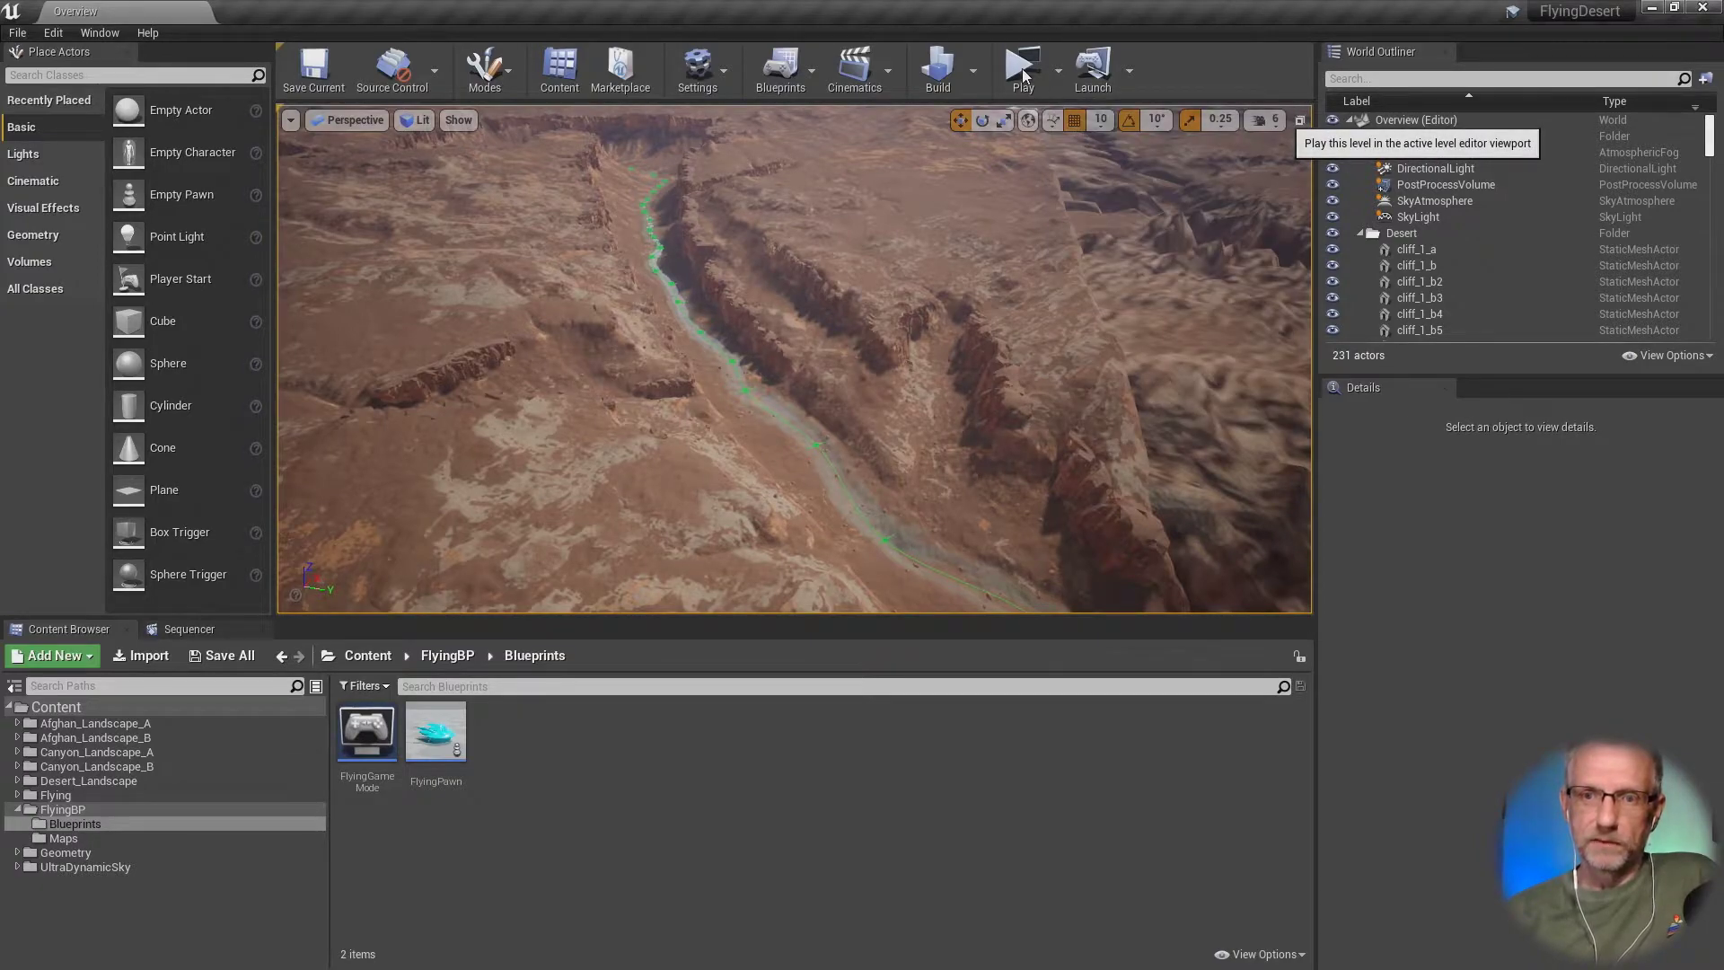
# Step: Play the level in the editor viewport, capture the mouse, and go full screen with F11
pyautogui.click(1039, 93)
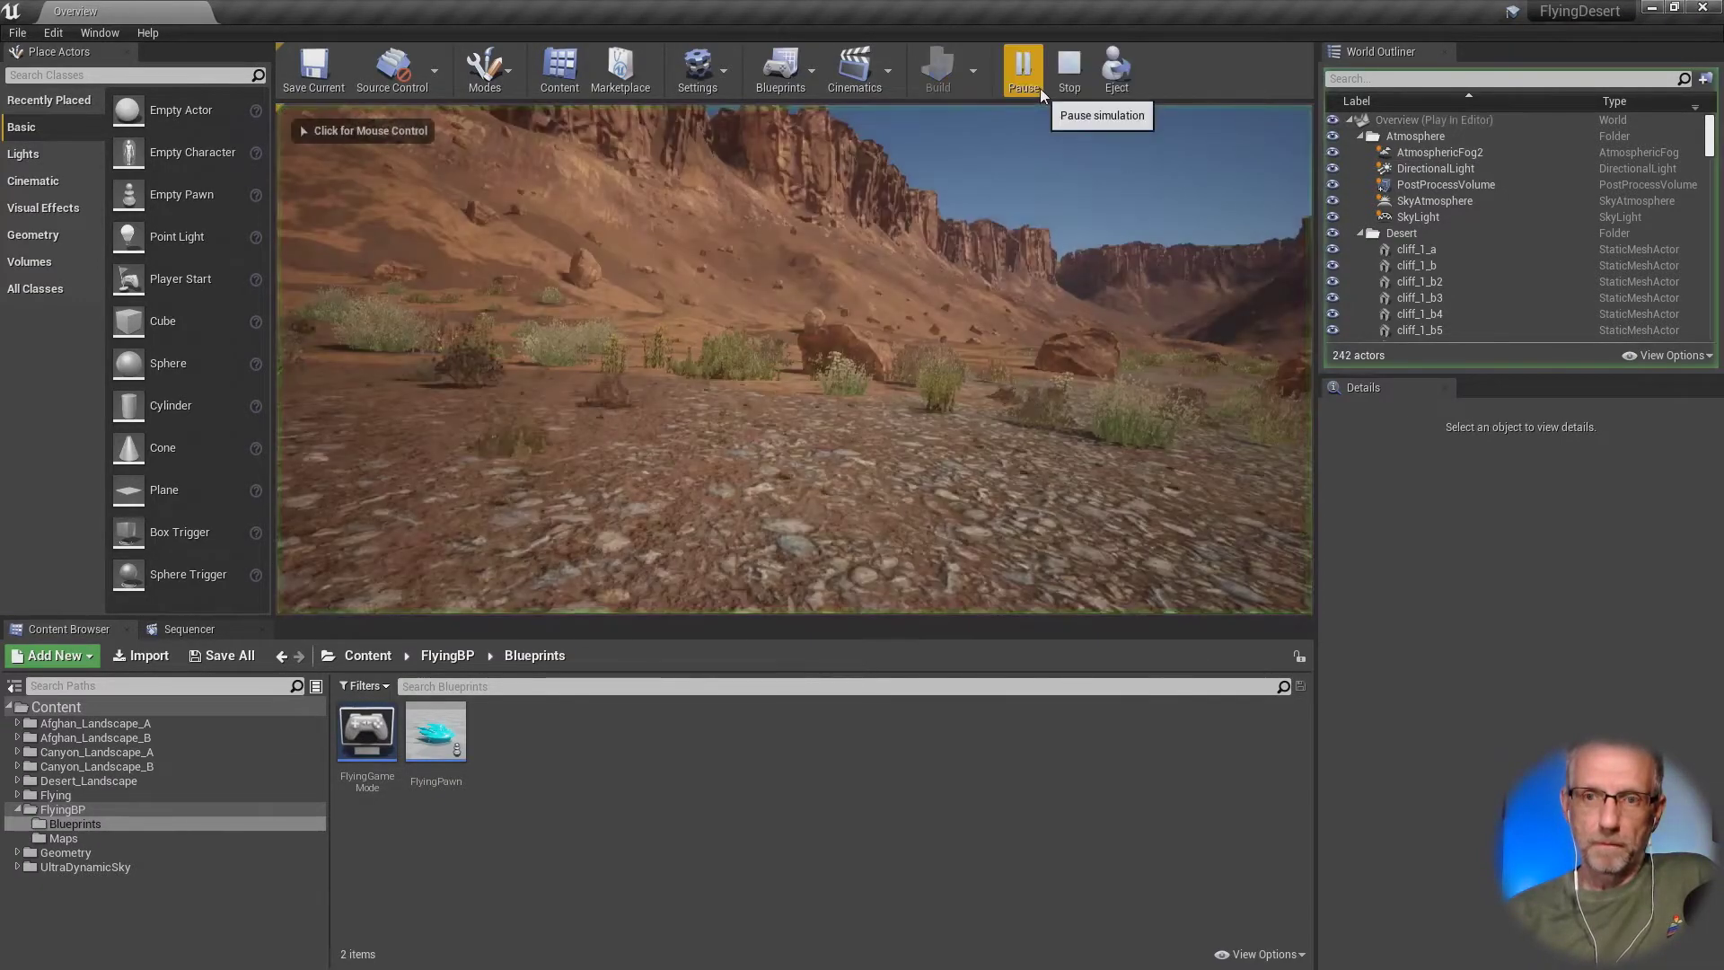
pyautogui.click(300, 124)
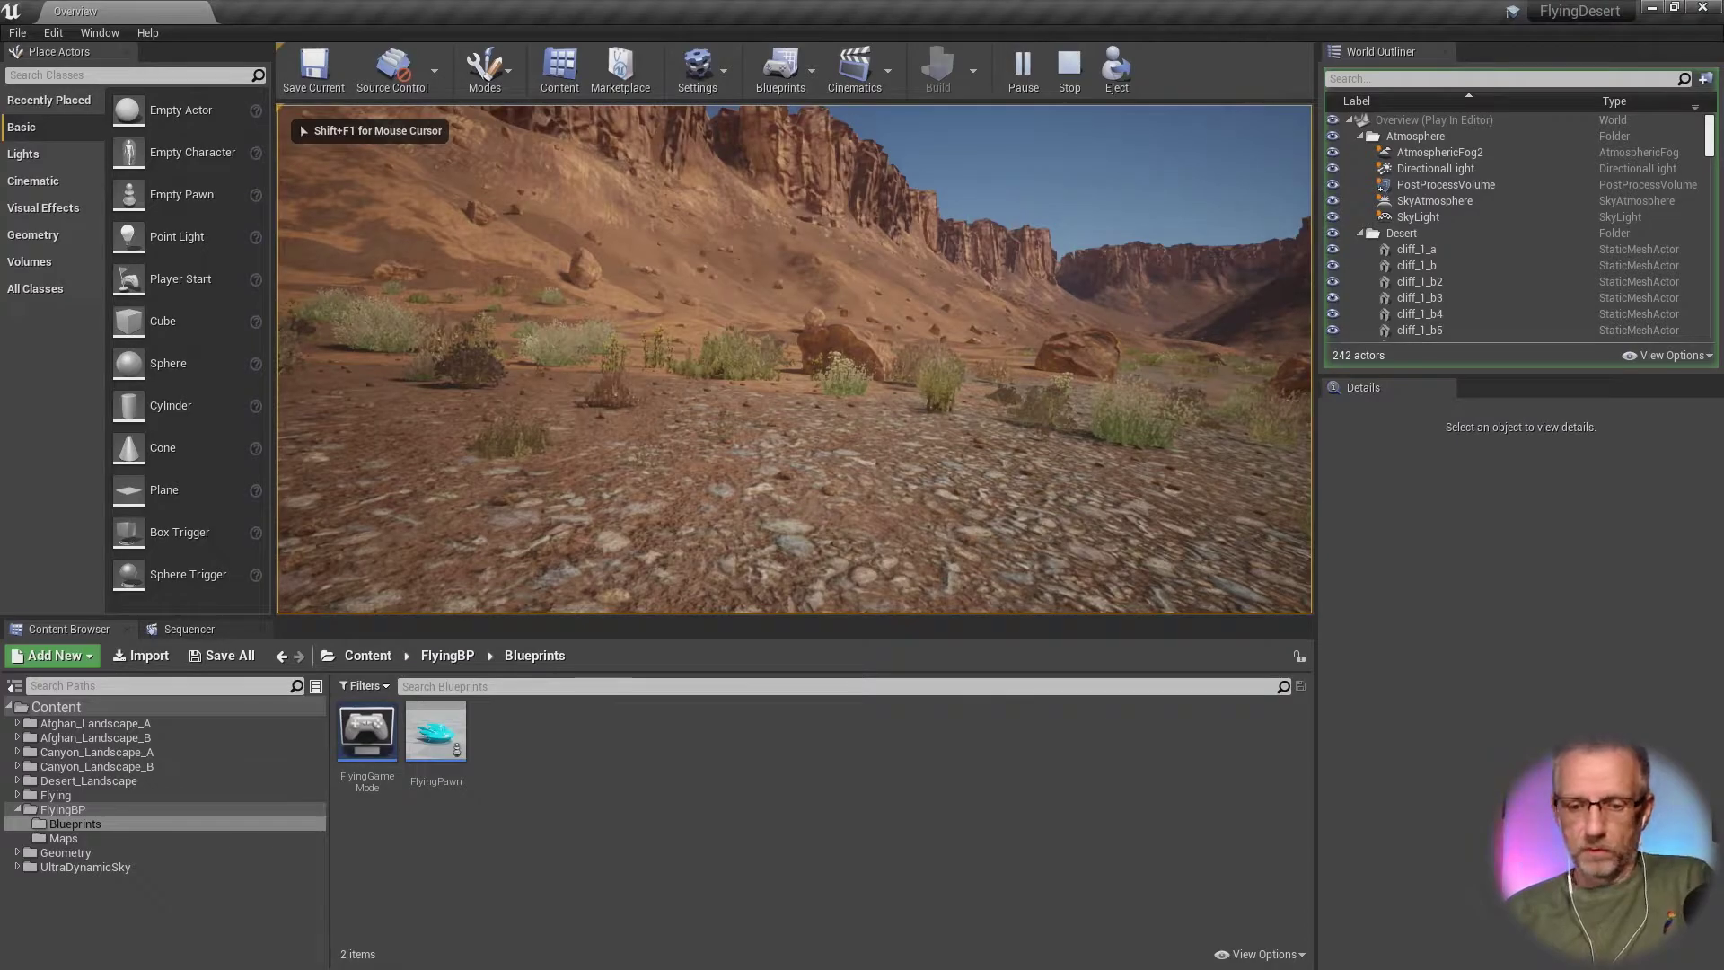
pyautogui.press('F11')
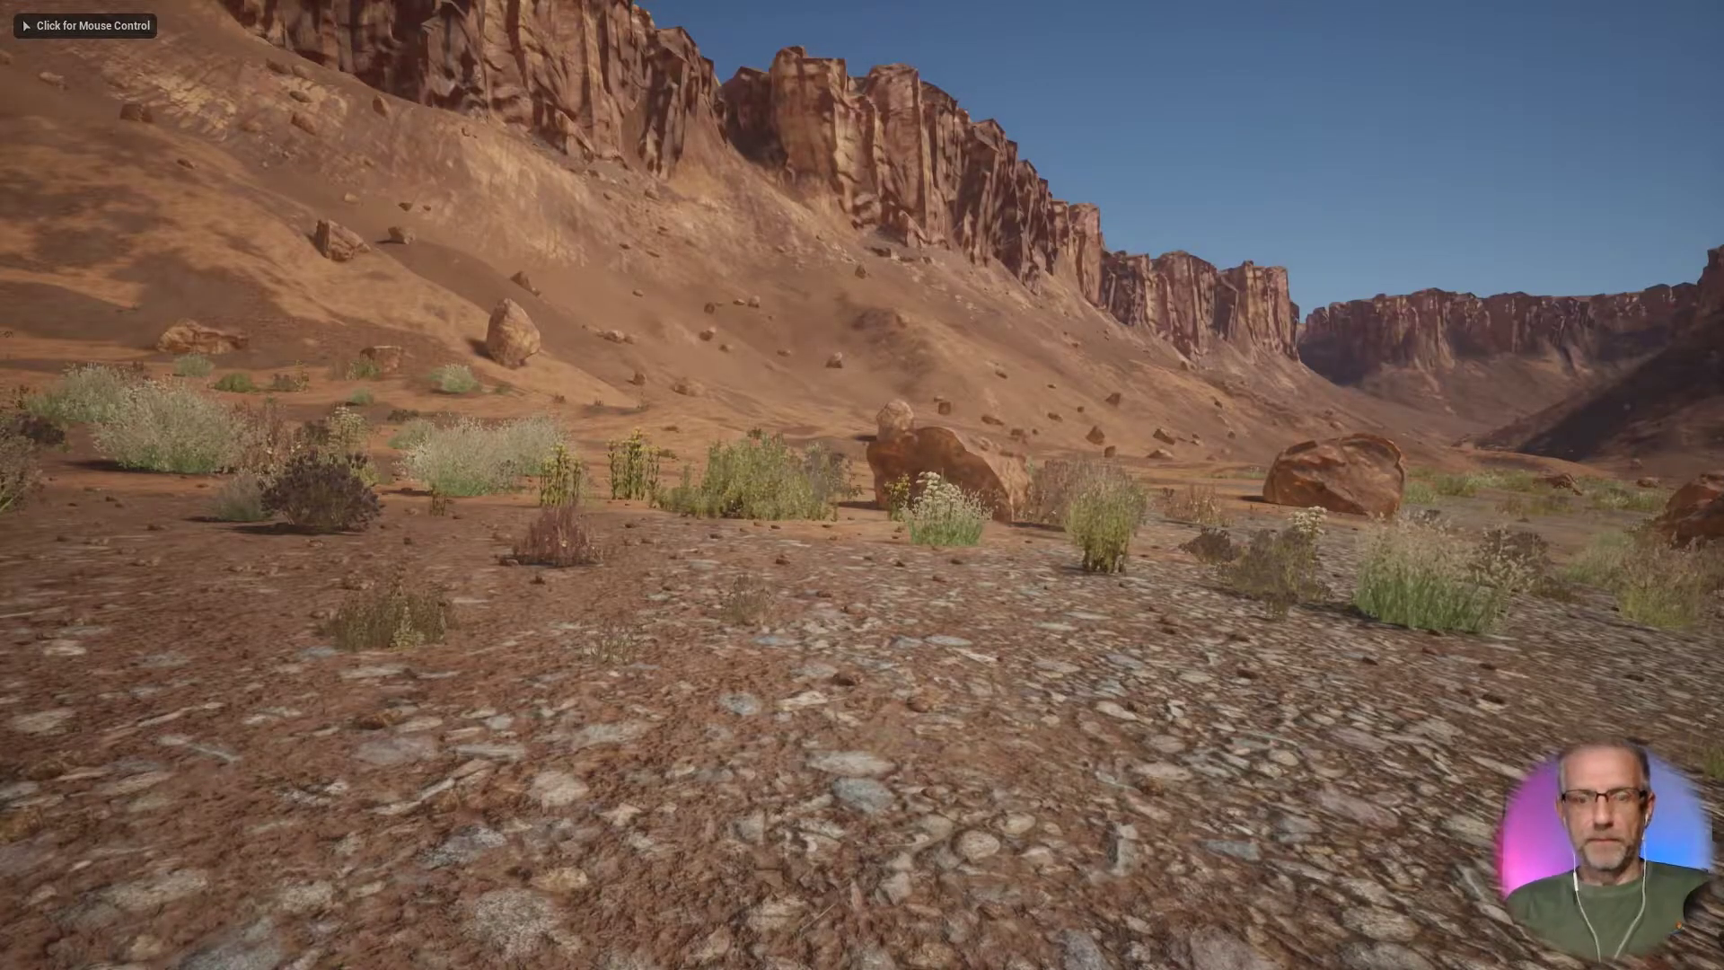
# Step: Fly forward across the desert floor past the bushes and look up at the canyon and sky
pyautogui.press('w')
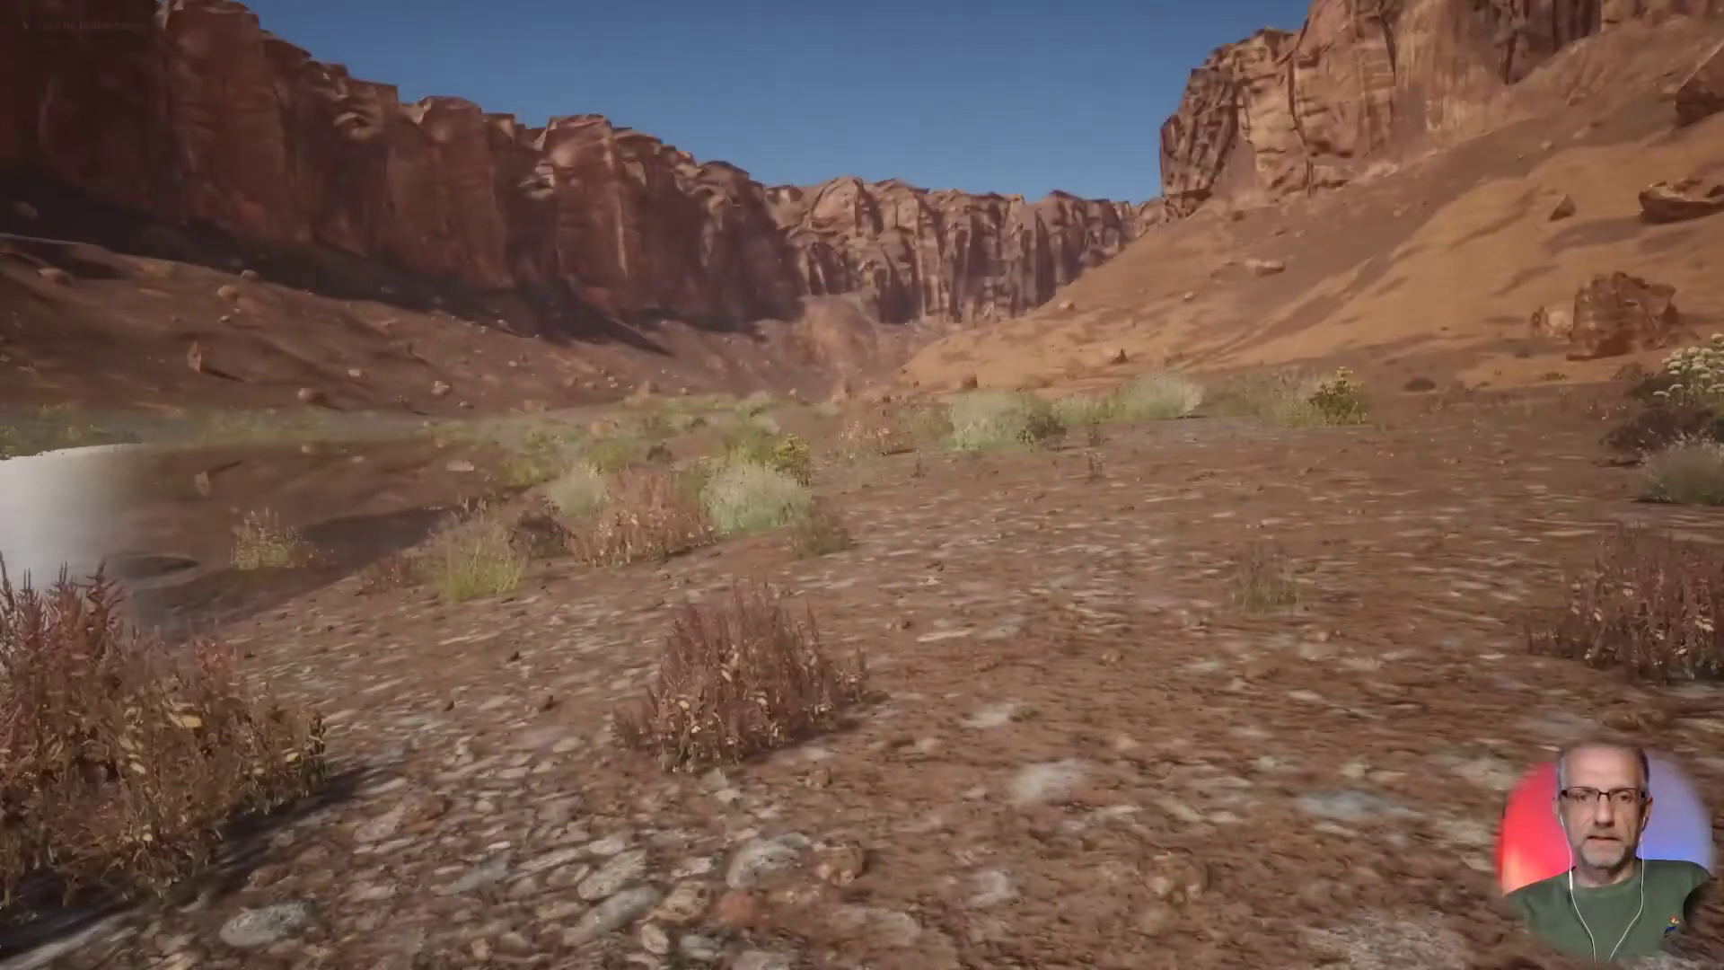
pyautogui.press('w')
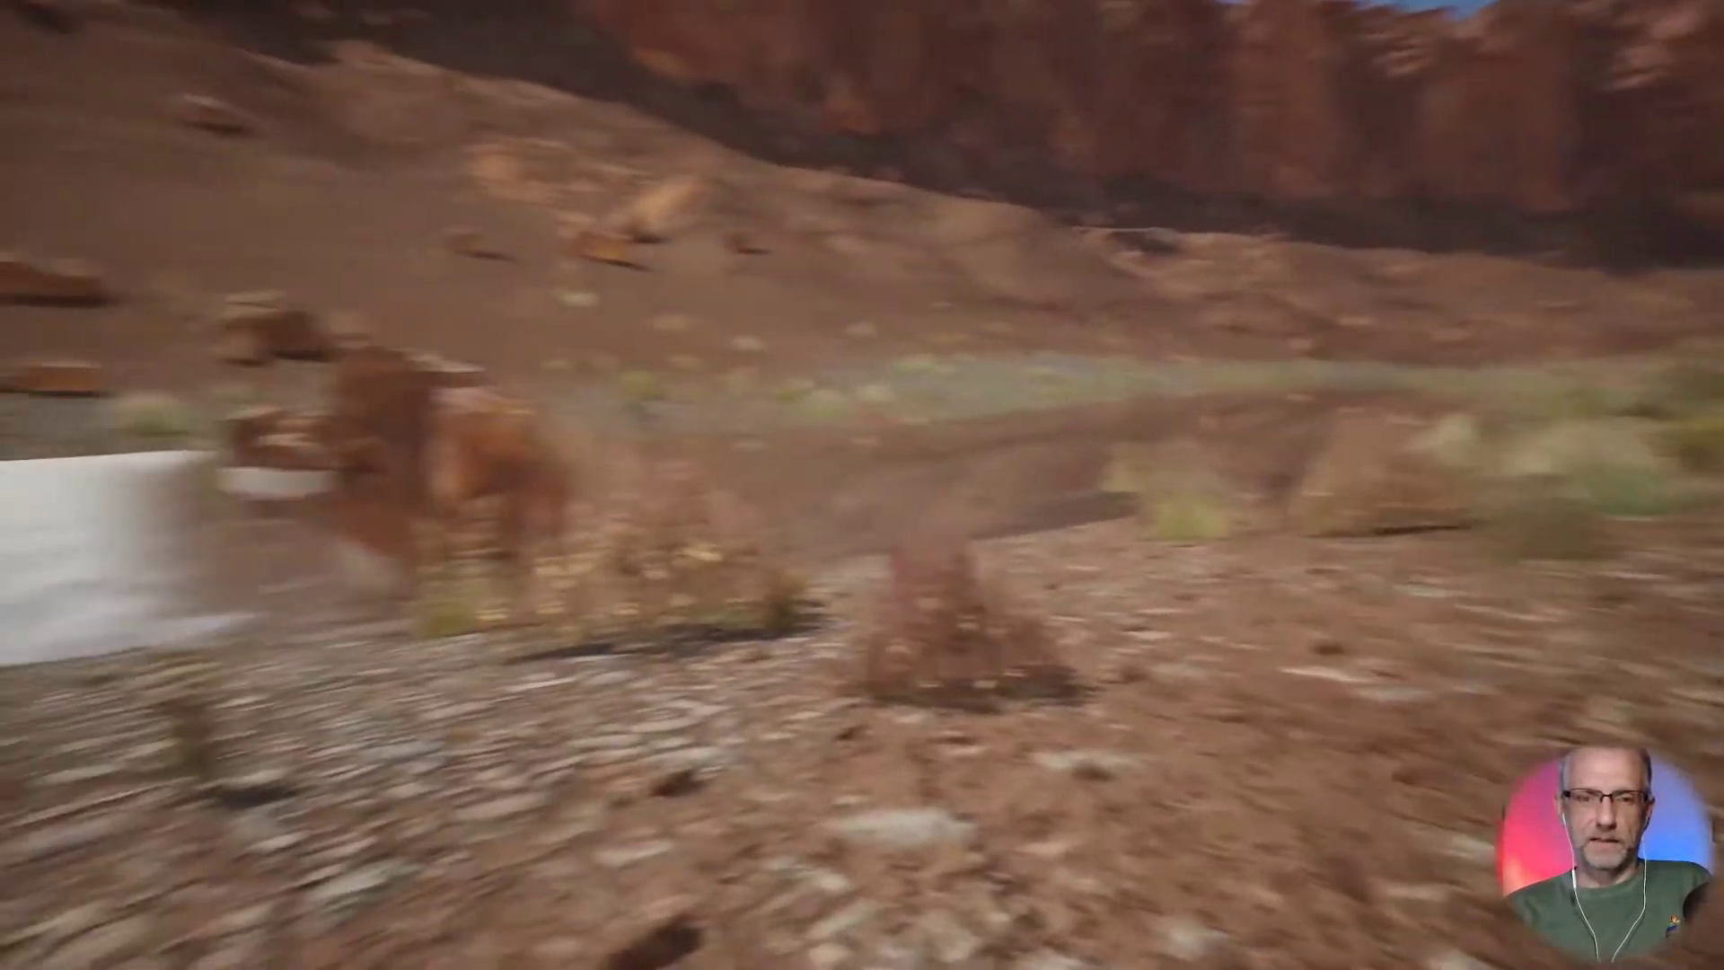
pyautogui.press('w')
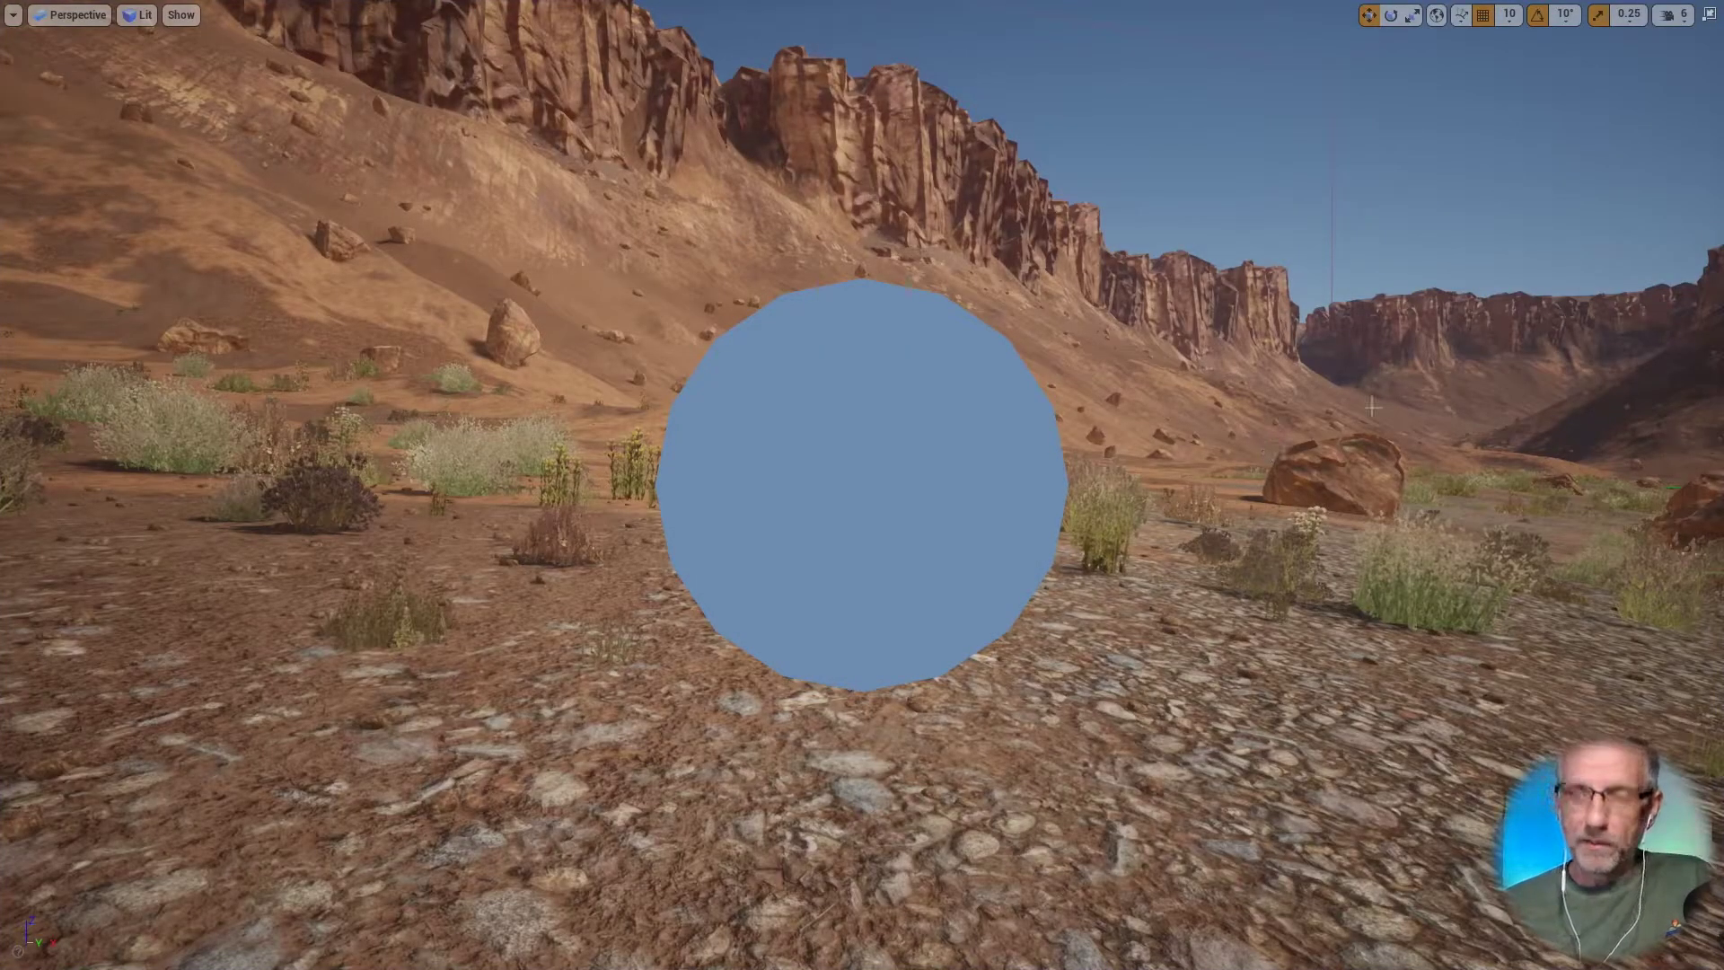
# Step: Exit full screen with F11 and expand the UltraDynamicSky folder in the Content Browser
pyautogui.press('F11')
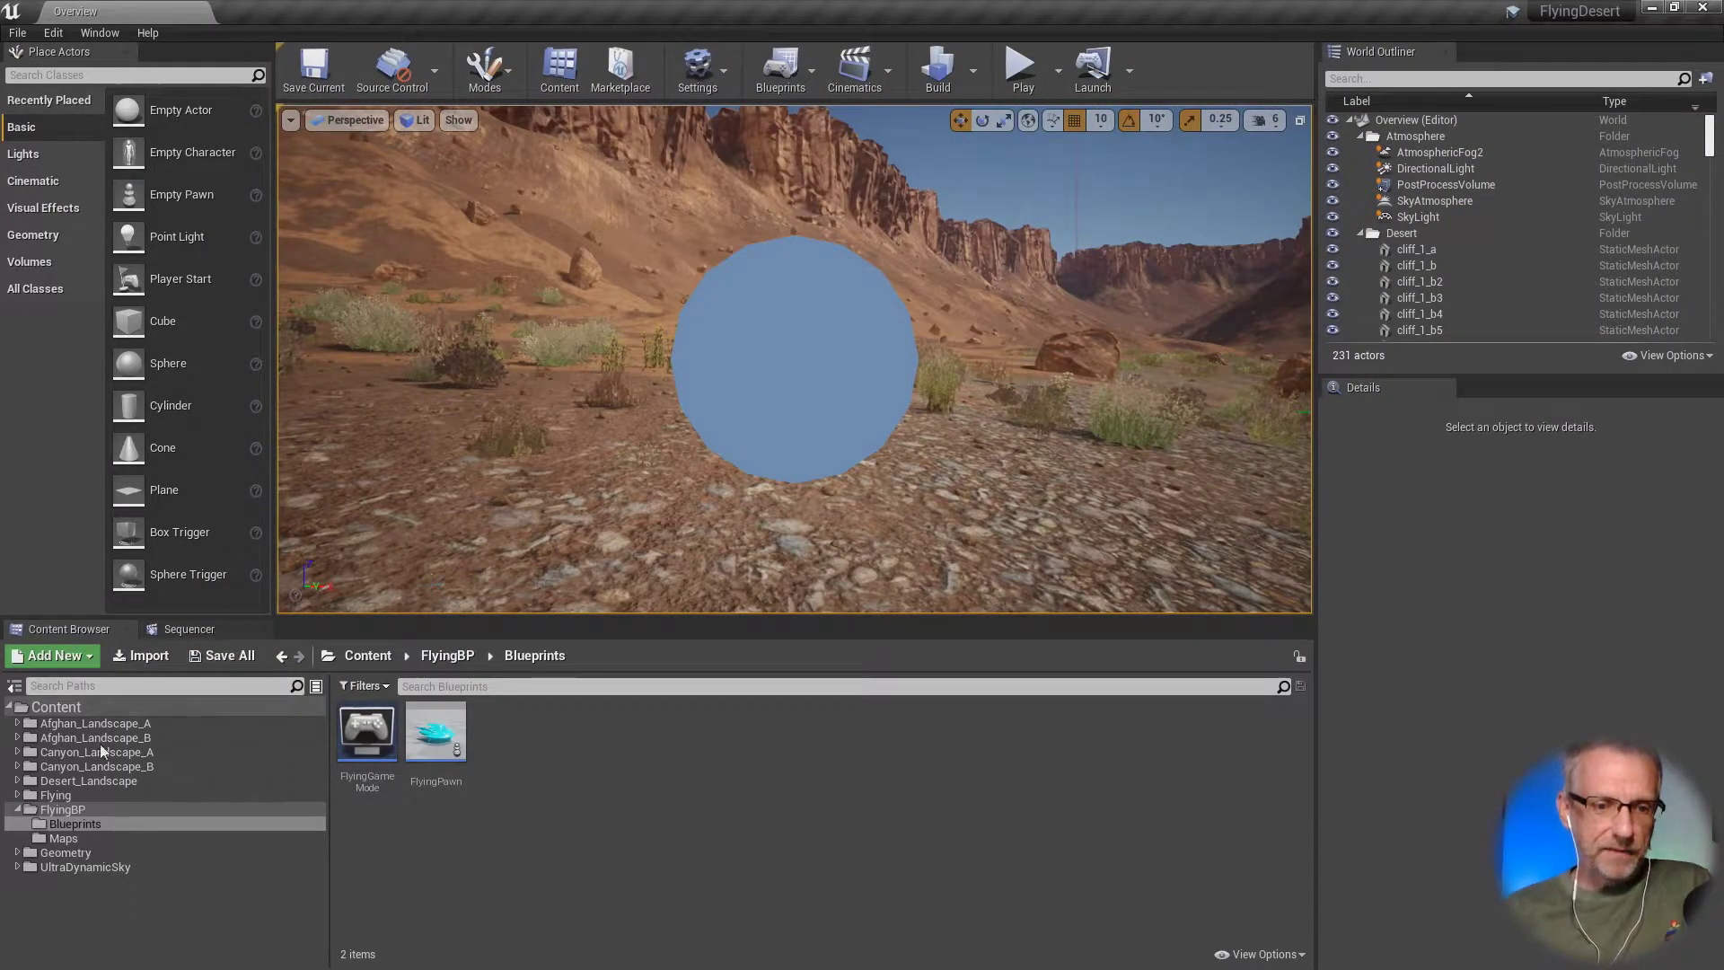
pyautogui.click(18, 866)
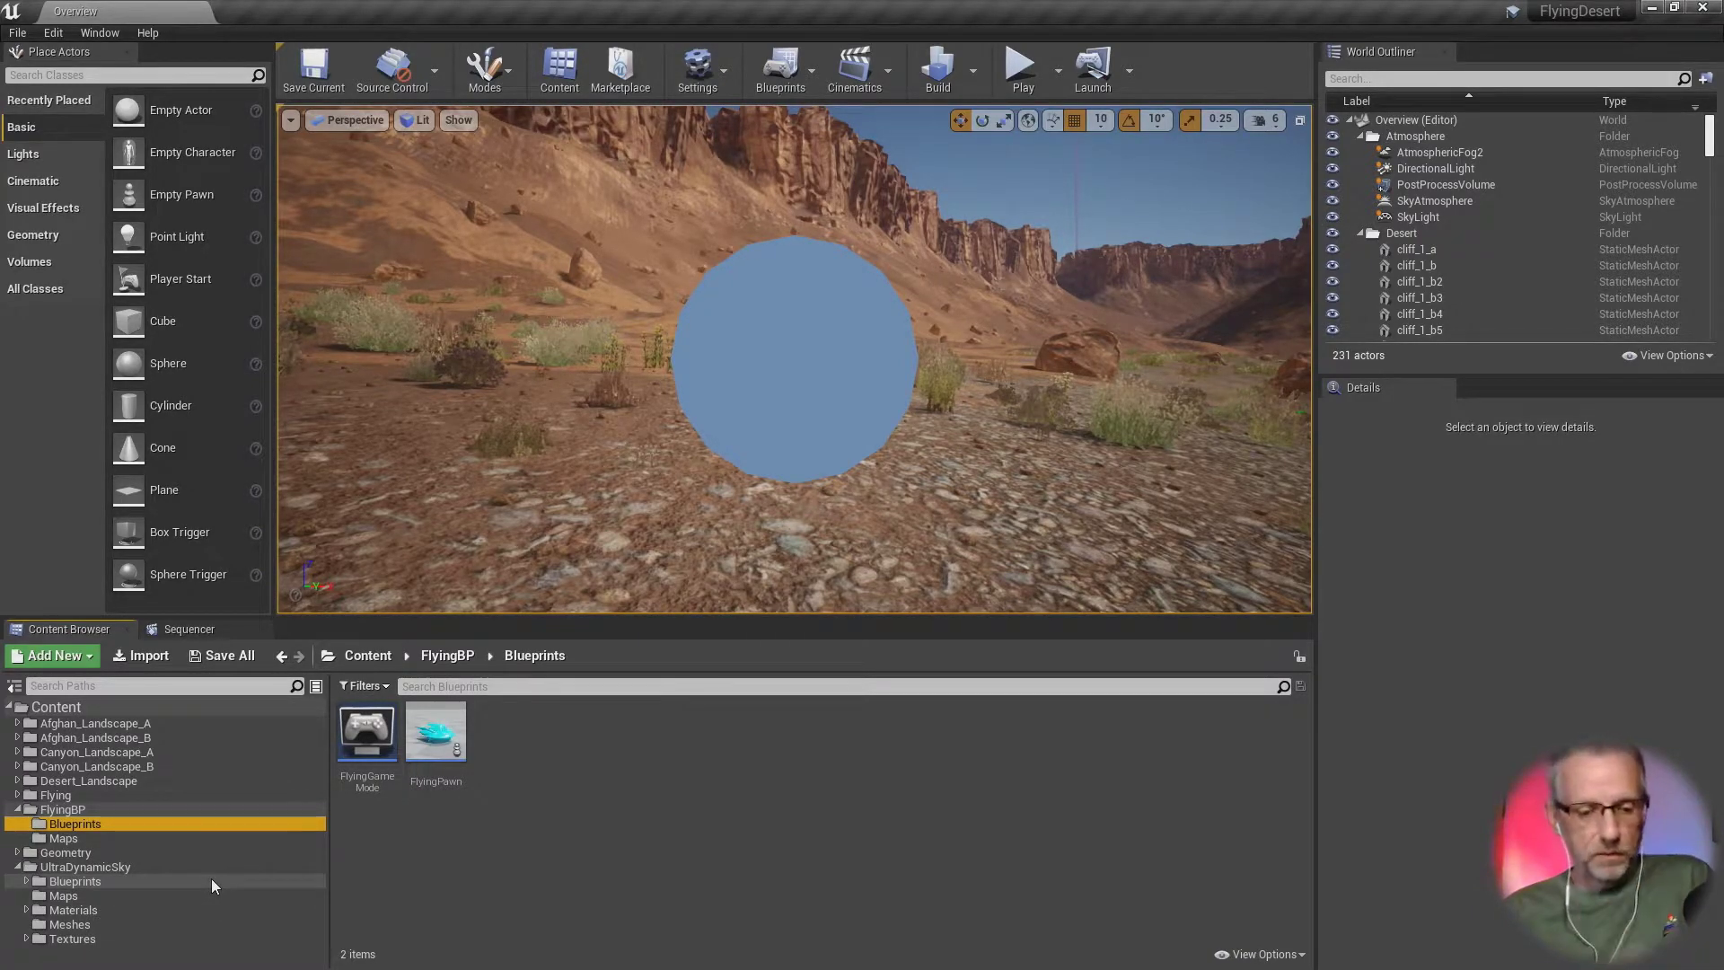
pyautogui.hotkey('alt', 'Tab')
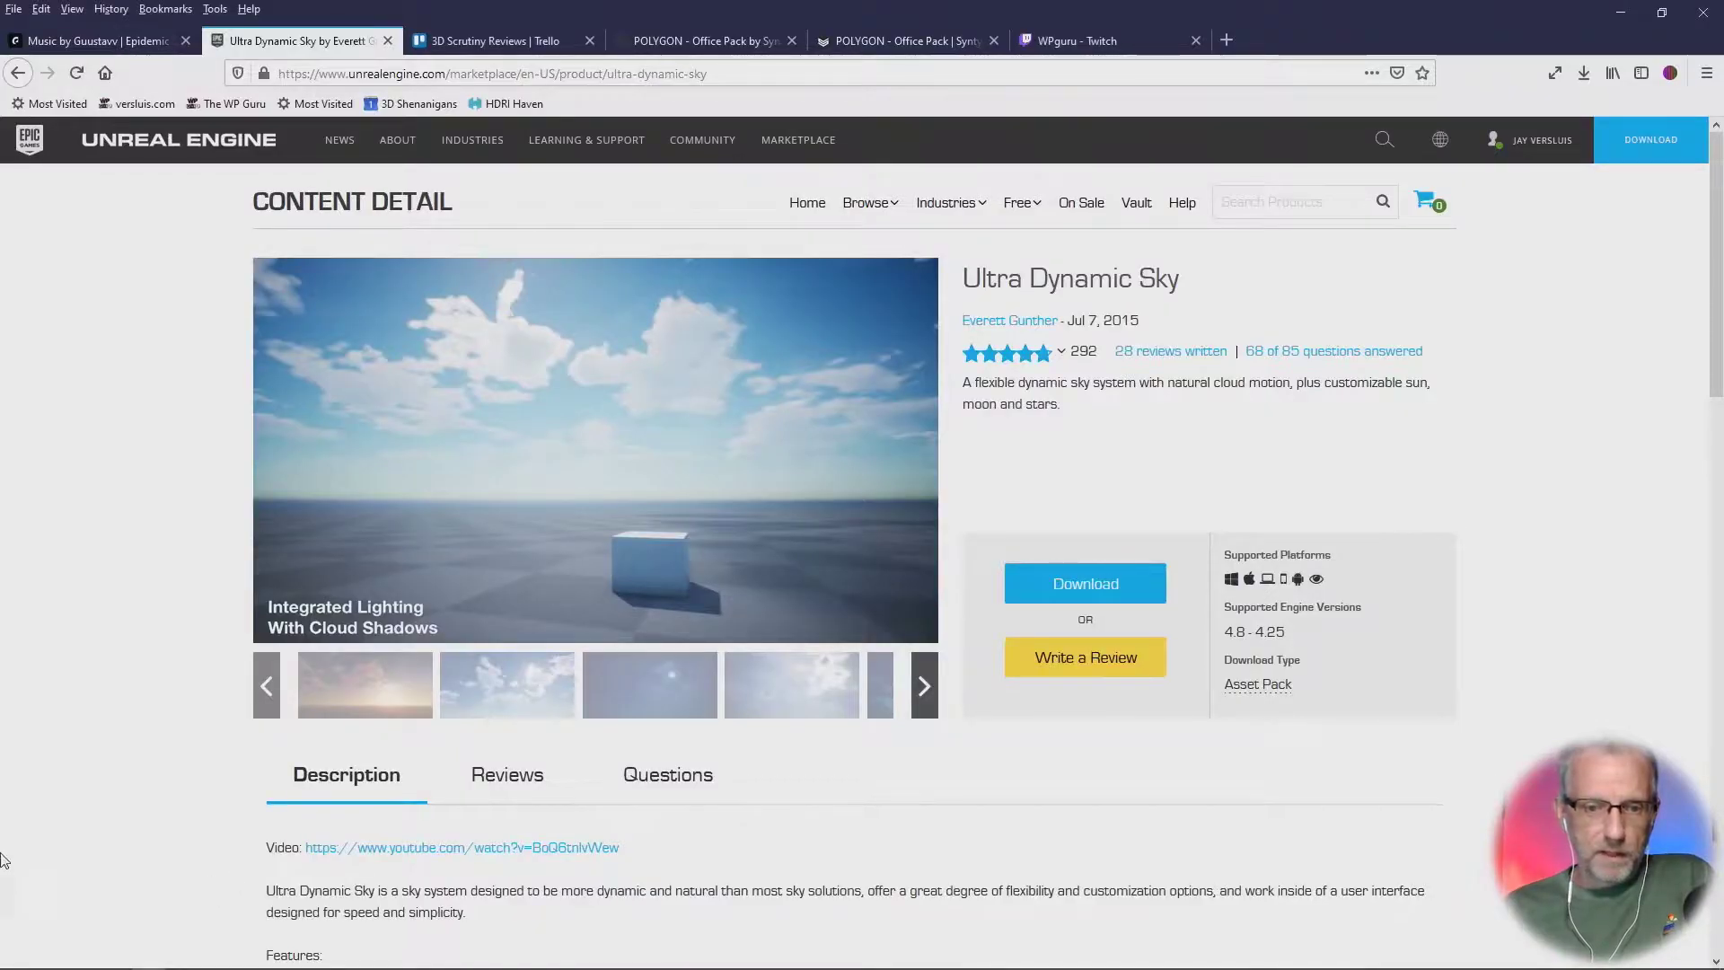
# Step: Open the Ultra Dynamic Sky Update History change log in a new tab and view it
pyautogui.scroll(-5, 161, 736)
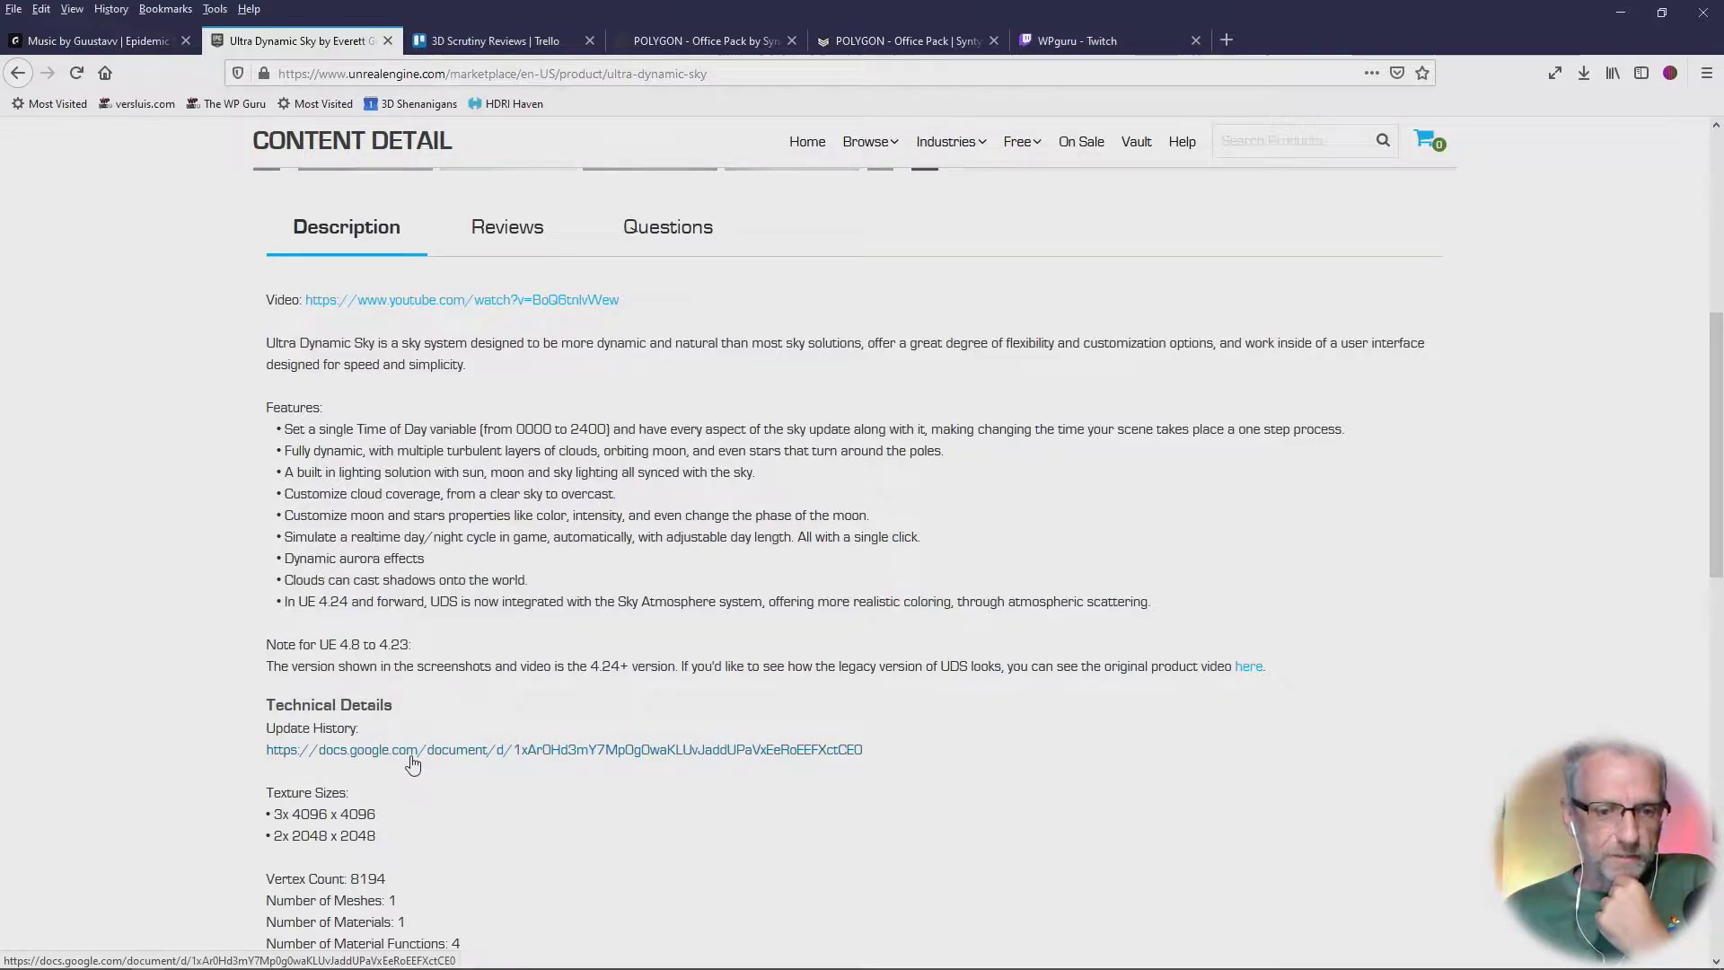
pyautogui.scroll(-5, 414, 827)
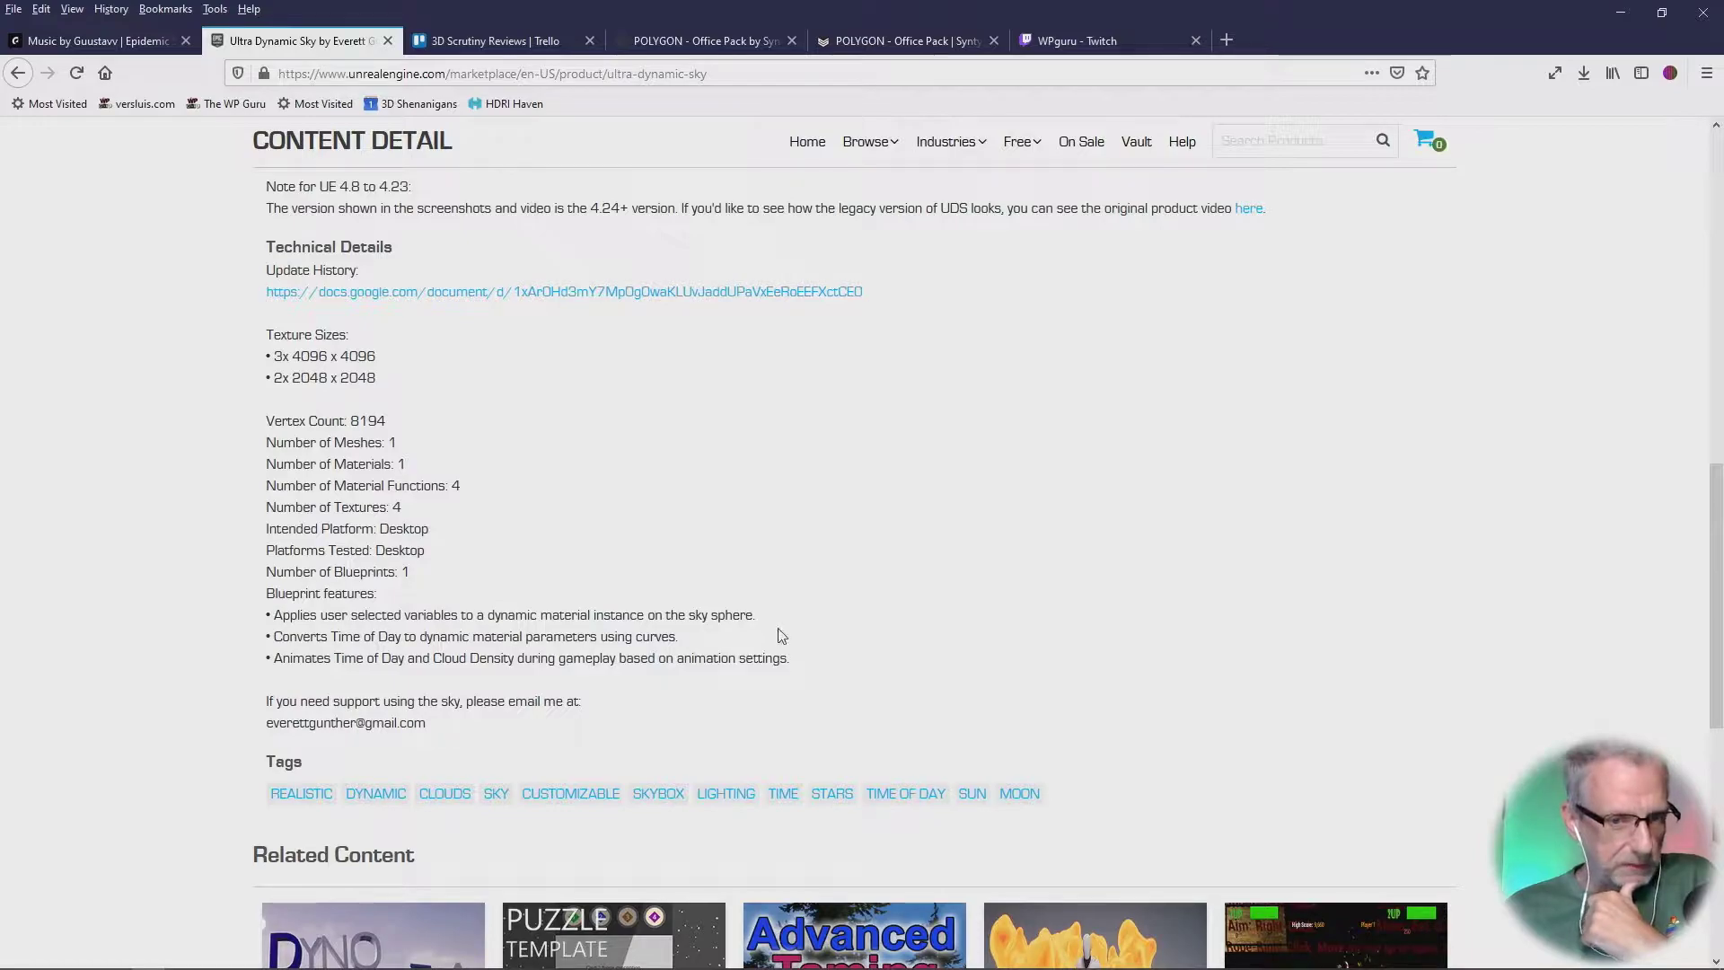
pyautogui.scroll(3, 781, 636)
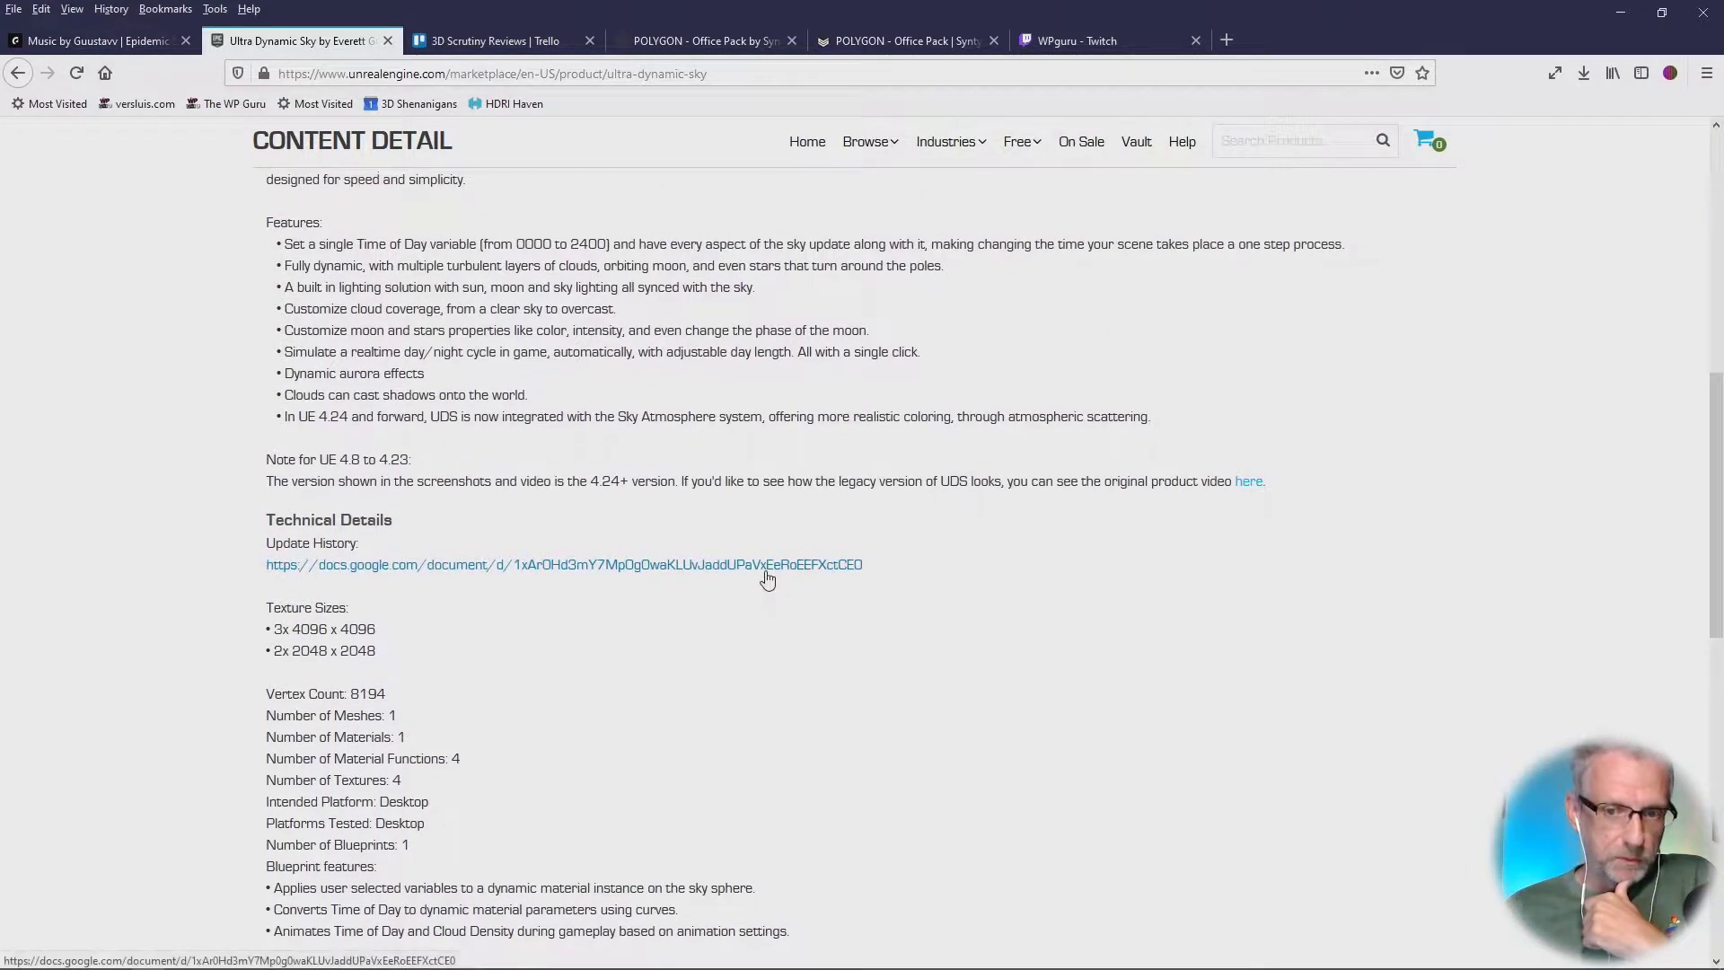
pyautogui.rightClick(769, 572)
pyautogui.click(799, 594)
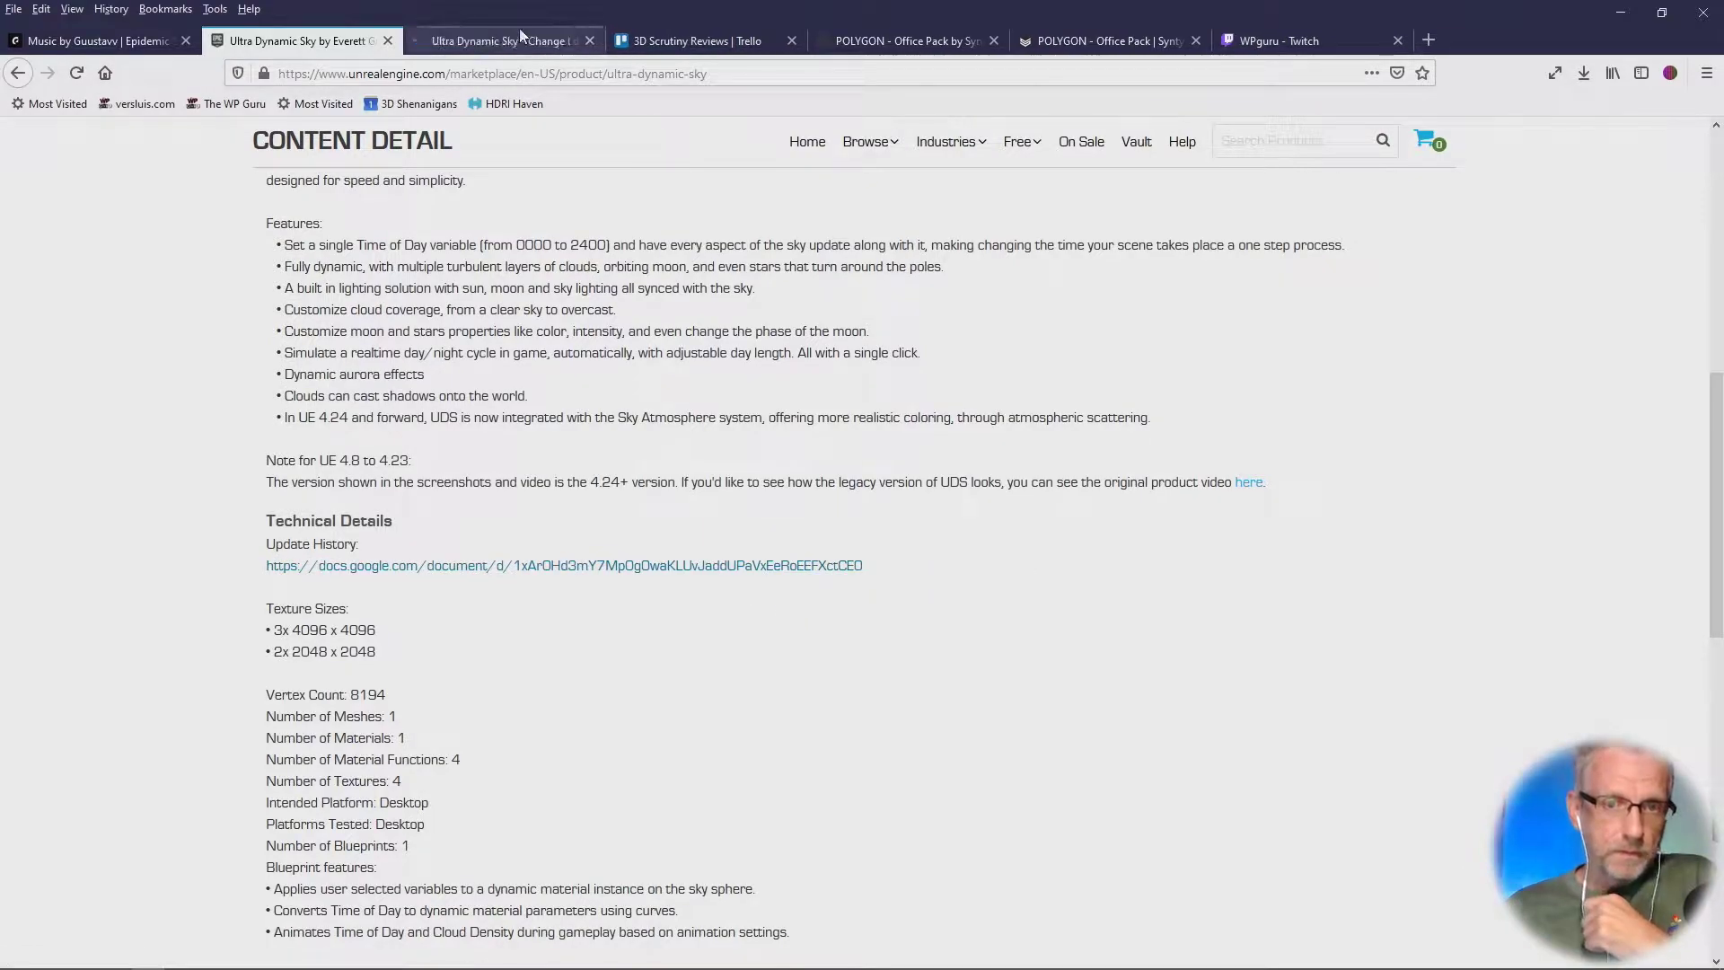
pyautogui.click(519, 33)
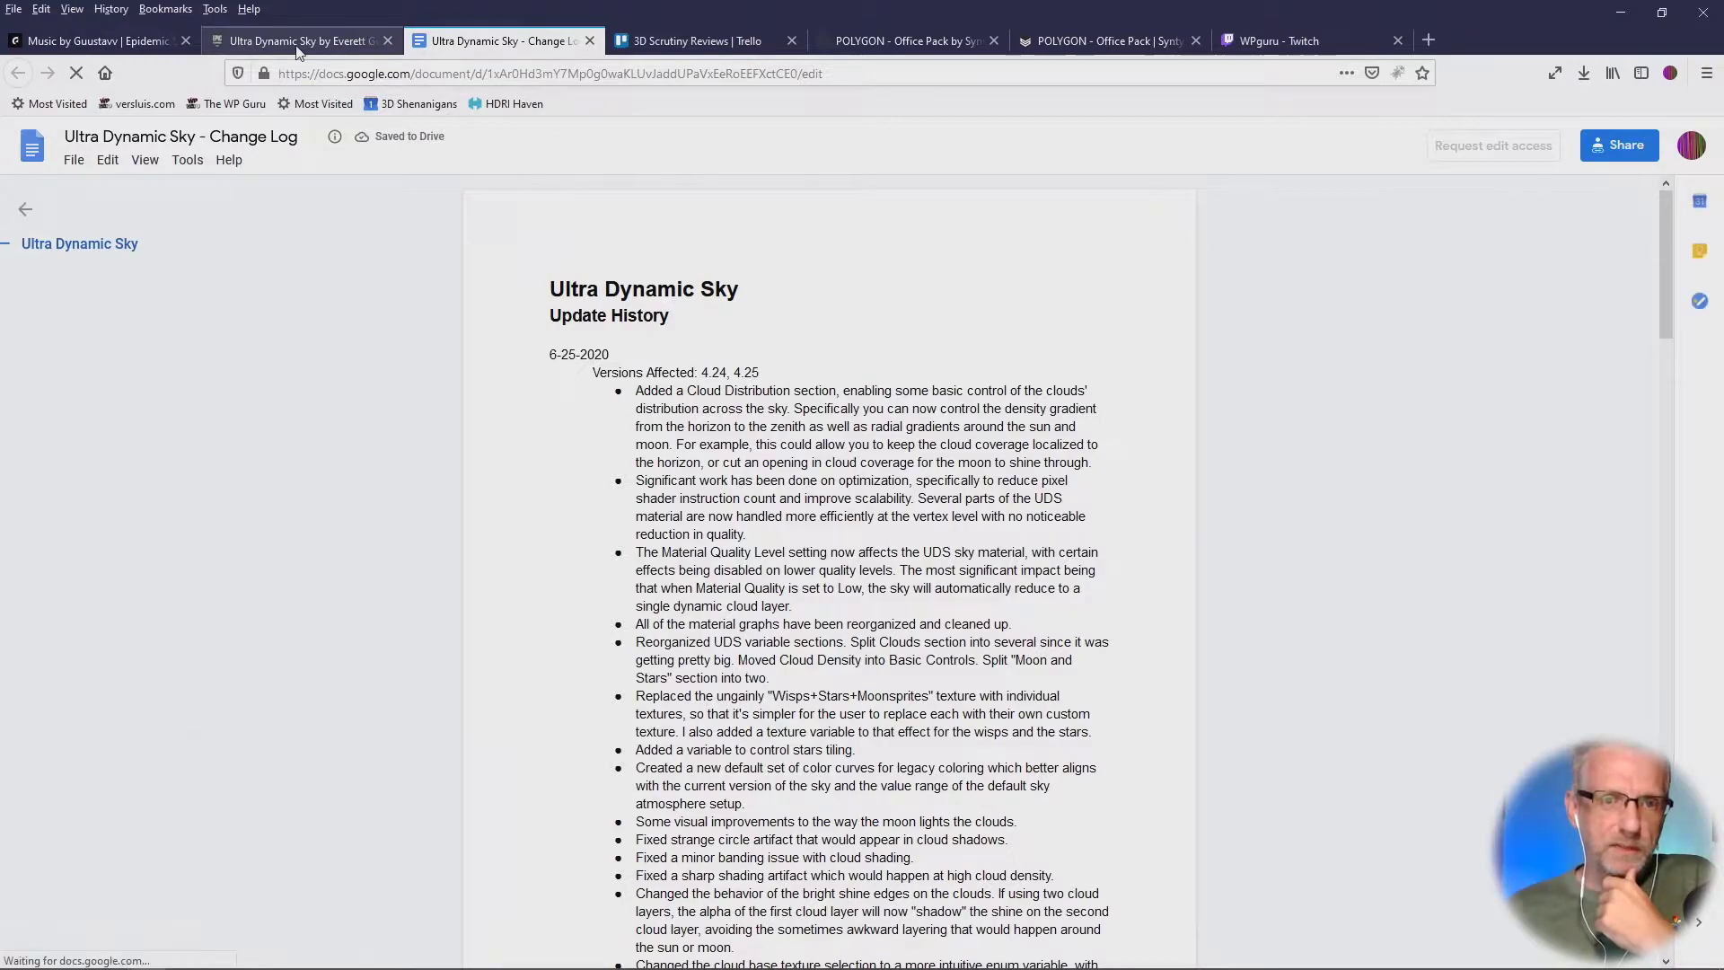
# Step: Return to the product page, select its web address, and switch to the WPguru Twitch stream
pyautogui.click(298, 46)
pyautogui.click(468, 76)
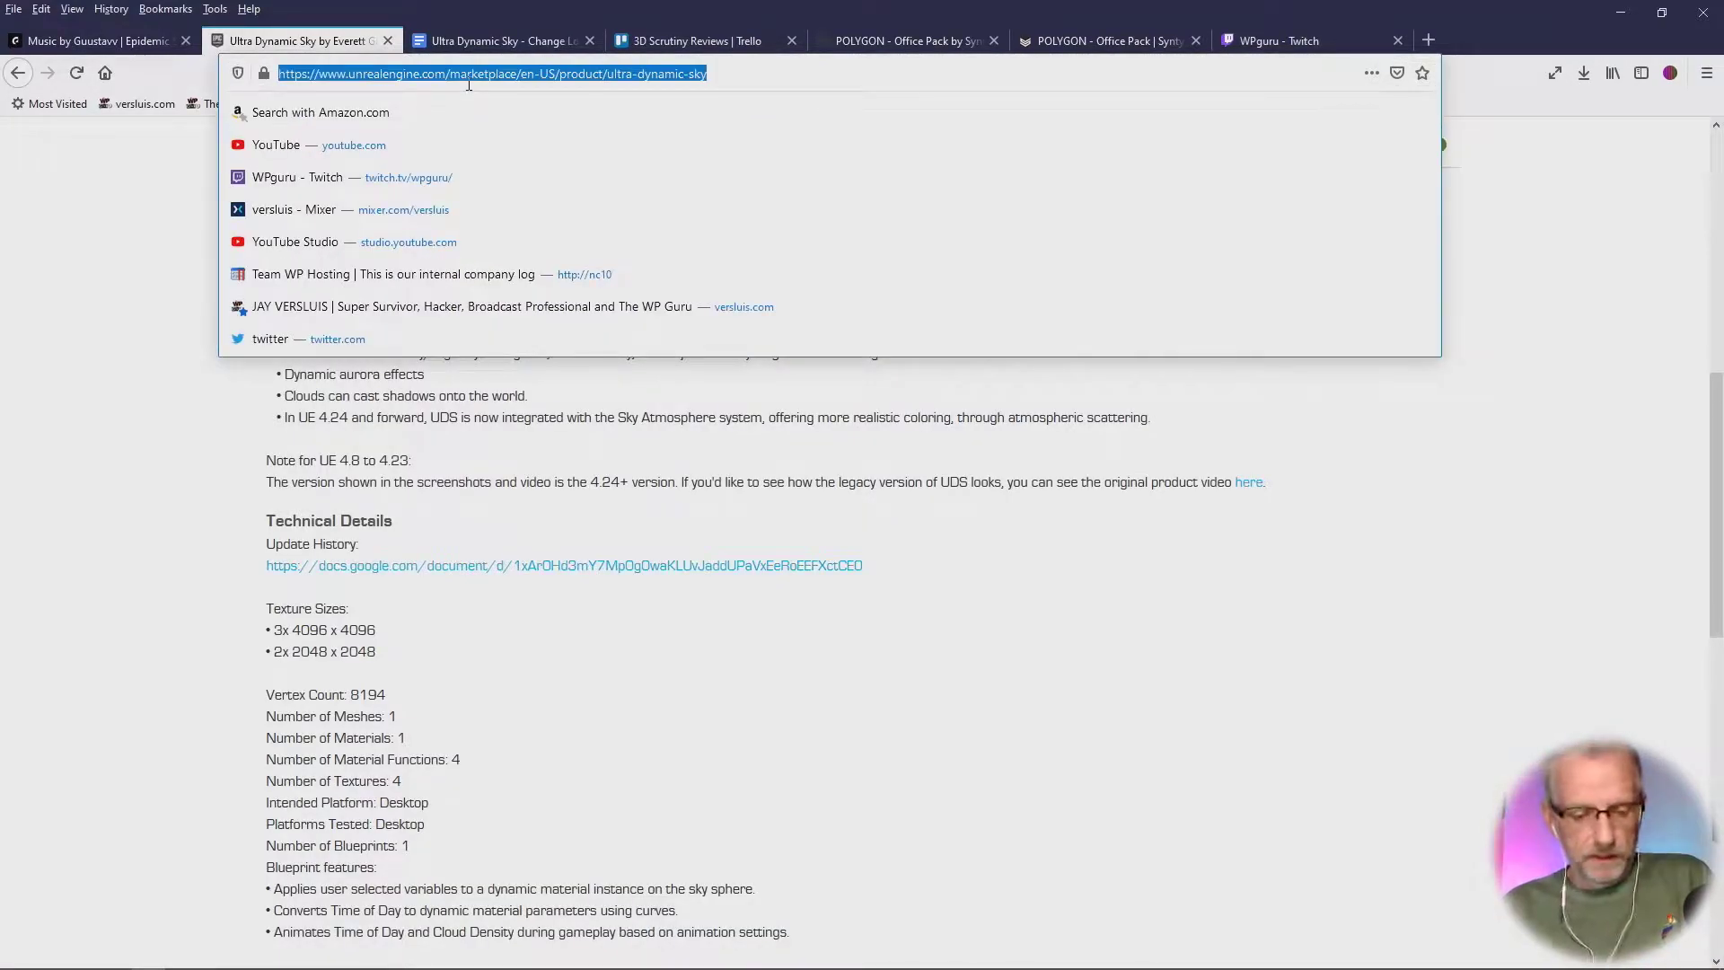
pyautogui.click(1275, 41)
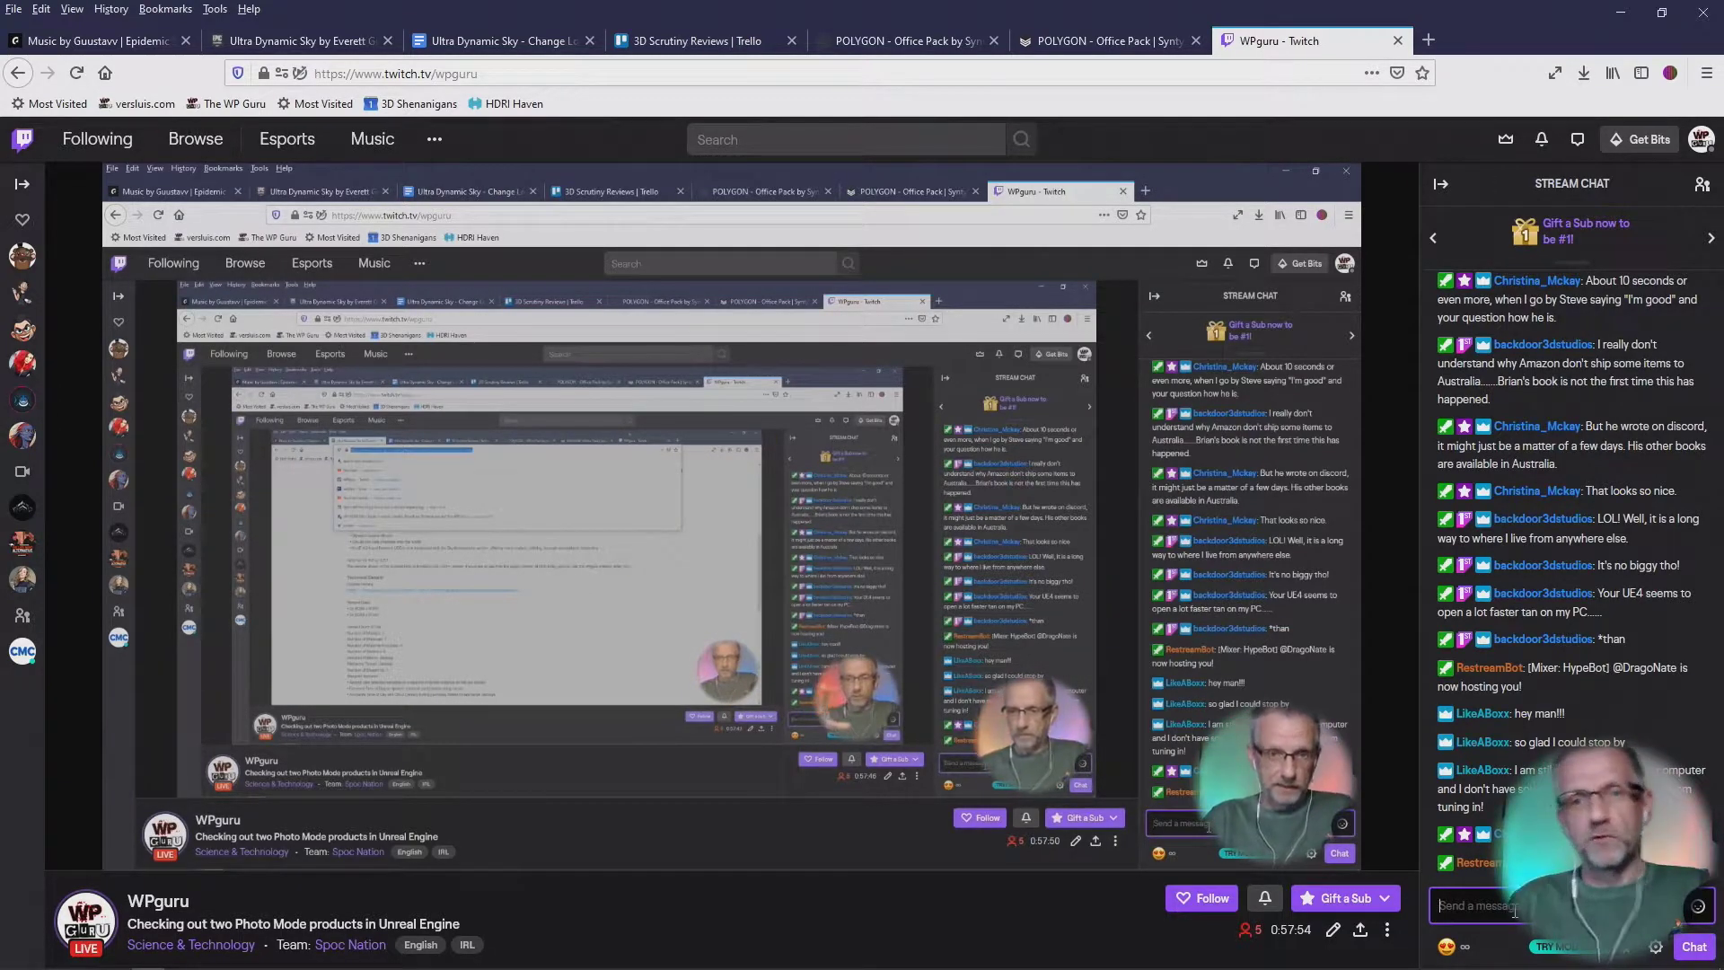
# Step: Load the Mixer channel page in a new browser tab
pyautogui.click(1428, 40)
pyautogui.write('m')
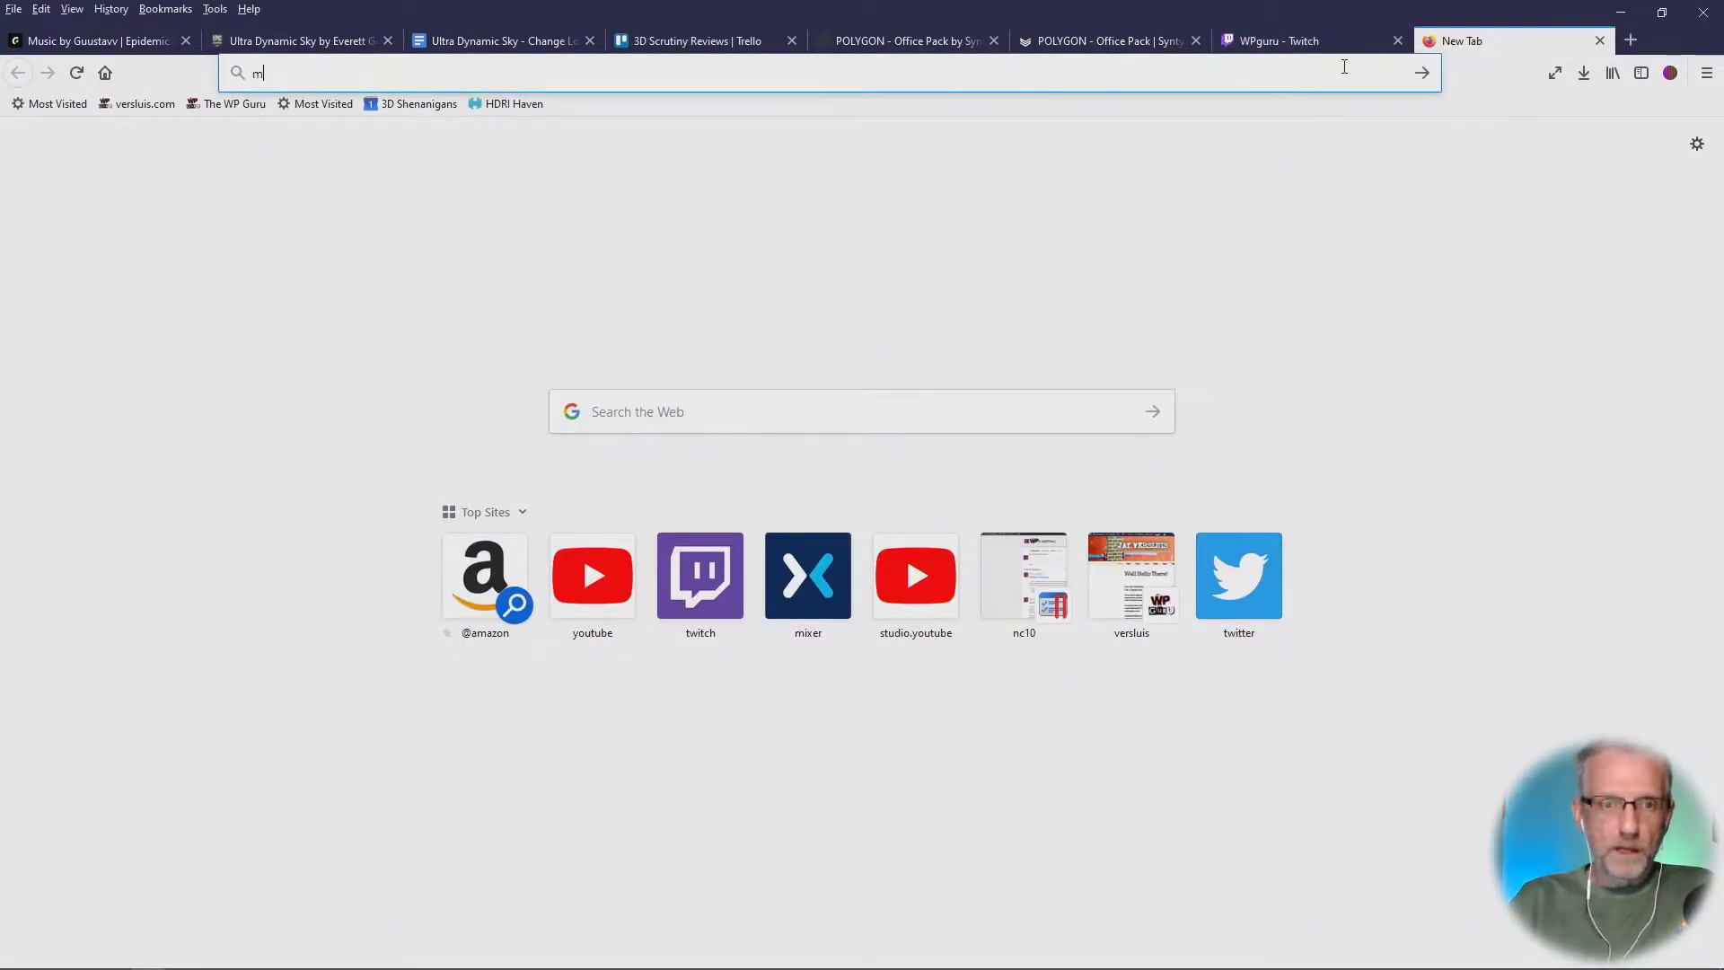
pyautogui.write('ix')
pyautogui.write('vers')
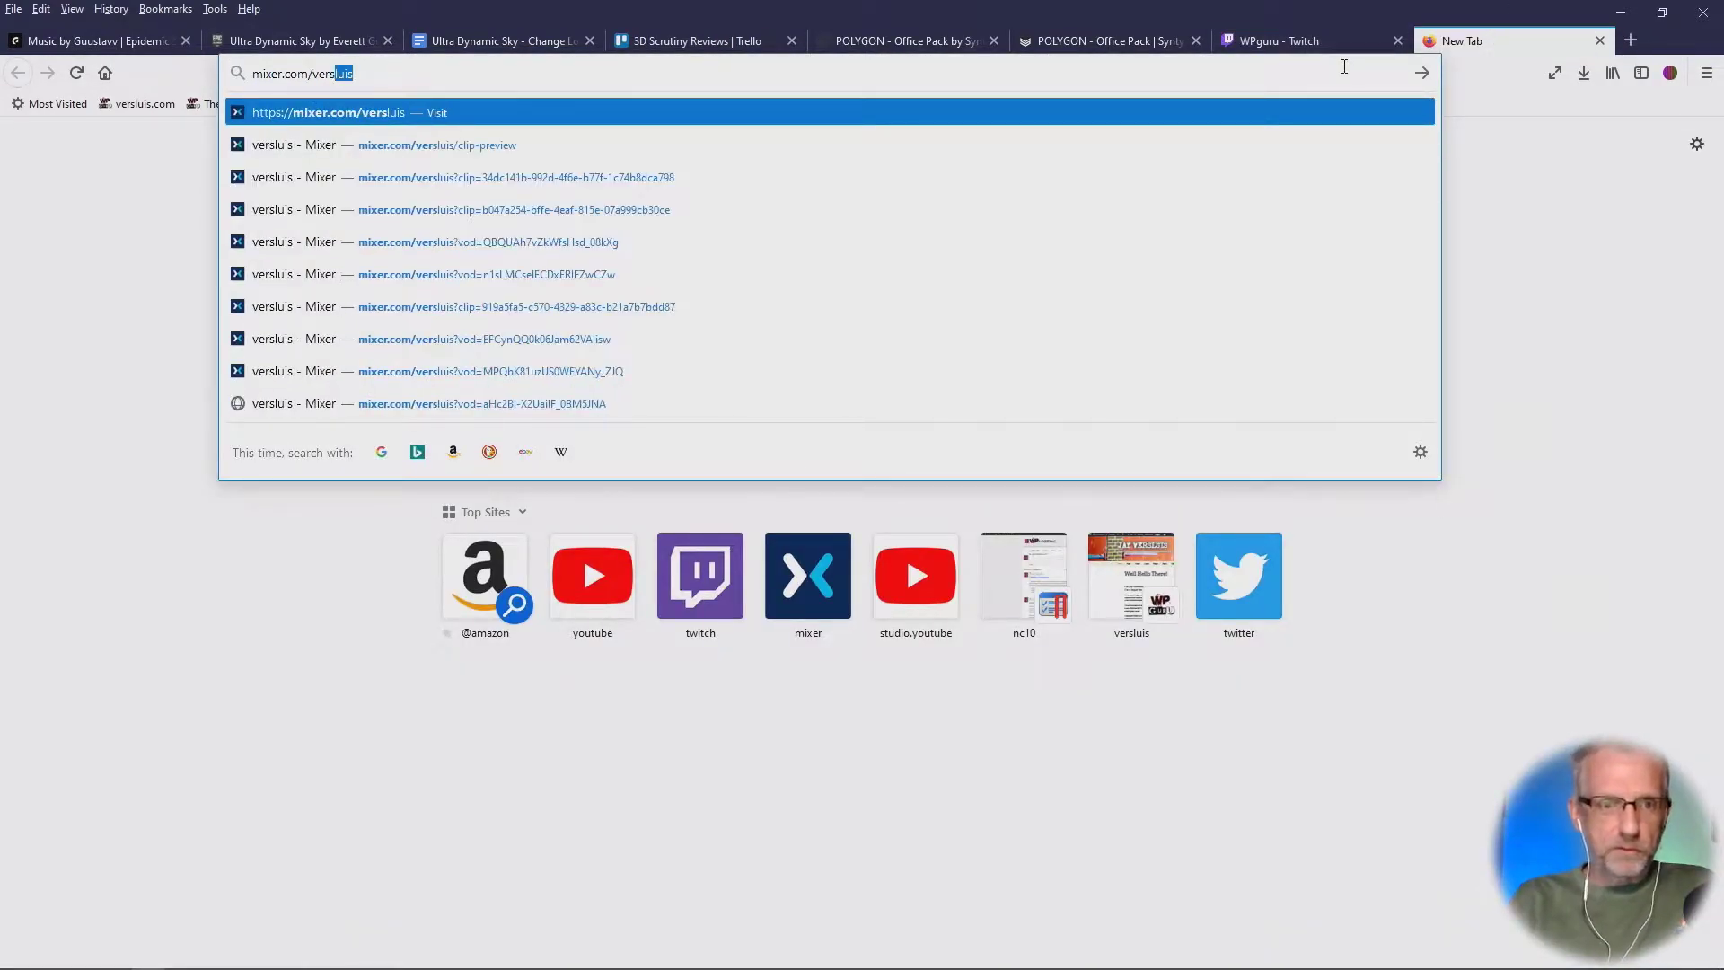
pyautogui.press('Return')
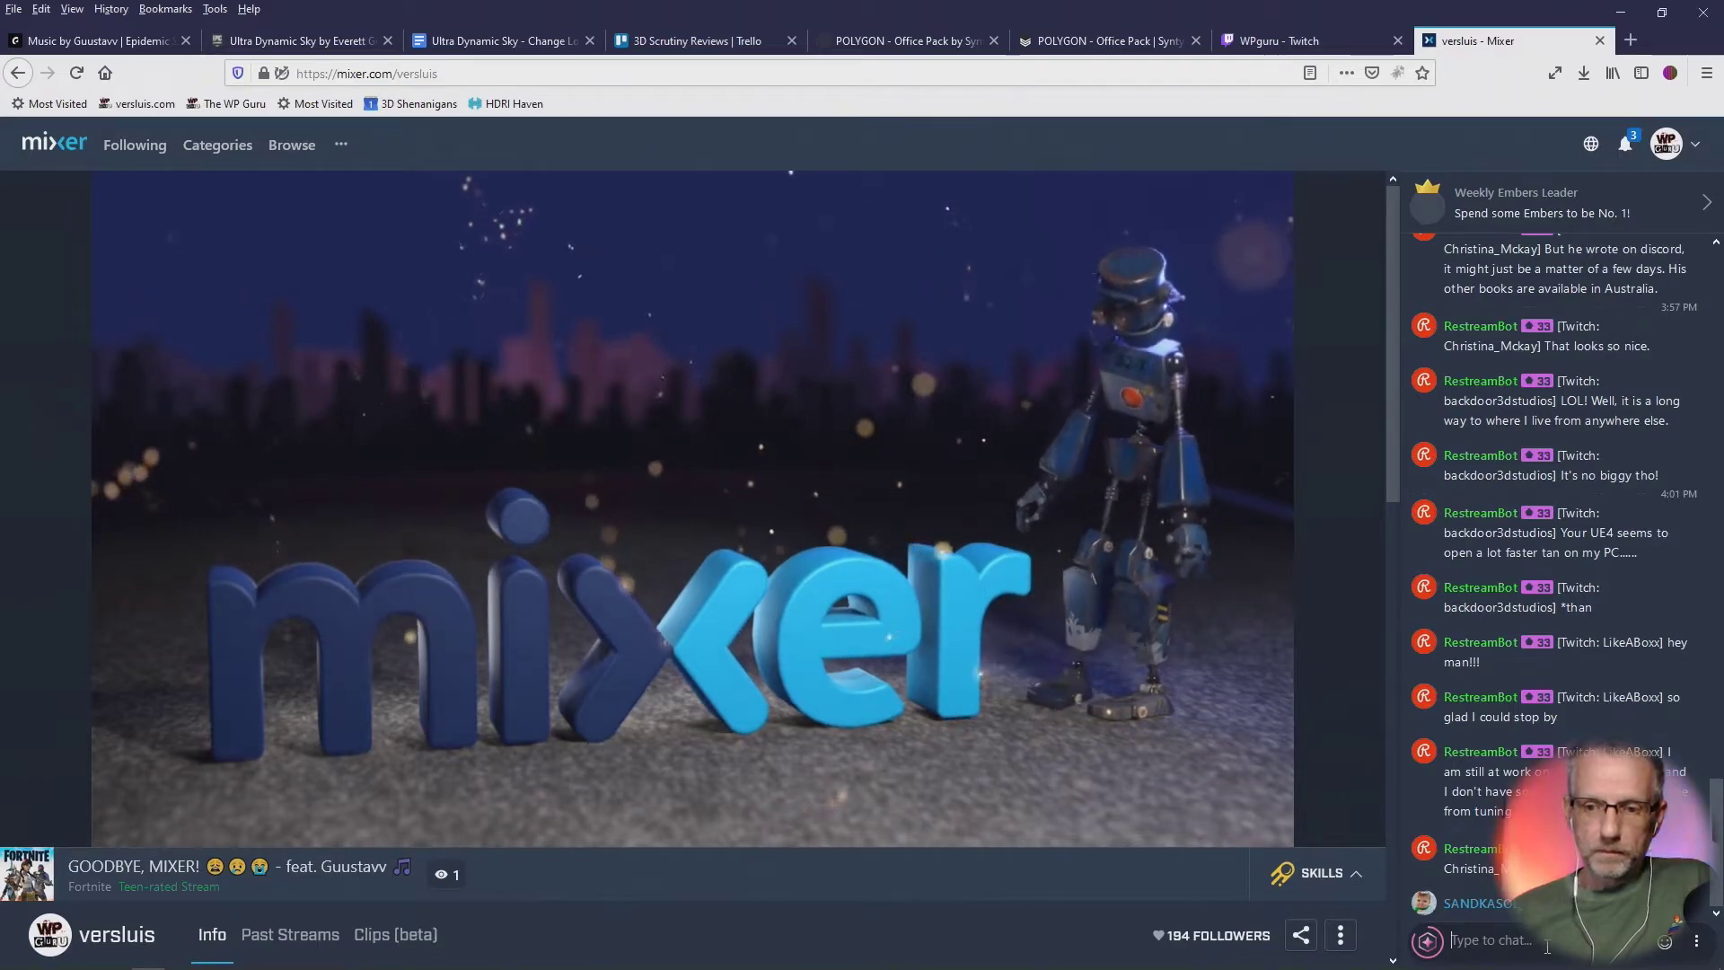
pyautogui.write('@SANDKASO')
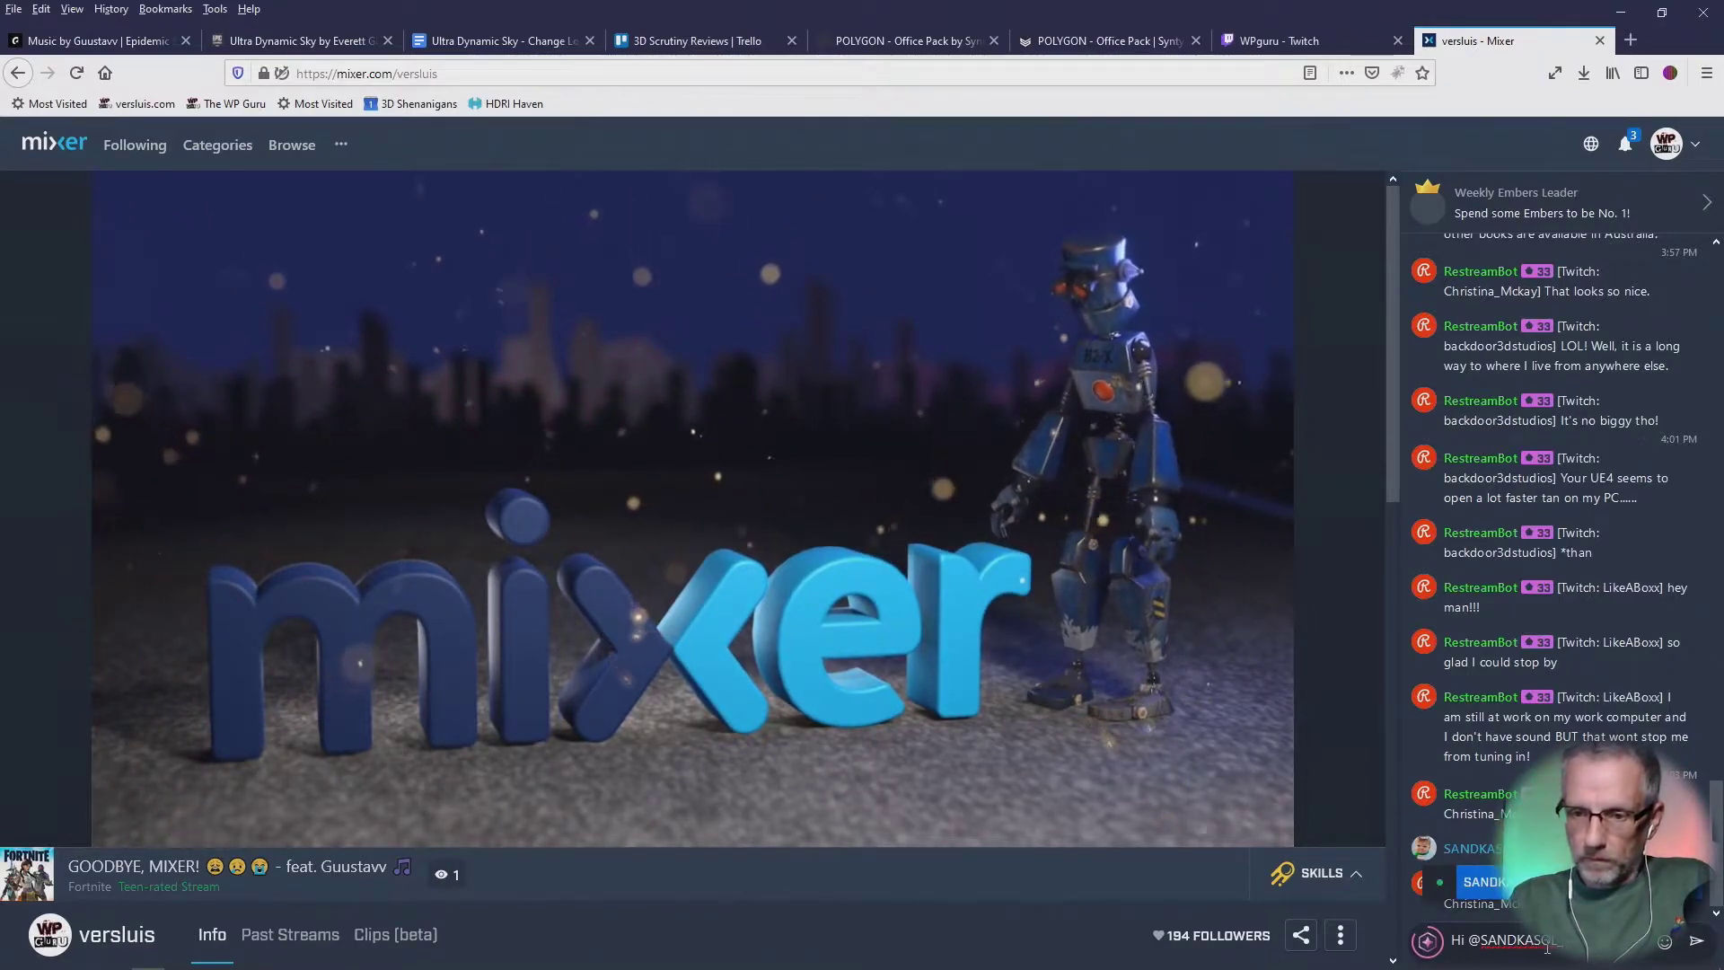
pyautogui.press('BackSpace')
pyautogui.press('BackSpace')
pyautogui.press('BackSpace')
pyautogui.press('BackSpace')
pyautogui.press('BackSpace')
pyautogui.press('BackSpace')
pyautogui.press('BackSpace')
pyautogui.press('BackSpace')
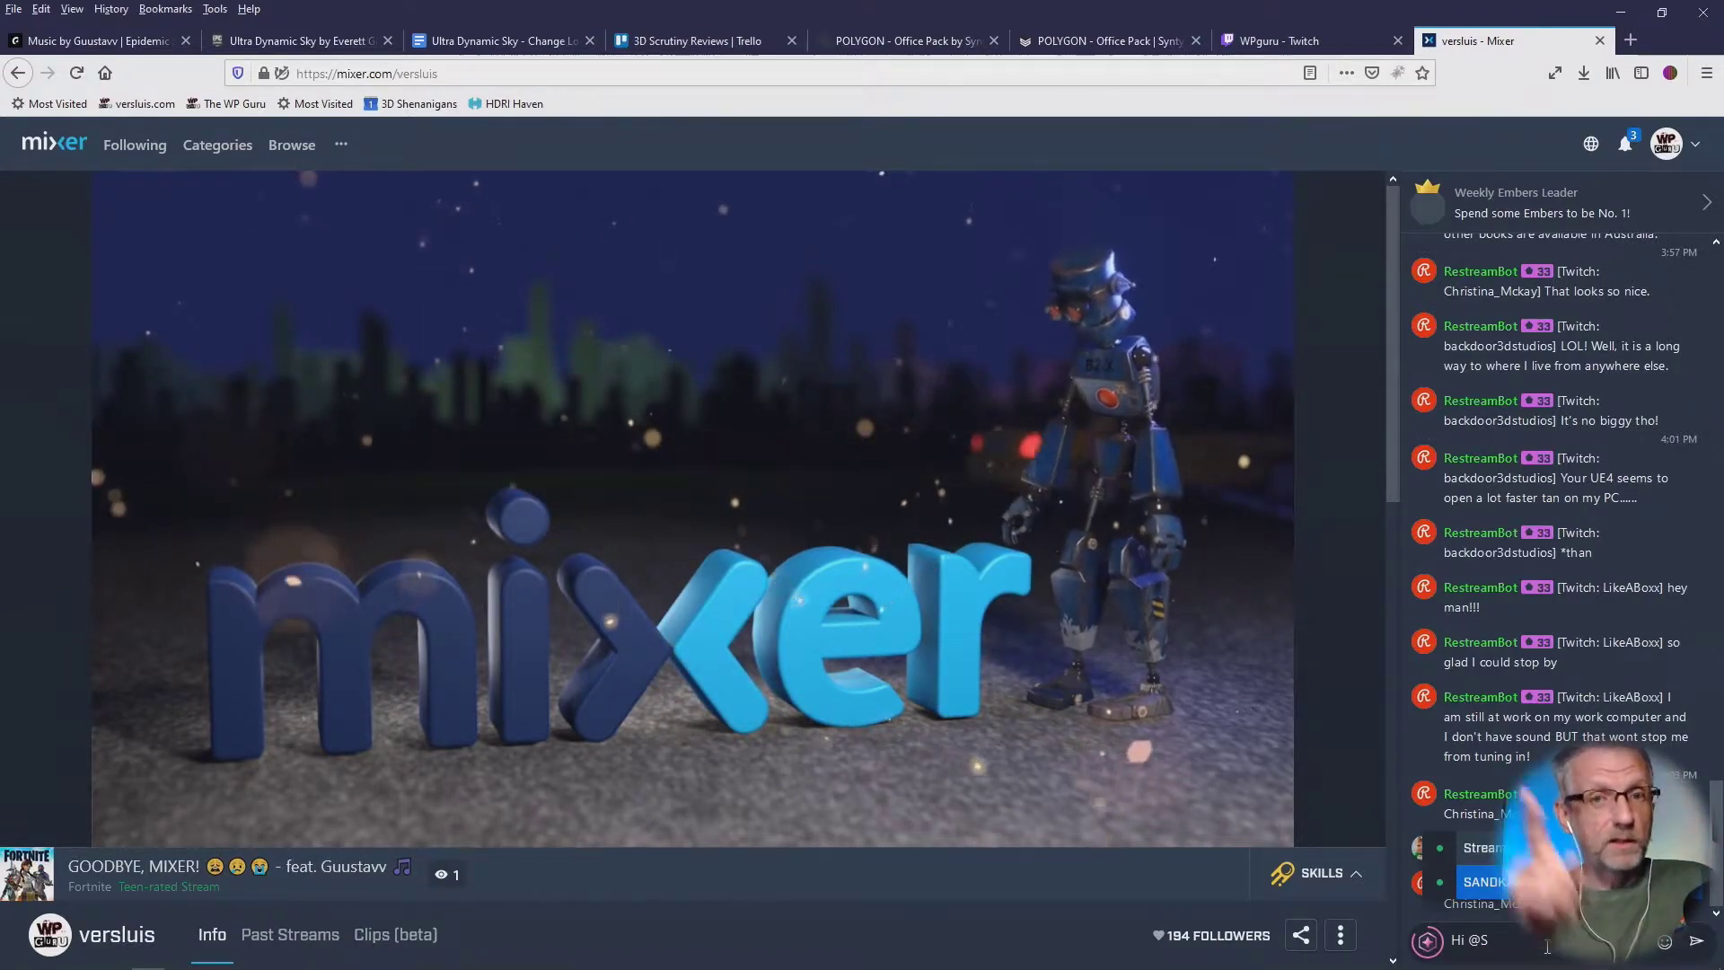
pyautogui.press('Tab')
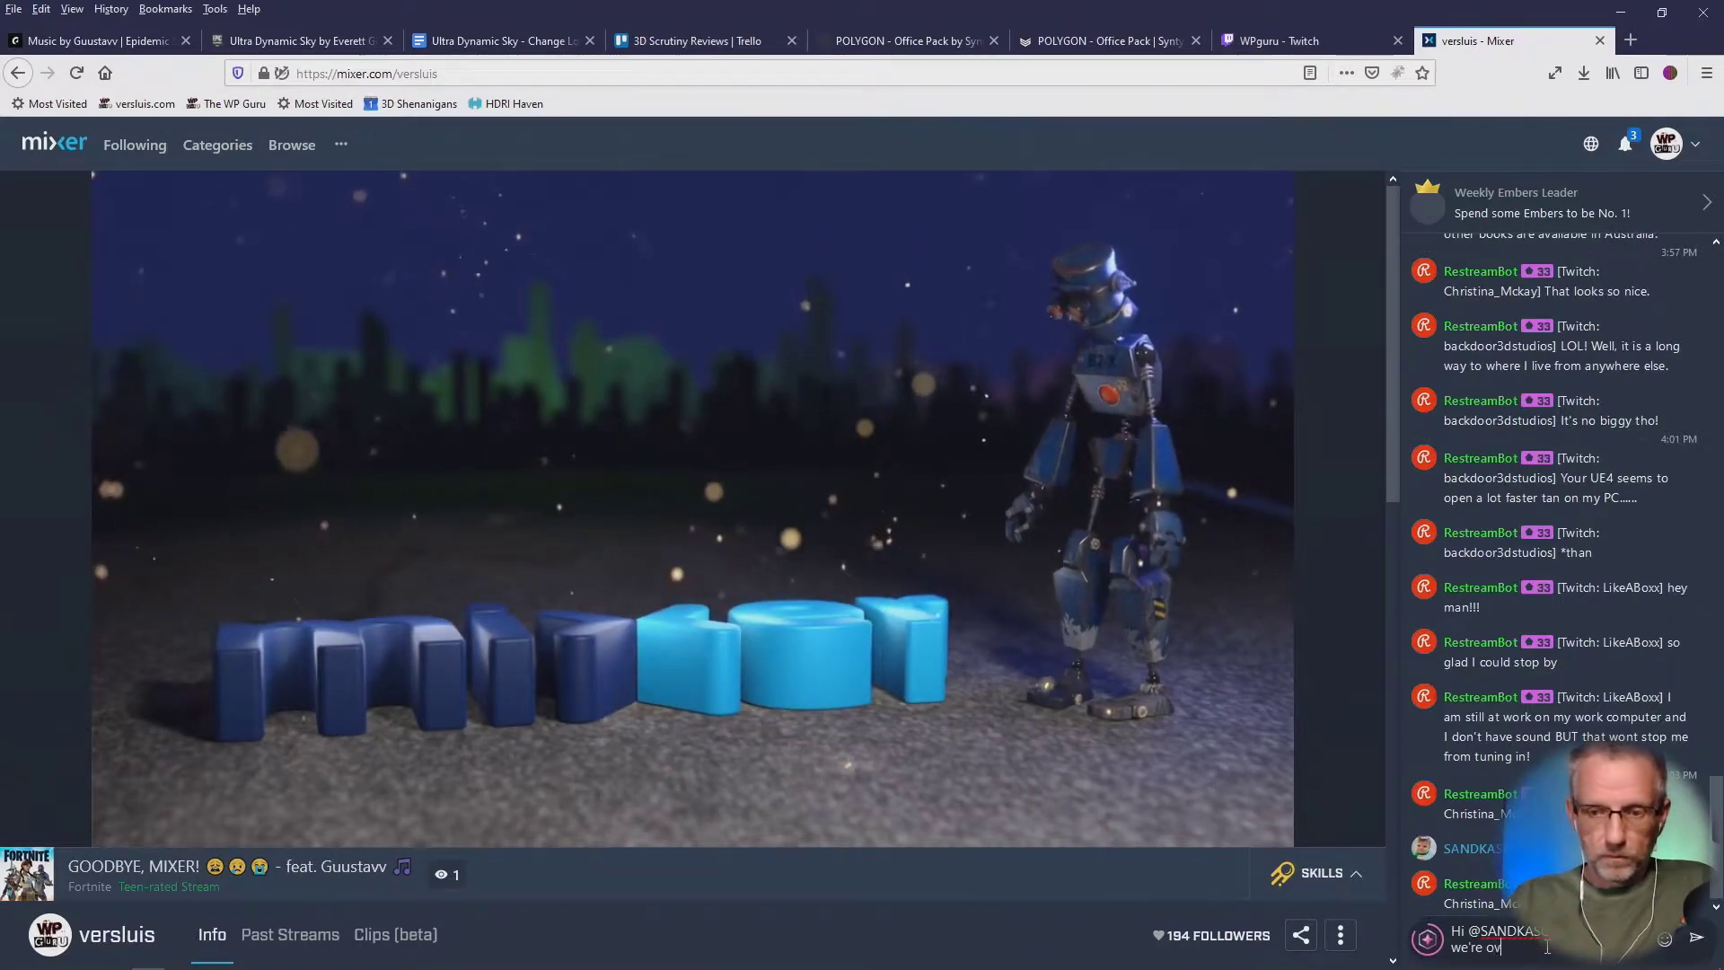
pyautogui.write("we're over on https")
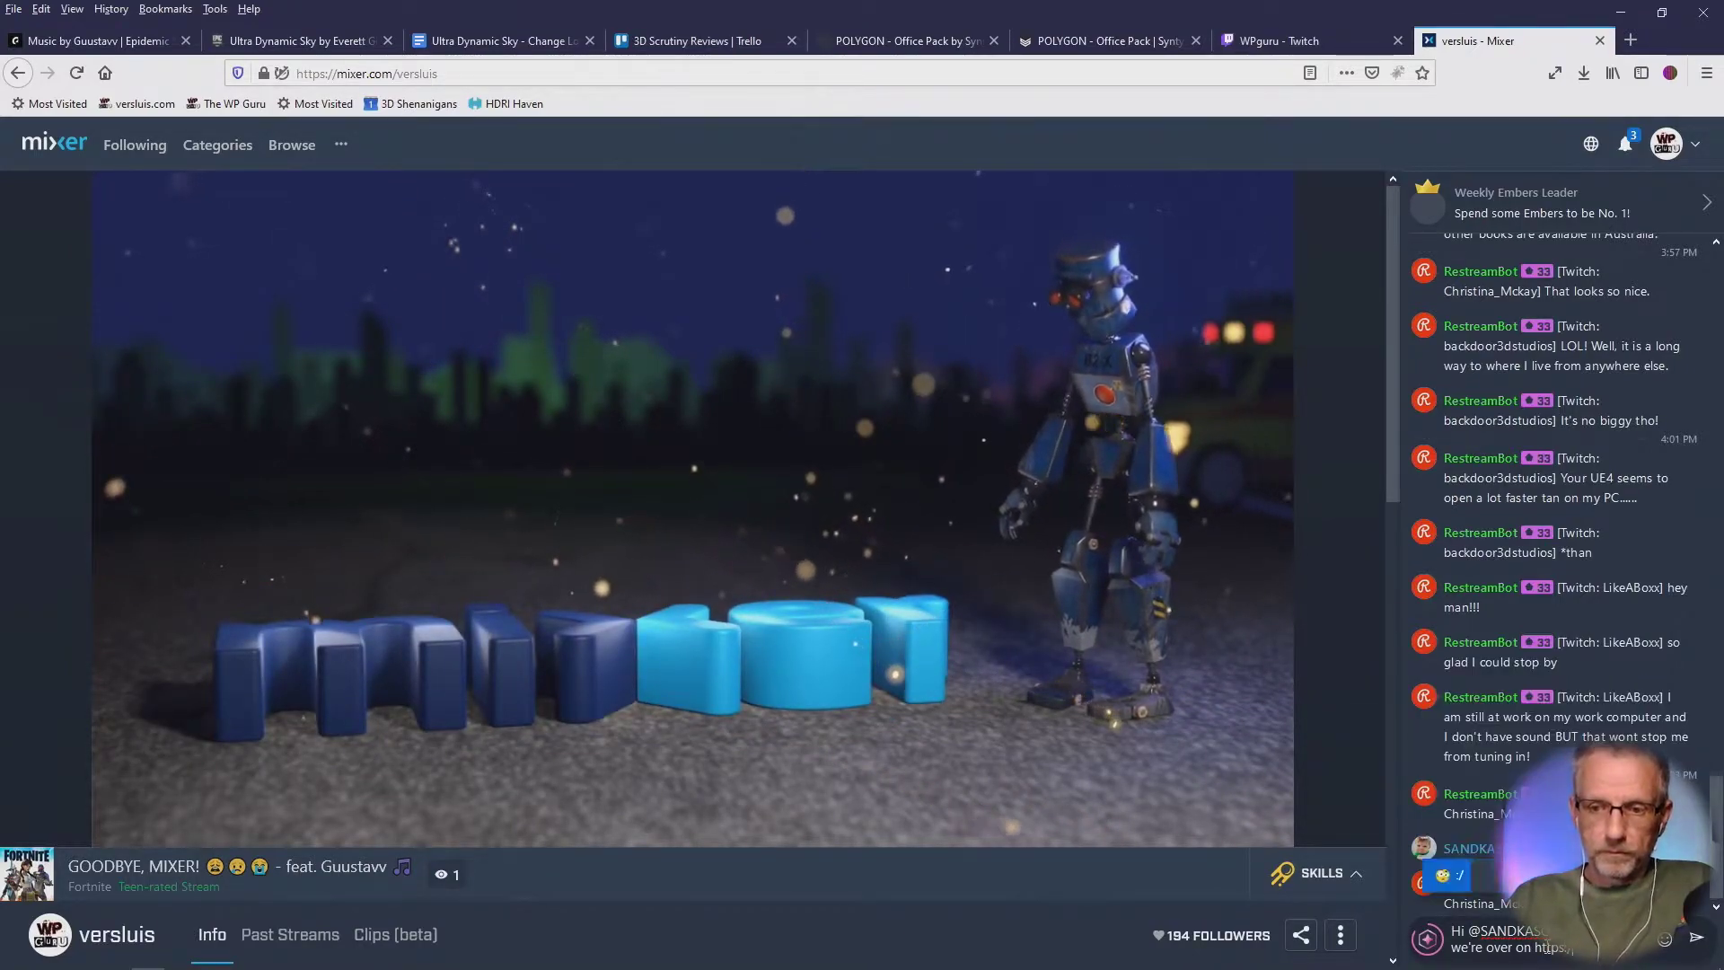
pyautogui.write('://')
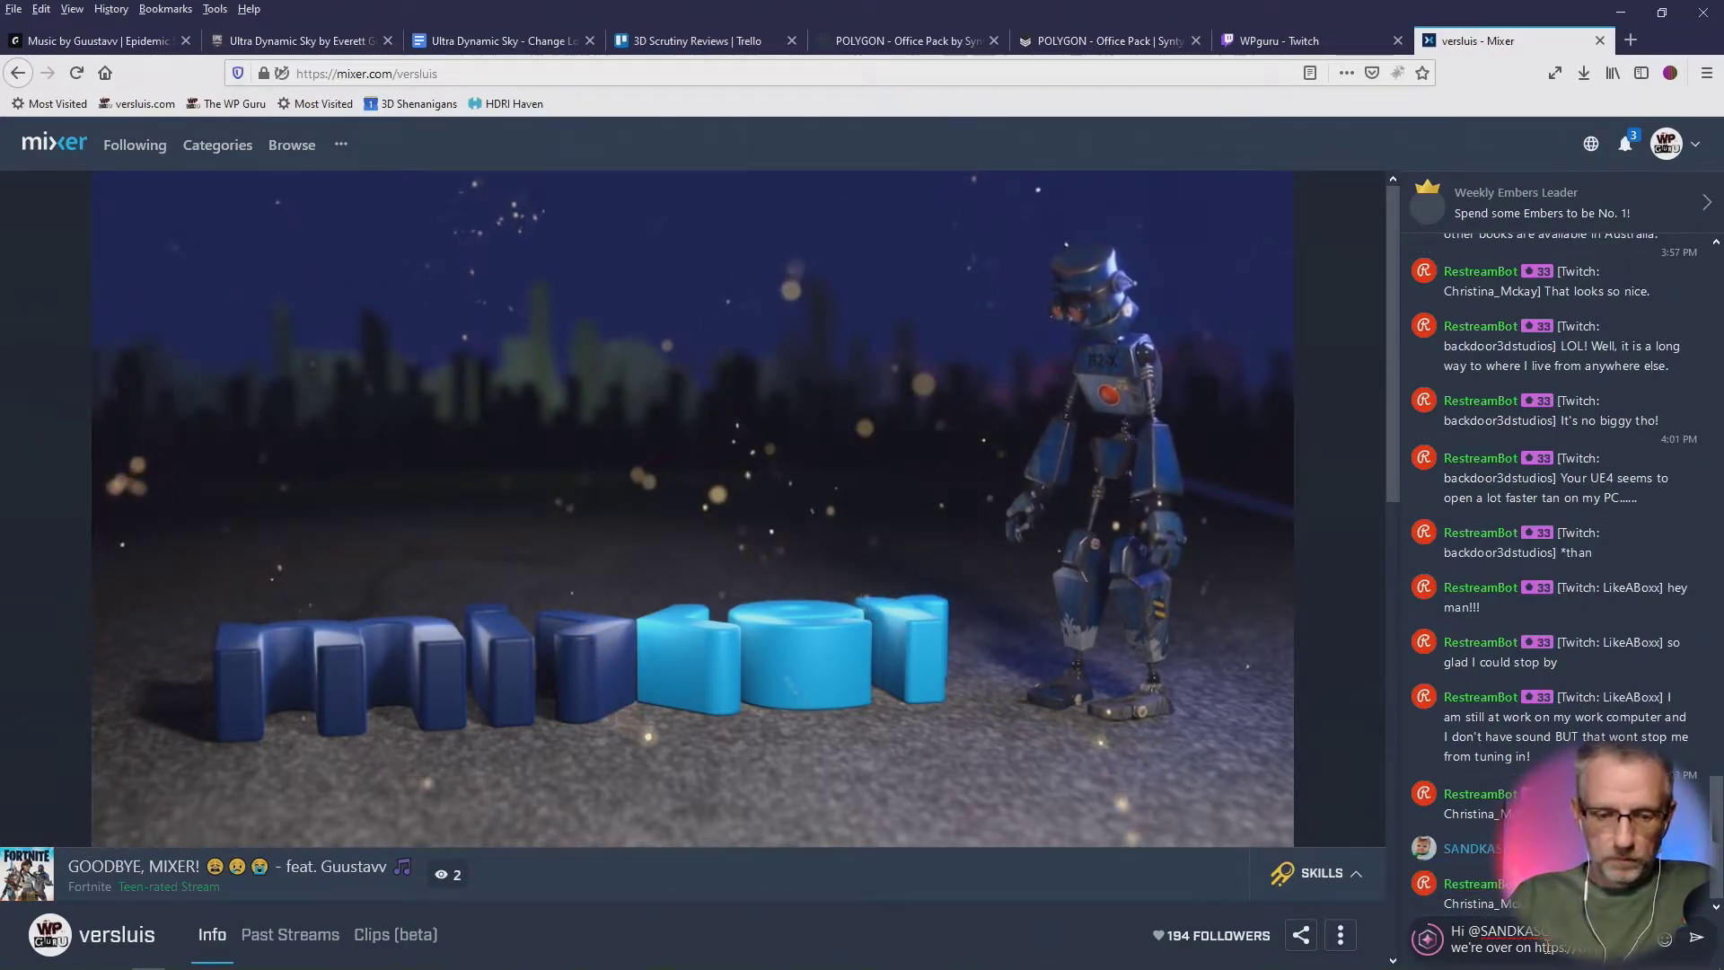
pyautogui.write('twitch.tv/wp')
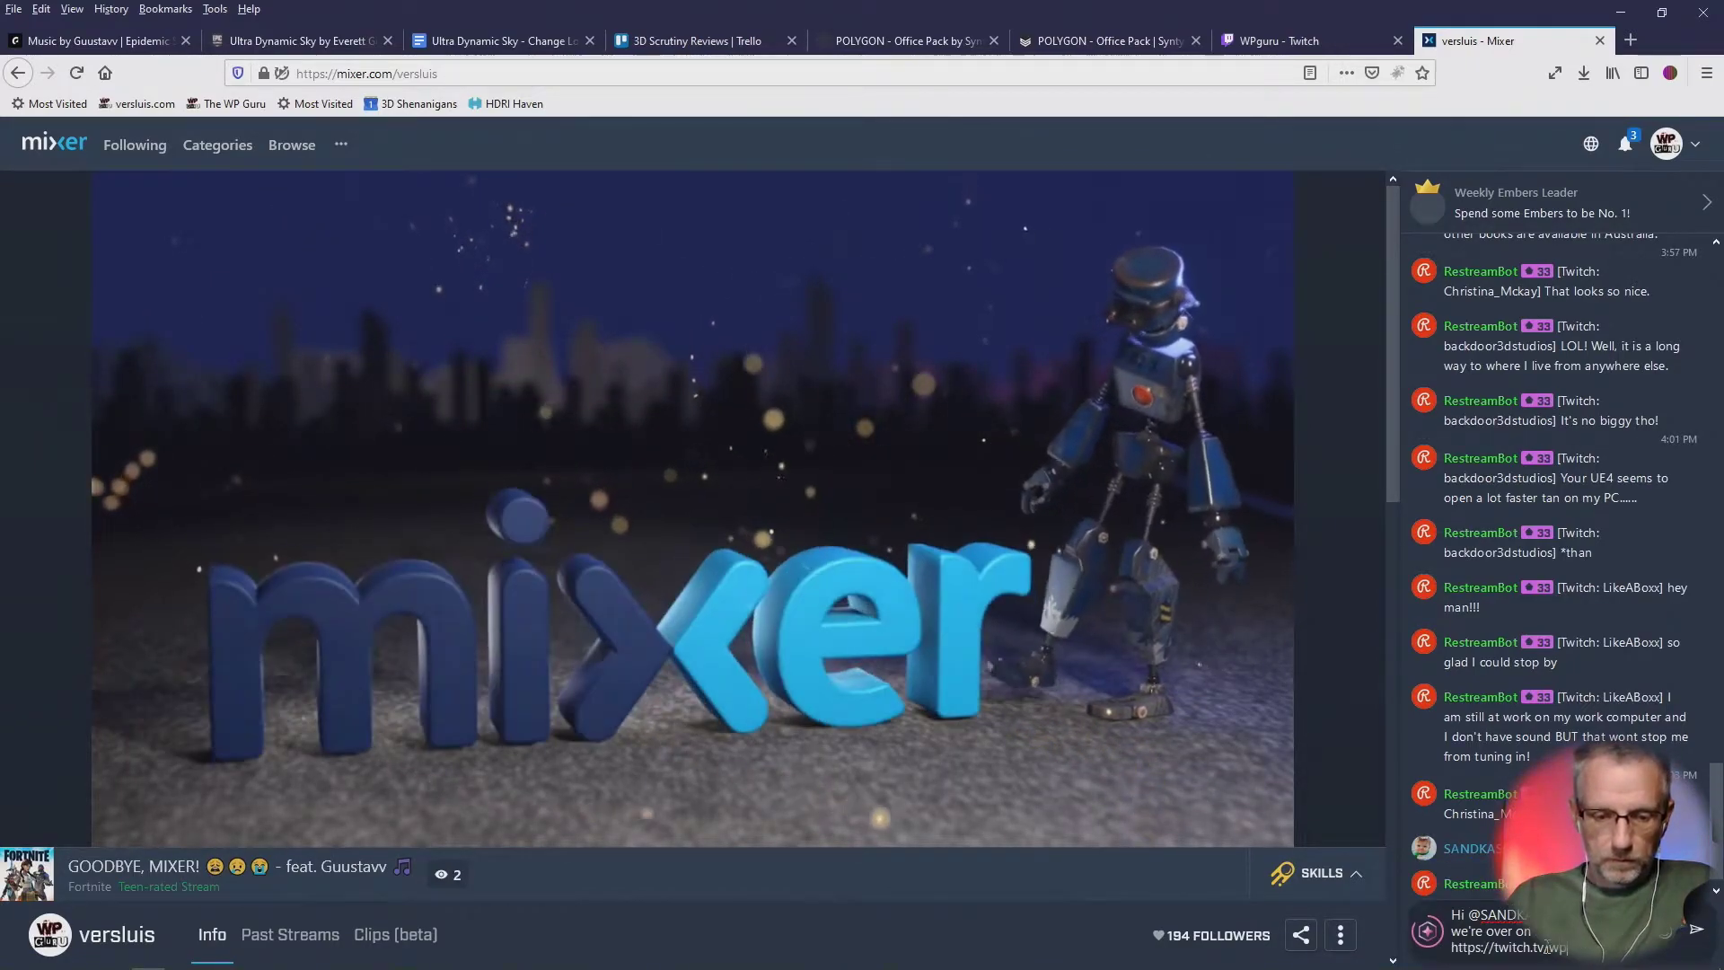
pyautogui.press('Return')
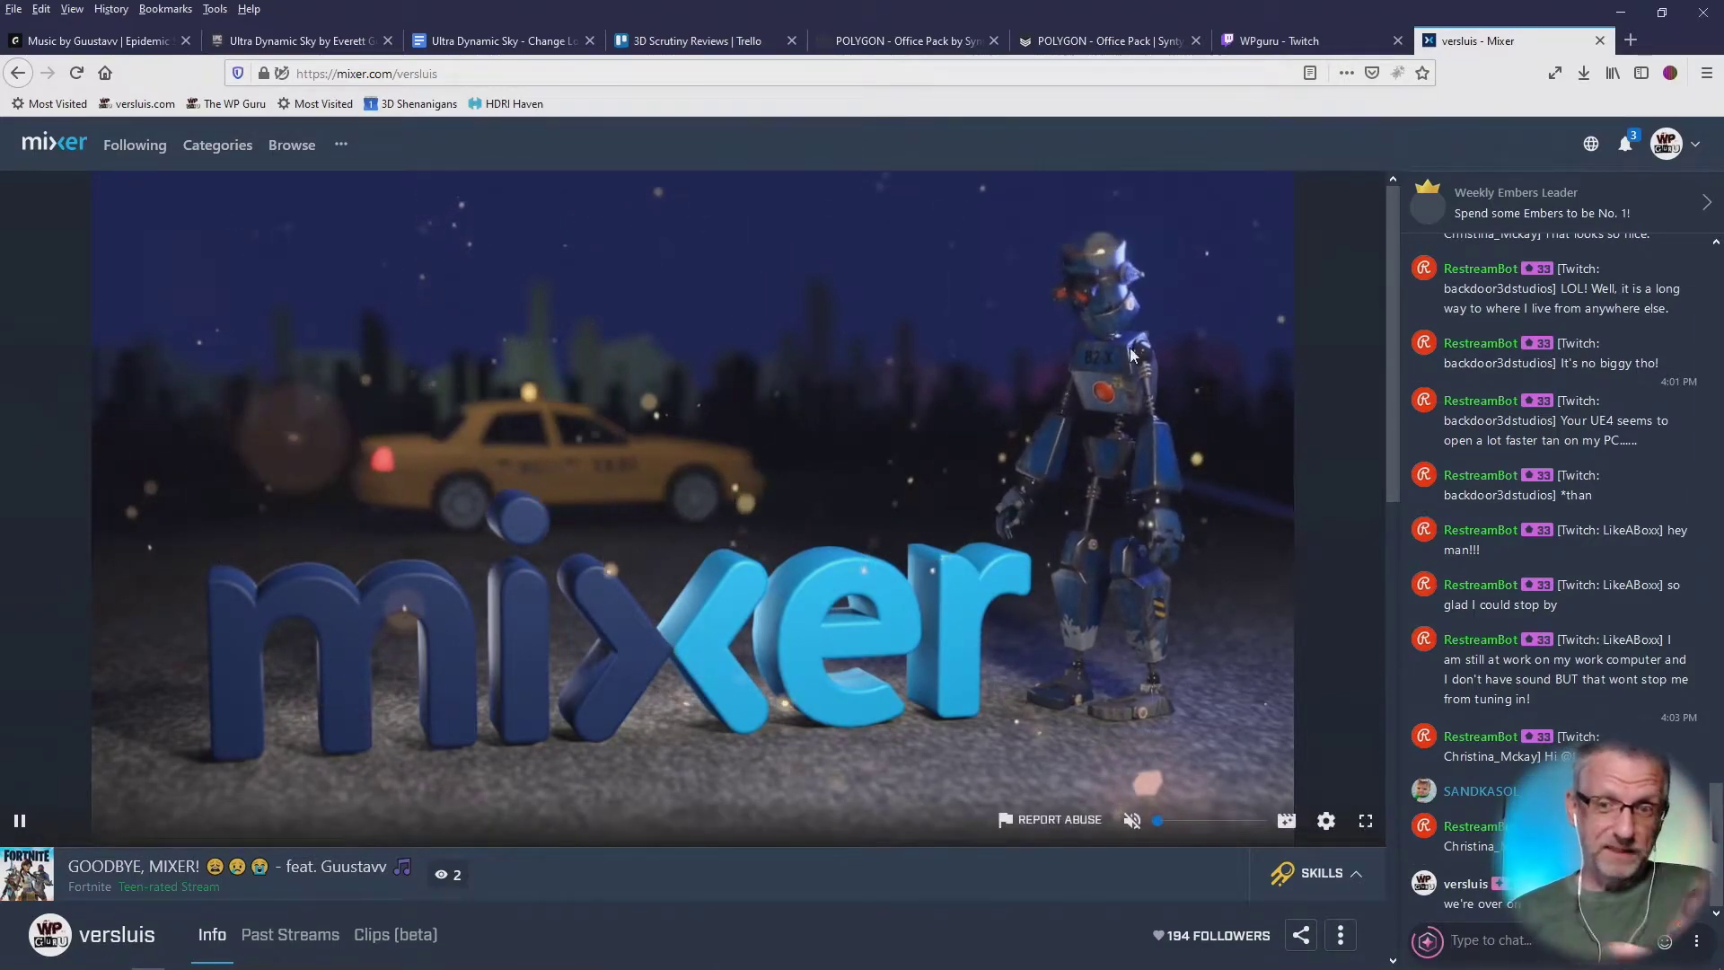
# Step: Post the Ultra Dynamic Sky product link in the Twitch stream chat
pyautogui.click(1320, 56)
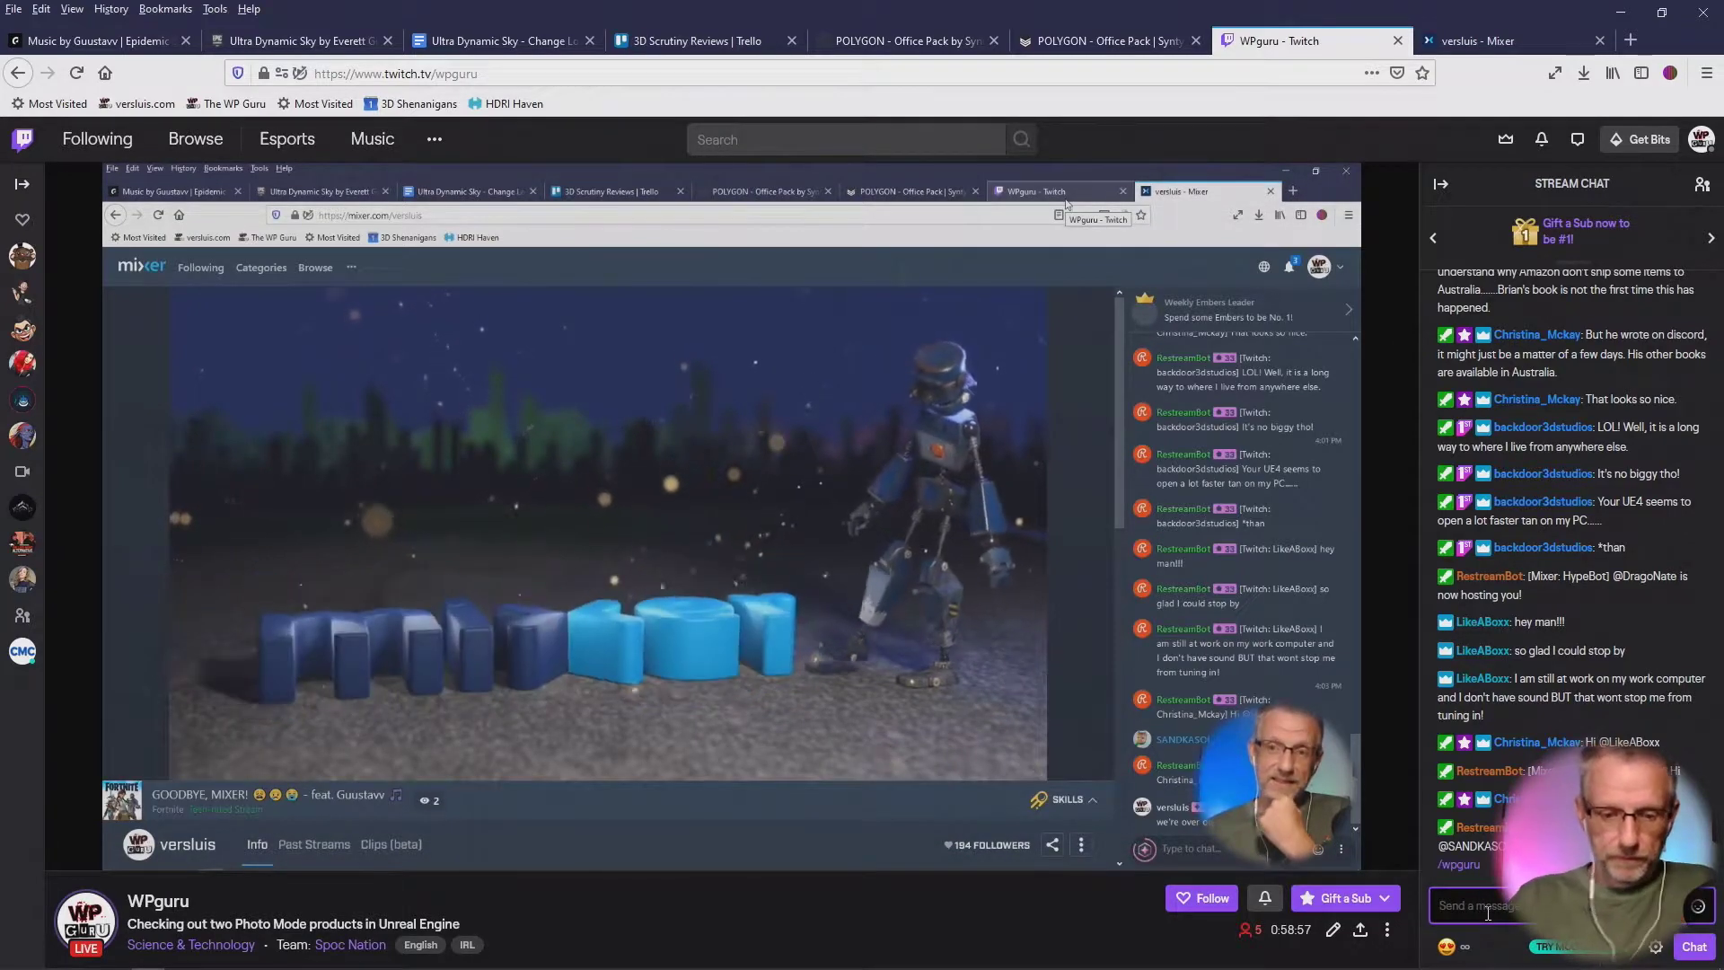
pyautogui.write('Ultra Dyn')
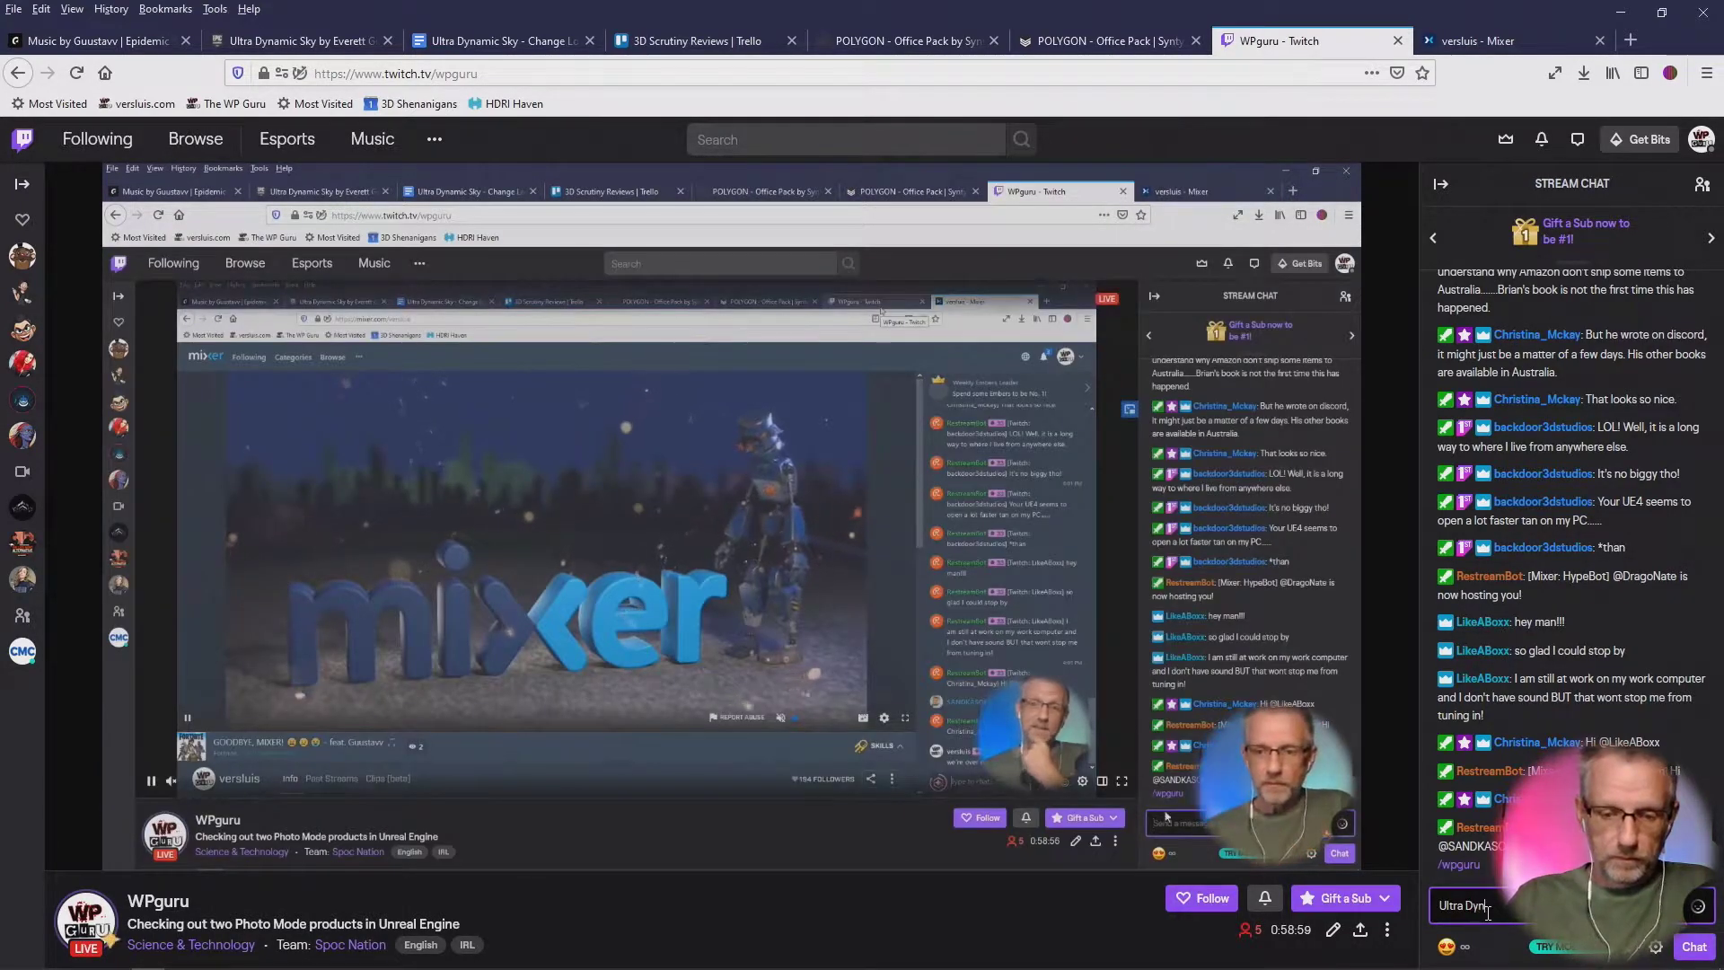
pyautogui.write('amic')
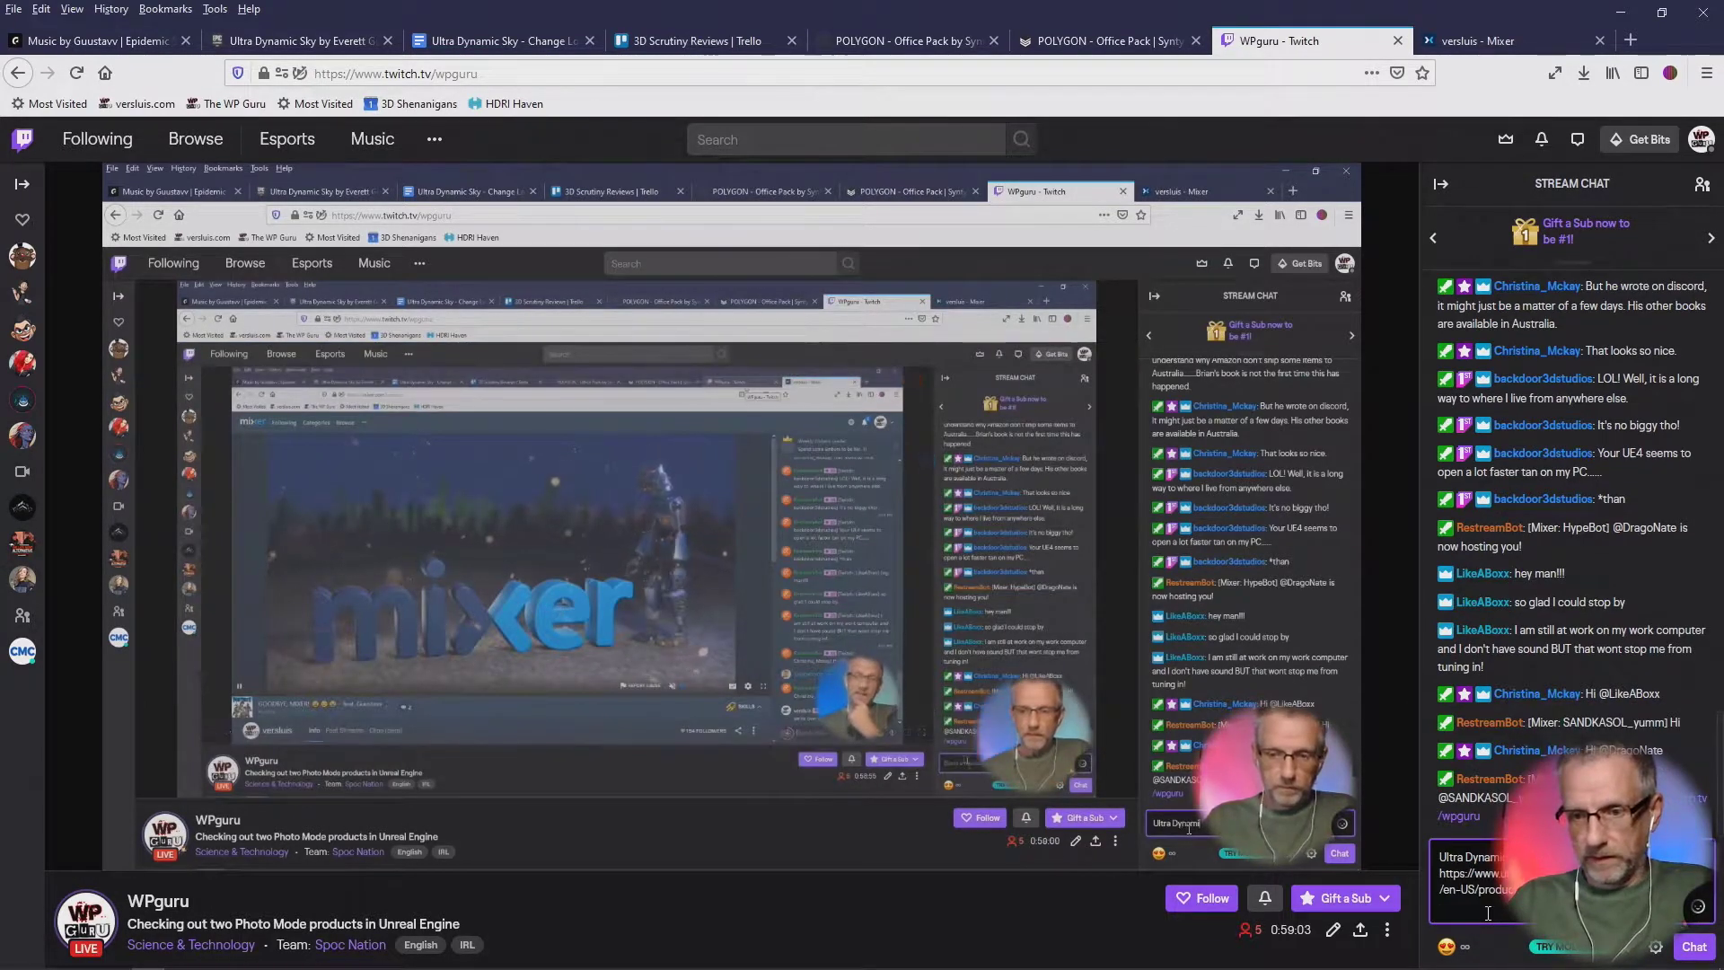
pyautogui.press('Return')
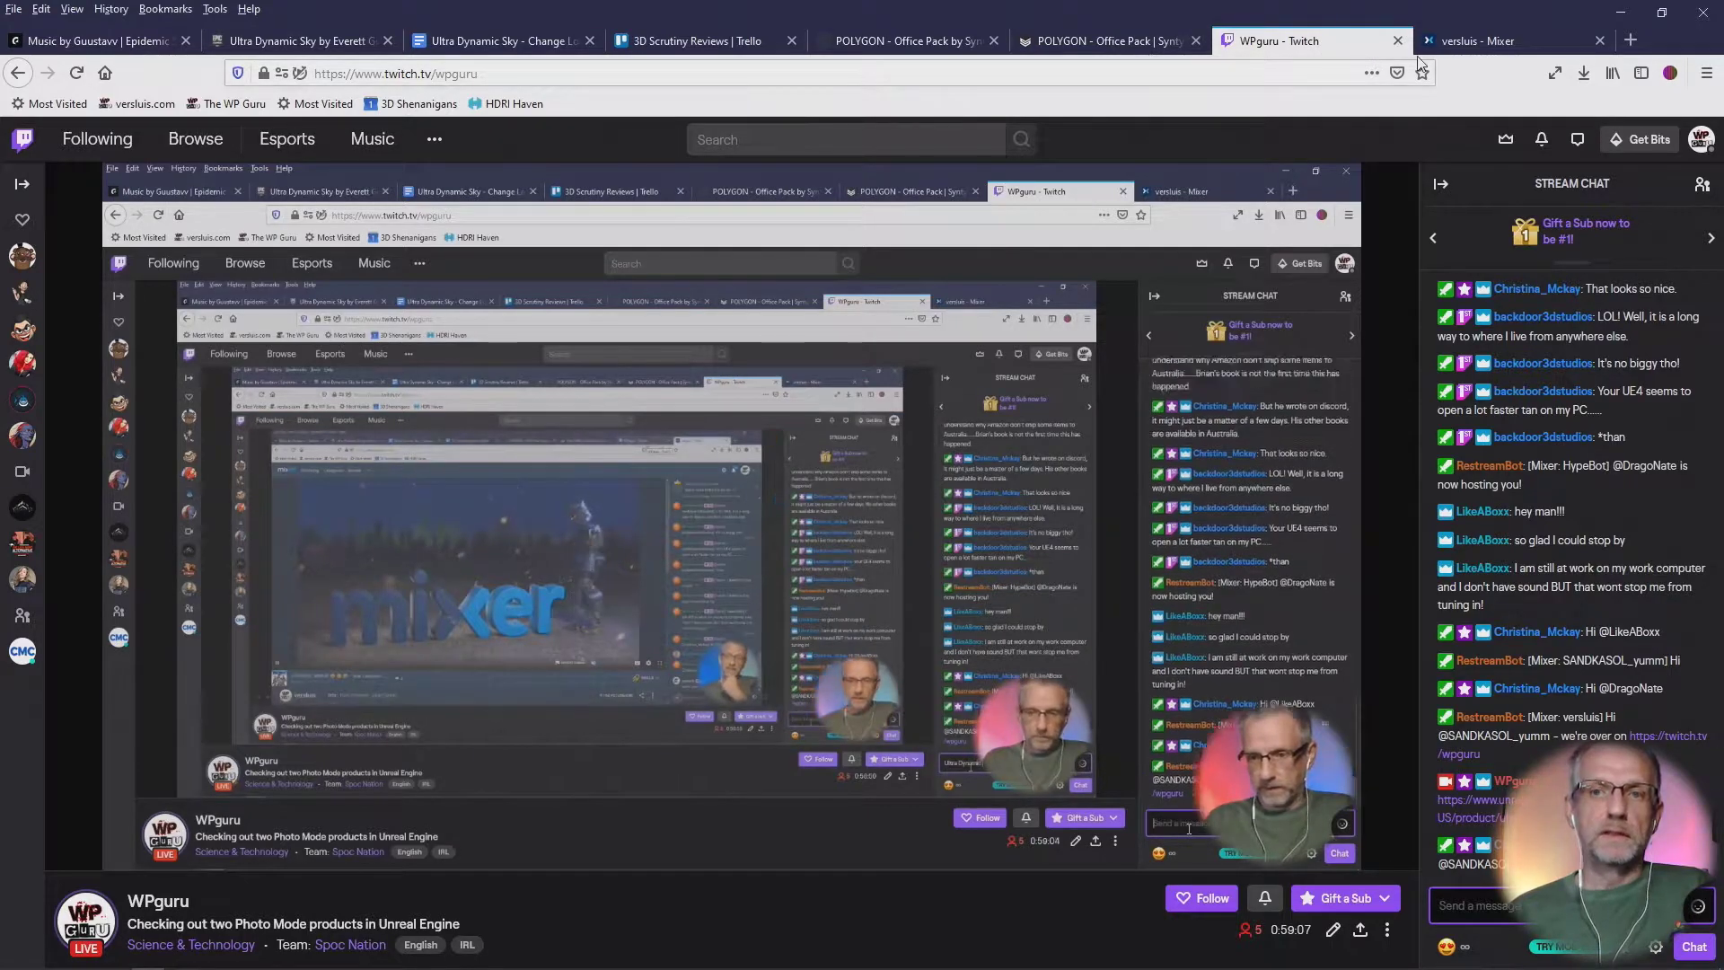
# Step: Close the Mixer tab, minimize Firefox, then bring the Twitch browser back
pyautogui.click(1502, 47)
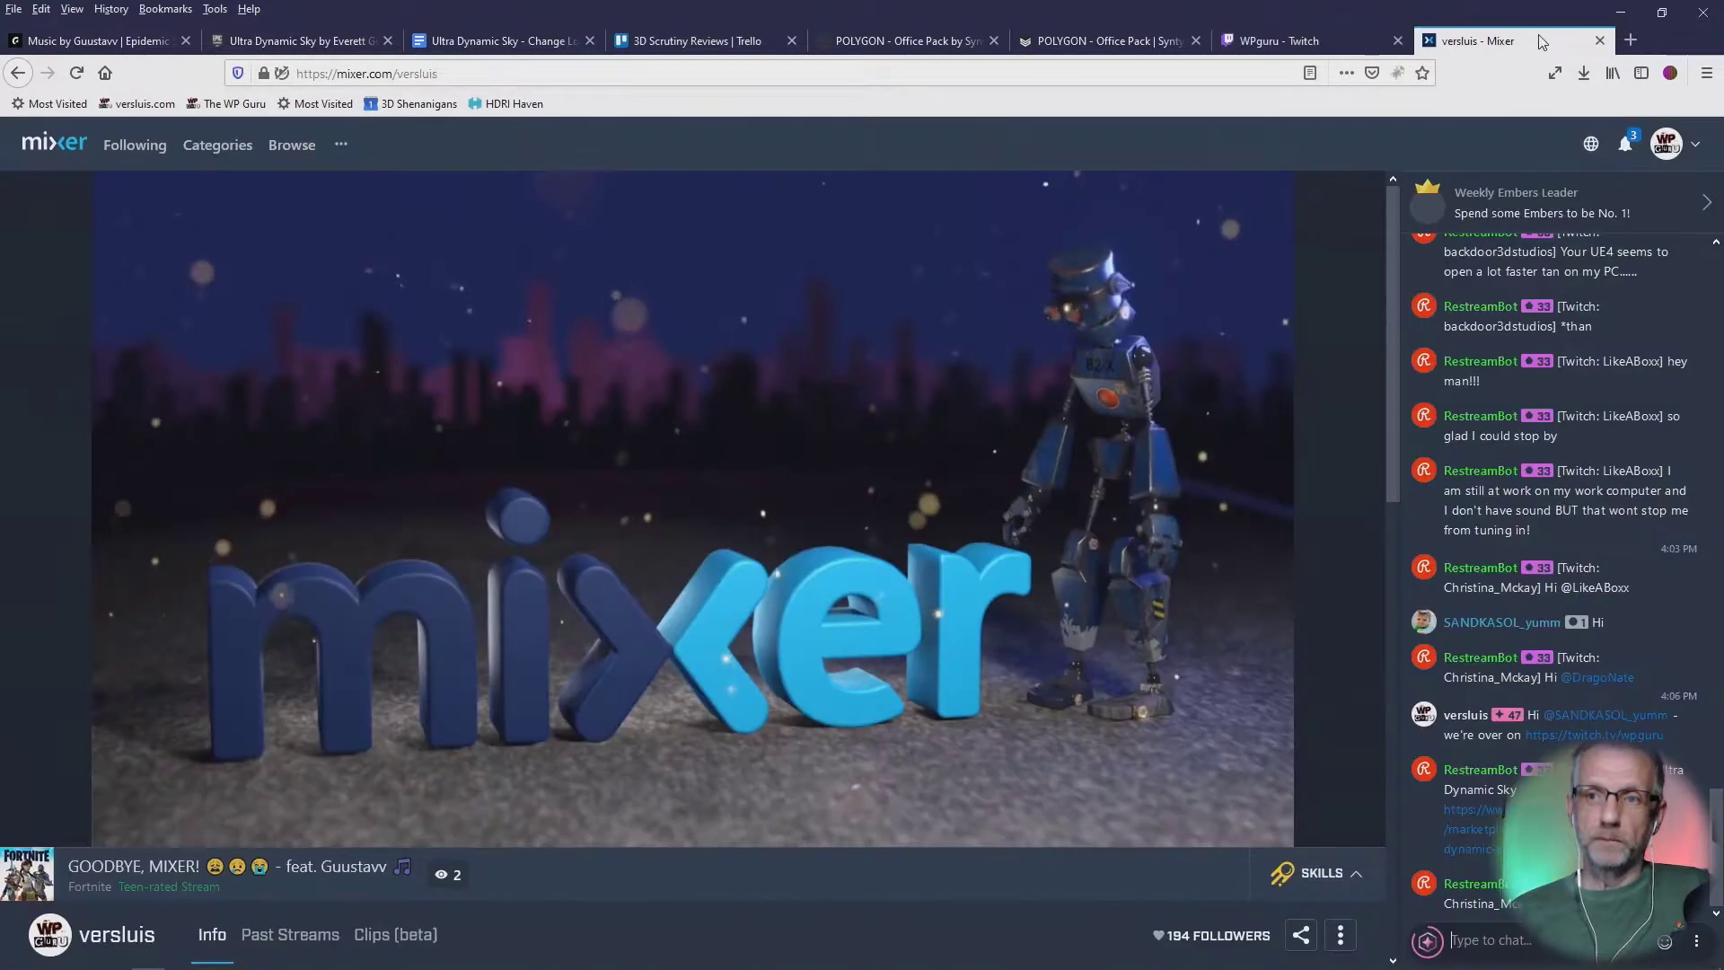
pyautogui.click(1600, 42)
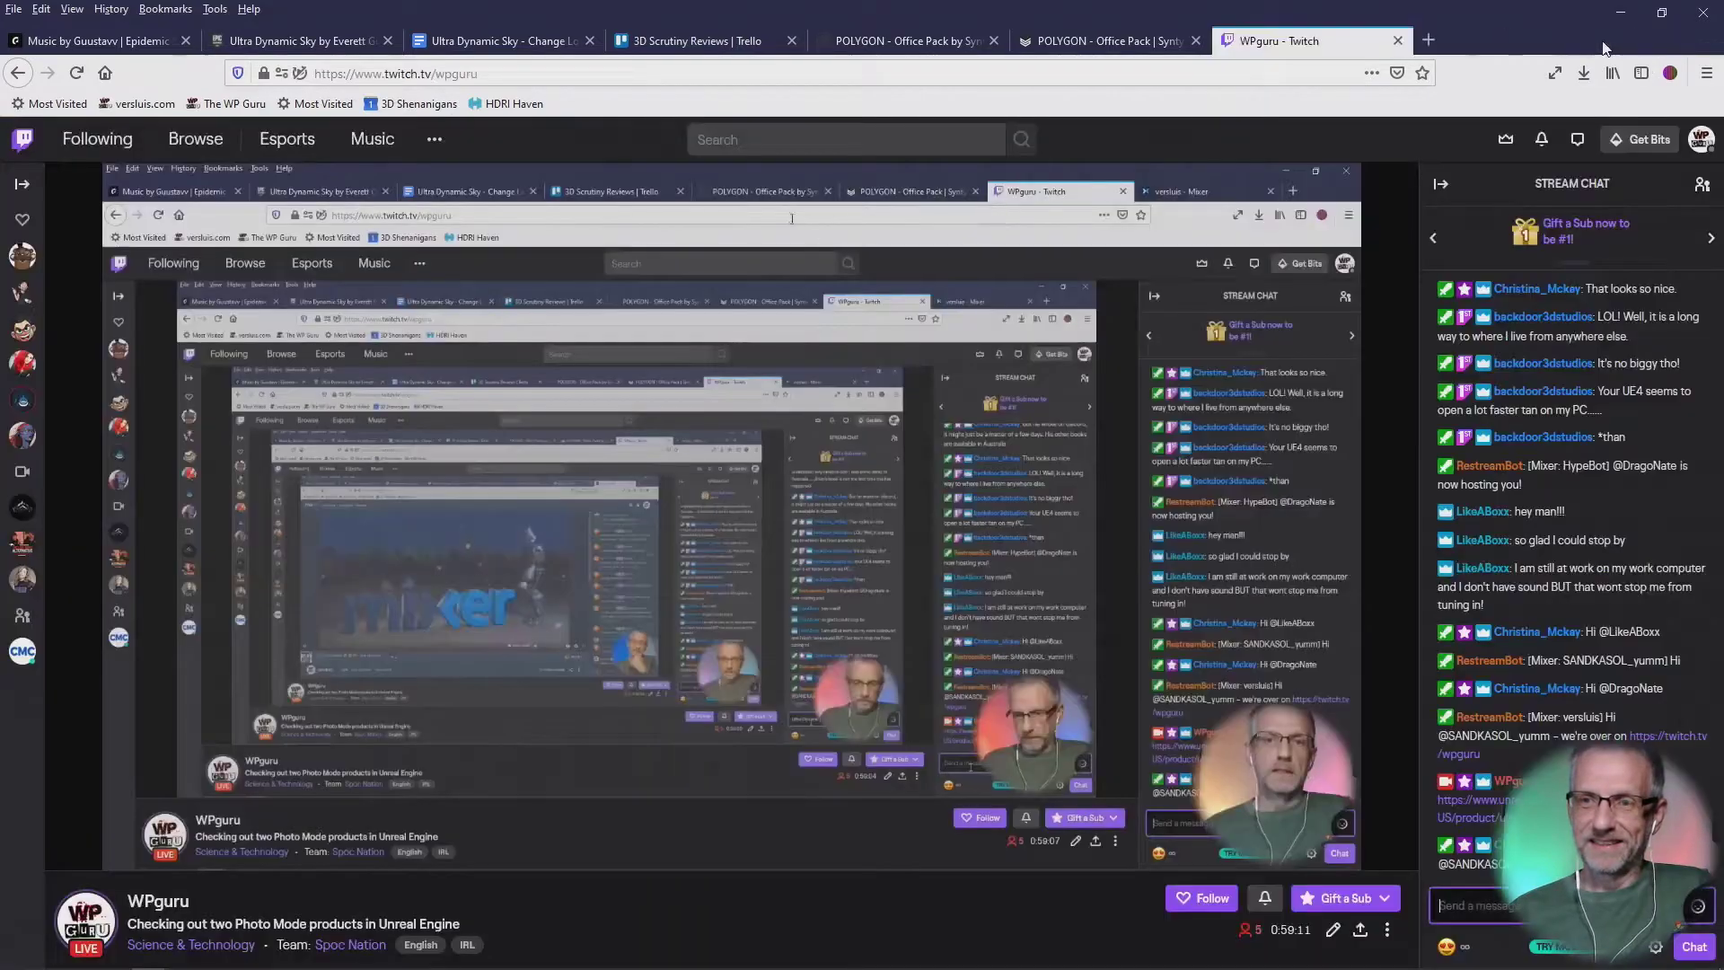
pyautogui.click(1625, 13)
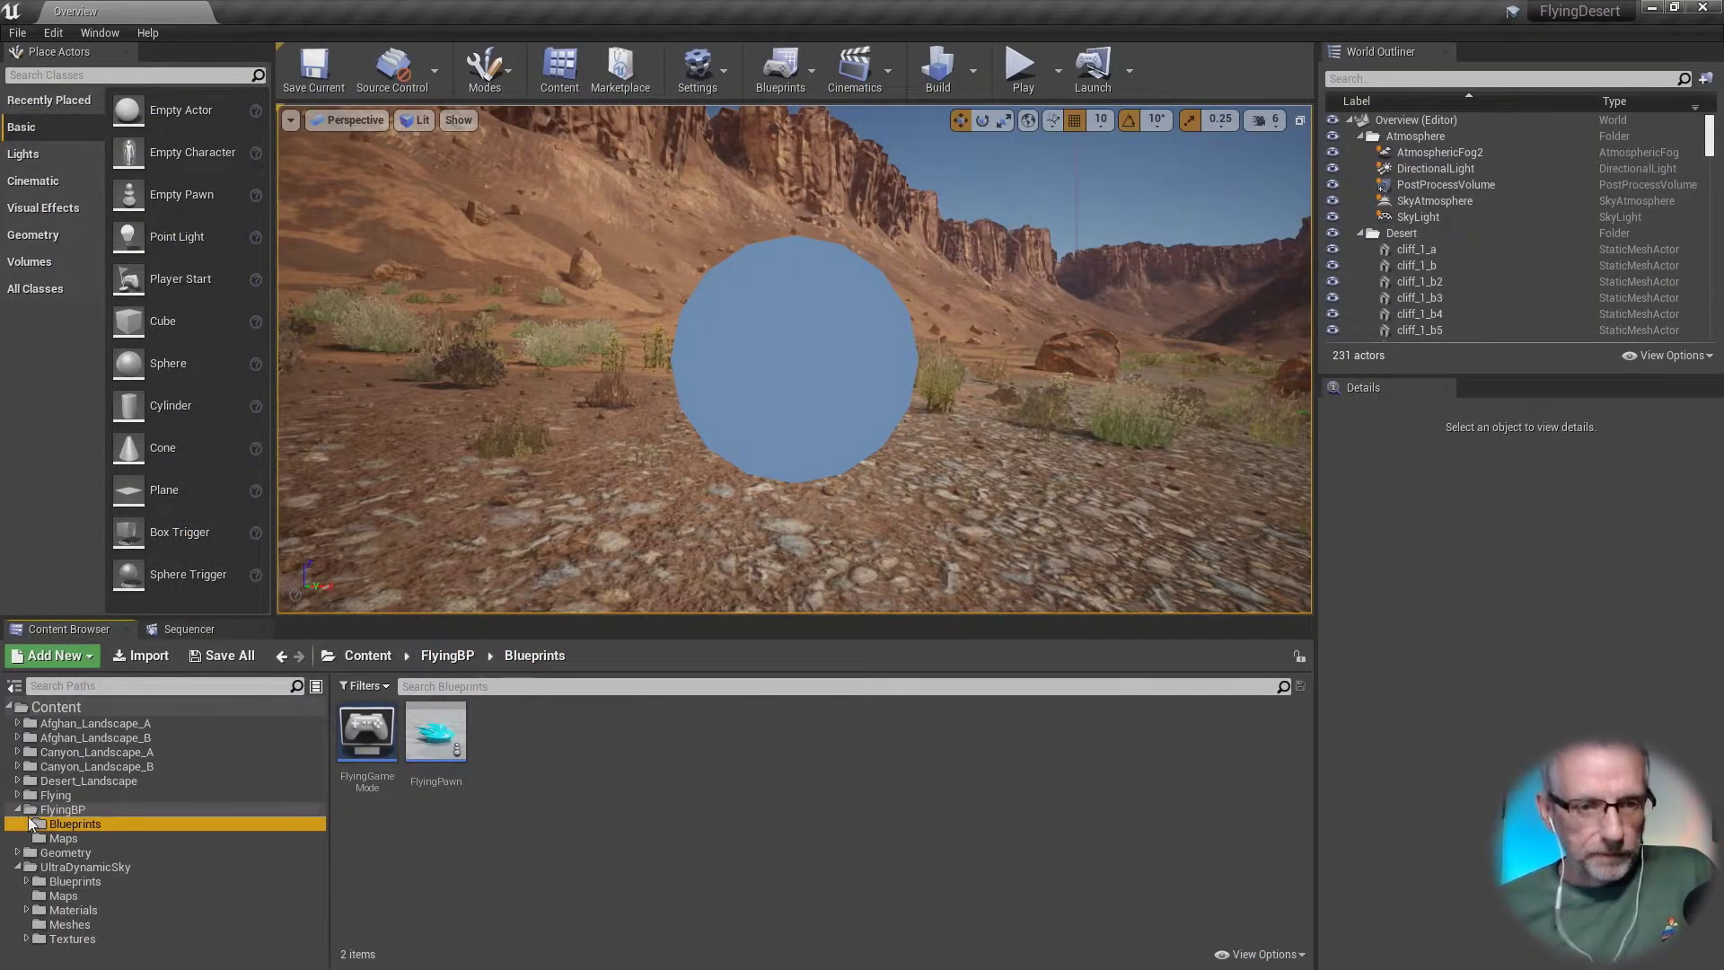
pyautogui.hotkey('alt', 'Tab')
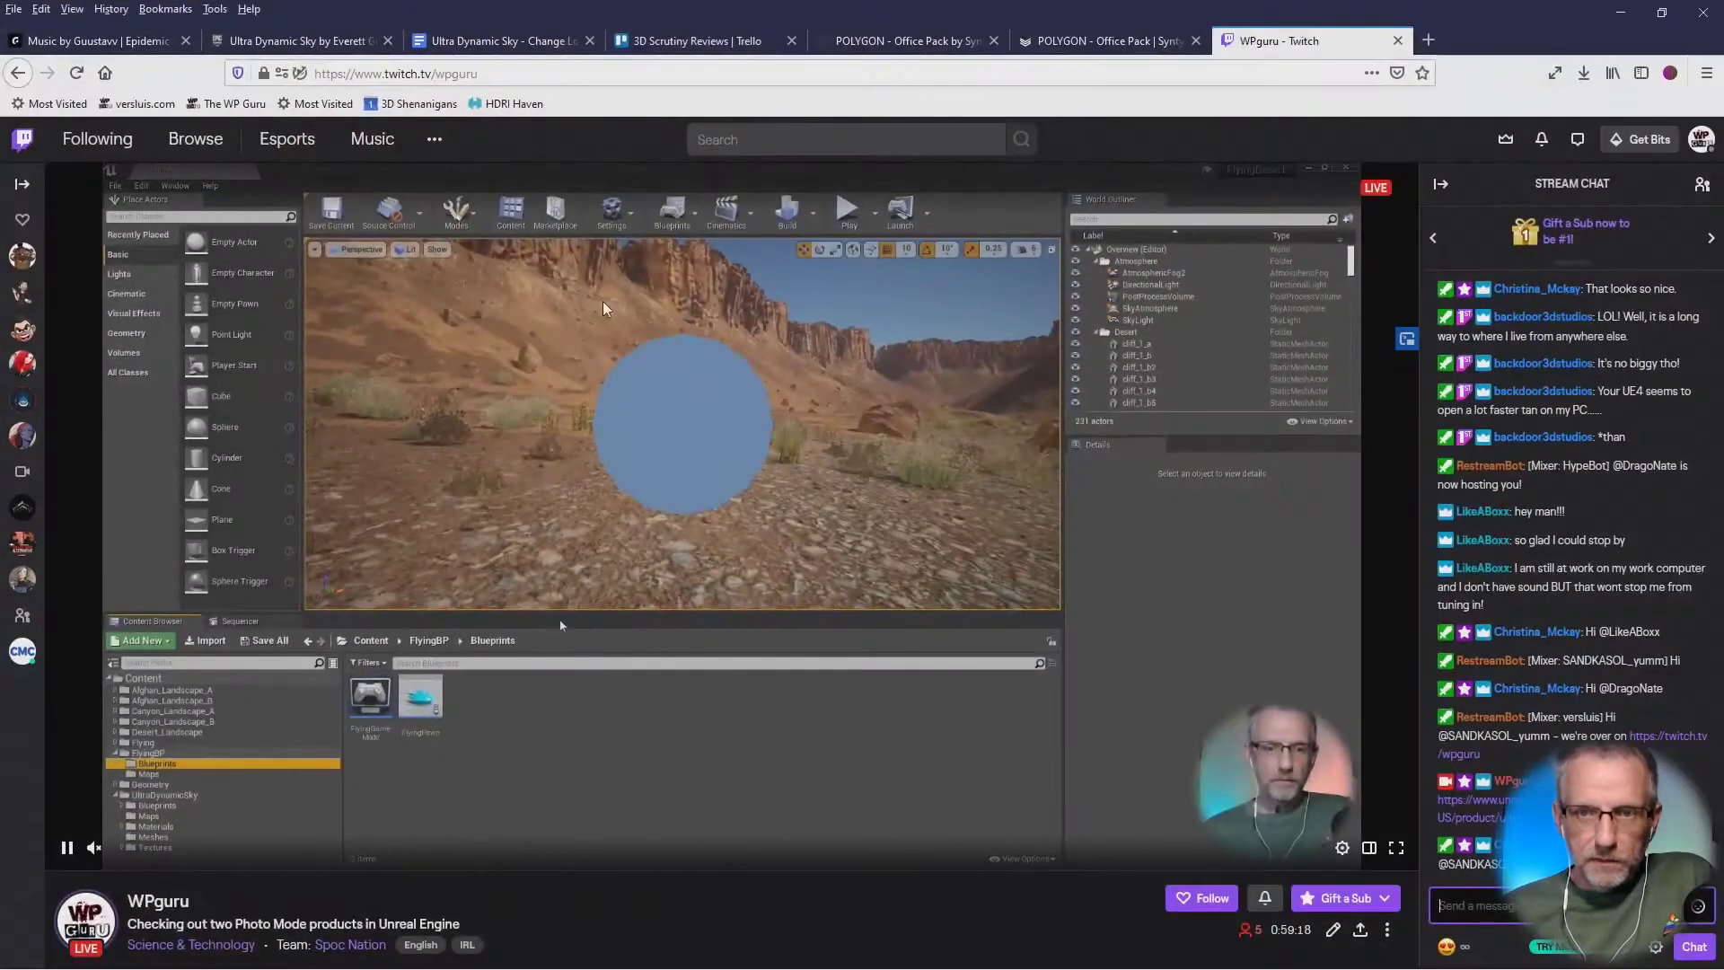
# Step: Scroll the Ultra Dynamic Sky Change Log from the 6-25-2020 entry down to the final notes
pyautogui.click(534, 38)
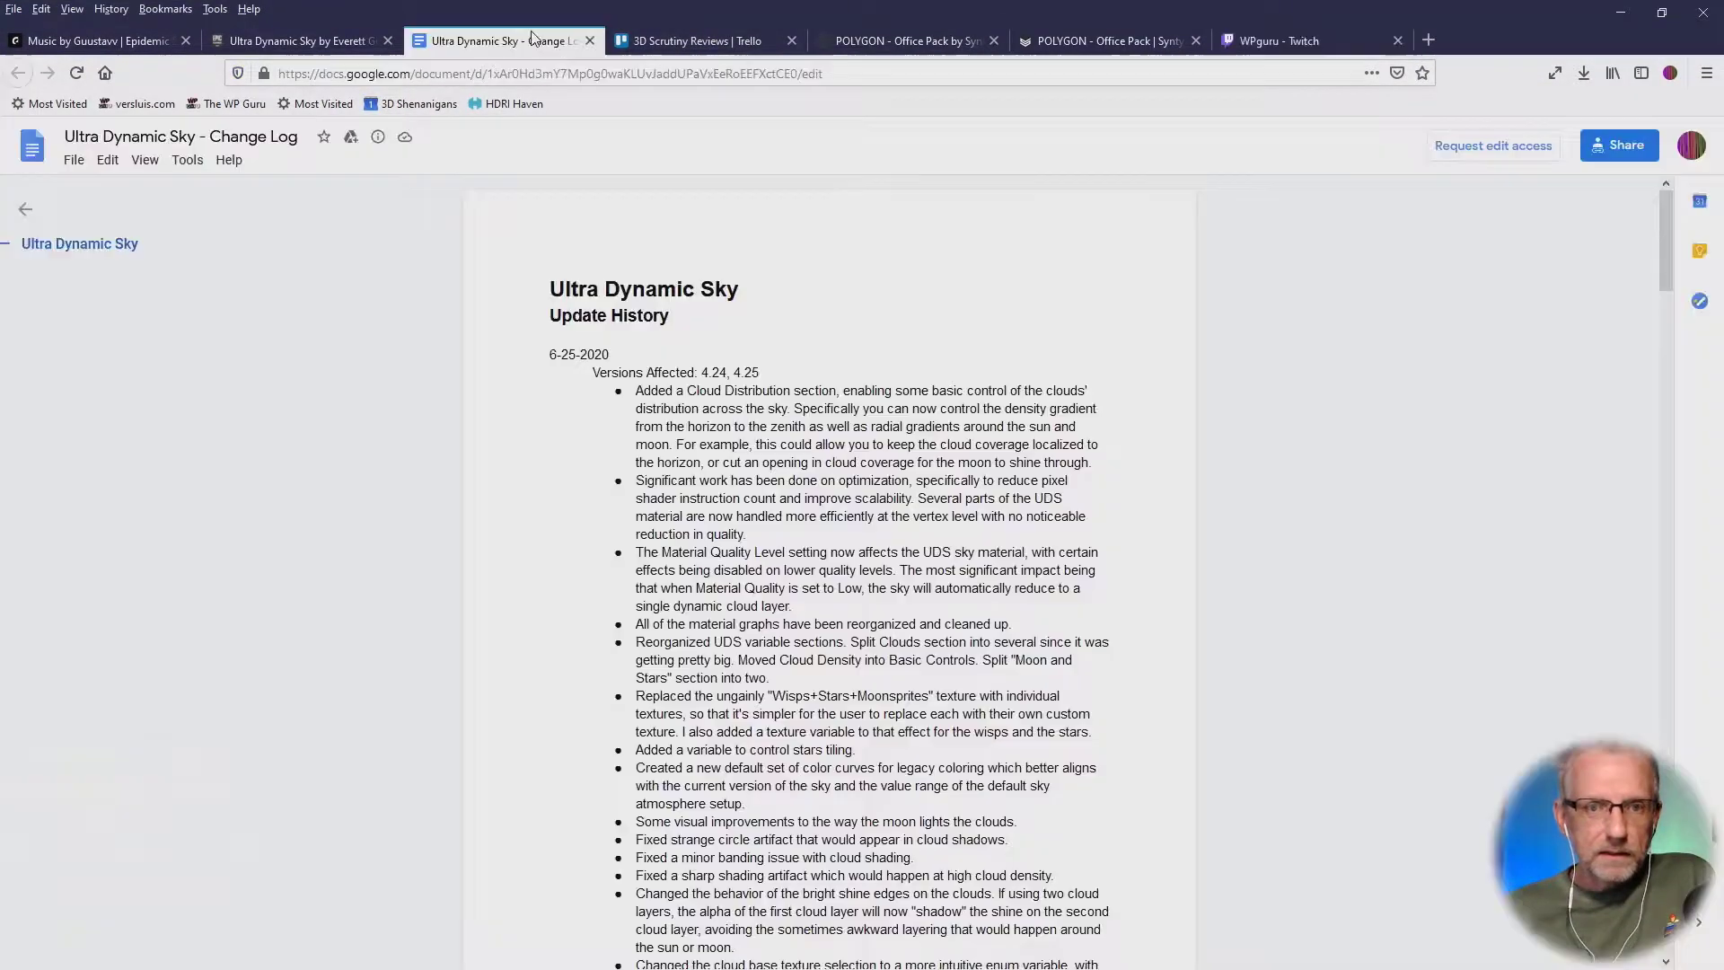
pyautogui.scroll(-3, 586, 563)
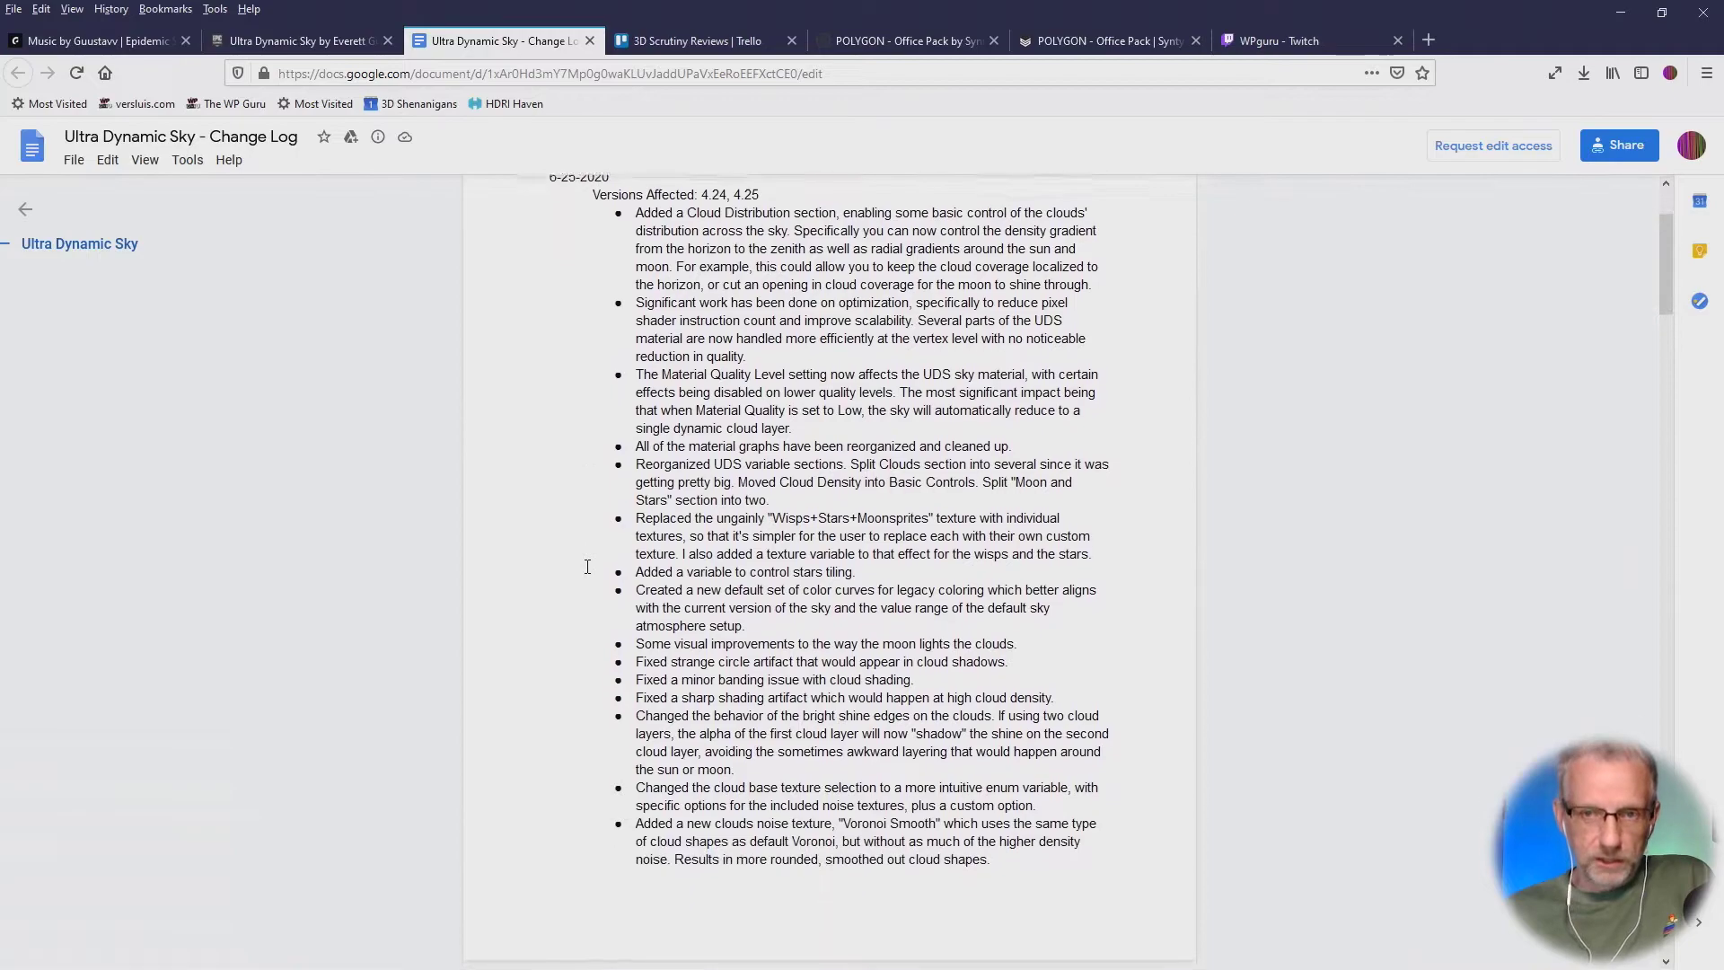
pyautogui.scroll(-20, 587, 567)
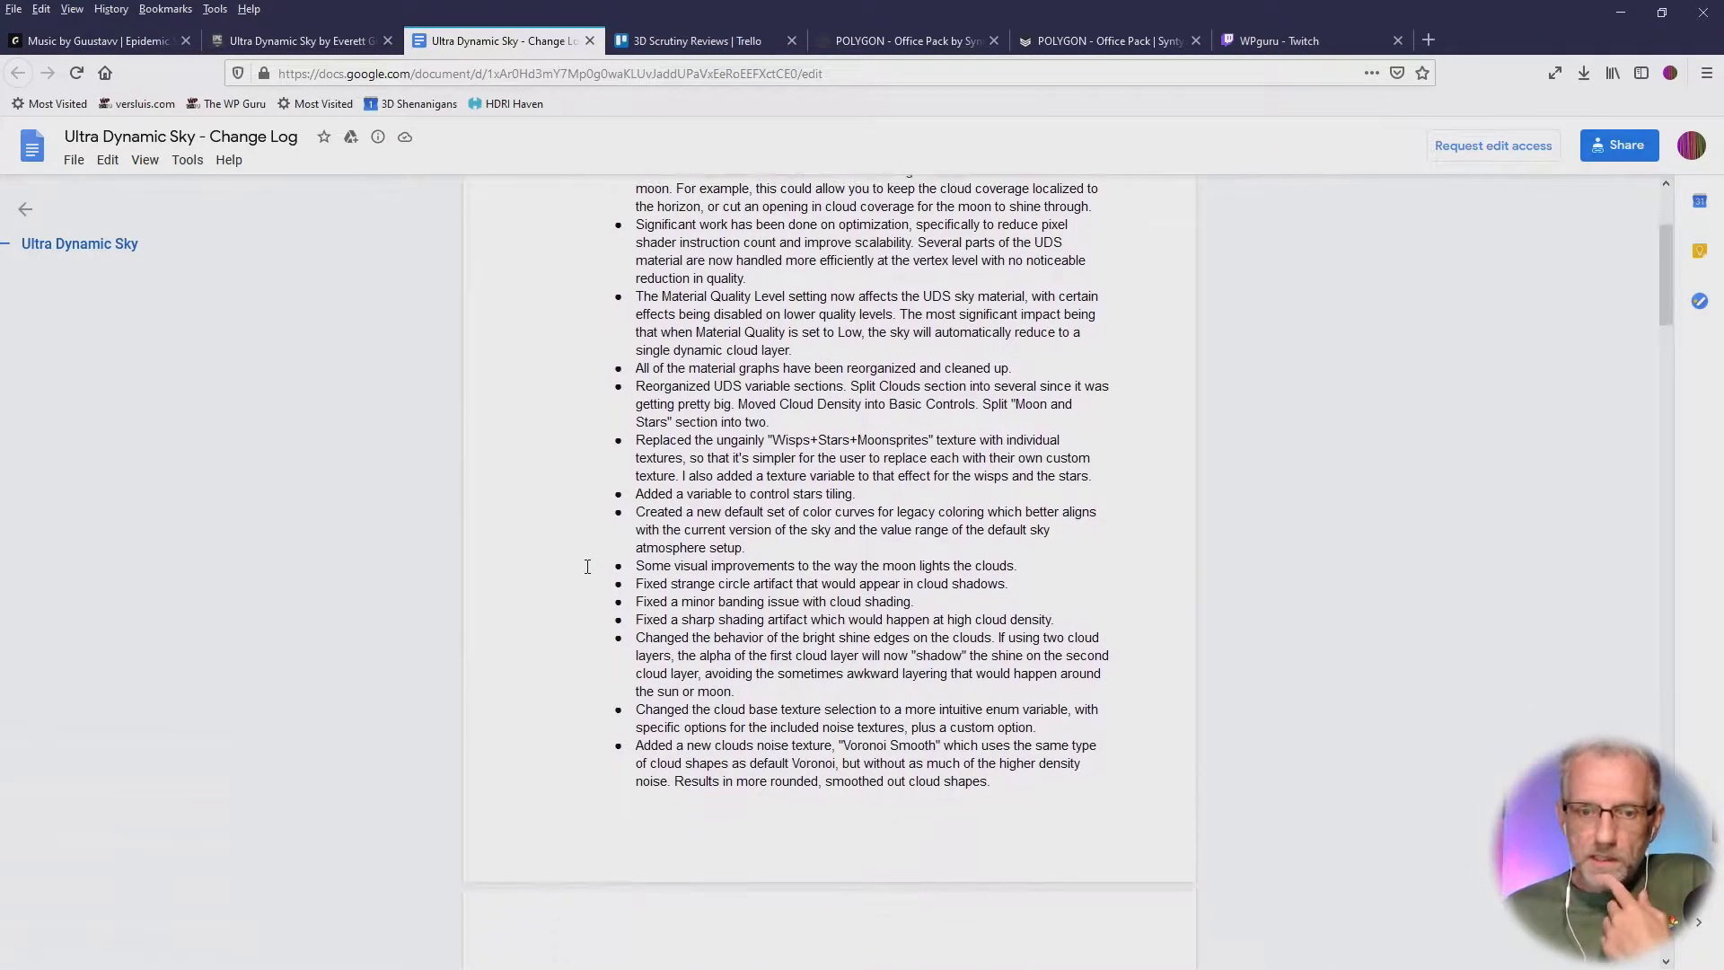
pyautogui.scroll(-20, 588, 566)
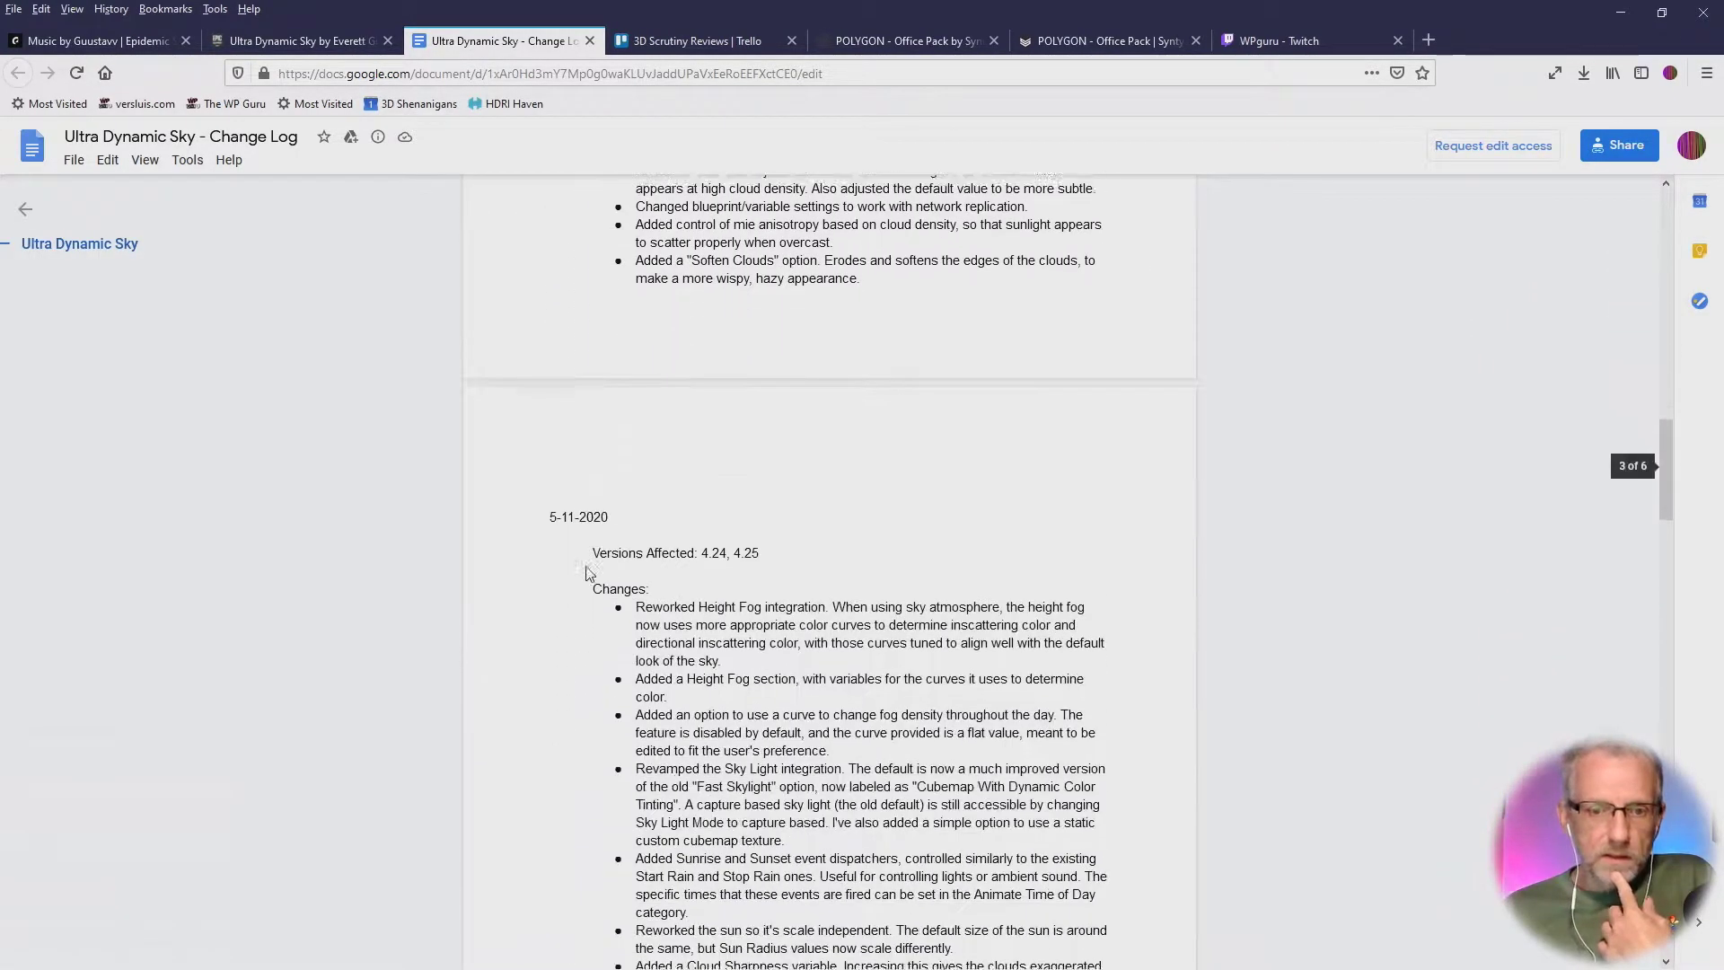
pyautogui.scroll(-20, 589, 573)
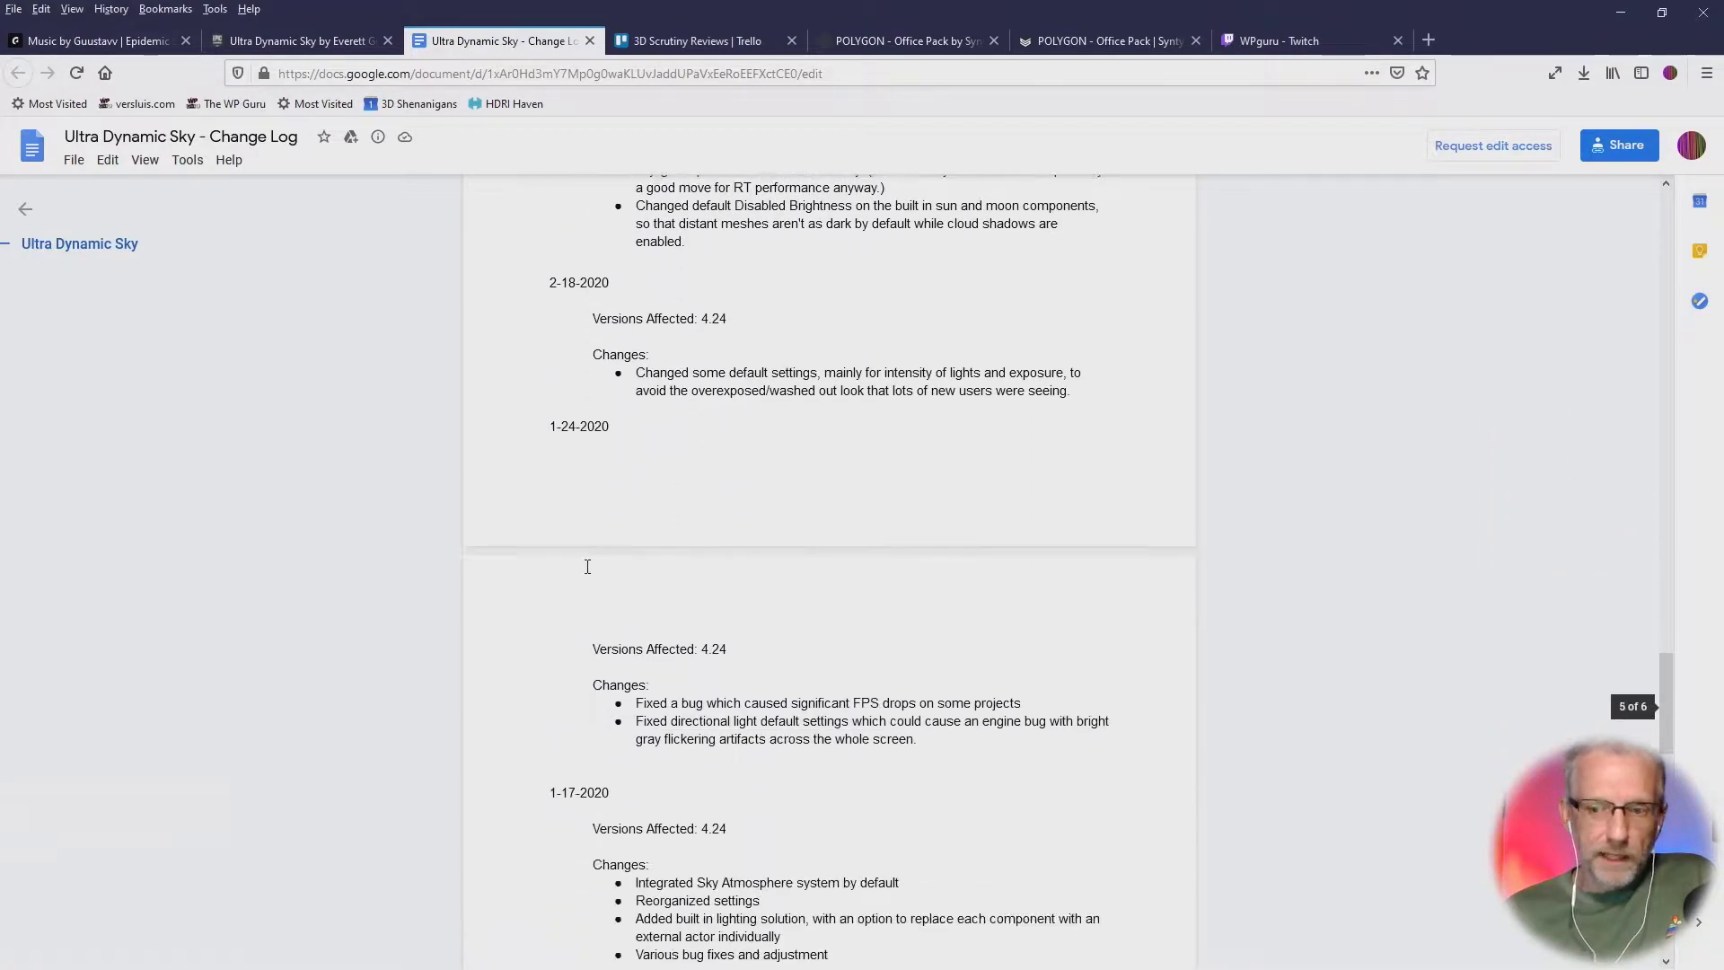
pyautogui.scroll(-2, 587, 567)
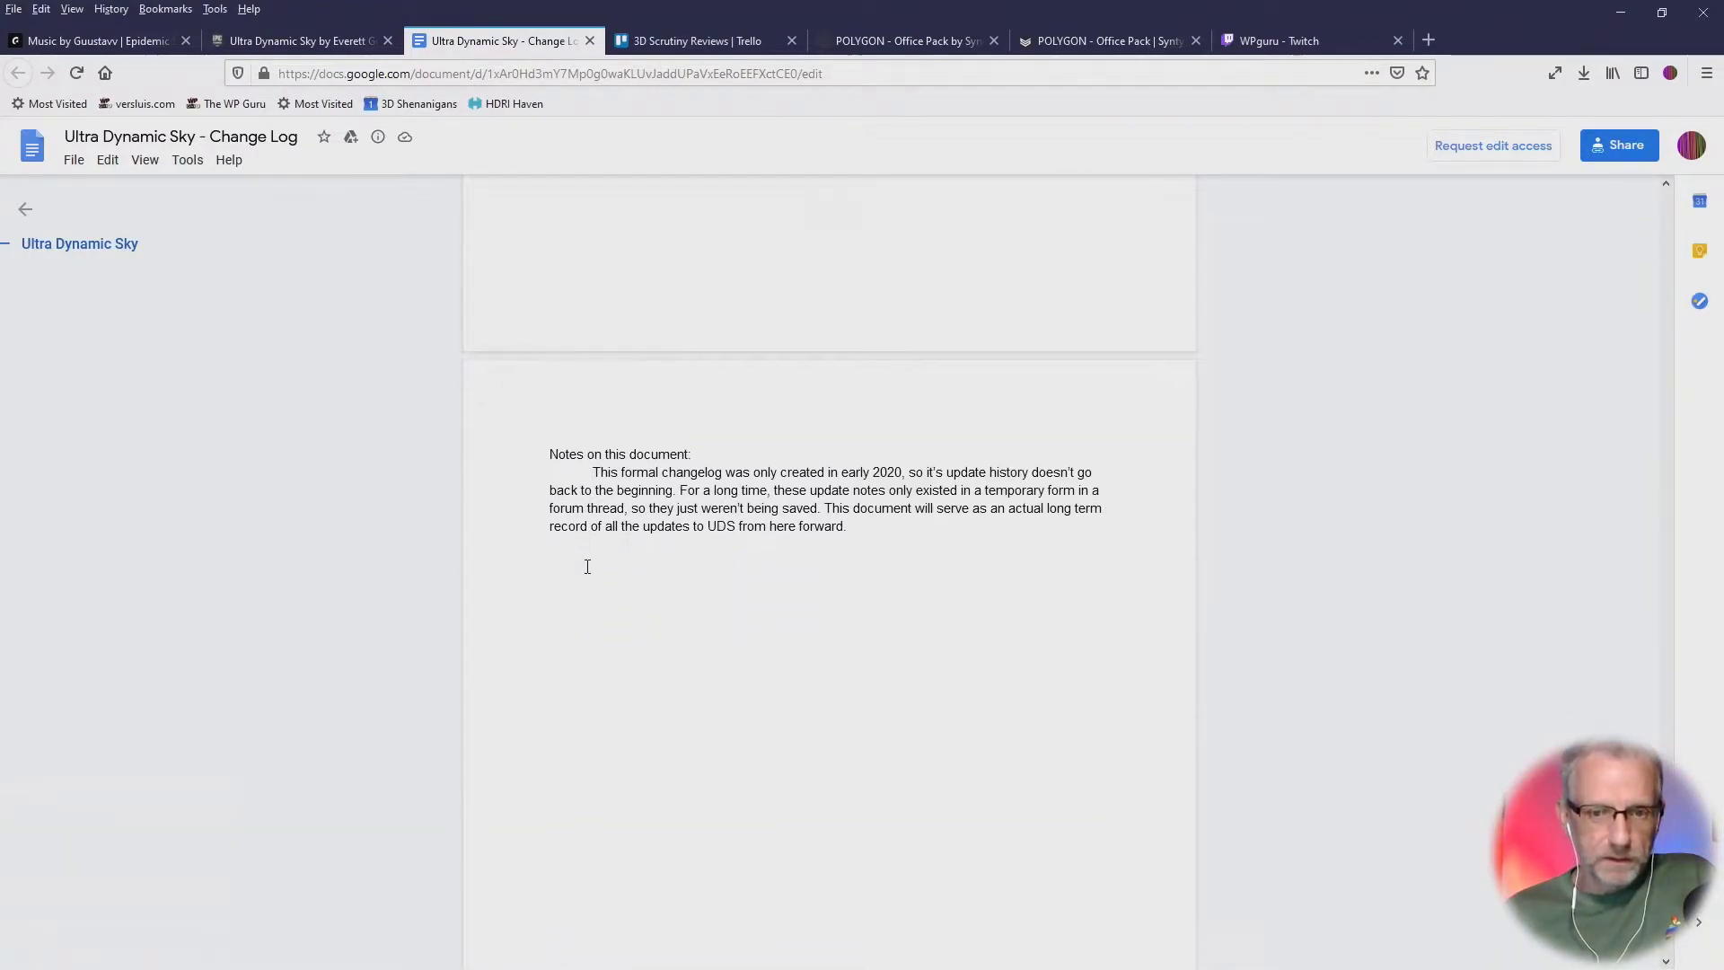
pyautogui.scroll(20, 587, 567)
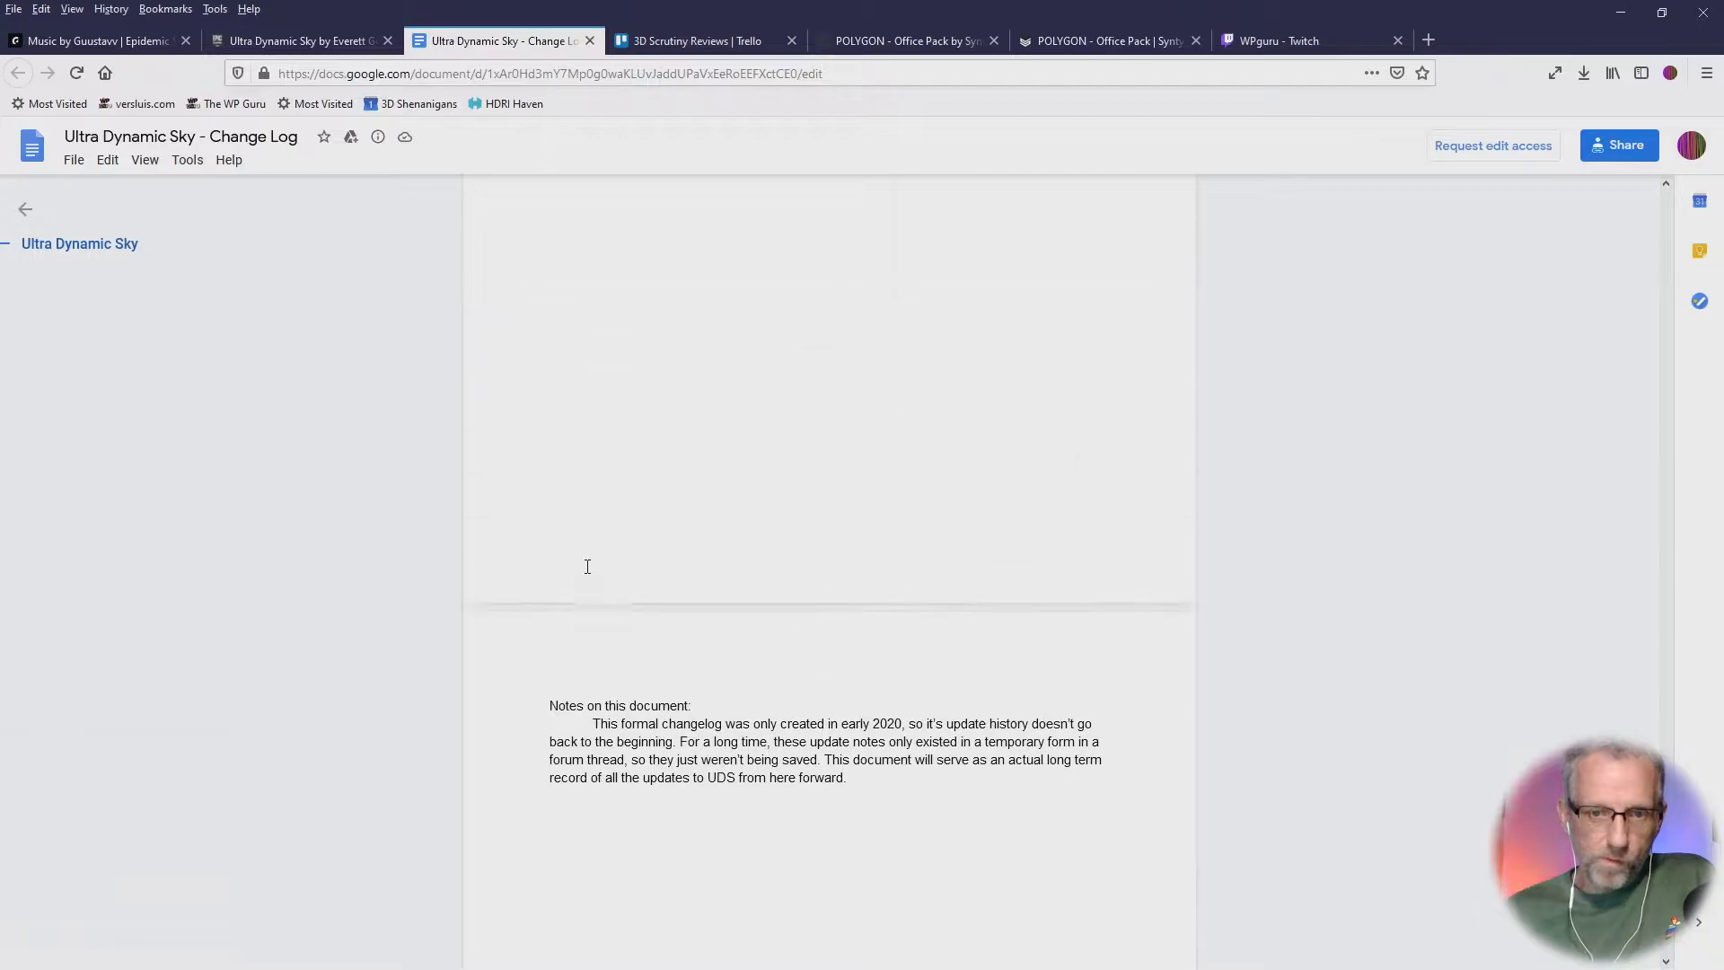
pyautogui.scroll(10, 580, 468)
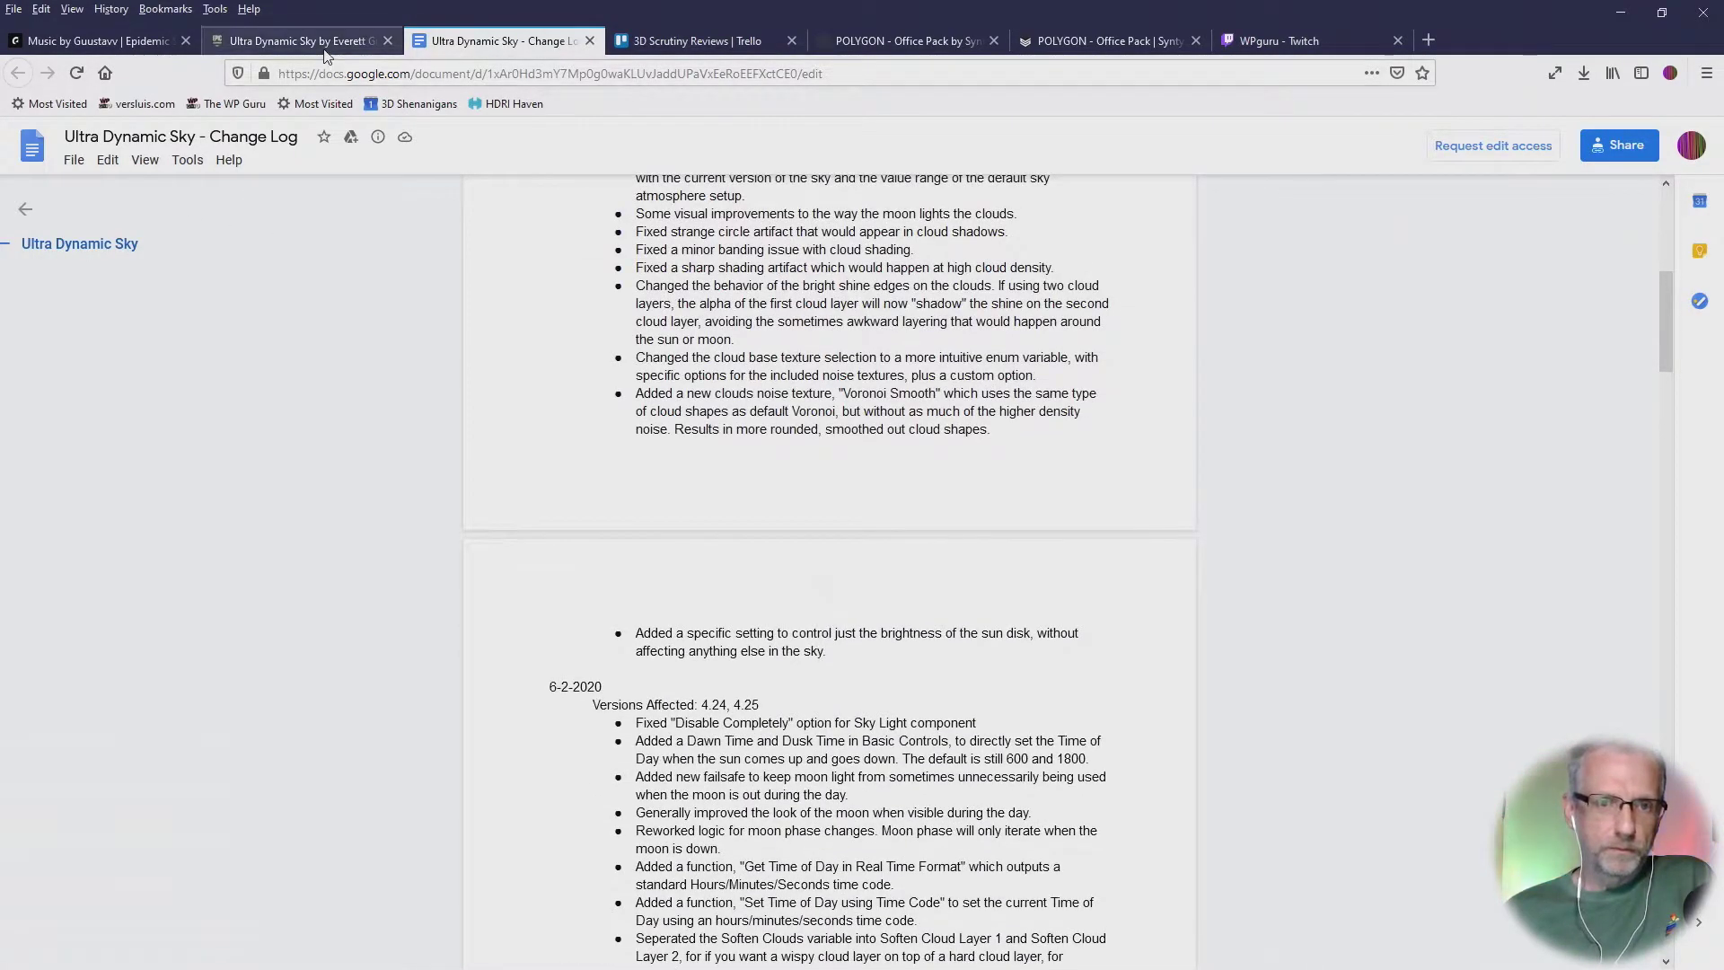
# Step: Scroll through the Ultra Dynamic Sky Marketplace page, then return to the Unreal editor
pyautogui.click(324, 50)
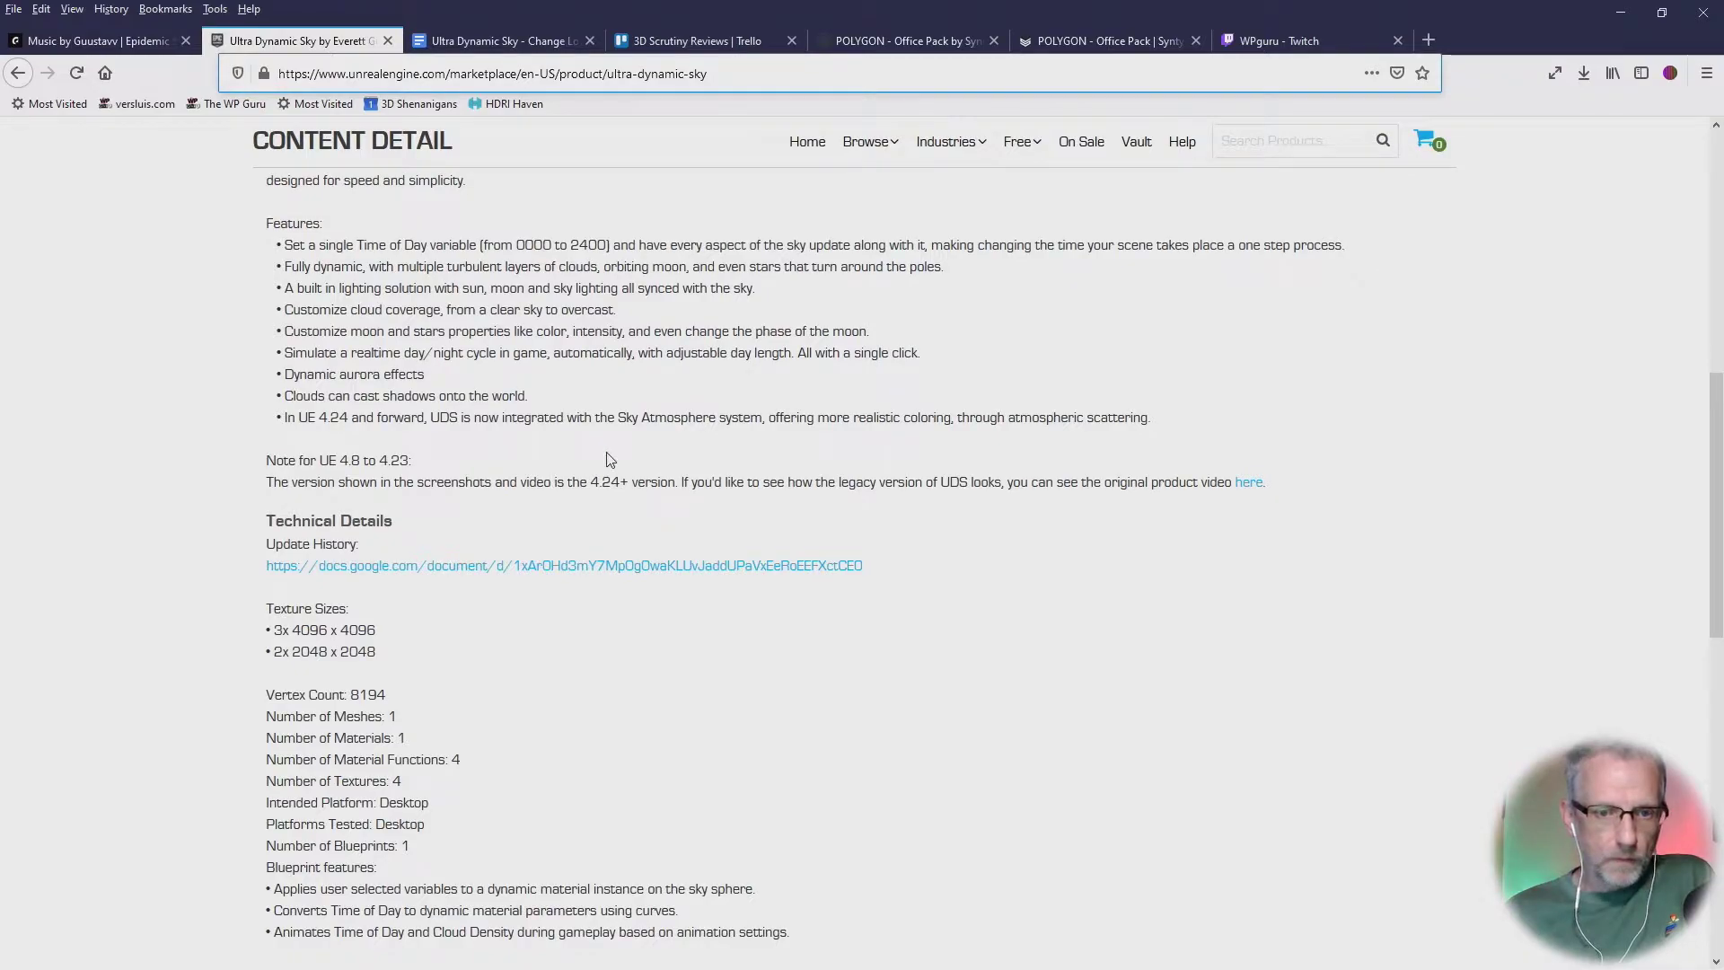
pyautogui.scroll(-4, 606, 460)
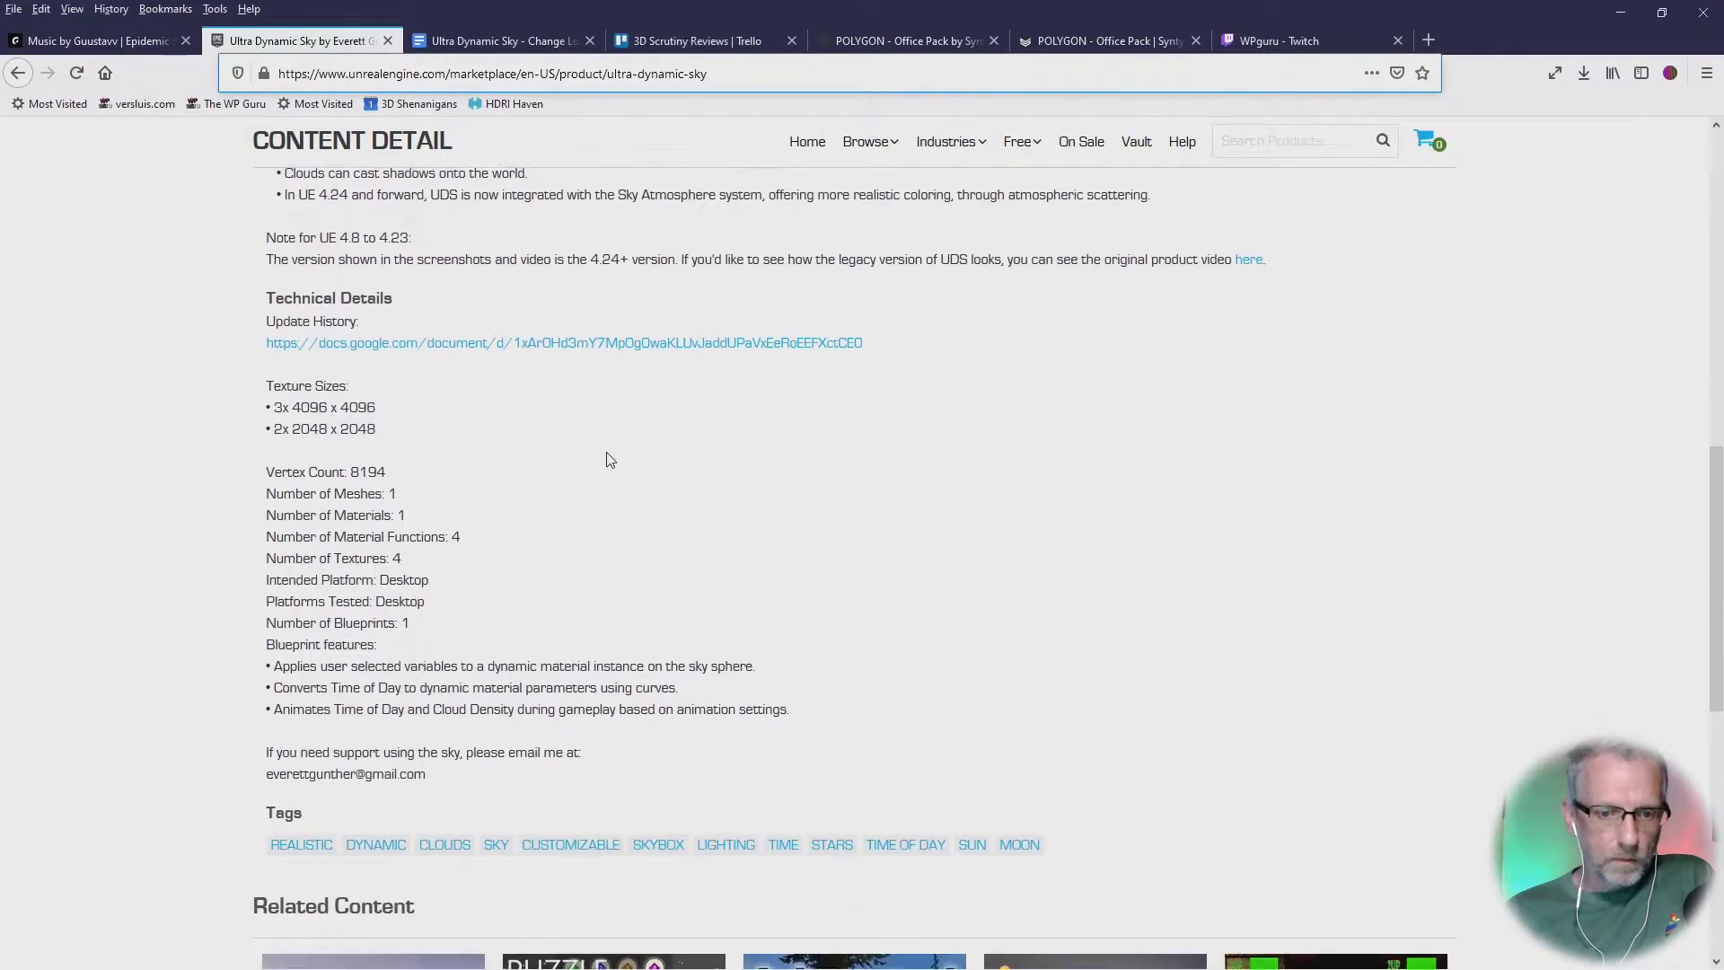
pyautogui.scroll(8, 606, 459)
pyautogui.scroll(3, 607, 460)
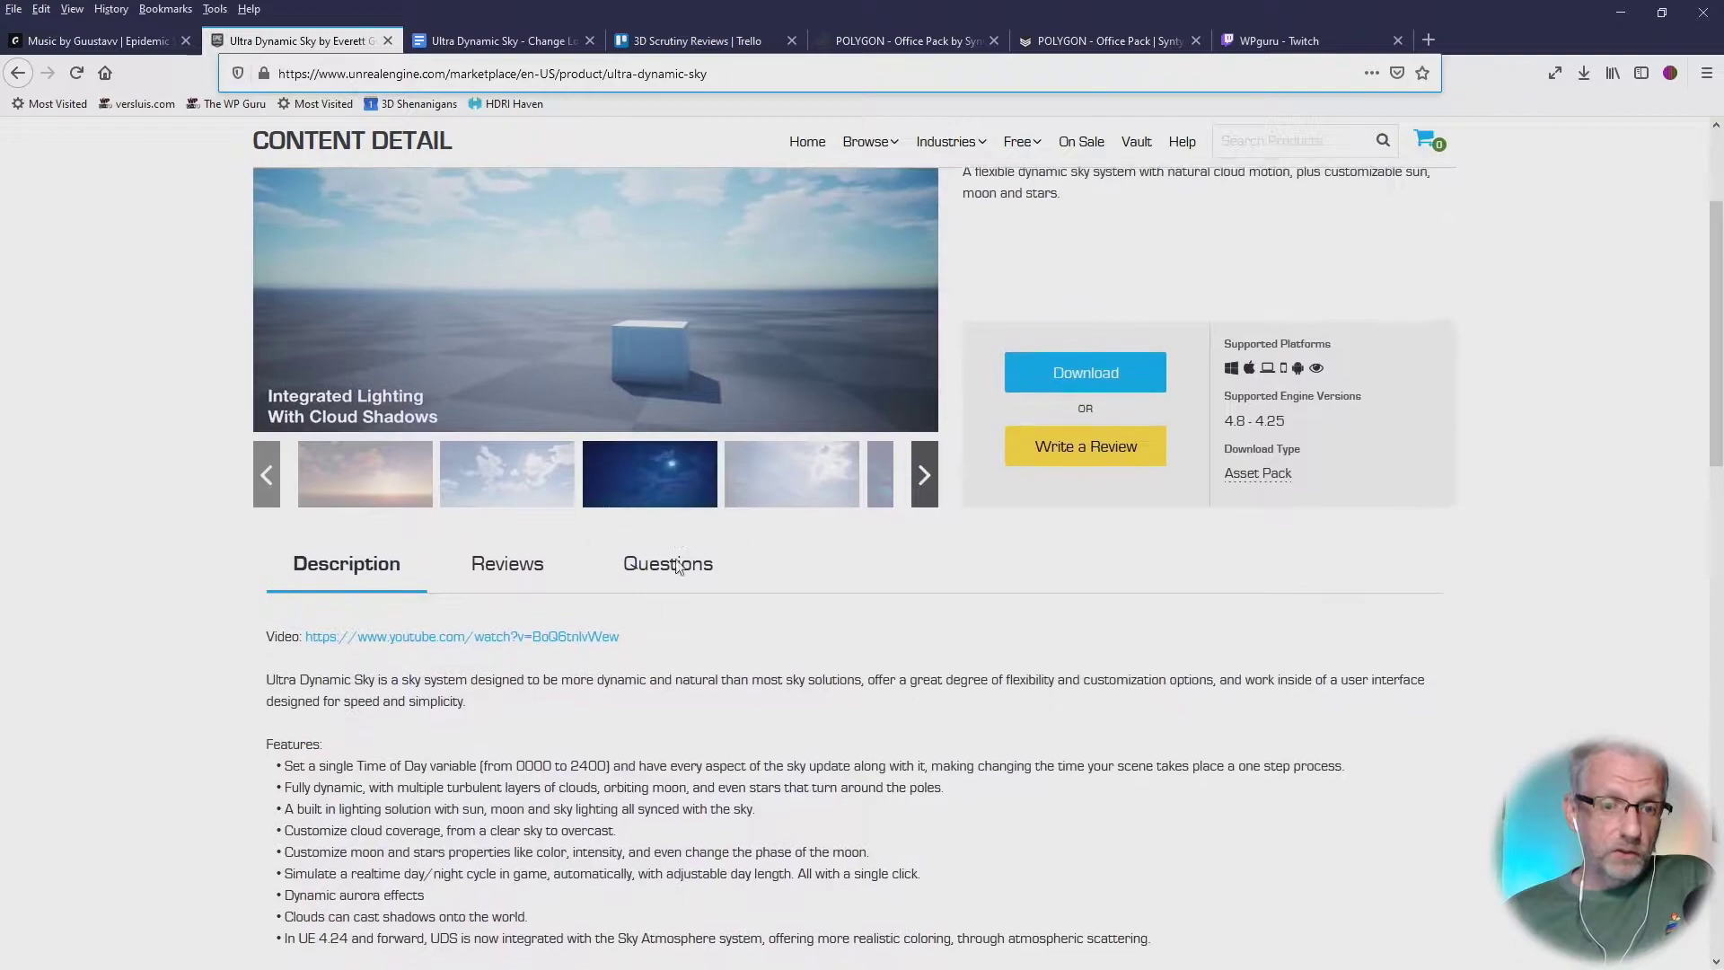
pyautogui.scroll(3, 680, 784)
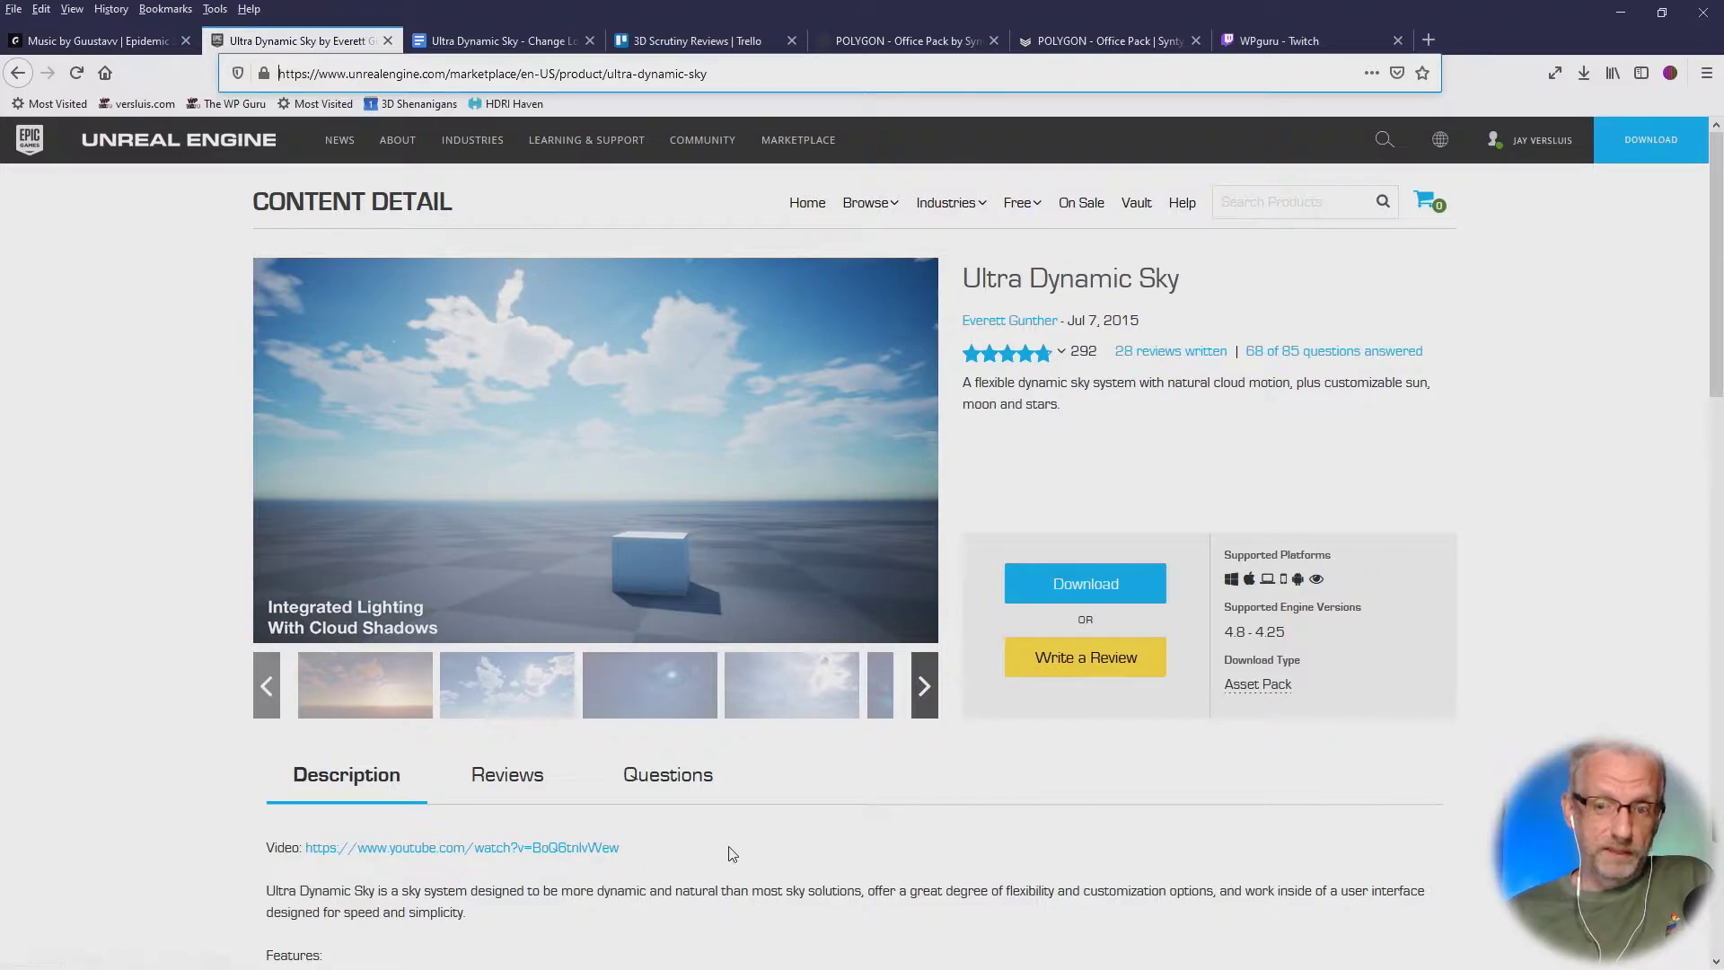
pyautogui.hotkey('alt', 'Tab')
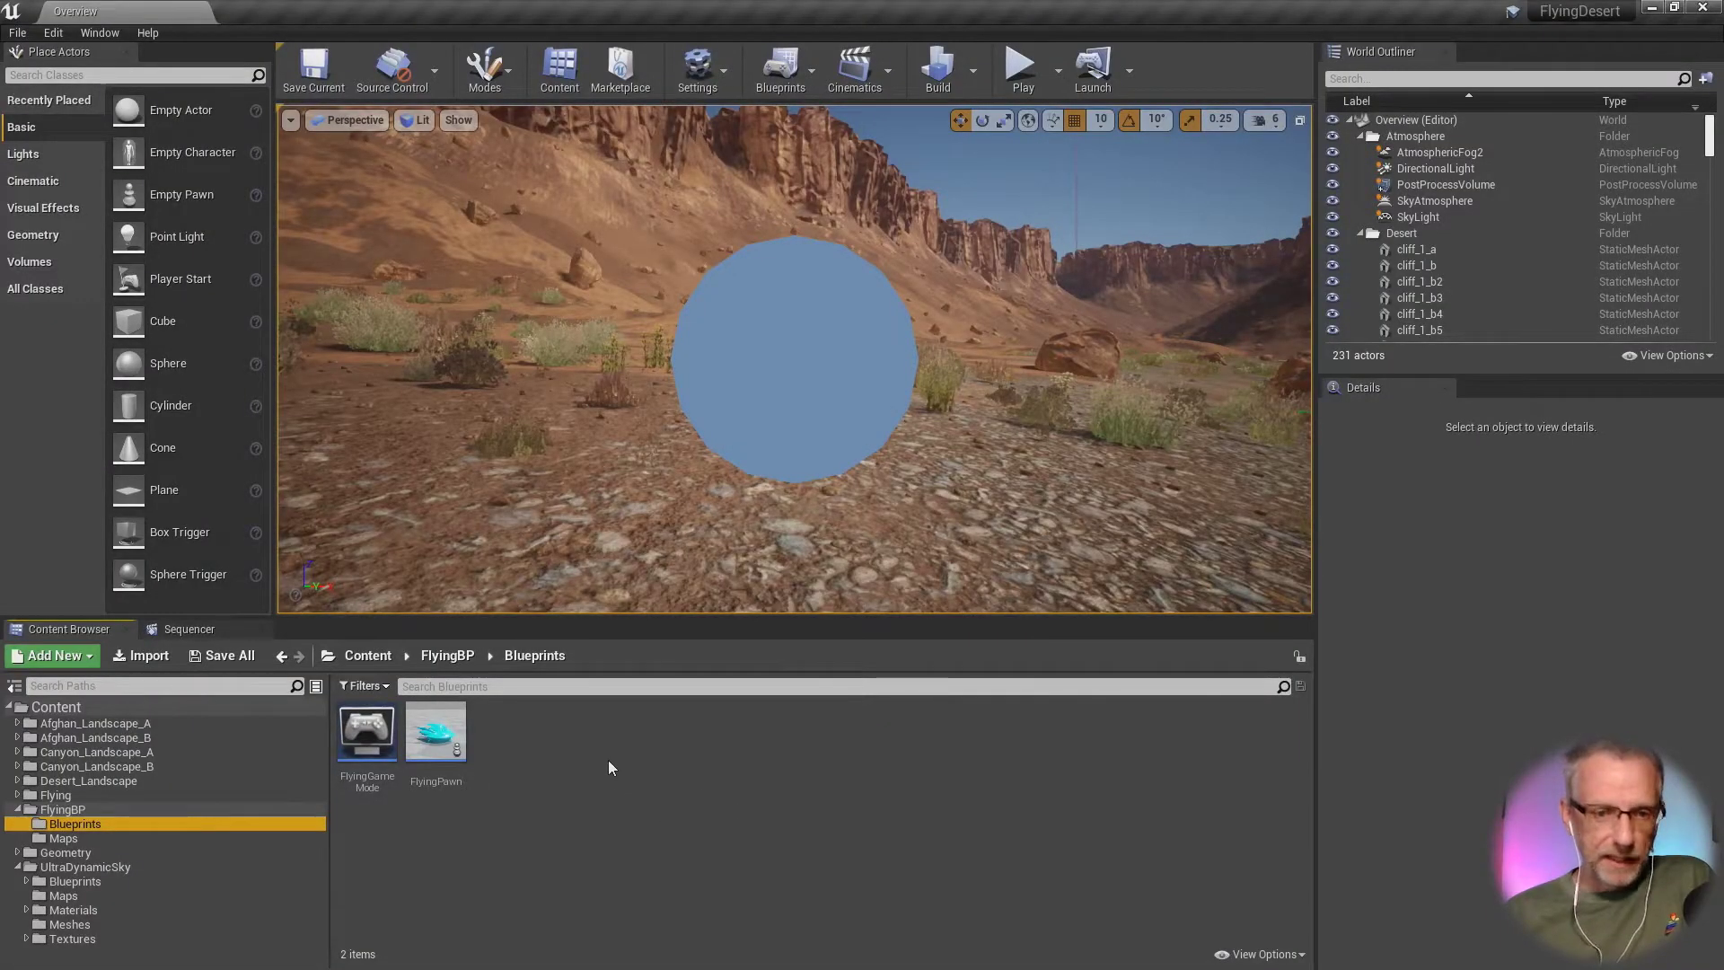
# Step: Frame InstancedFoliageActor1 at the origin and tilt the view up to show sky
pyautogui.click(1023, 411)
pyautogui.click(1023, 410)
pyautogui.press('f')
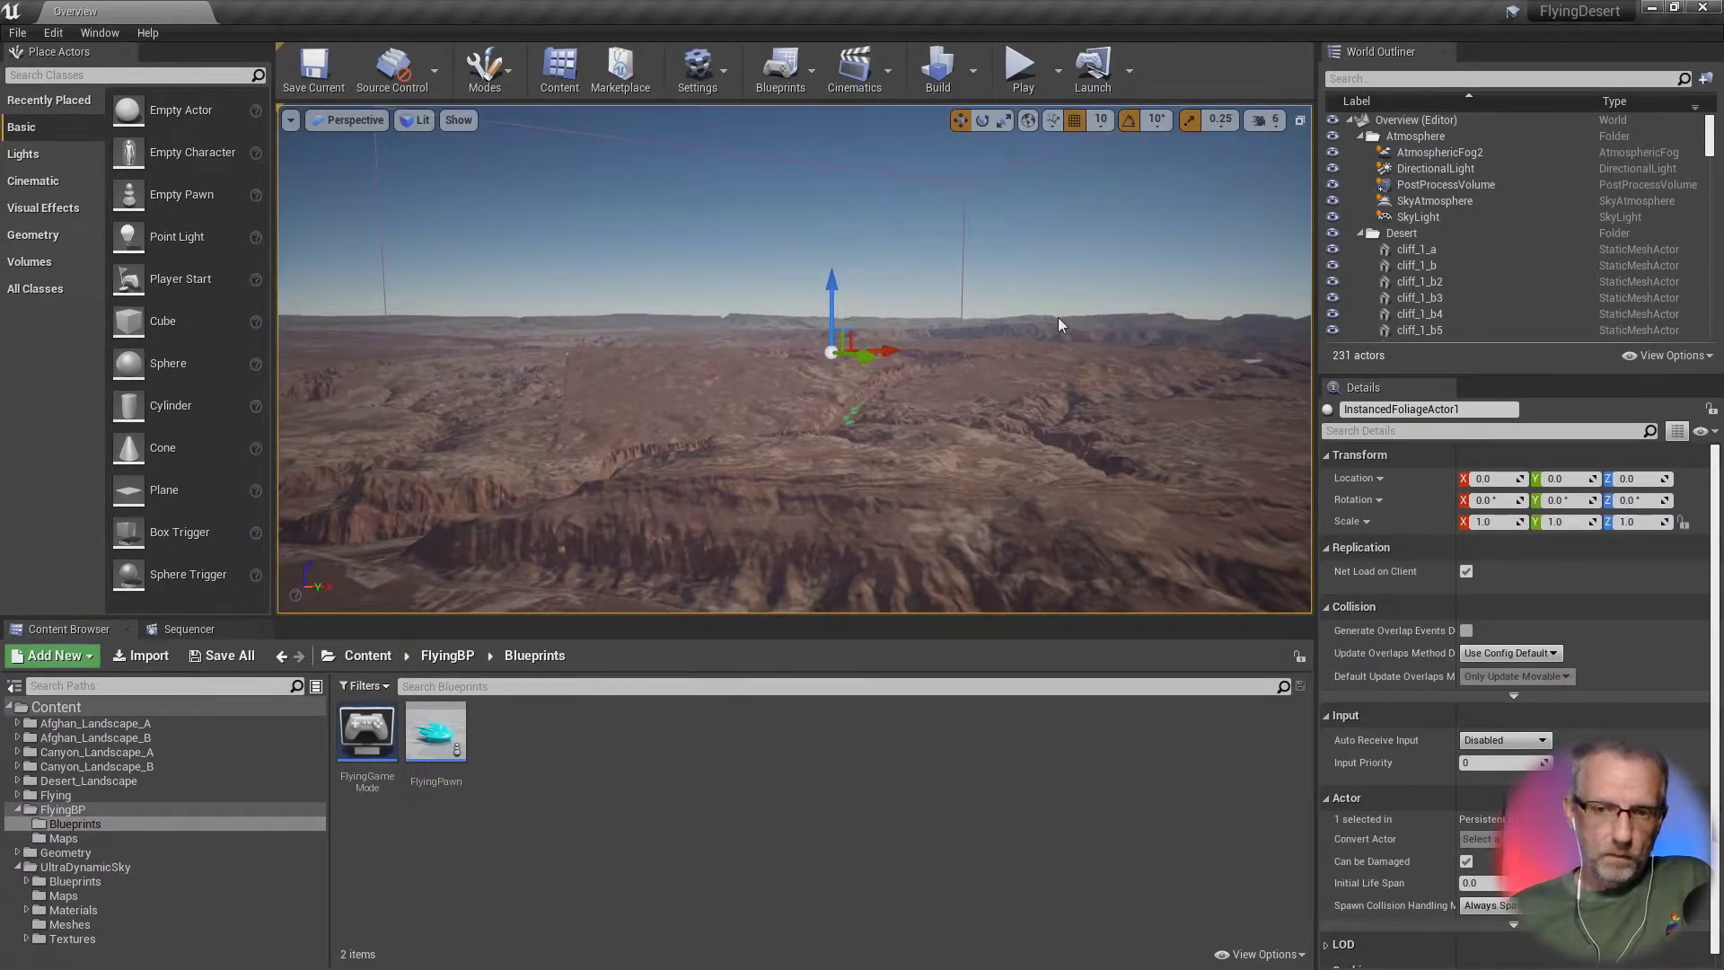
pyautogui.moveTo(1058, 337); pyautogui.dragTo(1057, 294, button='right')
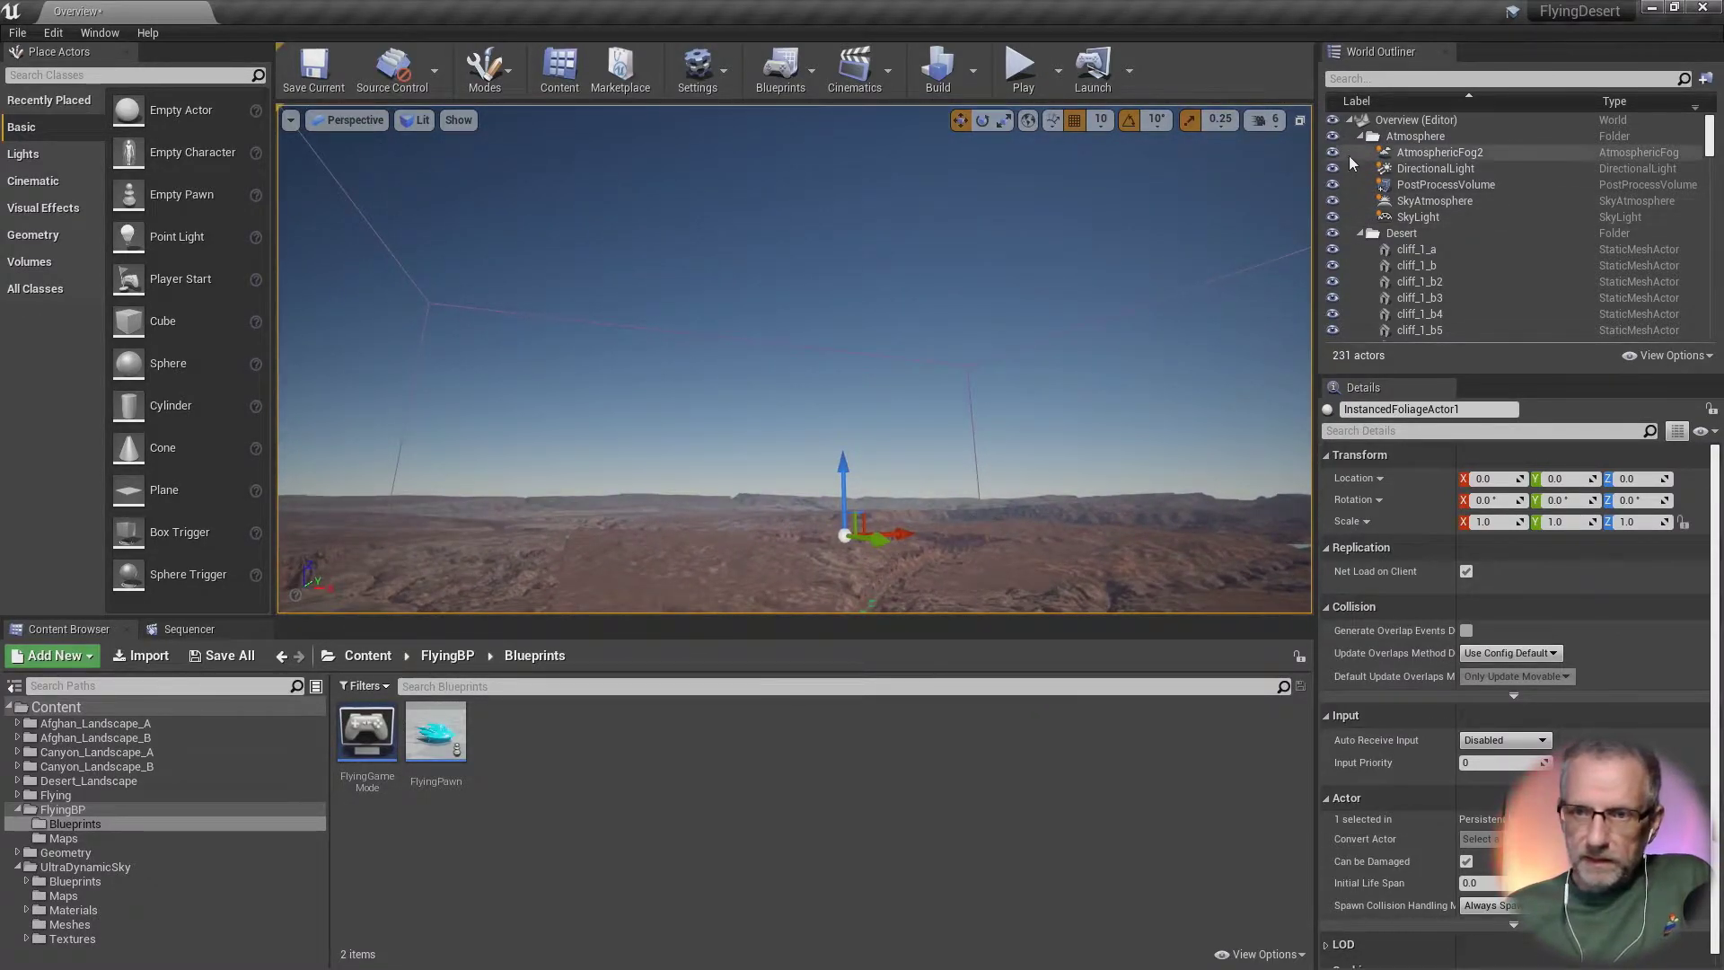
# Step: Collapse the Atmosphere and Desert folders and hide the Atmosphere actors, turning the sky black
pyautogui.click(1362, 136)
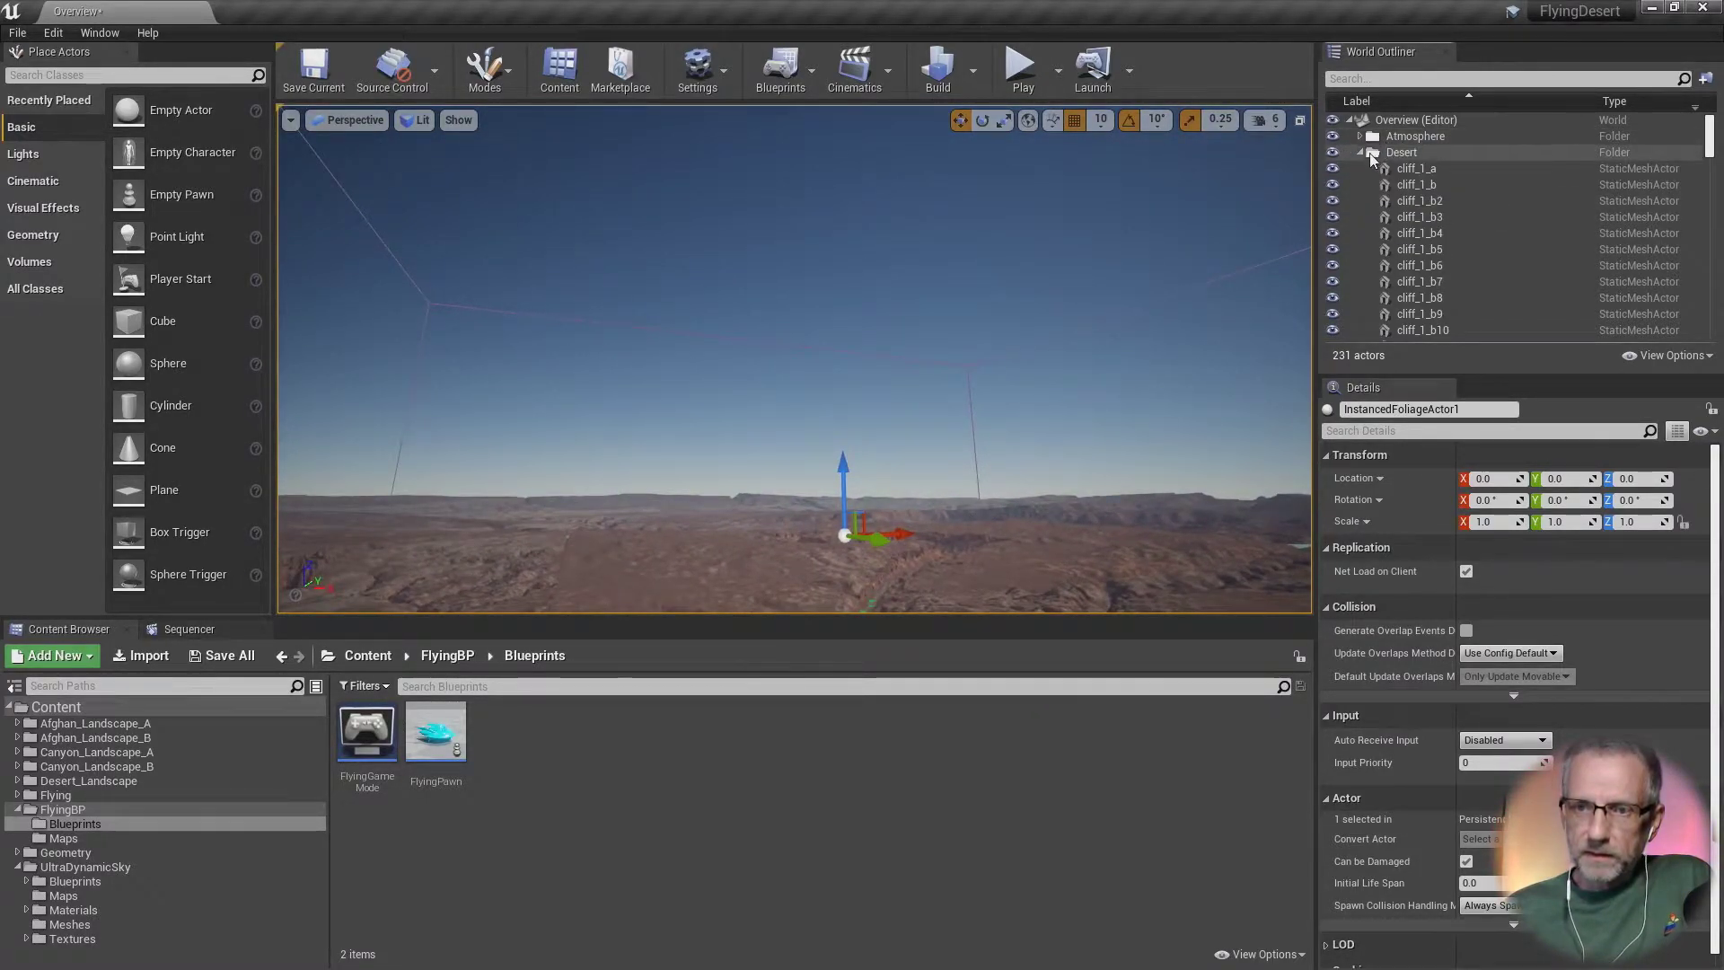
pyautogui.click(1360, 152)
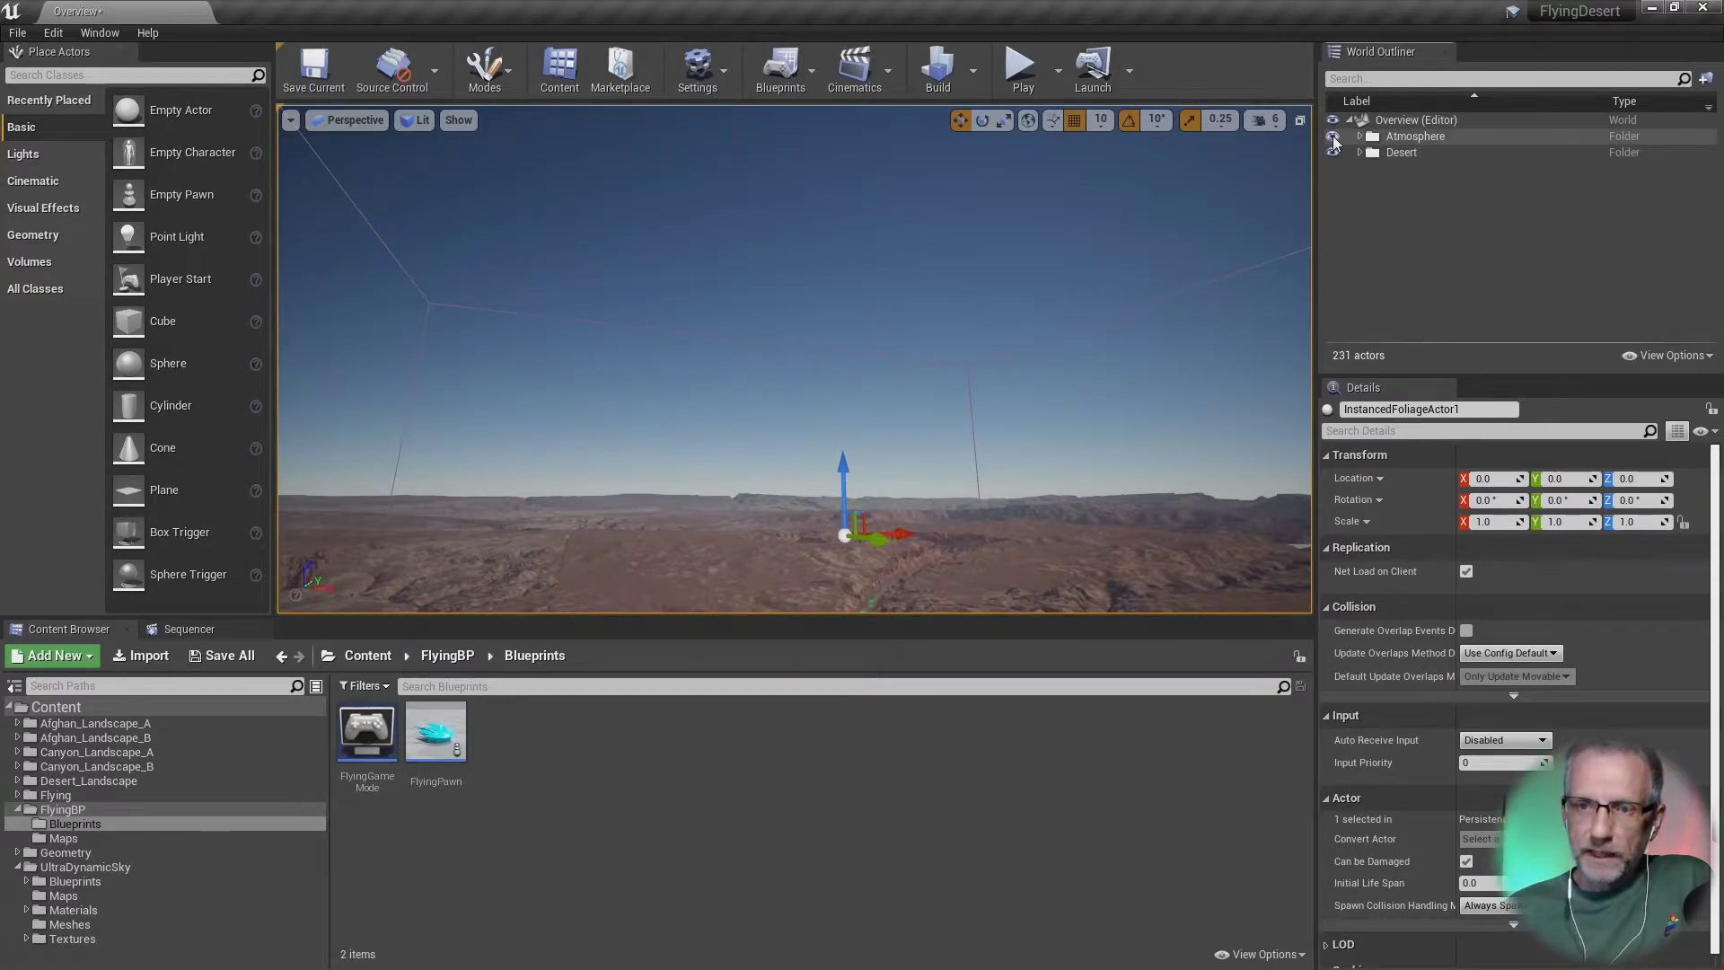
pyautogui.click(1334, 136)
pyautogui.click(1333, 139)
pyautogui.click(1333, 139)
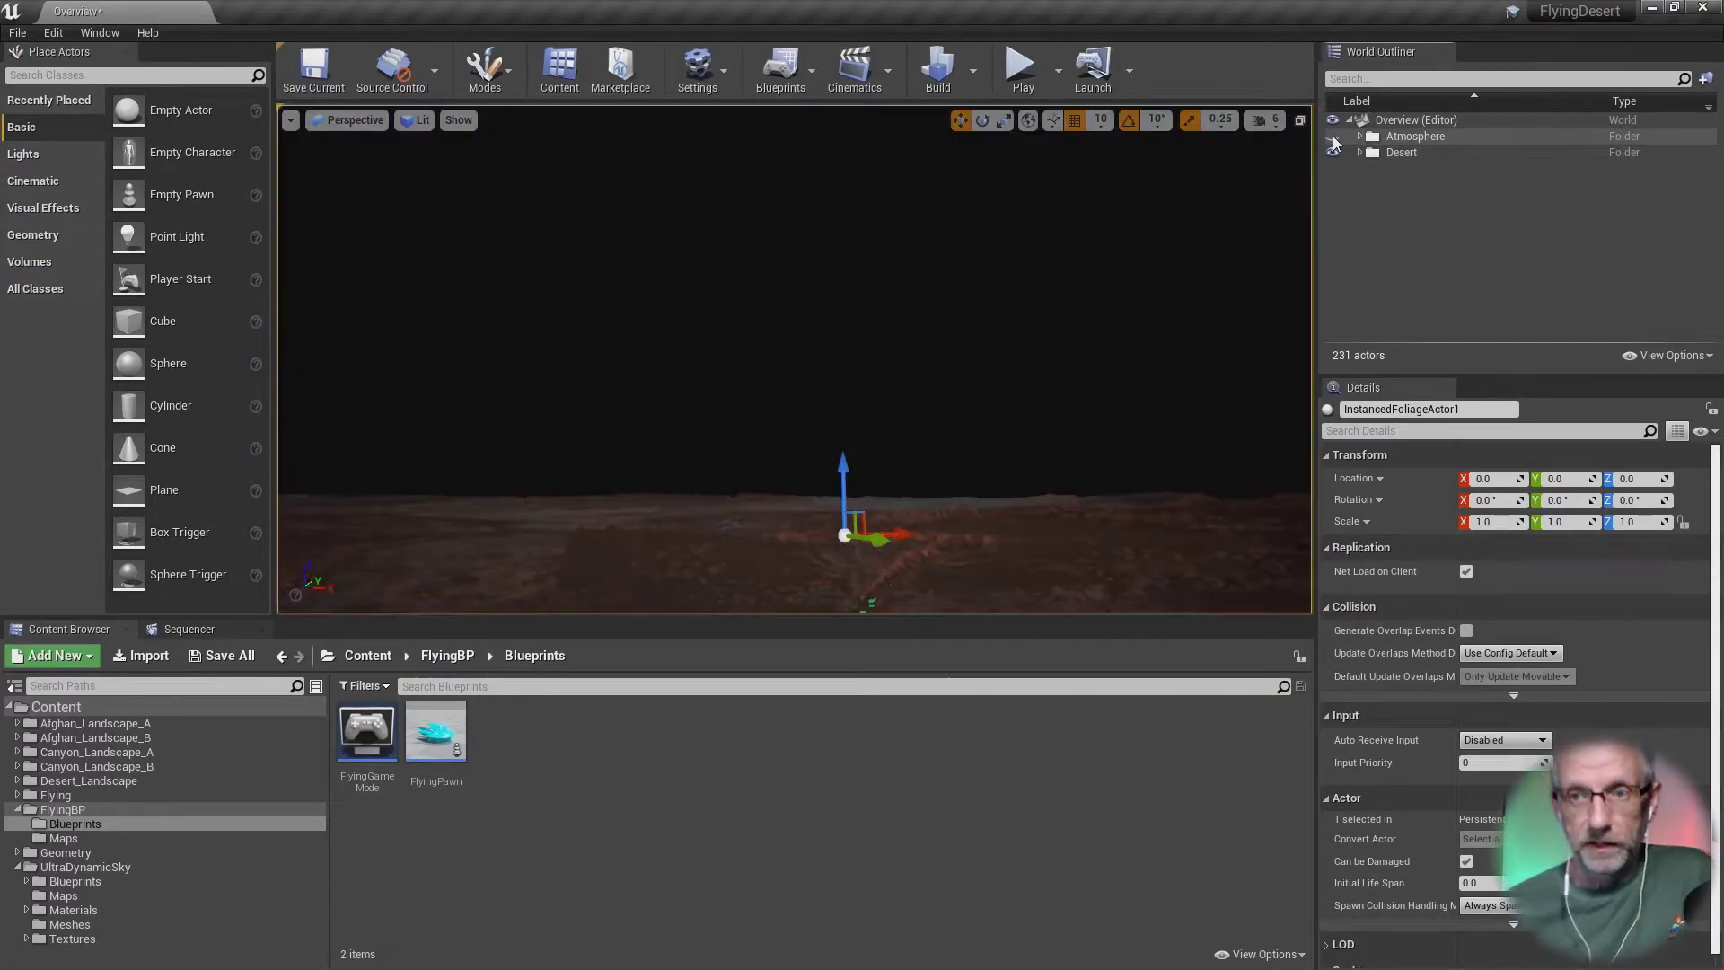
pyautogui.click(1334, 139)
pyautogui.click(1334, 139)
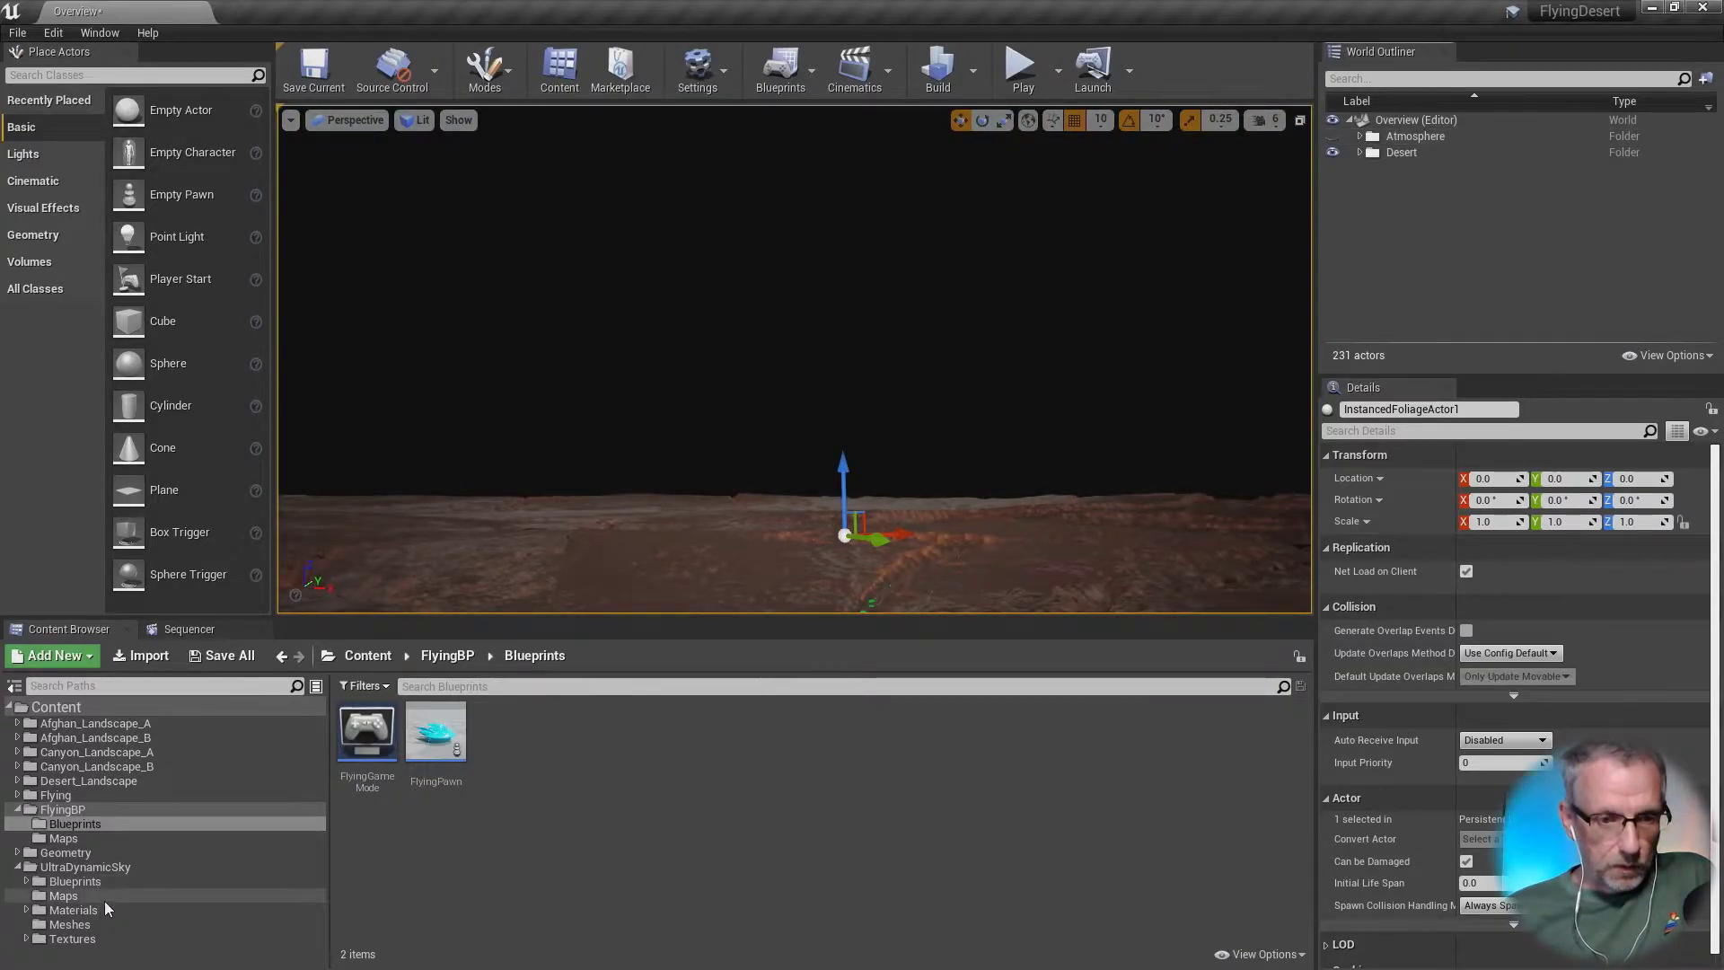
pyautogui.click(85, 939)
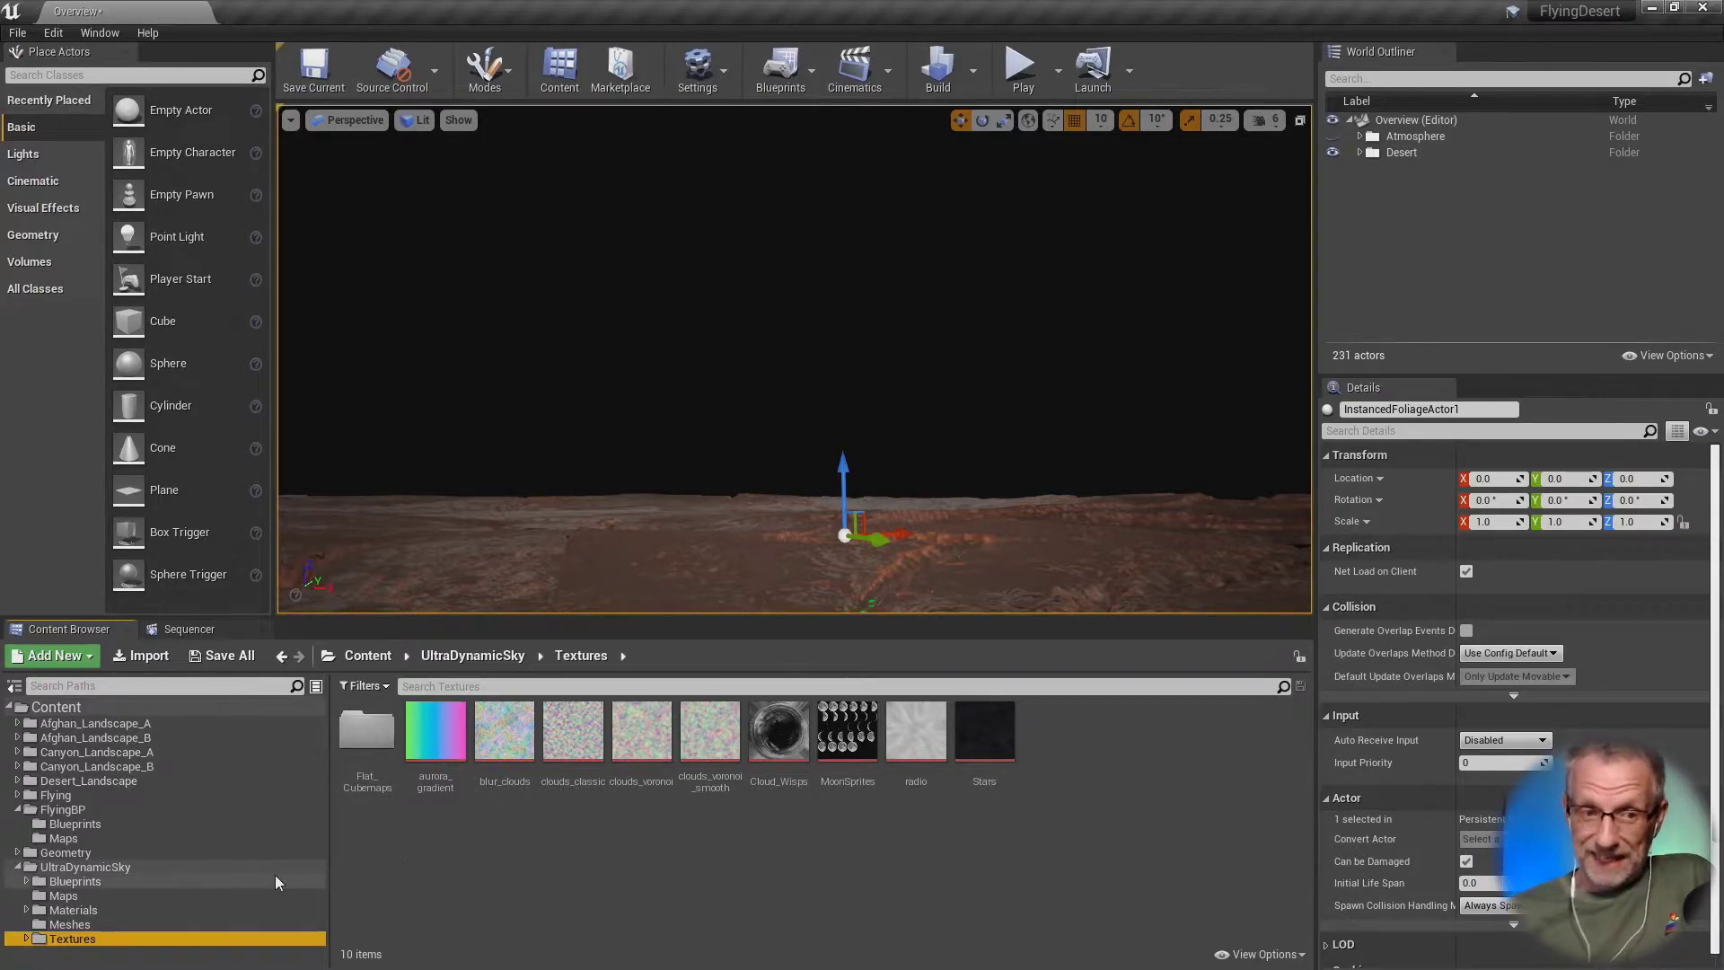
# Step: Open Ultra_Dynamic_Sky_README from UltraDynamicSky/Blueprints and dock its editor beside Overview
pyautogui.click(231, 881)
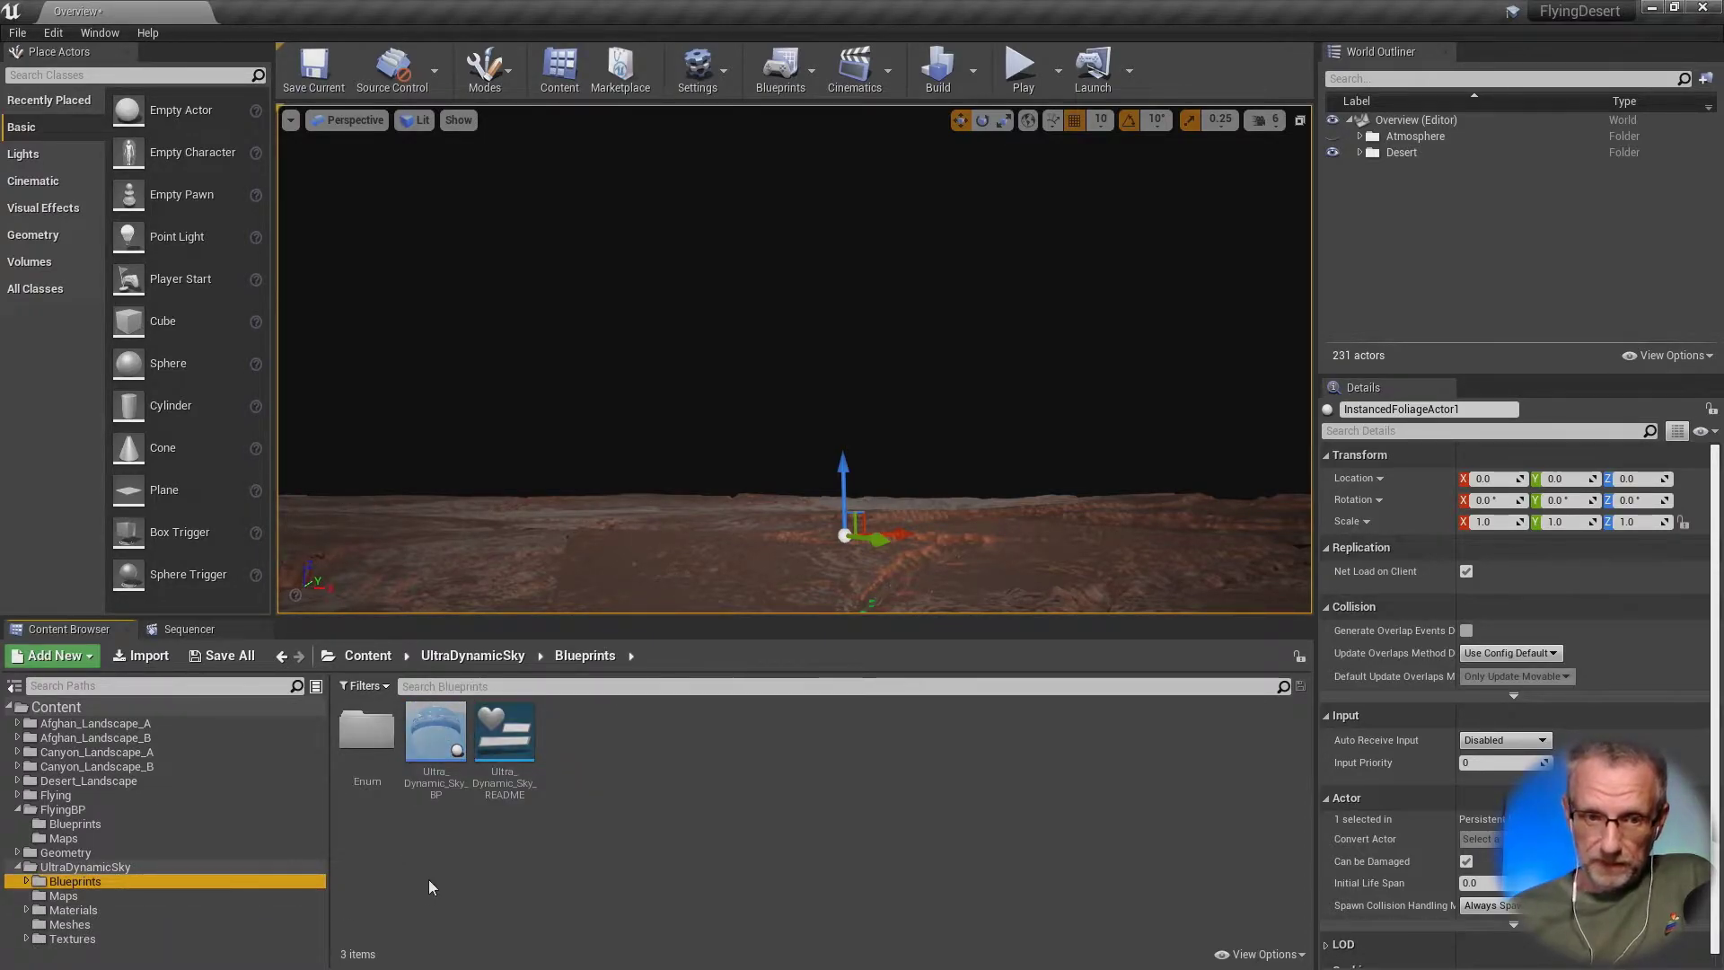
pyautogui.doubleClick(529, 736)
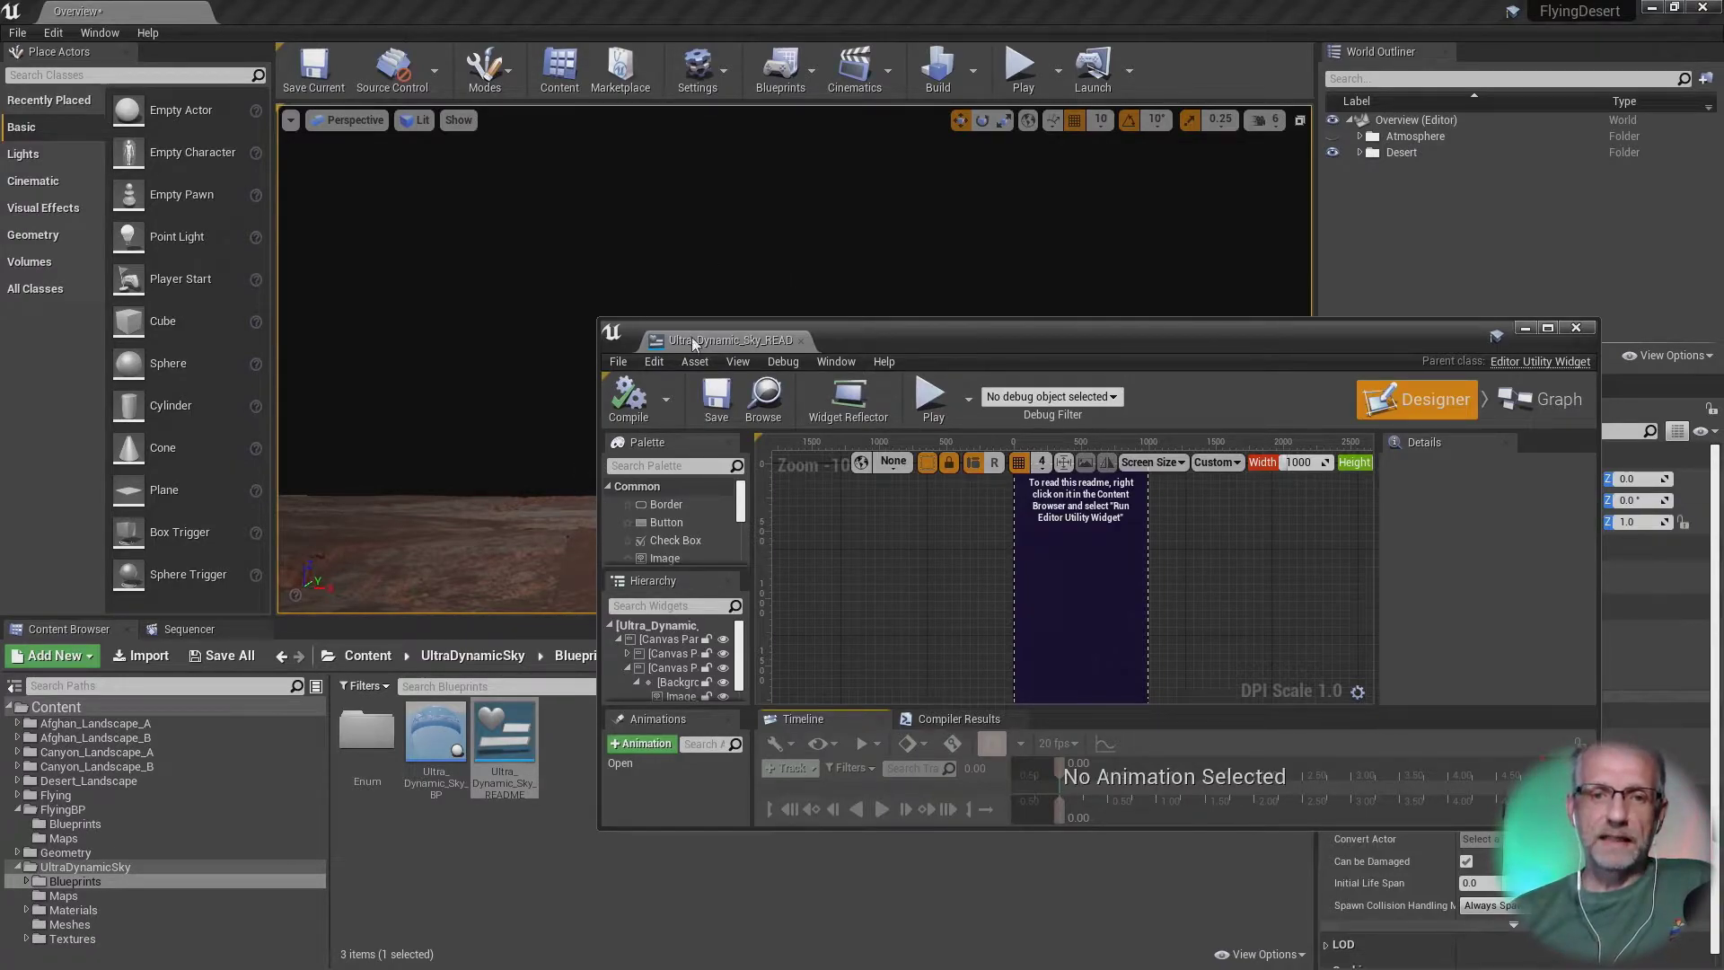
pyautogui.moveTo(700, 342); pyautogui.dragTo(325, 25)
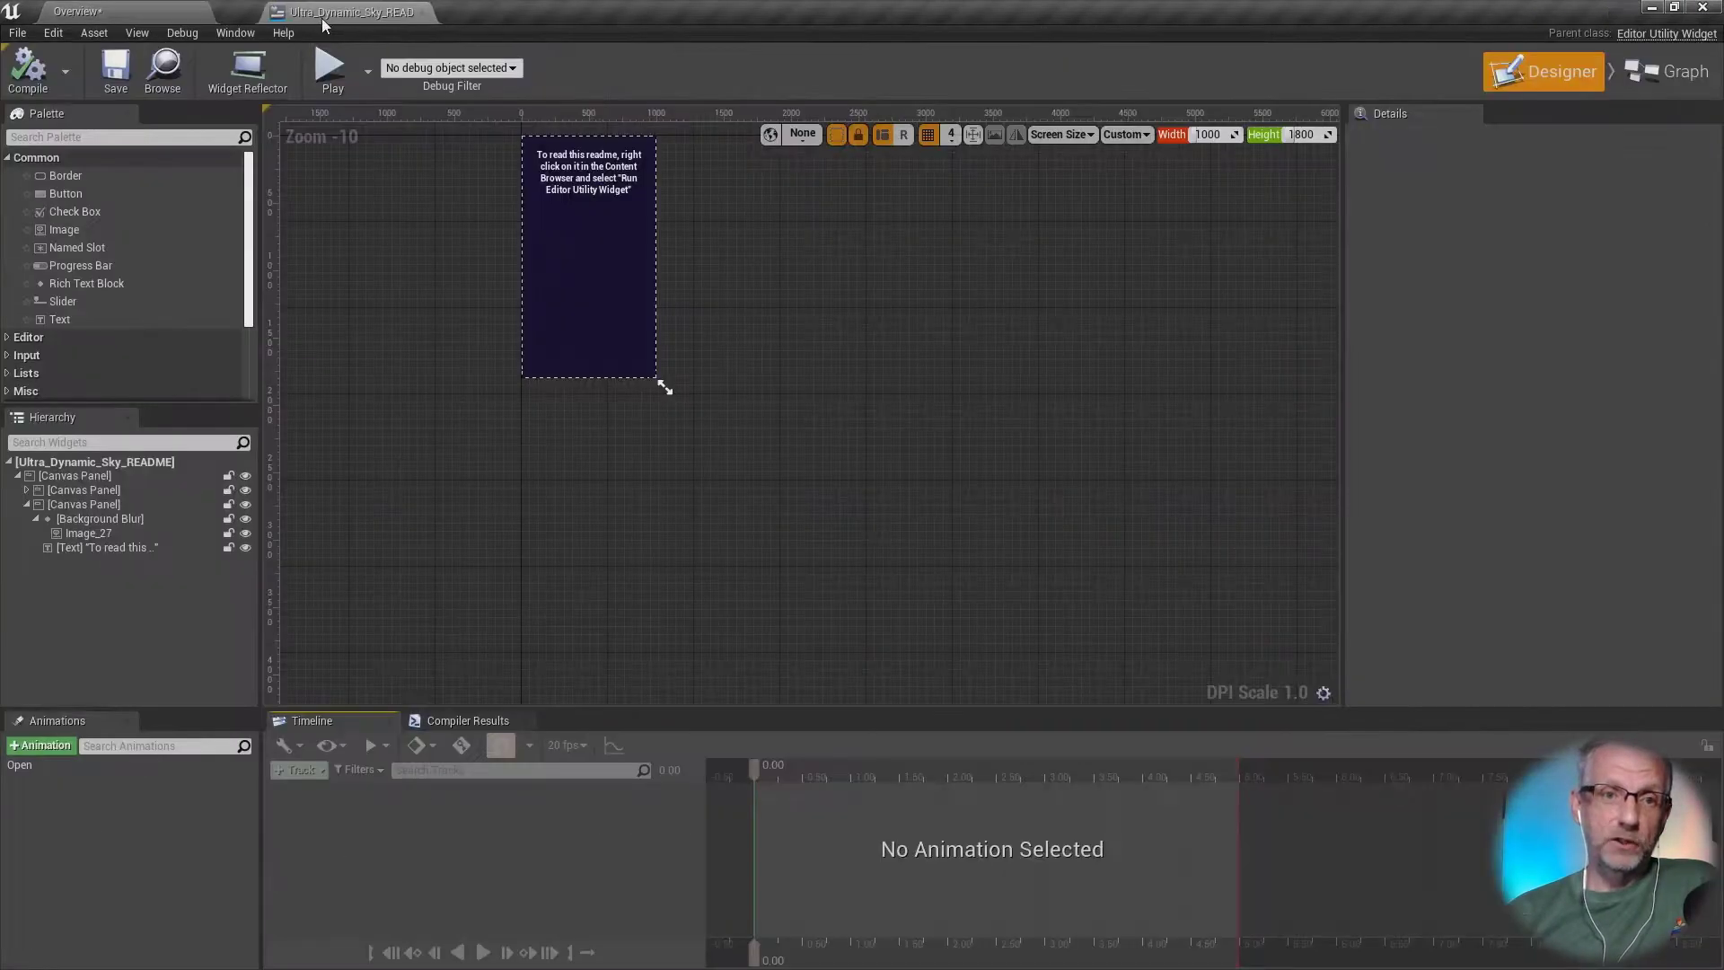
# Step: Zoom and pan the designer canvas to center the README widget
pyautogui.scroll(8, 410, 171)
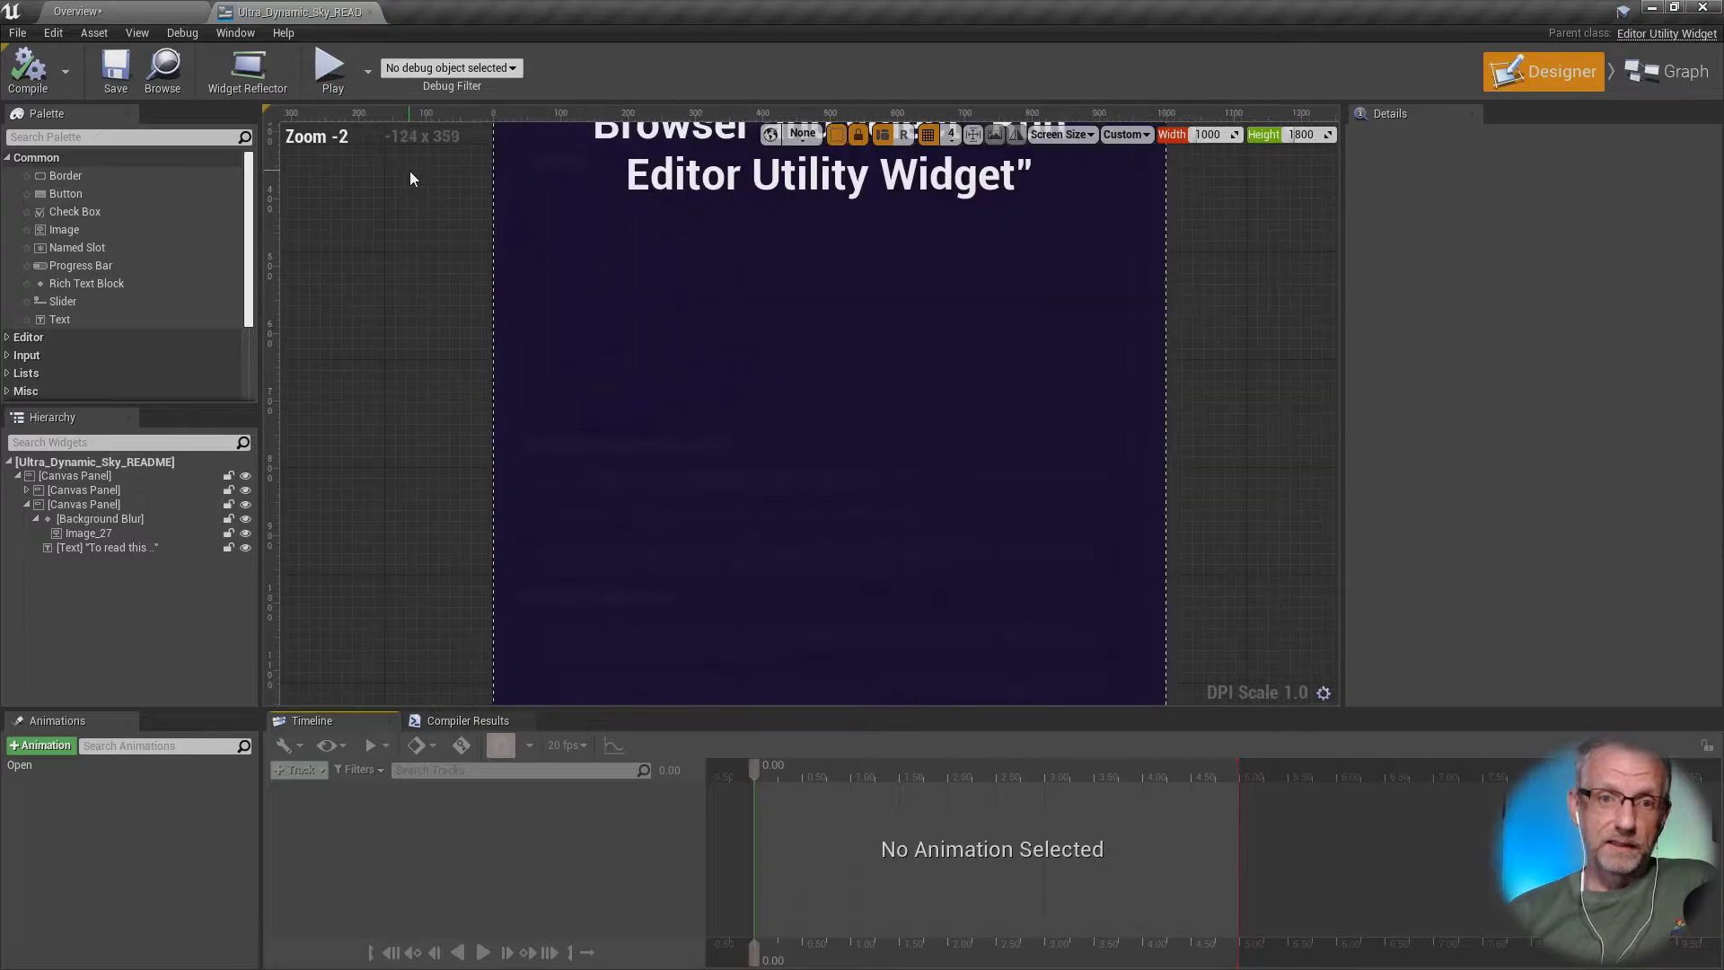
pyautogui.scroll(-4, 427, 246)
pyautogui.scroll(1, 427, 243)
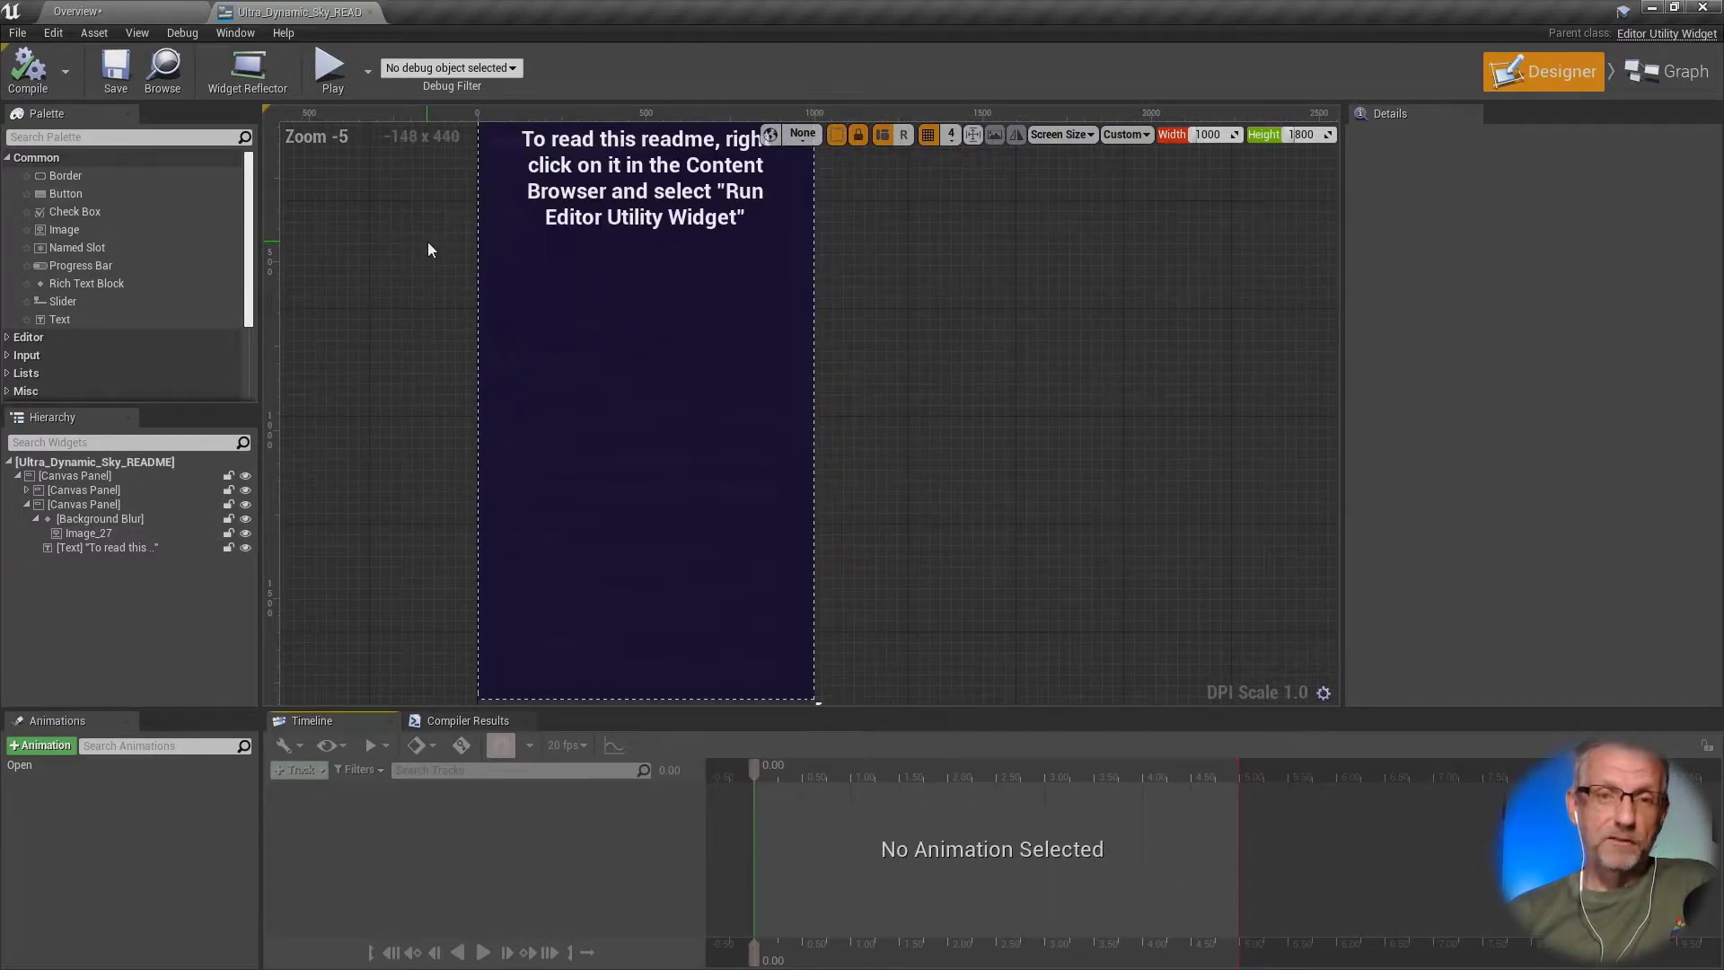
pyautogui.moveTo(396, 231); pyautogui.dragTo(281, 574, button='right')
pyautogui.scroll(3, 474, 341)
pyautogui.scroll(2, 476, 341)
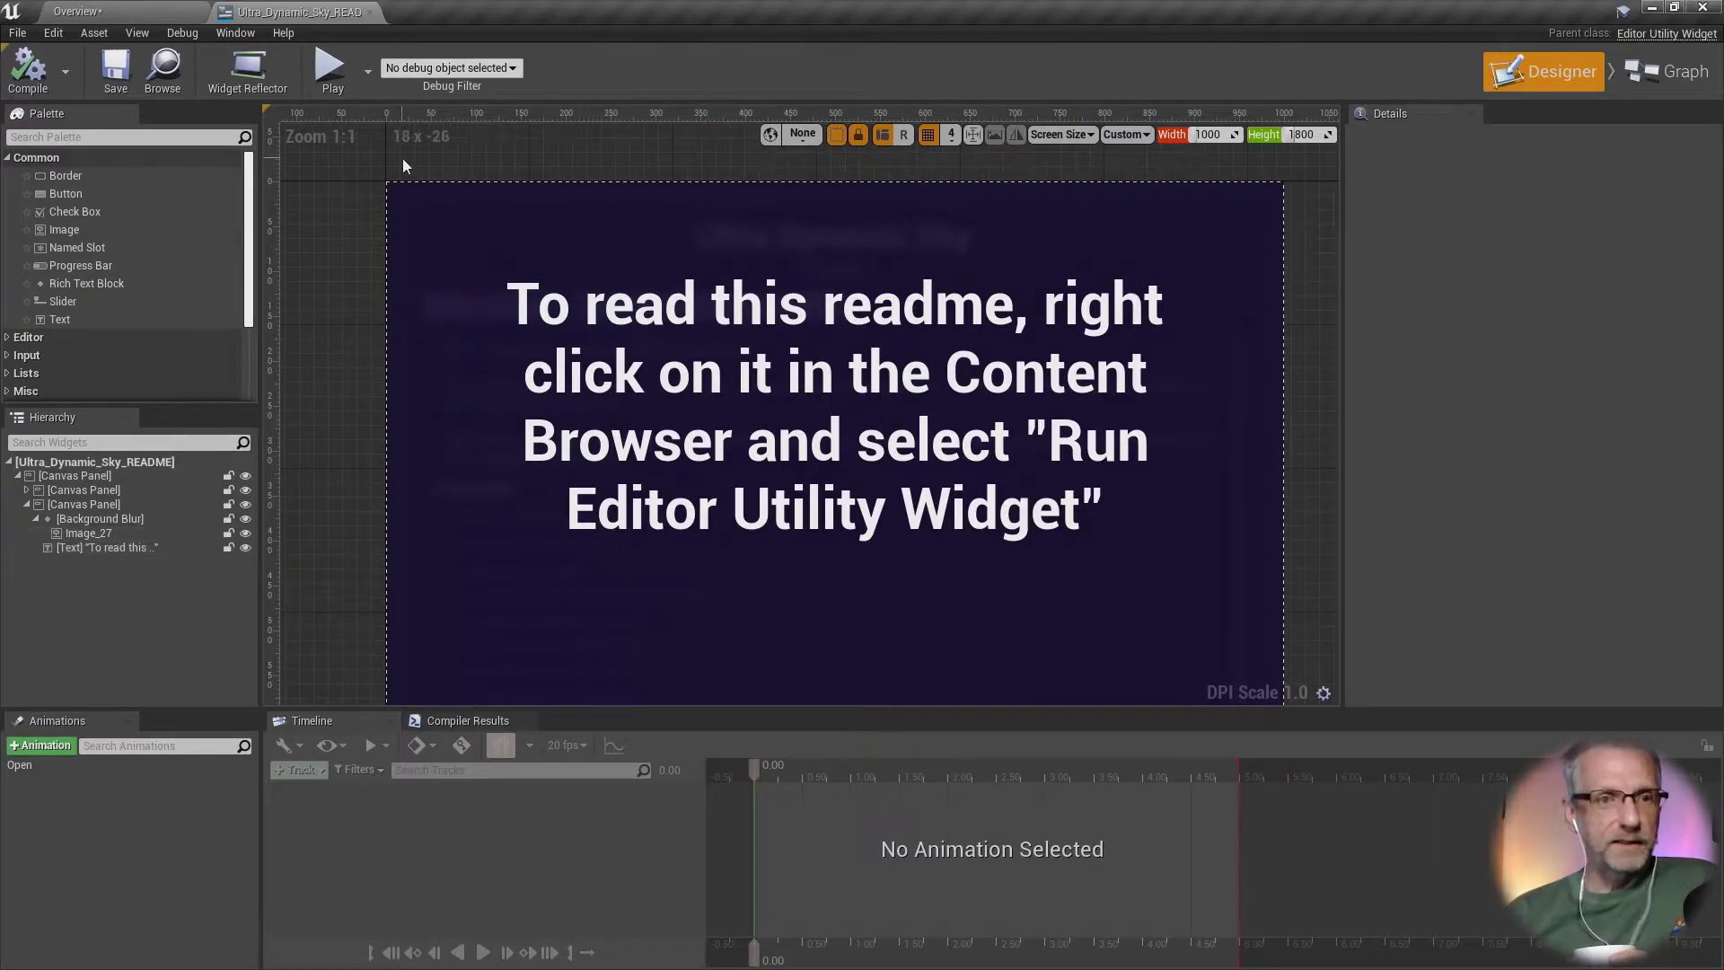
pyautogui.click(177, 20)
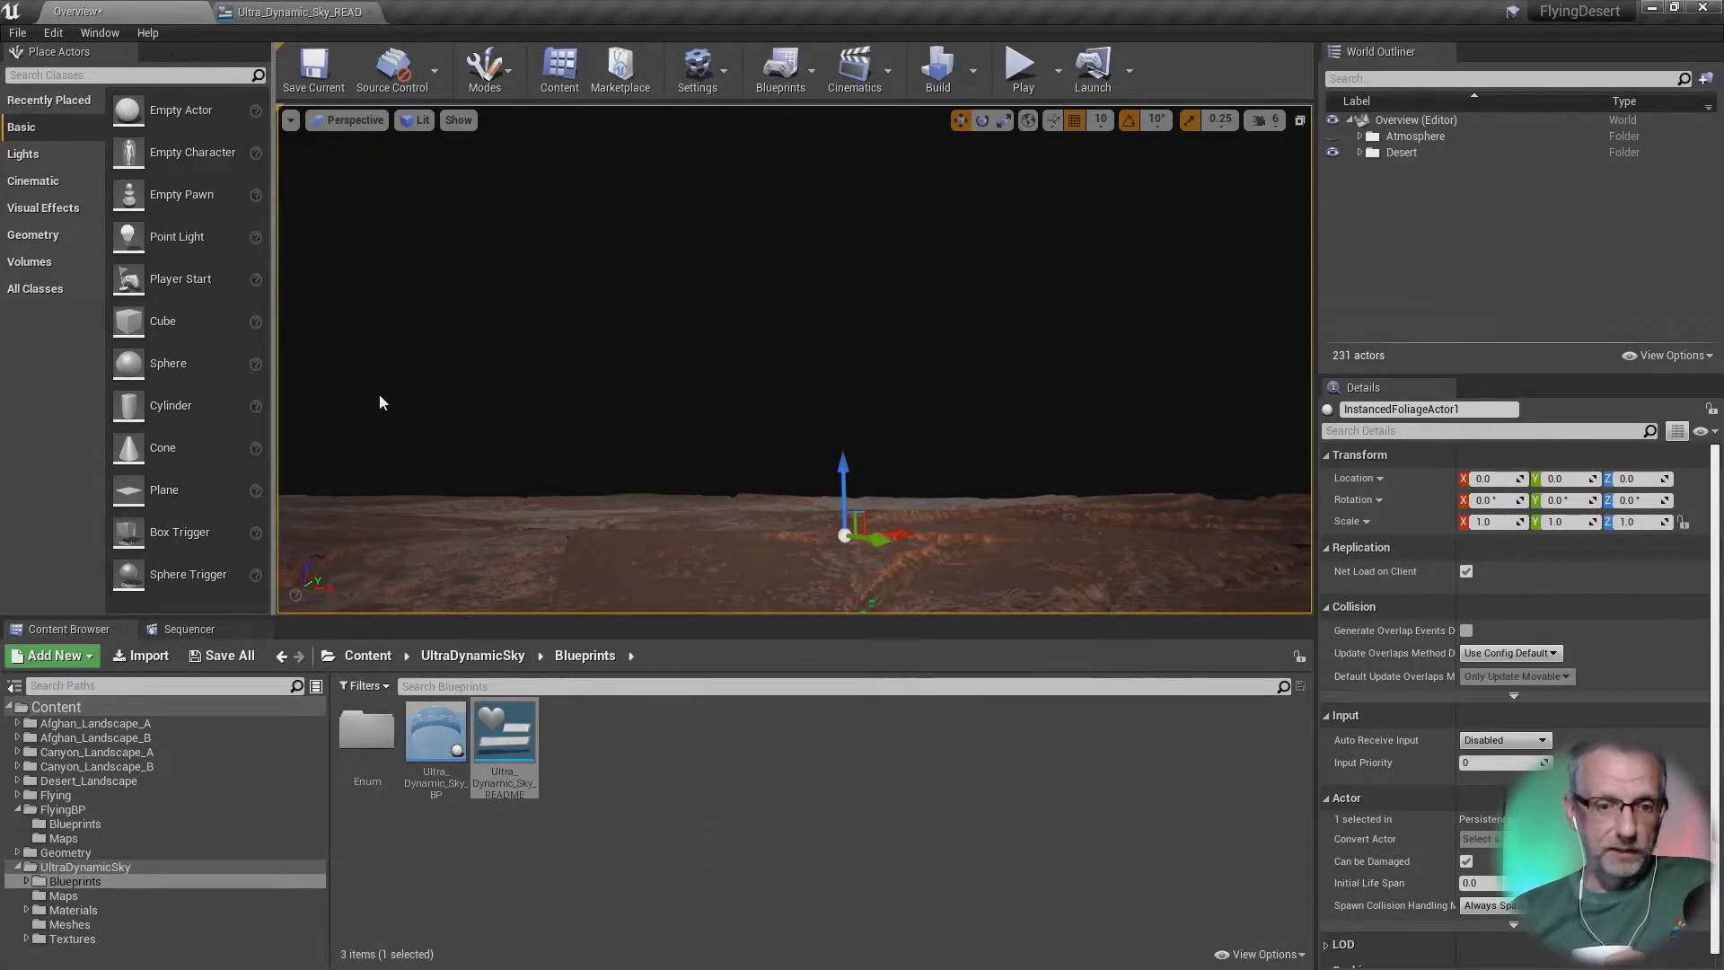
# Step: Check the README widget's editor, then return to the FlyingDesert level editor
pyautogui.rightClick(514, 763)
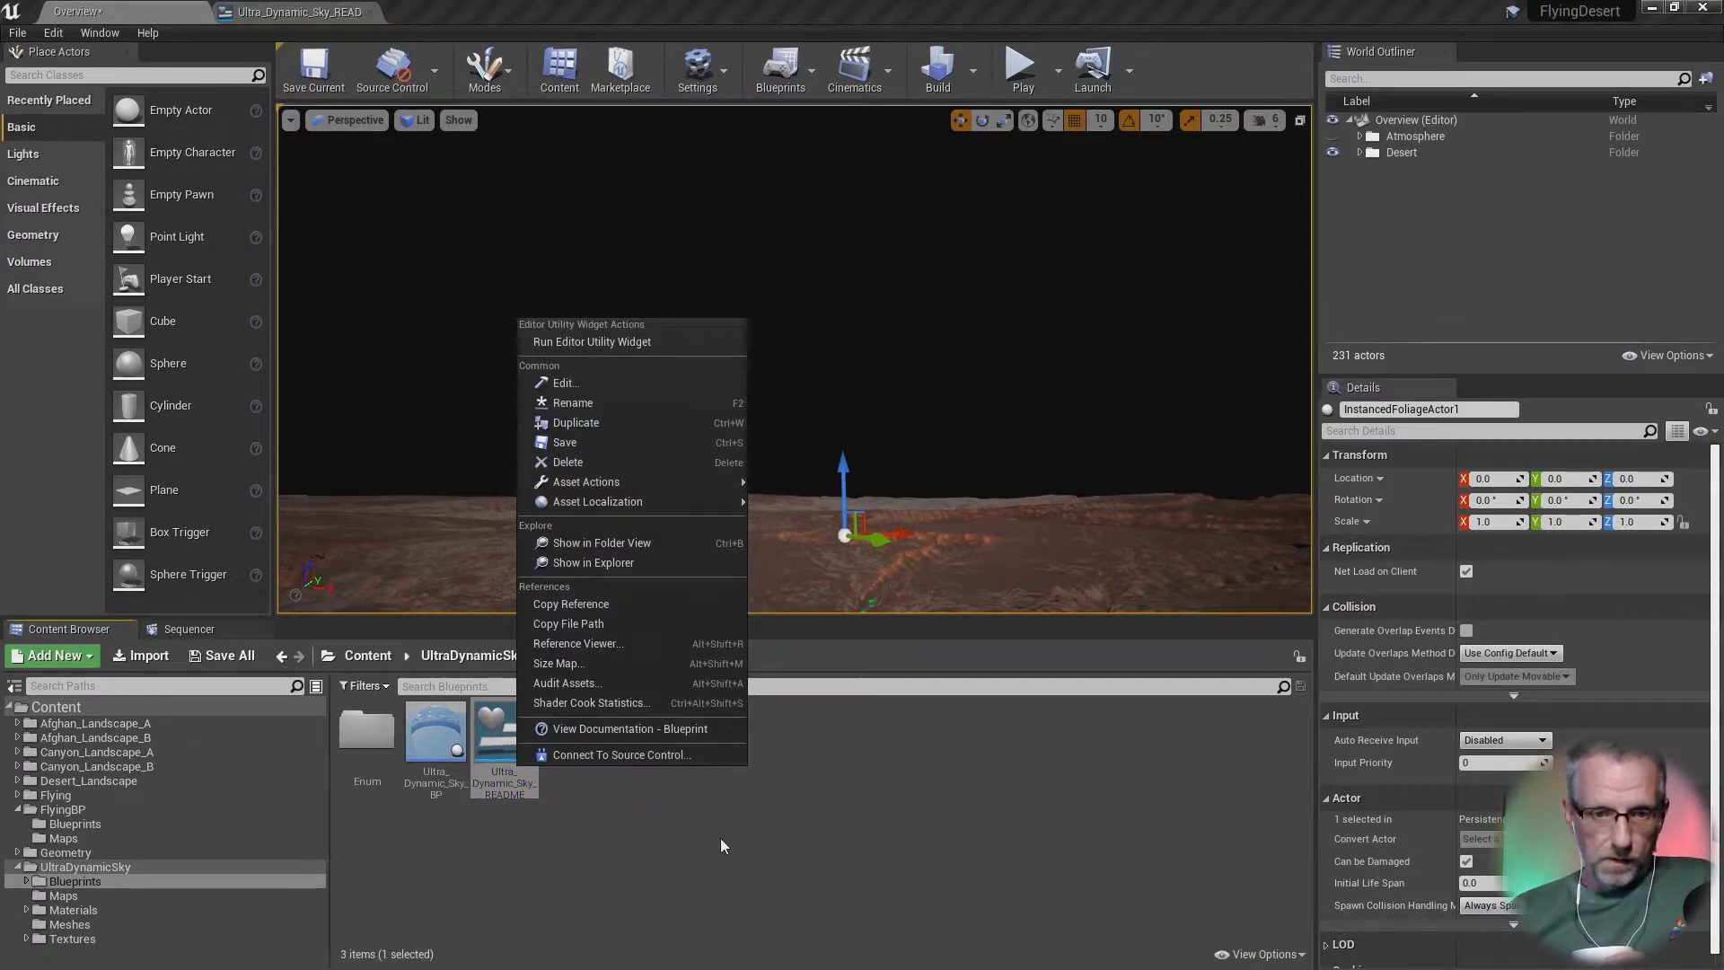
pyautogui.click(302, 11)
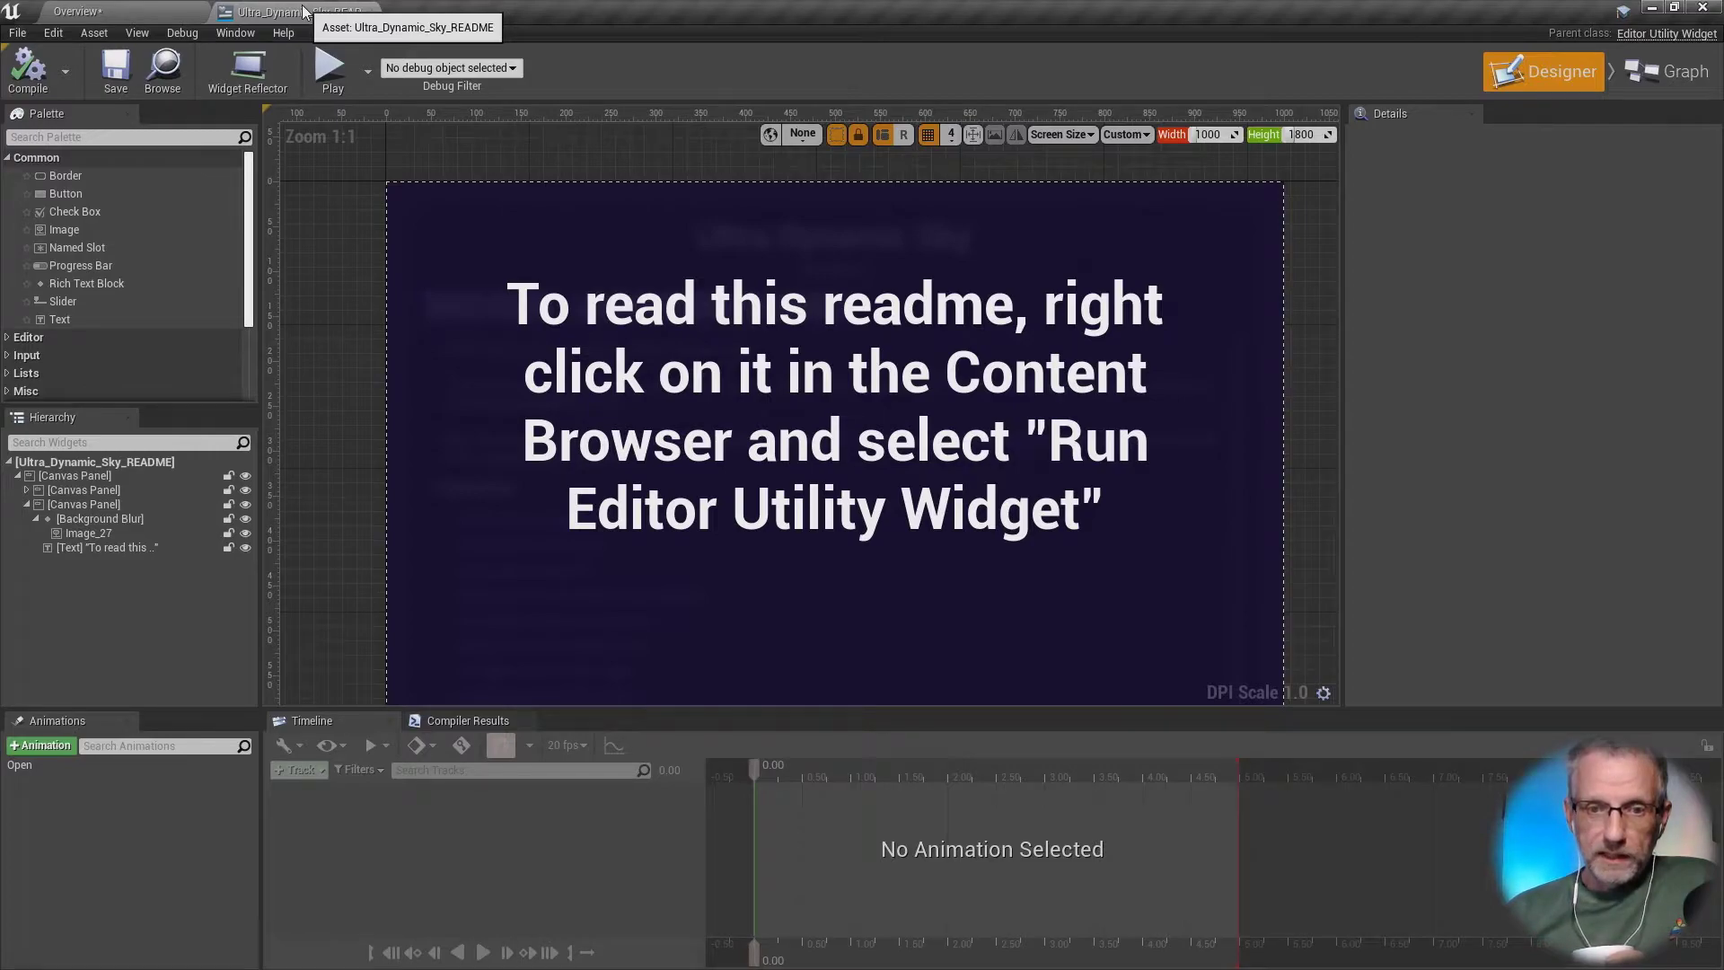
pyautogui.click(169, 13)
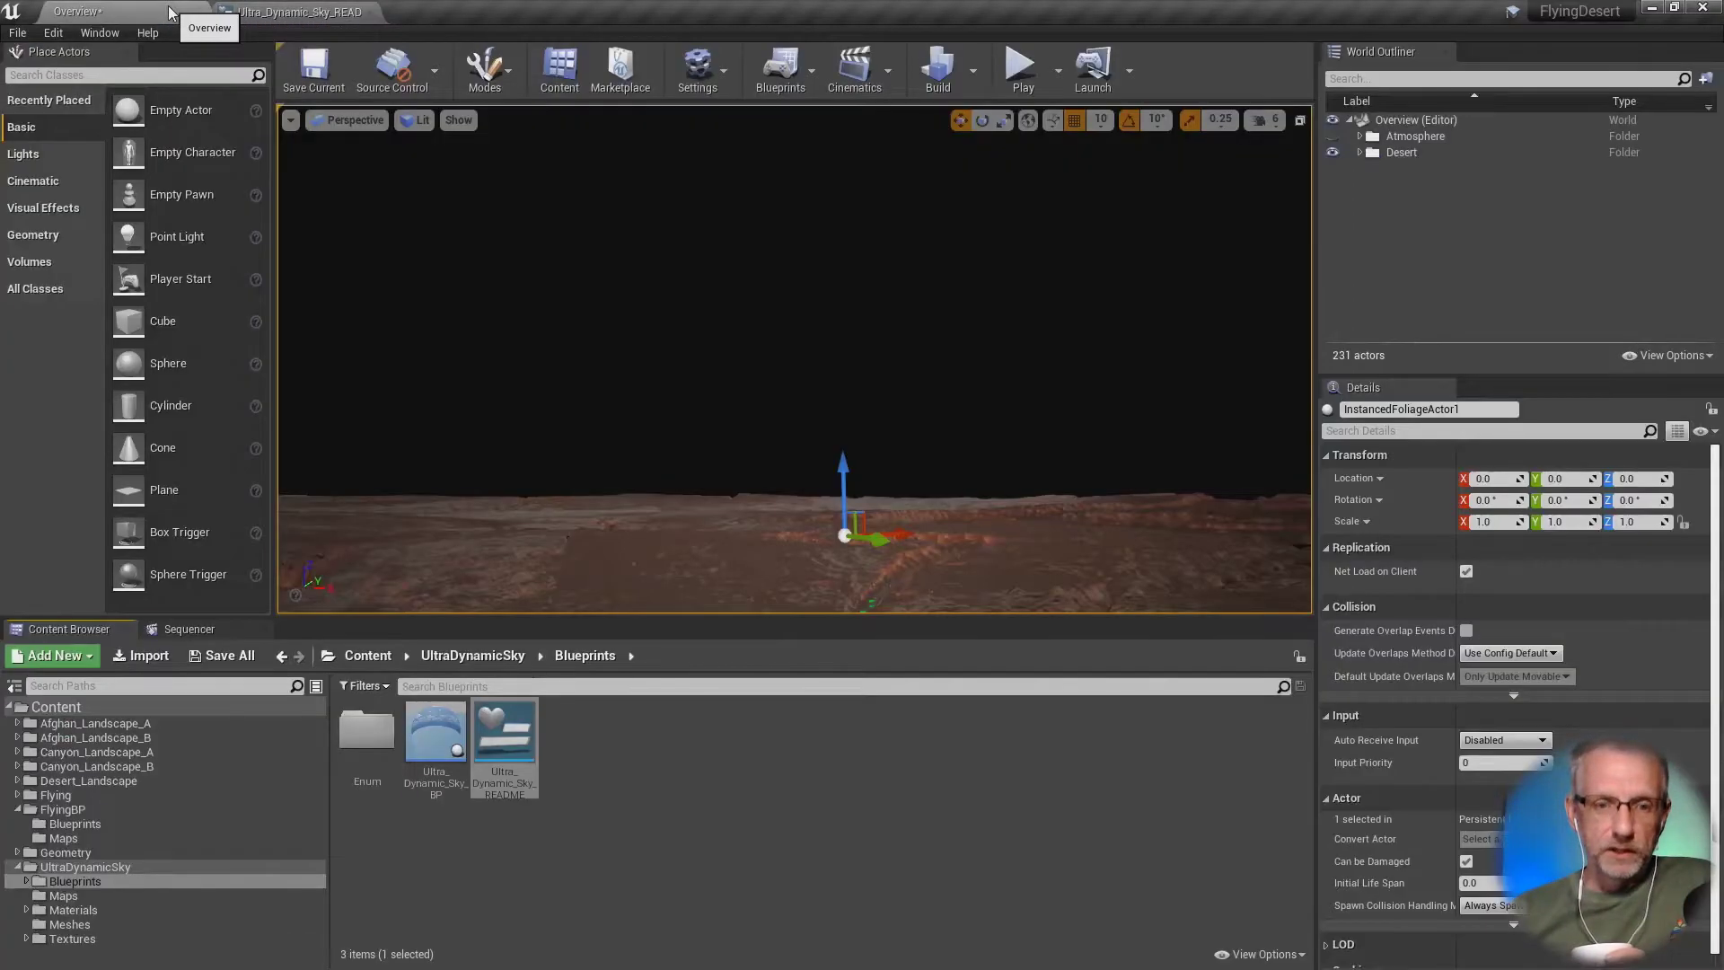
# Step: Run the README as an Editor Utility Widget, read its Basic Guide maximized, then restore it
pyautogui.rightClick(504, 736)
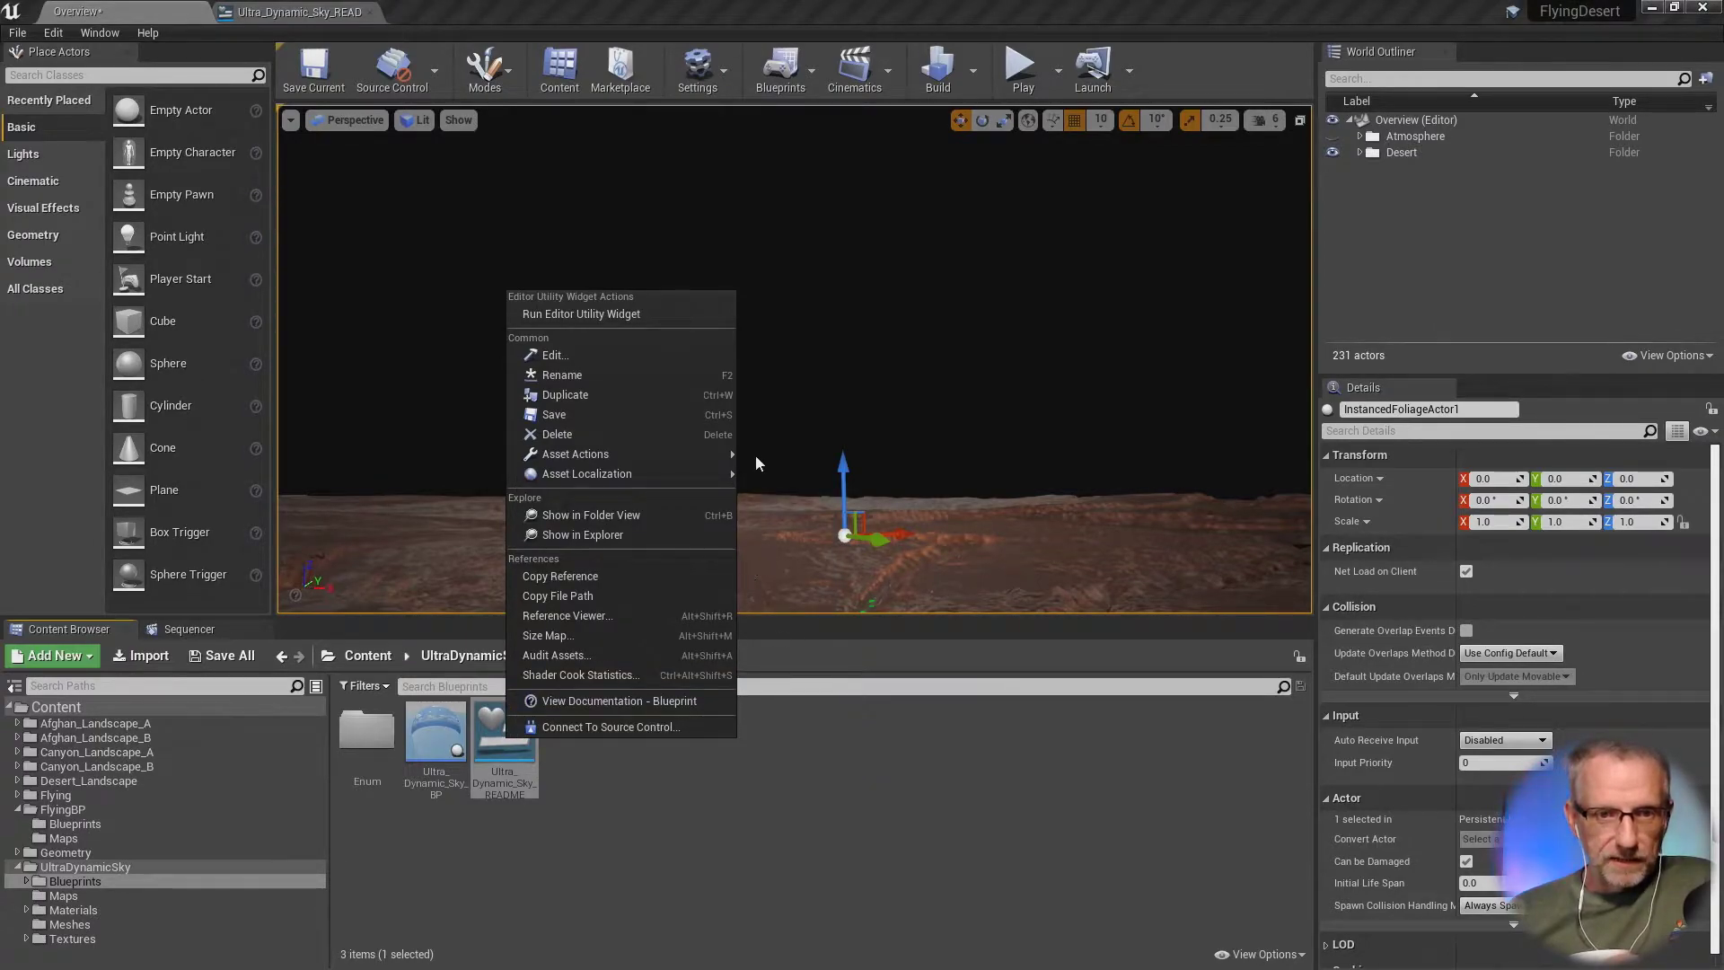
pyautogui.click(695, 314)
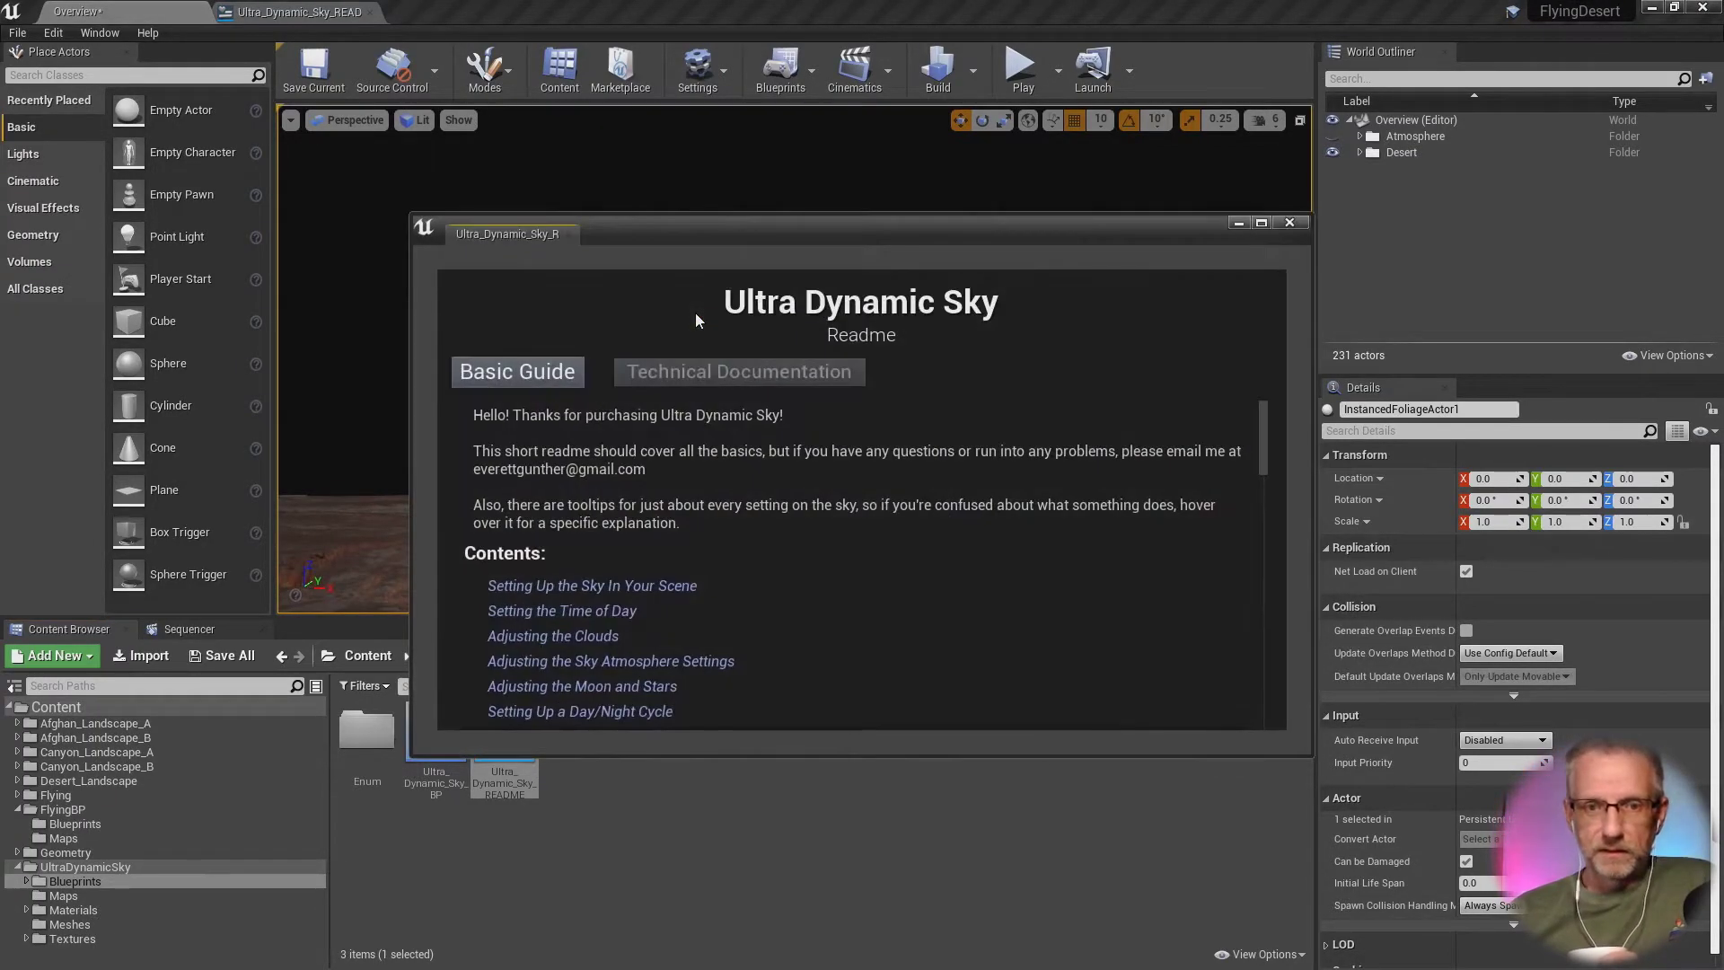
pyautogui.click(1263, 221)
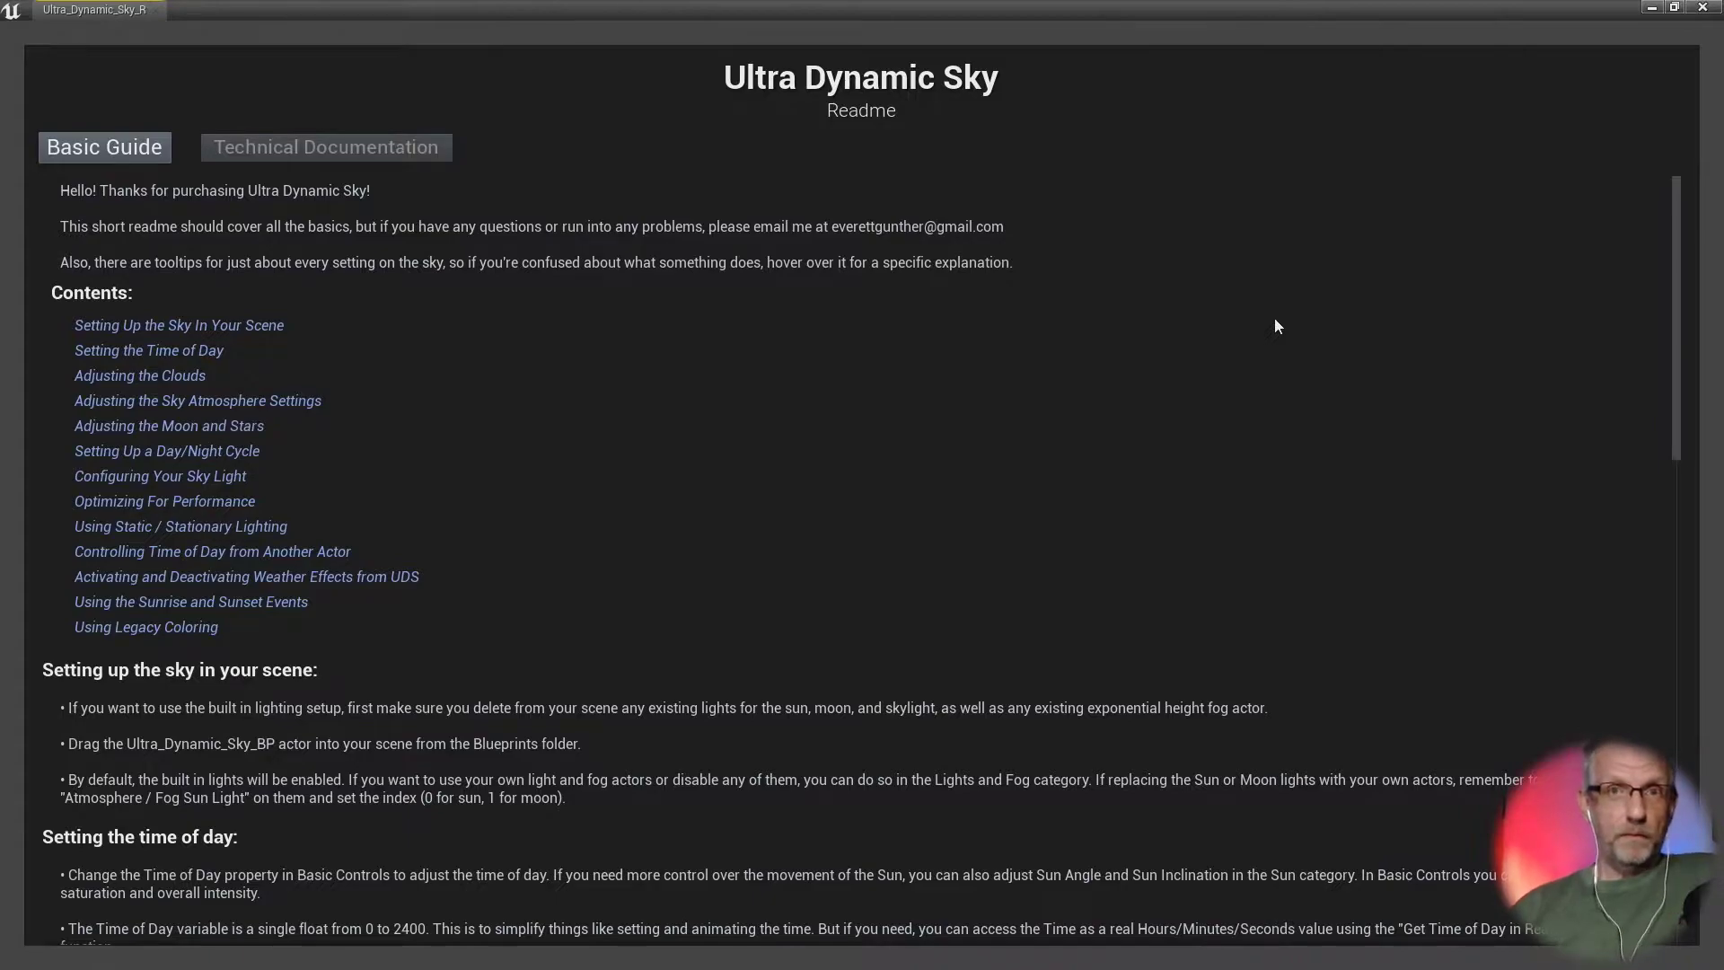
pyautogui.scroll(-5, 1278, 326)
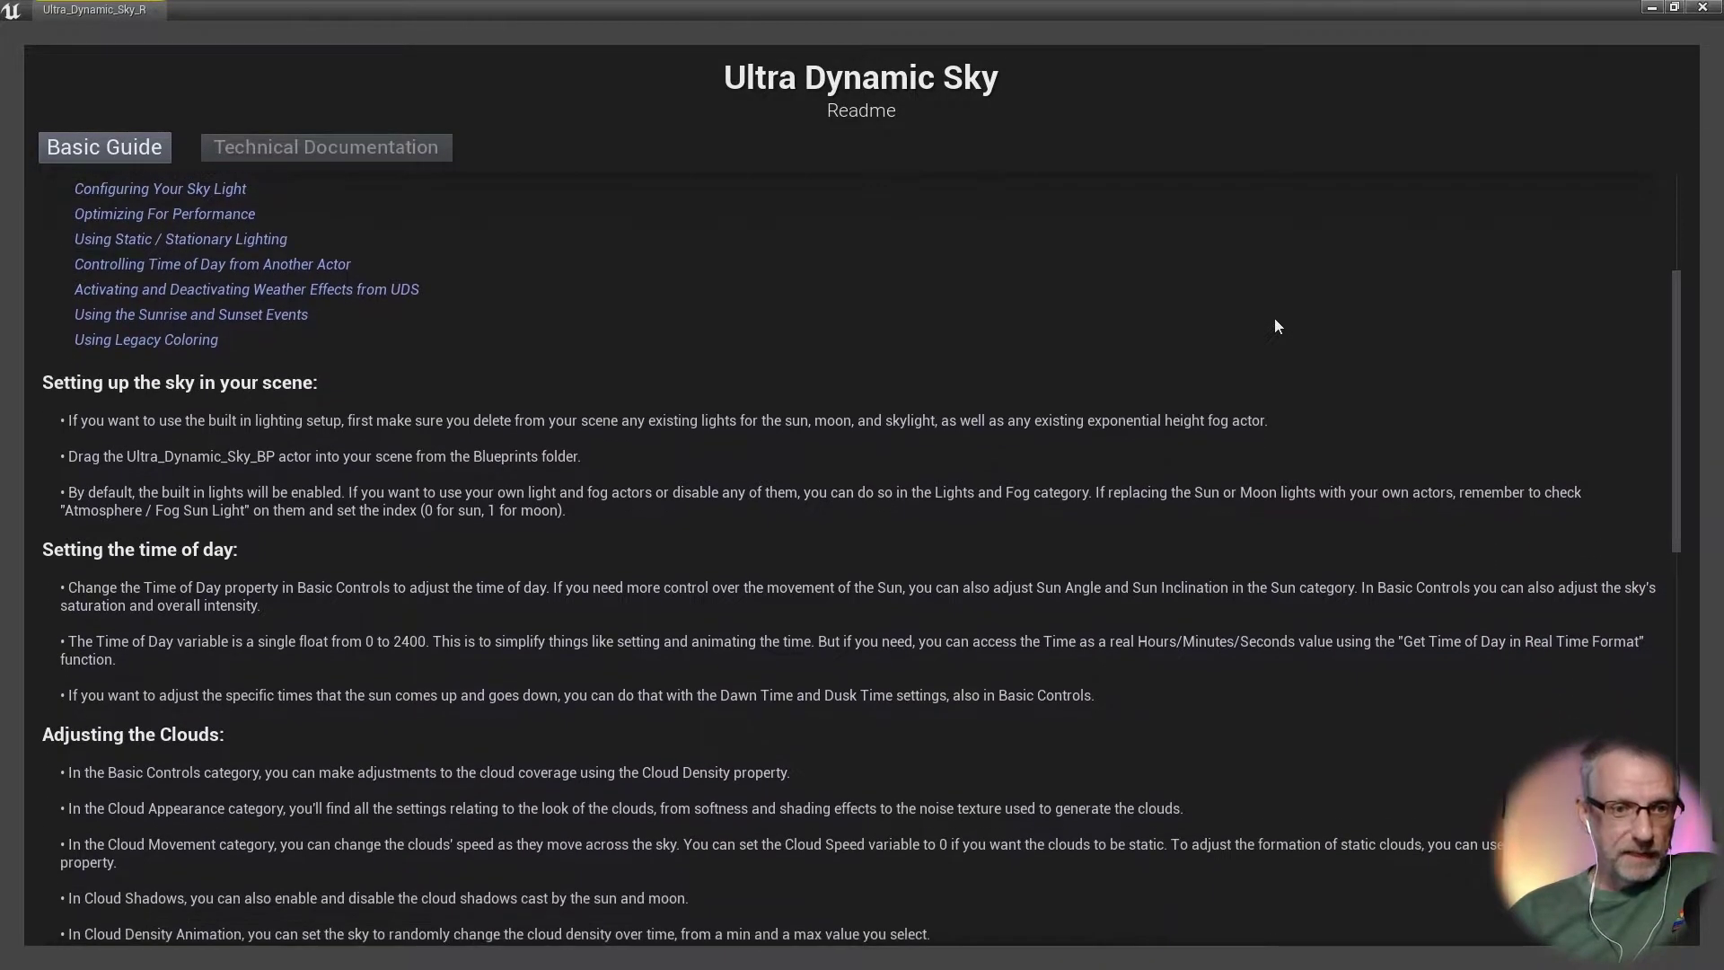
pyautogui.scroll(-2, 1277, 326)
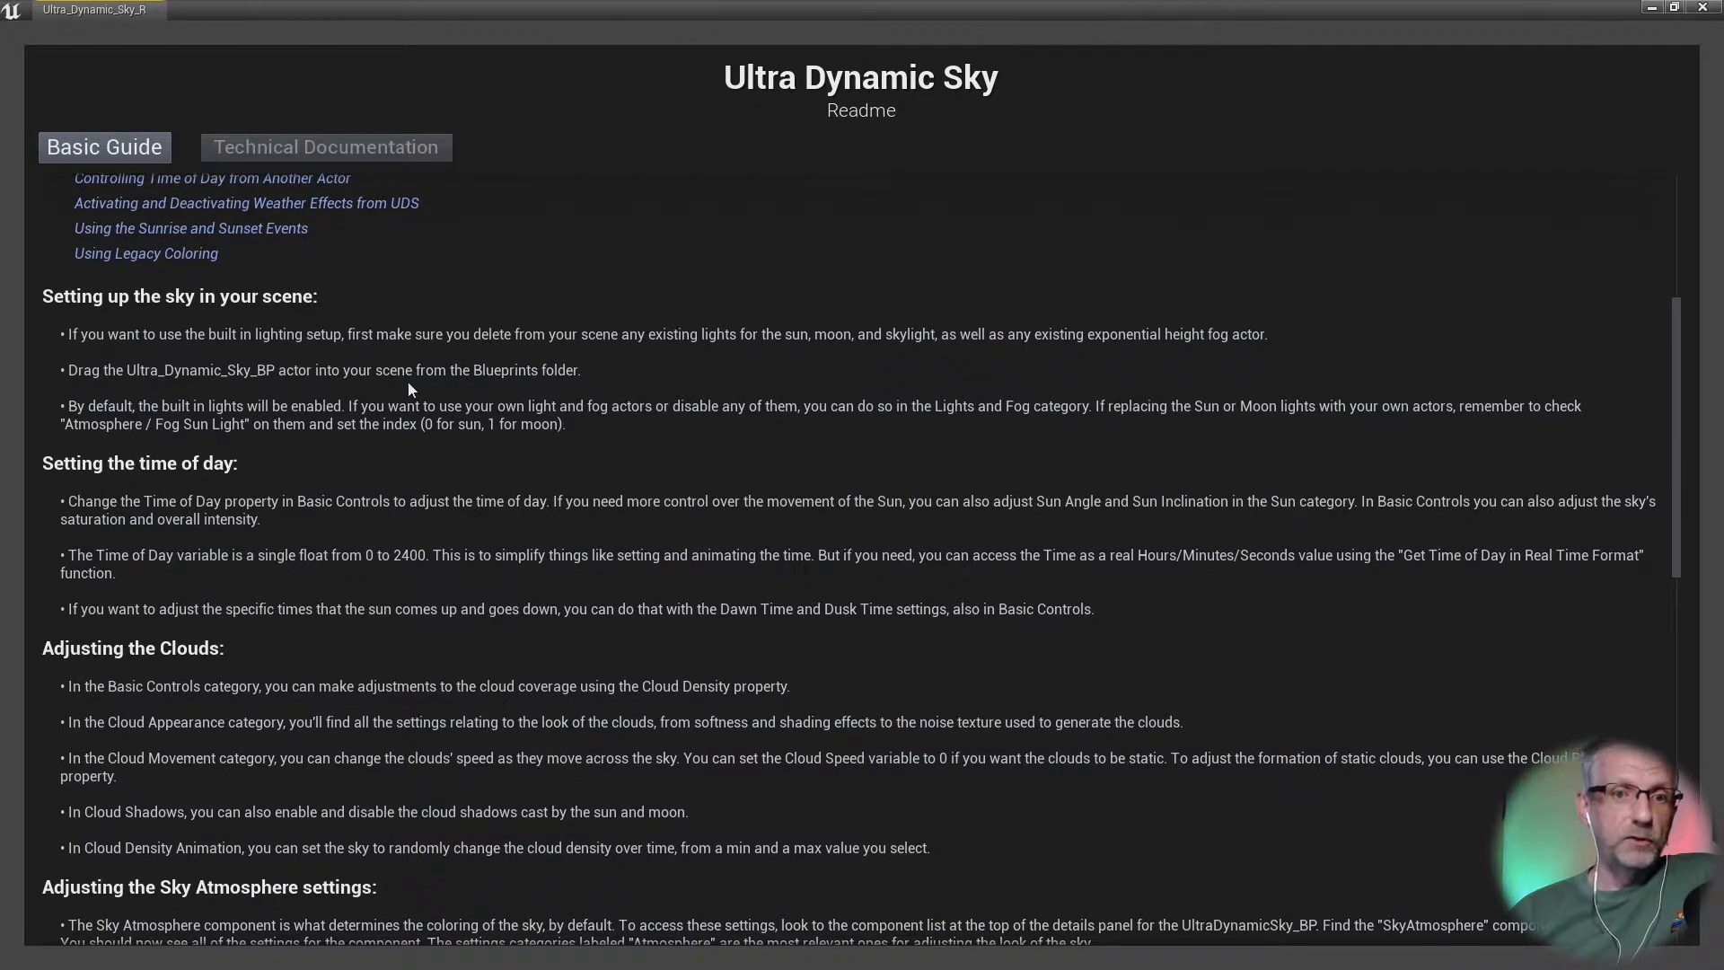
pyautogui.scroll(-2, 454, 395)
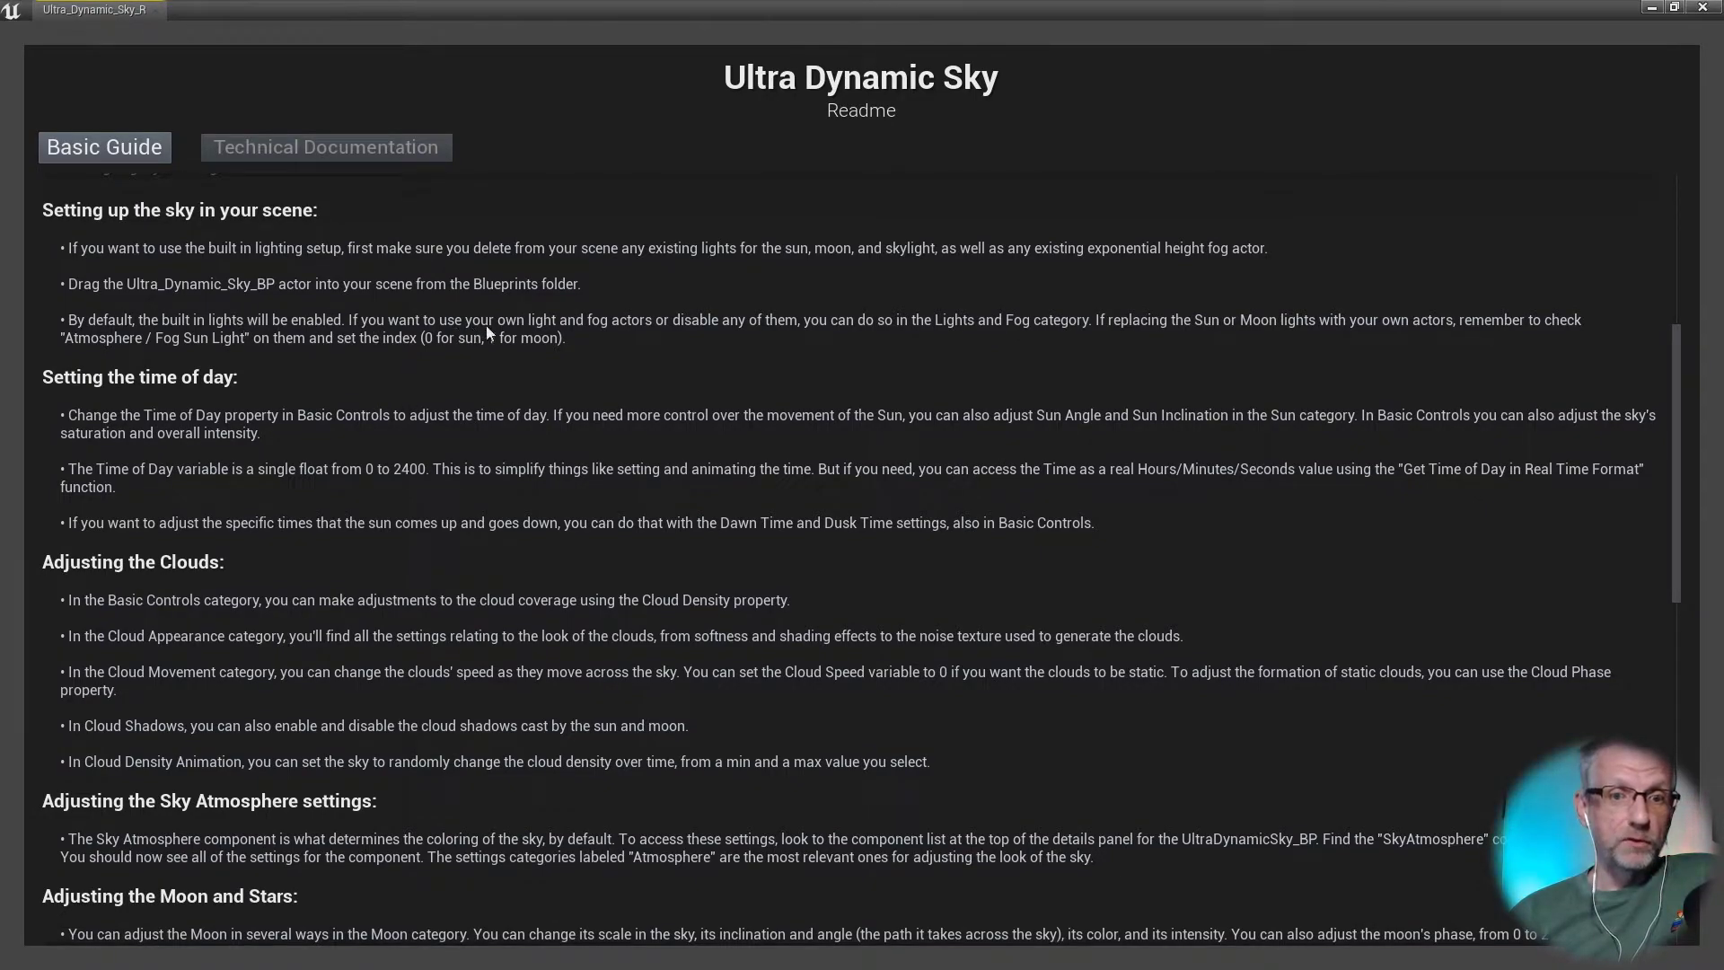
pyautogui.scroll(-3, 697, 325)
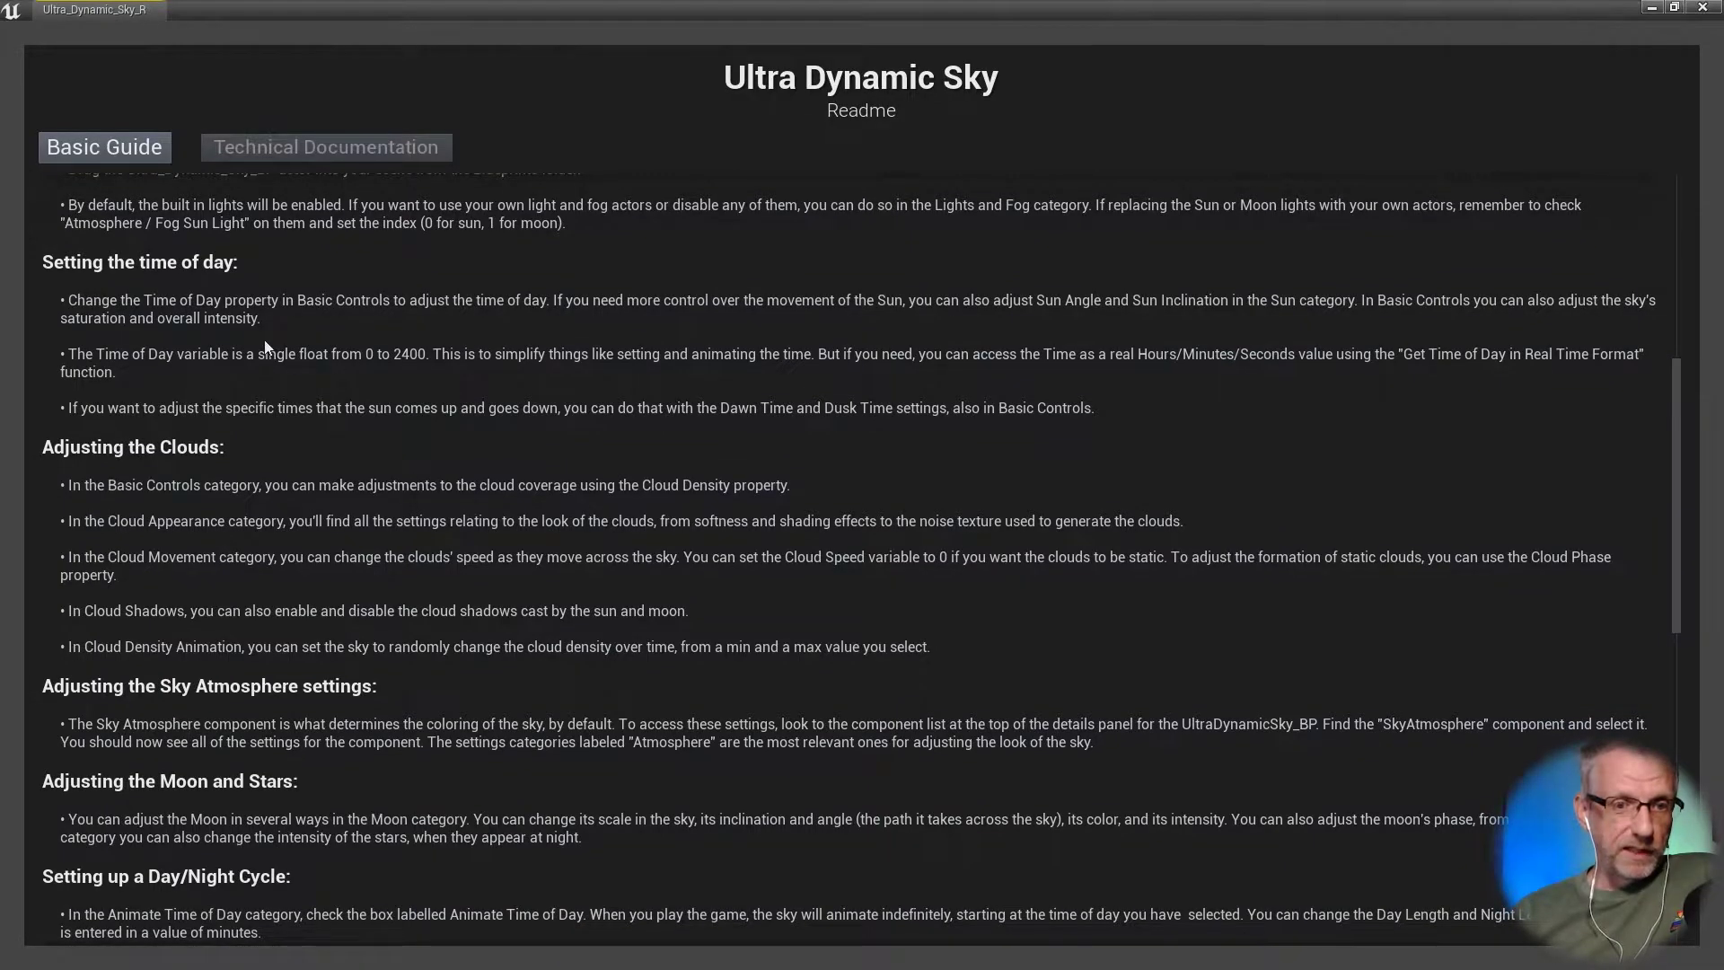
pyautogui.scroll(-1, 283, 426)
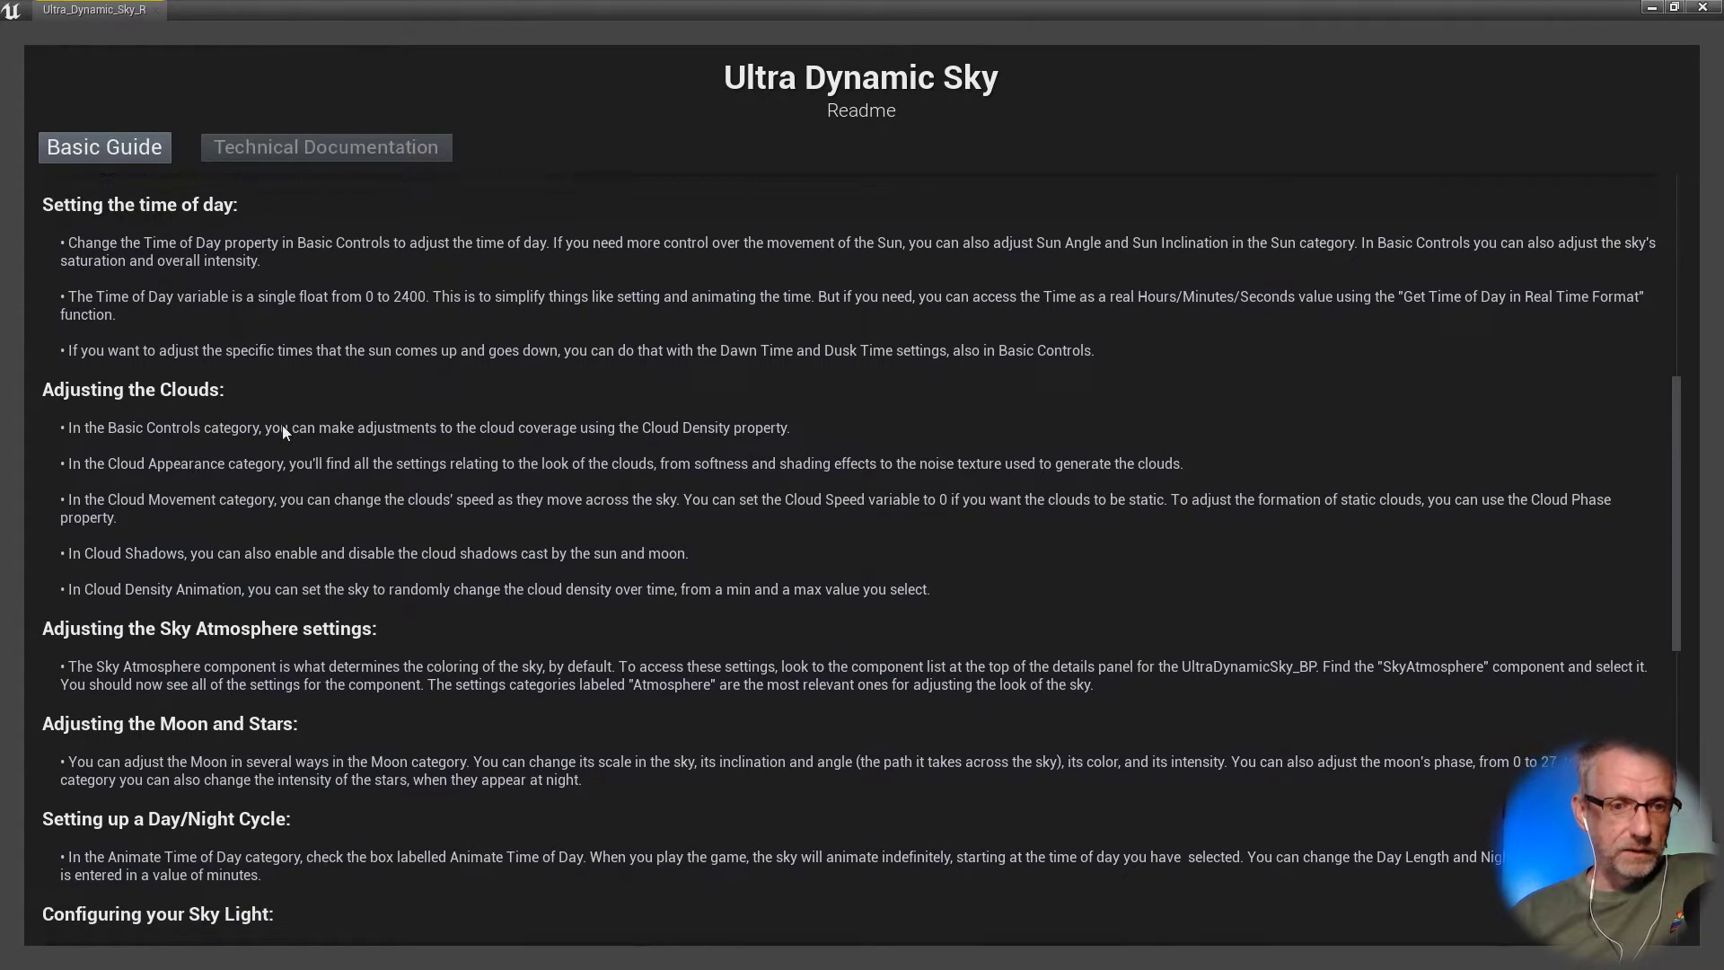
pyautogui.click(1674, 7)
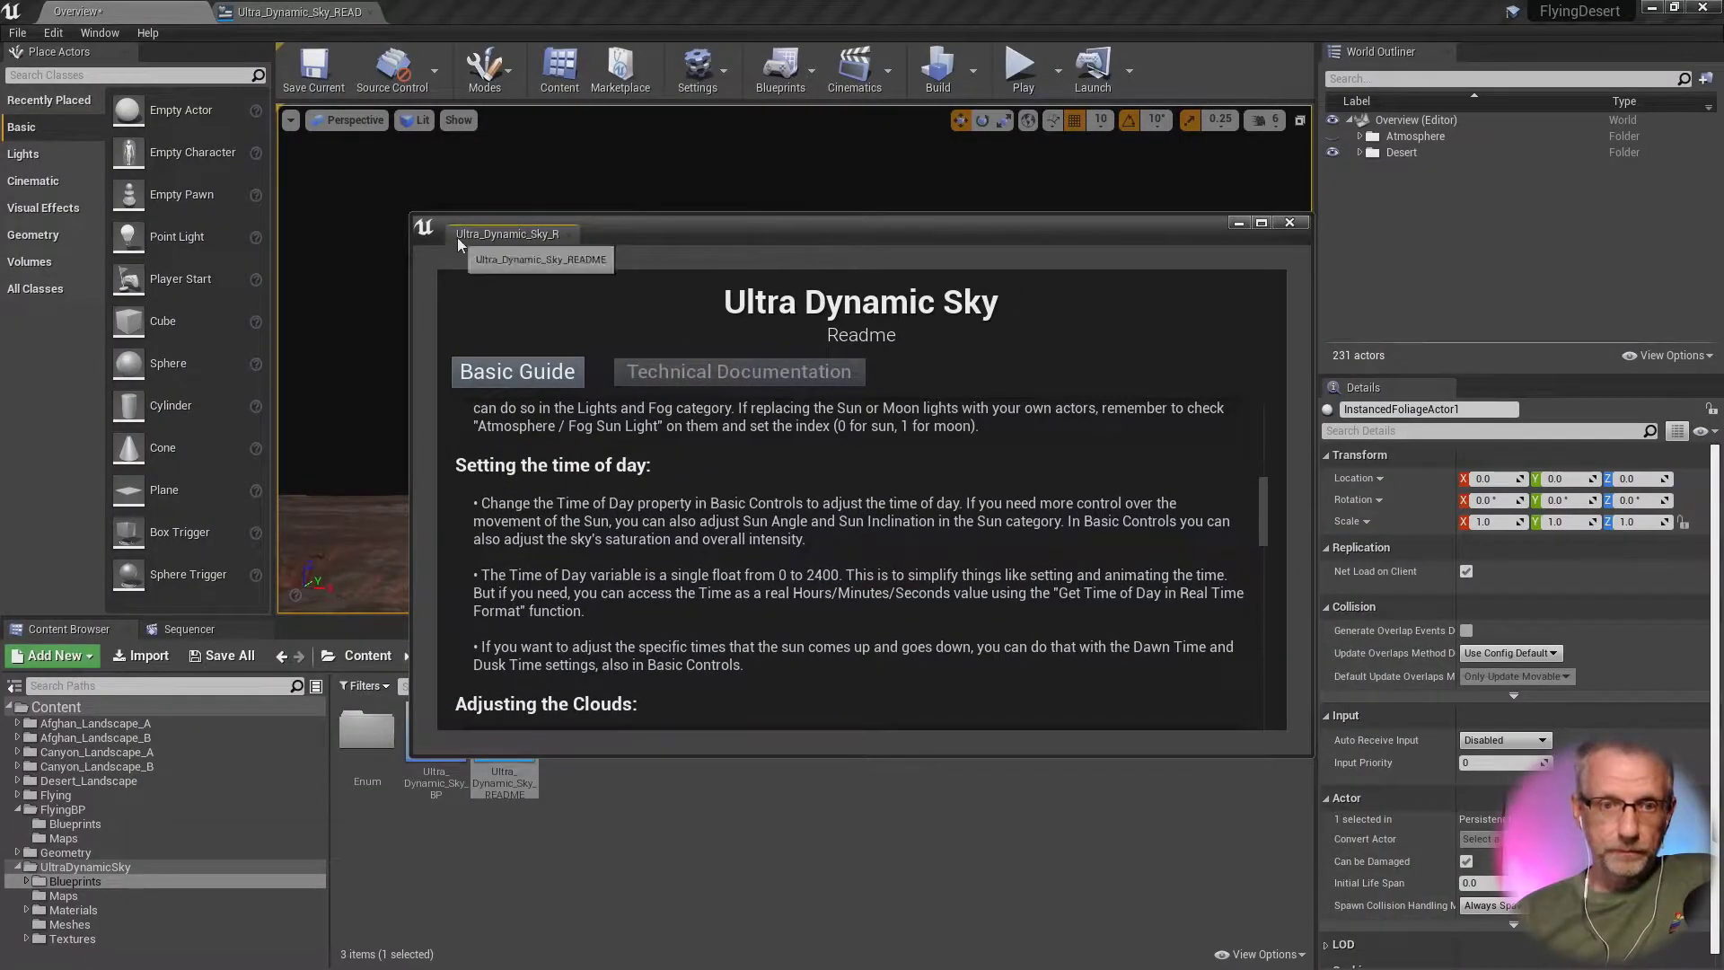
# Step: Dock the floating Readme as a tab beside Details and reopen the Content Browser
pyautogui.moveTo(528, 225); pyautogui.dragTo(1485, 56)
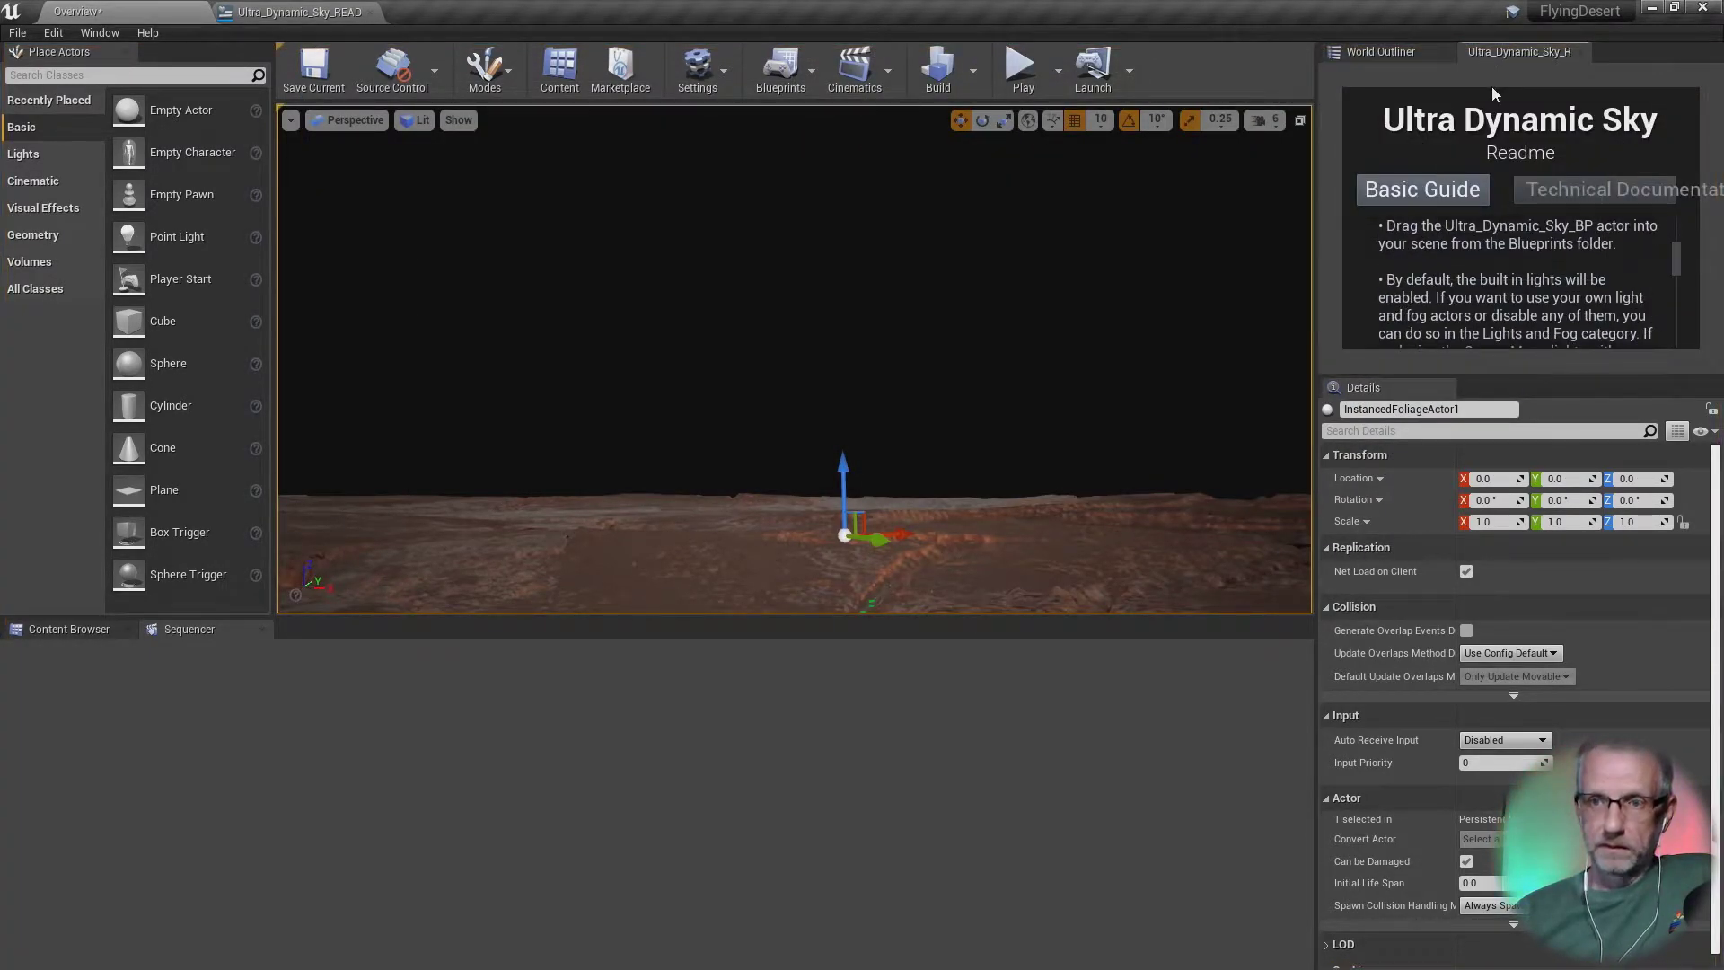
pyautogui.scroll(-3, 1494, 270)
pyautogui.scroll(4, 1497, 233)
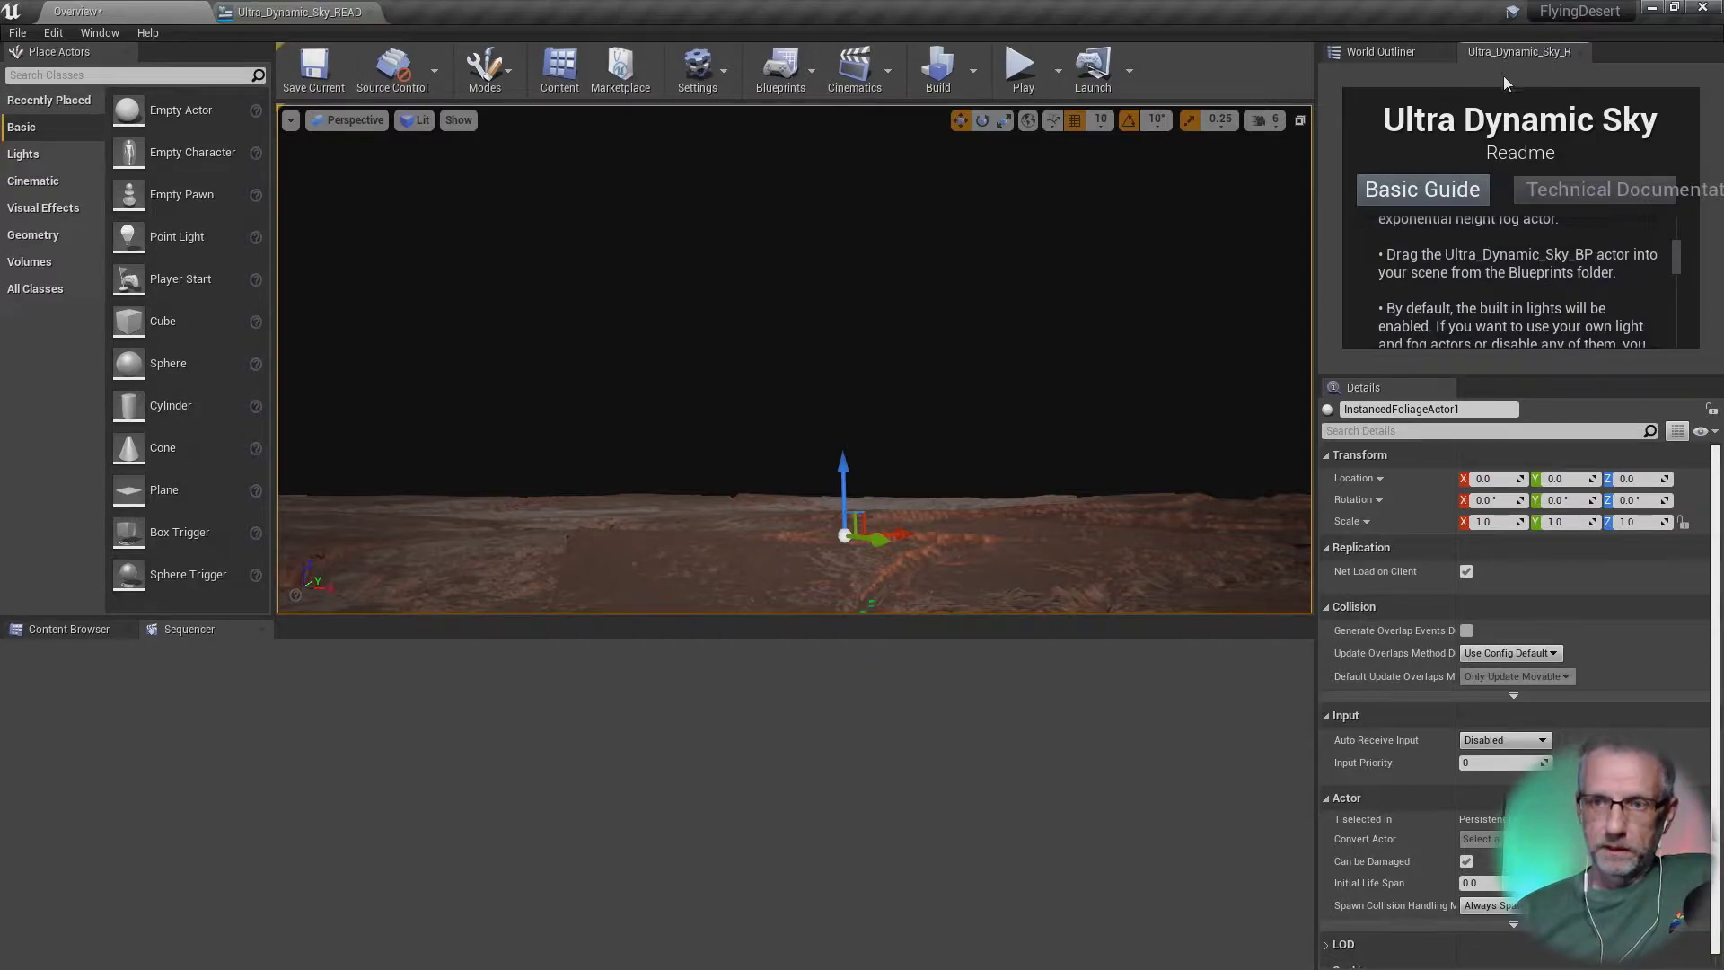
pyautogui.moveTo(1511, 52); pyautogui.dragTo(1479, 388)
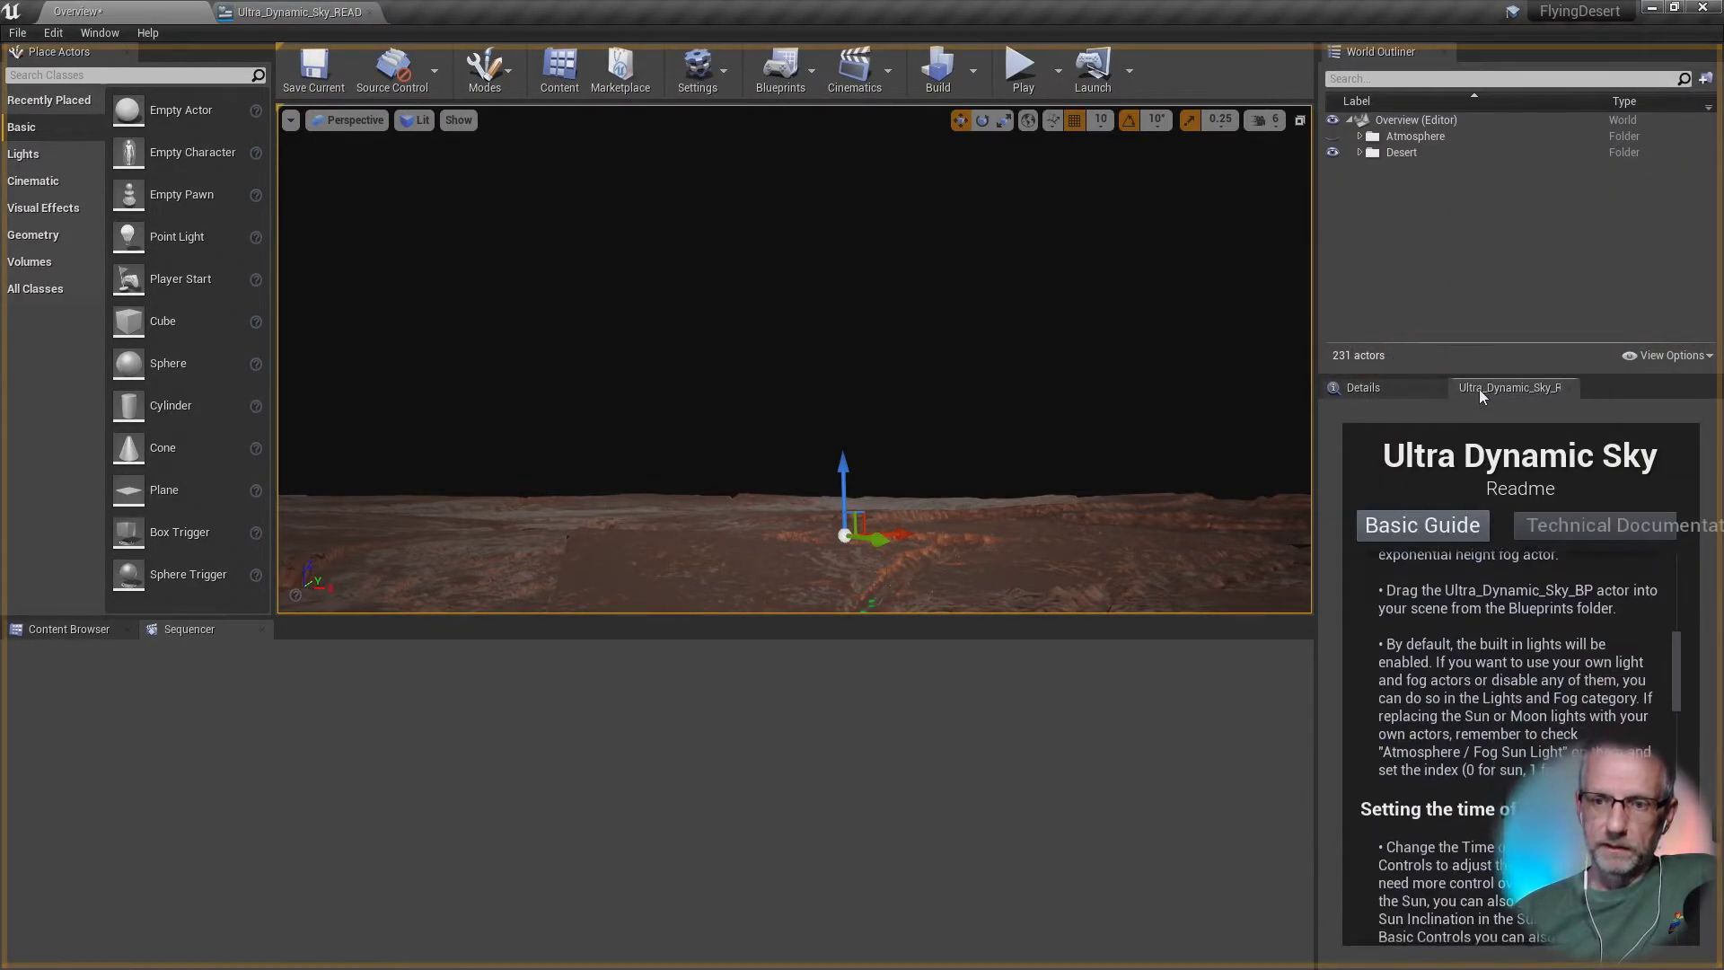
pyautogui.scroll(-3, 1485, 571)
pyautogui.scroll(6, 1489, 595)
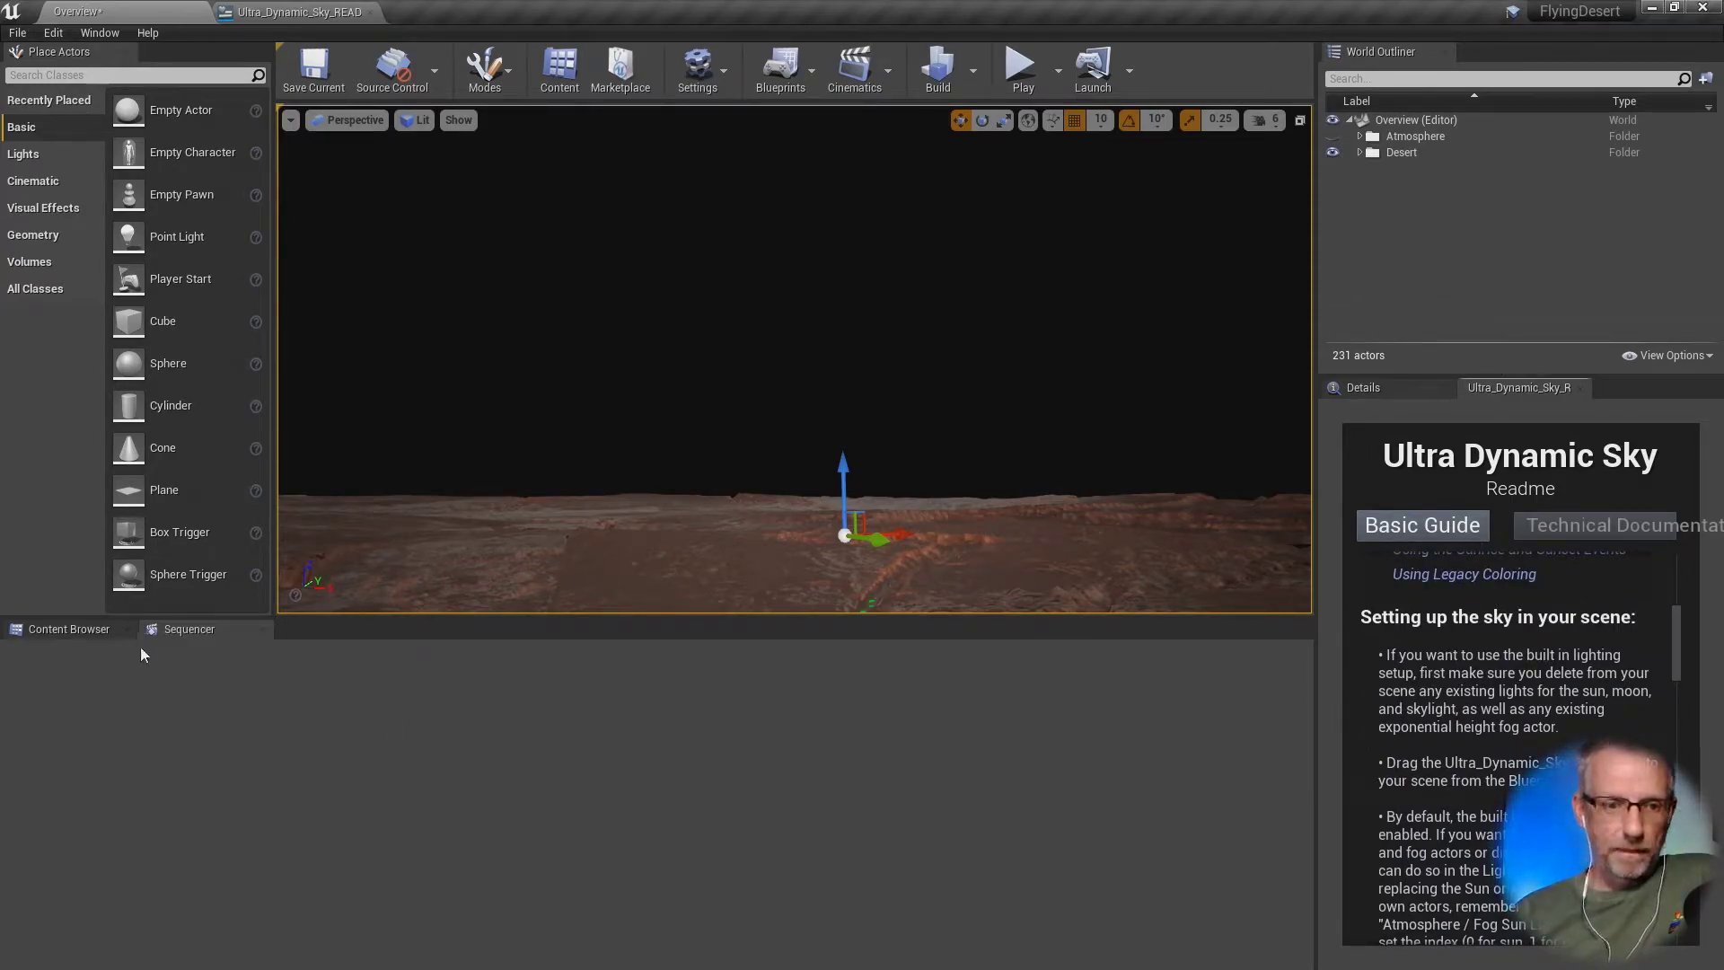
pyautogui.click(260, 635)
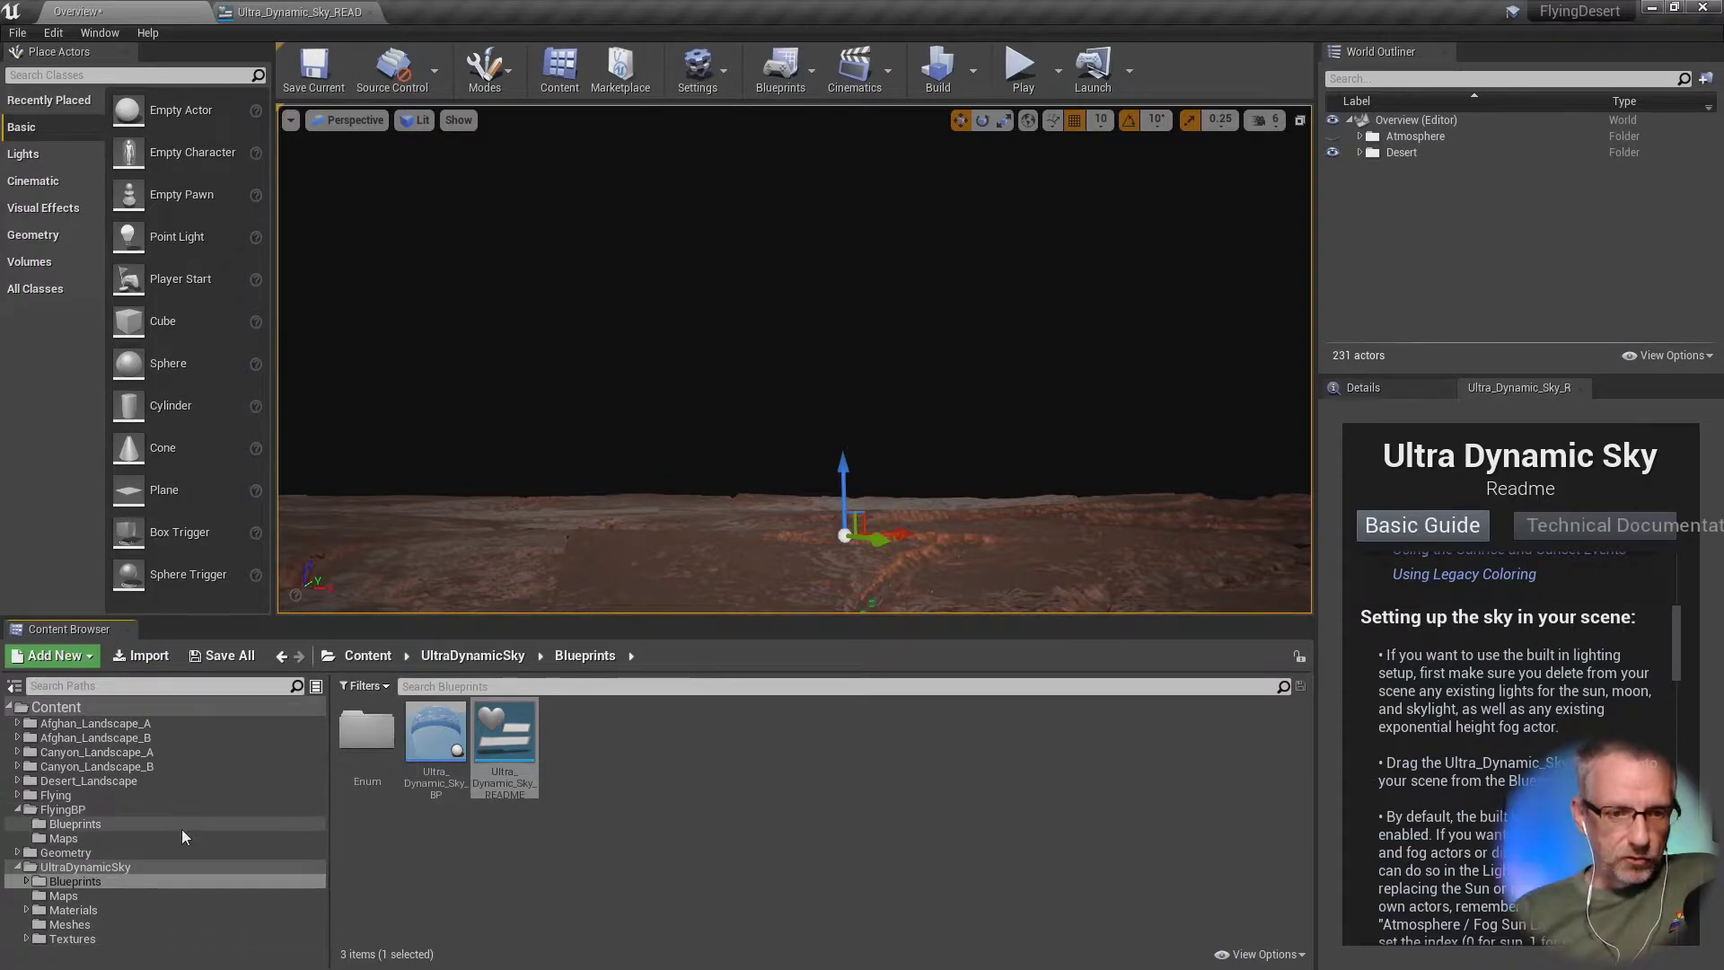
# Step: Drag Ultra_Dynamic_Sky_BP from the Blueprints folder into the viewport, replacing the black sky
pyautogui.click(423, 727)
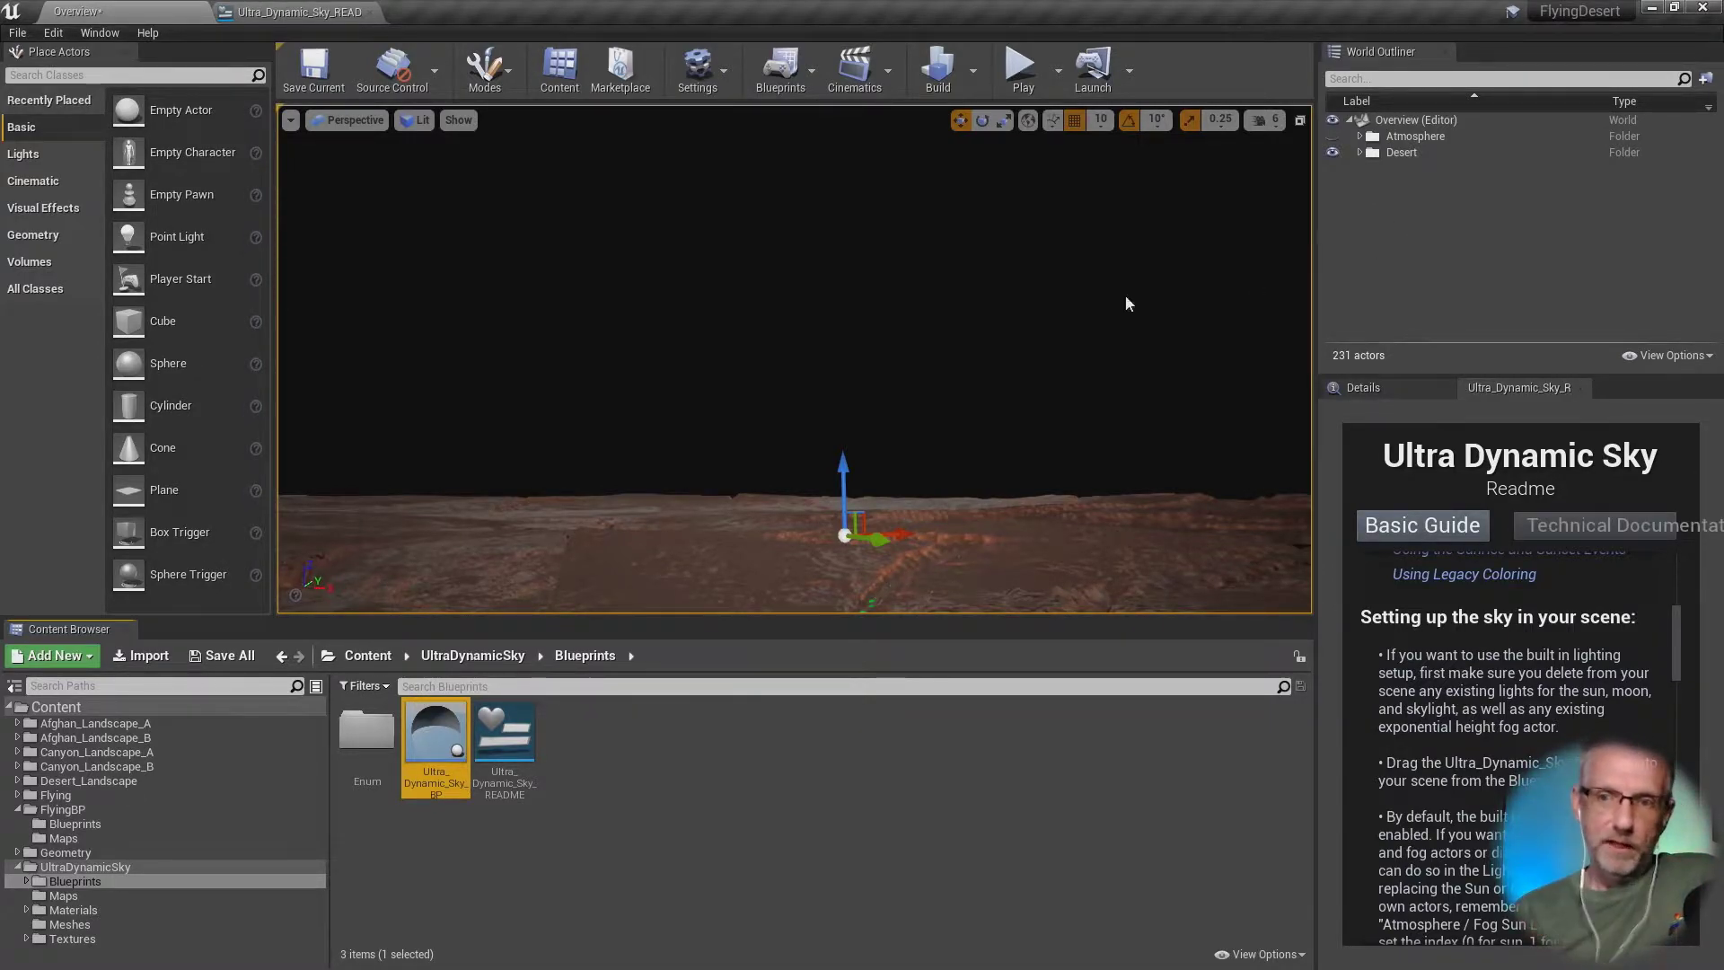
pyautogui.moveTo(419, 739); pyautogui.dragTo(602, 528)
pyautogui.moveTo(666, 473); pyautogui.dragTo(685, 460)
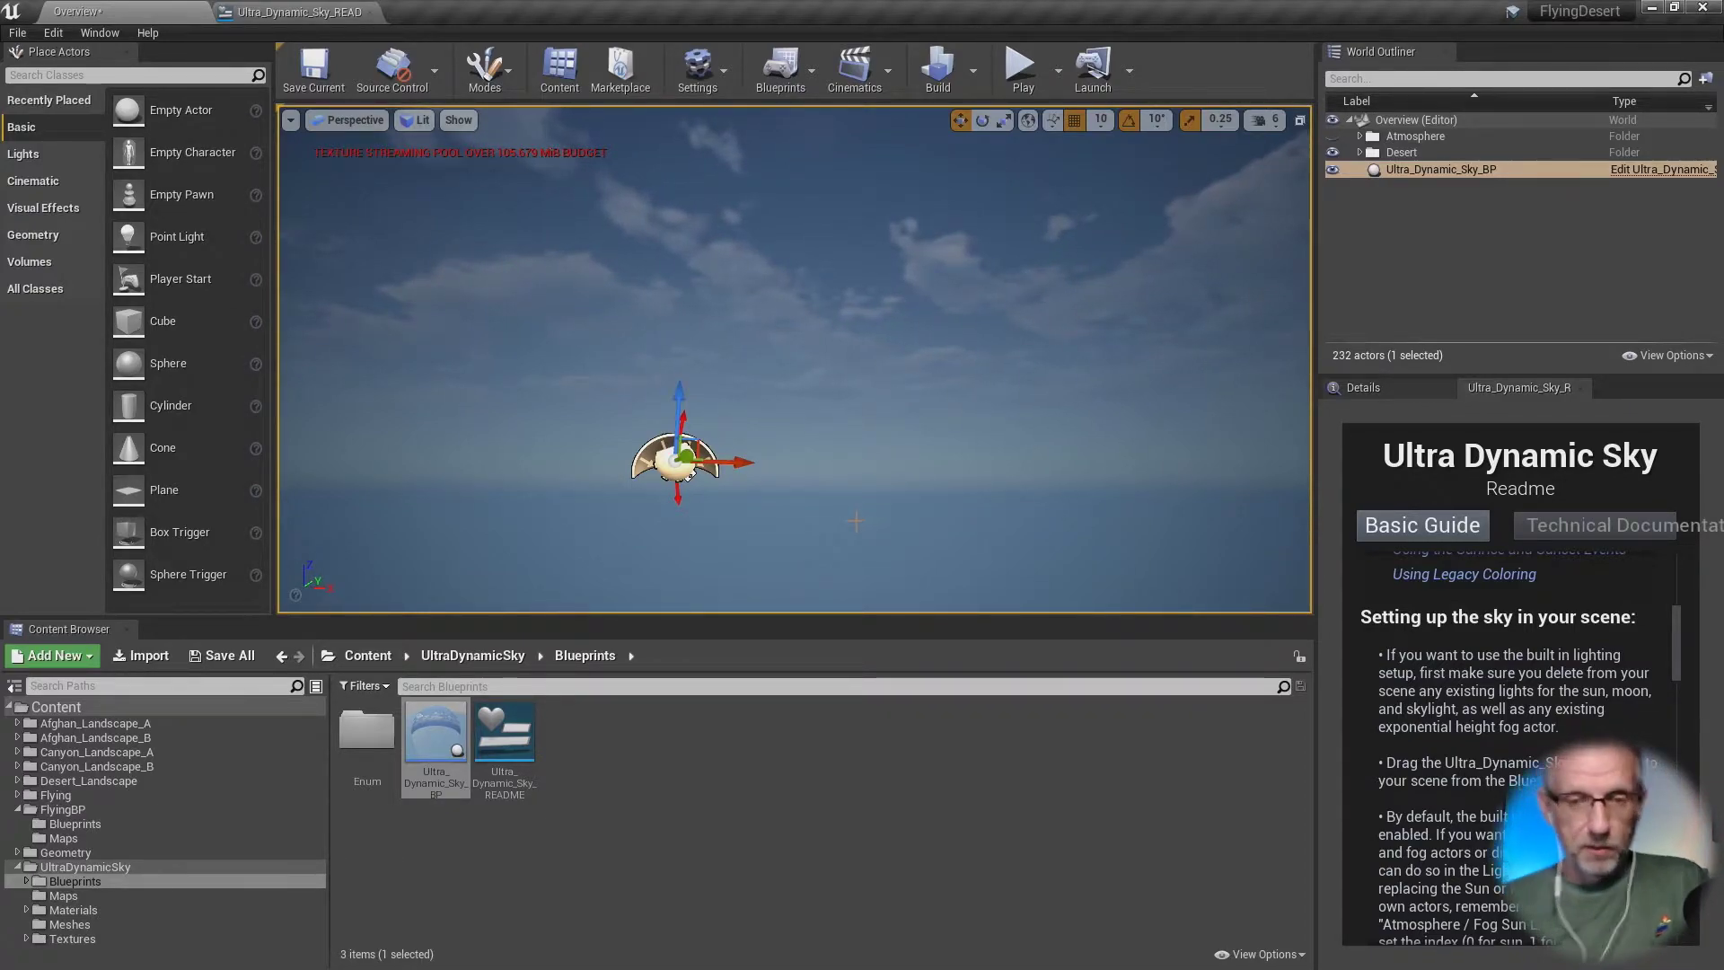
pyautogui.moveTo(881, 518)
pyautogui.mouseDown(button='right')
pyautogui.moveTo(1033, 575)
pyautogui.moveTo(886, 520)
pyautogui.mouseUp(button='right')
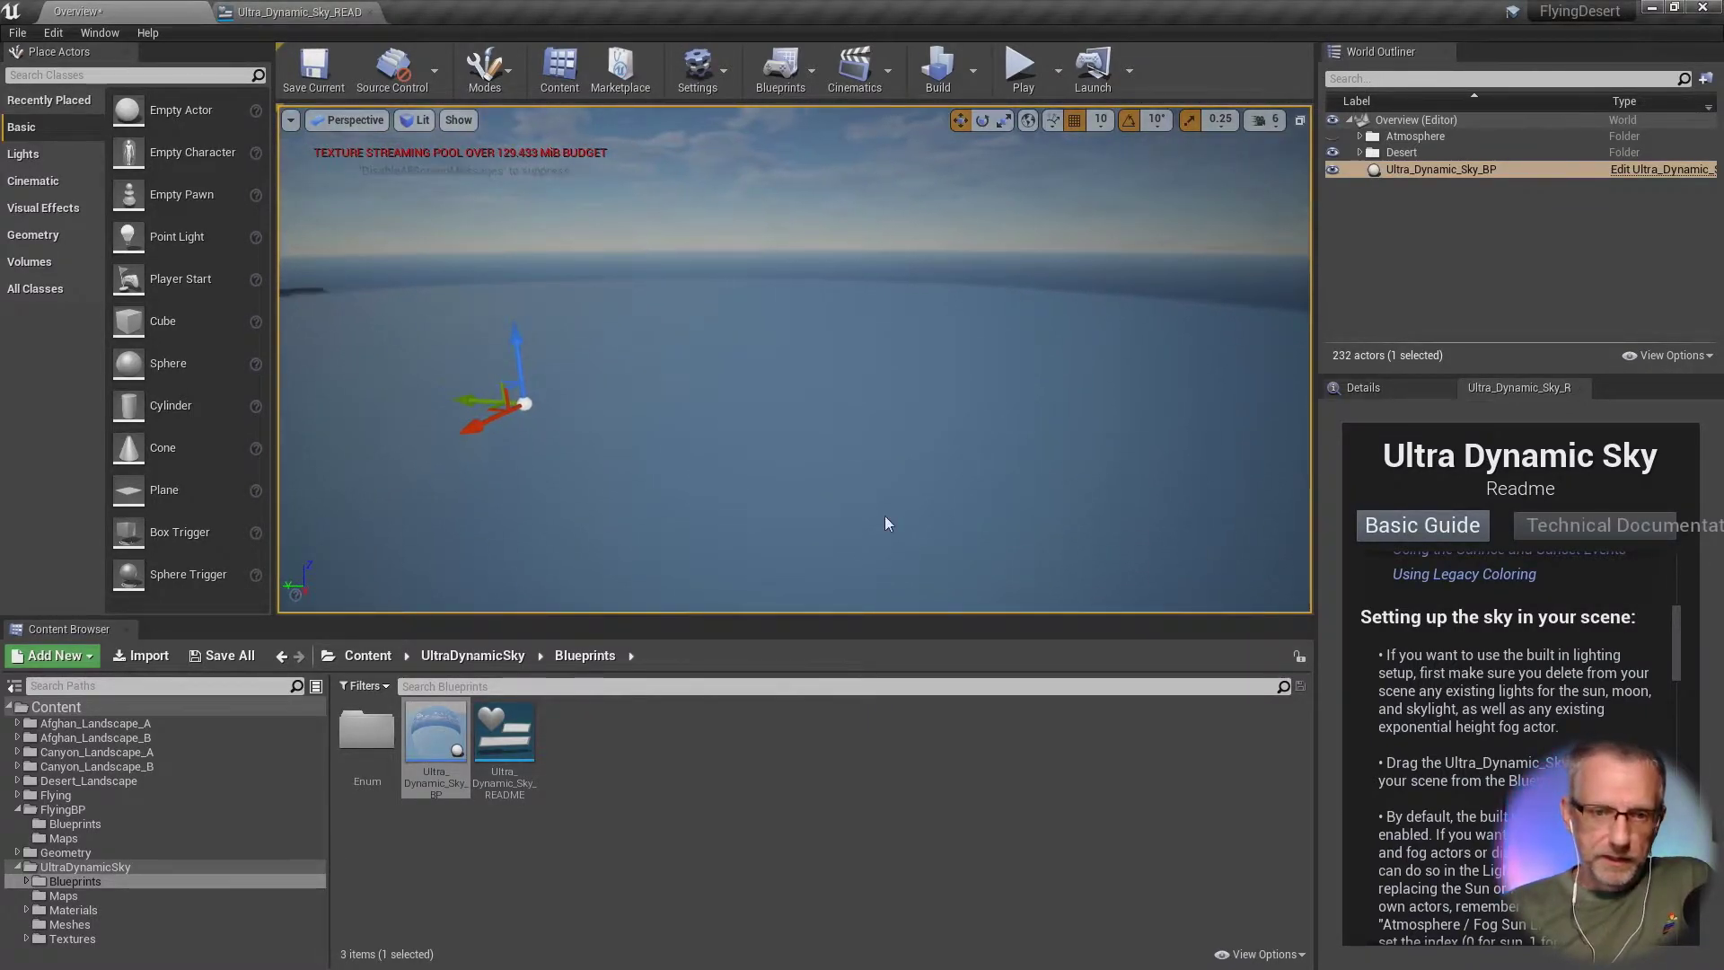
# Step: Set the sky actor's location to X 0, Y 0, Z 0 in Details
pyautogui.click(1376, 384)
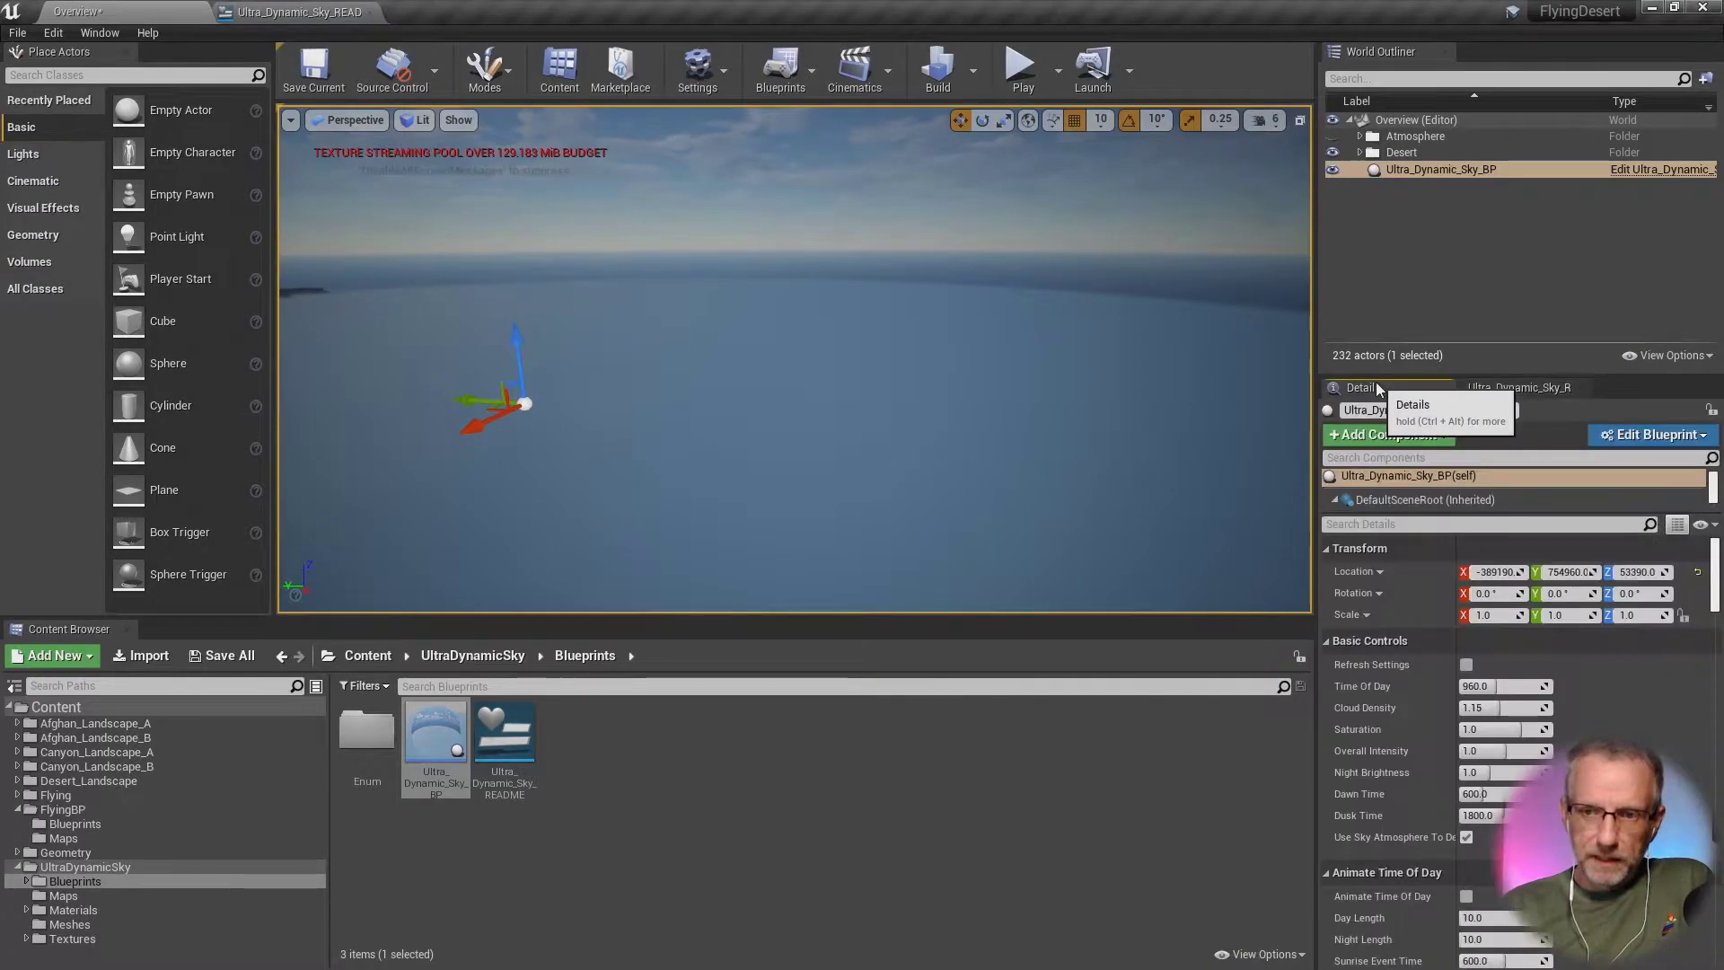
pyautogui.click(1487, 573)
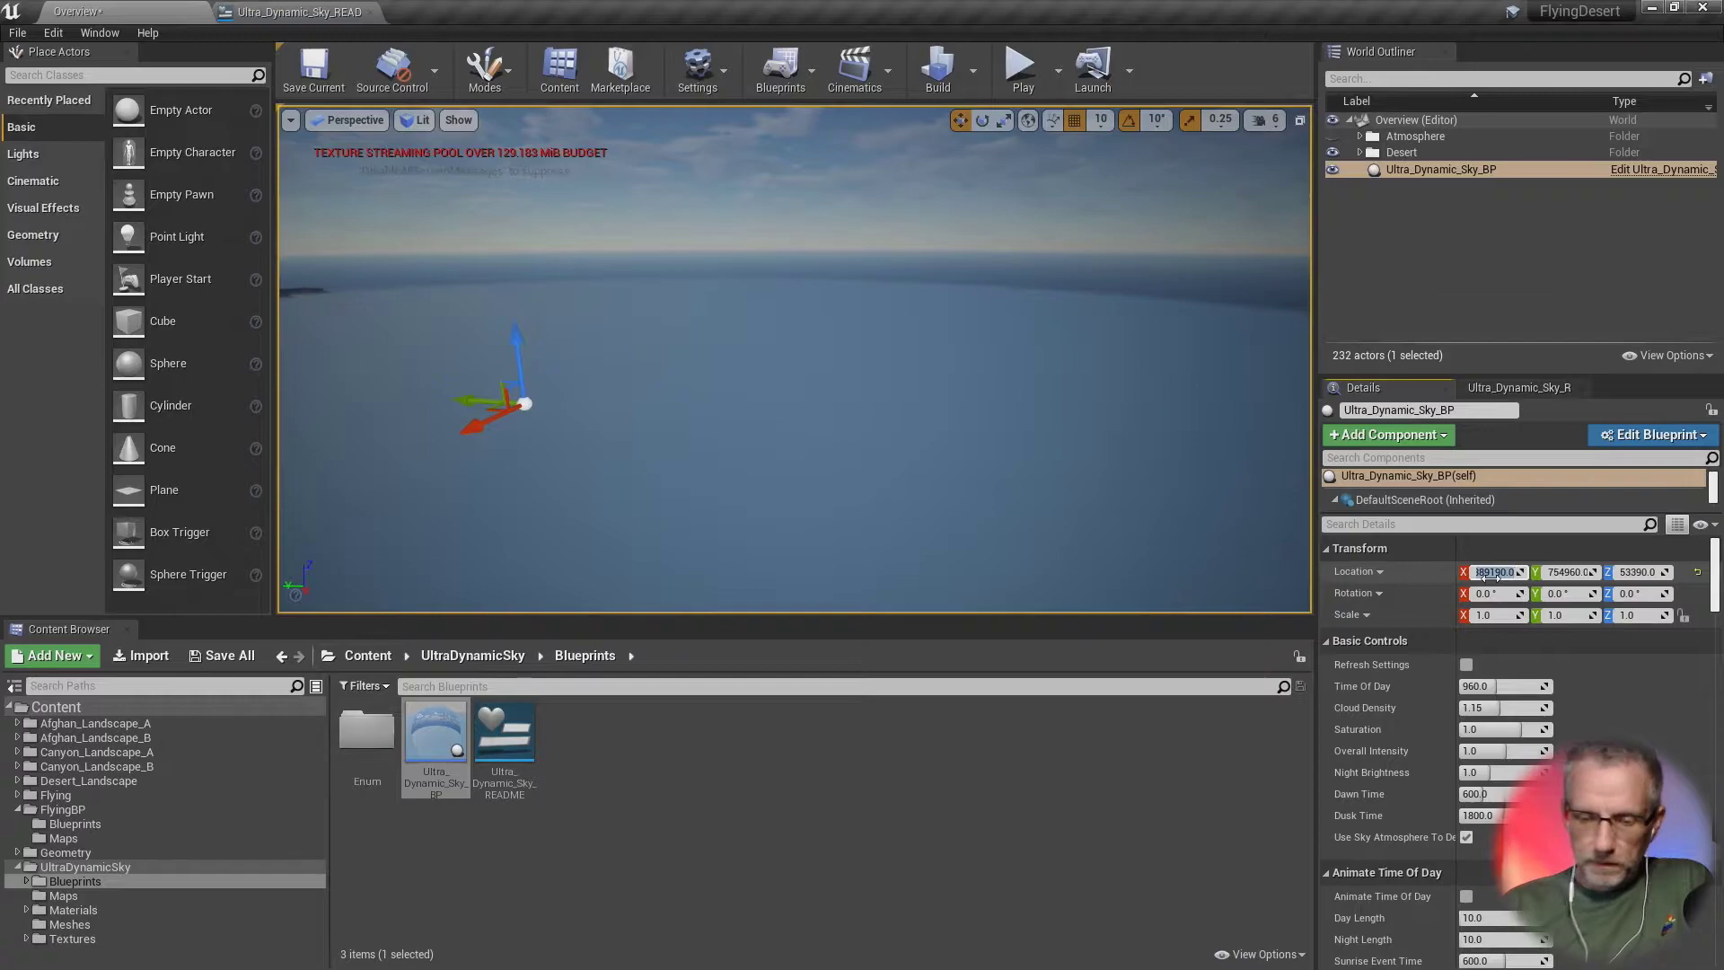
pyautogui.write('00')
pyautogui.press('Tab')
pyautogui.write('0')
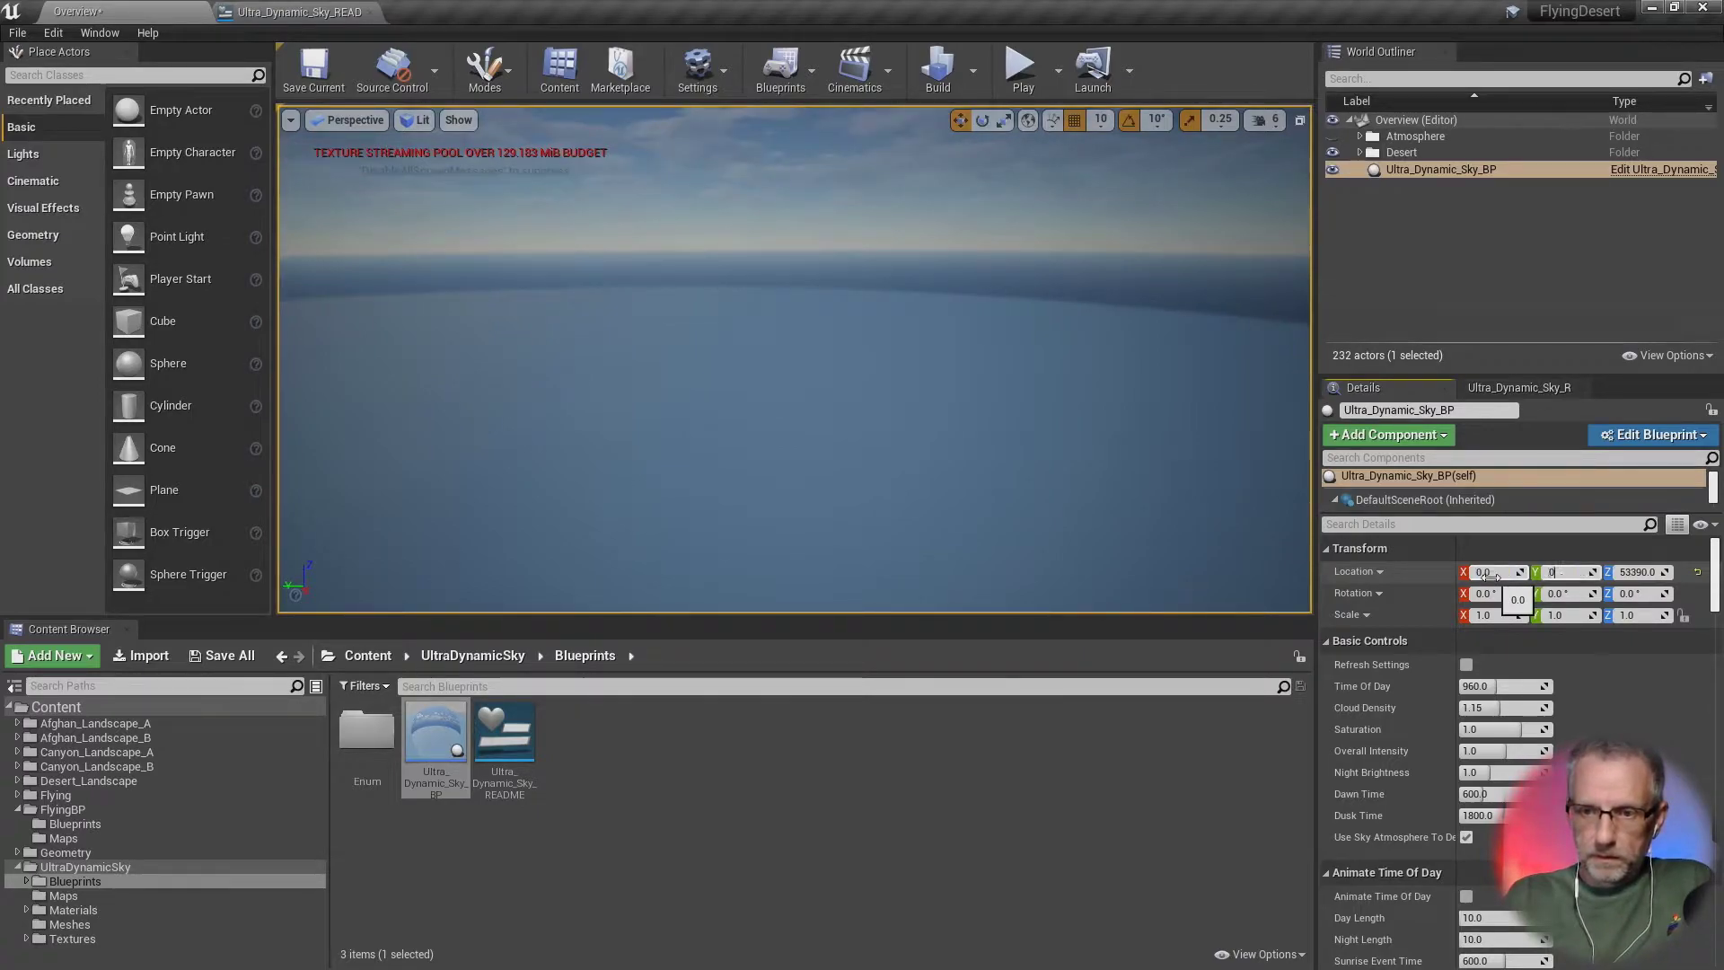
pyautogui.press('Tab')
pyautogui.write('0')
pyautogui.press('Return')
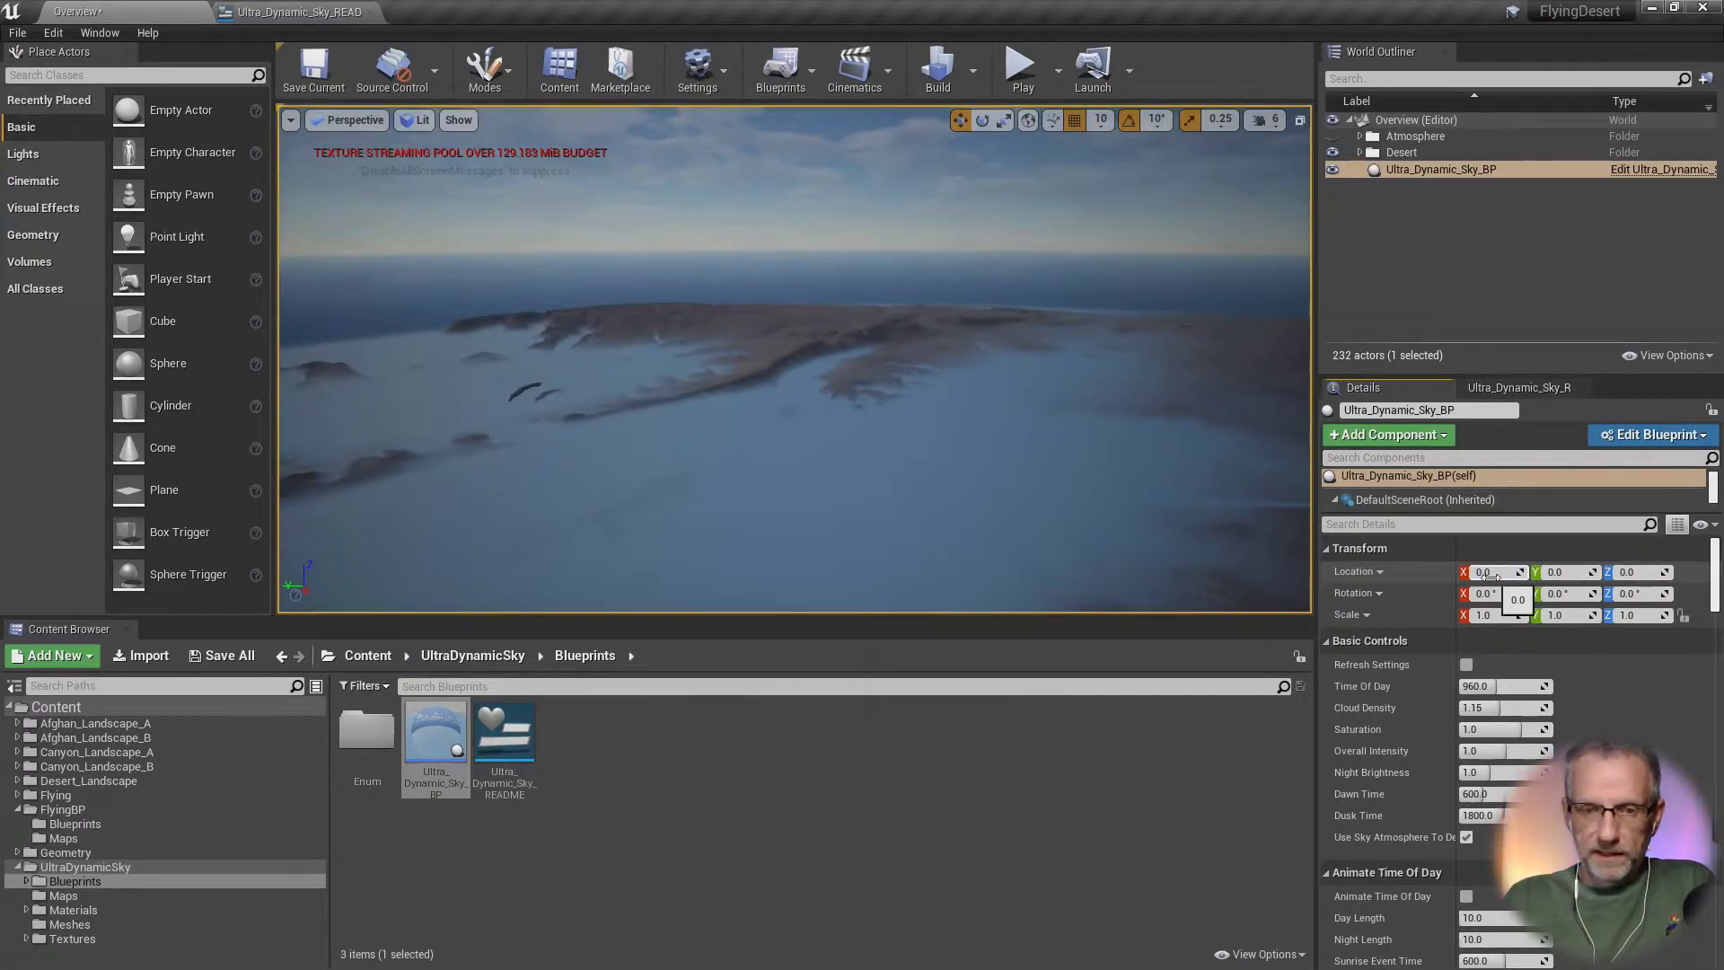
# Step: Lower the sky dome beneath the landscape, frame the canyon, and play the level full screen
pyautogui.moveTo(777, 531); pyautogui.dragTo(781, 570, button='right')
pyautogui.press('f')
pyautogui.keyDown('alt'); pyautogui.moveTo(777, 468); pyautogui.dragTo(794, 427); pyautogui.keyUp('alt')
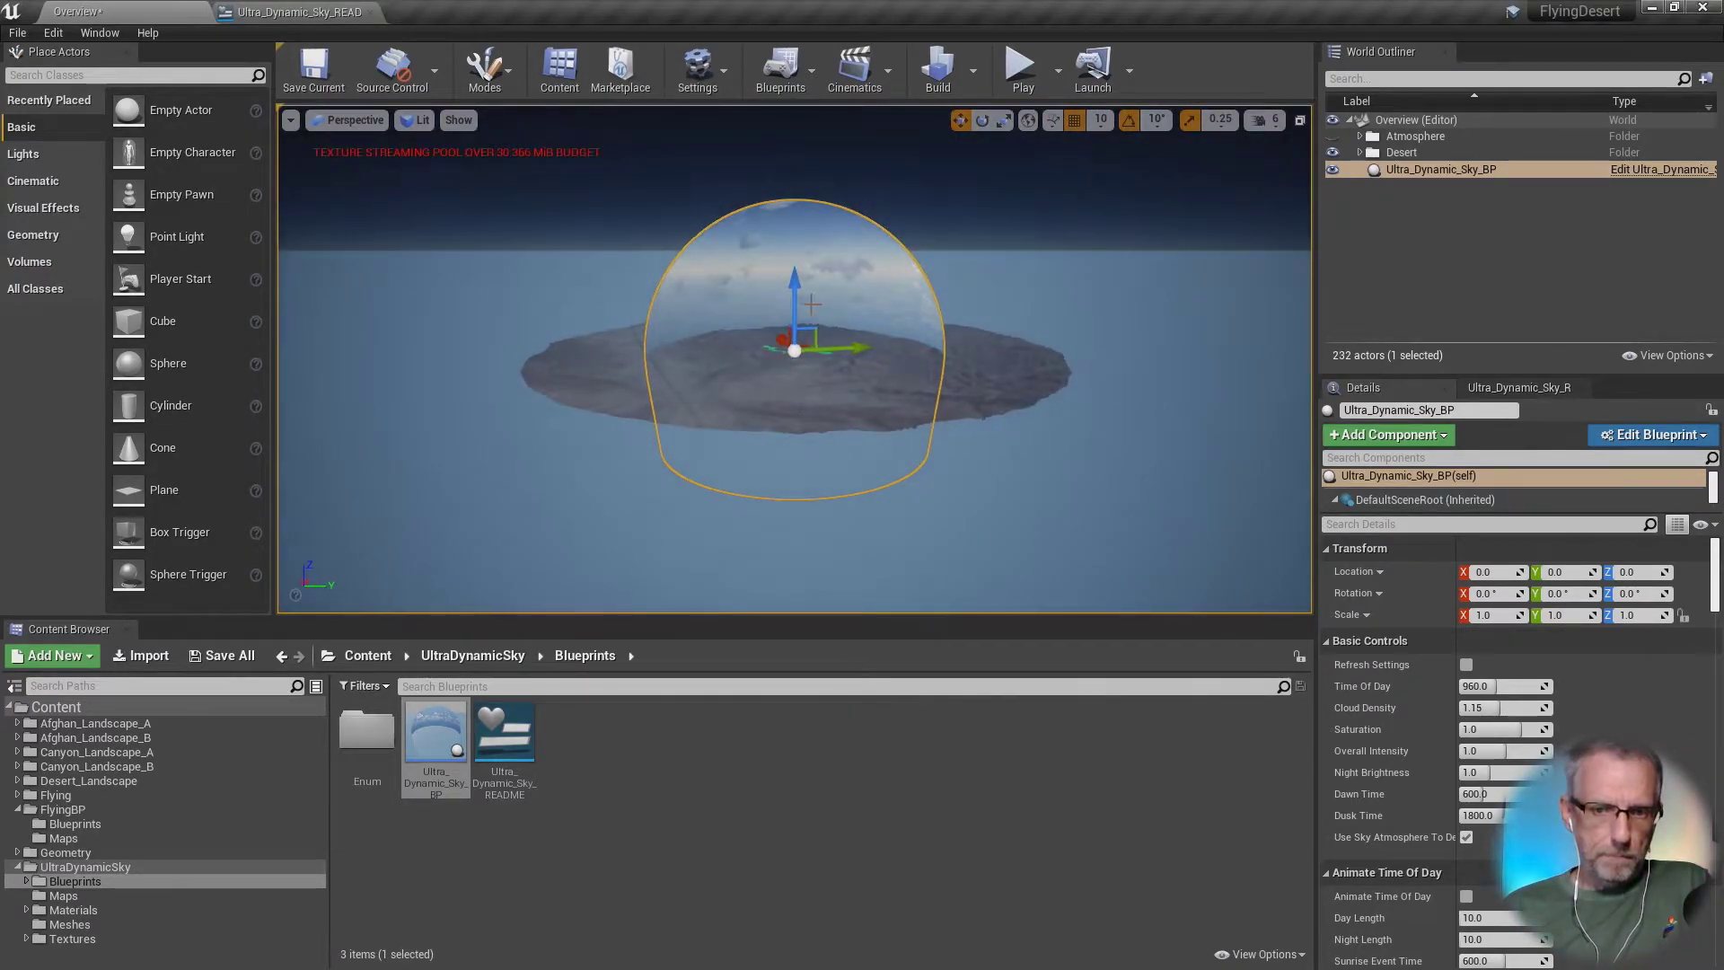
pyautogui.moveTo(796, 289); pyautogui.dragTo(800, 329)
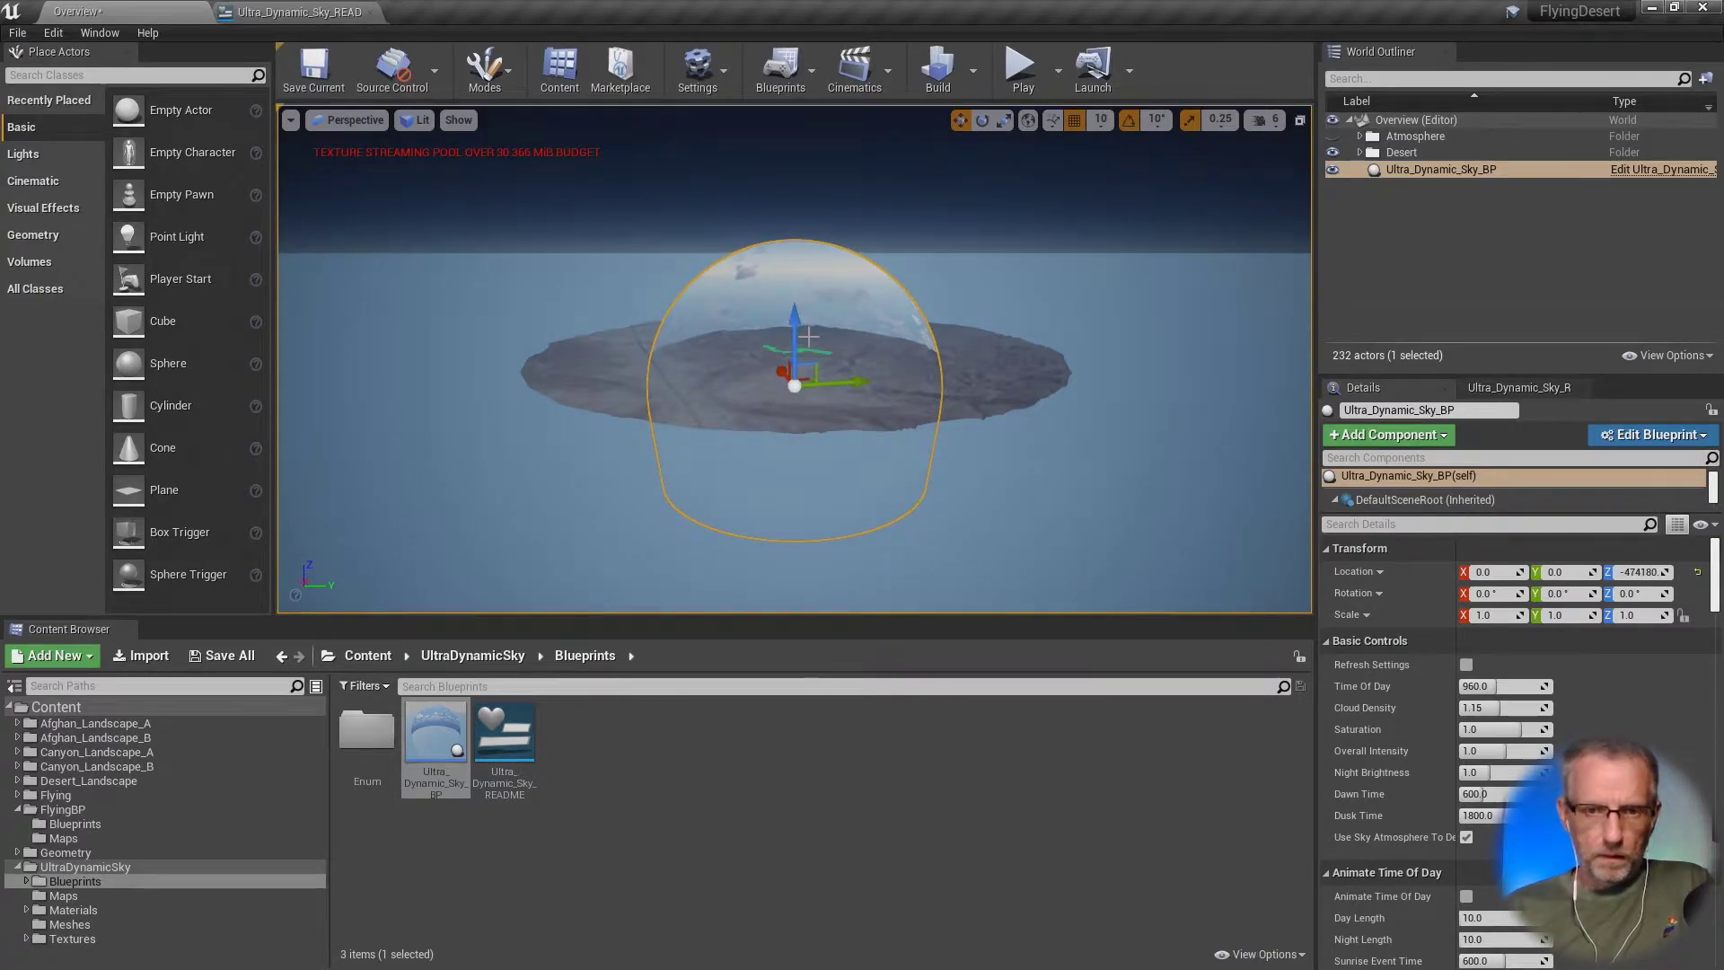
pyautogui.click(980, 375)
pyautogui.press('f')
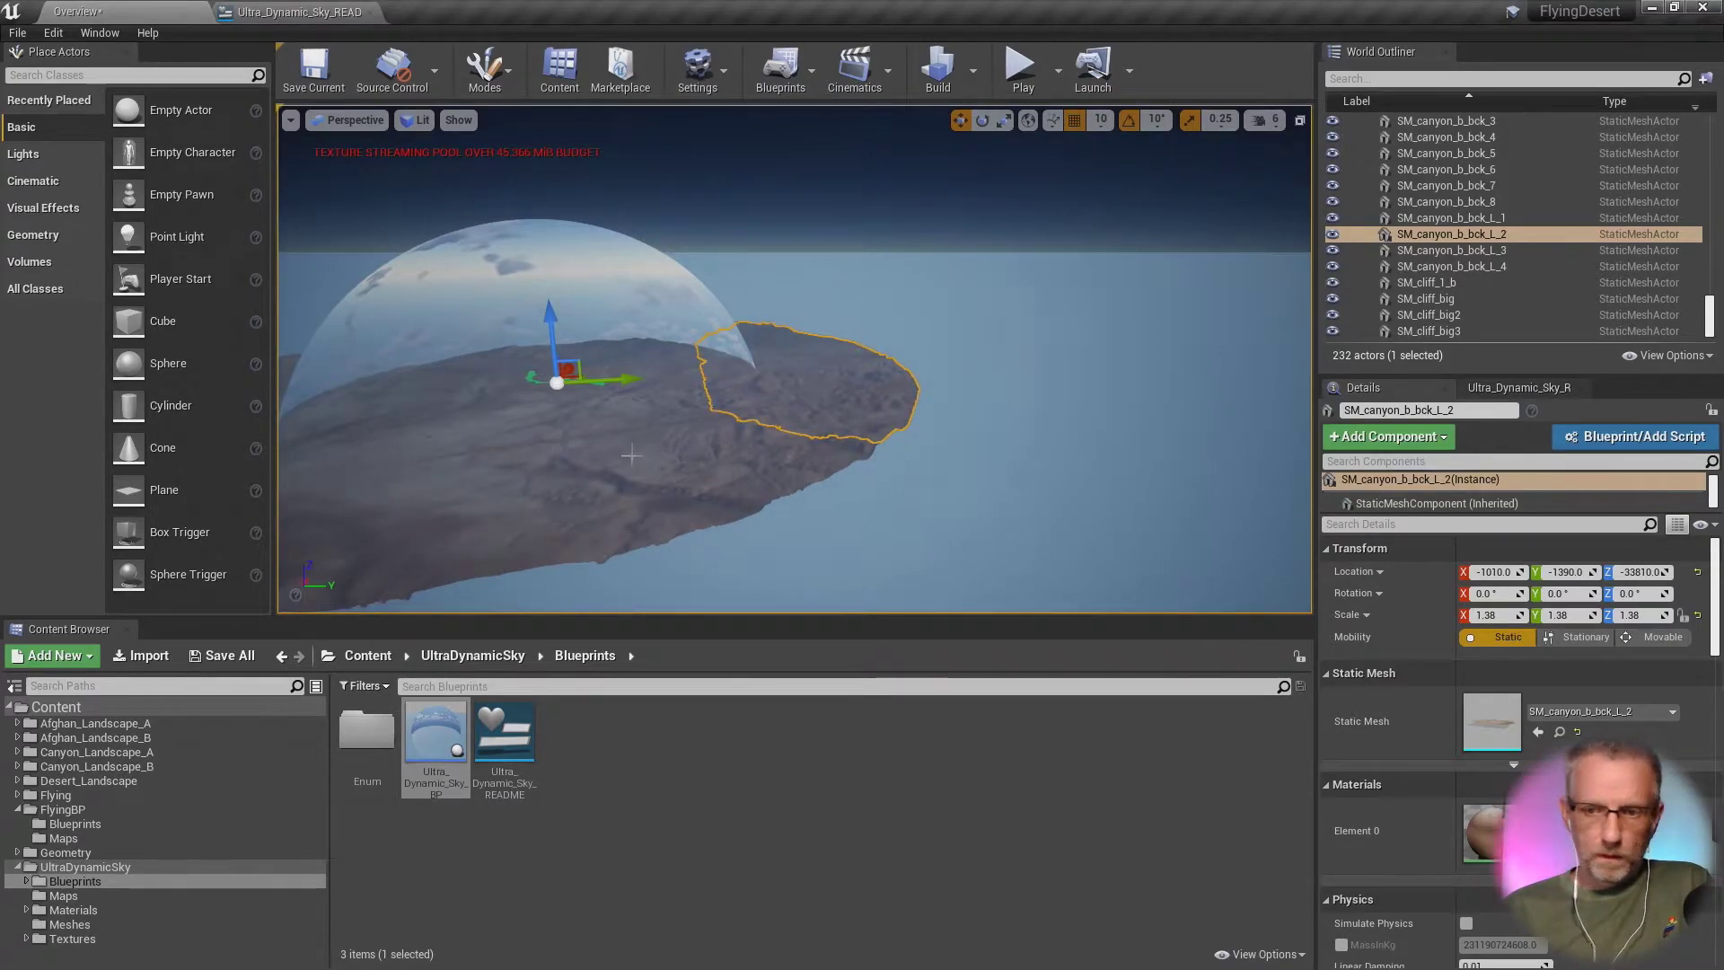
pyautogui.click(1022, 73)
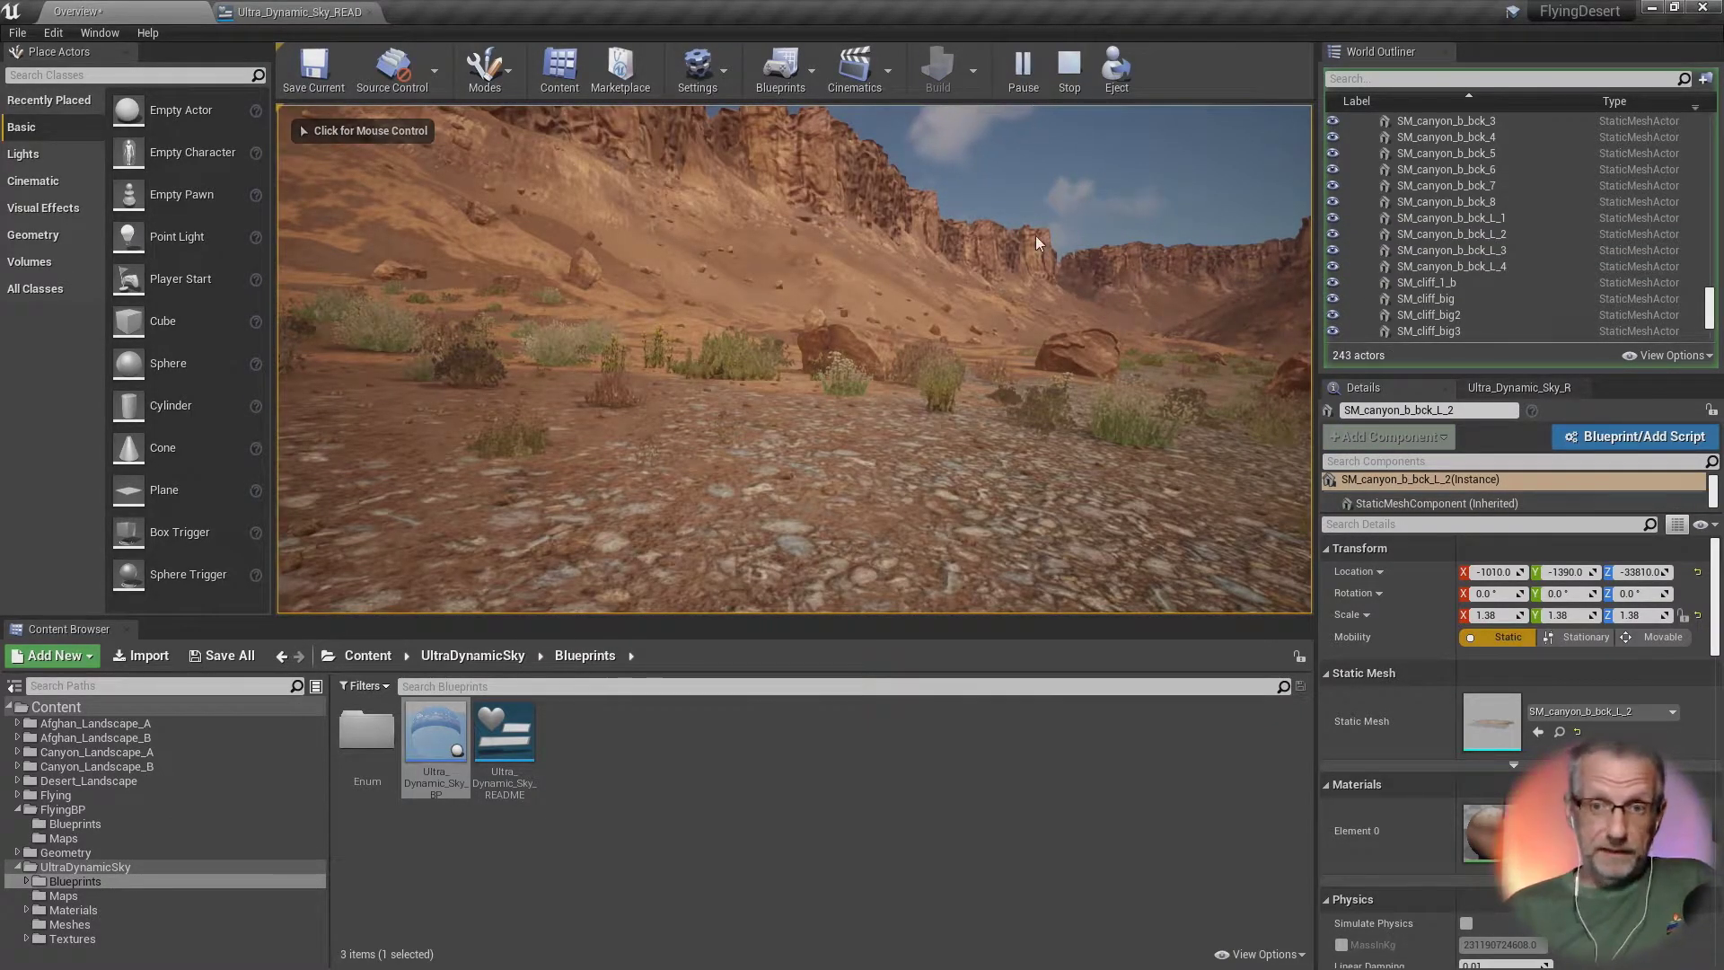
pyautogui.press('F11')
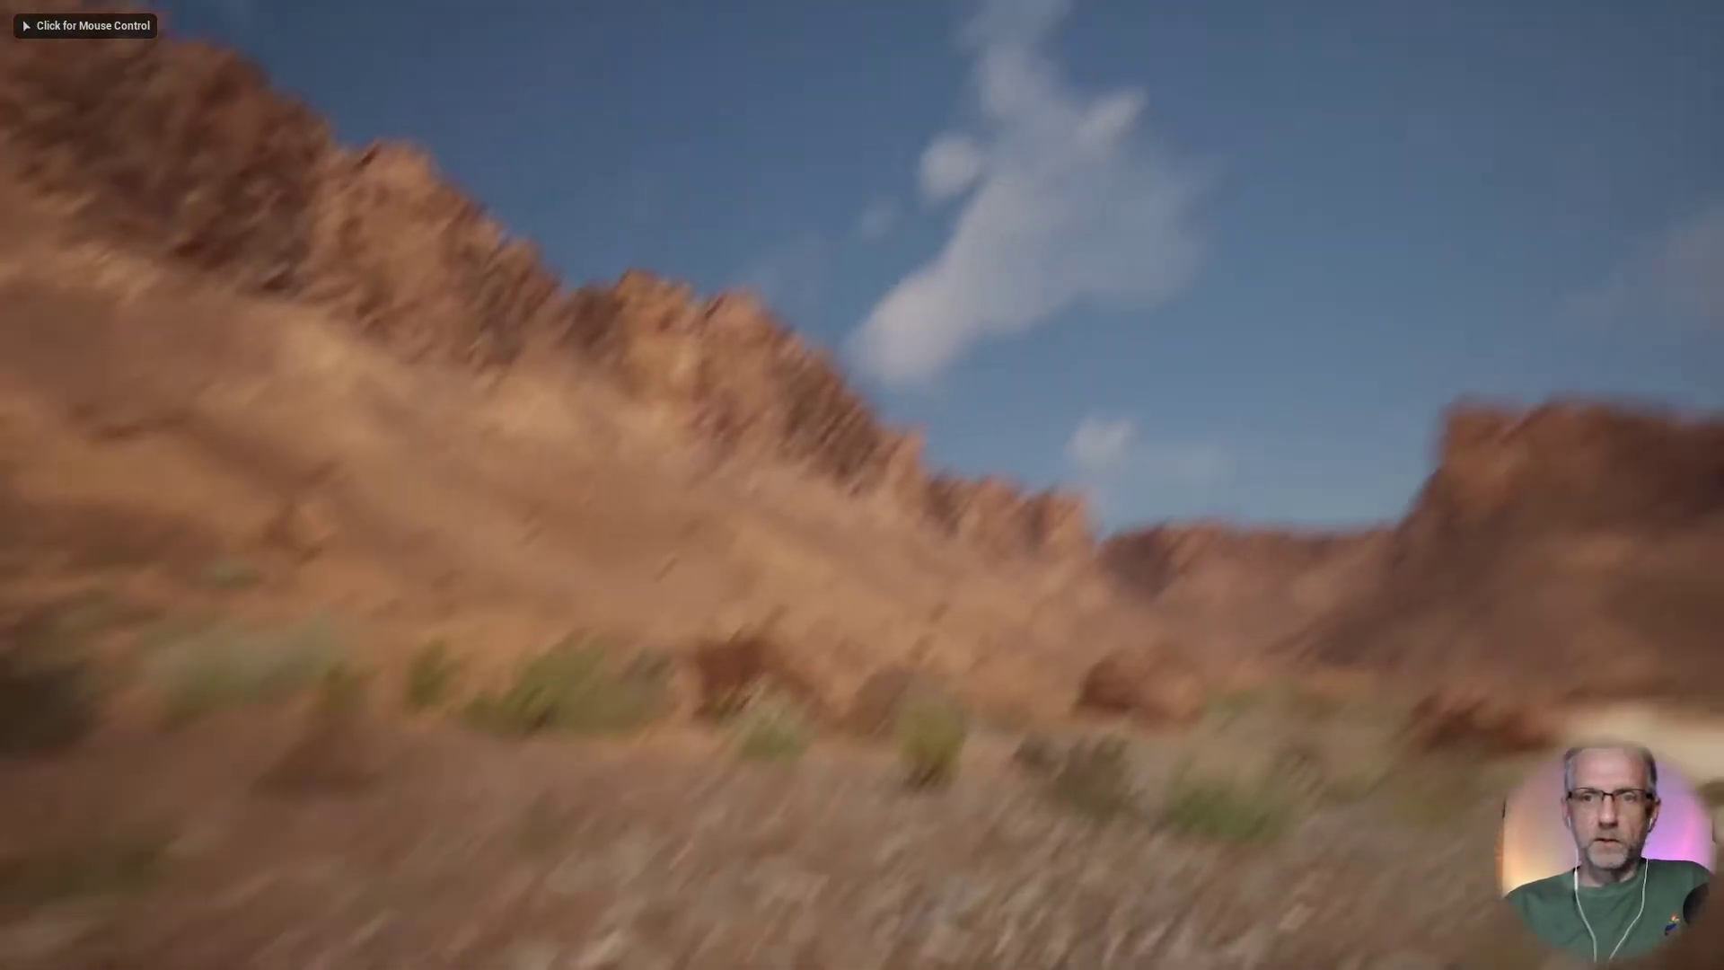
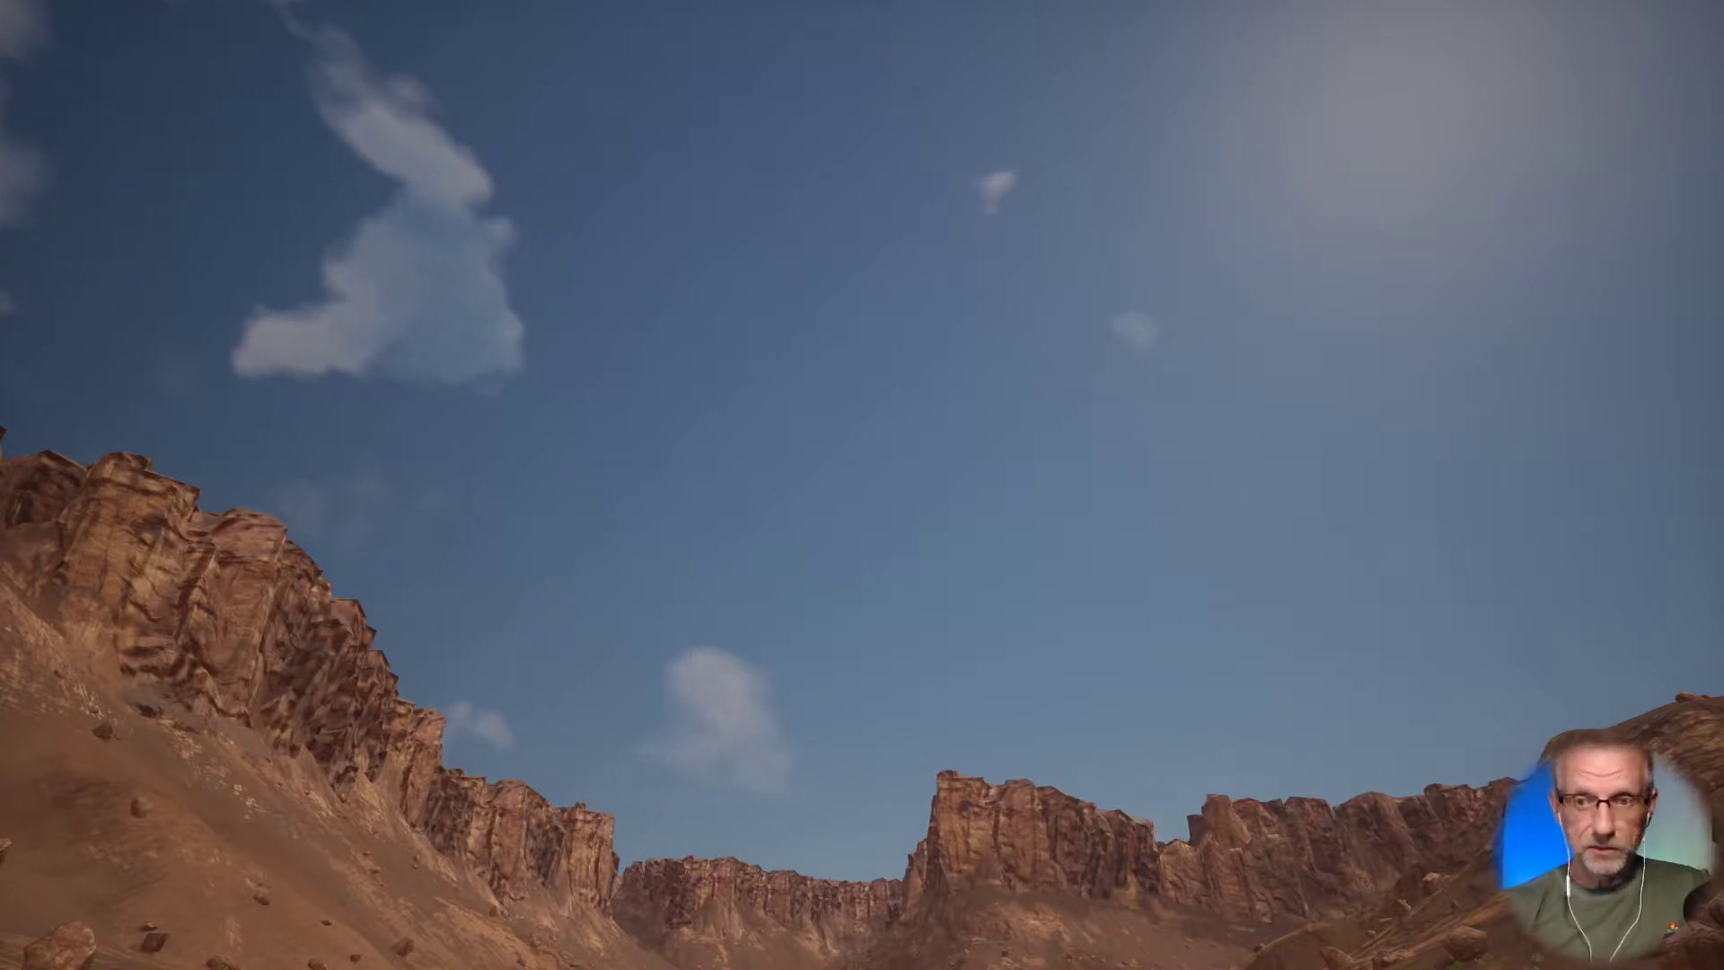
# Step: Stop the play session, collapse the Desert folder, and select Ultra_Dynamic_Sky_BP in the World Outliner
pyautogui.press('F11')
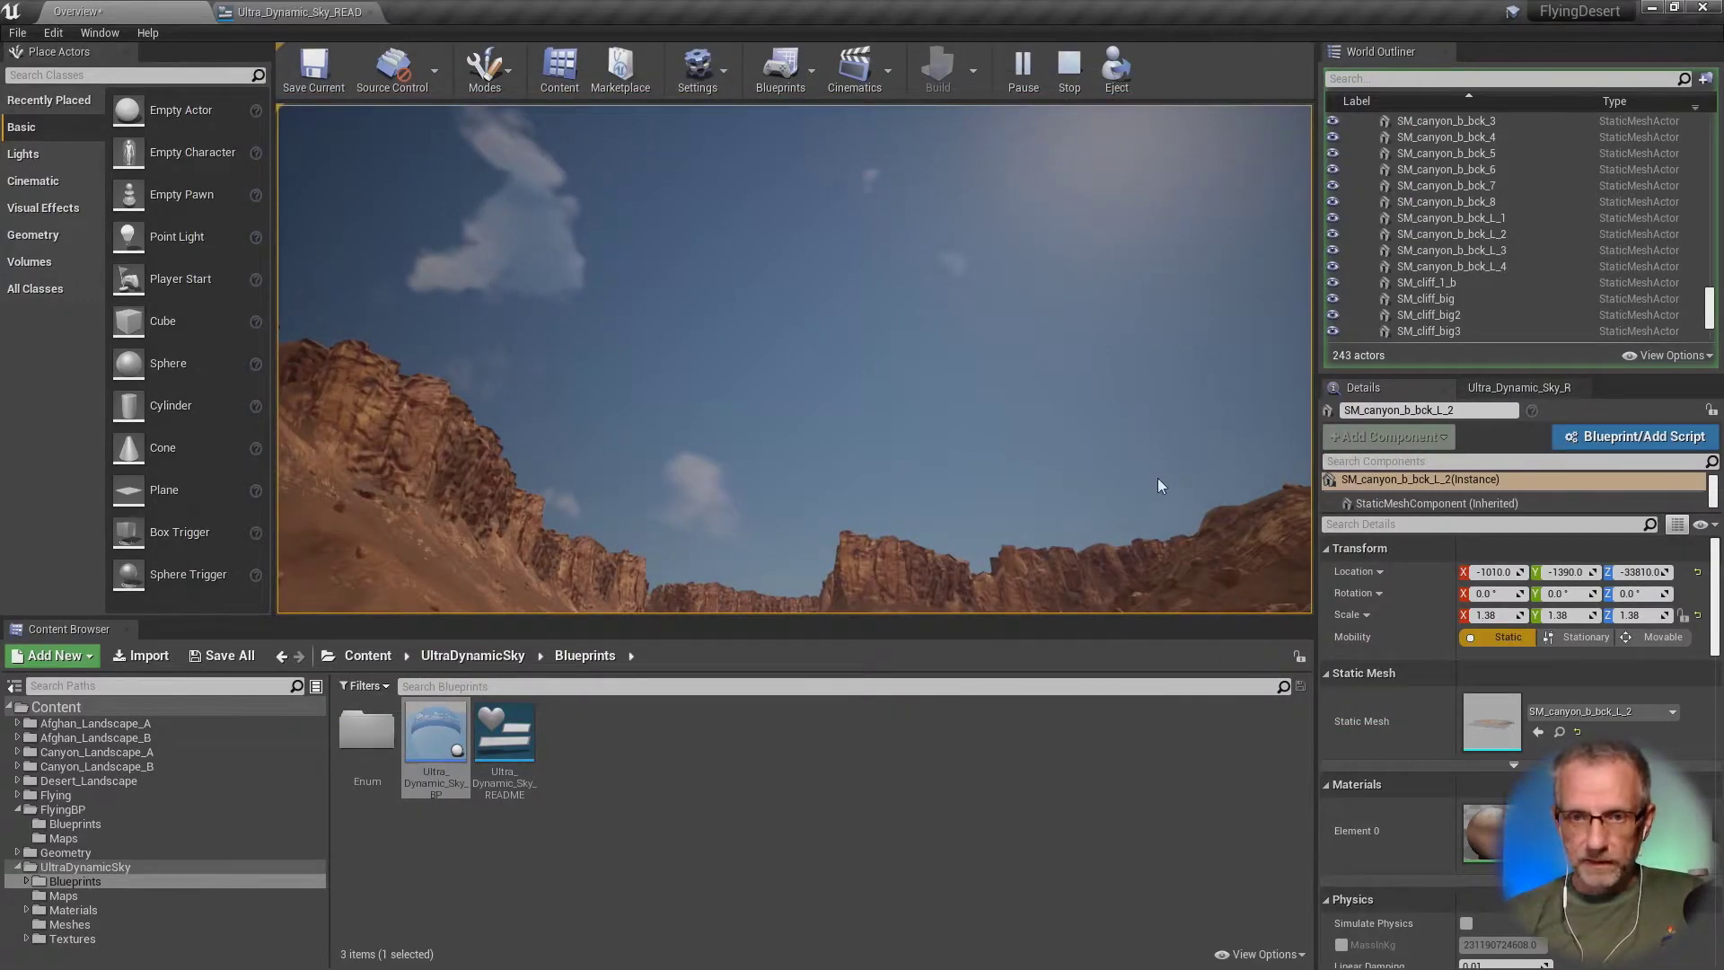
pyautogui.press('Escape')
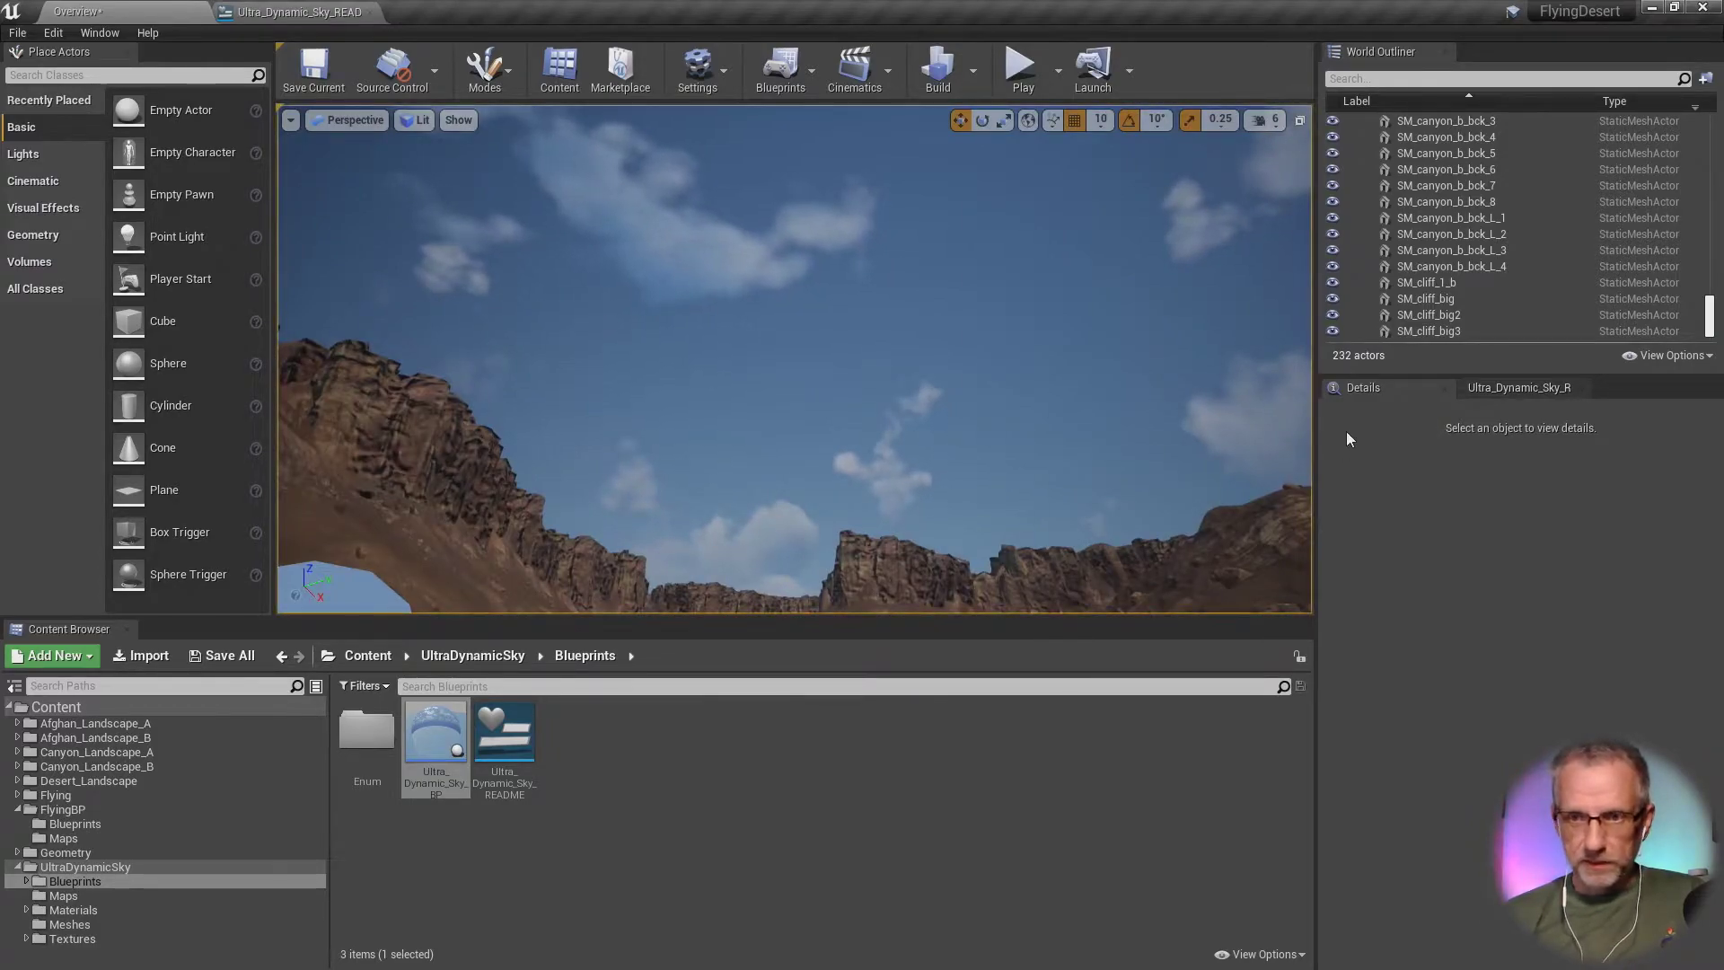
pyautogui.scroll(4, 1486, 117)
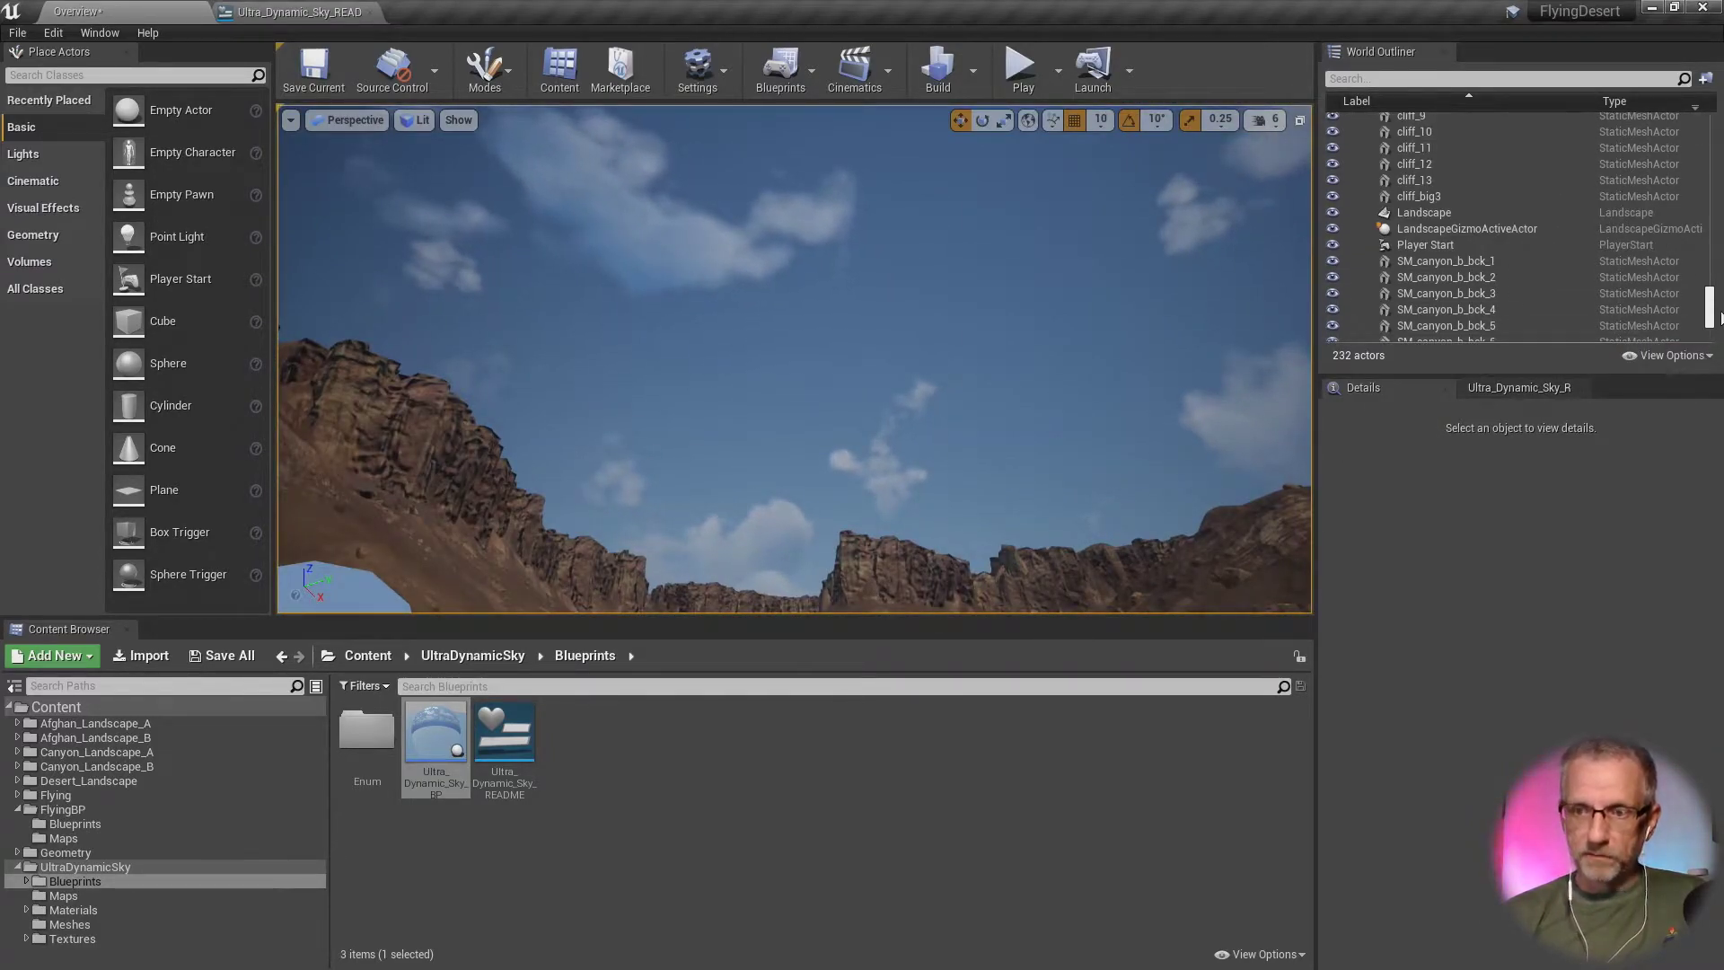
pyautogui.moveTo(1712, 316); pyautogui.dragTo(1711, 144)
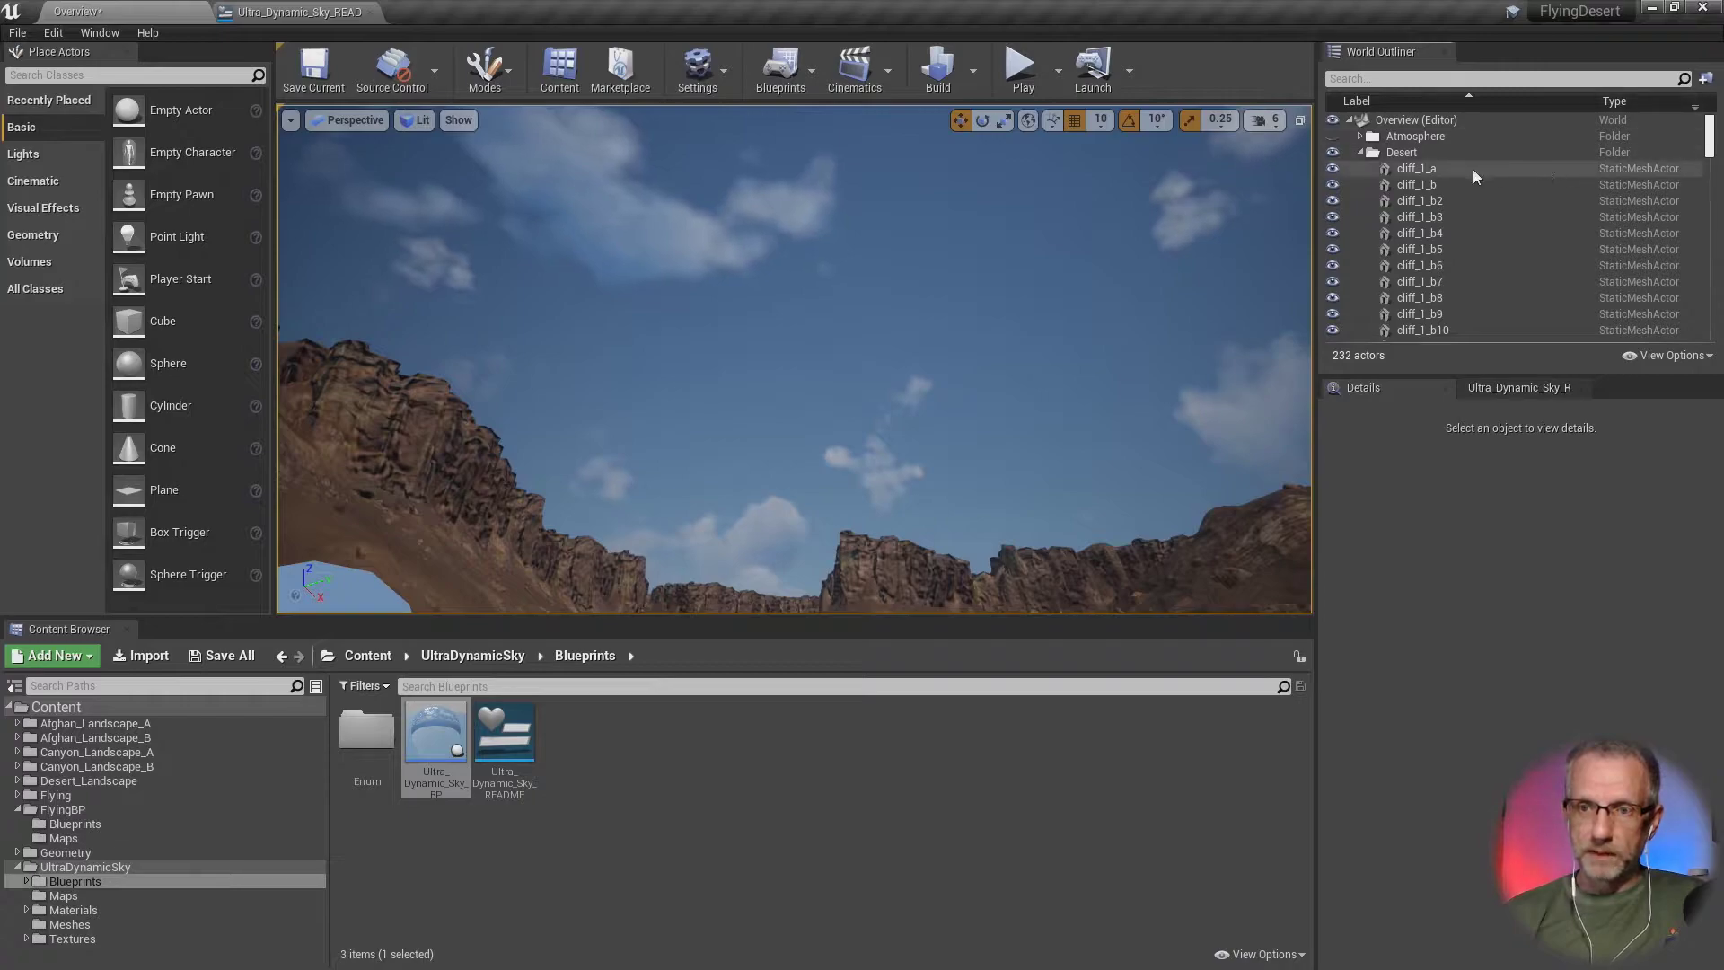
pyautogui.click(1360, 153)
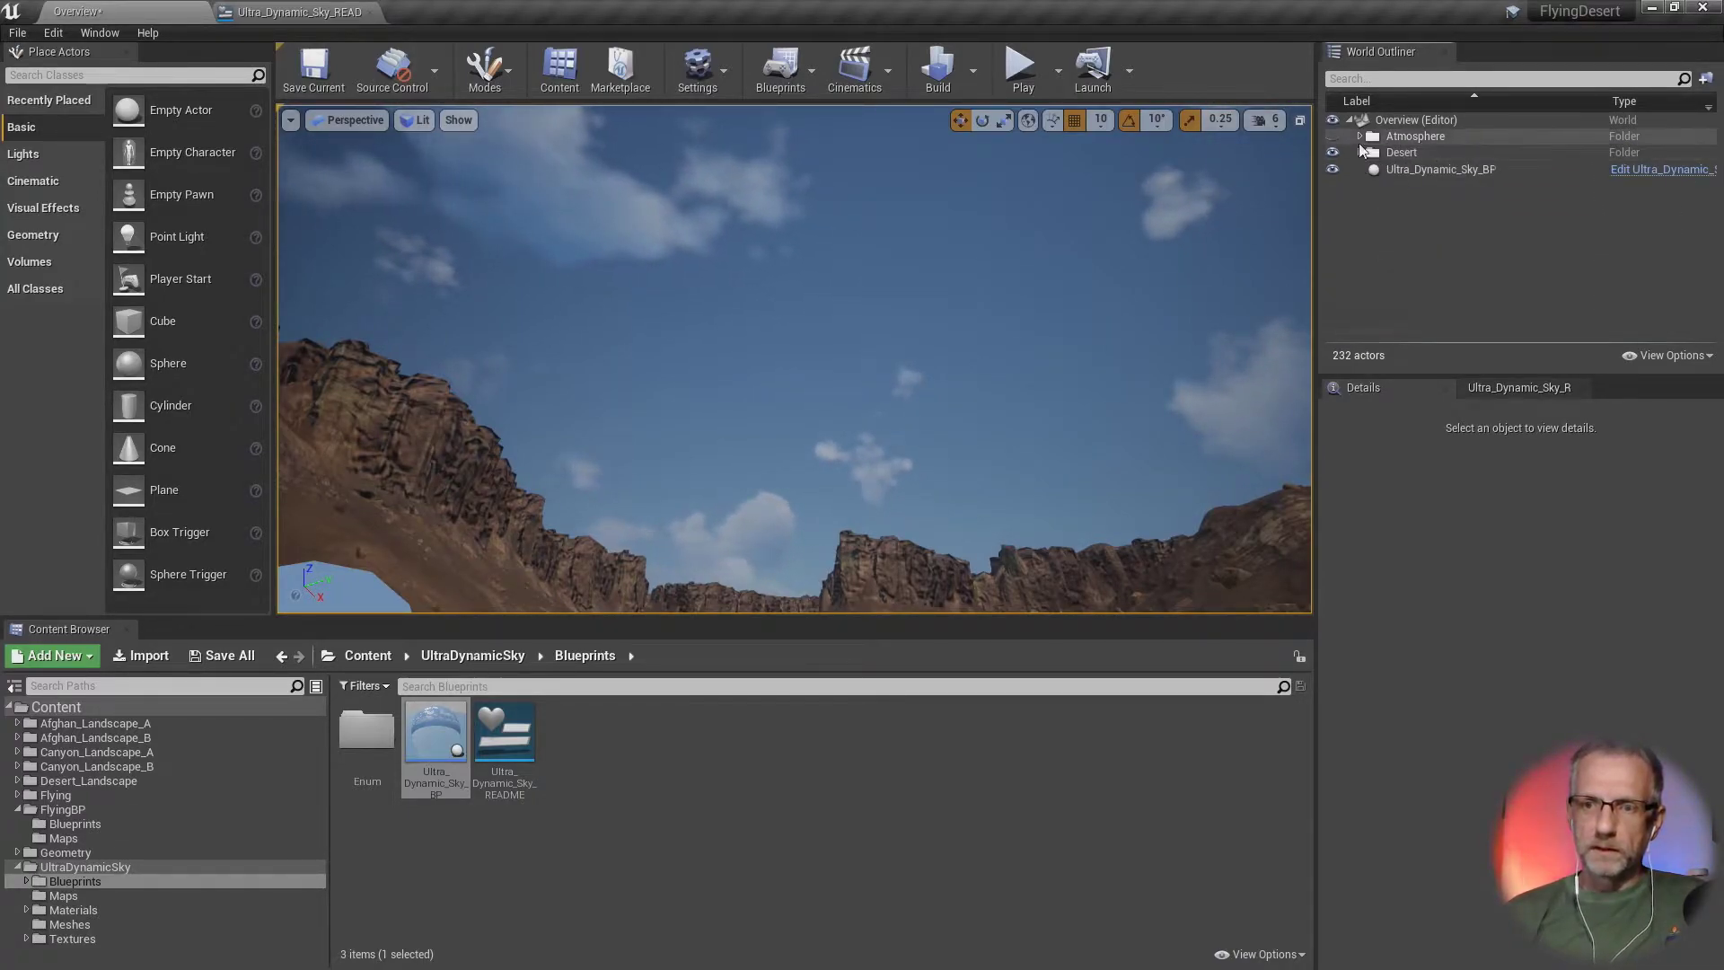
pyautogui.click(1435, 170)
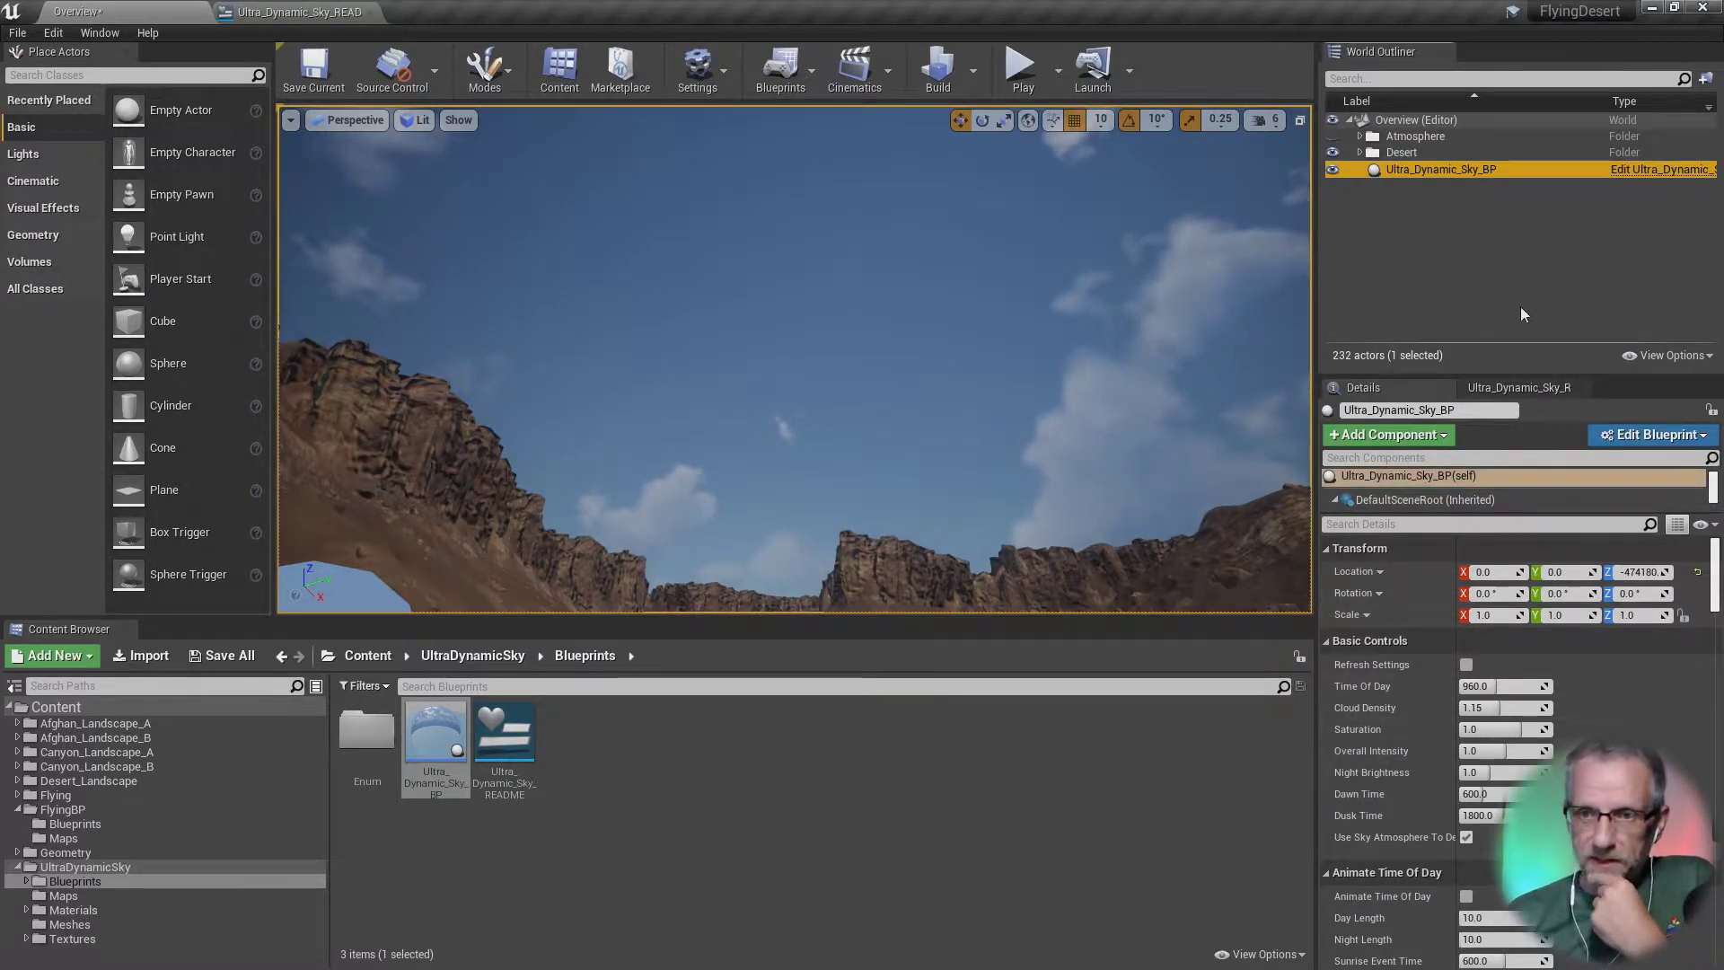
# Step: Turn on Animate Time Of Day for the sky and play the level to watch it
pyautogui.scroll(-5, 1611, 727)
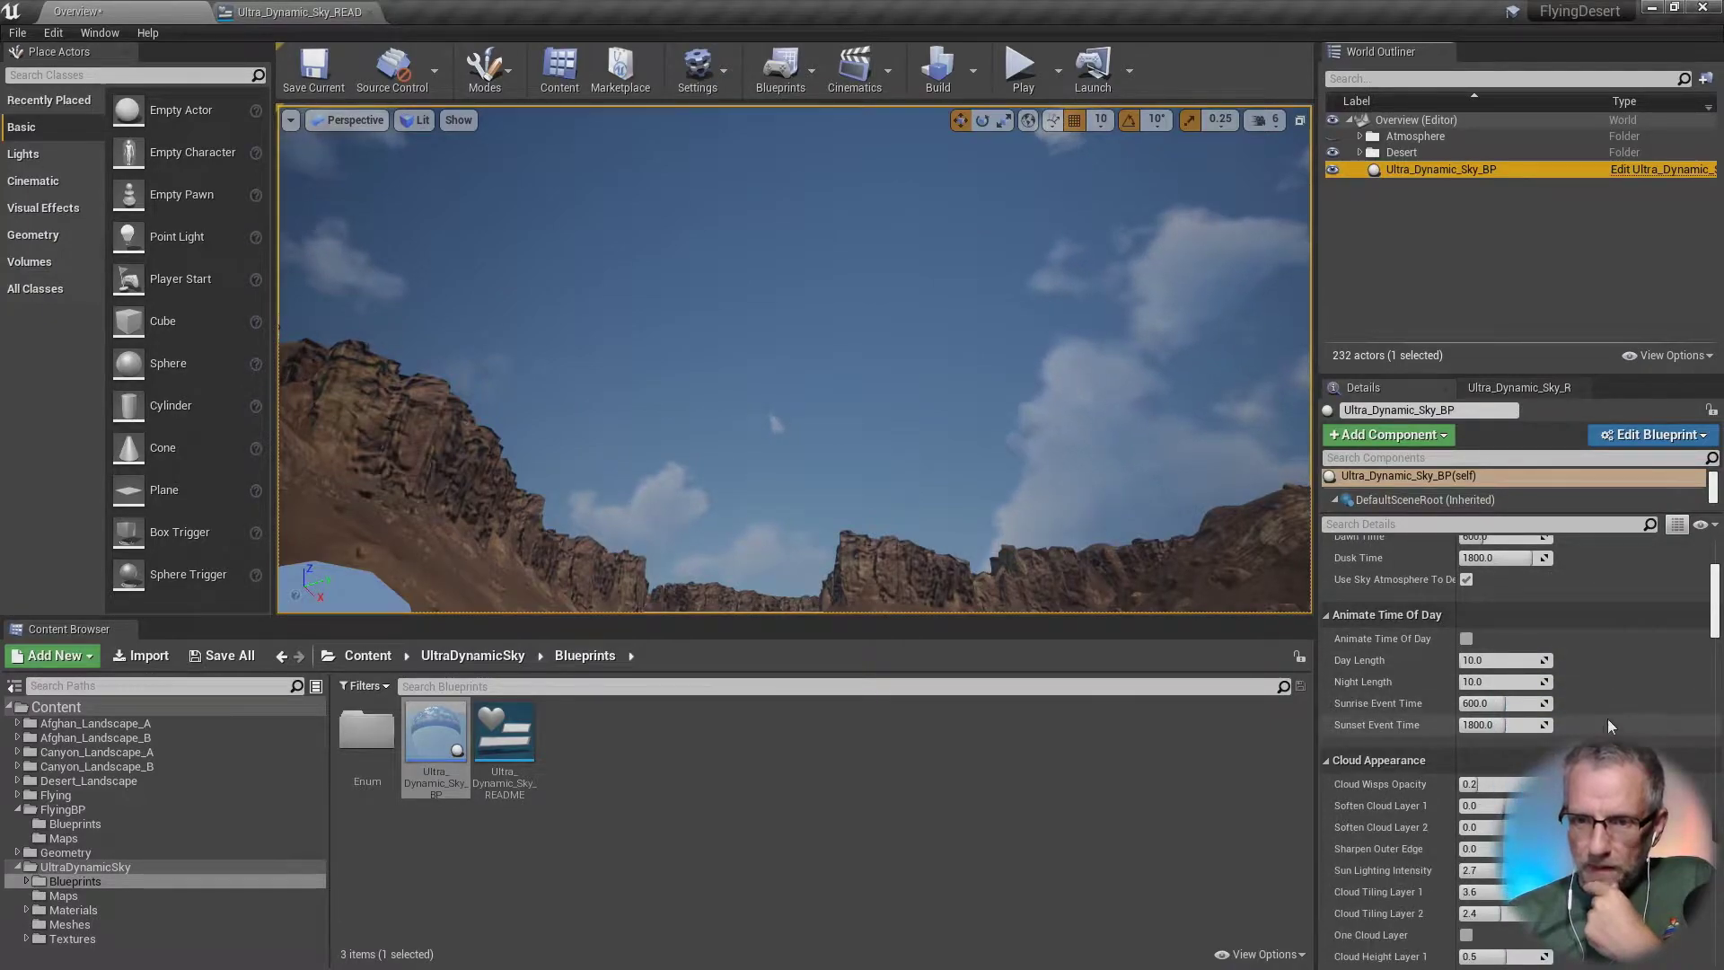
pyautogui.click(1466, 638)
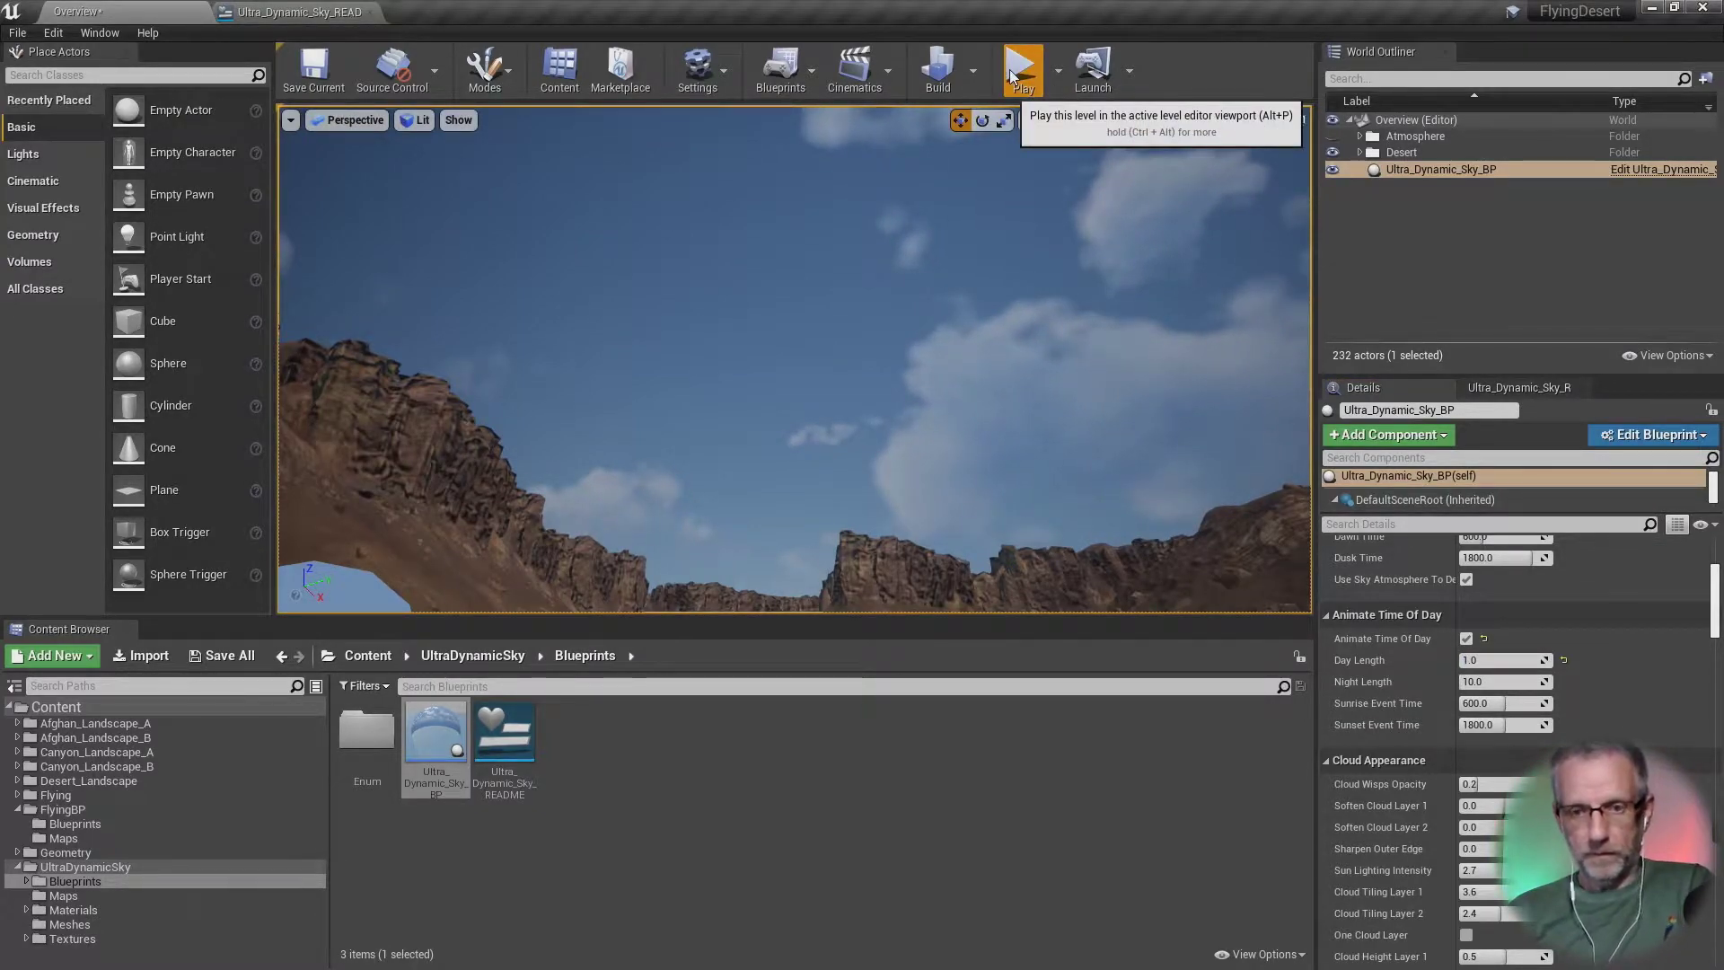
pyautogui.click(1037, 90)
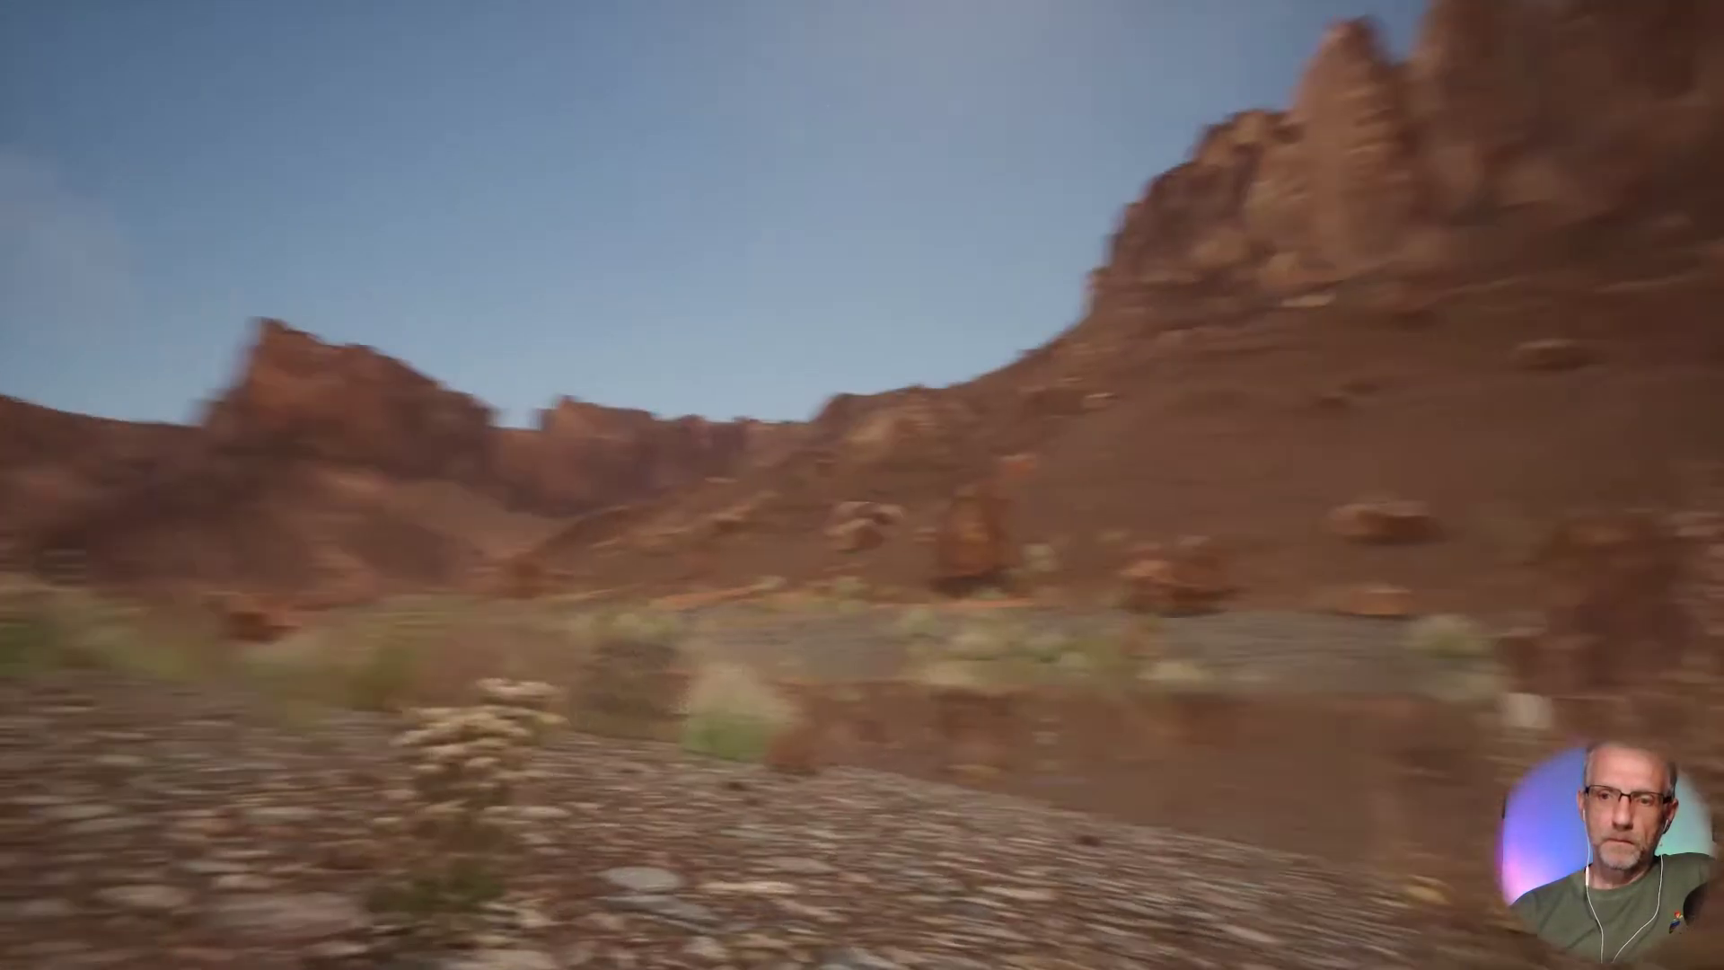
# Step: Stop playing, switch off Animate Time Of Day on Ultra_Dynamic_Sky_BP, and set Day Length to 10
pyautogui.press('Escape')
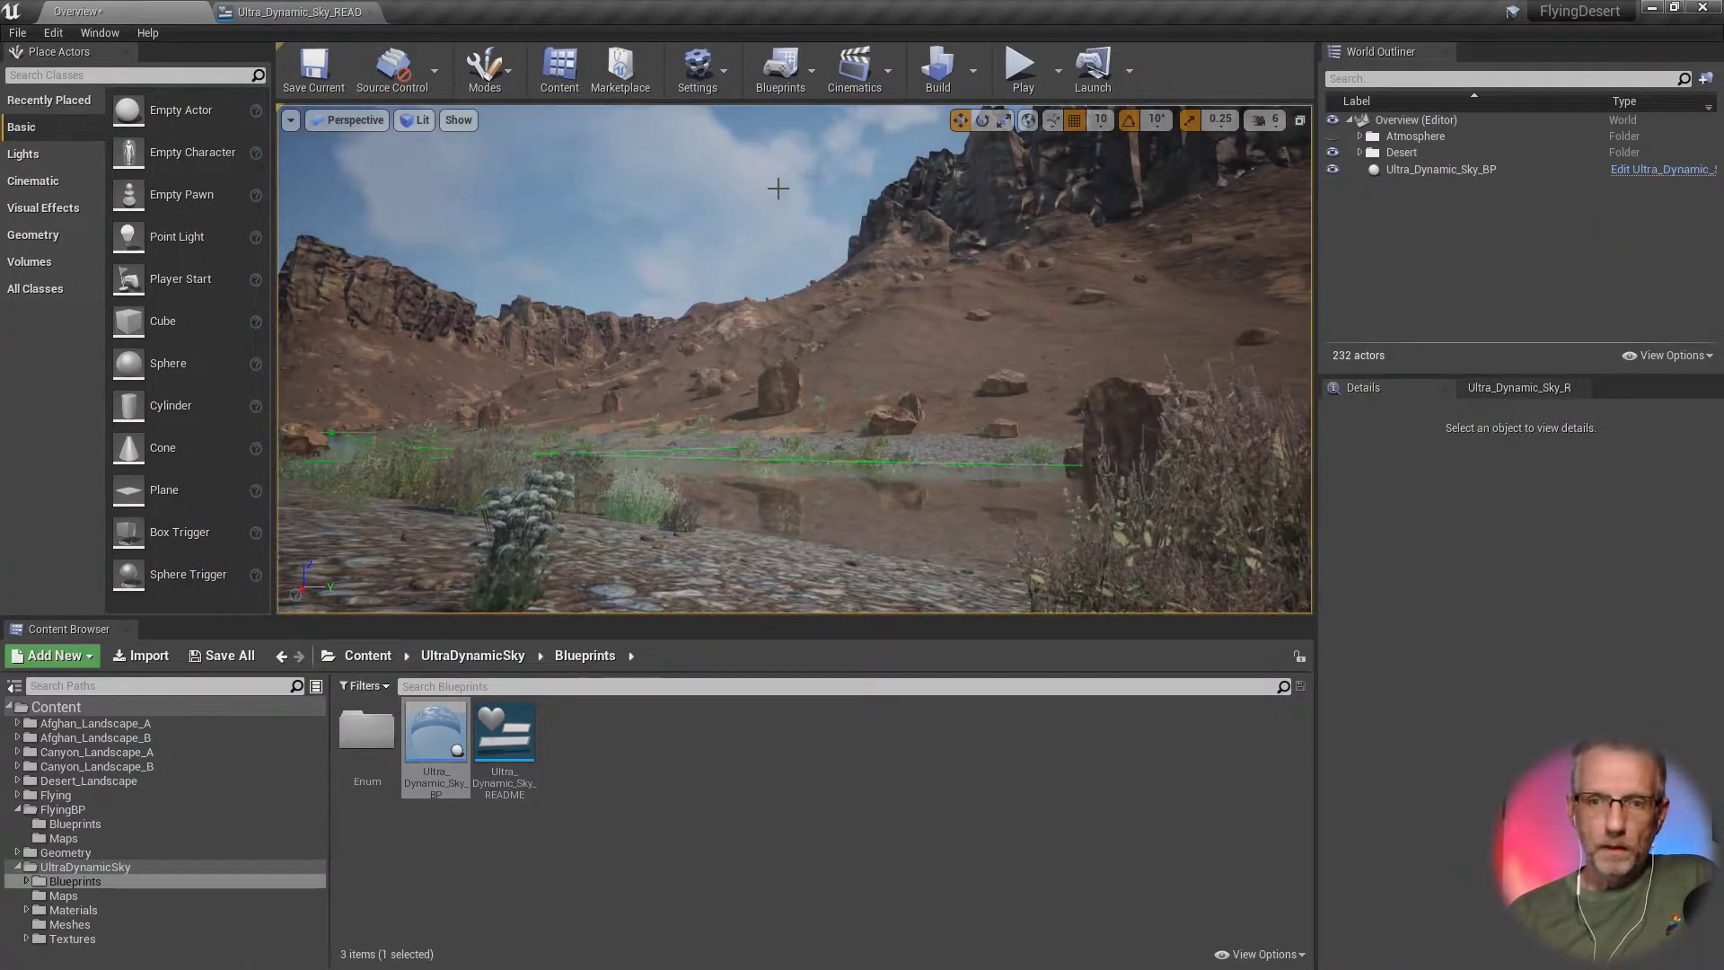
pyautogui.click(1441, 168)
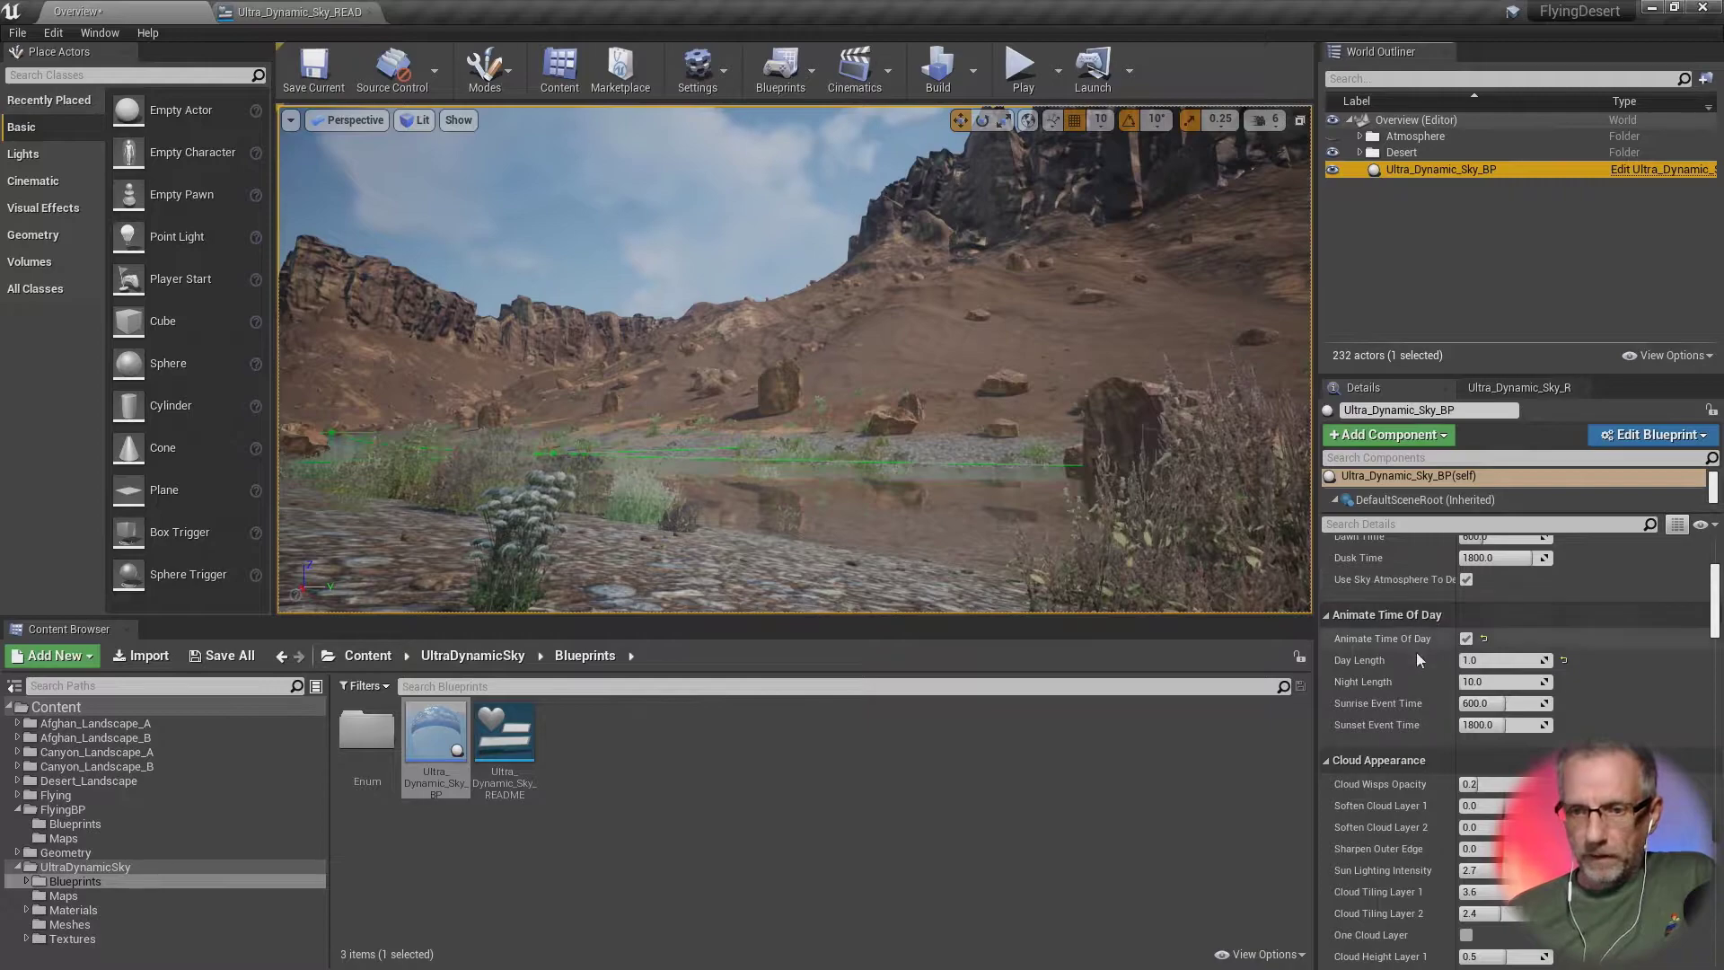
pyautogui.click(1467, 638)
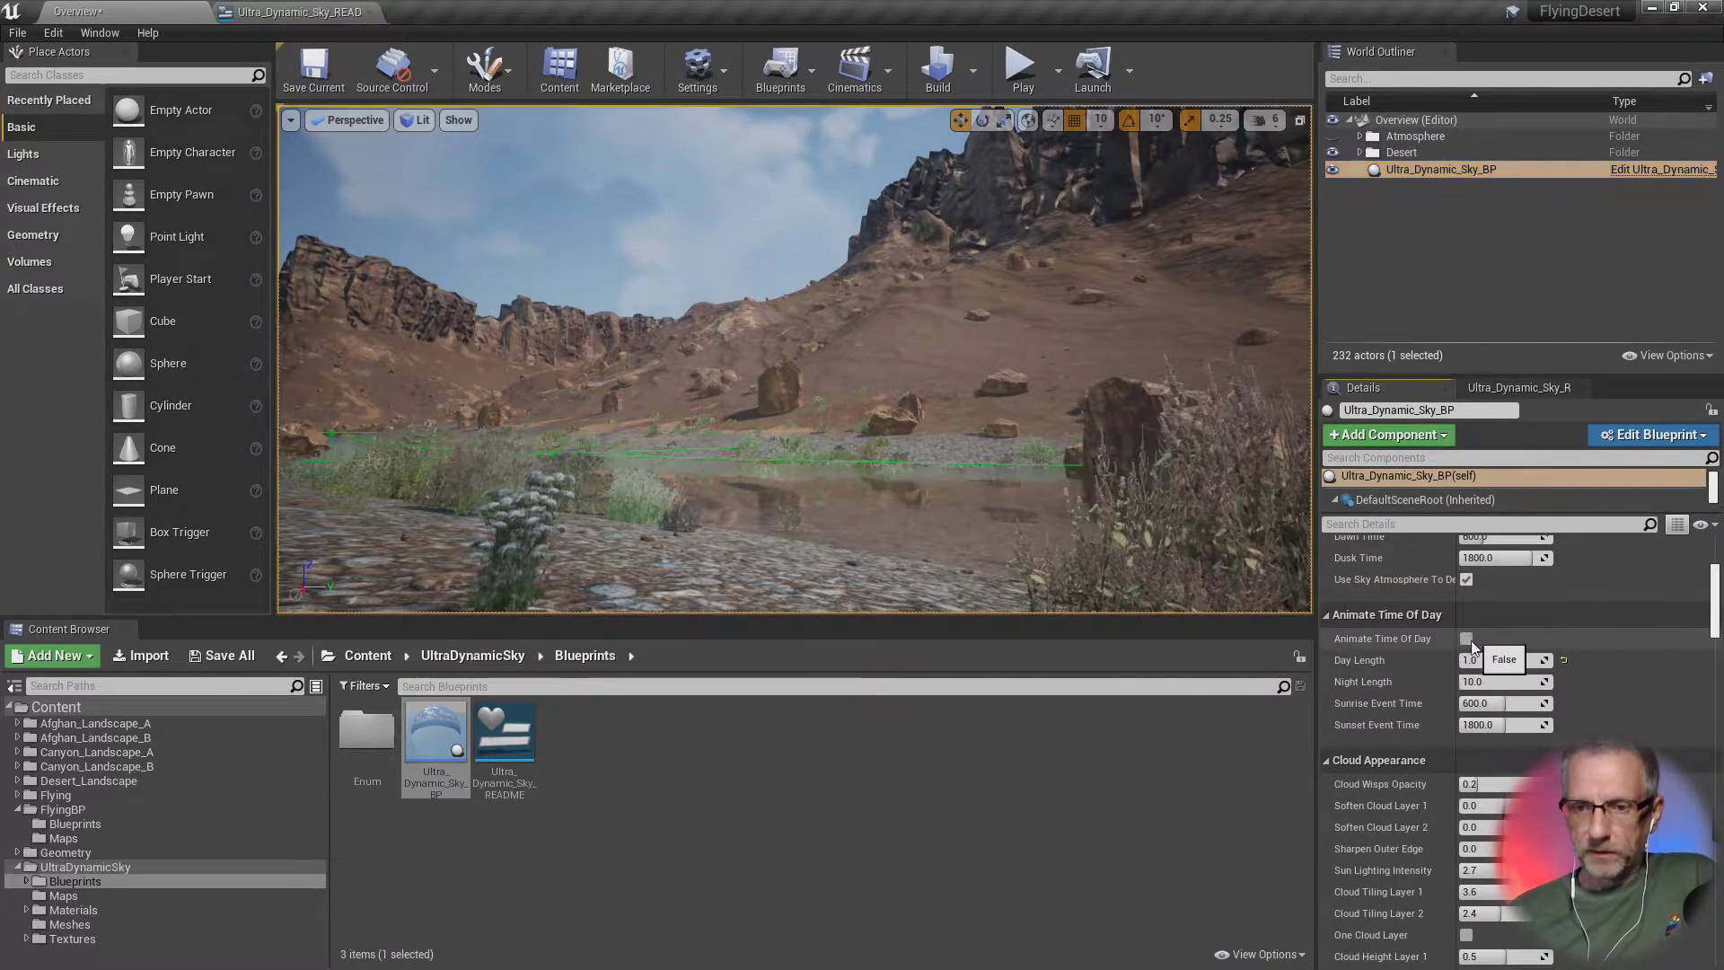
pyautogui.click(1510, 663)
pyautogui.write('10')
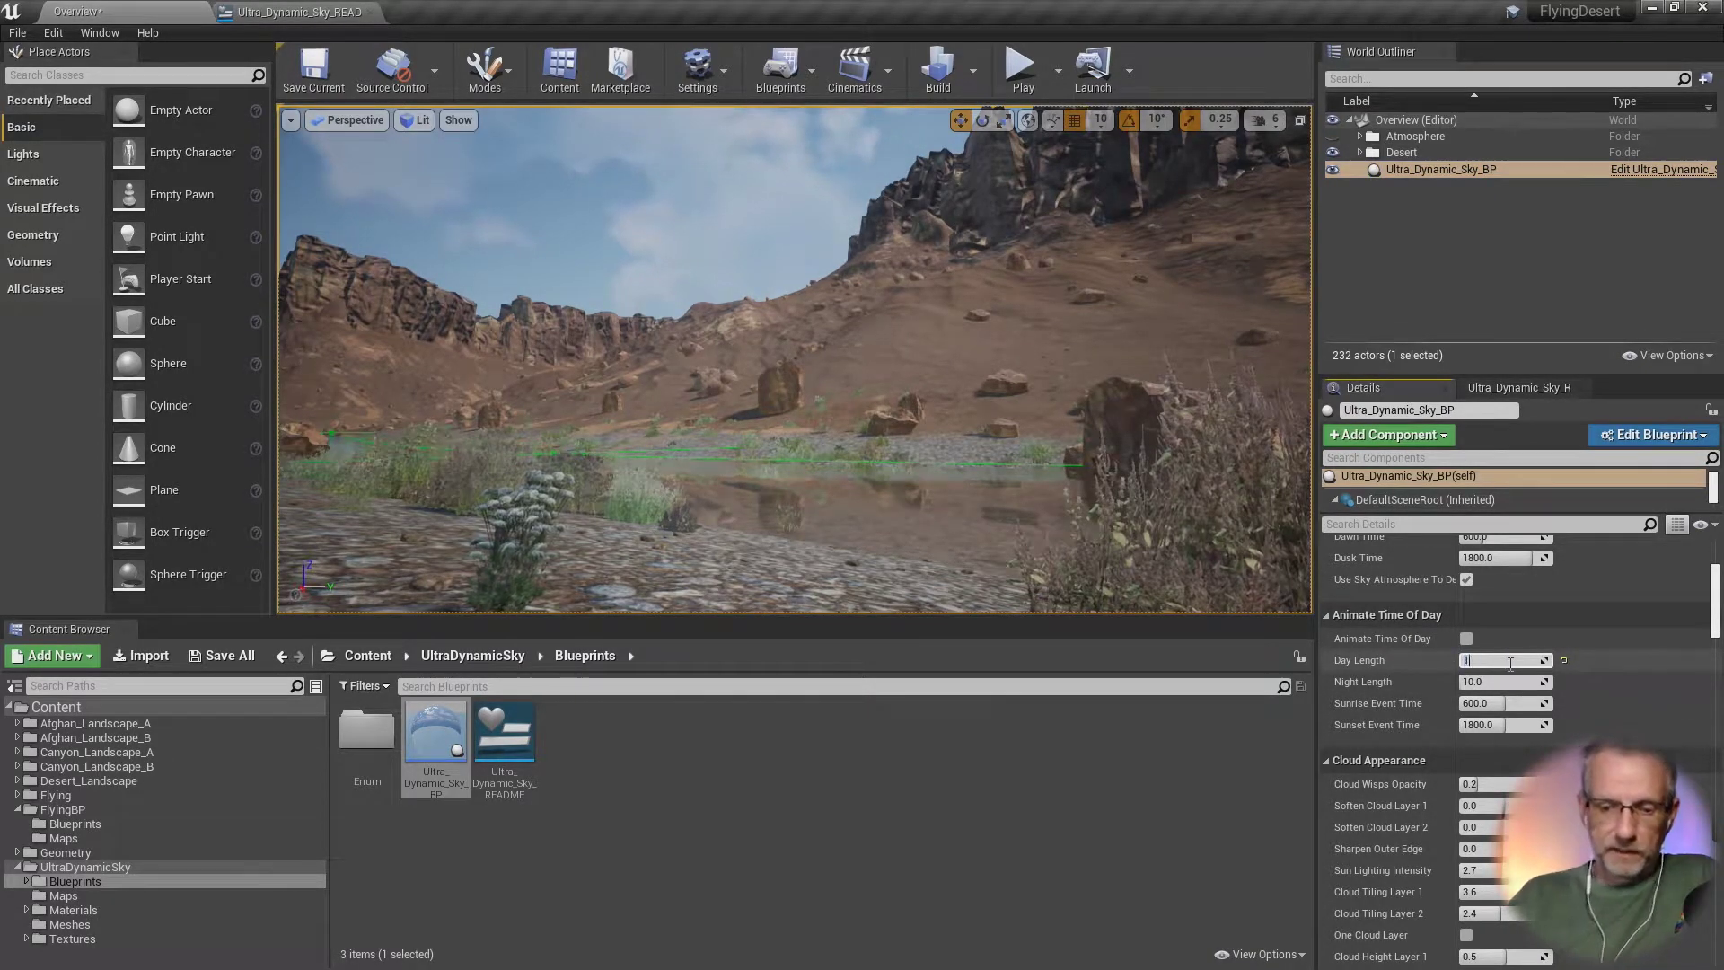
pyautogui.press('Return')
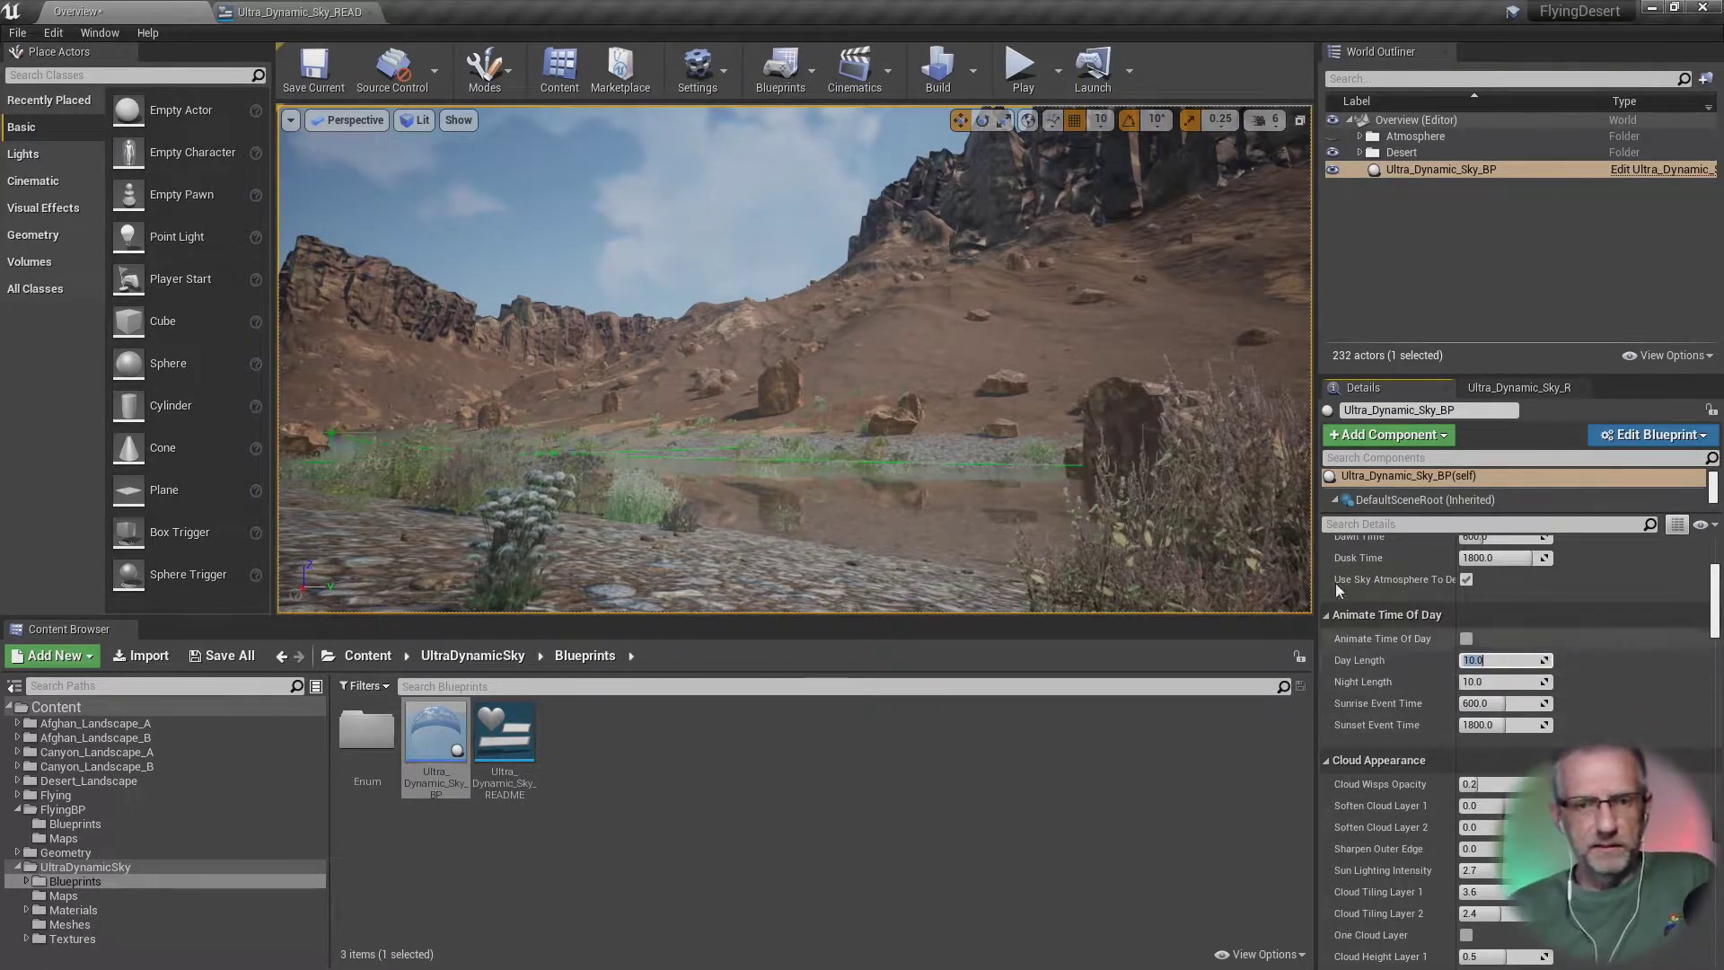
pyautogui.moveTo(673, 245)
pyautogui.mouseDown(button='right')
pyautogui.moveTo(666, 179)
pyautogui.moveTo(647, 255)
pyautogui.mouseUp(button='right')
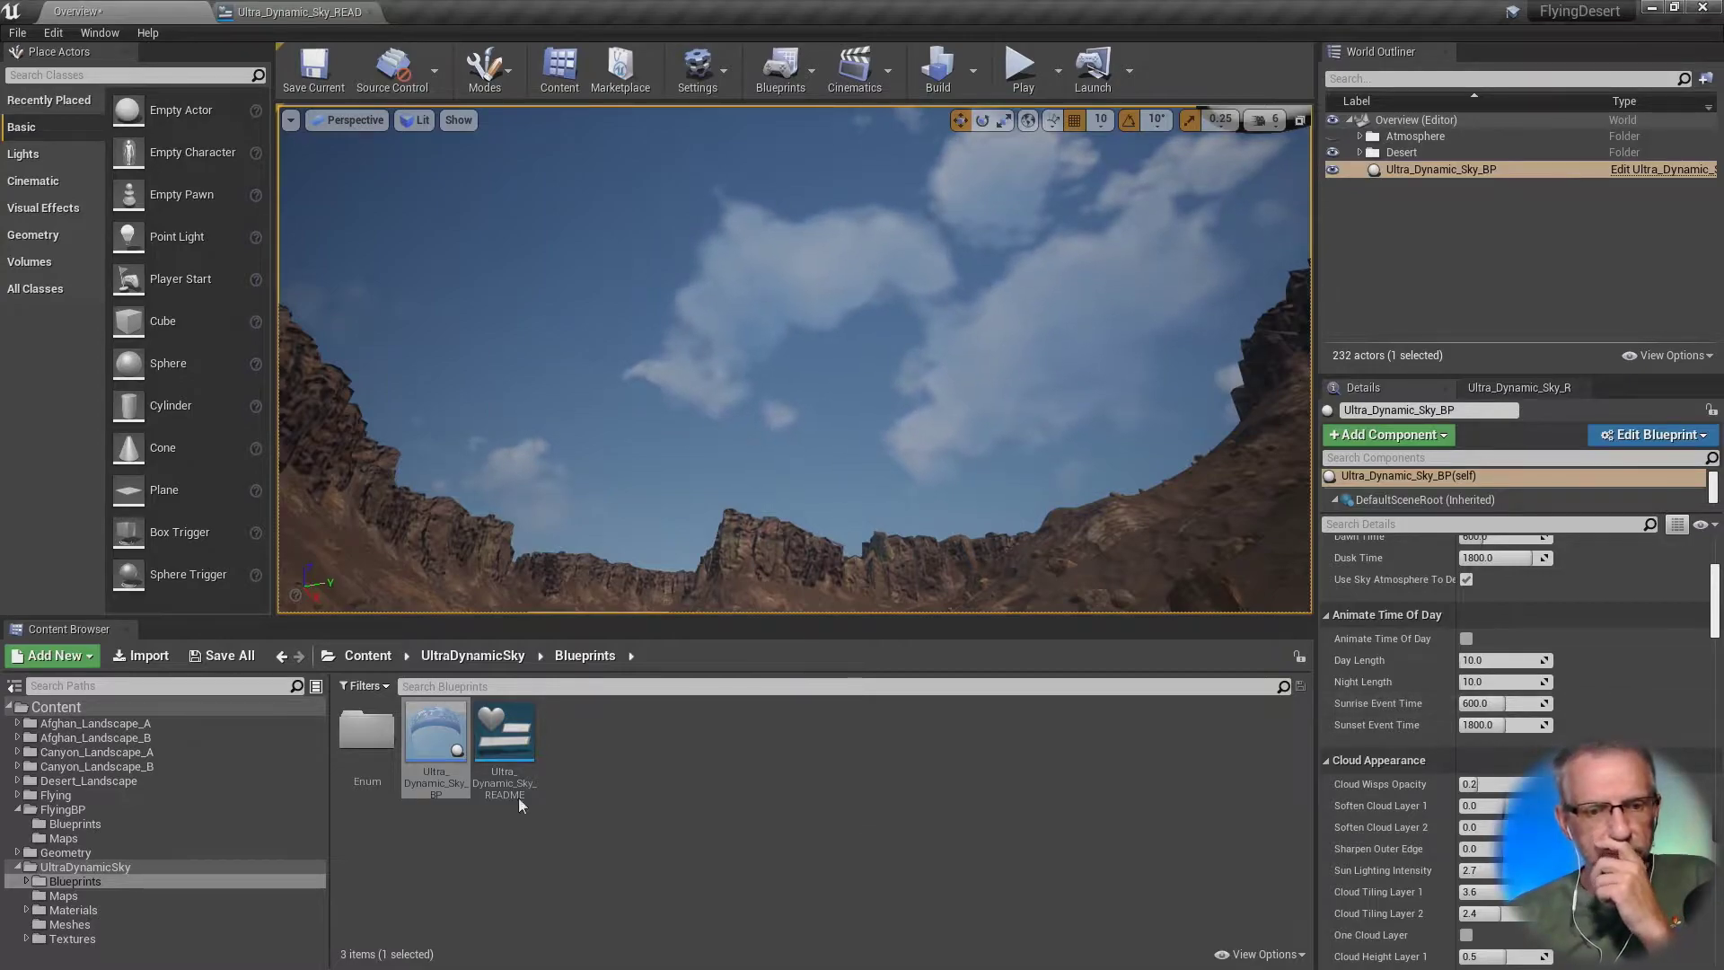
# Step: Open the Enum folder, then the Ultra_Dynamic_Sky_README, and scroll through its Basic Guide
pyautogui.doubleClick(367, 732)
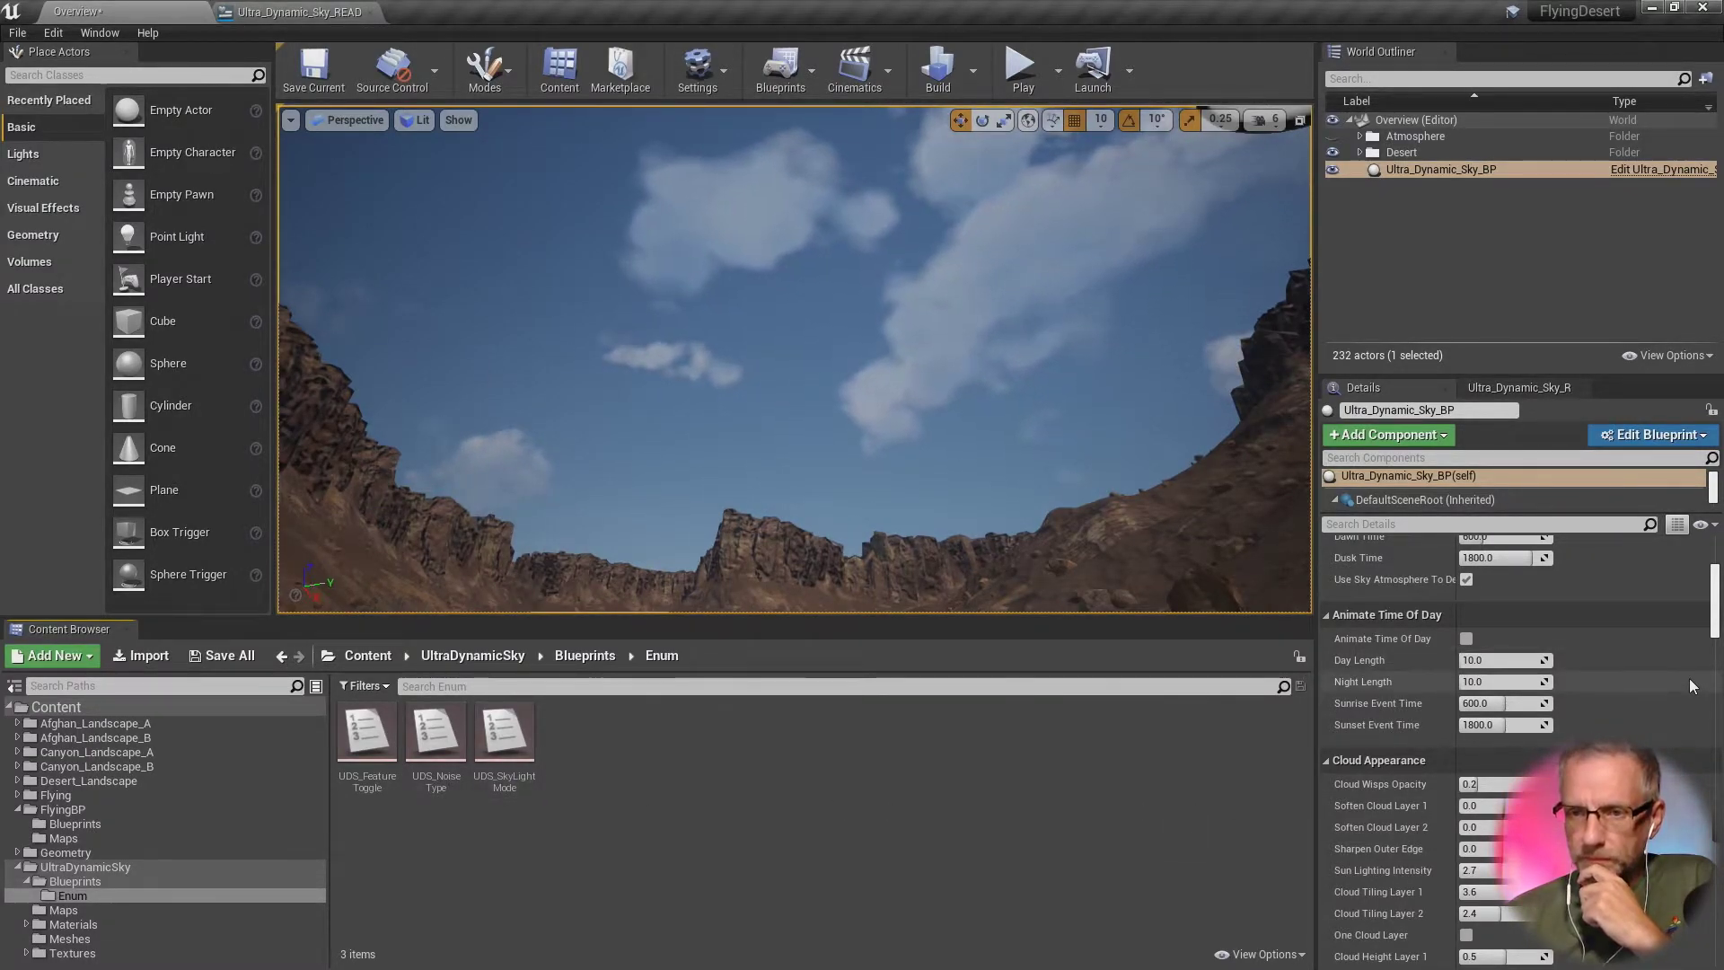
pyautogui.click(1548, 385)
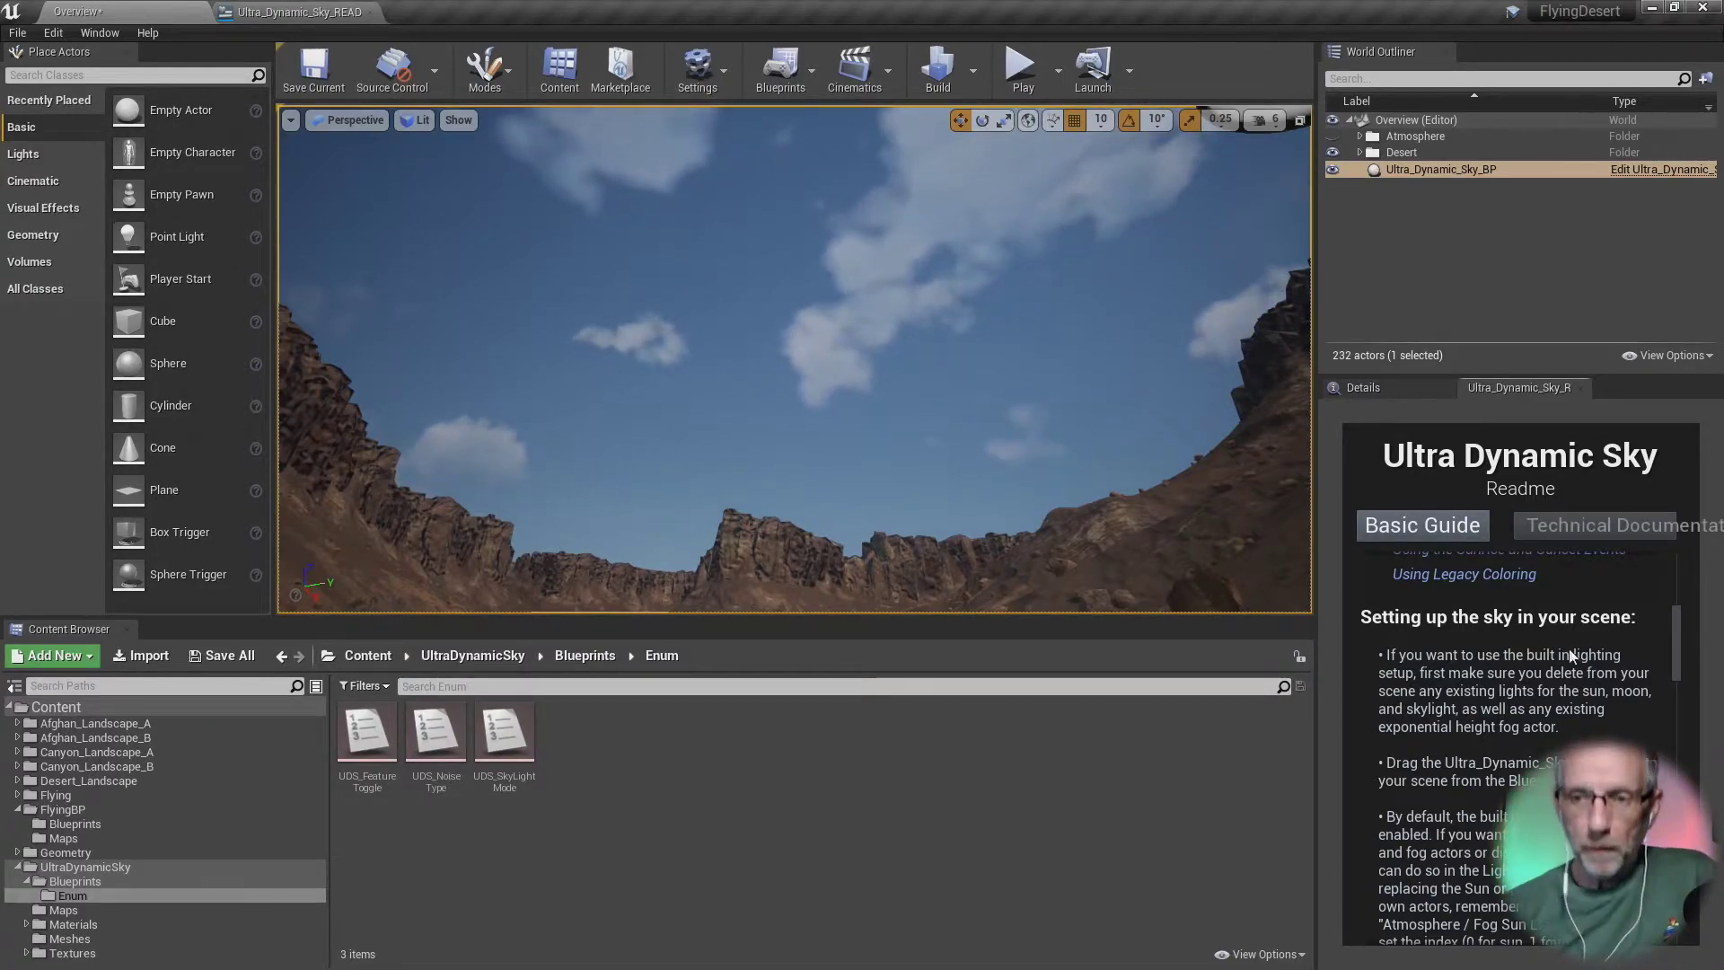
pyautogui.scroll(-3, 1569, 655)
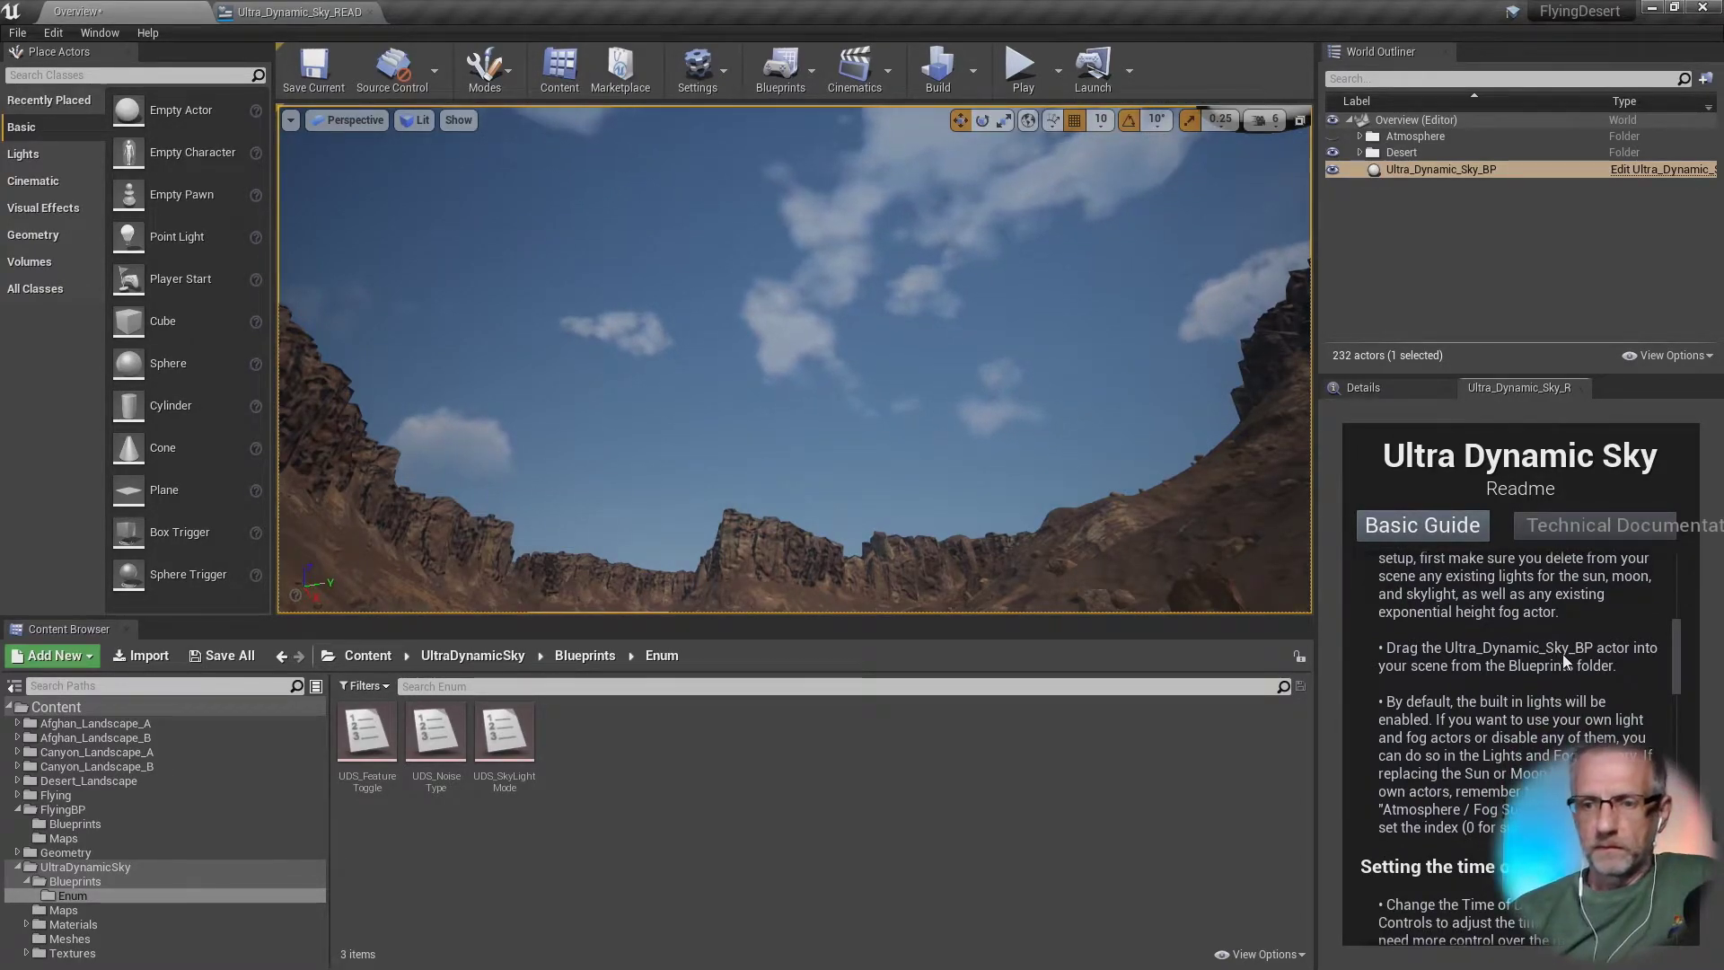
pyautogui.scroll(-2, 1563, 655)
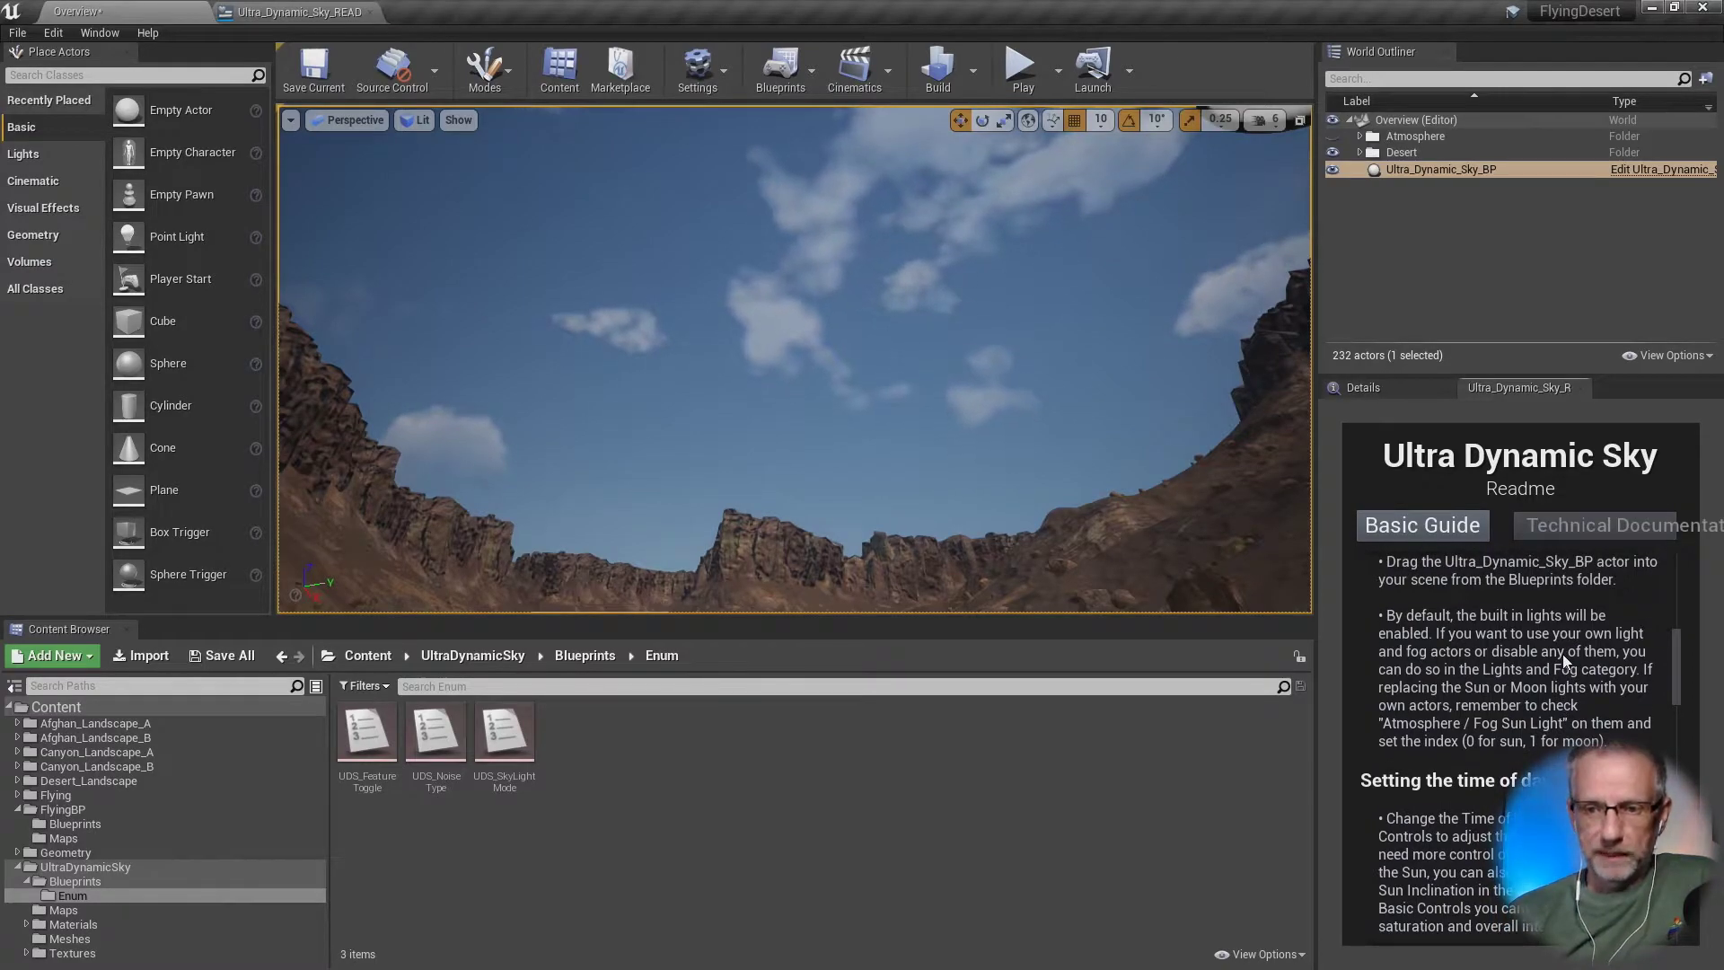
pyautogui.scroll(-2, 1562, 655)
pyautogui.scroll(6, 1563, 655)
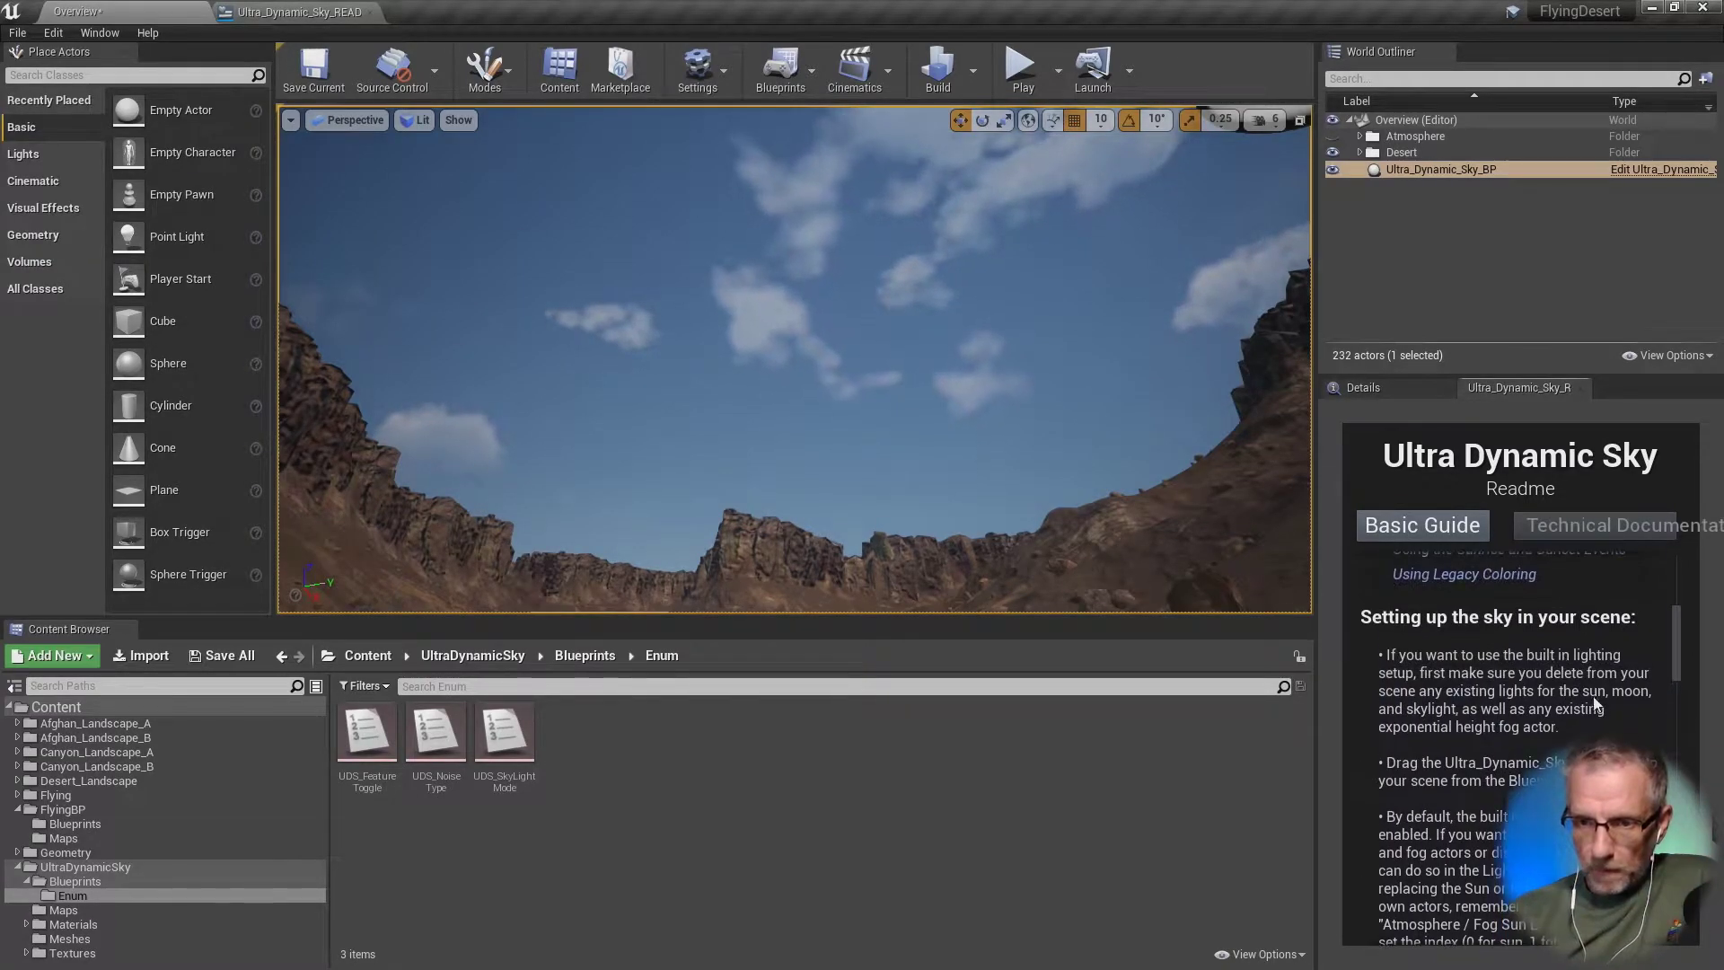
pyautogui.scroll(-1, 1605, 693)
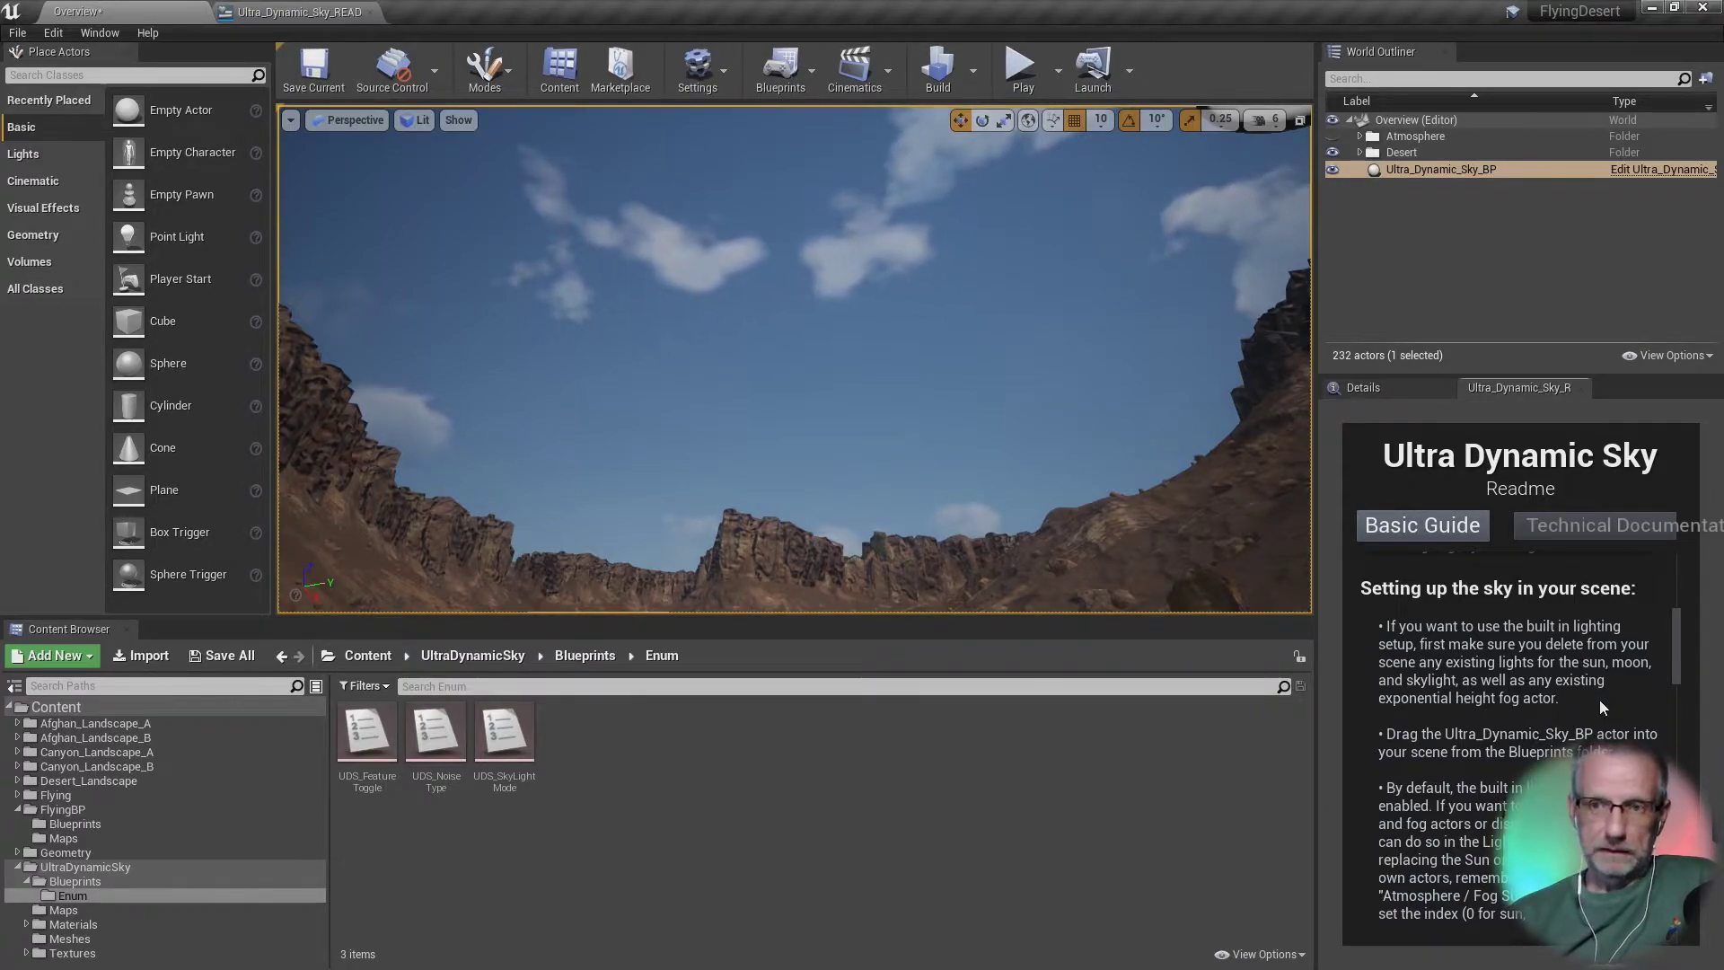
# Step: Expand and collapse the Atmosphere and Desert folders in the World Outliner
pyautogui.click(1359, 136)
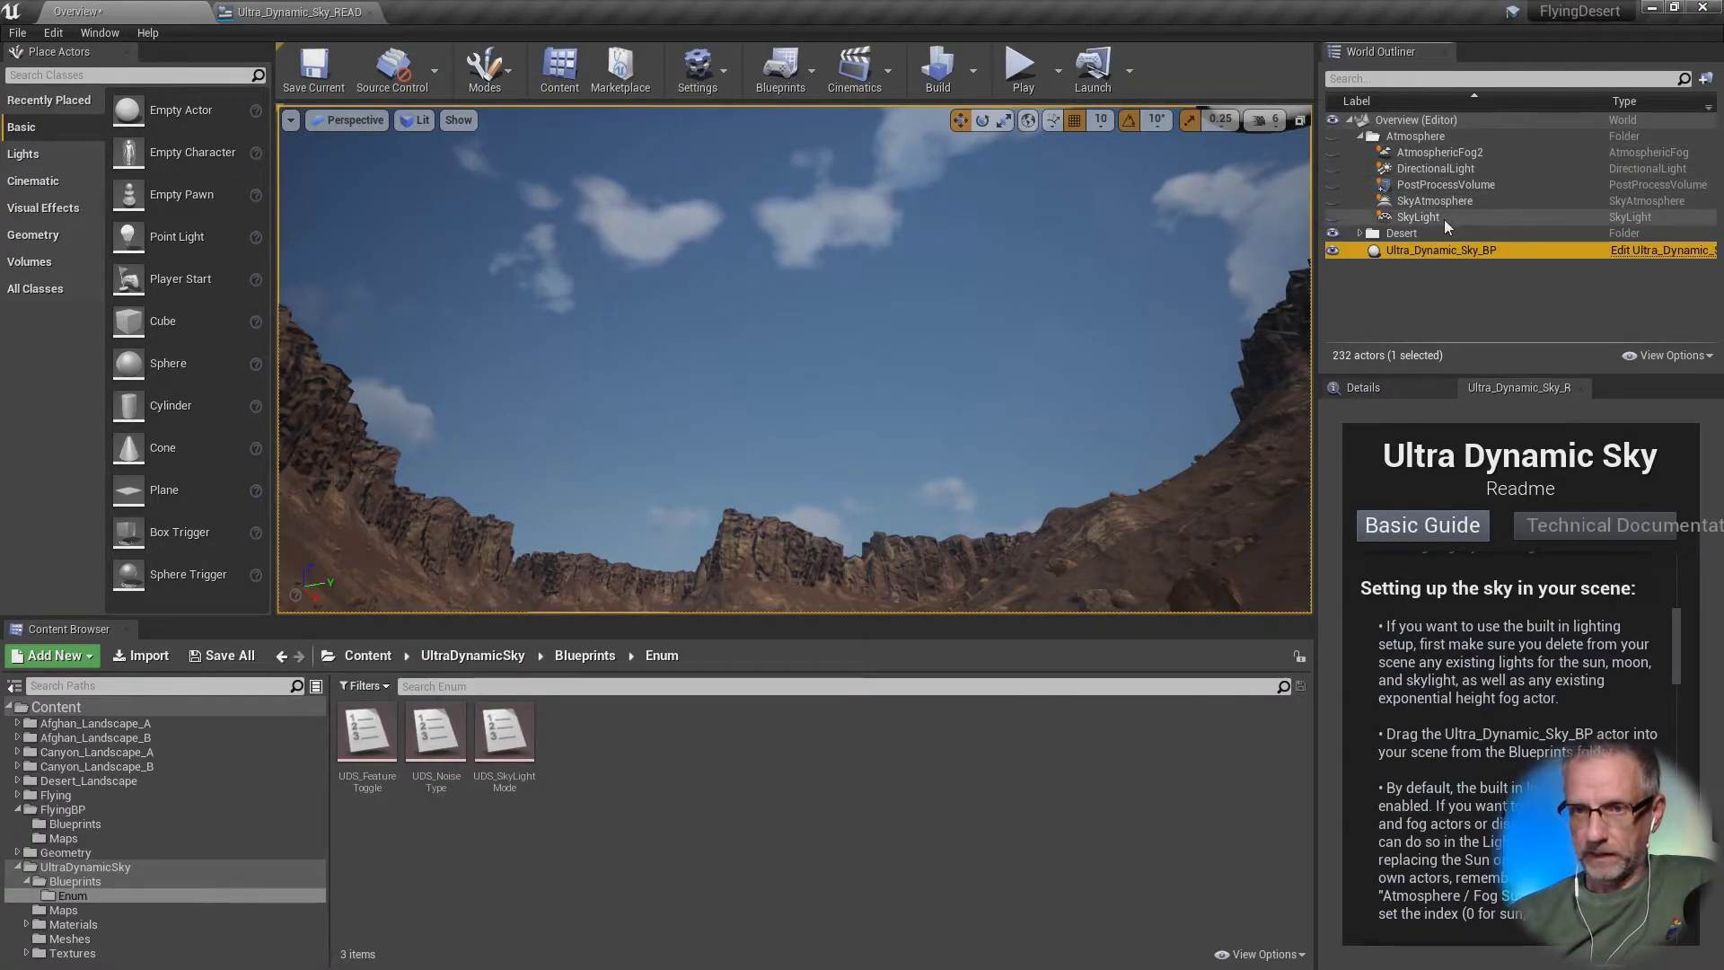
pyautogui.click(1360, 136)
pyautogui.click(1433, 135)
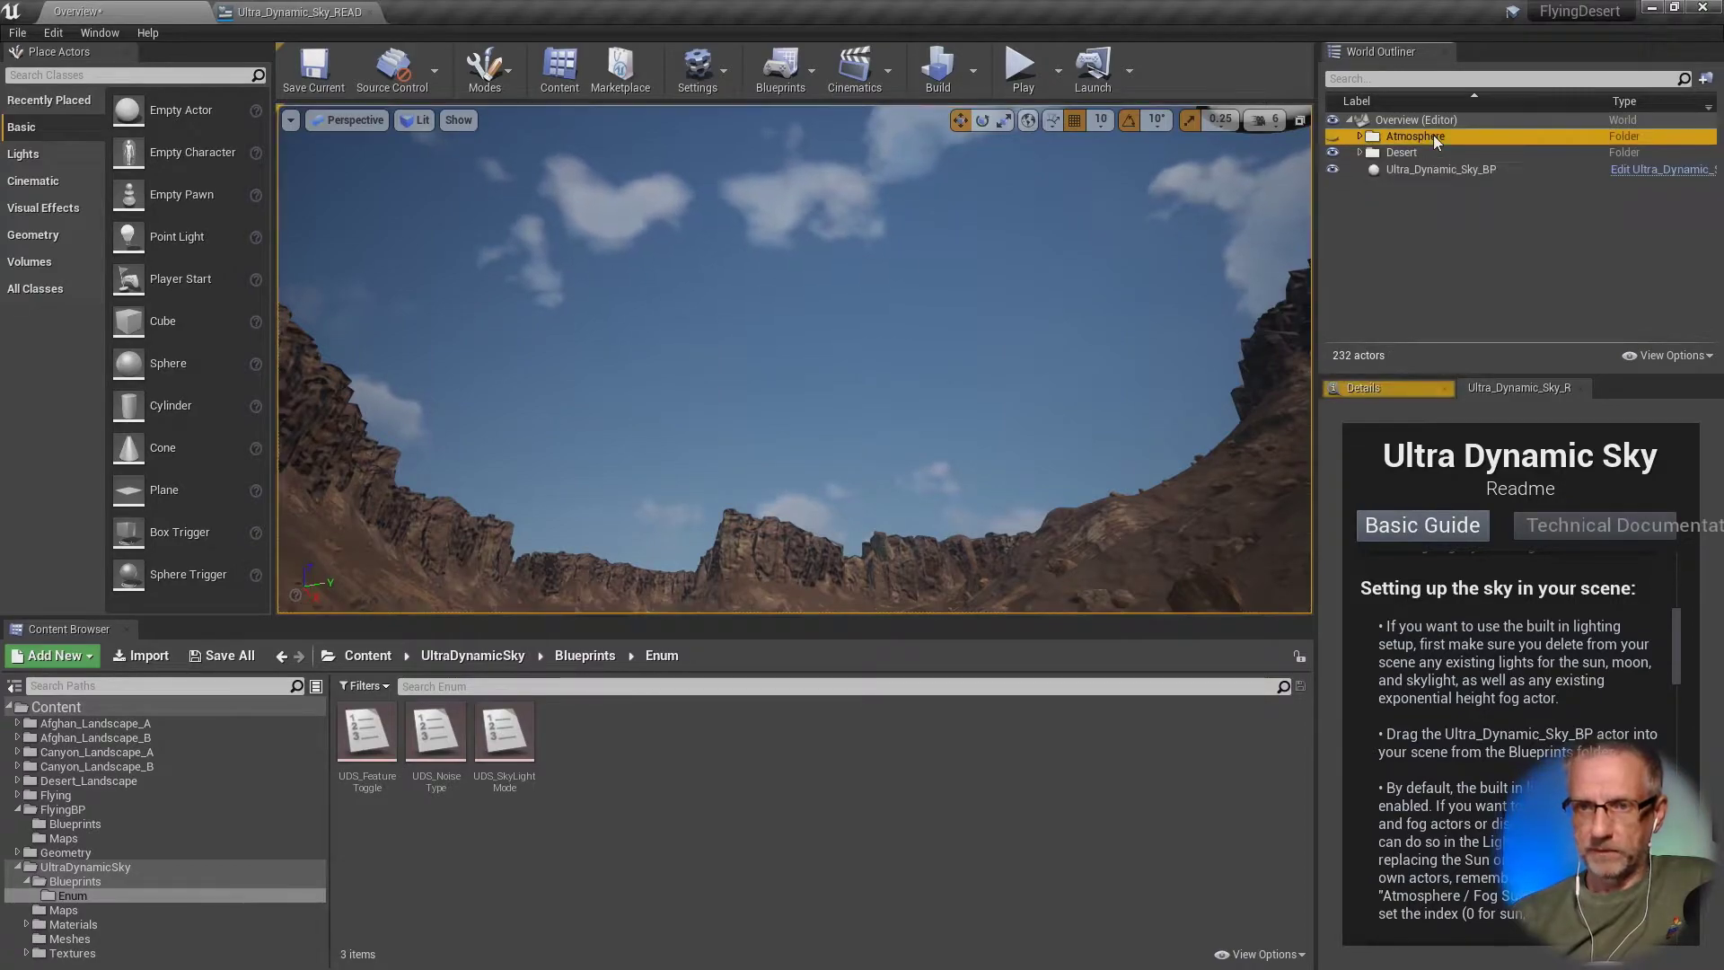
pyautogui.click(1359, 153)
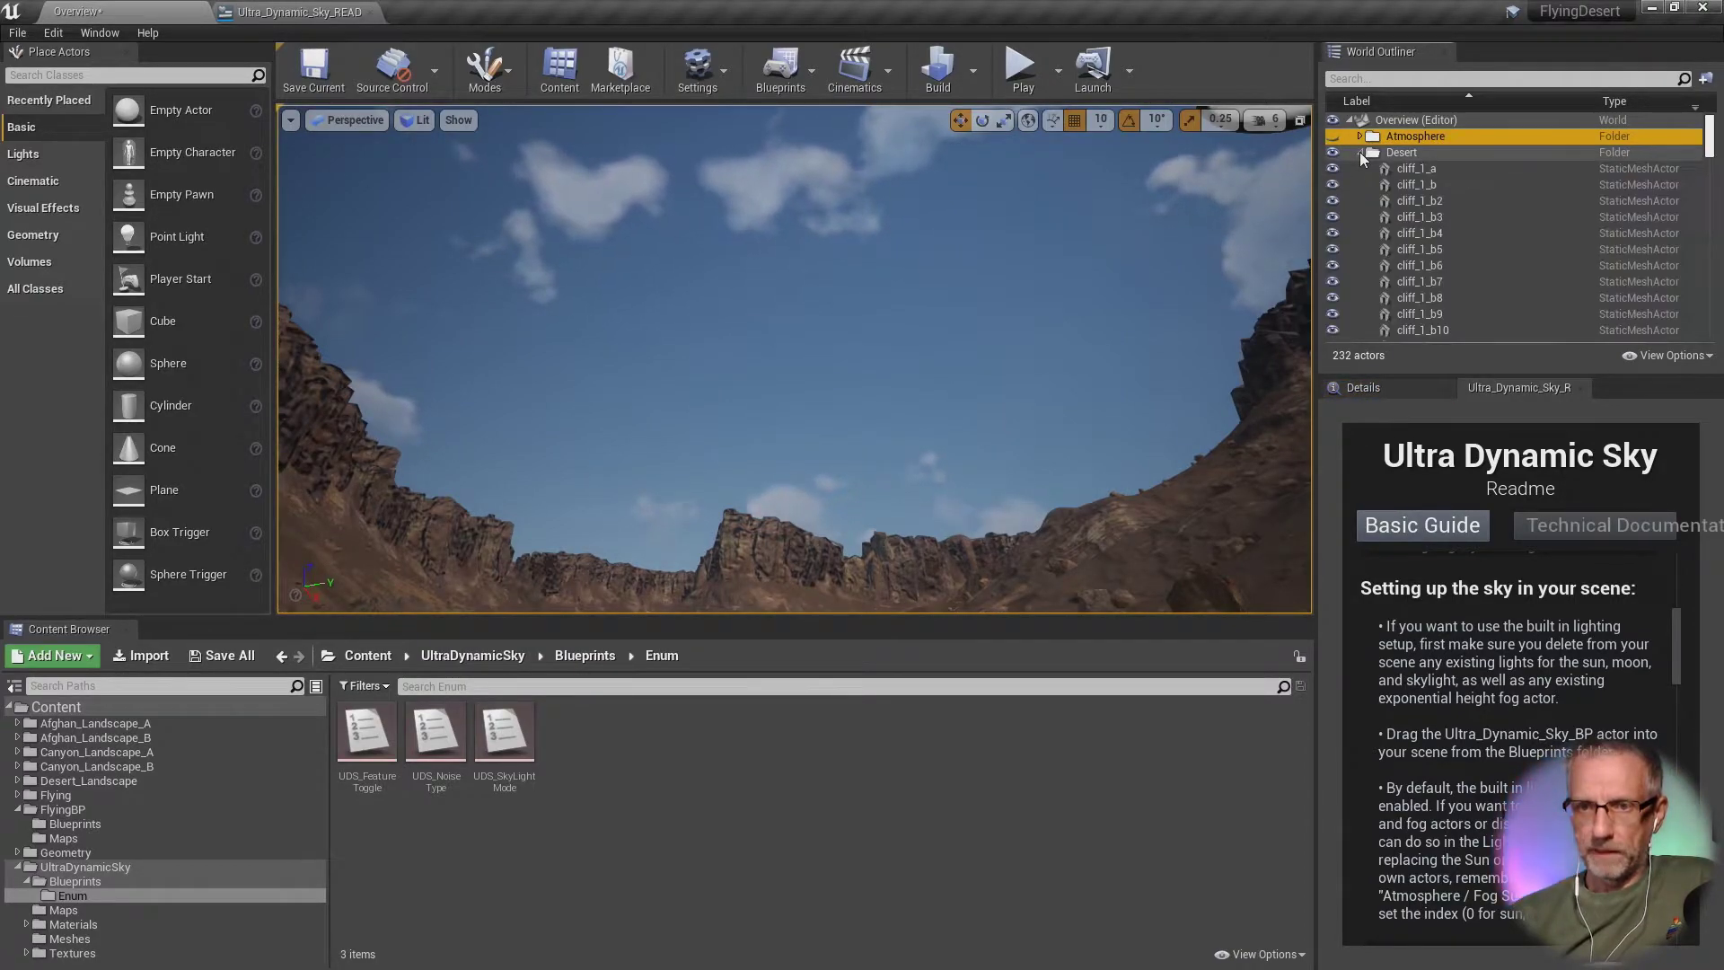
# Step: Search the outliner for 'ligh', clear the search, and scroll further down the readme
pyautogui.click(1505, 79)
pyautogui.write('li')
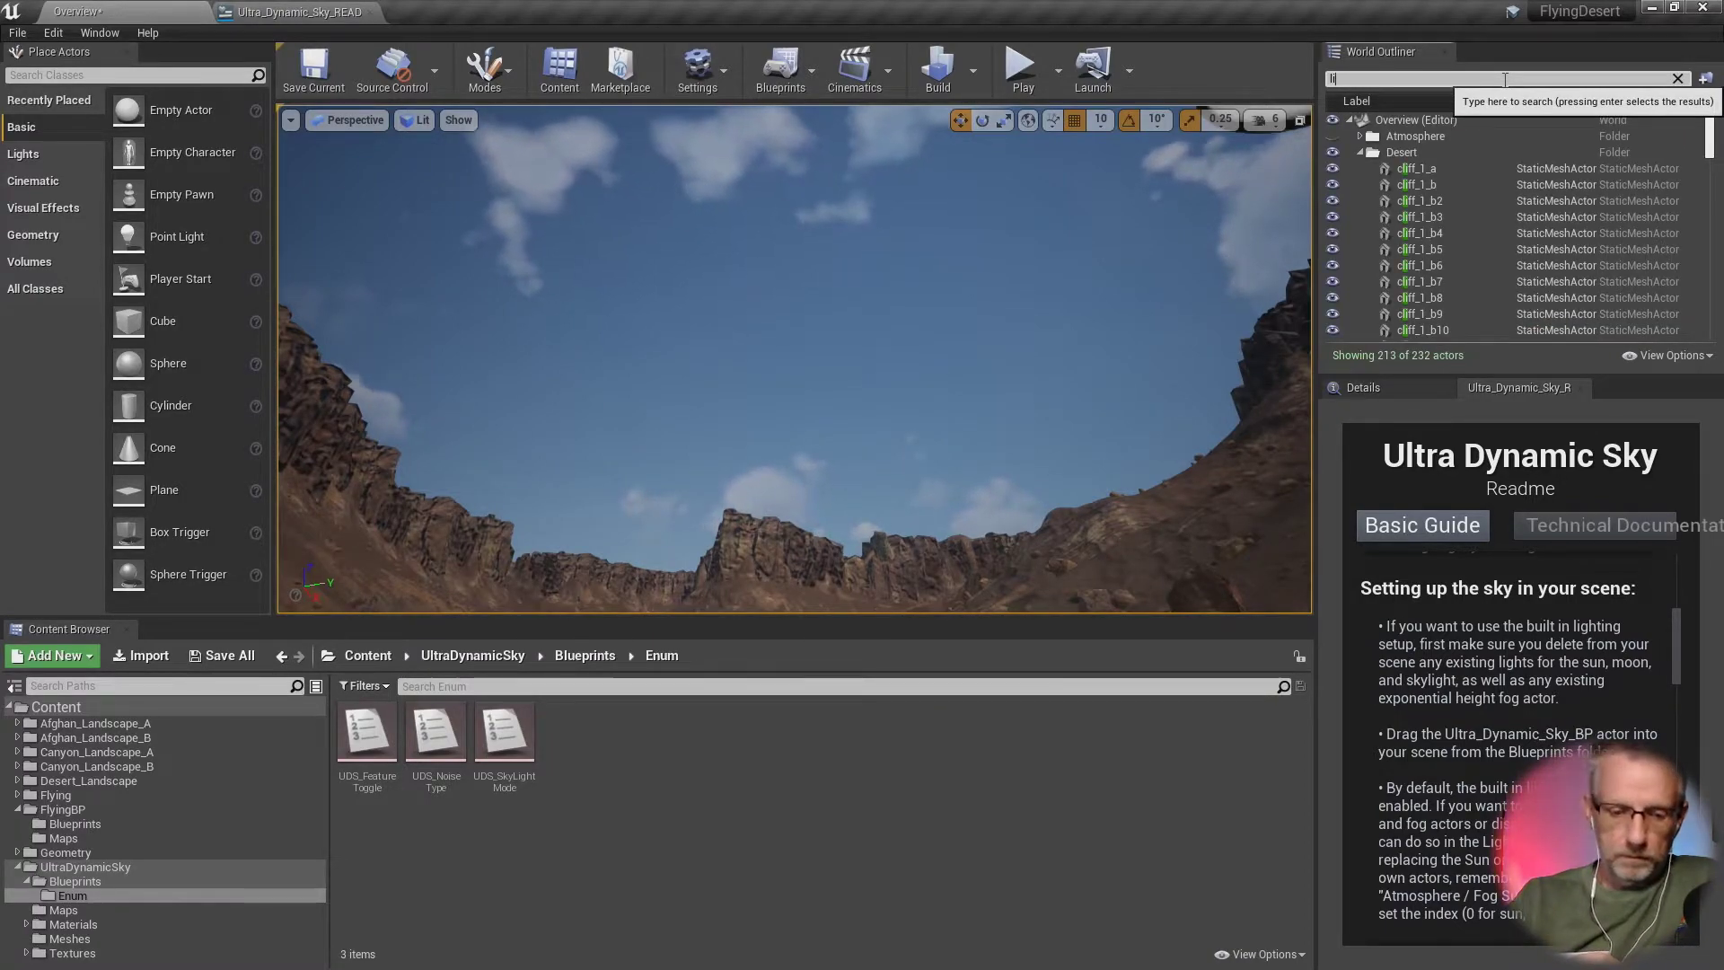
pyautogui.write('gh')
pyautogui.press('BackSpace')
pyautogui.press('BackSpace')
pyautogui.press('BackSpace')
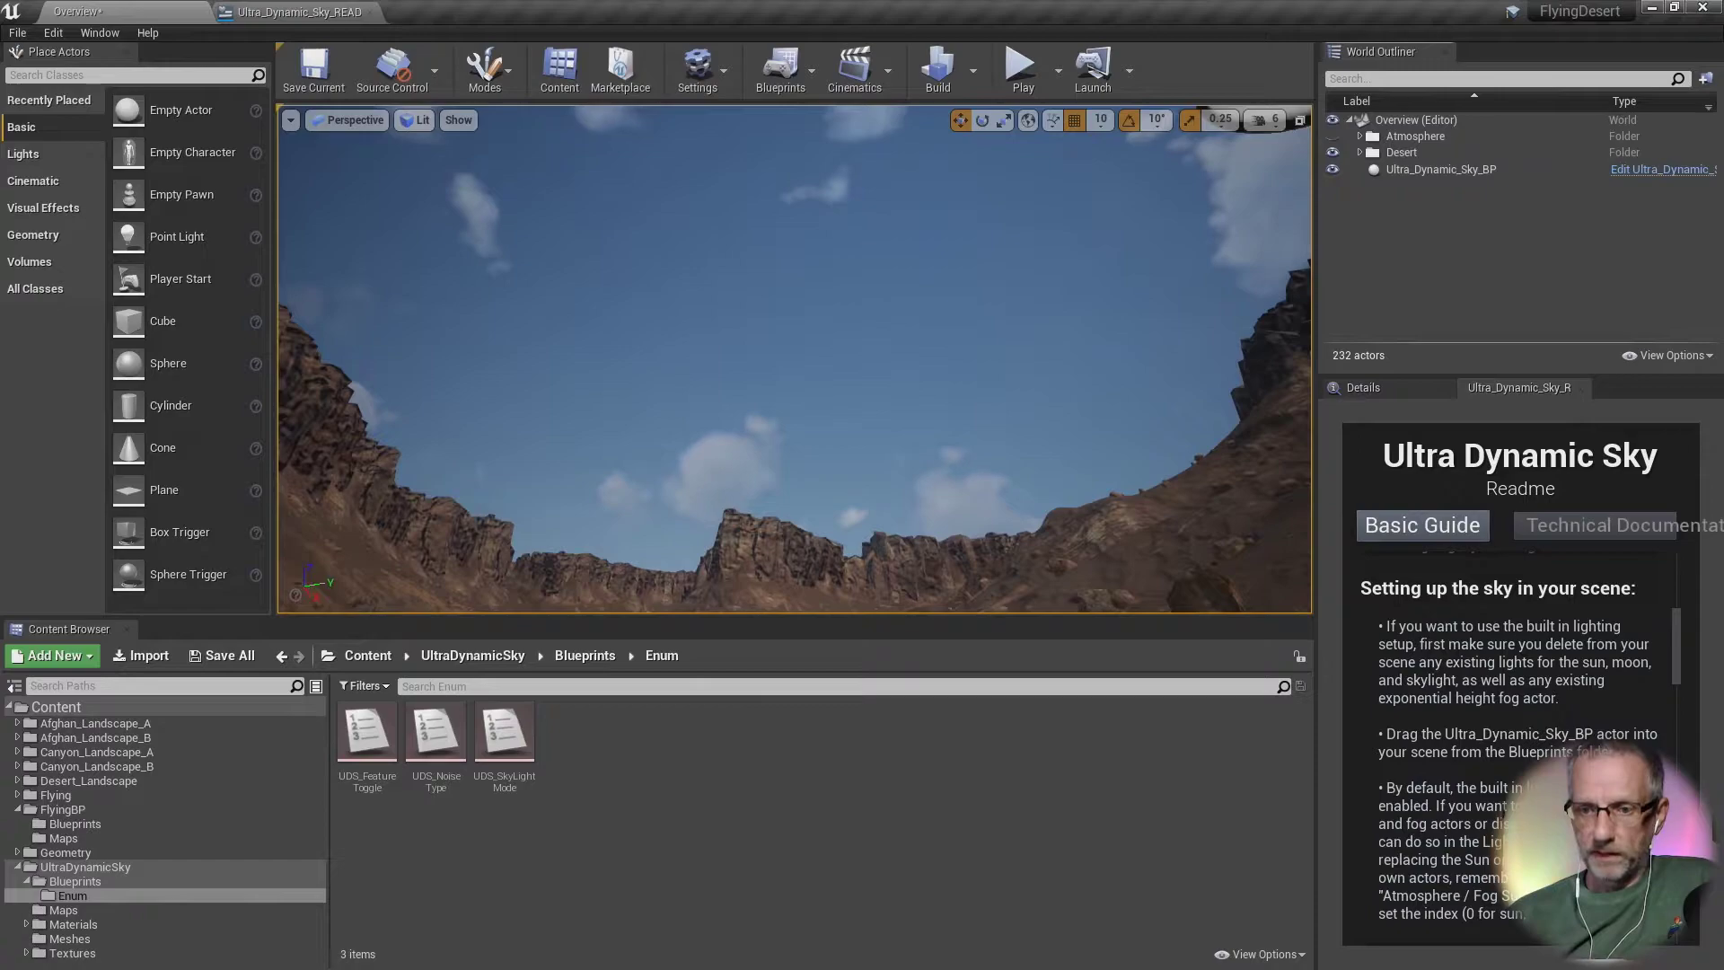
pyautogui.scroll(-3, 1517, 746)
pyautogui.scroll(-1, 1610, 735)
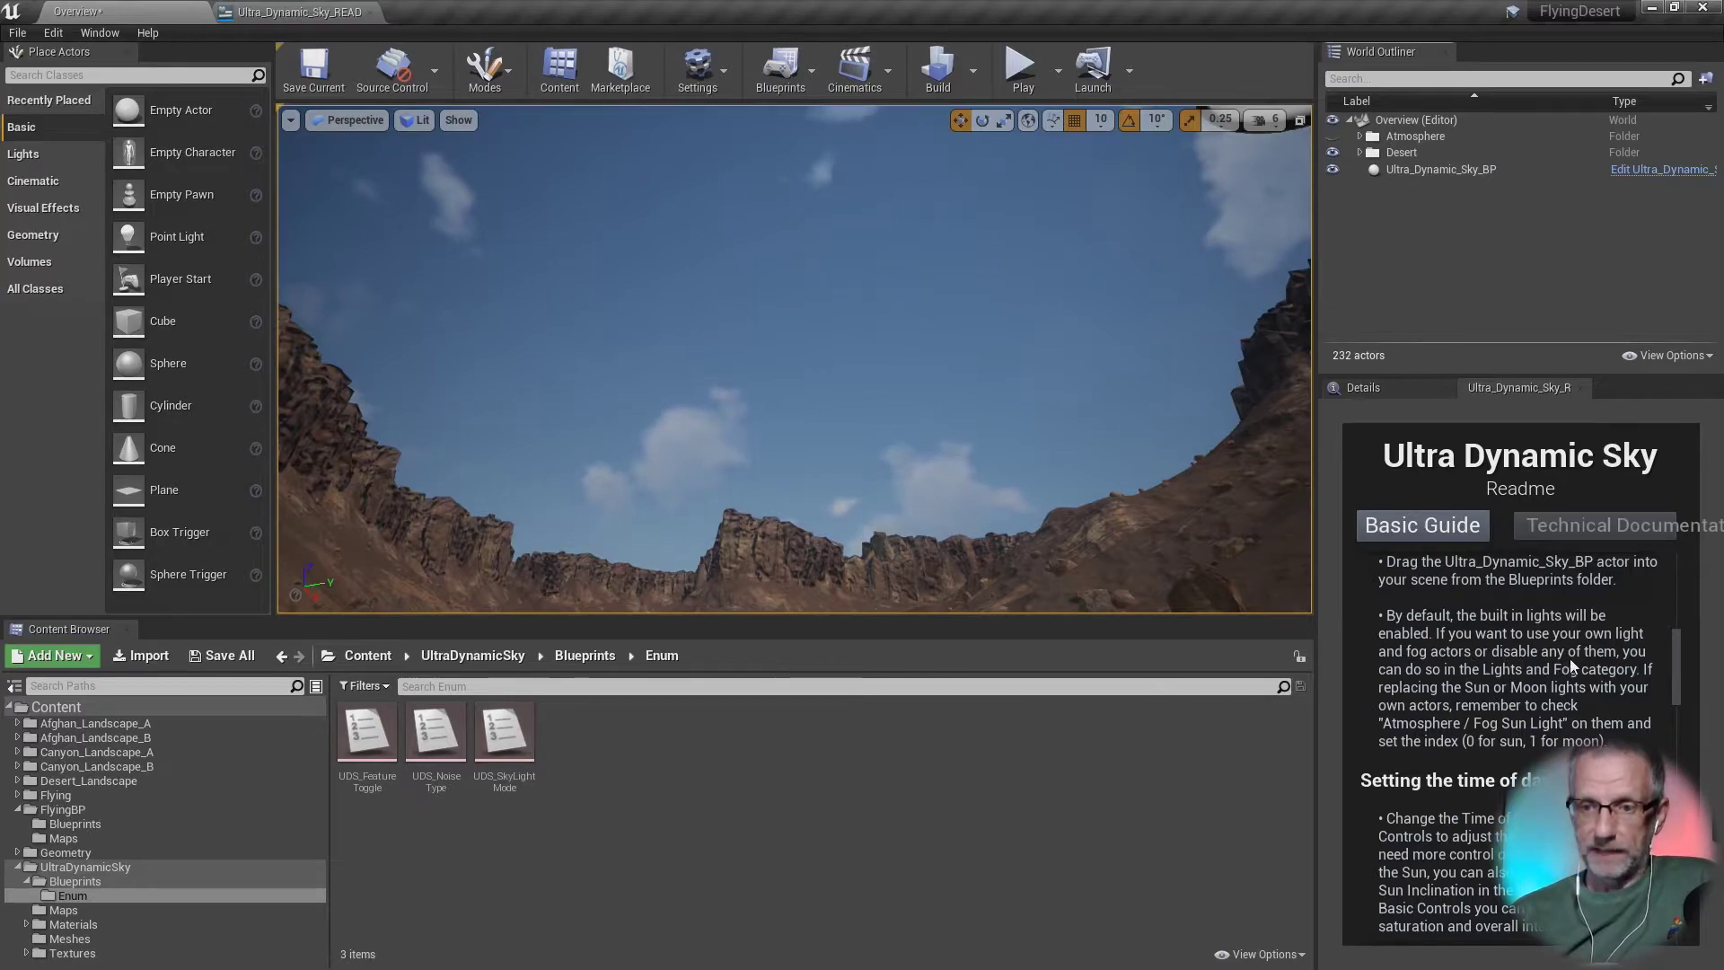
pyautogui.scroll(-7, 1620, 666)
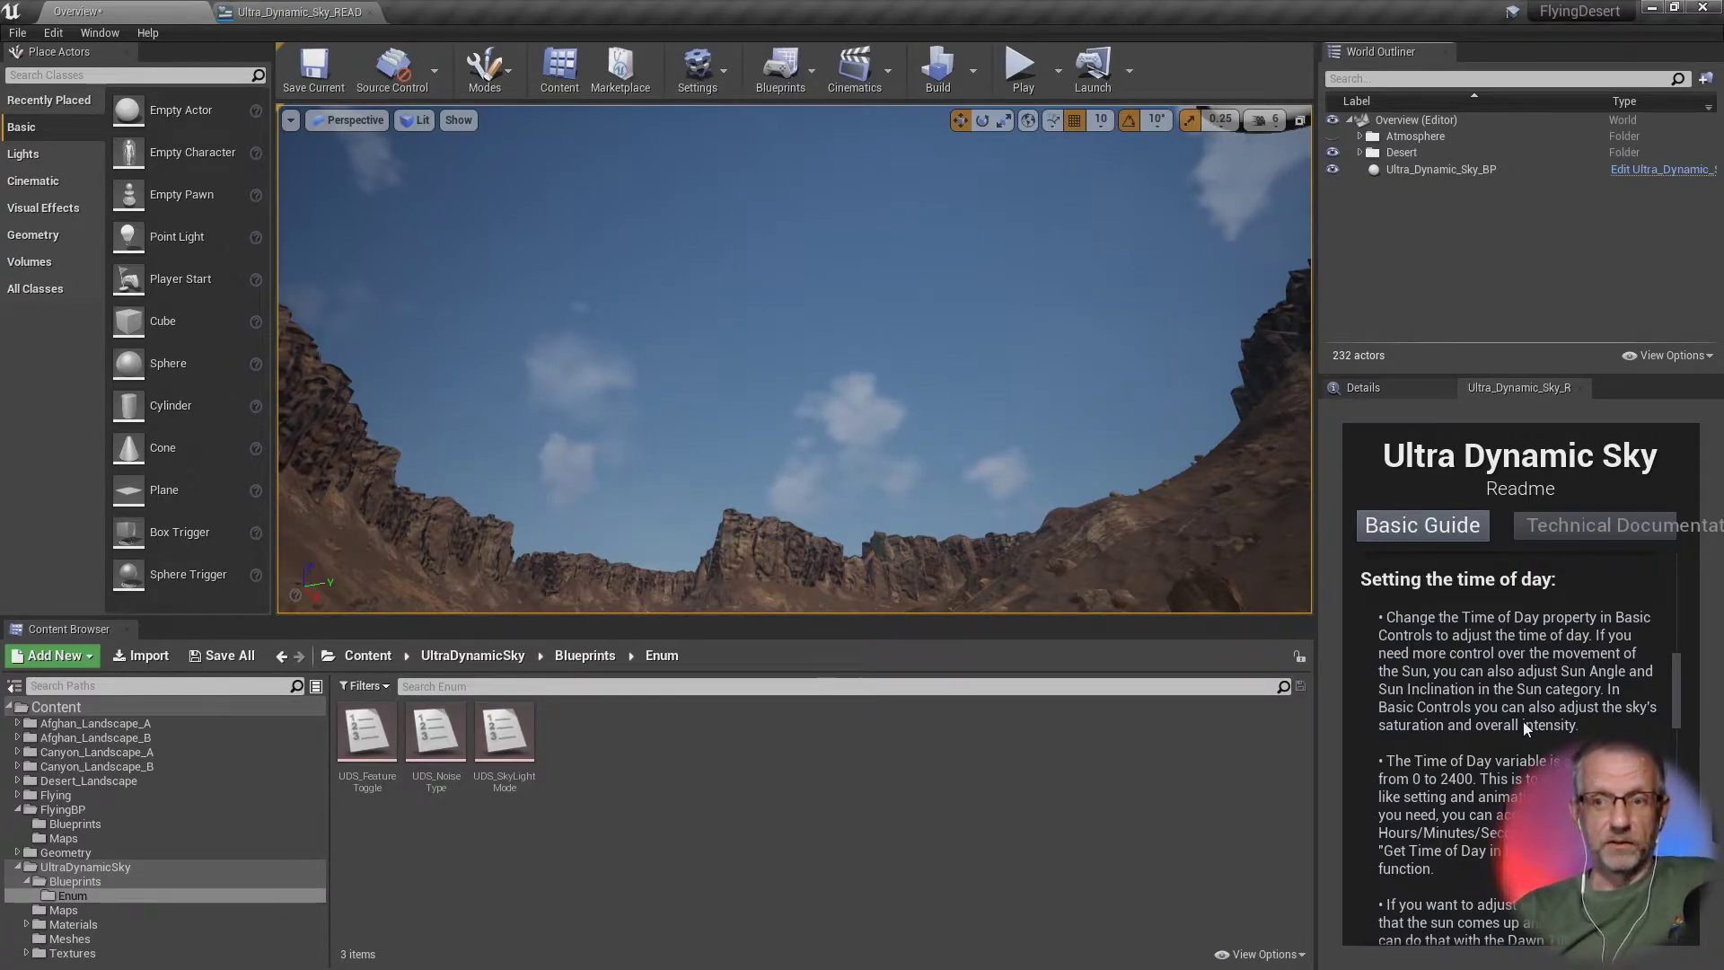
# Step: Show Ultra_Dynamic_Sky_BP's Details again and collapse the Animate Time Of Day category
pyautogui.click(1377, 386)
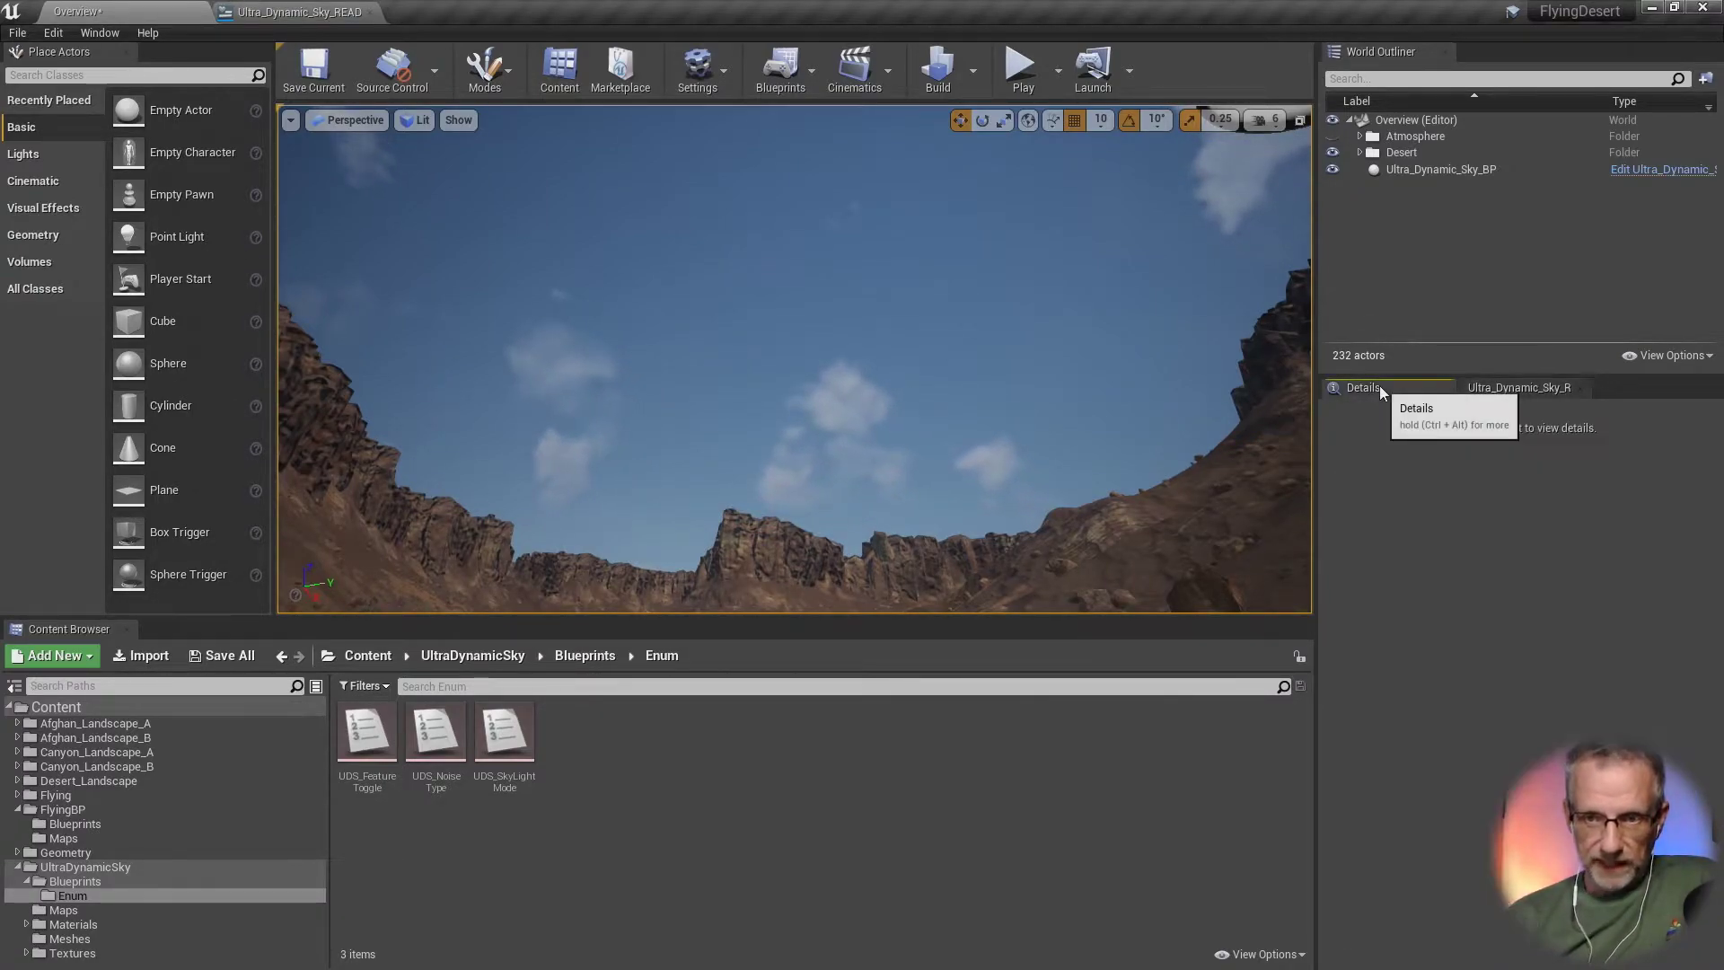
pyautogui.click(1435, 170)
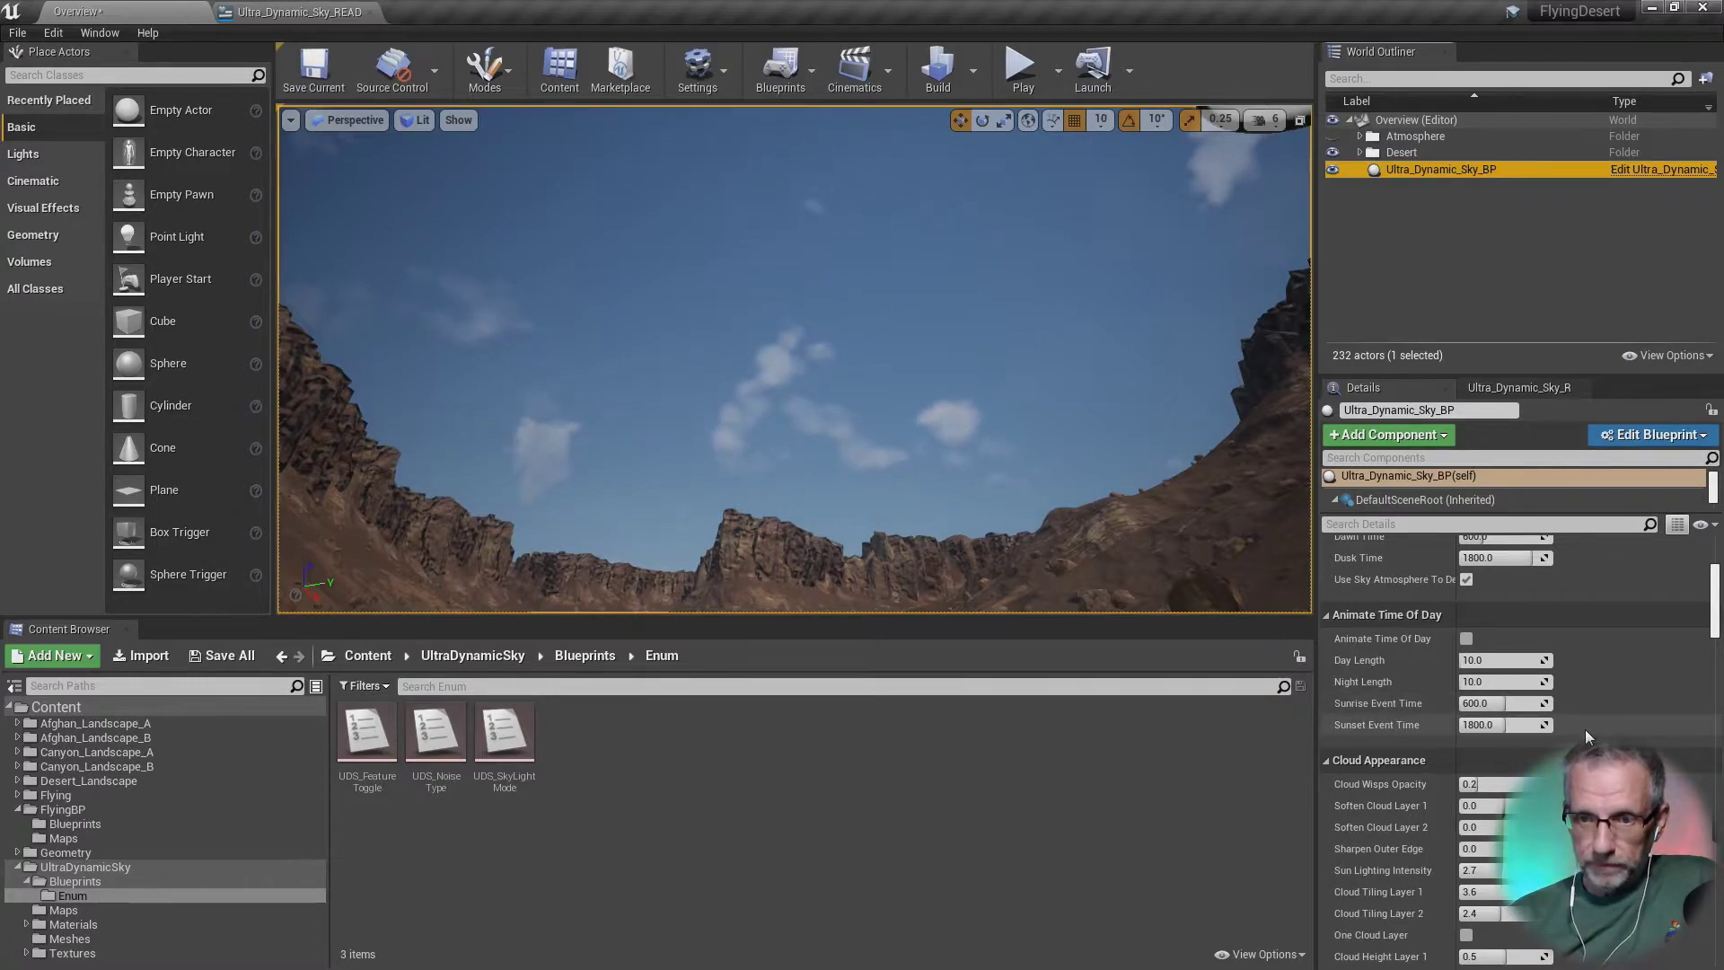
pyautogui.click(1332, 618)
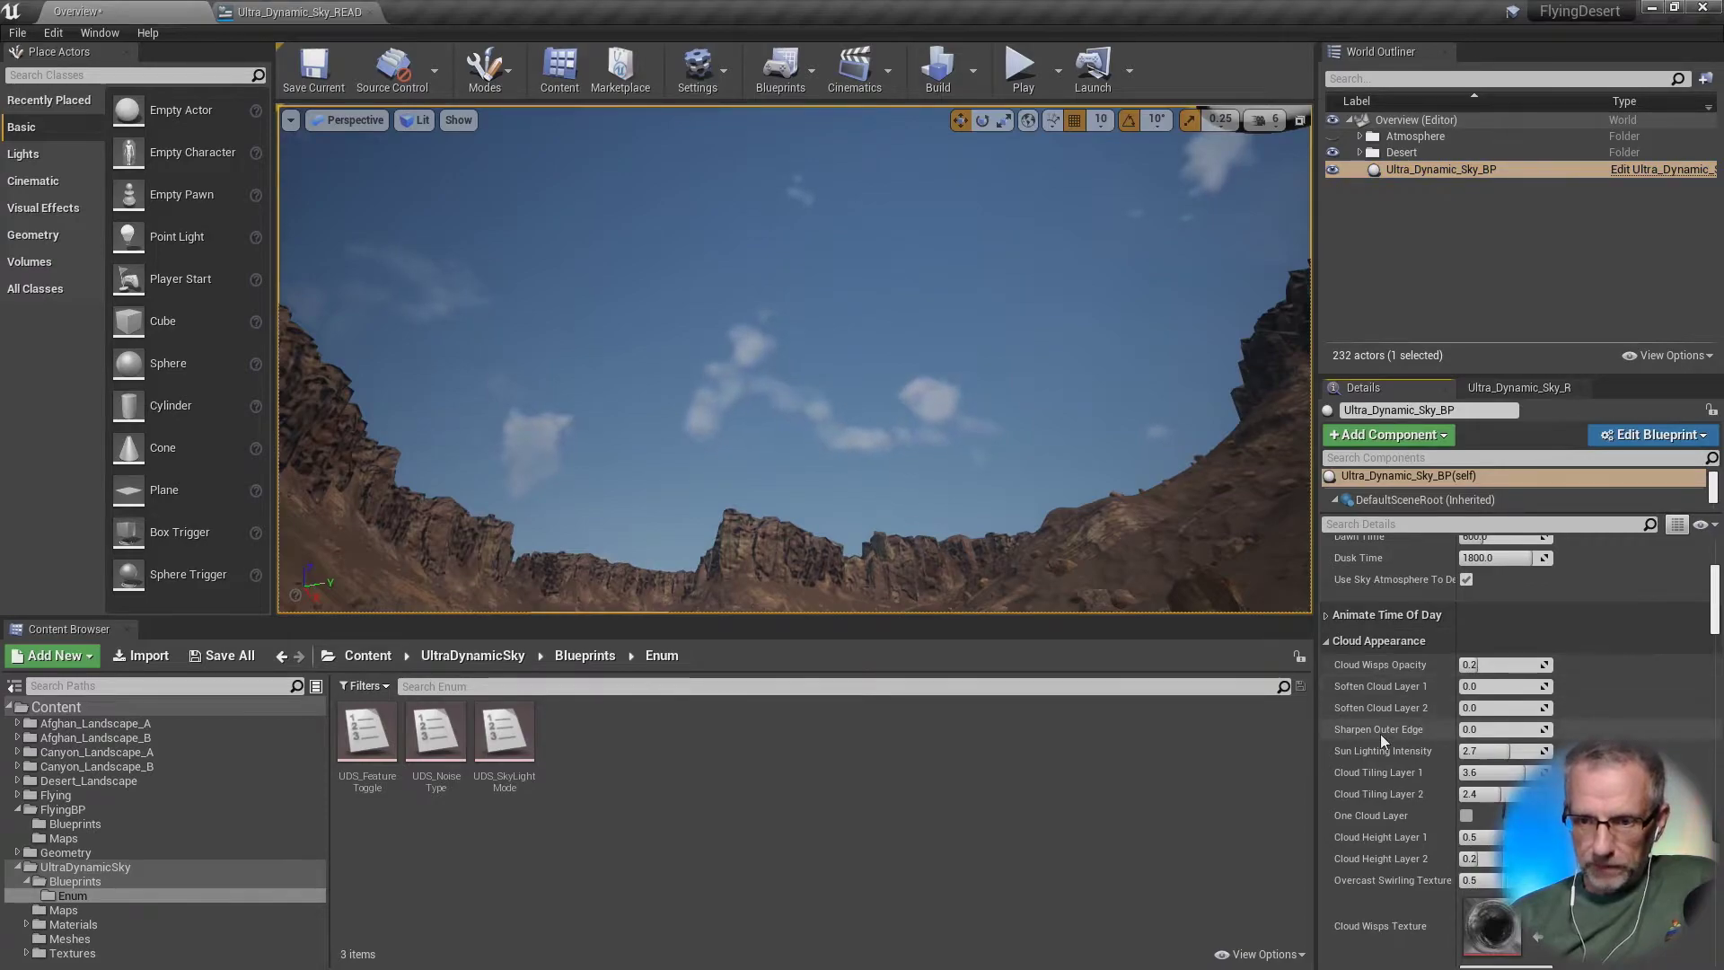
pyautogui.scroll(-2, 1381, 734)
pyautogui.scroll(-1, 1381, 736)
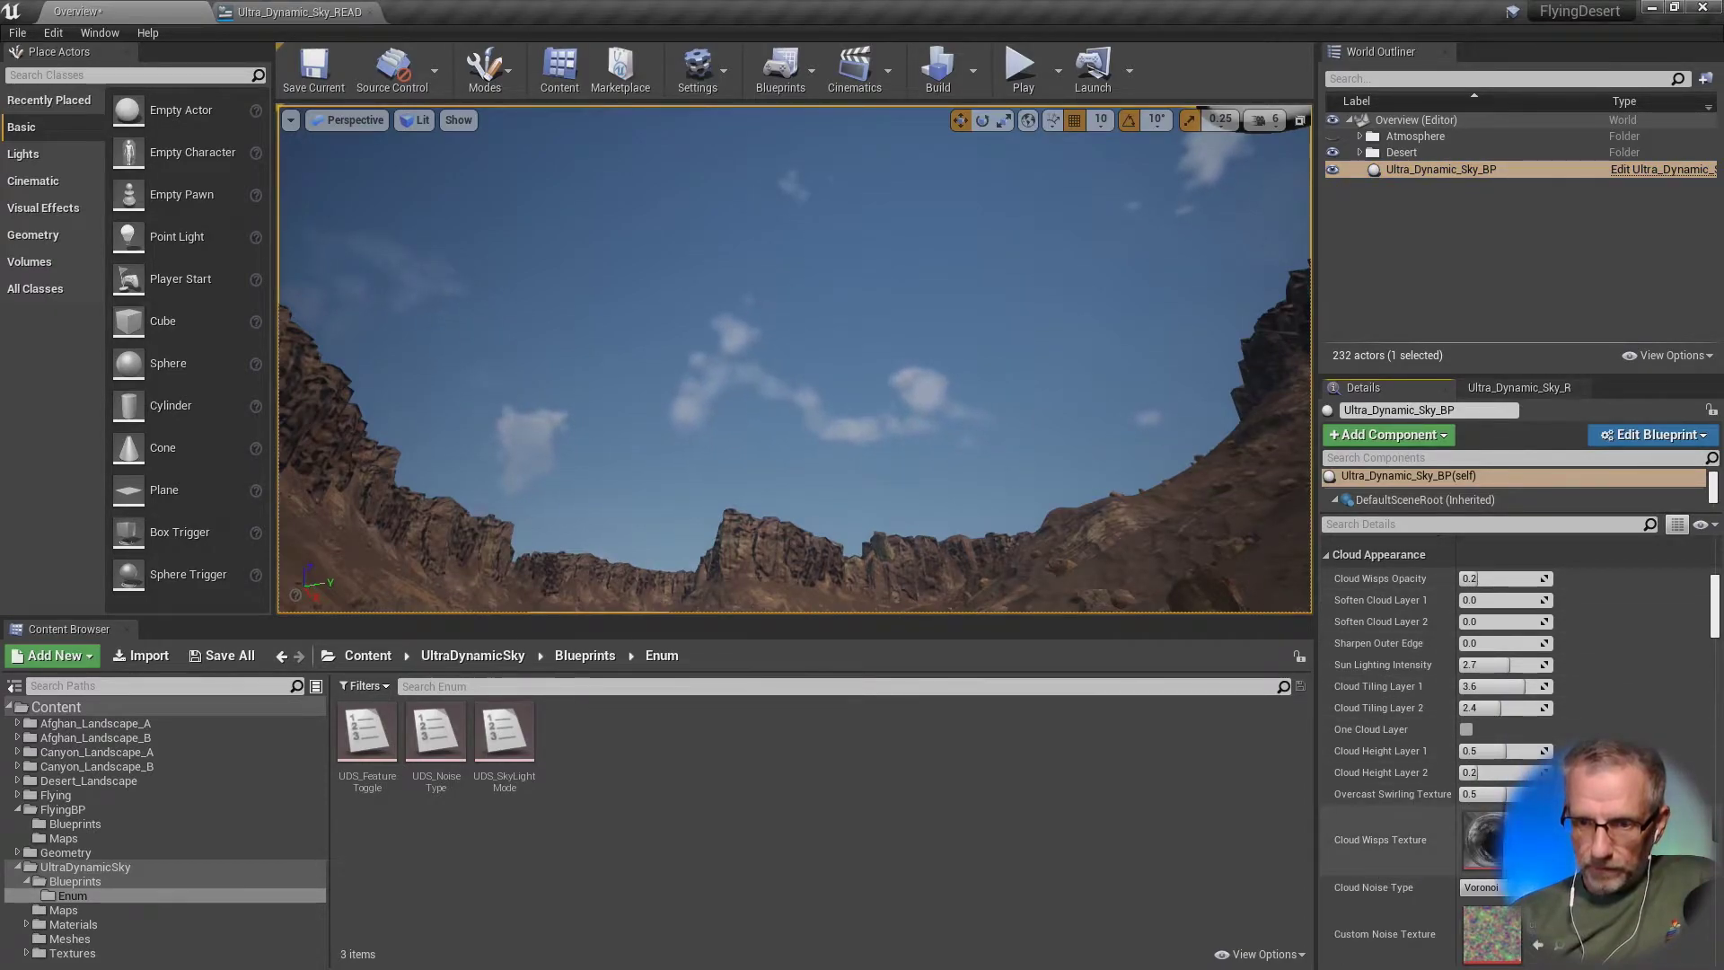
# Step: Browse the Cloud Wisps Texture choices, keeping Cloud_Wisps, then return to the readme
pyautogui.click(1607, 826)
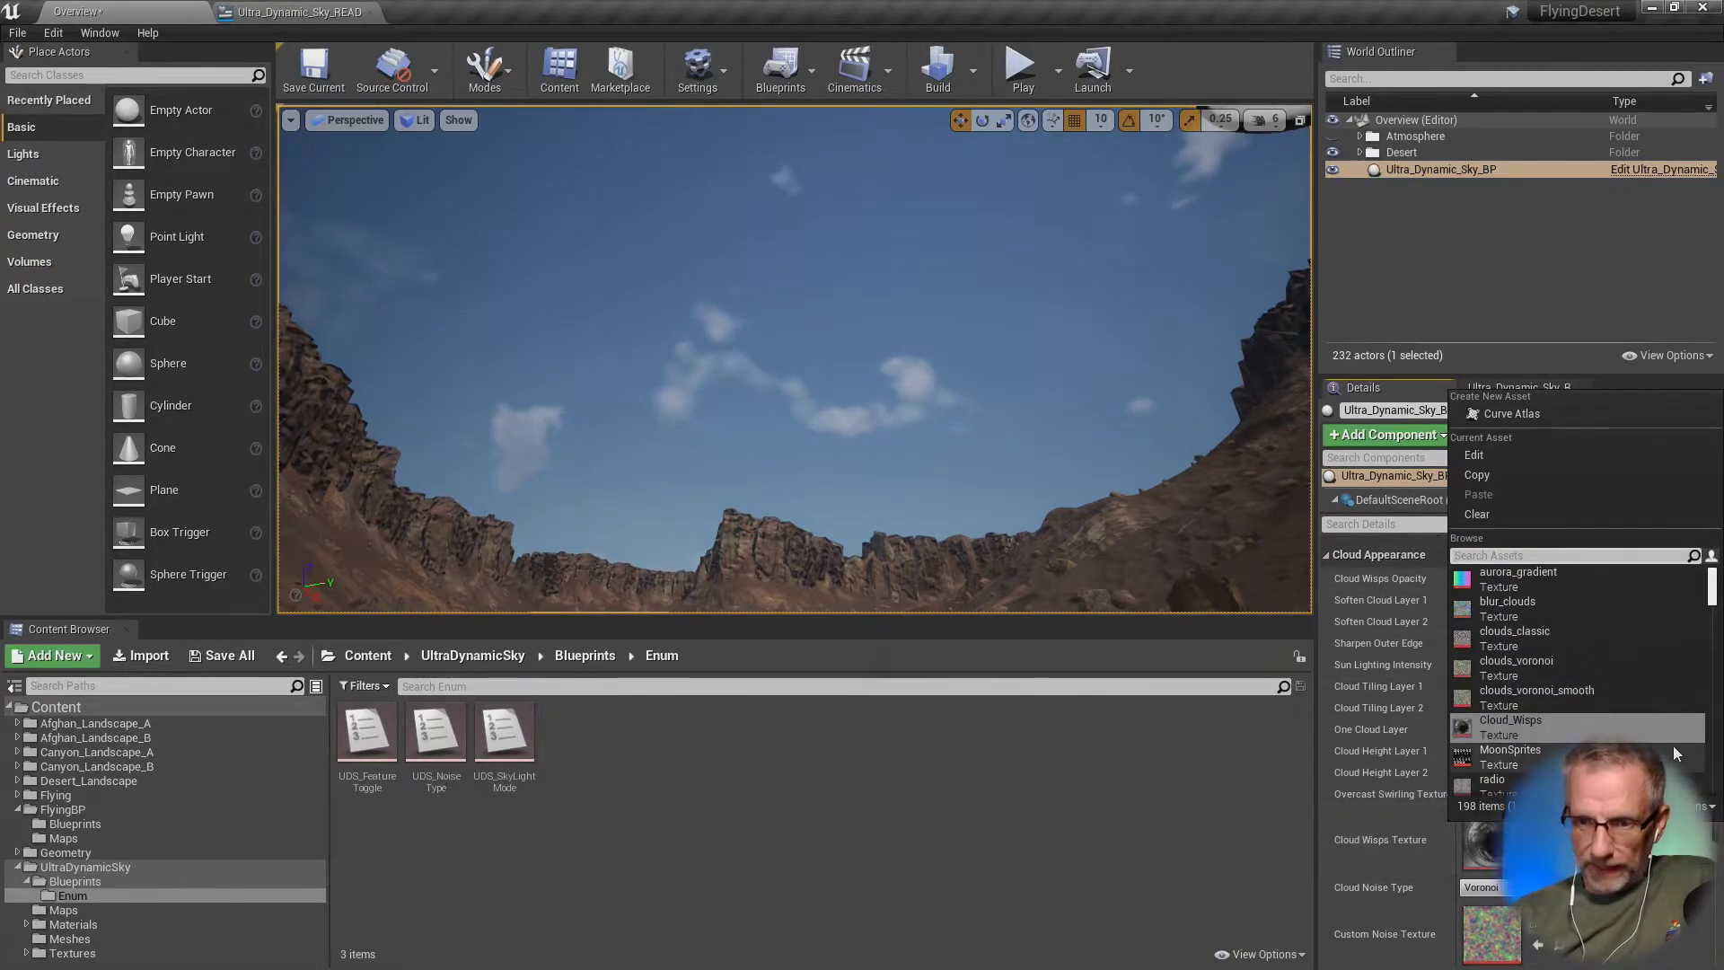
pyautogui.scroll(-5, 1673, 745)
pyautogui.scroll(-4, 1673, 745)
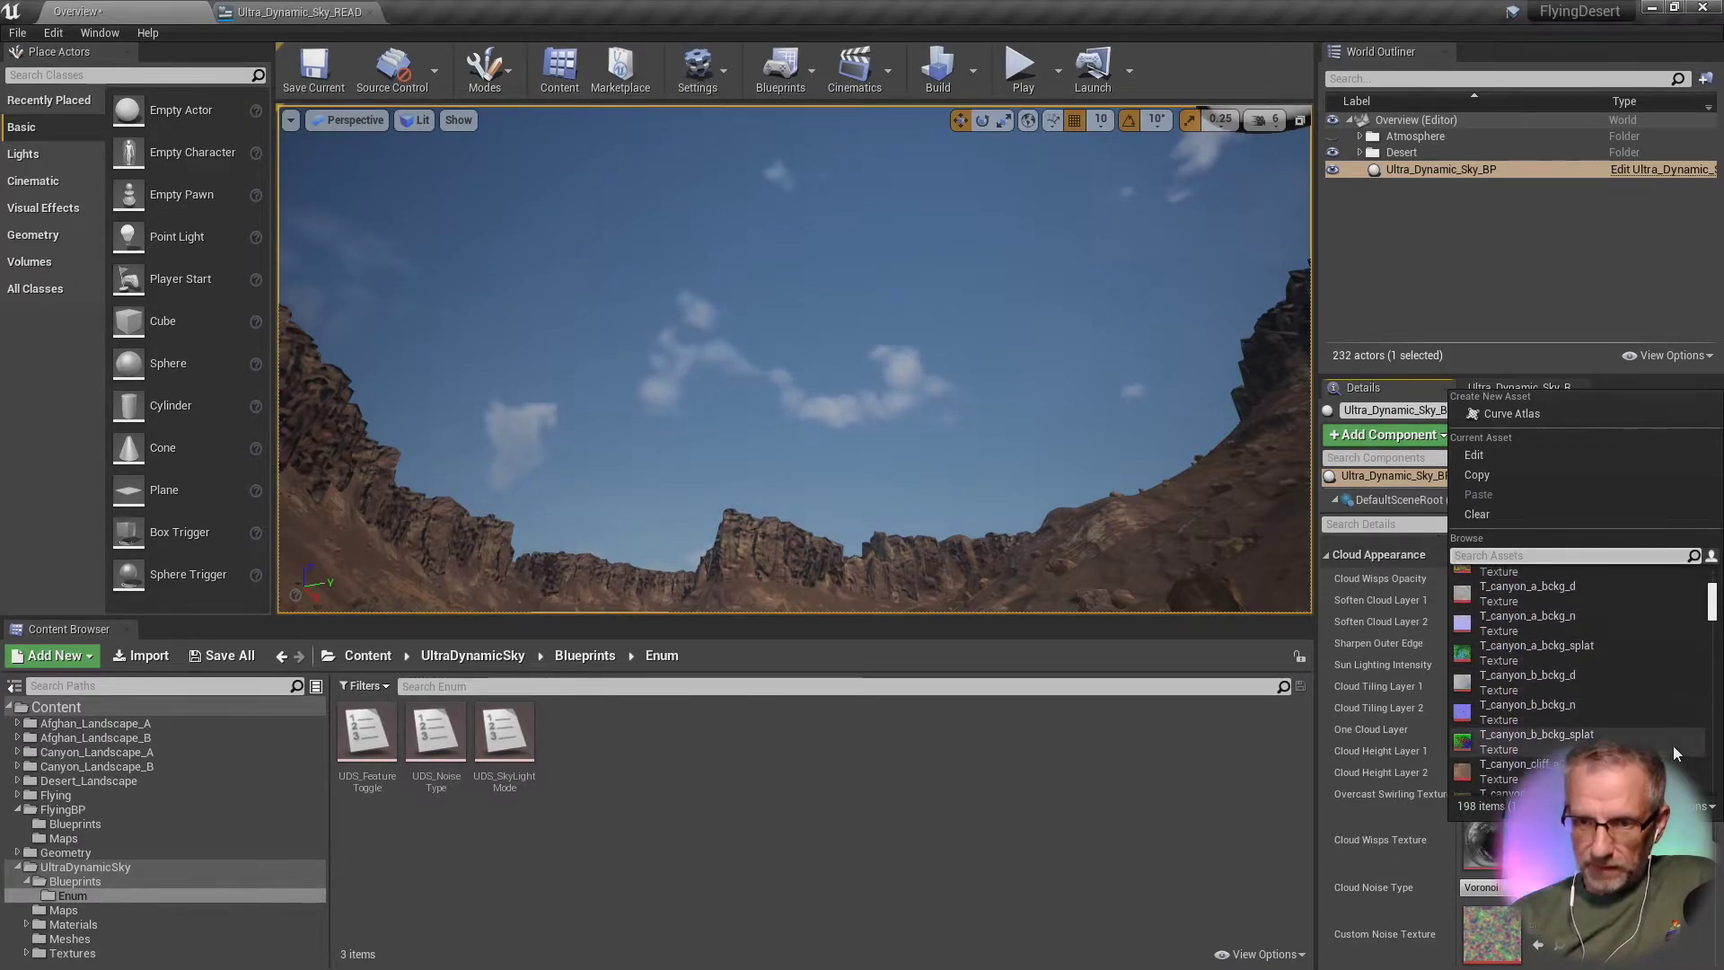
pyautogui.click(1056, 808)
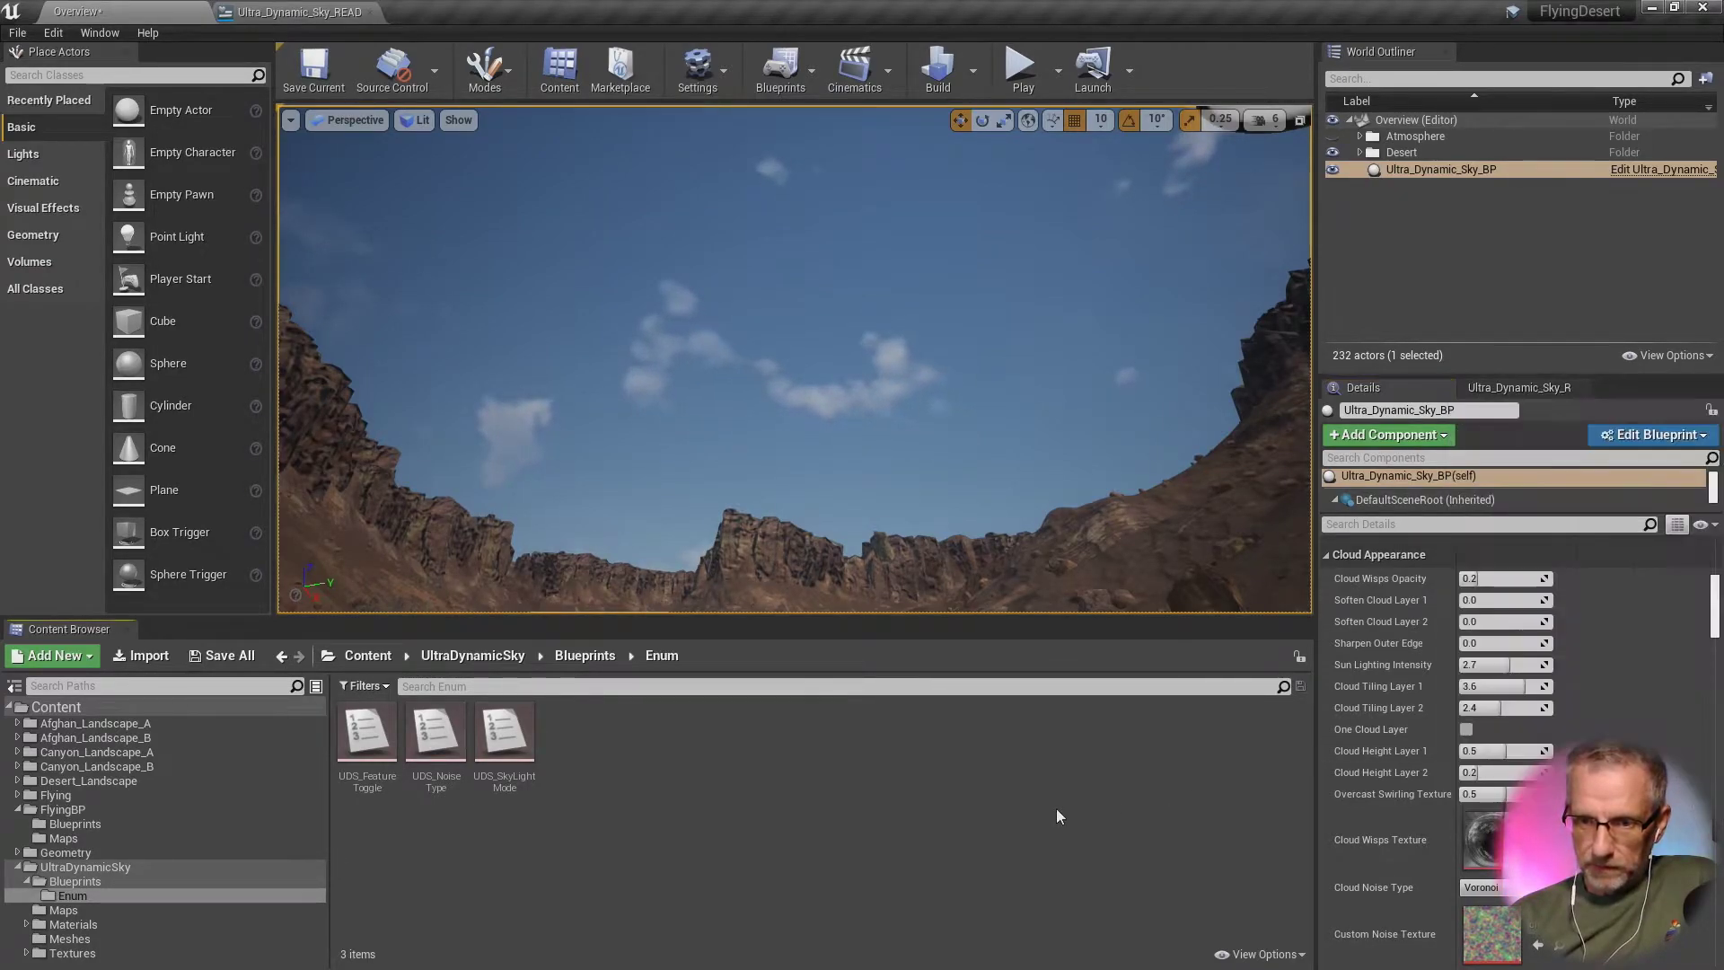
pyautogui.scroll(-4, 1652, 738)
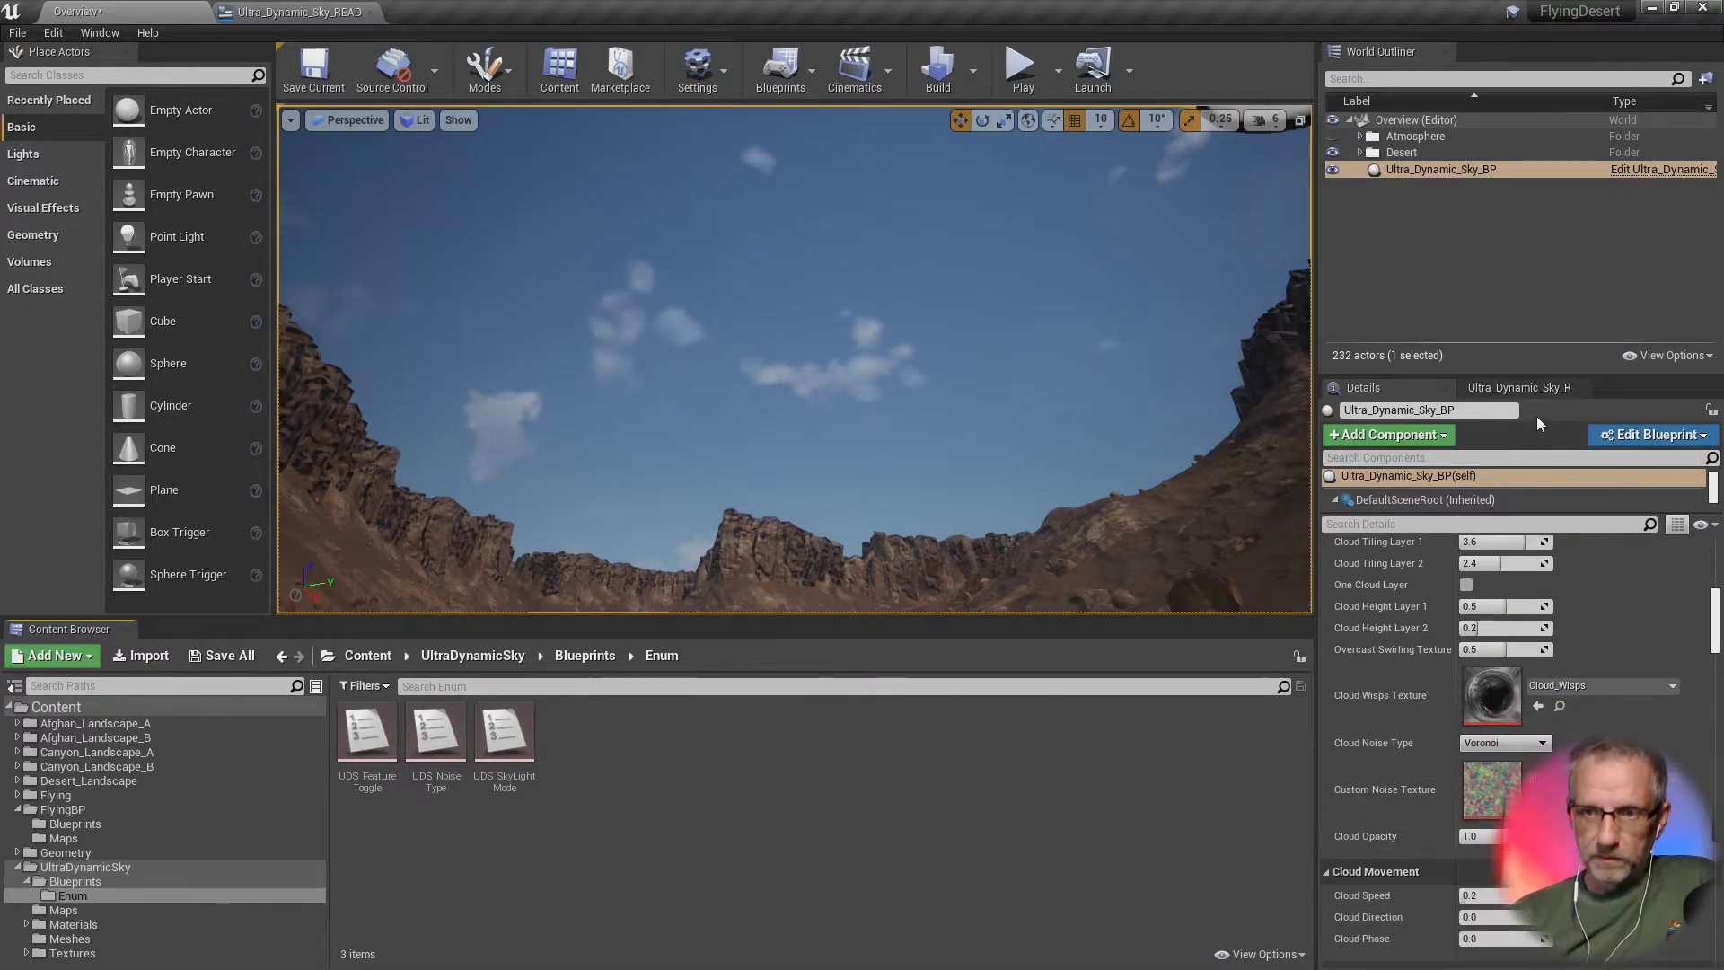
pyautogui.click(1541, 390)
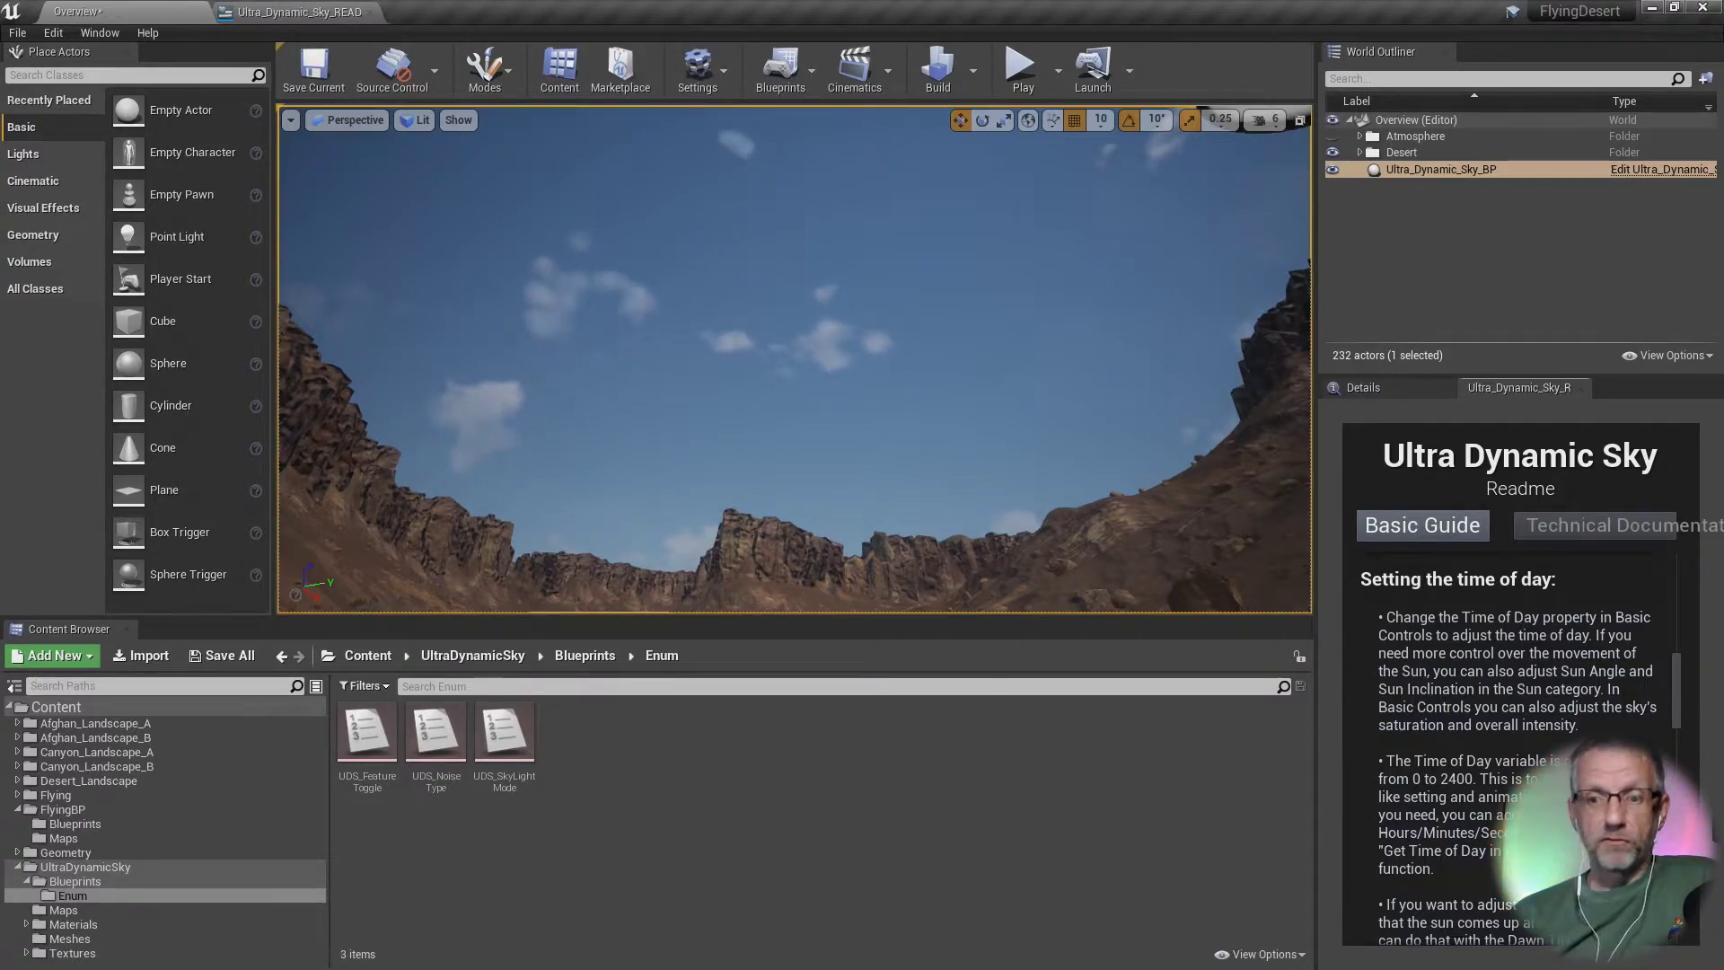
pyautogui.scroll(-1, 1518, 718)
pyautogui.scroll(-2, 1517, 745)
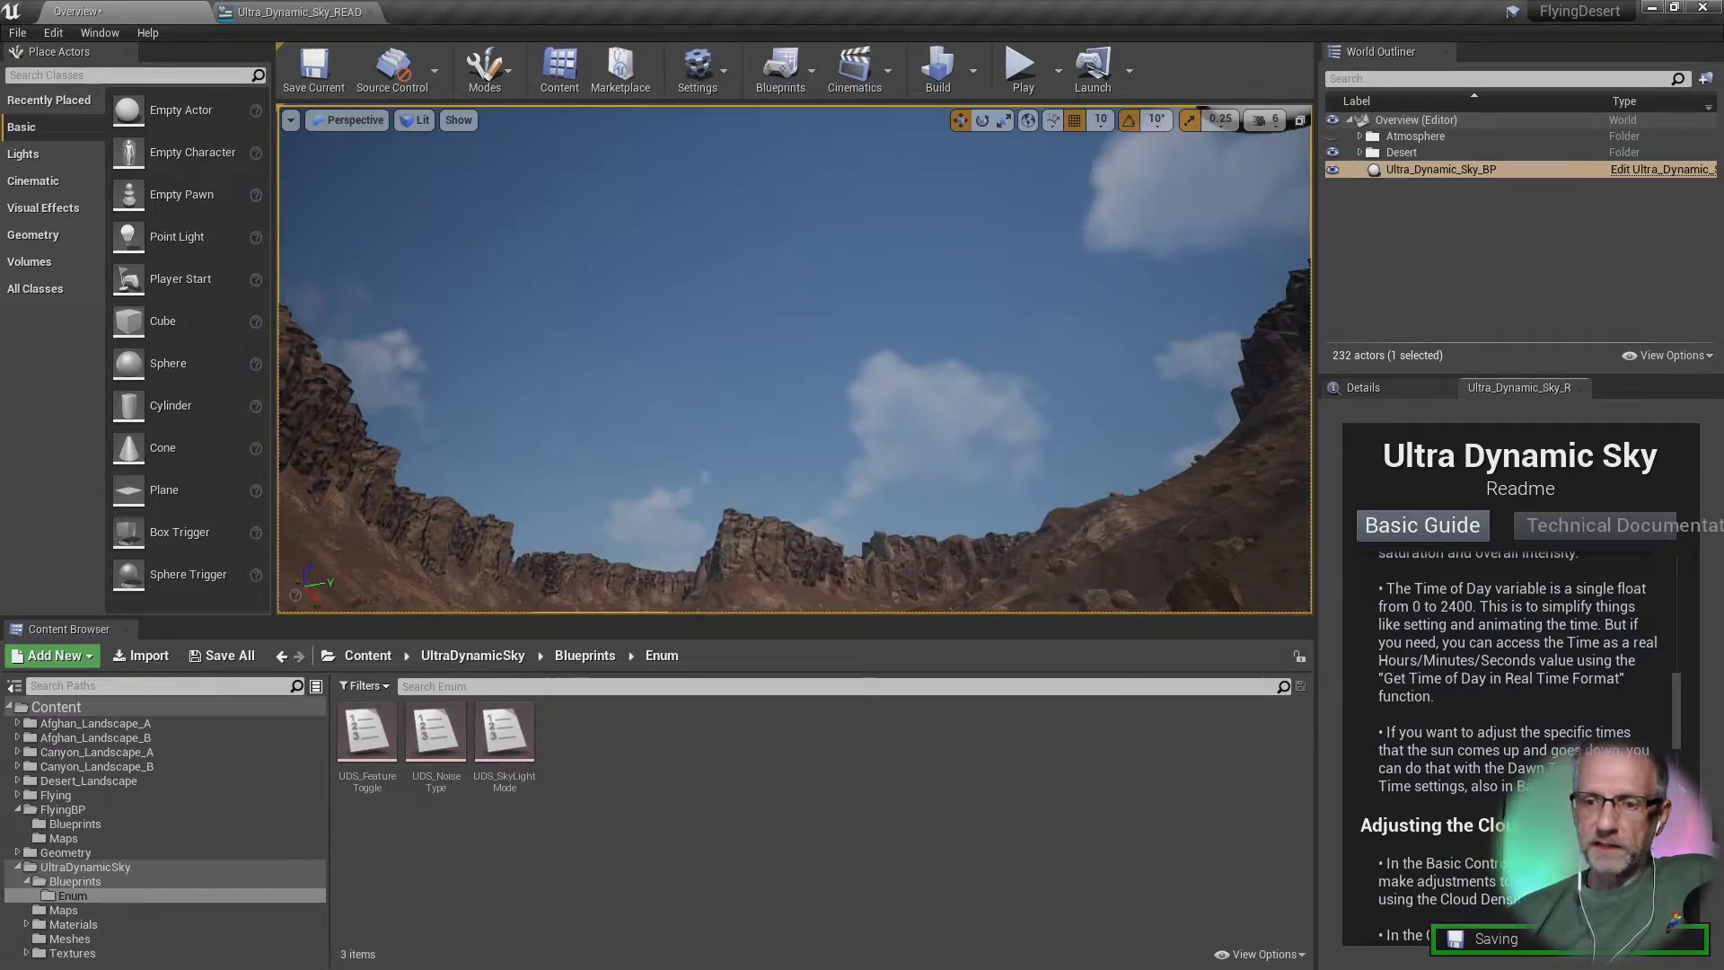
pyautogui.scroll(-5, 1681, 745)
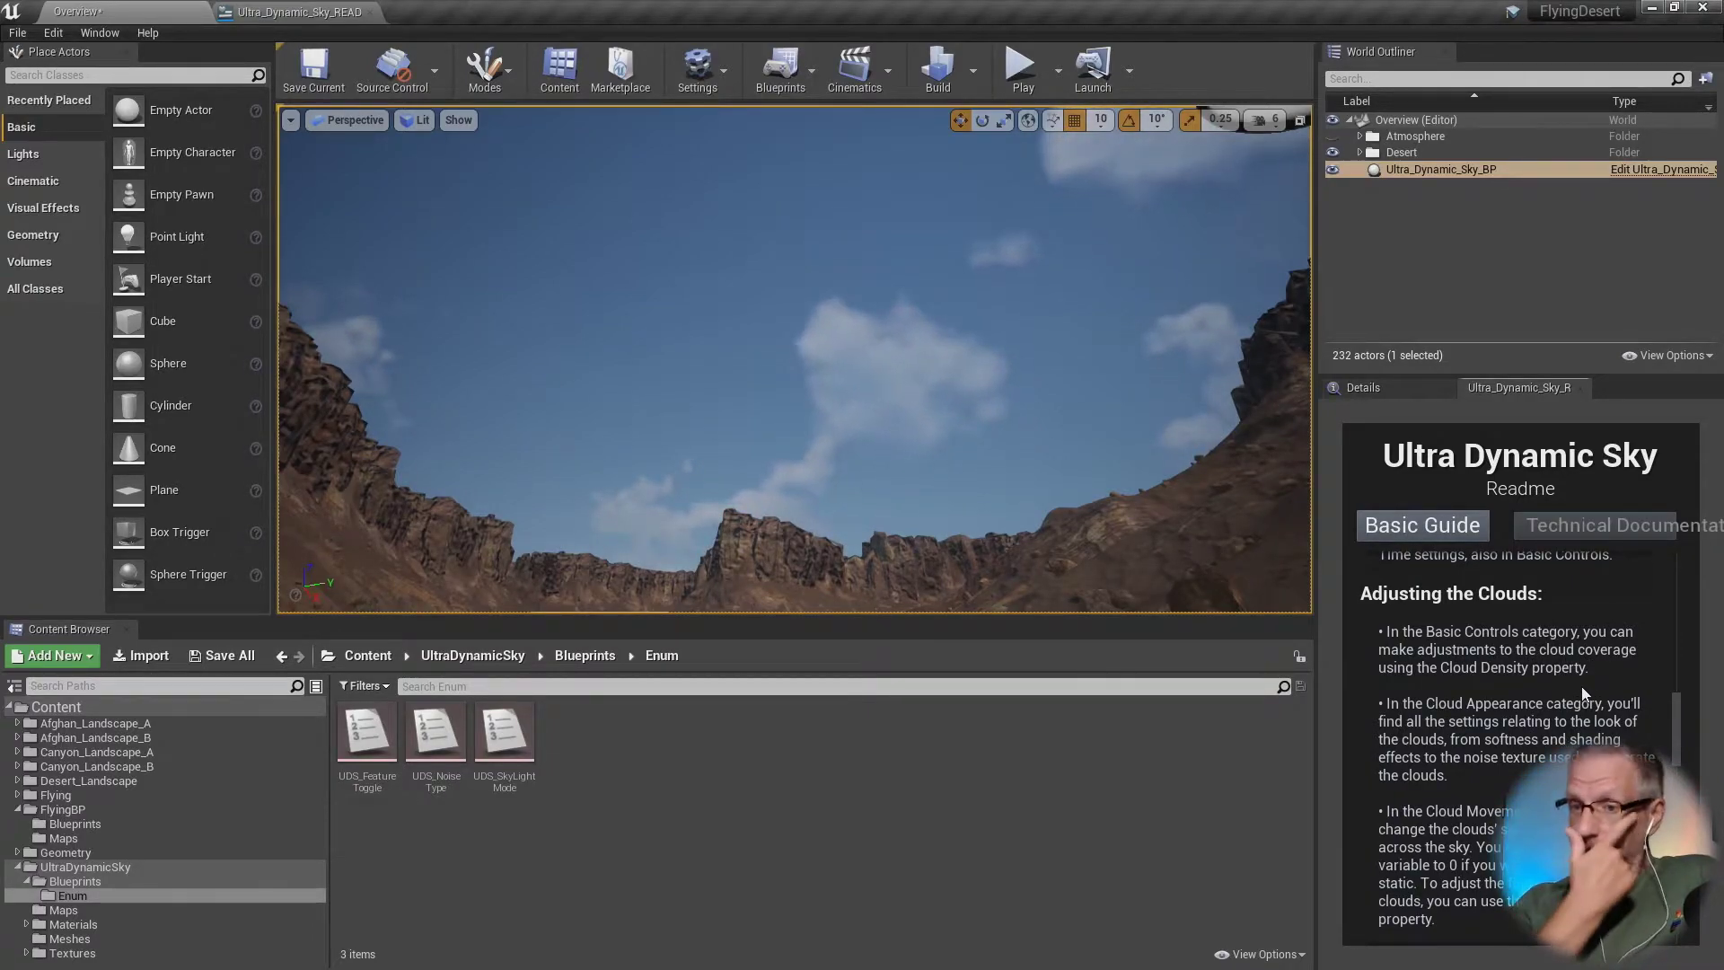
# Step: Return to the sky's Details and set Cloud Opacity to 1
pyautogui.click(1383, 387)
pyautogui.scroll(6, 1591, 682)
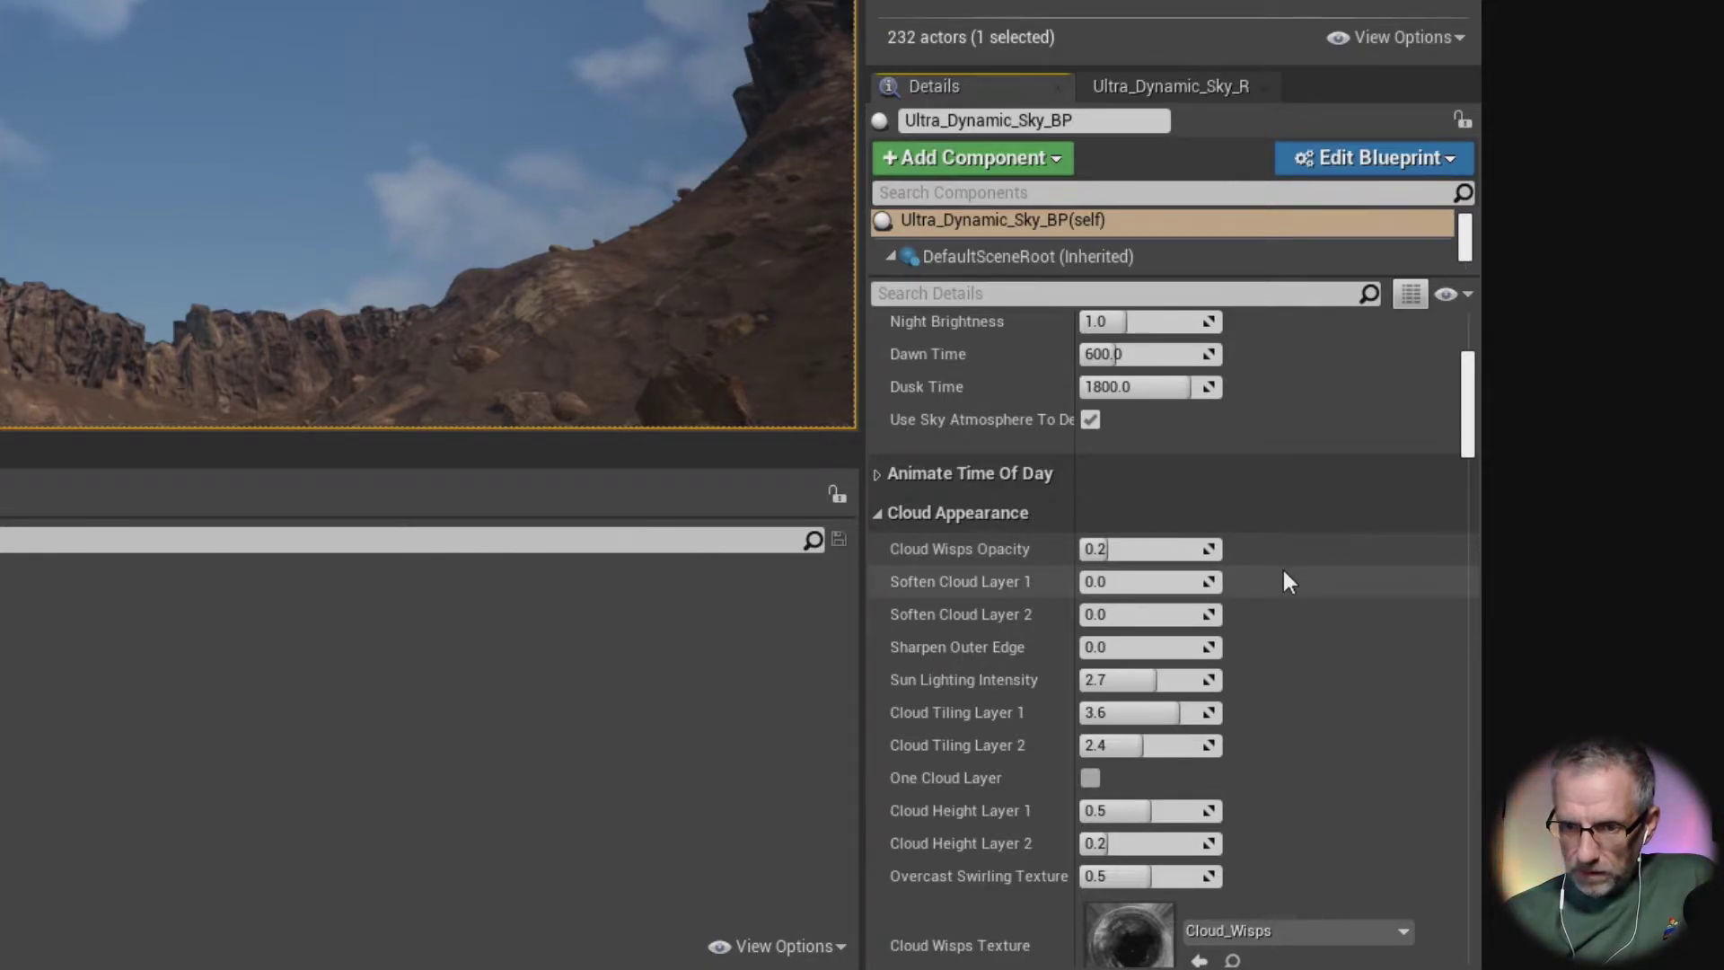
pyautogui.scroll(-3, 1284, 573)
pyautogui.scroll(-4, 1284, 573)
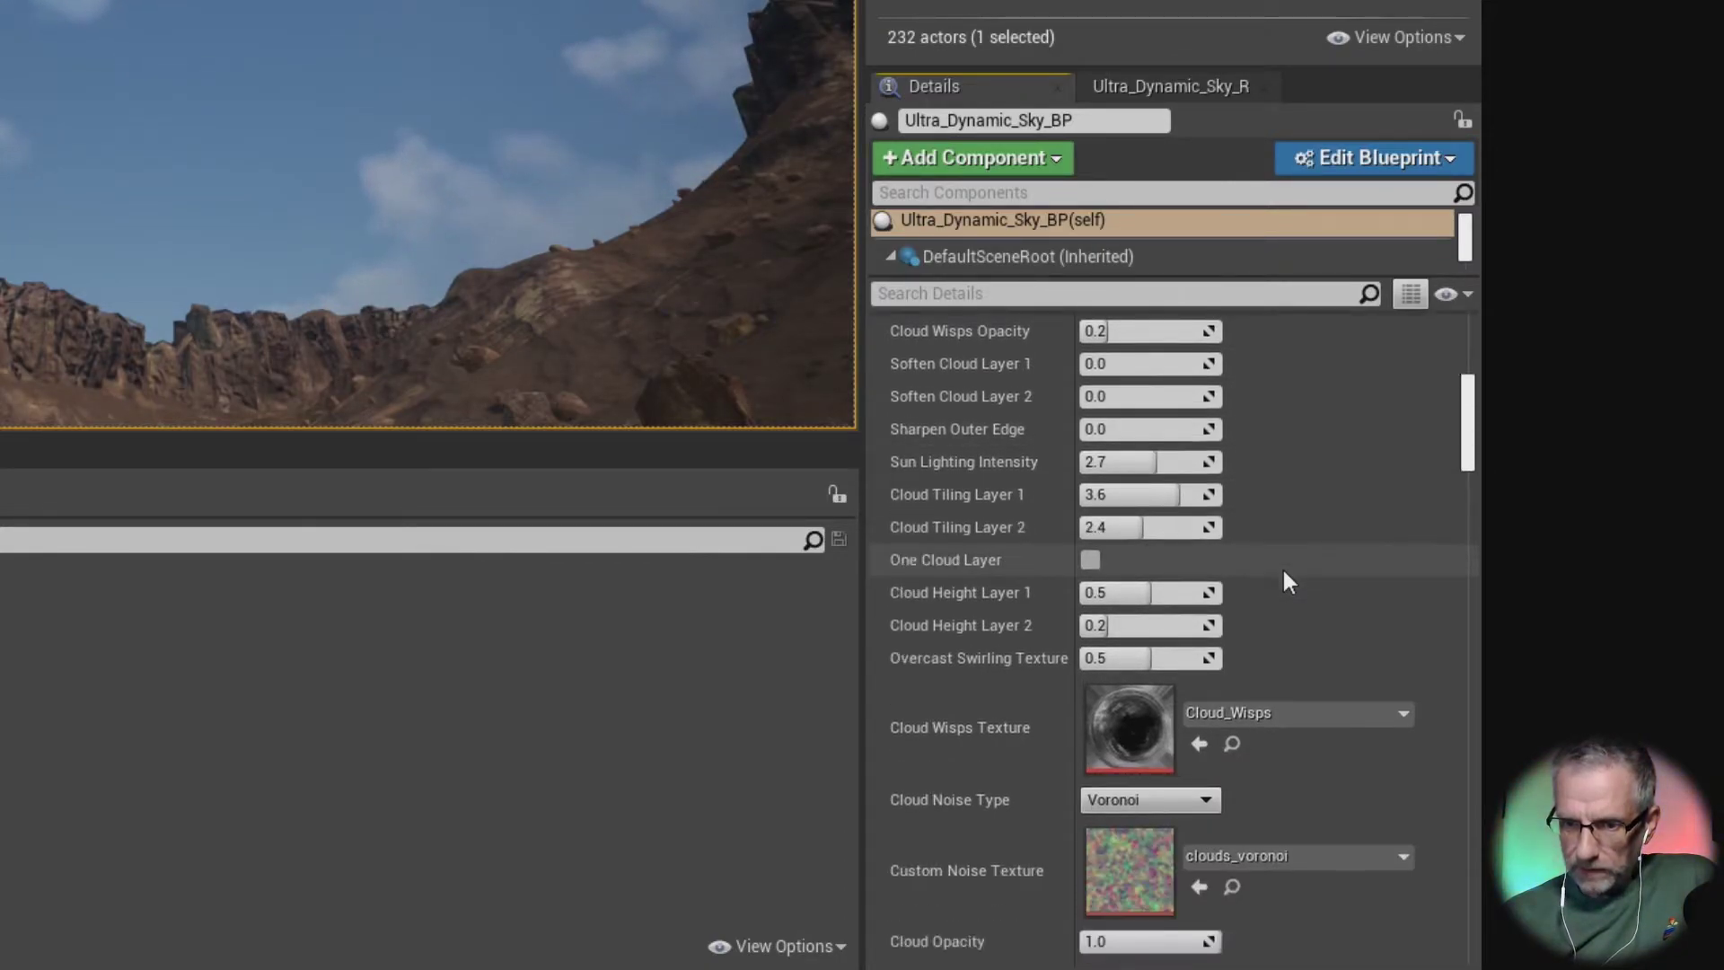
pyautogui.scroll(-2, 1282, 567)
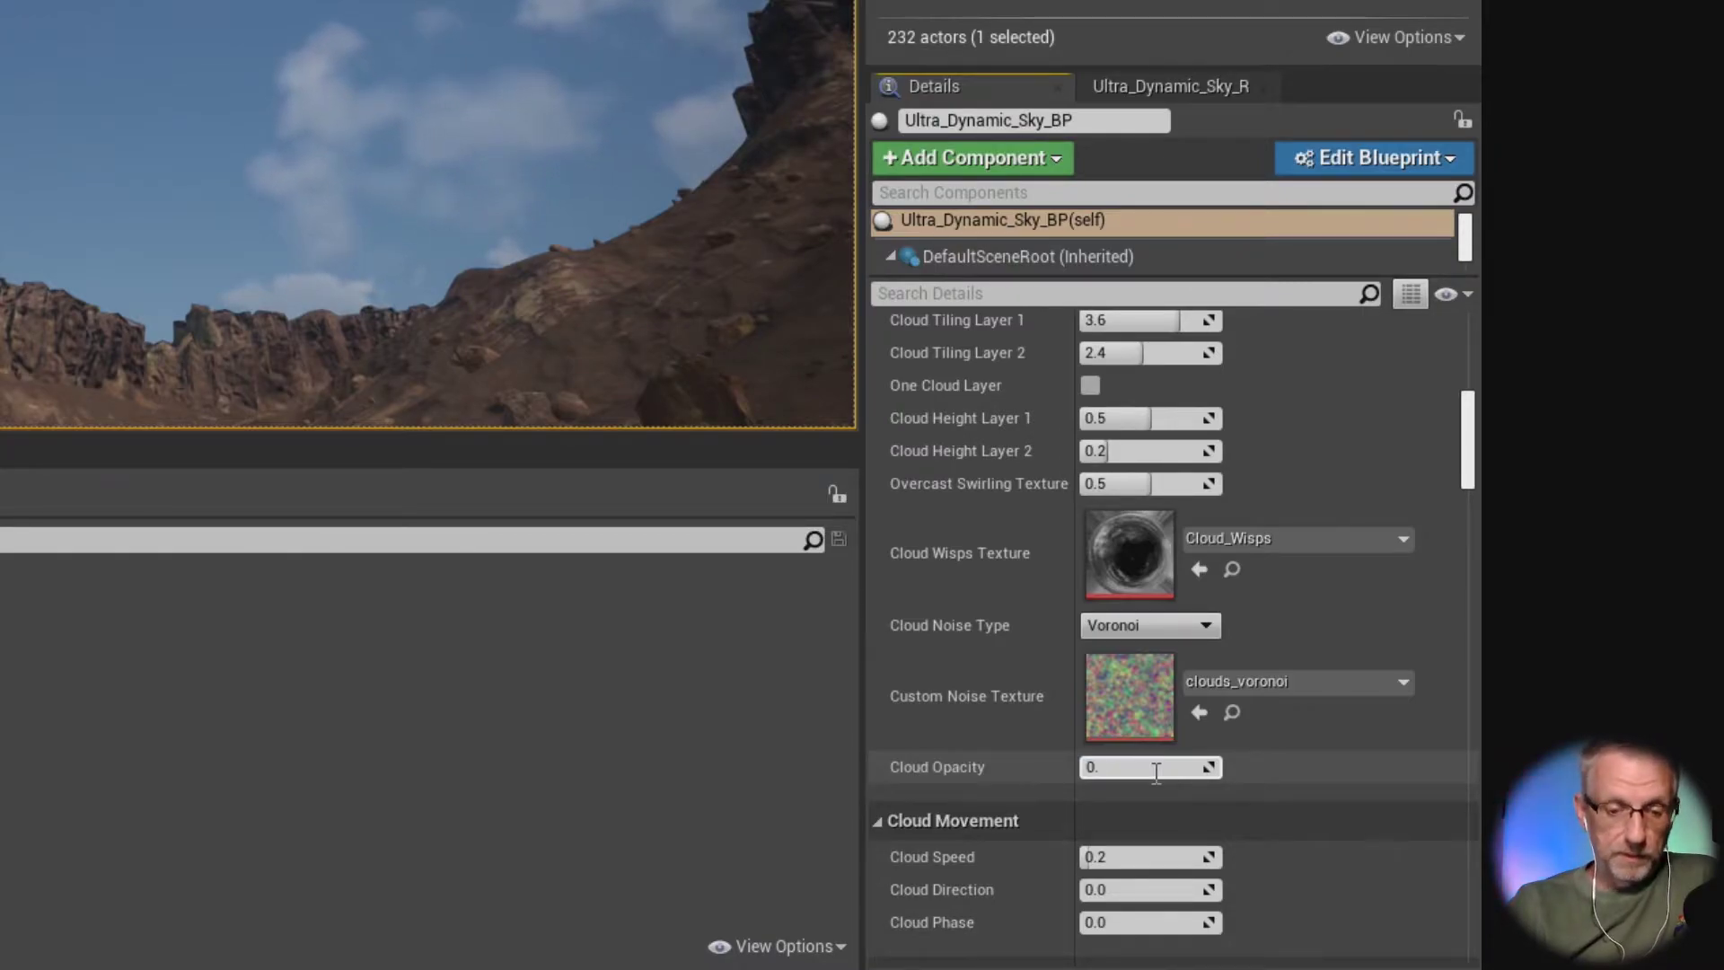
pyautogui.click(1155, 772)
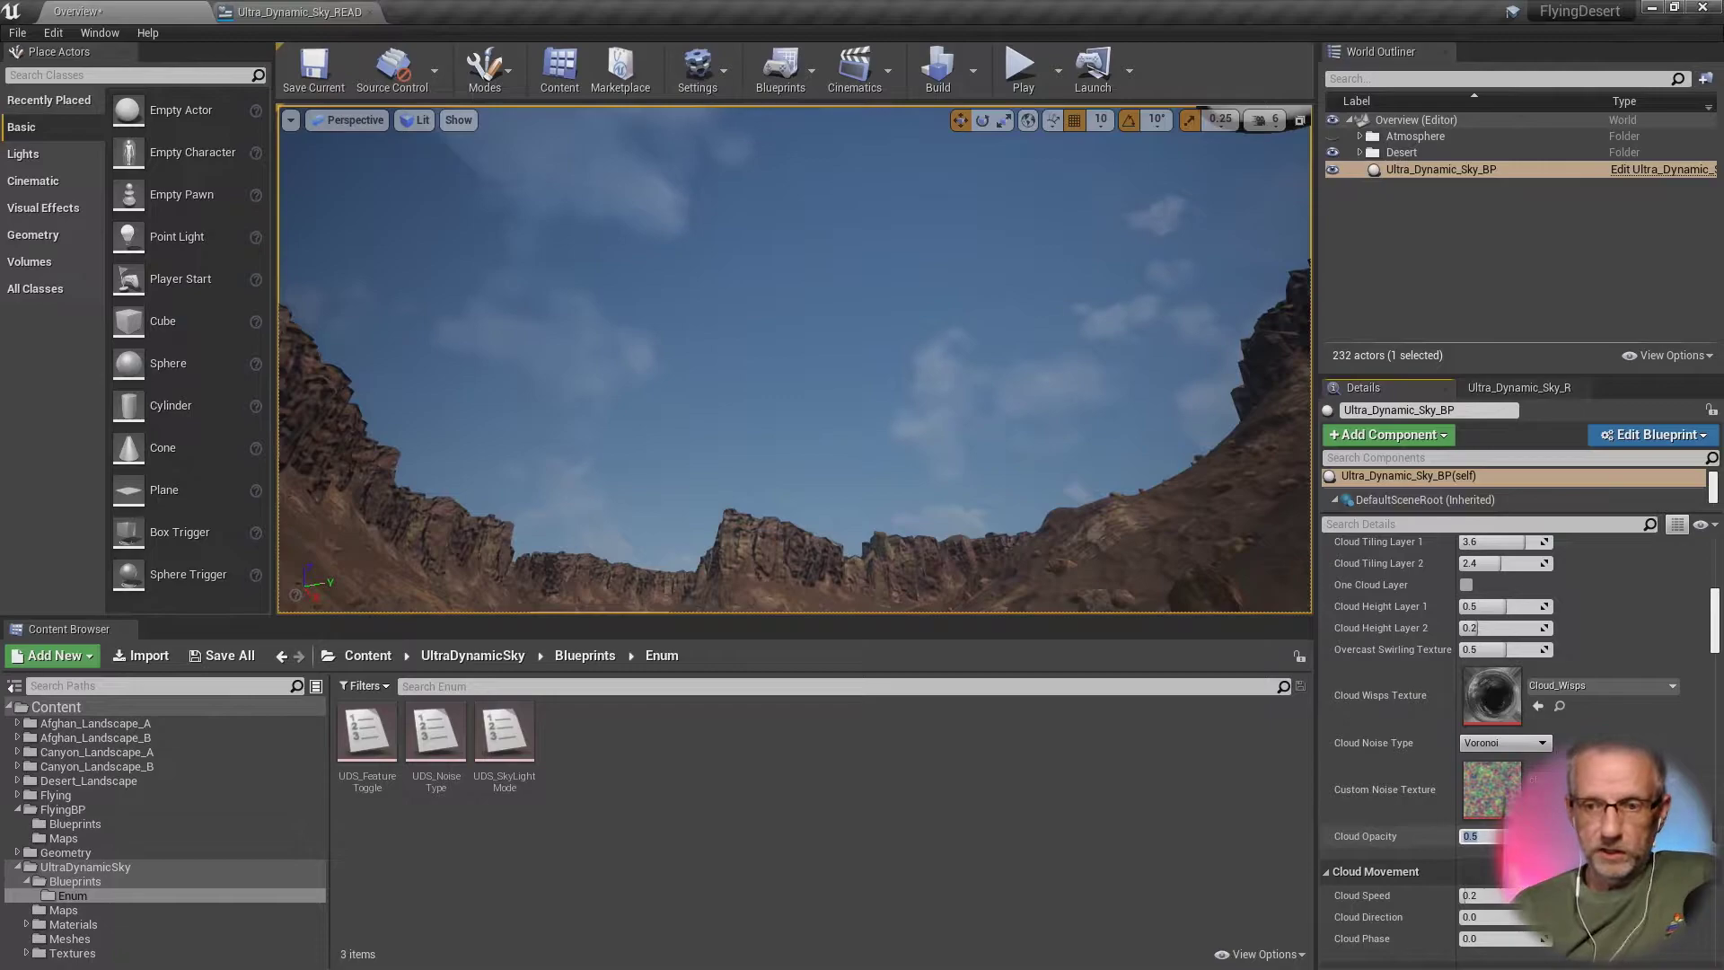
pyautogui.write('1')
pyautogui.press('Return')
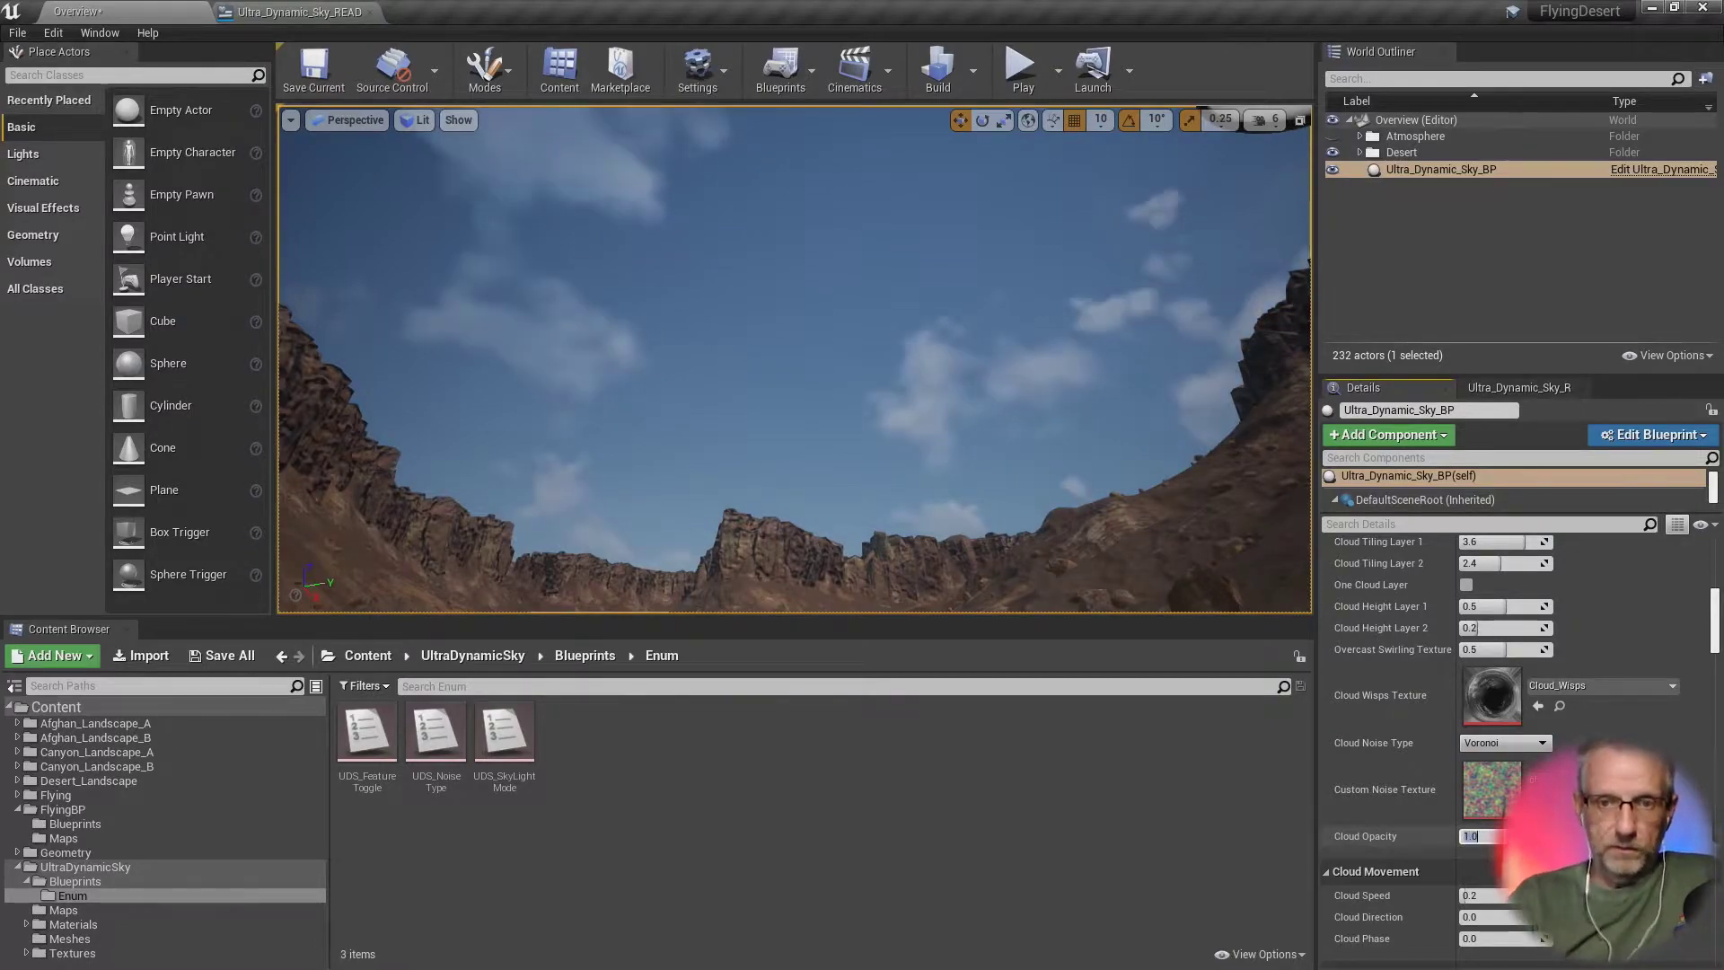
# Step: Try Cloud Opacity values 0 and 0.3, then set it back to 1.0
pyautogui.write('0')
pyautogui.press('Return')
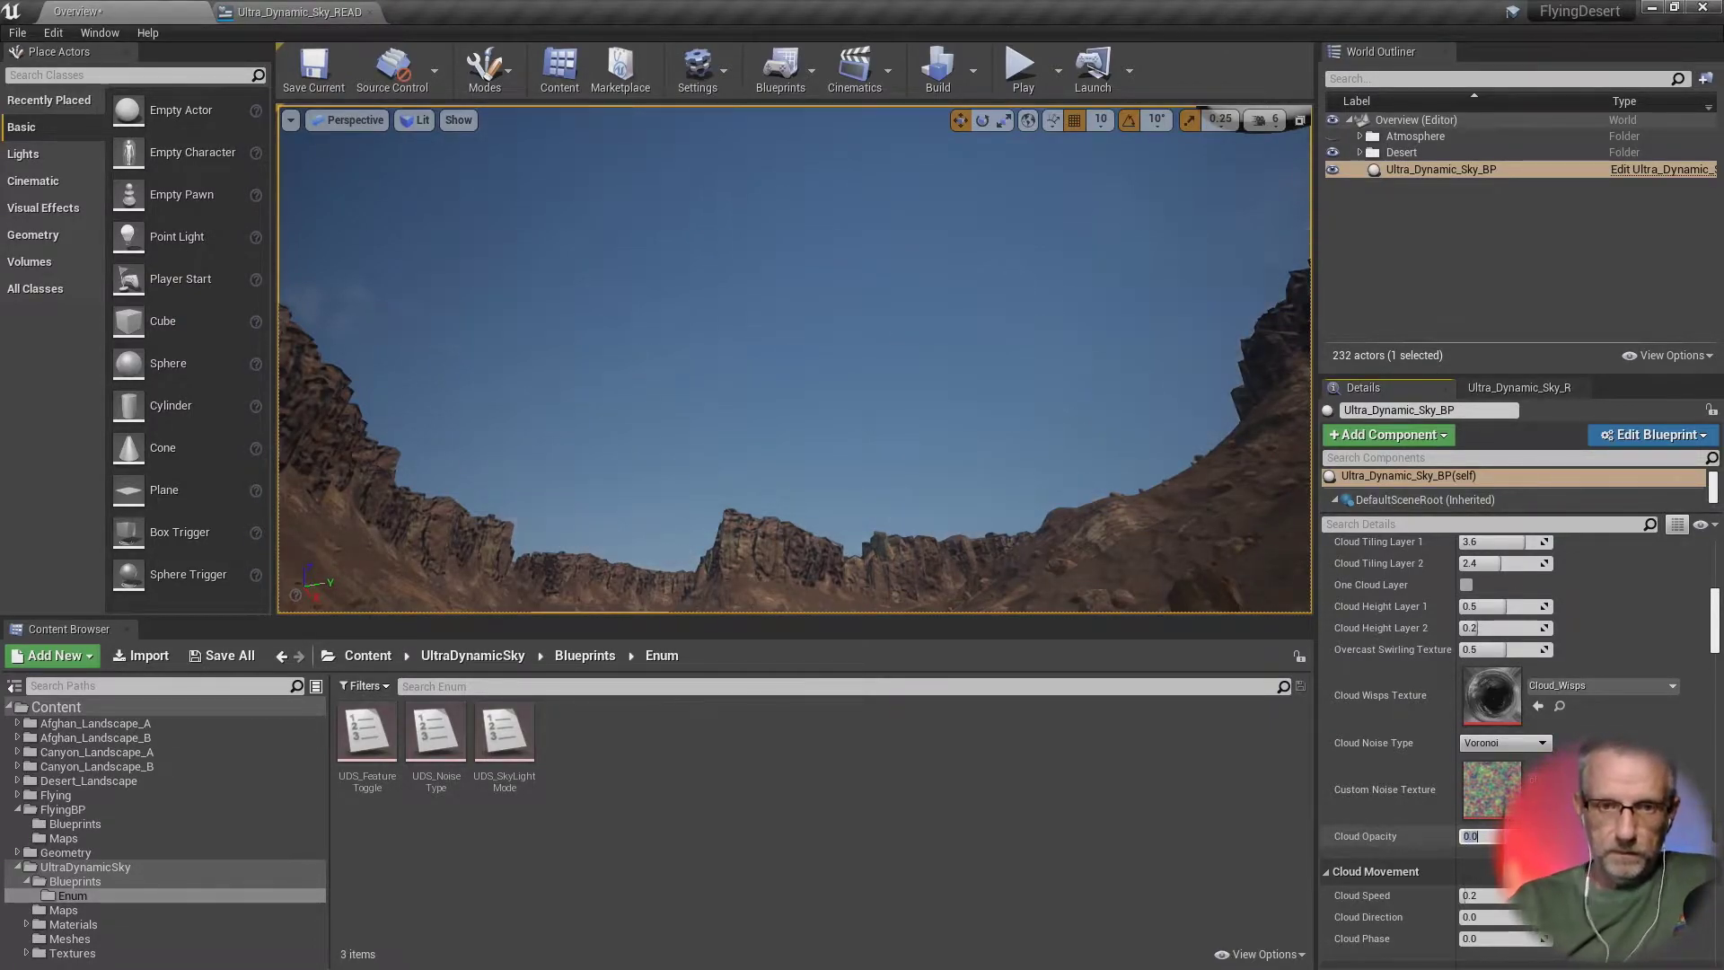
pyautogui.write('0')
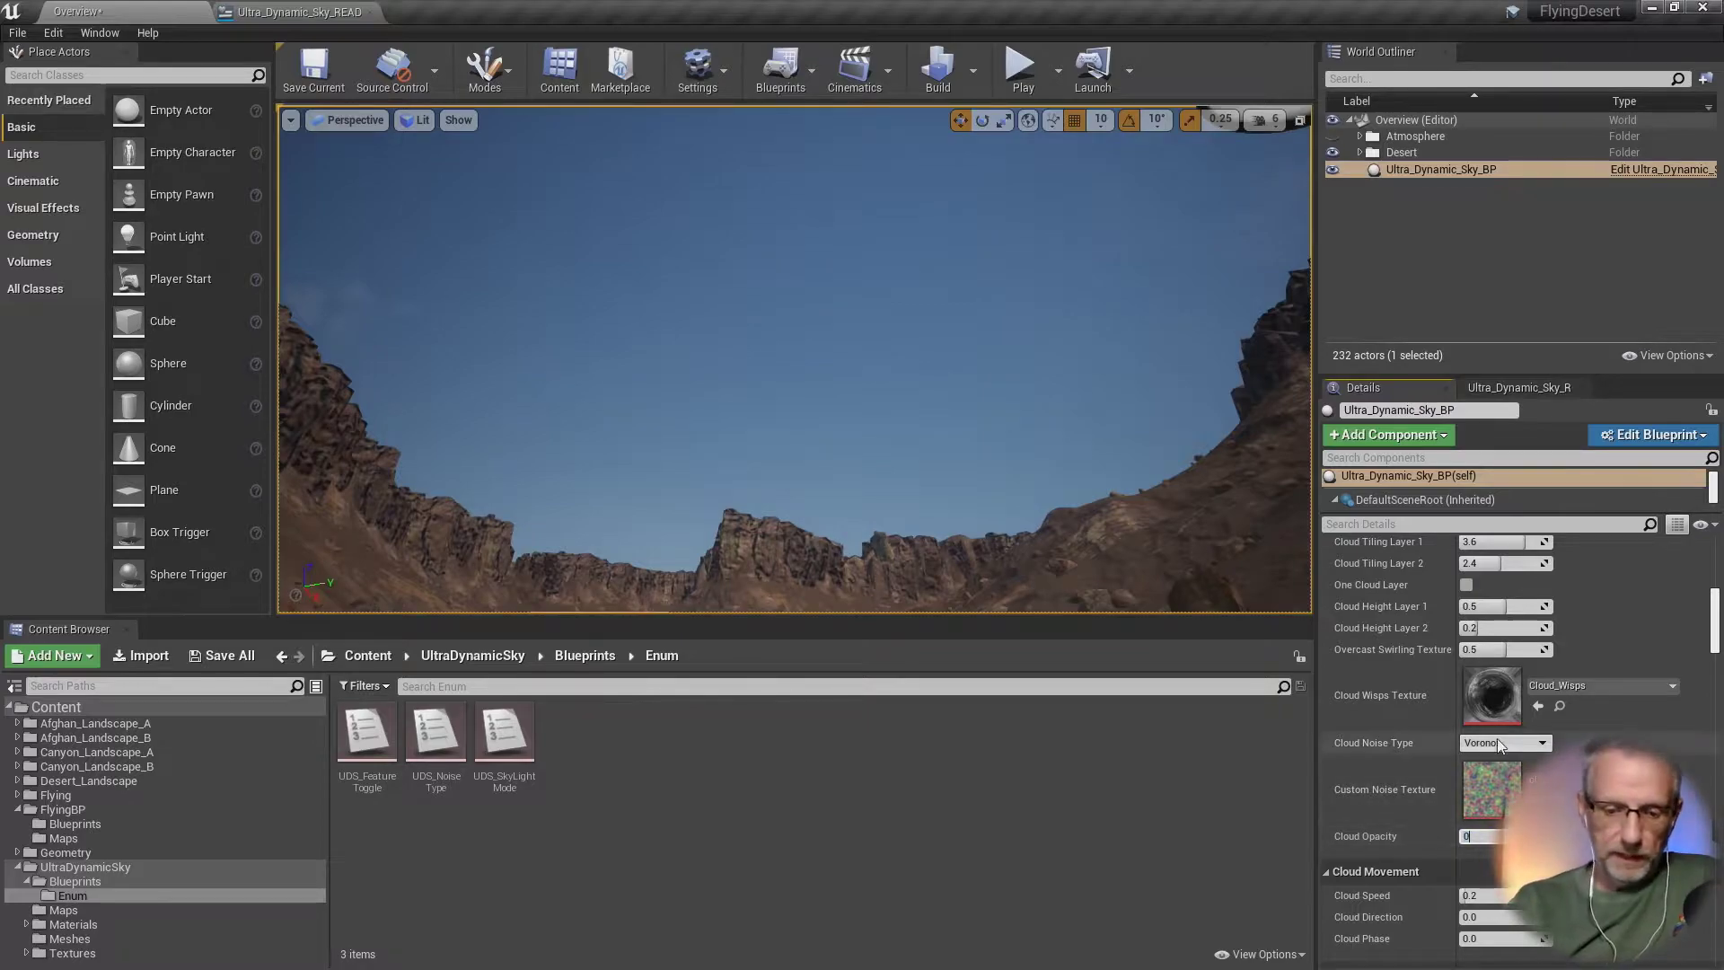
pyautogui.write('.3')
pyautogui.press('Return')
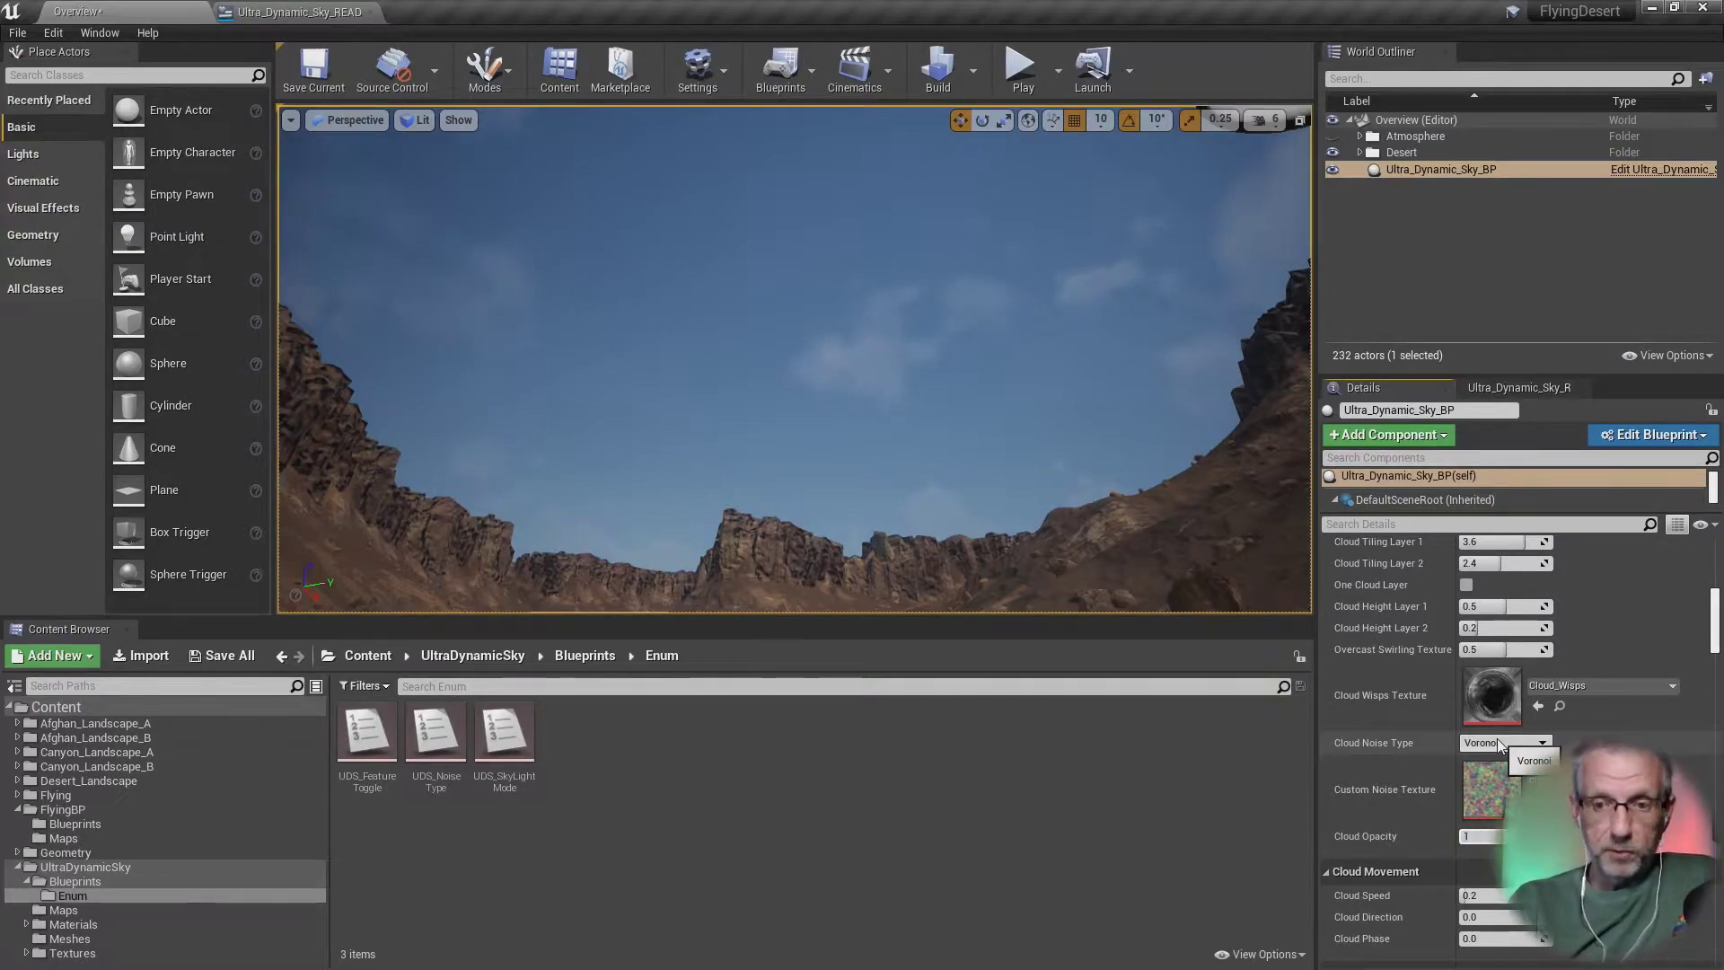
pyautogui.write('1')
pyautogui.press('Return')
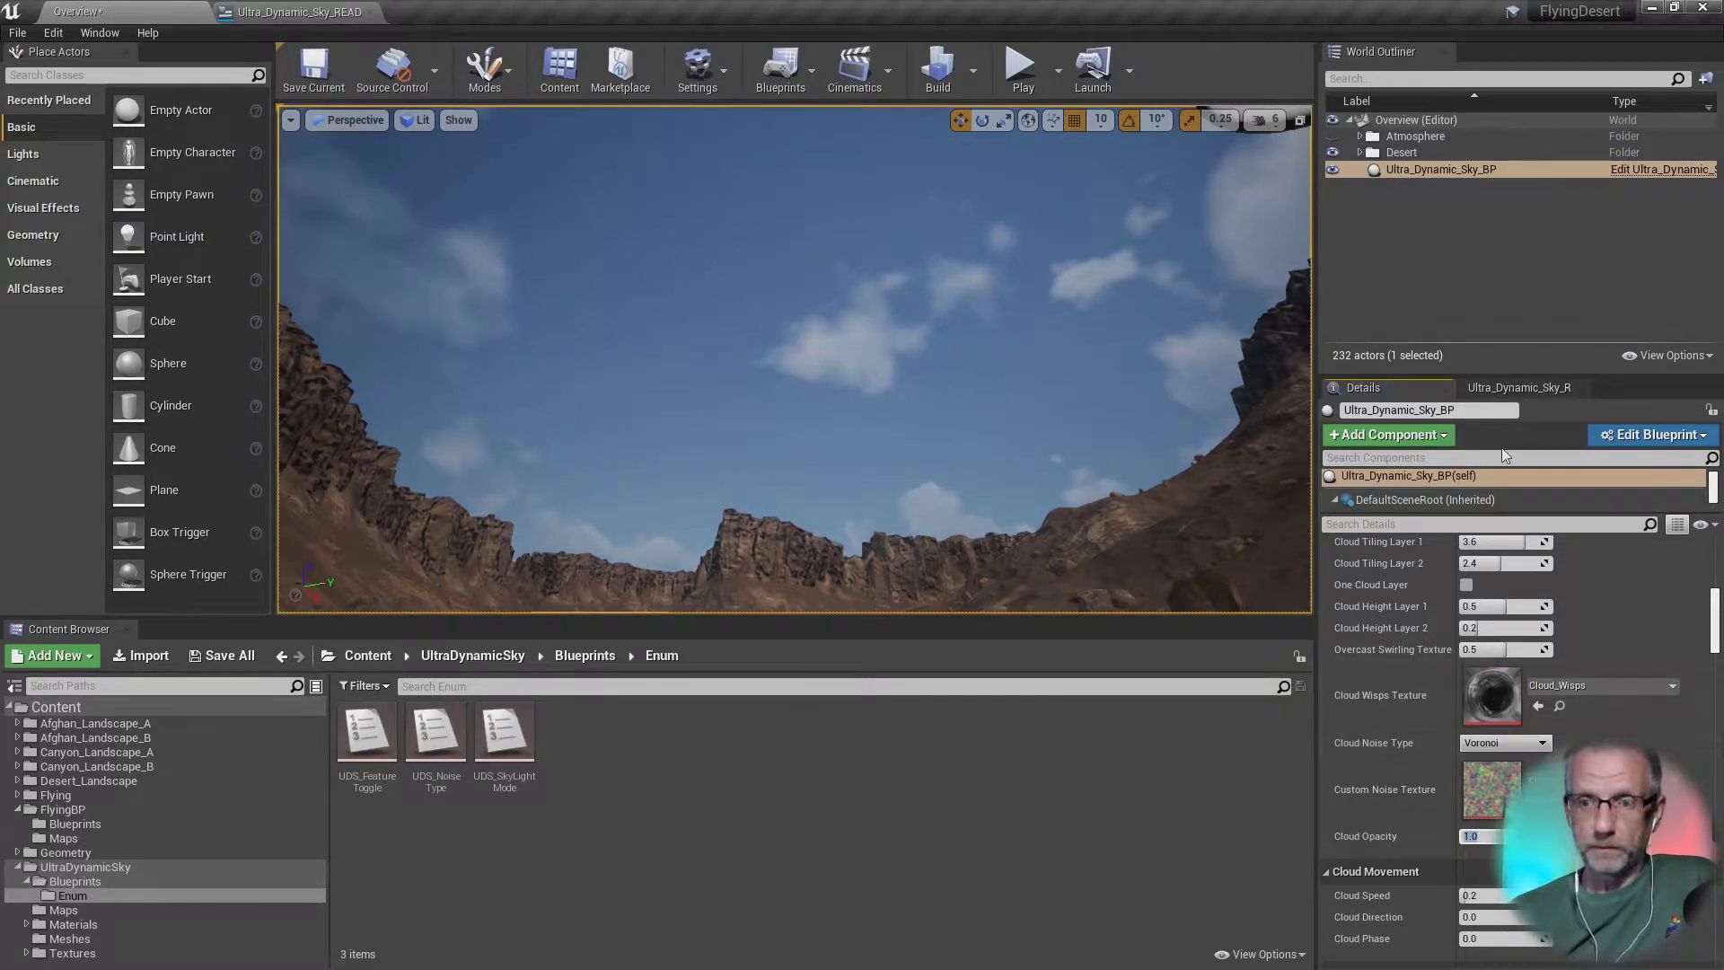
# Step: Switch to the readme and scroll to the Cloud Movement and Cloud Speed notes
pyautogui.click(1521, 384)
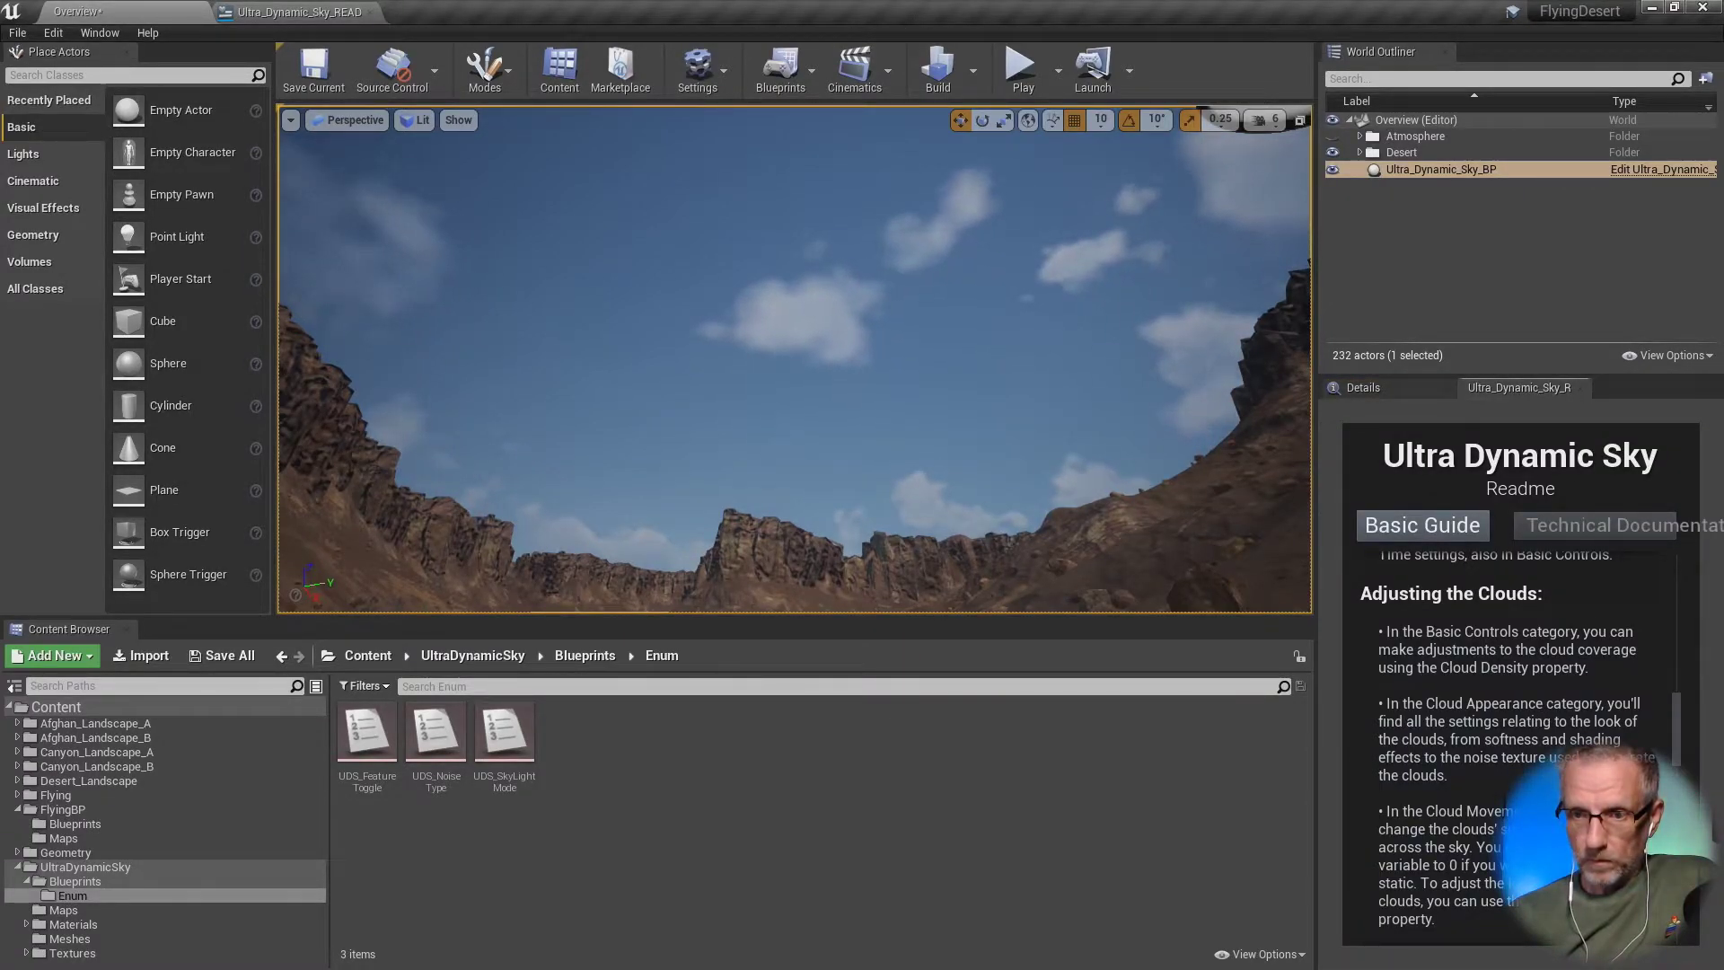
pyautogui.scroll(-2, 1572, 748)
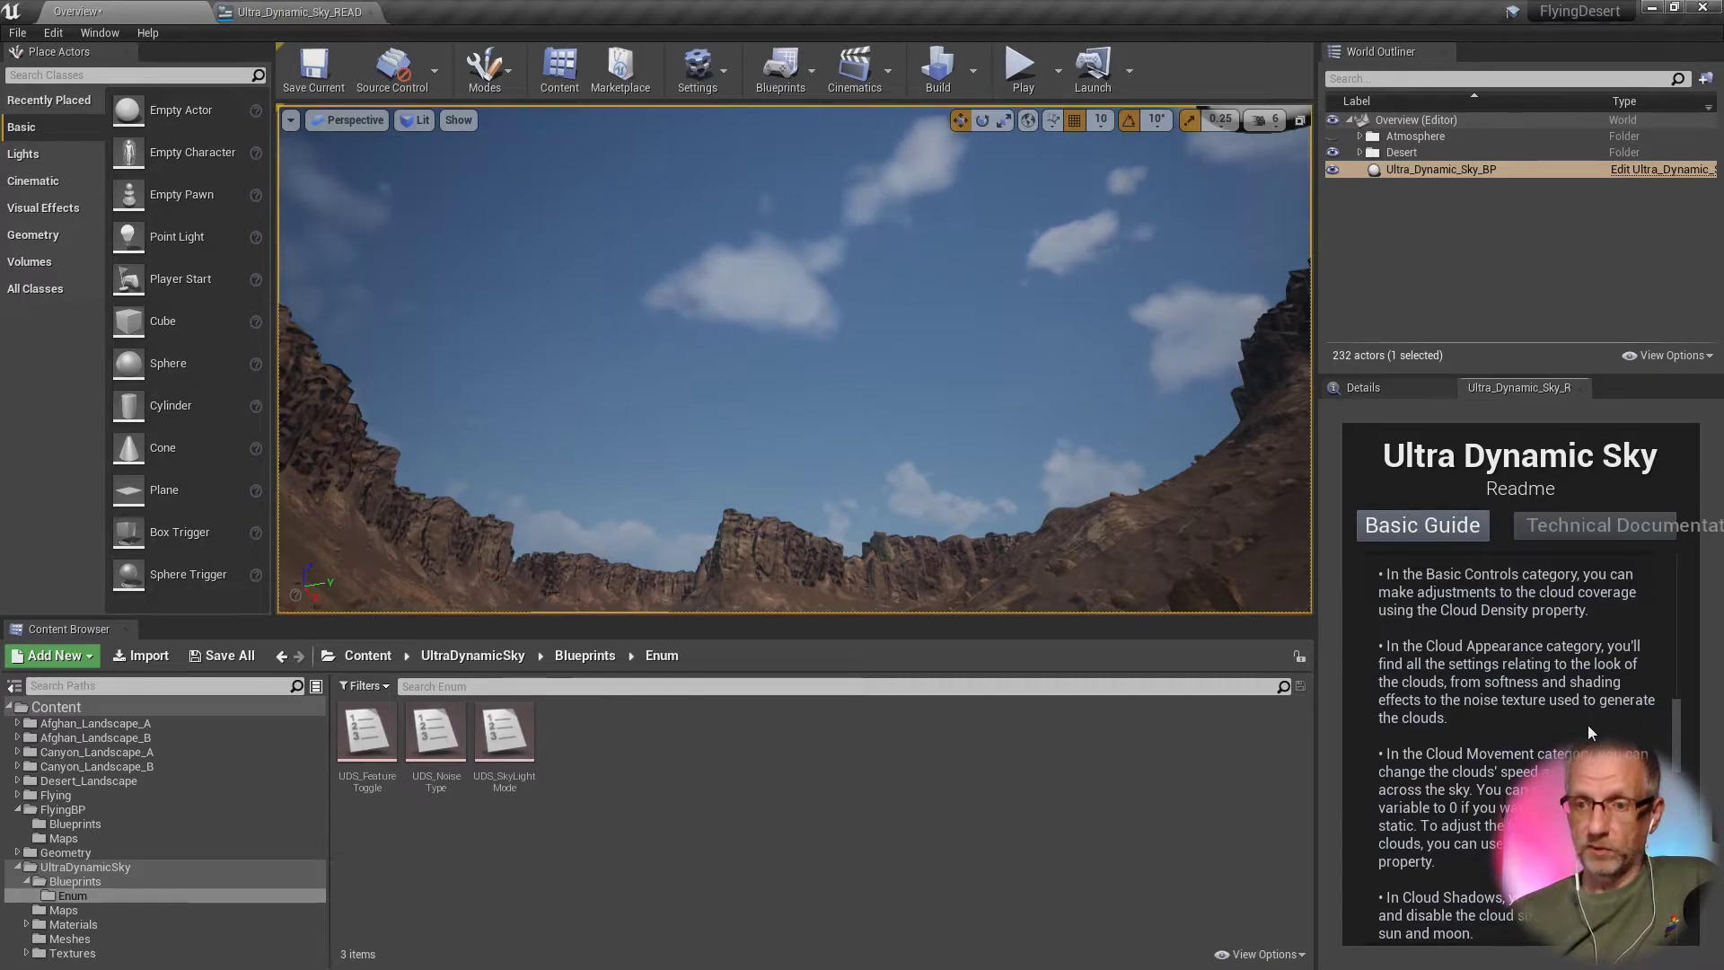
pyautogui.scroll(-2, 1588, 732)
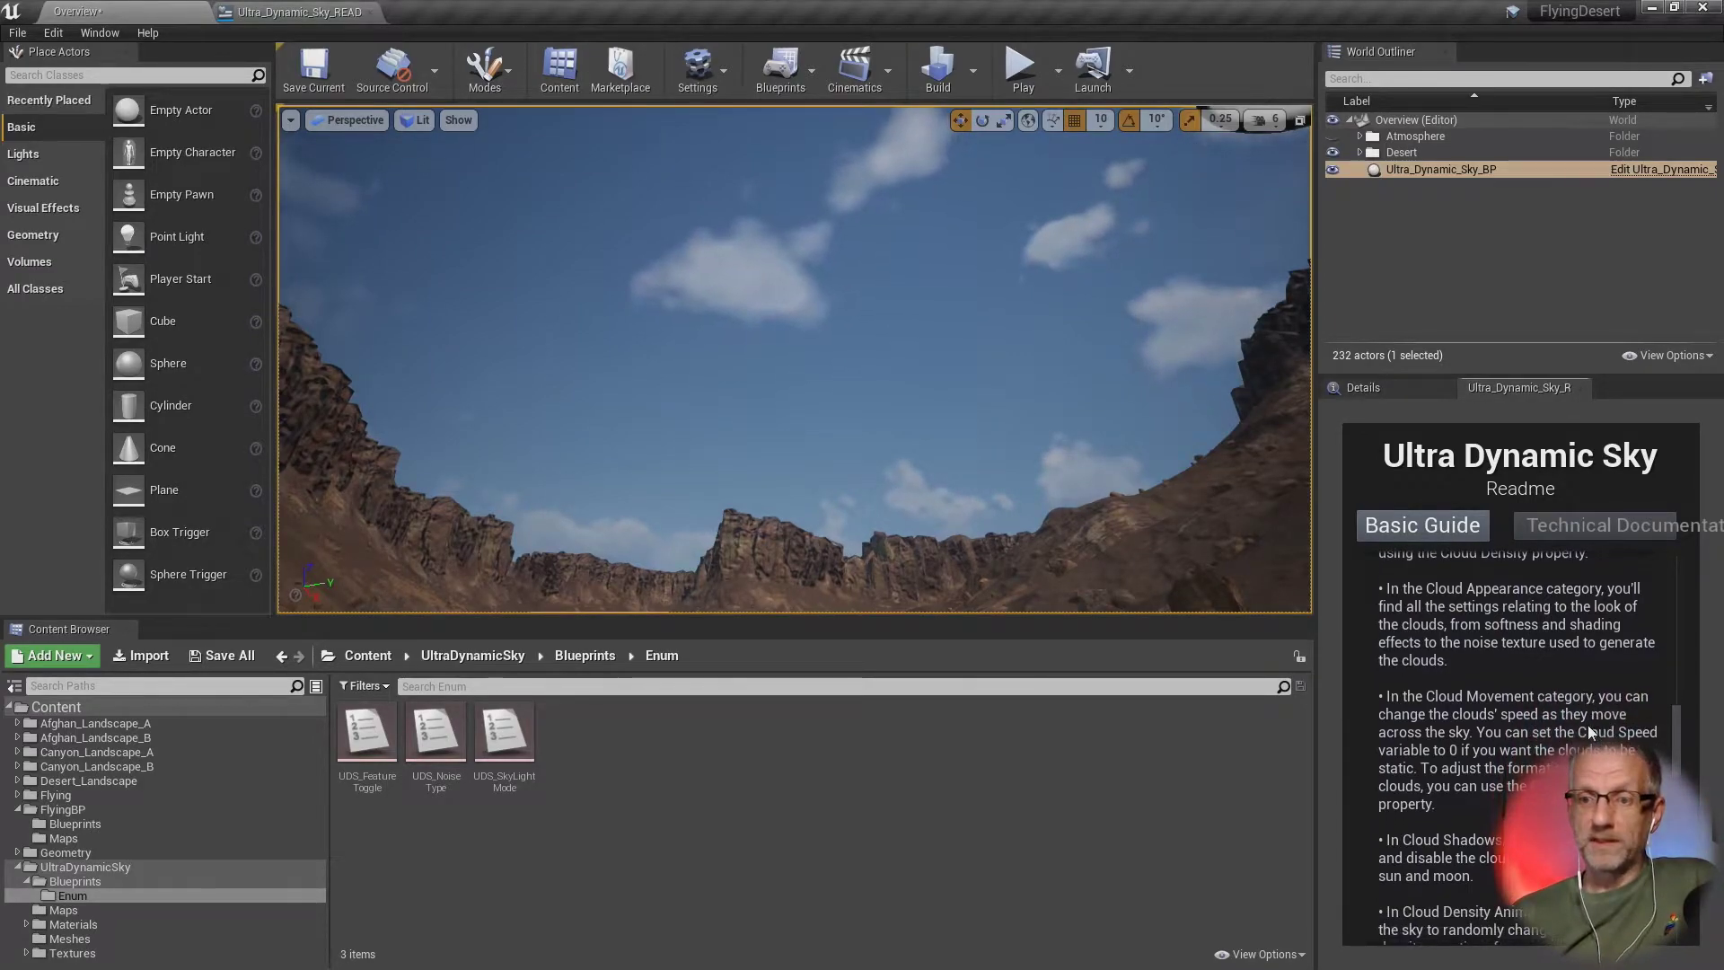
# Step: Set the sky's Custom Noise Texture to clouds_voronoi_smooth, then reopen the noise texture choices
pyautogui.click(1403, 387)
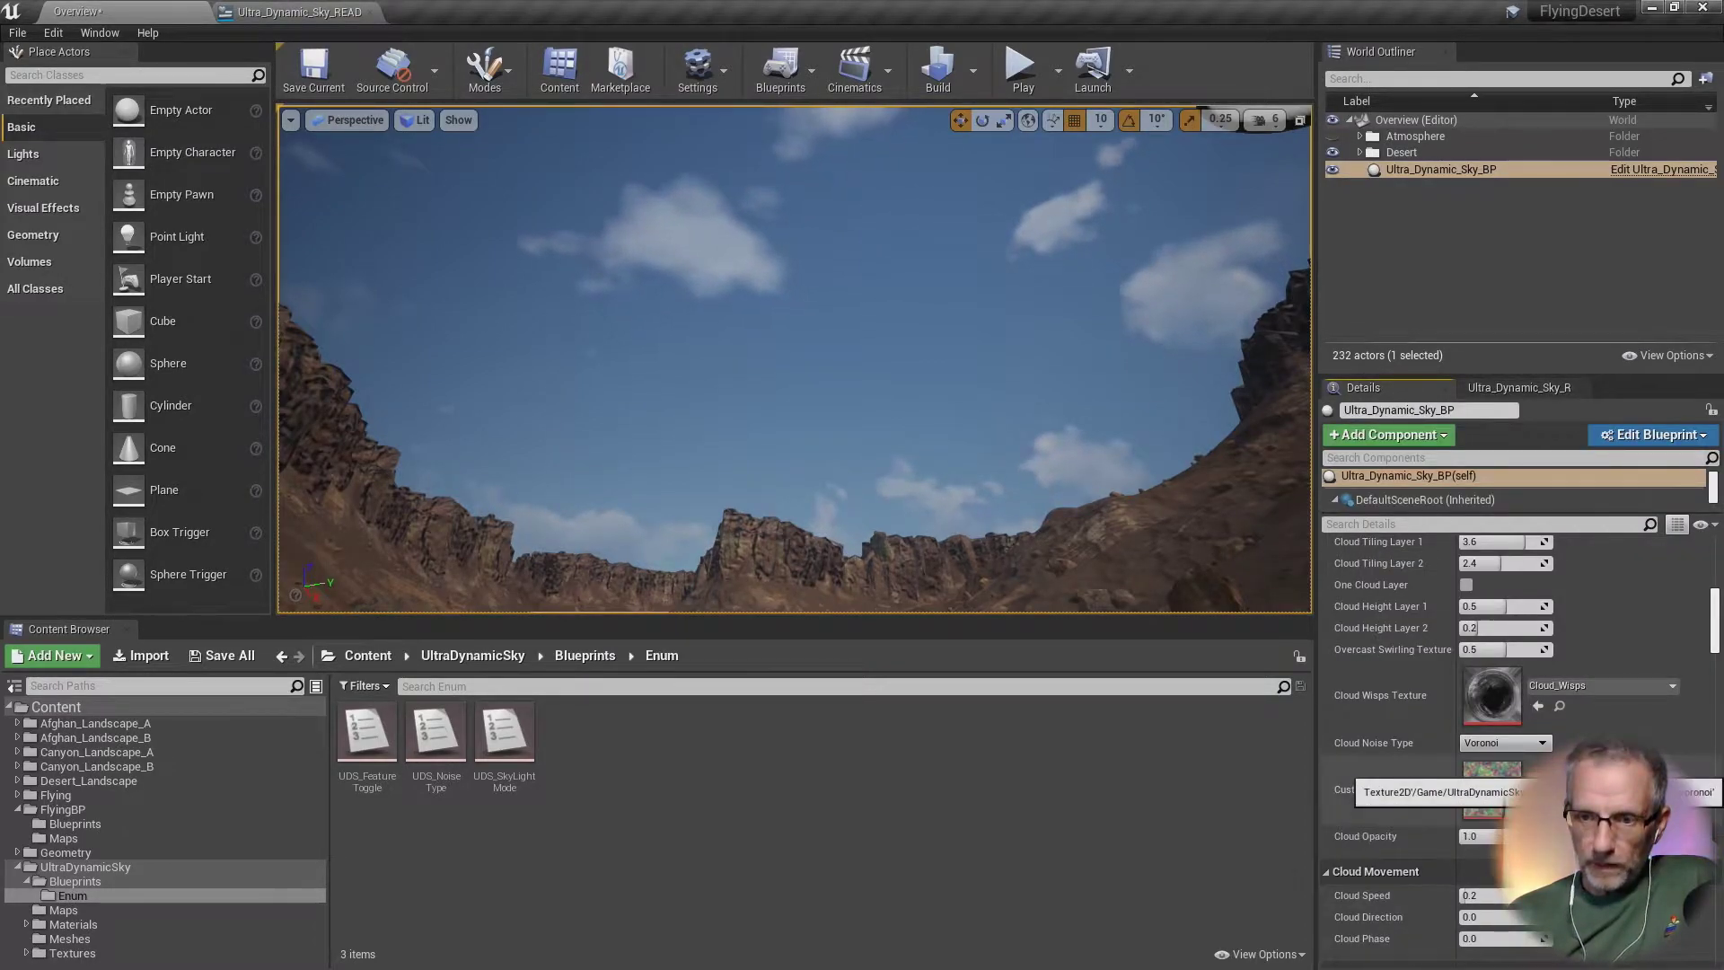
pyautogui.click(1582, 778)
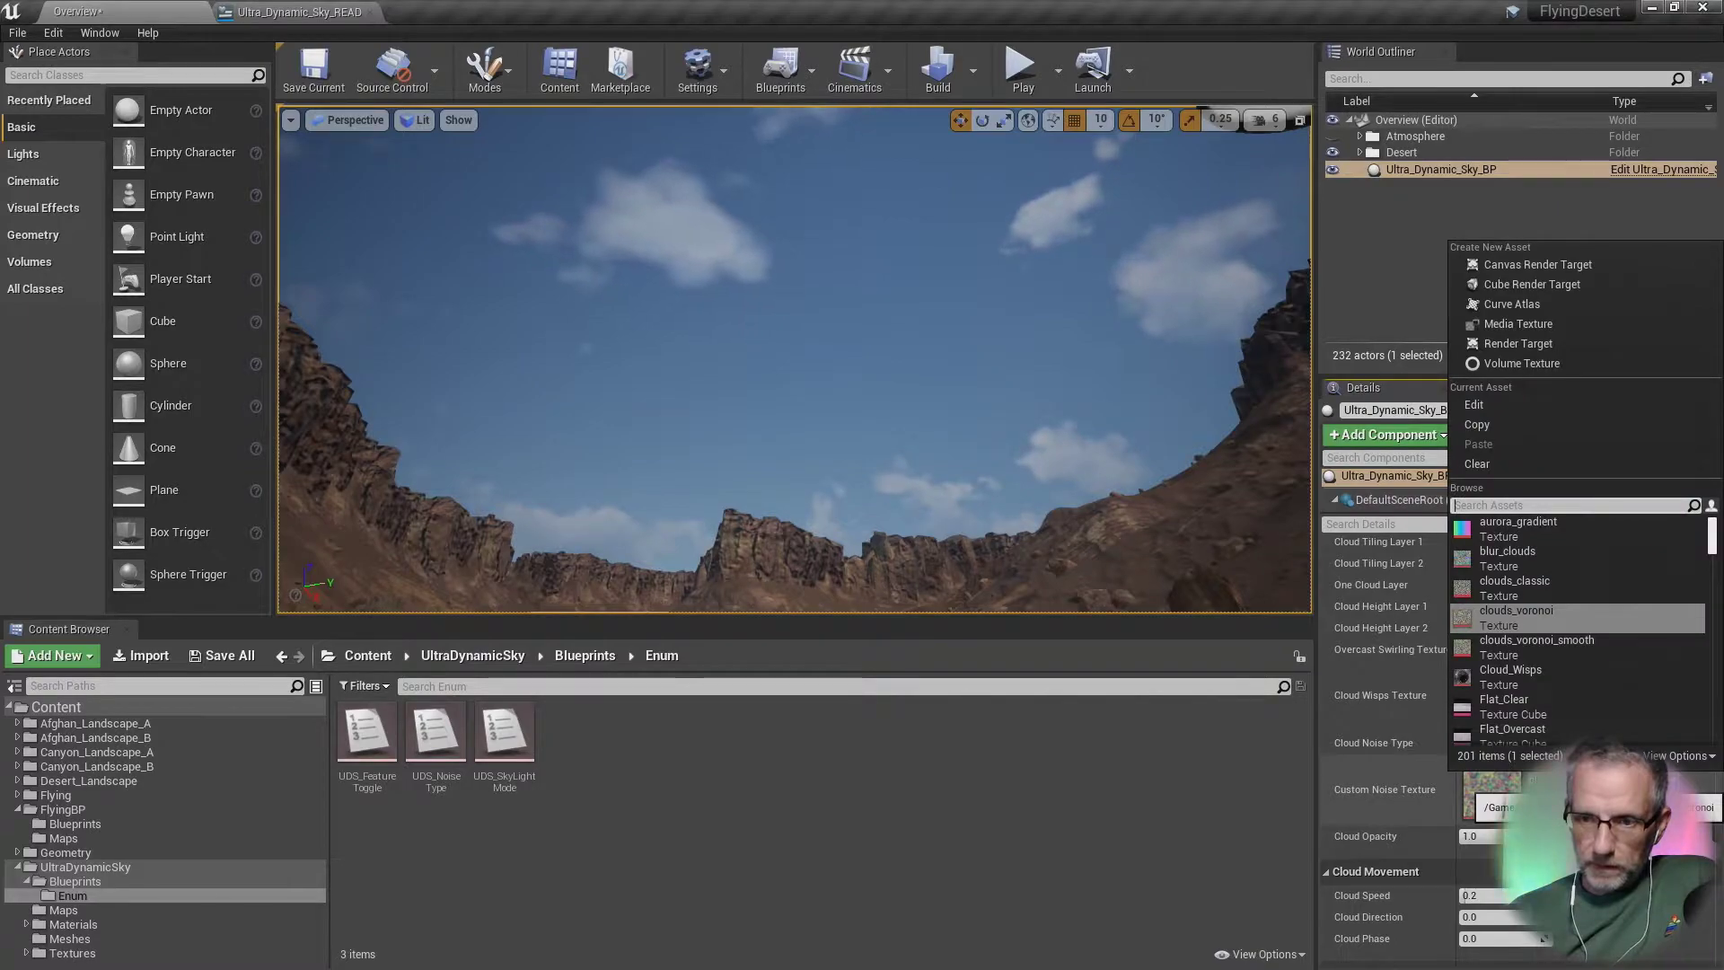
pyautogui.click(1597, 650)
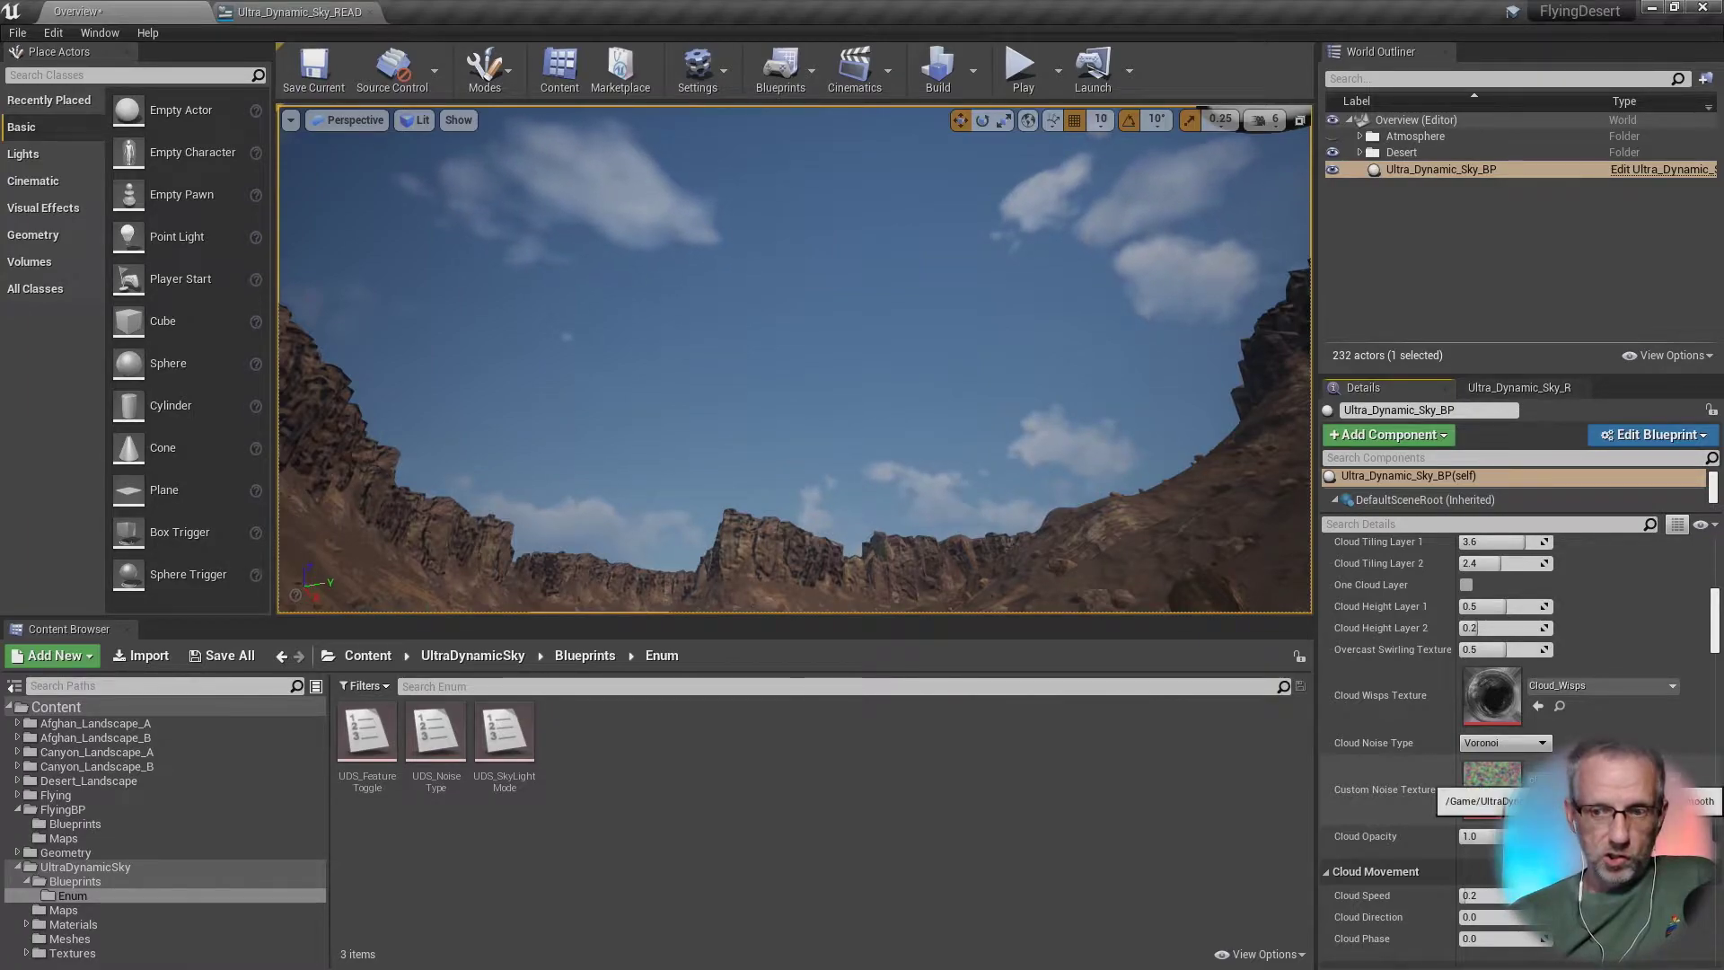
pyautogui.click(1598, 779)
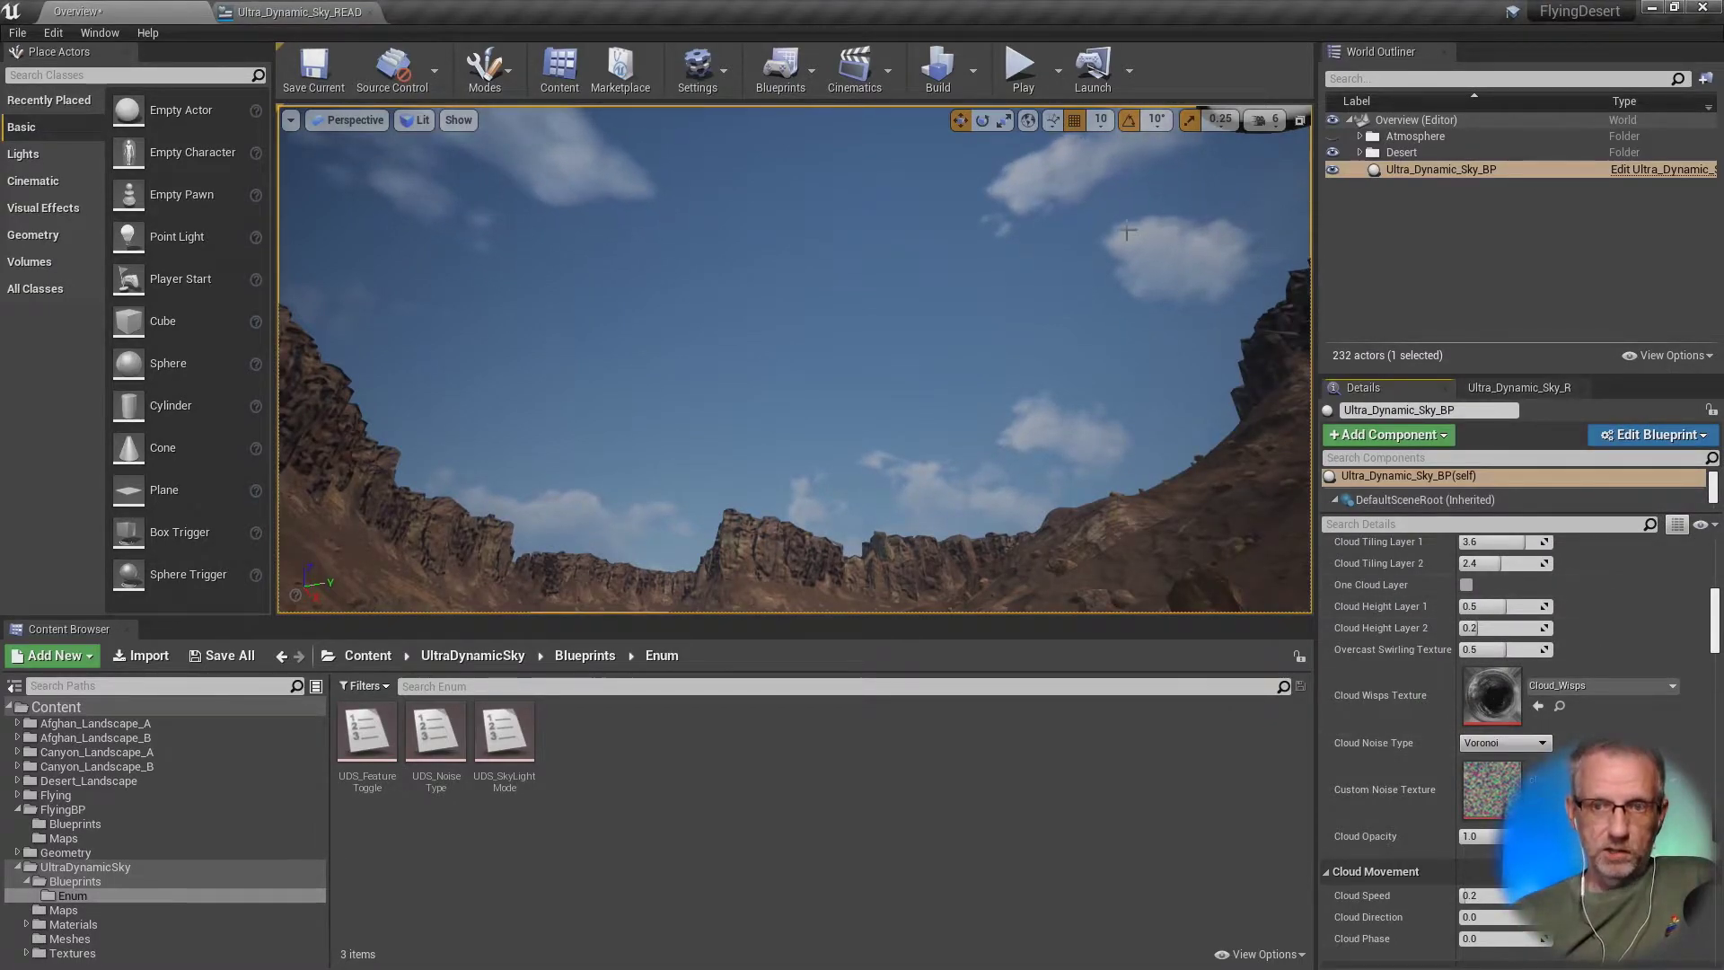
pyautogui.click(1023, 71)
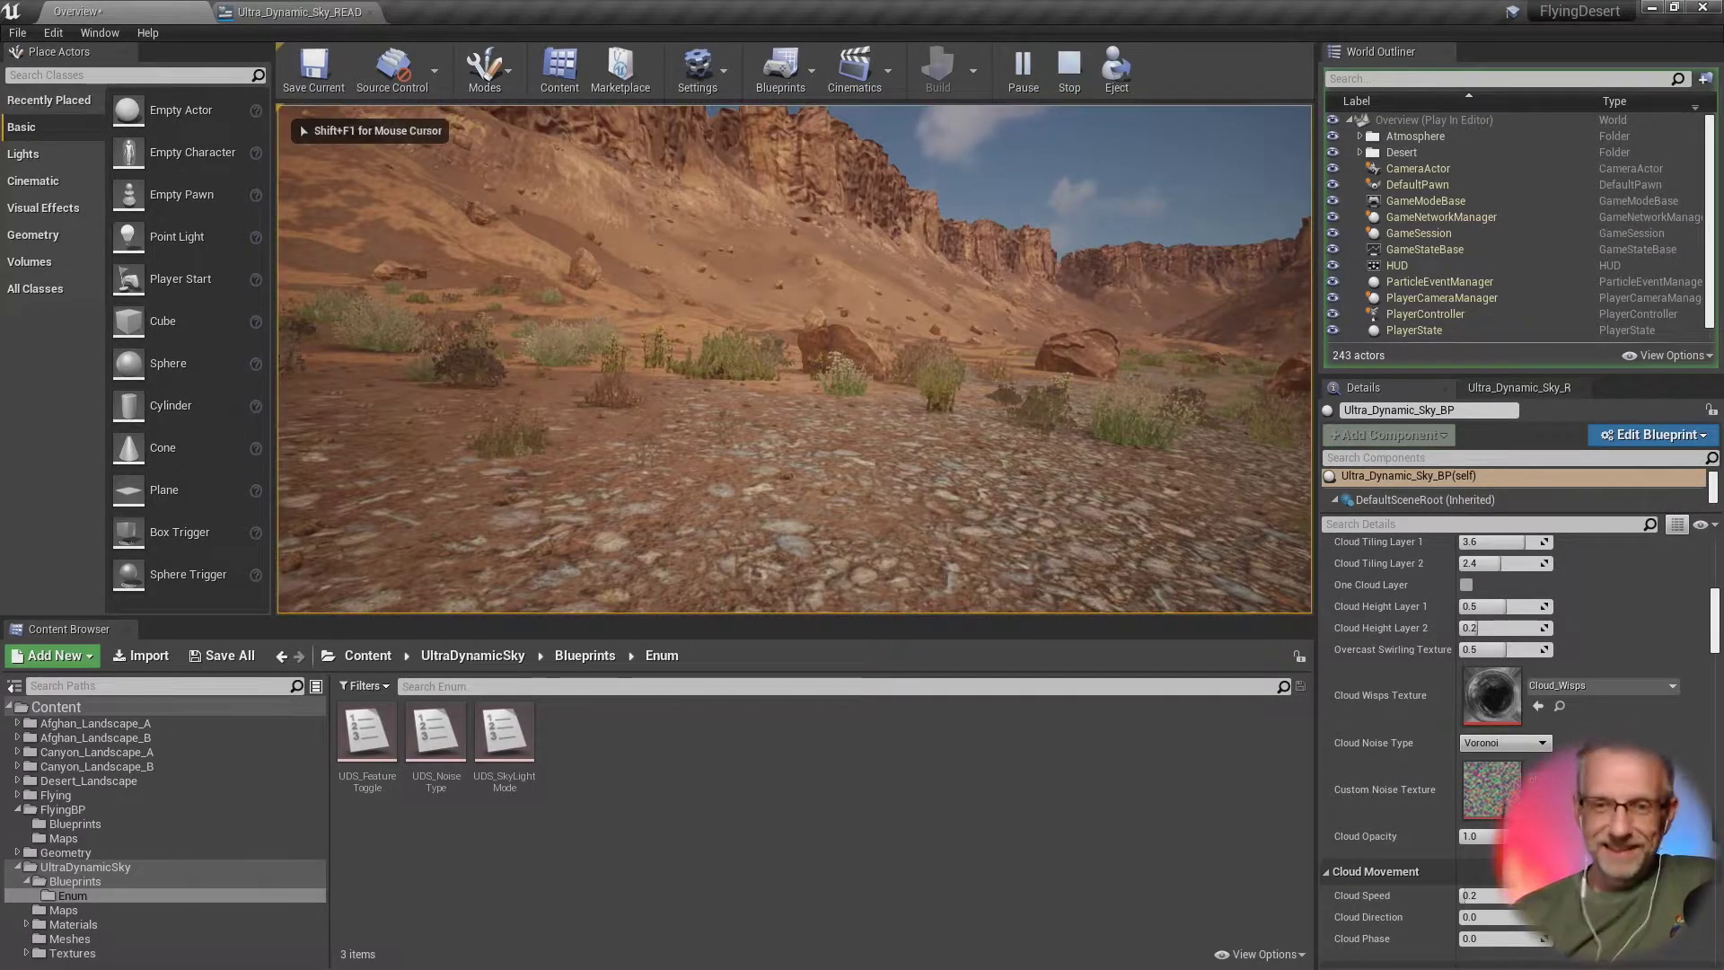
pyautogui.press('F11')
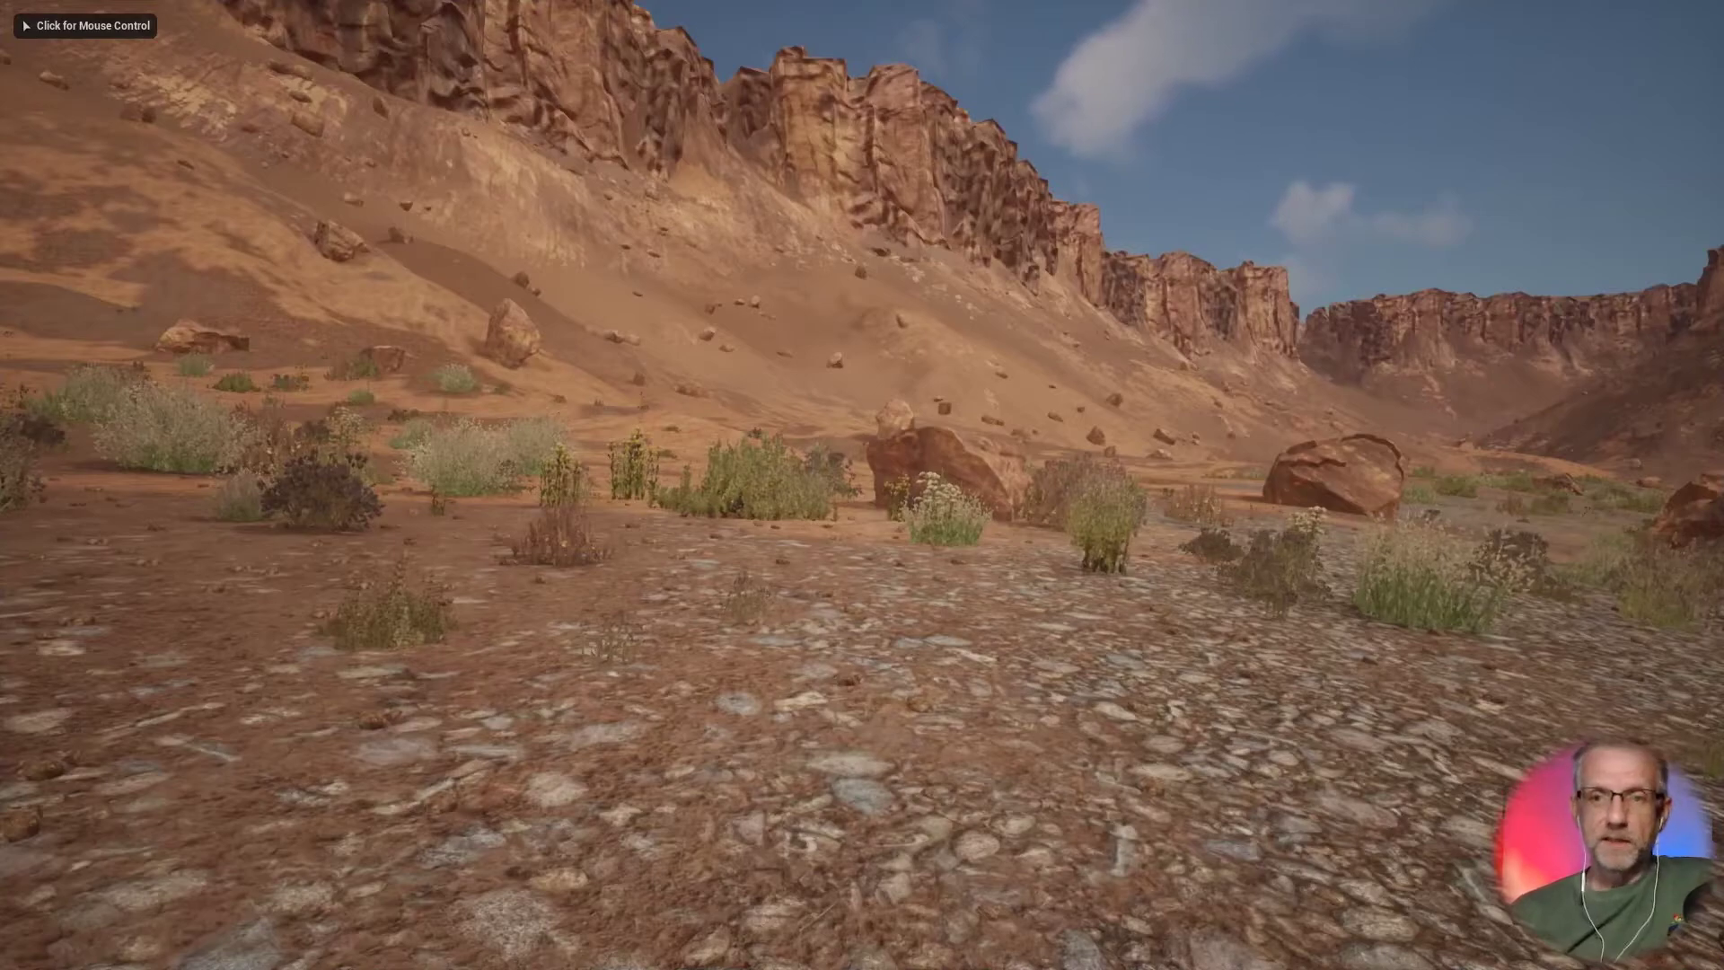
pyautogui.click(862, 485)
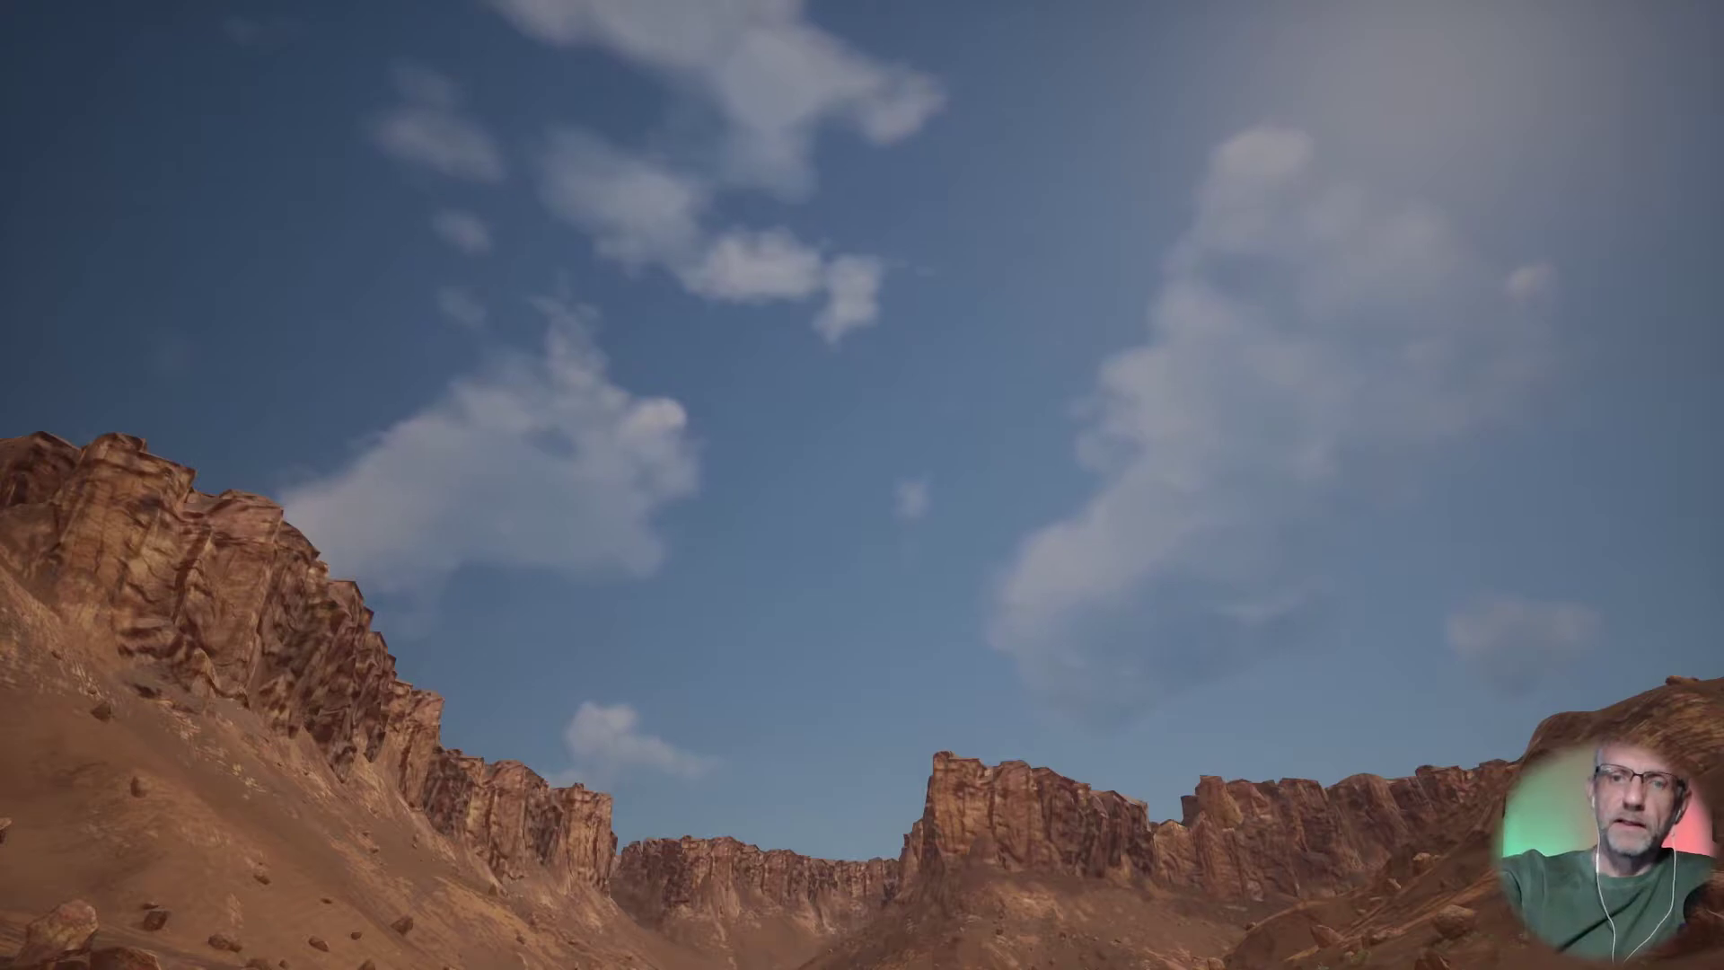
pyautogui.press('Escape')
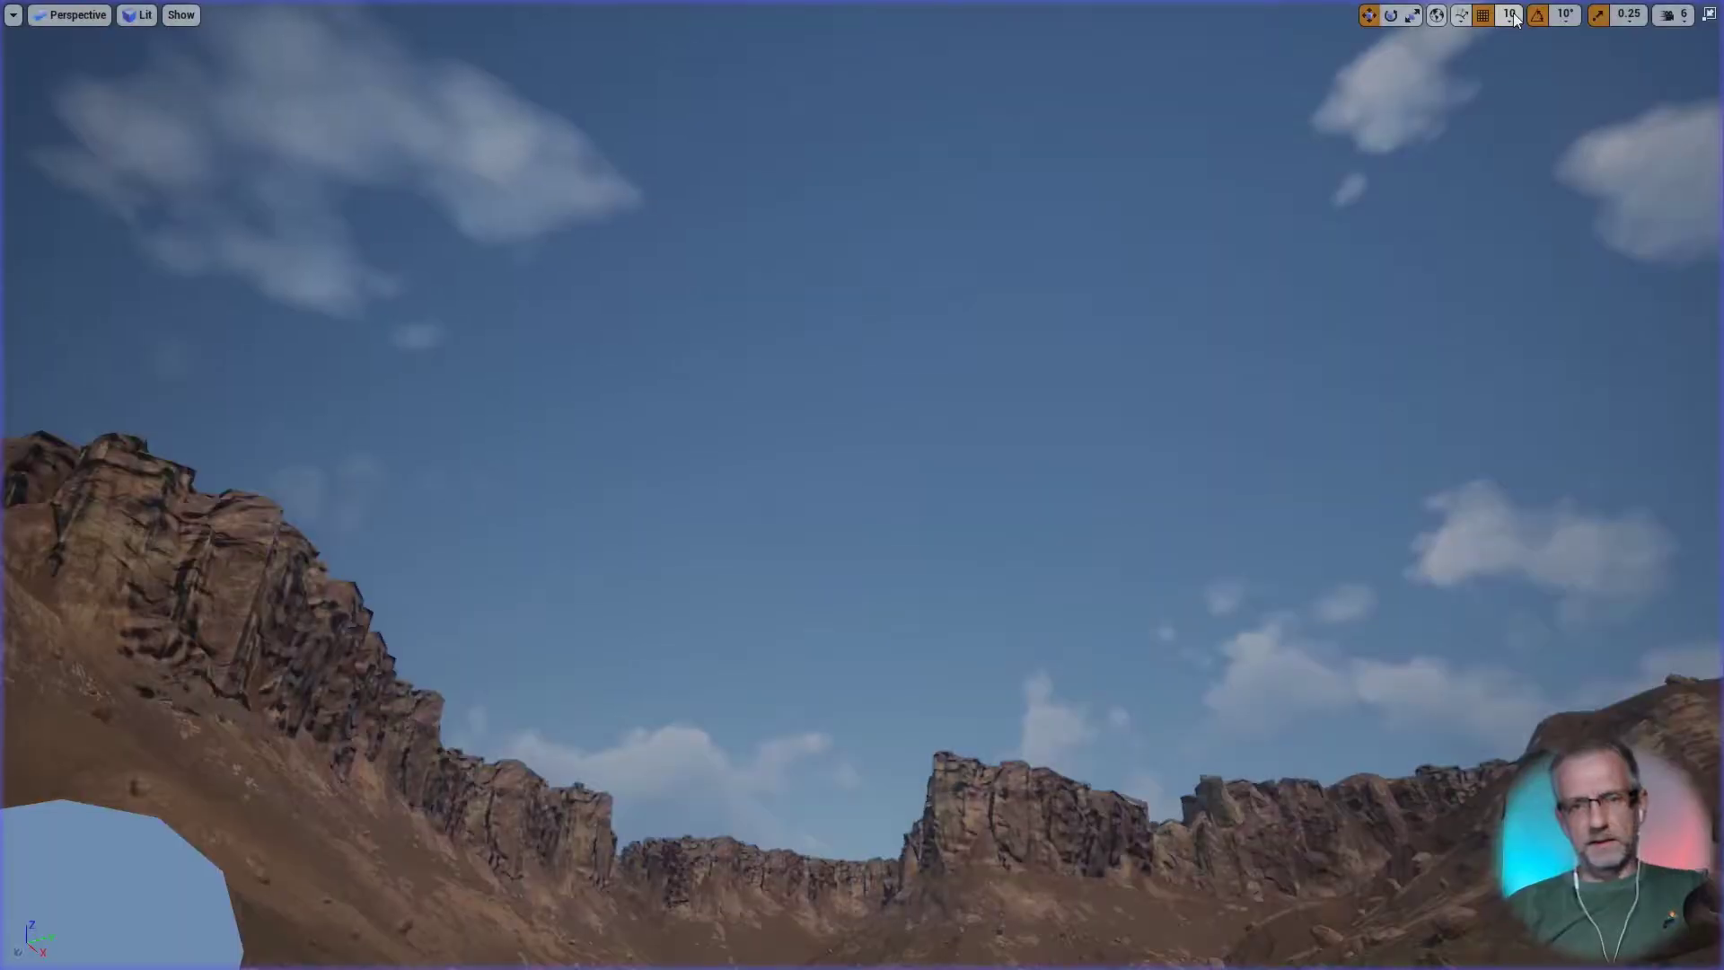
pyautogui.press('F11')
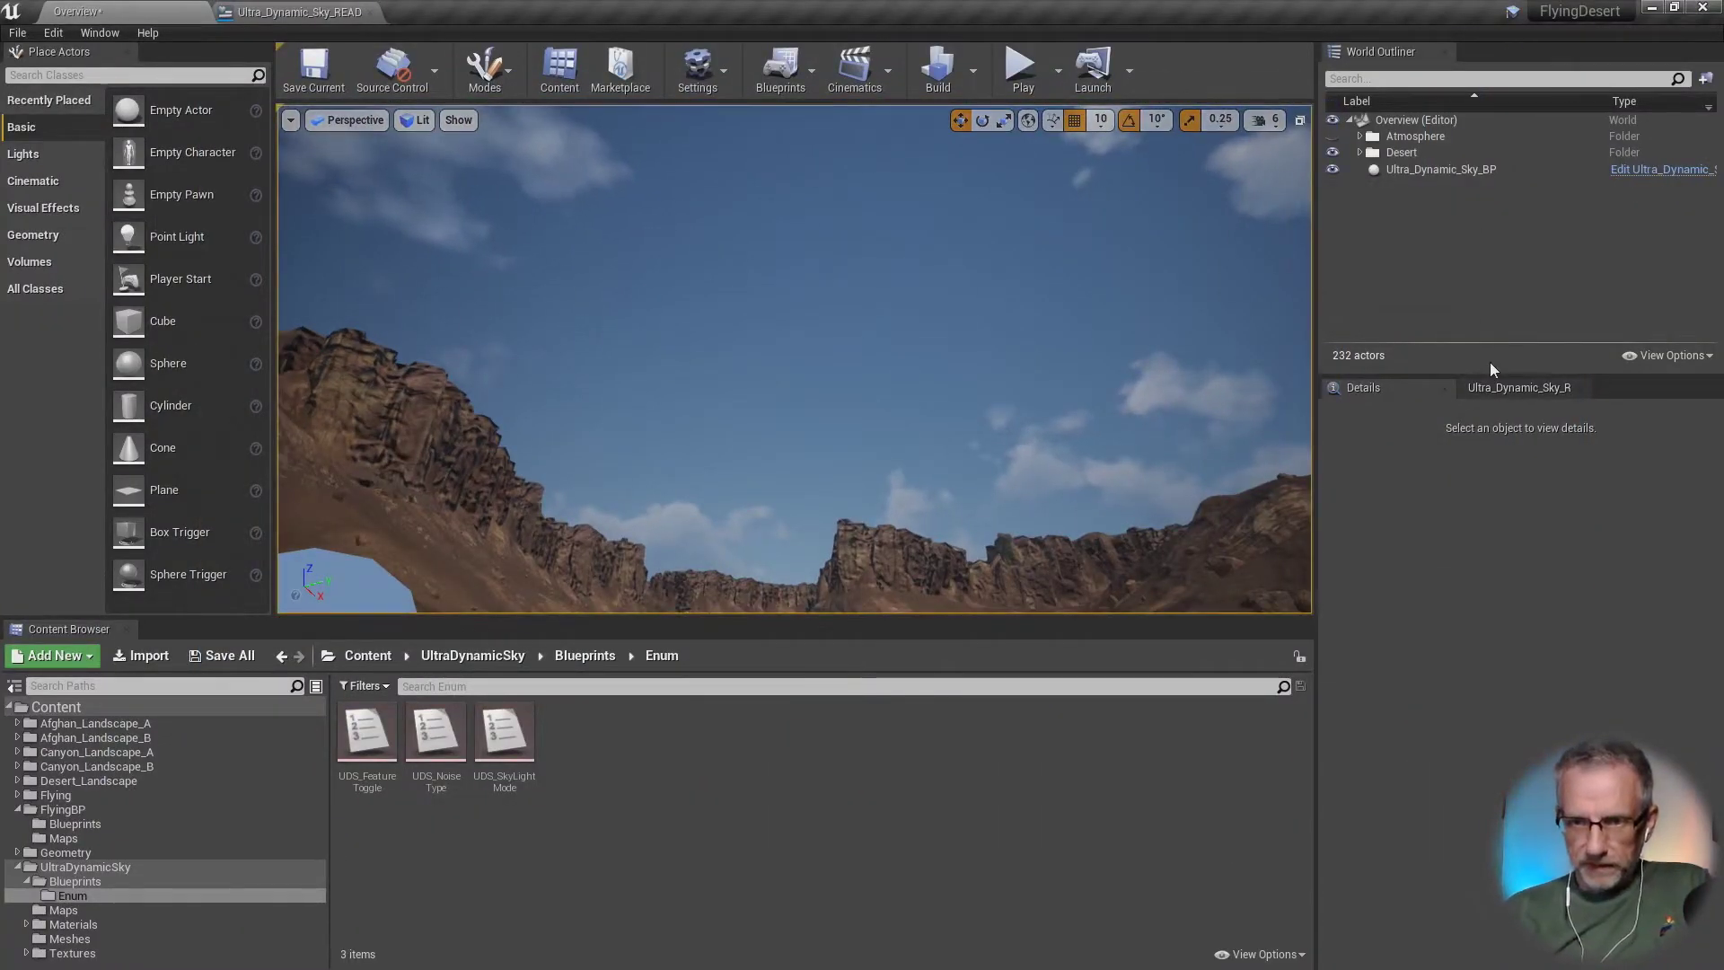
pyautogui.click(1441, 170)
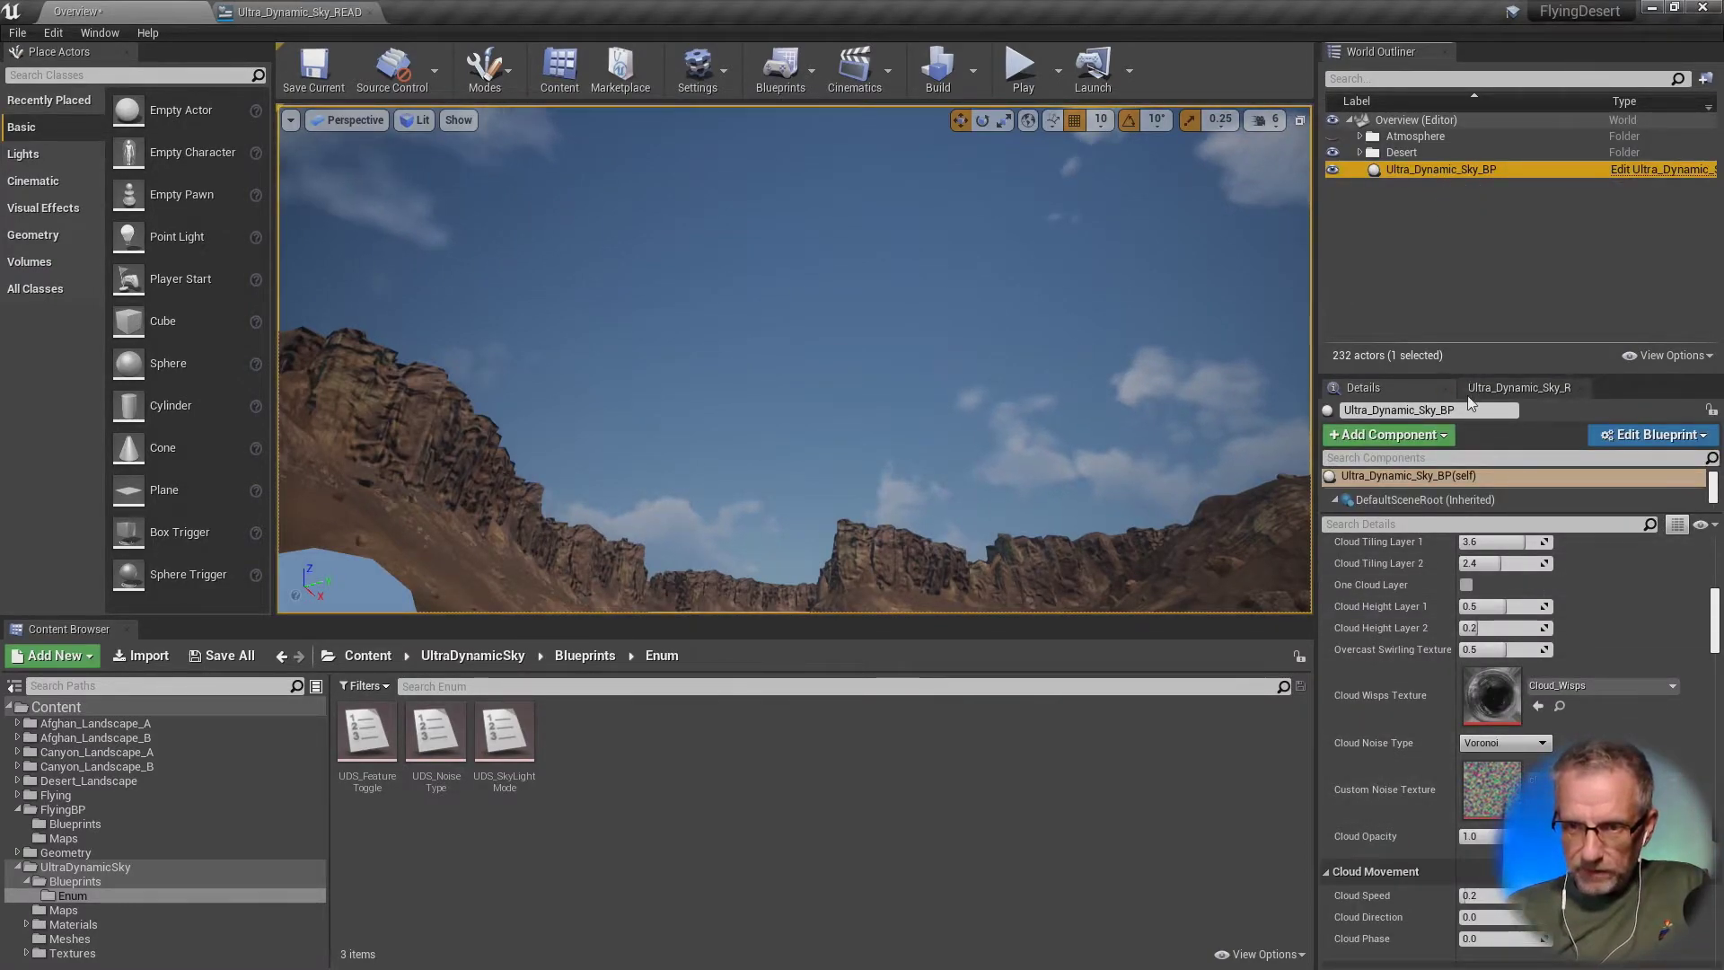
pyautogui.click(1514, 396)
pyautogui.scroll(-5, 1517, 718)
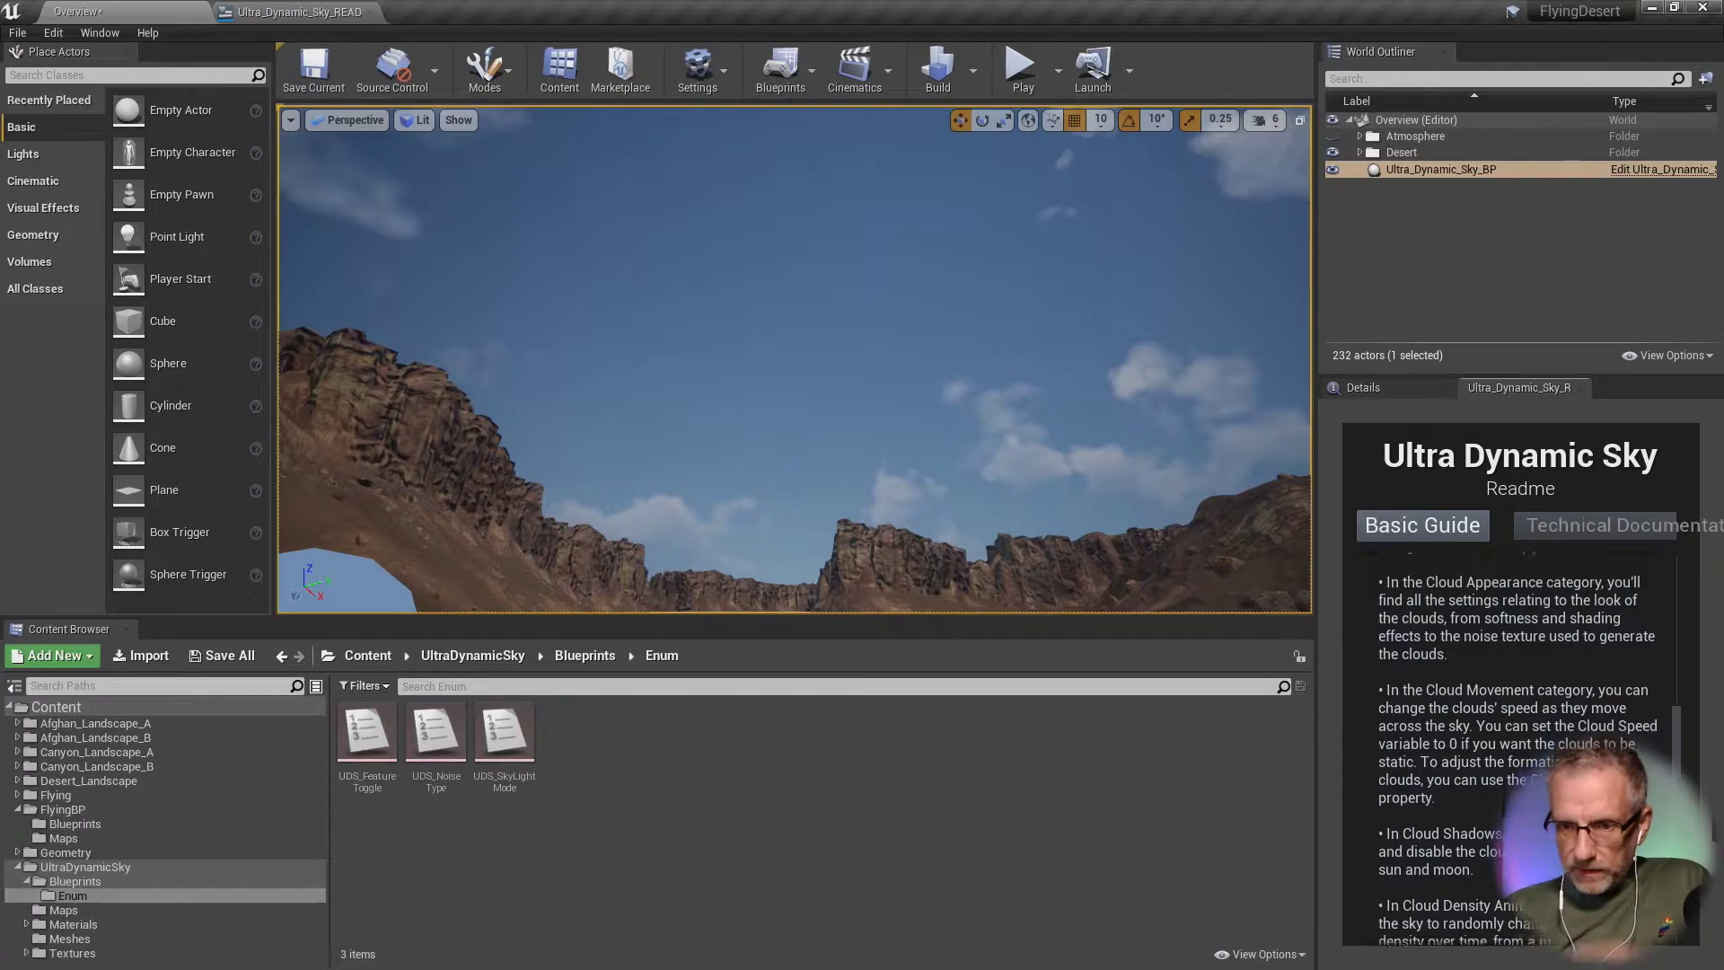
pyautogui.scroll(-4, 1518, 745)
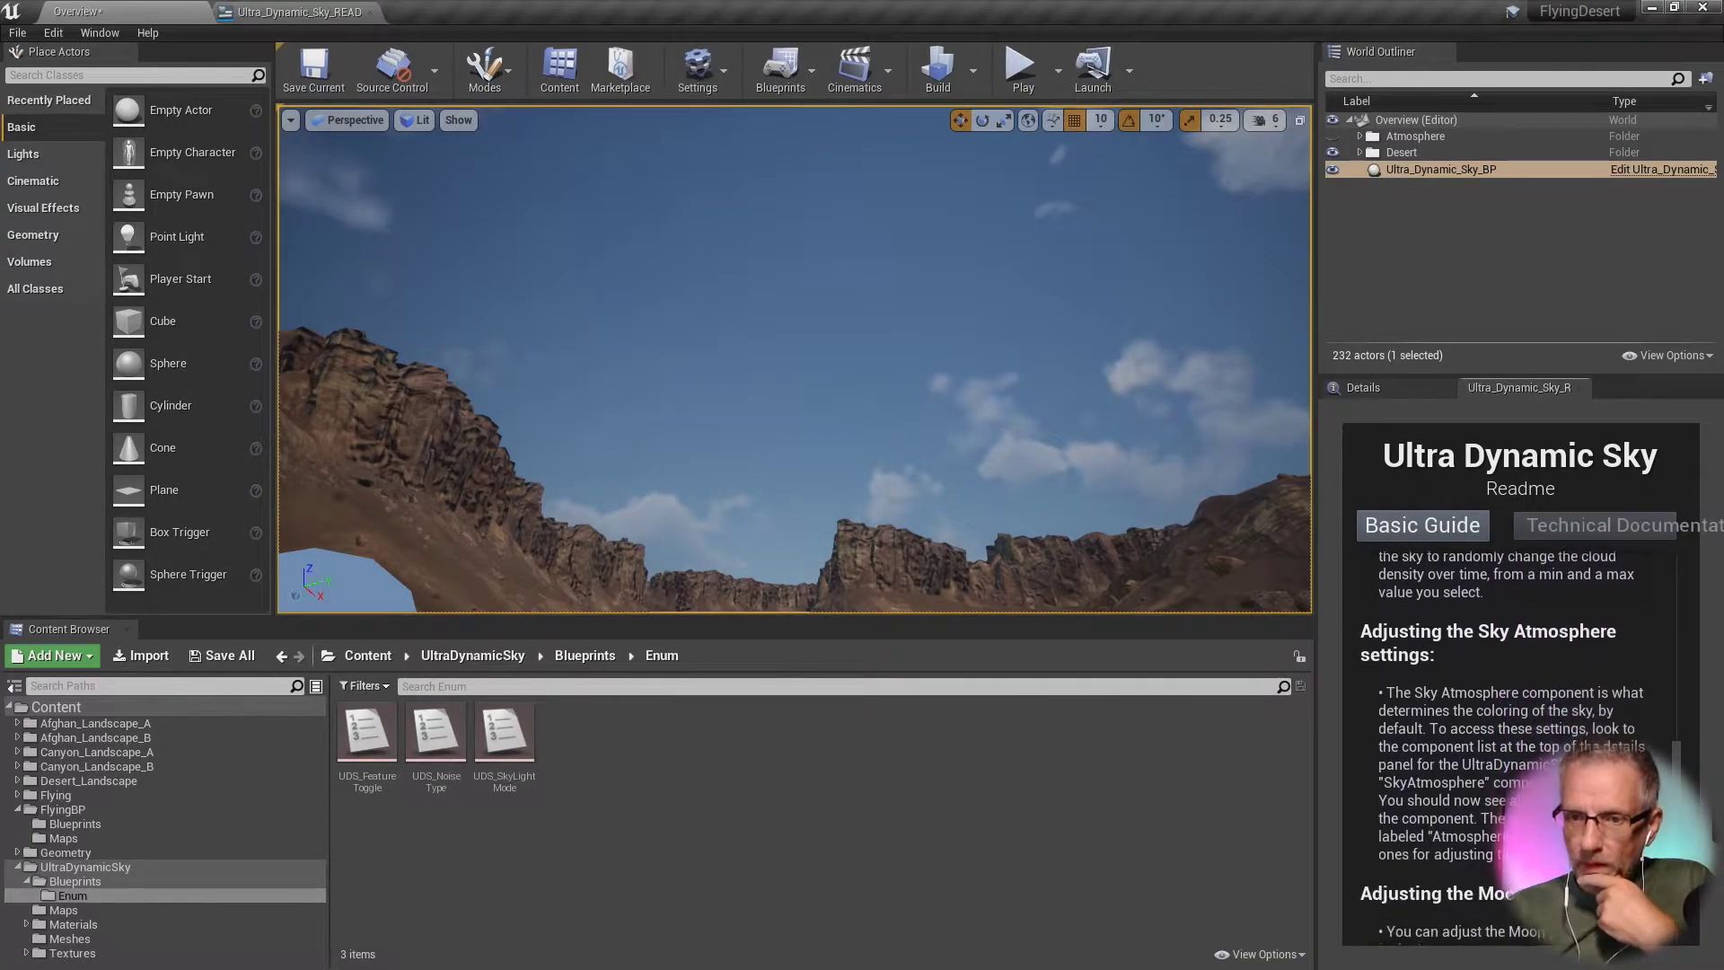
pyautogui.scroll(-2, 1517, 745)
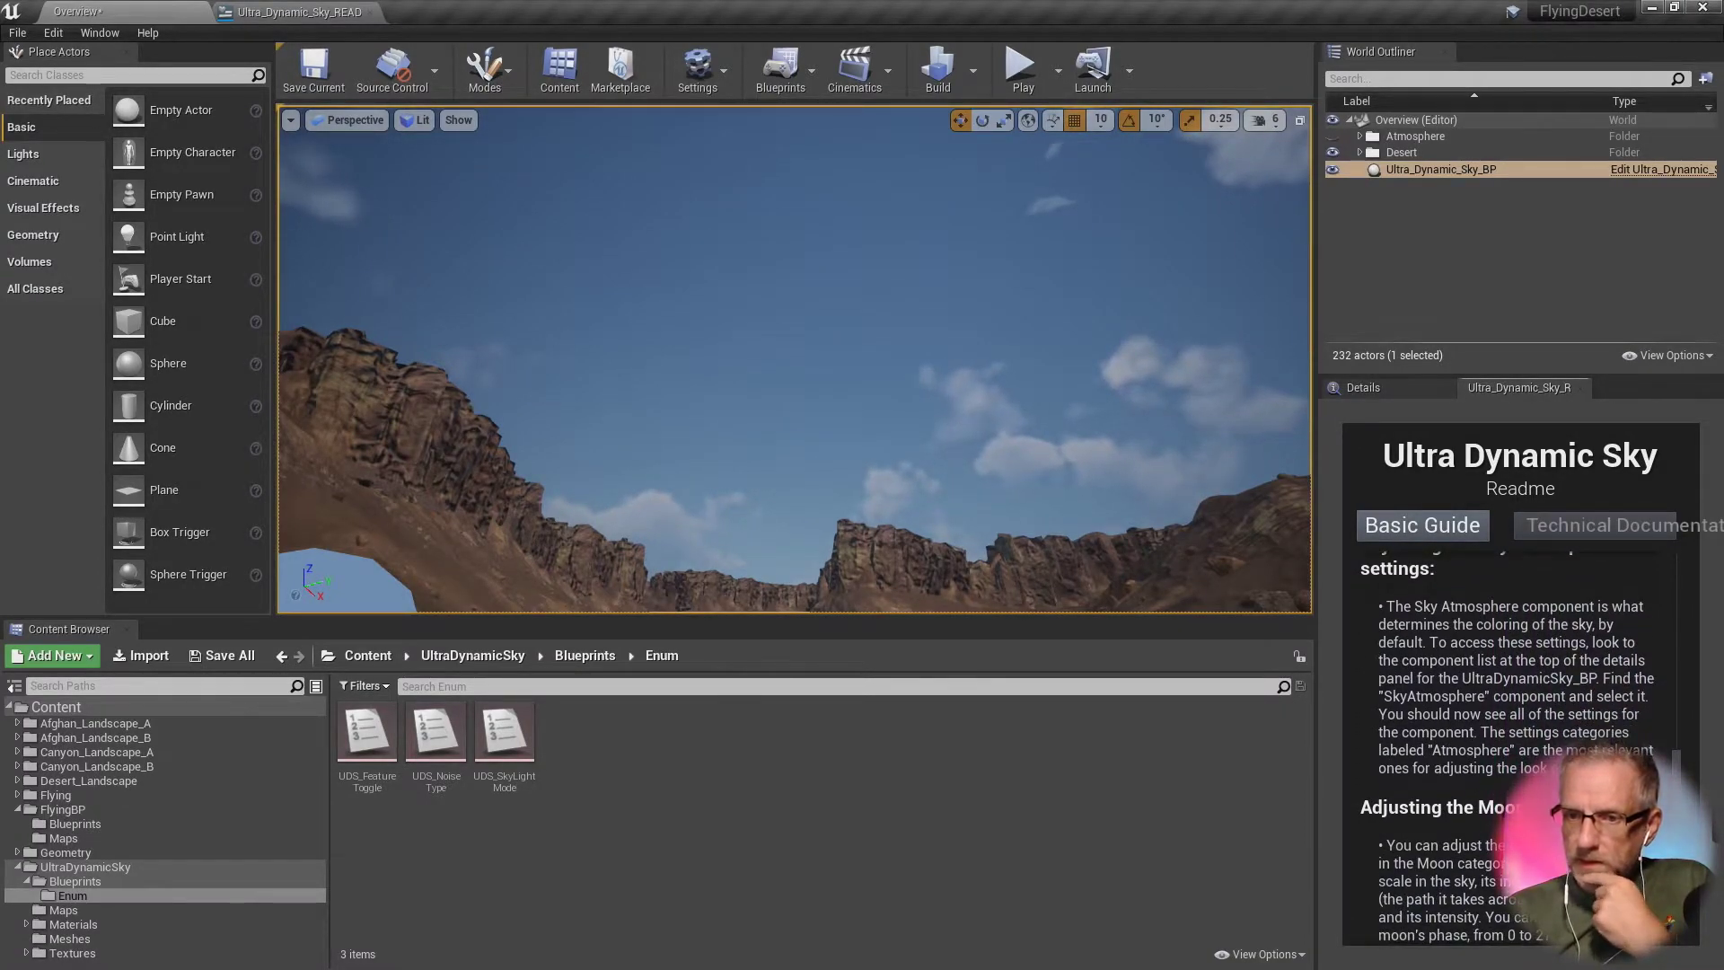
# Step: Browse the UltraDynamicSky Maps, Materials, Meshes and Textures folders in the Content Browser
pyautogui.click(96, 914)
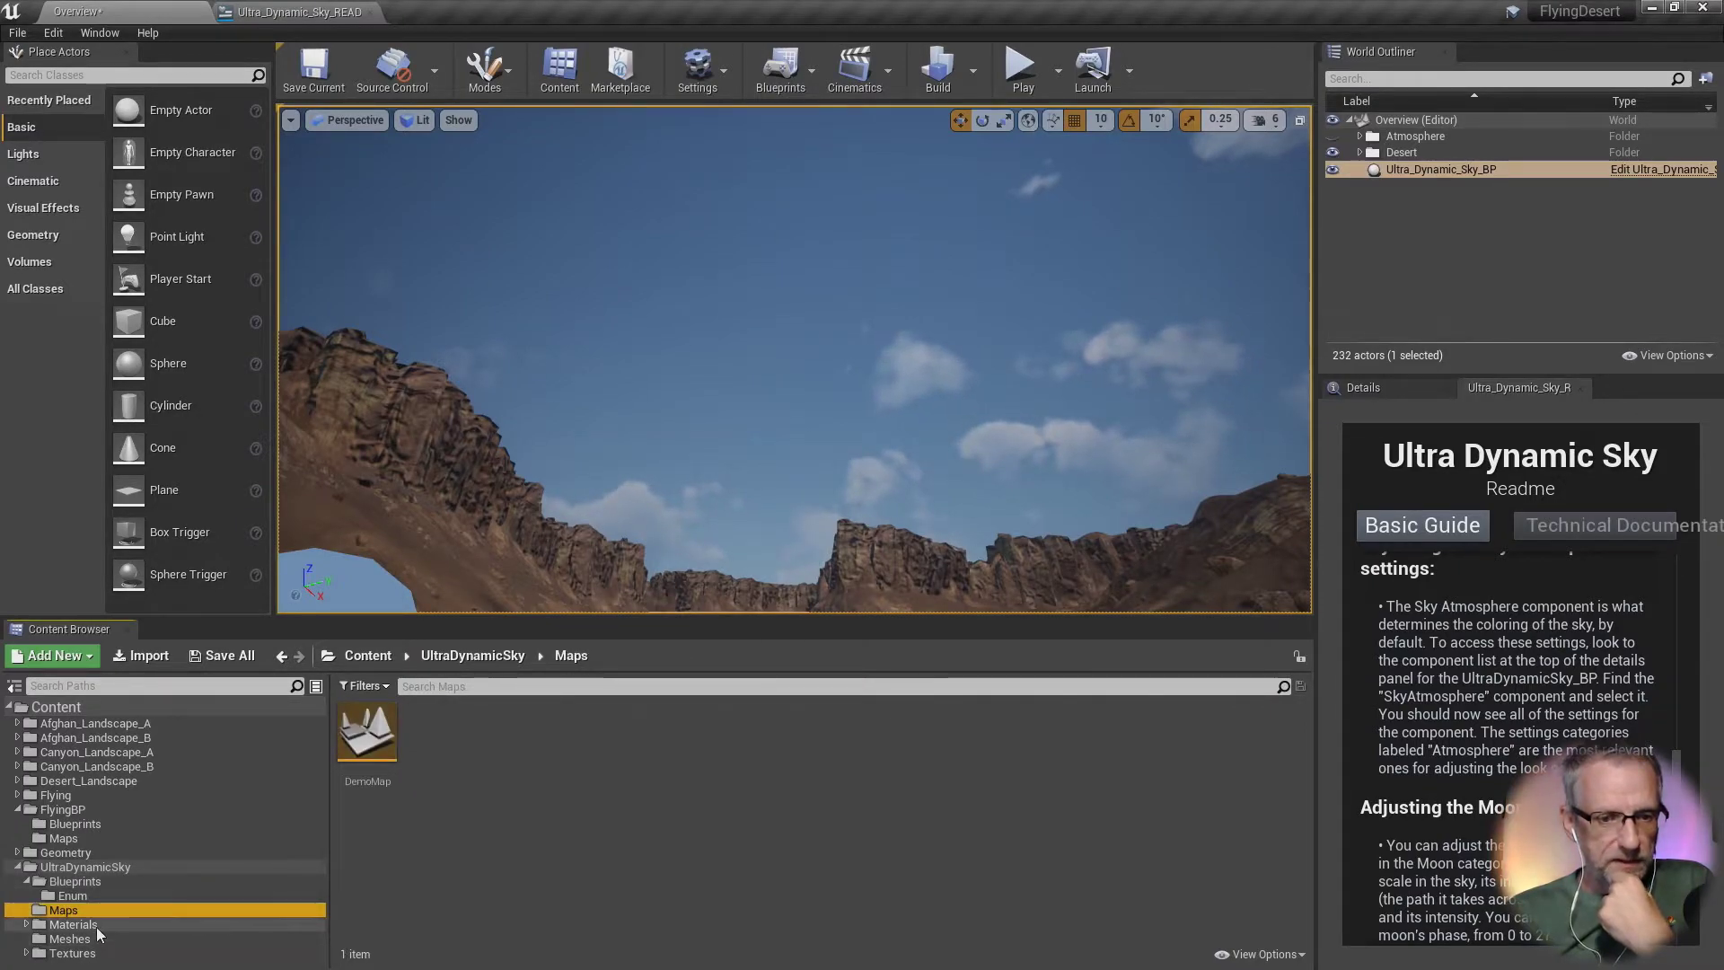
pyautogui.click(90, 925)
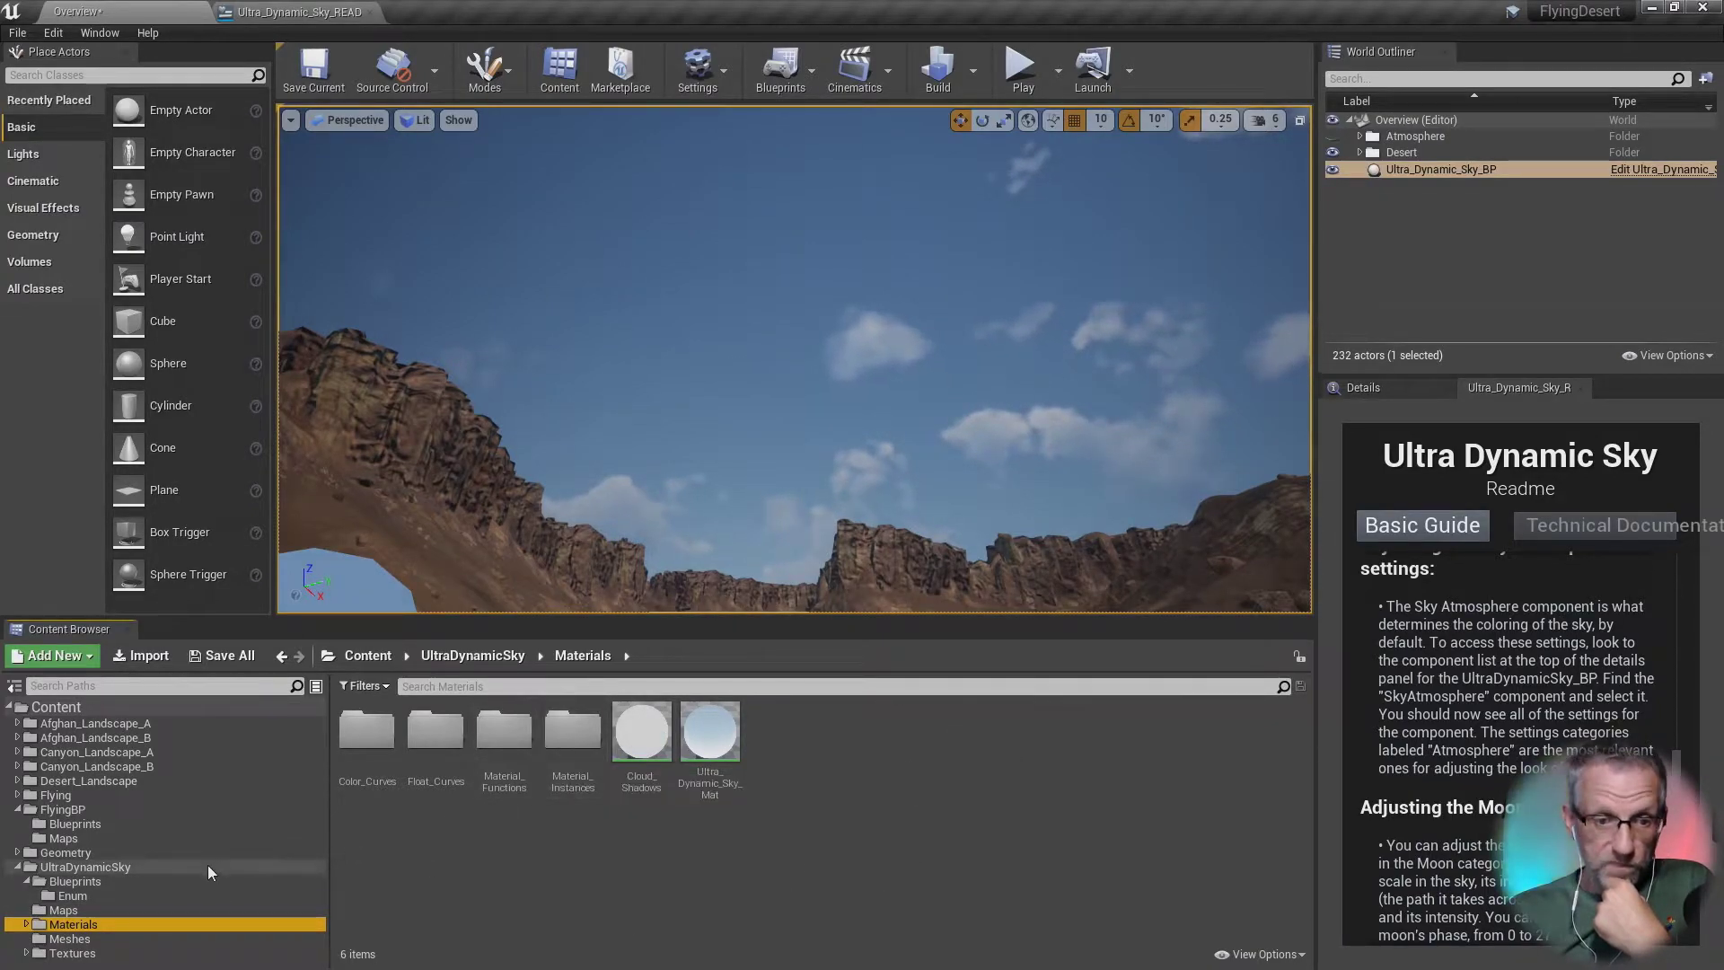
pyautogui.click(164, 942)
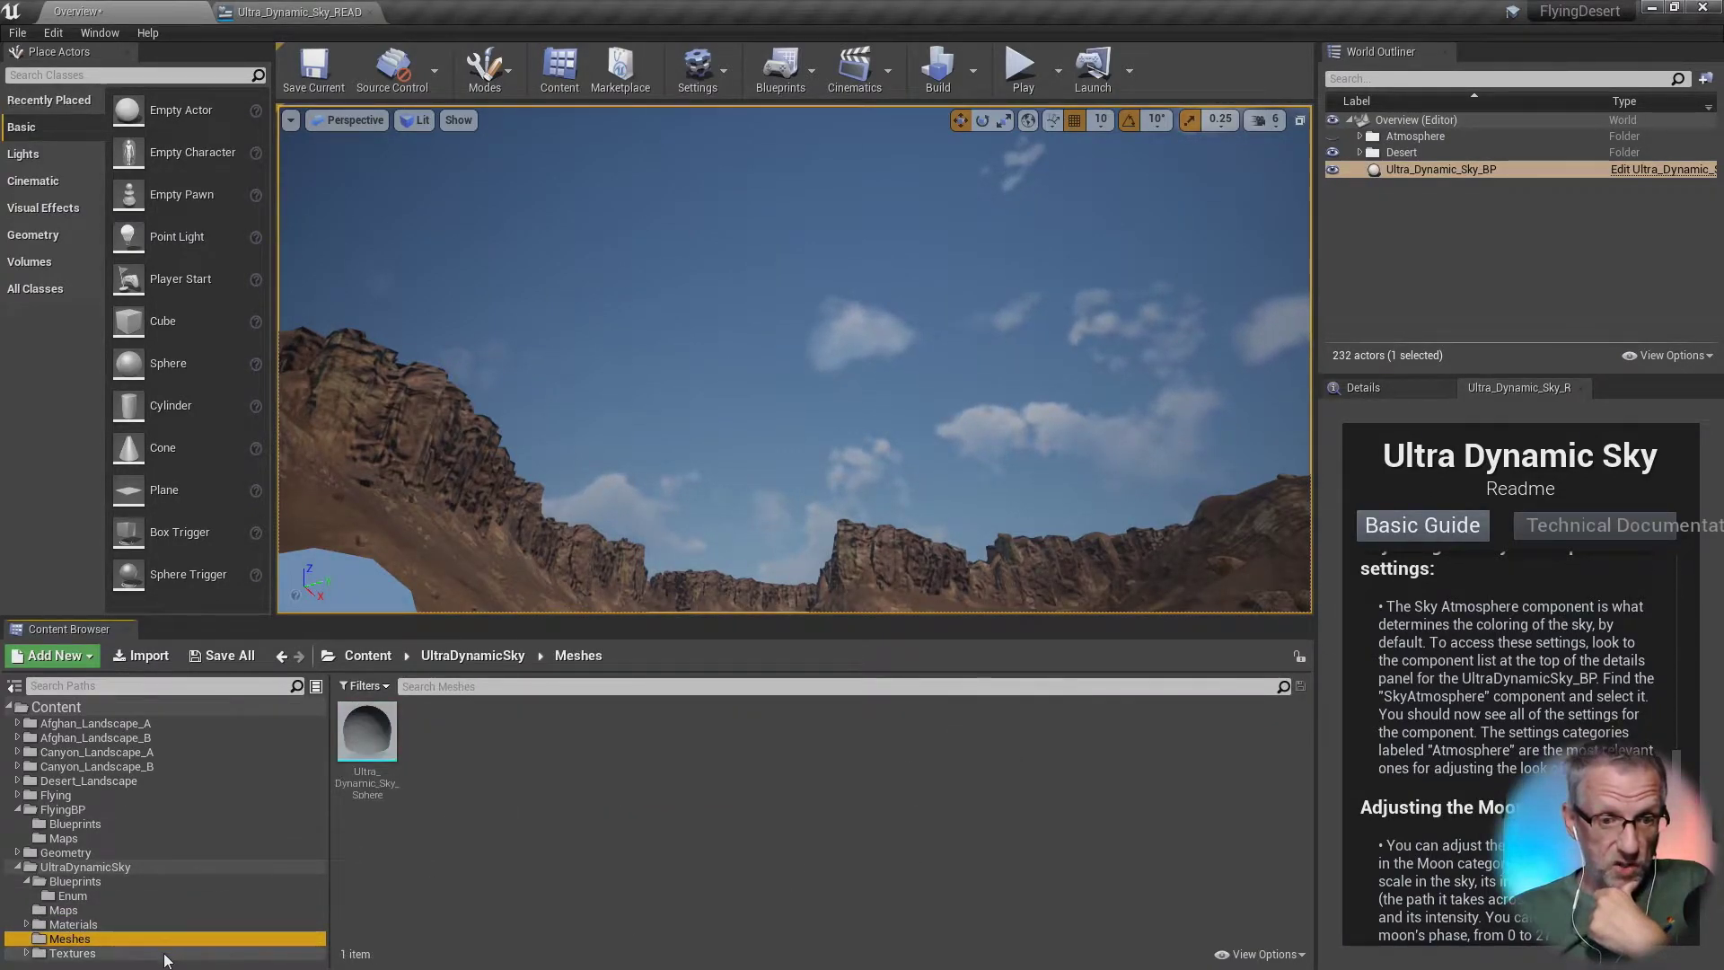
pyautogui.click(166, 956)
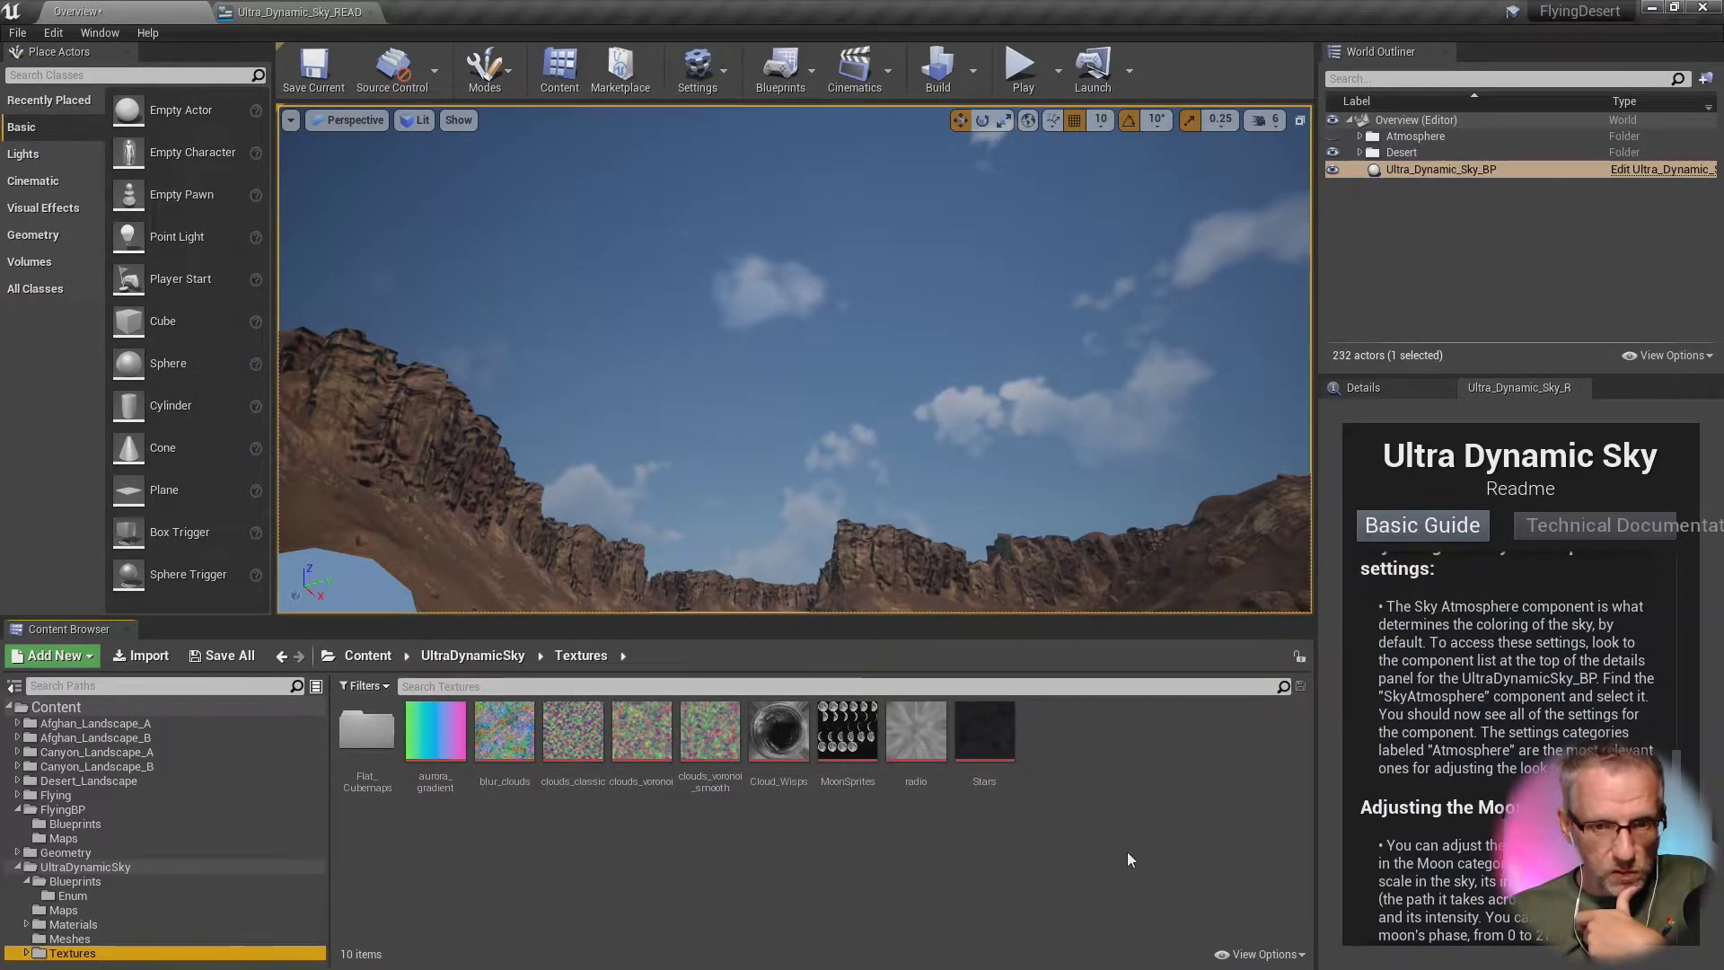
# Step: Scroll the Readme down to its notes on the Start Rain and Stop Rain weather dispatchers
pyautogui.scroll(-10, 1518, 745)
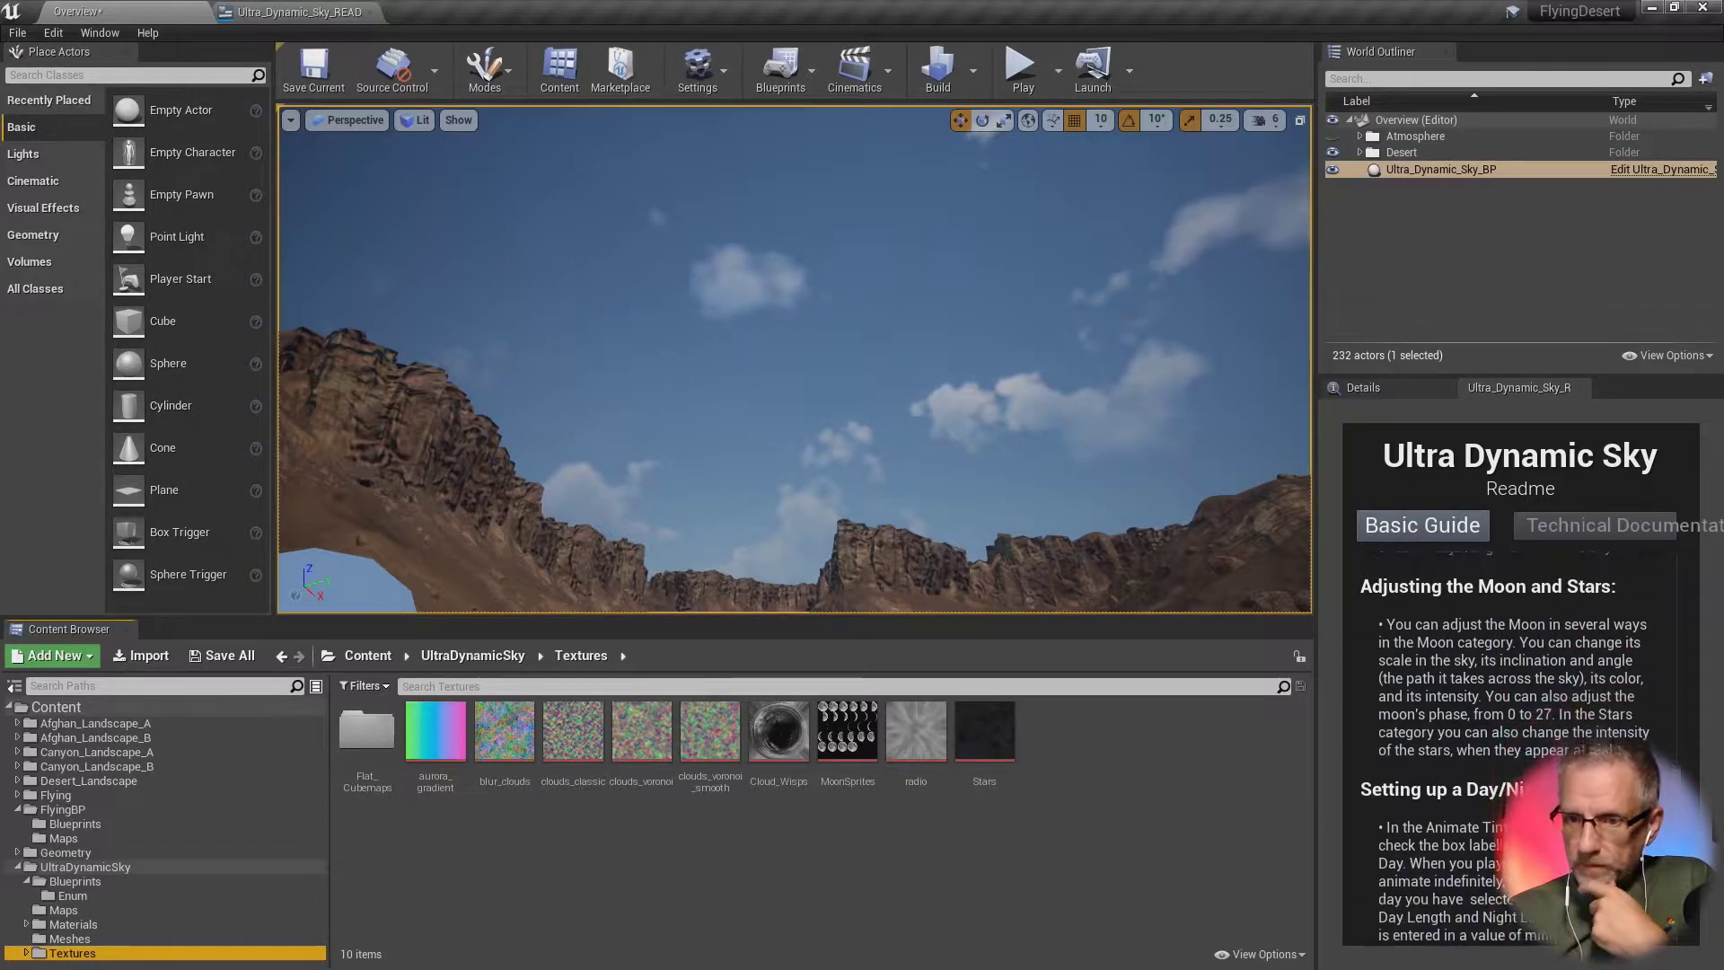
pyautogui.scroll(-10, 1517, 682)
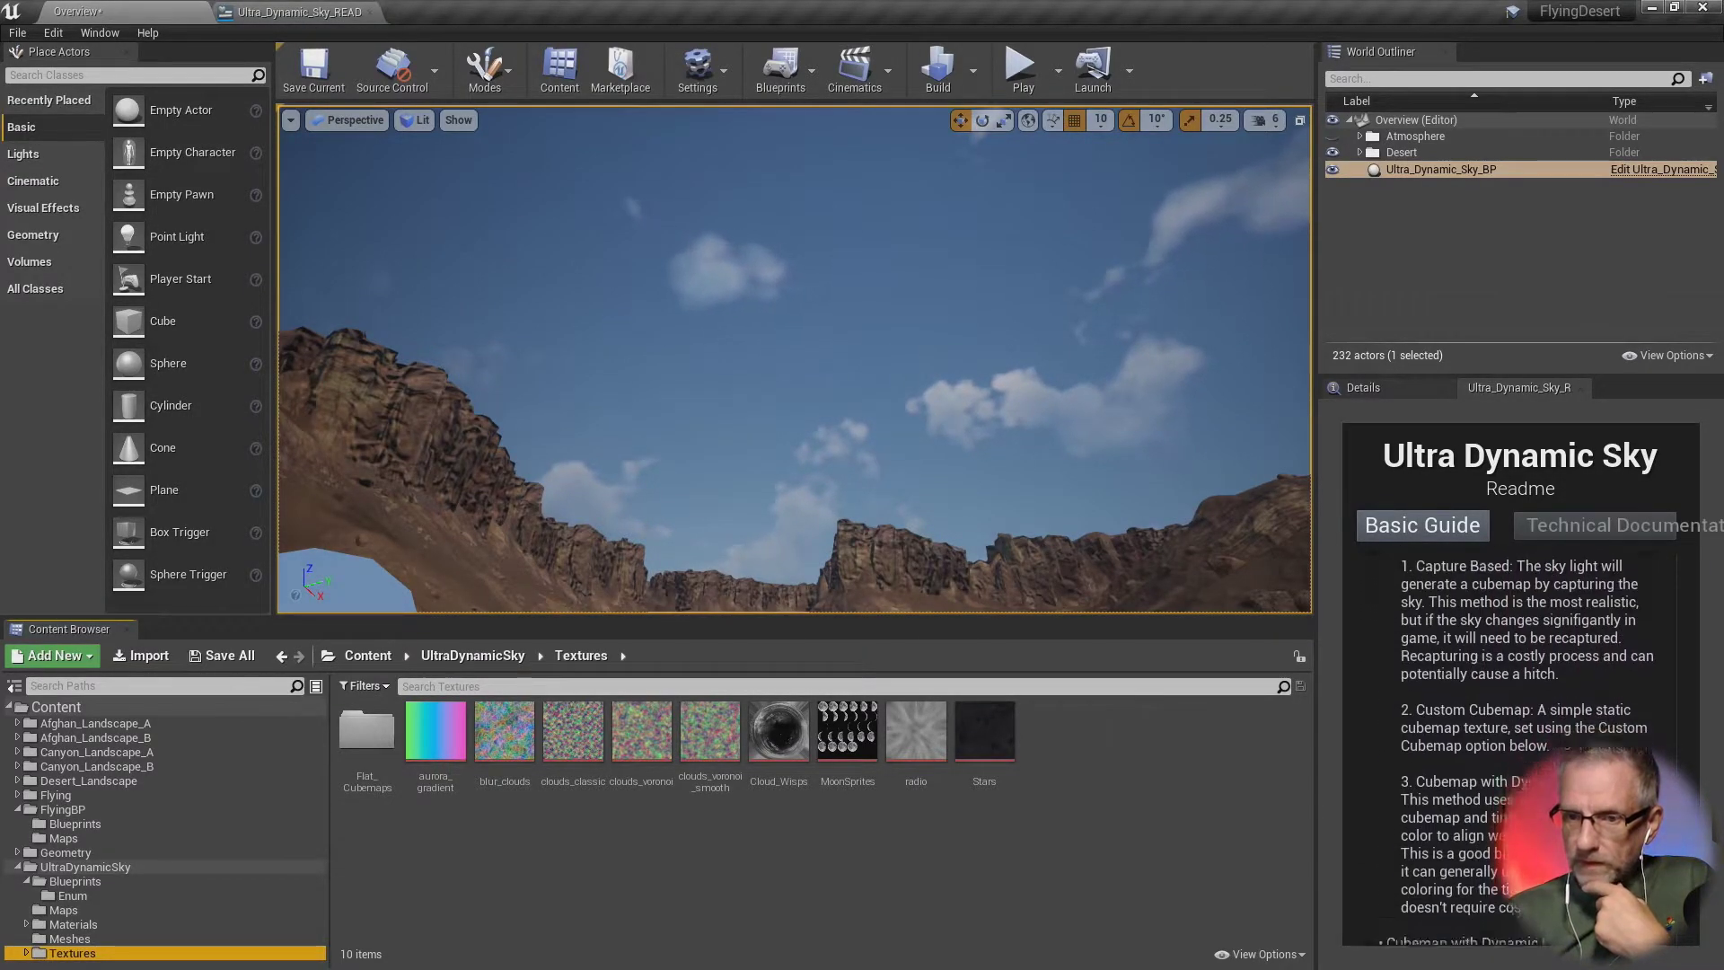
pyautogui.scroll(-5, 1518, 683)
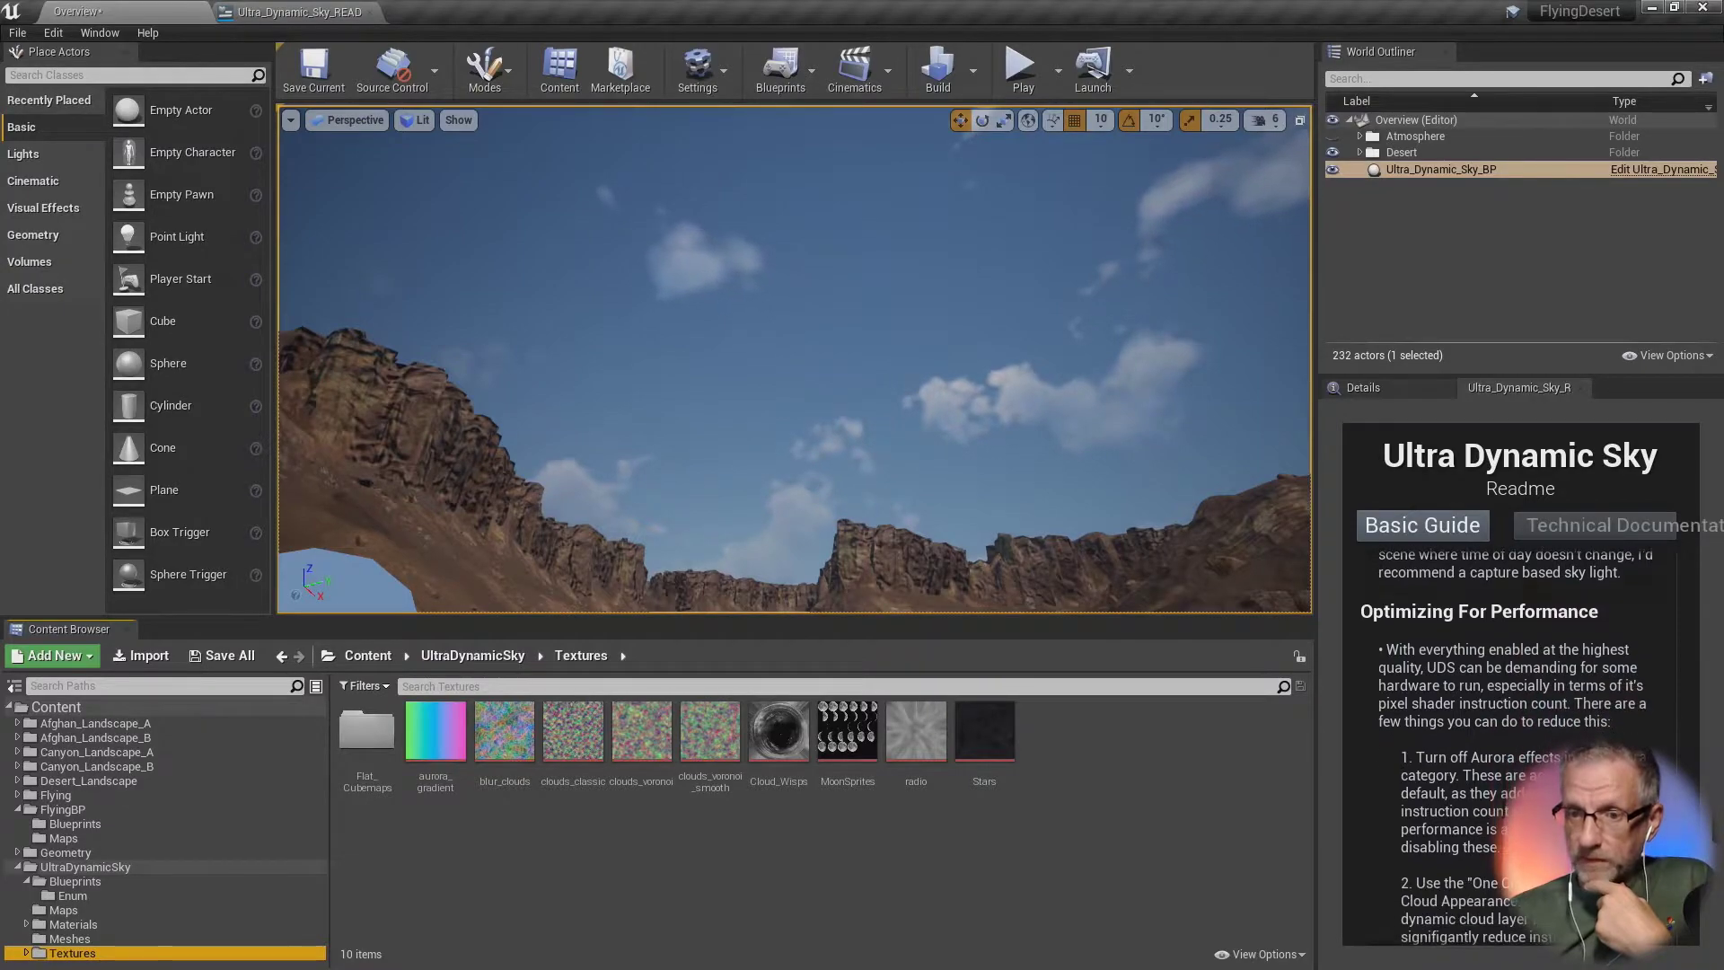
pyautogui.scroll(-10, 1517, 745)
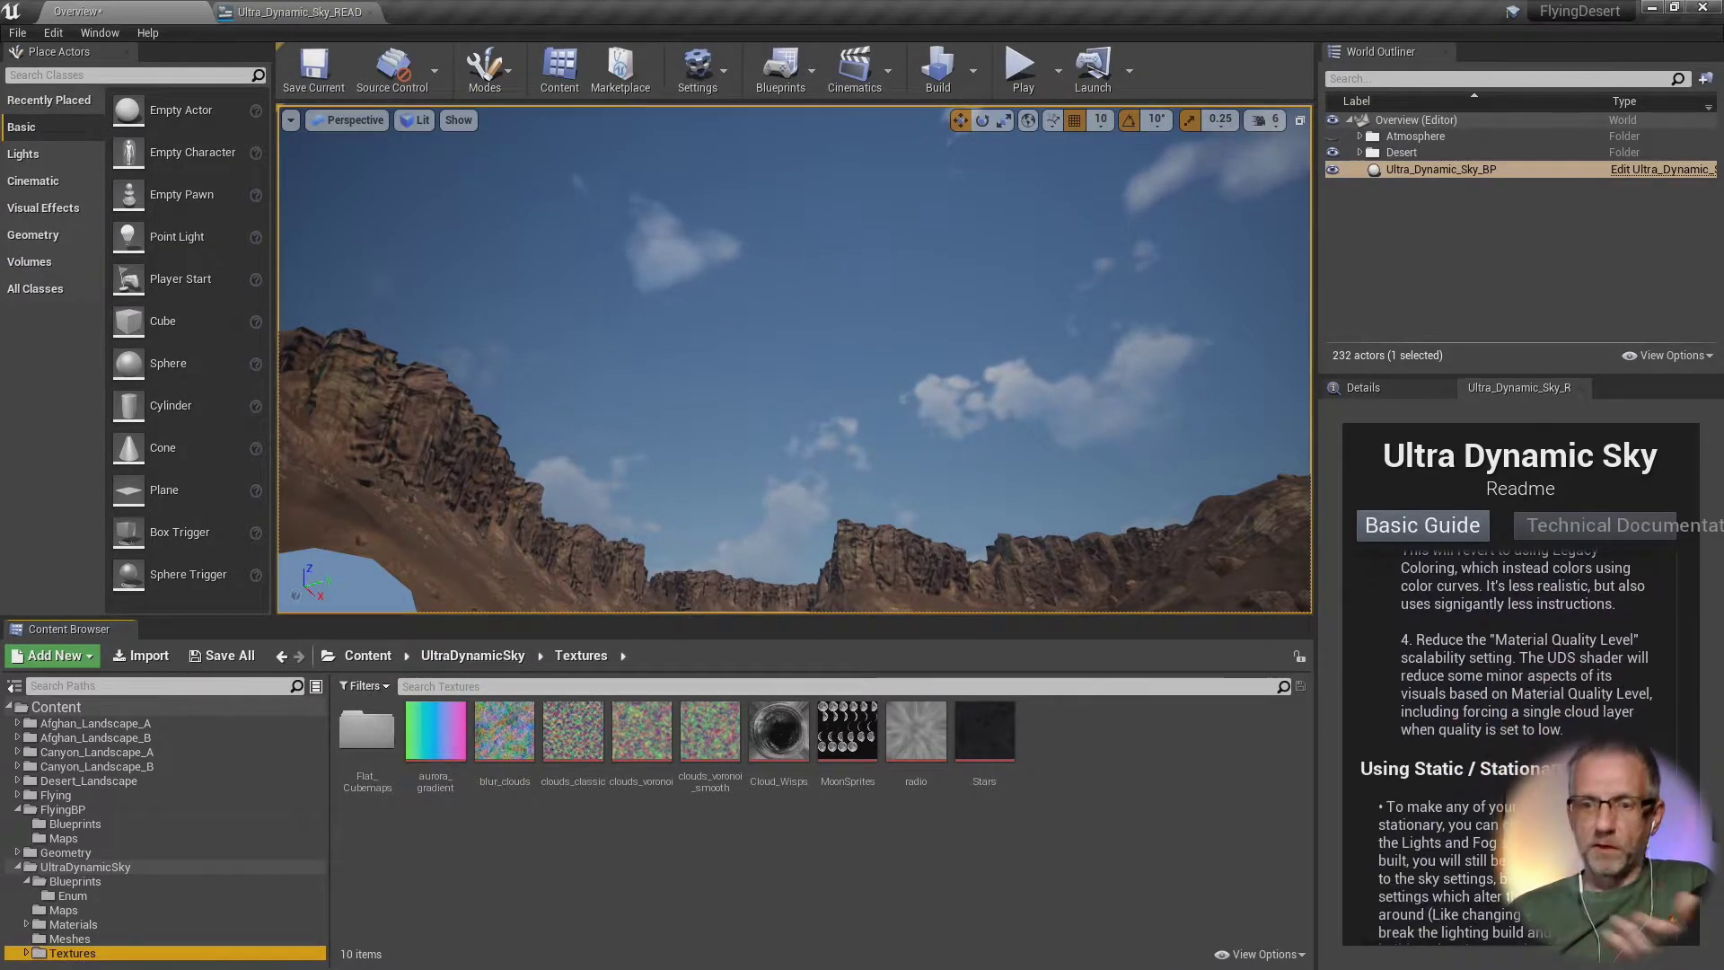
pyautogui.scroll(1, 1517, 682)
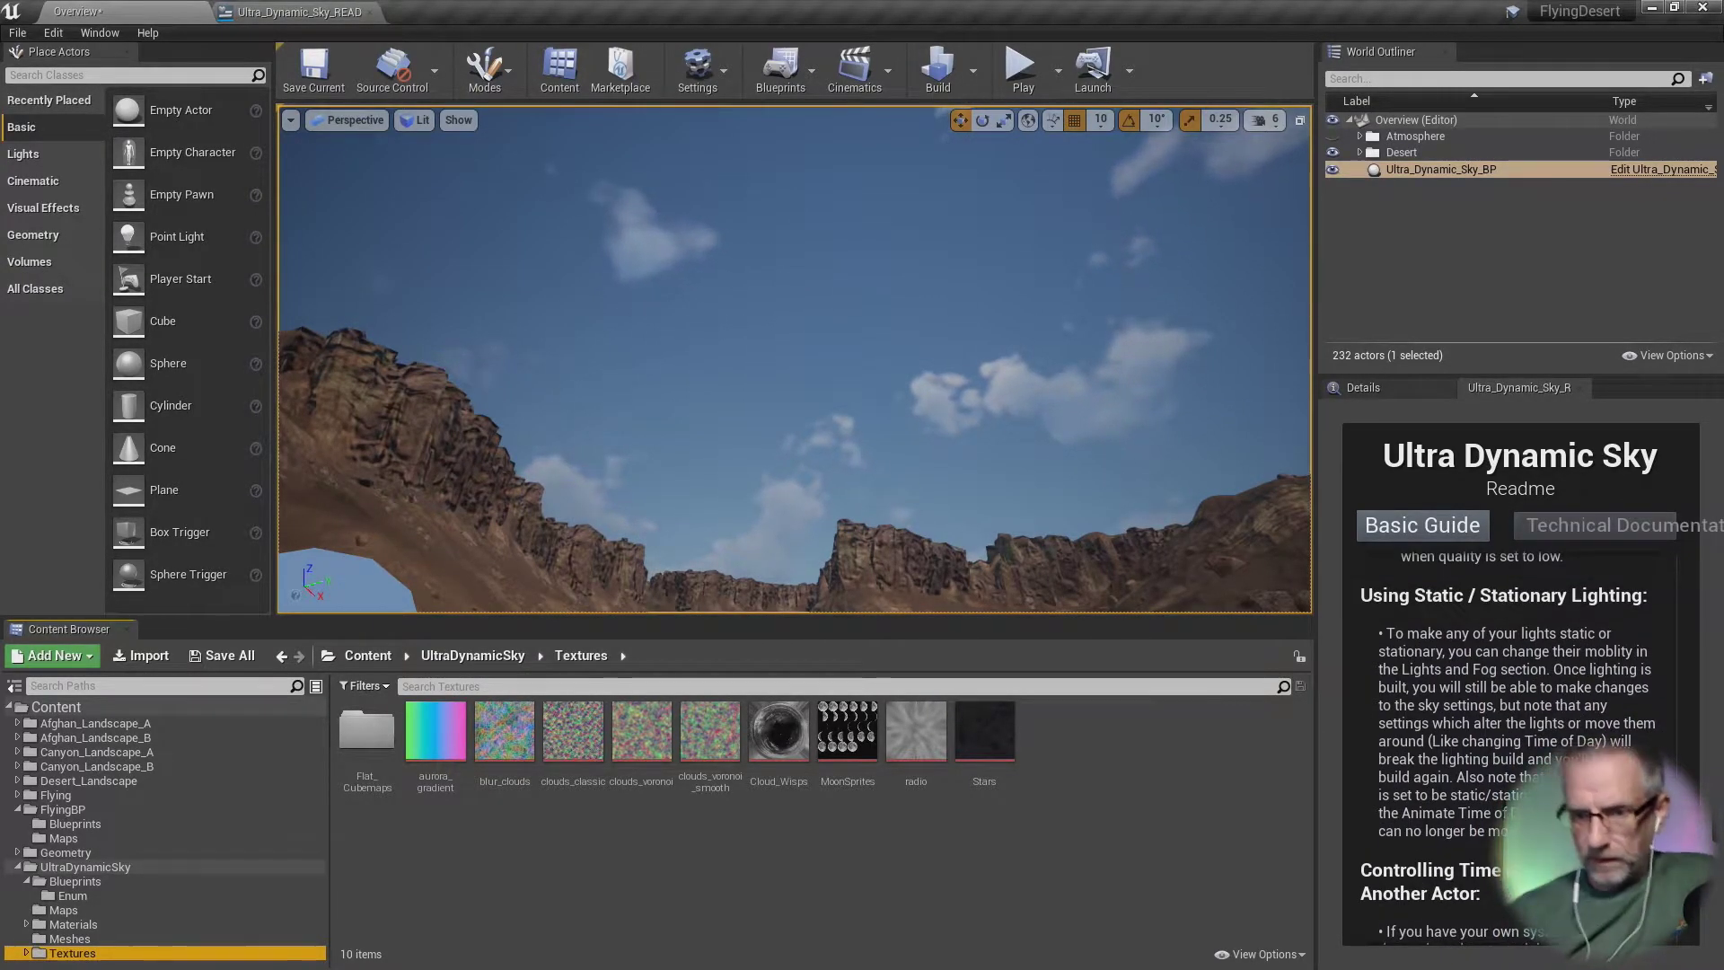
pyautogui.scroll(-12, 1517, 746)
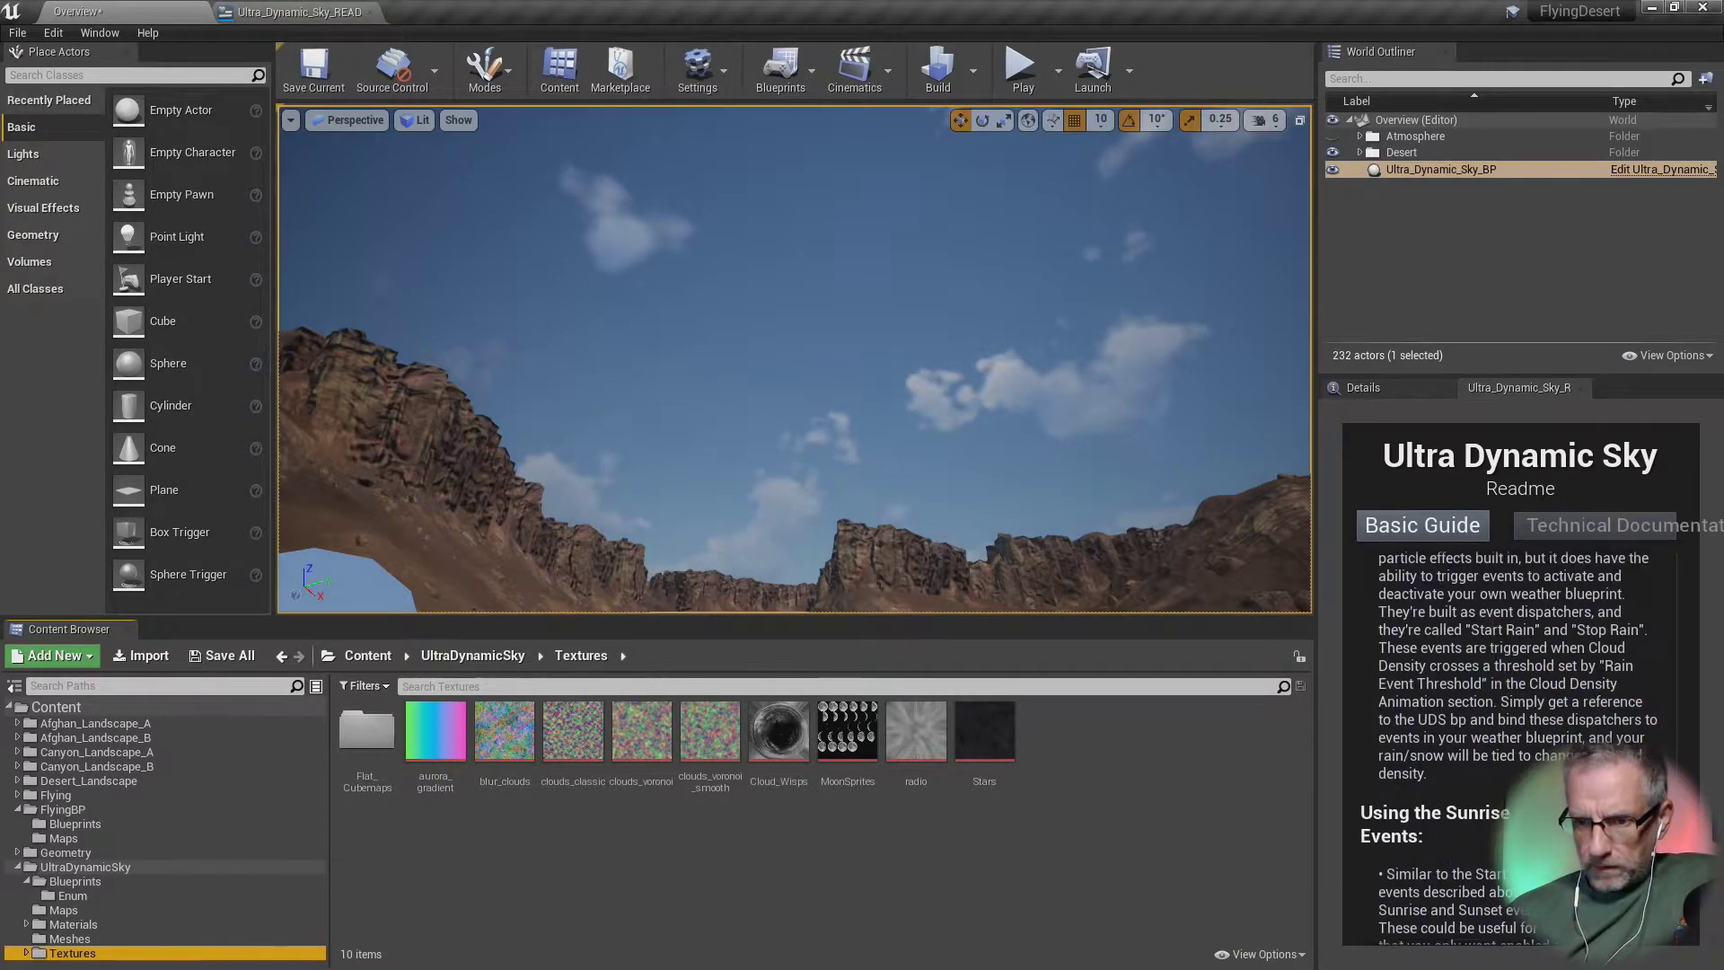
pyautogui.scroll(10, 1517, 745)
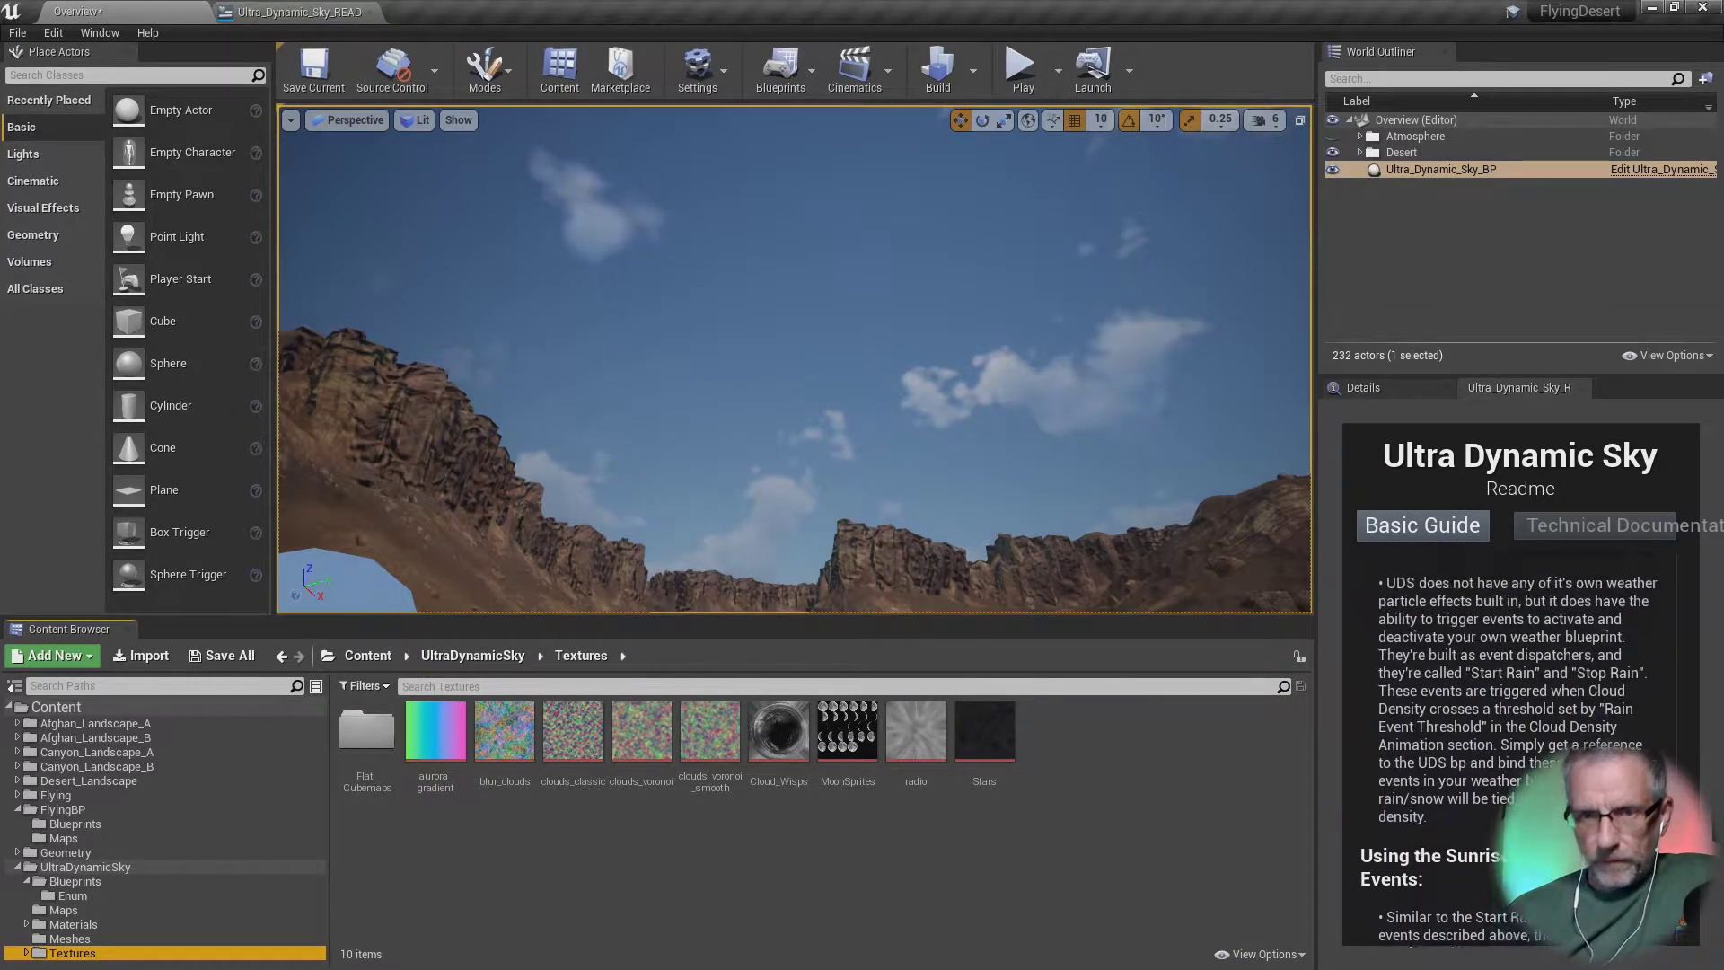
# Step: Minimize the editor and view the cloudy sky gallery image full screen
pyautogui.click(1655, 8)
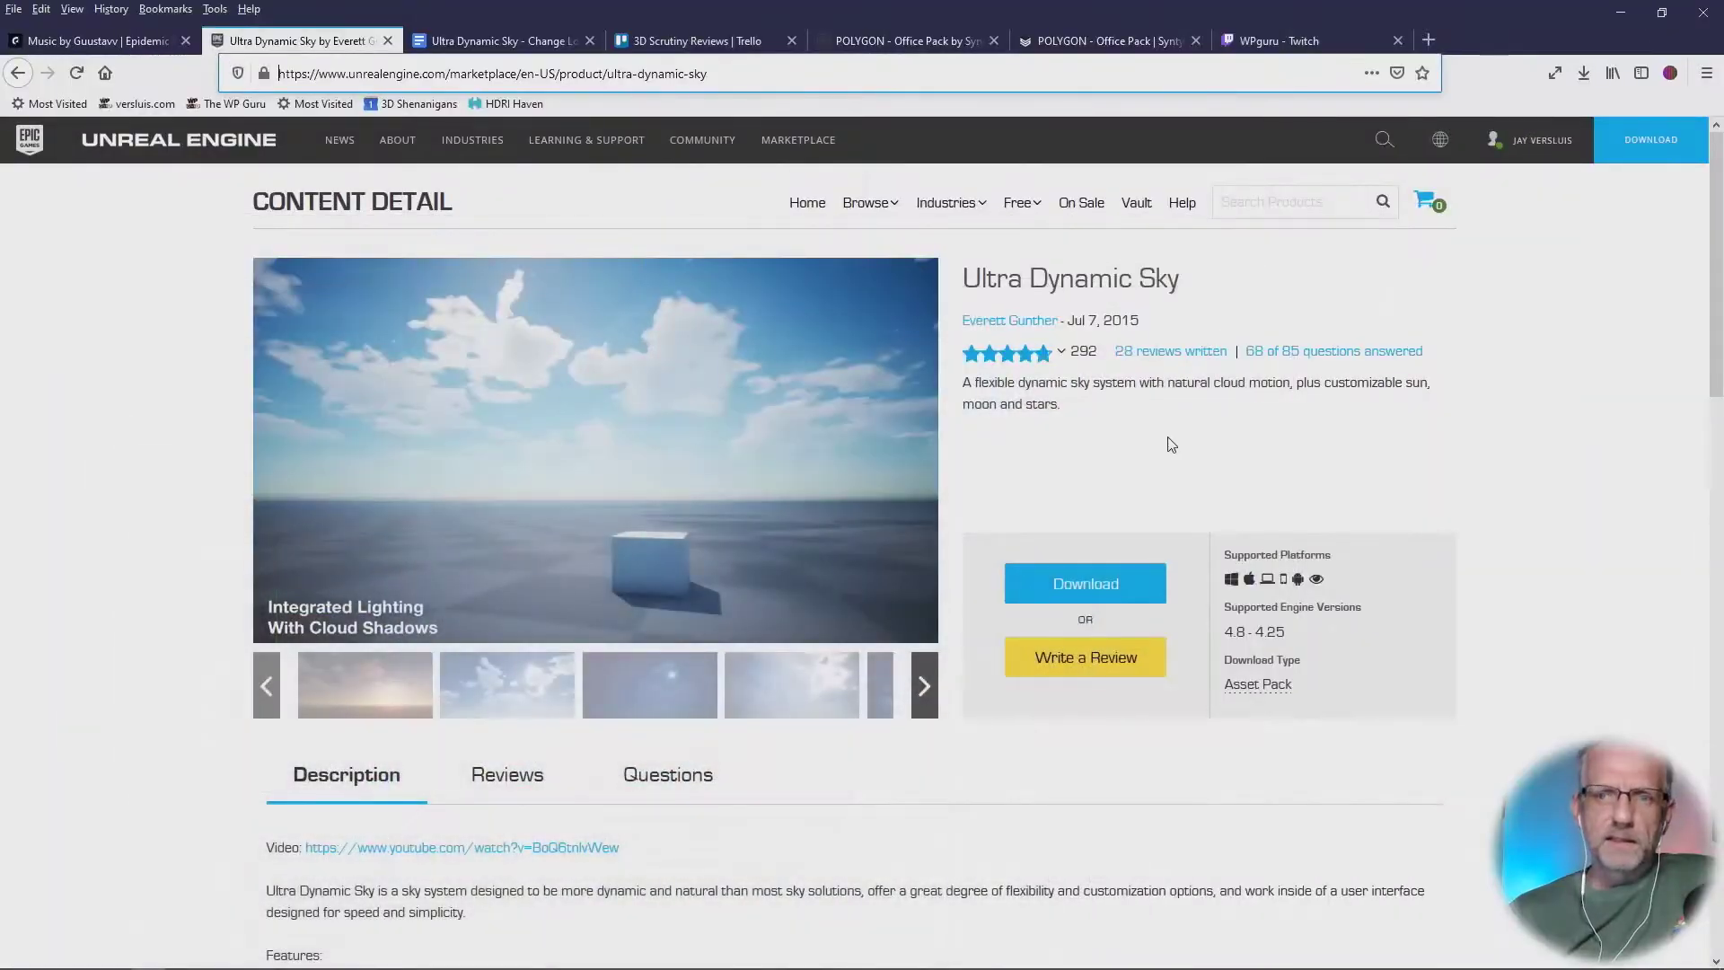
pyautogui.click(479, 678)
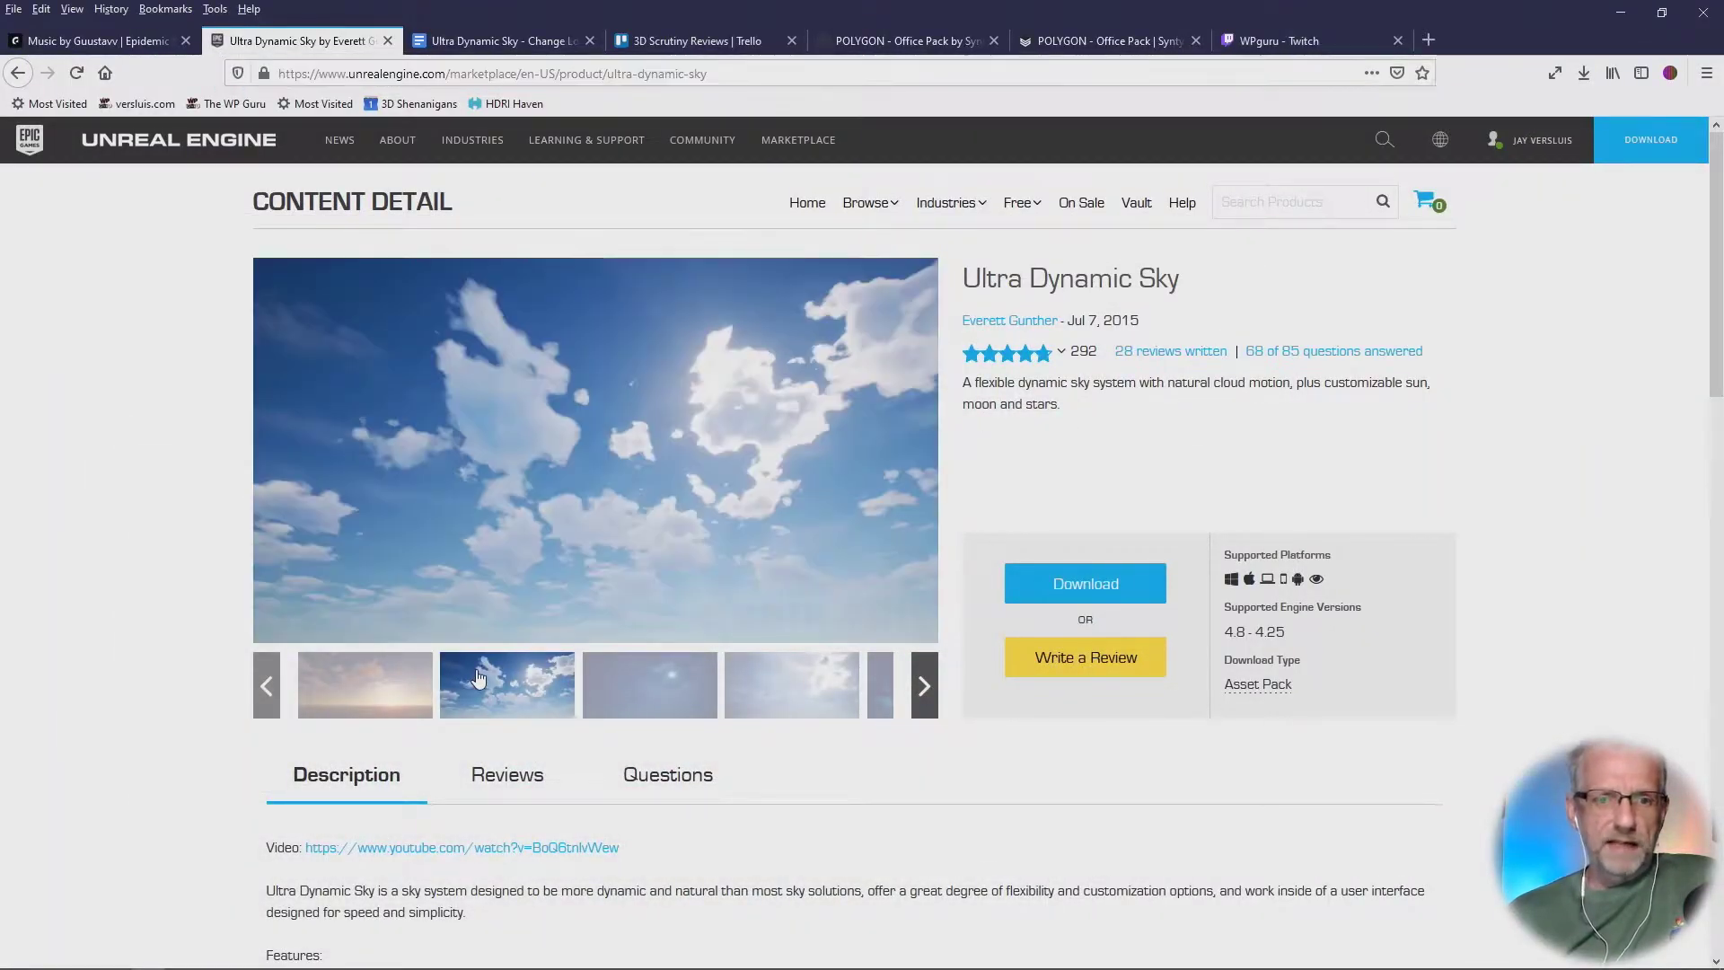
pyautogui.click(601, 433)
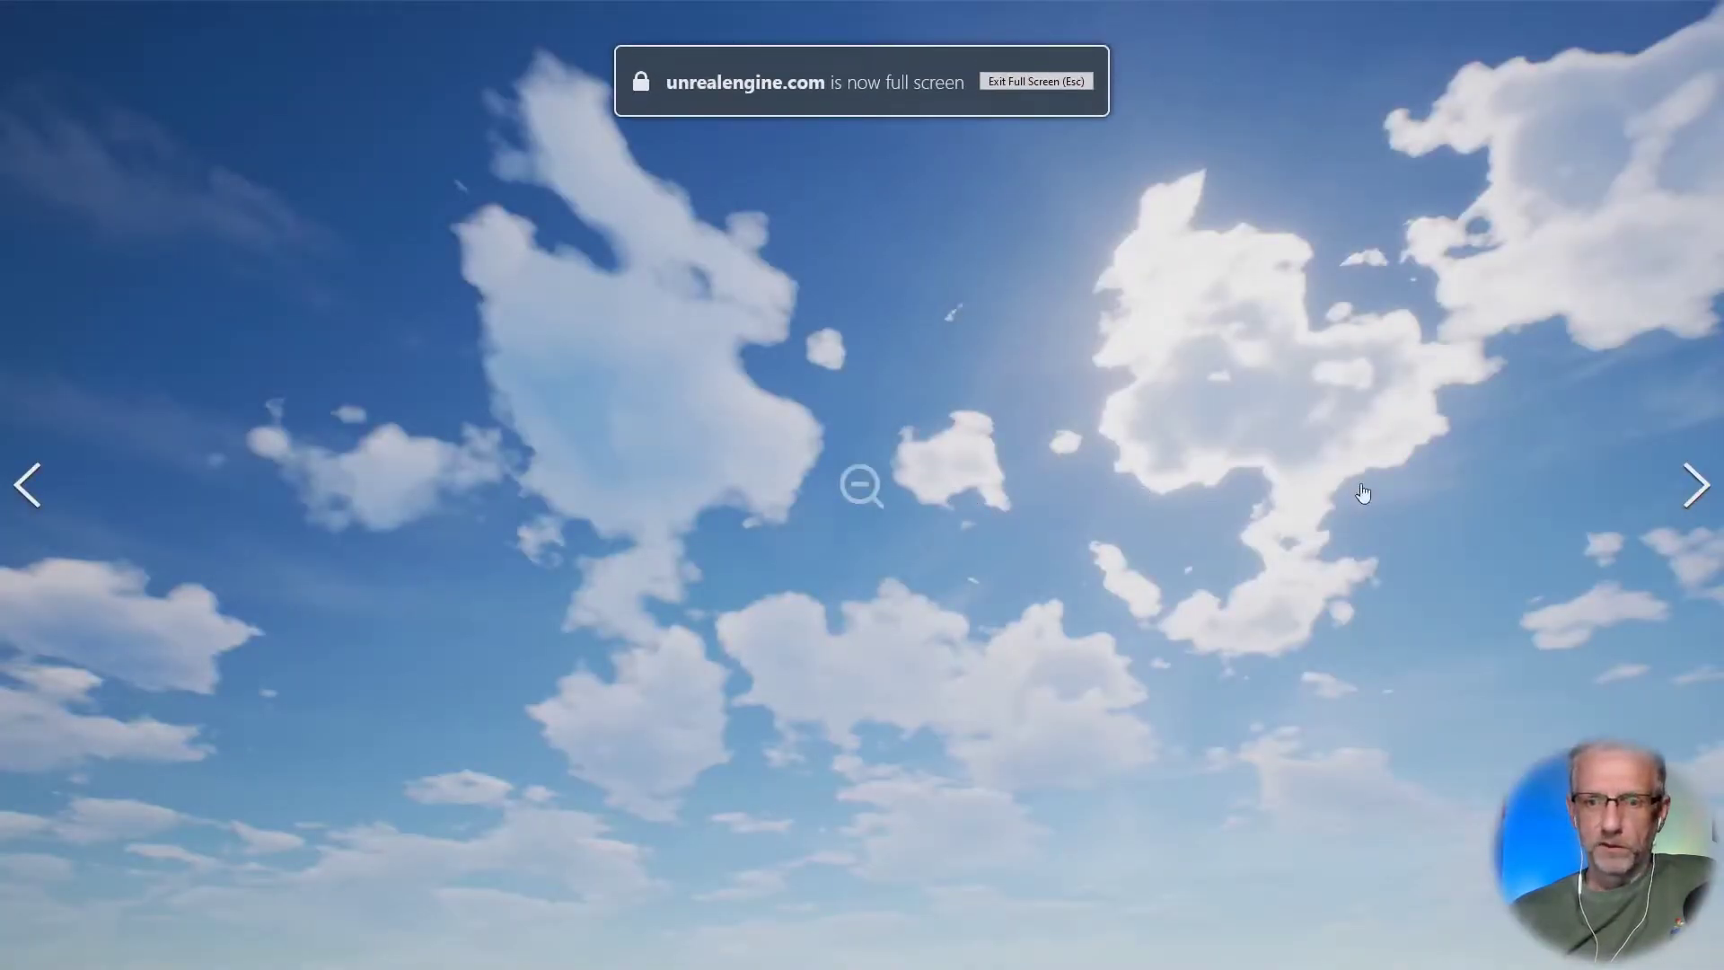
# Step: Flip through the moonlit, bright cloudy, aurora and sunset sky gallery images
pyautogui.click(1692, 489)
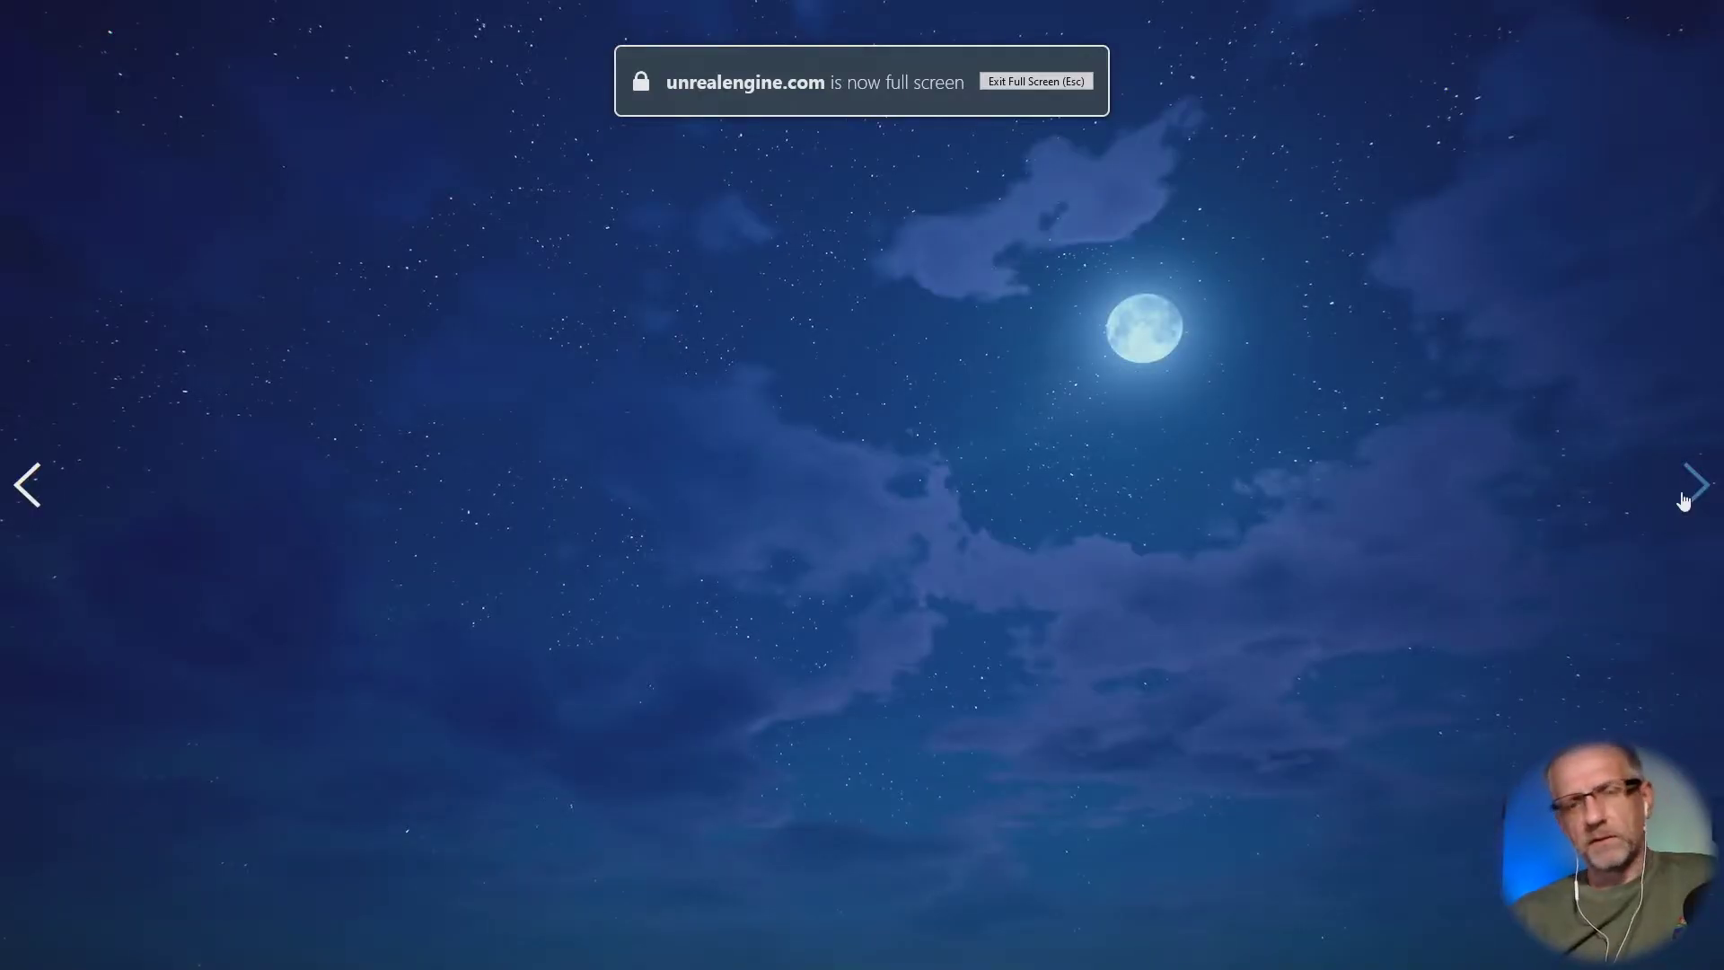
pyautogui.click(1684, 499)
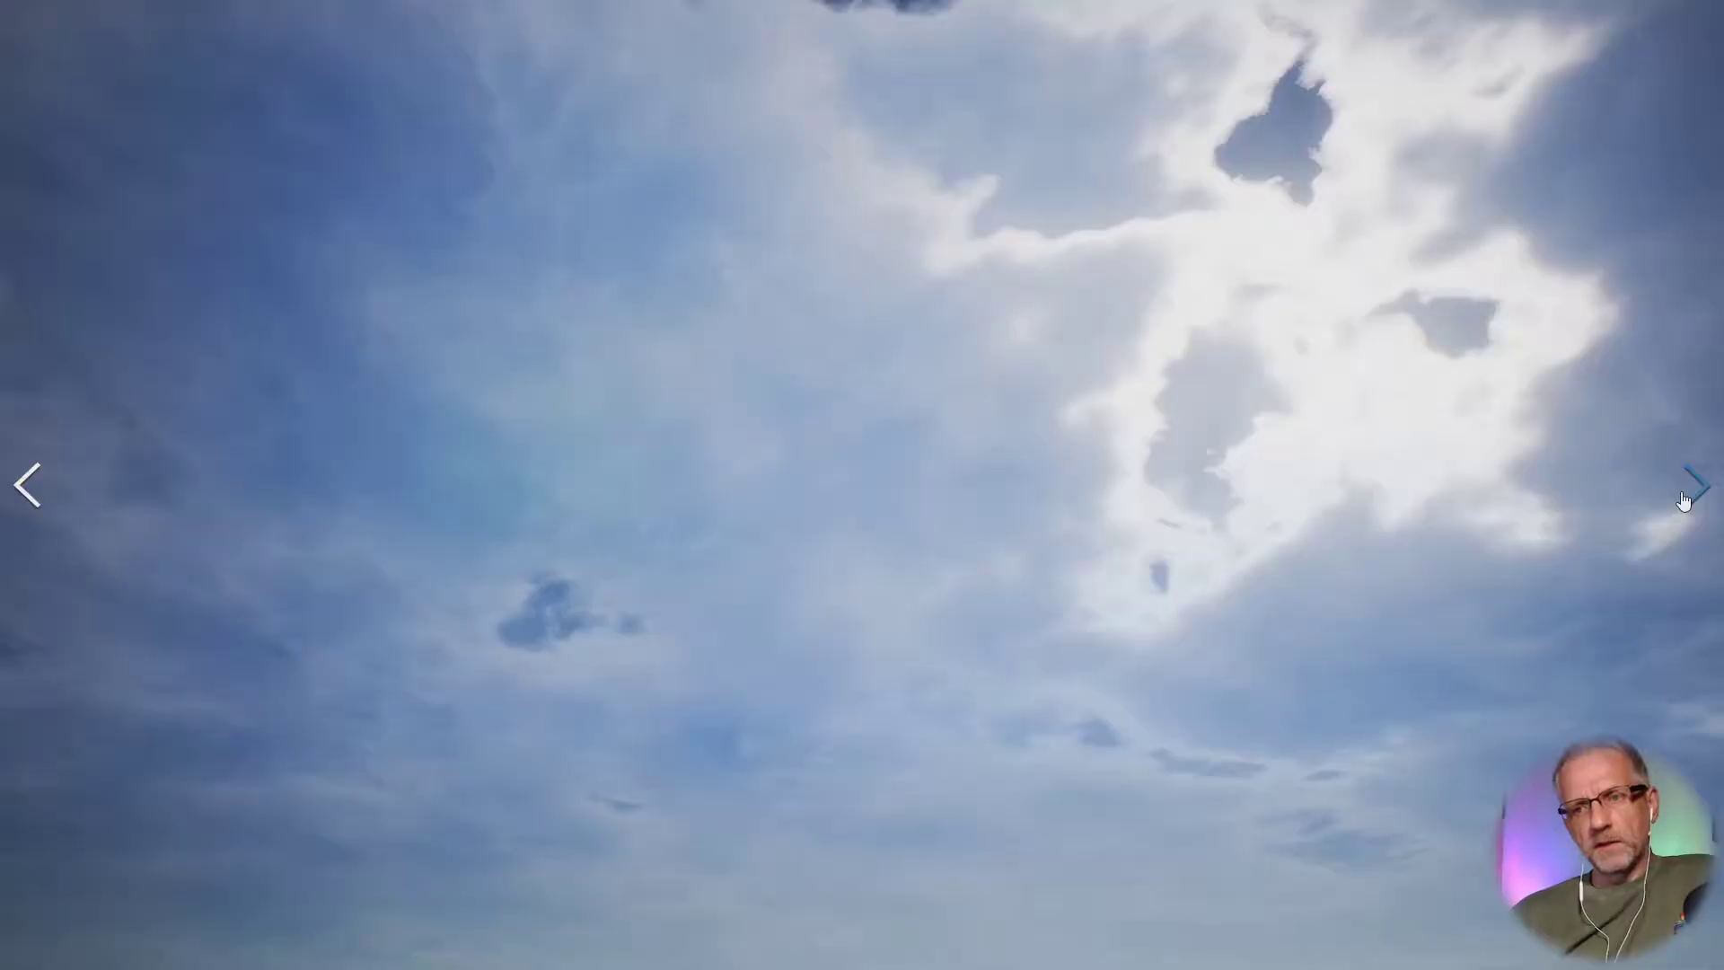
pyautogui.click(1684, 499)
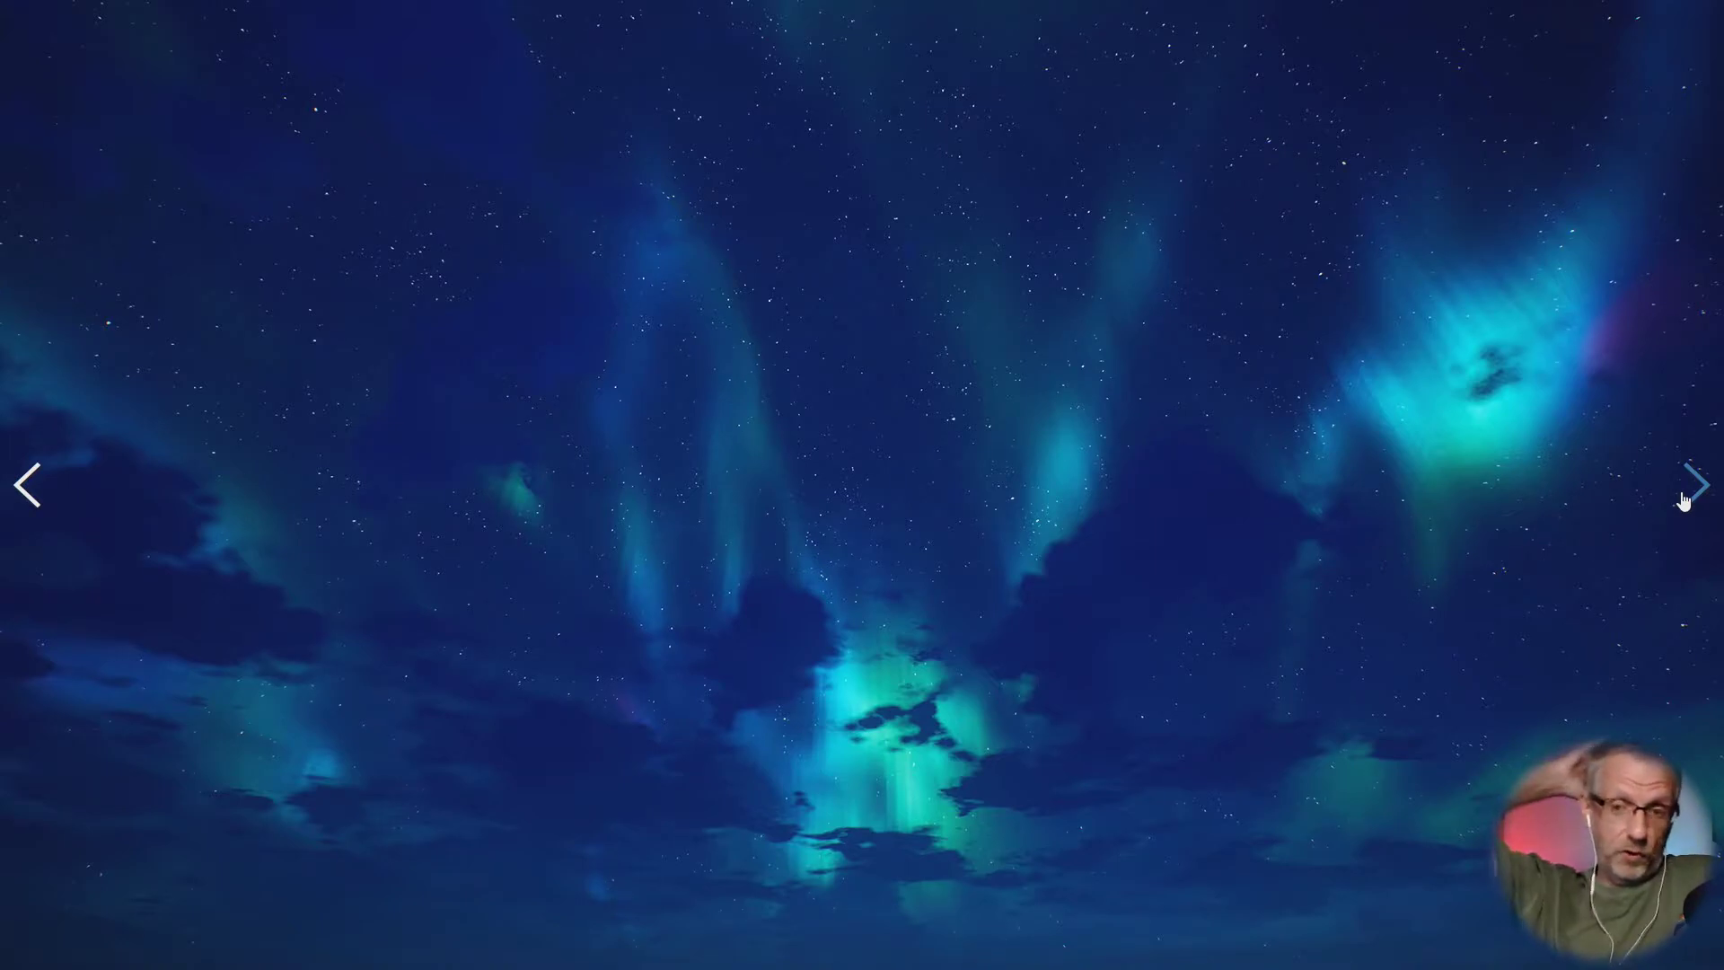
pyautogui.click(1685, 499)
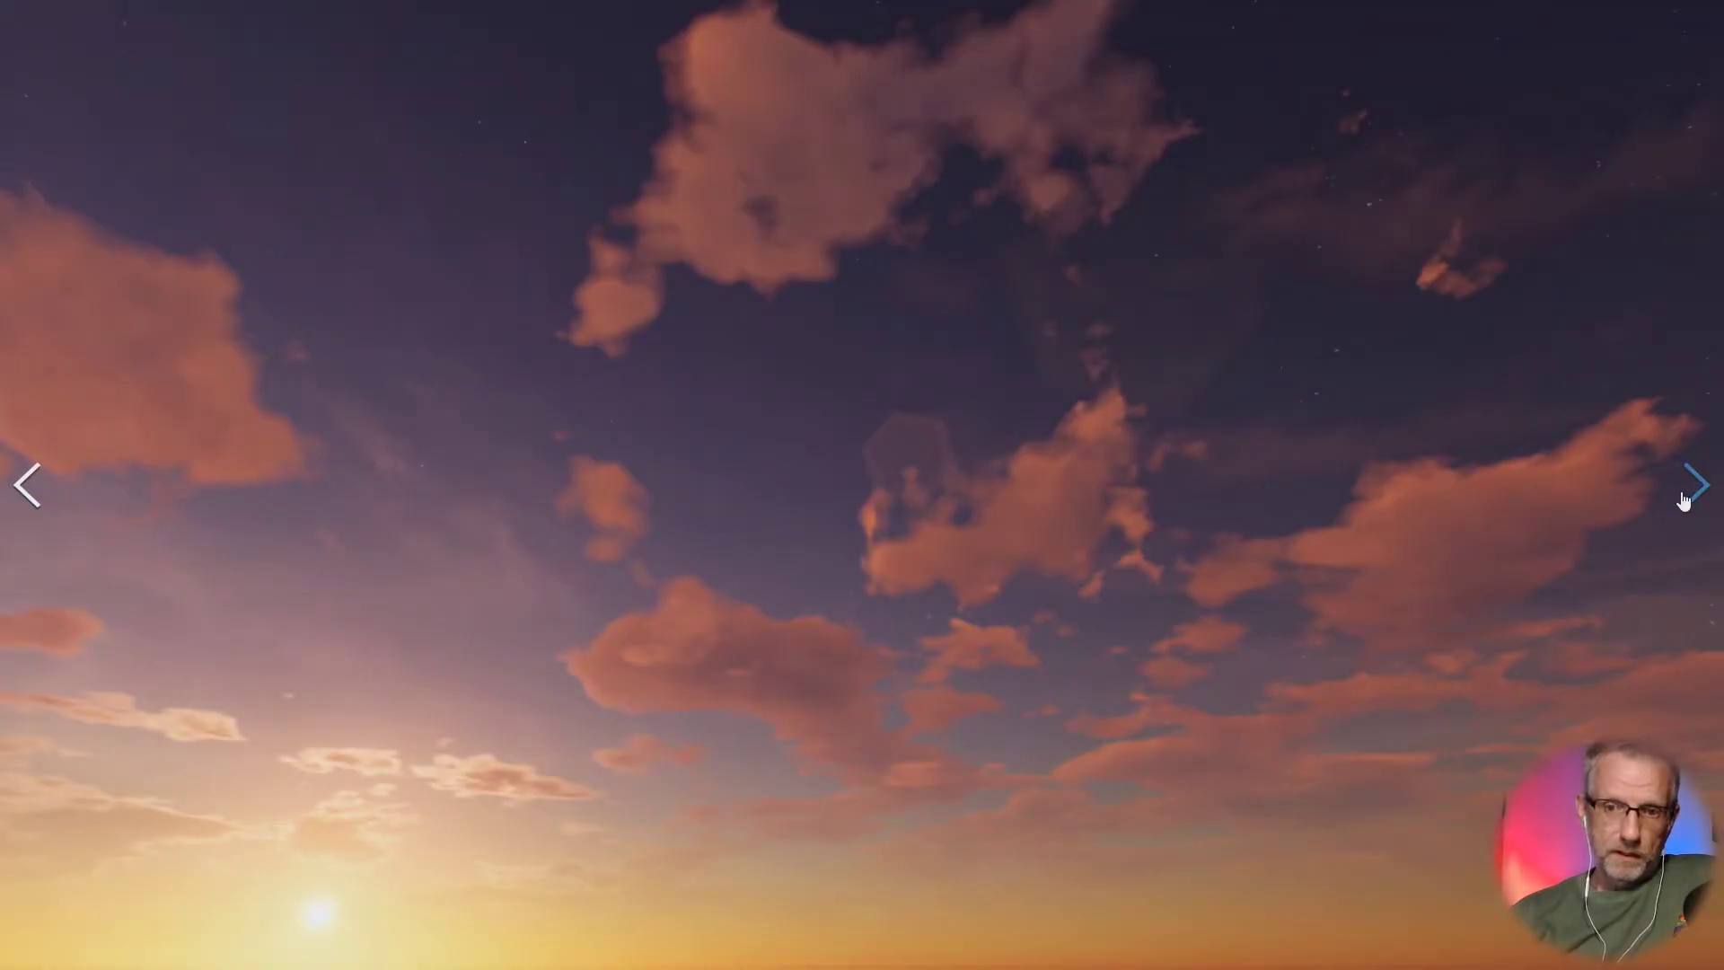
pyautogui.click(1685, 499)
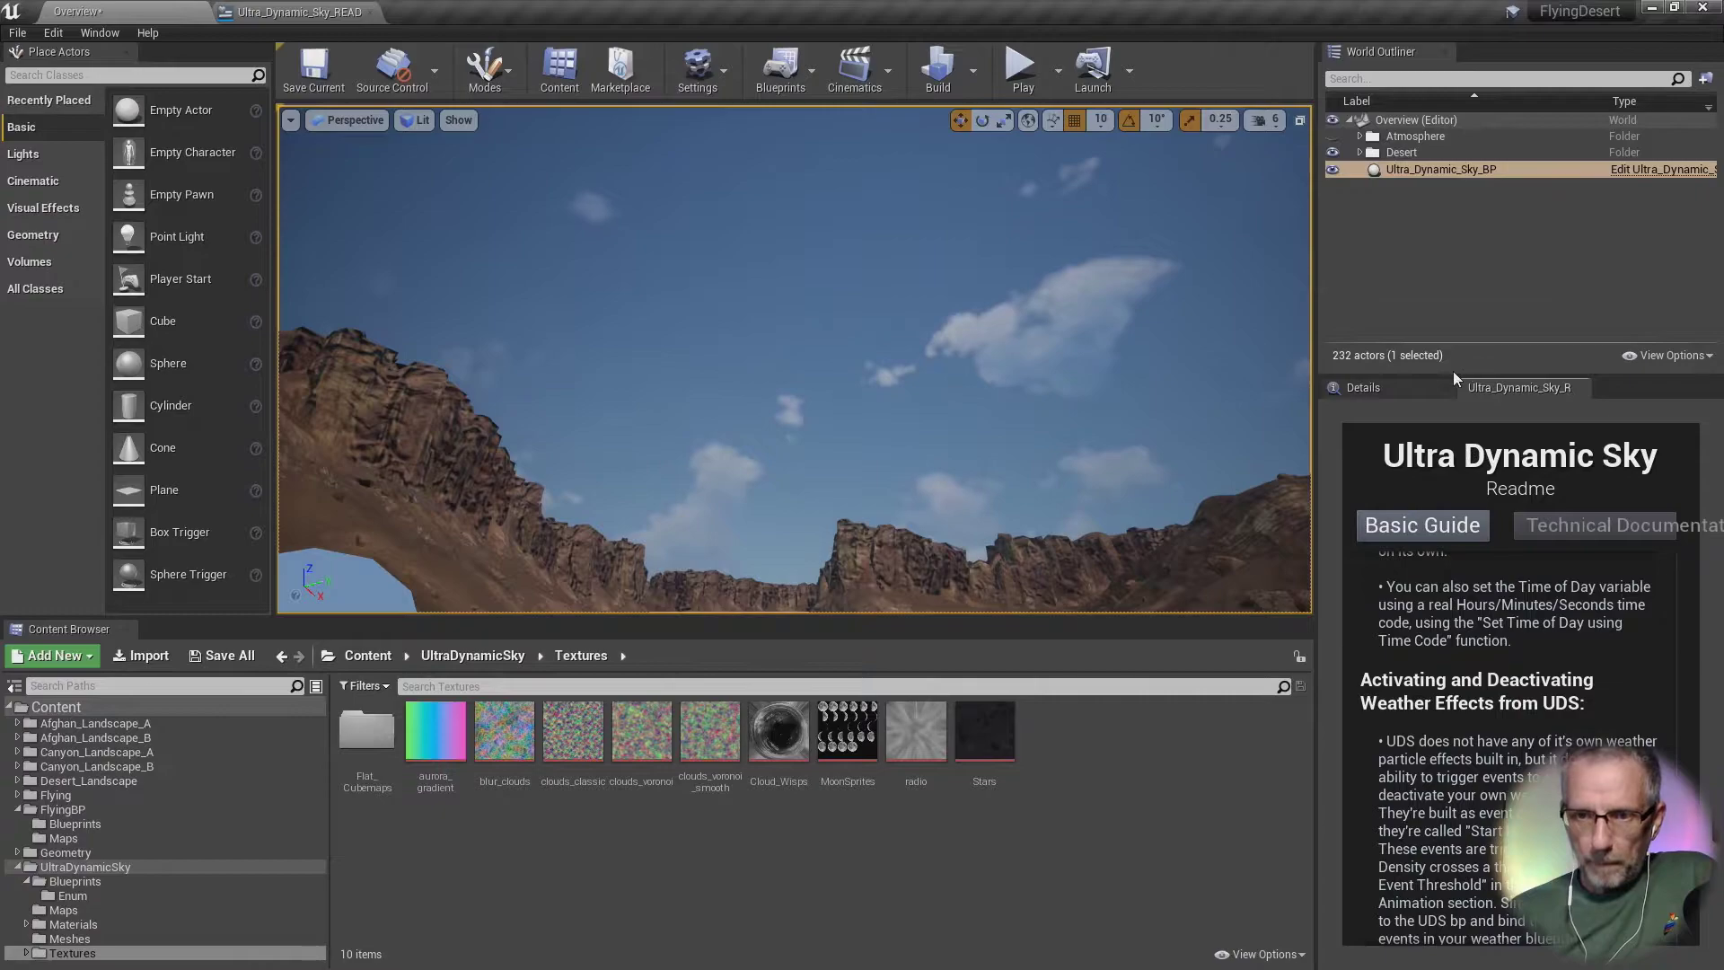
# Step: Show the sky's Details and try Cloud Height Layer 1 at 1.0, then restore 0.5
pyautogui.click(1401, 388)
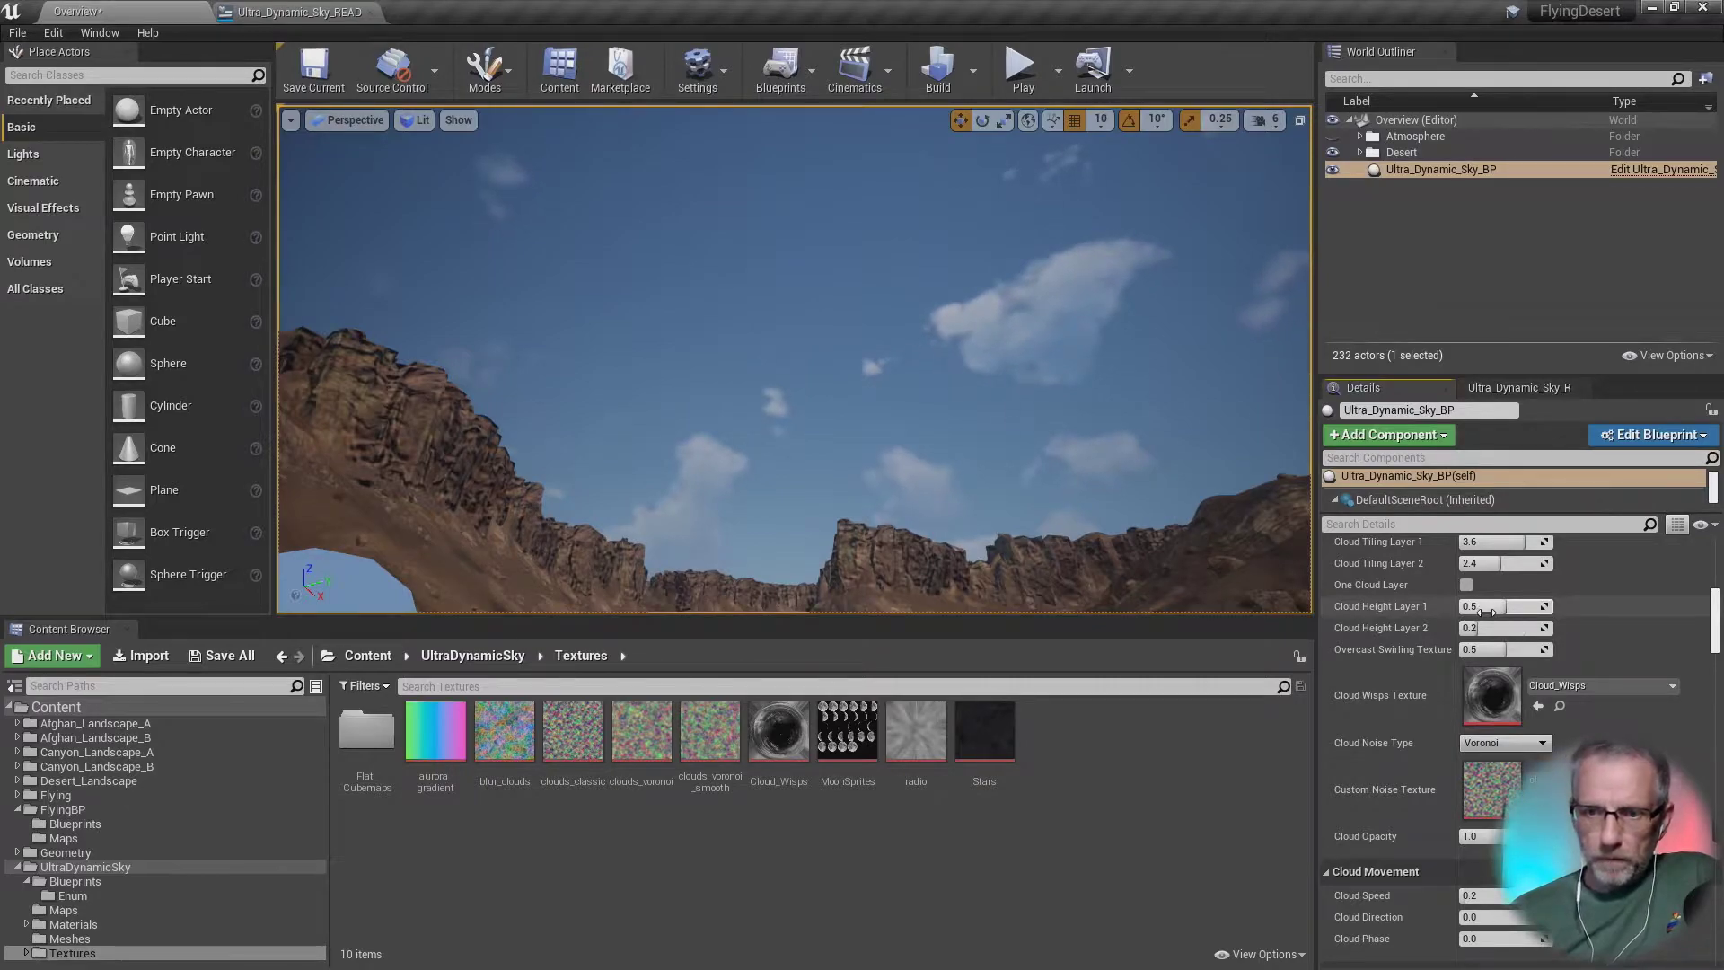
pyautogui.write('1')
pyautogui.press('Return')
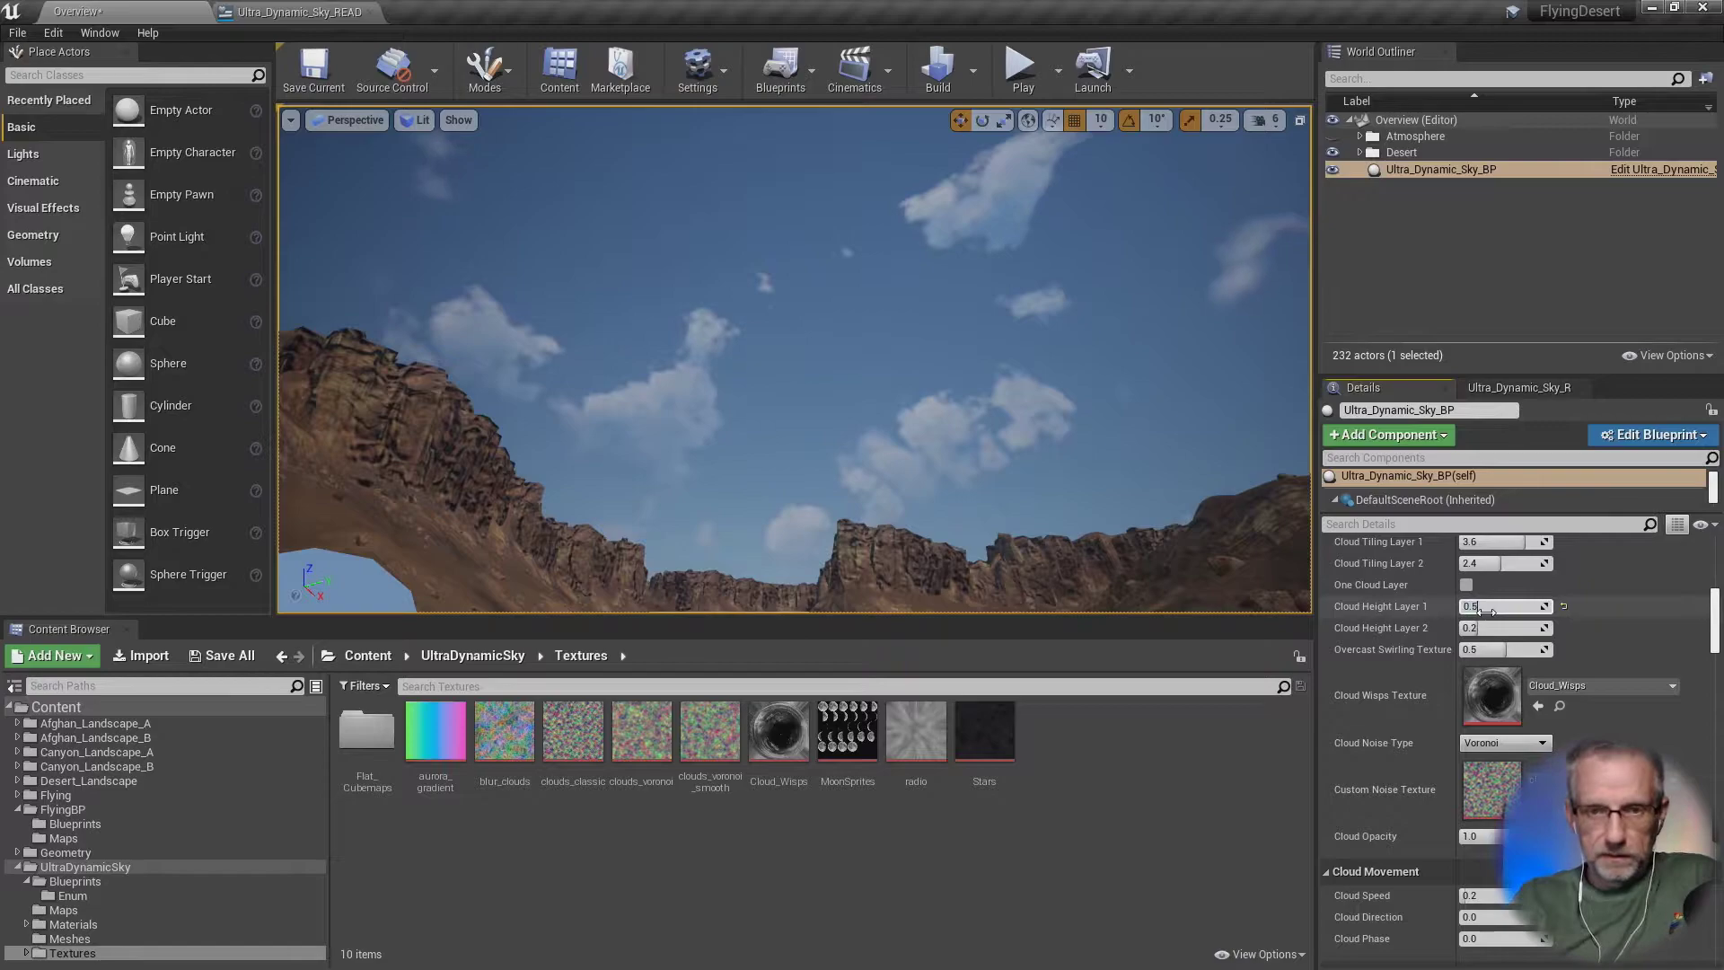
pyautogui.write('0.5')
pyautogui.press('Return')
pyautogui.scroll(4, 1509, 619)
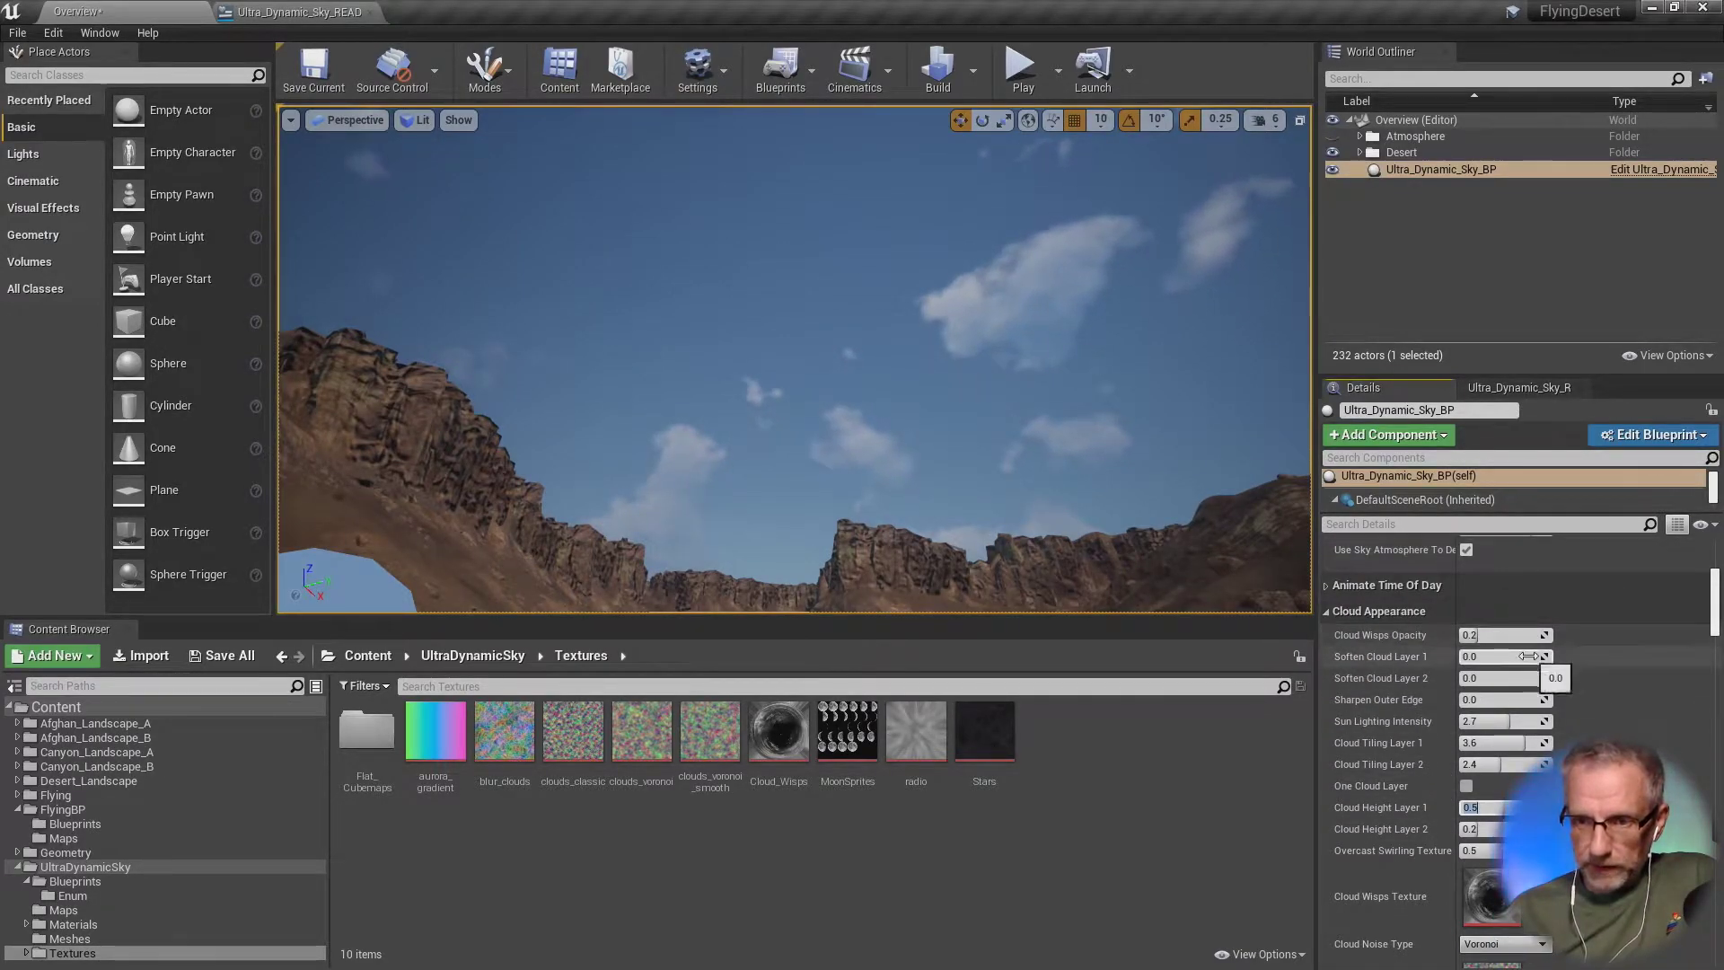
# Step: Set Cloud Wisps Opacity to 1.0, briefly comparing it against 0
pyautogui.click(1501, 633)
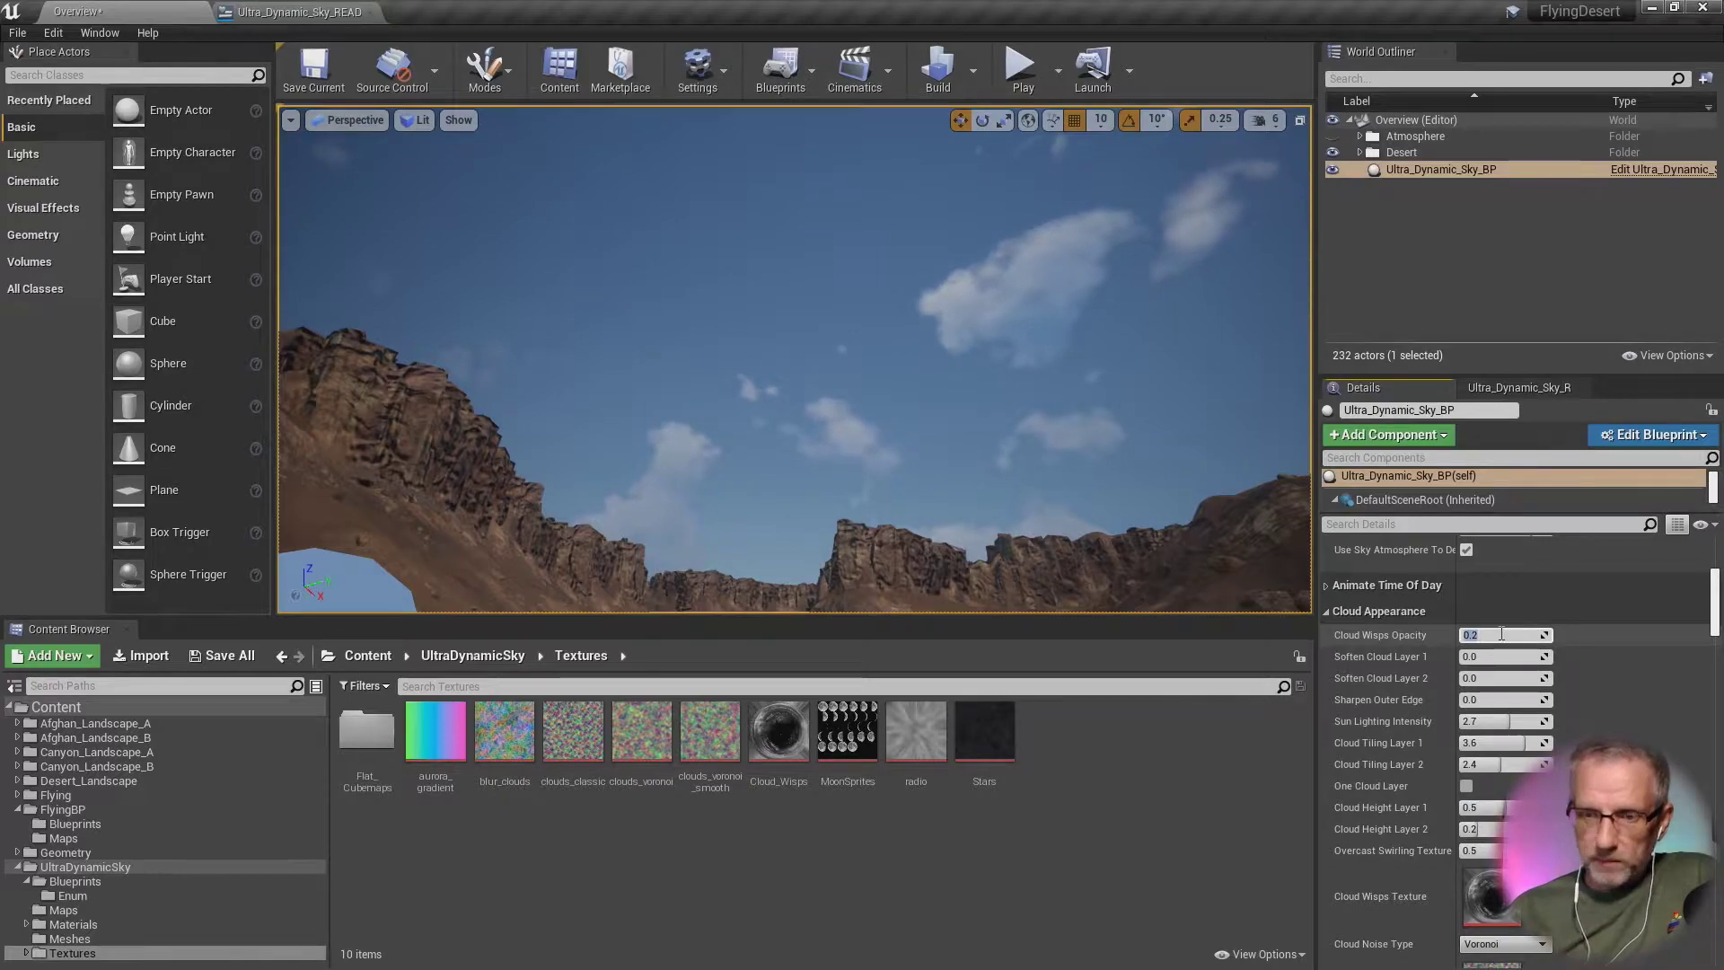
pyautogui.write('1')
pyautogui.press('Return')
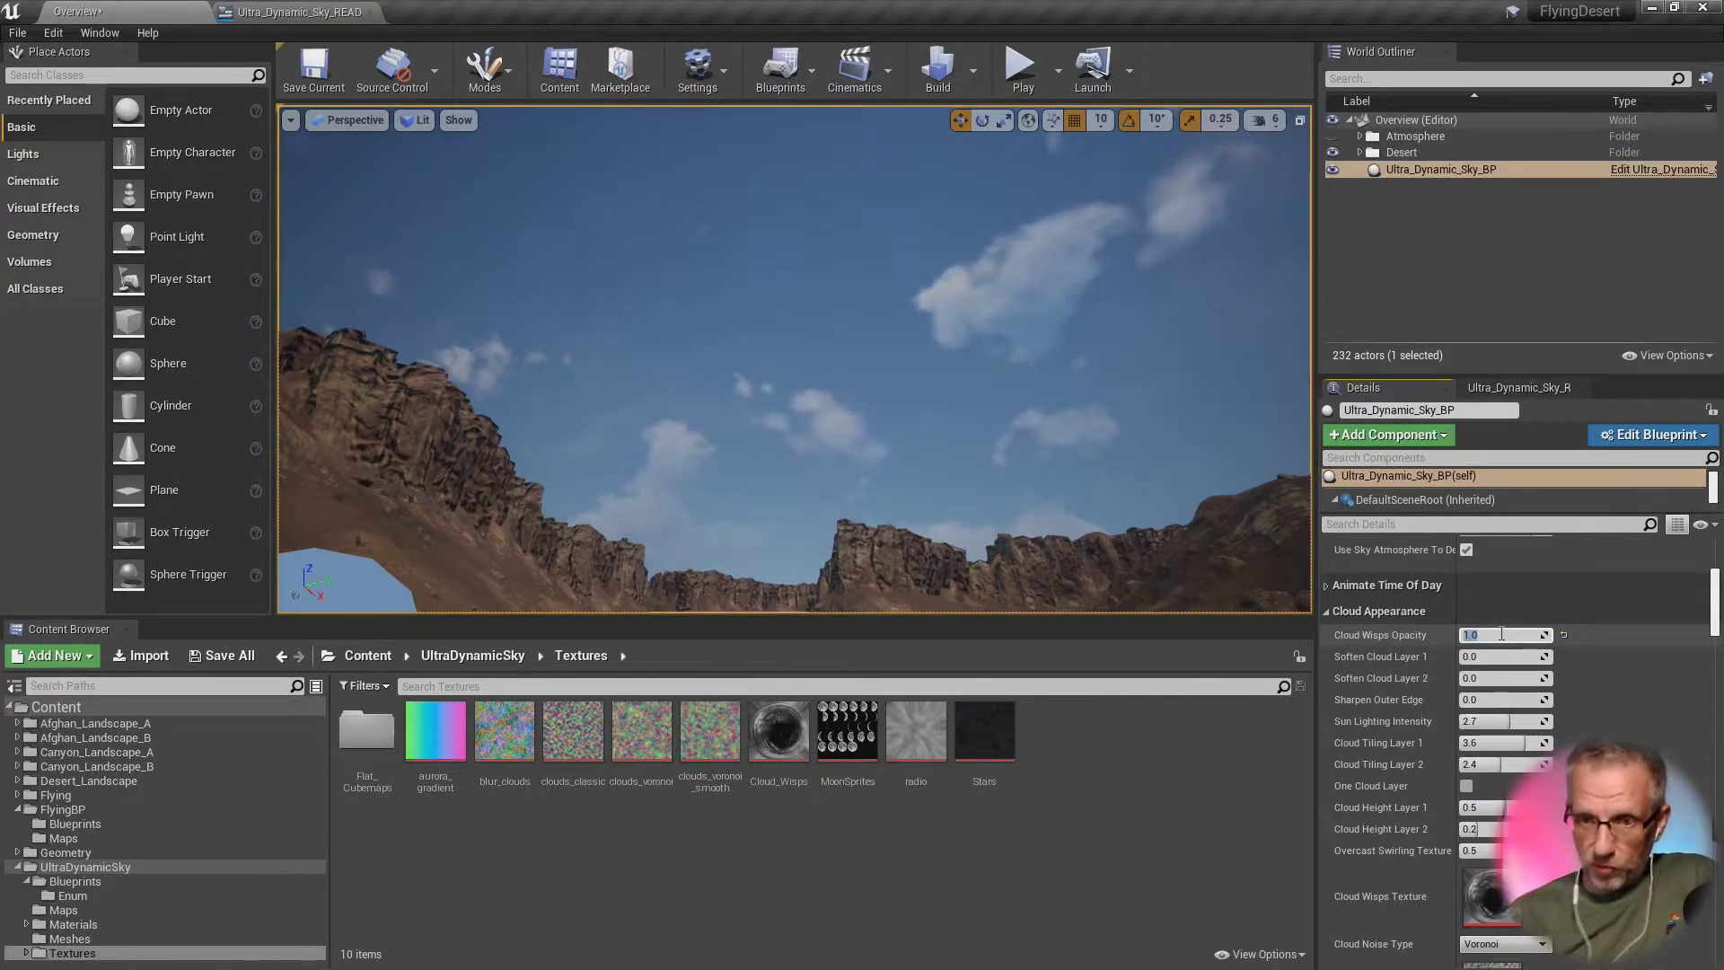
pyautogui.write('0')
pyautogui.press('Return')
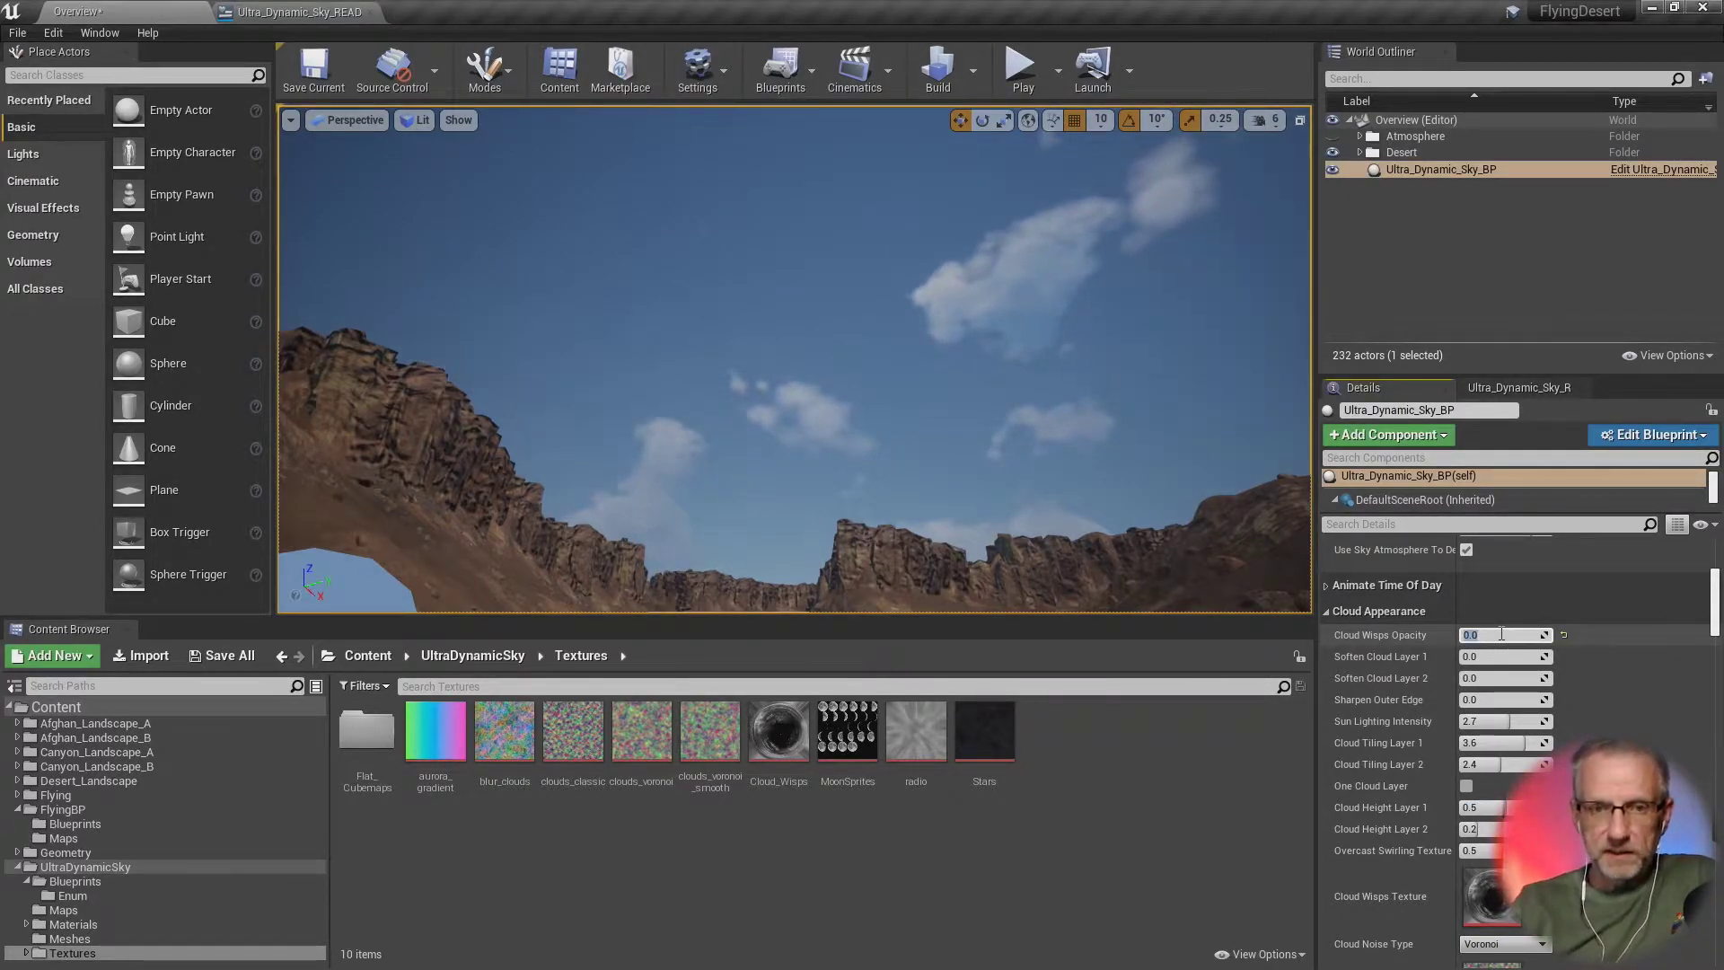
pyautogui.write('1')
pyautogui.press('Return')
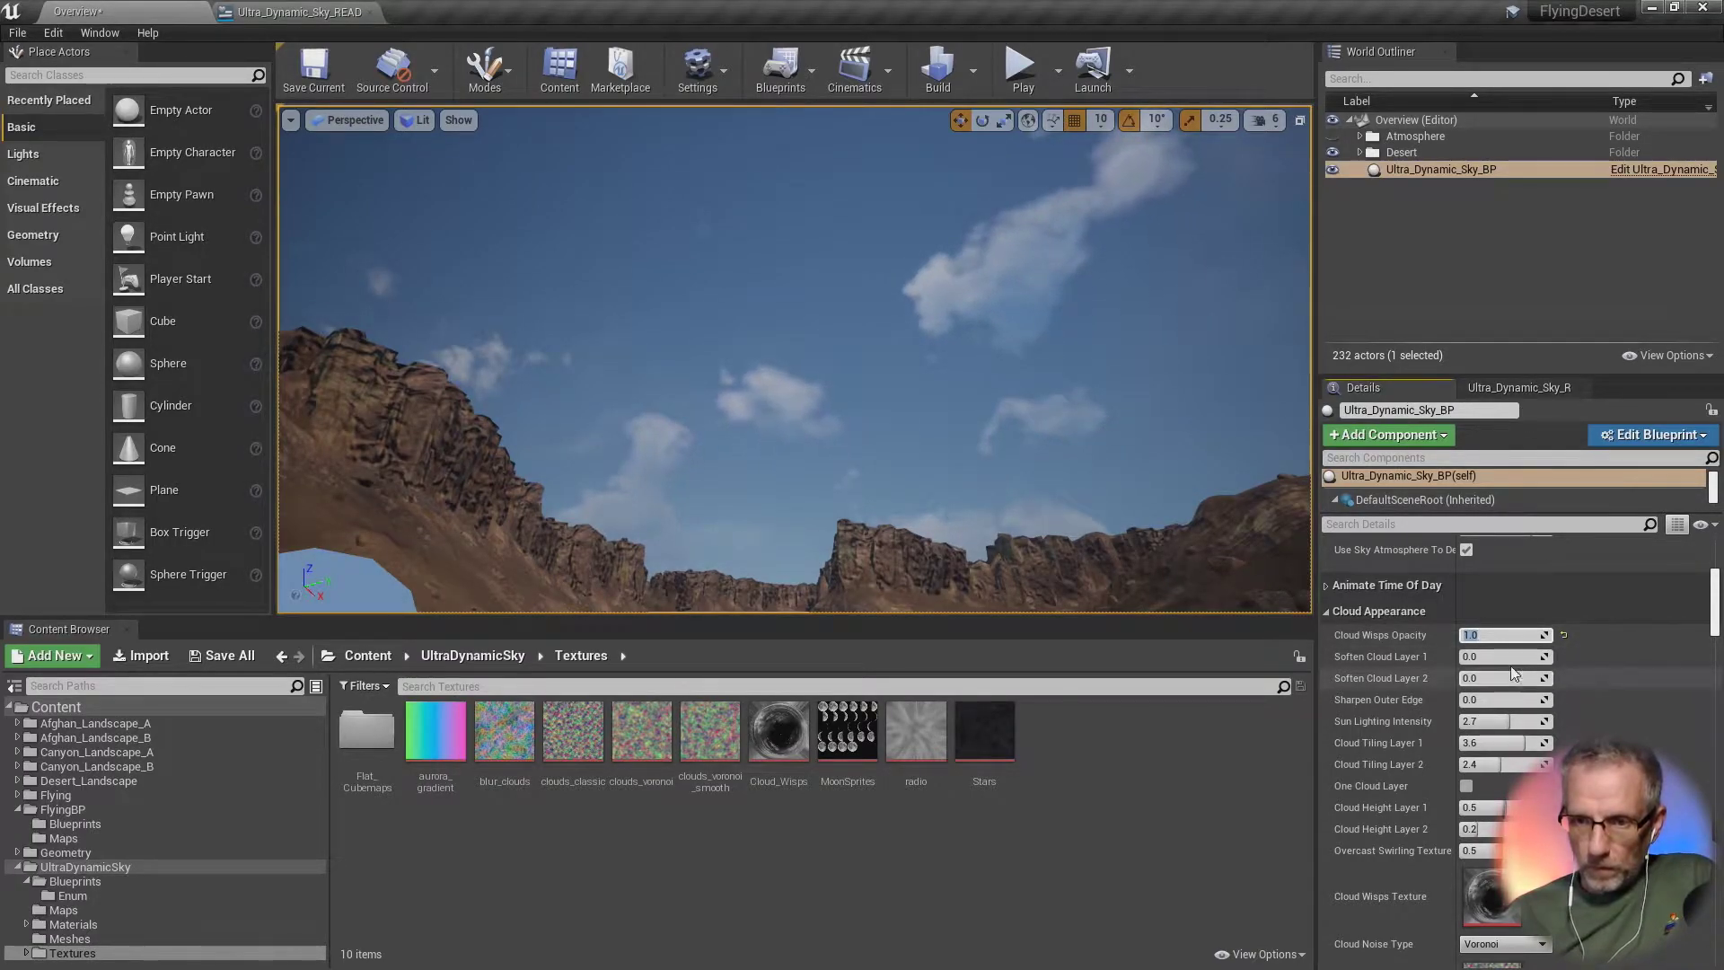
# Step: Set Soften Cloud Layer 1 and Soften Cloud Layer 2 both to 1.0
pyautogui.click(1509, 657)
pyautogui.write('1')
pyautogui.press('Return')
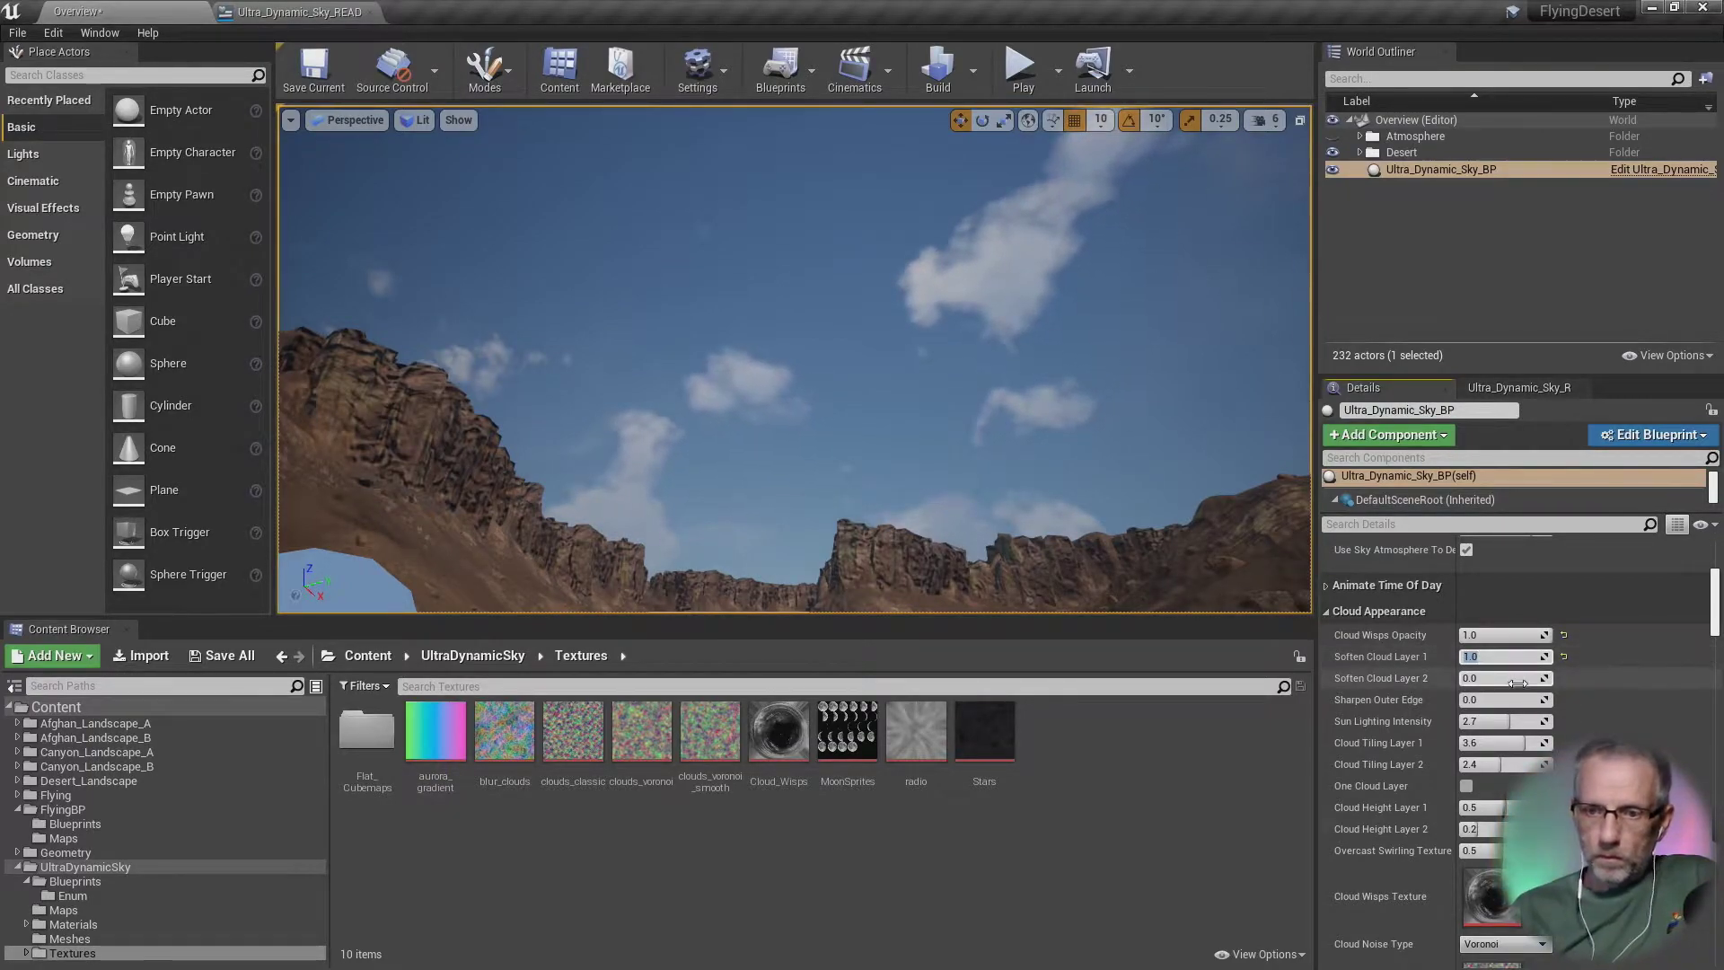
pyautogui.click(1516, 681)
pyautogui.write('1')
pyautogui.press('Return')
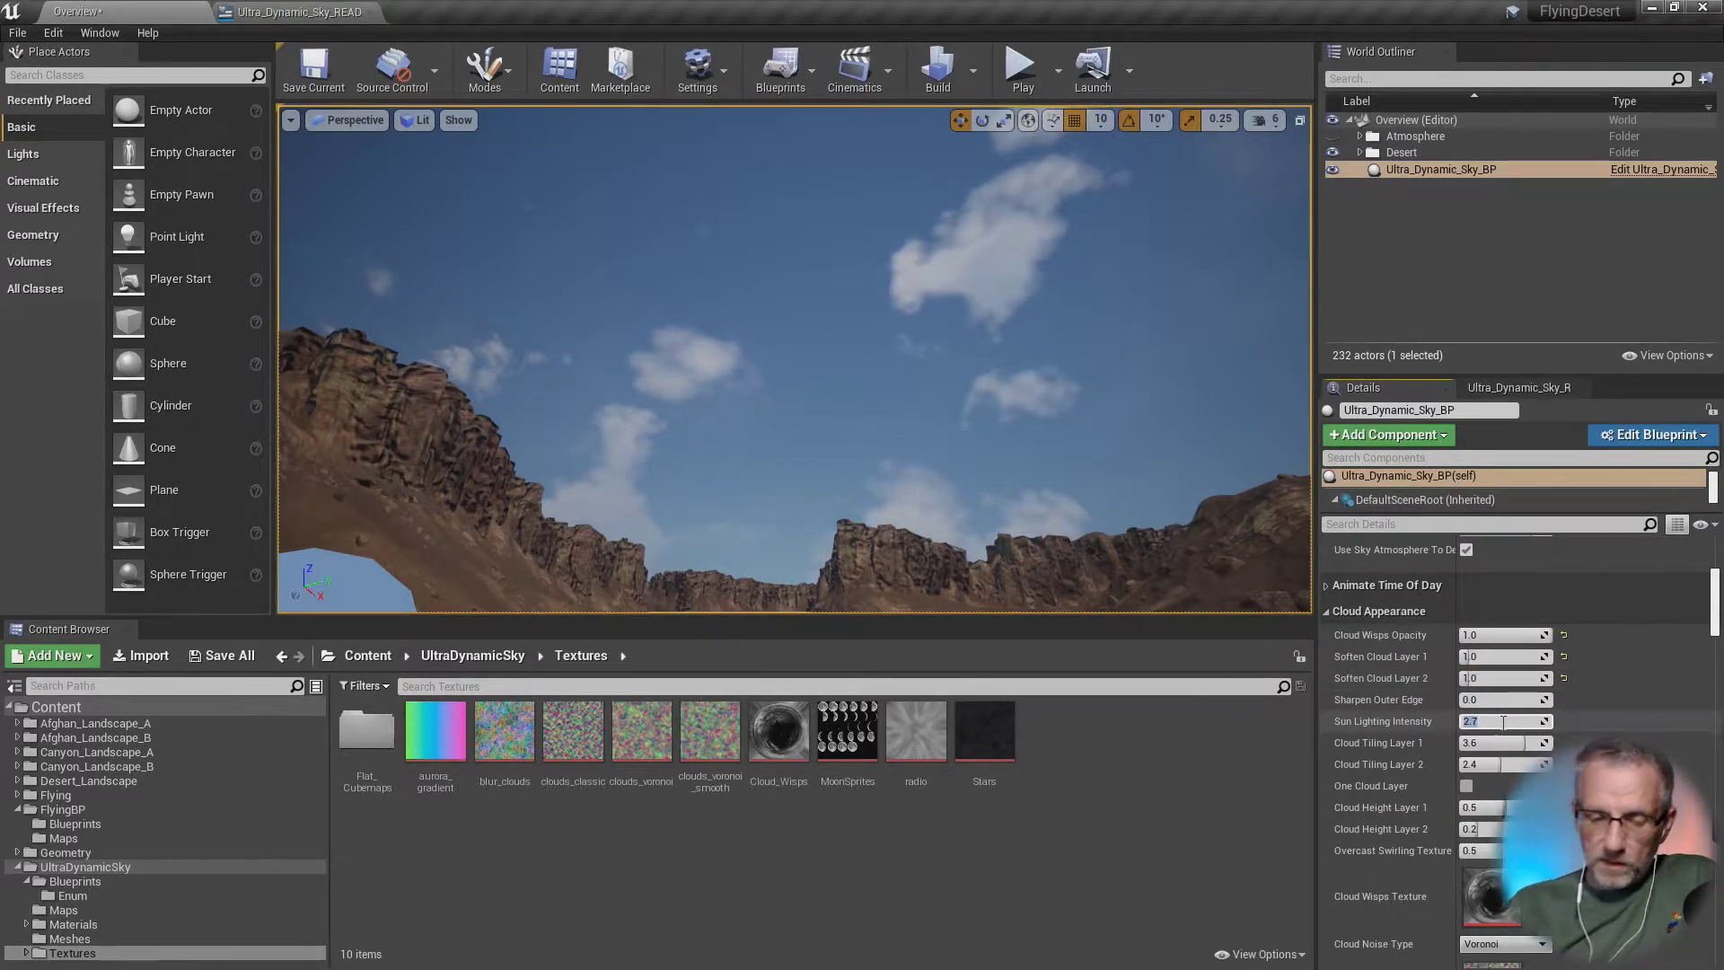
# Step: Raise Sun Lighting Intensity to 5.0 and preview the scene full screen
pyautogui.write('5')
pyautogui.press('Return')
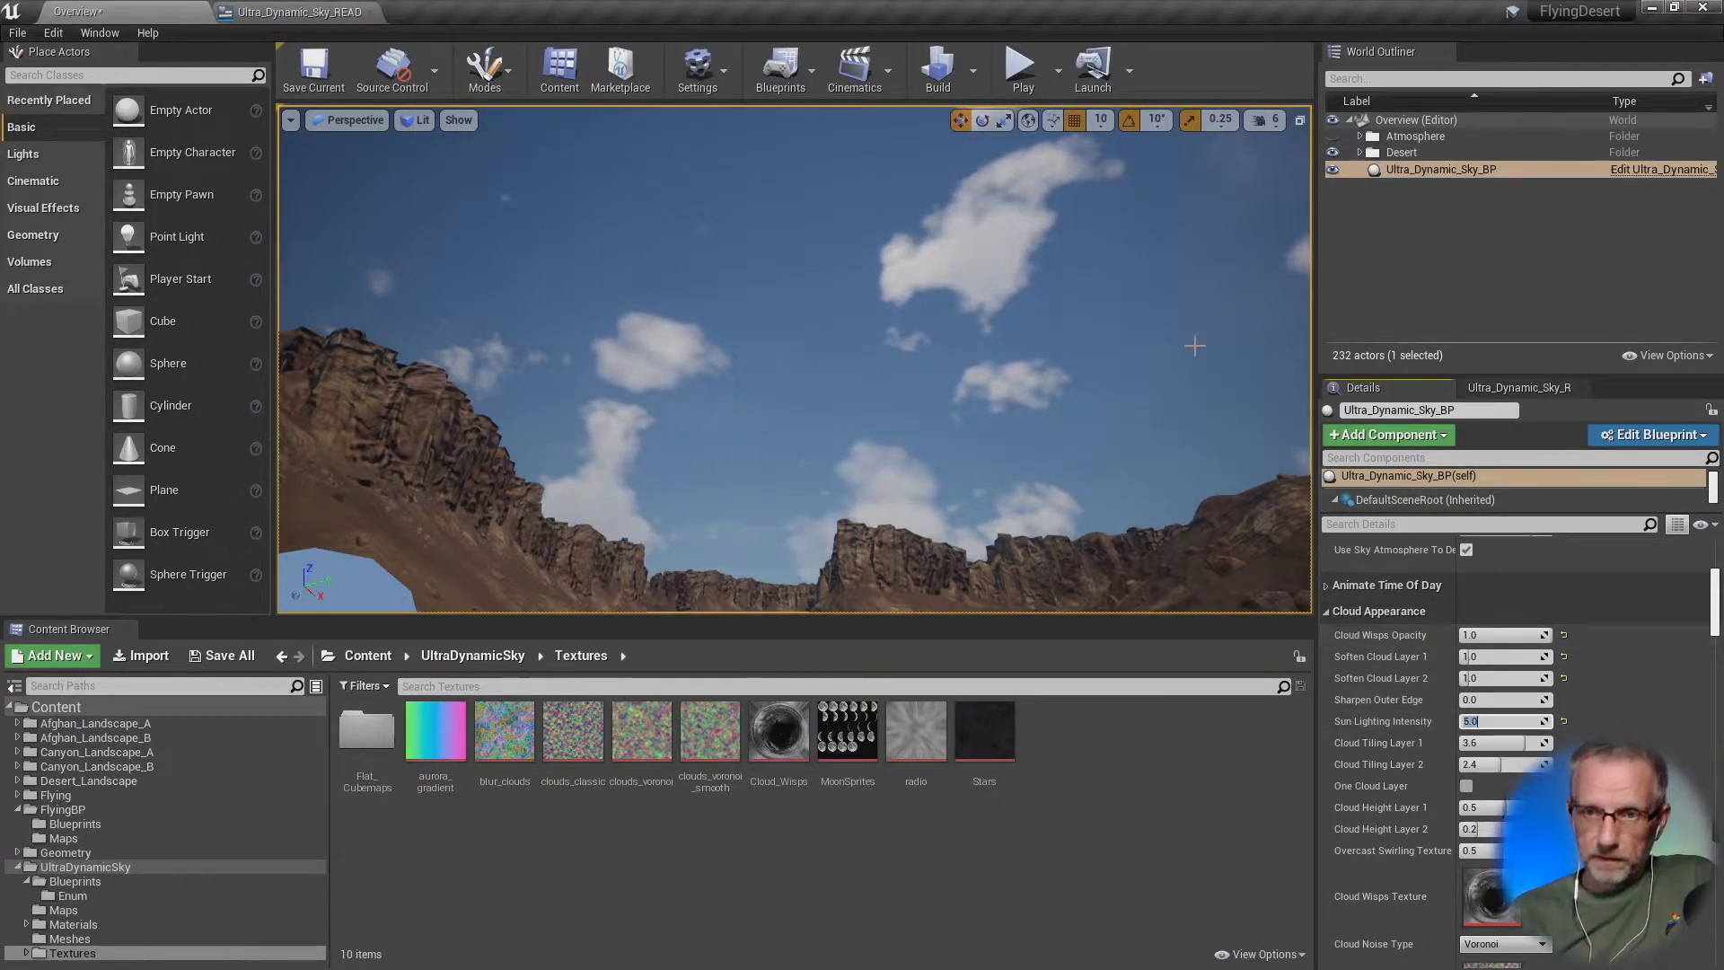
pyautogui.click(1207, 318)
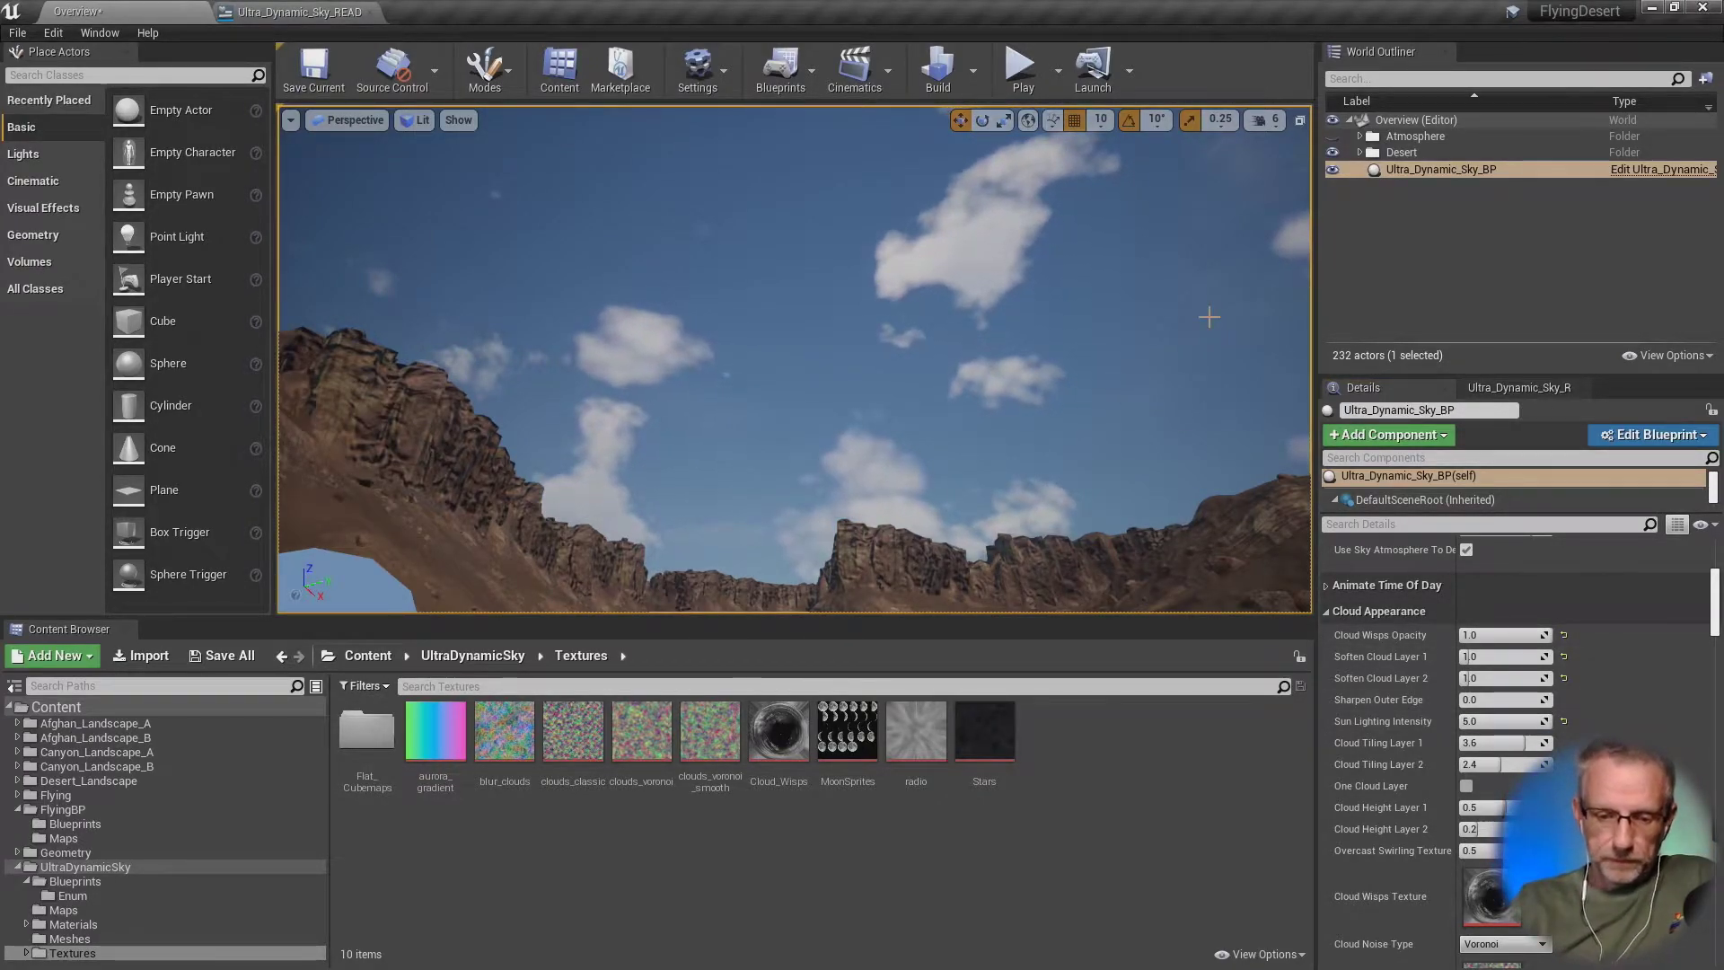
pyautogui.press('F11')
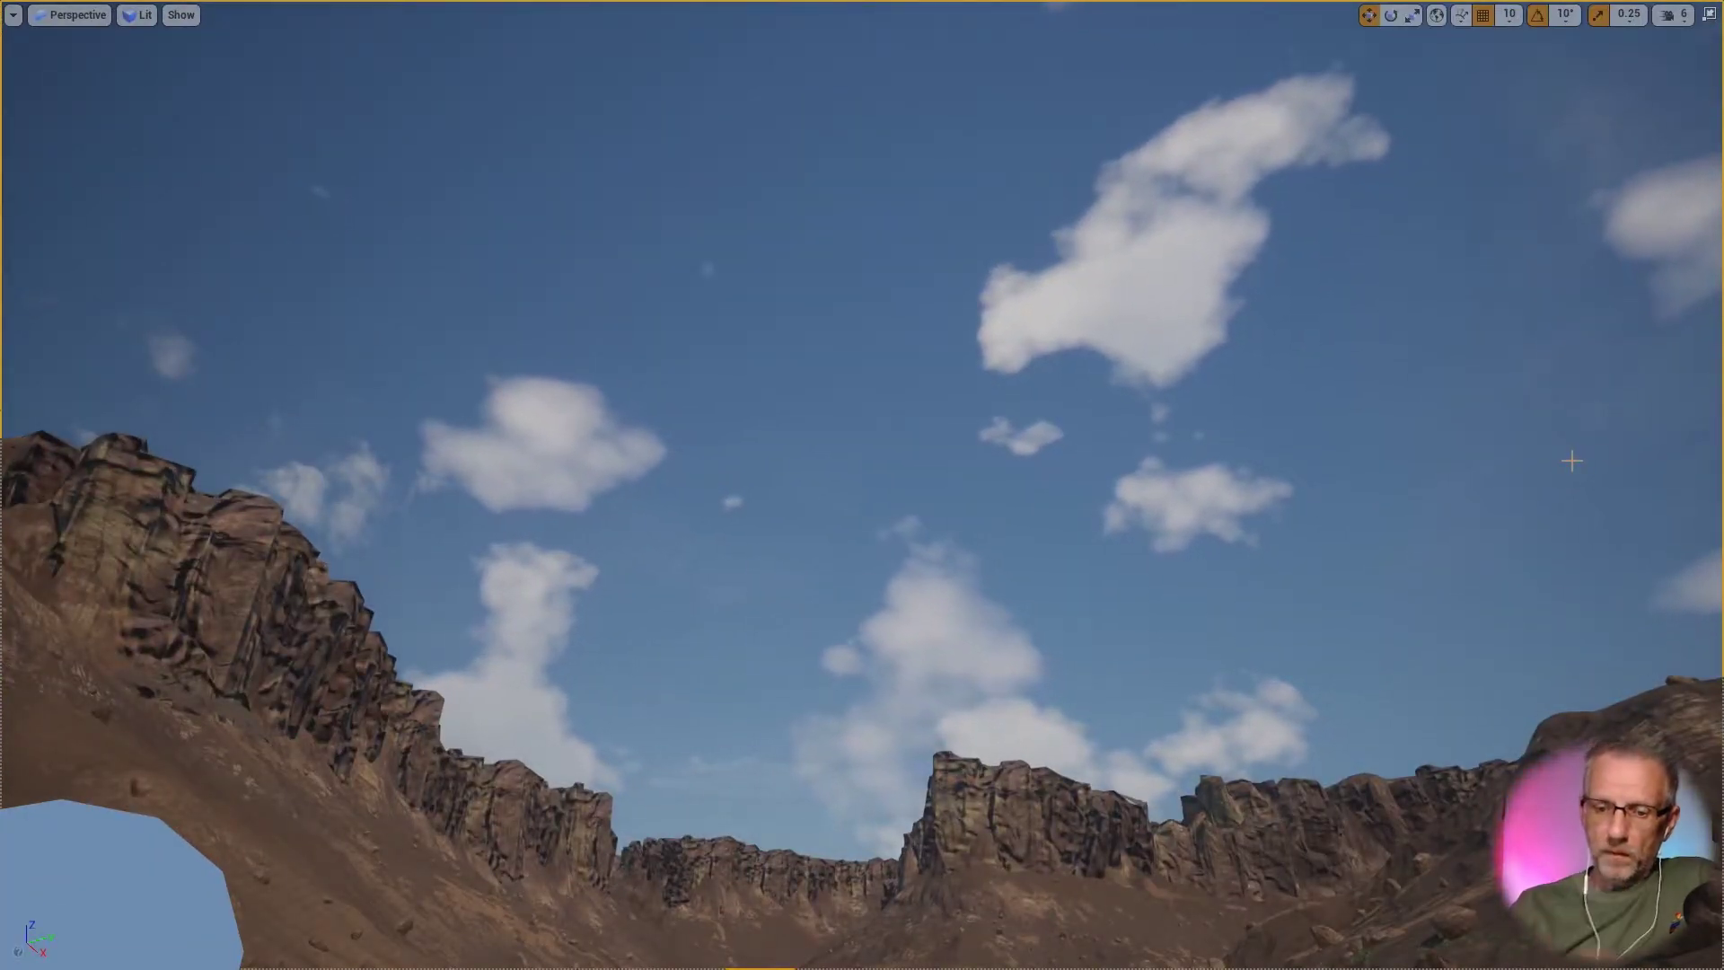
pyautogui.press('F11')
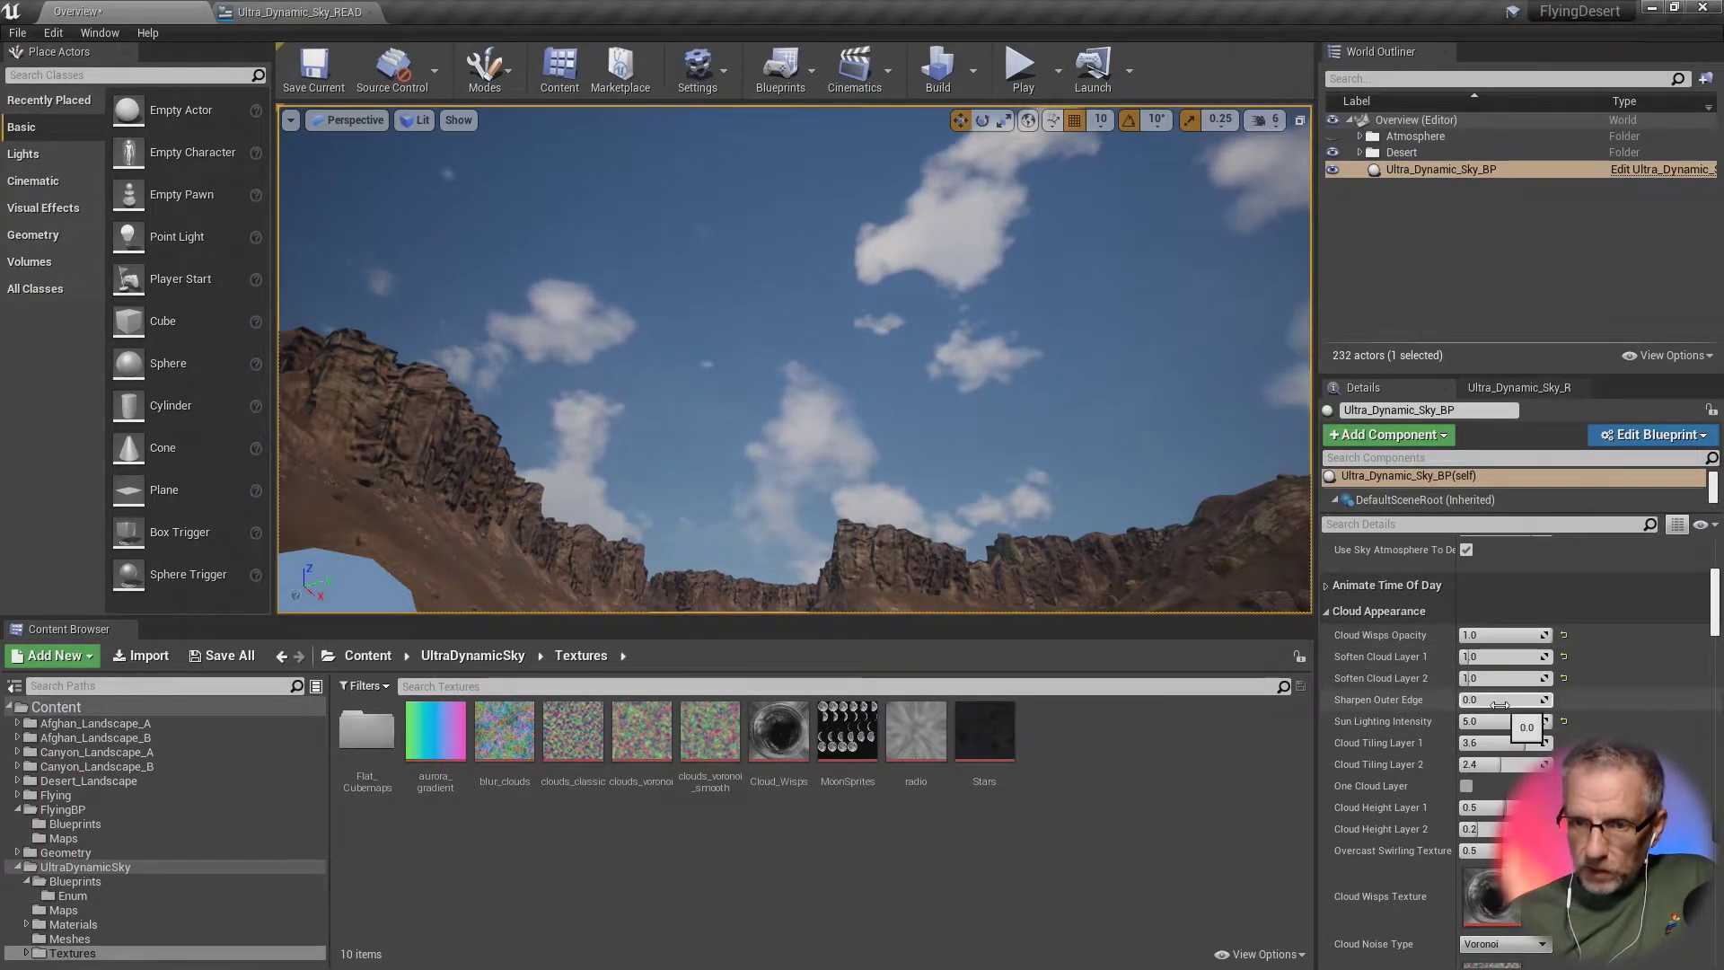
# Step: Compare Sharpen Outer Edge values 1, 5, 0 and 10, settling on 1.0
pyautogui.click(1500, 700)
pyautogui.write('1')
pyautogui.press('Return')
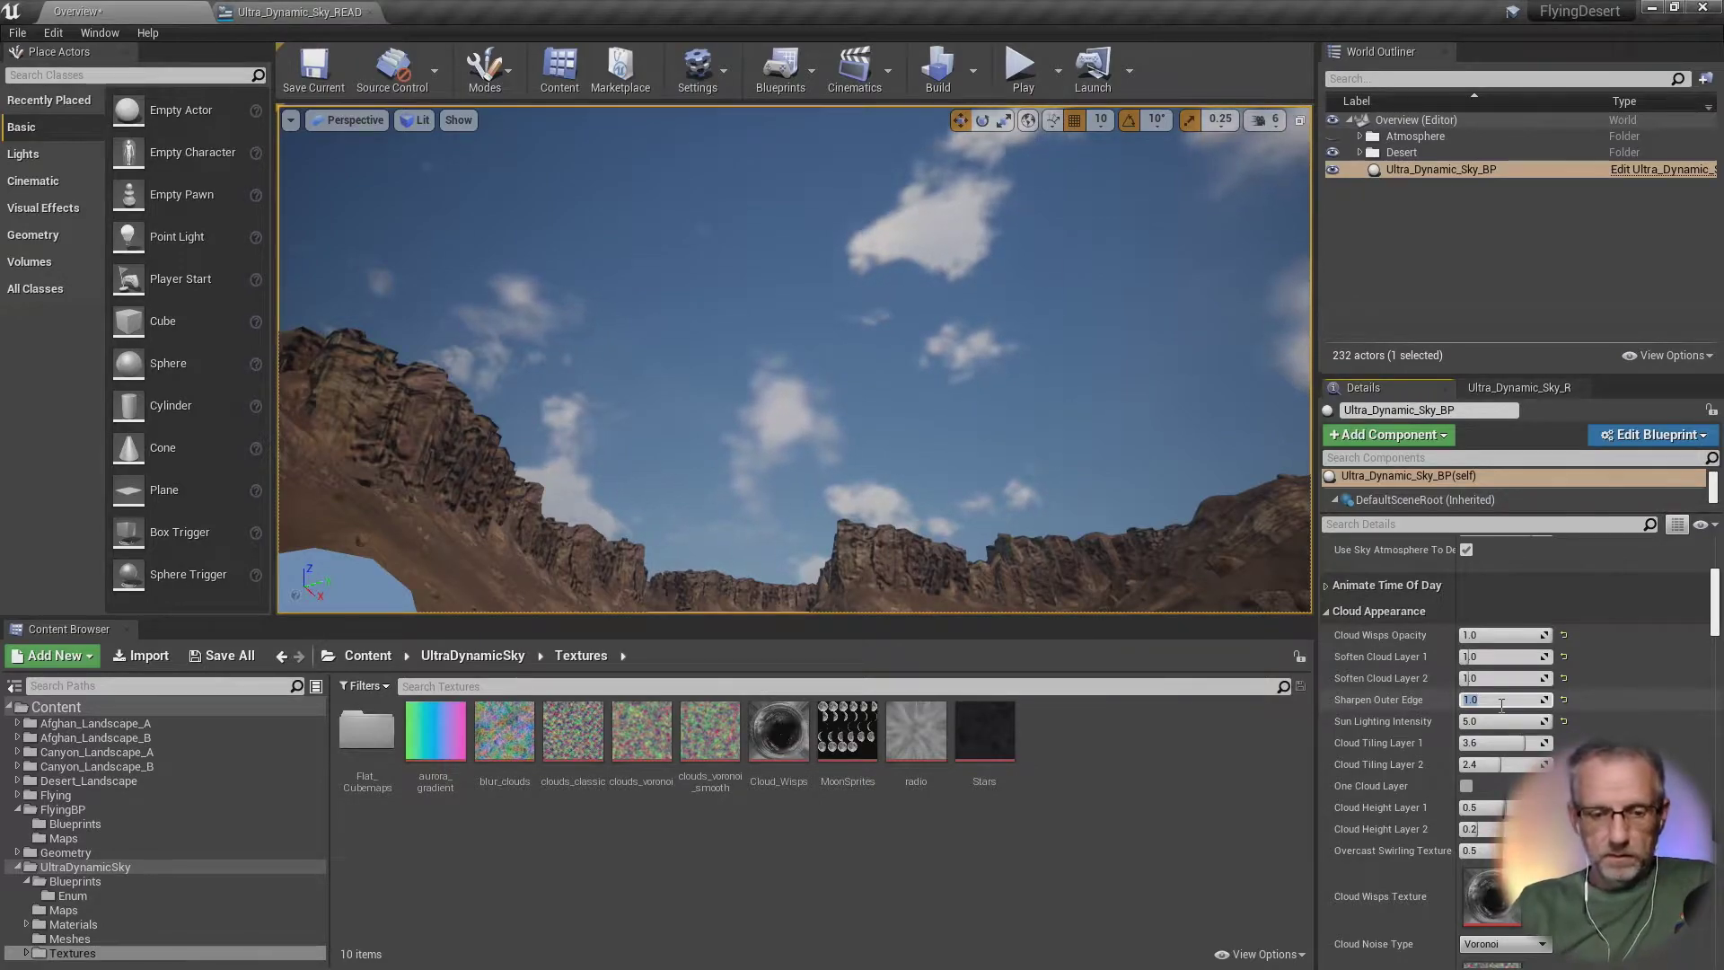
pyautogui.write('5')
pyautogui.press('Return')
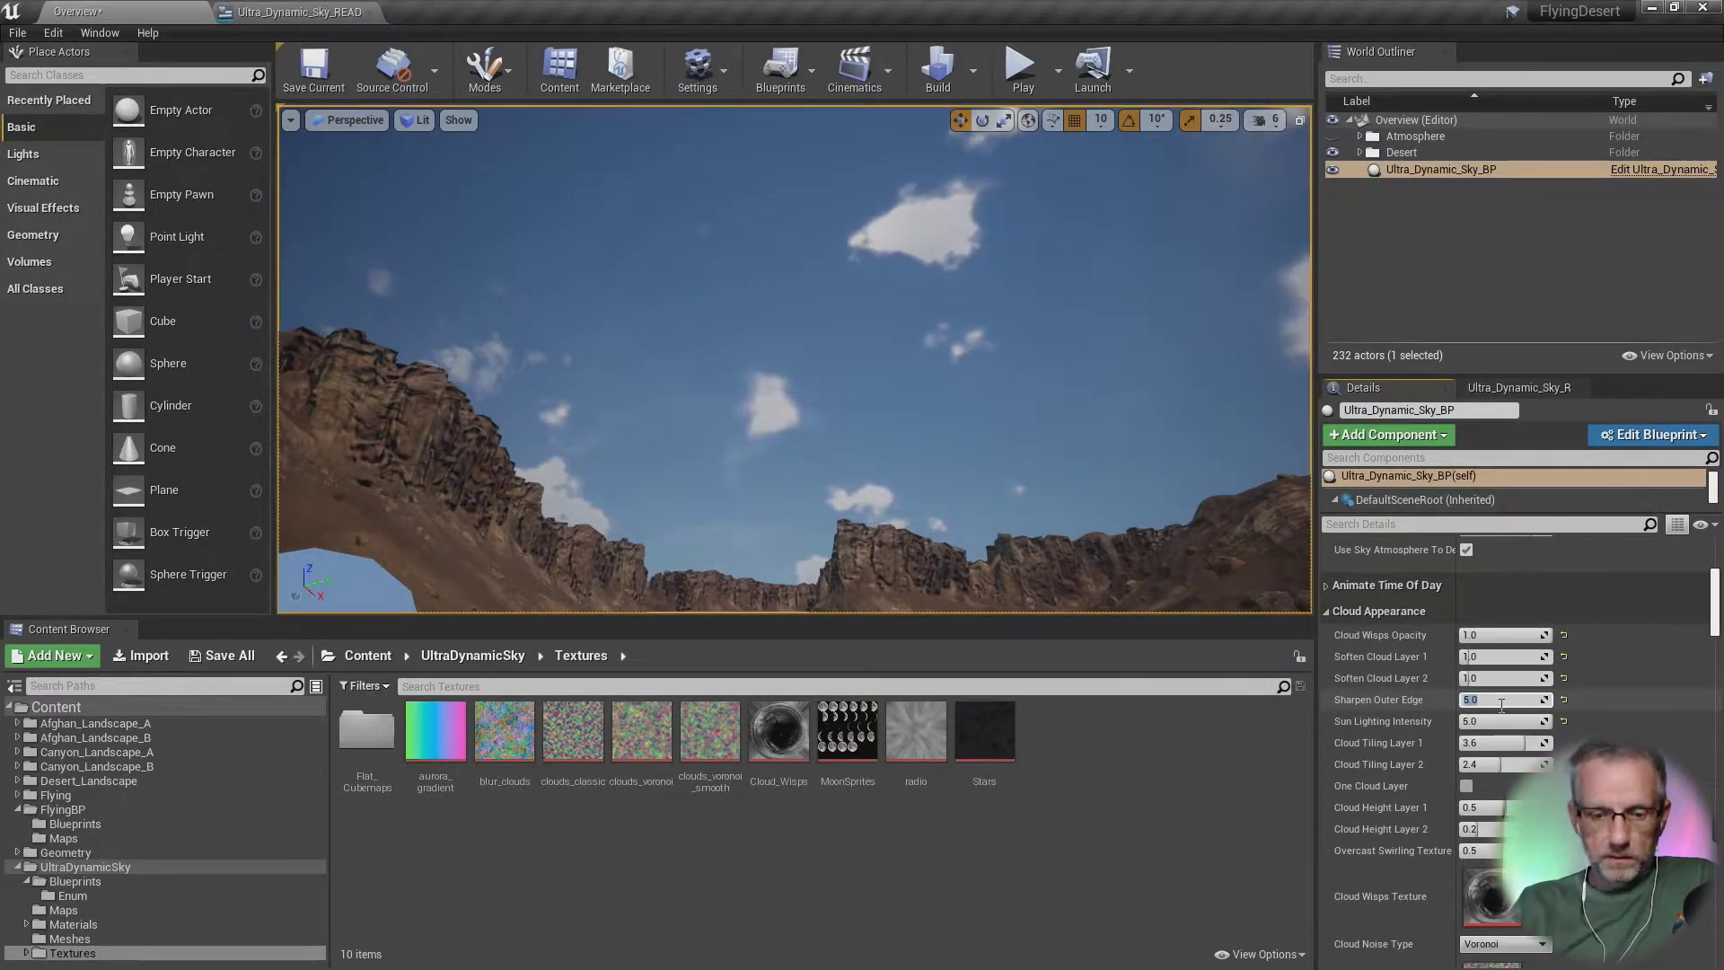
pyautogui.write('0')
pyautogui.press('Return')
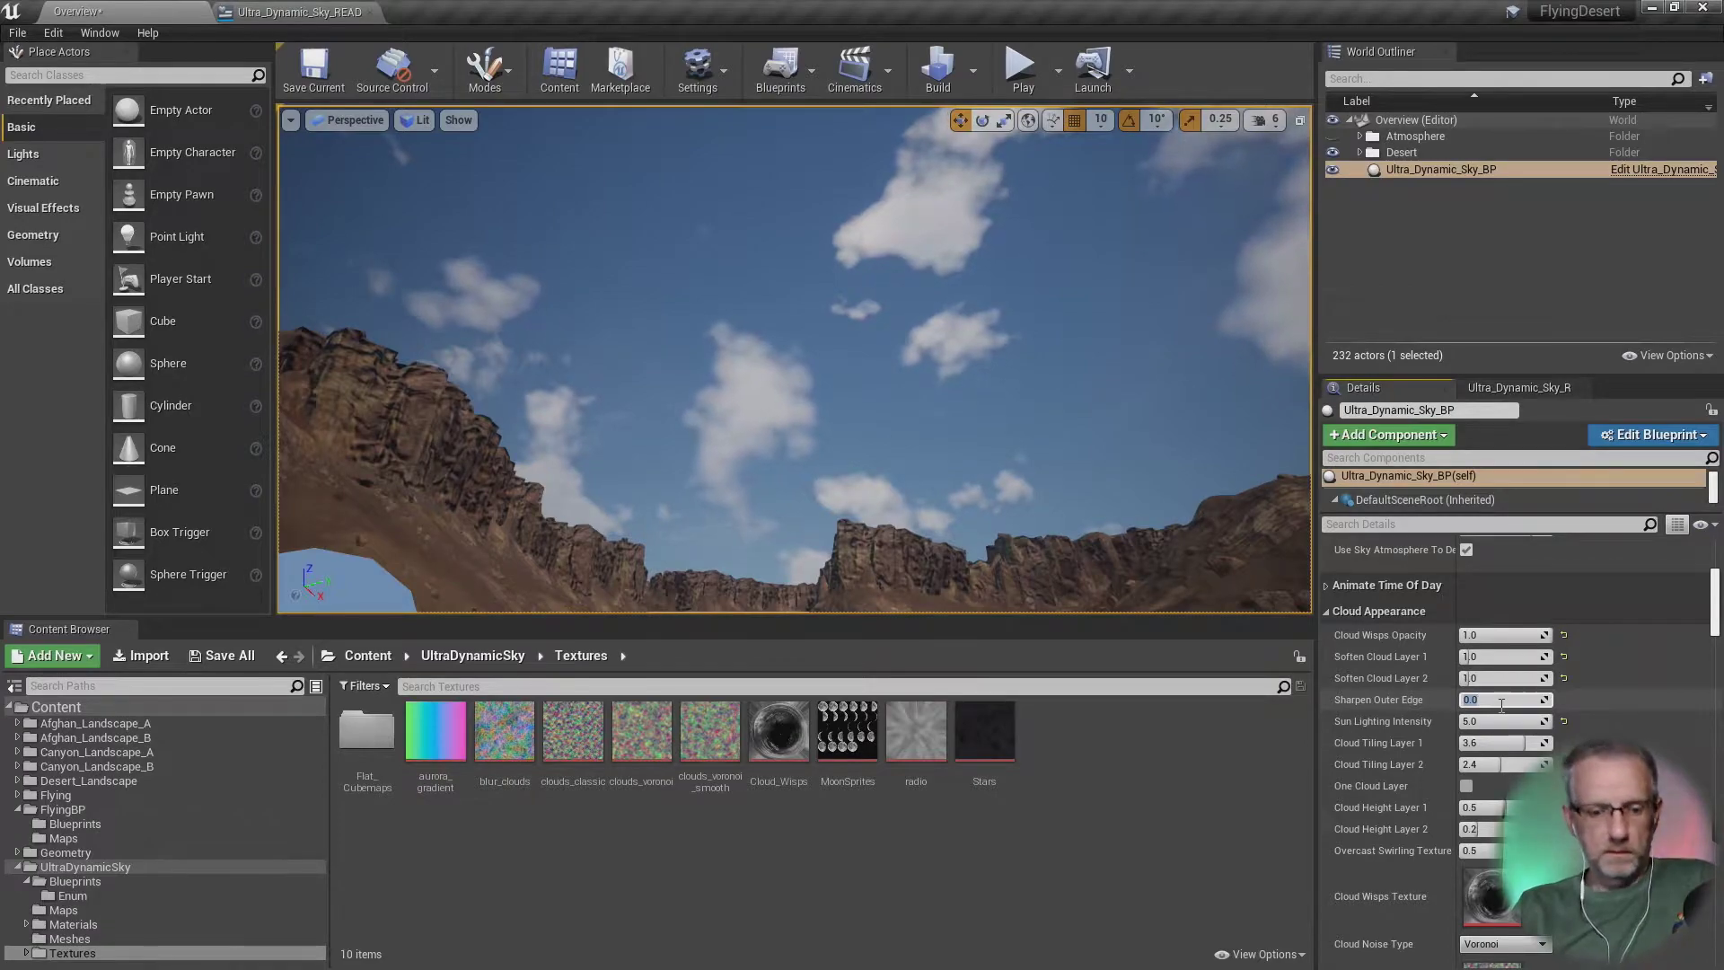
pyautogui.write('10')
pyautogui.press('Return')
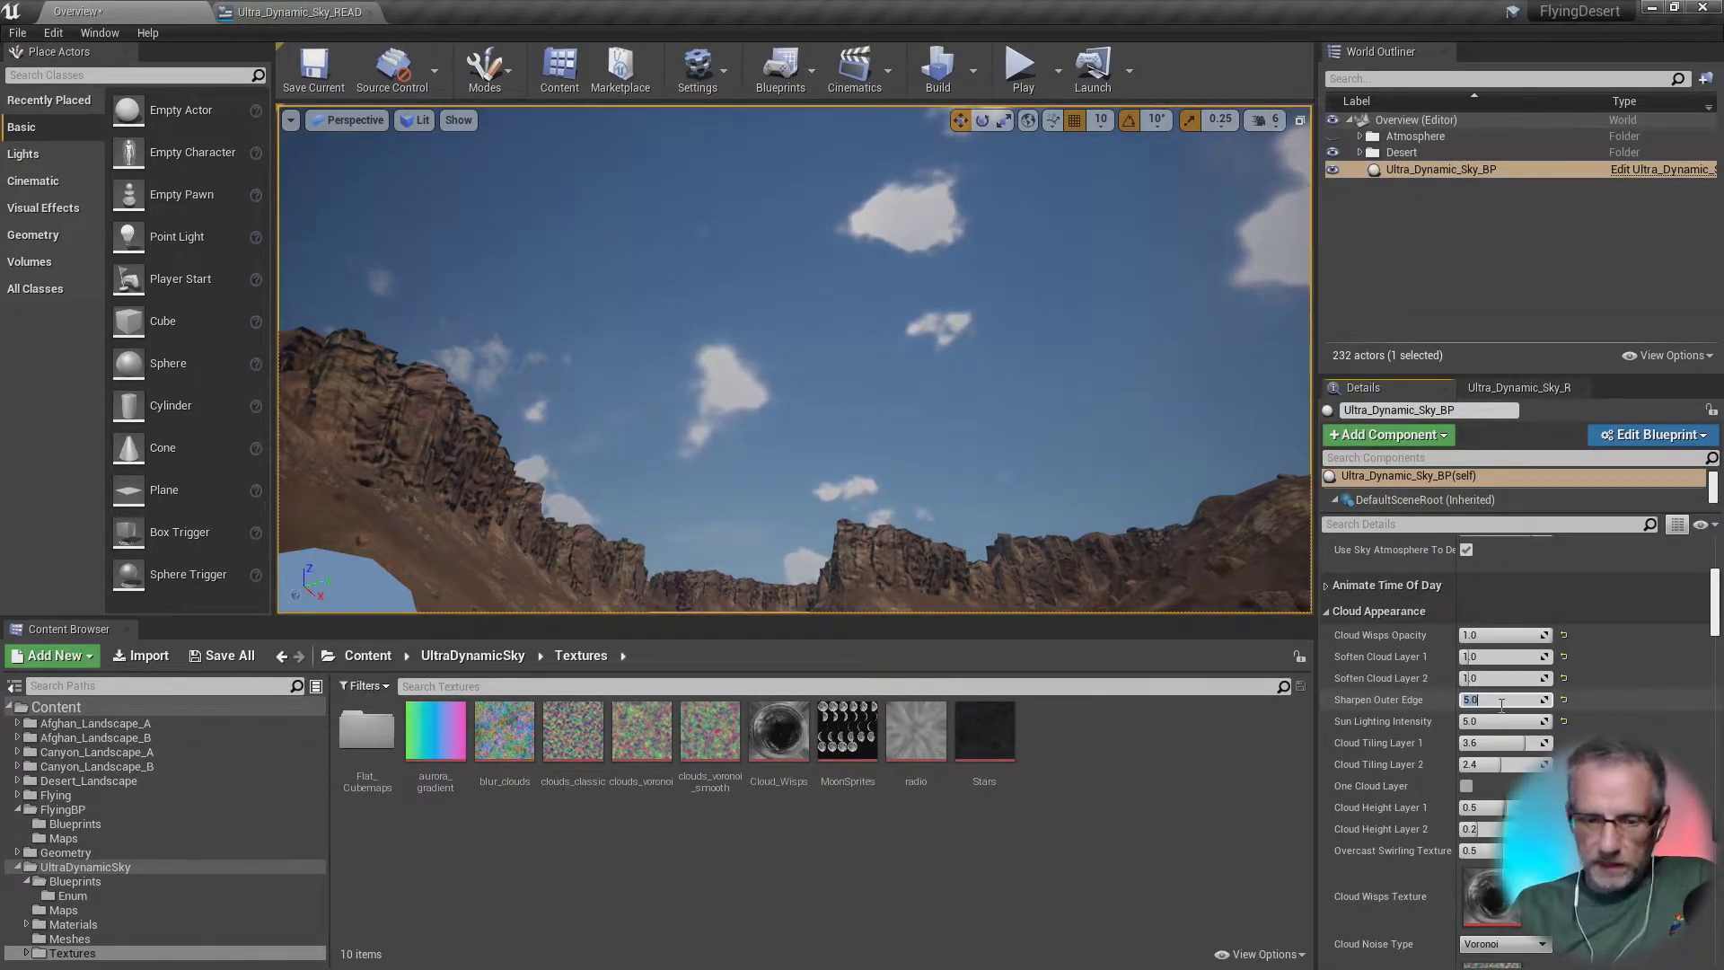
pyautogui.write('1')
pyautogui.press('Return')
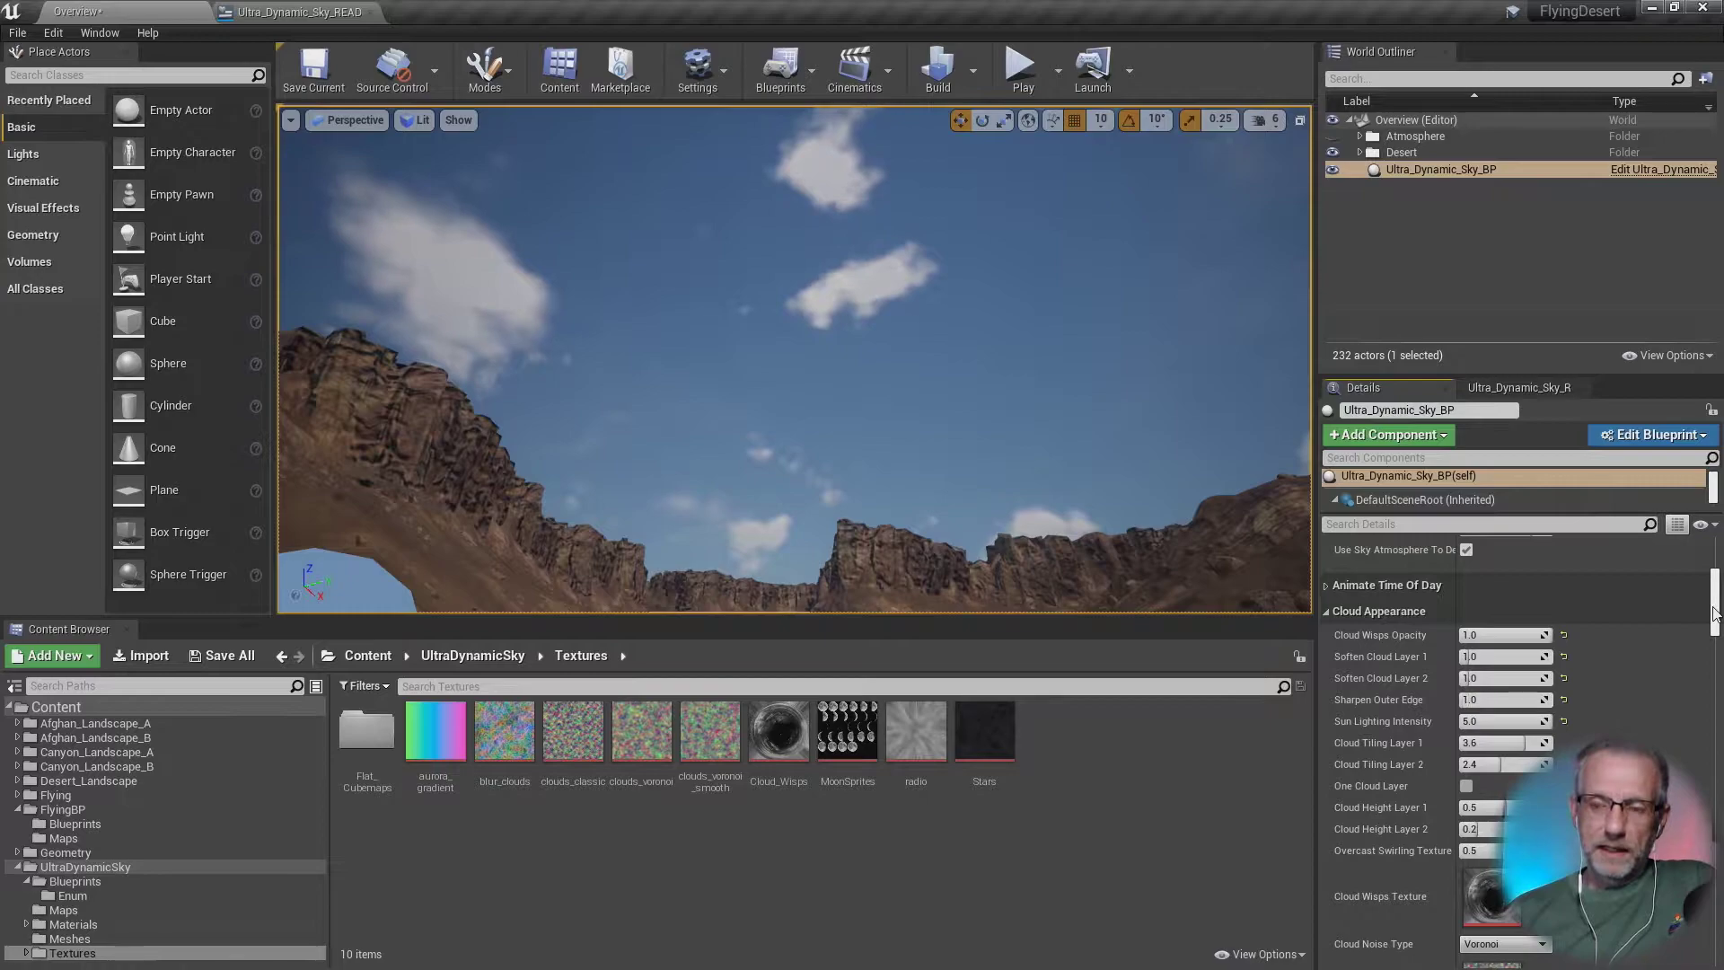
# Step: Try Cloud Tiling Layer 1 at 10, 1, 2 and 4, settling on 5.0
pyautogui.scroll(-3, 1717, 626)
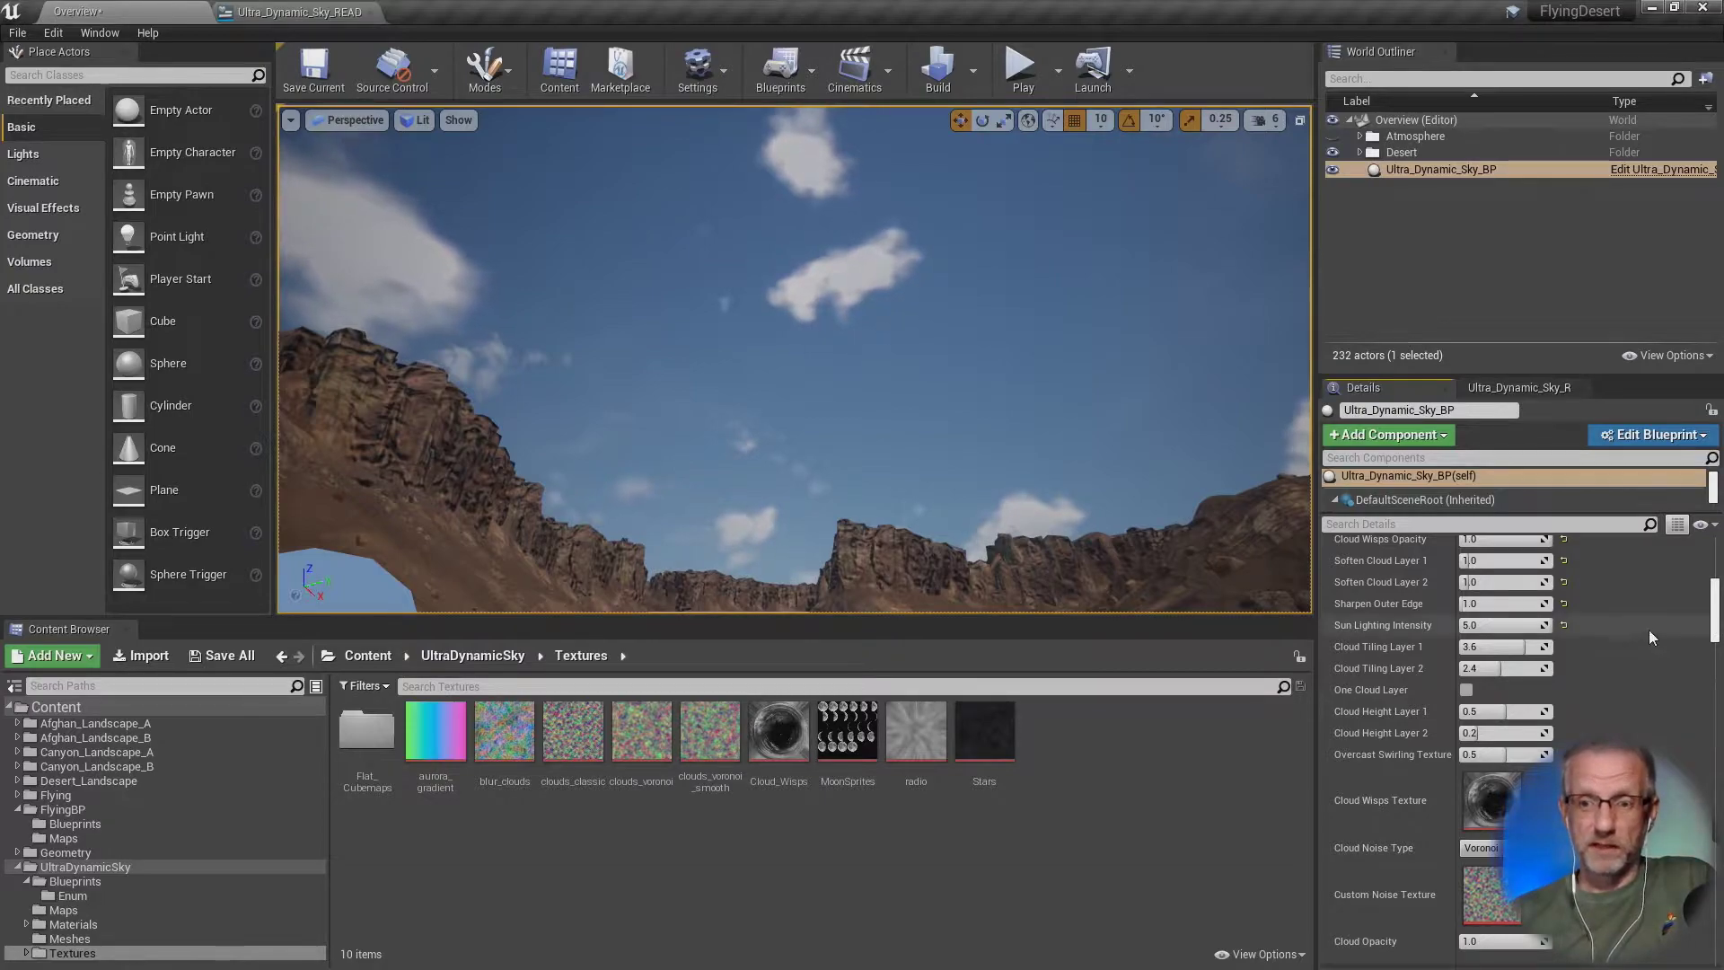
pyautogui.click(1506, 645)
pyautogui.write('10')
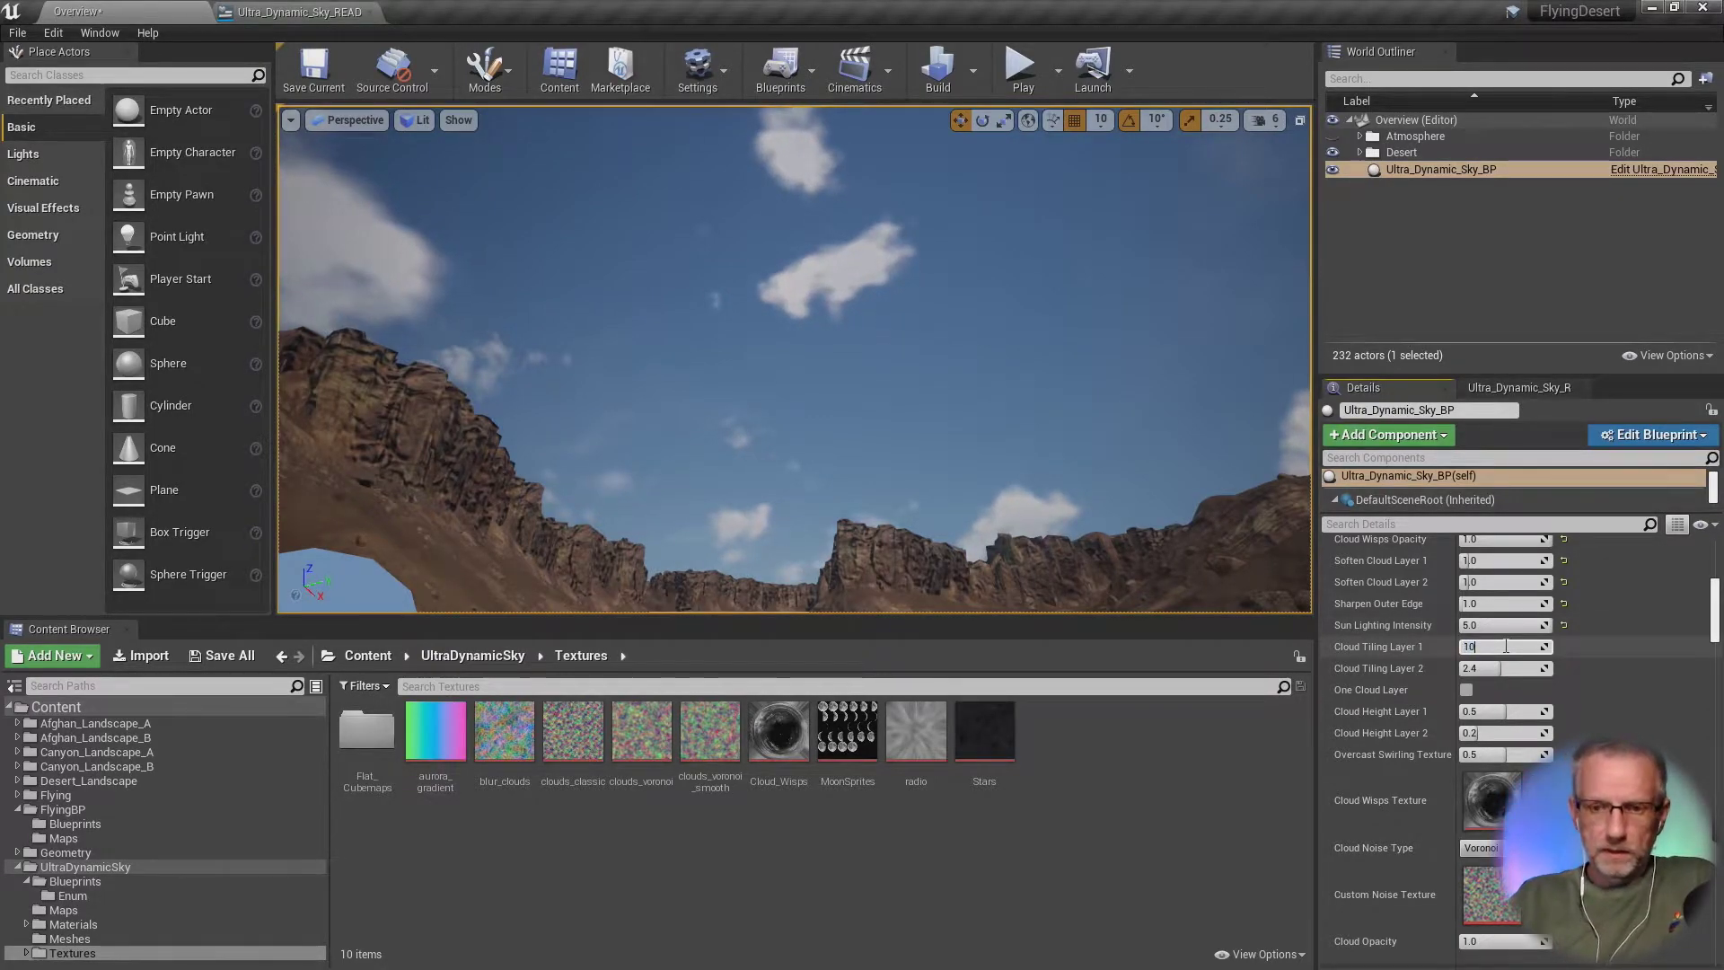
pyautogui.press('Return')
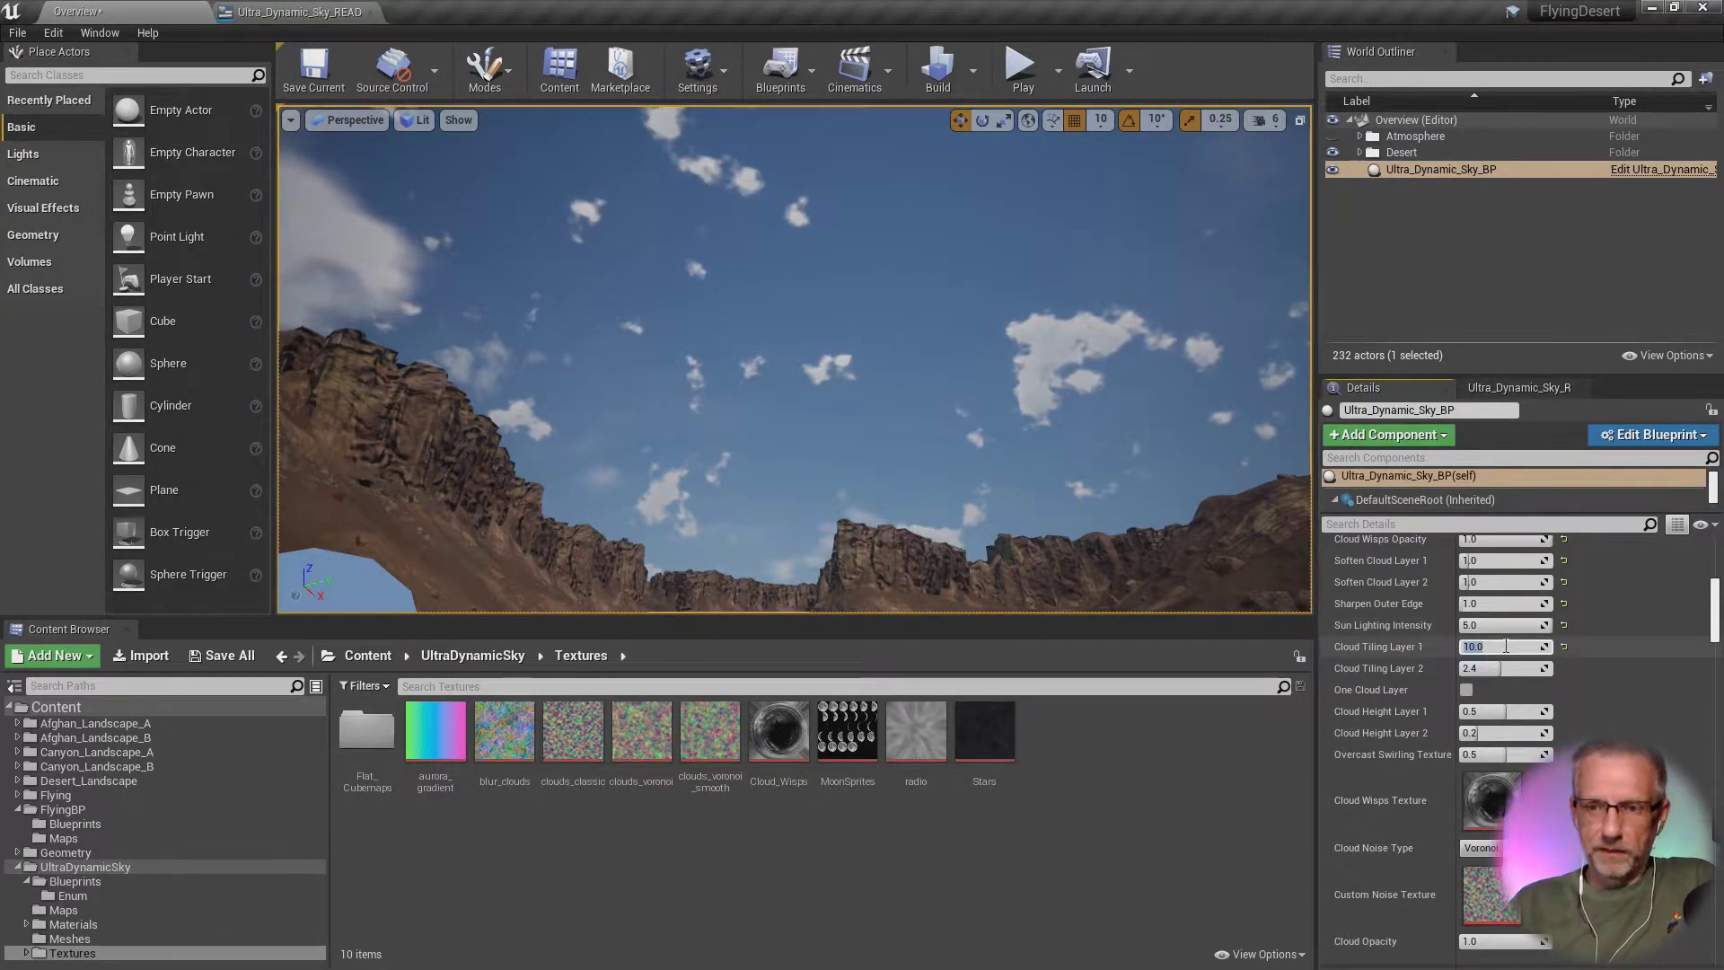
pyautogui.write('1')
pyautogui.press('Return')
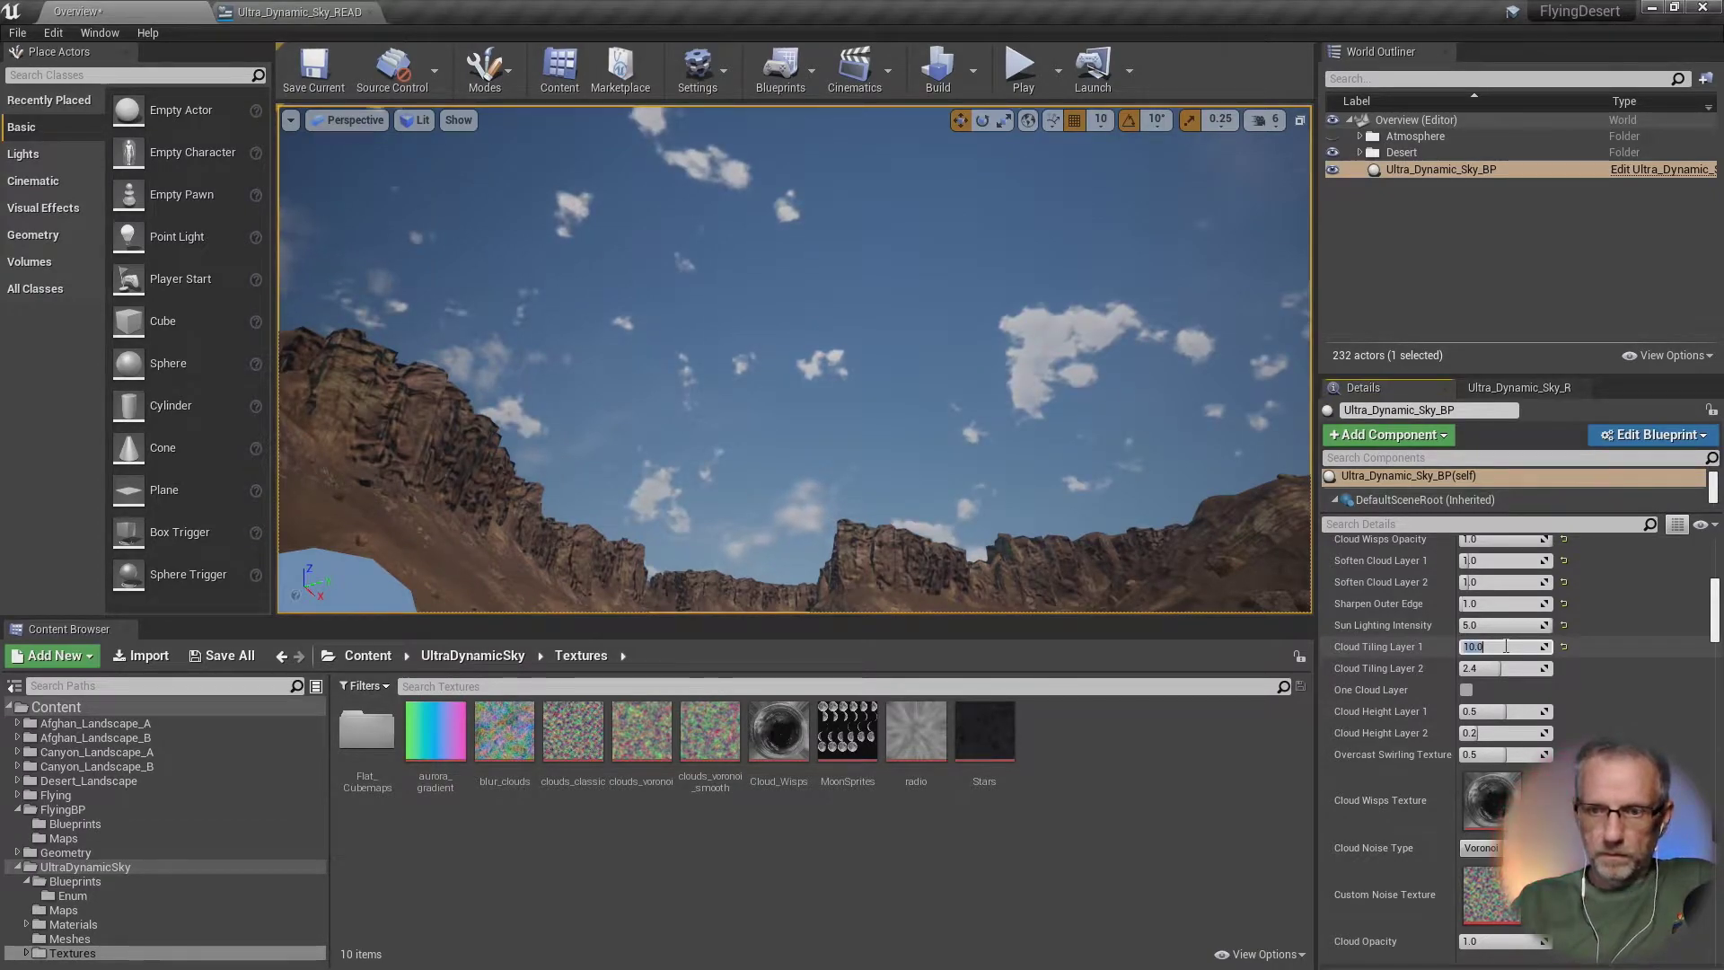
pyautogui.press('Return')
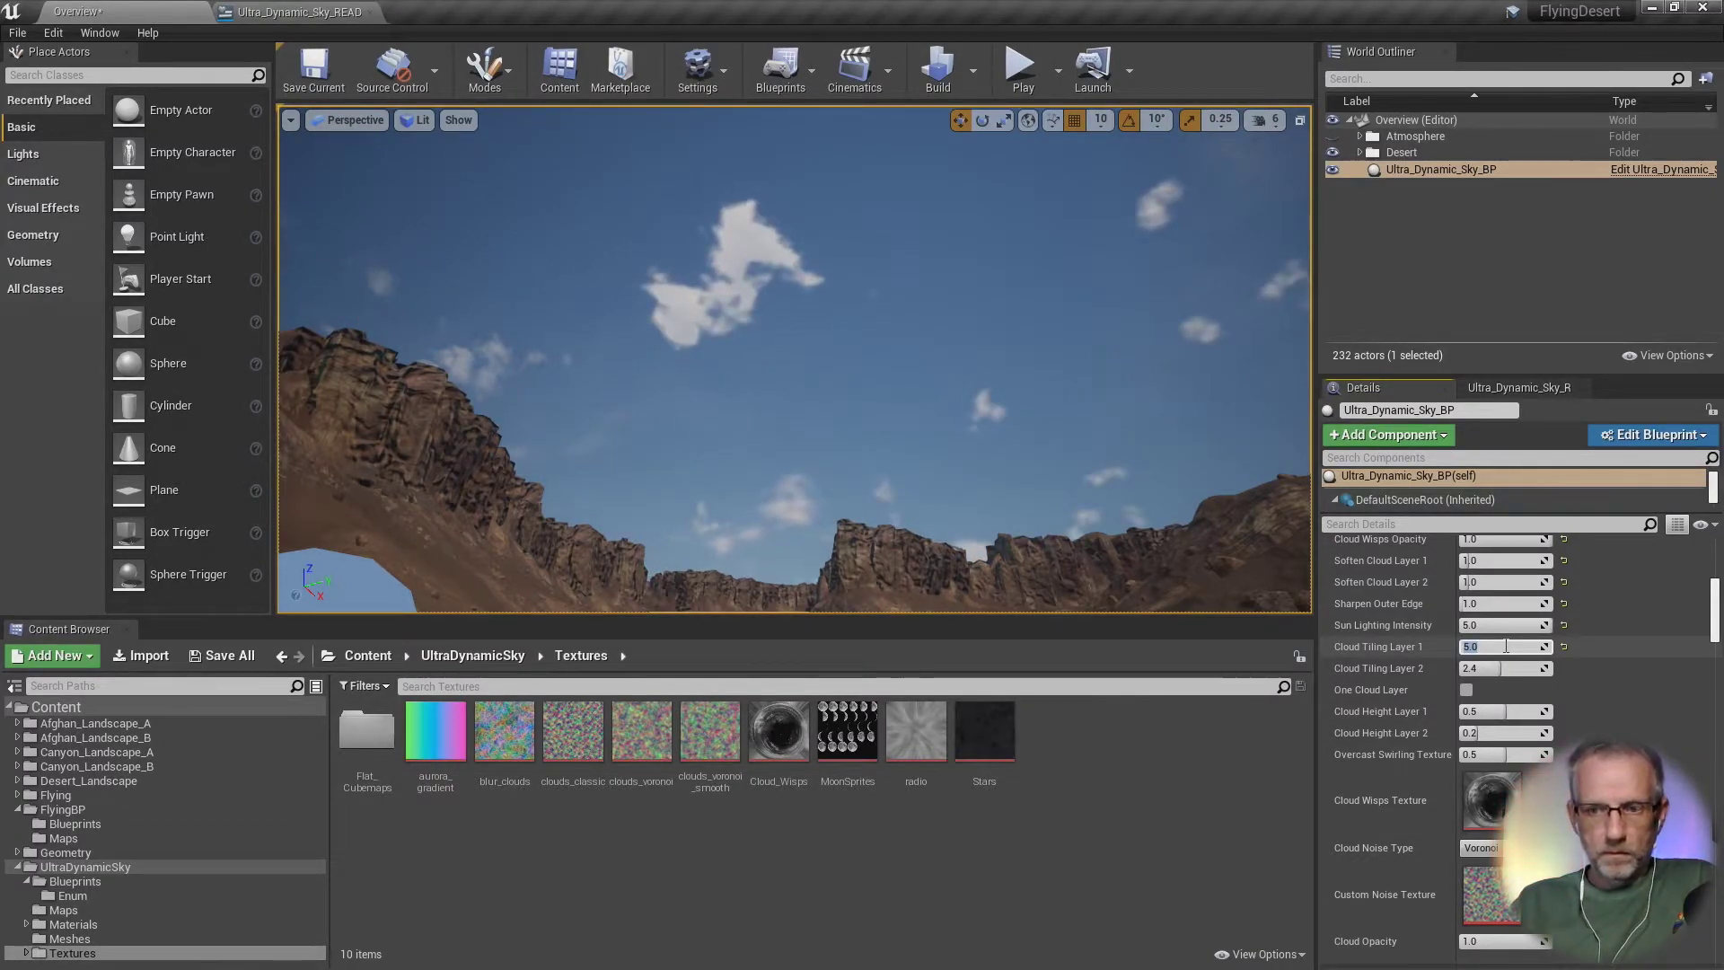
pyautogui.press('Return')
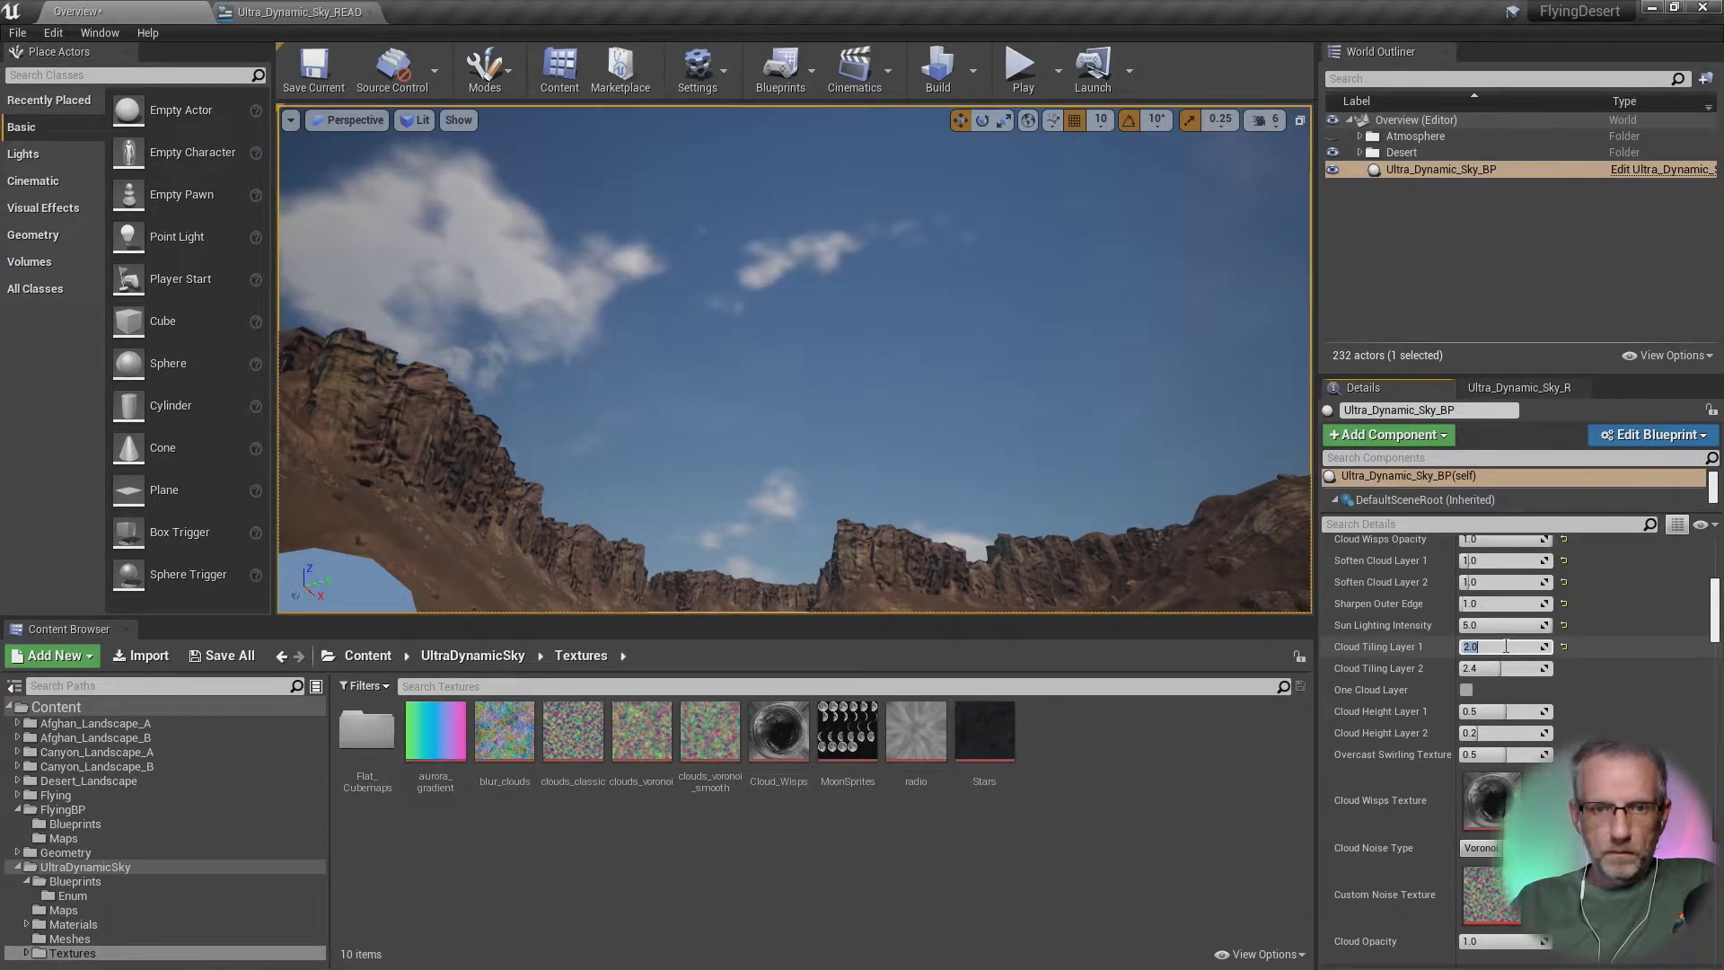
pyautogui.write('1')
pyautogui.press('Return')
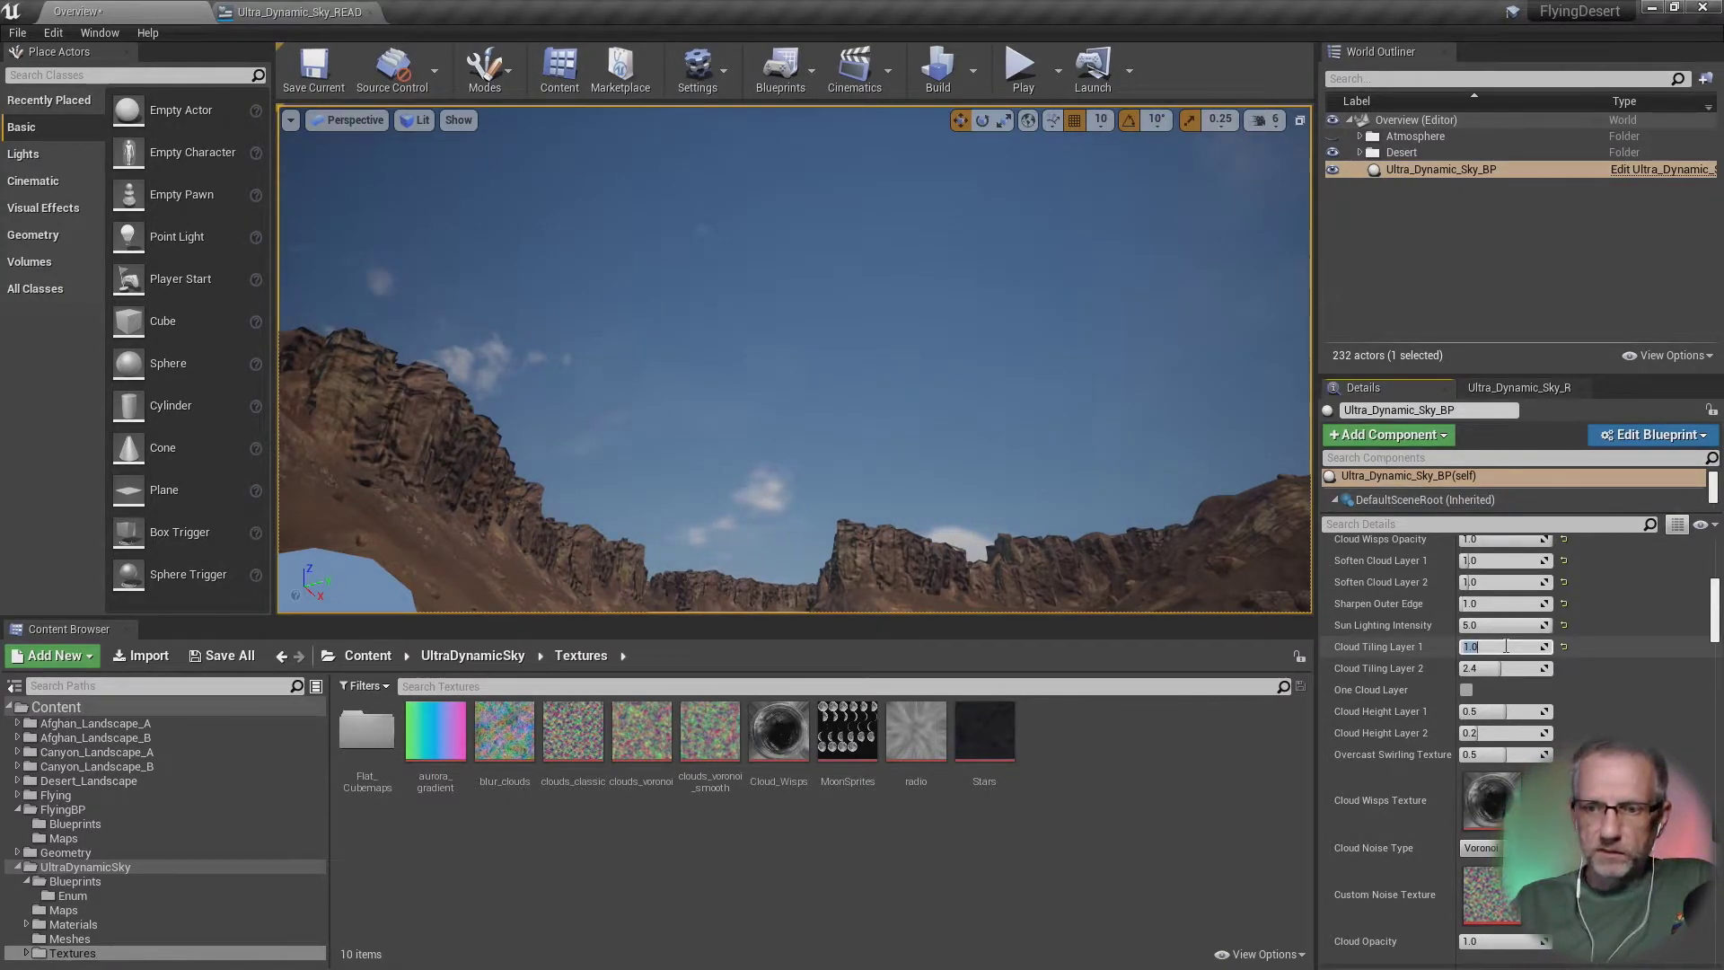
pyautogui.press('Return')
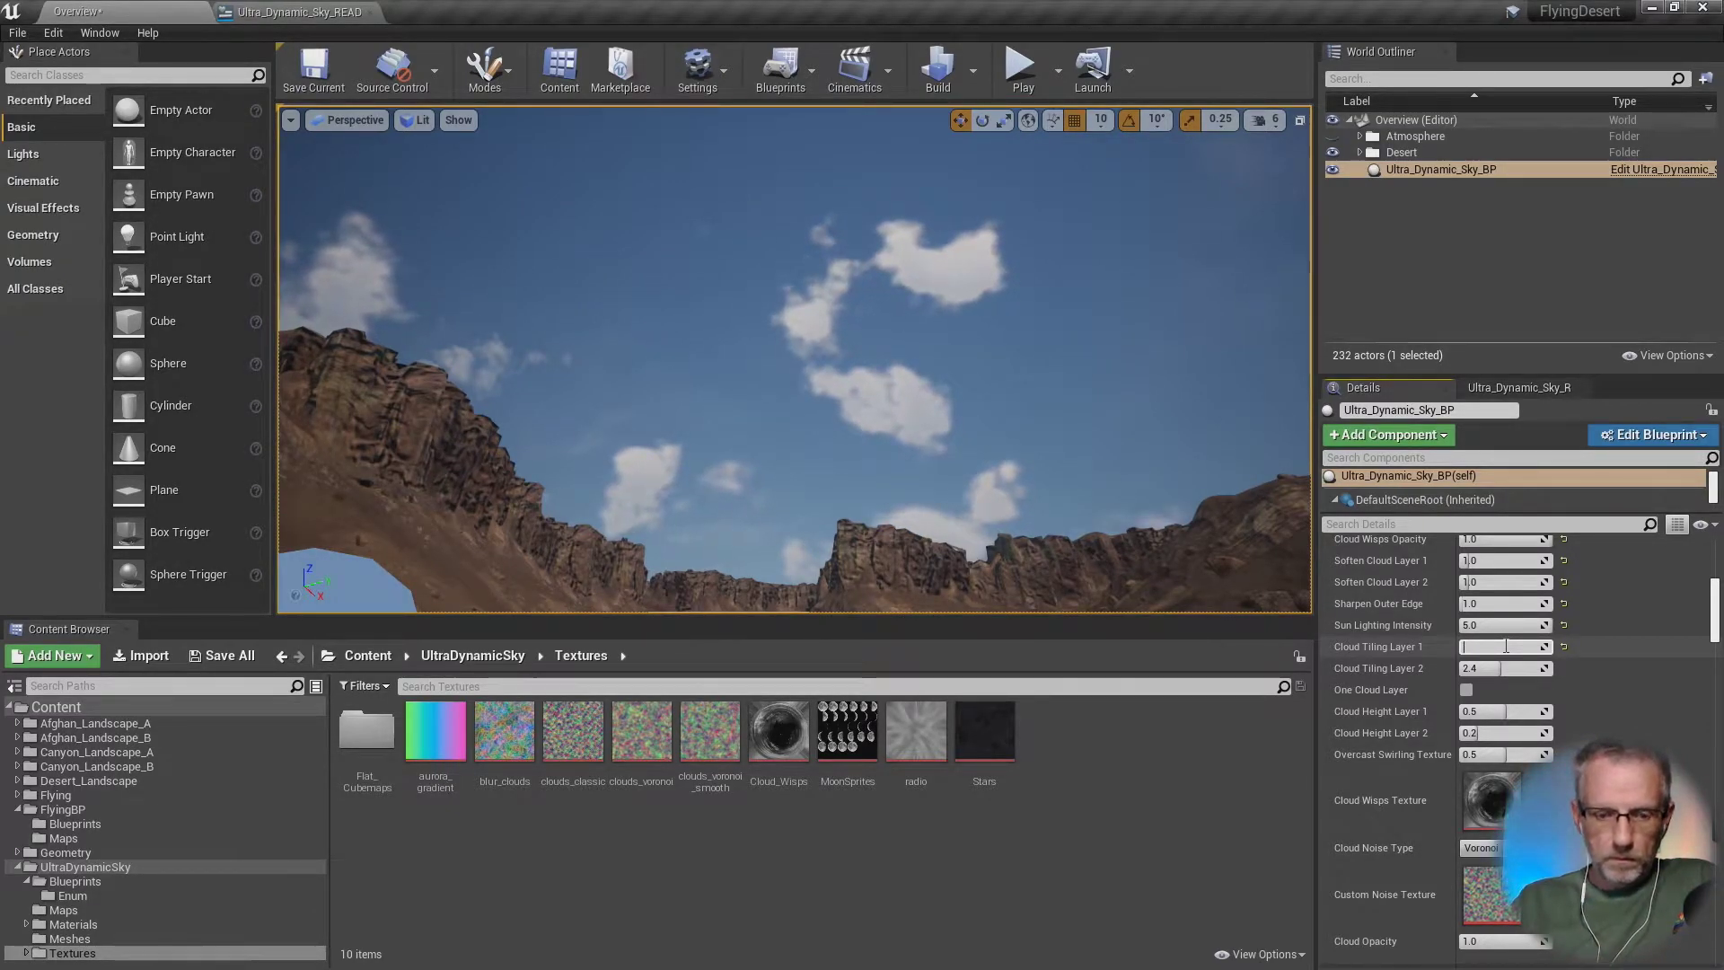
pyautogui.write('5')
pyautogui.press('Return')
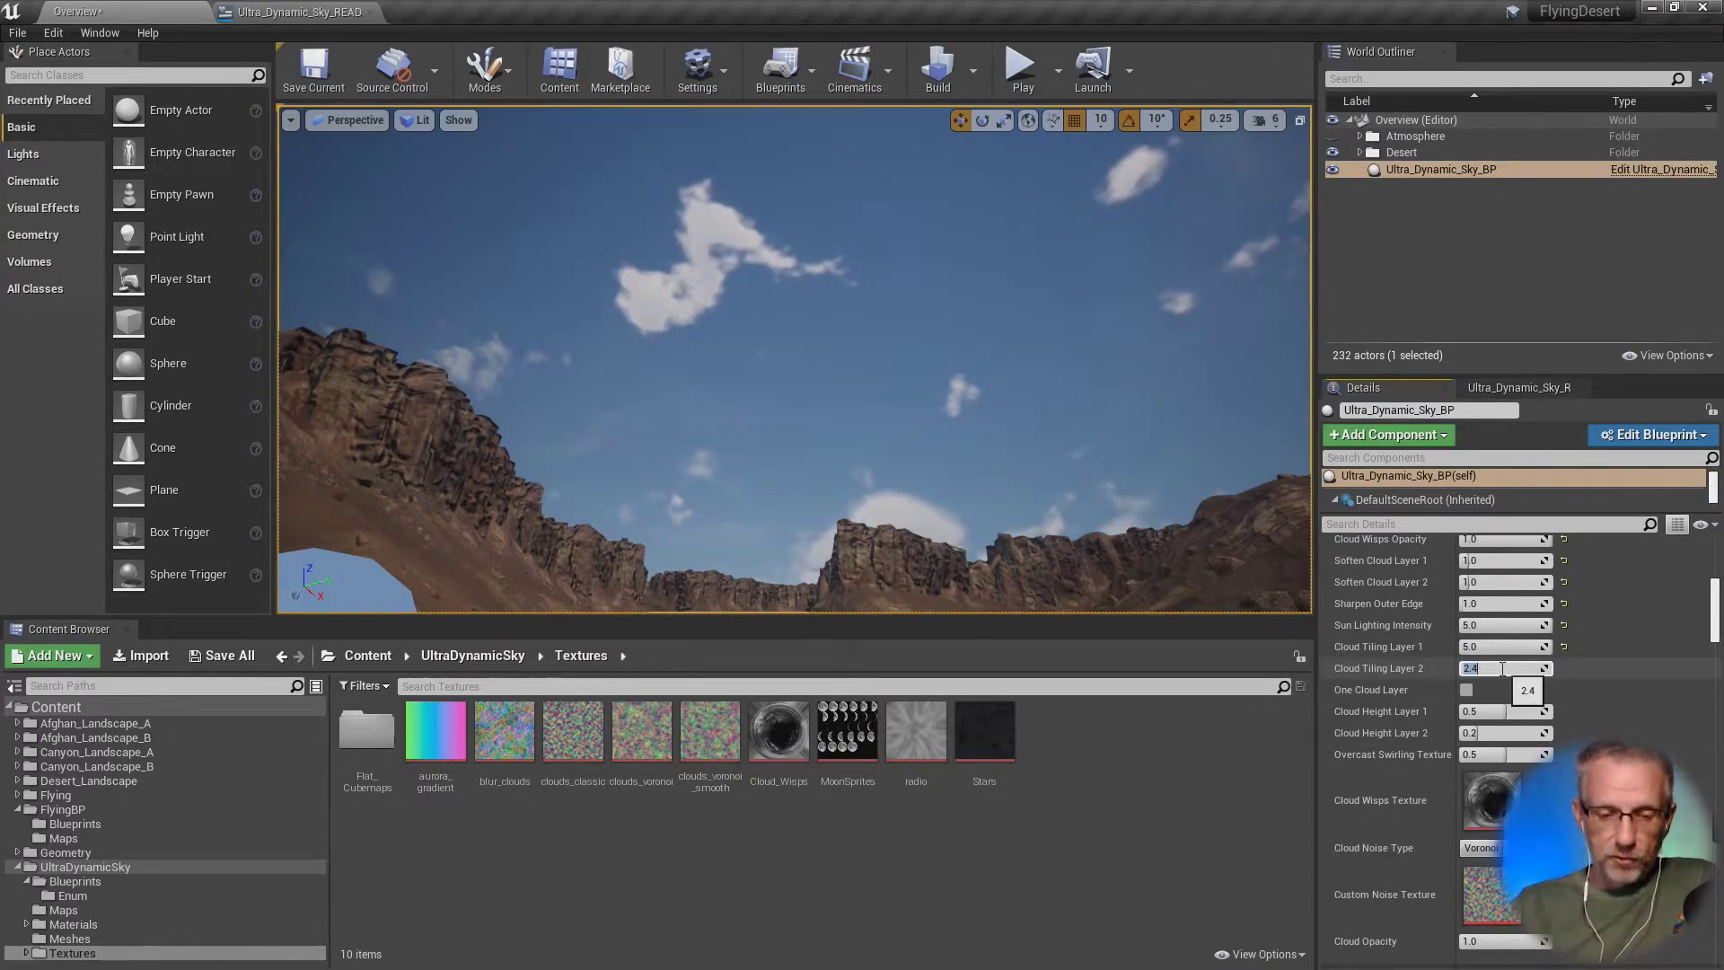
# Step: Set Cloud Tiling Layer 2 to 4, then settle it at 1.0
pyautogui.write('4')
pyautogui.press('Return')
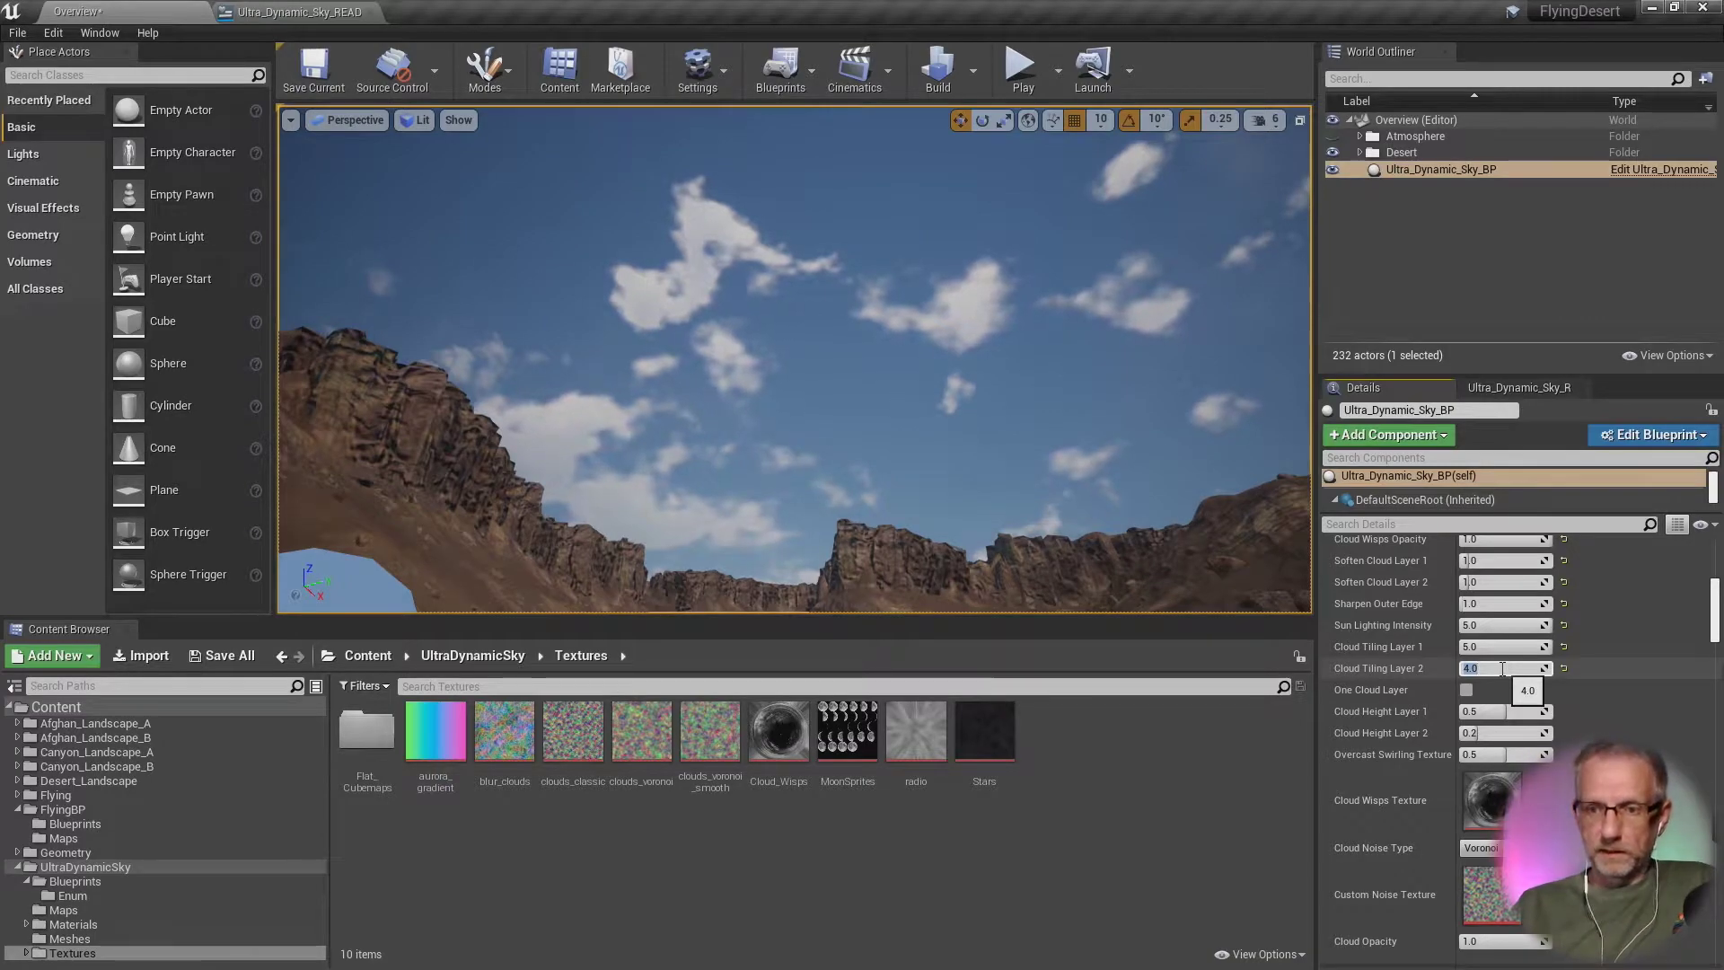
pyautogui.write('1')
pyautogui.press('Return')
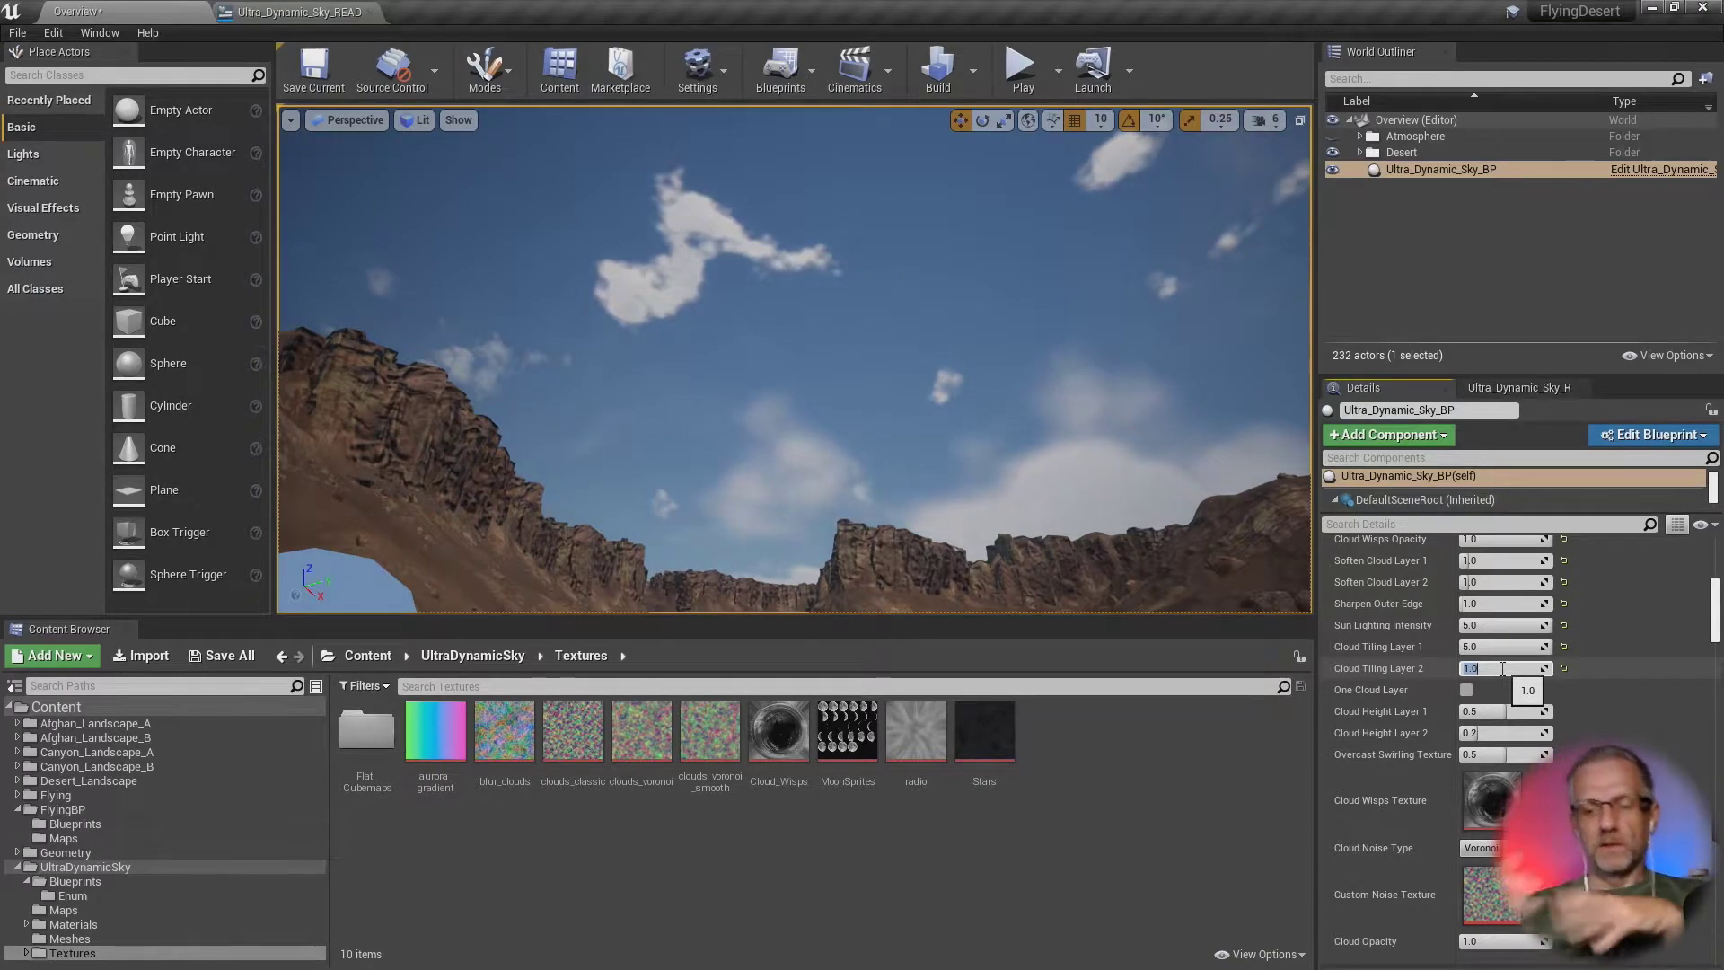
# Step: Select the canyon landscape and watch the drifting clouds in full-screen game view
pyautogui.click(1264, 509)
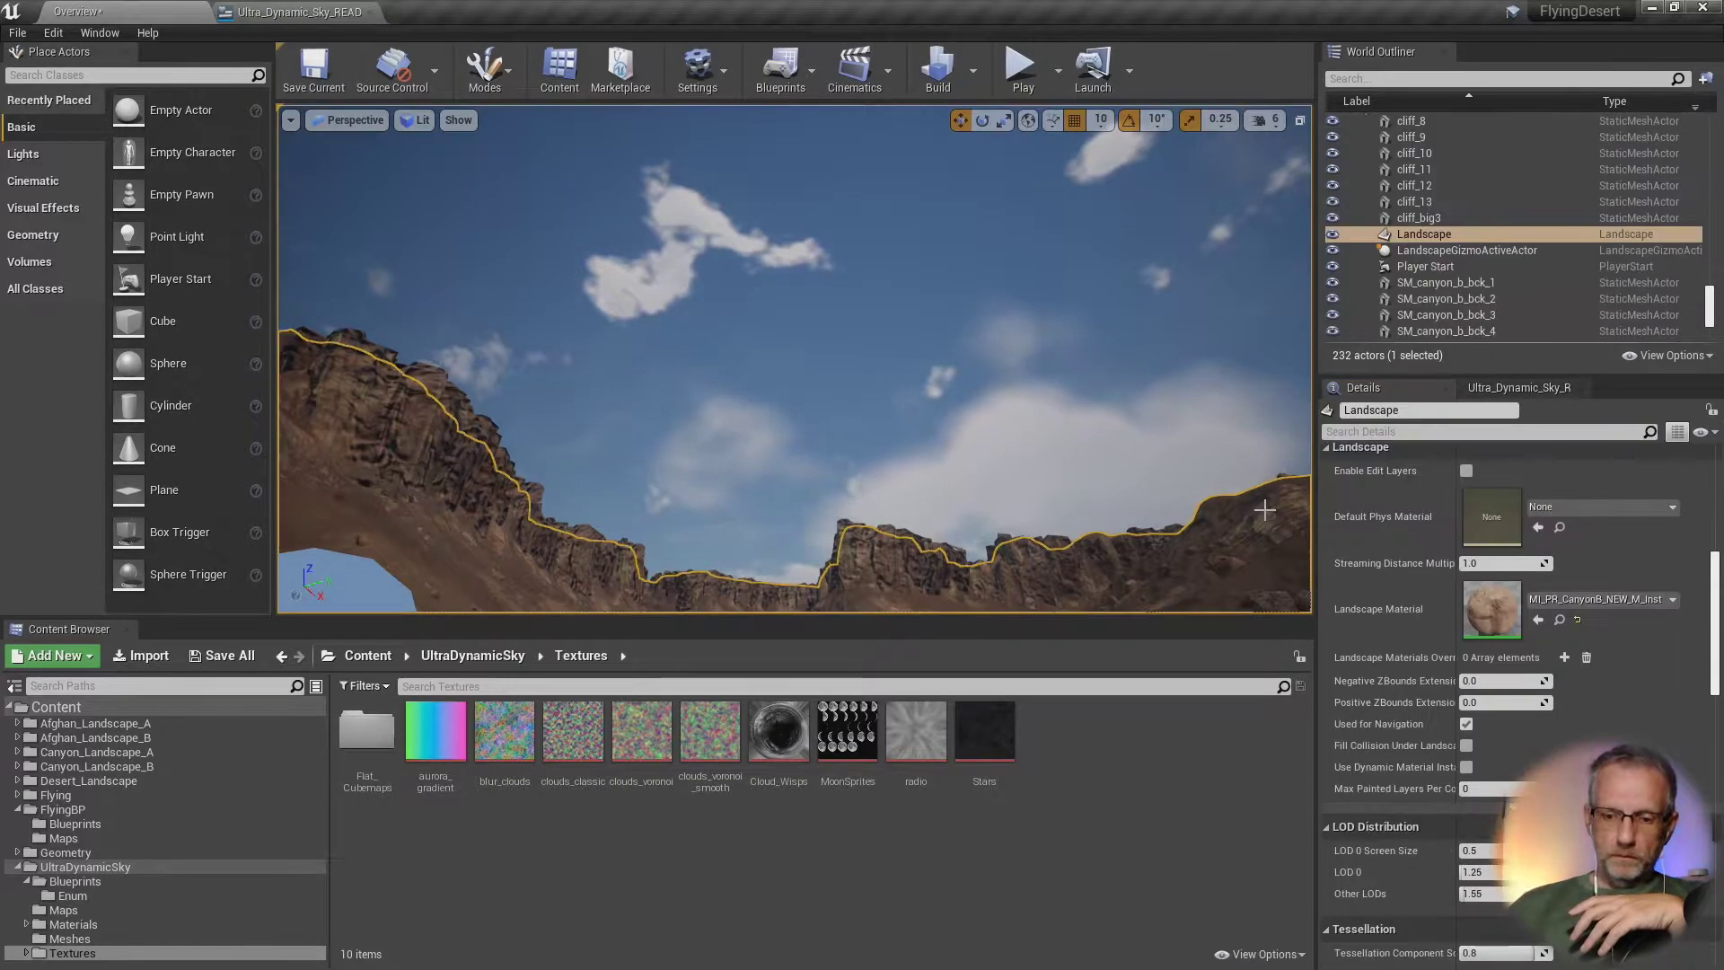
pyautogui.press('F11')
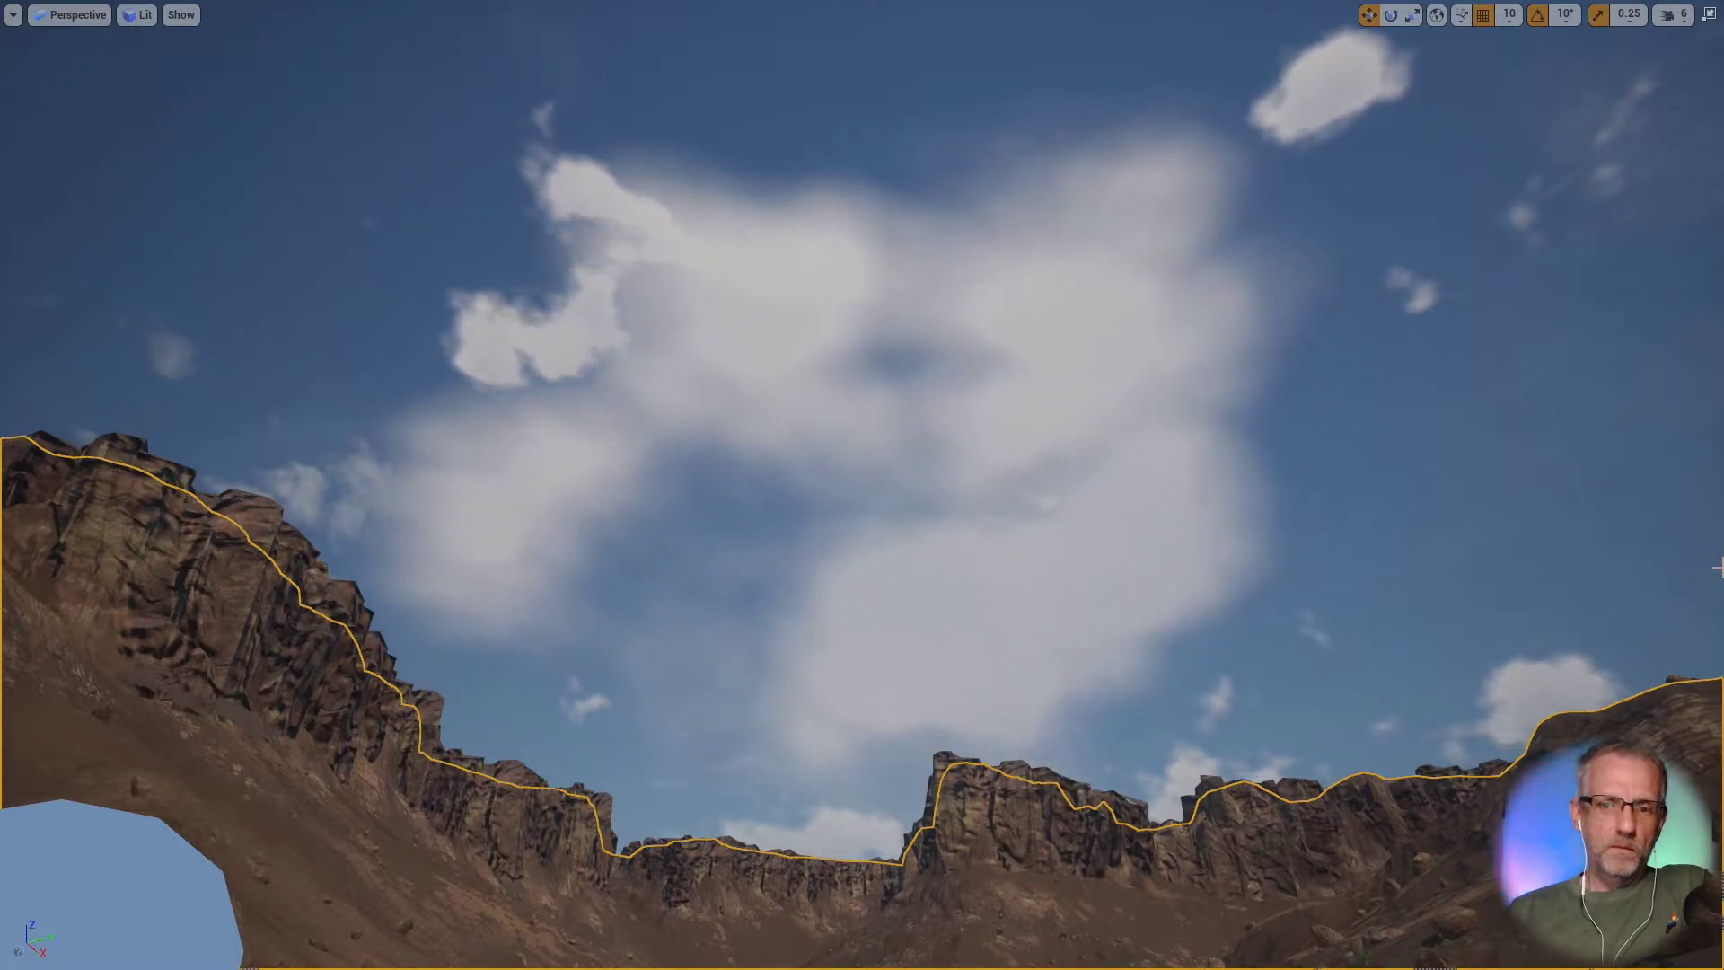
pyautogui.press('g')
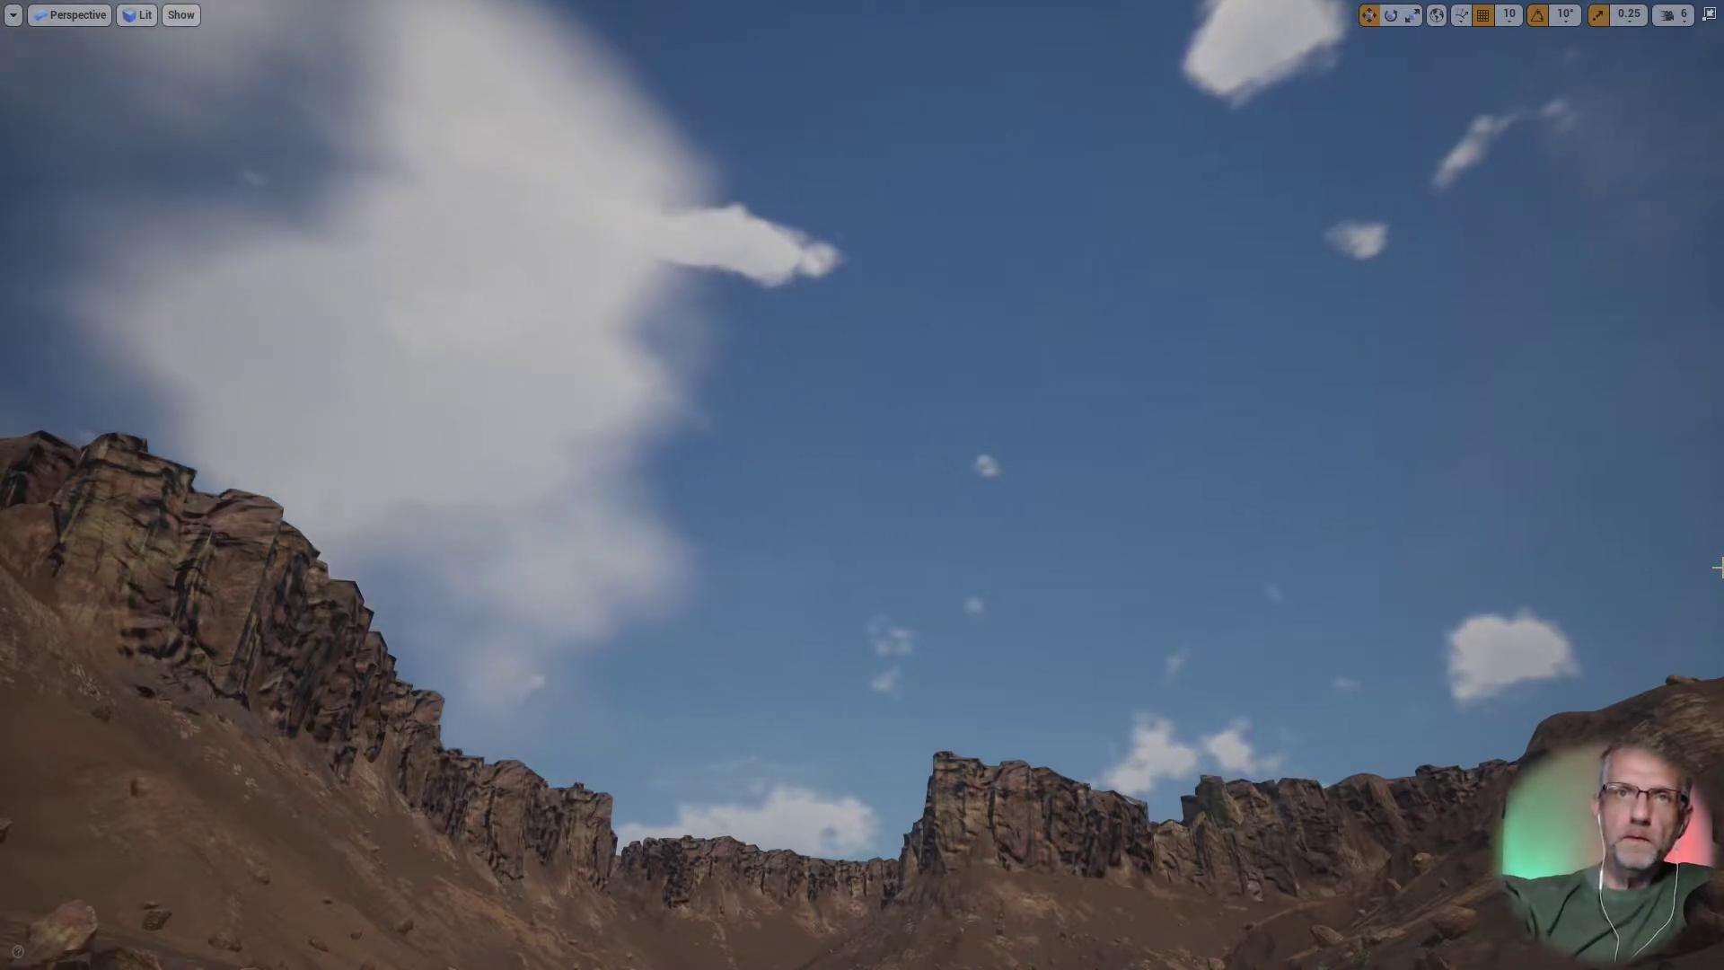
pyautogui.press('F11')
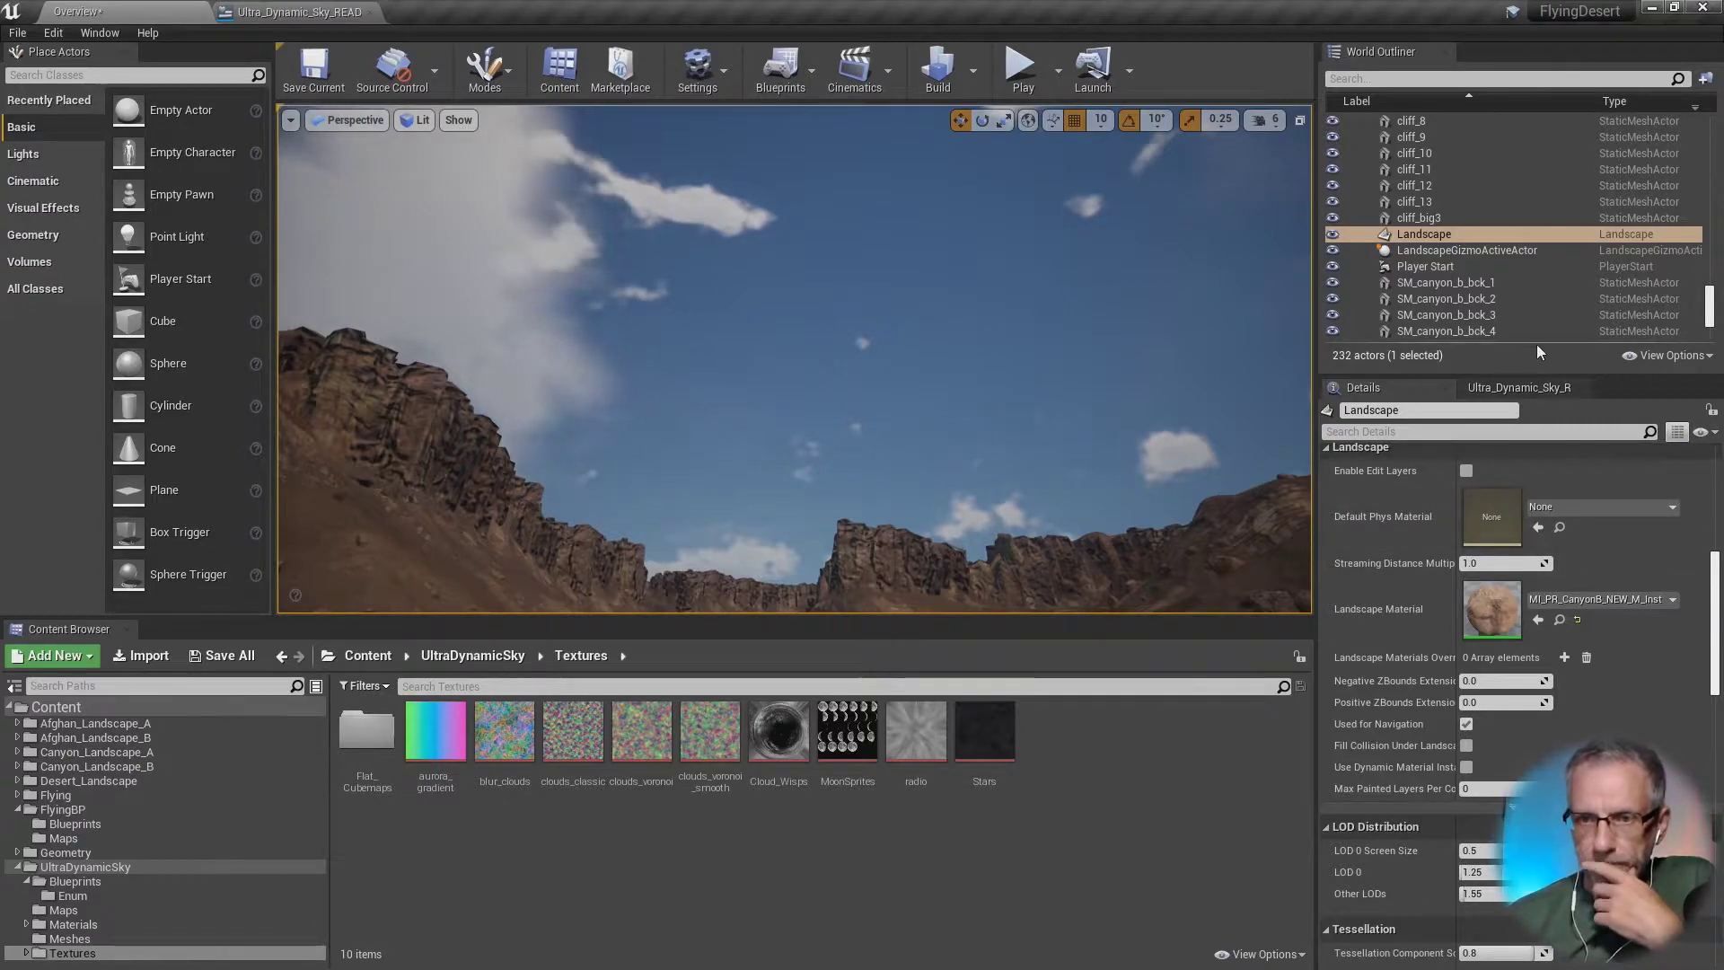
# Step: Collapse the Desert folder in the World Outliner and bring up its context menu
pyautogui.scroll(3, 1381, 155)
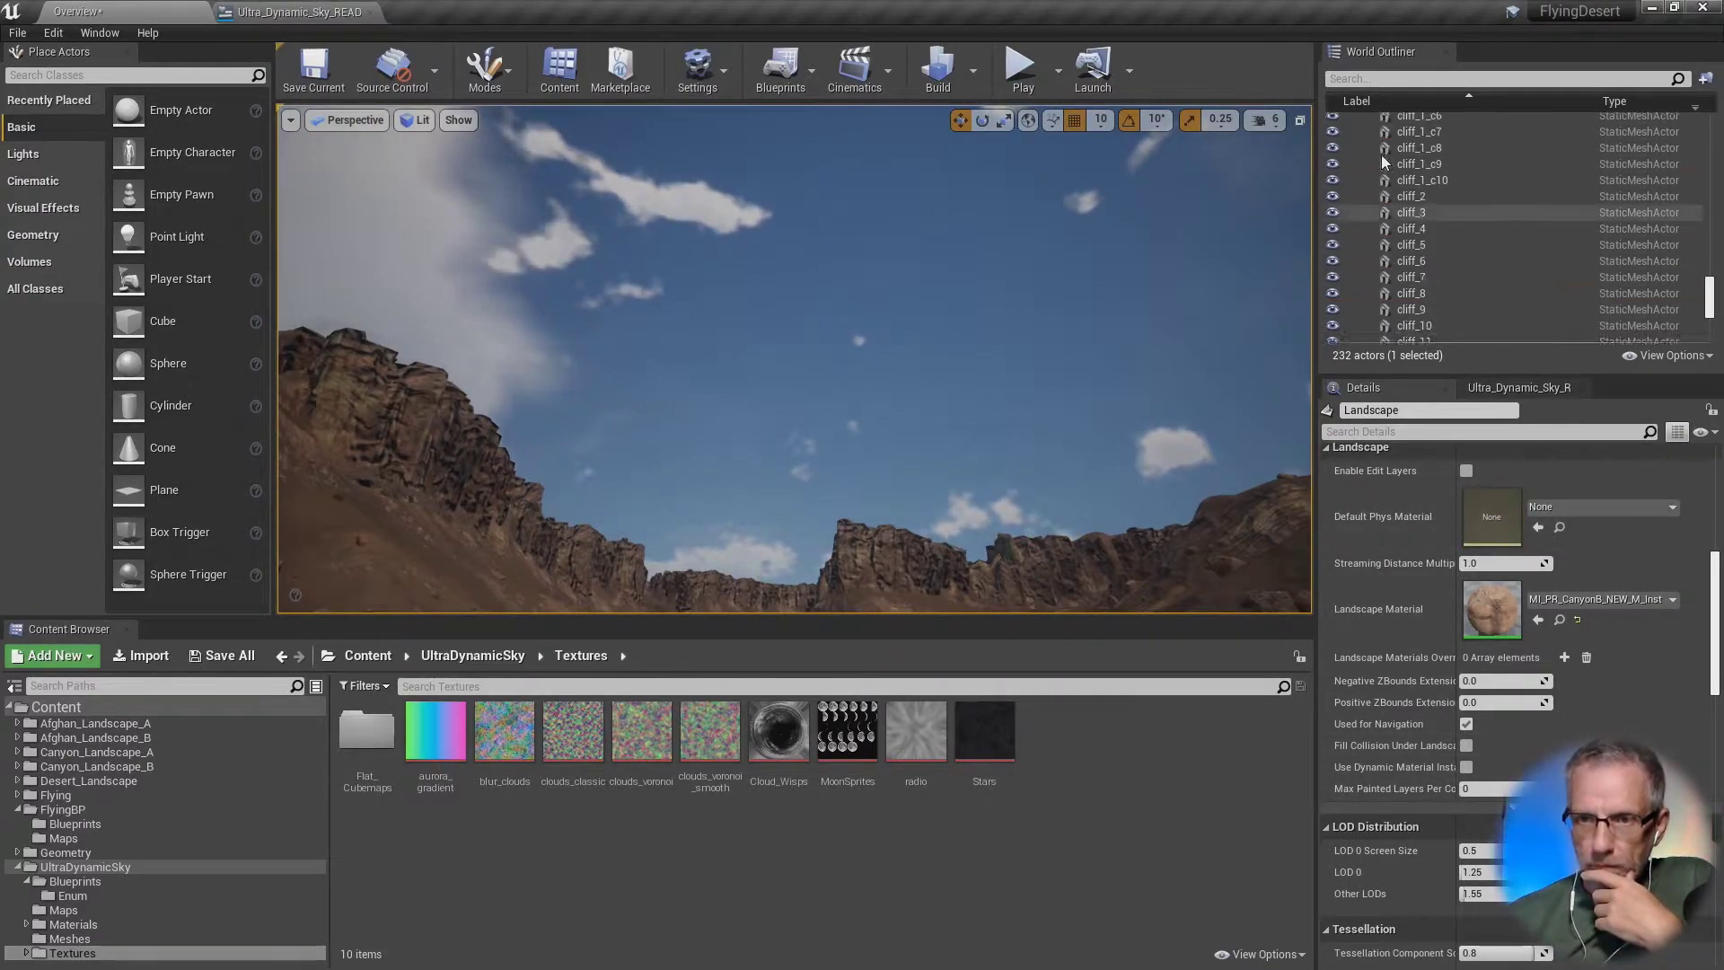
pyautogui.scroll(-2, 1381, 154)
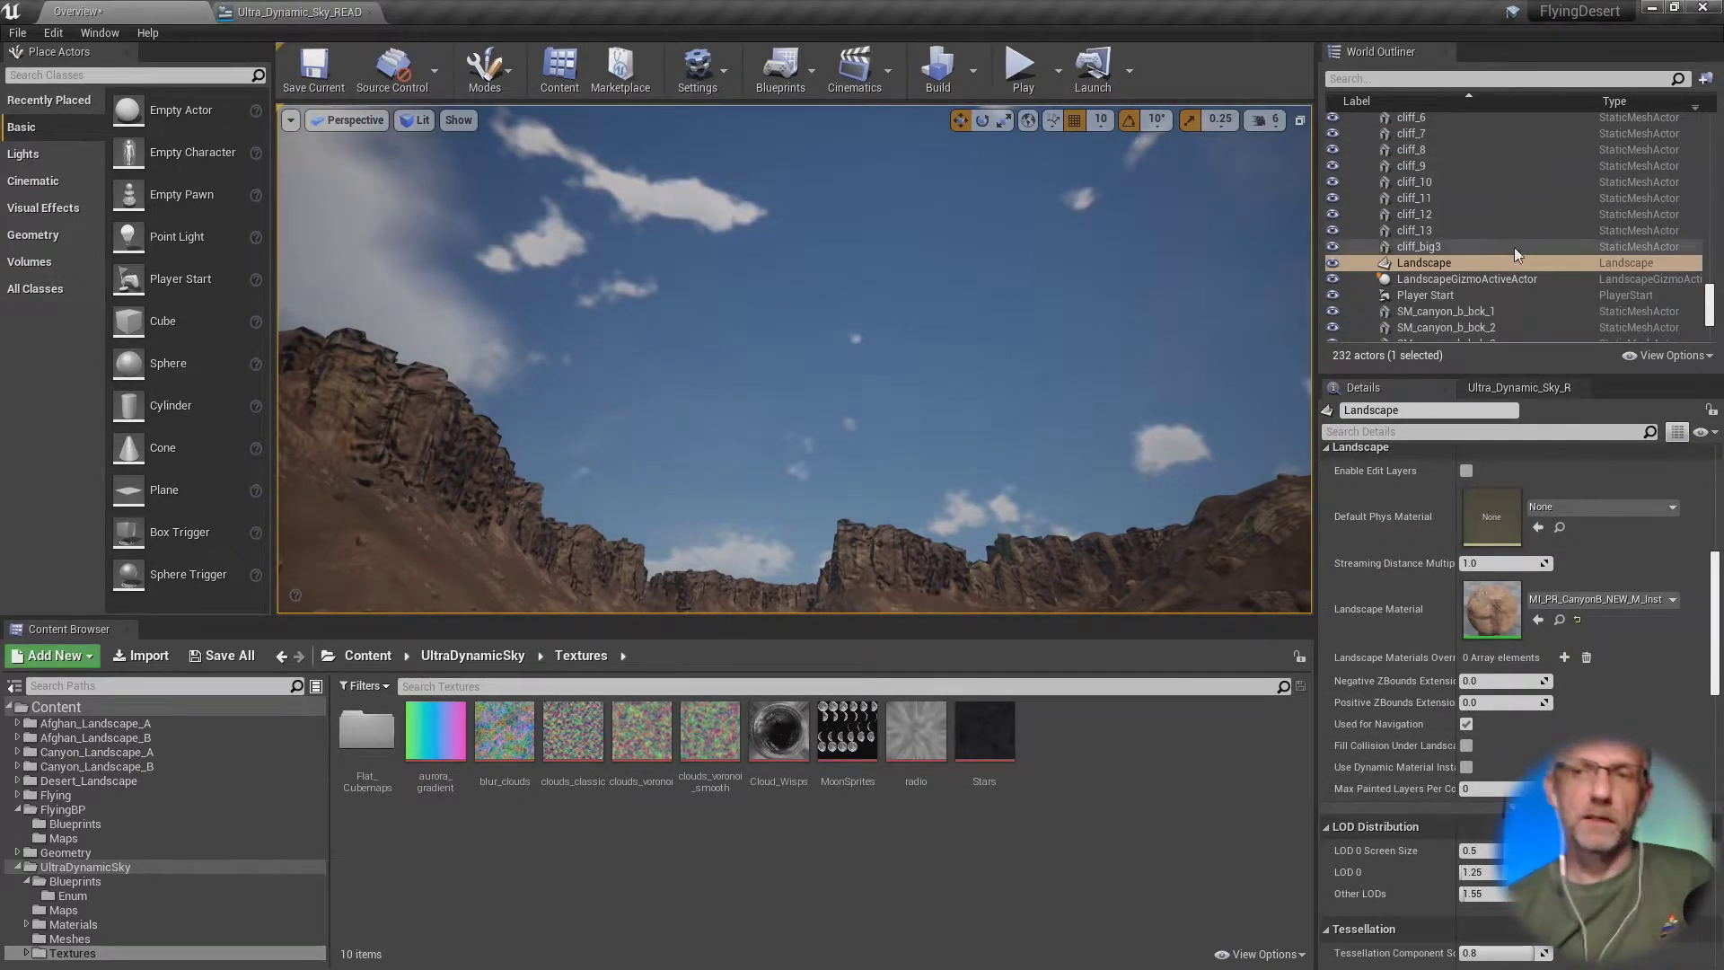
pyautogui.click(1428, 263)
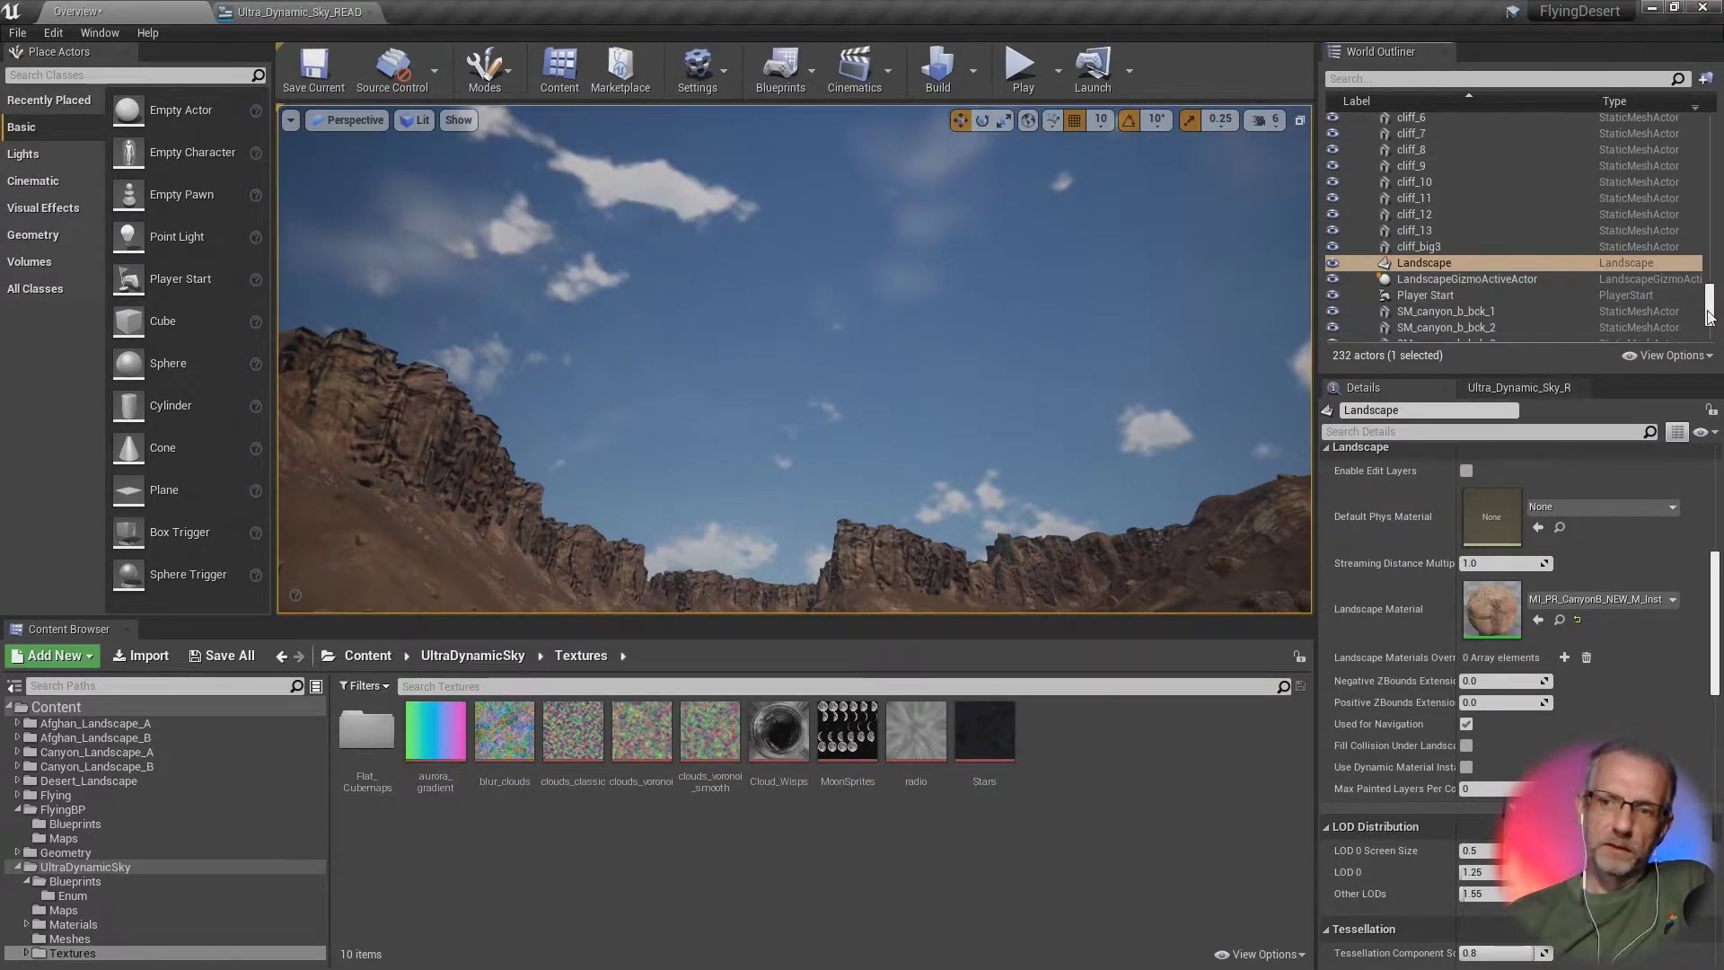
pyautogui.moveTo(1708, 316); pyautogui.dragTo(1715, 118)
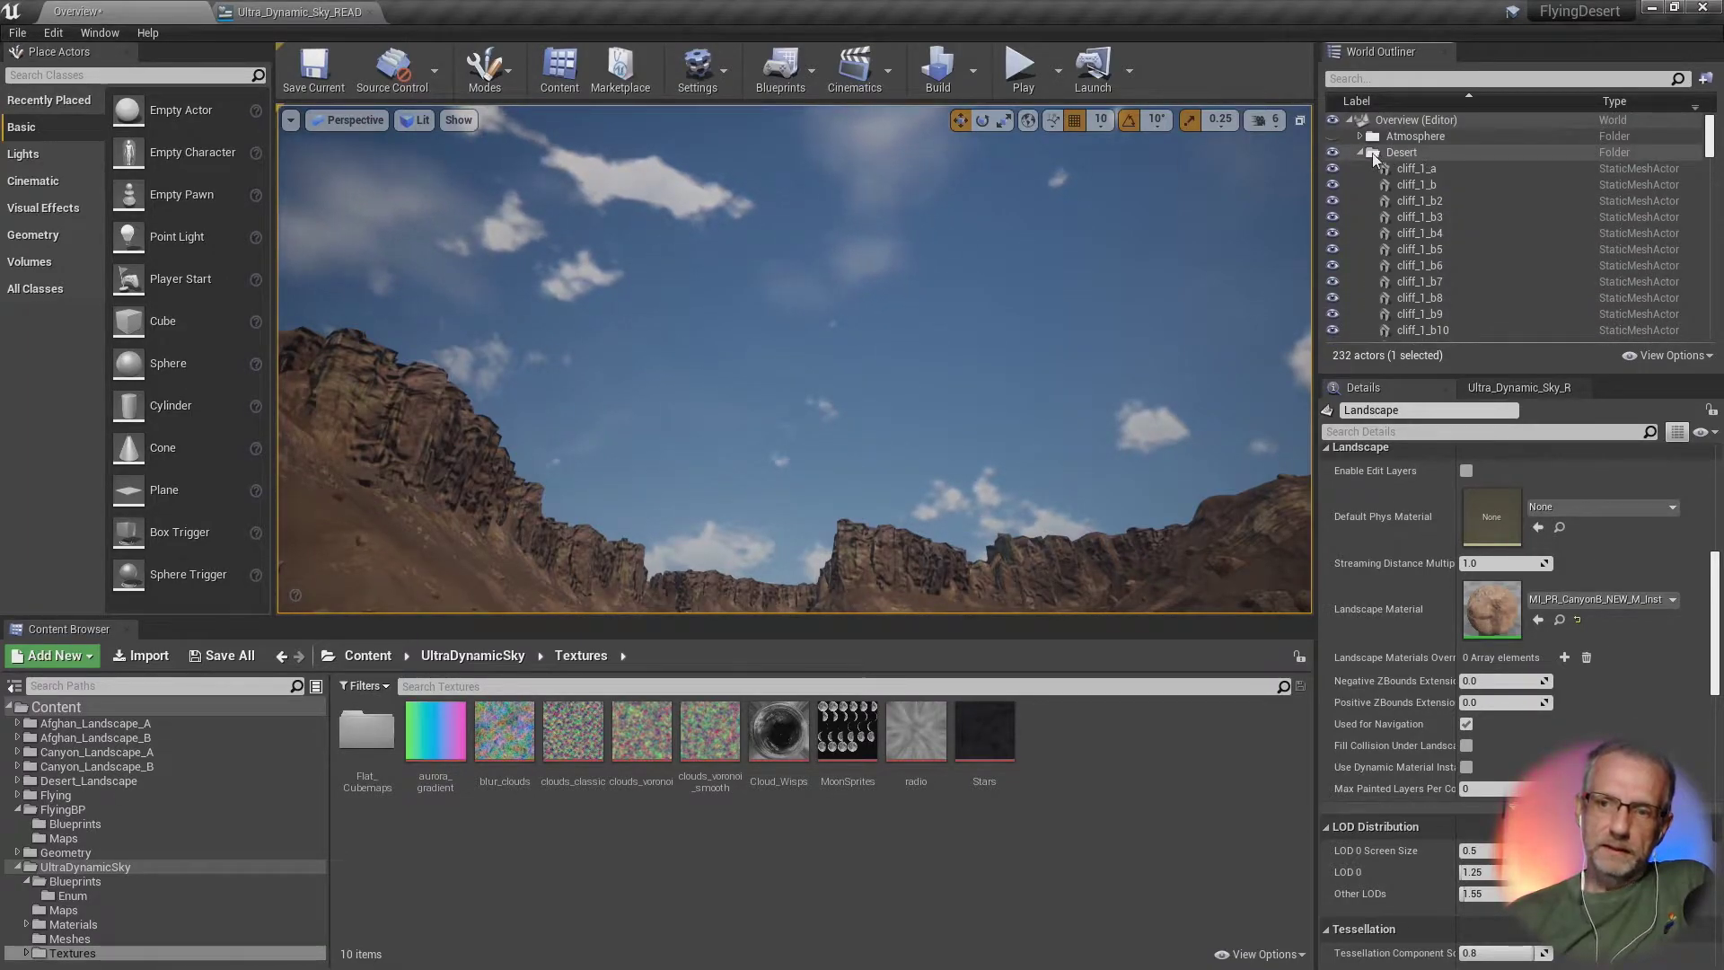
pyautogui.click(1362, 153)
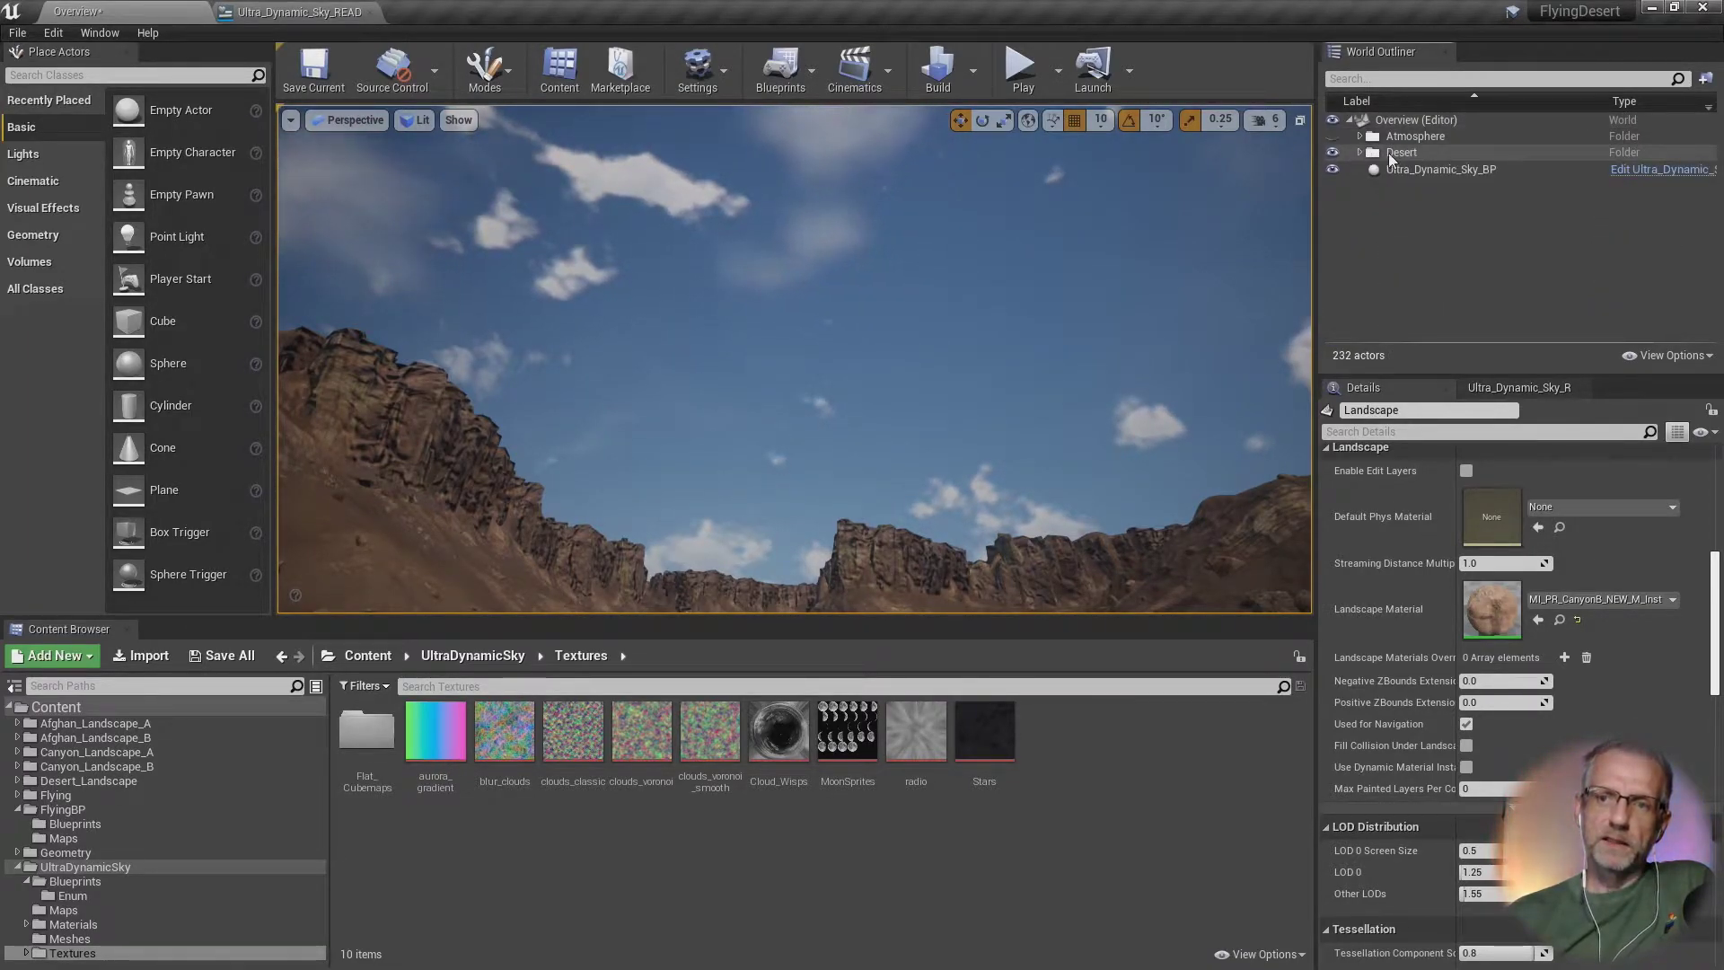
pyautogui.rightClick(1395, 155)
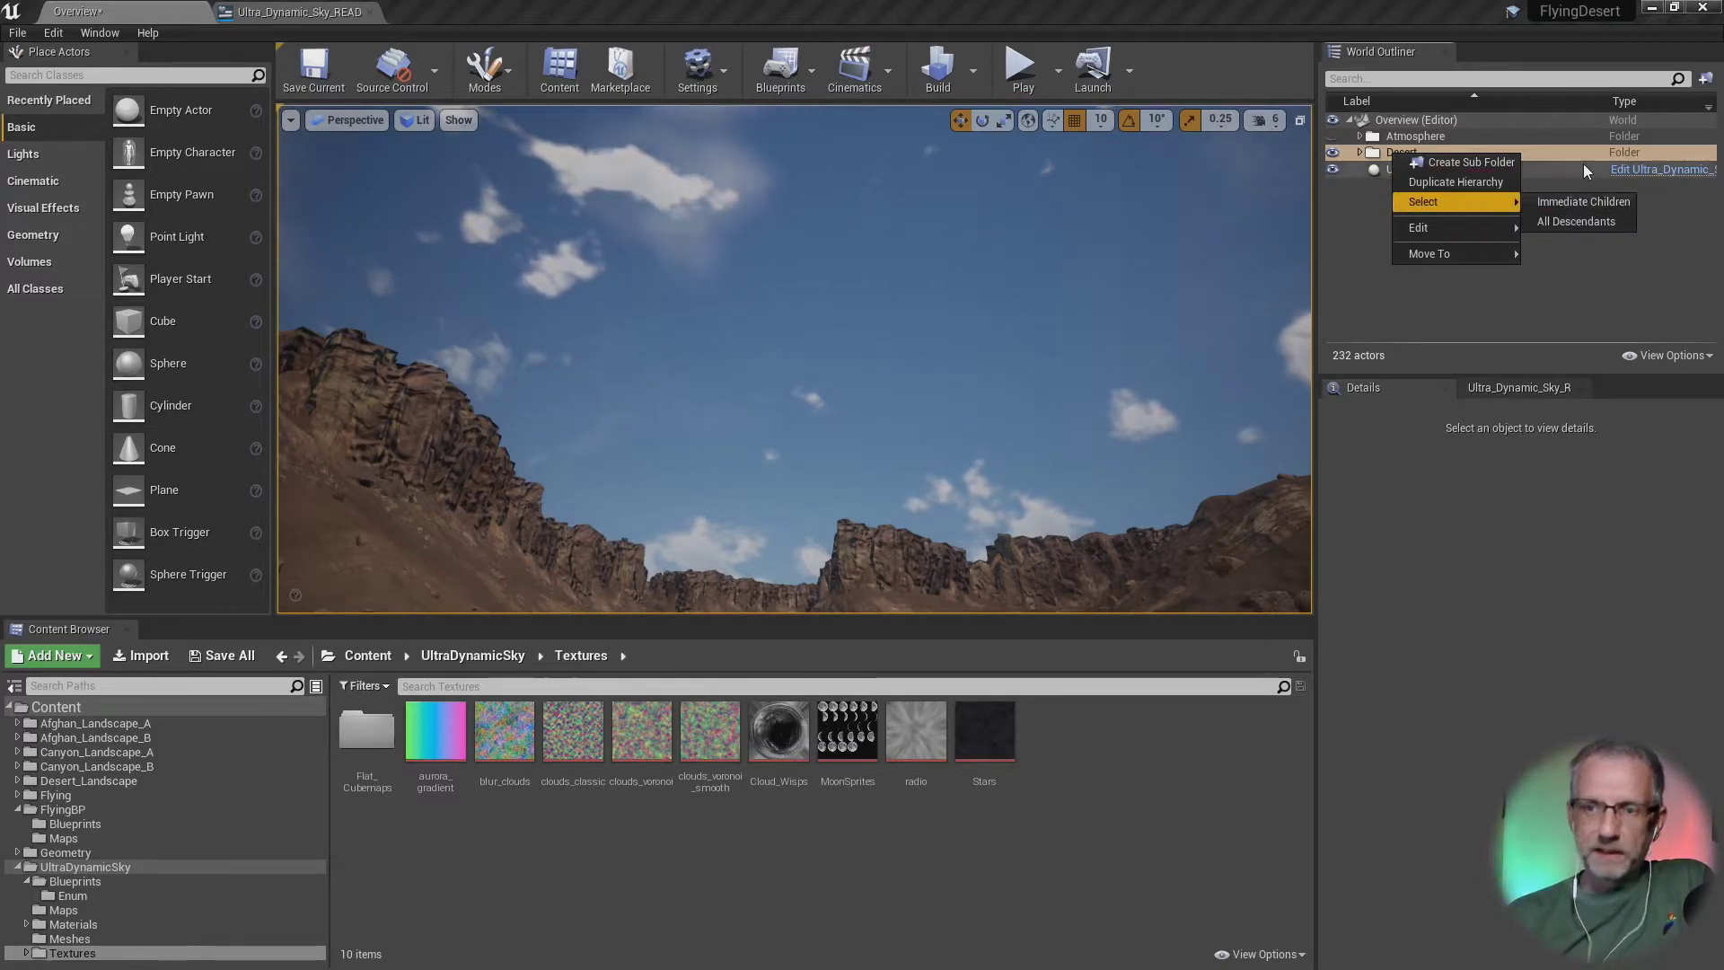
# Step: Select Ultra_Dynamic_Sky_BP and scroll its Details down to Cloud Movement, showing Cloud Speed 0.2
pyautogui.click(1554, 169)
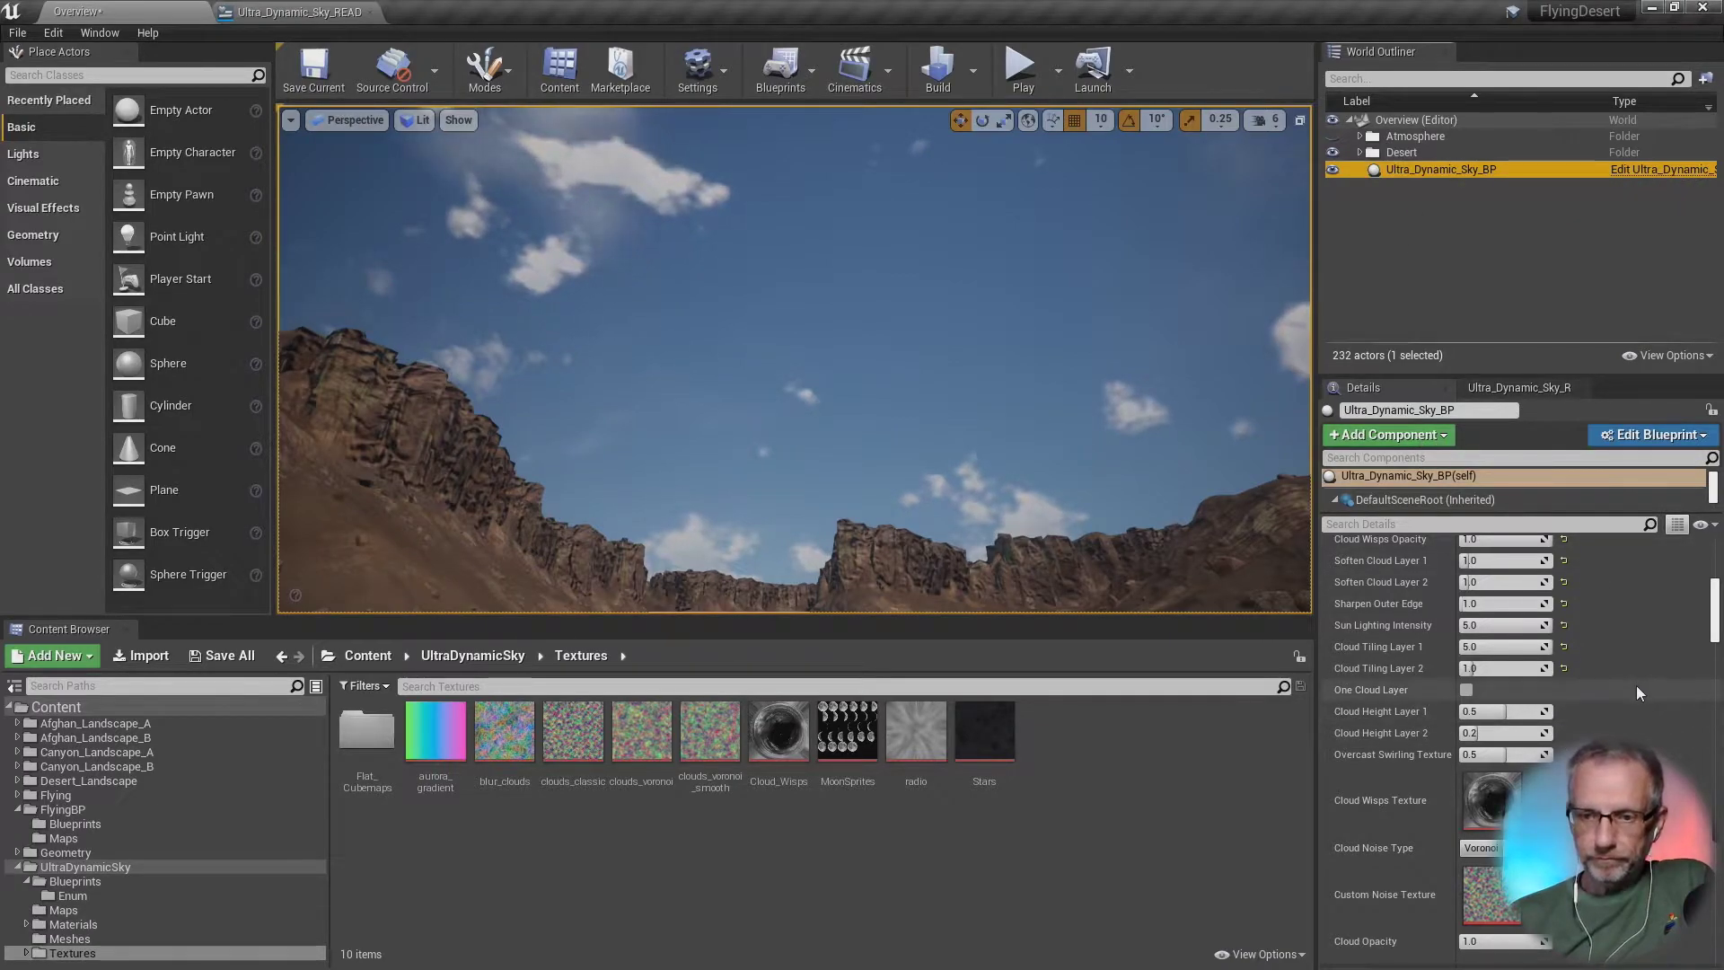
pyautogui.scroll(-1, 1636, 686)
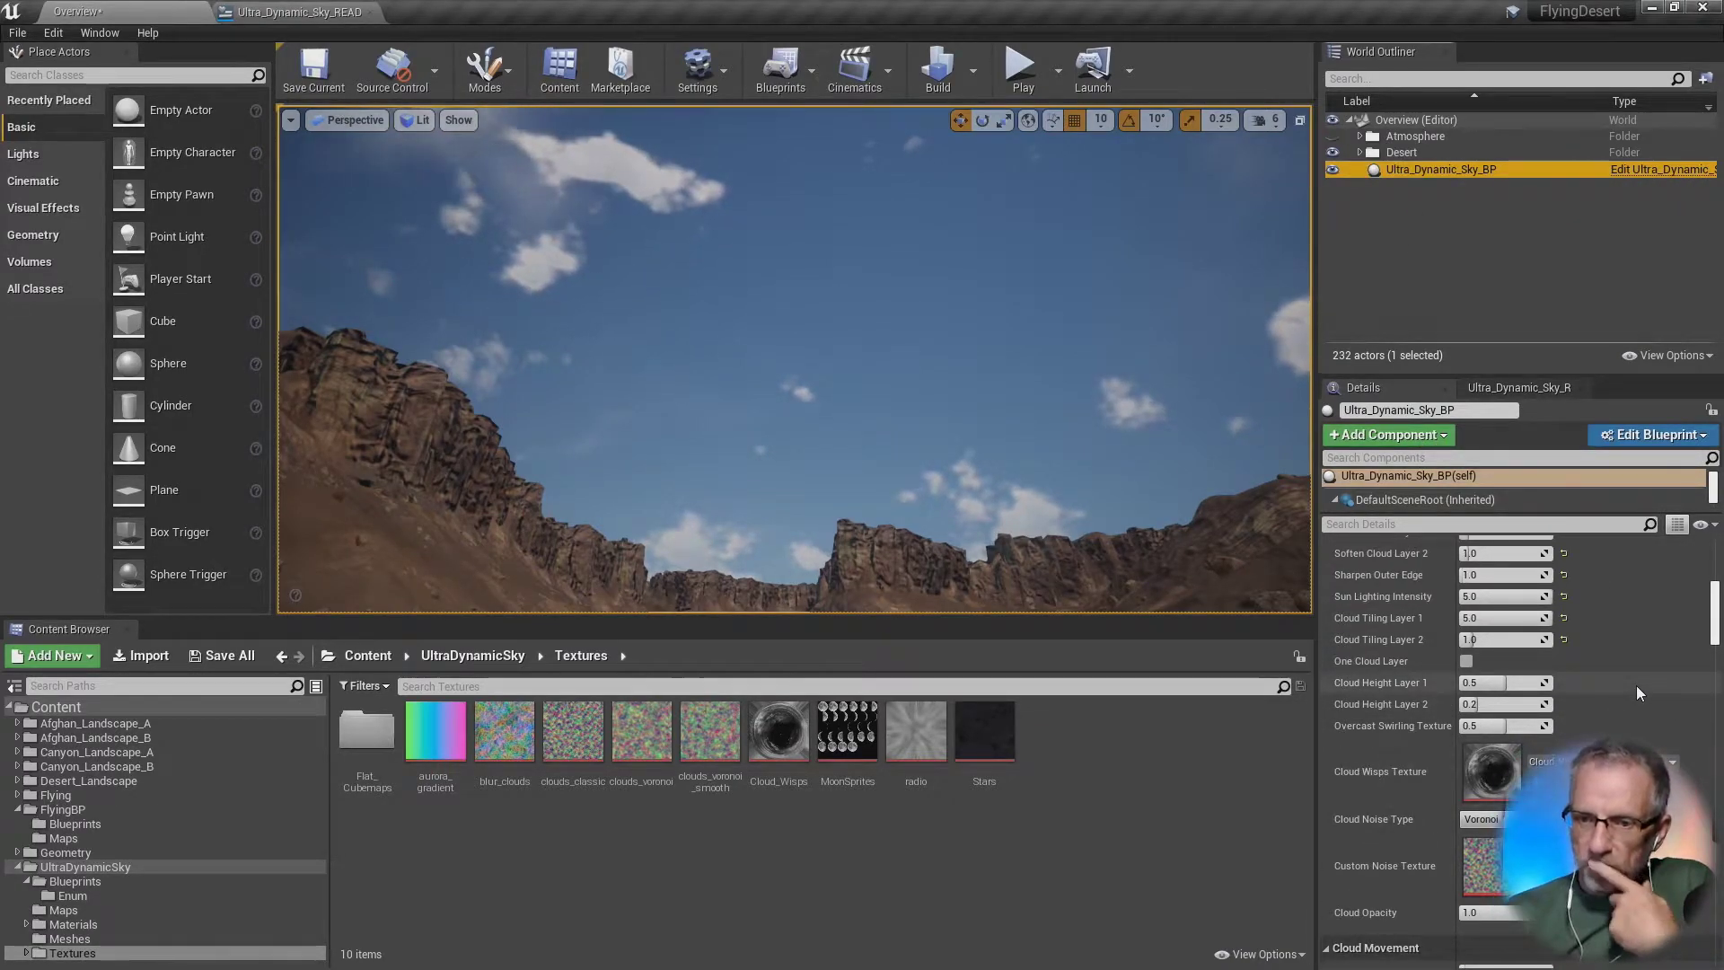
pyautogui.scroll(-4, 1636, 686)
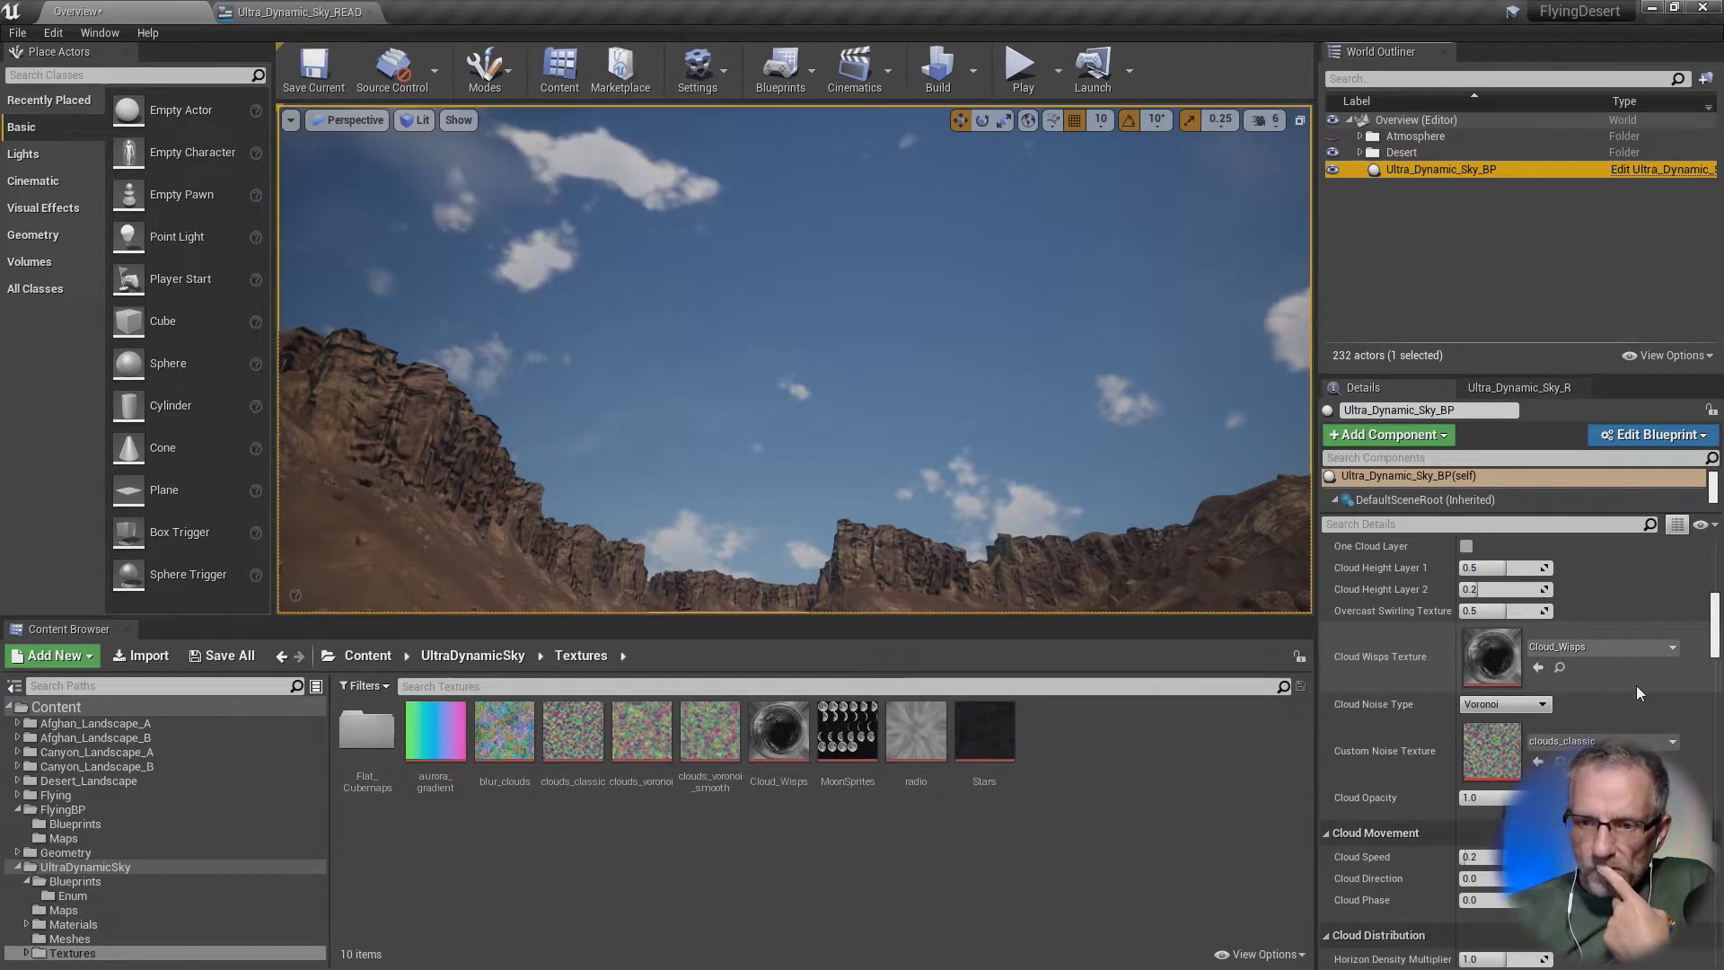
pyautogui.scroll(-5, 1636, 686)
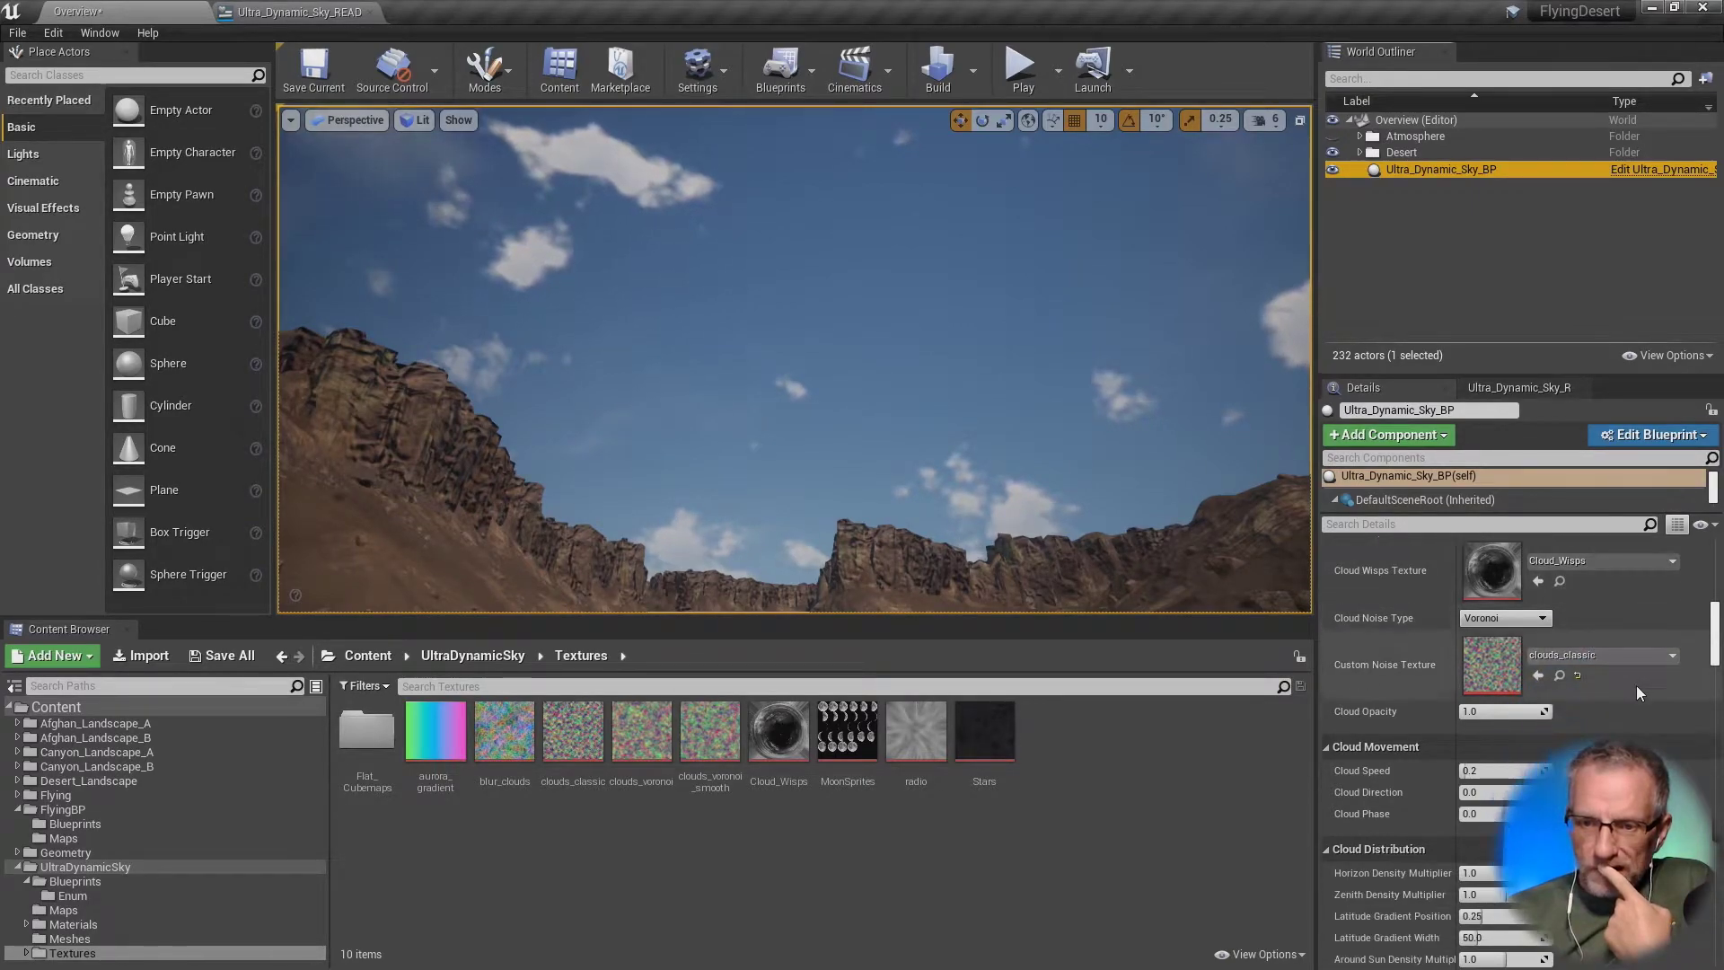
pyautogui.scroll(-2, 1636, 686)
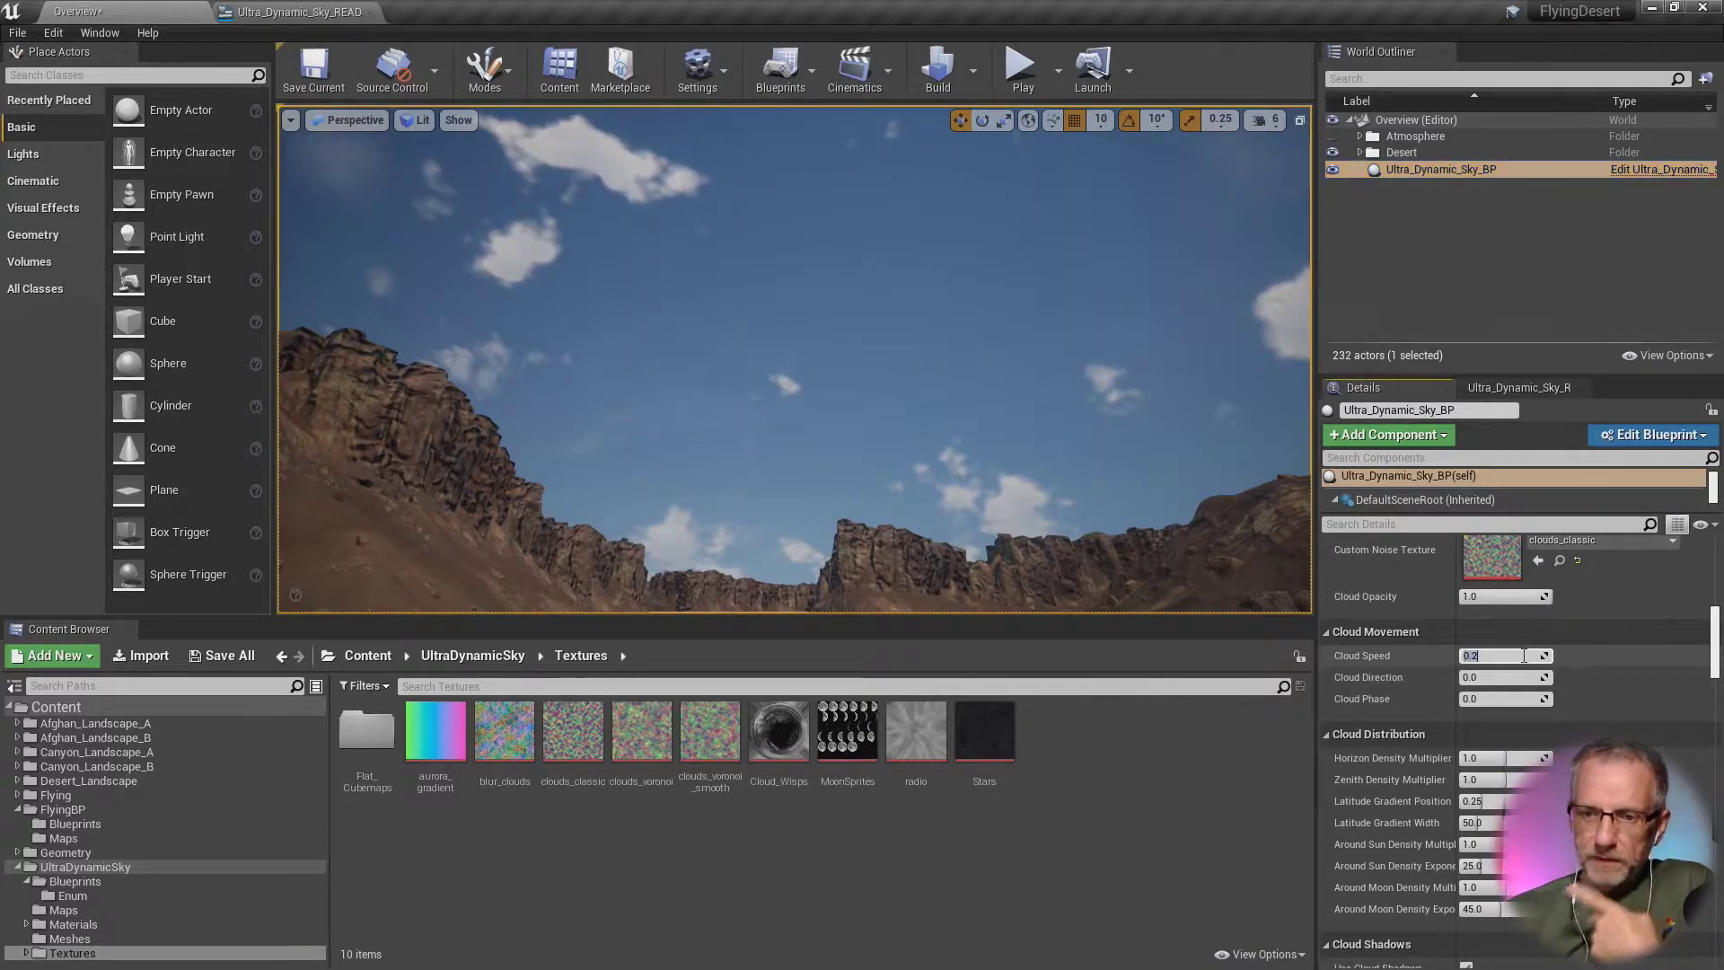
# Step: Set Cloud Speed to 1.0 and Cloud Direction to 180 after trying 90 and 0
pyautogui.write('1')
pyautogui.press('Tab')
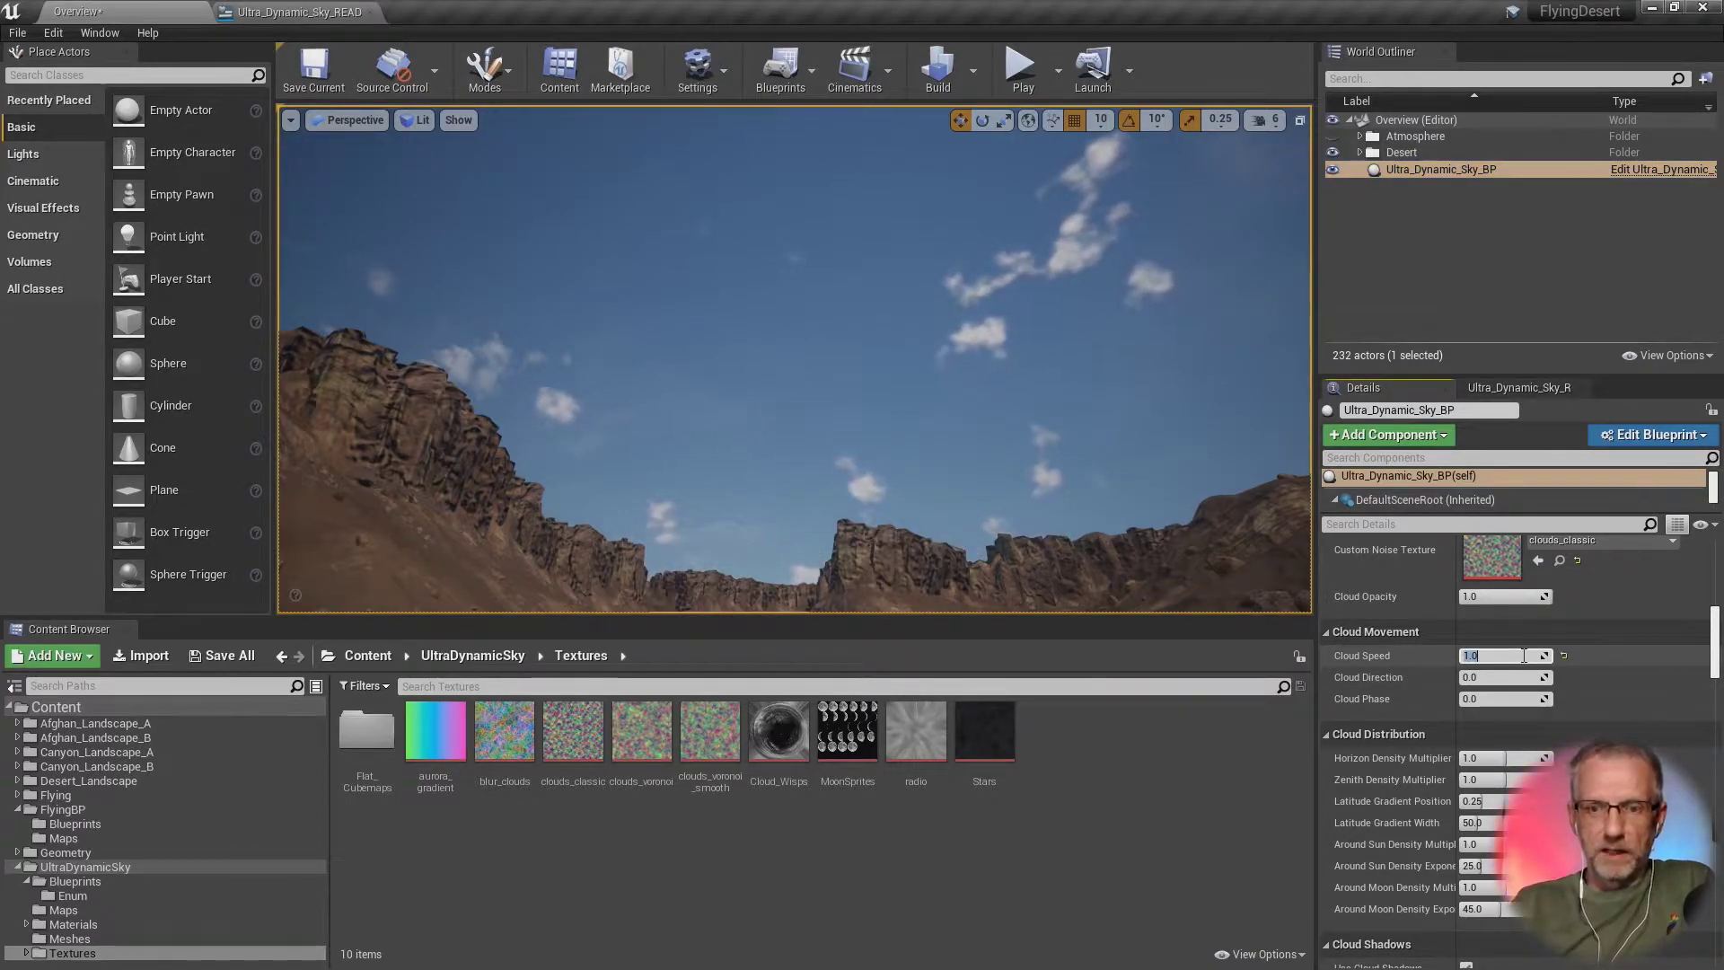
pyautogui.write('90')
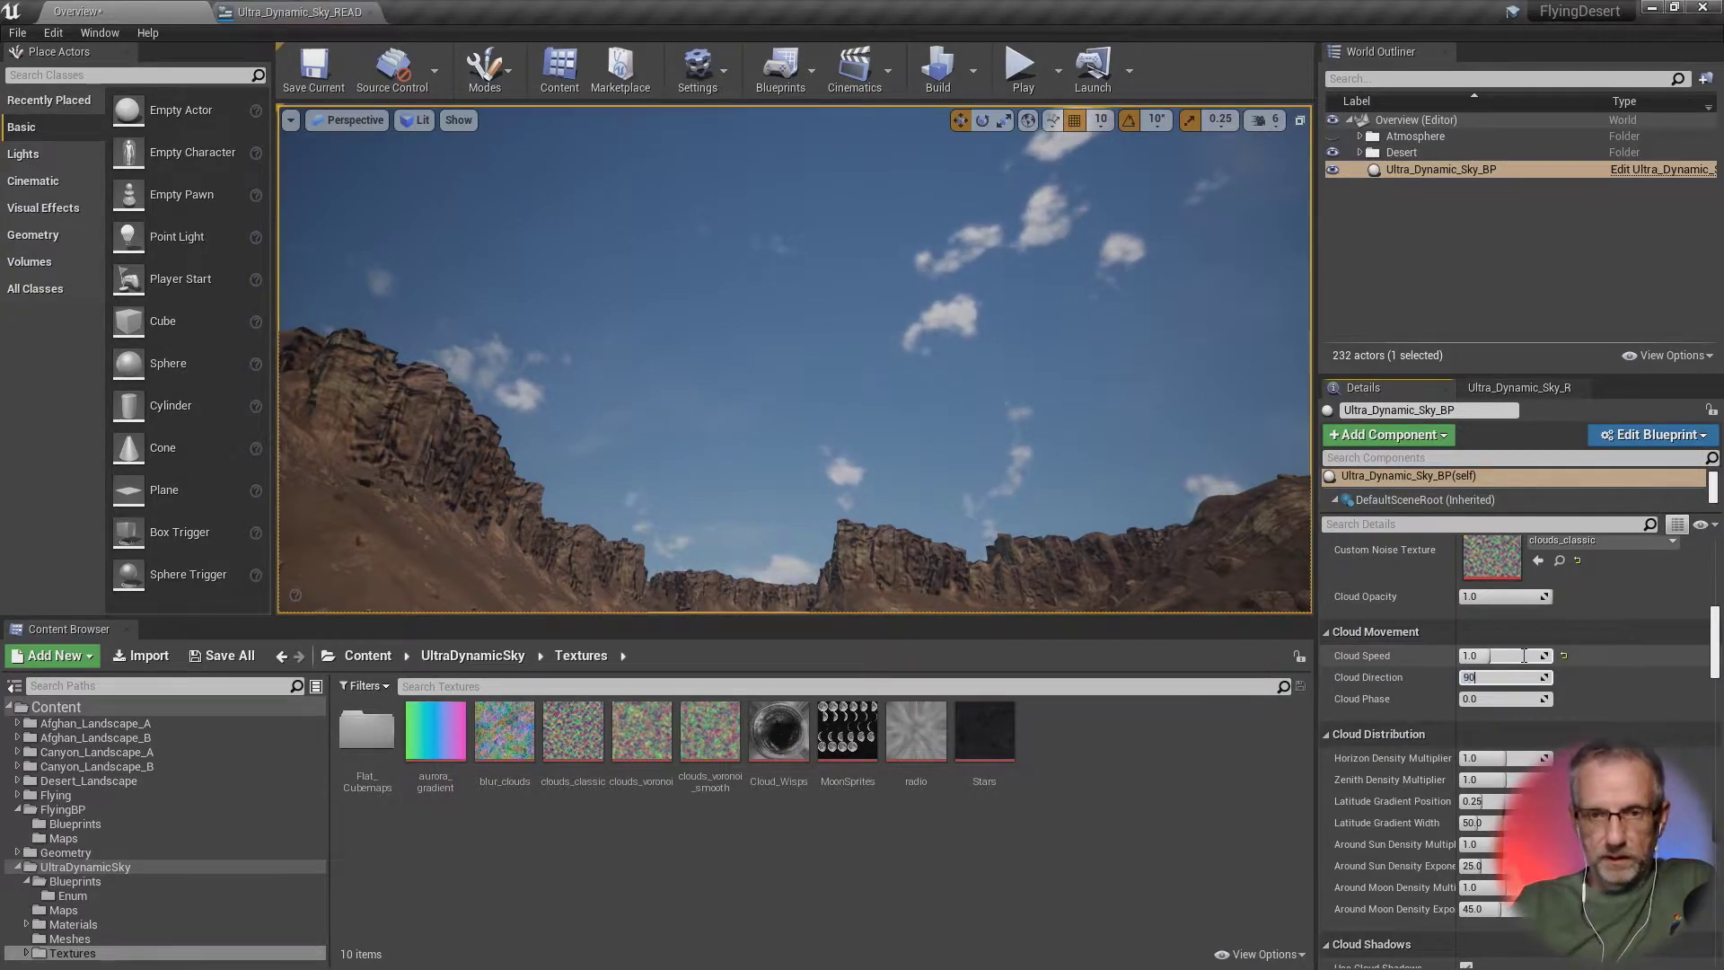
pyautogui.press('Return')
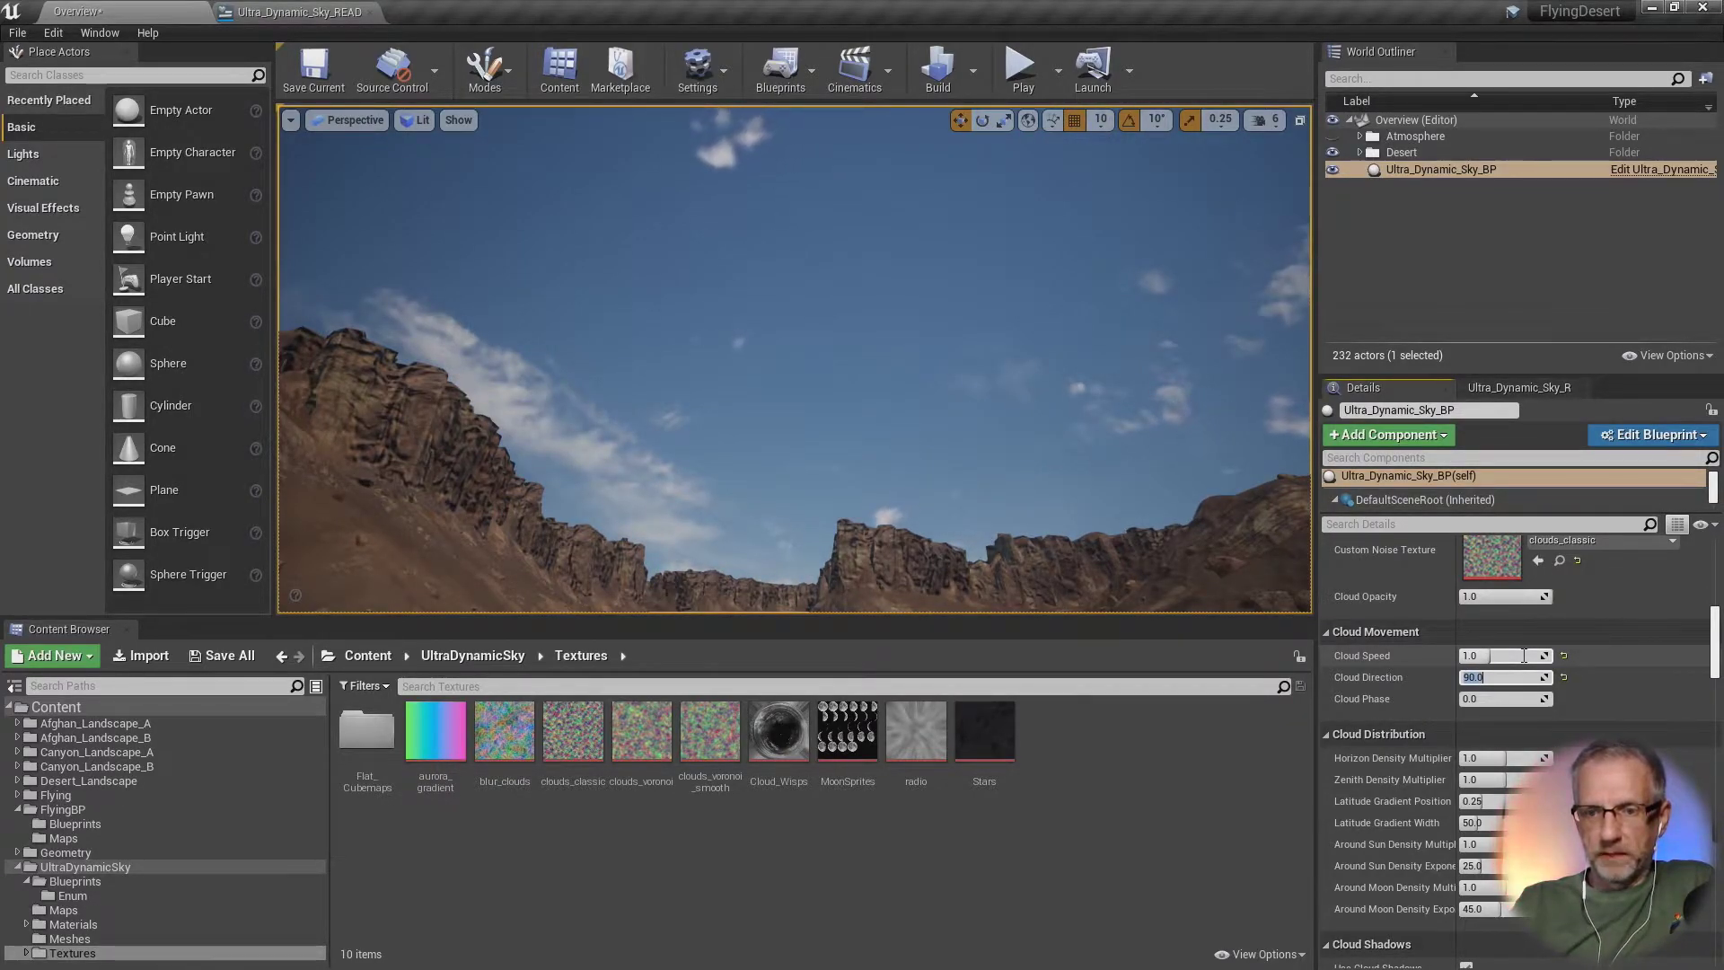
pyautogui.write('180')
pyautogui.press('Return')
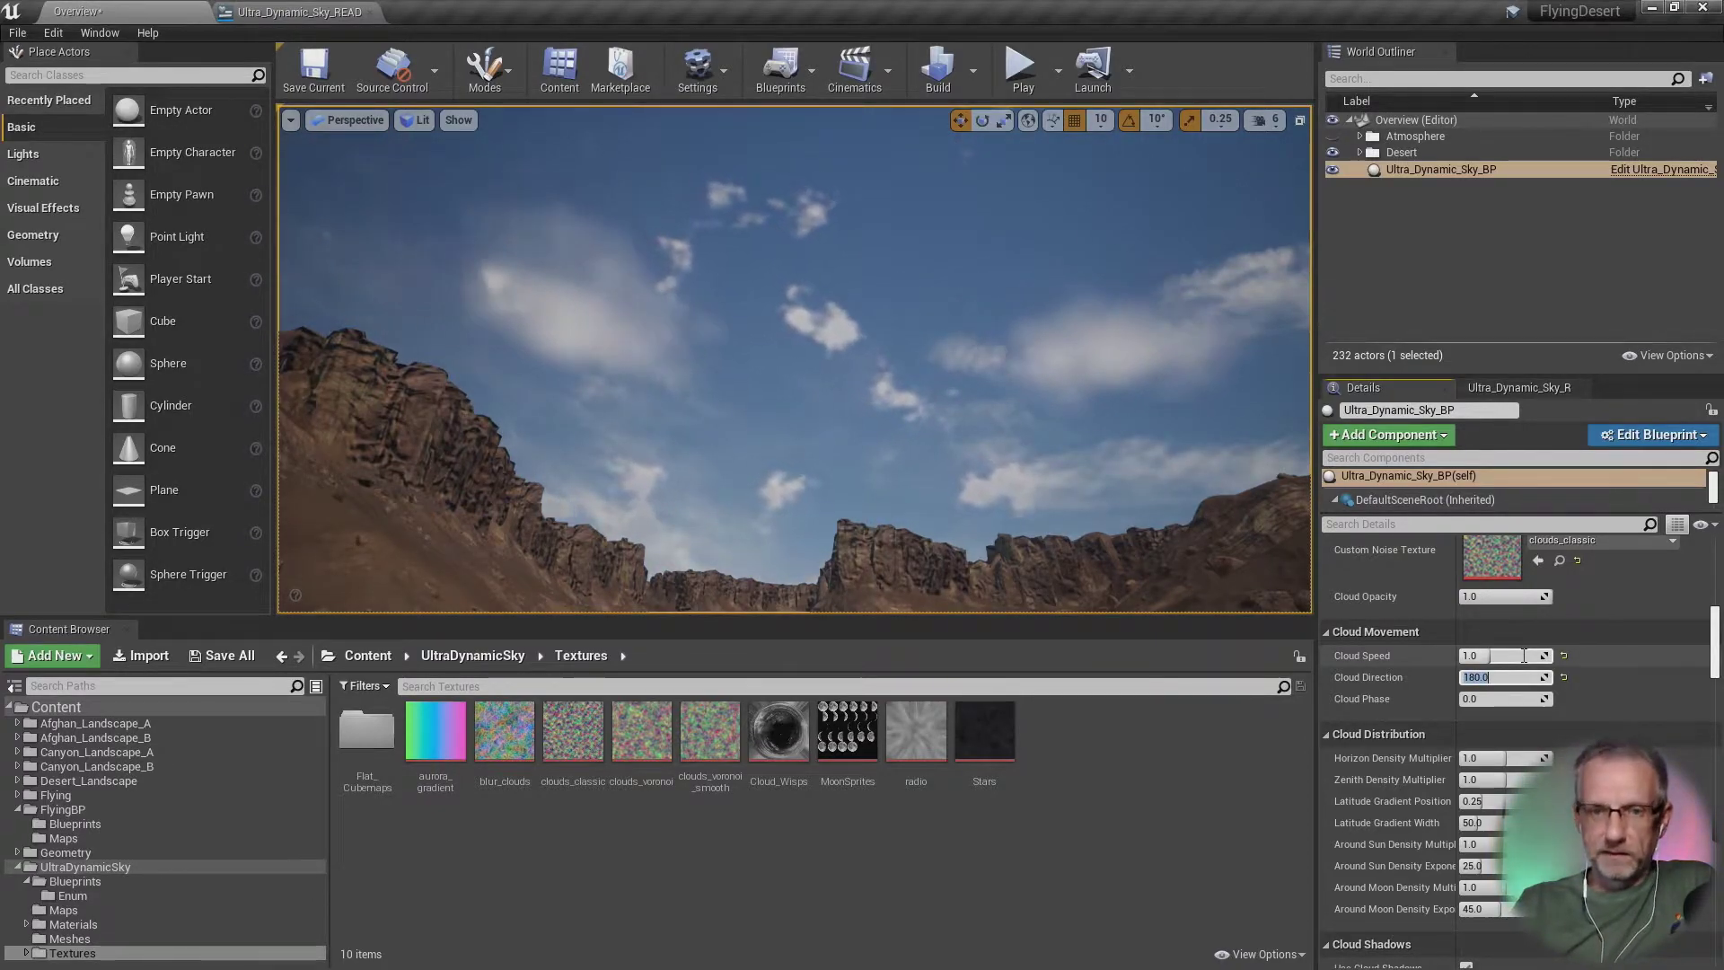
pyautogui.write('0')
pyautogui.press('Return')
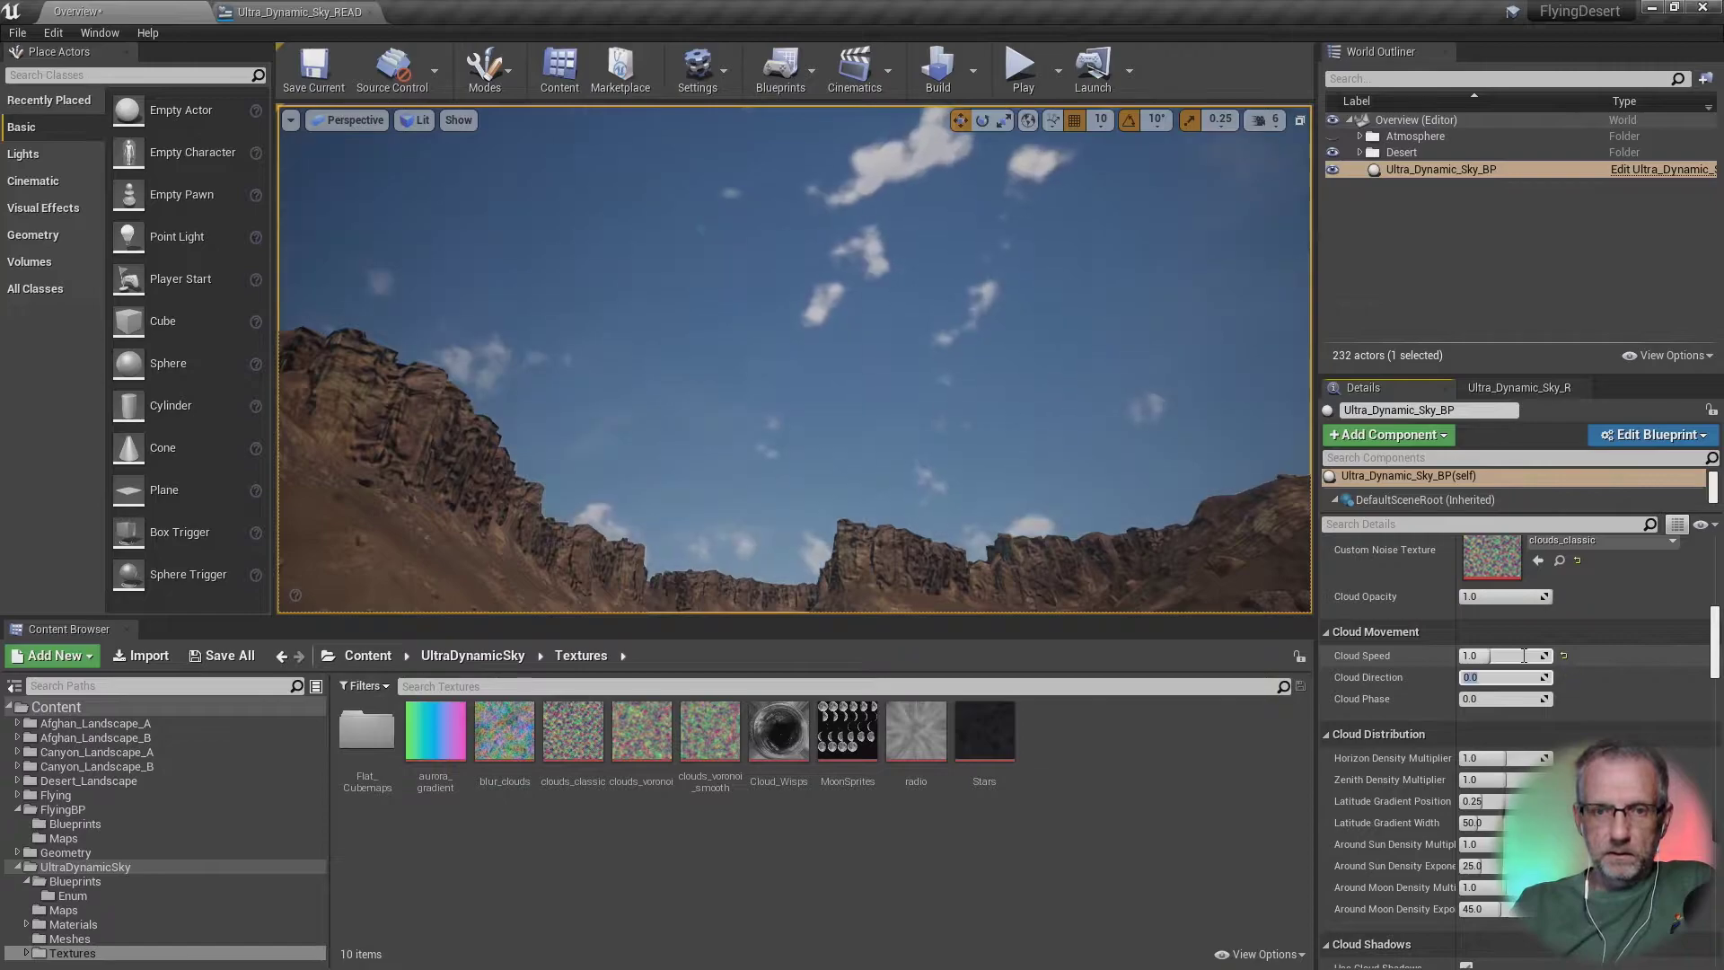
pyautogui.write('180')
pyautogui.press('Return')
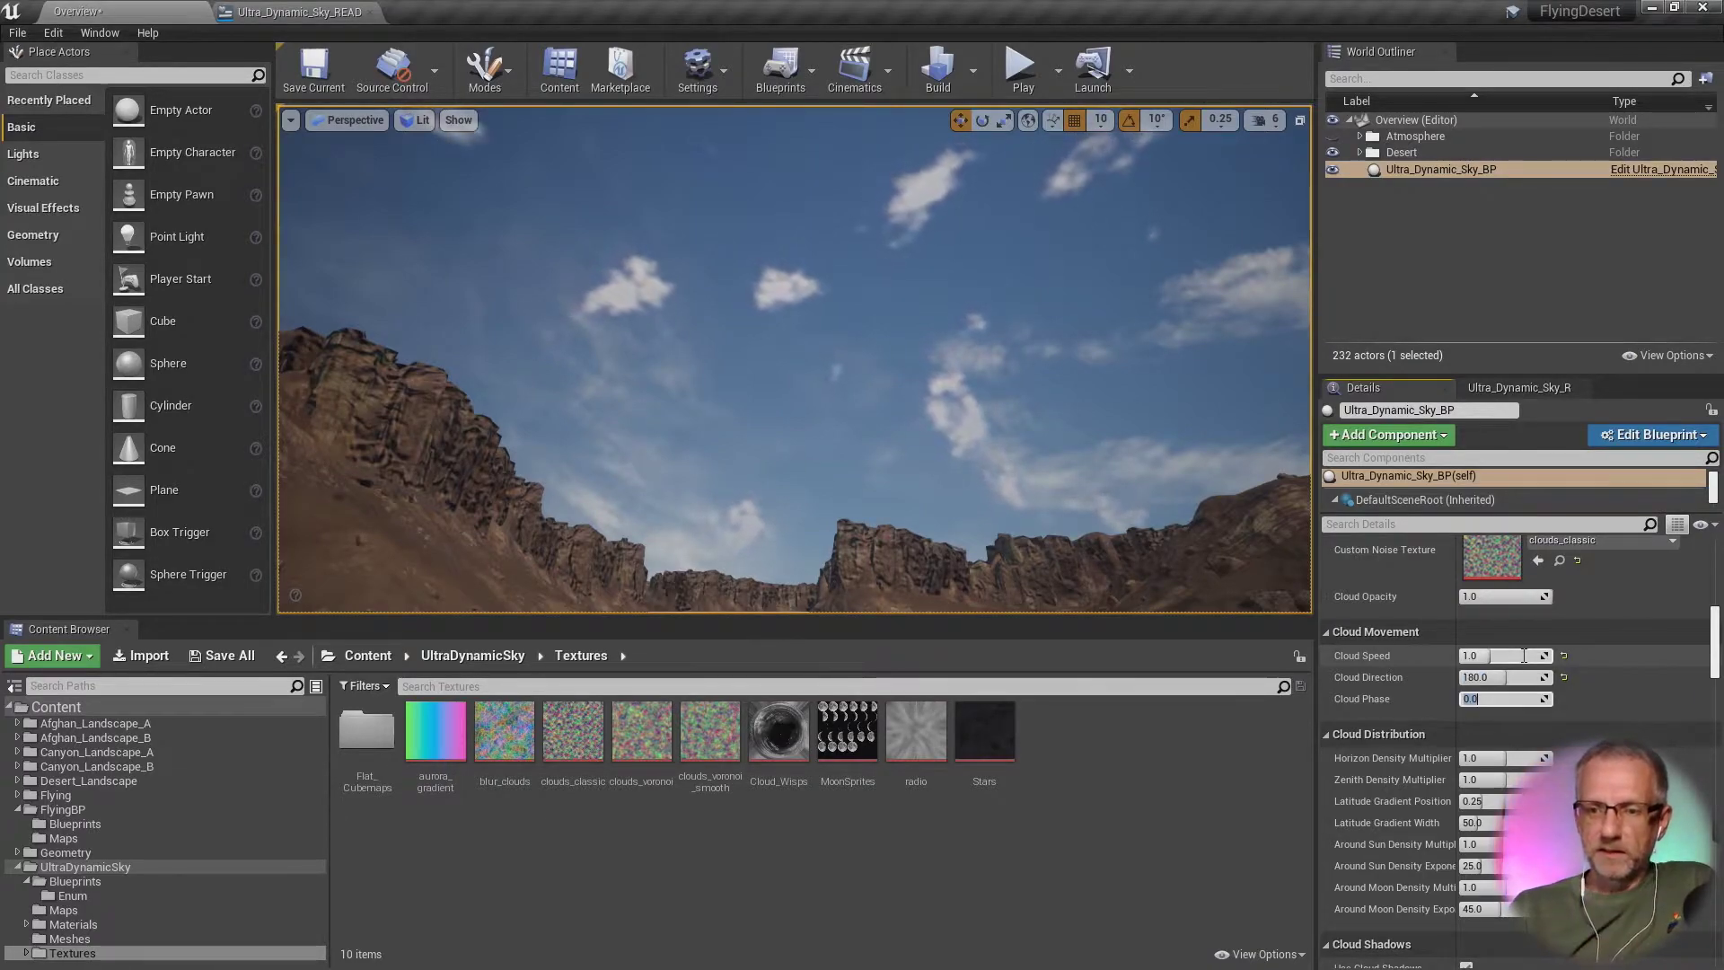
# Step: Try Cloud Phase at 90 and 180, then return it to 0
pyautogui.write('90')
pyautogui.press('Return')
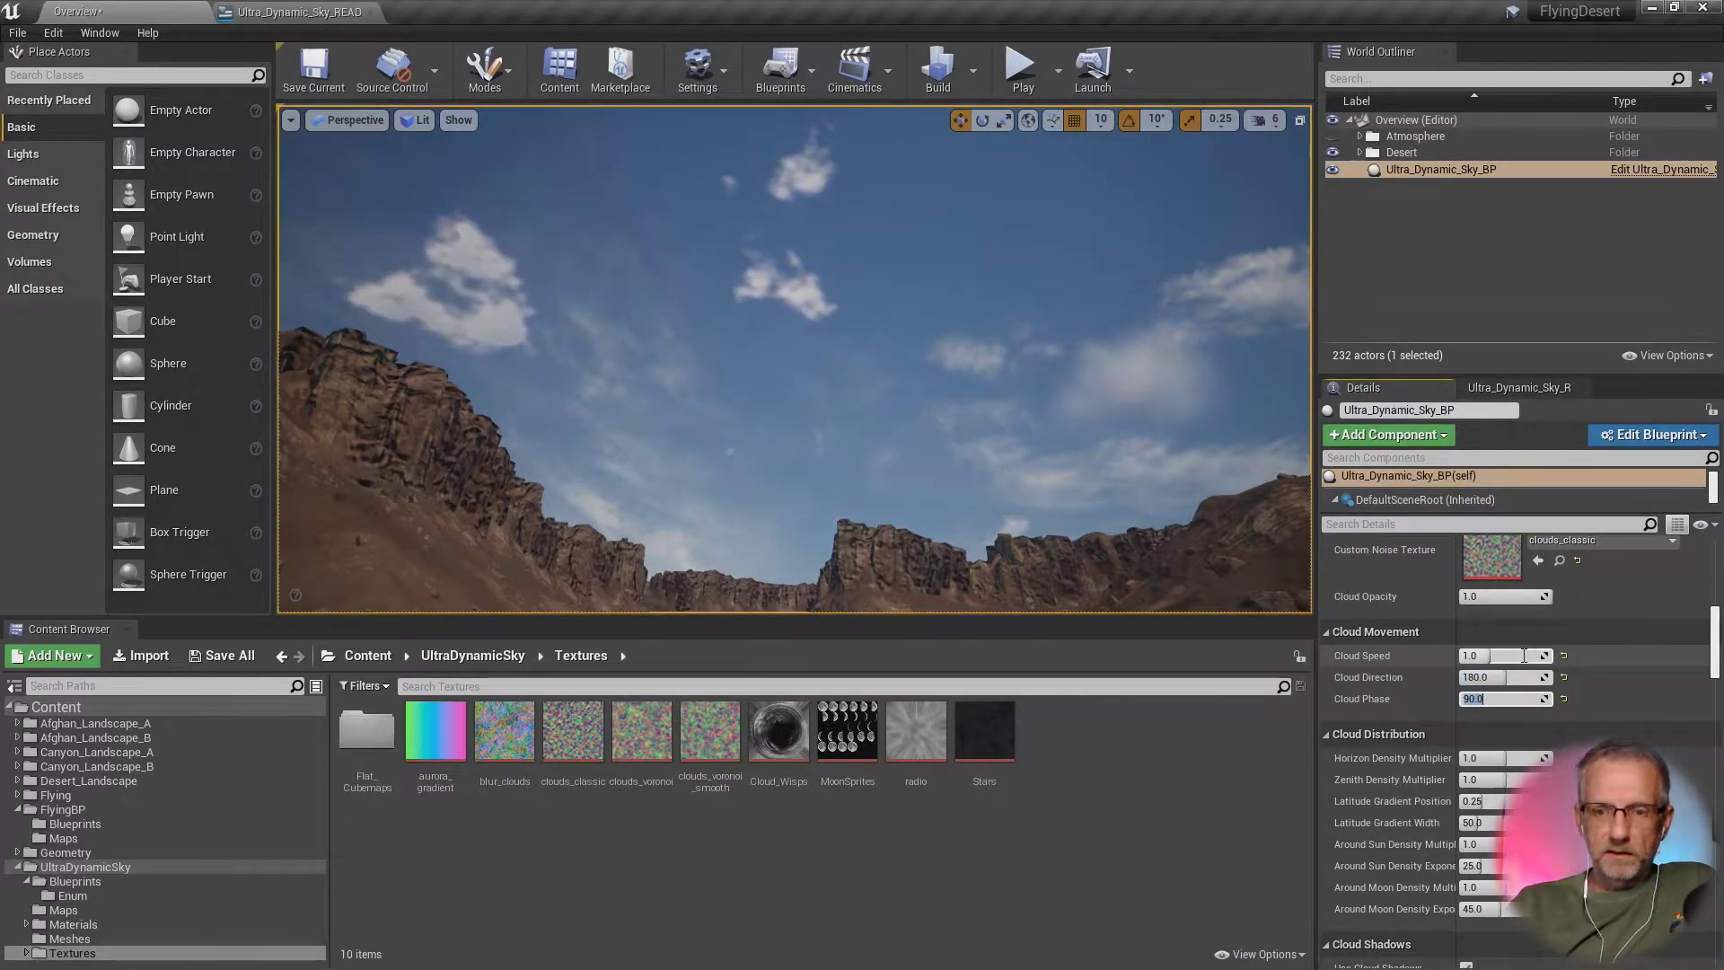
pyautogui.write('180')
pyautogui.press('Return')
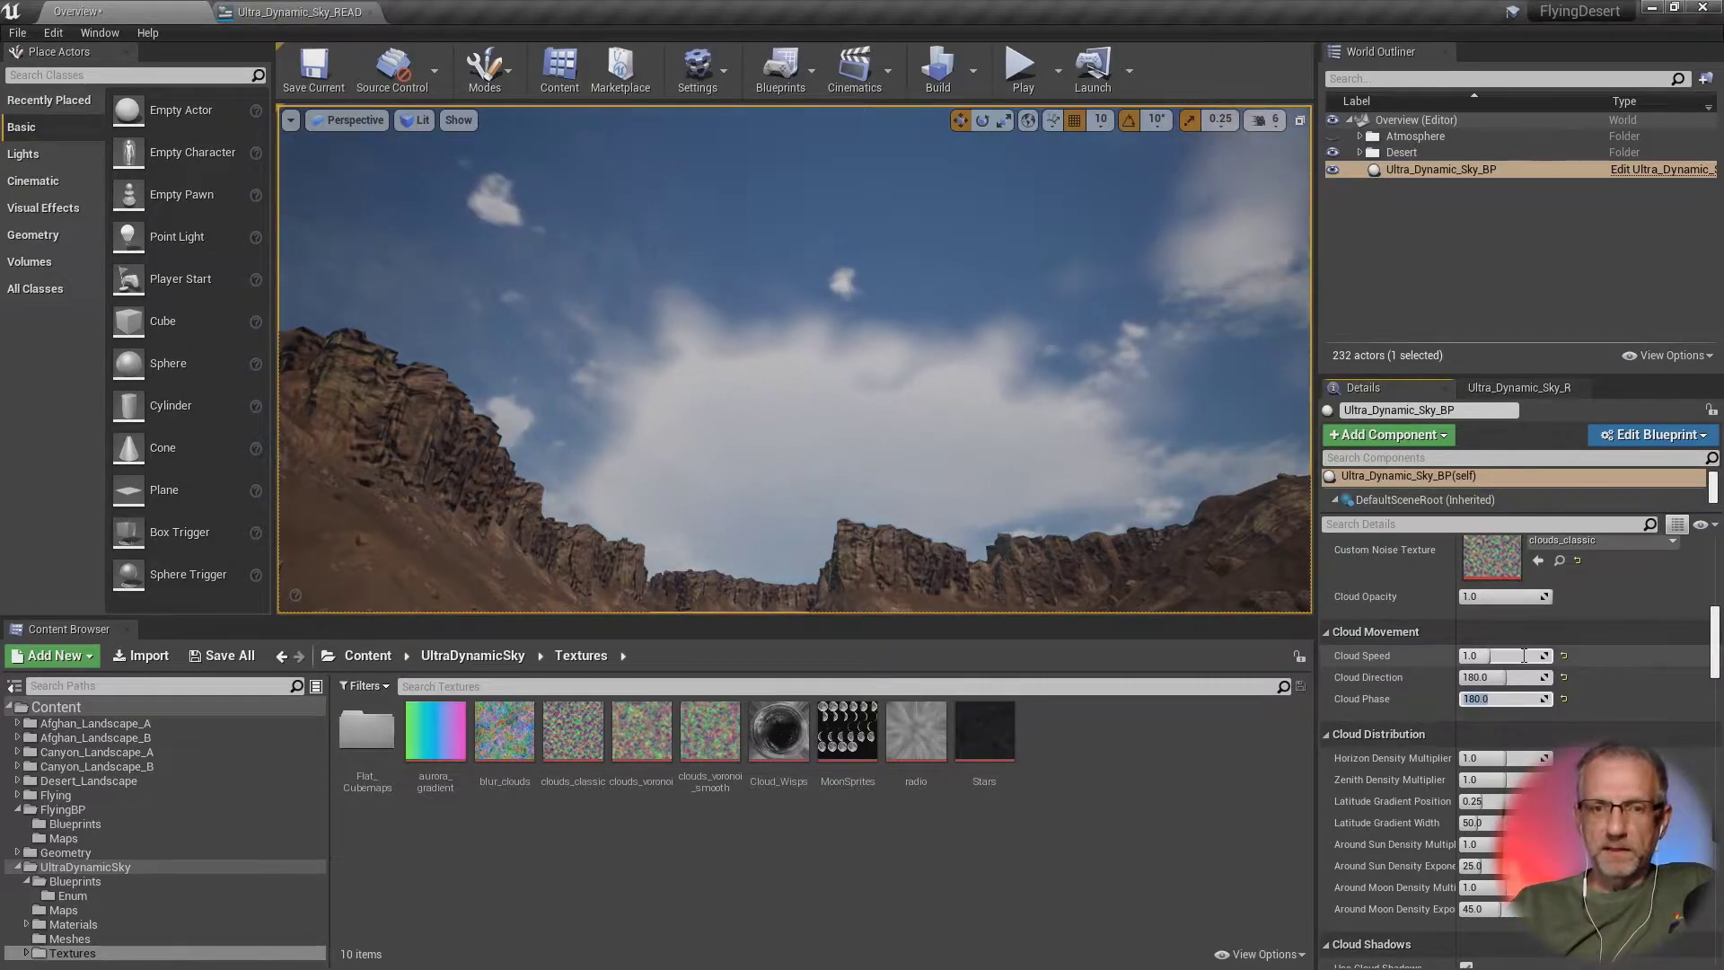
pyautogui.write('0')
pyautogui.press('Return')
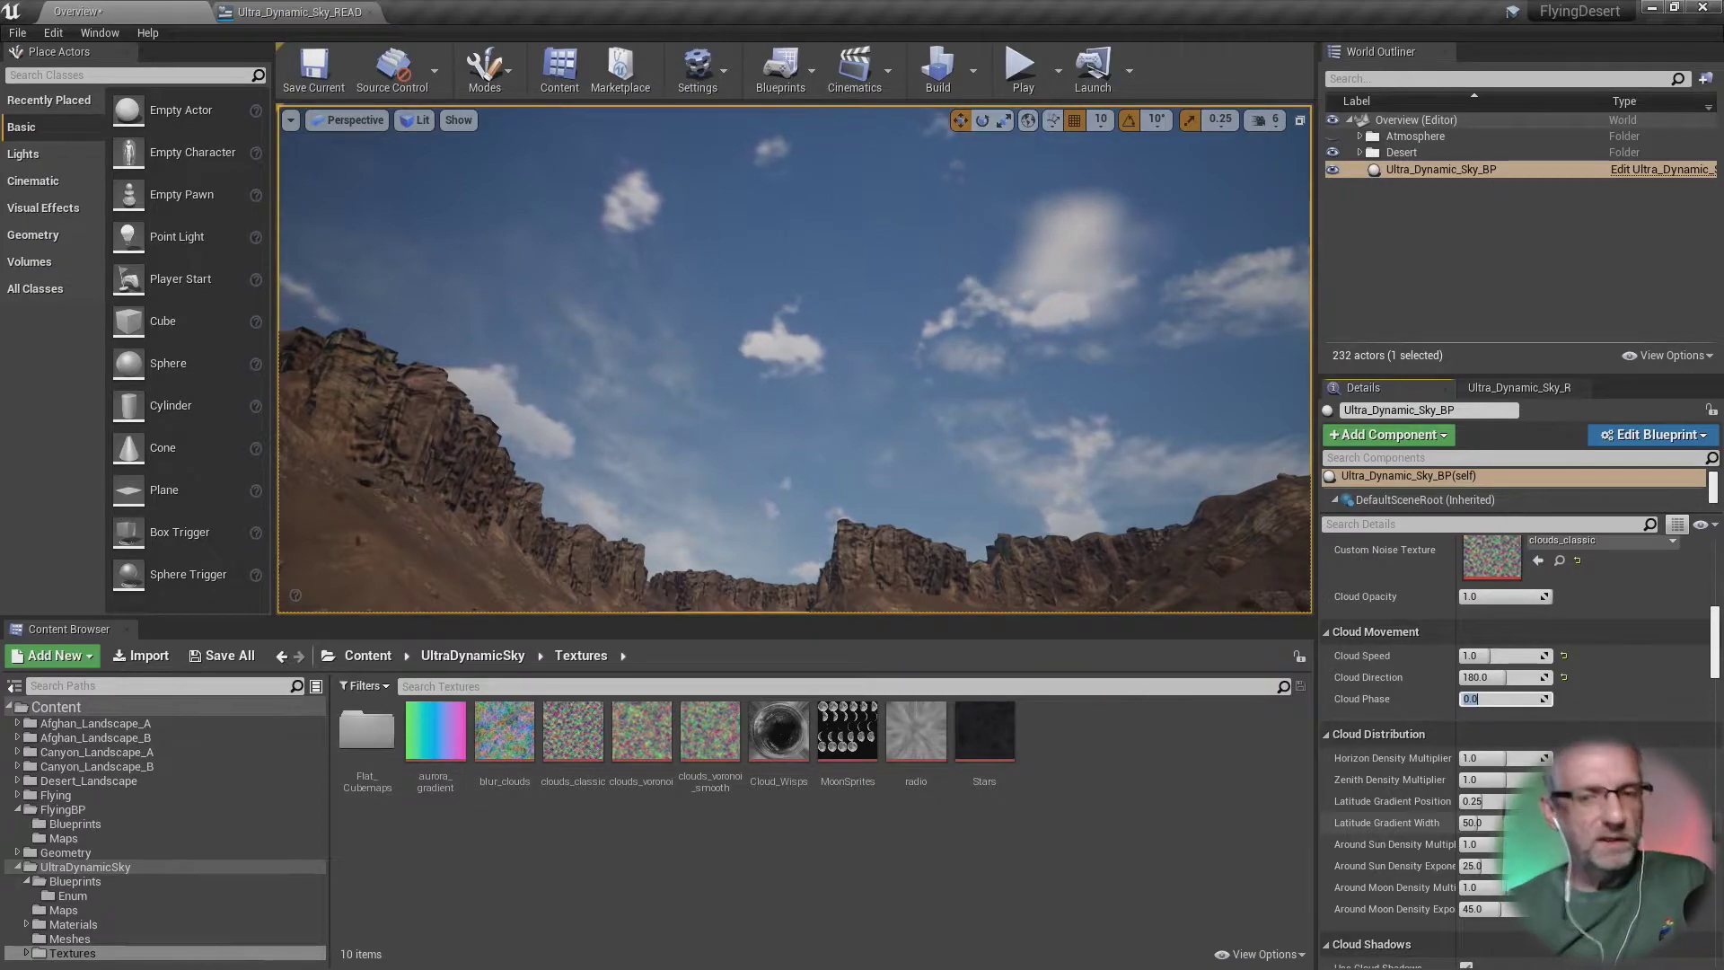
# Step: Try the Classic, Voronoi Smooth and Custom cloud noise types, ending on Classic
pyautogui.scroll(3, 1518, 719)
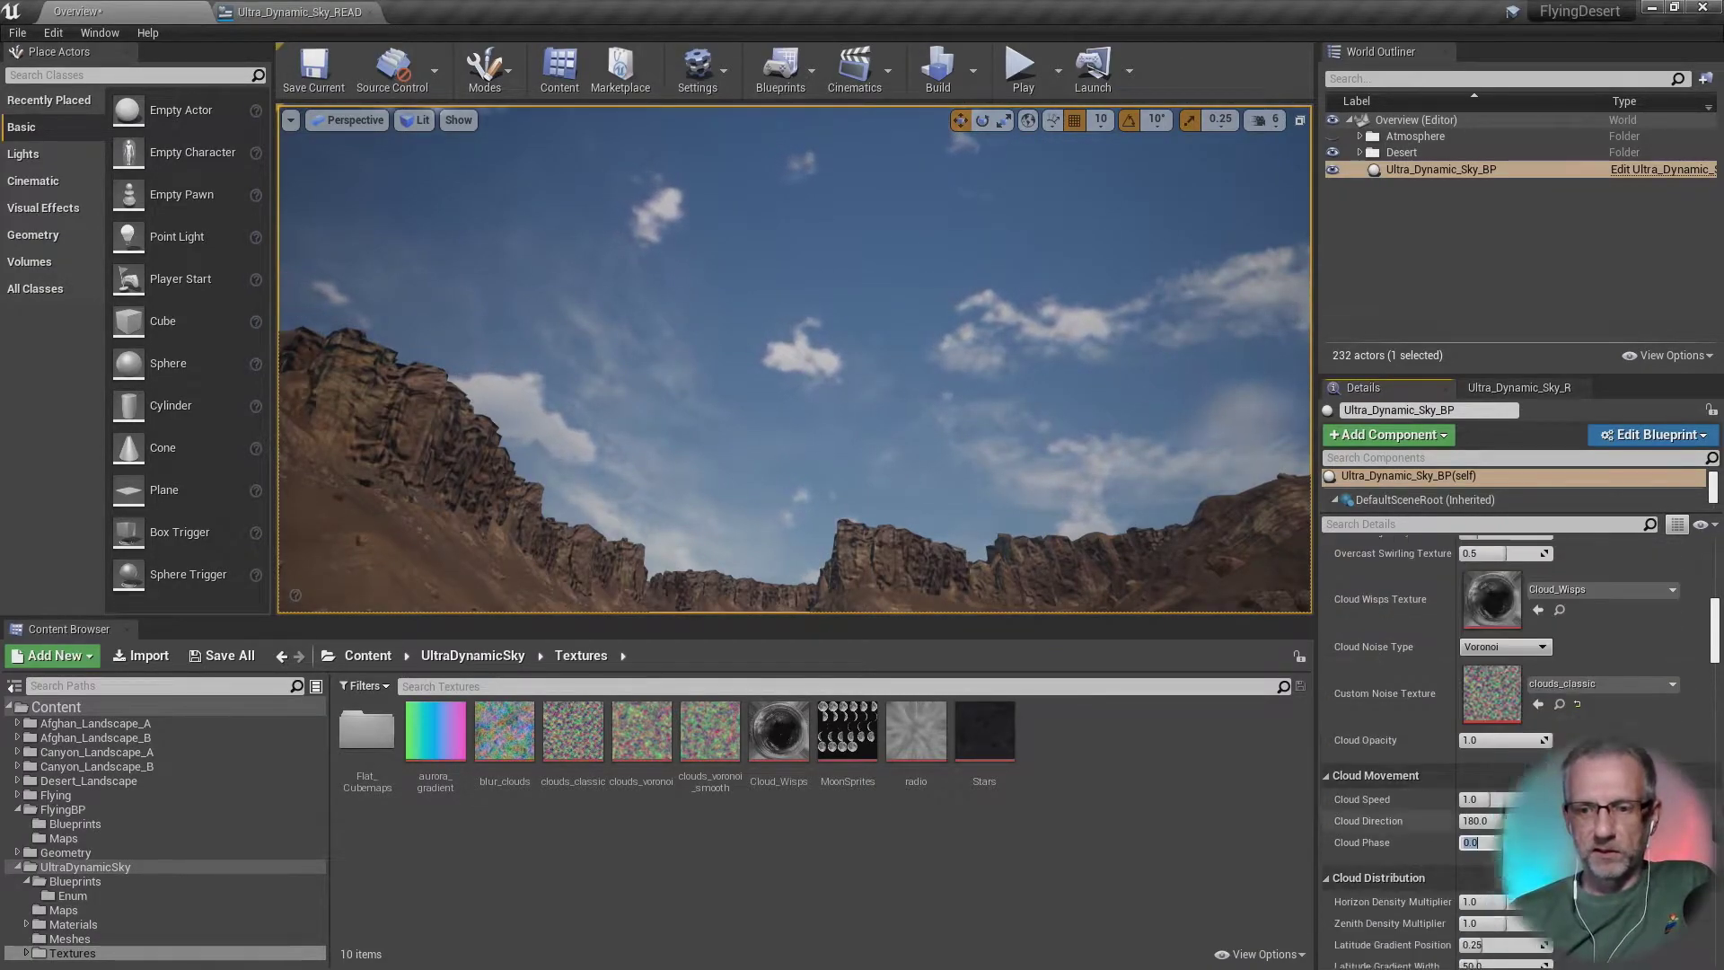
pyautogui.scroll(-1, 1517, 719)
pyautogui.scroll(1, 1527, 629)
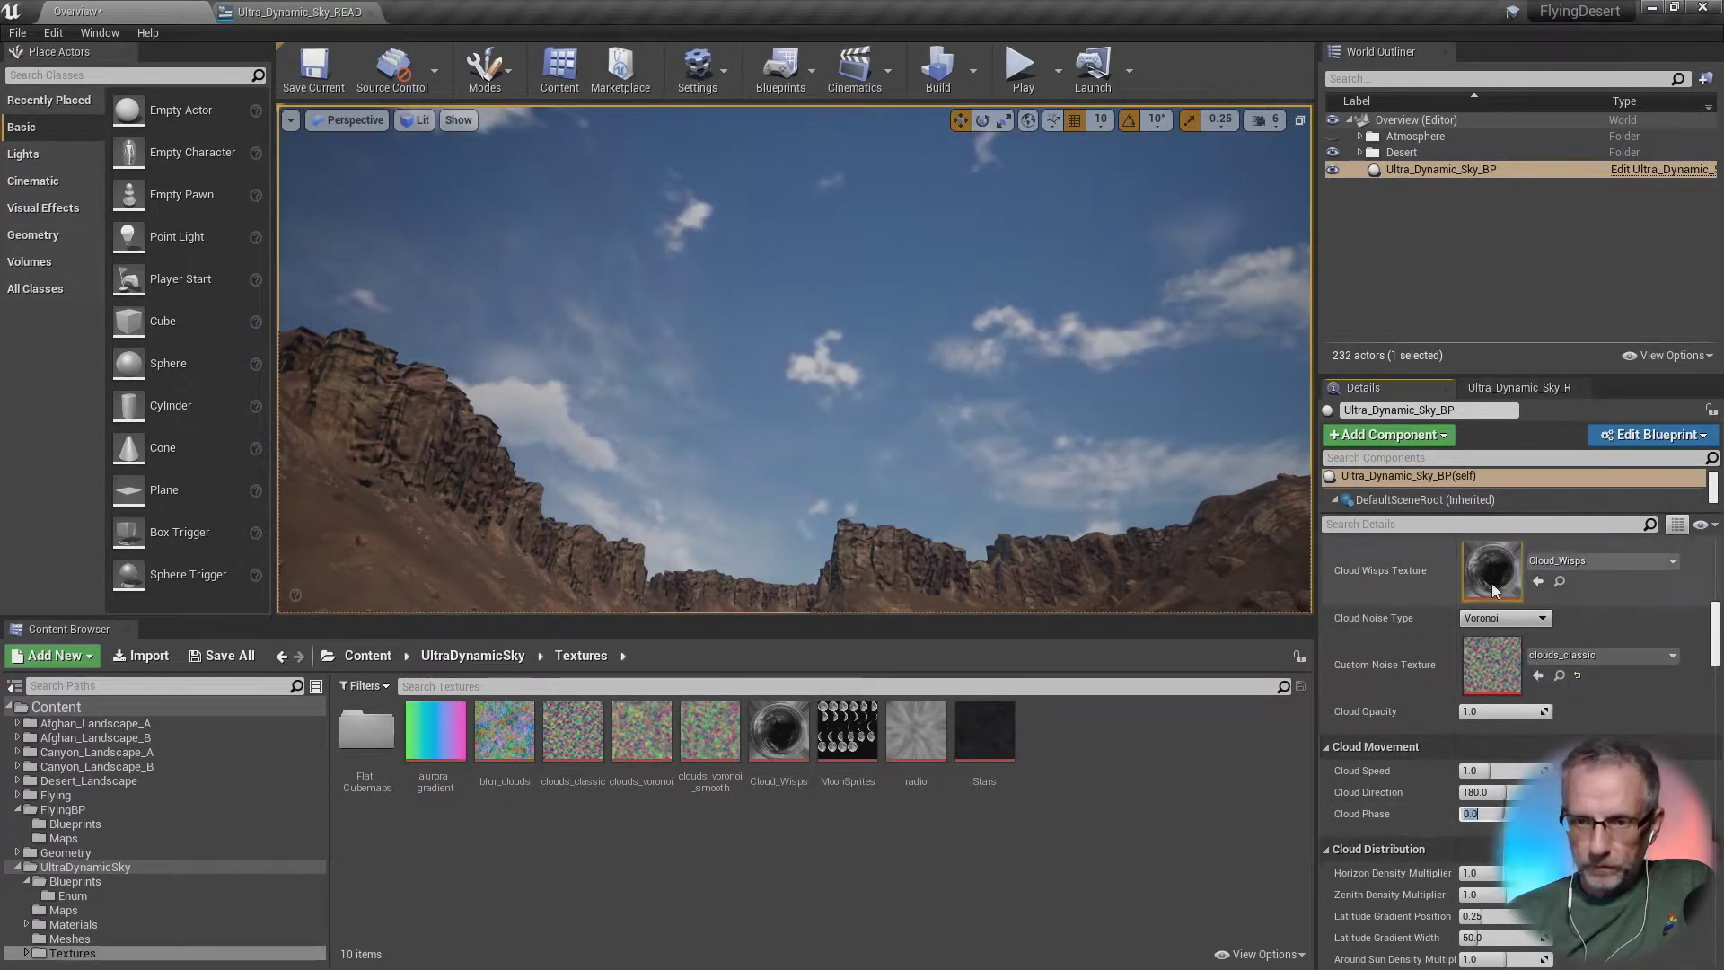
pyautogui.click(1537, 620)
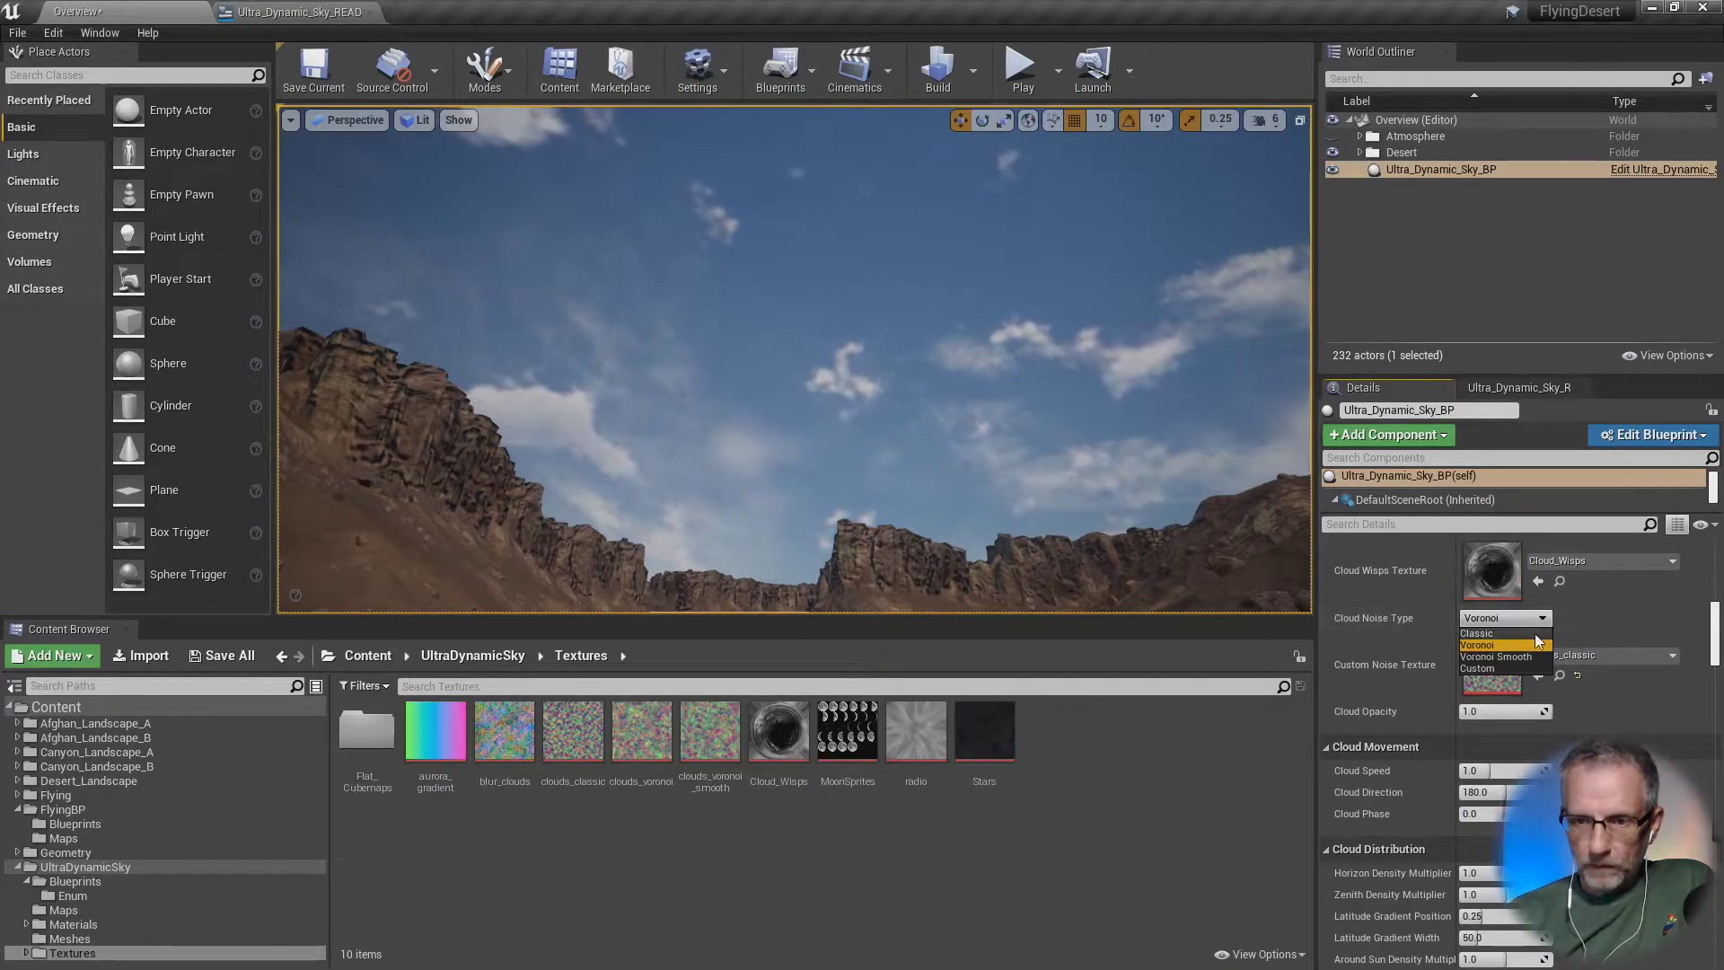
pyautogui.click(1536, 633)
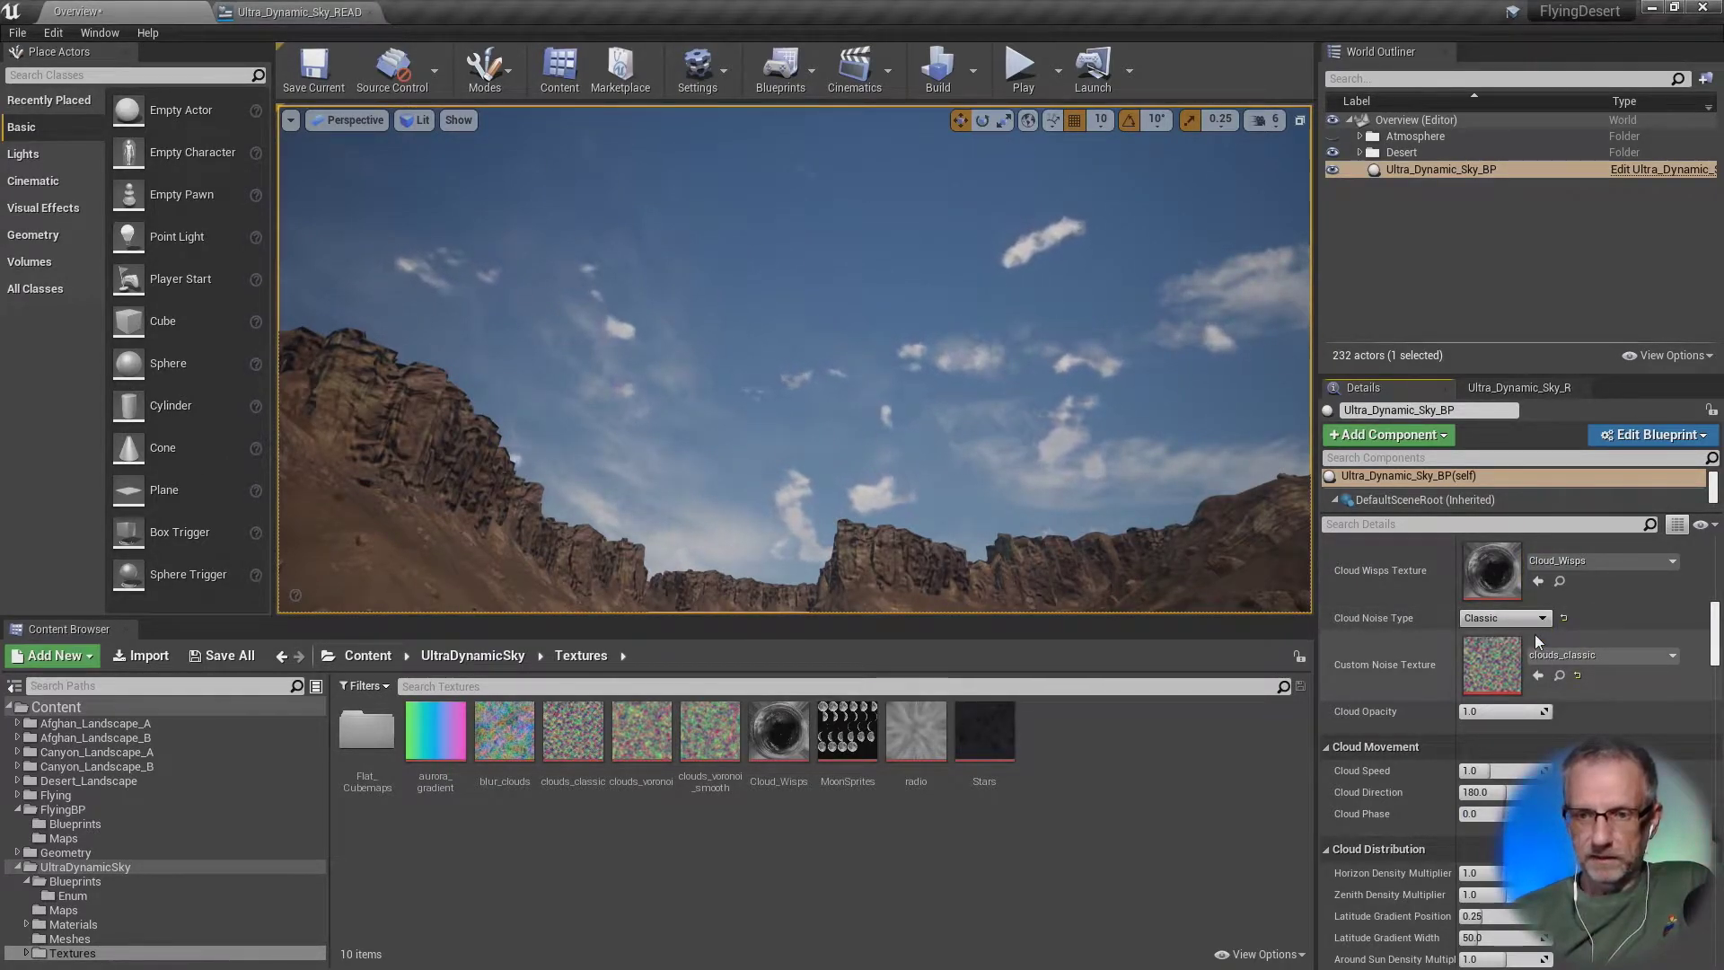
pyautogui.click(1532, 621)
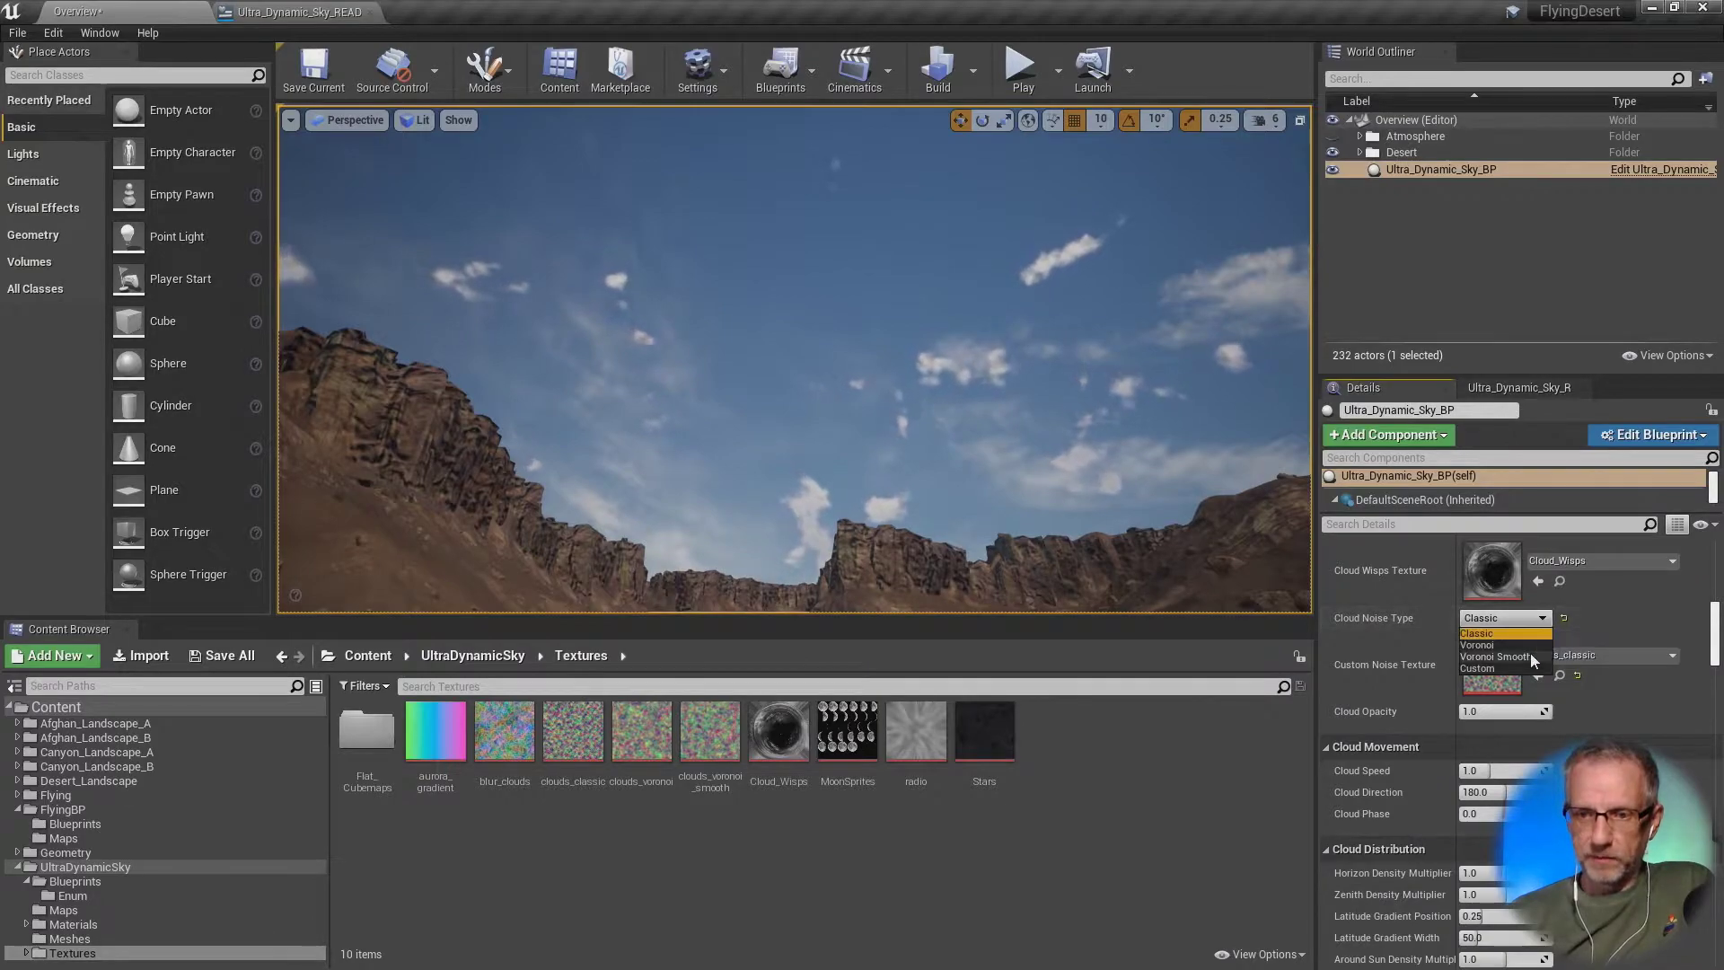
pyautogui.click(1530, 653)
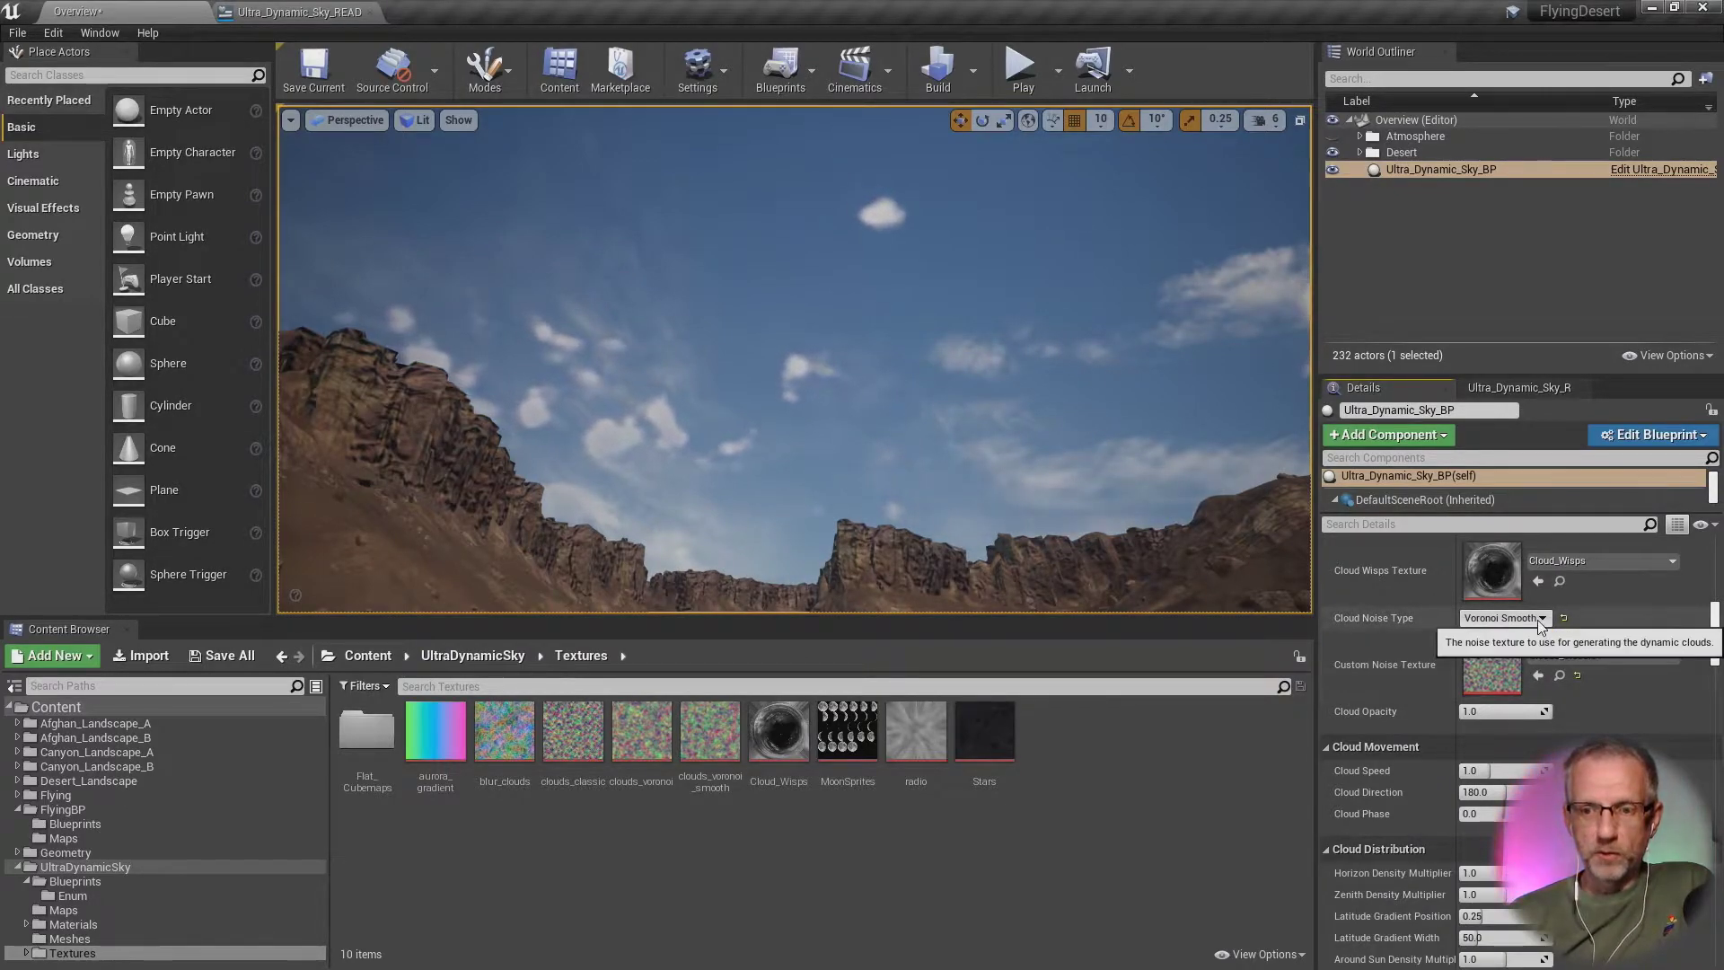
pyautogui.click(1530, 621)
pyautogui.click(1528, 668)
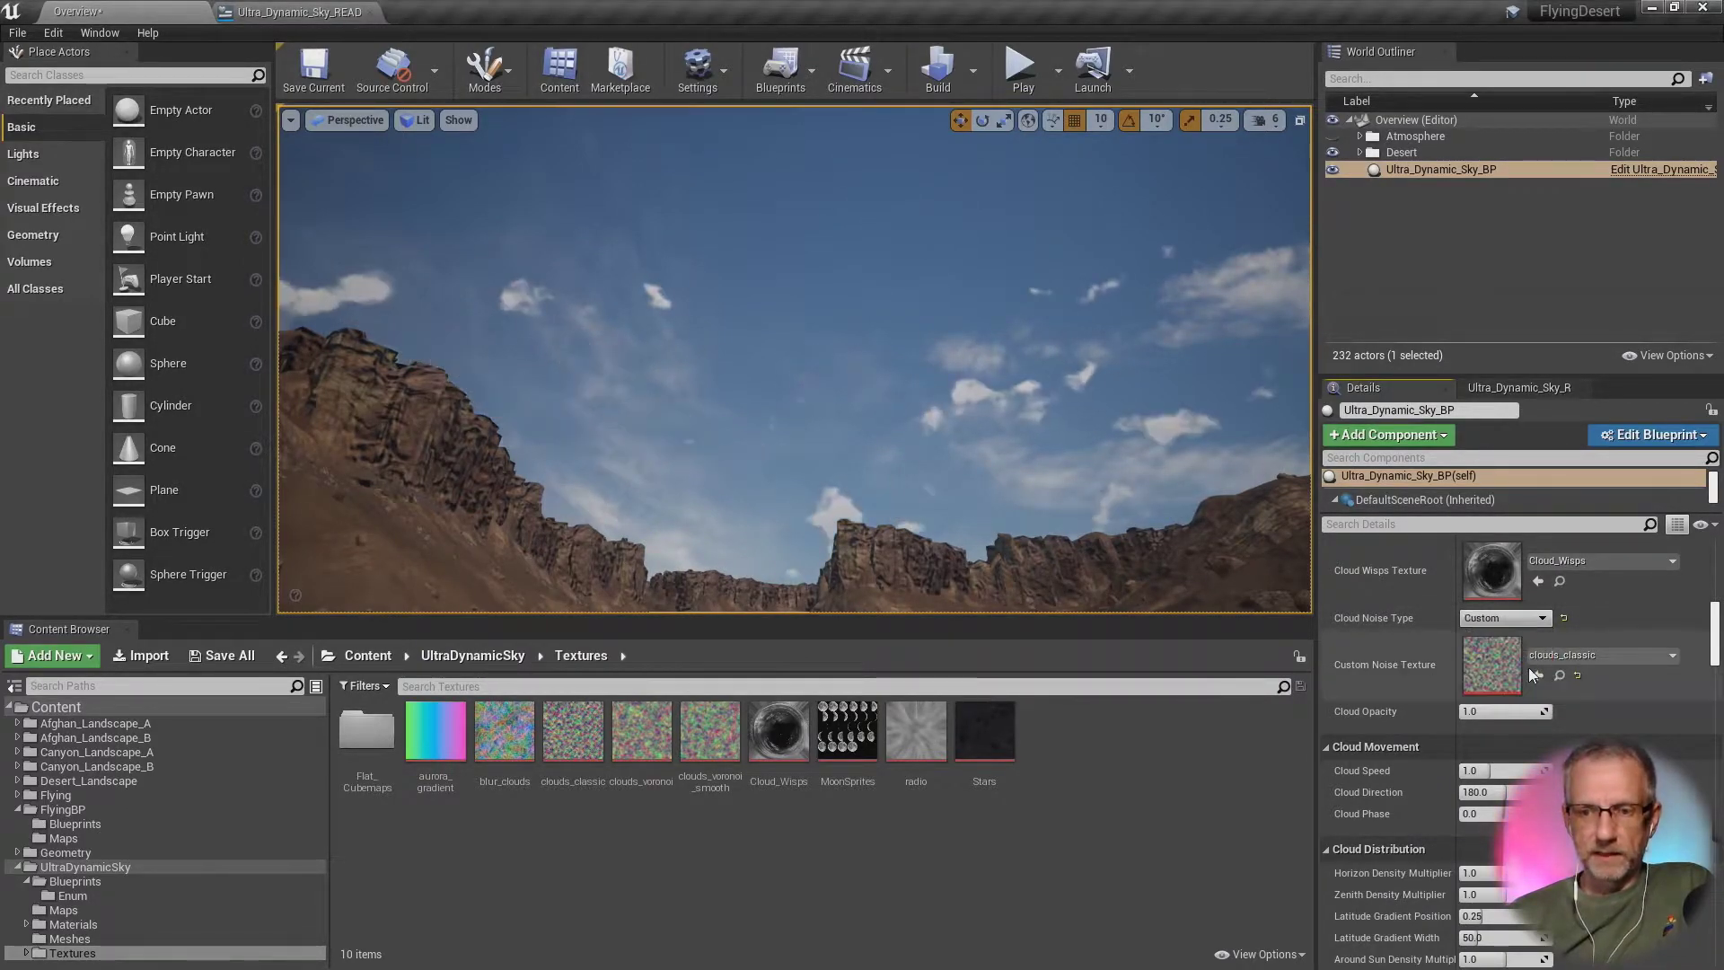
pyautogui.click(1545, 620)
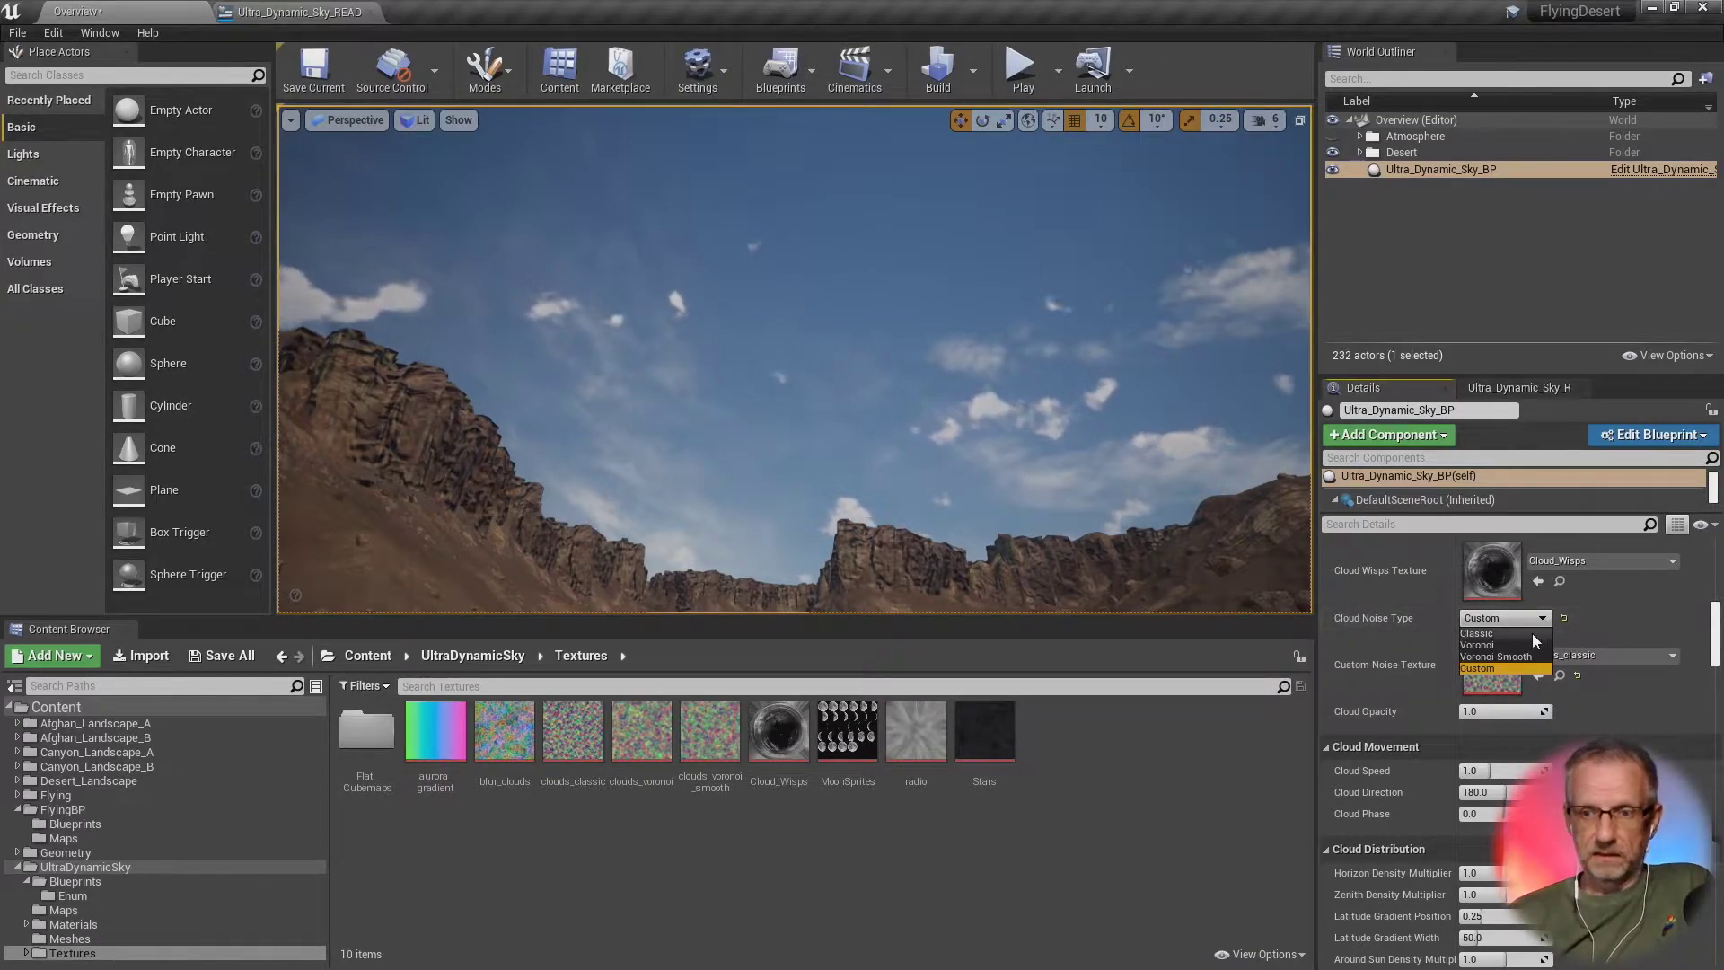
pyautogui.click(1531, 633)
pyautogui.scroll(2, 1561, 602)
pyautogui.click(1594, 616)
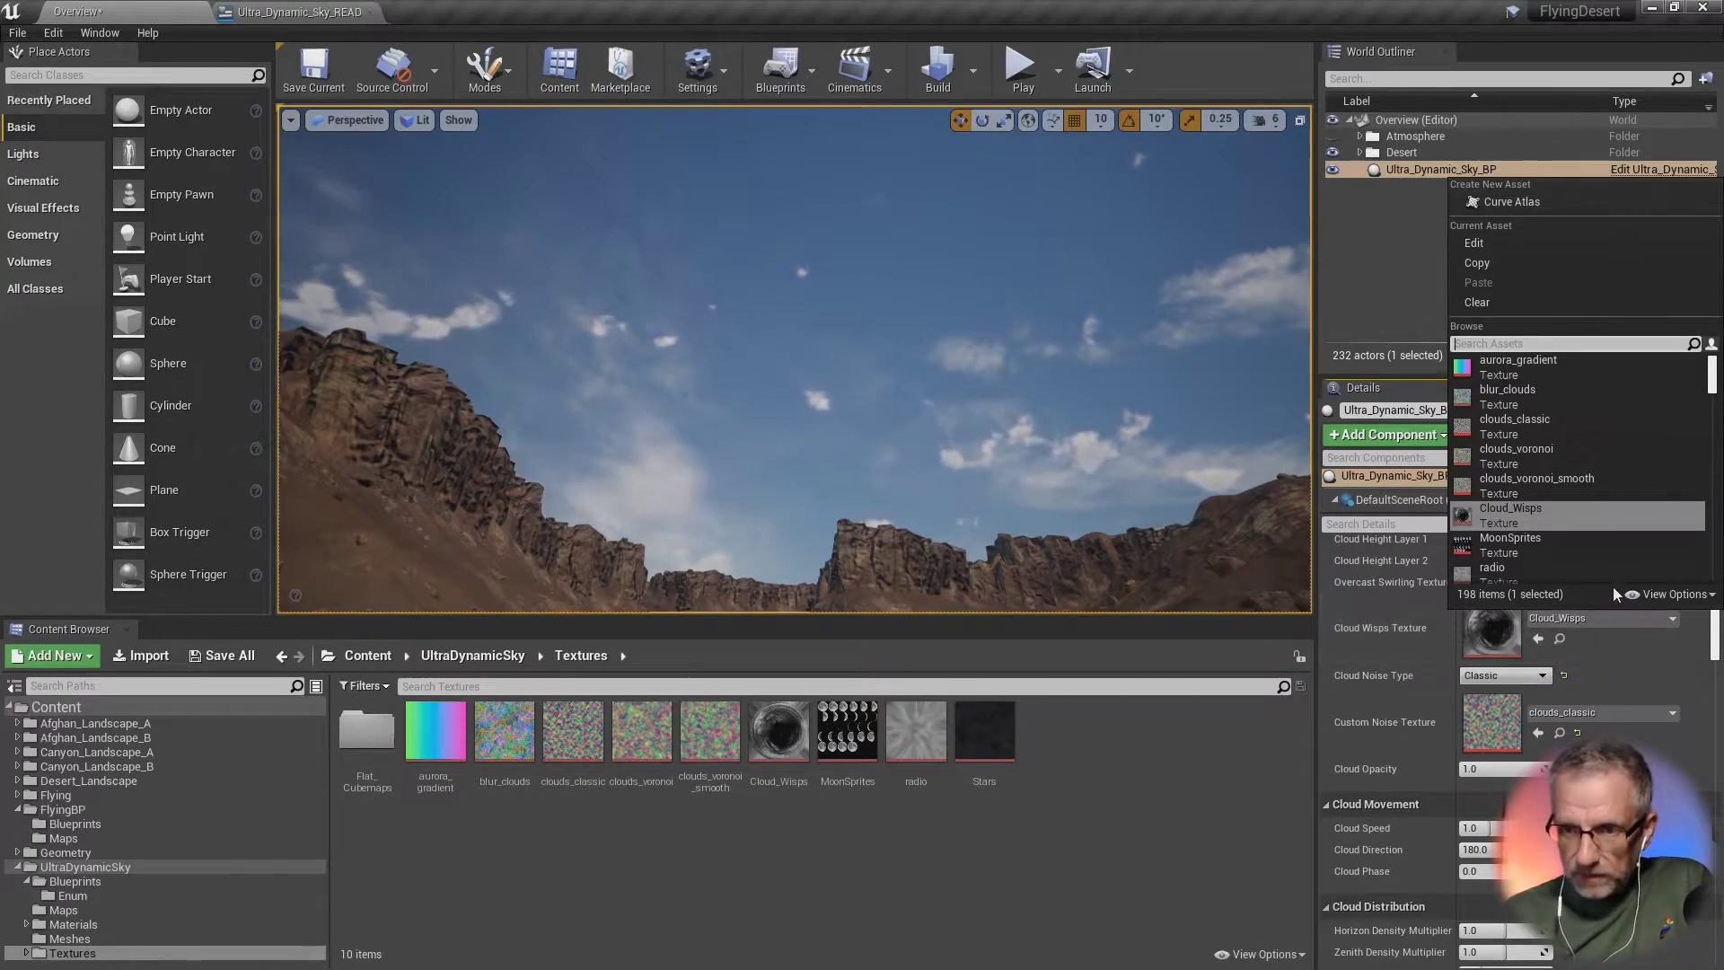
pyautogui.click(1603, 550)
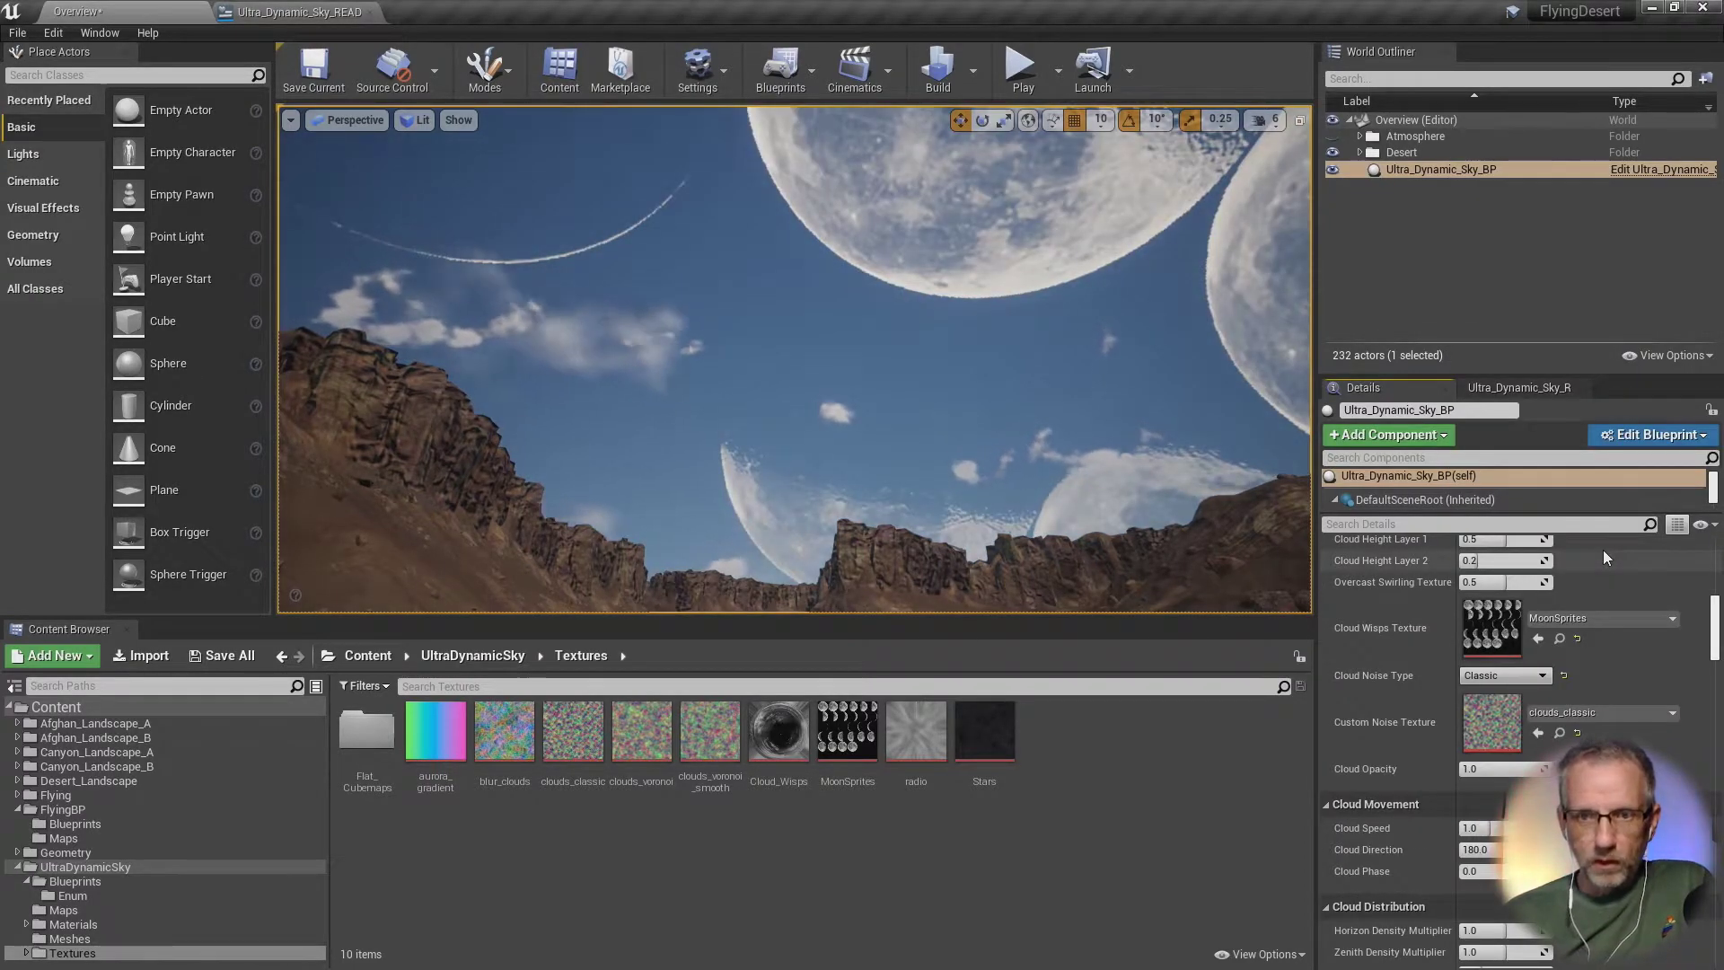
pyautogui.click(1597, 616)
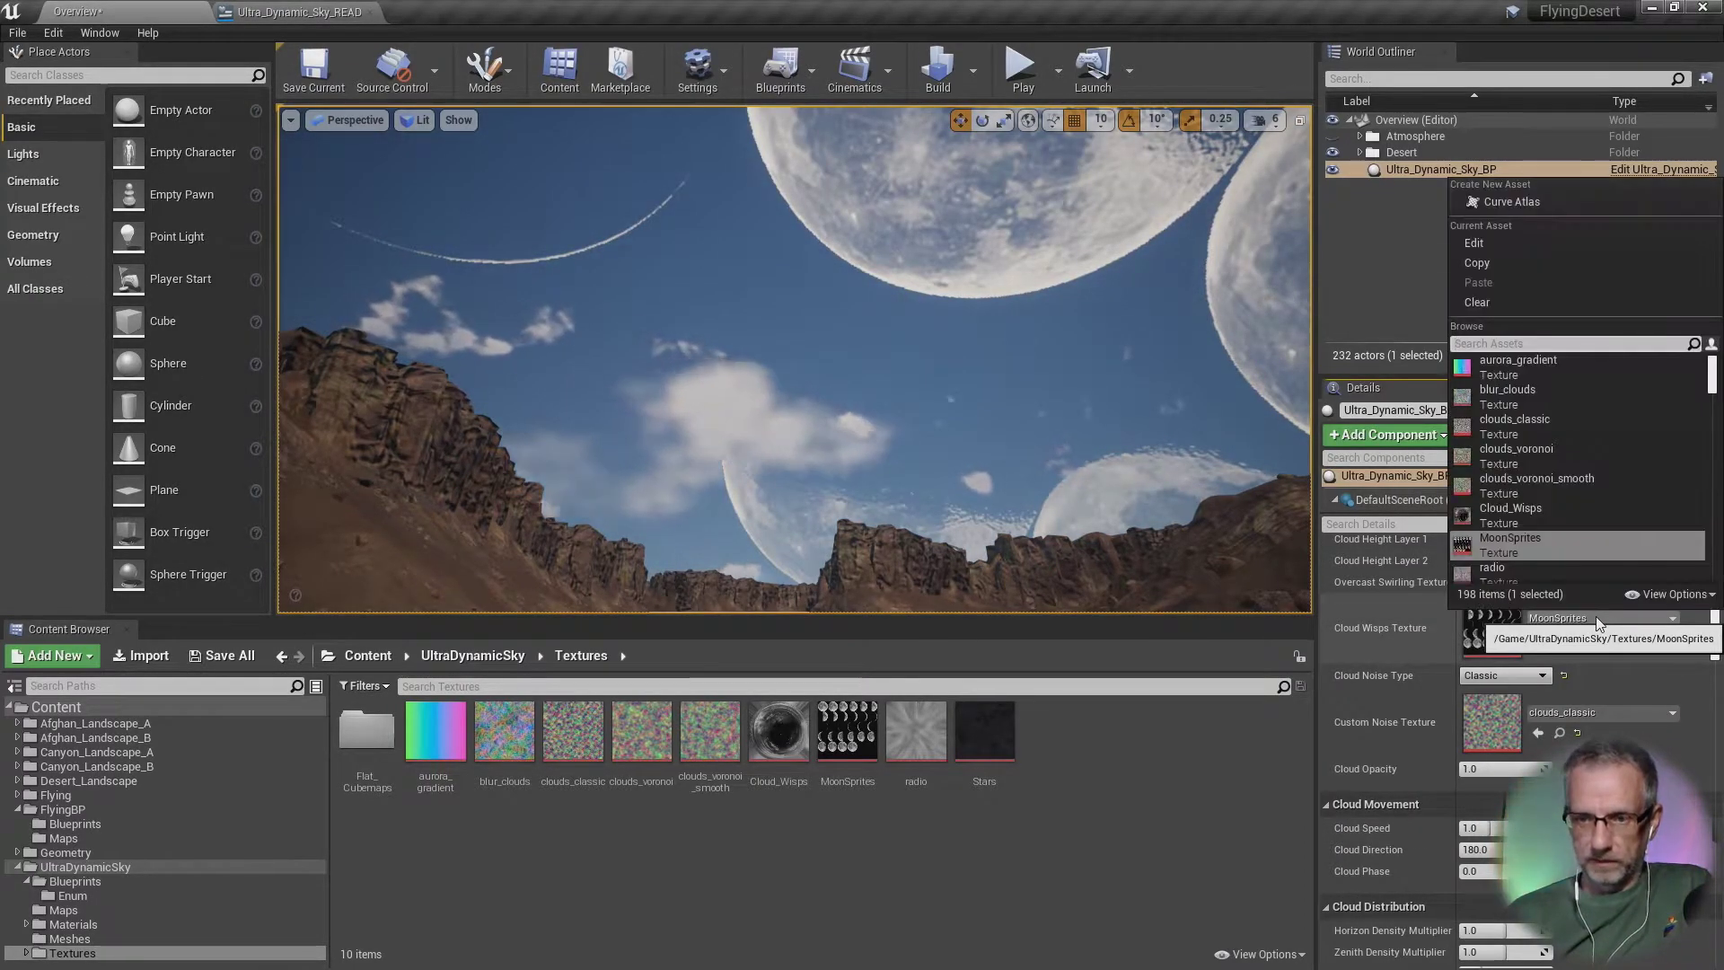
pyautogui.moveTo(1598, 515)
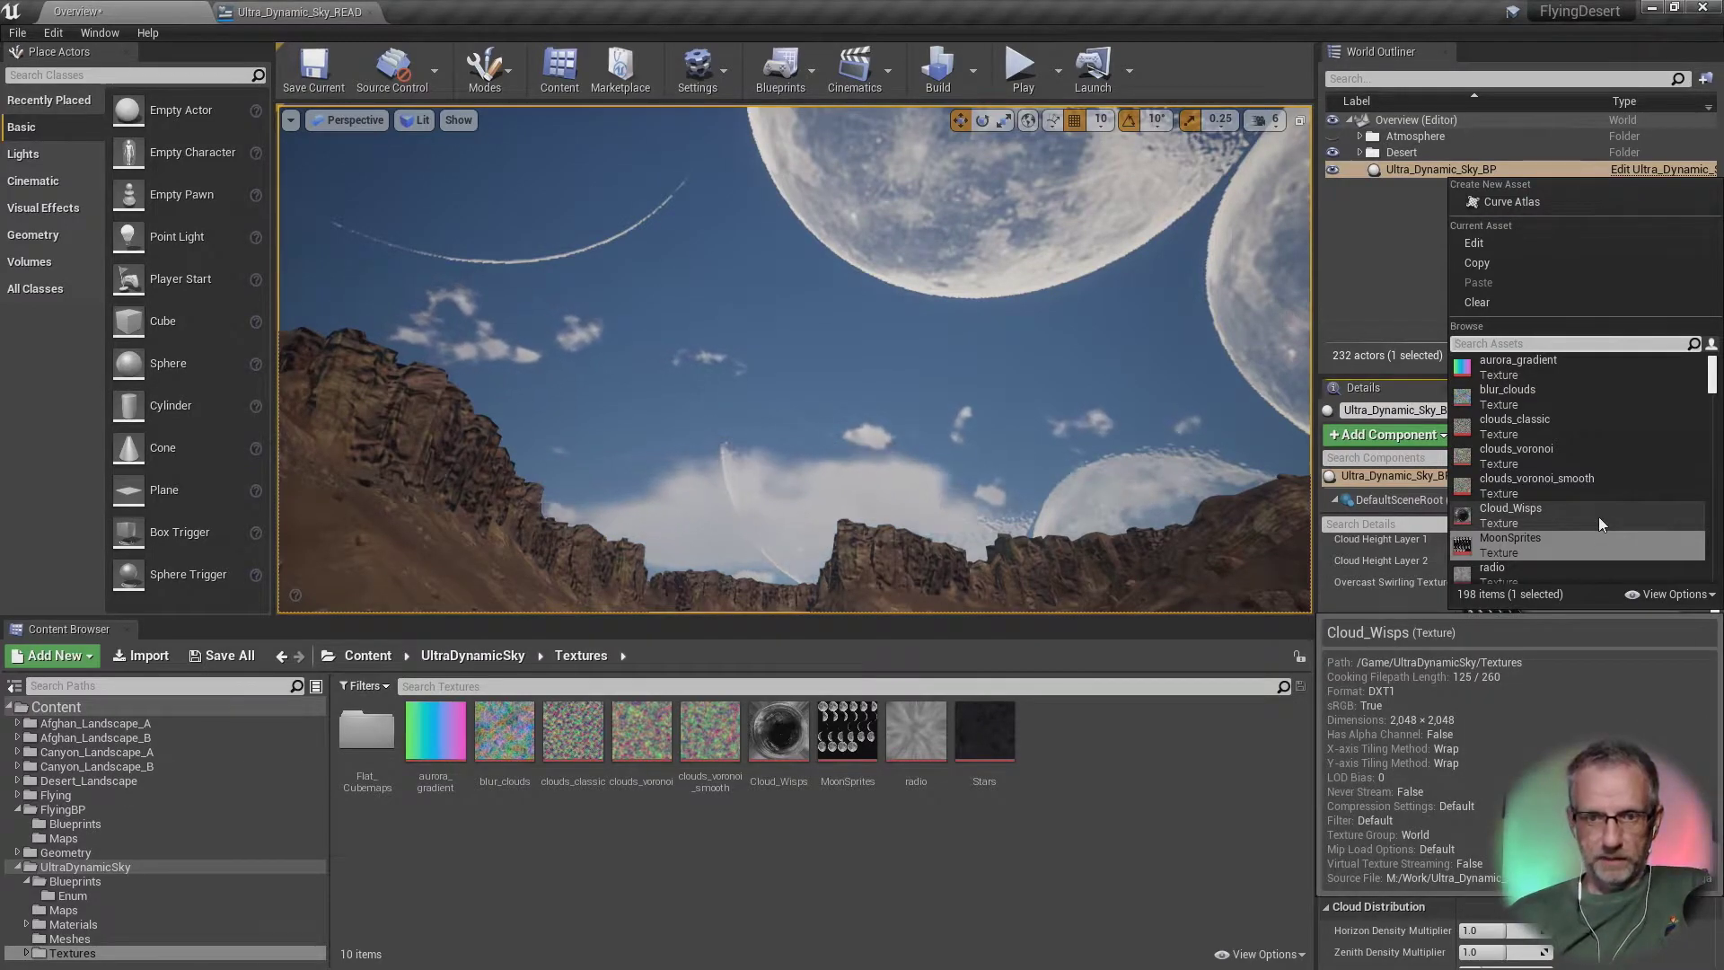
pyautogui.click(1598, 515)
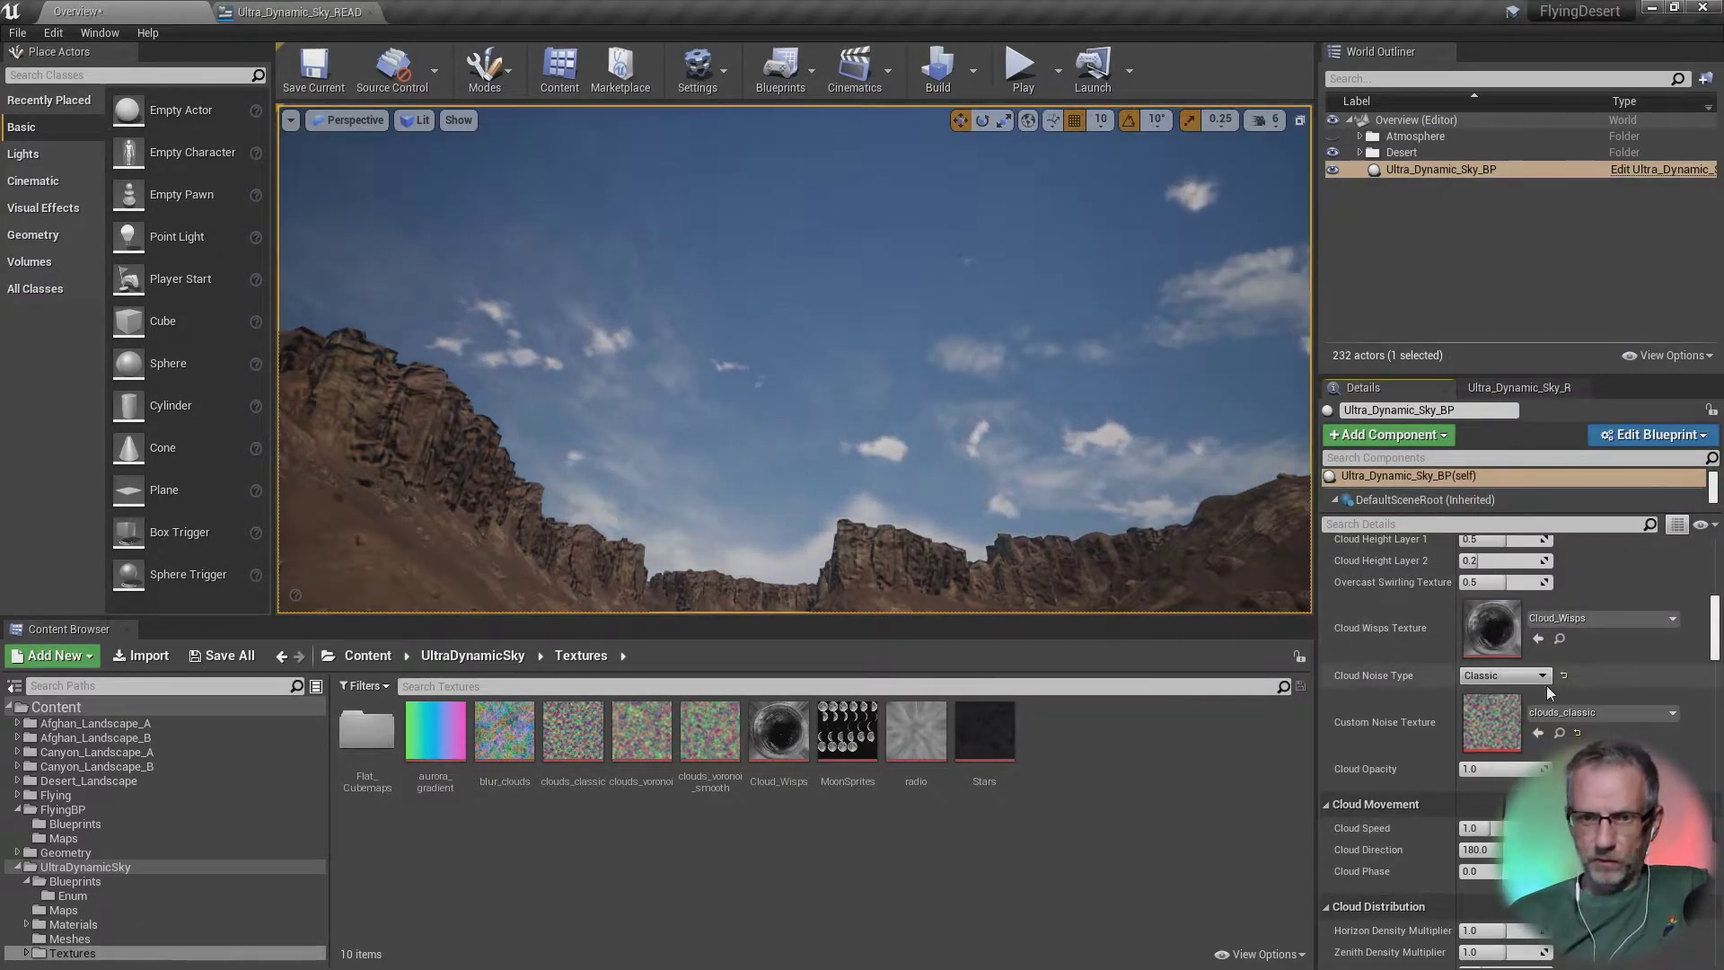
pyautogui.scroll(-3, 1546, 686)
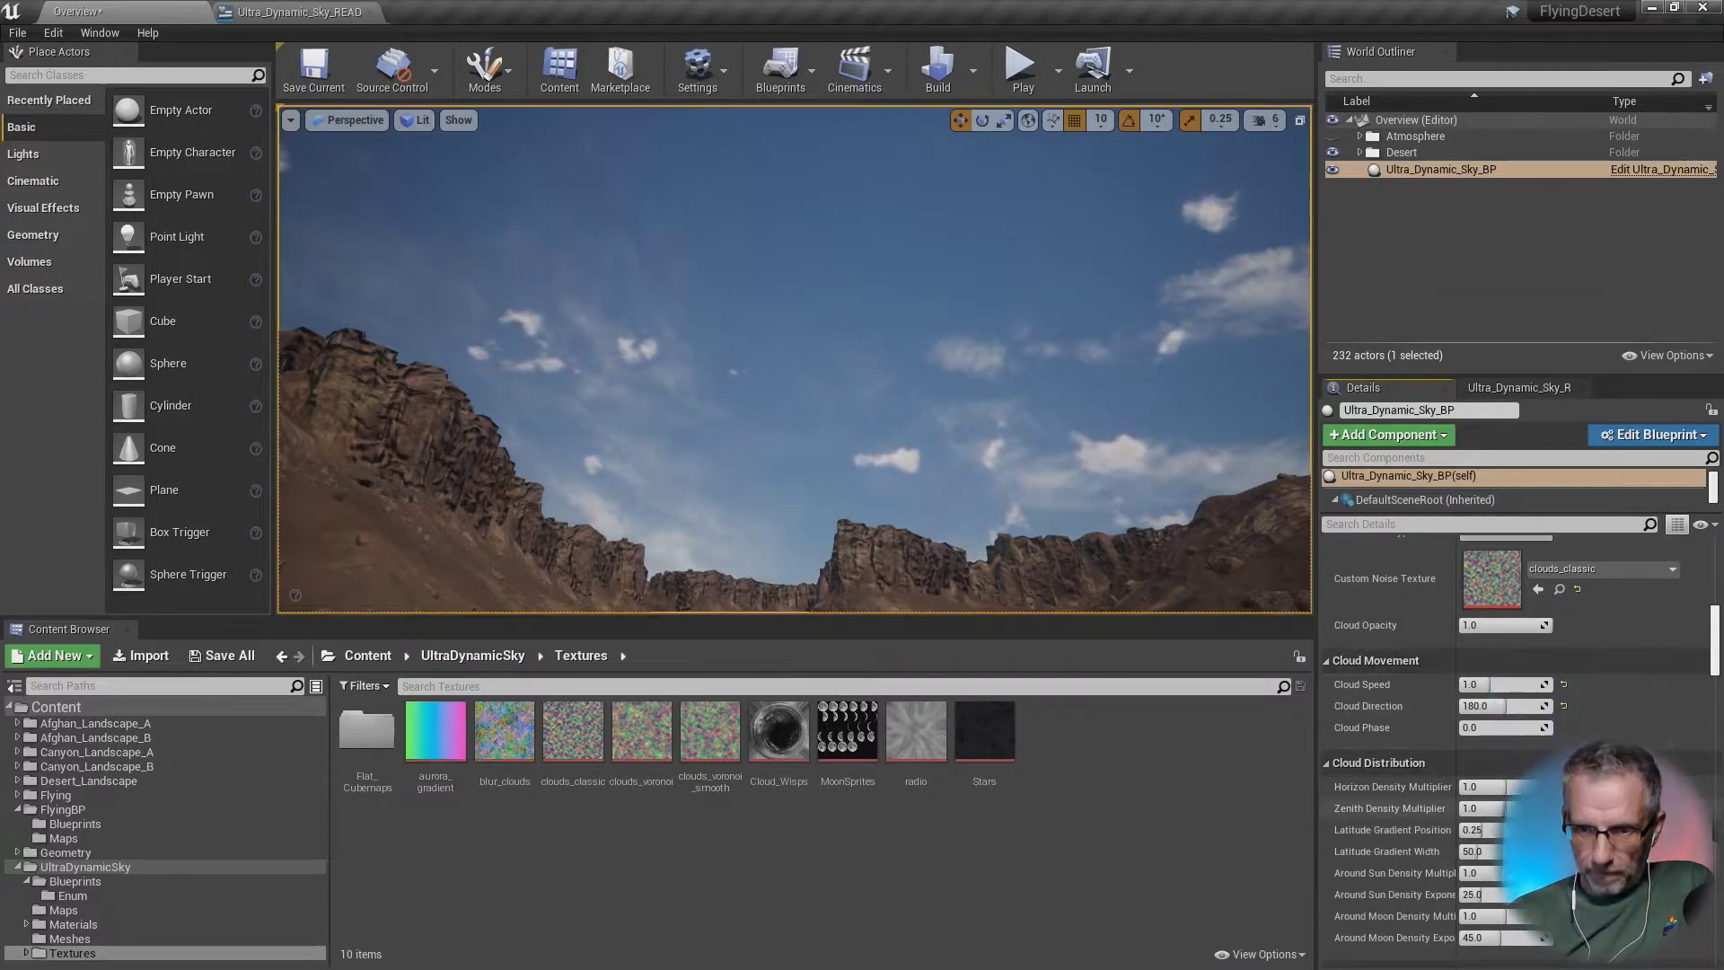
pyautogui.scroll(-5, 1546, 686)
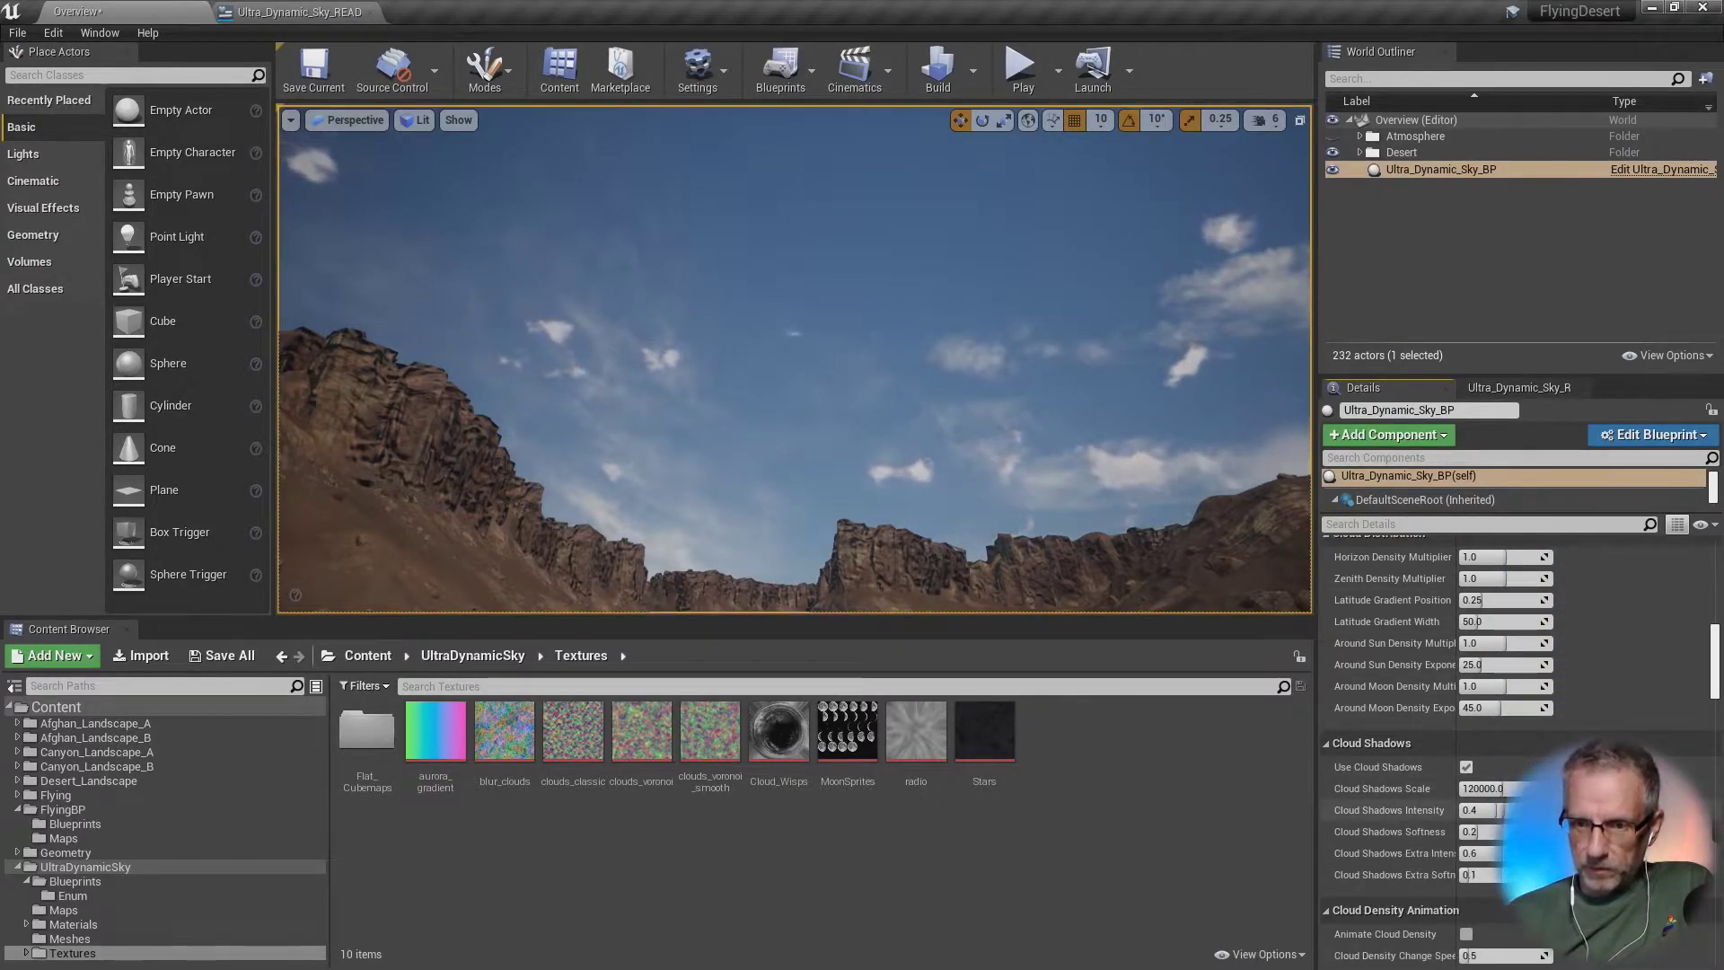
pyautogui.scroll(-6, 1546, 686)
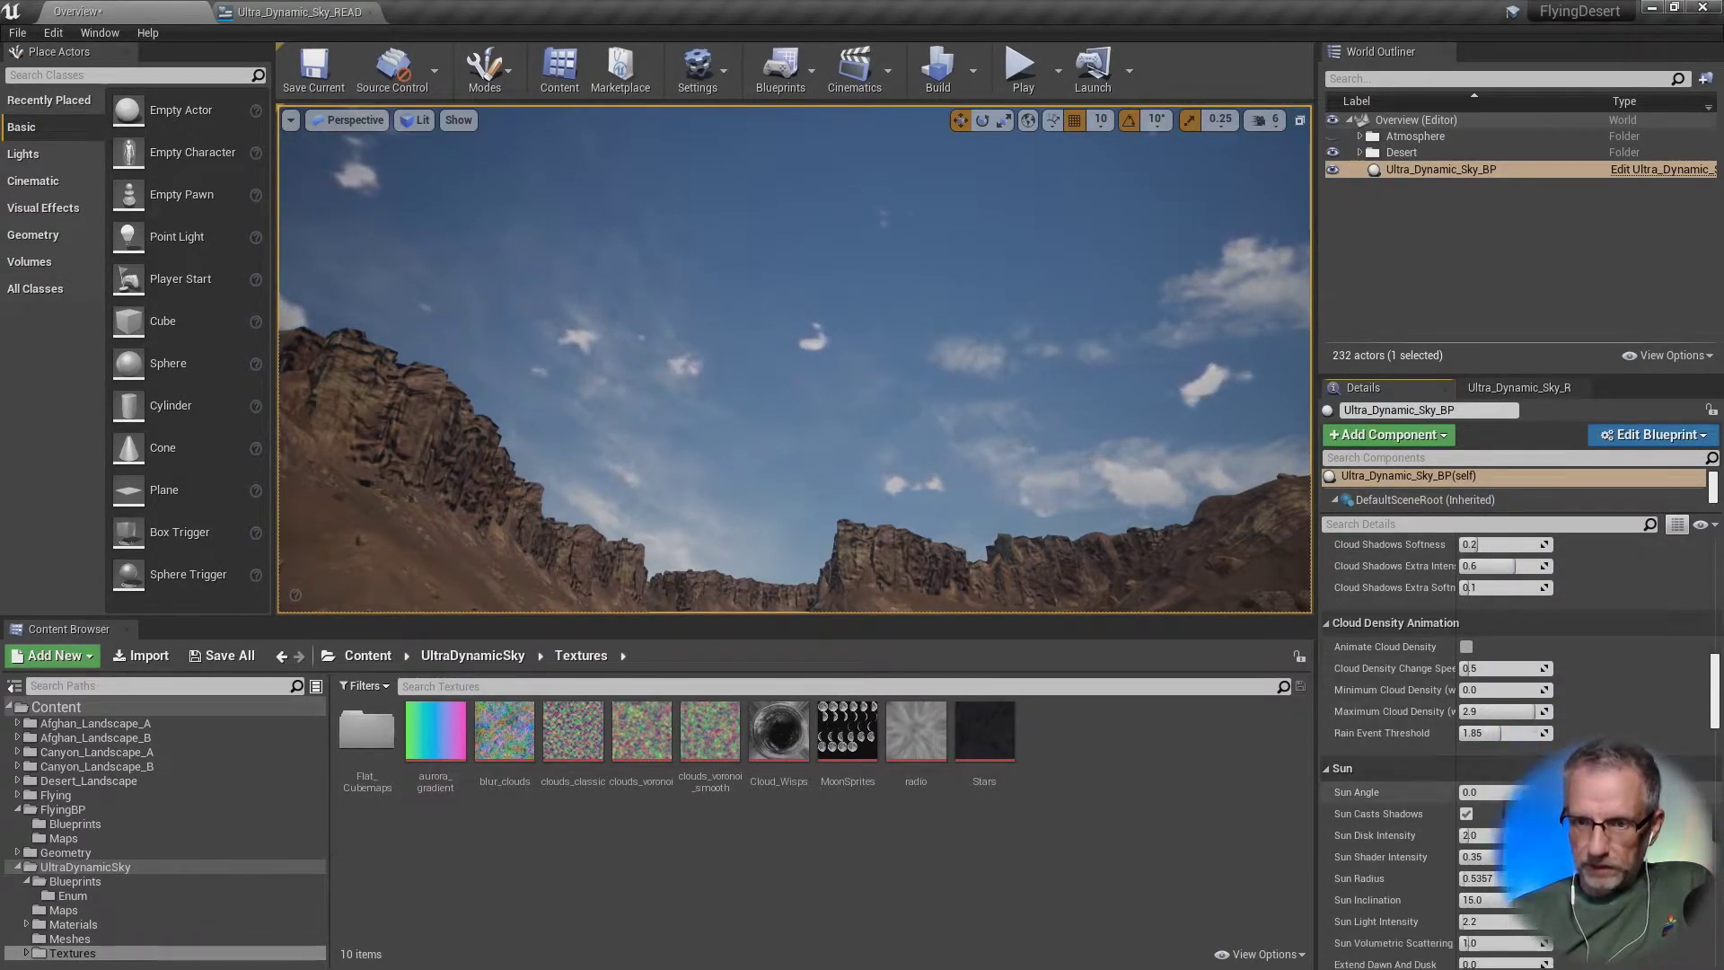
pyautogui.scroll(-4, 1486, 660)
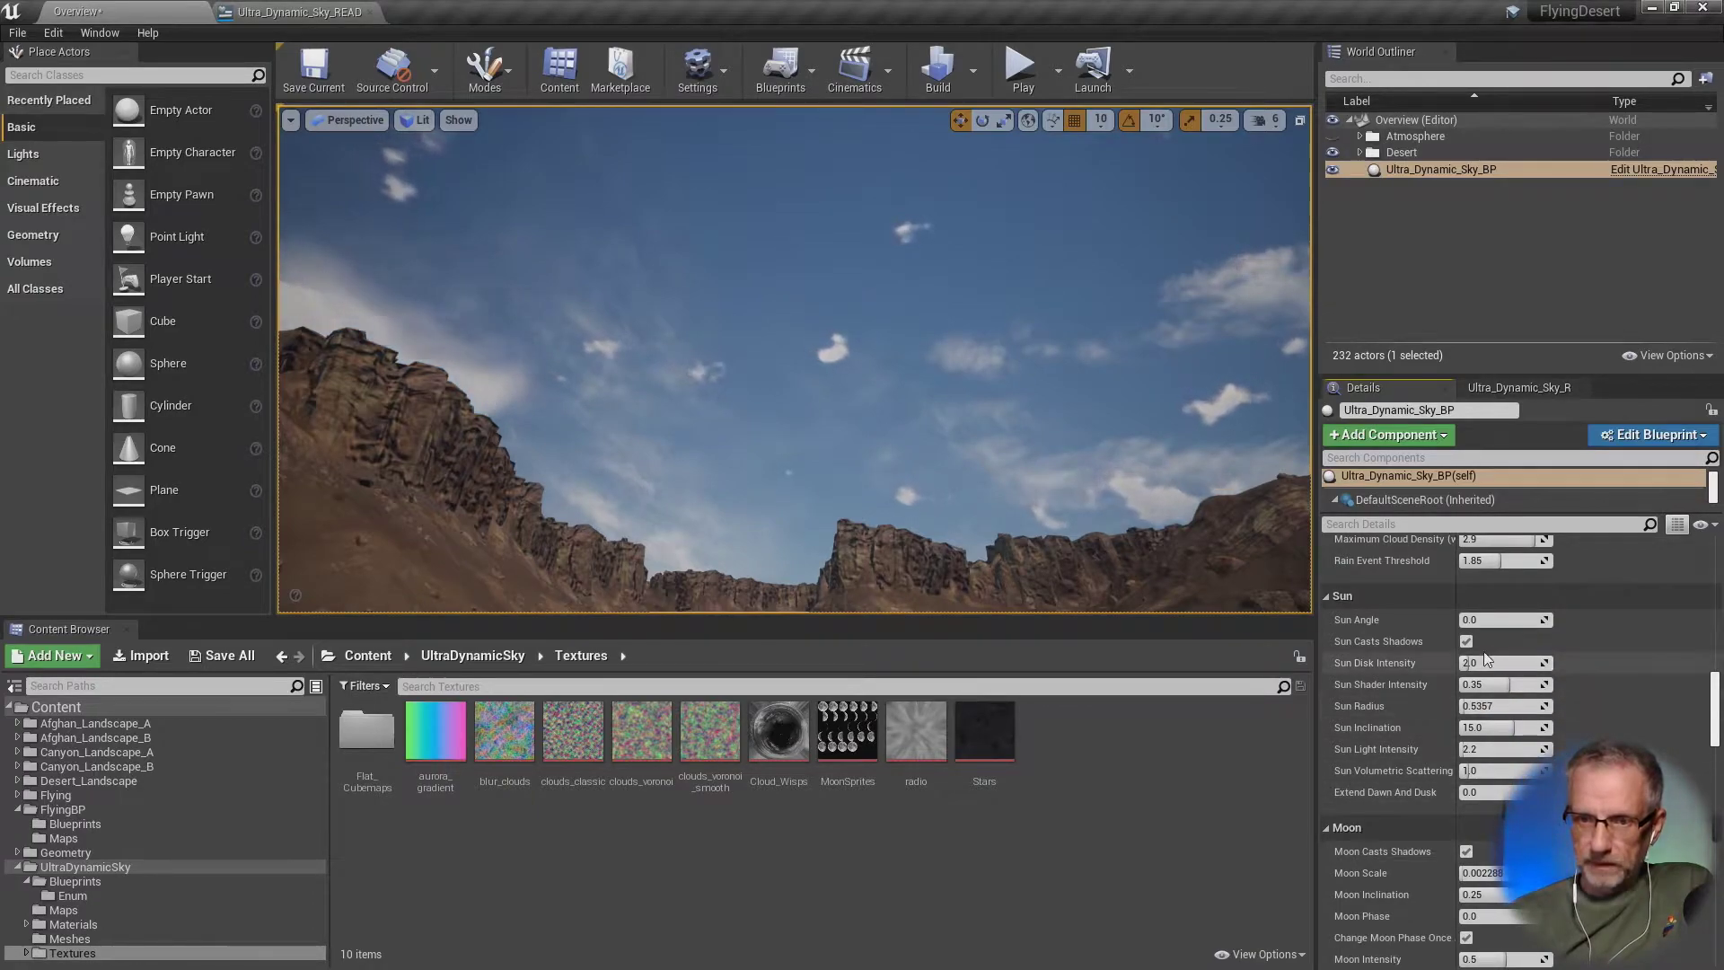
pyautogui.scroll(-2, 1613, 713)
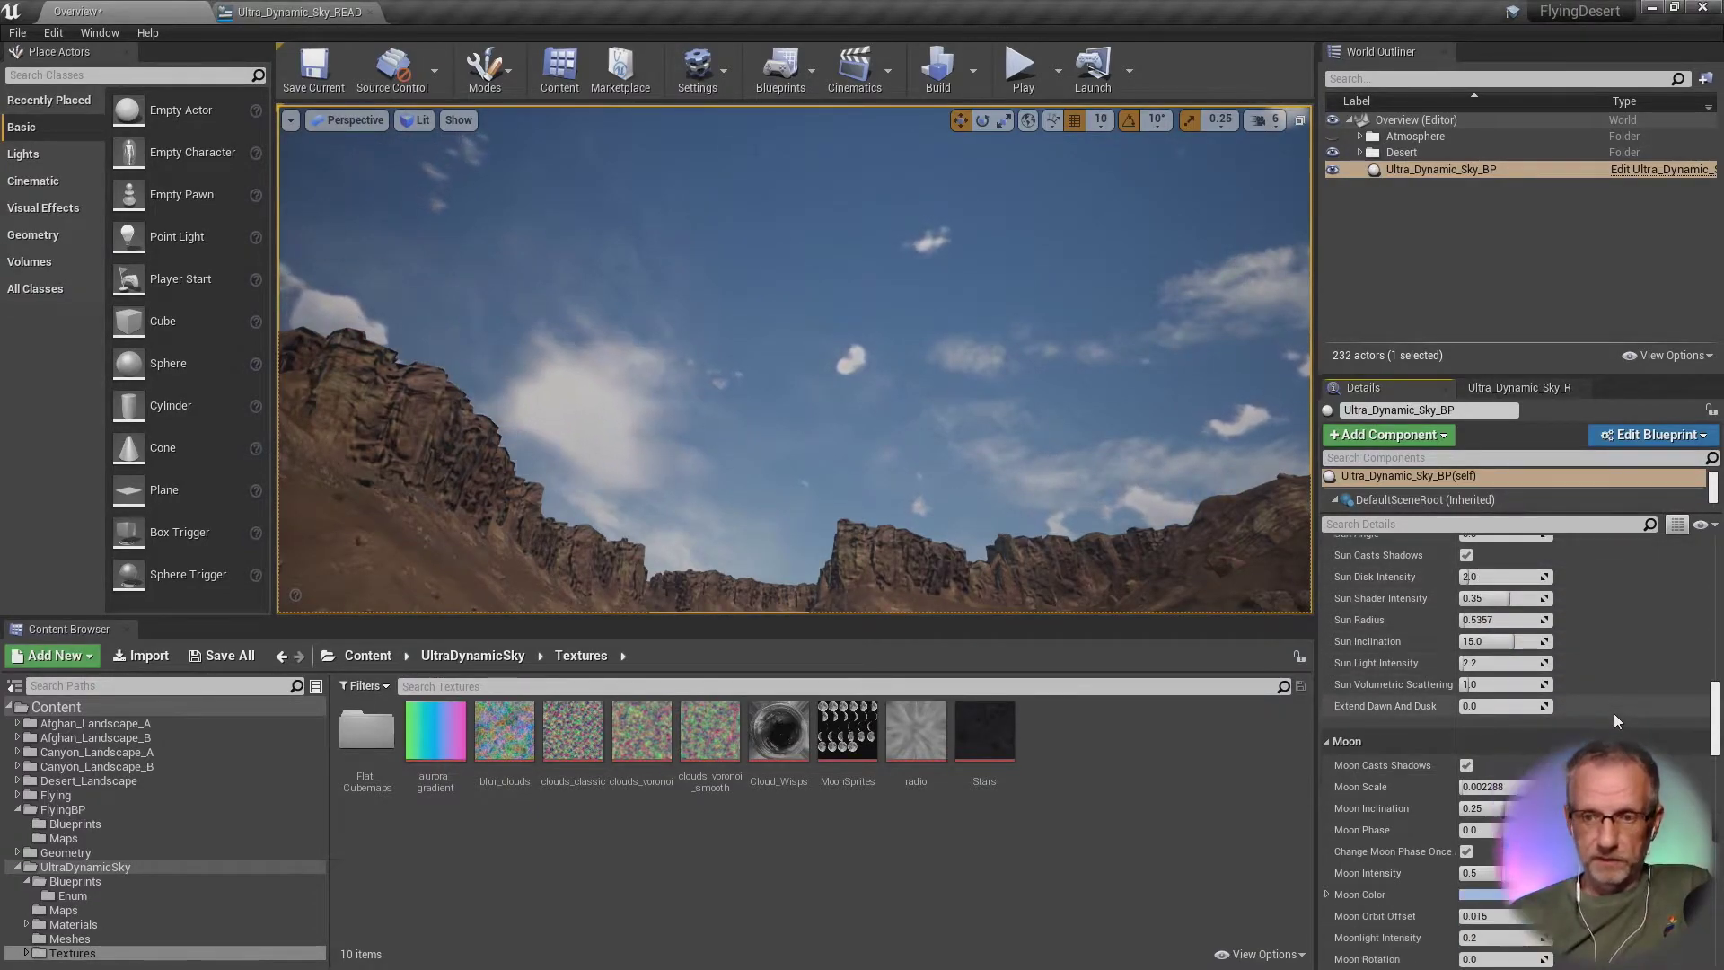
pyautogui.scroll(-3, 1613, 713)
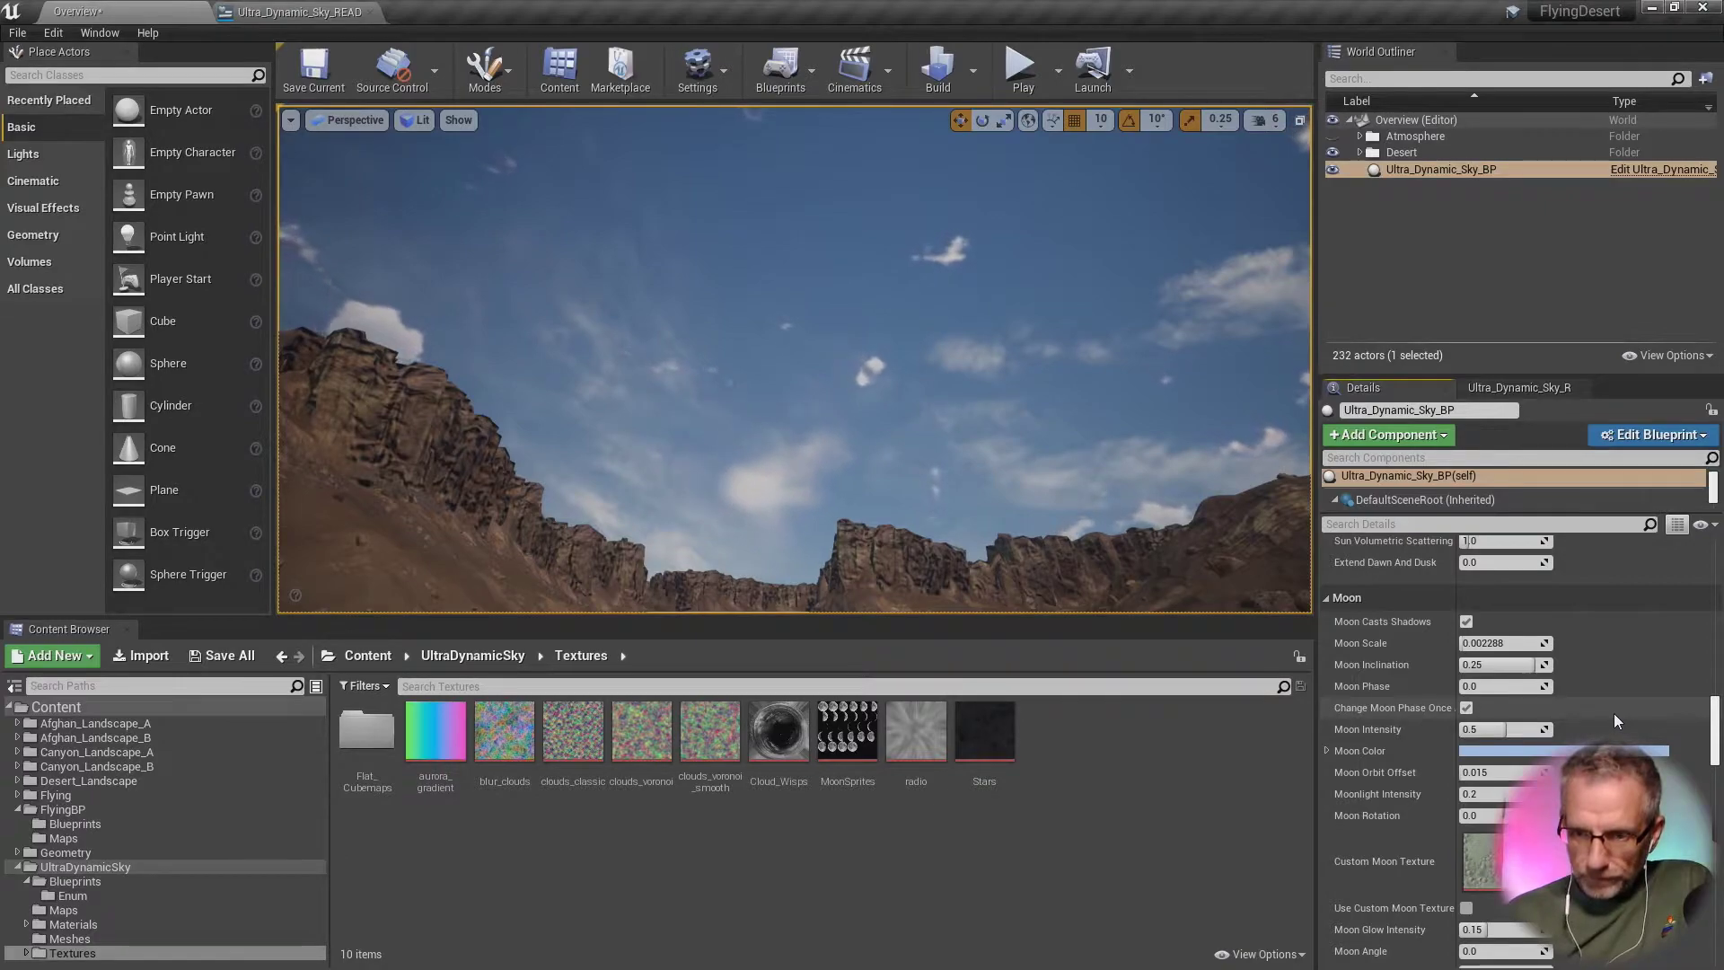
pyautogui.scroll(-3, 1613, 713)
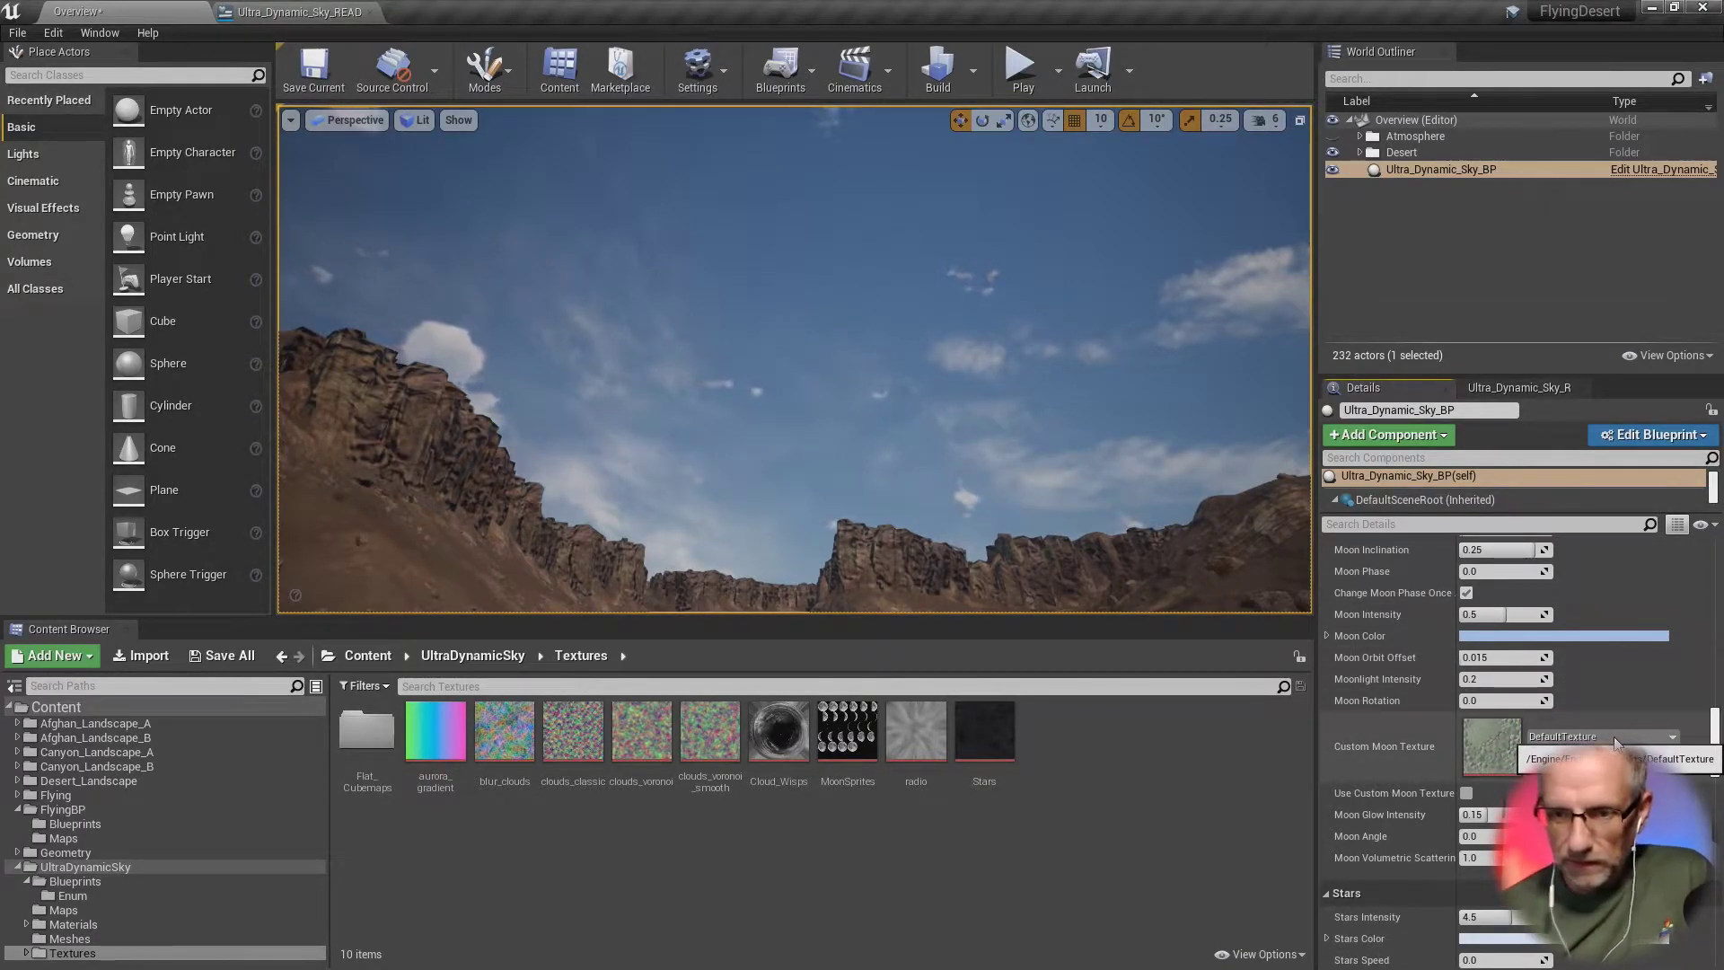
pyautogui.scroll(-8, 1613, 736)
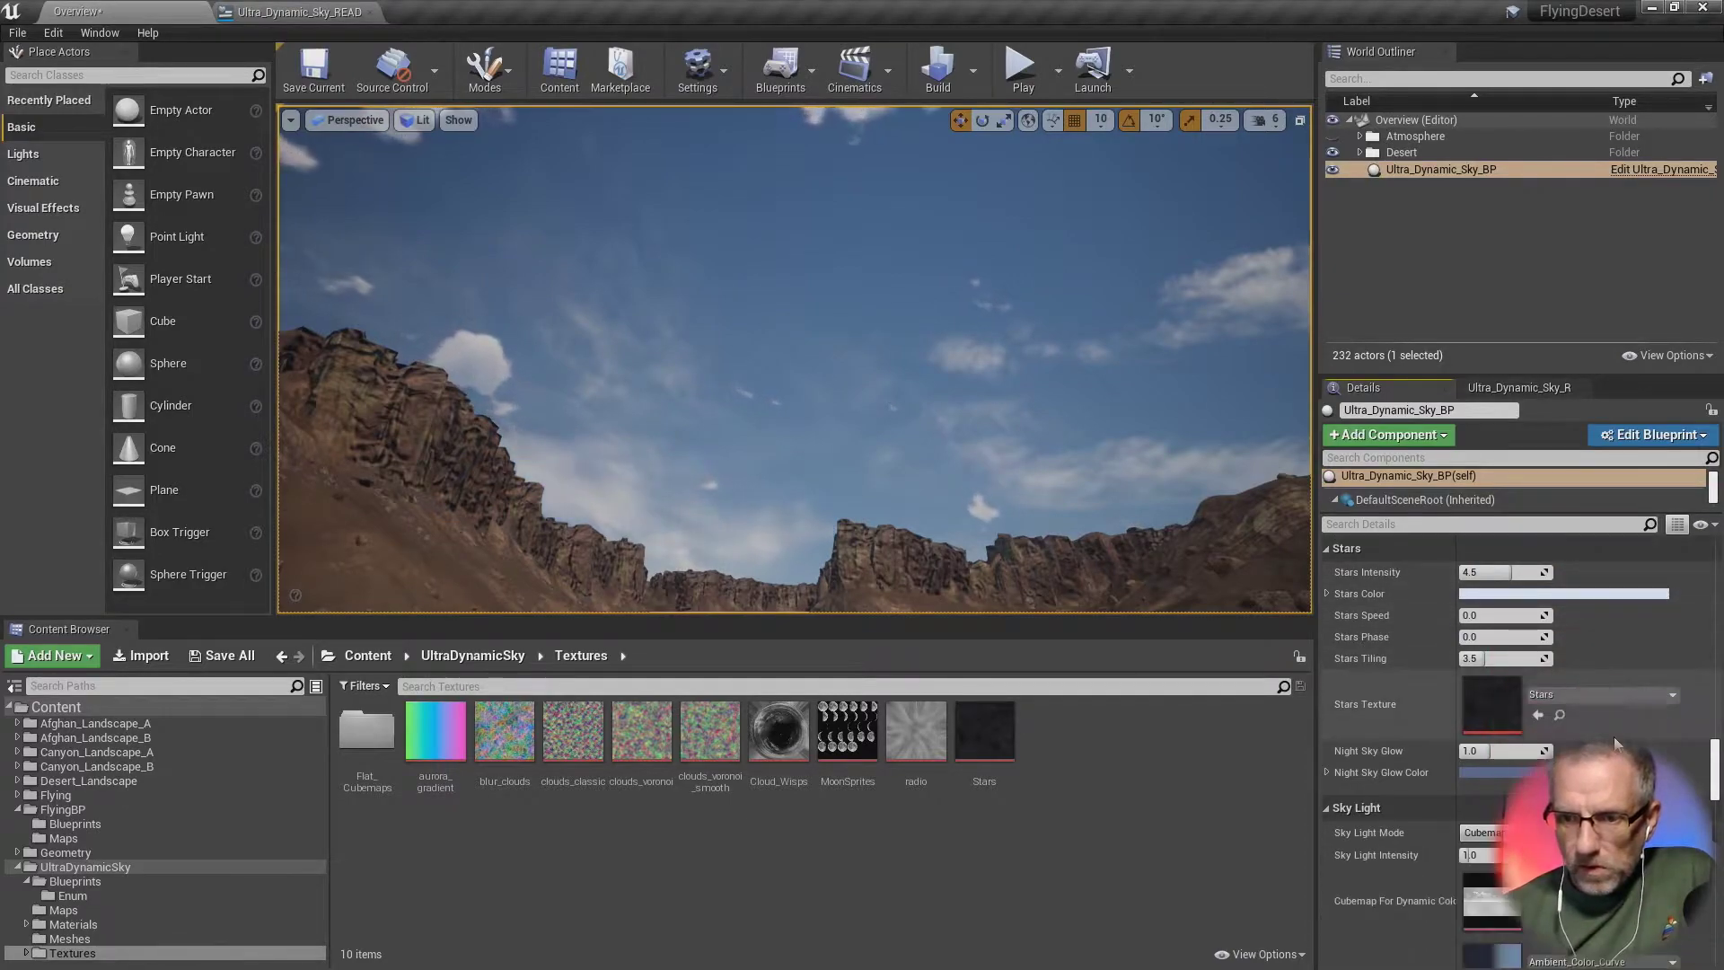
pyautogui.scroll(-1, 1613, 736)
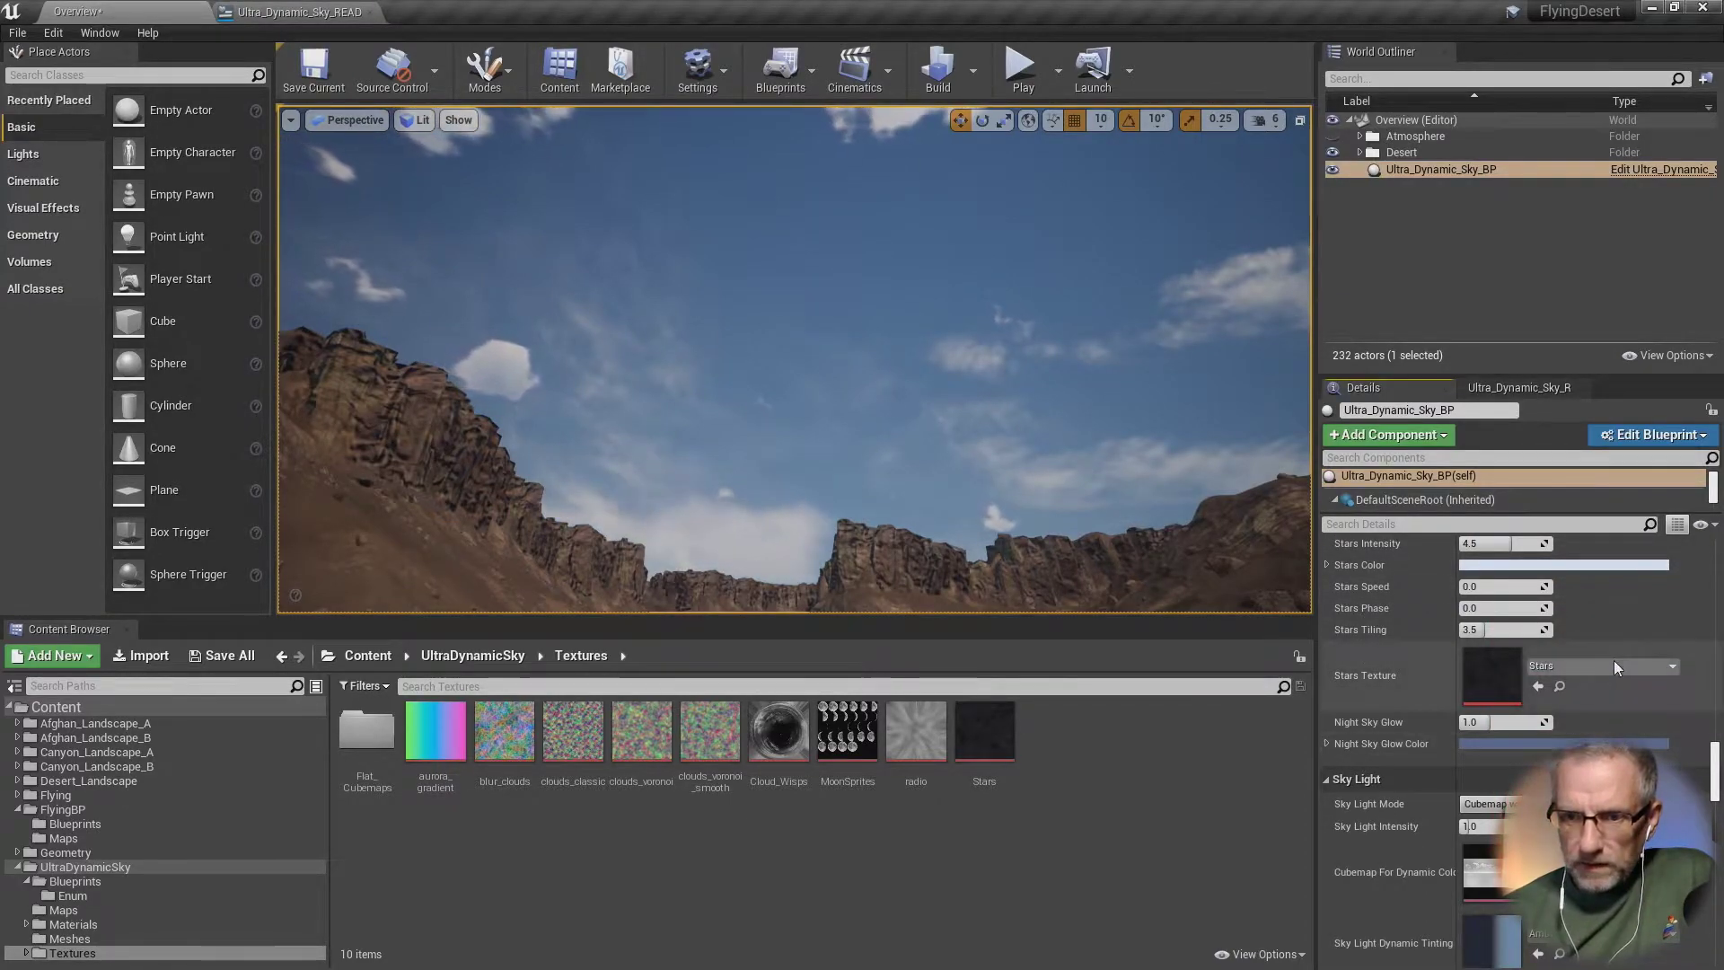
pyautogui.scroll(12, 1613, 660)
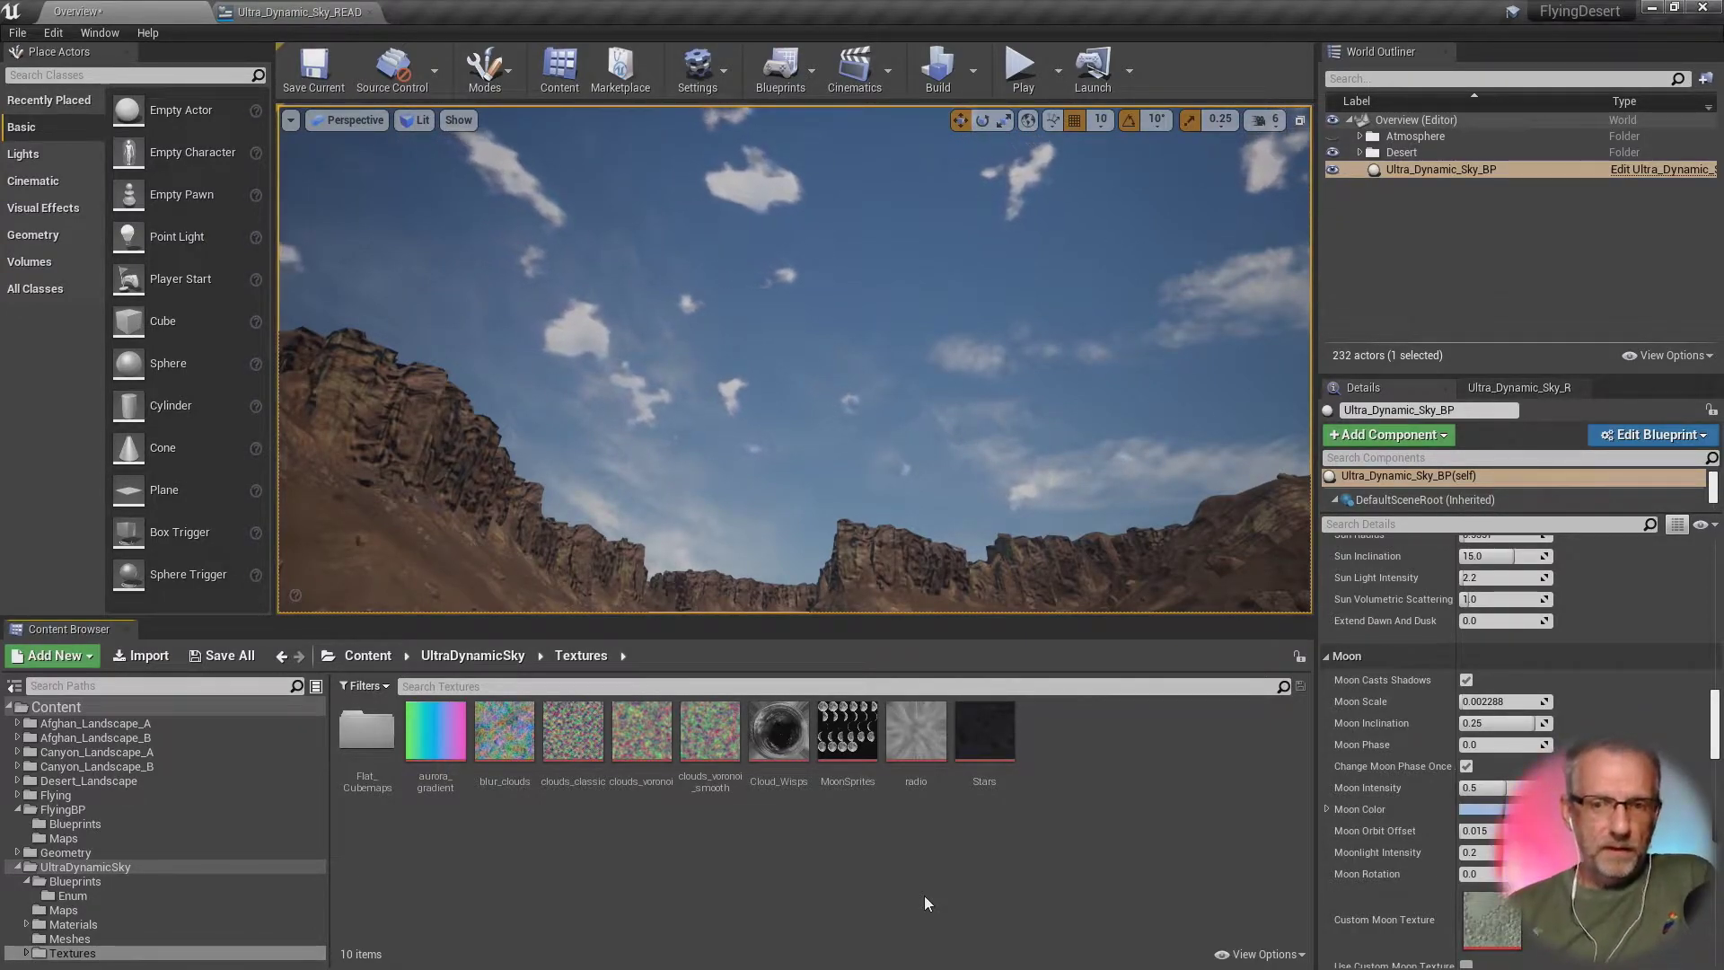
pyautogui.scroll(4, 1613, 719)
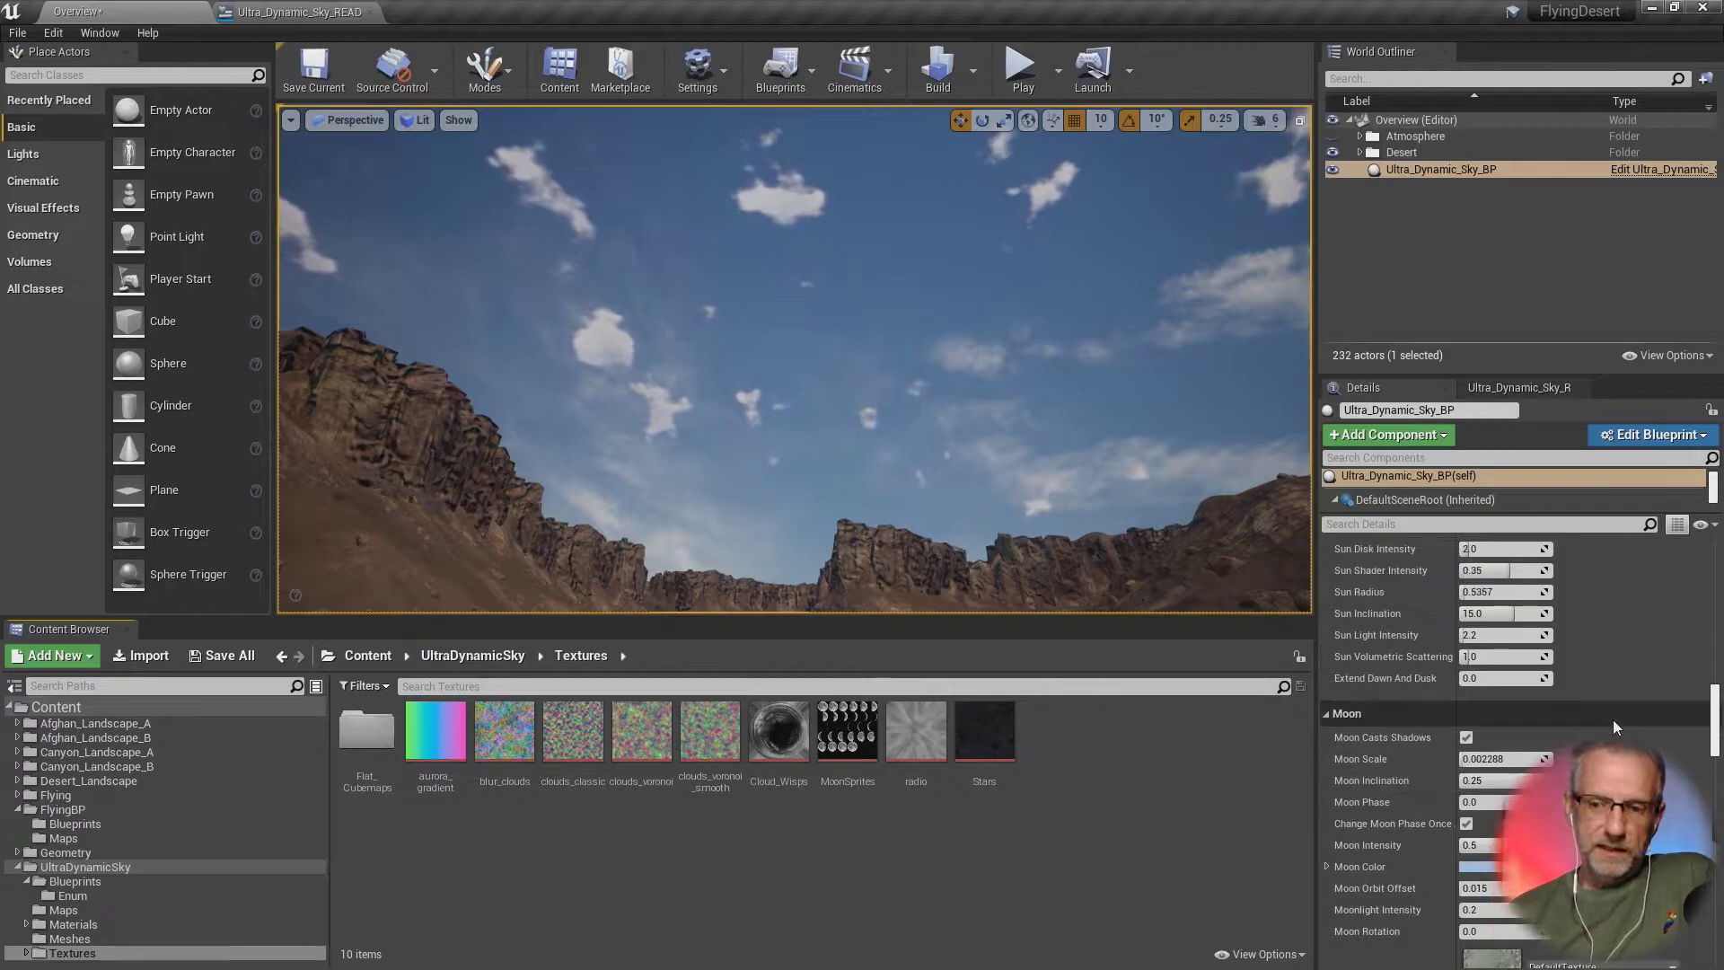
pyautogui.scroll(1, 1612, 719)
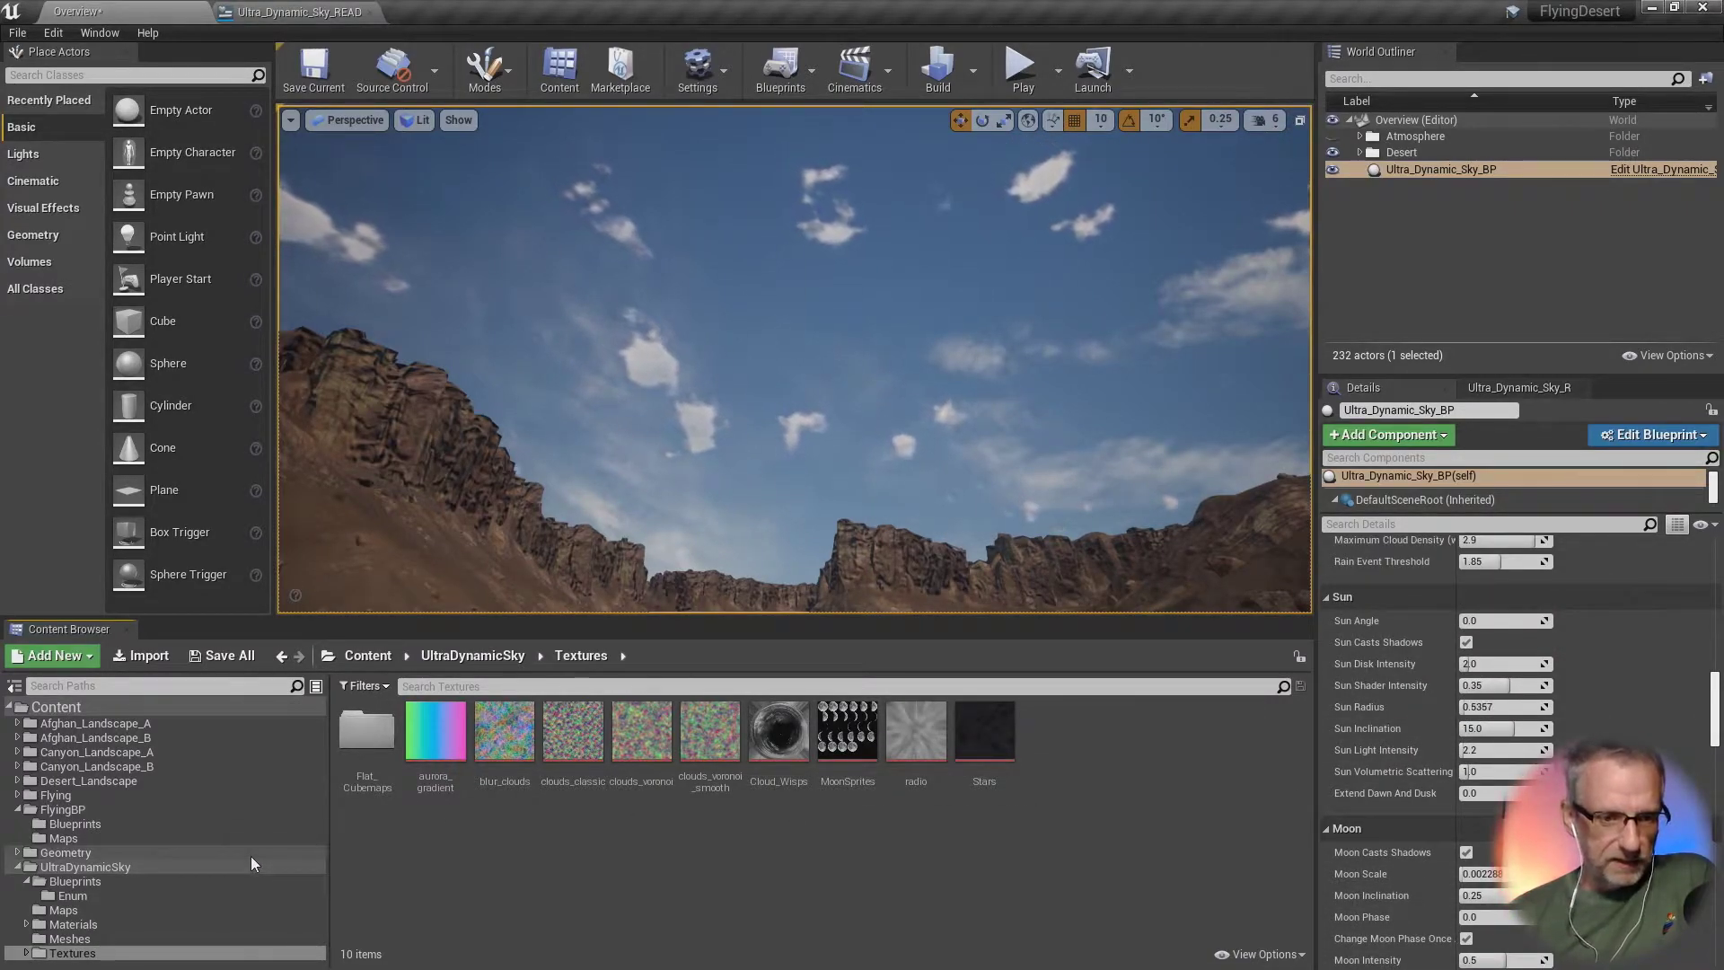
# Step: Open the UDS_FeatureToggle enum from the sky's Enum folder to view its options, then close it
pyautogui.click(136, 899)
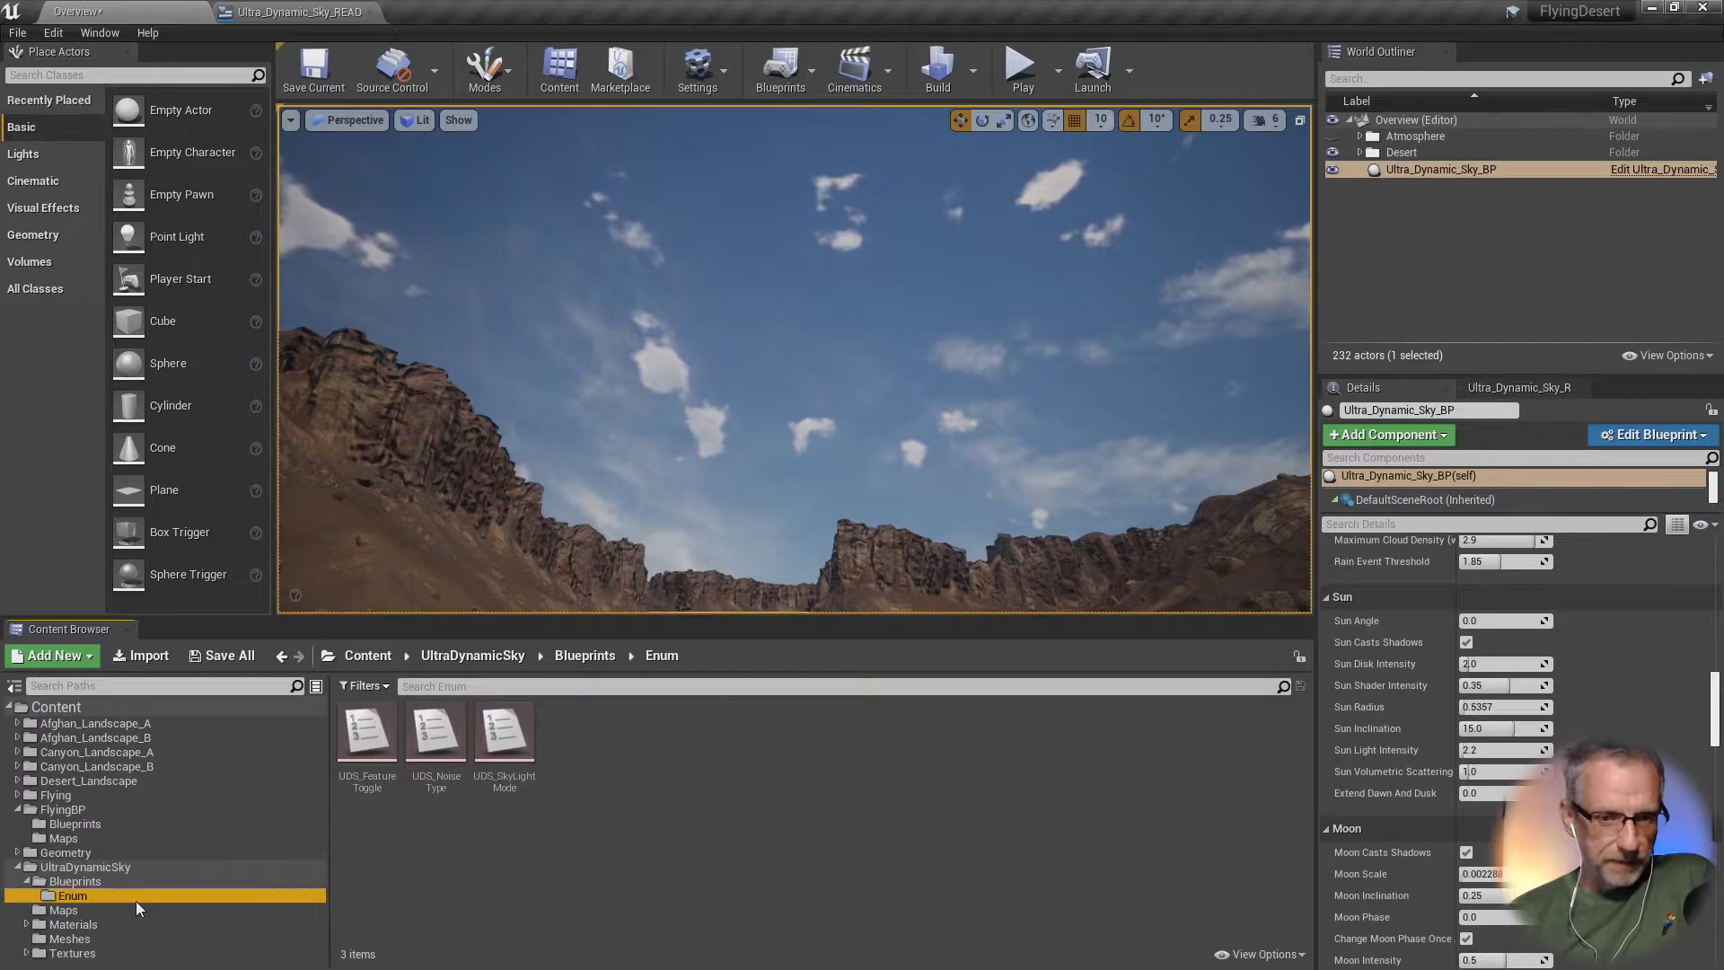
pyautogui.doubleClick(367, 786)
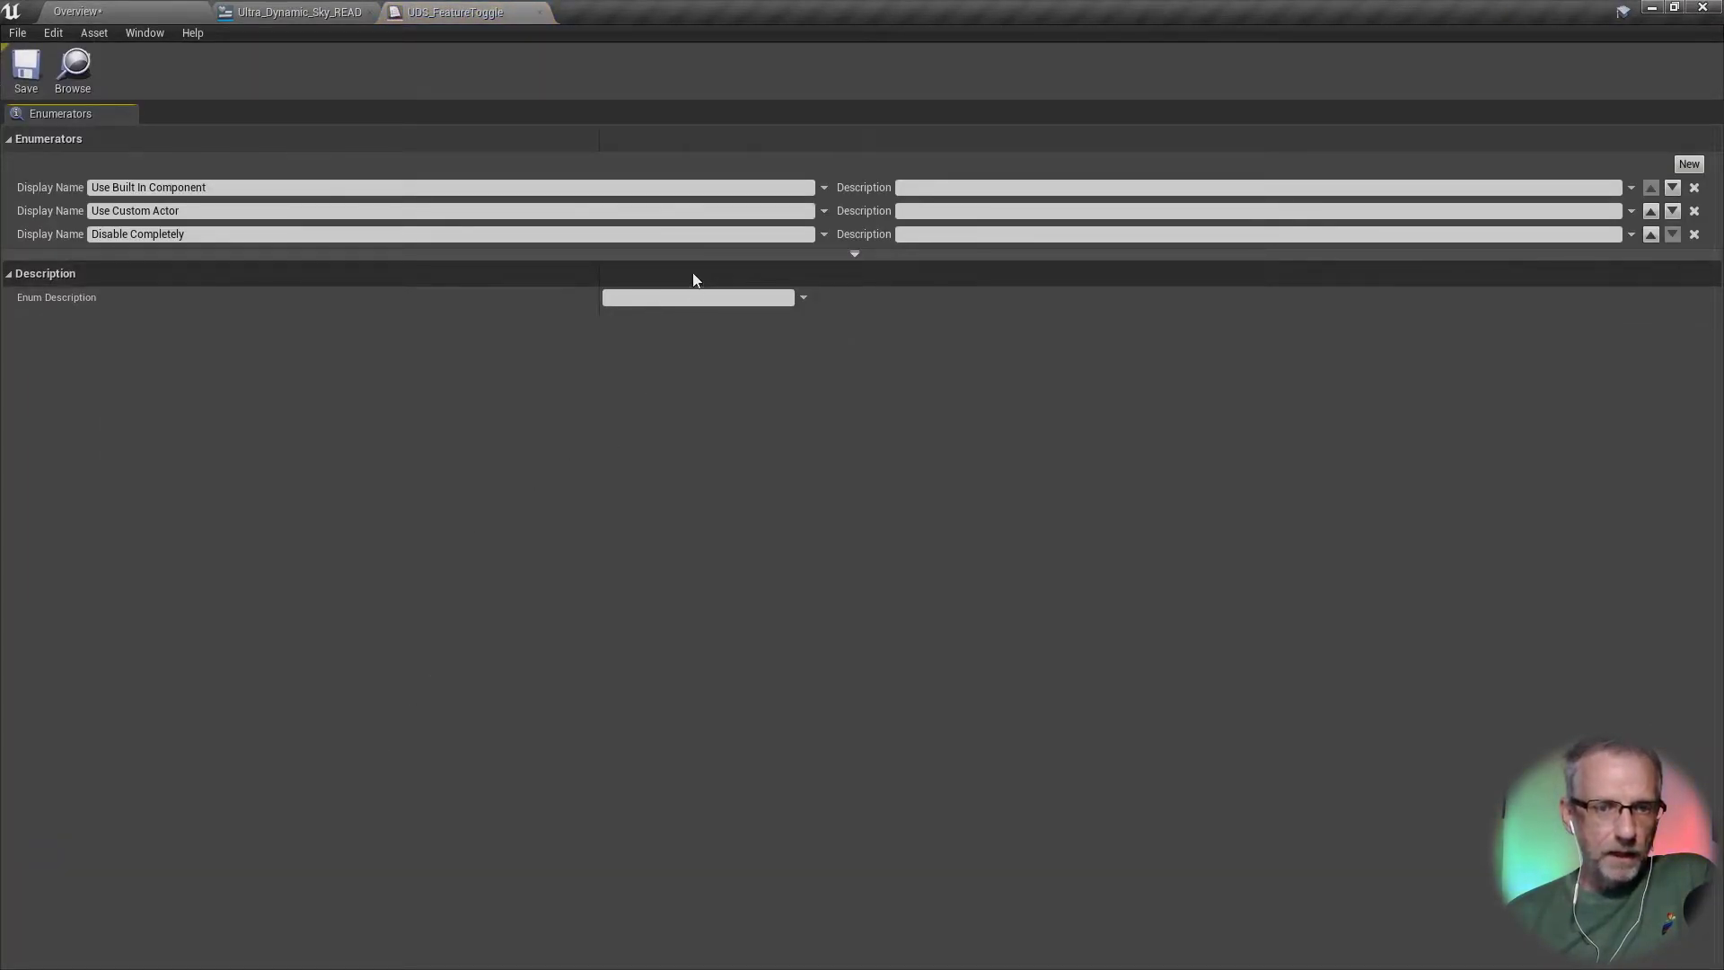
pyautogui.click(540, 13)
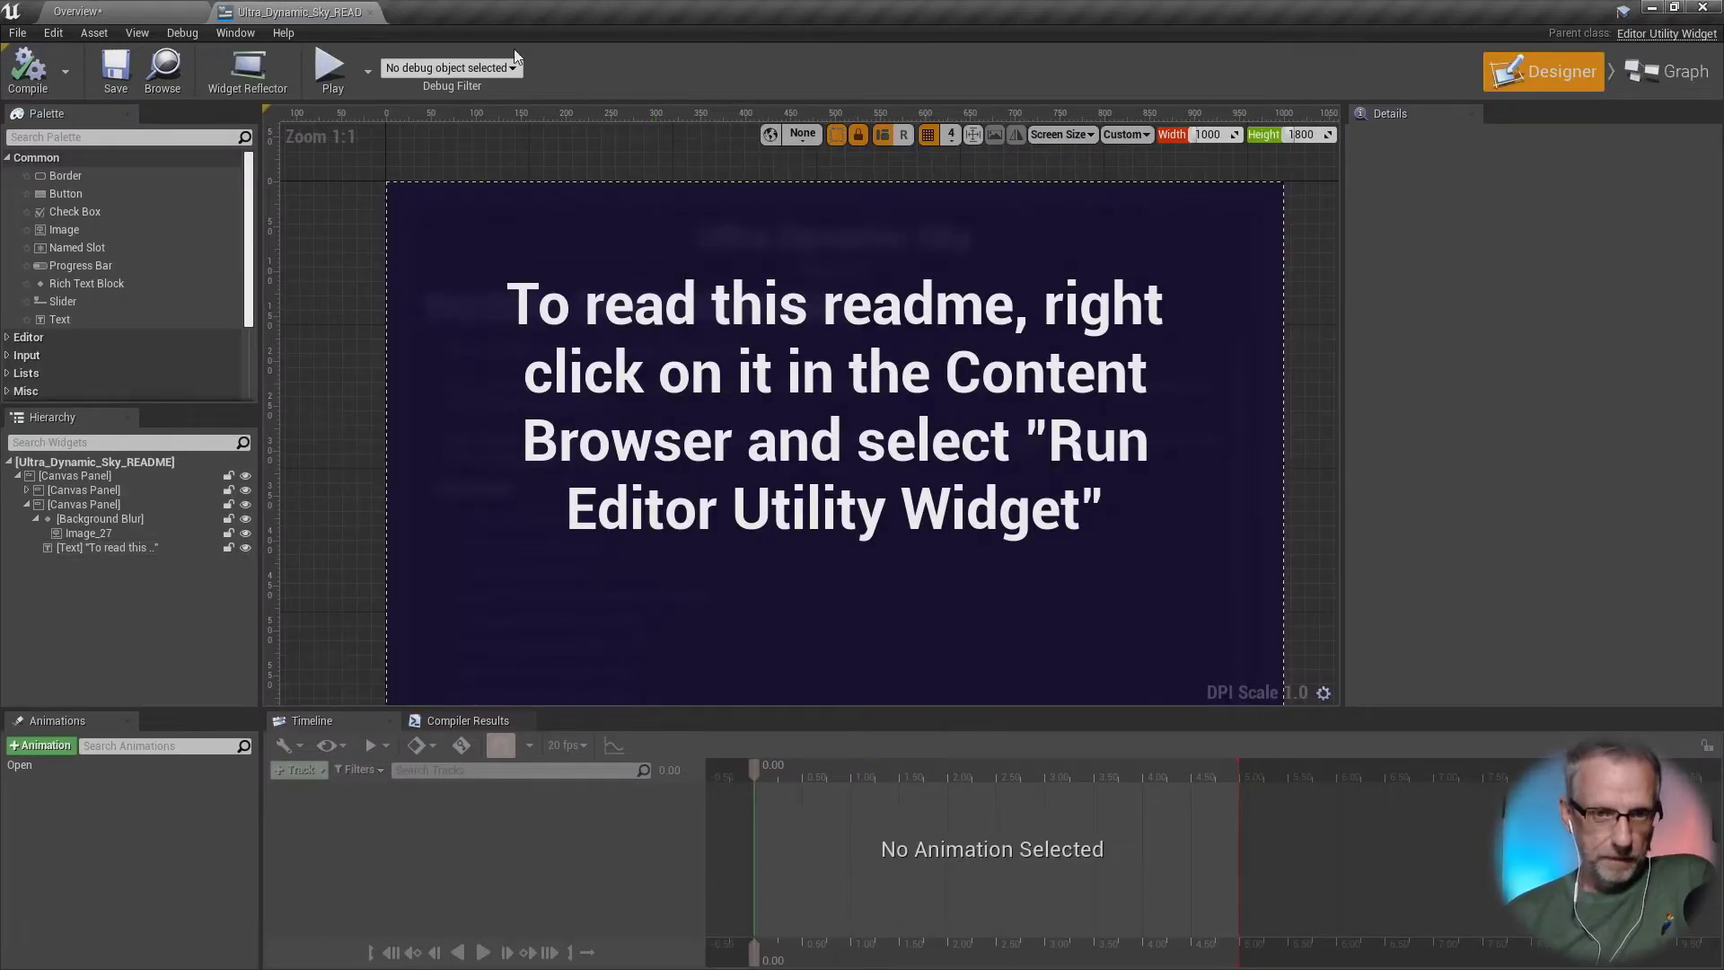
# Step: Close the README, load DemoMap from the Maps folder past the save prompt, and select Ultra_Dynamic_Sky_BP
pyautogui.click(370, 13)
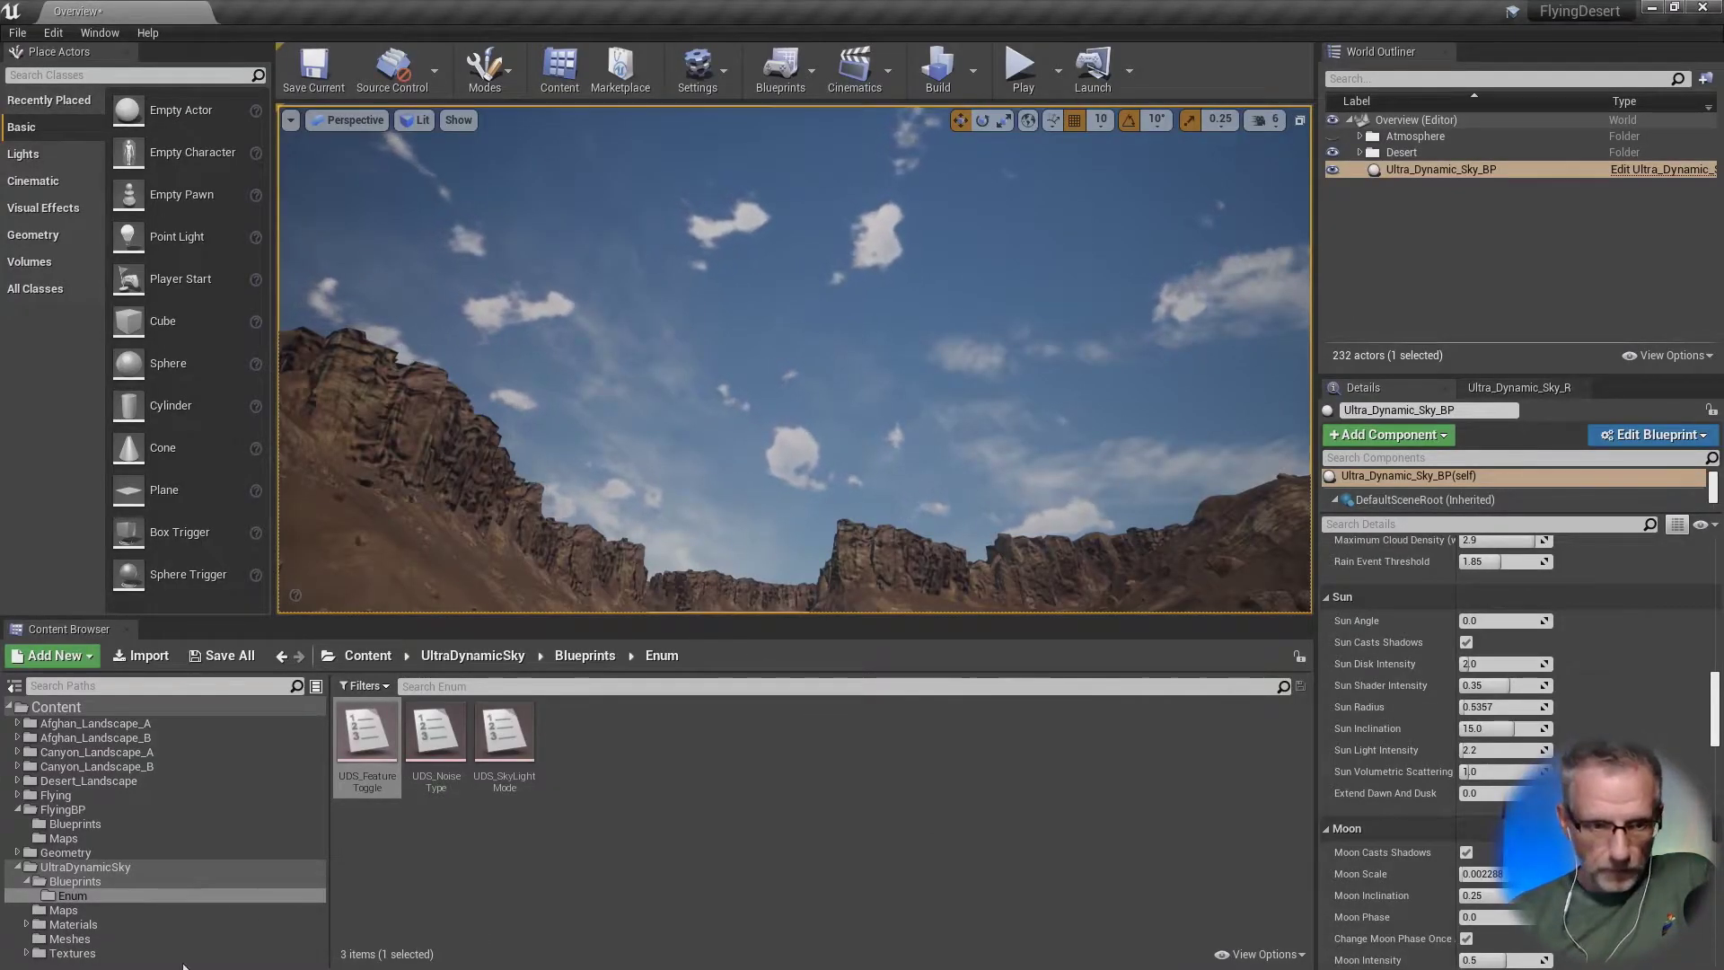
pyautogui.click(86, 911)
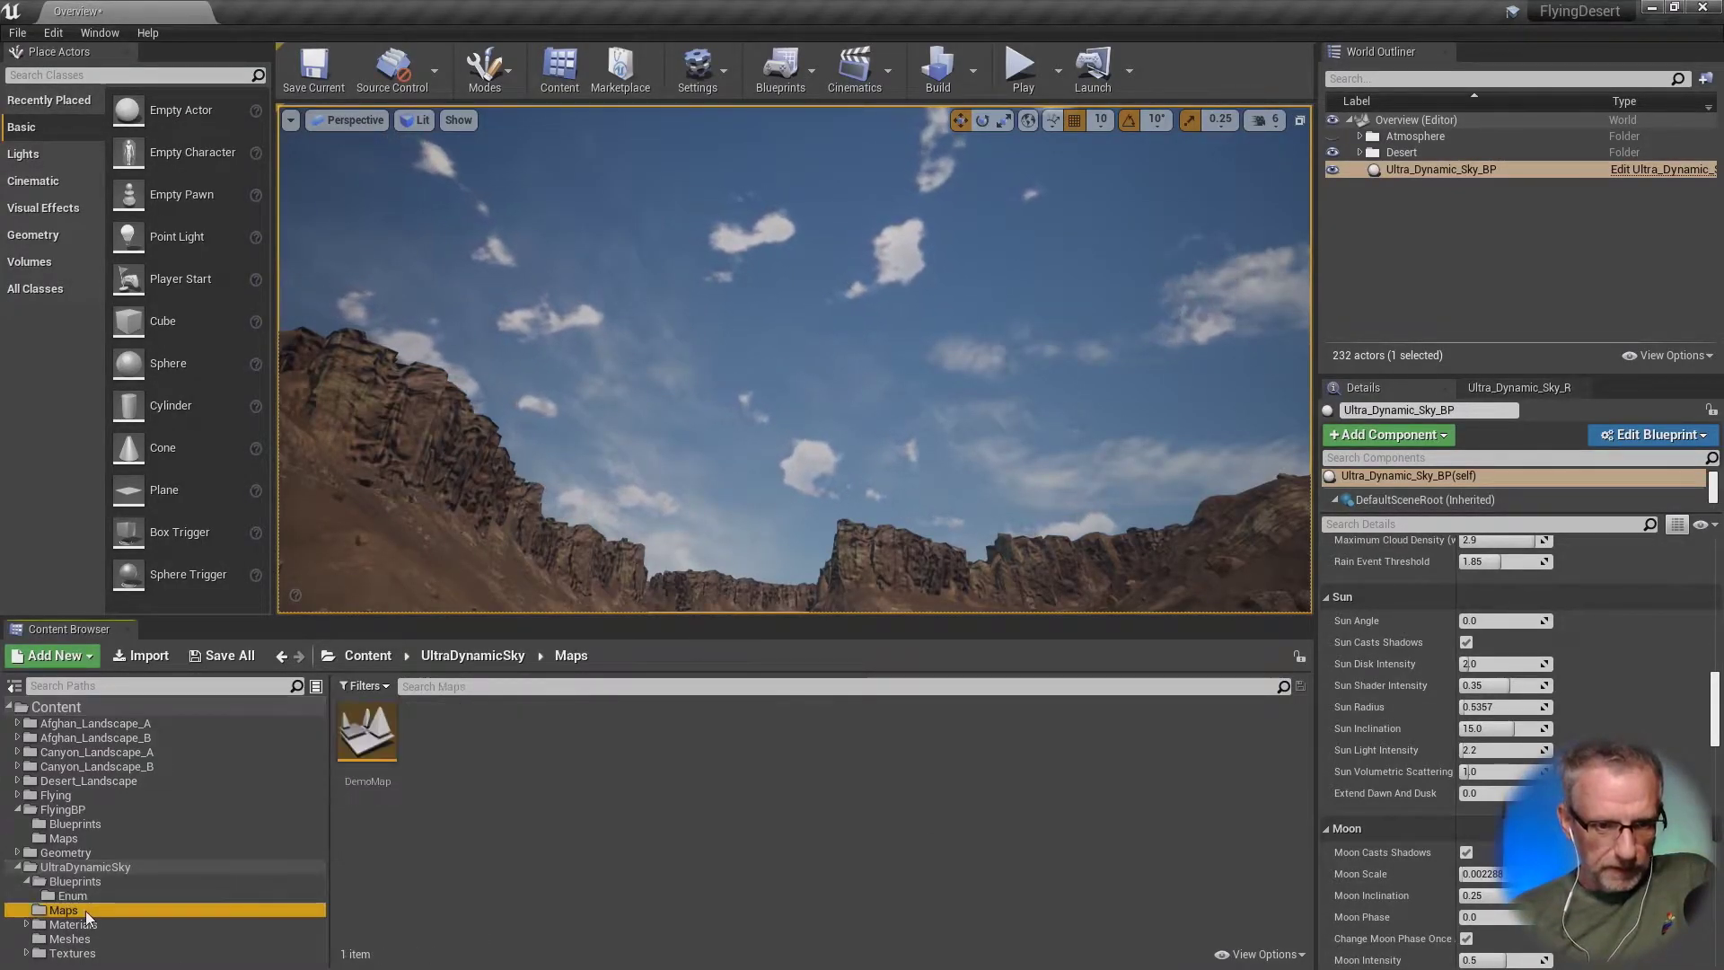
pyautogui.doubleClick(371, 732)
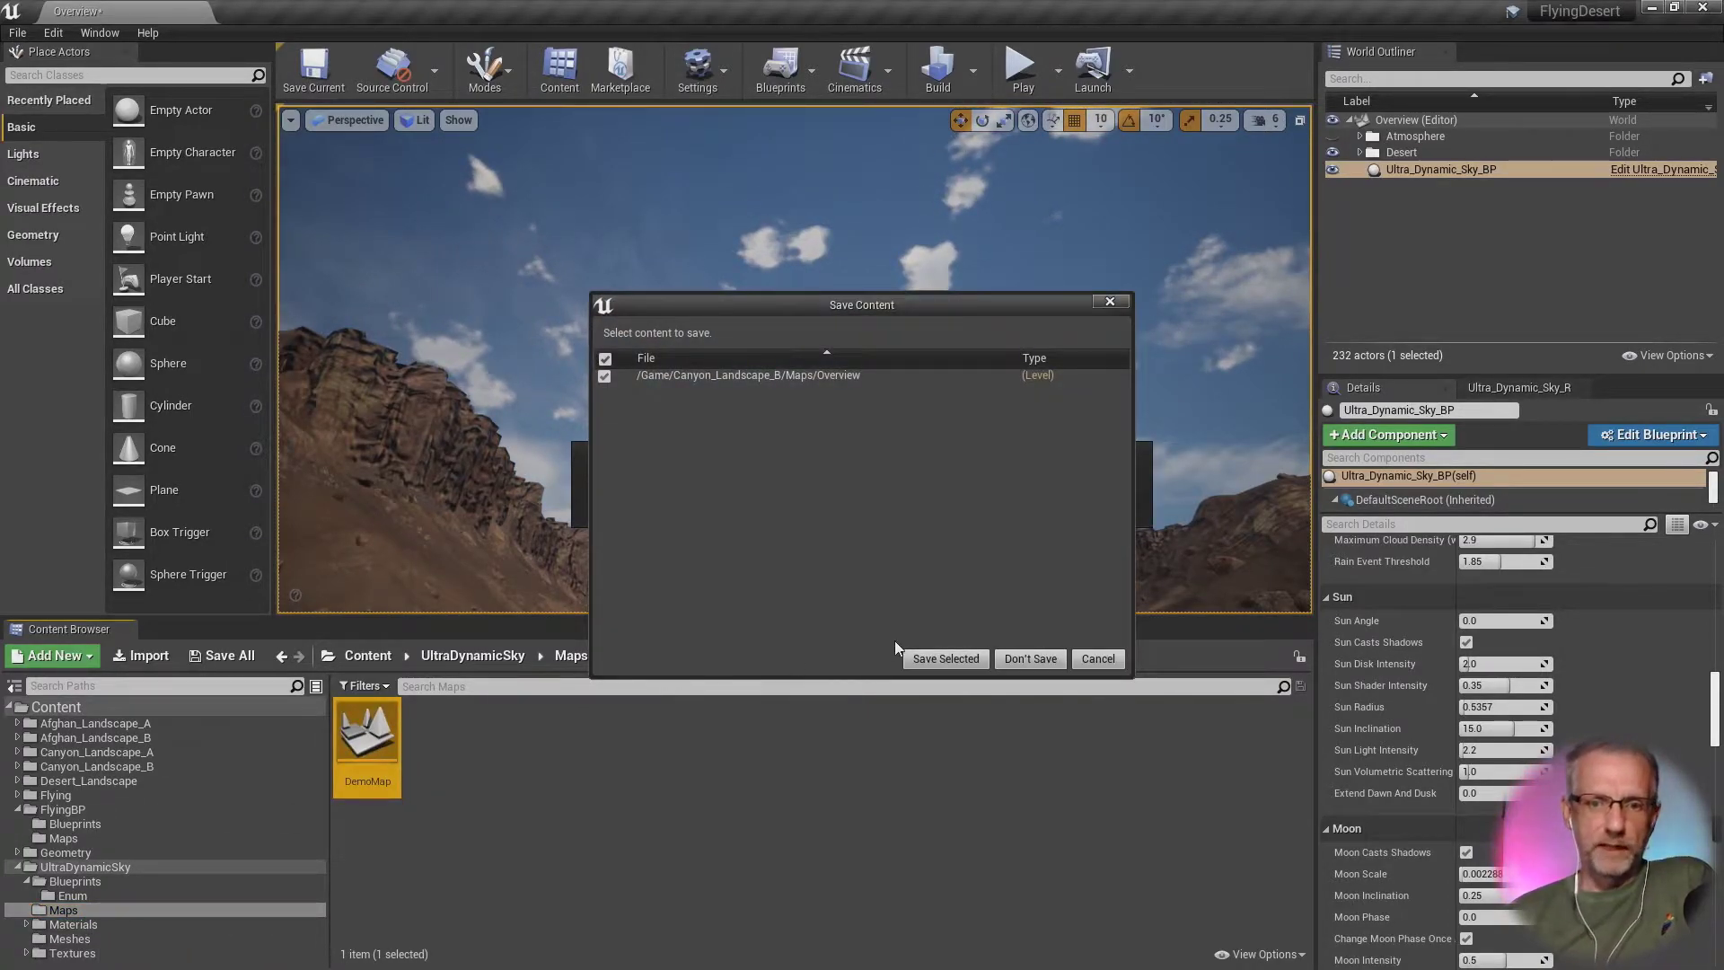
pyautogui.click(1026, 659)
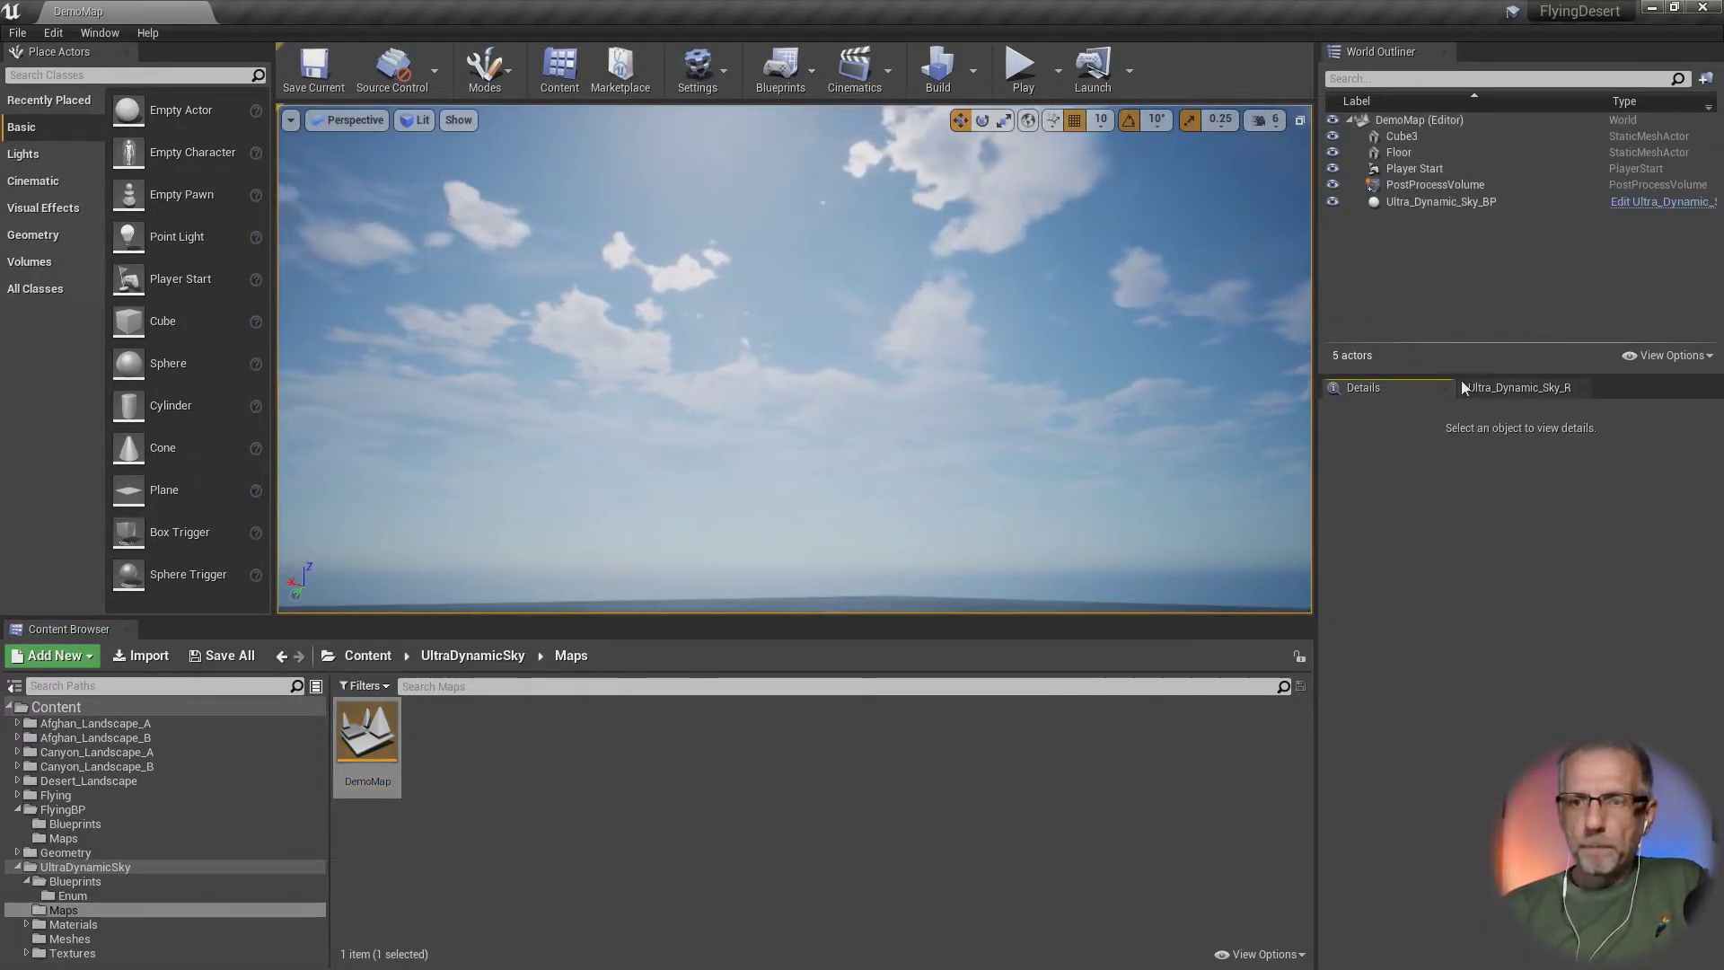
pyautogui.click(1431, 201)
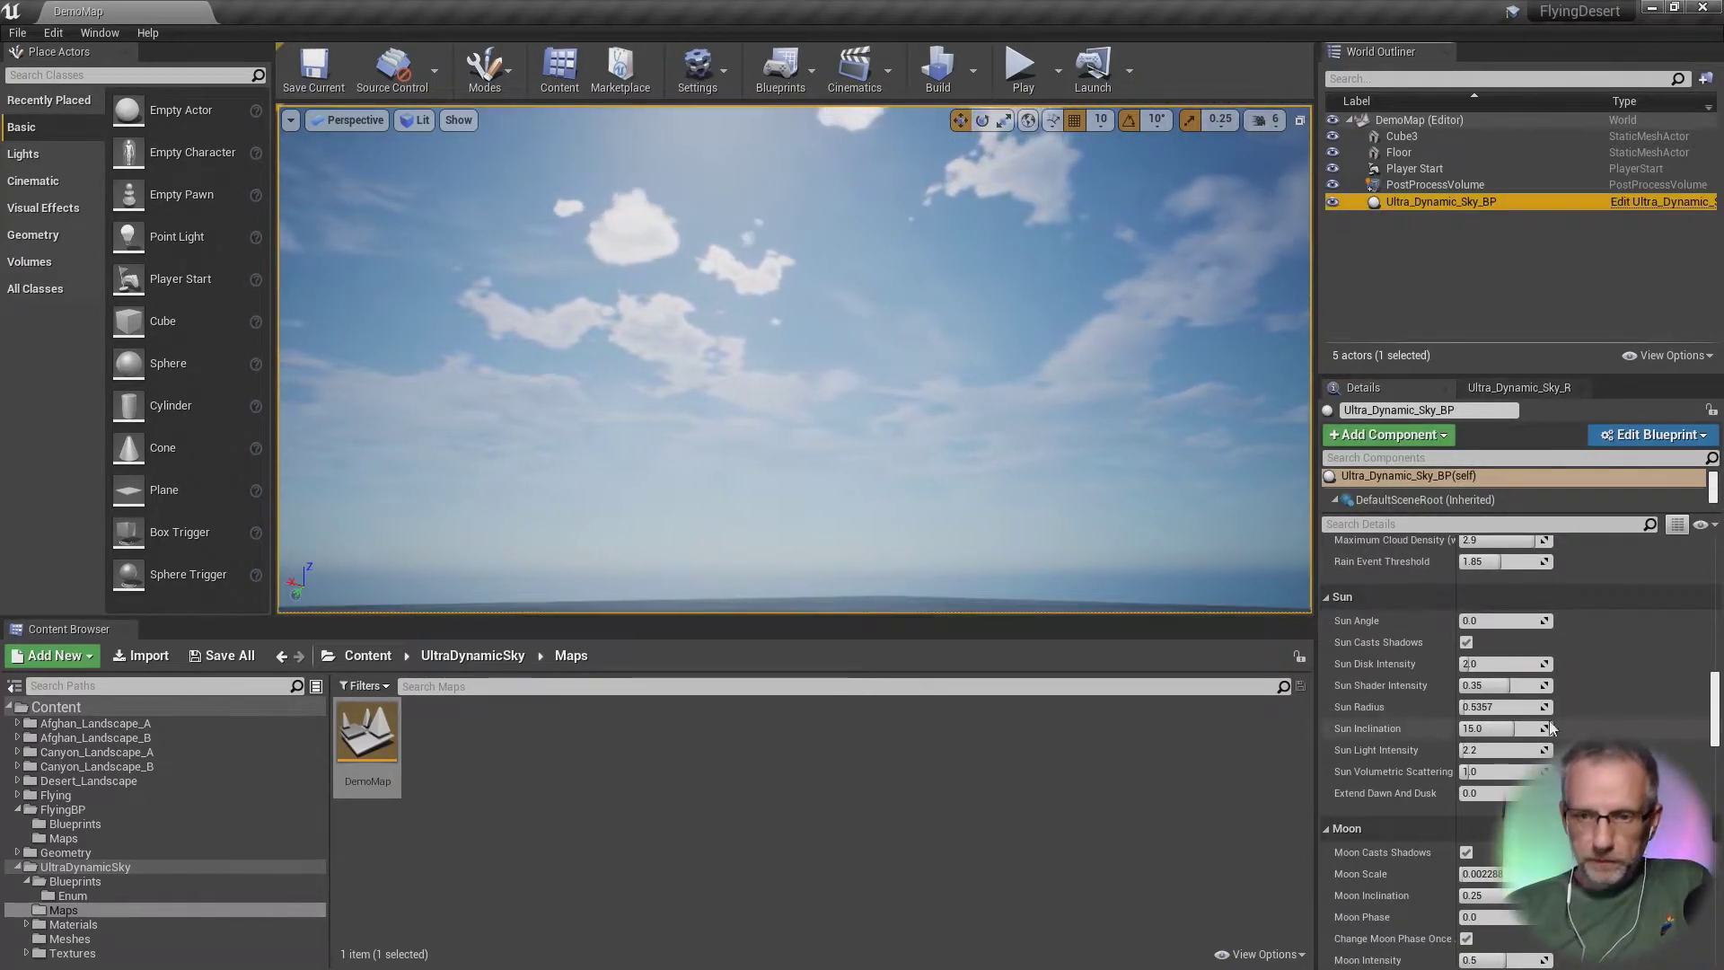
pyautogui.press('F11')
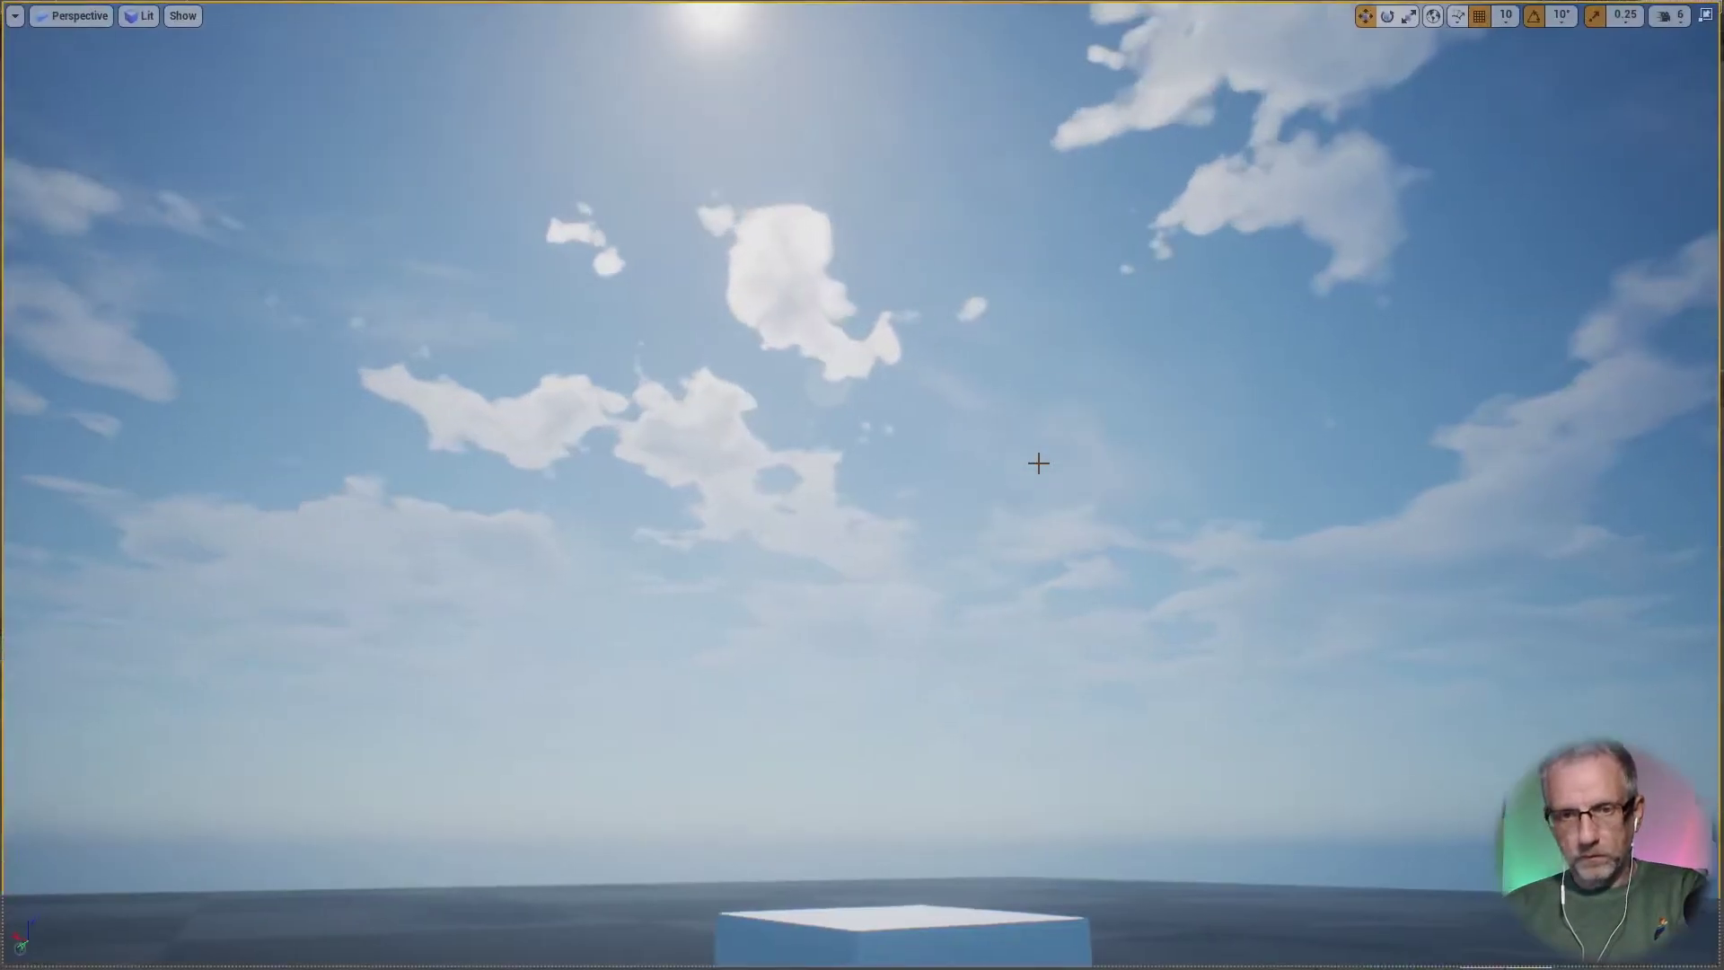
pyautogui.moveTo(1337, 738)
pyautogui.mouseDown(button='right')
pyautogui.moveTo(1257, 745)
pyautogui.moveTo(1335, 736)
pyautogui.moveTo(1335, 897)
pyautogui.moveTo(1335, 862)
pyautogui.moveTo(1436, 835)
pyautogui.moveTo(1437, 862)
pyautogui.moveTo(1437, 840)
pyautogui.moveTo(1508, 853)
pyautogui.moveTo(1473, 831)
pyautogui.moveTo(1544, 831)
pyautogui.moveTo(1545, 803)
pyautogui.moveTo(1500, 764)
pyautogui.moveTo(1446, 794)
pyautogui.moveTo(1338, 740)
pyautogui.mouseUp(button='right')
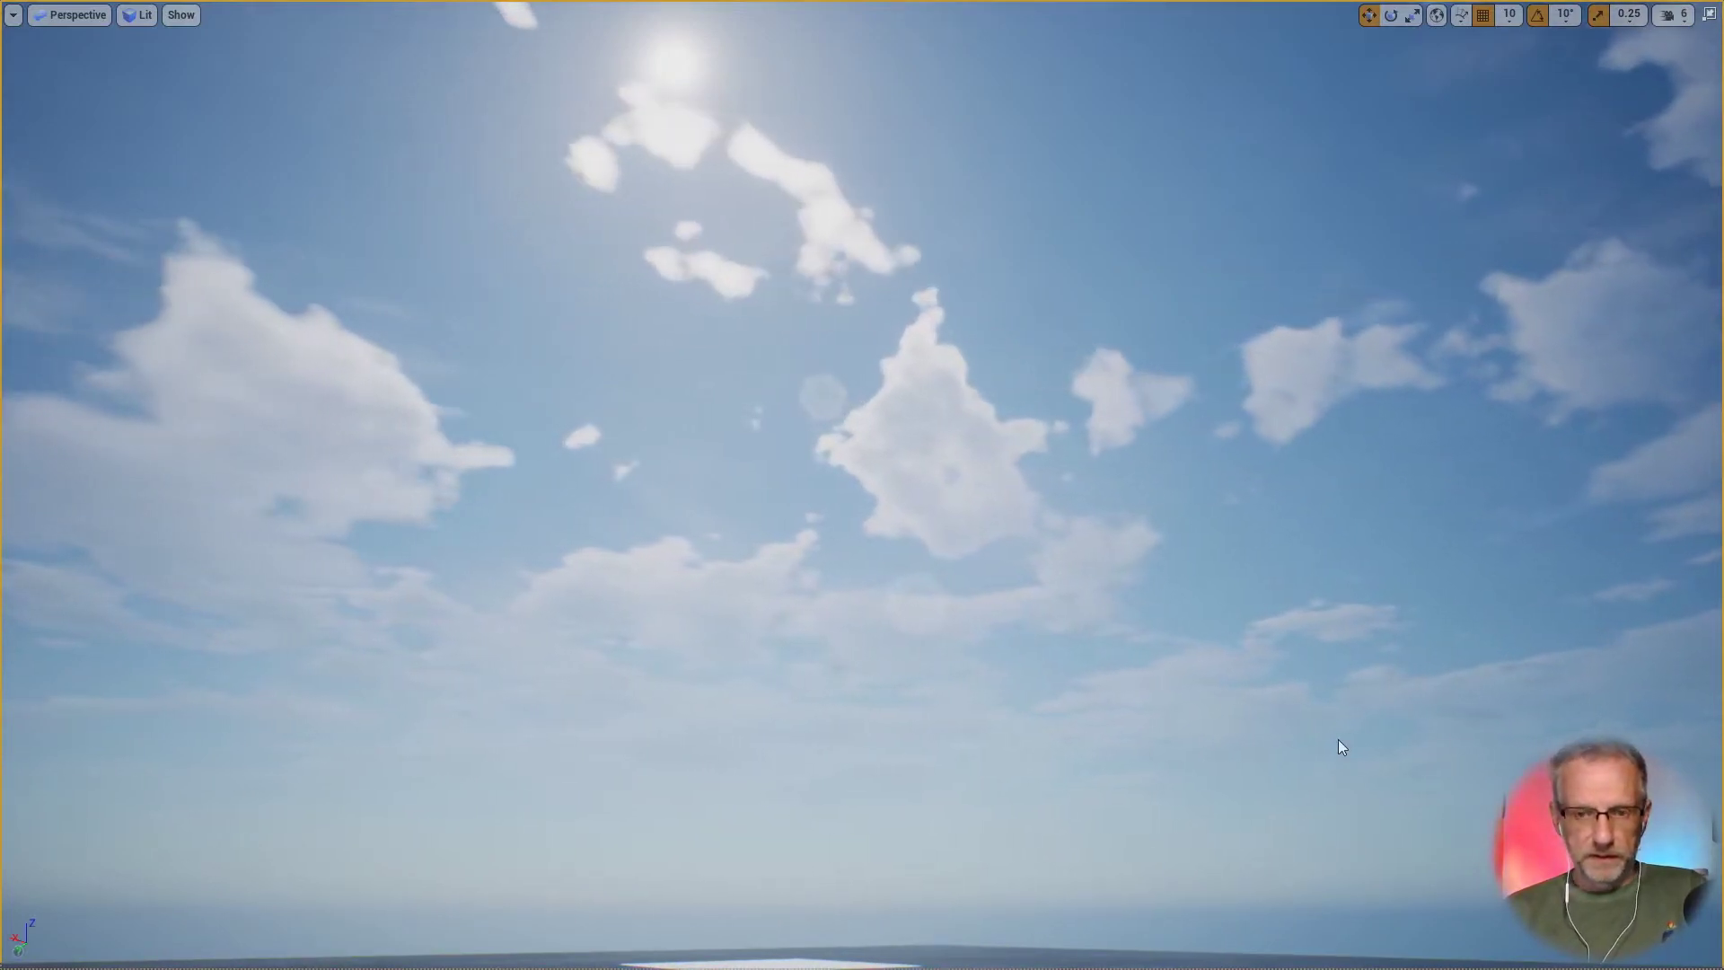
# Step: Return to the normal editor layout and expand the sky's Animate Time Of Day settings
pyautogui.press('F11')
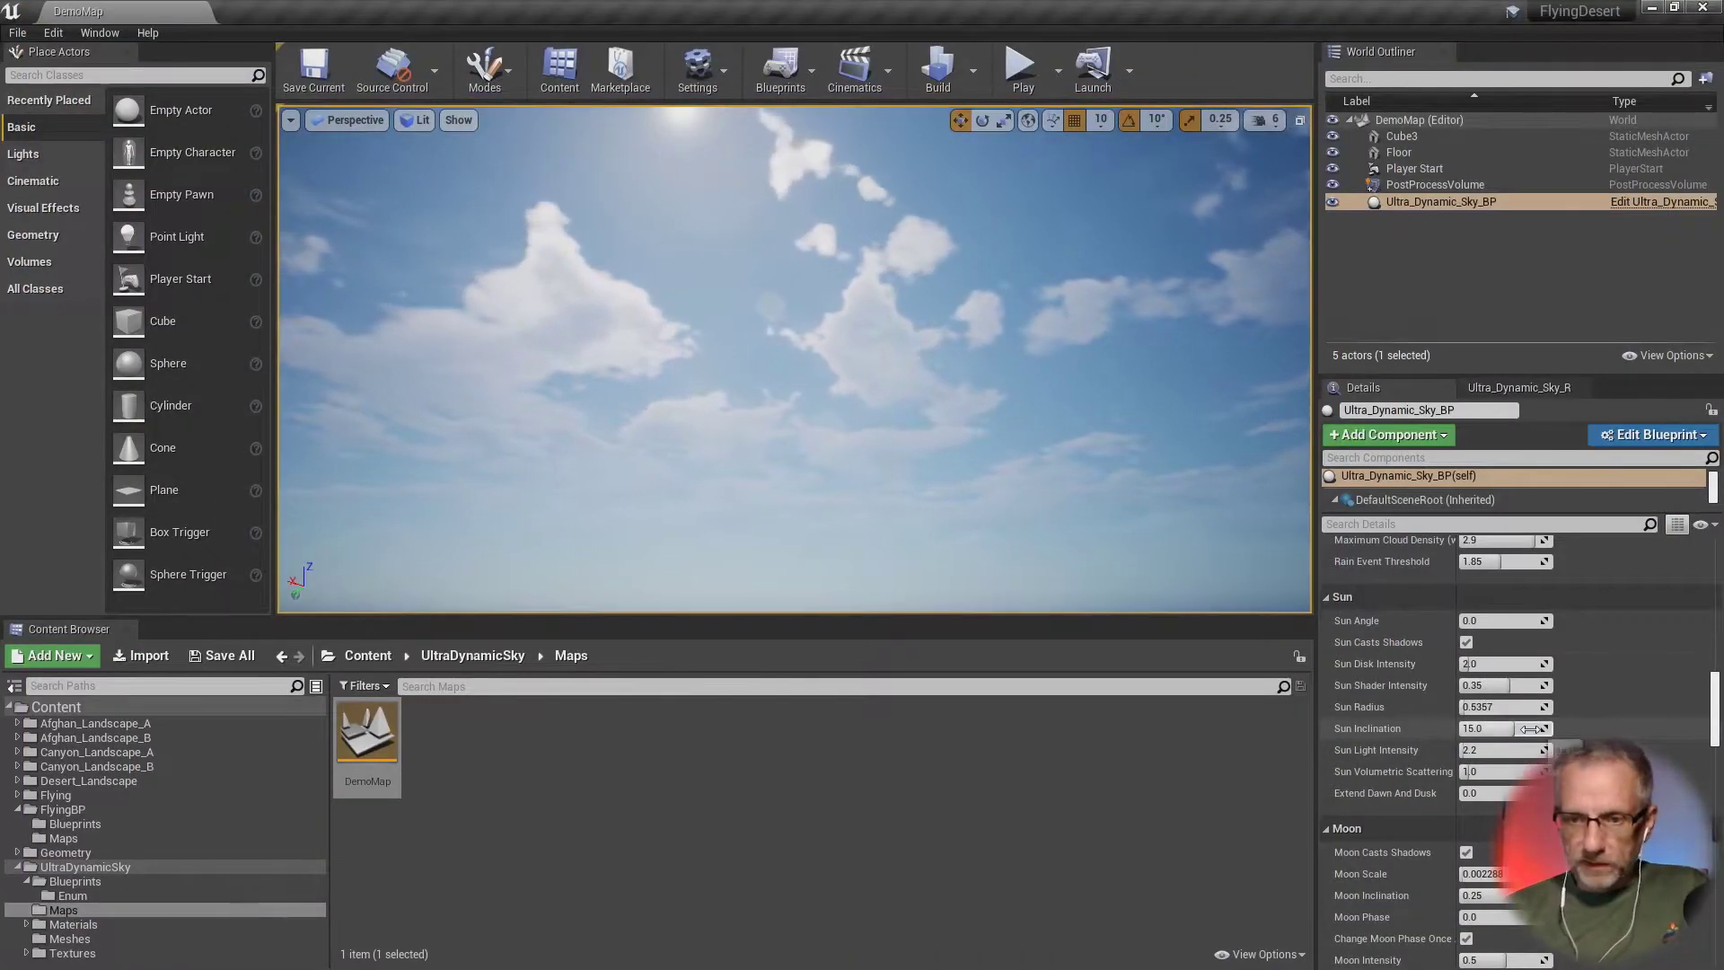
pyautogui.scroll(3, 1595, 709)
pyautogui.scroll(1, 1594, 710)
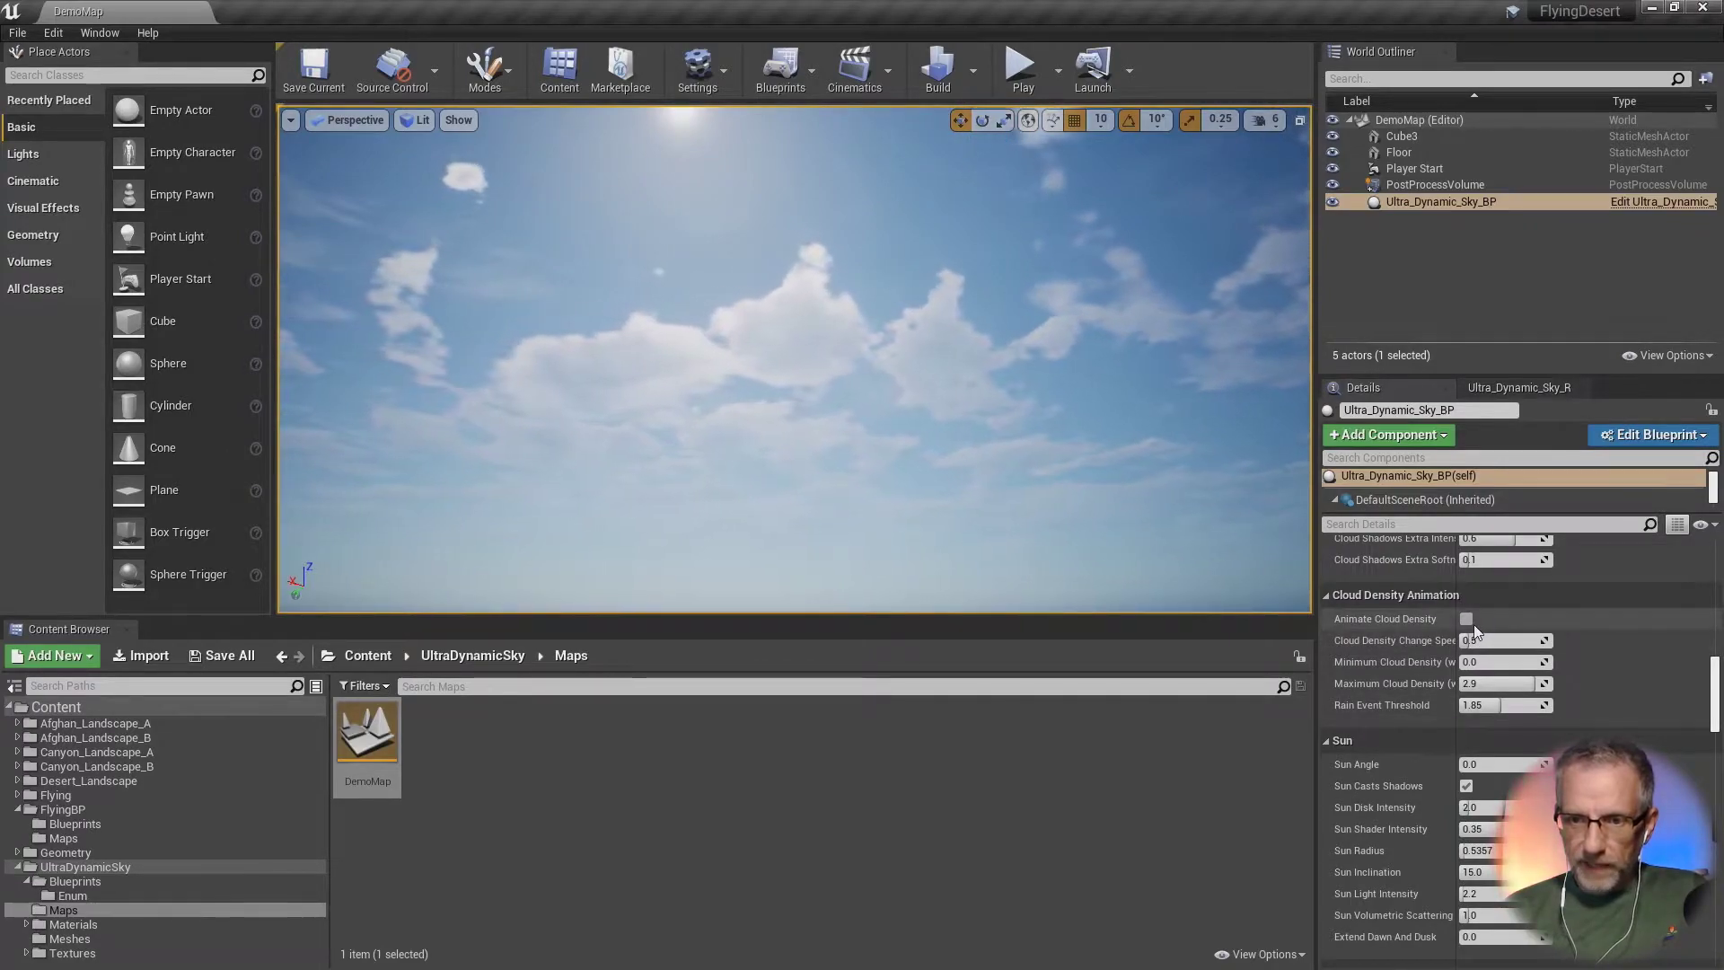
pyautogui.scroll(10, 1626, 628)
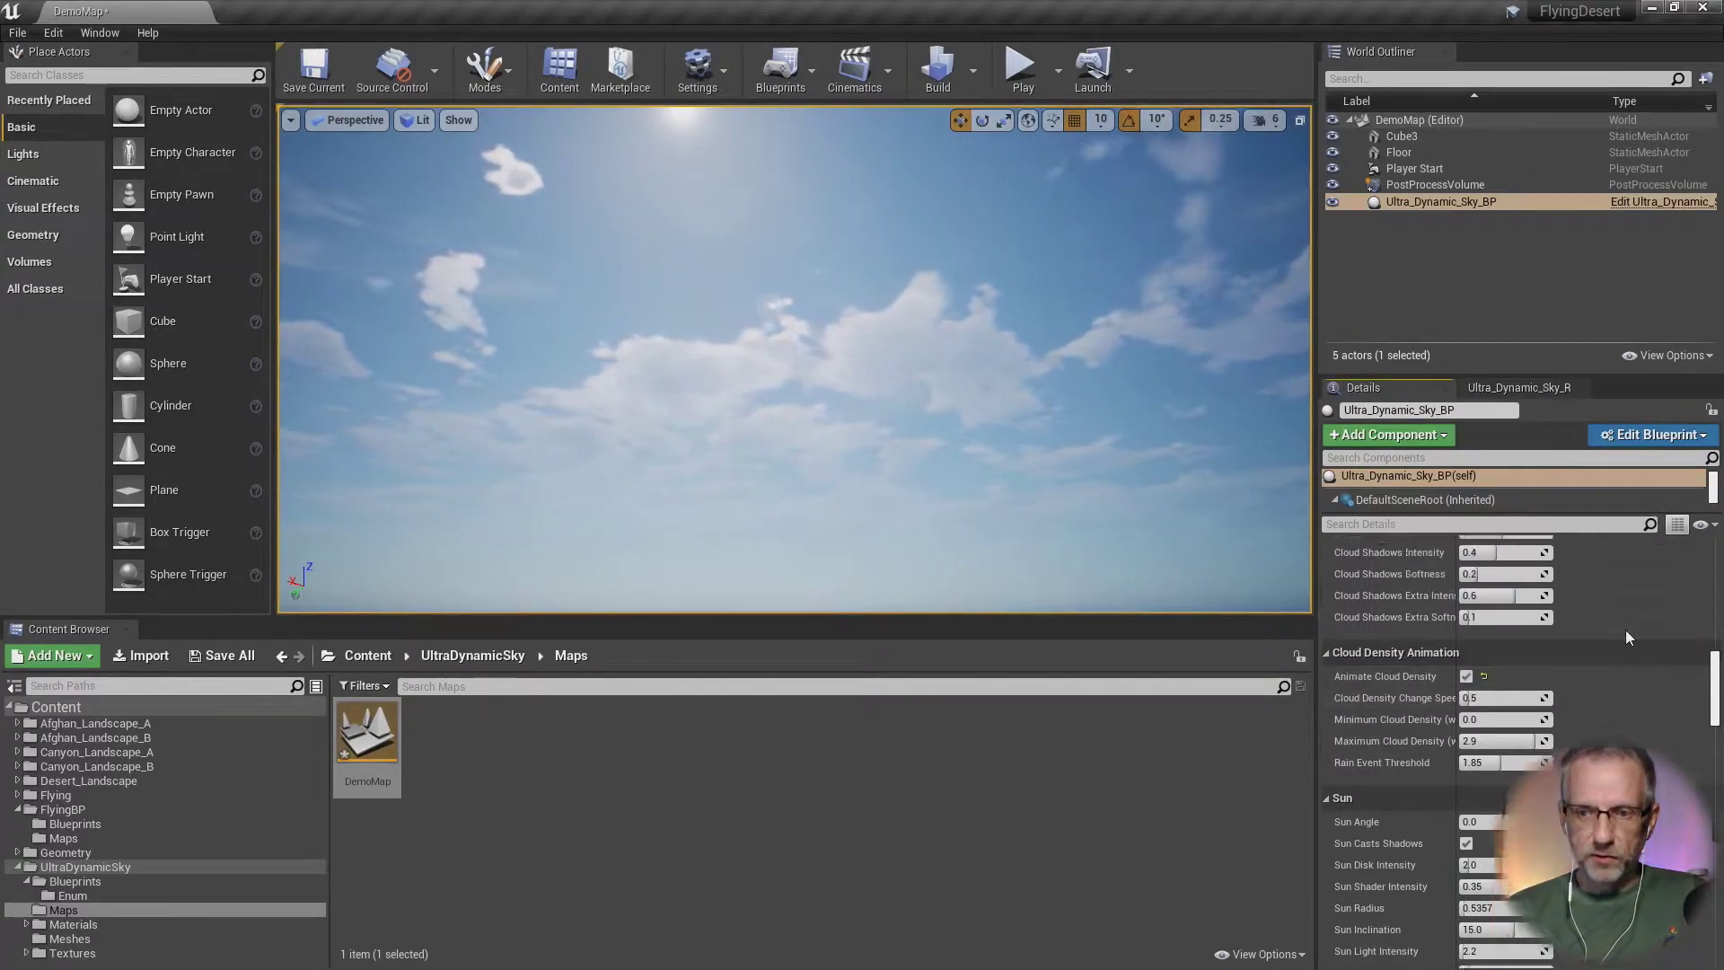
pyautogui.scroll(10, 1625, 637)
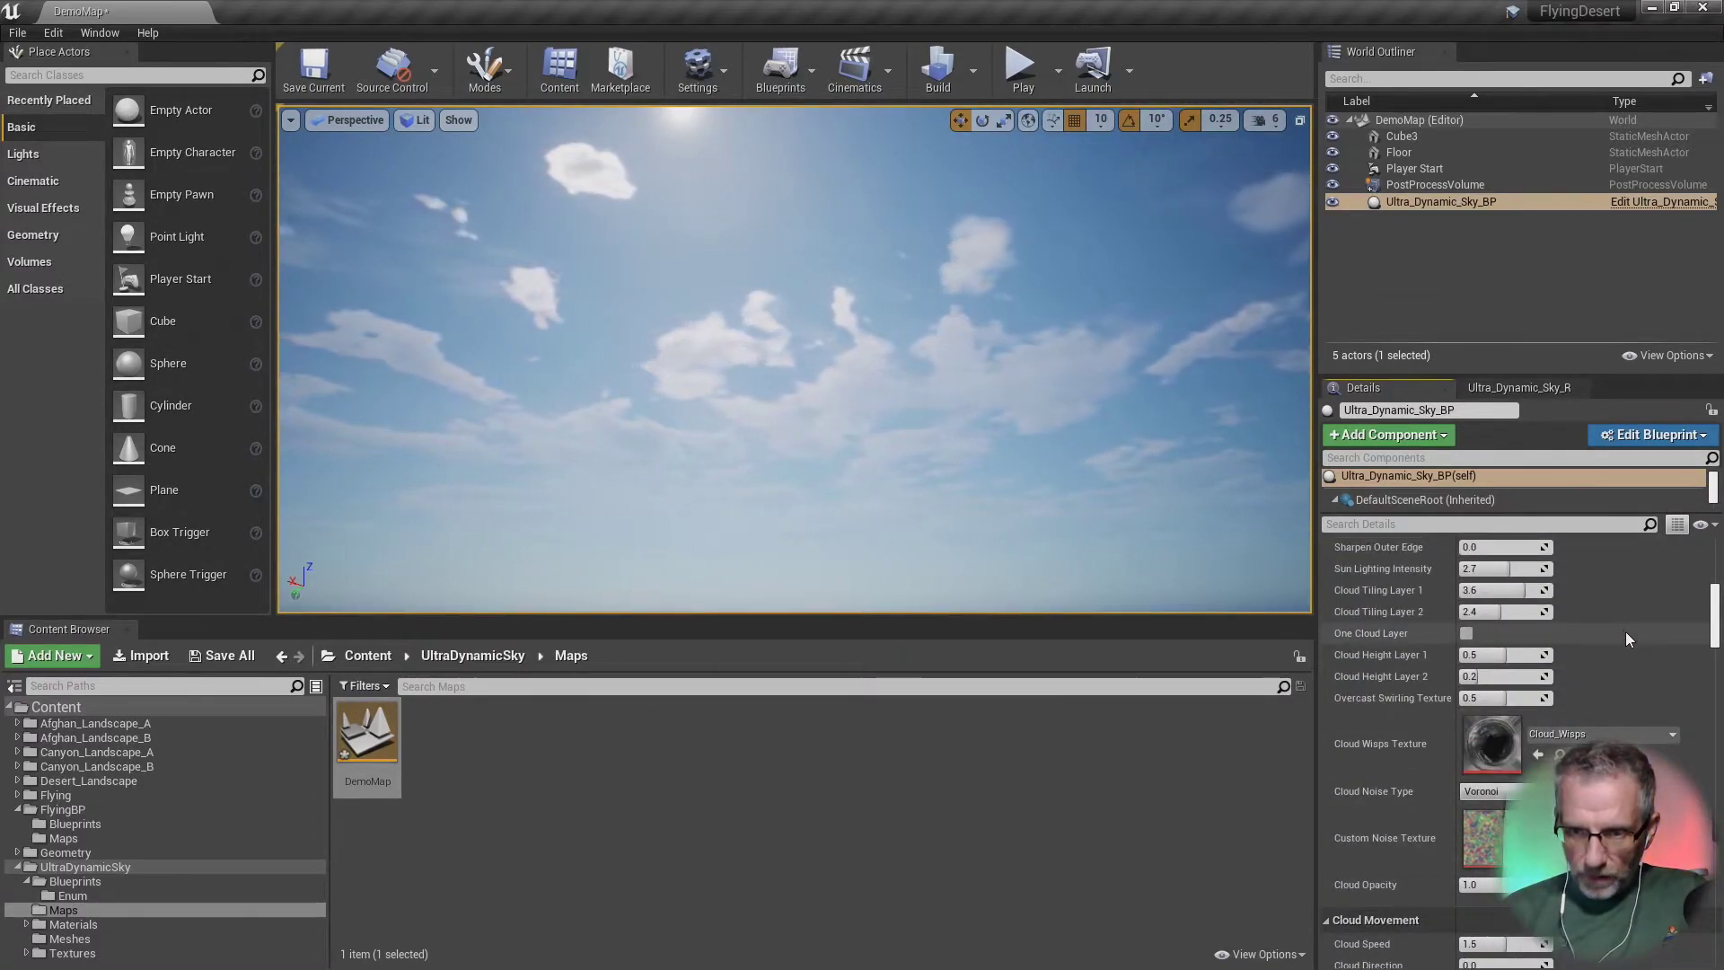
pyautogui.scroll(-4, 1614, 630)
pyautogui.scroll(-10, 1613, 630)
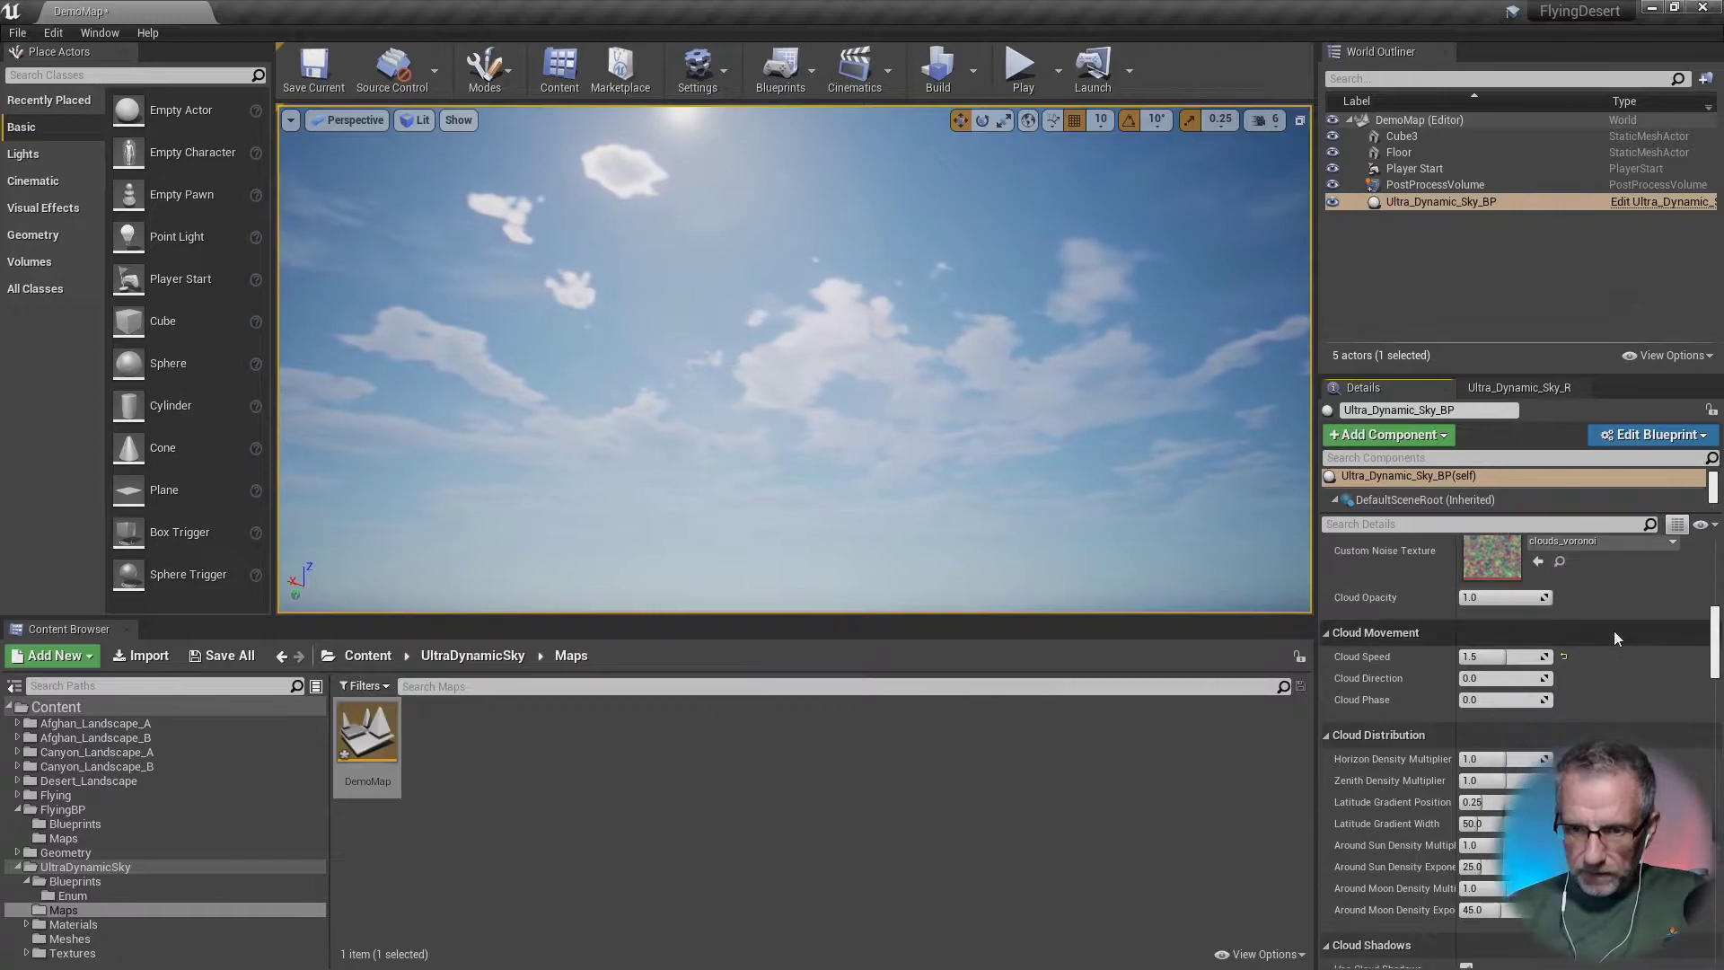
pyautogui.scroll(15, 1614, 633)
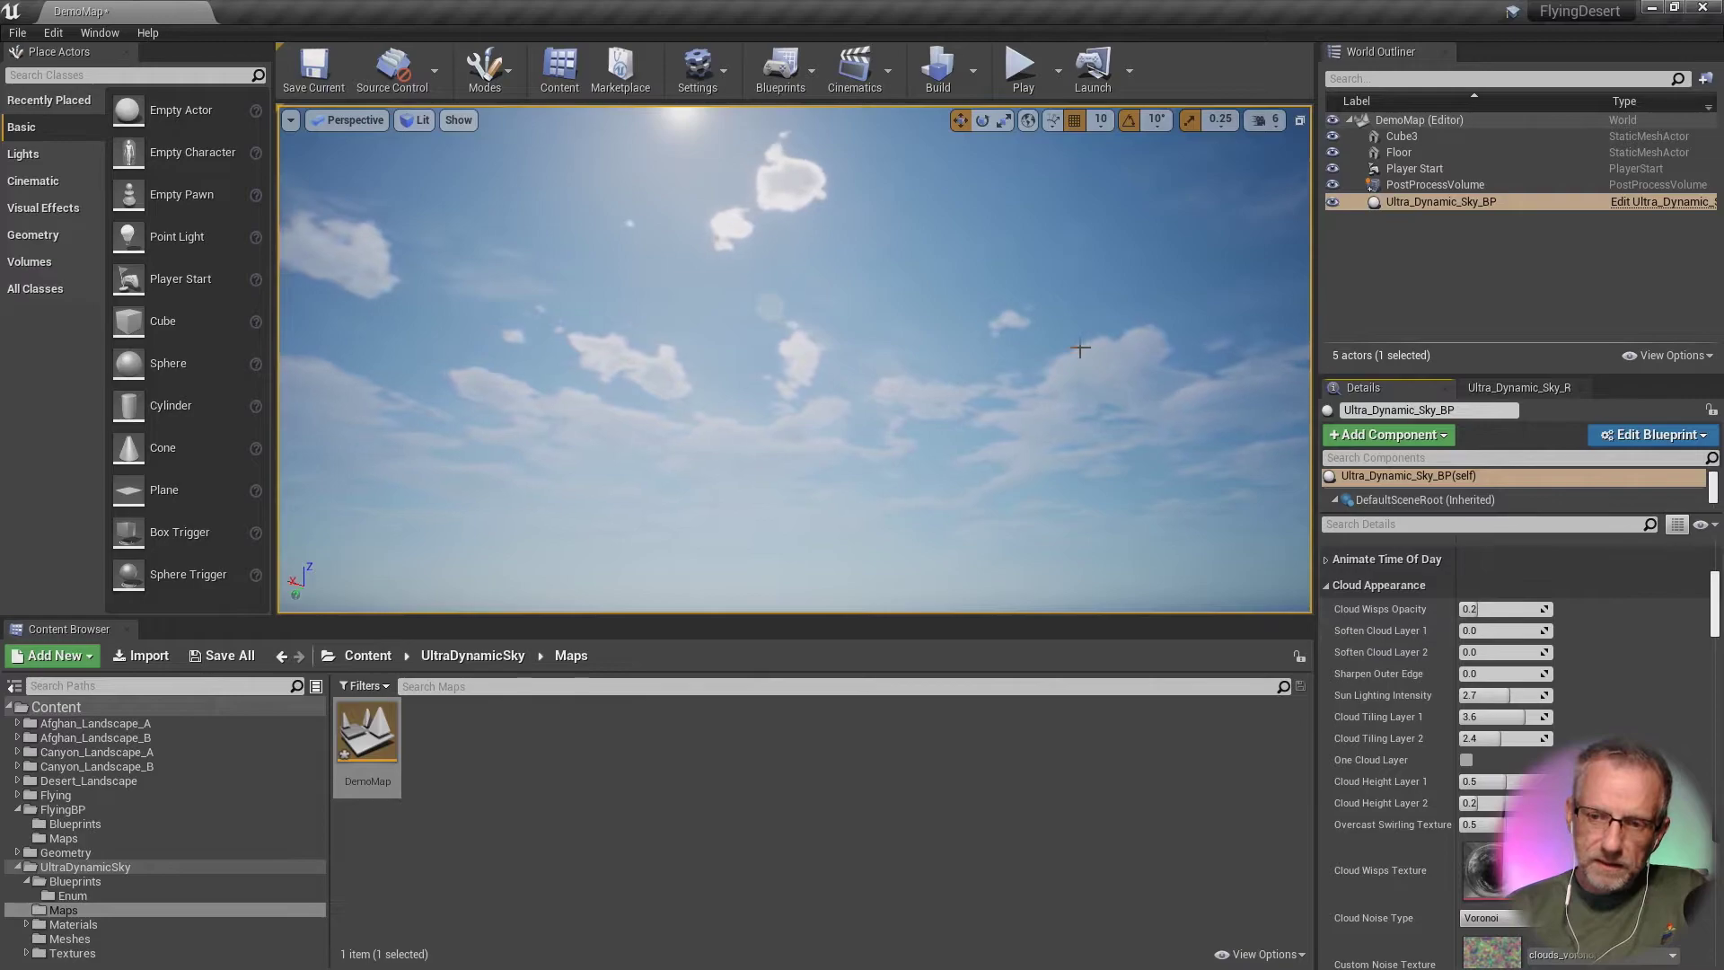
pyautogui.click(1325, 559)
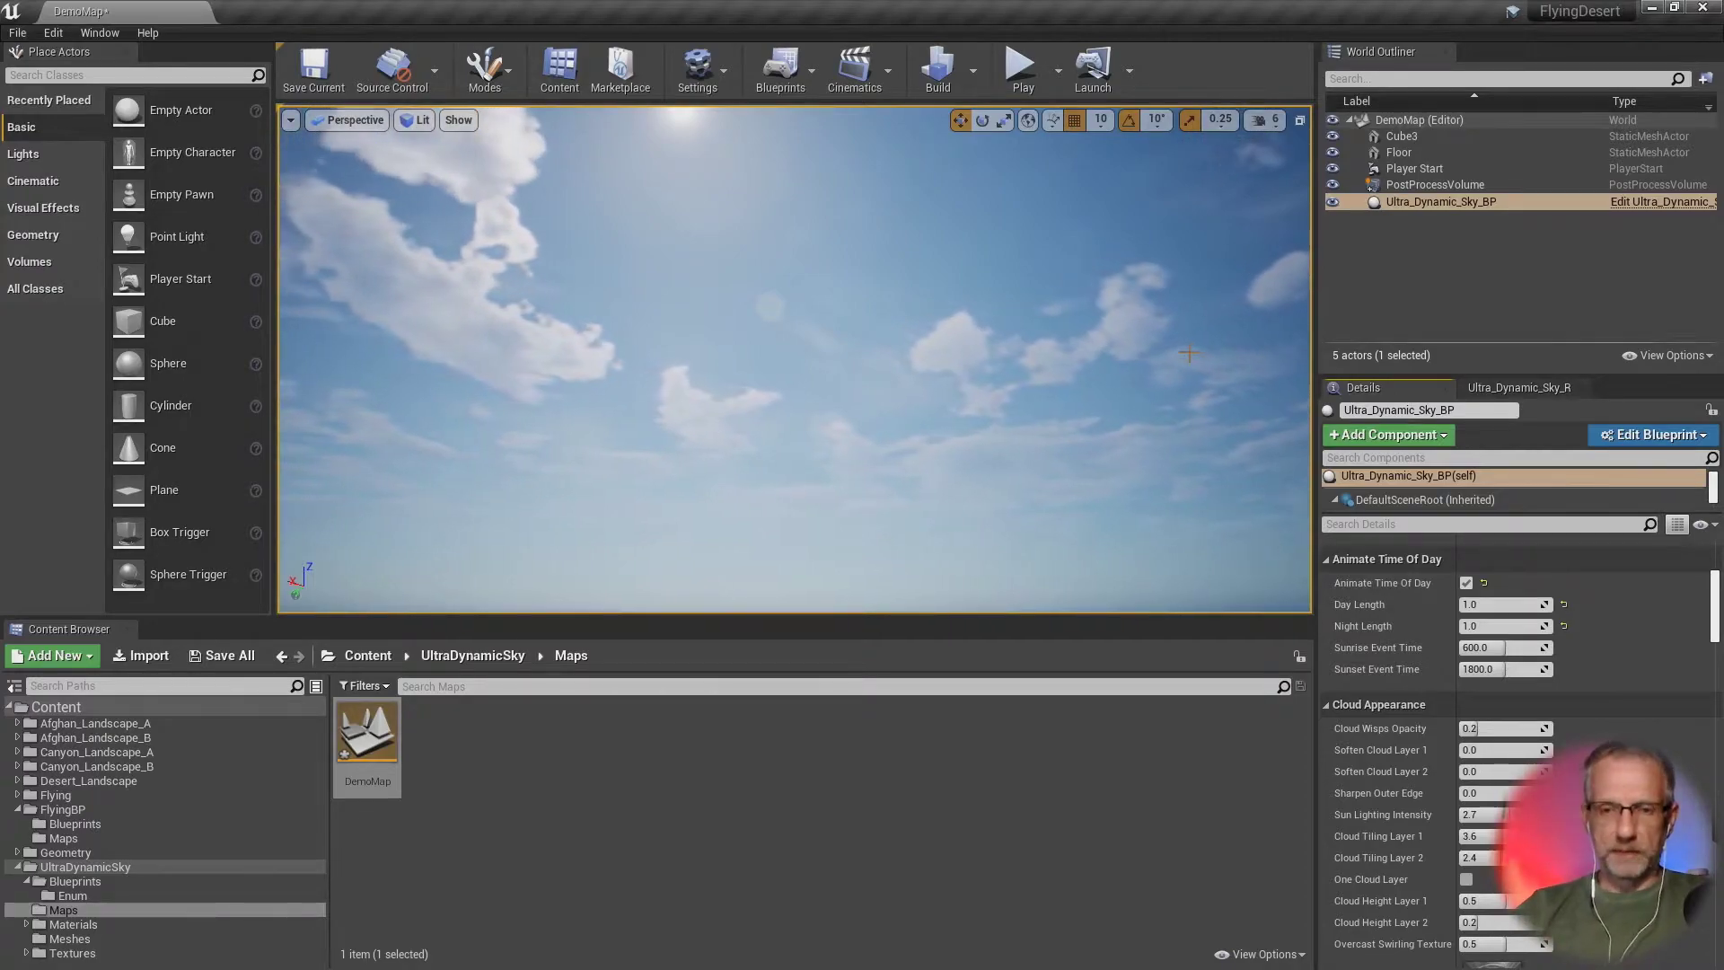
# Step: Switch the DemoMap viewport to immersive full-screen to watch the clouds animate
pyautogui.press('F11')
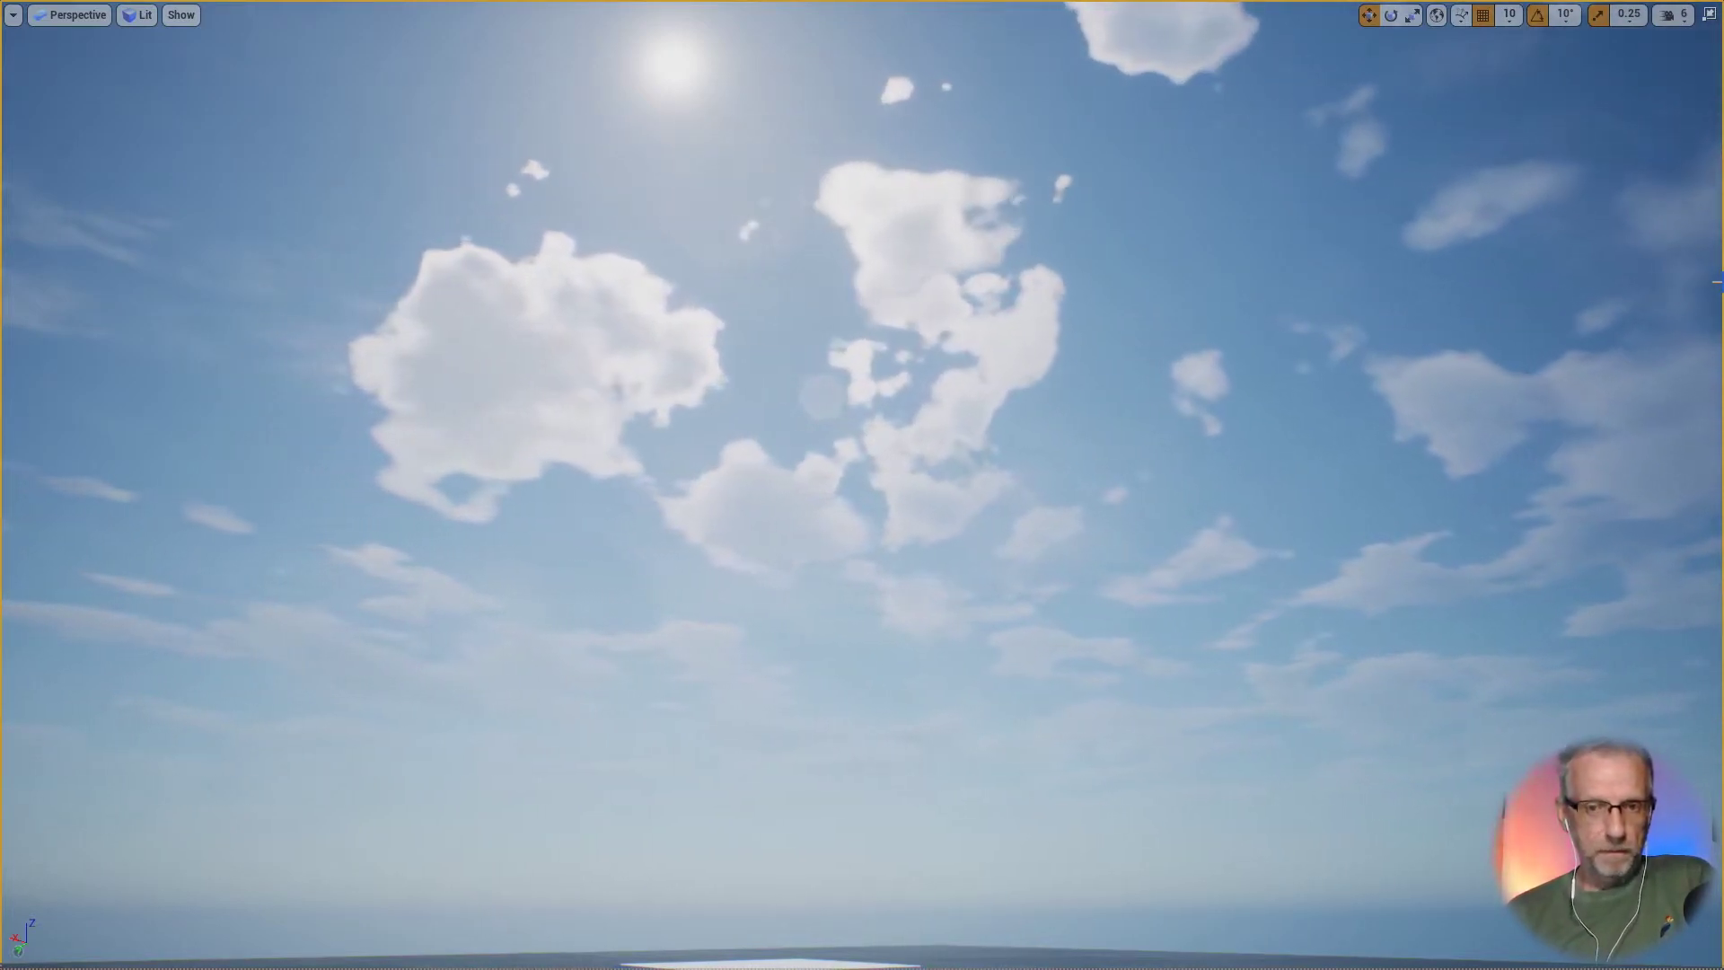
# Step: In Firefox, close the enlarged sky screenshot and go to the Epidemic Sound tab
pyautogui.hotkey('alt', 'Tab')
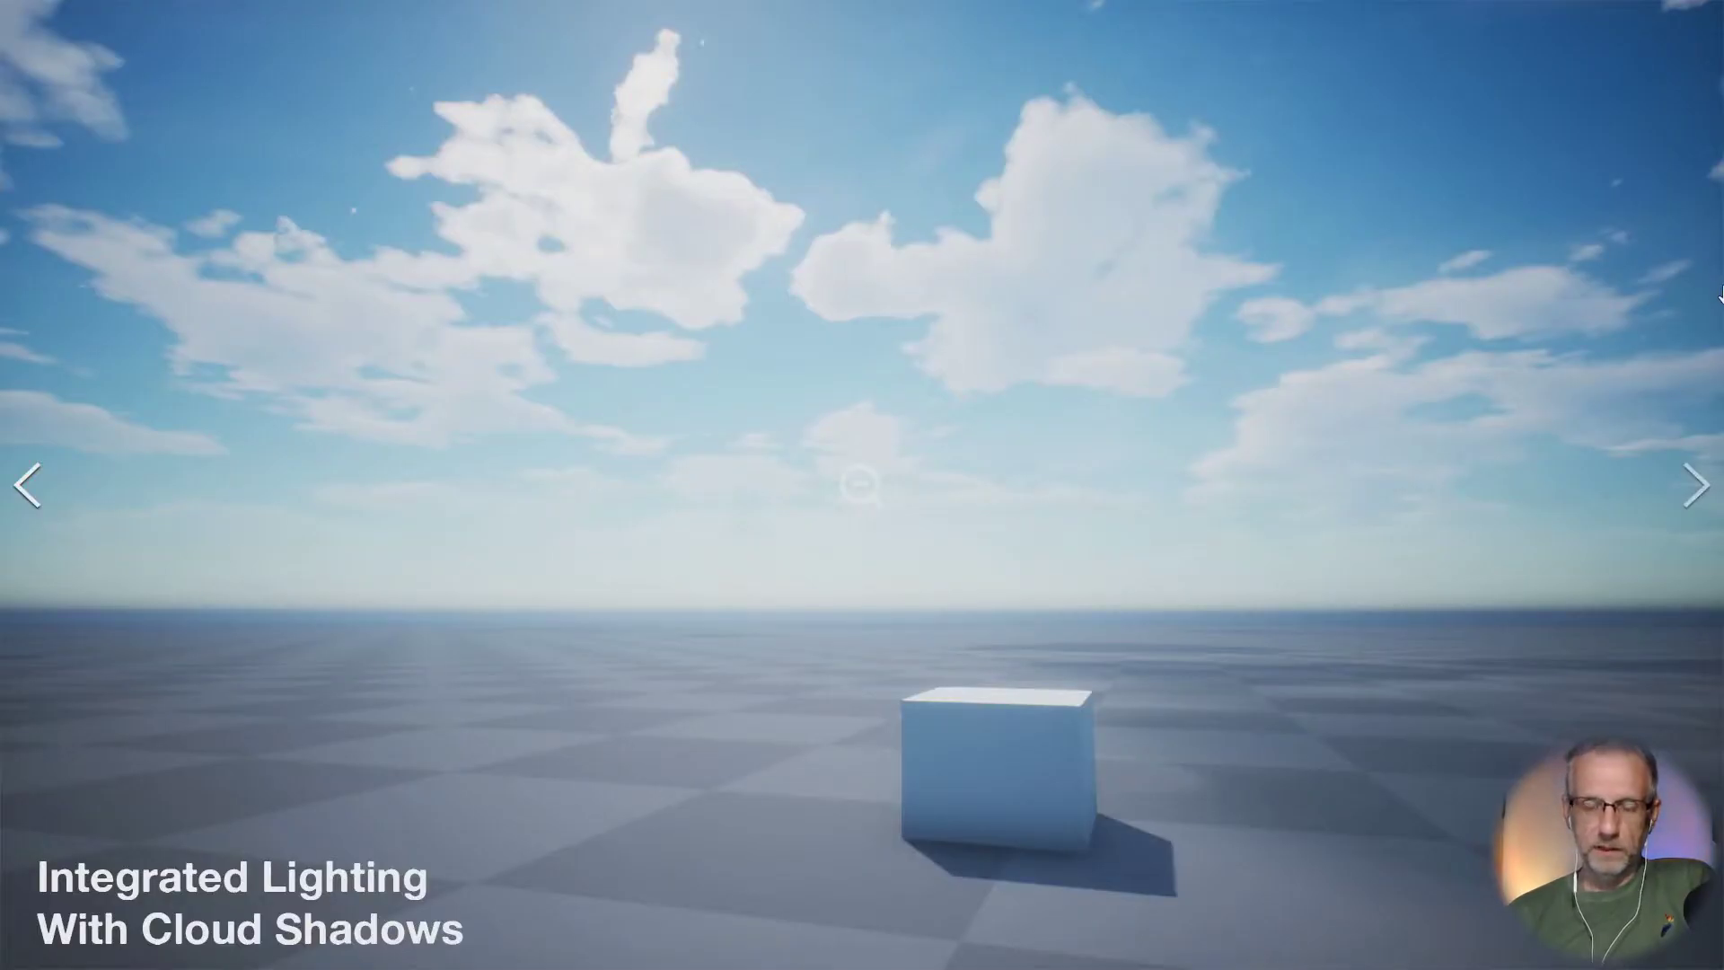
pyautogui.press('Escape')
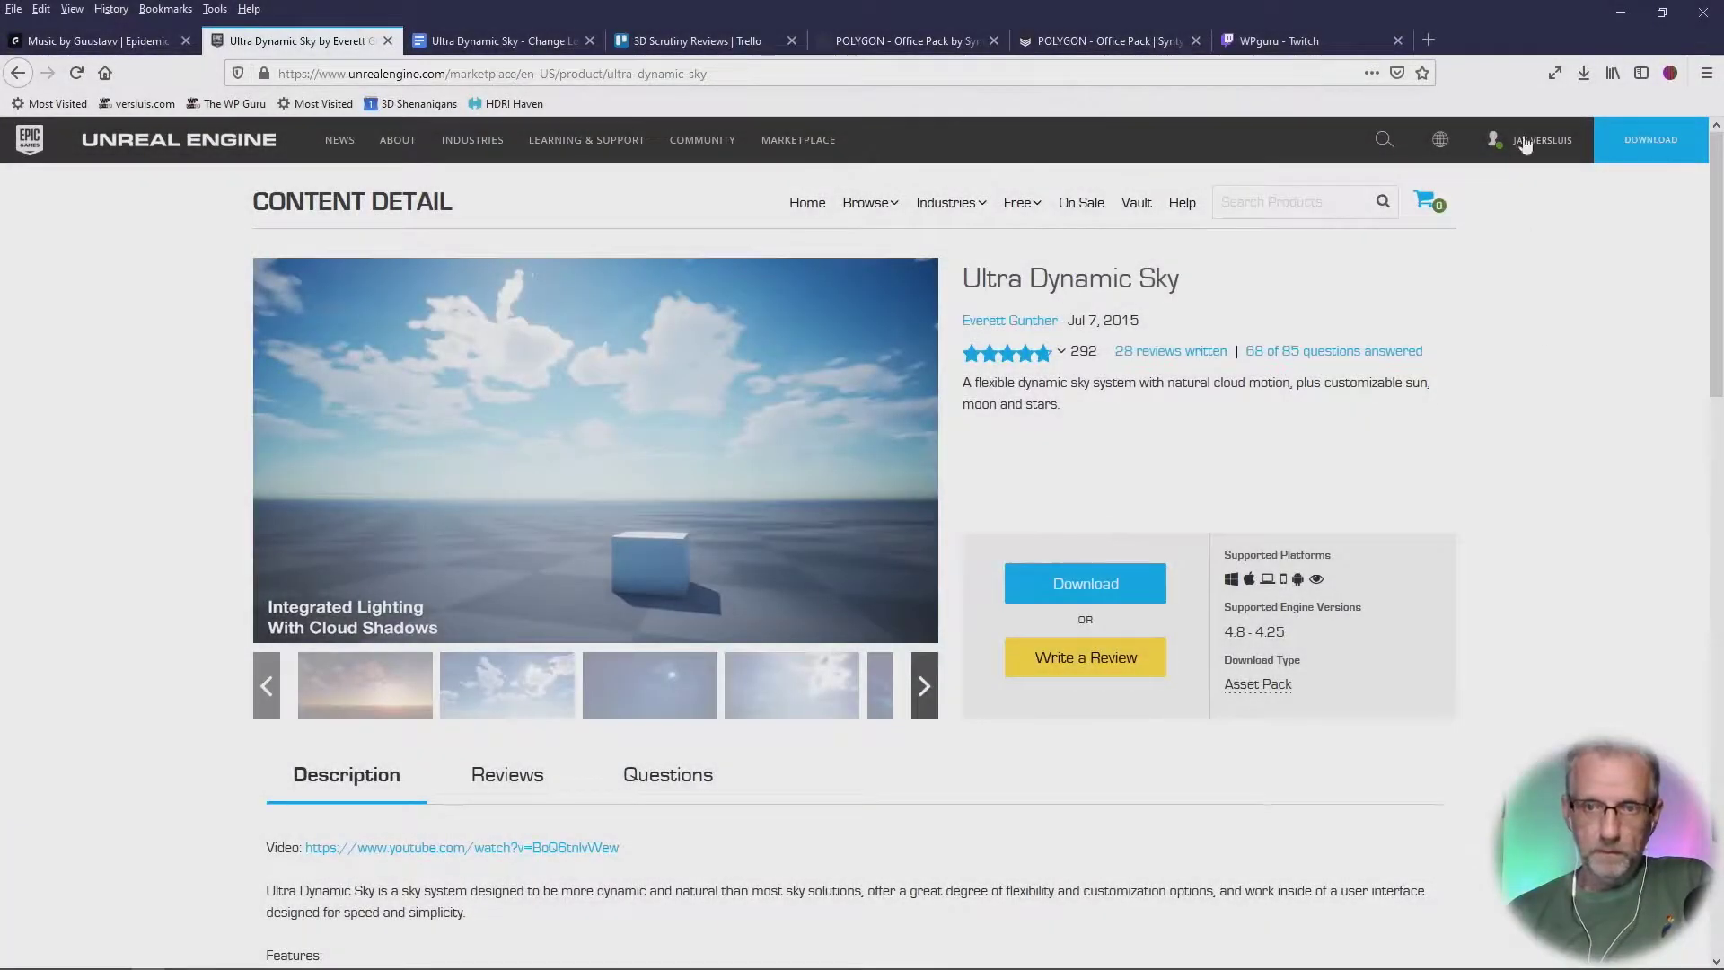
pyautogui.click(148, 40)
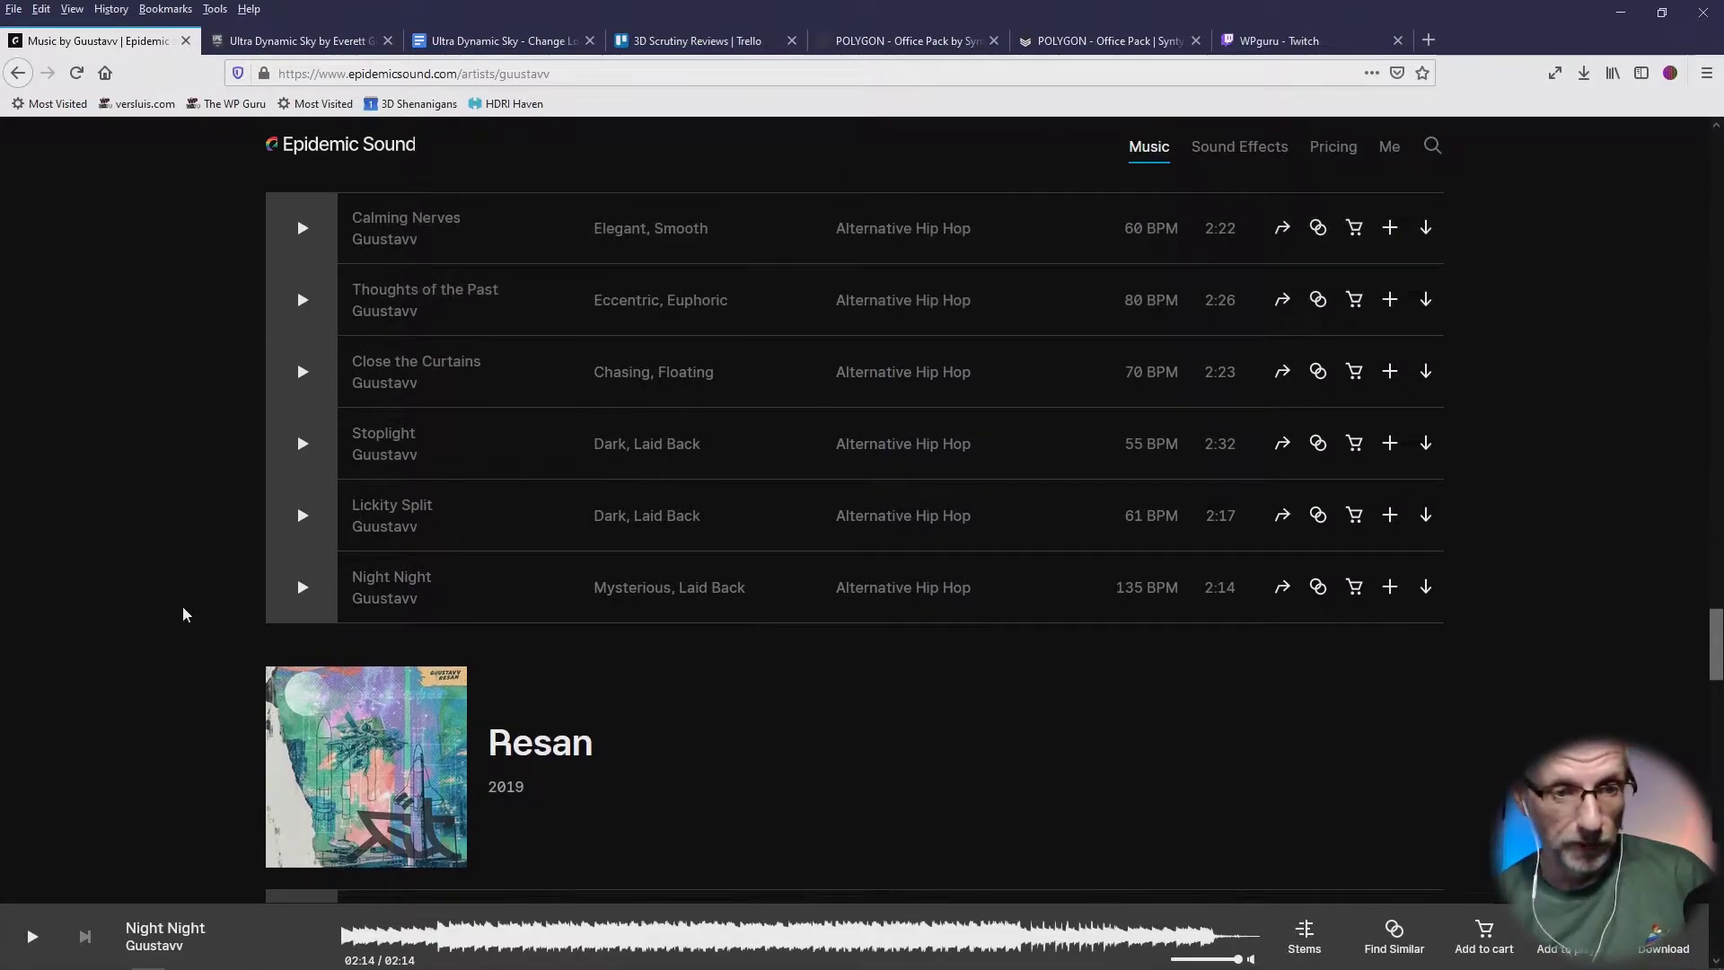
# Step: Play the track Air Conditioning on the Epidemic Sound page
pyautogui.scroll(-5, 184, 613)
pyautogui.scroll(-1, 181, 606)
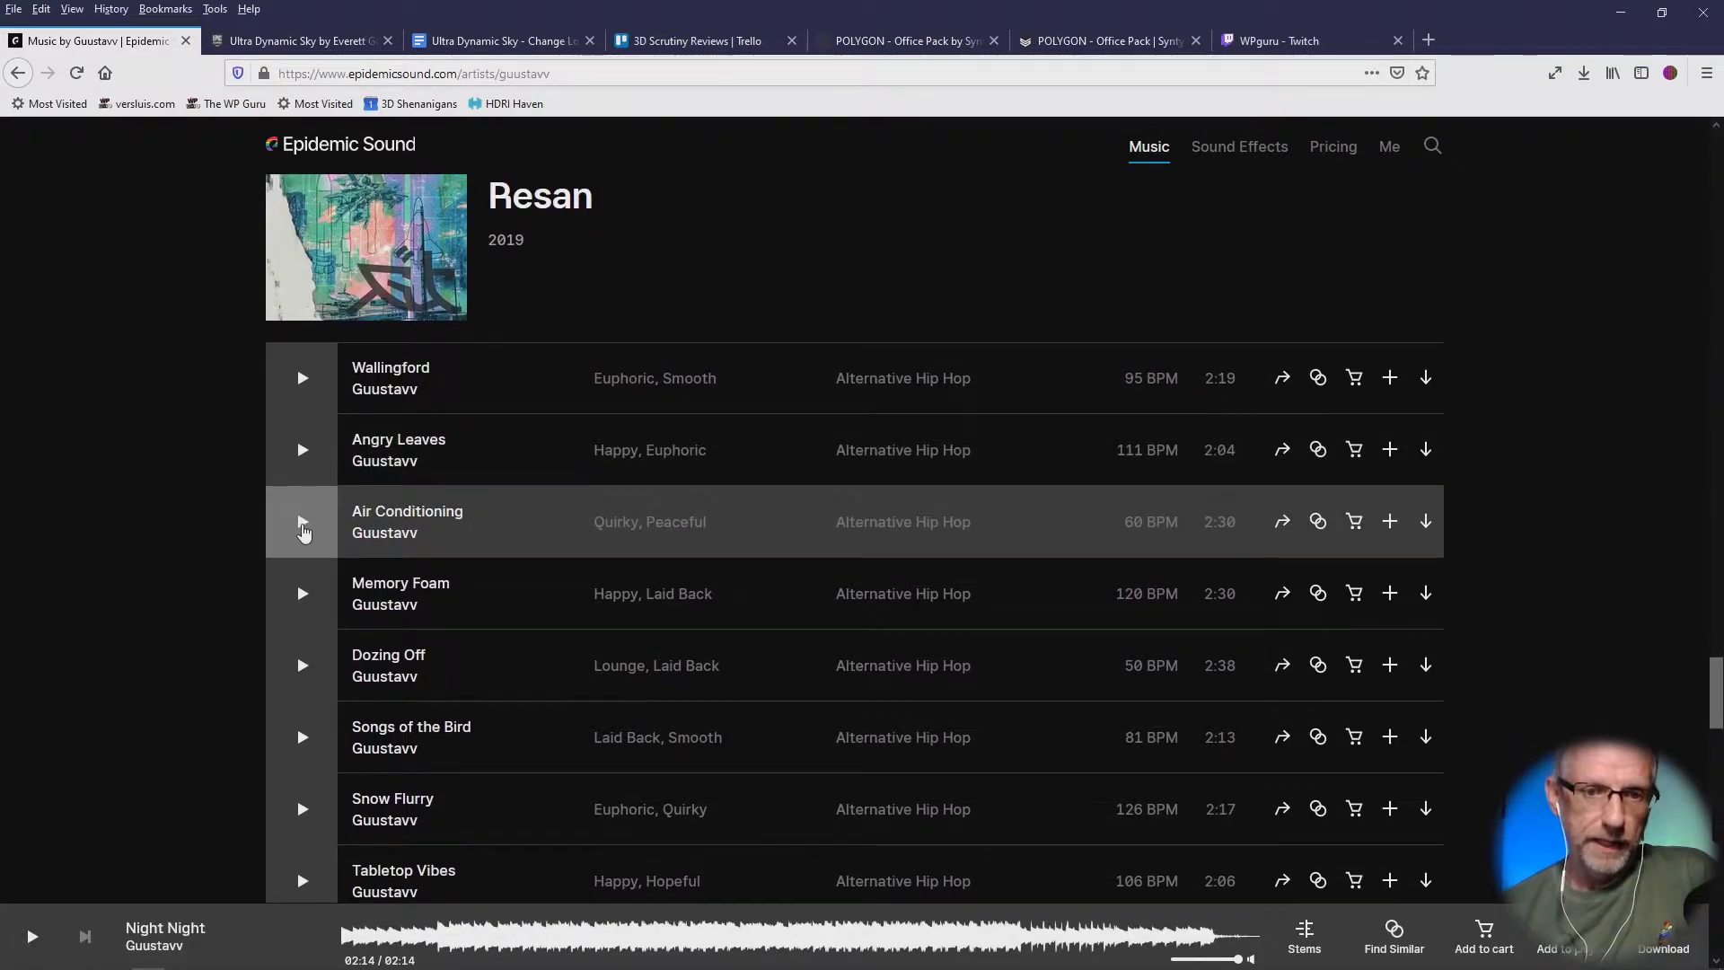
pyautogui.click(303, 523)
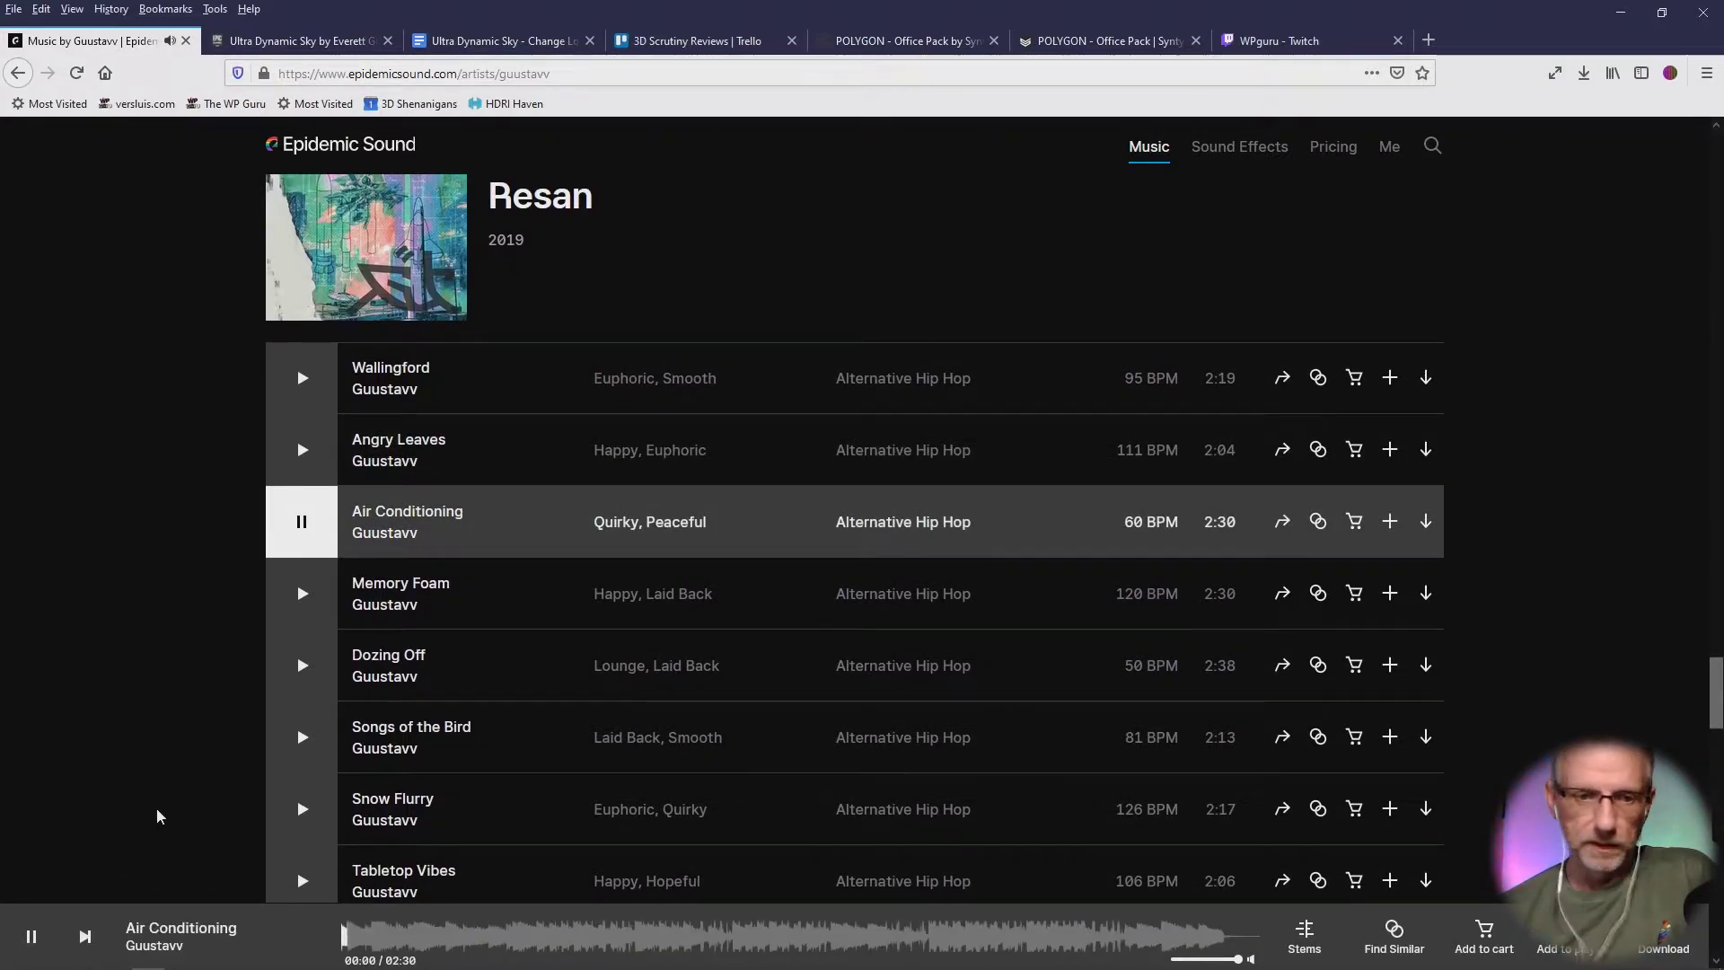
# Step: Restart VoiceMeeter's audio engine, then minimise it and the browser to return to Unreal
pyautogui.moveTo(270, 968)
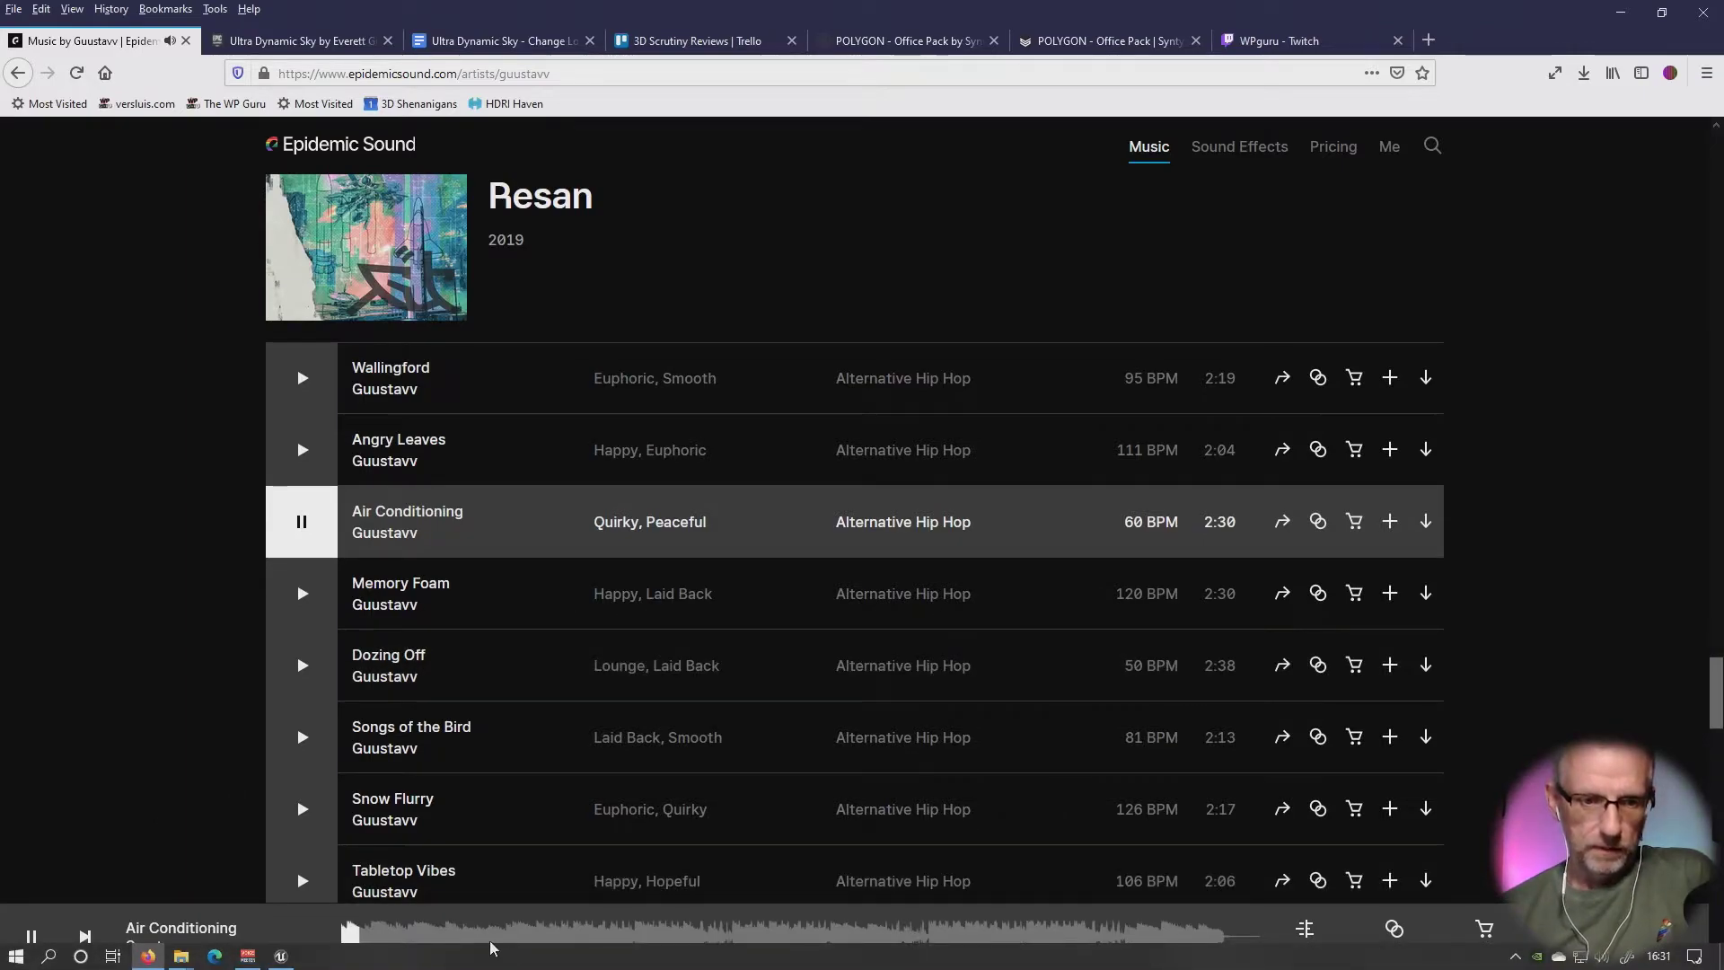
pyautogui.click(249, 957)
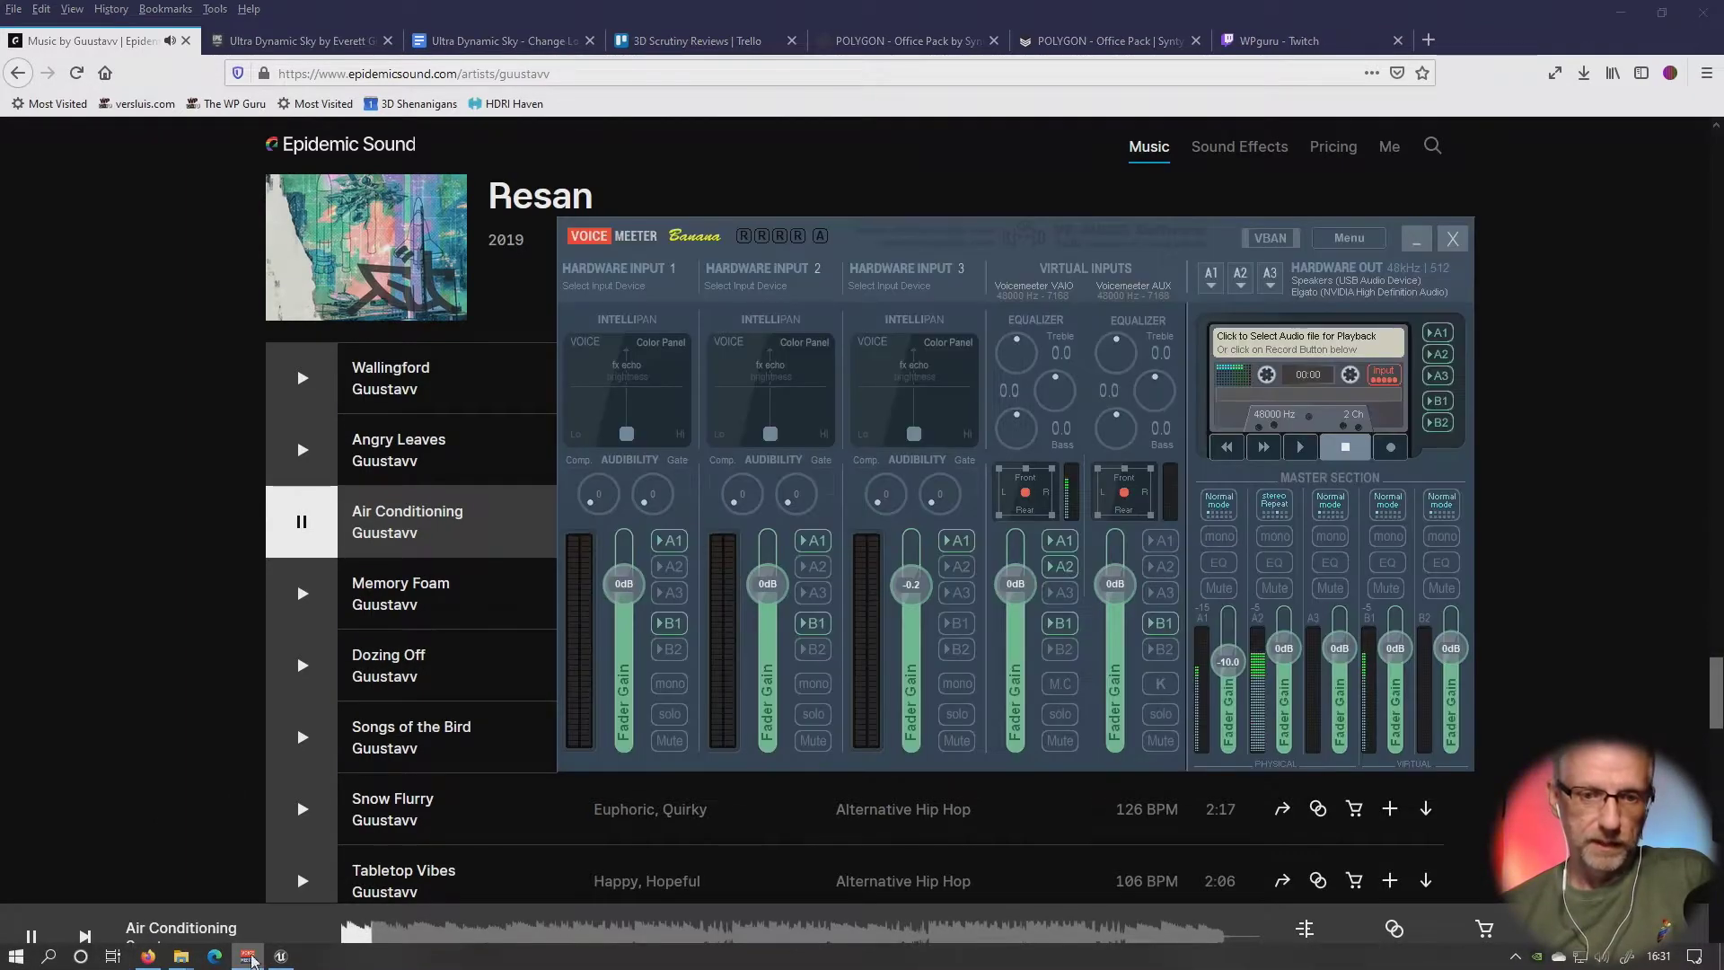
pyautogui.click(1371, 239)
pyautogui.click(1369, 263)
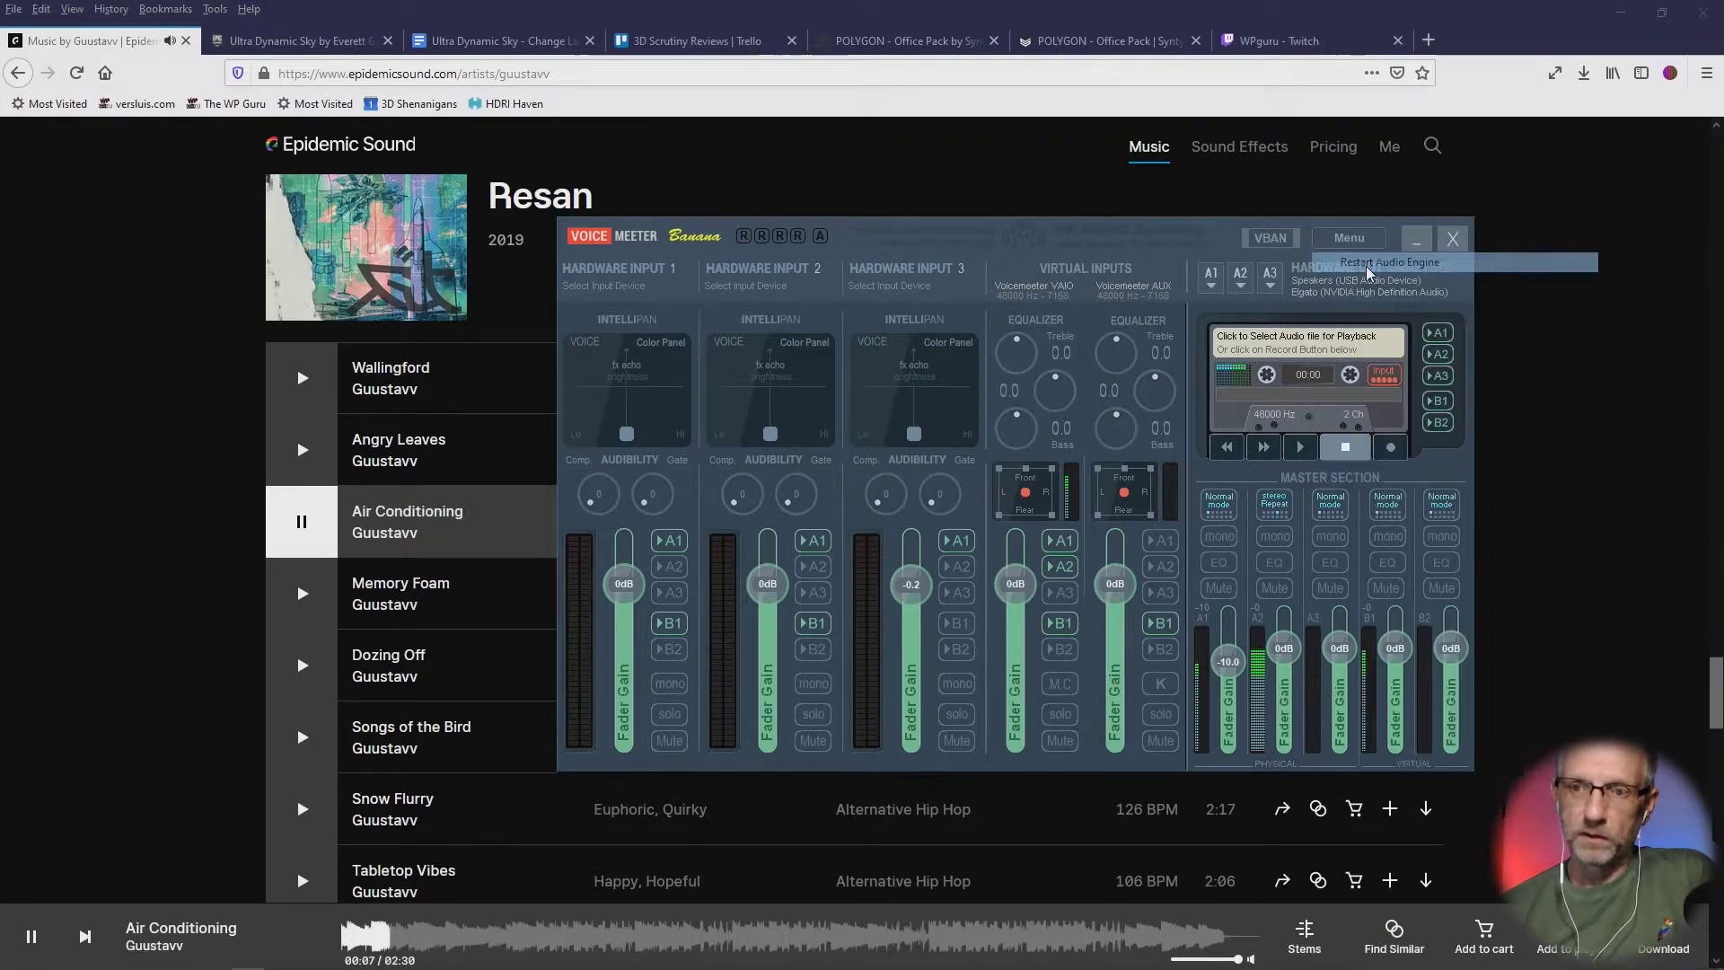
pyautogui.click(1414, 240)
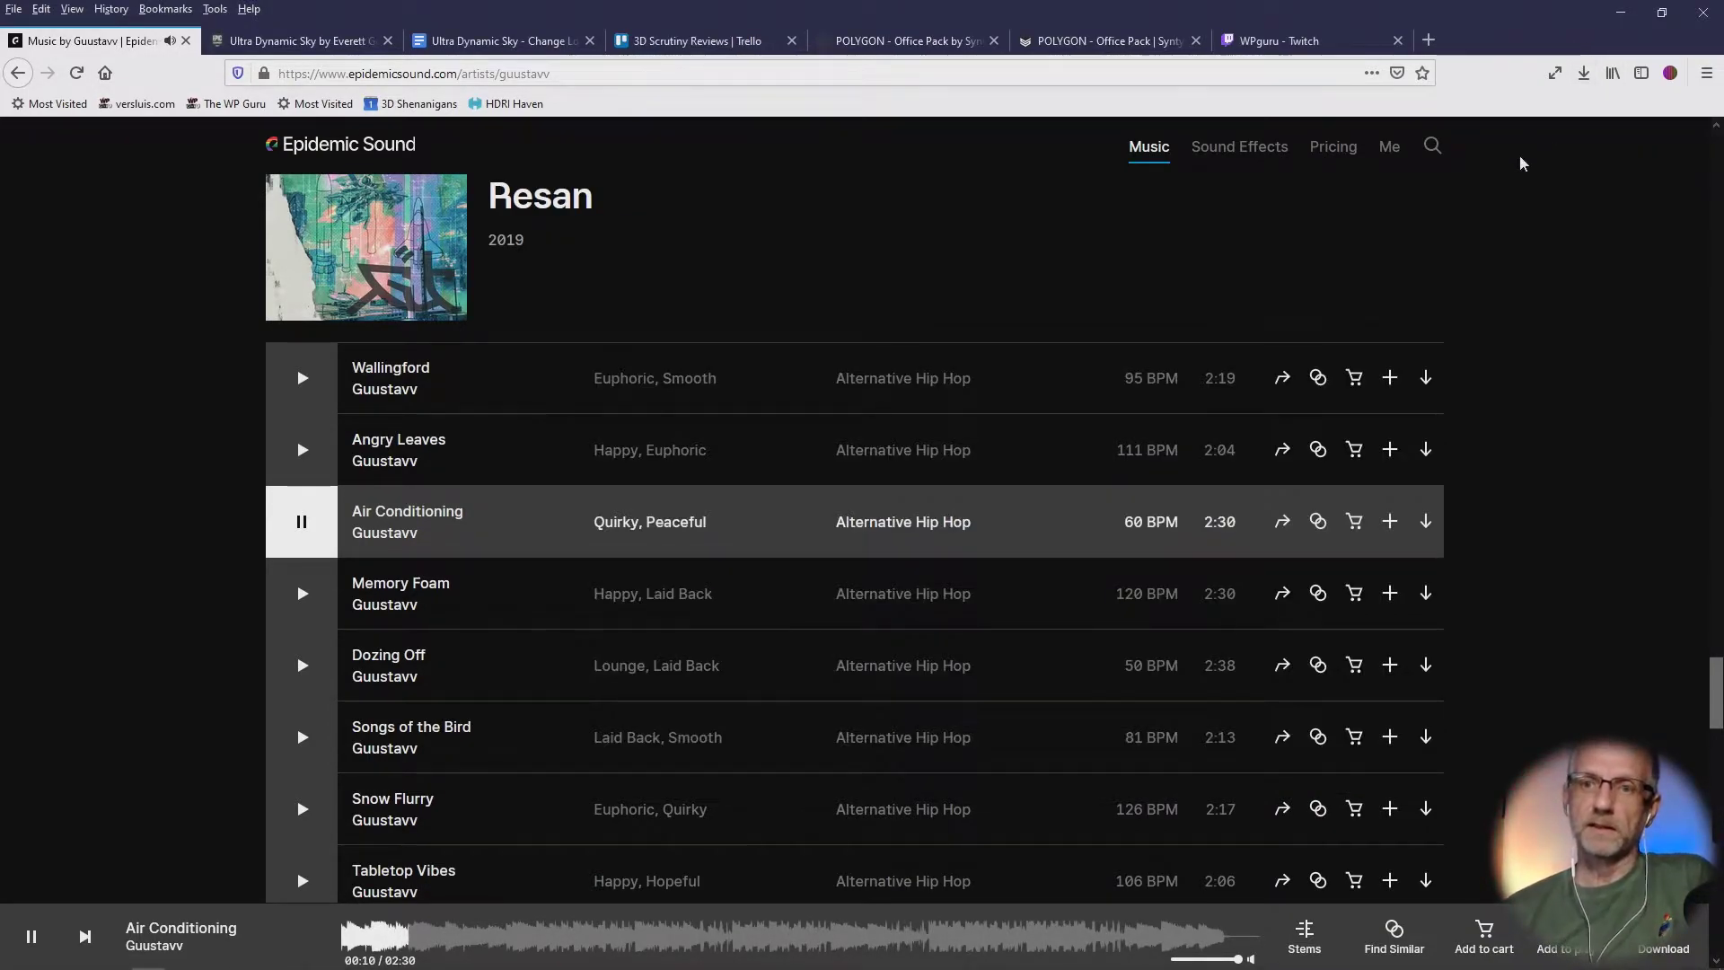
pyautogui.click(1616, 13)
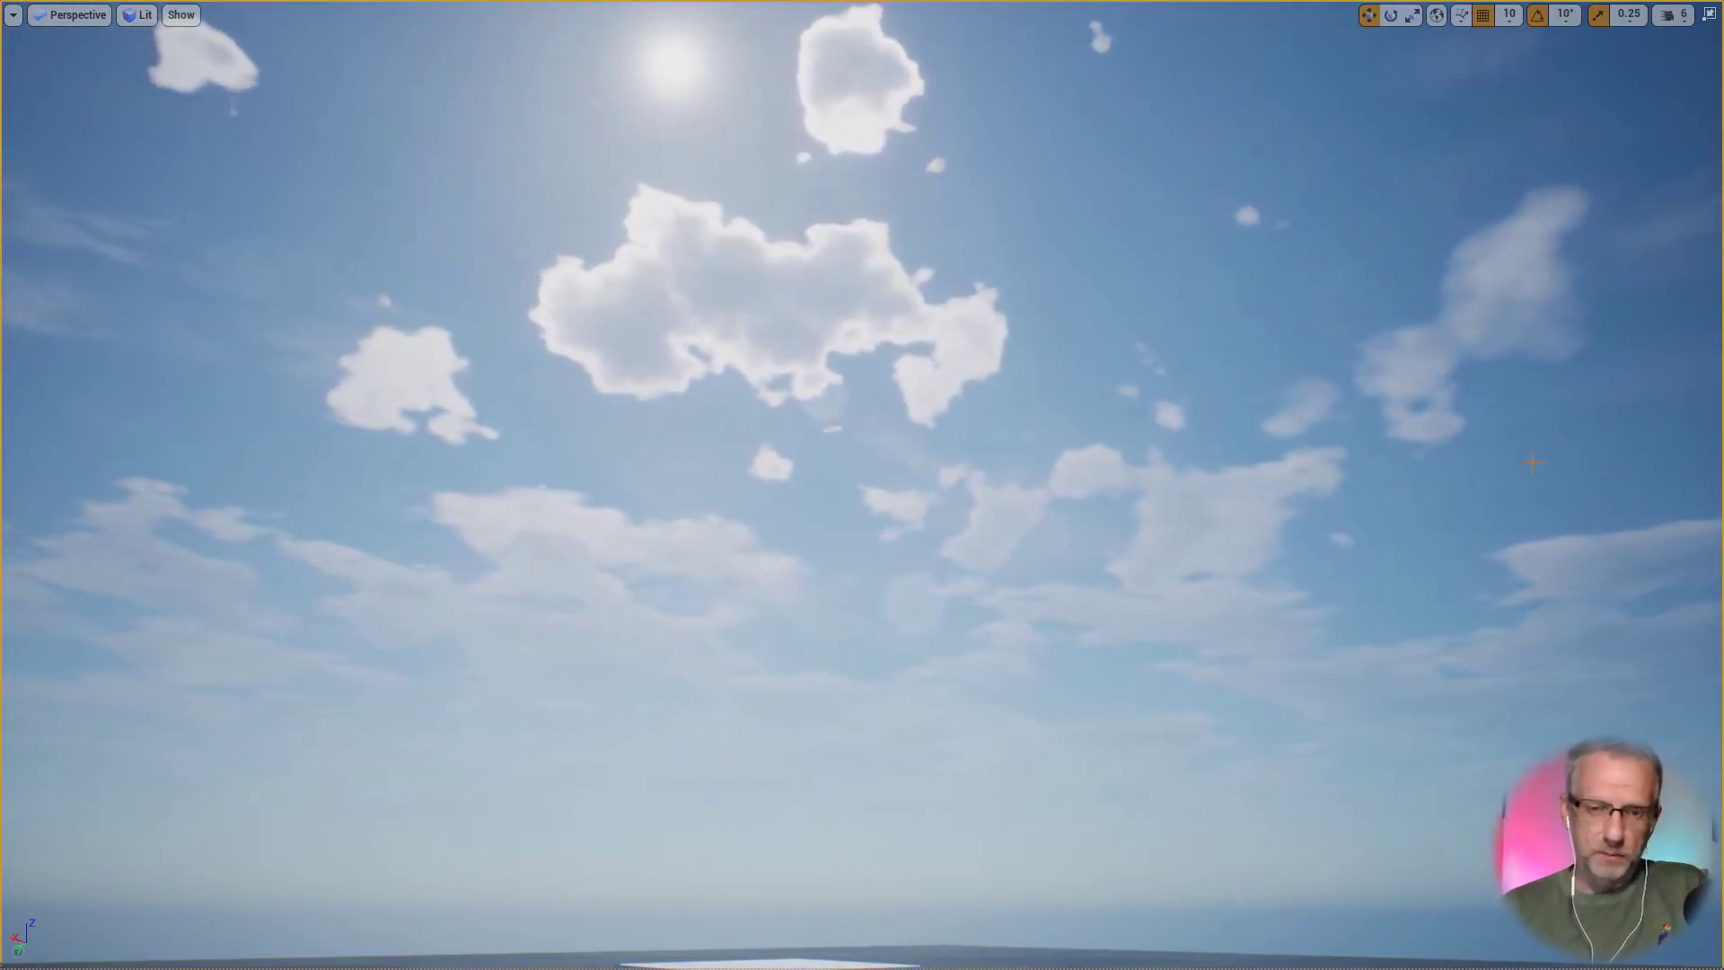
# Step: Turn the view across the sky away from the sun, then exit full-screen to the editor
pyautogui.moveTo(862, 485); pyautogui.dragTo(1078, 485, button='right')
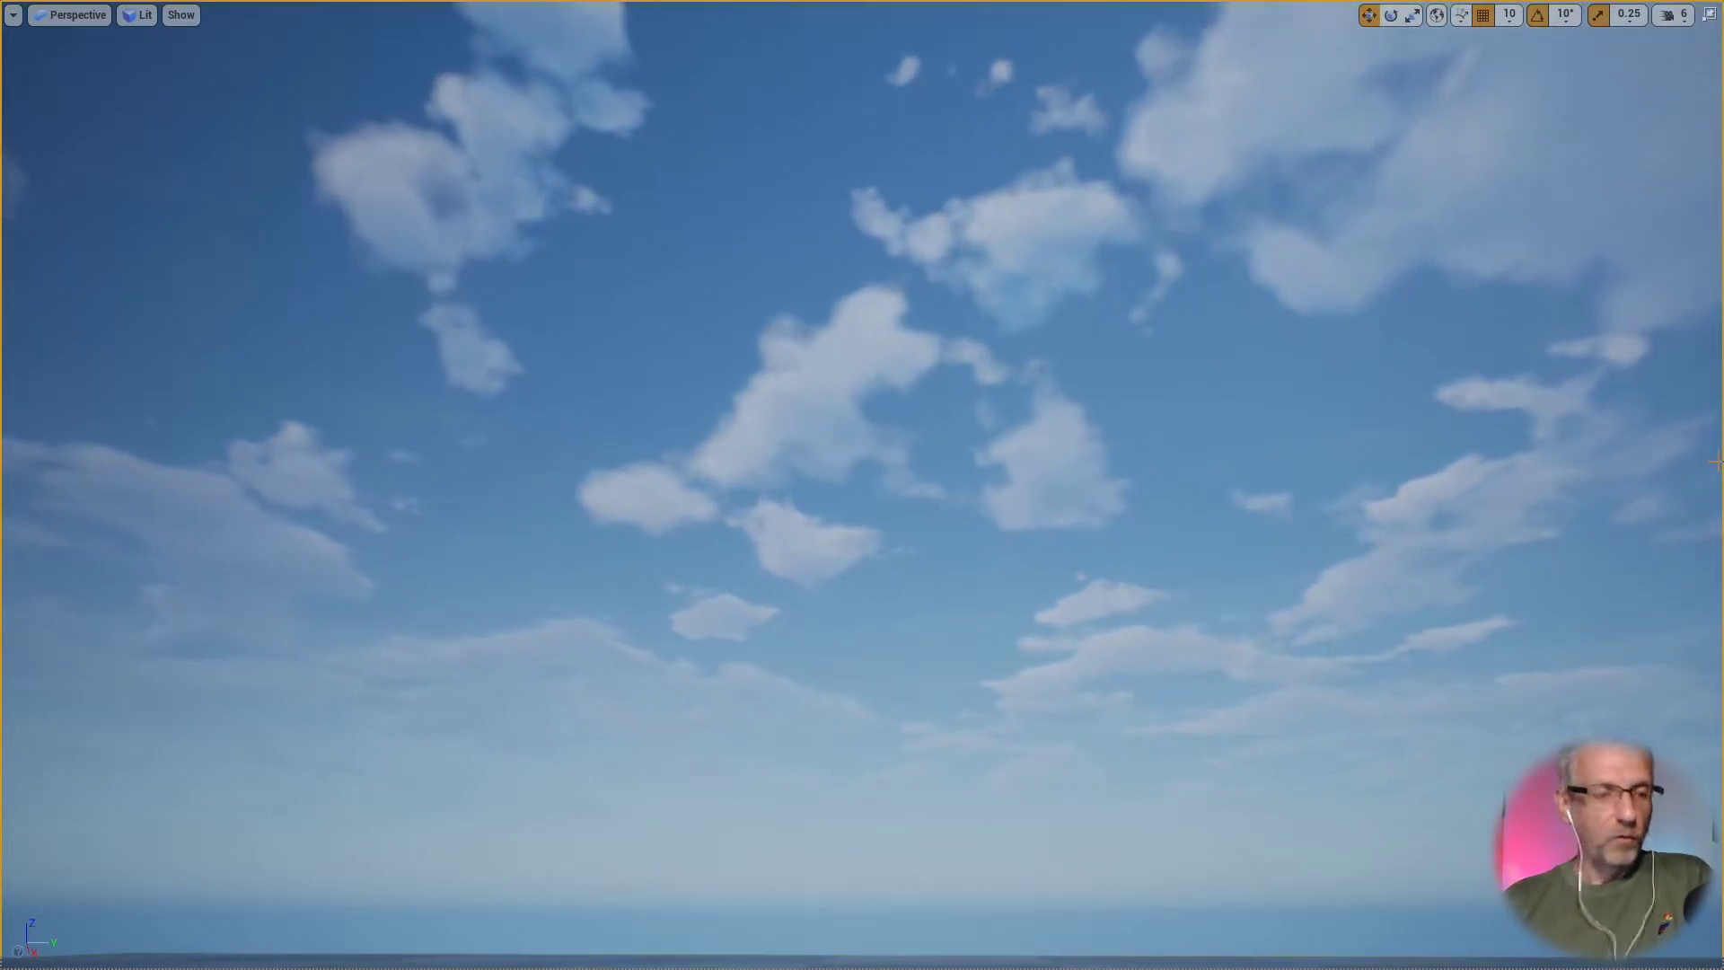
pyautogui.press('F11')
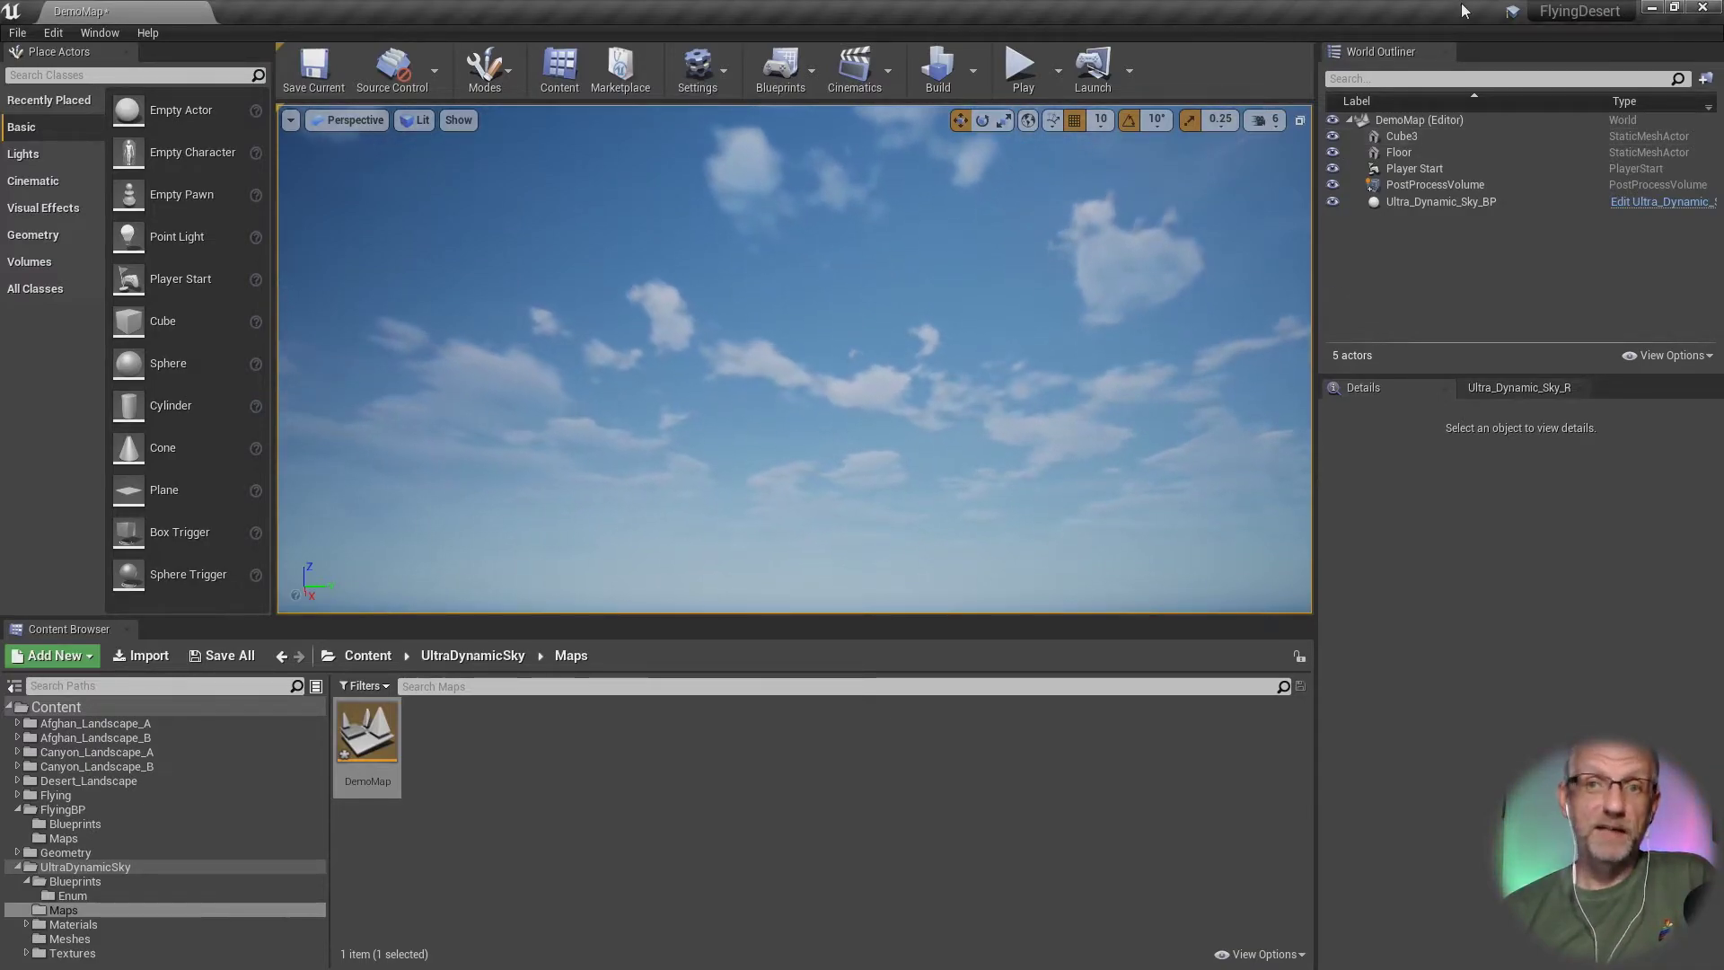
pyautogui.hotkey('alt', 'Tab')
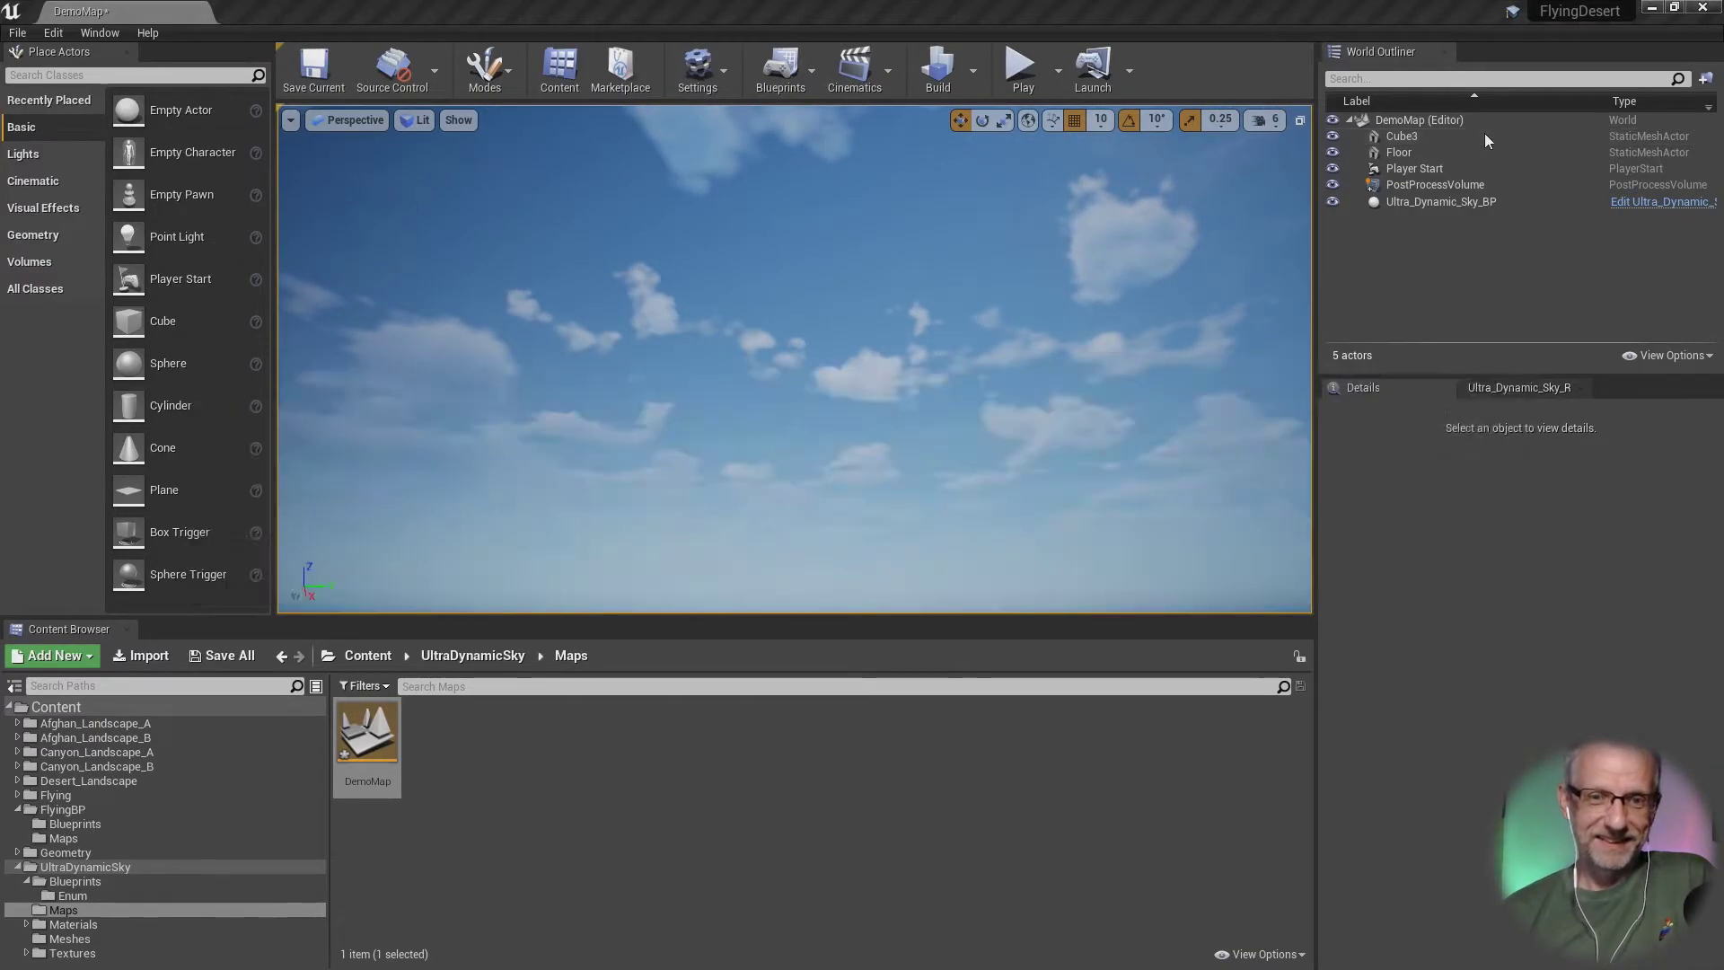
pyautogui.hotkey('alt', 'Tab')
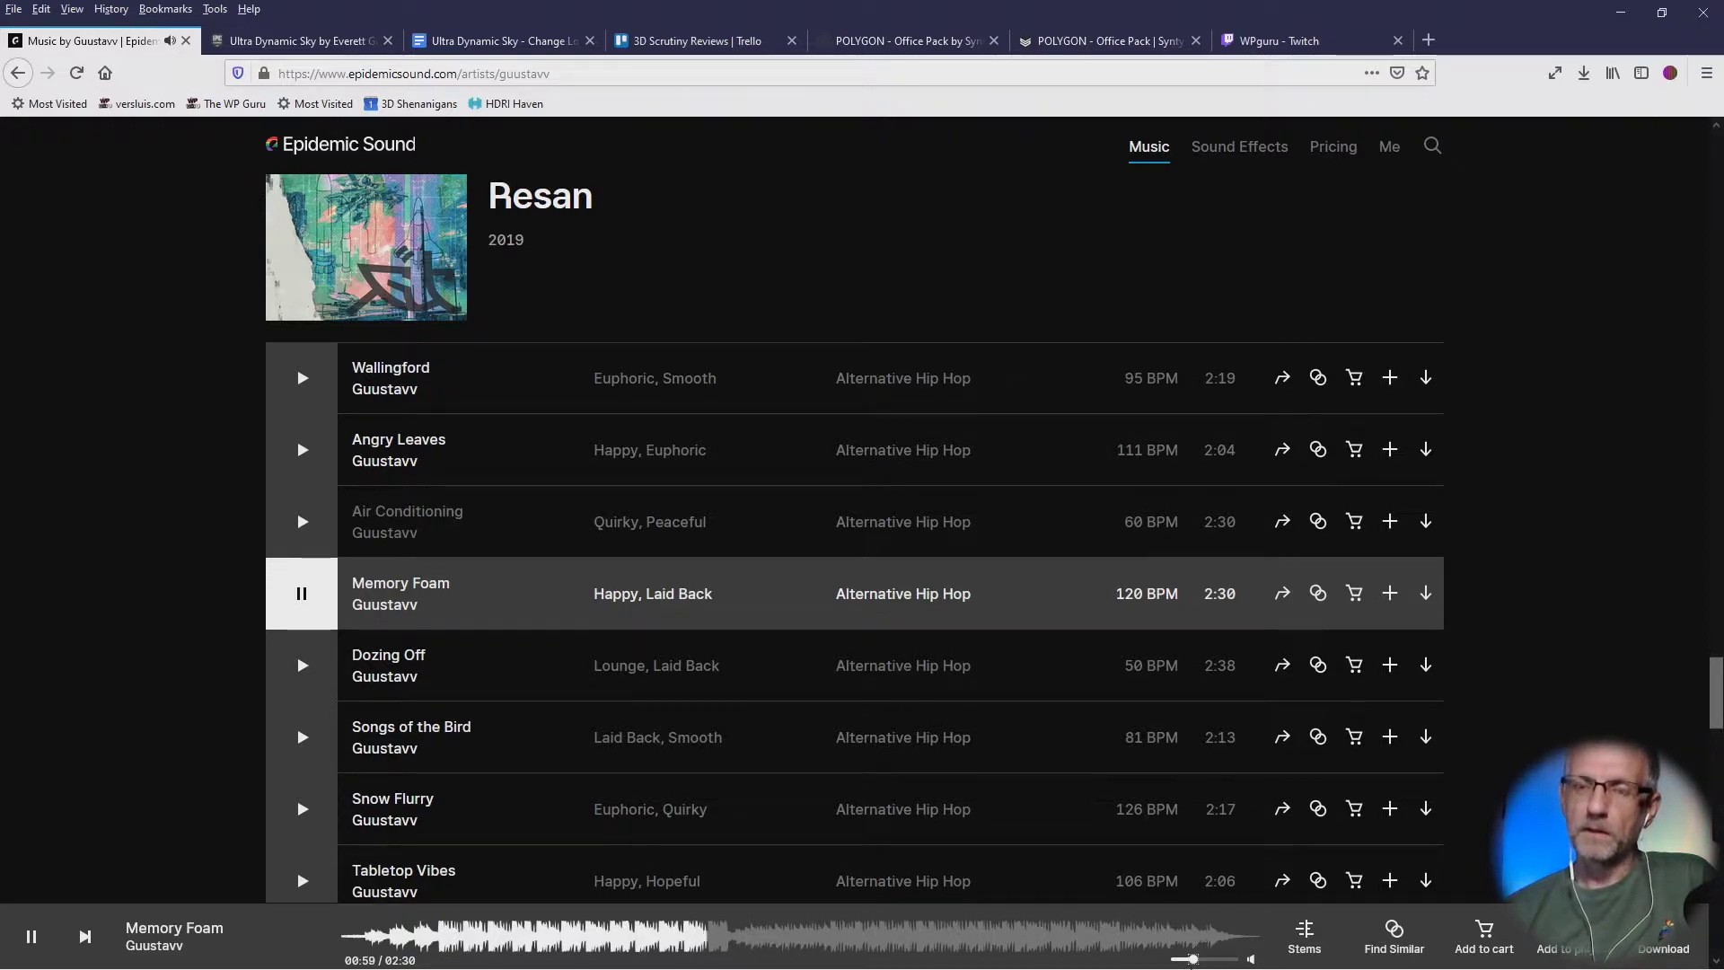
pyautogui.click(1621, 15)
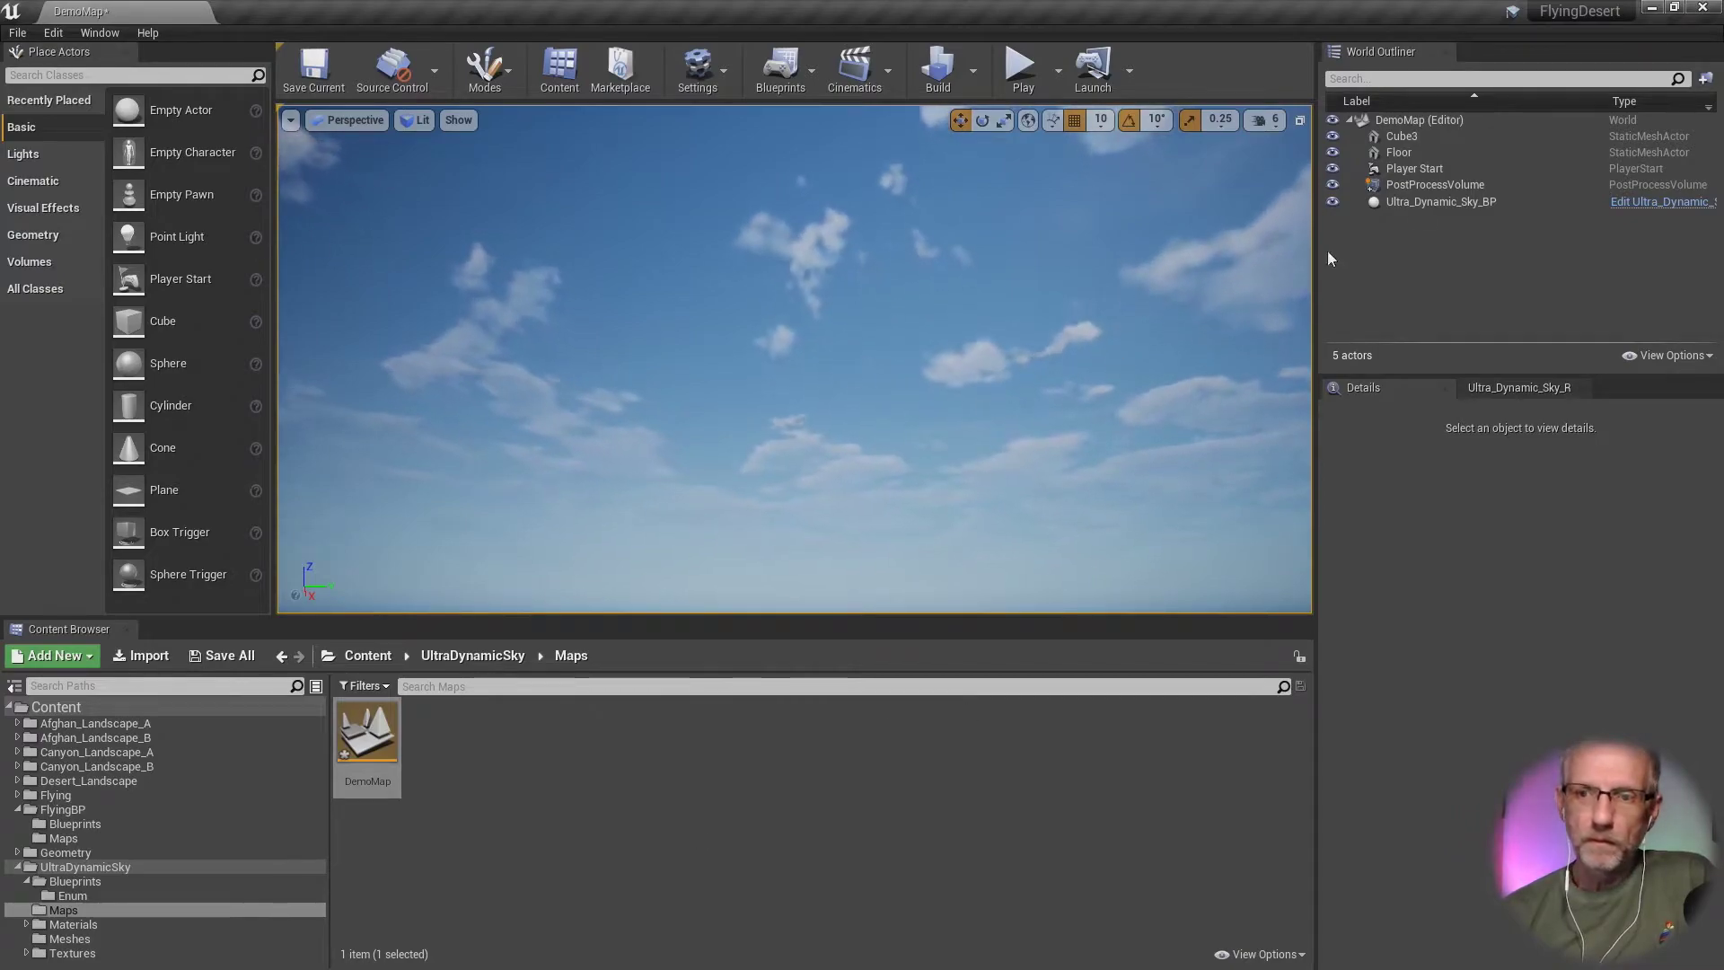
# Step: Select Ultra_Dynamic_Sky_BP and browse its Details through cloud, sun, moon, star and sky light settings
pyautogui.click(1425, 205)
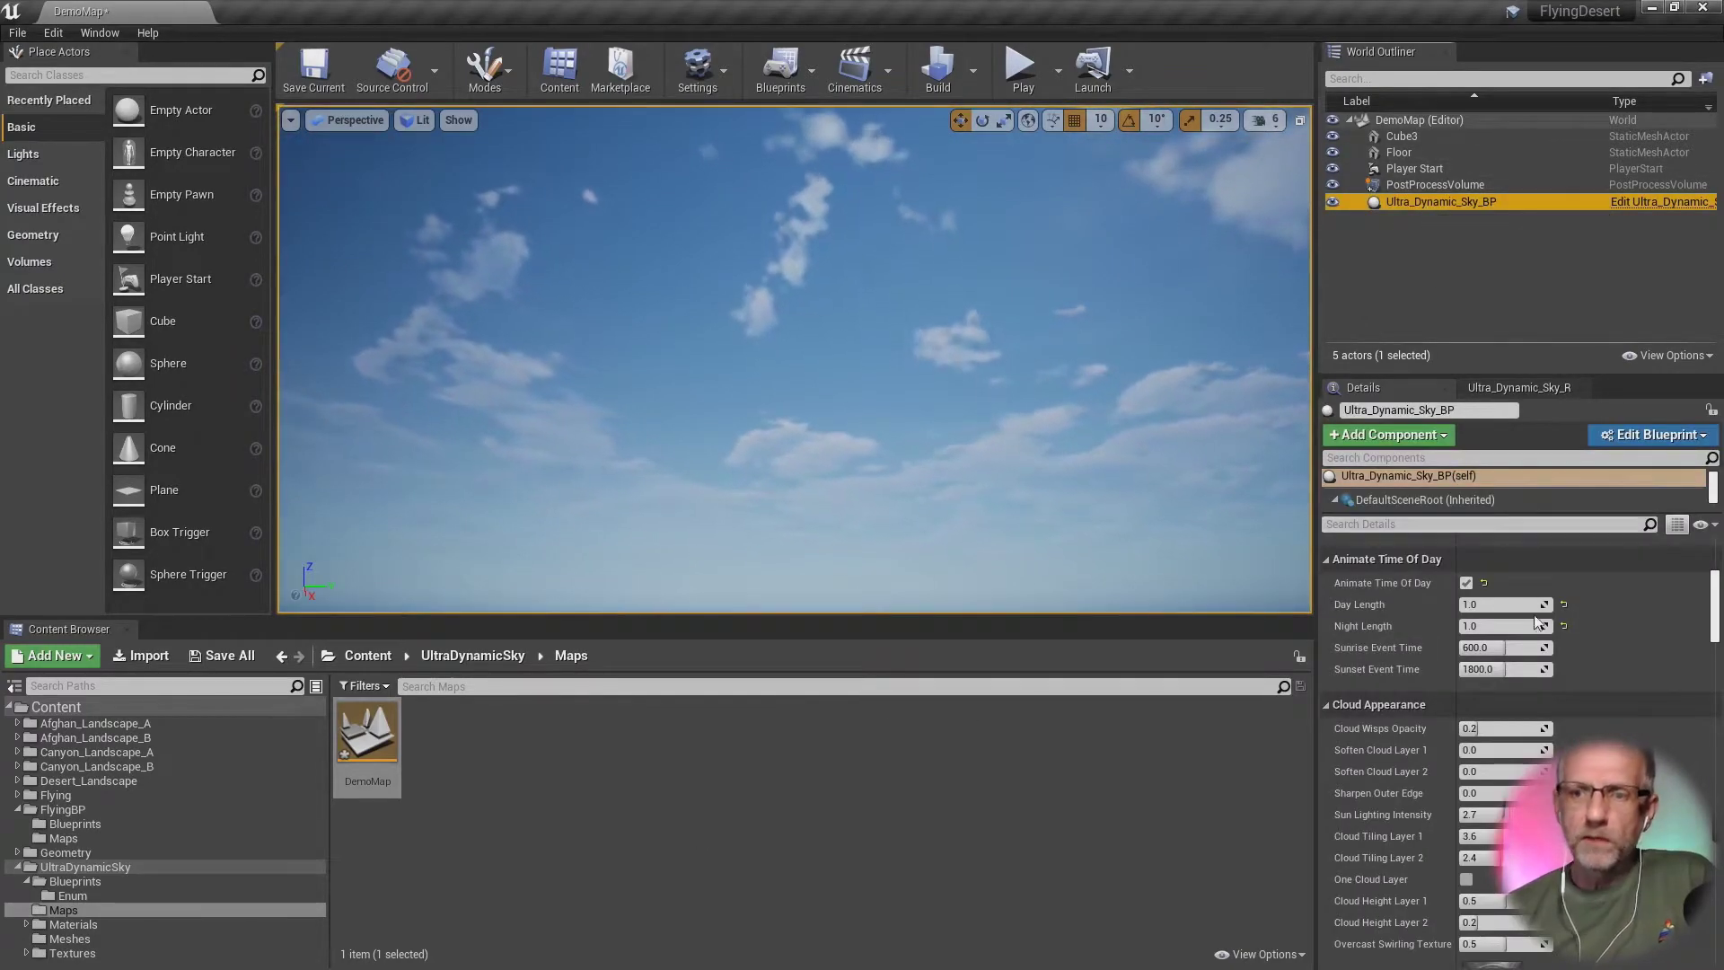
pyautogui.scroll(-5, 1587, 677)
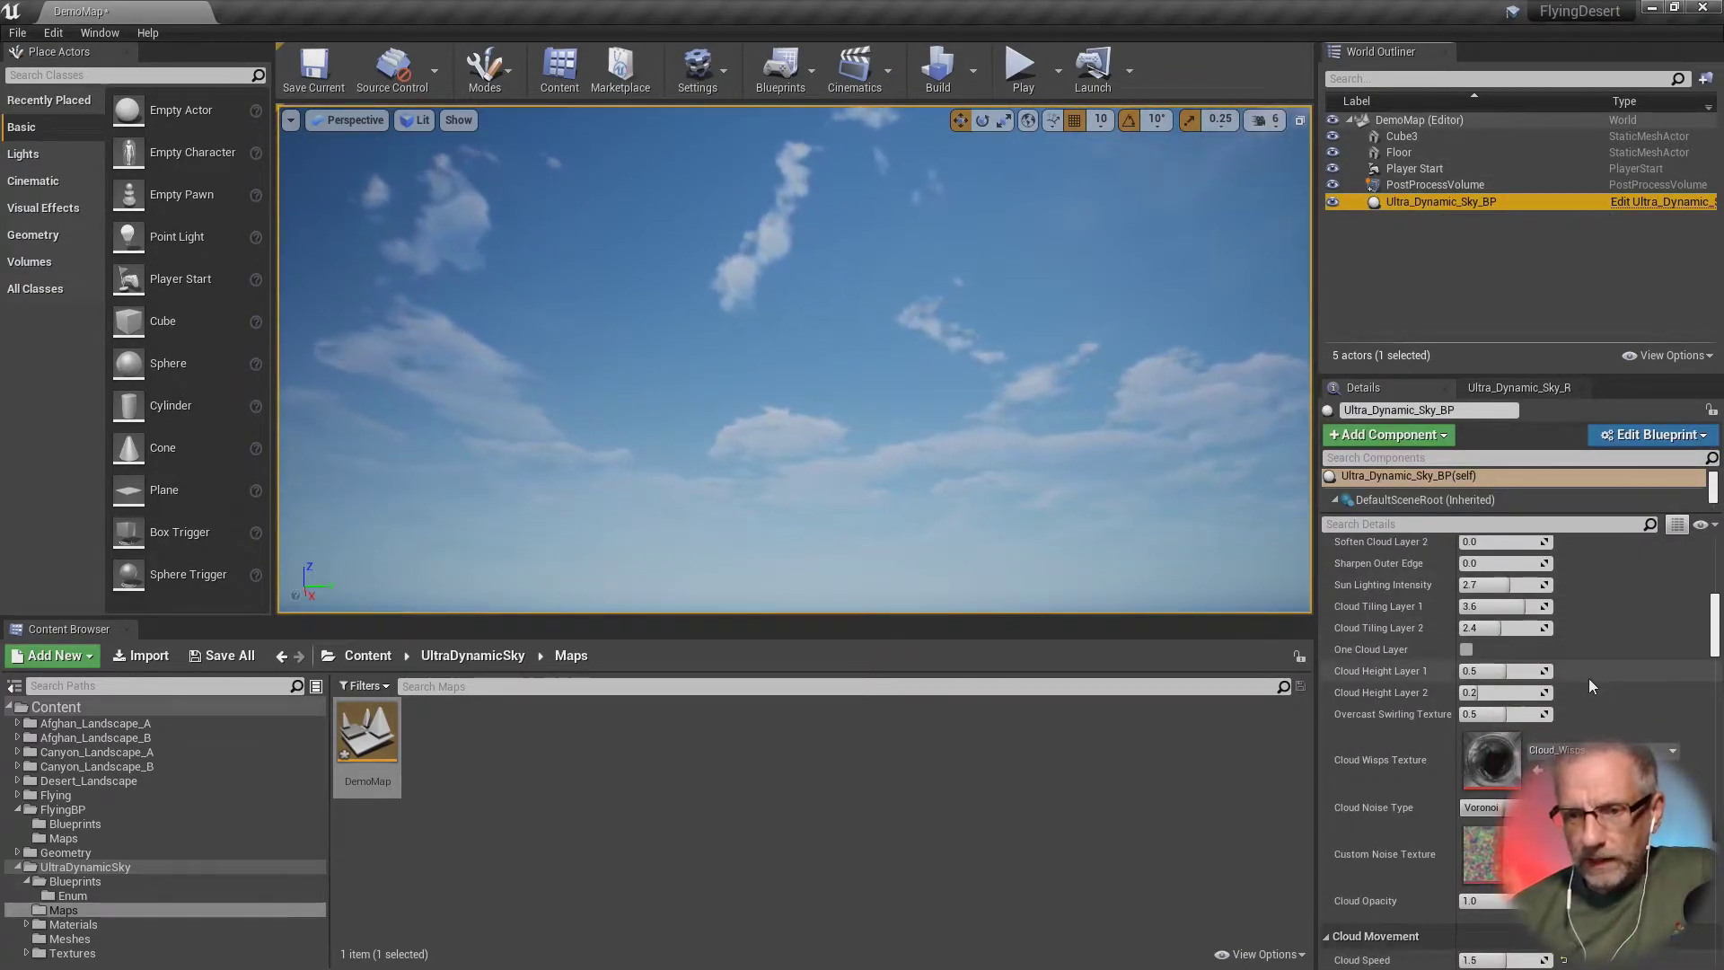
pyautogui.scroll(-8, 1589, 680)
pyautogui.scroll(-4, 1589, 679)
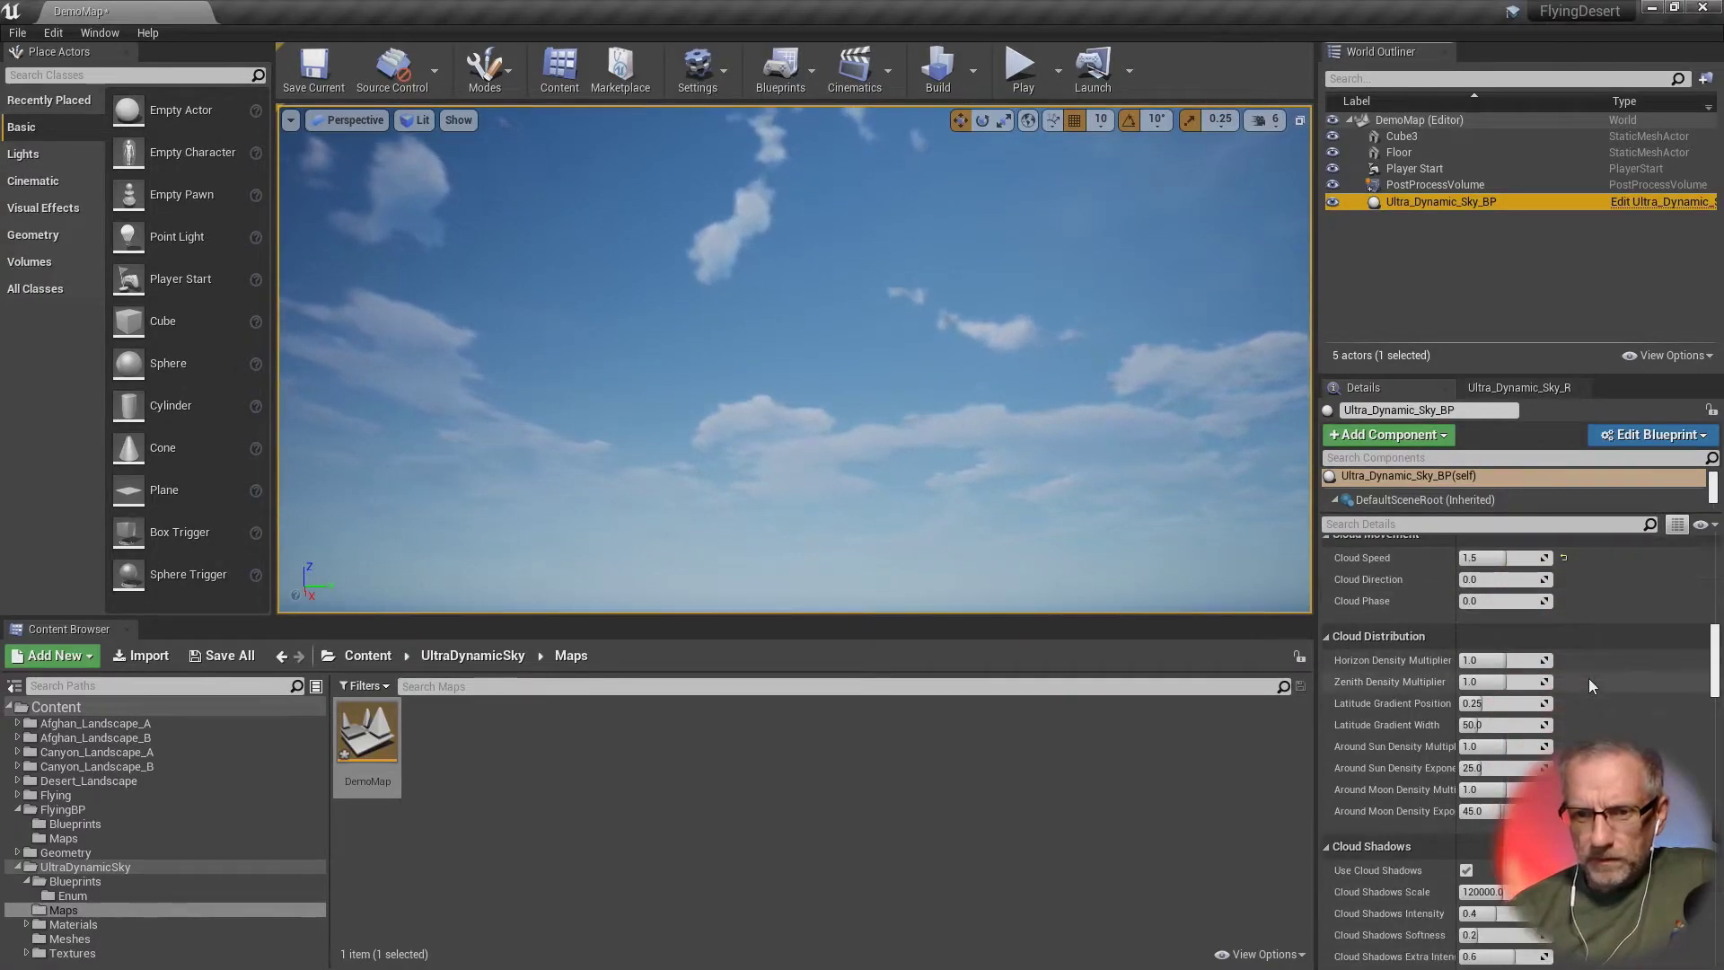
pyautogui.scroll(-5, 1588, 677)
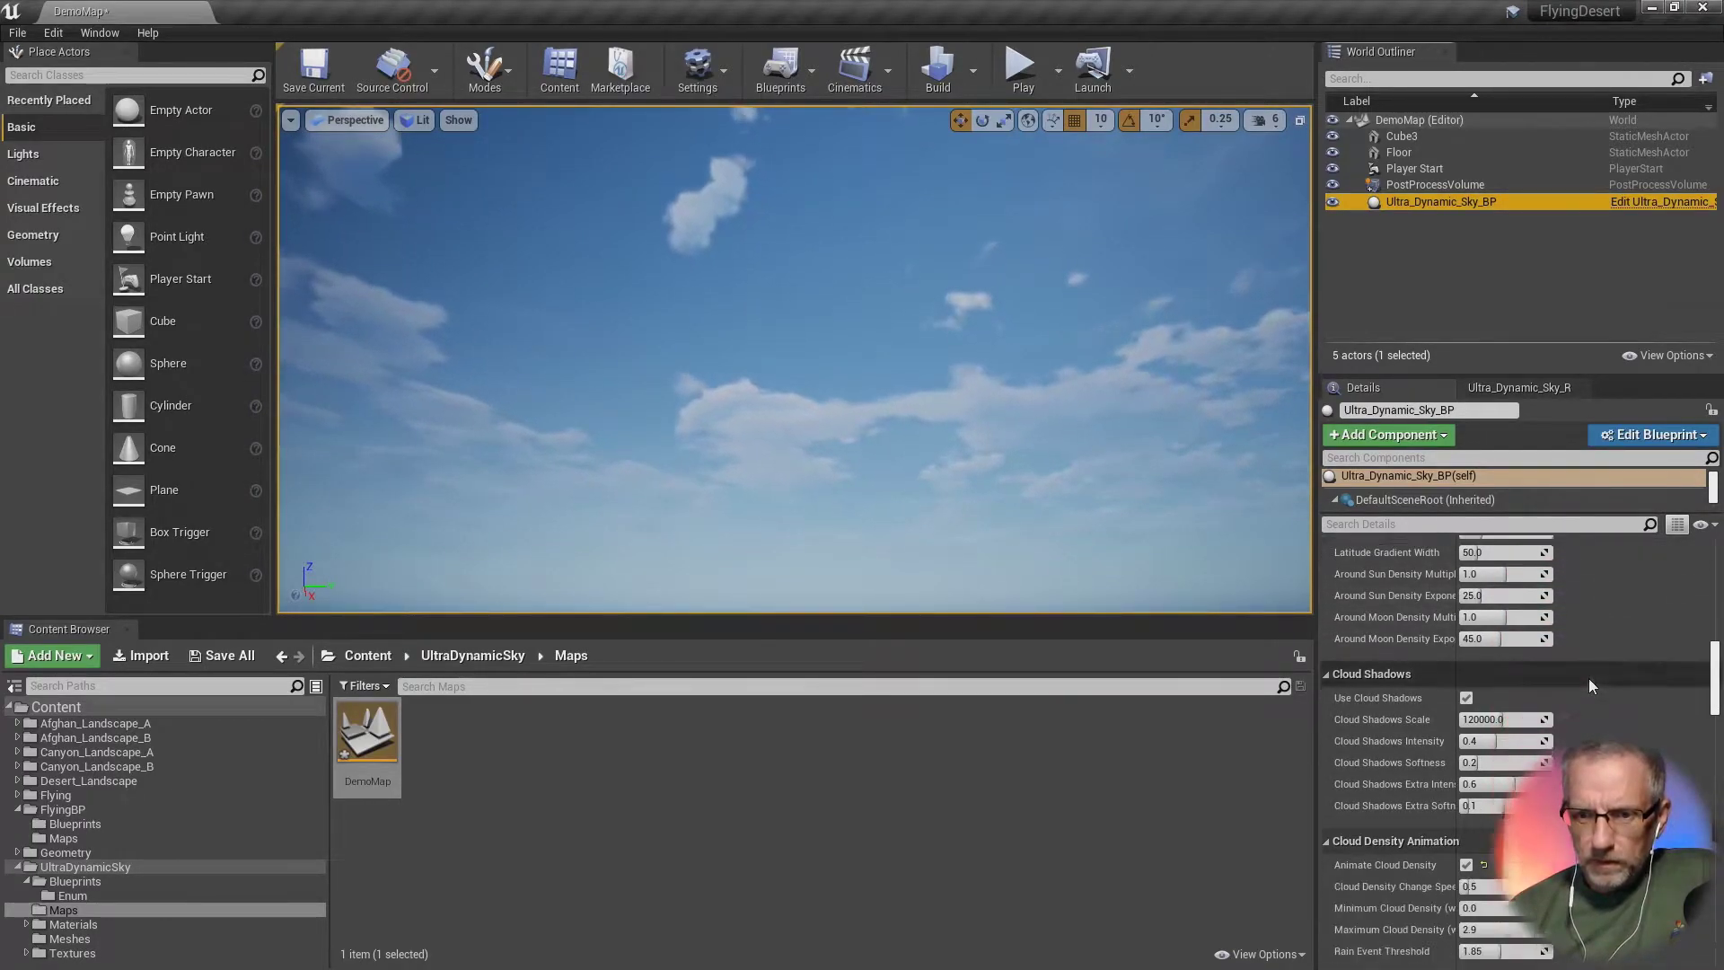
pyautogui.scroll(-5, 1587, 677)
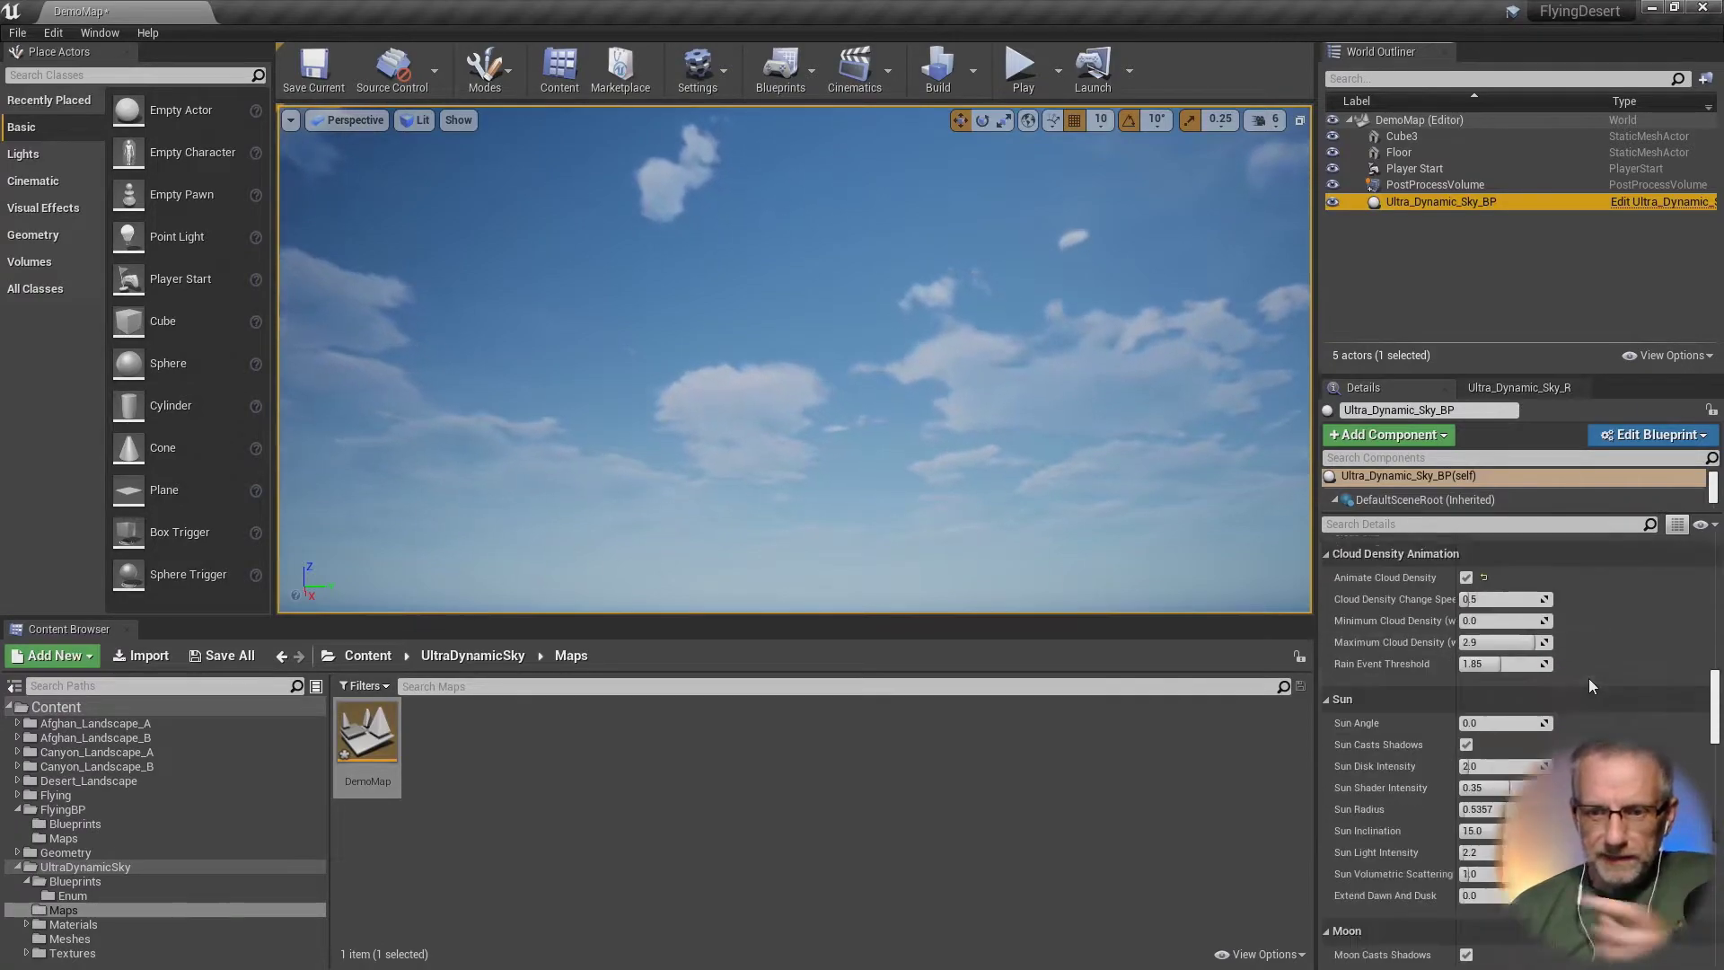
pyautogui.scroll(-3, 1588, 677)
pyautogui.scroll(-10, 1590, 686)
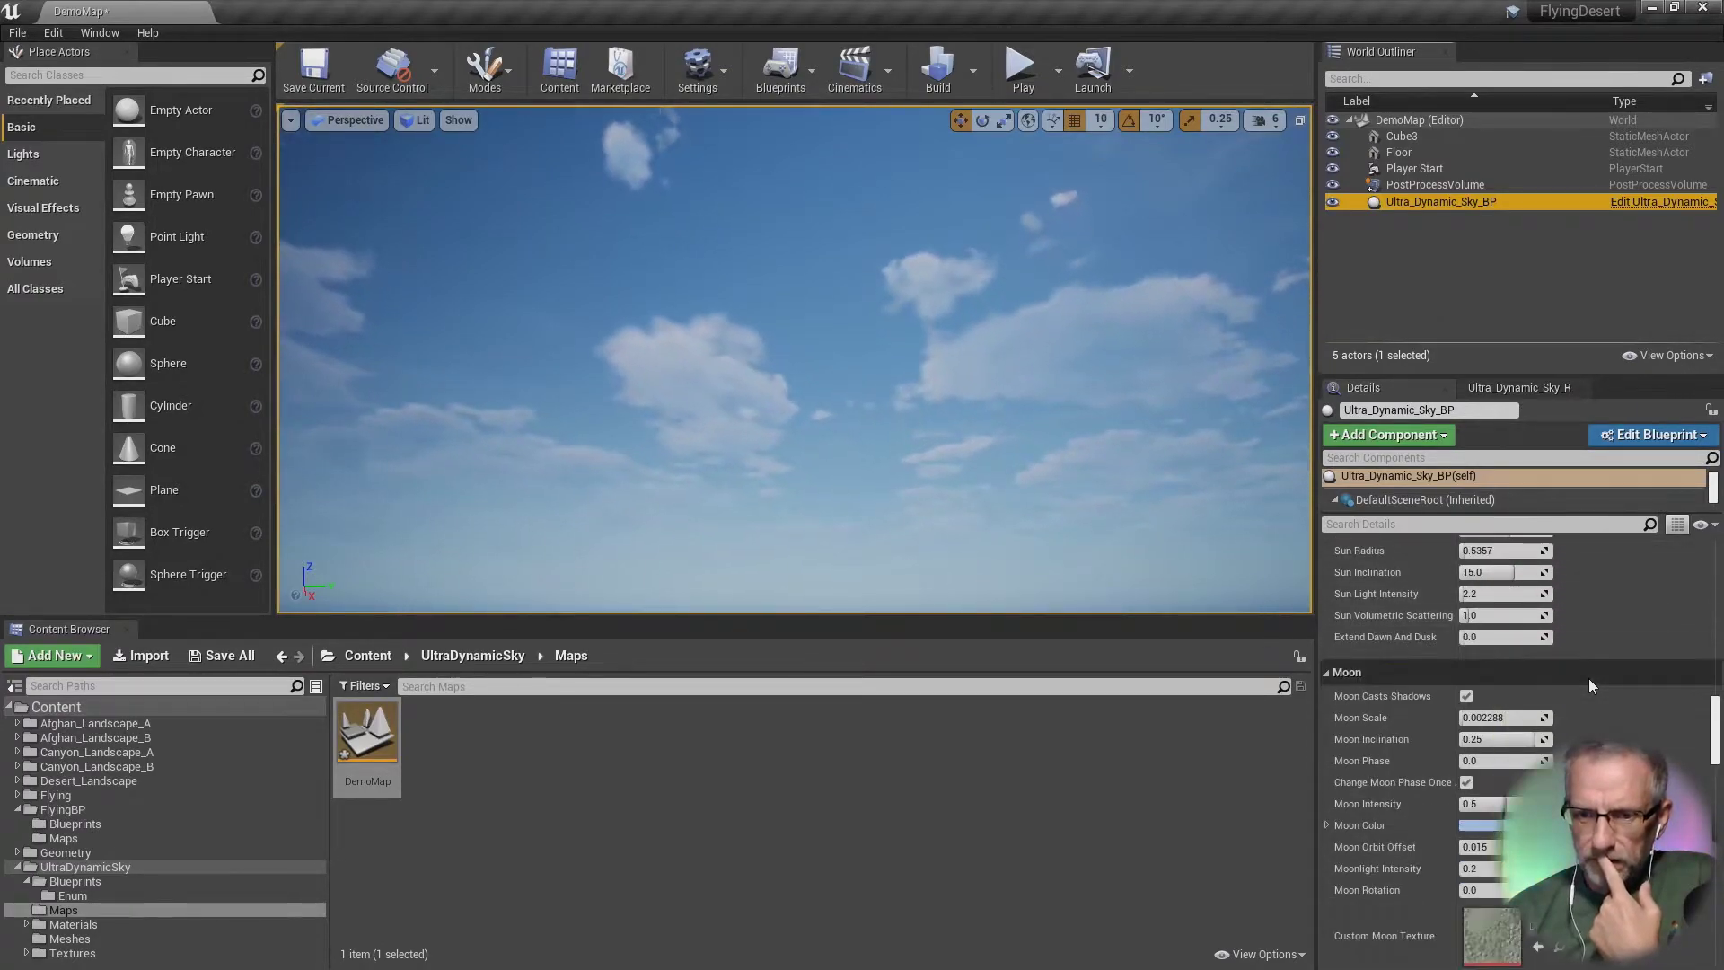
pyautogui.scroll(-7, 1590, 686)
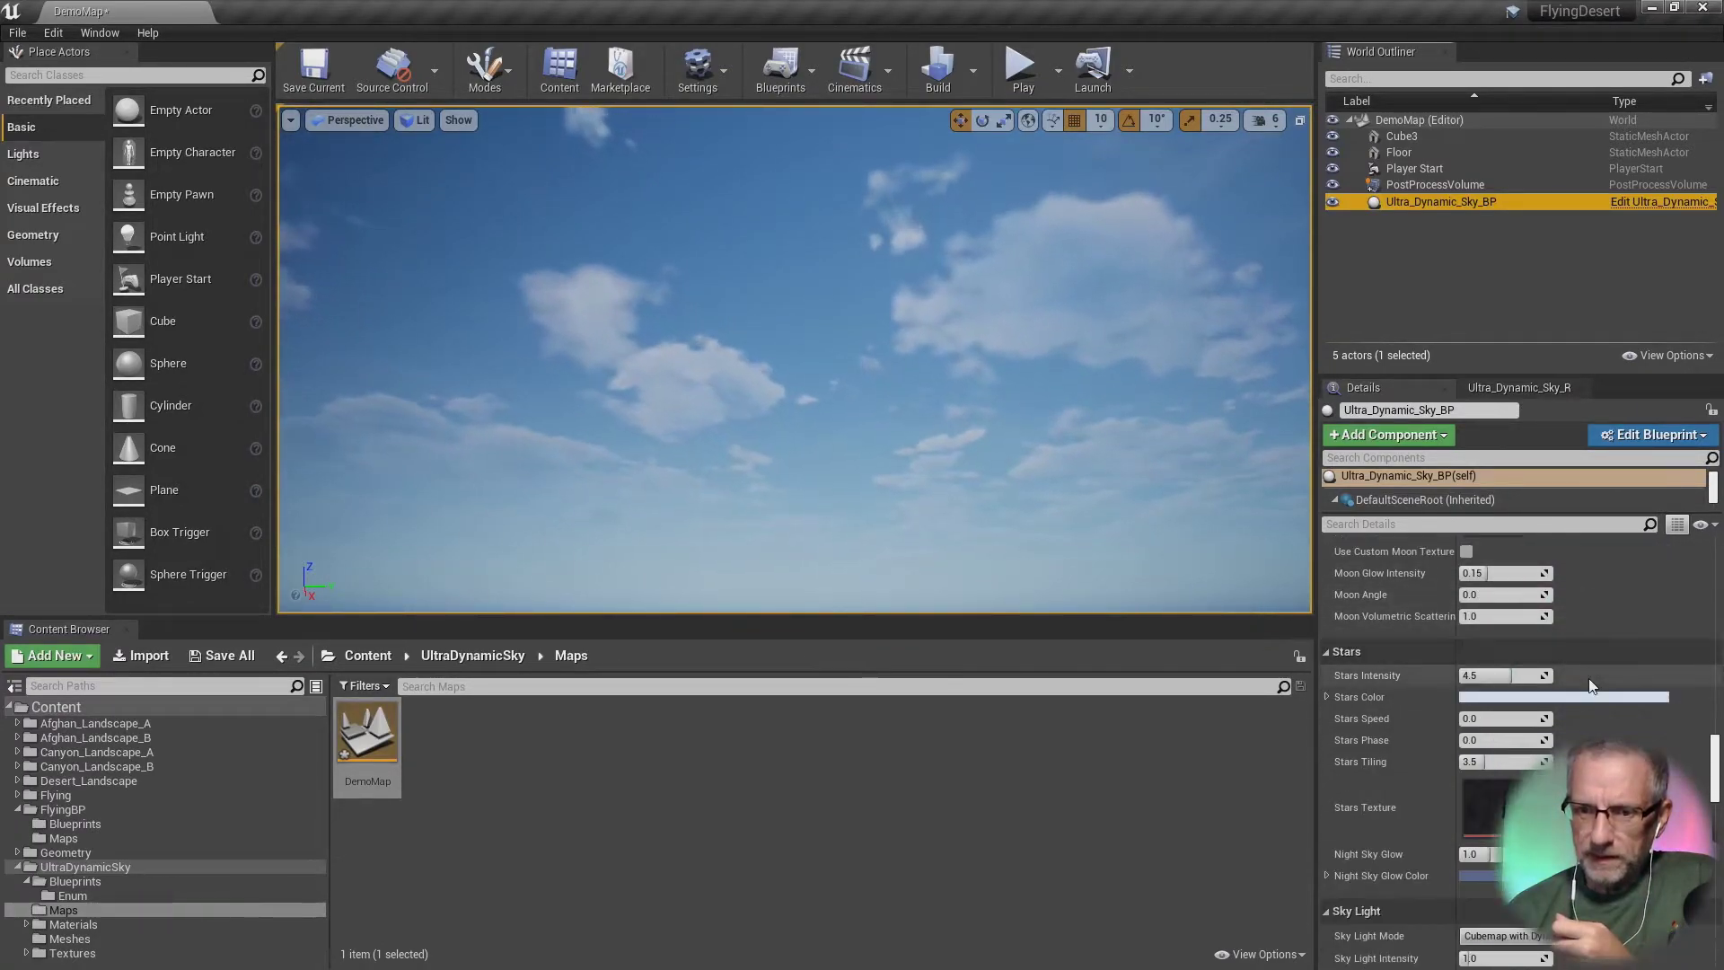
pyautogui.scroll(-2, 1587, 677)
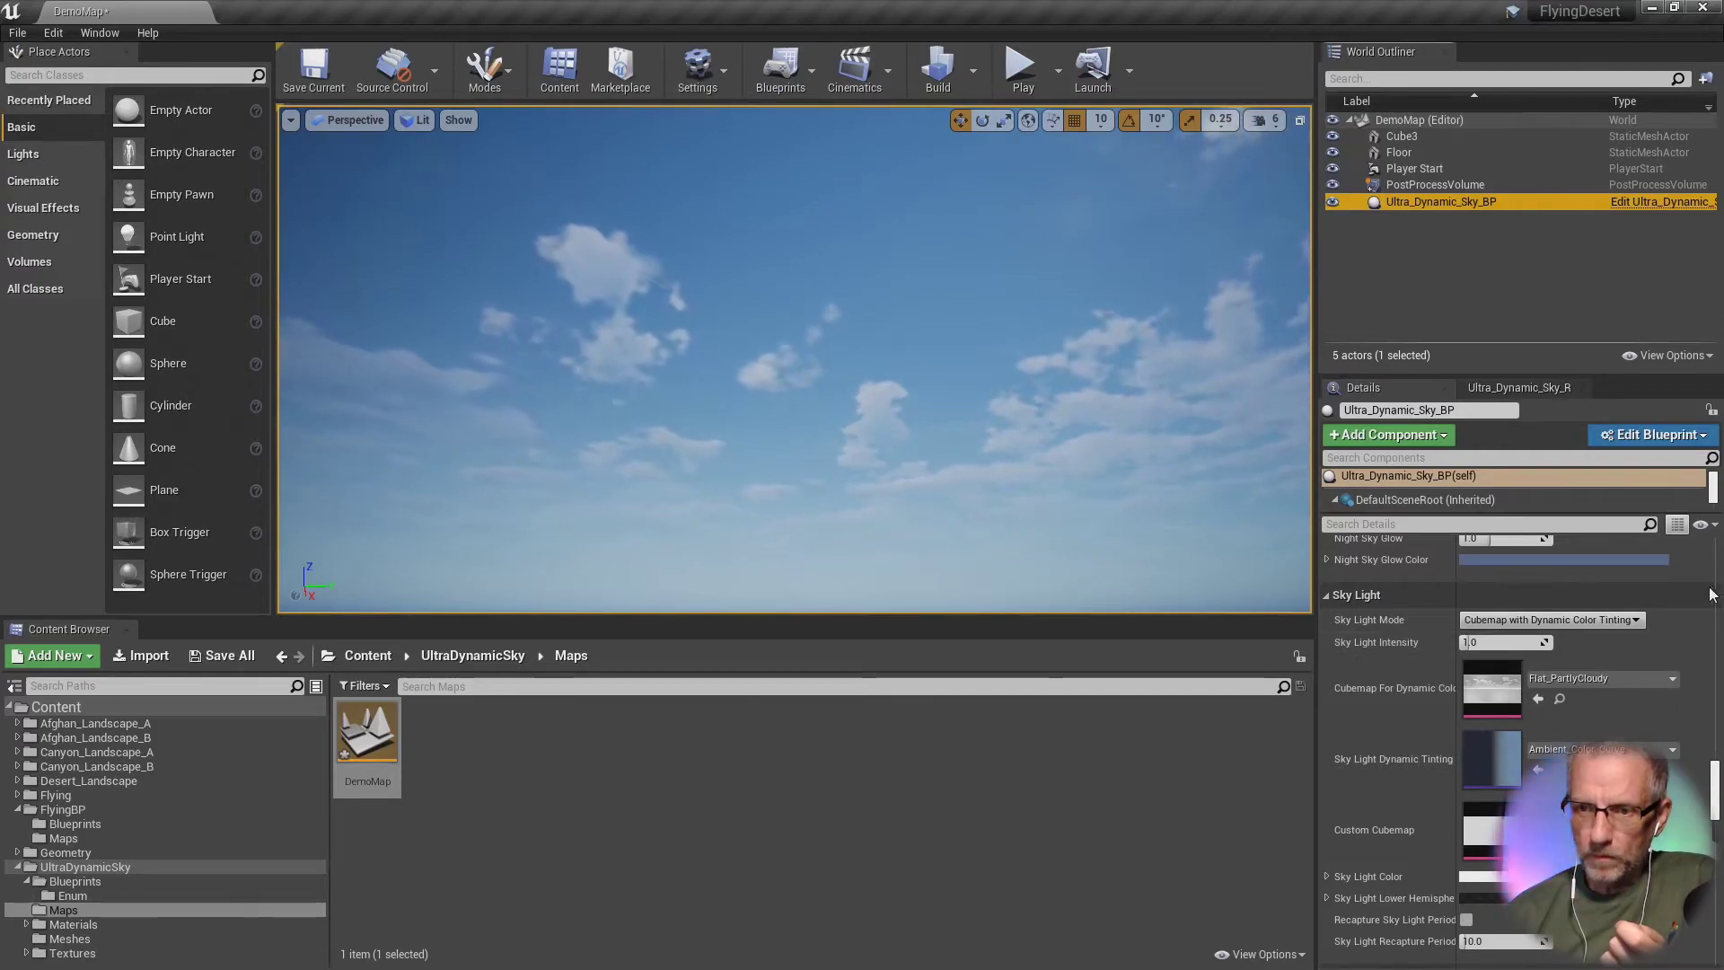
pyautogui.scroll(-1, 1687, 606)
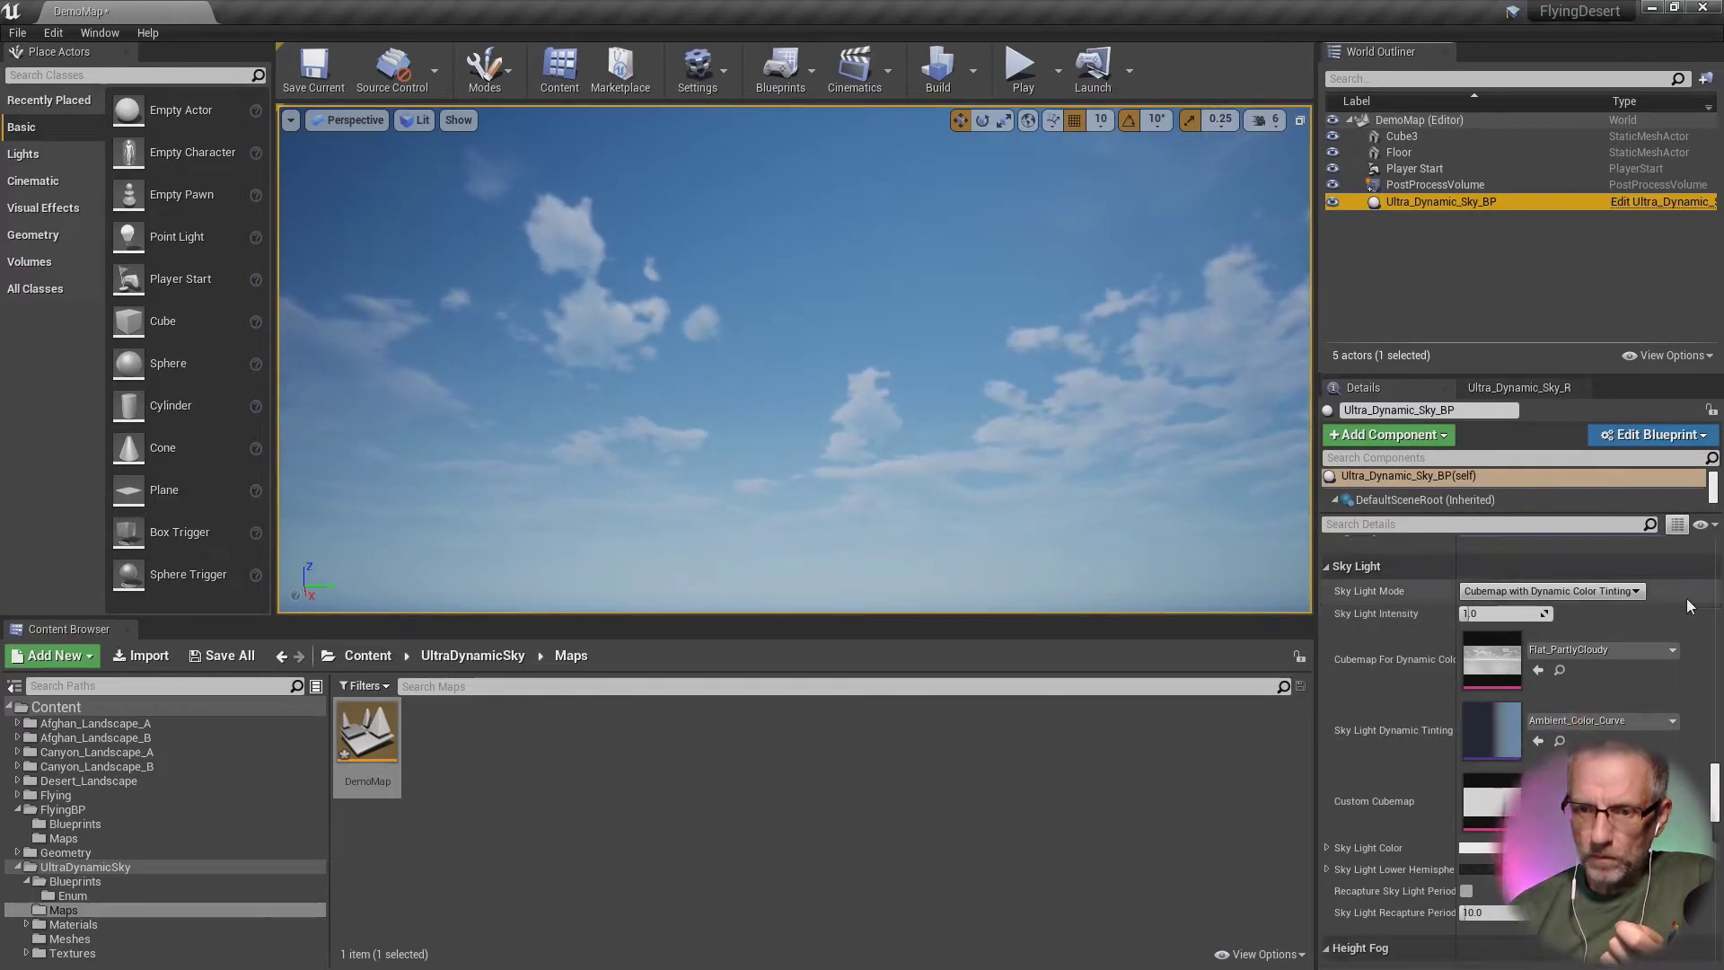
pyautogui.scroll(-20, 1687, 606)
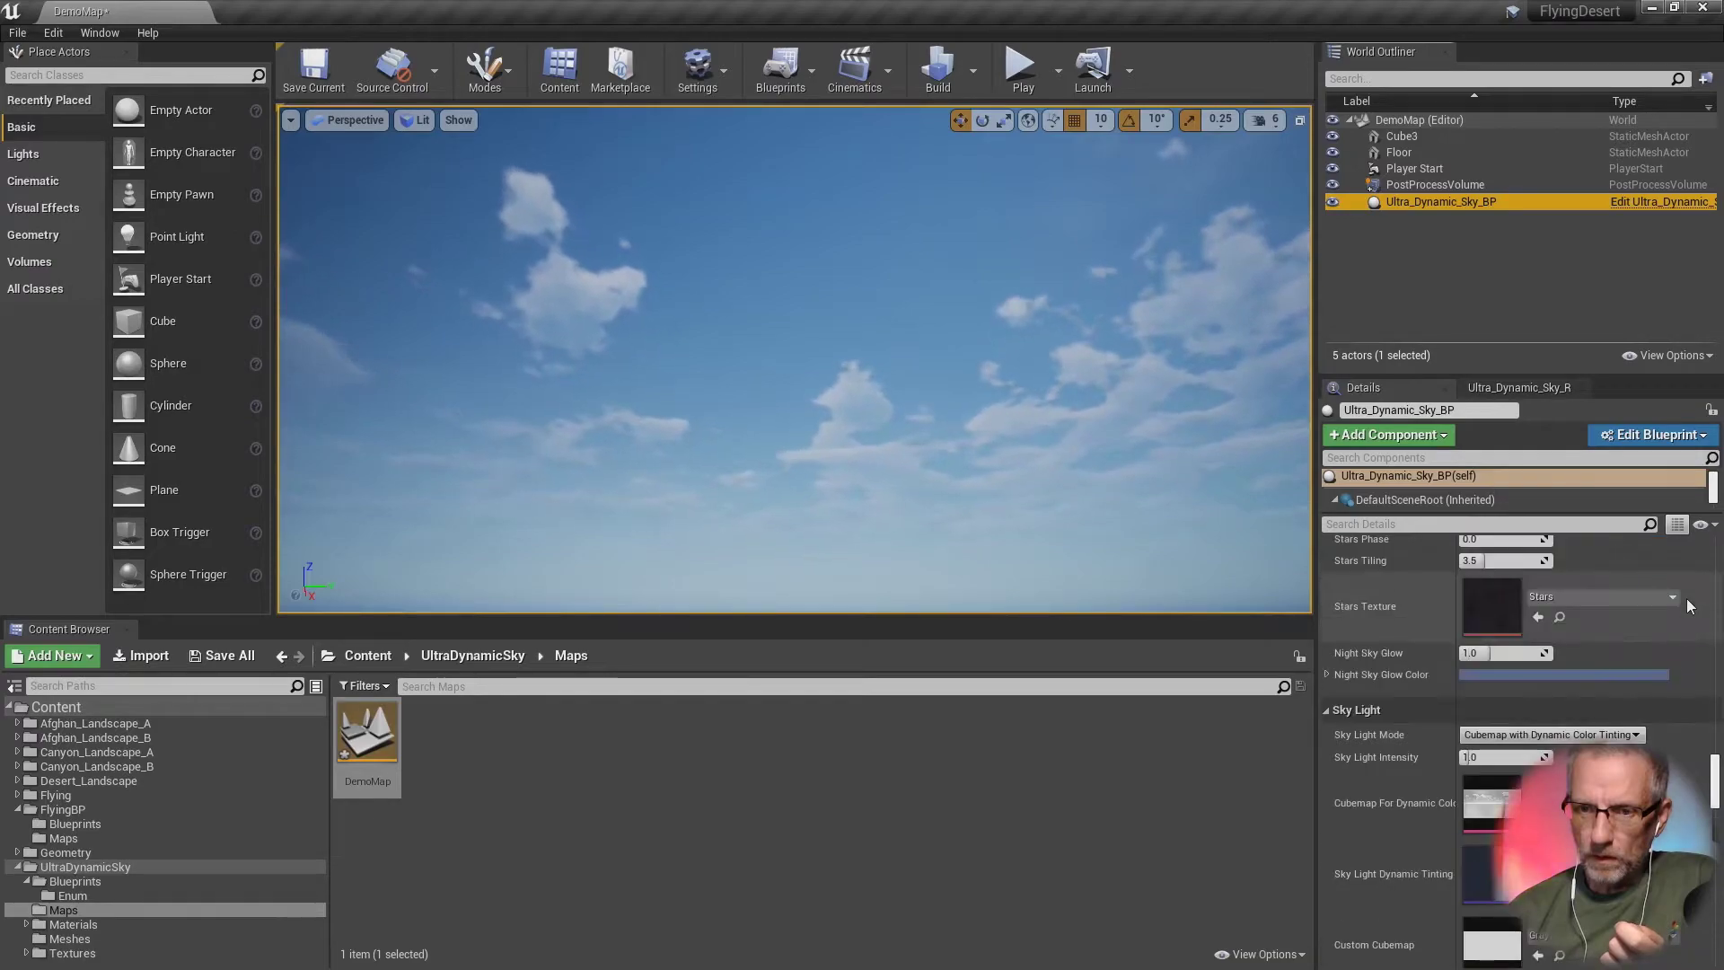
# Step: Open the Ultra Dynamic Sky Readme tab, scroll its guide topics, then switch to the browser
pyautogui.scroll(2, 1687, 606)
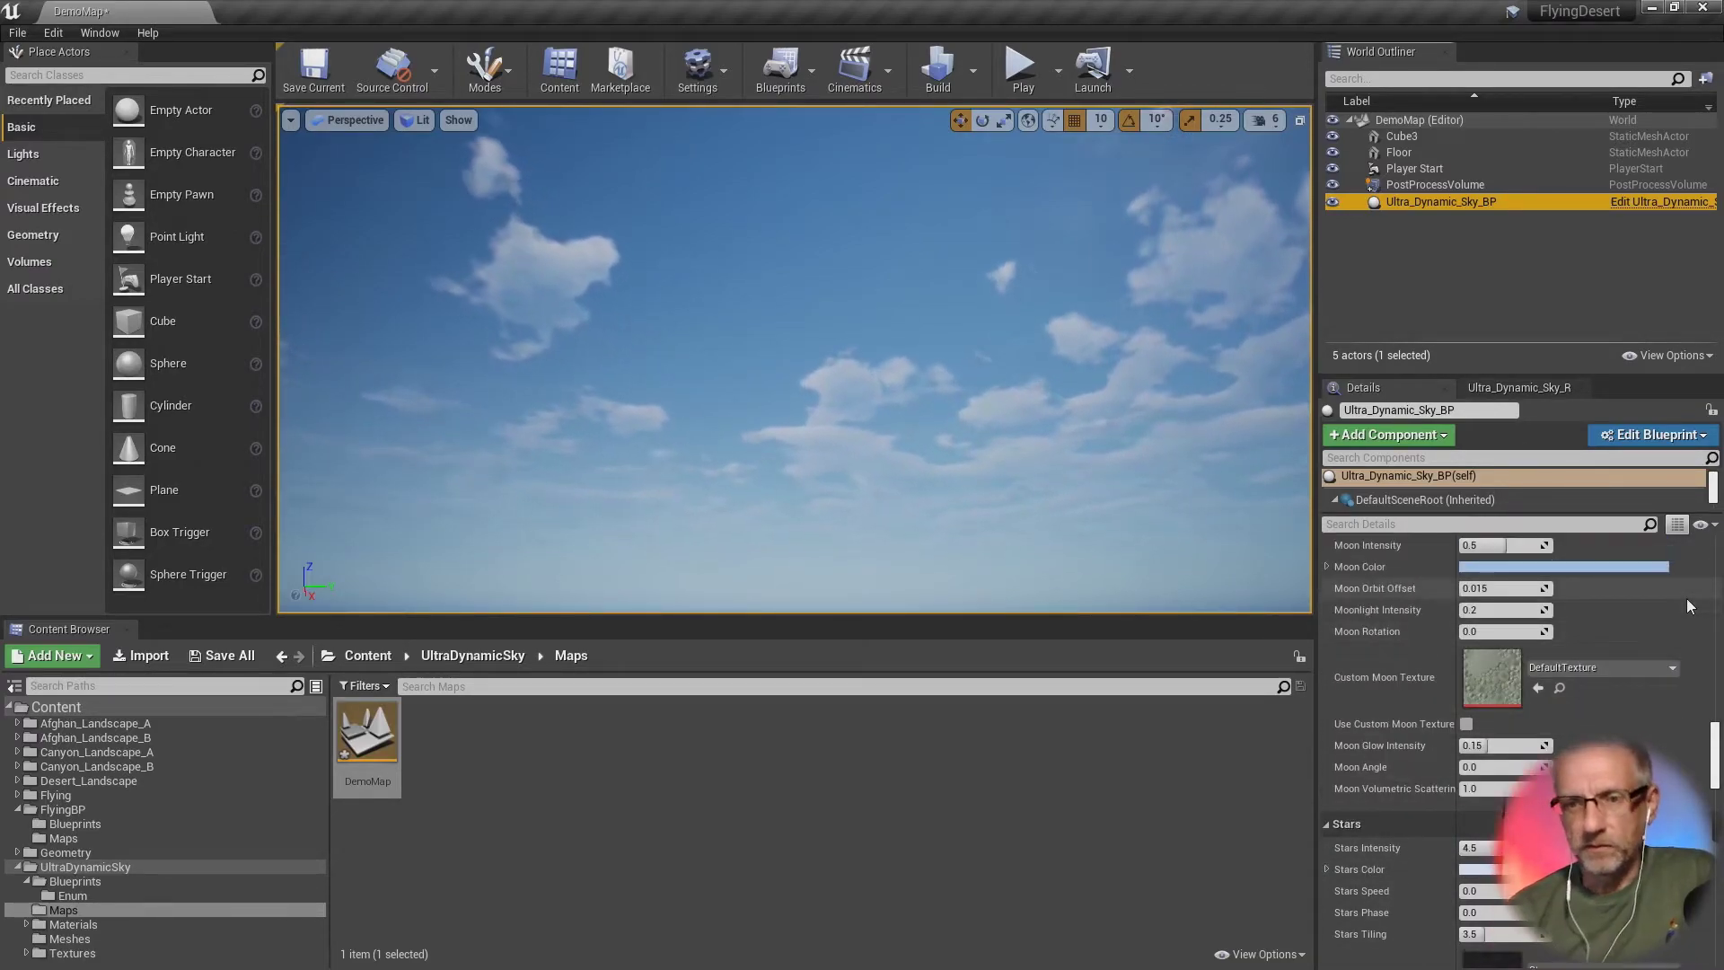
pyautogui.click(1514, 390)
pyautogui.scroll(-4, 1623, 655)
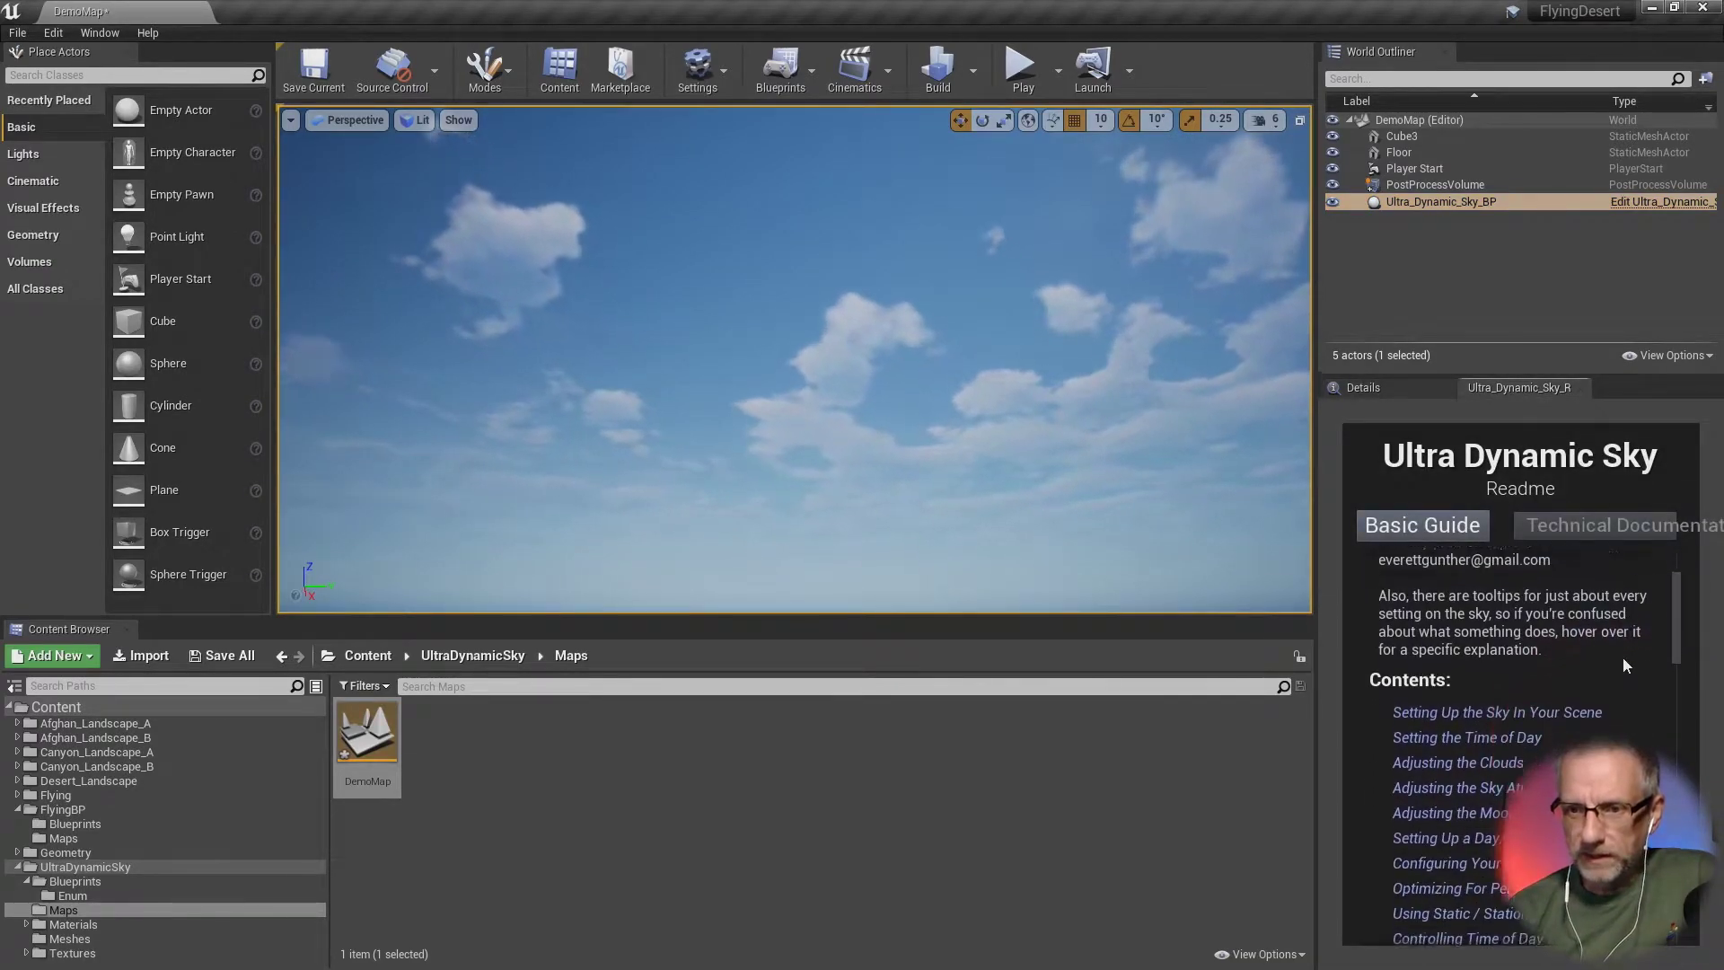
pyautogui.scroll(-4, 1623, 643)
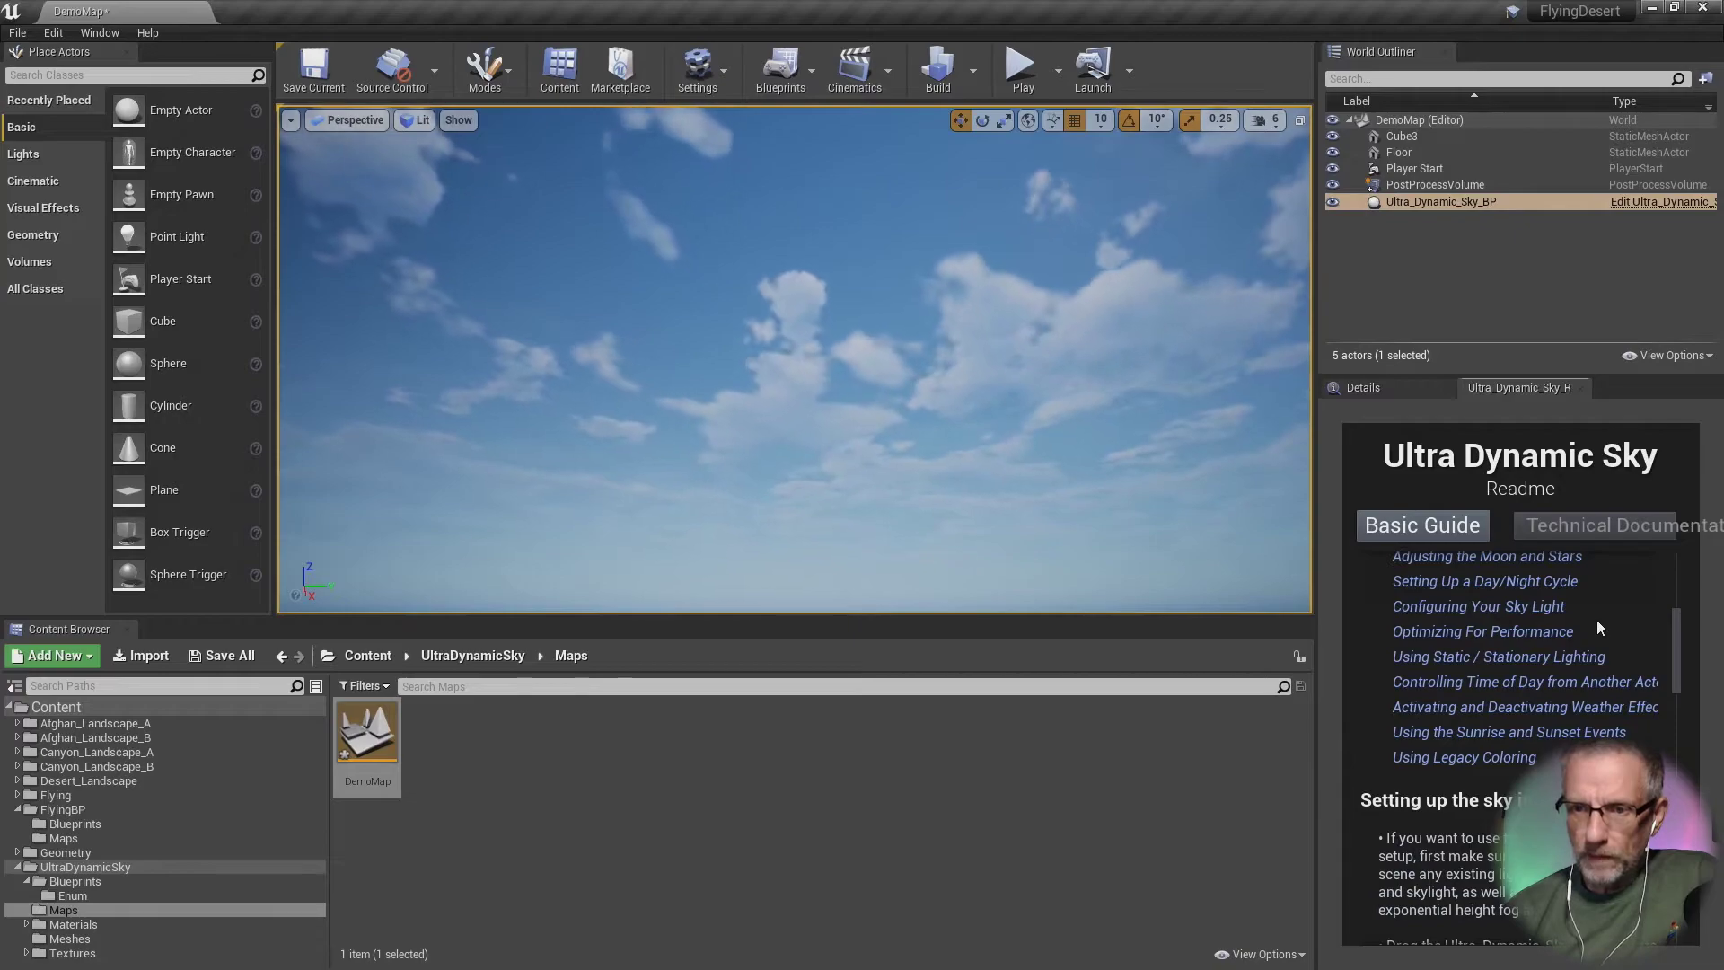
pyautogui.scroll(3, 1598, 626)
pyautogui.scroll(3, 1597, 619)
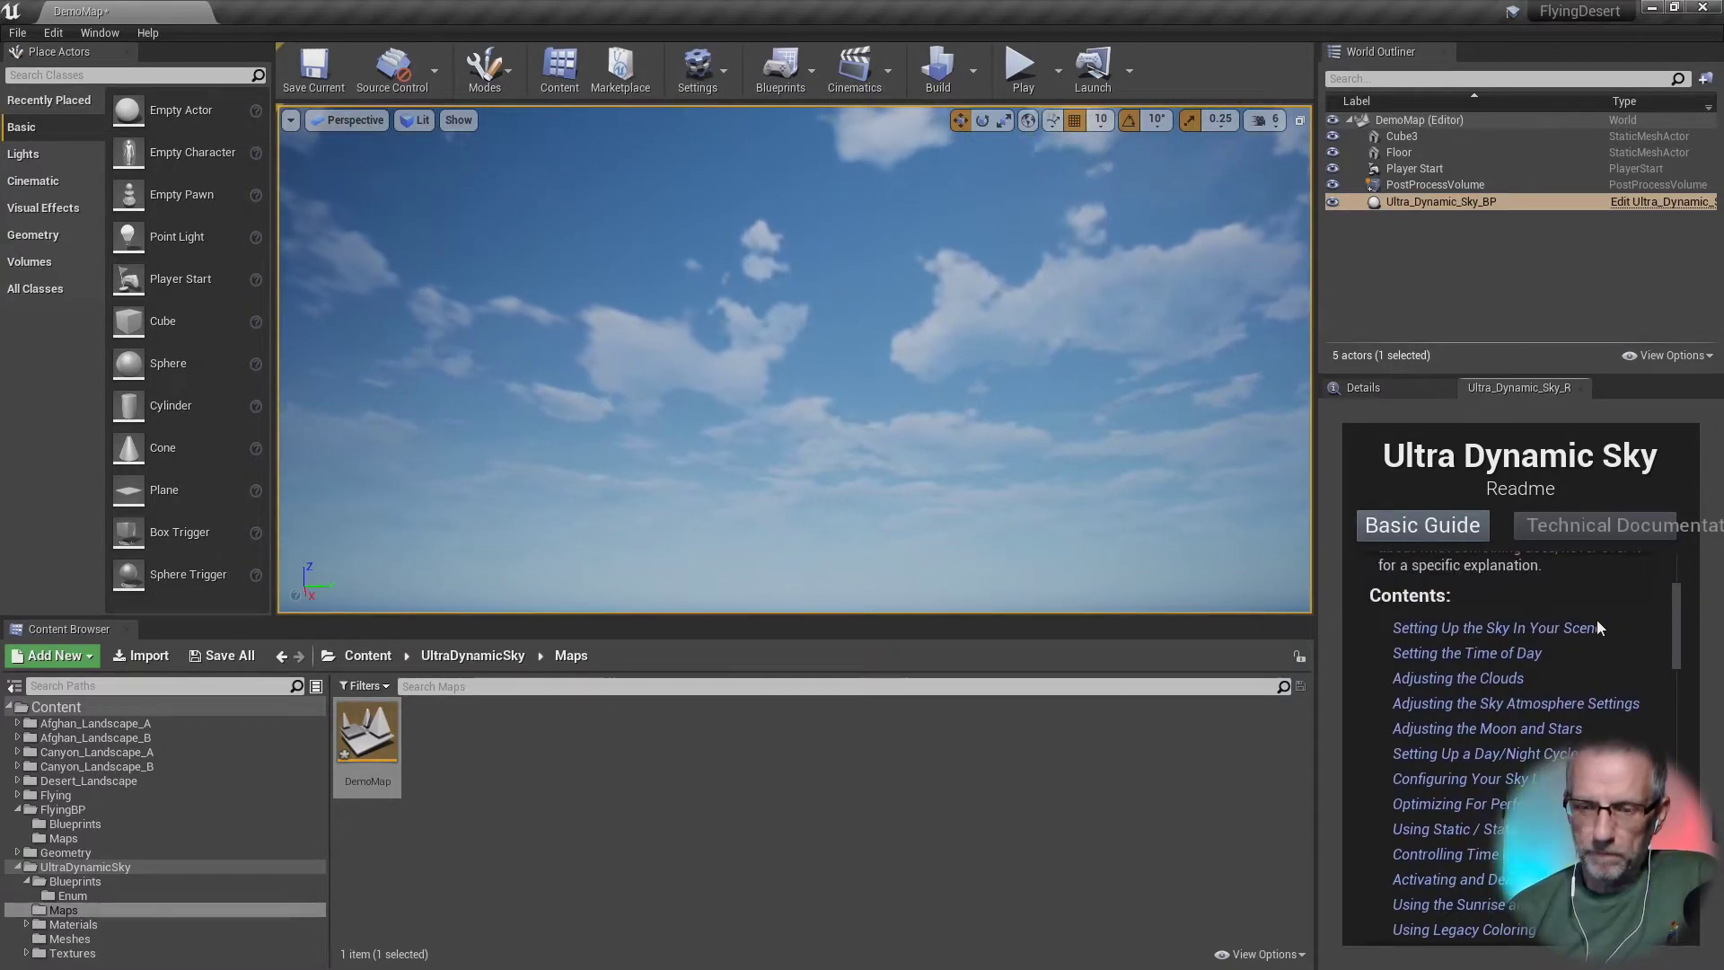
pyautogui.scroll(-8, 1596, 620)
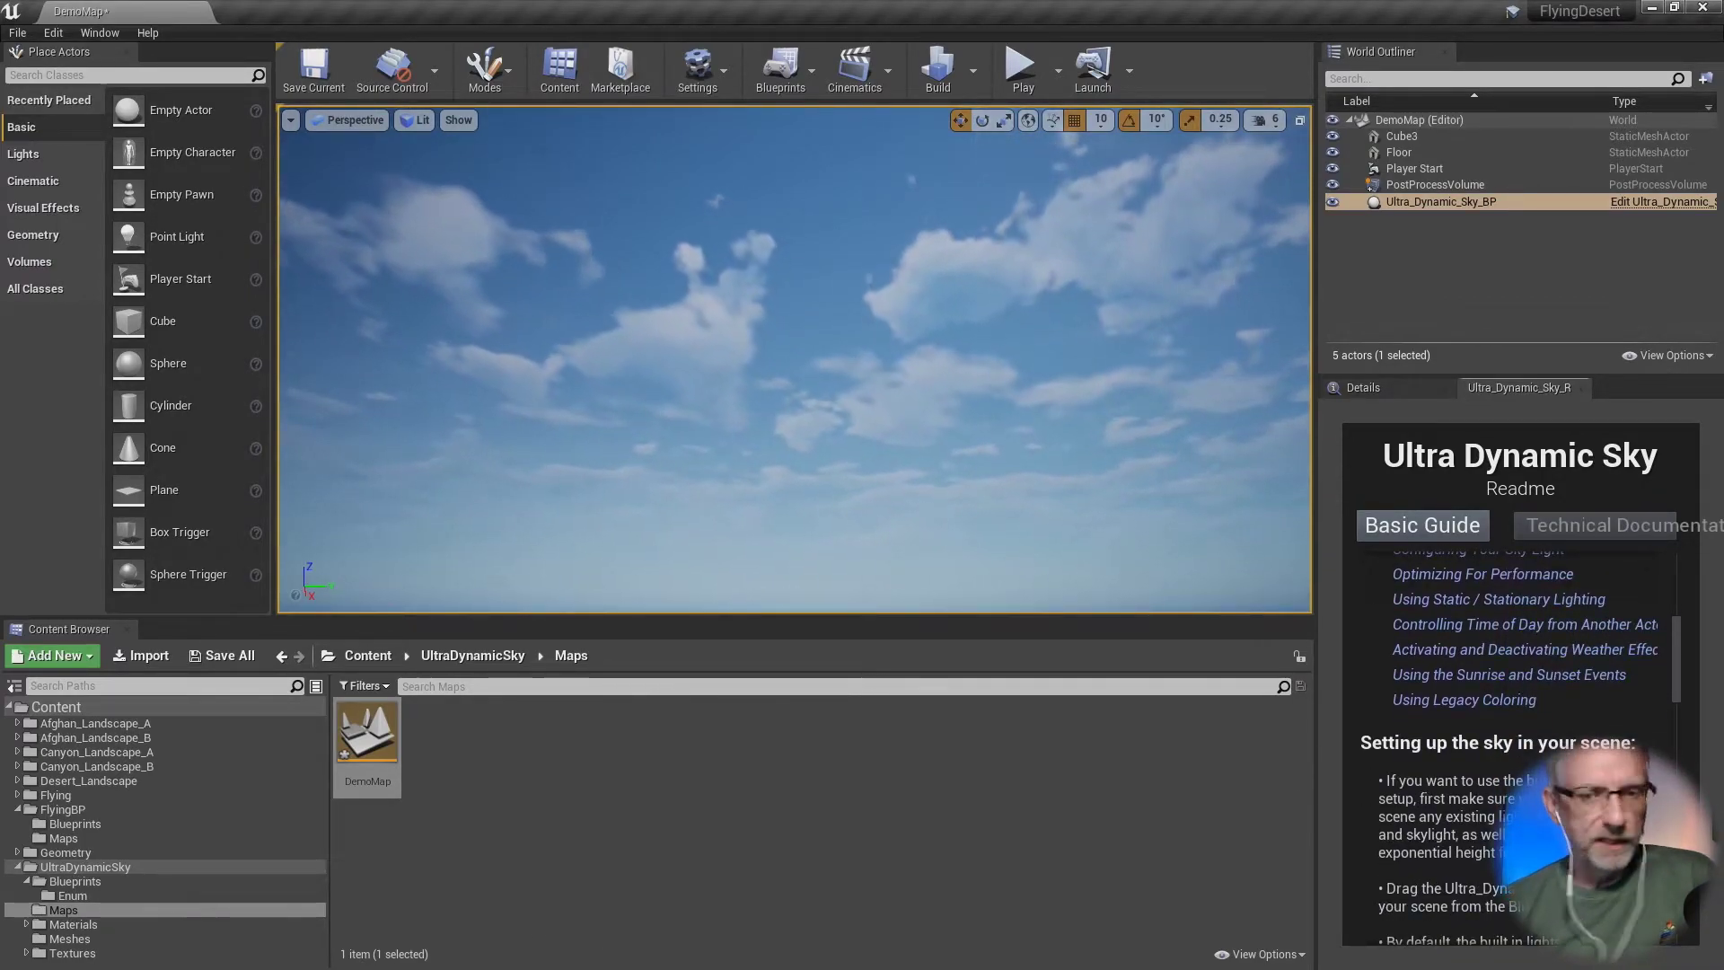
pyautogui.hotkey('alt', 'Tab')
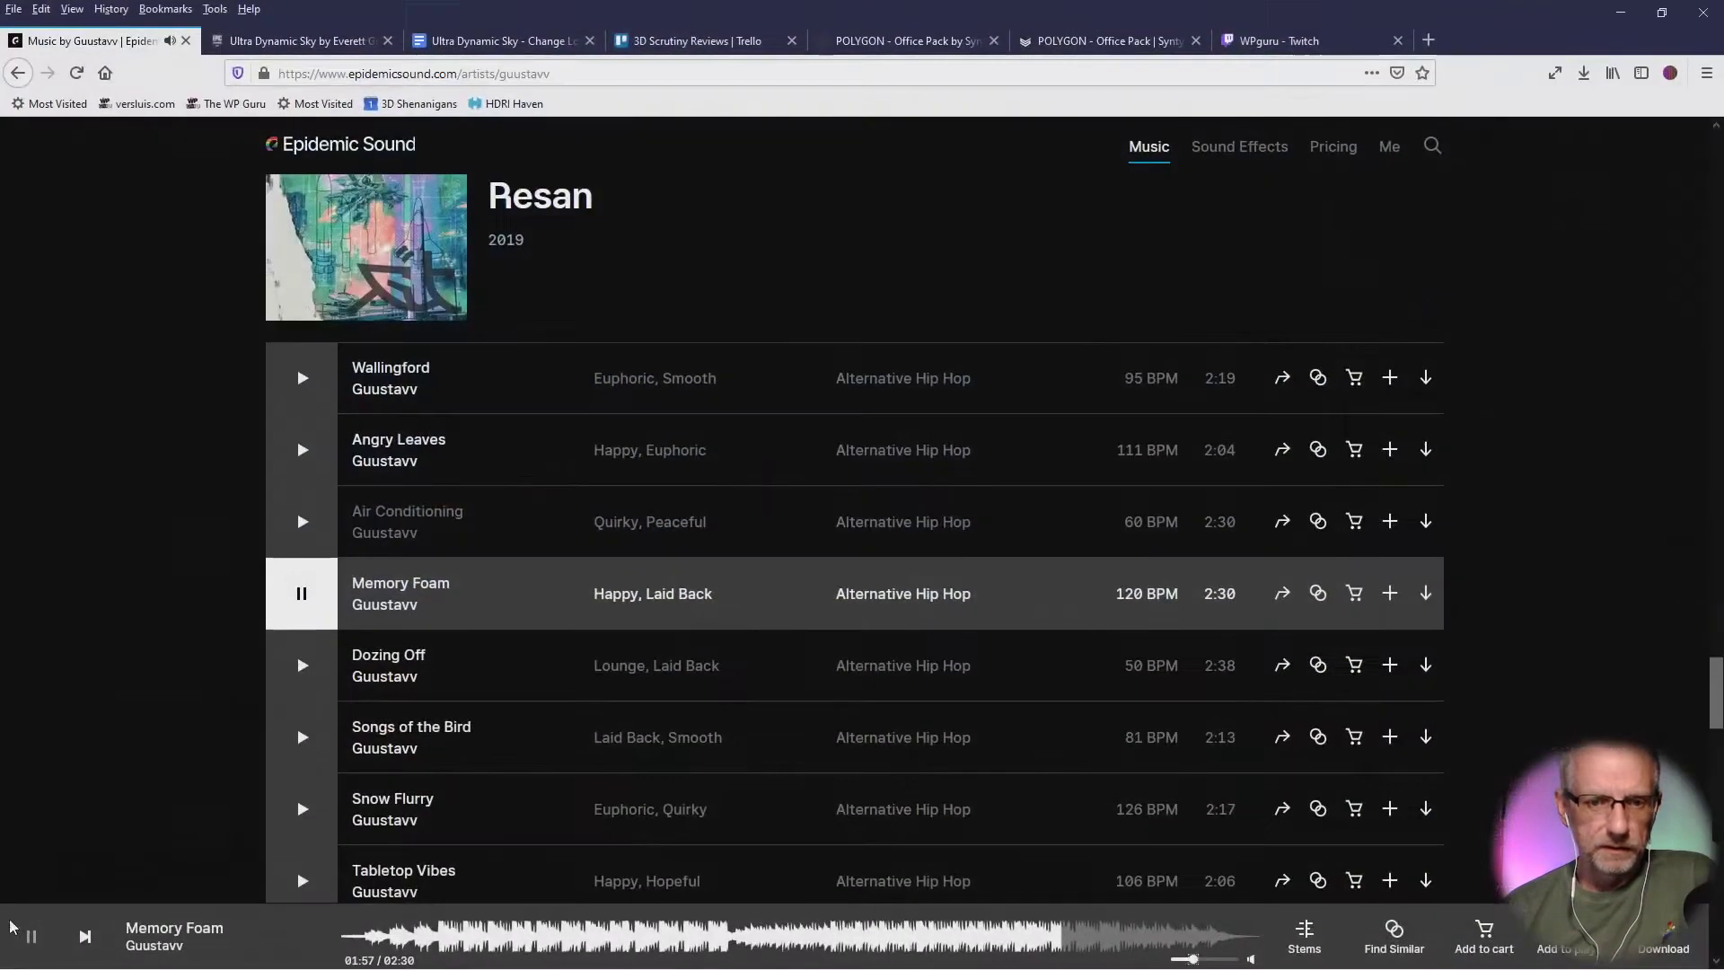
# Step: Pause the Memory Foam track and view the Ultra Dynamic Sky change log, then its marketplace page
pyautogui.click(35, 937)
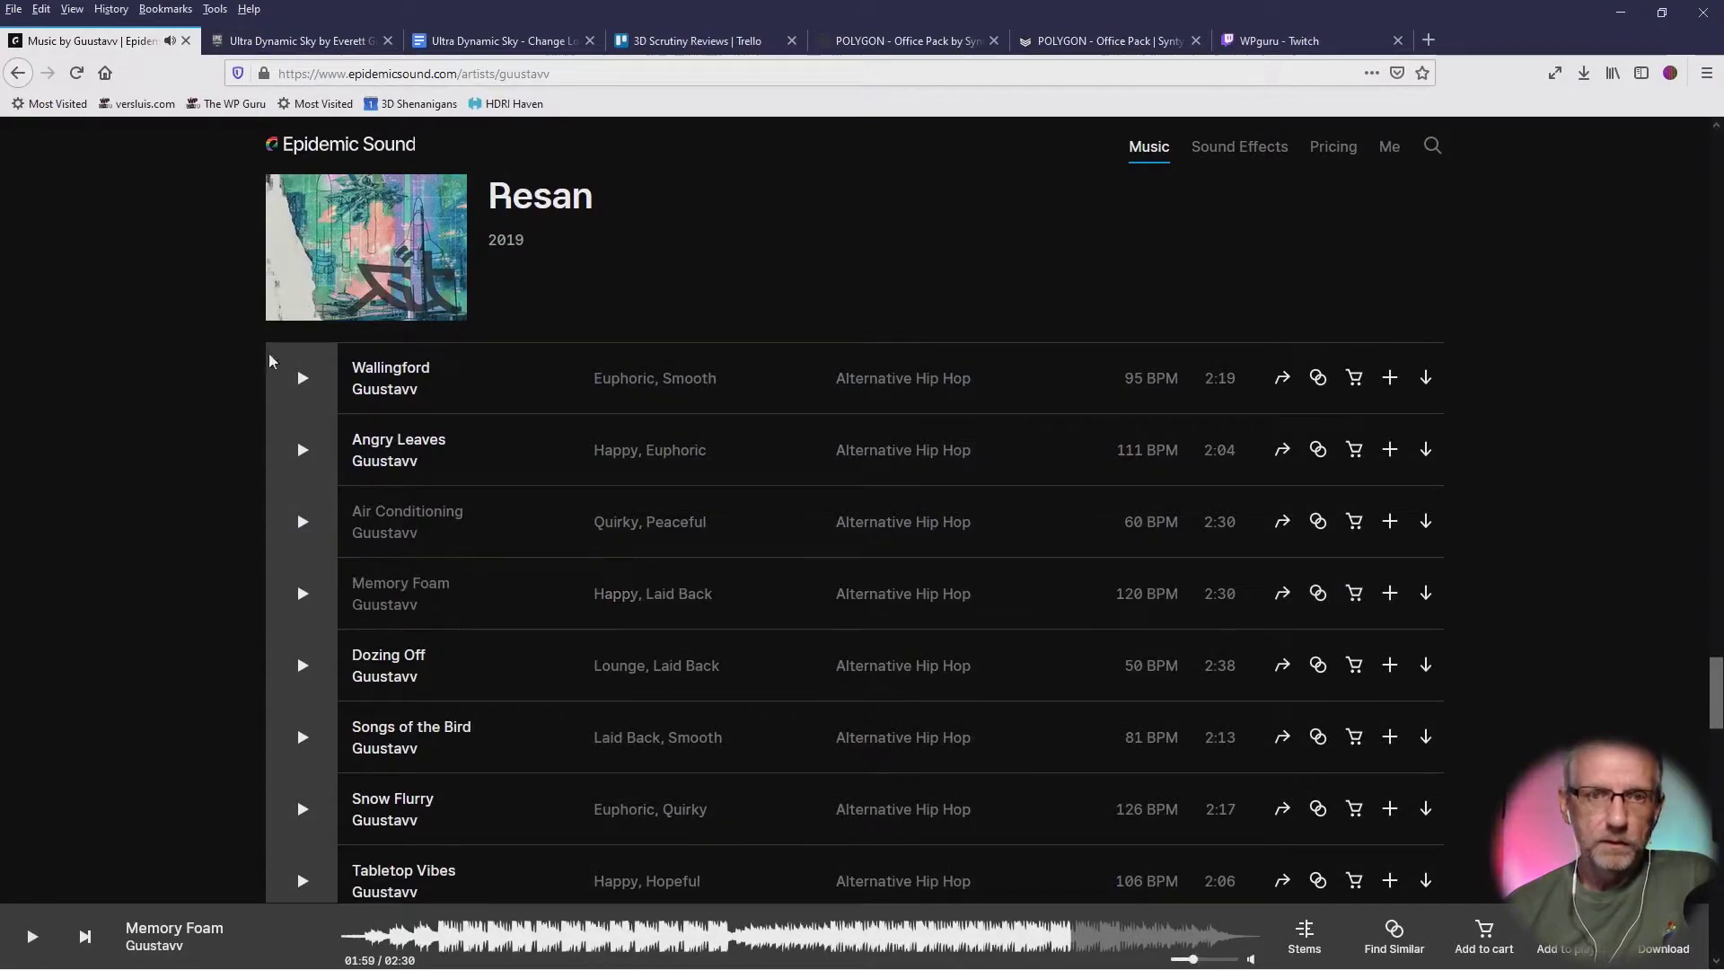
pyautogui.click(460, 47)
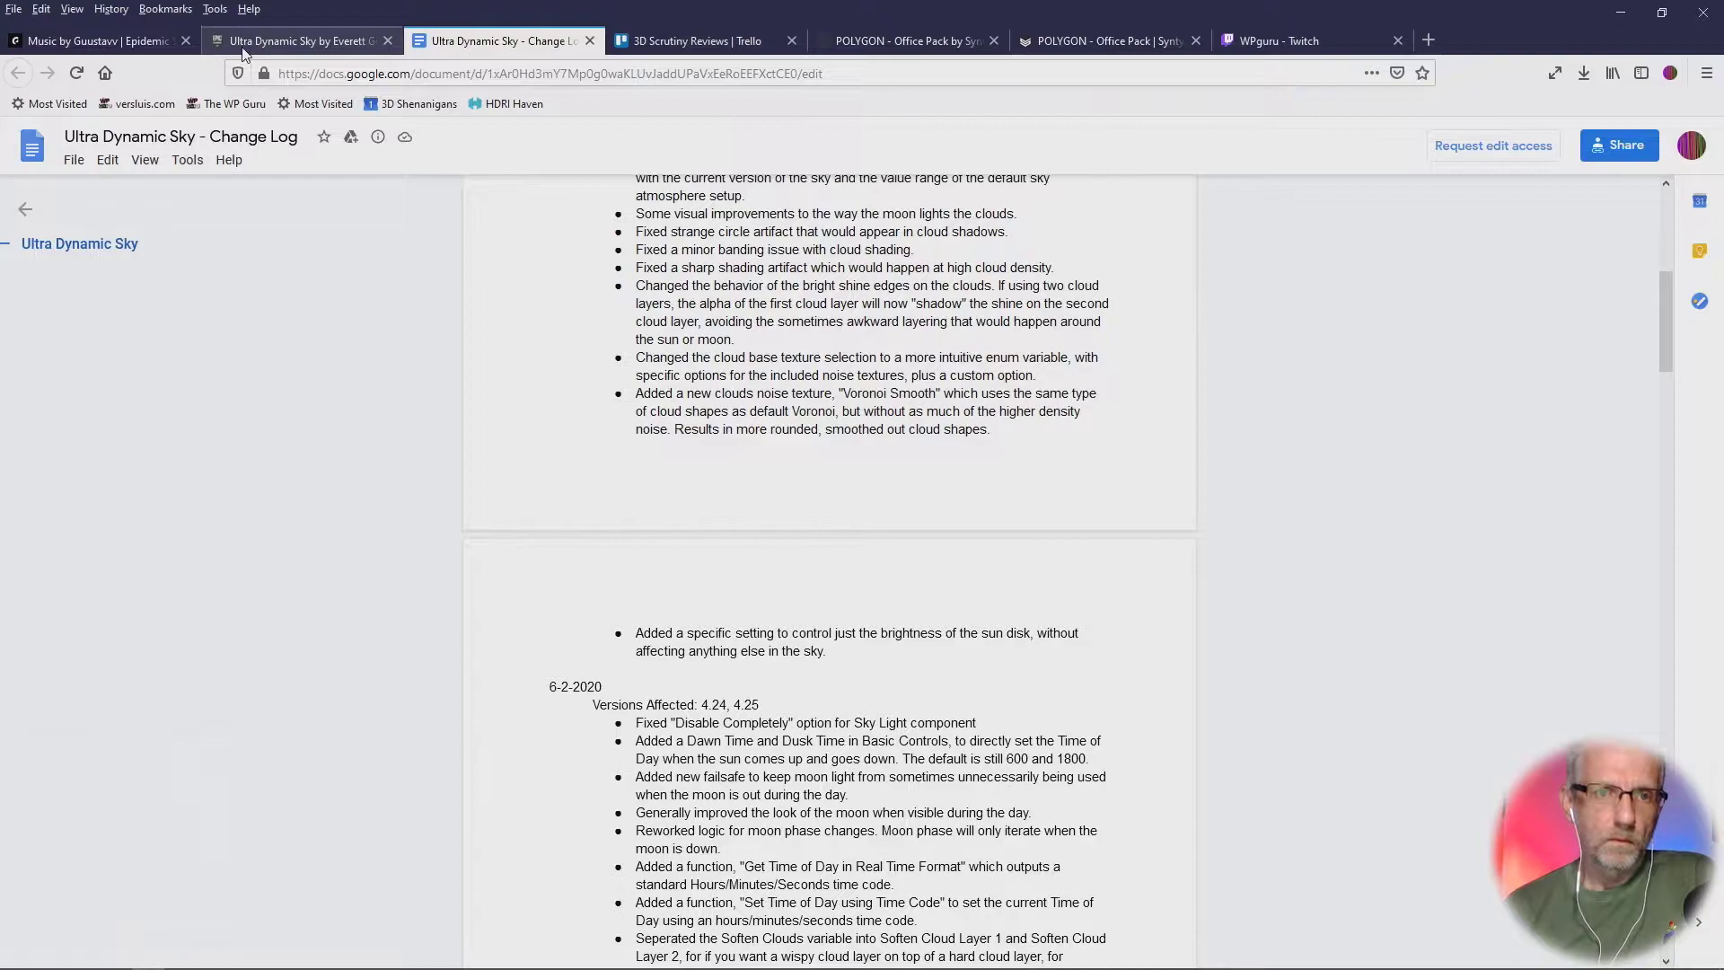
pyautogui.click(245, 47)
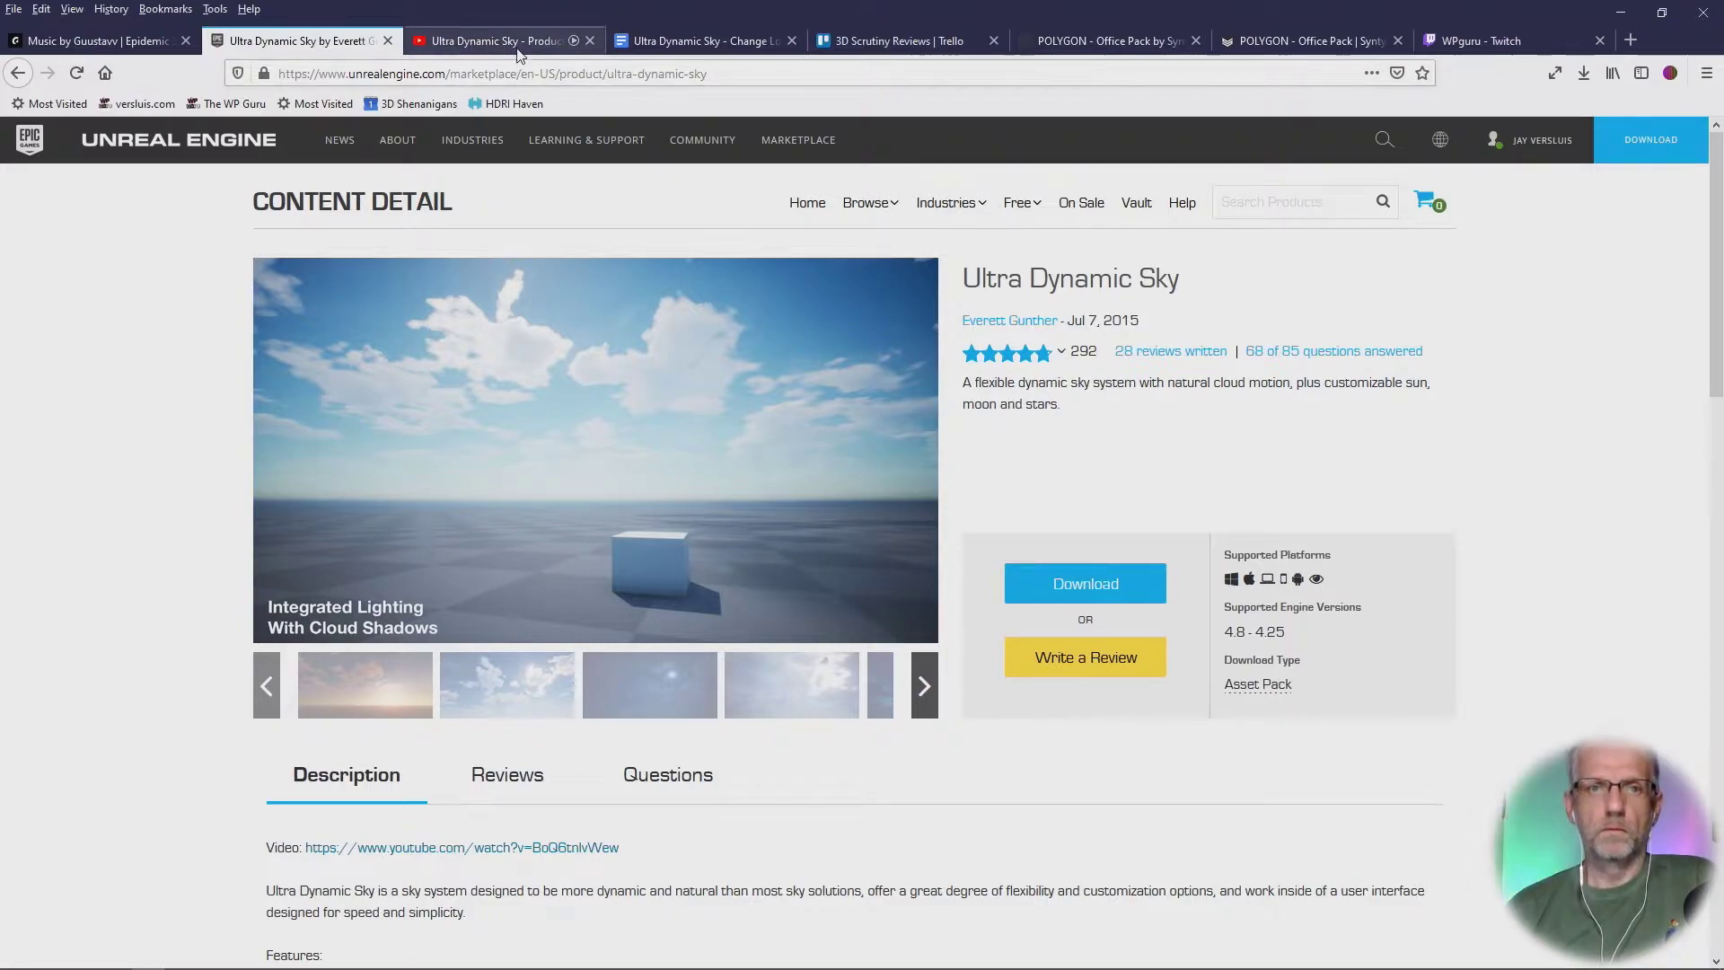
# Step: Play the Ultra Dynamic Sky product video in full screen
pyautogui.click(519, 42)
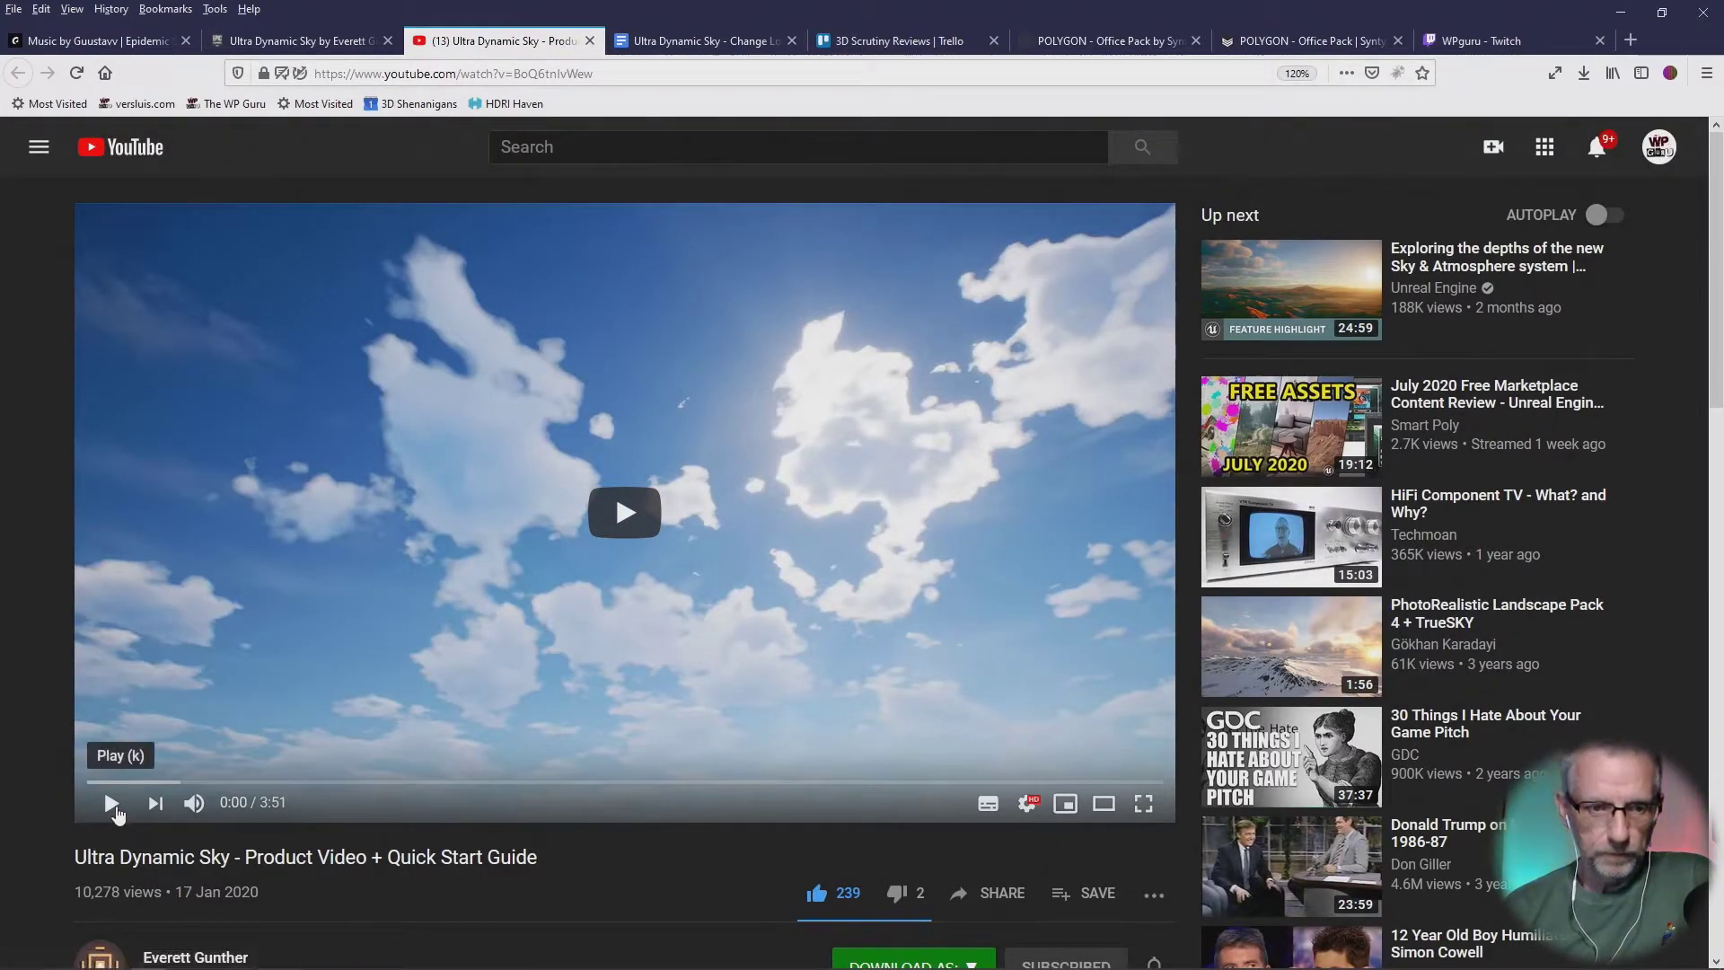
pyautogui.click(113, 803)
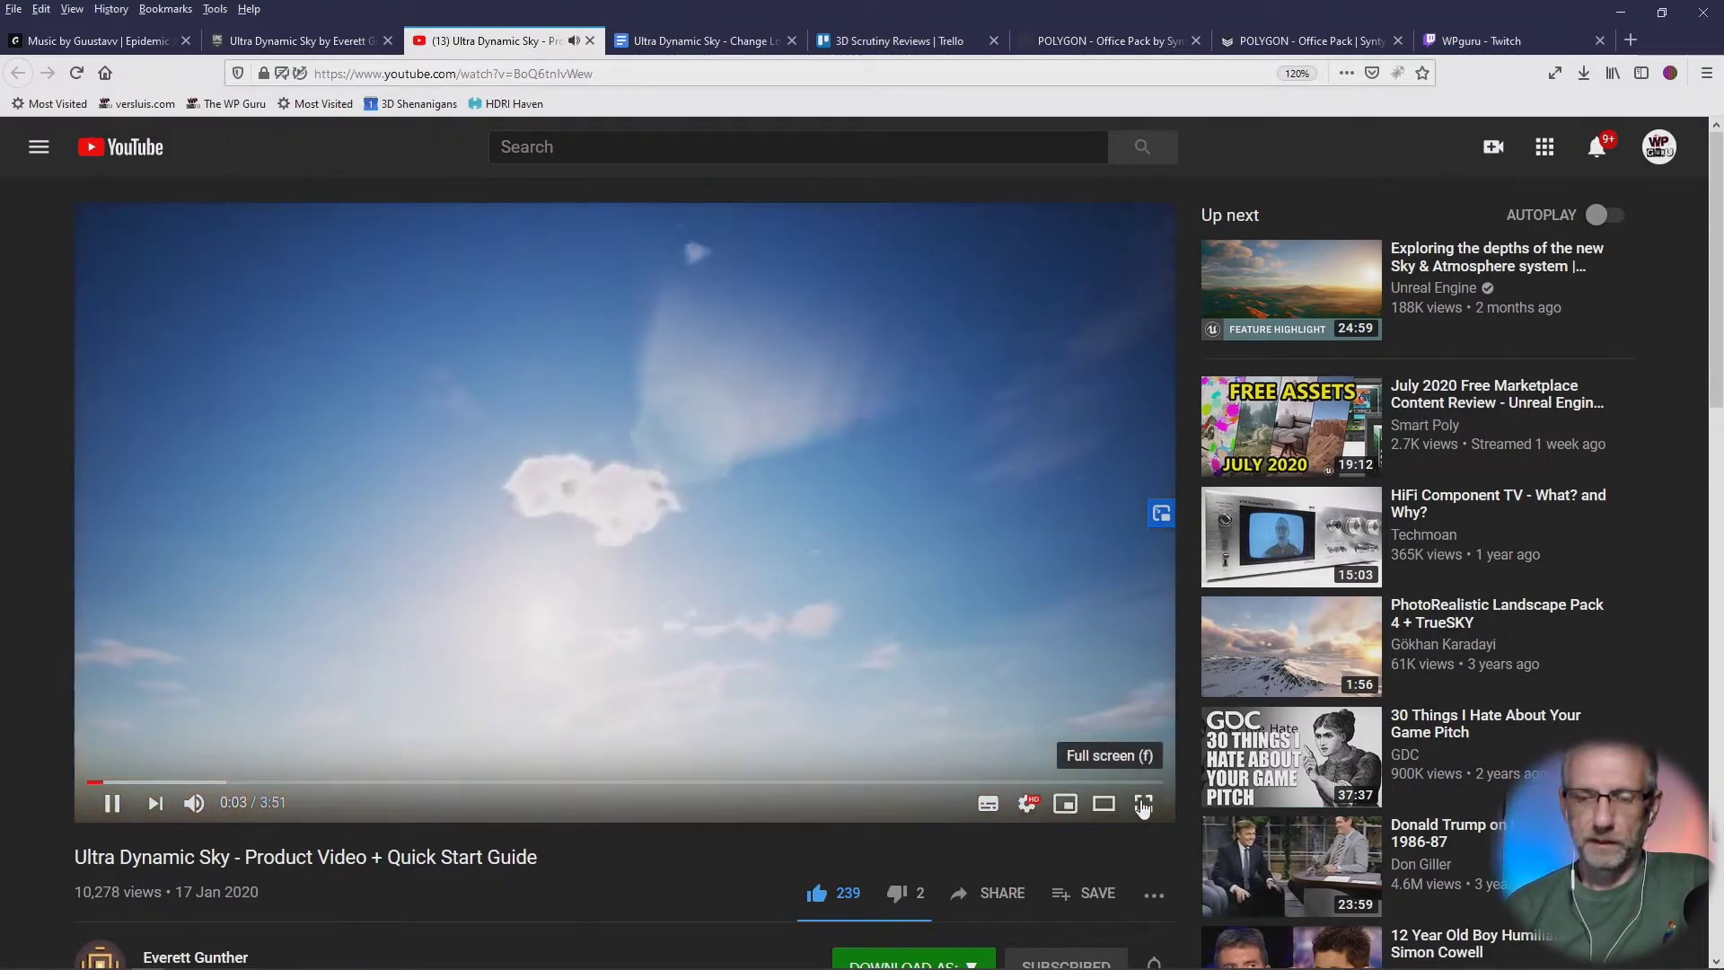
pyautogui.click(1143, 802)
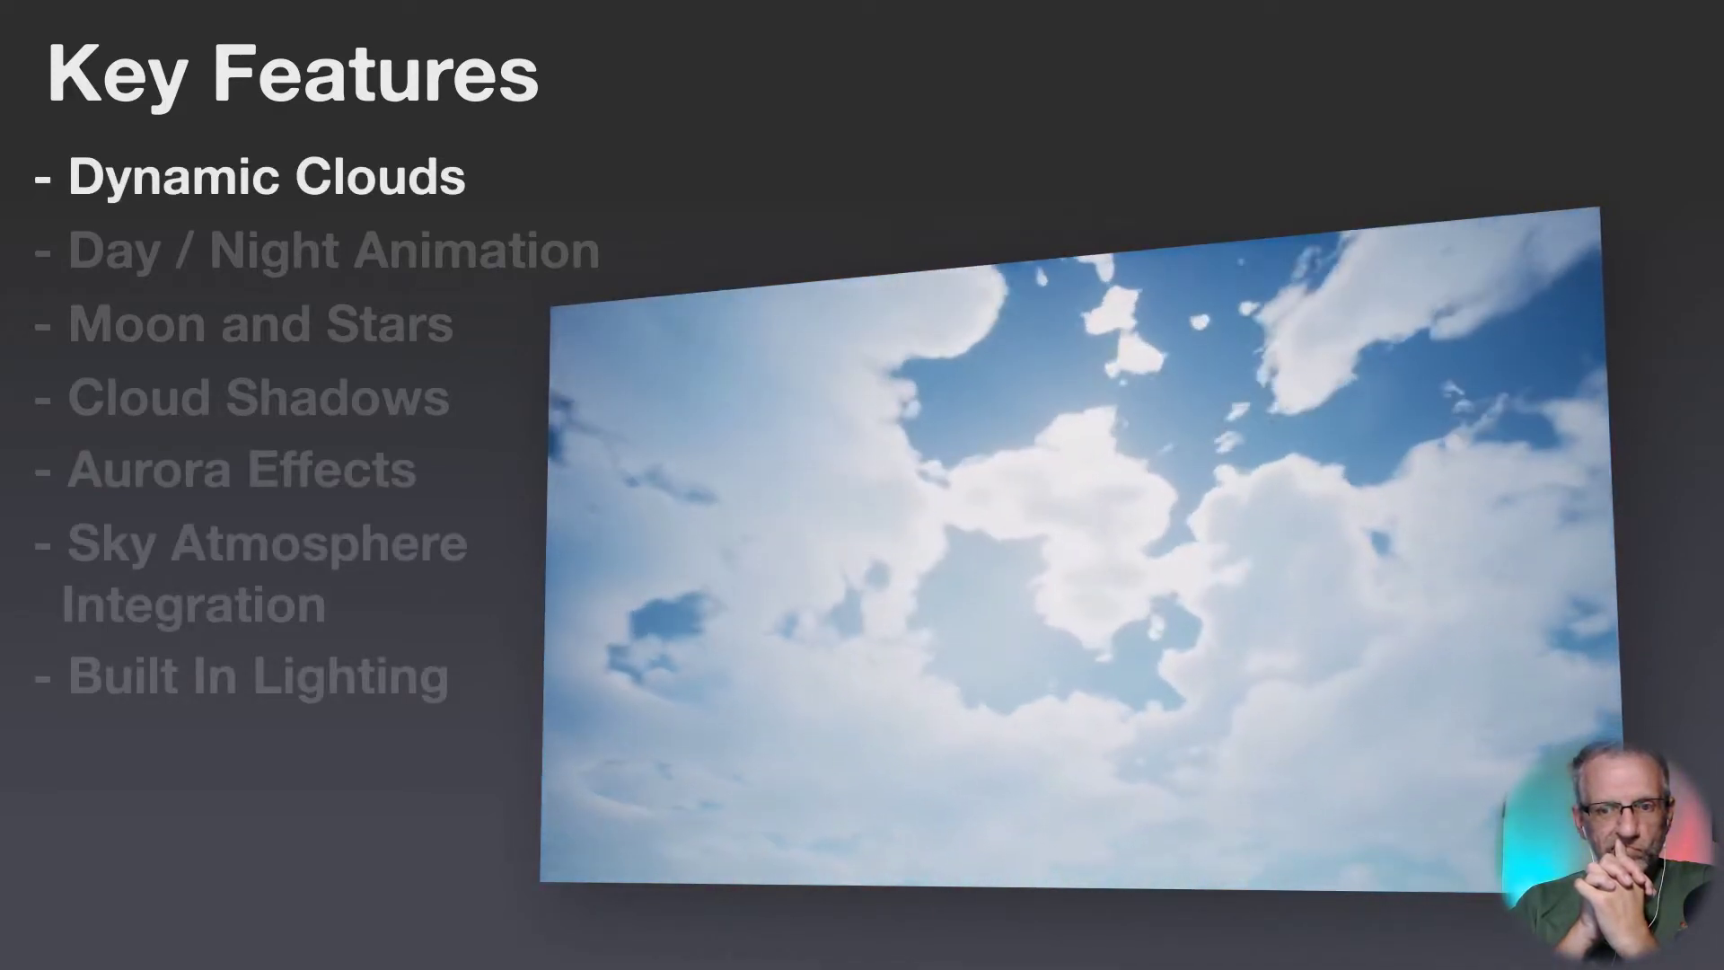
# Step: Skip forward through the video's Key Features section to the Quick Start Guide
pyautogui.press('Right')
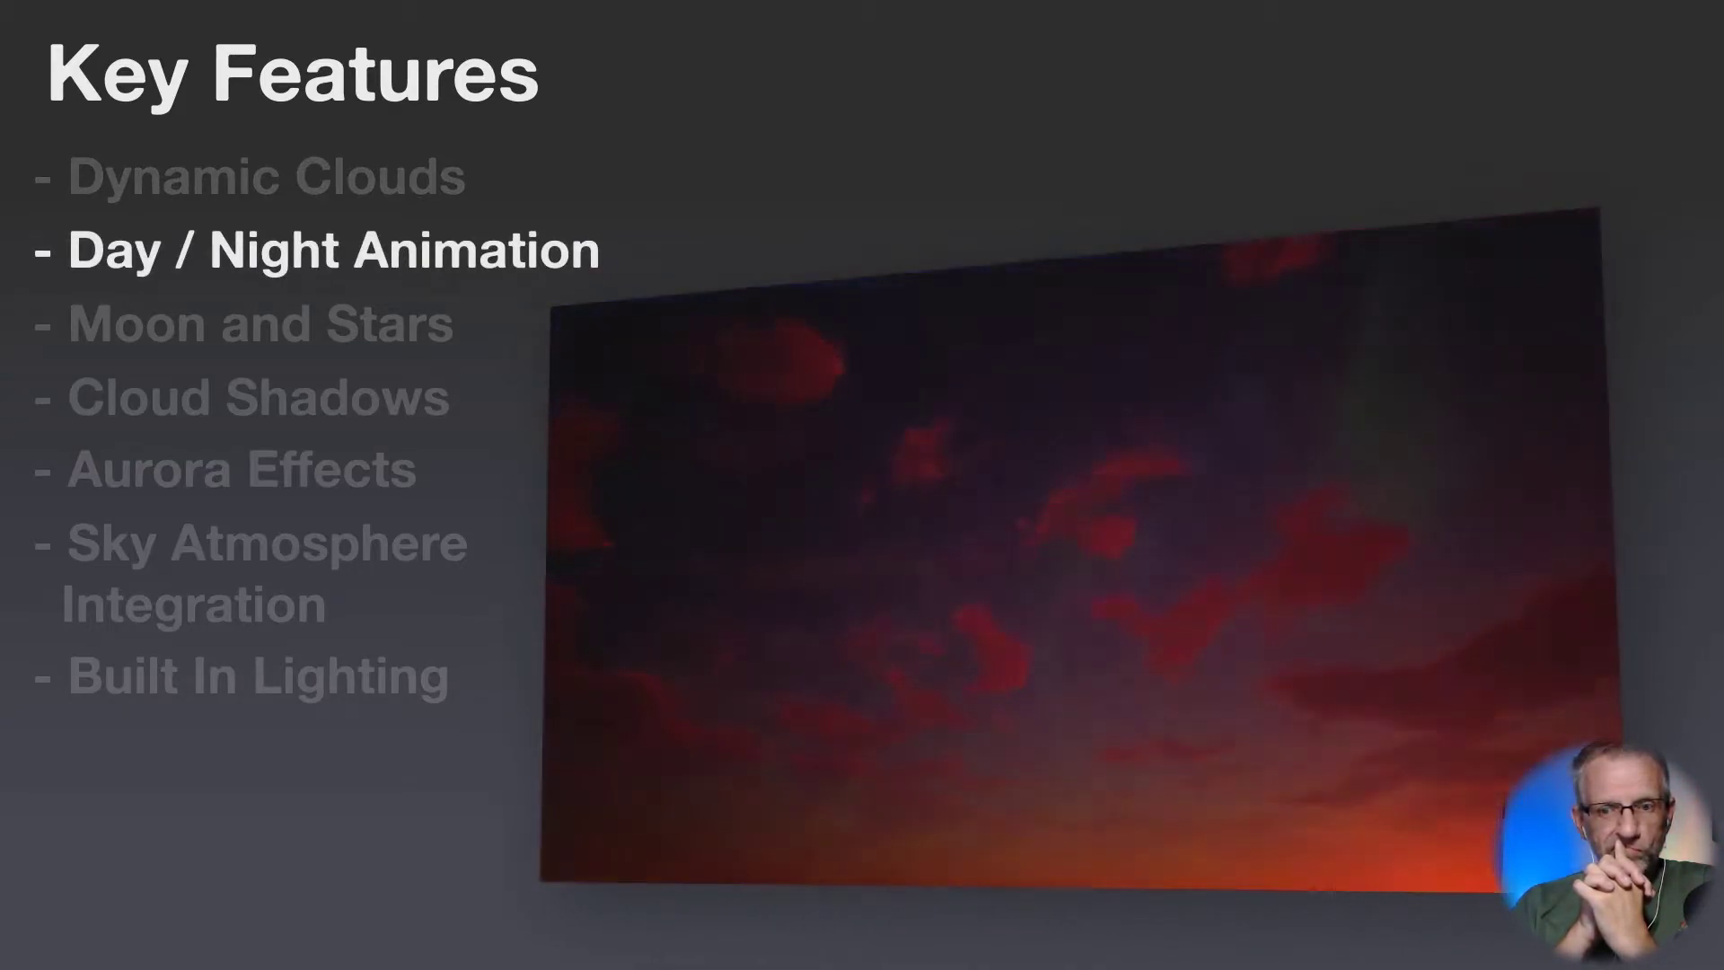
pyautogui.press('Right')
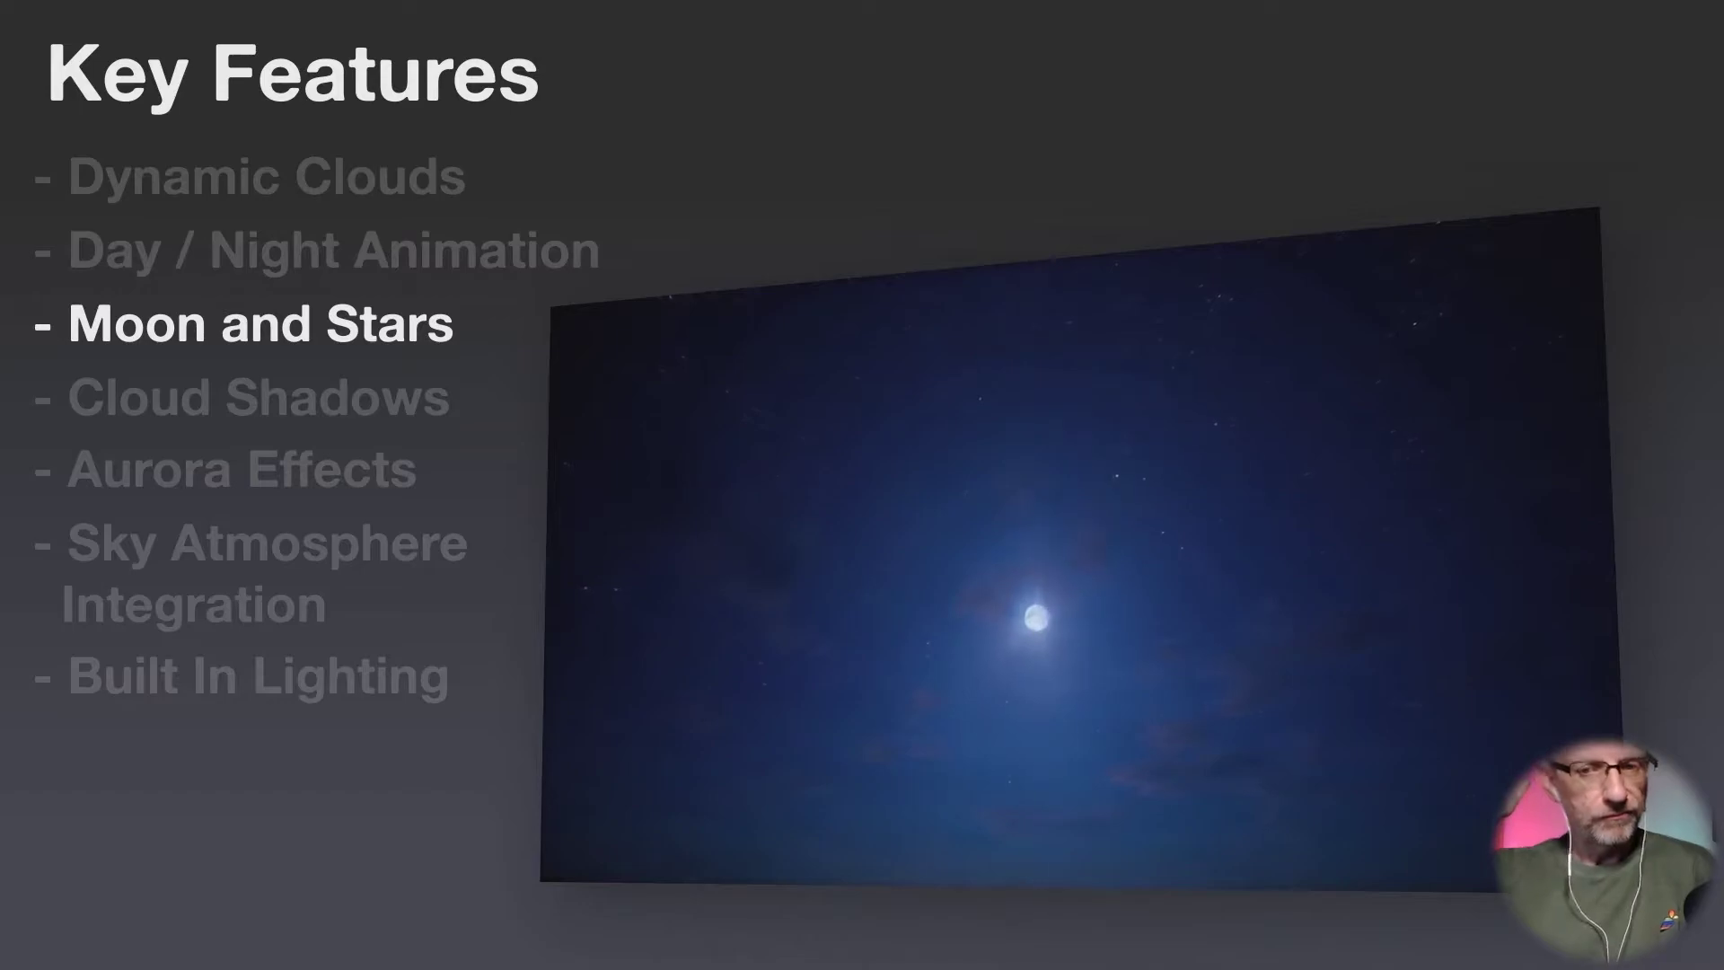
pyautogui.press('Right')
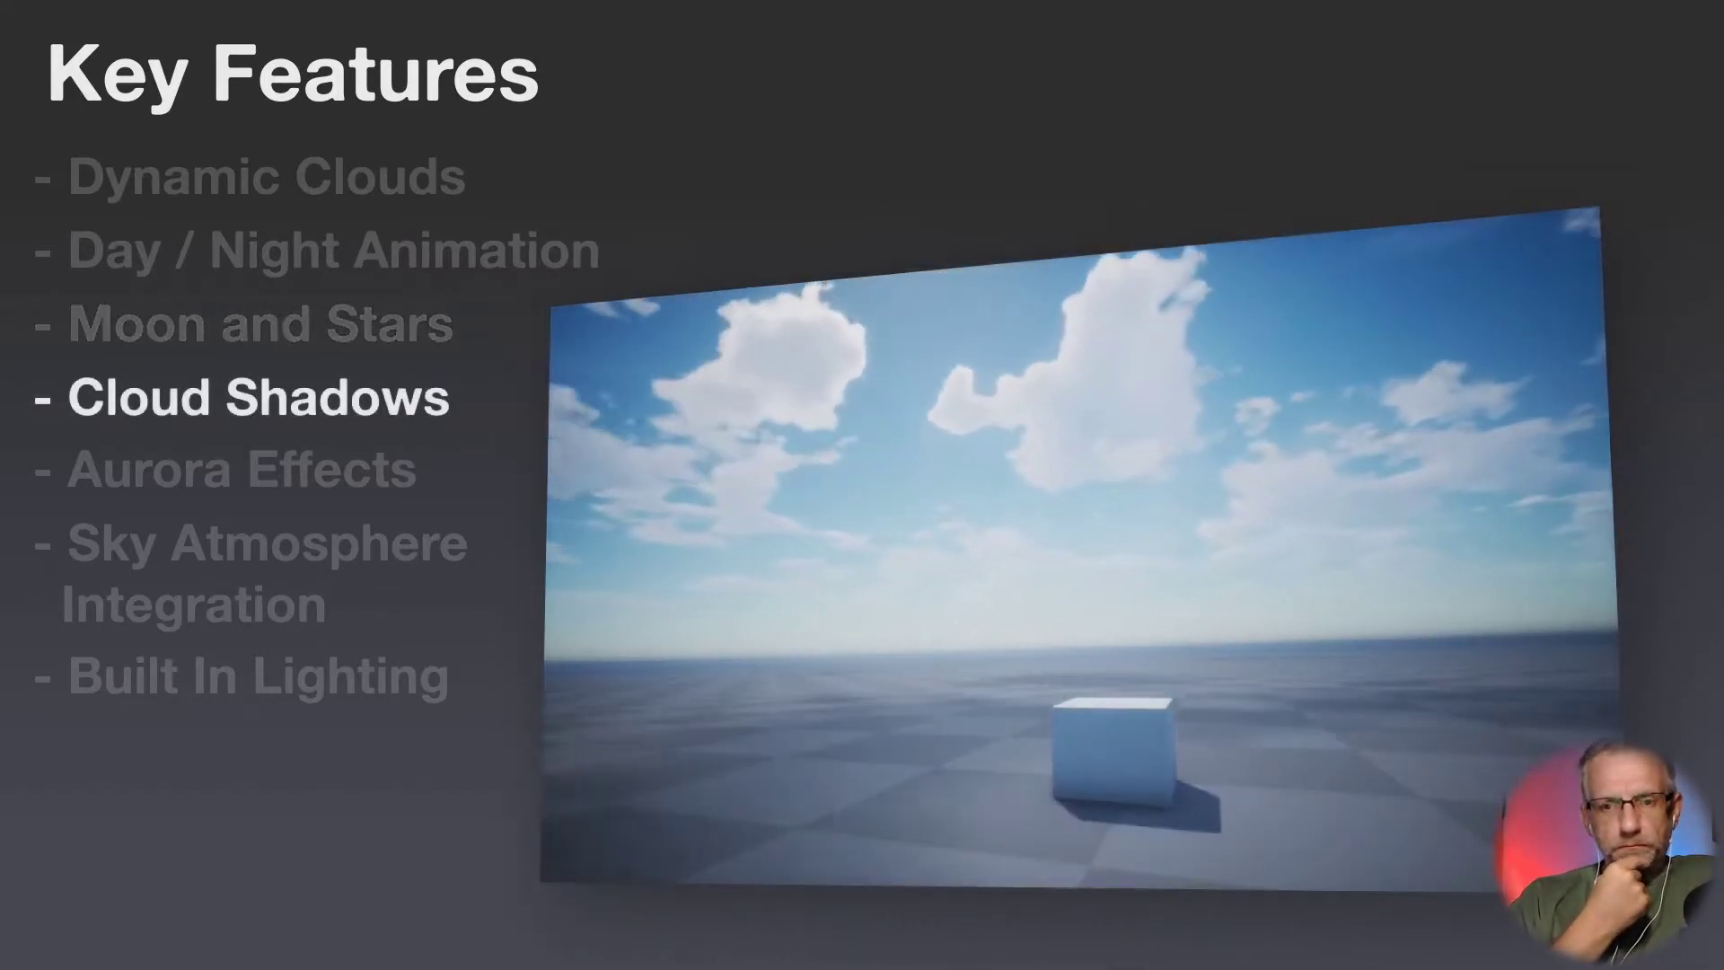
pyautogui.press('Right')
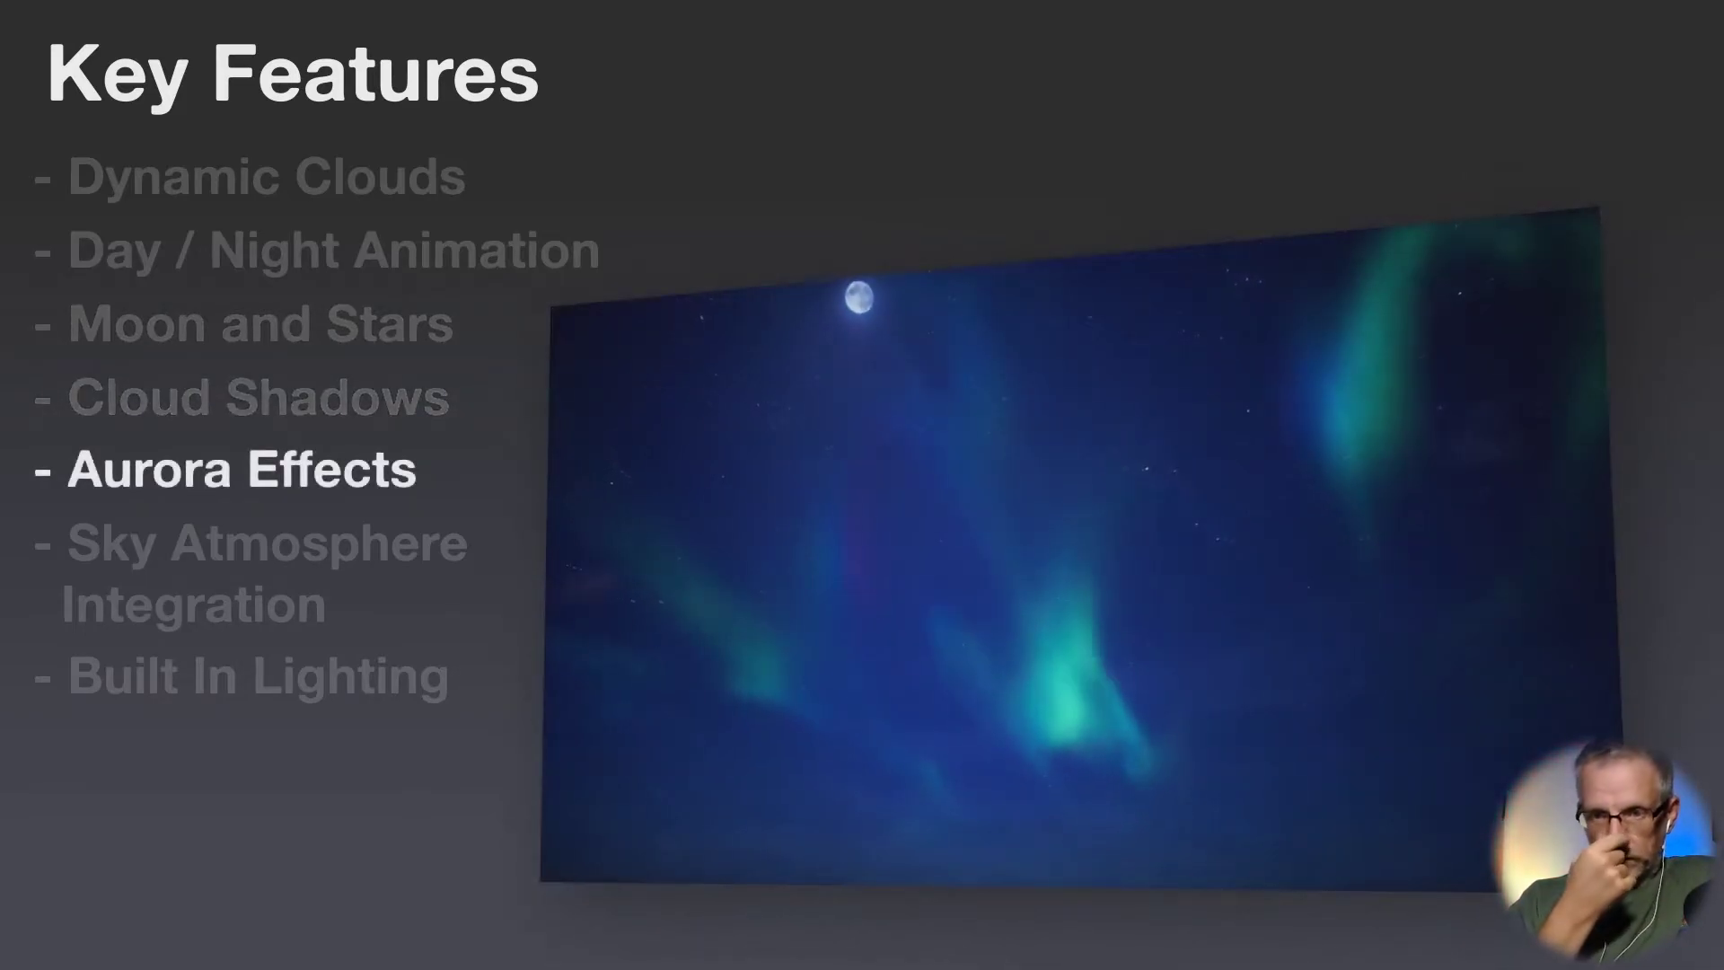
pyautogui.press('Right')
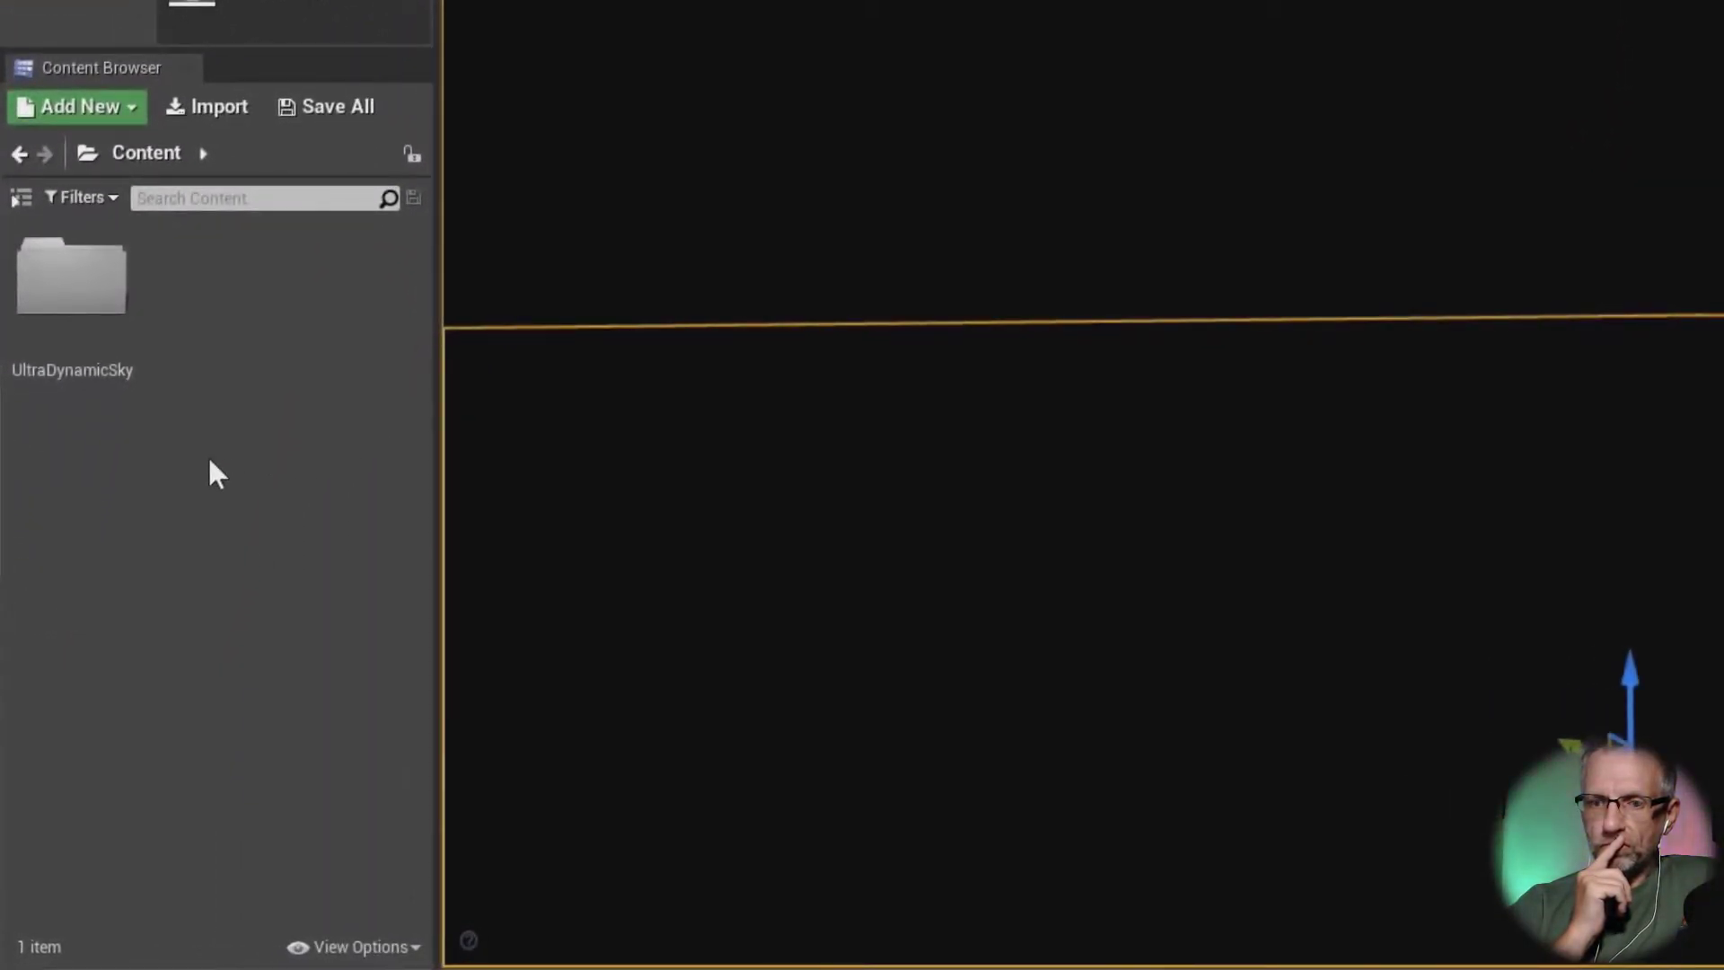
# Step: Place Ultra_Dynamic_Sky_BP from the Blueprints folder into the level and shift Time Of Day toward sunset
pyautogui.doubleClick(99, 343)
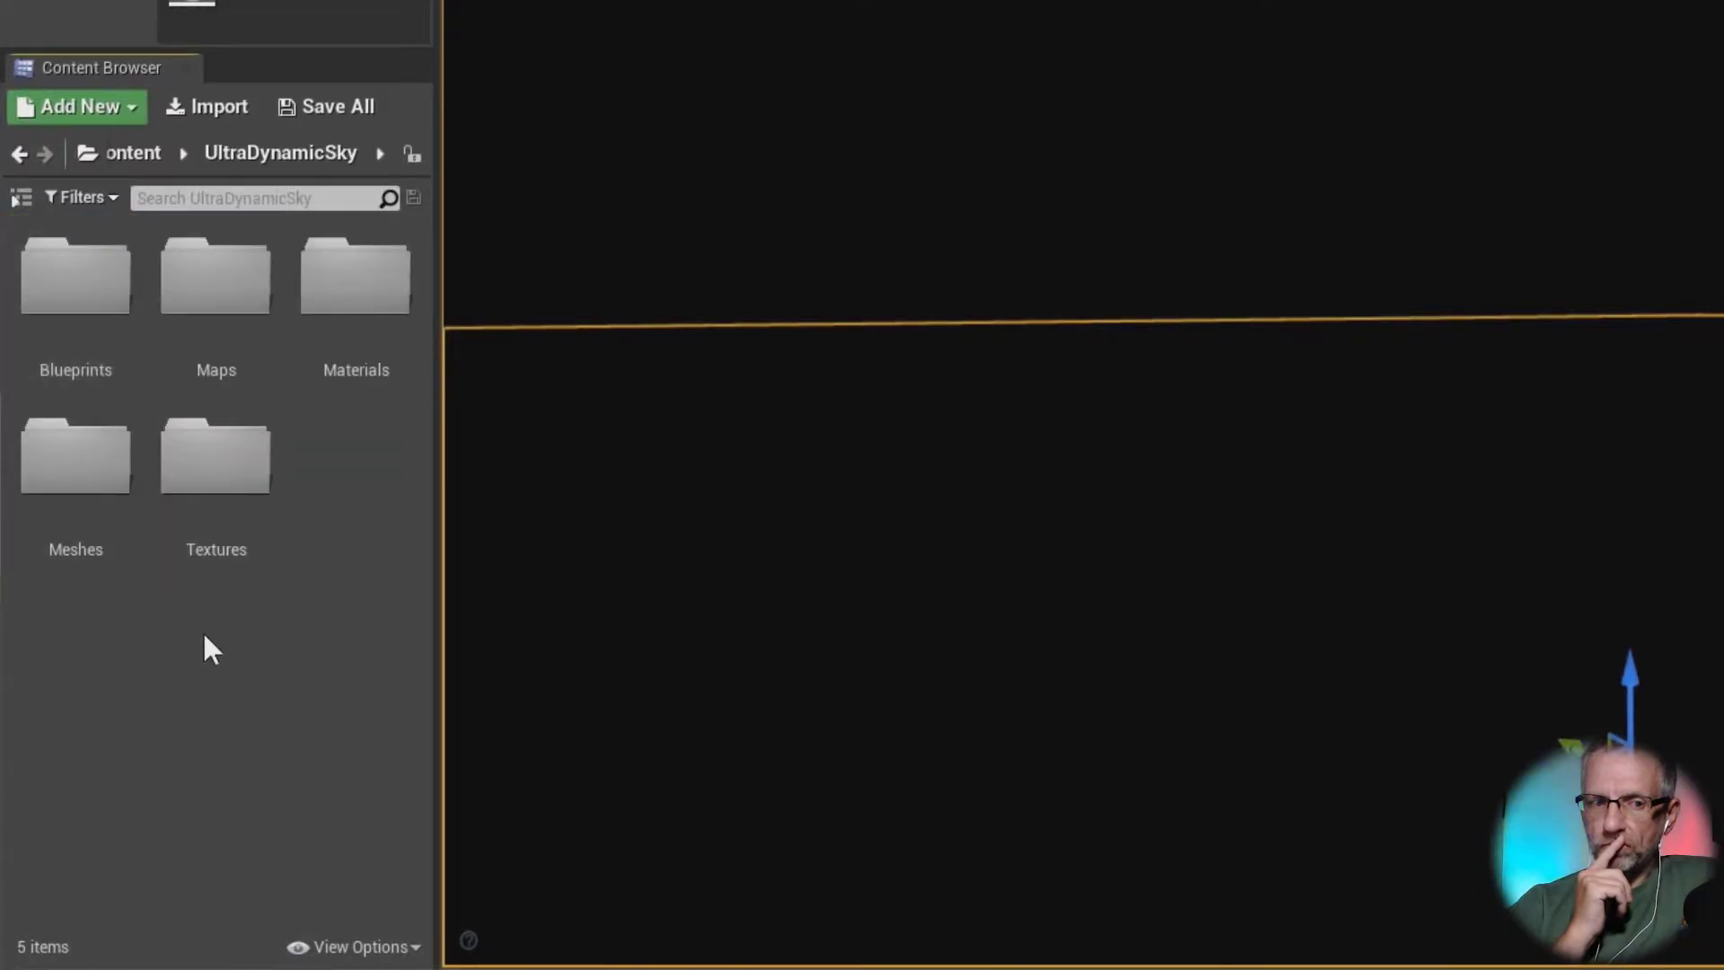
pyautogui.doubleClick(72, 332)
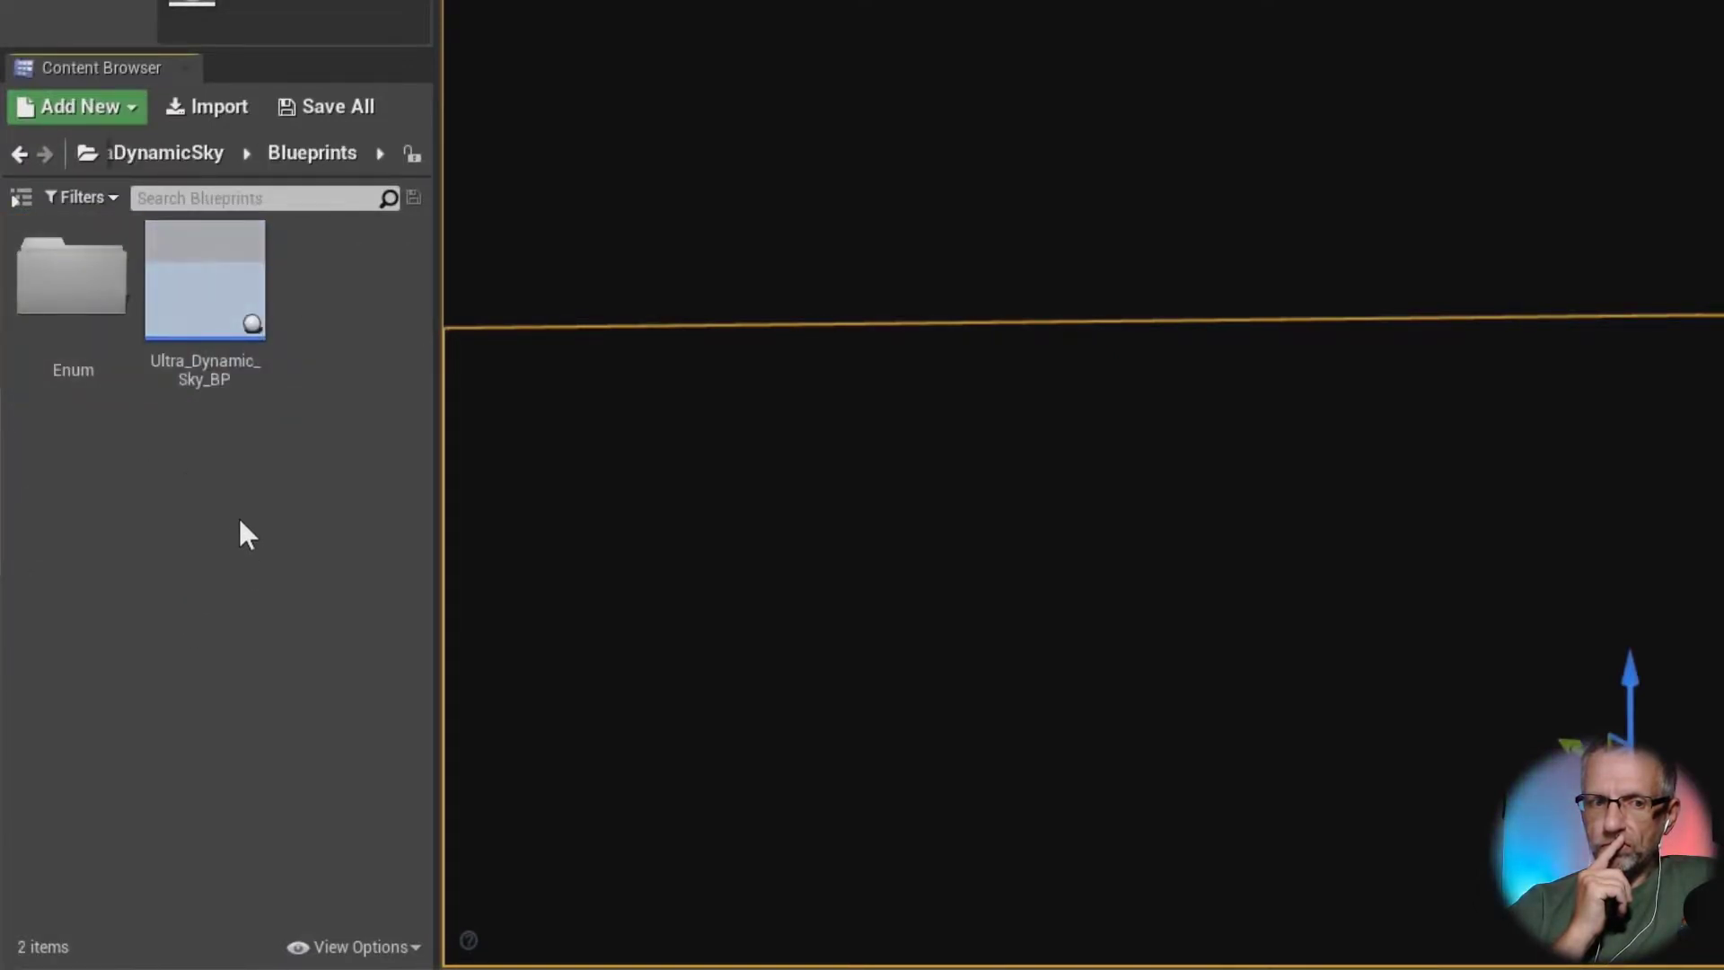
pyautogui.moveTo(192, 320); pyautogui.dragTo(1522, 496)
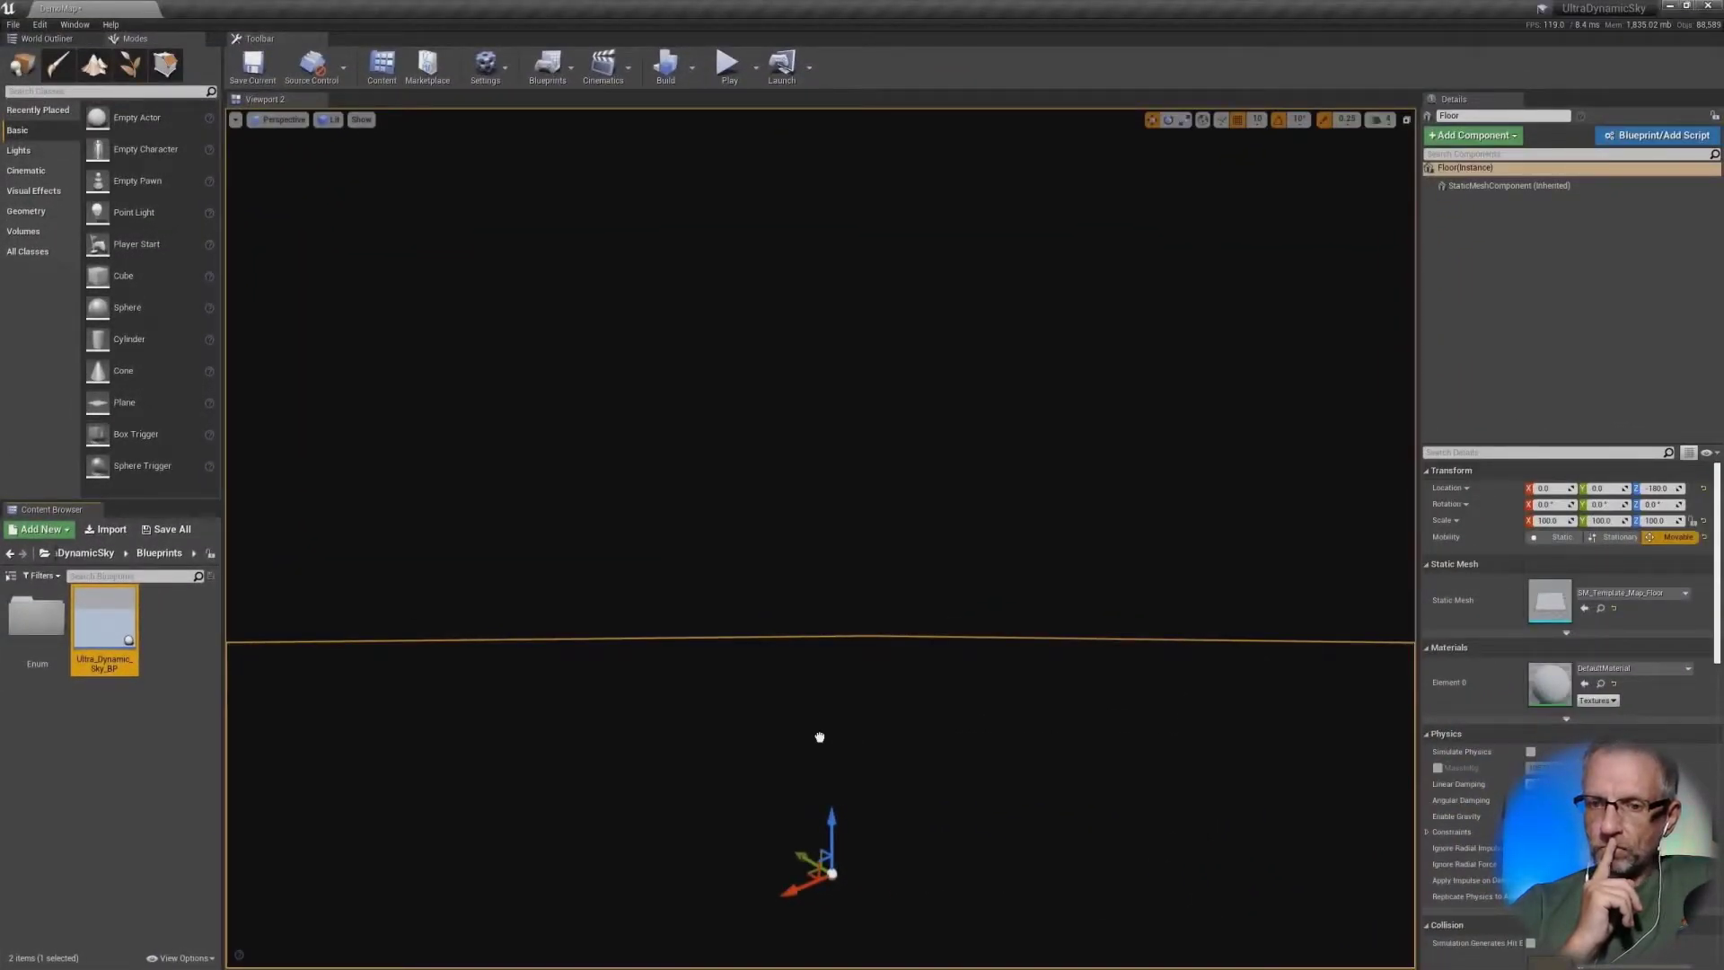
pyautogui.moveTo(818, 737); pyautogui.dragTo(819, 735)
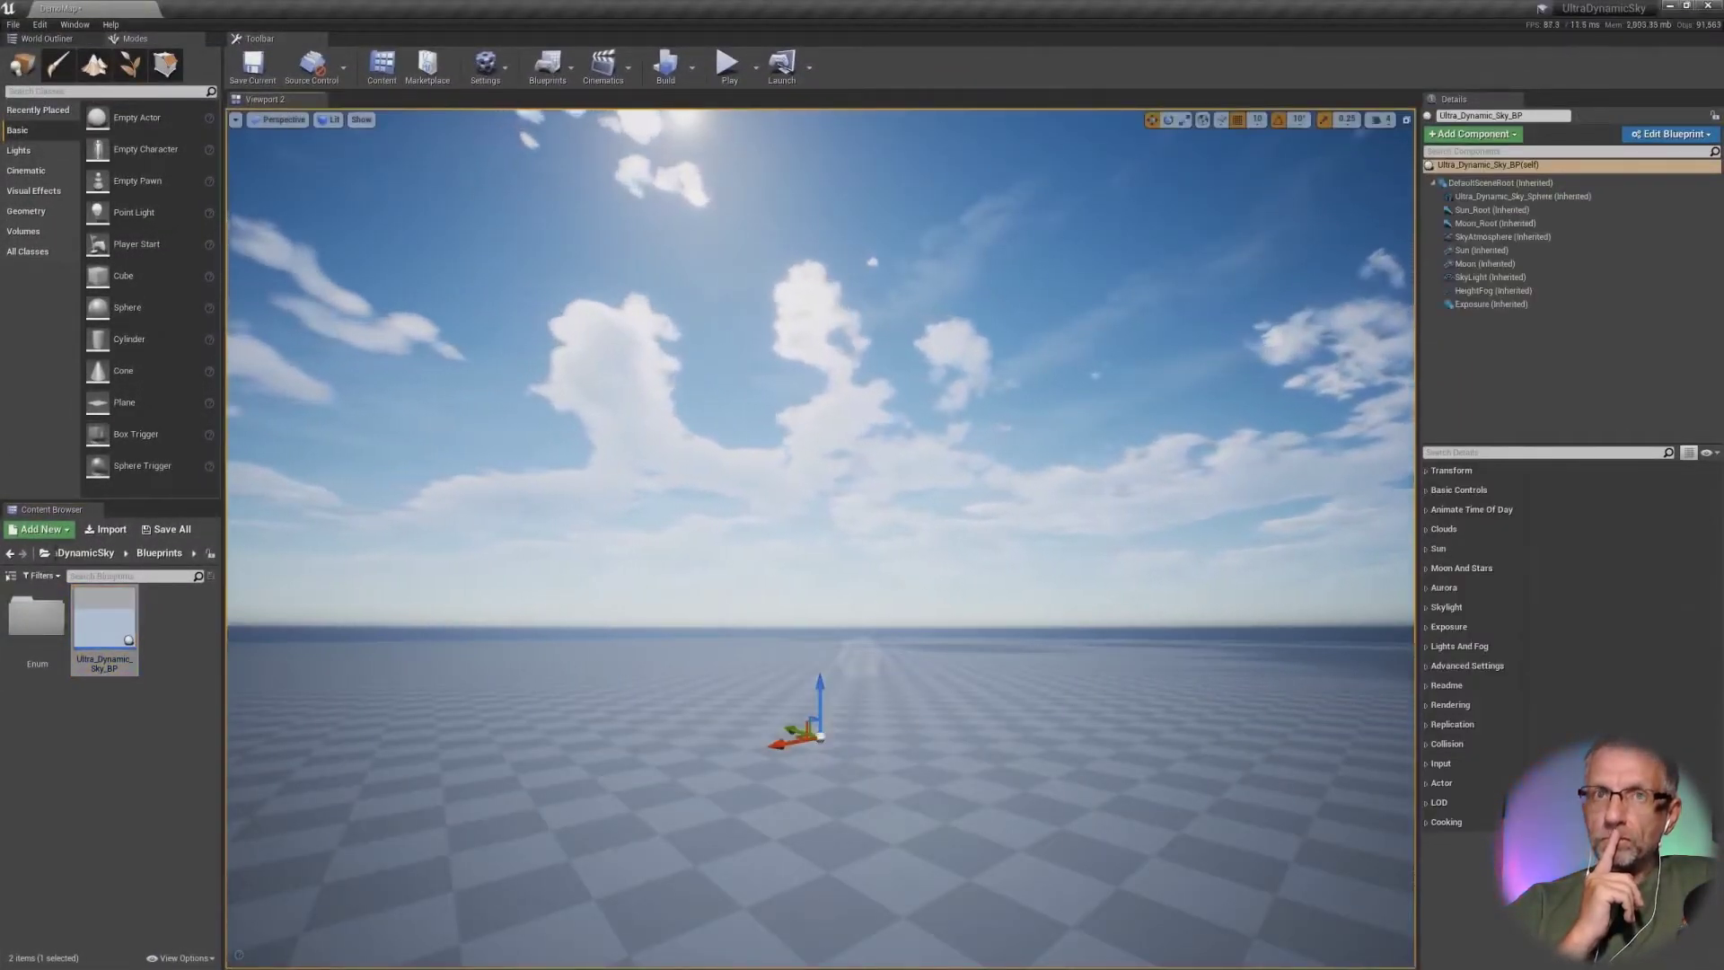
pyautogui.moveTo(819, 734)
pyautogui.mouseDown(button='right')
pyautogui.moveTo(783, 653)
pyautogui.moveTo(830, 676)
pyautogui.moveTo(837, 730)
pyautogui.mouseUp(button='right')
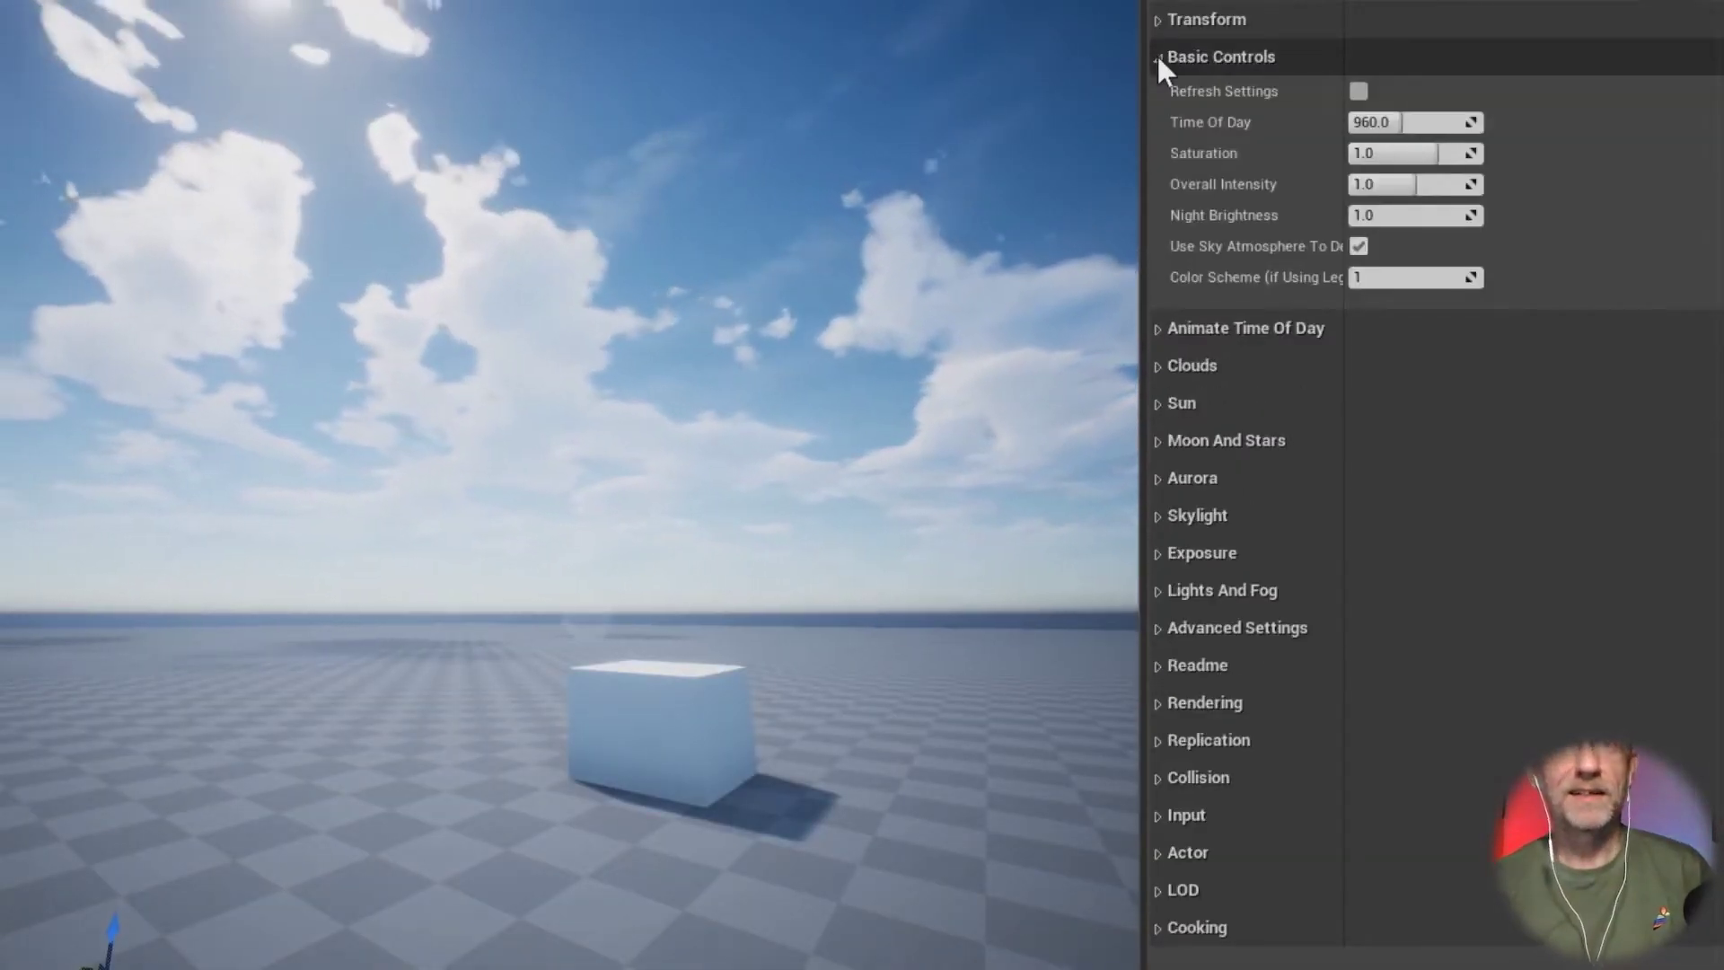
pyautogui.moveTo(1374, 122)
pyautogui.mouseDown()
pyautogui.moveTo(1346, 122)
pyautogui.moveTo(1405, 122)
pyautogui.moveTo(1383, 122)
pyautogui.mouseUp()
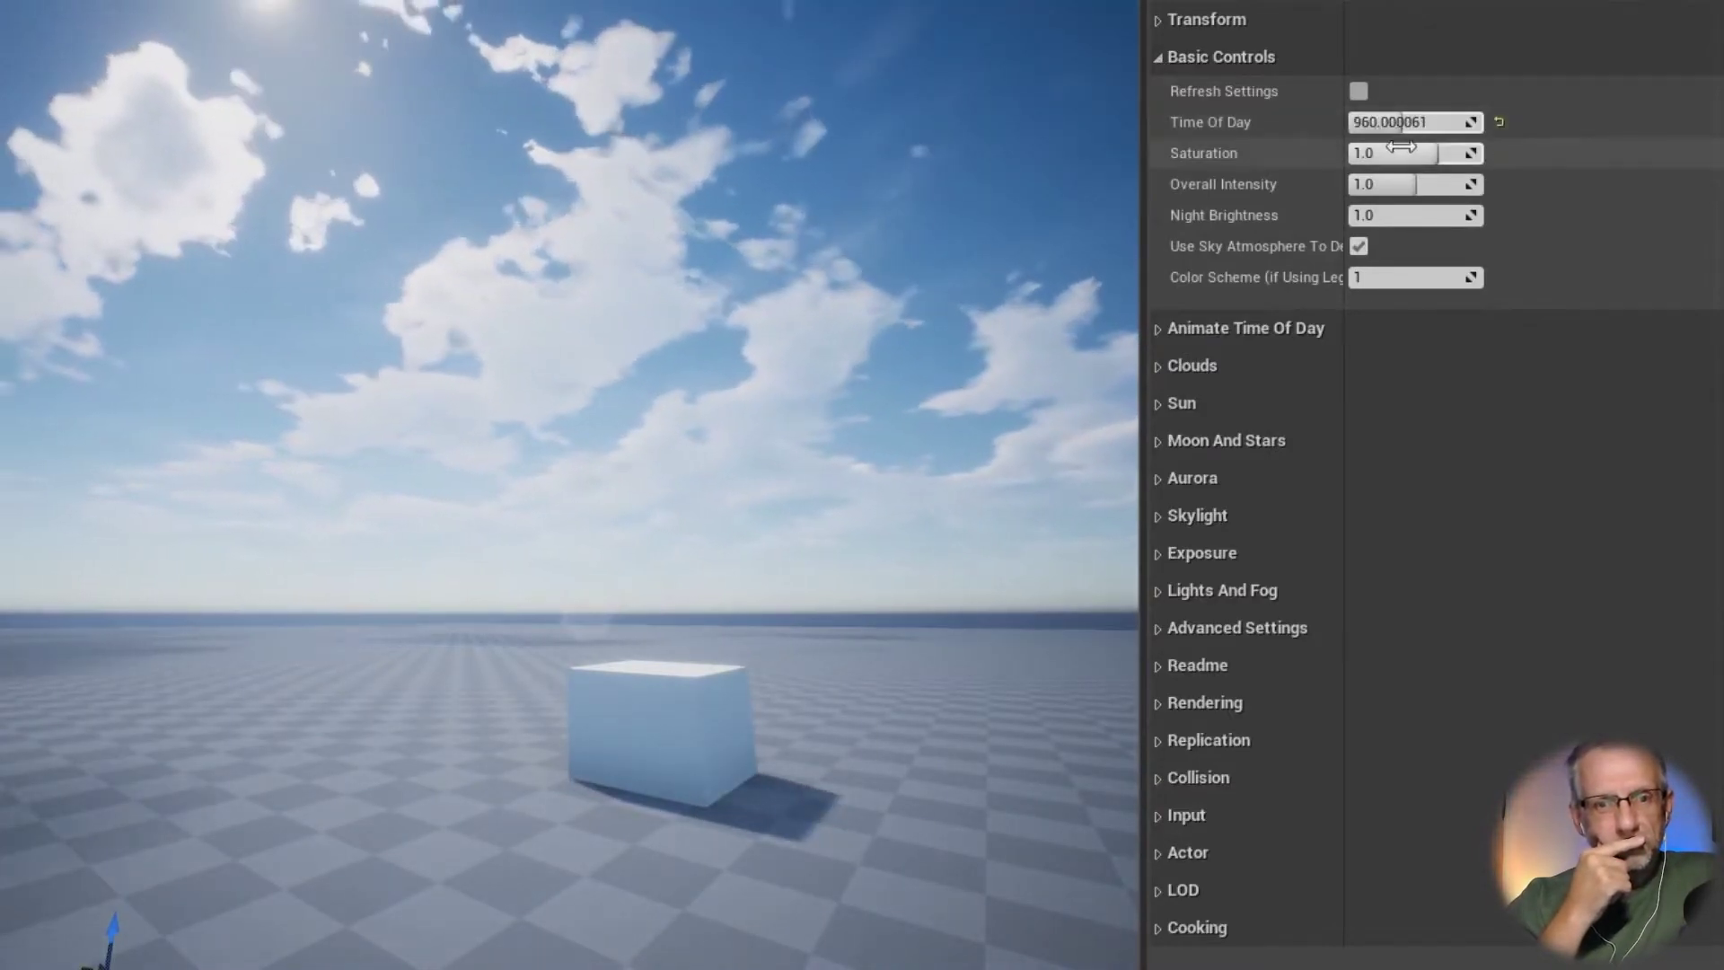
# Step: Test Saturation 0 for a greyscale scene, then restore its default
pyautogui.click(1409, 153)
pyautogui.write('0')
pyautogui.press('Return')
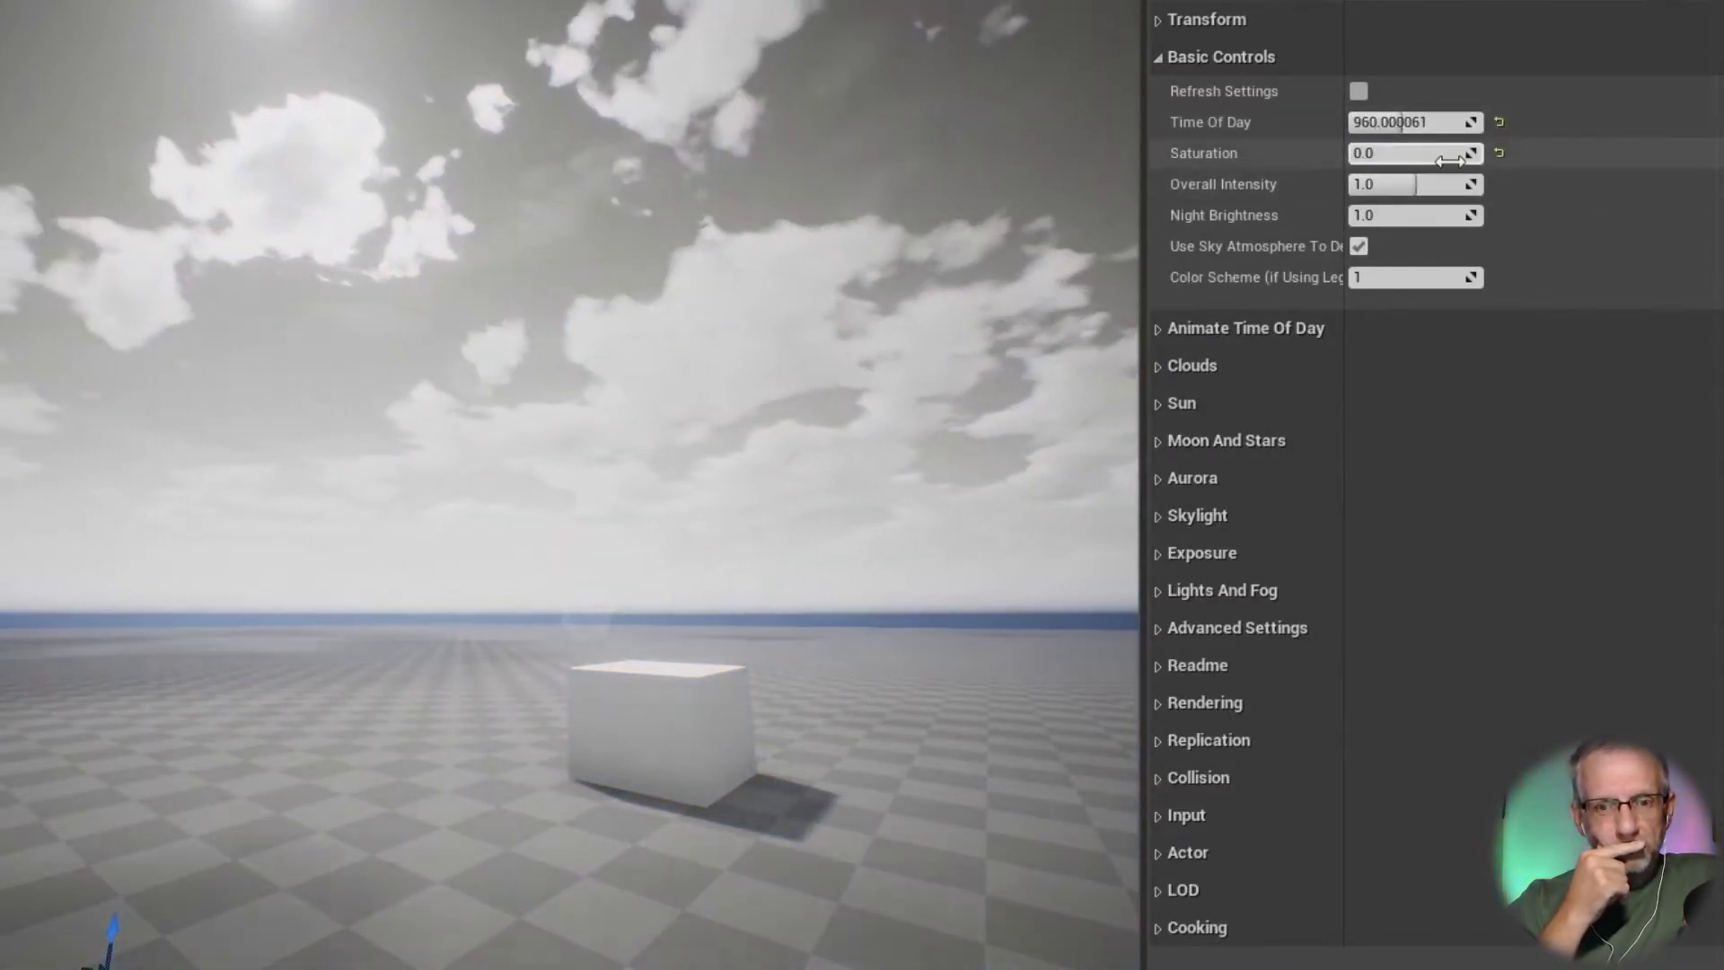
pyautogui.click(1499, 153)
# Step: Try Overall Intensity 2 to brighten the scene, then set it back to 1
pyautogui.click(1410, 184)
pyautogui.write('2')
pyautogui.press('Return')
pyautogui.click(1410, 184)
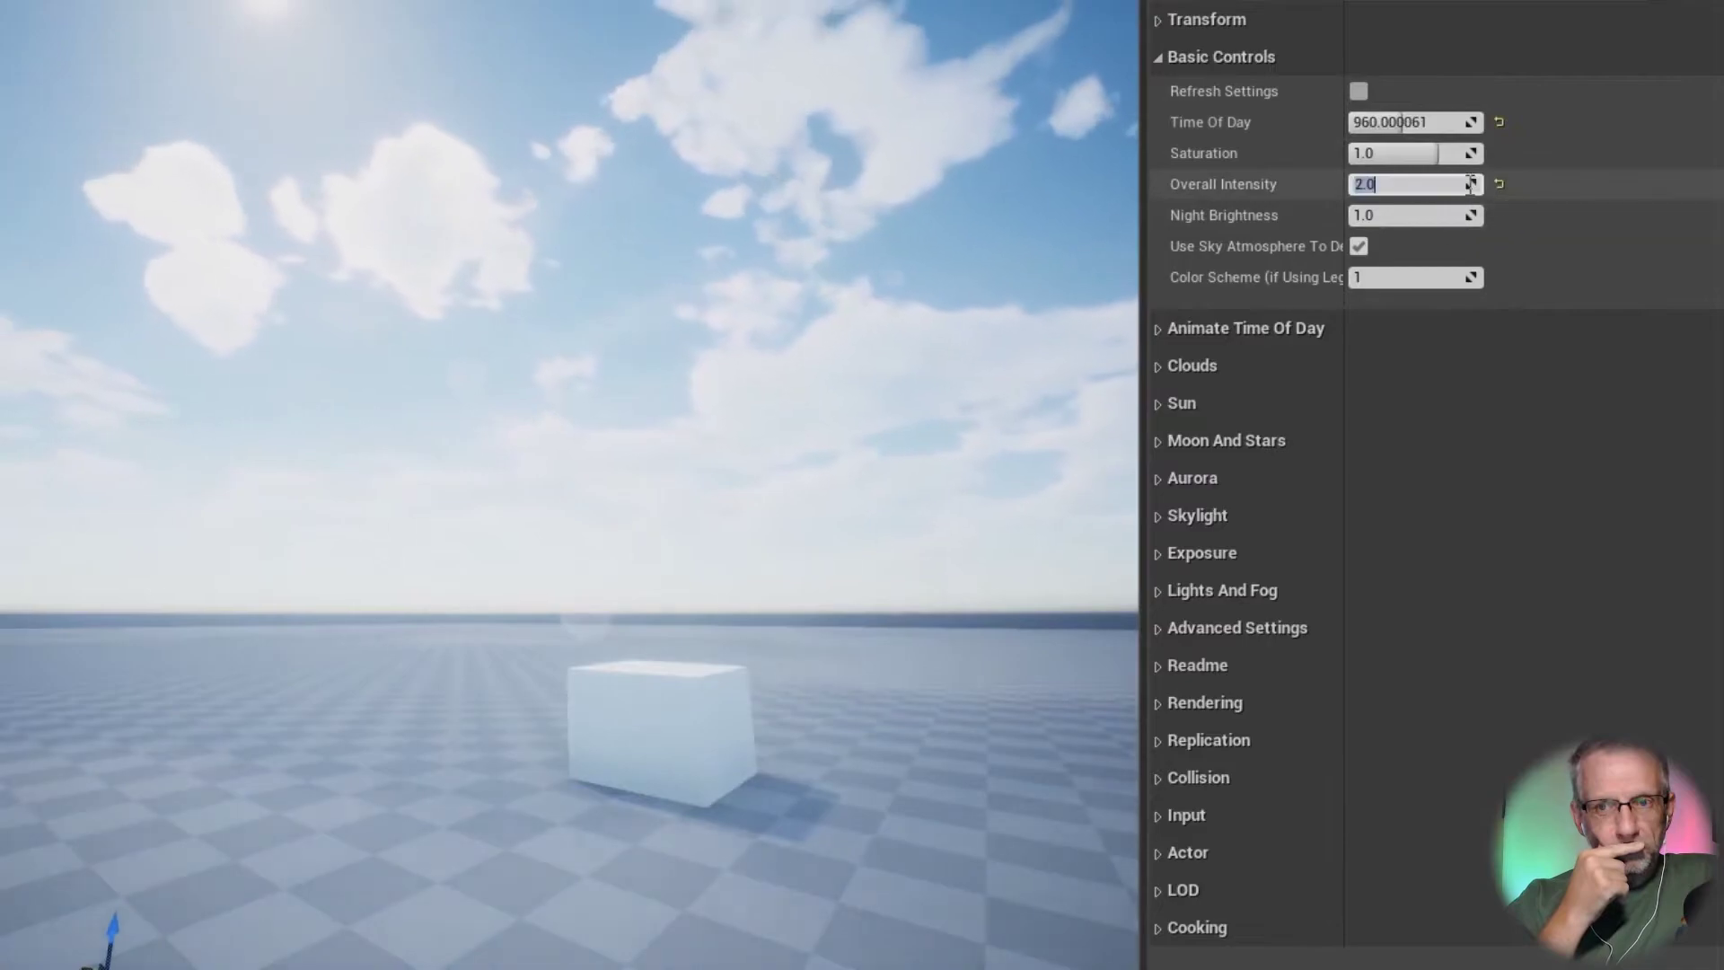
pyautogui.write('1')
pyautogui.press('Return')
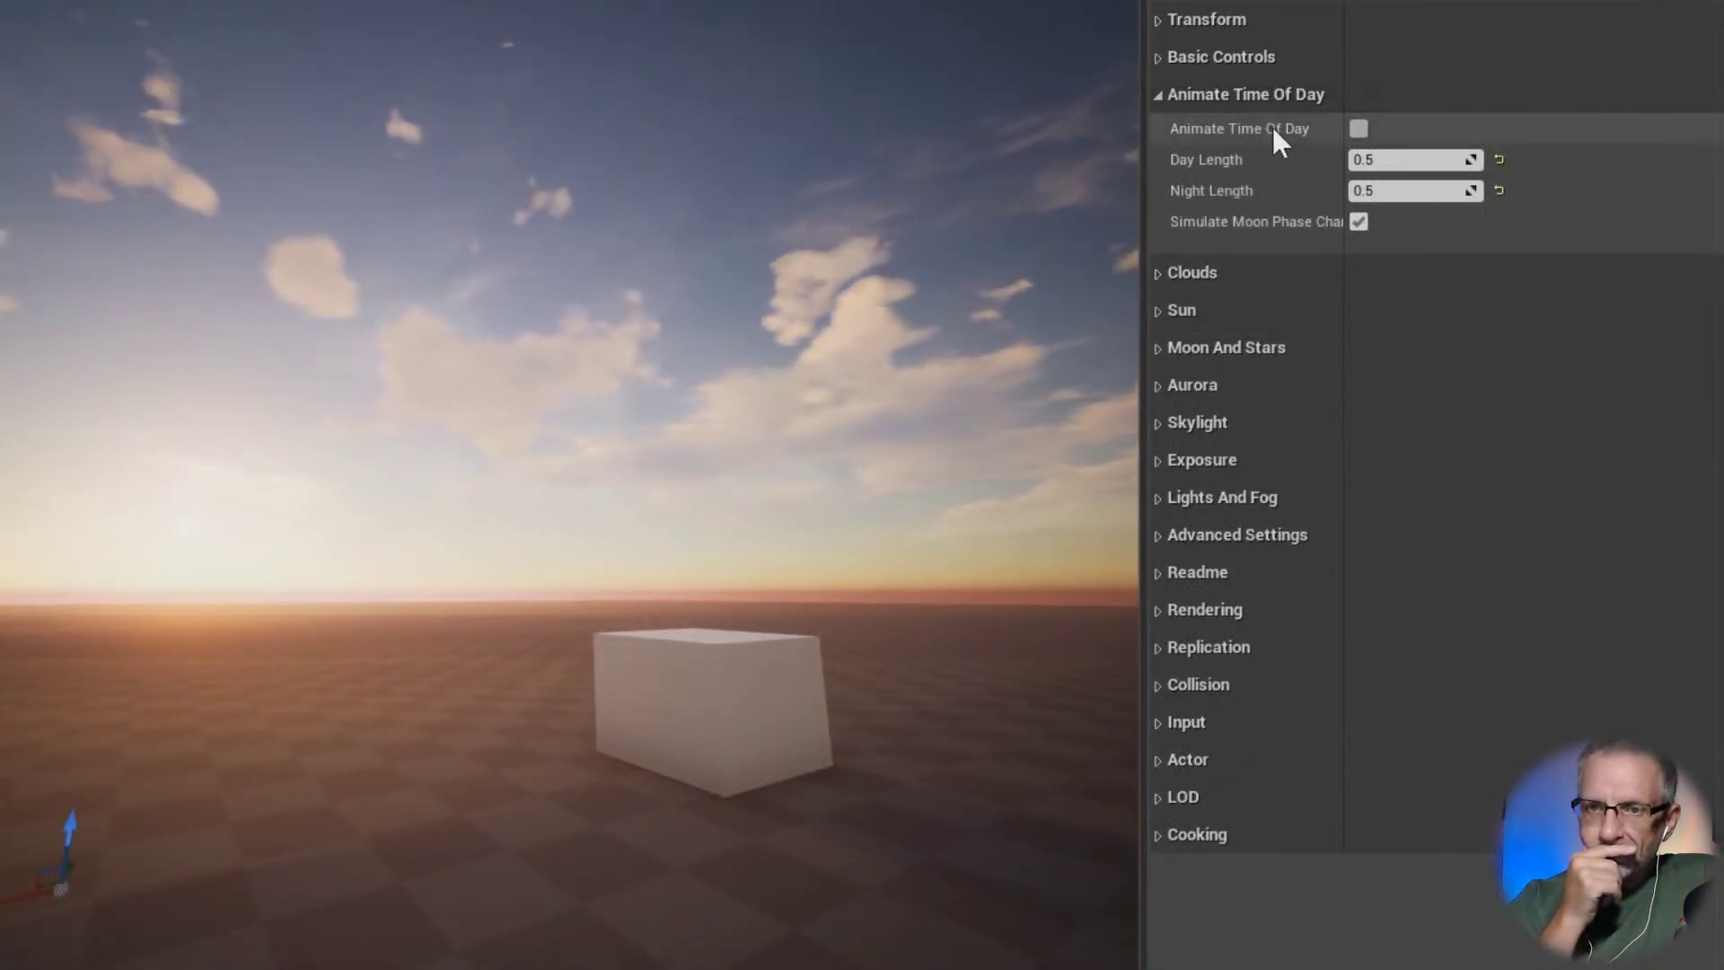
# Step: Enable Animate Time Of Day, raise Cloud Density, and set Cloud Speed to 12, then 0.11
pyautogui.click(1360, 131)
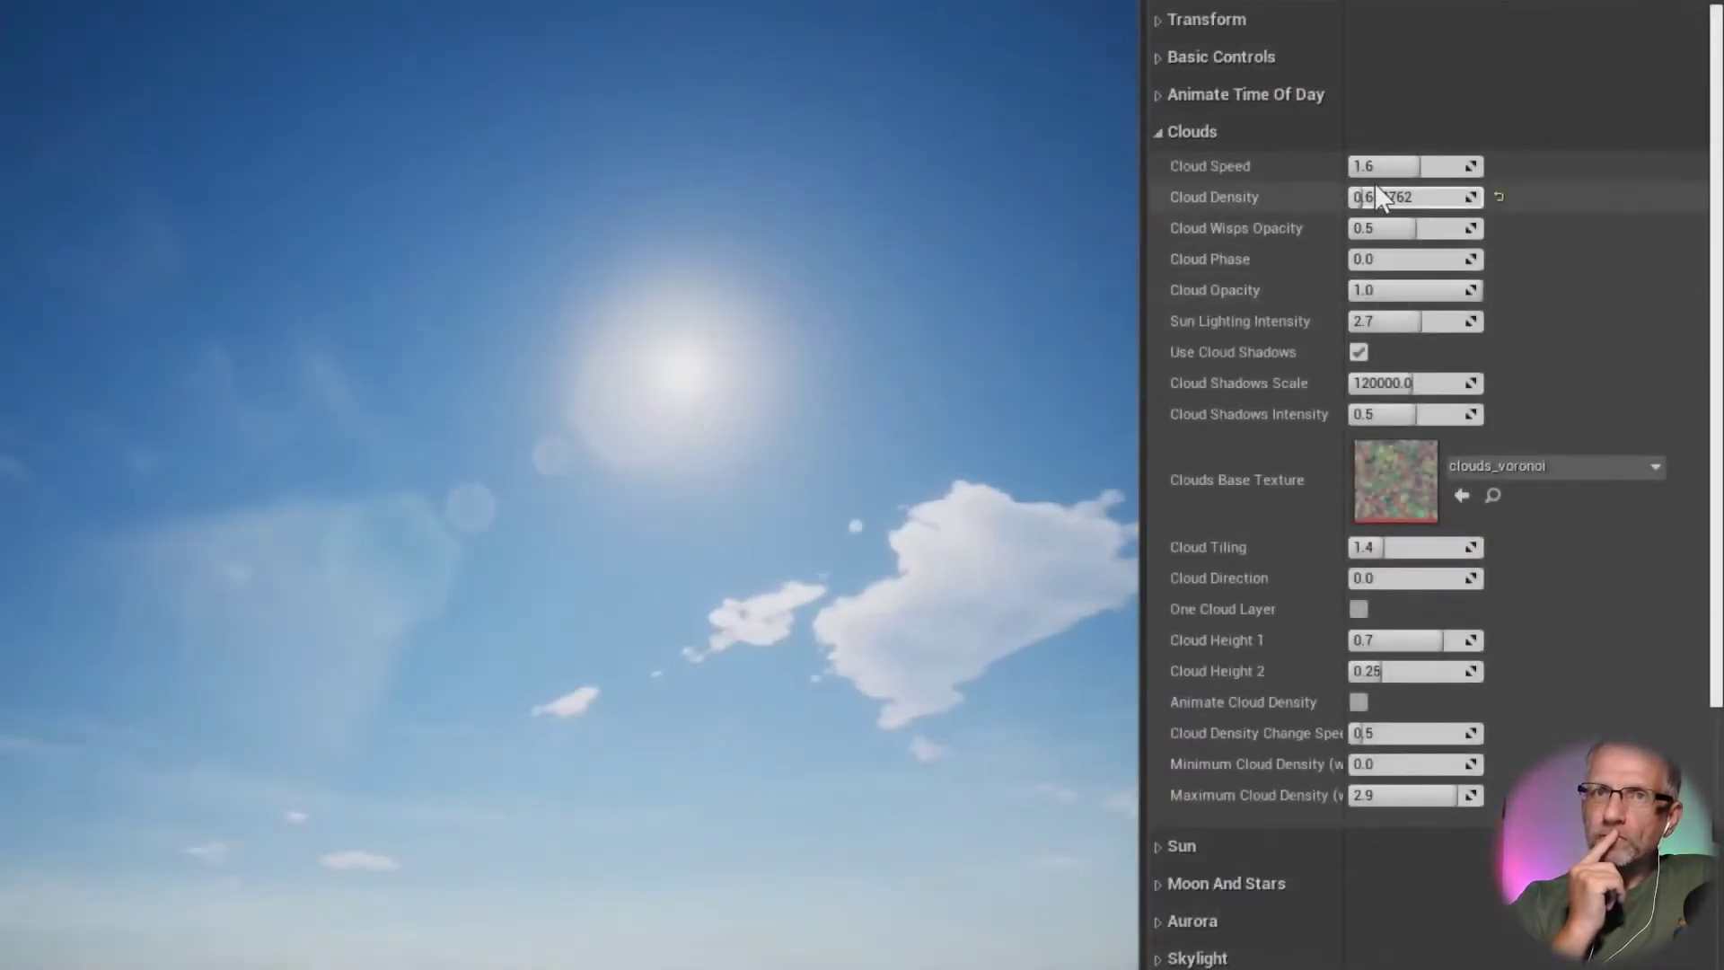
pyautogui.moveTo(1375, 196)
pyautogui.mouseDown()
pyautogui.moveTo(1473, 197)
pyautogui.moveTo(1347, 196)
pyautogui.moveTo(1401, 196)
pyautogui.mouseUp()
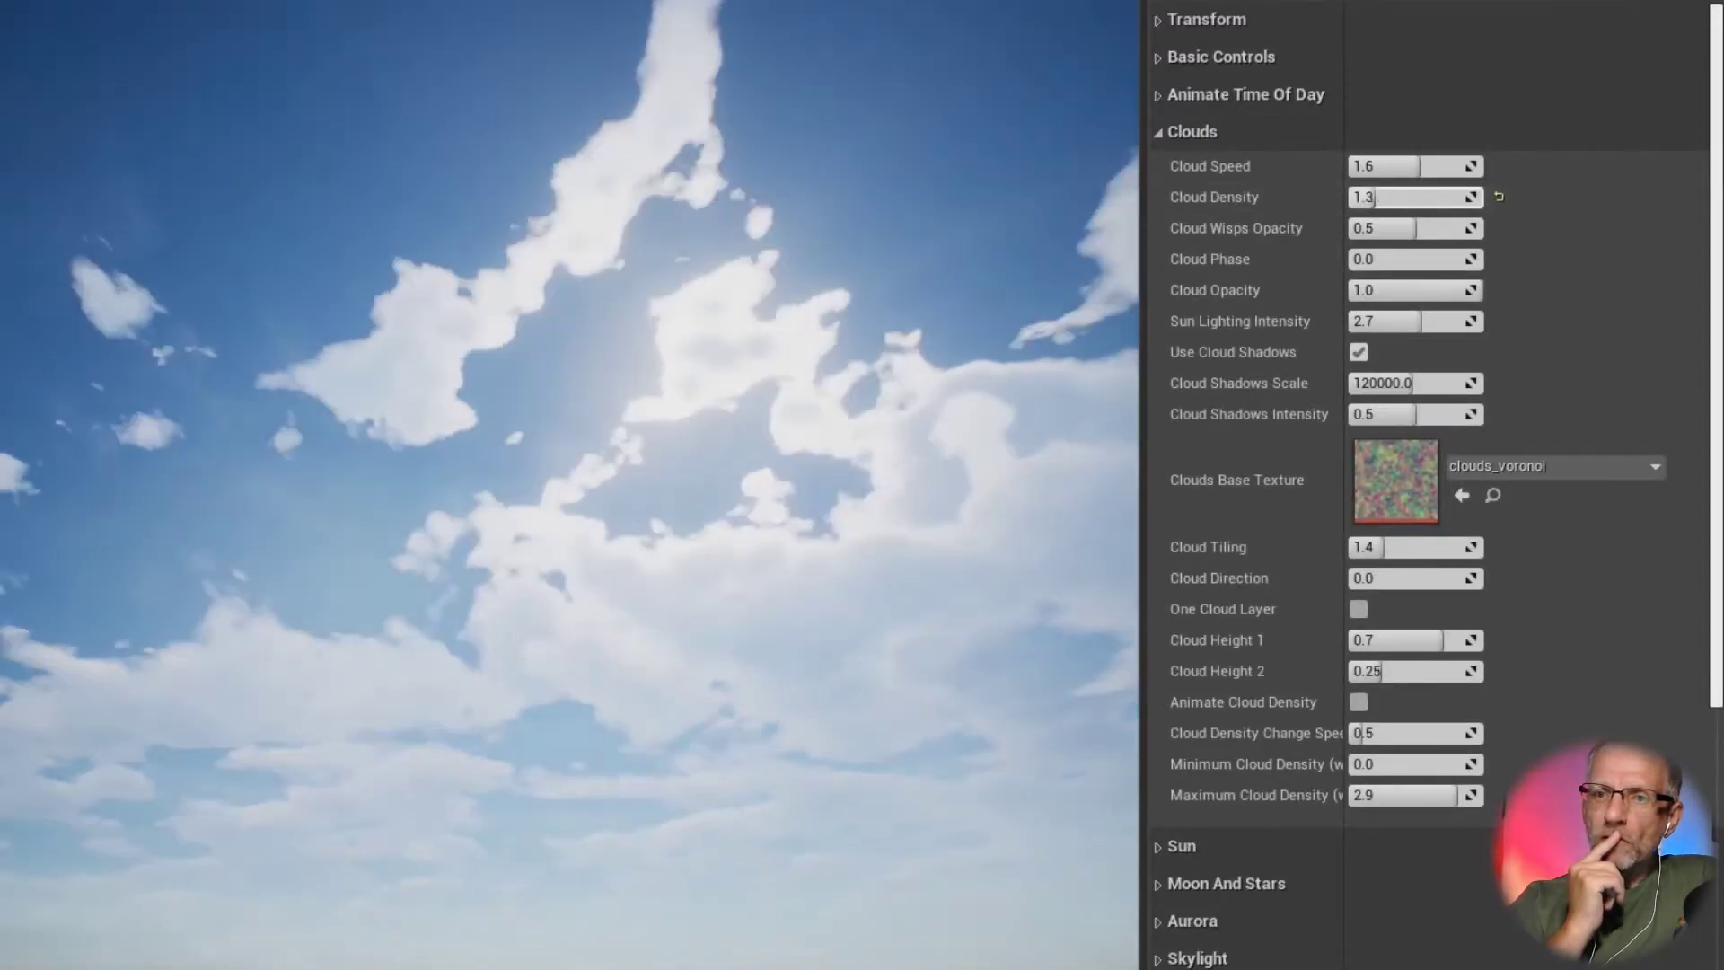
pyautogui.click(1401, 166)
pyautogui.write('12')
pyautogui.press('Return')
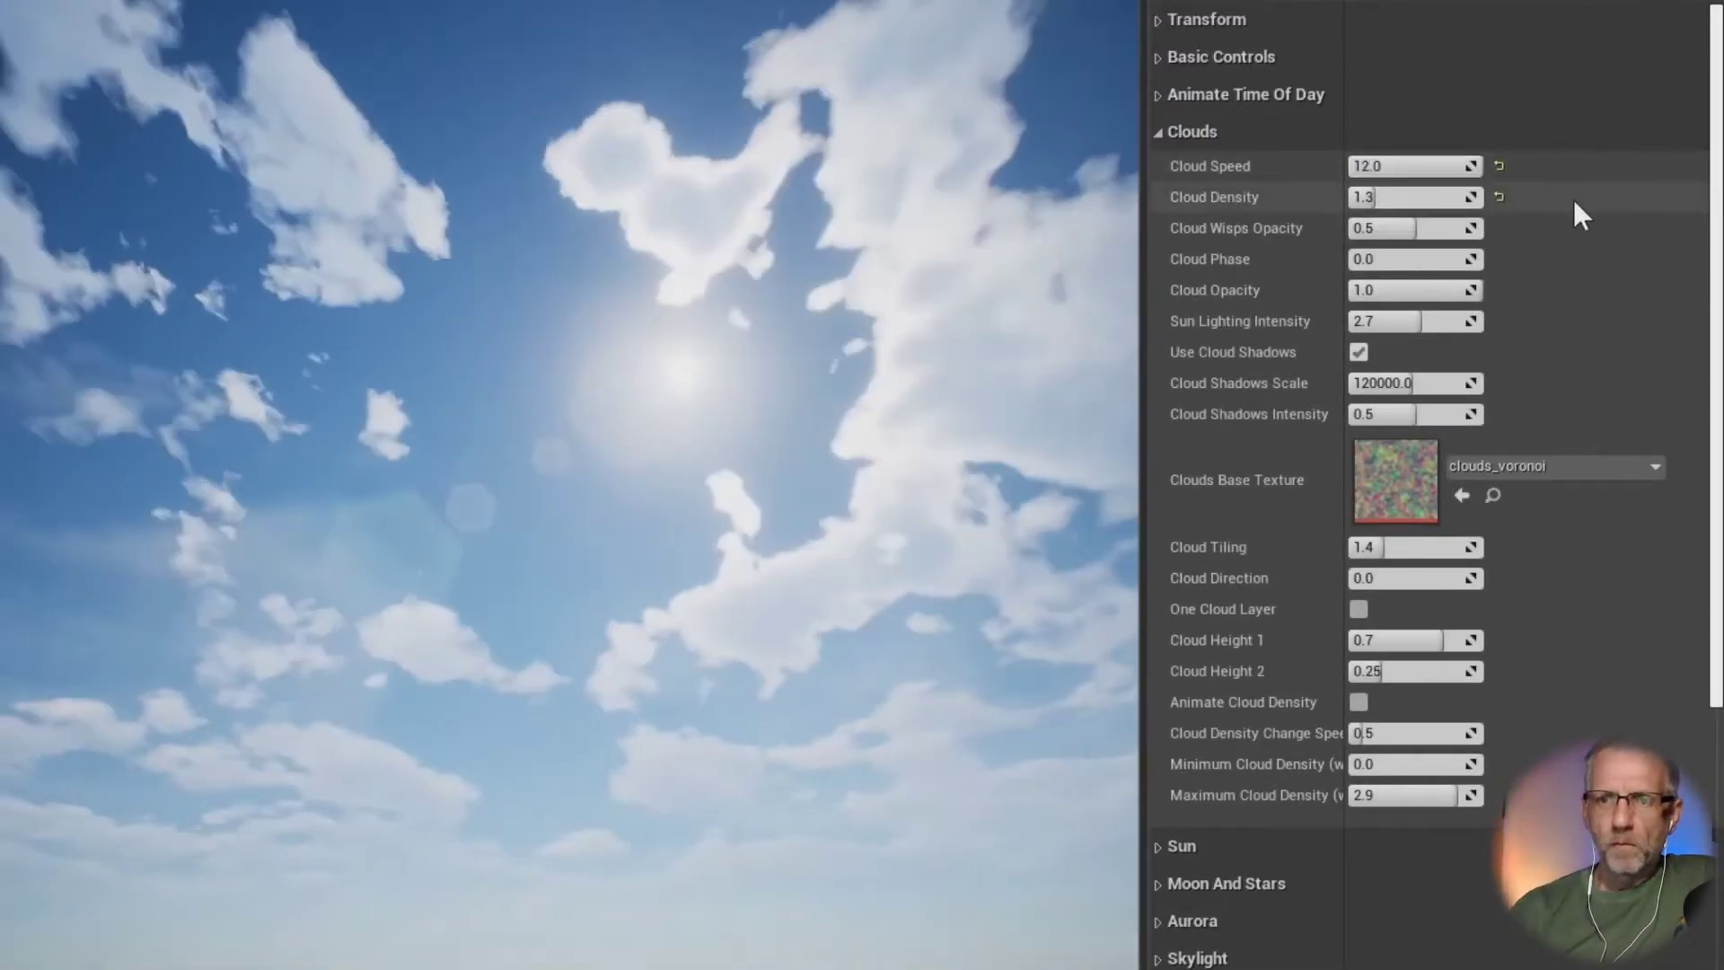
pyautogui.click(1452, 169)
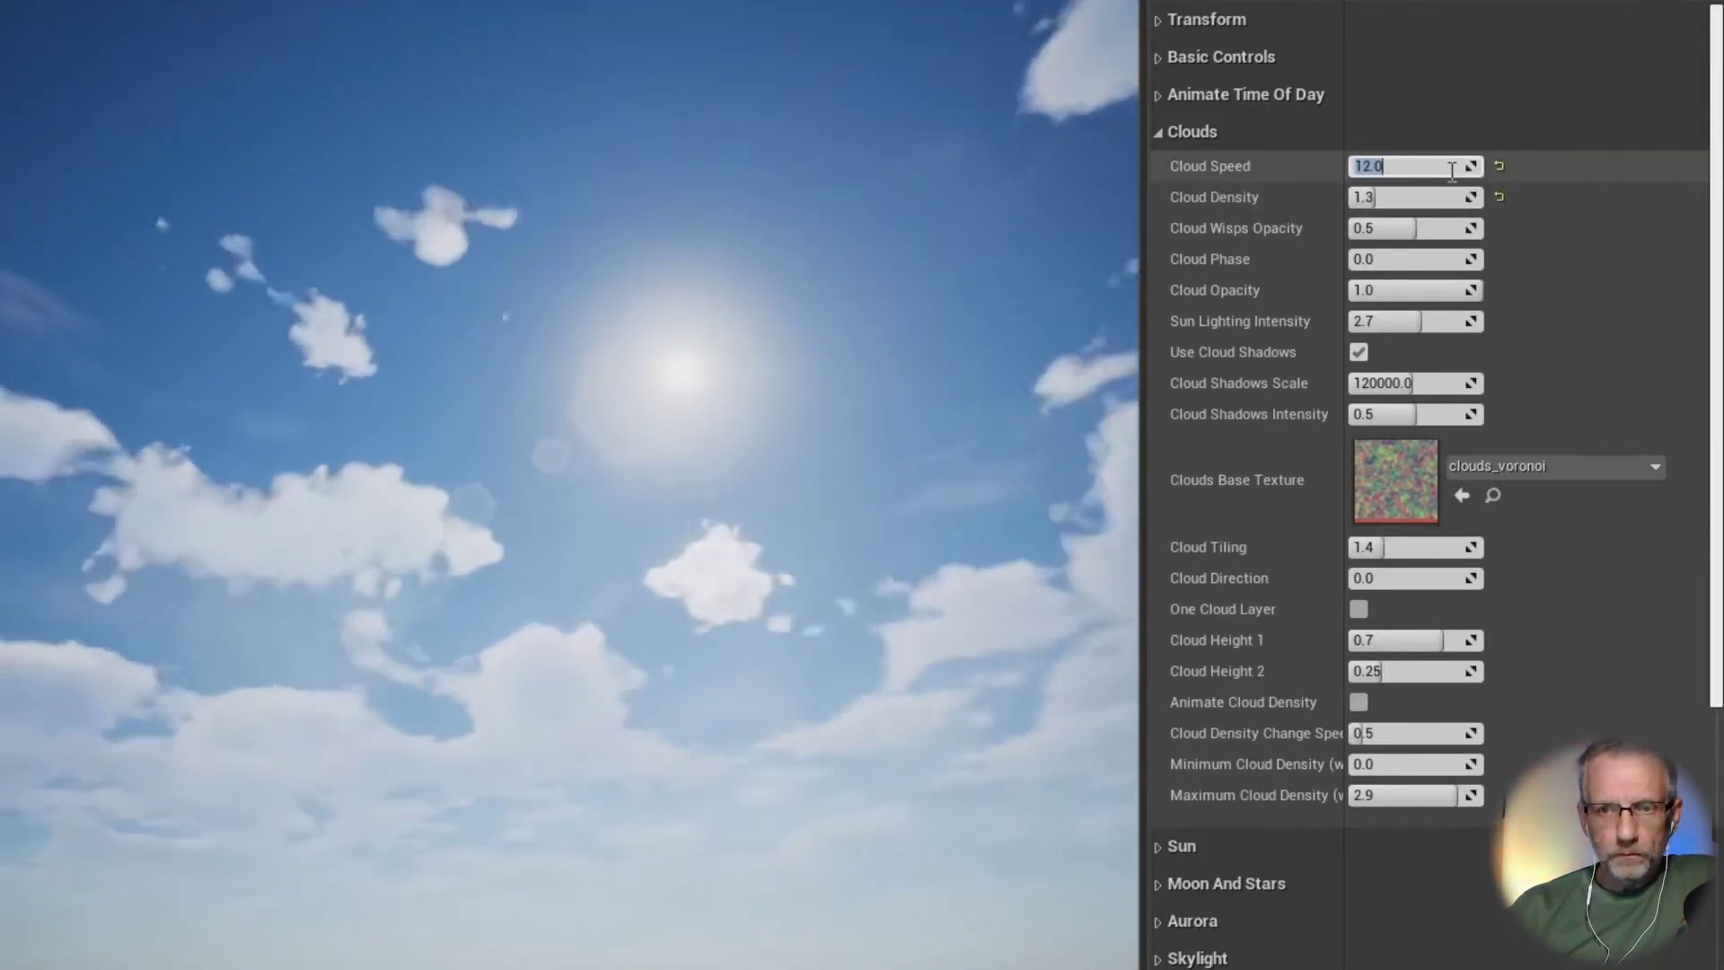
pyautogui.write('0.1')
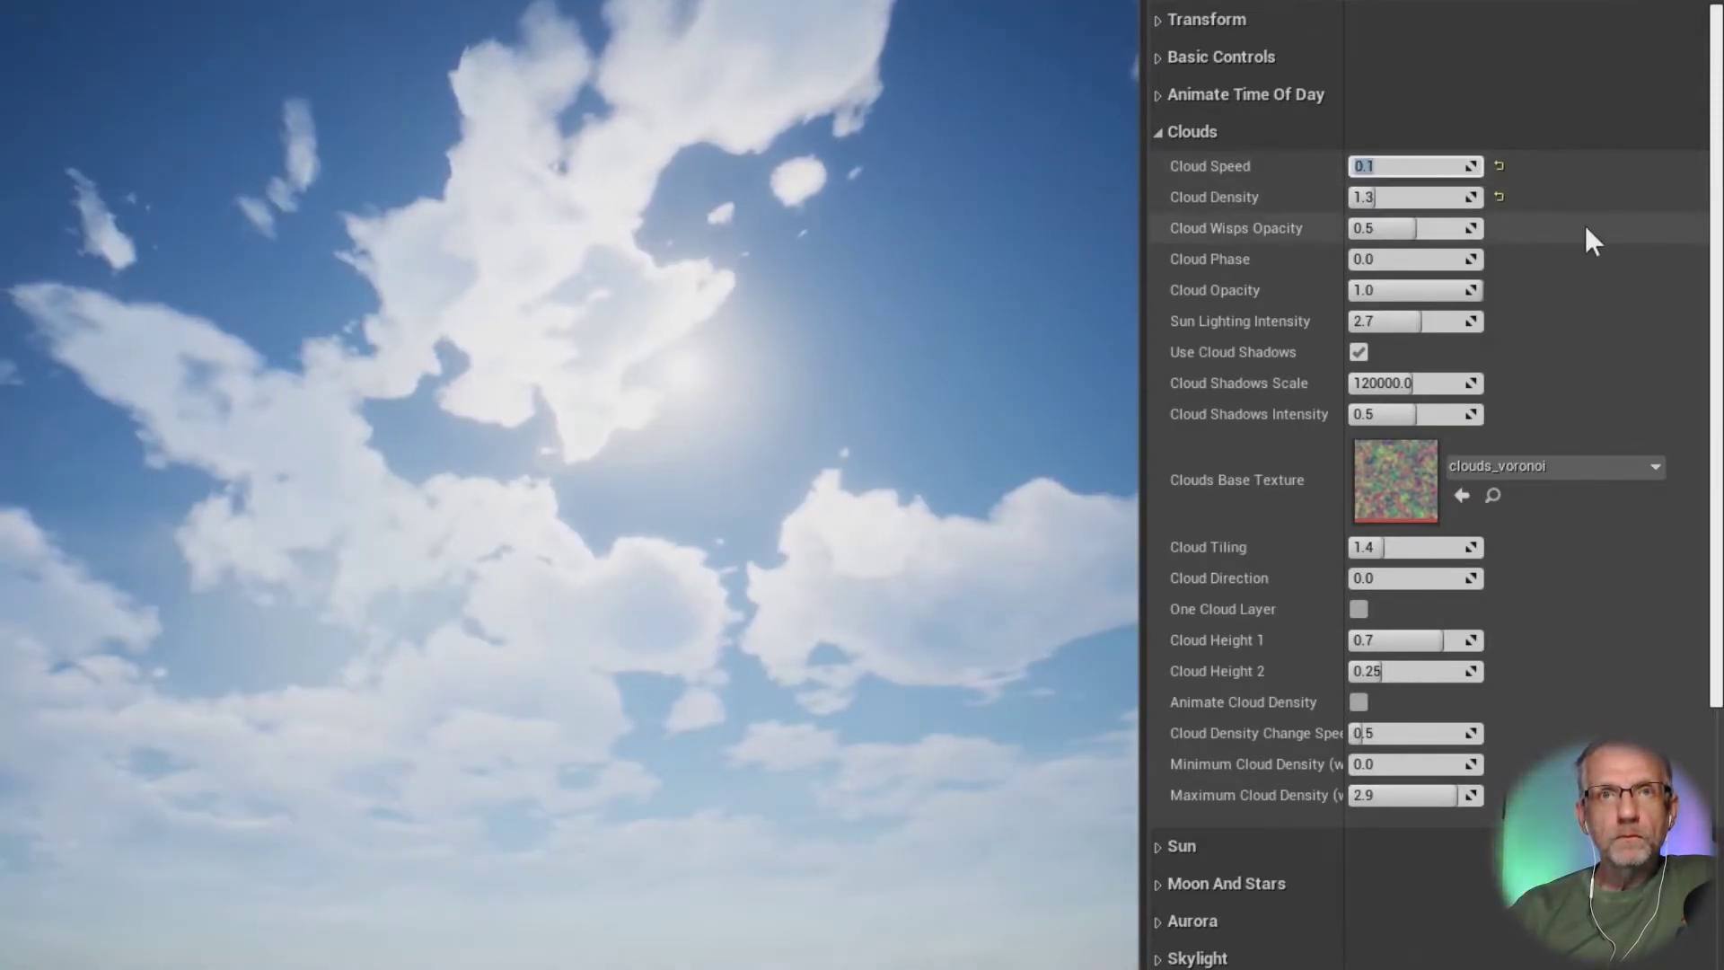
pyautogui.write('1')
pyautogui.press('Return')
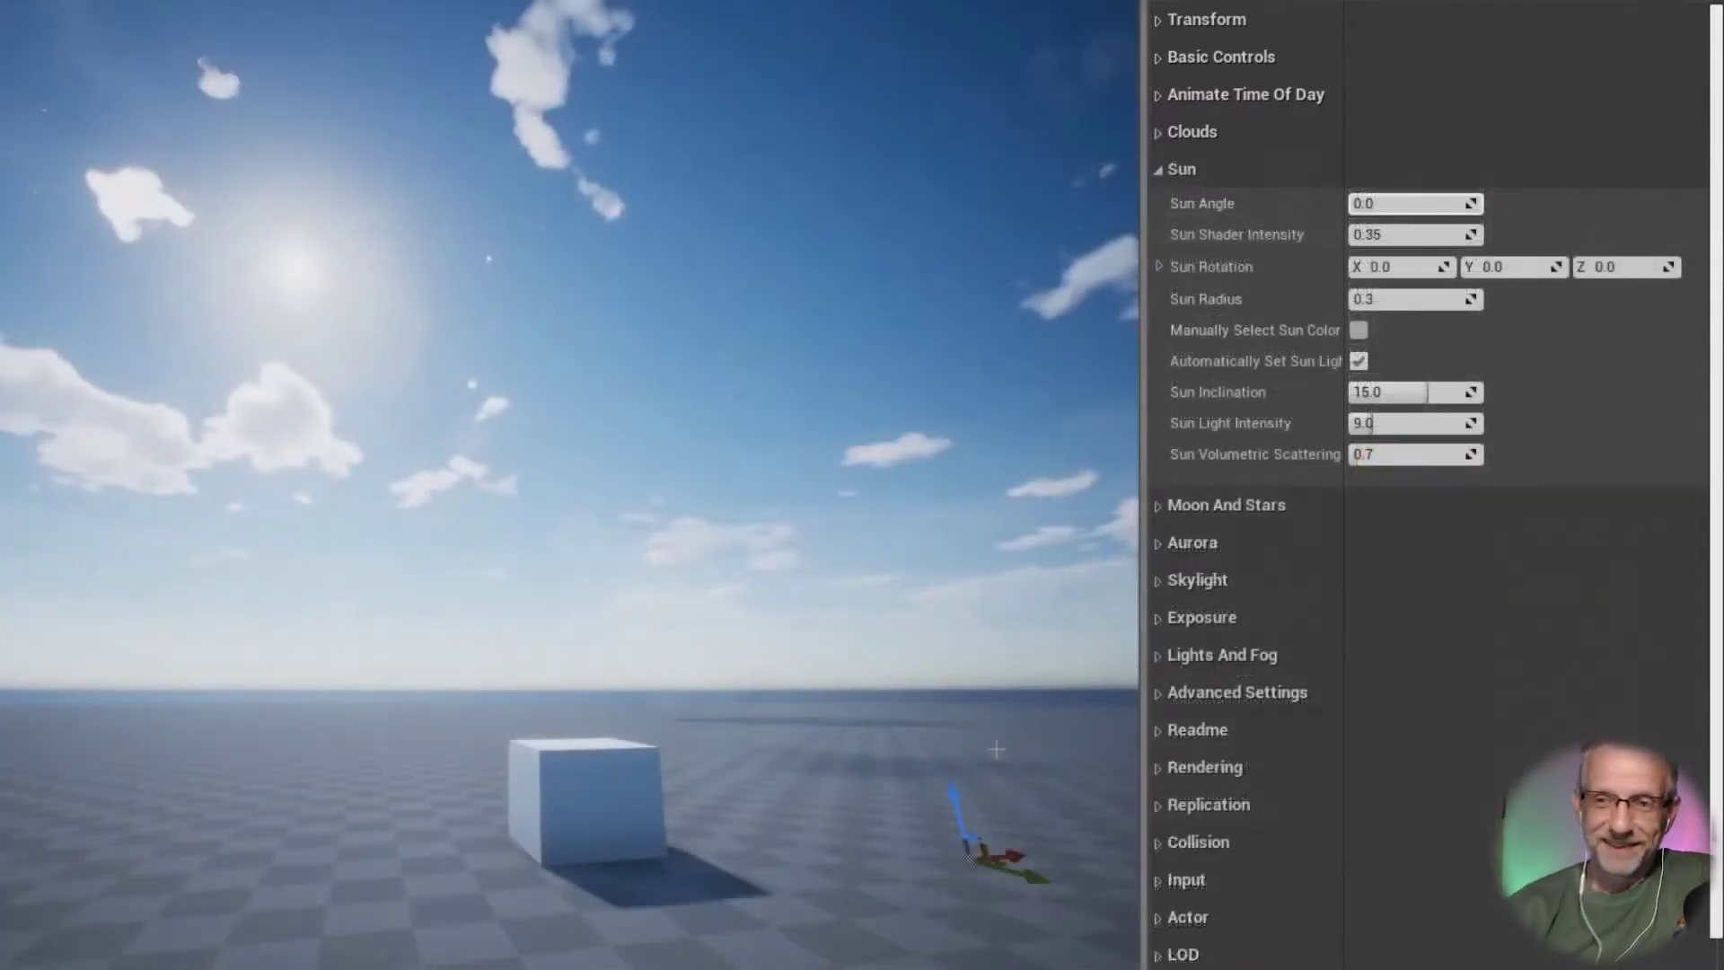
# Step: Raise the Sun Angle and set Sun Light Intensity to 12, then 4
pyautogui.moveTo(1382, 209); pyautogui.dragTo(1473, 208)
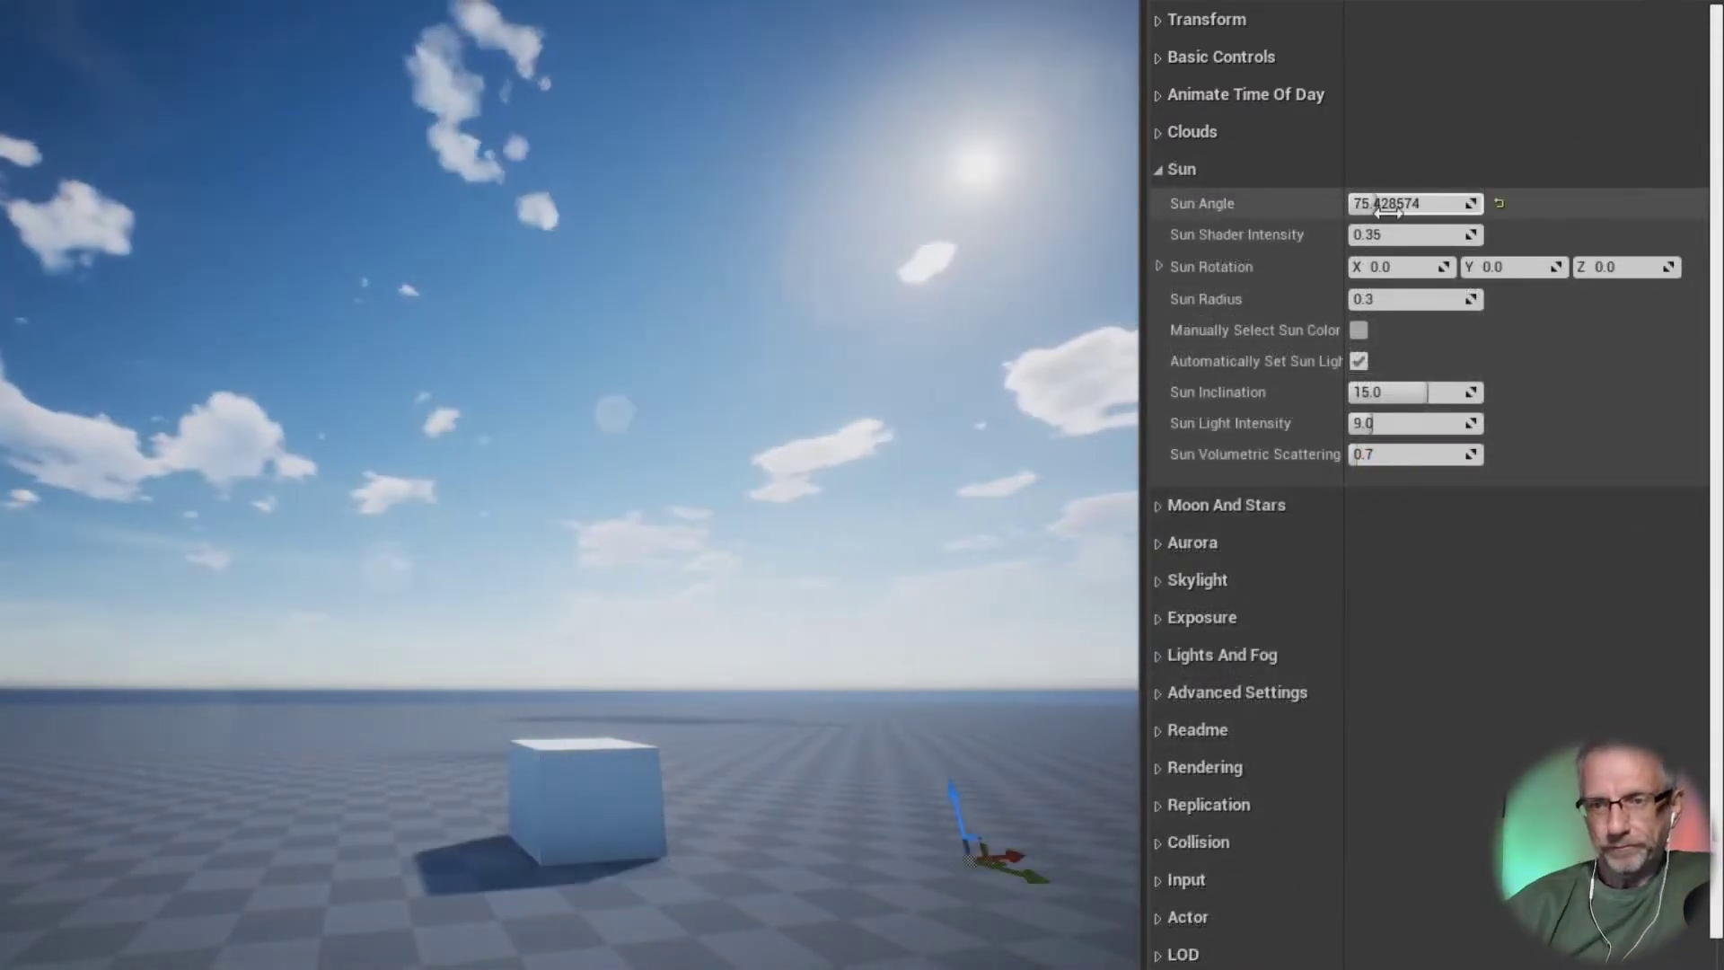
pyautogui.click(1401, 423)
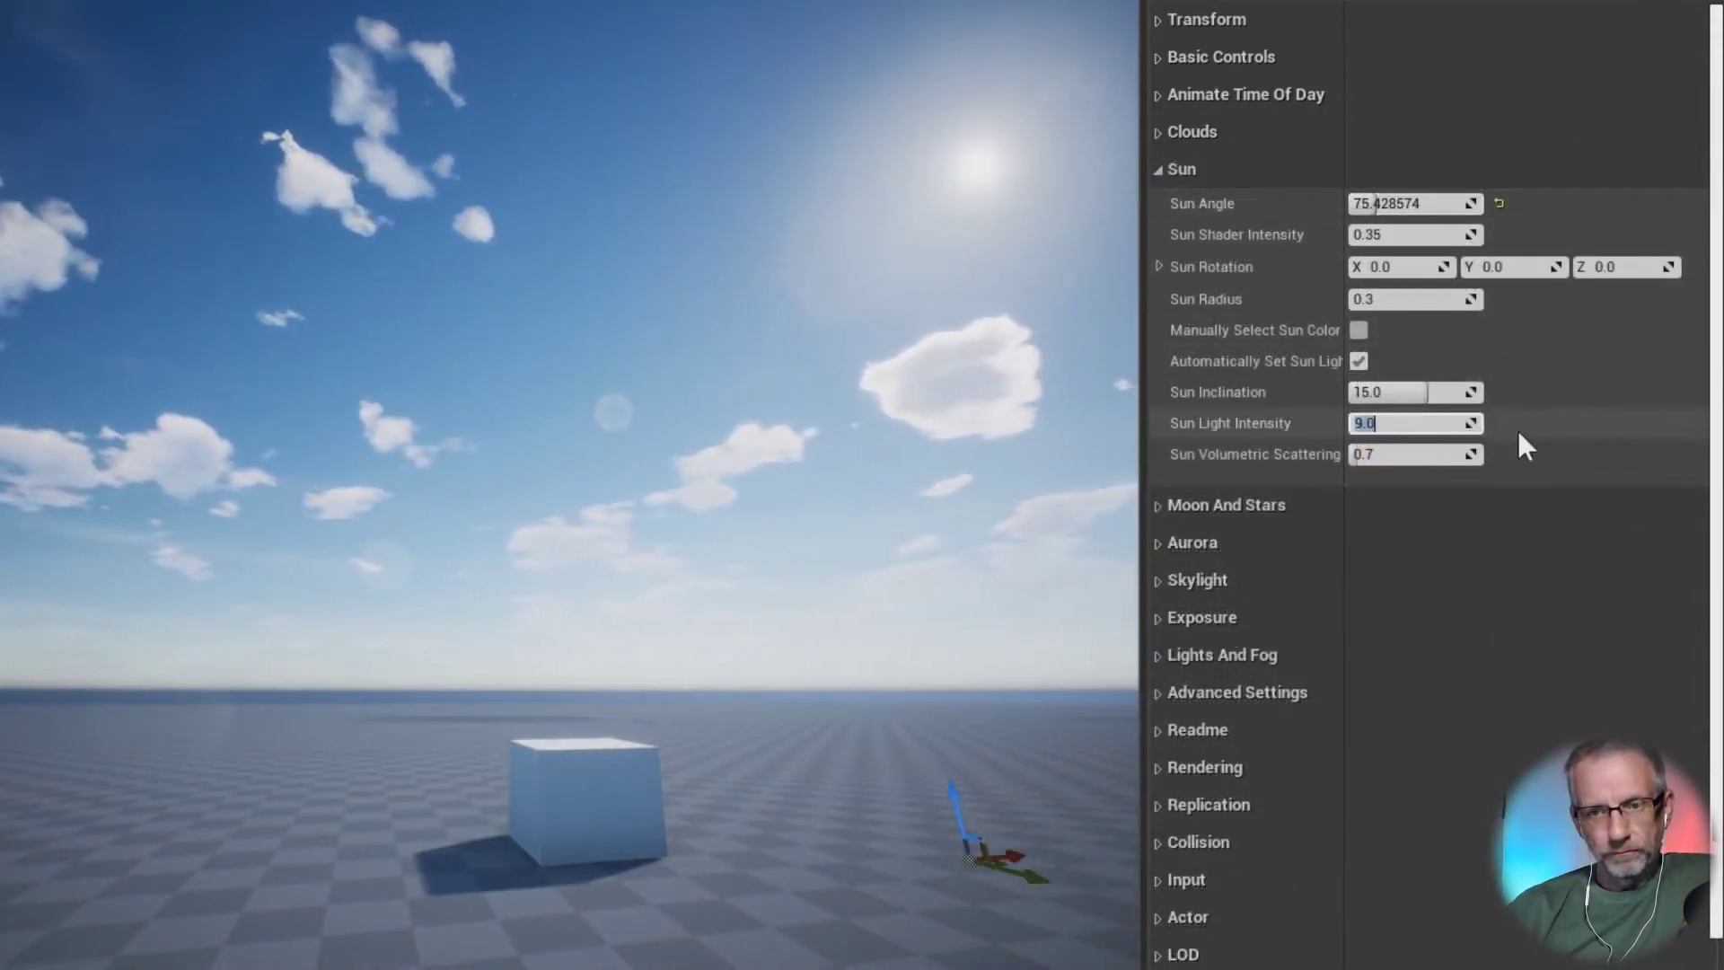
pyautogui.write('12')
pyautogui.press('Return')
pyautogui.click(1428, 422)
pyautogui.write('4')
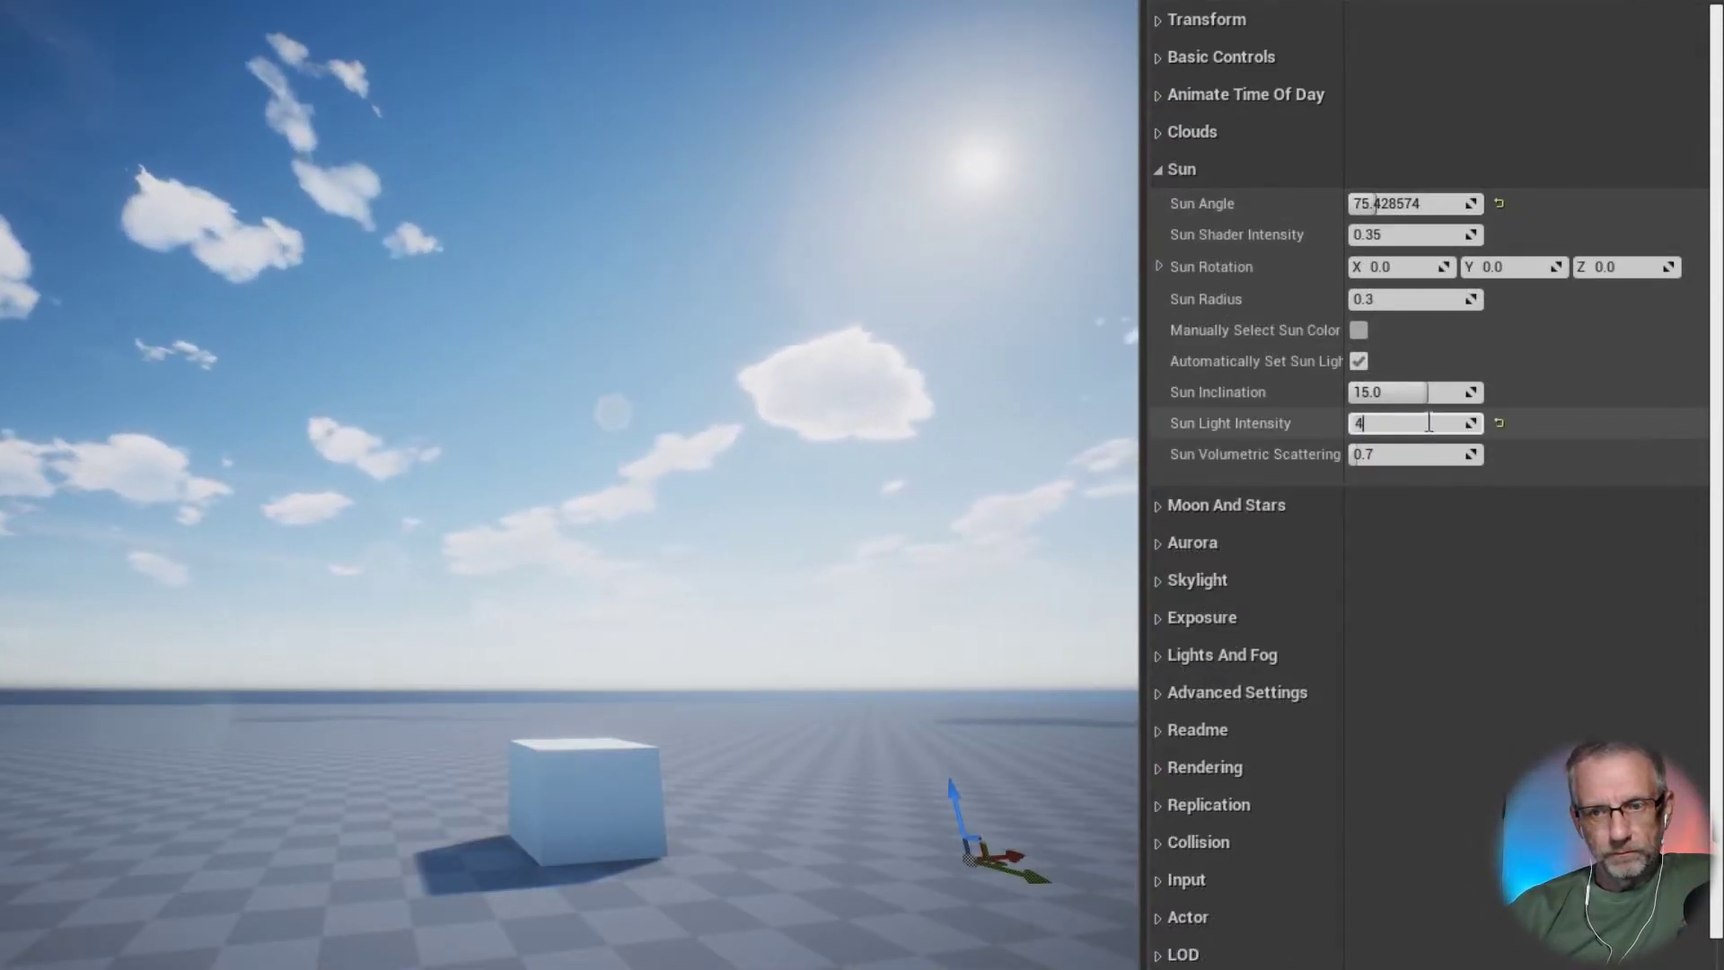
pyautogui.press('Return')
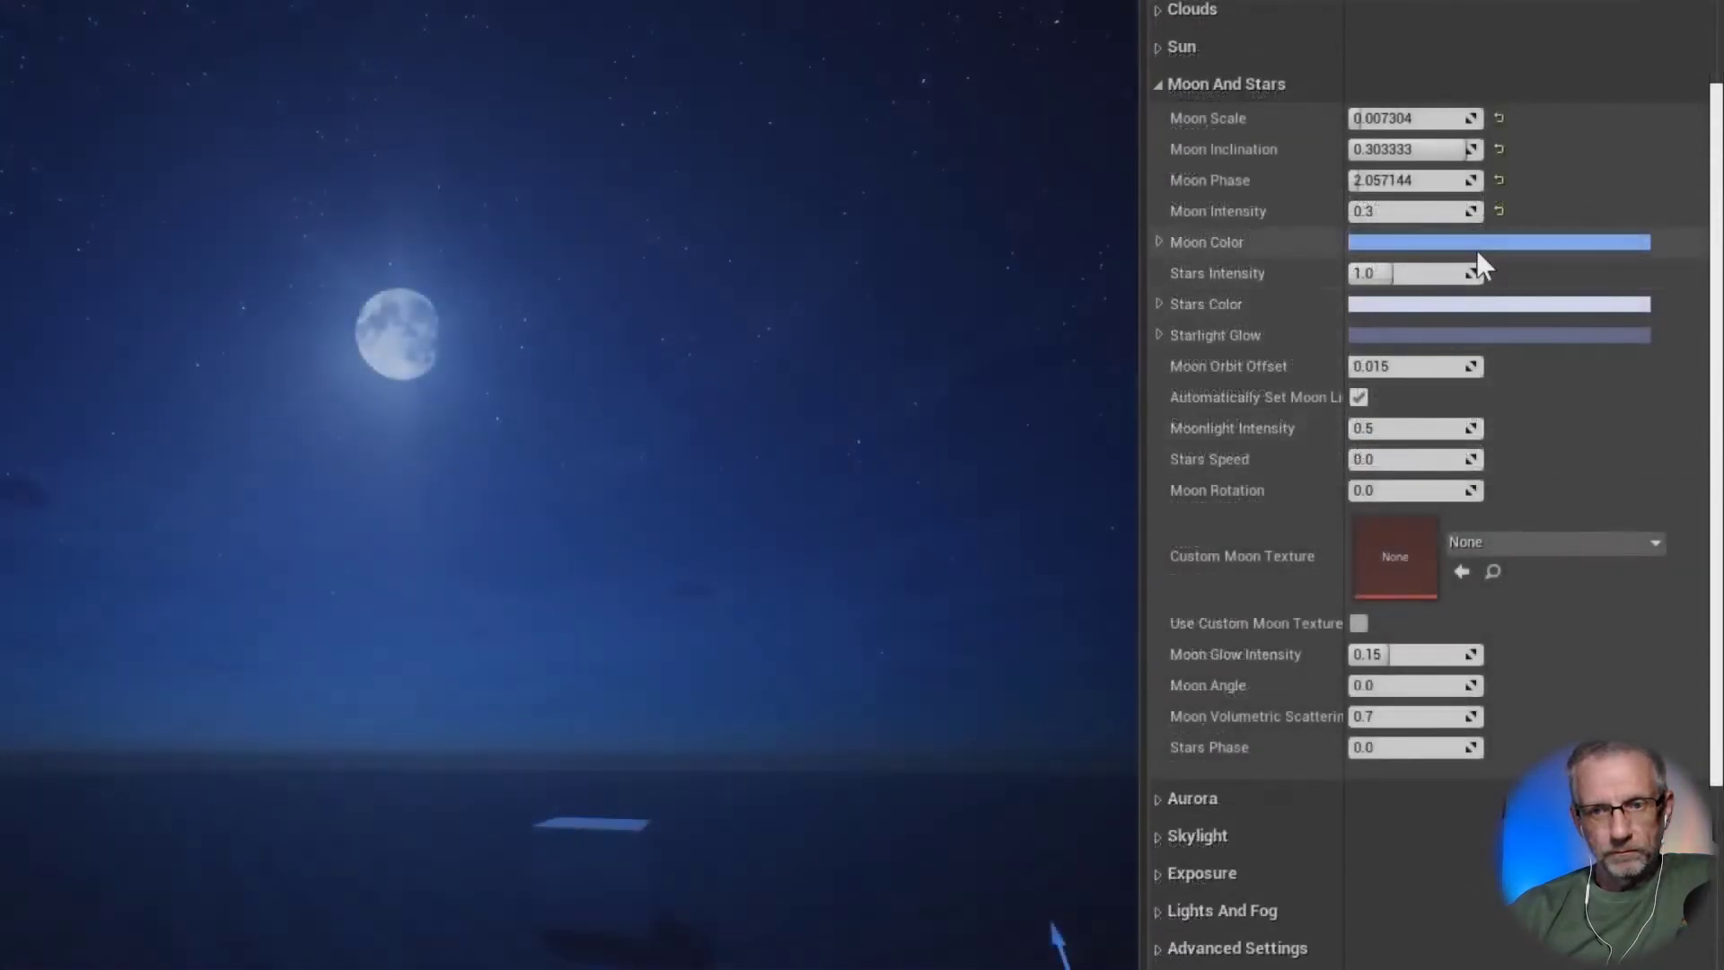
# Step: Try a red Moon Color and discard it, then raise the moon slightly
pyautogui.click(1476, 245)
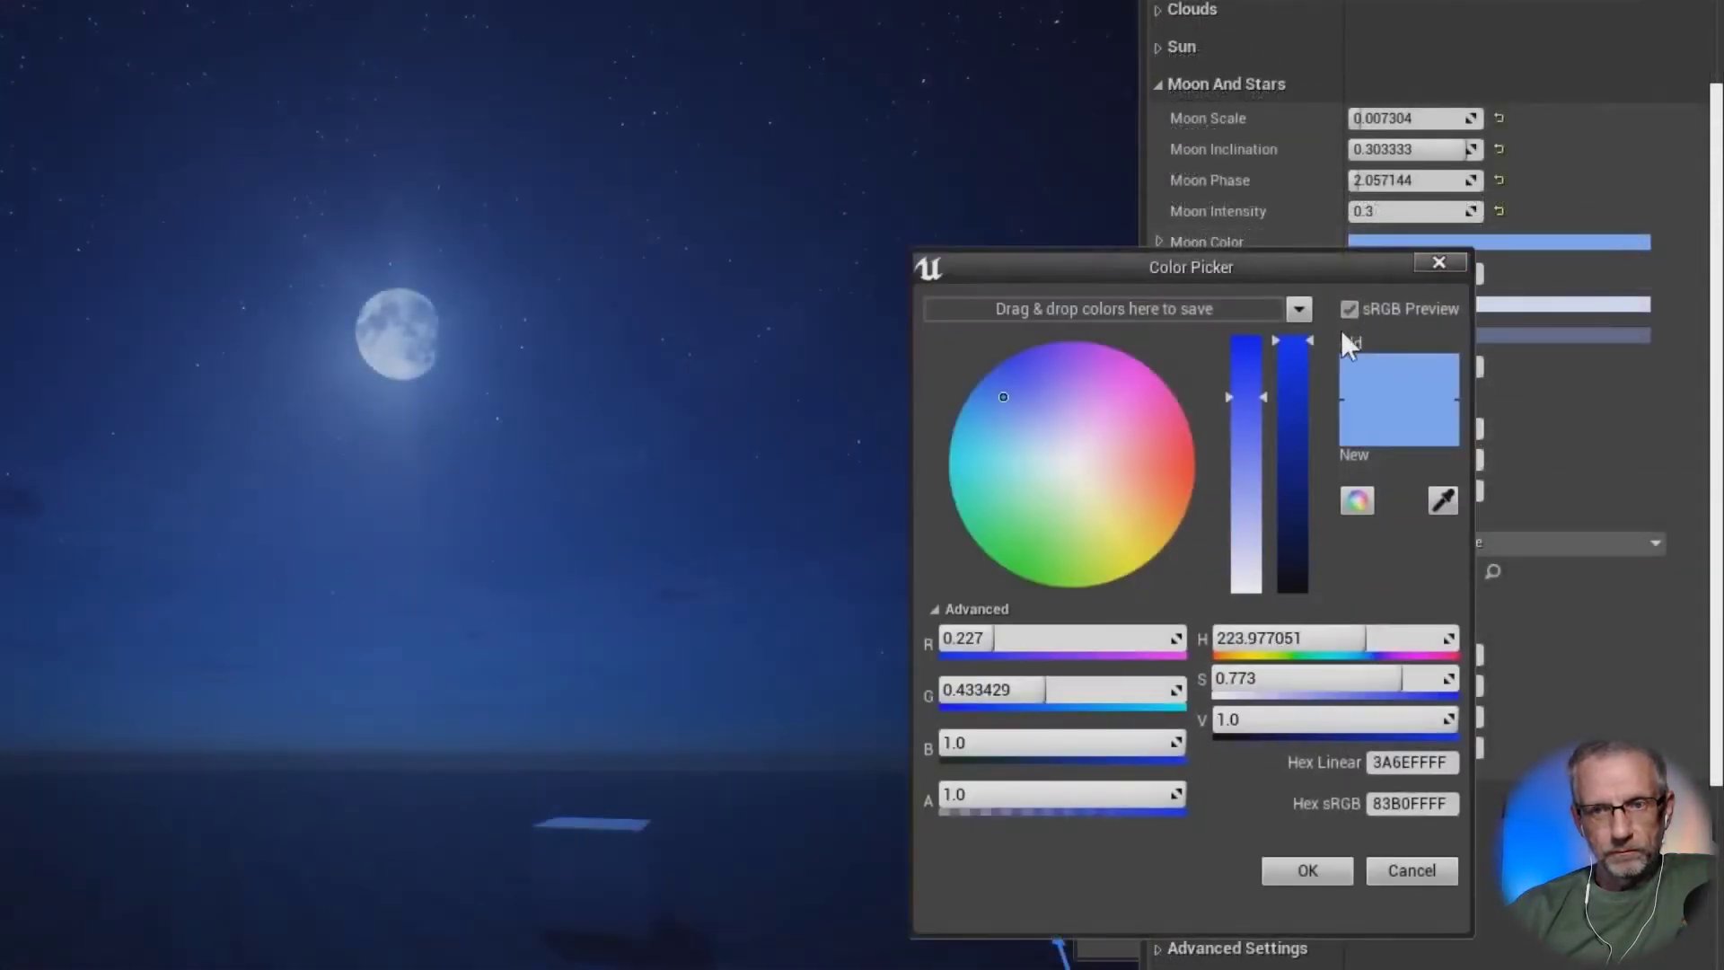
pyautogui.click(1177, 480)
pyautogui.click(1419, 869)
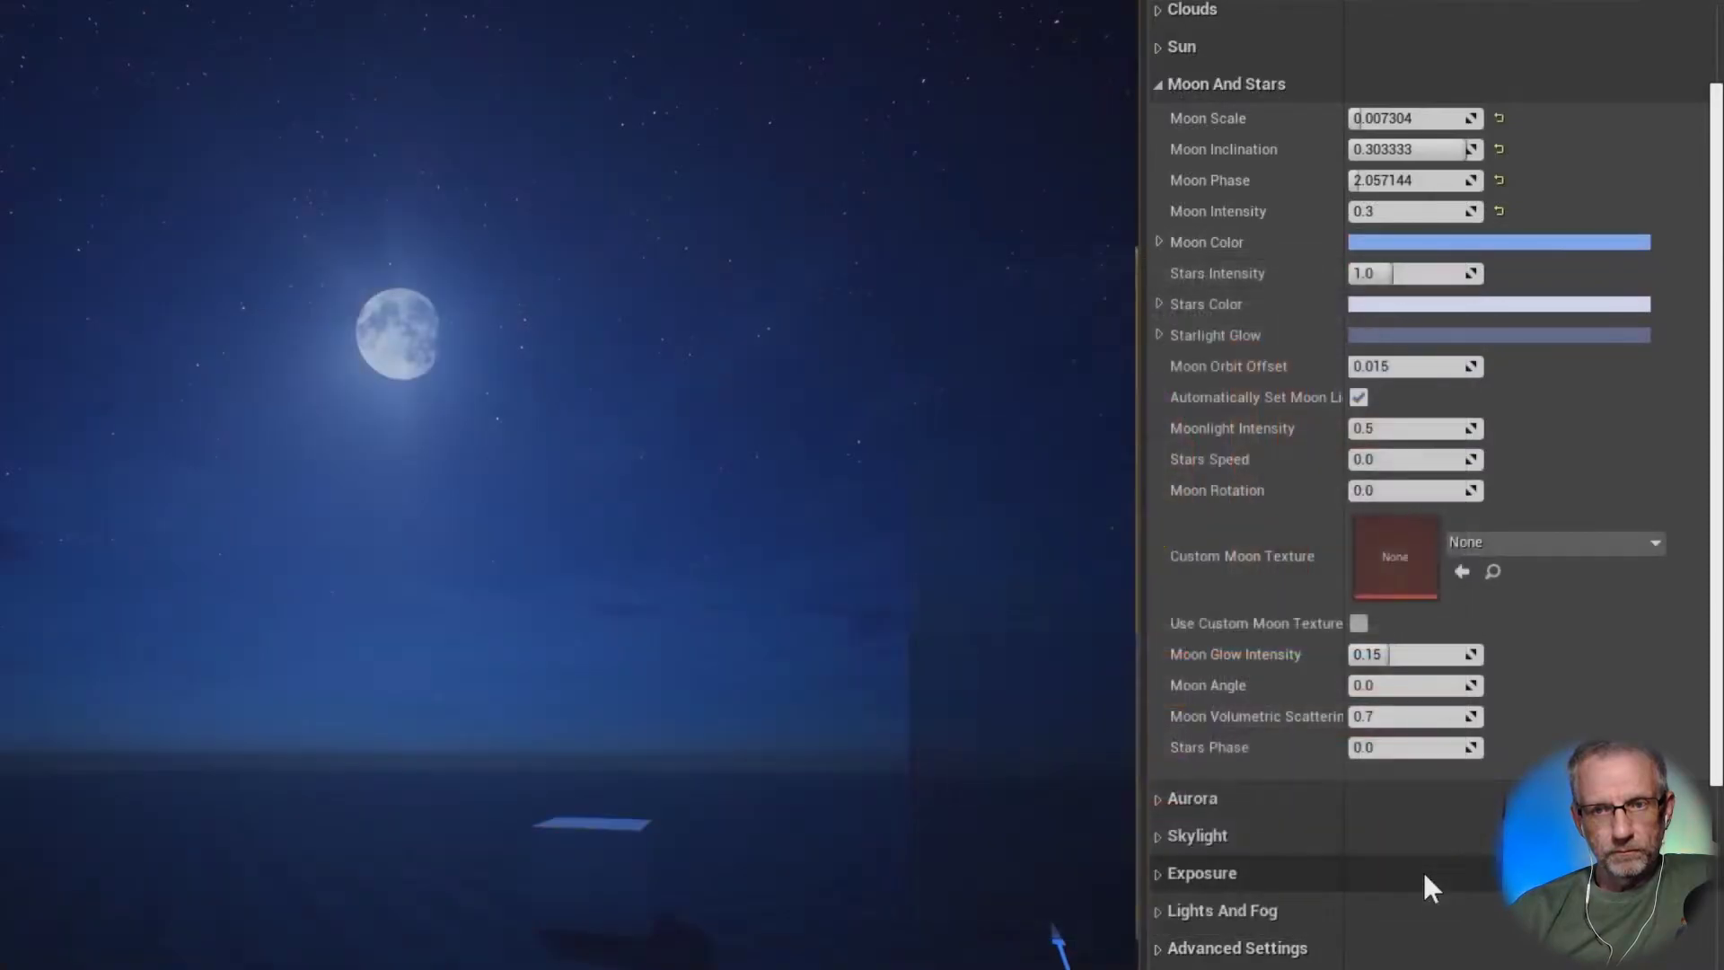
pyautogui.moveTo(1419, 151); pyautogui.dragTo(1460, 151)
# Step: Set AICON-Green as the custom moon texture and enable it
pyautogui.click(1530, 544)
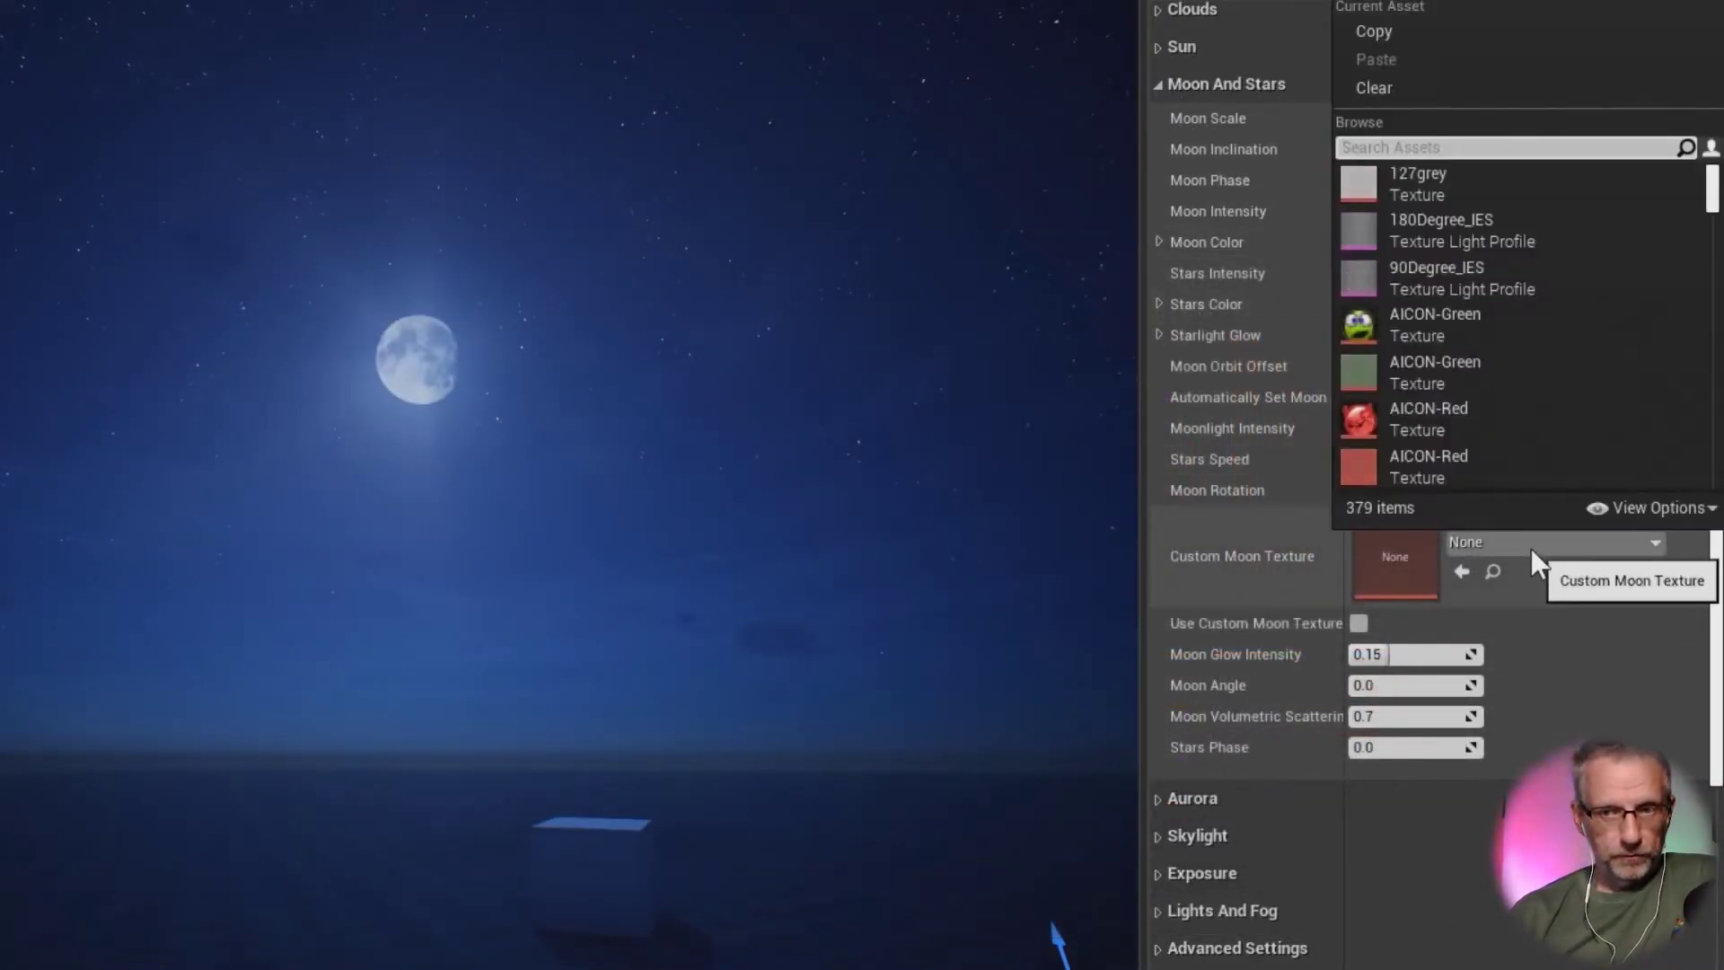
pyautogui.click(1425, 338)
pyautogui.click(1358, 623)
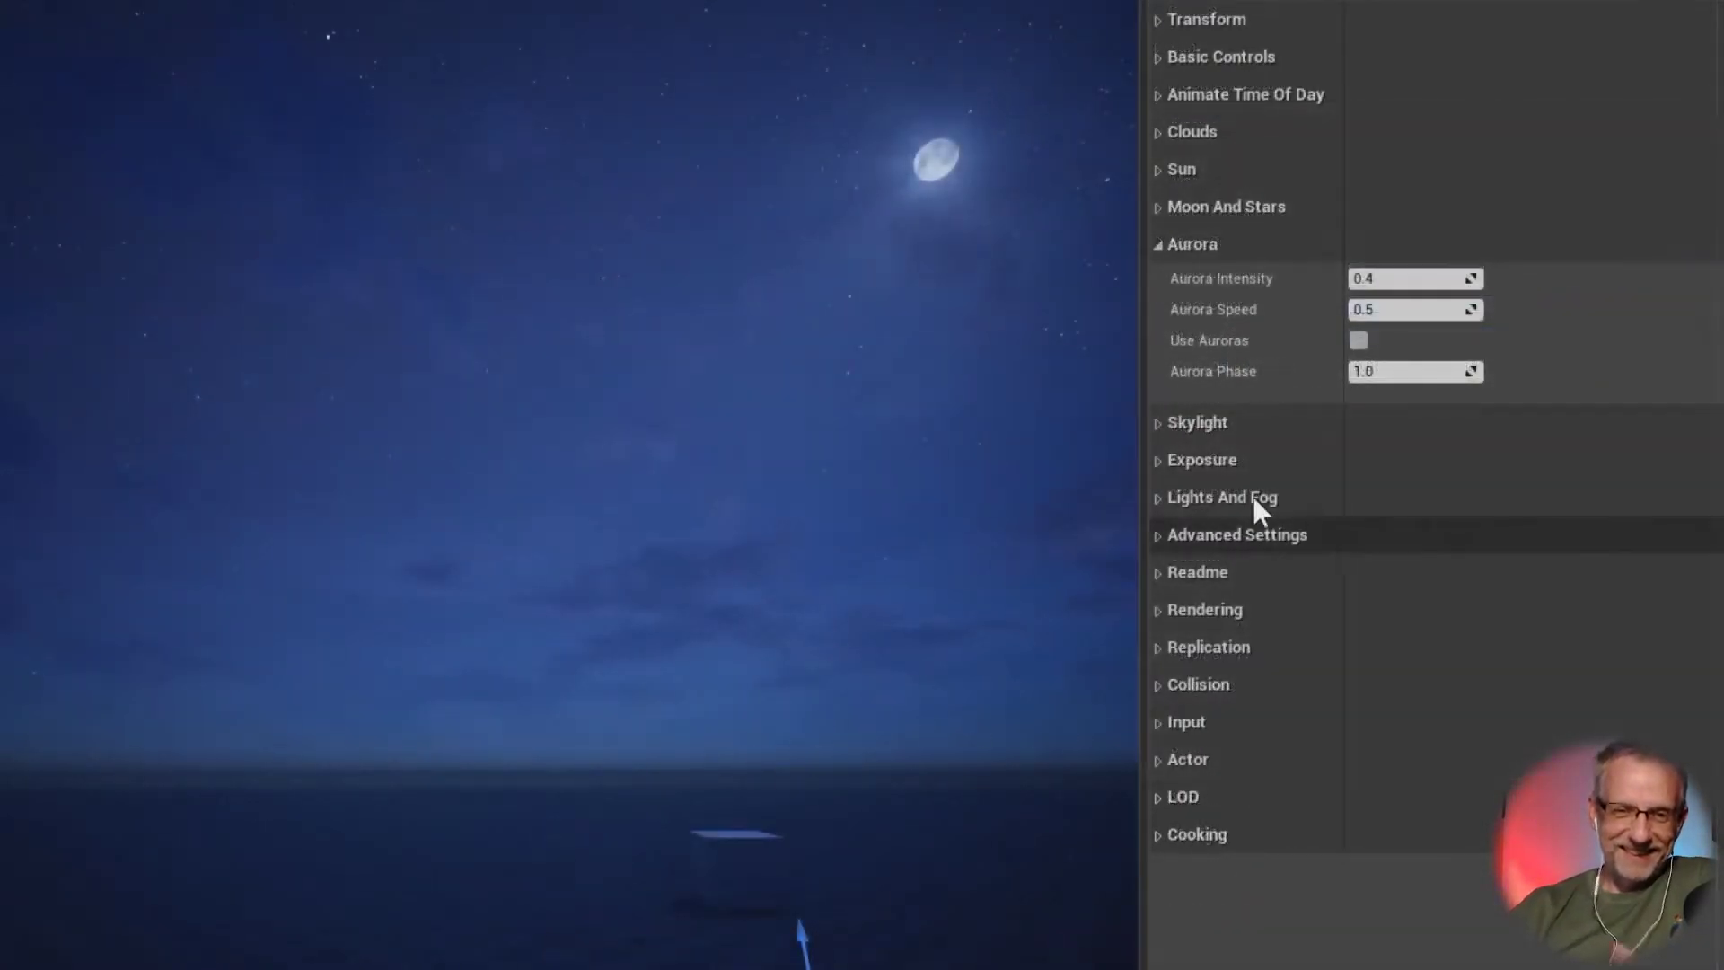
# Step: Turn on auroras and dim them slightly; toggle periodic sky light recapture on and off
pyautogui.click(1358, 341)
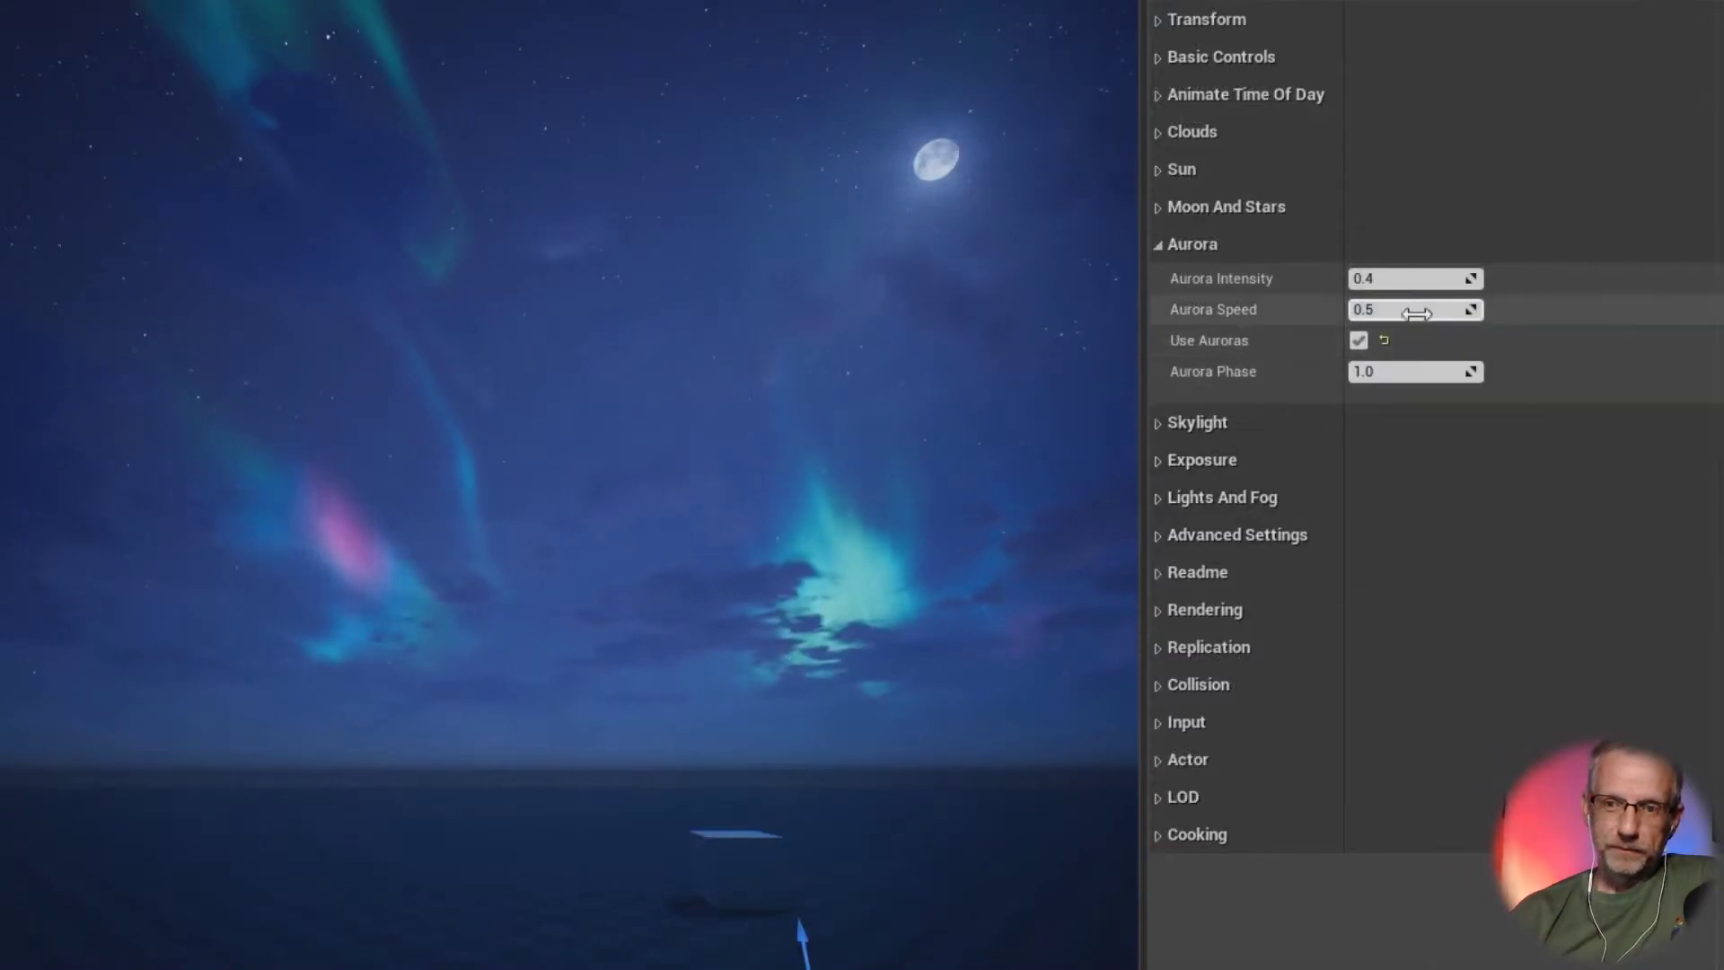
pyautogui.moveTo(1400, 278); pyautogui.dragTo(1370, 278)
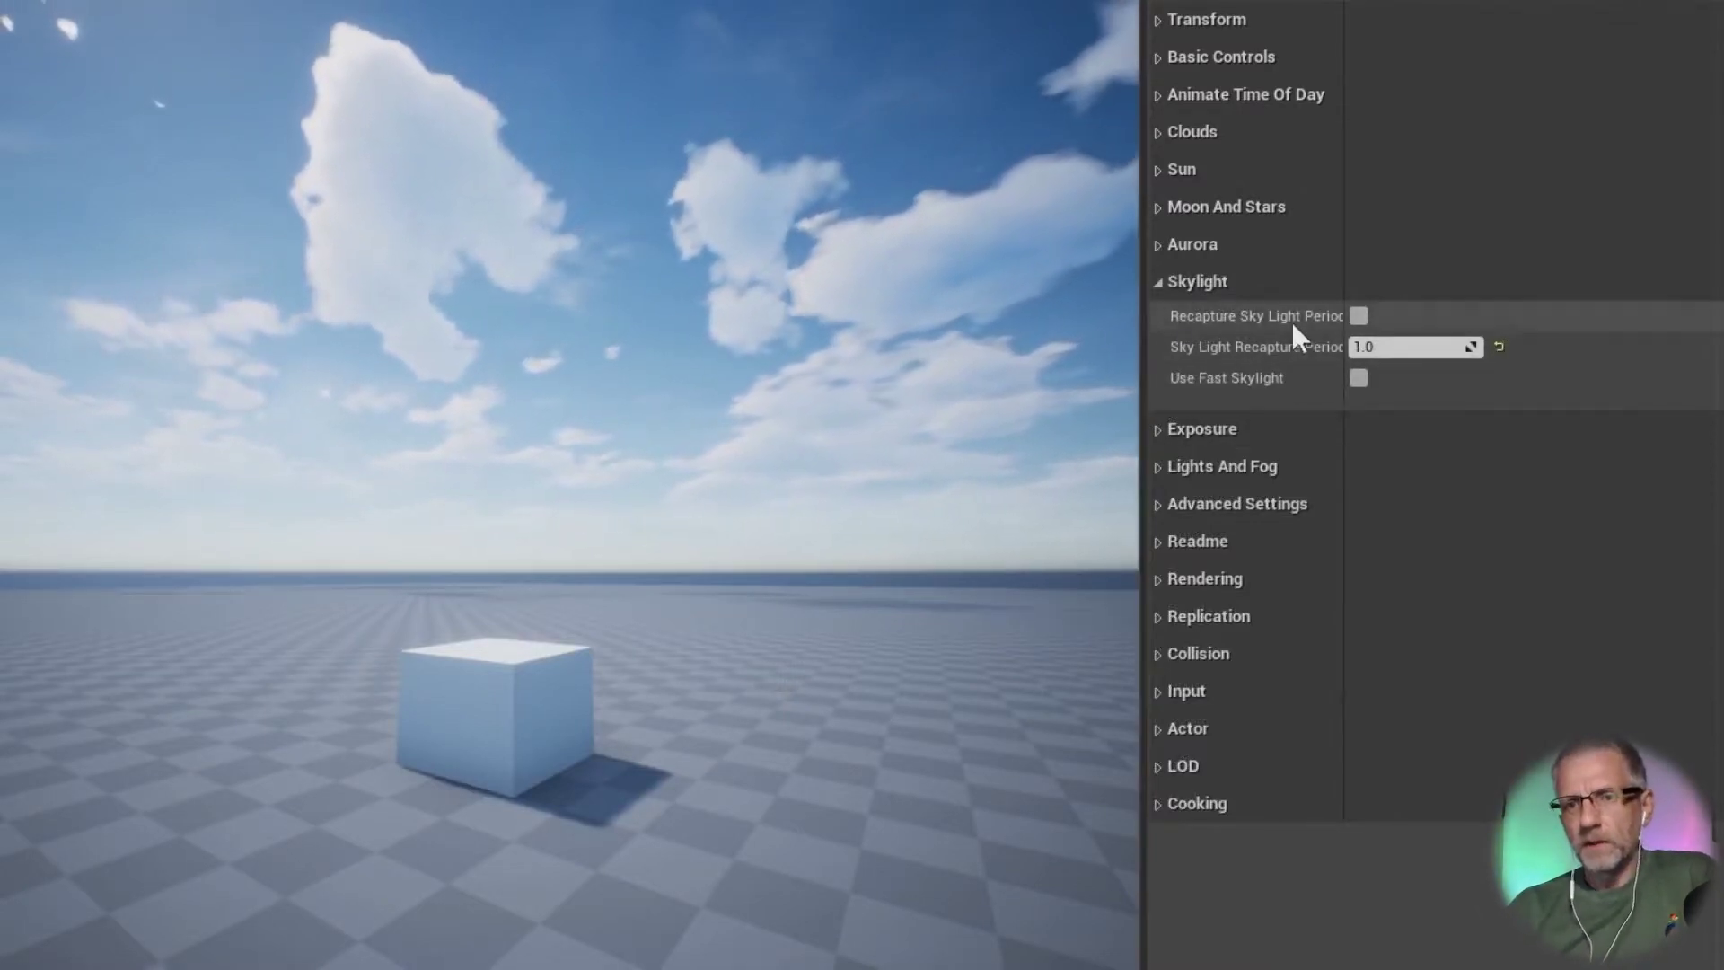
pyautogui.click(1358, 315)
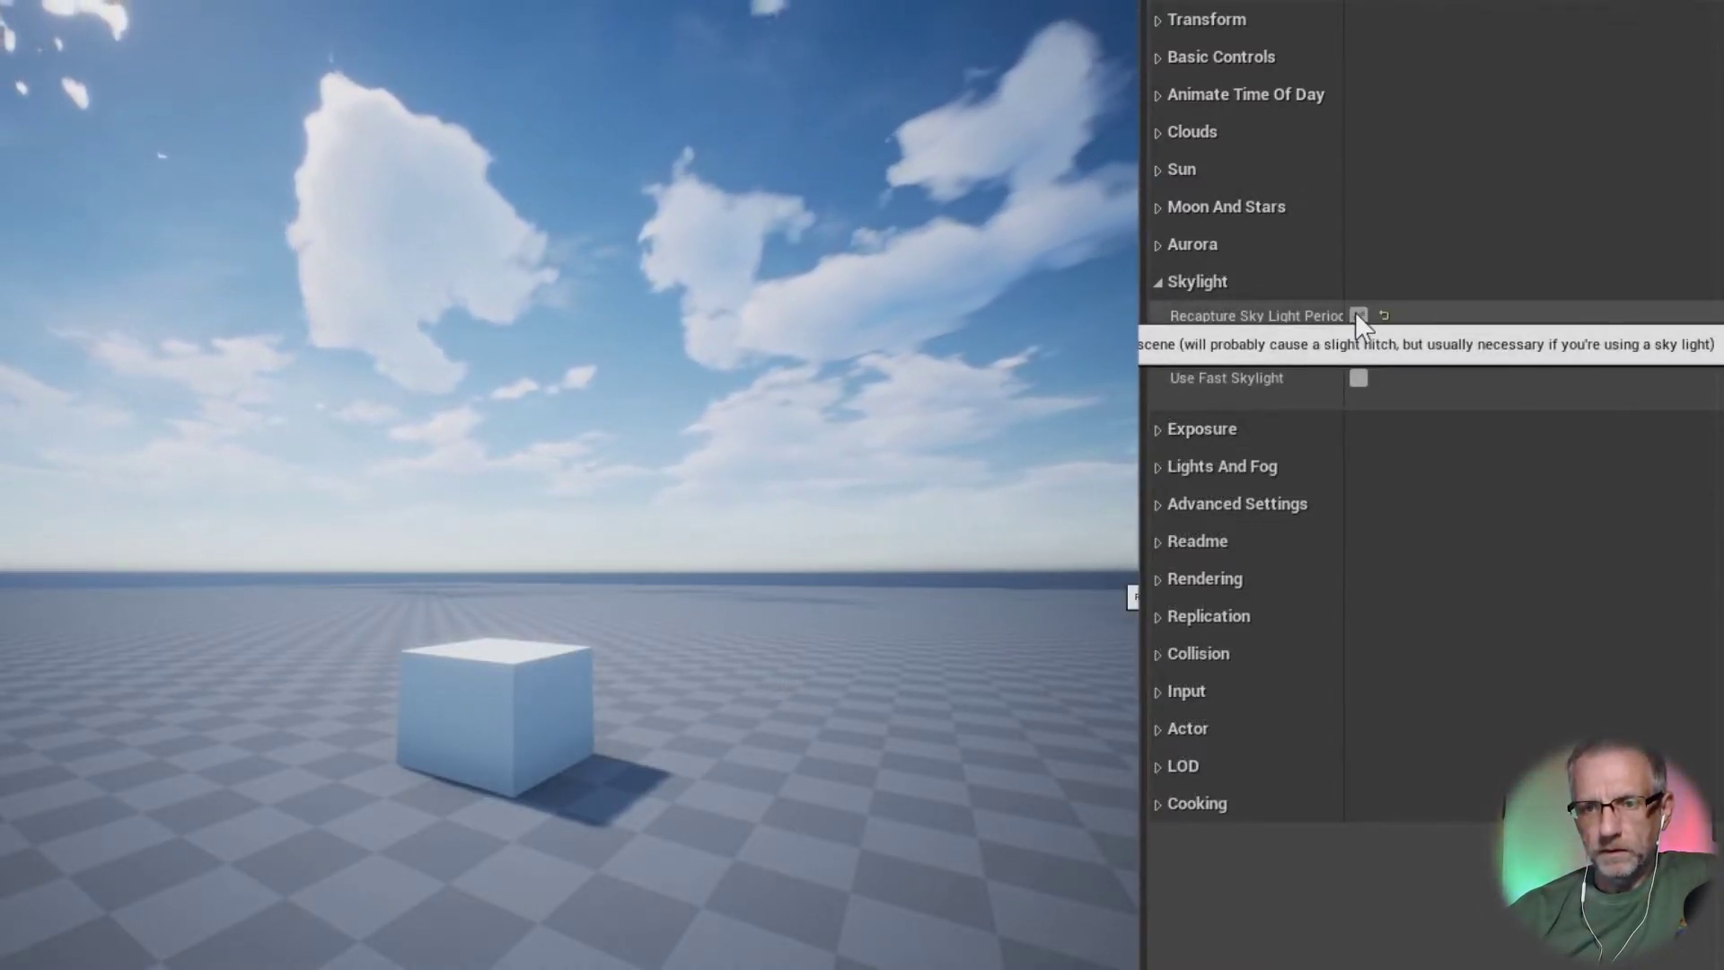
pyautogui.click(1357, 315)
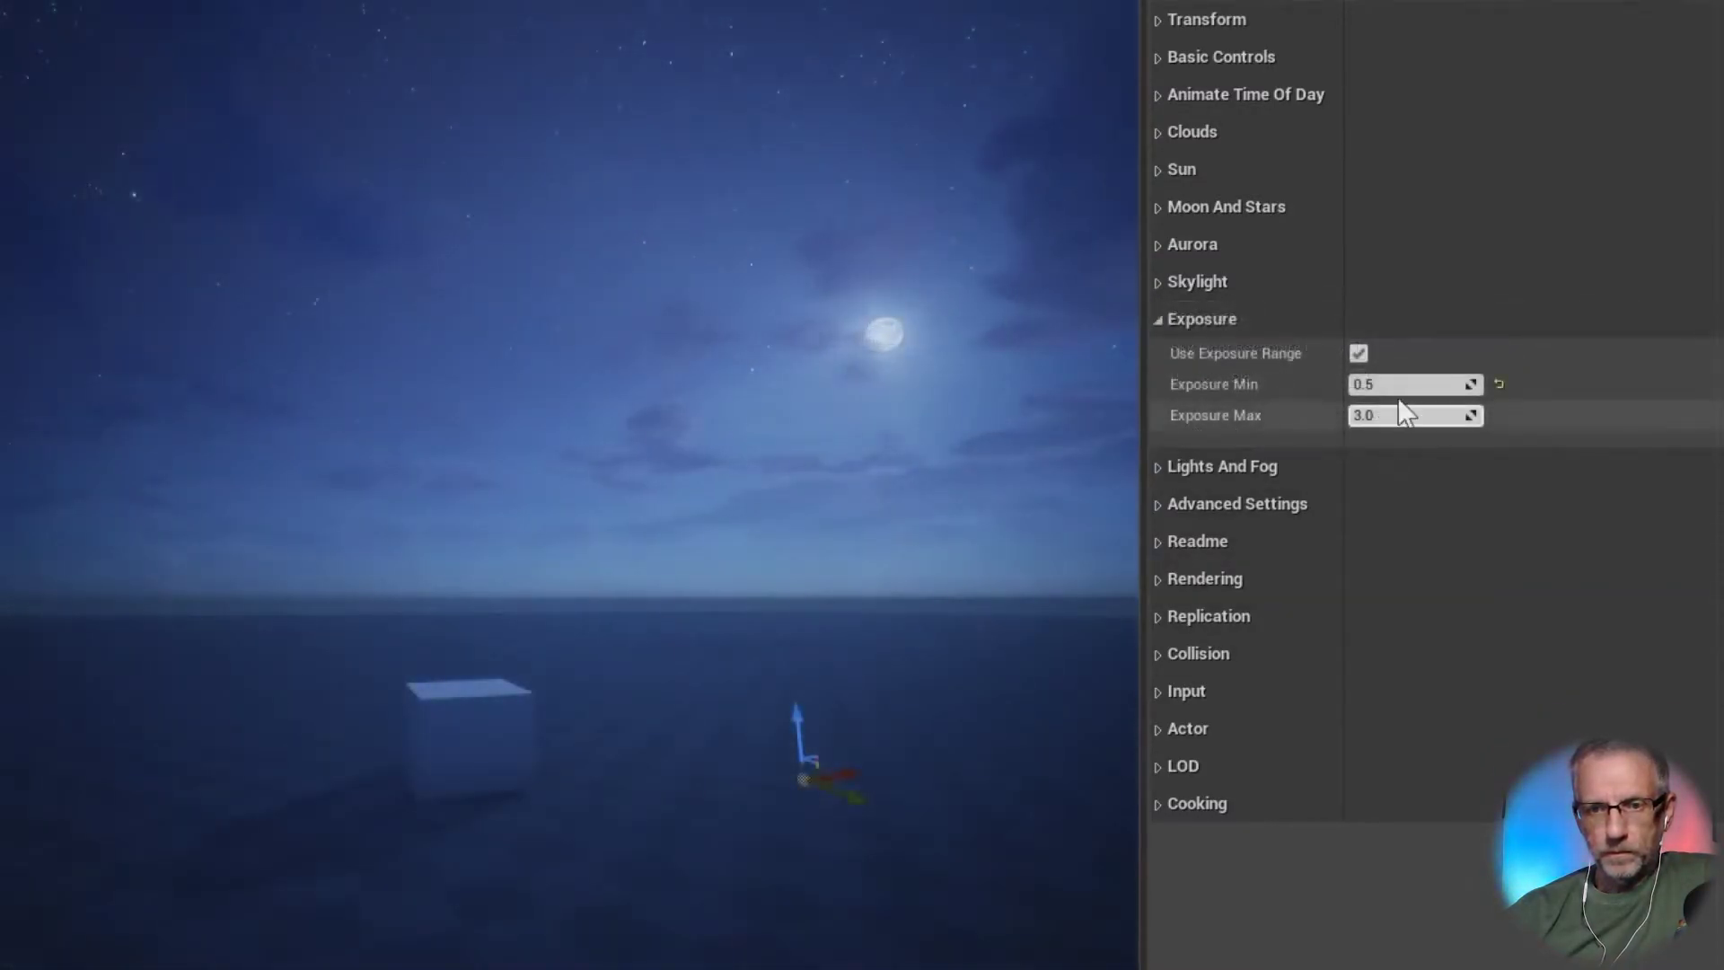
# Step: Try Exposure Min values 1 and 2, then reset it to default
pyautogui.click(1406, 384)
pyautogui.write('1')
pyautogui.press('Return')
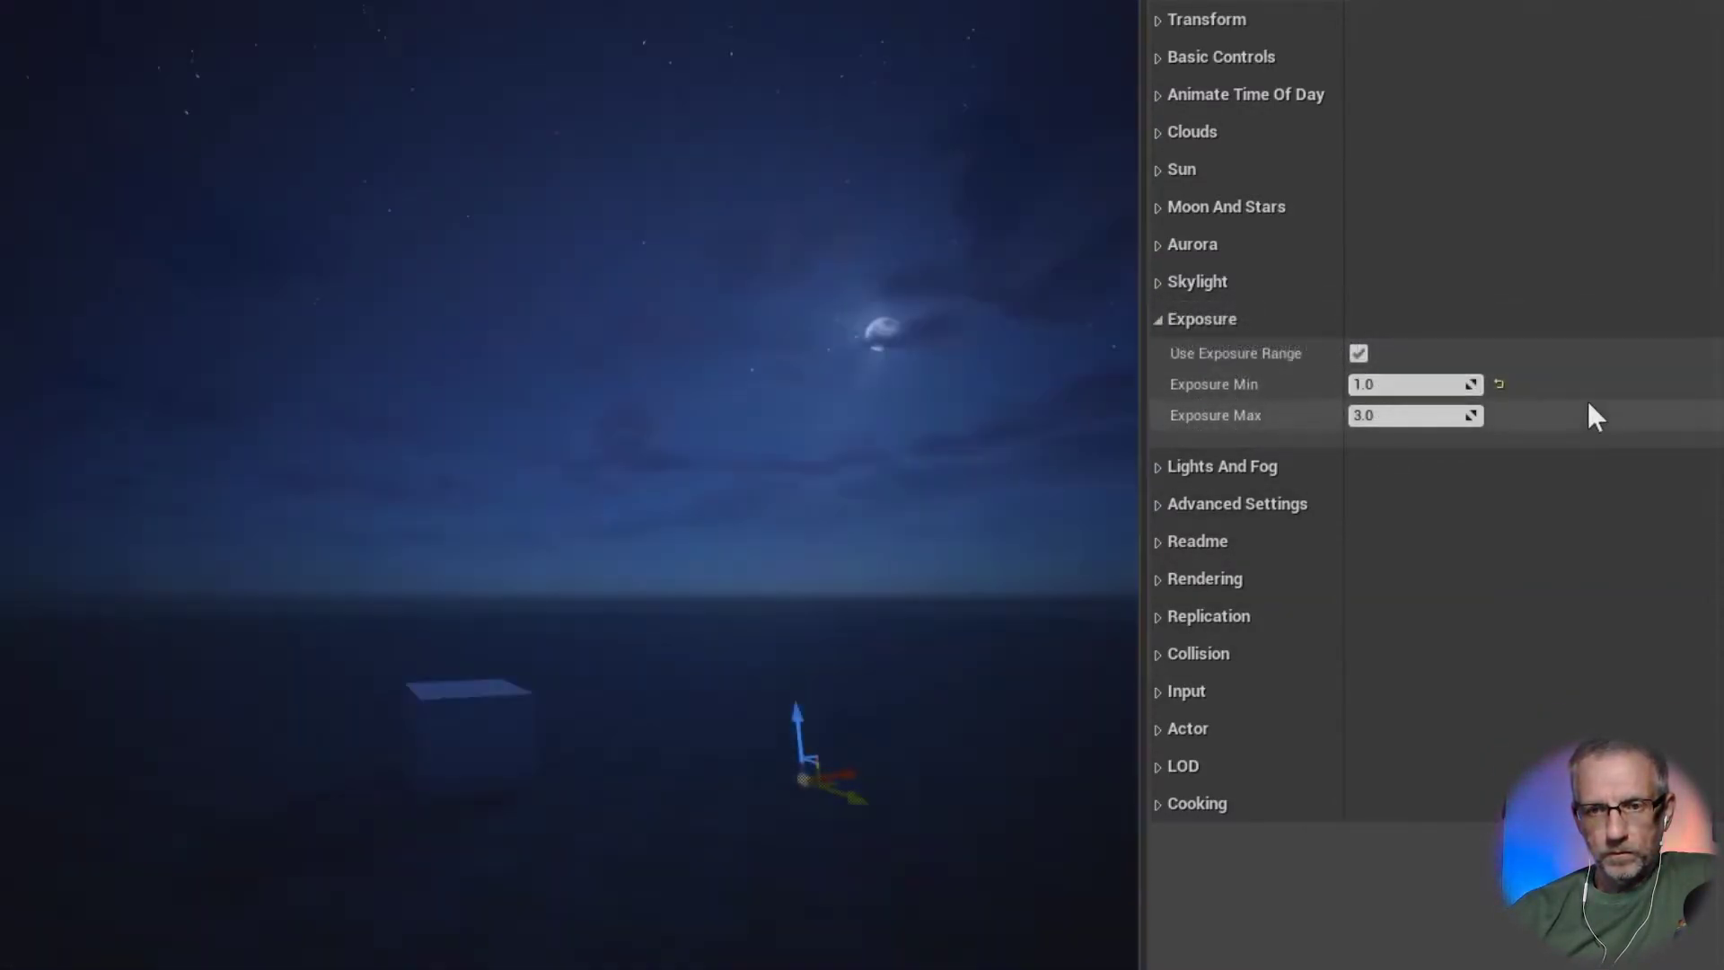
pyautogui.write('2')
pyautogui.press('Return')
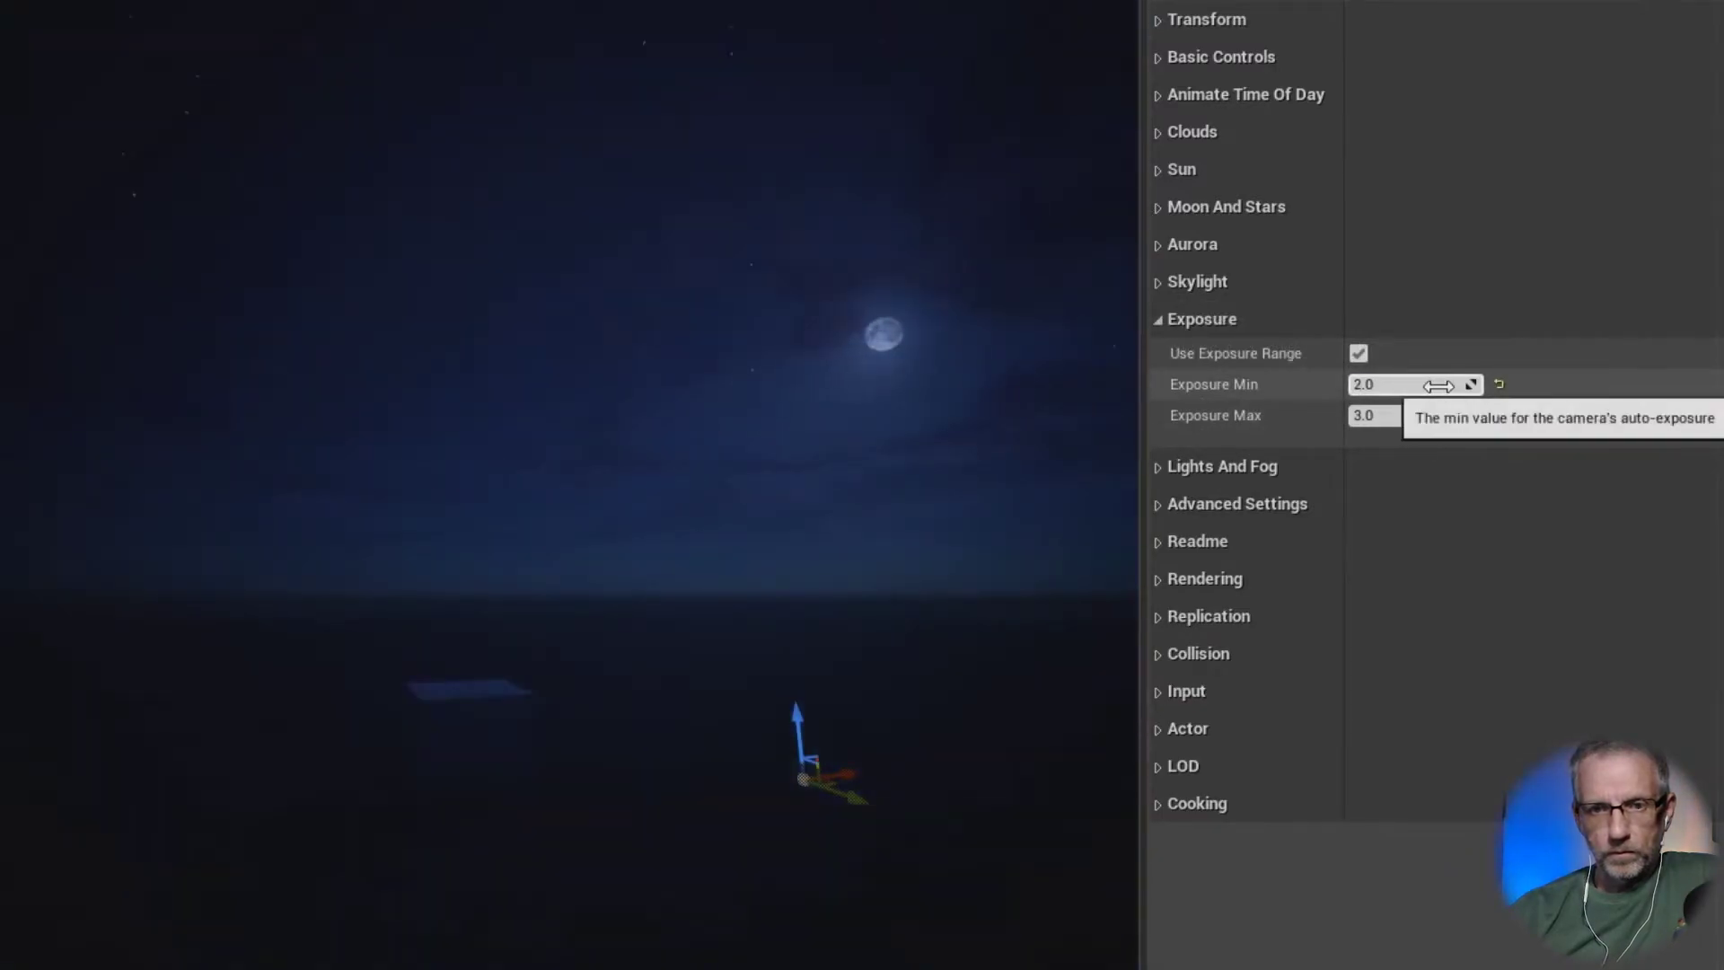
pyautogui.click(1499, 384)
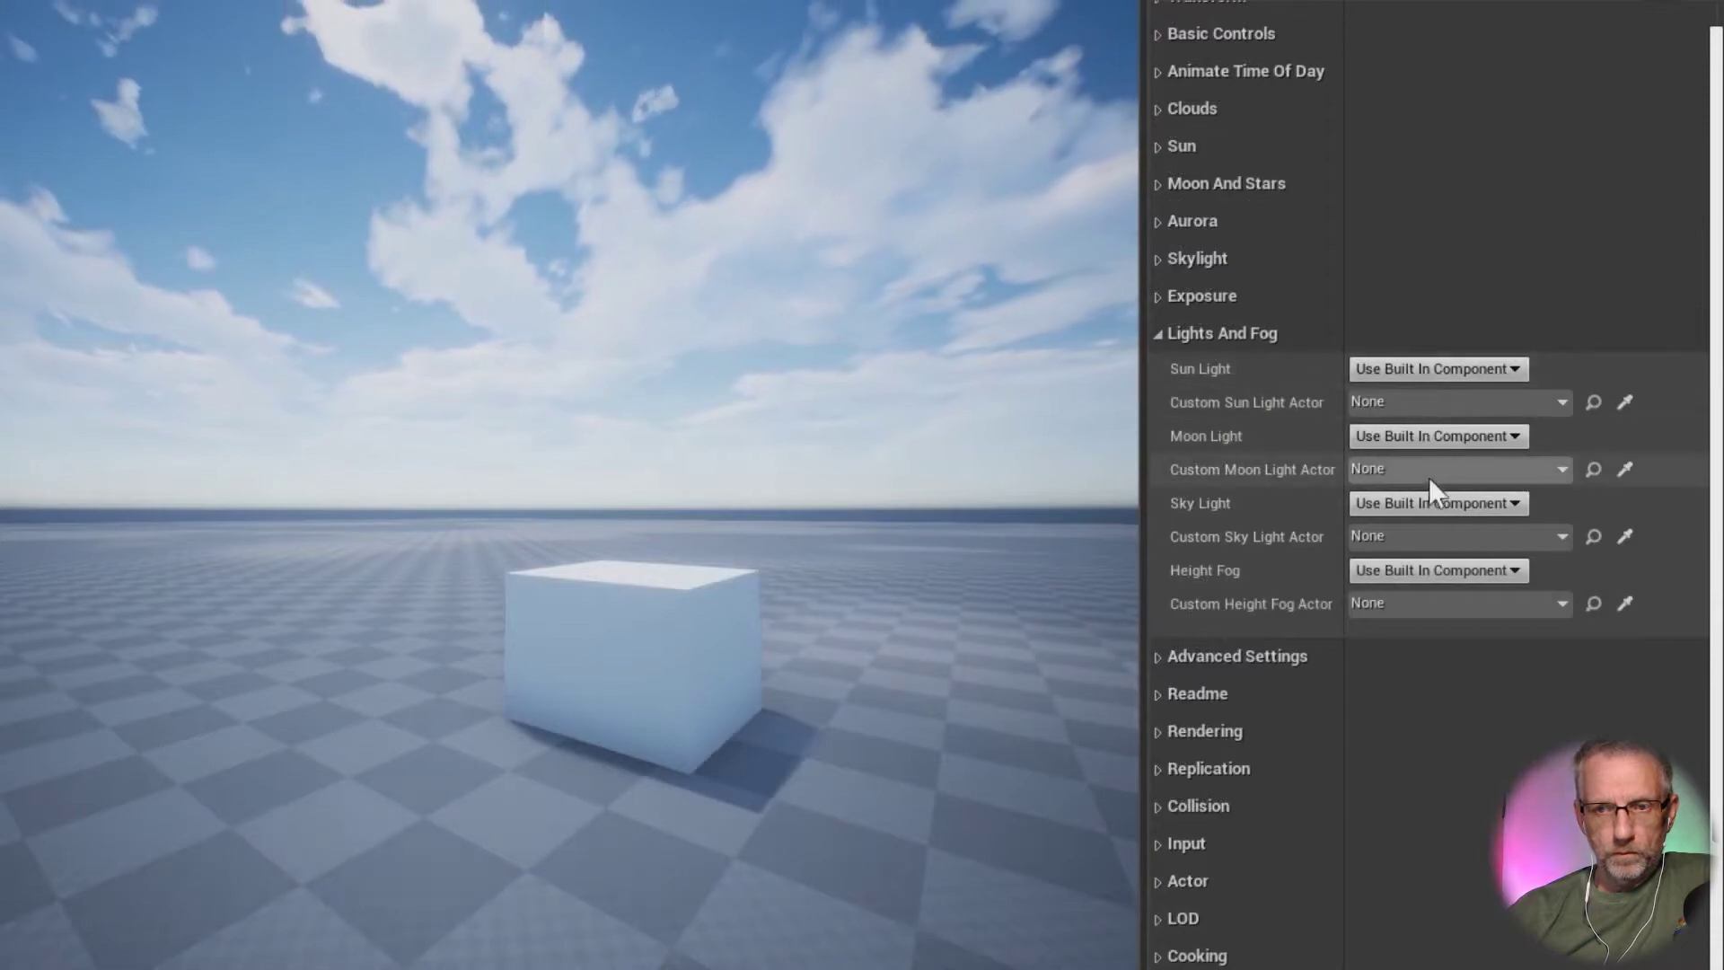
# Step: Test disabling Sky Light and Height Fog modes, and toggle advanced settings following time of day
pyautogui.click(1435, 504)
pyautogui.click(1410, 558)
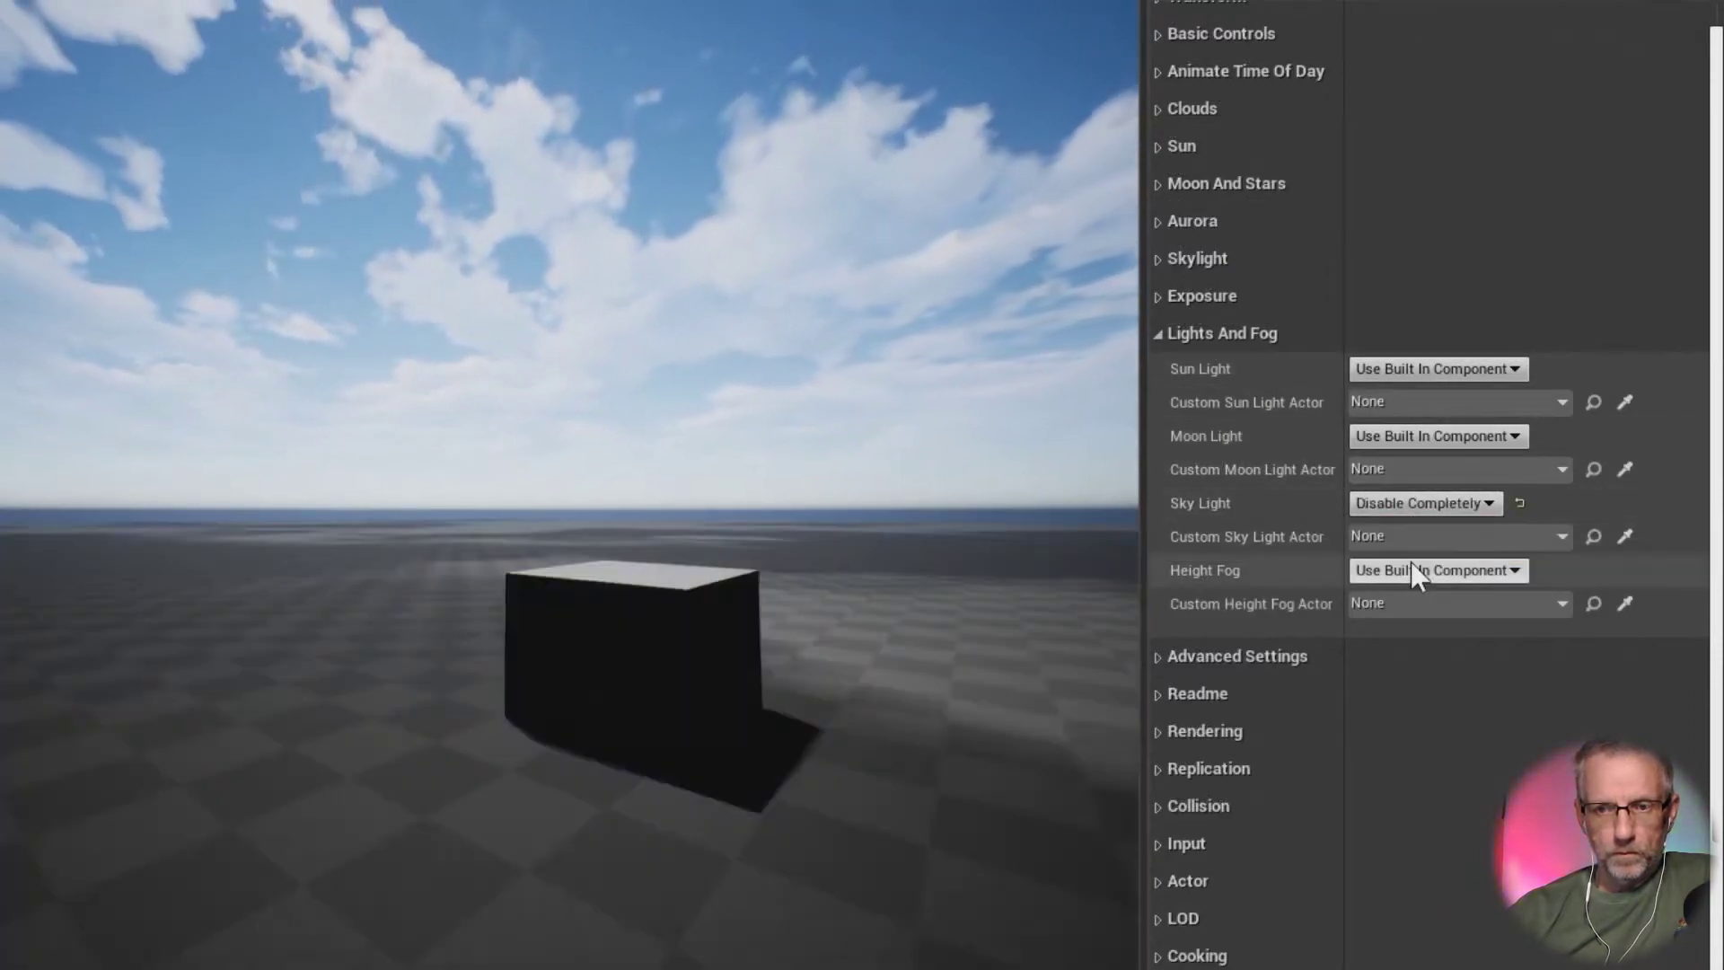
pyautogui.click(1406, 505)
pyautogui.click(1405, 525)
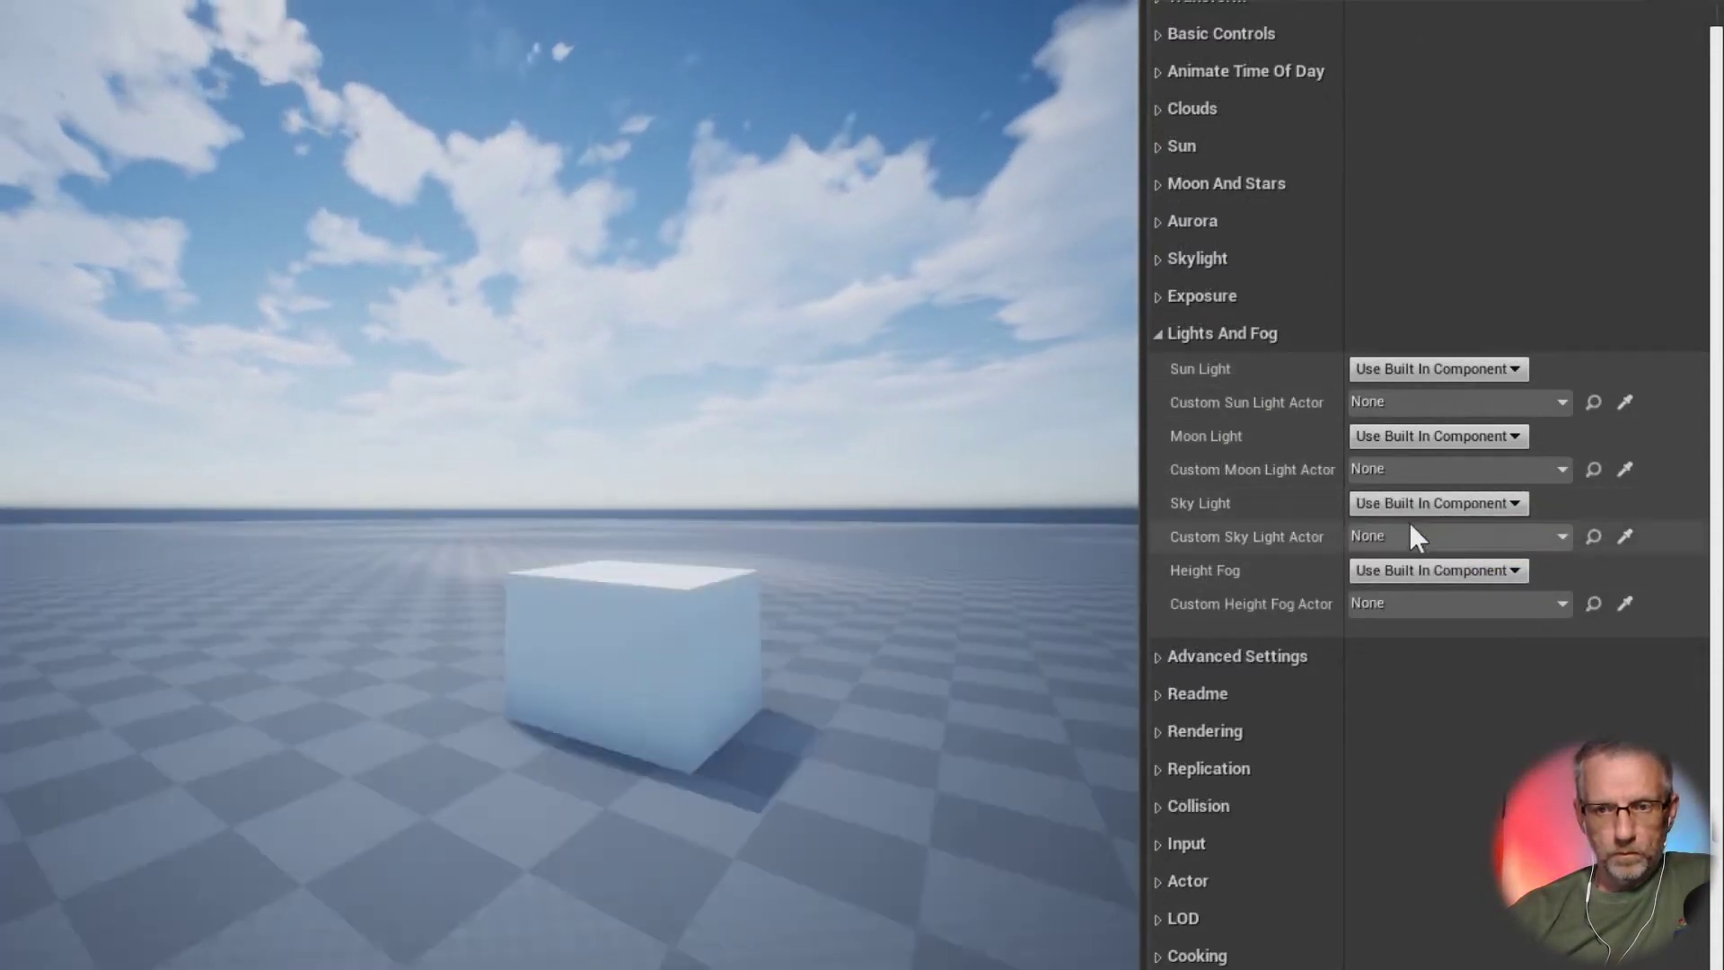
pyautogui.click(1406, 570)
pyautogui.click(1410, 626)
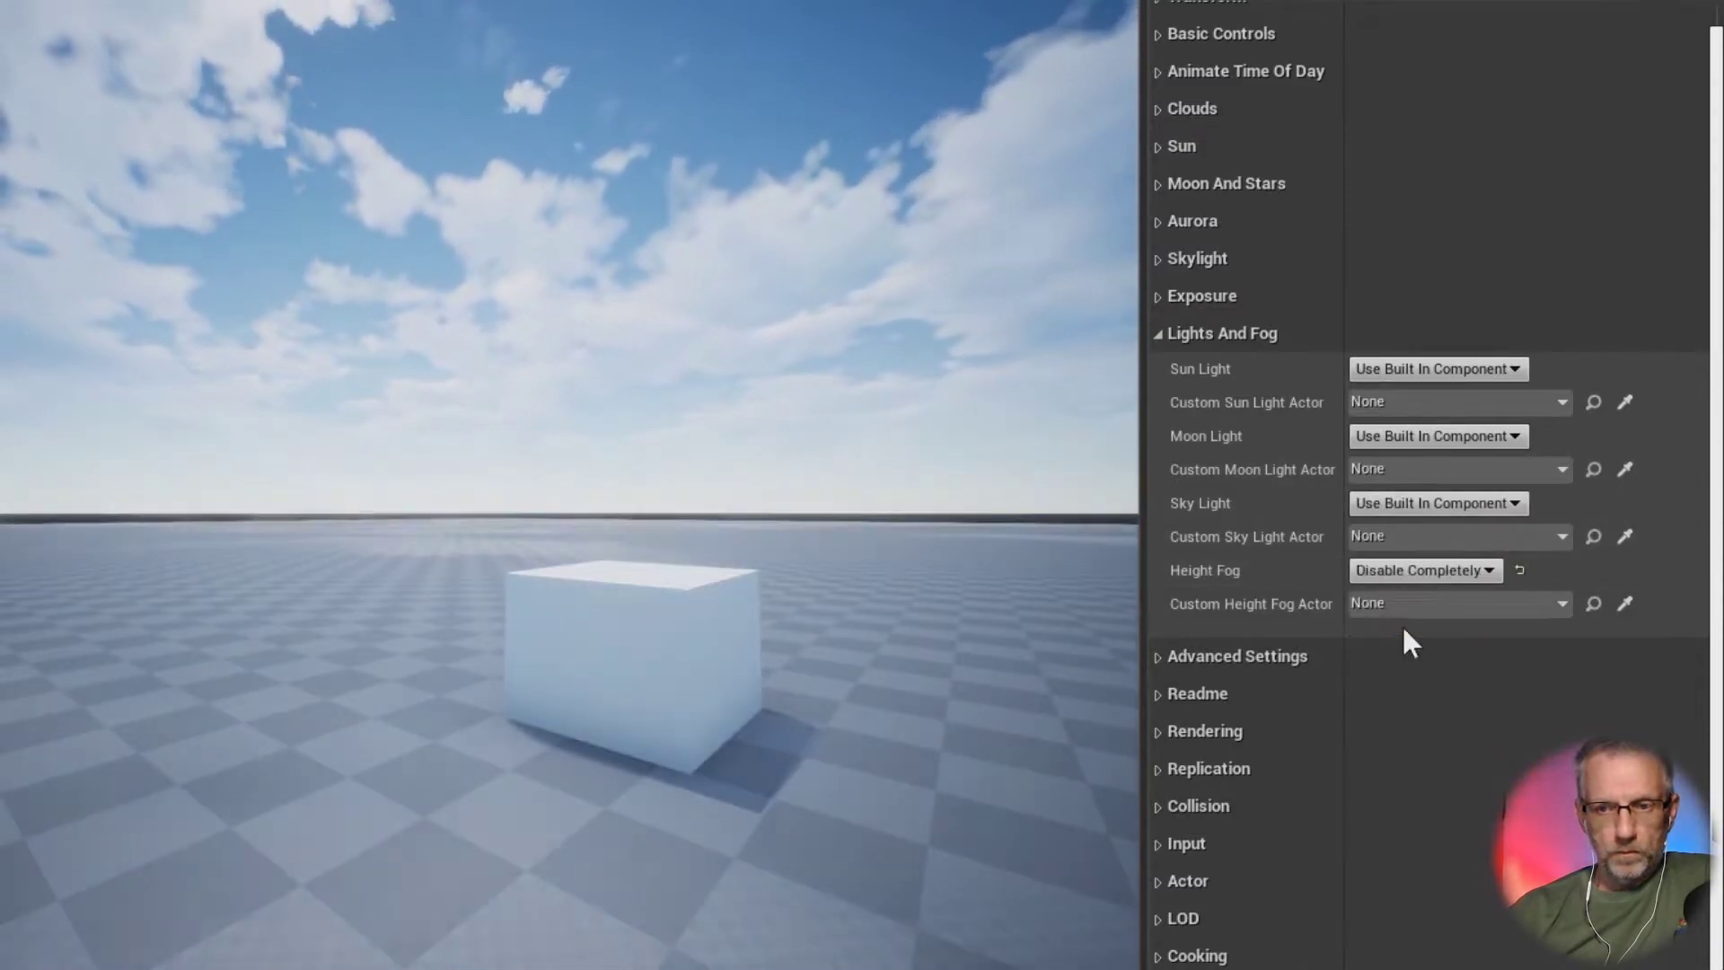
pyautogui.click(1405, 571)
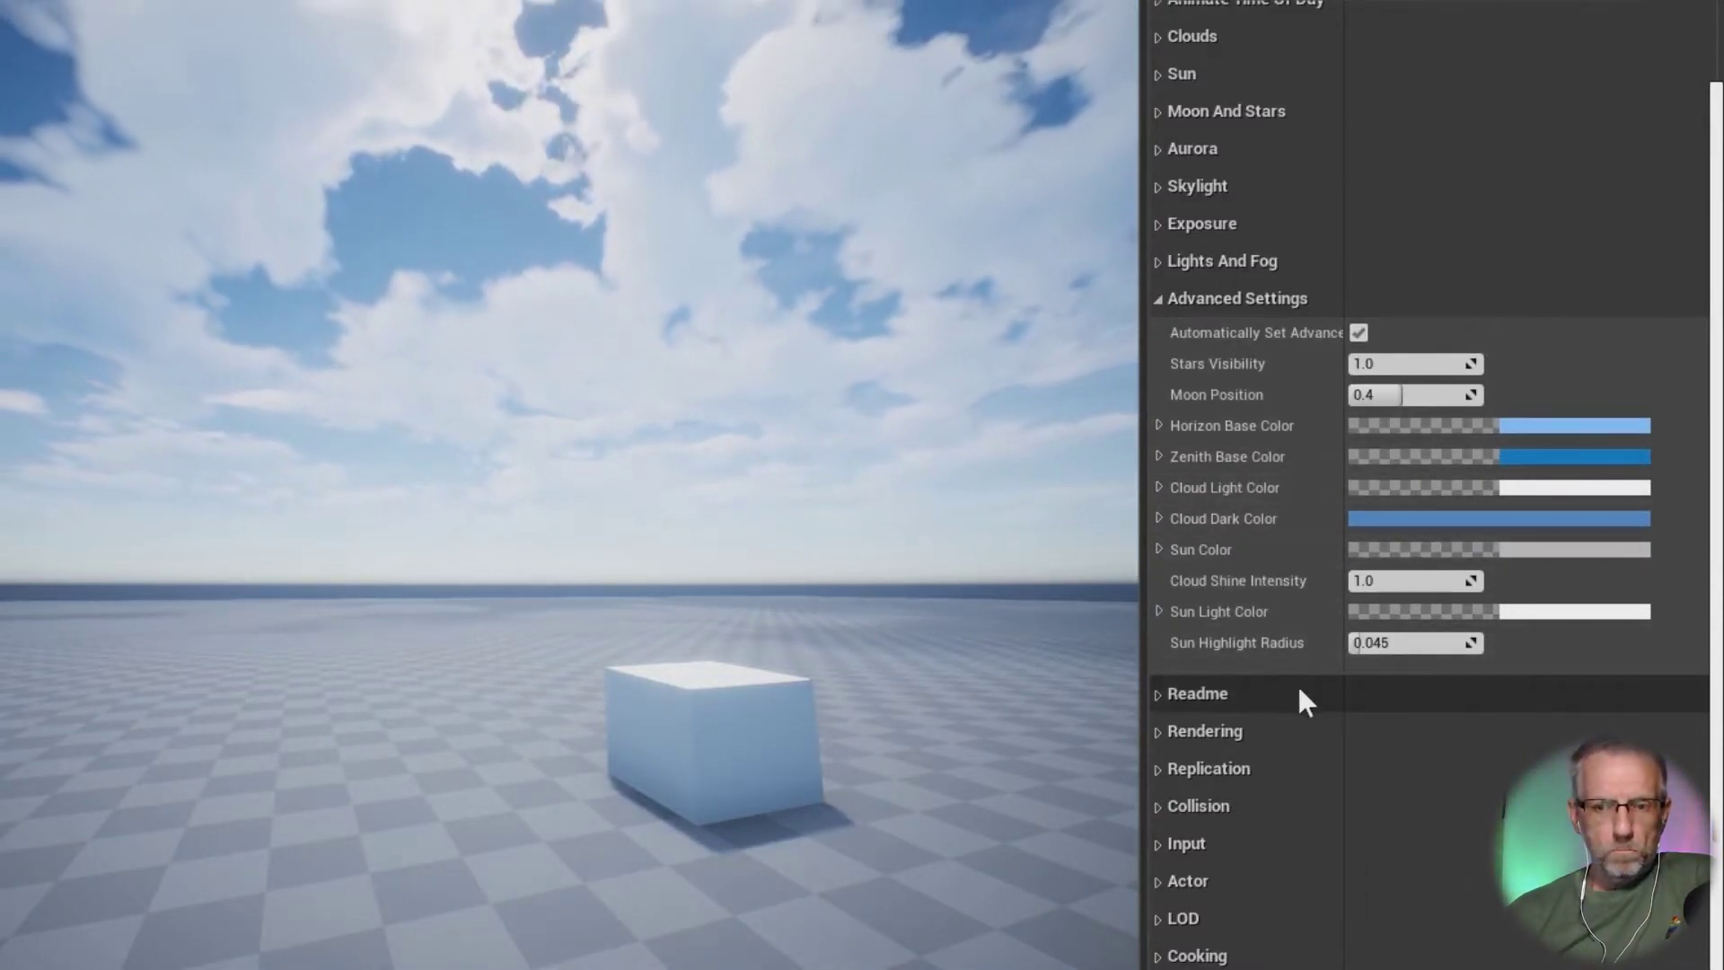
pyautogui.click(1358, 332)
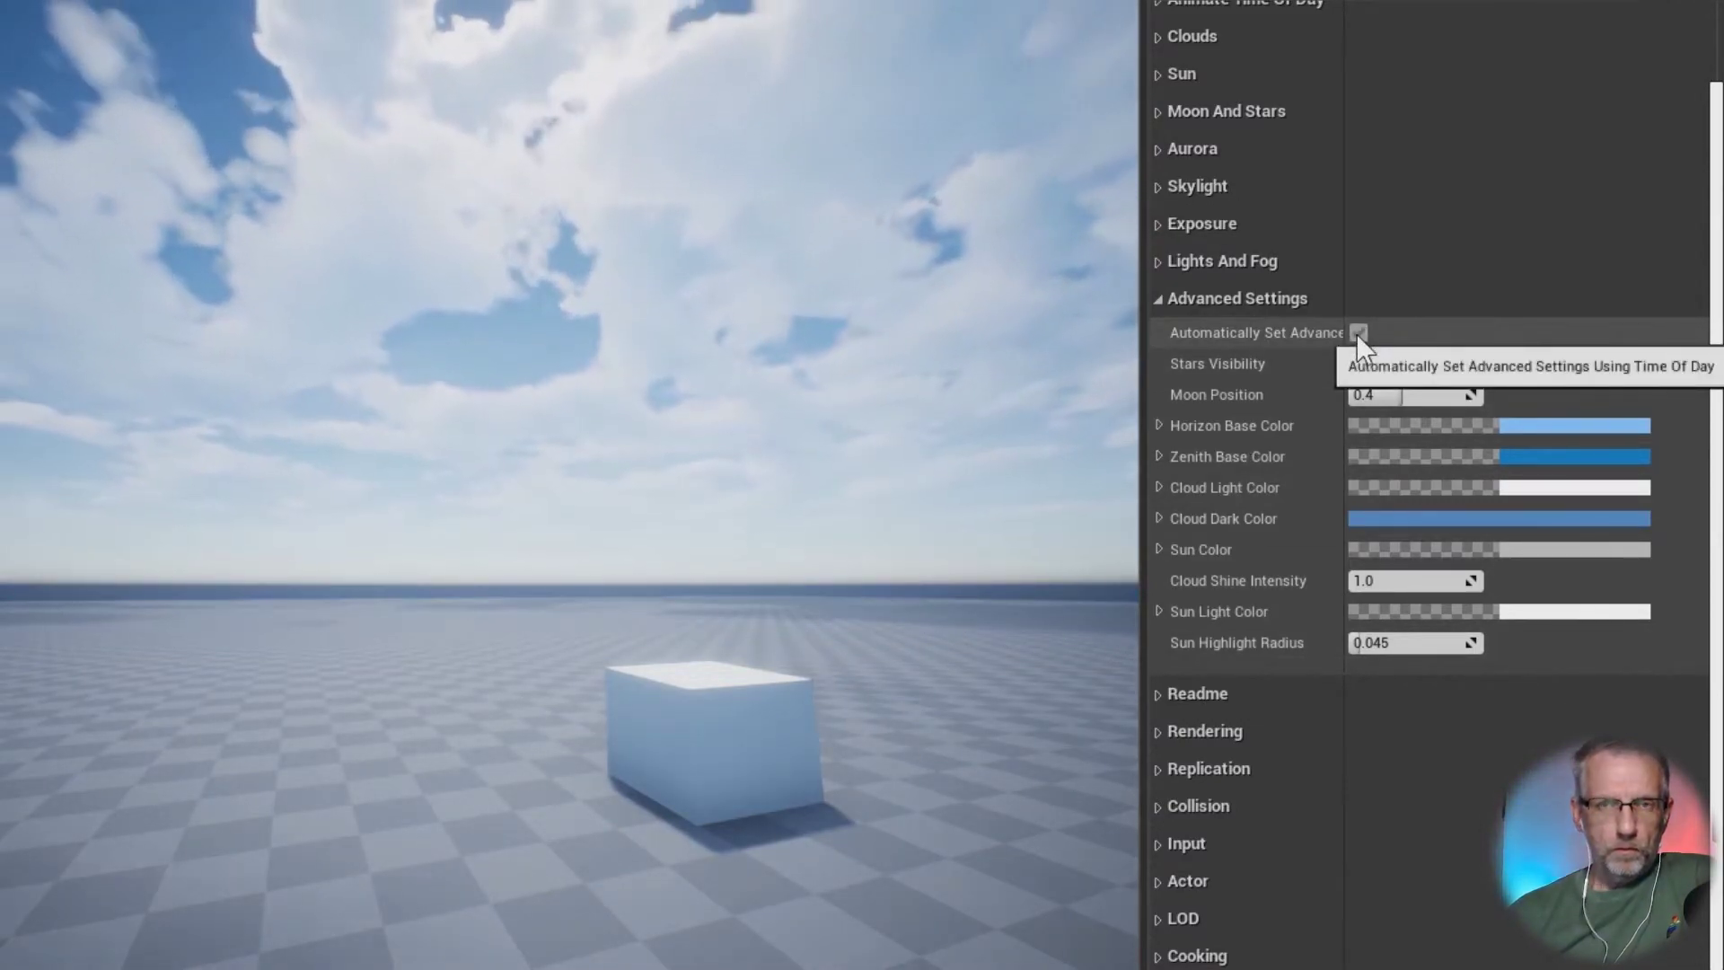
pyautogui.click(1358, 332)
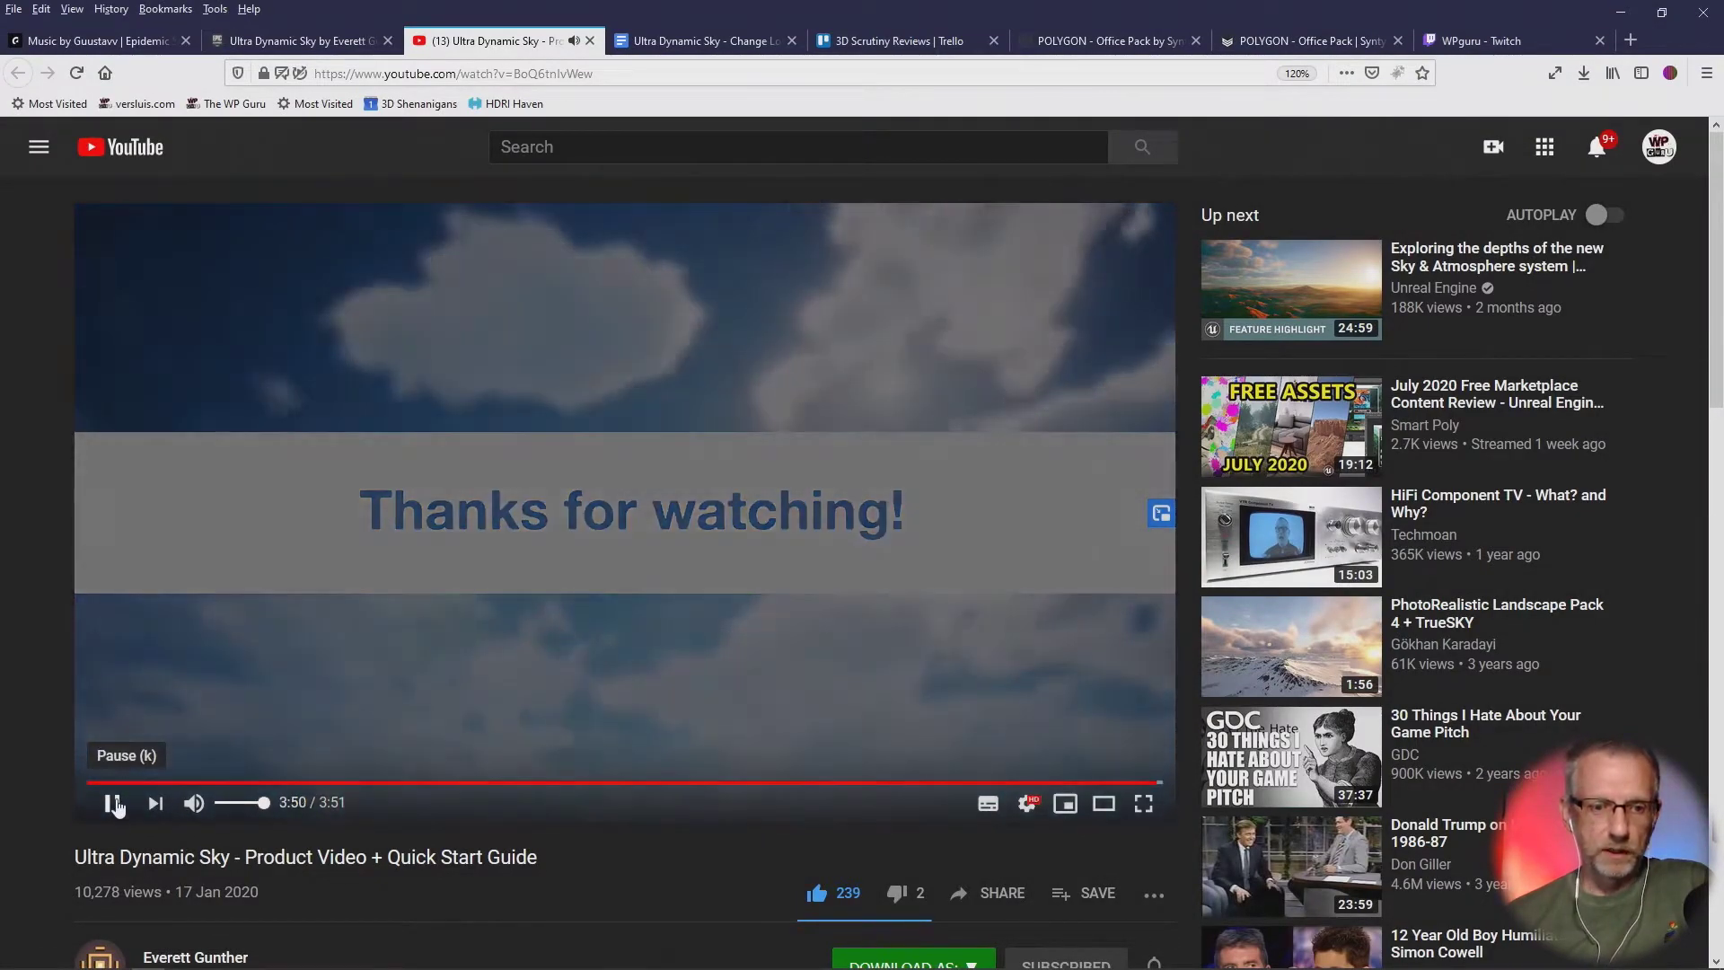
# Step: Pause the product video and show the sky actor's Details properties in Unreal instead of the readme
pyautogui.click(112, 803)
pyautogui.hotkey('alt', 'Tab')
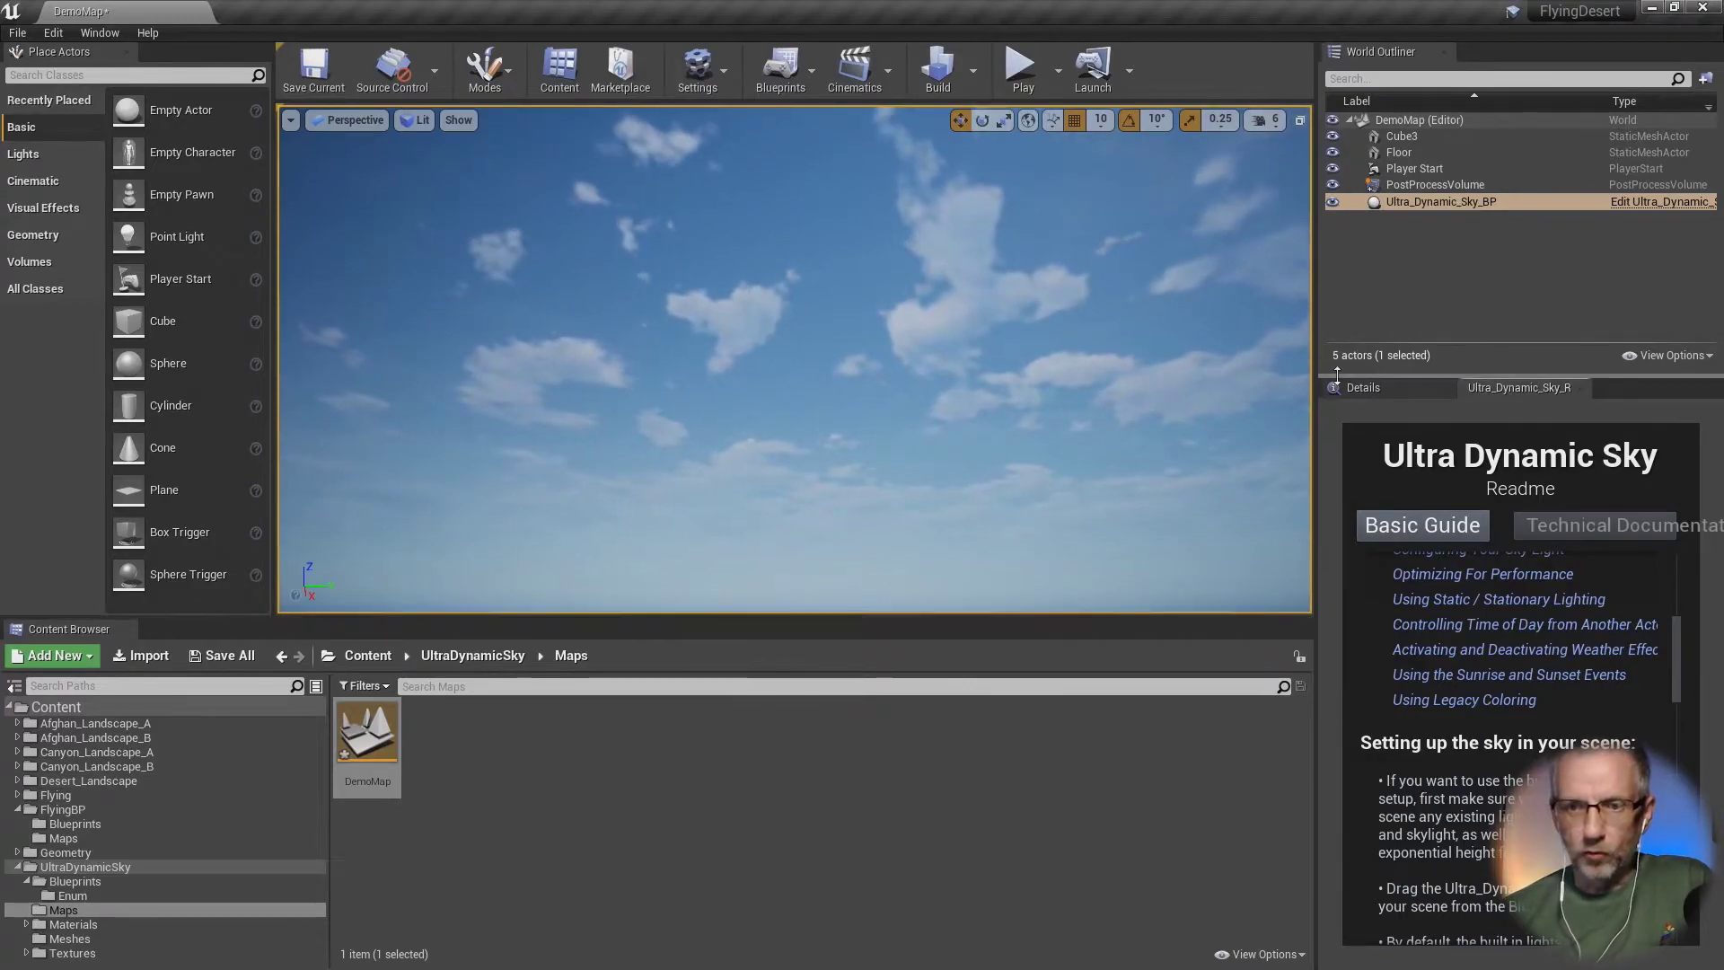
pyautogui.click(1365, 388)
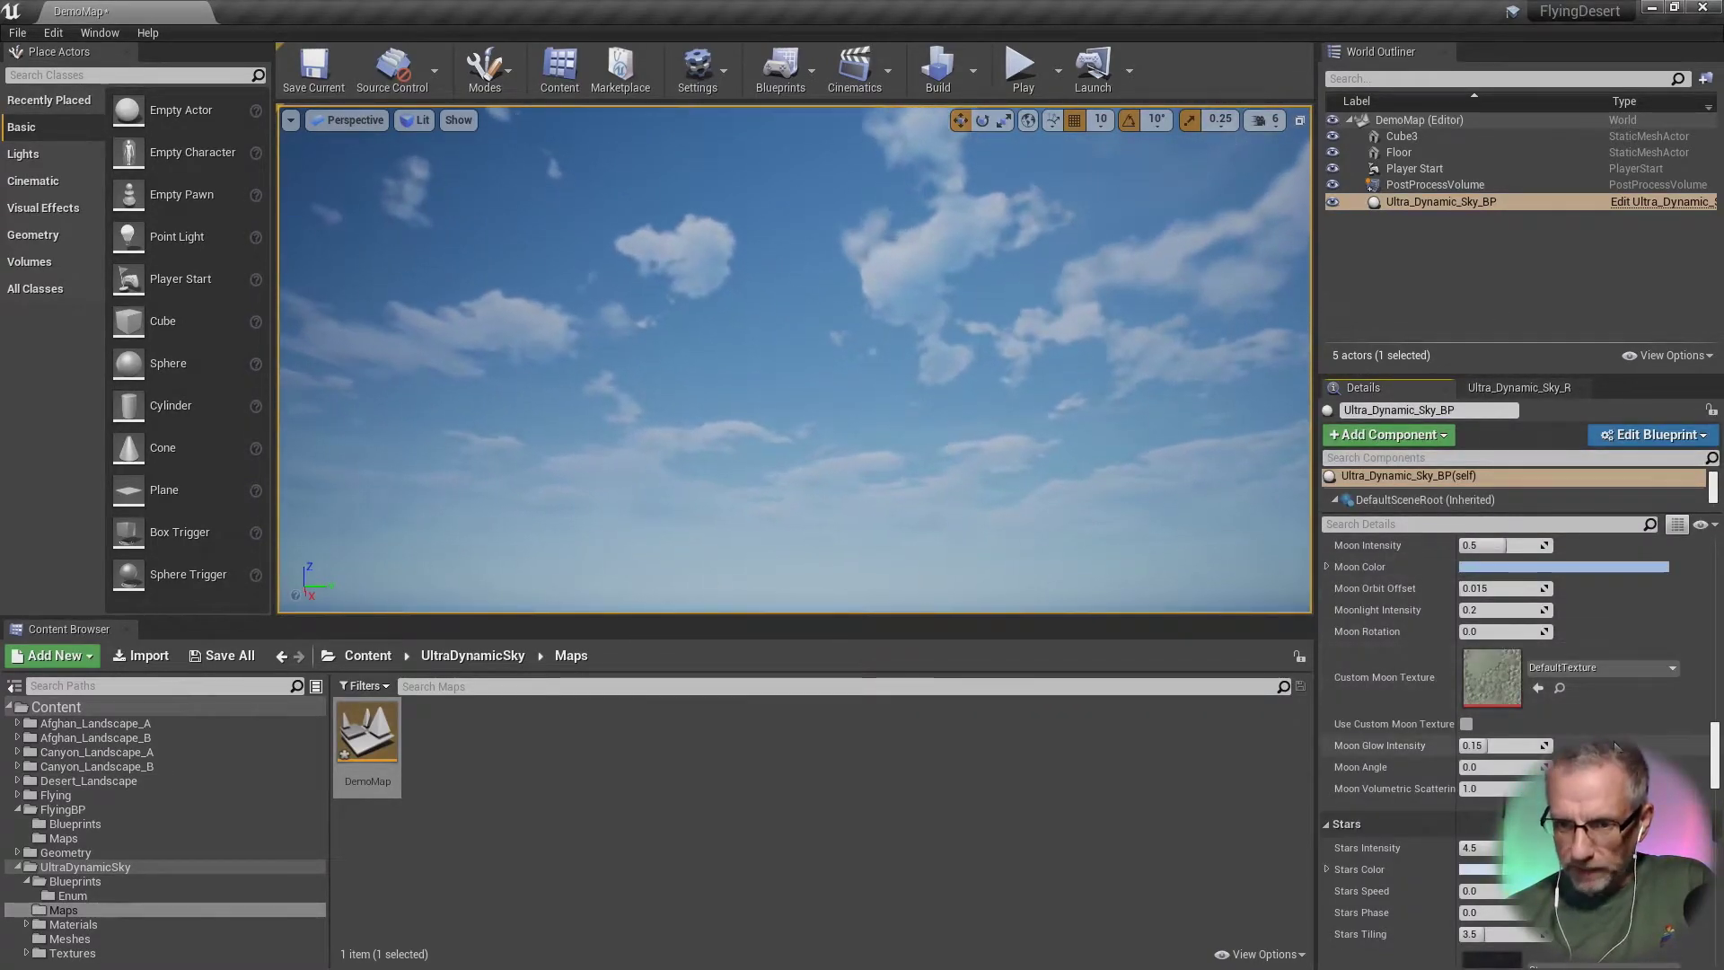
# Step: Scroll through the sky actor's properties and back up to Basic Controls
pyautogui.scroll(-6, 1584, 674)
pyautogui.scroll(-10, 1614, 745)
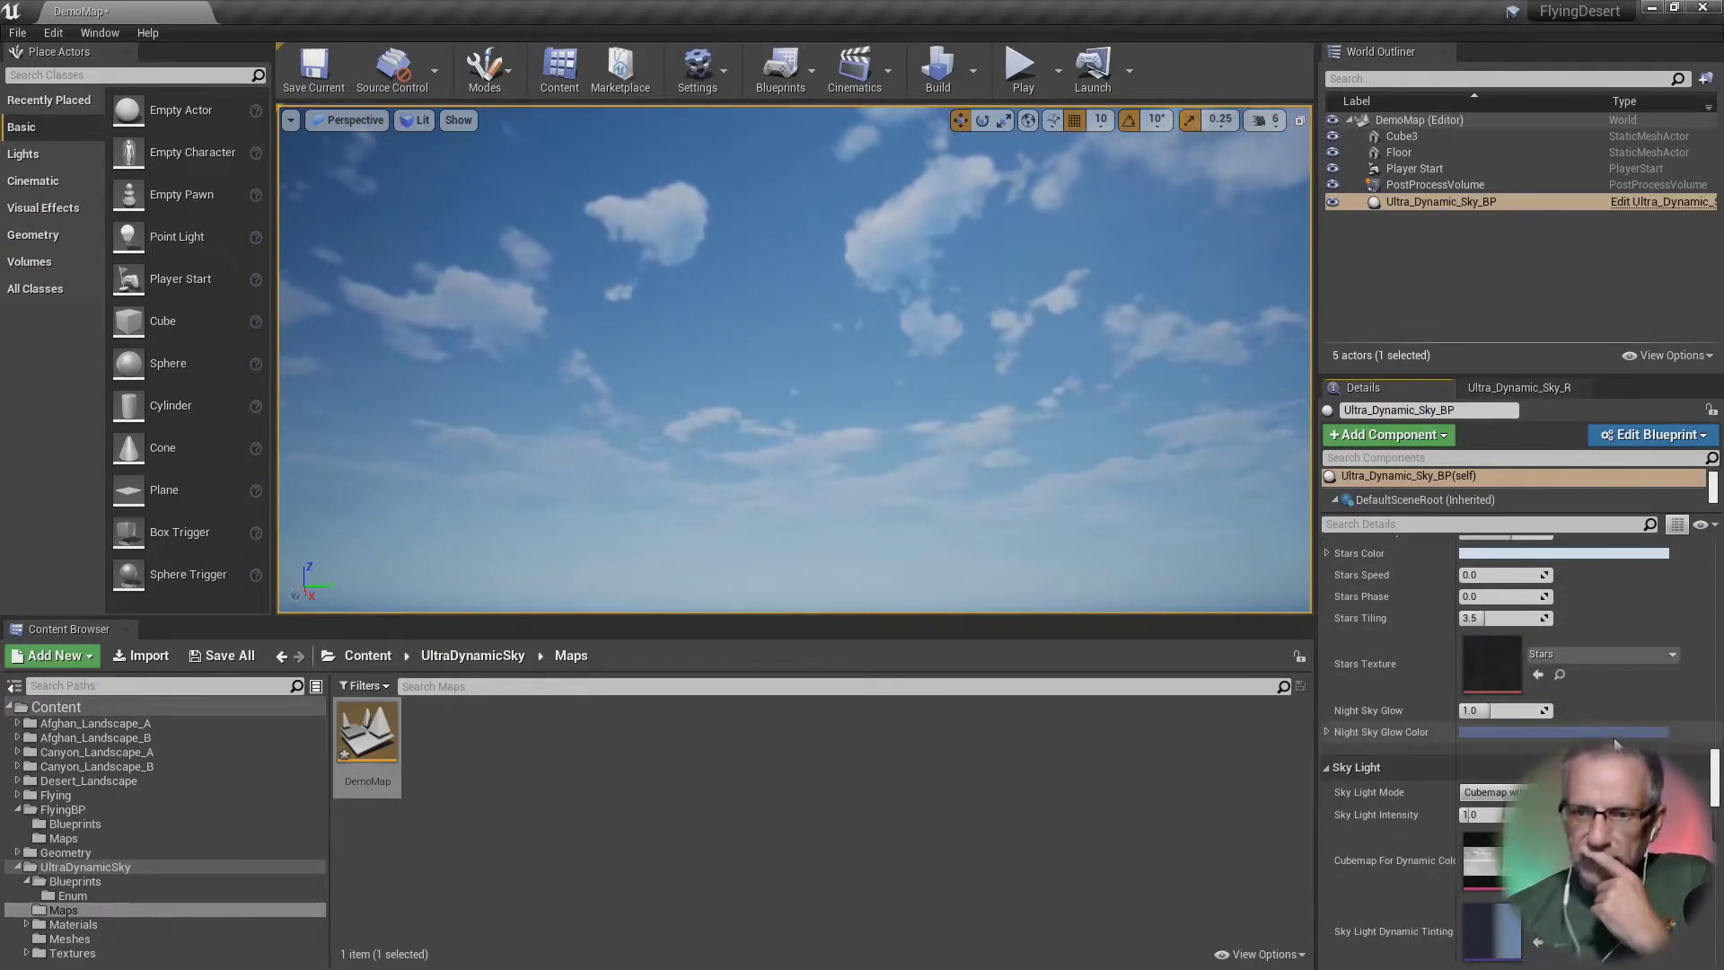
pyautogui.scroll(-9, 1613, 745)
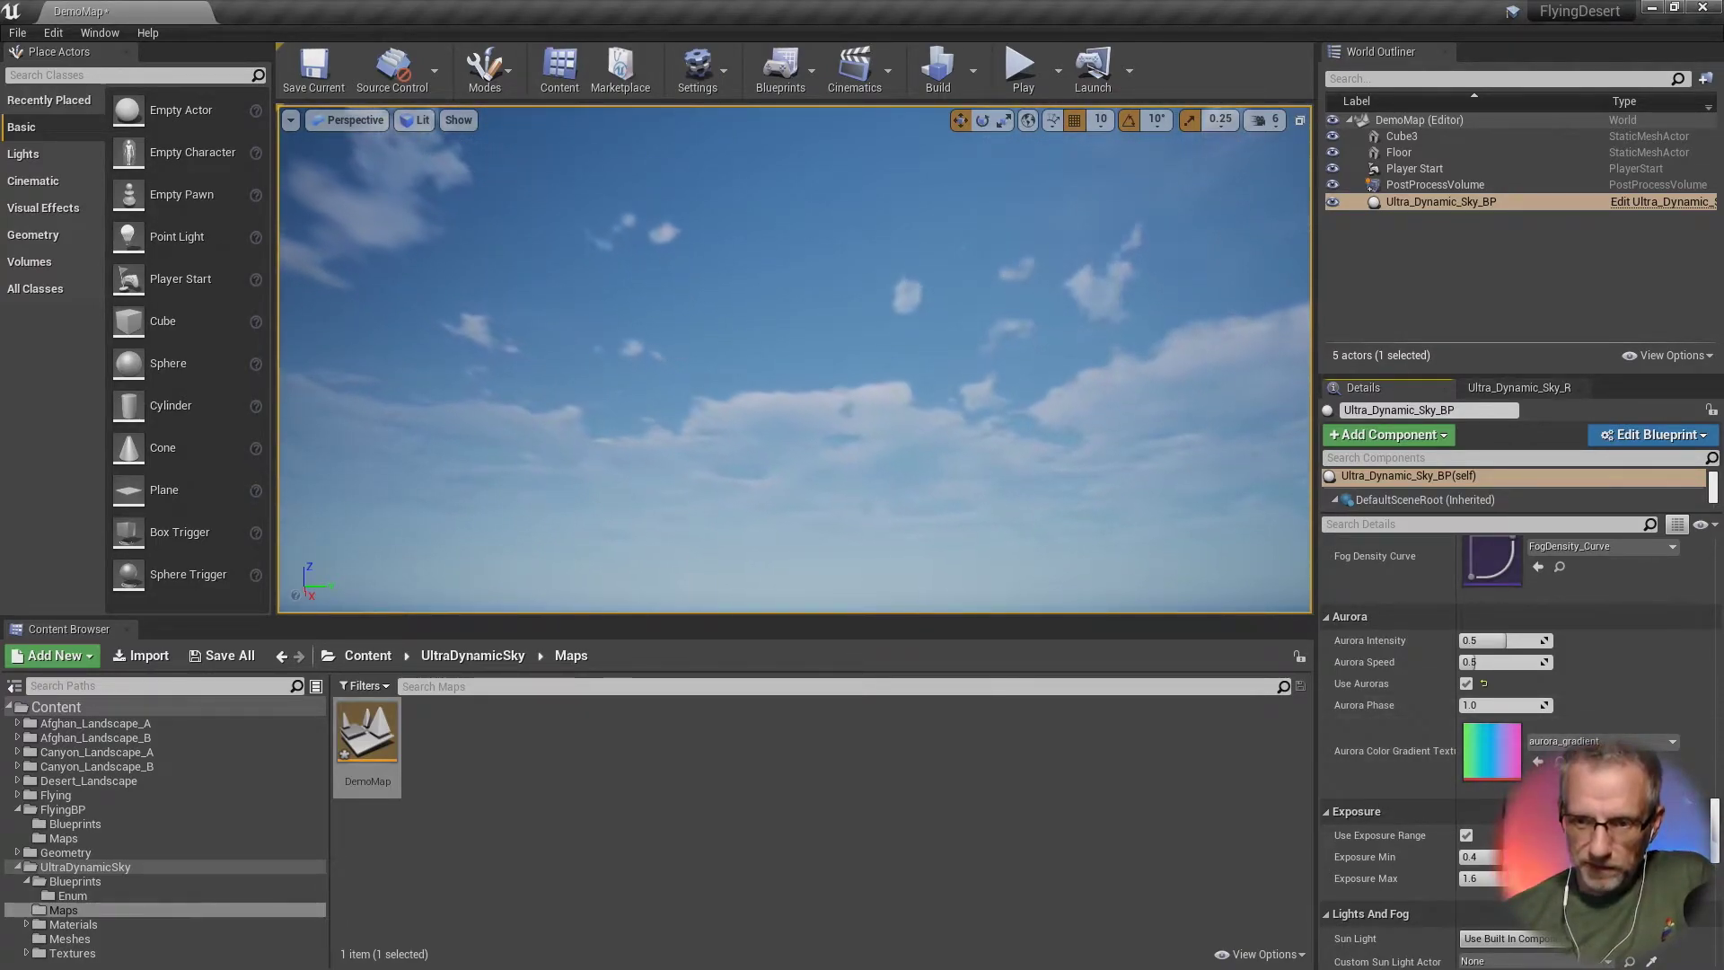
pyautogui.scroll(3, 1518, 718)
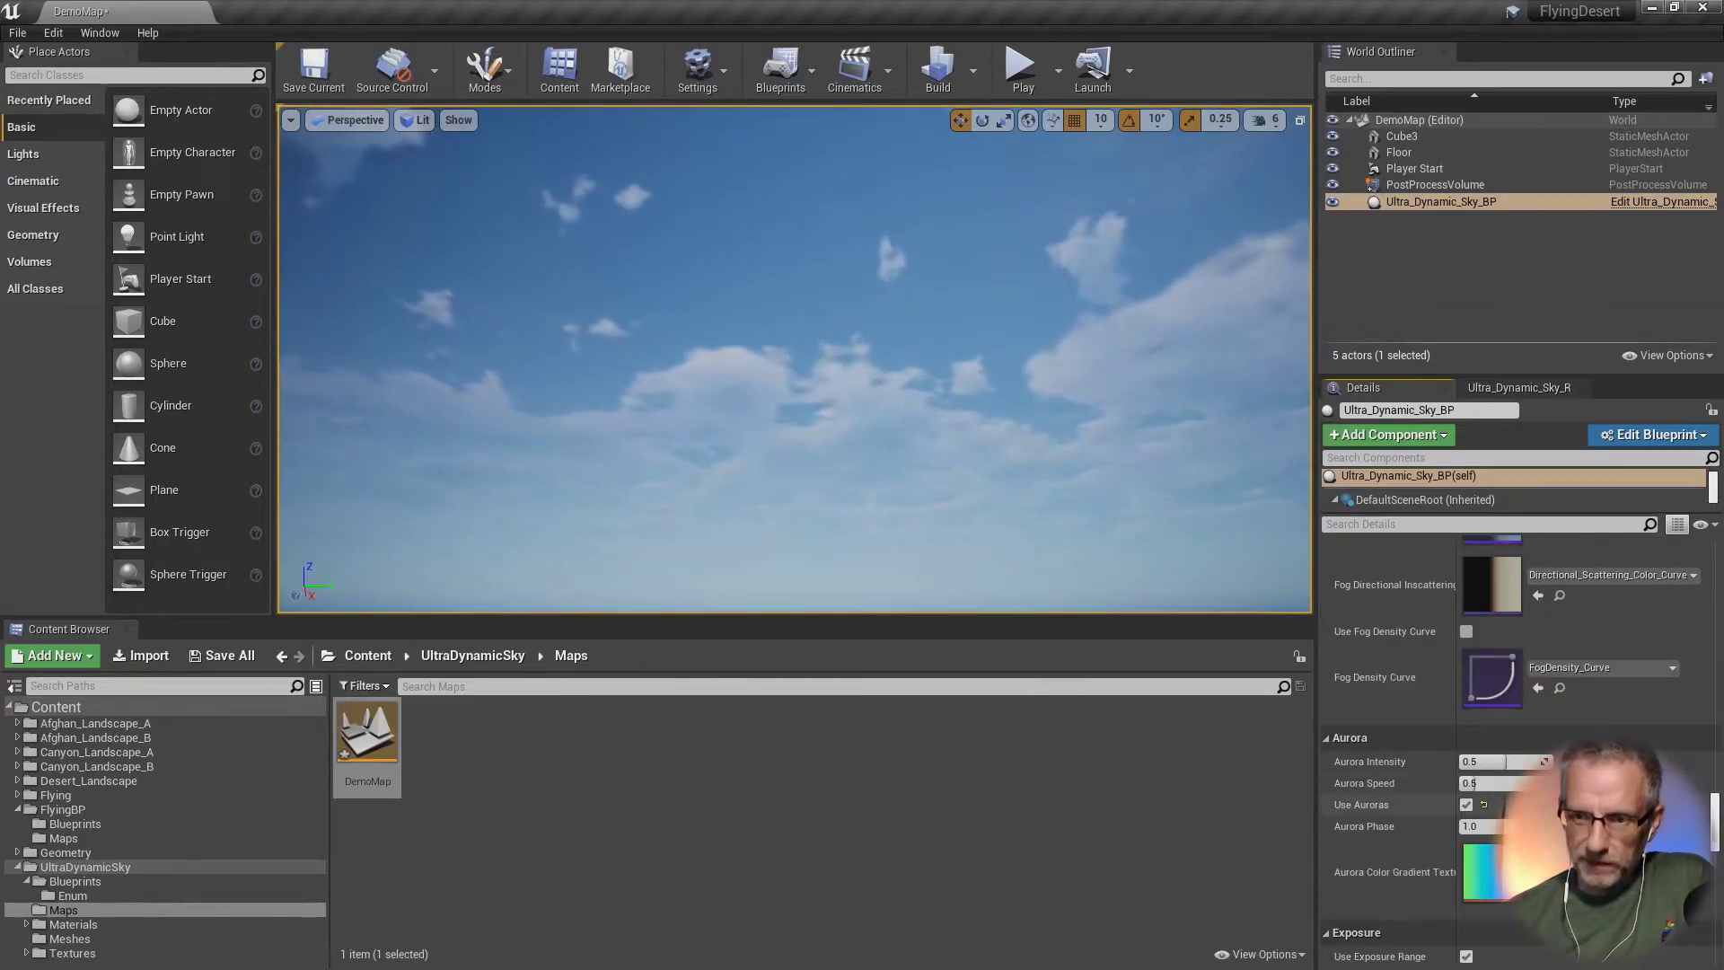
pyautogui.moveTo(1715, 826); pyautogui.dragTo(1715, 562)
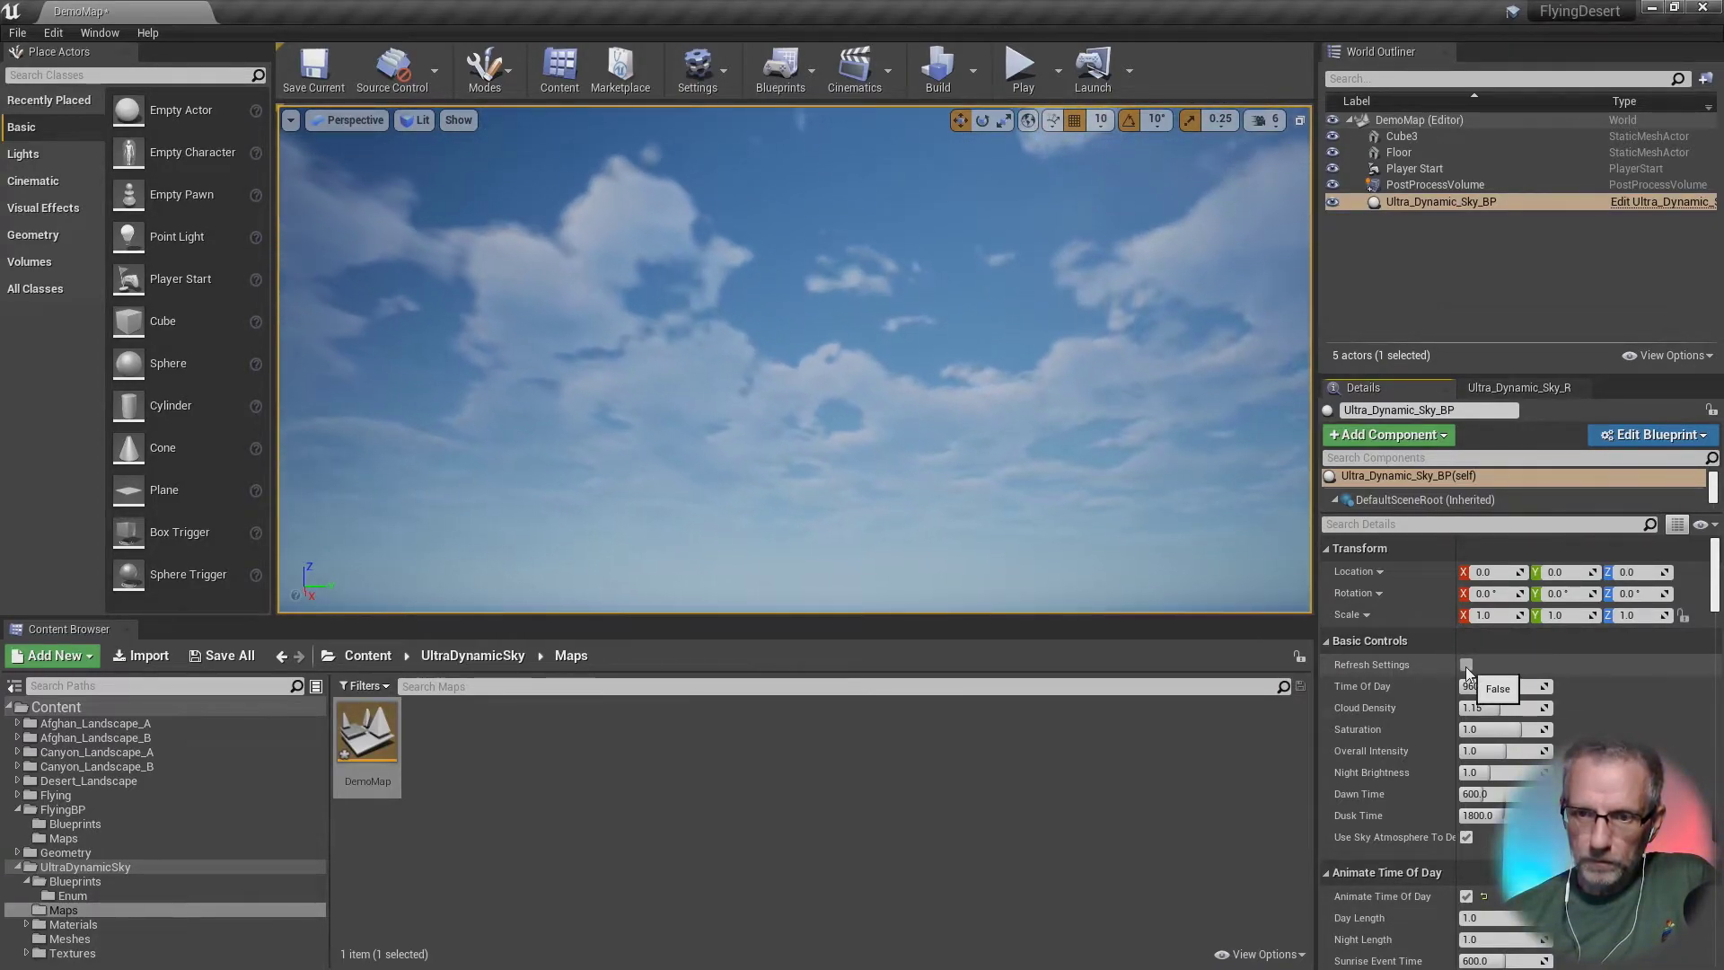
# Step: Collapse Basic Controls and Transform, enlarge the Details panel, and toggle Animate Time Of Day
pyautogui.click(1327, 641)
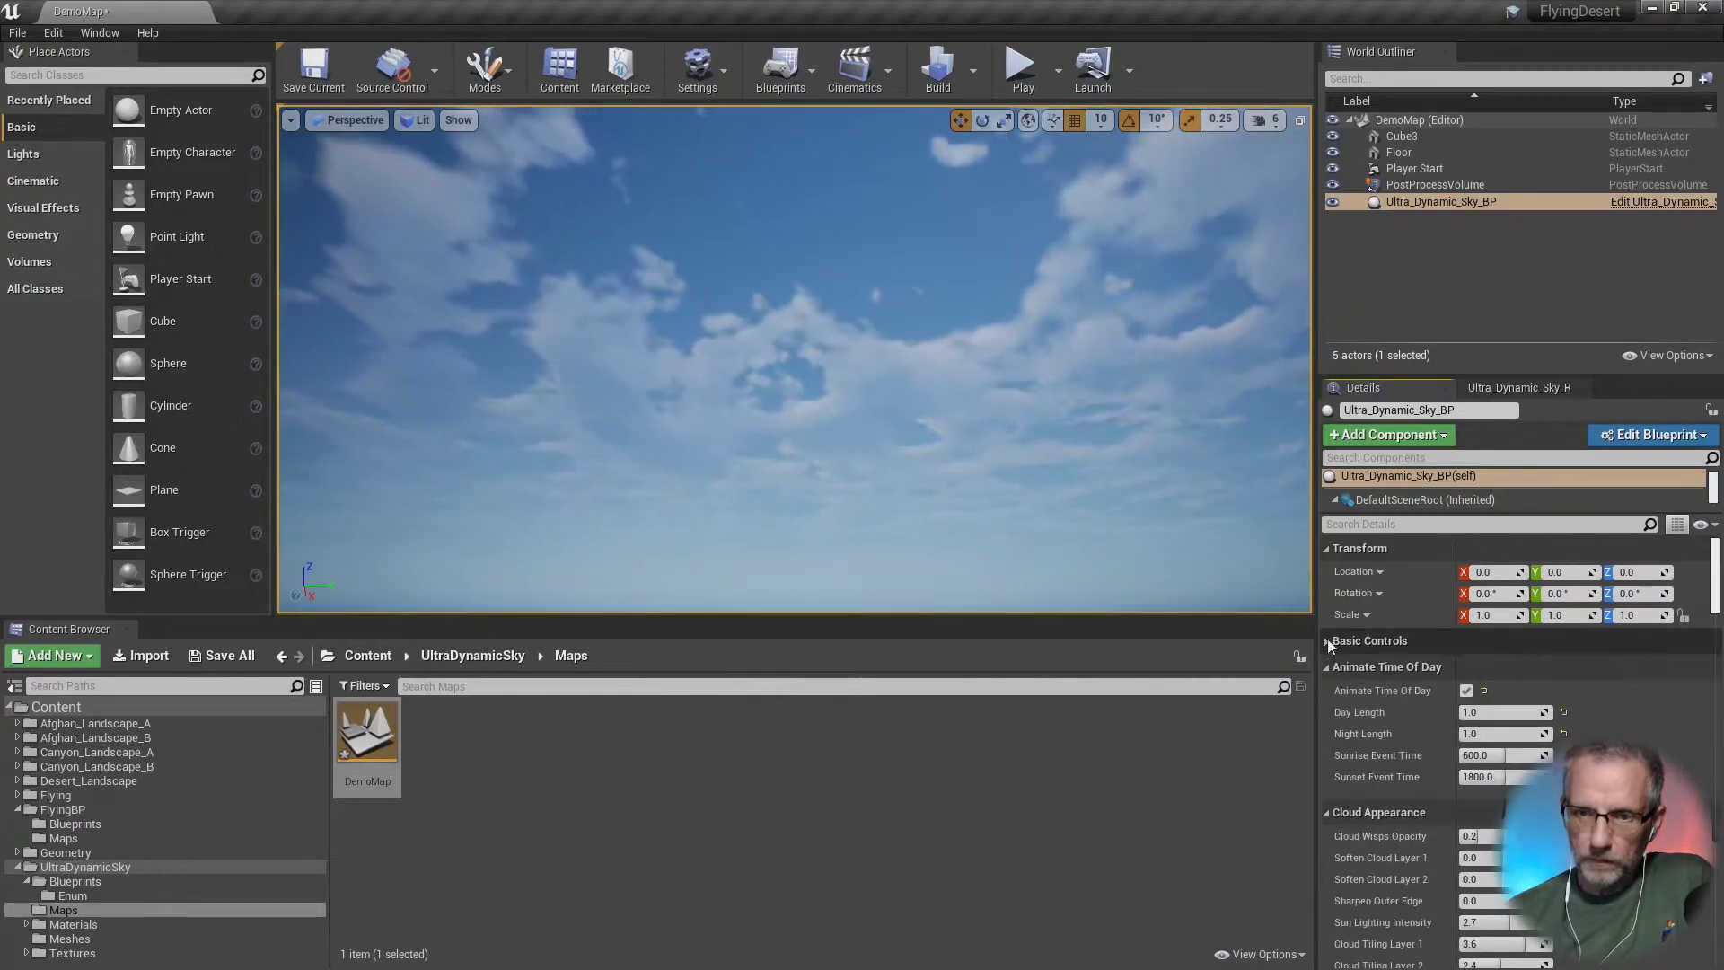
pyautogui.click(1327, 548)
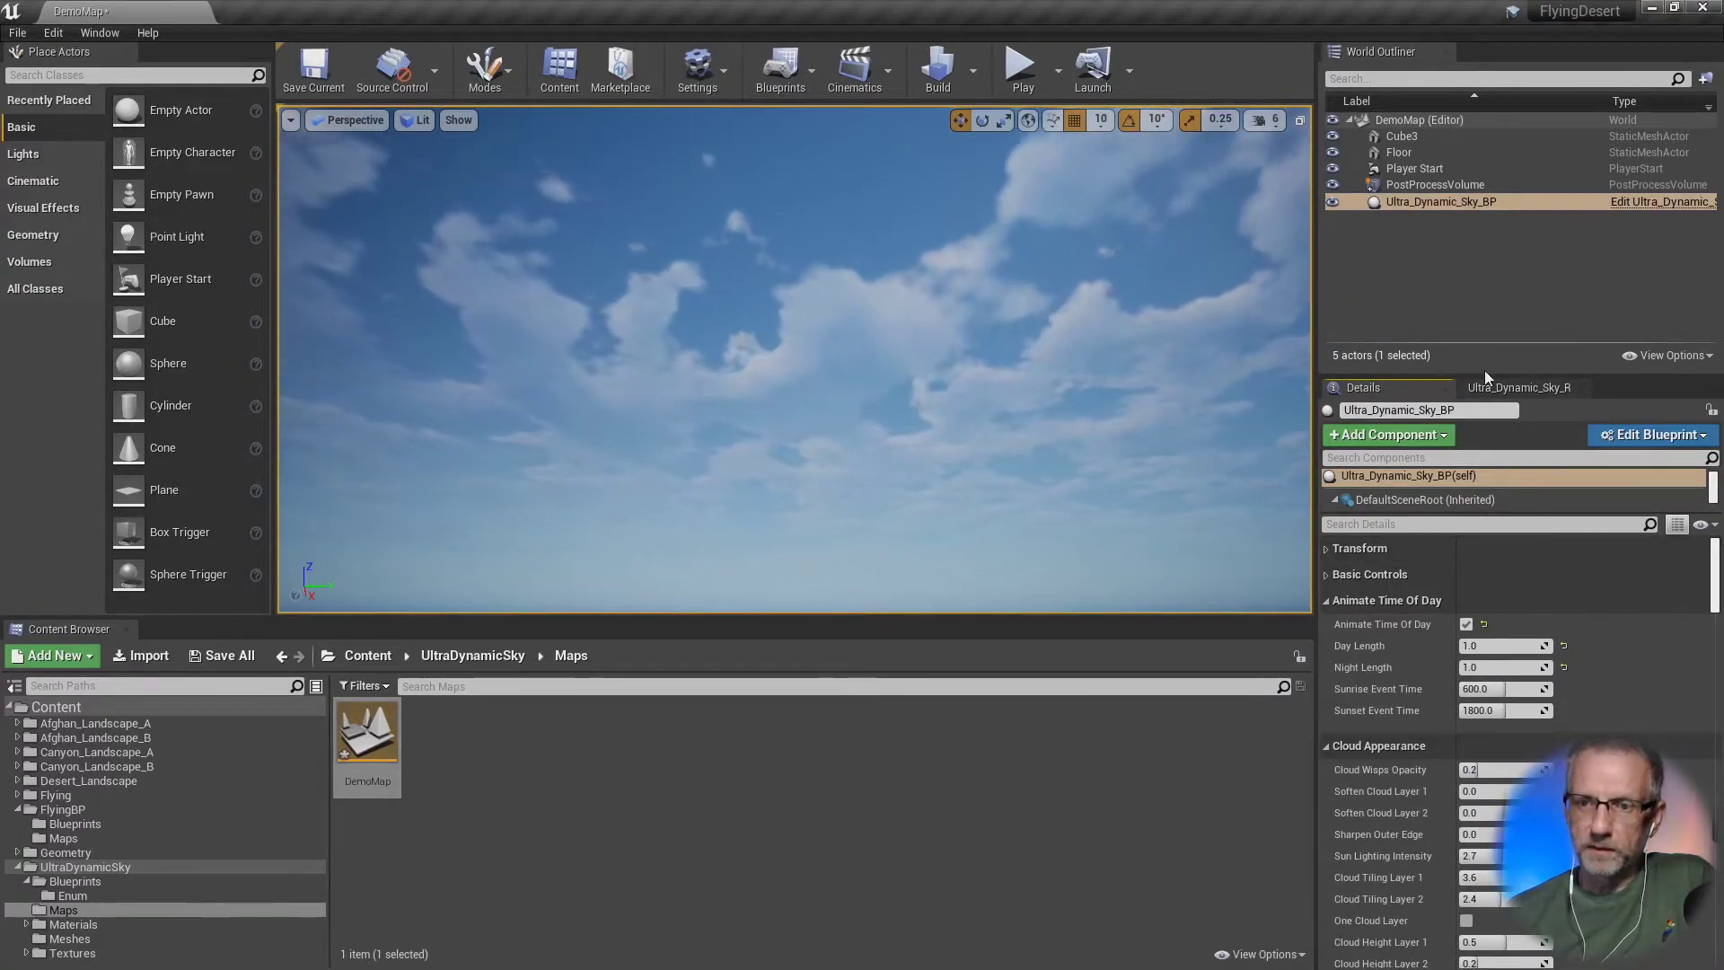
pyautogui.moveTo(1482, 372); pyautogui.dragTo(1482, 286)
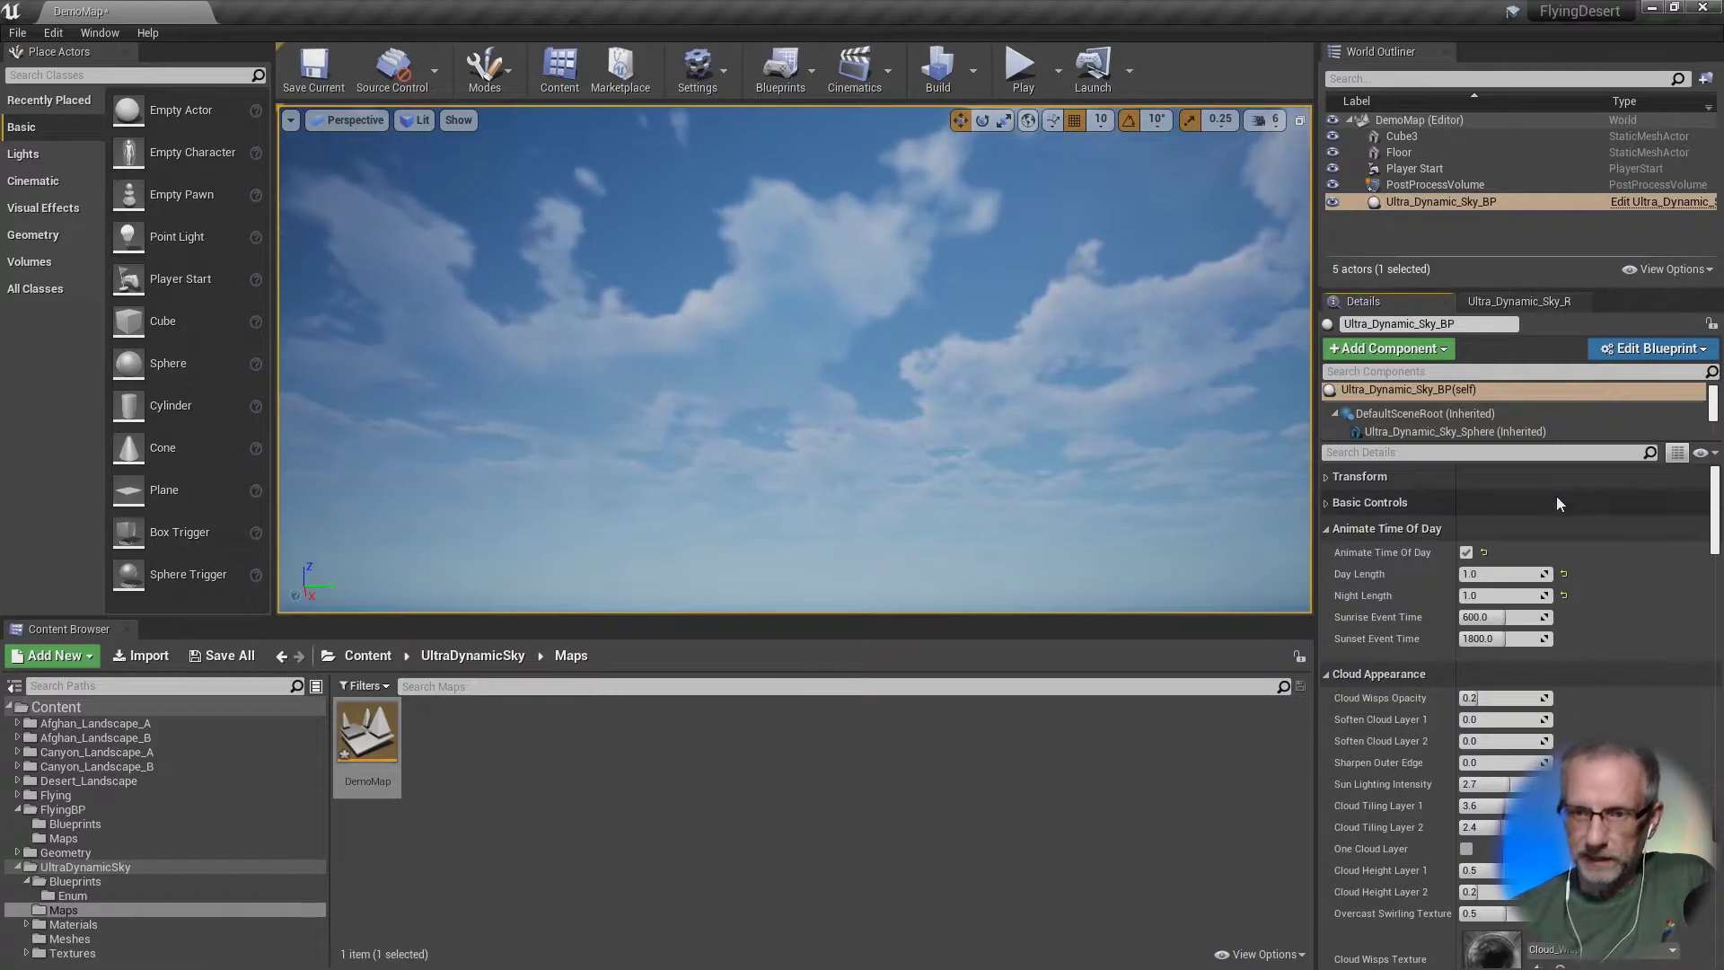
pyautogui.click(1466, 552)
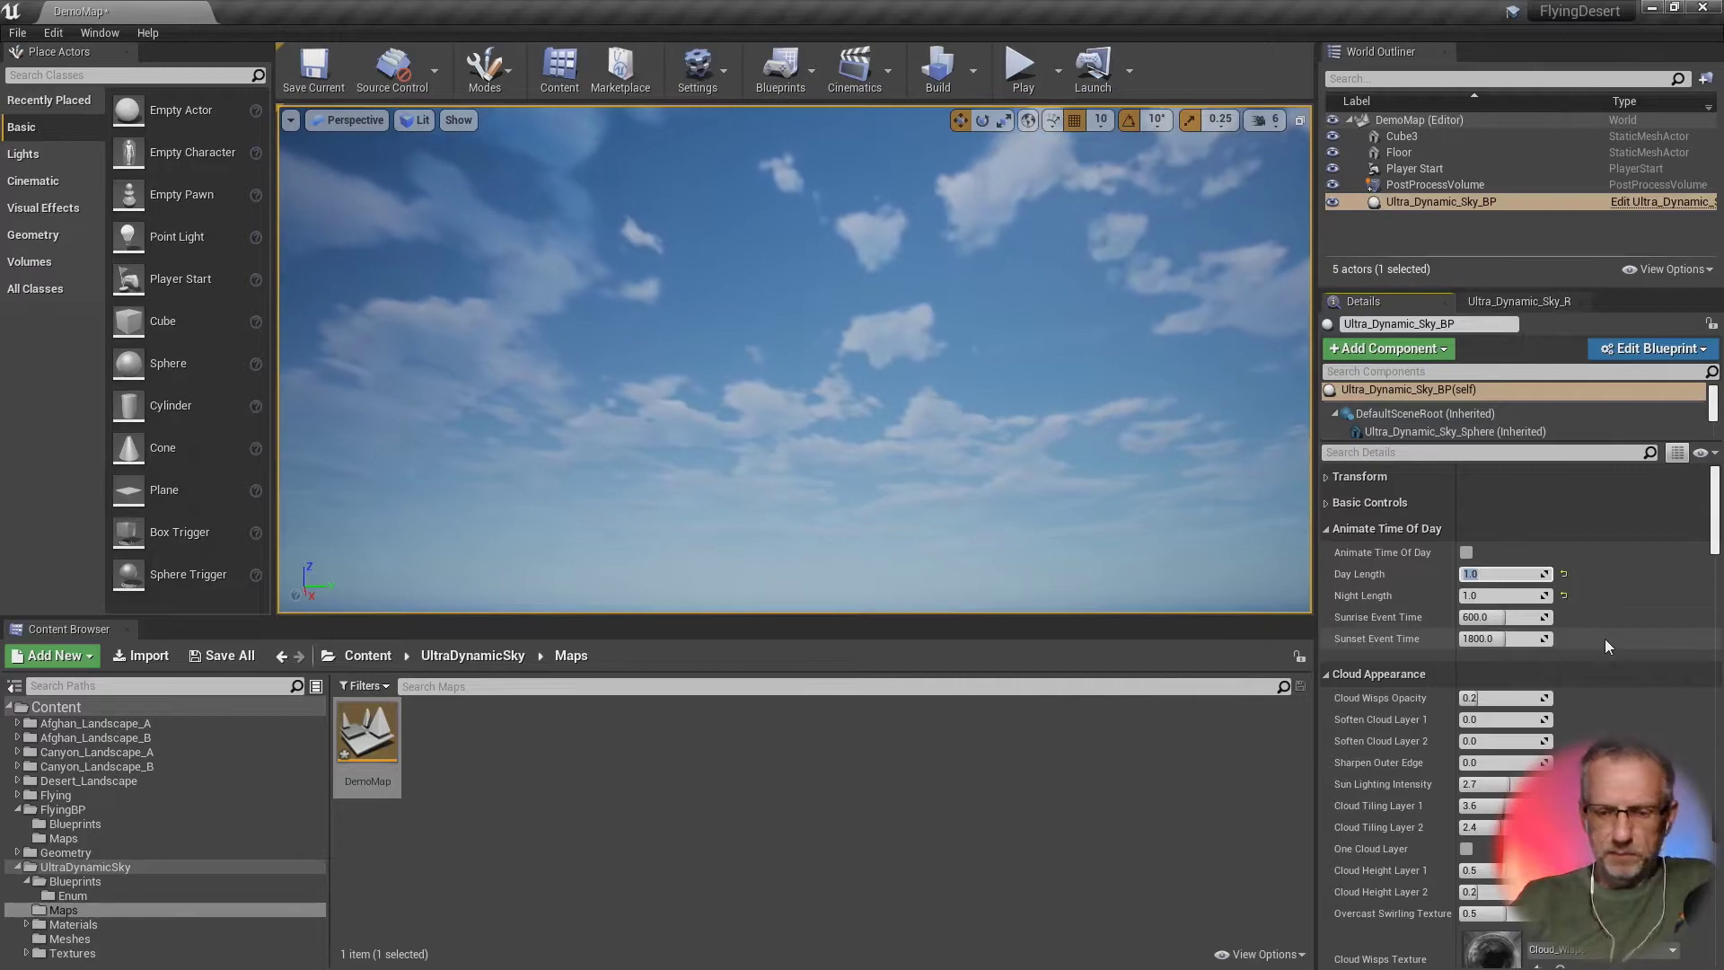
# Step: Try Day Length 1000 and 240, and Sunrise/Sunset Event Times 1200/1201, ending with sunrise at 600
pyautogui.write('1000')
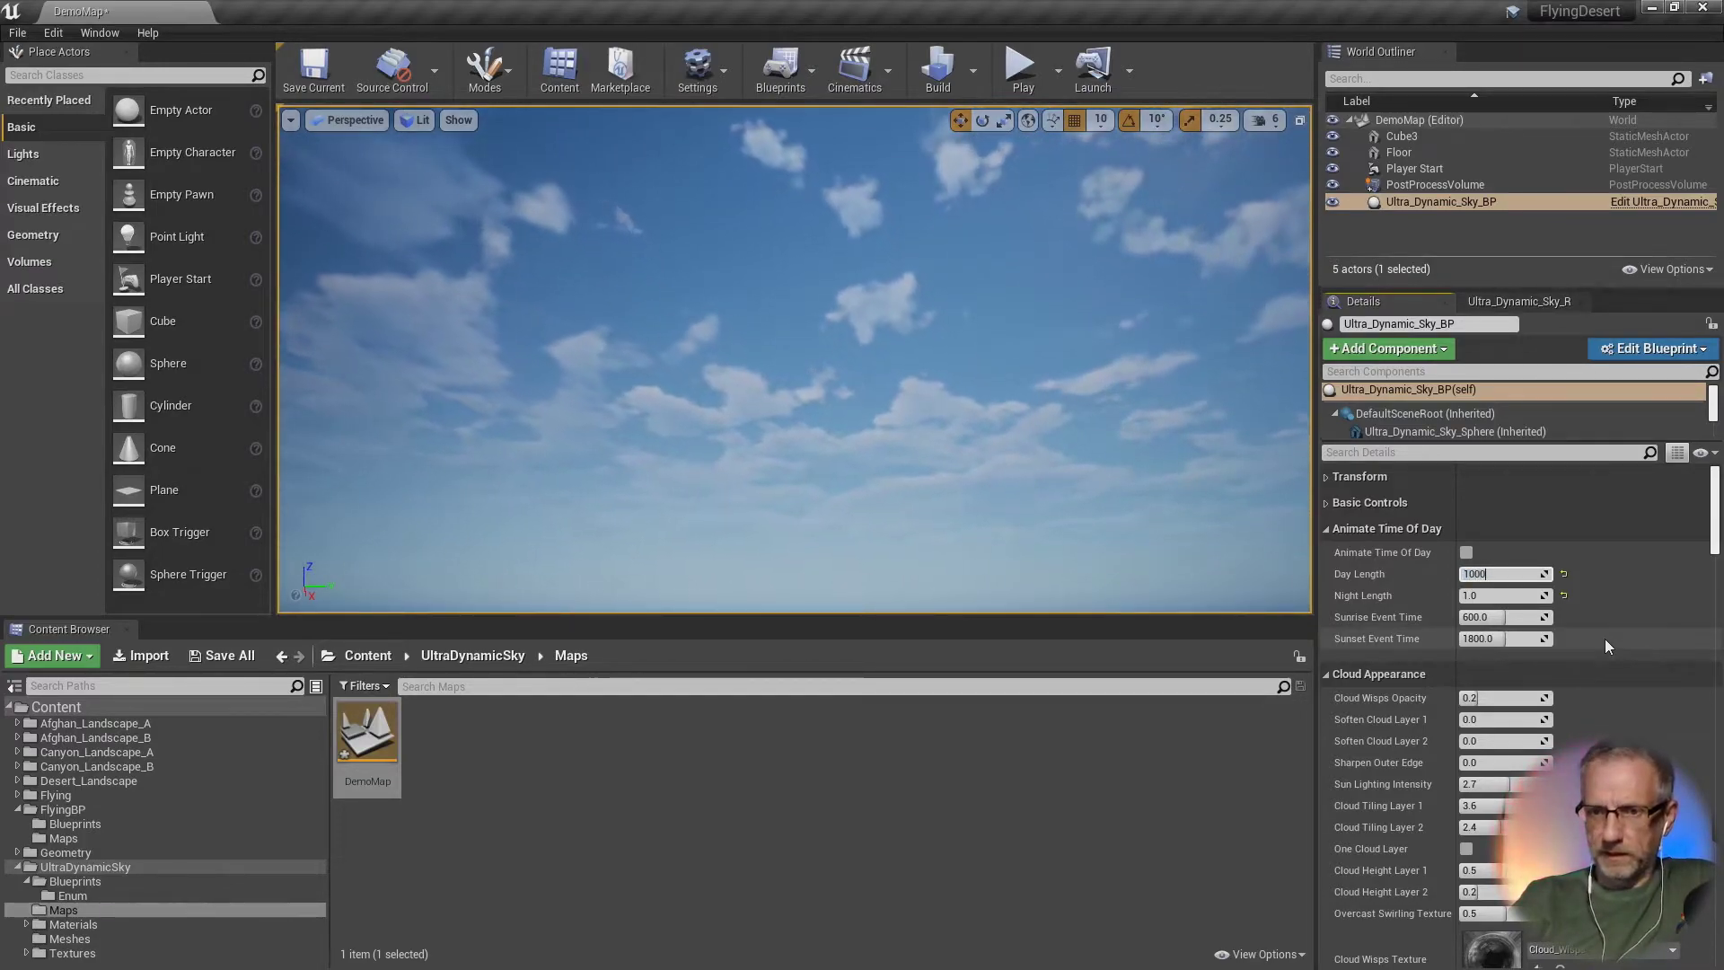
pyautogui.press('Escape')
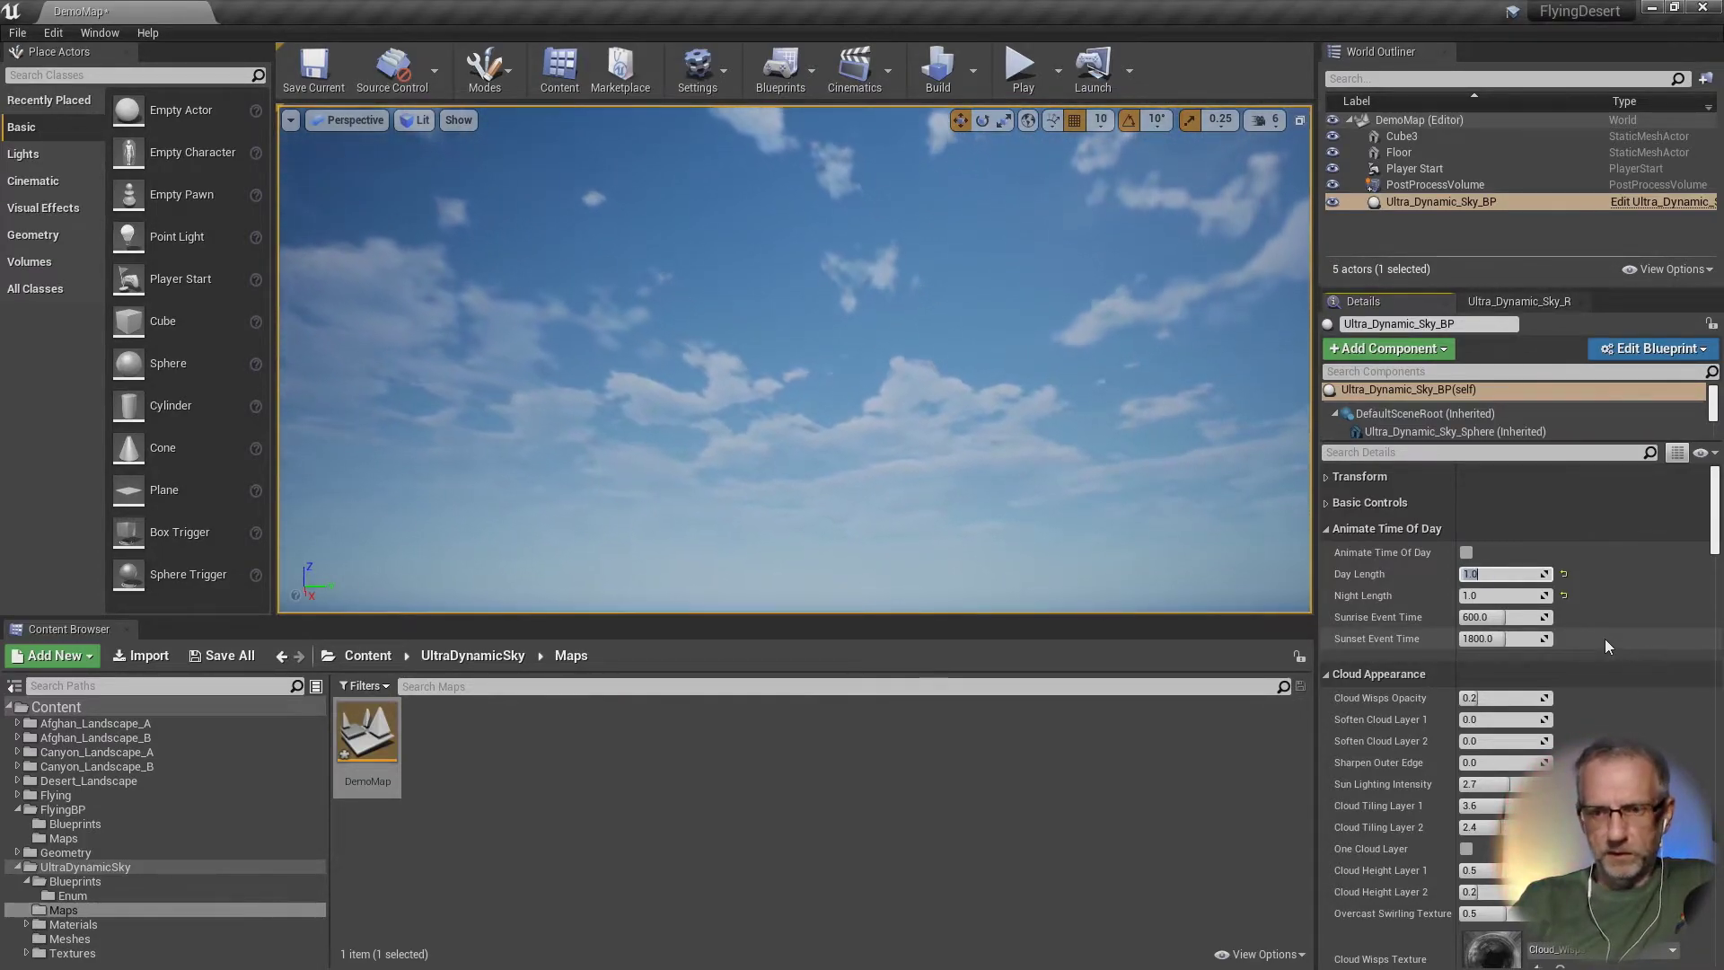
pyautogui.write('240')
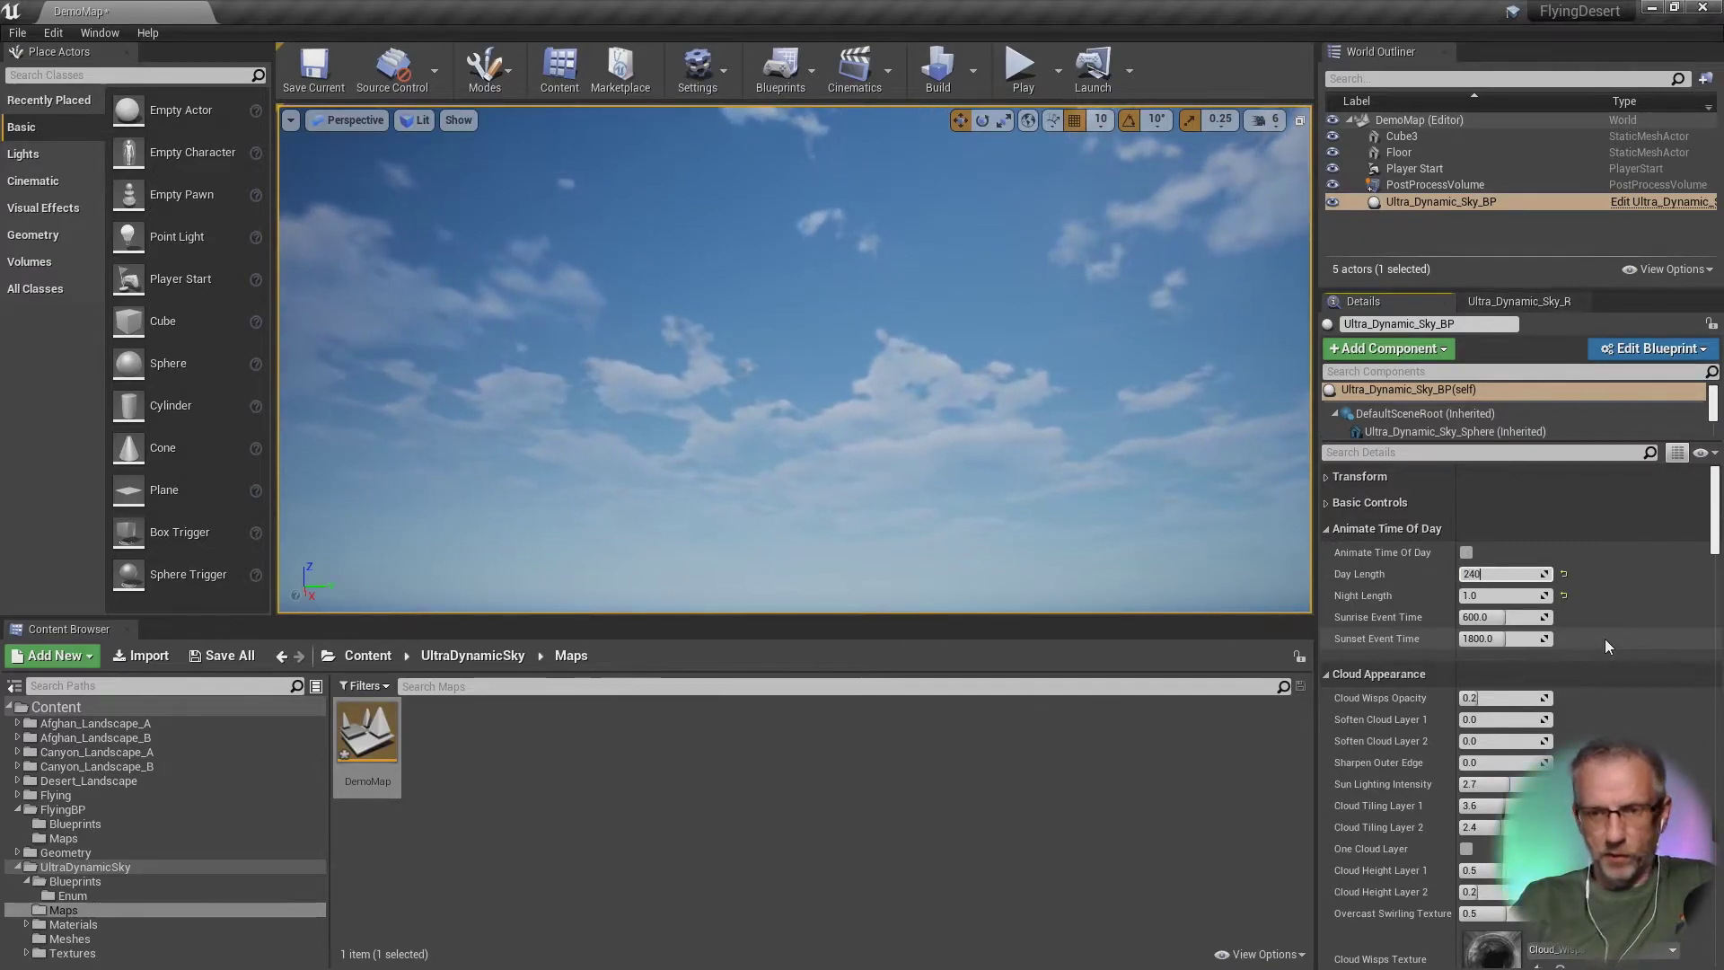
pyautogui.press('Escape')
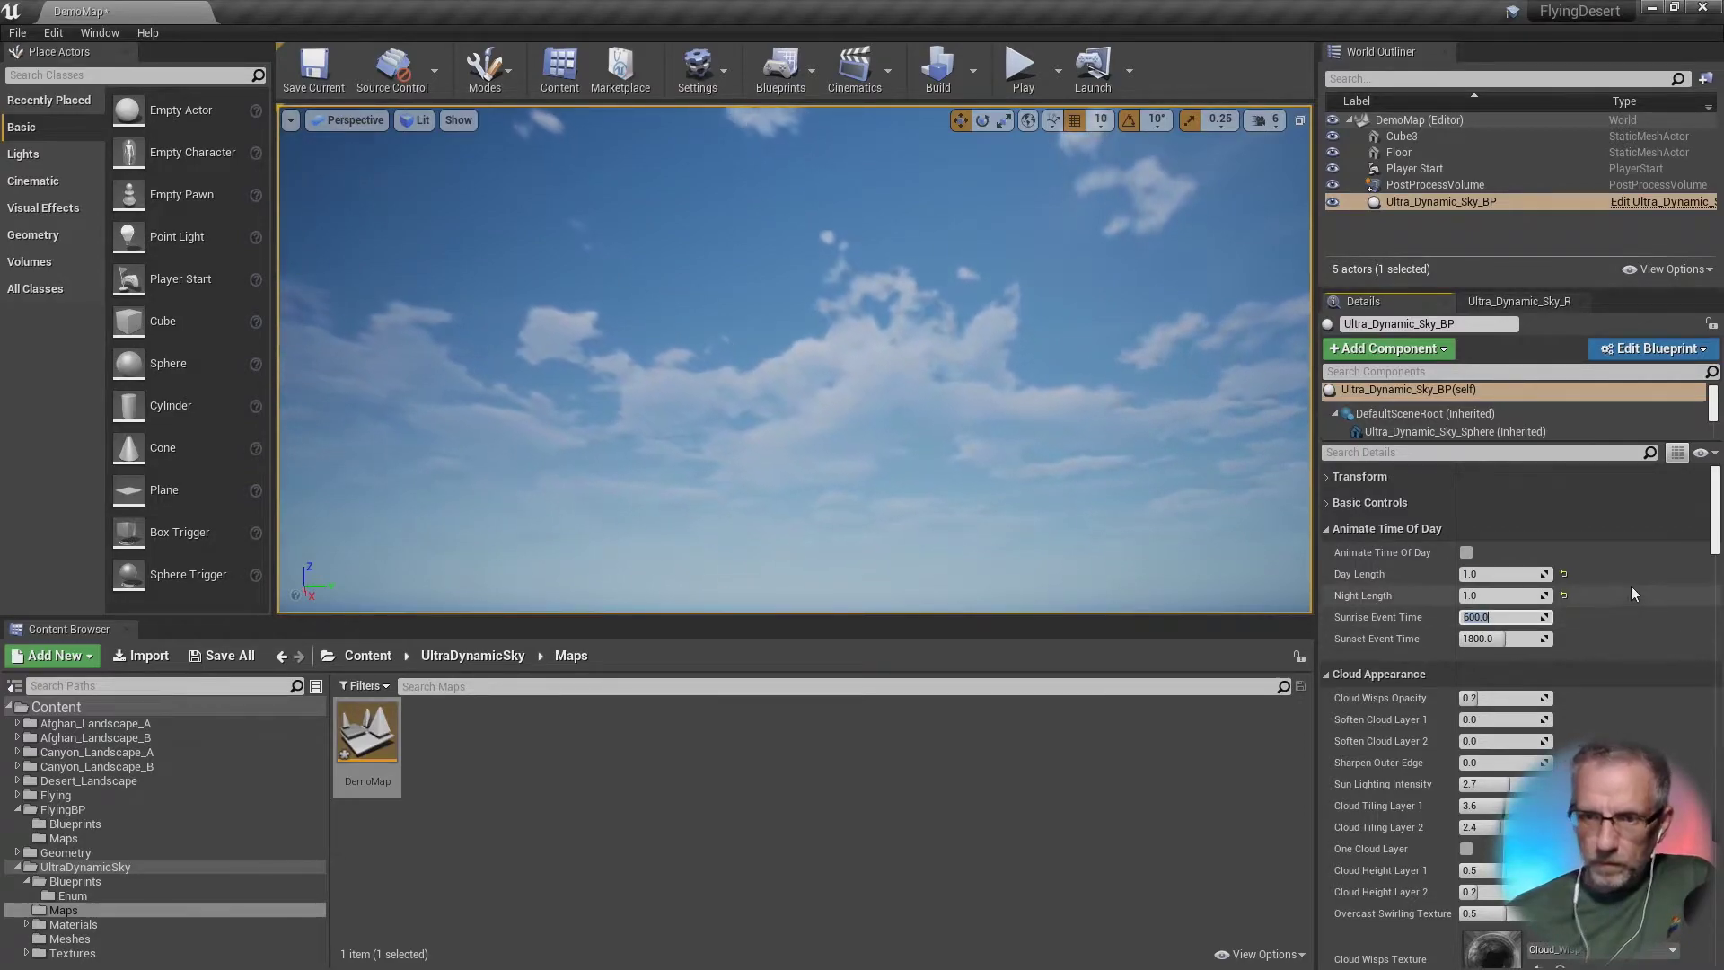
pyautogui.write('1200')
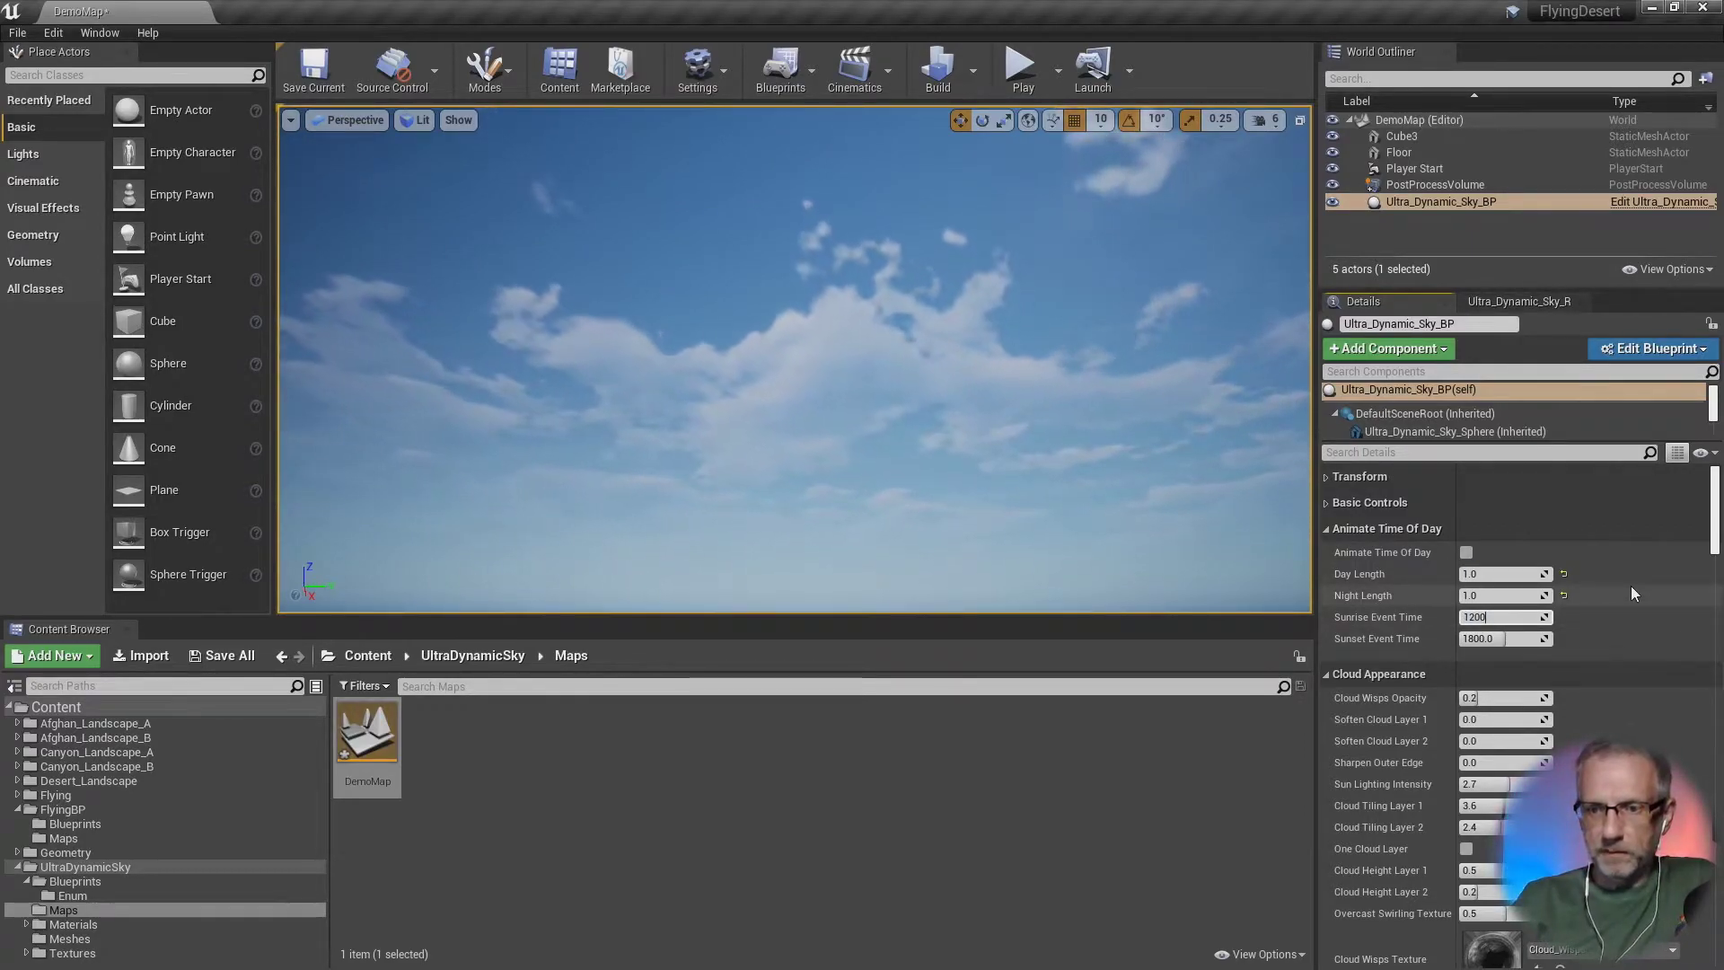
pyautogui.press('Tab')
pyautogui.write('1201')
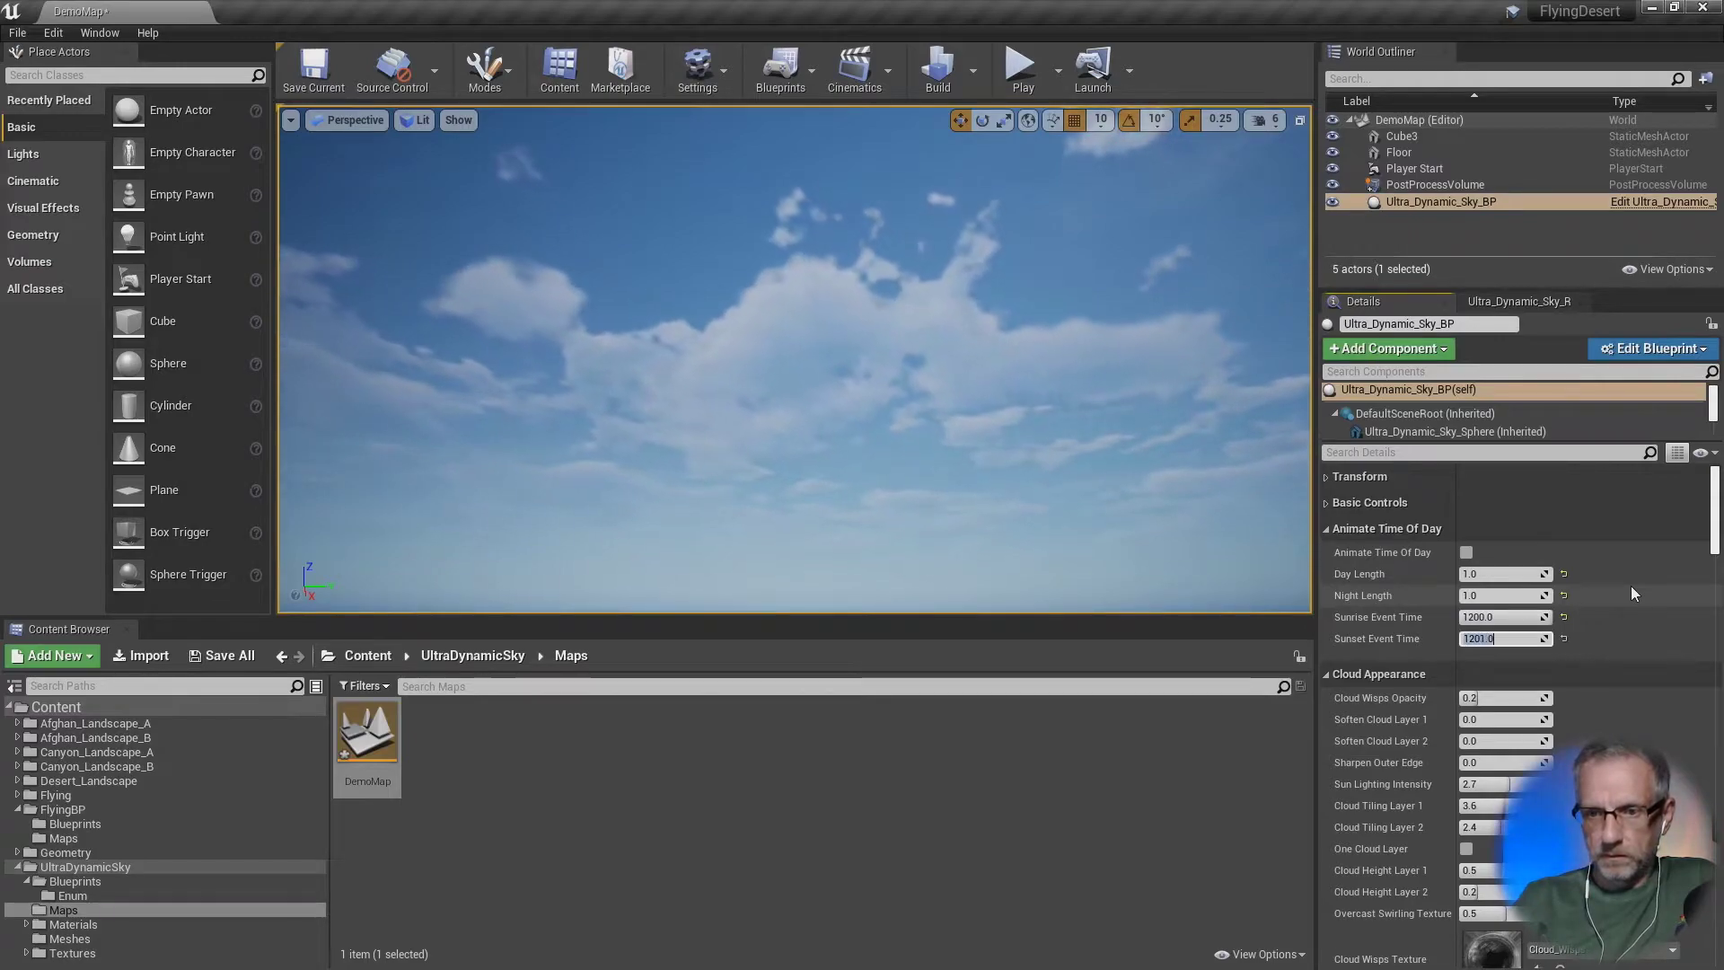
pyautogui.hotkey('shift', 'Tab')
pyautogui.write('600')
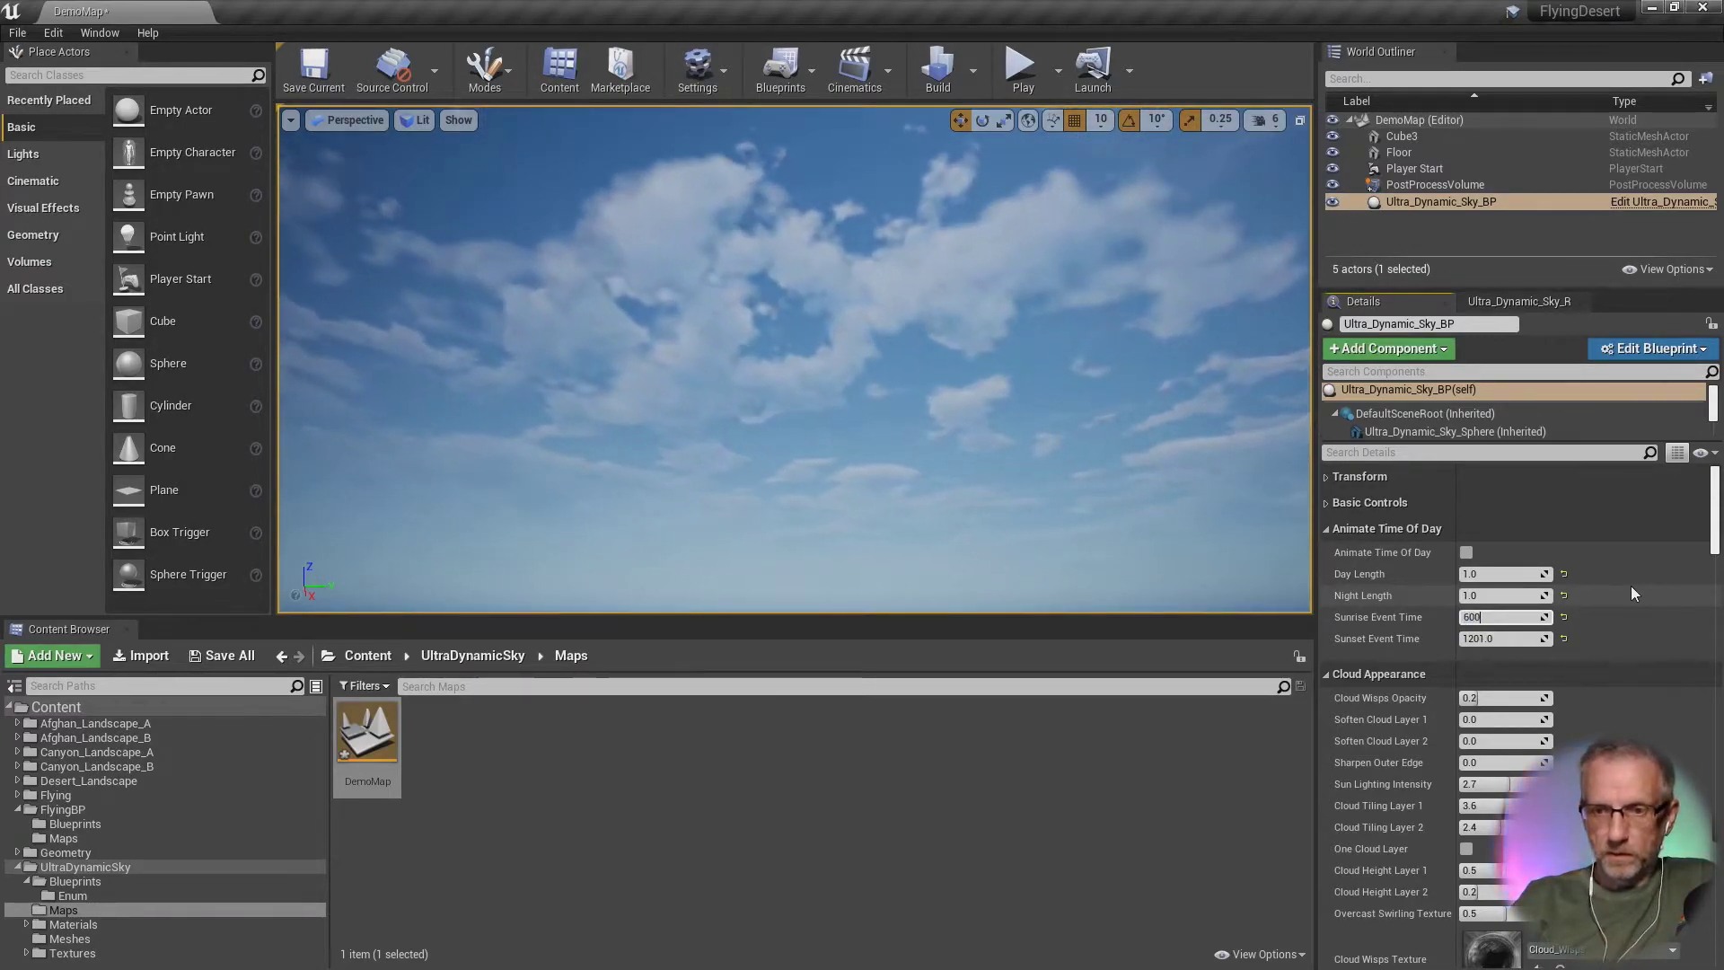
pyautogui.press('Tab')
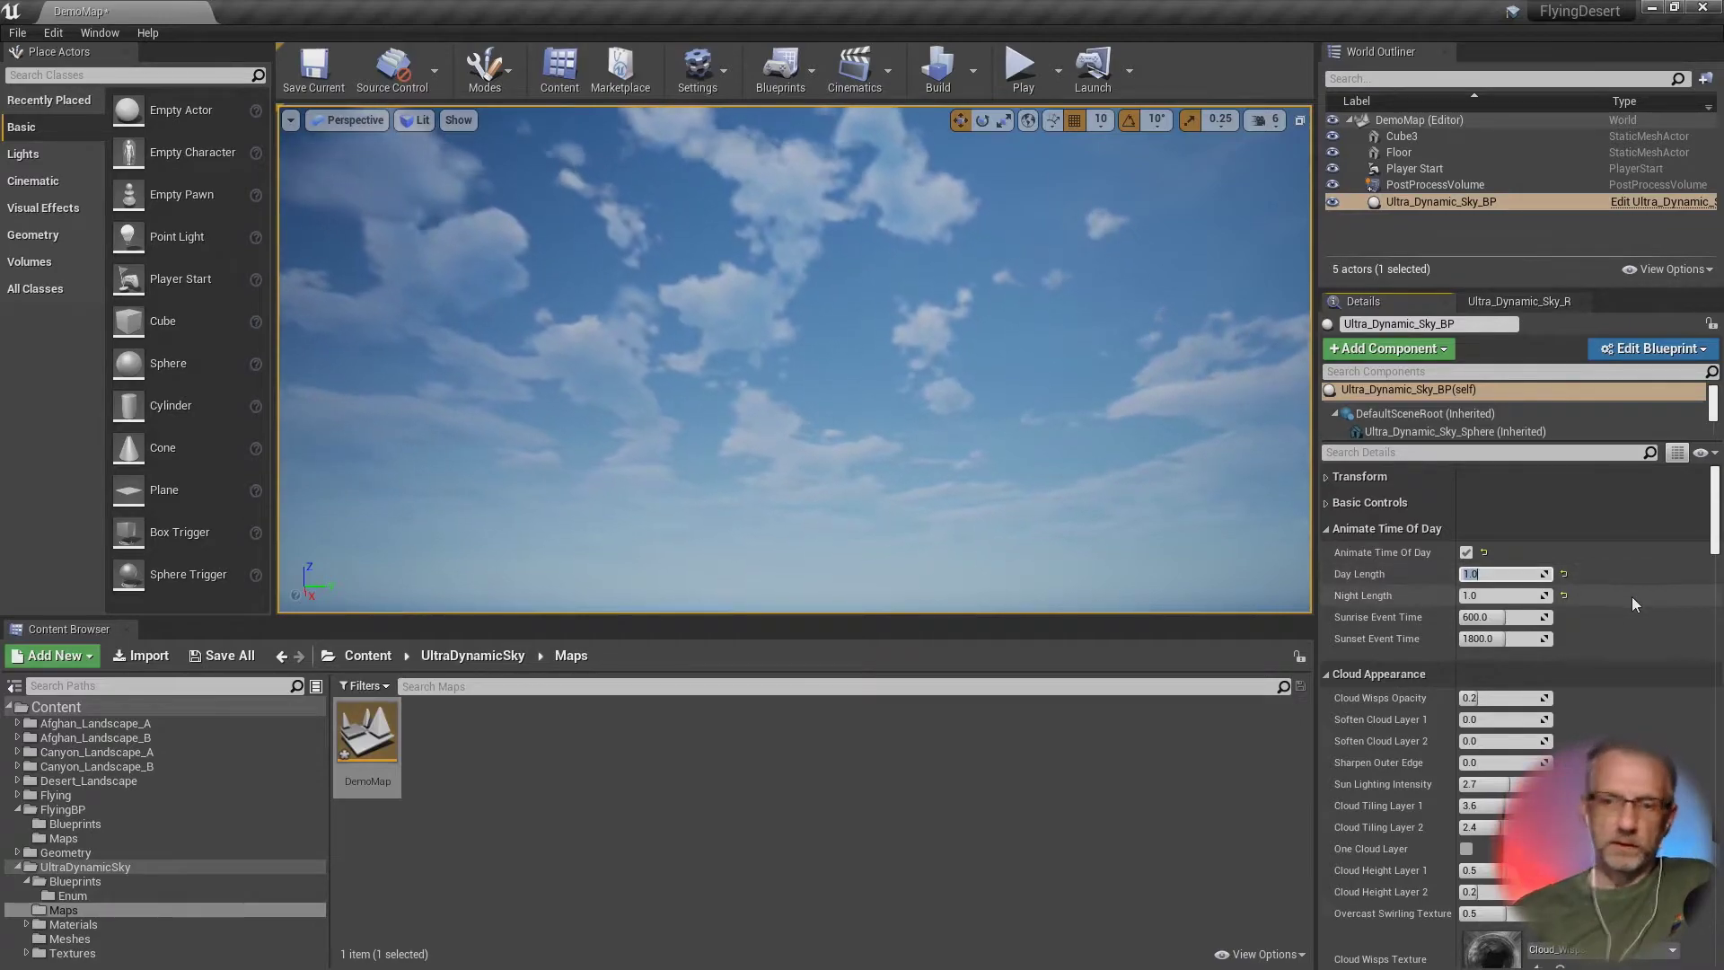
# Step: Enter 10 for Day Length and Night Length after first trying 100
pyautogui.write('100')
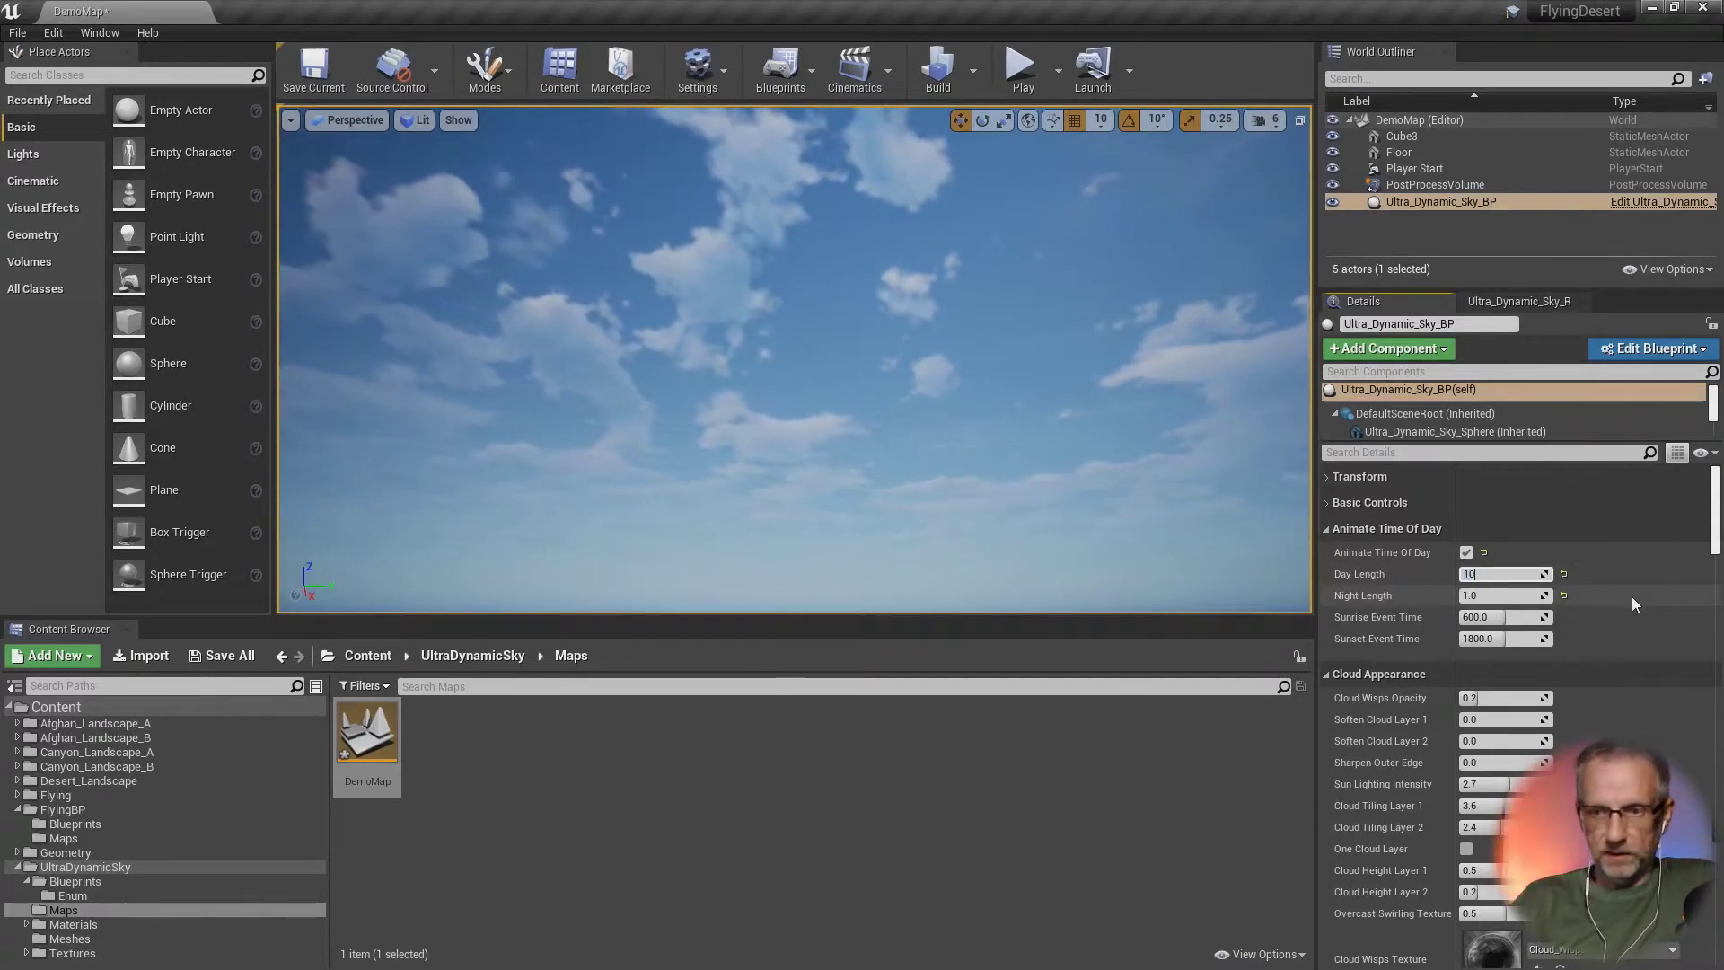
pyautogui.press('Tab')
pyautogui.write('100.0')
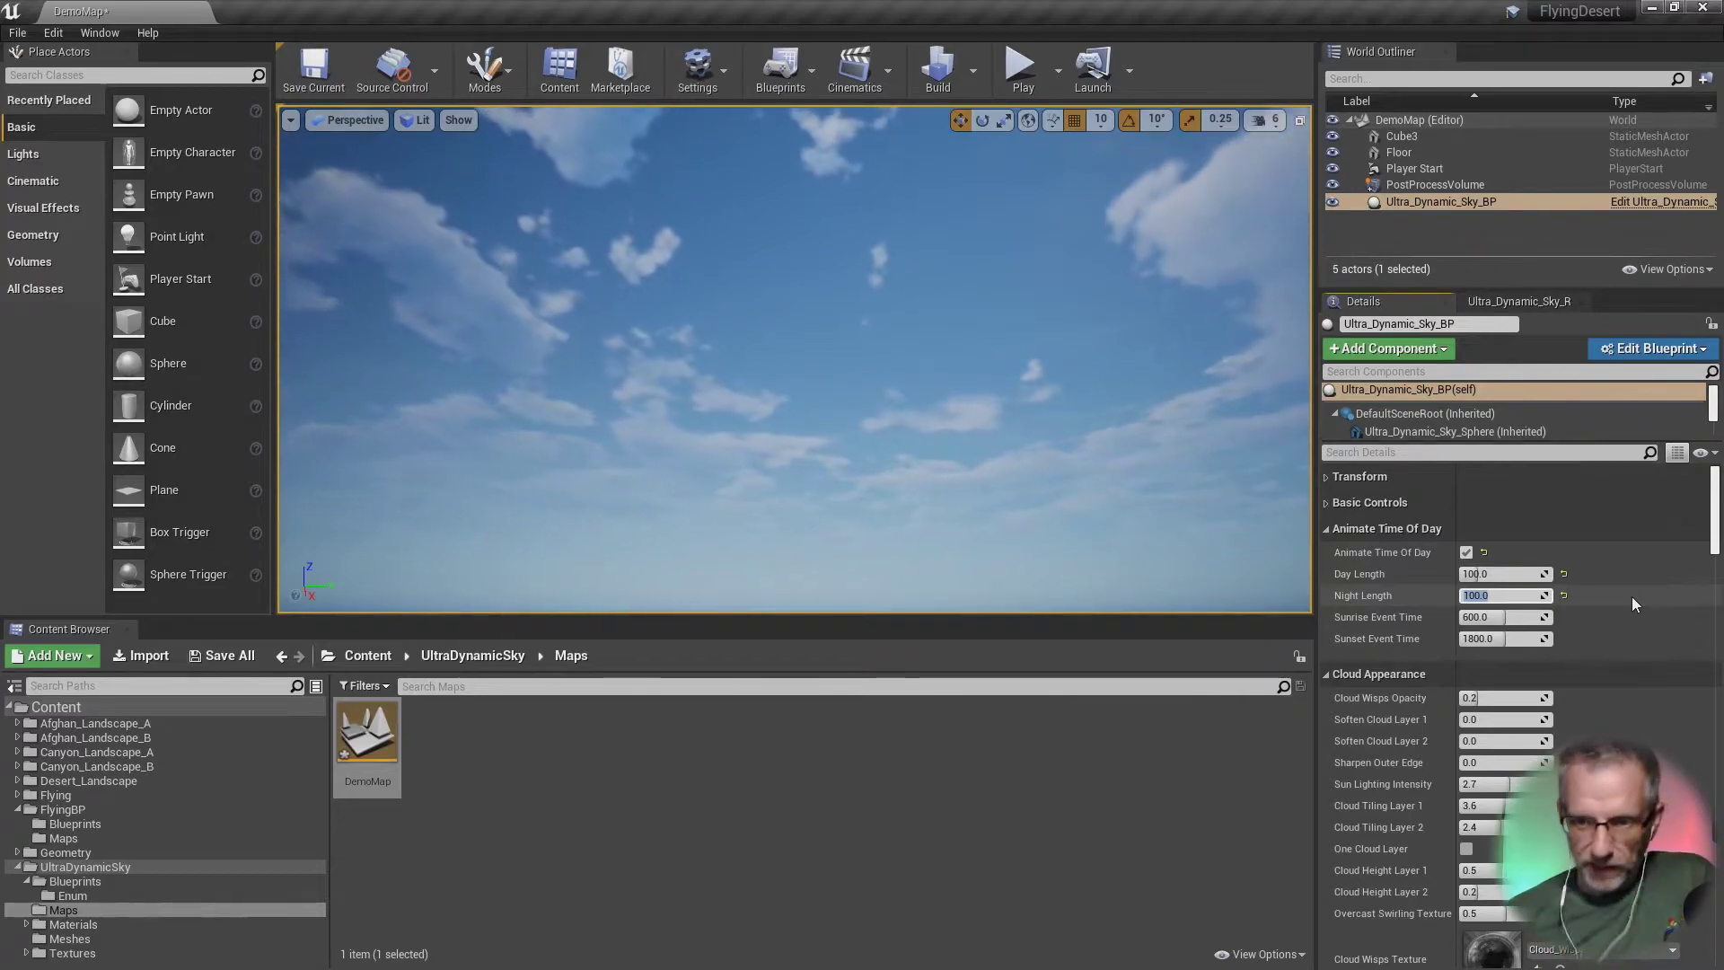
pyautogui.hotkey('shift', 'Tab')
pyautogui.write('10')
pyautogui.press('Tab')
pyautogui.write('10')
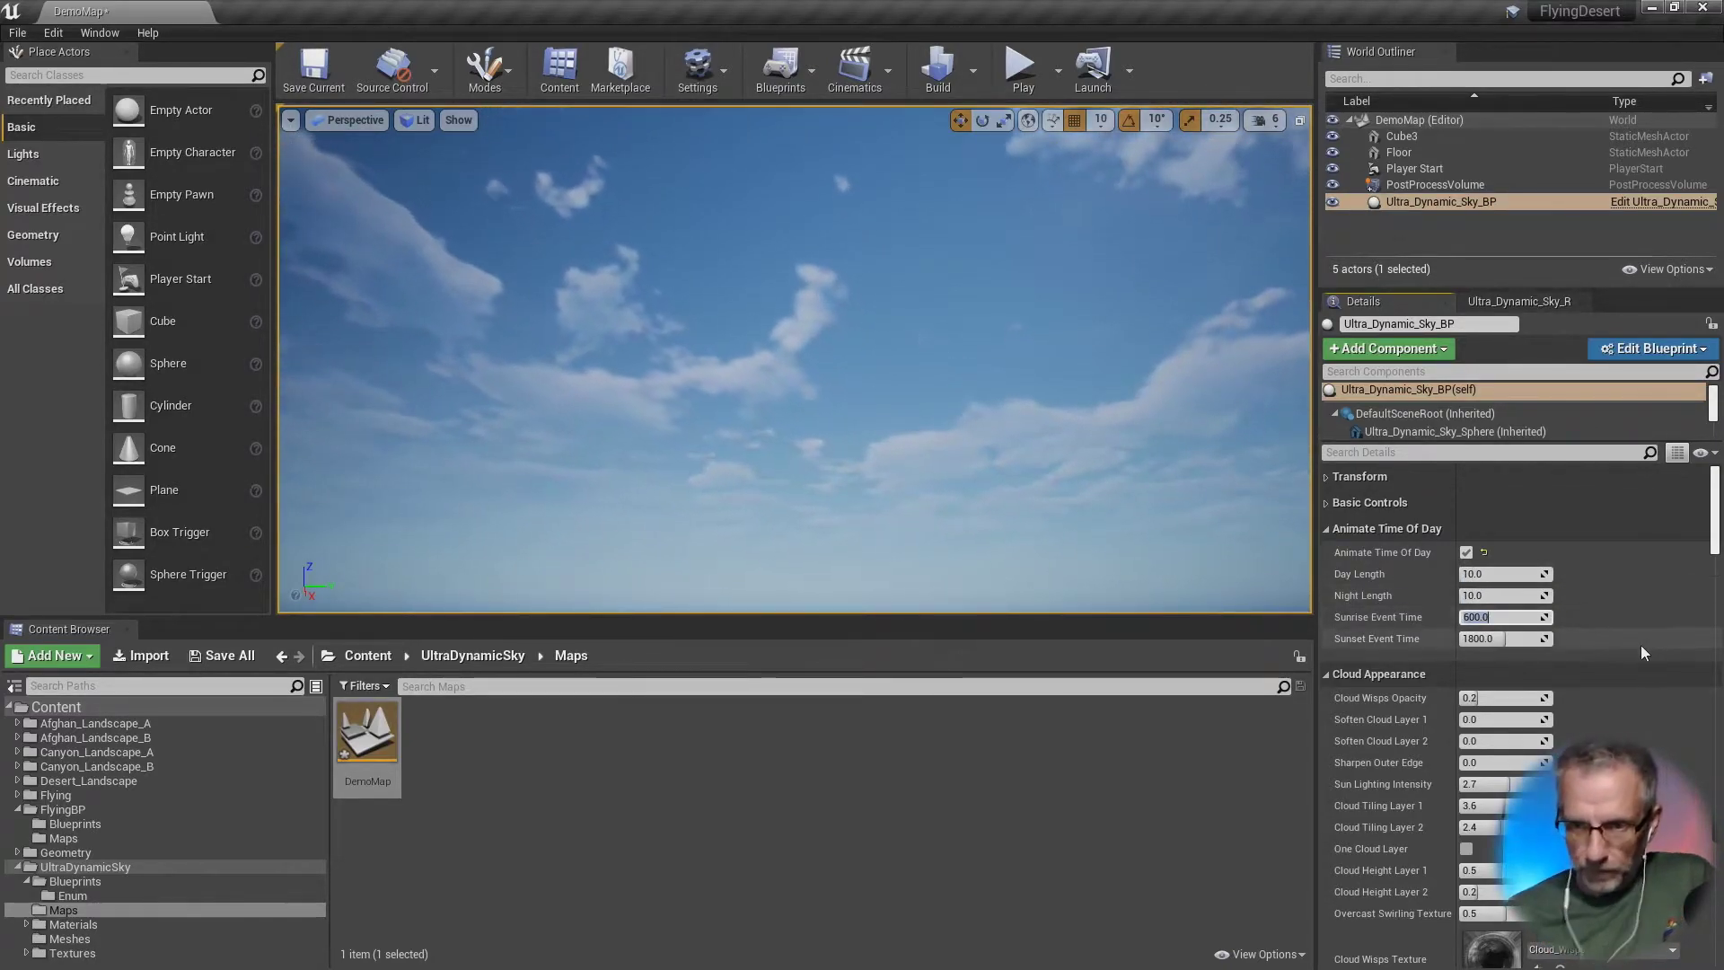
# Step: Collapse Cloud Appearance, Animate Time Of Day, Cloud Movement, Distribution, Shadows and Density Animation
pyautogui.scroll(-4, 1643, 648)
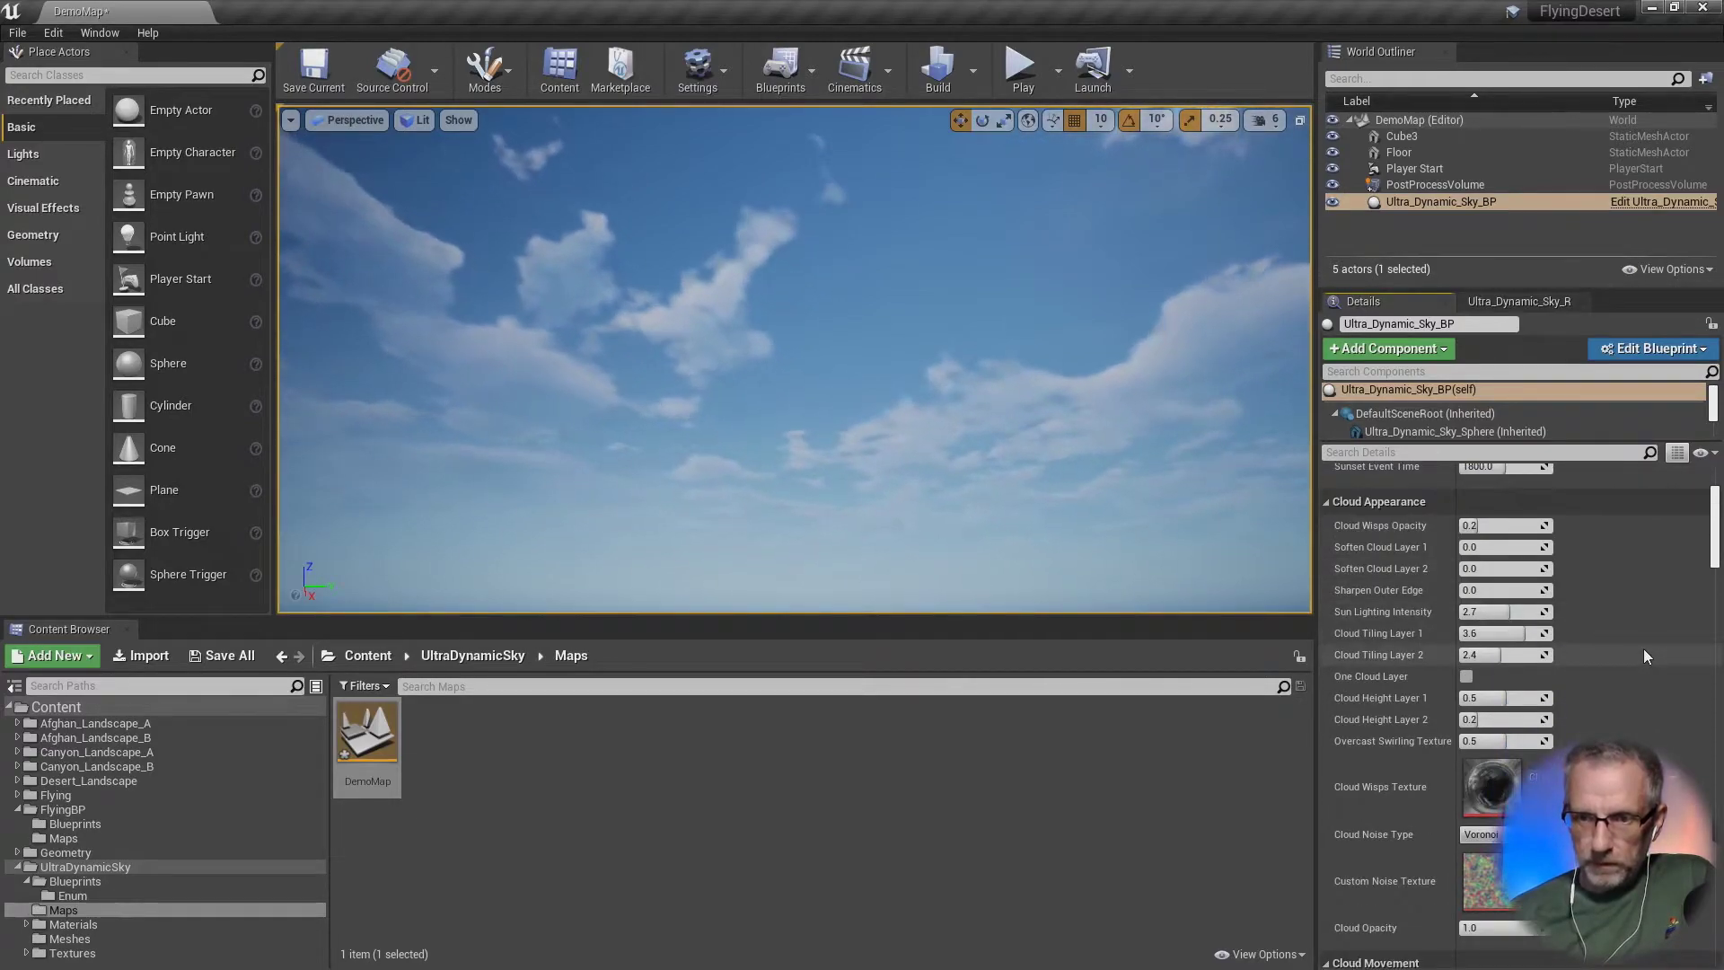
pyautogui.scroll(3, 1643, 648)
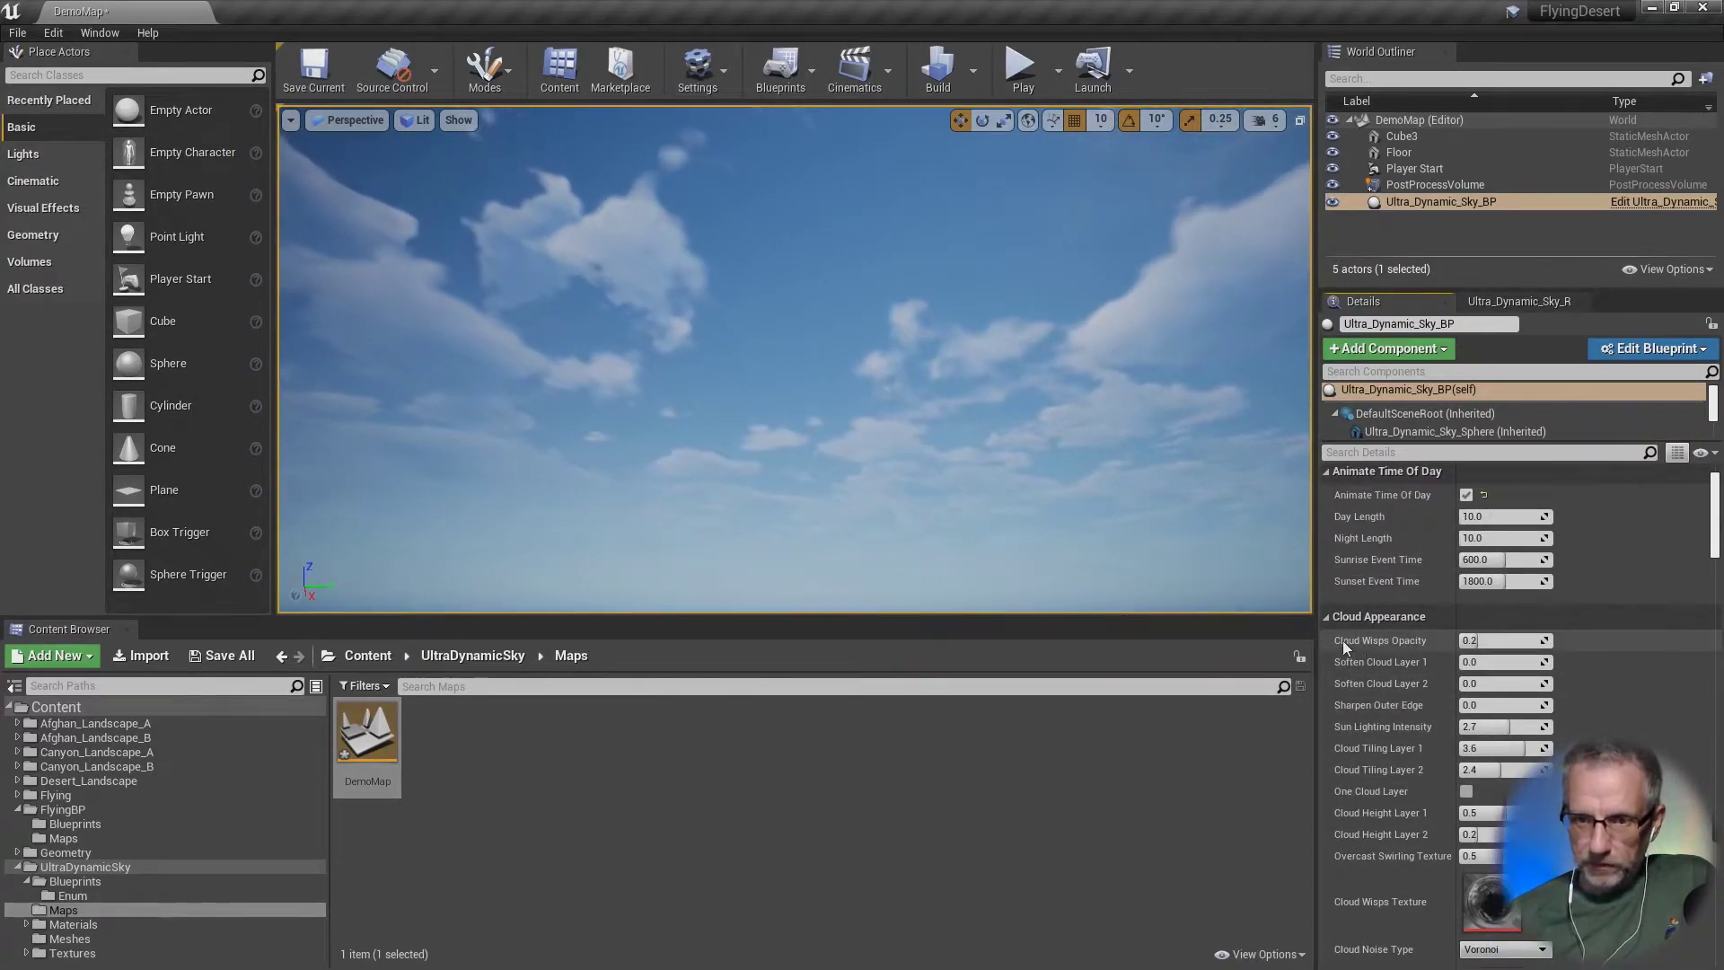
pyautogui.click(1329, 618)
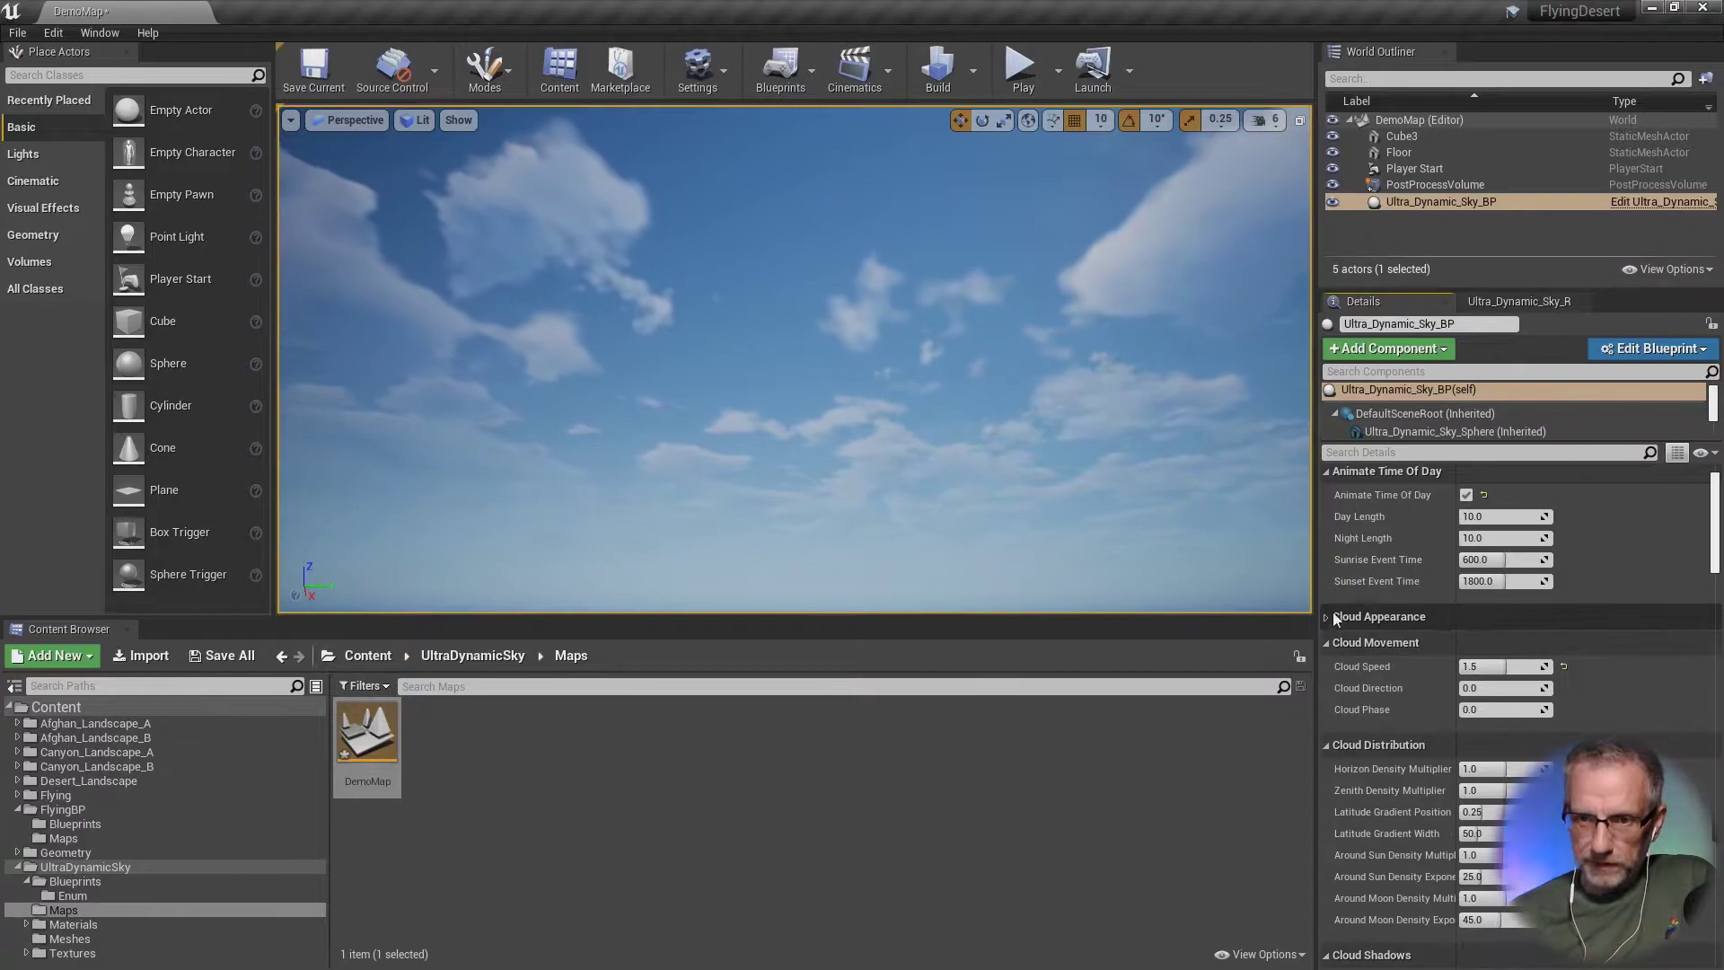
pyautogui.click(1331, 474)
pyautogui.click(1329, 523)
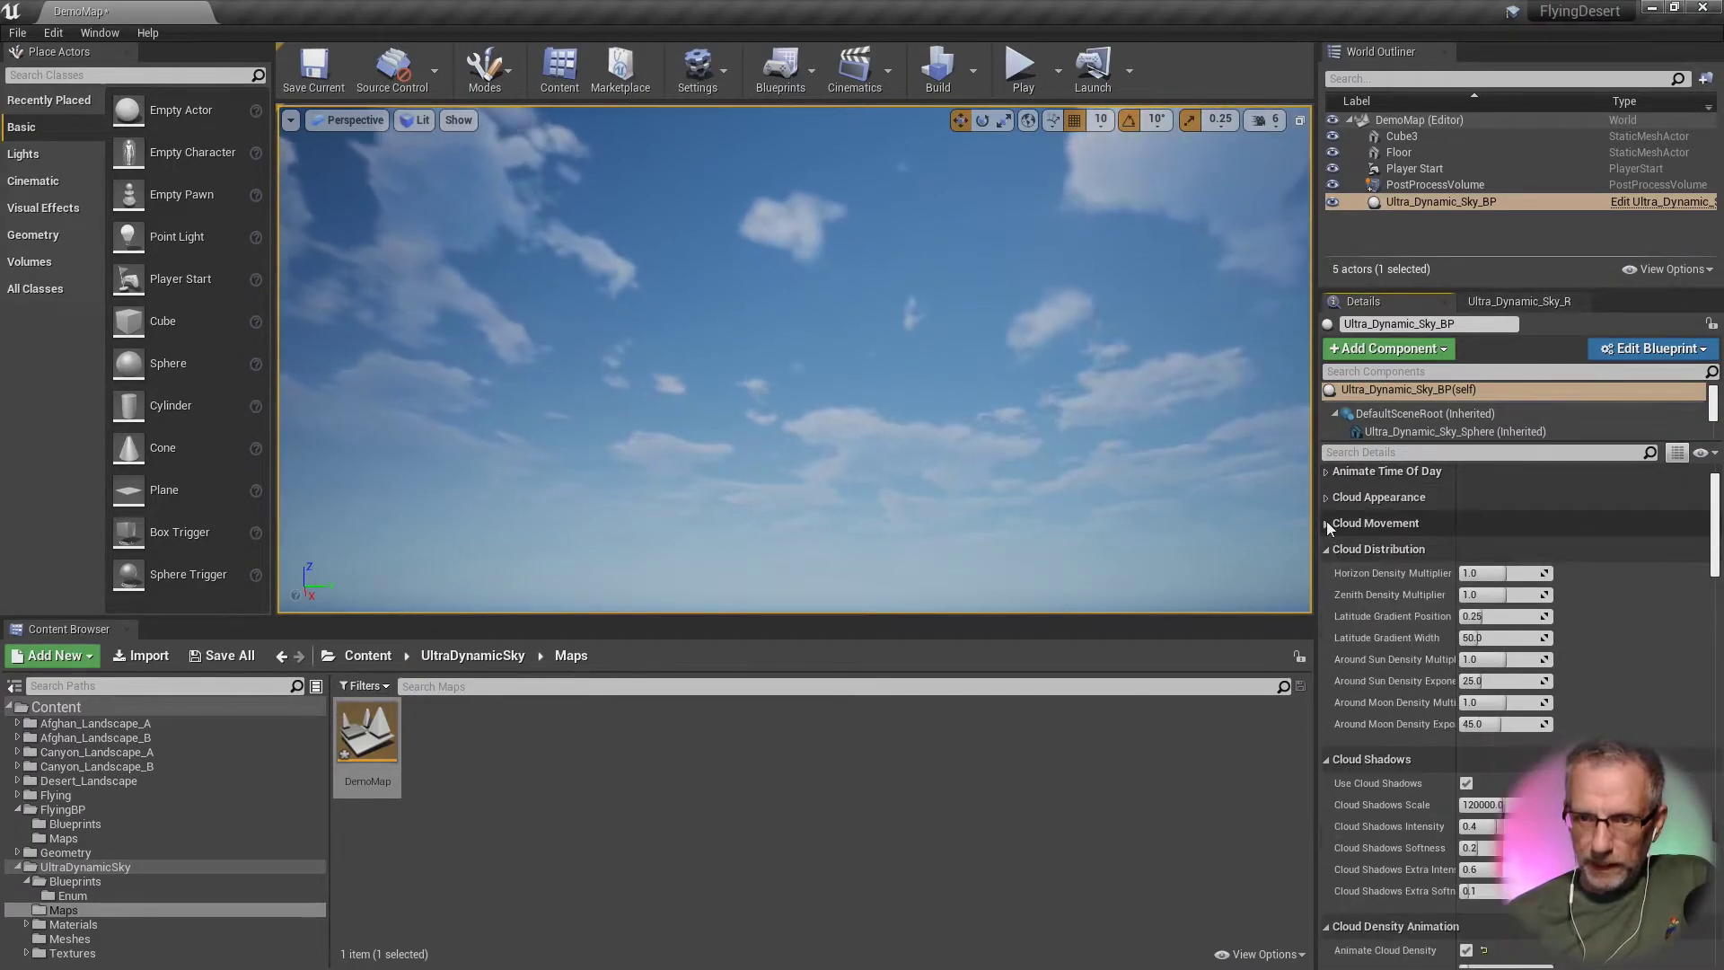
pyautogui.click(1325, 547)
pyautogui.click(1328, 575)
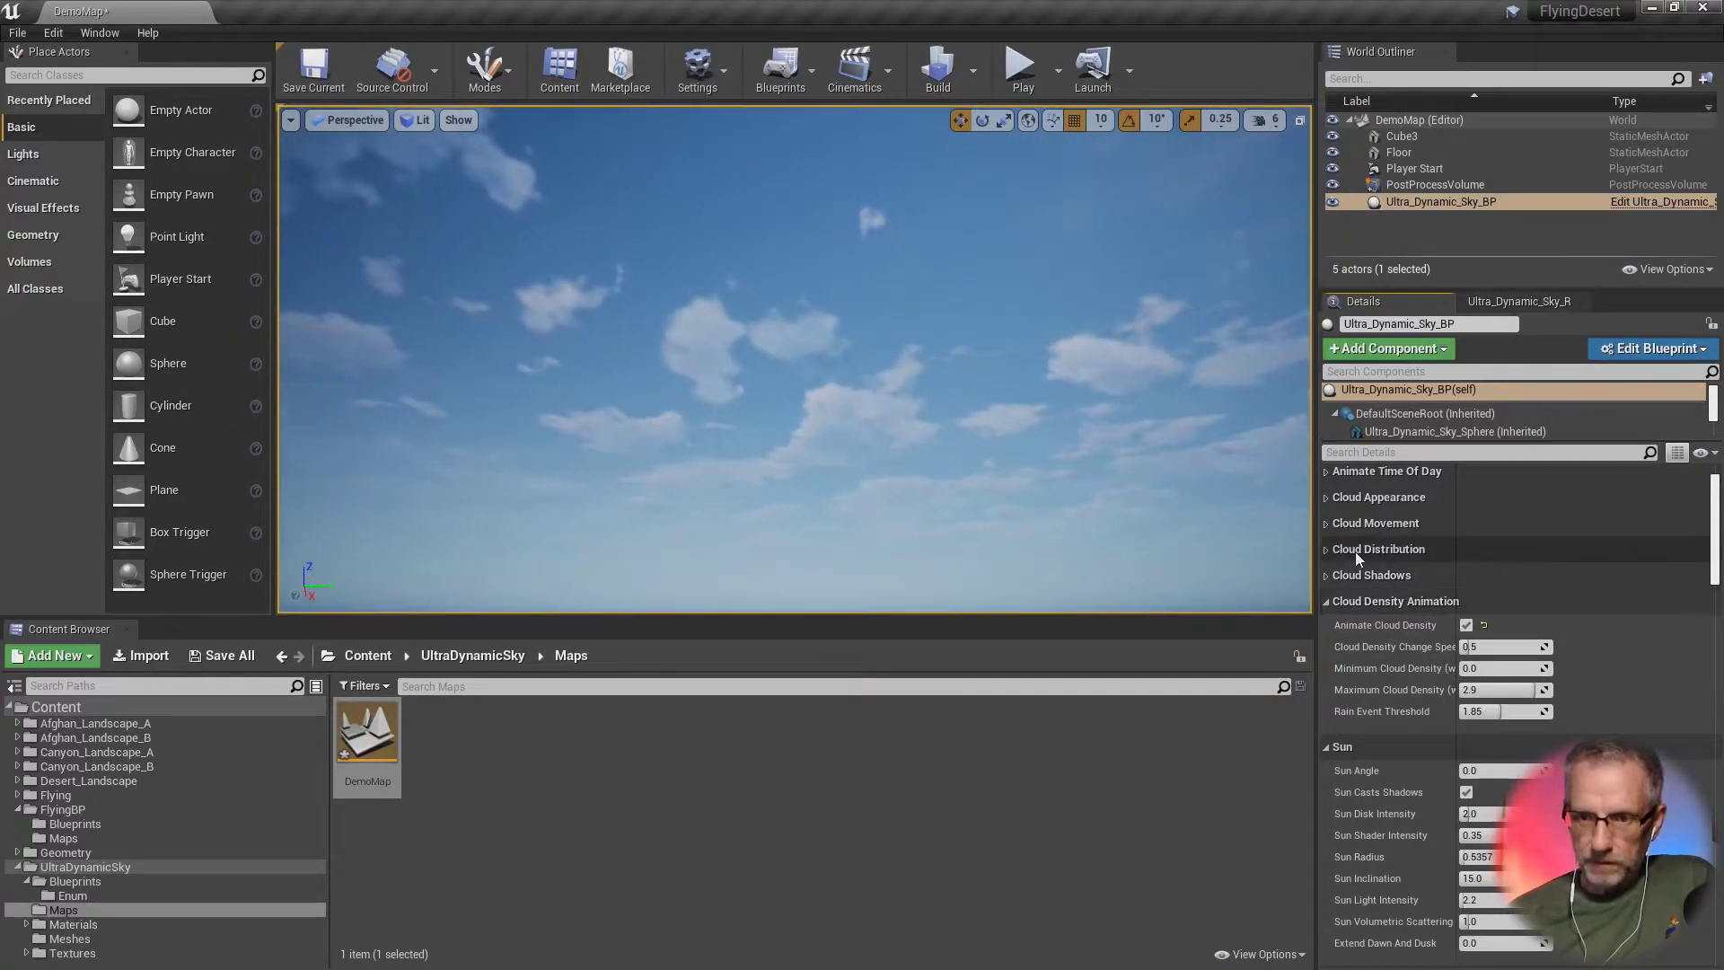
pyautogui.click(1327, 602)
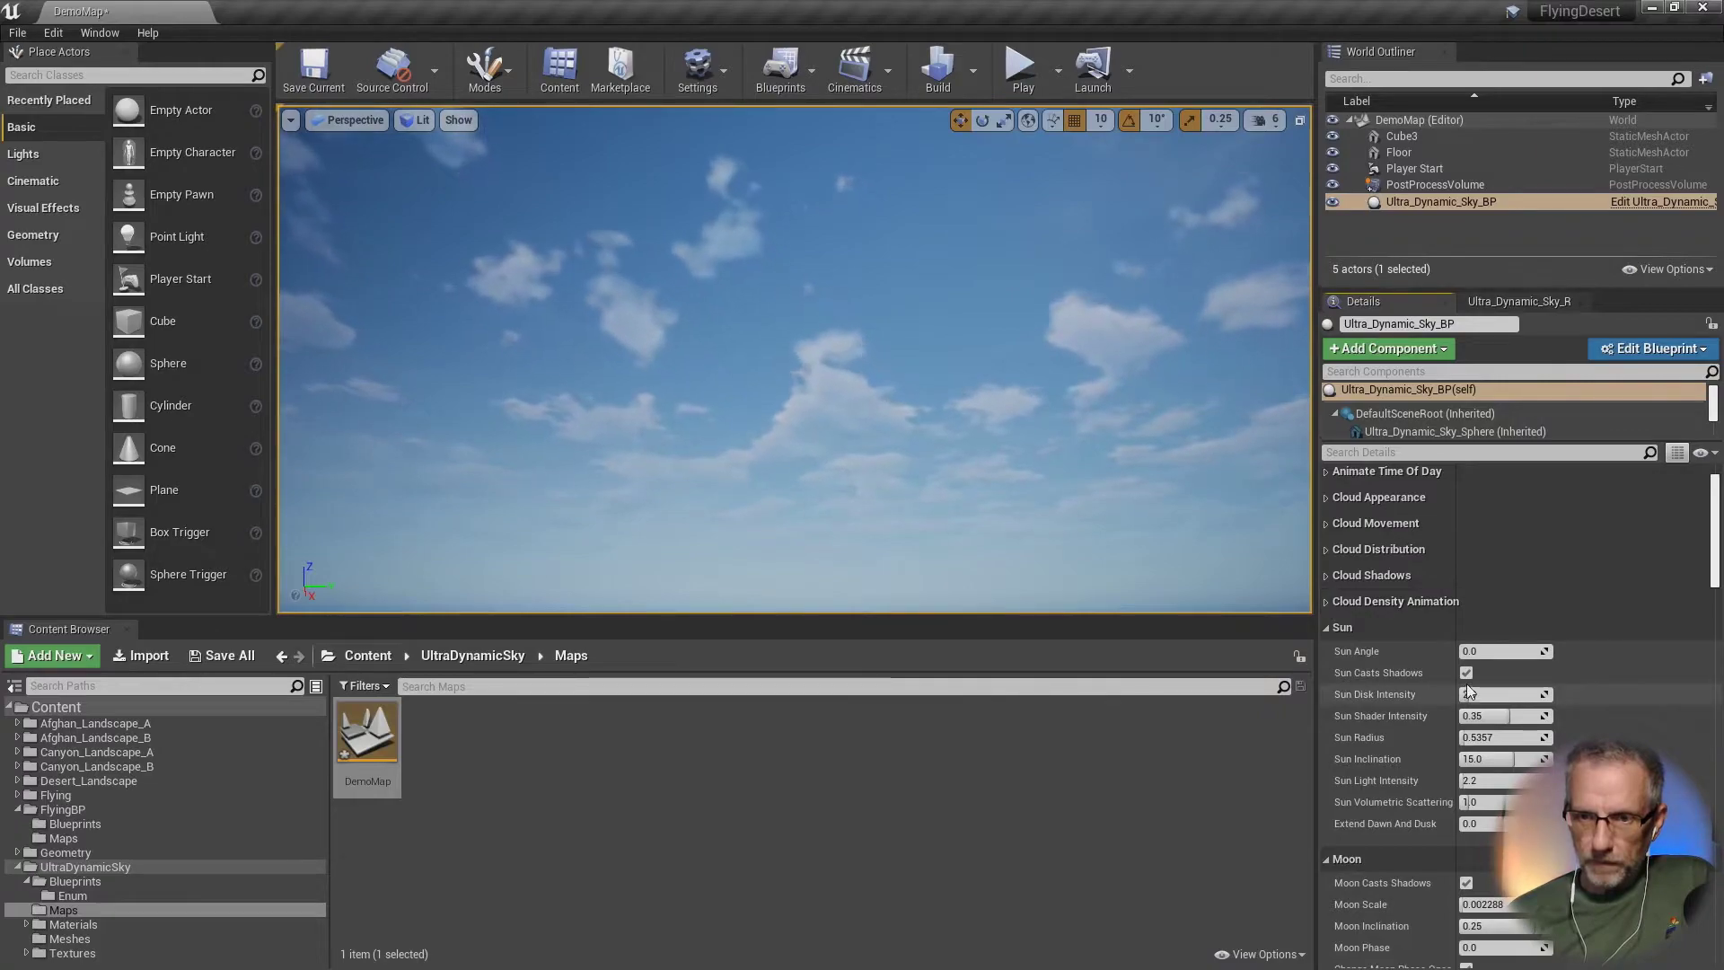
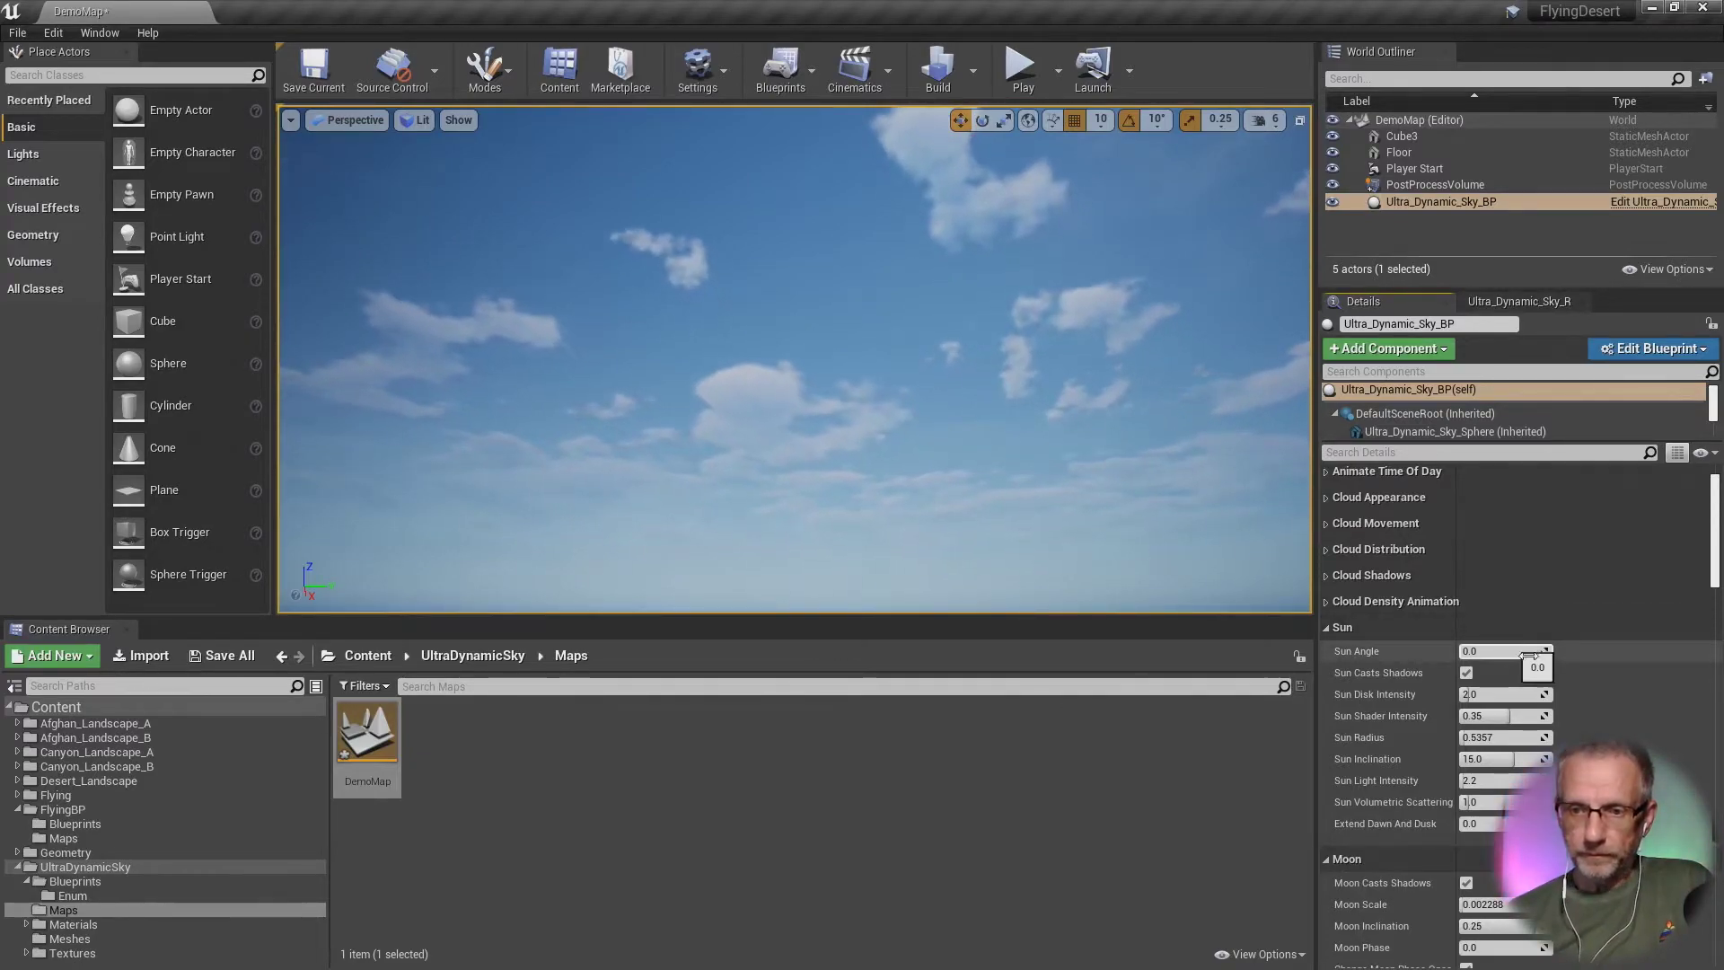
# Step: Collapse the Stars section and set the Ultra Dynamic Sky's Sky Light Intensity to 0.1
pyautogui.scroll(-5, 1623, 681)
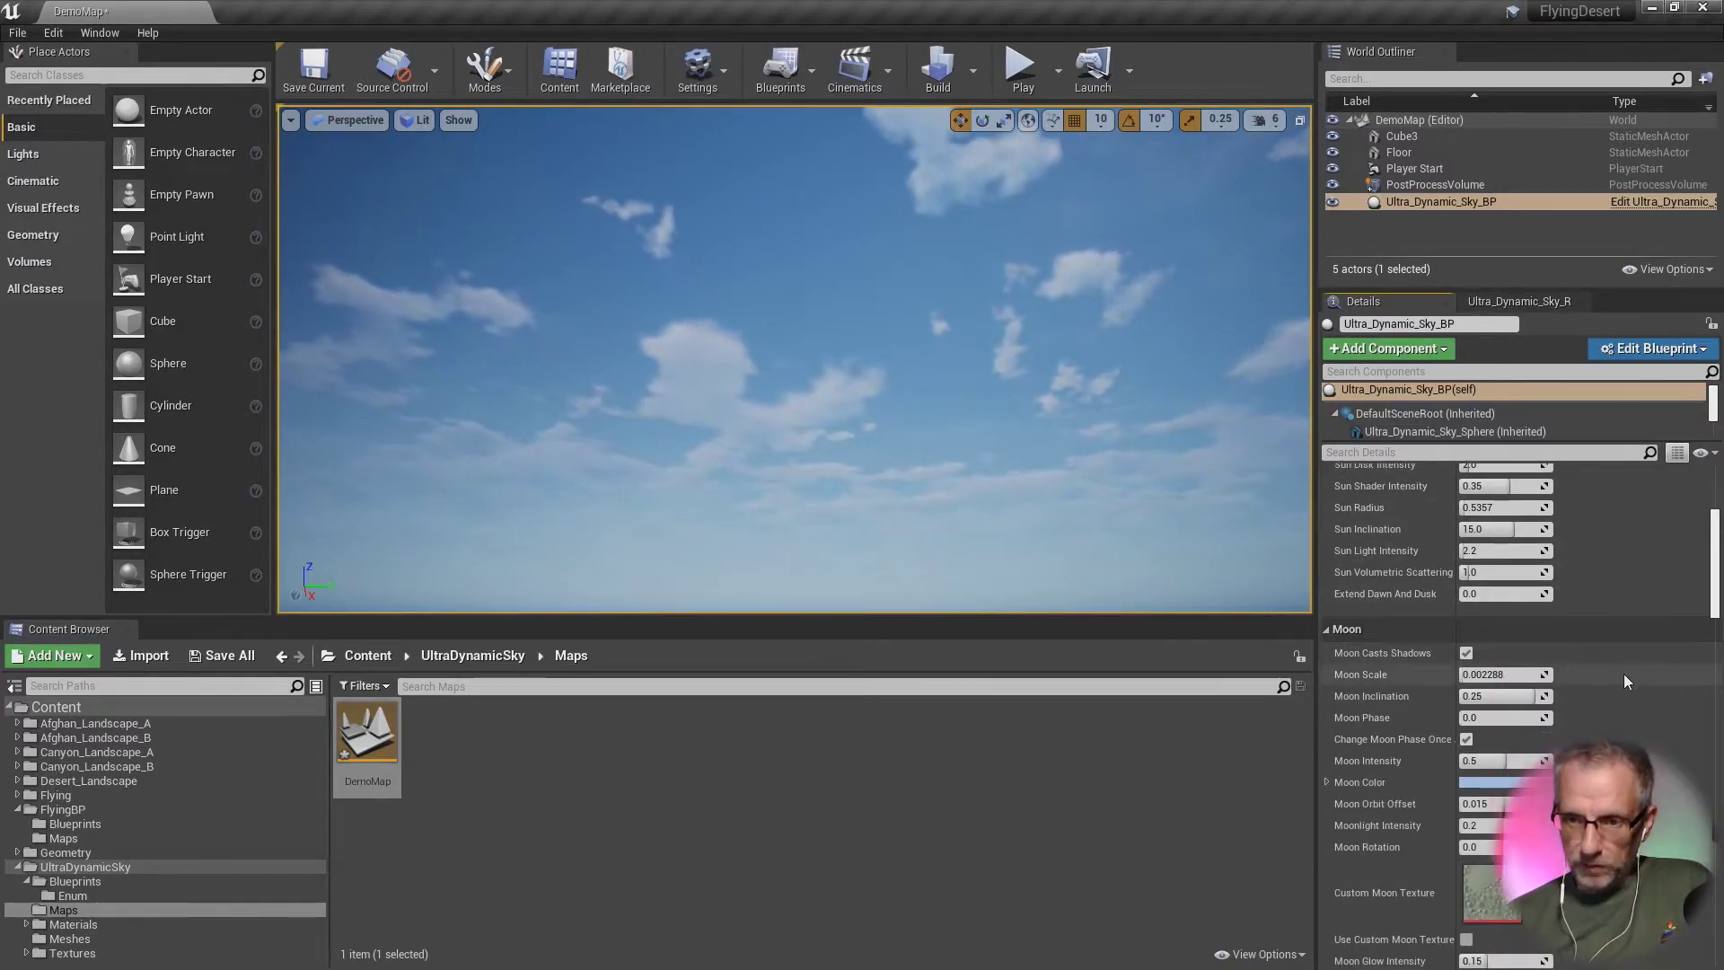
pyautogui.scroll(-3, 1634, 670)
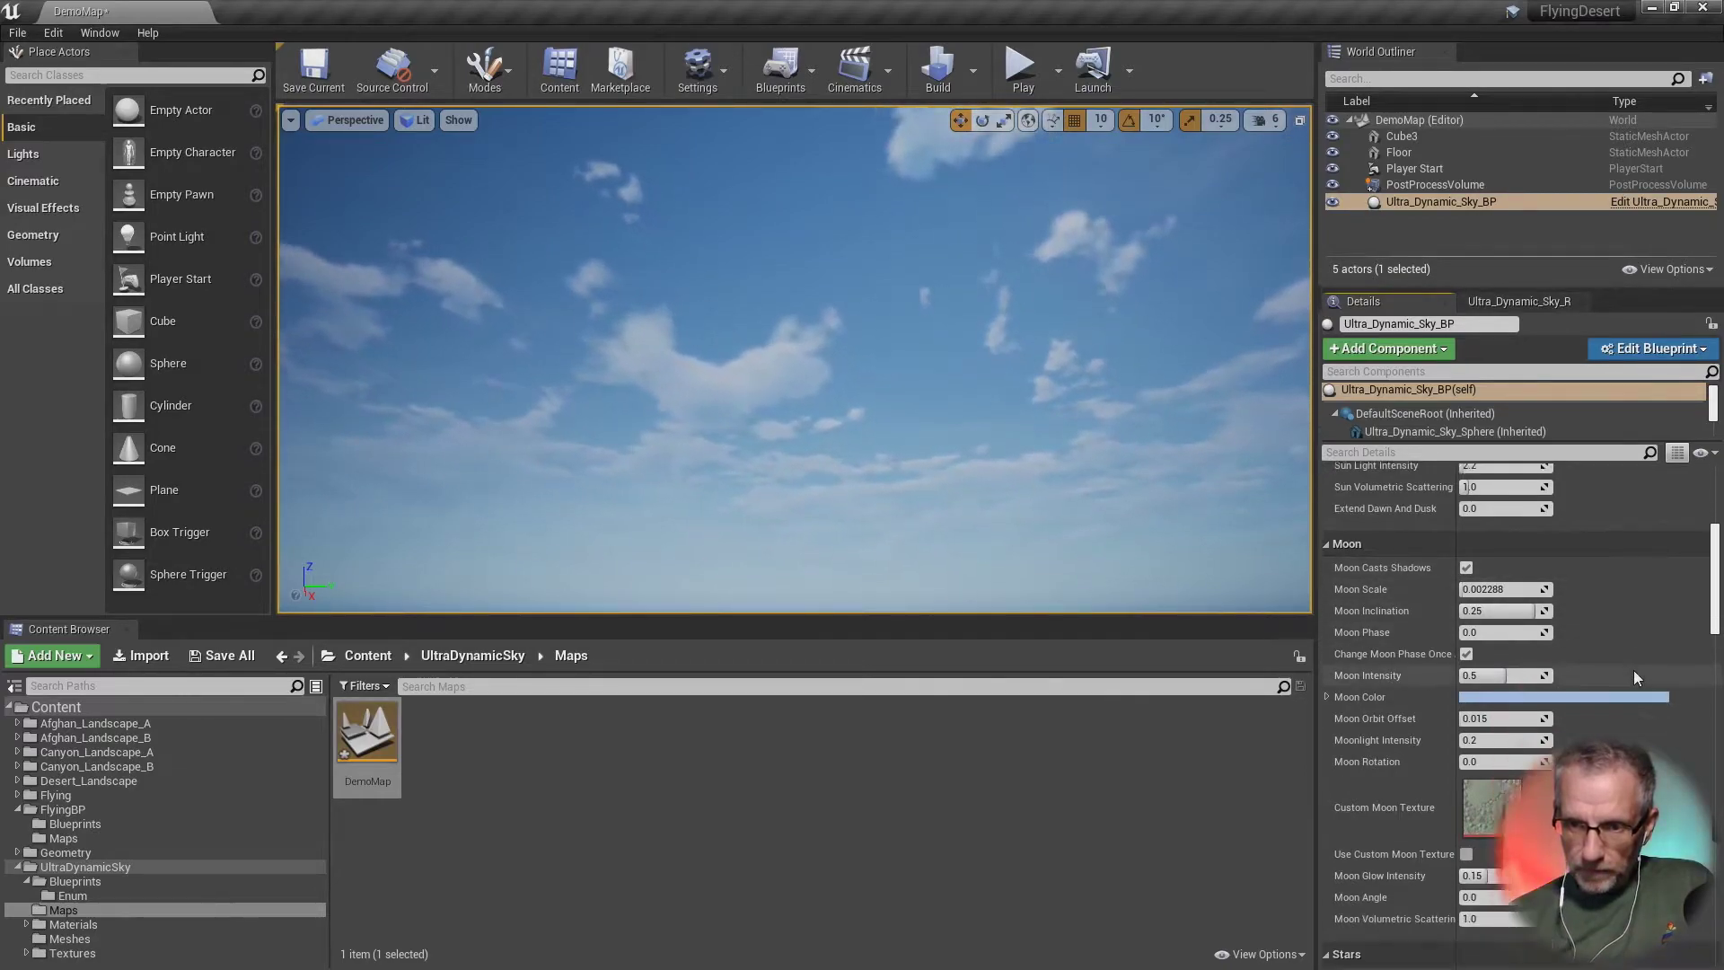
pyautogui.scroll(-10, 1634, 669)
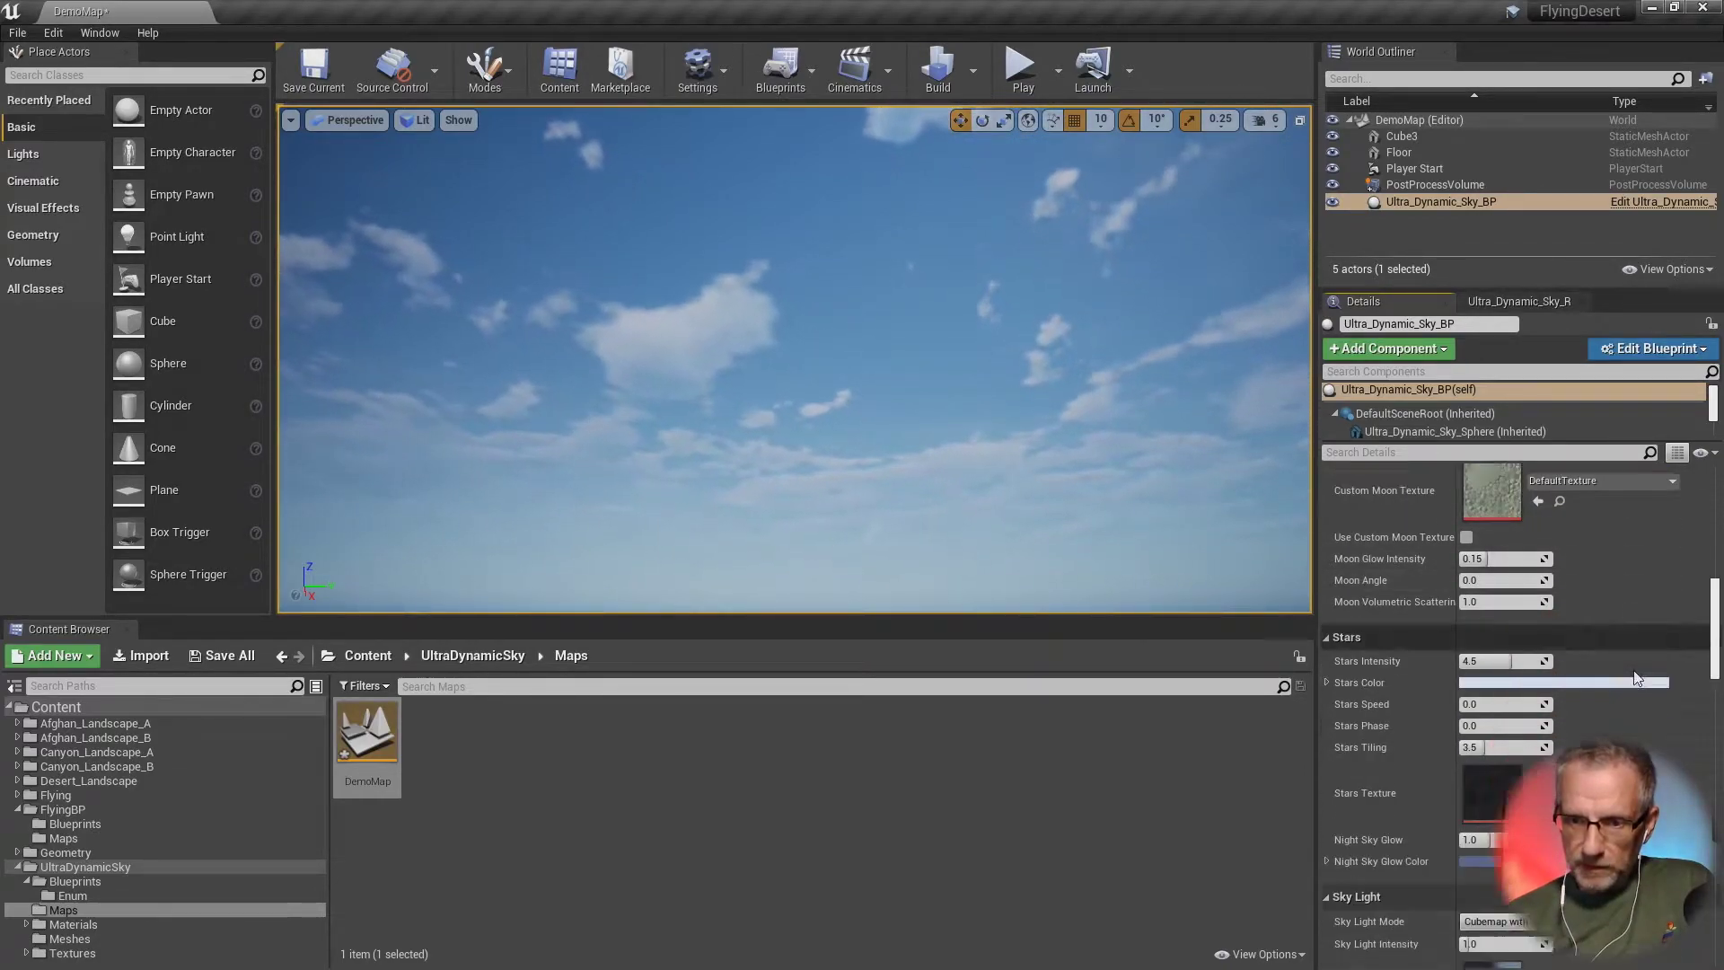
pyautogui.scroll(-2, 1636, 678)
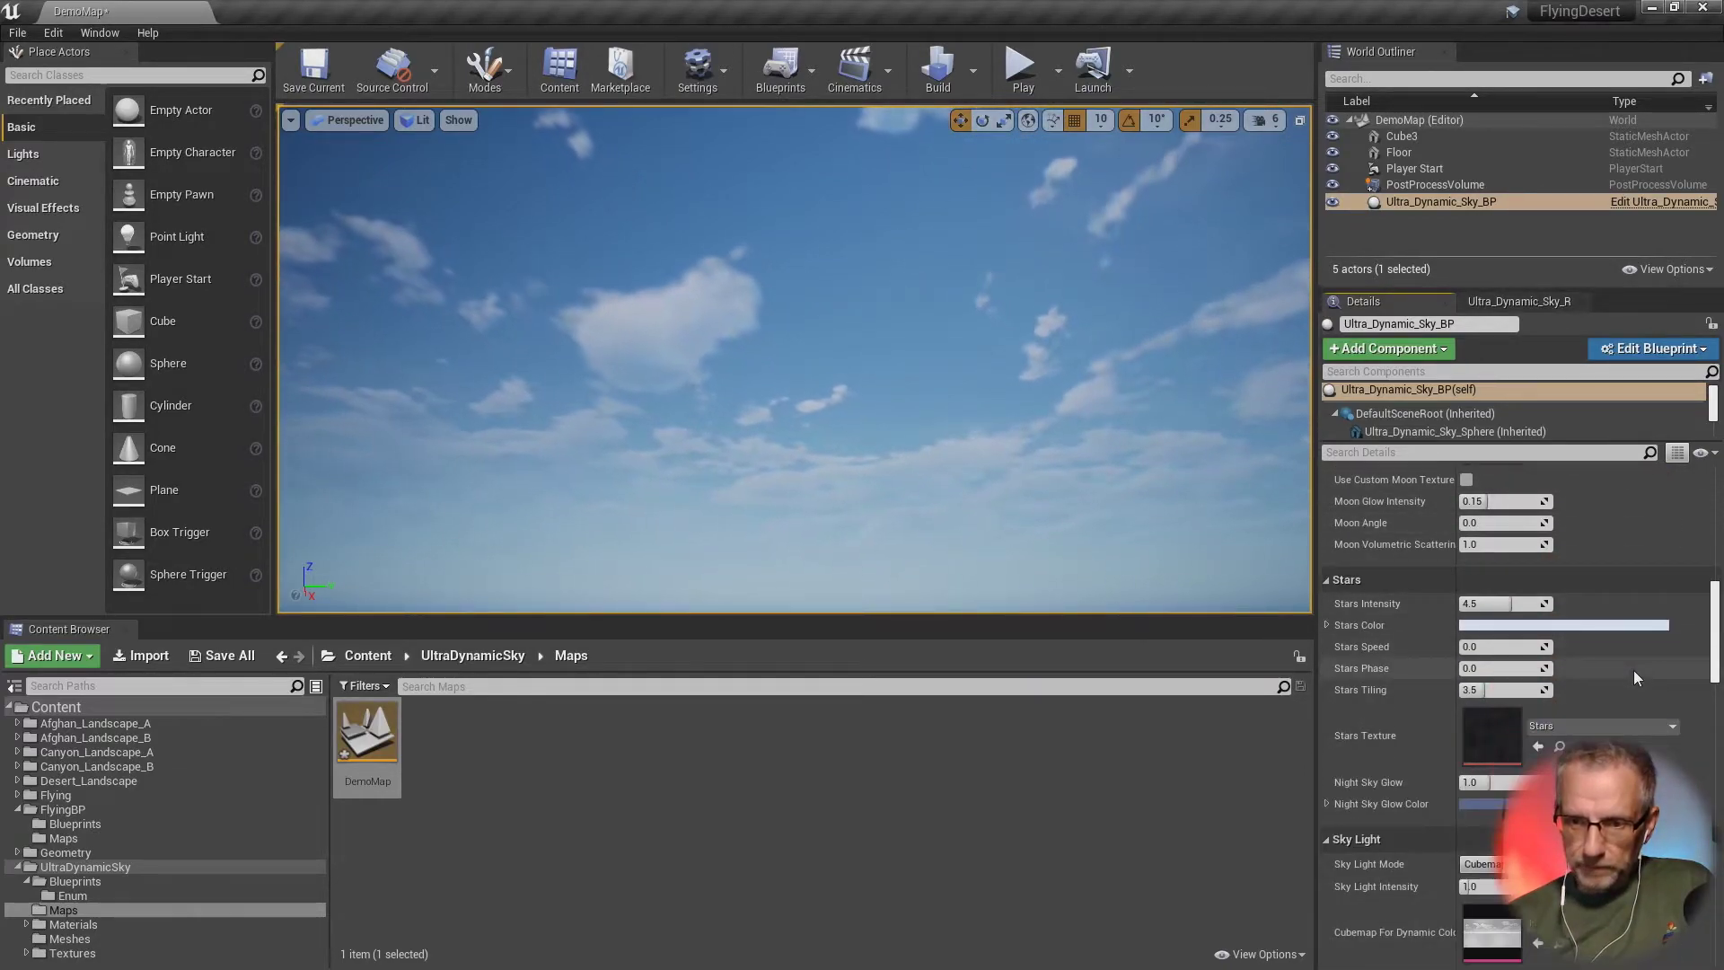
pyautogui.click(1328, 582)
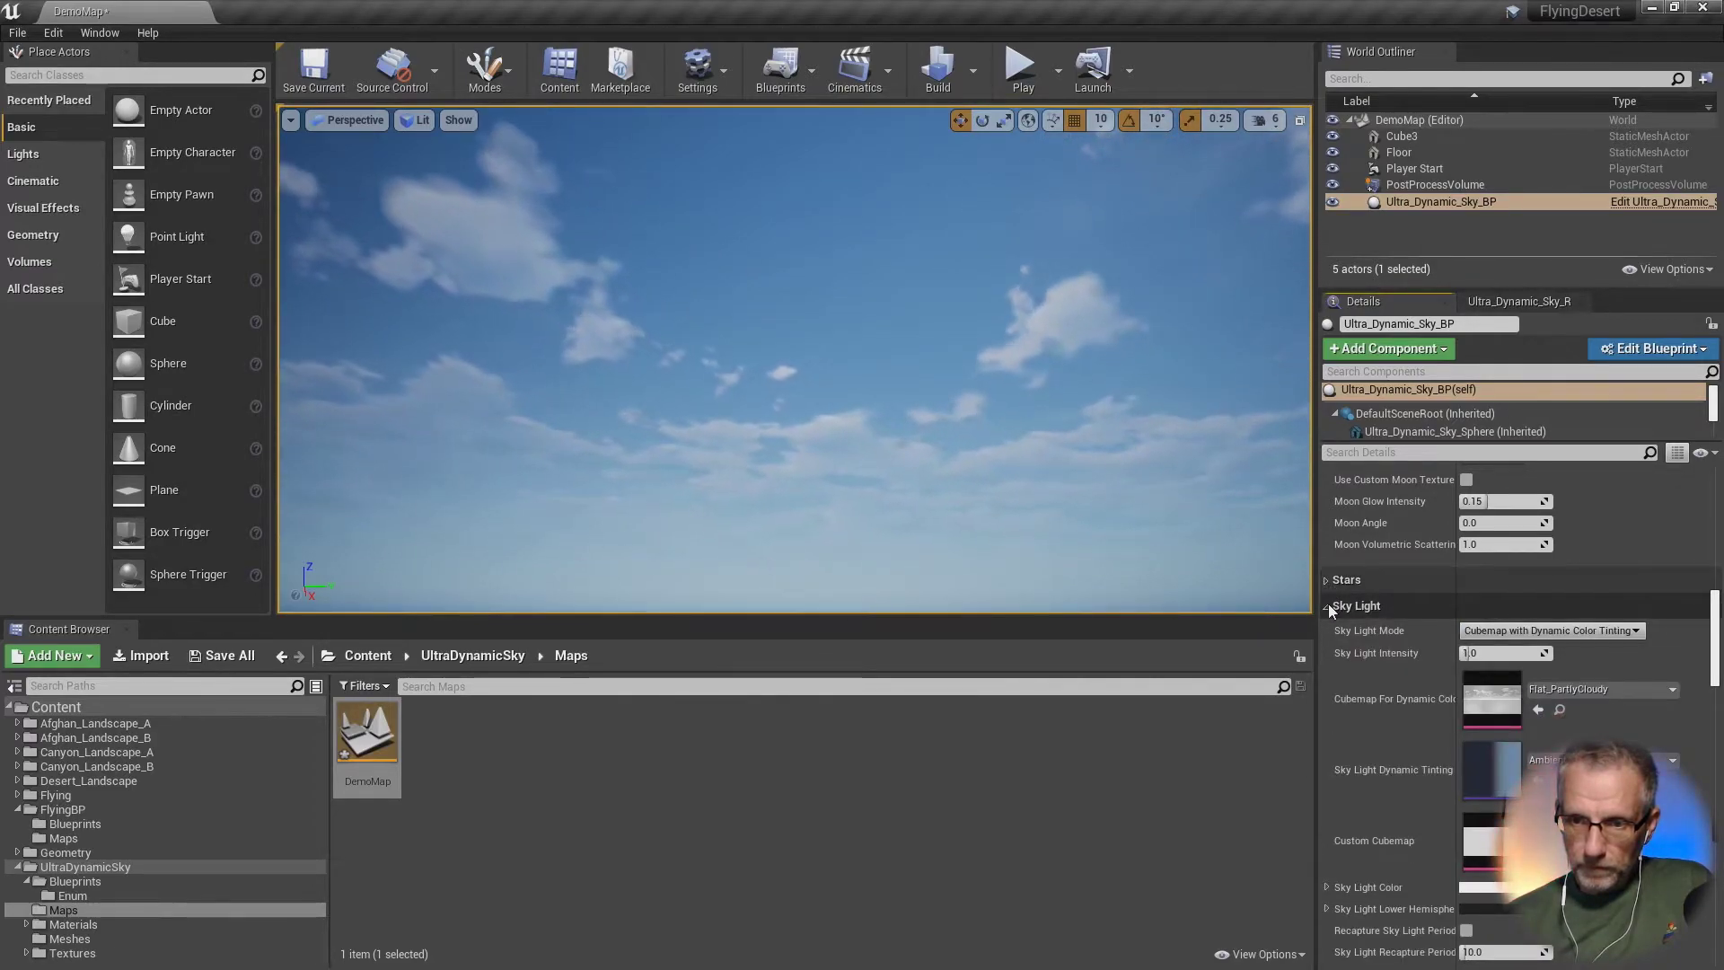
pyautogui.click(1490, 653)
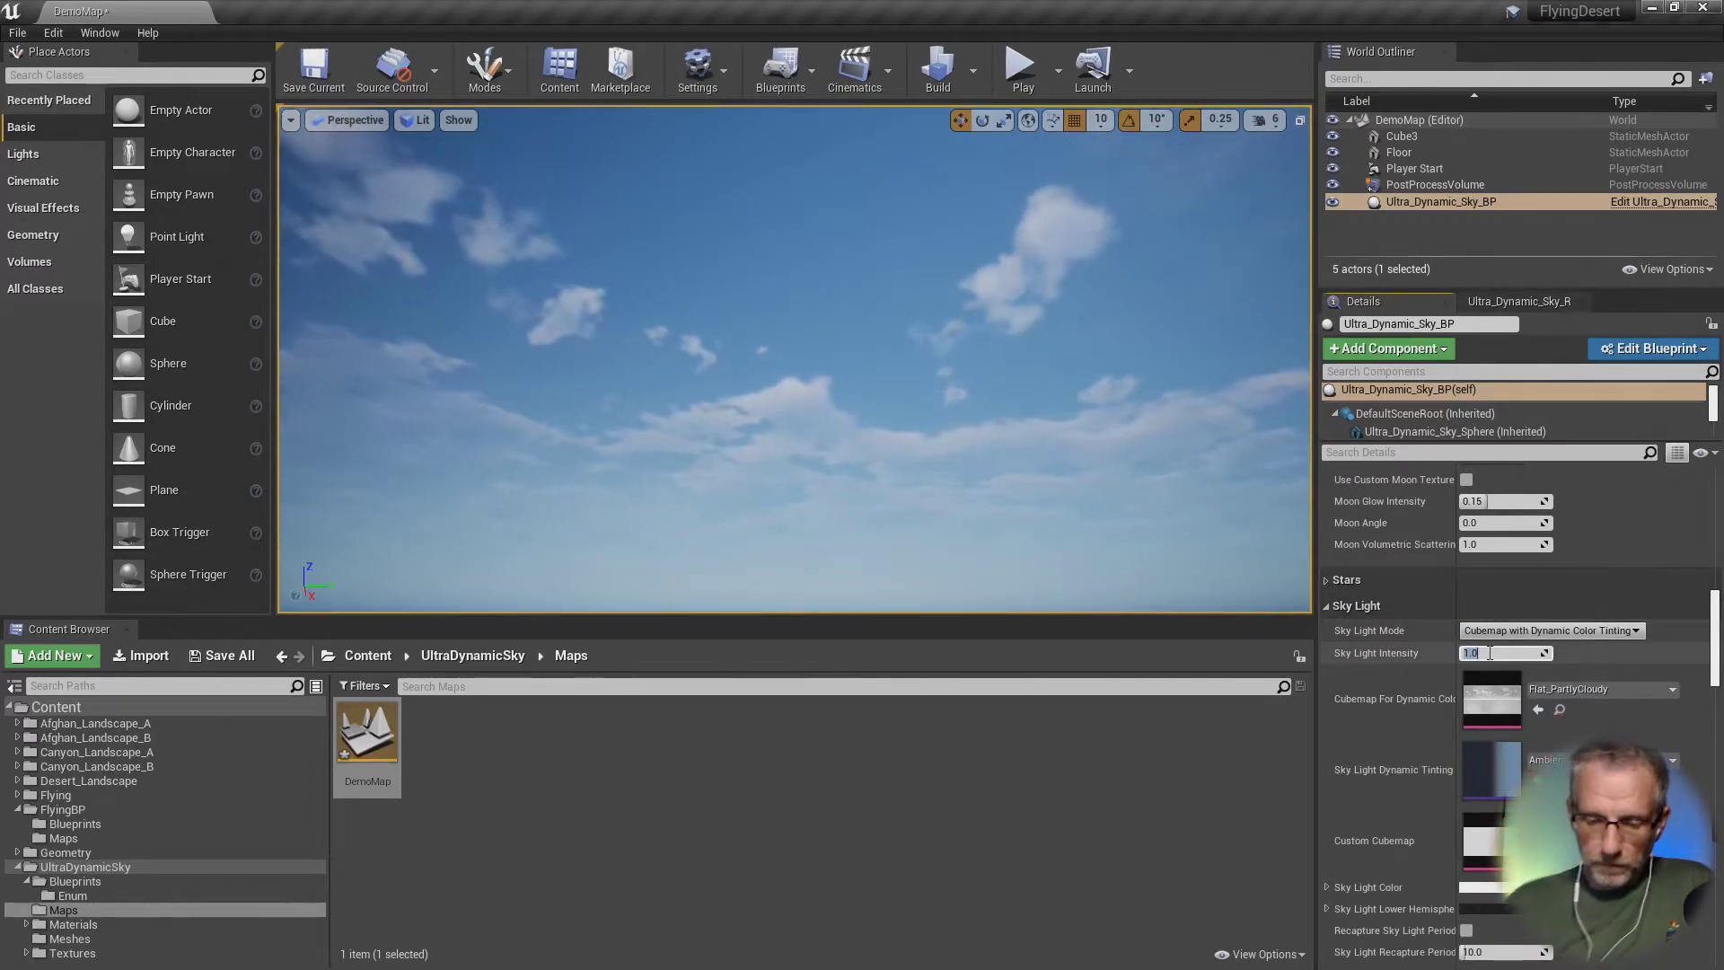
pyautogui.write('0.')
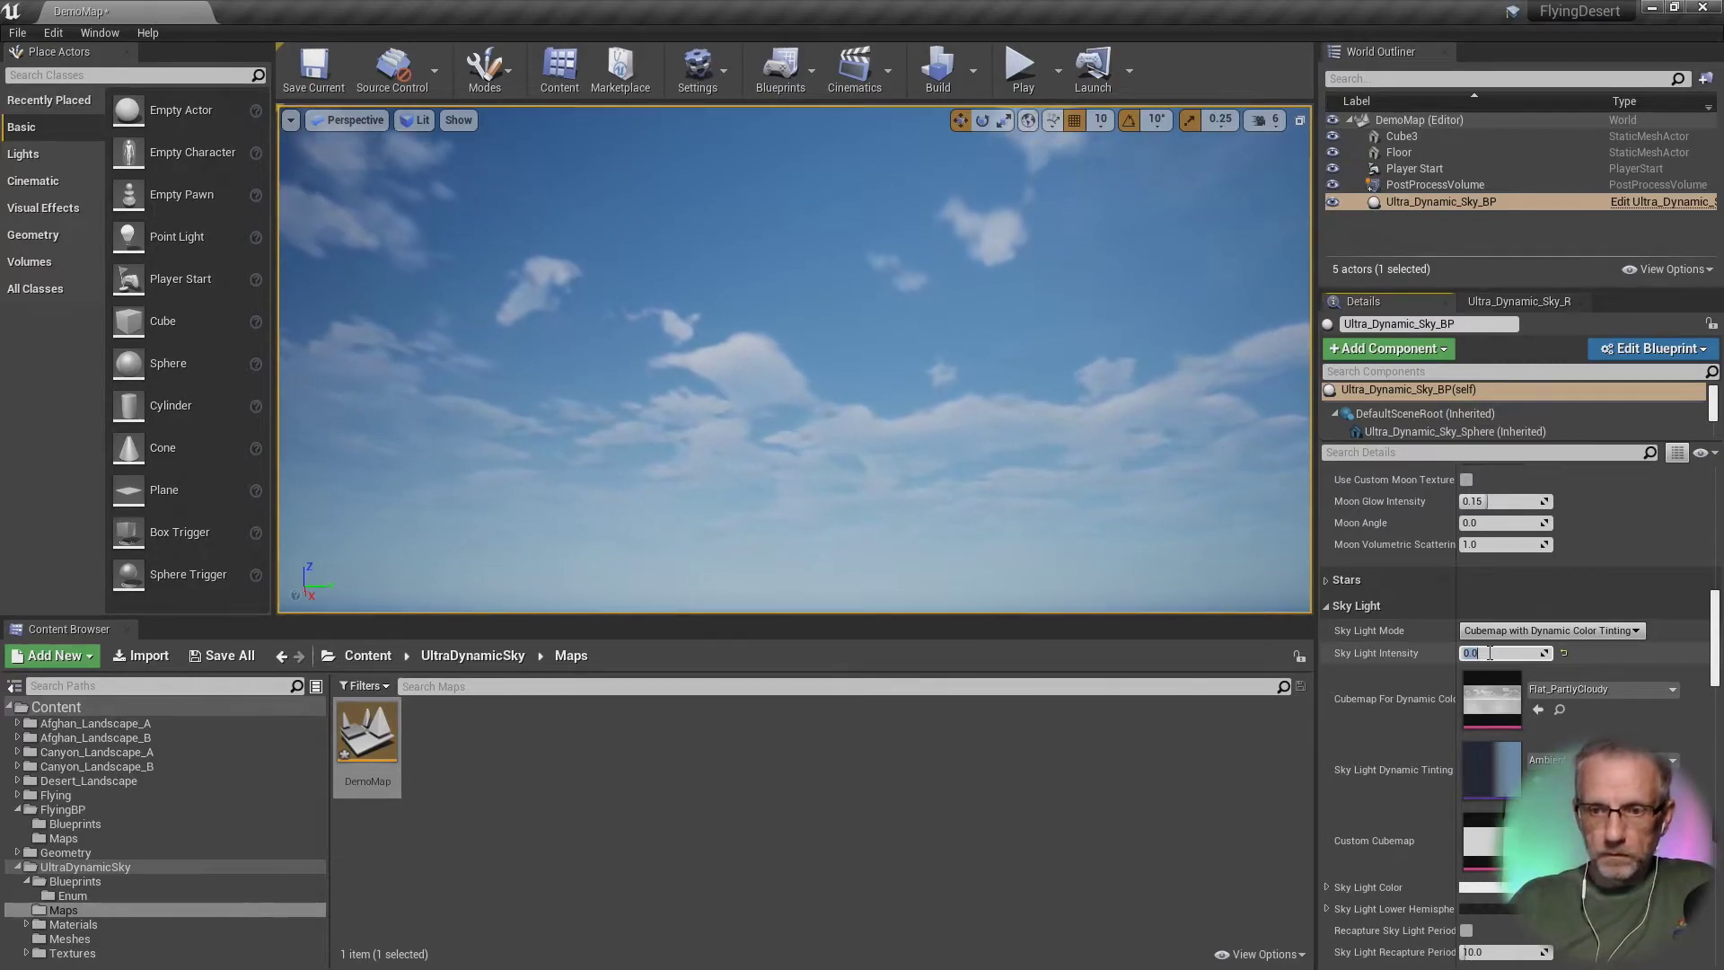
pyautogui.write('1')
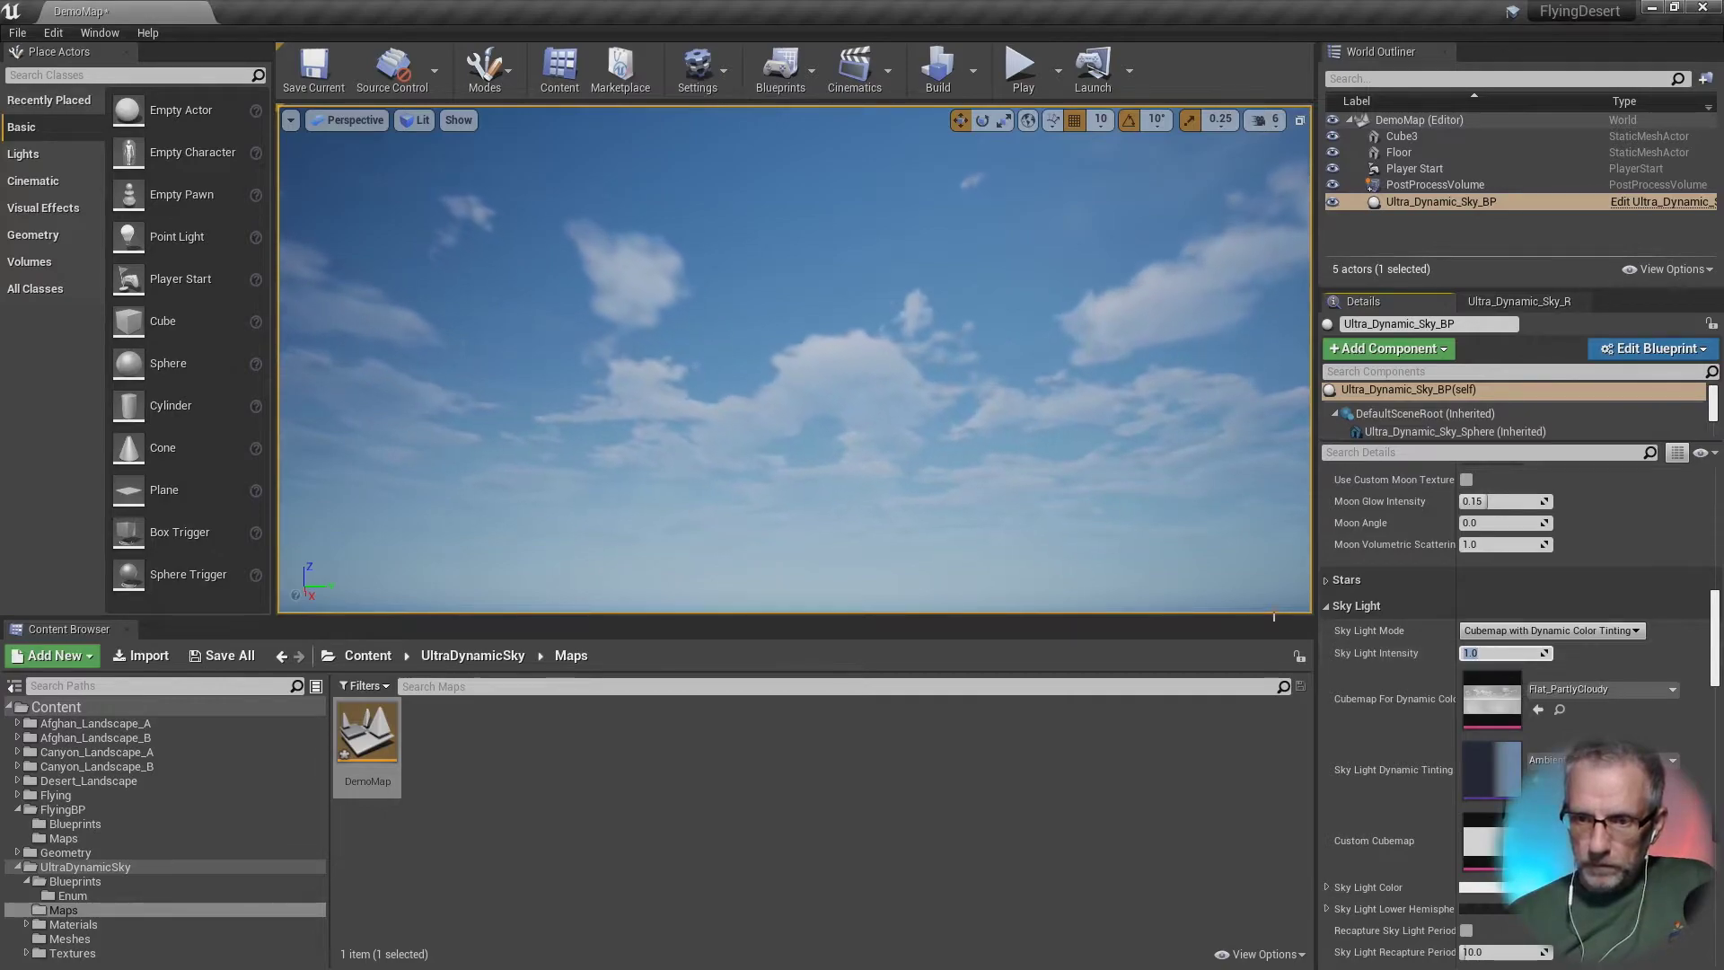
# Step: Collapse Sky Light and Height Fog, then set Aurora Intensity to 1
pyautogui.click(1326, 606)
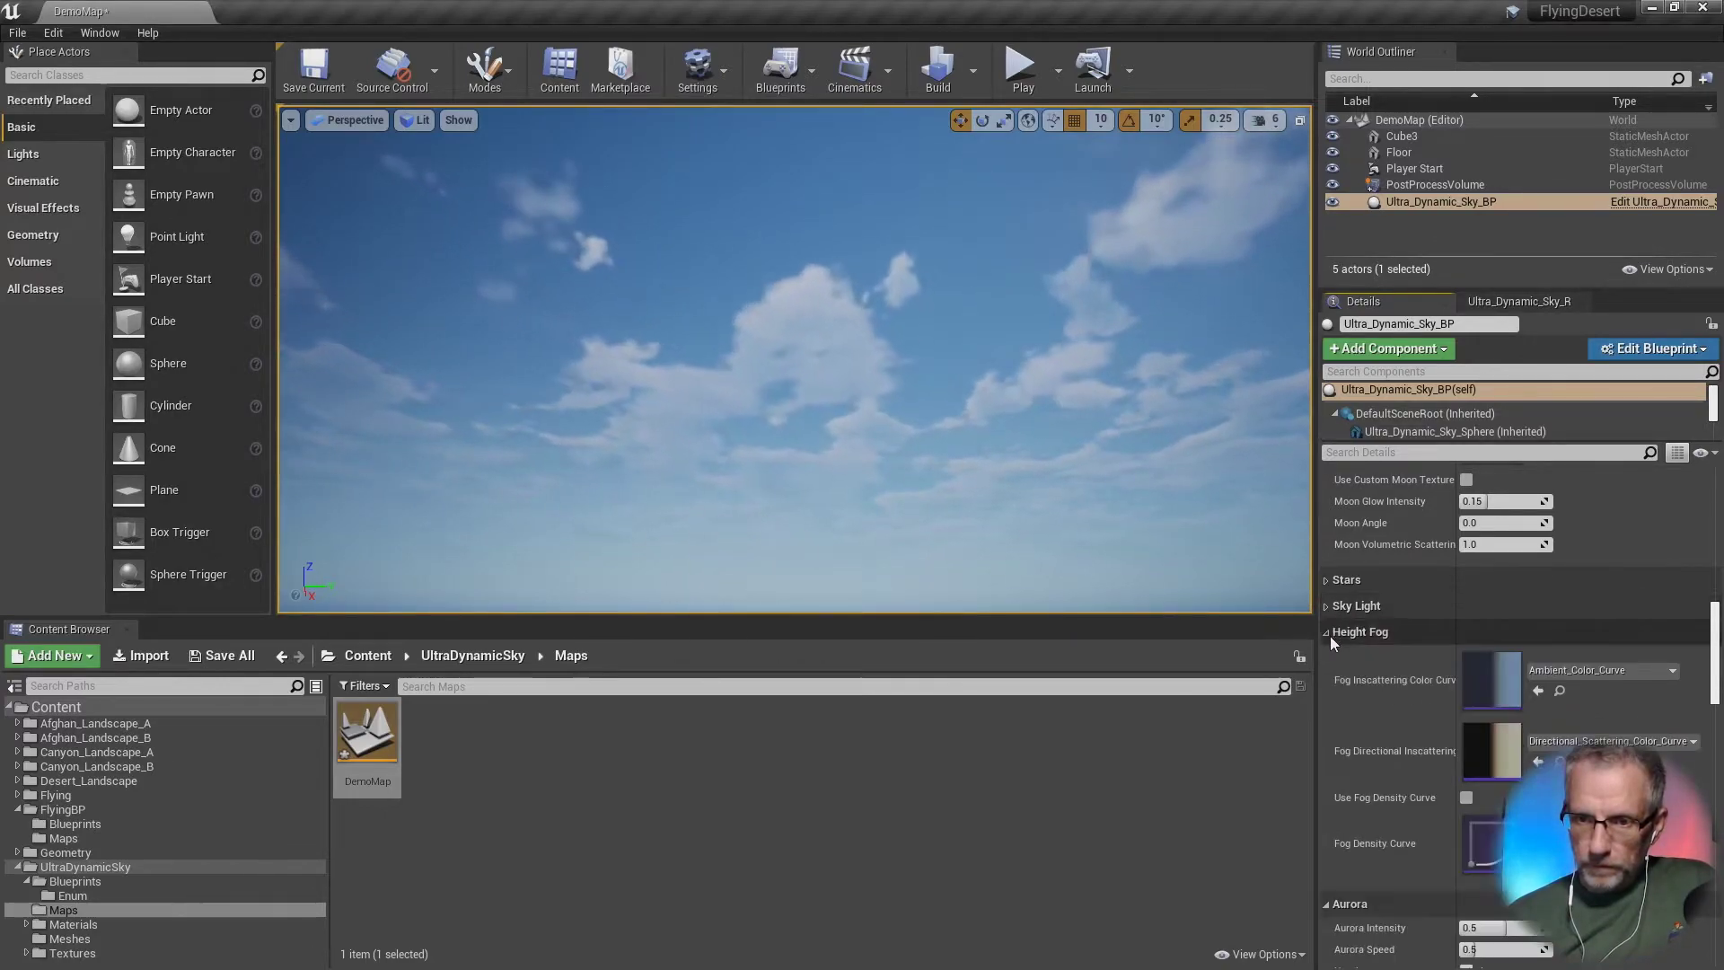
pyautogui.click(1327, 632)
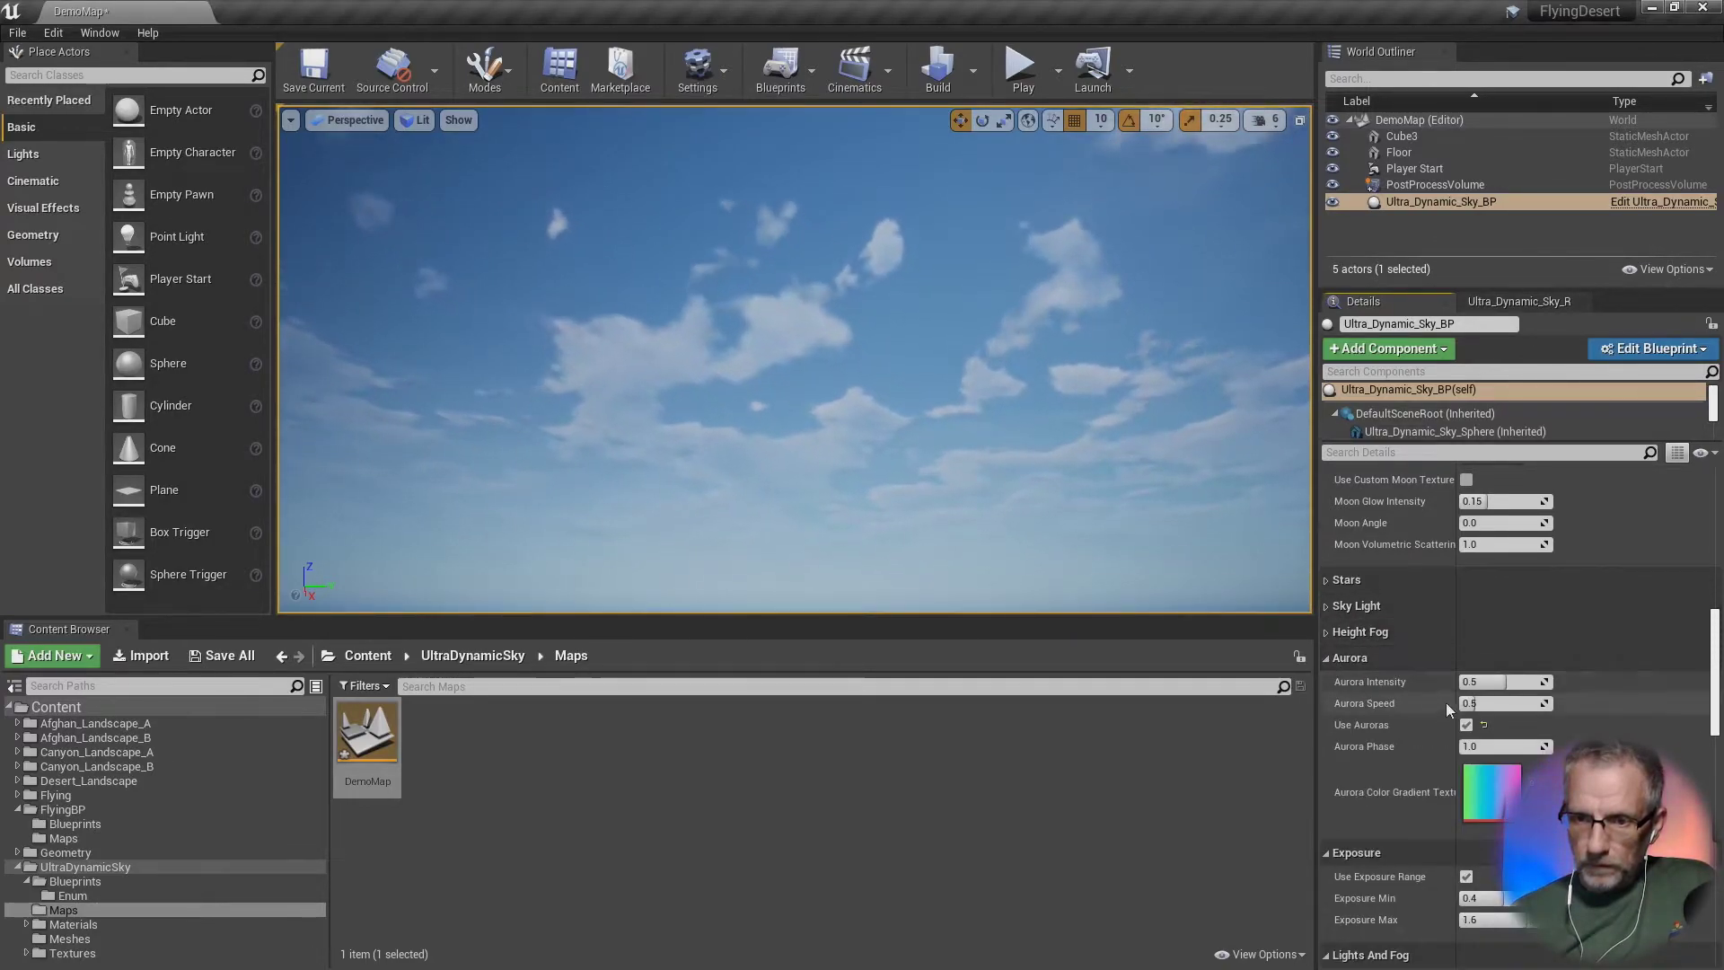
pyautogui.click(1487, 684)
pyautogui.write('1')
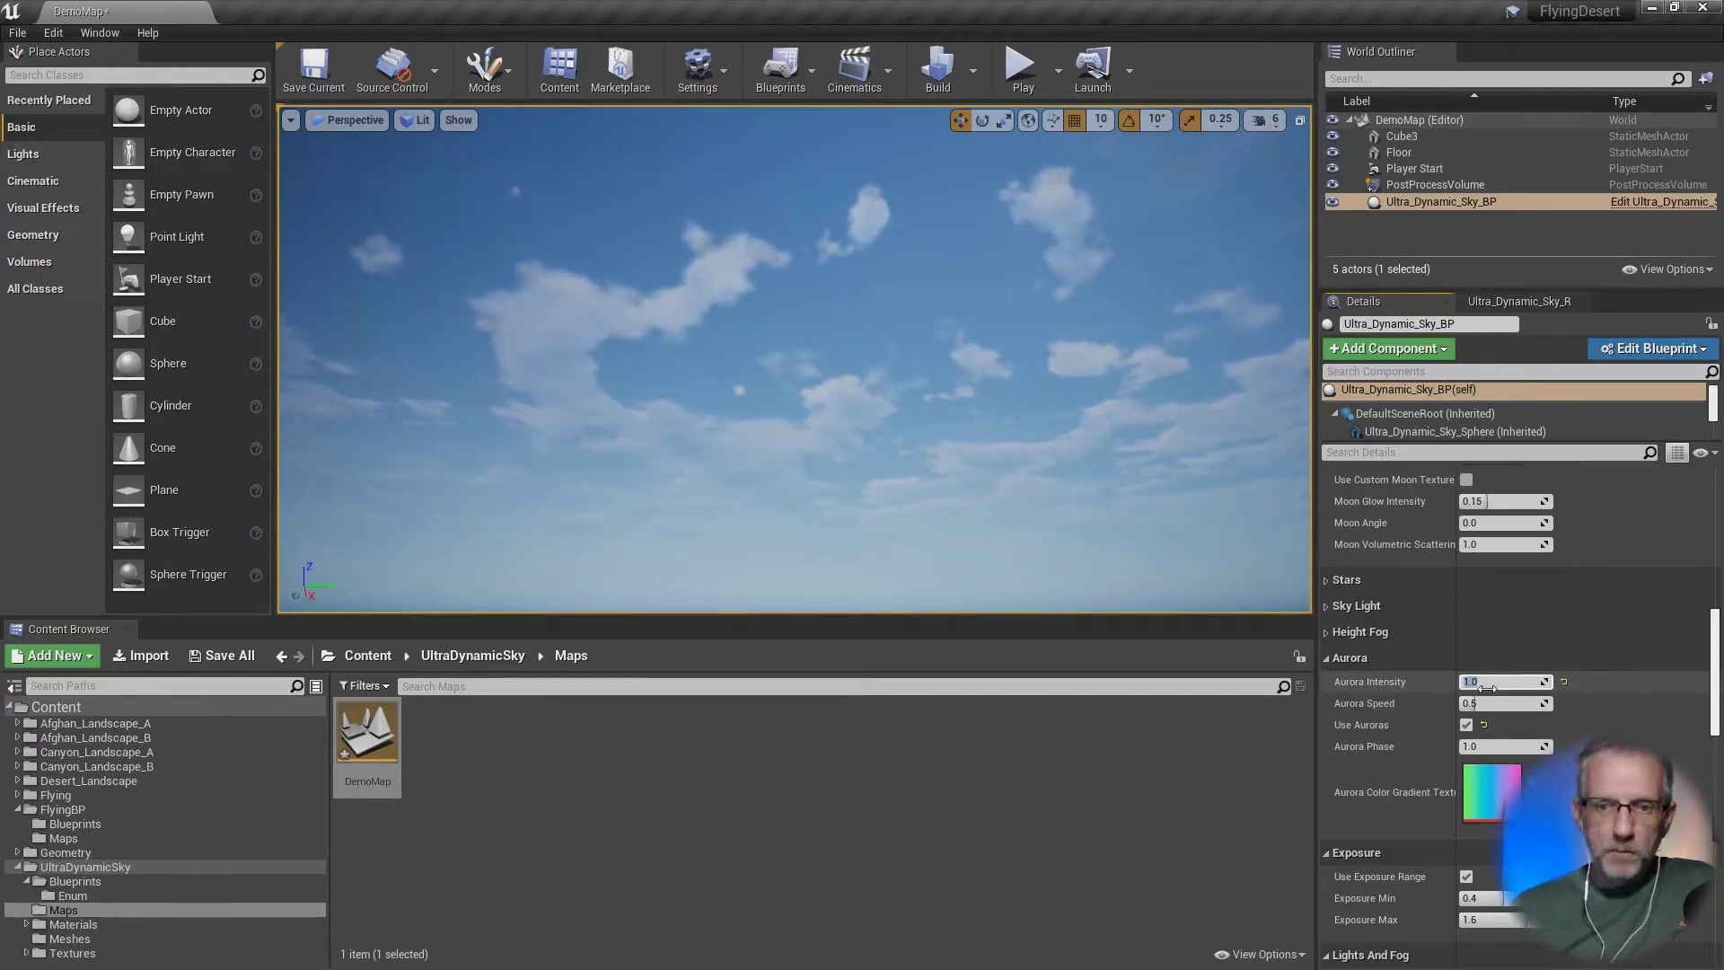
pyautogui.press('Return')
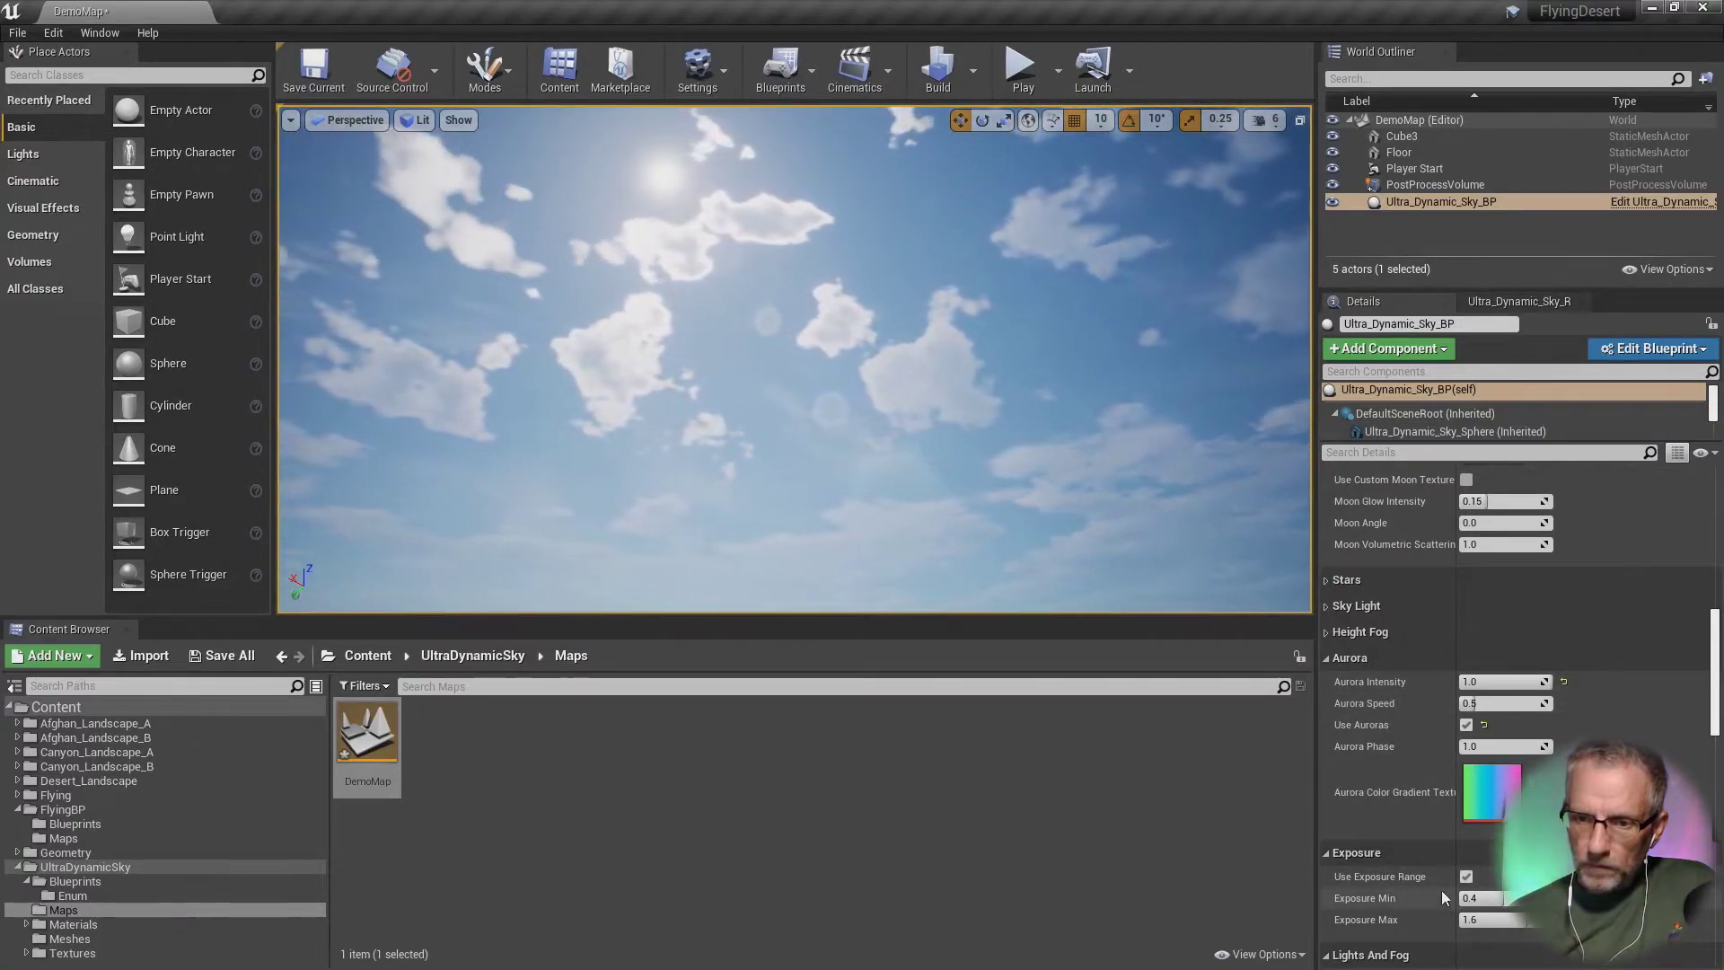
# Step: Collapse the Exposure and Lights And Fog sections and review the rest of the sky settings
pyautogui.scroll(-4, 1446, 889)
pyautogui.scroll(-1, 1337, 665)
pyautogui.click(1338, 623)
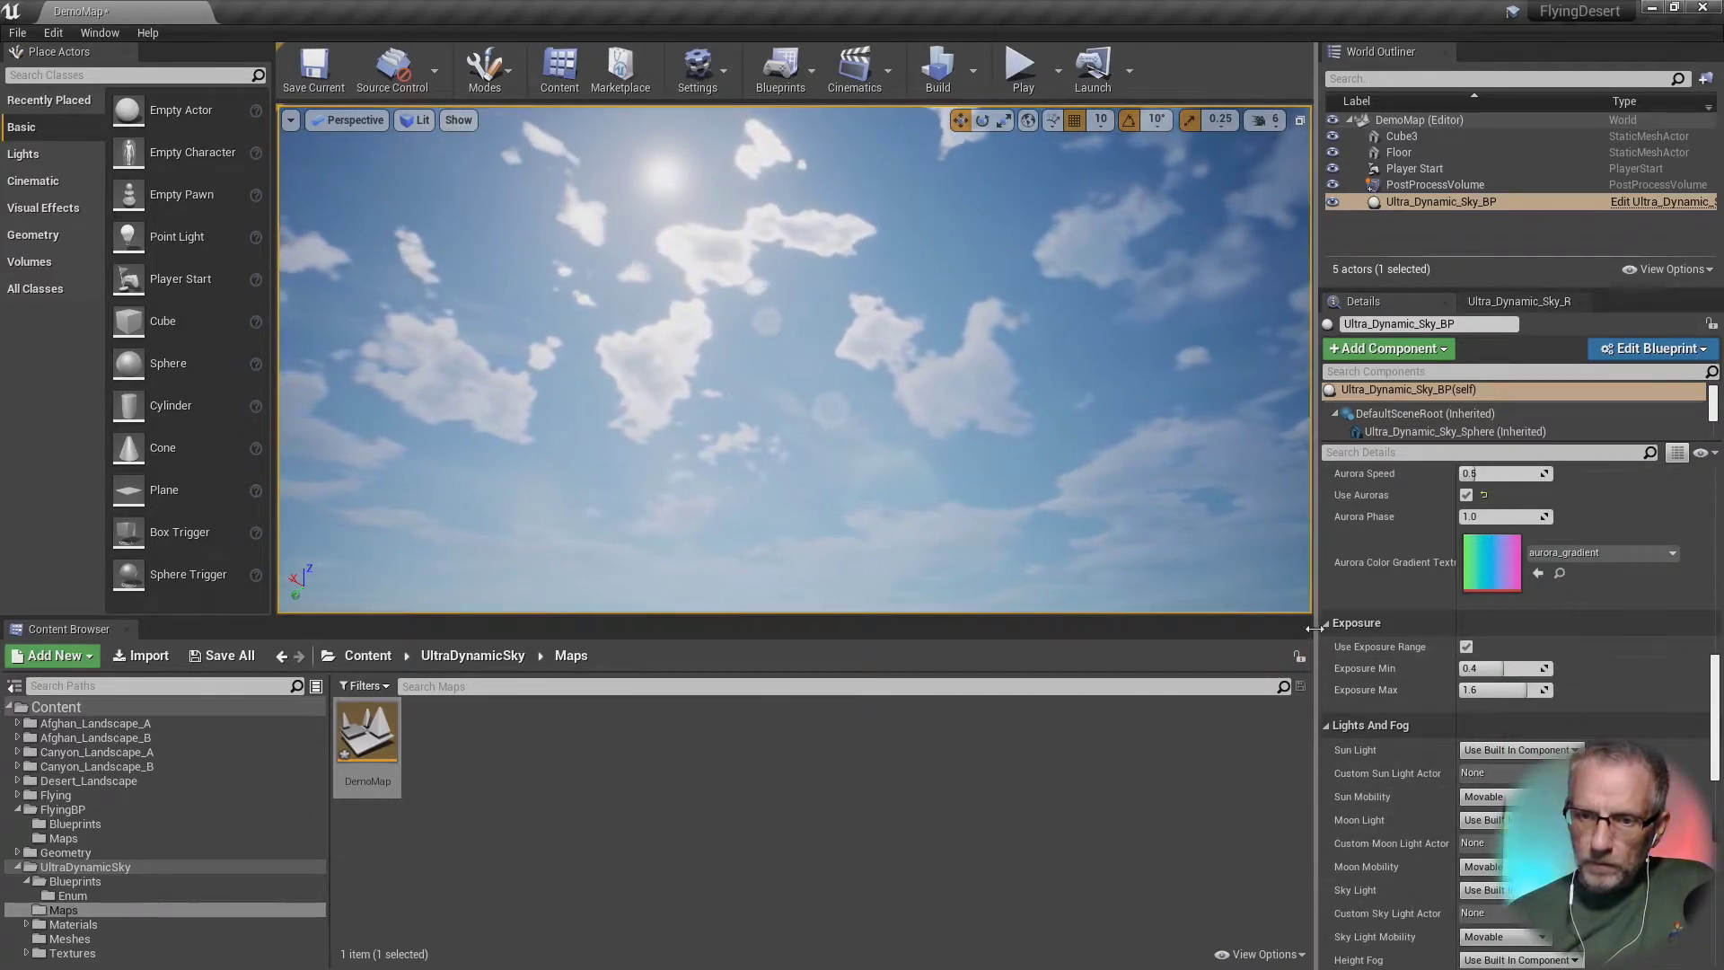
pyautogui.click(1333, 649)
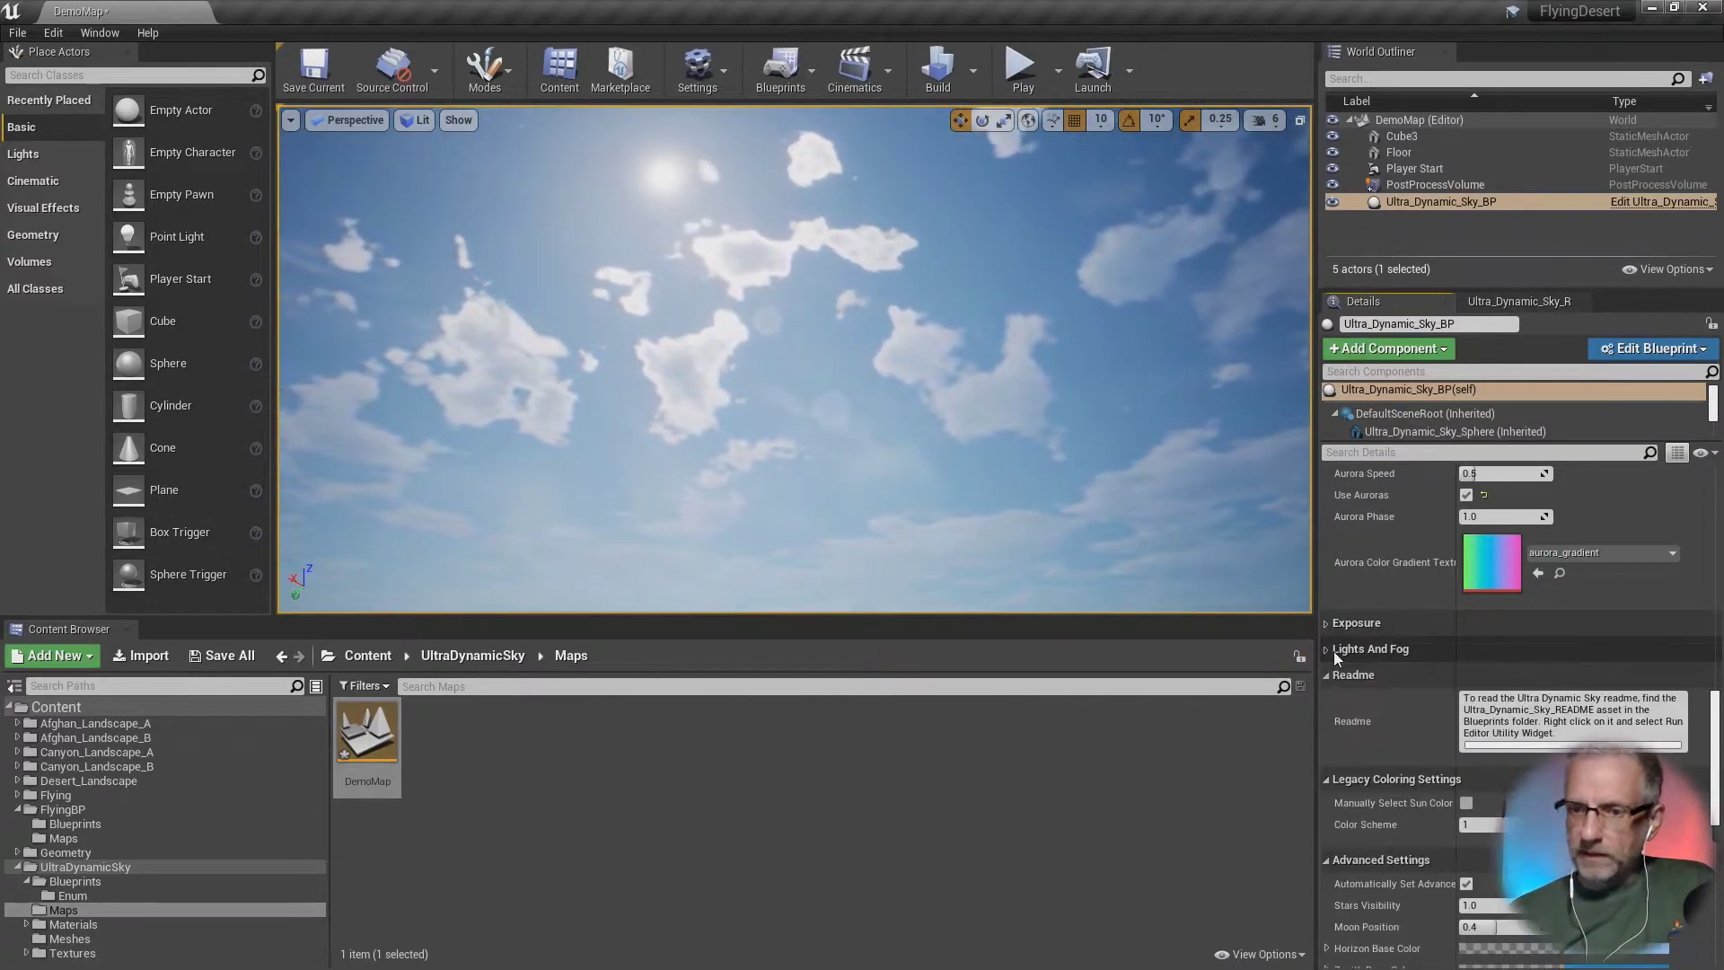
pyautogui.scroll(-3, 1463, 758)
pyautogui.scroll(-2, 1463, 762)
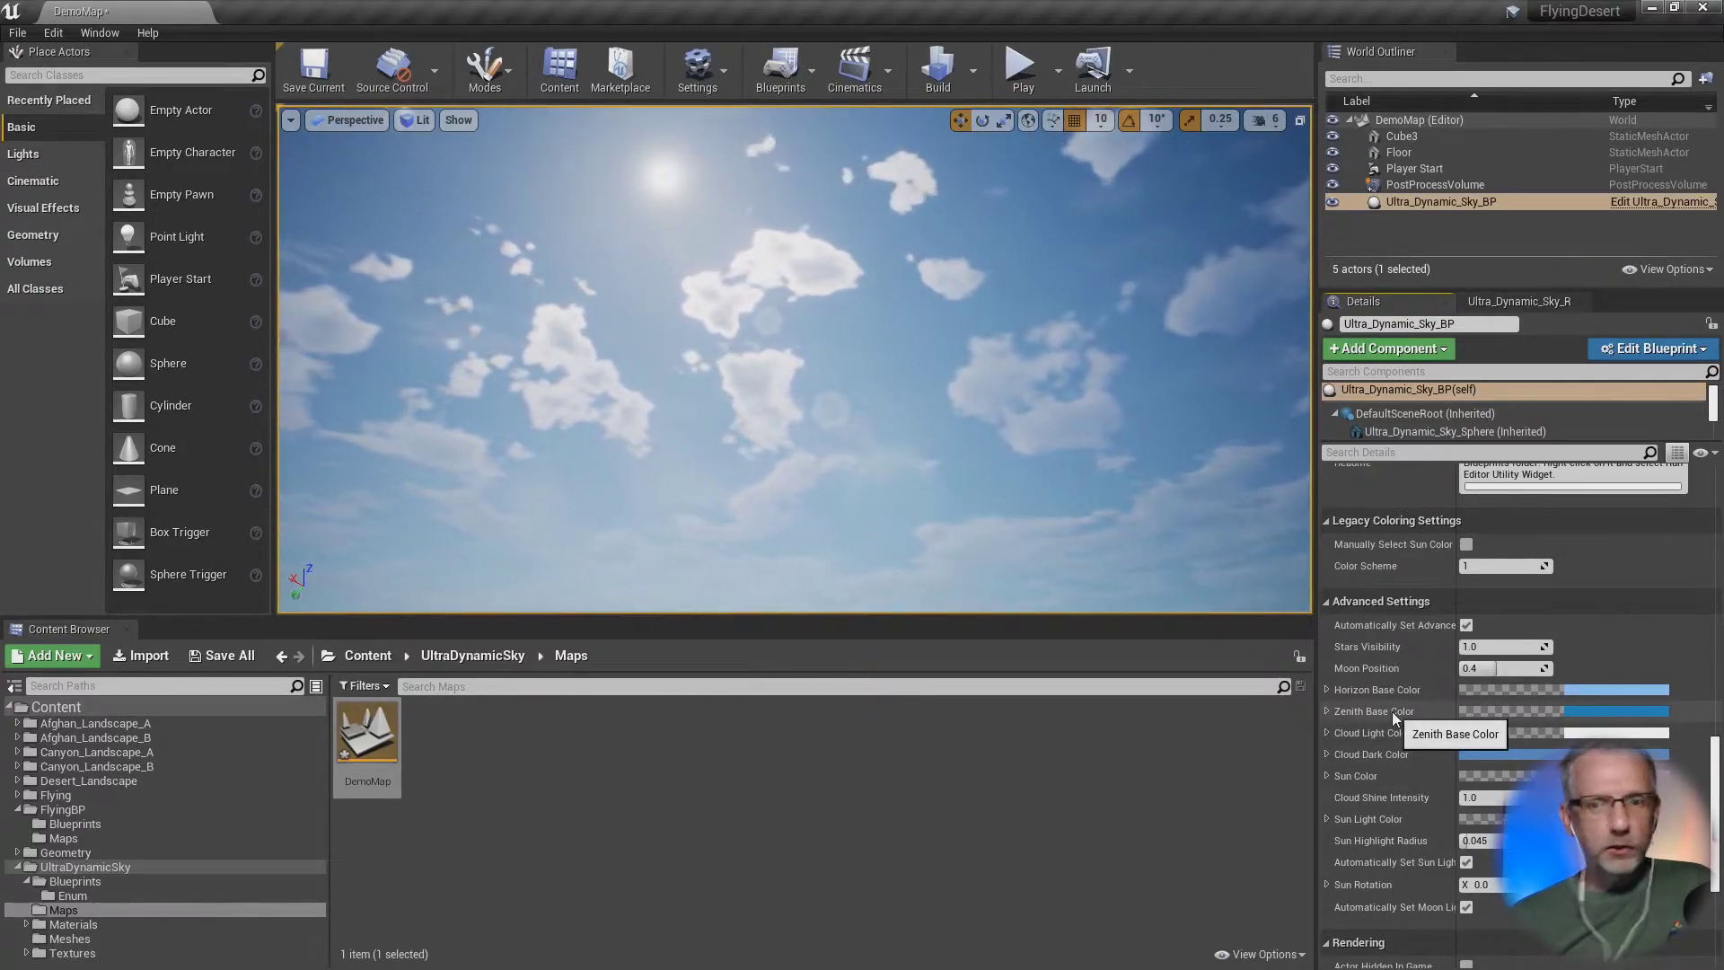
pyautogui.scroll(-3, 1410, 702)
pyautogui.scroll(-2, 1409, 702)
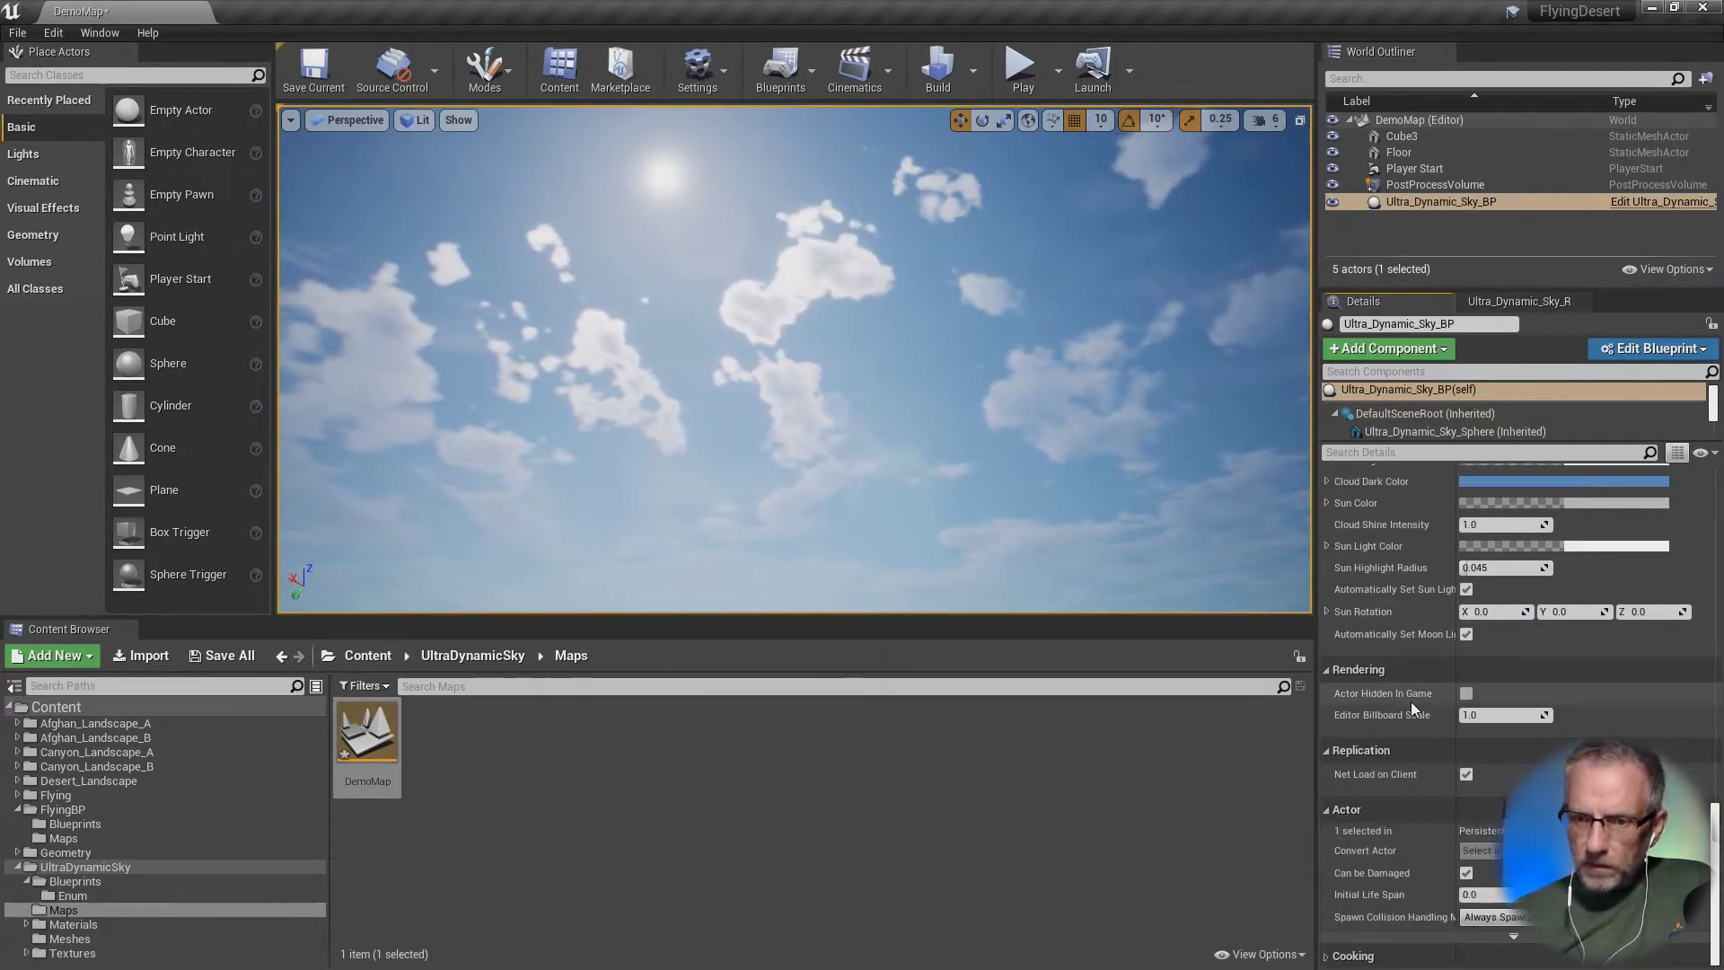
pyautogui.click(1023, 72)
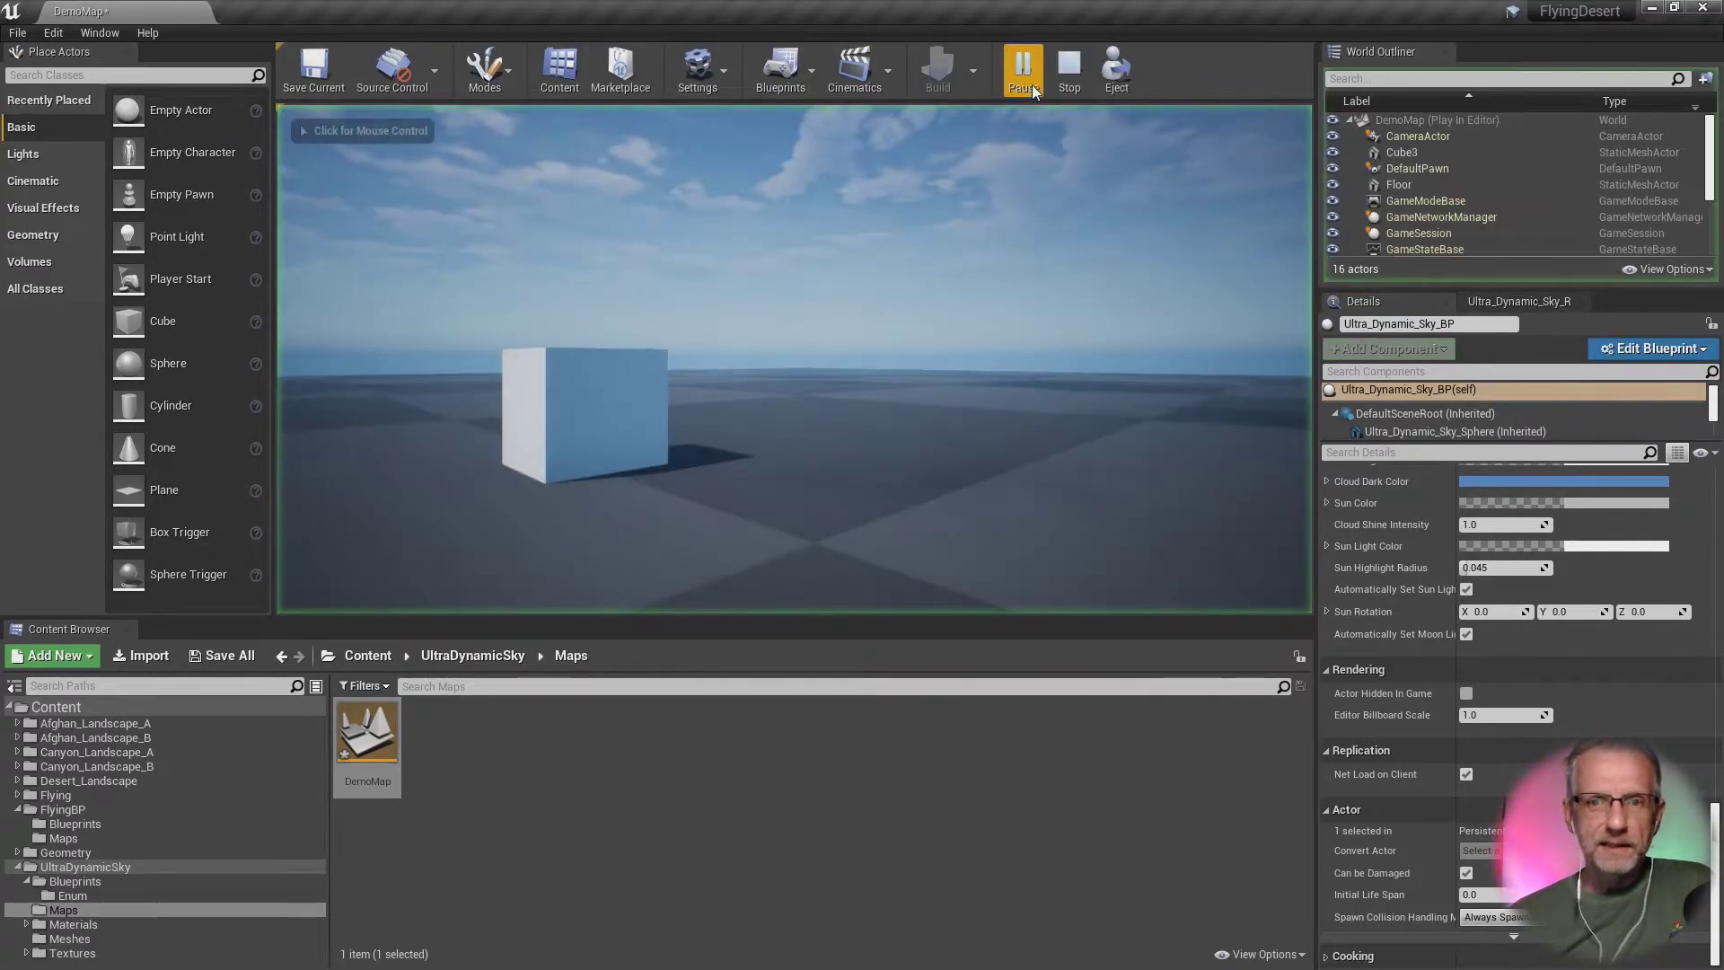
pyautogui.click(1042, 271)
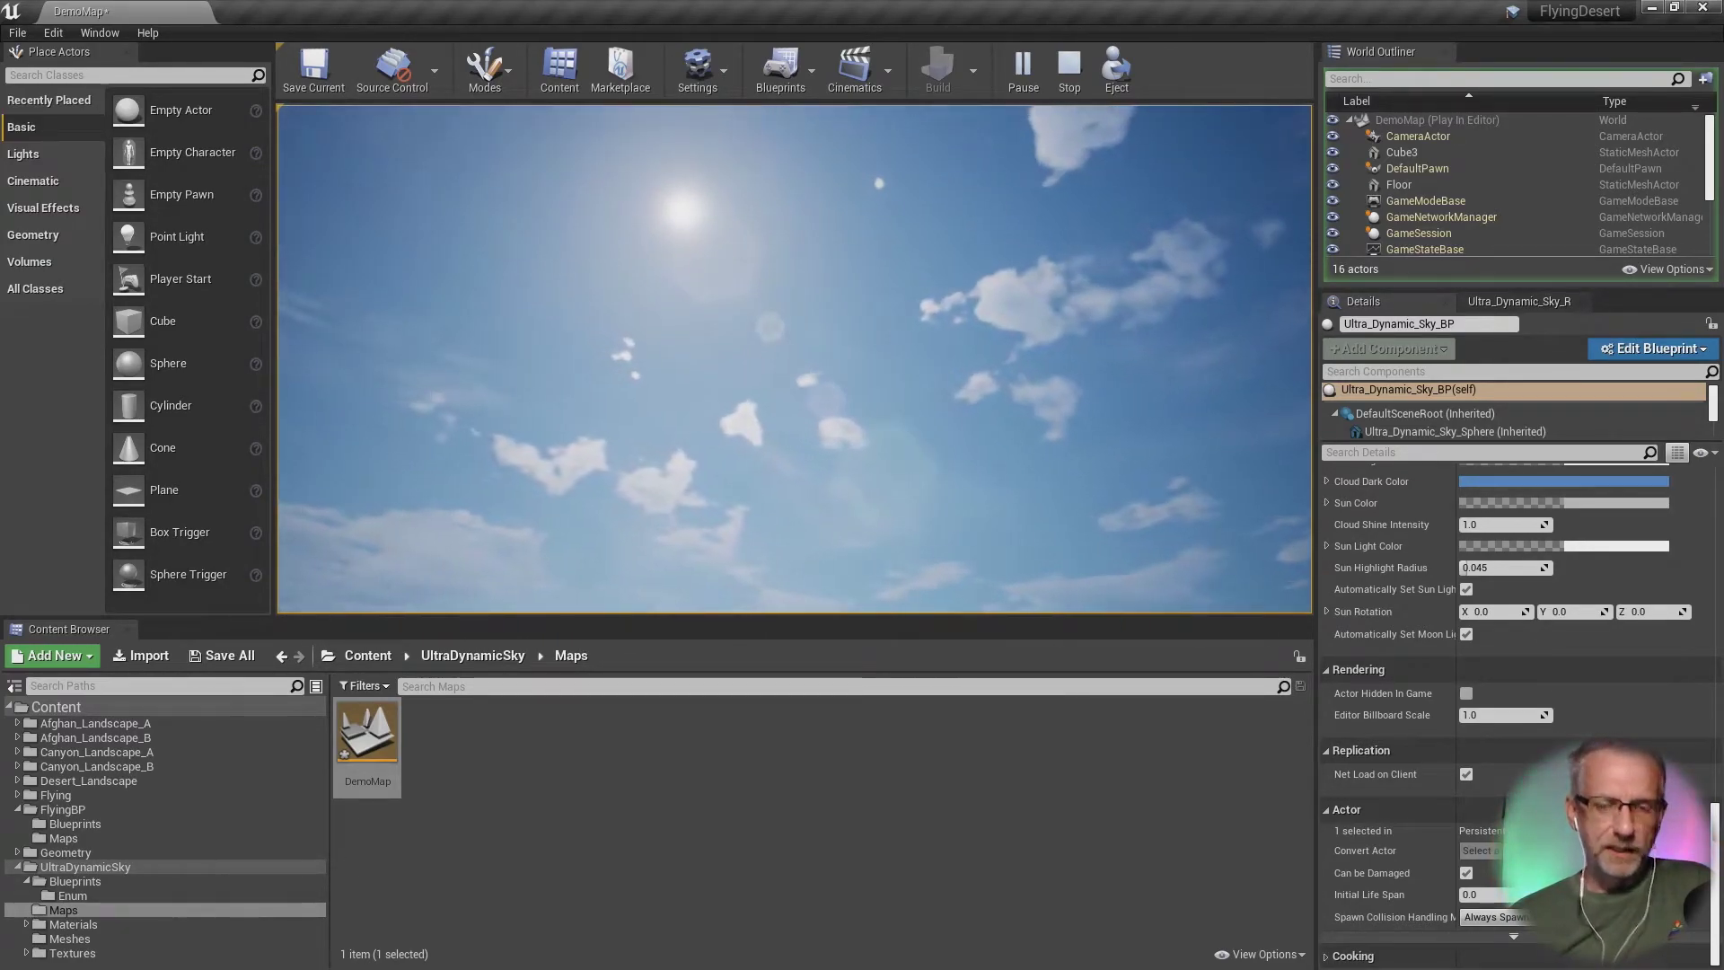
pyautogui.press('Escape')
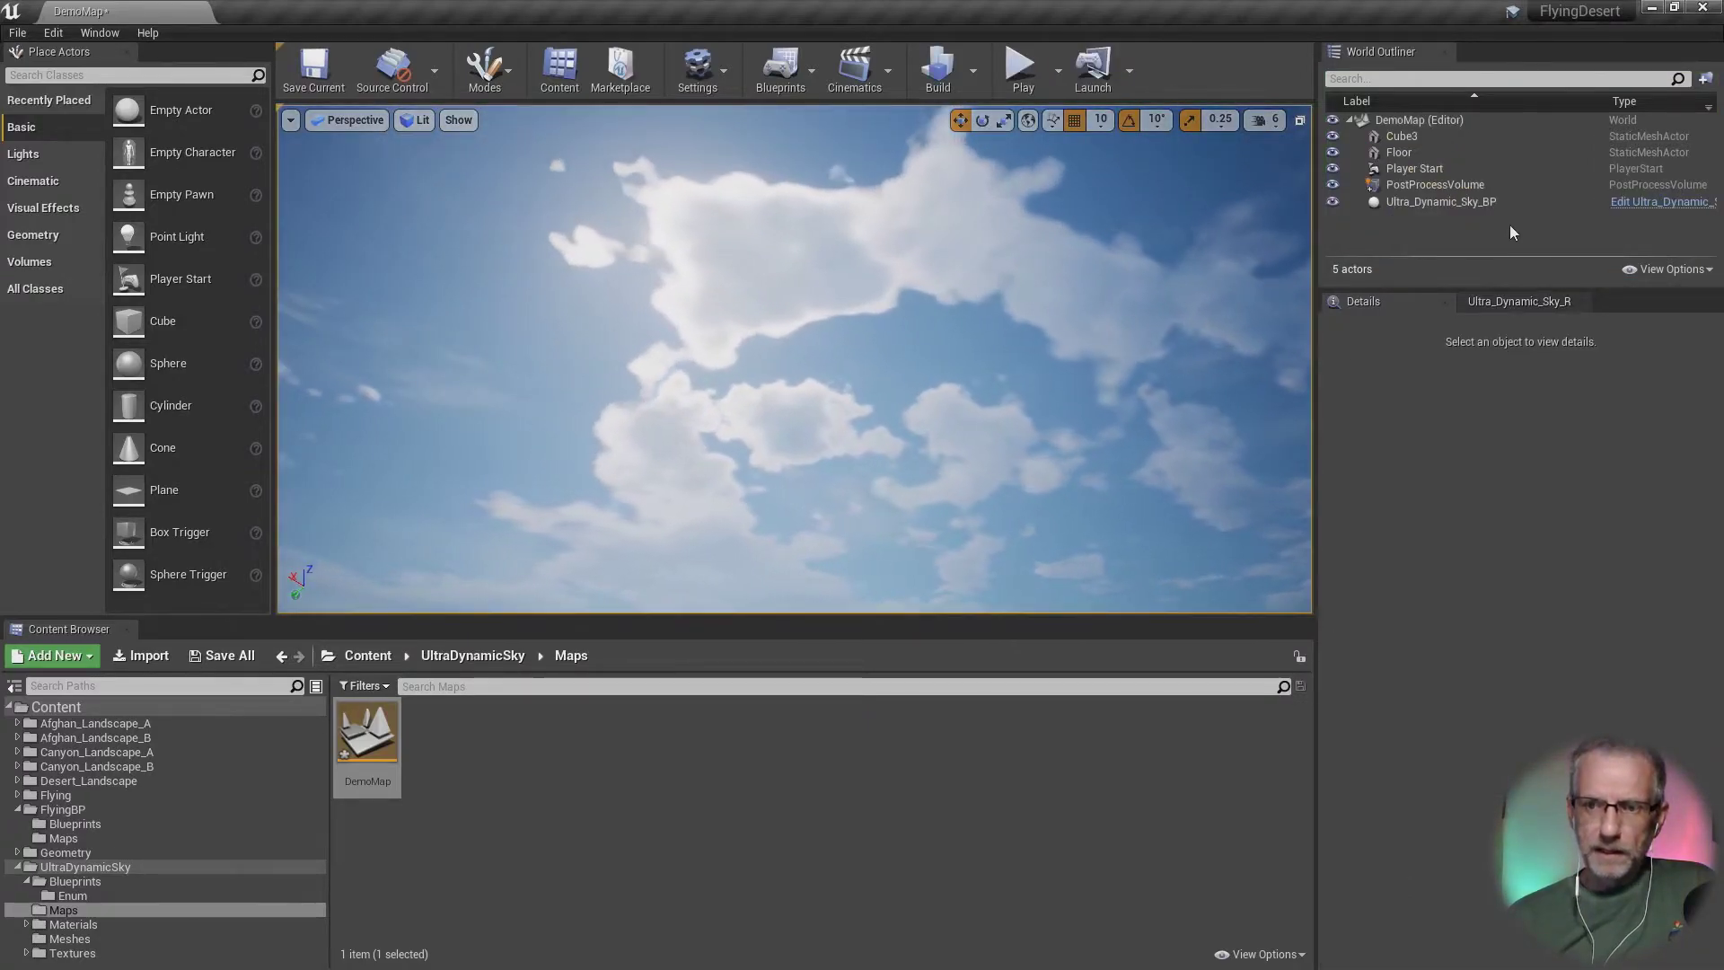
# Step: Select Ultra_Dynamic_Sky_BP, inspect its Sky Light section, then return to the top of Details
pyautogui.click(1478, 202)
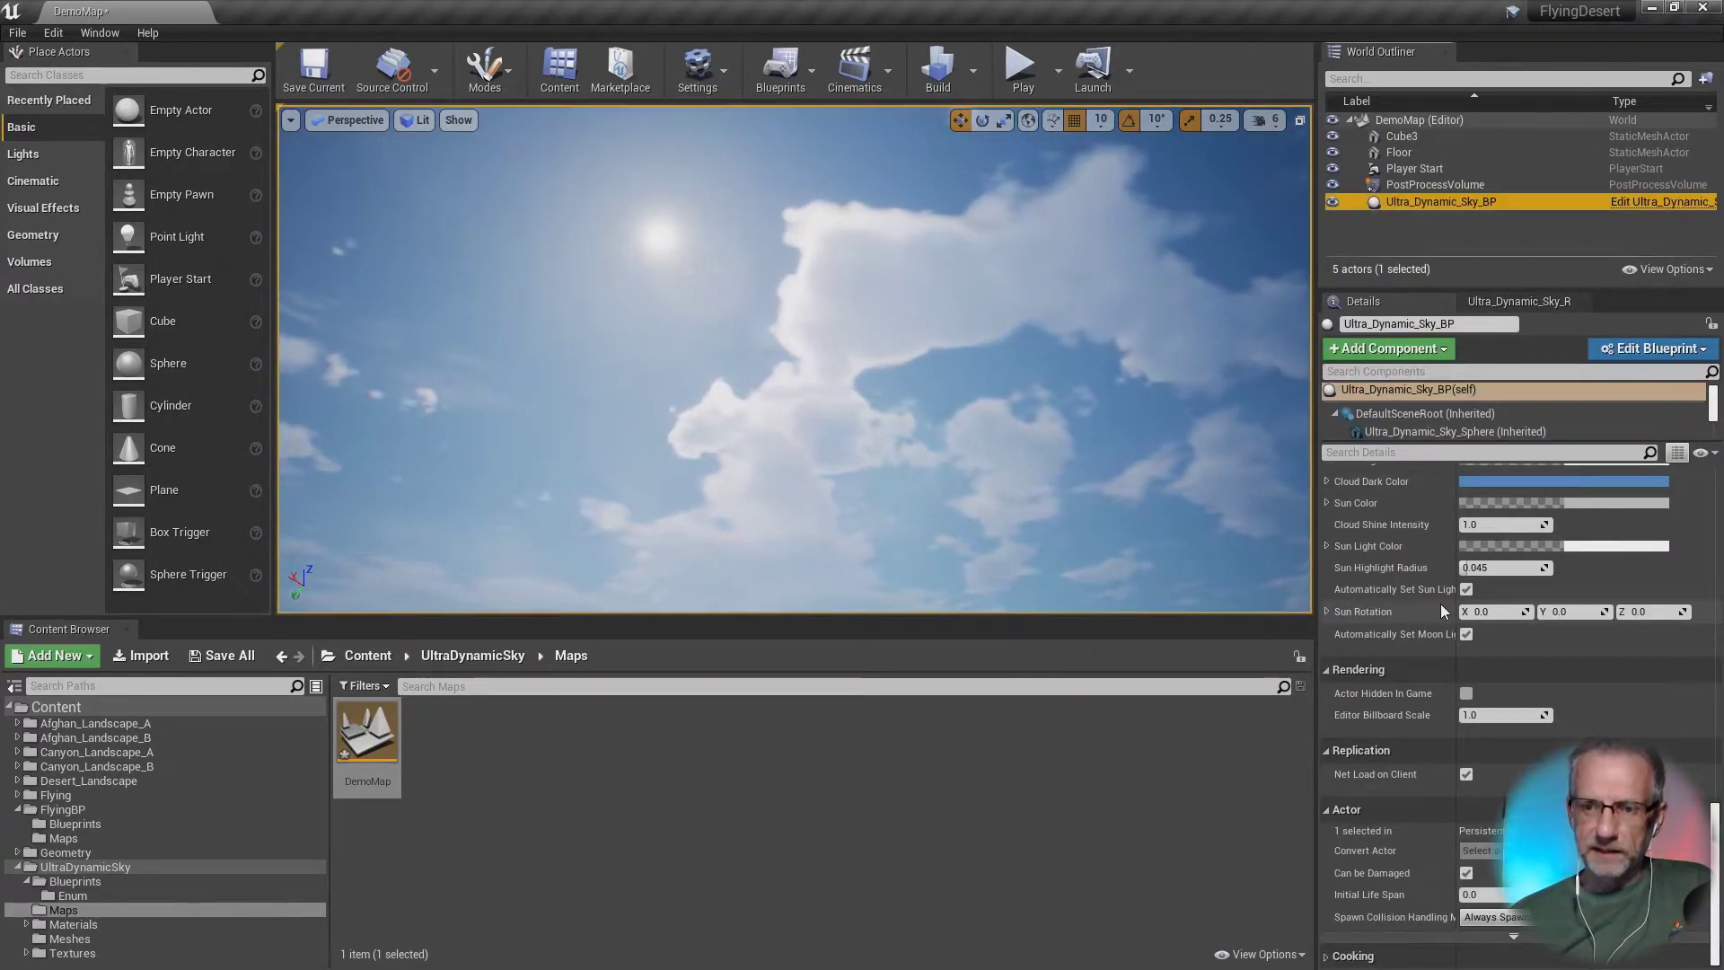
pyautogui.scroll(3, 1657, 679)
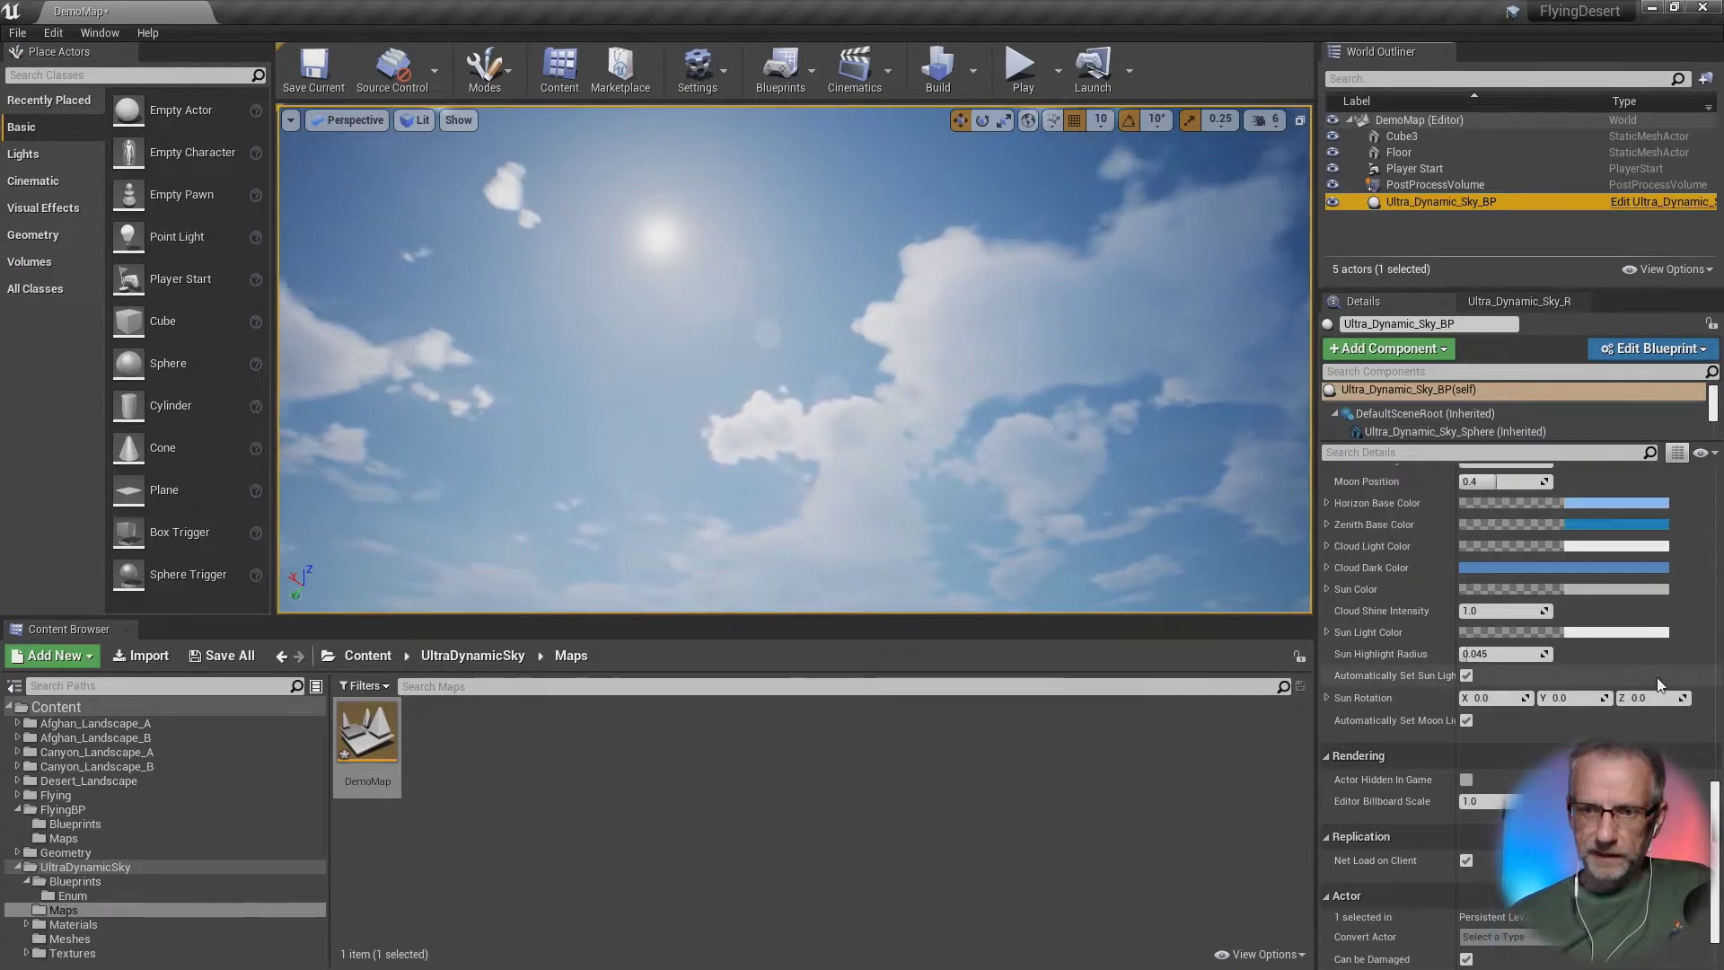
pyautogui.scroll(10, 1657, 682)
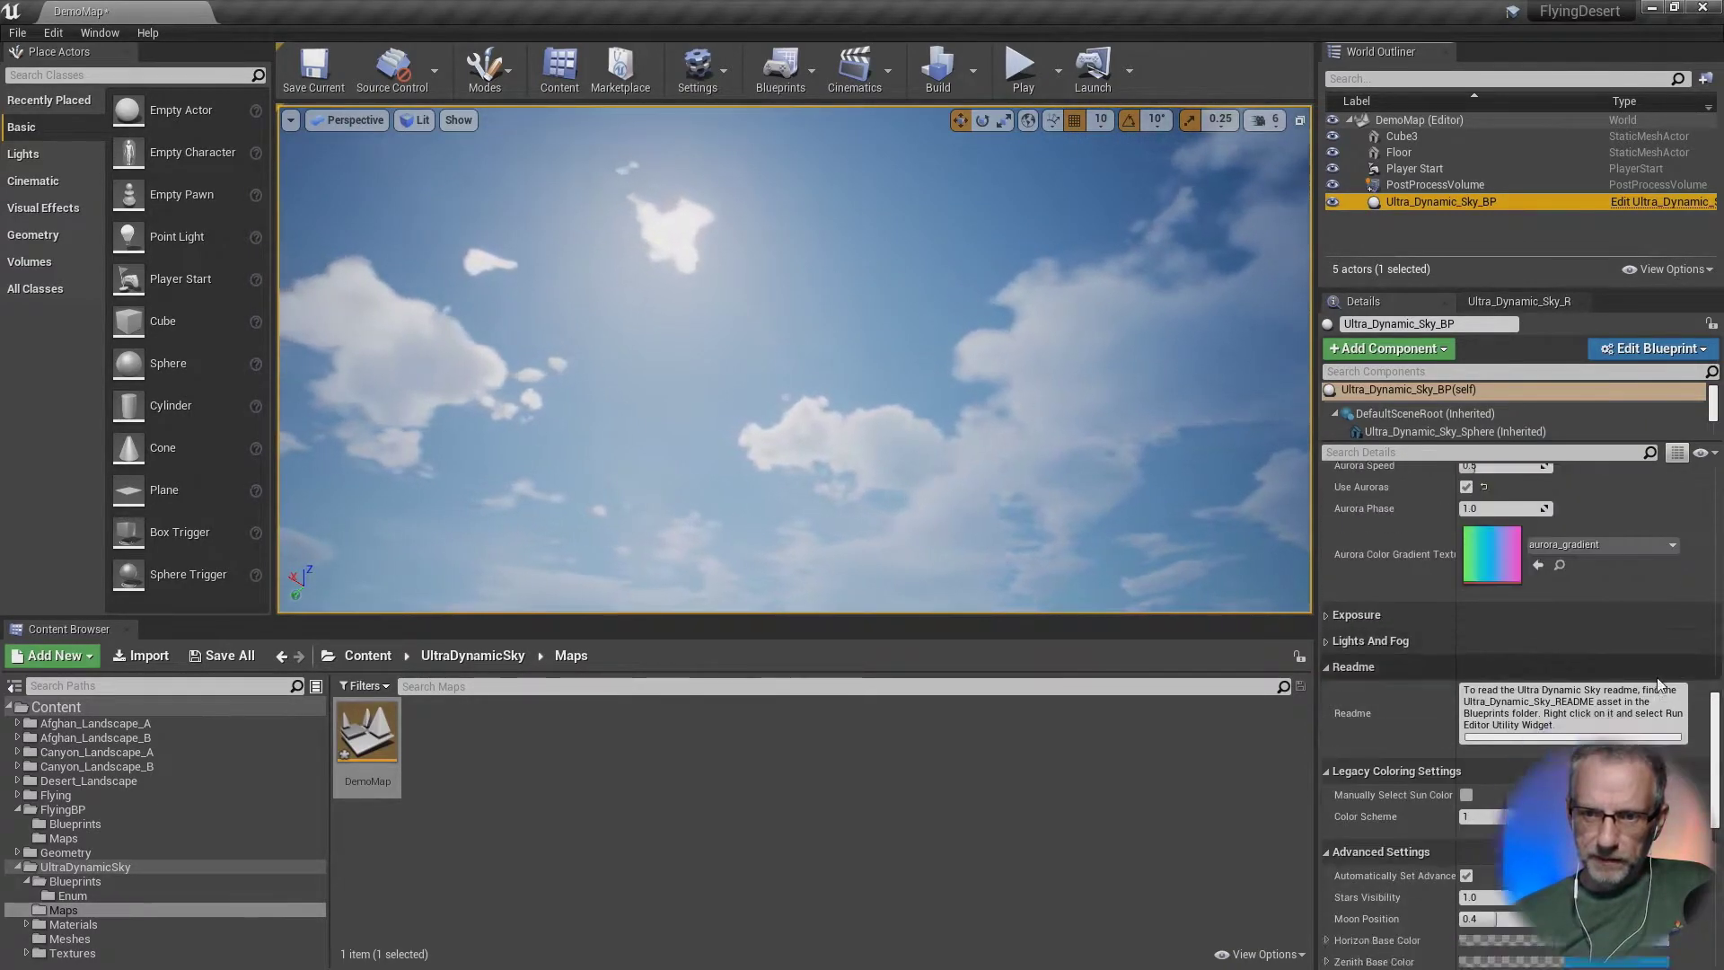
pyautogui.scroll(5, 1658, 685)
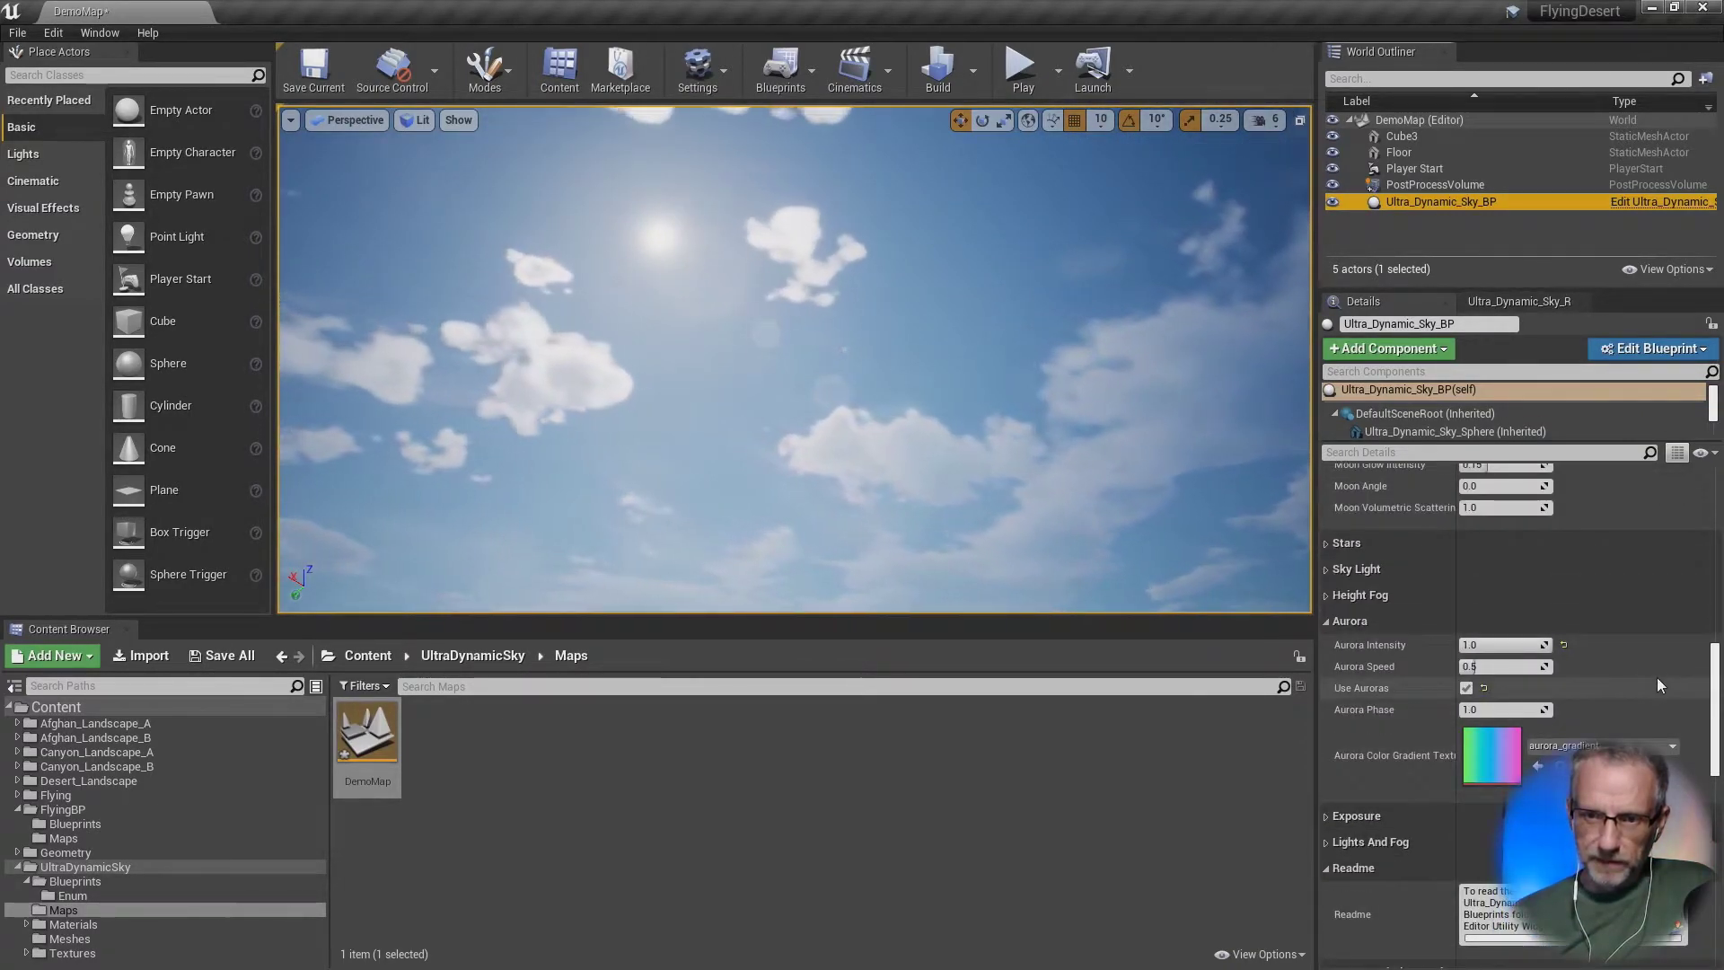
pyautogui.click(1327, 575)
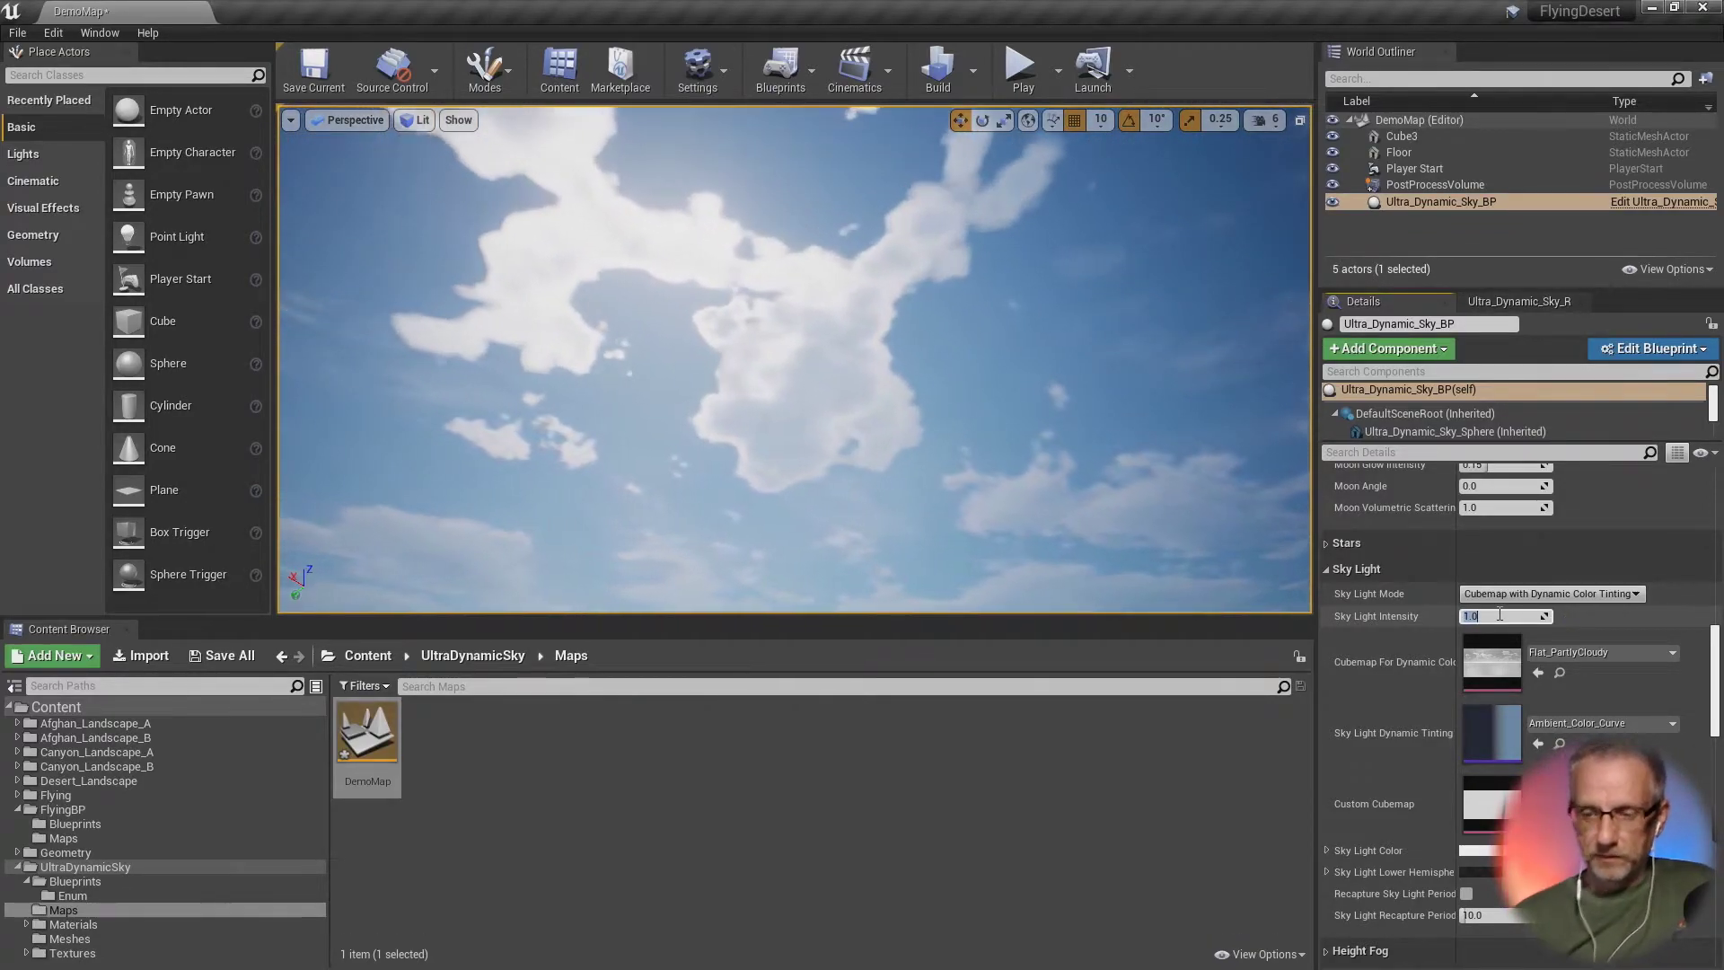
pyautogui.click(1328, 573)
pyautogui.scroll(10, 1397, 579)
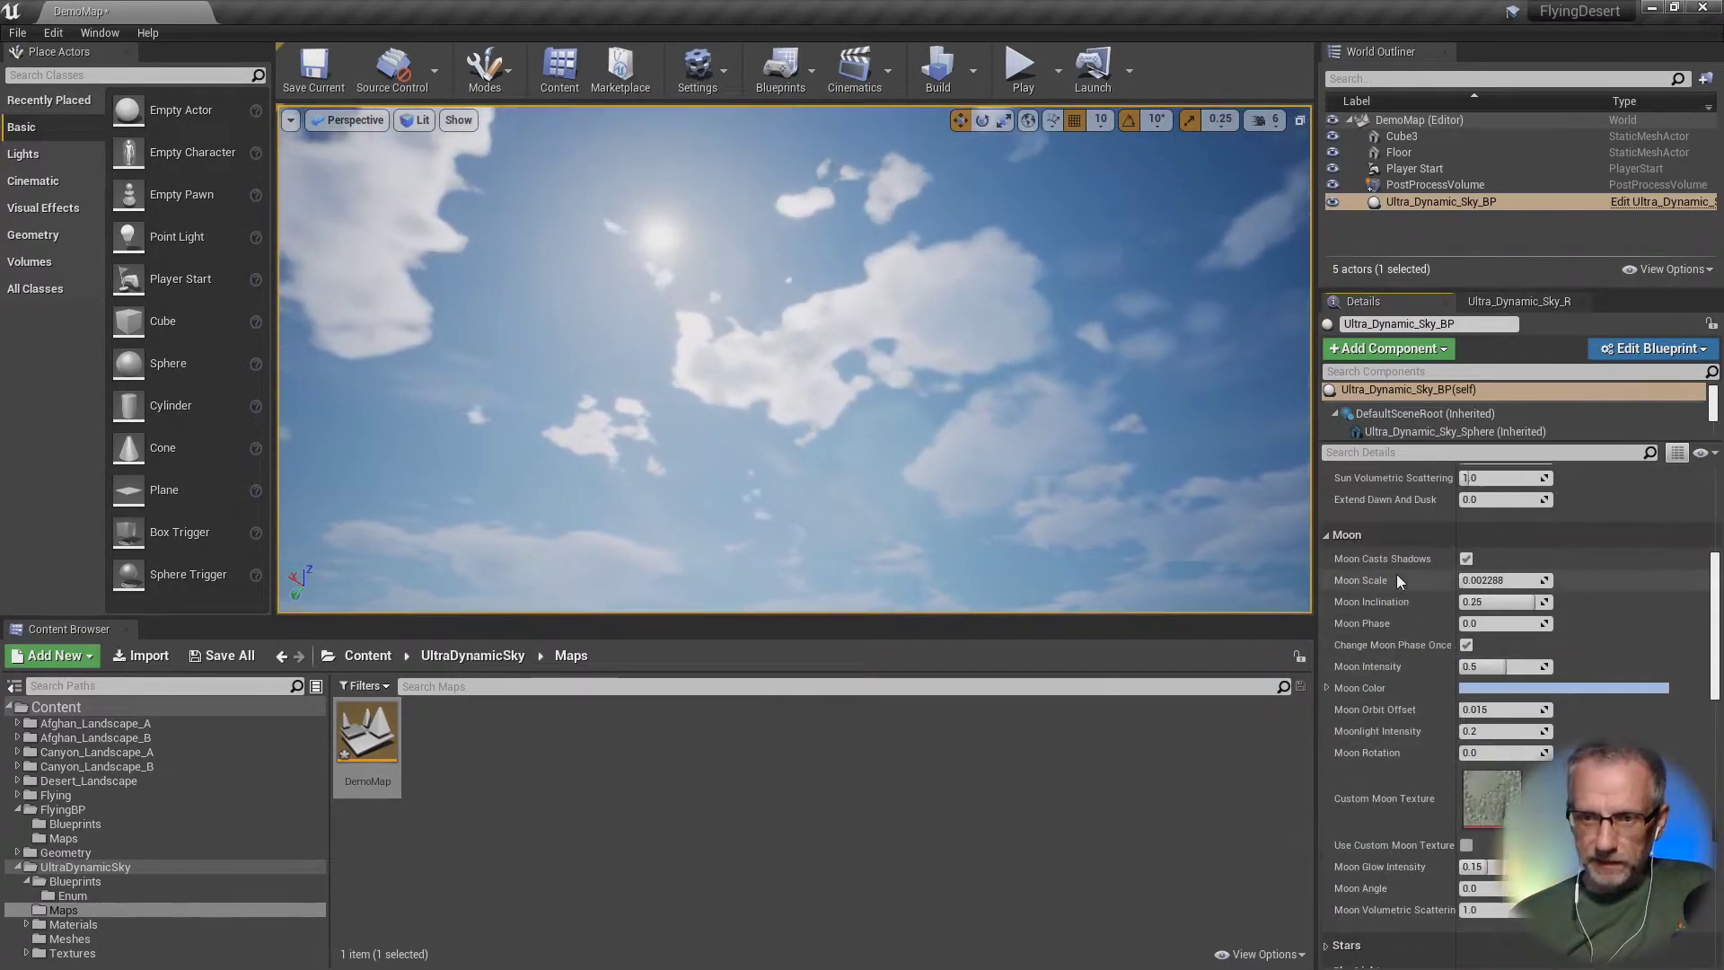
pyautogui.scroll(2, 1397, 574)
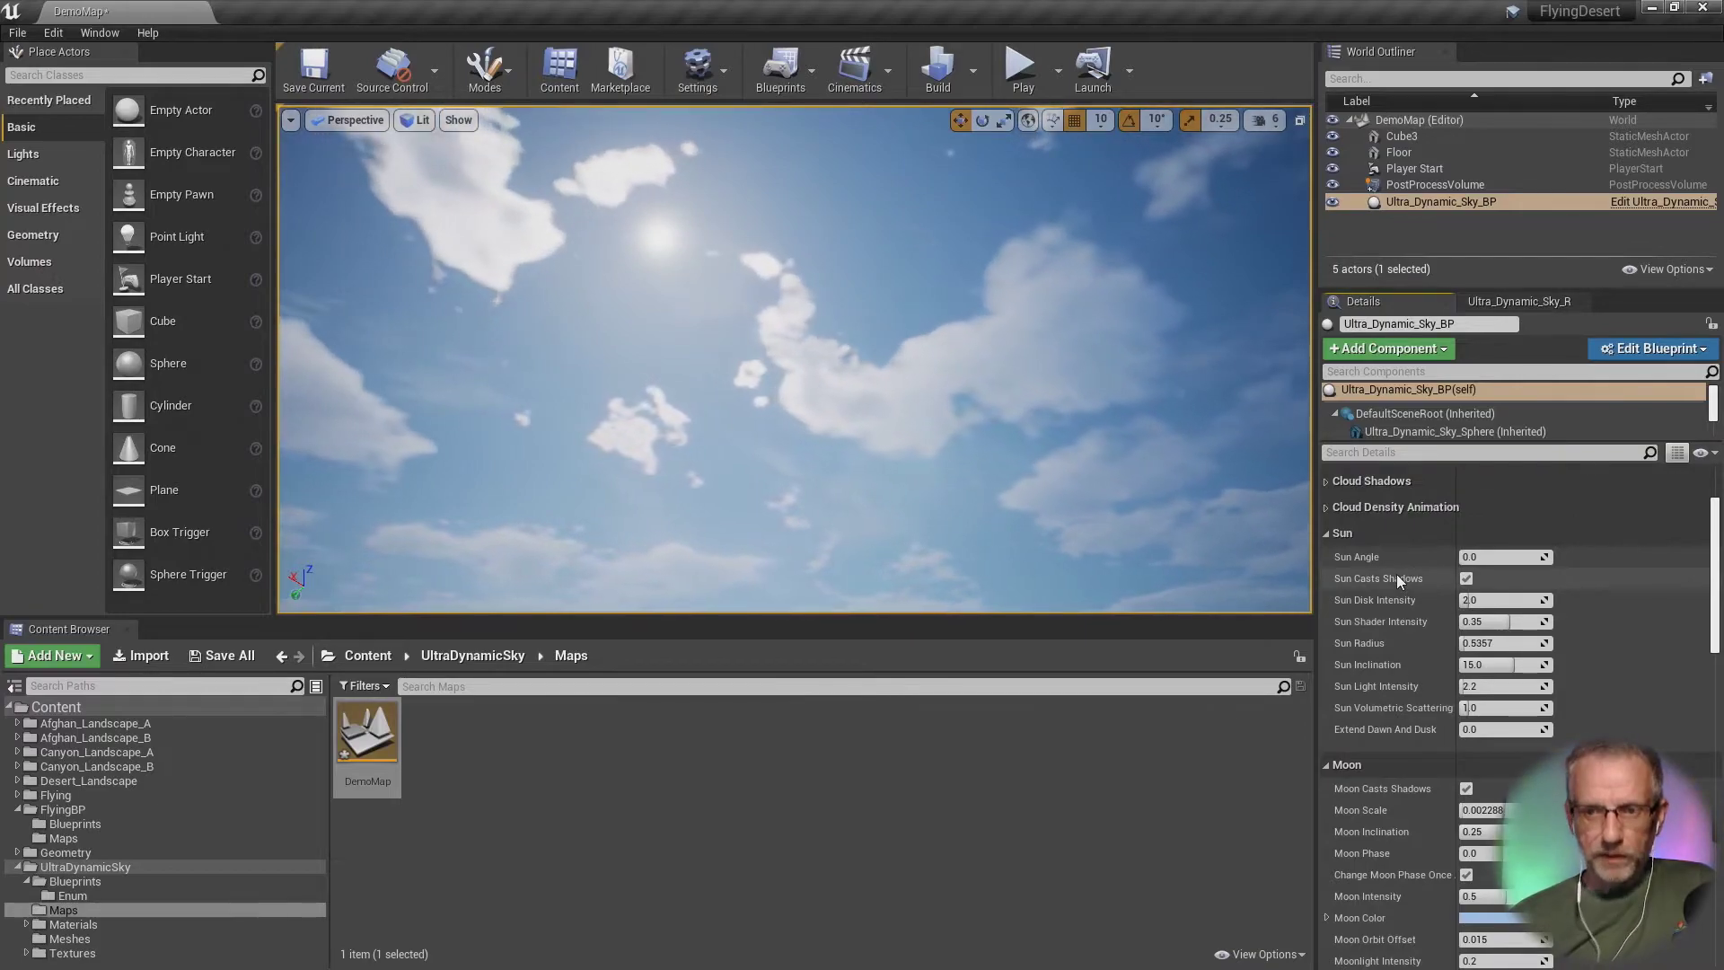
pyautogui.scroll(3, 1506, 569)
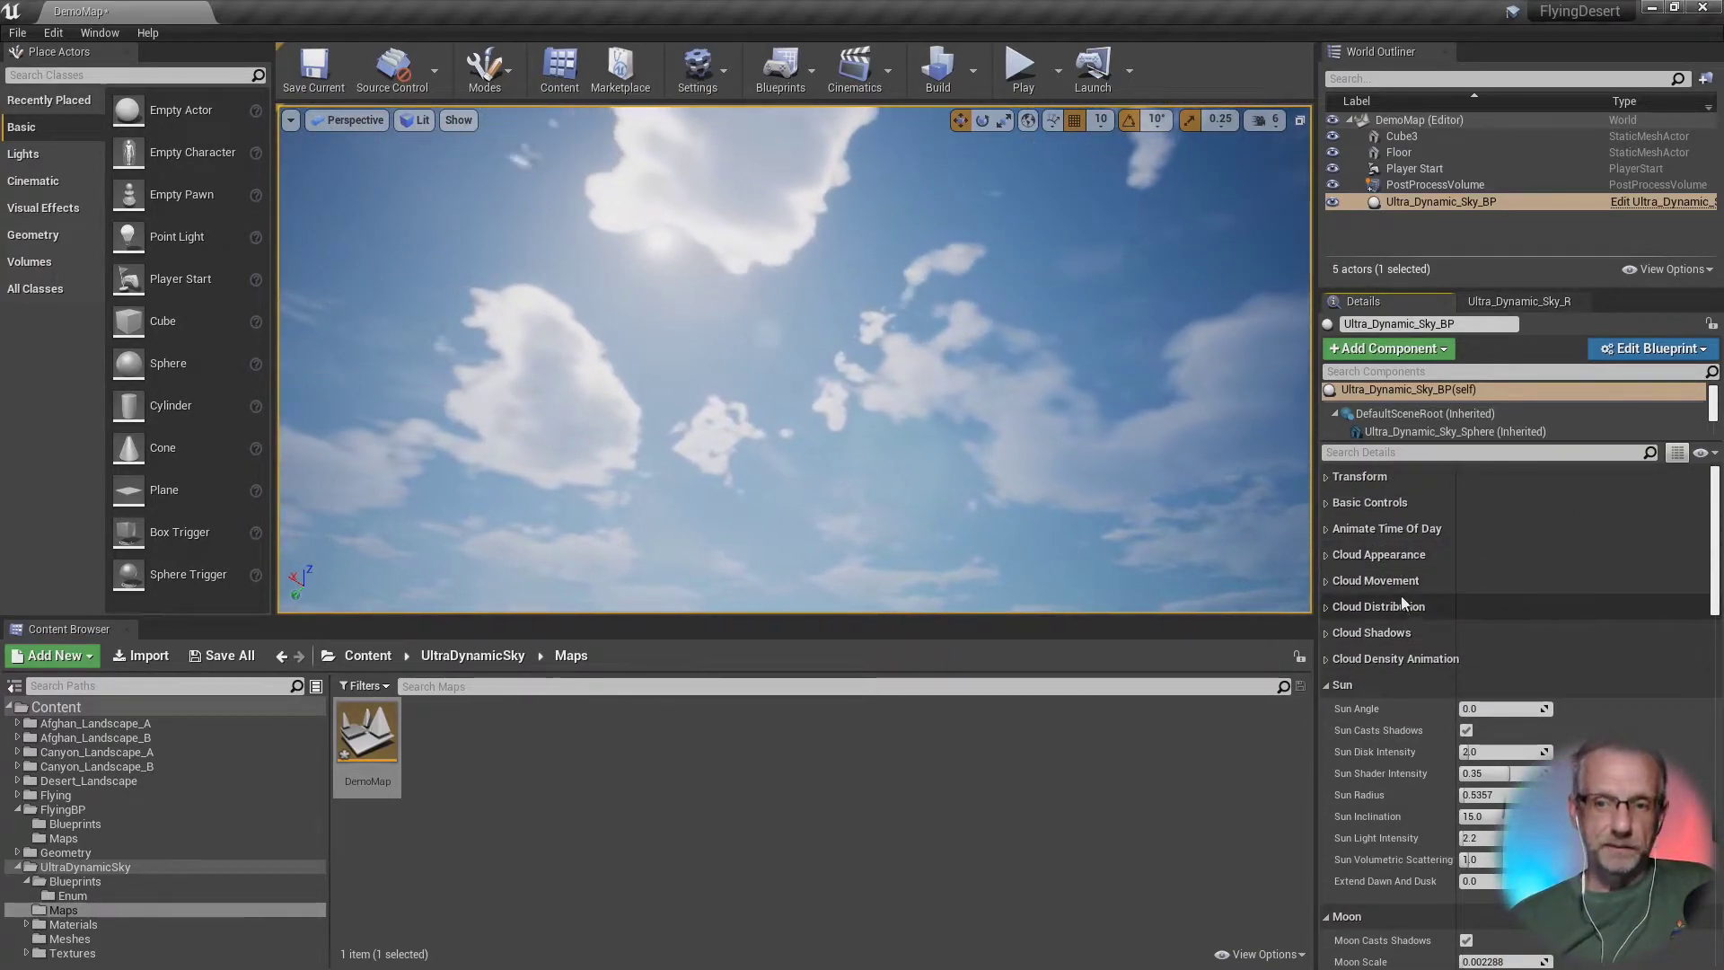
# Step: Turn off Animate Time Of Day and set Time Of Day to 2300
pyautogui.click(1325, 528)
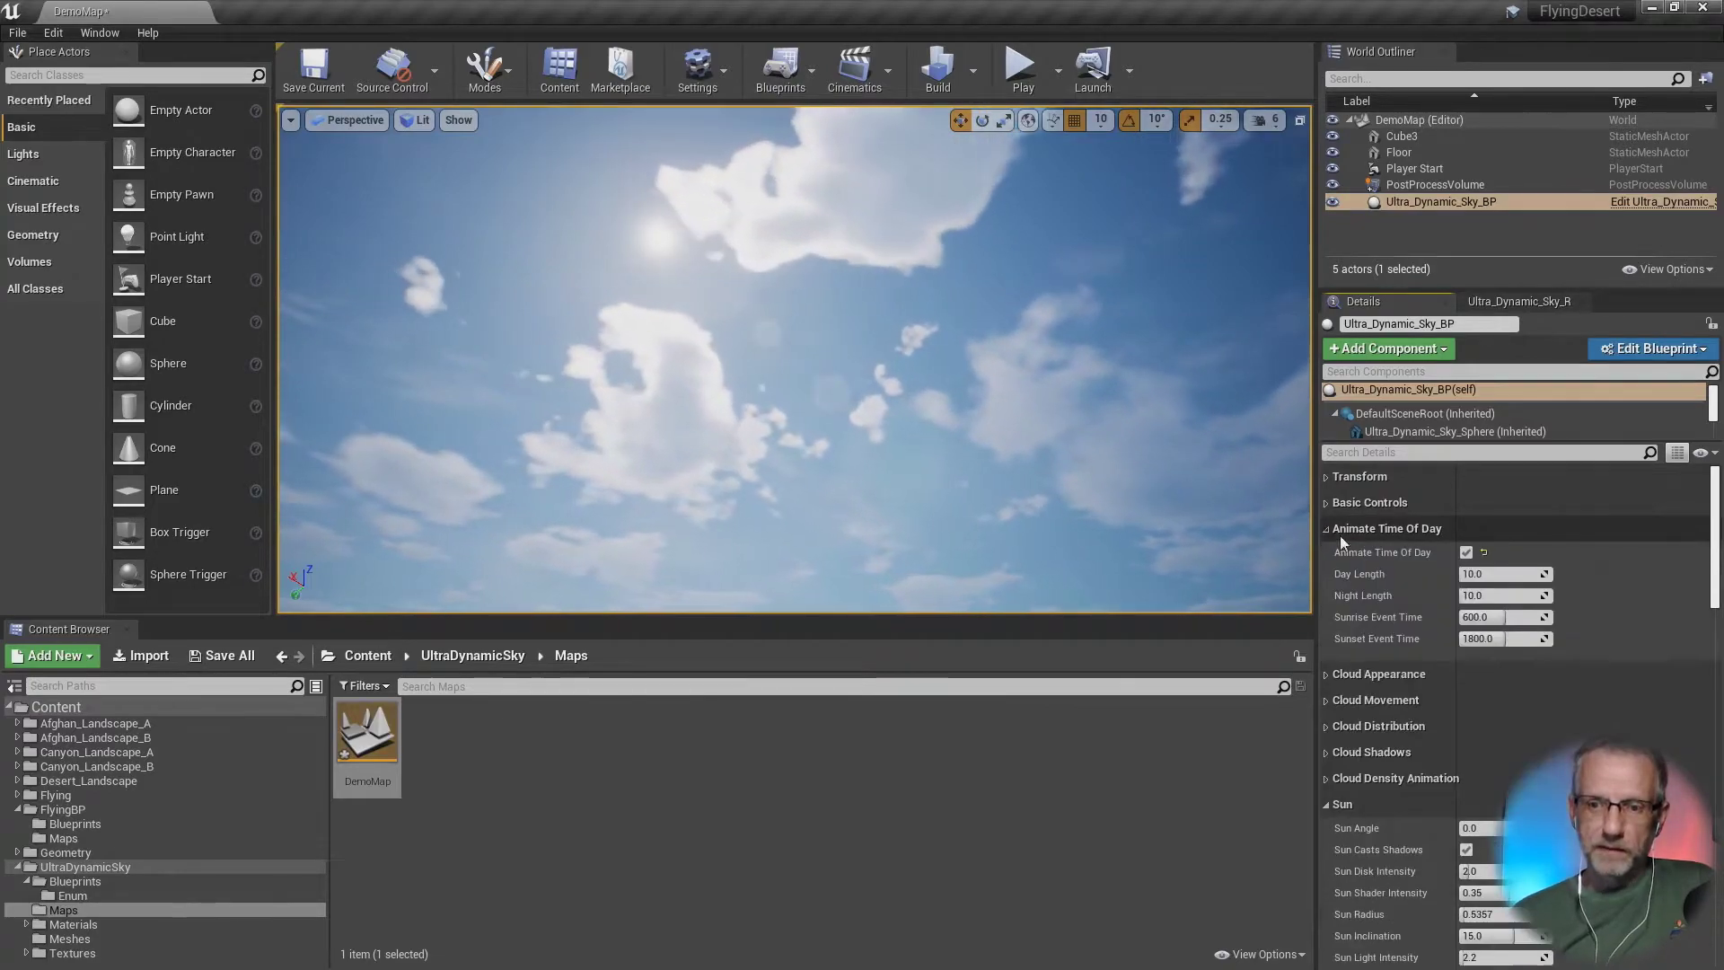
pyautogui.click(1465, 552)
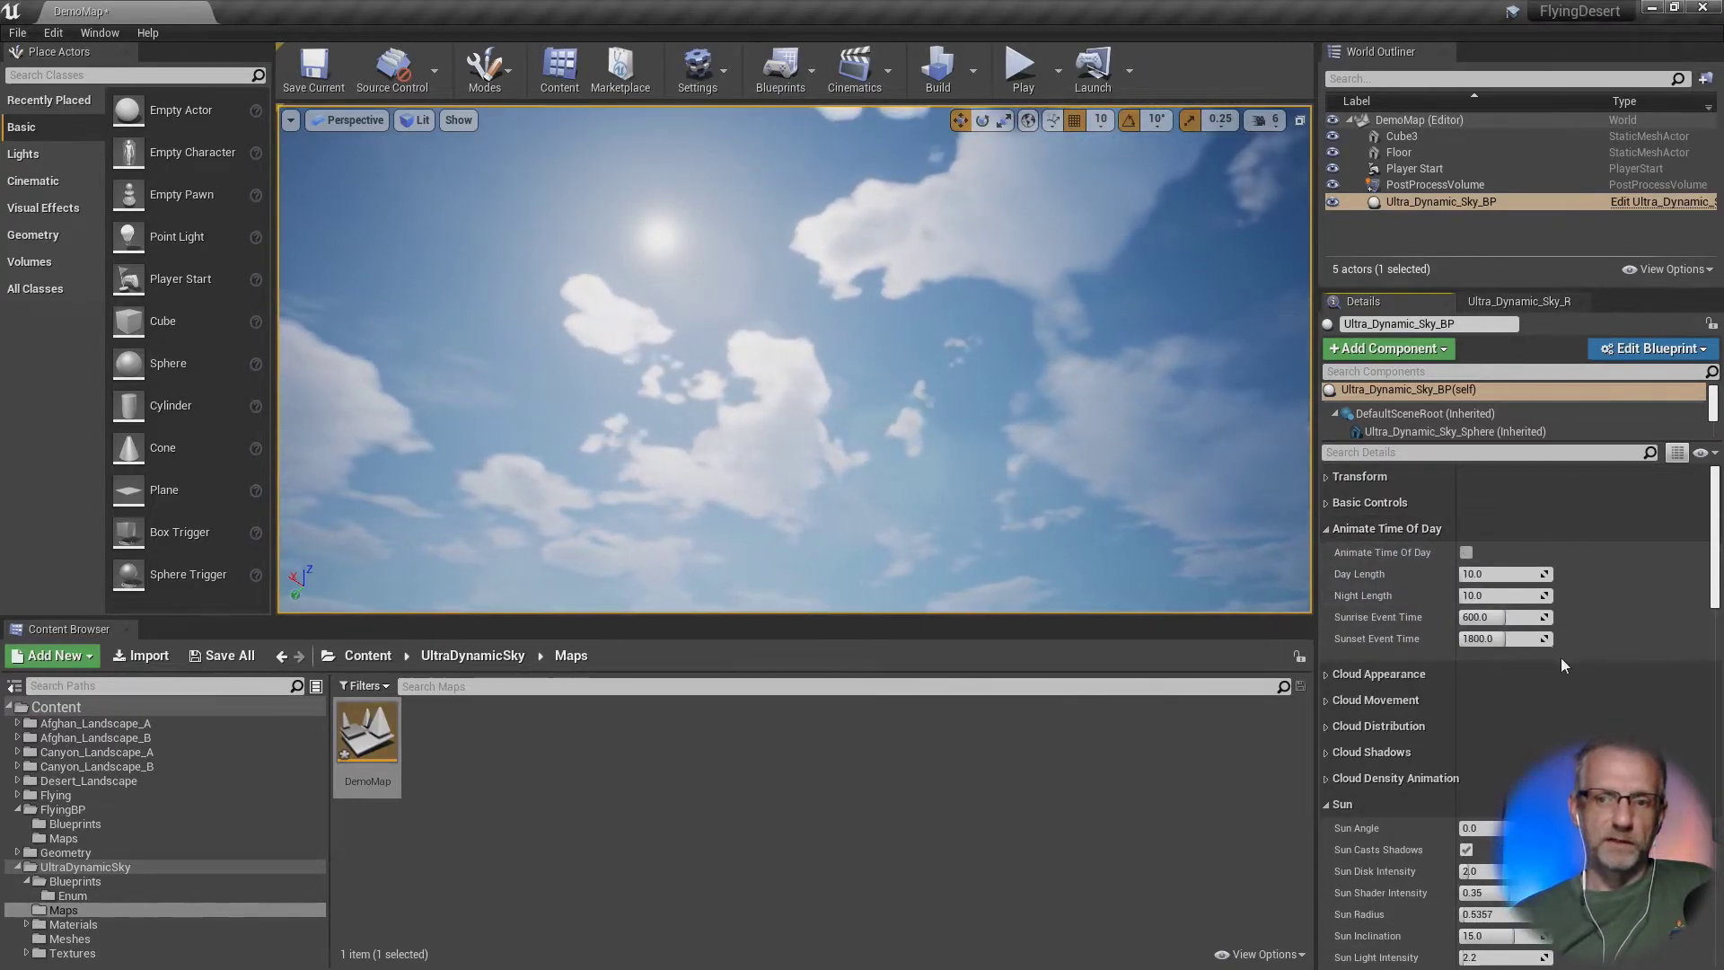
pyautogui.click(1330, 503)
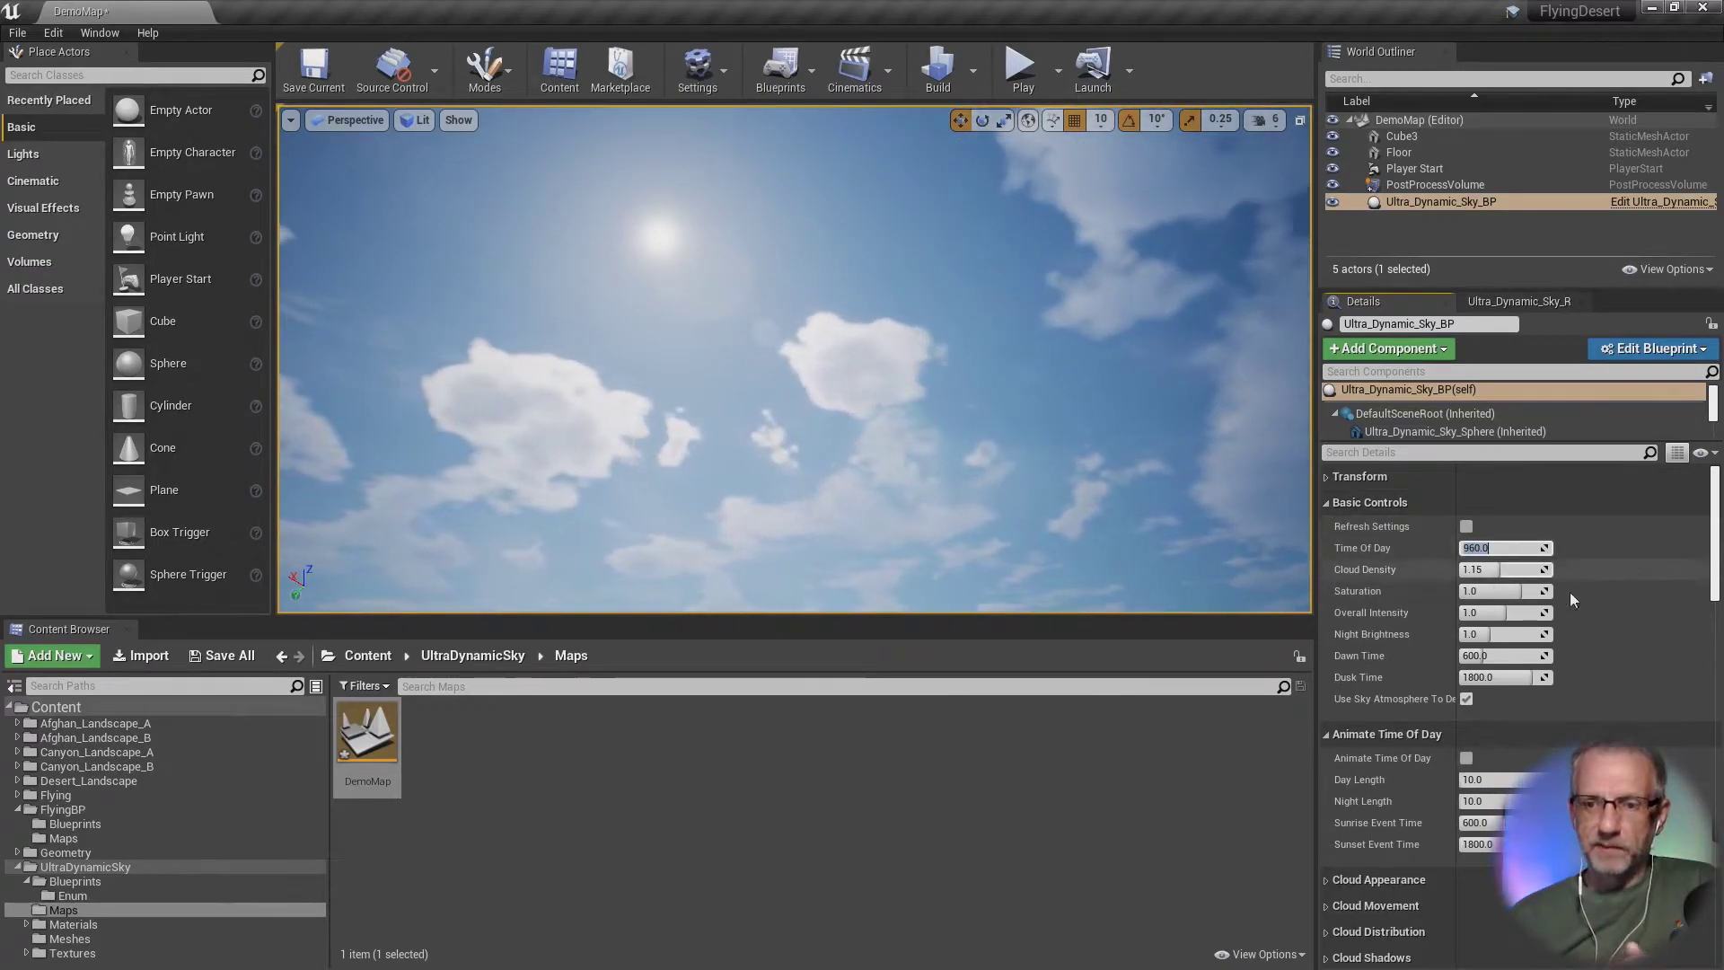
pyautogui.write('23')
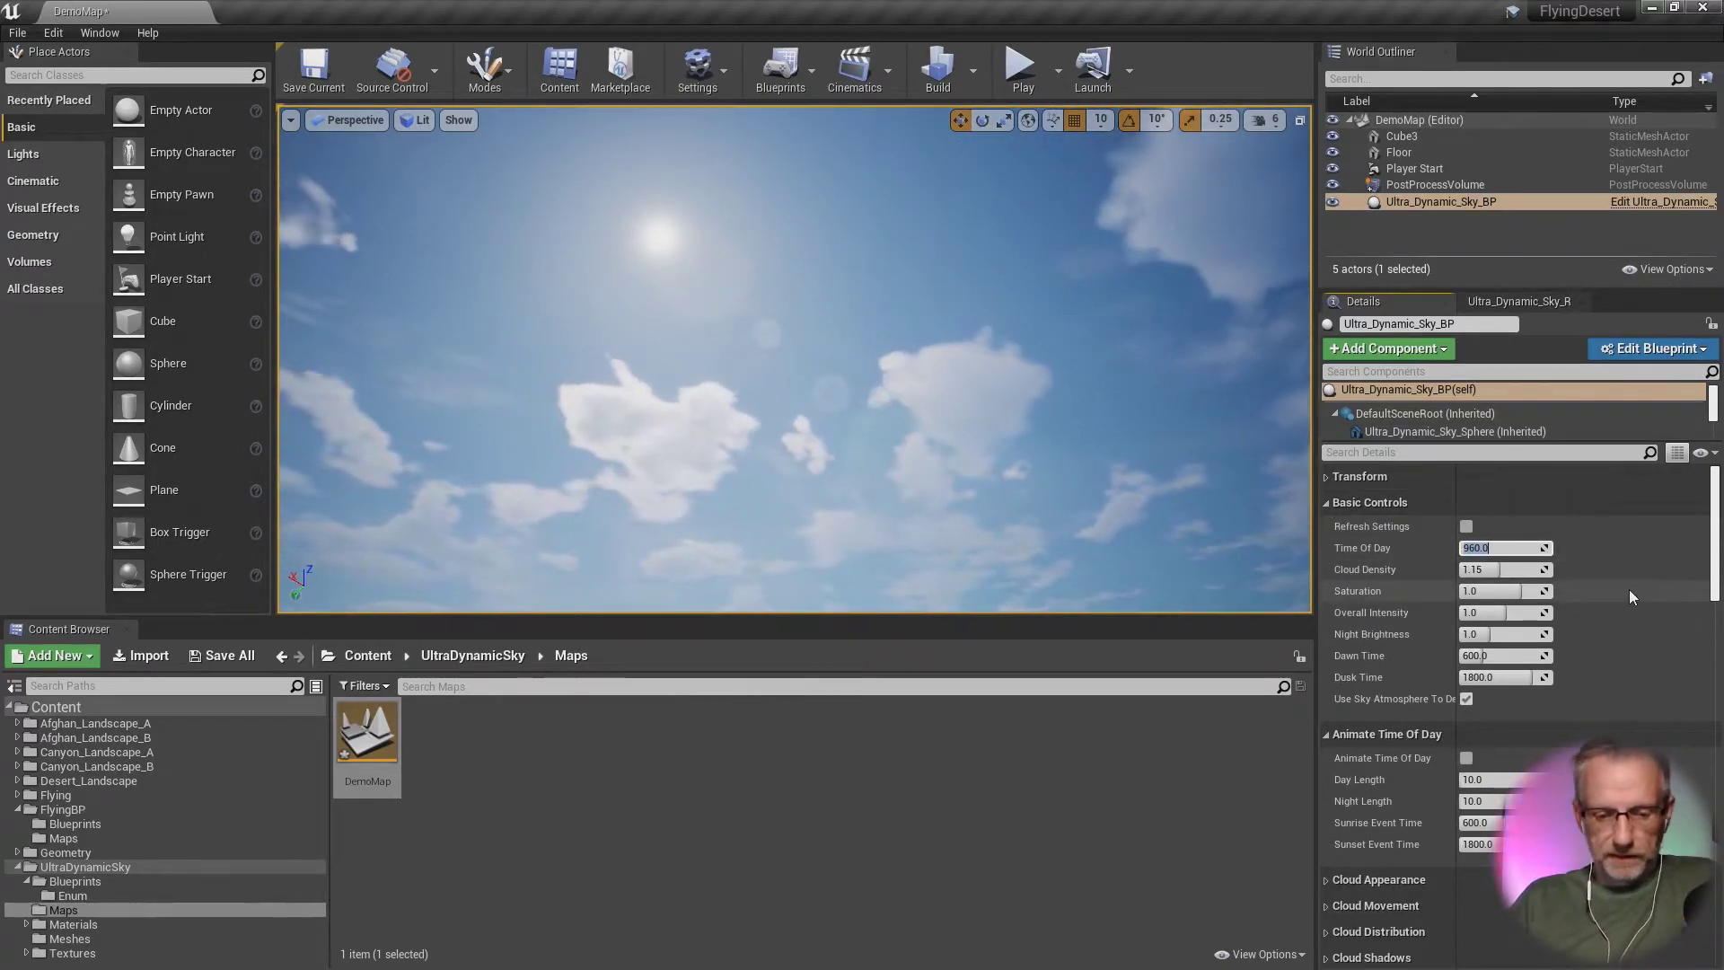
pyautogui.write('00')
pyautogui.press('Return')
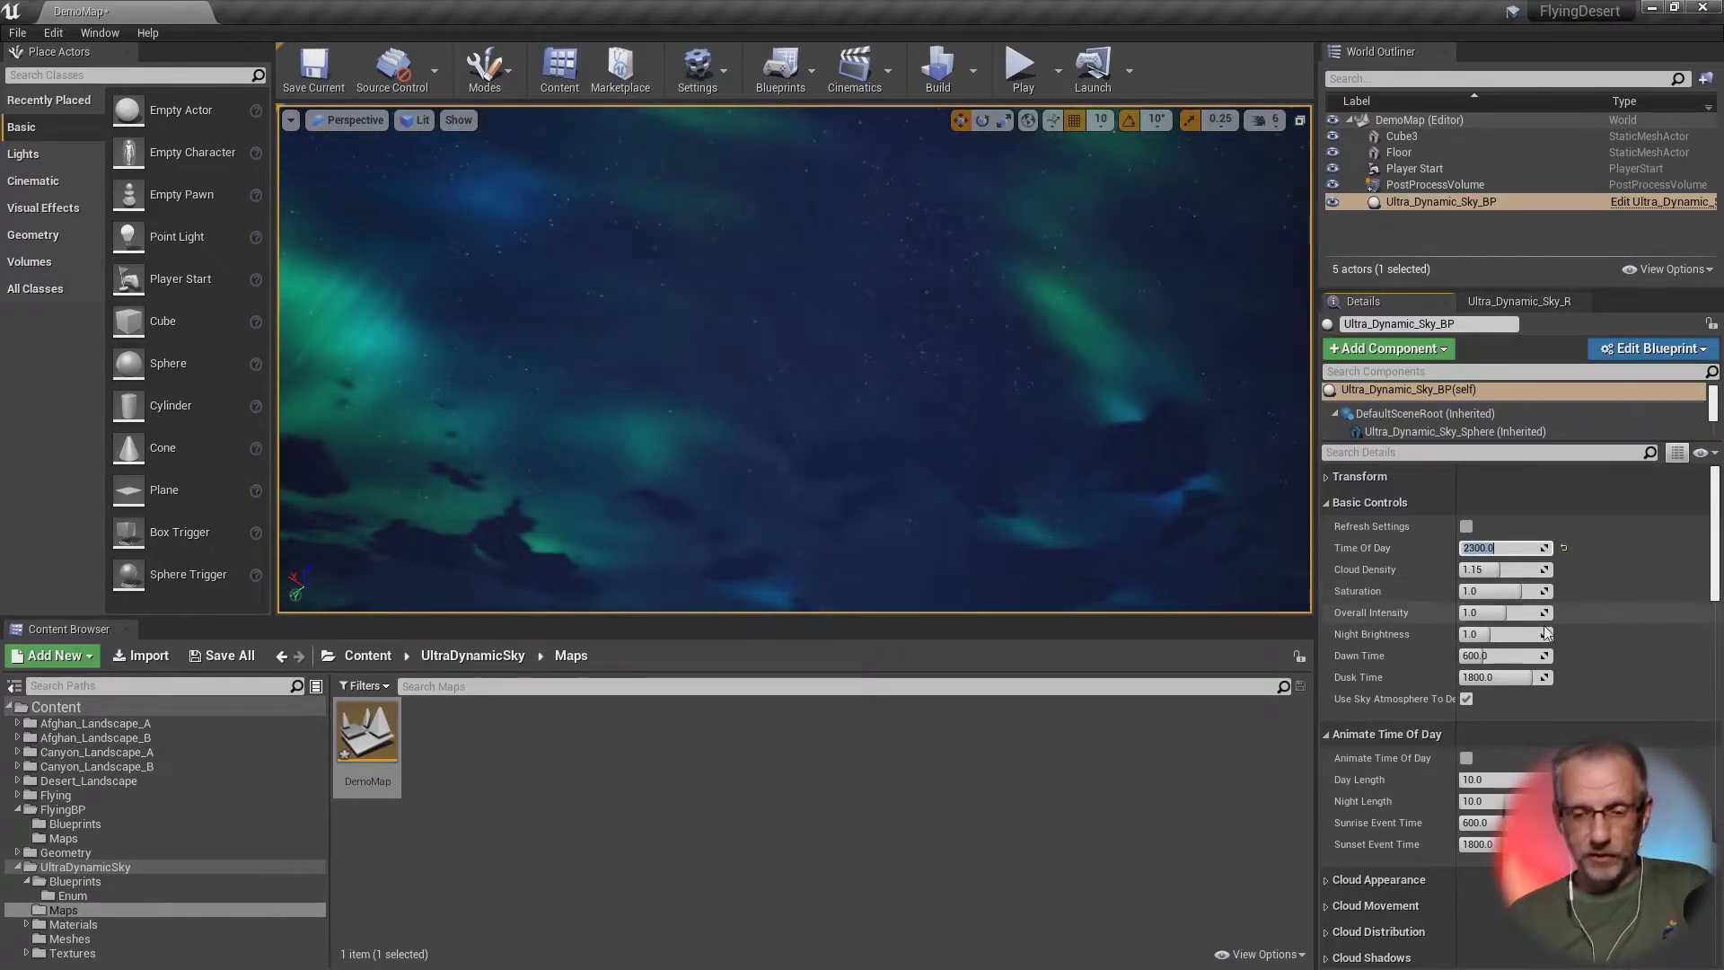
pyautogui.press('F11')
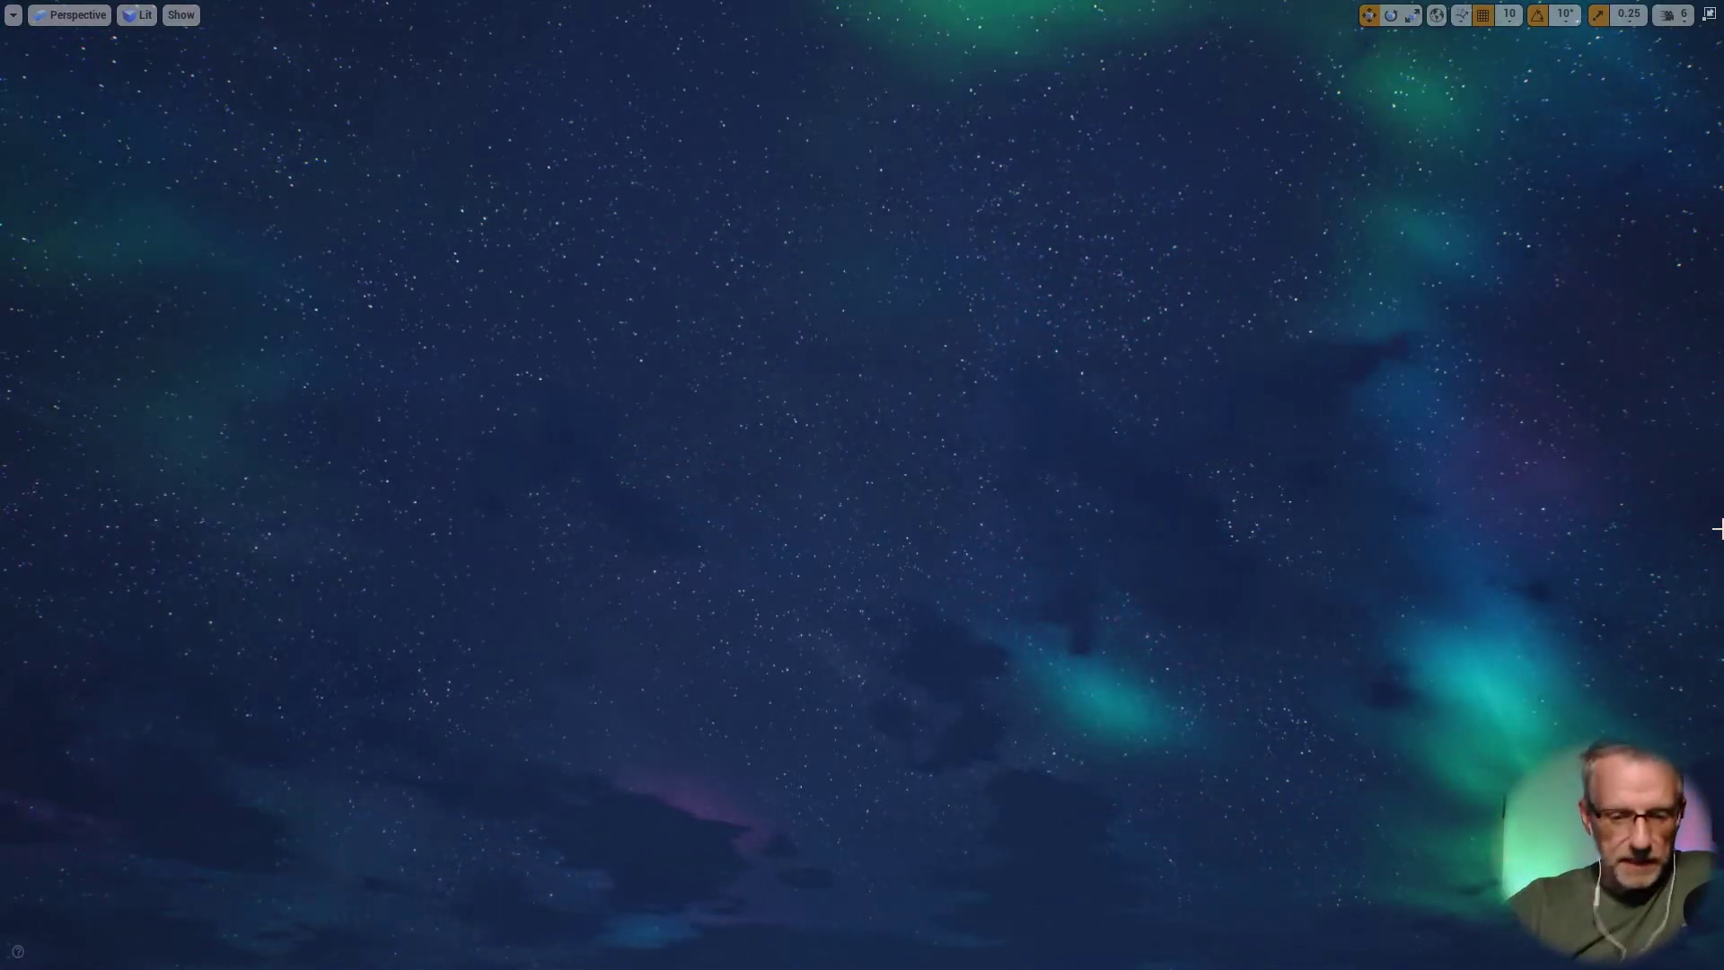
pyautogui.press('F11')
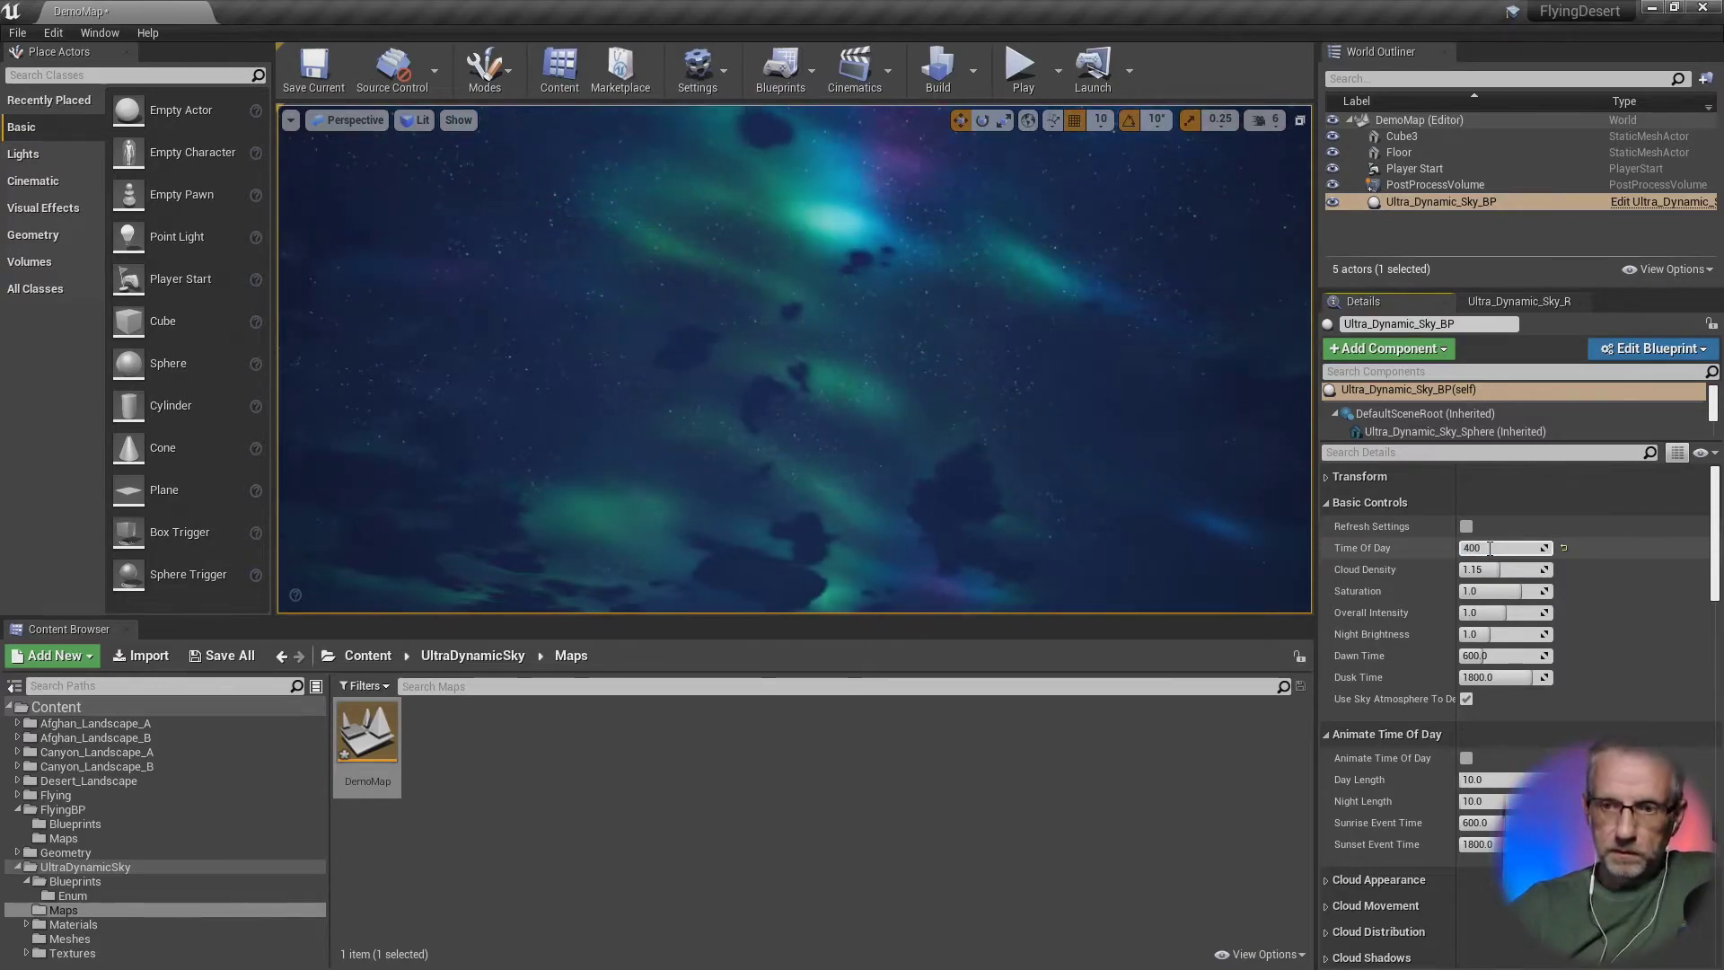
# Step: Try Time Of Day values 400 and 200, settle on 400, and preview the night sky full screen
pyautogui.press('Return')
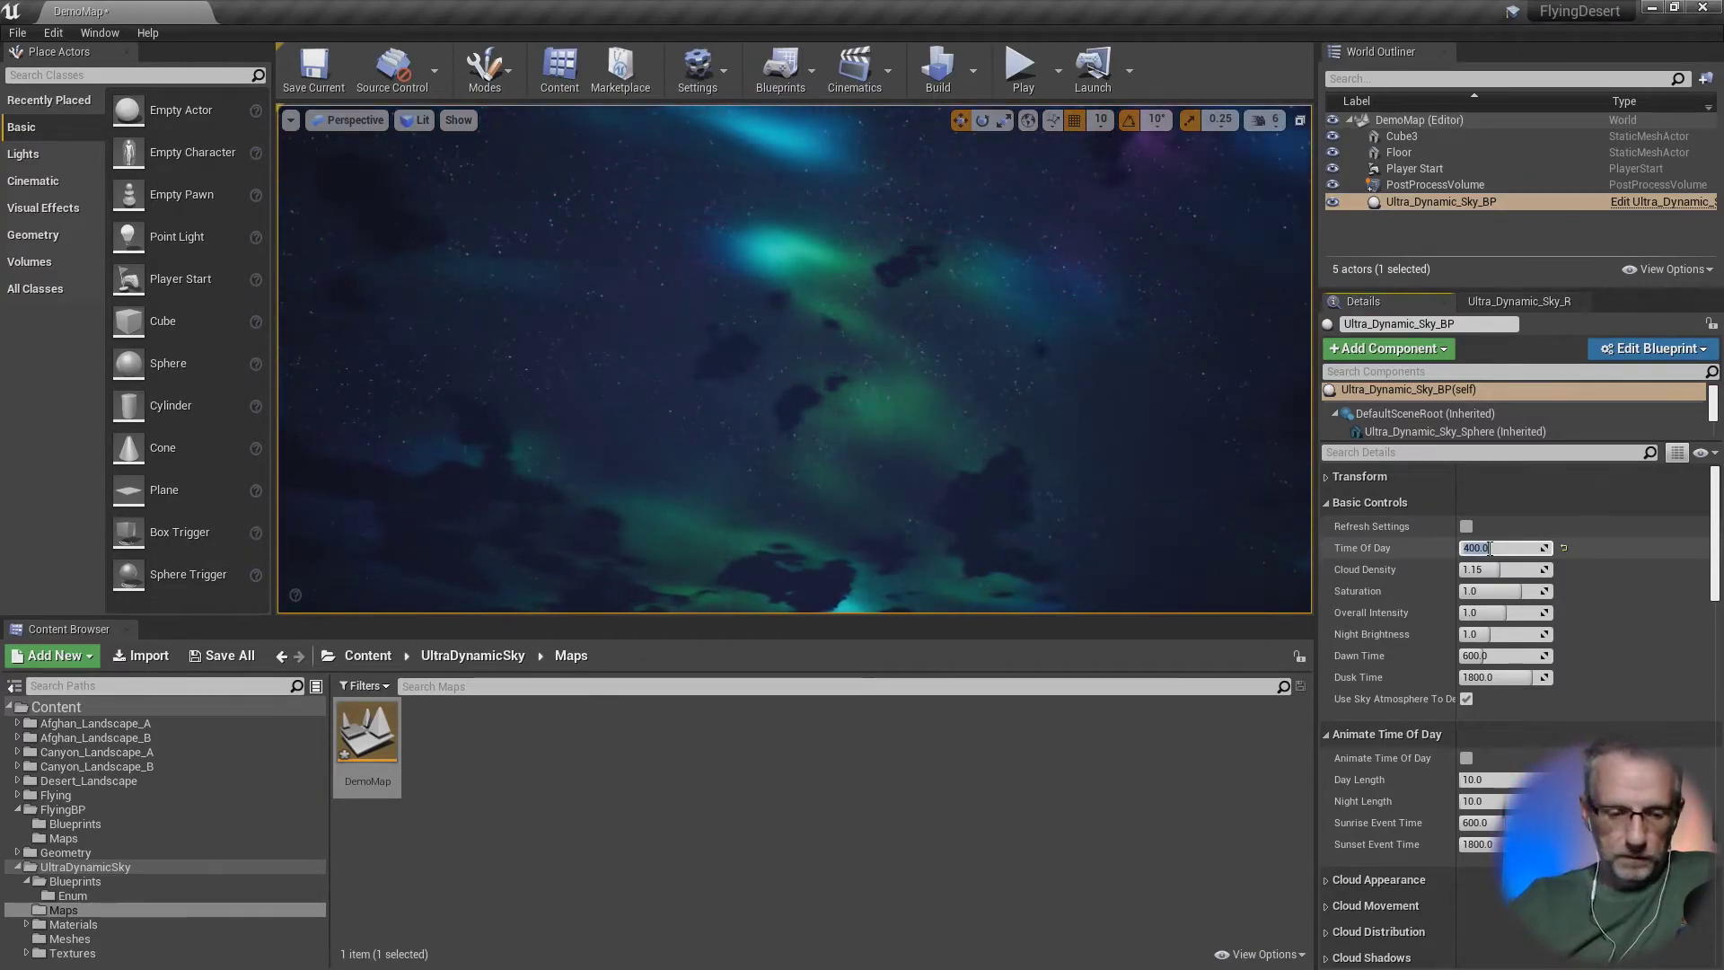
pyautogui.write('200')
pyautogui.press('Return')
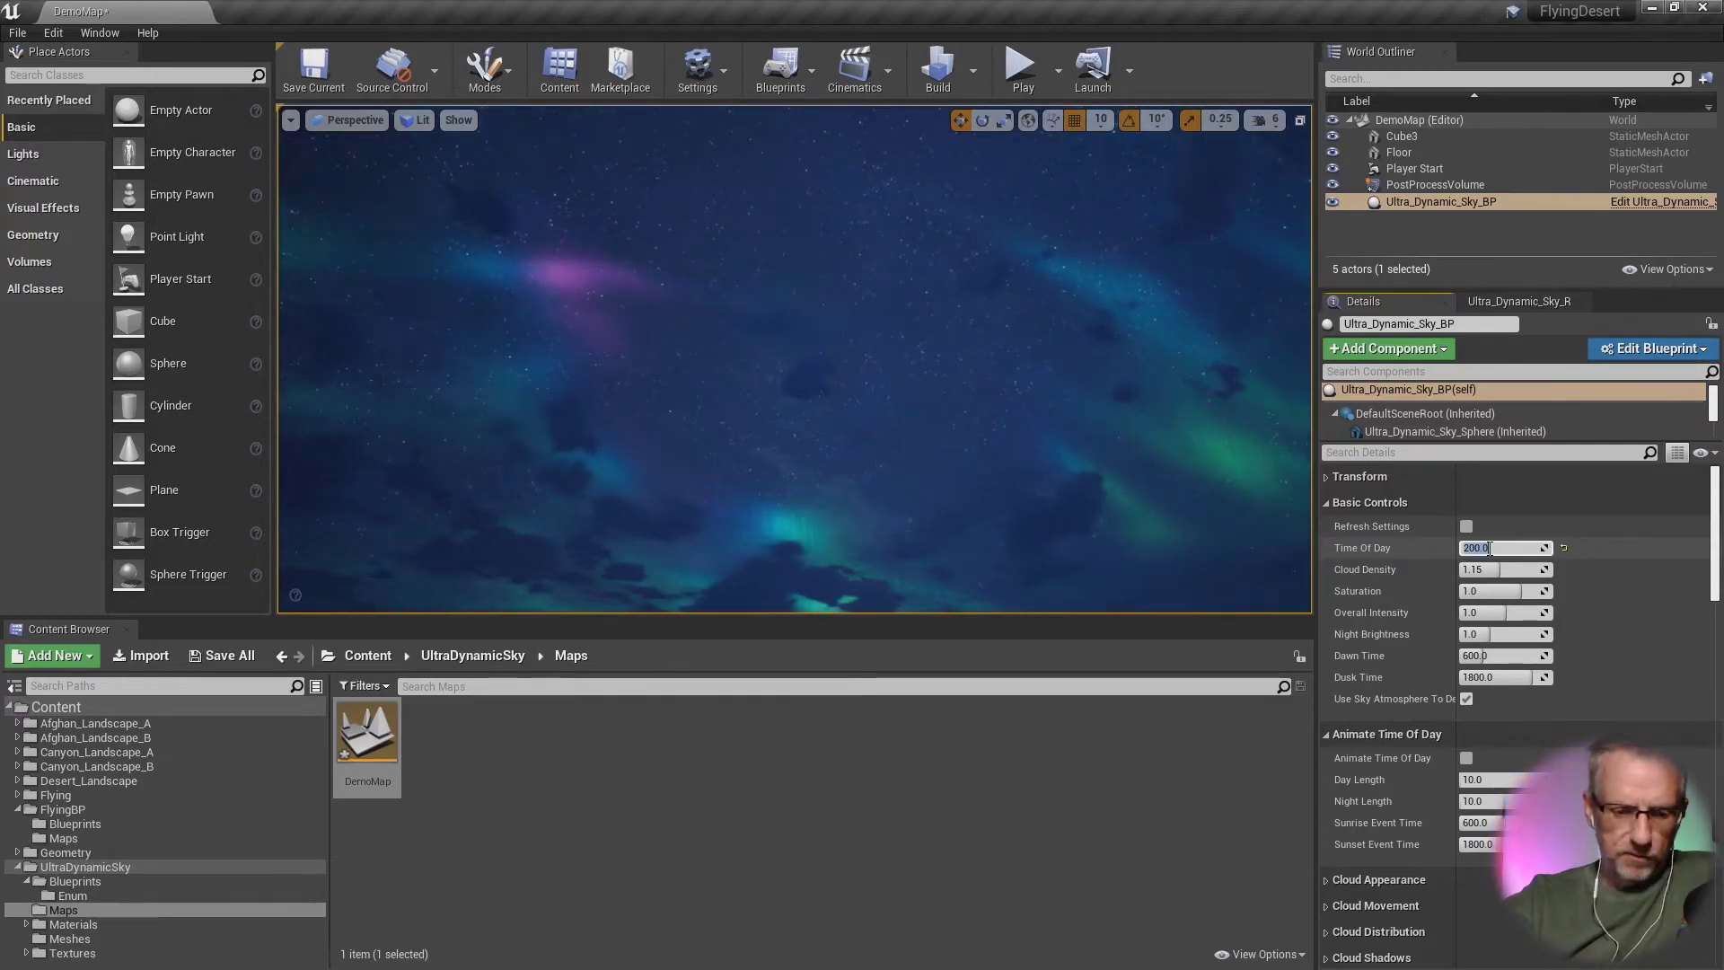
pyautogui.press('Return')
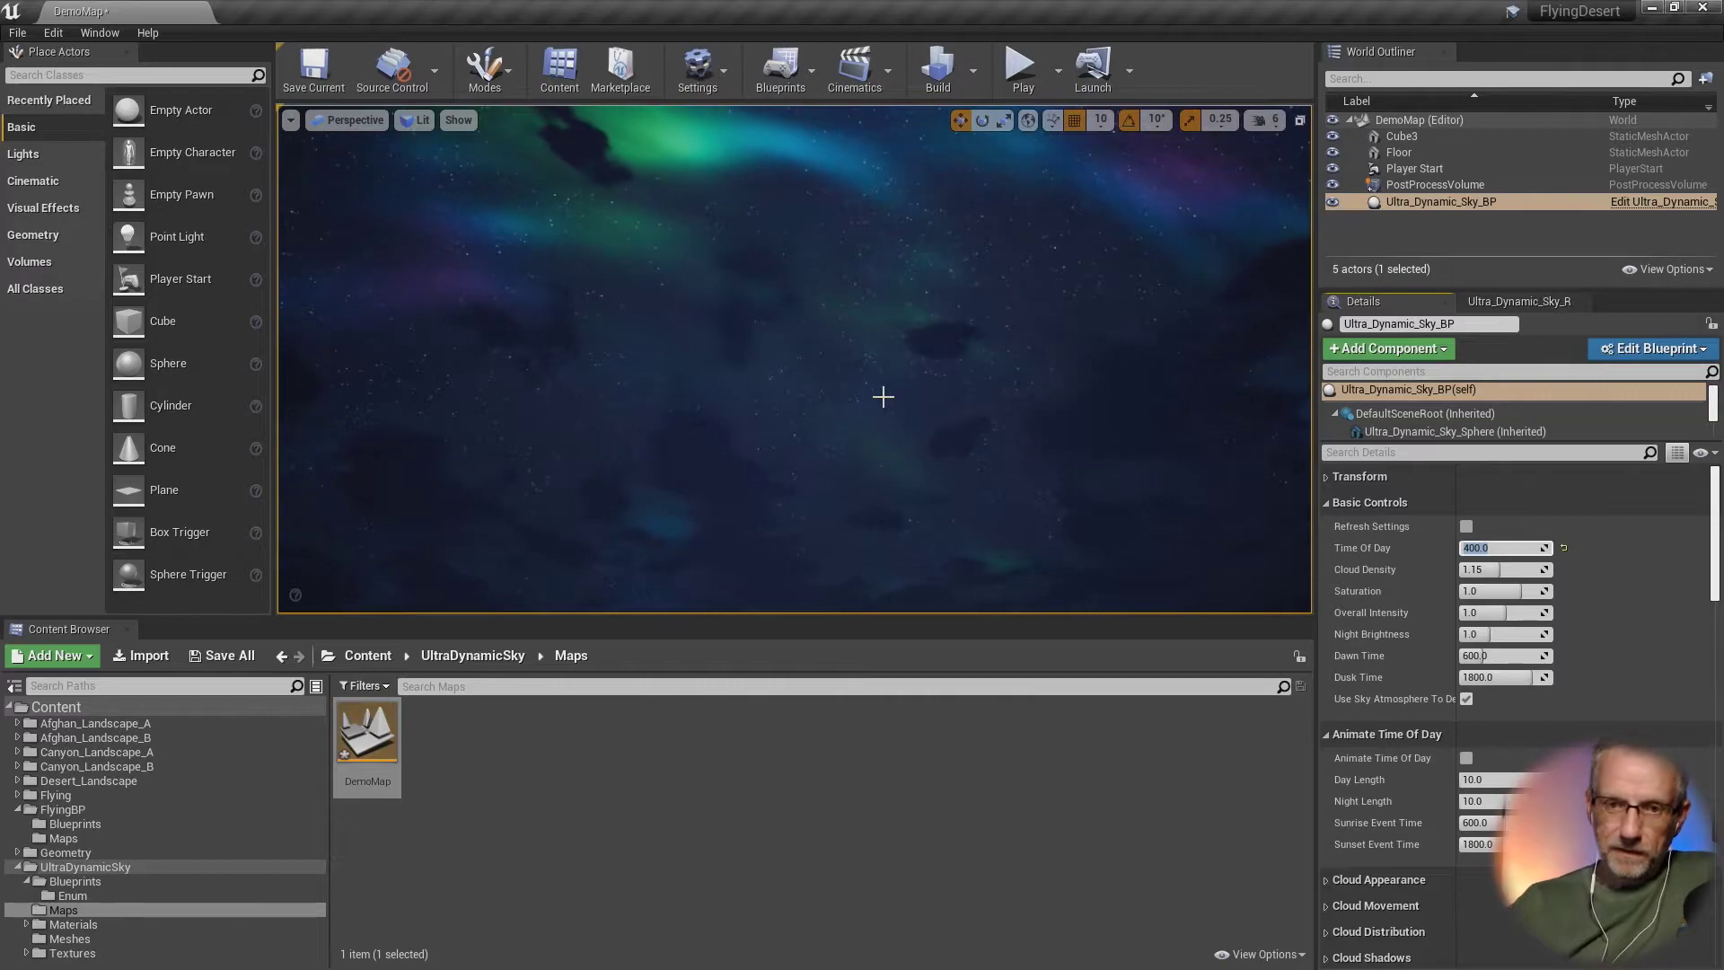
pyautogui.press('F11')
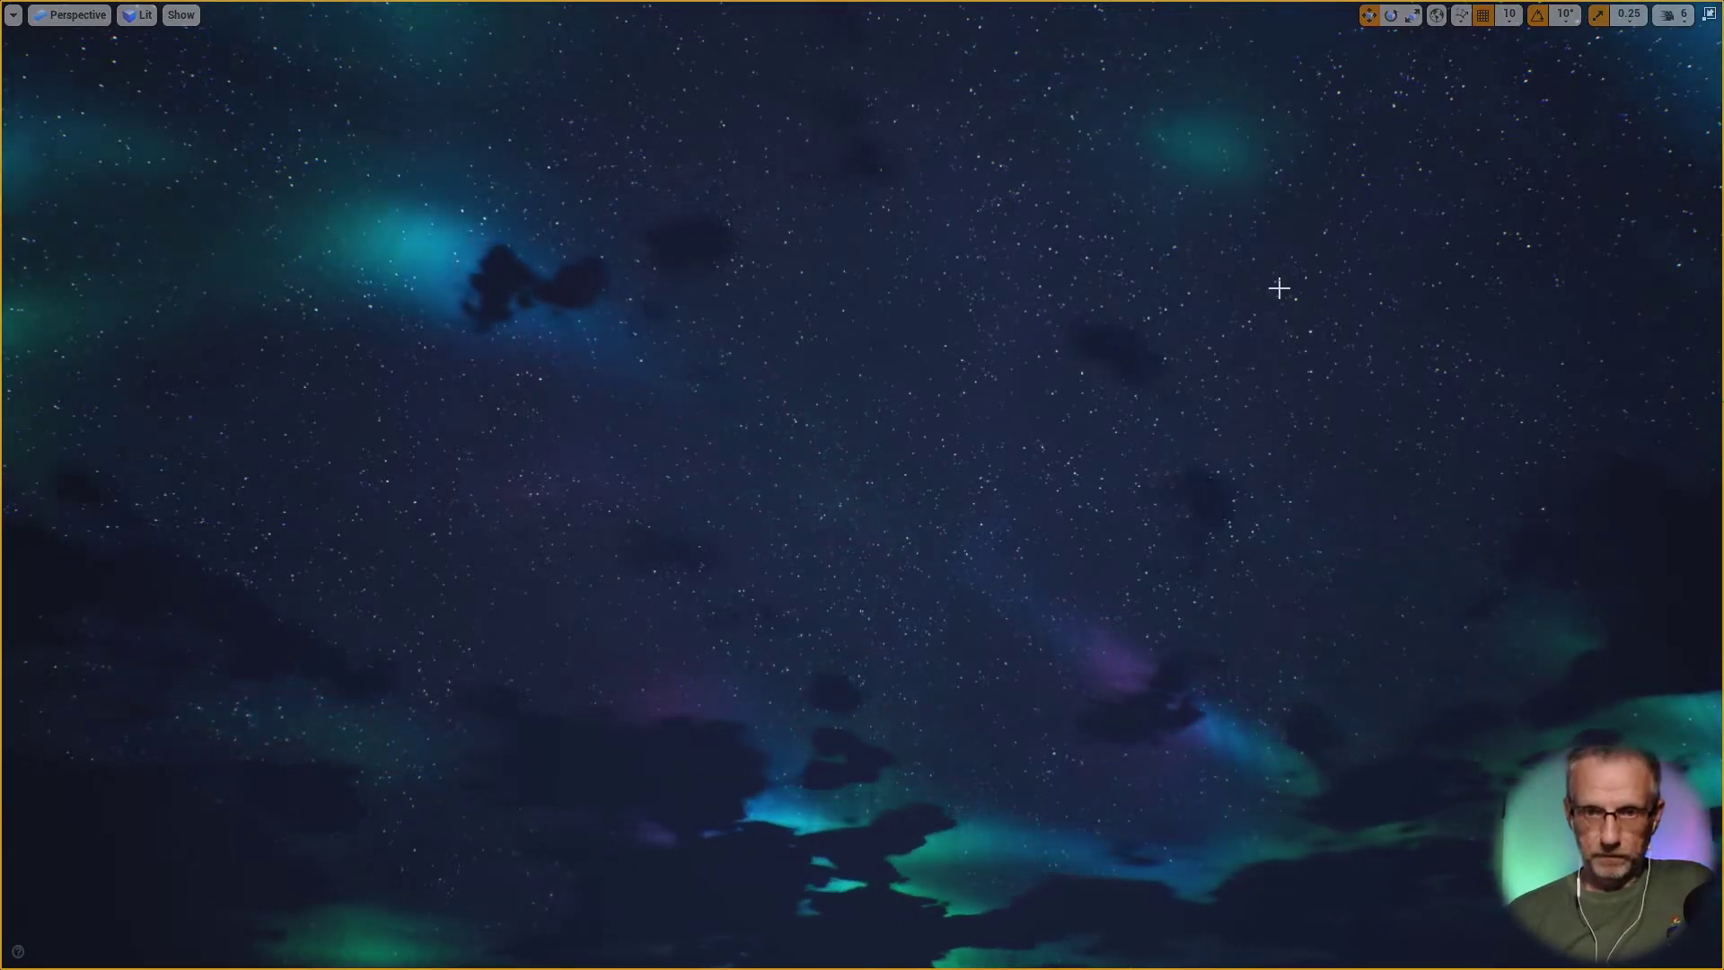
pyautogui.press('F11')
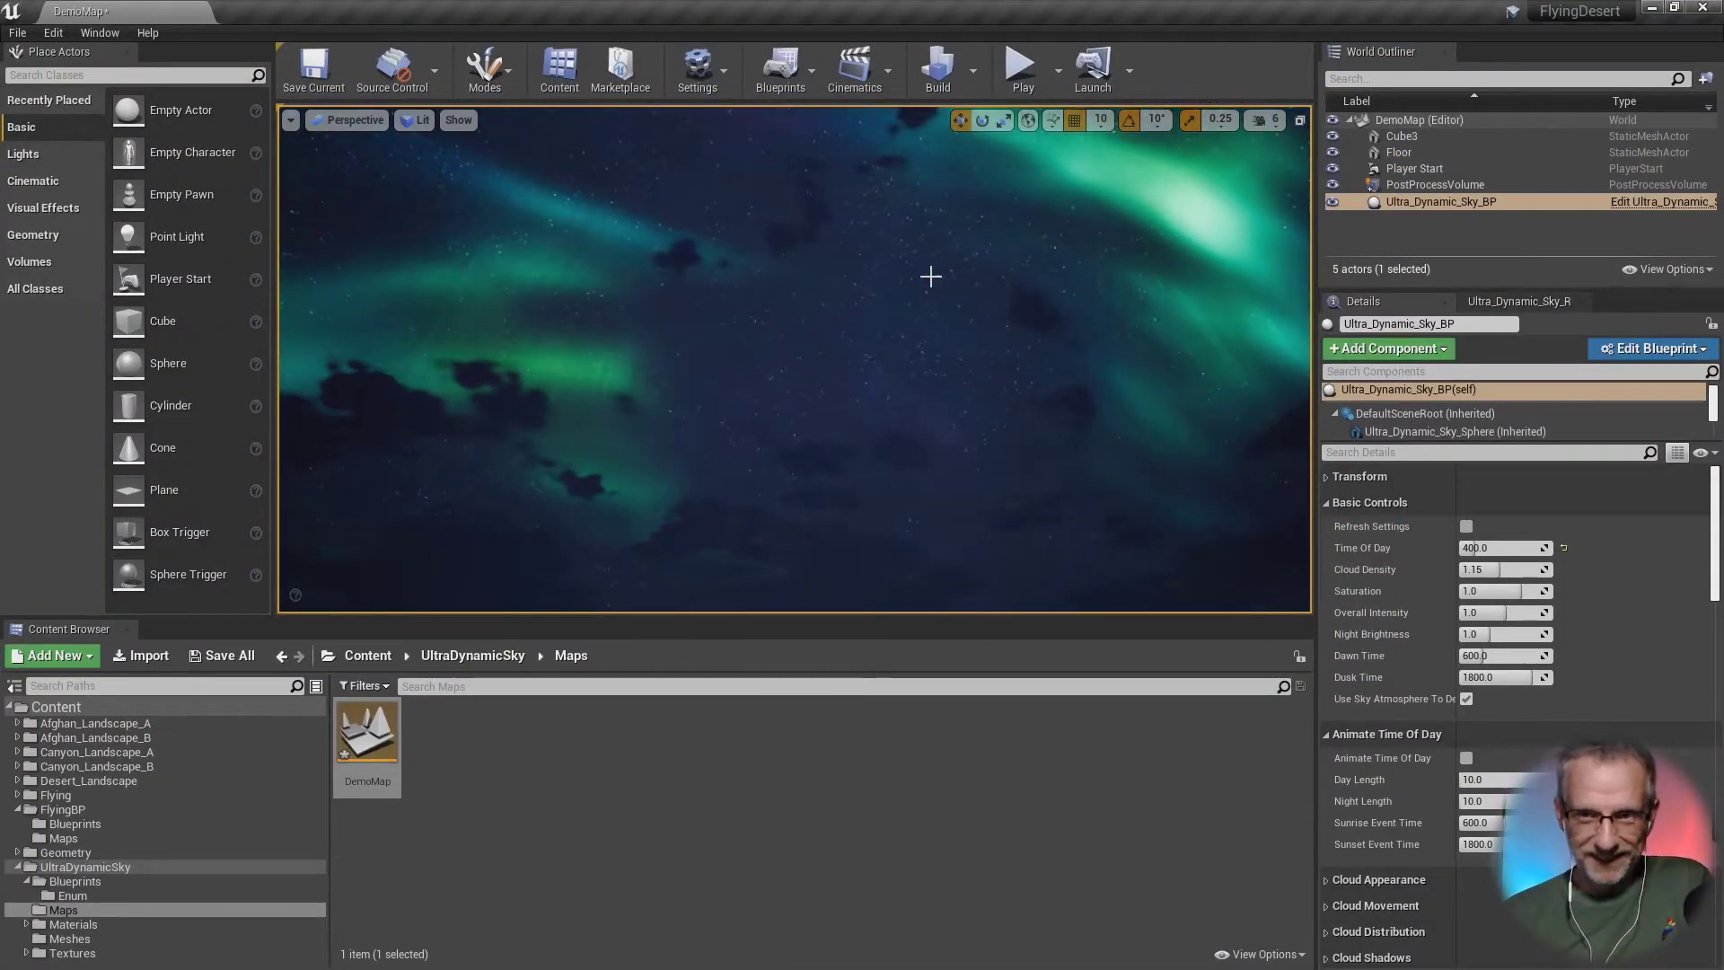
# Step: Save the DemoMap level and minimize the YouTube browser window
pyautogui.hotkey('ctrl', 's')
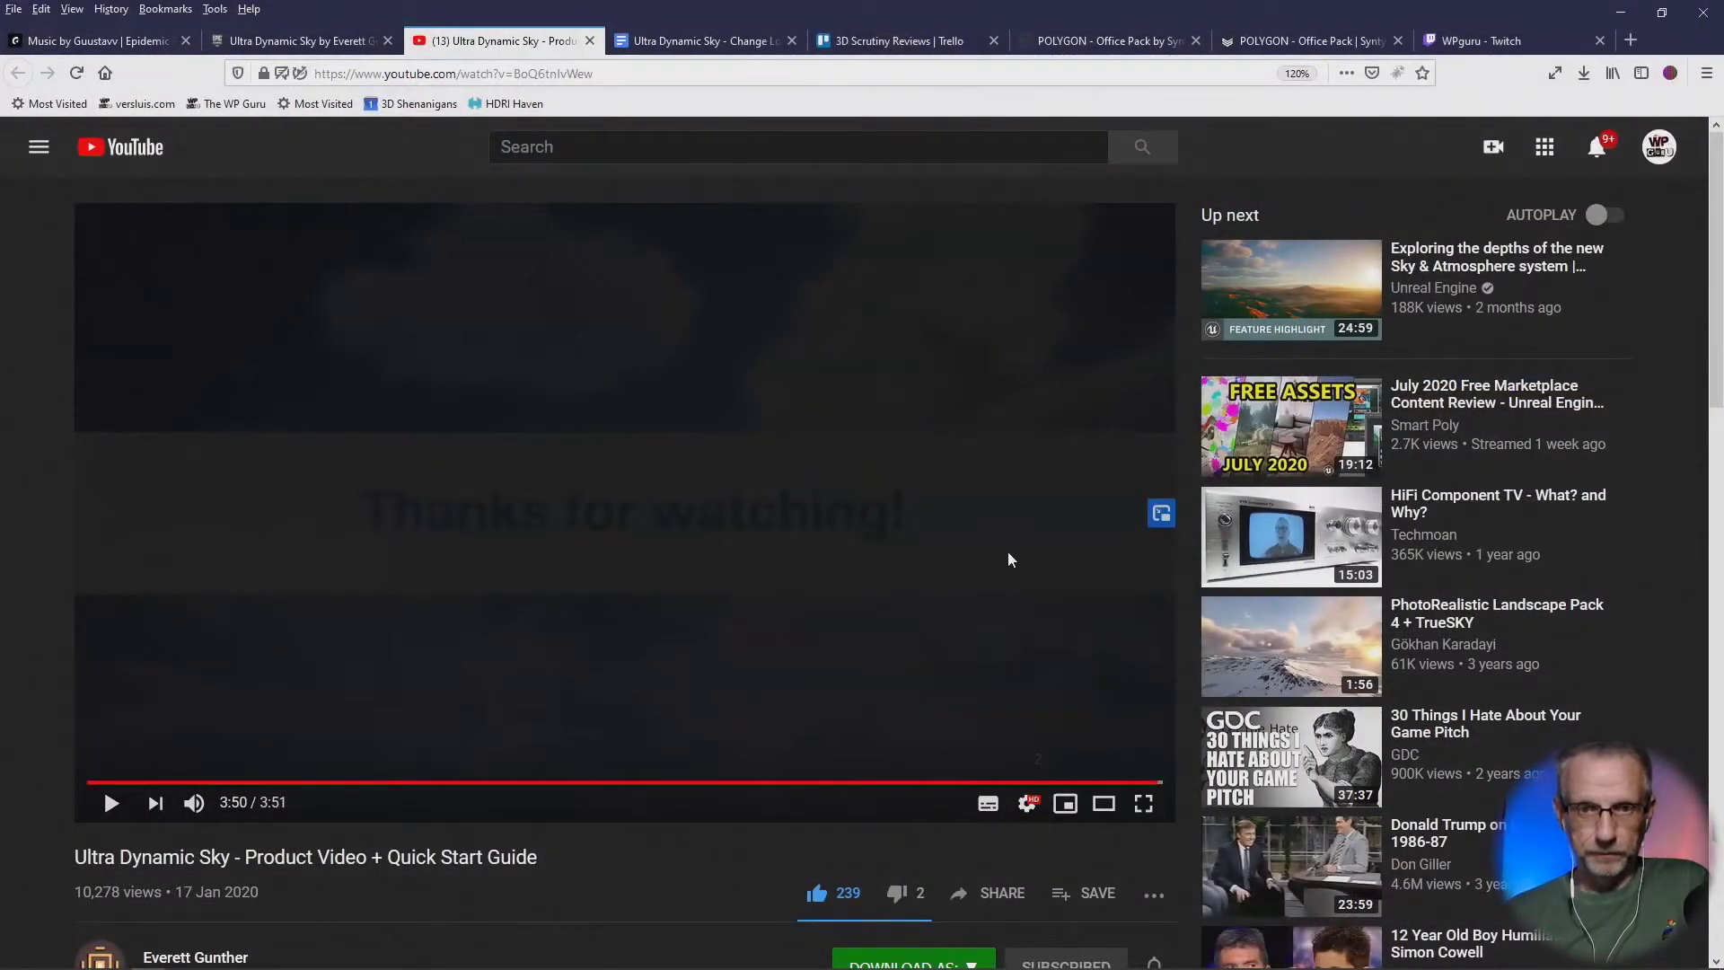
pyautogui.click(1618, 10)
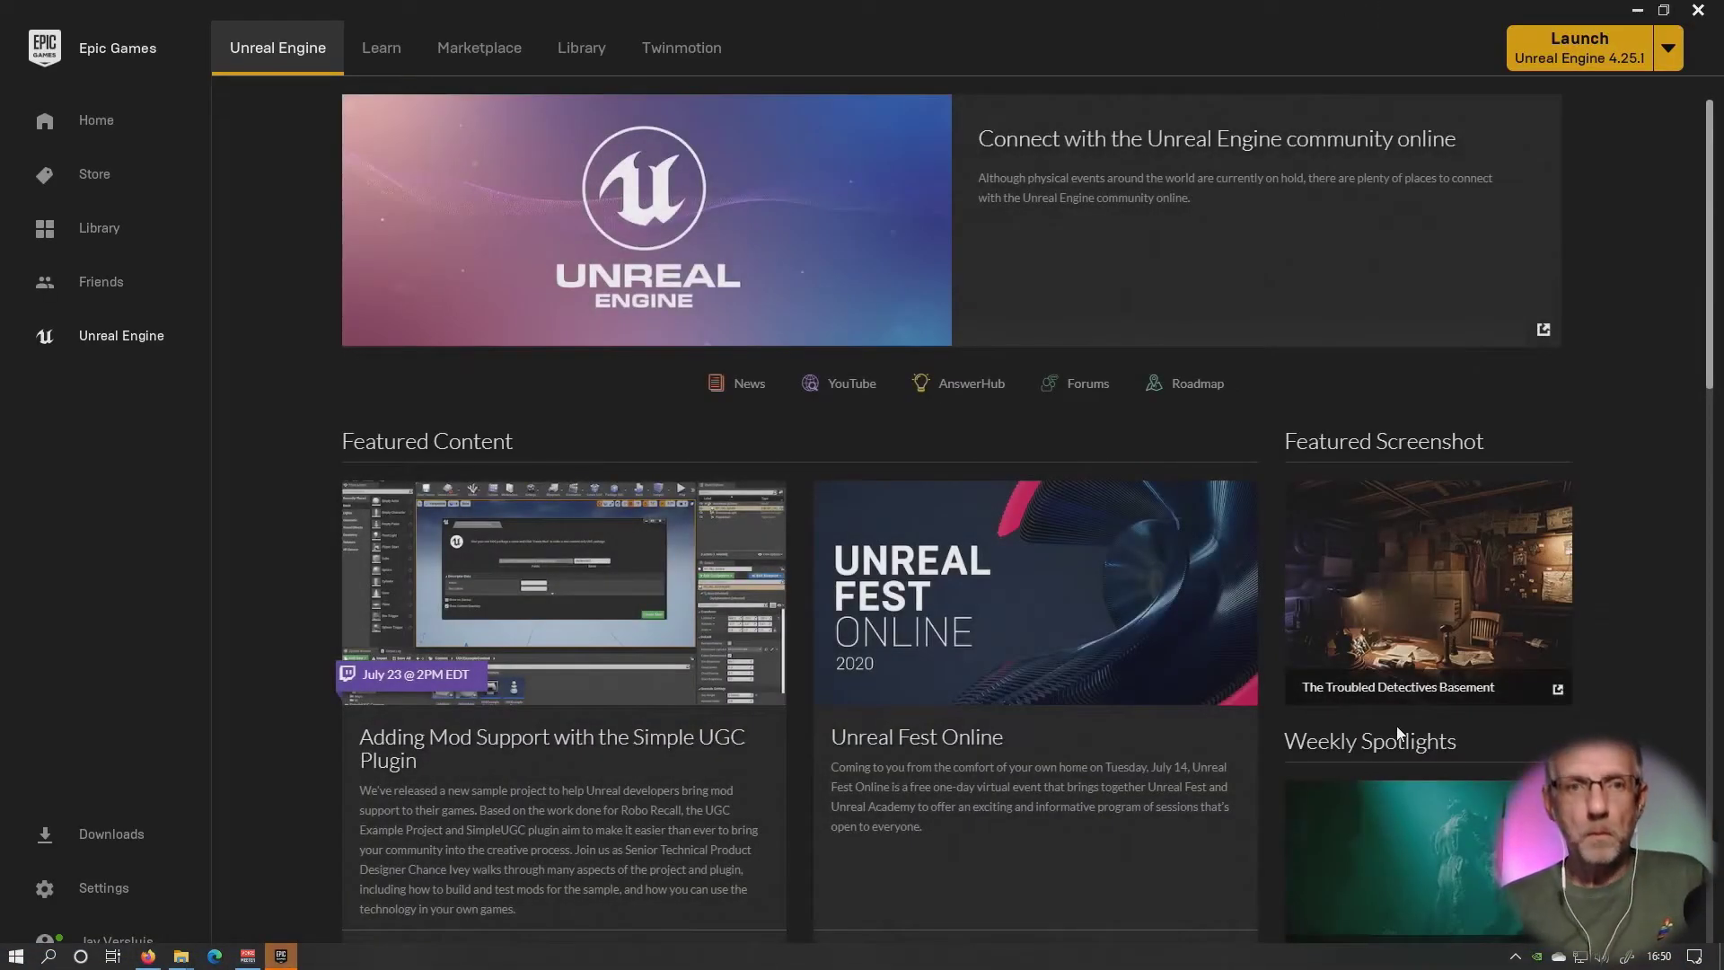
# Step: Open the ThirdPerson2 project from the launcher Library, then go to the Vault search box
pyautogui.click(584, 50)
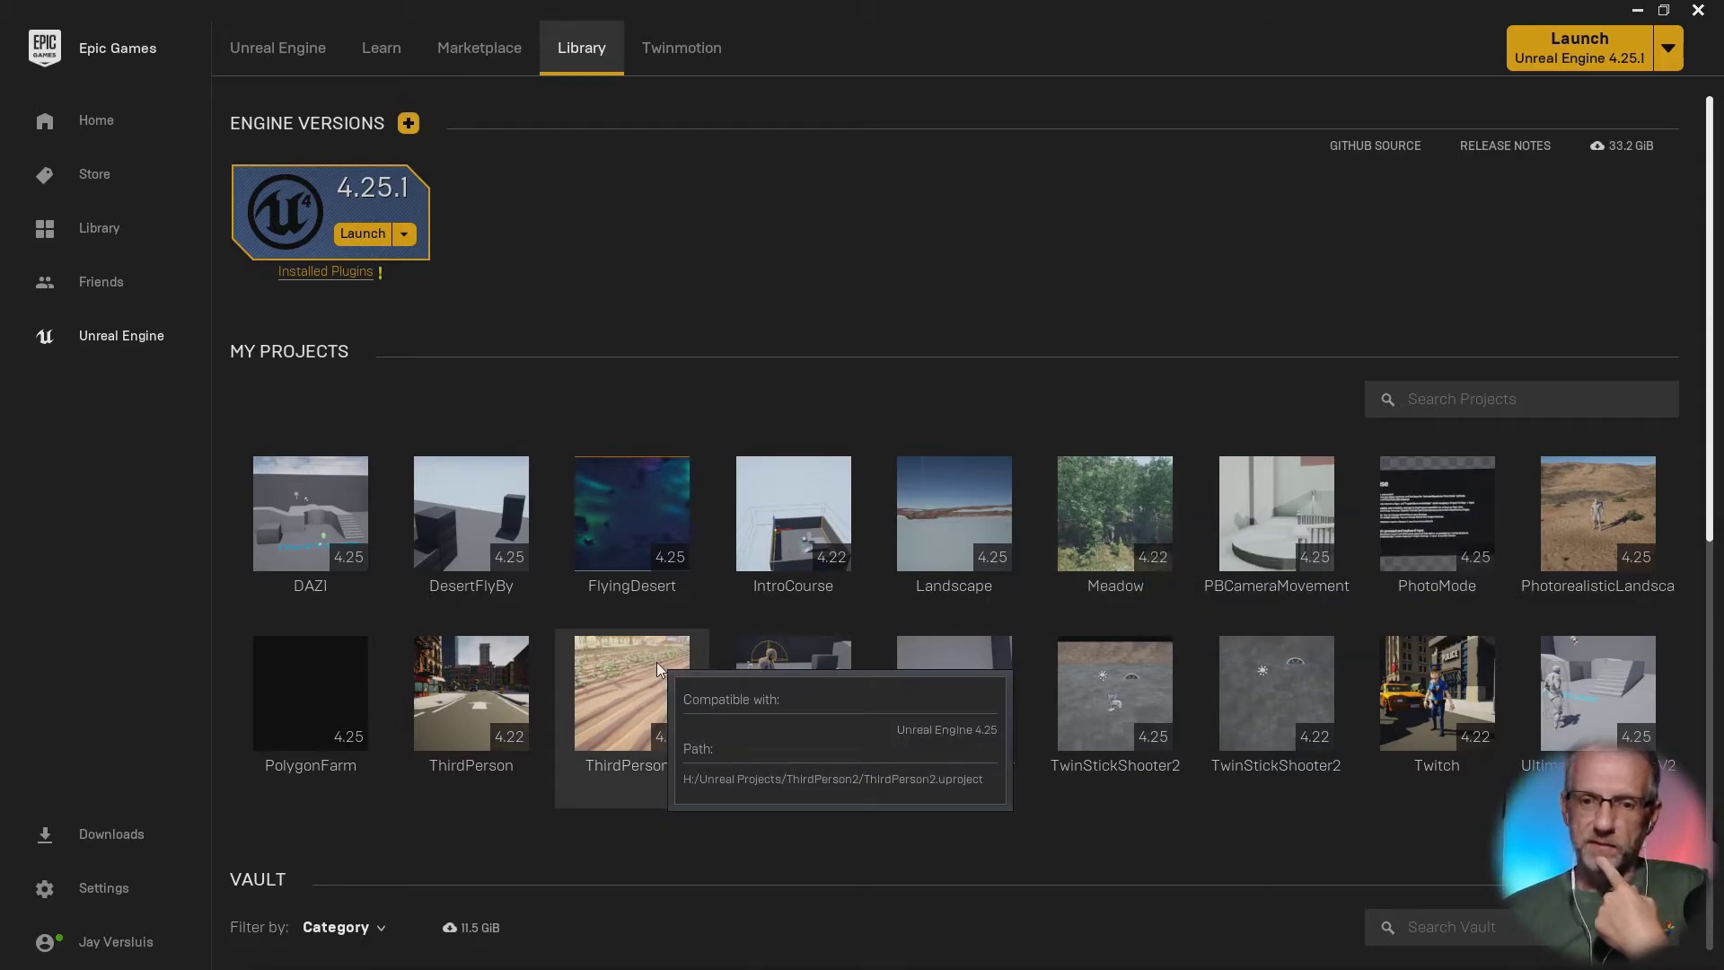
pyautogui.doubleClick(650, 716)
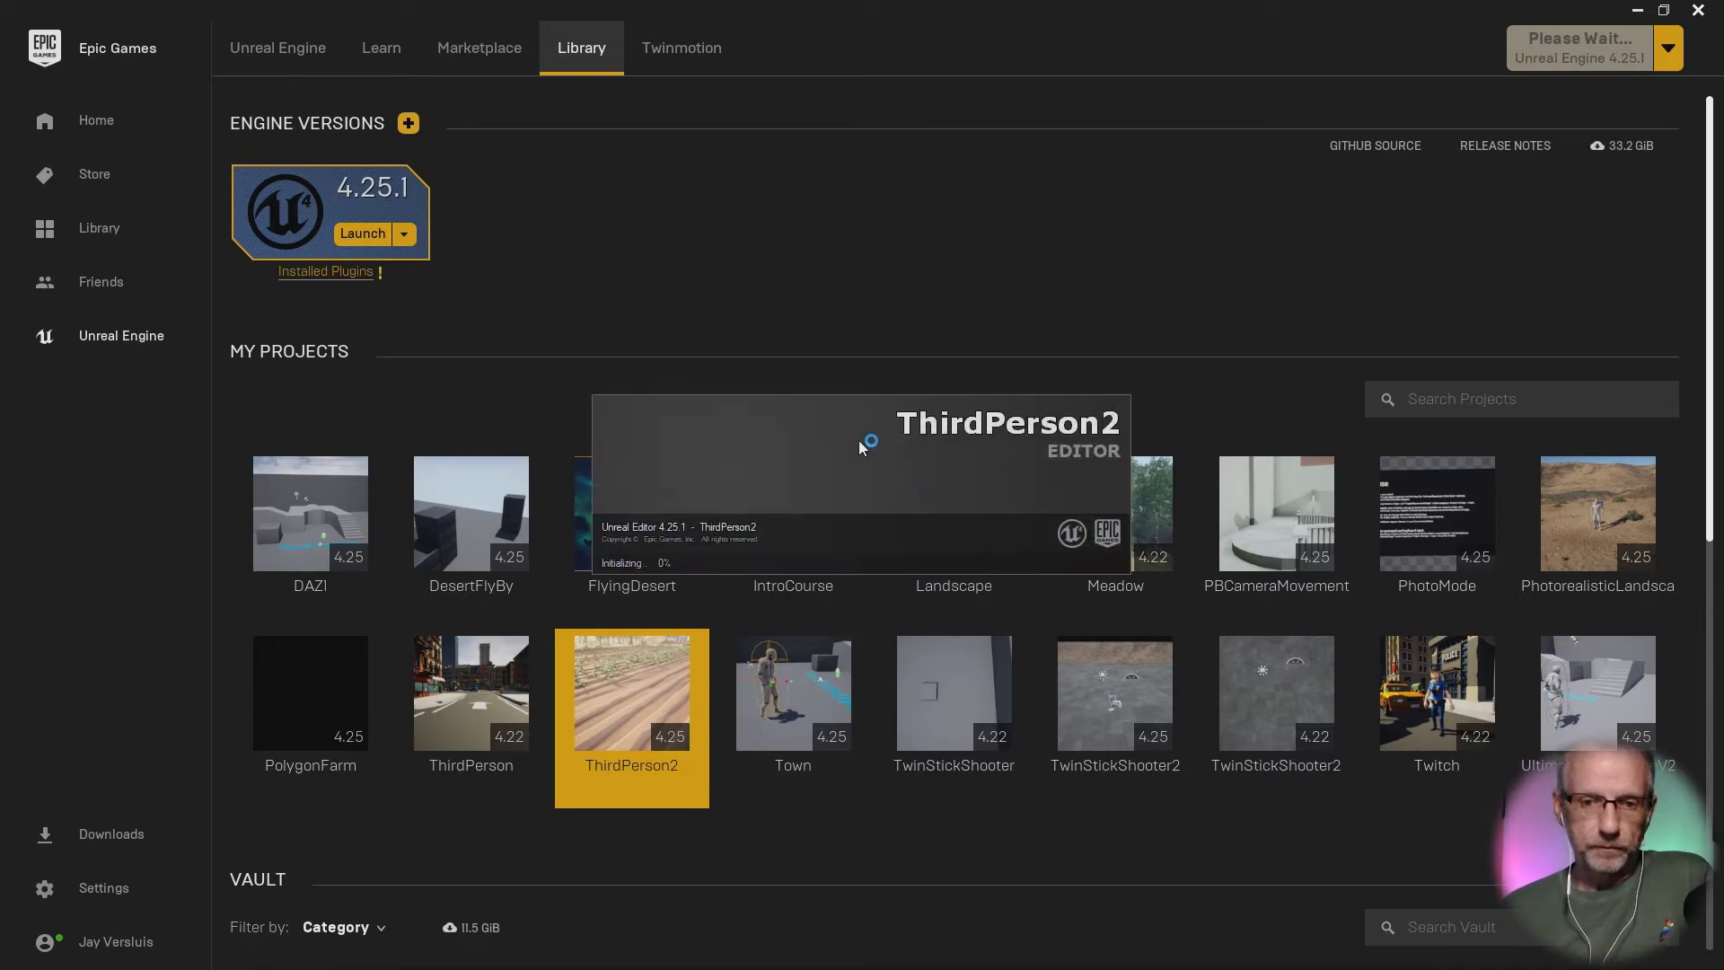
pyautogui.scroll(-5, 1136, 314)
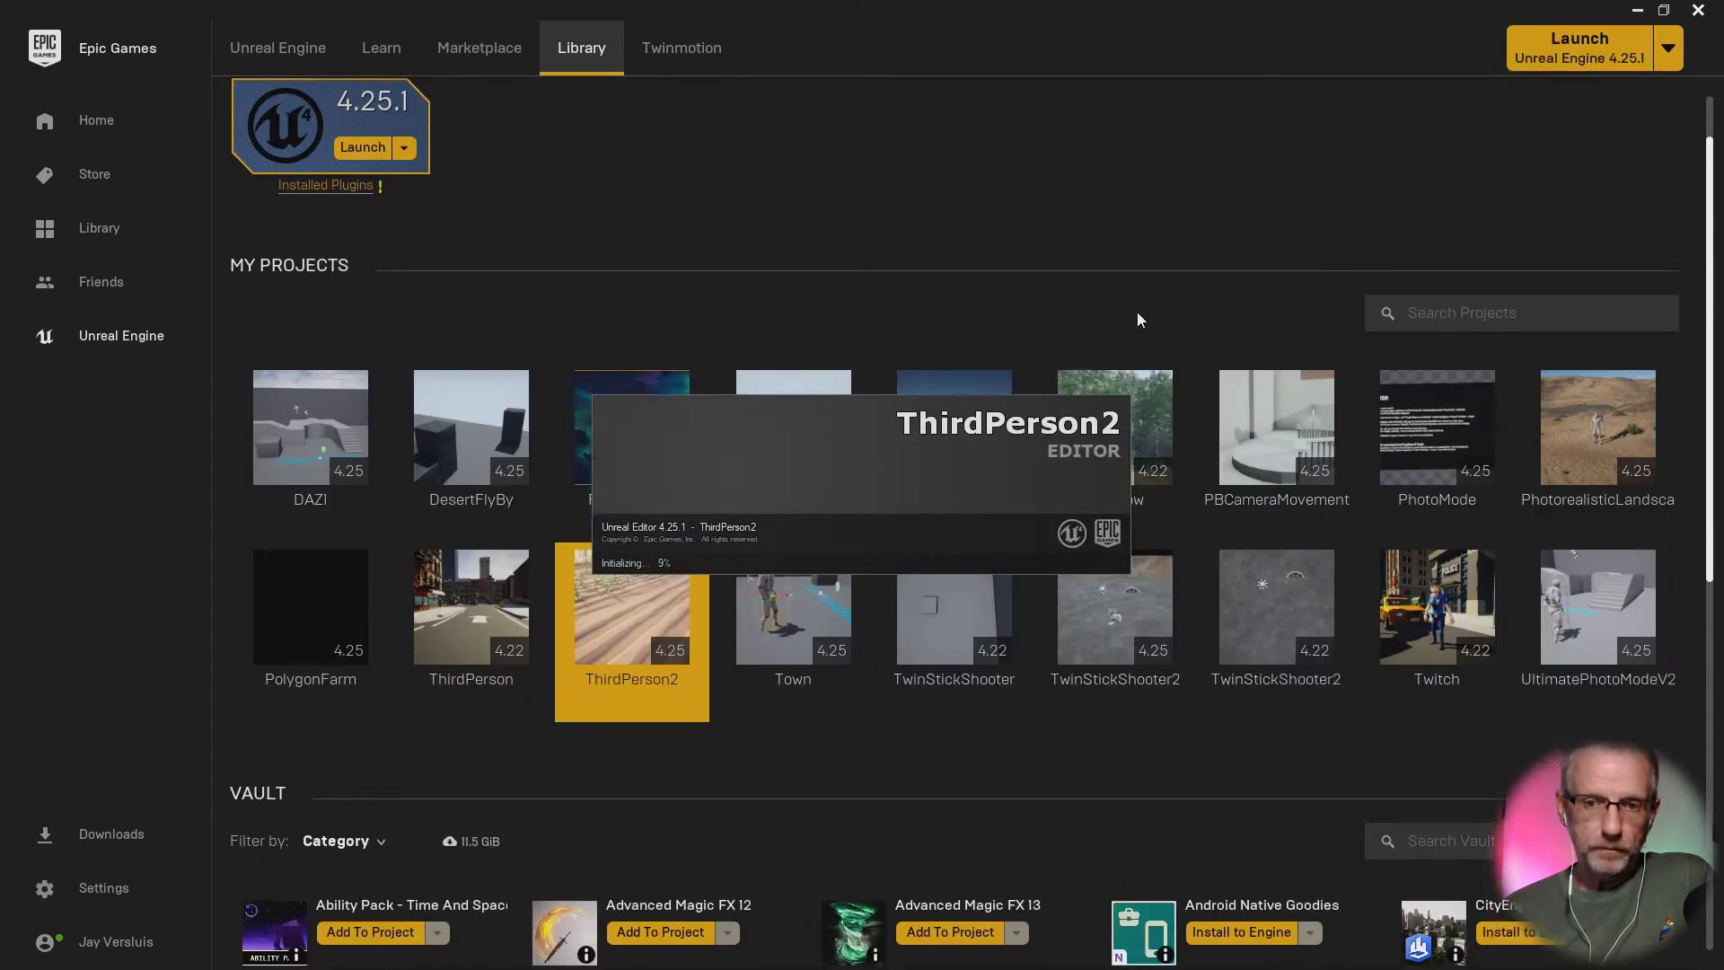
pyautogui.scroll(2, 1136, 311)
pyautogui.scroll(-1, 1136, 311)
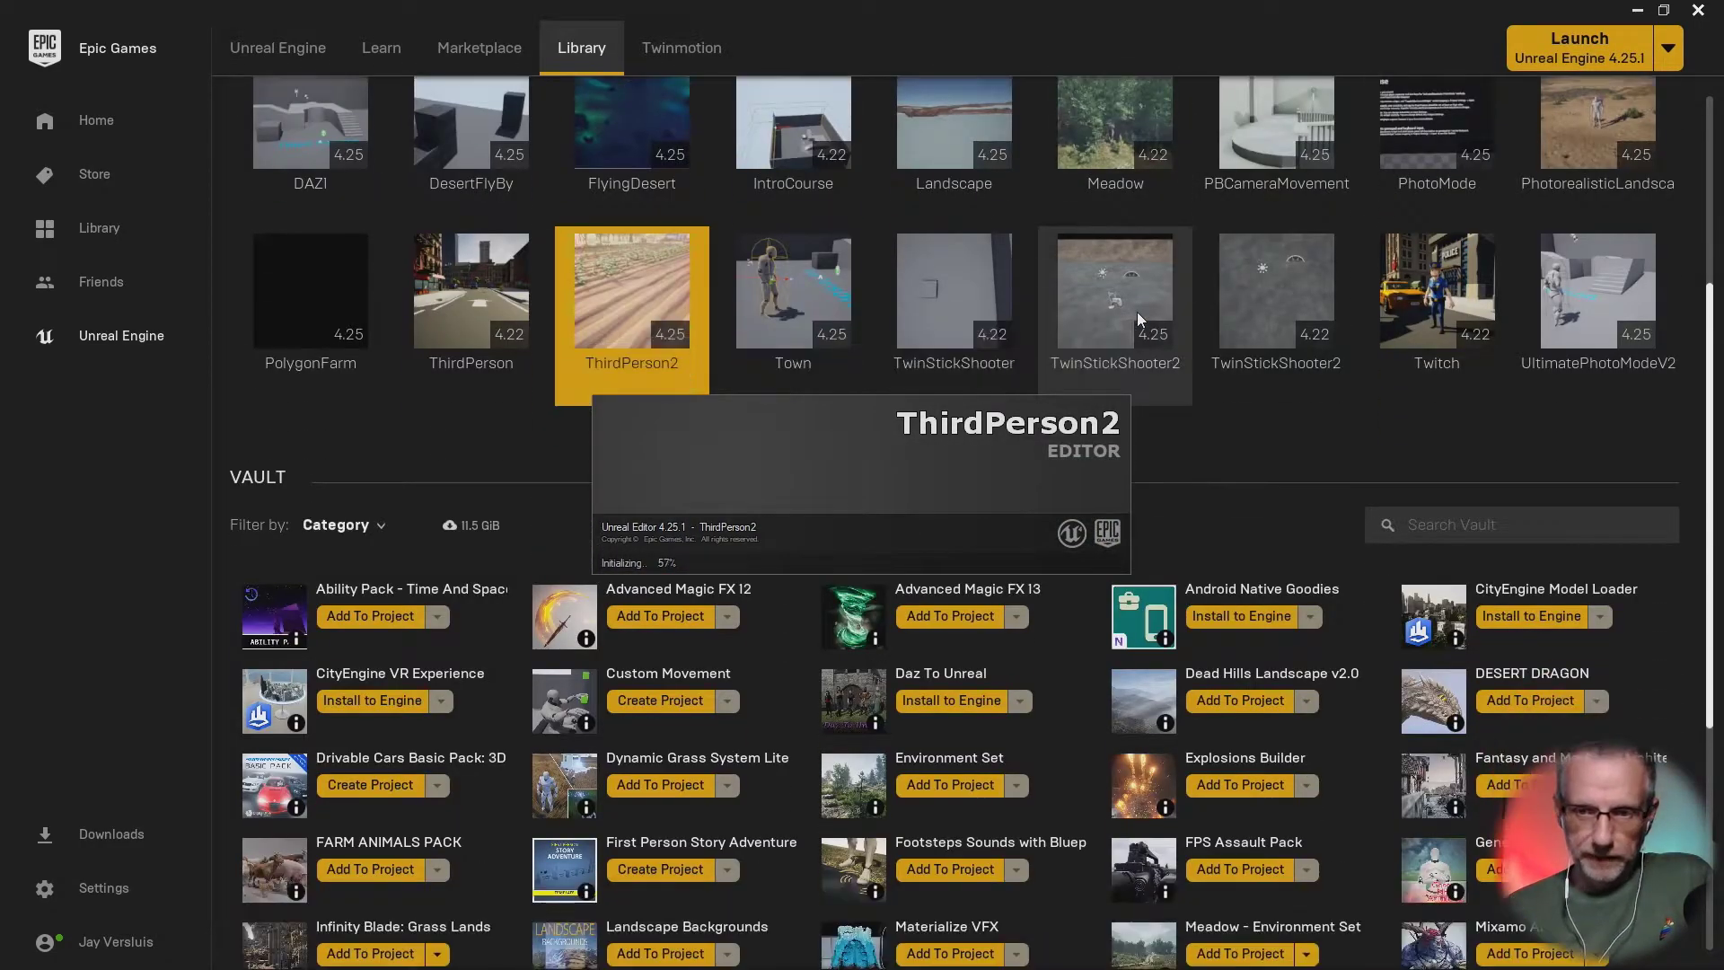
pyautogui.click(1511, 523)
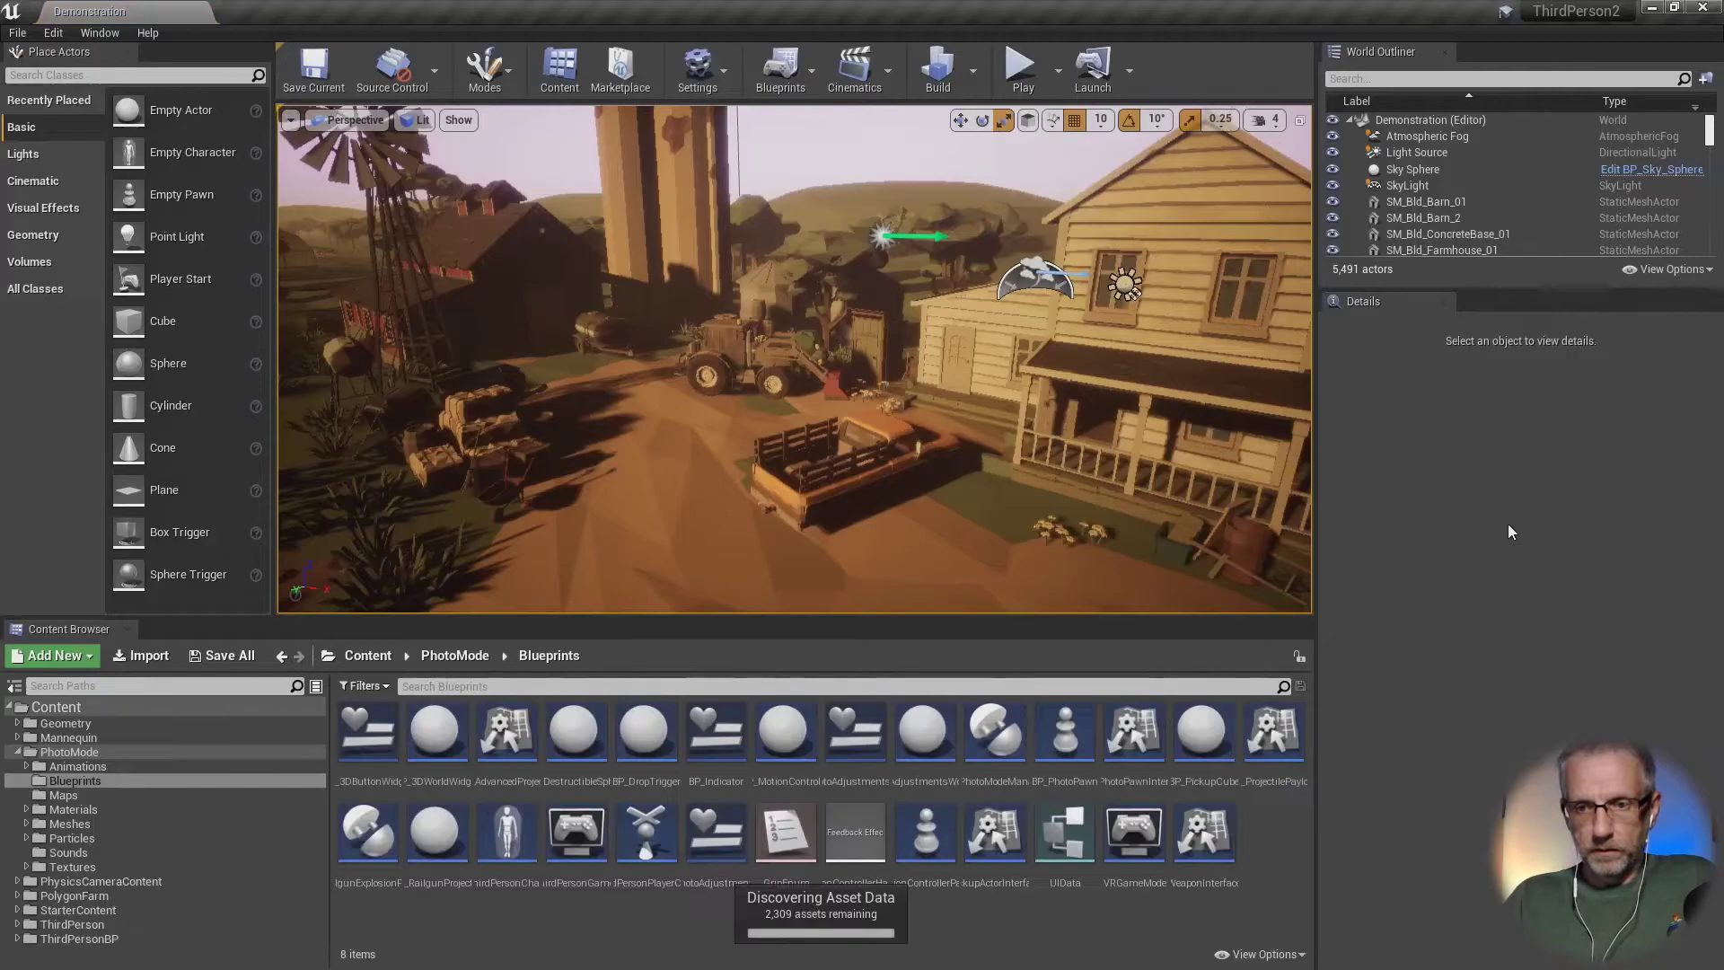
pyautogui.hotkey('alt', 'Tab')
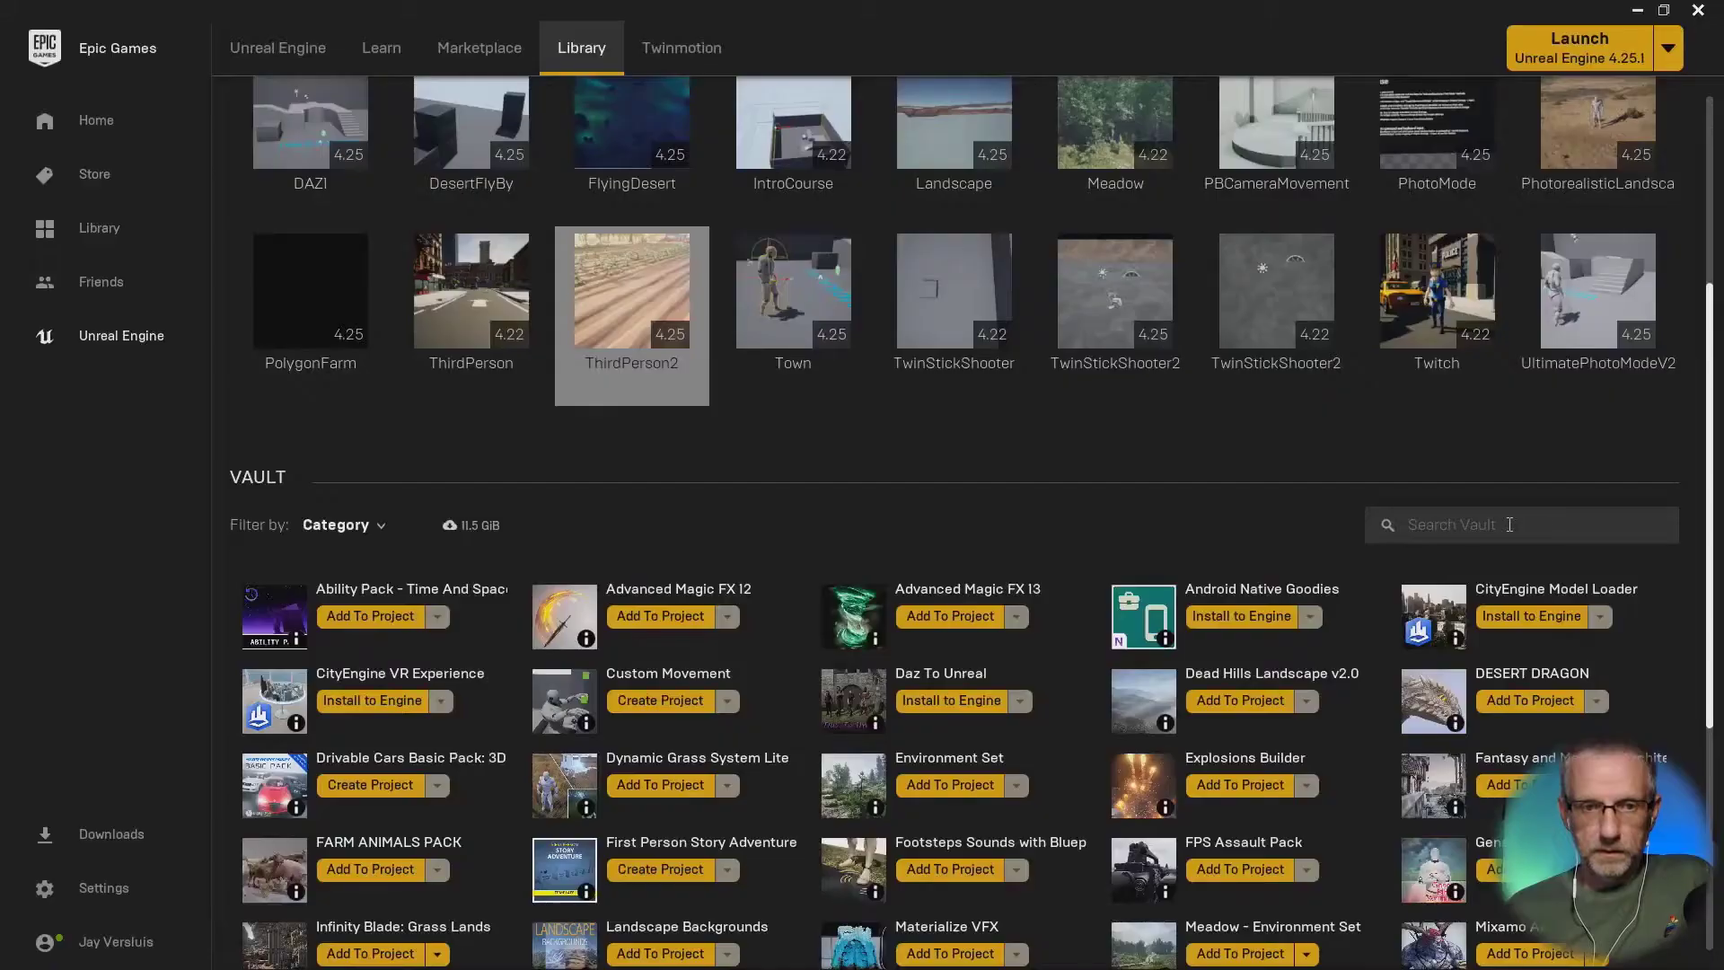
# Step: Search the Vault for 'ultra' and add Ultra Dynamic Sky to the ThirdPerson2 project
pyautogui.write('ultra')
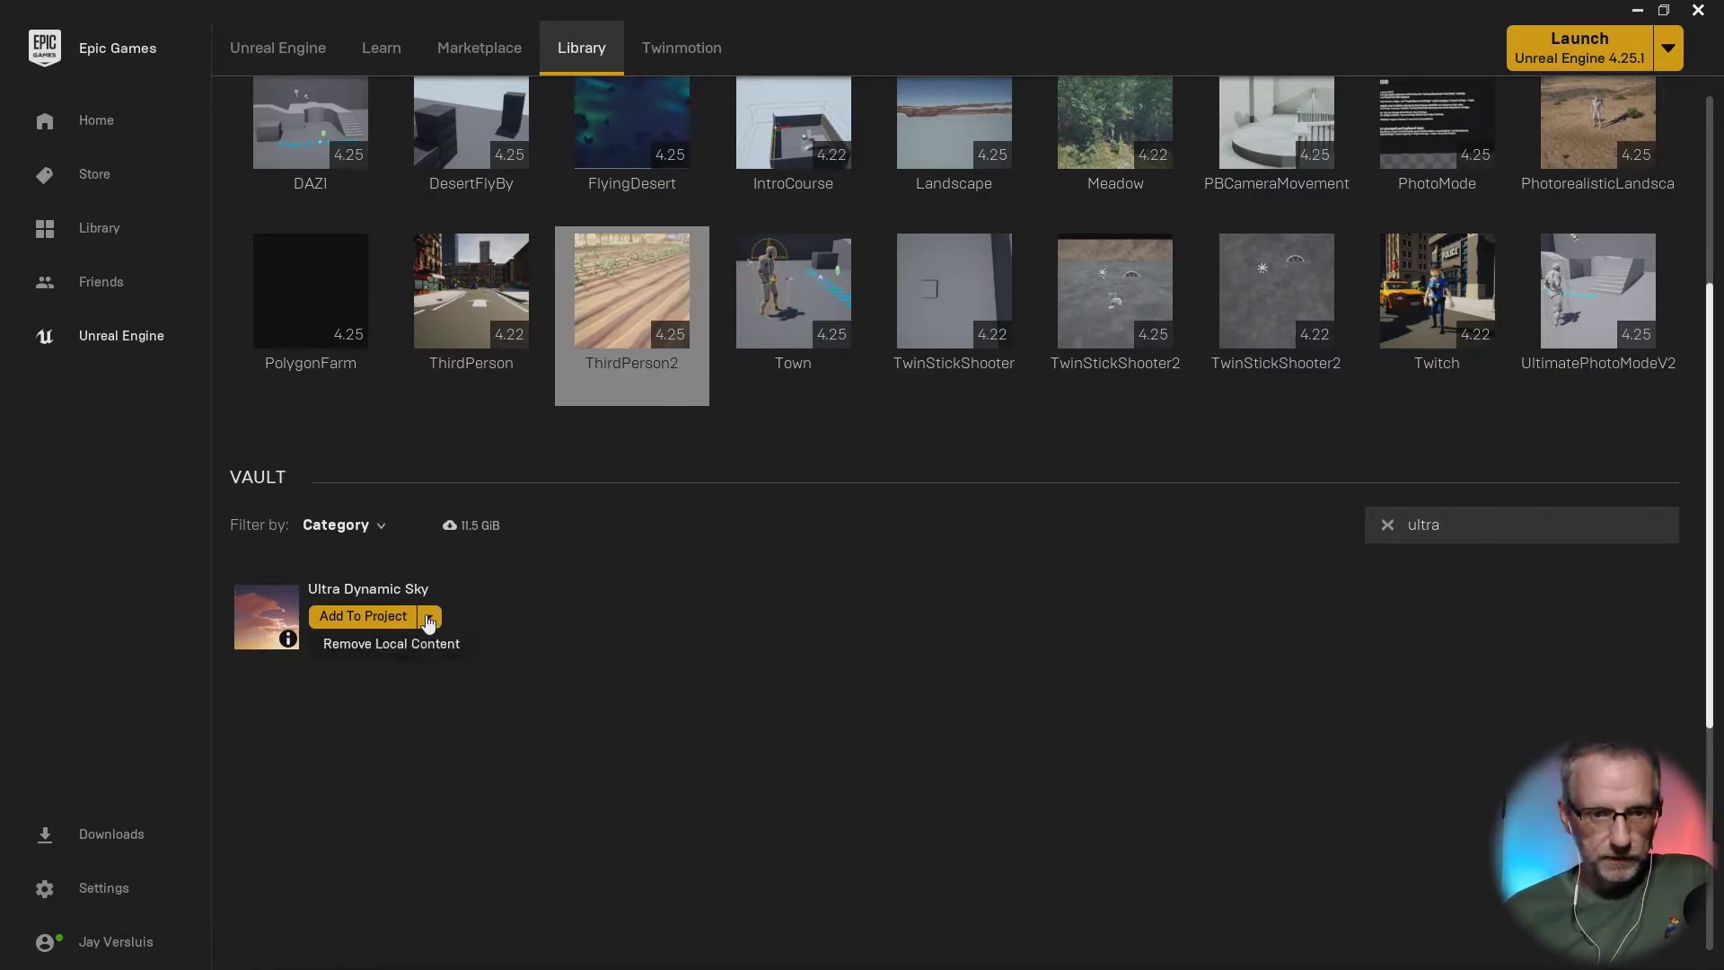
pyautogui.click(371, 620)
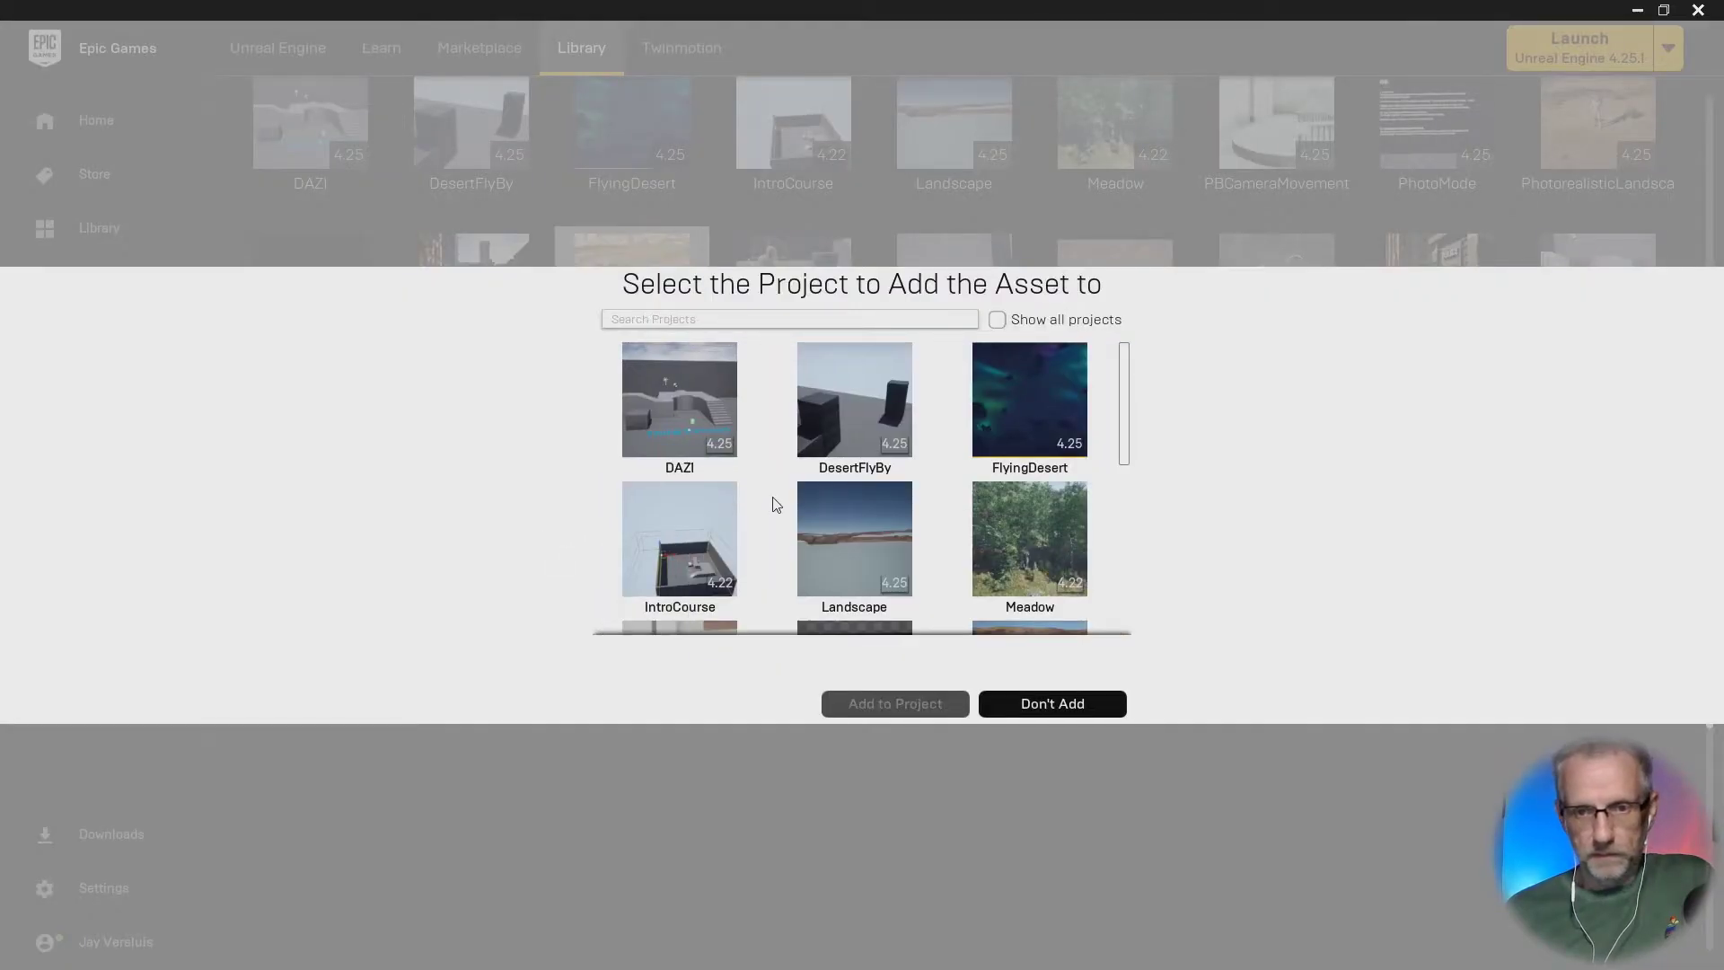
pyautogui.scroll(-1, 774, 501)
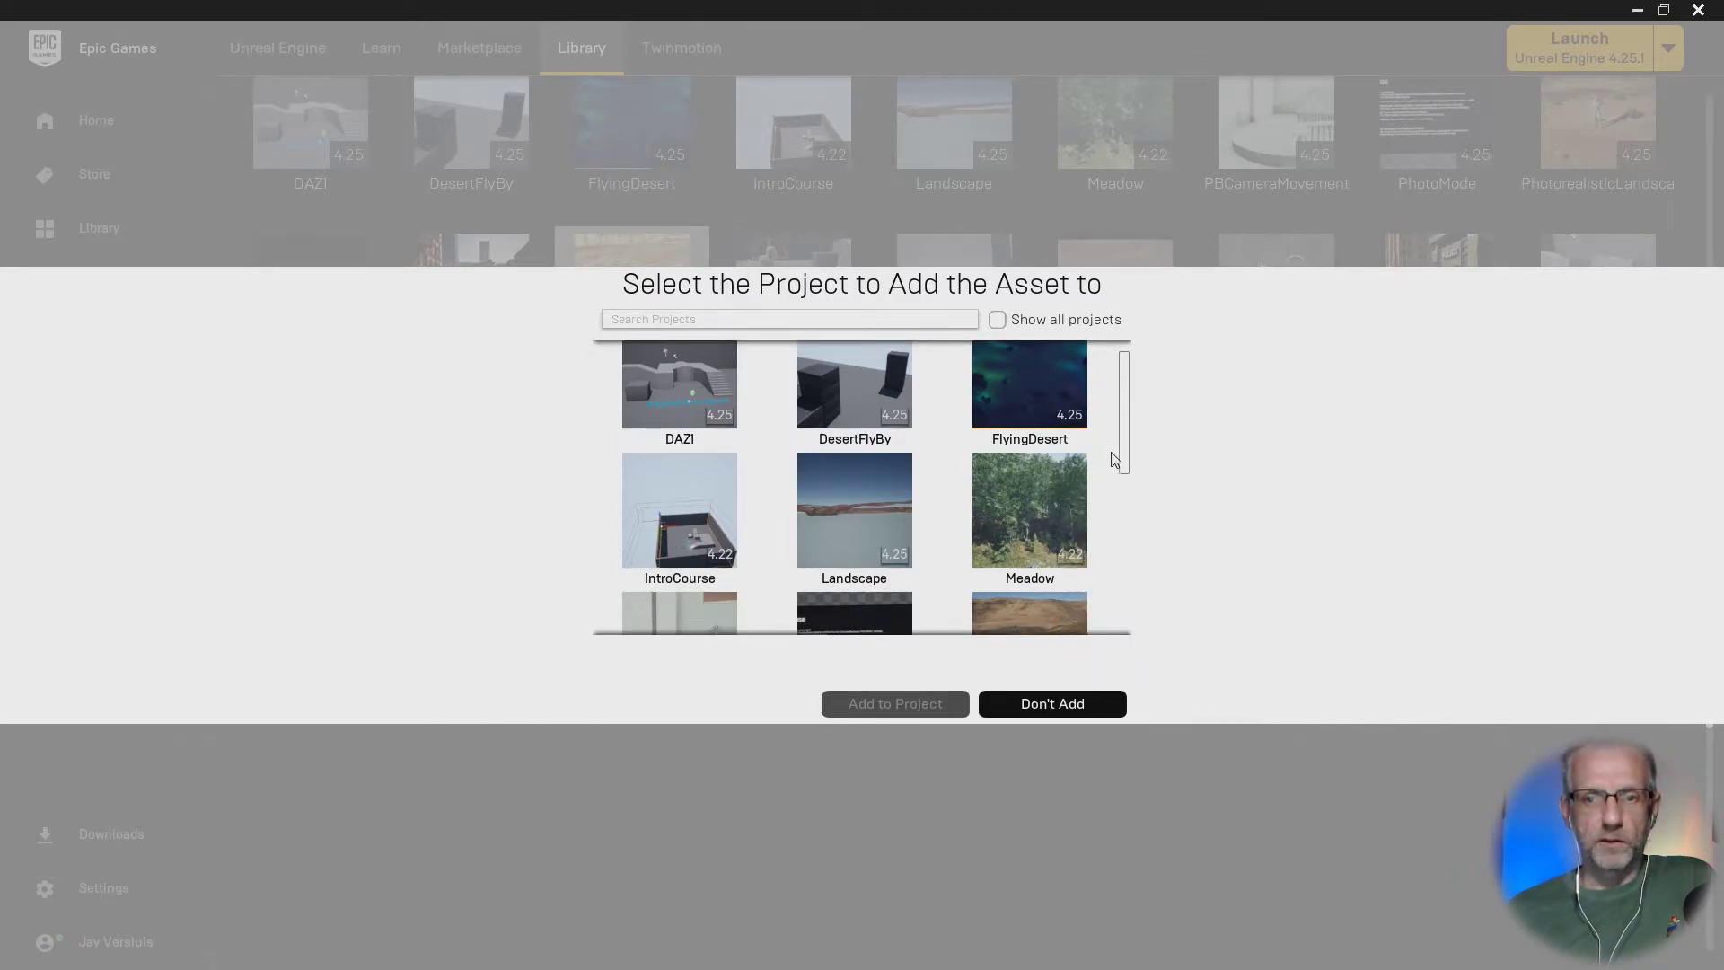
pyautogui.moveTo(1126, 448); pyautogui.dragTo(1128, 535)
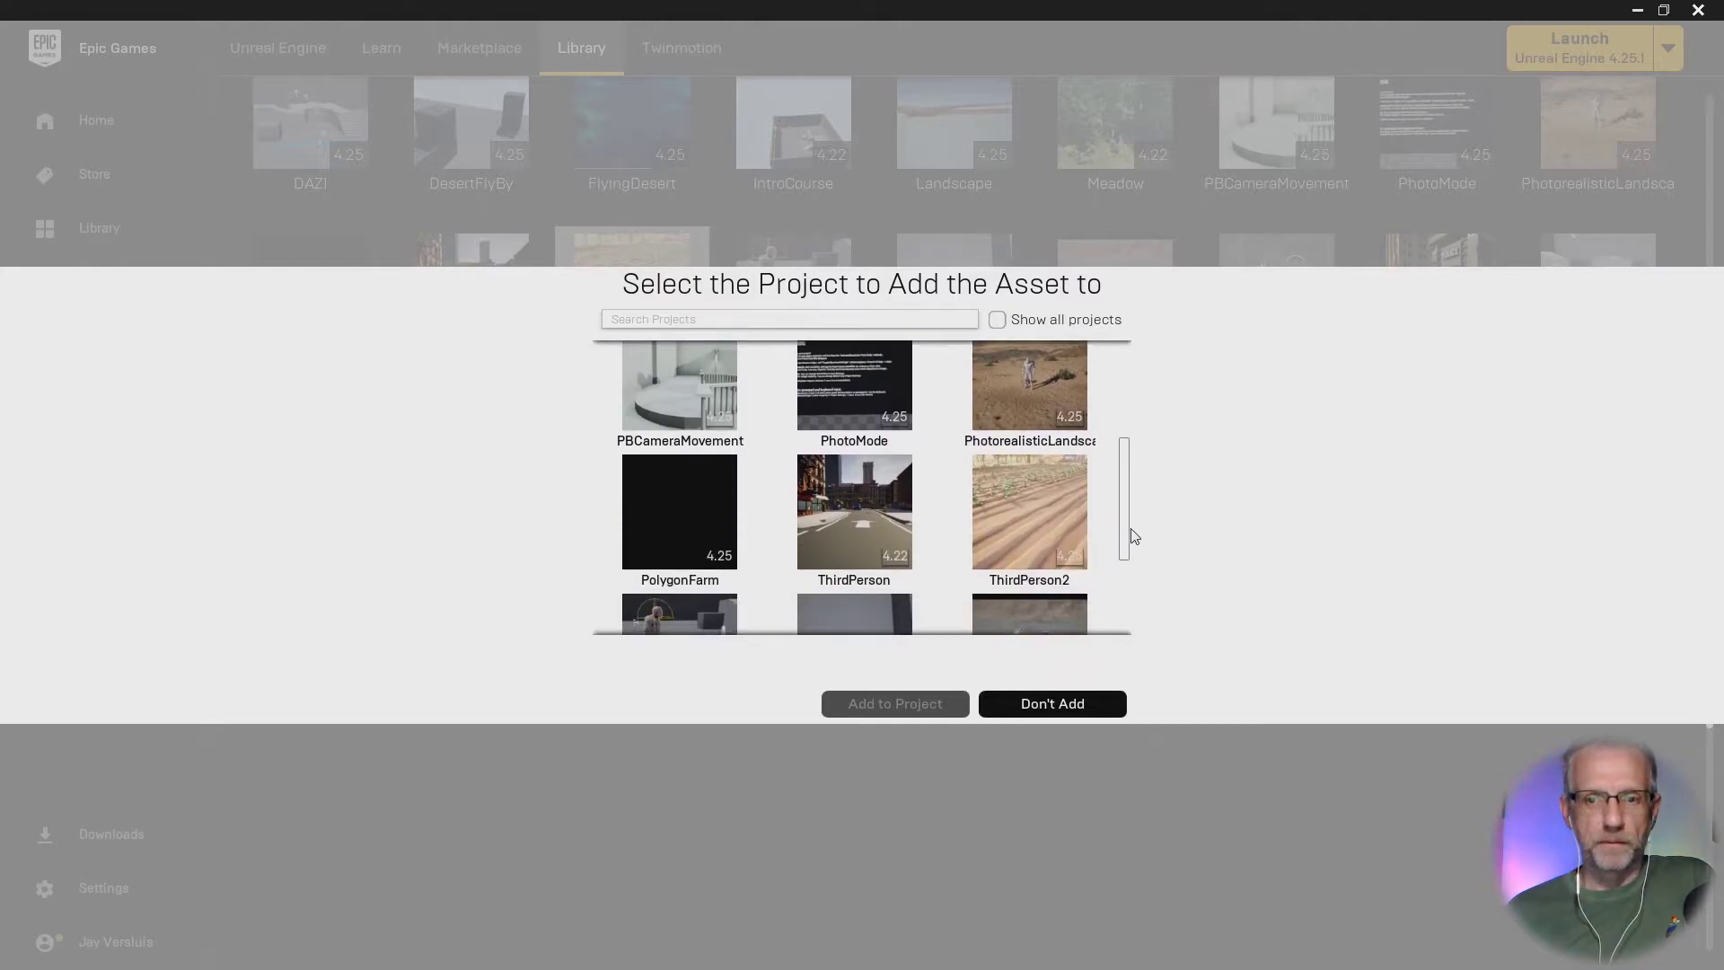
pyautogui.click(1059, 506)
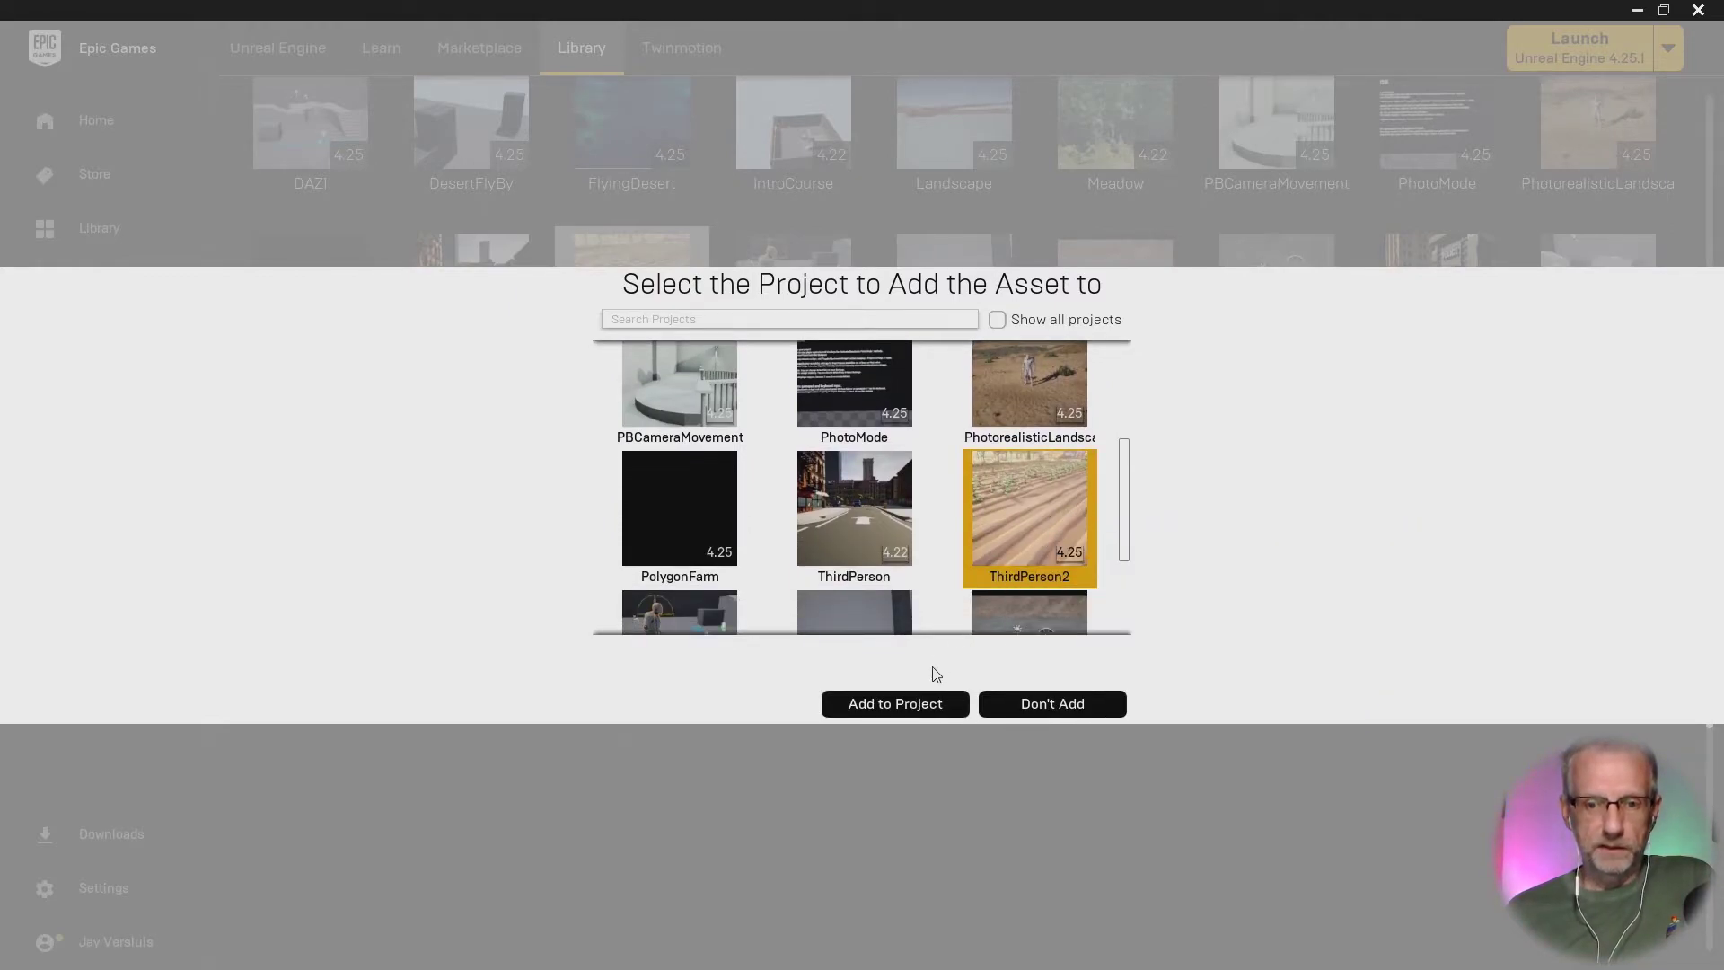
pyautogui.click(930, 703)
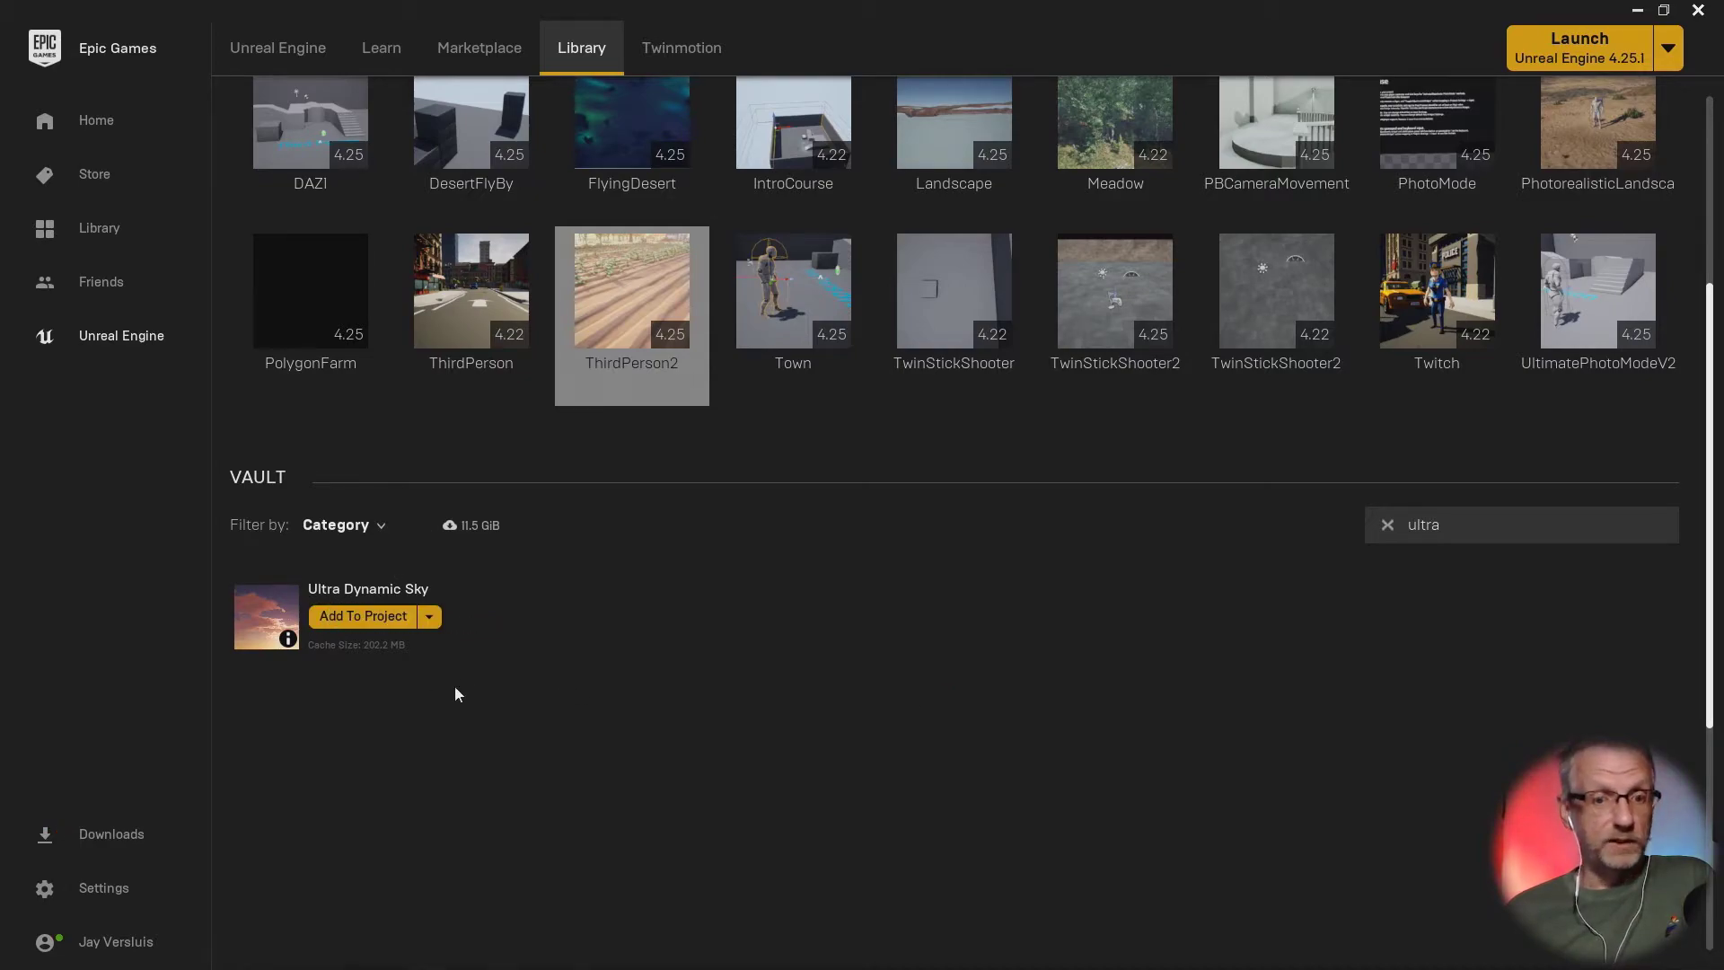
# Step: Back in the editor, open the UltraDynamicSky folder in the Content Browser
pyautogui.hotkey('alt', 'Tab')
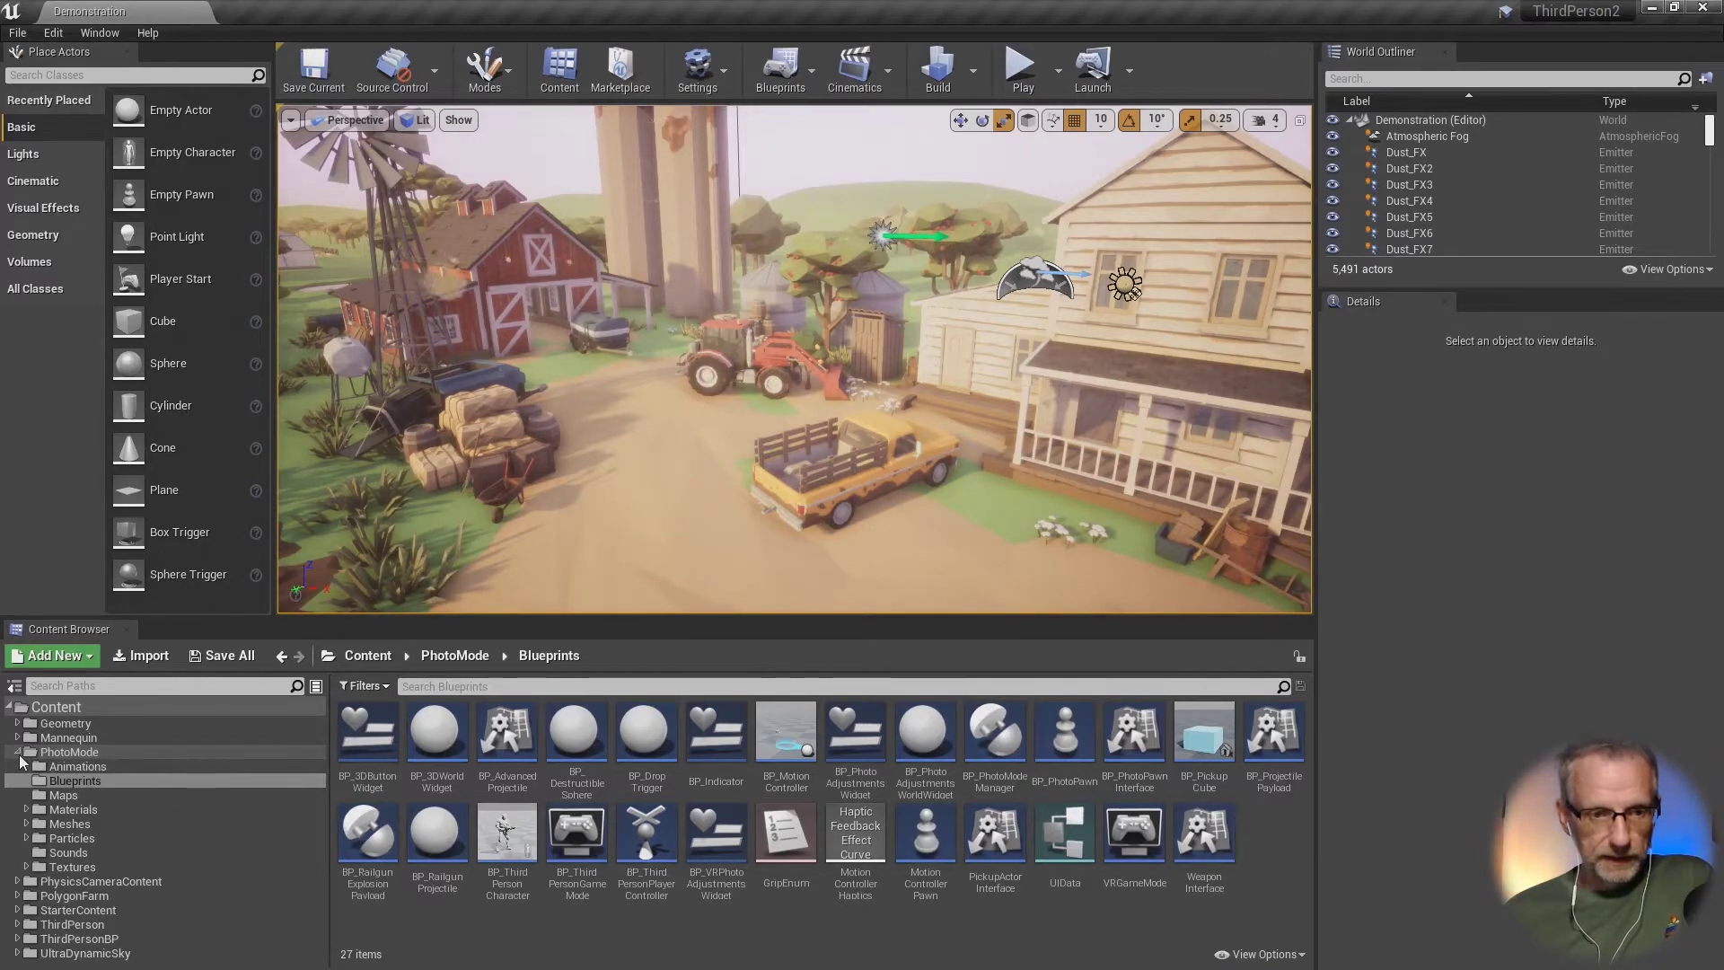
pyautogui.click(18, 752)
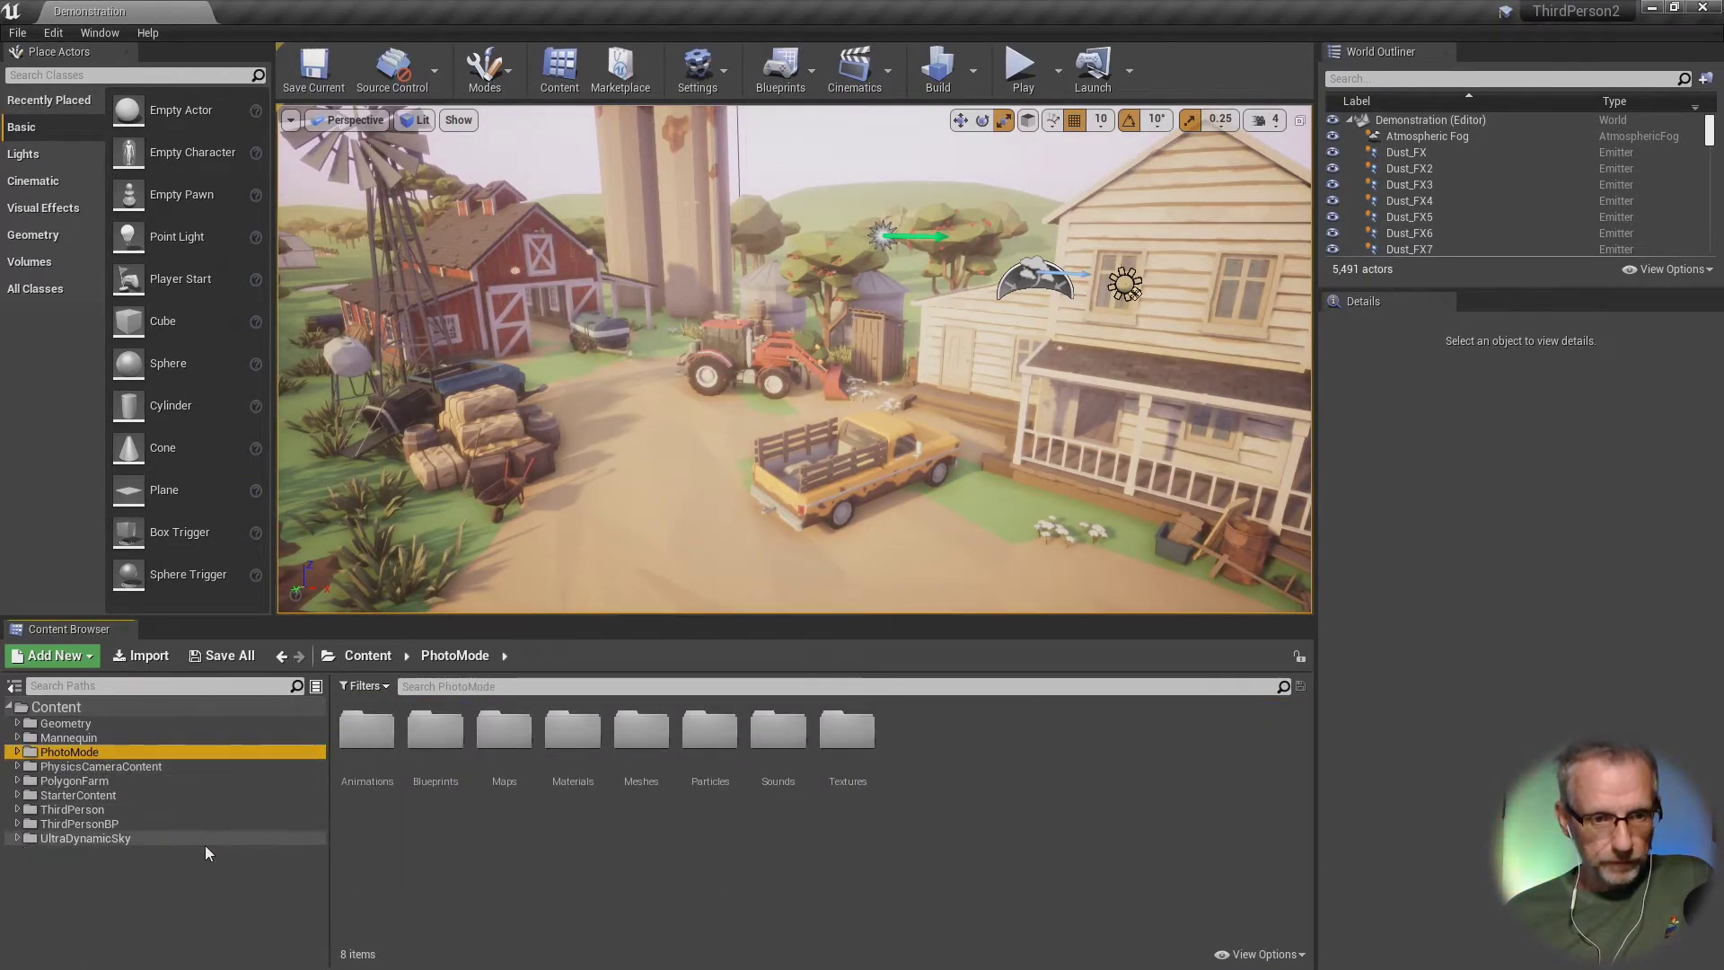
pyautogui.click(132, 838)
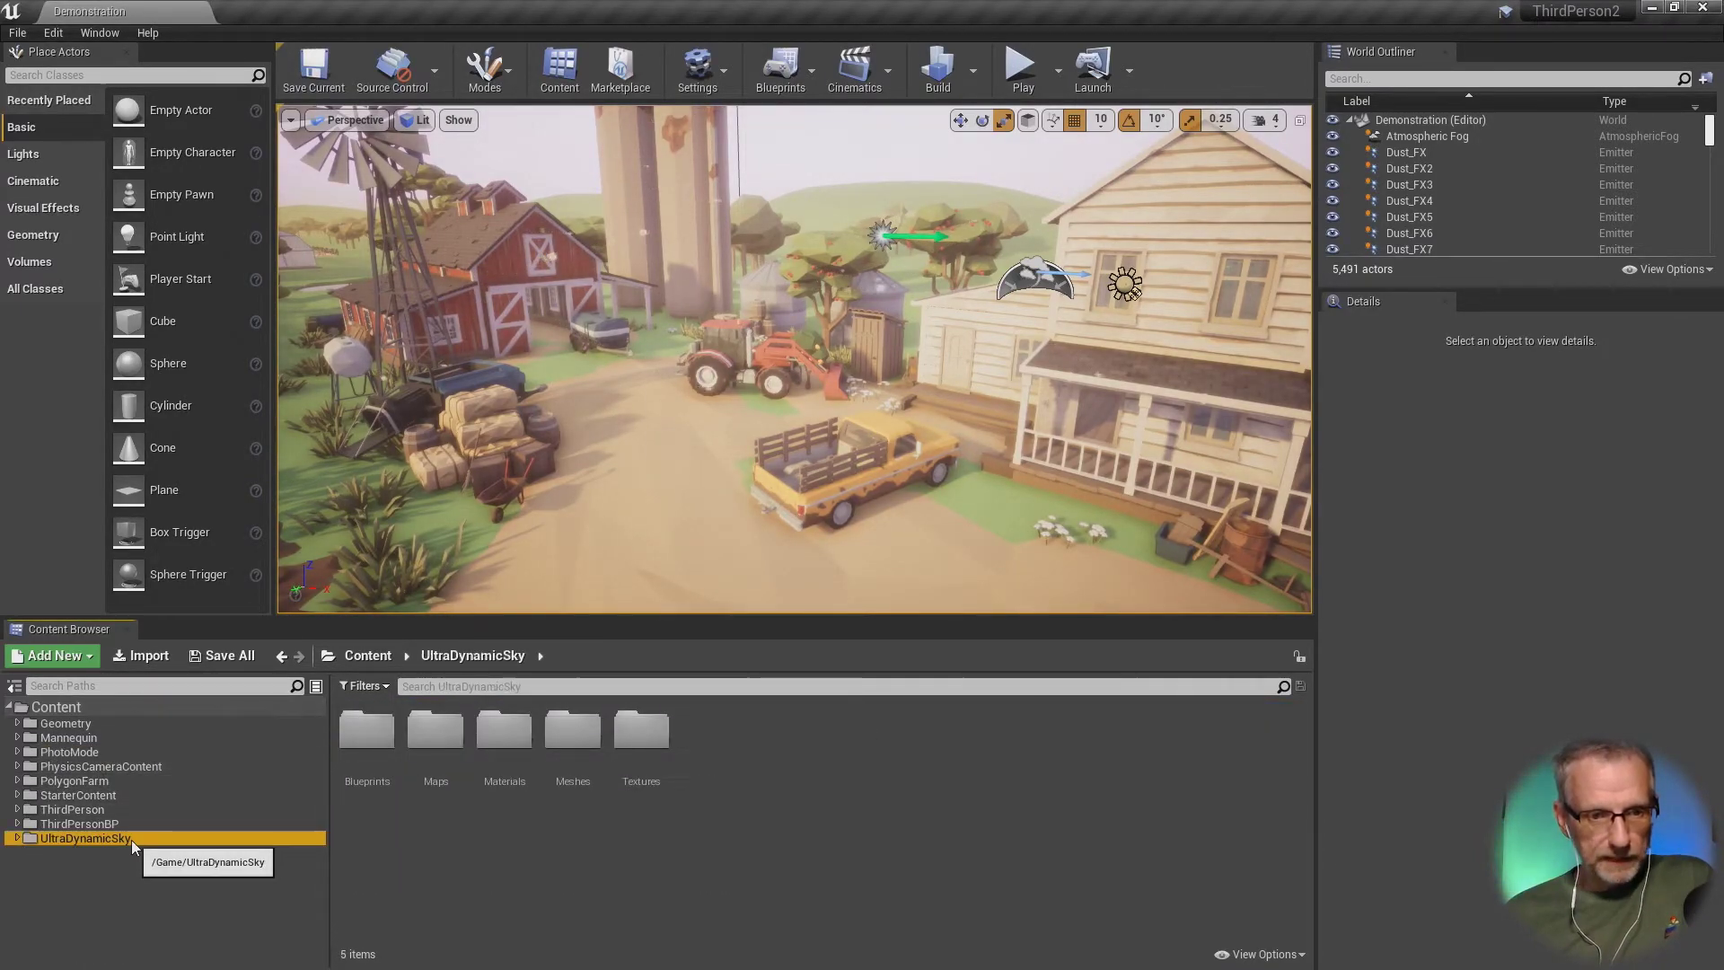
pyautogui.click(16, 838)
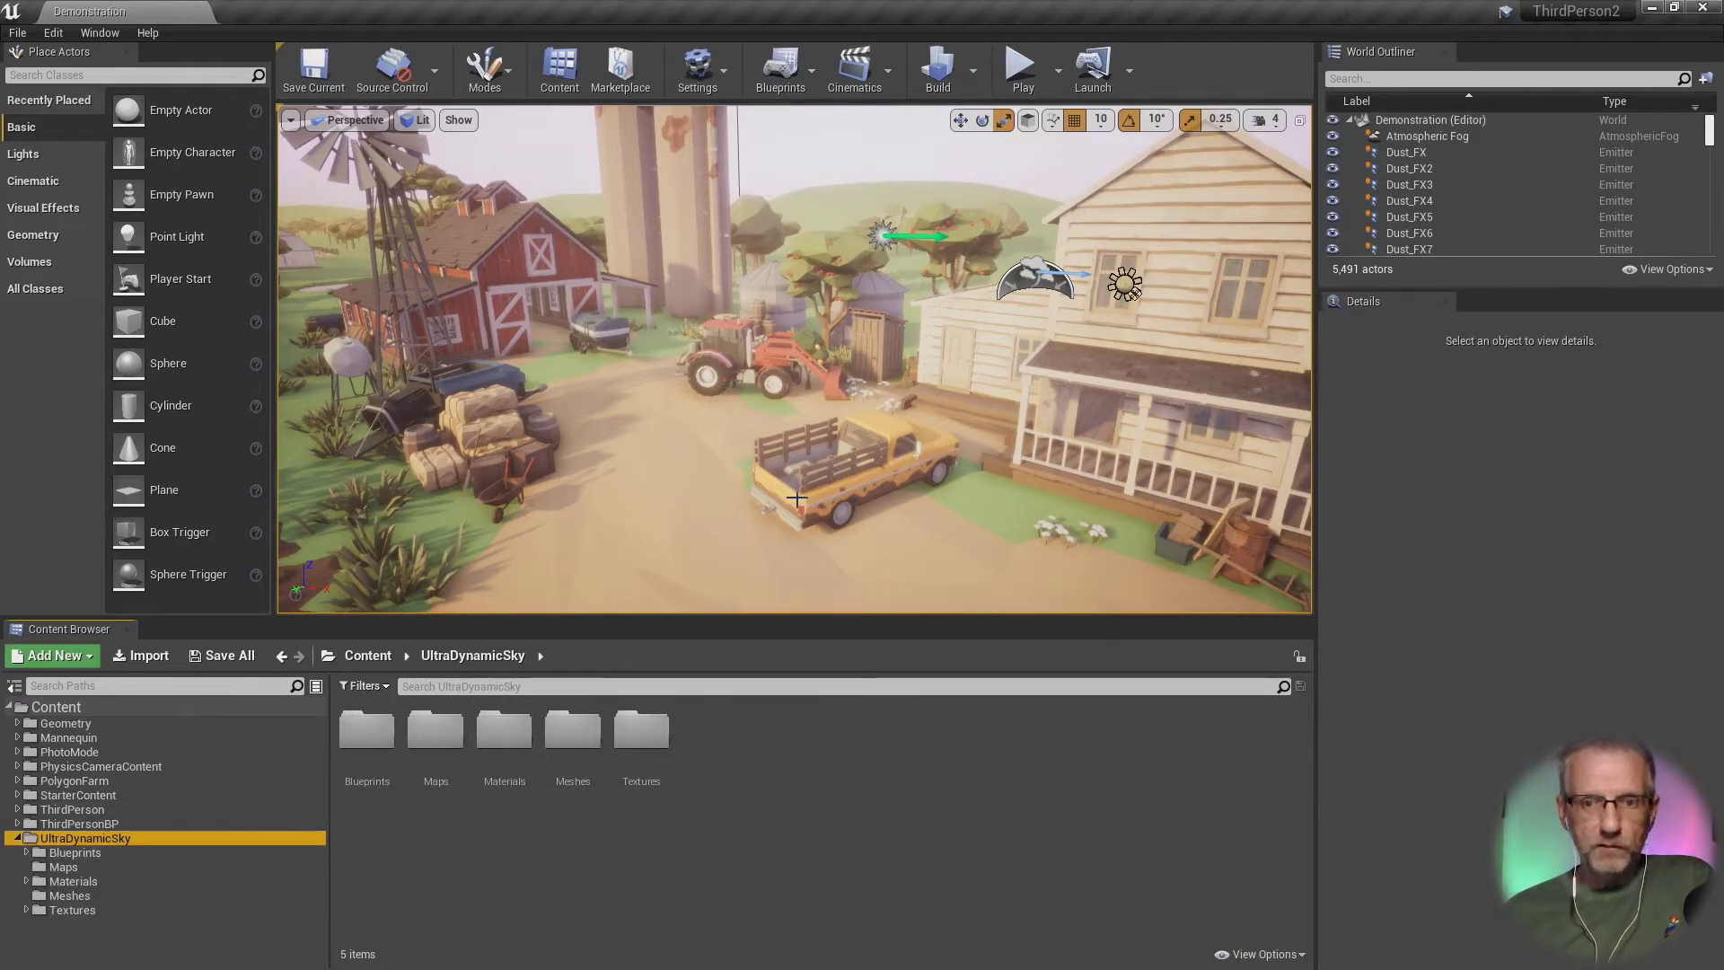
# Step: Select the yellow pickup truck and briefly view the farm scene full screen
pyautogui.click(890, 474)
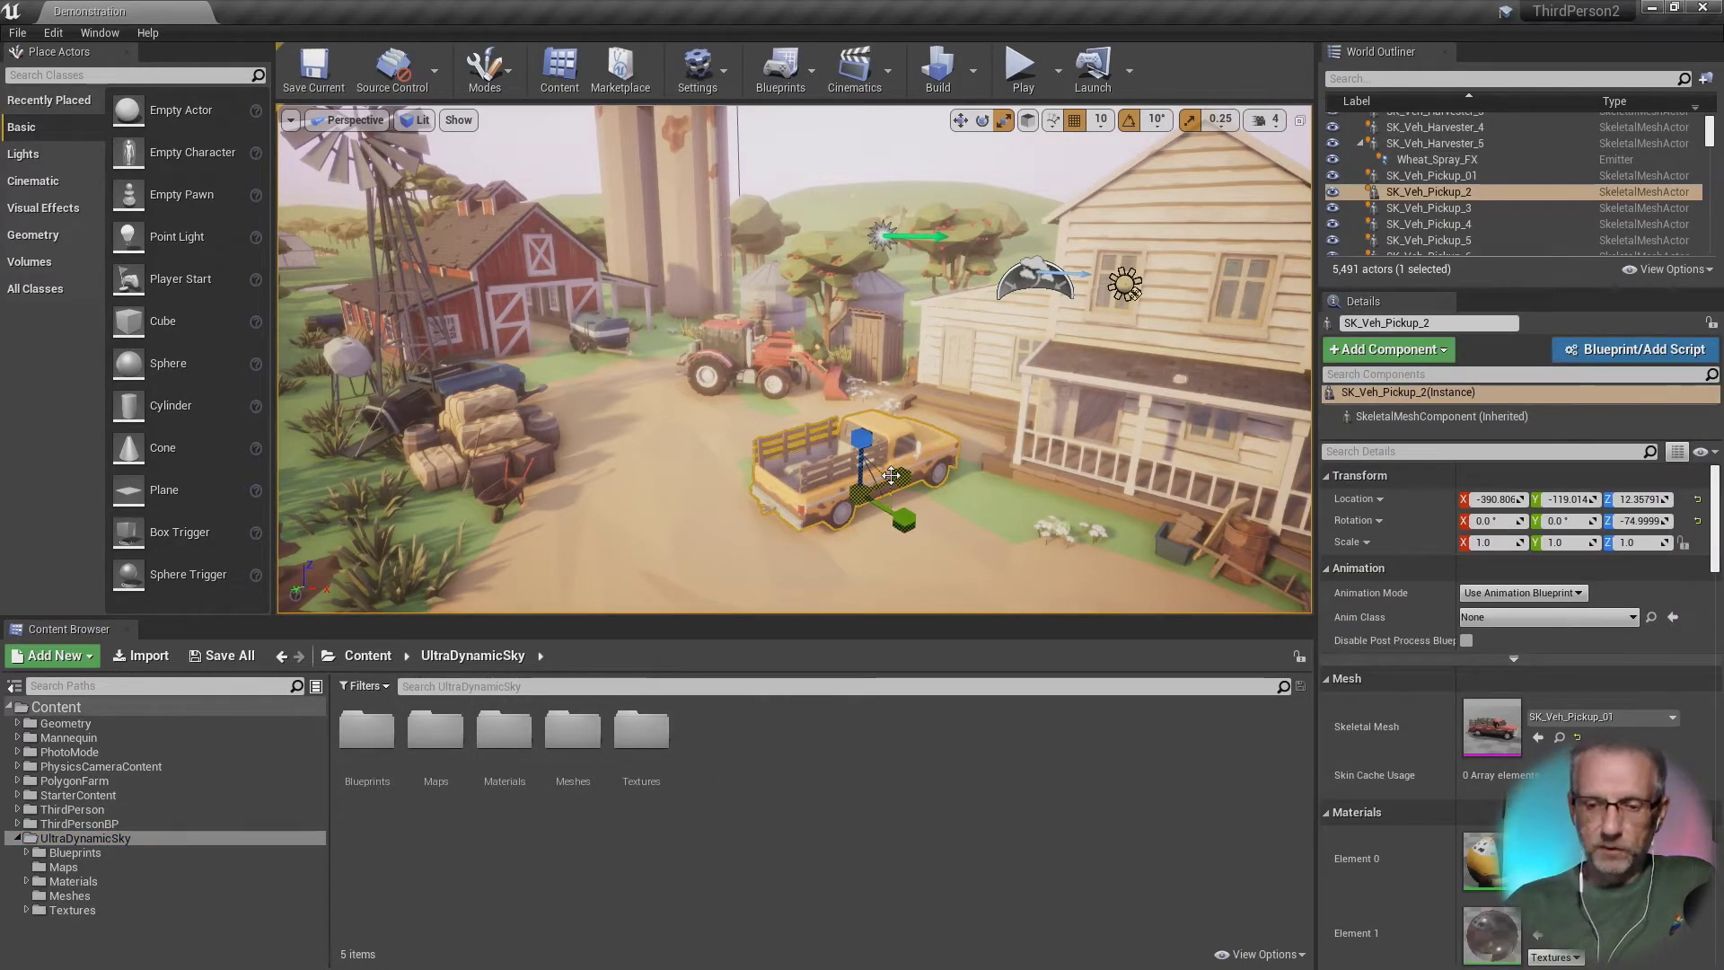
pyautogui.press('F11')
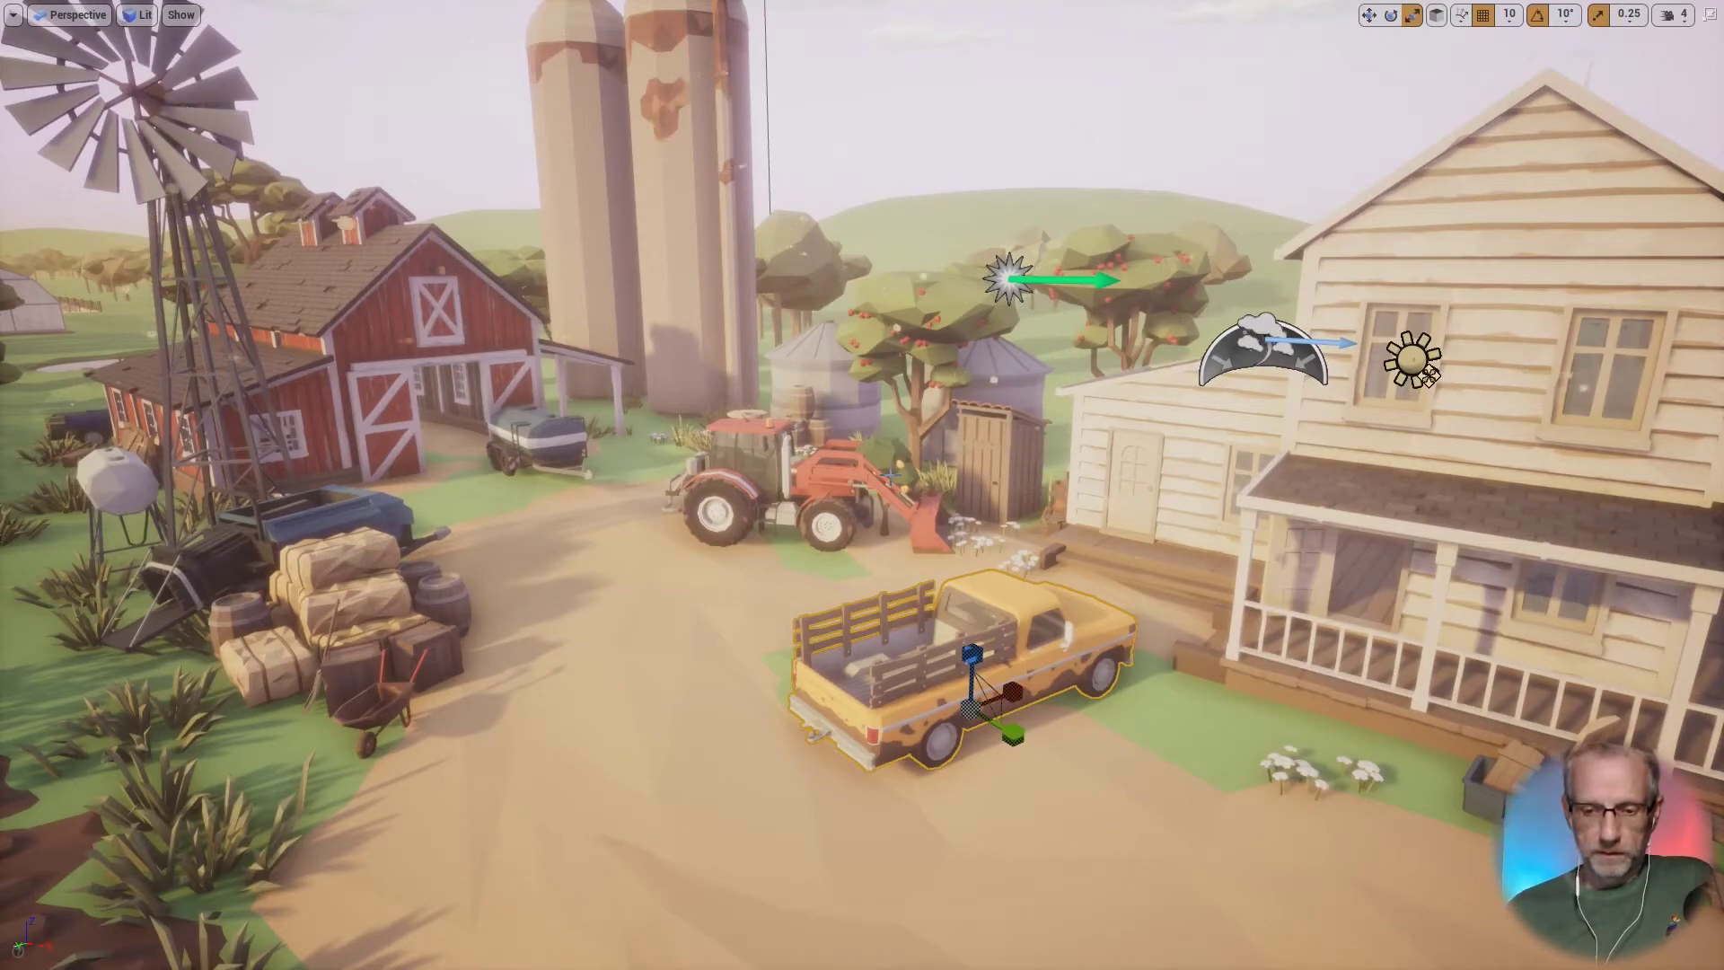
pyautogui.press('F11')
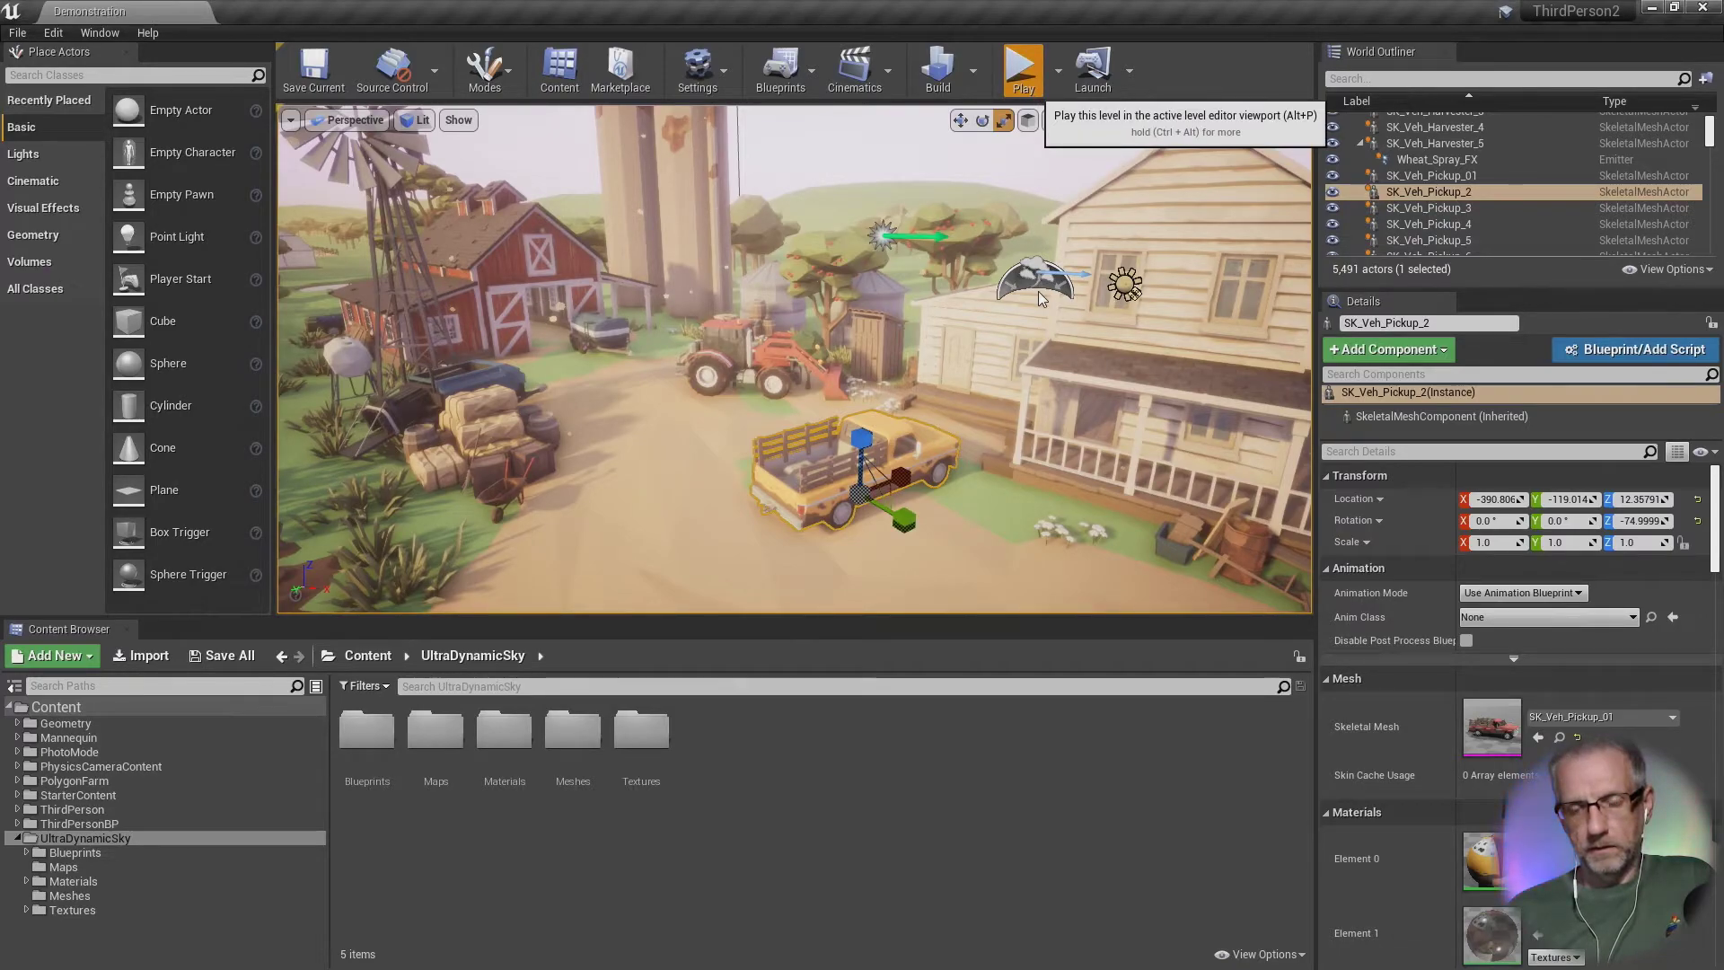
# Step: Play the farm level full screen, running the scarecrow toward the silo, then stop playing
pyautogui.hotkey('alt', 'p')
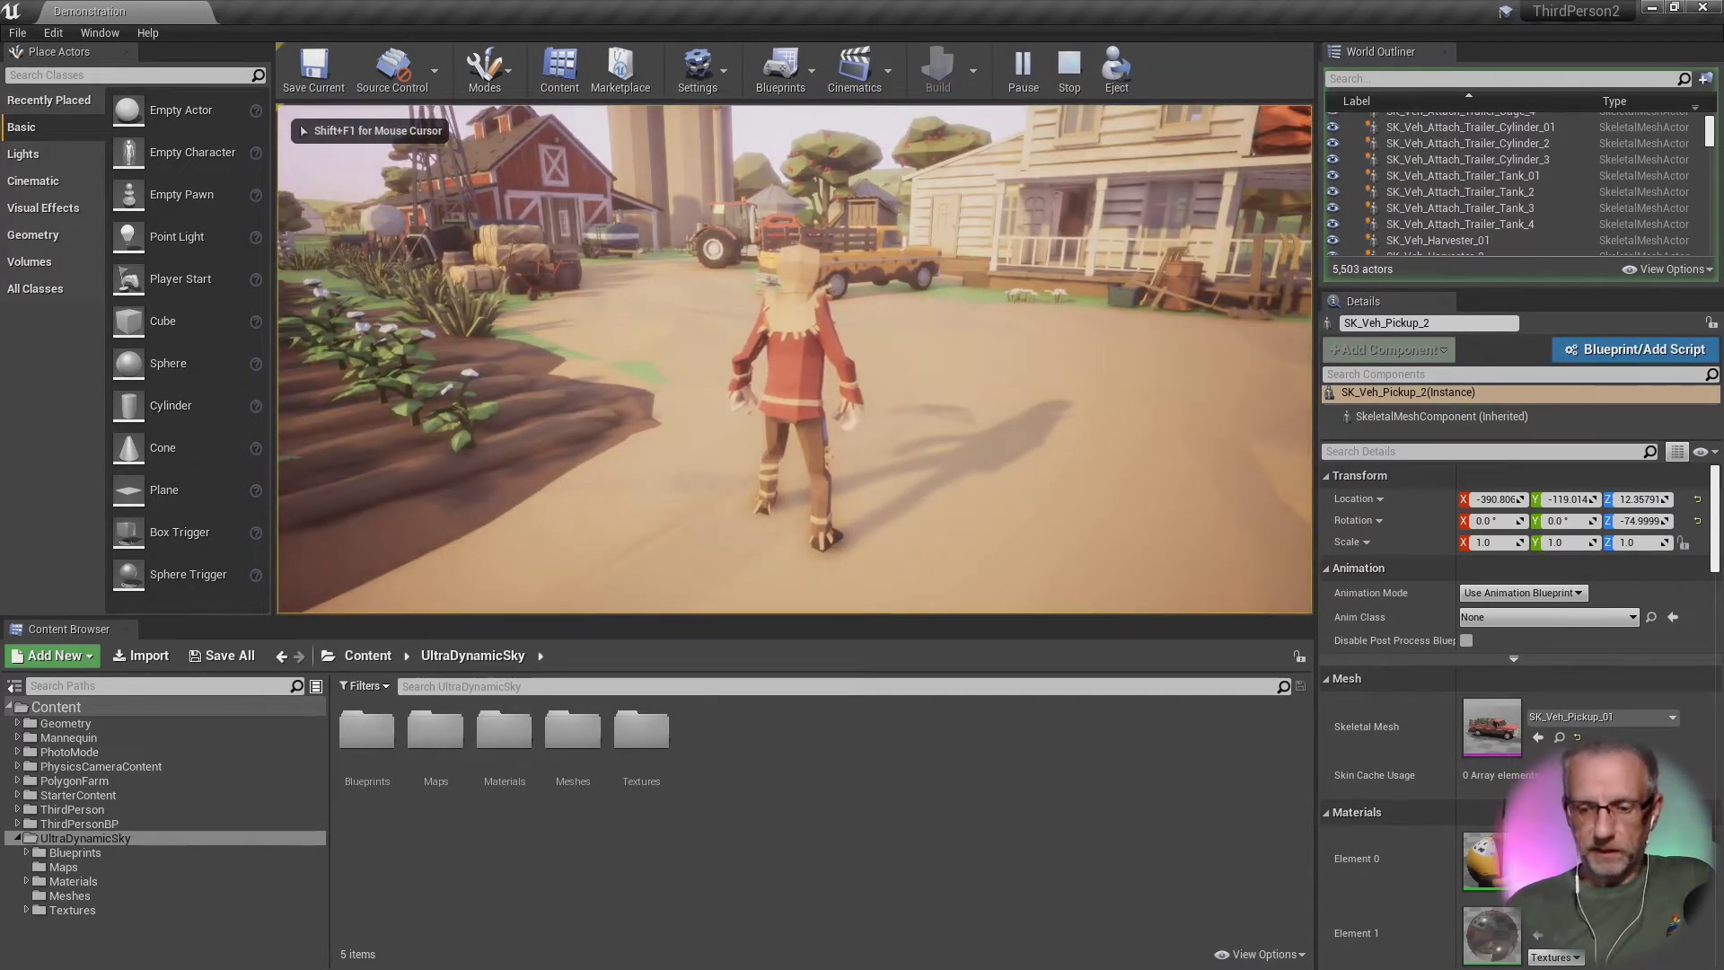
pyautogui.hotkey('shift', 'F1')
pyautogui.press('F11')
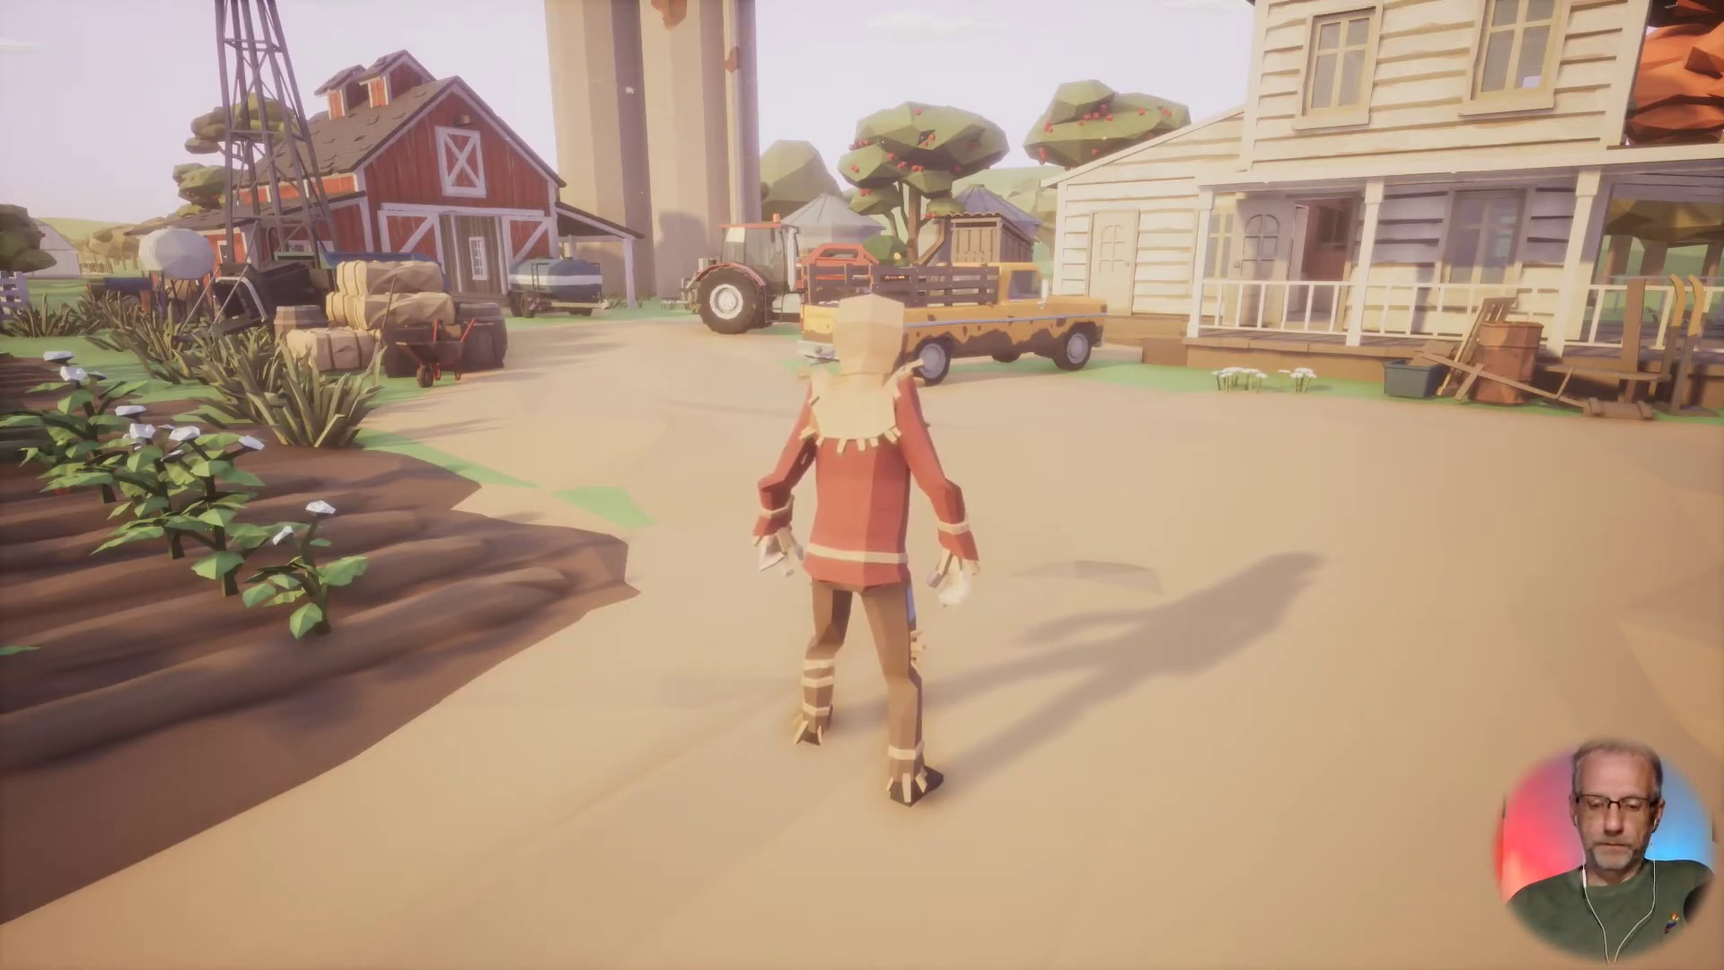
pyautogui.press('w')
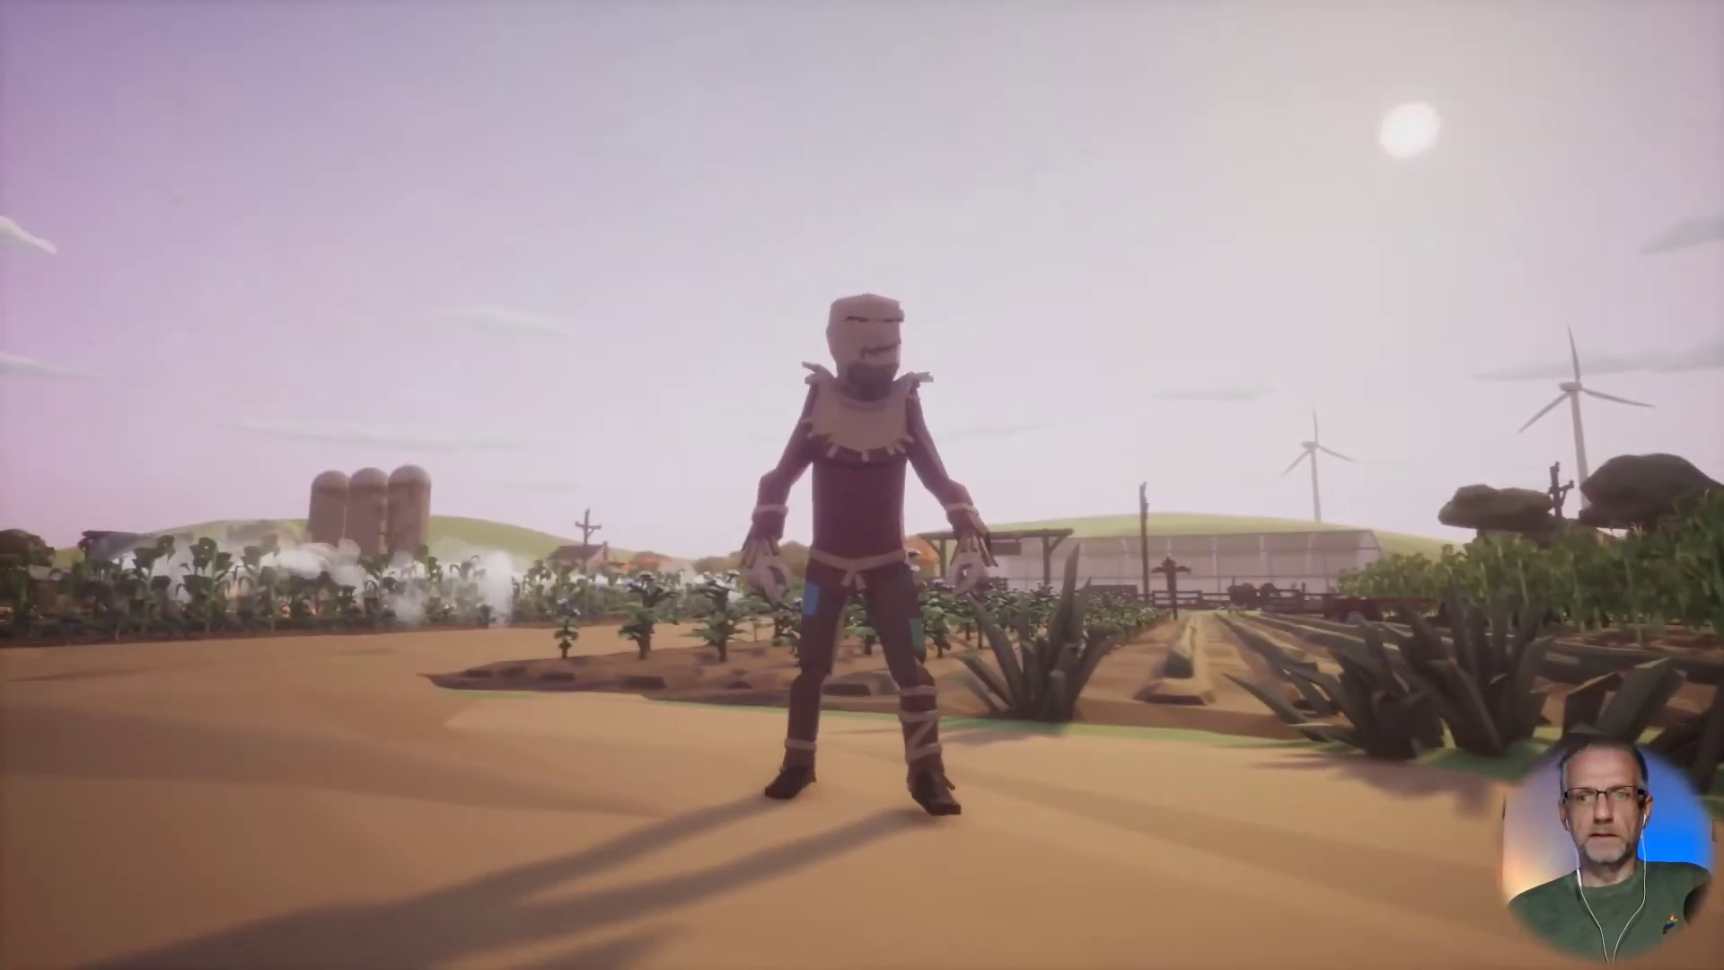
pyautogui.press('w')
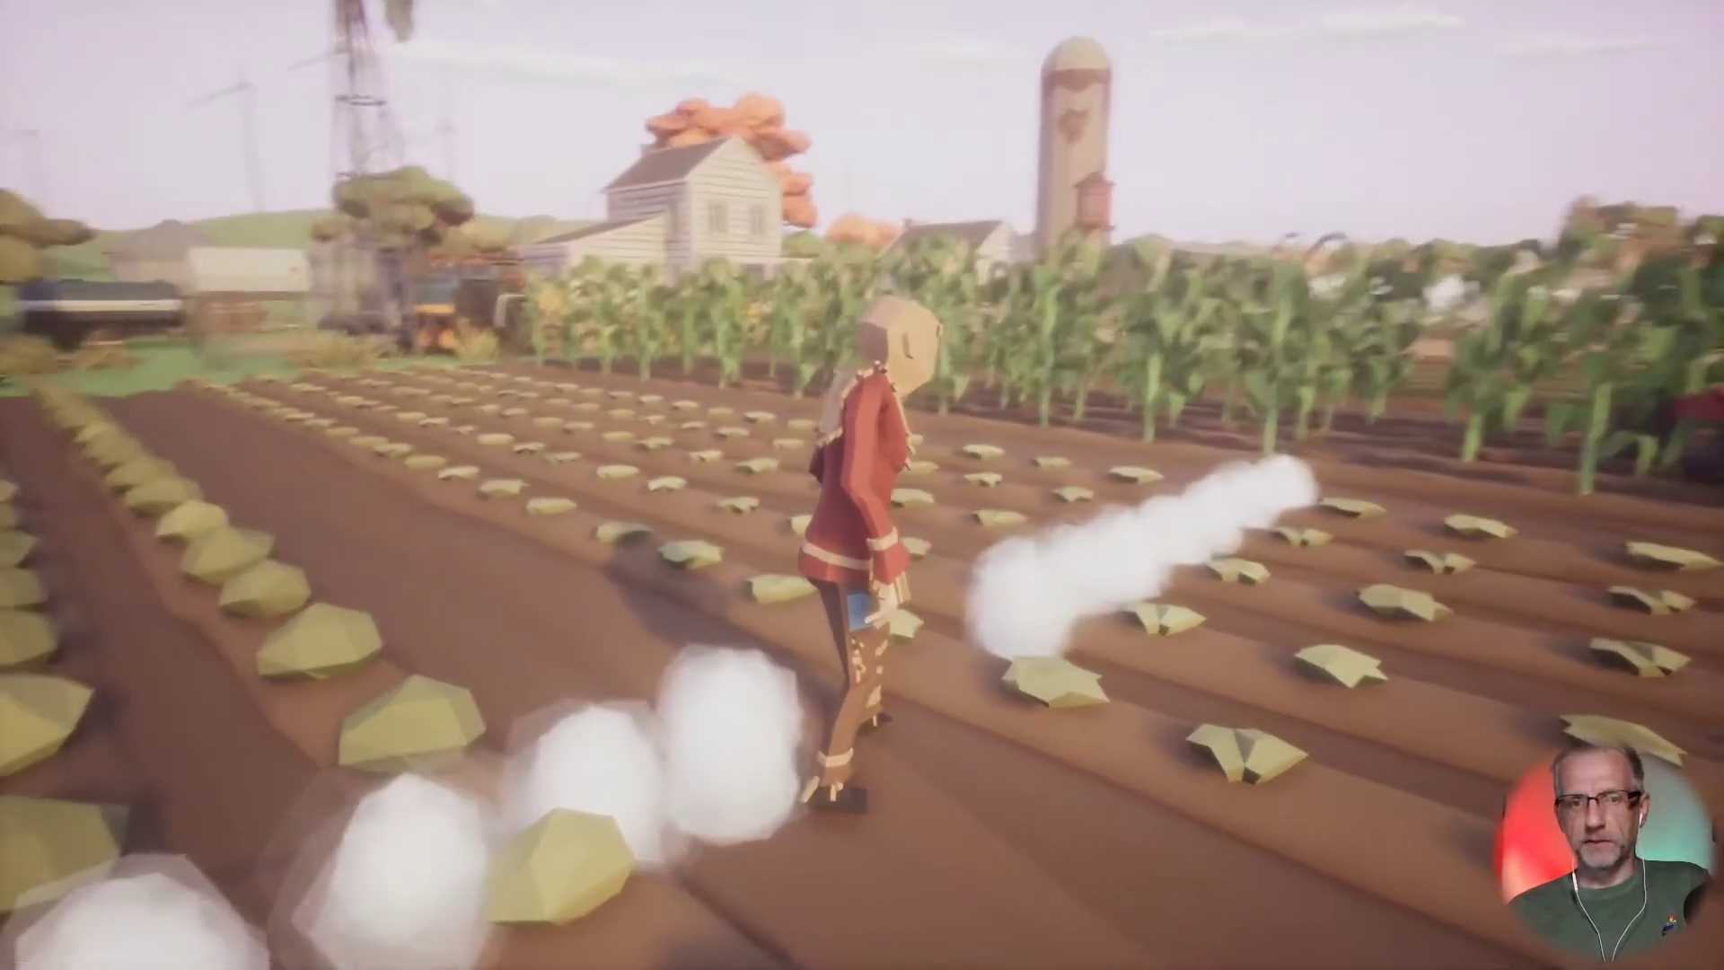
pyautogui.press('Escape')
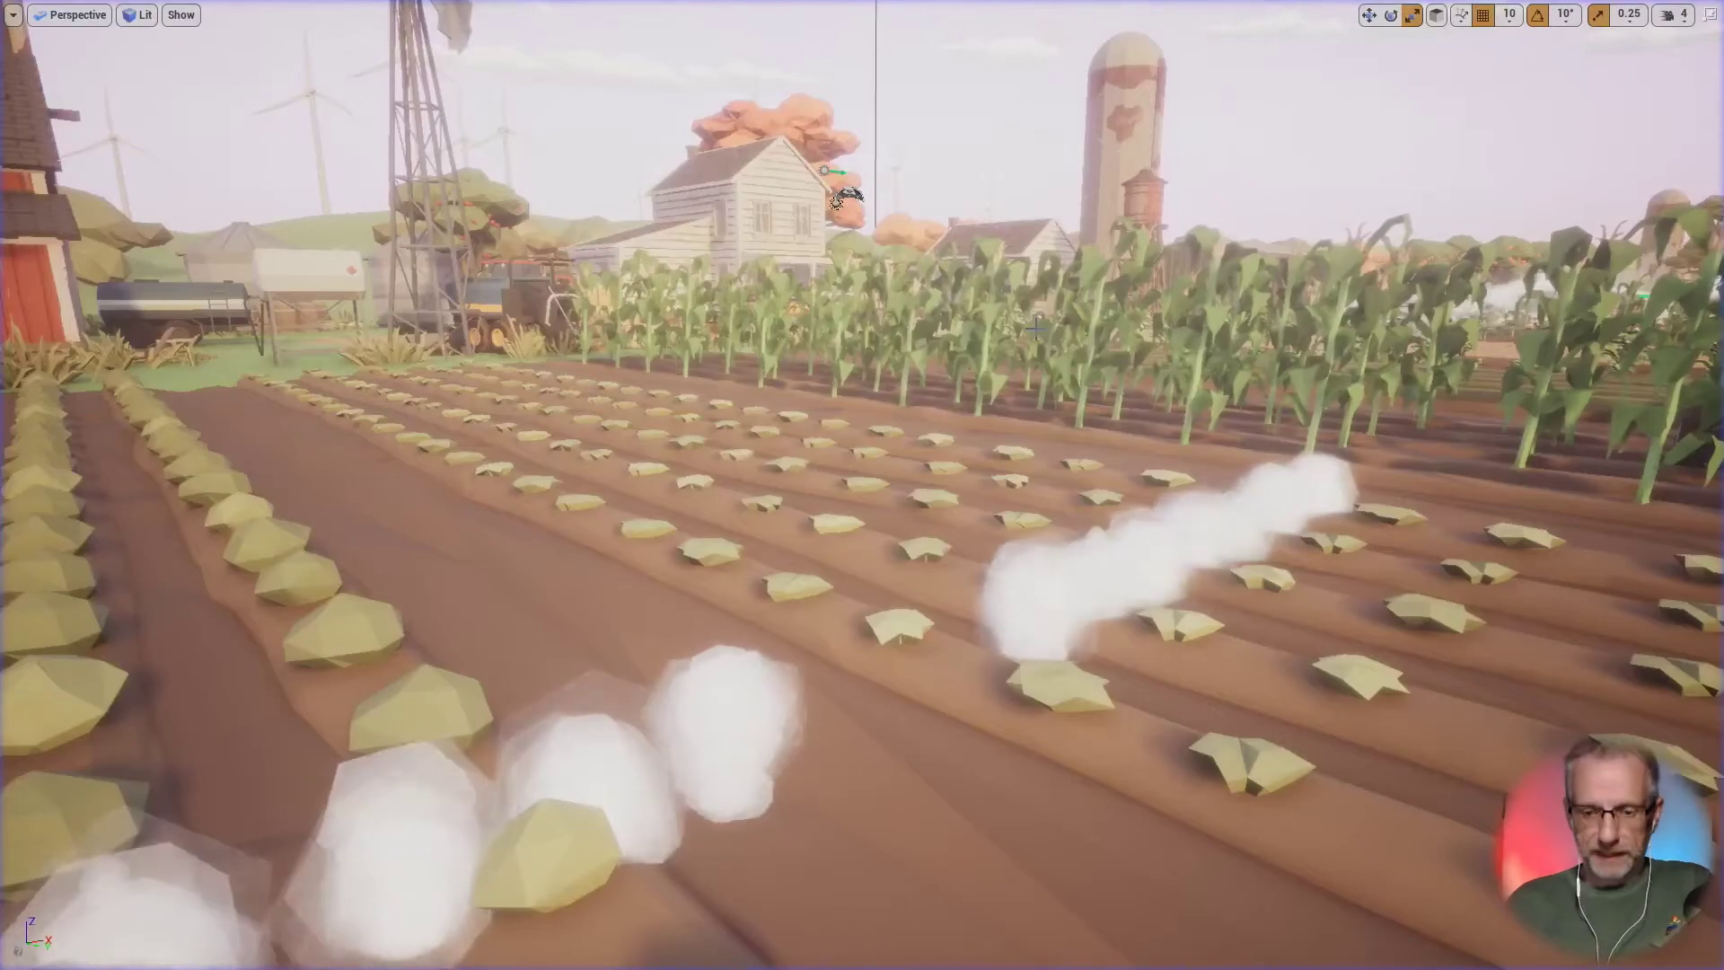
pyautogui.press('F11')
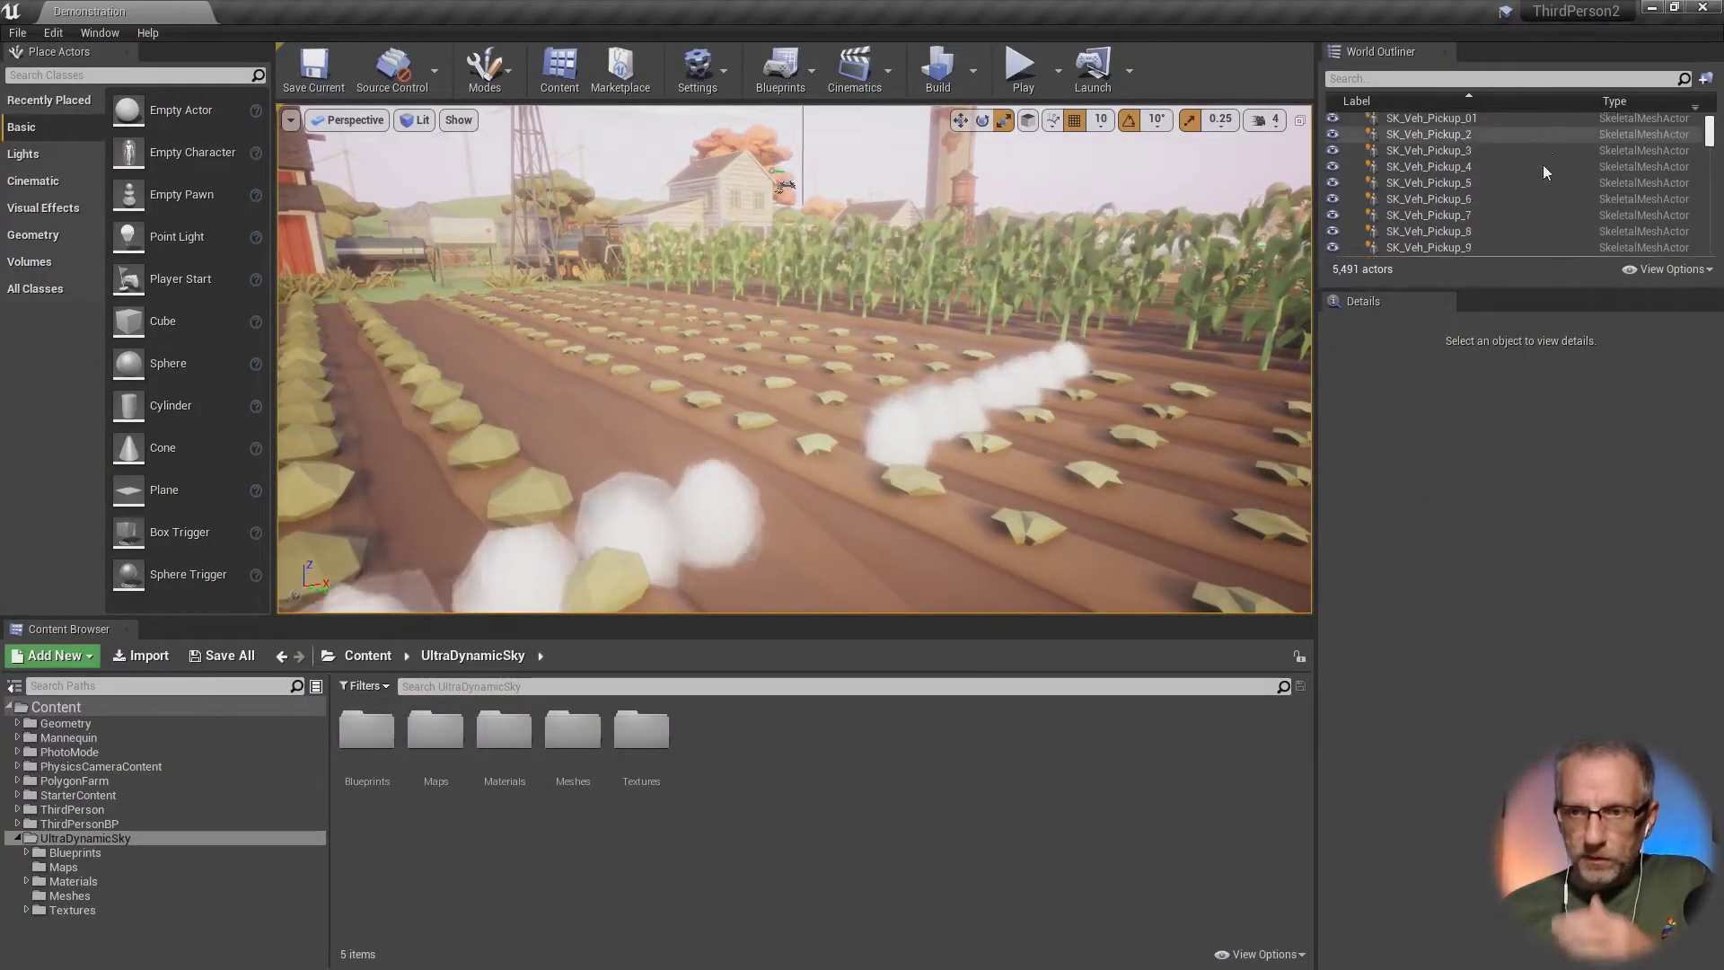
# Step: Hide the Light Source actor in the World Outliner to remove its sunlight
pyautogui.scroll(-10, 1543, 164)
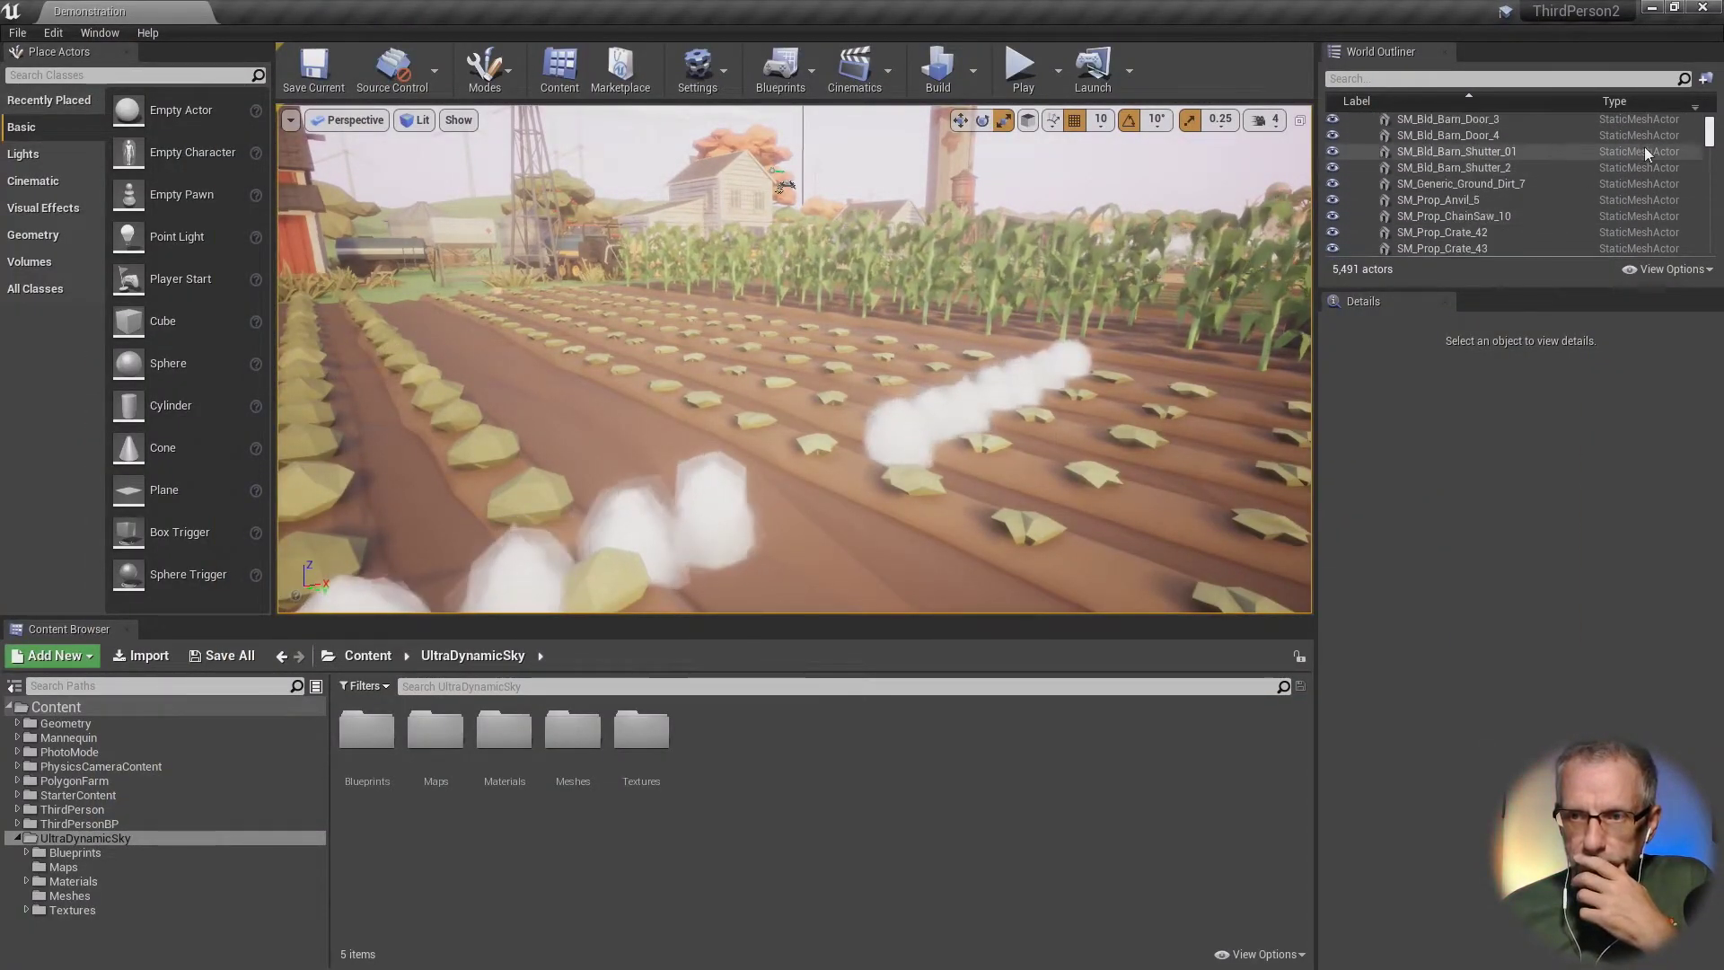
pyautogui.moveTo(1710, 142); pyautogui.dragTo(1709, 124)
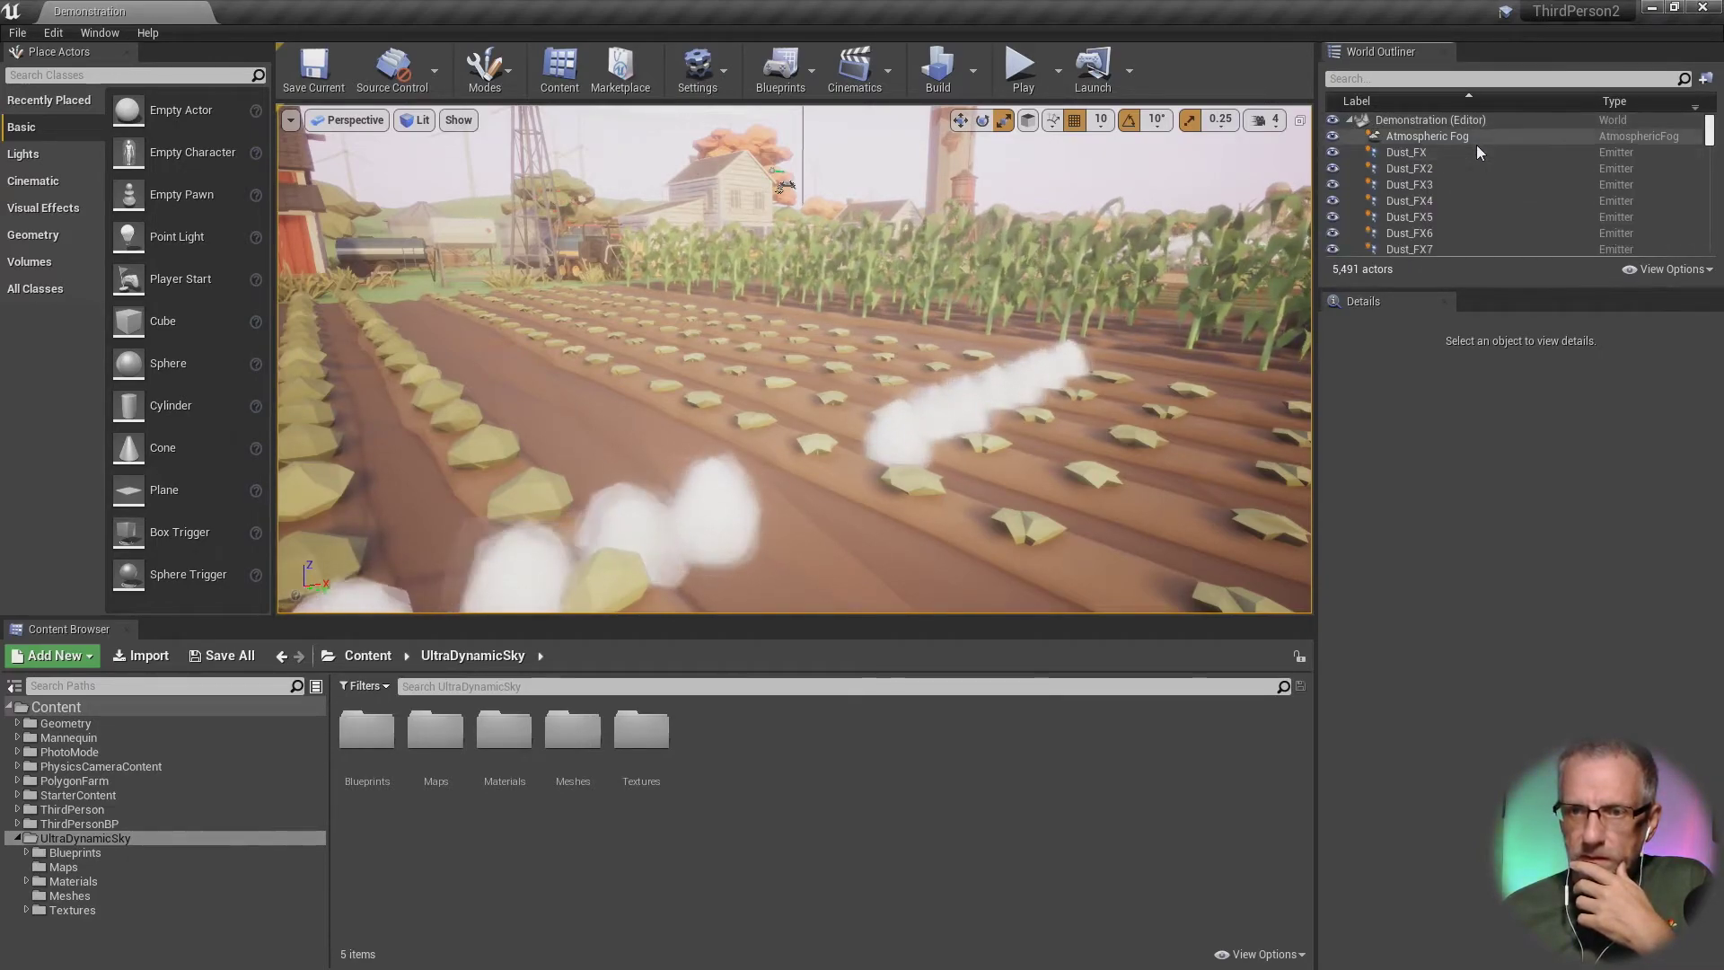
pyautogui.scroll(-2, 1477, 146)
pyautogui.scroll(-2, 1477, 146)
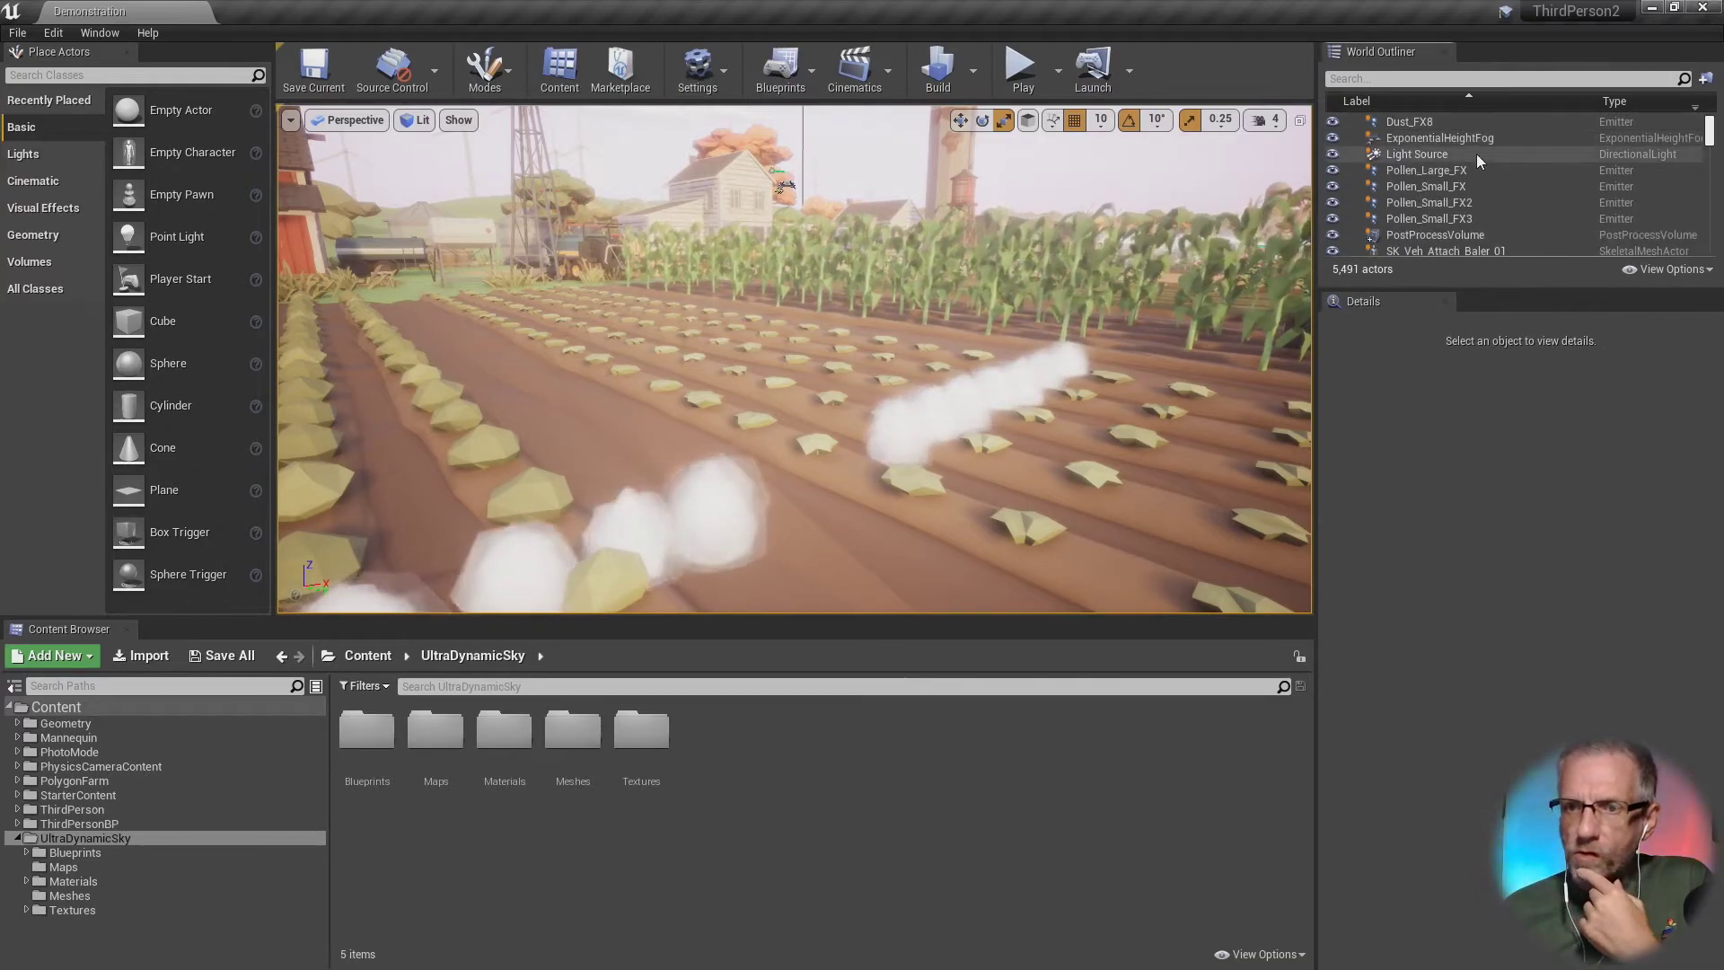
pyautogui.click(1476, 154)
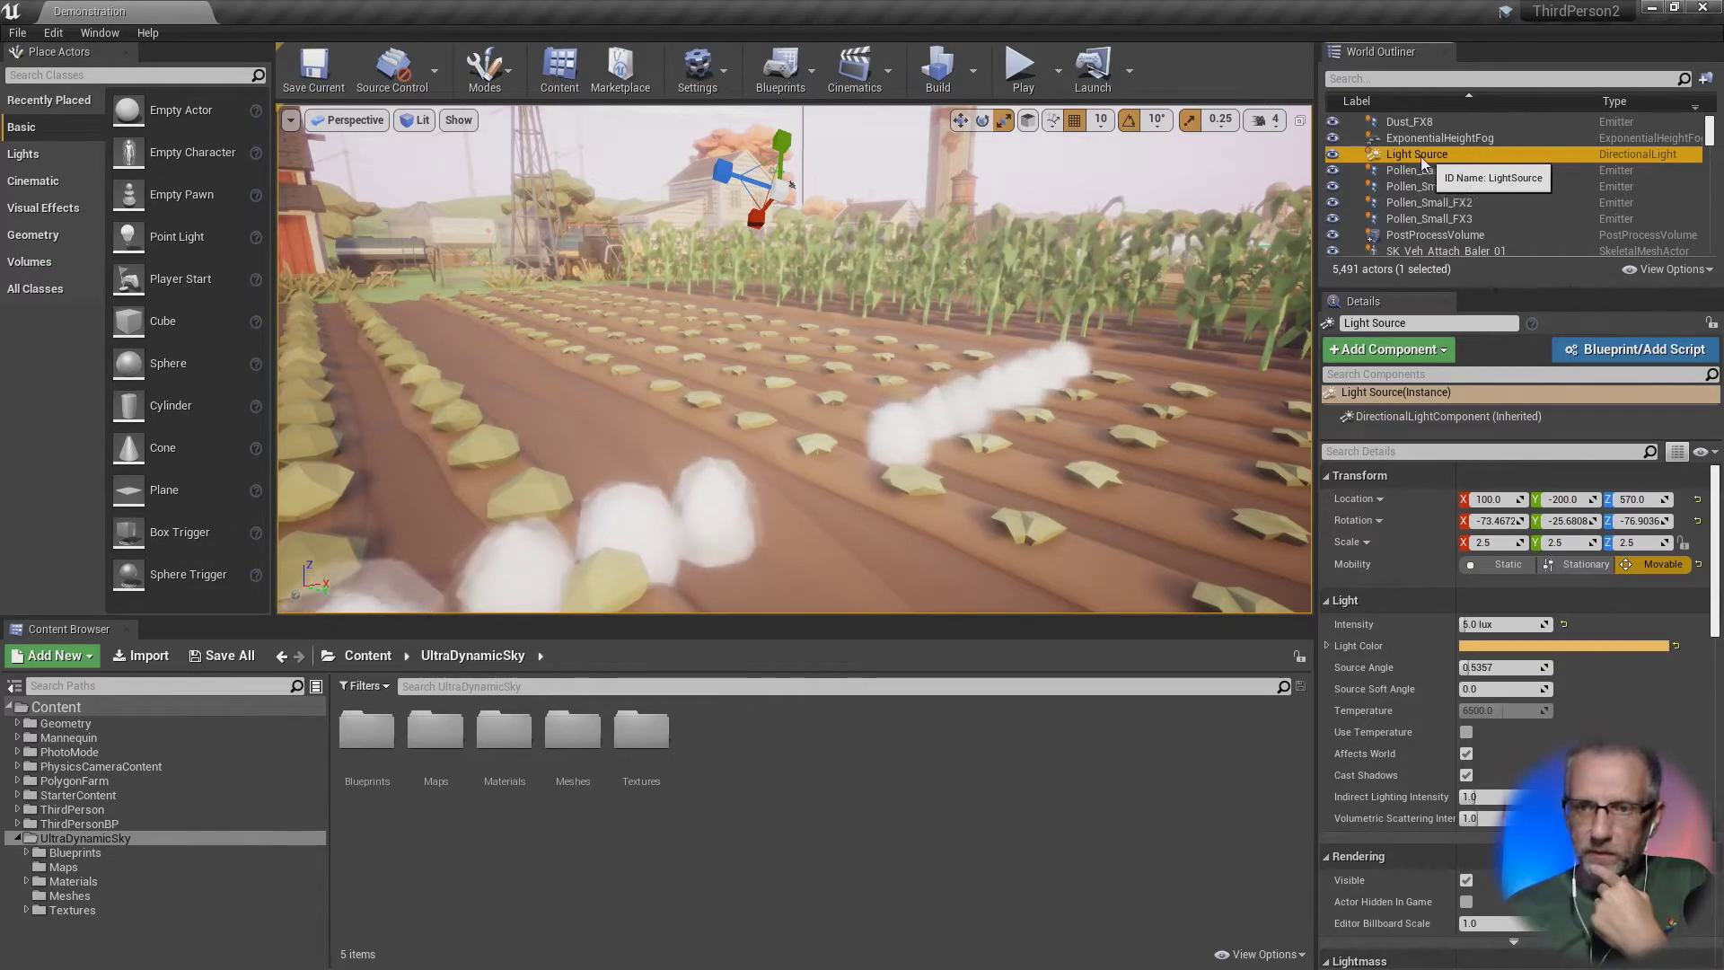
pyautogui.click(1334, 154)
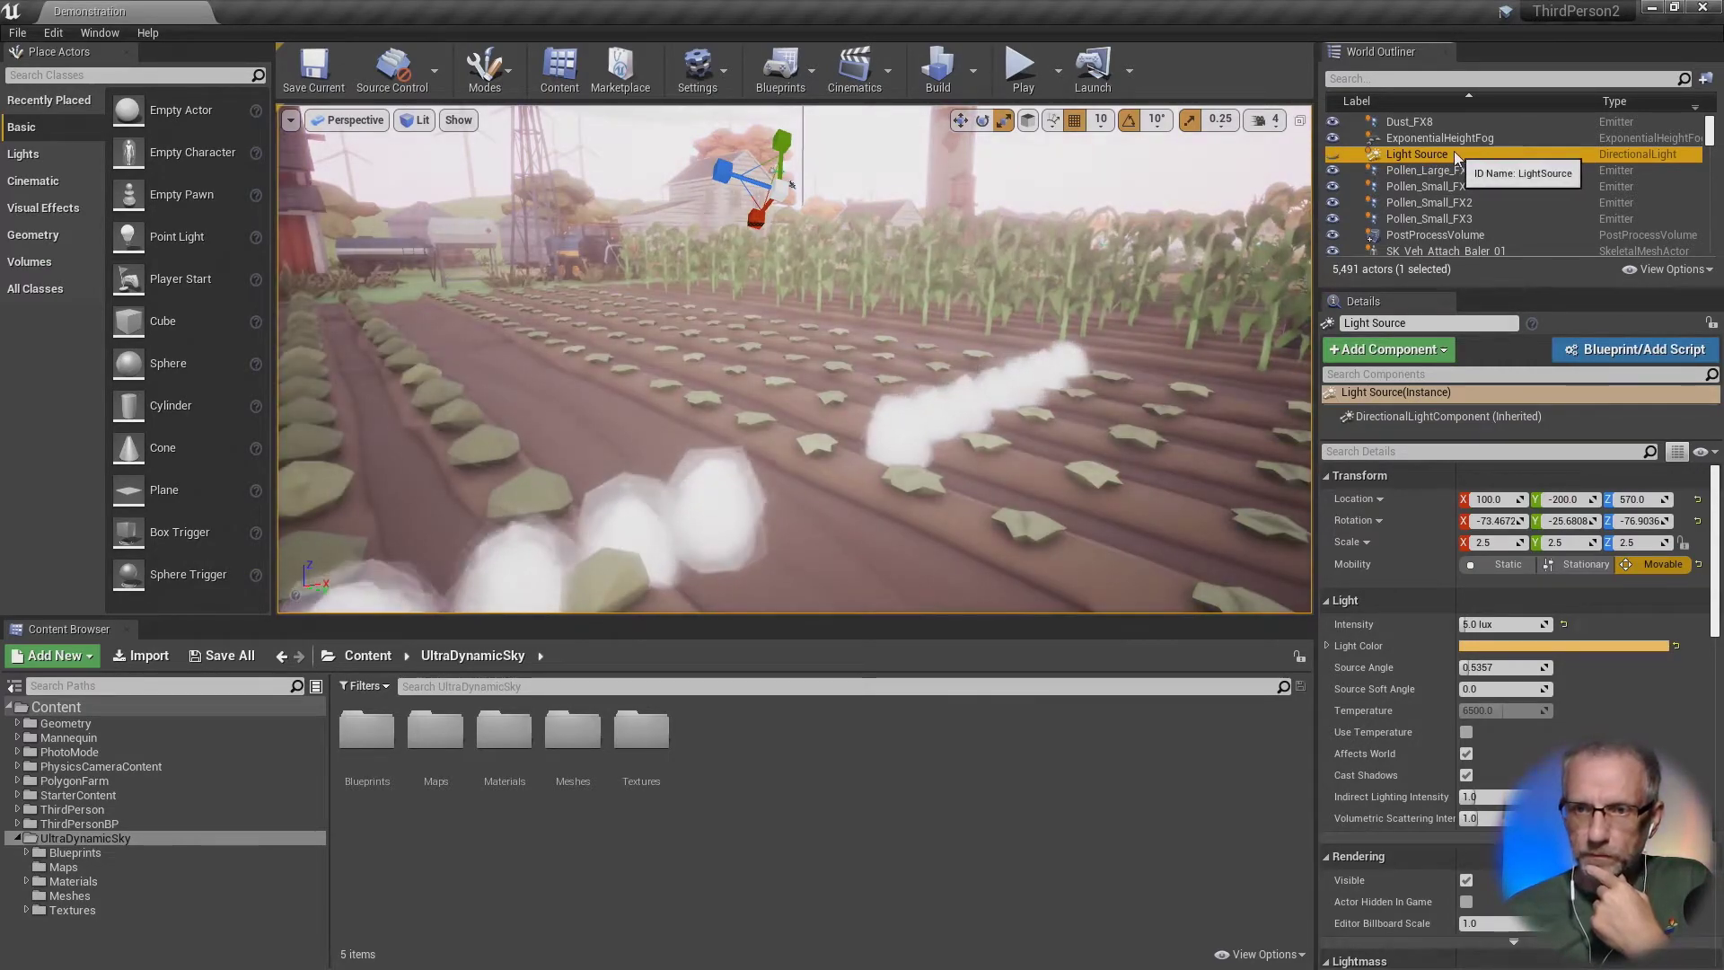
# Step: Enlarge the World Outliner and hide the Sky Sphere actor
pyautogui.scroll(-3, 1452, 151)
pyautogui.scroll(-8, 1526, 138)
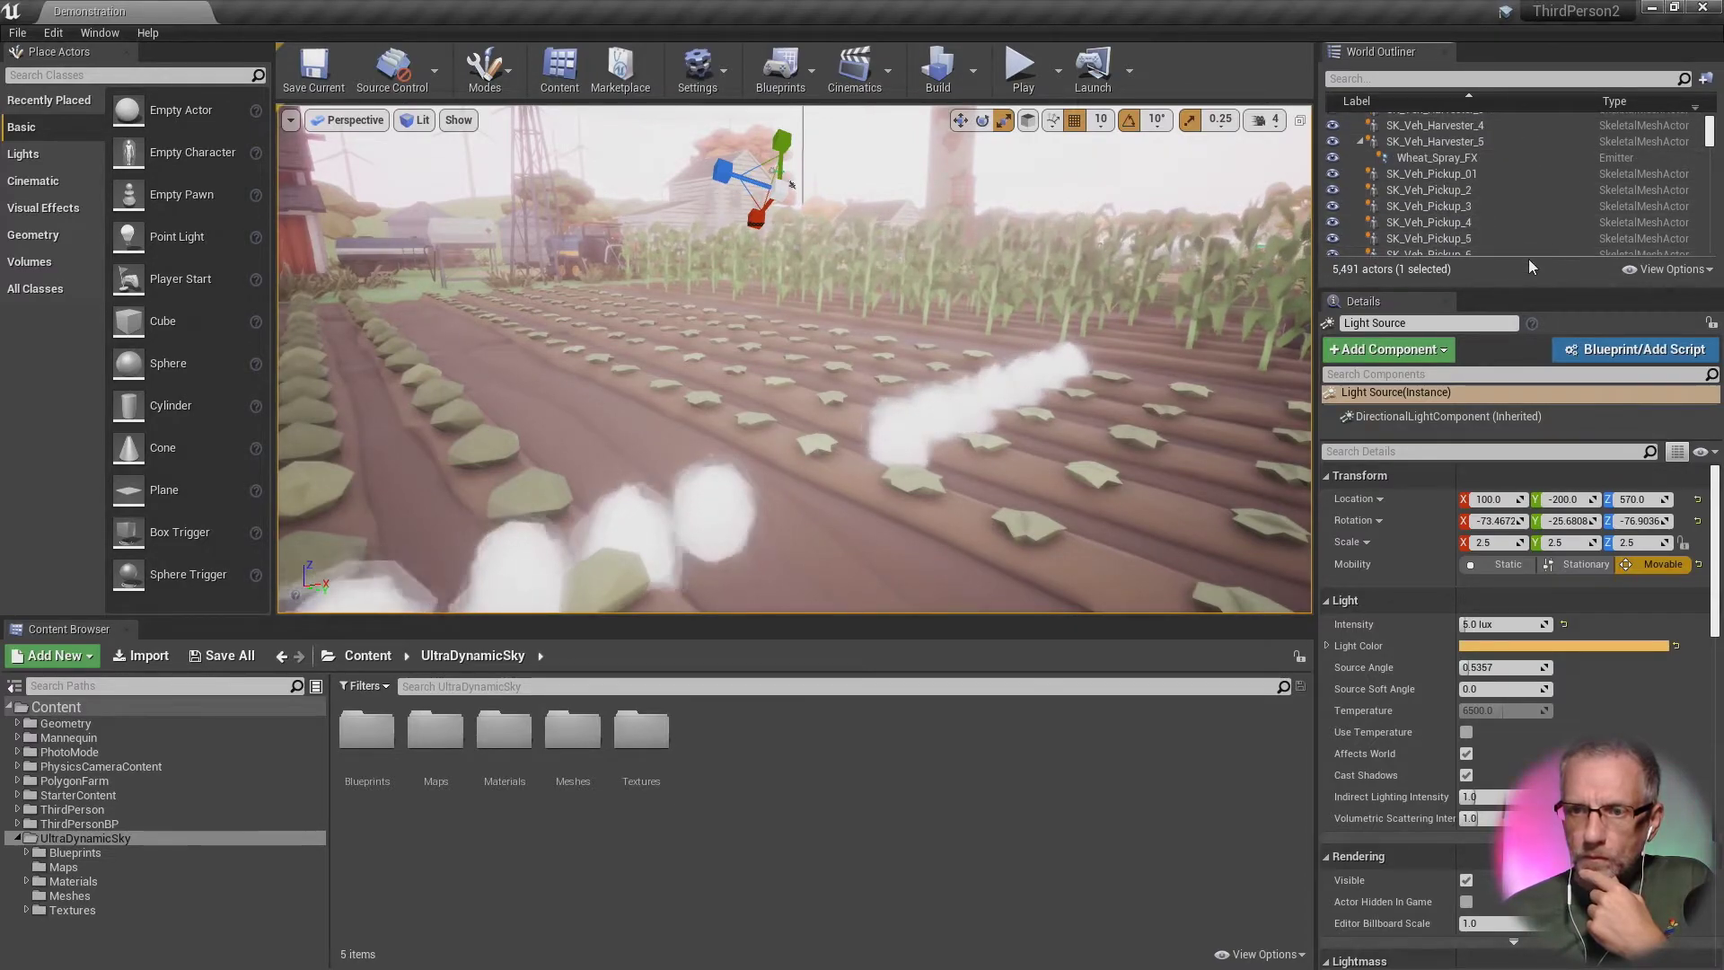
pyautogui.moveTo(1528, 286); pyautogui.dragTo(1479, 733)
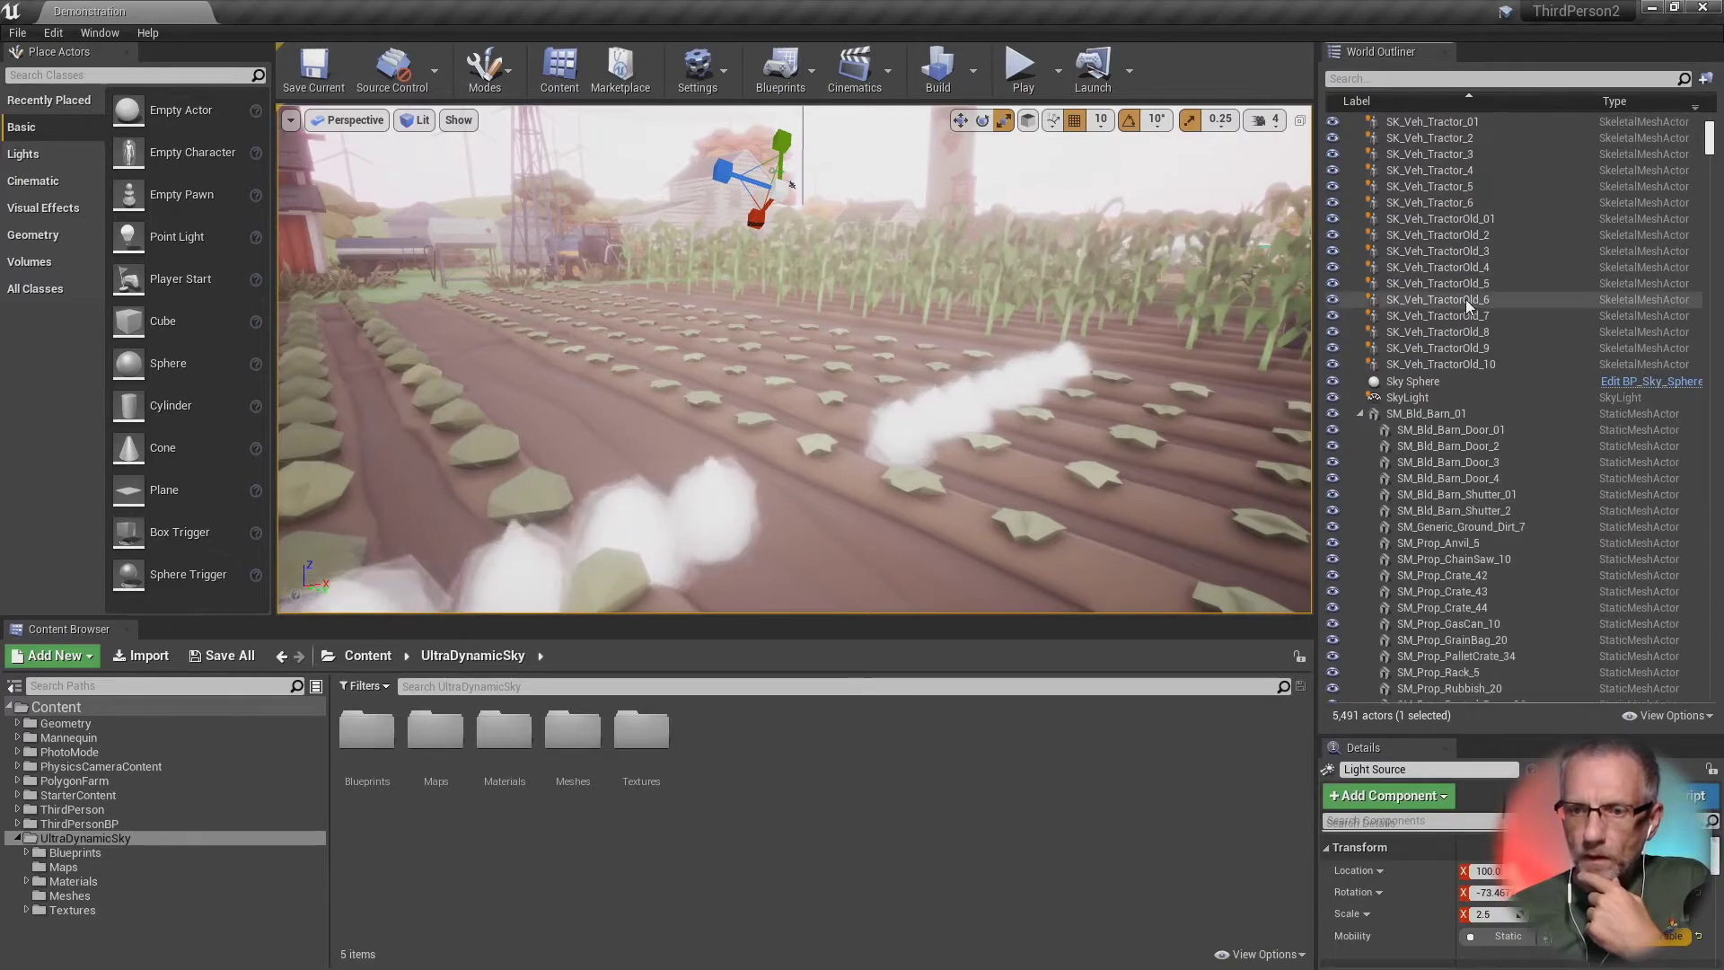
pyautogui.scroll(-3, 1465, 299)
pyautogui.click(1455, 353)
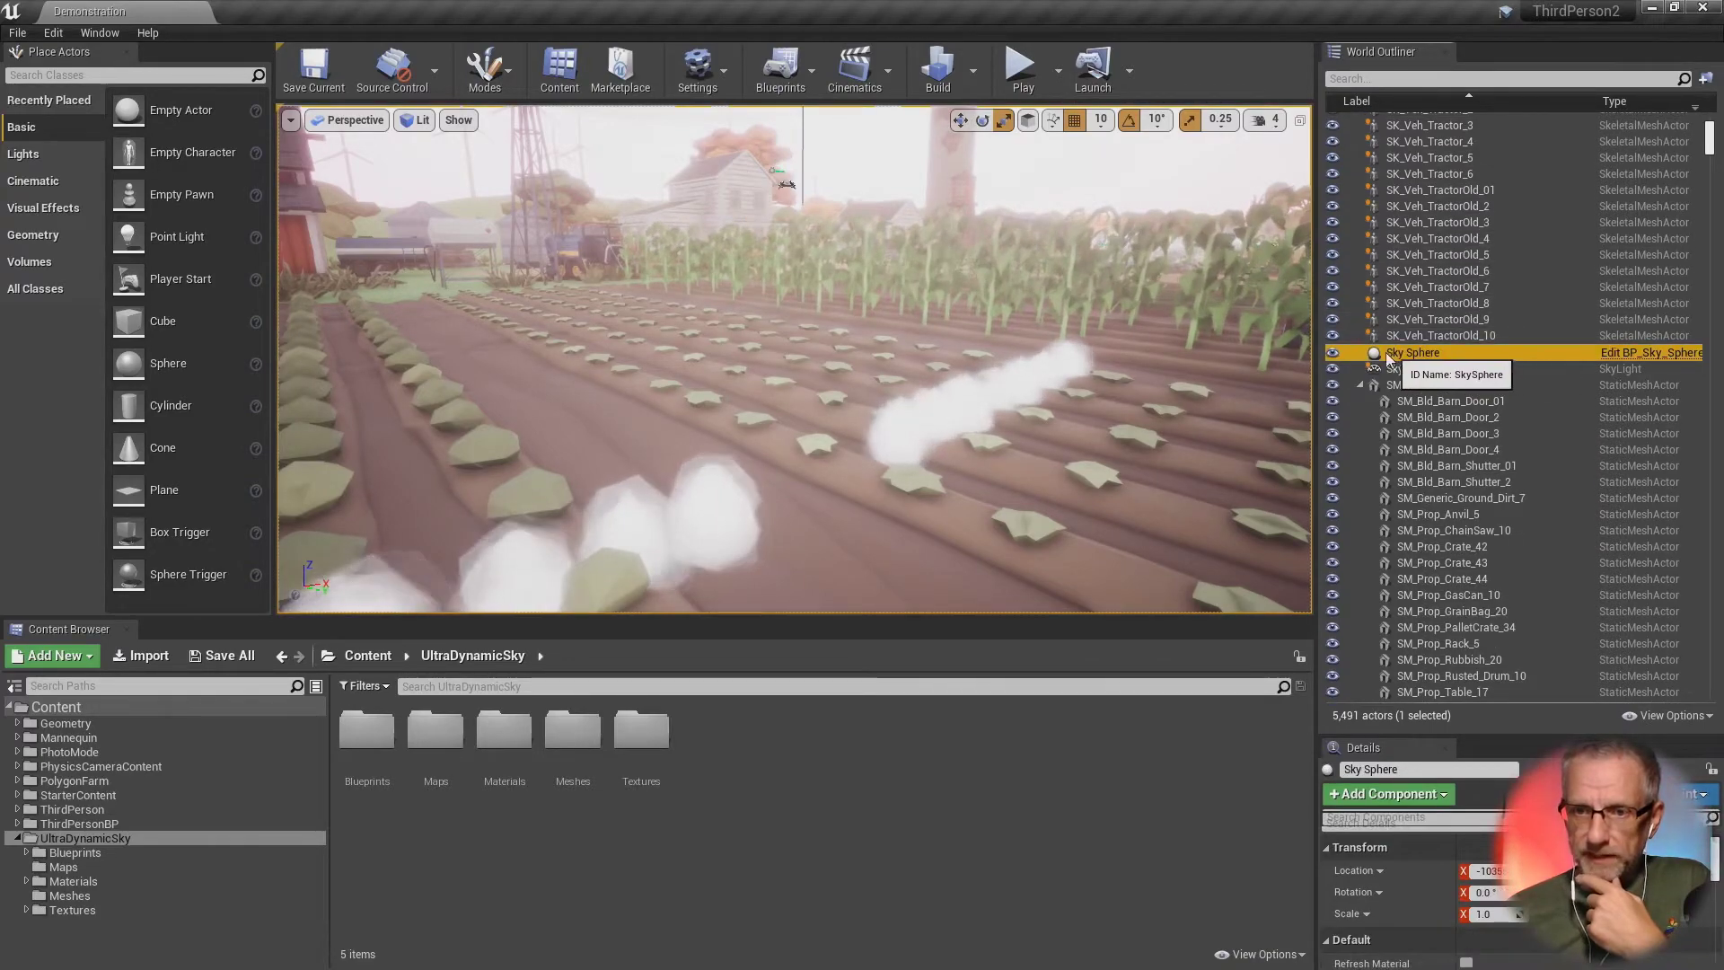
pyautogui.click(1333, 354)
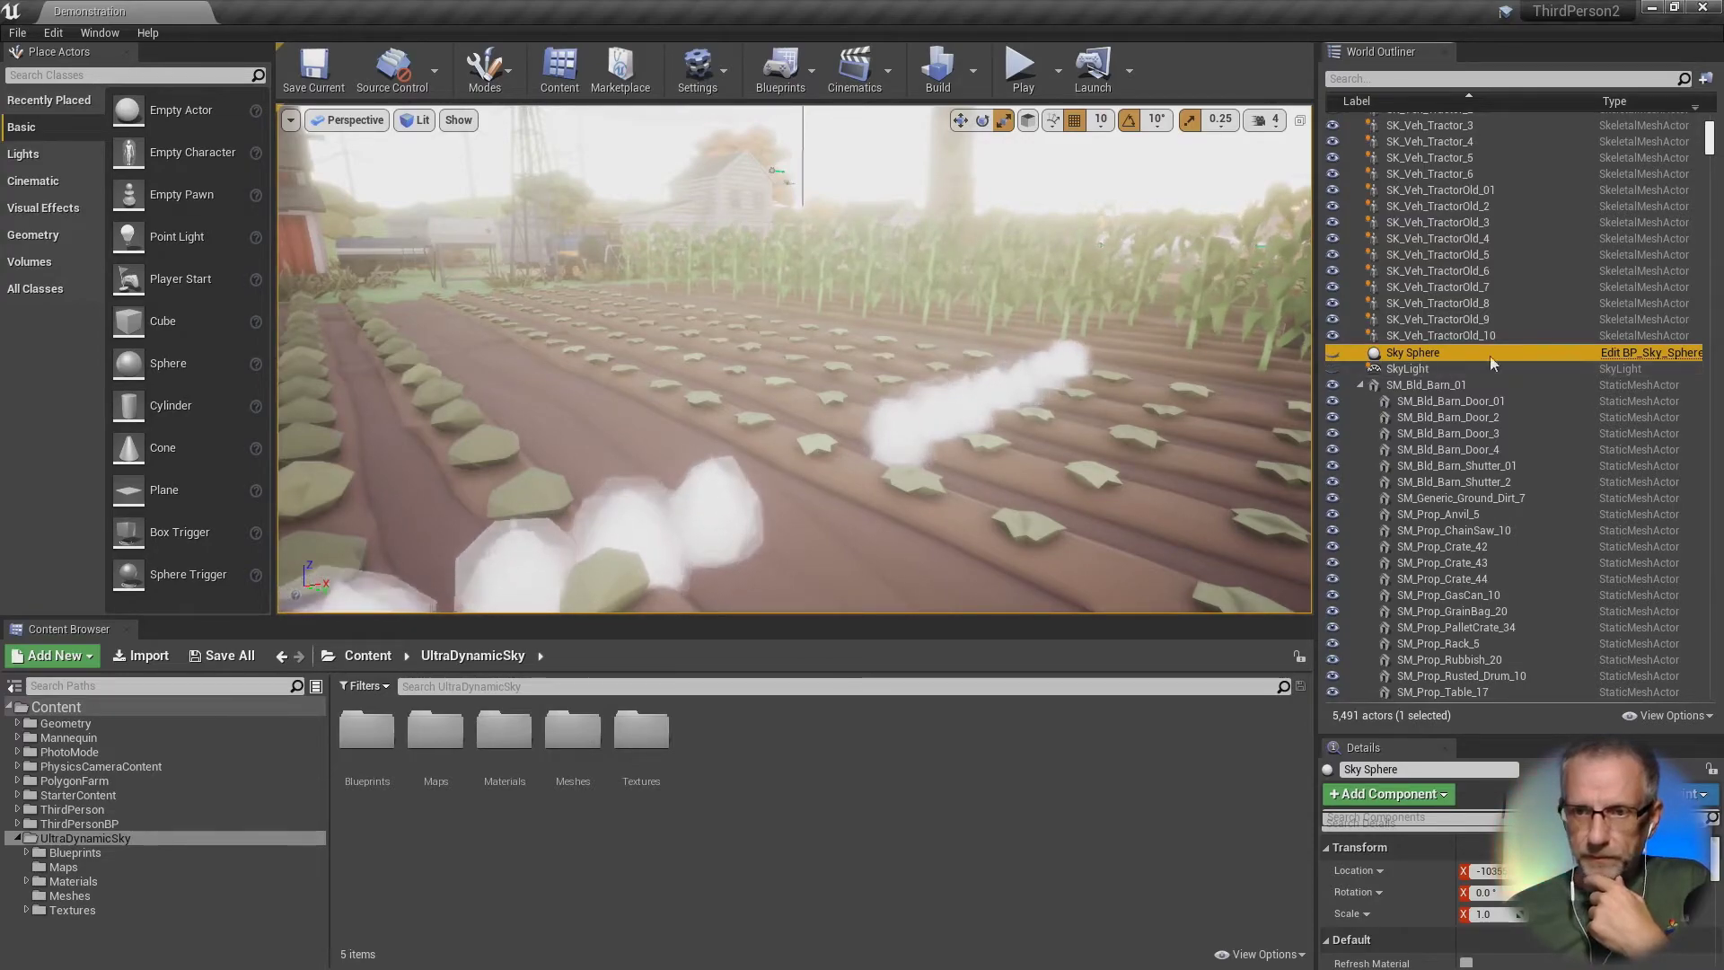
pyautogui.scroll(-4, 1556, 352)
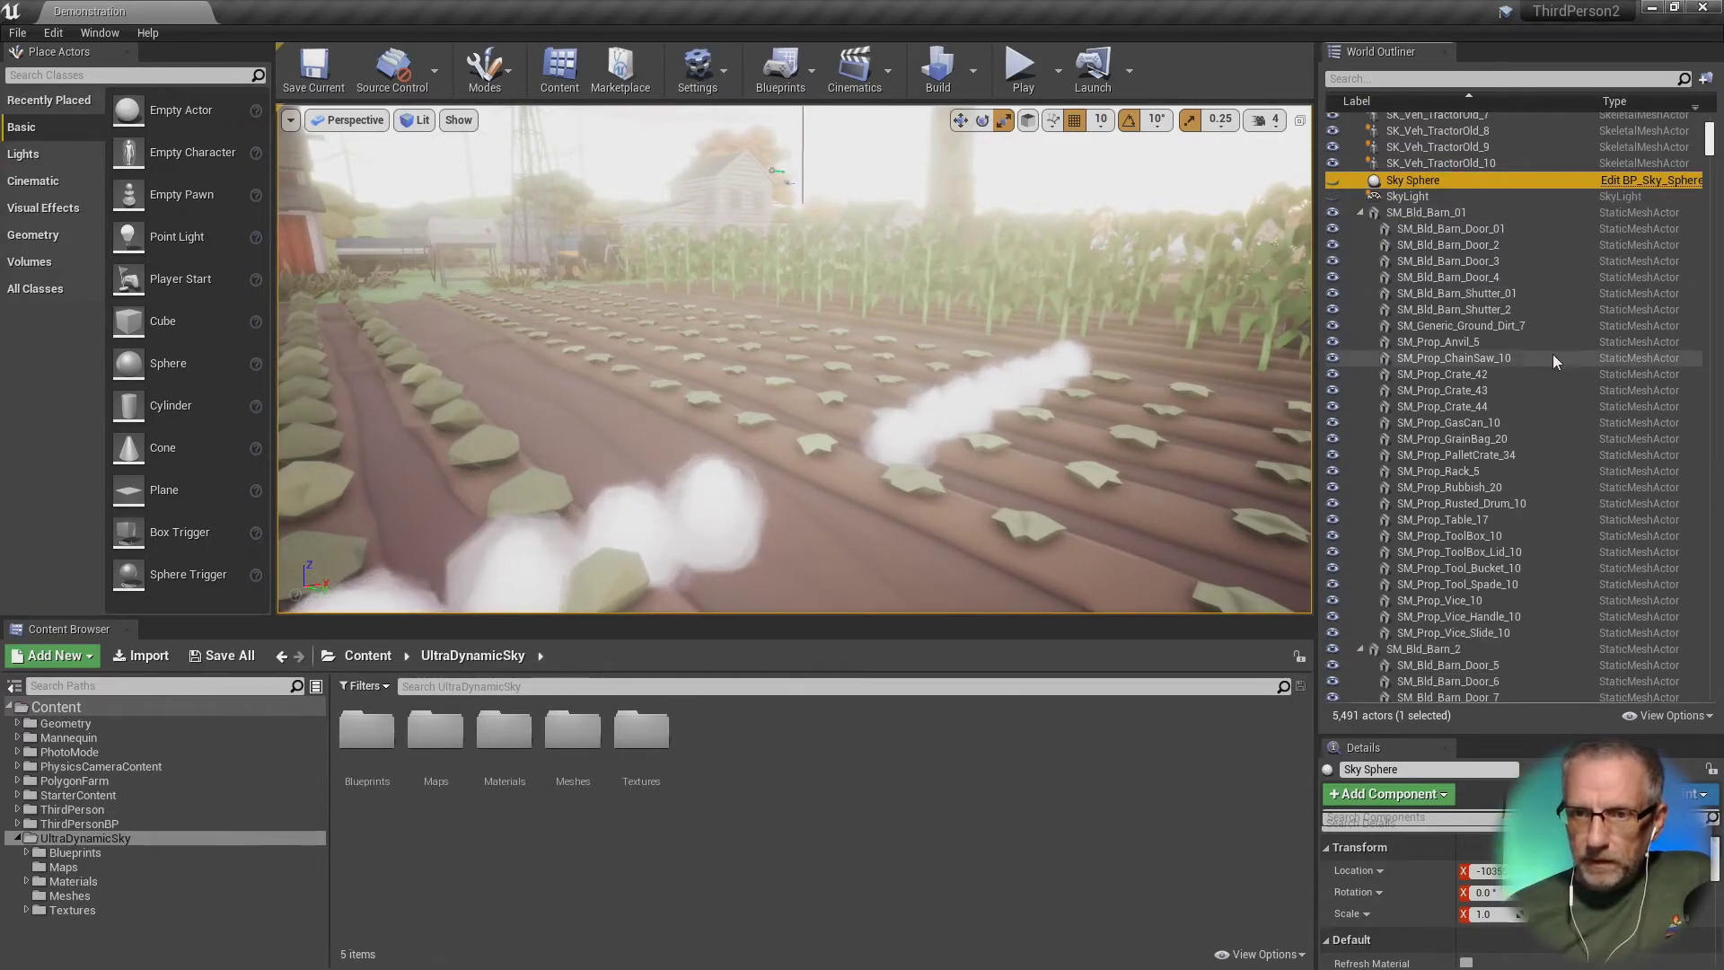
pyautogui.click(1358, 212)
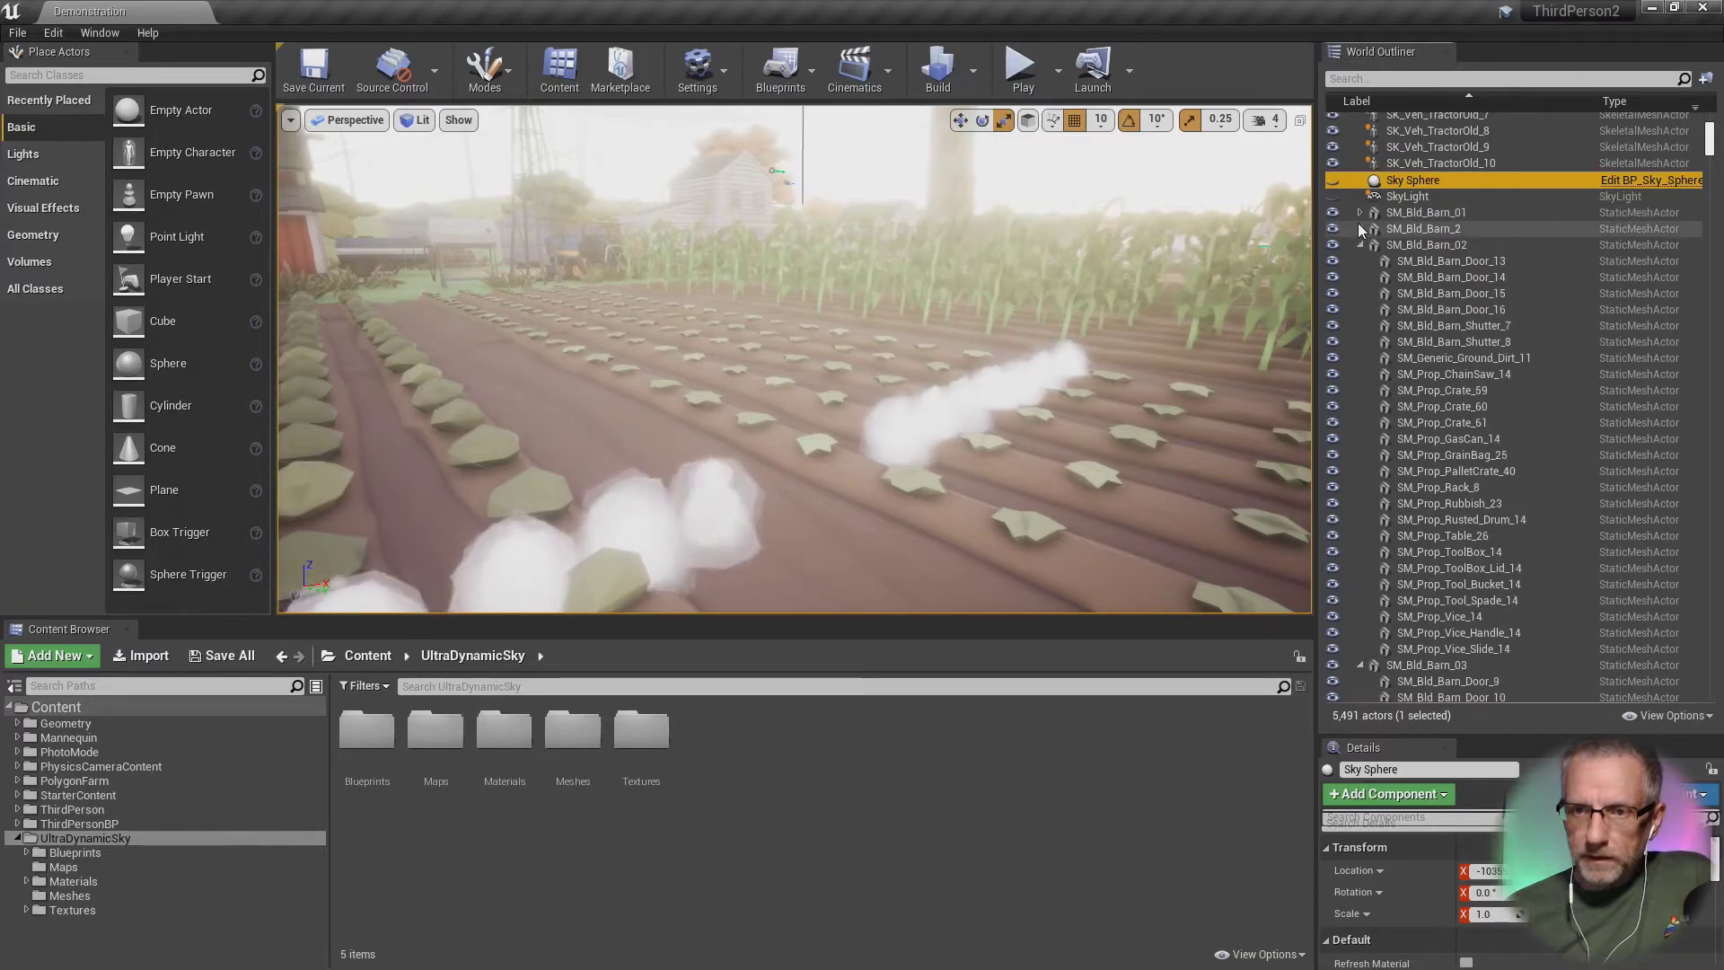
pyautogui.click(1358, 226)
pyautogui.click(1361, 244)
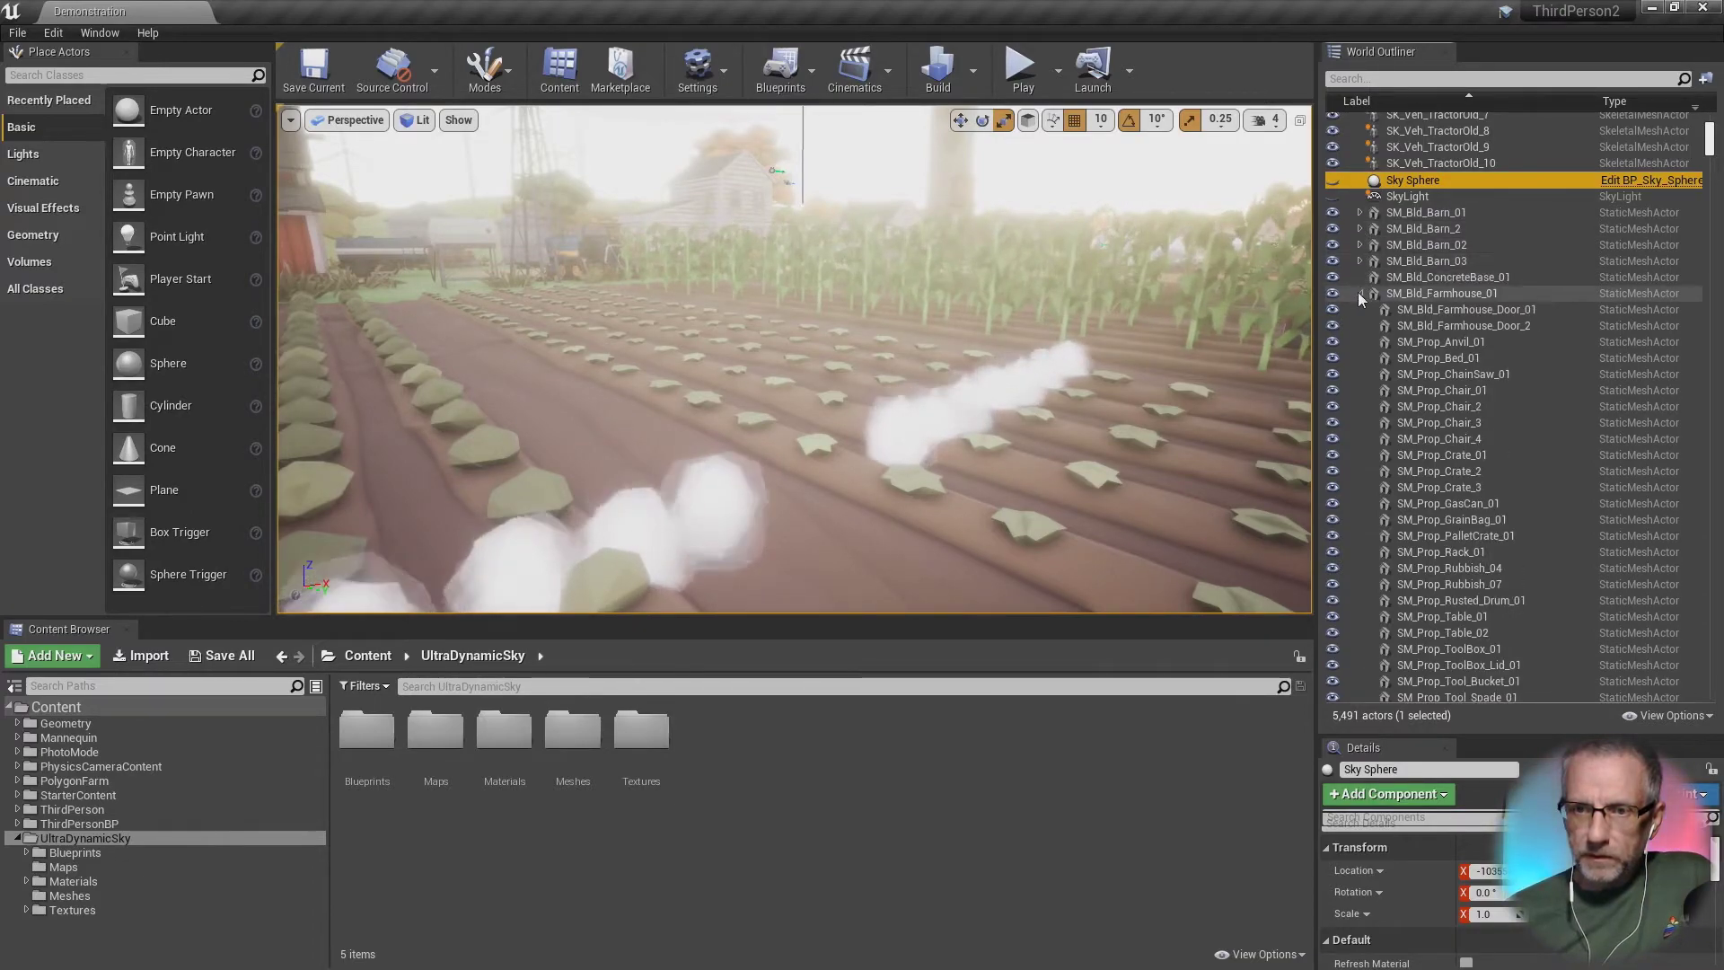
pyautogui.click(1360, 293)
pyautogui.click(1359, 309)
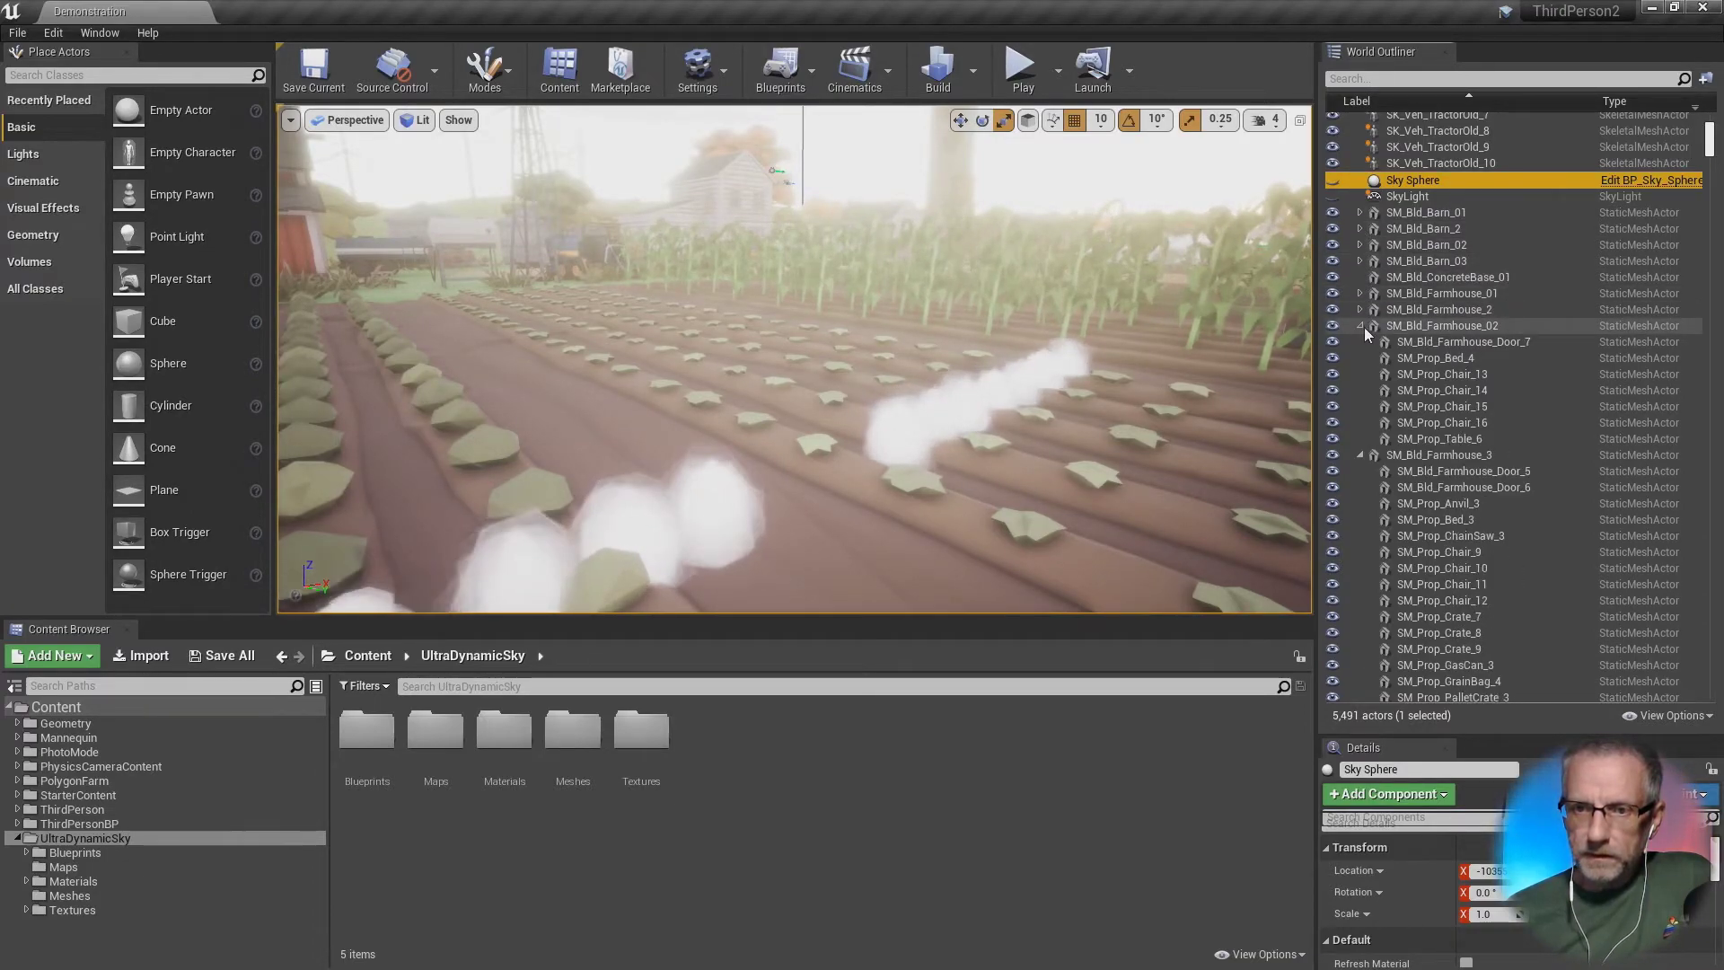
pyautogui.click(1359, 325)
pyautogui.click(1360, 342)
pyautogui.click(1360, 355)
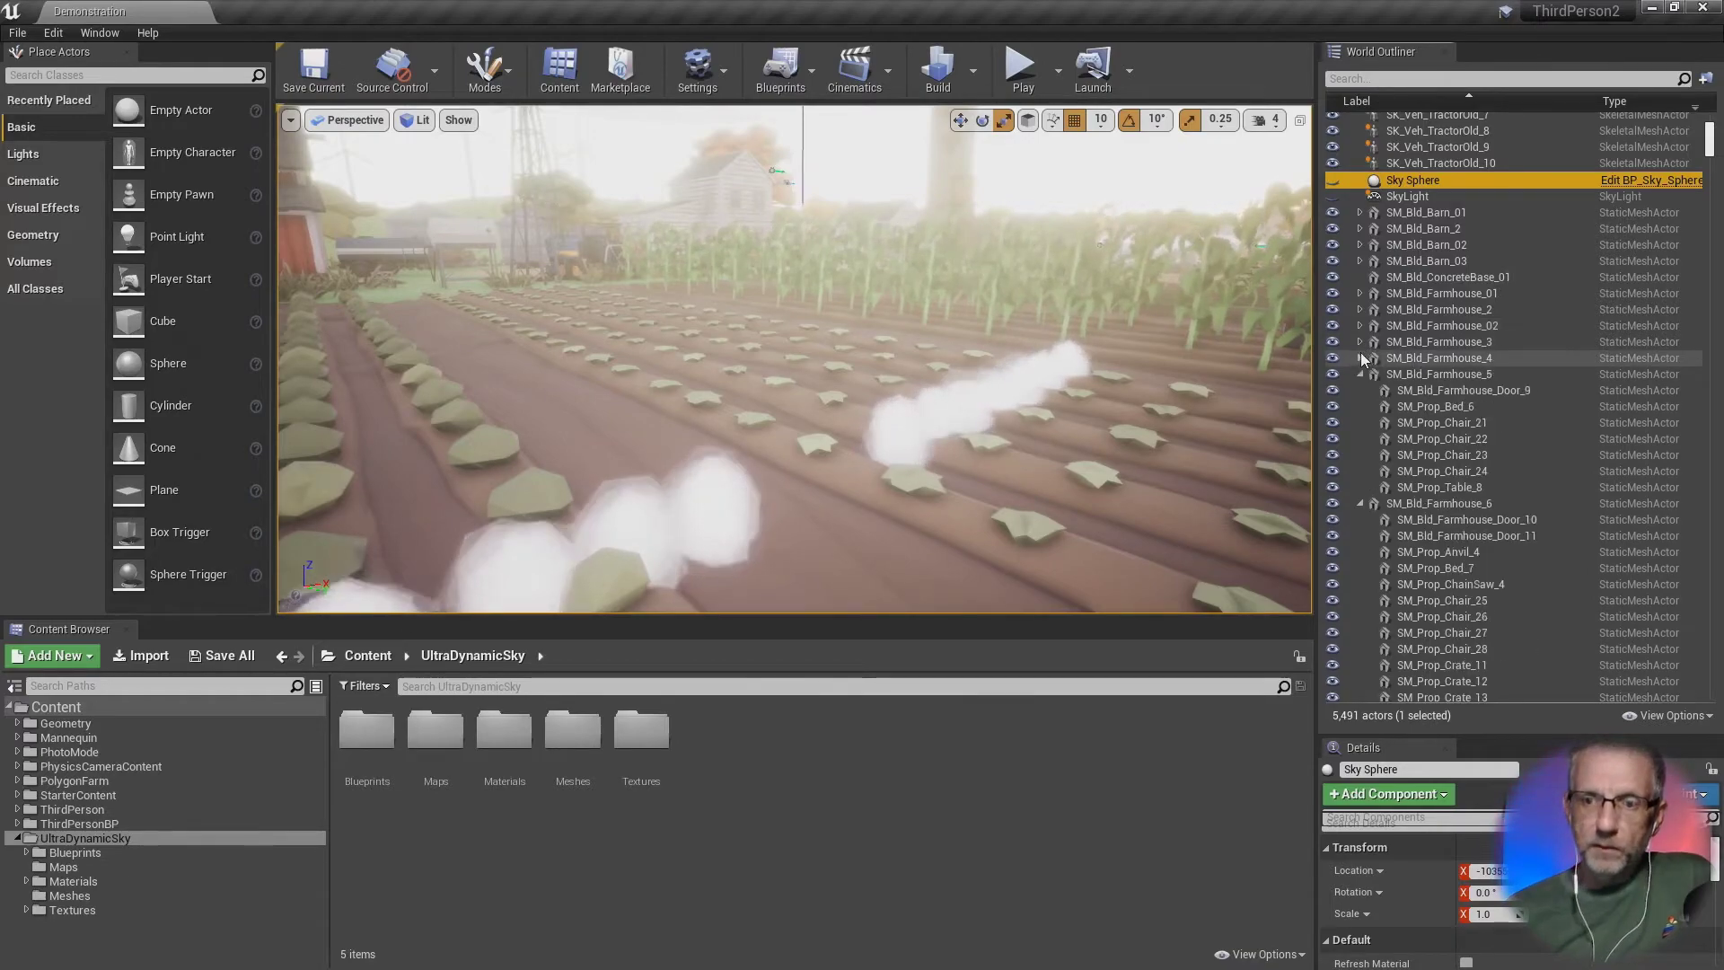
pyautogui.click(1358, 372)
pyautogui.click(1358, 388)
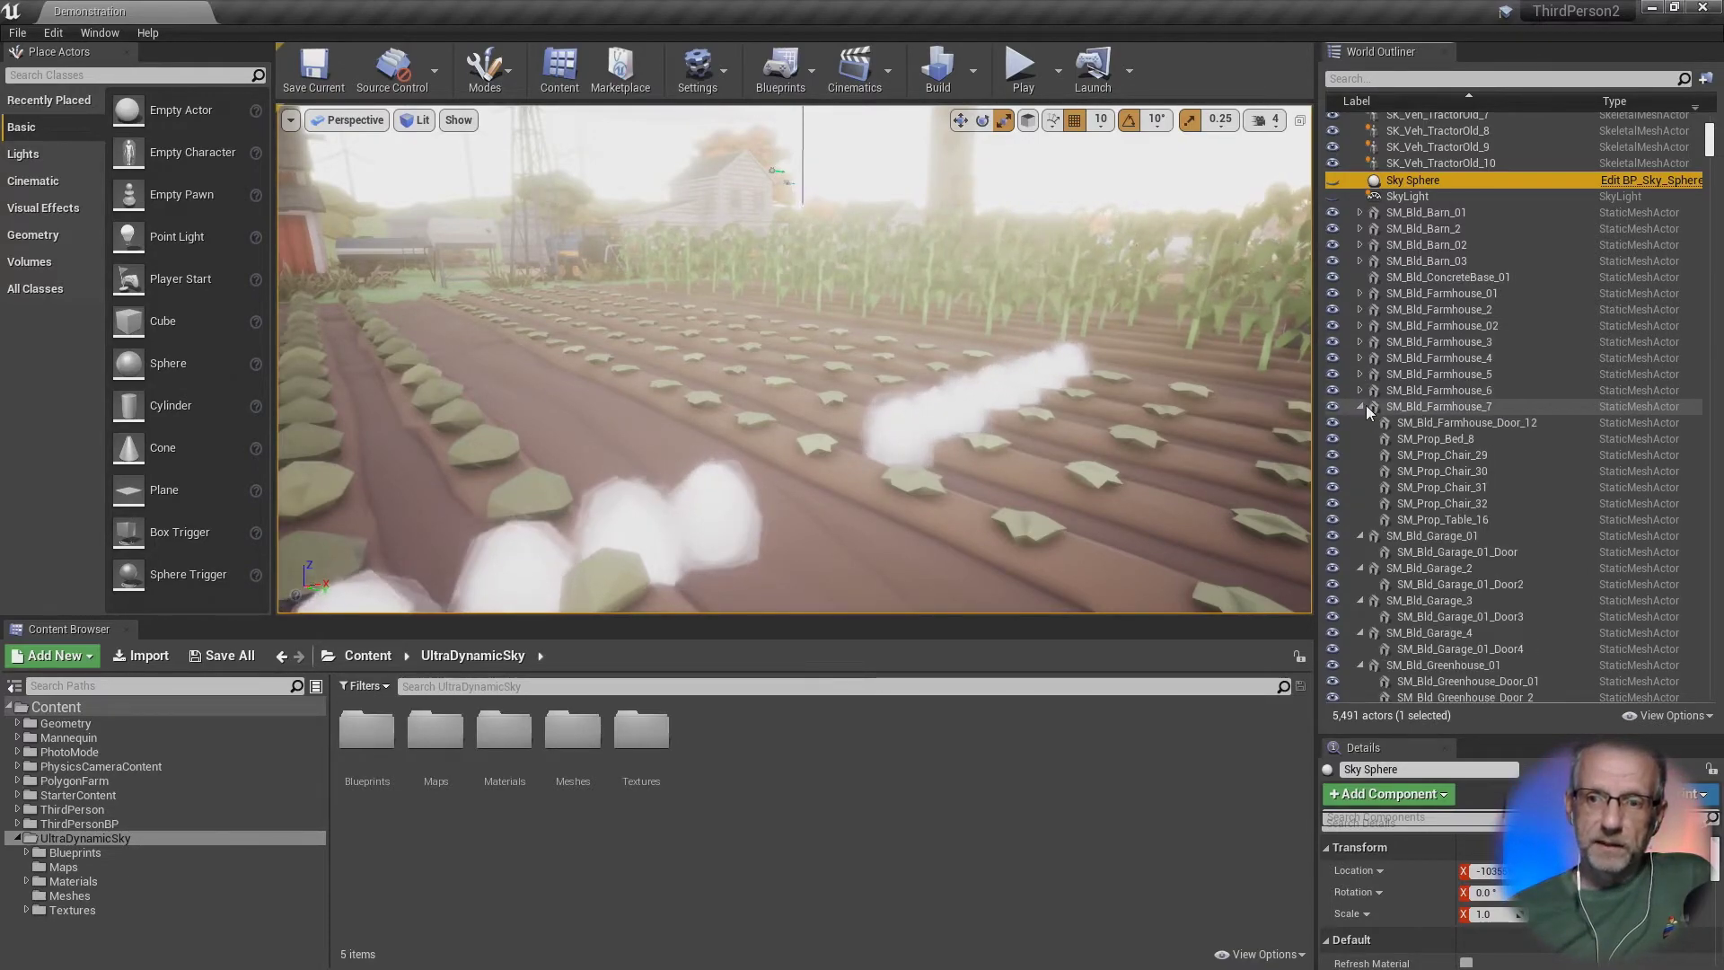
pyautogui.click(1360, 406)
pyautogui.click(1360, 422)
pyautogui.click(1359, 438)
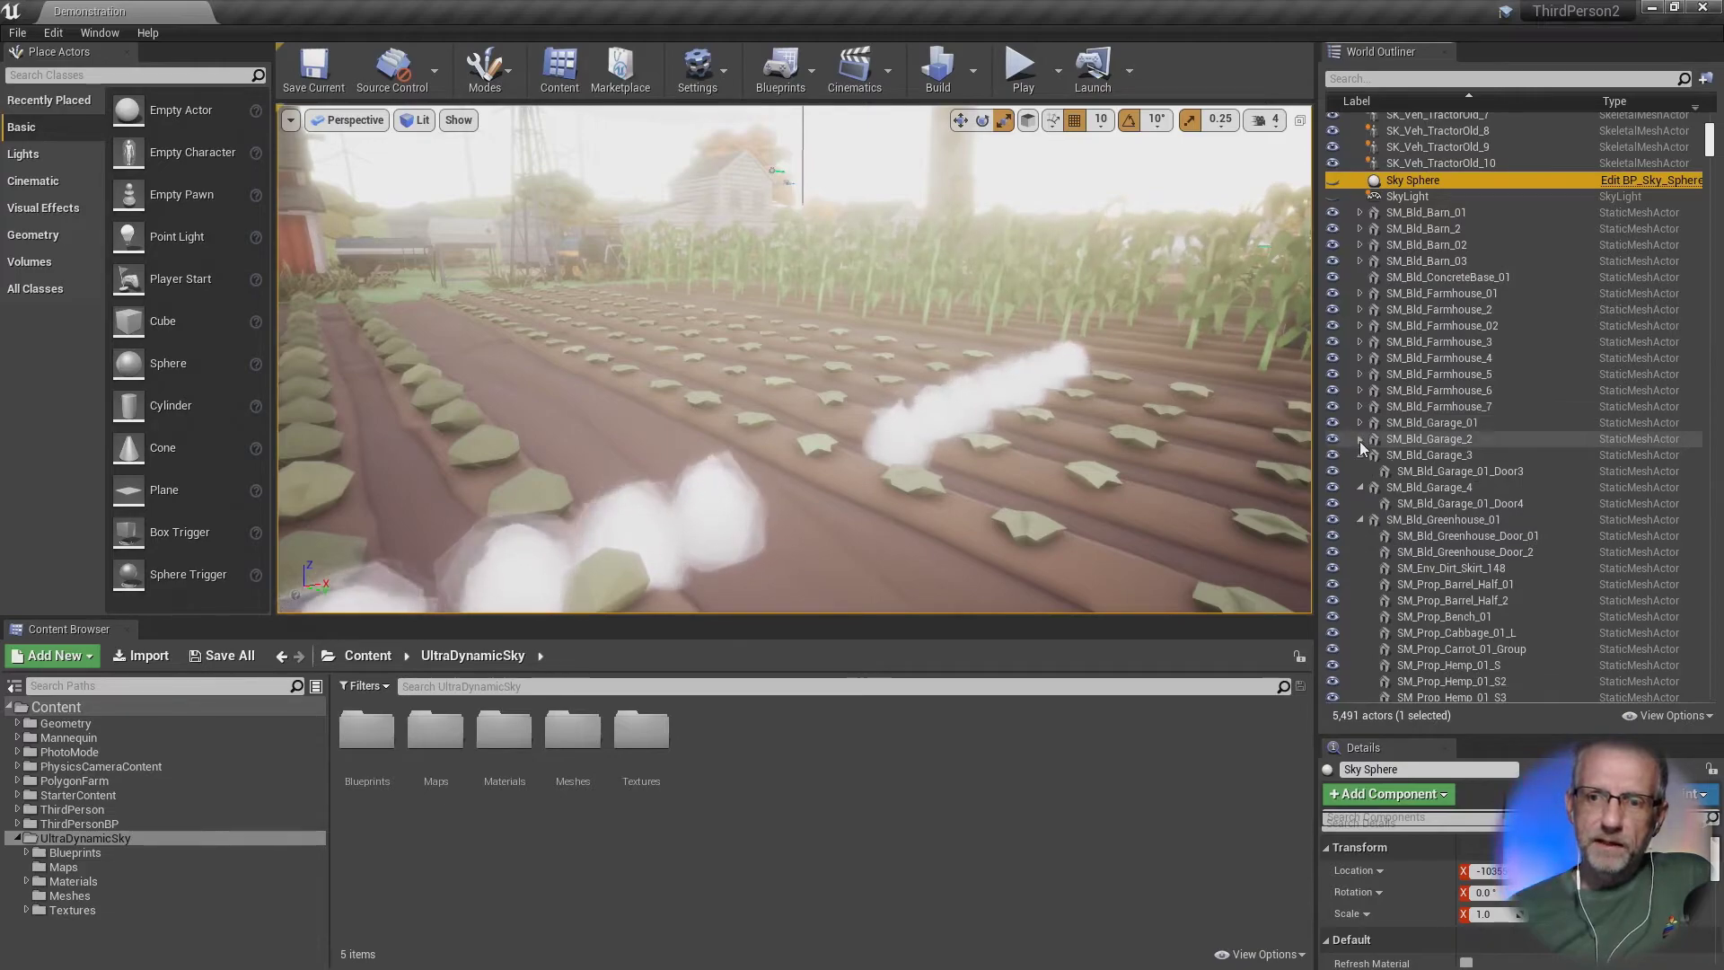
pyautogui.click(1360, 455)
pyautogui.click(1359, 470)
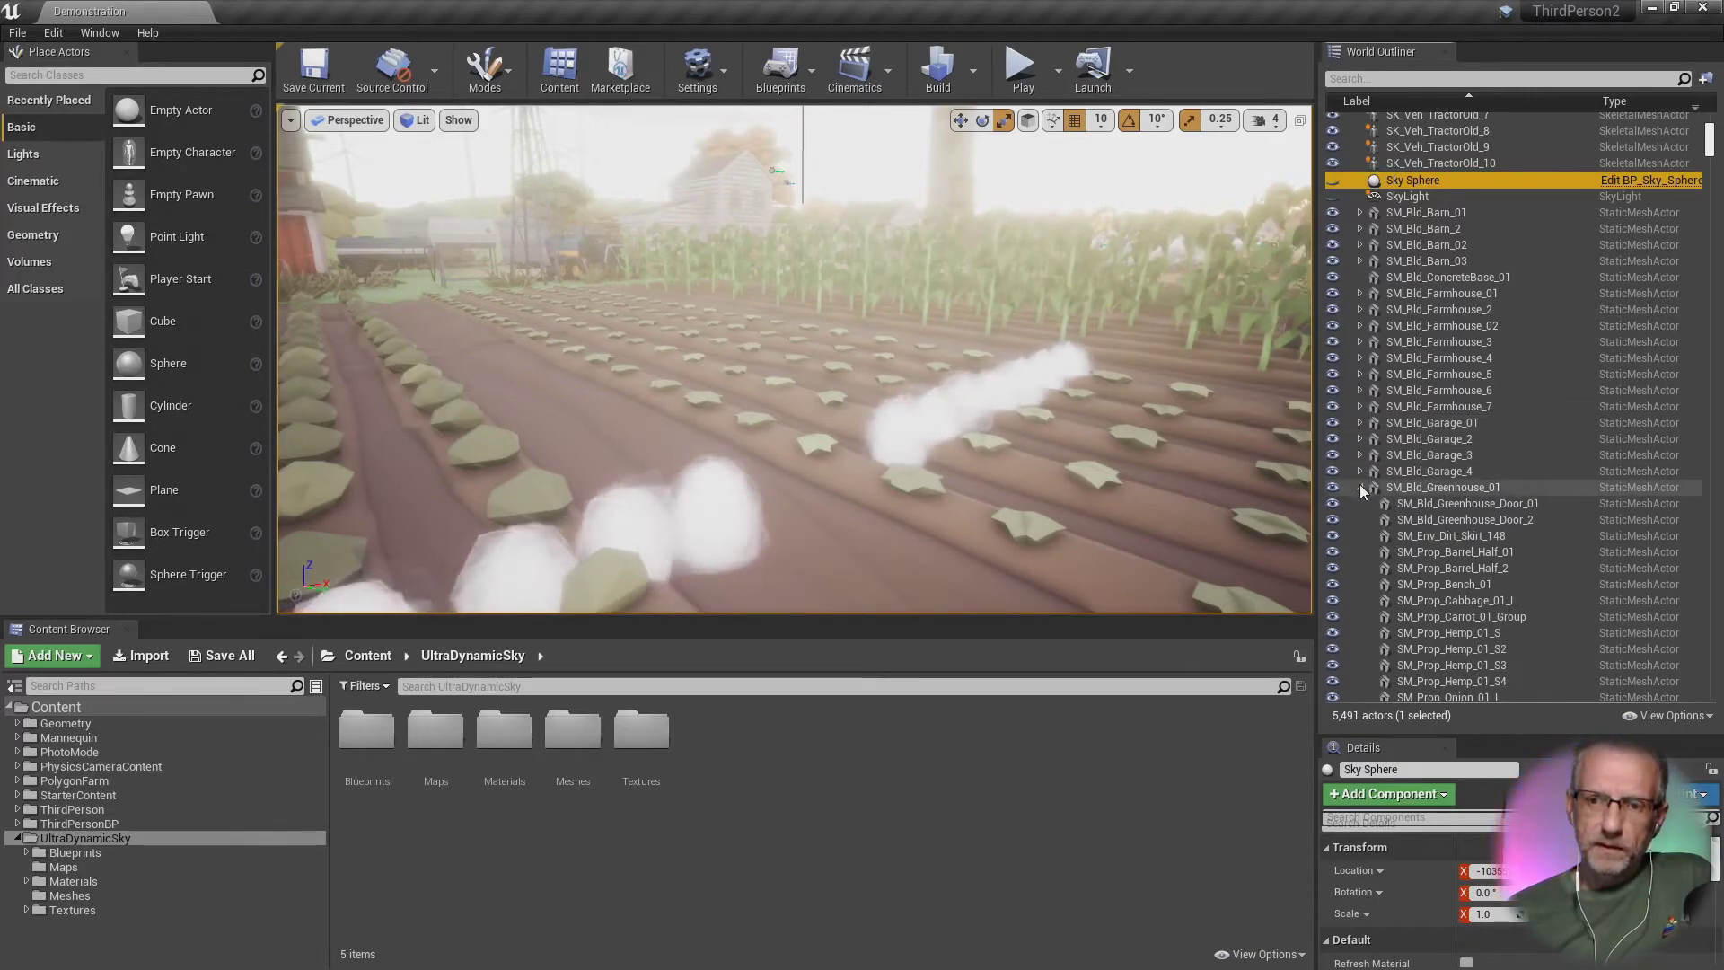
pyautogui.click(1359, 487)
pyautogui.scroll(-5, 1412, 523)
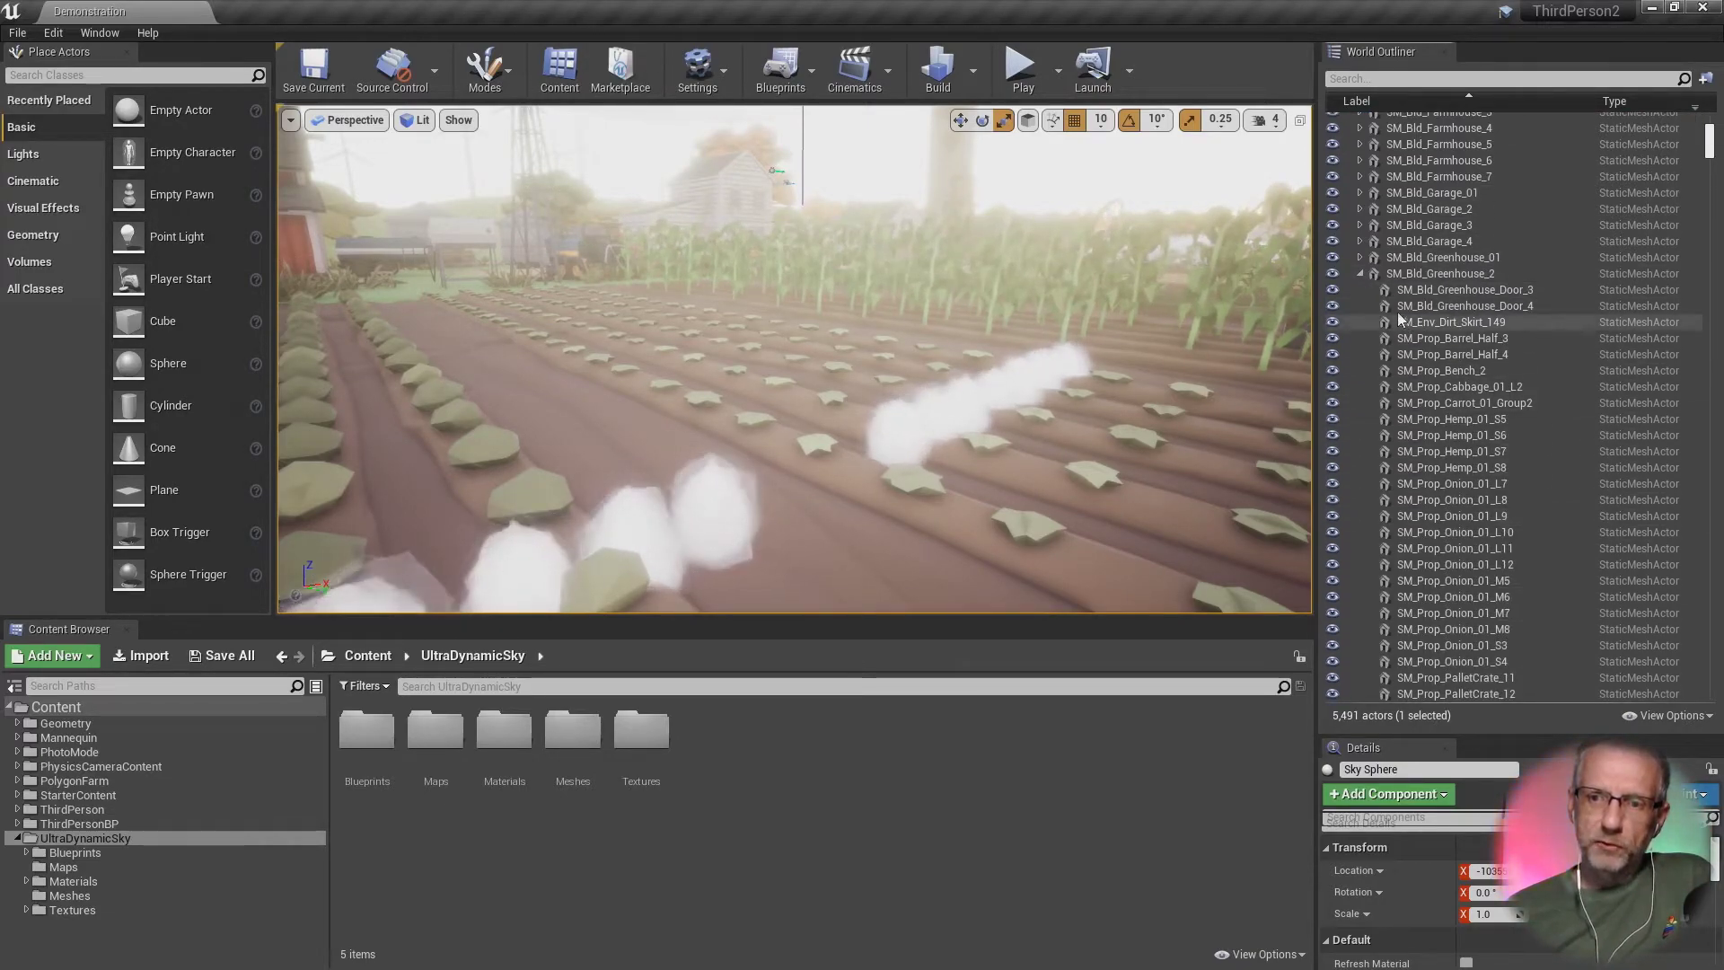
pyautogui.click(1360, 273)
pyautogui.click(1359, 289)
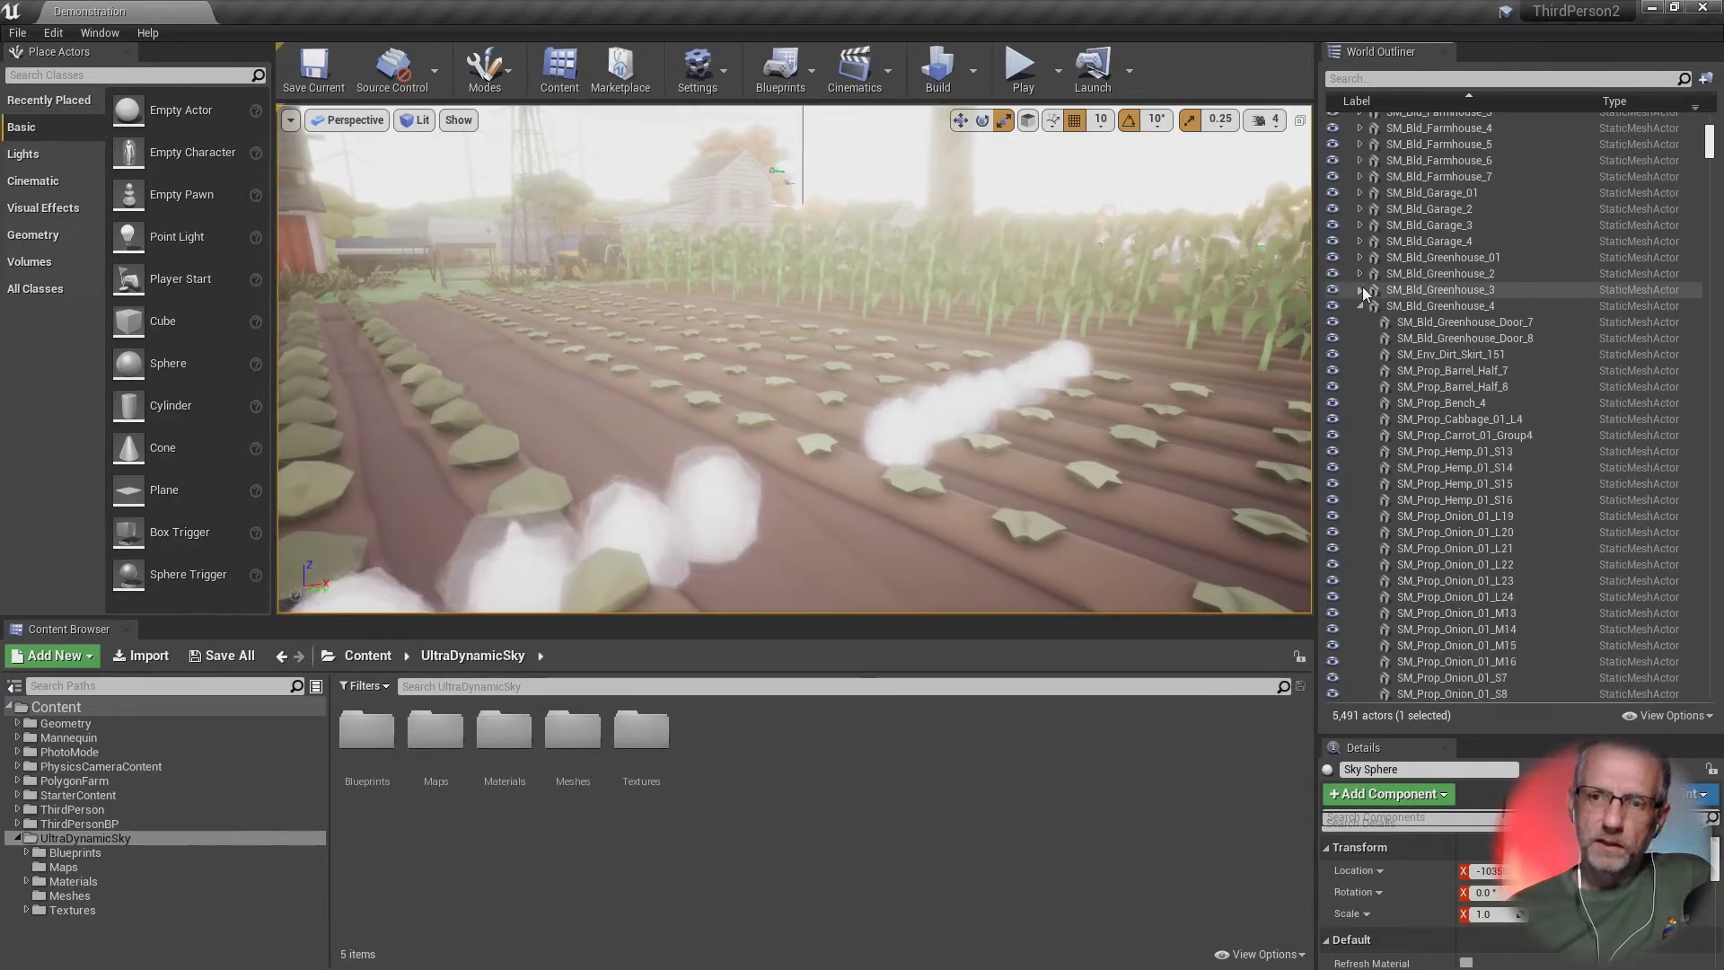
pyautogui.click(1359, 305)
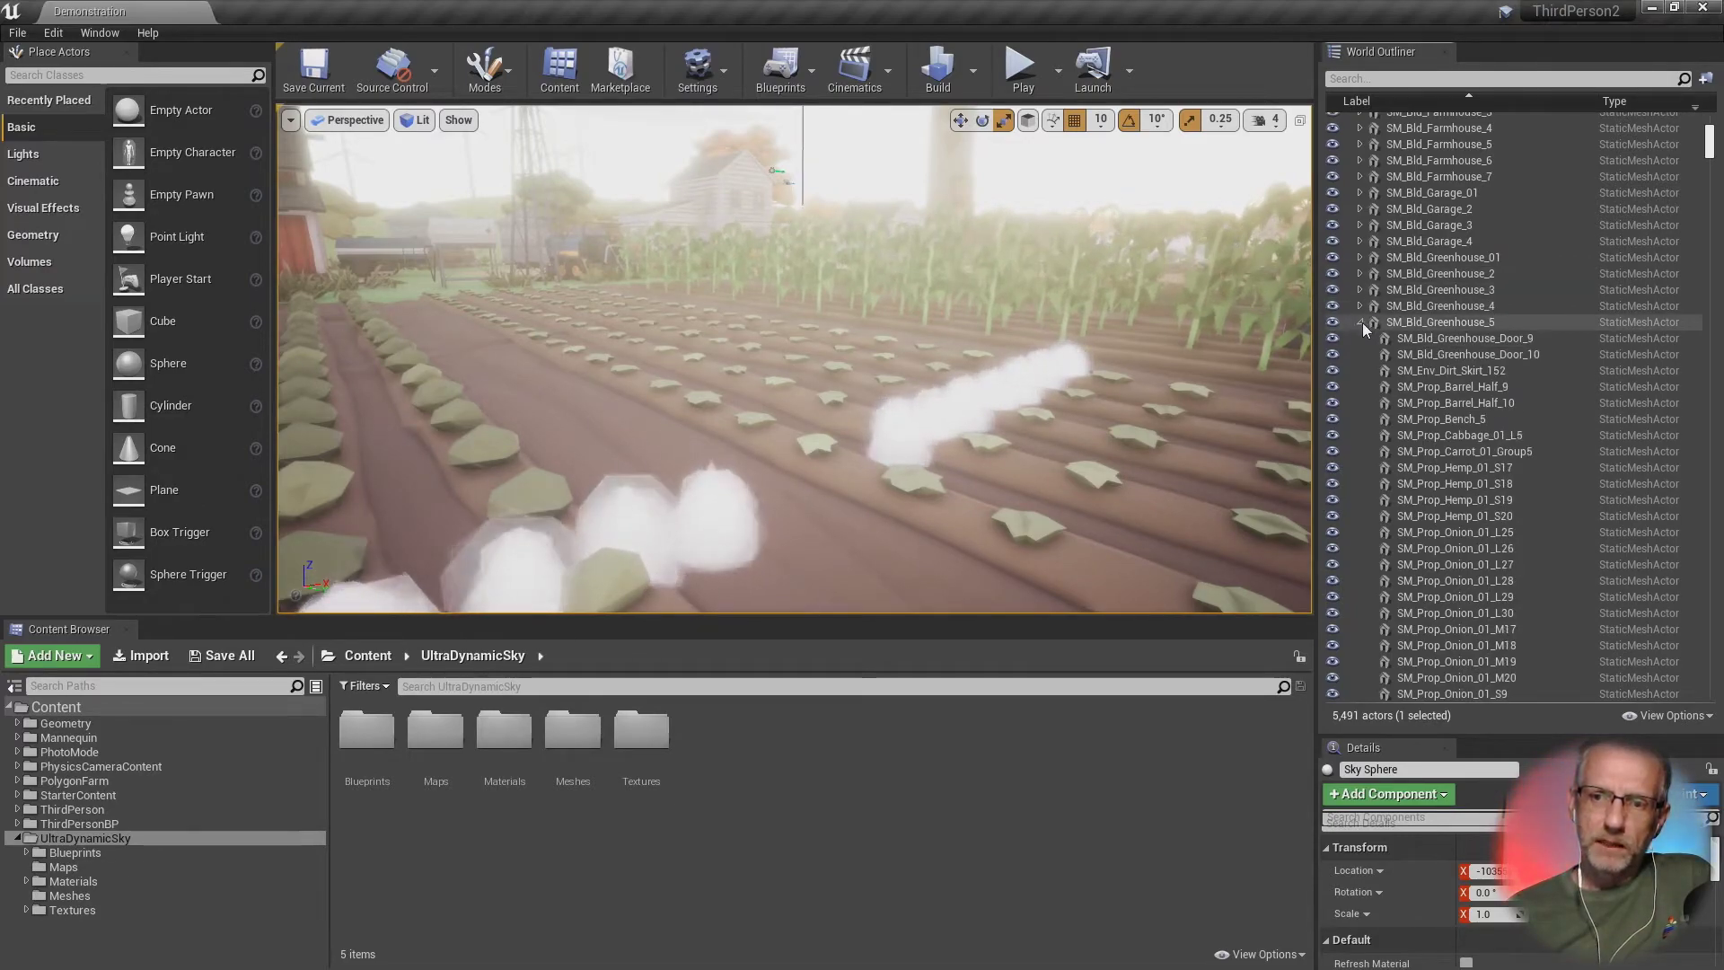
pyautogui.click(1360, 321)
pyautogui.click(1359, 338)
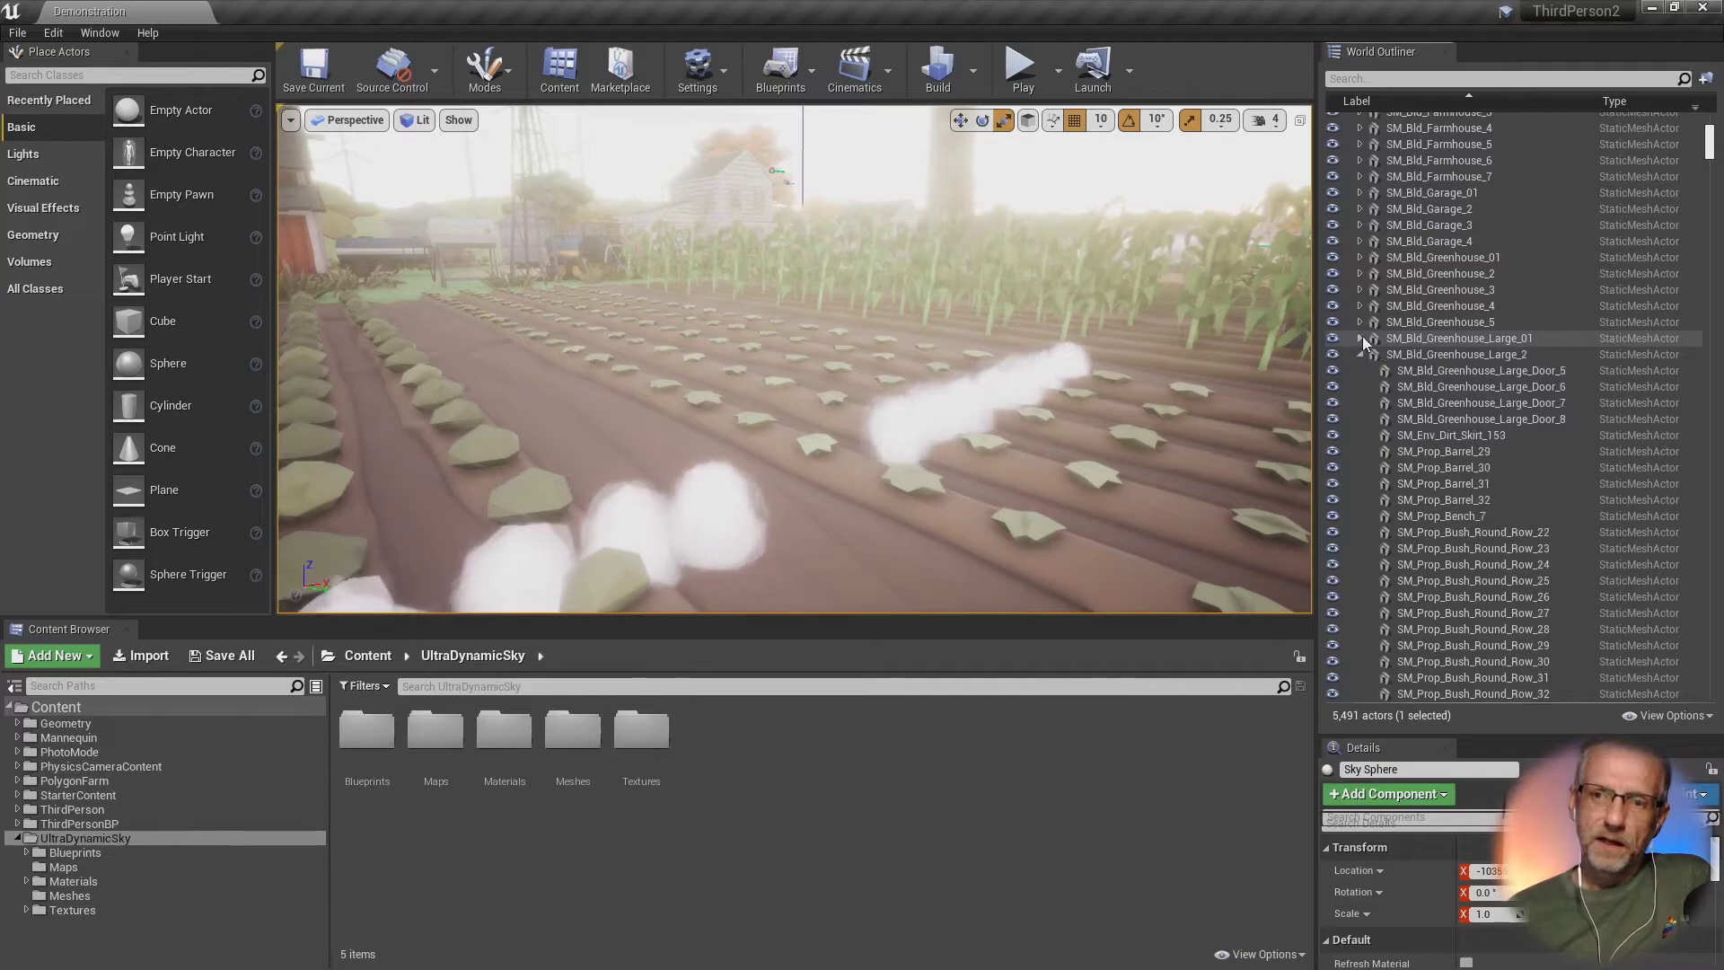
pyautogui.click(1359, 353)
pyautogui.click(1360, 369)
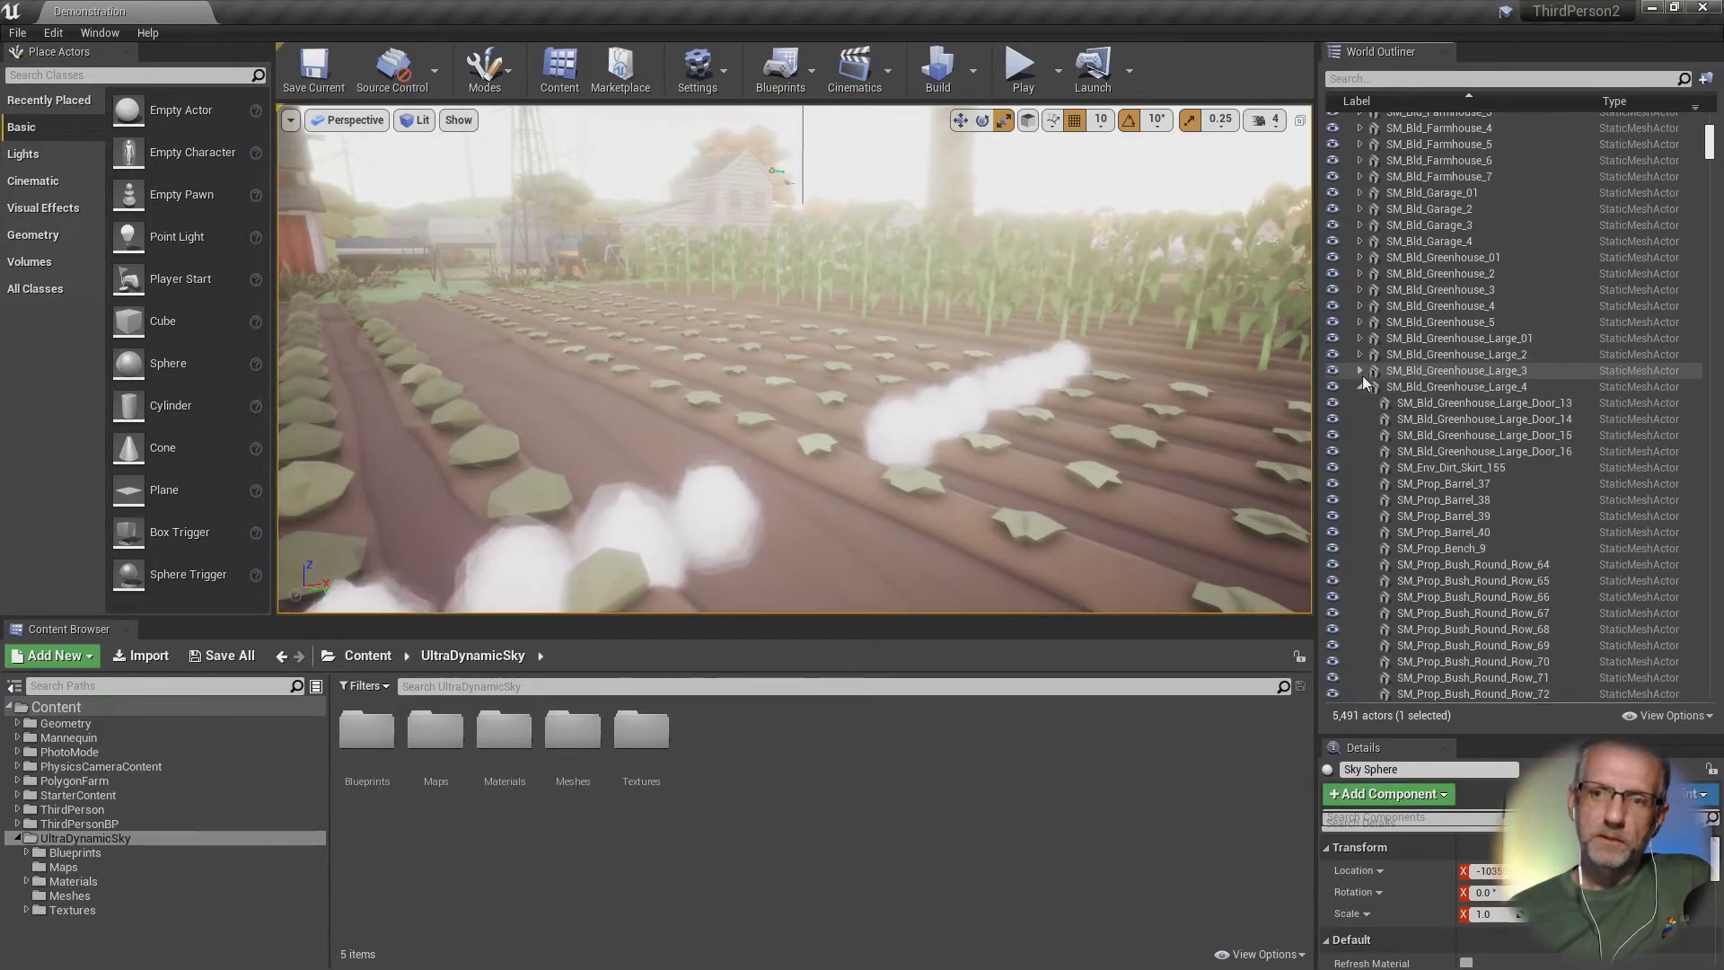
pyautogui.click(1359, 386)
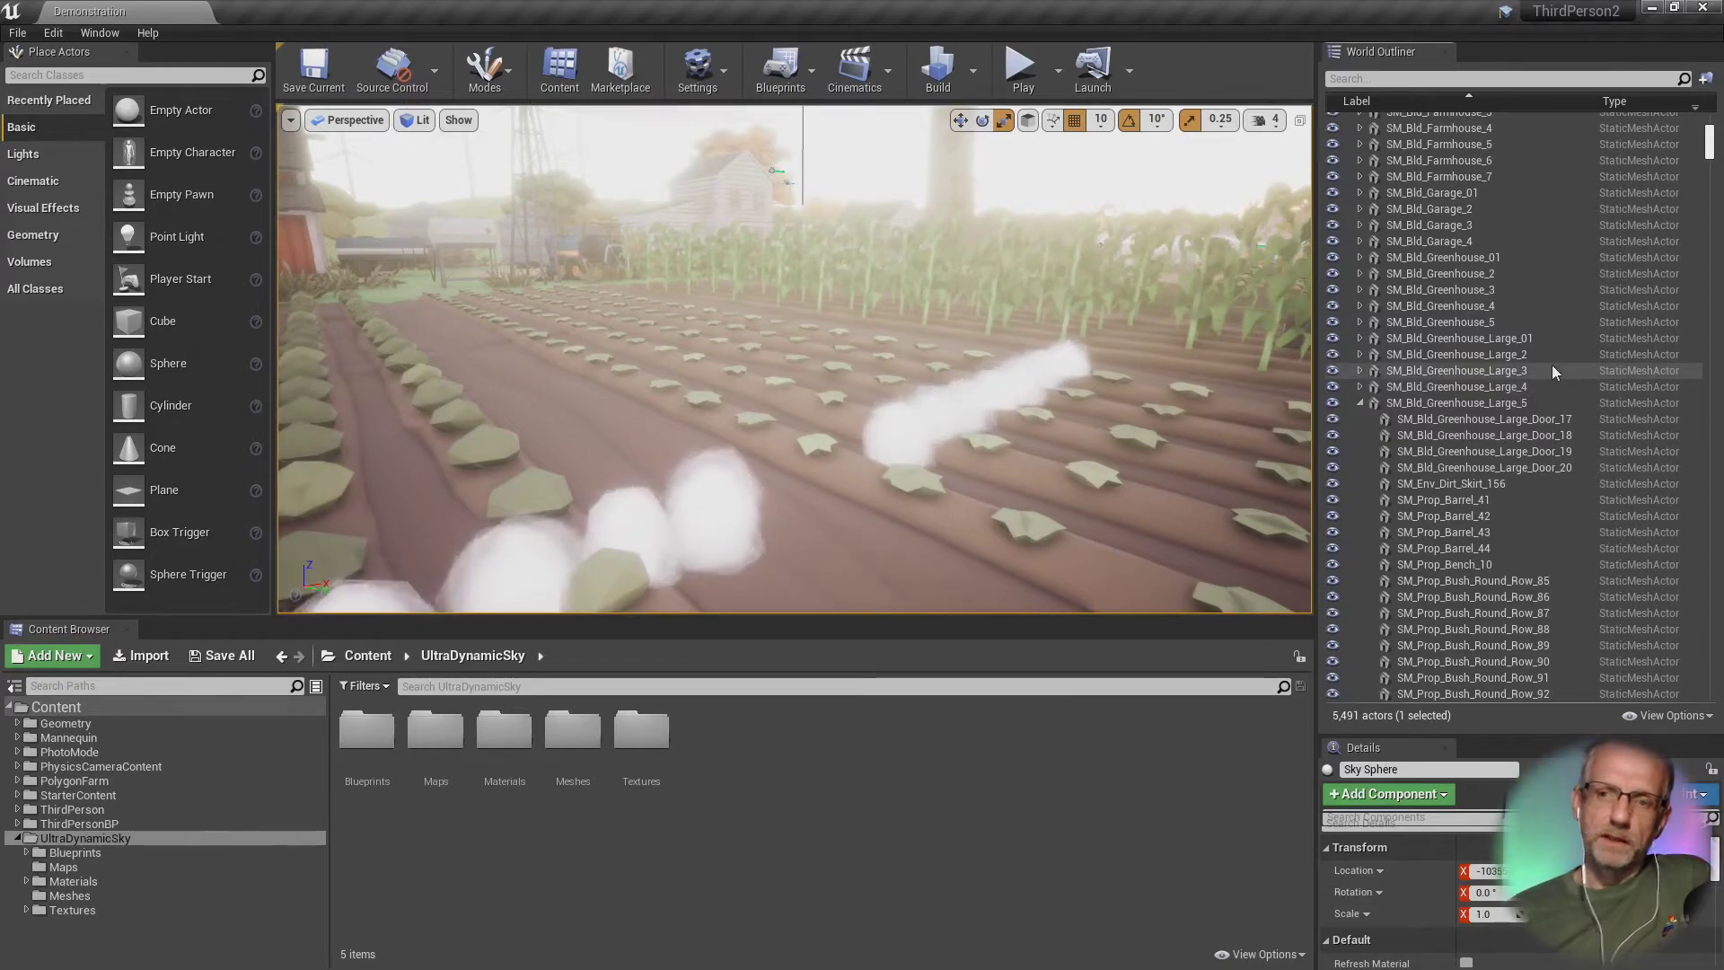
pyautogui.click(1359, 402)
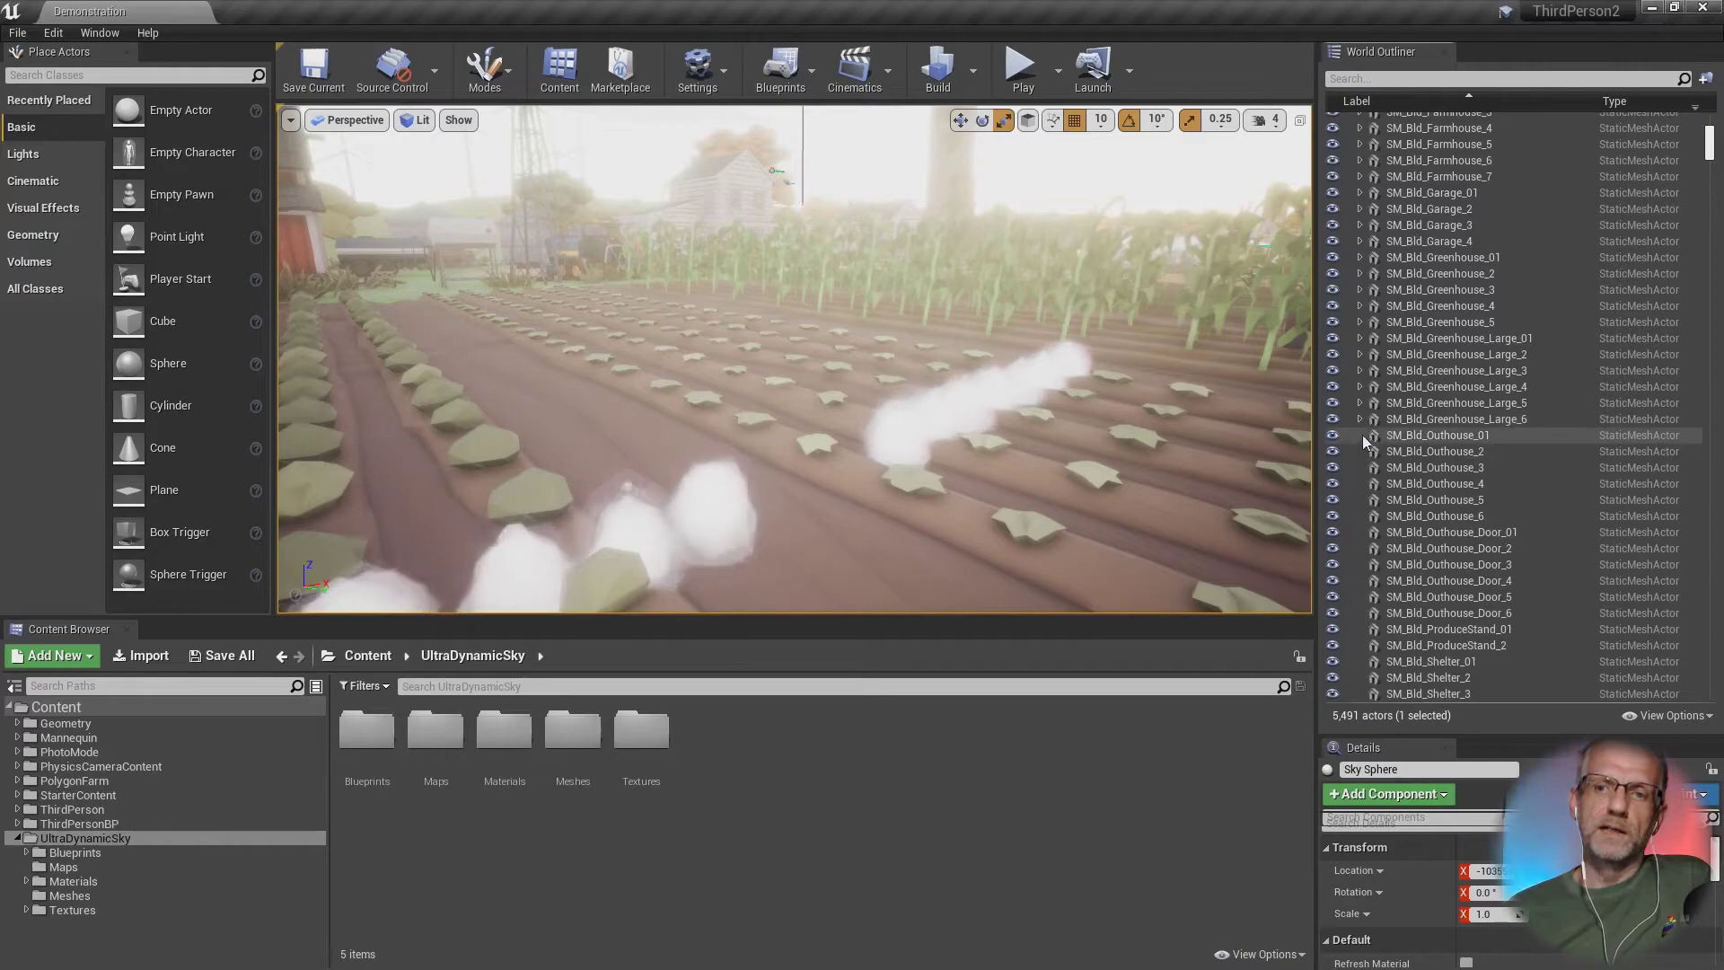
pyautogui.scroll(-8, 1469, 495)
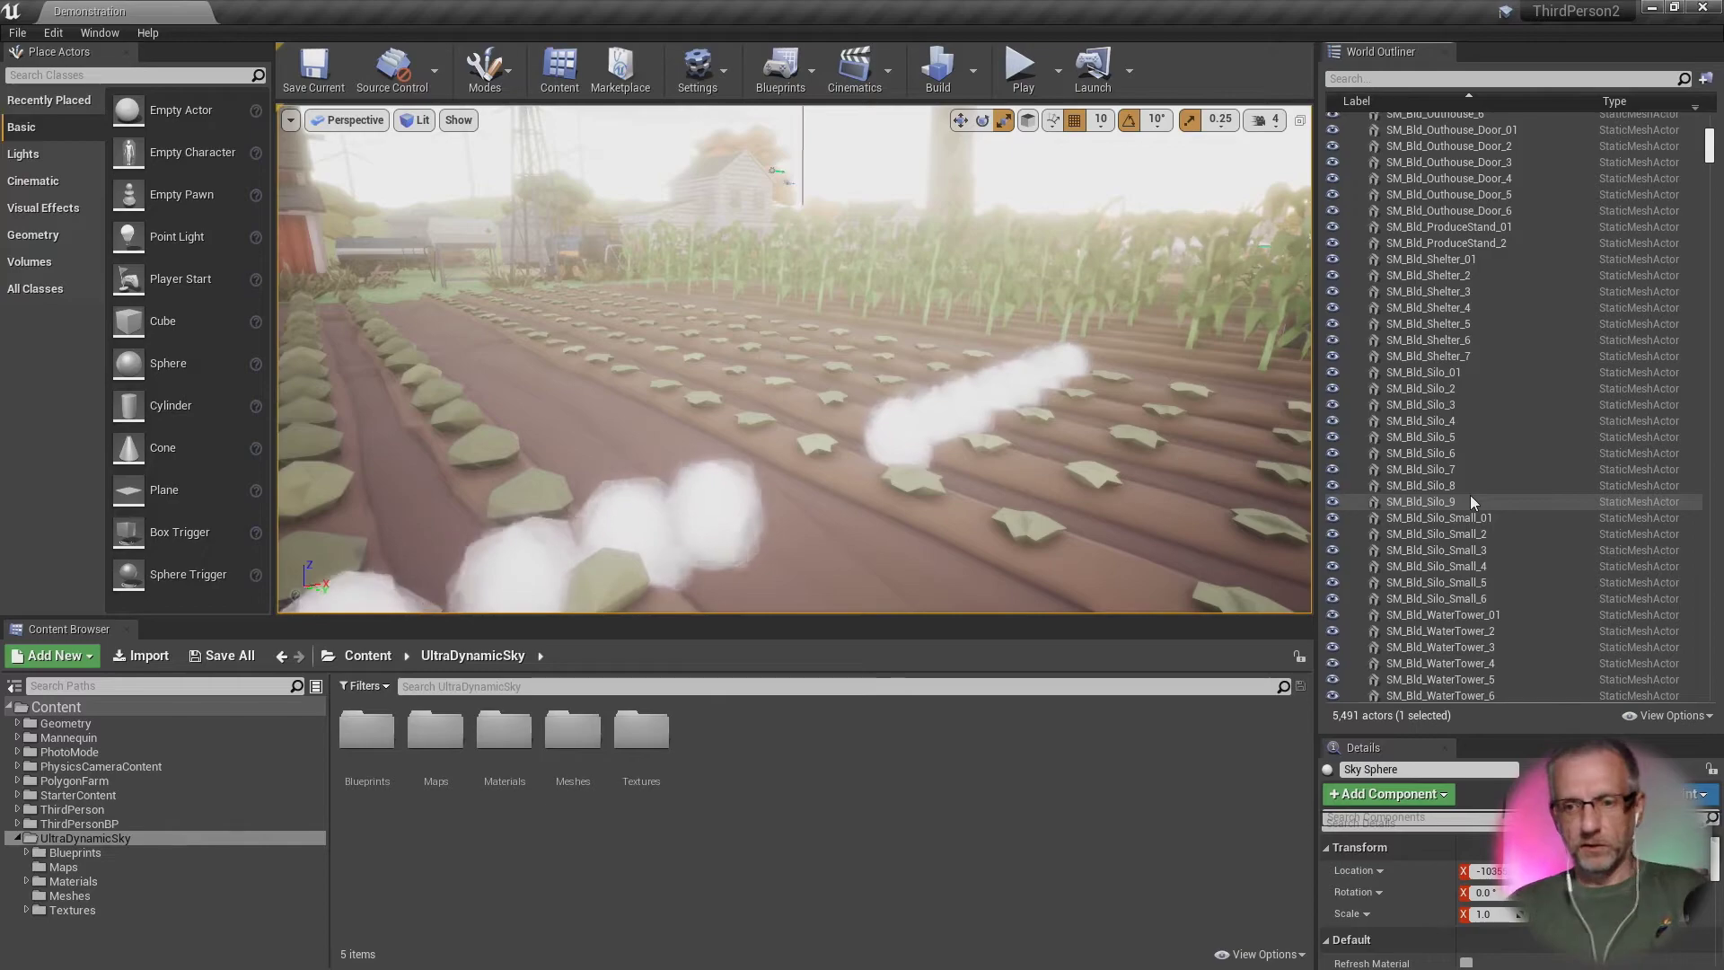
pyautogui.scroll(-20, 1471, 501)
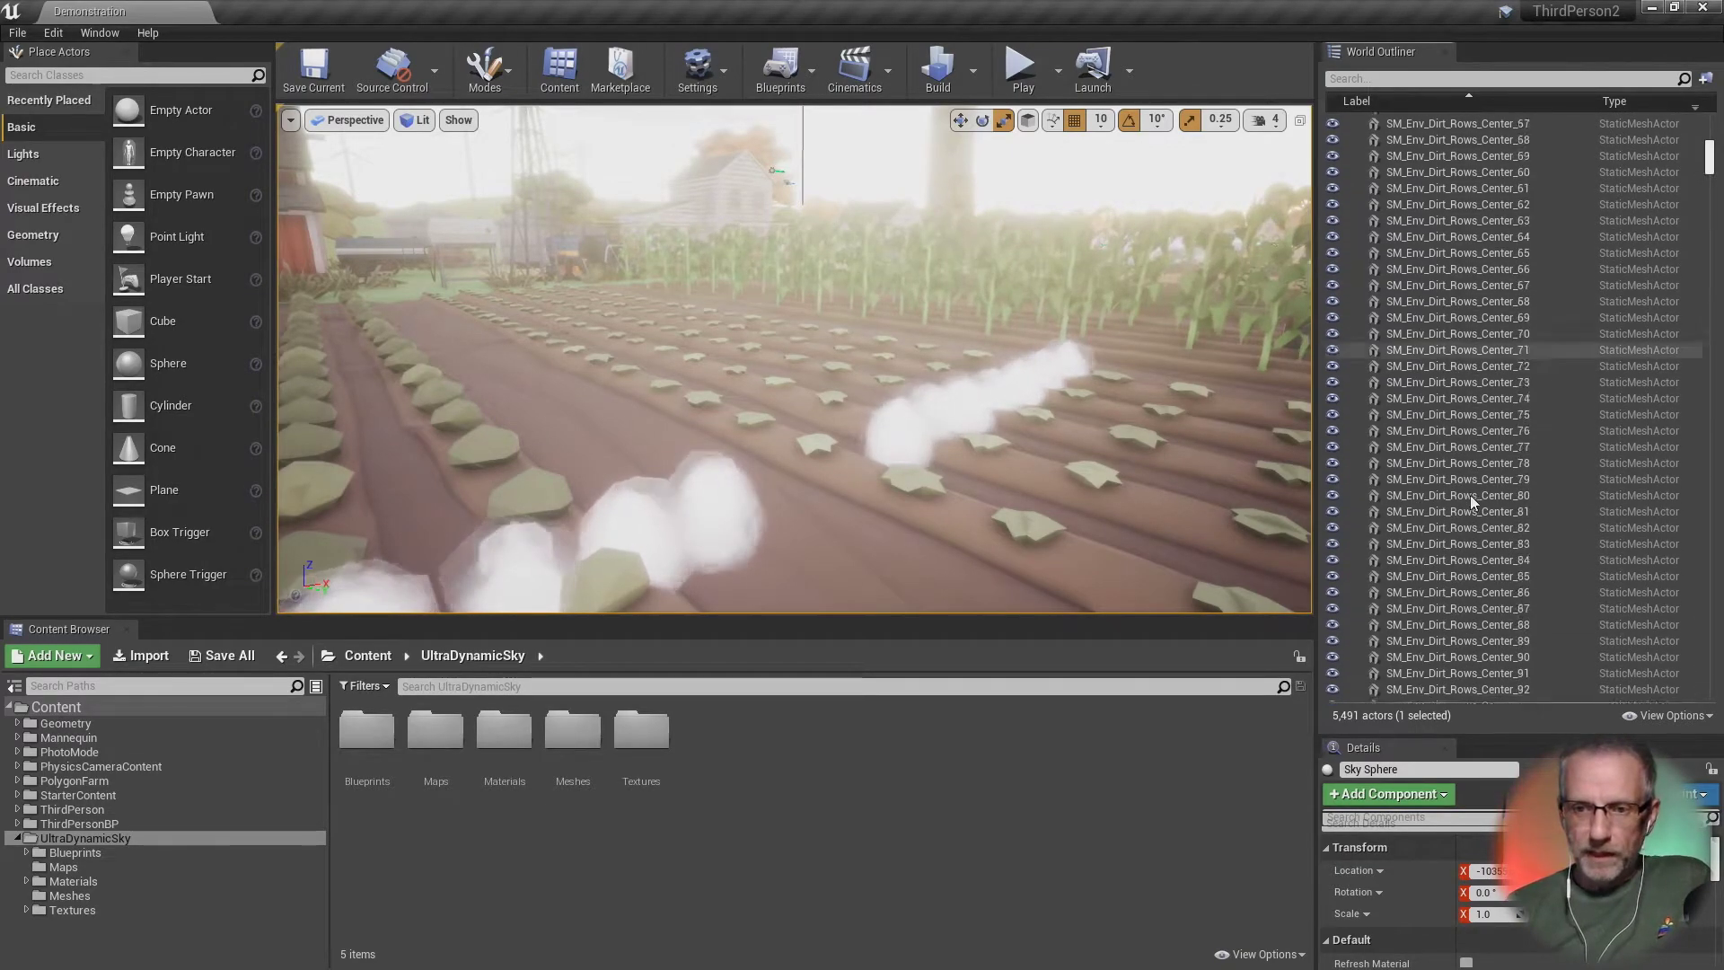
pyautogui.scroll(-8, 1469, 493)
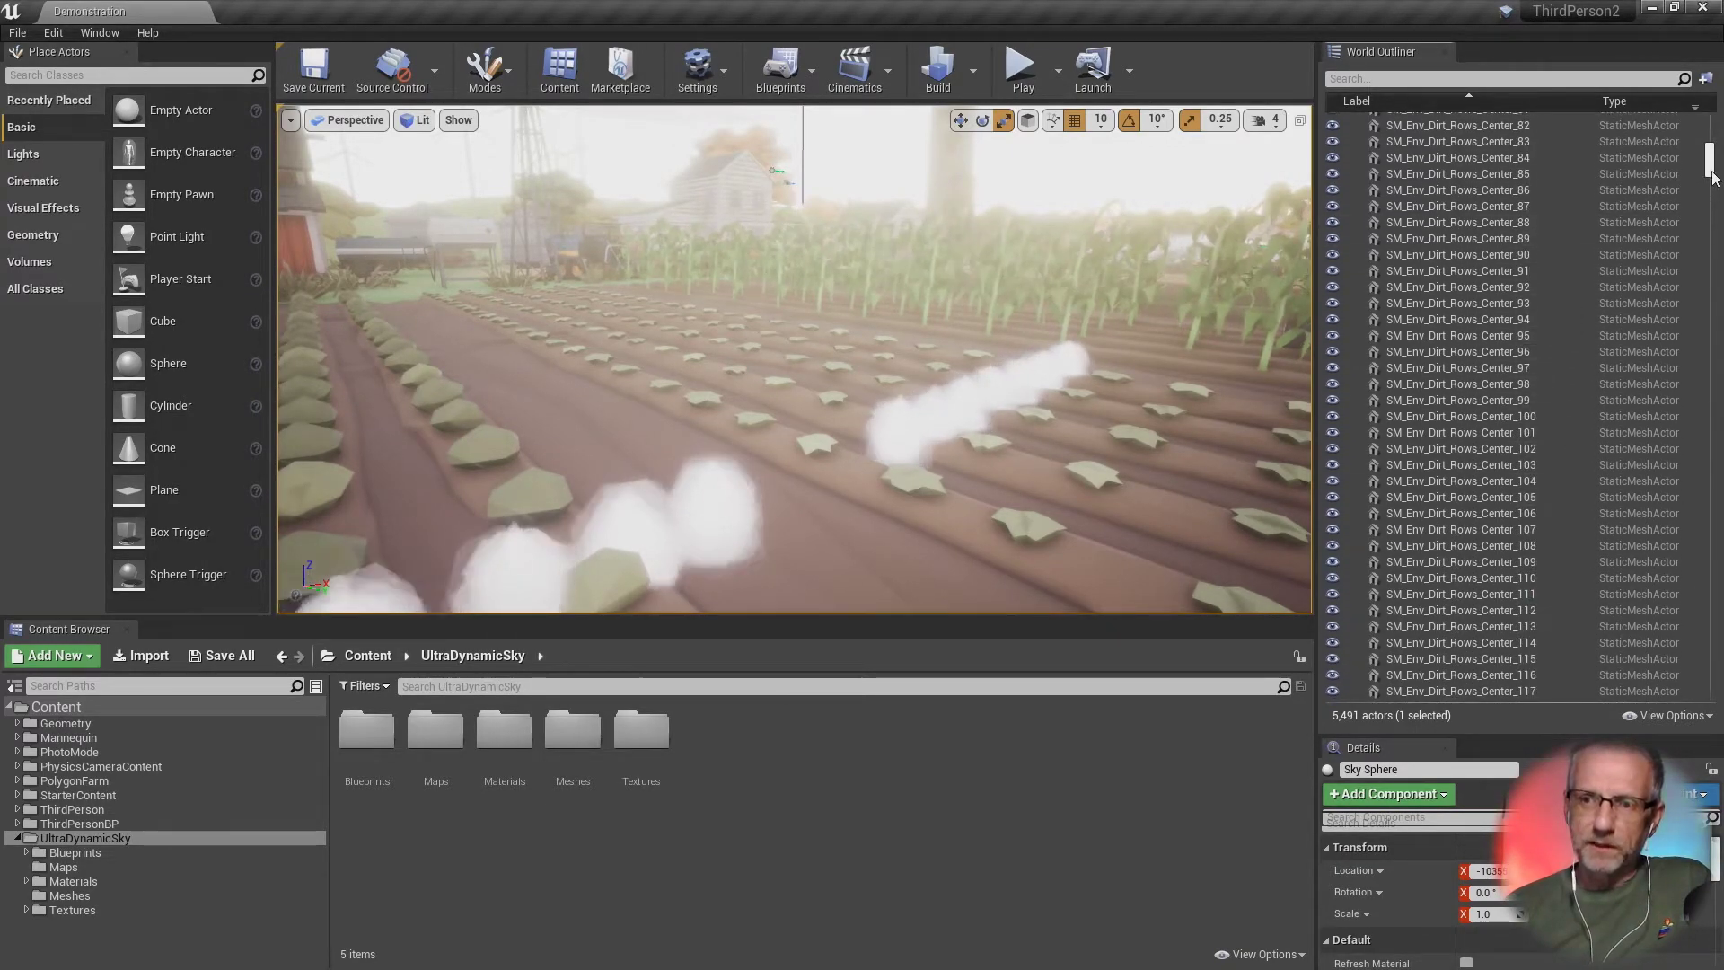
pyautogui.moveTo(1711, 180); pyautogui.dragTo(1711, 276)
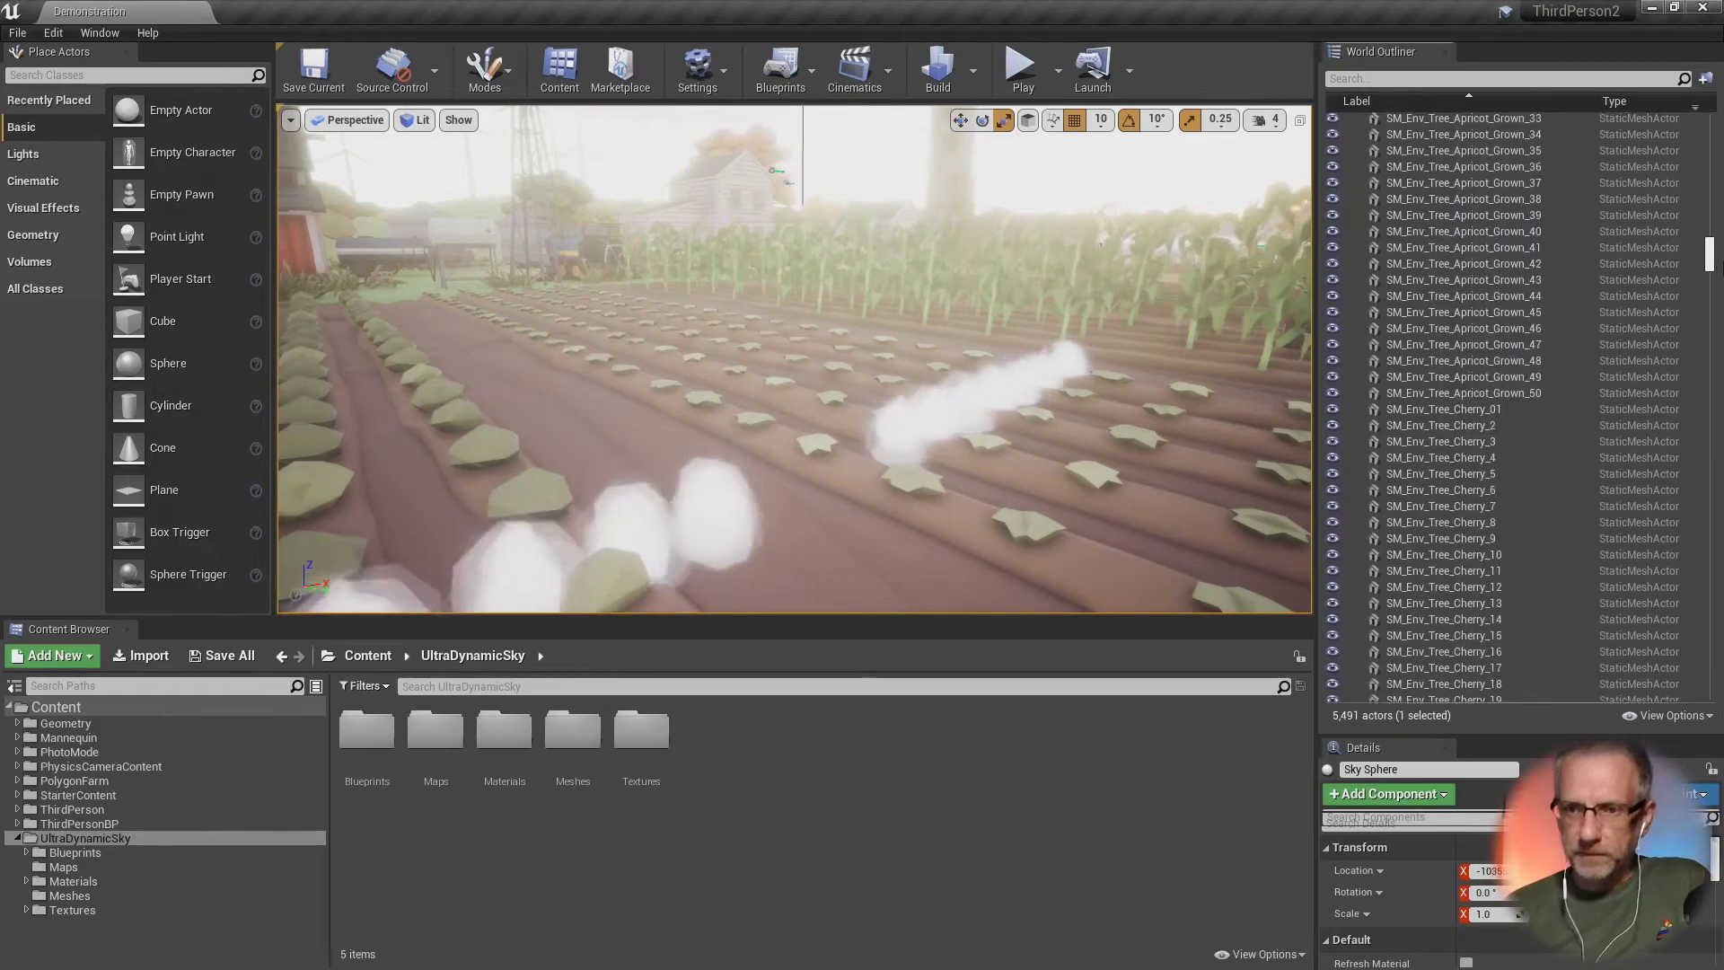
# Step: Filter the World Outliner by 'atm' and hide the Atmospheric Fog
pyautogui.click(1575, 78)
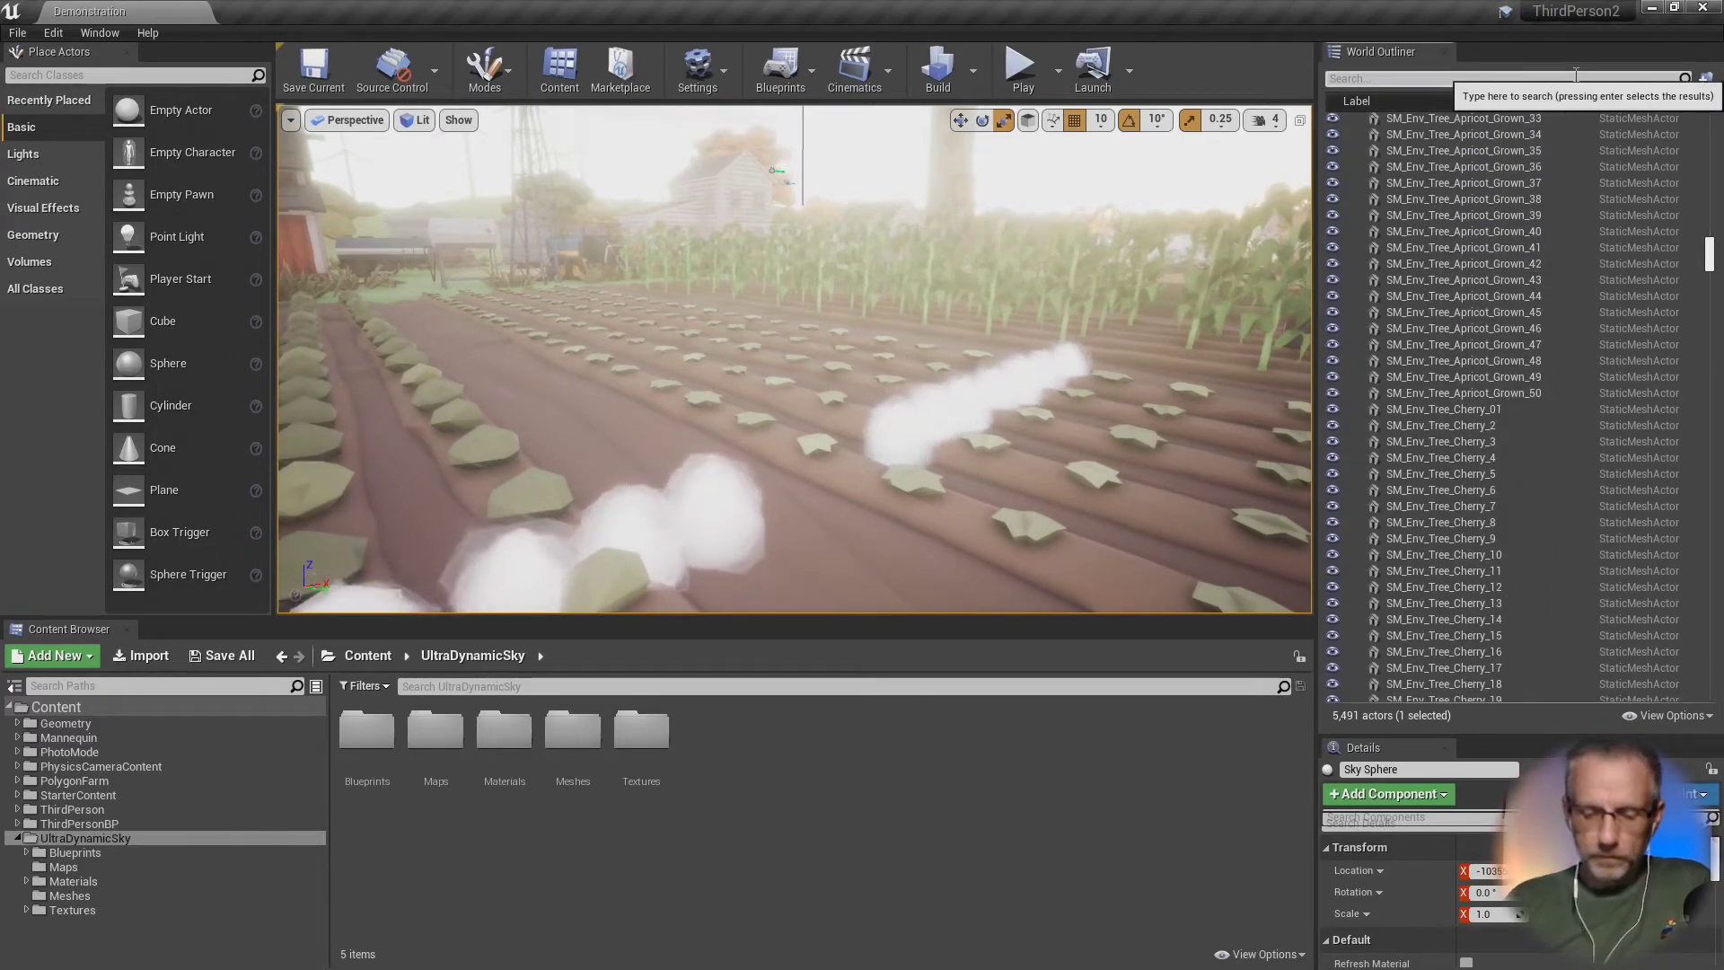
pyautogui.write('lighht')
pyautogui.press('BackSpace')
pyautogui.press('BackSpace')
pyautogui.press('BackSpace')
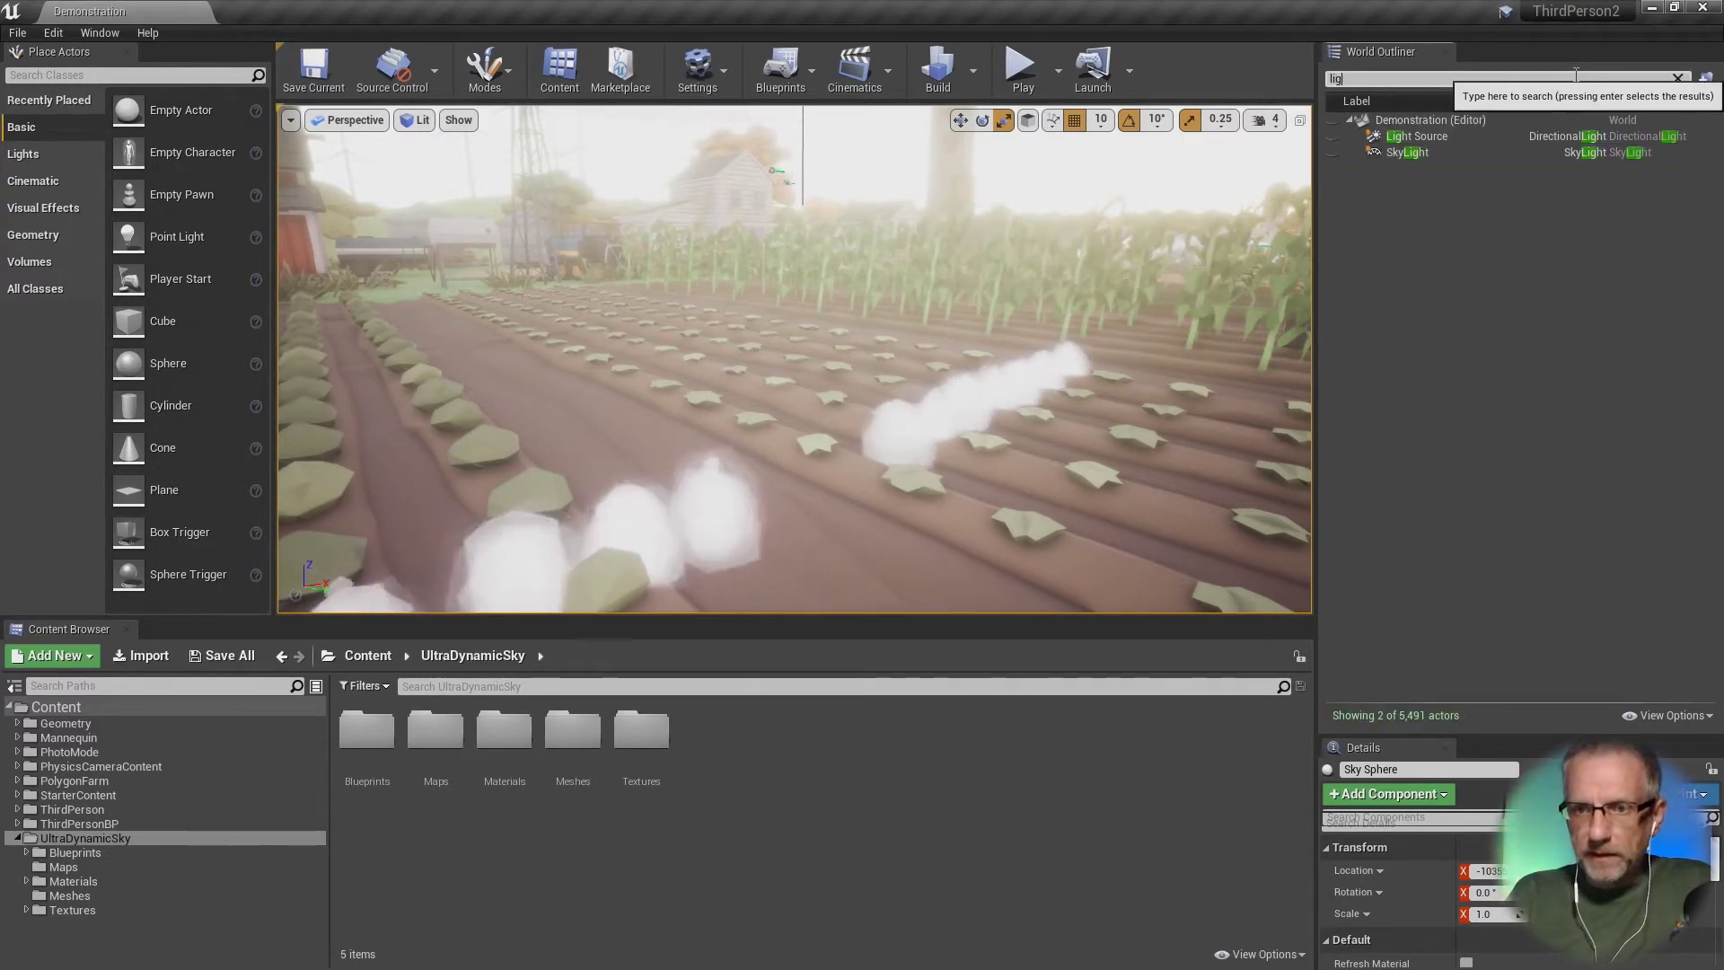
pyautogui.press('BackSpace')
pyautogui.press('BackSpace')
pyautogui.press('BackSpace')
pyautogui.write('at')
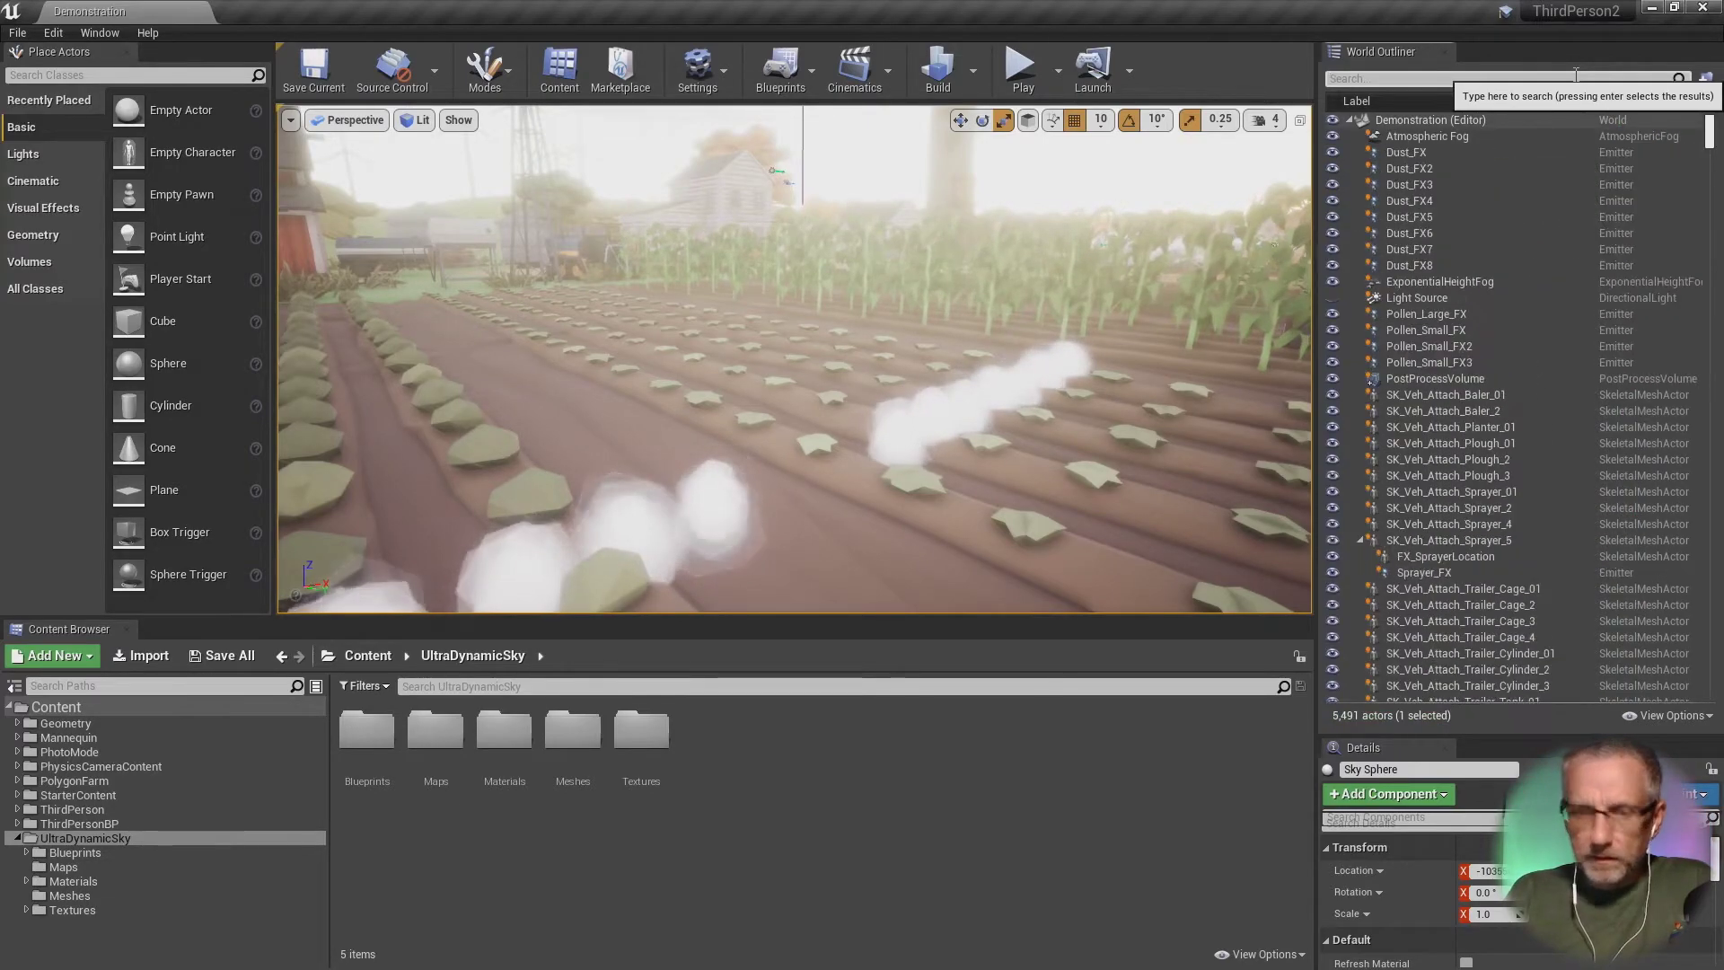
pyautogui.write('m')
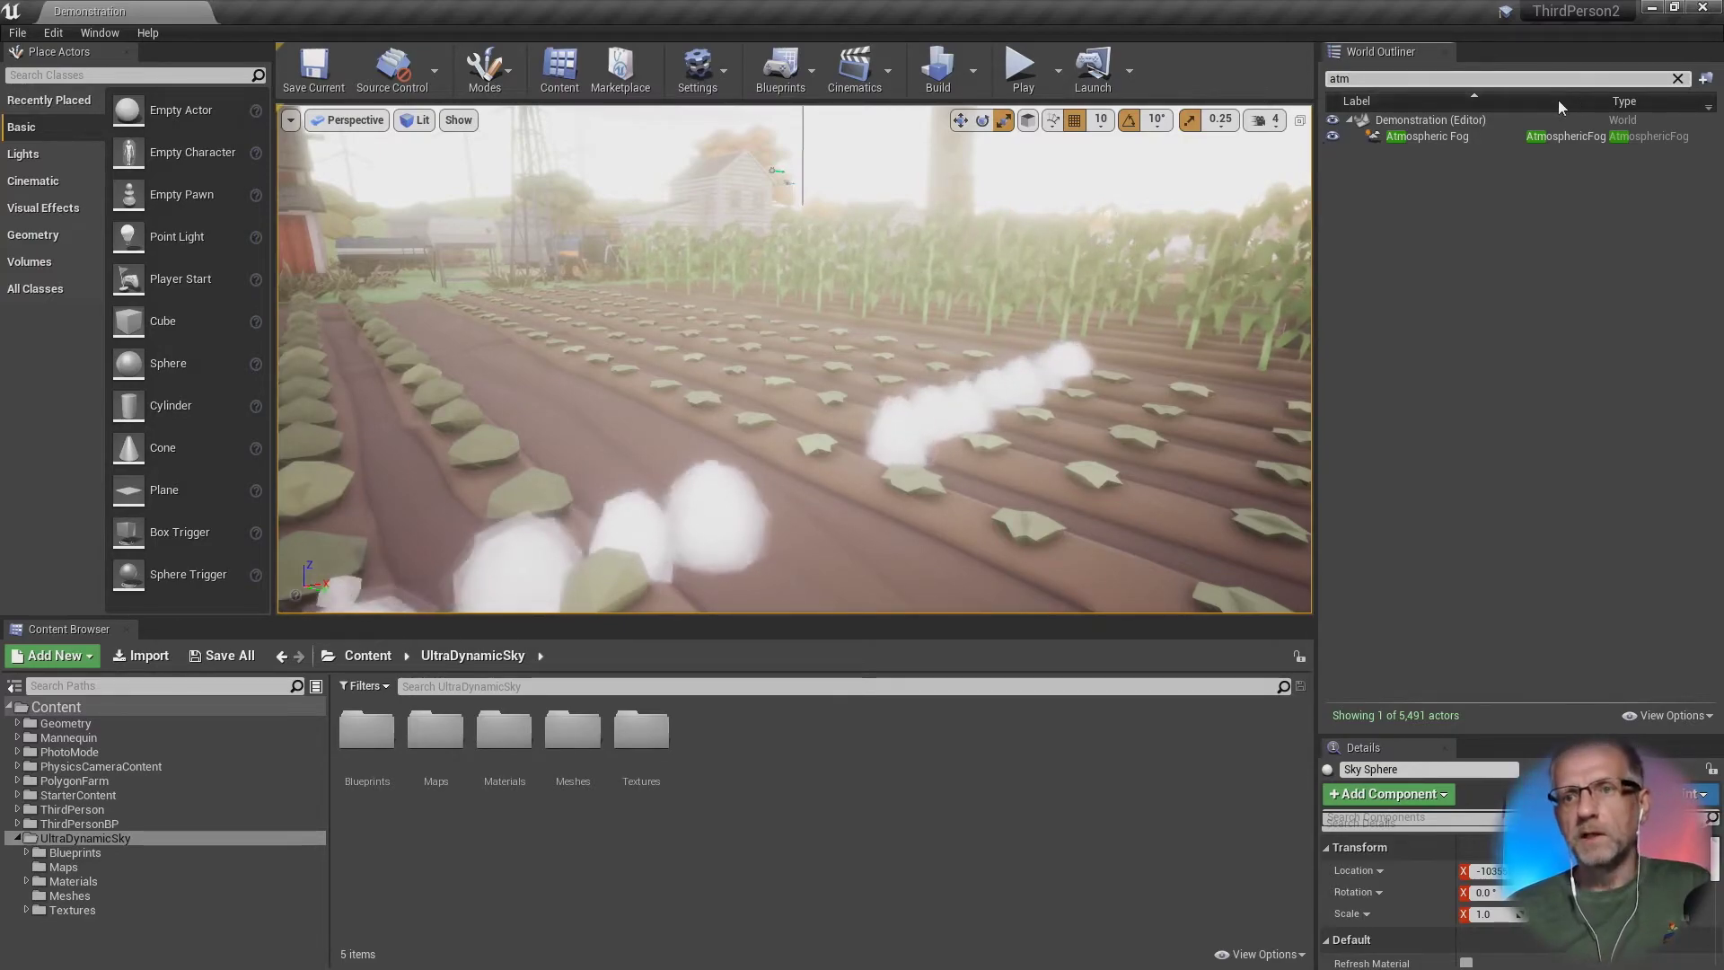
pyautogui.click(1333, 136)
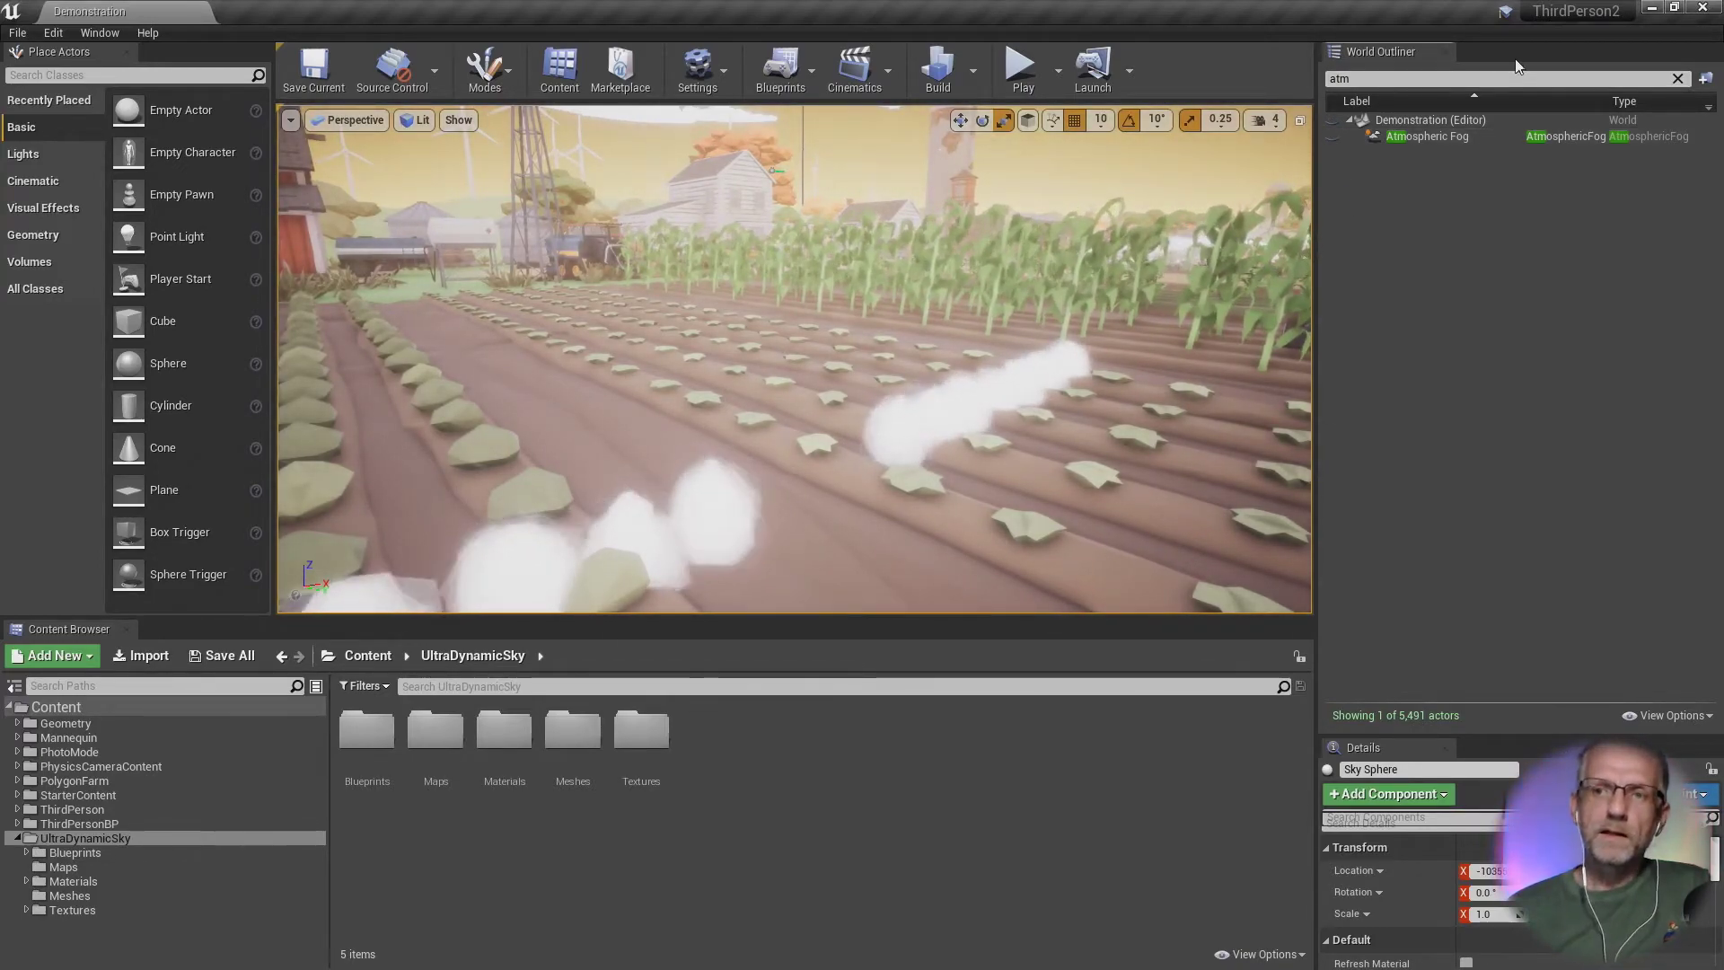
# Step: Filter by 'sky', focus the view on the Sky Sphere, then deselect it
pyautogui.write('sky')
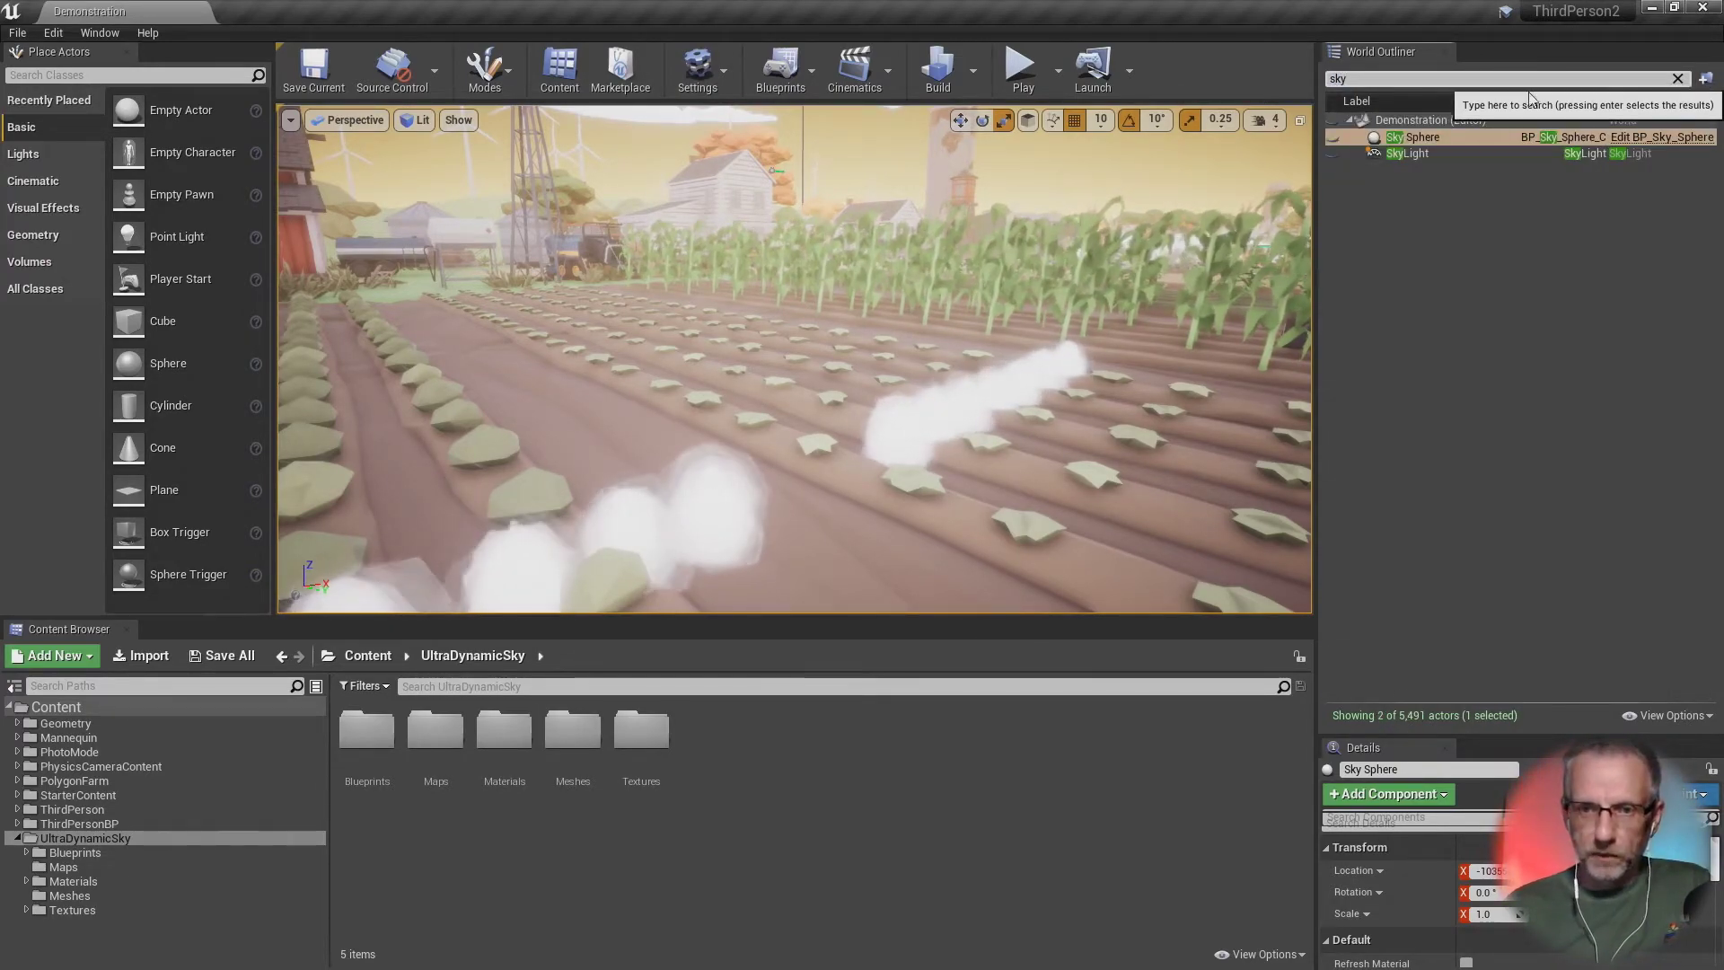
pyautogui.doubleClick(1412, 136)
pyautogui.moveTo(1137, 331); pyautogui.dragTo(1136, 330, button='right')
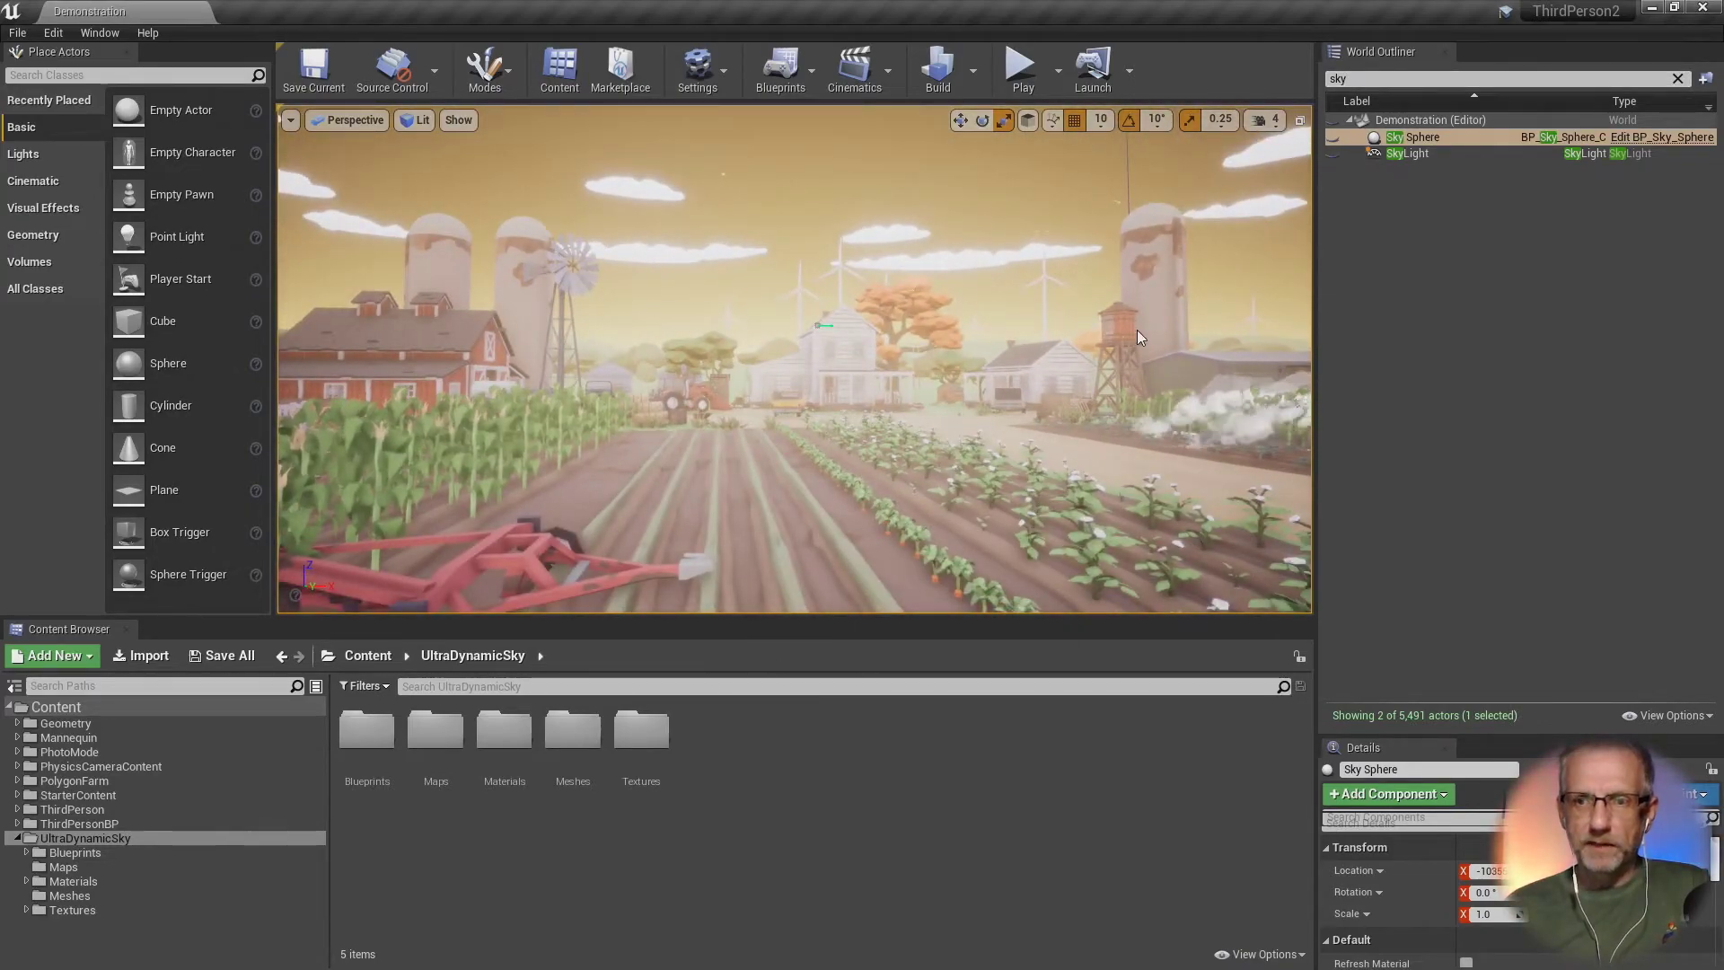
pyautogui.press('Escape')
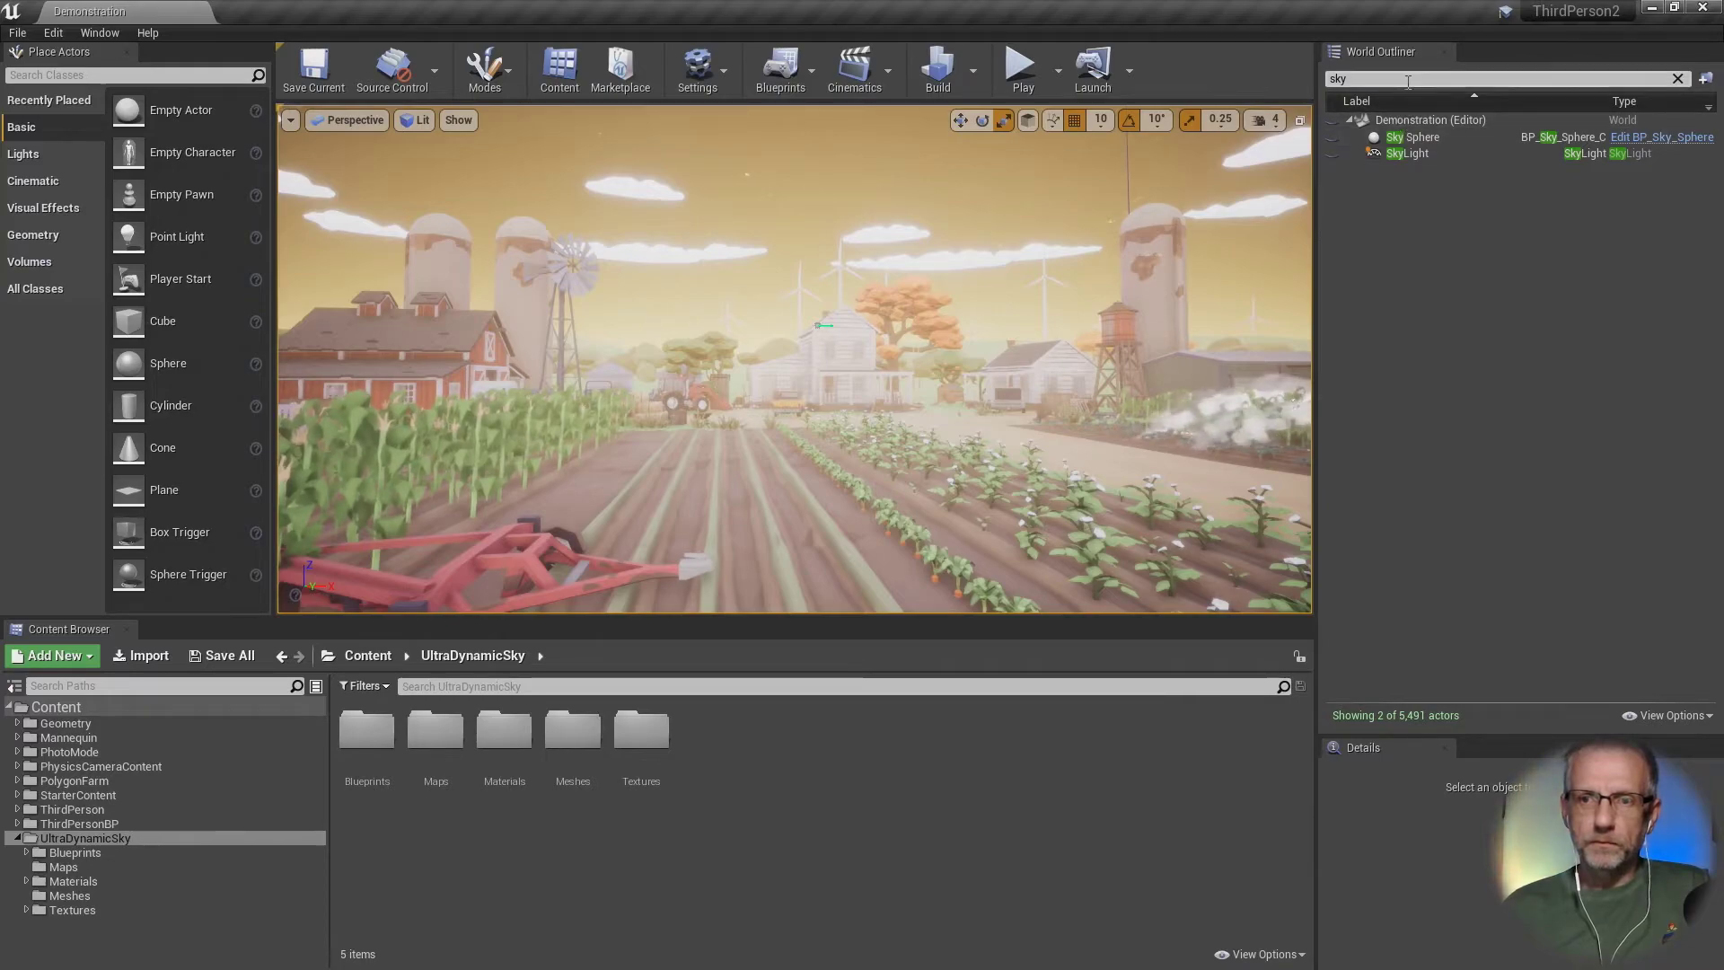
# Step: Filter by 'cloud', select SM_Generic_Cloud_01 through the last cloud, and hide all 44
pyautogui.click(1408, 79)
pyautogui.write('clou')
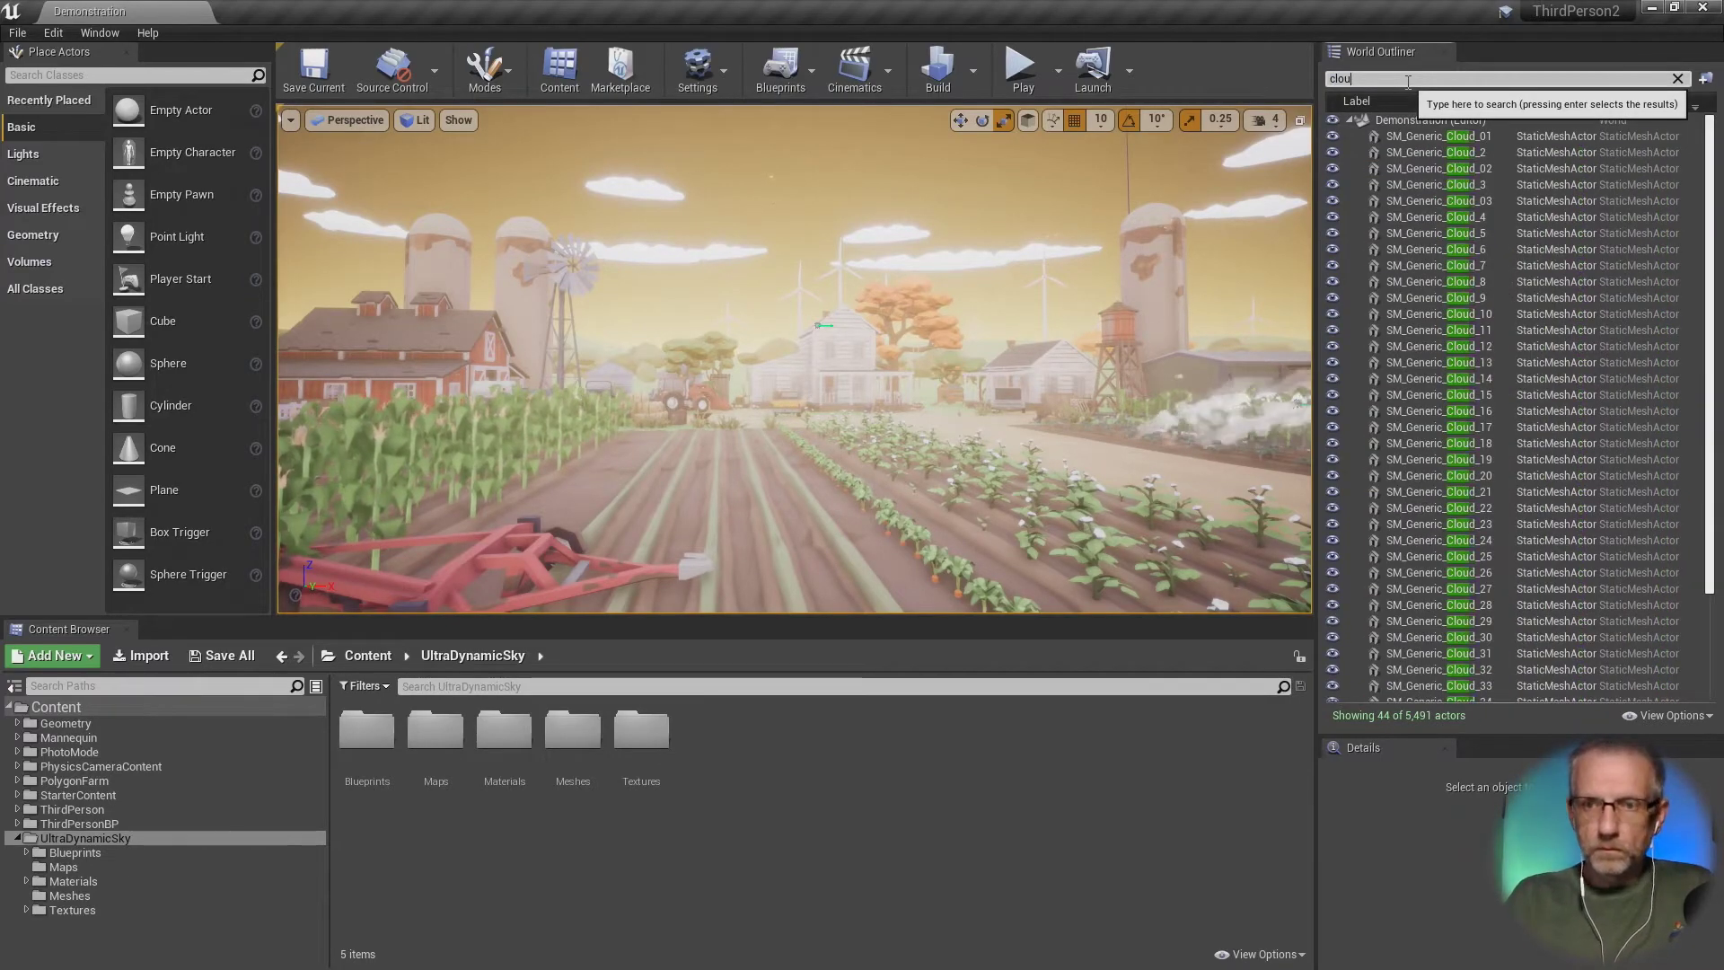
pyautogui.write('d')
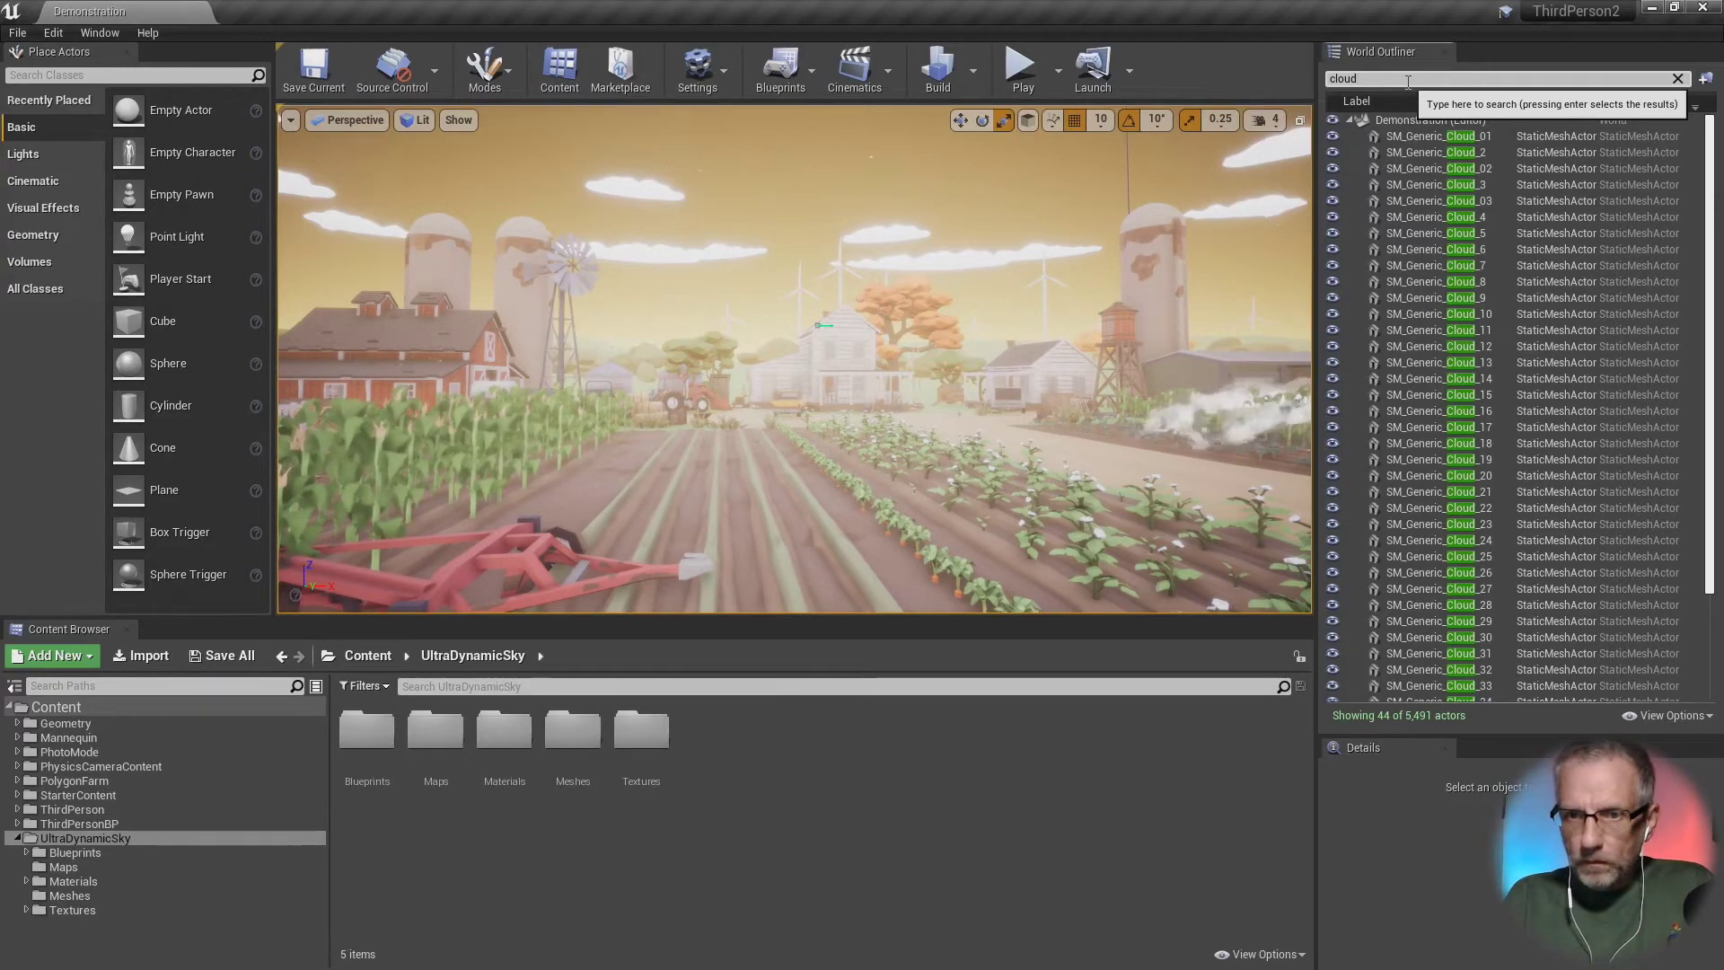
pyautogui.write('s')
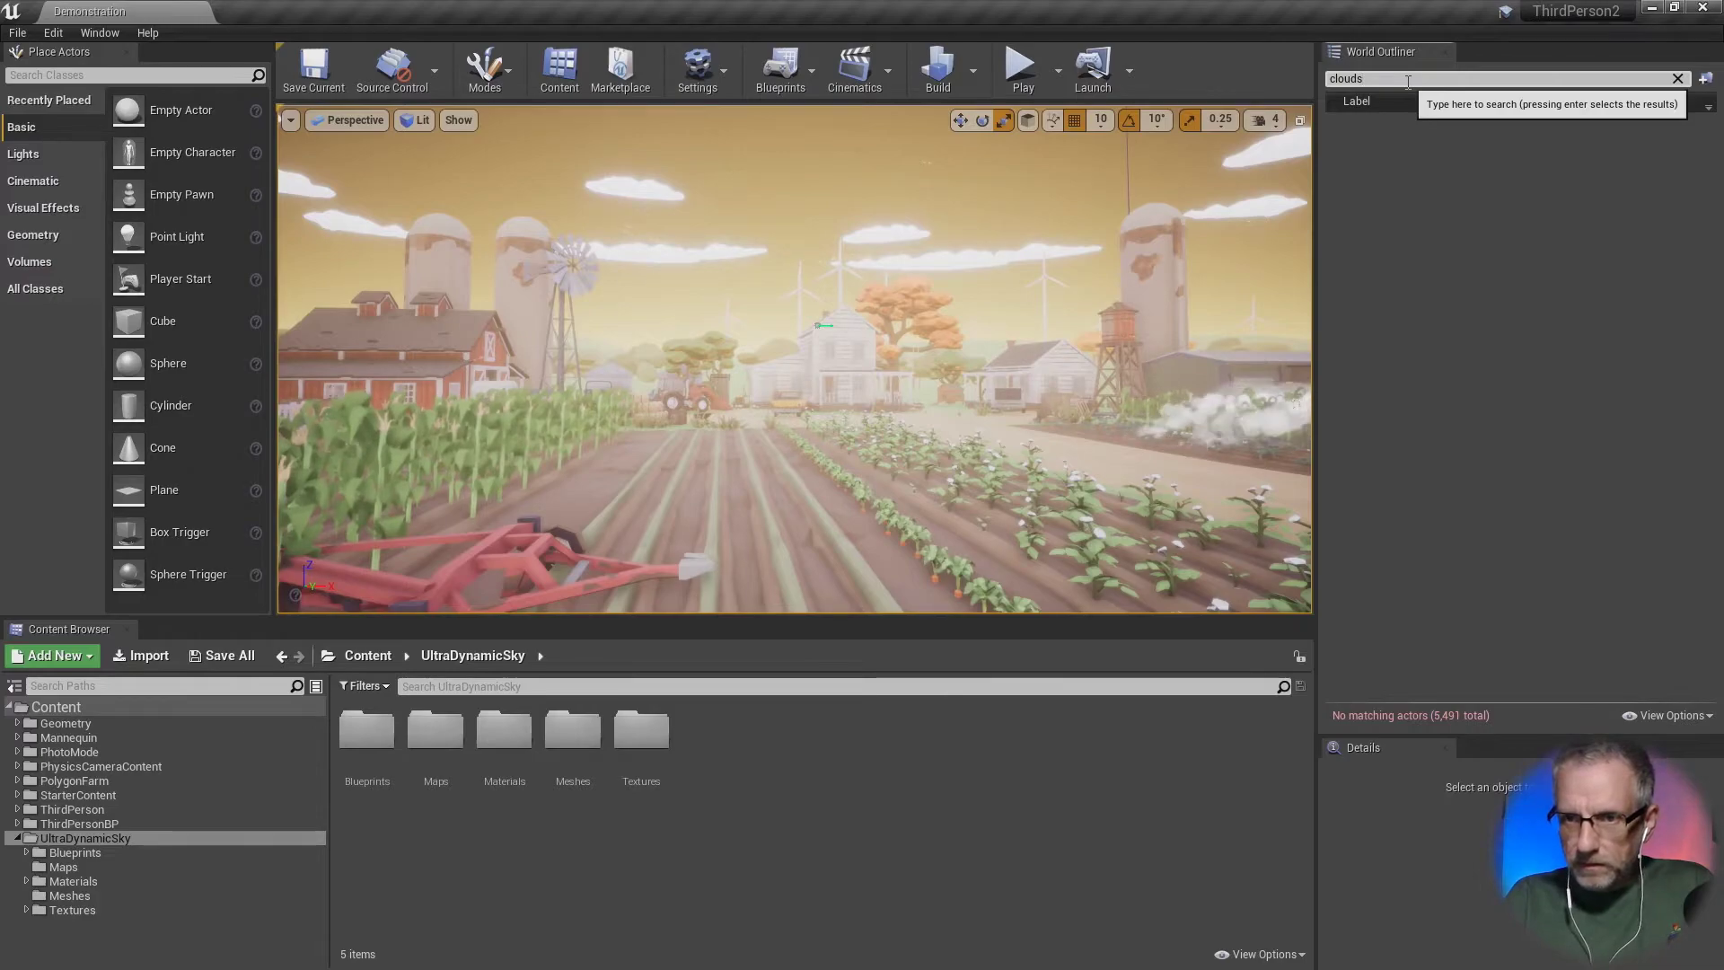
pyautogui.press('BackSpace')
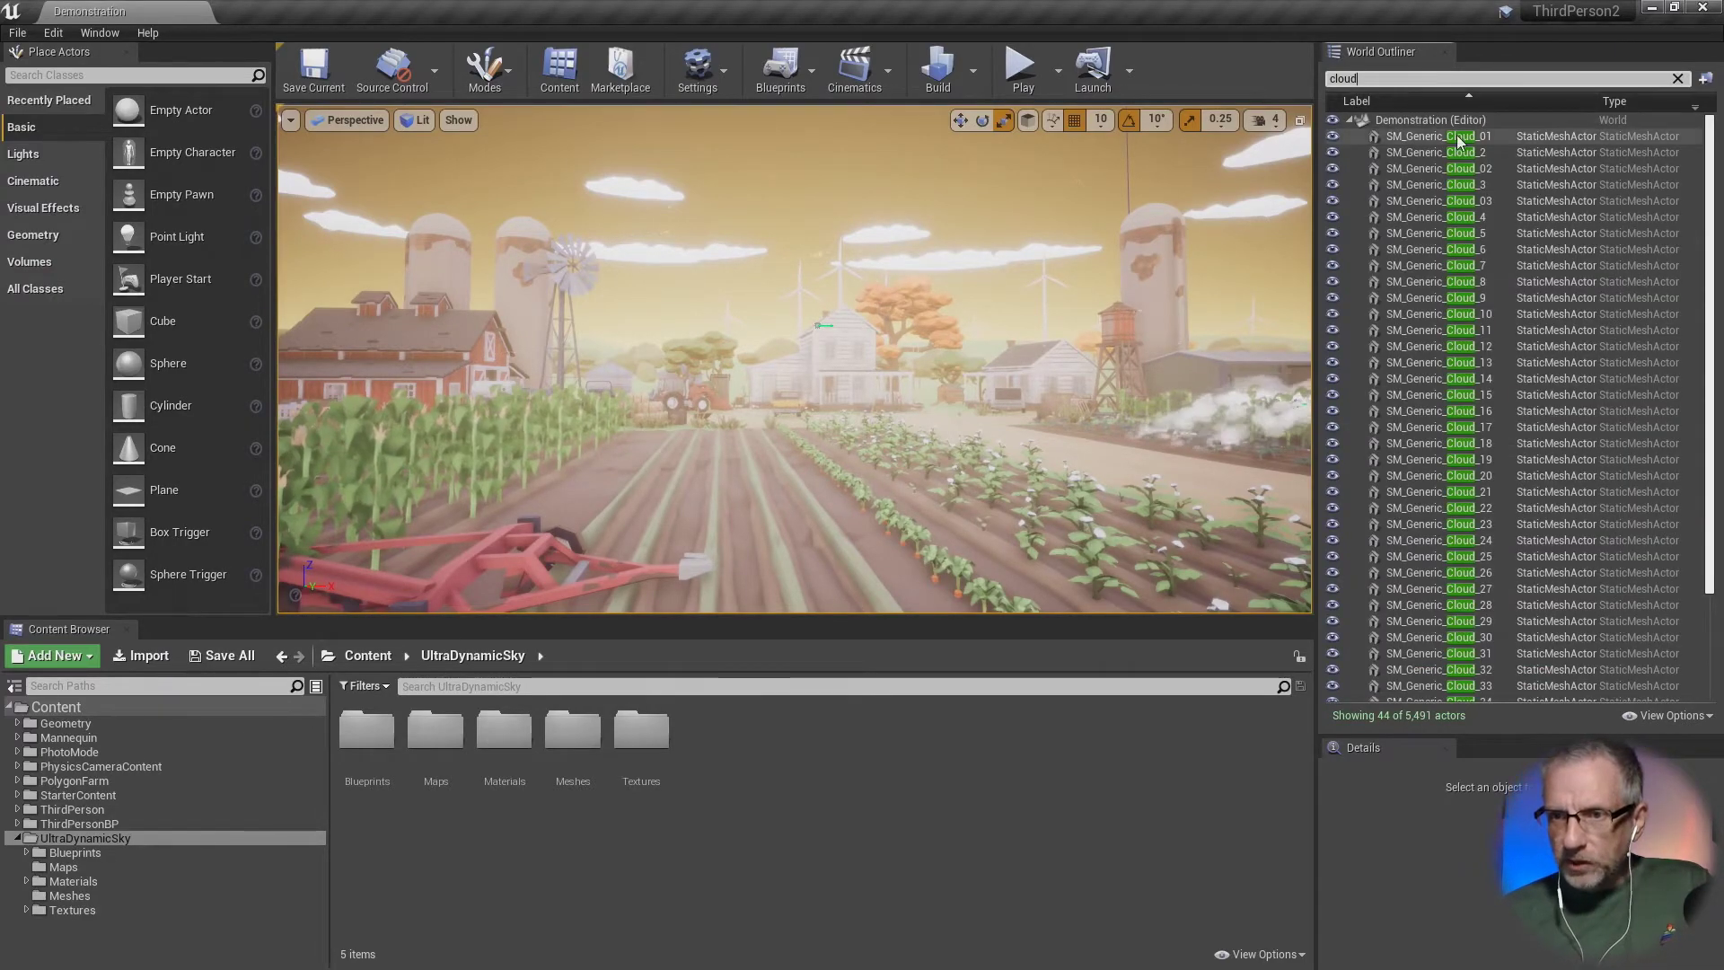
pyautogui.click(1405, 139)
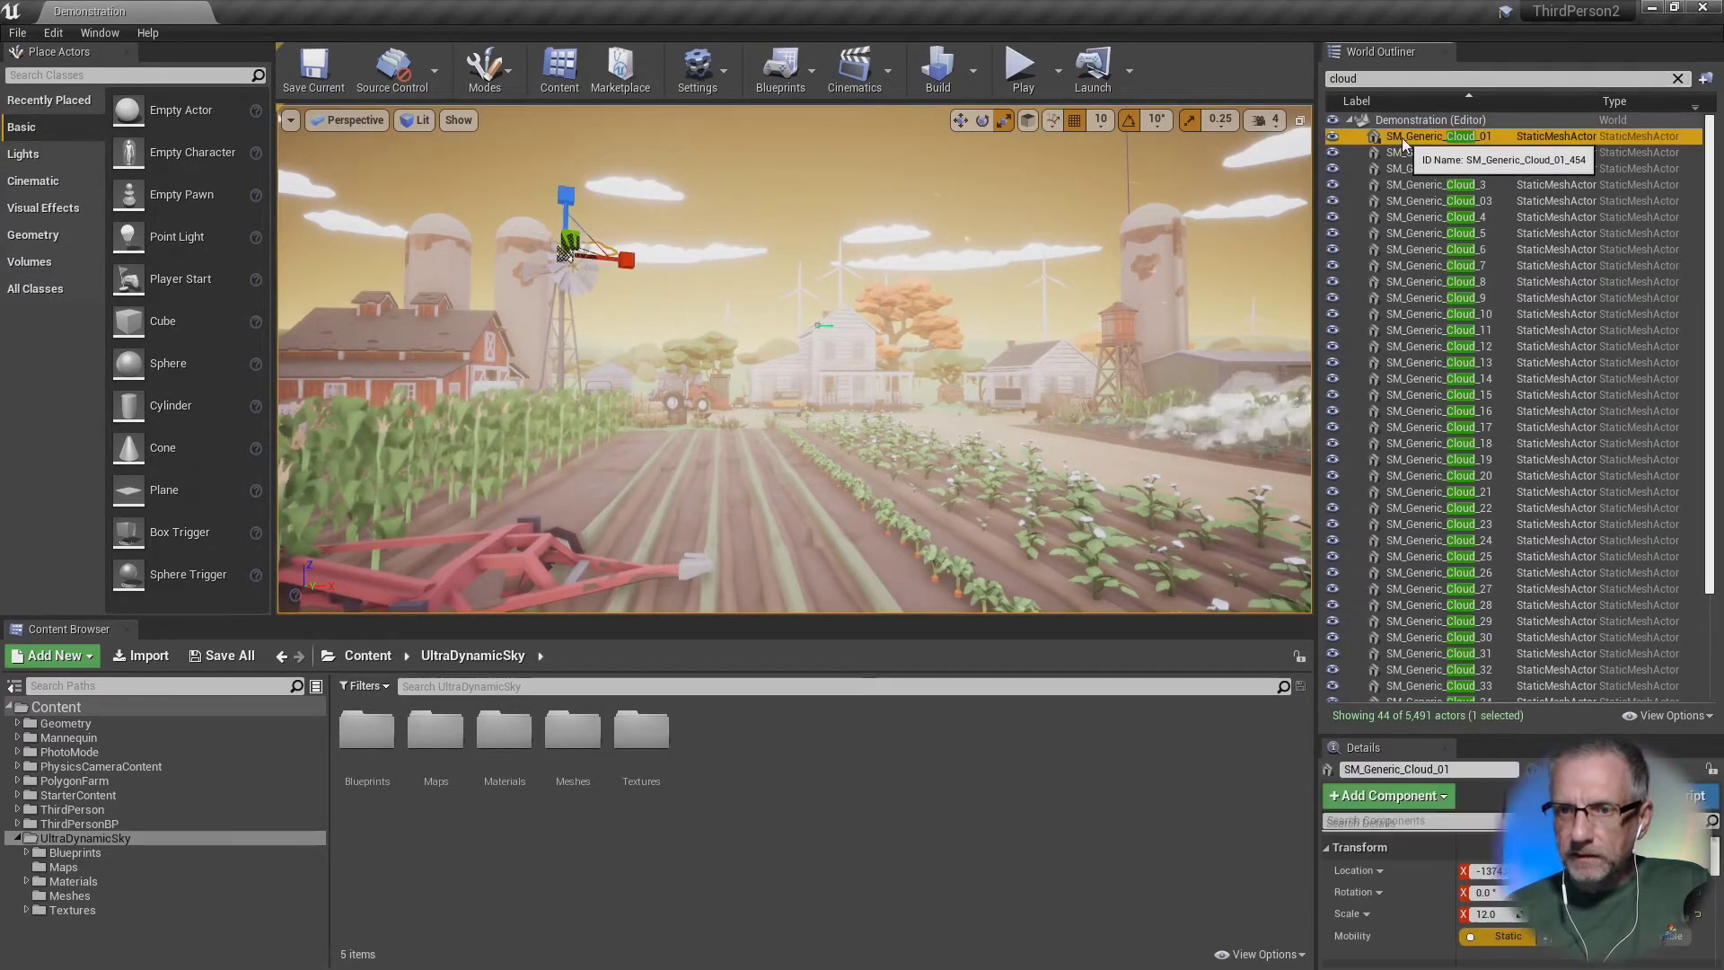
pyautogui.scroll(-3, 1473, 344)
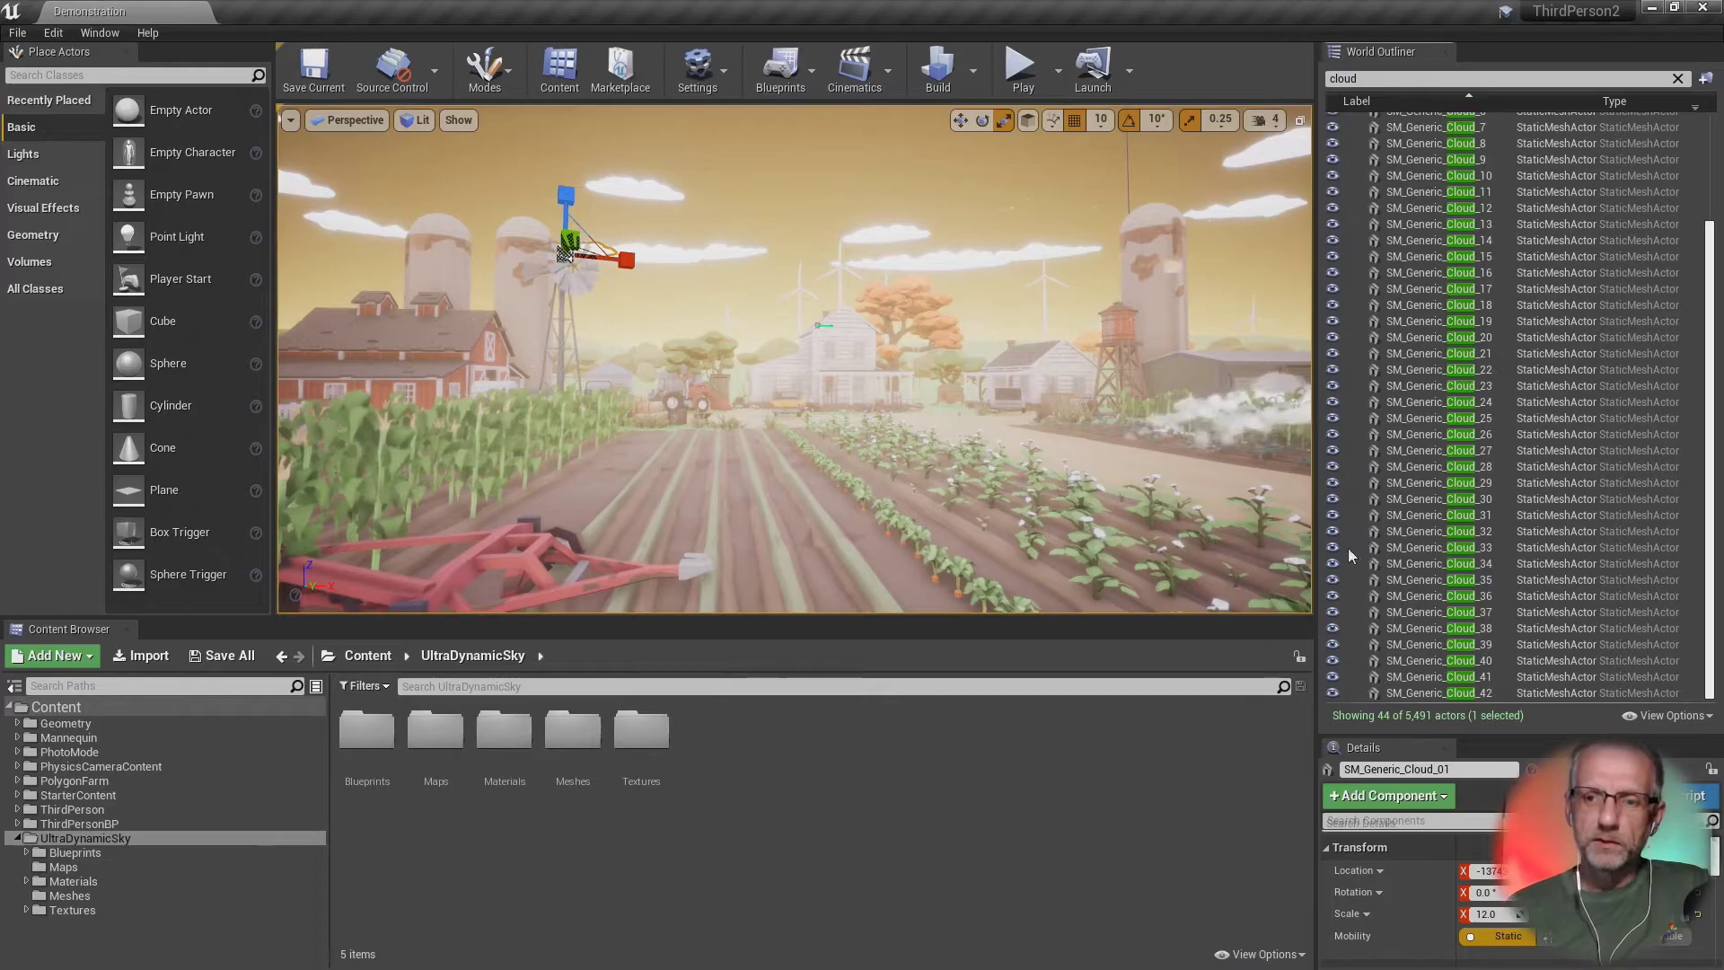
pyautogui.keyDown('shift'); pyautogui.click(1433, 694); pyautogui.keyUp('shift')
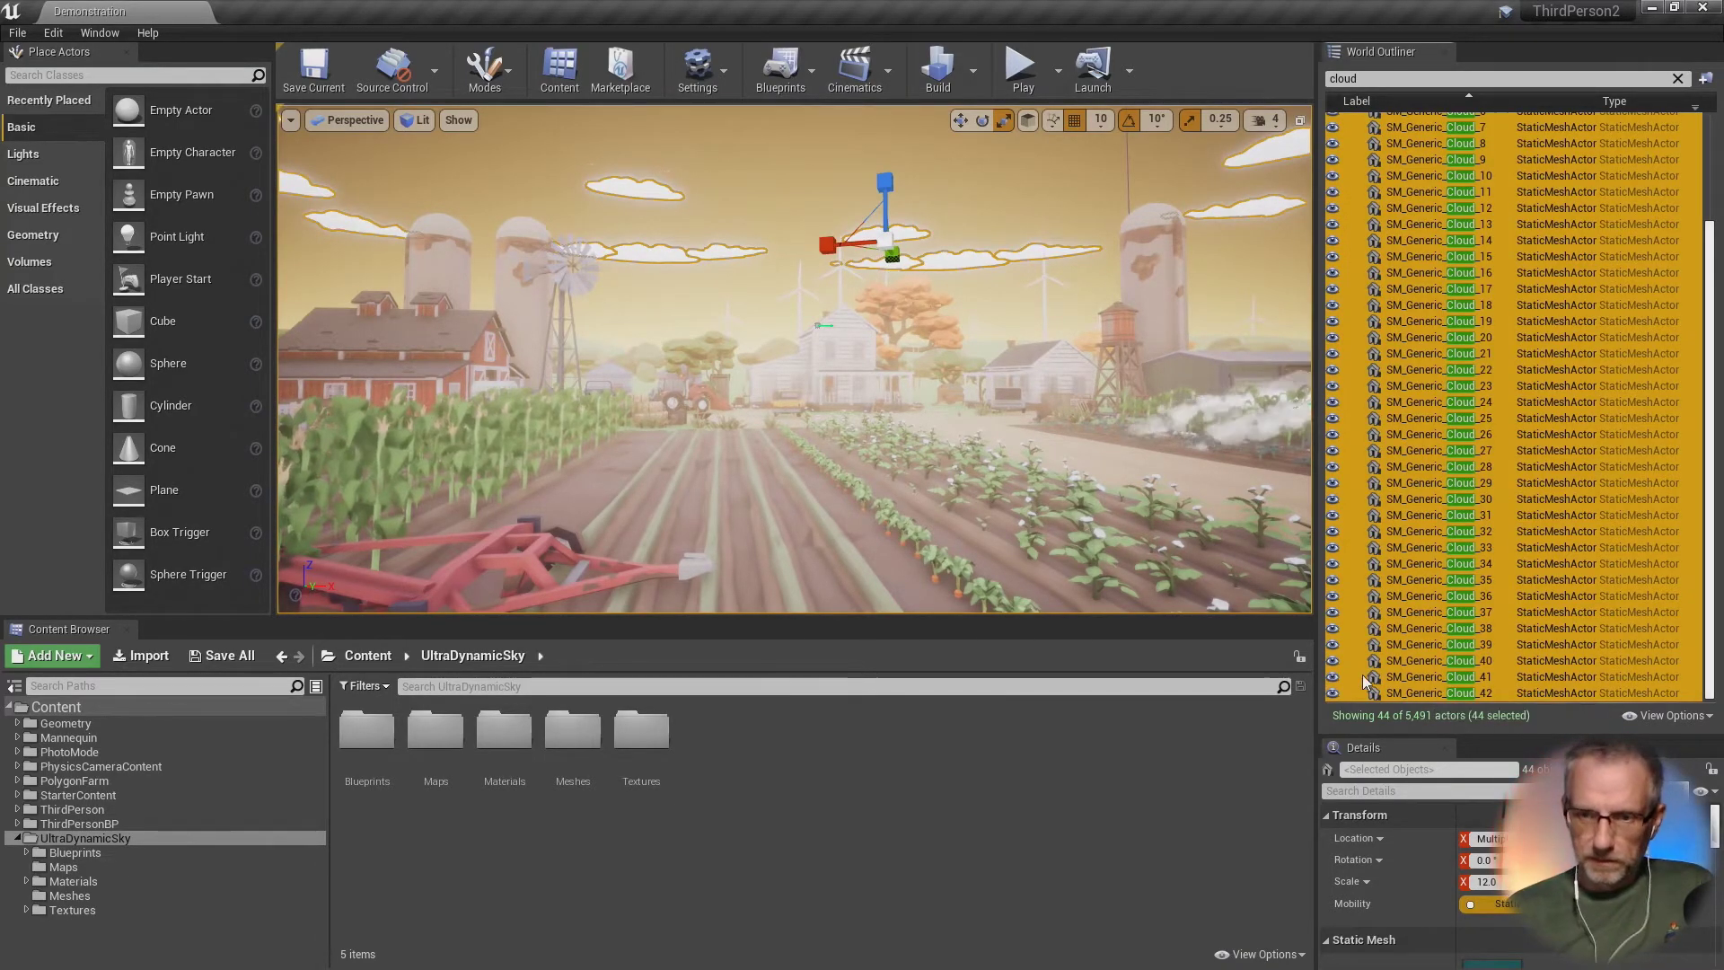
pyautogui.click(1333, 661)
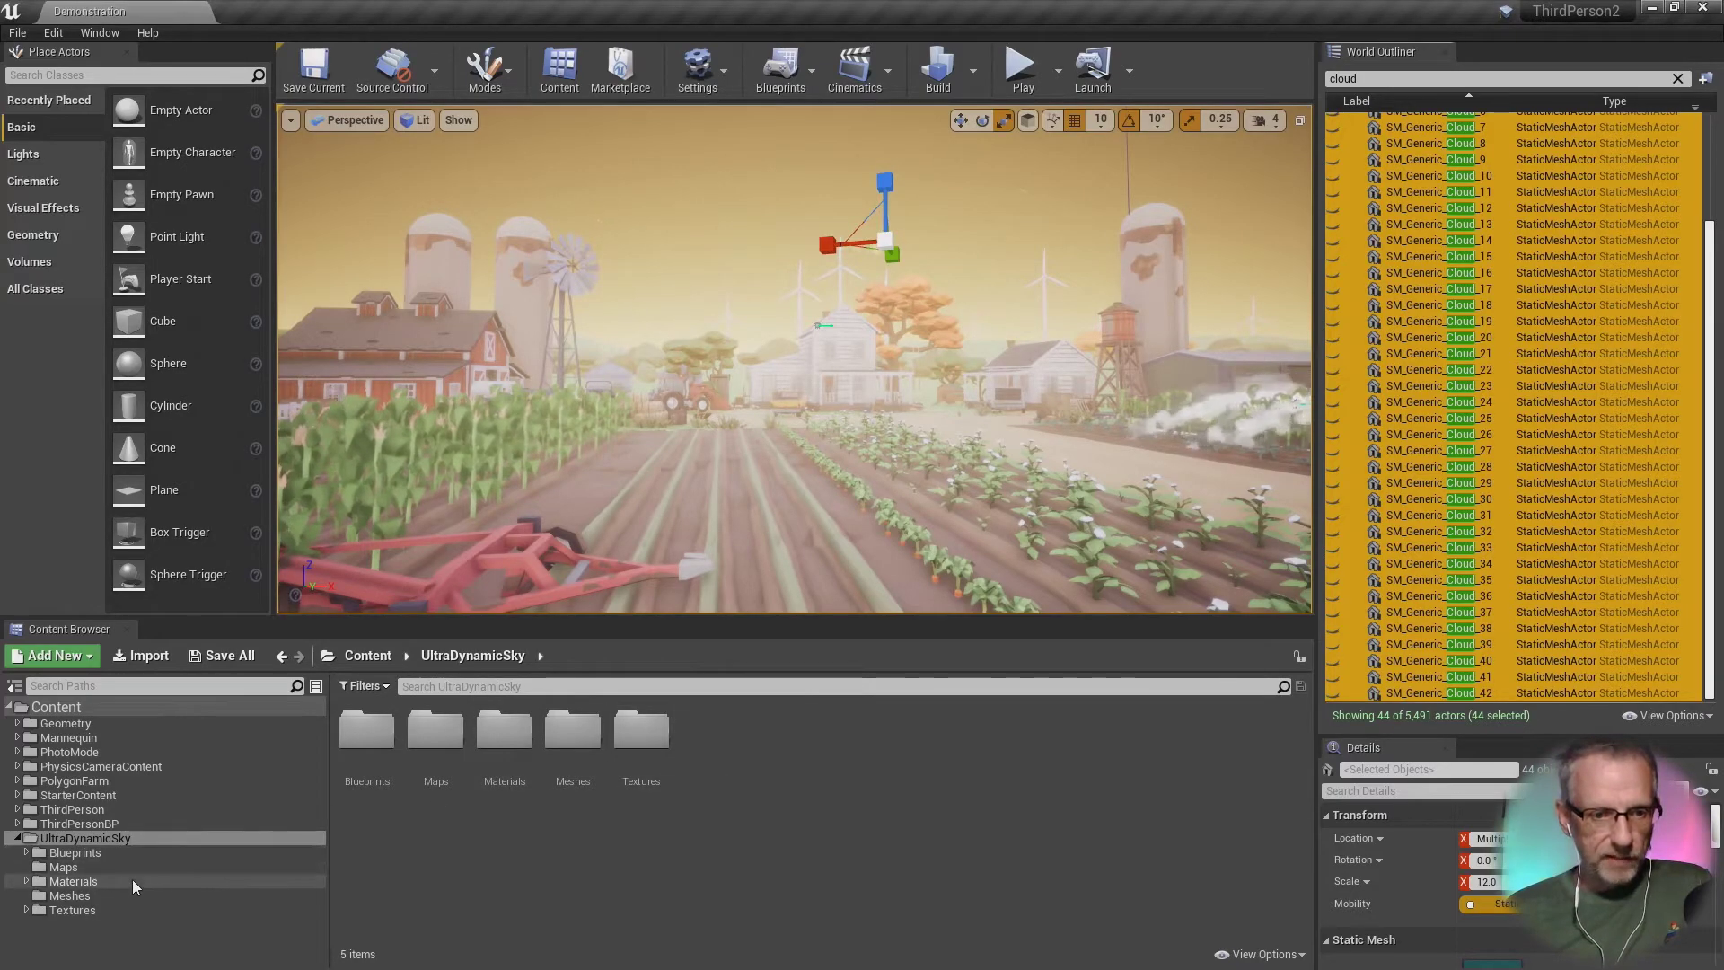
# Step: Drag Ultra_Dynamic_Sky_BP from UltraDynamicSky > Blueprints into the farm viewport
pyautogui.click(116, 853)
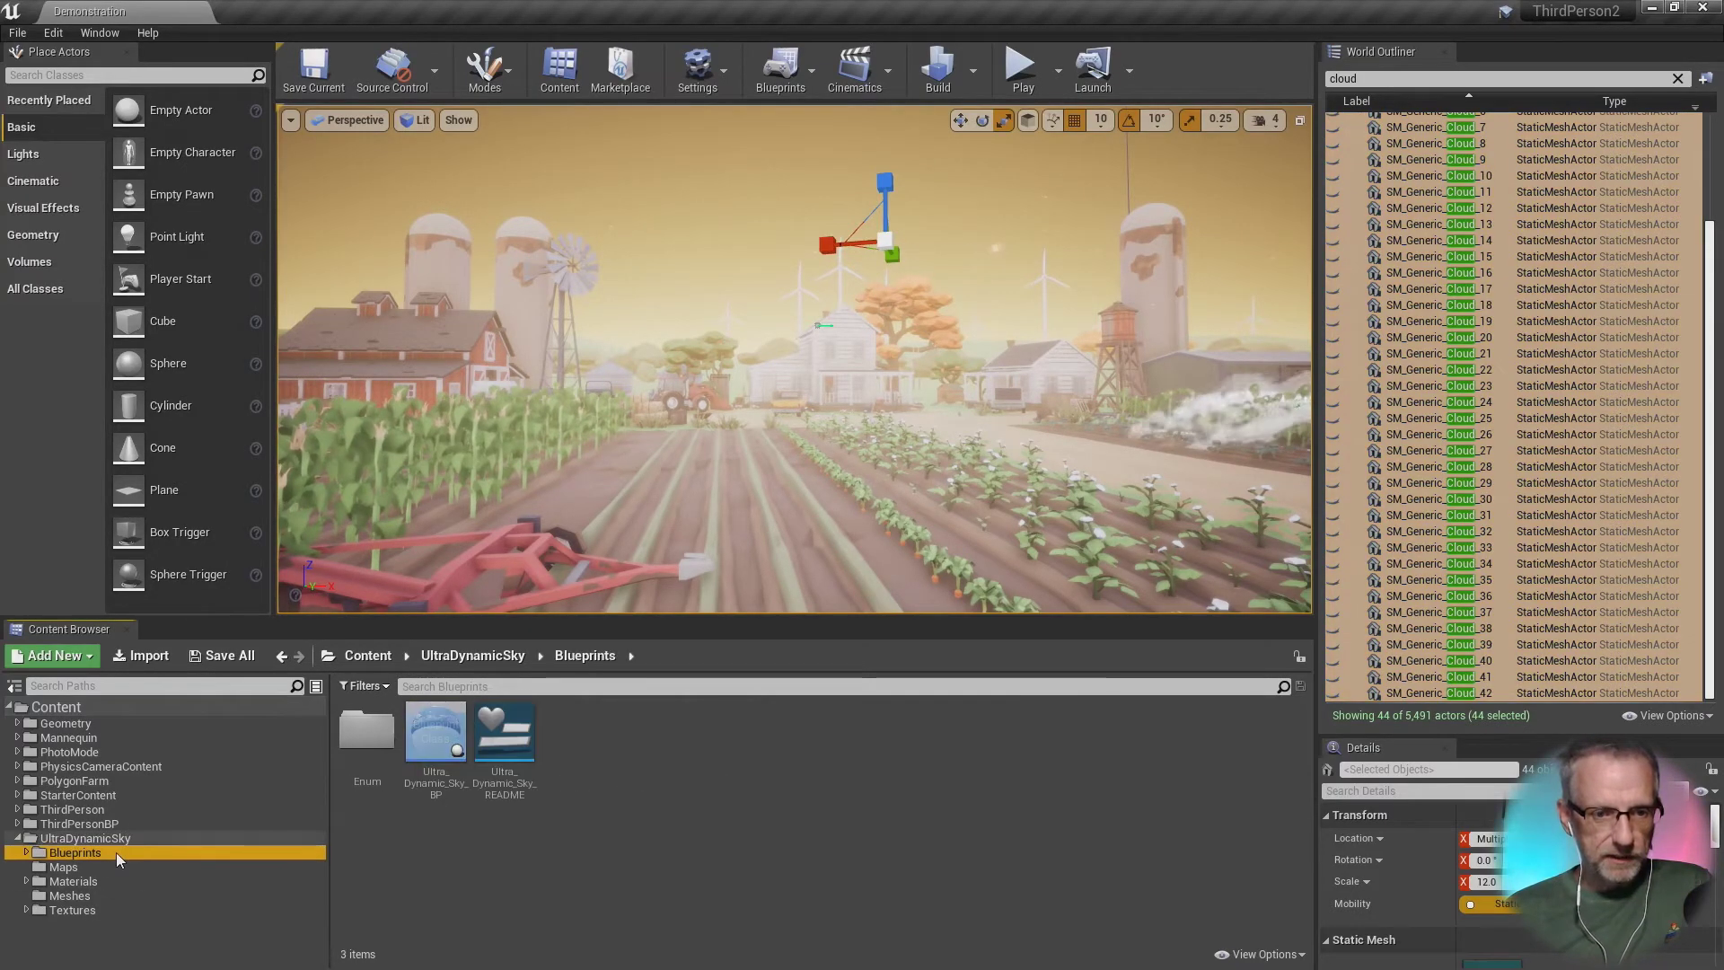
pyautogui.click(435, 731)
pyautogui.moveTo(646, 547); pyautogui.dragTo(722, 456)
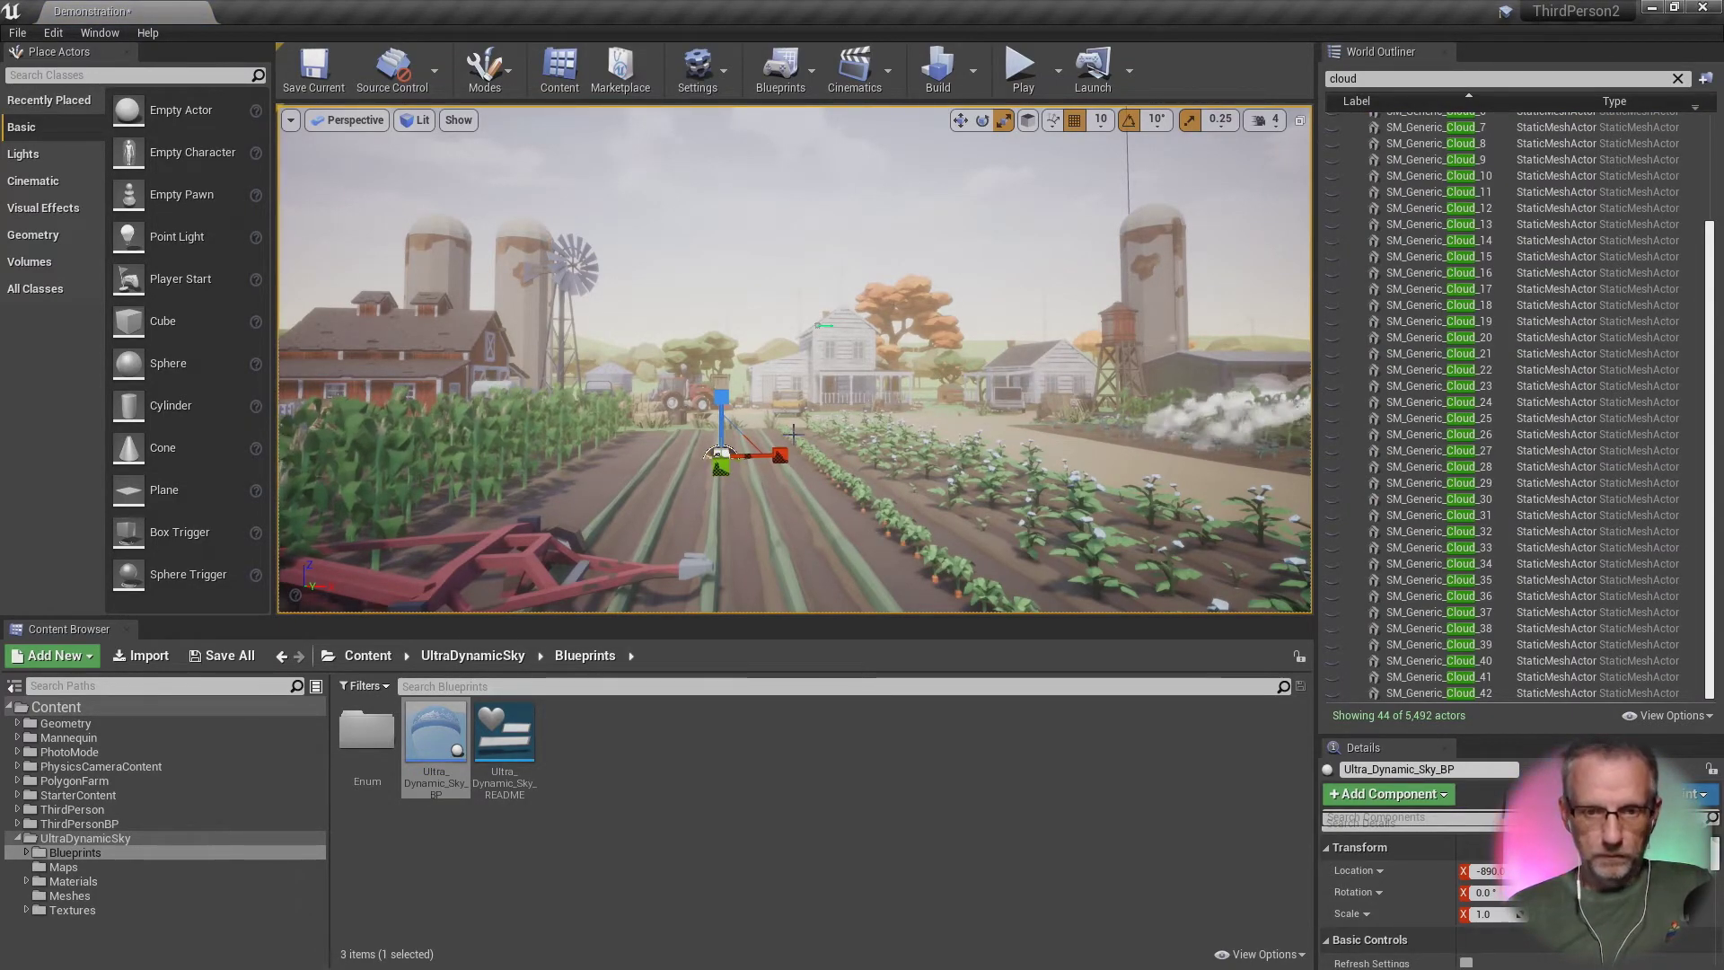
# Step: Fly the camera up over the fields and tilt it to view the new sky
pyautogui.moveTo(792, 434); pyautogui.dragTo(811, 411, button='right')
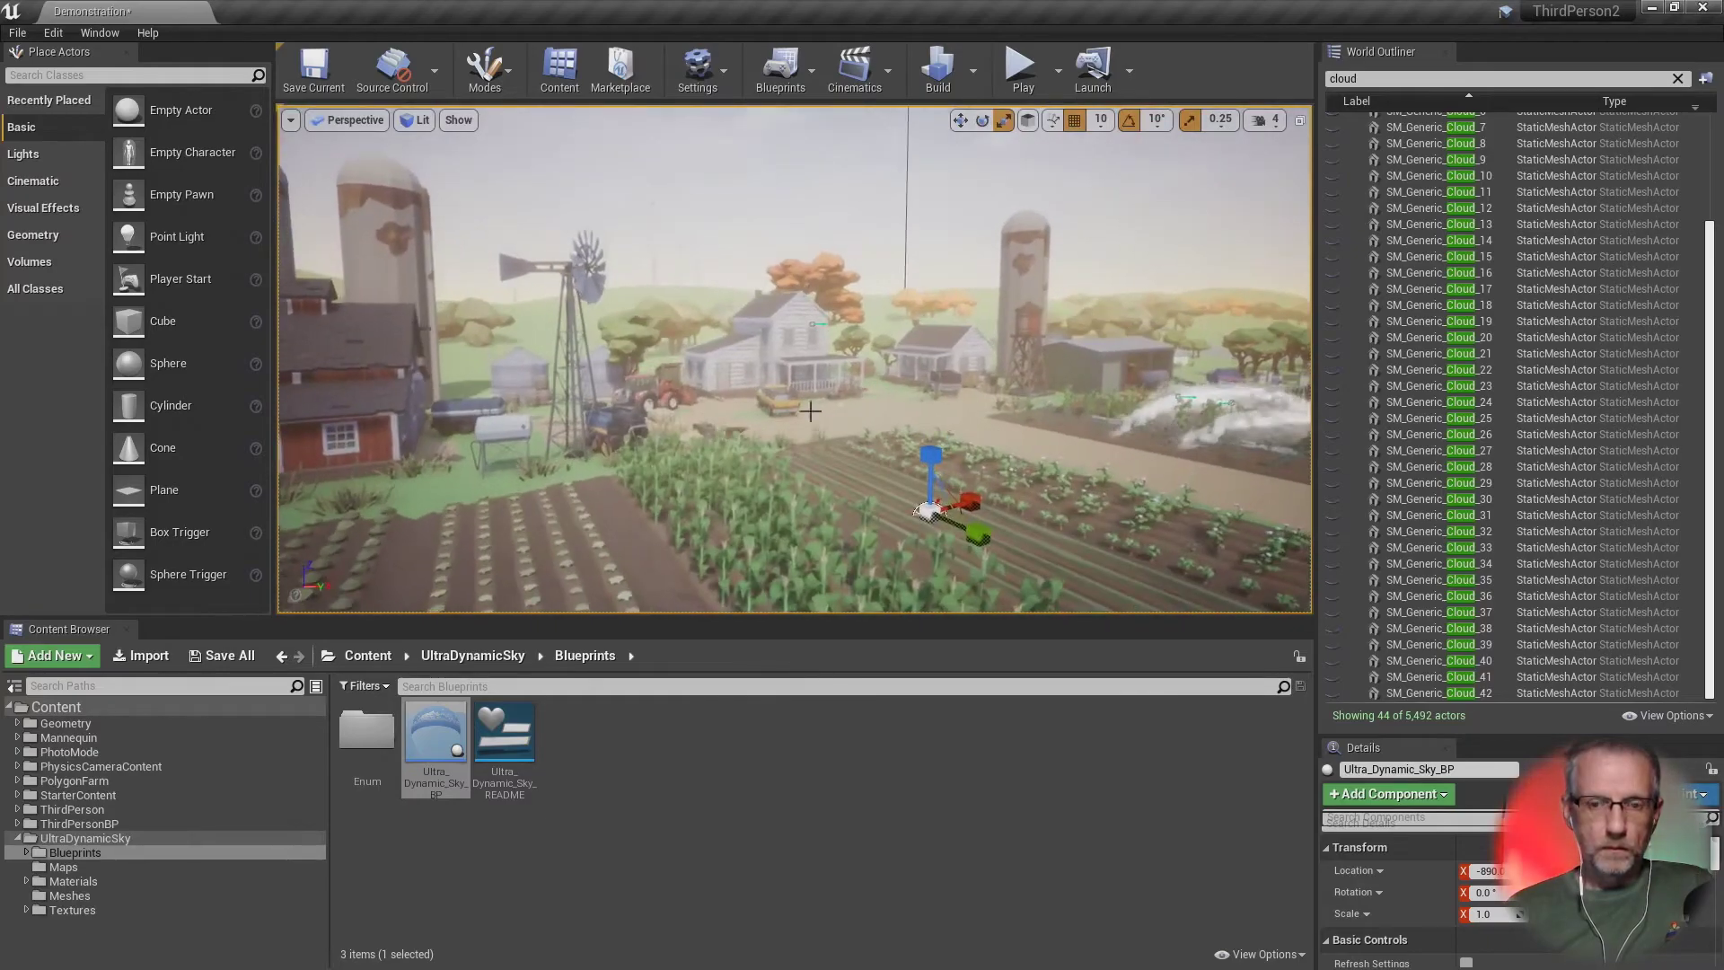
pyautogui.click(806, 390)
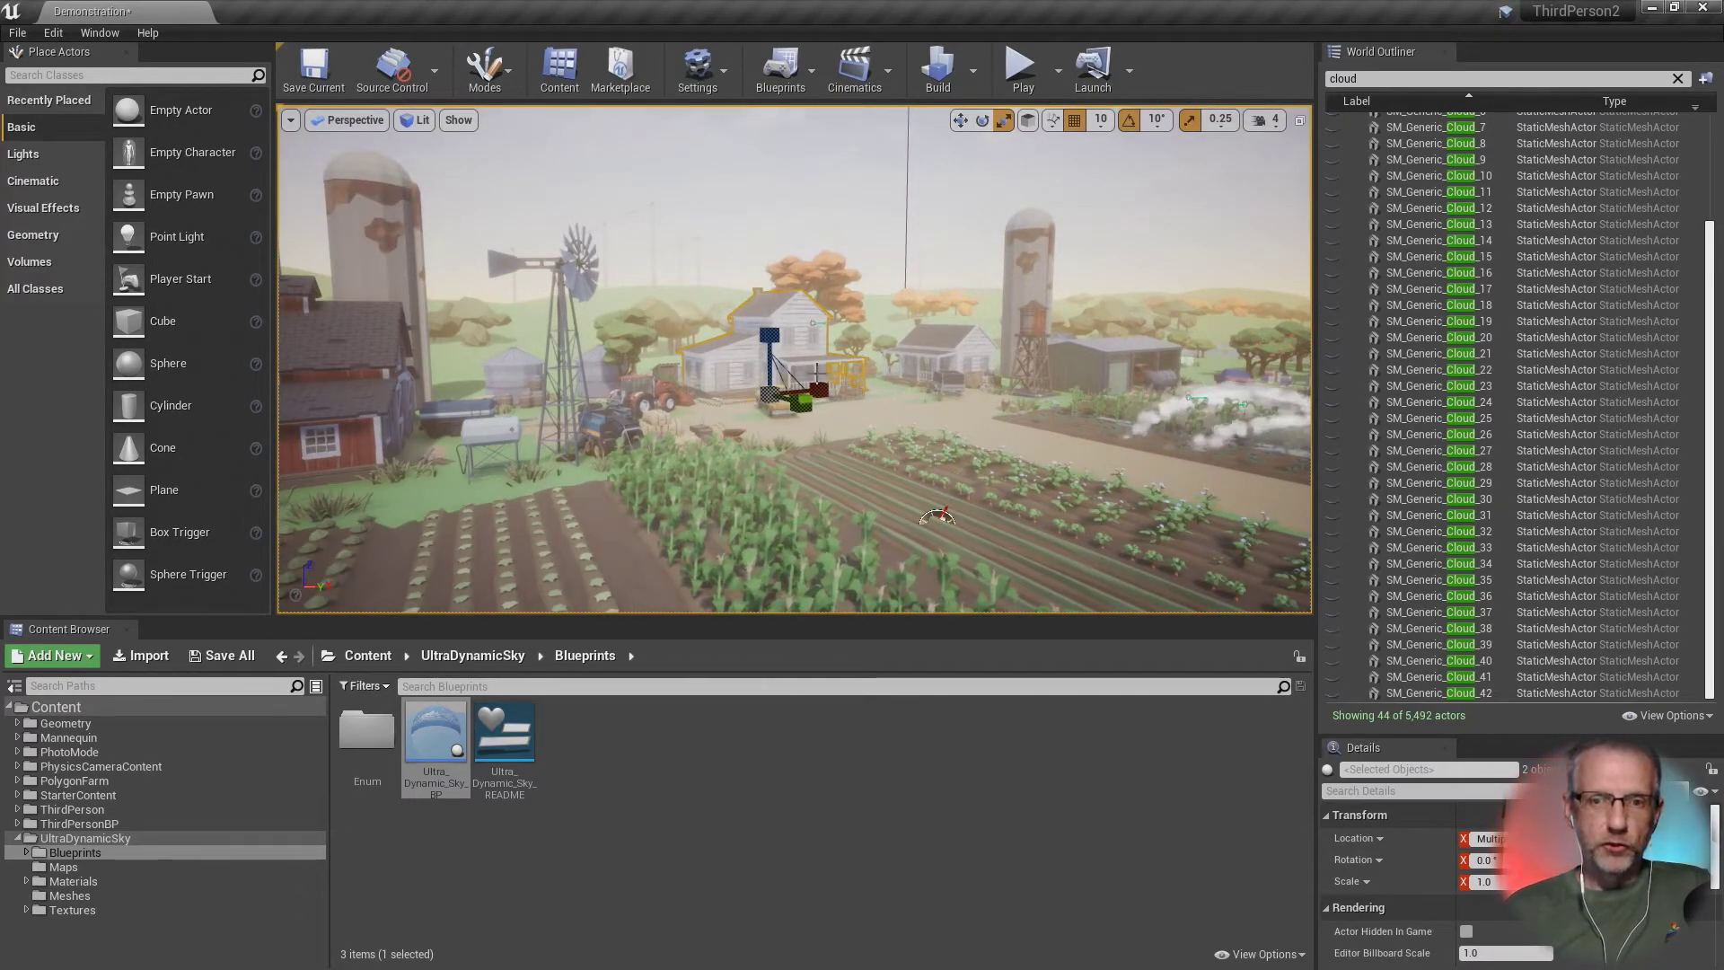
pyautogui.scroll(8, 812, 377)
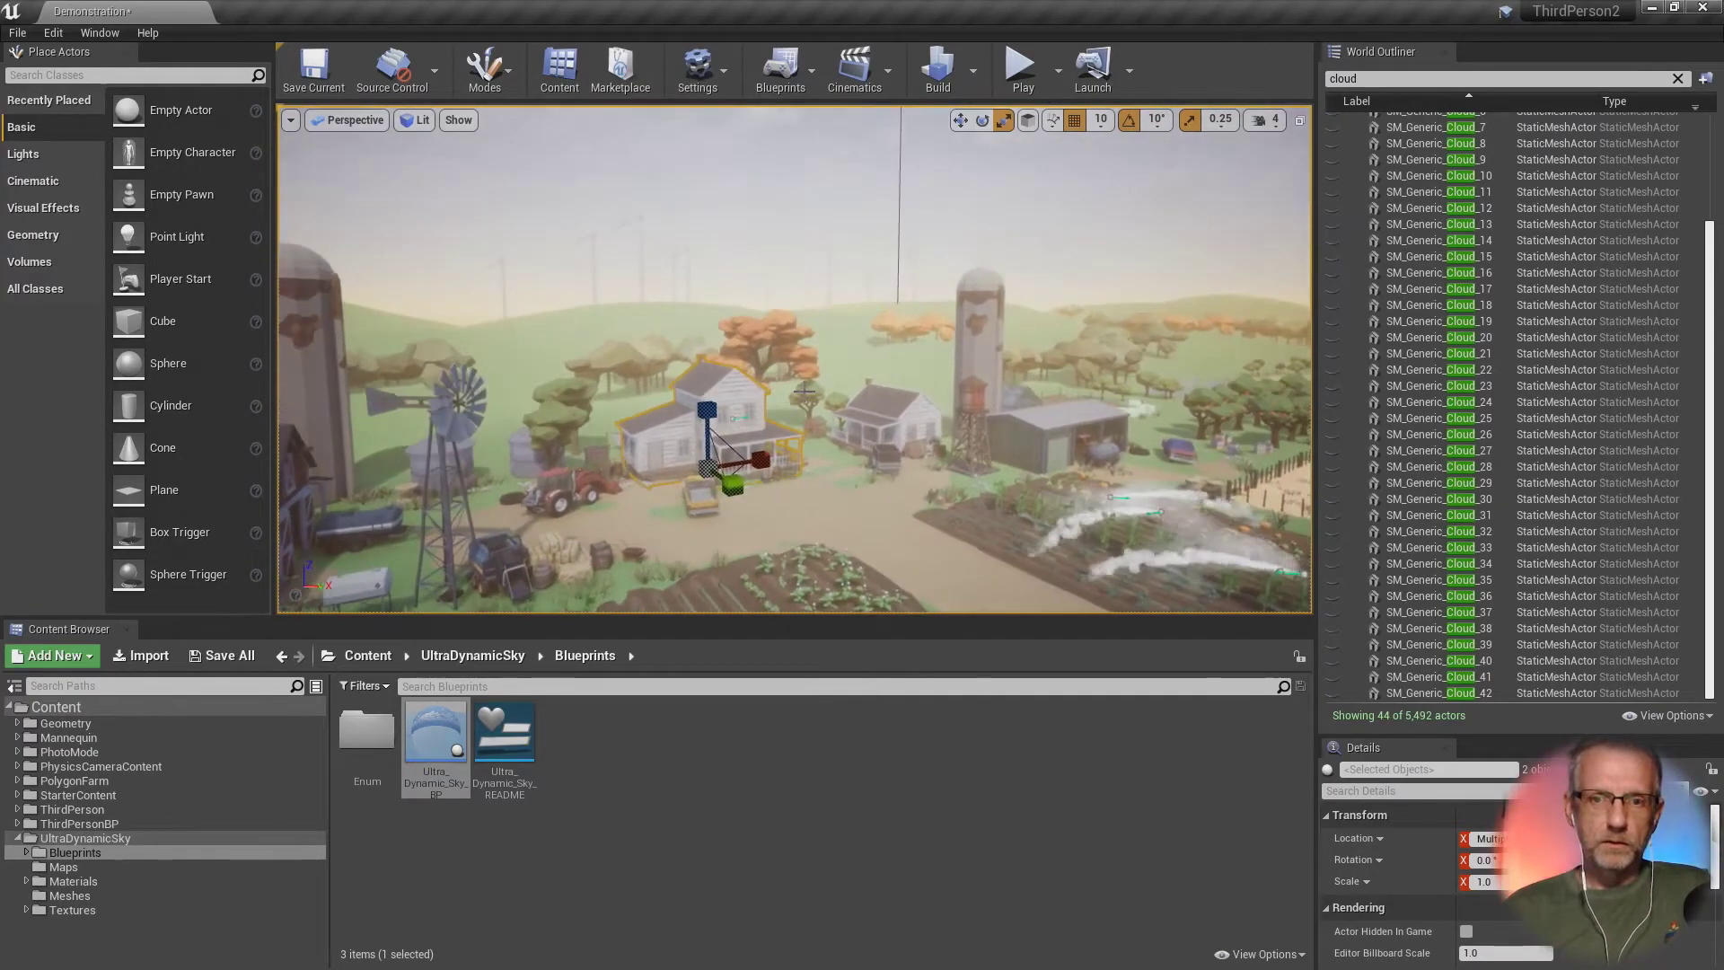
pyautogui.scroll(-5, 803, 391)
pyautogui.moveTo(804, 391)
pyautogui.mouseDown(button='right')
pyautogui.moveTo(804, 363)
pyautogui.moveTo(803, 391)
pyautogui.mouseUp(button='right')
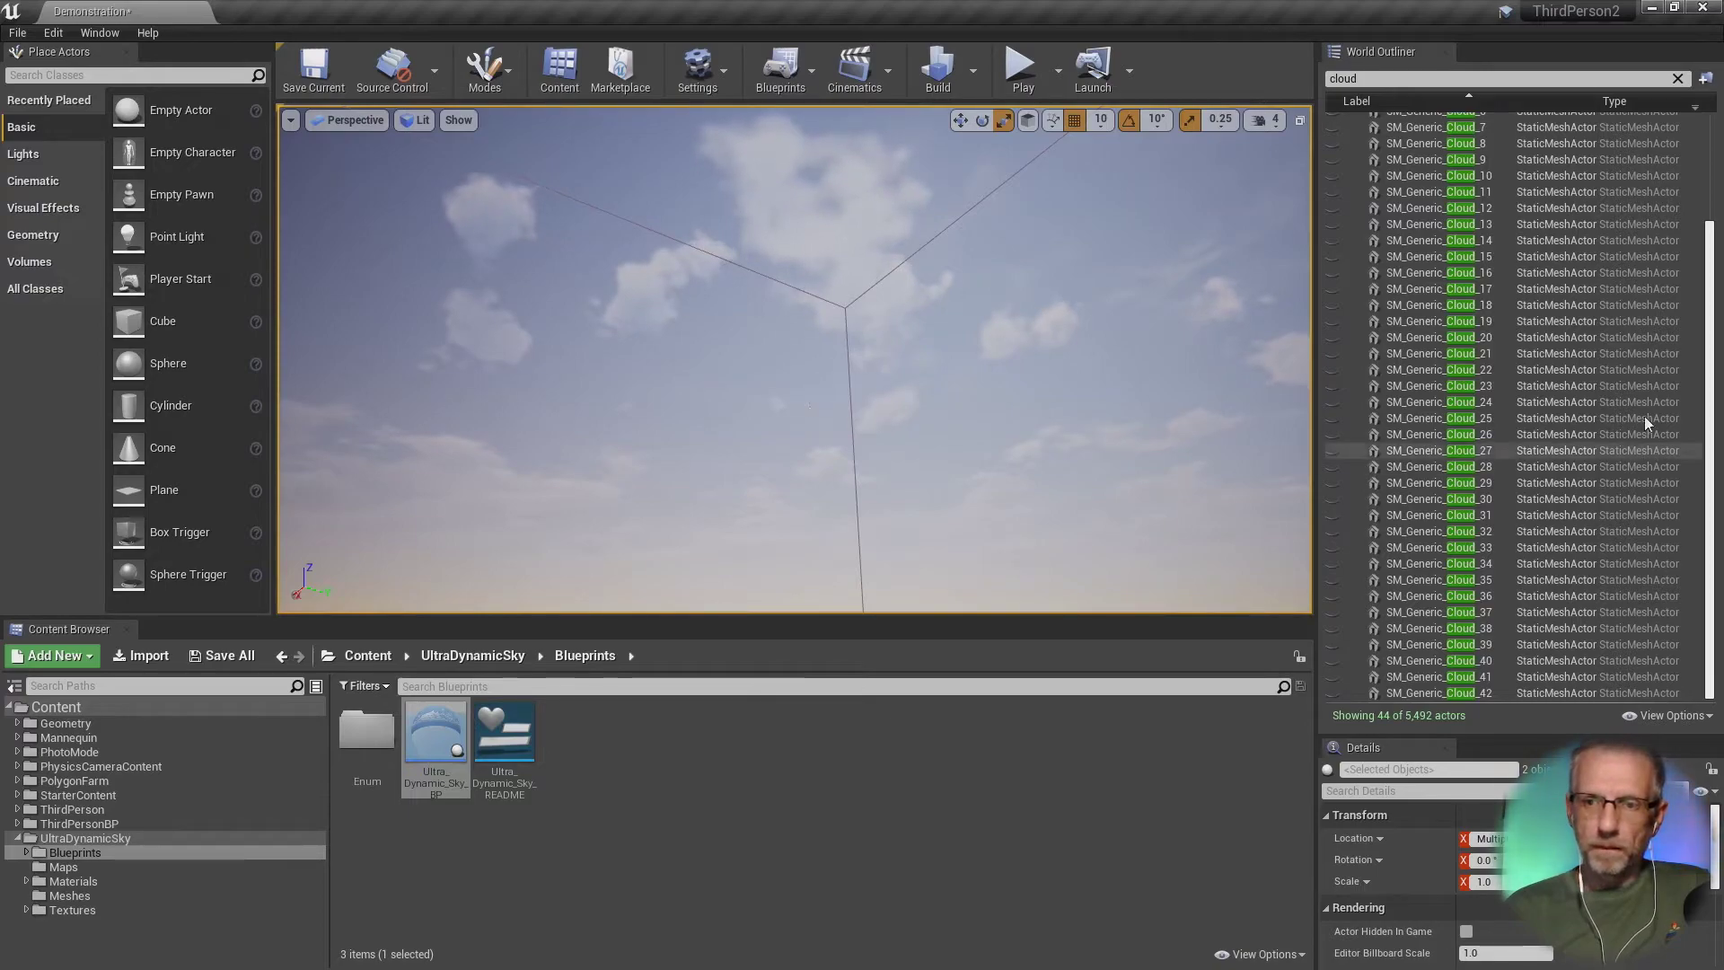
pyautogui.scroll(5, 1593, 400)
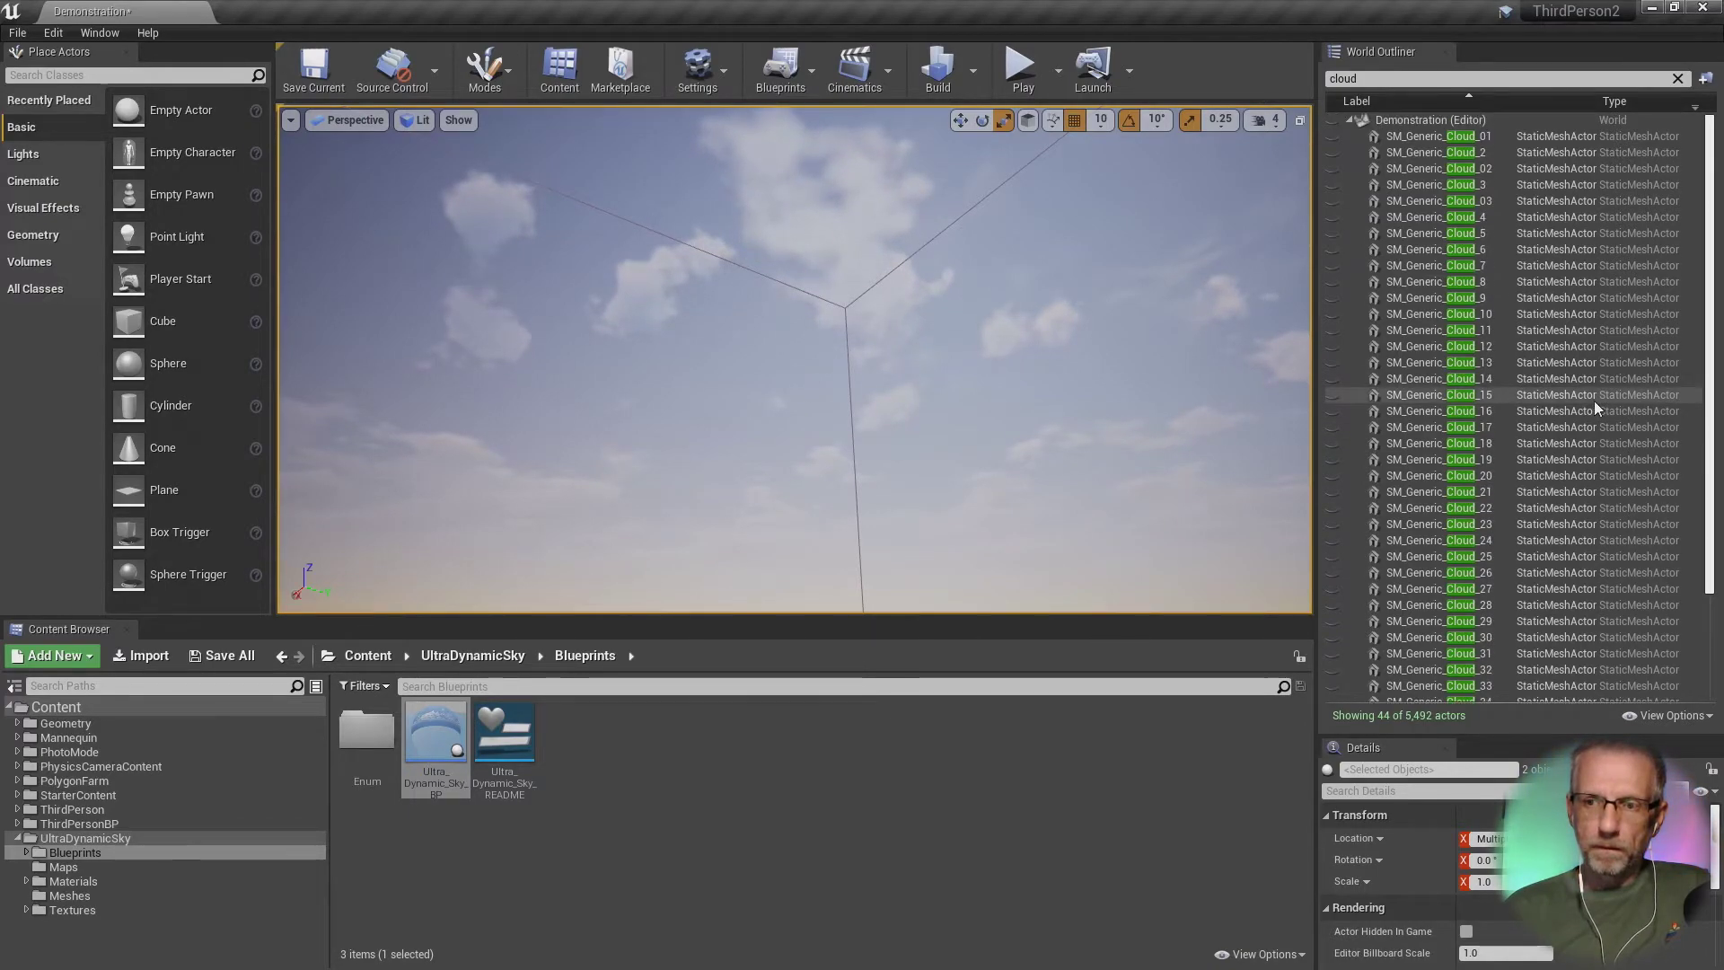
pyautogui.click(1348, 122)
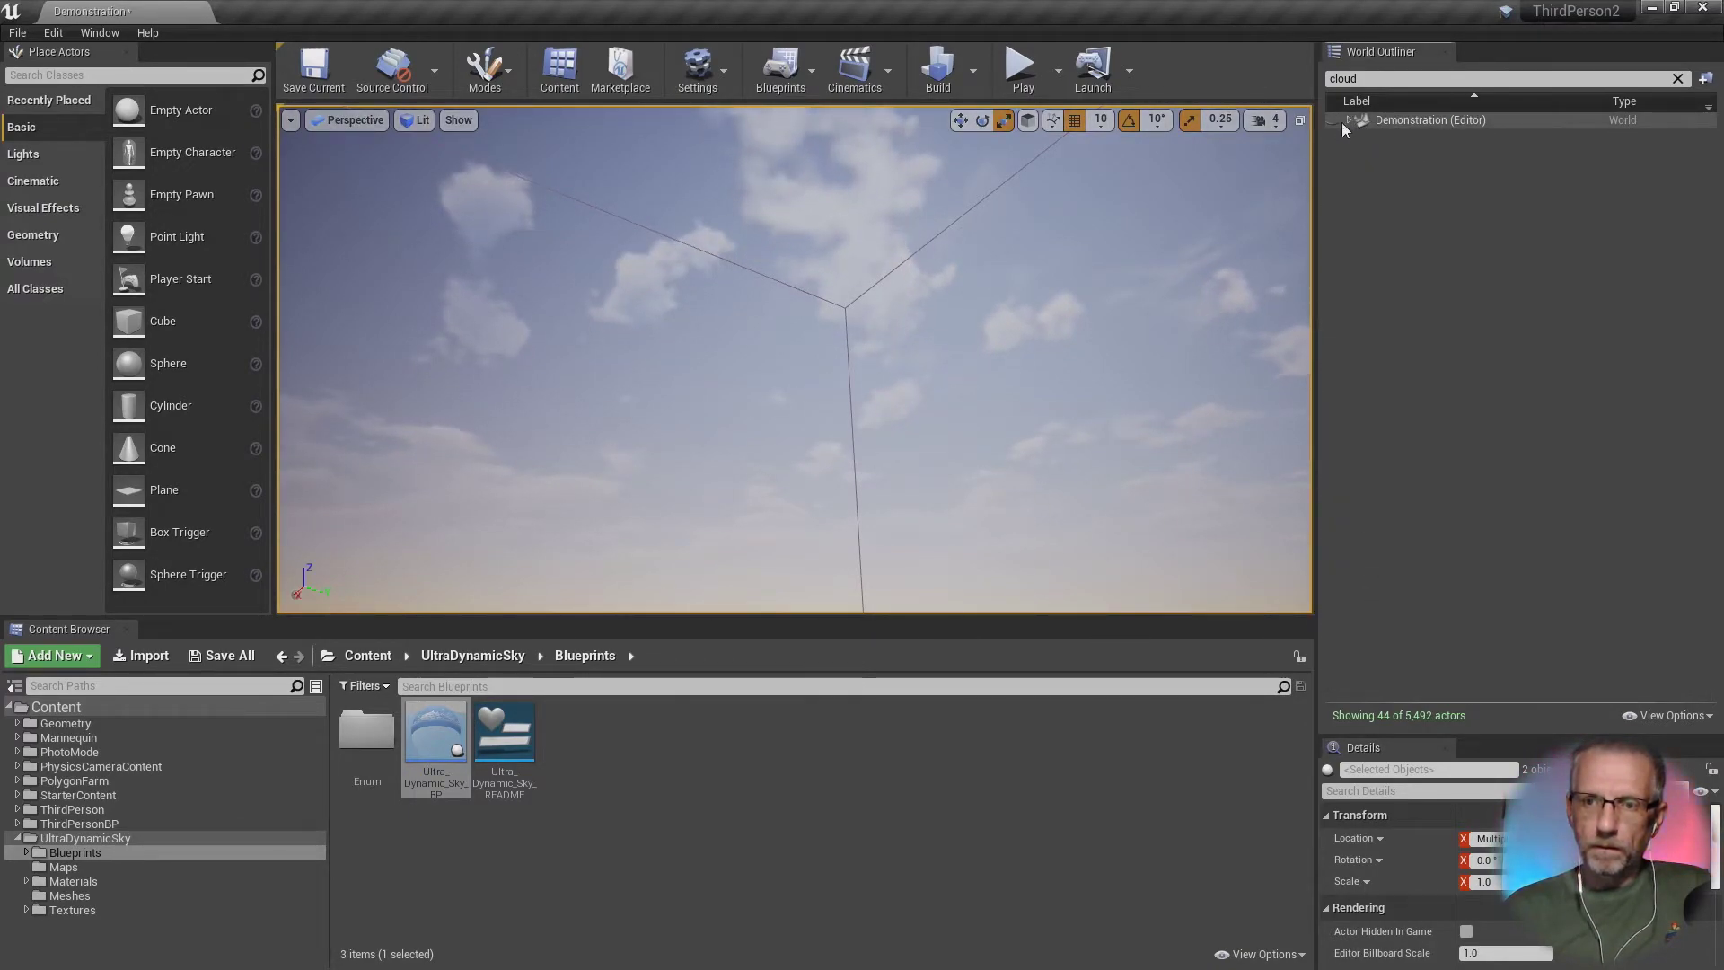
pyautogui.click(1347, 118)
pyautogui.scroll(-1, 1579, 250)
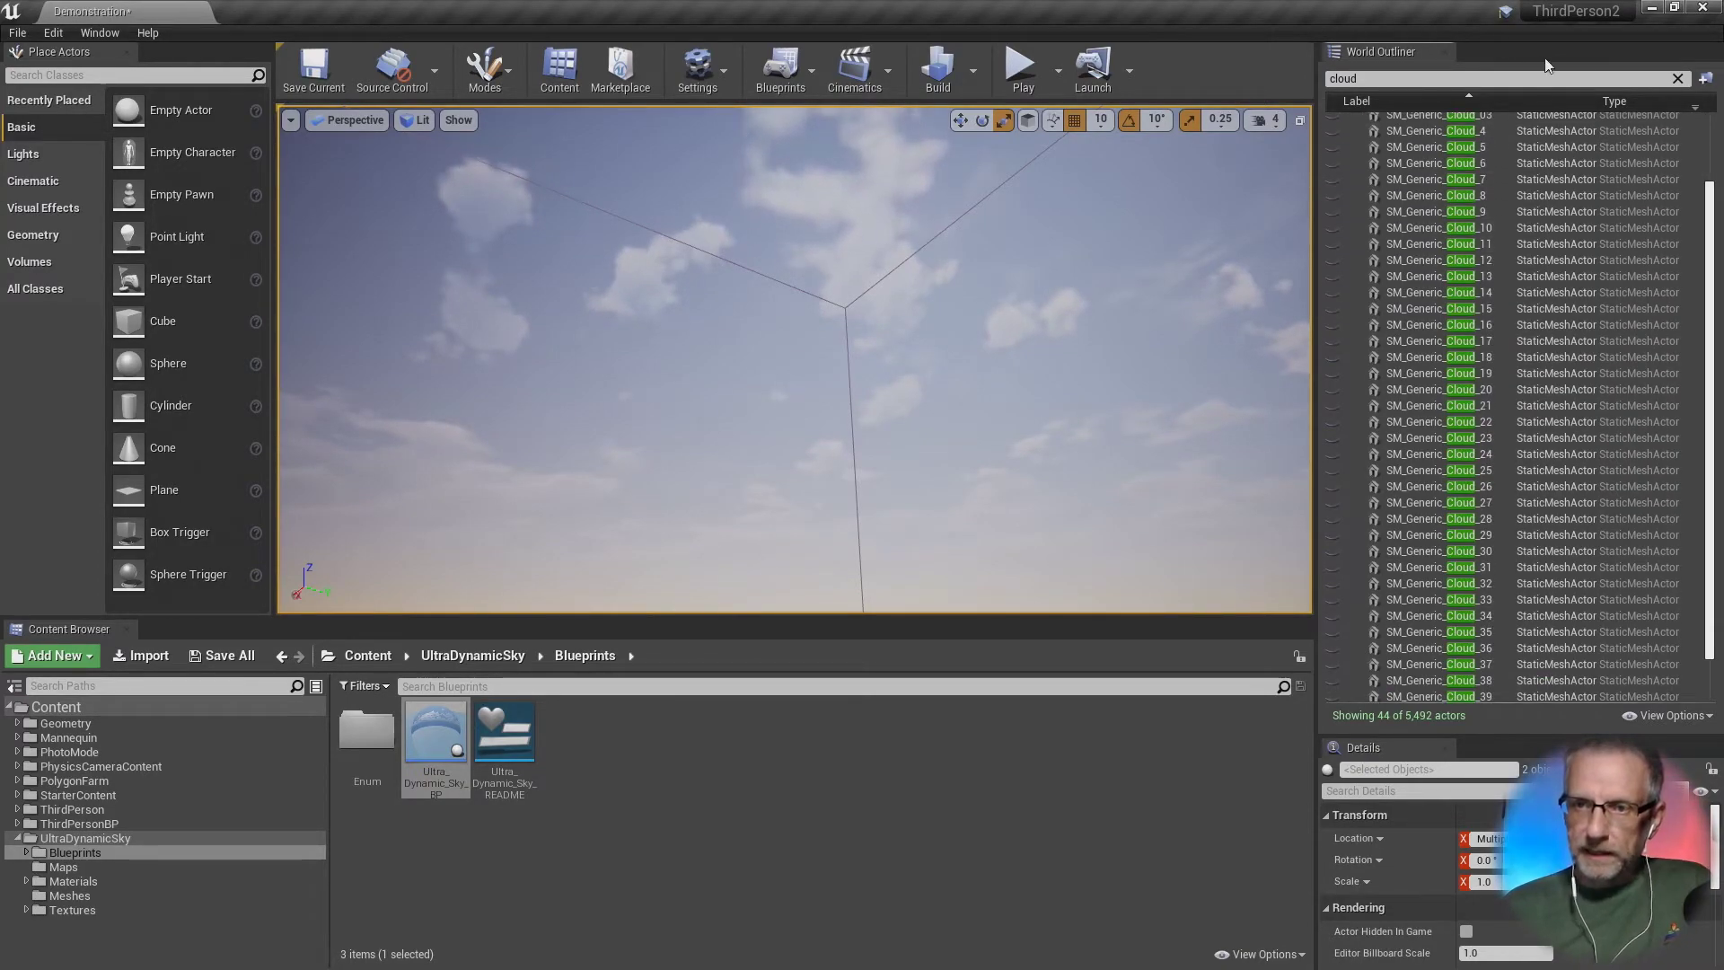
# Step: Filter the Outliner by 'ultra', enlarge Details, and select only Ultra_Dynamic_Sky_BP
pyautogui.click(1677, 78)
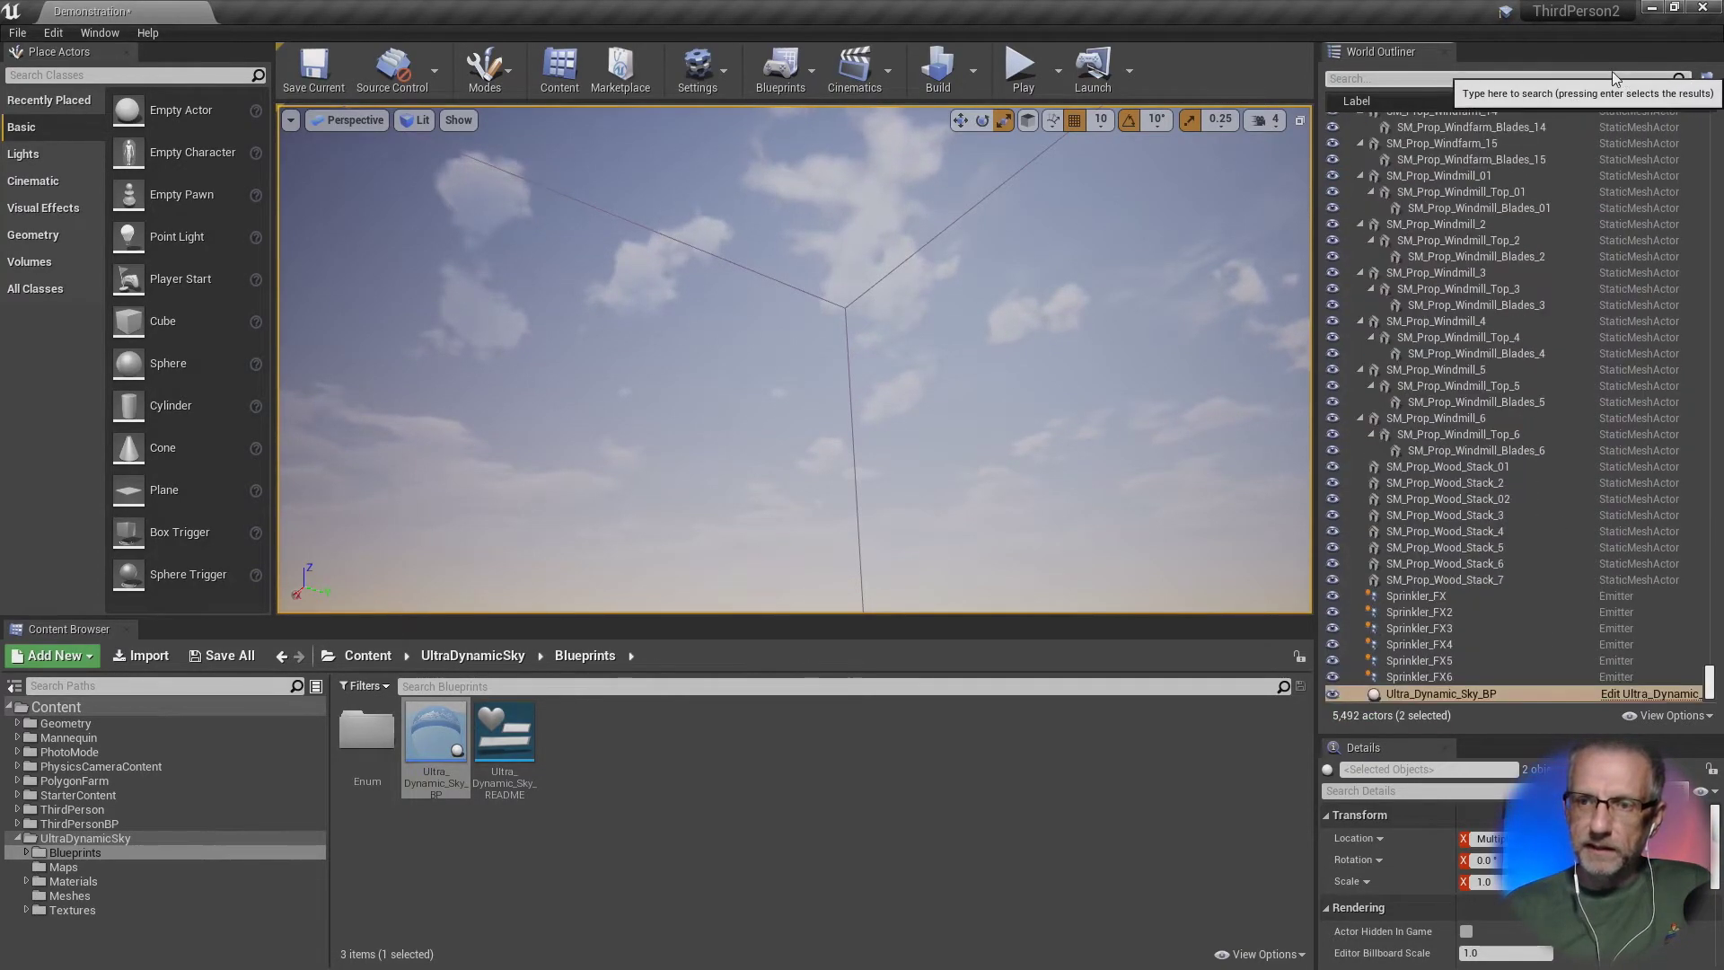
pyautogui.write('ultra')
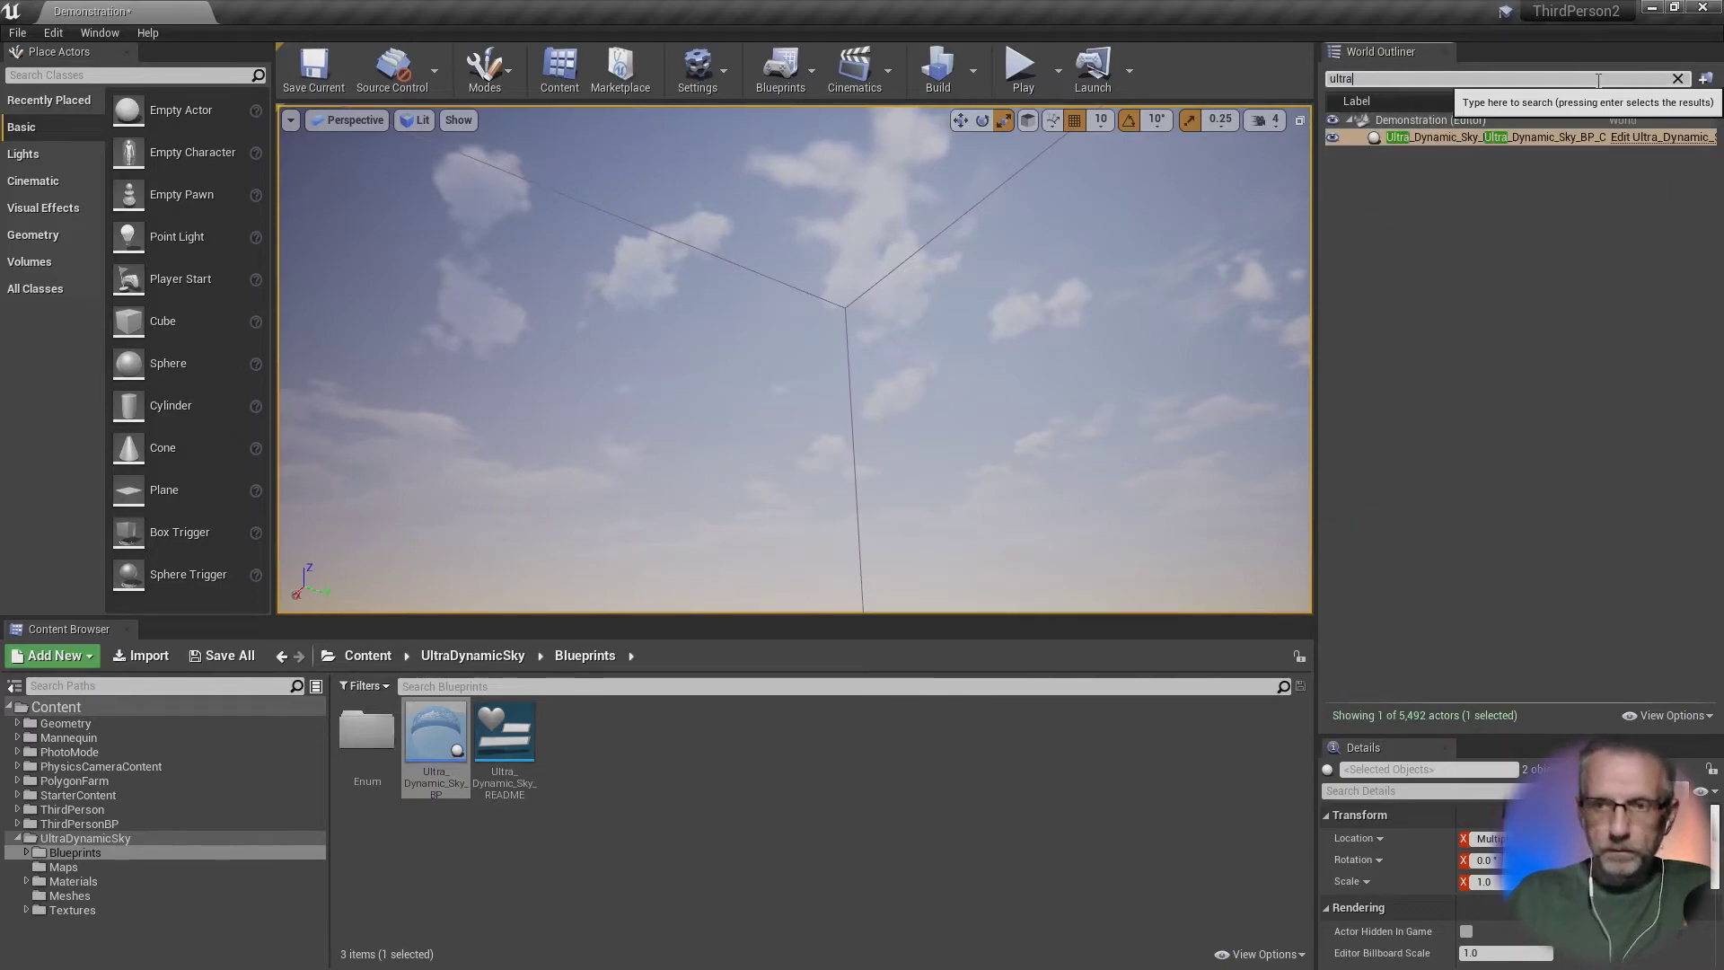
pyautogui.click(1616, 137)
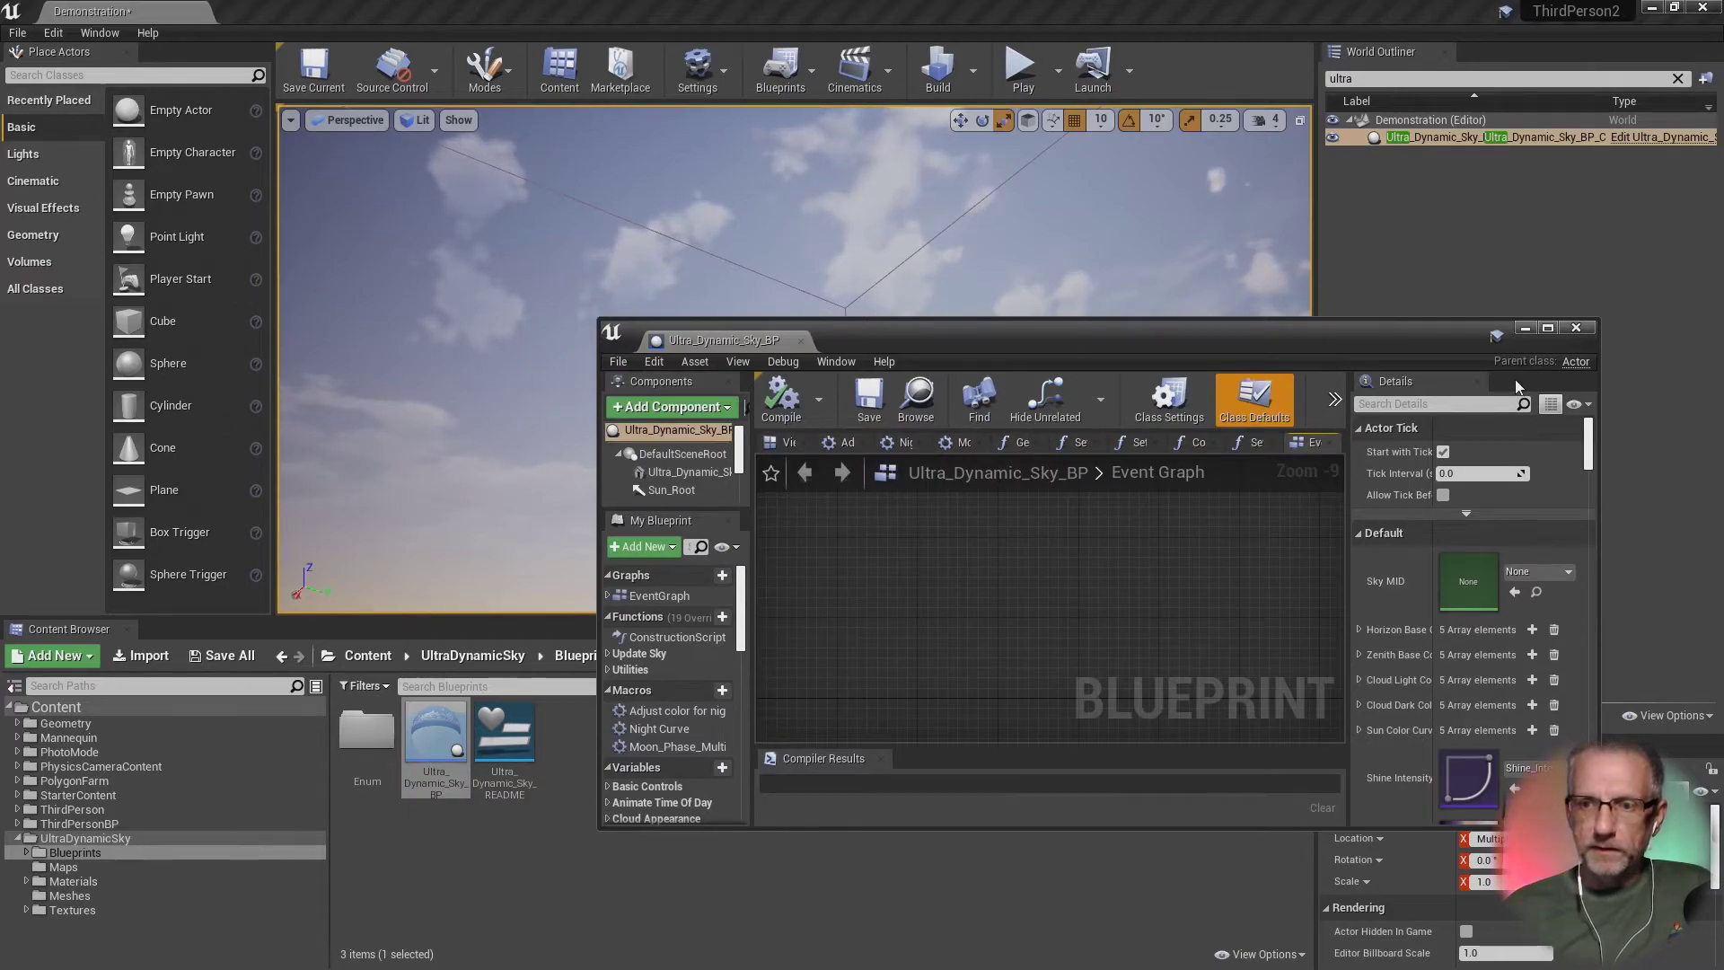
pyautogui.click(1577, 329)
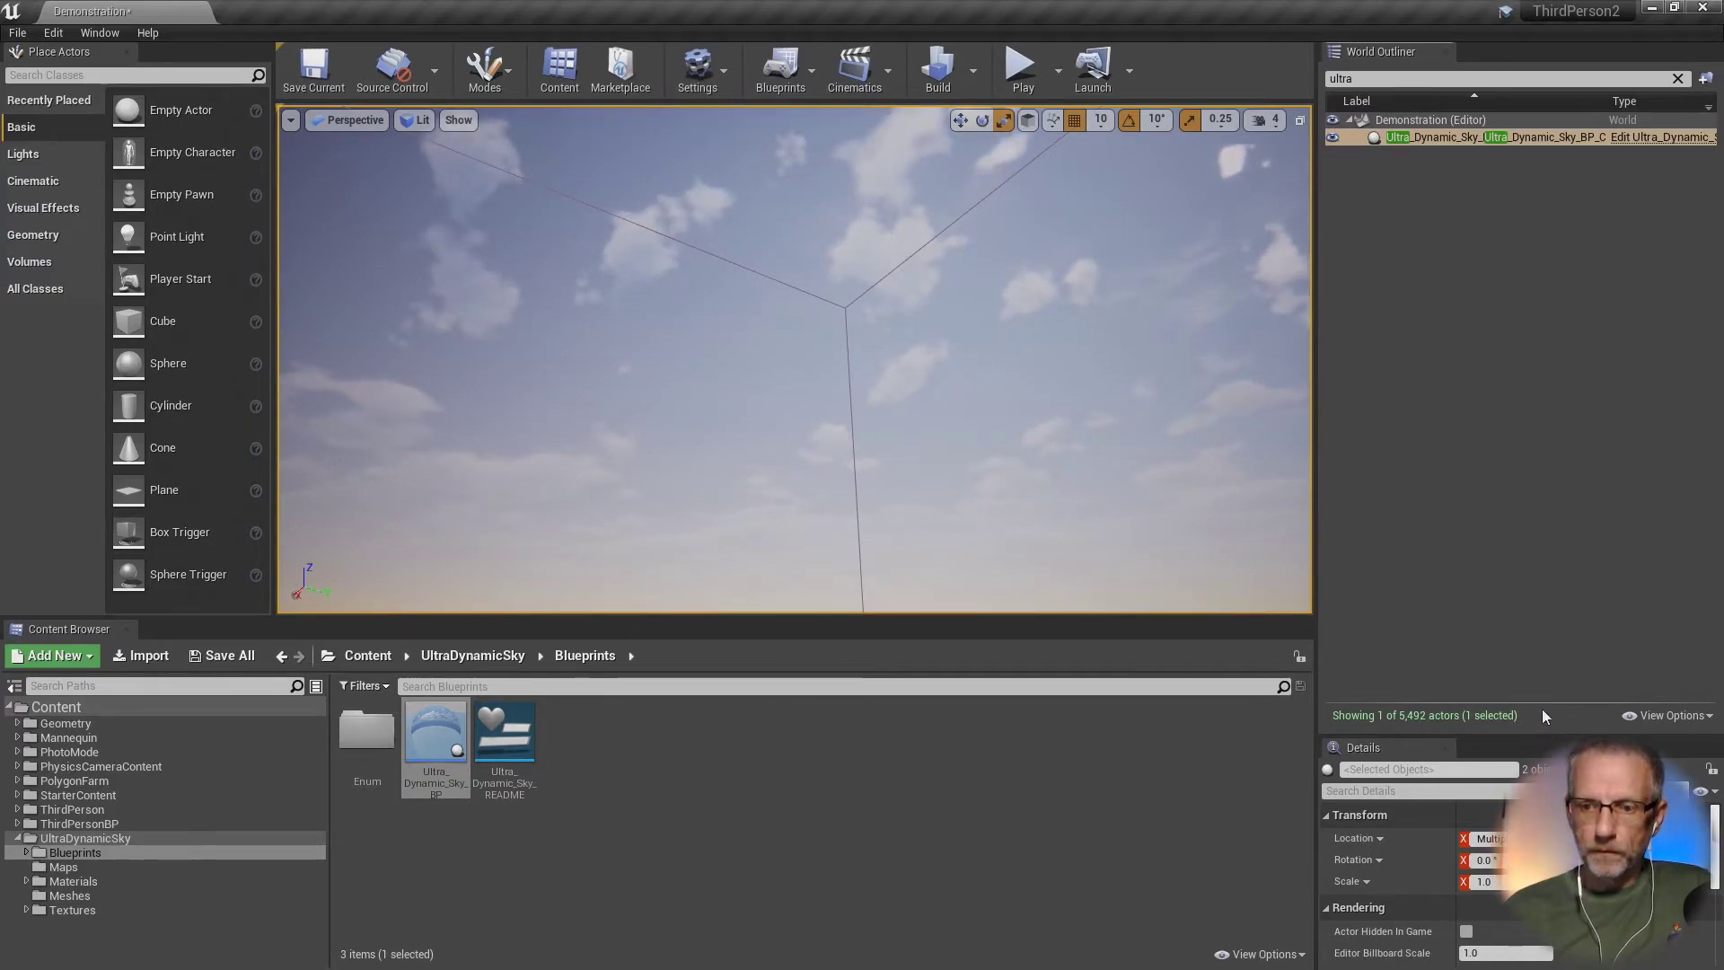
pyautogui.moveTo(1522, 741); pyautogui.dragTo(1517, 263)
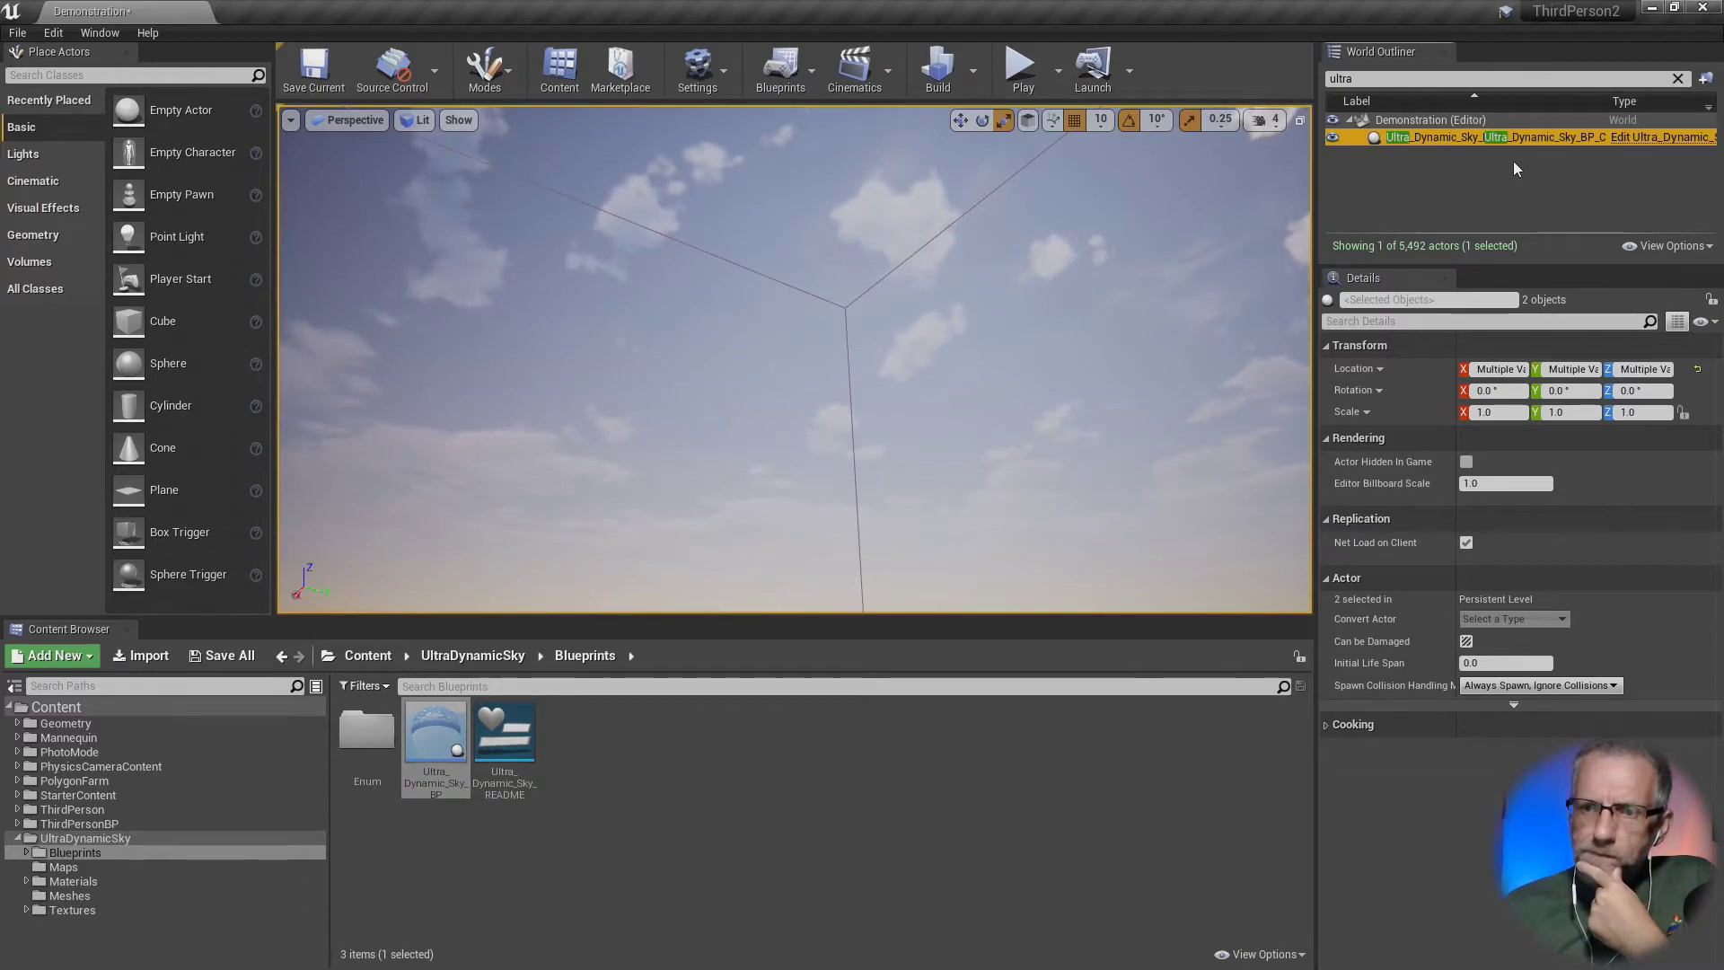
pyautogui.click(1548, 125)
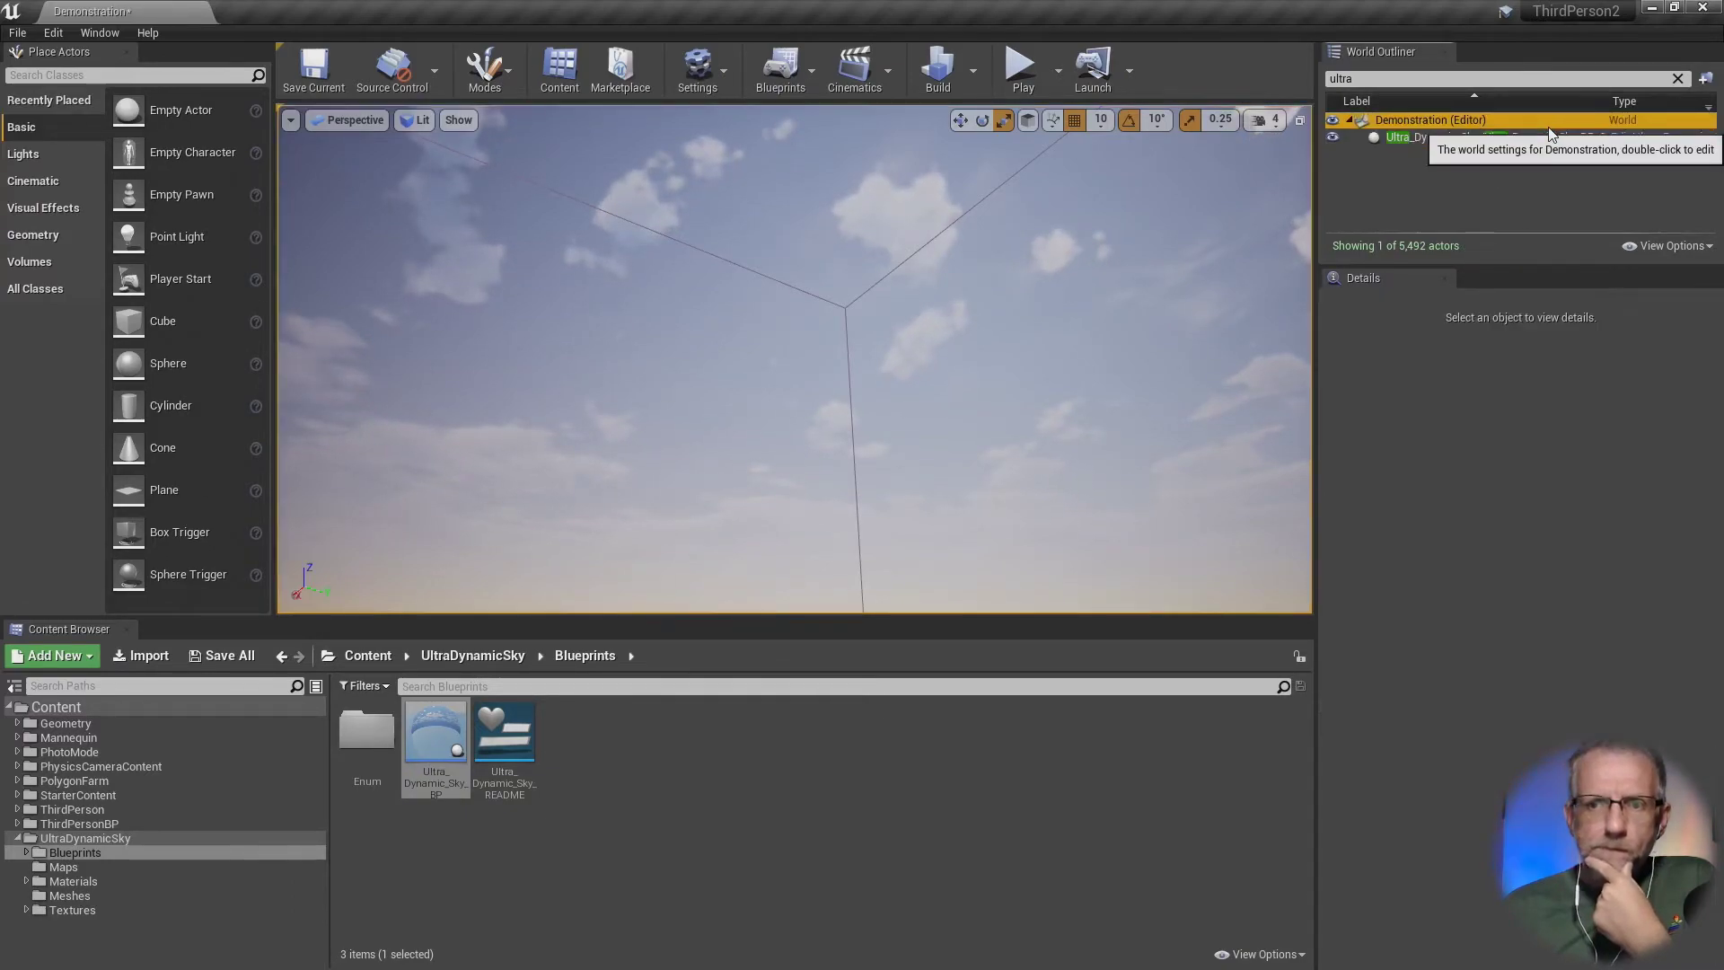
pyautogui.click(1543, 137)
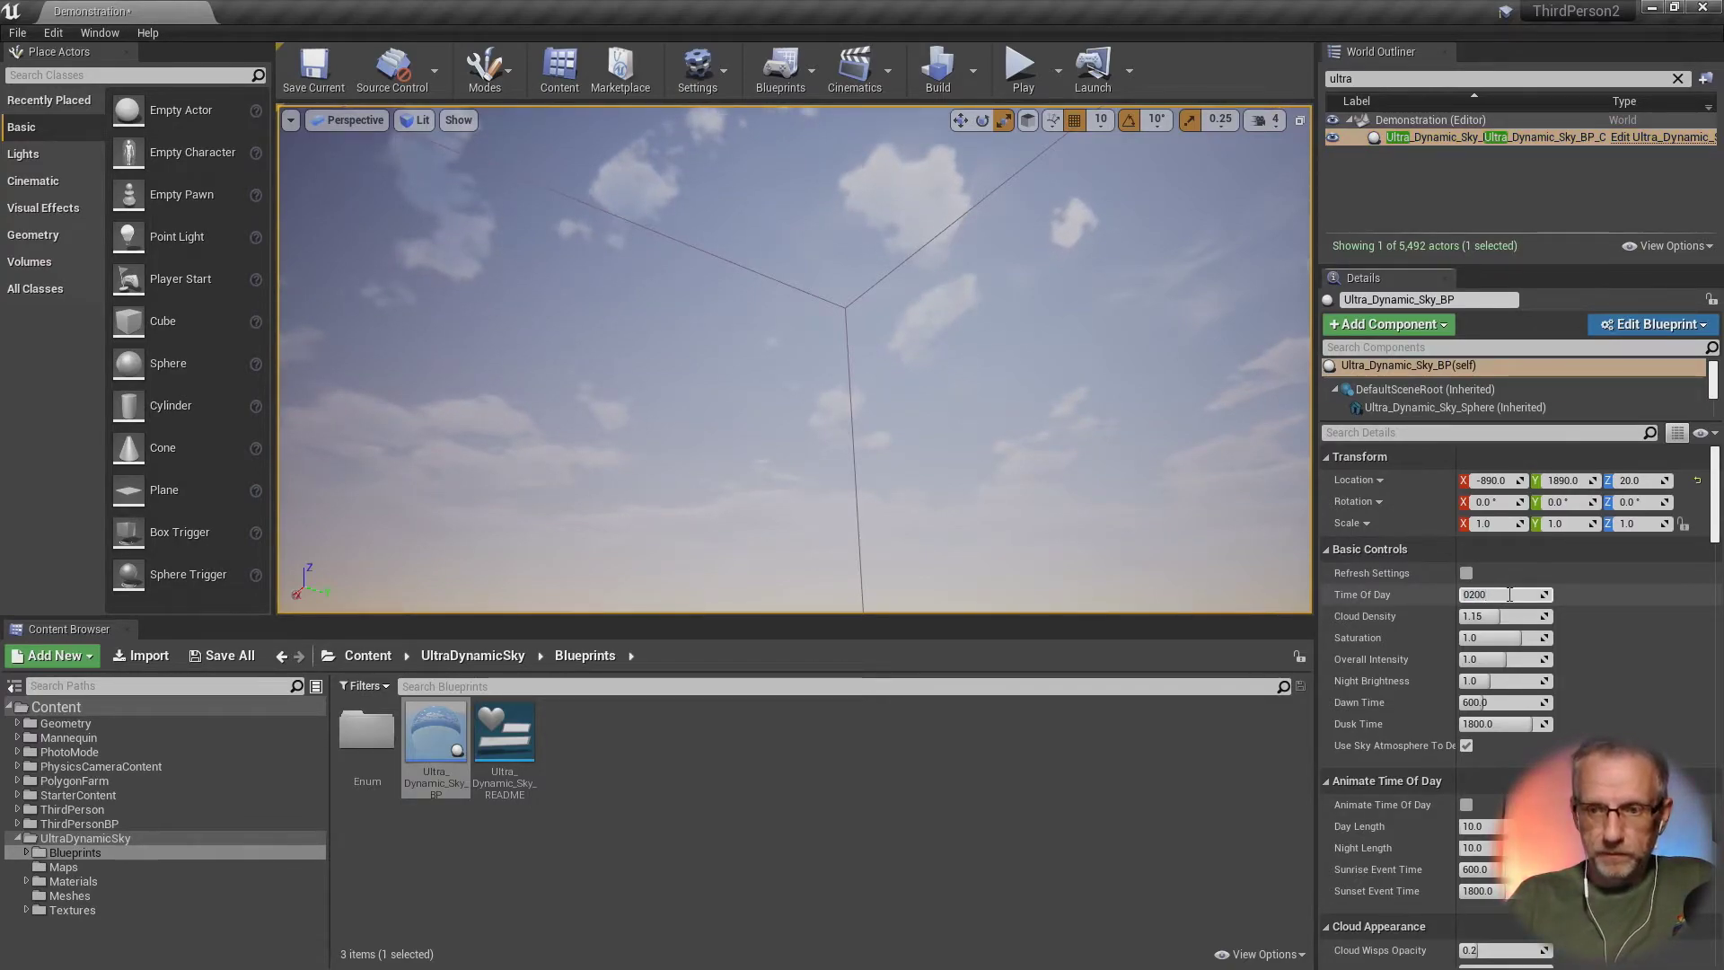
# Step: Commit Time Of Day 200 on Ultra_Dynamic_Sky_BP and tilt the view down to the farm
pyautogui.press('Return')
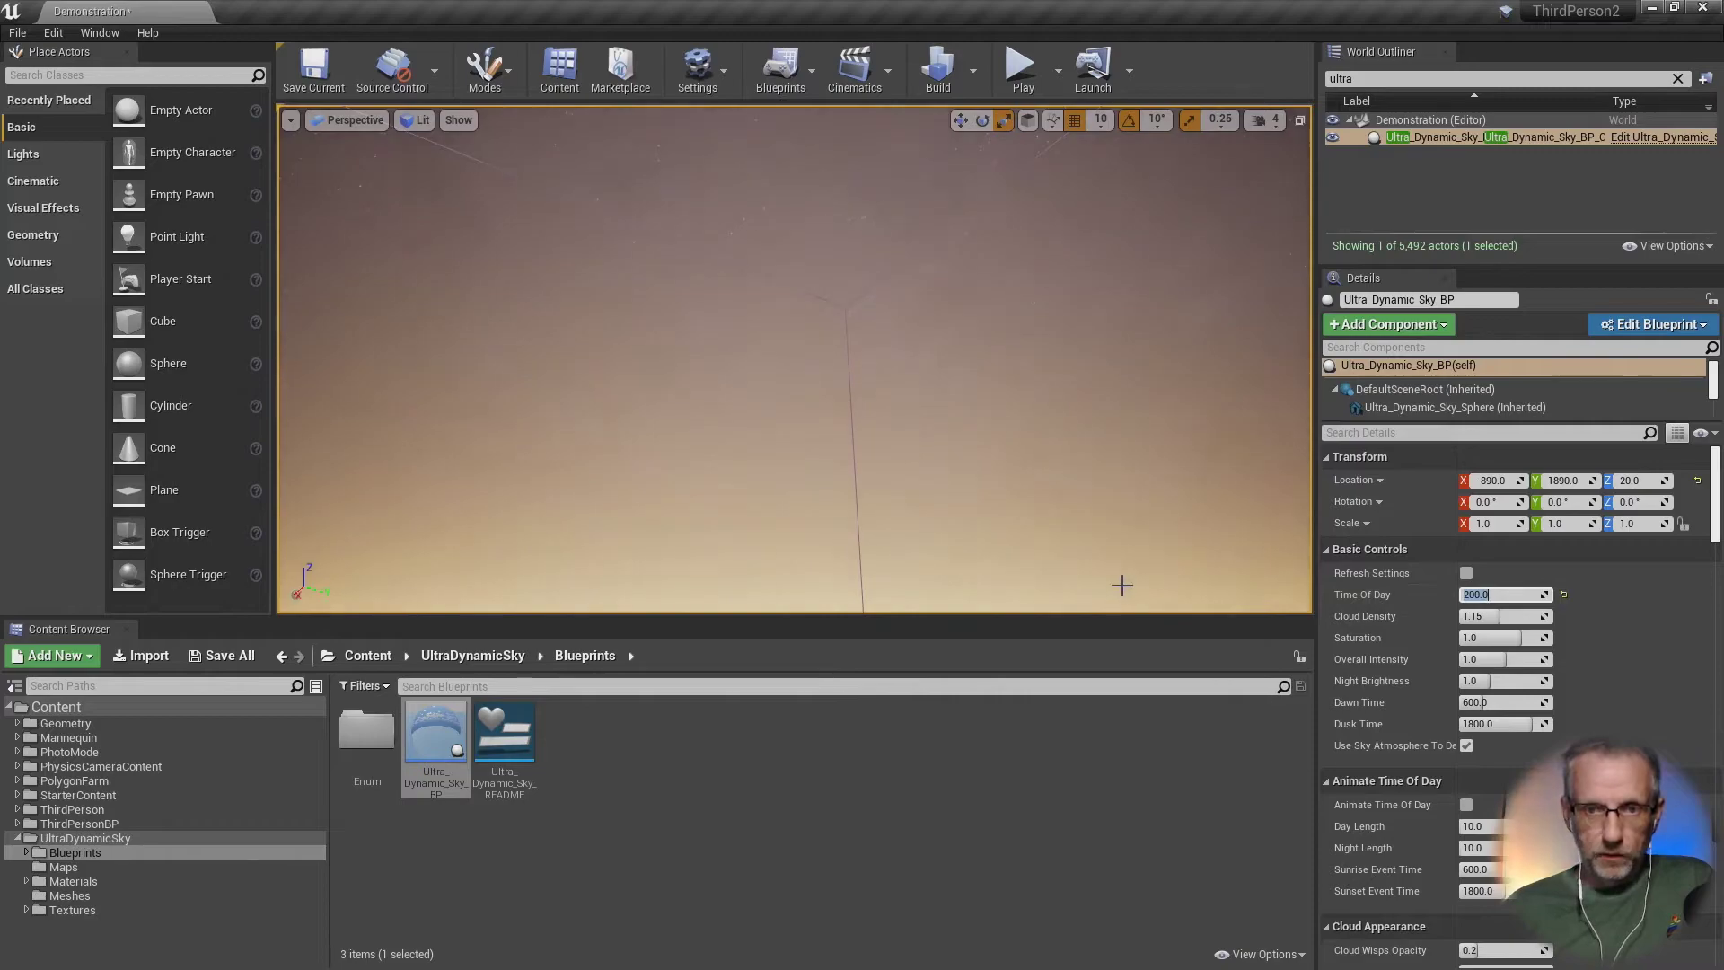
pyautogui.moveTo(795, 359); pyautogui.dragTo(840, 465, button='right')
pyautogui.press('w')
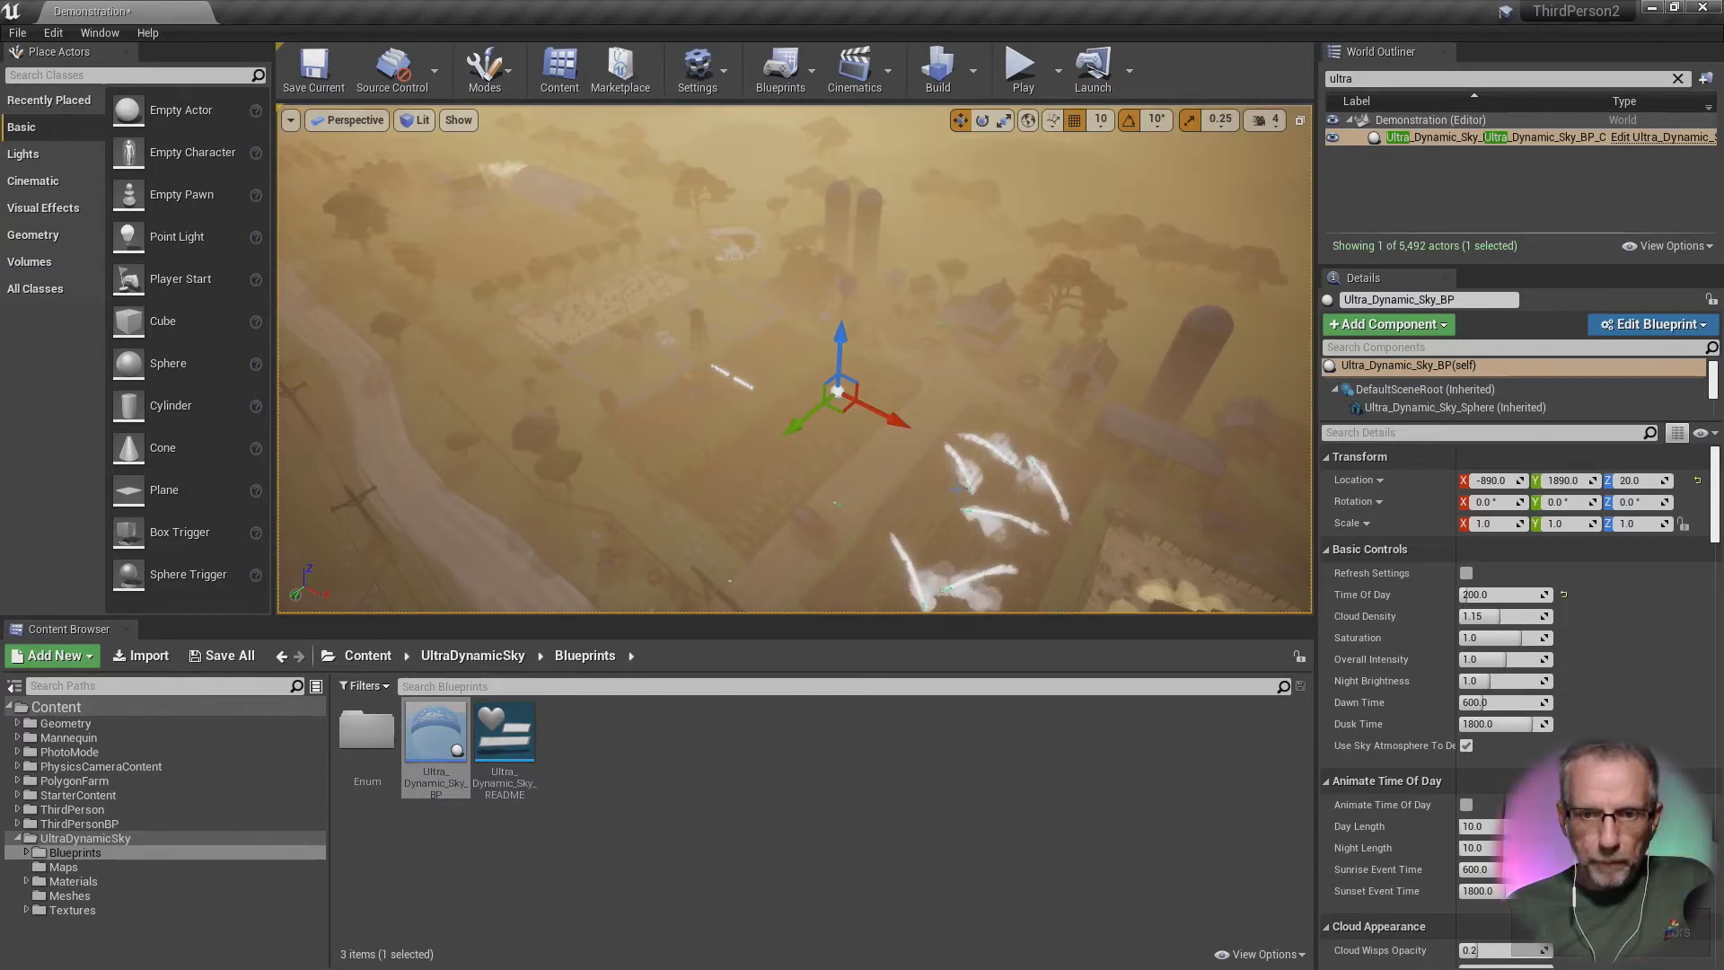
# Step: Frame the dirt skirt piece at ground level, then reselect Ultra_Dynamic_Sky's Time Of Day field
pyautogui.click(934, 539)
pyautogui.press('f')
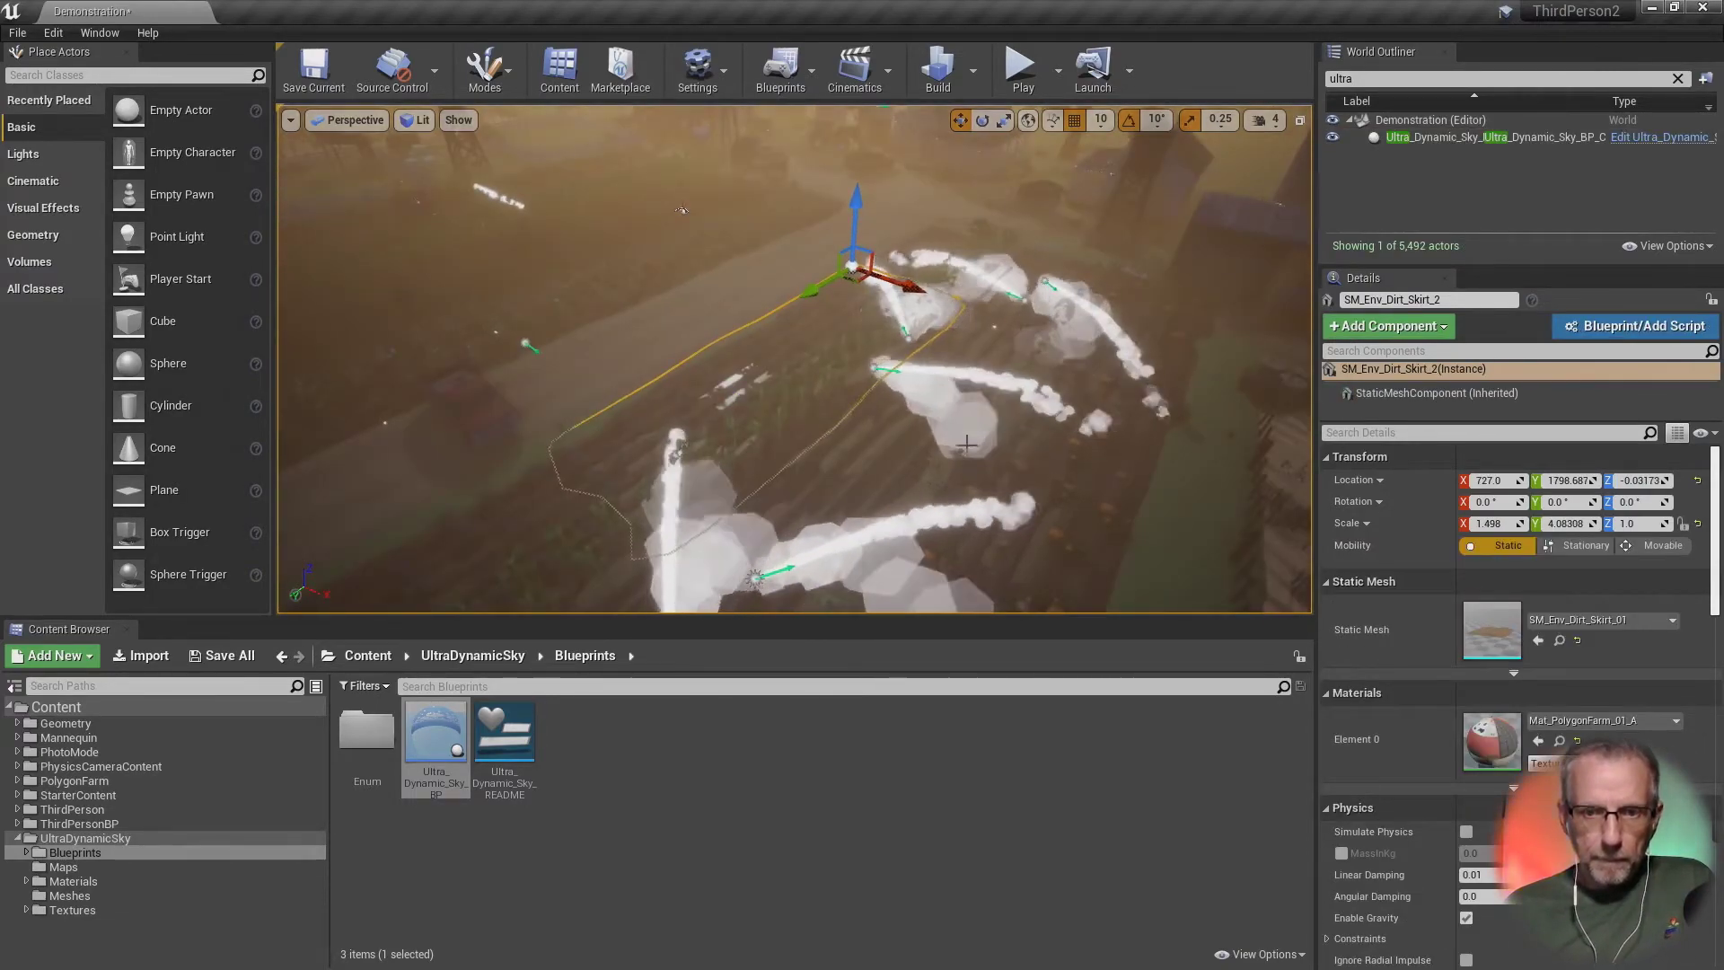
pyautogui.moveTo(673, 226); pyautogui.dragTo(606, 174, button='right')
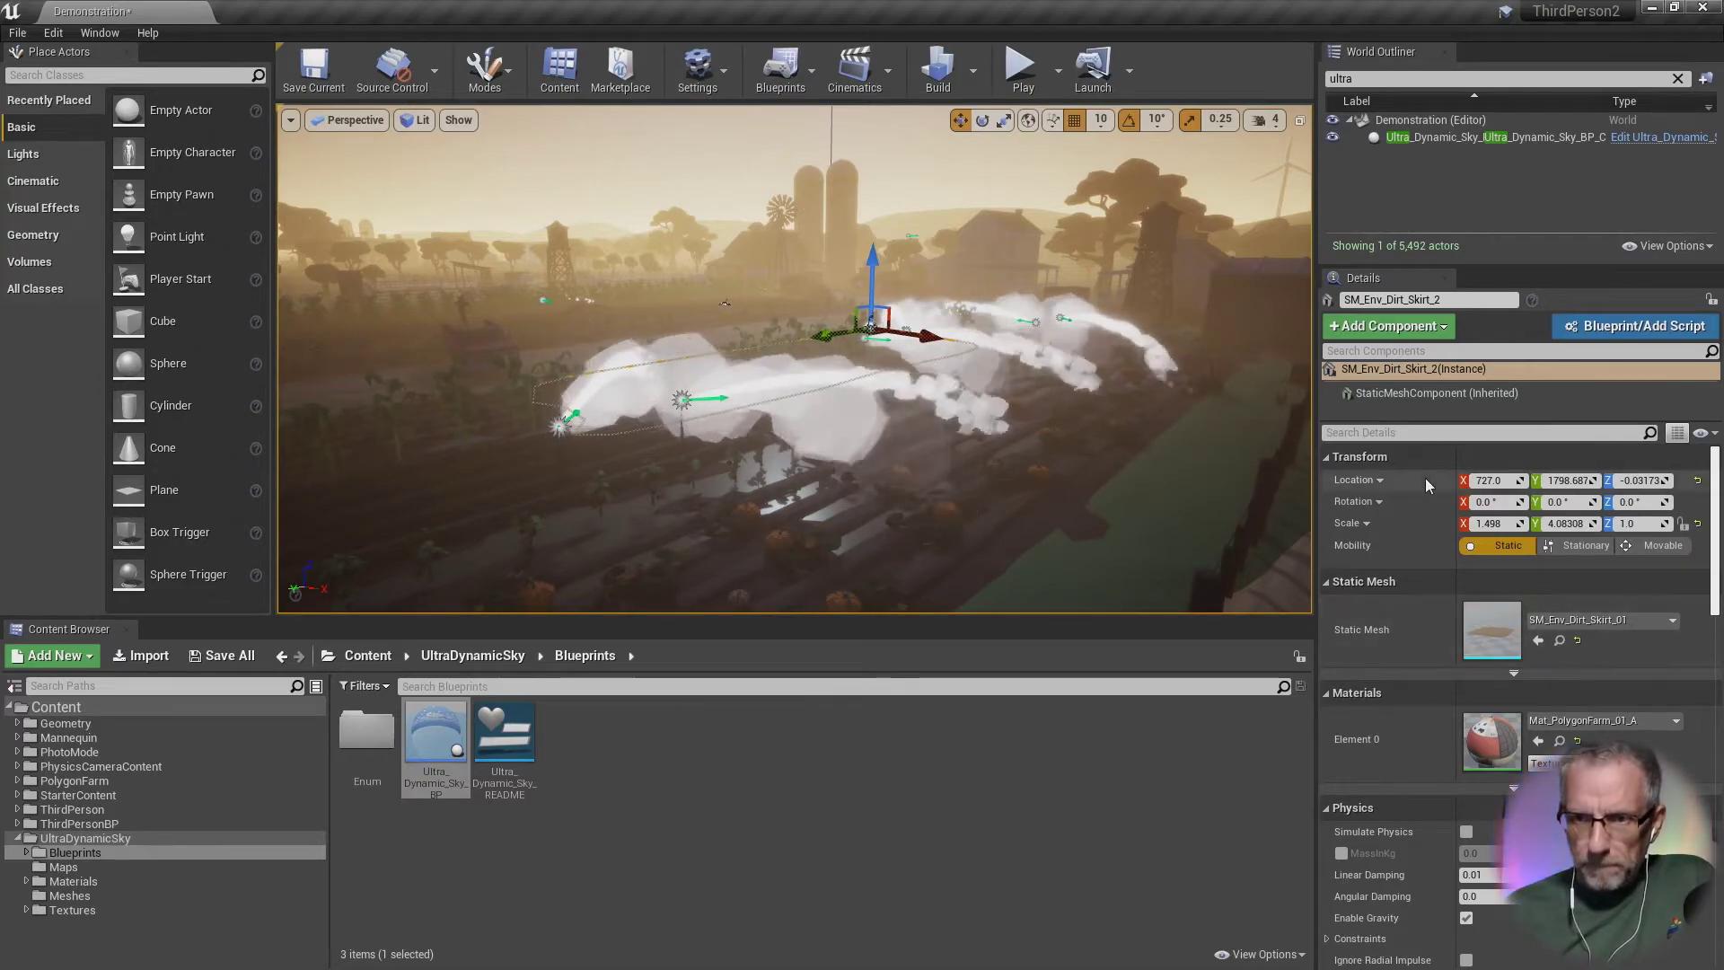
pyautogui.click(1452, 134)
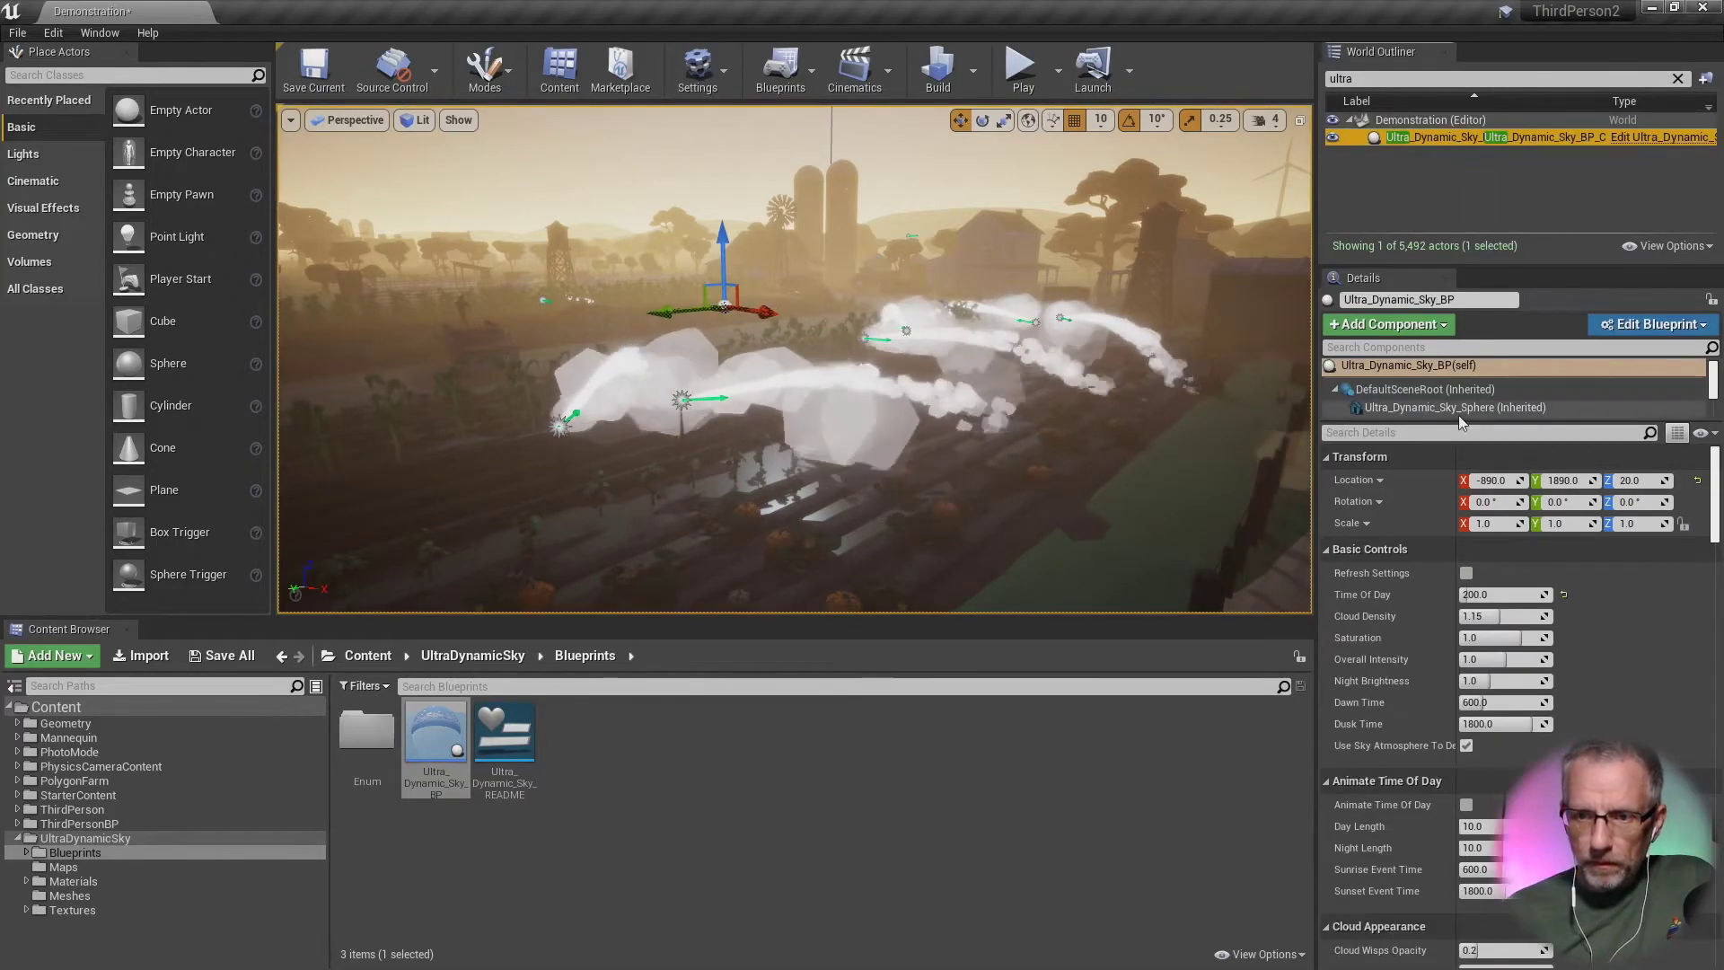
pyautogui.click(1486, 595)
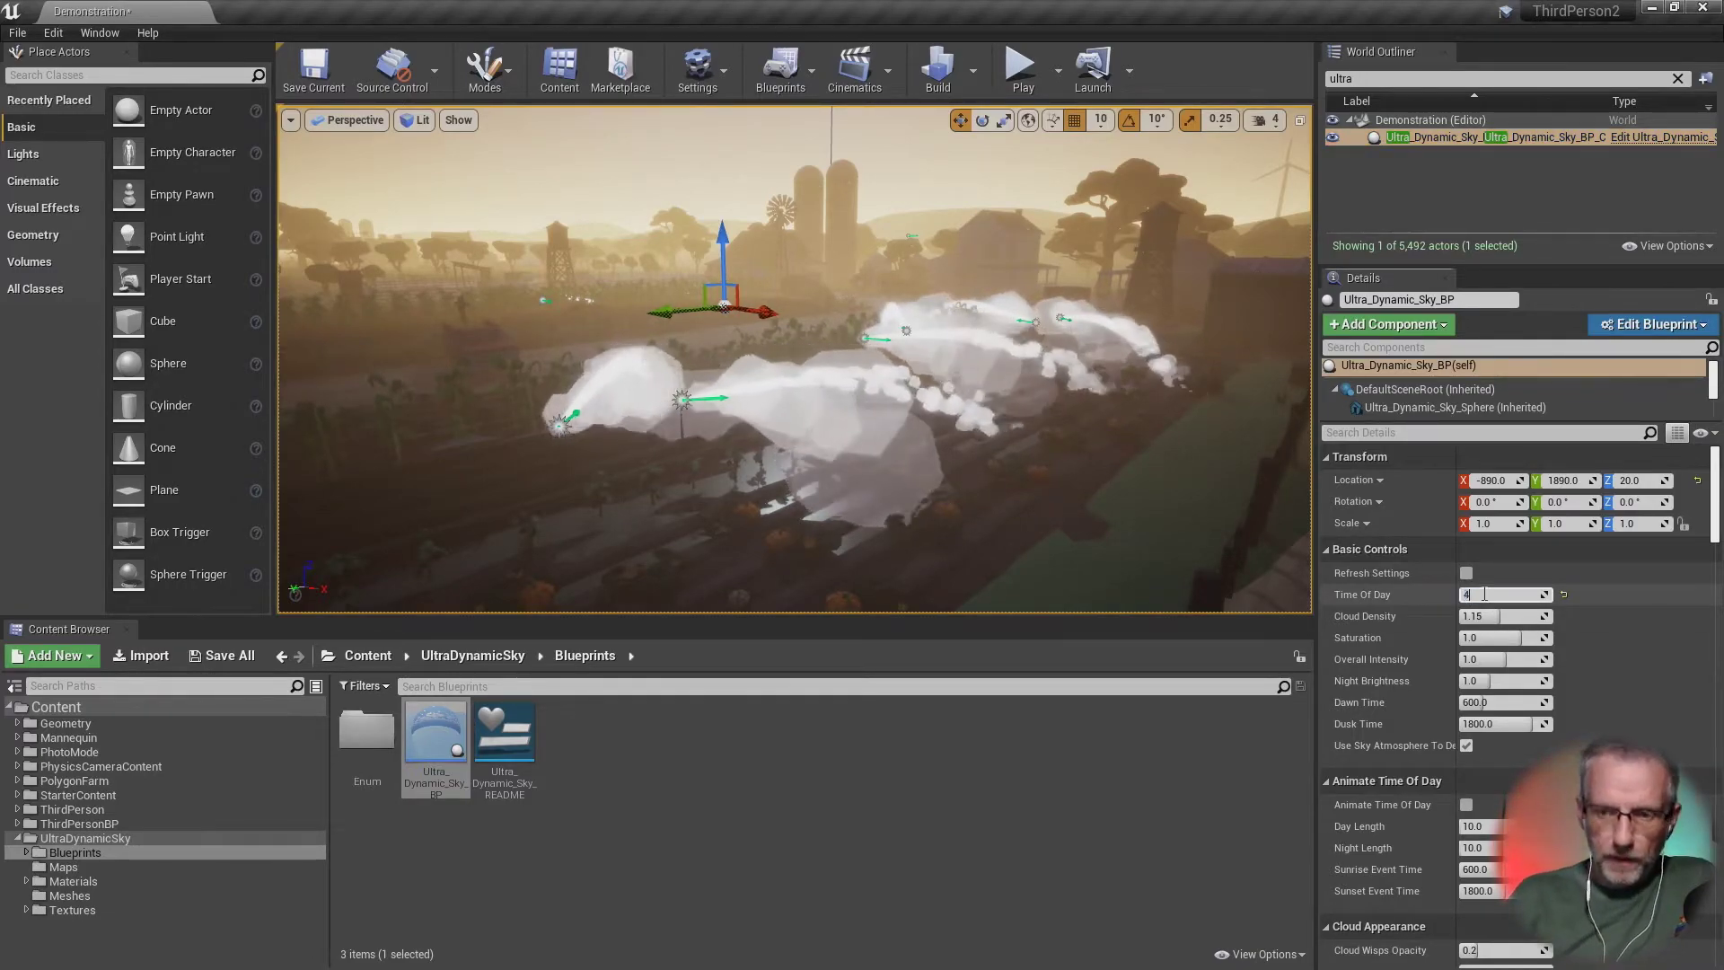
# Step: Try Time Of Day 400, then set it back to 200
pyautogui.write('400')
pyautogui.press('Return')
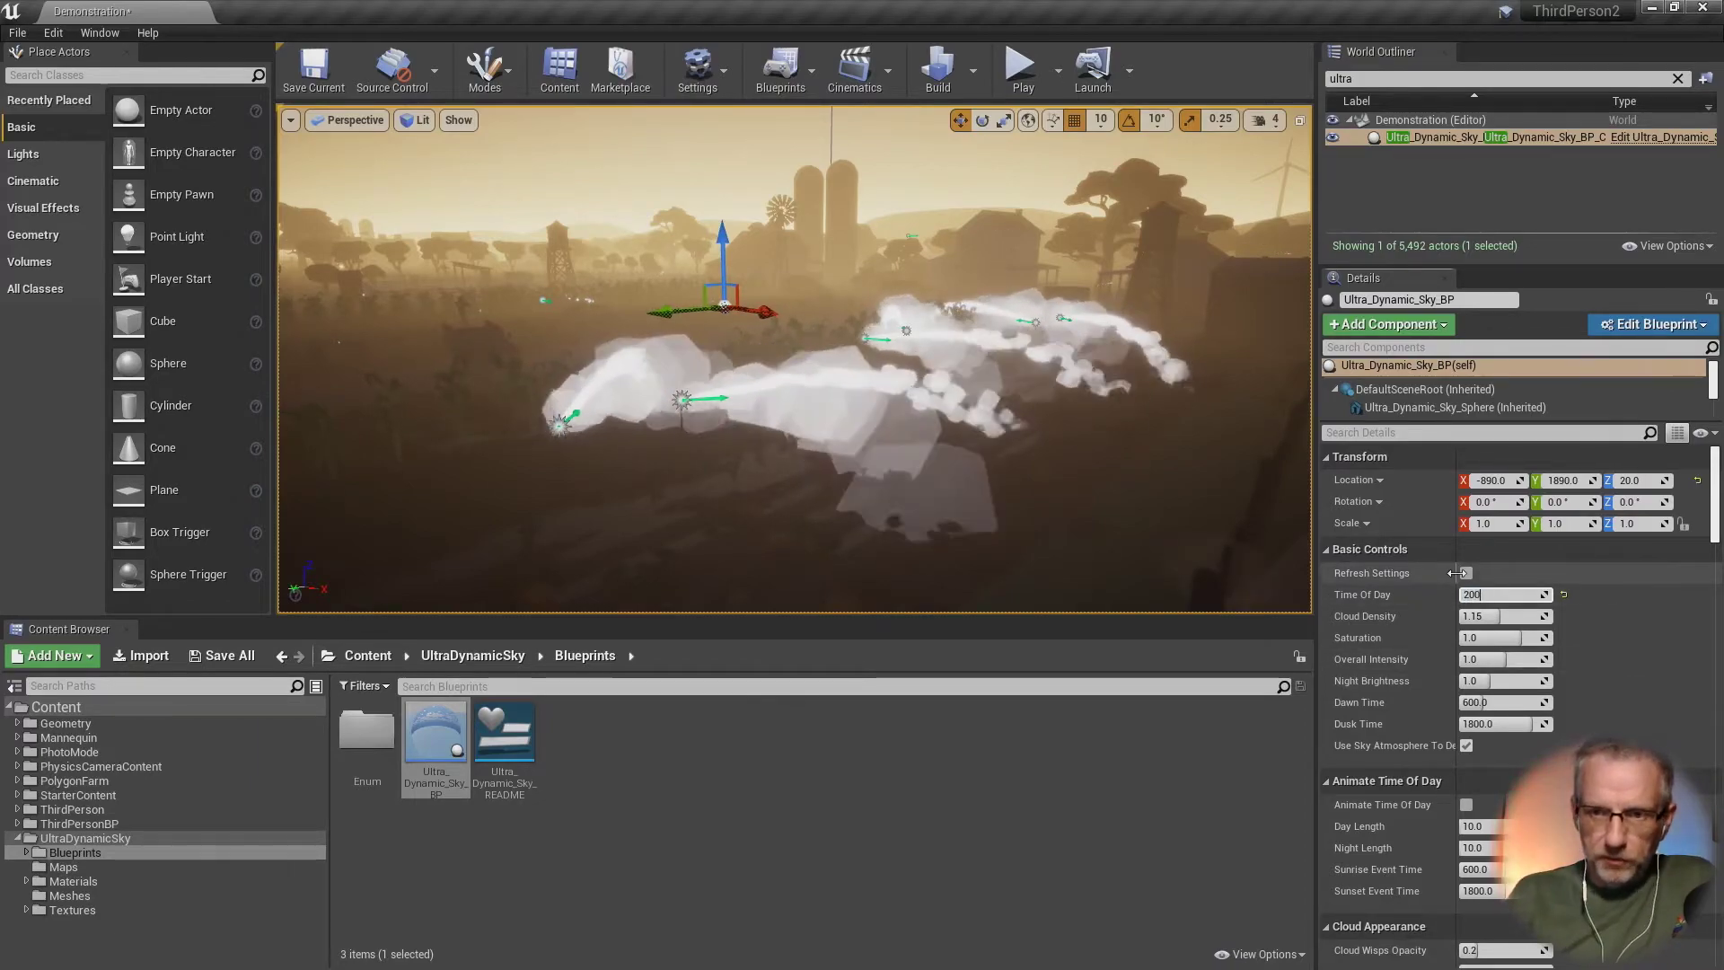
pyautogui.write('200')
pyautogui.press('Return')
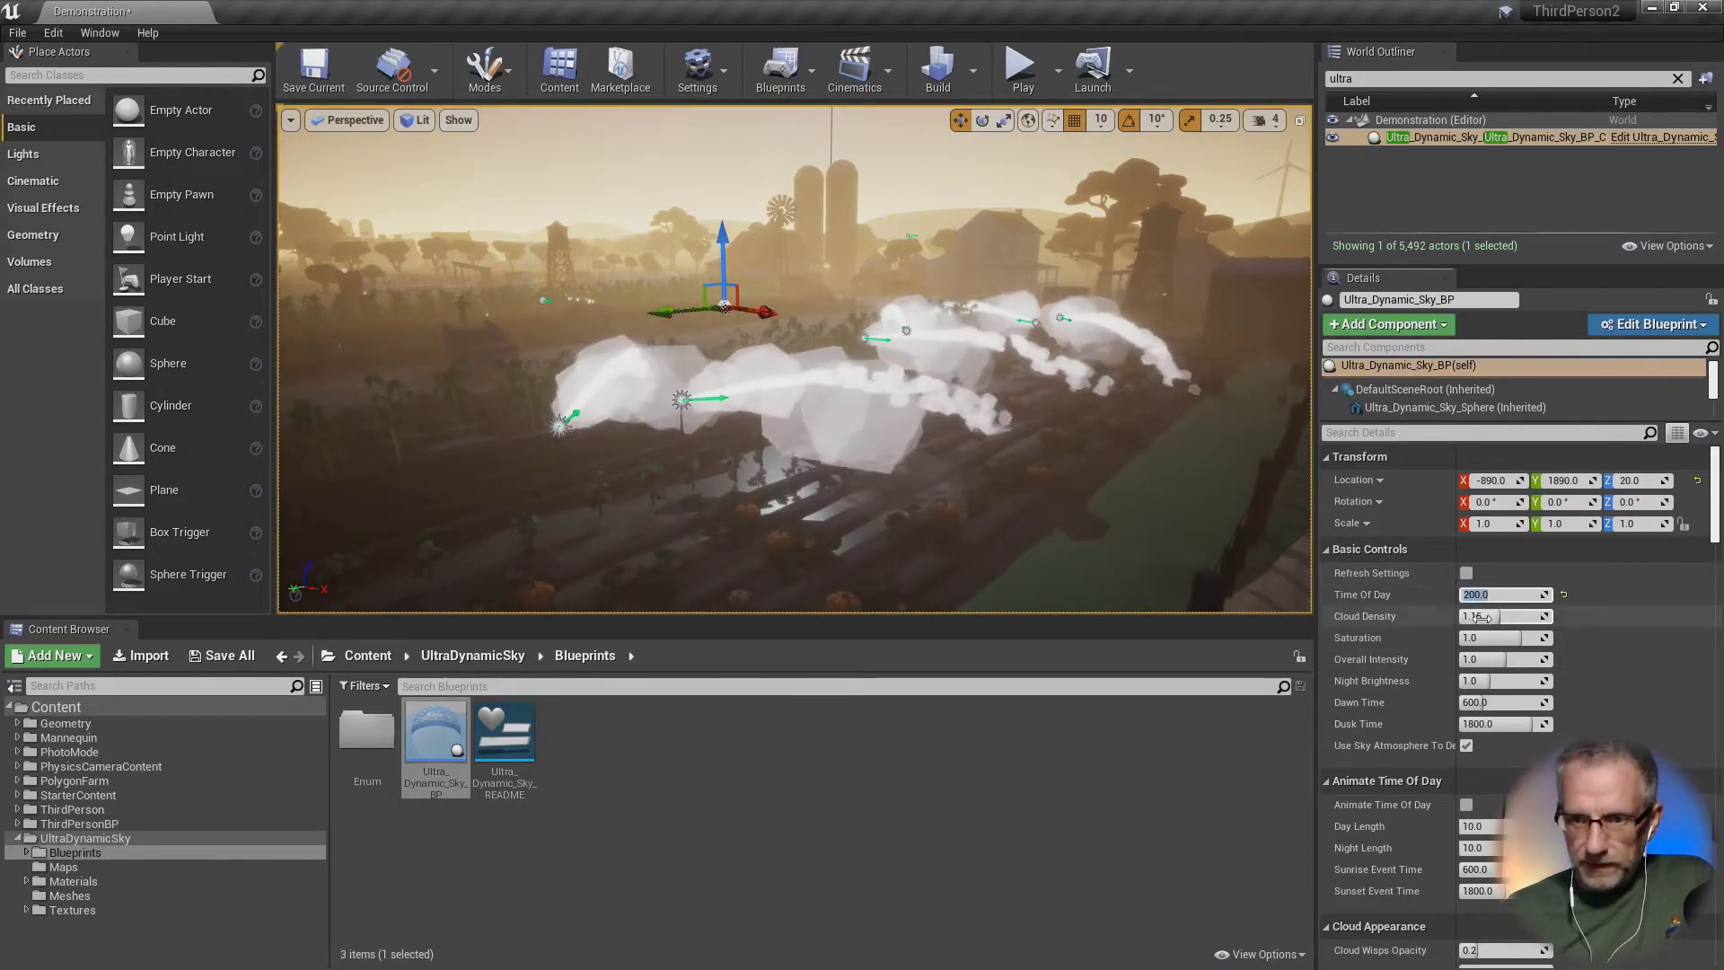
# Step: Enable Use Auroras in the Aurora settings and fly low across the foggy field
pyautogui.scroll(-4, 1436, 627)
pyautogui.scroll(-10, 1436, 626)
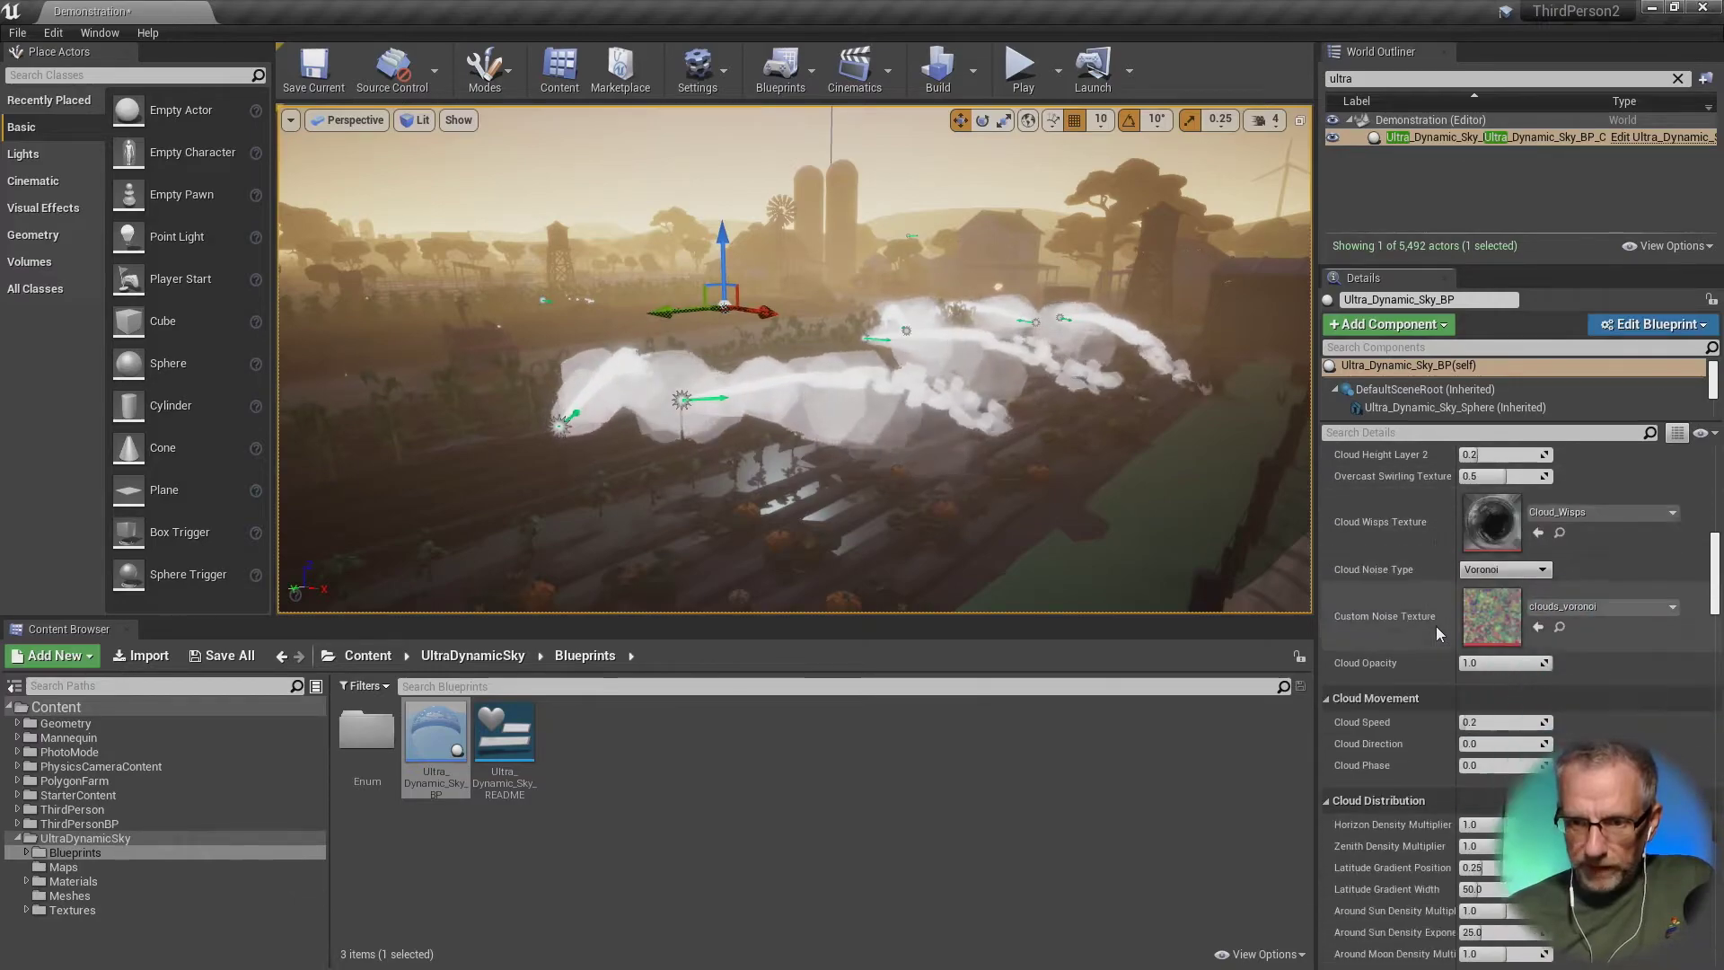
pyautogui.scroll(-9, 1437, 633)
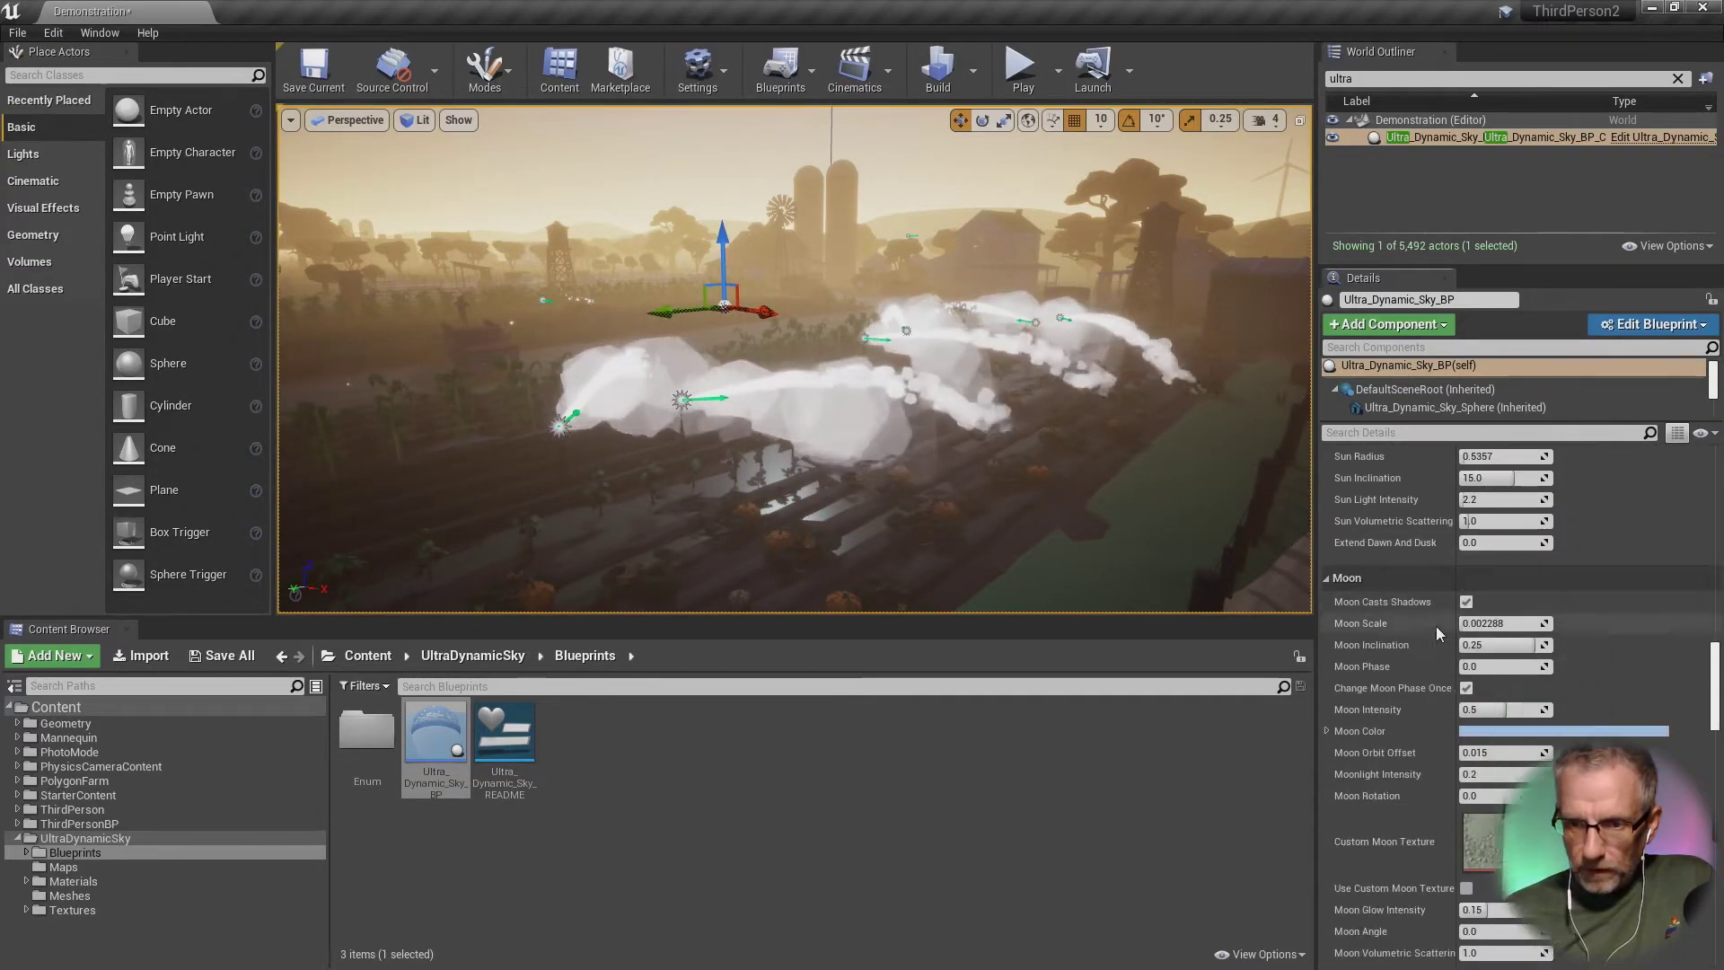
pyautogui.scroll(-10, 1436, 628)
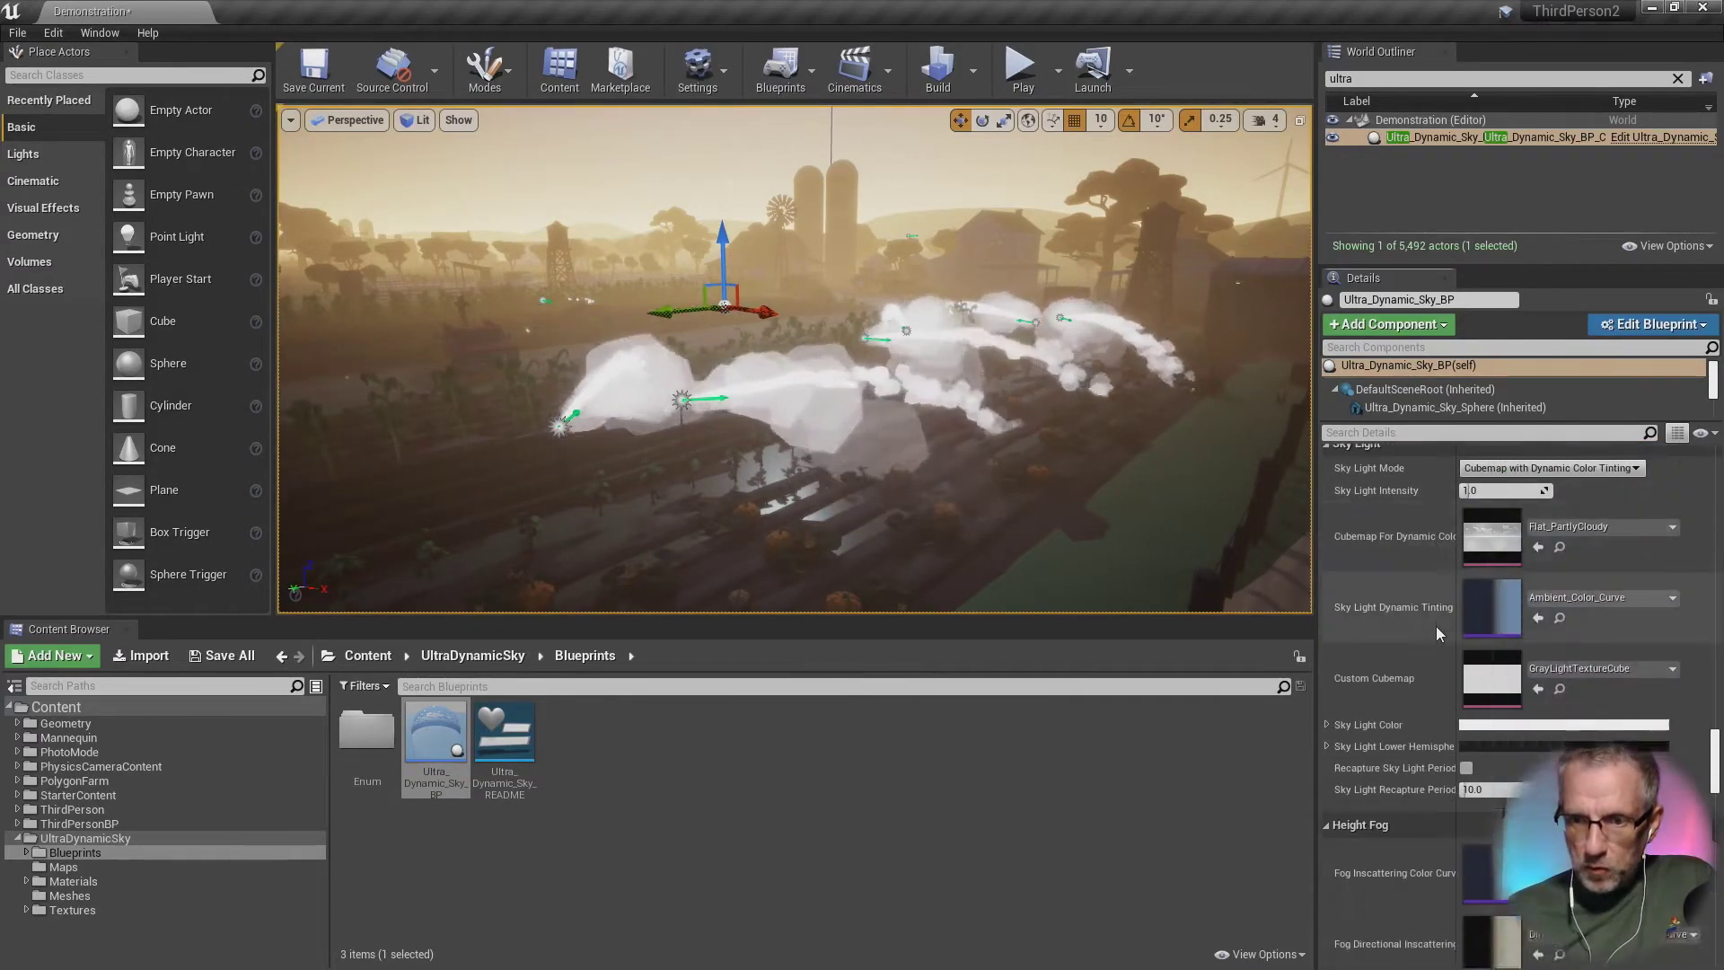
pyautogui.scroll(-2, 1436, 626)
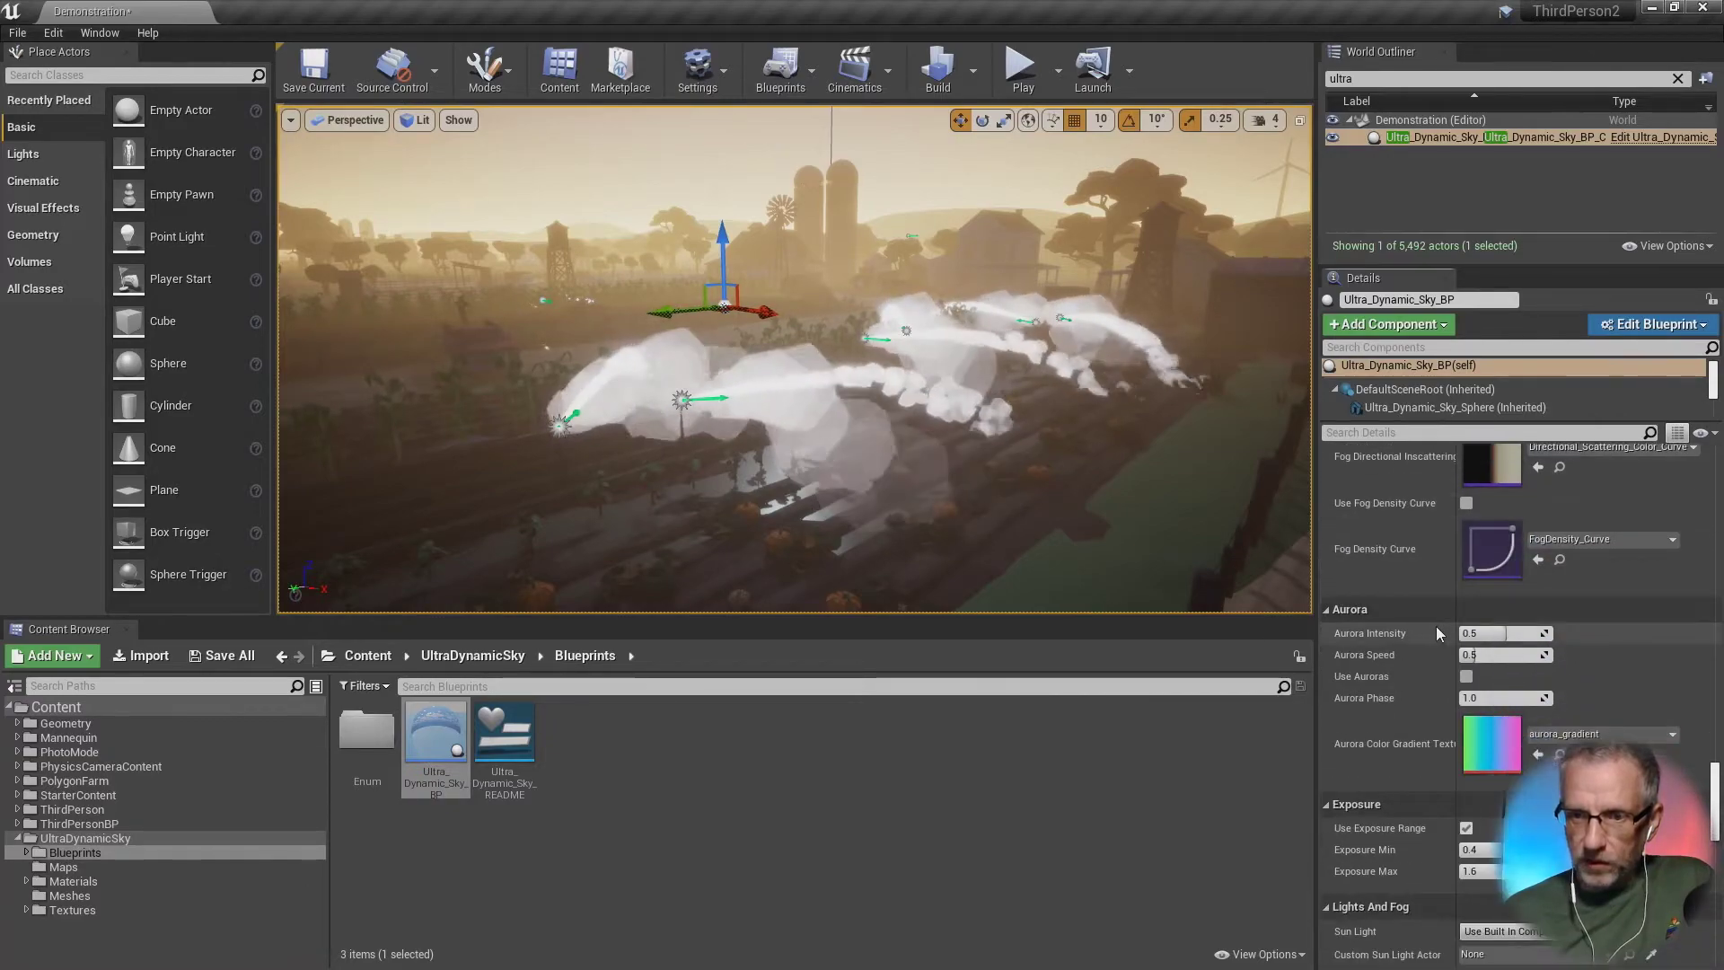
pyautogui.click(1467, 677)
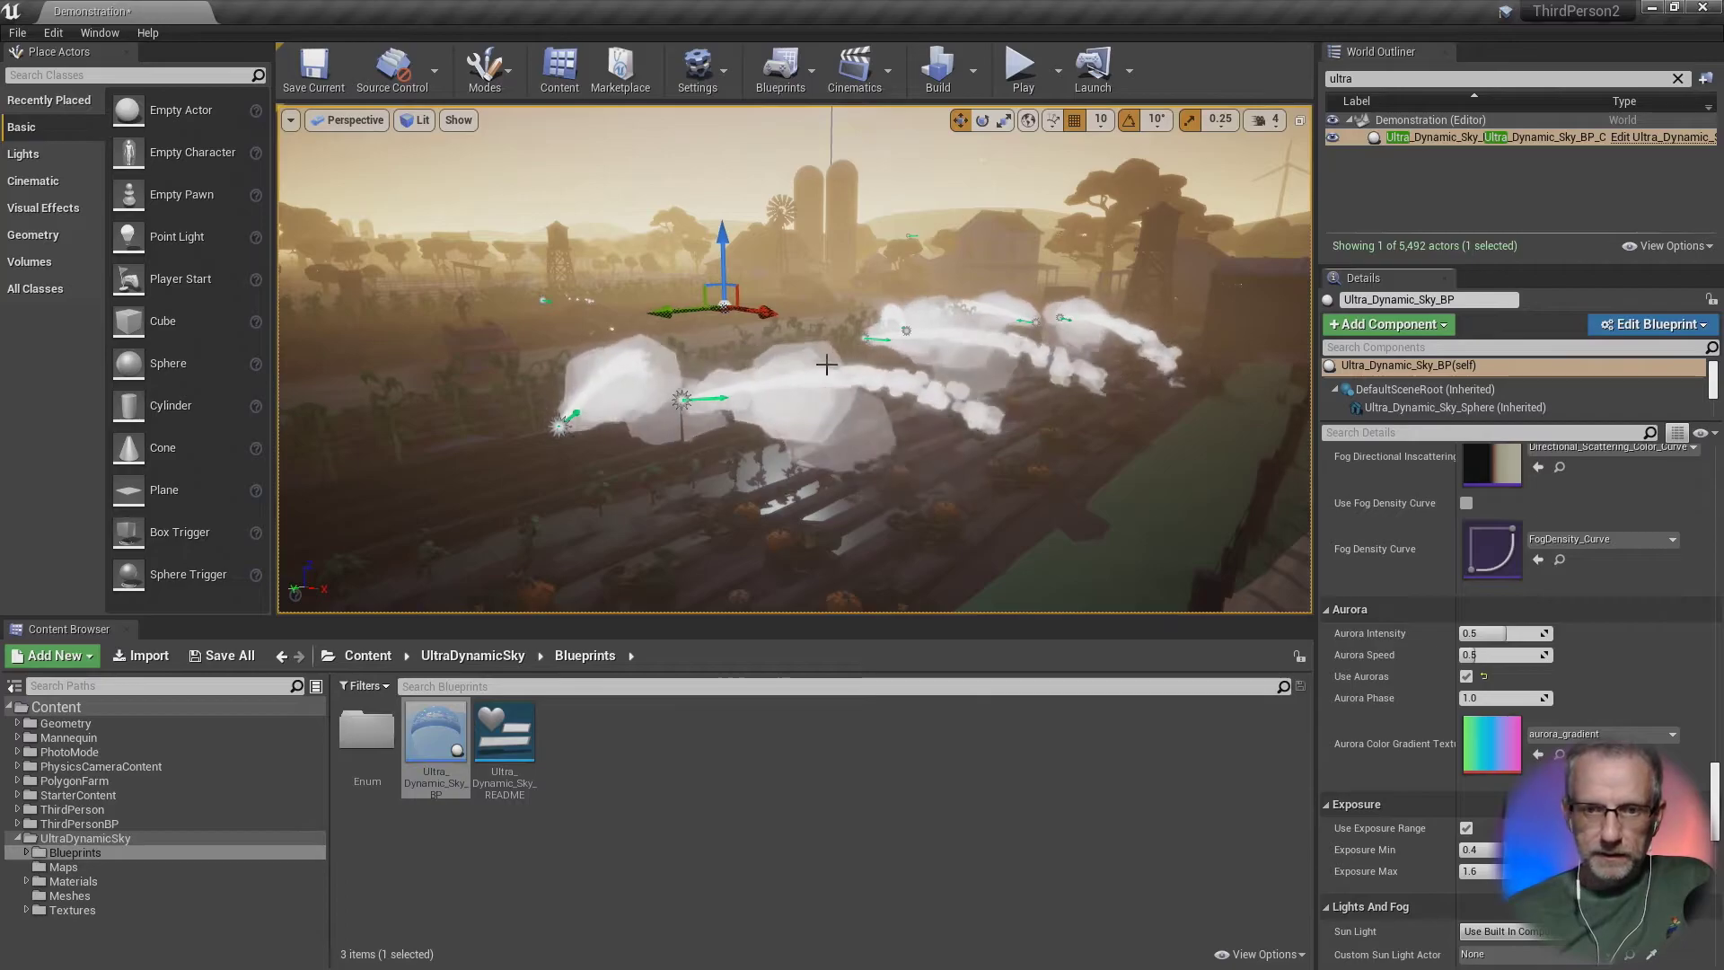
pyautogui.moveTo(790, 377); pyautogui.dragTo(822, 335, button='right')
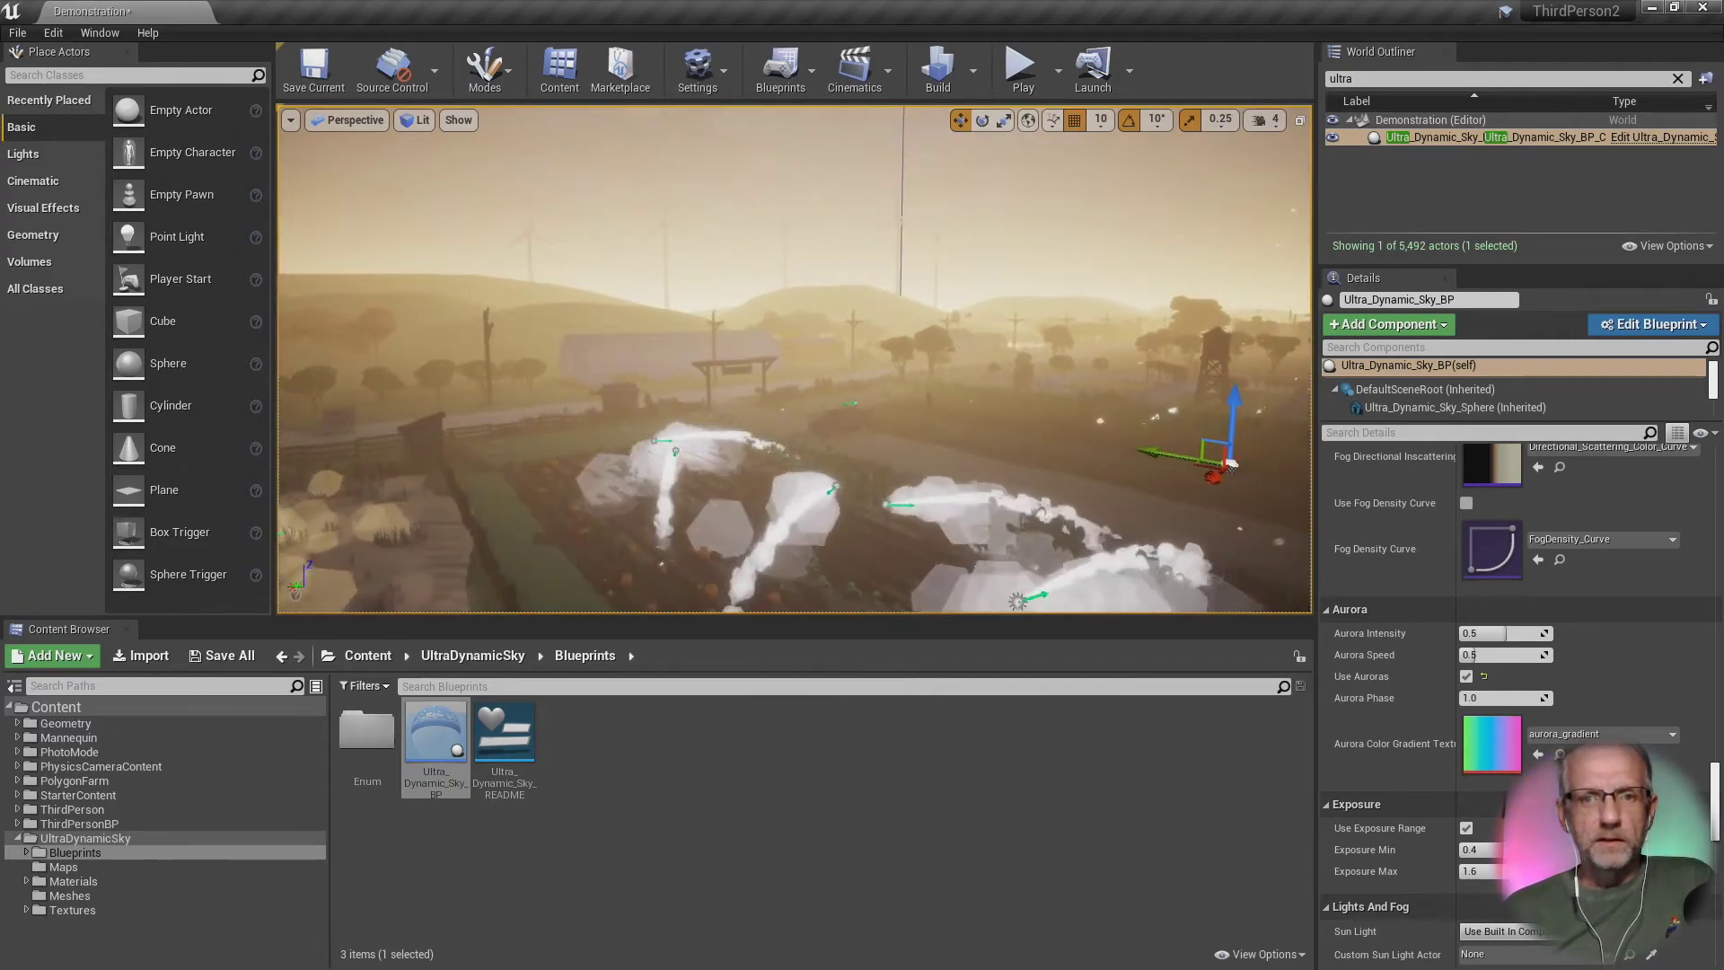
pyautogui.moveTo(1228, 461); pyautogui.dragTo(1239, 446, button='right')
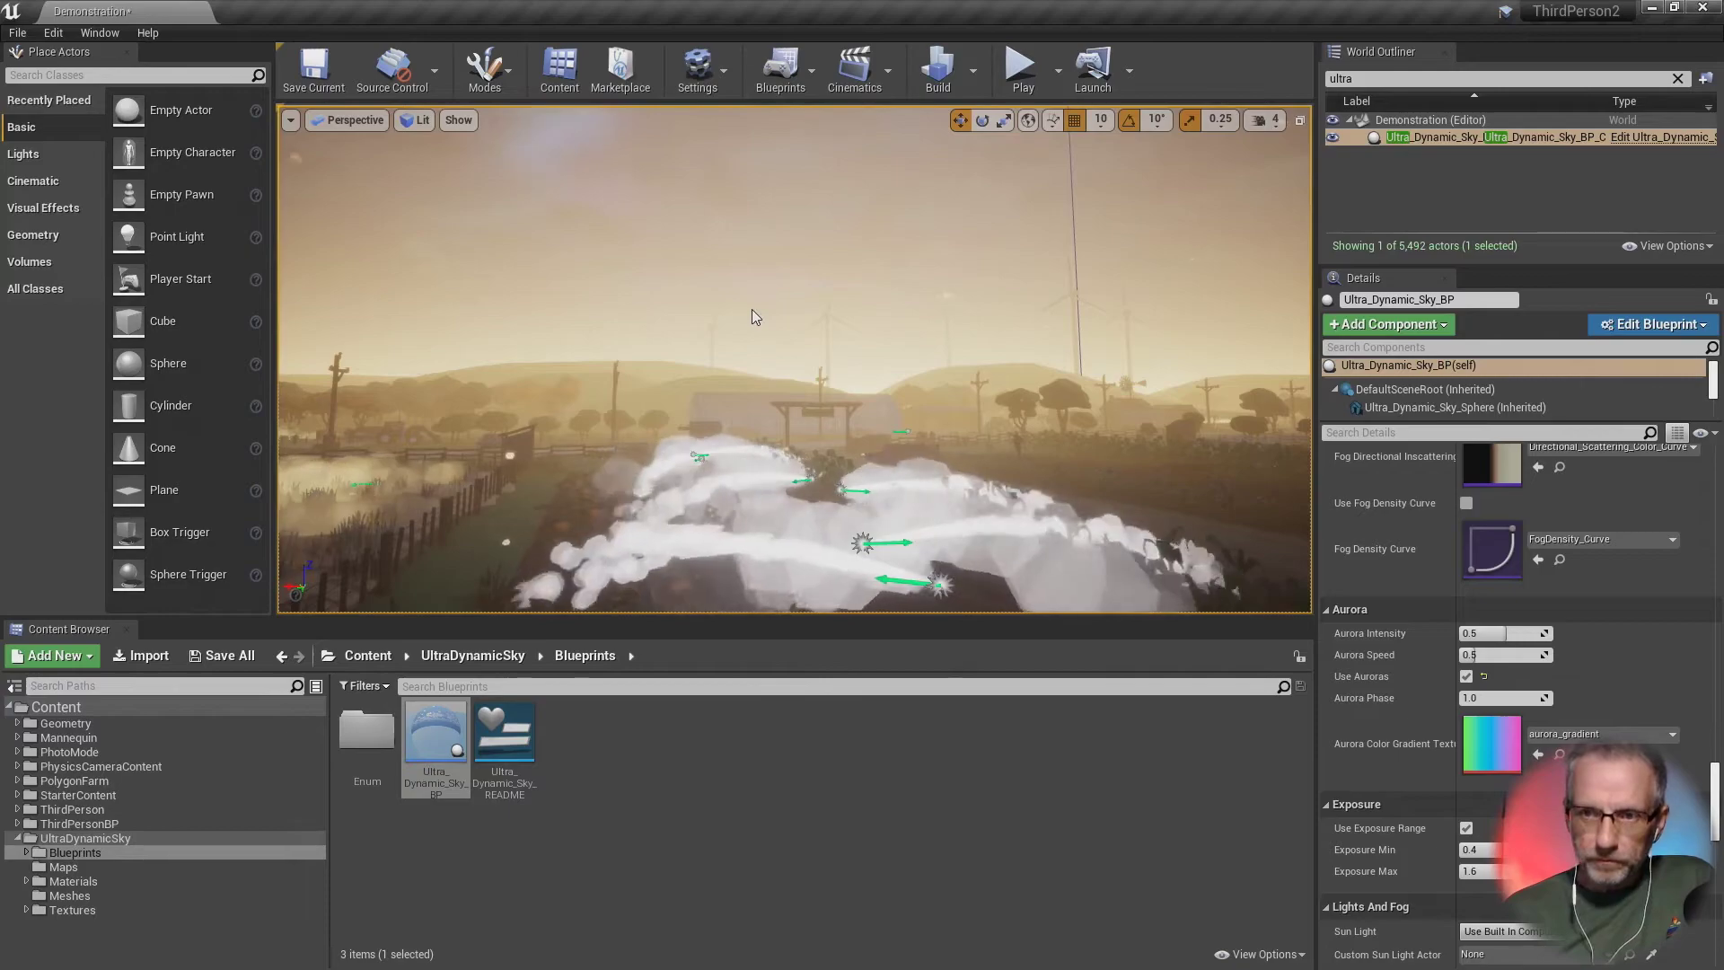
# Step: Filter by 'sky', select SkyLight, Sky Sphere and Ultra_Dynamic_Sky, then run a brief play test
pyautogui.click(1508, 78)
pyautogui.press('BackSpace')
pyautogui.press('BackSpace')
pyautogui.press('BackSpace')
pyautogui.press('BackSpace')
pyautogui.press('BackSpace')
pyautogui.write('atmo')
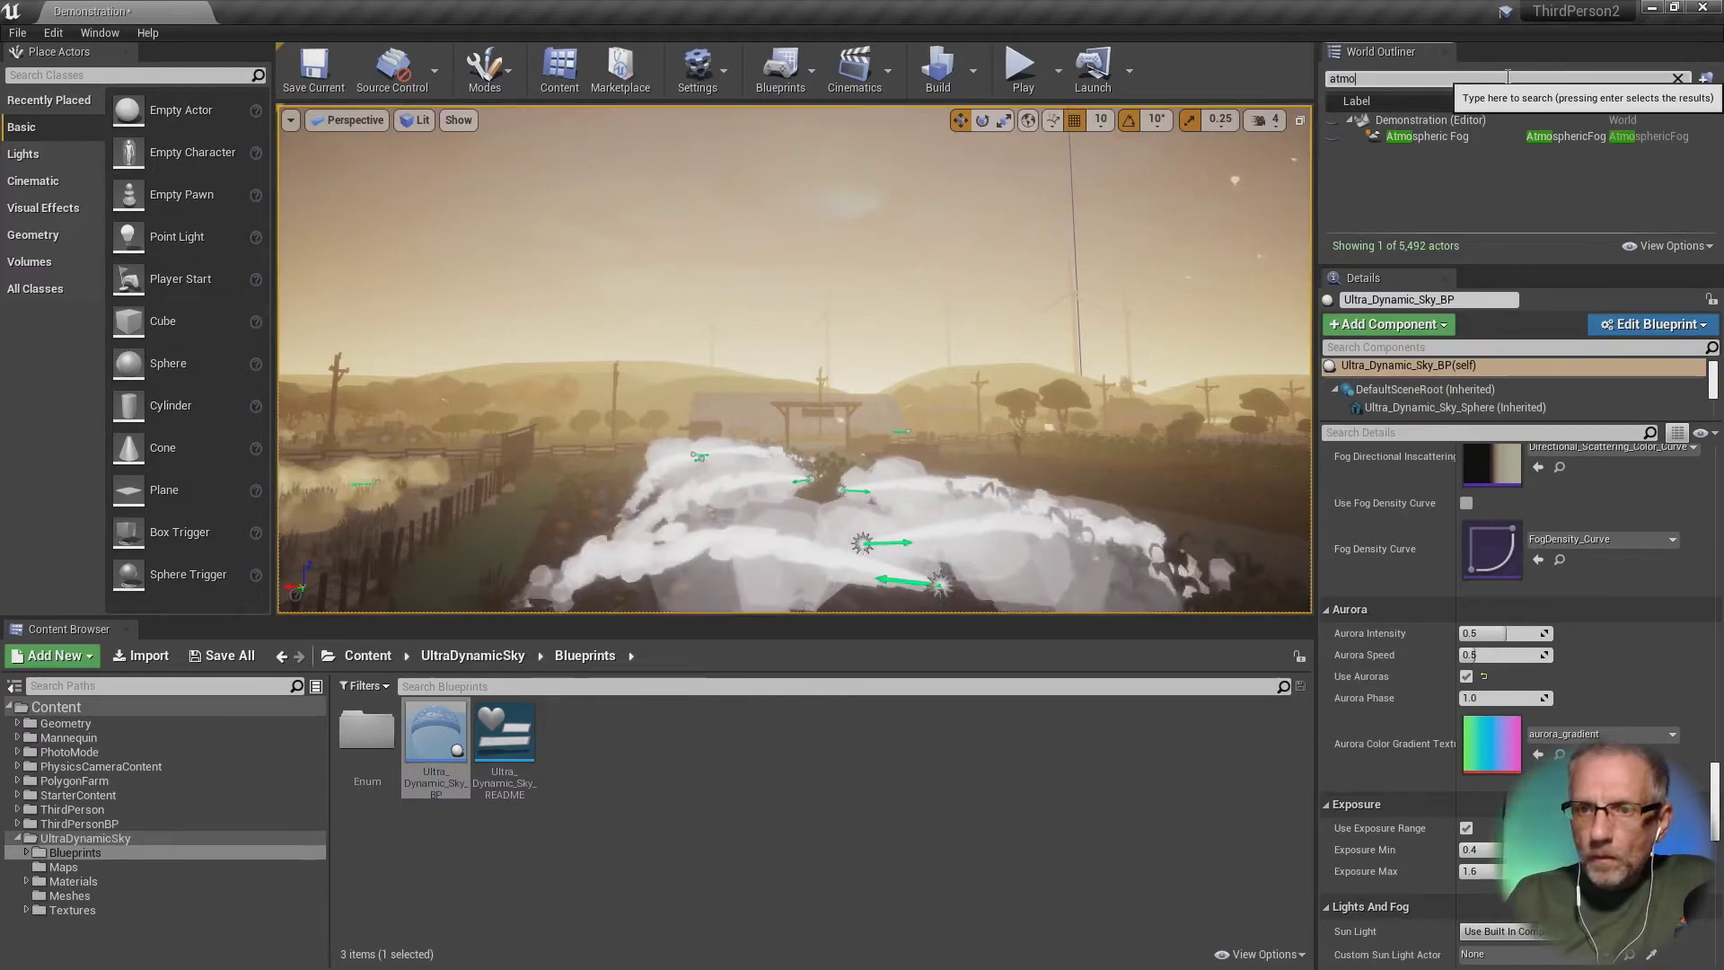
pyautogui.press('BackSpace')
pyautogui.press('BackSpace')
pyautogui.press('BackSpace')
pyautogui.press('BackSpace')
pyautogui.write('sky')
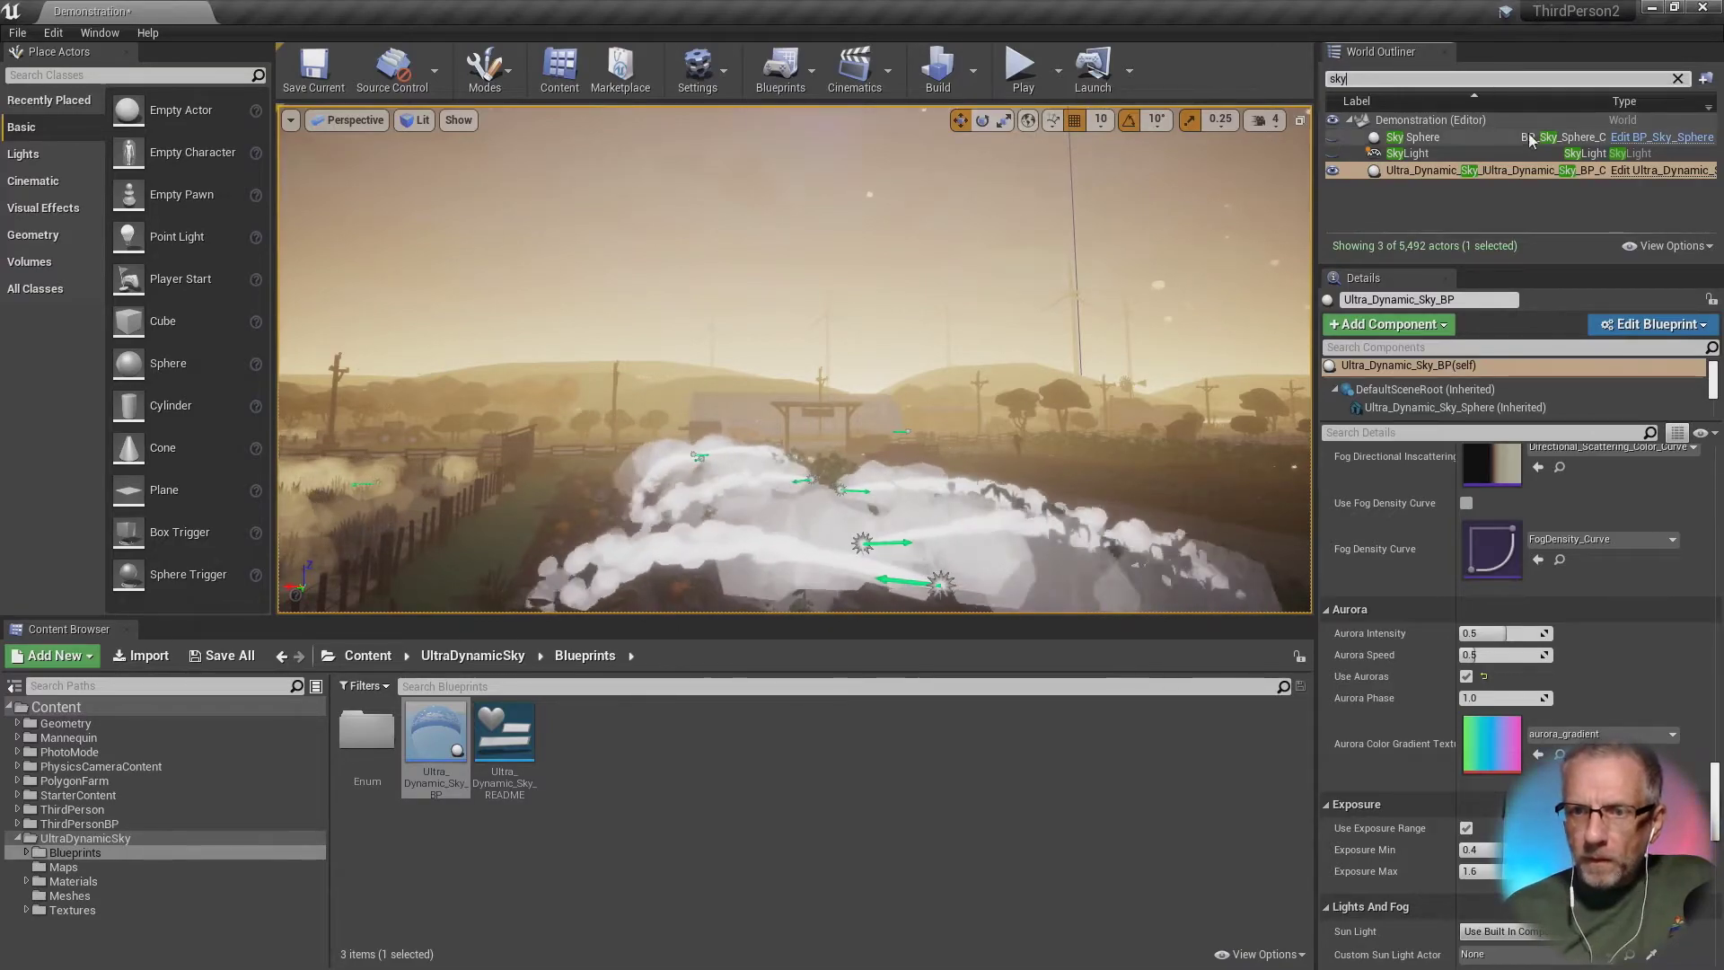
pyautogui.click(1480, 155)
pyautogui.click(1473, 137)
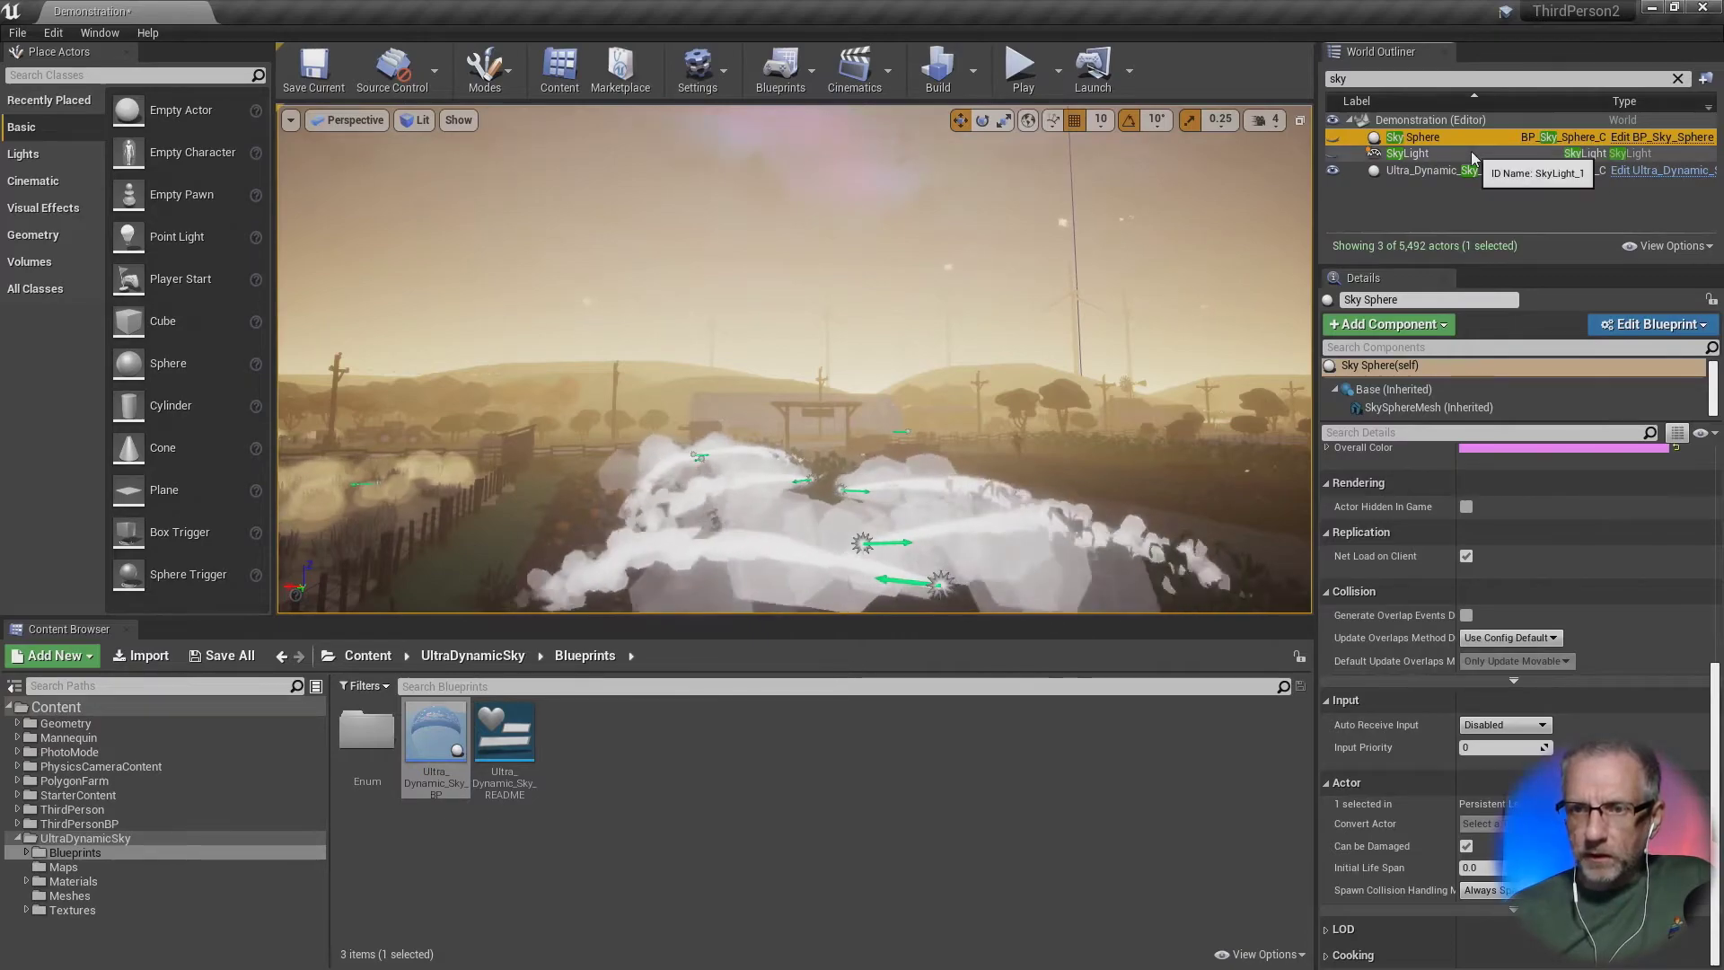
pyautogui.click(1450, 171)
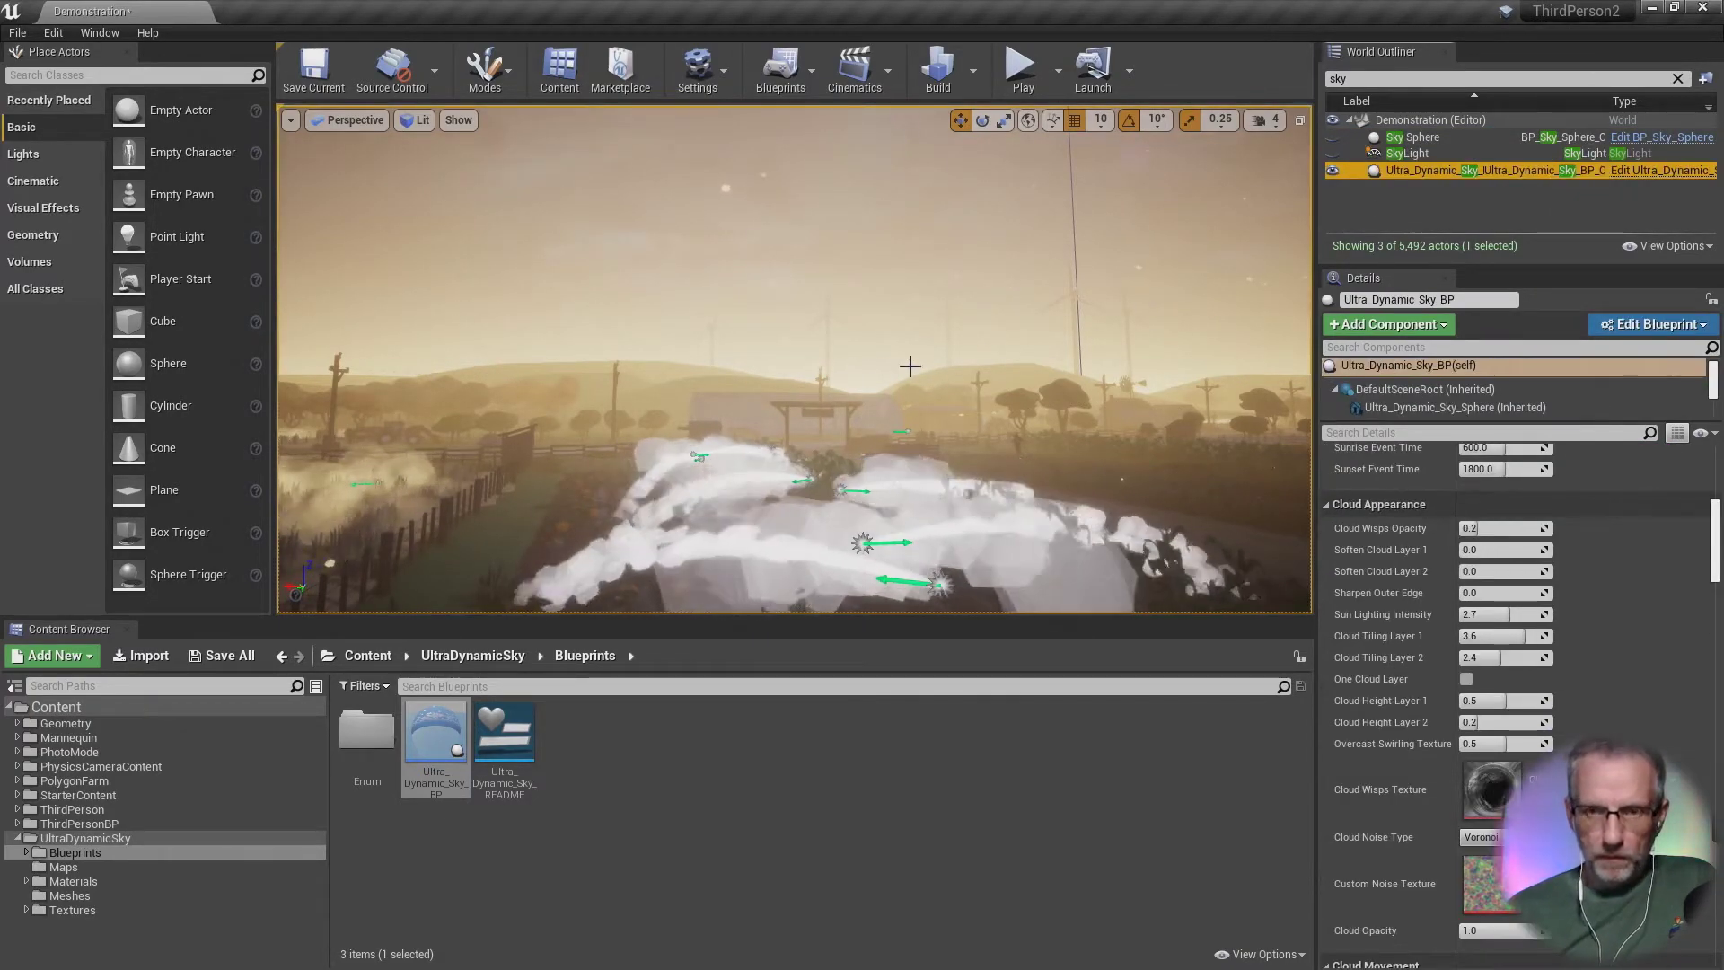
pyautogui.click(1024, 76)
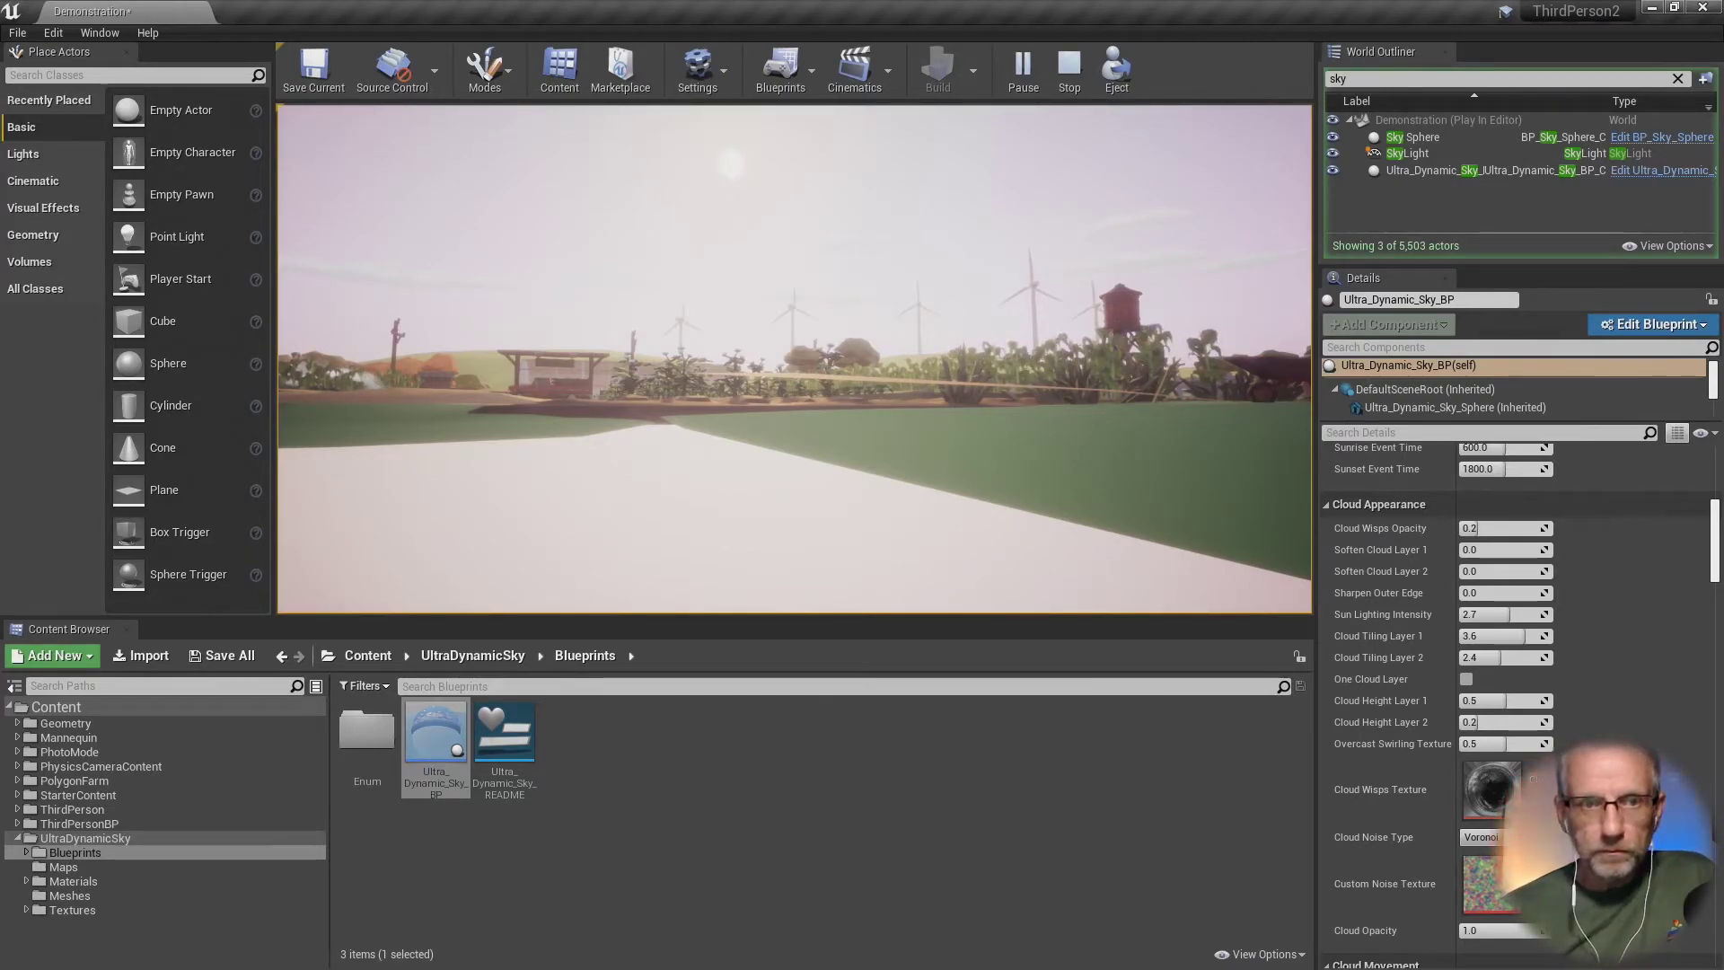
pyautogui.press('Escape')
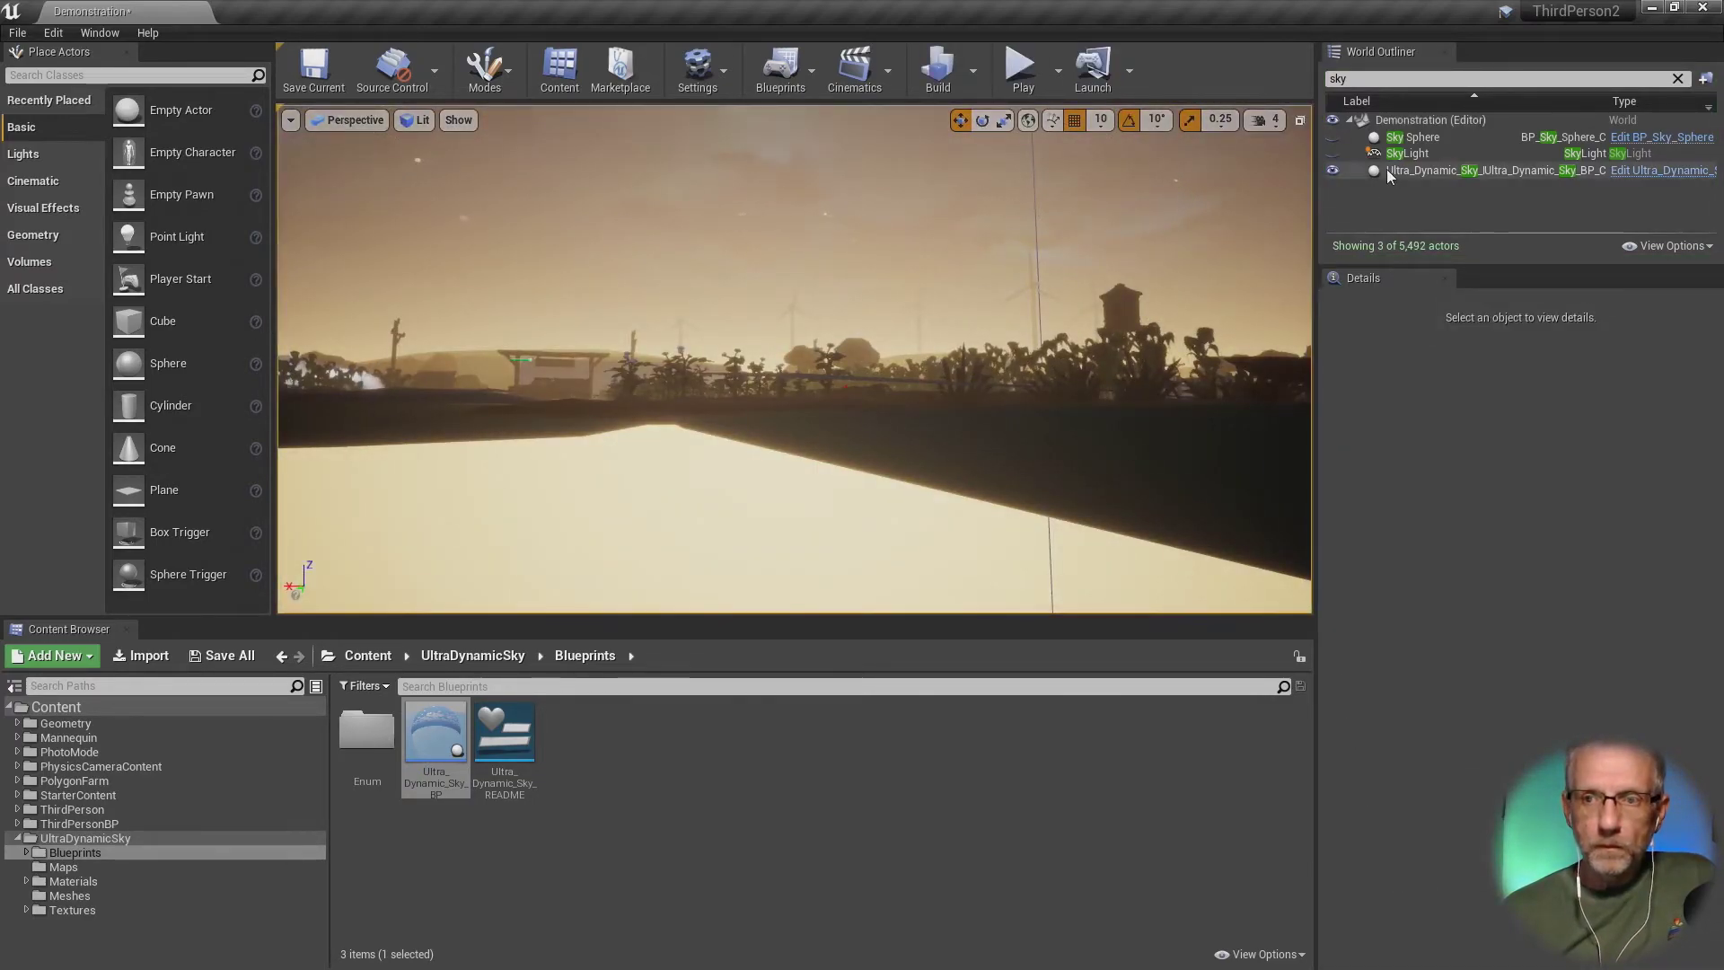
# Step: Search the World Outliner for 'play' to look for an existing player start
pyautogui.click(1442, 77)
pyautogui.press('BackSpace')
pyautogui.press('BackSpace')
pyautogui.press('BackSpace')
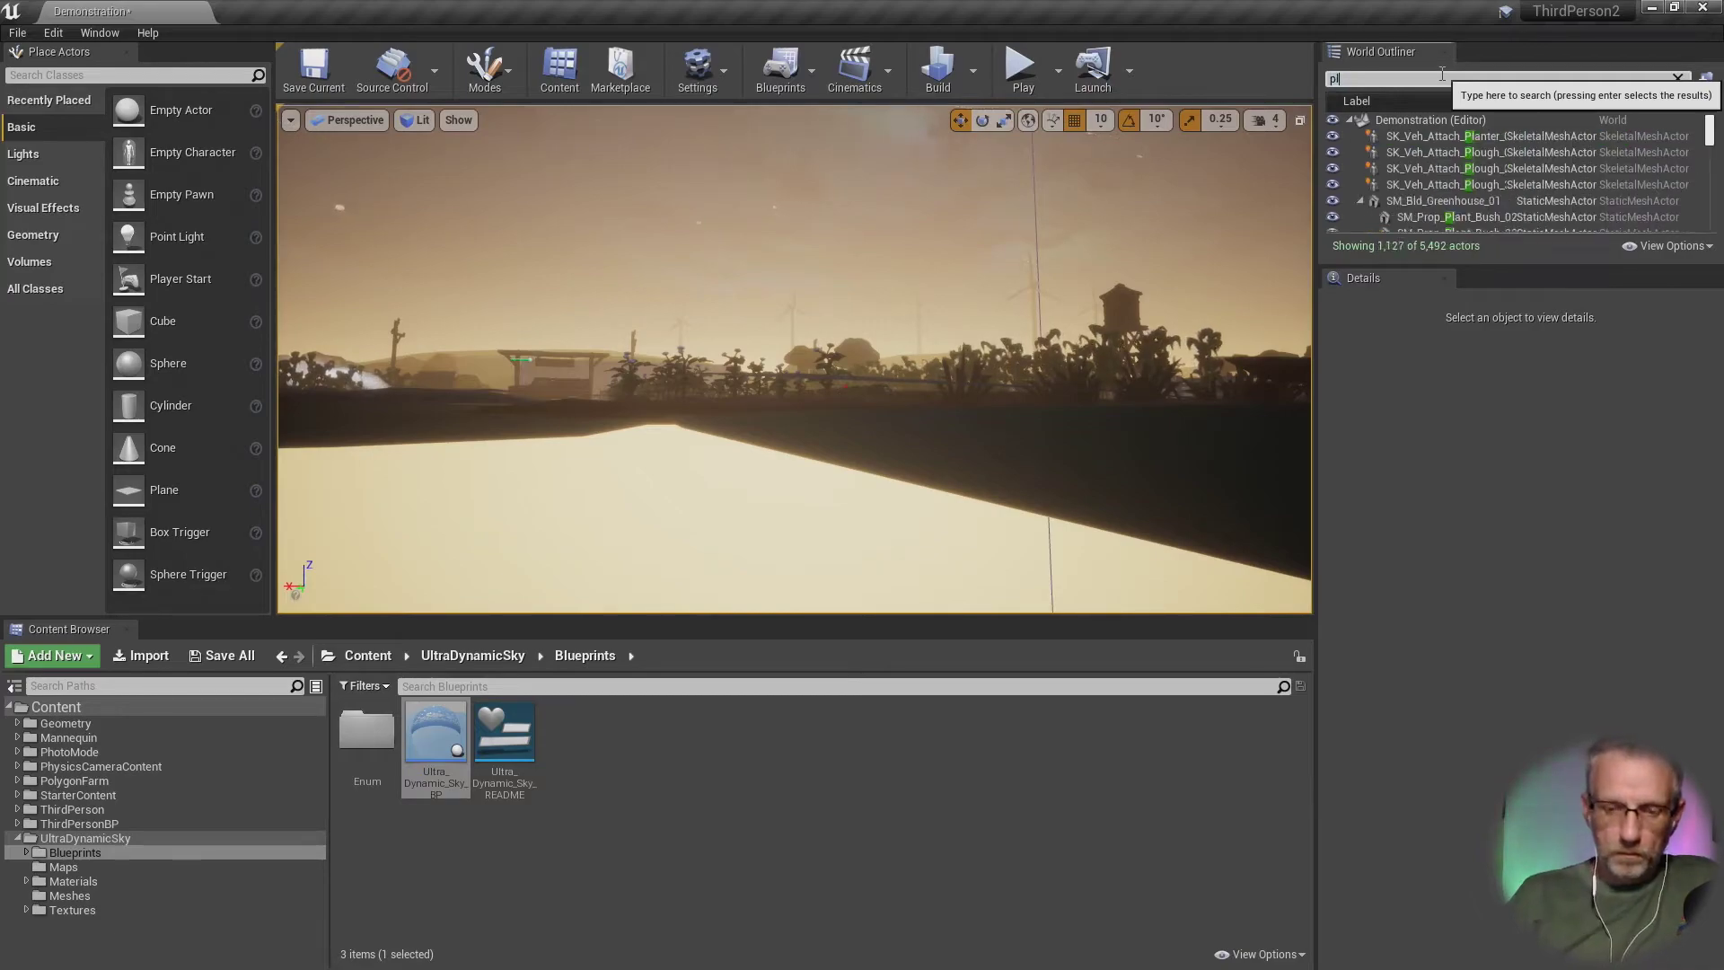
pyautogui.write('plat')
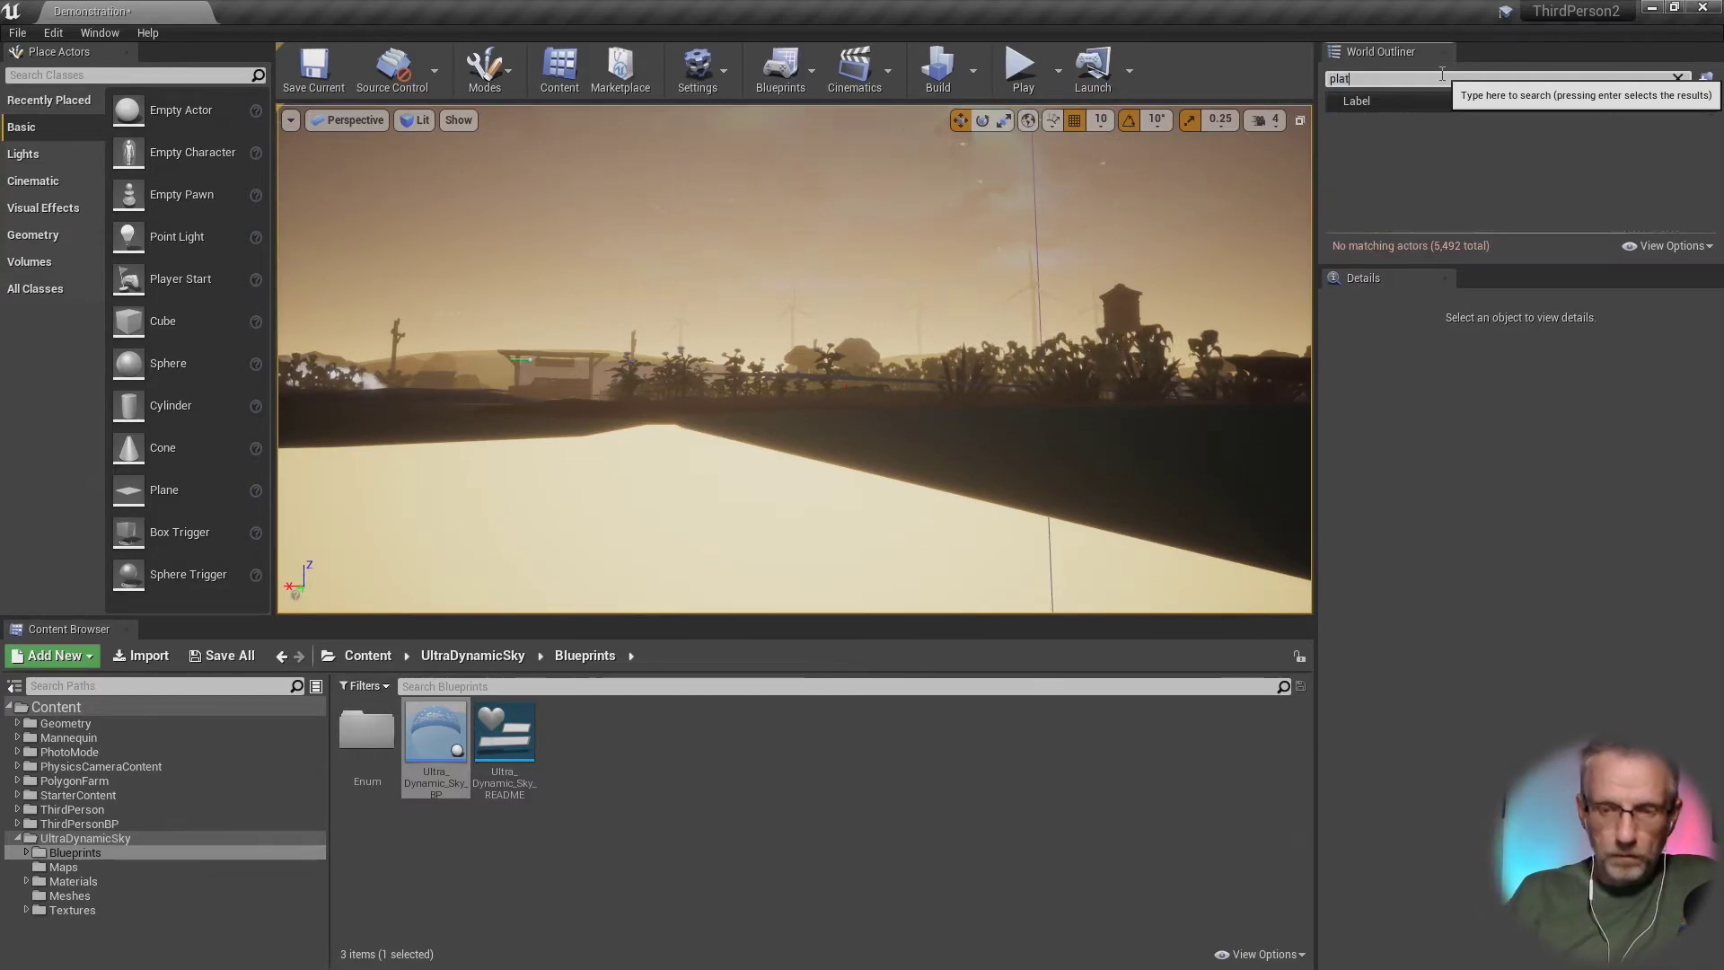
pyautogui.press('BackSpace')
pyautogui.write('y')
pyautogui.press('BackSpace')
pyautogui.press('BackSpace')
pyautogui.press('BackSpace')
pyautogui.press('BackSpace')
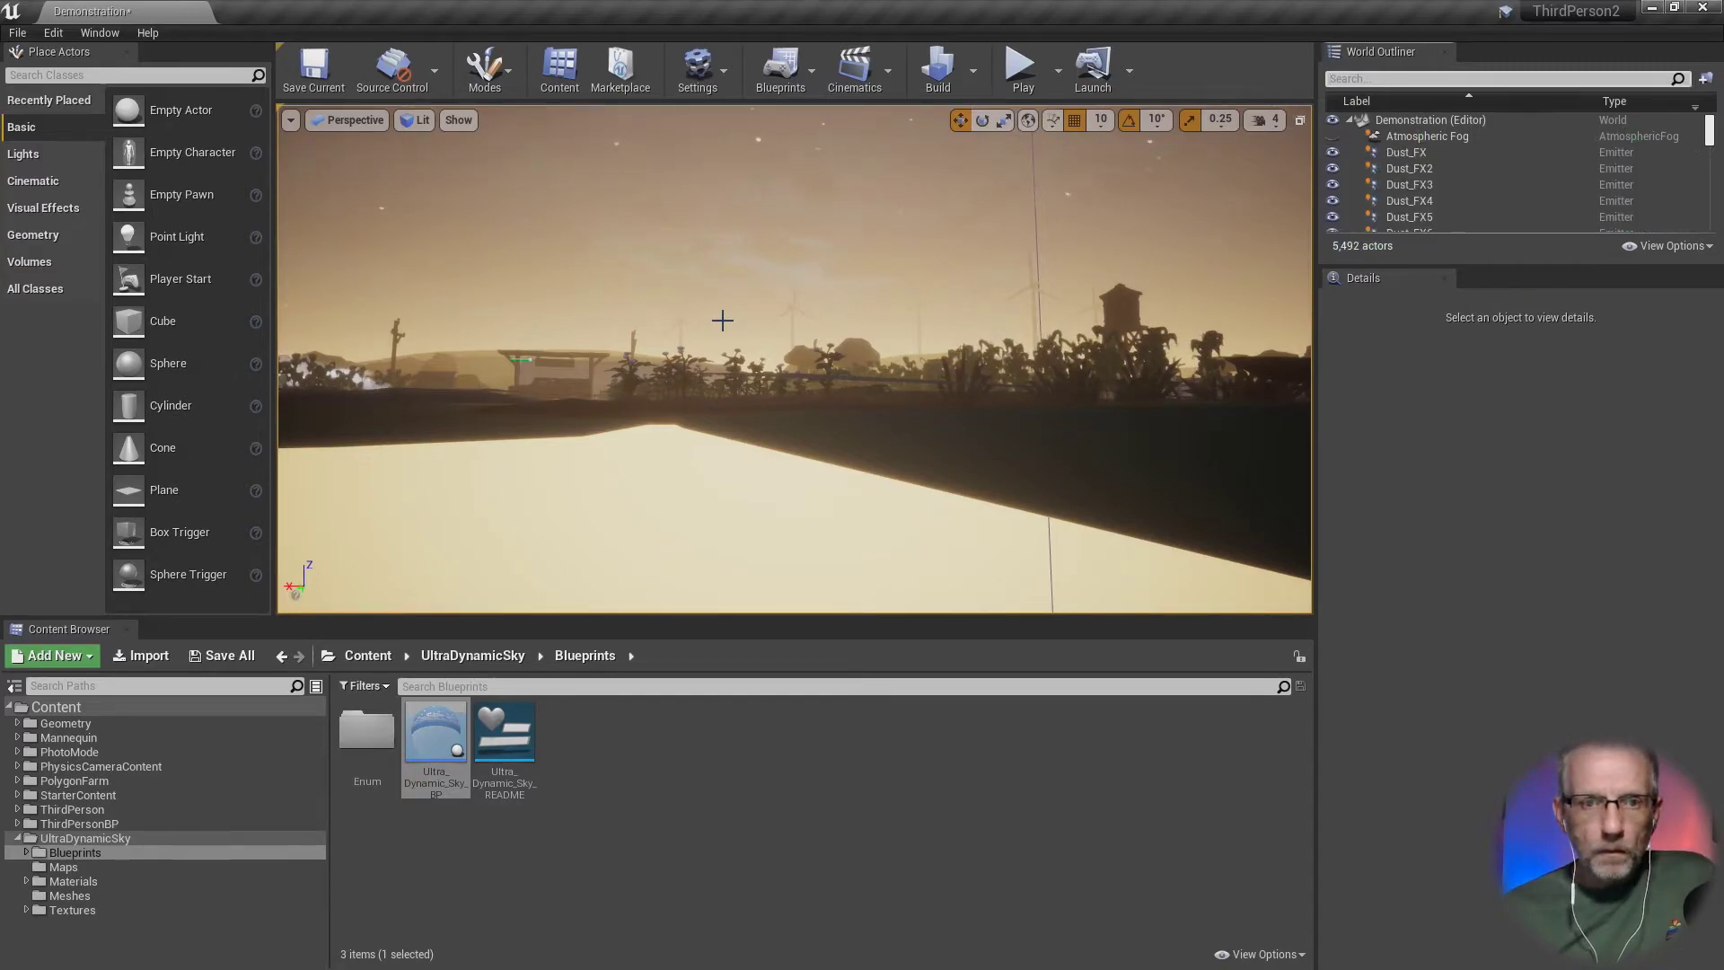
pyautogui.moveTo(960, 313)
pyautogui.mouseDown(button='right')
pyautogui.moveTo(924, 316)
pyautogui.moveTo(1006, 319)
pyautogui.moveTo(961, 325)
pyautogui.mouseUp(button='right')
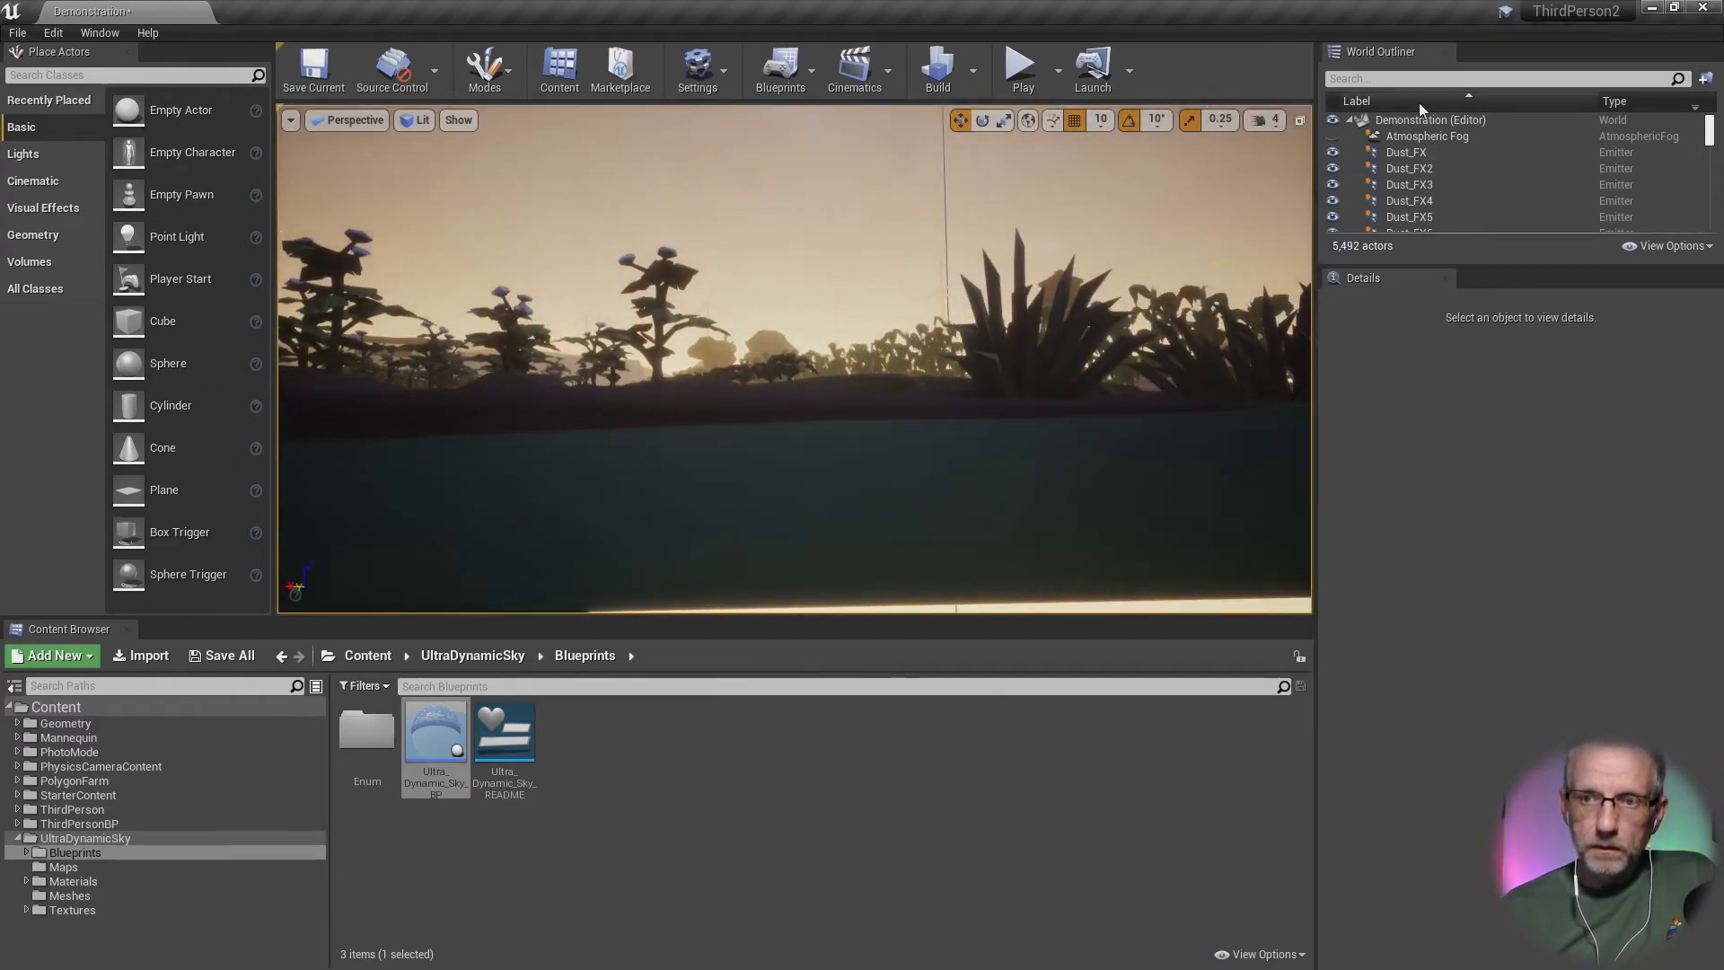
pyautogui.click(1438, 83)
pyautogui.write('play')
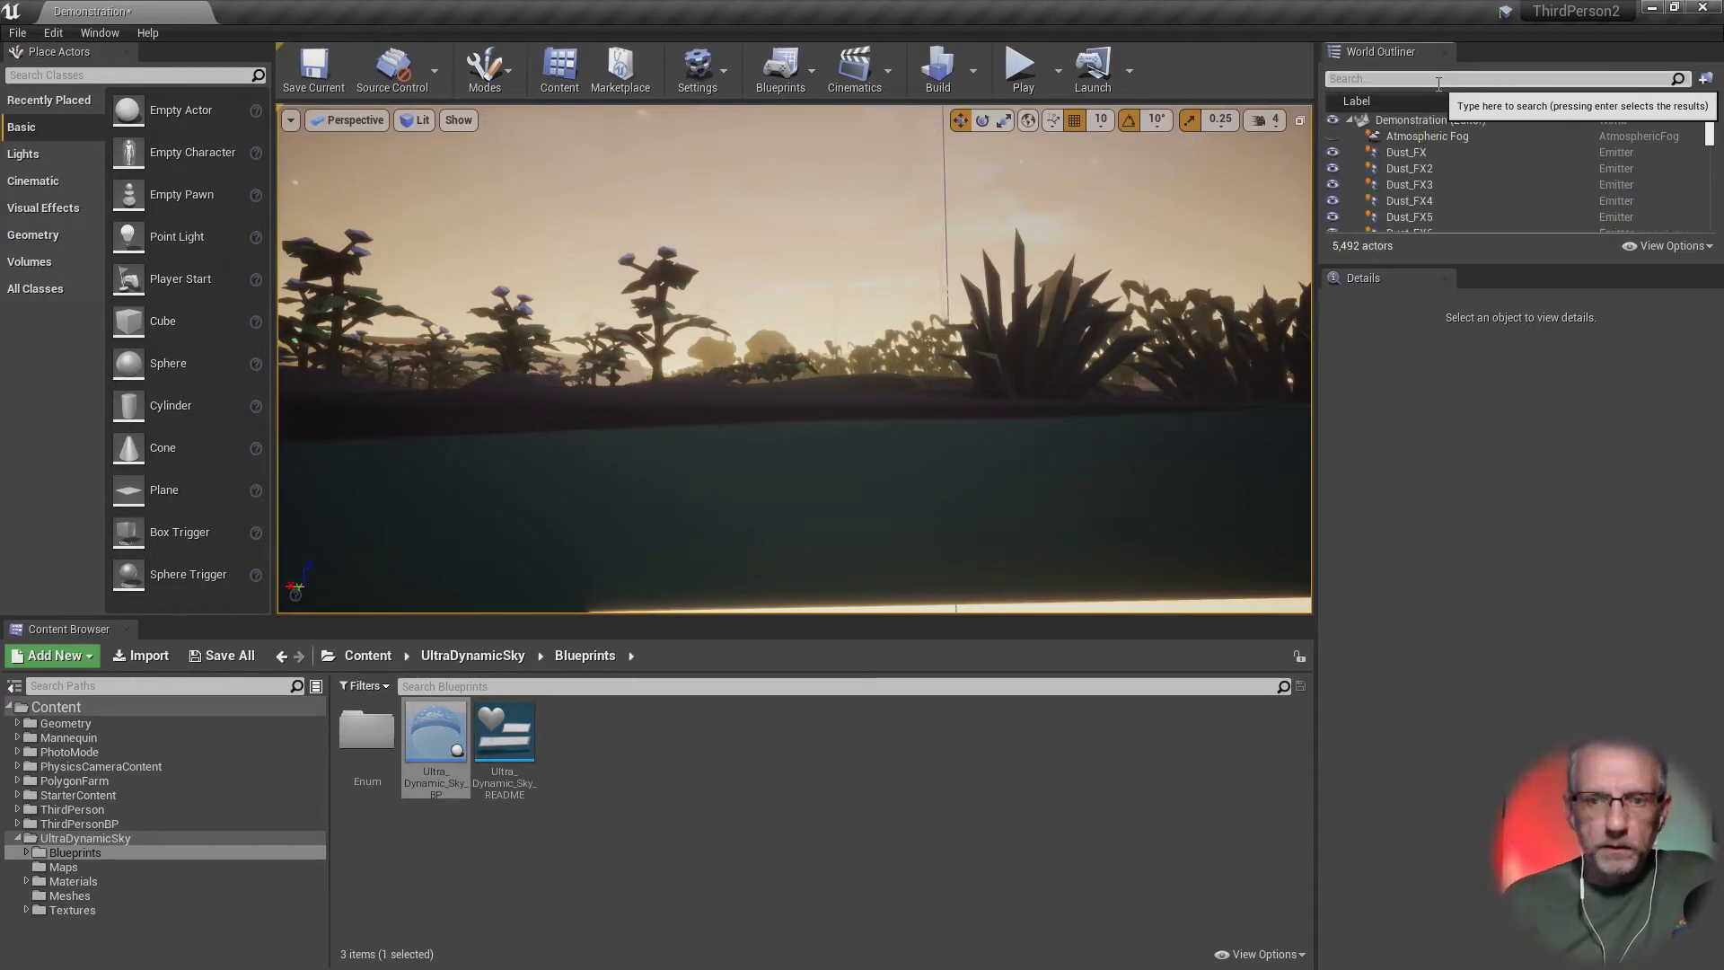
pyautogui.press('BackSpace')
# Step: Place a Player Start on the dirt road near the gate and select it
pyautogui.moveTo(720, 269); pyautogui.dragTo(719, 270, button='right')
pyautogui.click(696, 354)
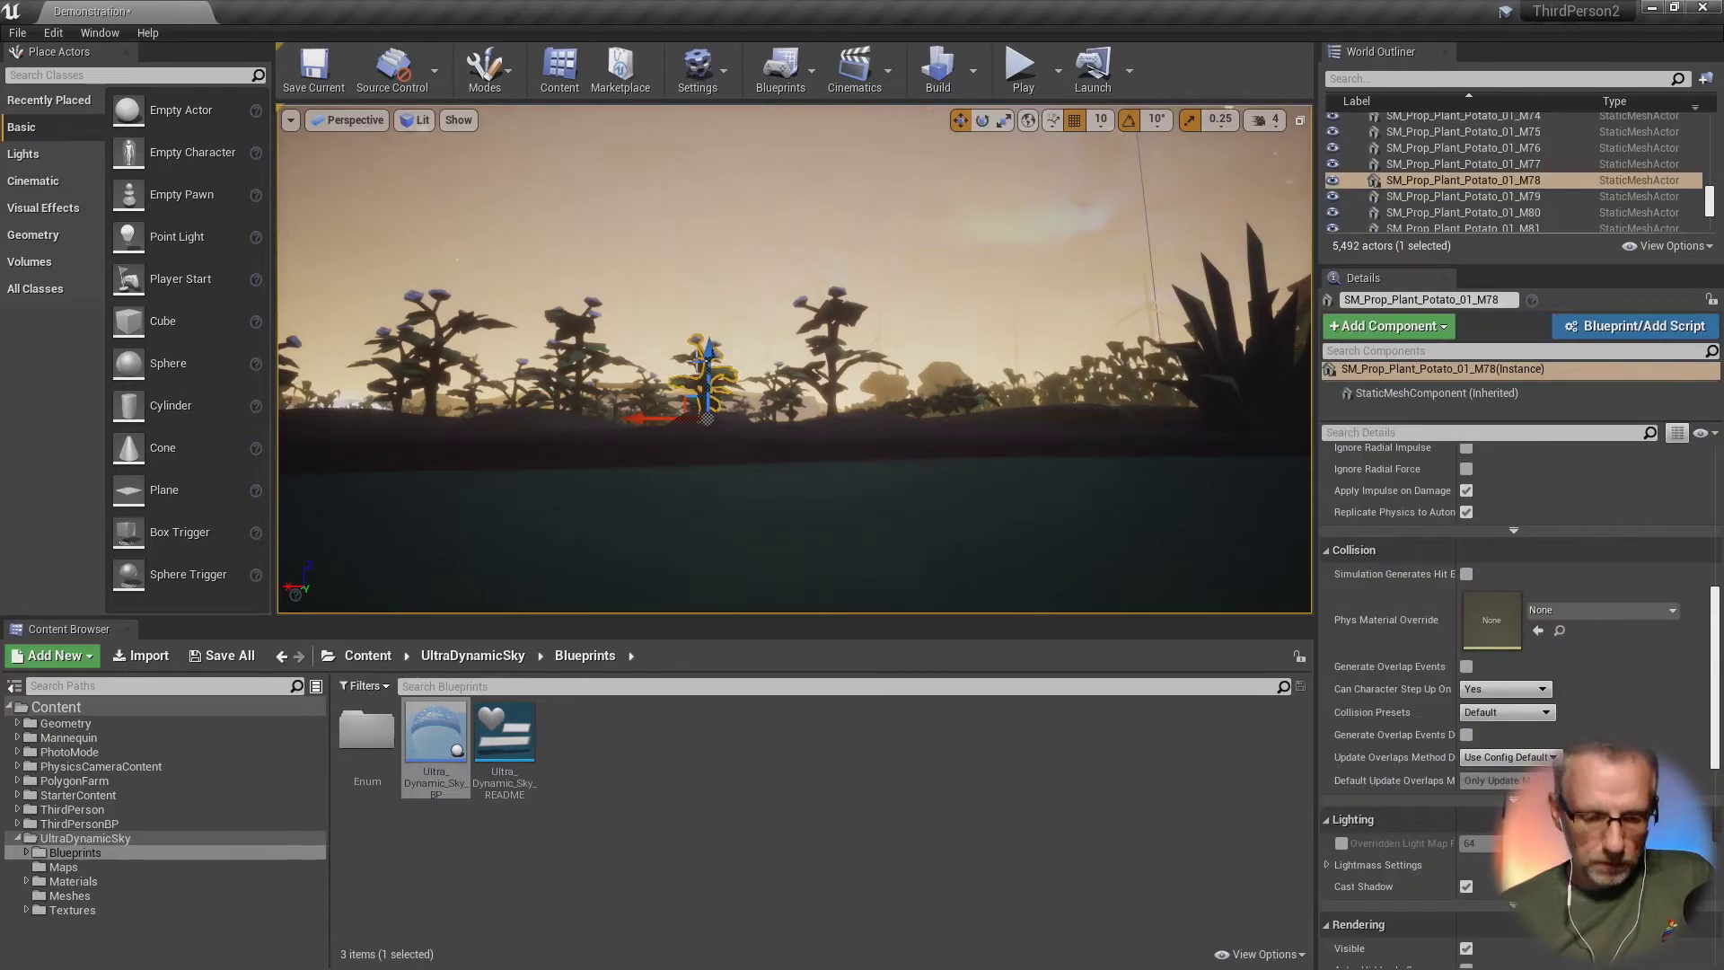
pyautogui.press('f')
pyautogui.moveTo(696, 361); pyautogui.dragTo(696, 361, button='right')
pyautogui.moveTo(759, 416); pyautogui.dragTo(758, 416, button='right')
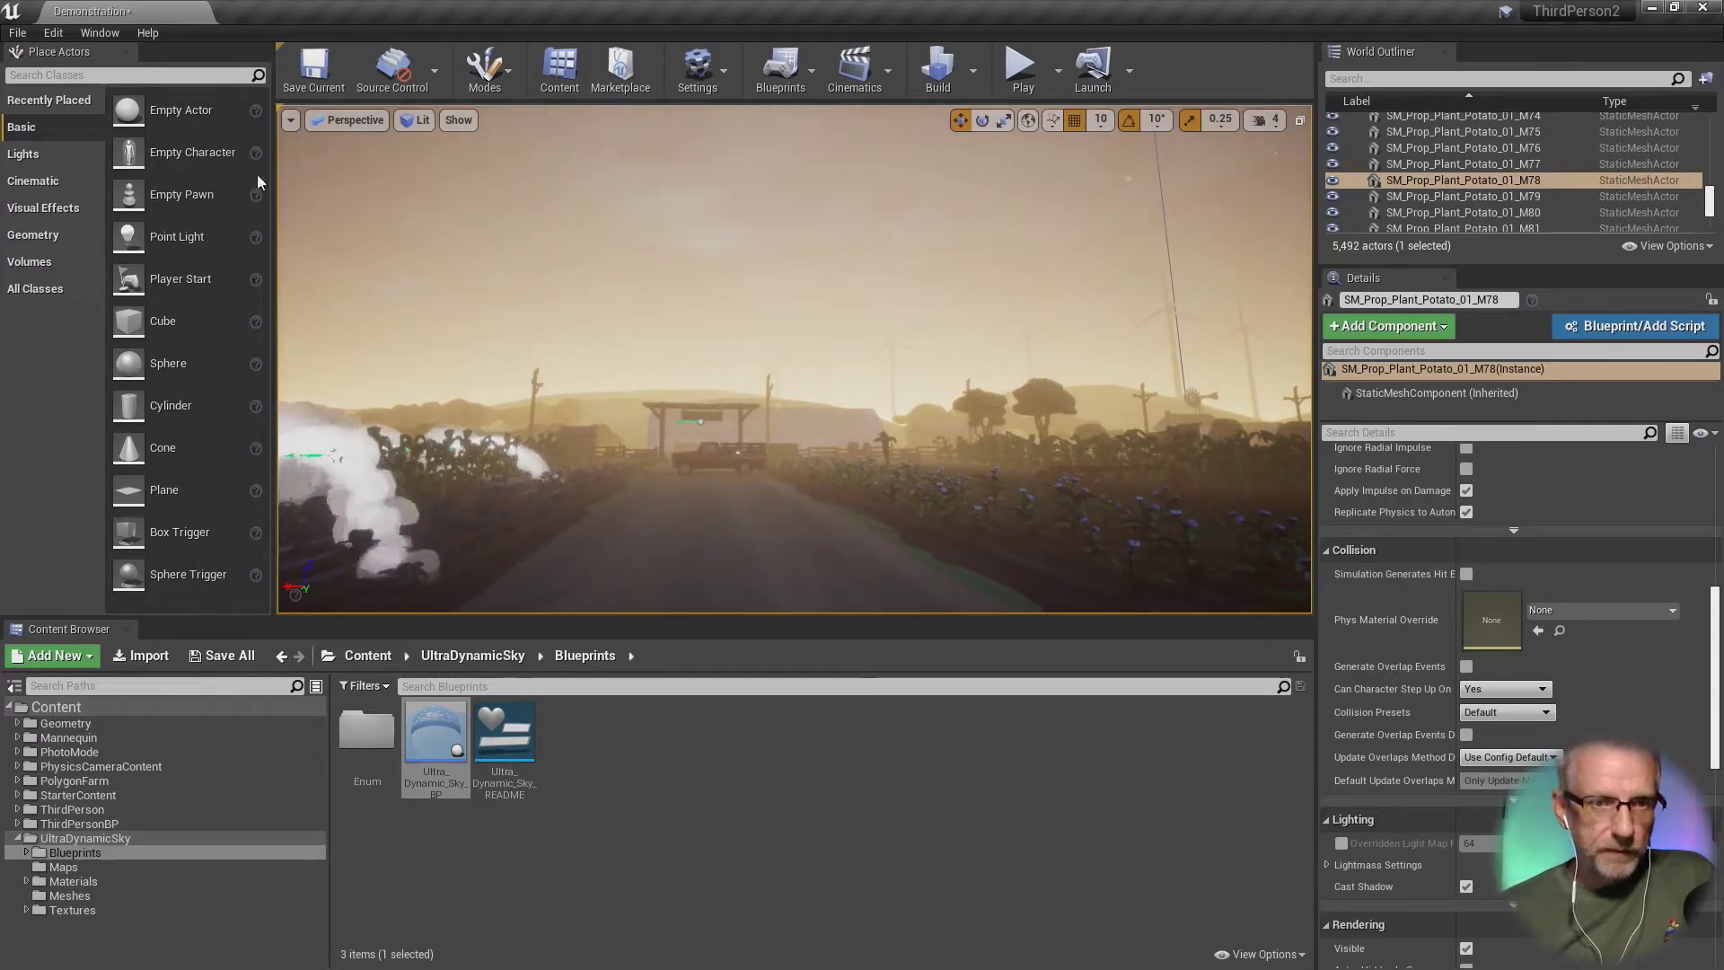
pyautogui.moveTo(177, 236); pyautogui.dragTo(680, 439)
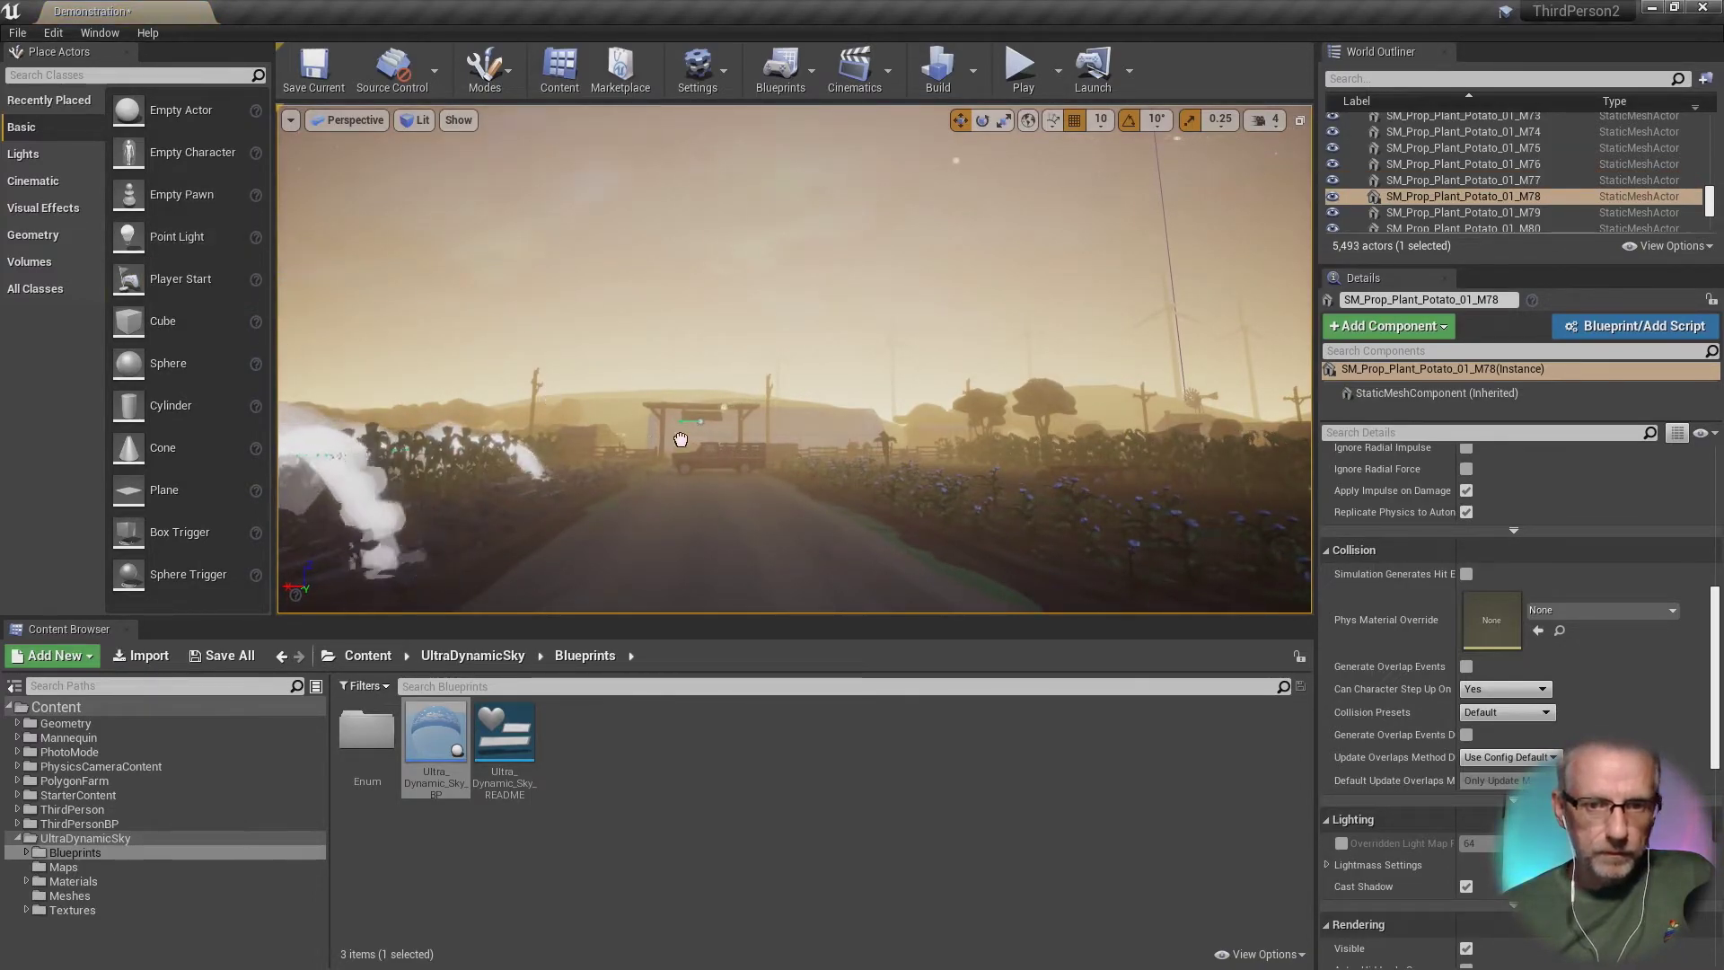
pyautogui.moveTo(710, 513); pyautogui.dragTo(702, 572)
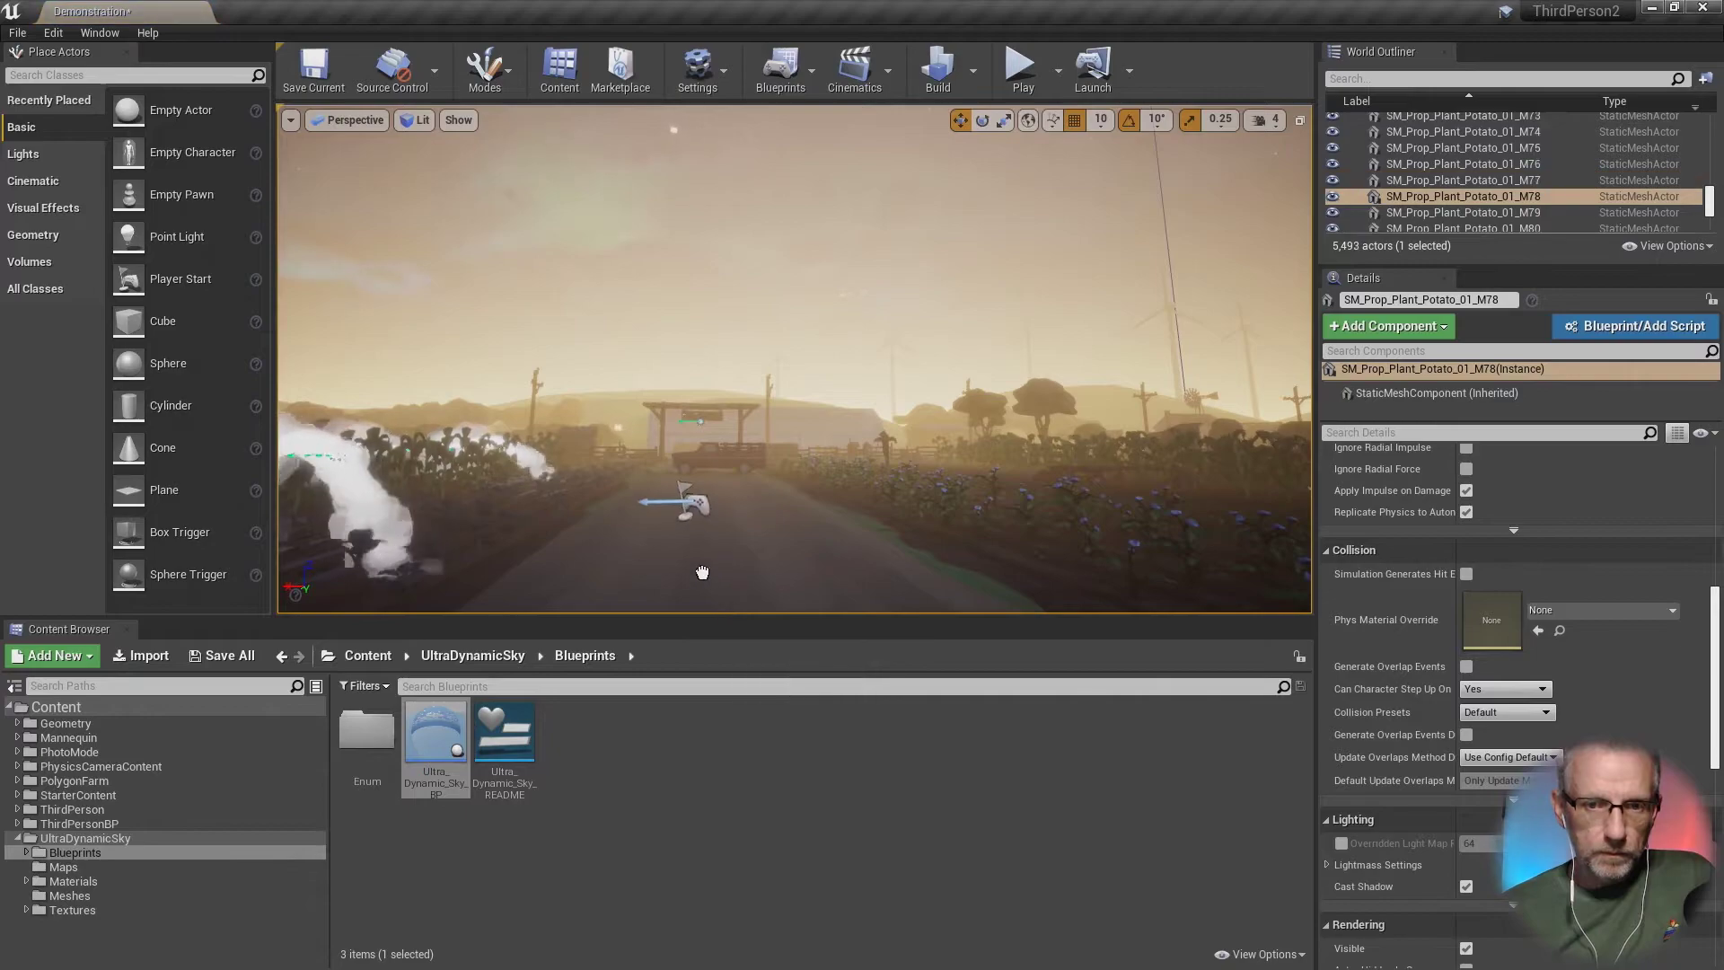
pyautogui.click(715, 576)
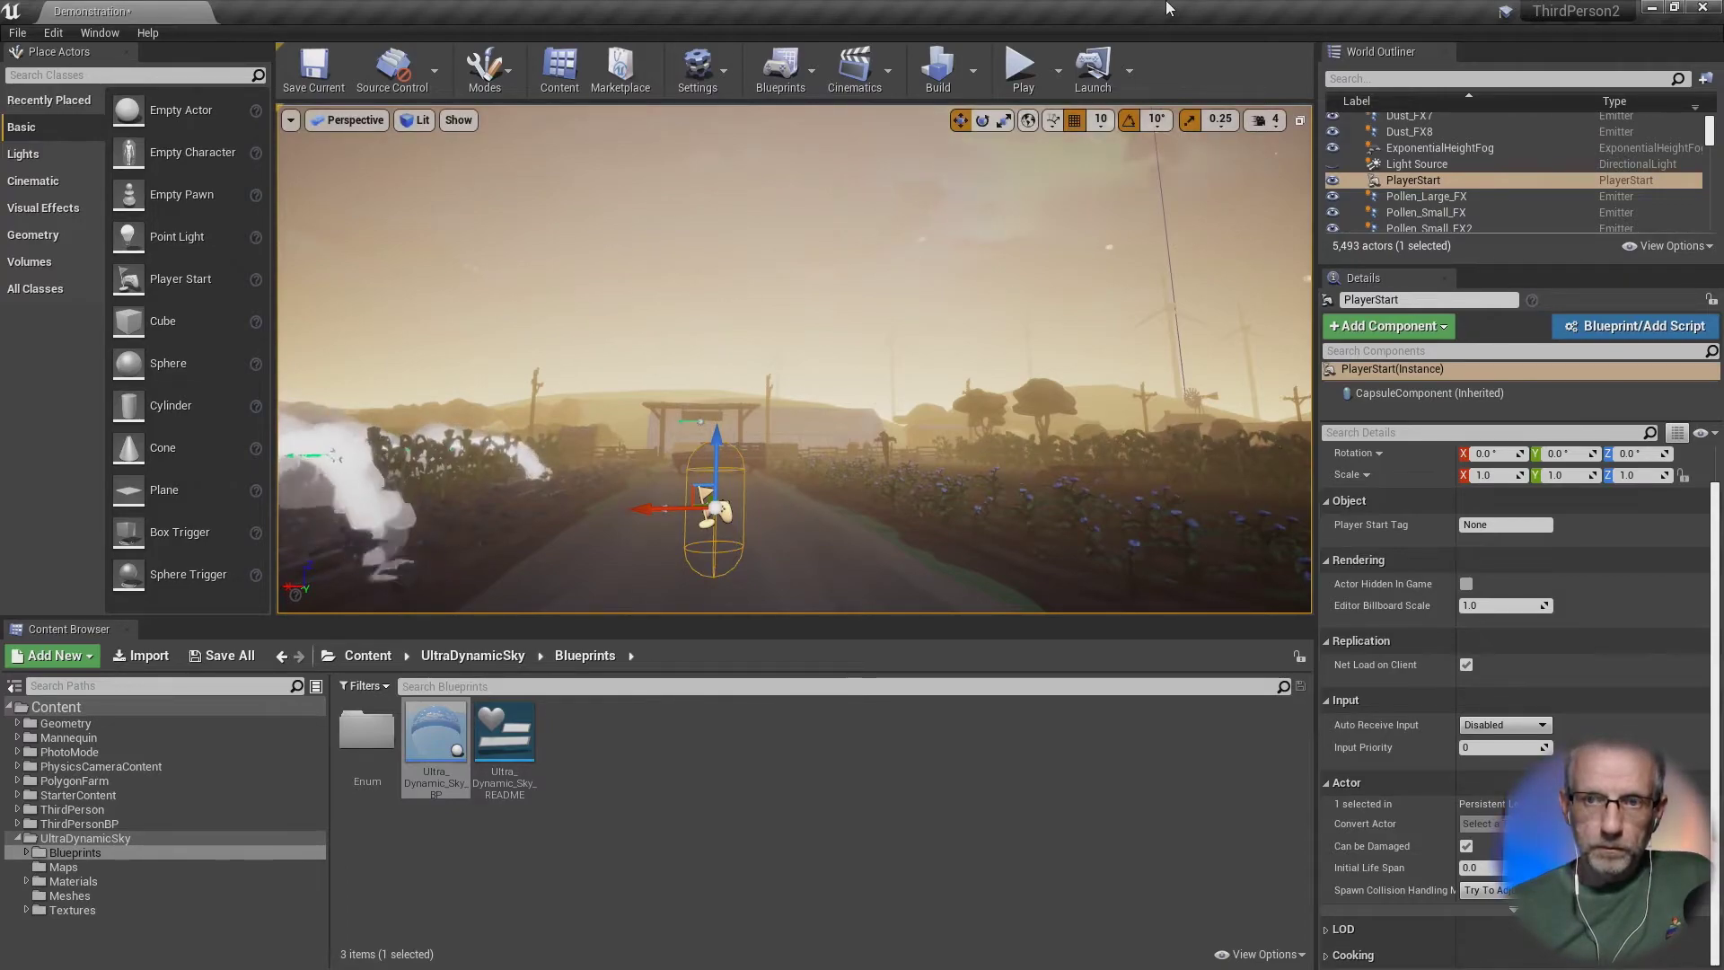
pyautogui.click(1020, 88)
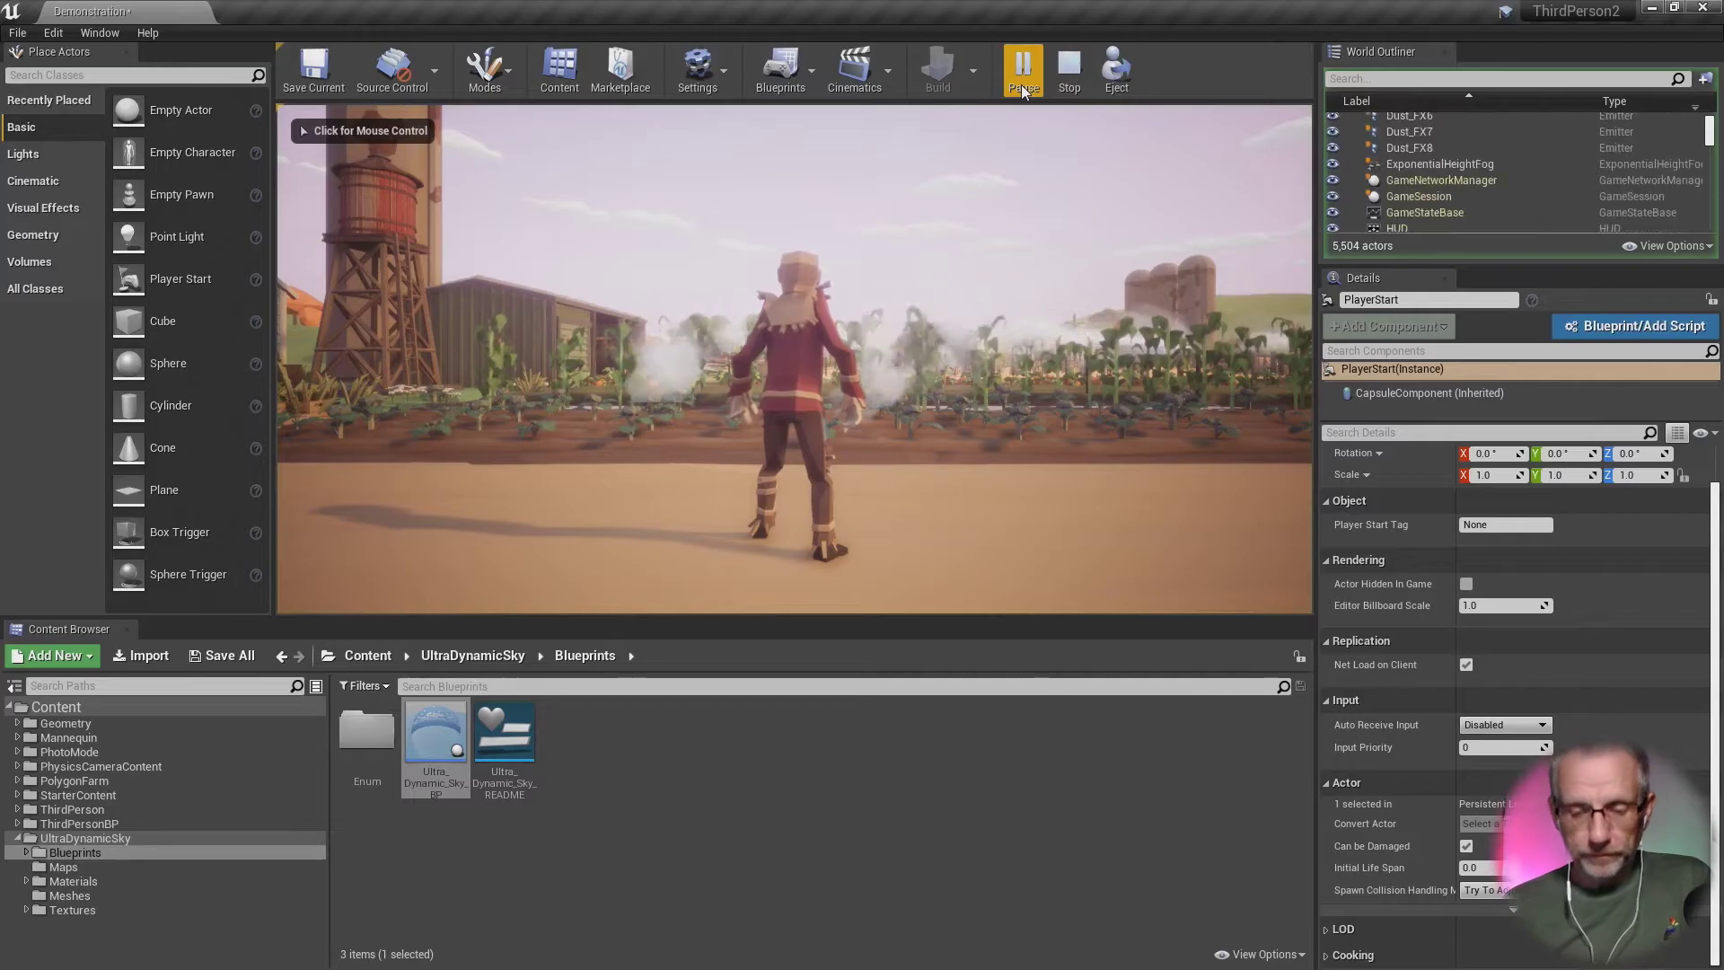
pyautogui.click(898, 314)
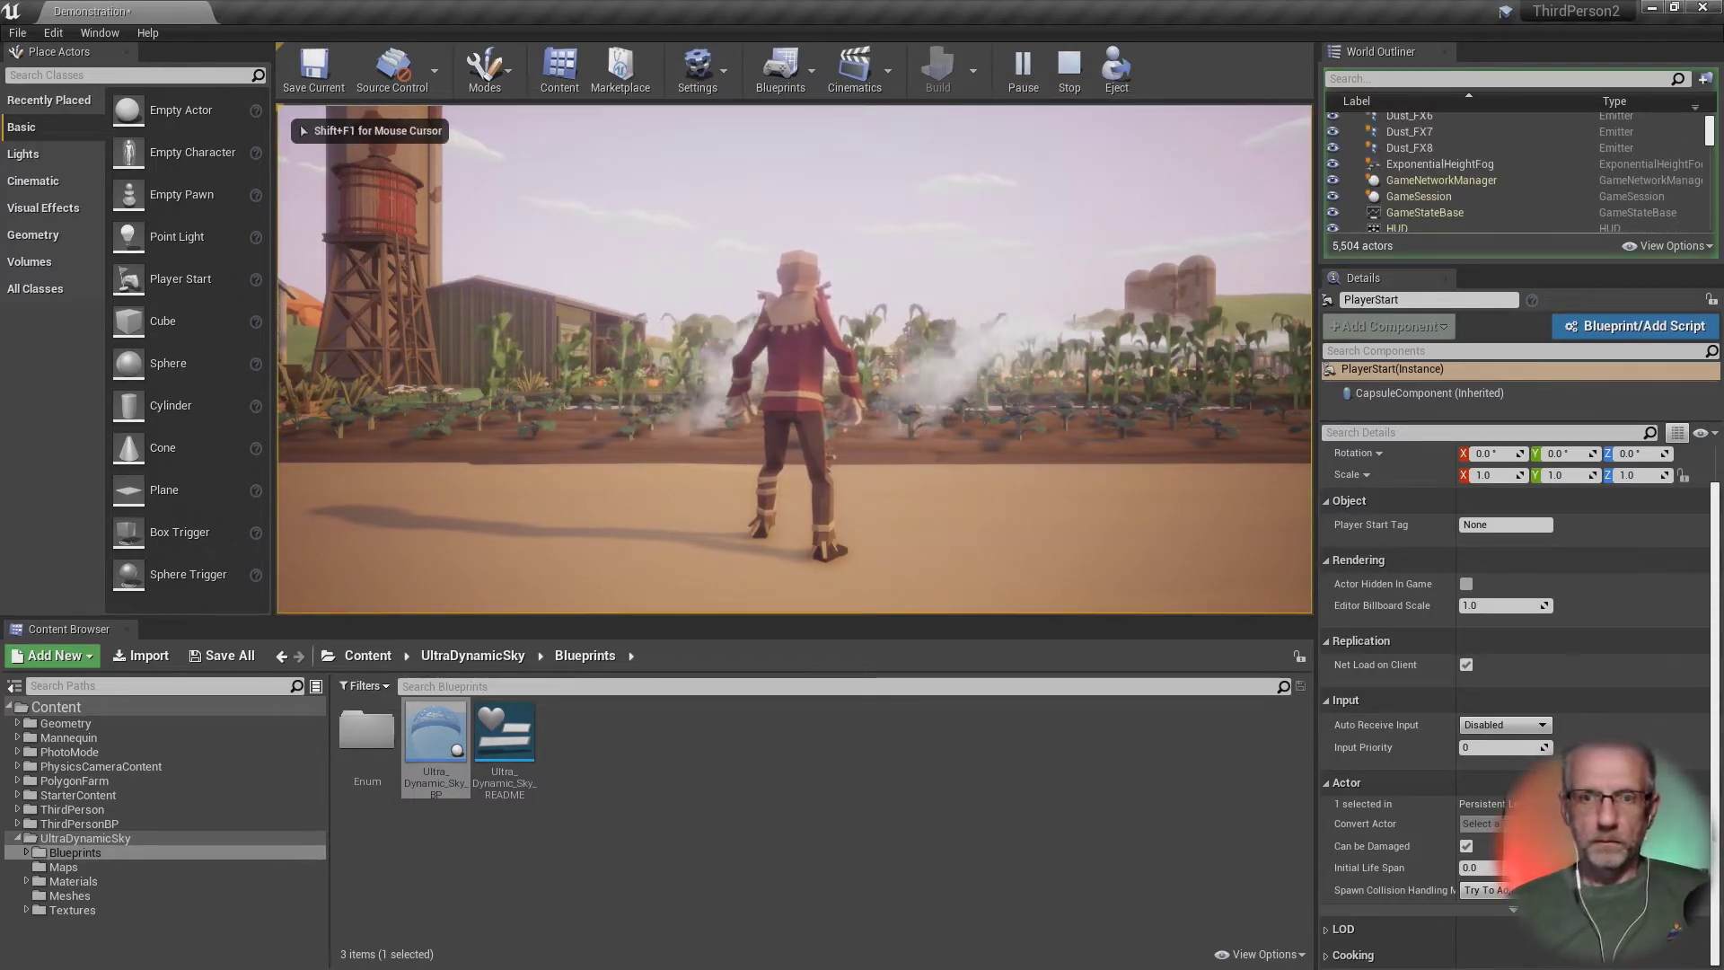
pyautogui.press('F11')
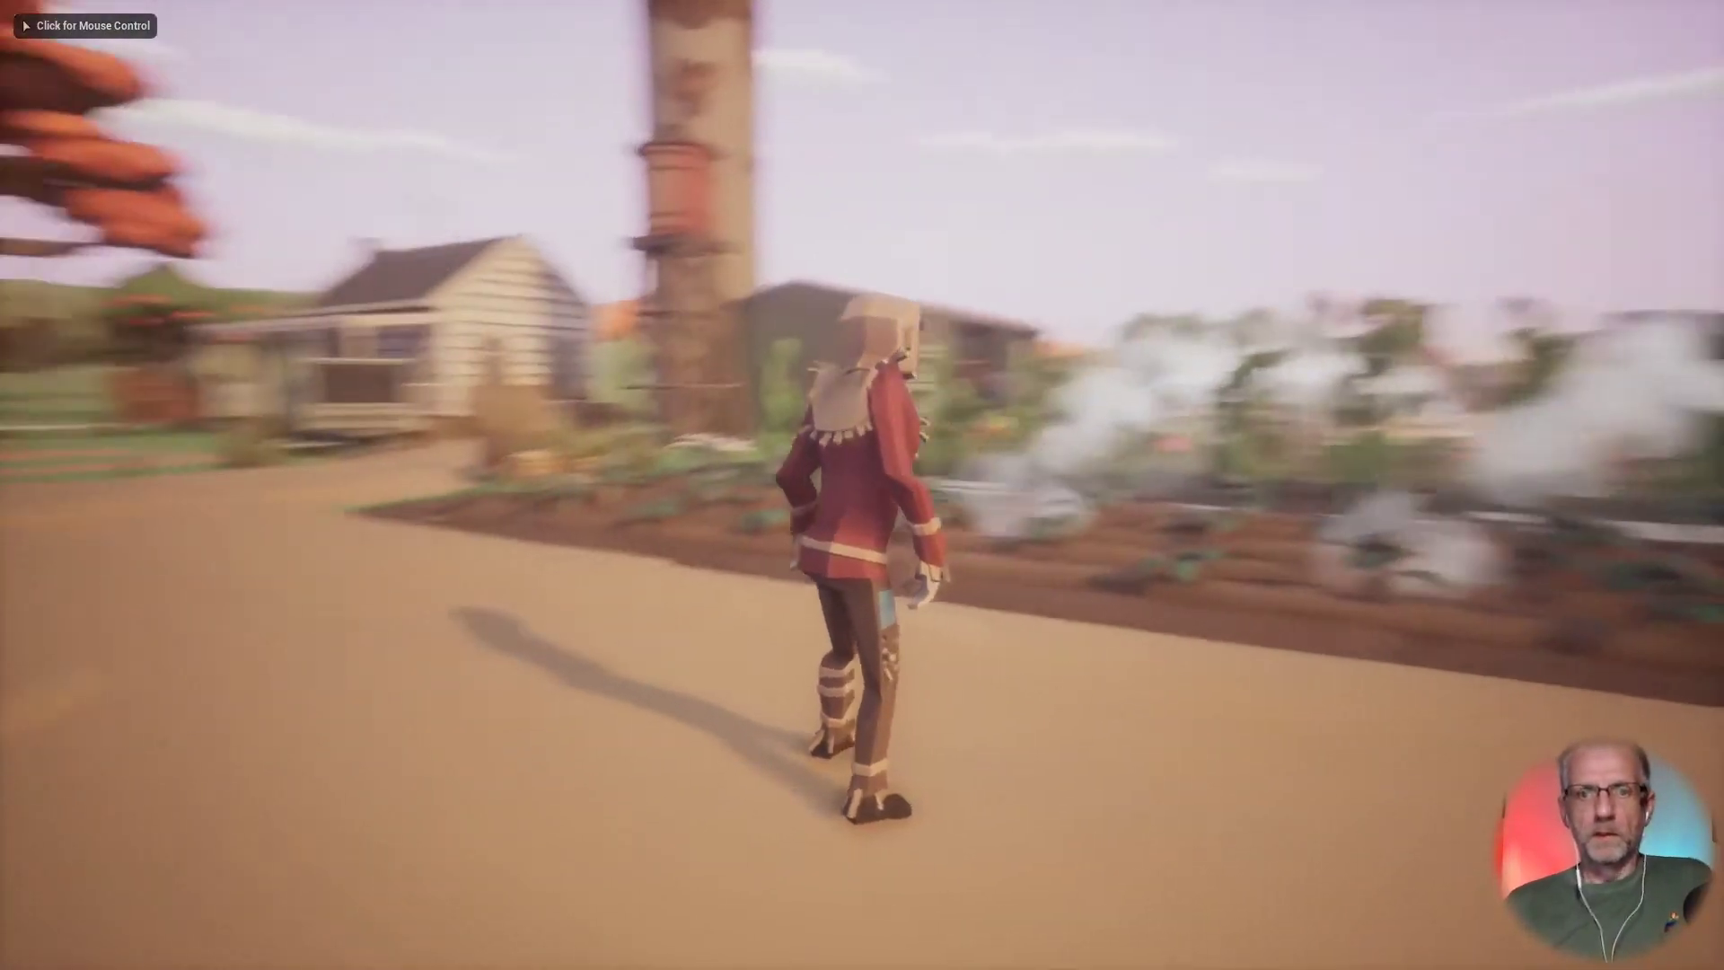
pyautogui.hotkey('shift', 'F1')
pyautogui.press('w')
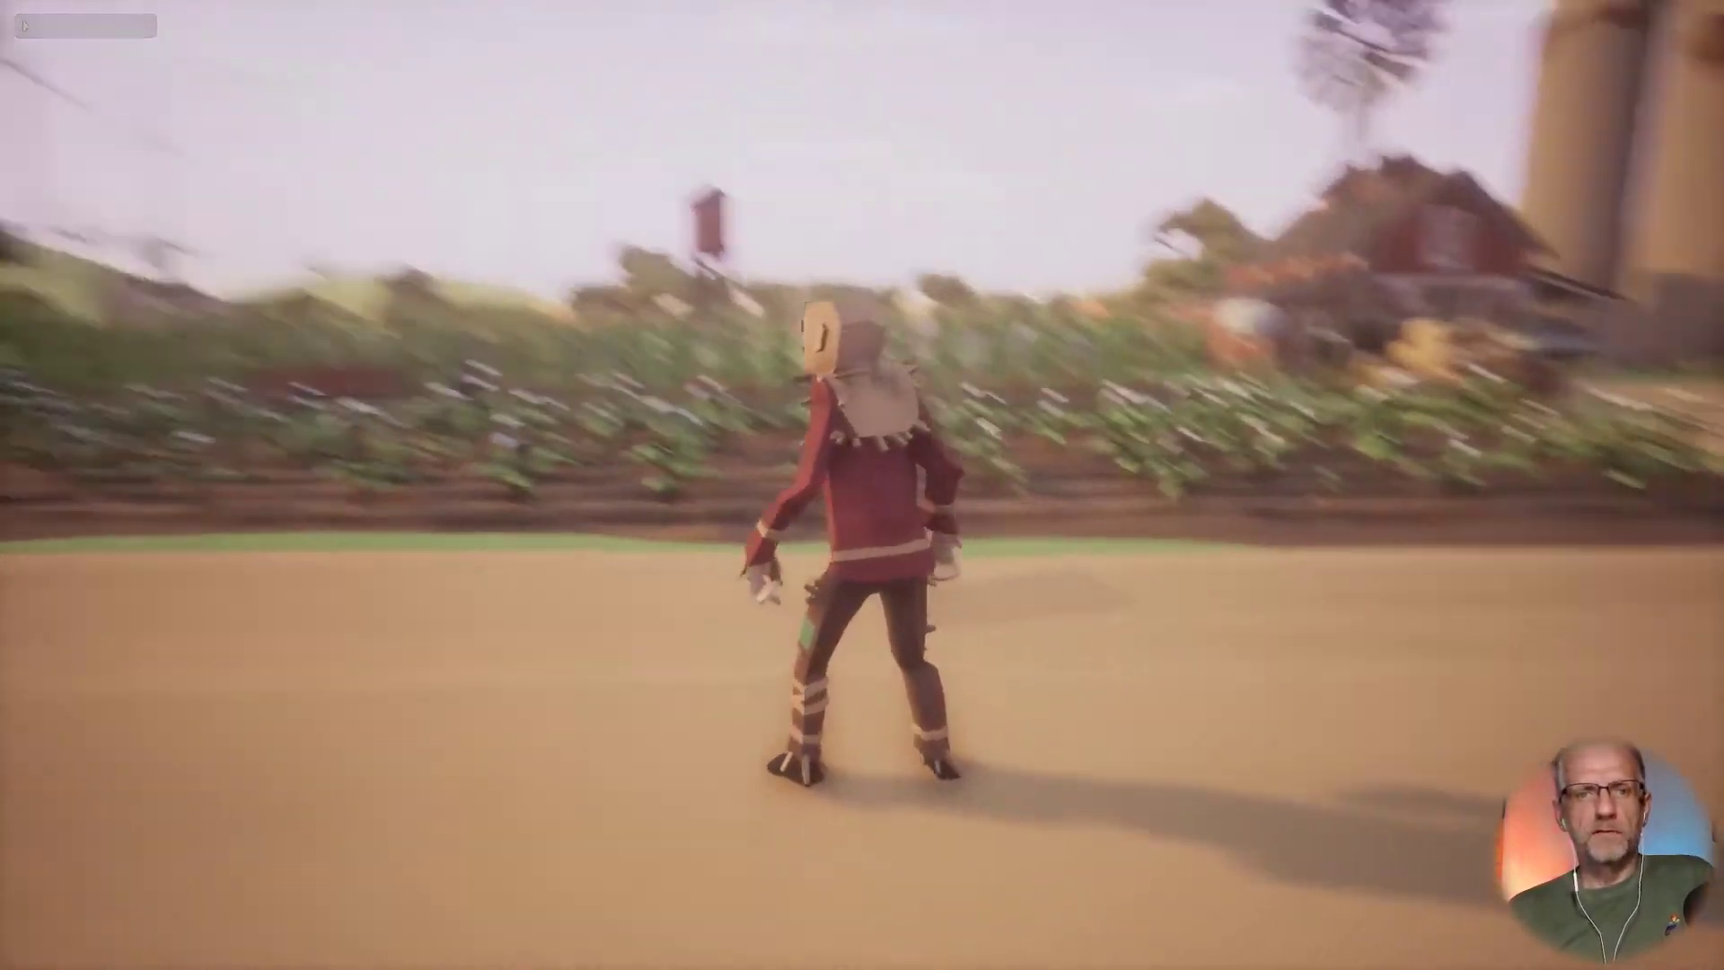
pyautogui.press('w')
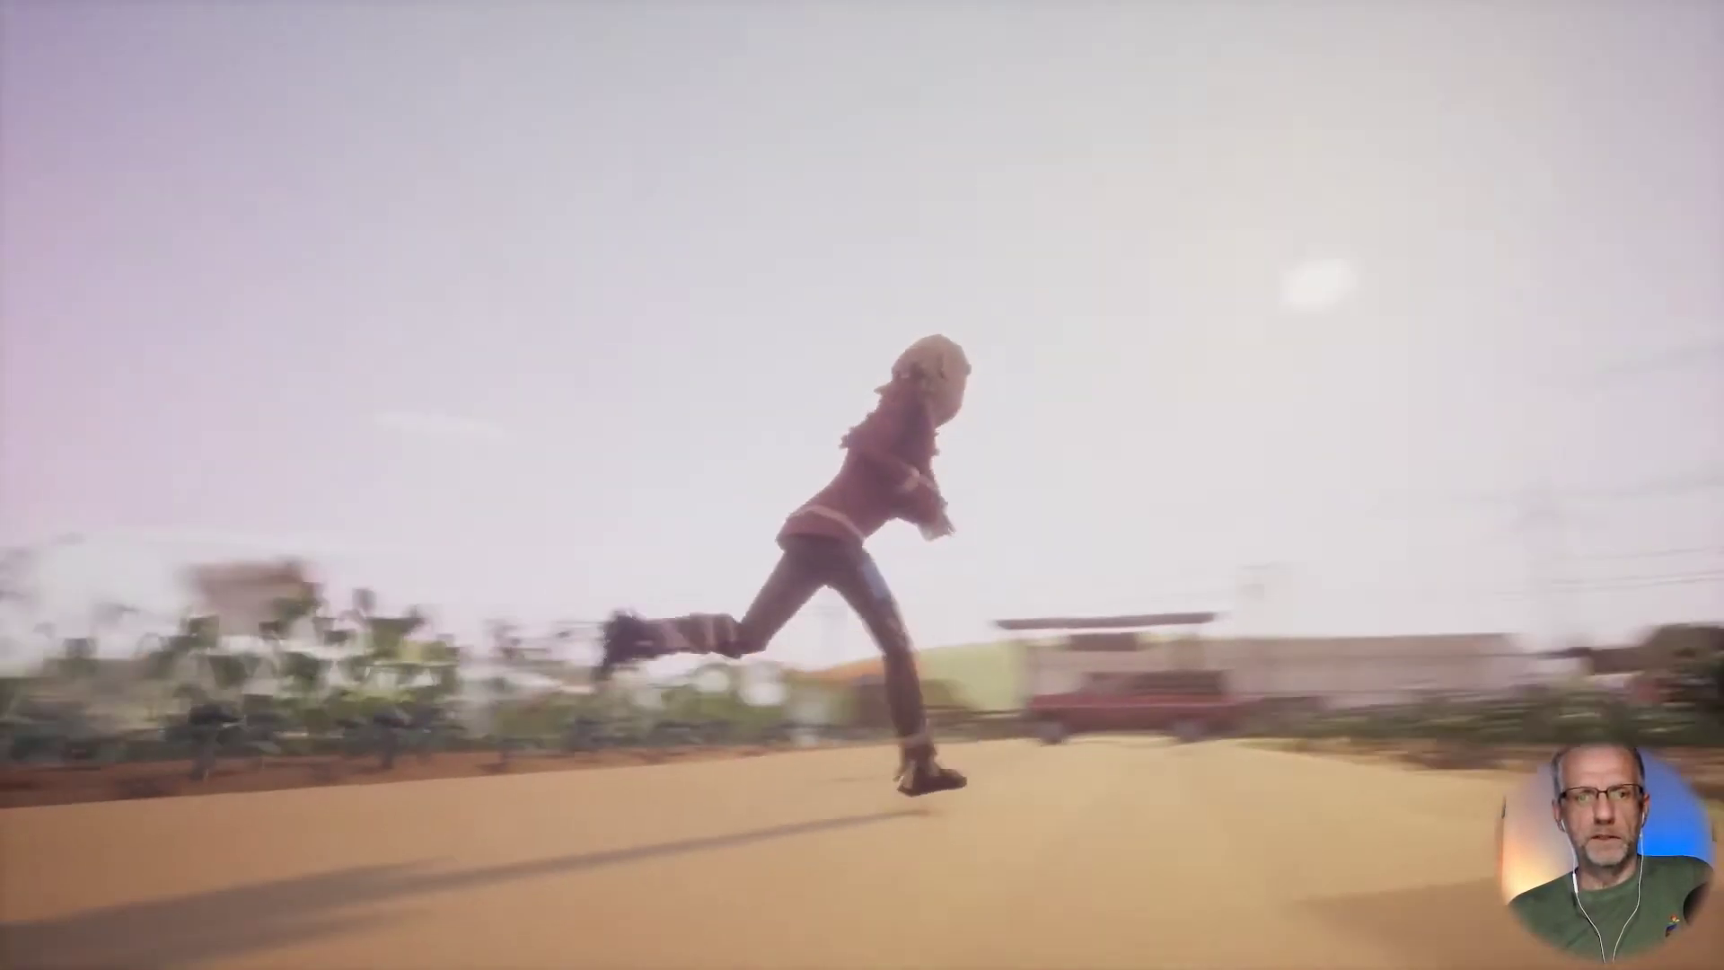
pyautogui.press('w')
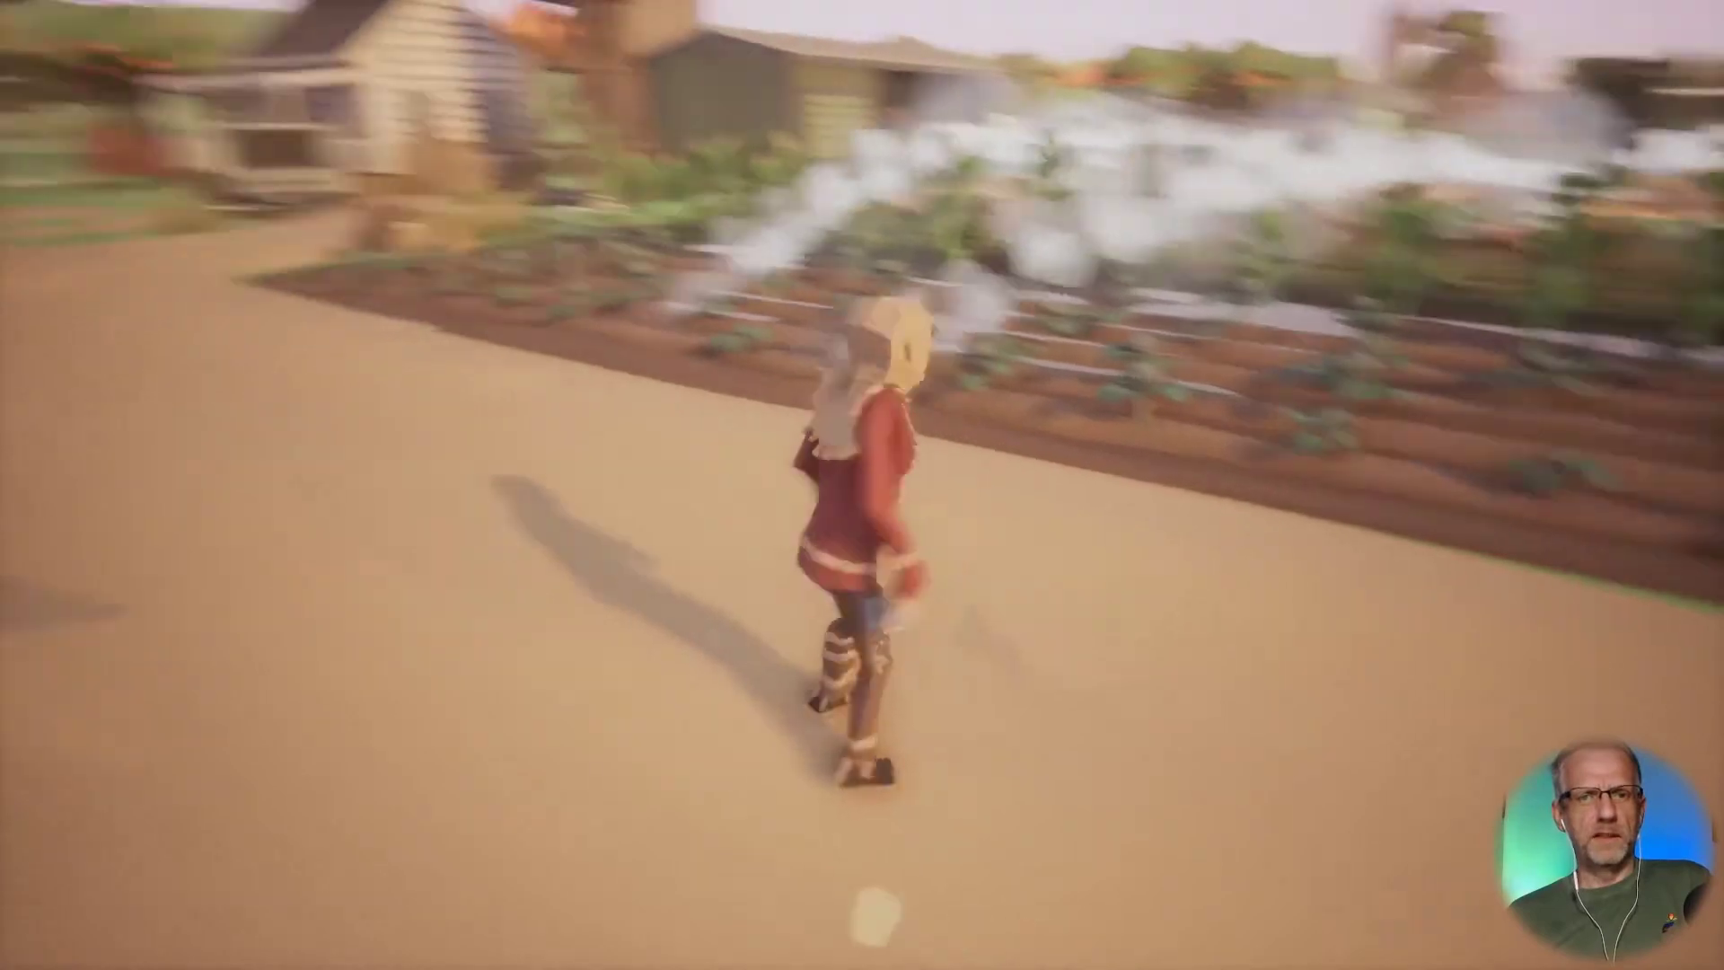
pyautogui.press('w')
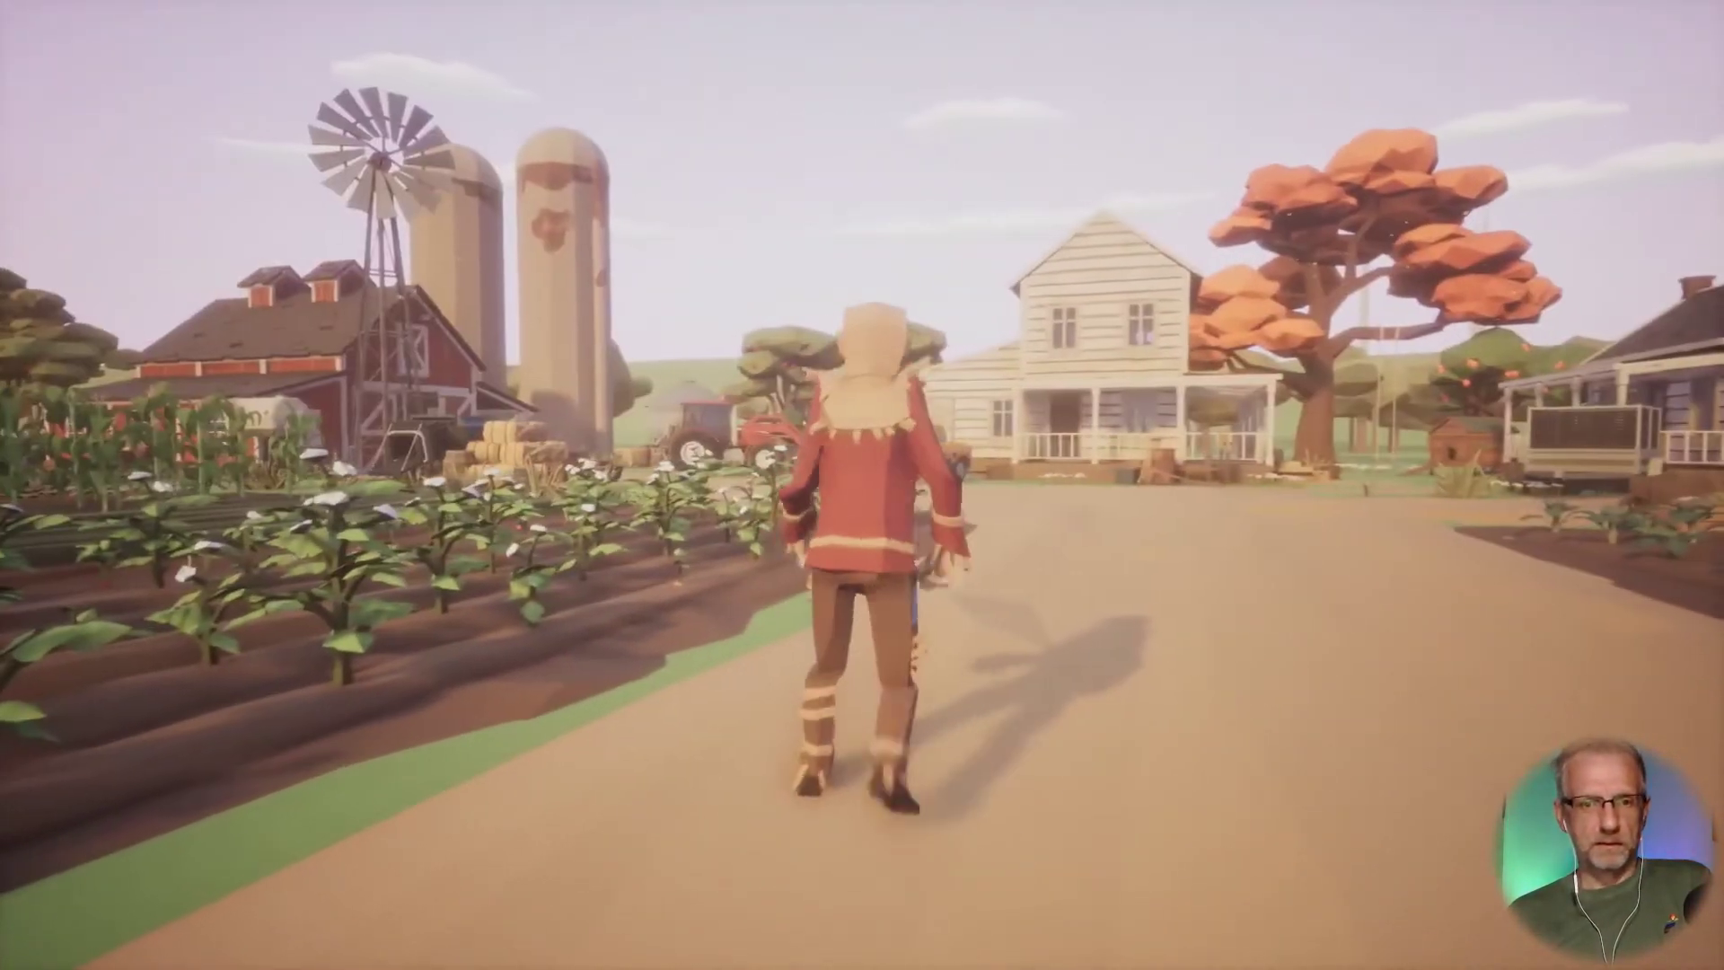
pyautogui.press('s')
pyautogui.press('a')
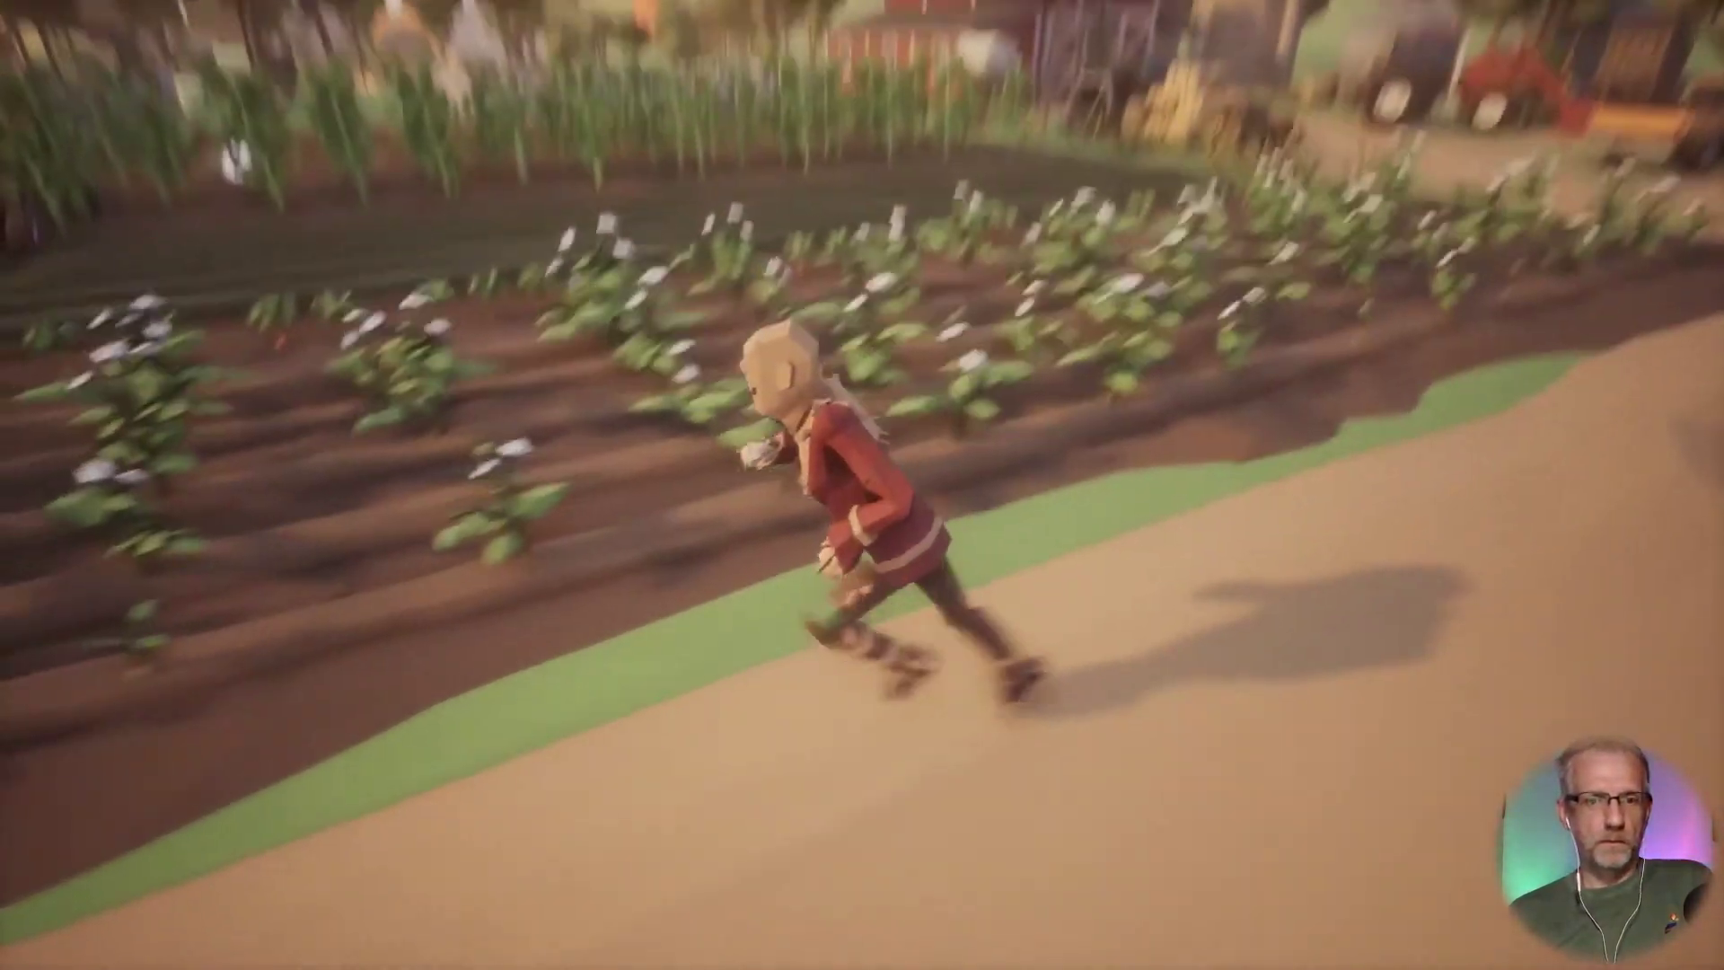
pyautogui.press('d')
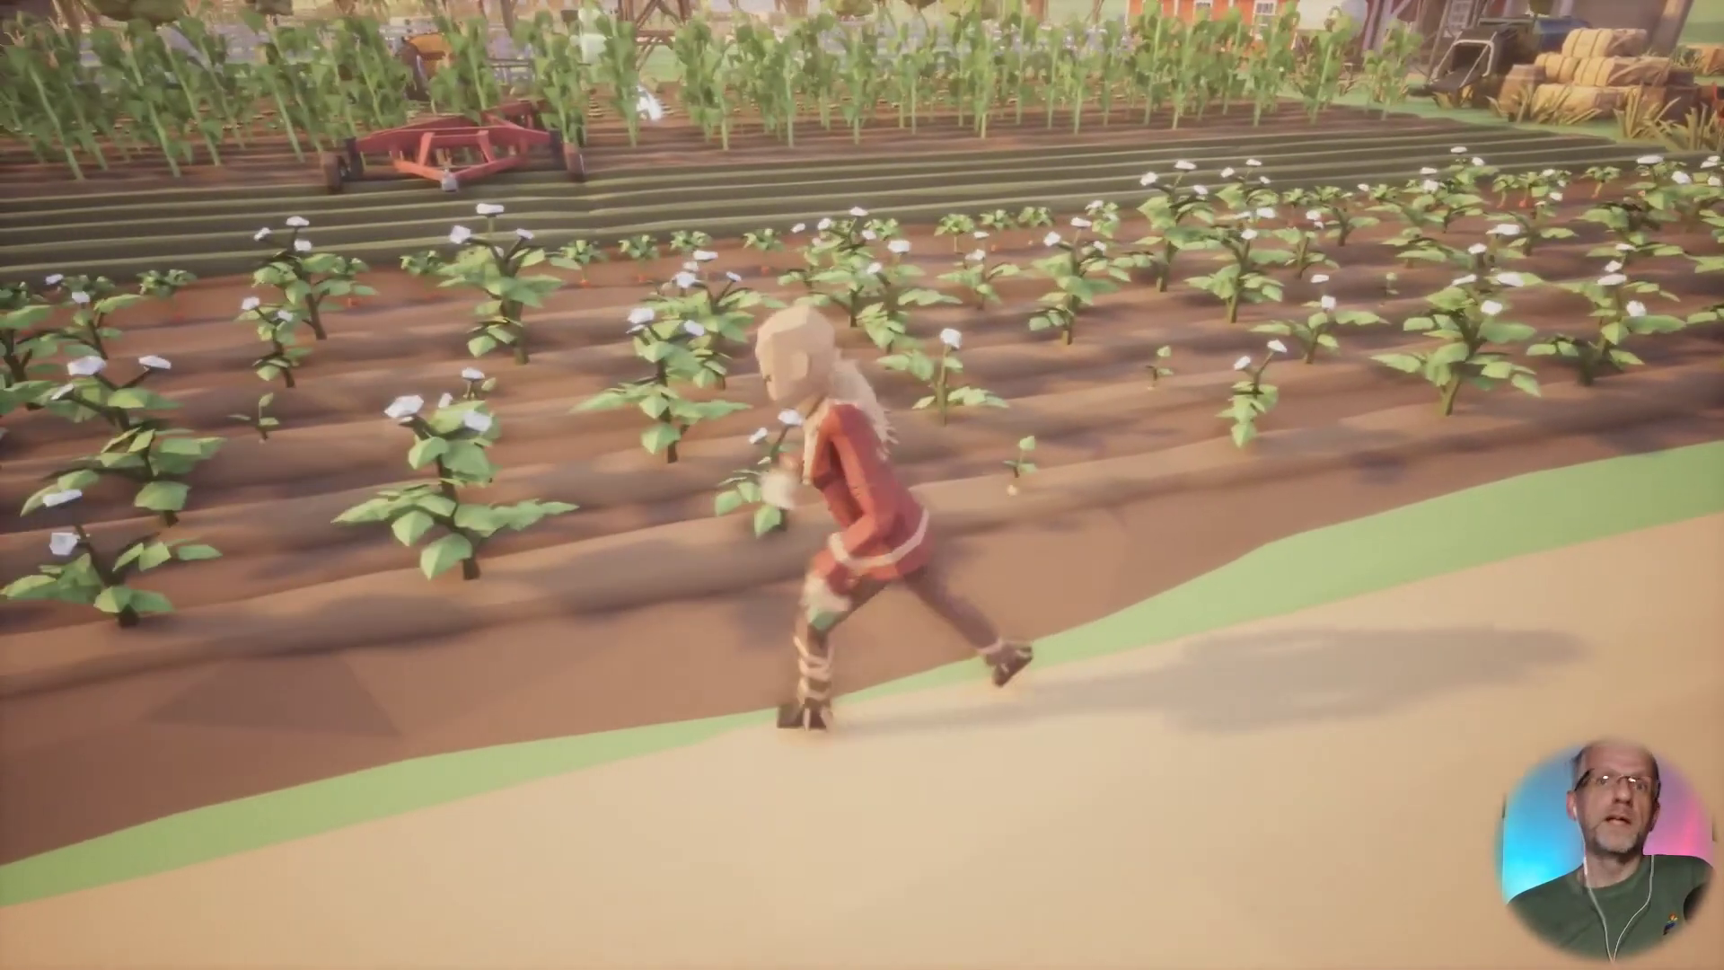
pyautogui.press('w')
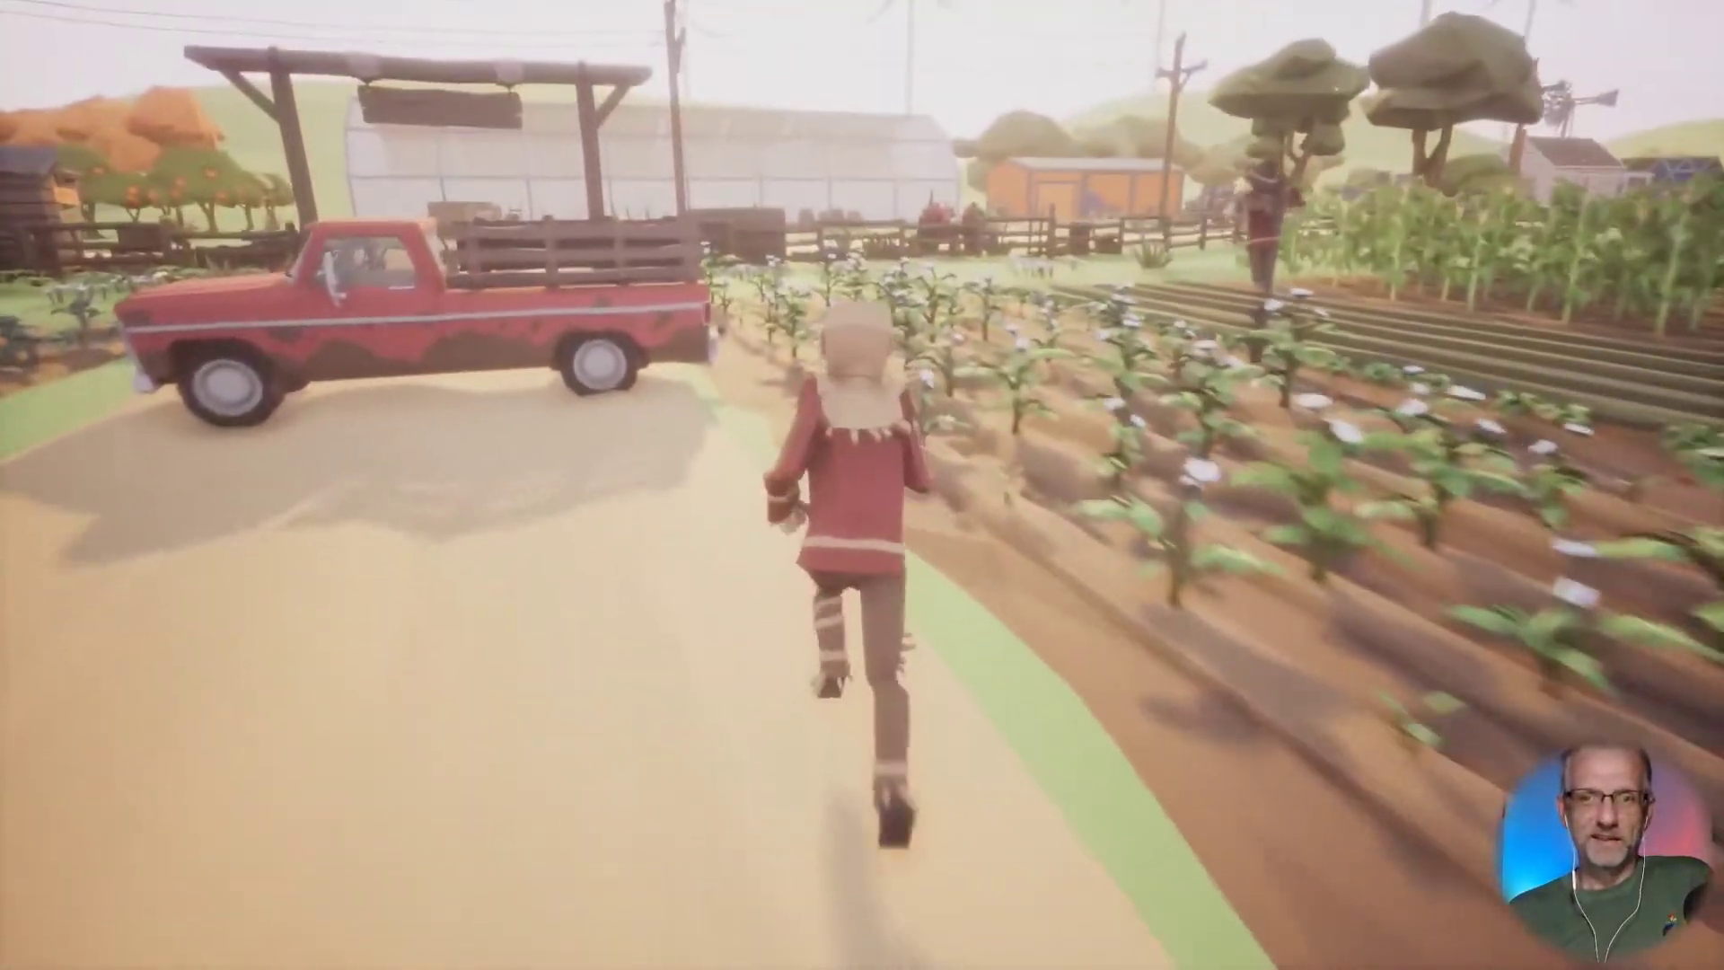
pyautogui.press('space')
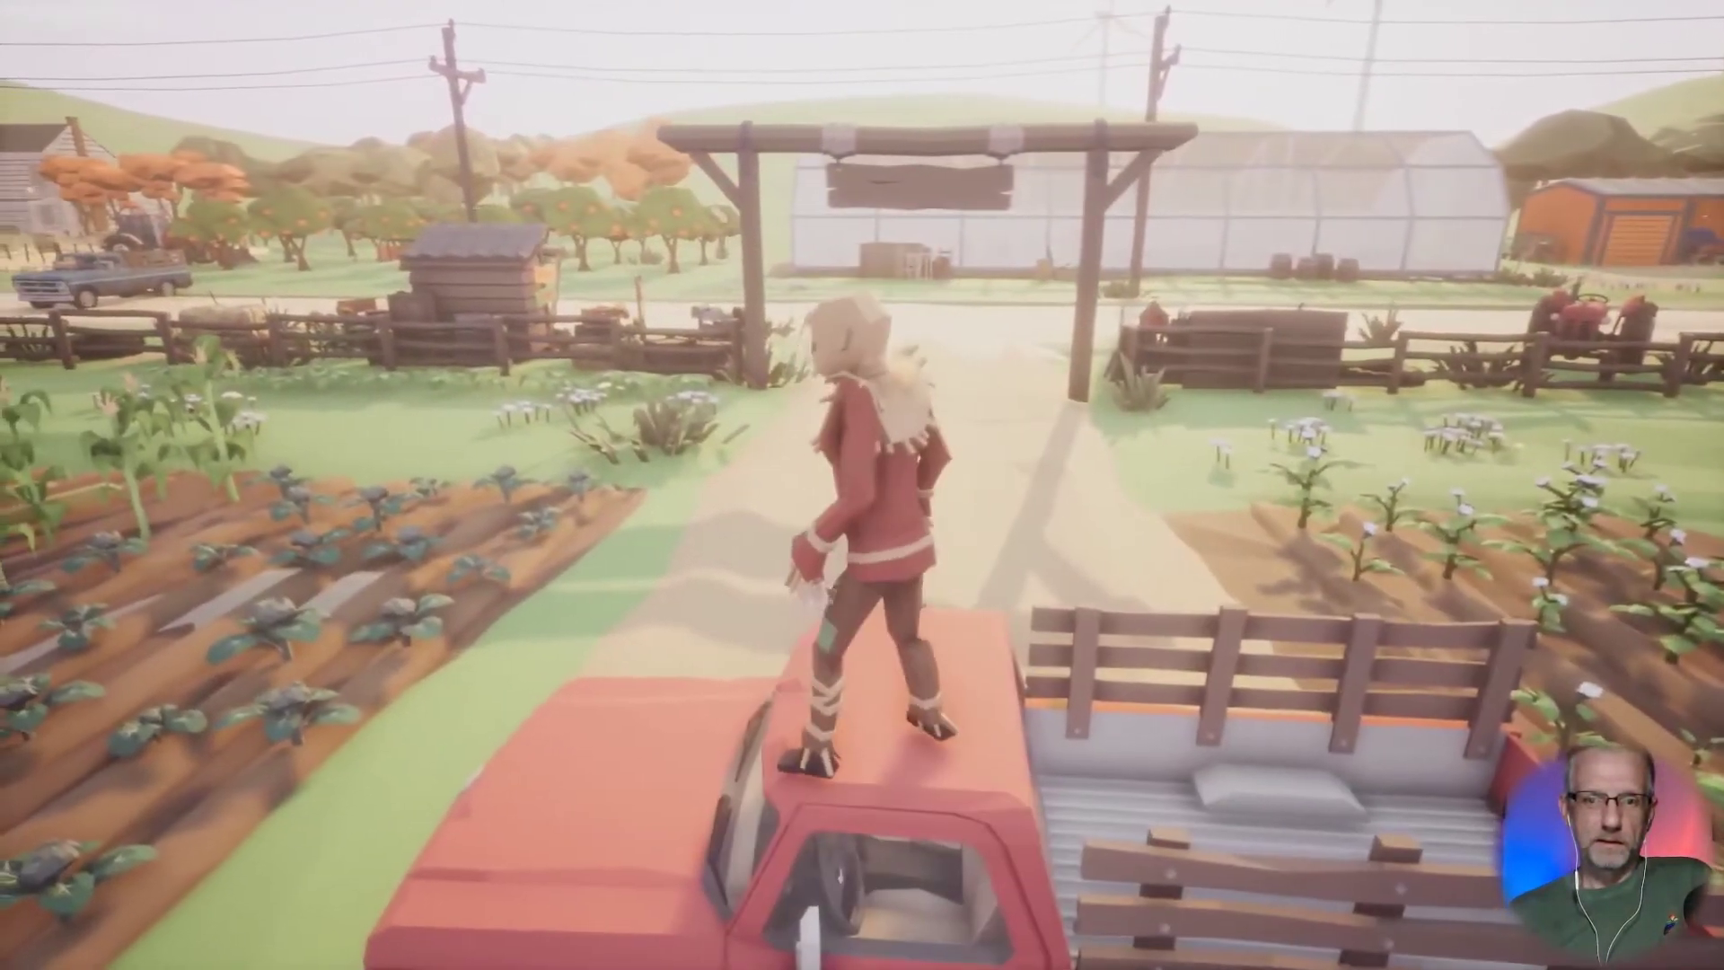
pyautogui.press('w')
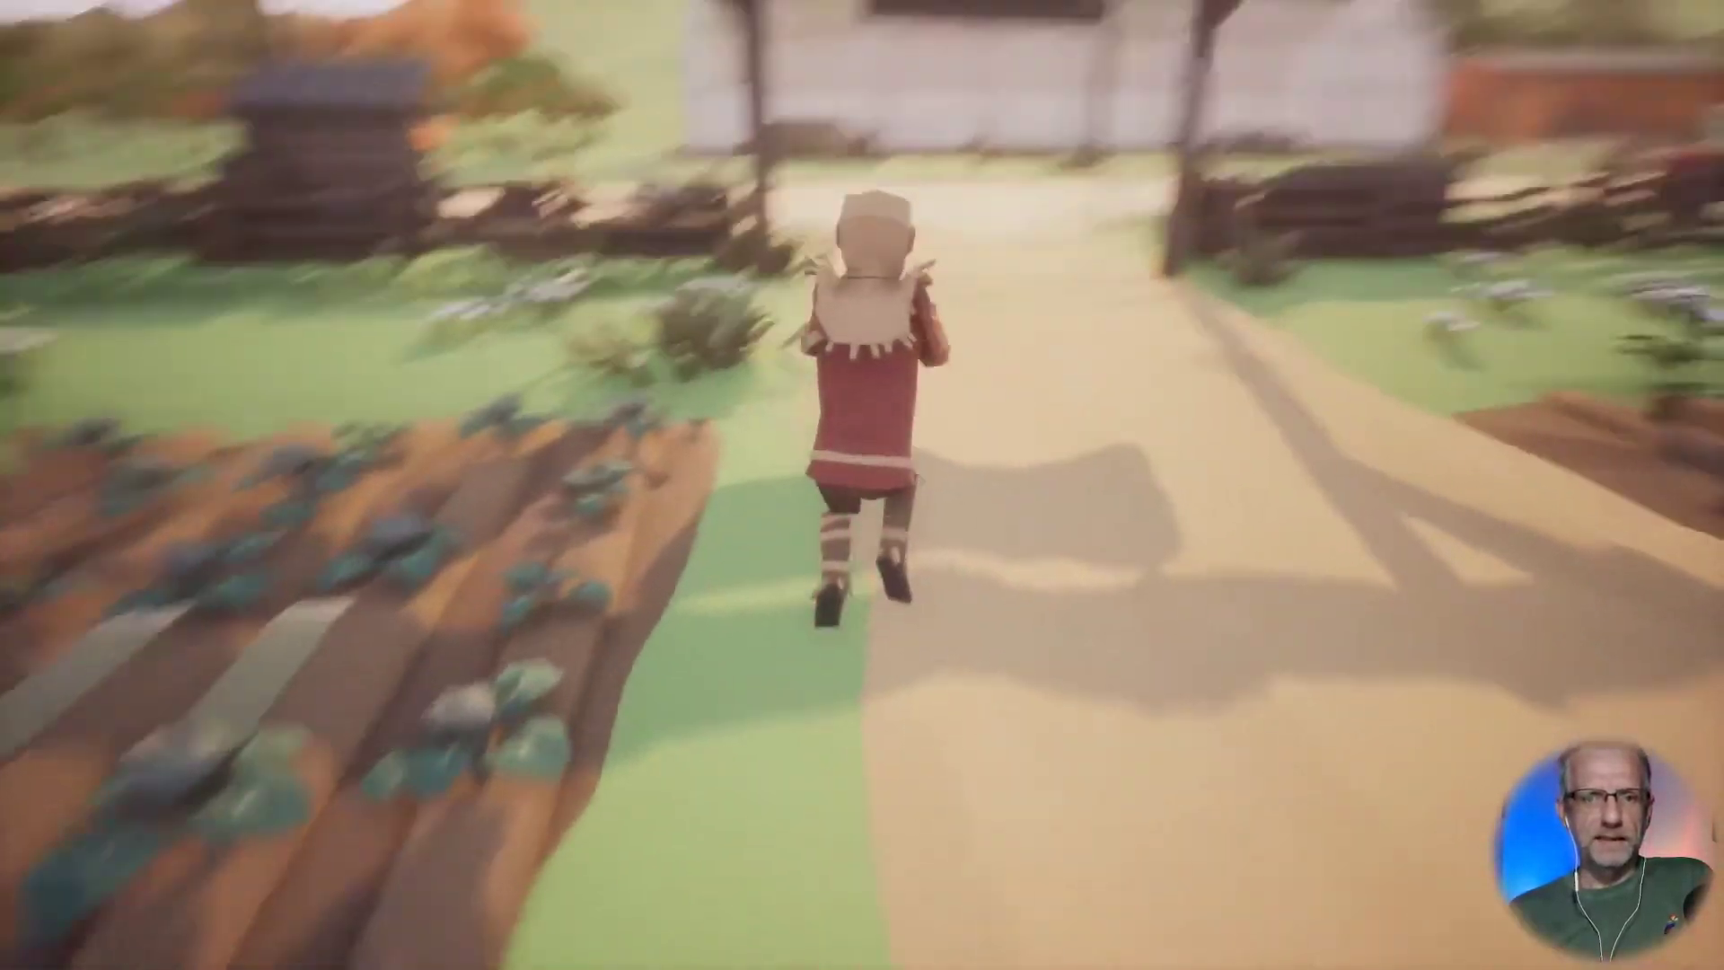
pyautogui.press('w')
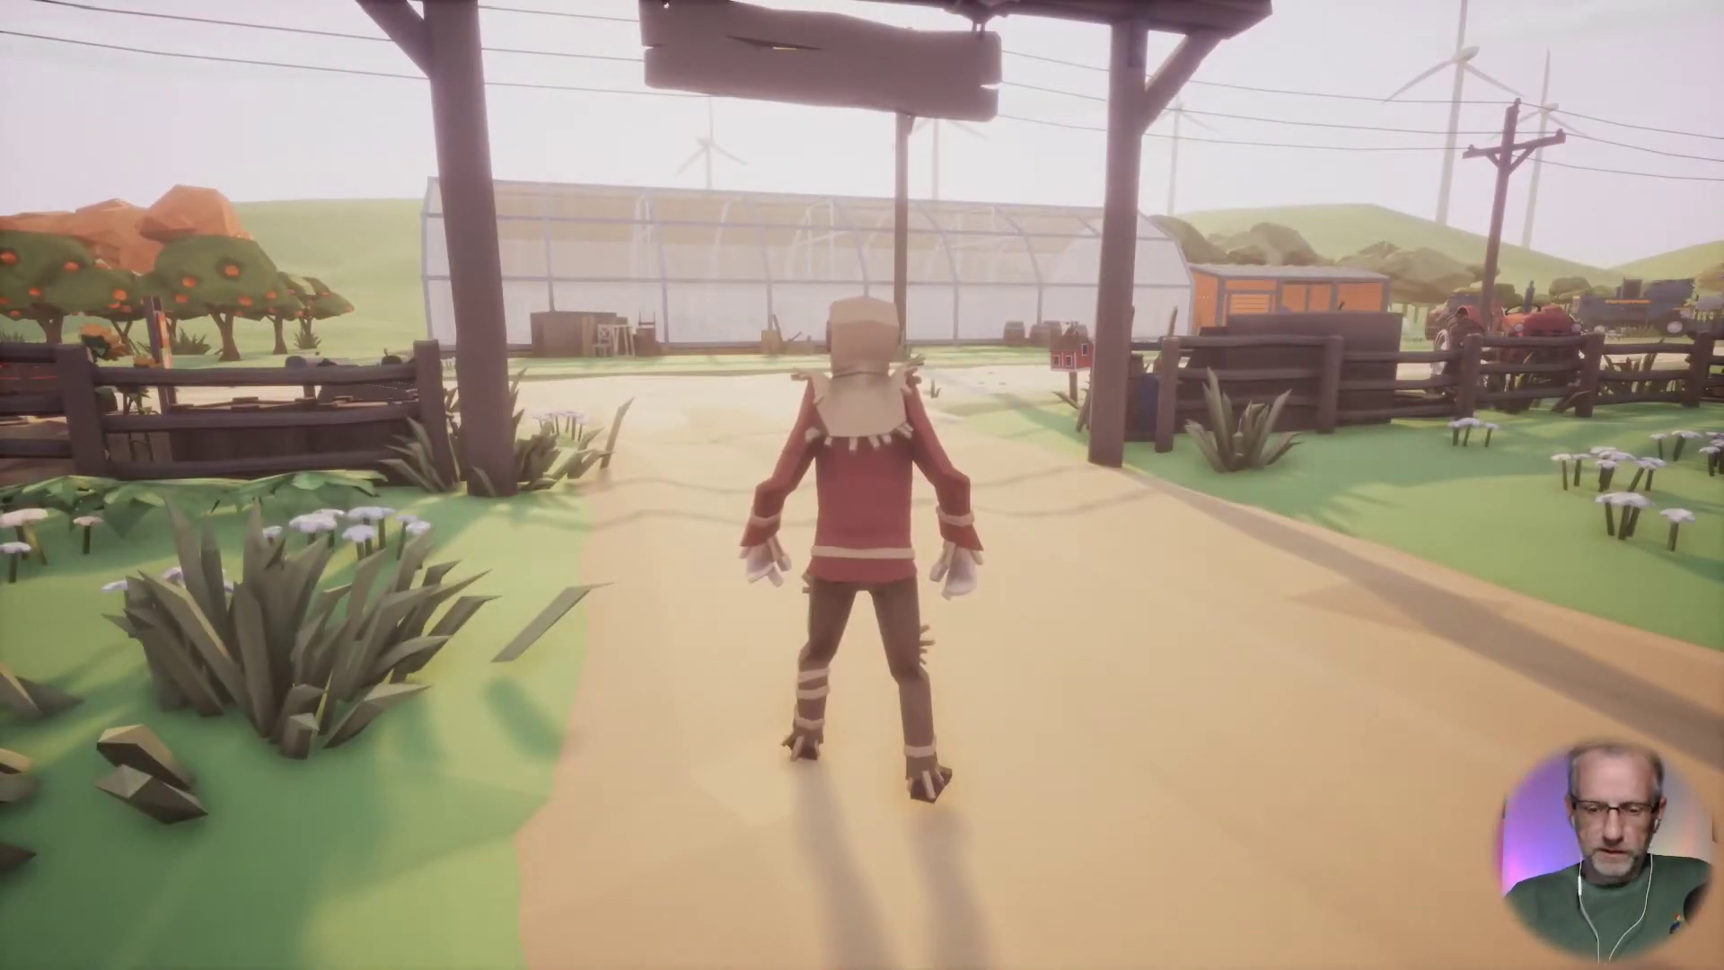
pyautogui.press('F11')
pyautogui.press('Escape')
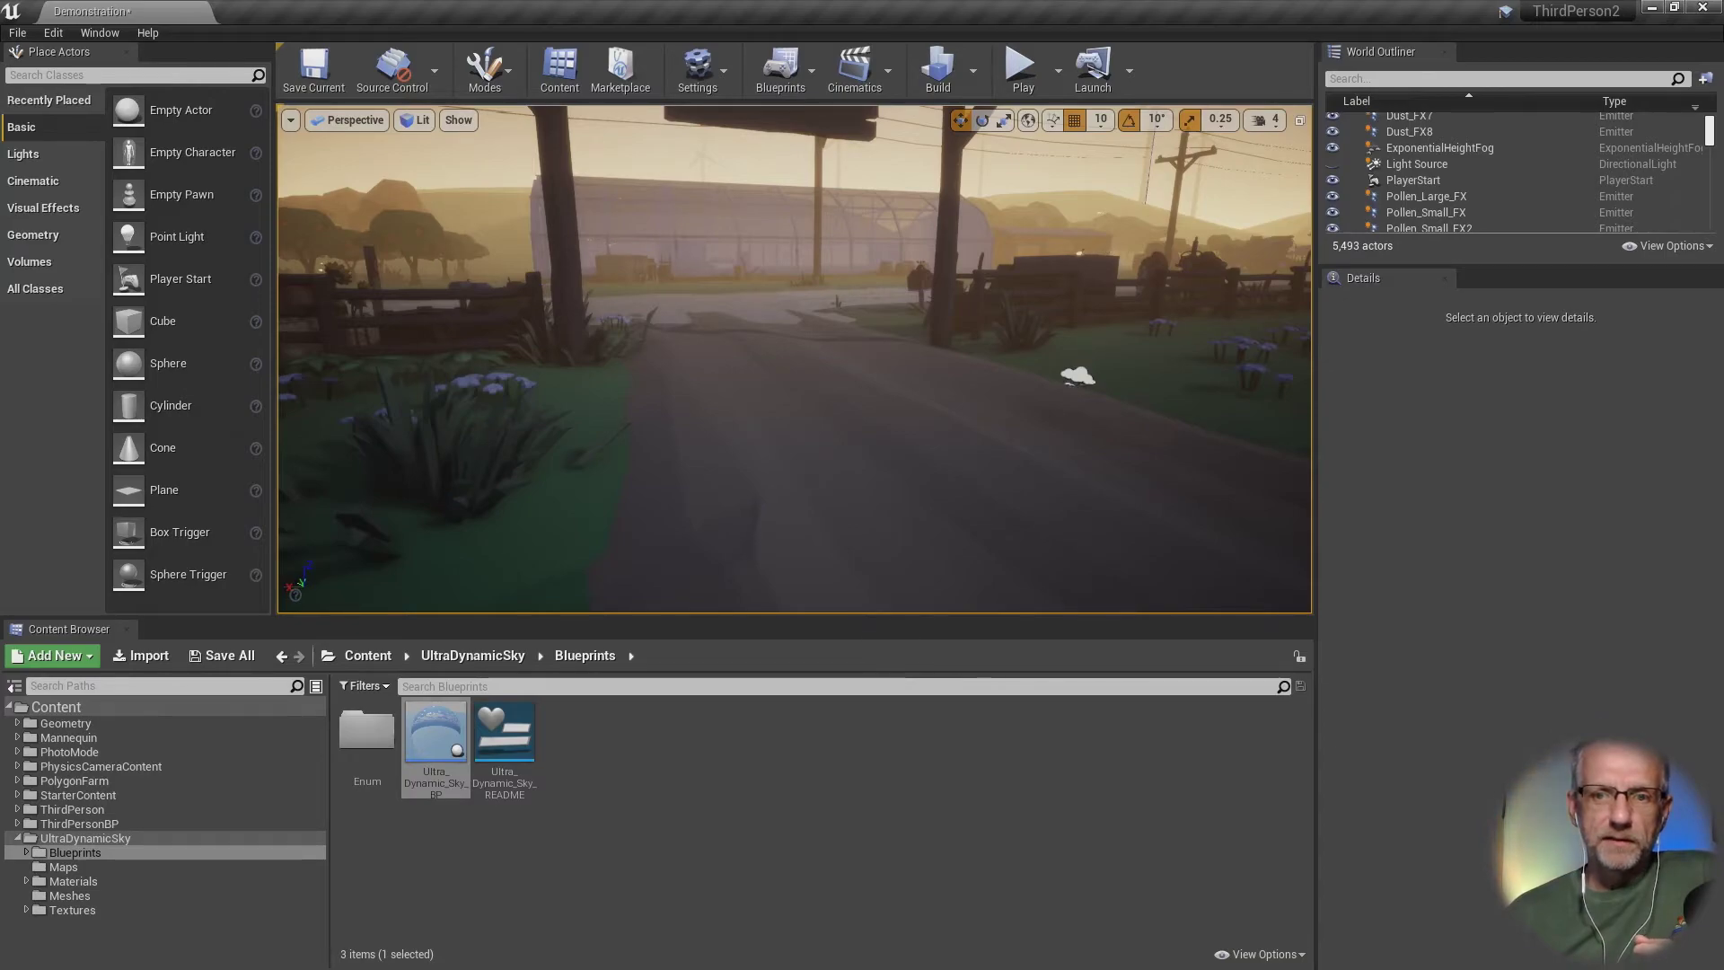
# Step: Check the ExponentialHeightFog's actor options, then look through the Help, Window and File menus
pyautogui.rightClick(1080, 377)
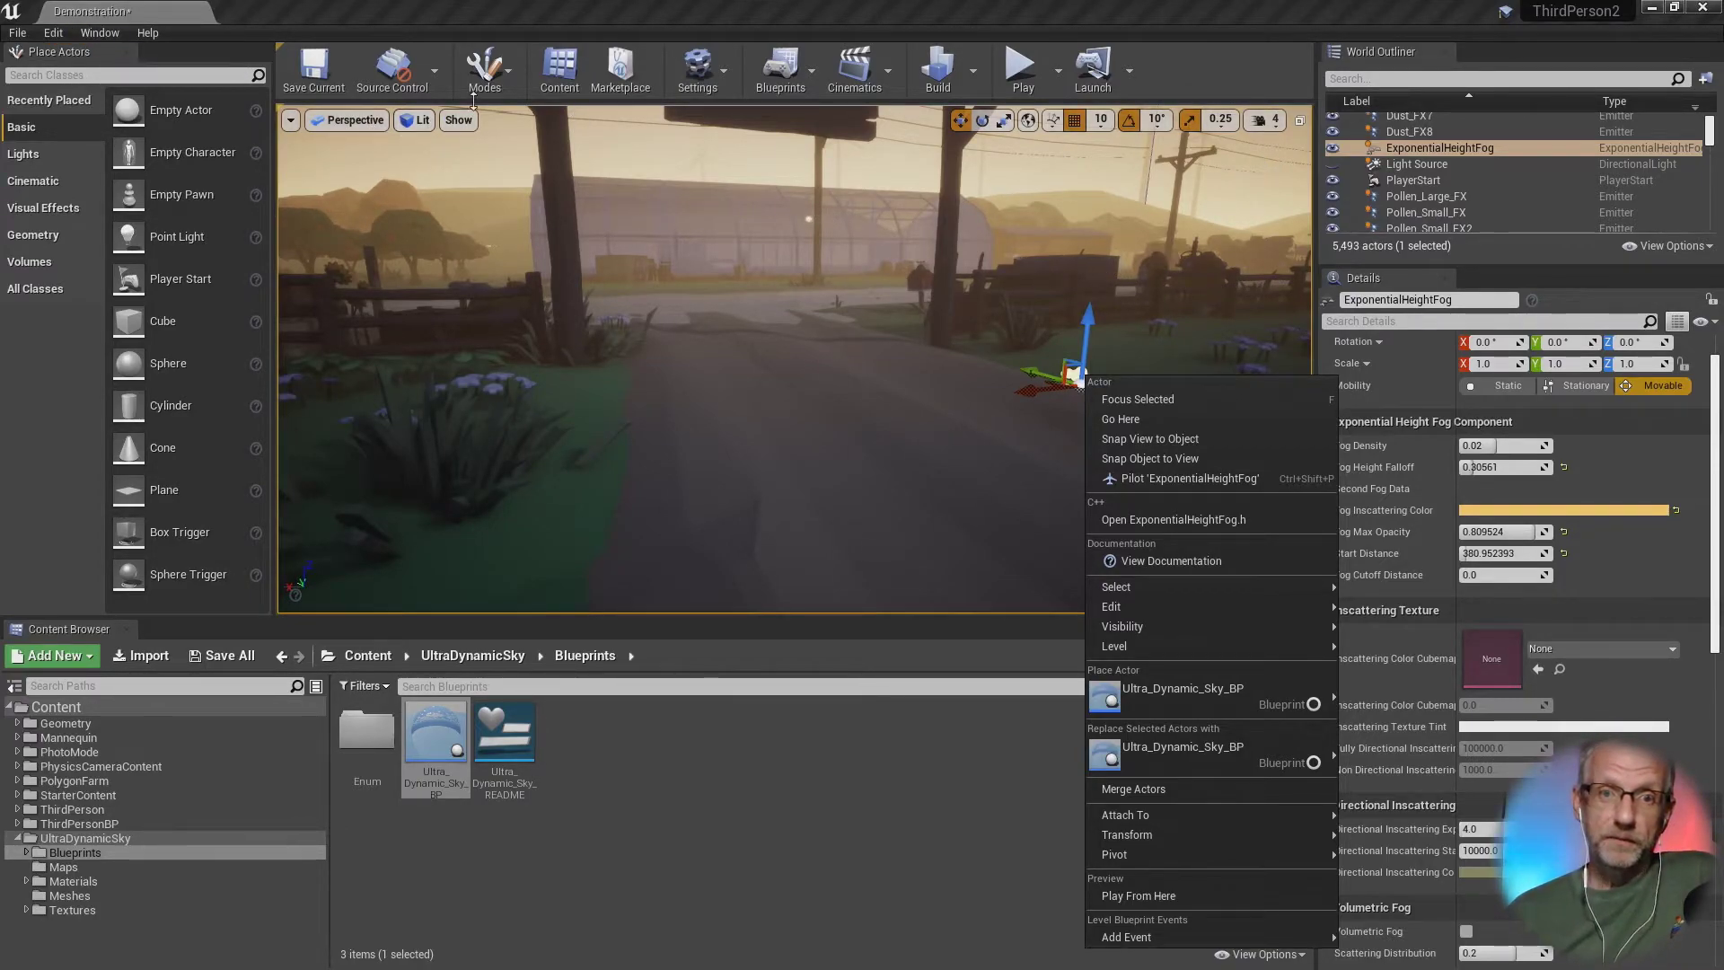
pyautogui.click(874, 763)
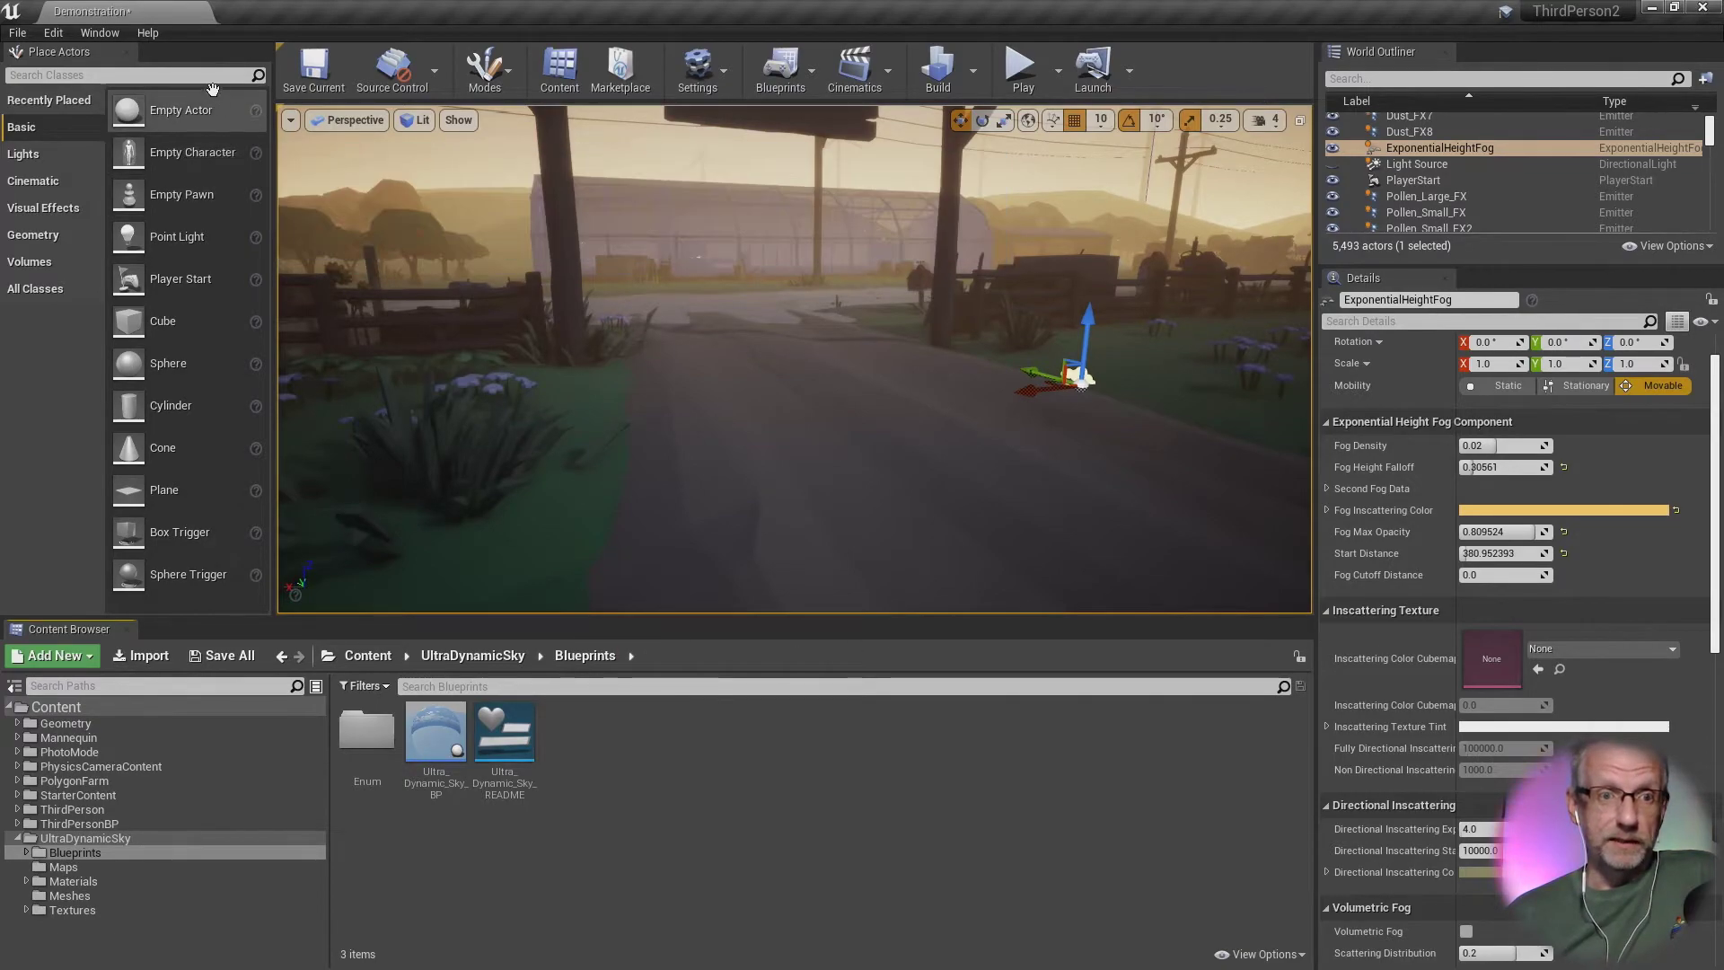
pyautogui.click(147, 37)
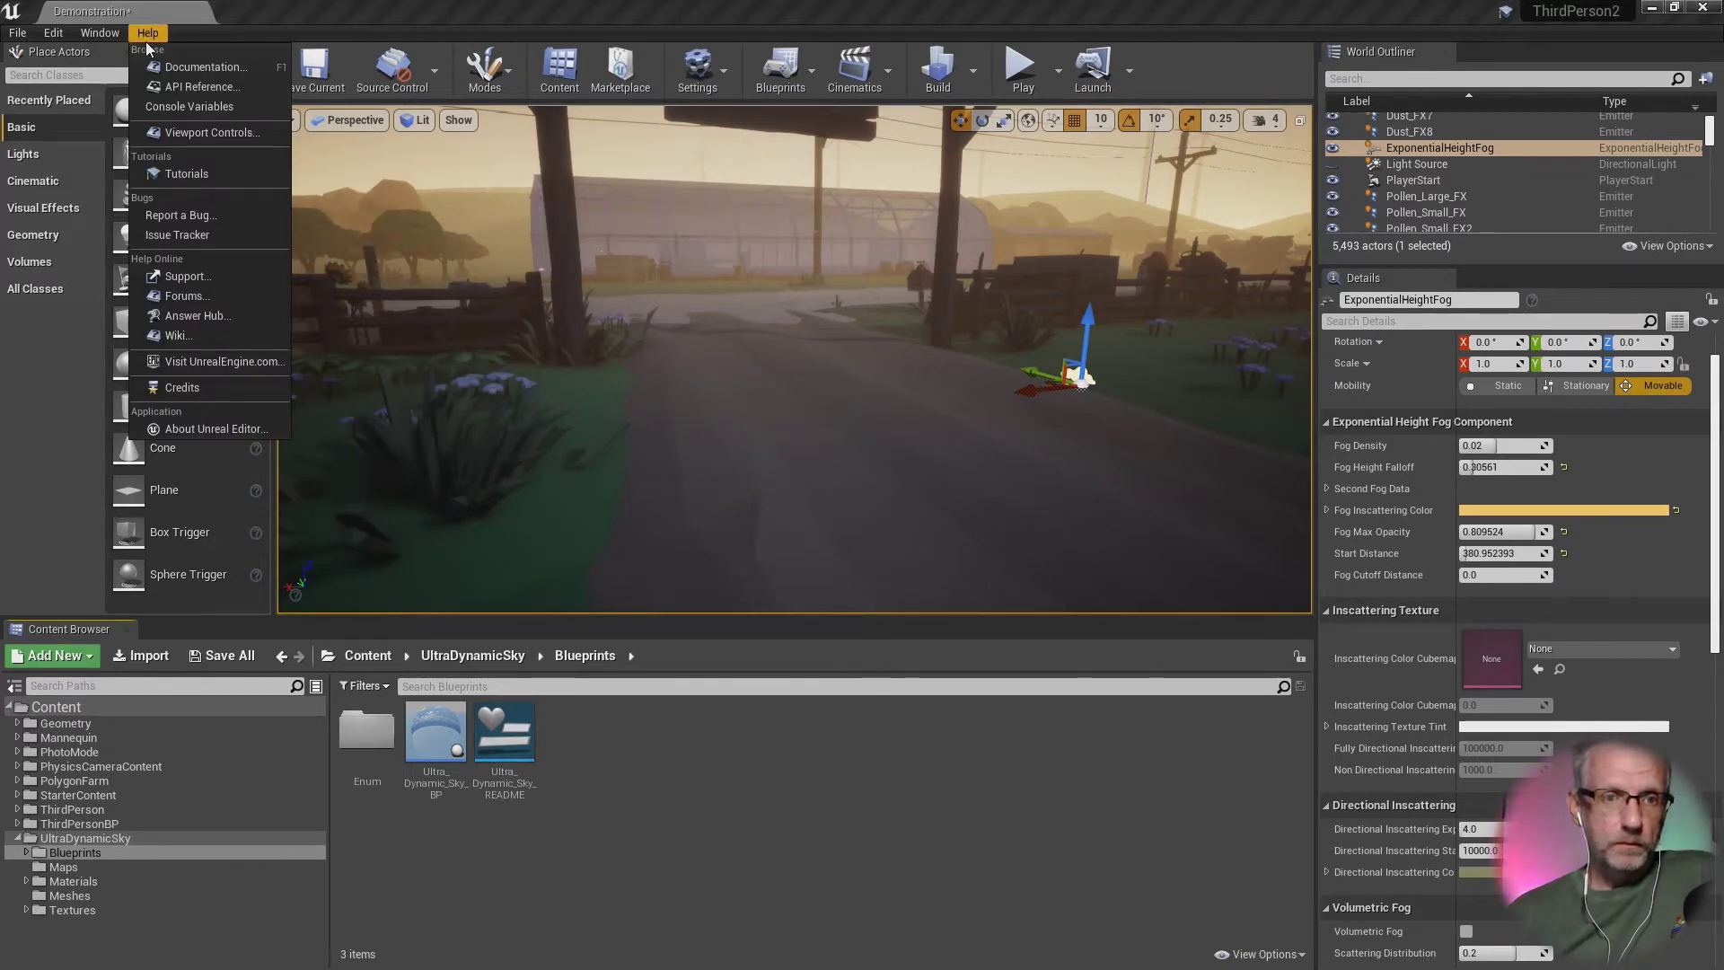
pyautogui.moveTo(112, 36)
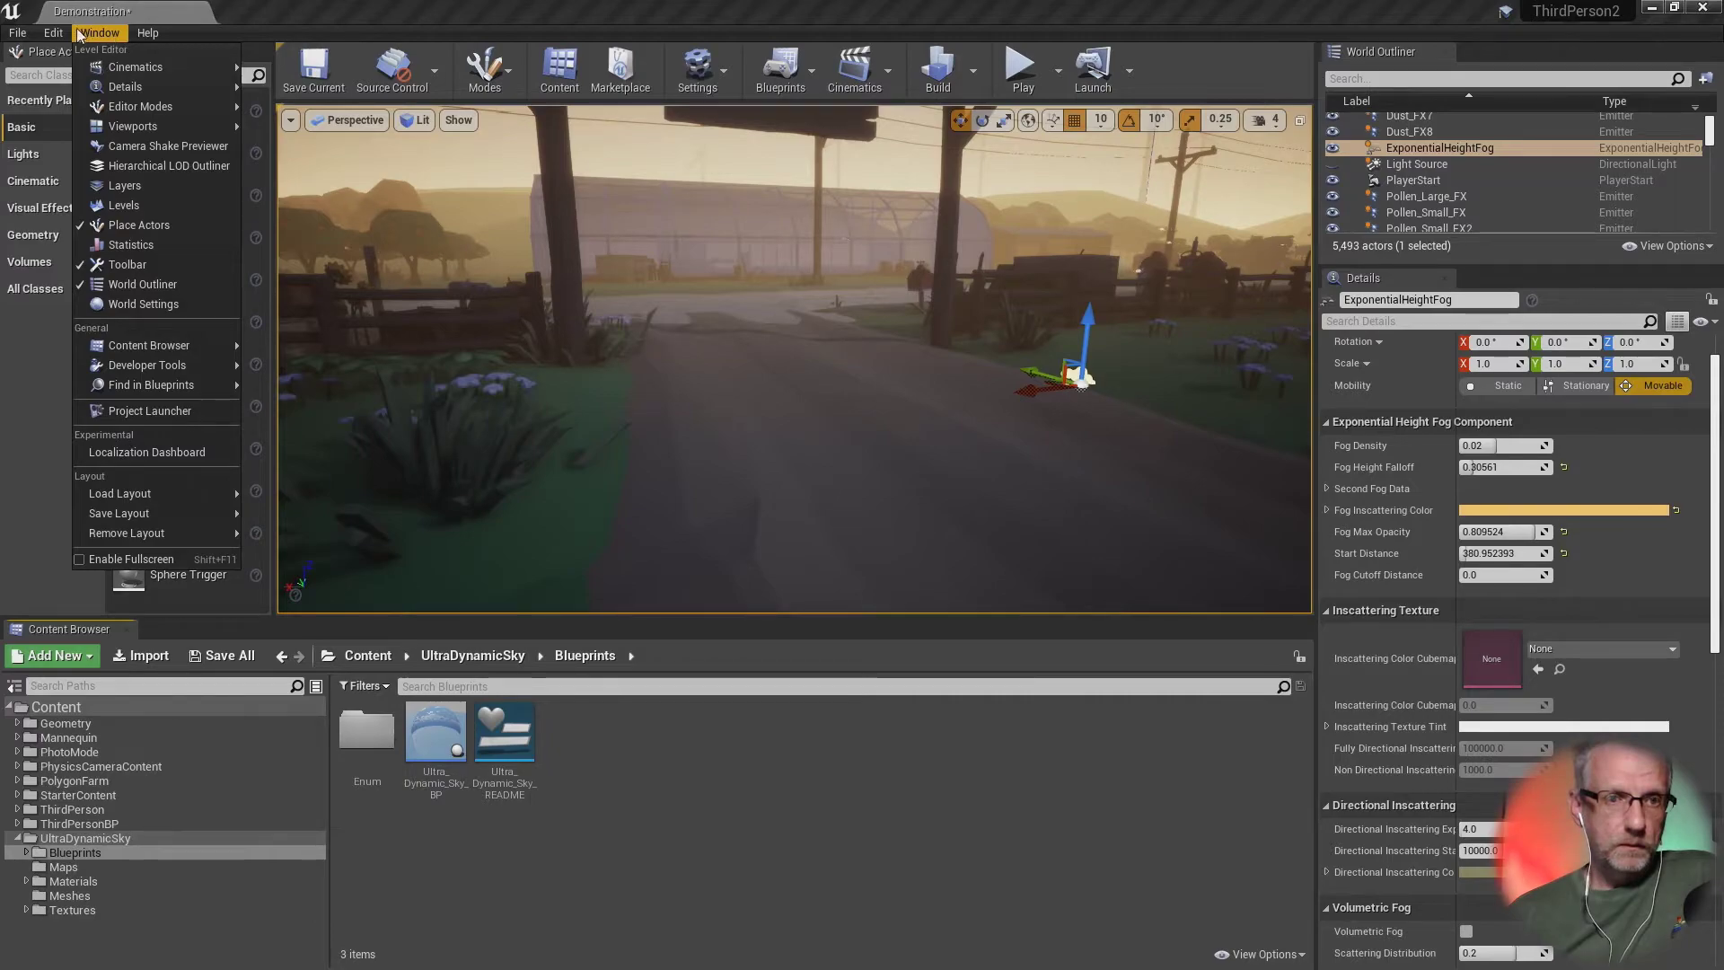
pyautogui.moveTo(15, 36)
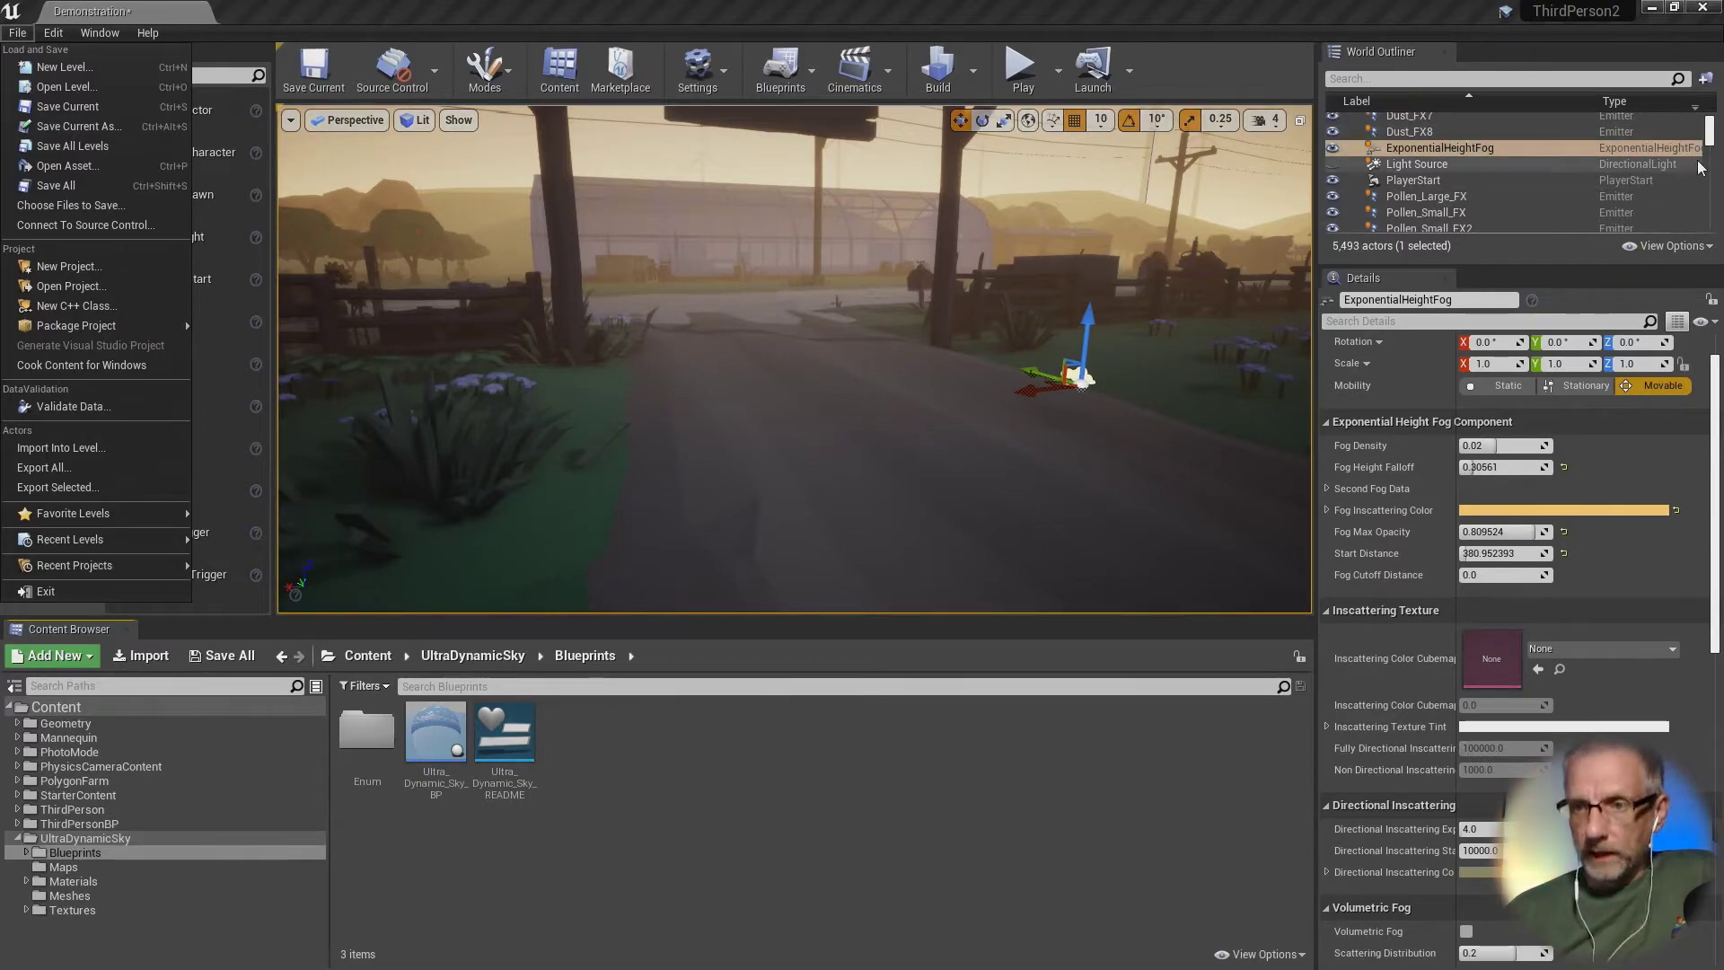
# Step: Toggle the Light Source's visibility in the World Outliner several times, ending as it started
pyautogui.click(1333, 171)
pyautogui.click(1333, 171)
pyautogui.click(1333, 171)
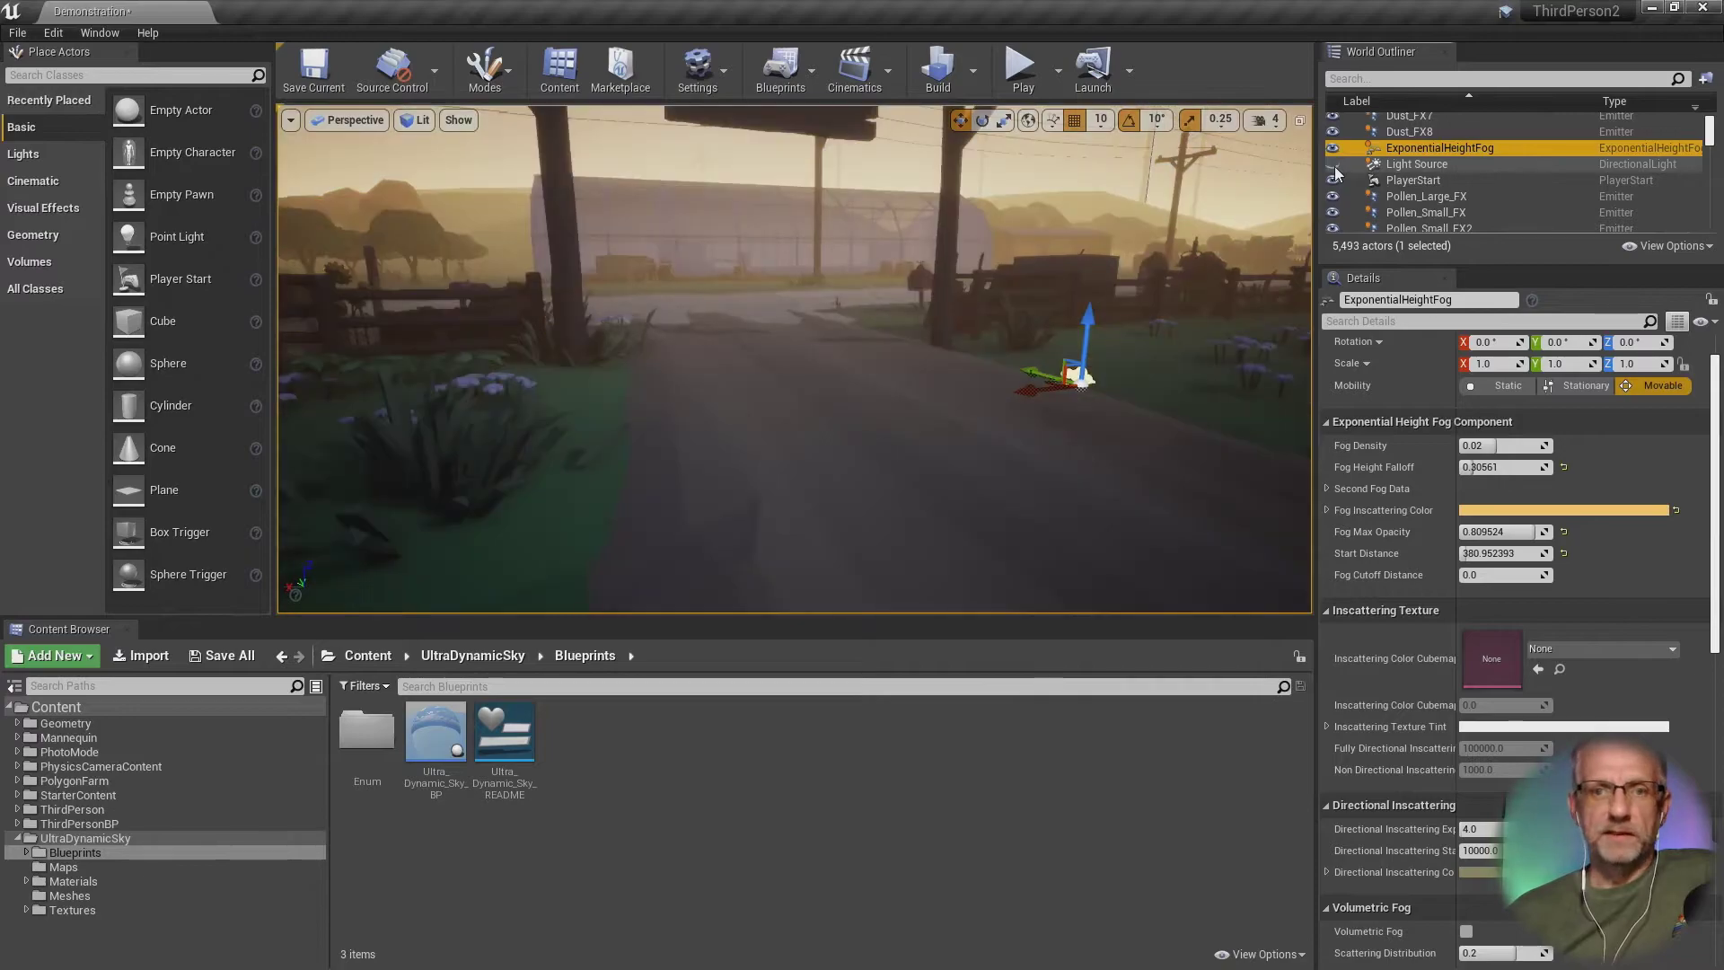
pyautogui.click(1334, 170)
pyautogui.click(1333, 171)
pyautogui.click(1333, 170)
pyautogui.click(1333, 170)
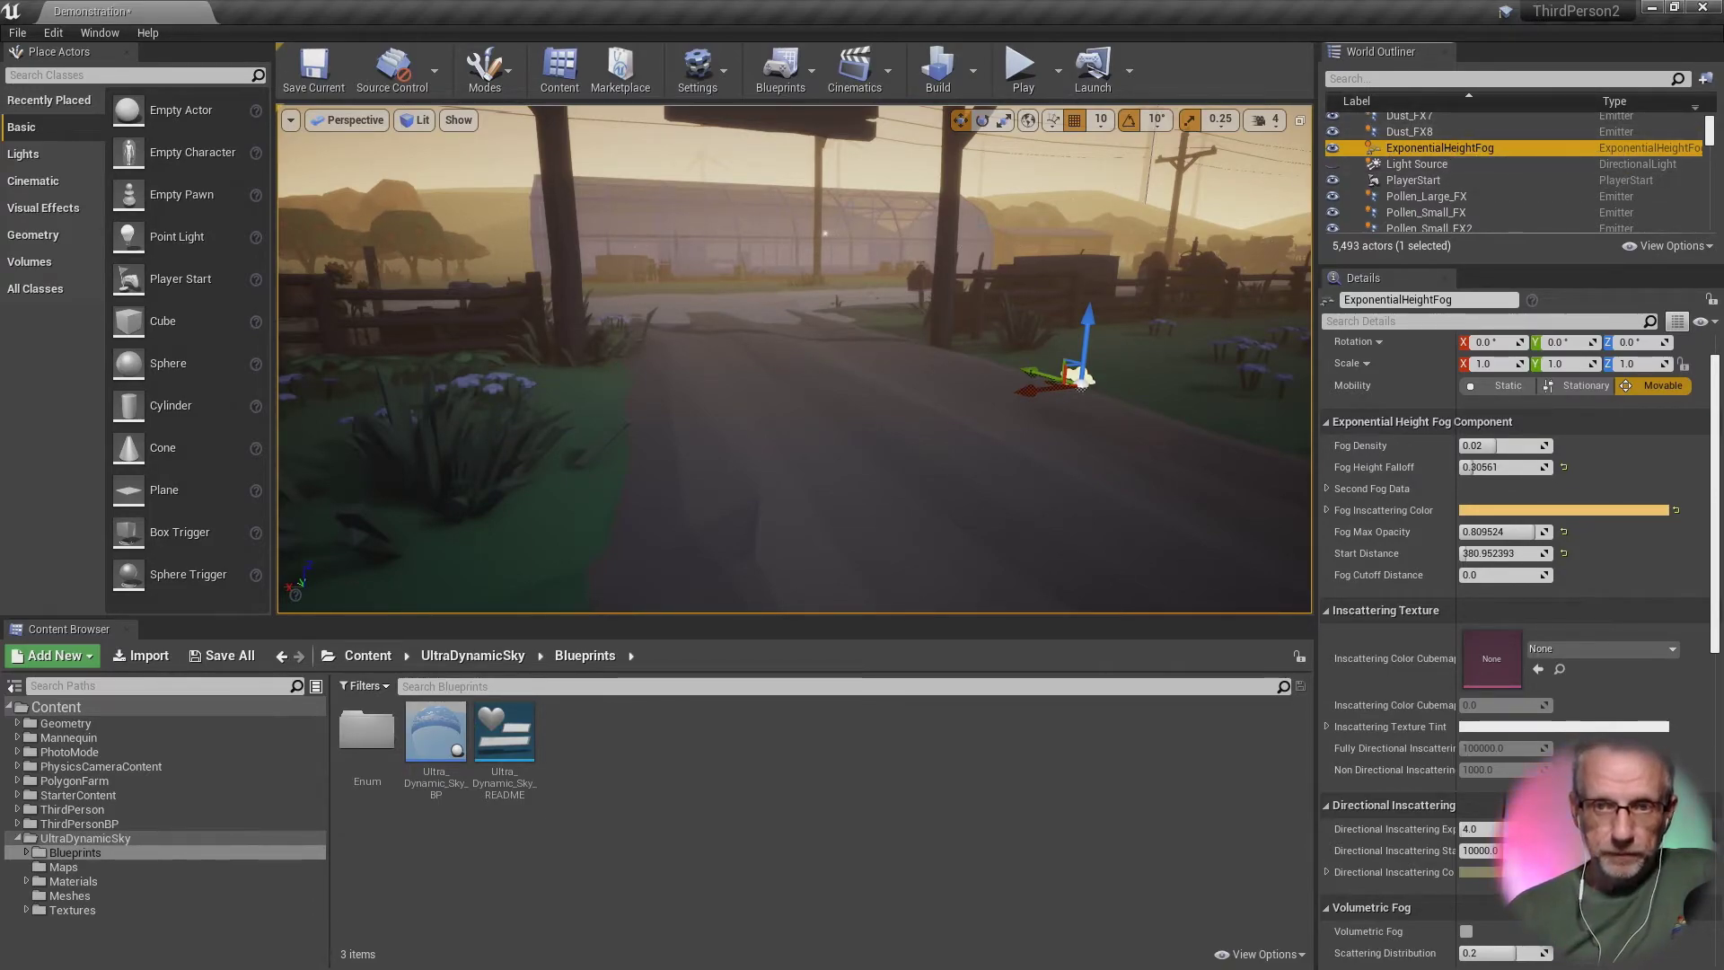
# Step: Fly into the foggy cornfield and view the green aurora sky in immersive full-screen mode
pyautogui.moveTo(795, 359); pyautogui.dragTo(615, 360, button='right')
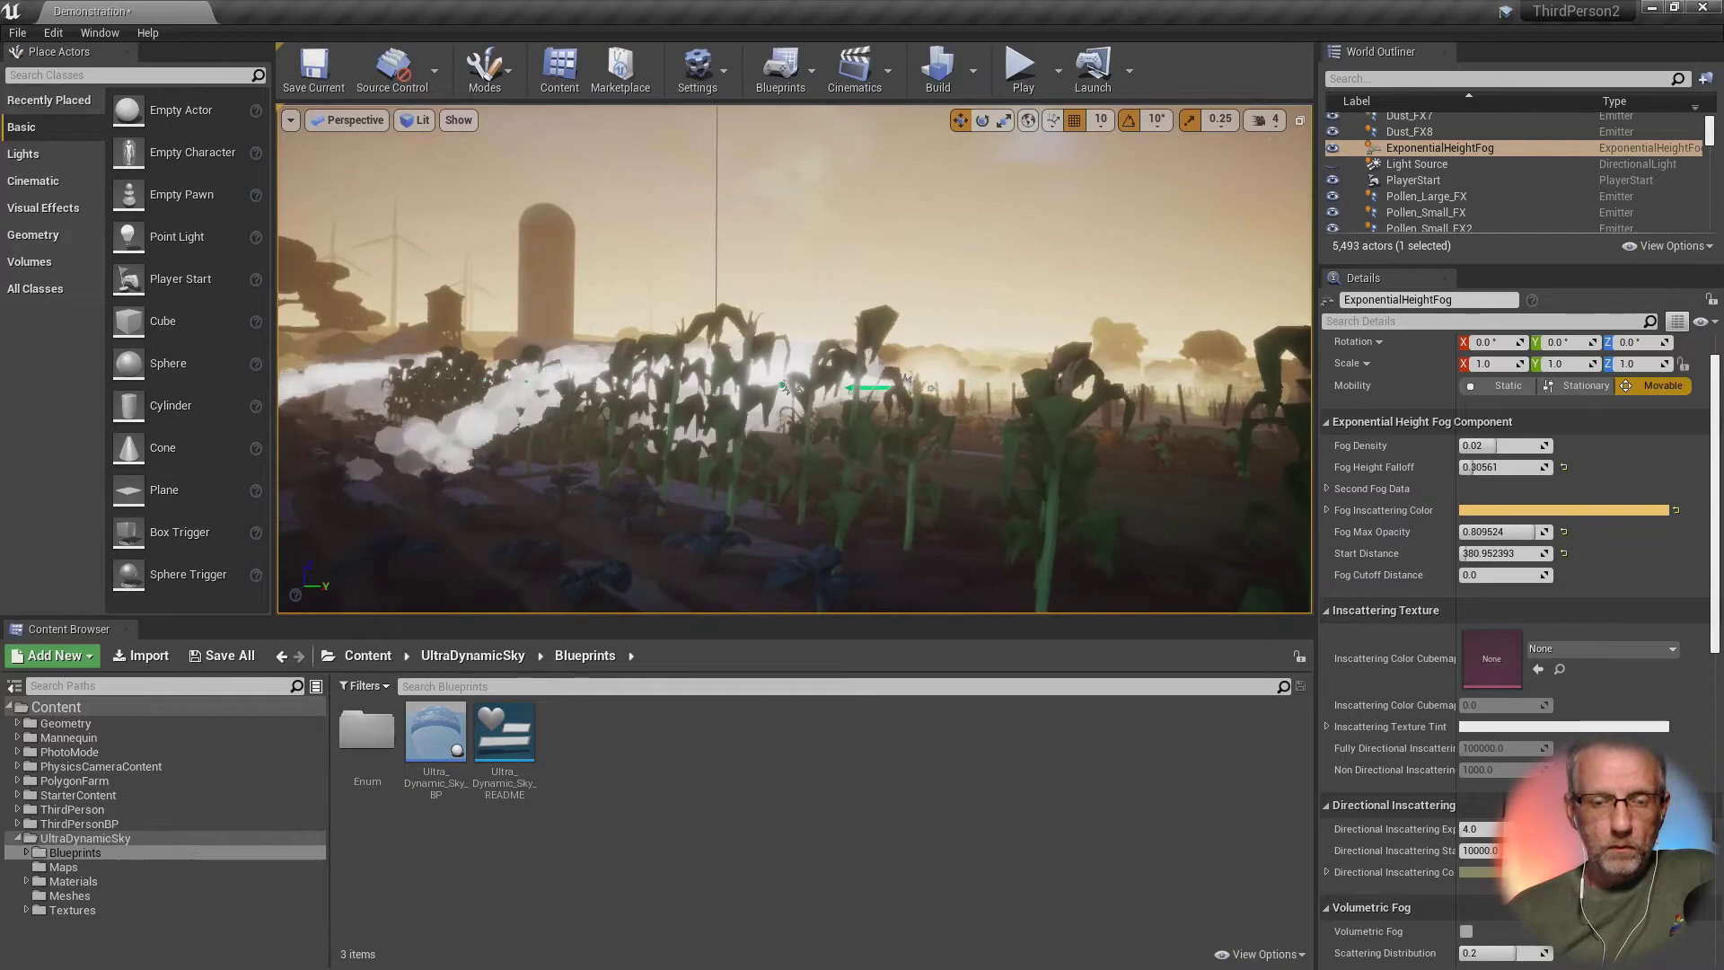
pyautogui.moveTo(977, 226)
pyautogui.mouseDown(button='right')
pyautogui.moveTo(956, 226)
pyautogui.moveTo(974, 241)
pyautogui.mouseUp(button='right')
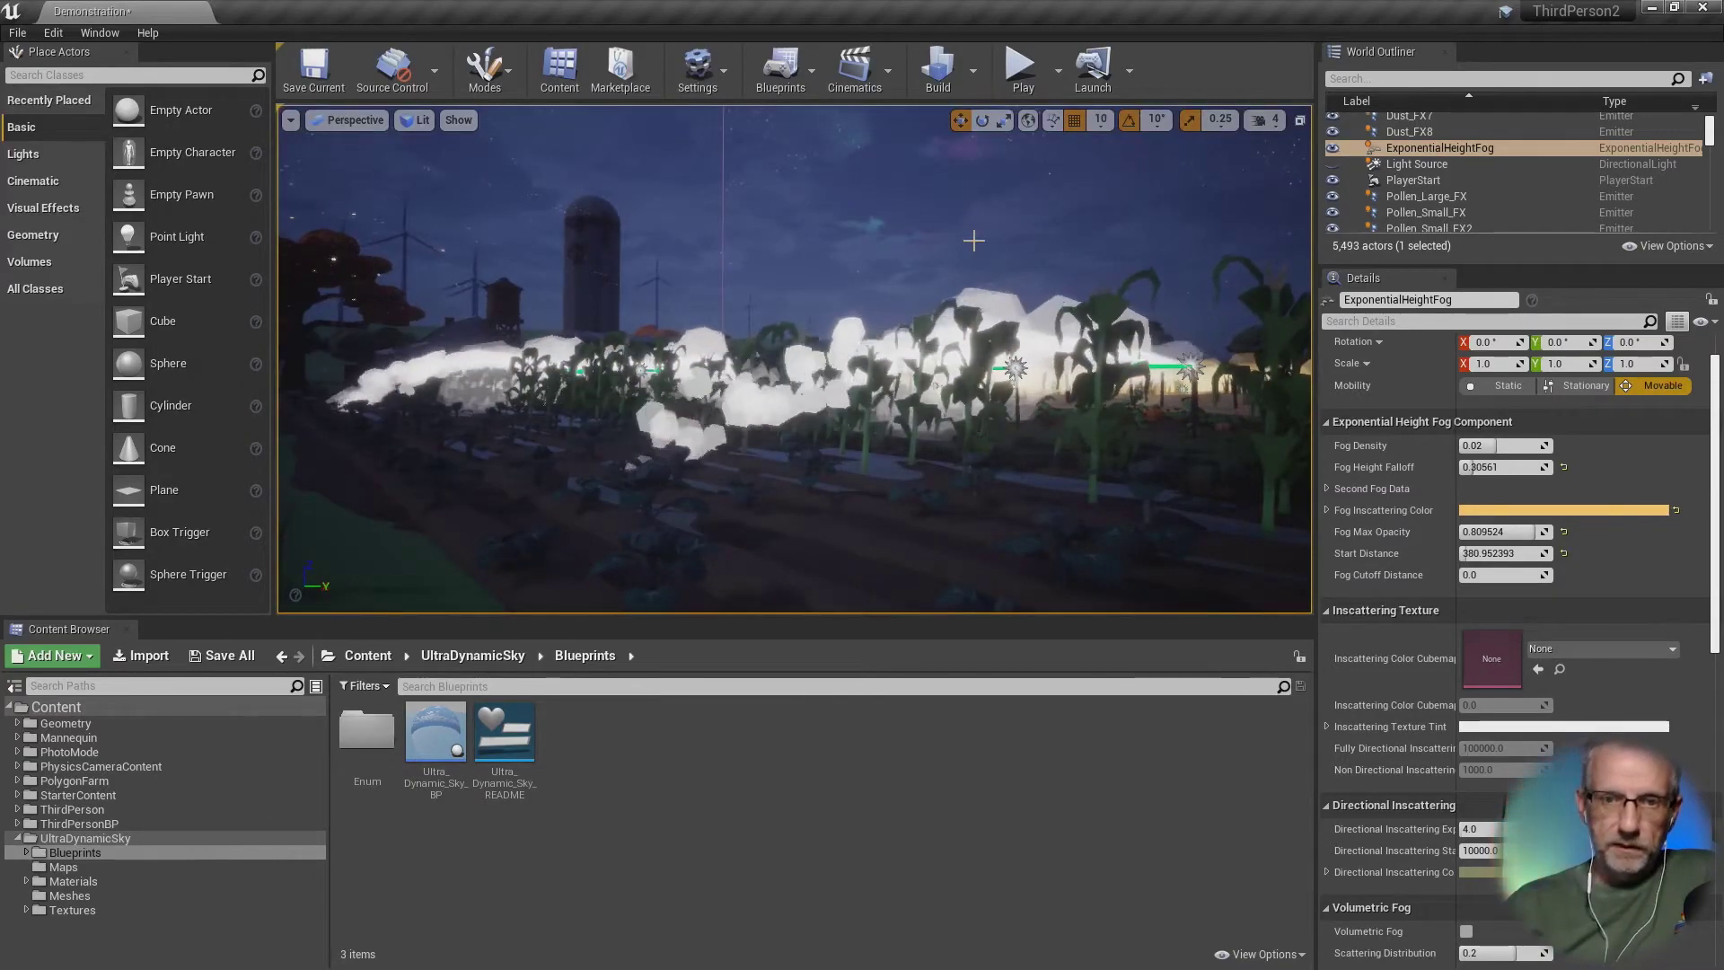
pyautogui.press('F11')
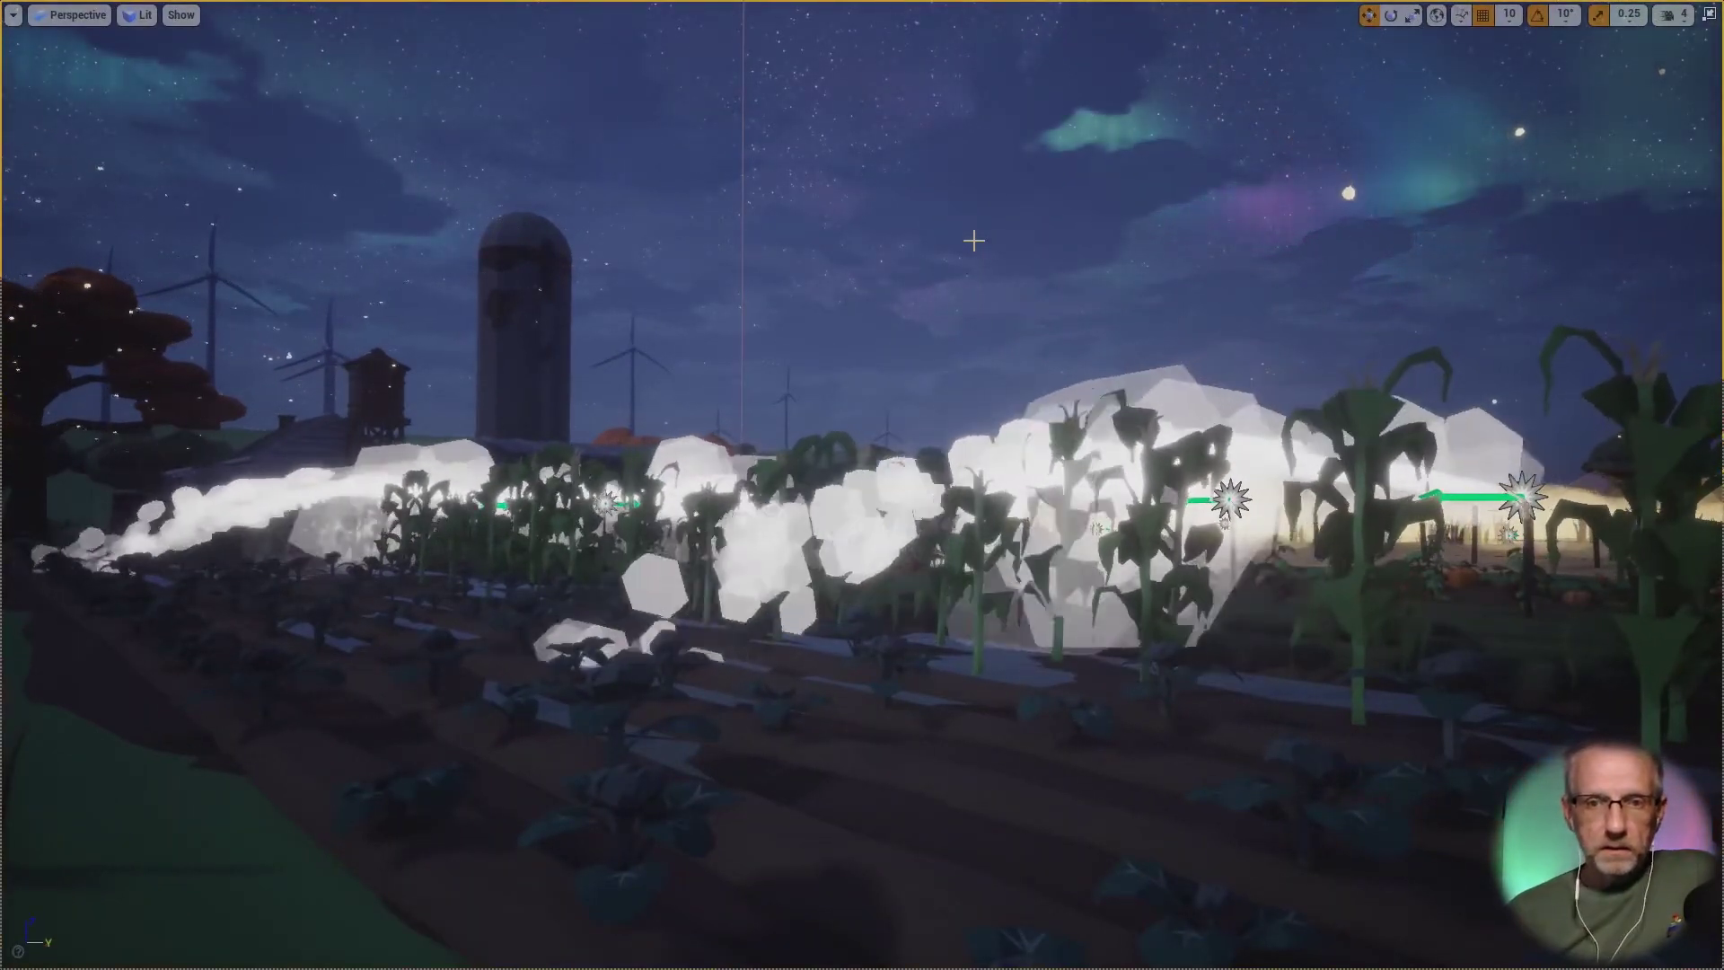
pyautogui.moveTo(974, 240); pyautogui.dragTo(620, 230, button='right')
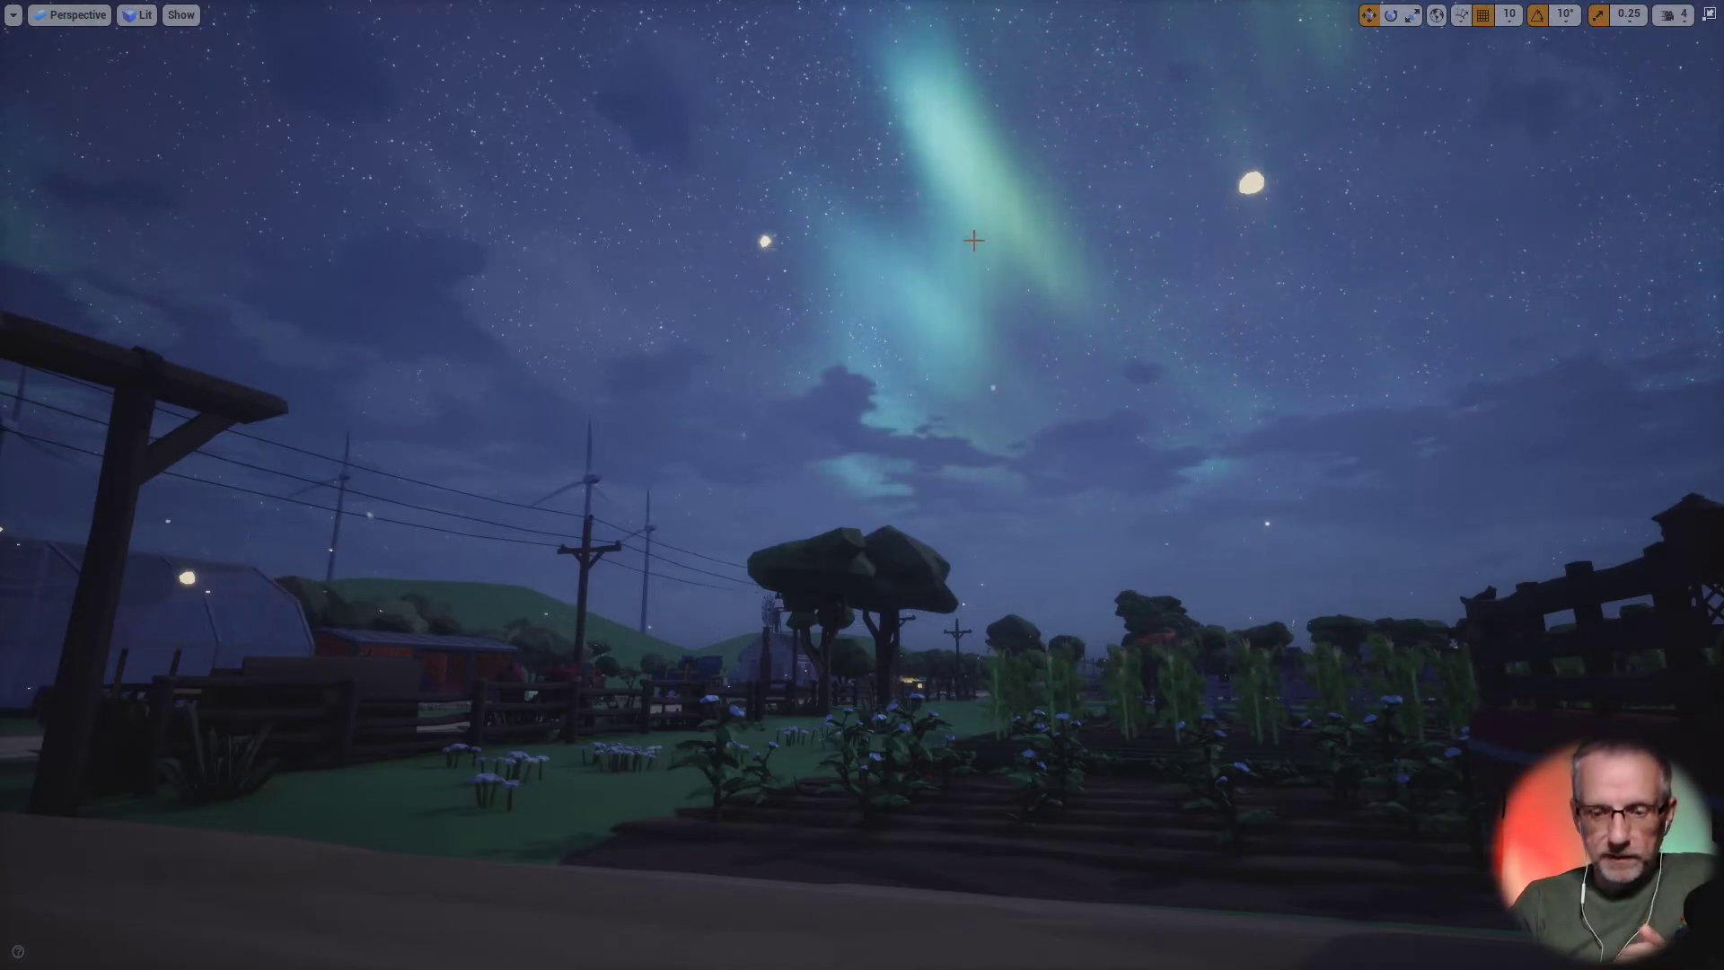
pyautogui.press('F11')
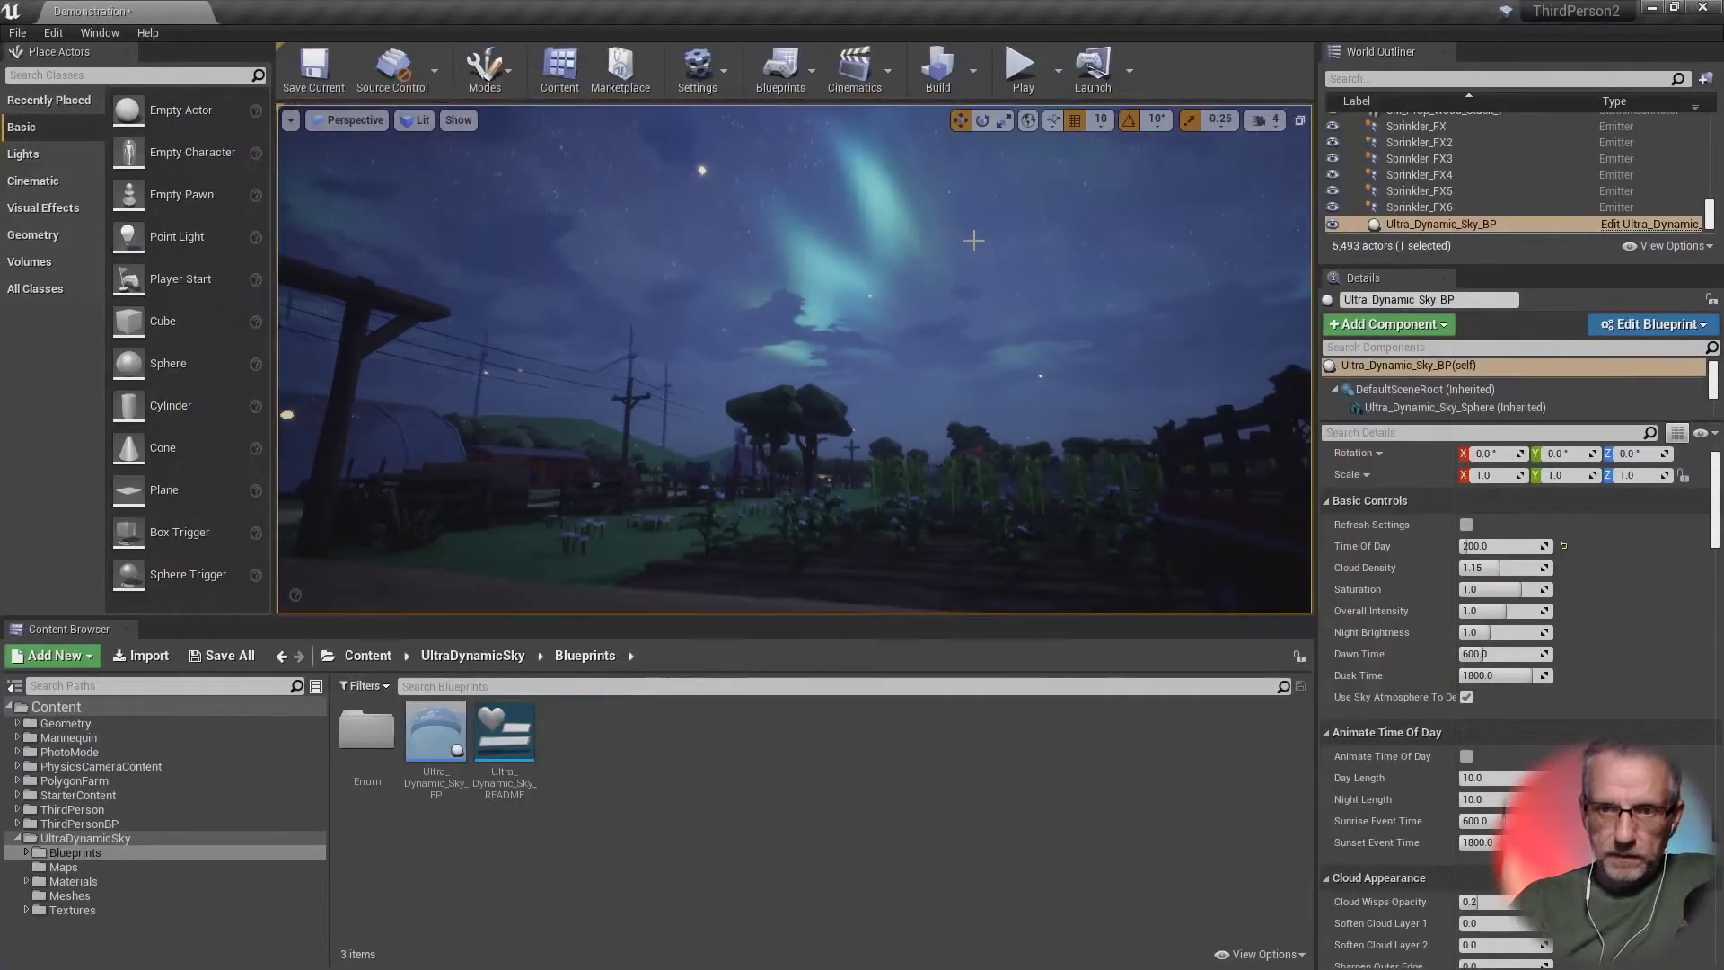
# Step: Run a brief play test of the farm level, then bring up the Build Lighting Only option
pyautogui.click(1021, 86)
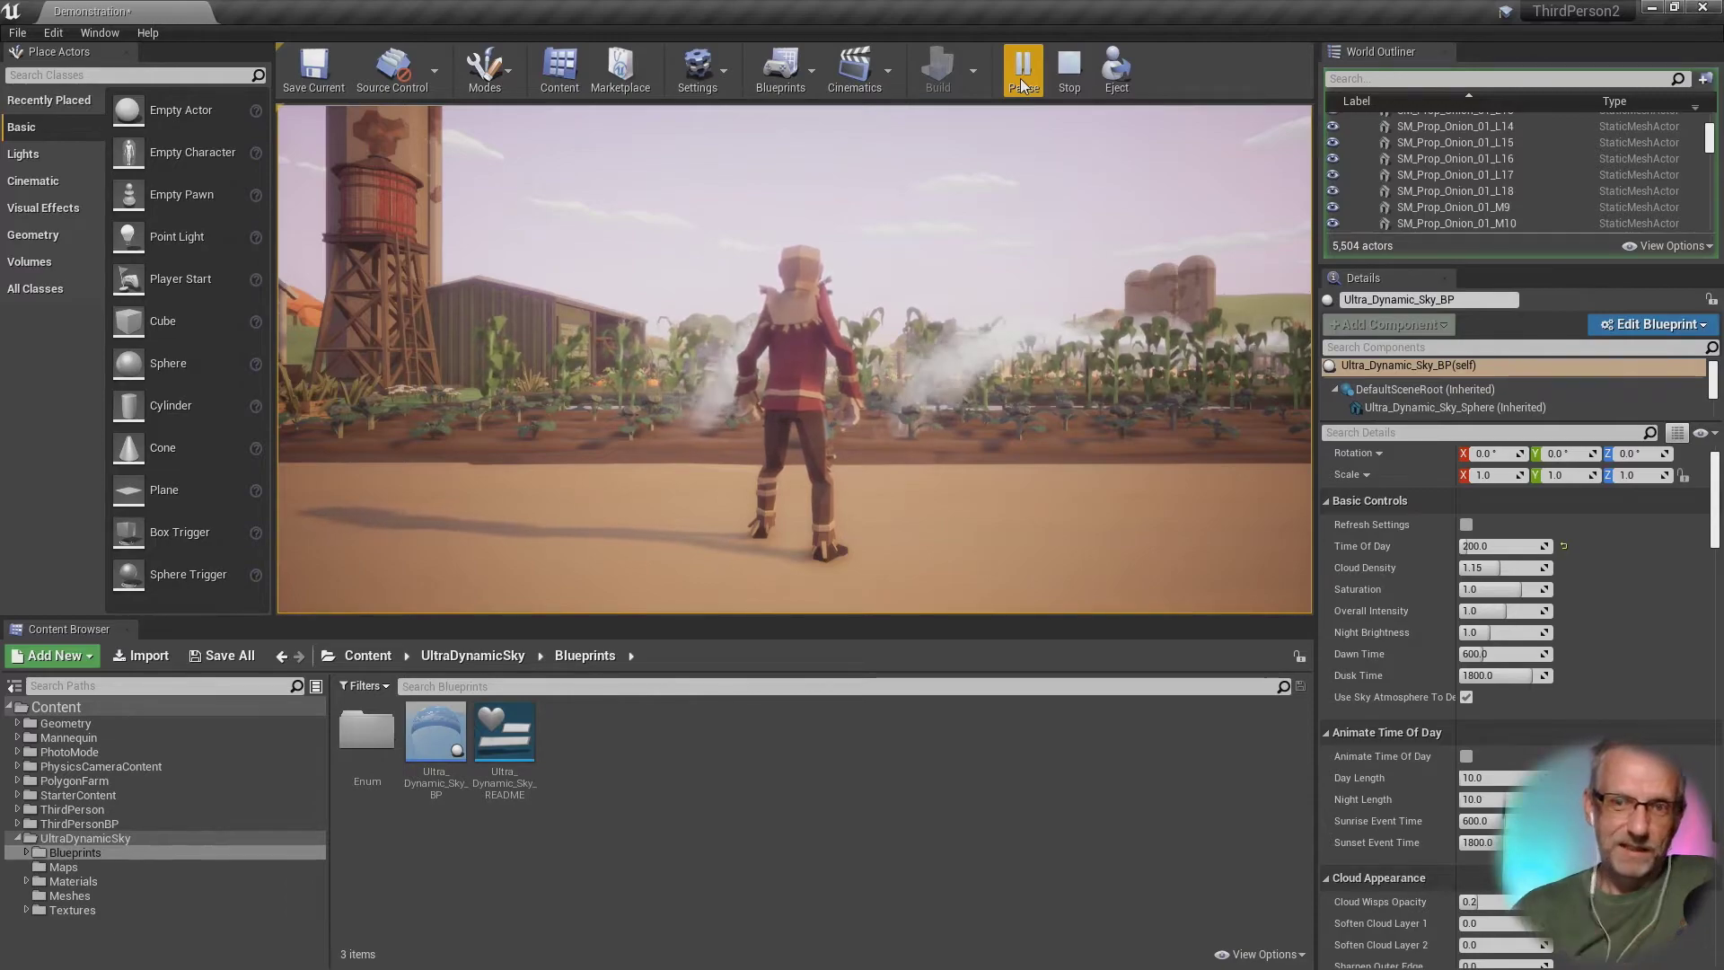
pyautogui.click(1065, 77)
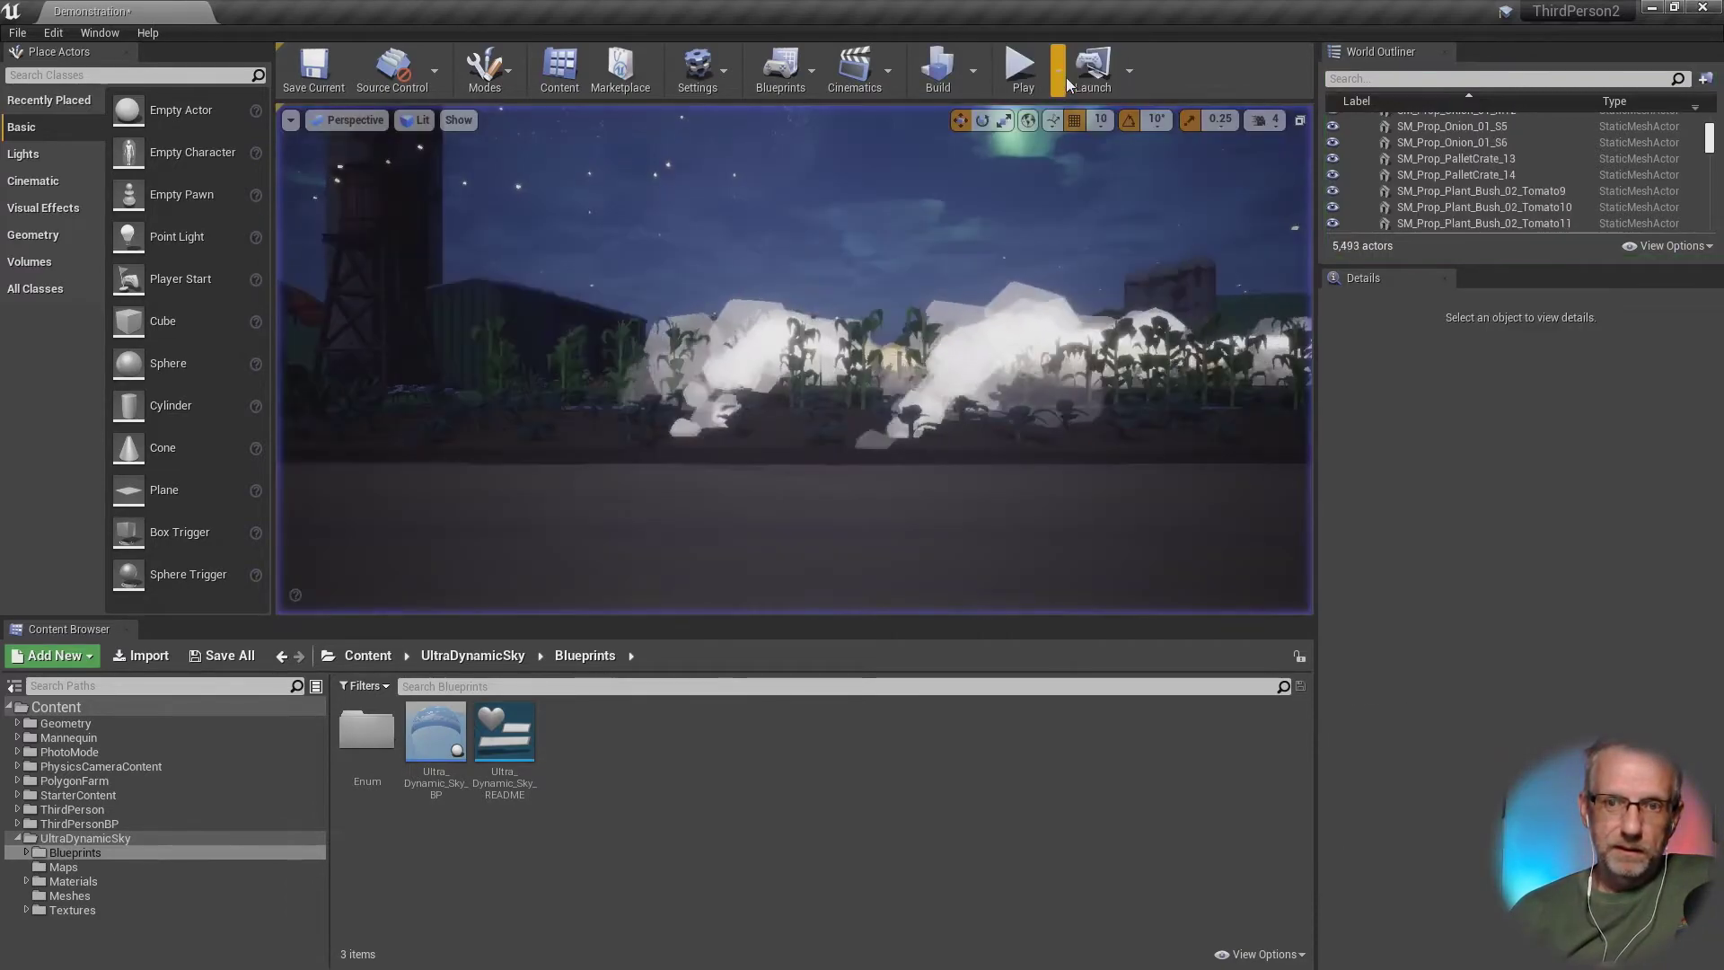
pyautogui.click(972, 70)
pyautogui.moveTo(1074, 142)
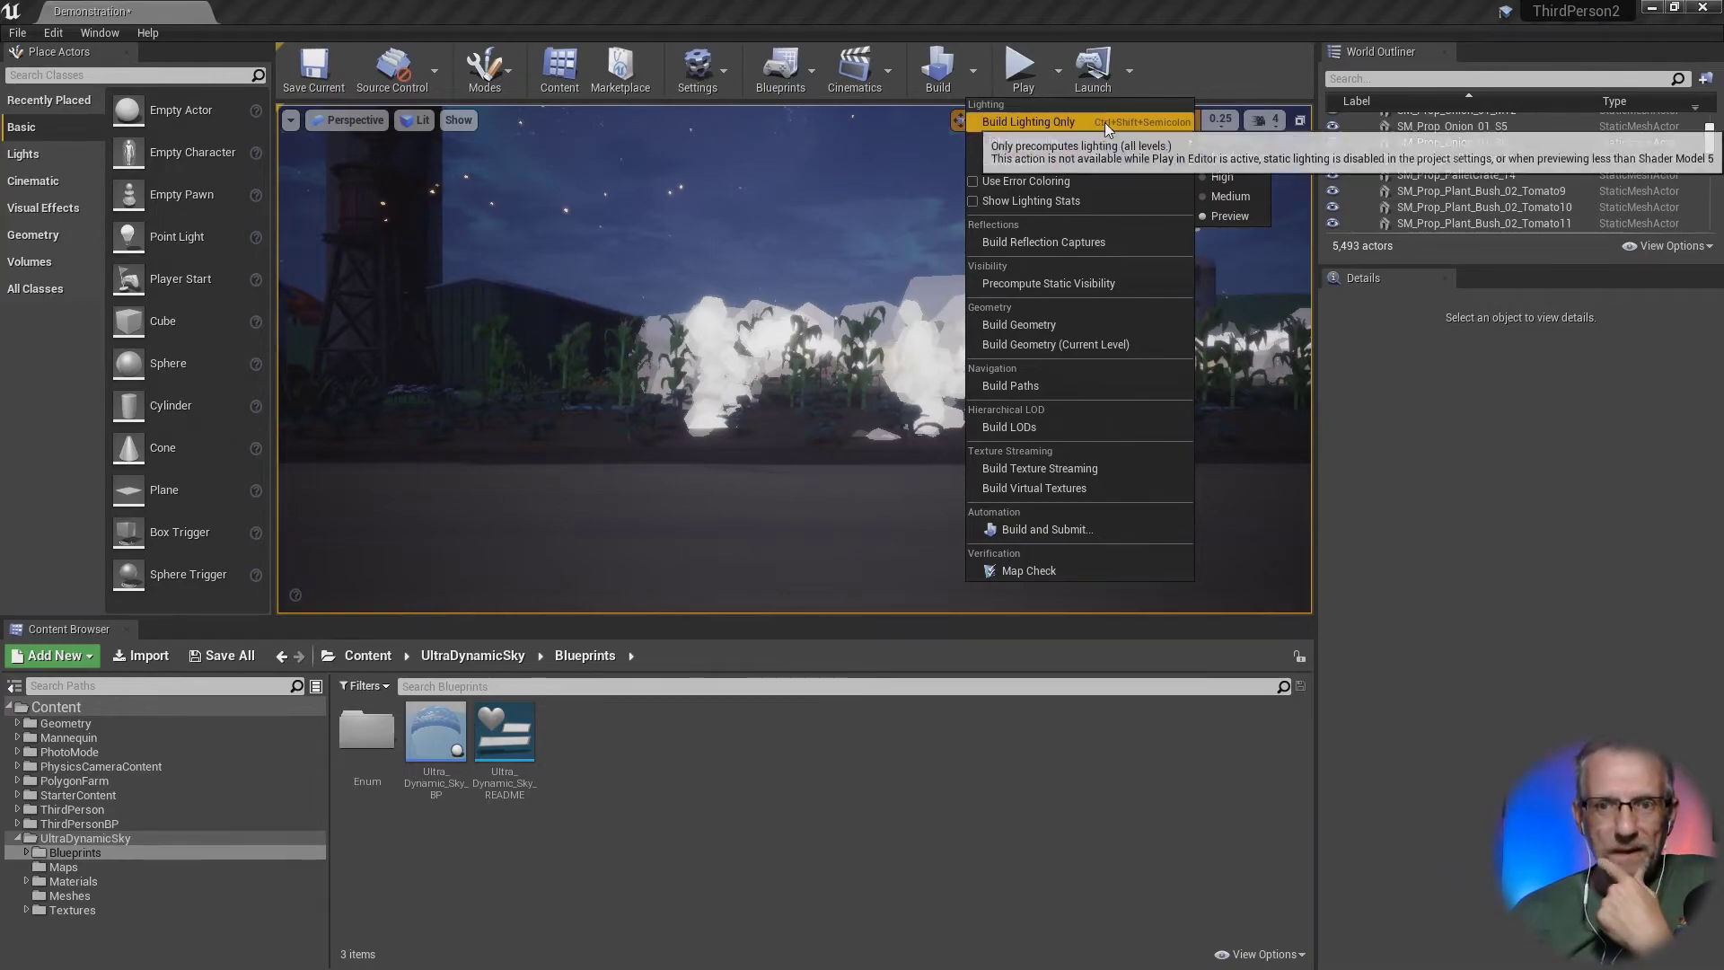
# Step: Build only the farm level's lighting, allowing the build agent through the Windows firewall
pyautogui.click(1033, 122)
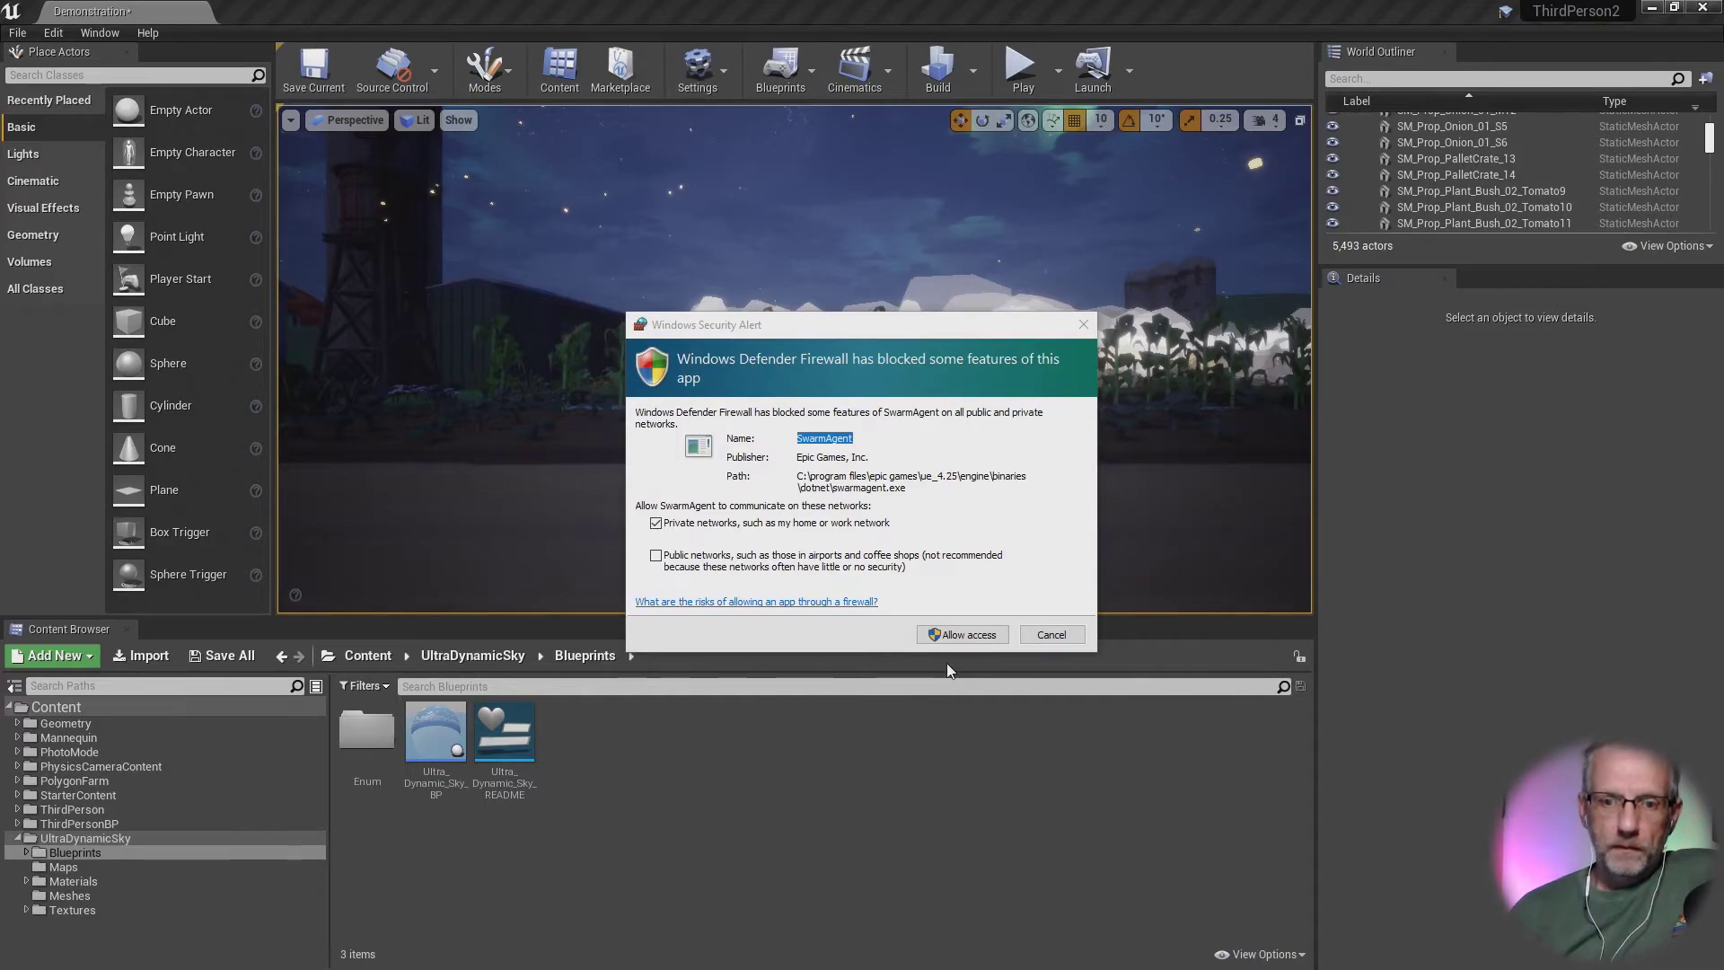
pyautogui.click(970, 635)
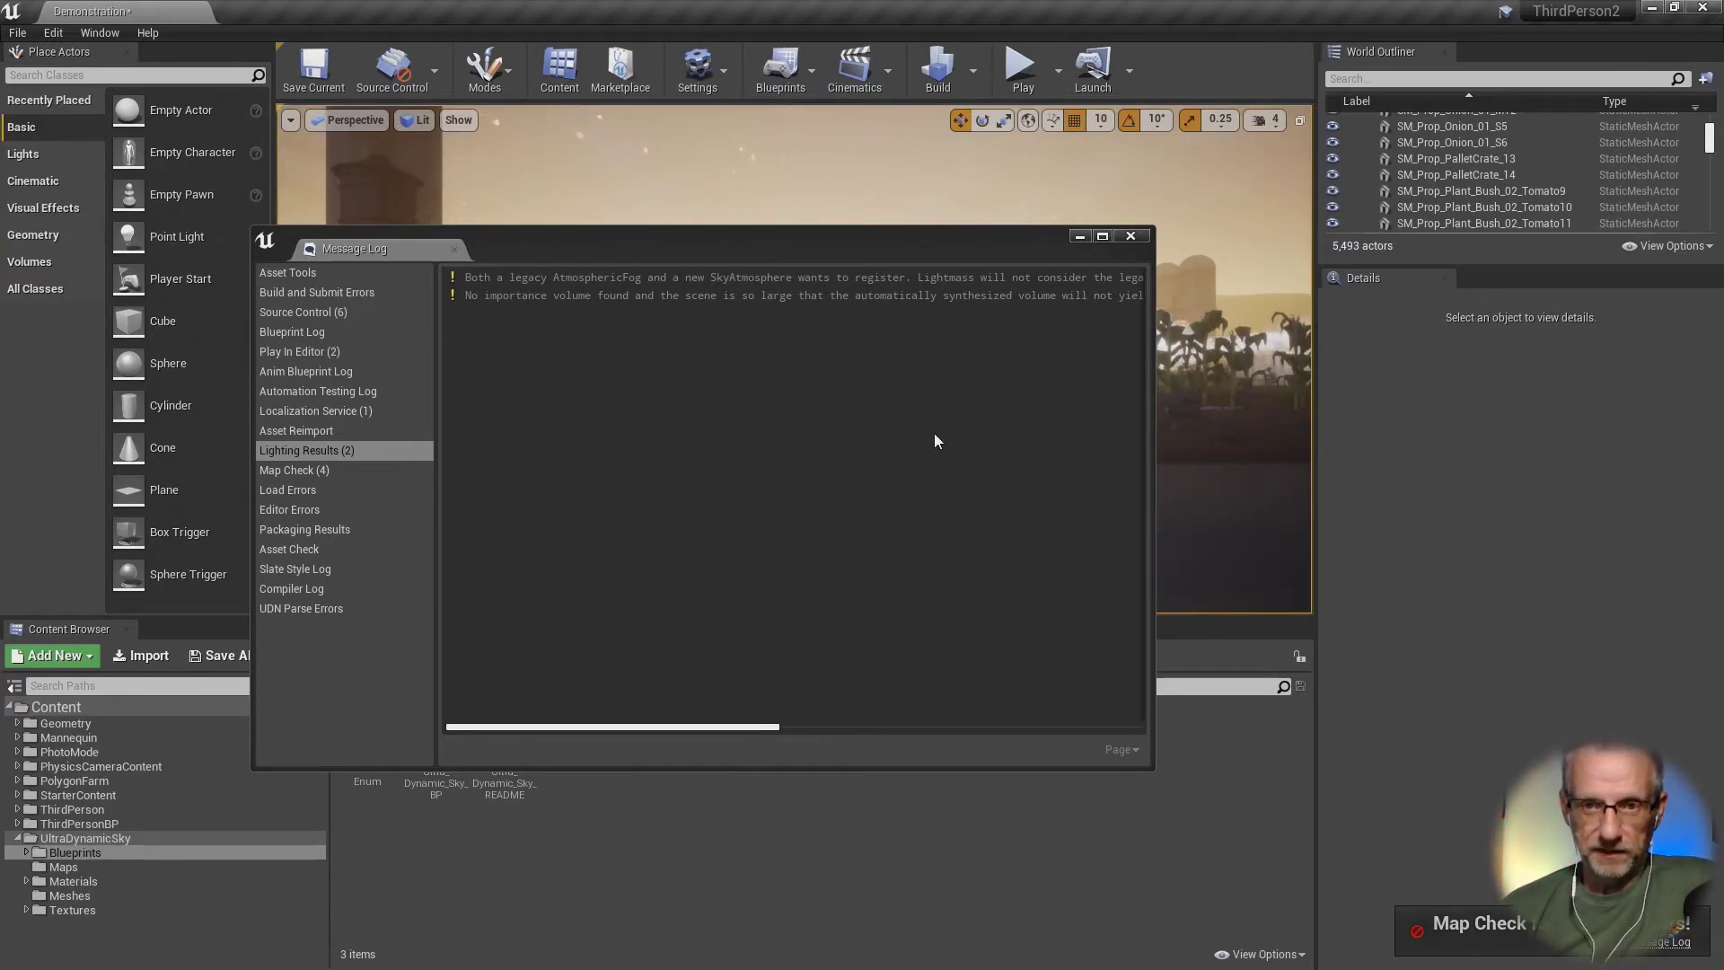
# Step: Scroll across the two lighting warnings in the Message Log, then close it
pyautogui.hscroll(3, 754, 738)
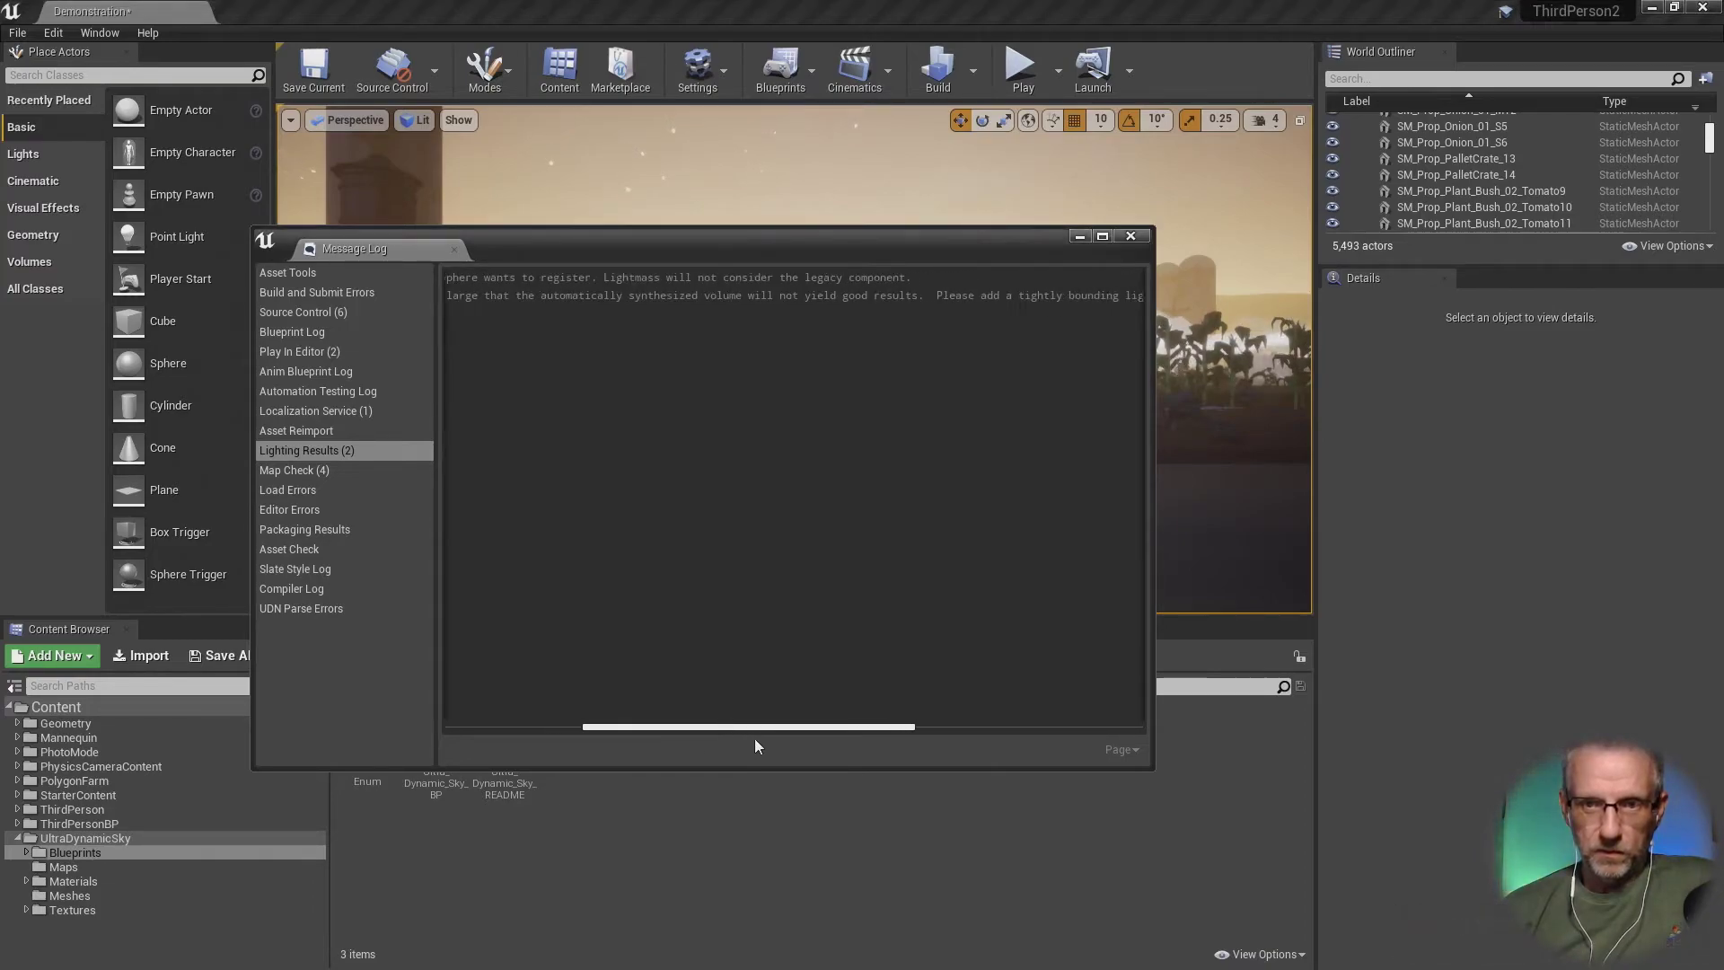
pyautogui.hscroll(2, 795, 741)
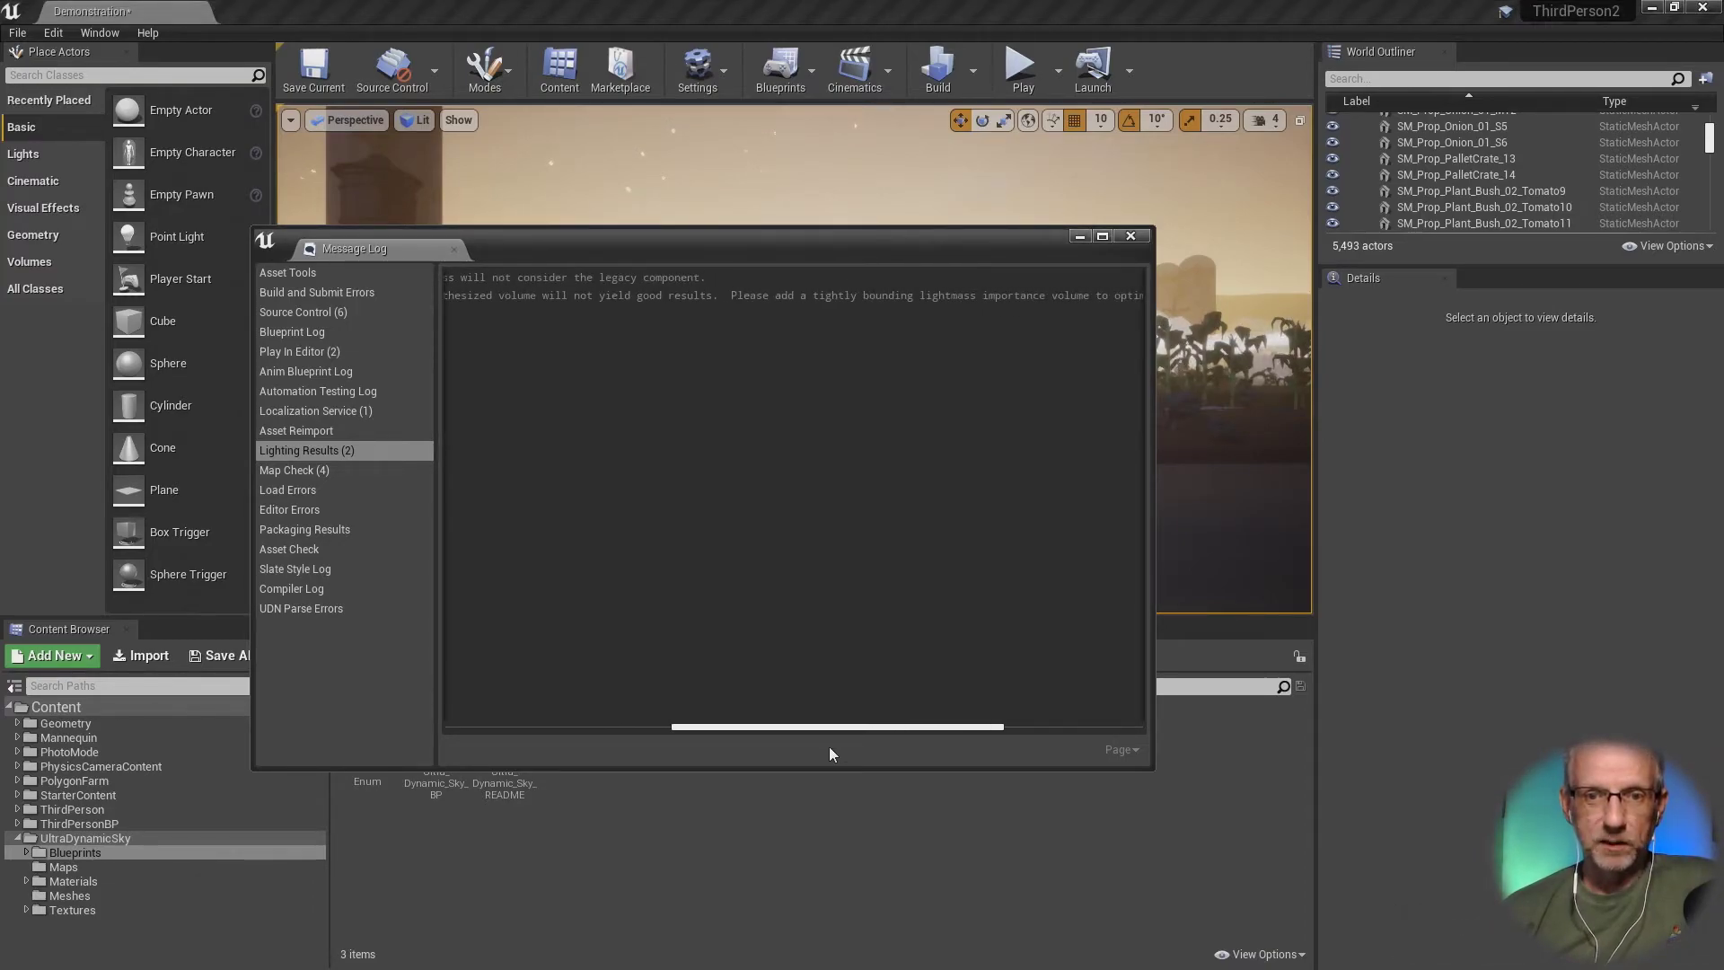
pyautogui.hscroll(-6, 808, 750)
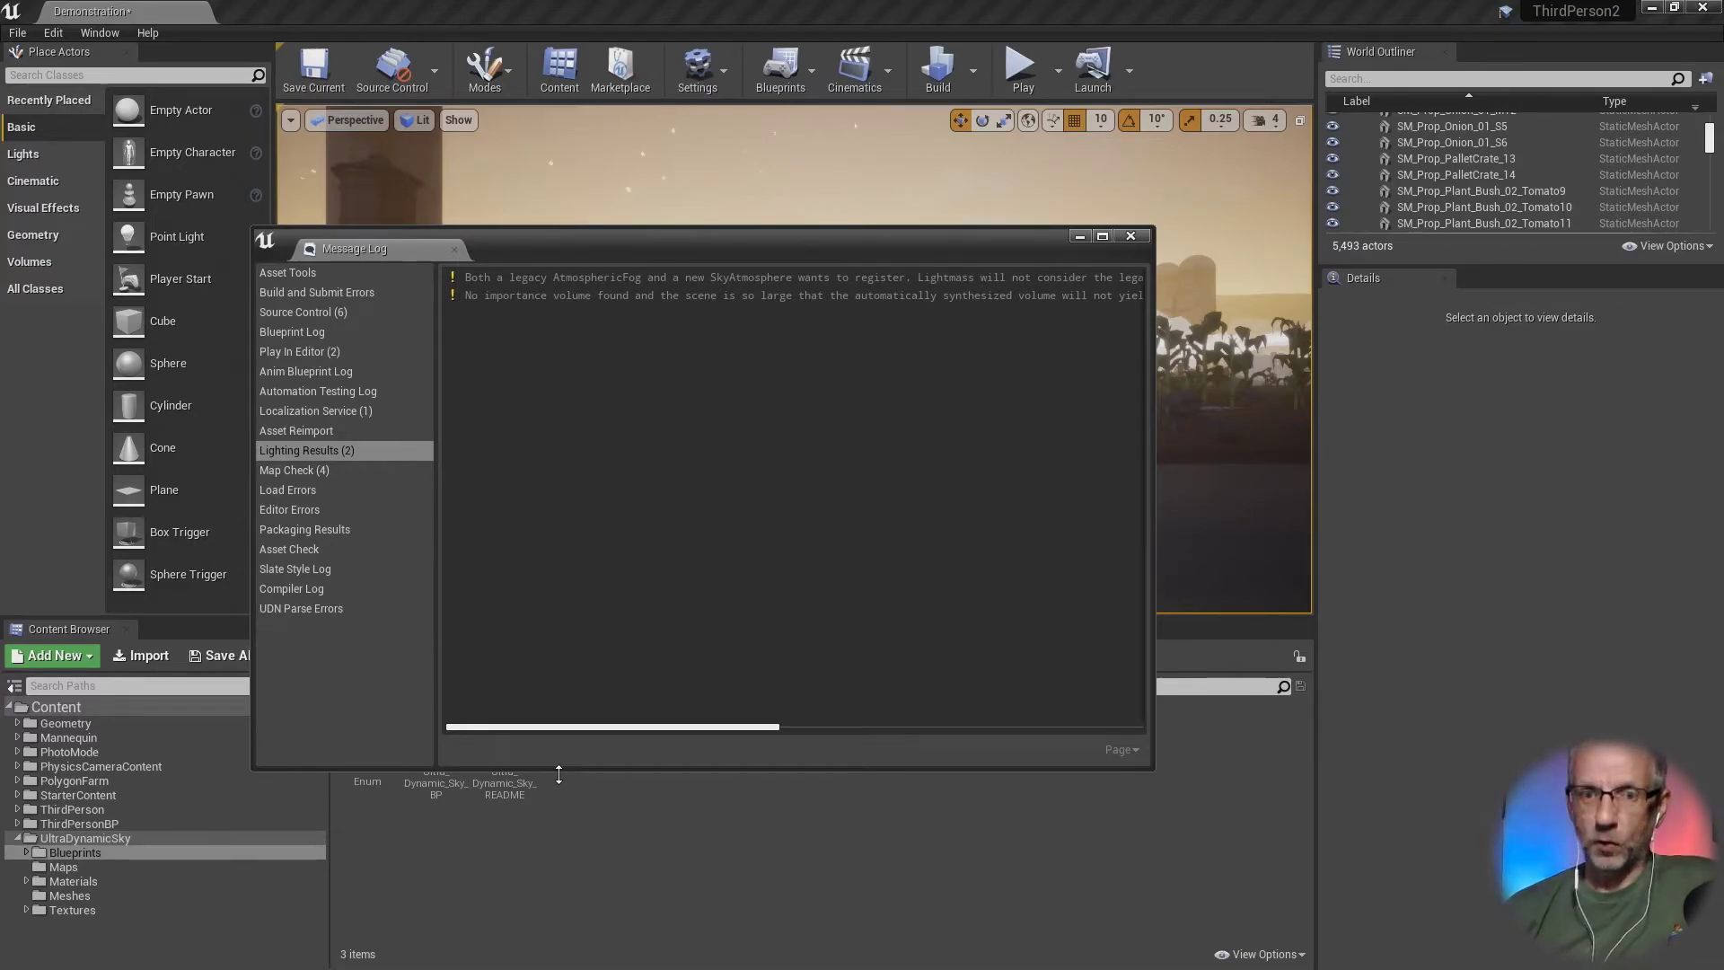
pyautogui.hscroll(5, 577, 778)
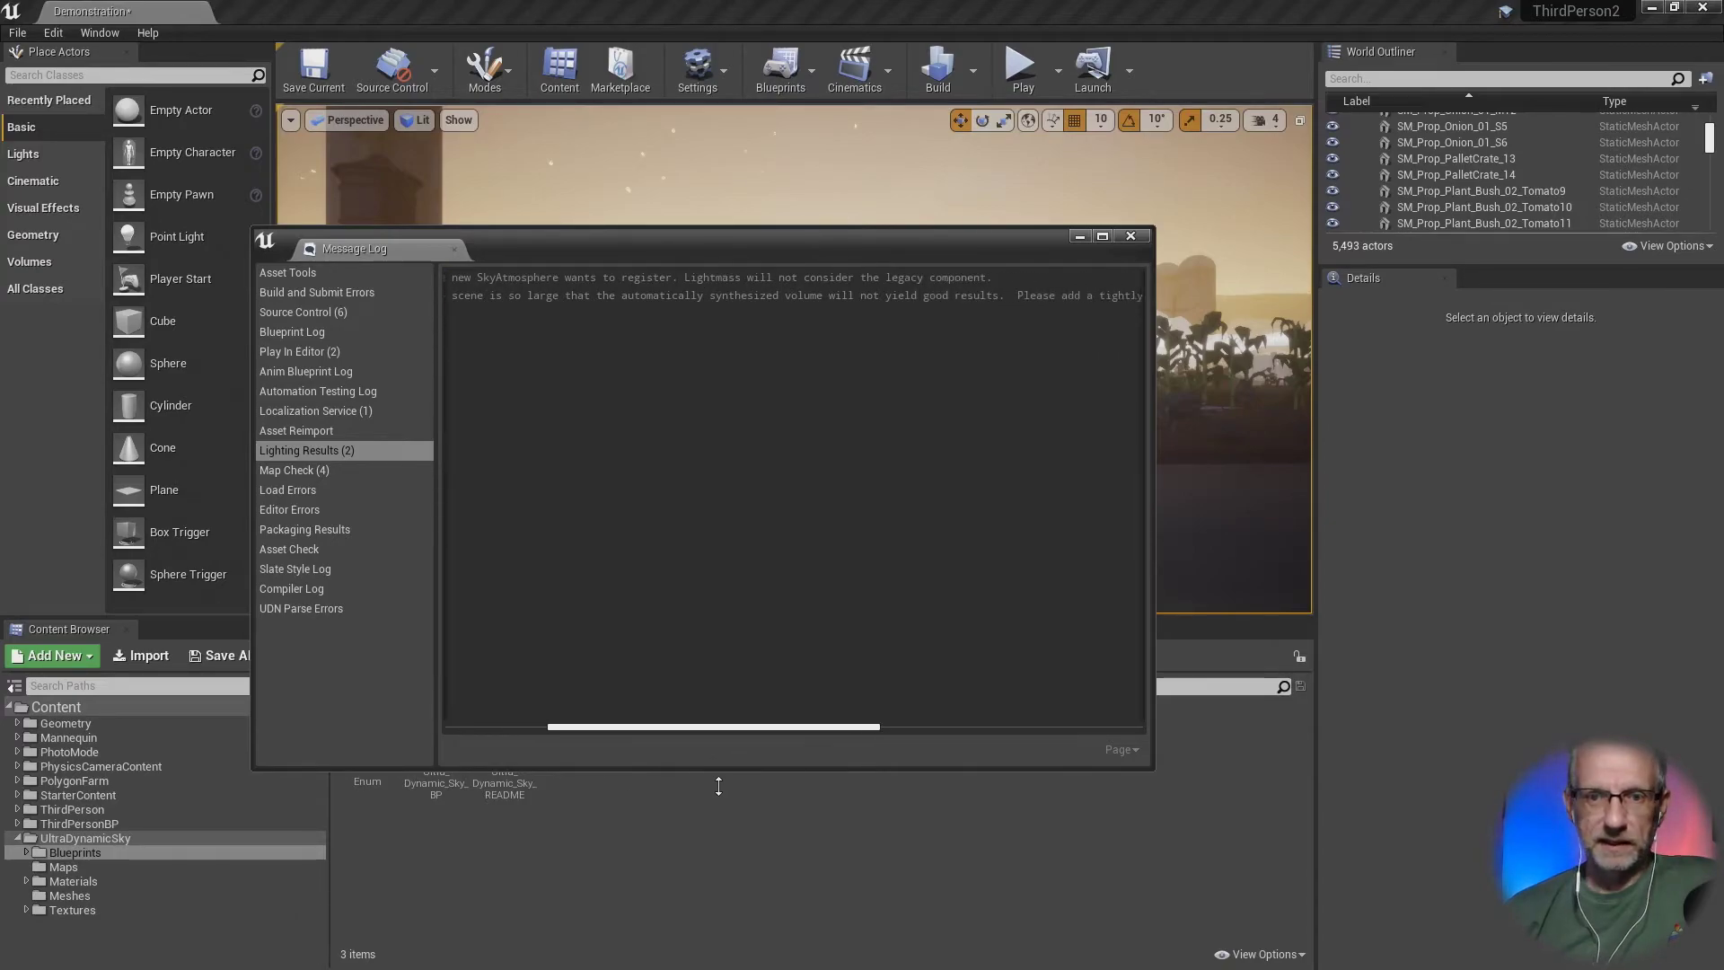
pyautogui.moveTo(770, 793); pyautogui.dragTo(992, 797)
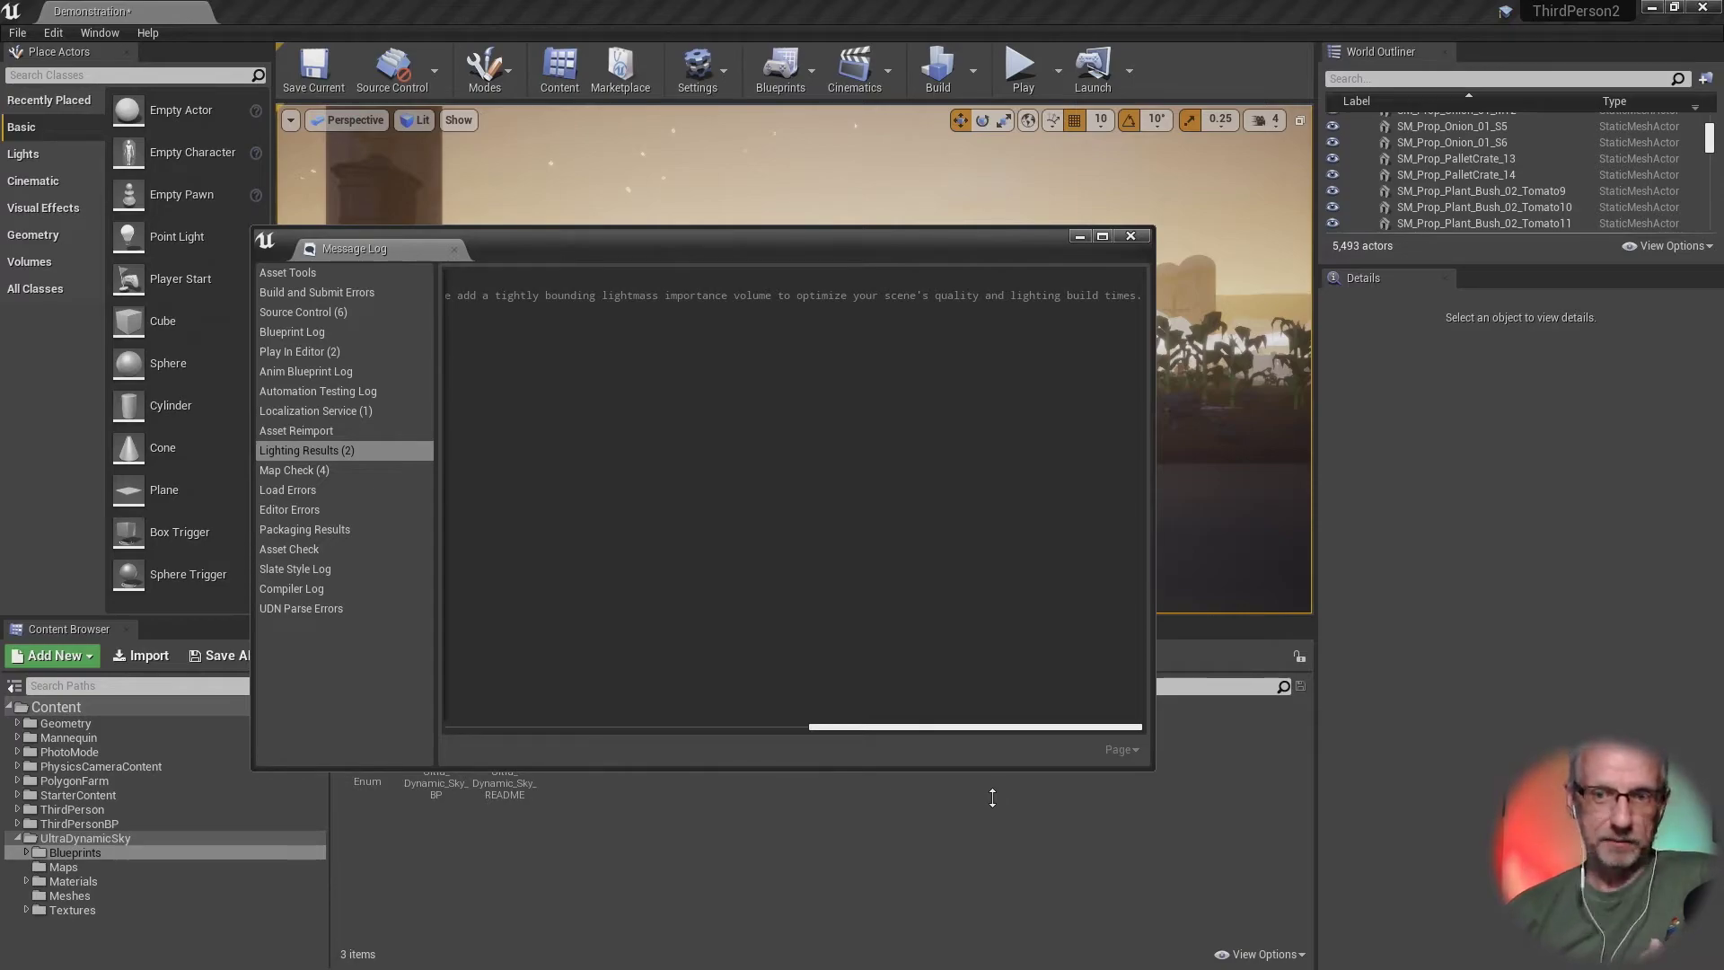
pyautogui.click(1142, 236)
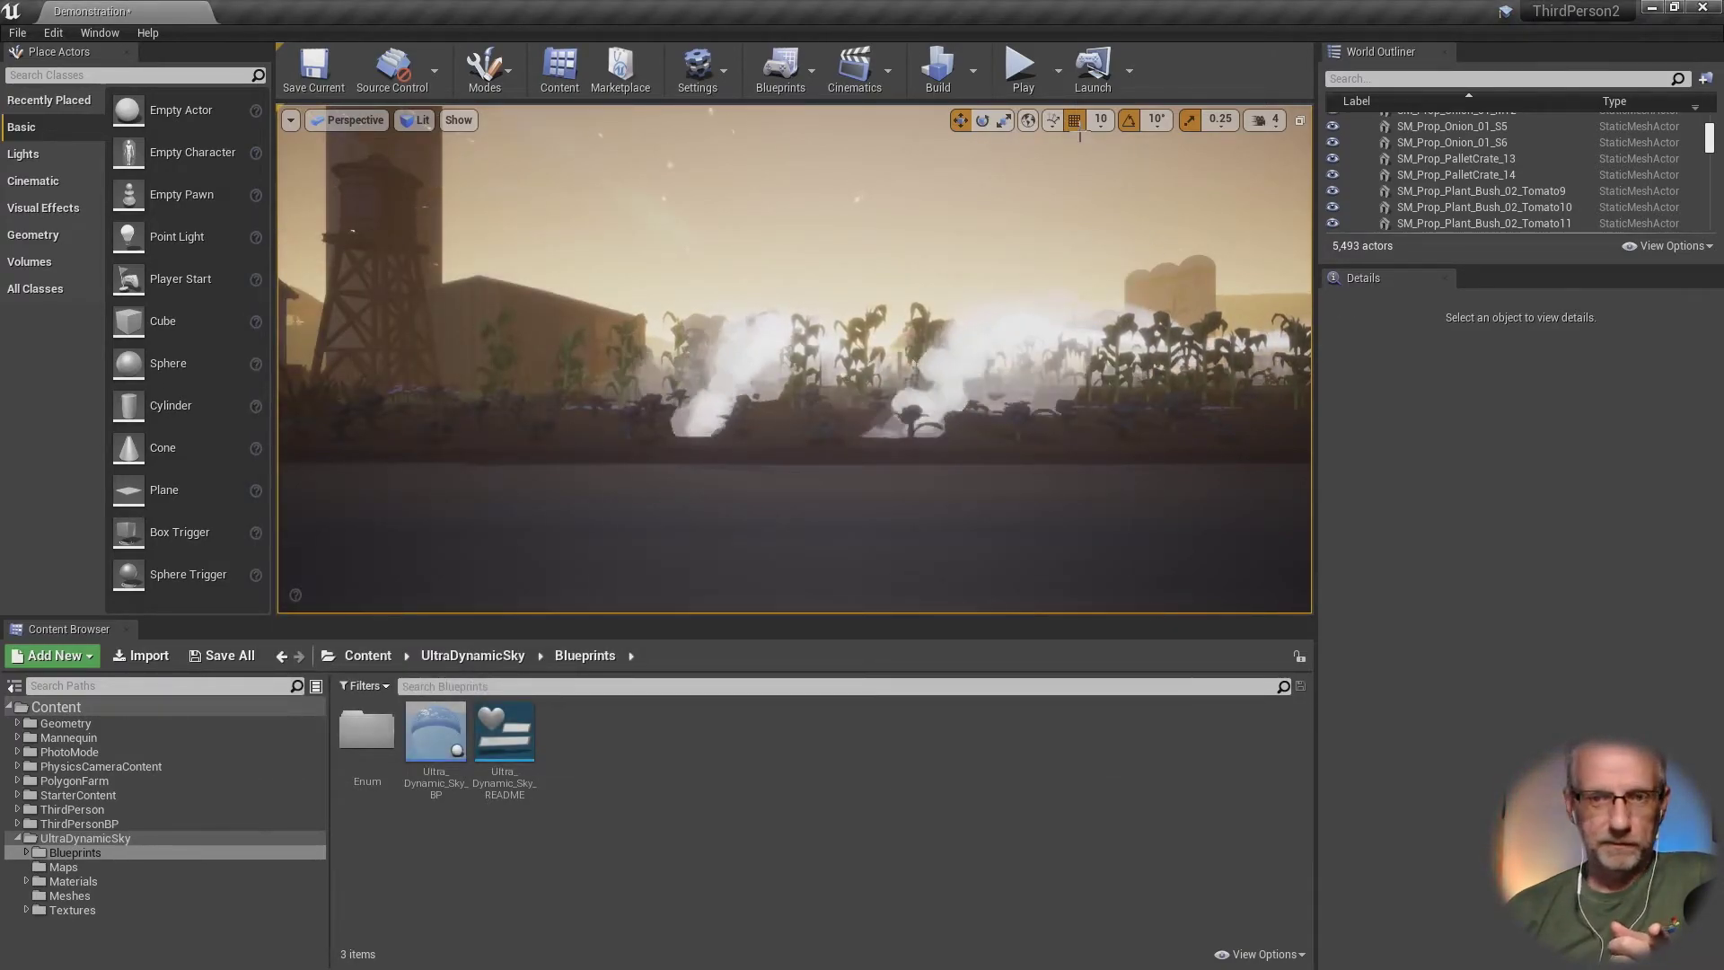
pyautogui.click(1023, 71)
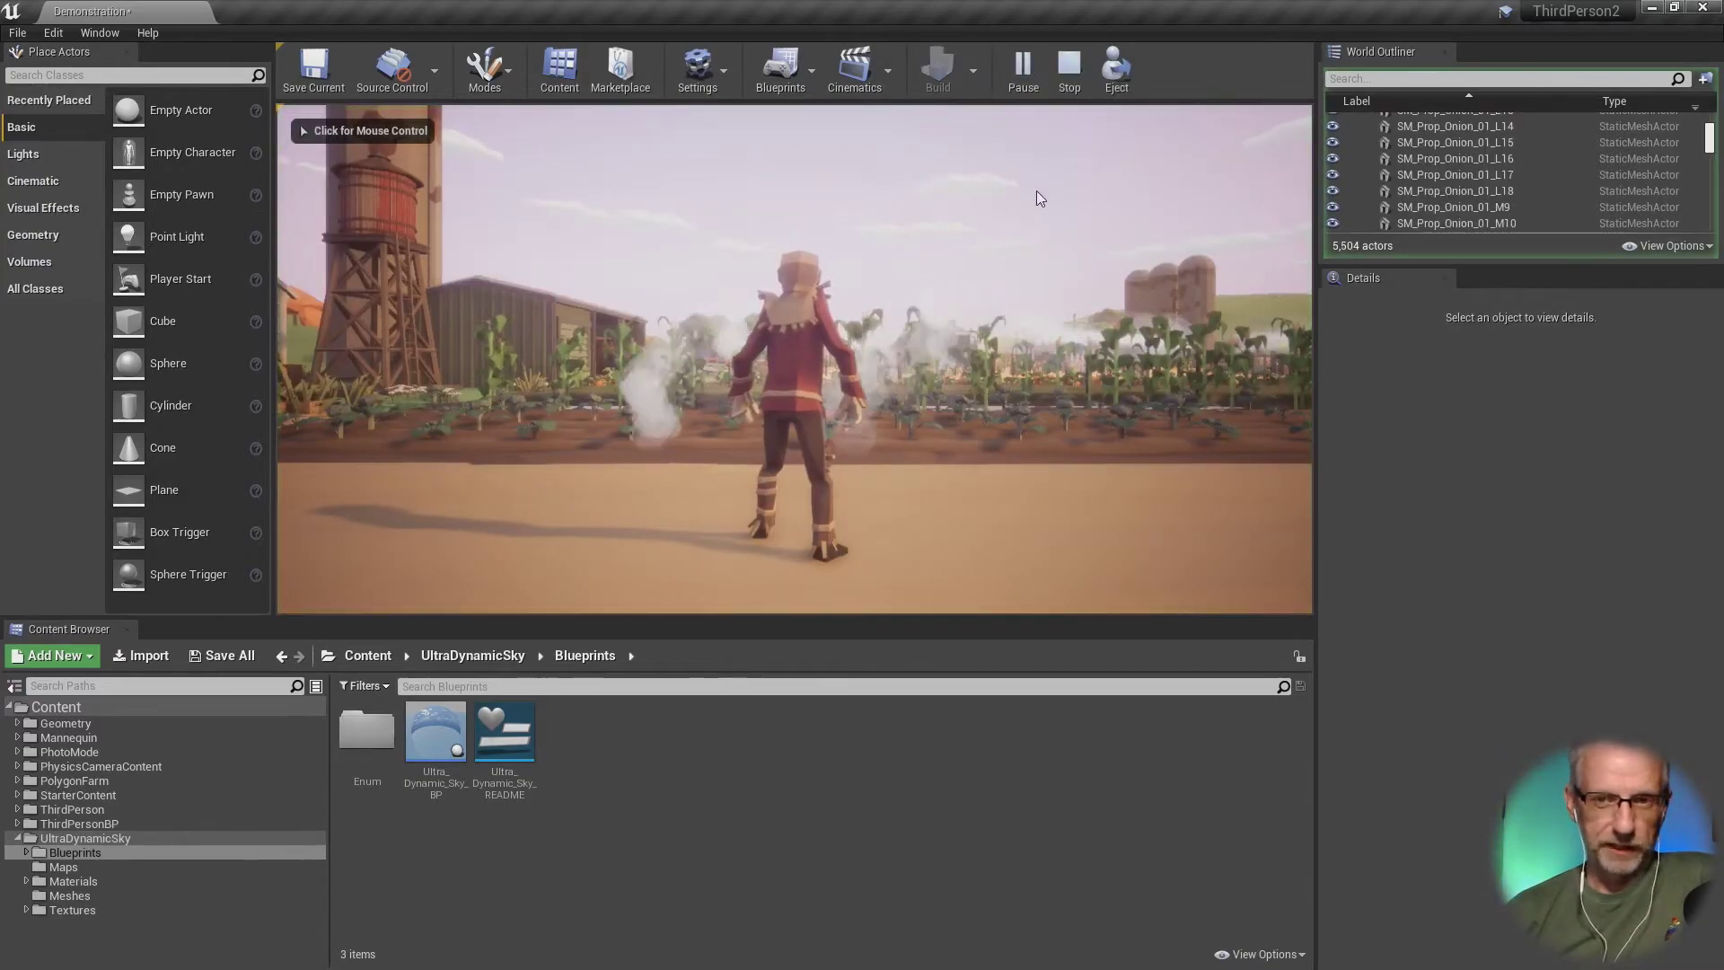
pyautogui.click(1033, 248)
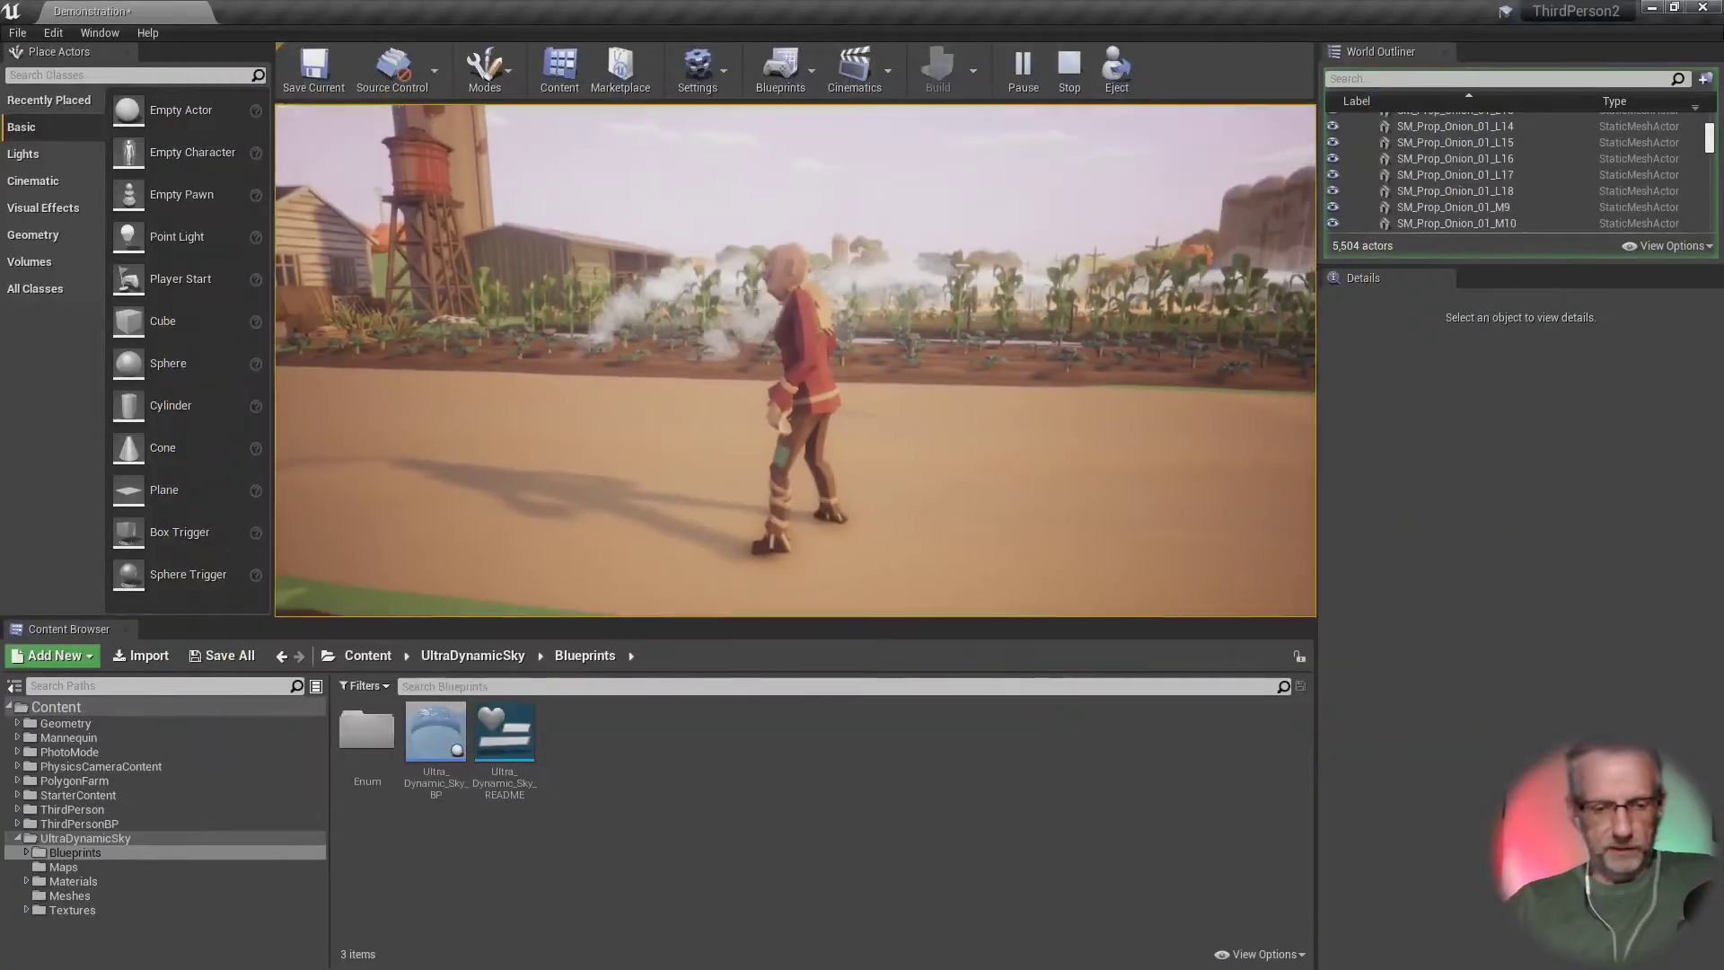
pyautogui.click(1068, 76)
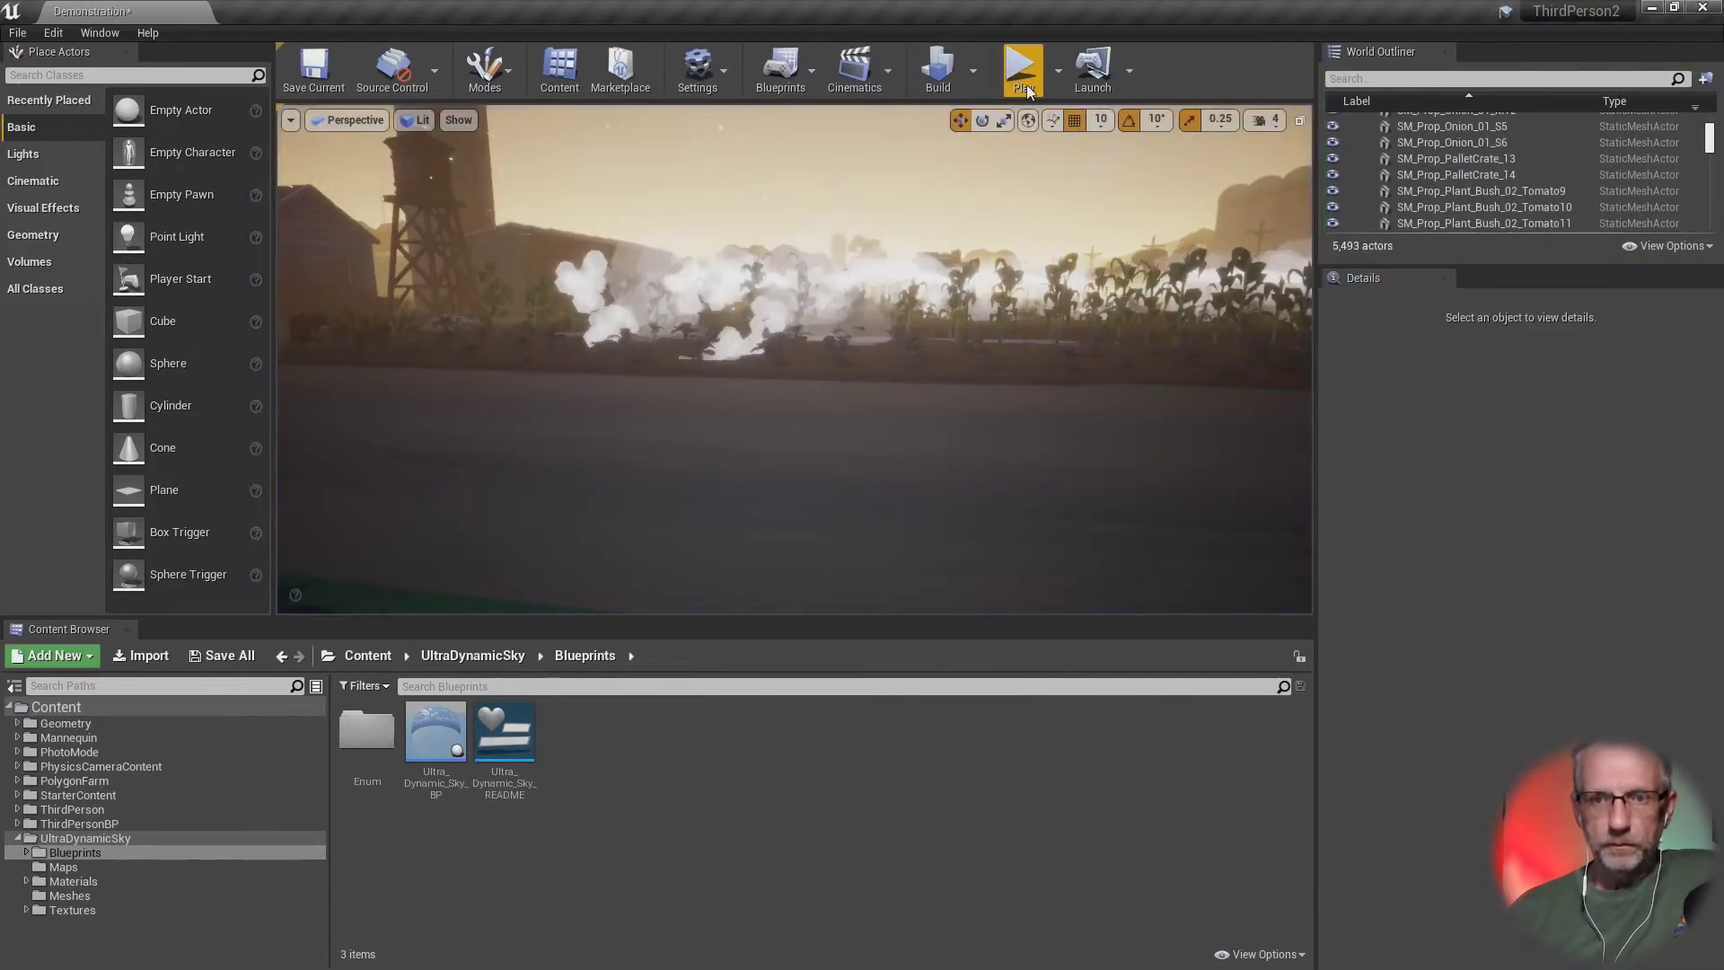
pyautogui.click(975, 73)
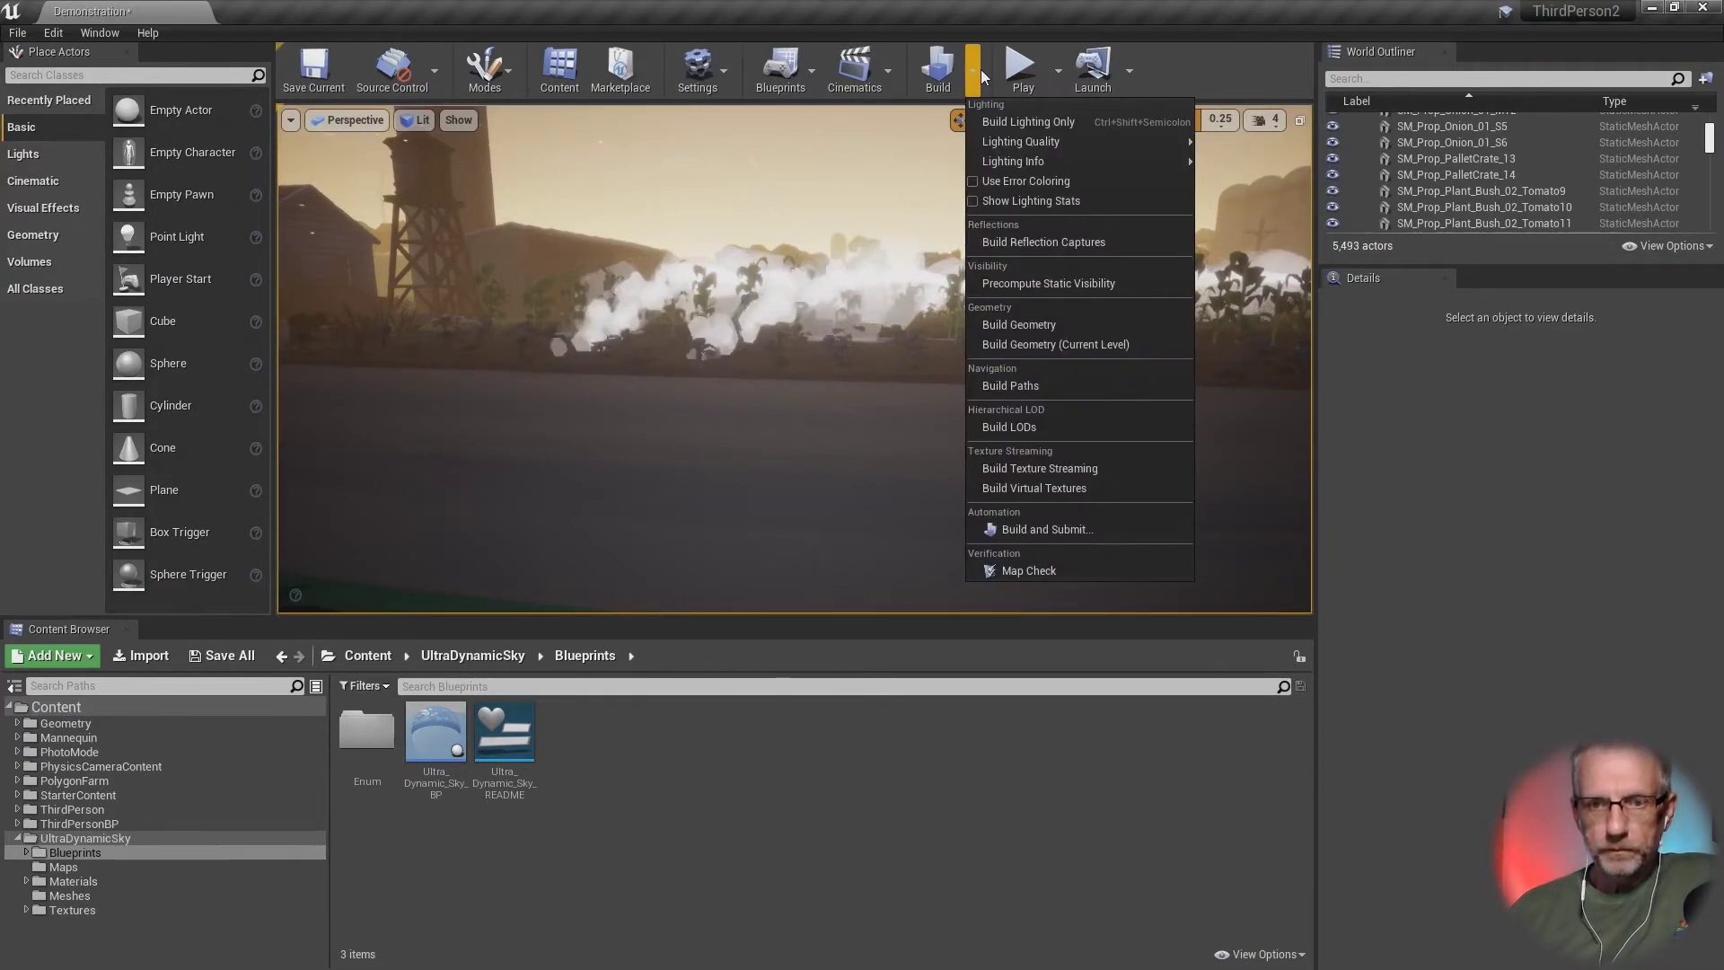
pyautogui.moveTo(1020, 140)
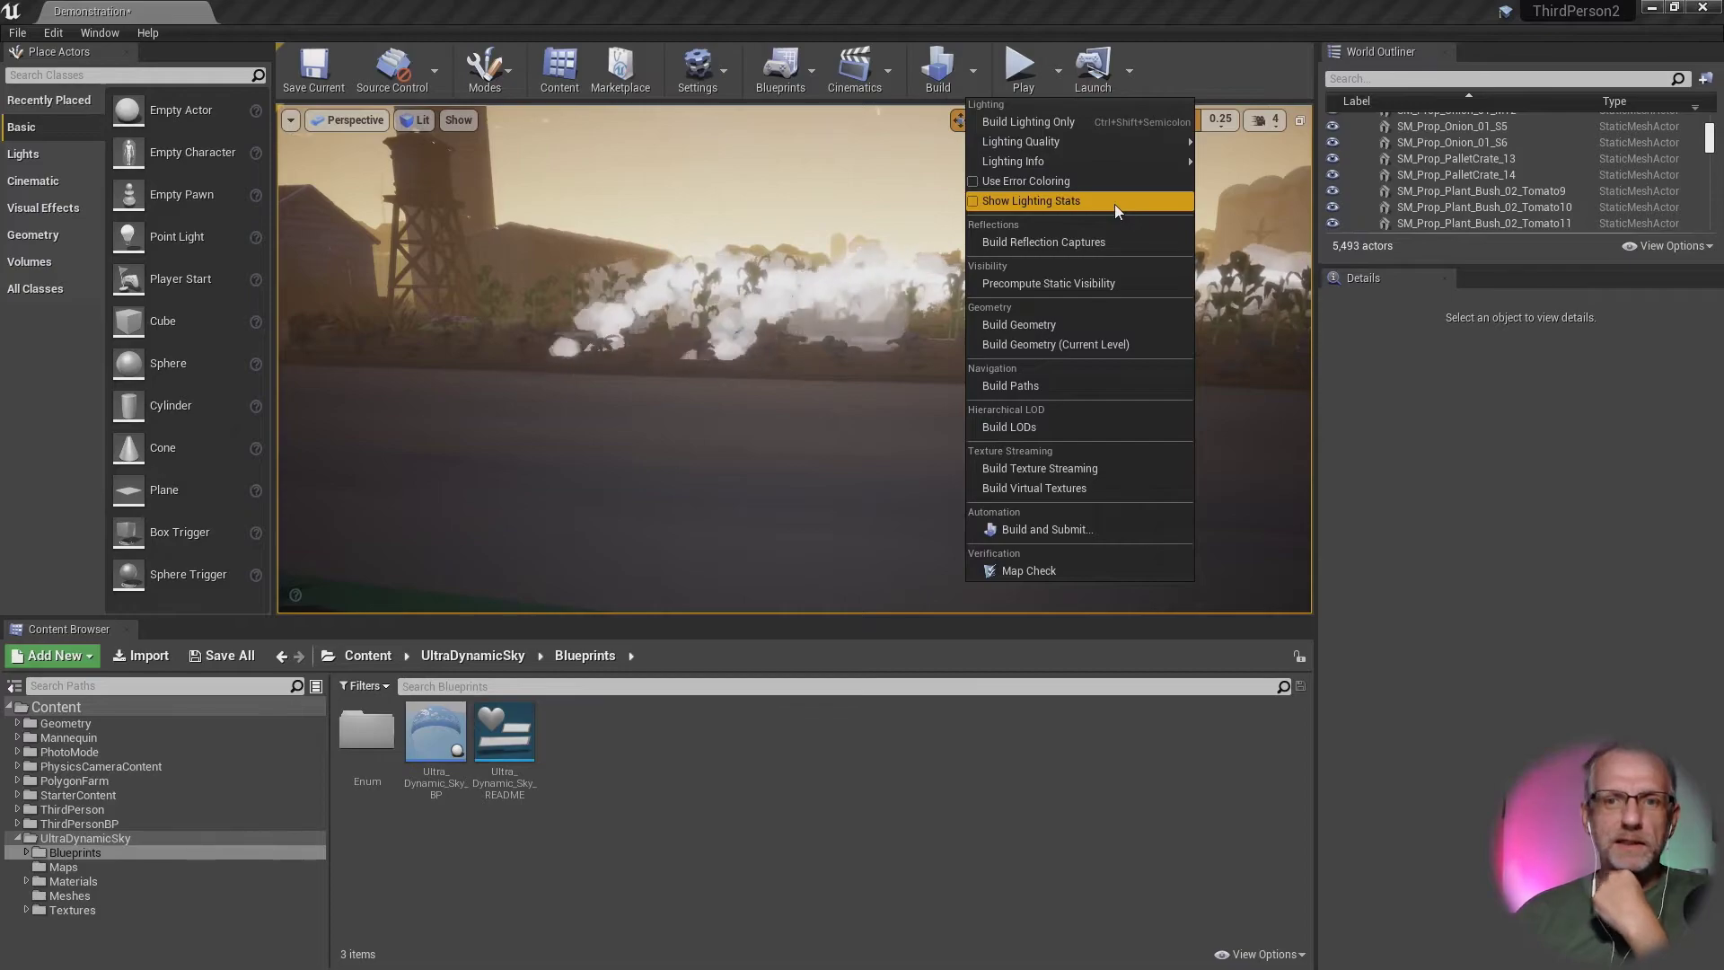
pyautogui.moveTo(1144, 147)
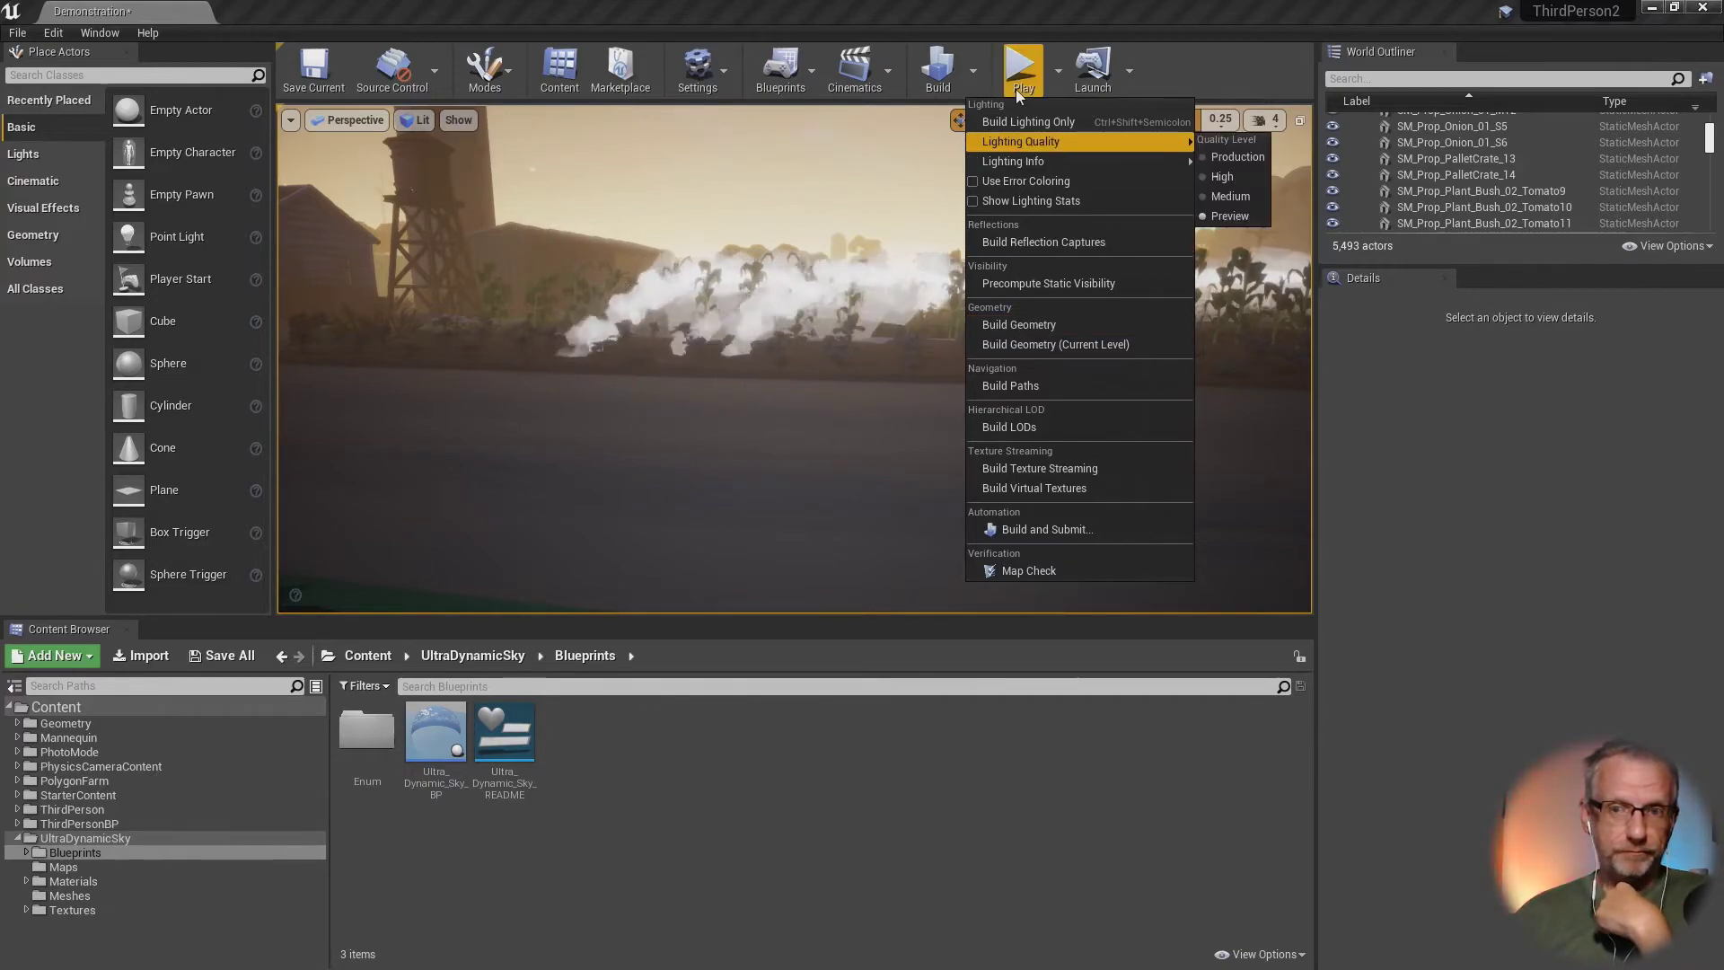
pyautogui.click(1057, 75)
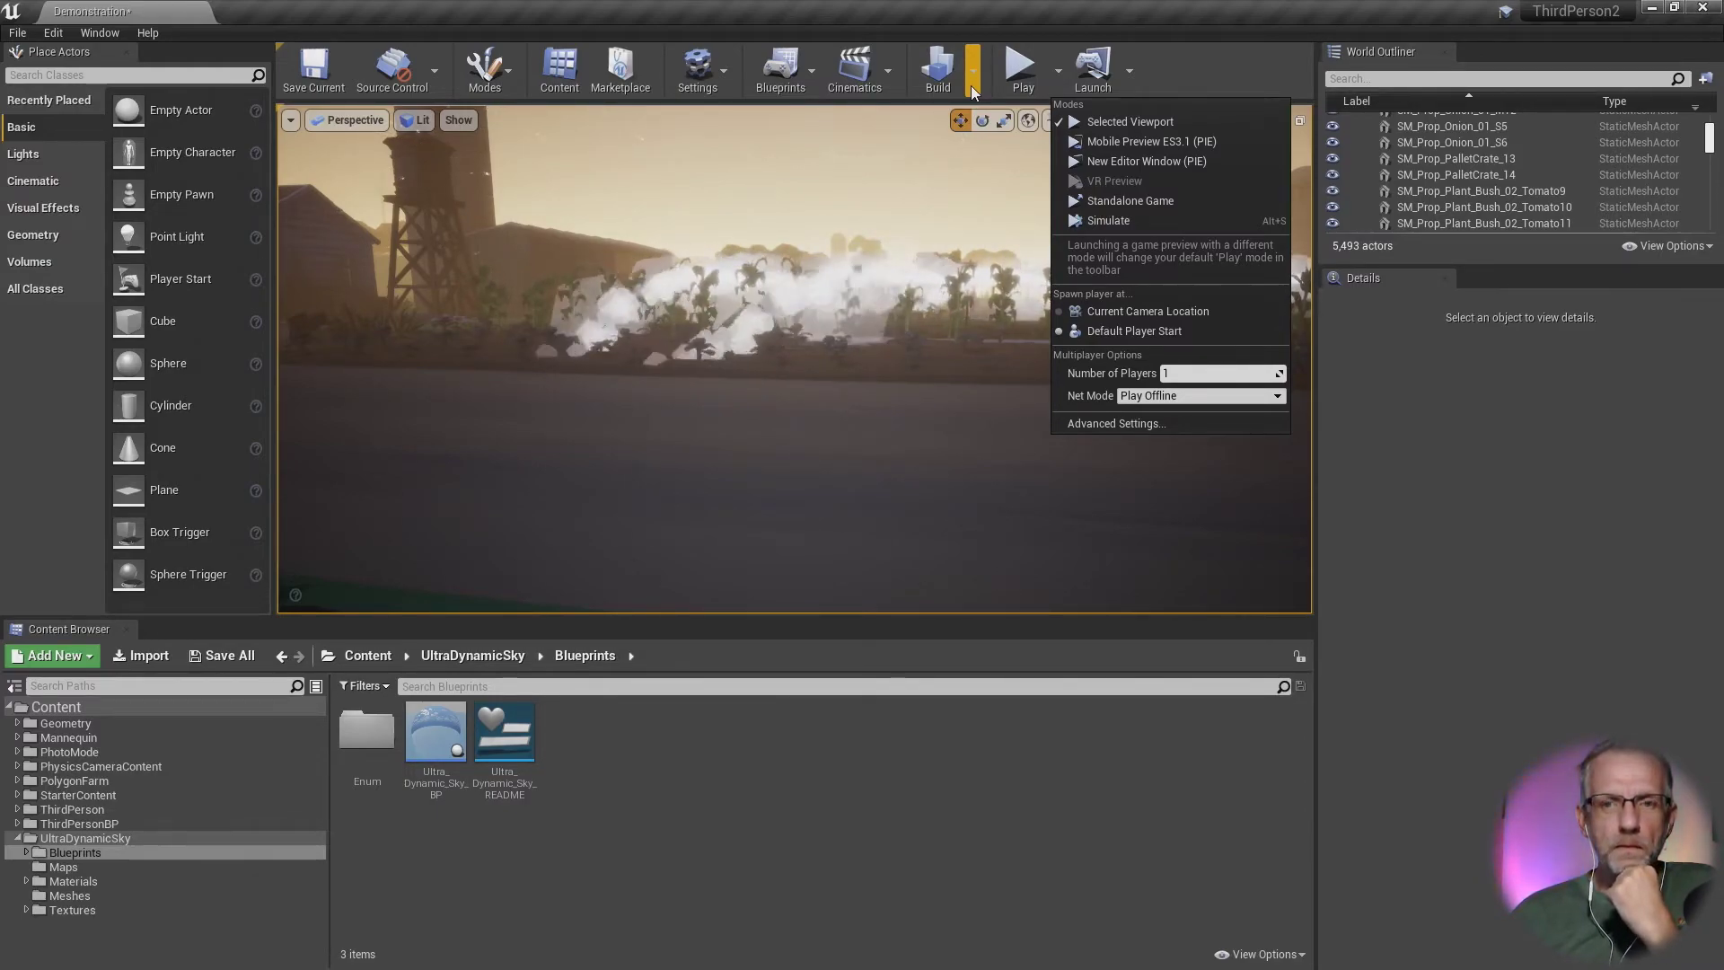
pyautogui.click(908, 315)
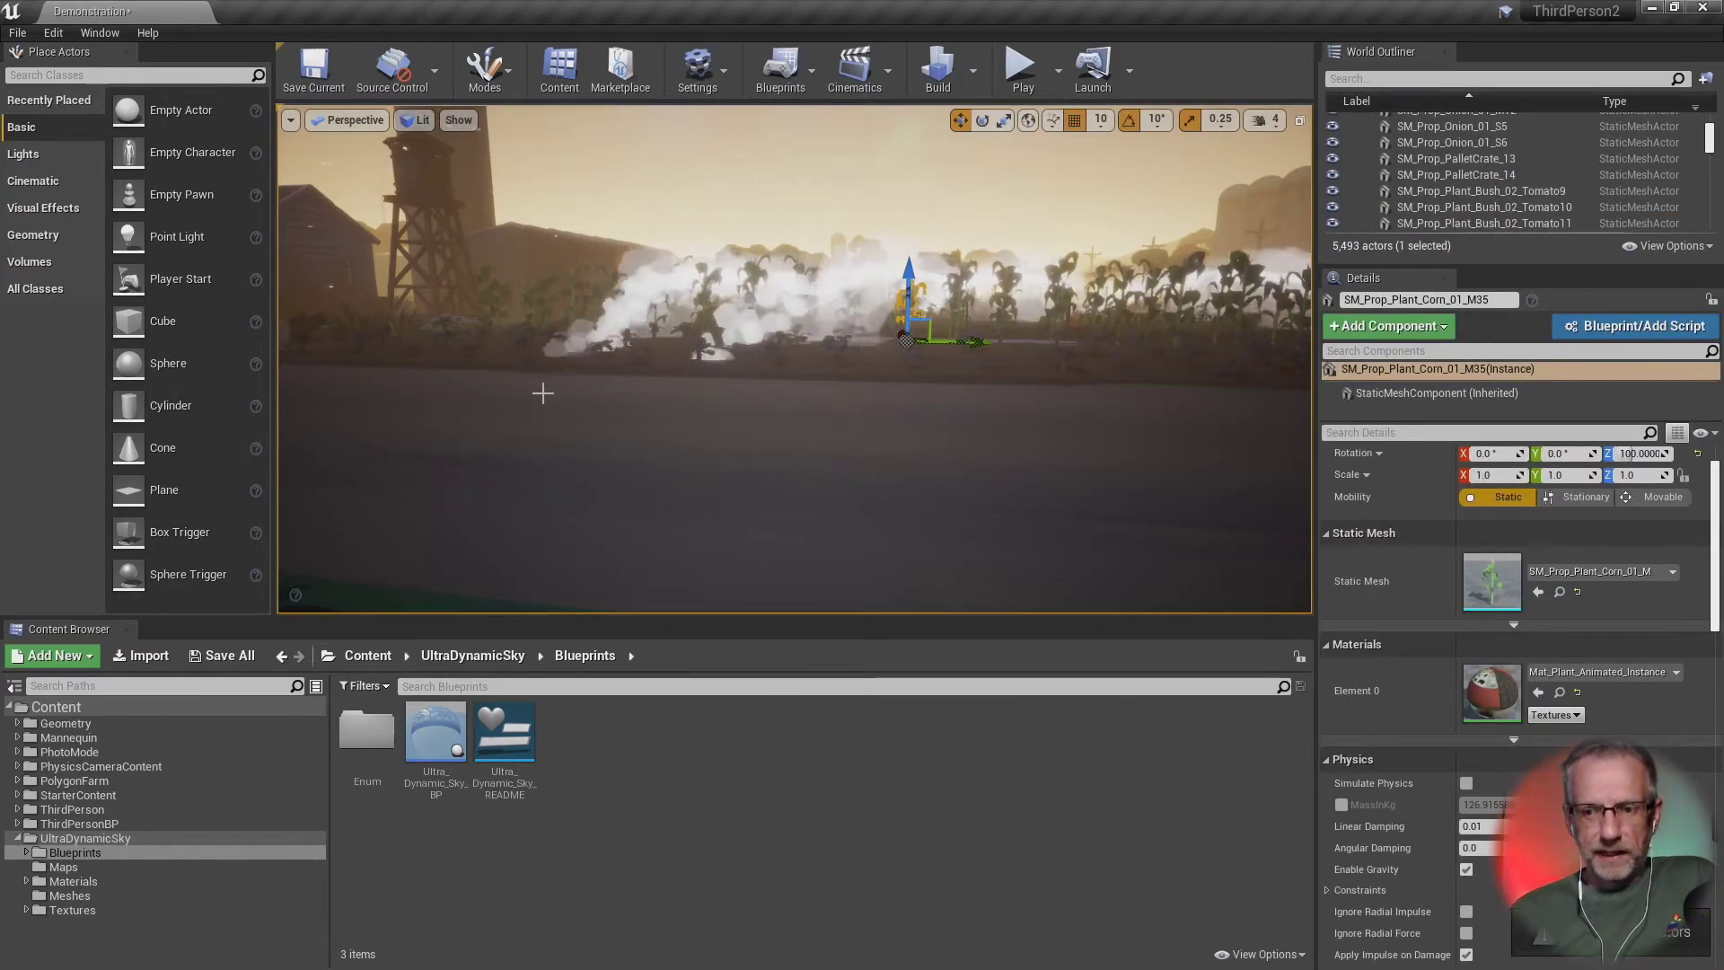
# Step: Fly around the lit farm toward the corn and sky, then close the editor to reach Save Content
pyautogui.moveTo(542, 392); pyautogui.dragTo(393, 356, button='right')
pyautogui.press('w')
pyautogui.press('s')
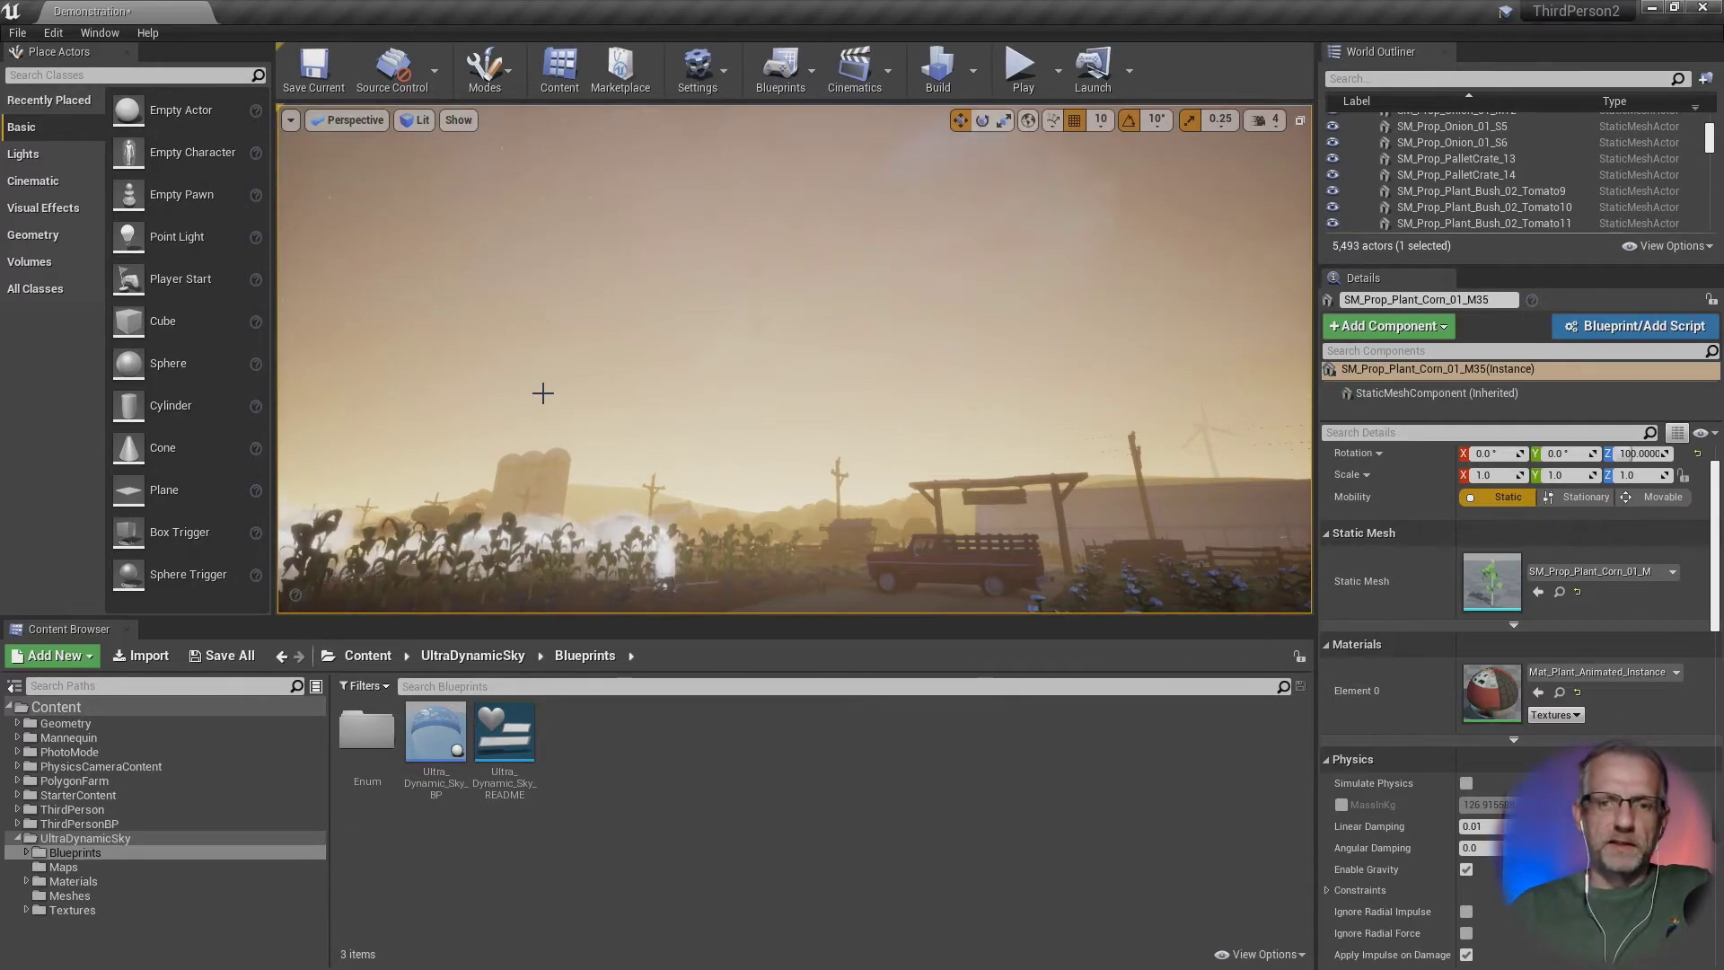
pyautogui.moveTo(542, 392); pyautogui.dragTo(594, 392, button='right')
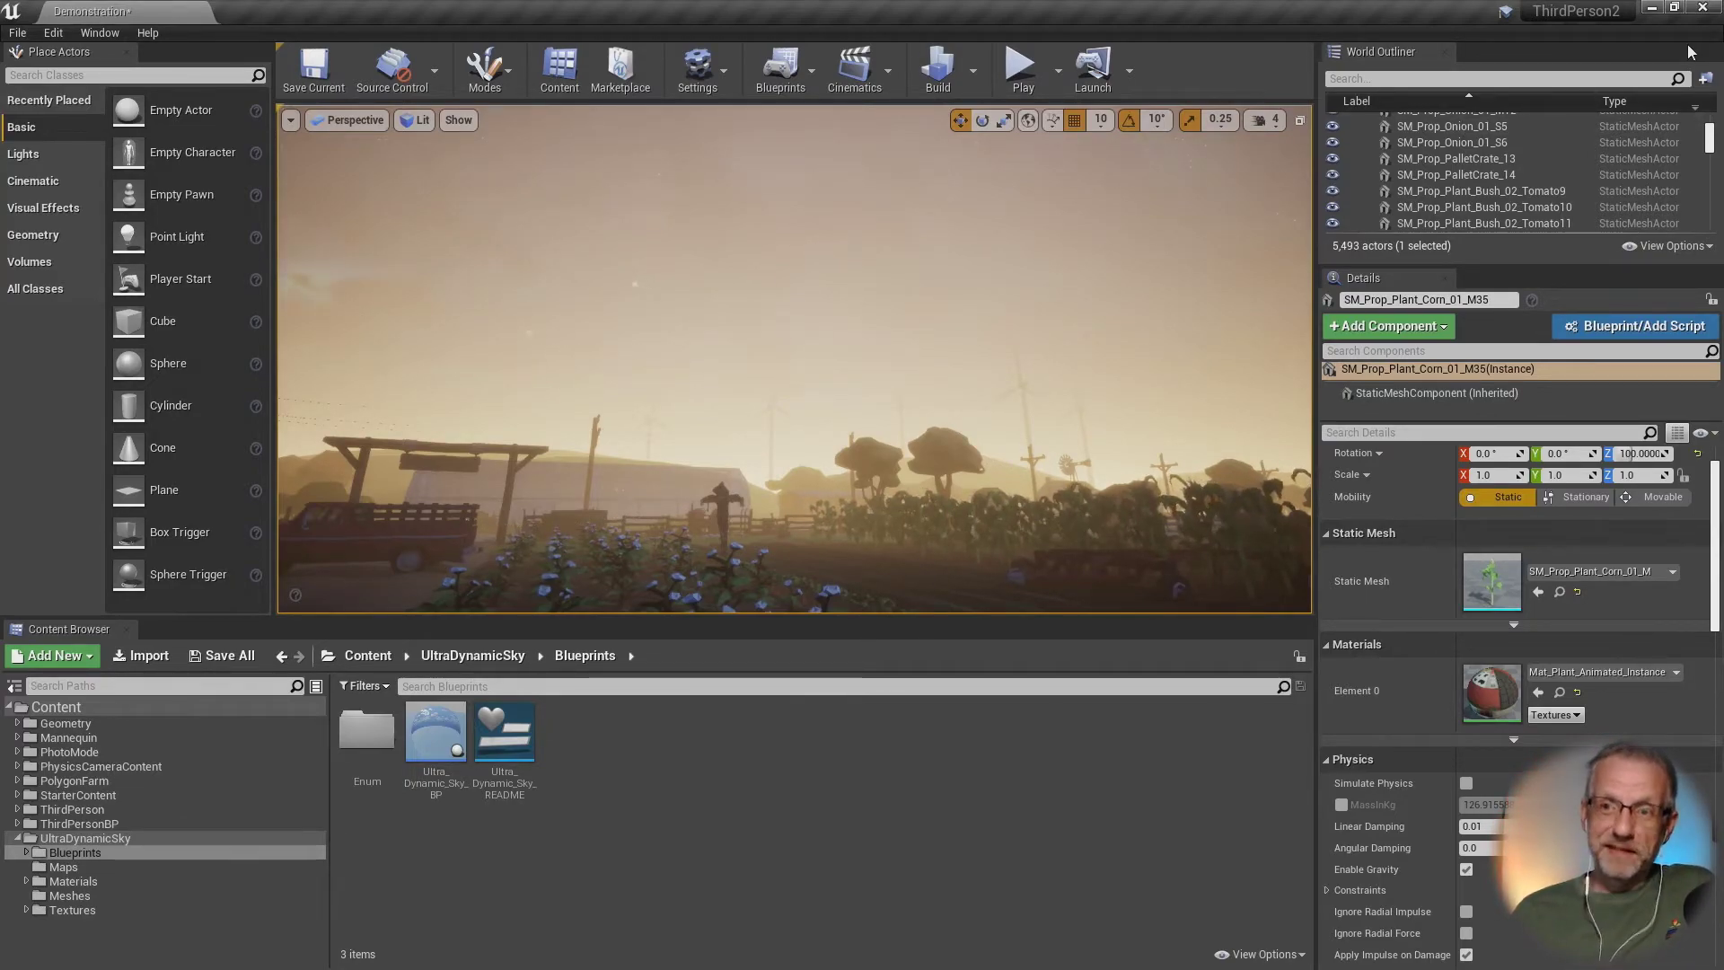
pyautogui.click(1703, 10)
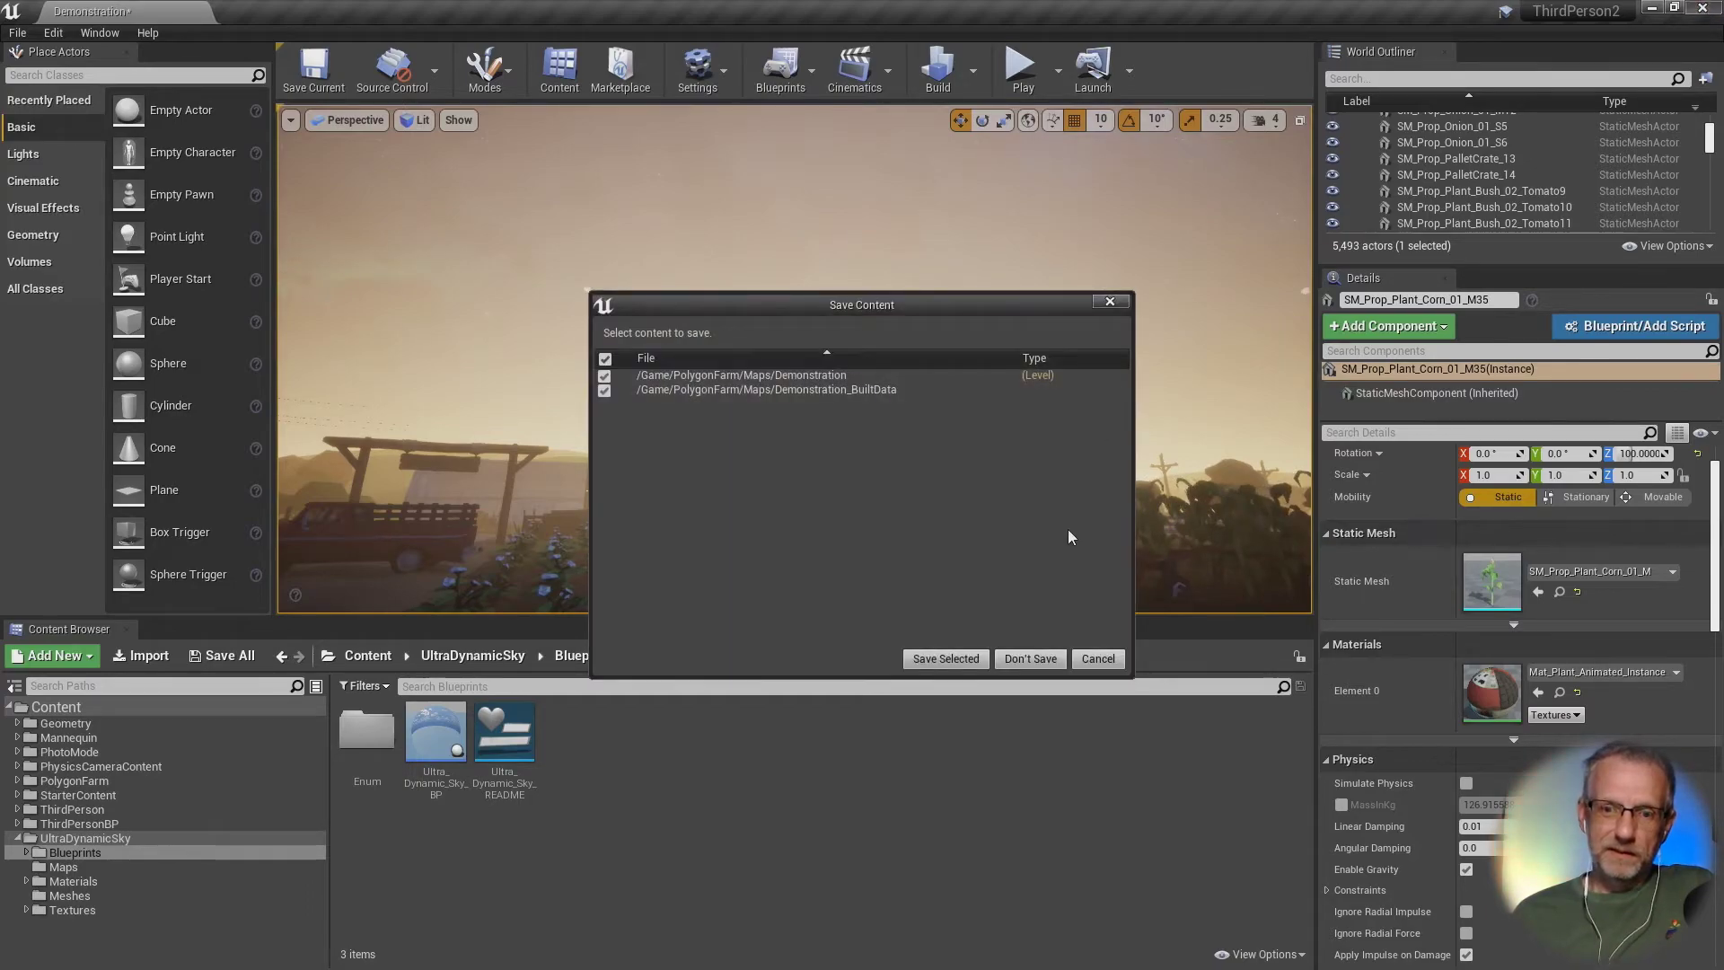
# Step: Discard the farm level's changes and open Meadow from the Launcher's Library with engine 4.25
pyautogui.click(1024, 659)
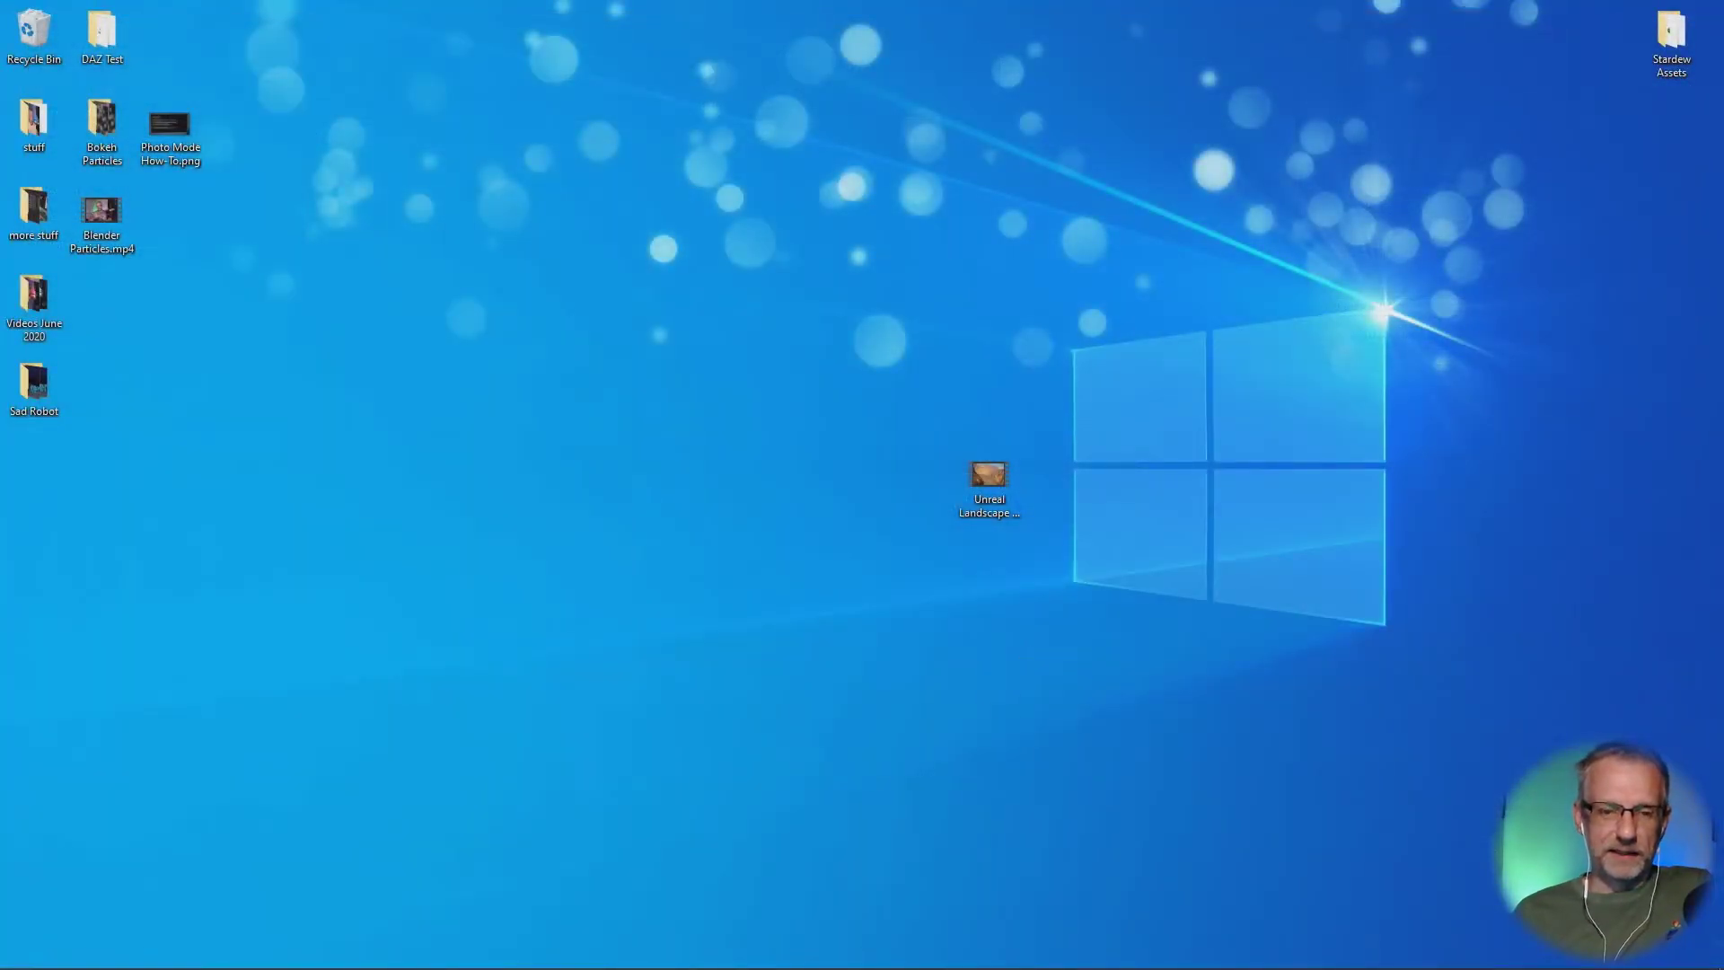
pyautogui.moveTo(606, 961)
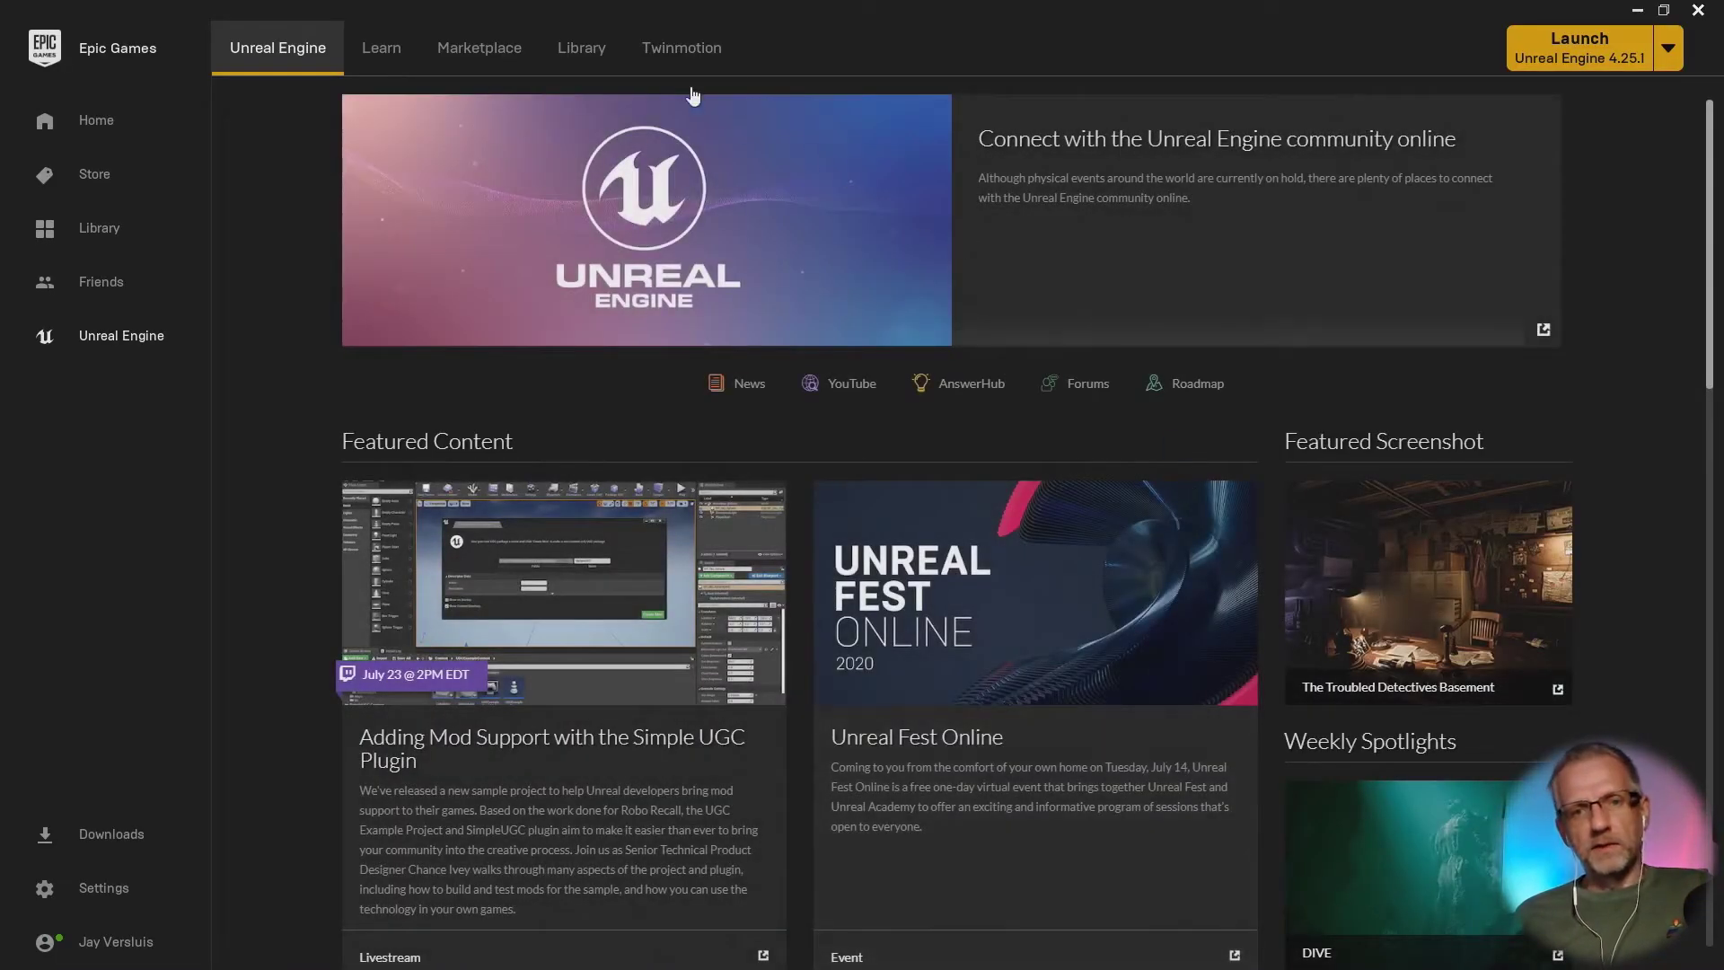
pyautogui.click(501, 60)
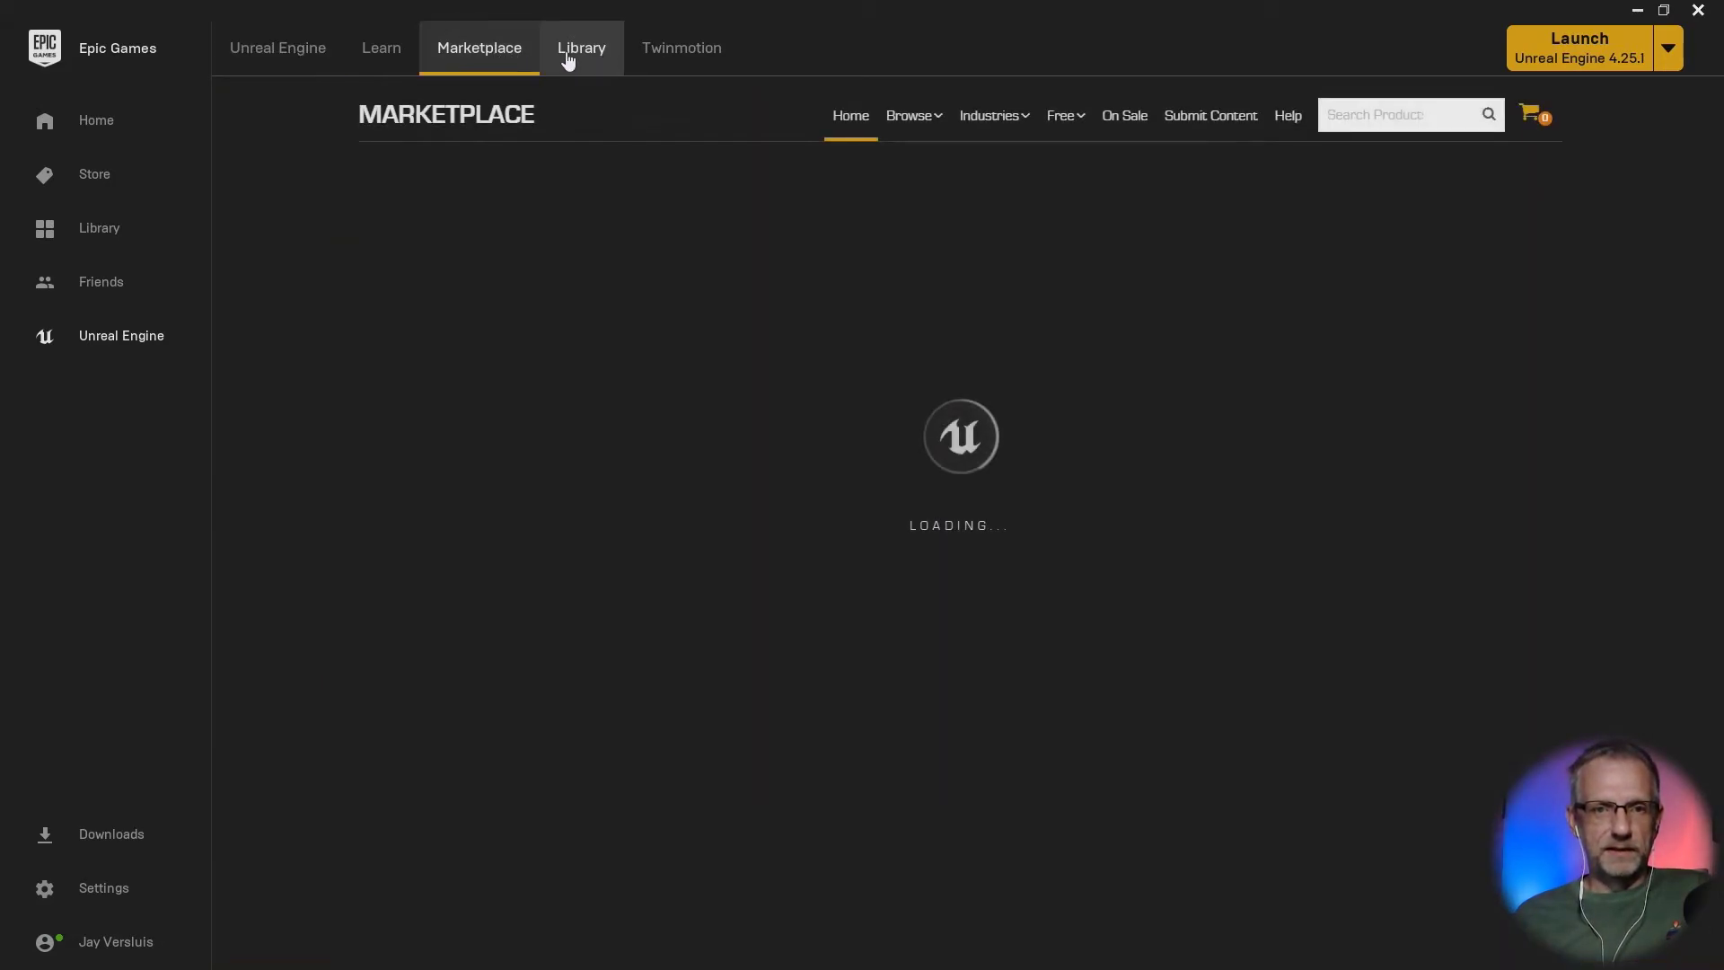
pyautogui.click(568, 58)
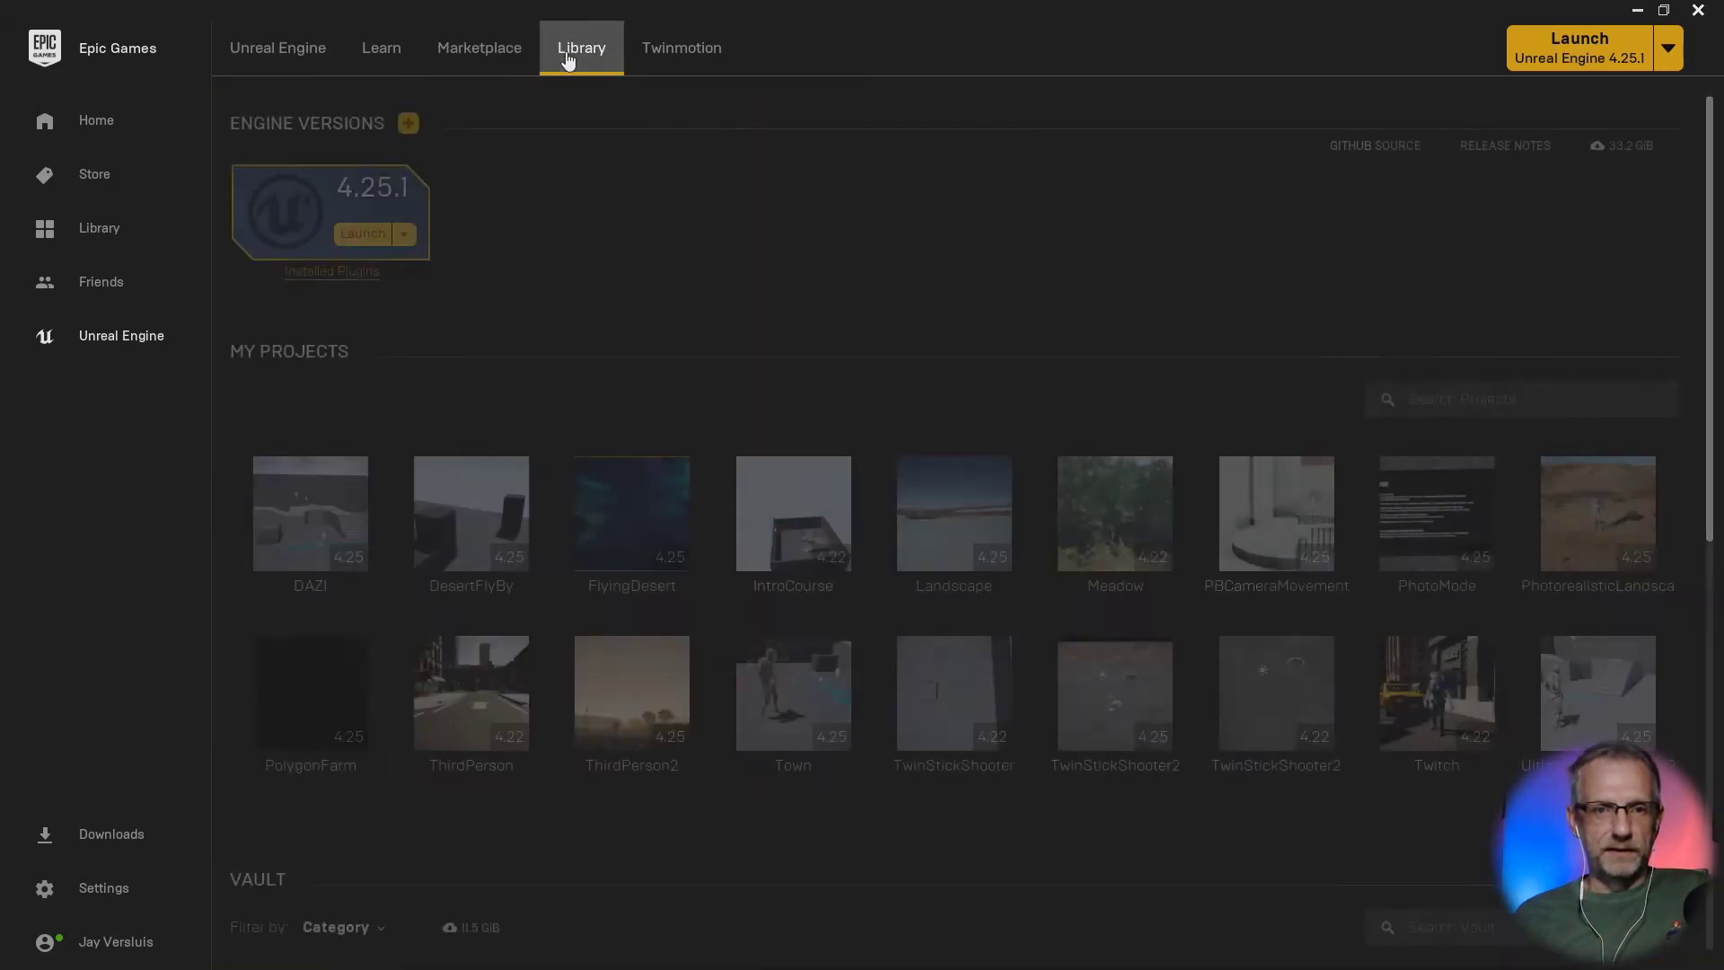
pyautogui.moveTo(1147, 531)
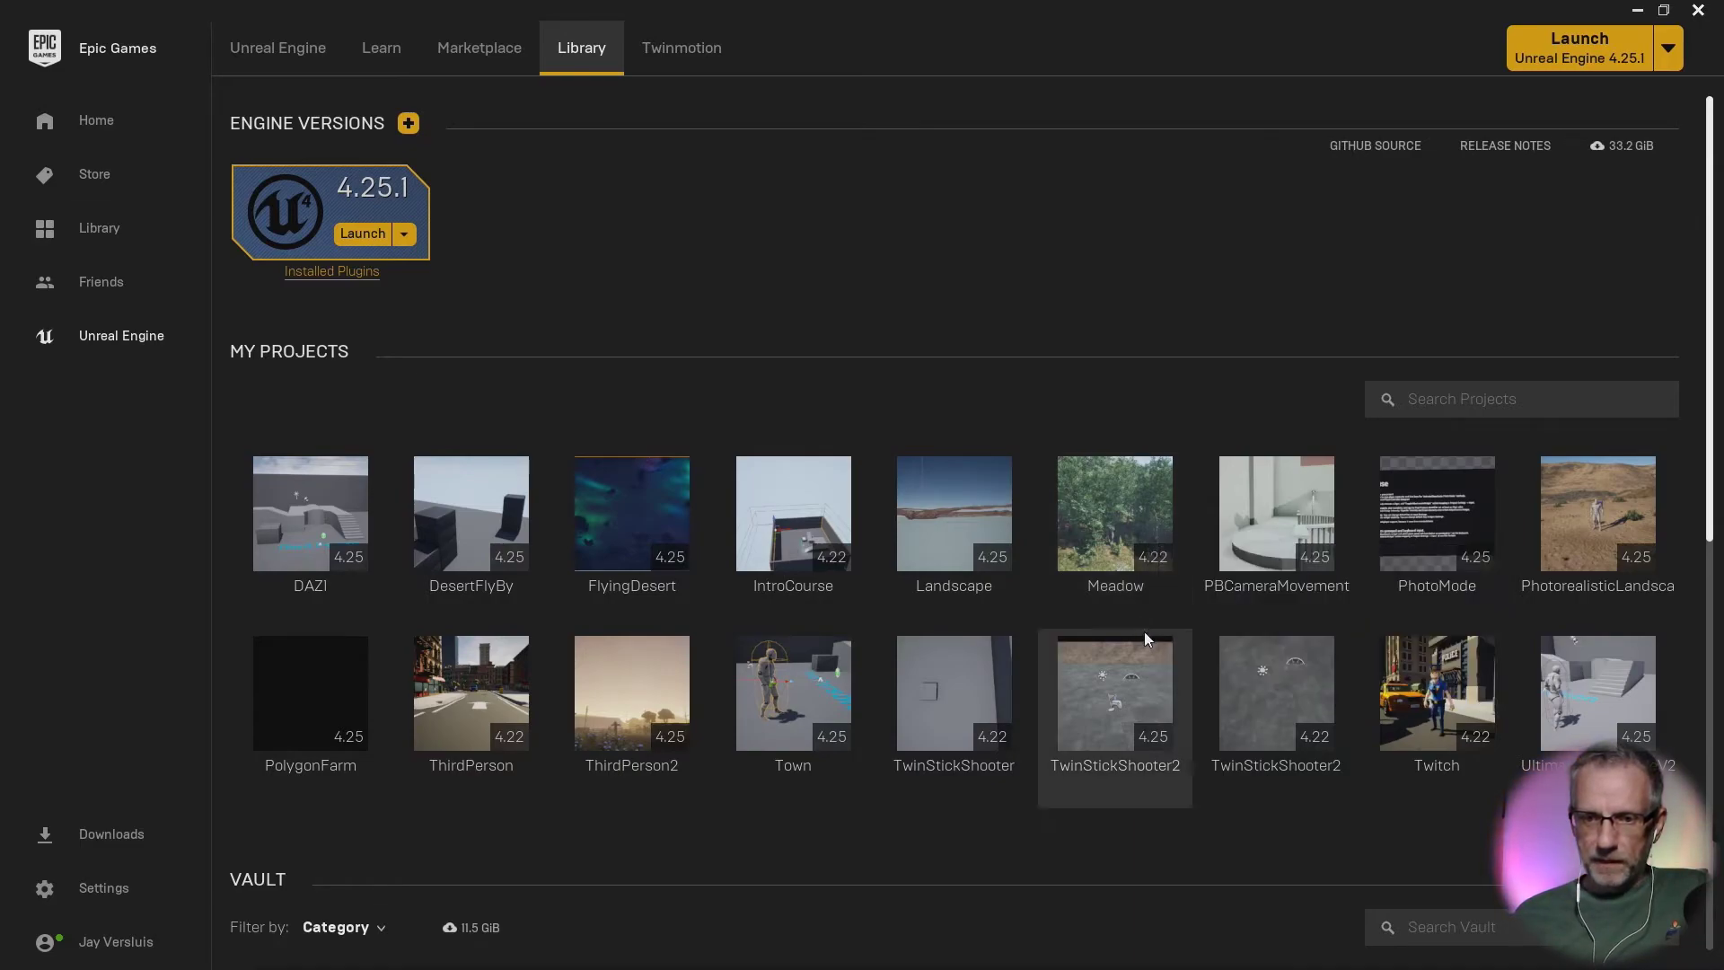
pyautogui.doubleClick(1150, 515)
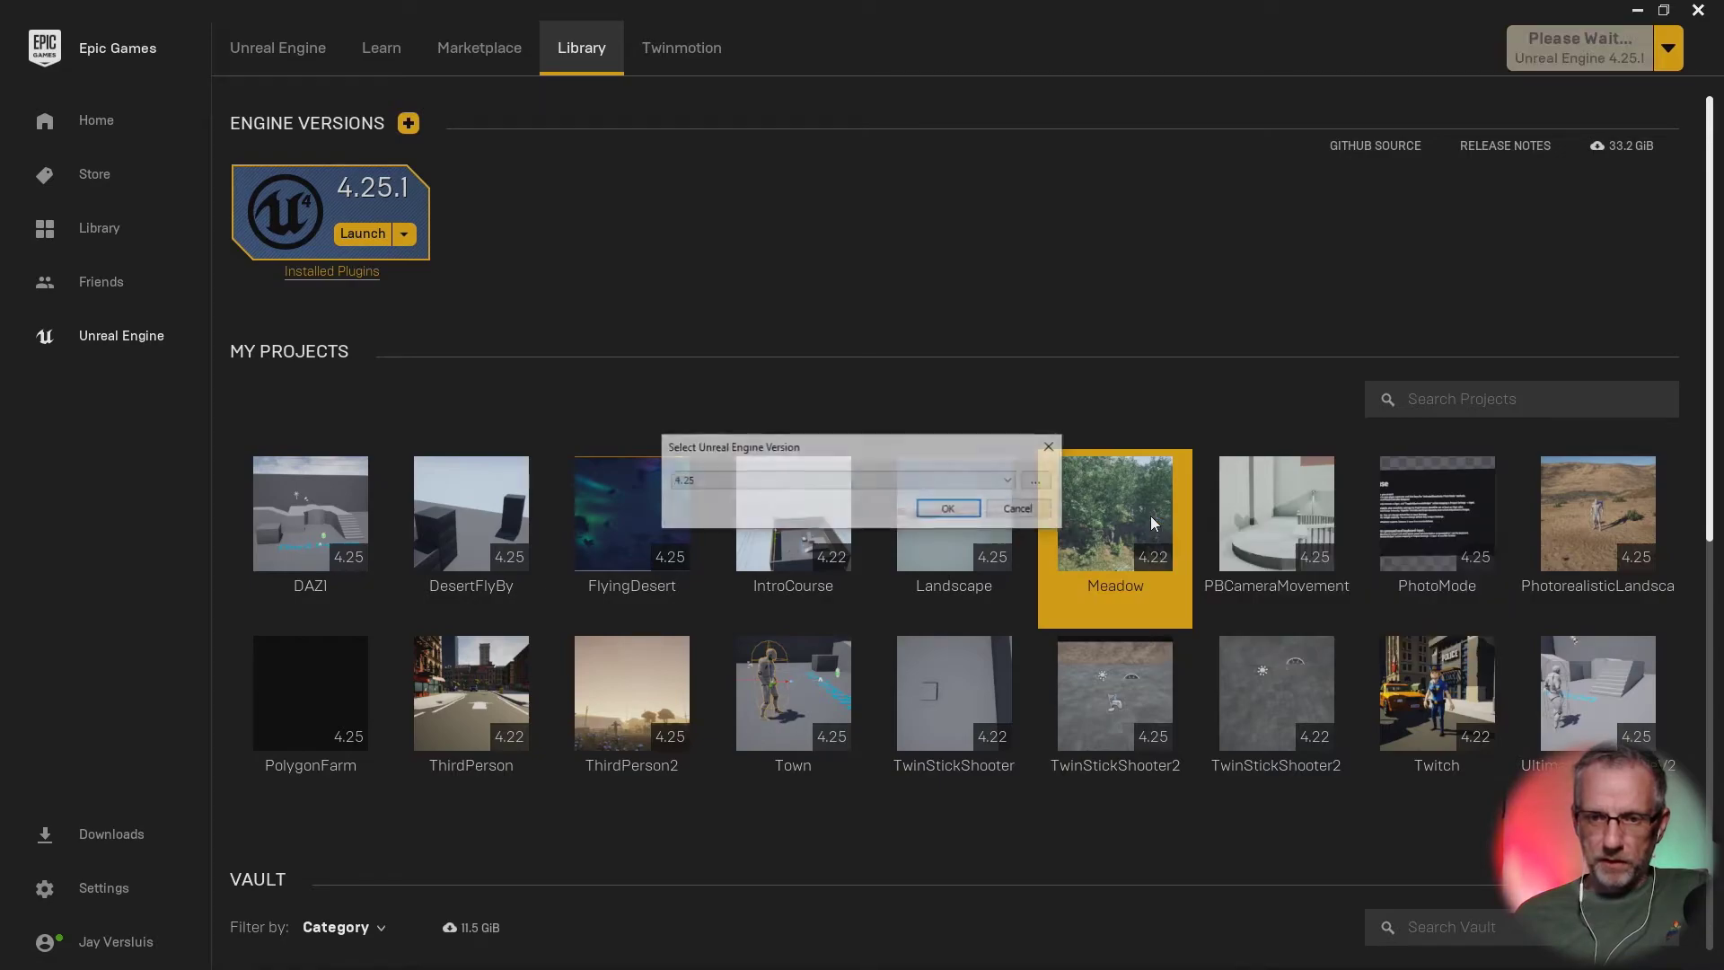
pyautogui.click(949, 510)
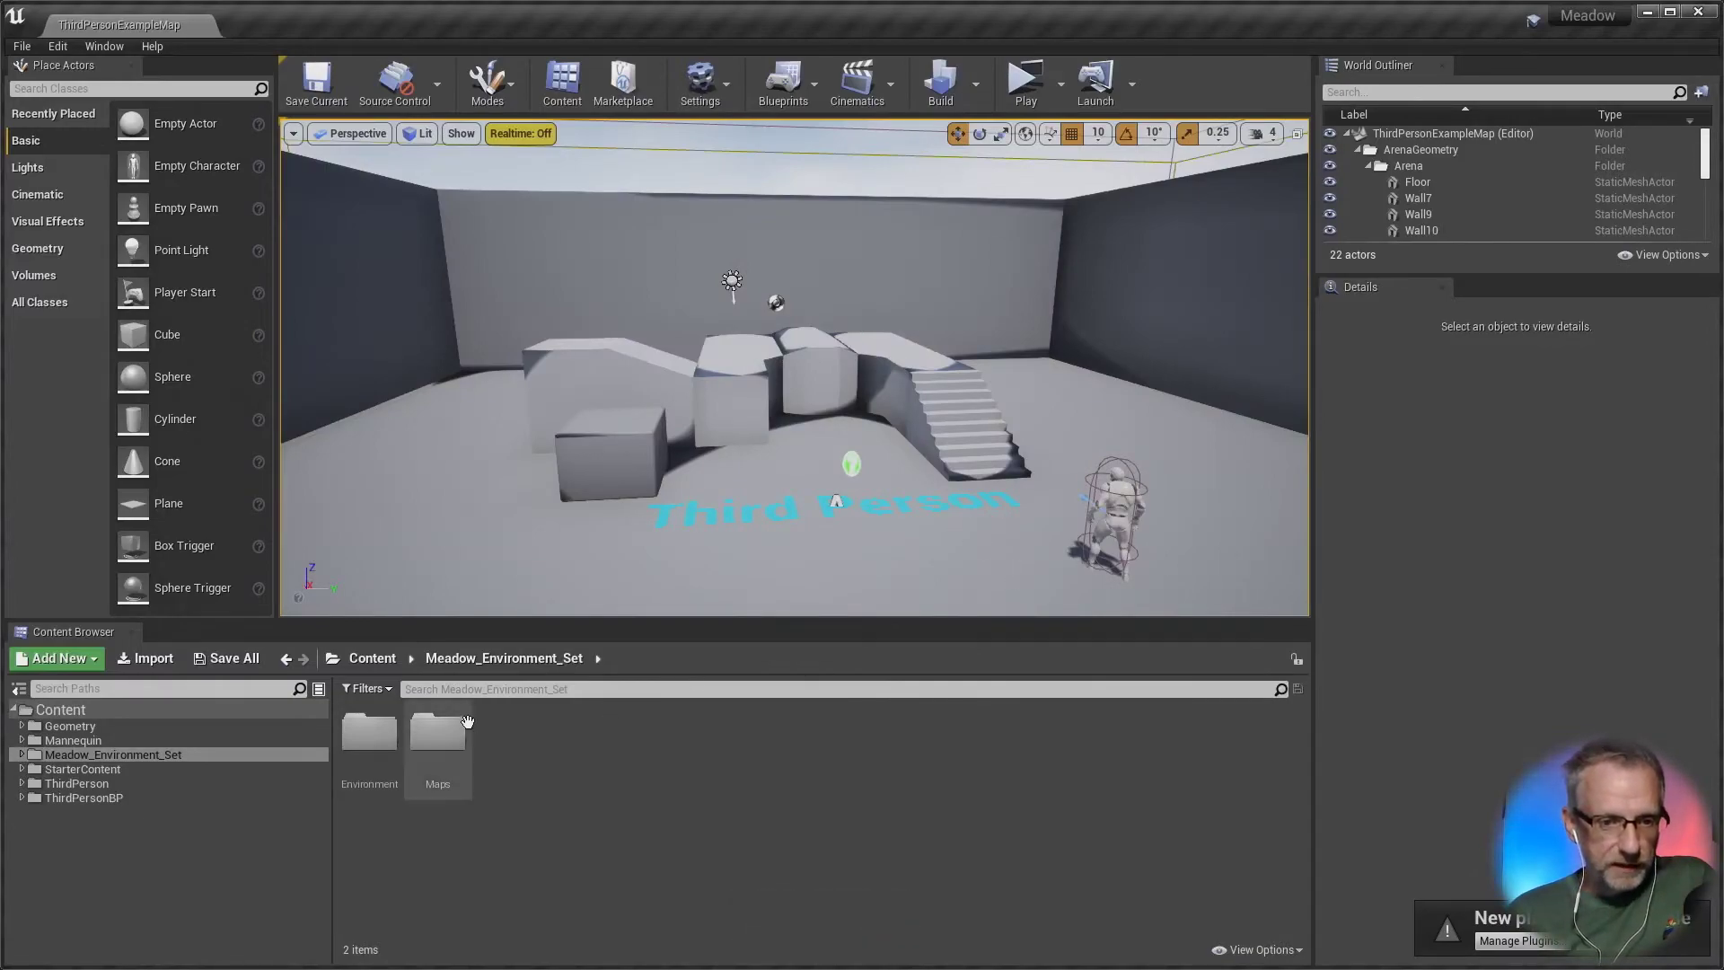
# Step: Expand Meadow_Environment_Set, show its Maps folder, and open Meadow_Environment_Set_Map
pyautogui.click(22, 755)
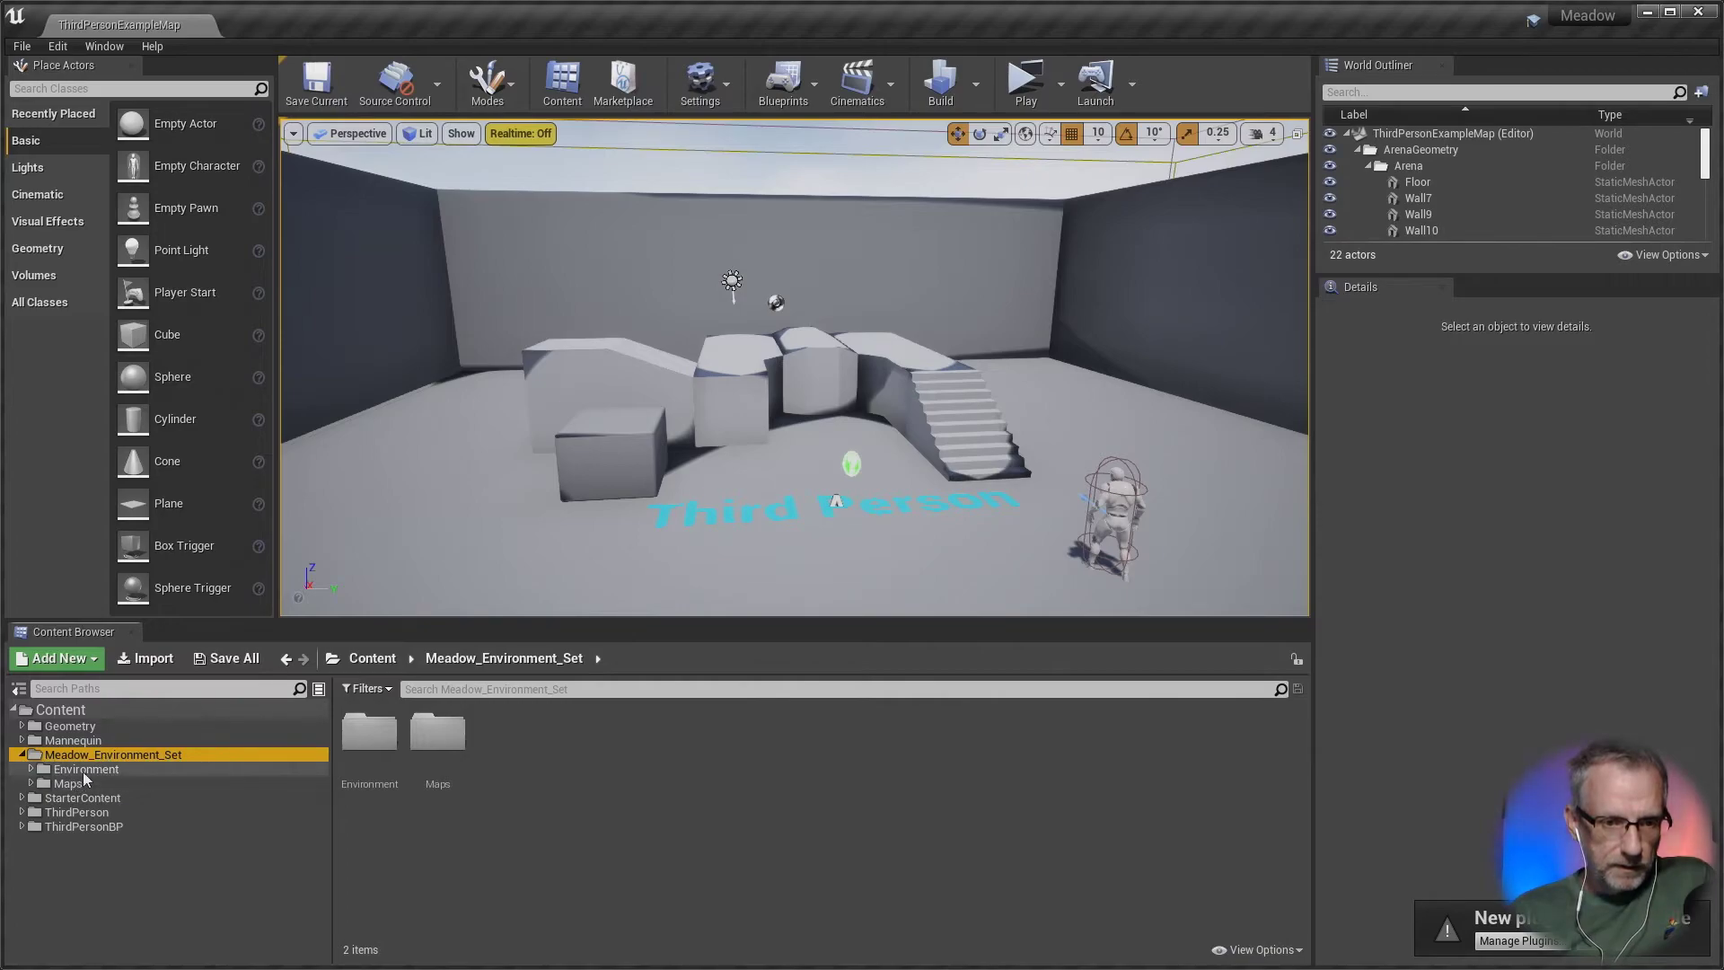
pyautogui.click(66, 784)
pyautogui.click(31, 784)
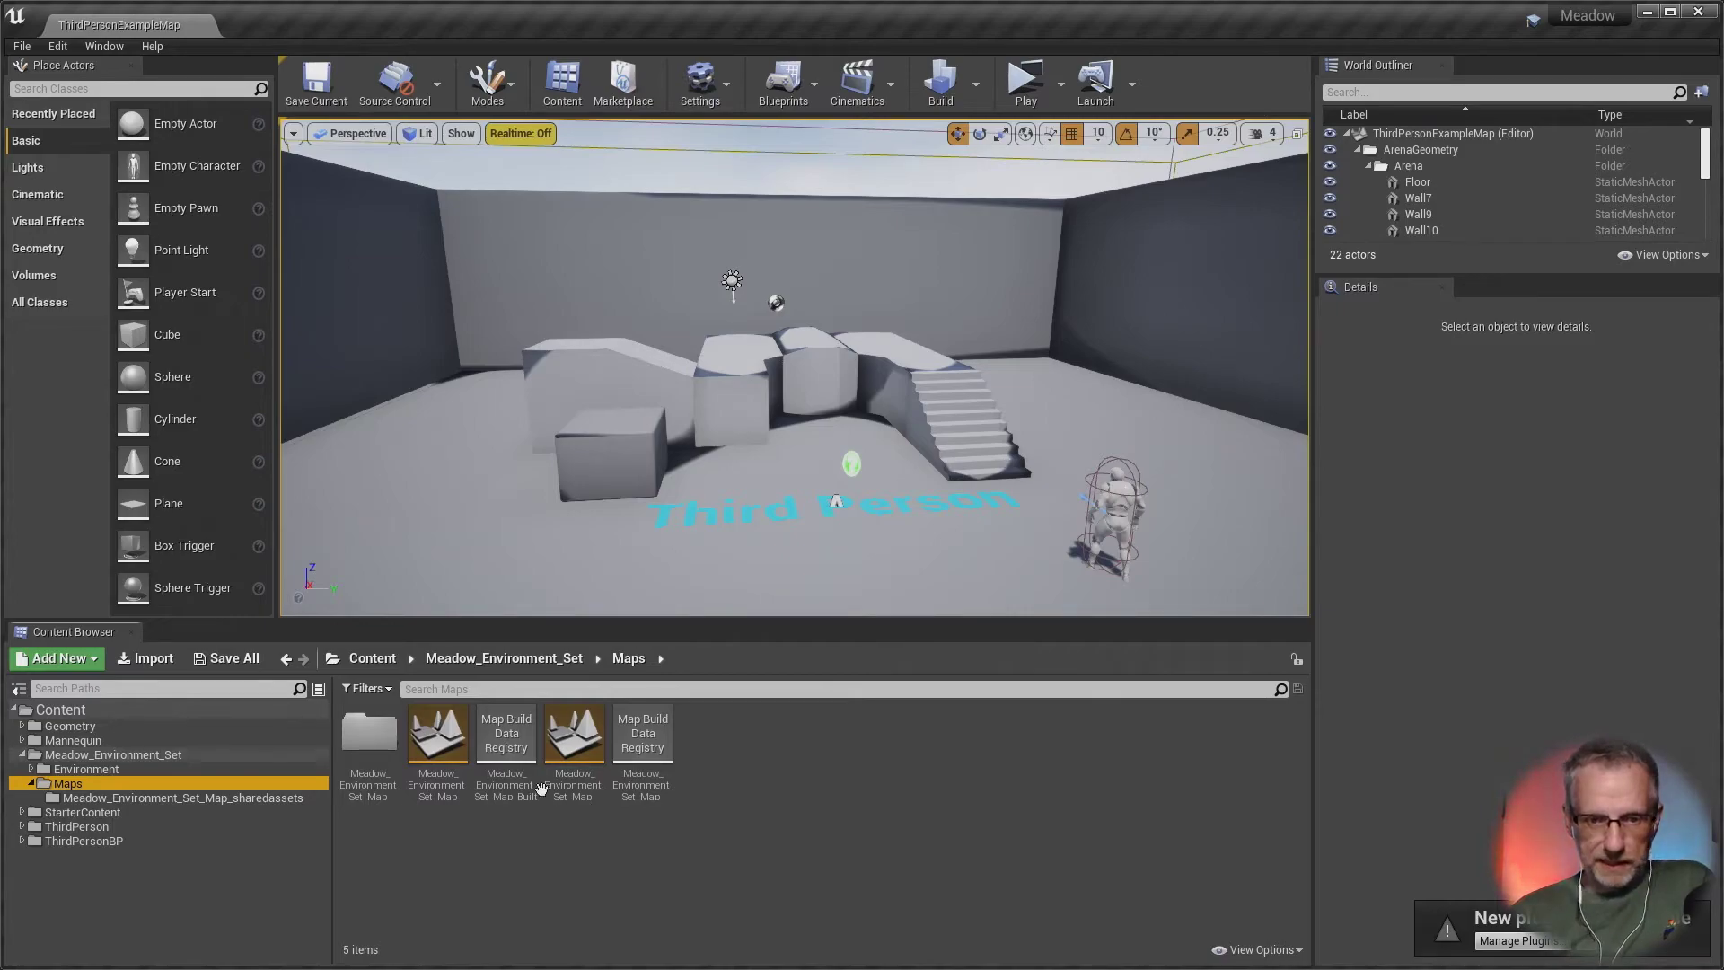
pyautogui.doubleClick(457, 740)
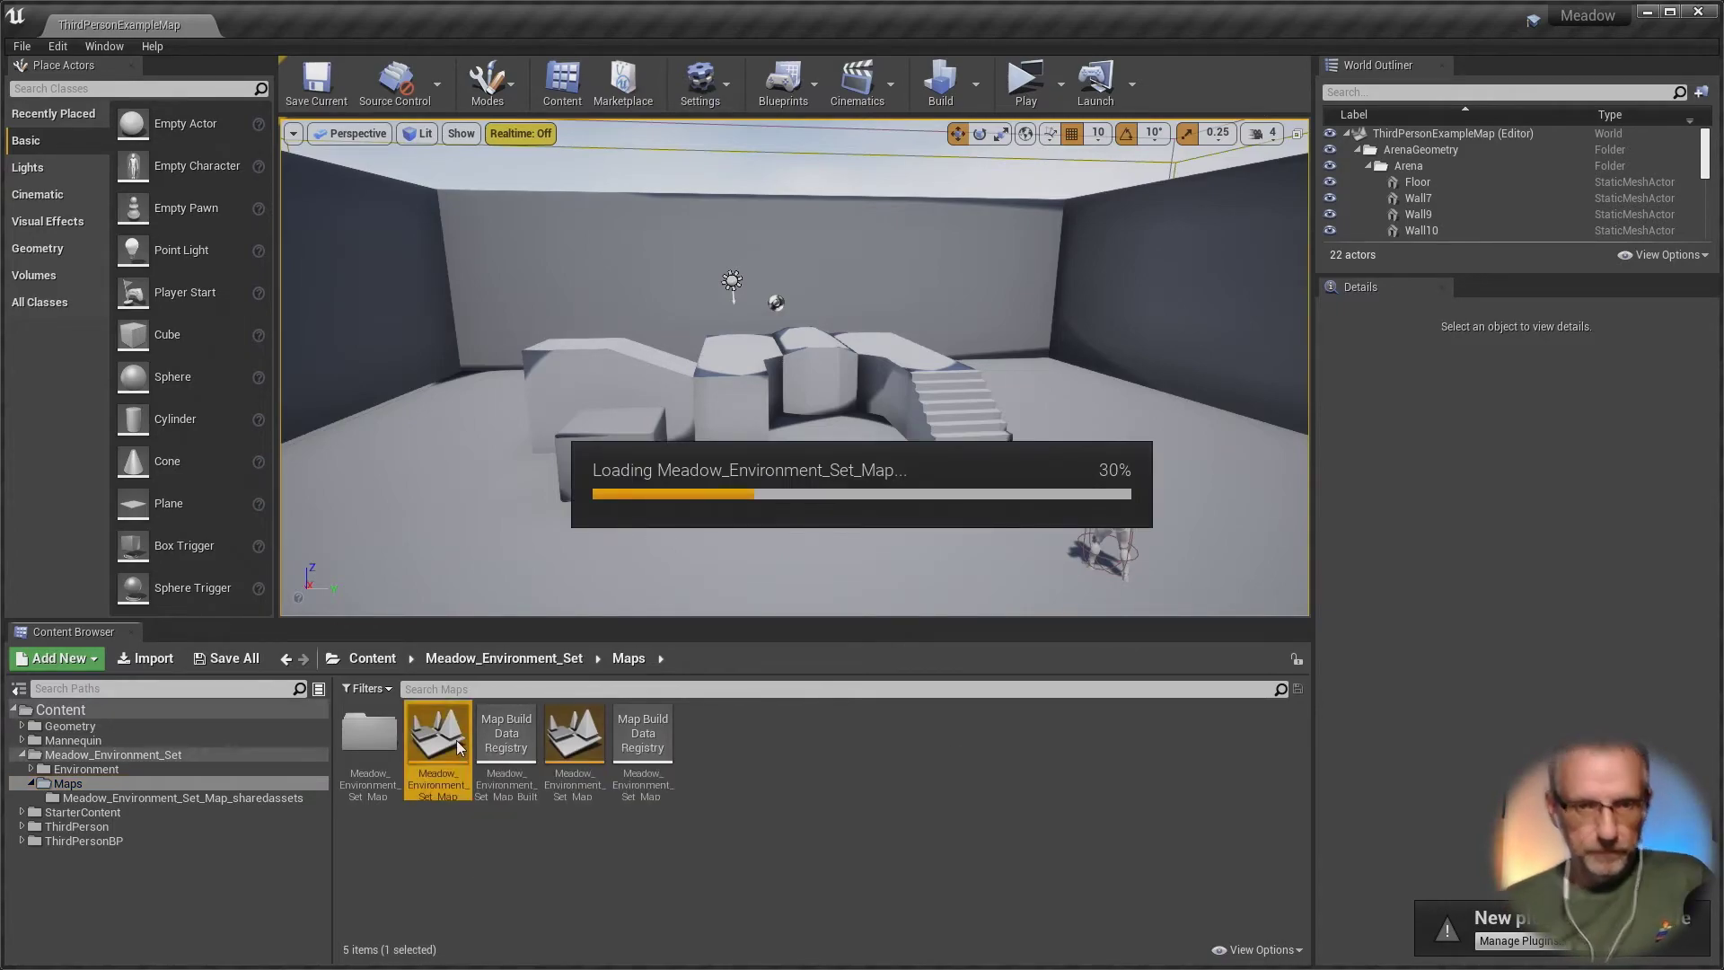
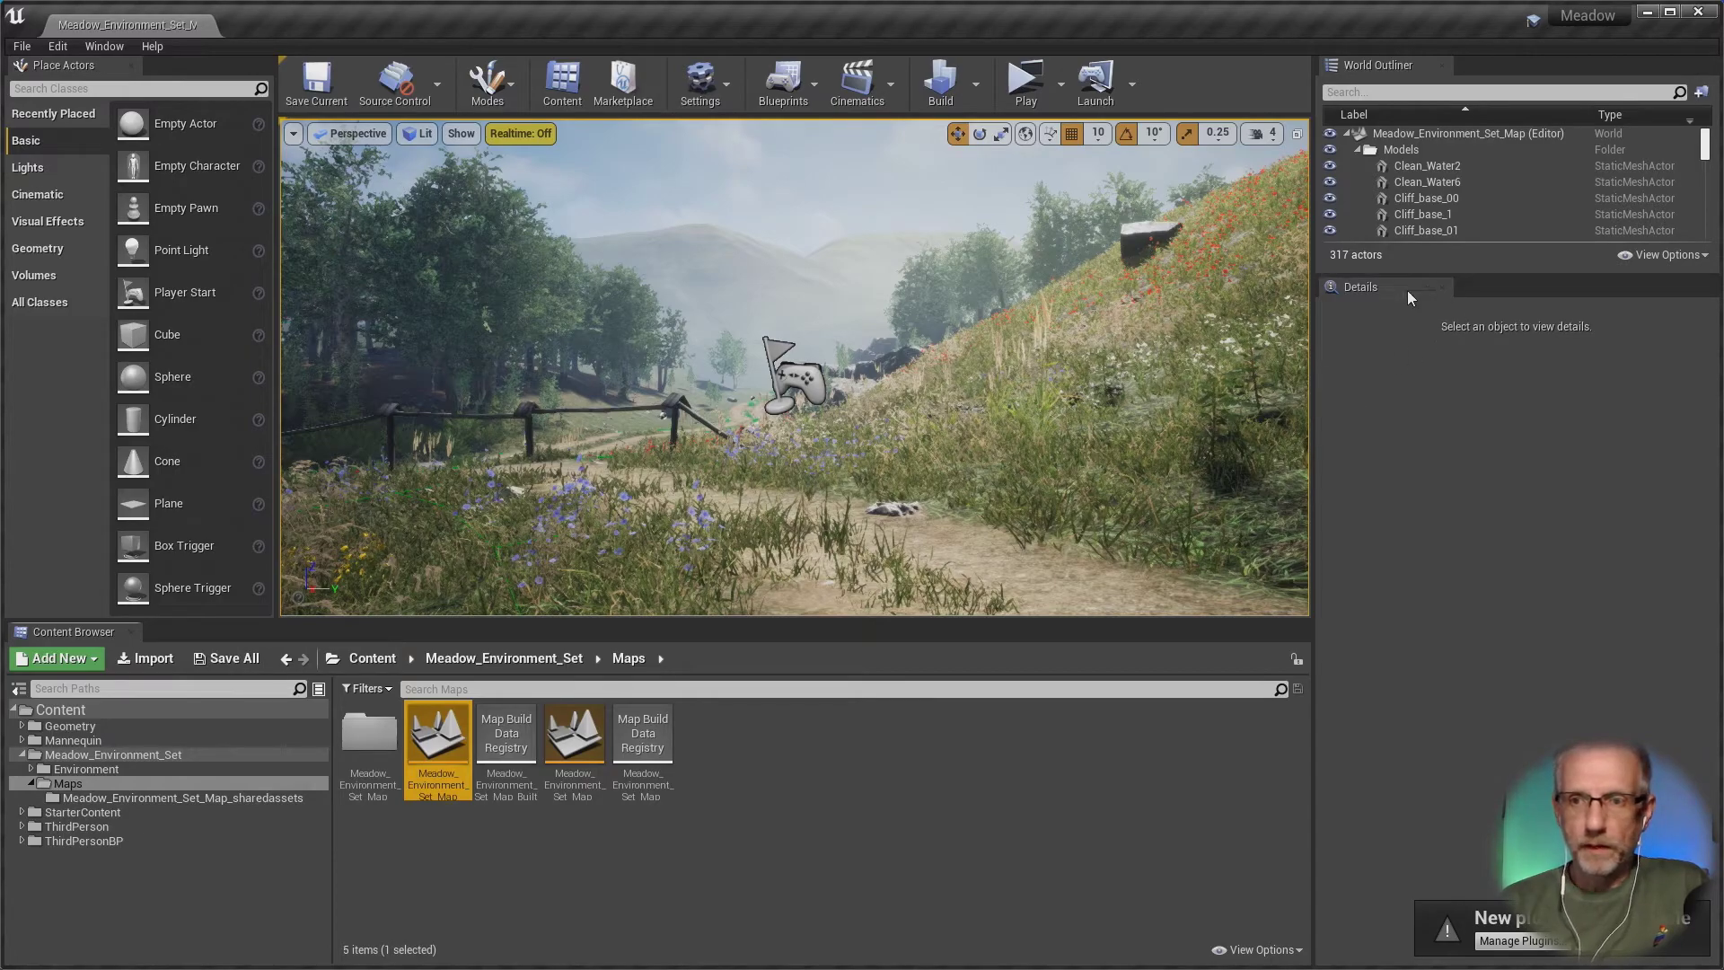
# Step: Search the Outliner for 'play', then run the level in a new window and close it
pyautogui.click(1533, 94)
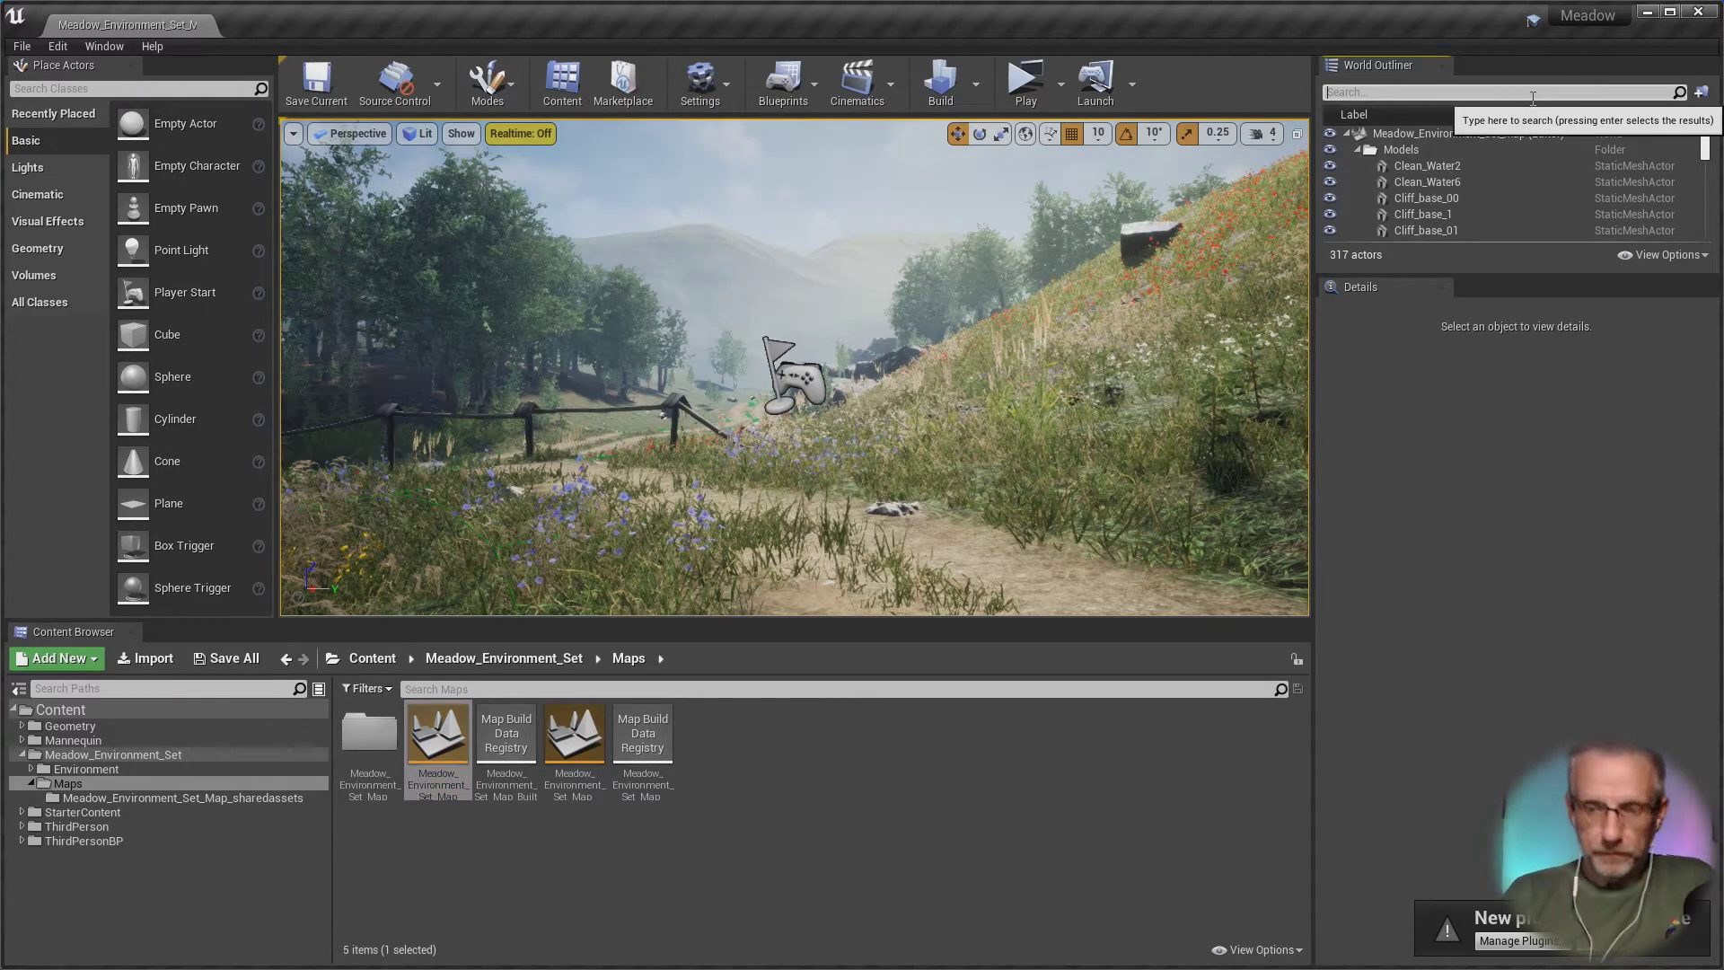
pyautogui.write('play')
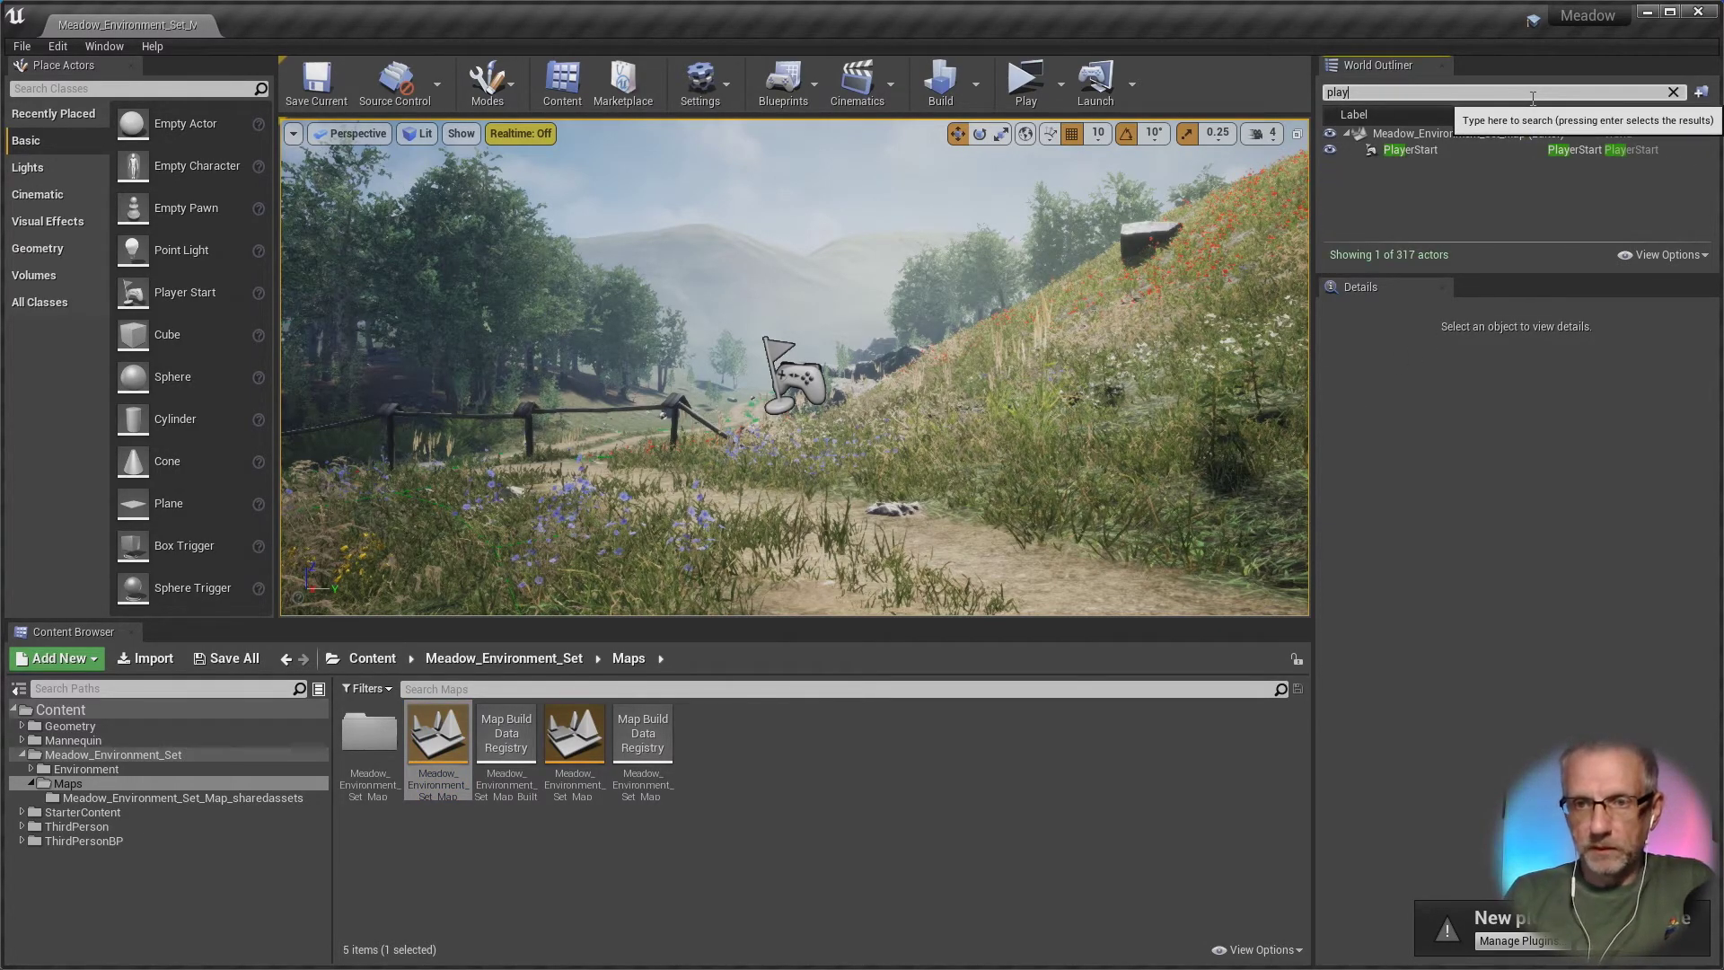
pyautogui.press('Escape')
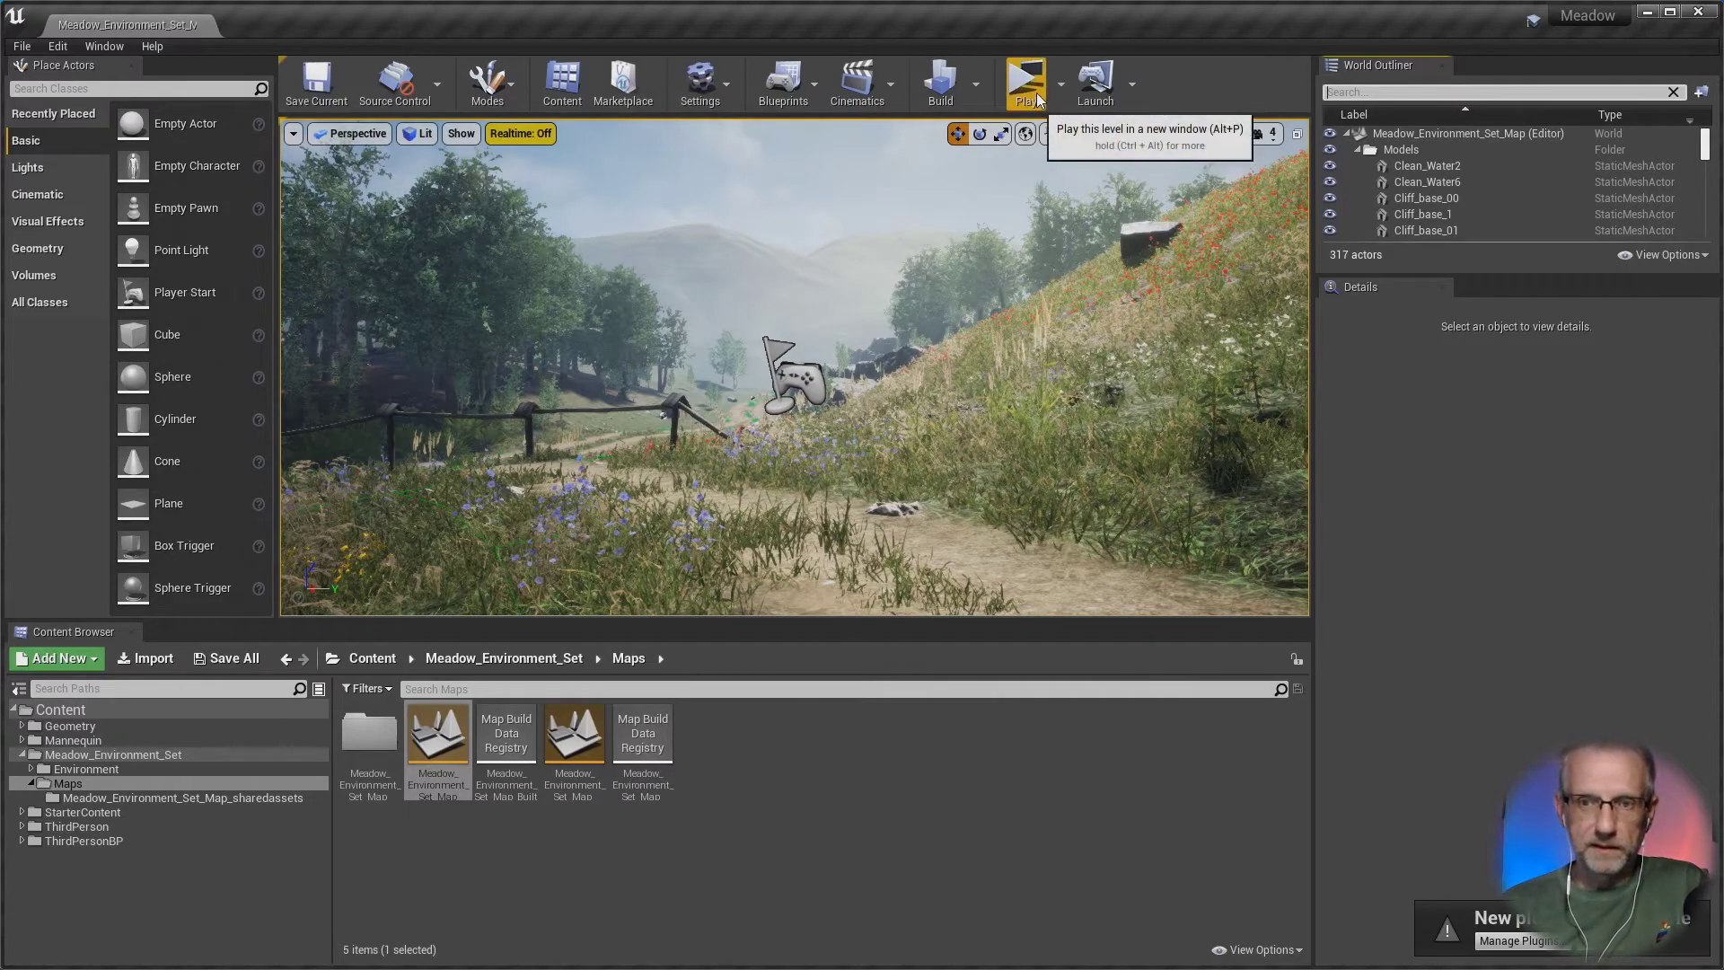
pyautogui.write('play')
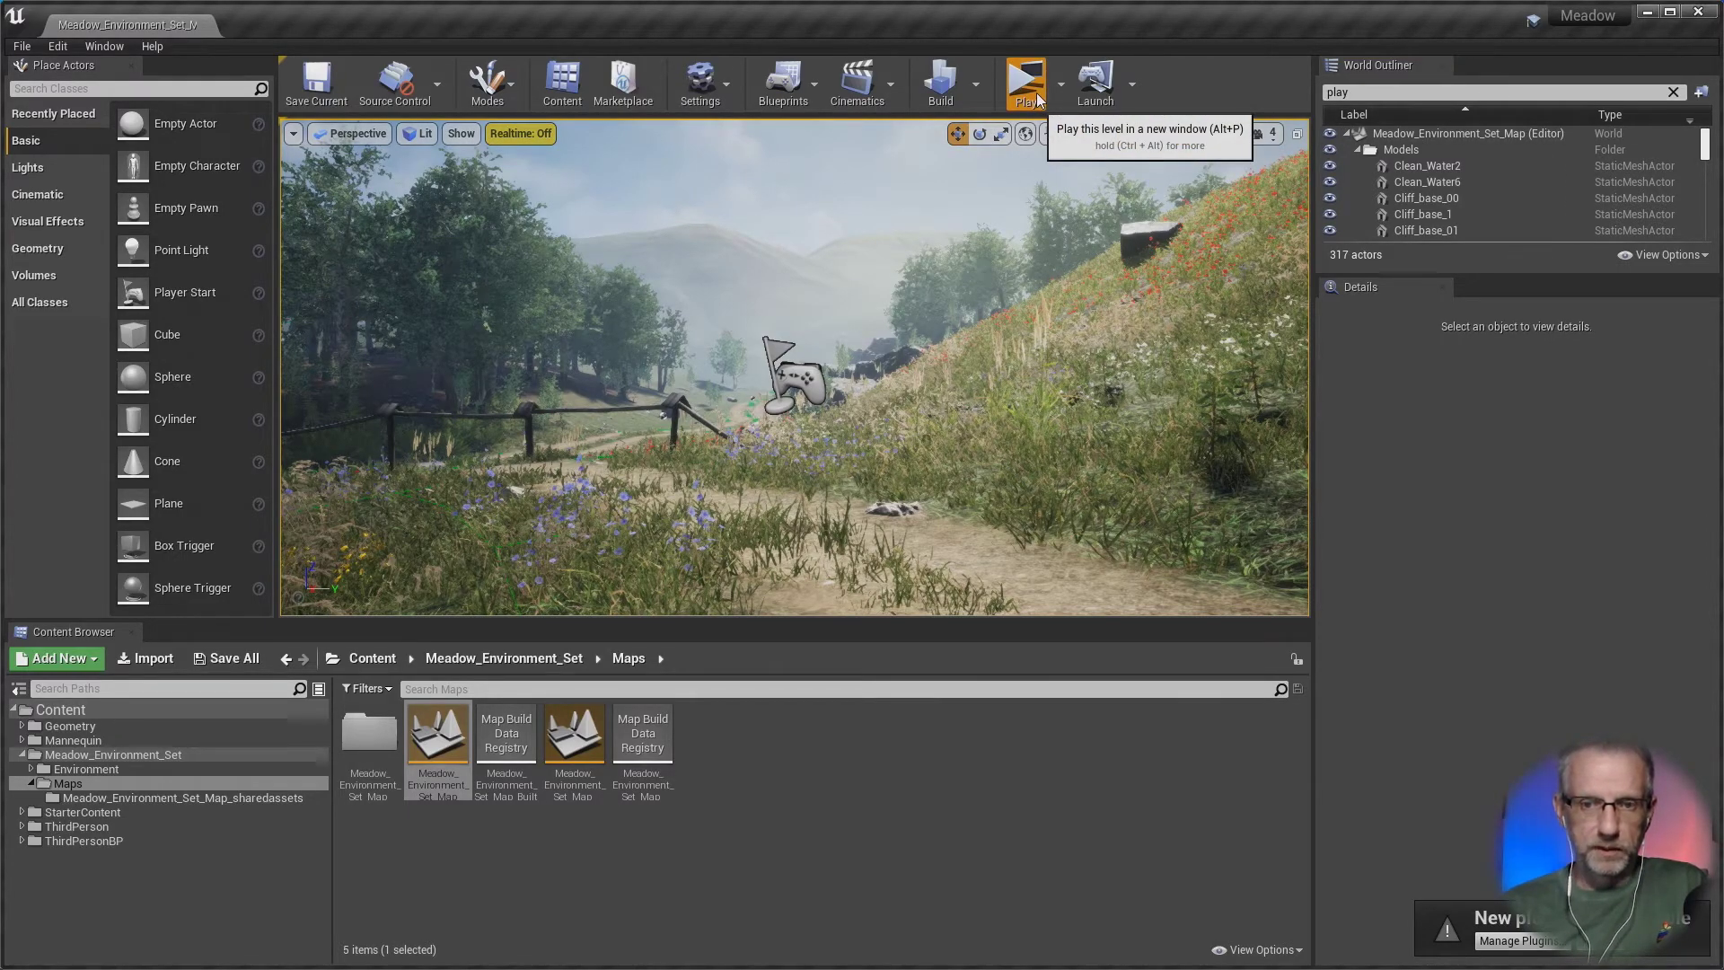
pyautogui.click(1037, 95)
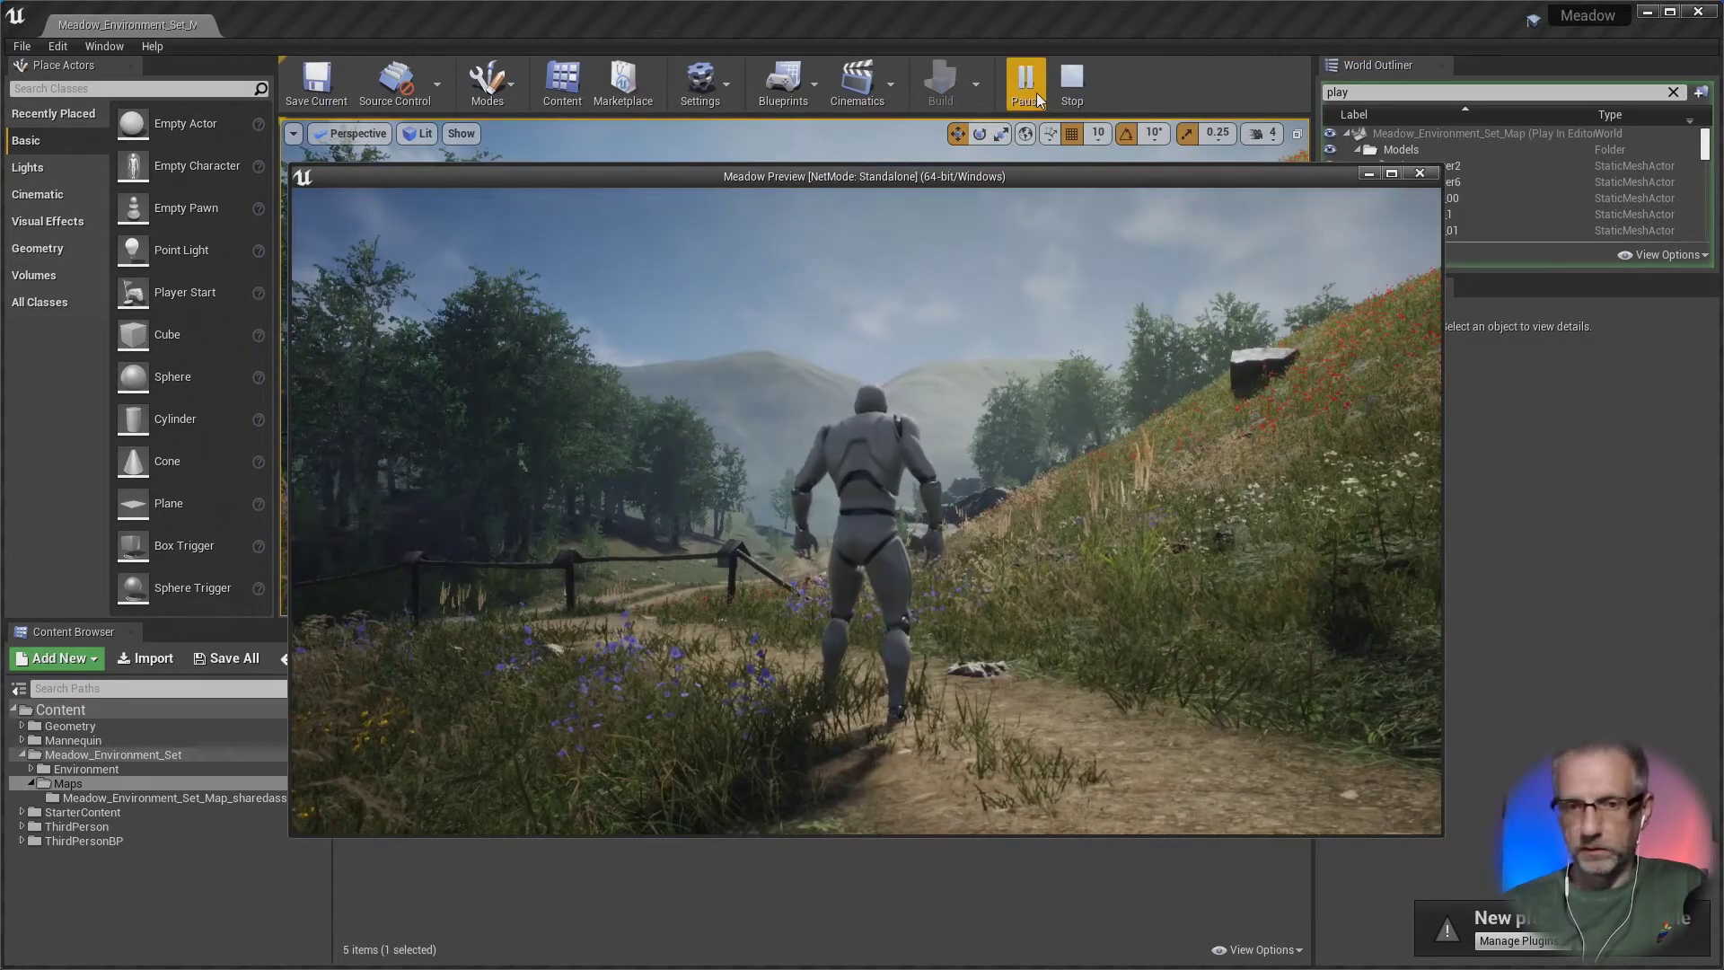
pyautogui.click(1419, 171)
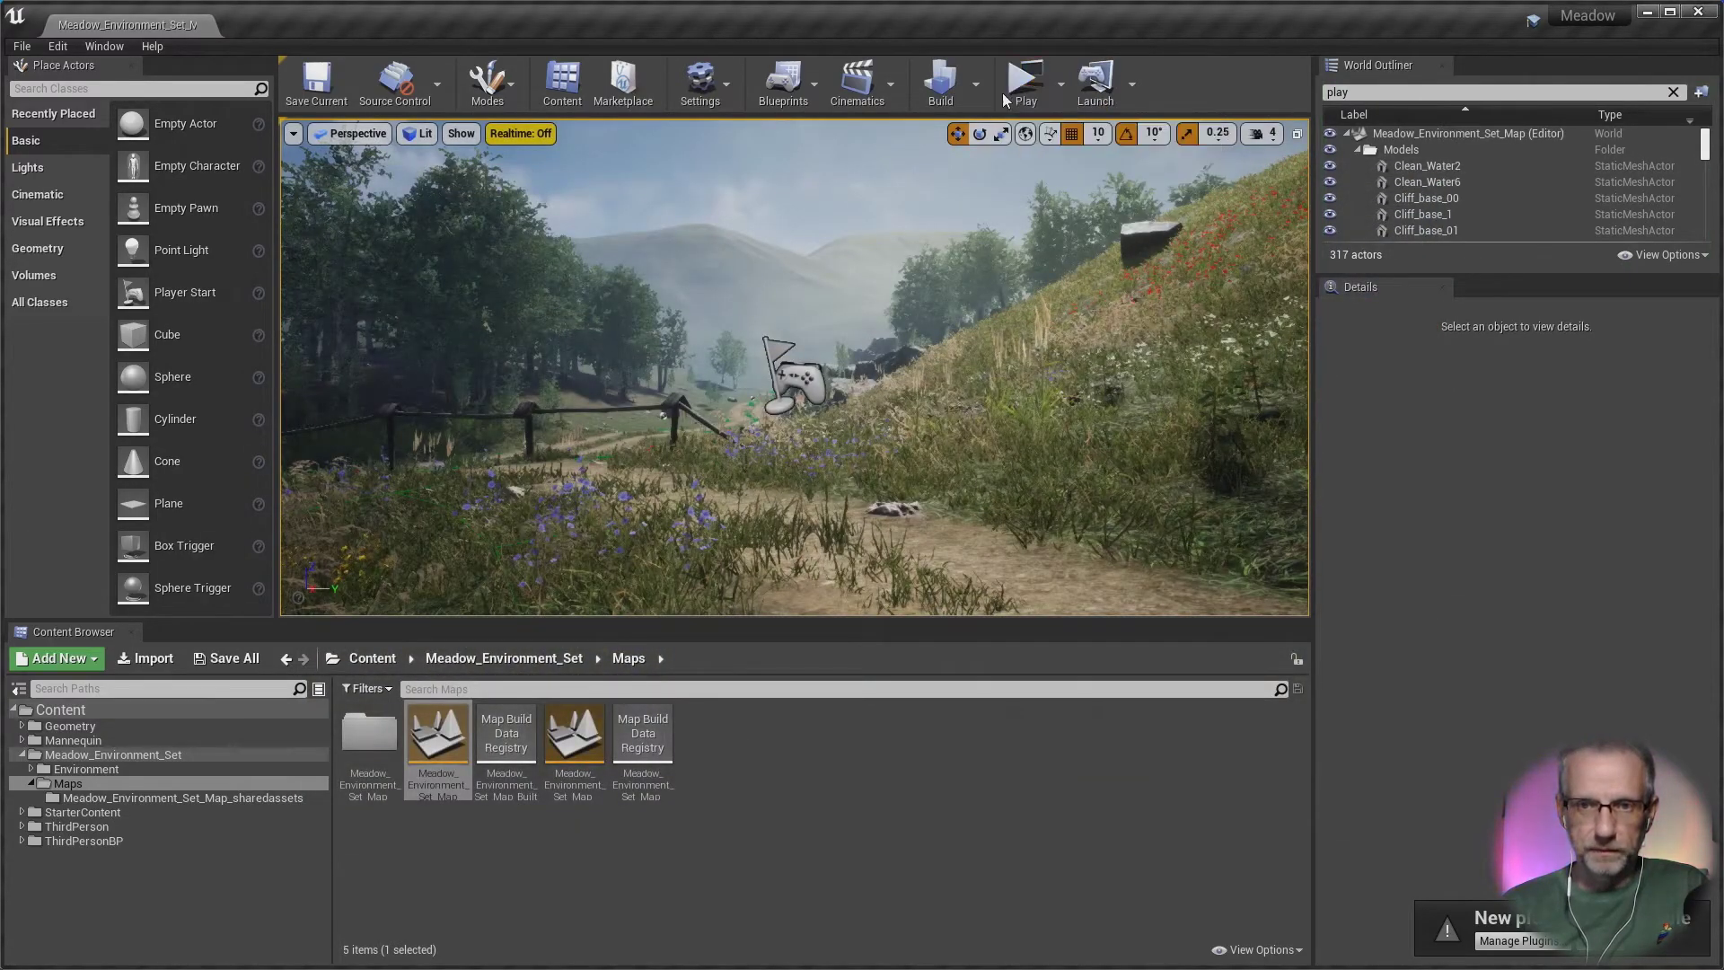
# Step: Play the level in the selected viewport and collapse the Models and Reflections folders
pyautogui.click(975, 83)
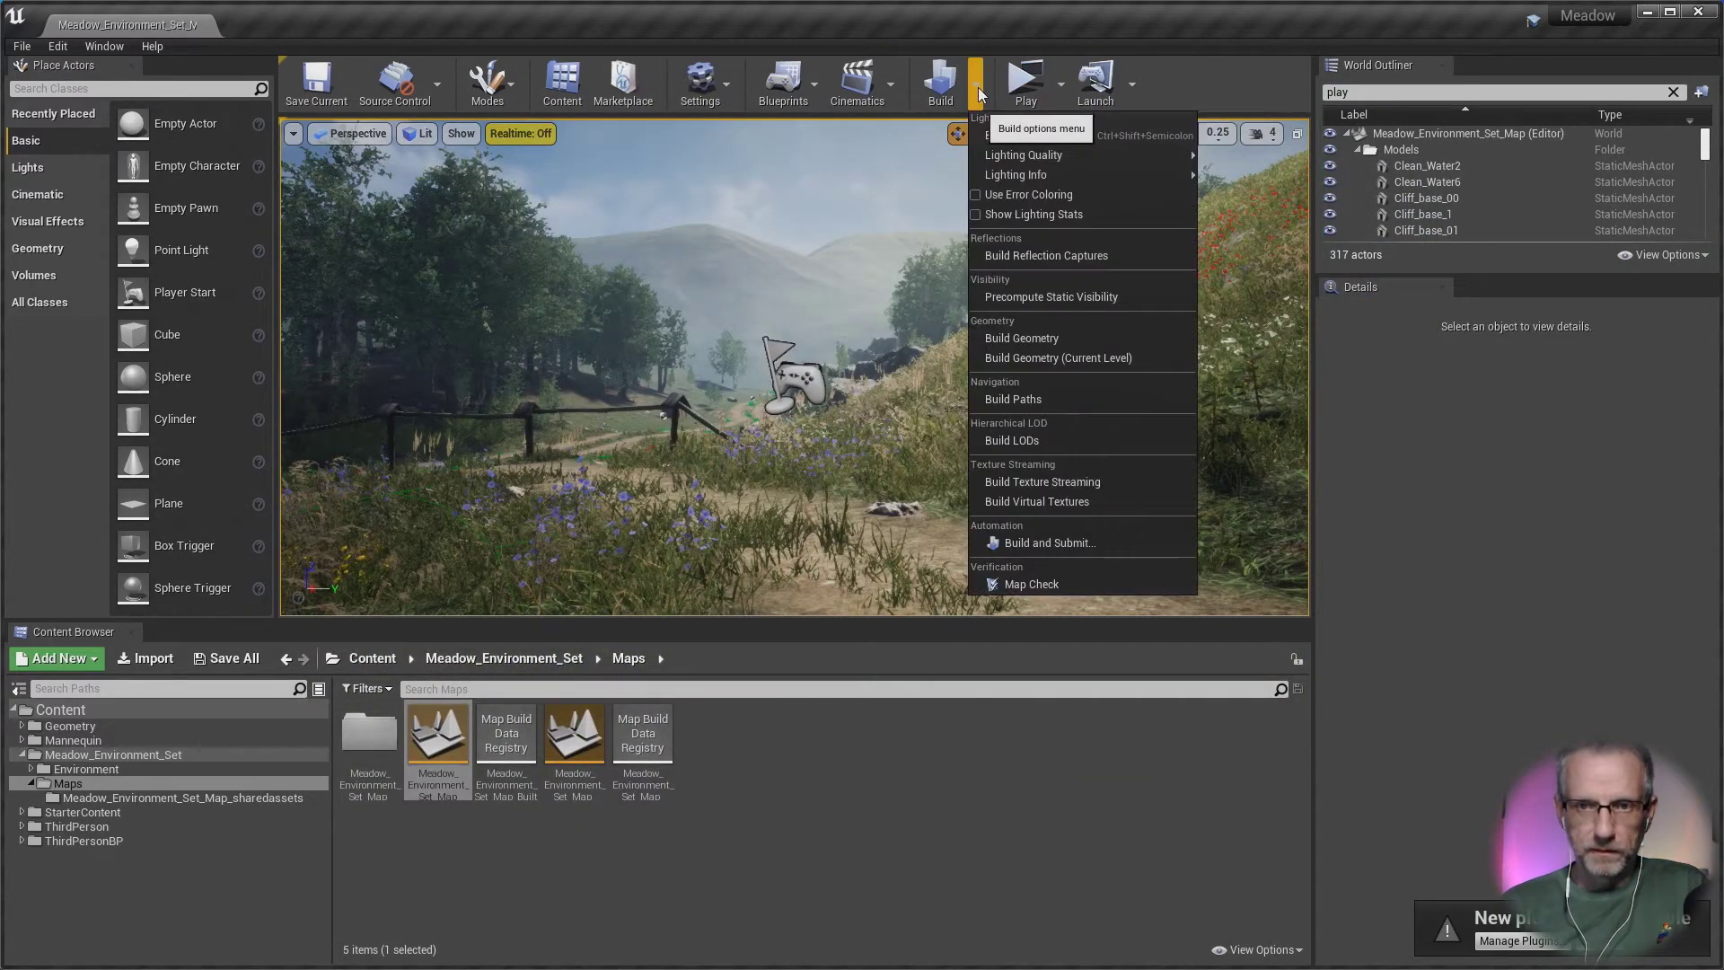
pyautogui.click(1060, 87)
pyautogui.click(1089, 134)
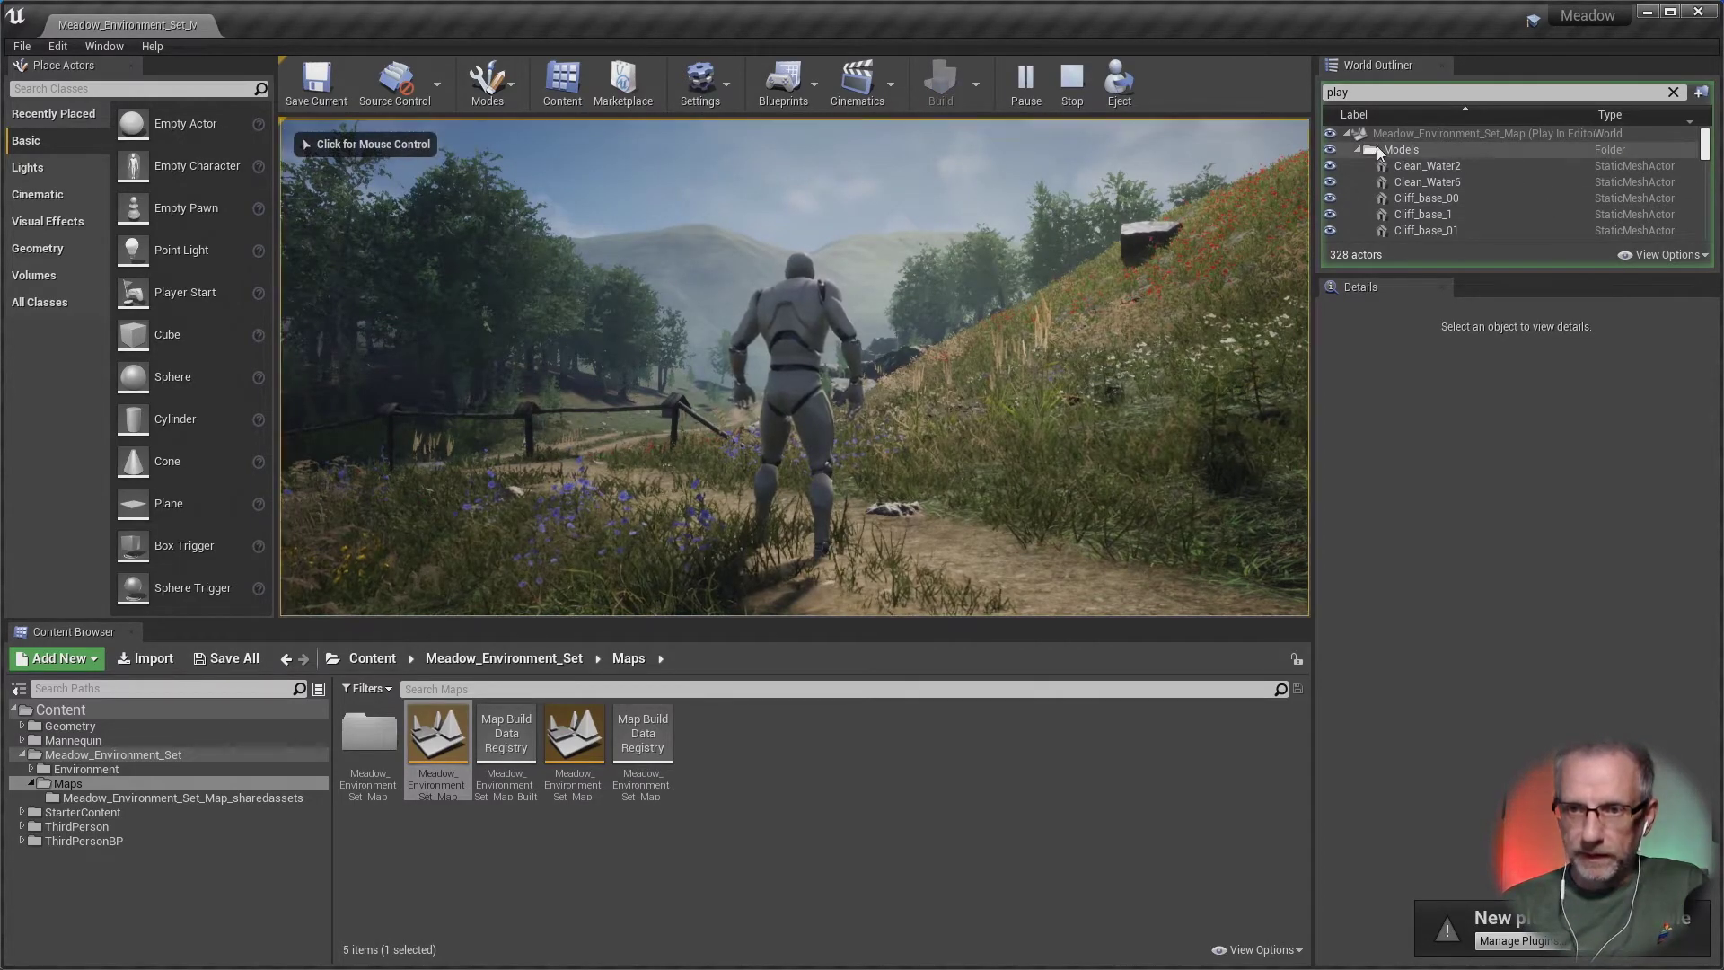
pyautogui.click(1357, 149)
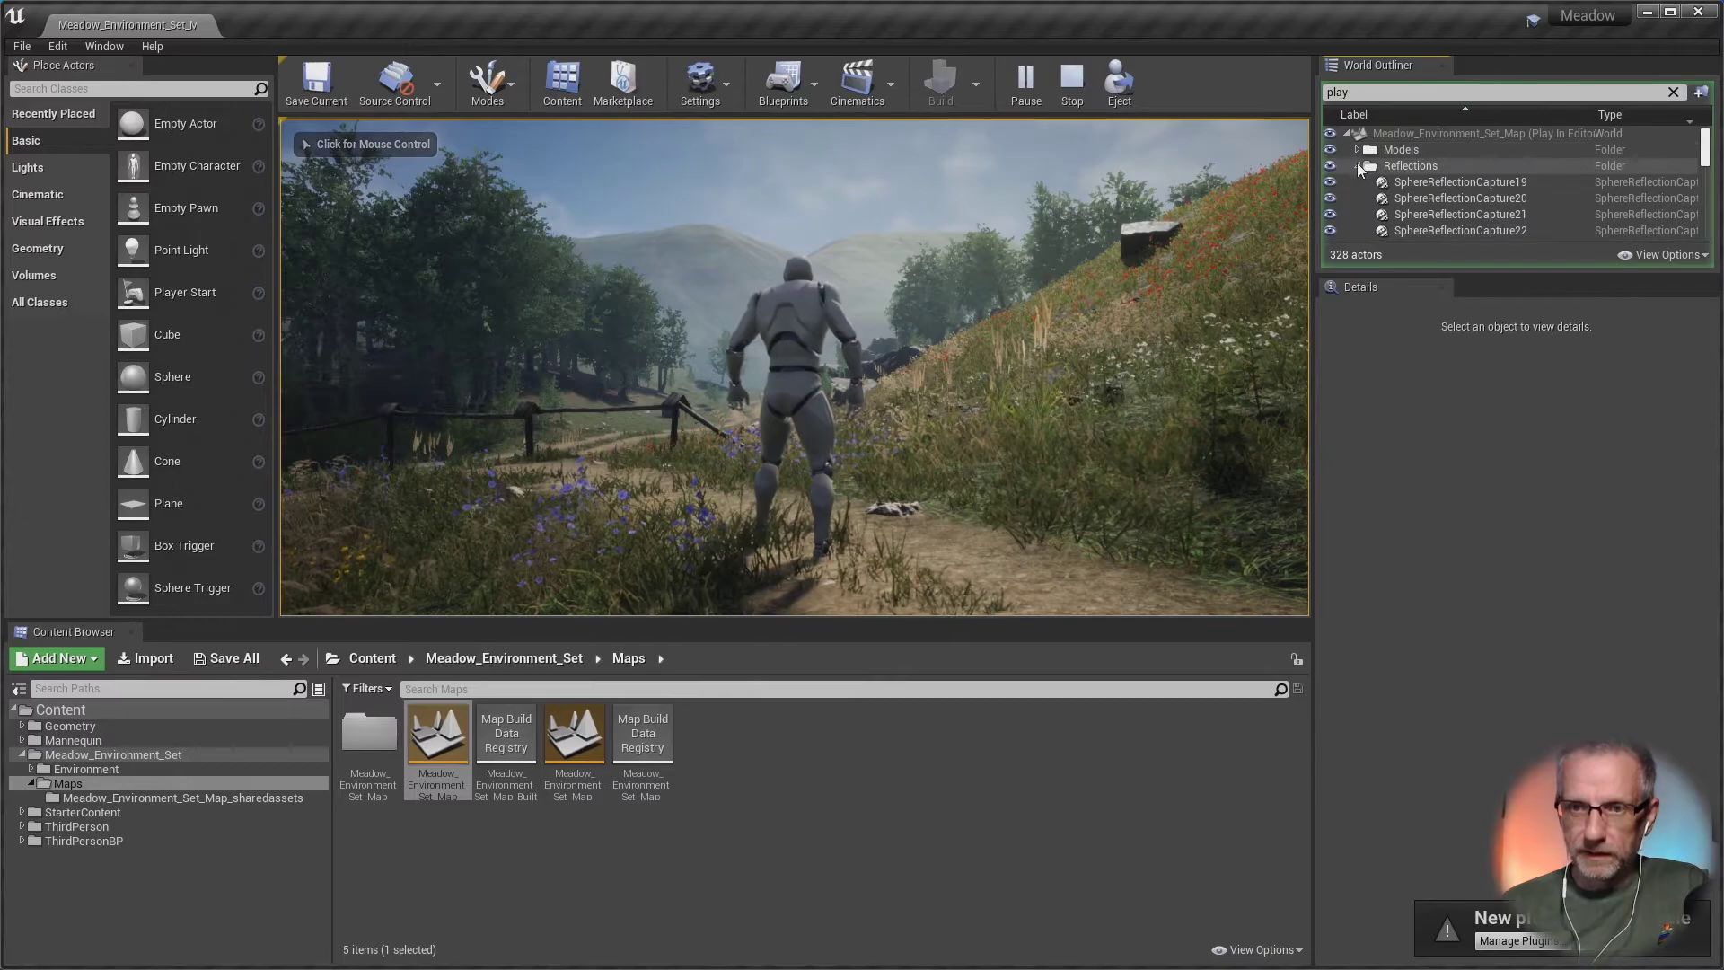
pyautogui.click(1356, 165)
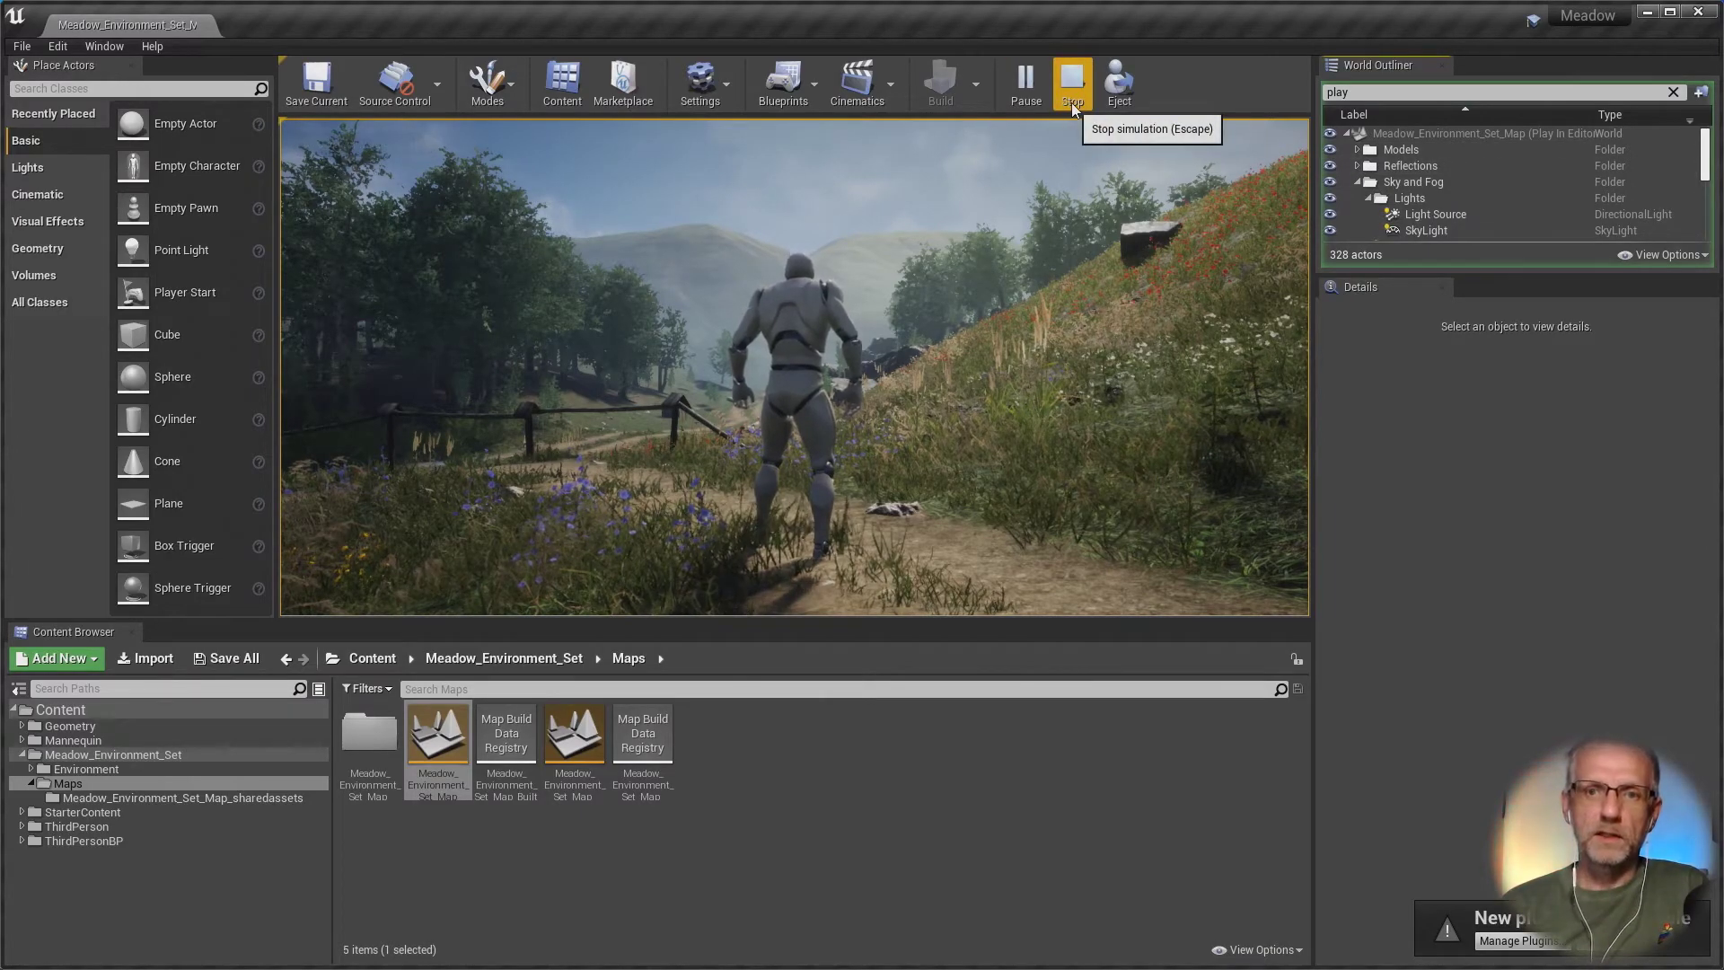
pyautogui.click(1068, 144)
# Step: Run the mannequin full-screen up the meadow hill path, then restore the docked editor view
pyautogui.press('F11')
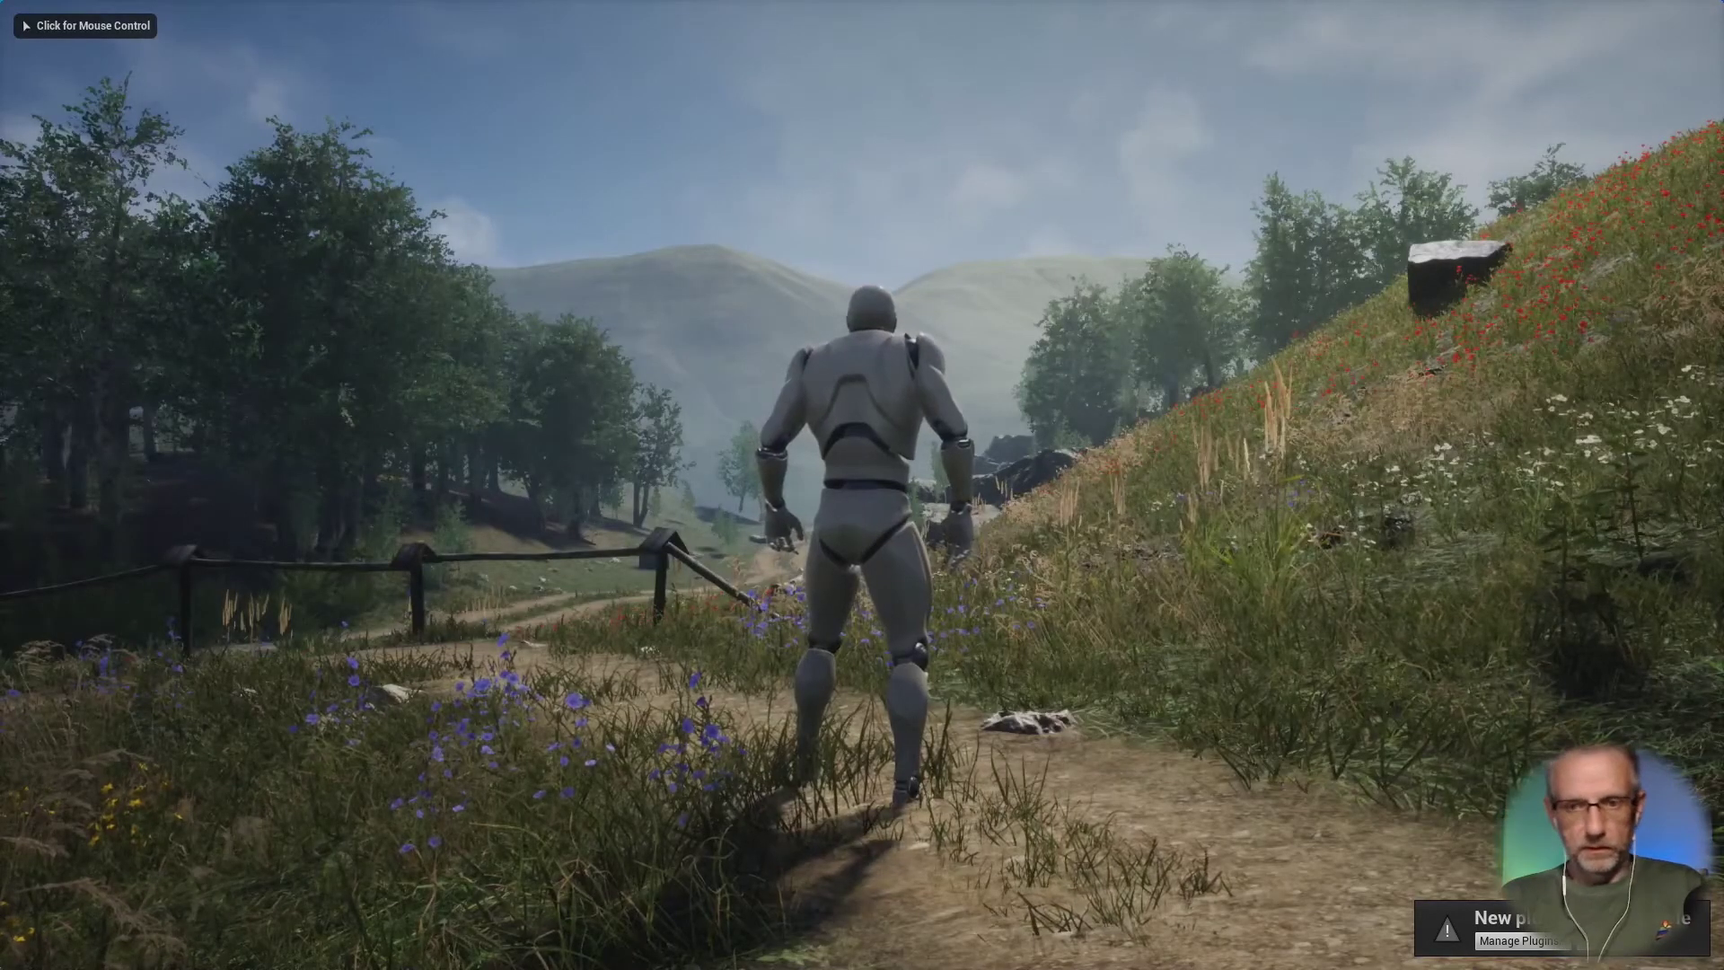
pyautogui.press('w')
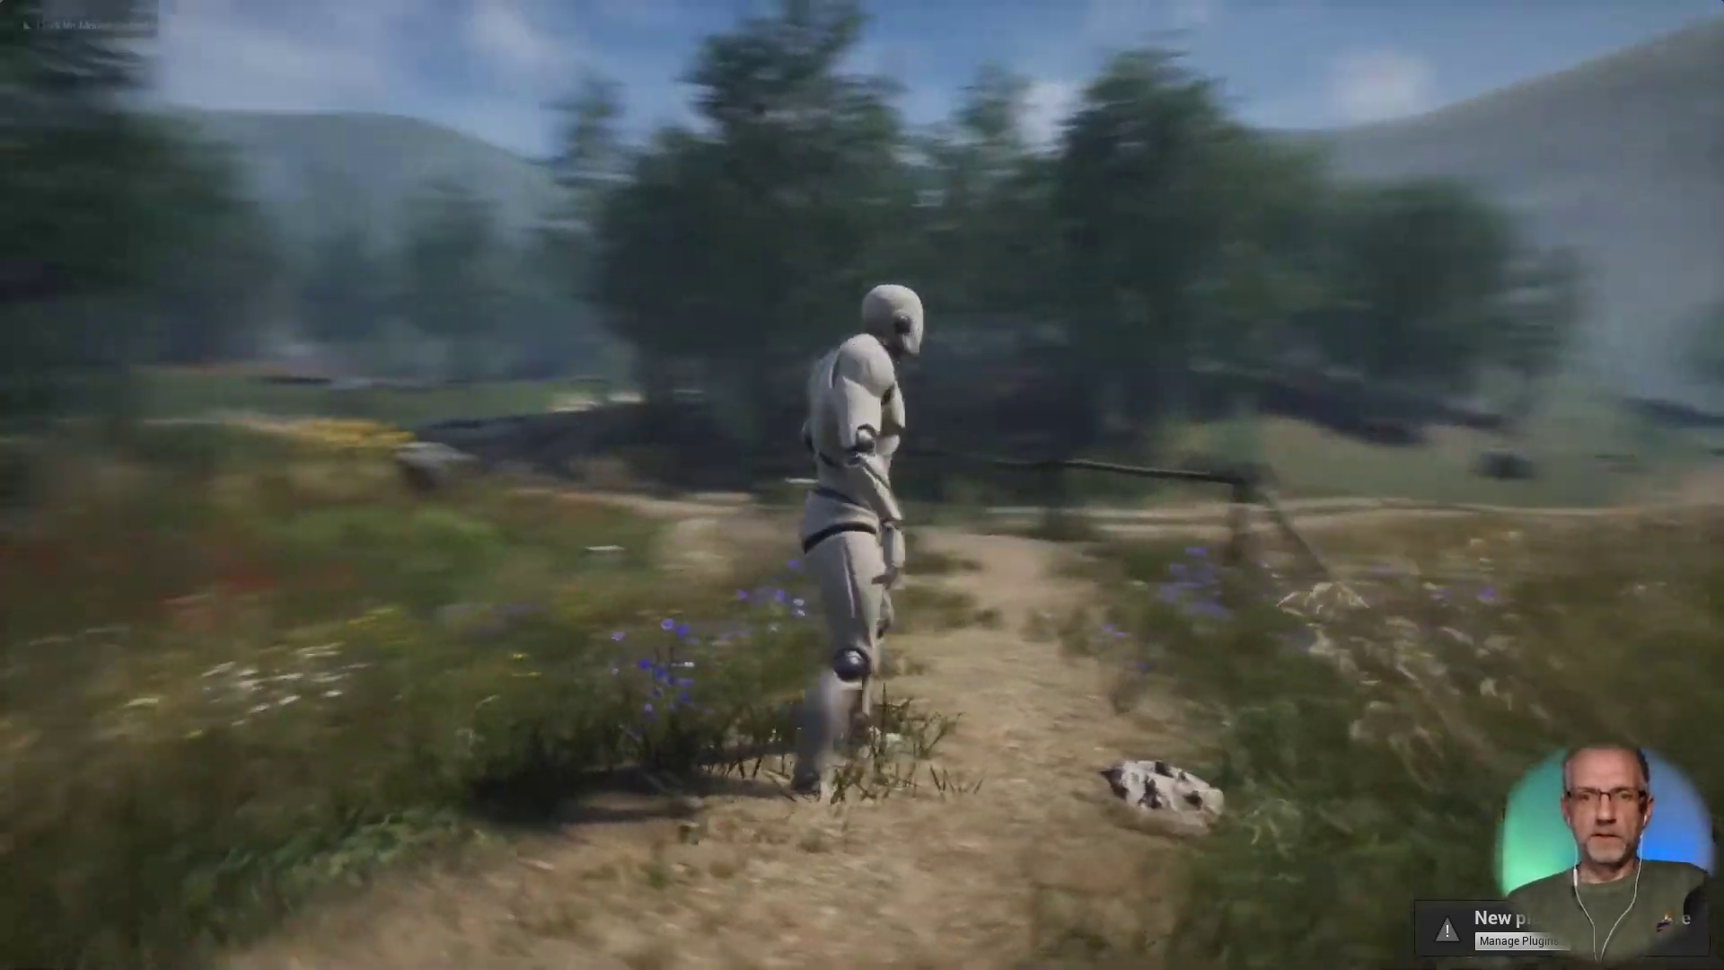
pyautogui.press('w')
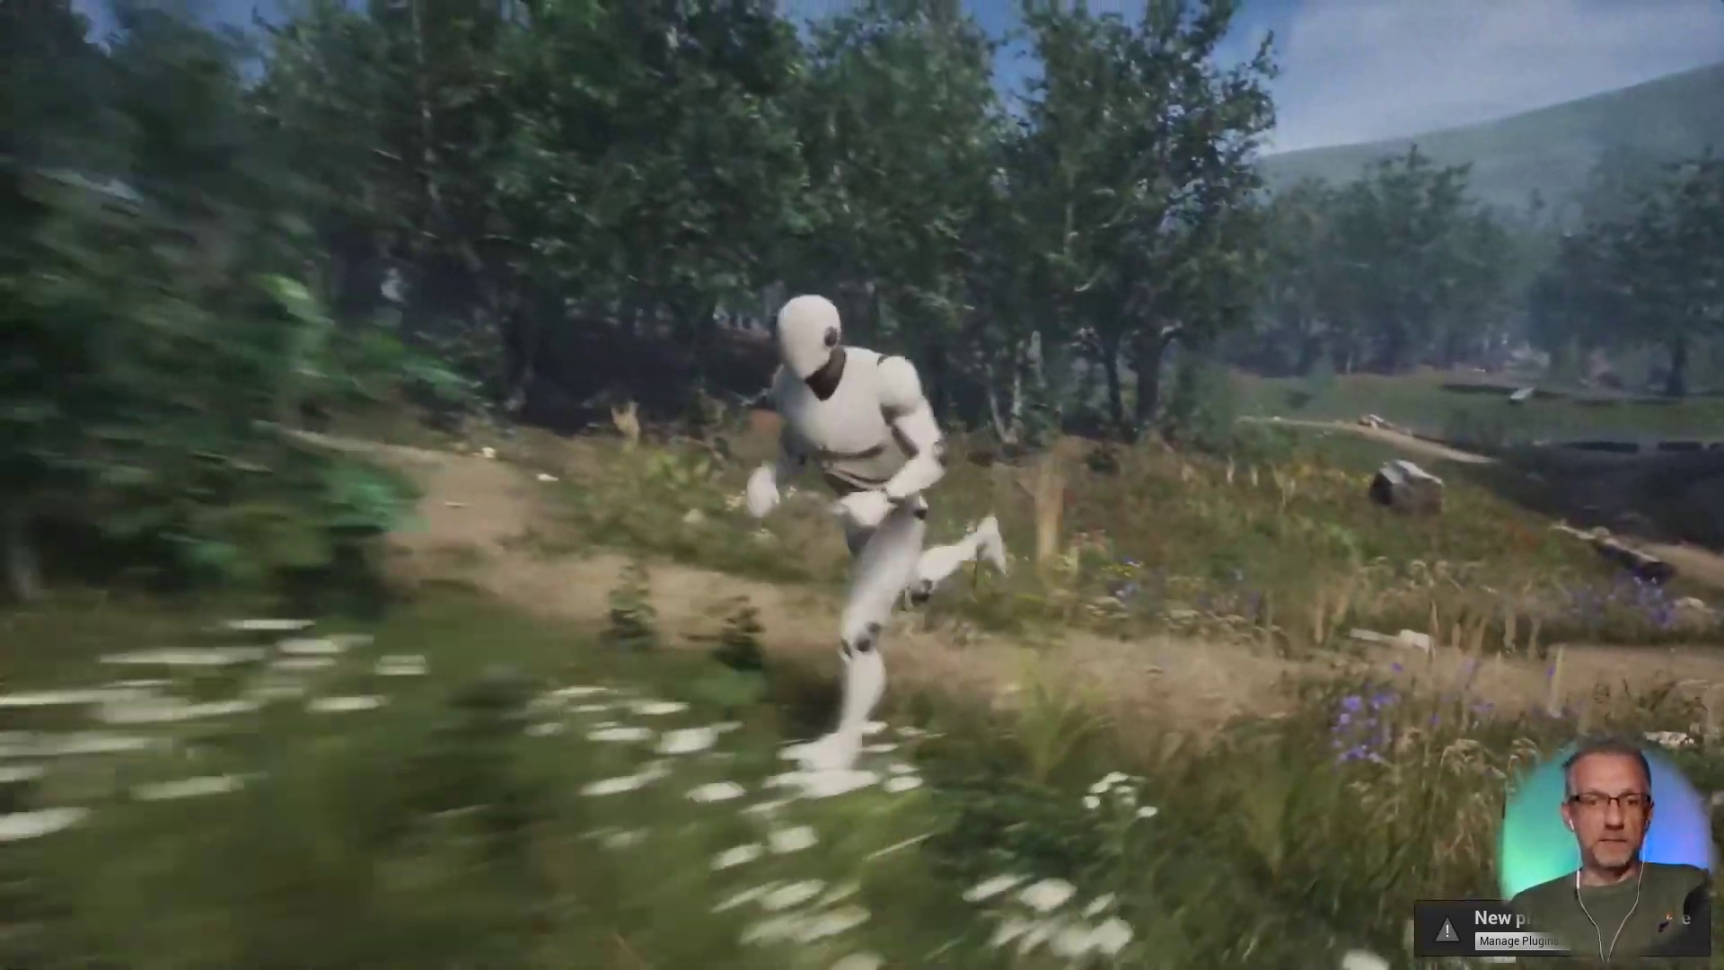
pyautogui.press('w')
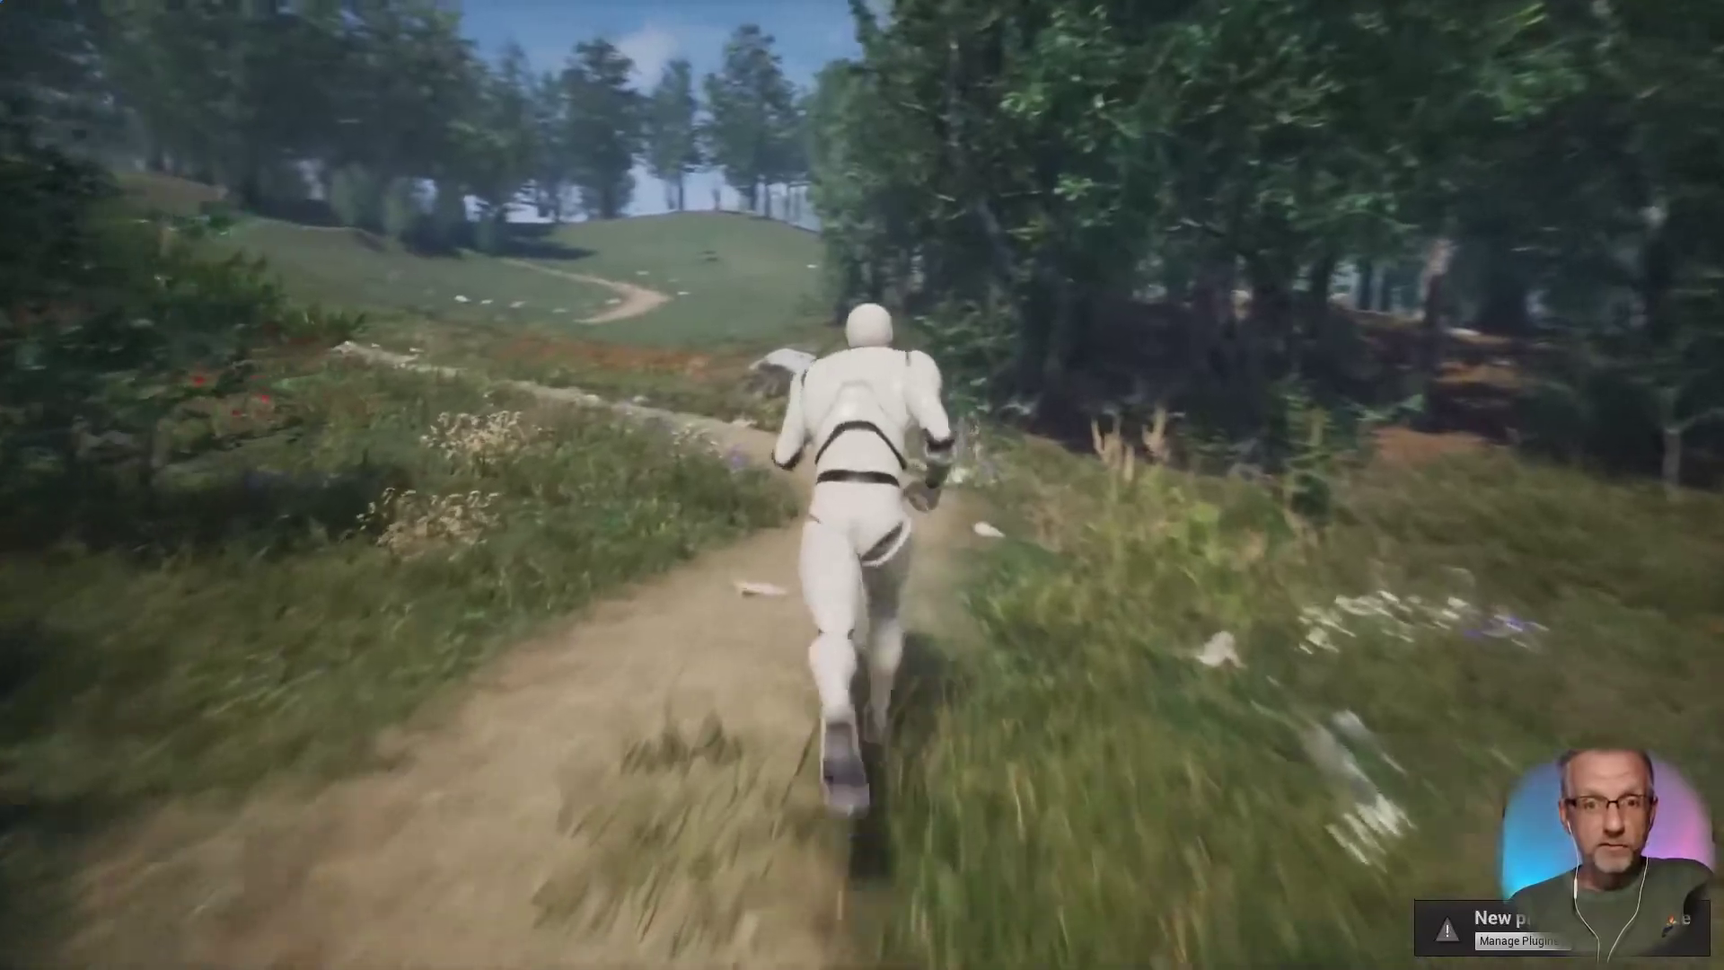
pyautogui.press('w')
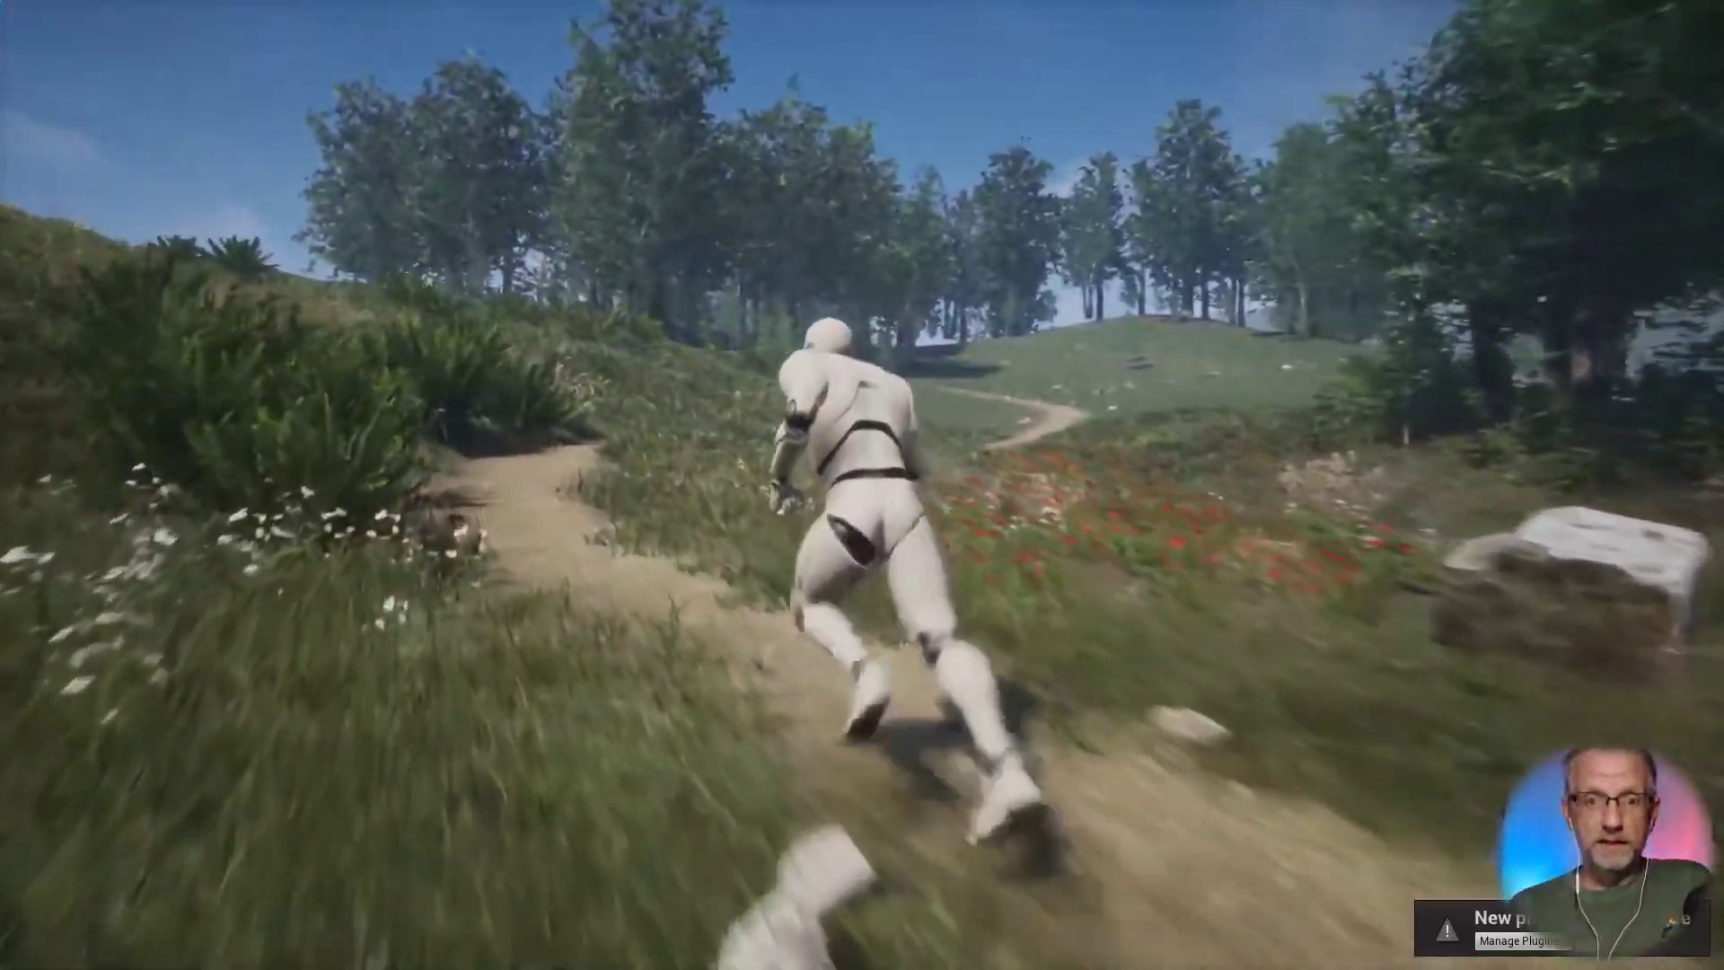
pyautogui.press('w')
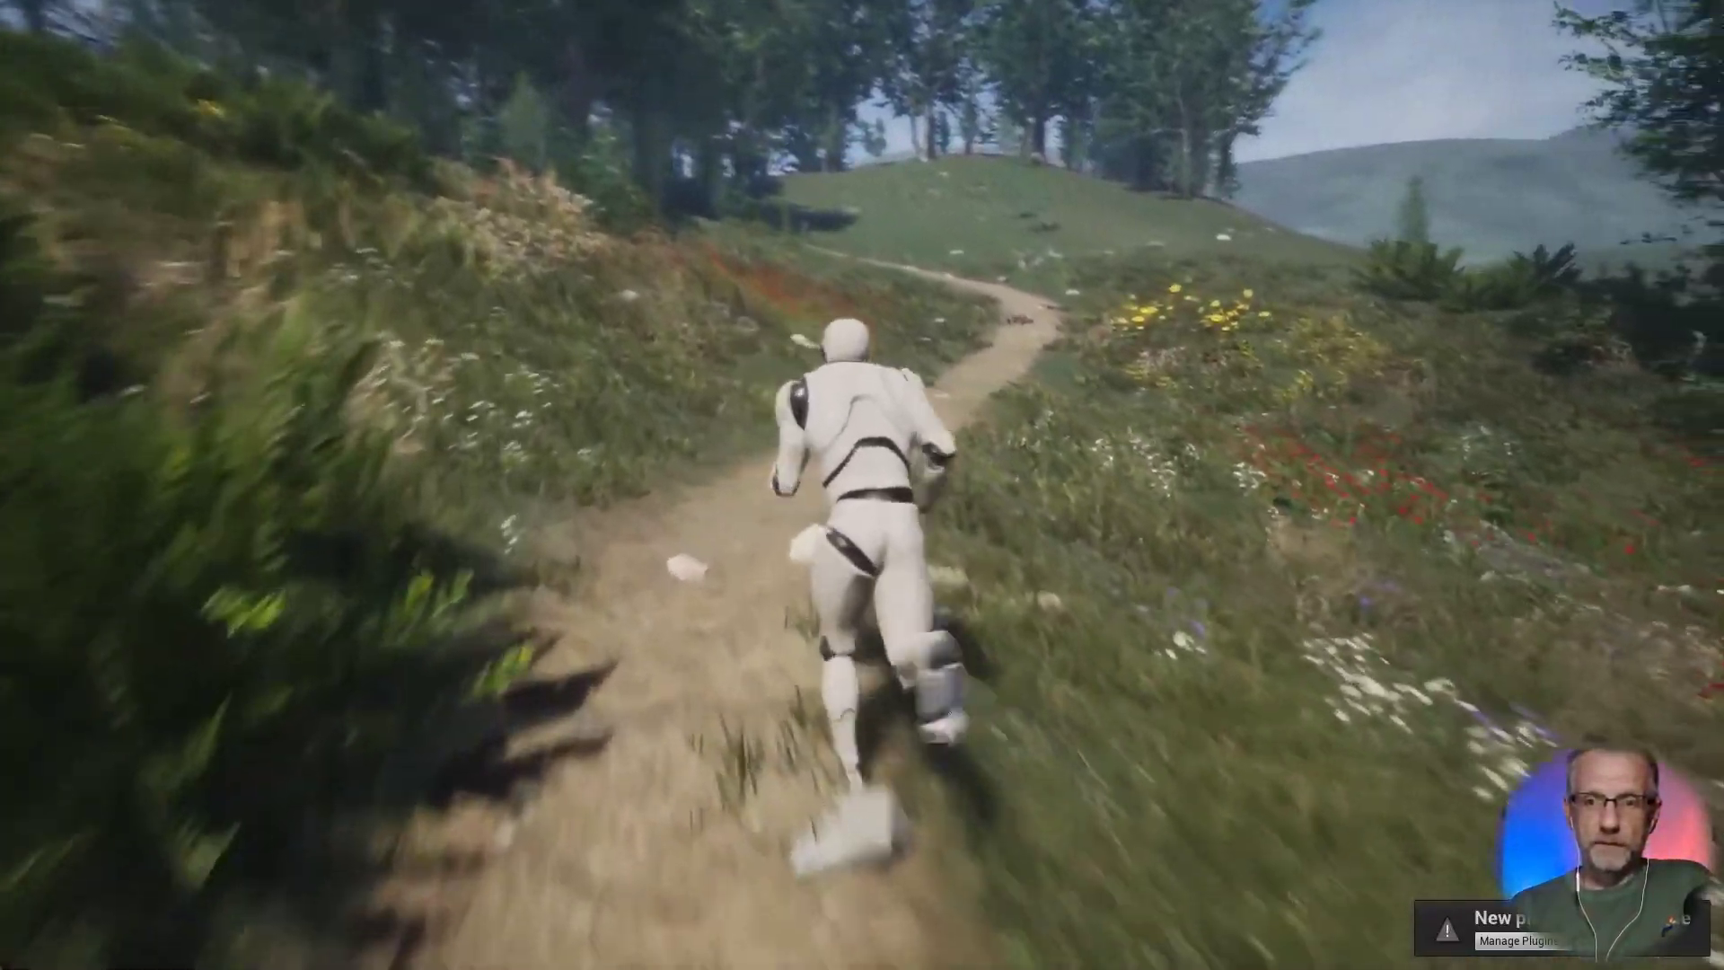
pyautogui.press('w')
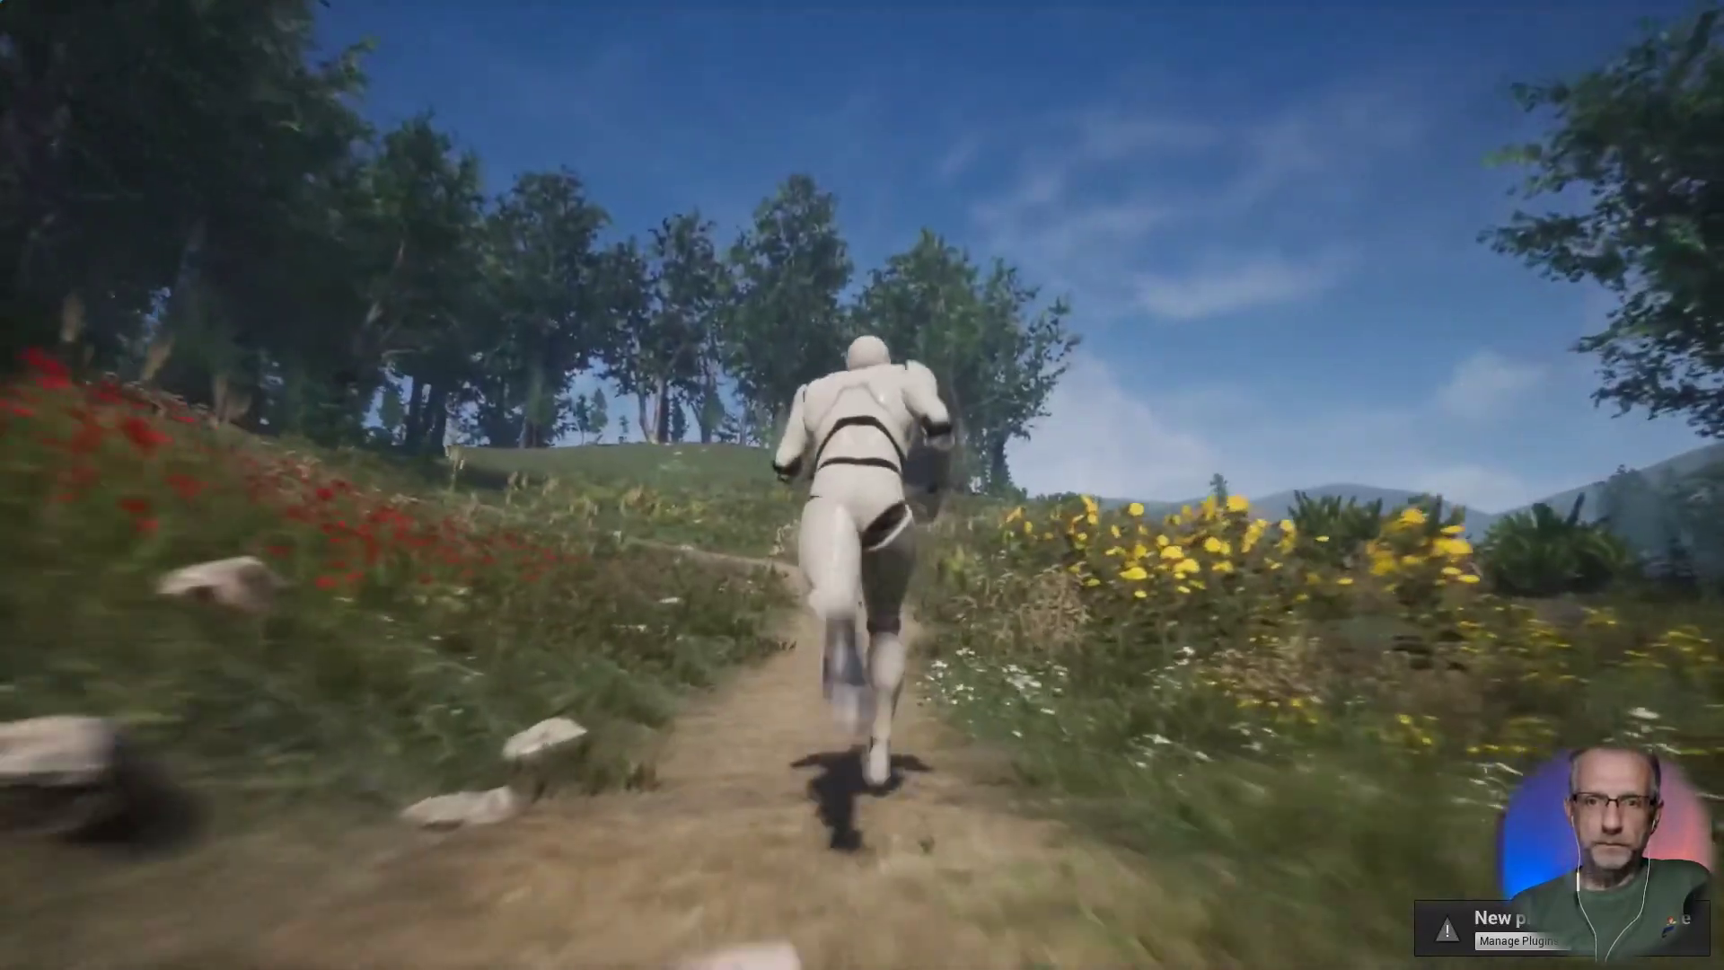
pyautogui.press('w')
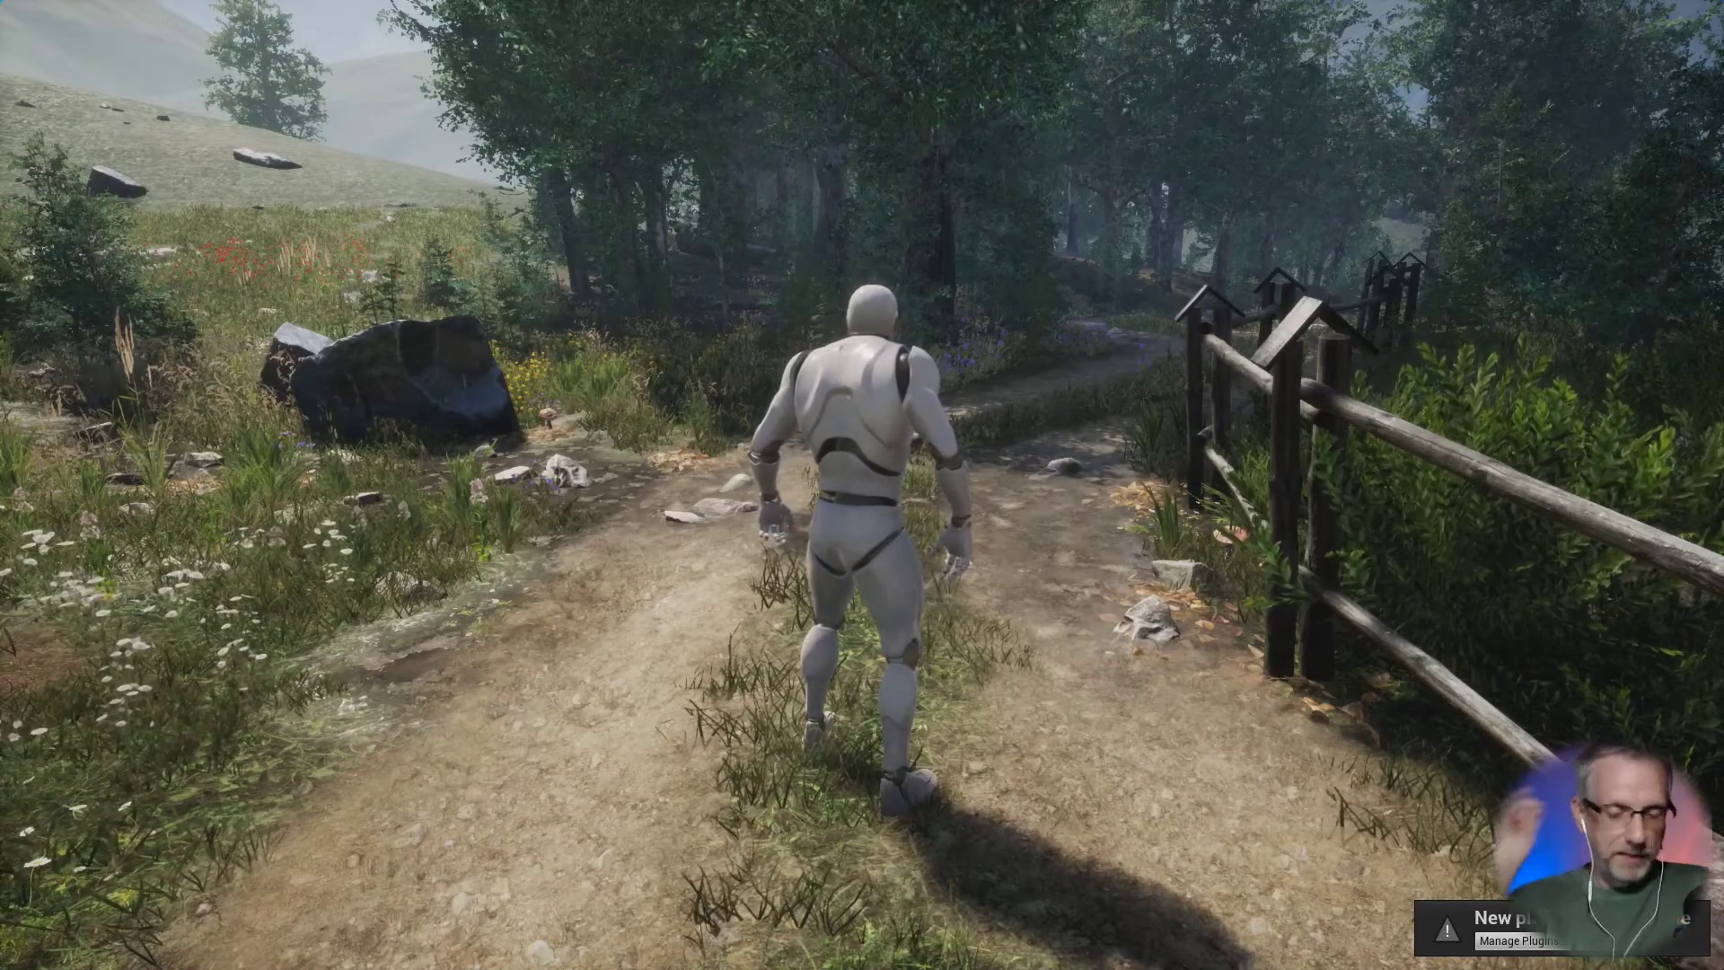
pyautogui.press('F11')
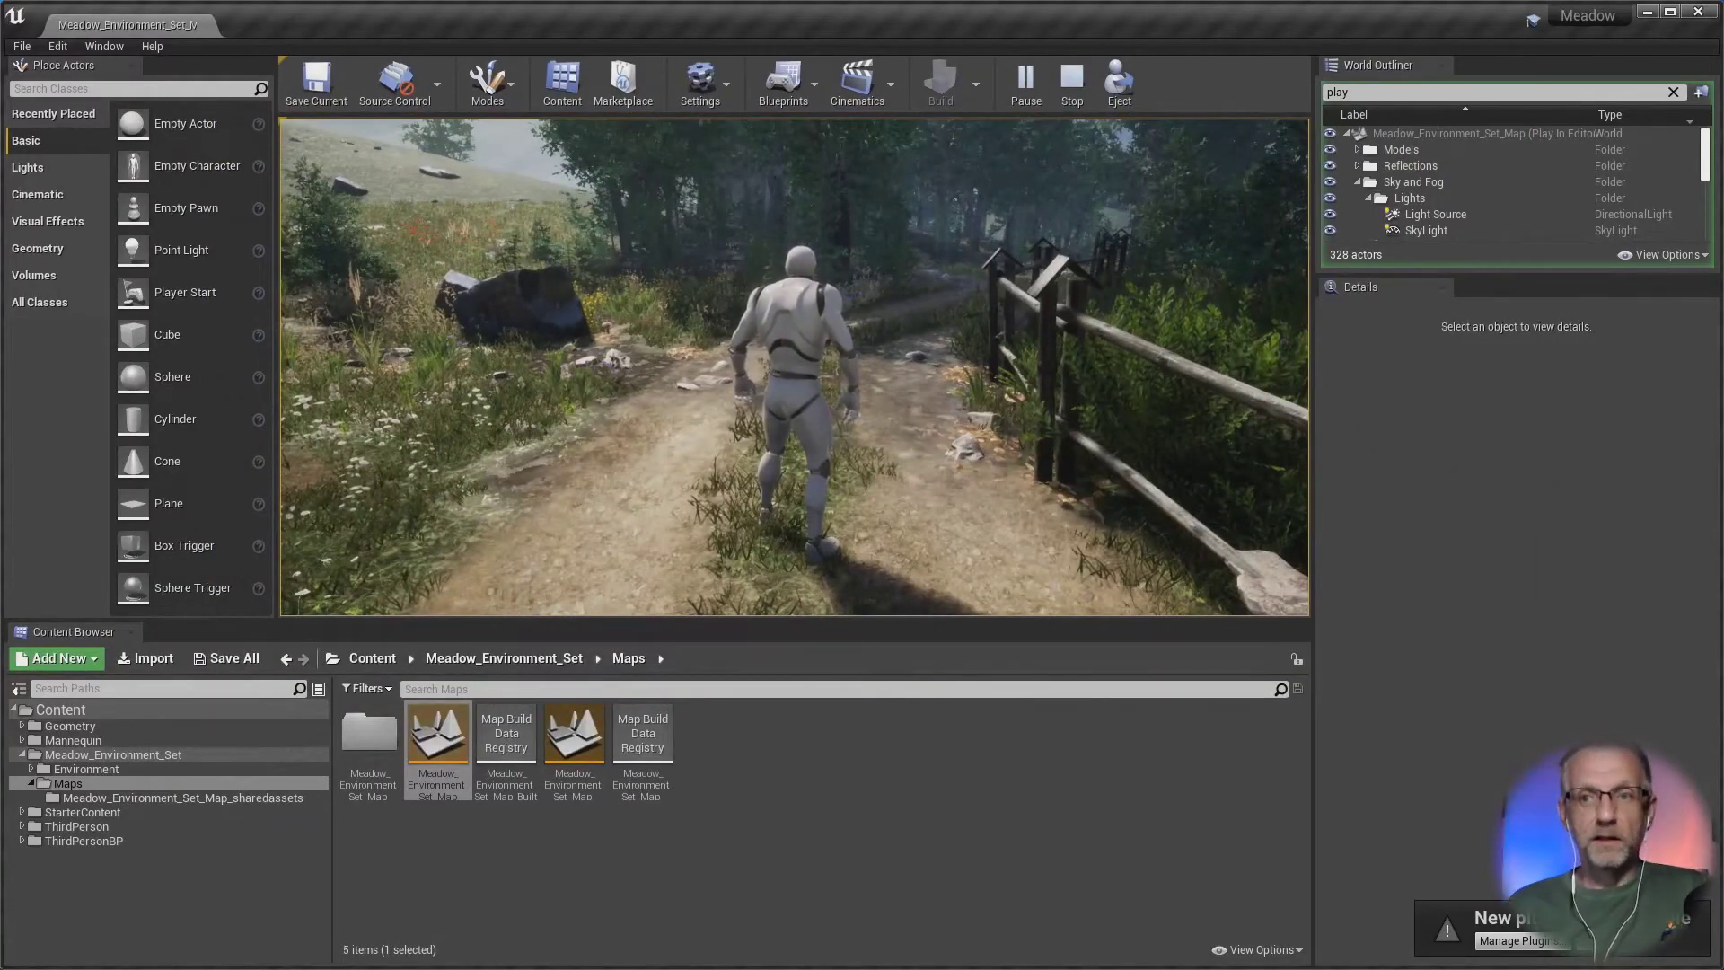
# Step: Stop the play session, enlarge the viewport, and hide and collapse the Sky and Fog folder
pyautogui.press('Escape')
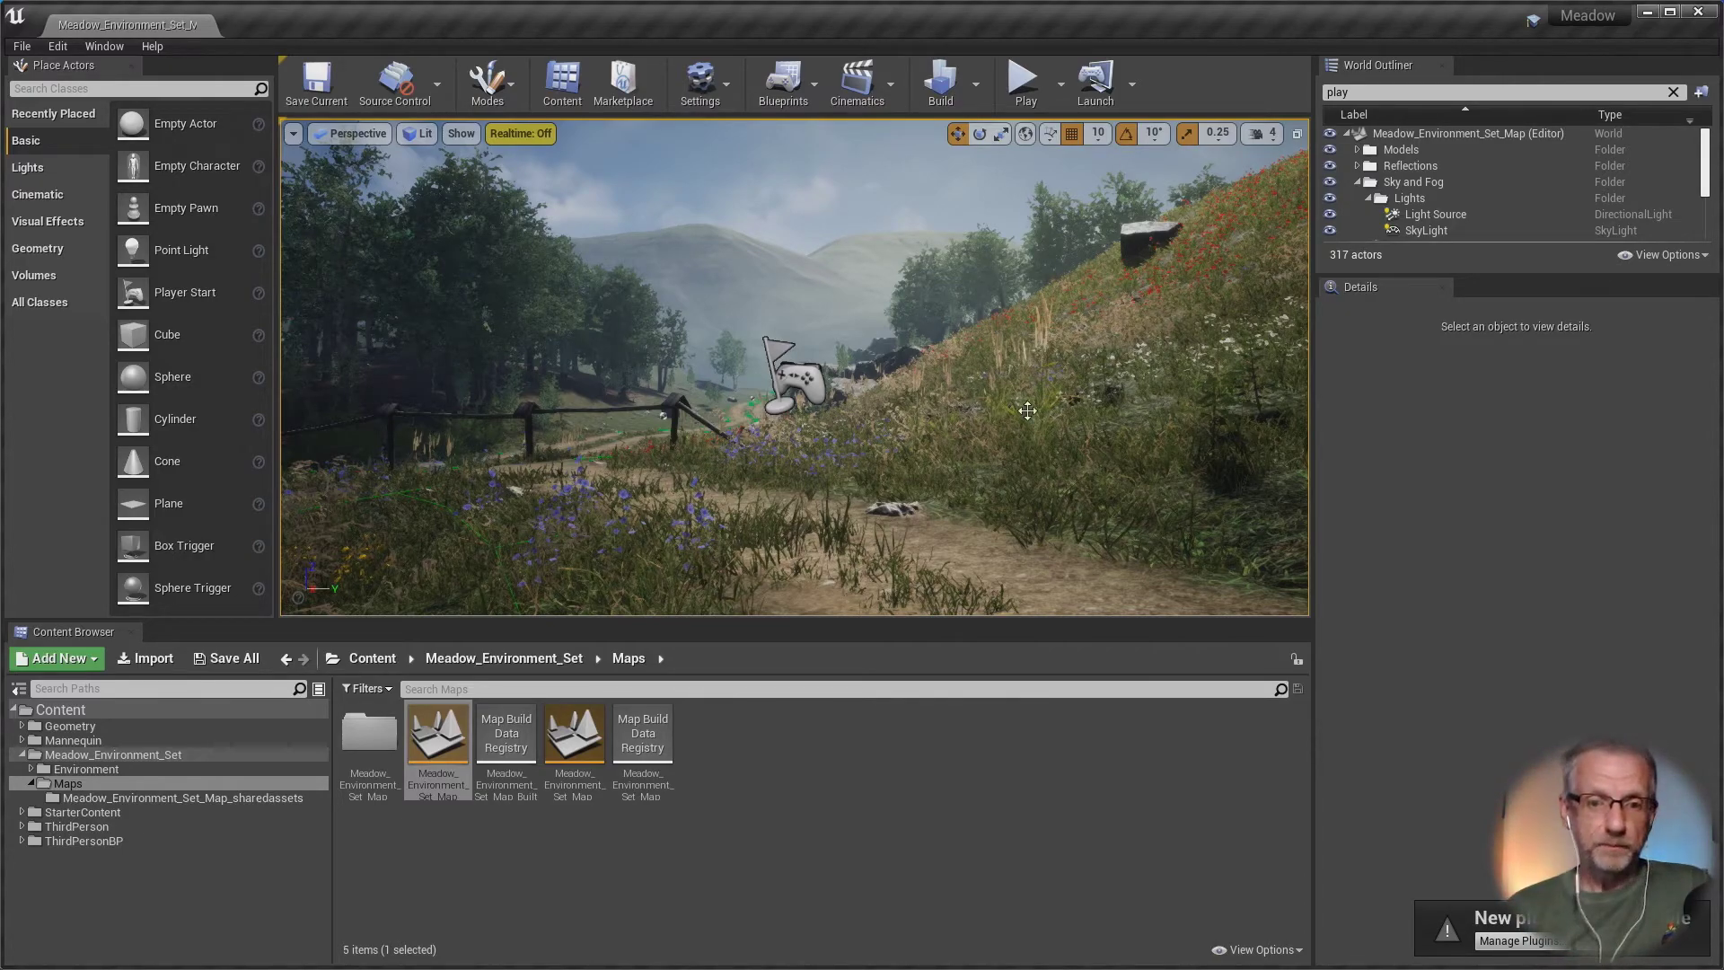
pyautogui.moveTo(1032, 620); pyautogui.dragTo(1037, 687)
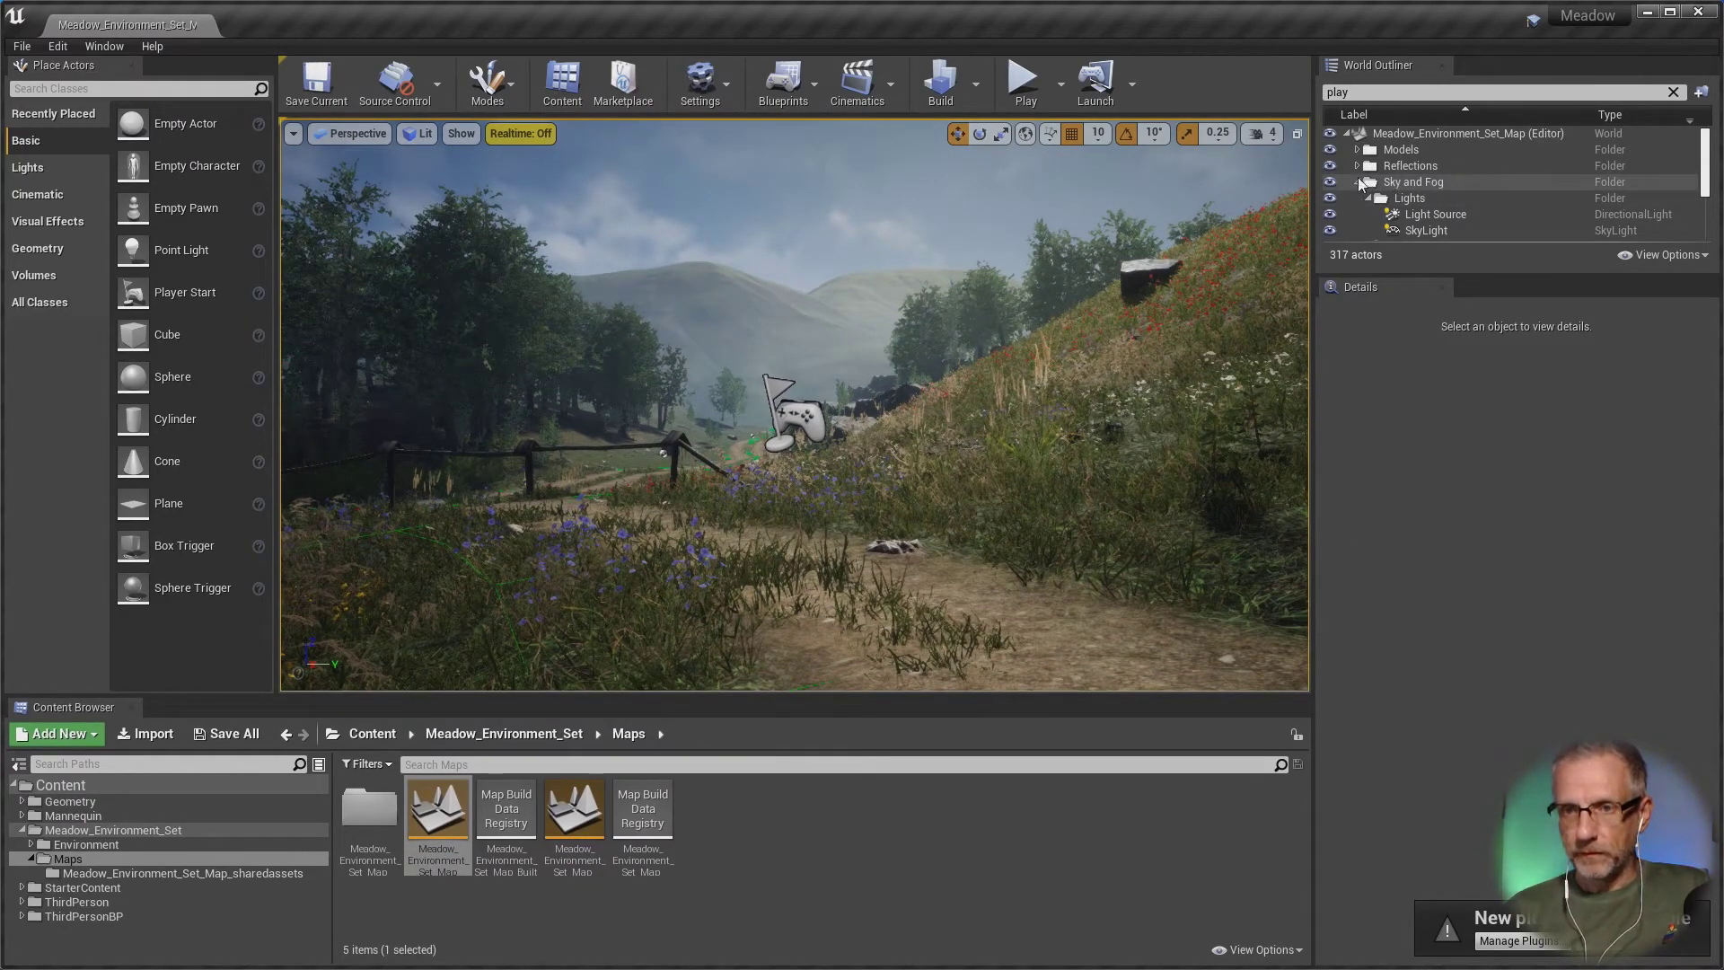
pyautogui.click(1330, 181)
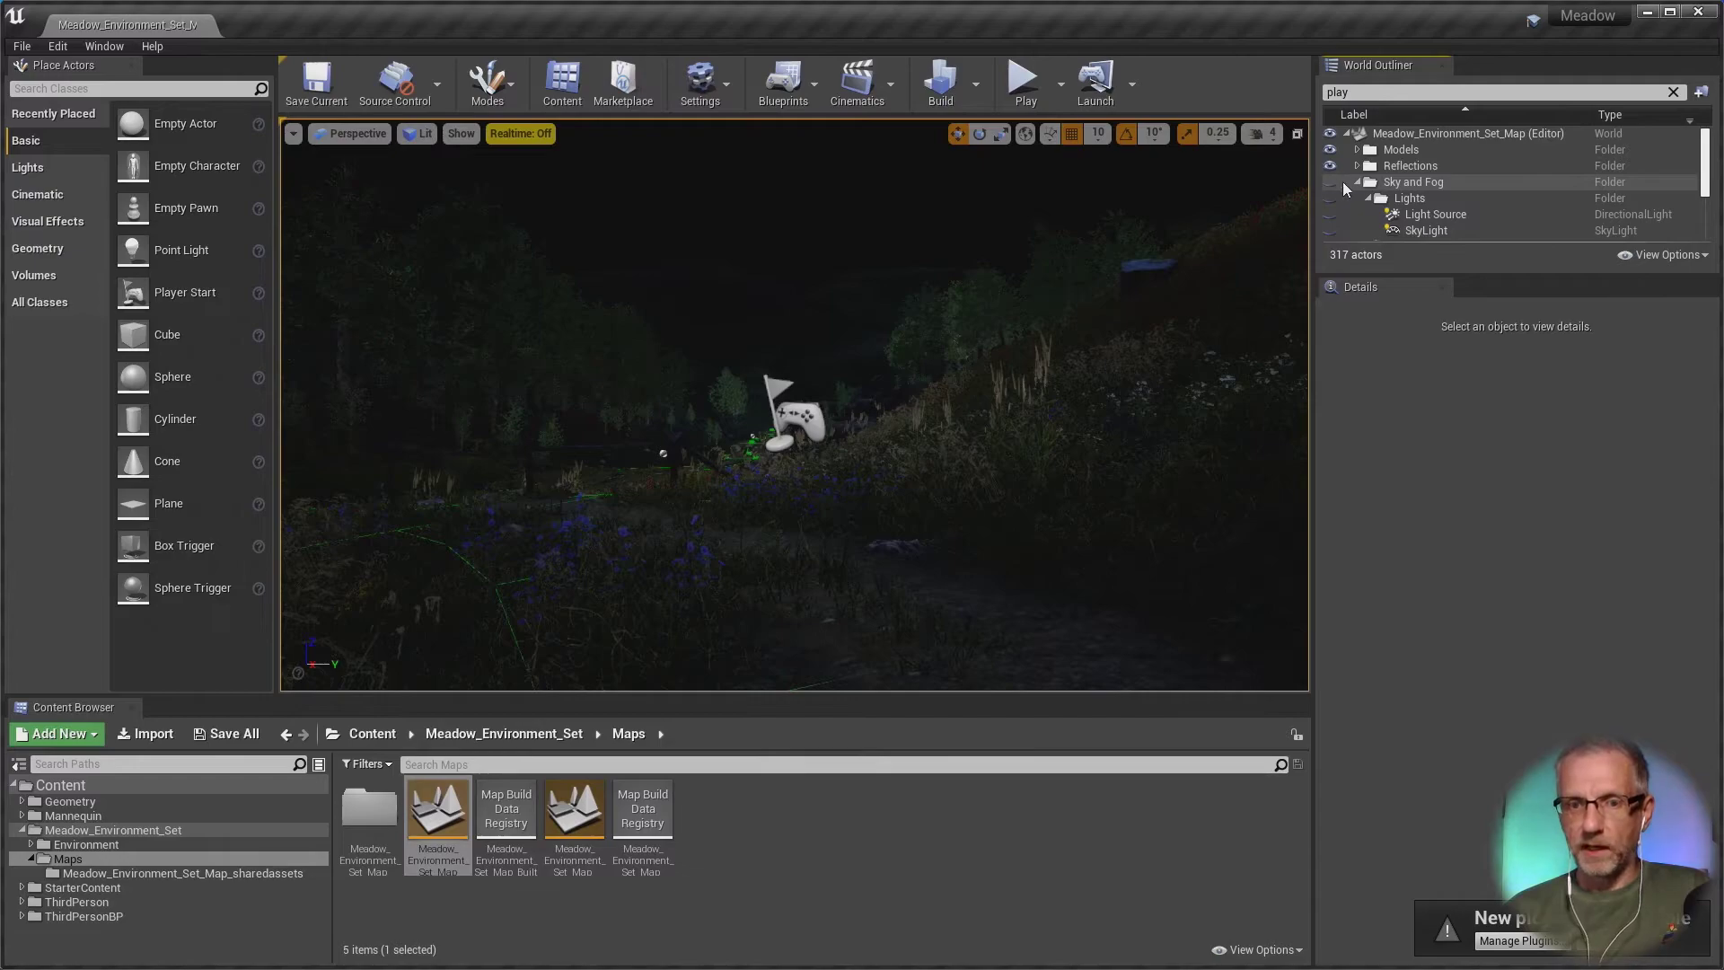
pyautogui.click(1357, 183)
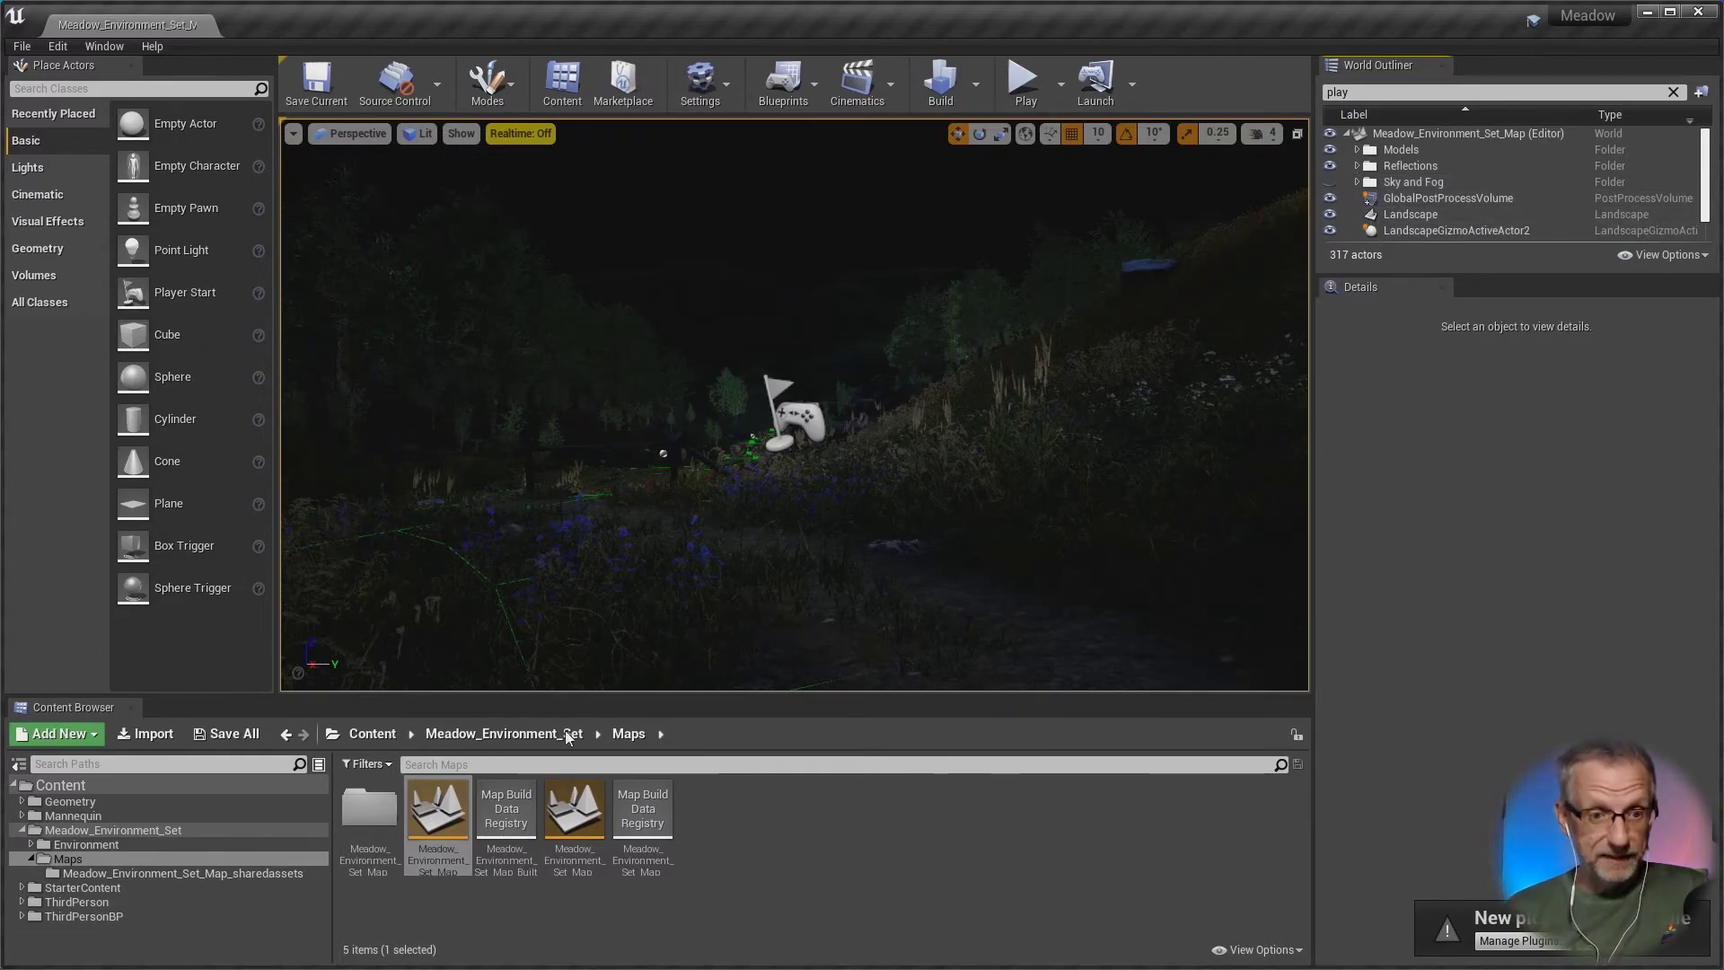
pyautogui.moveTo(196, 871); pyautogui.dragTo(77, 843)
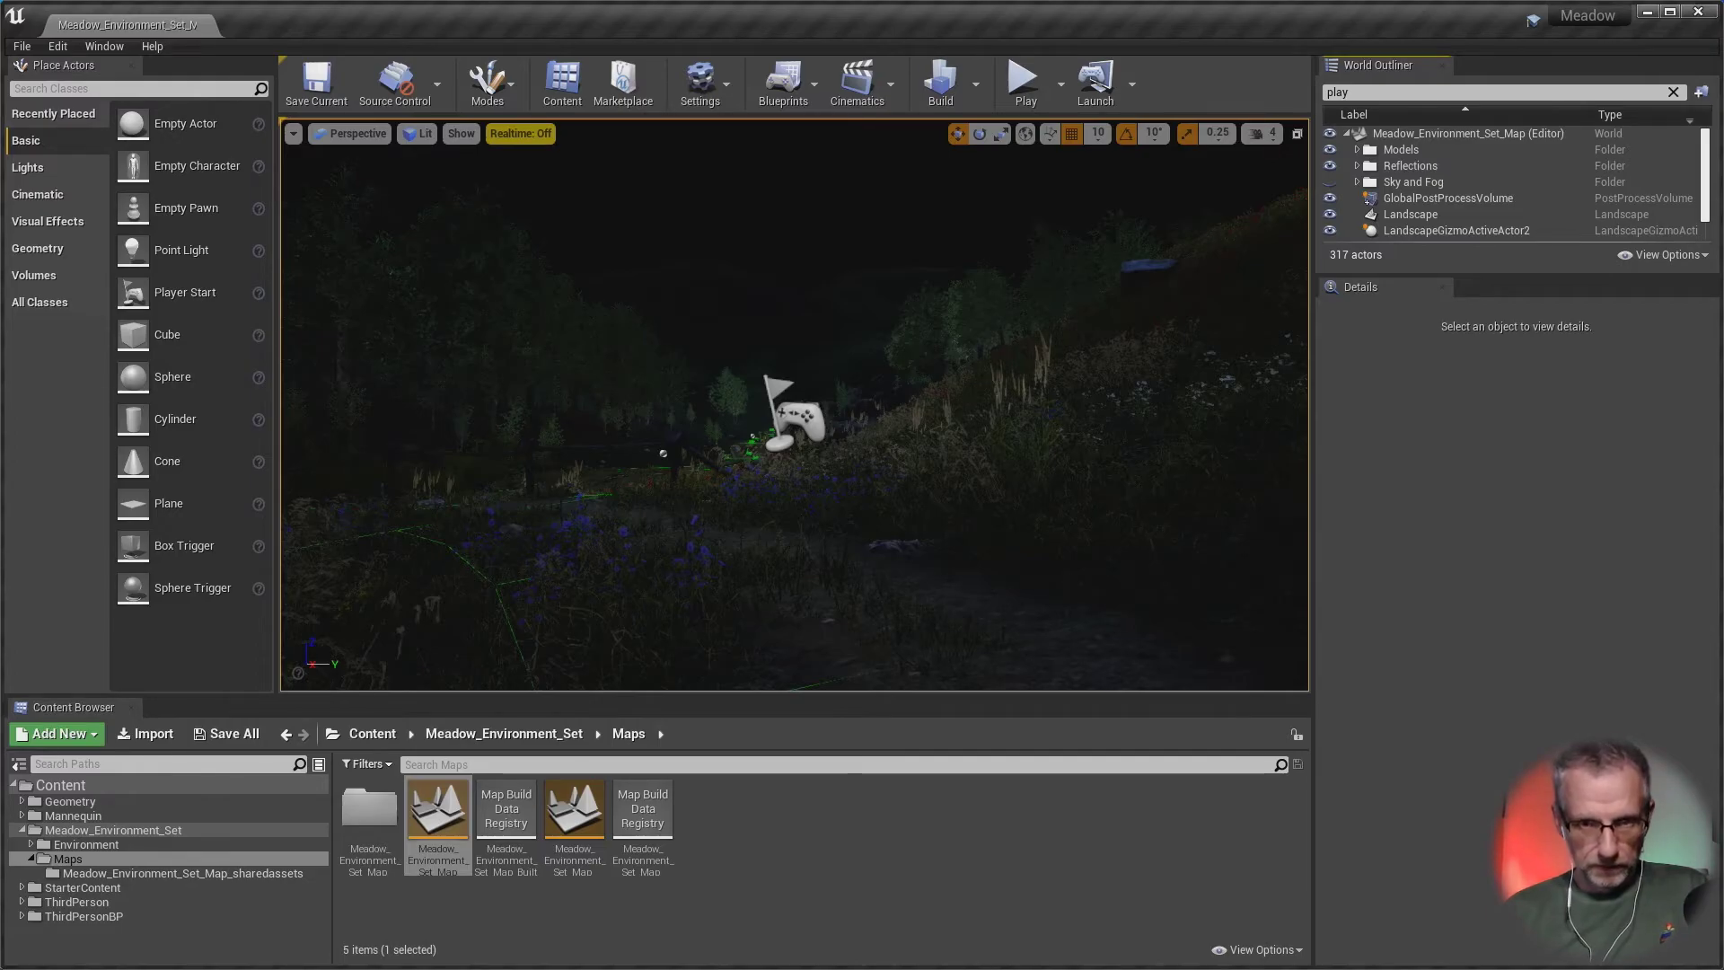
pyautogui.hotkey('alt', 'Tab')
# Step: Open the Epic Games Launcher from the system tray and browse the Library's vault assets
pyautogui.press('super')
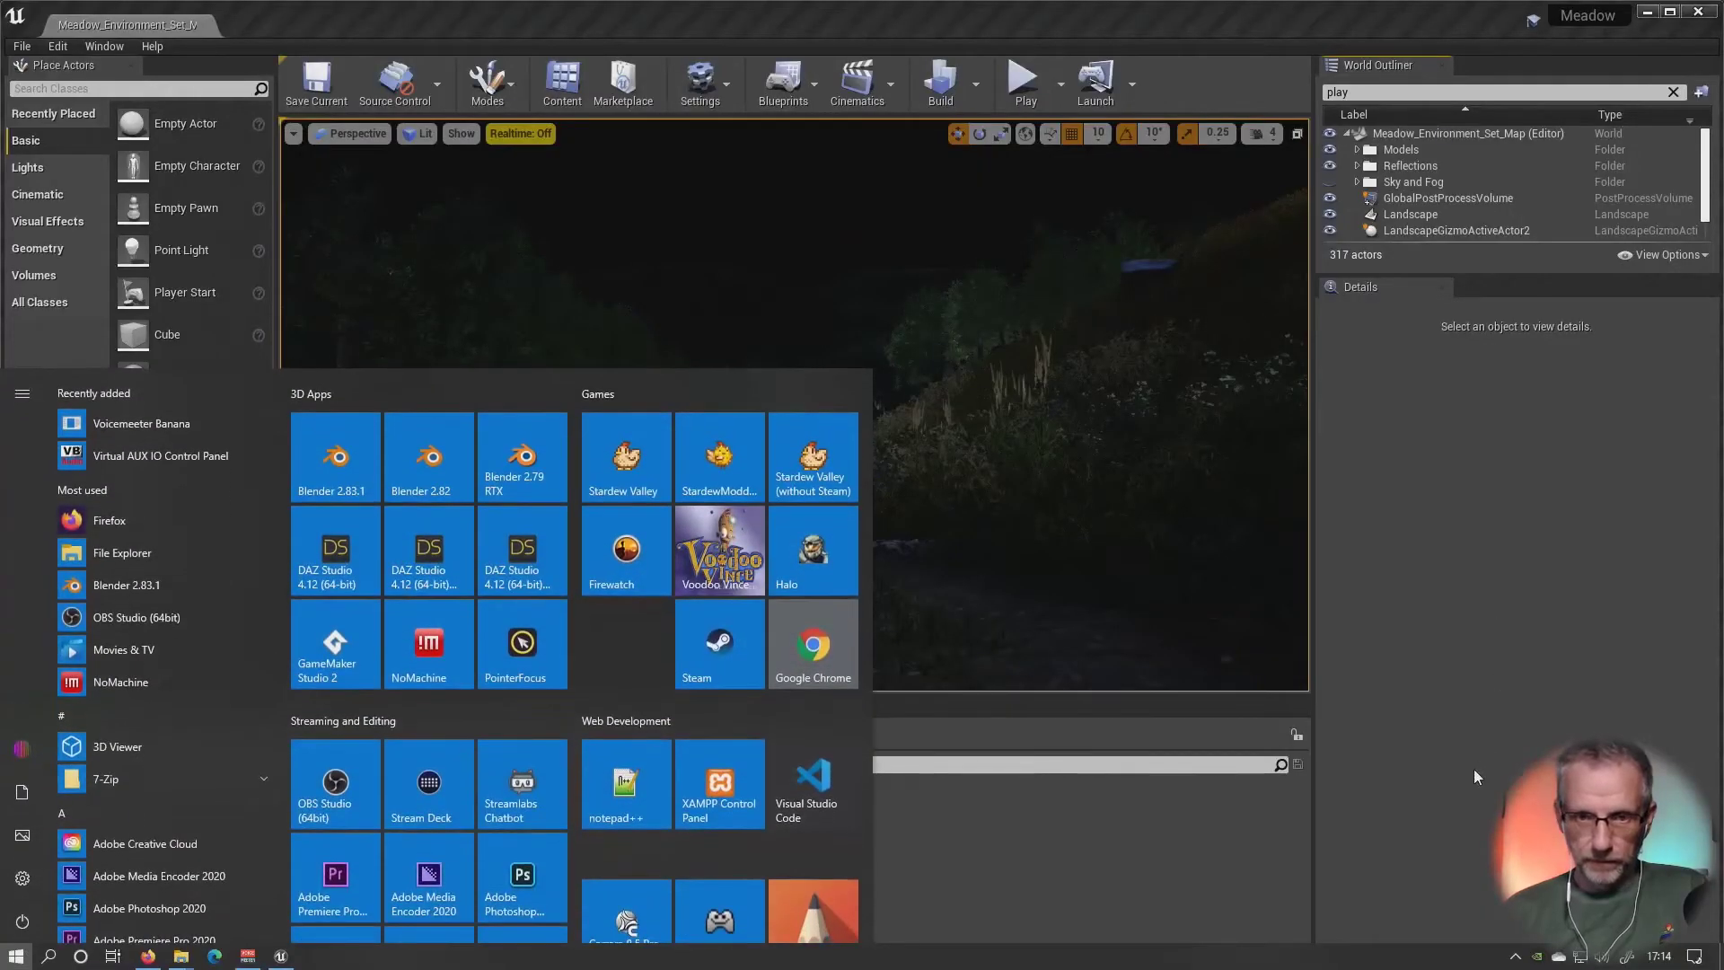
pyautogui.click(1515, 956)
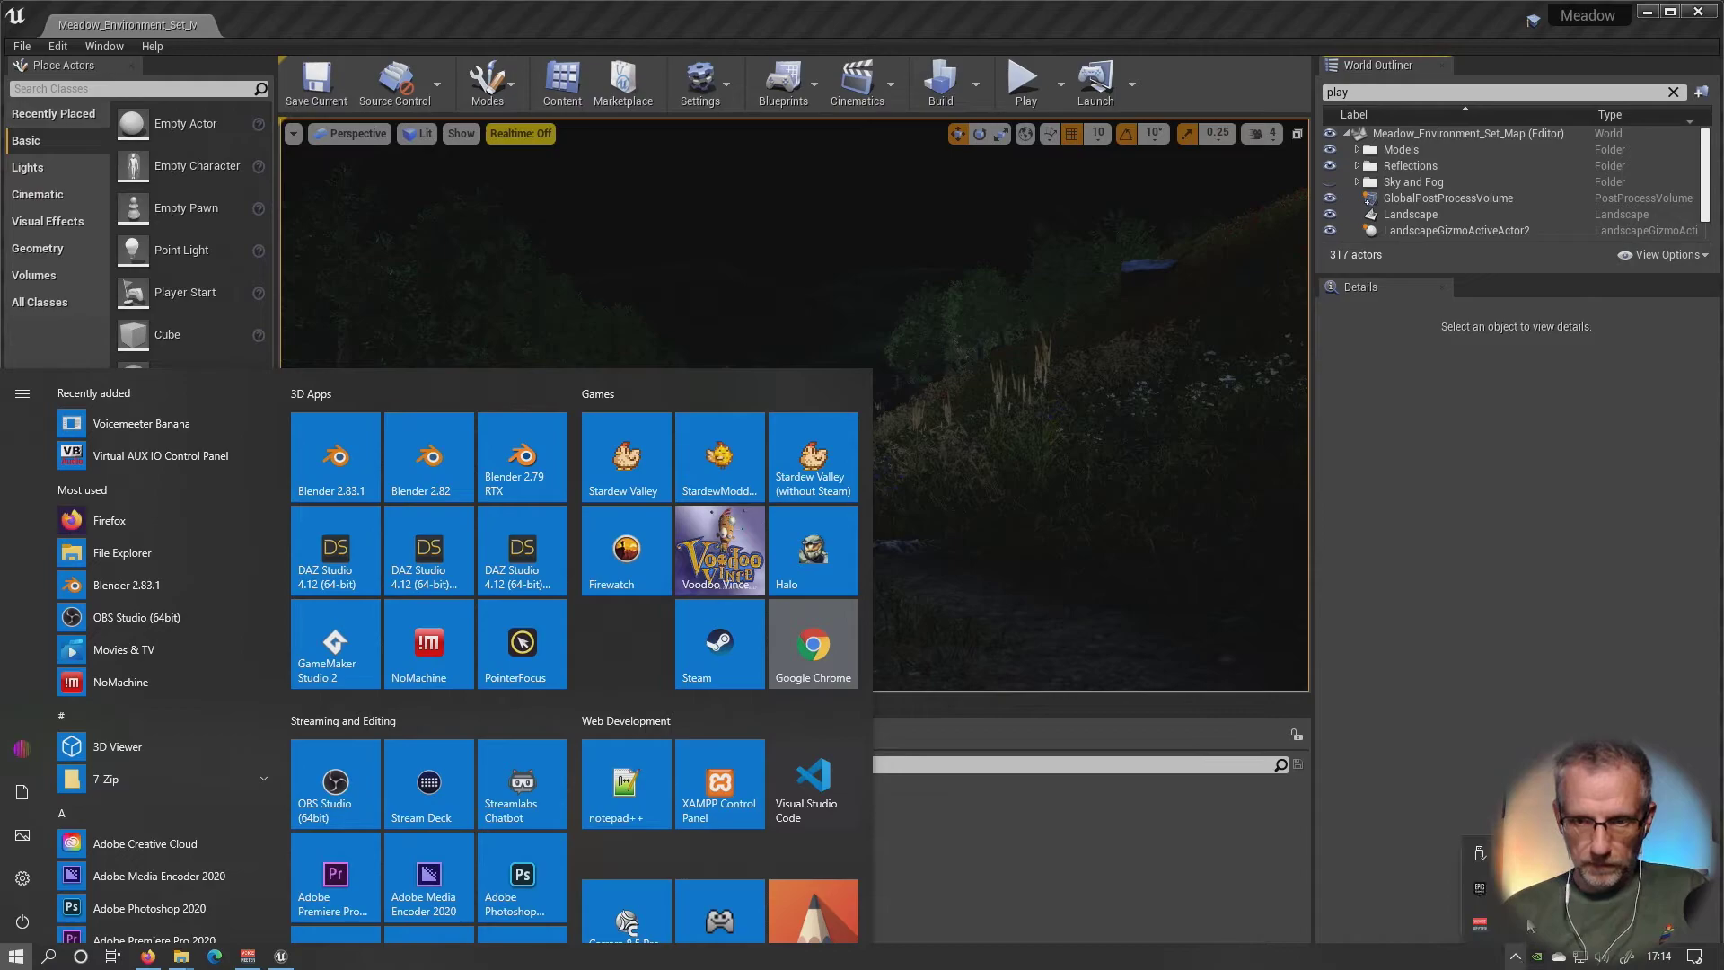
pyautogui.rightClick(1481, 889)
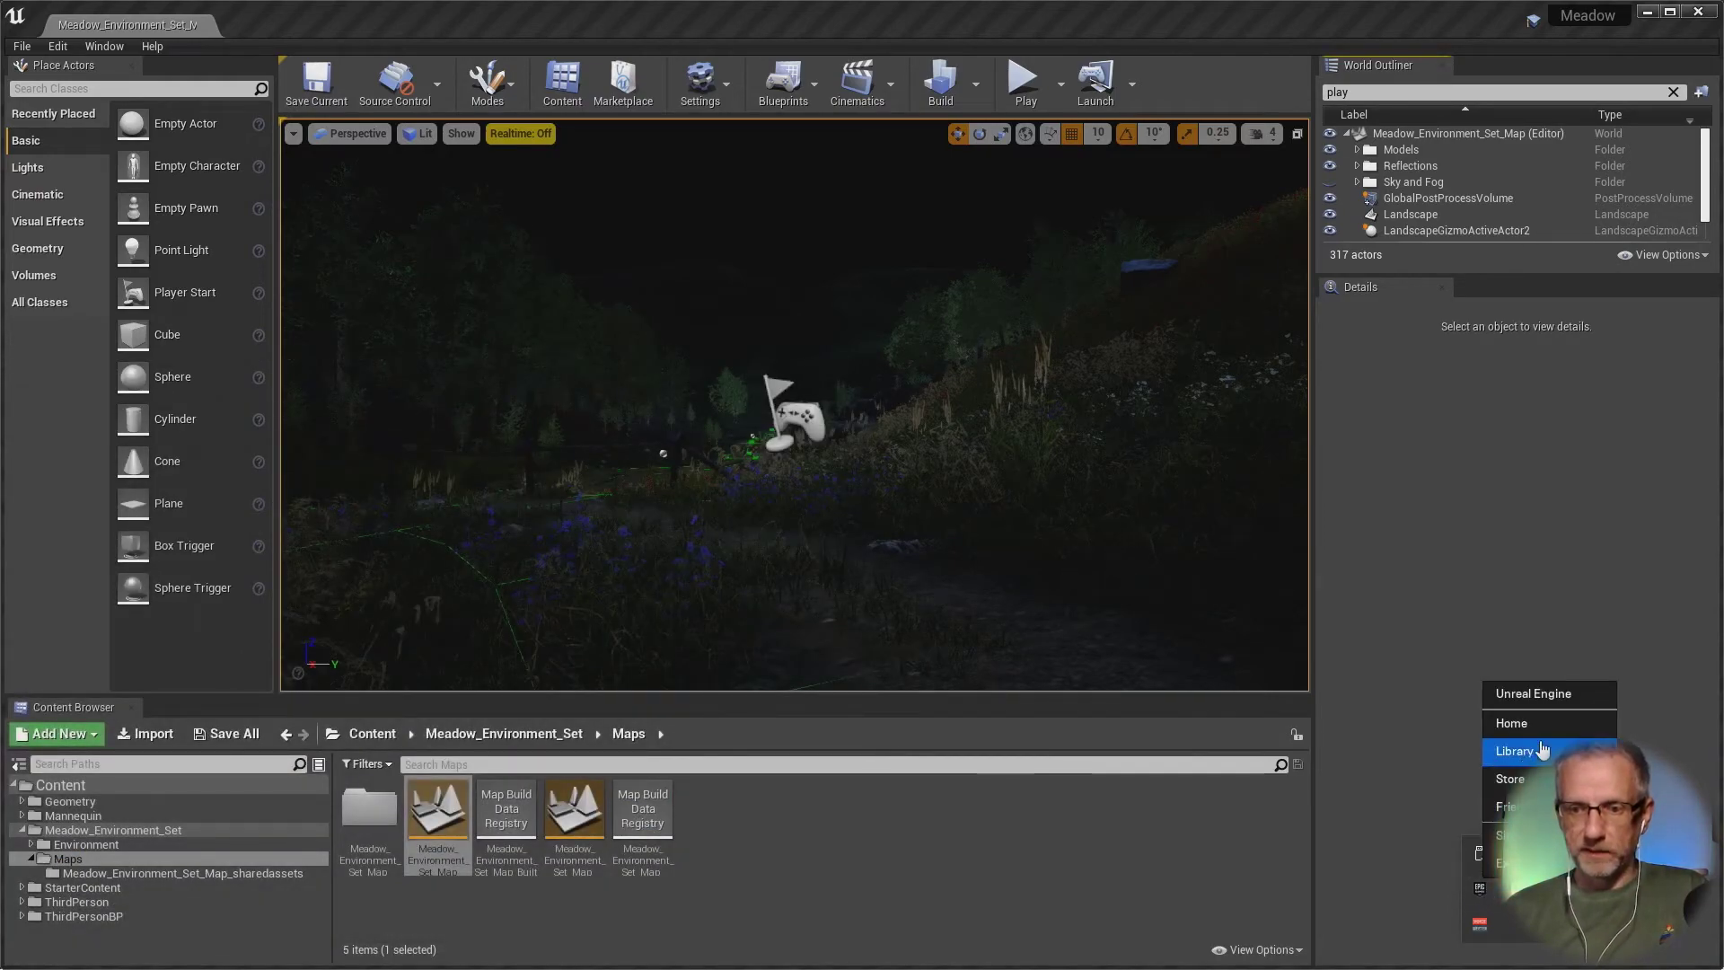
pyautogui.click(1560, 694)
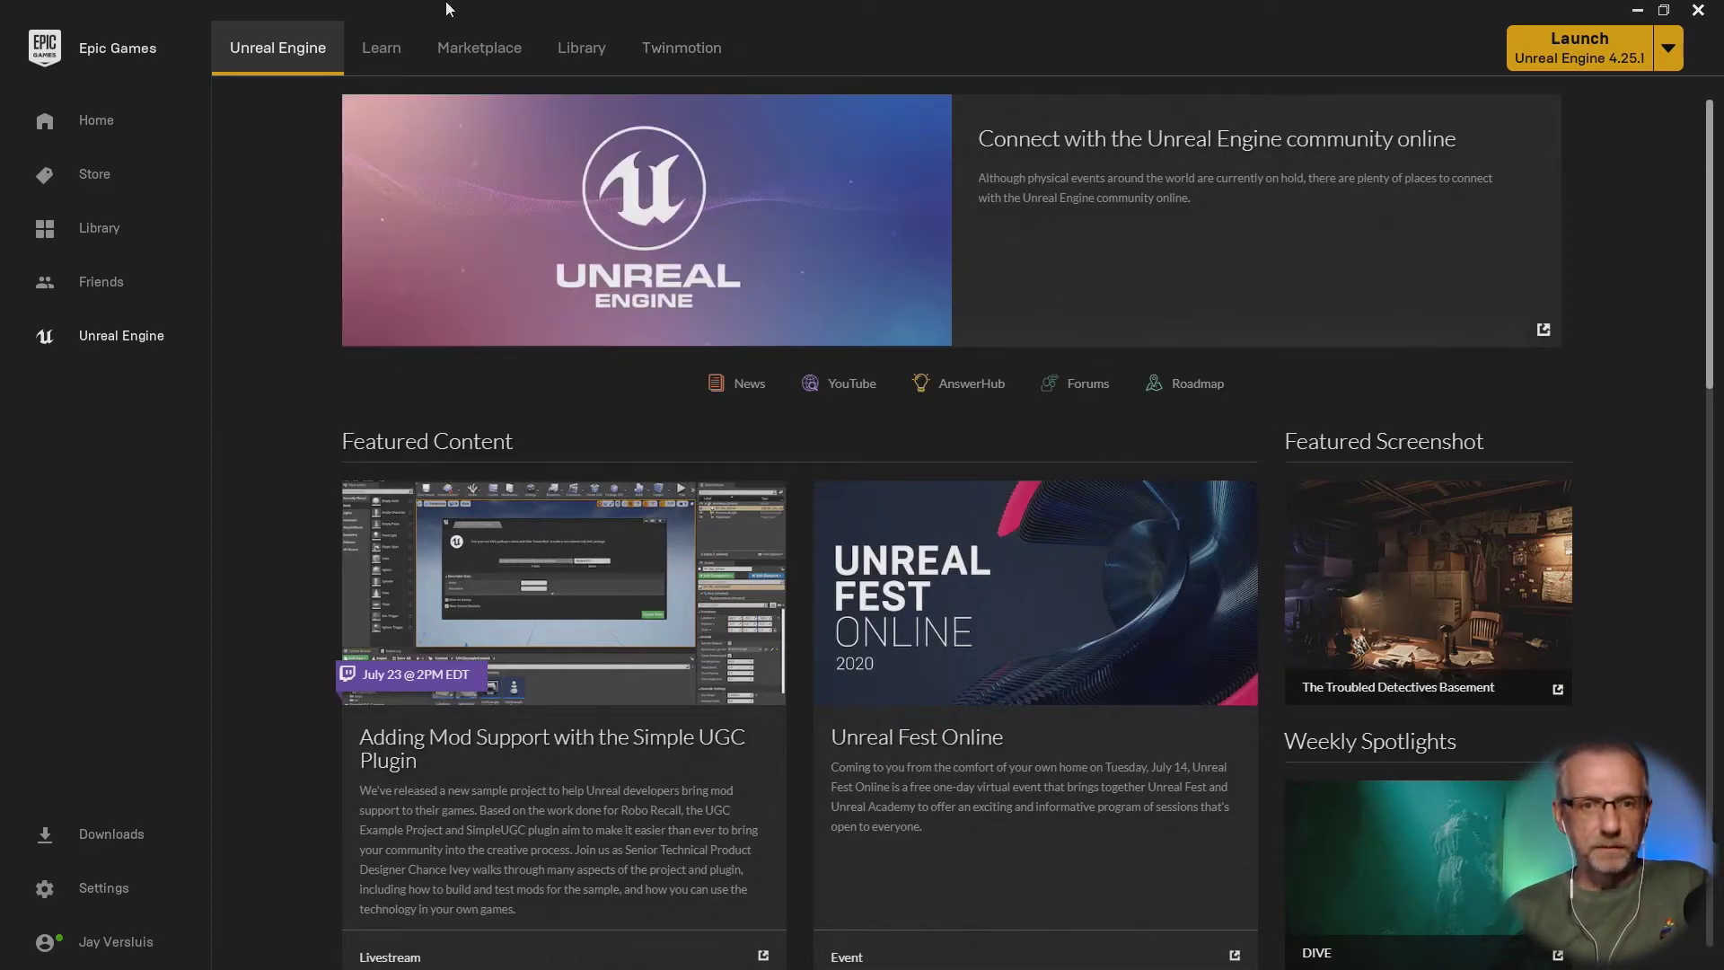
pyautogui.click(582, 53)
pyautogui.scroll(-6, 799, 428)
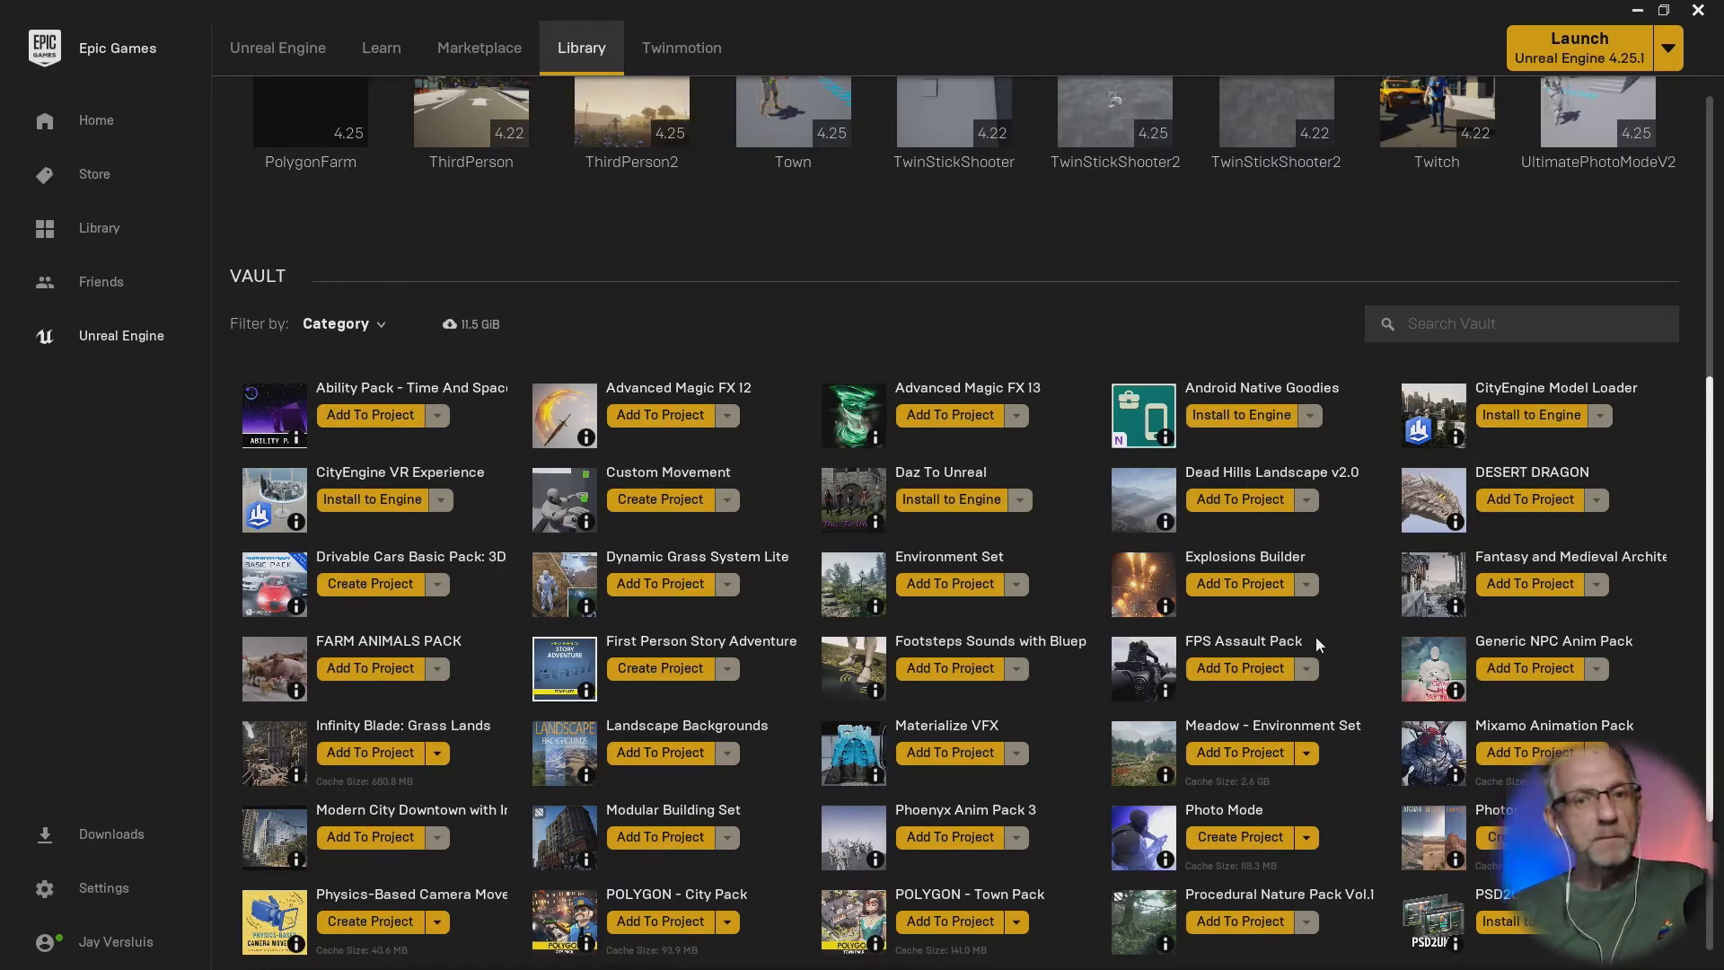
pyautogui.scroll(-2, 1314, 634)
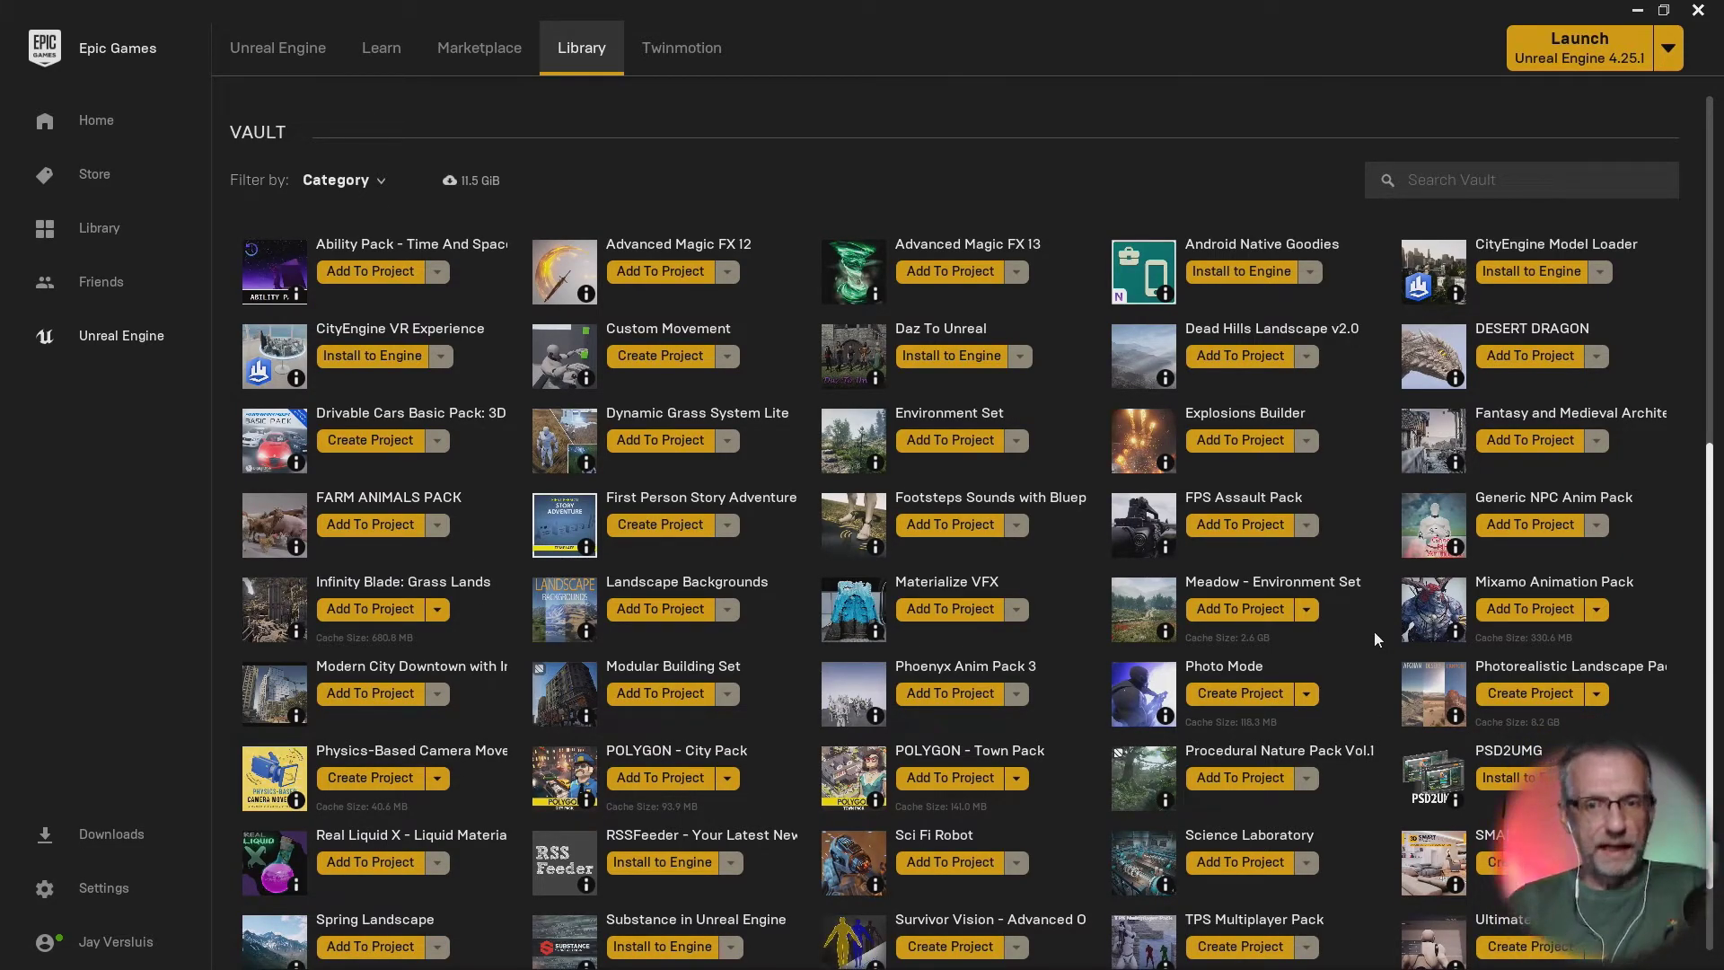
# Step: Find Ultra Dynamic Sky by searching 'ultra', add it to Meadow, then clear the search
pyautogui.click(1506, 181)
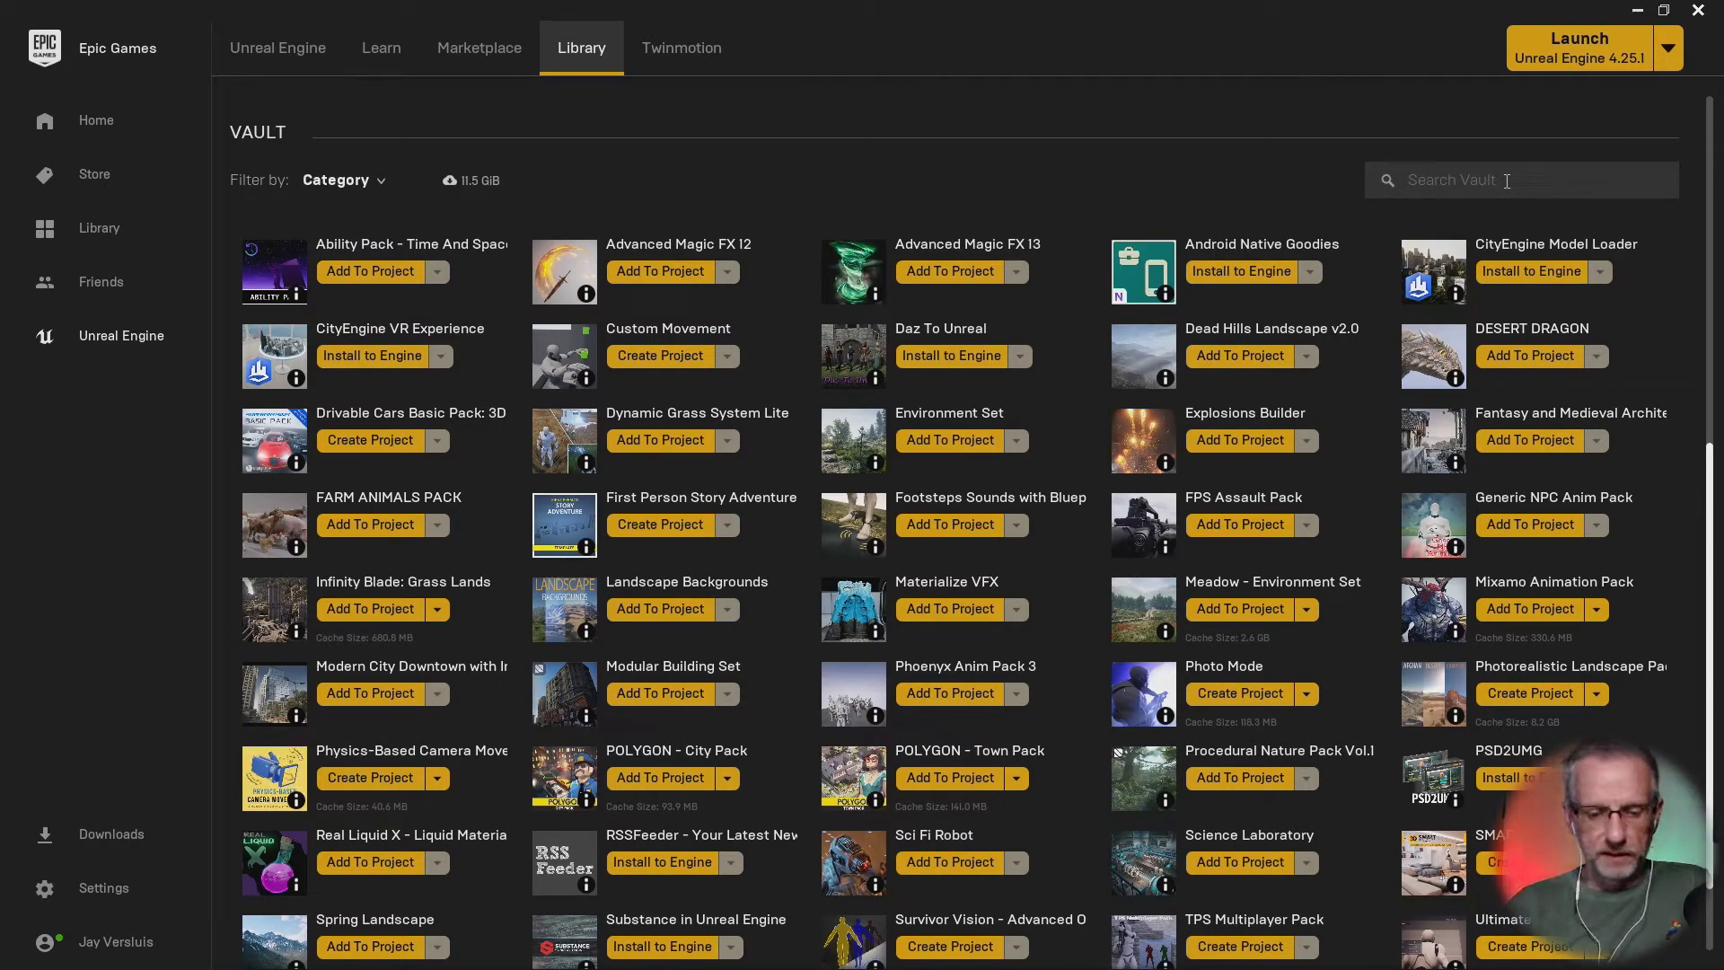
pyautogui.write('ultra')
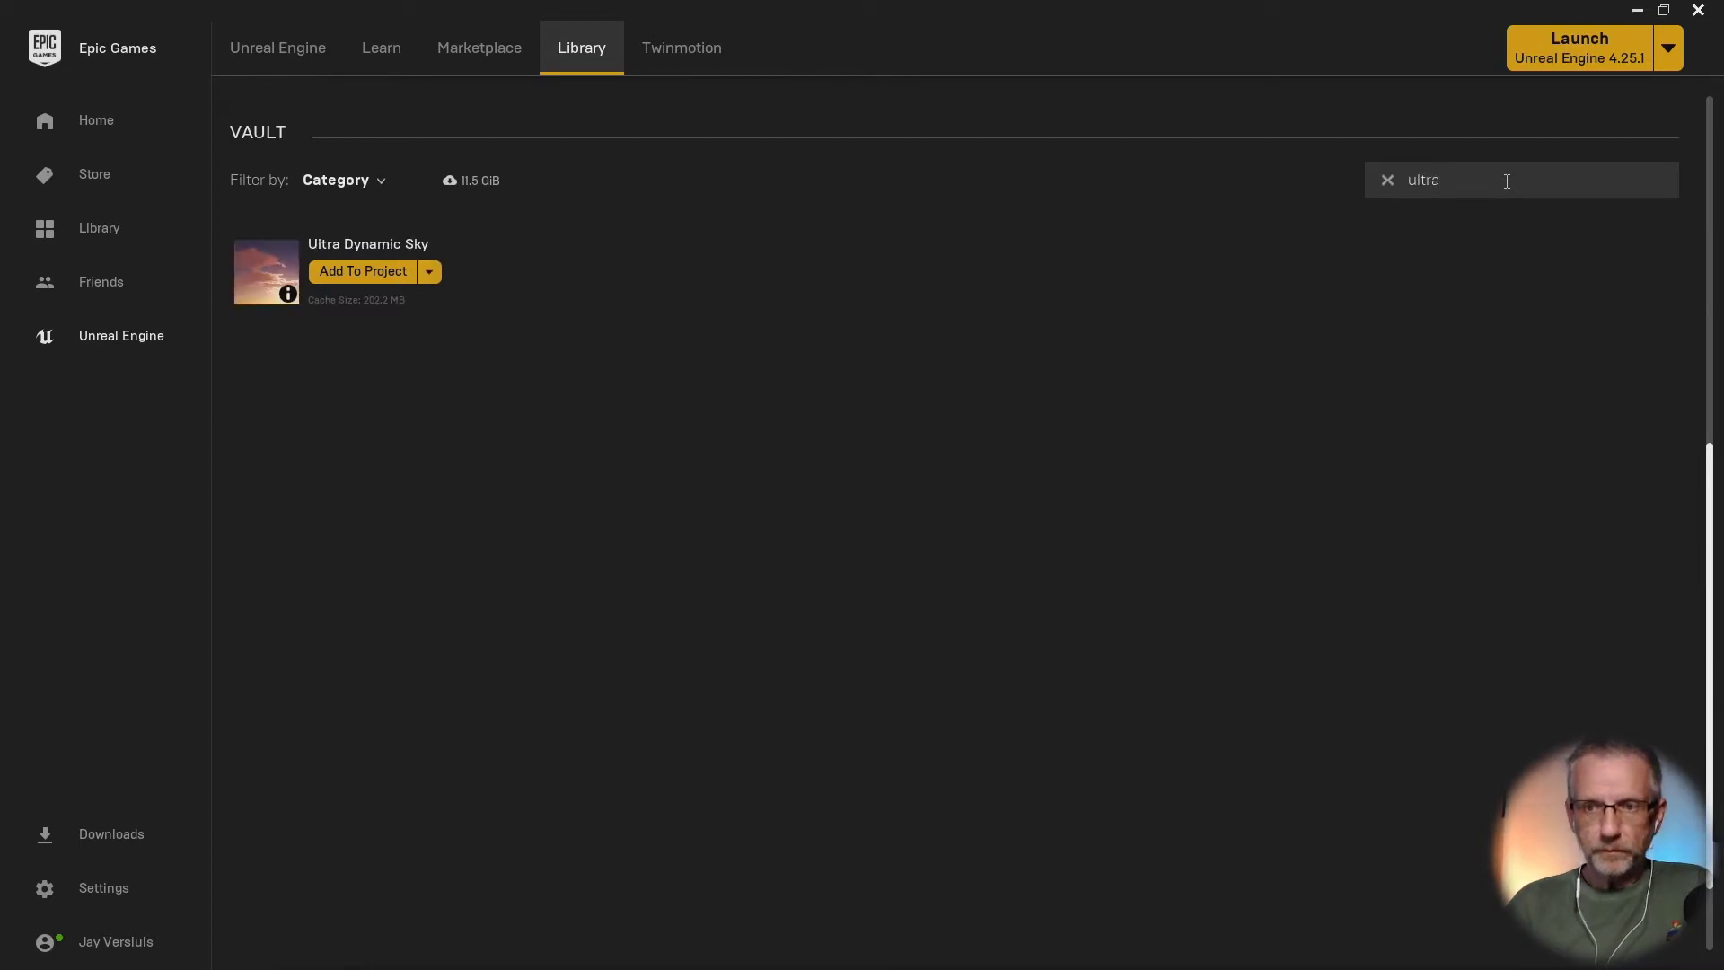
pyautogui.click(430, 272)
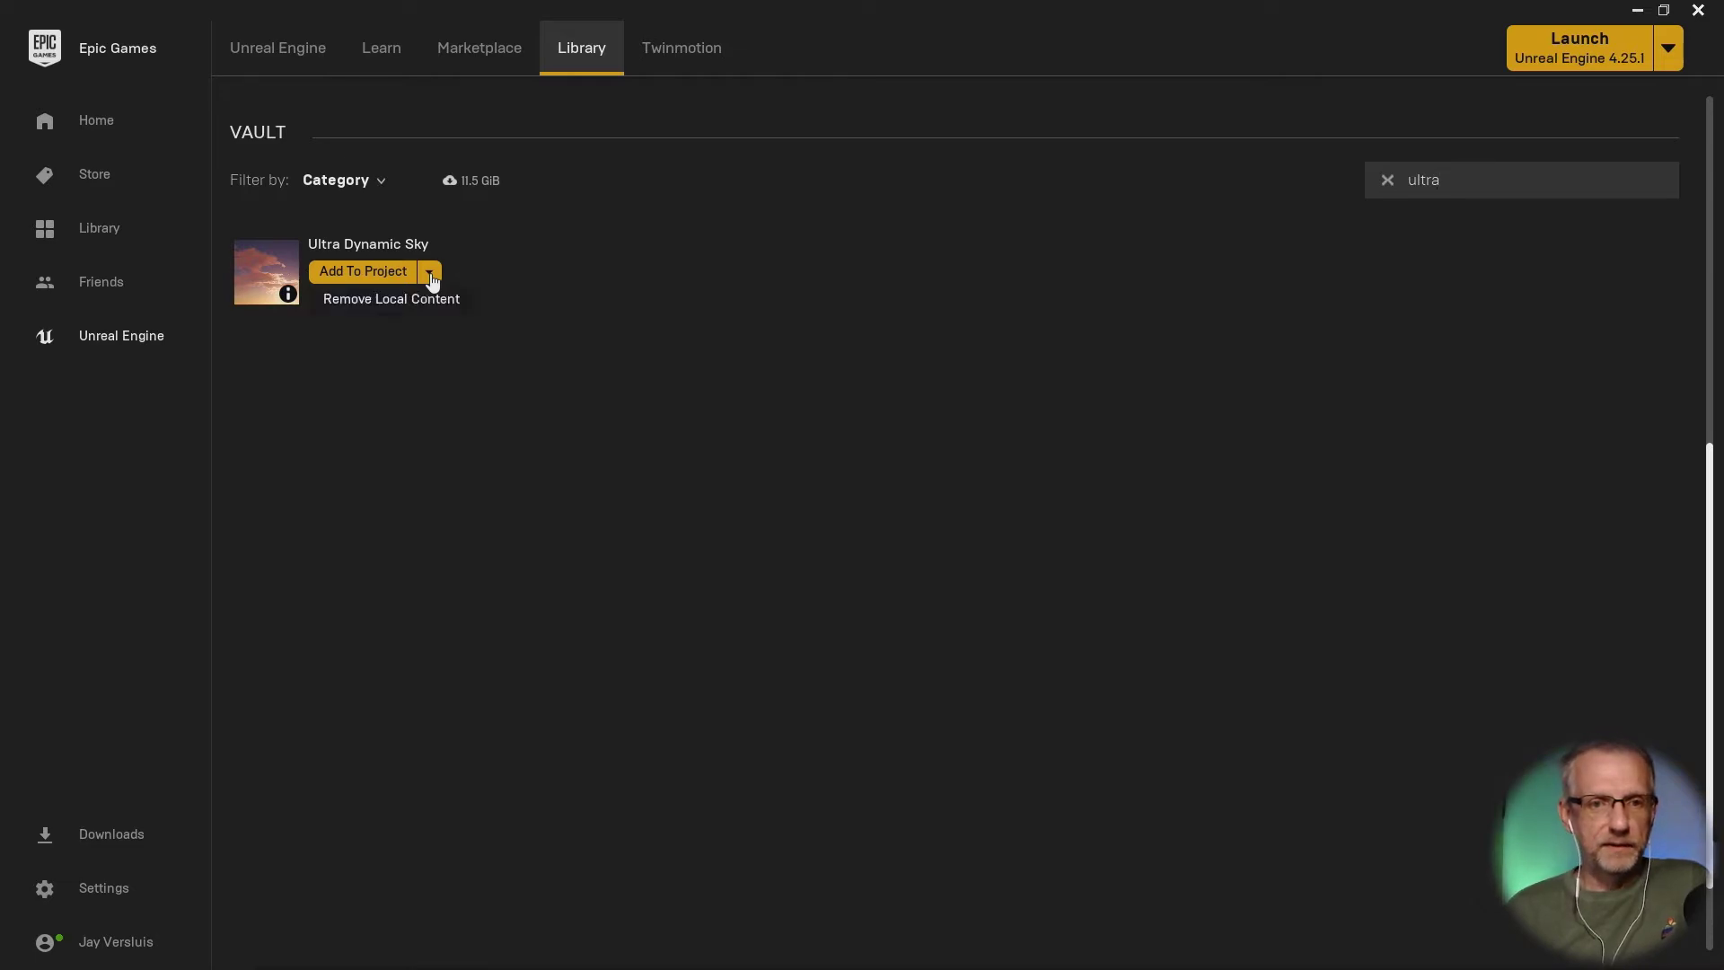
pyautogui.click(368, 272)
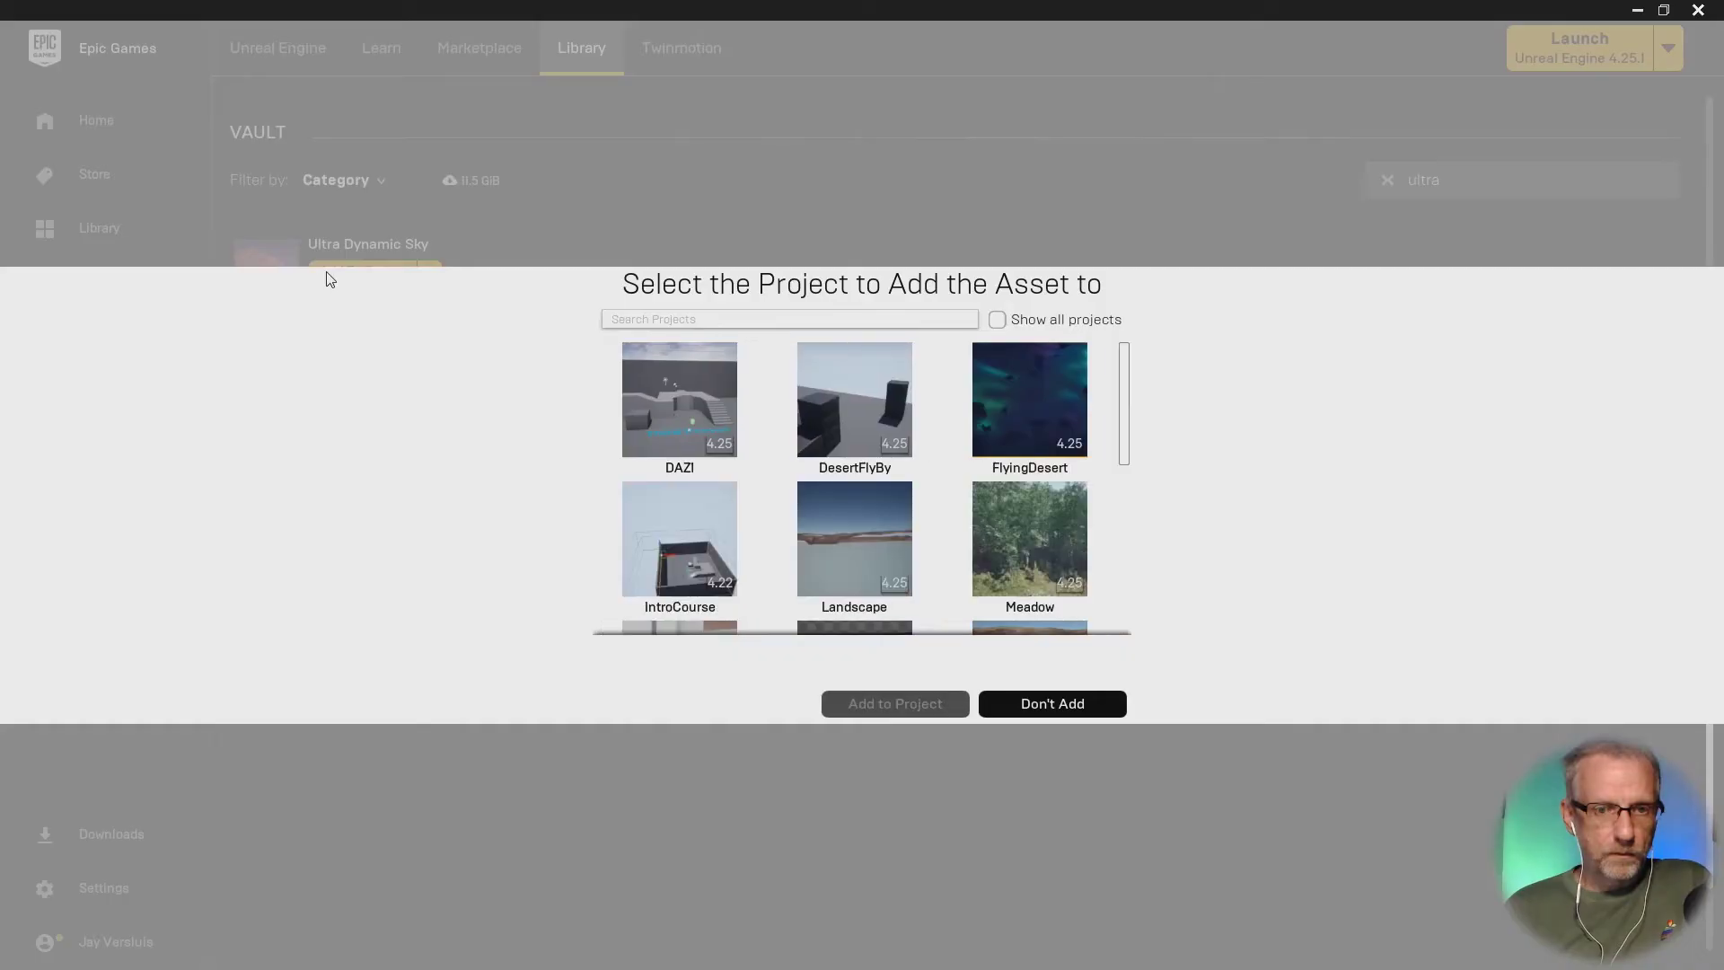
pyautogui.click(1014, 519)
pyautogui.click(858, 704)
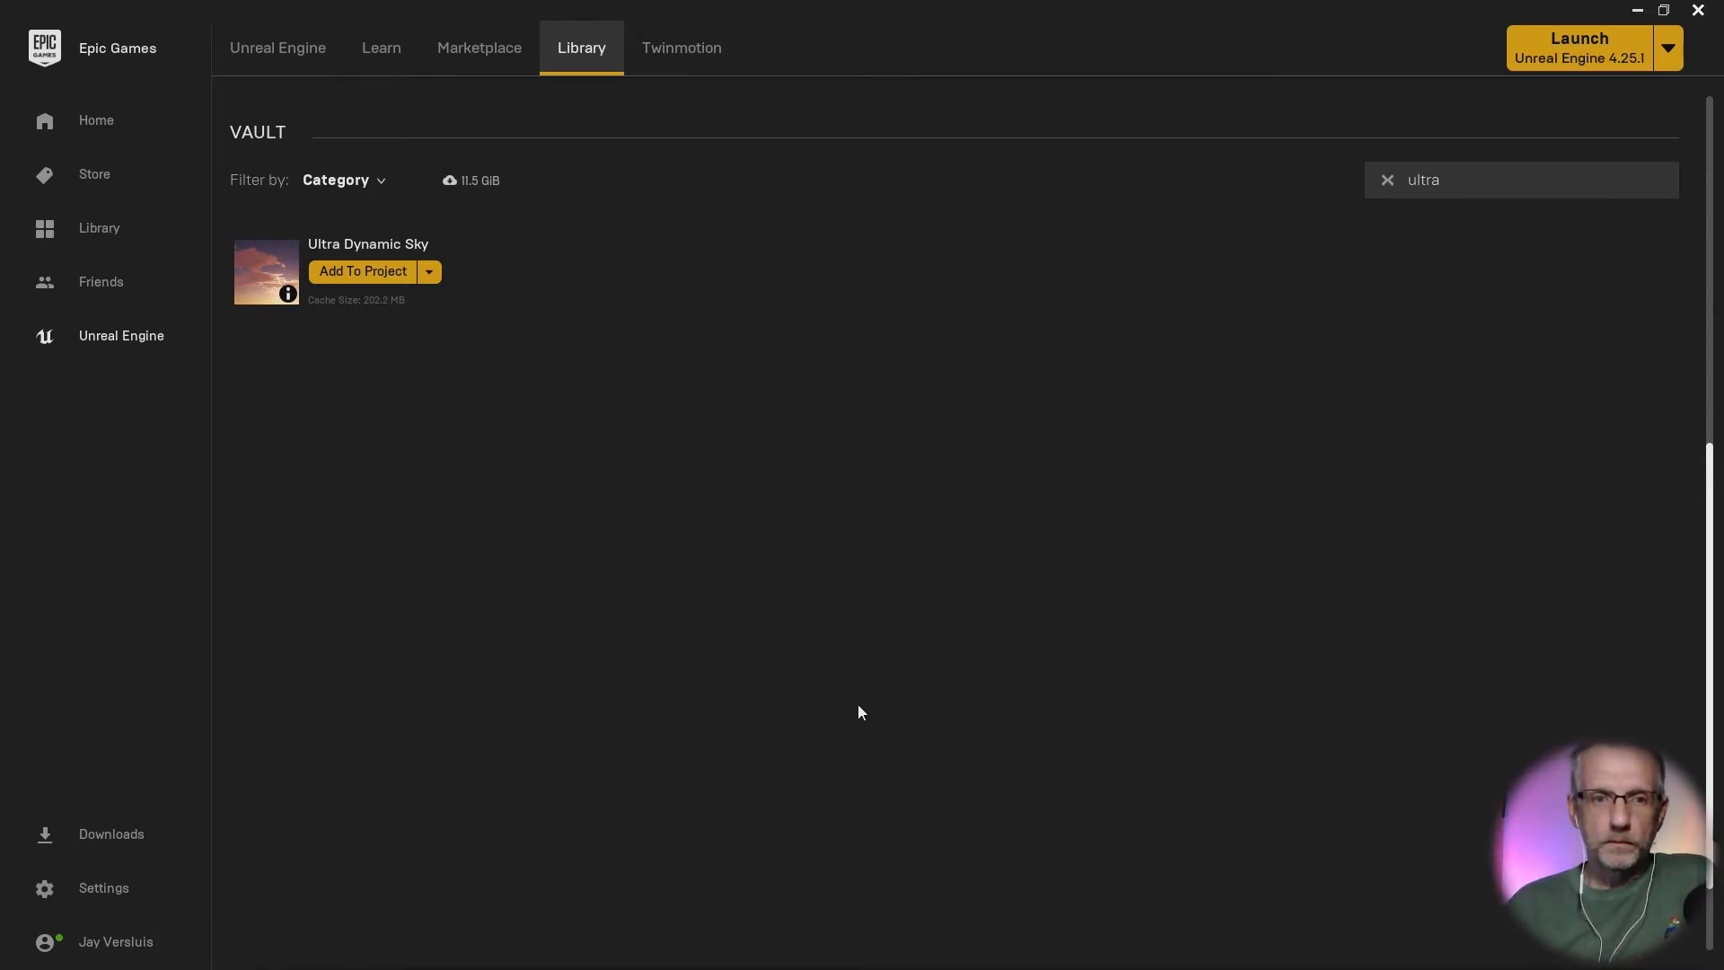
pyautogui.click(1388, 181)
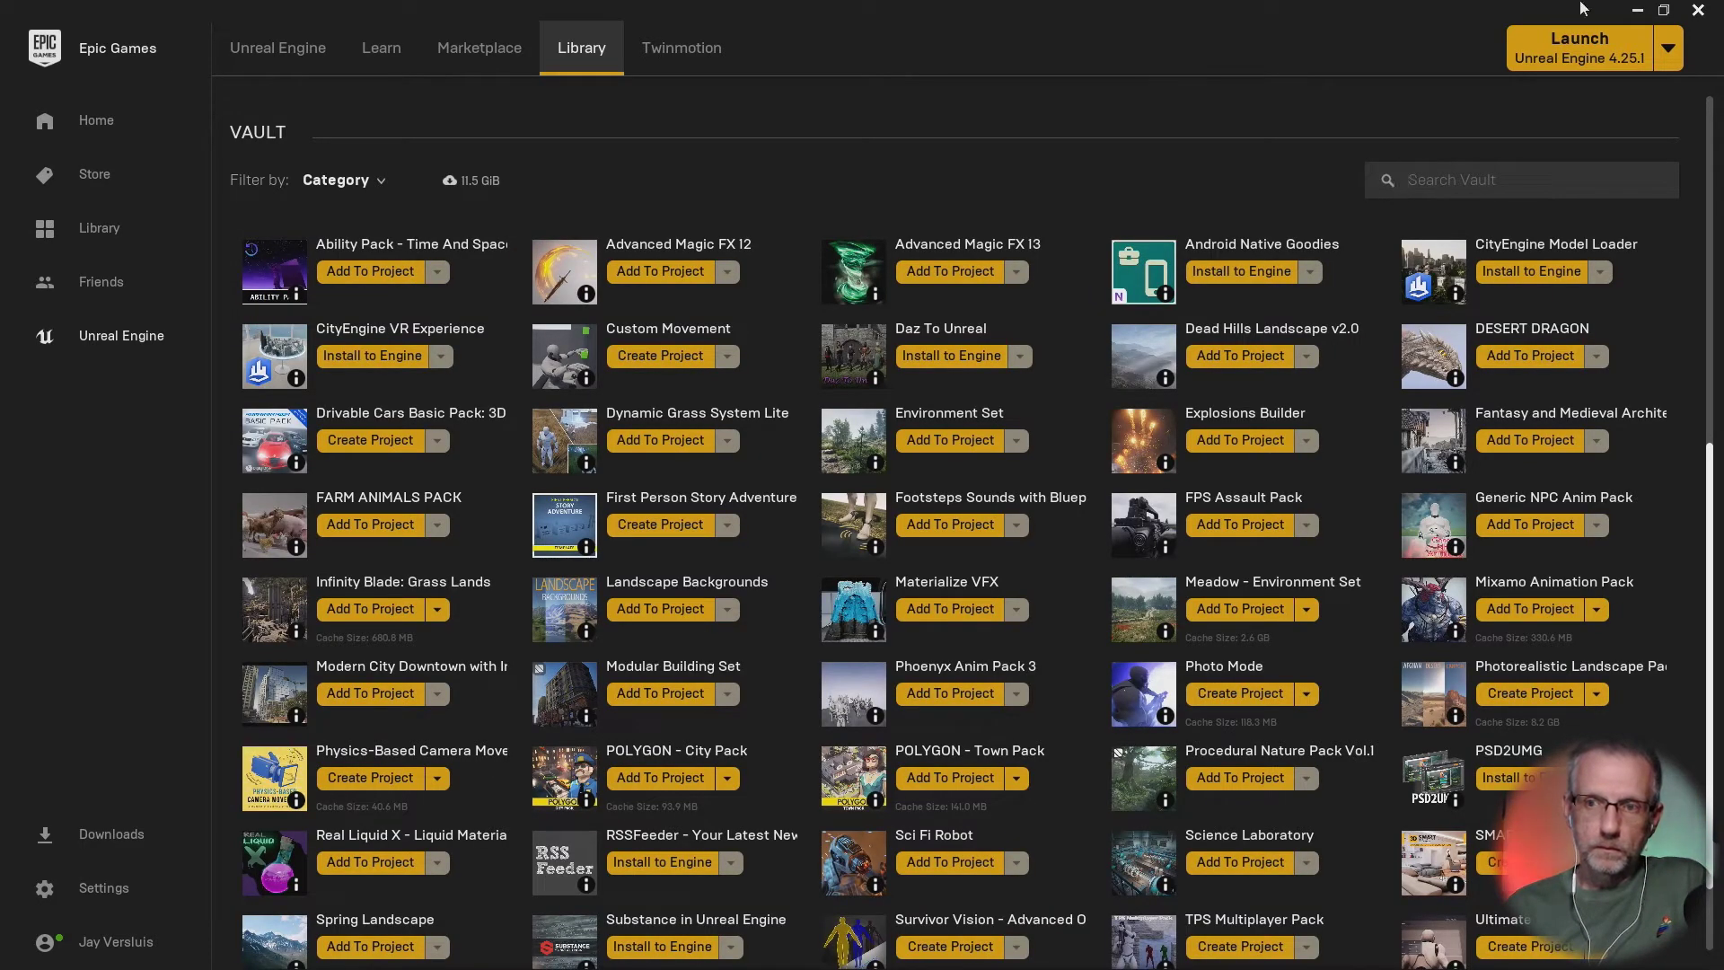
# Step: Drag Ultra_Dynamic_Sky_BP from Content/UltraDynamicSky/Blueprints into the Meadow level viewport
pyautogui.click(1638, 10)
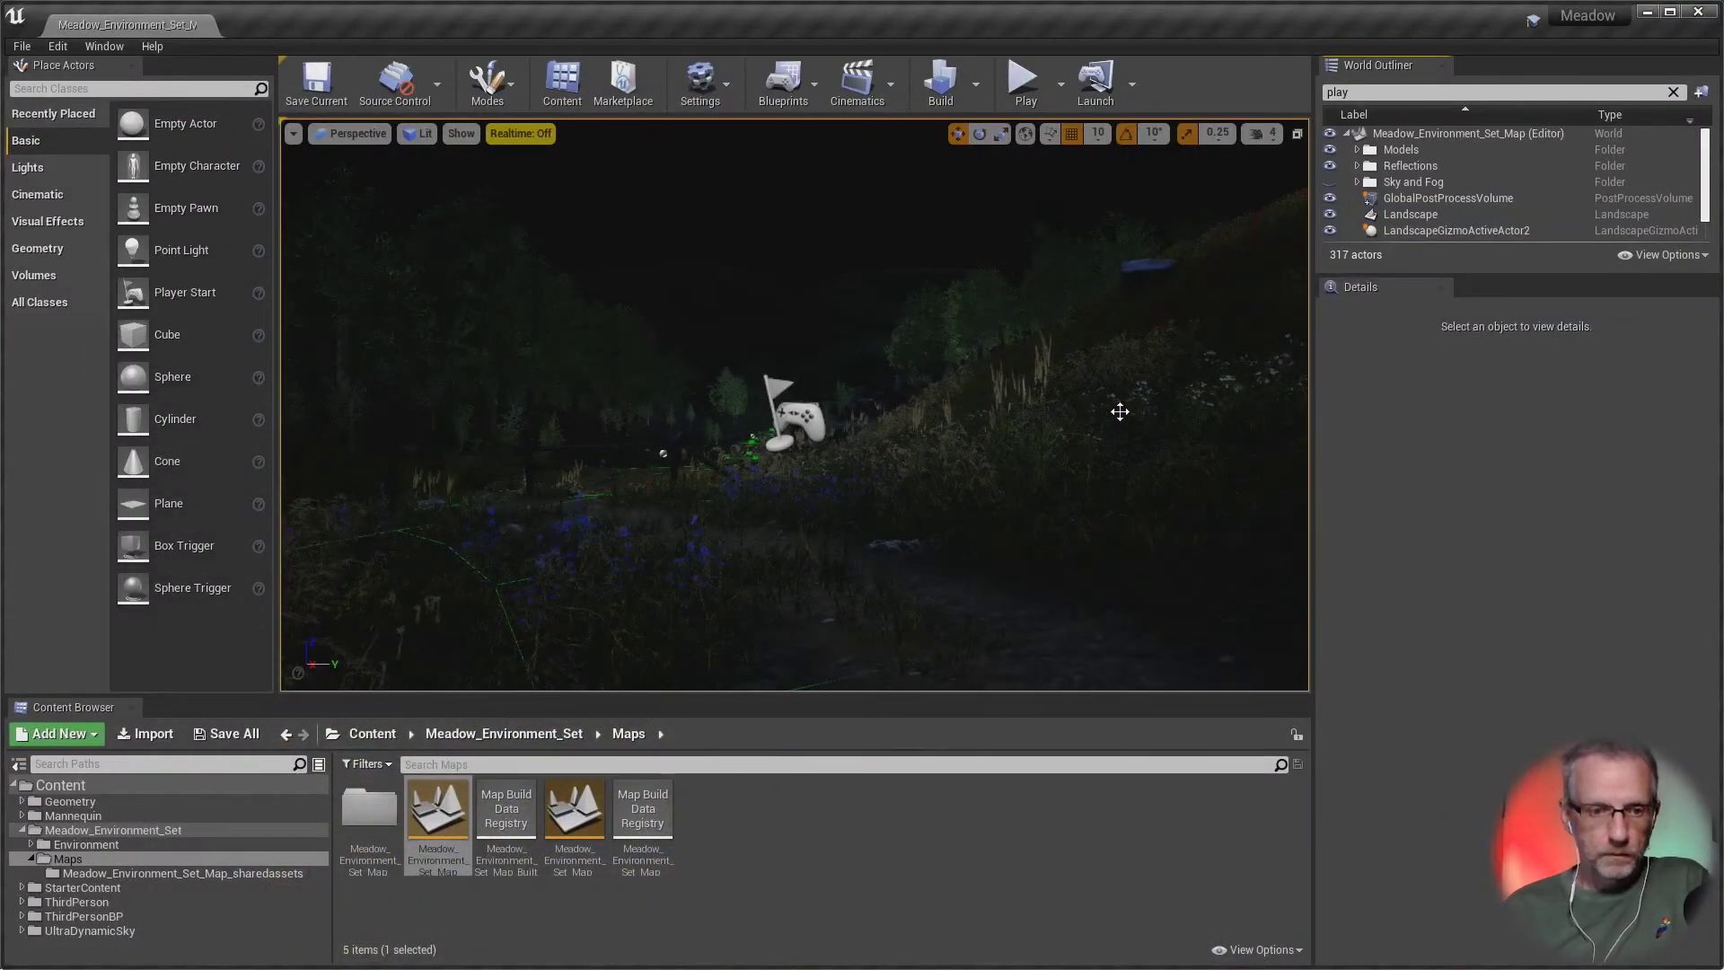
pyautogui.click(99, 931)
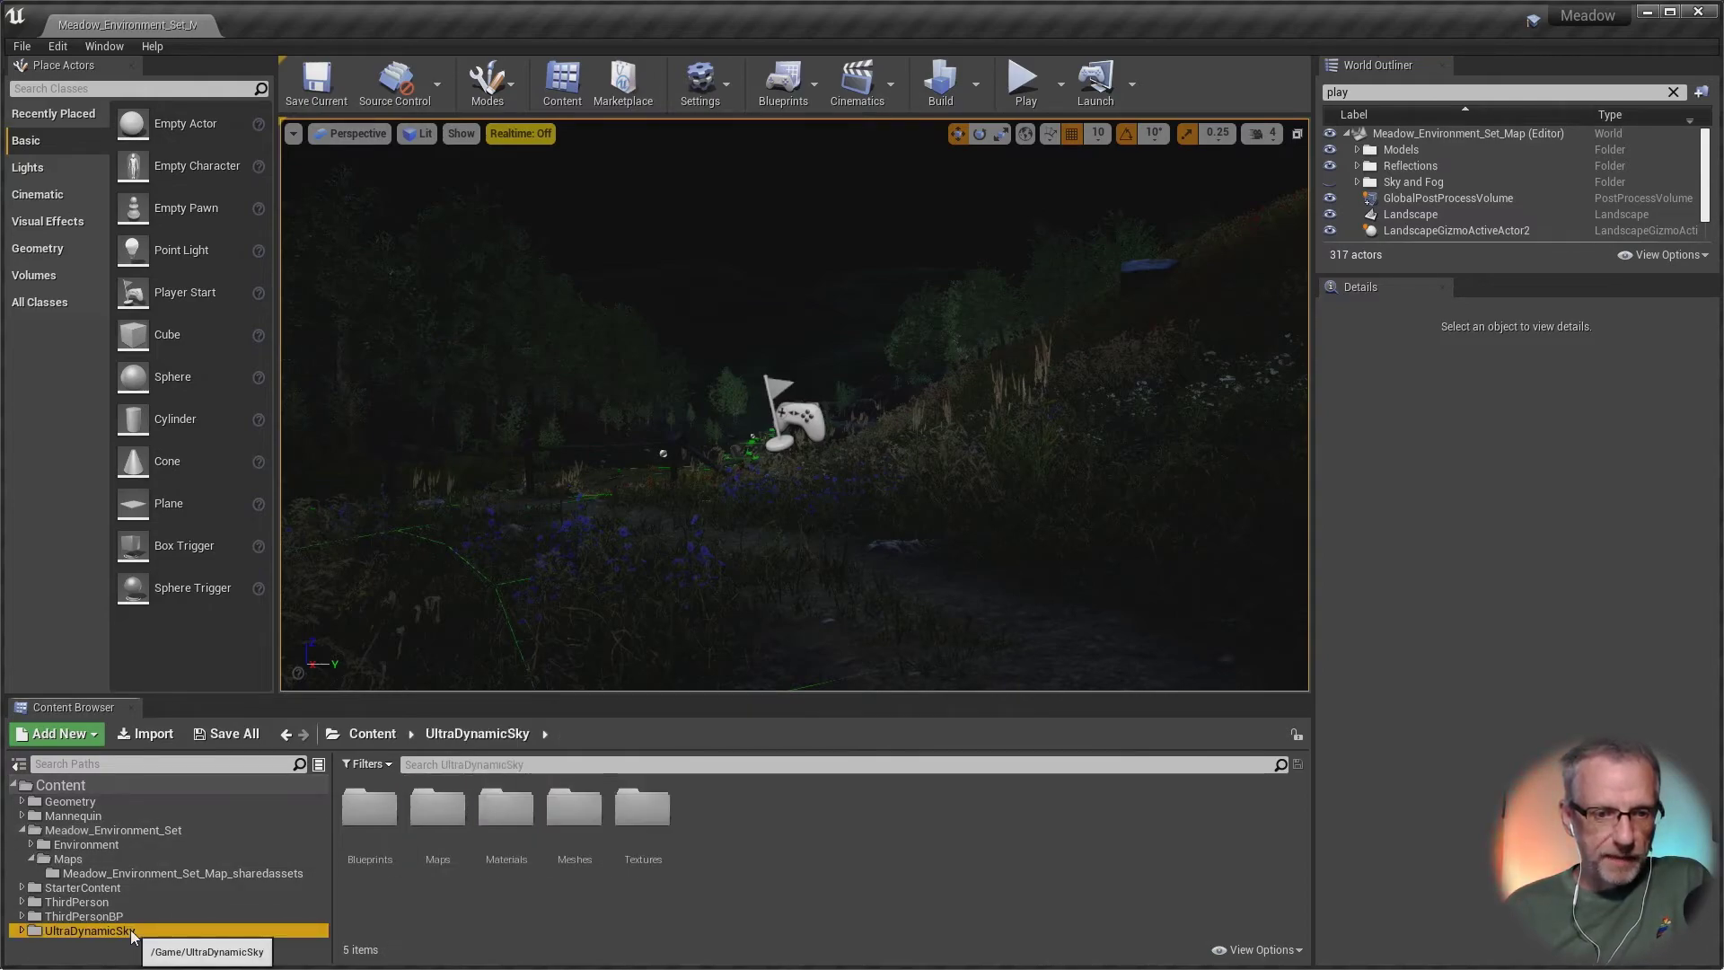
pyautogui.click(22, 932)
pyautogui.scroll(-2, 185, 903)
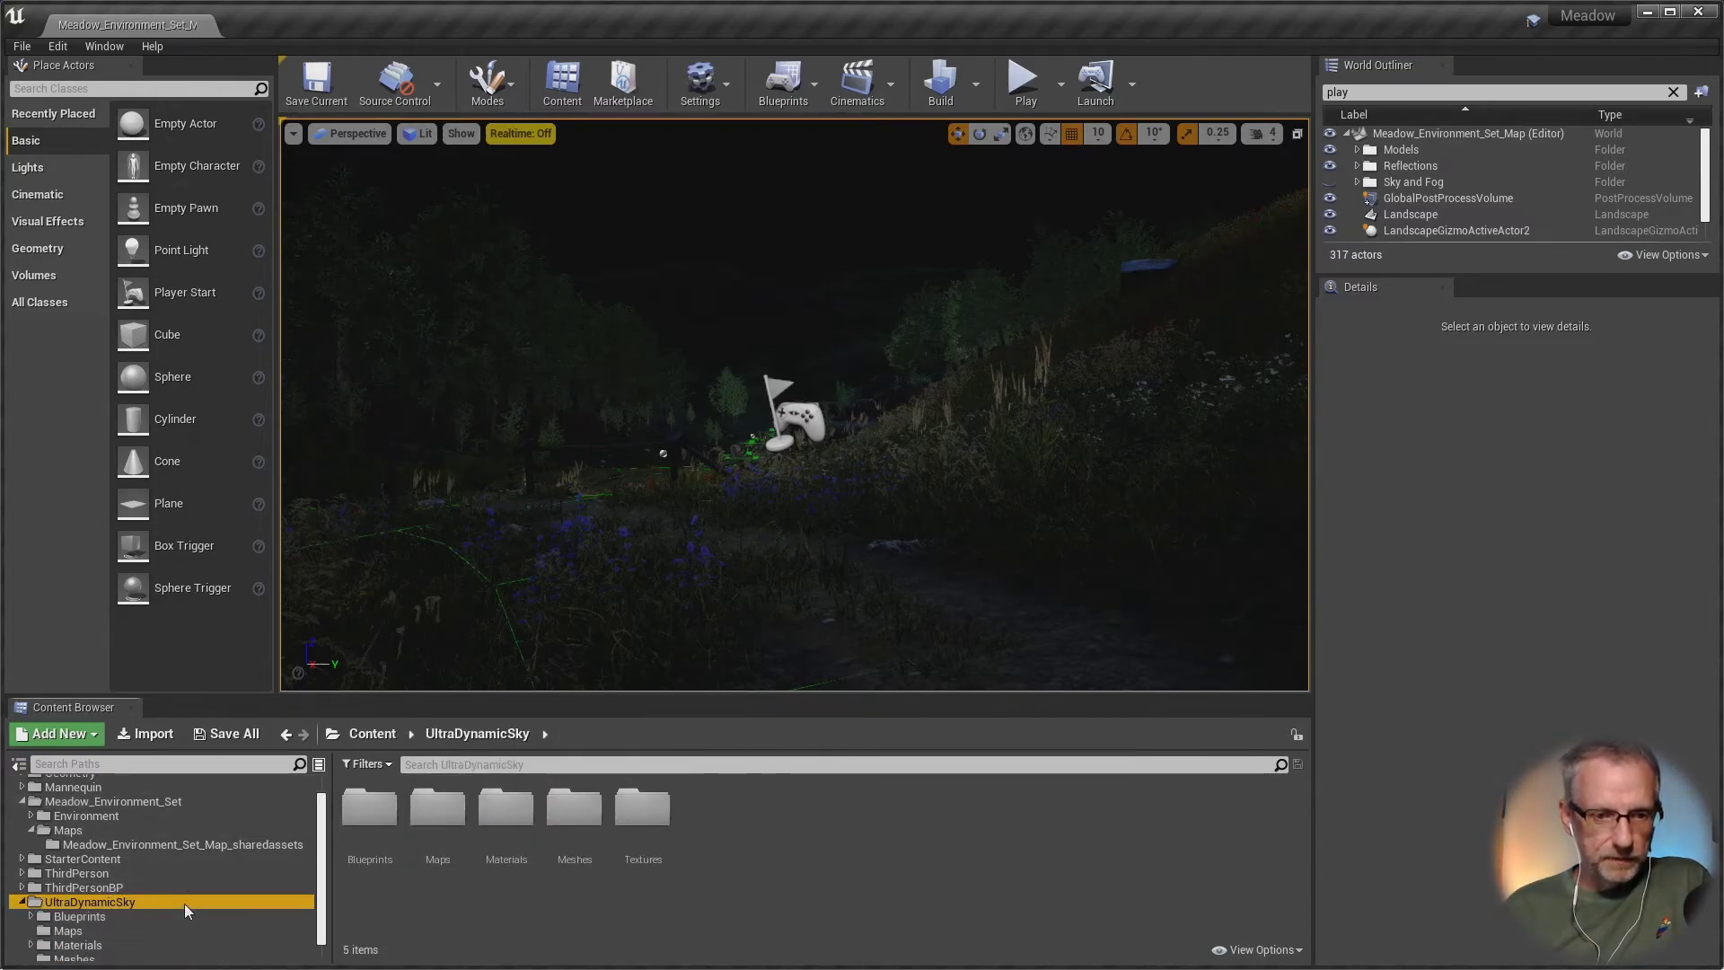
pyautogui.click(128, 898)
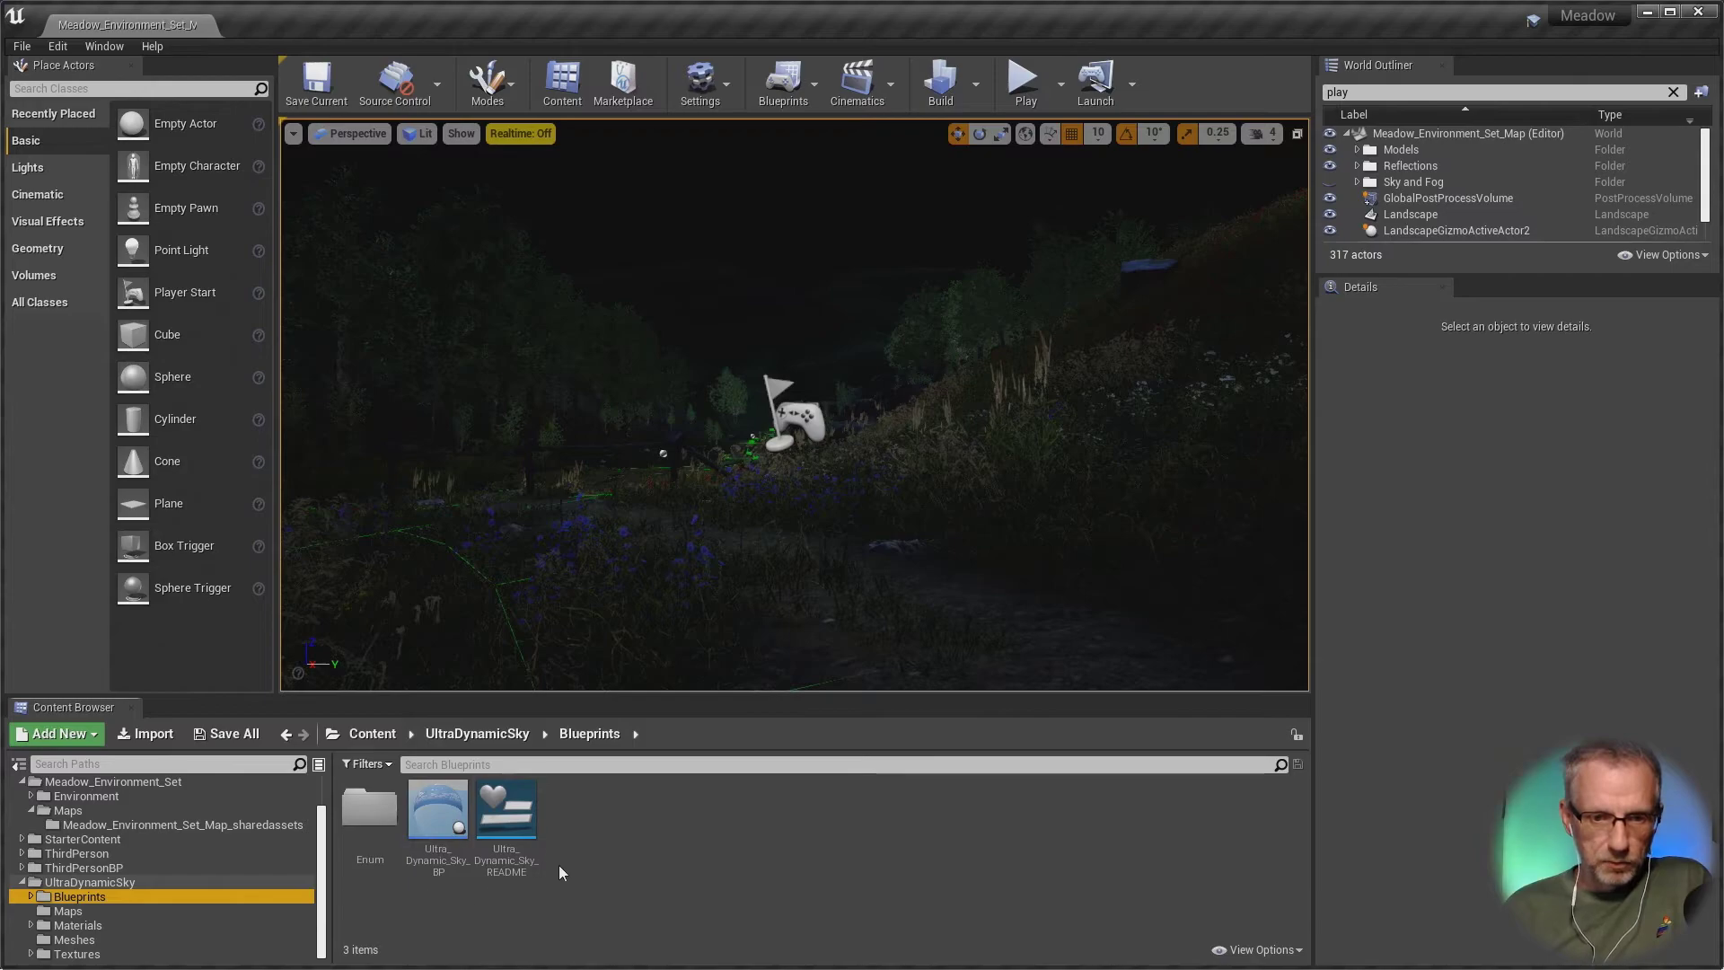
pyautogui.click(427, 796)
pyautogui.moveTo(823, 680); pyautogui.dragTo(912, 488)
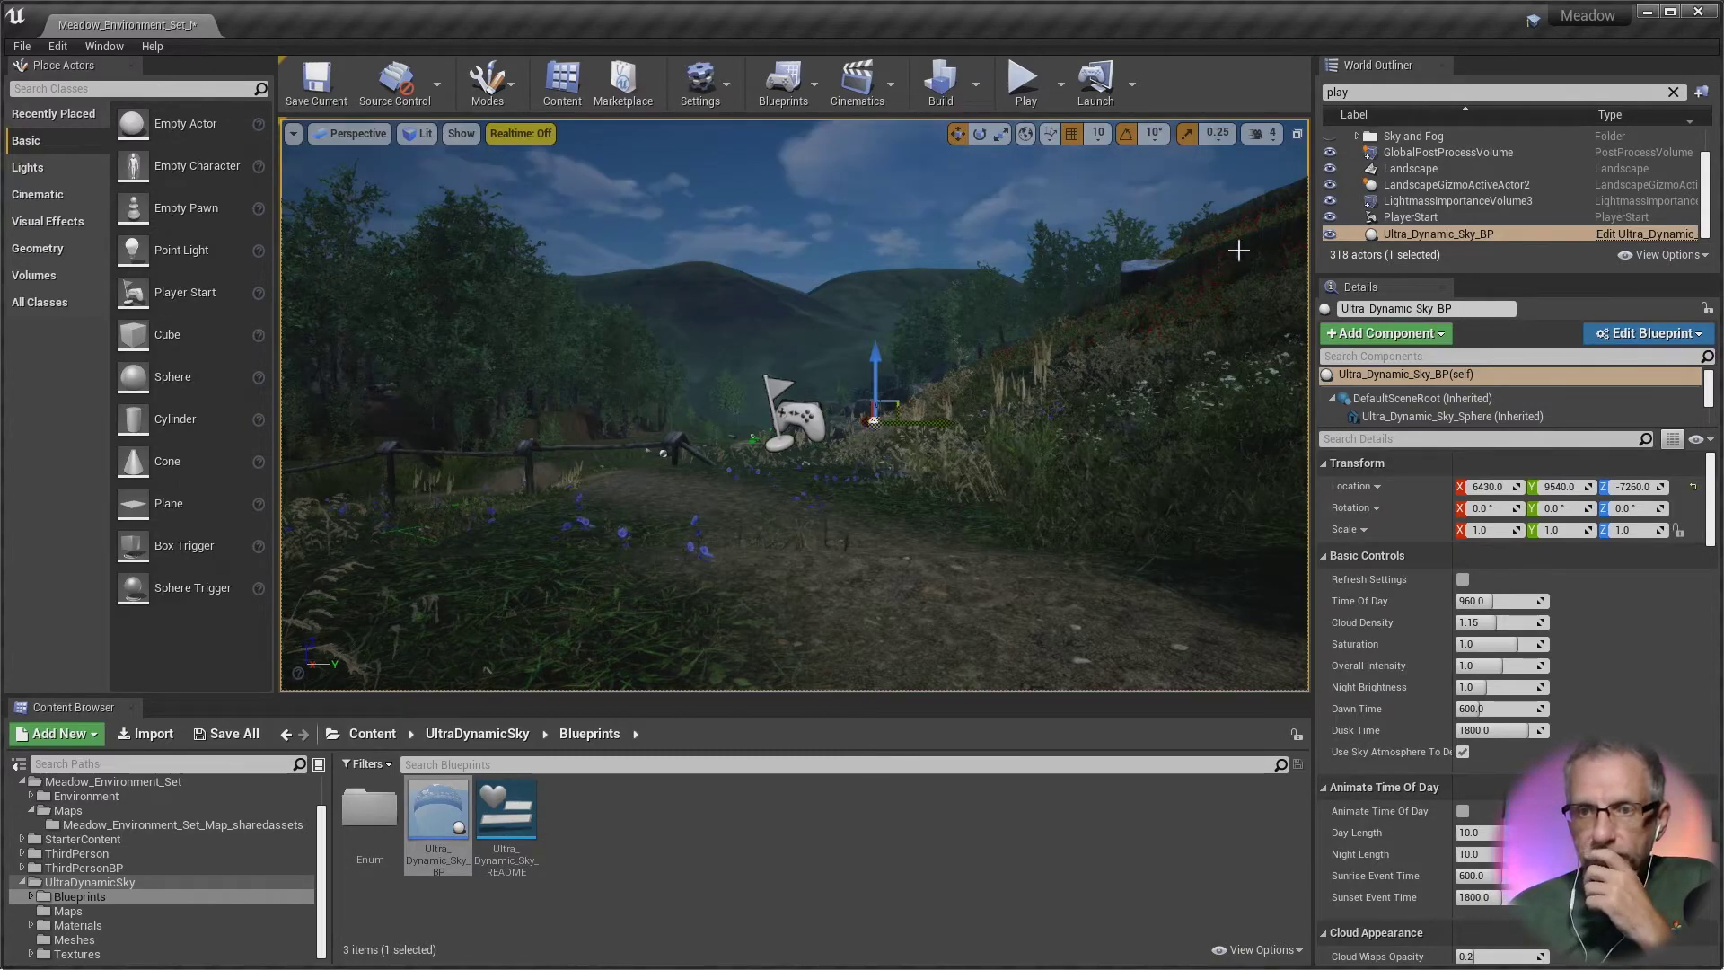
# Step: Filter the Outliner to 'ultra', select Ultra_Dynamic_Sky_BP, then test-play and stop the level
pyautogui.click(1673, 93)
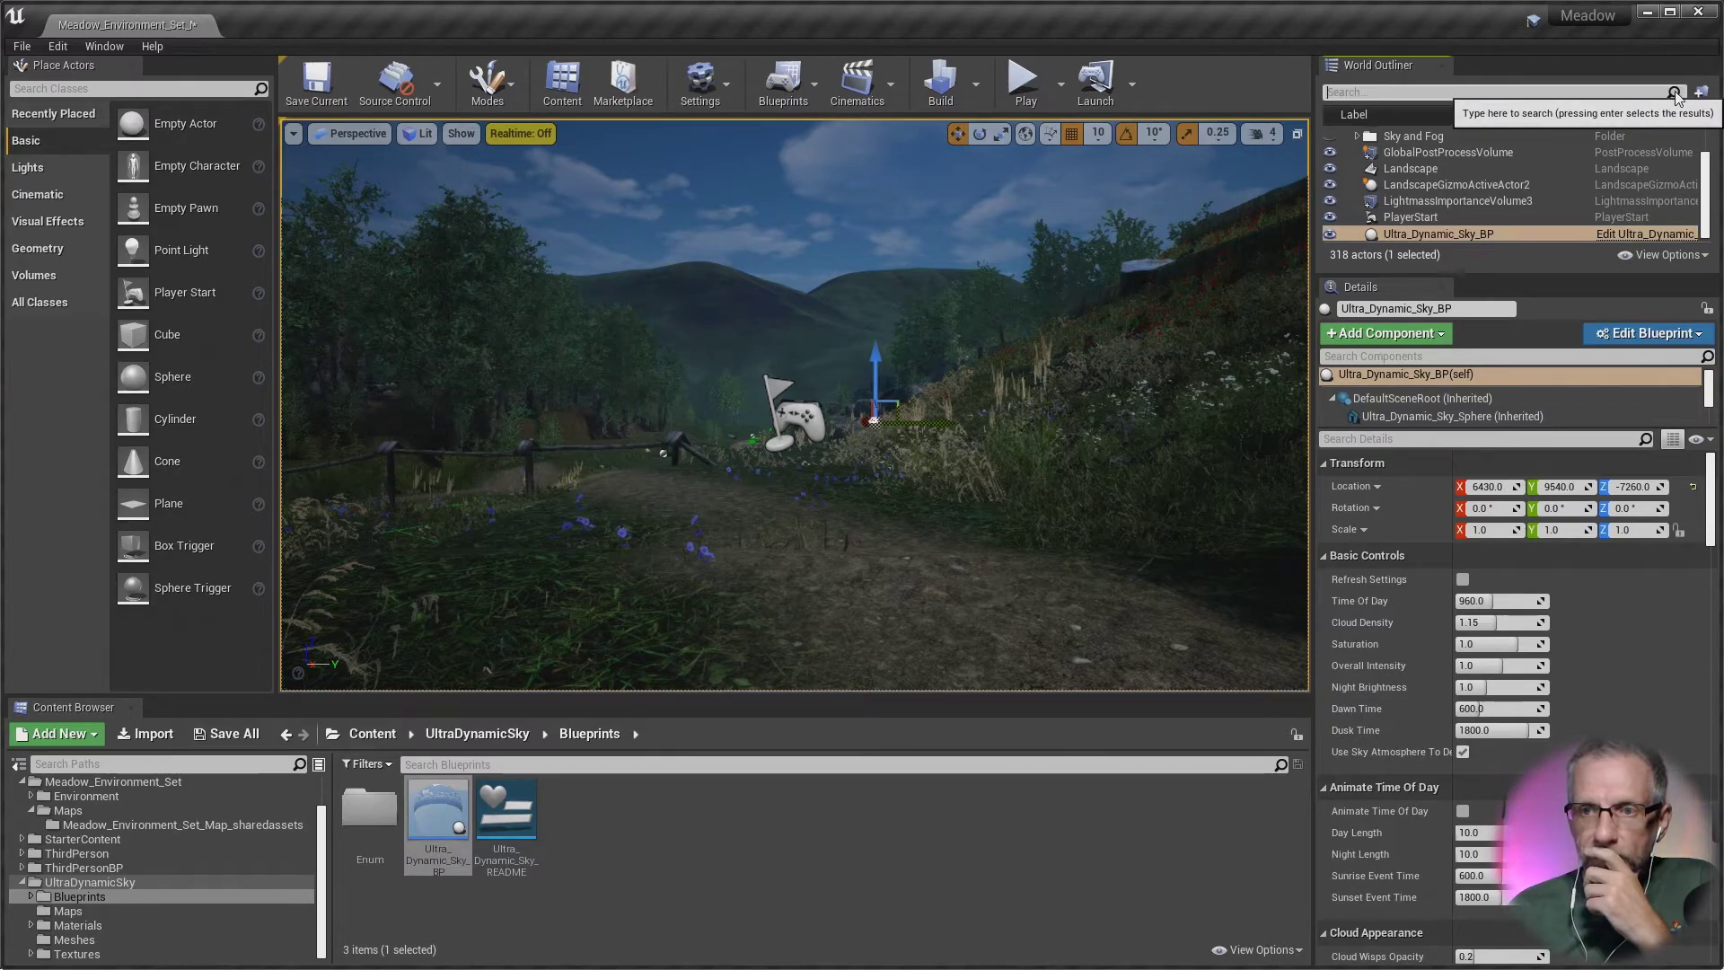
pyautogui.write('ultra')
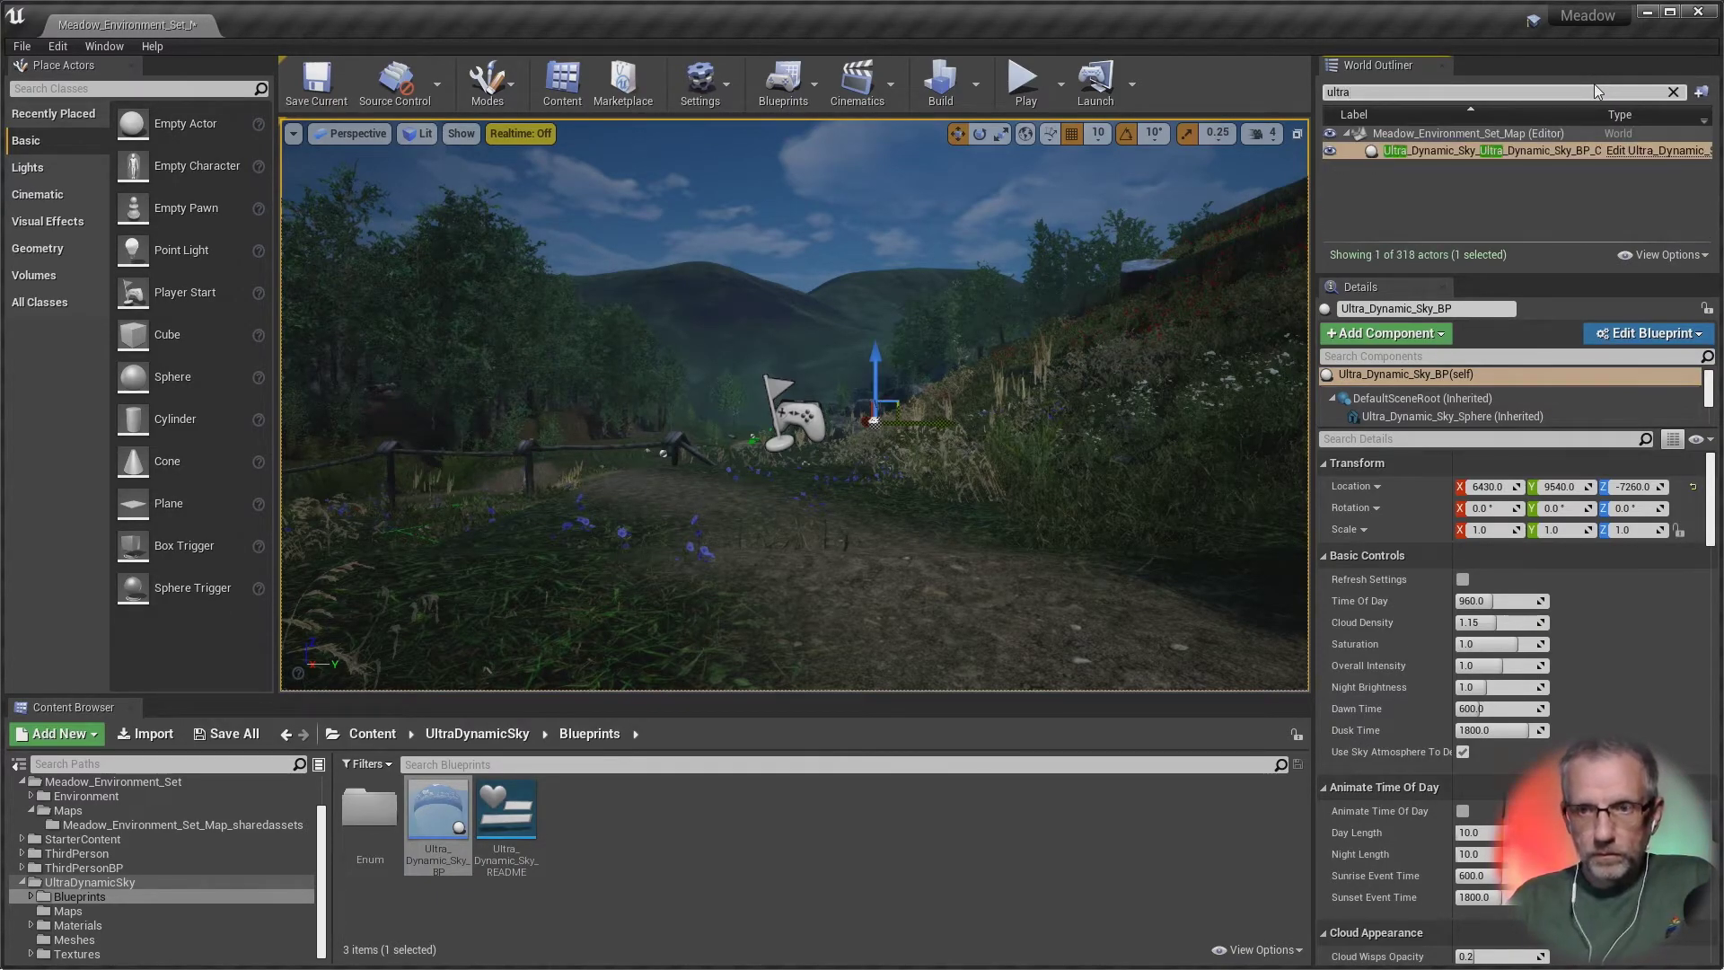
pyautogui.click(1546, 148)
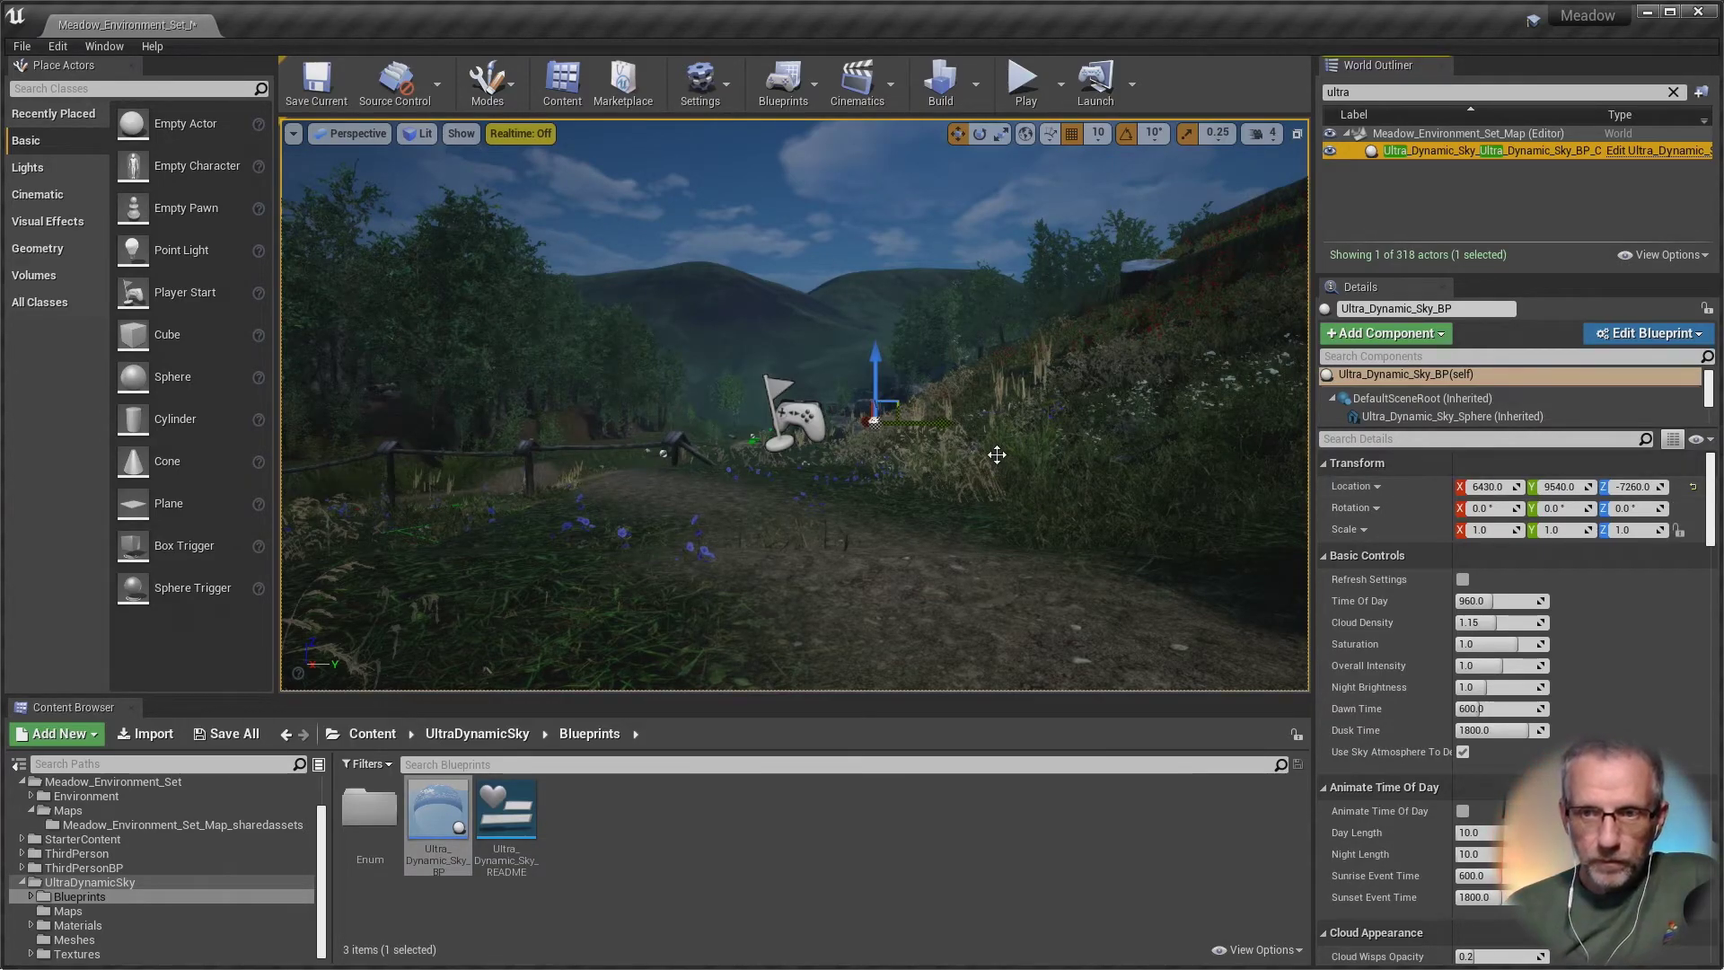
pyautogui.moveTo(997, 454)
pyautogui.mouseDown(button='right')
pyautogui.moveTo(1186, 446)
pyautogui.moveTo(1194, 341)
pyautogui.moveTo(1302, 346)
pyautogui.moveTo(1365, 386)
pyautogui.moveTo(1387, 363)
pyautogui.moveTo(1302, 328)
pyautogui.moveTo(1311, 368)
pyautogui.moveTo(1289, 382)
pyautogui.moveTo(1320, 391)
pyautogui.moveTo(1320, 363)
pyautogui.moveTo(997, 456)
pyautogui.mouseUp(button='right')
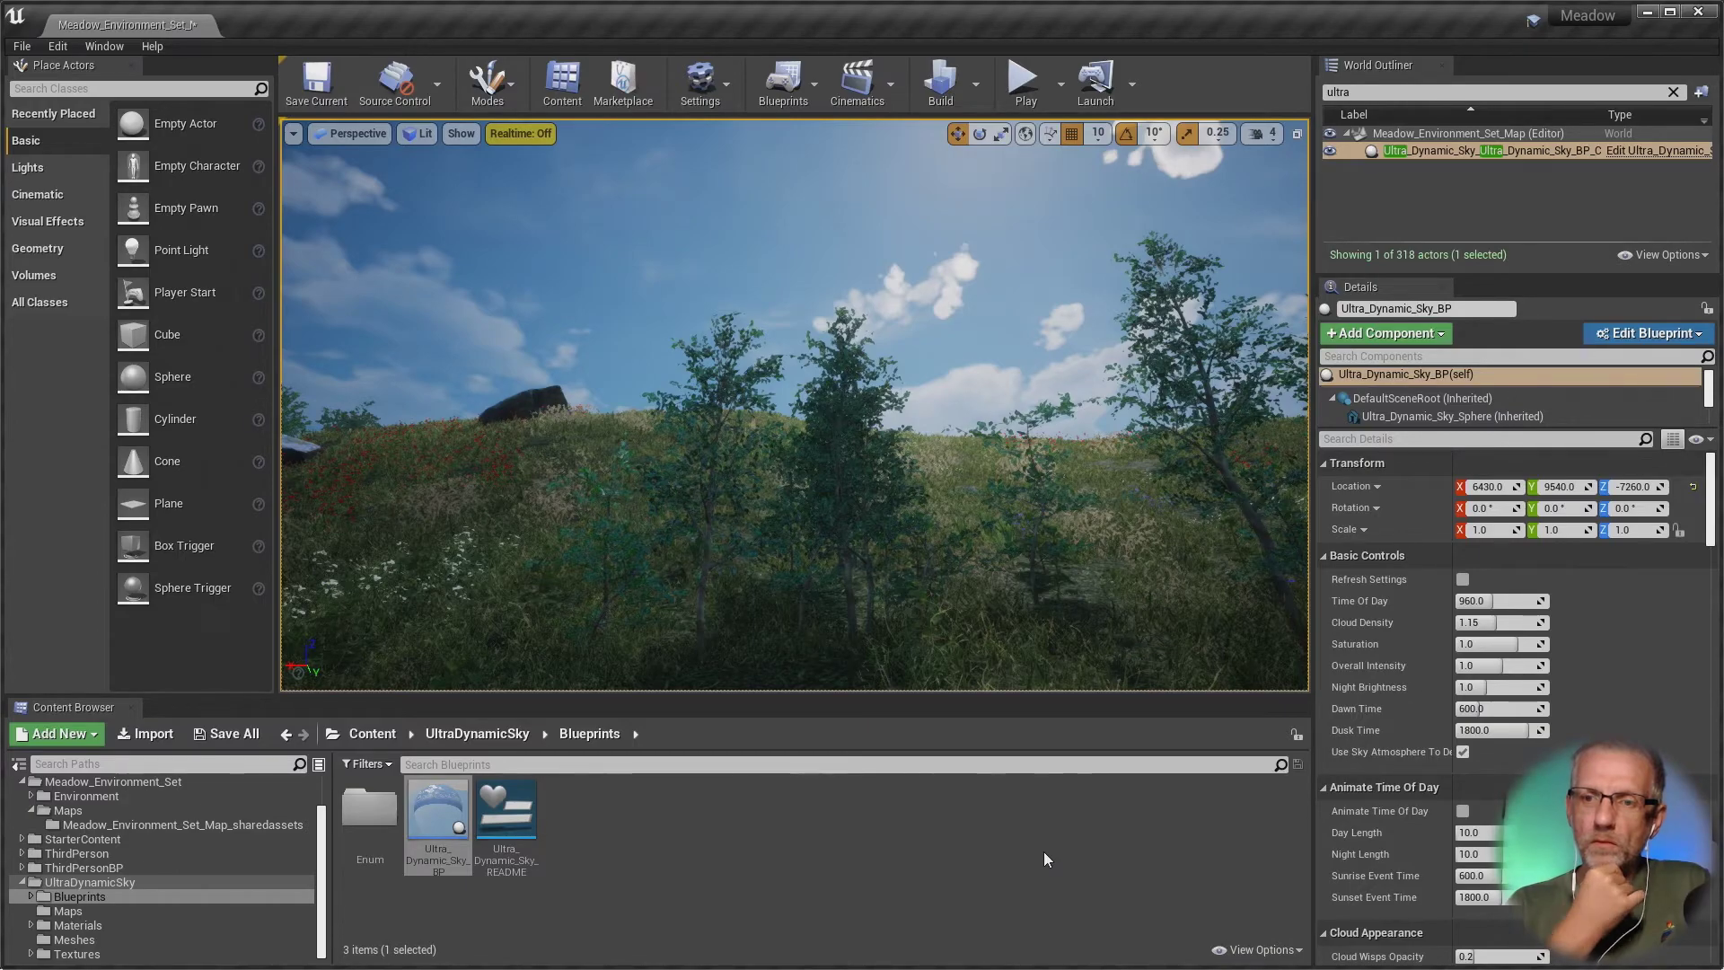
pyautogui.moveTo(1045, 455); pyautogui.dragTo(992, 410, button='right')
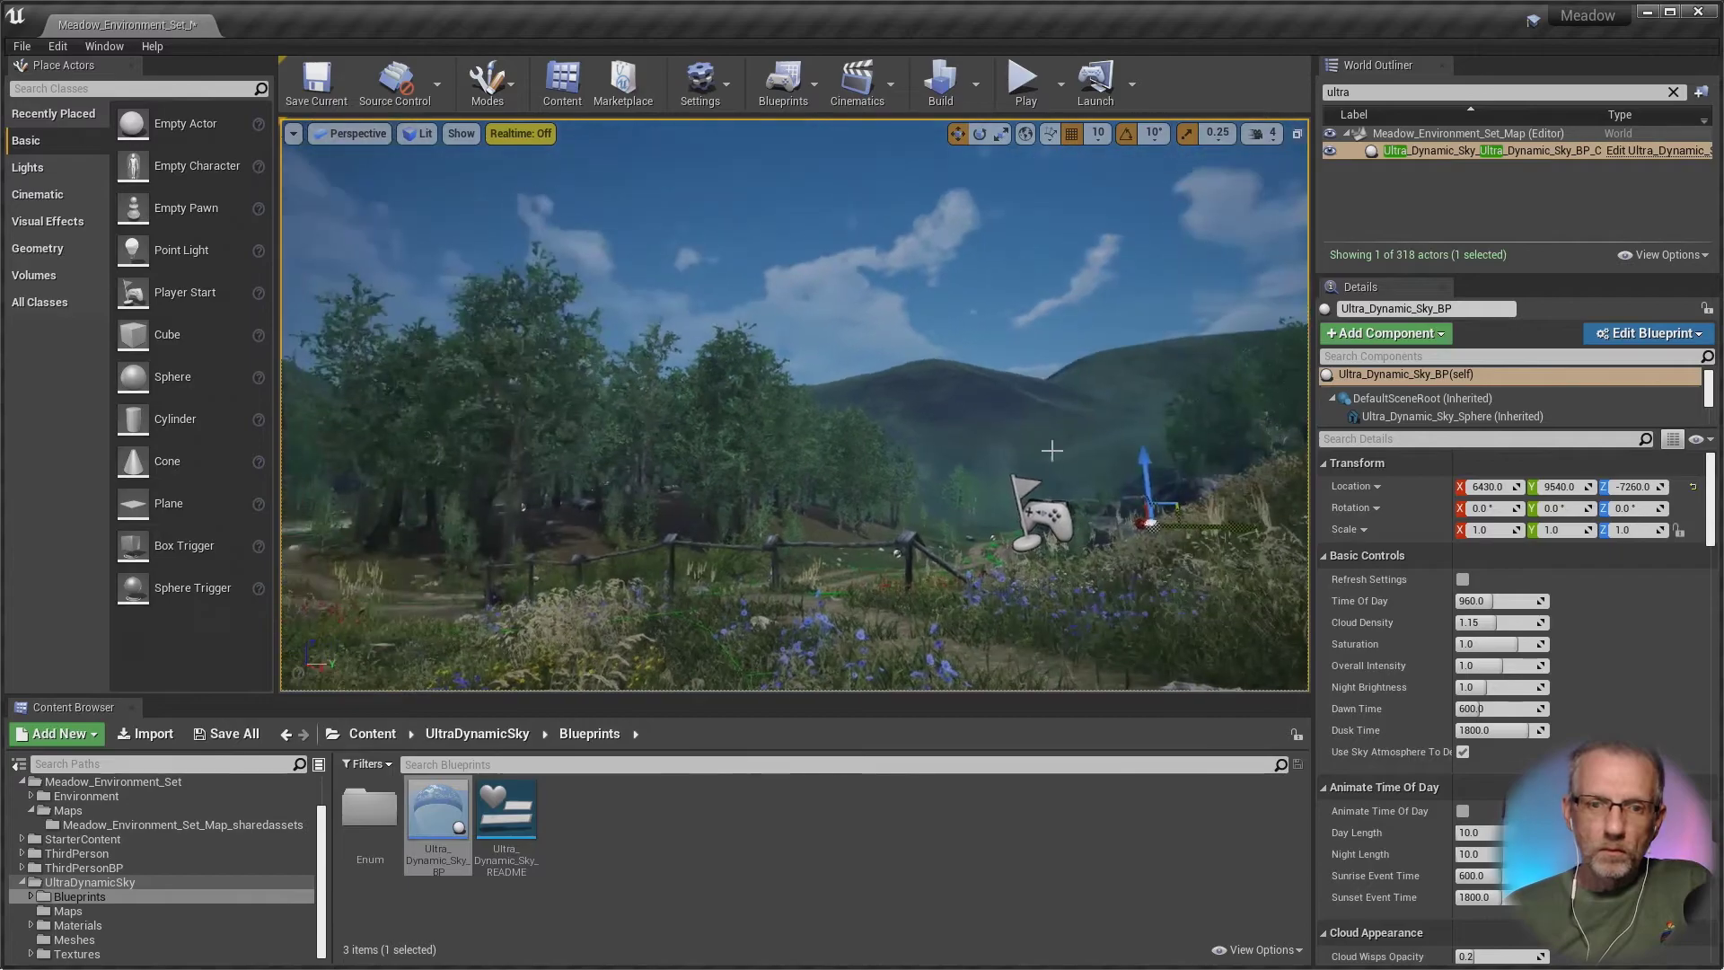
pyautogui.click(1025, 86)
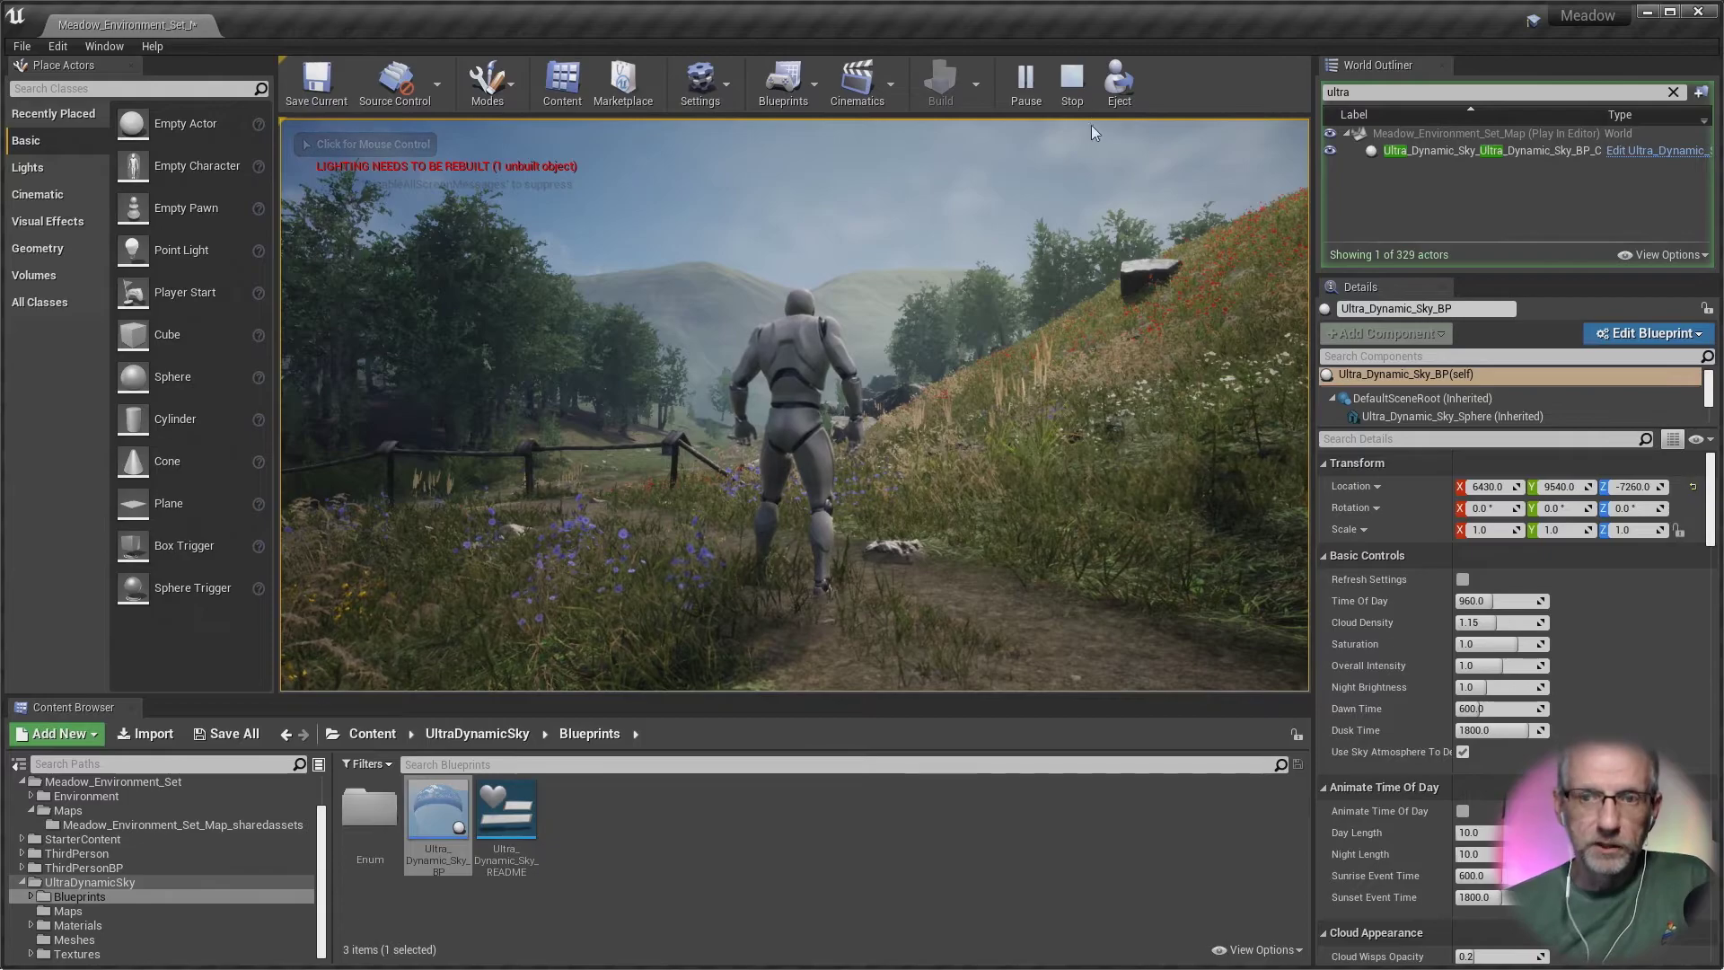
pyautogui.click(1071, 79)
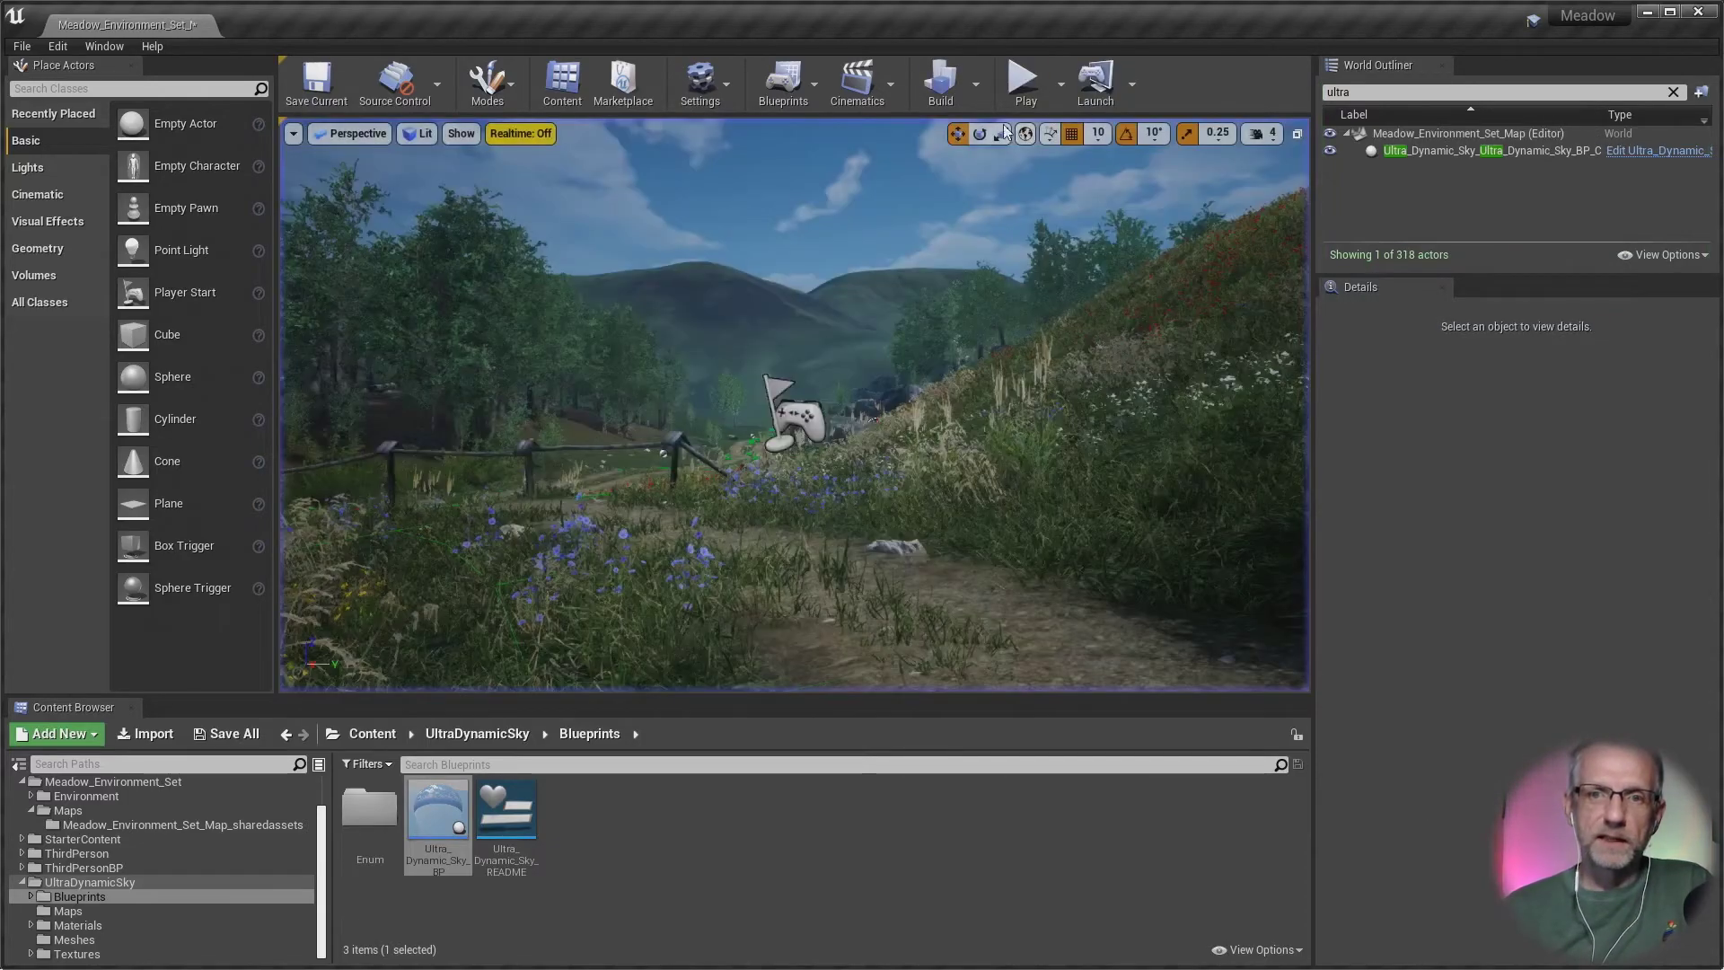
# Step: Run Build Lighting Only and close the Message Log once the build finishes
pyautogui.click(976, 83)
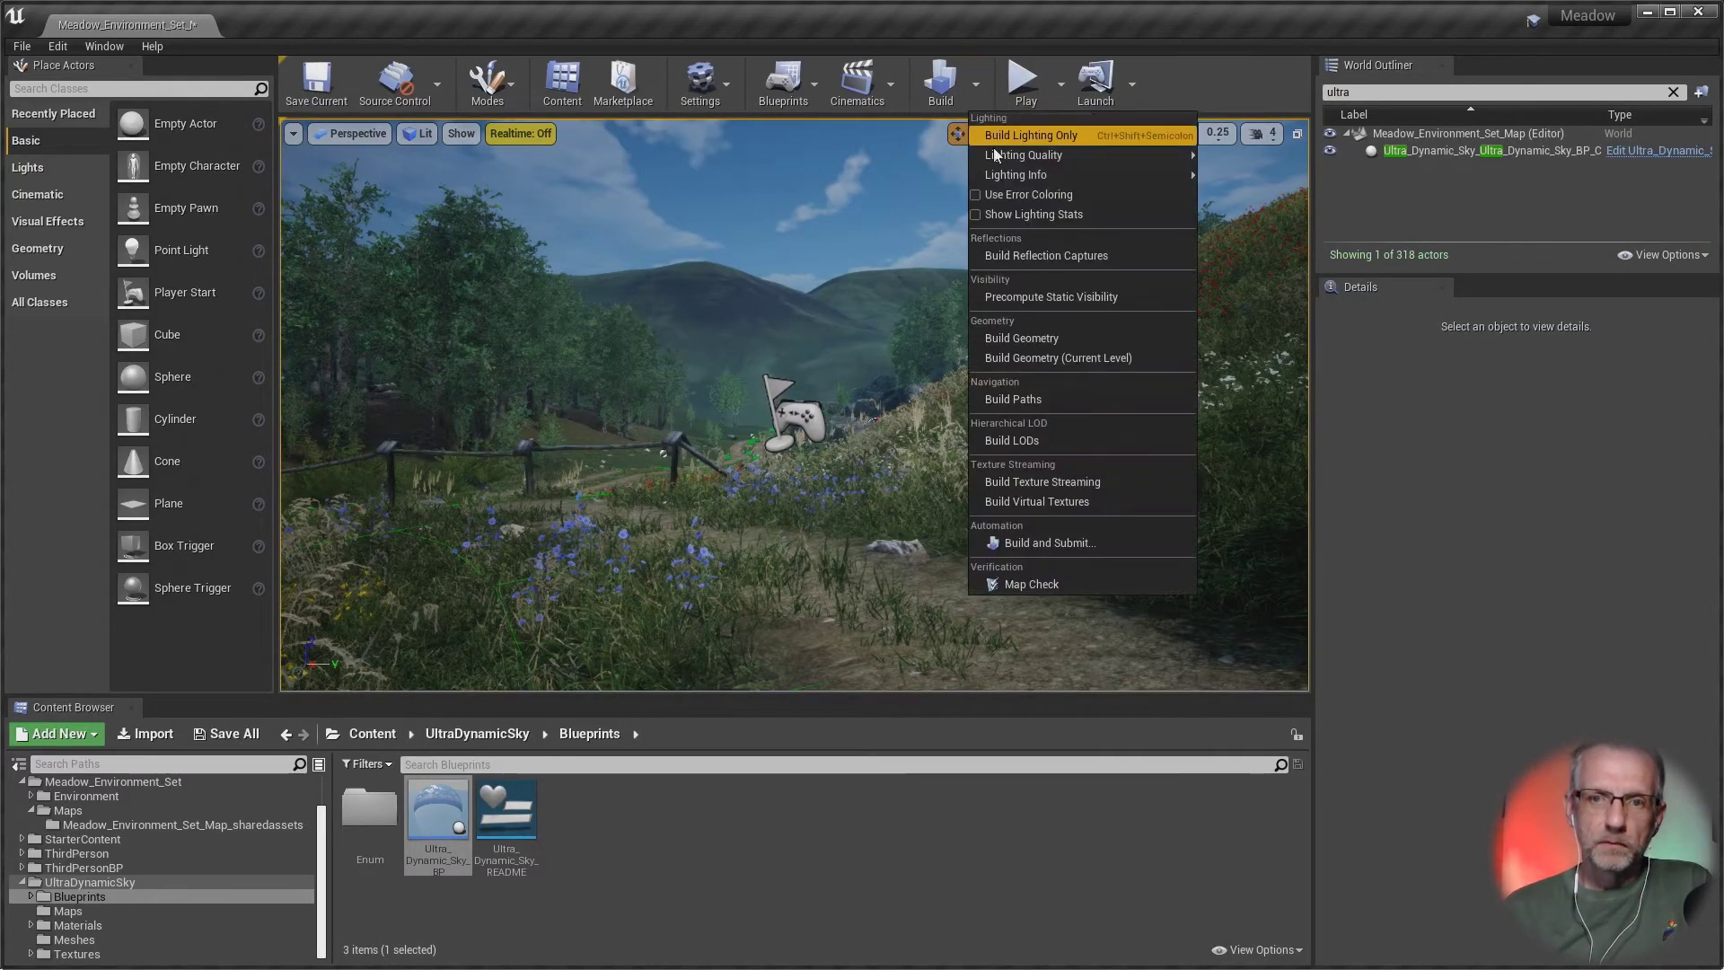
pyautogui.click(1091, 132)
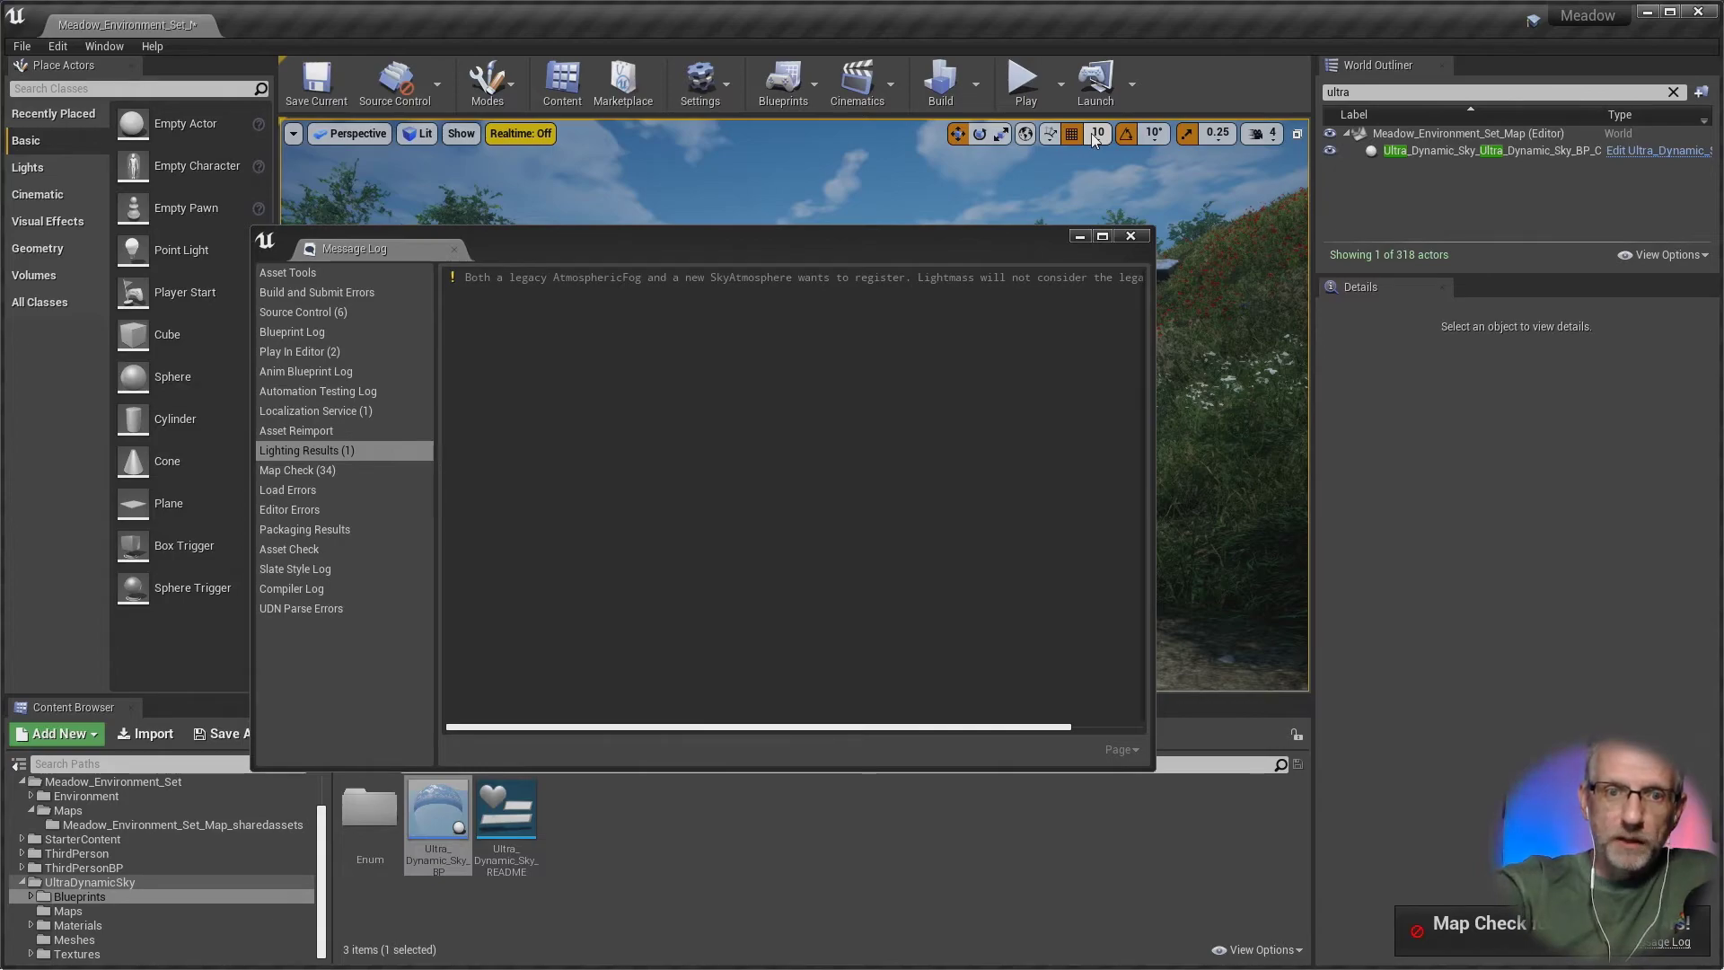
pyautogui.click(1131, 237)
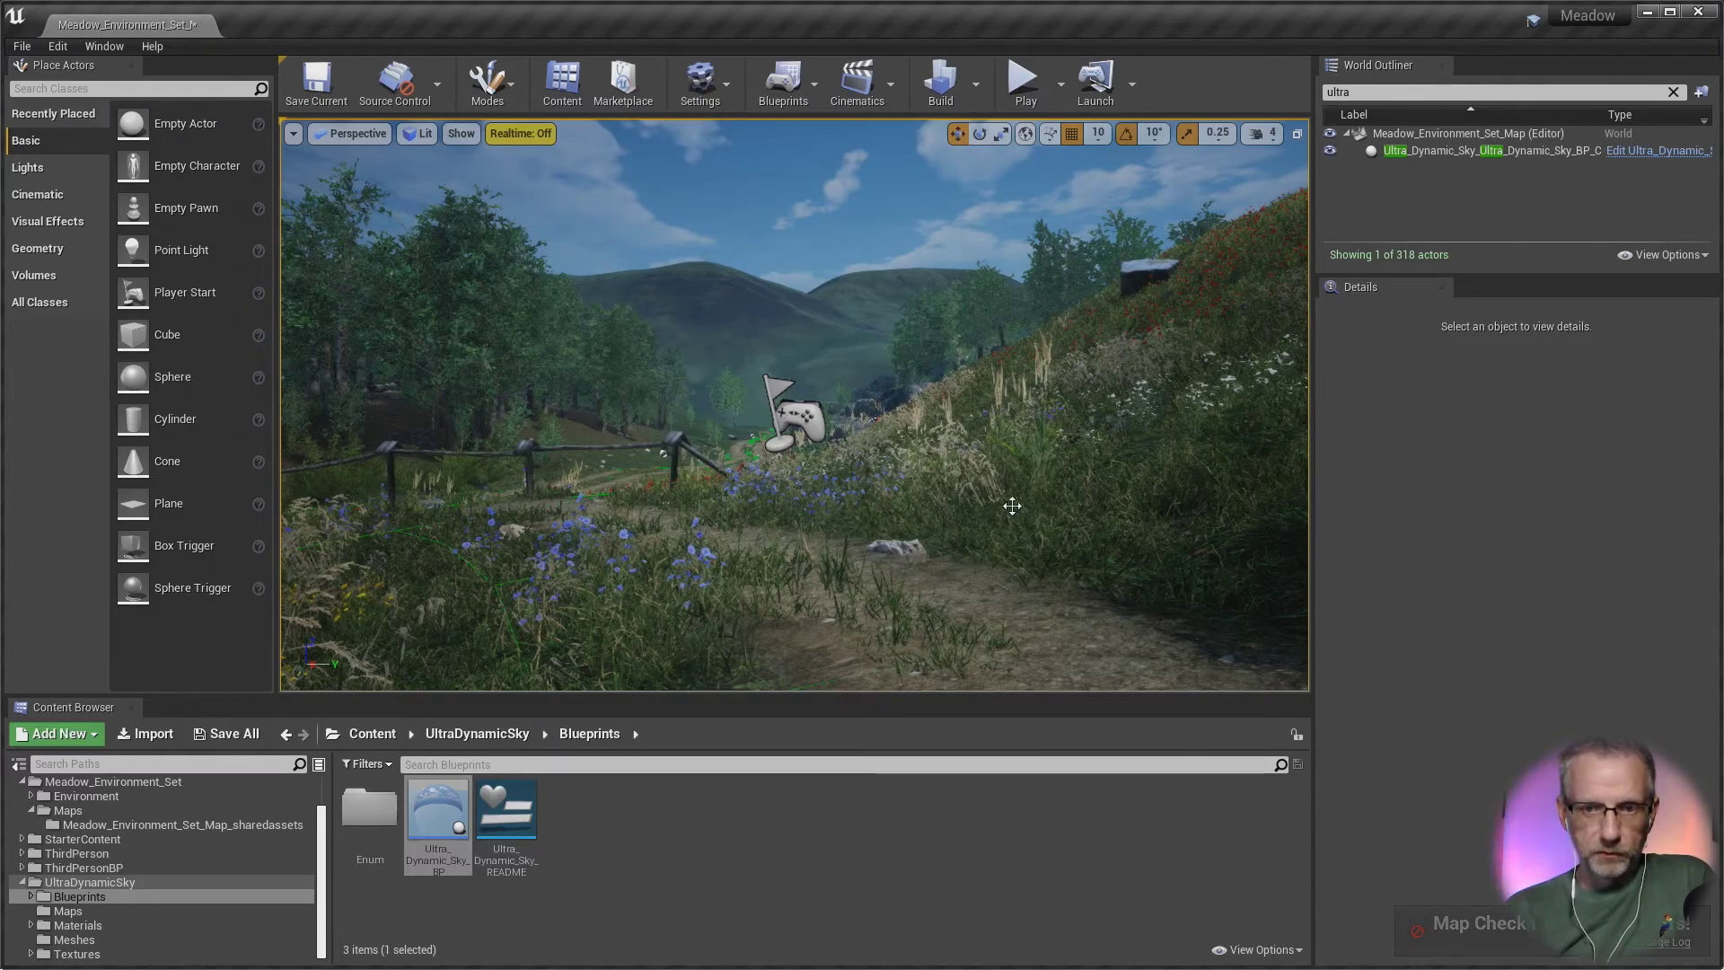
pyautogui.click(1018, 99)
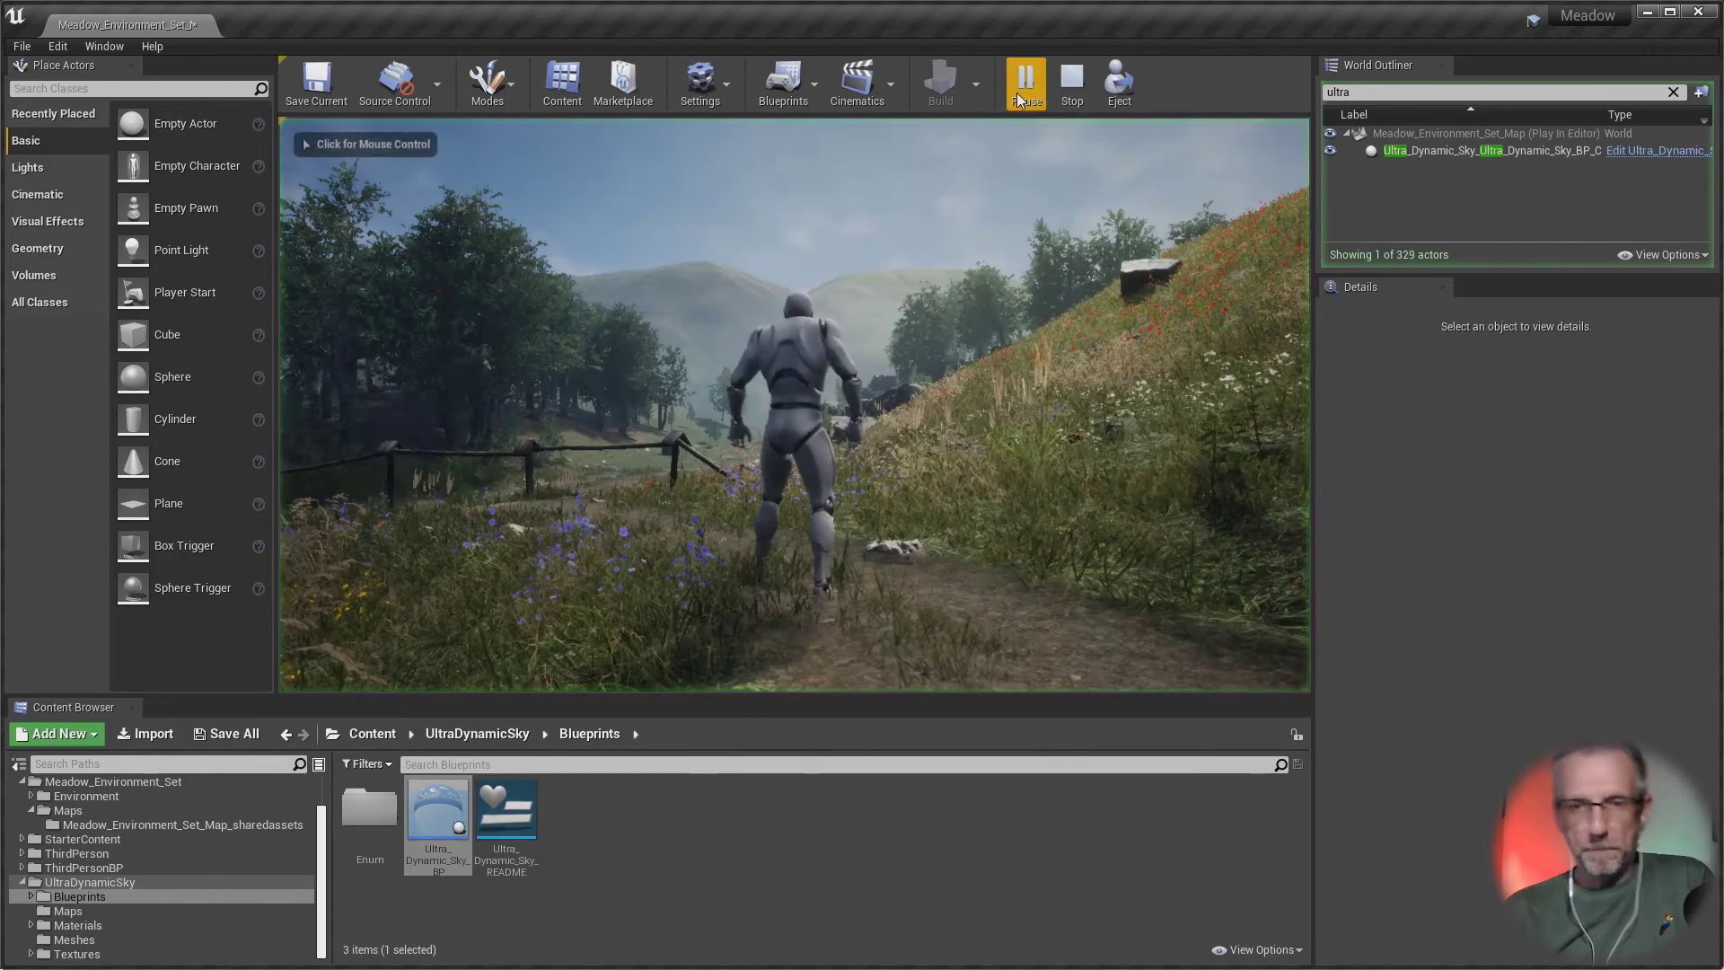
pyautogui.press('F11')
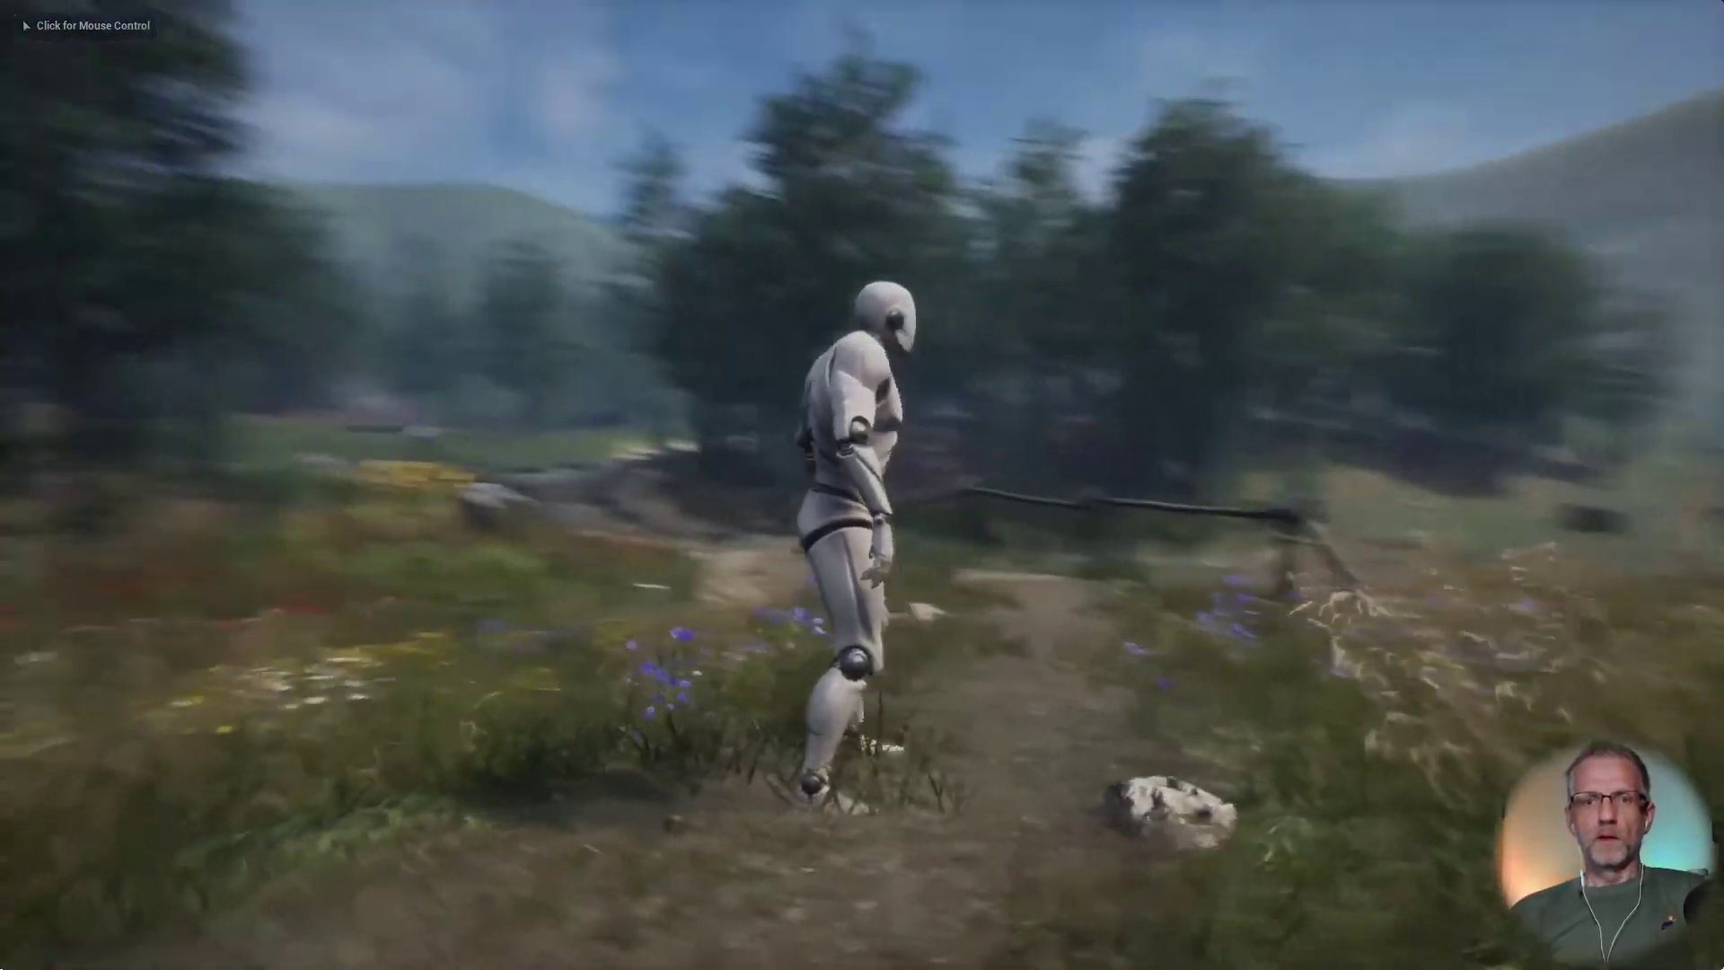
pyautogui.press('w')
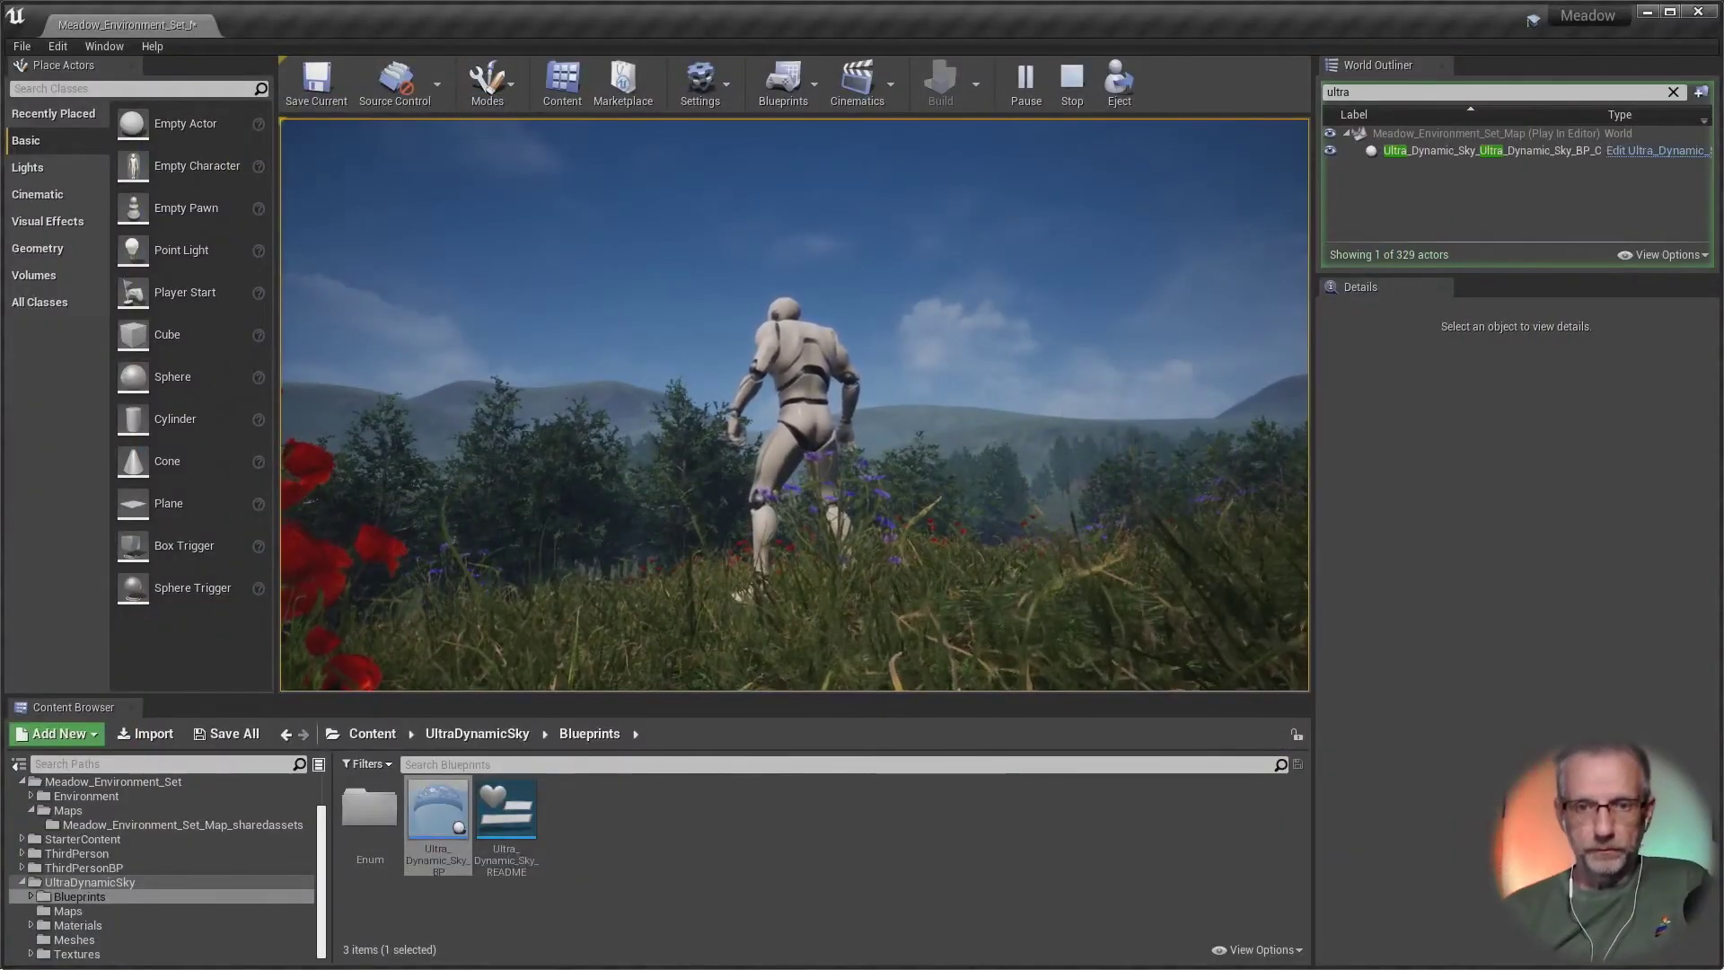
pyautogui.press('Escape')
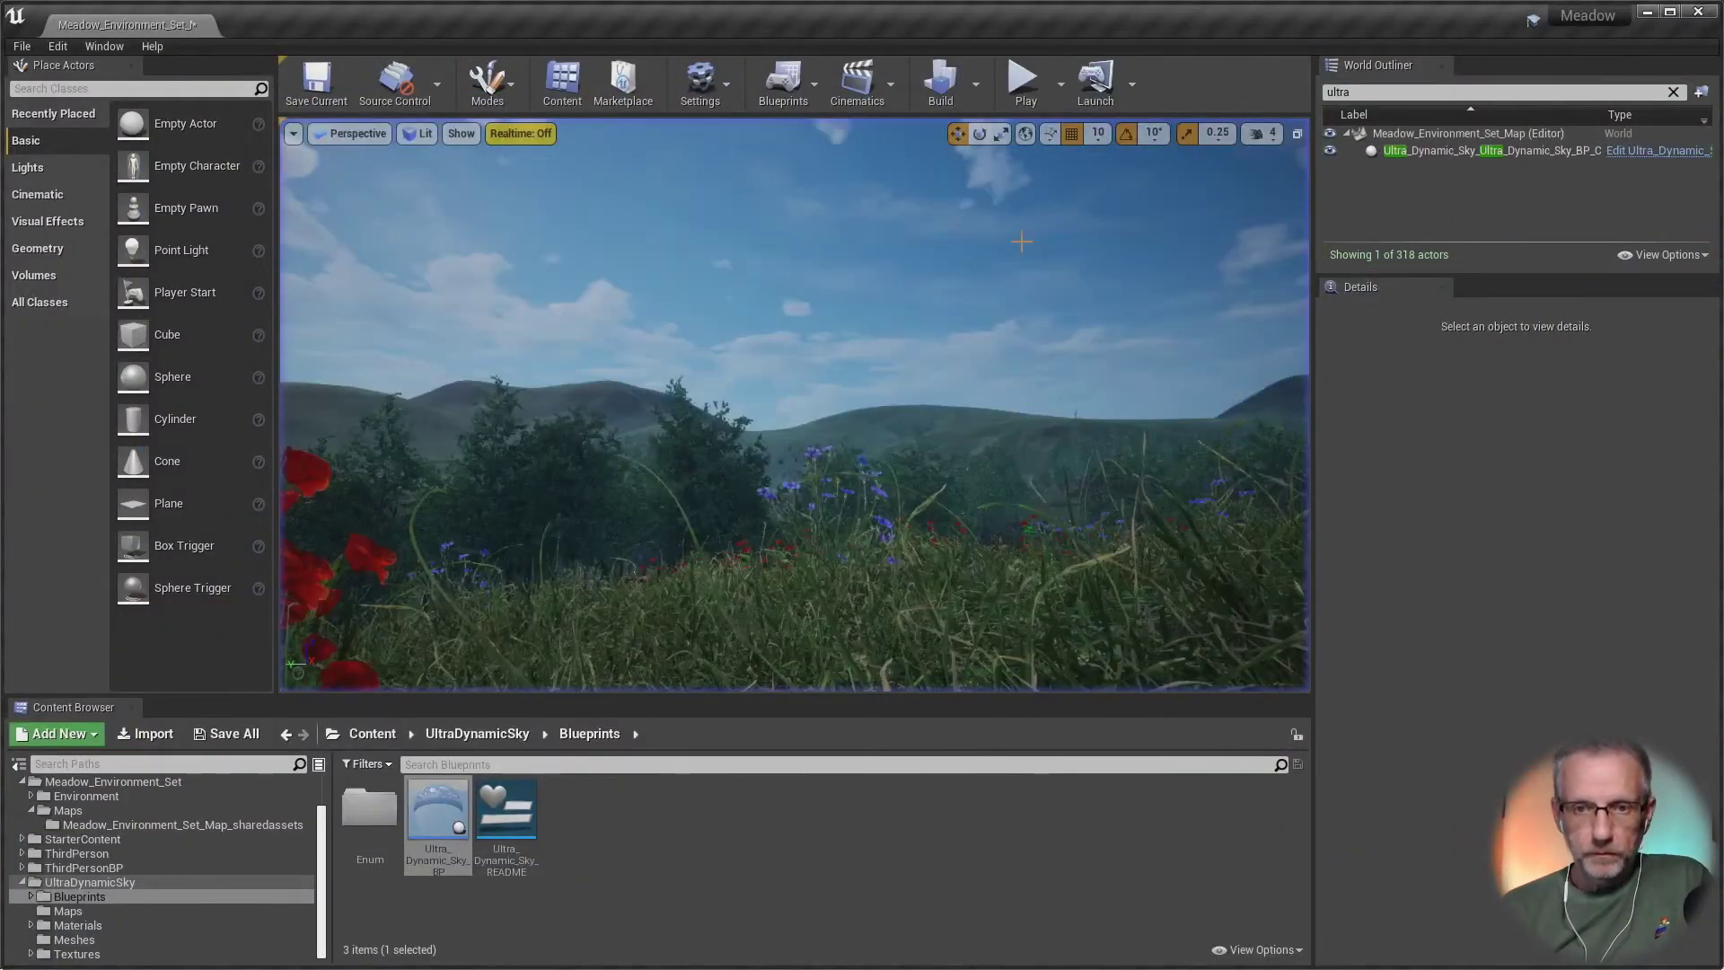
# Step: Set the sky's Time Of Day to 200 for night, then scroll its Details down to Aurora
pyautogui.click(1434, 151)
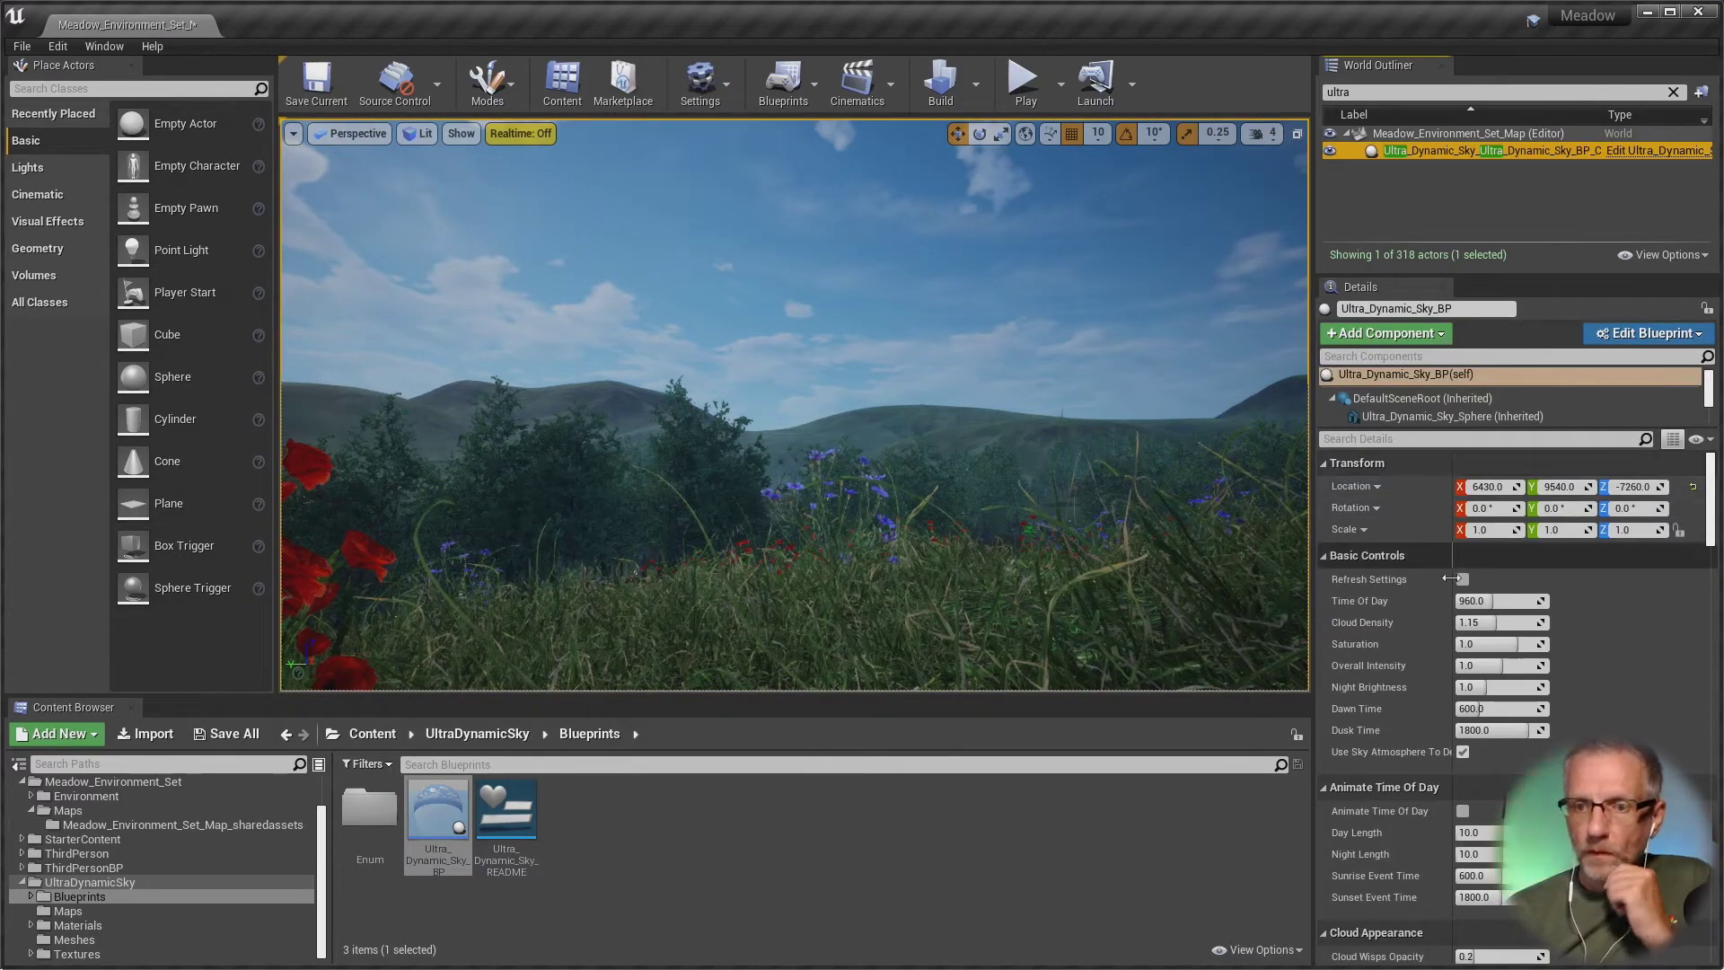
pyautogui.click(1498, 601)
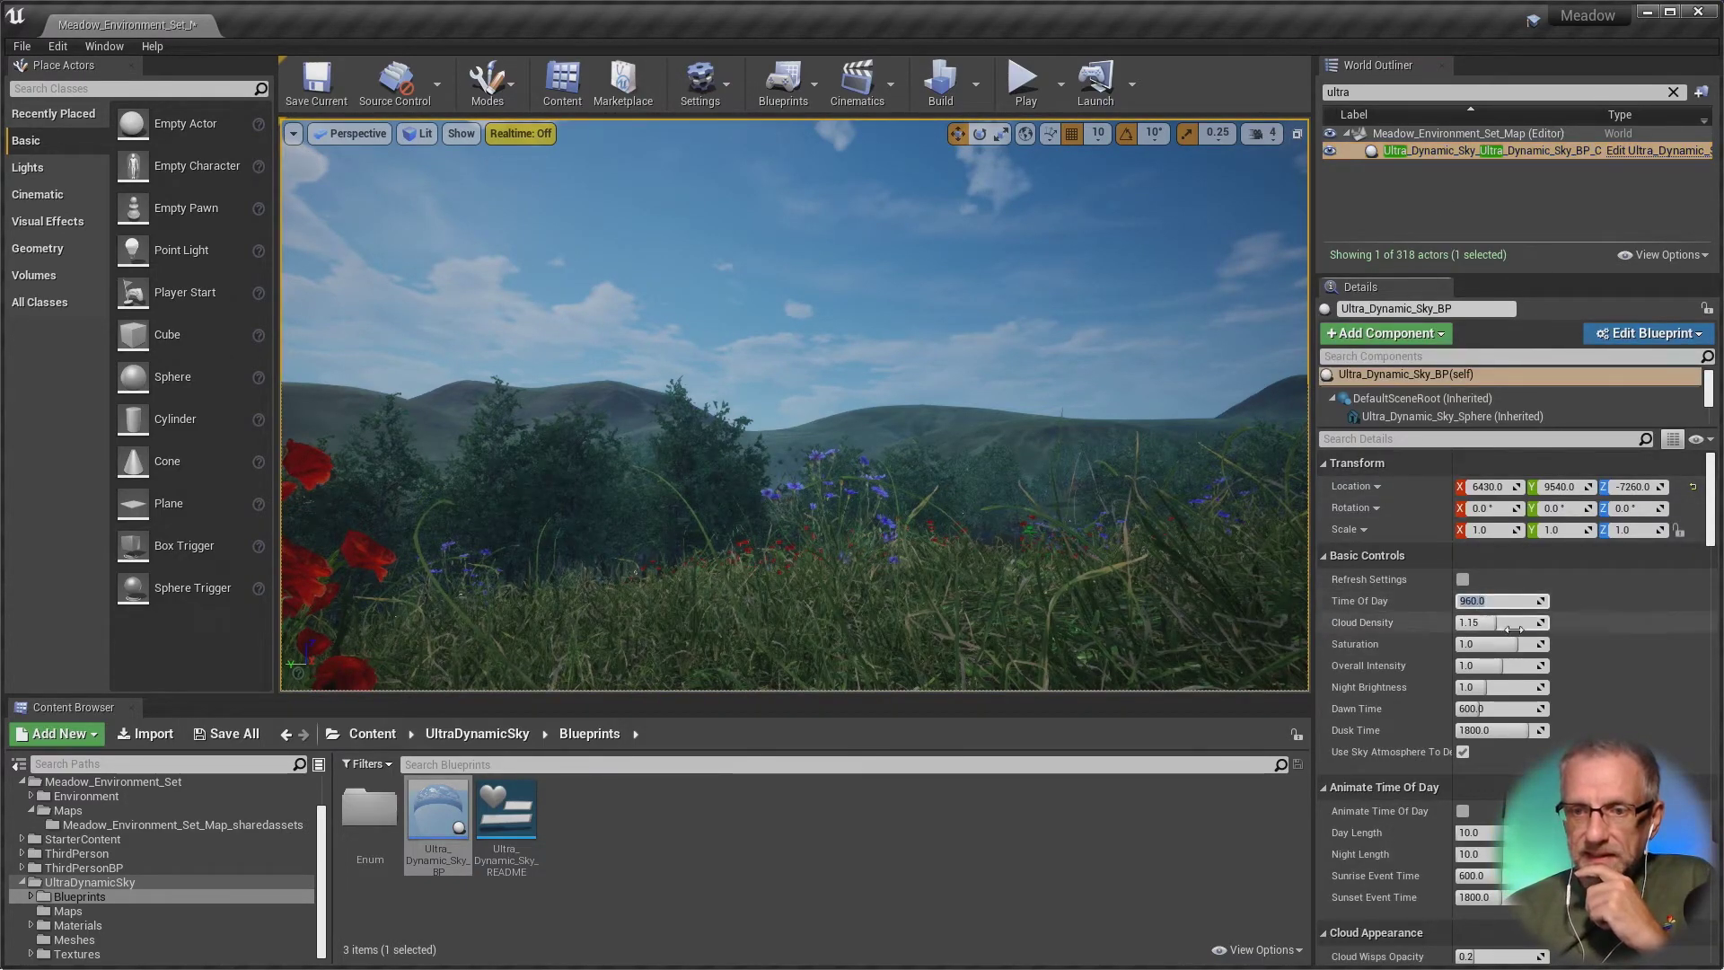
pyautogui.write('02')
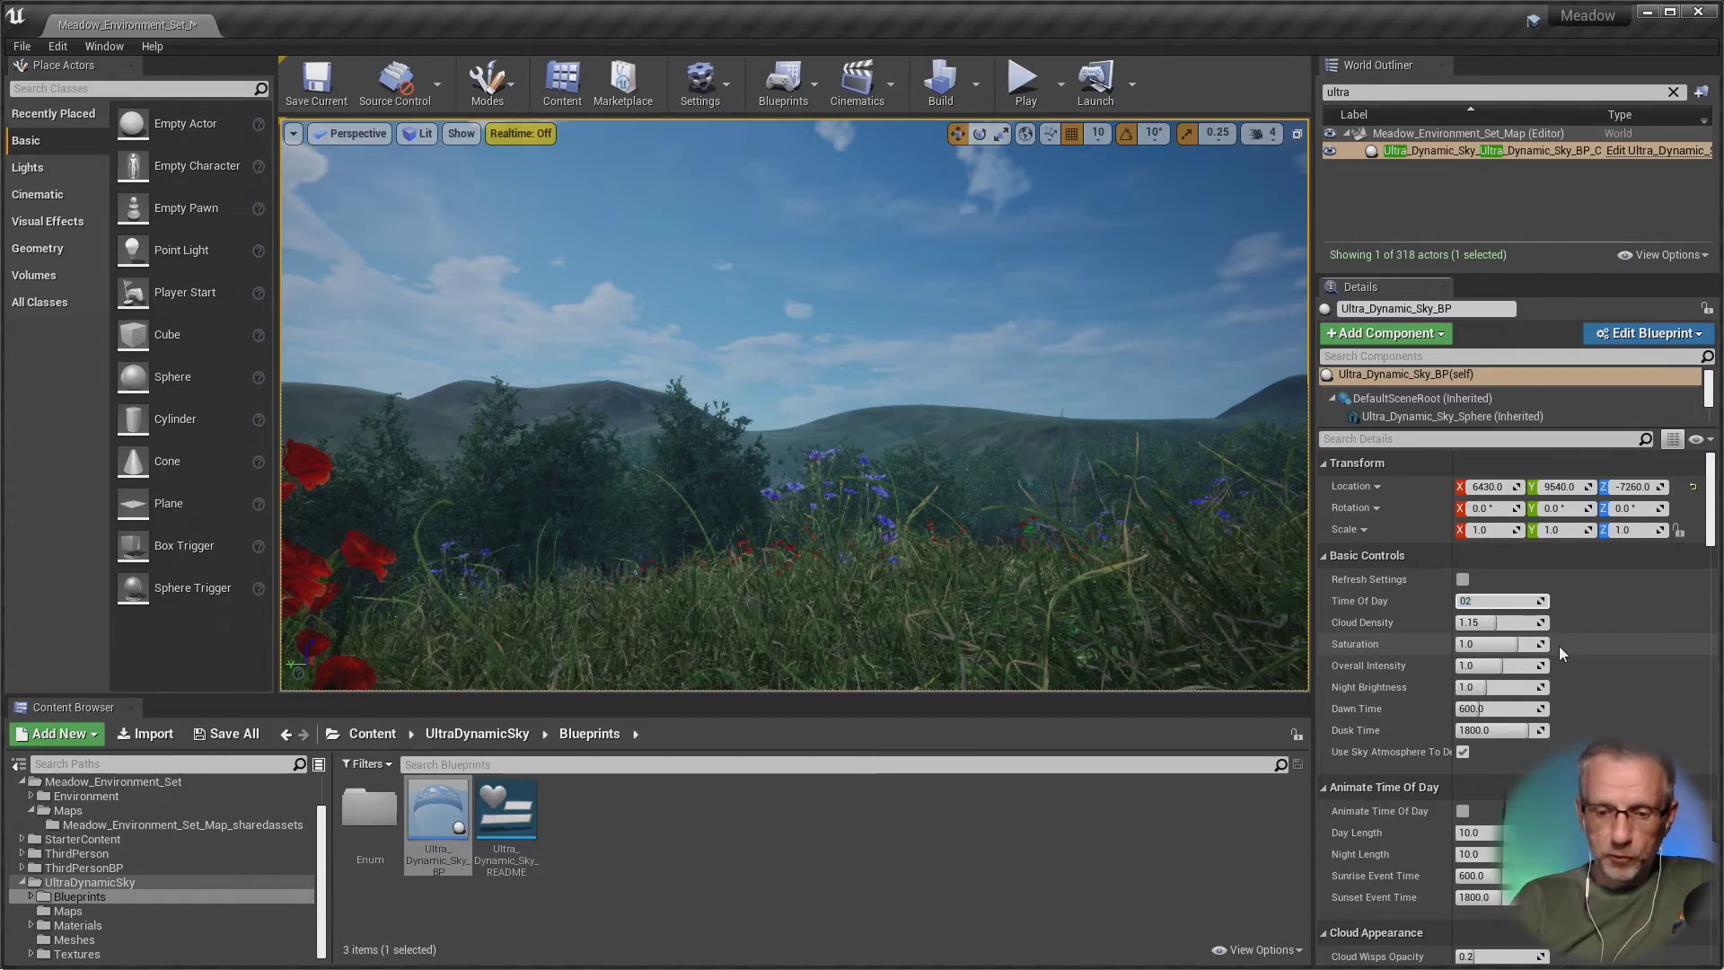
pyautogui.write('00')
pyautogui.press('Return')
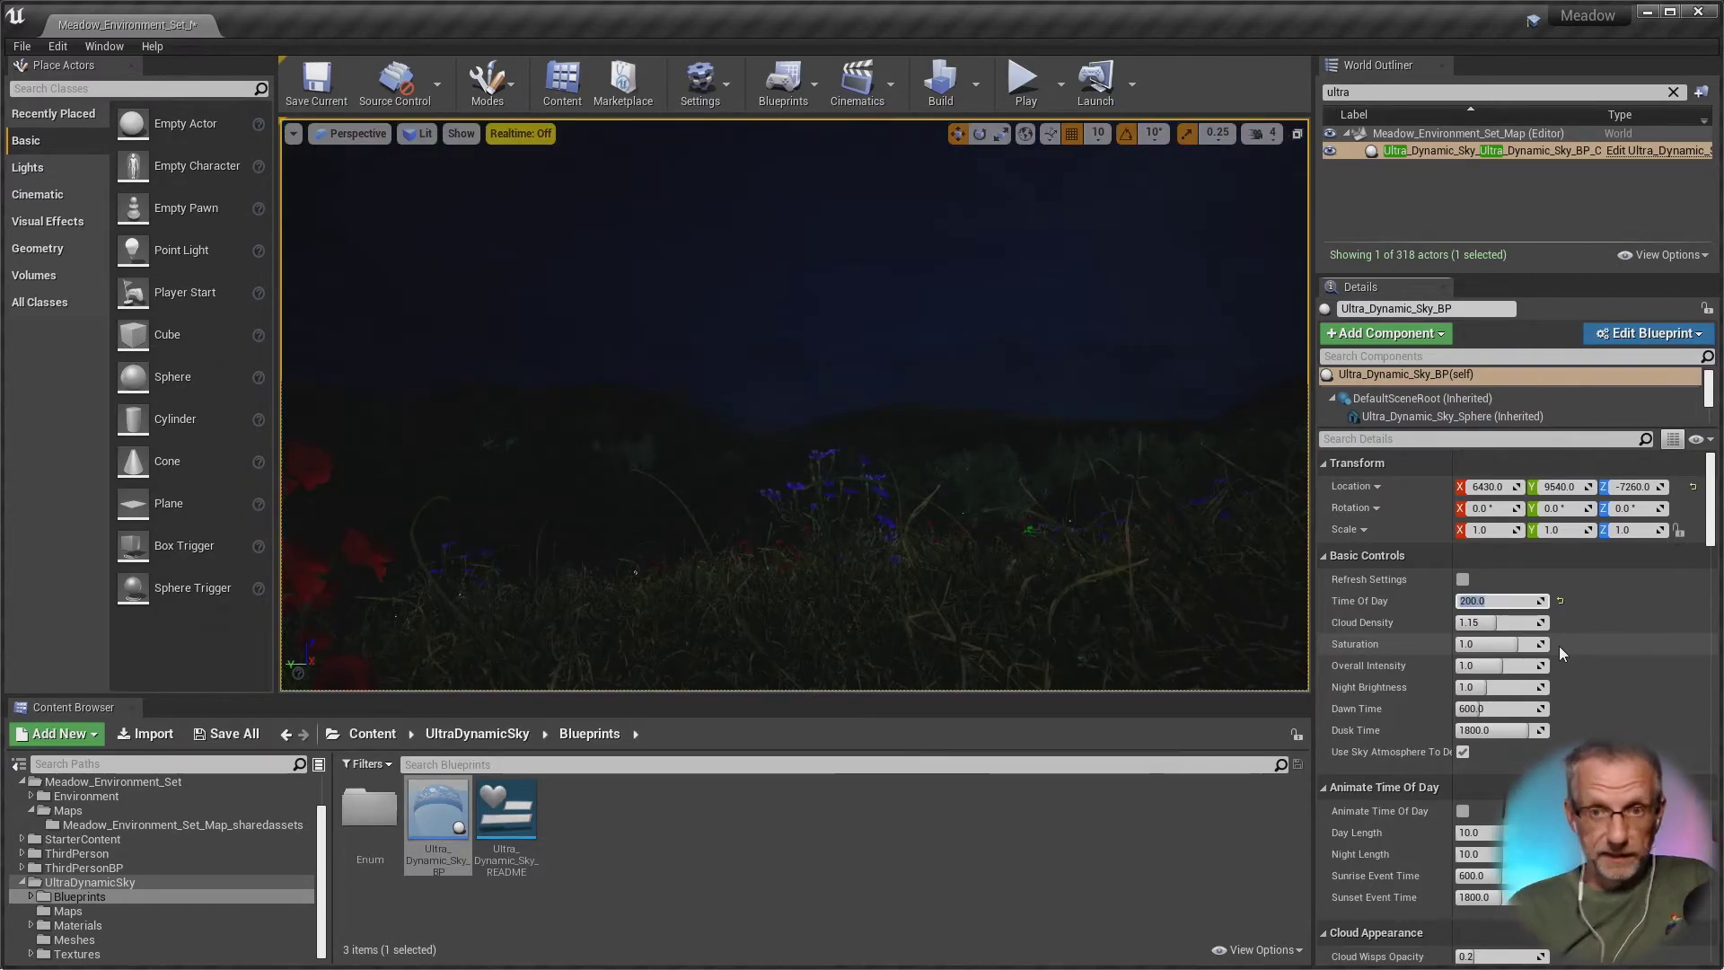
pyautogui.scroll(-5, 1580, 687)
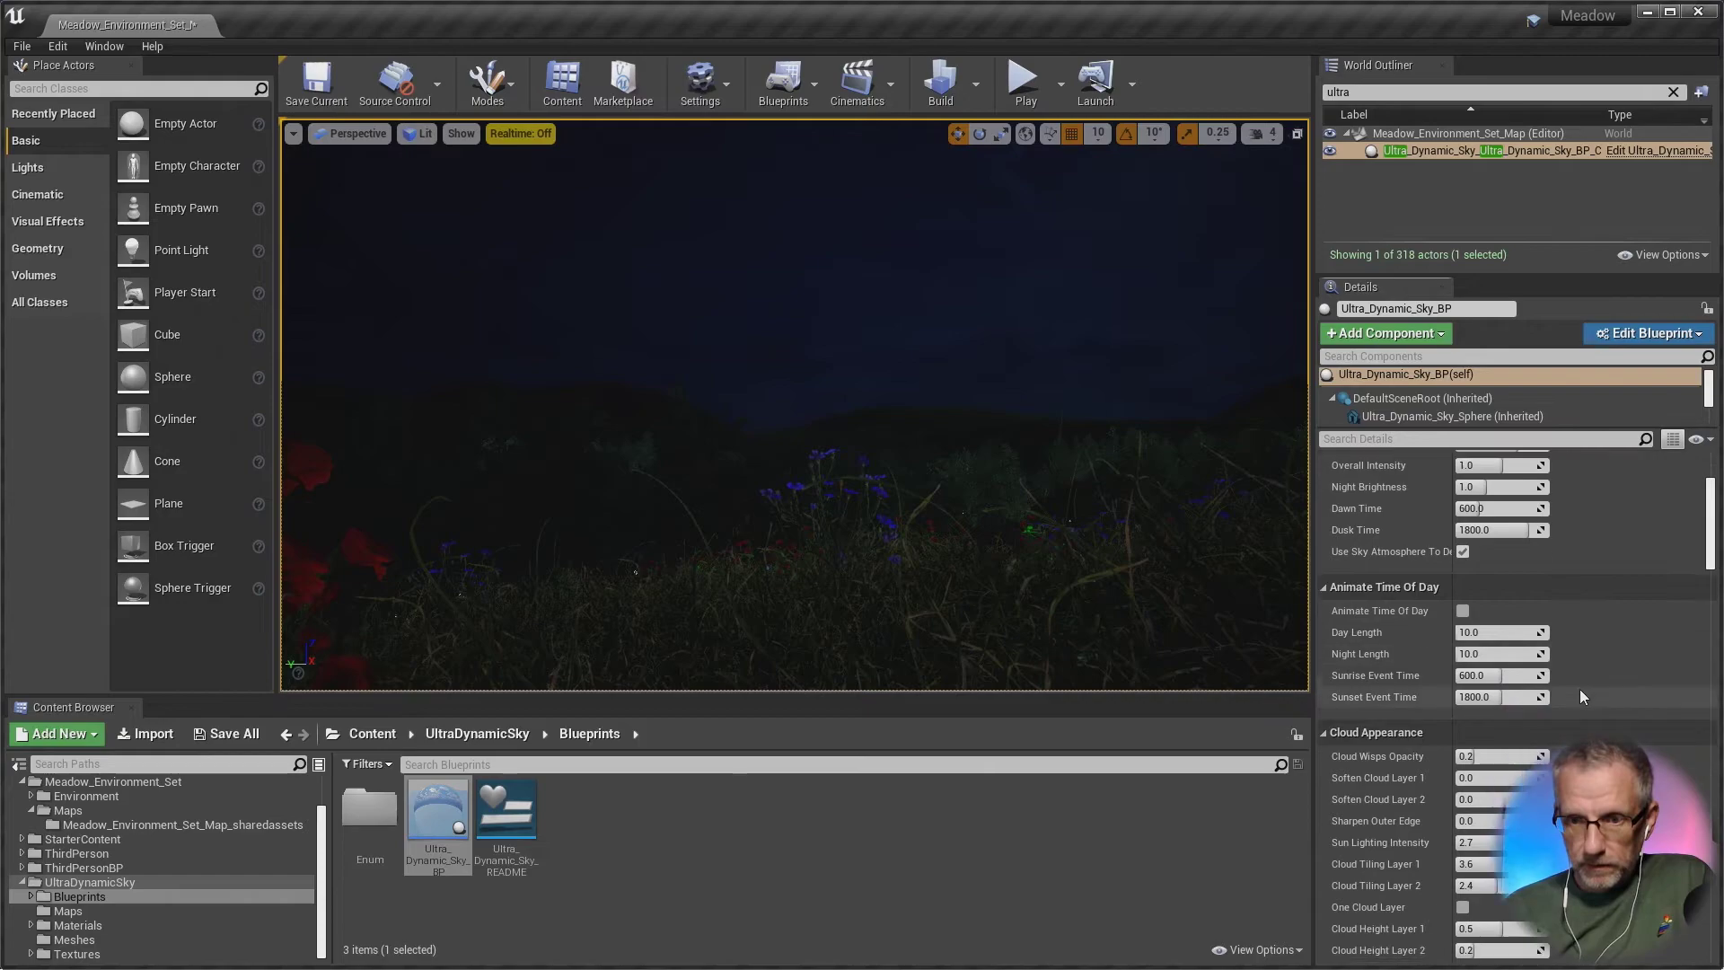
pyautogui.scroll(-6, 1581, 692)
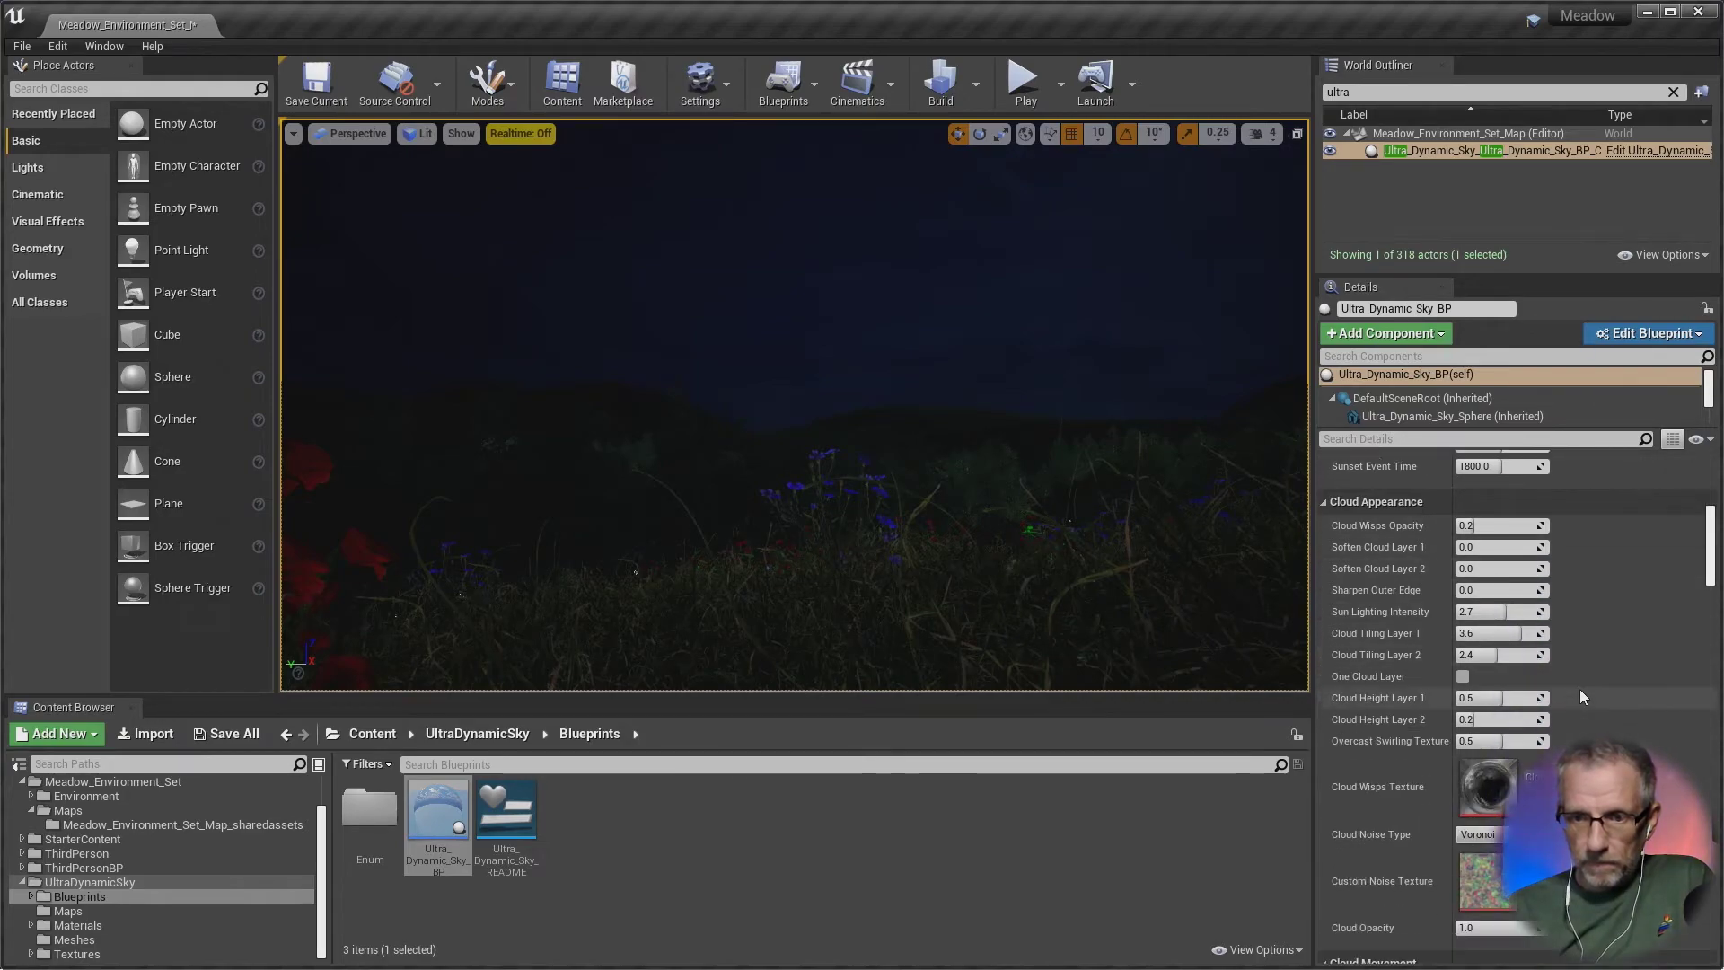
pyautogui.scroll(-15, 1580, 690)
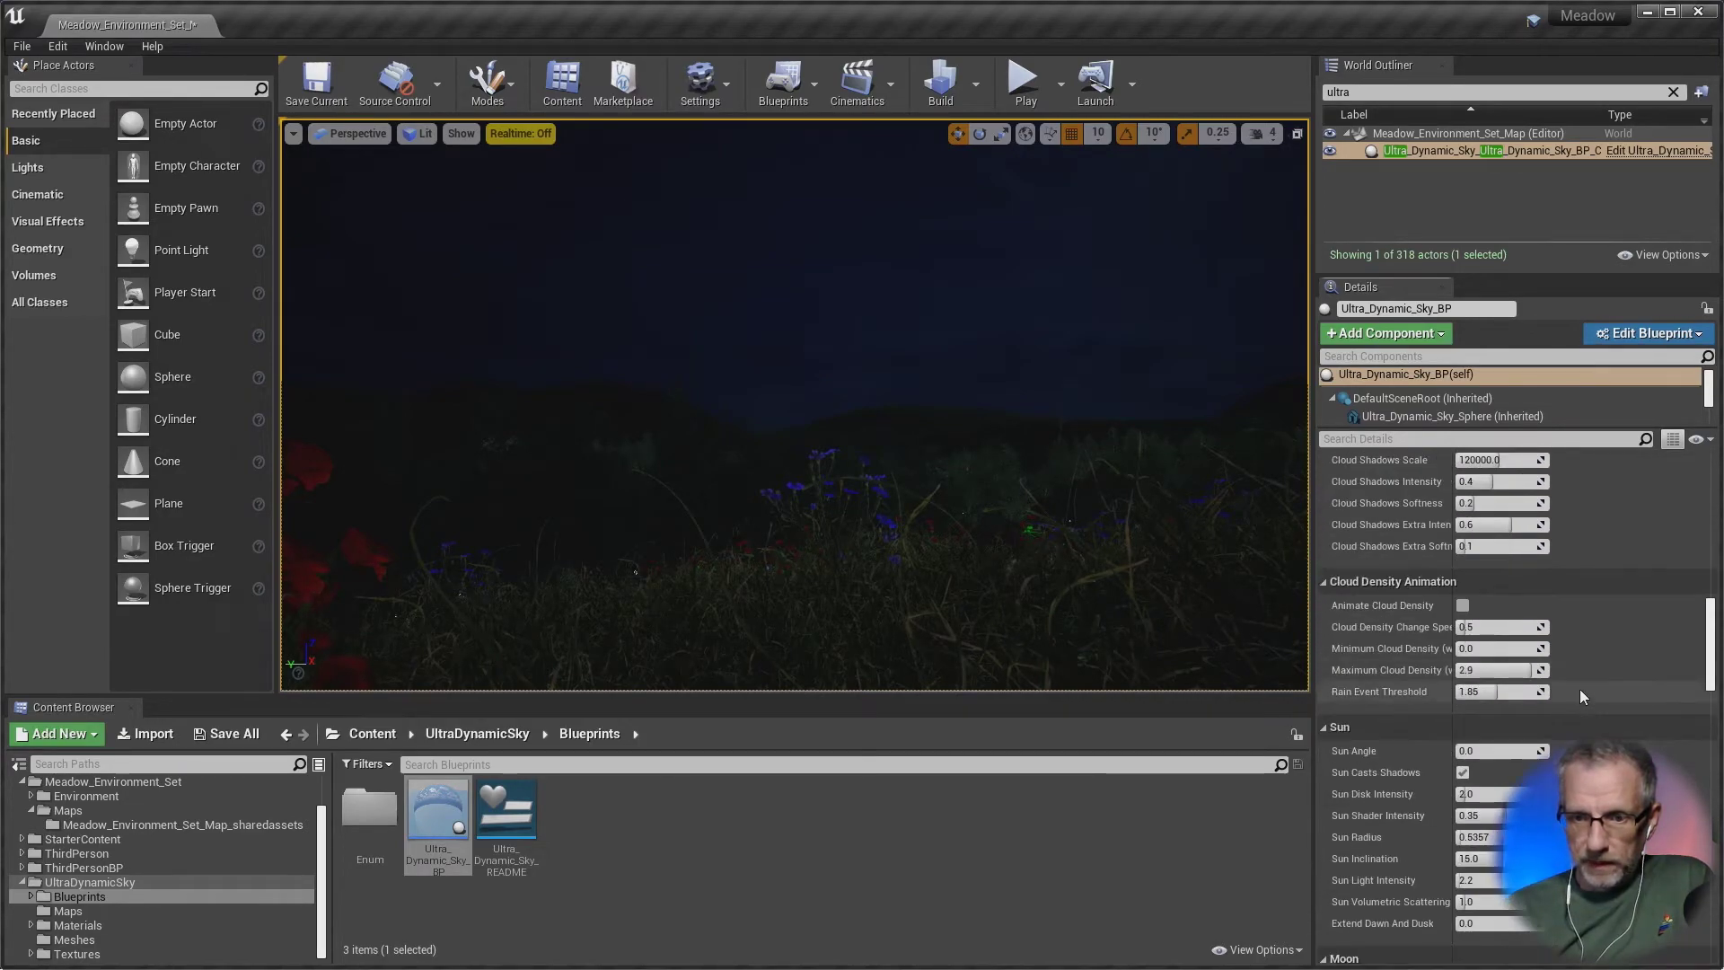
pyautogui.scroll(-20, 1580, 688)
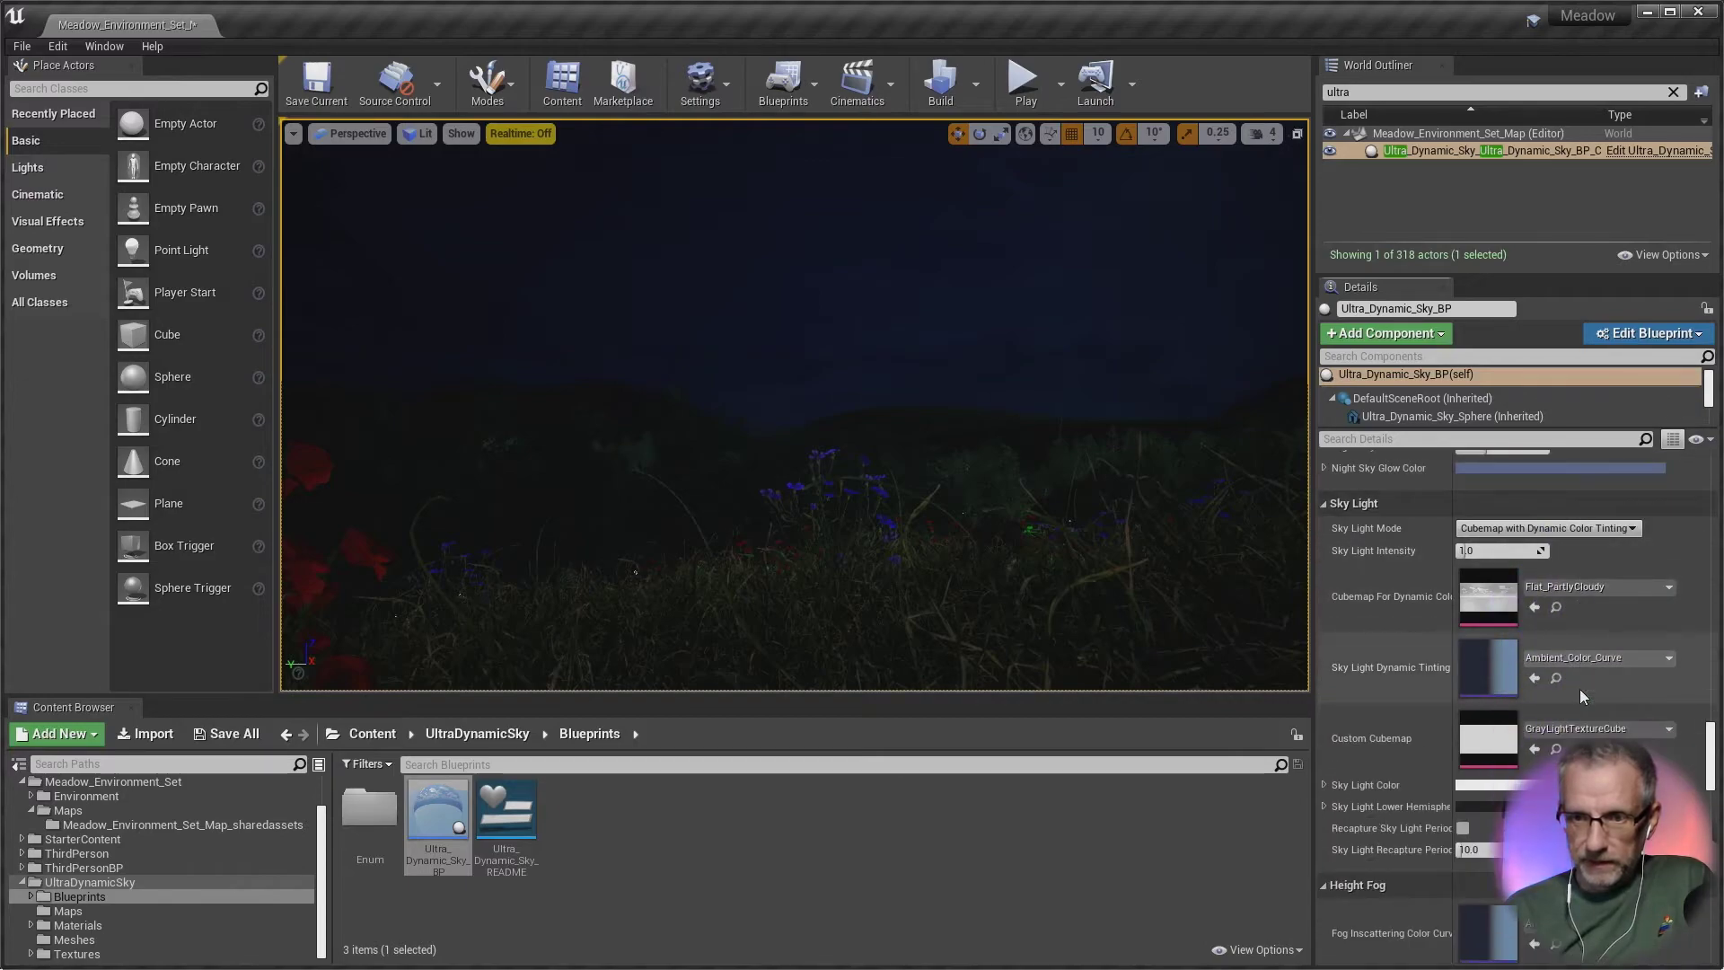
pyautogui.scroll(-15, 1580, 687)
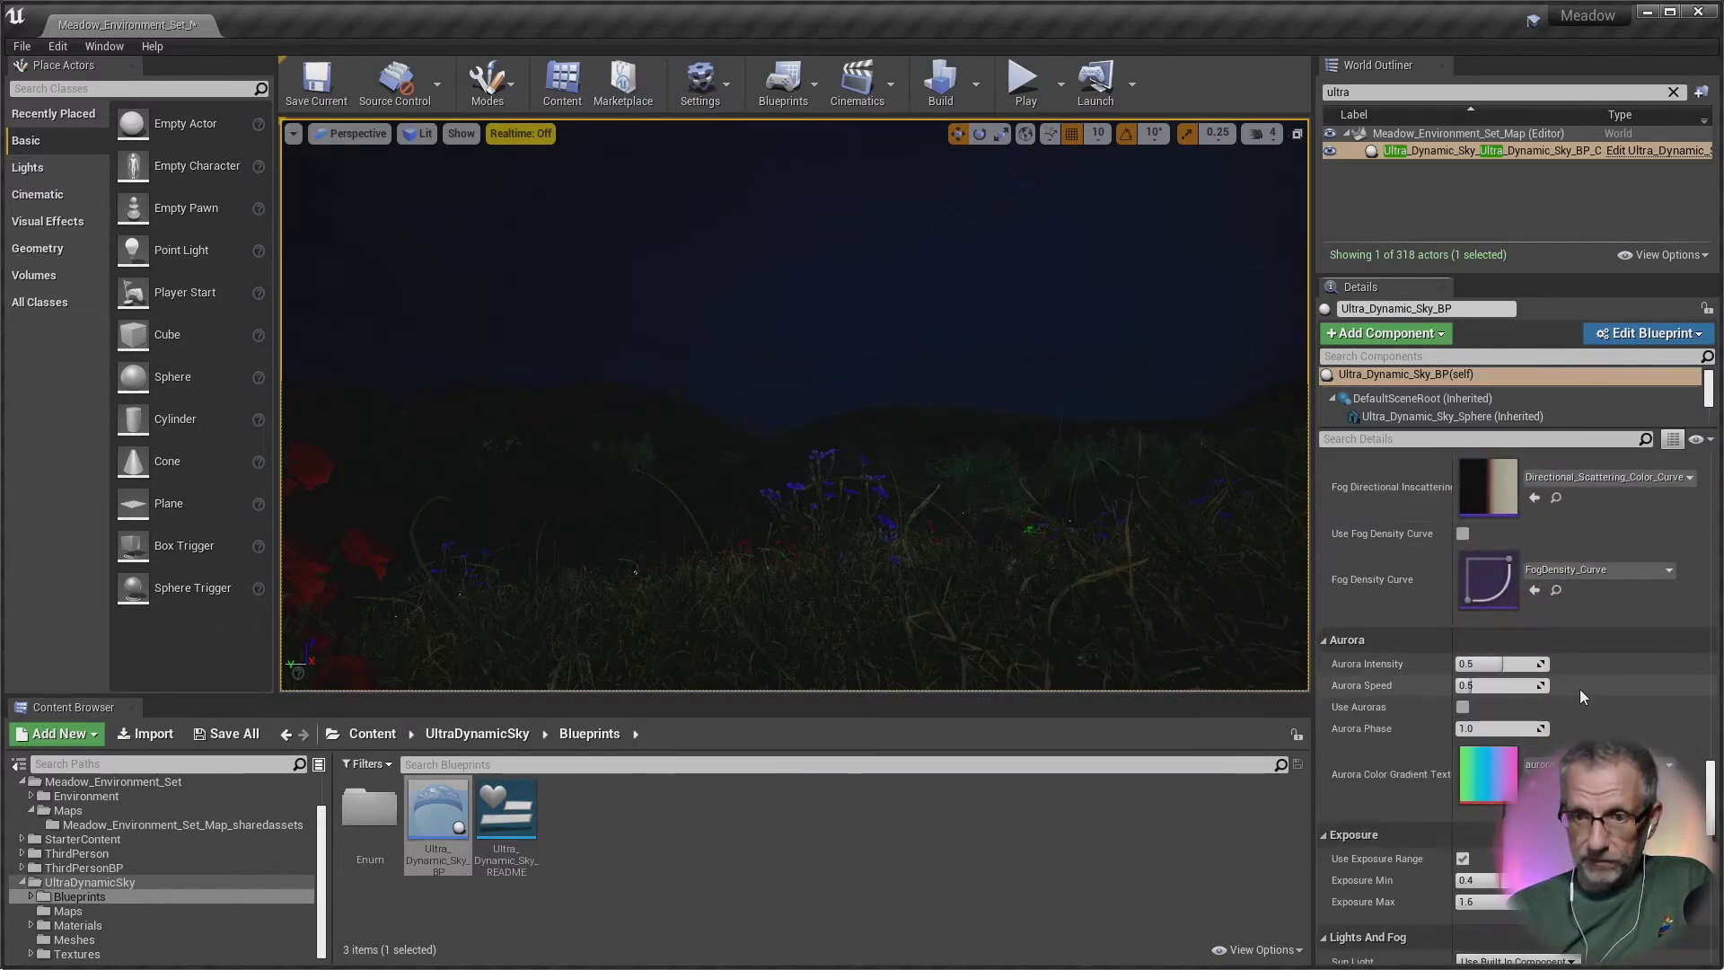
pyautogui.scroll(-2, 1581, 687)
# Step: Enable Use Auroras with Aurora Intensity 0.8, then run a brief test play
pyautogui.click(1462, 650)
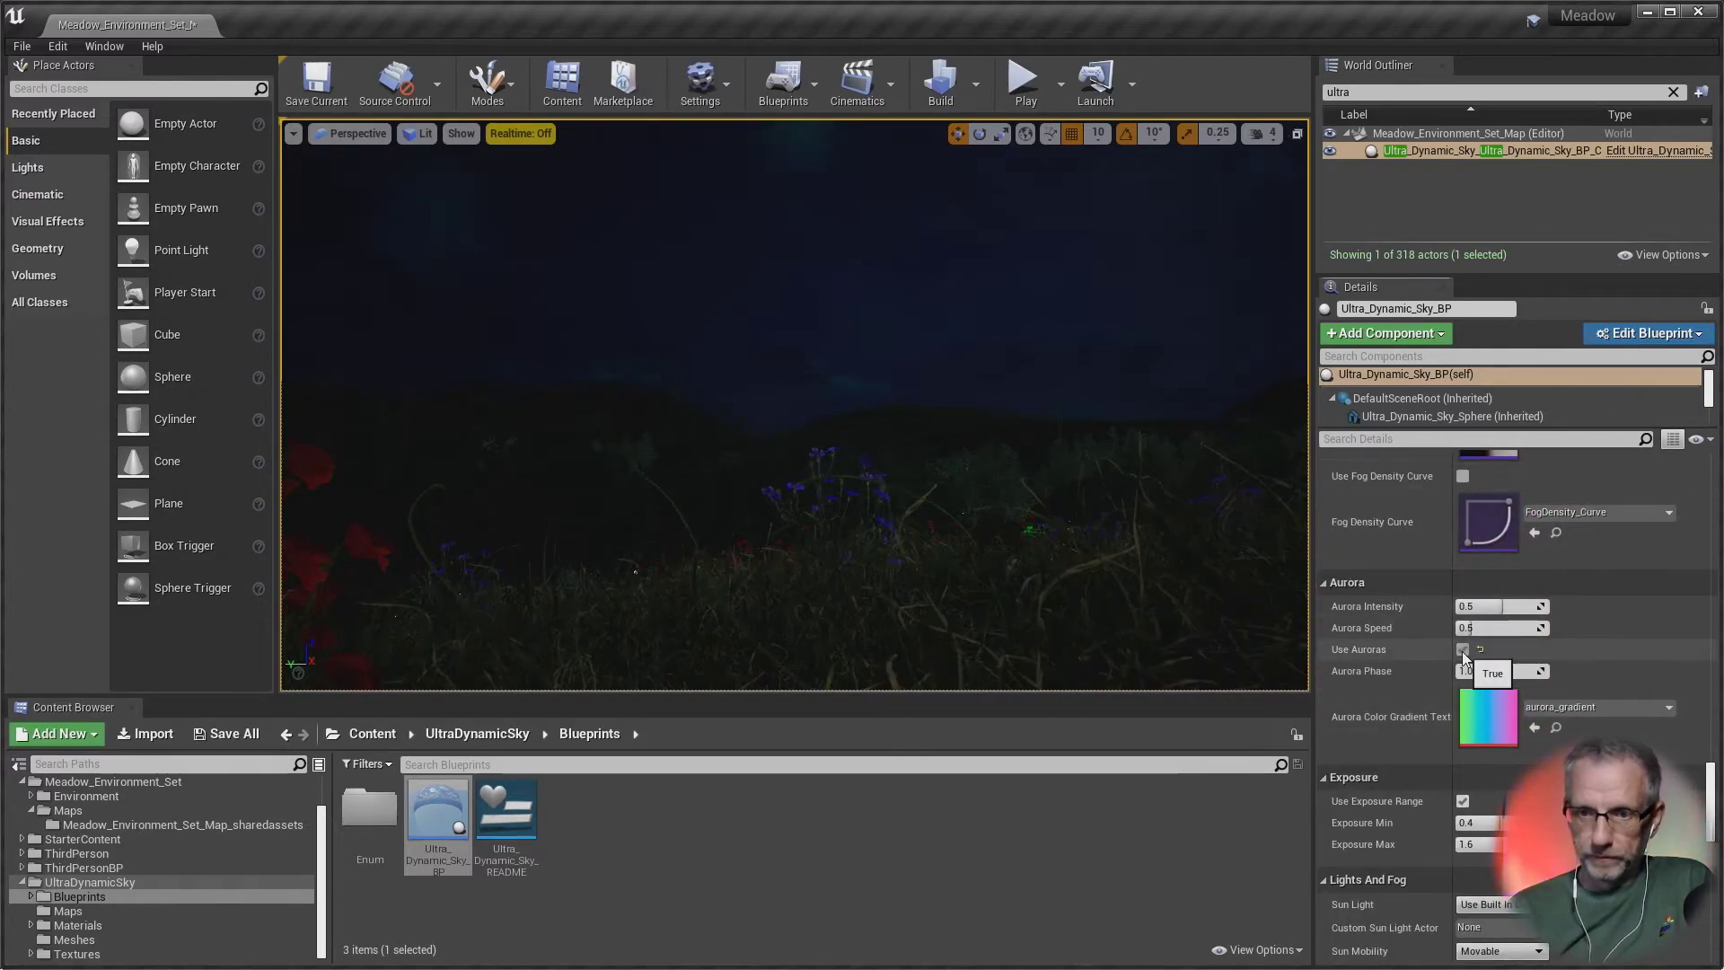
pyautogui.click(1487, 608)
pyautogui.write('1')
pyautogui.press('Return')
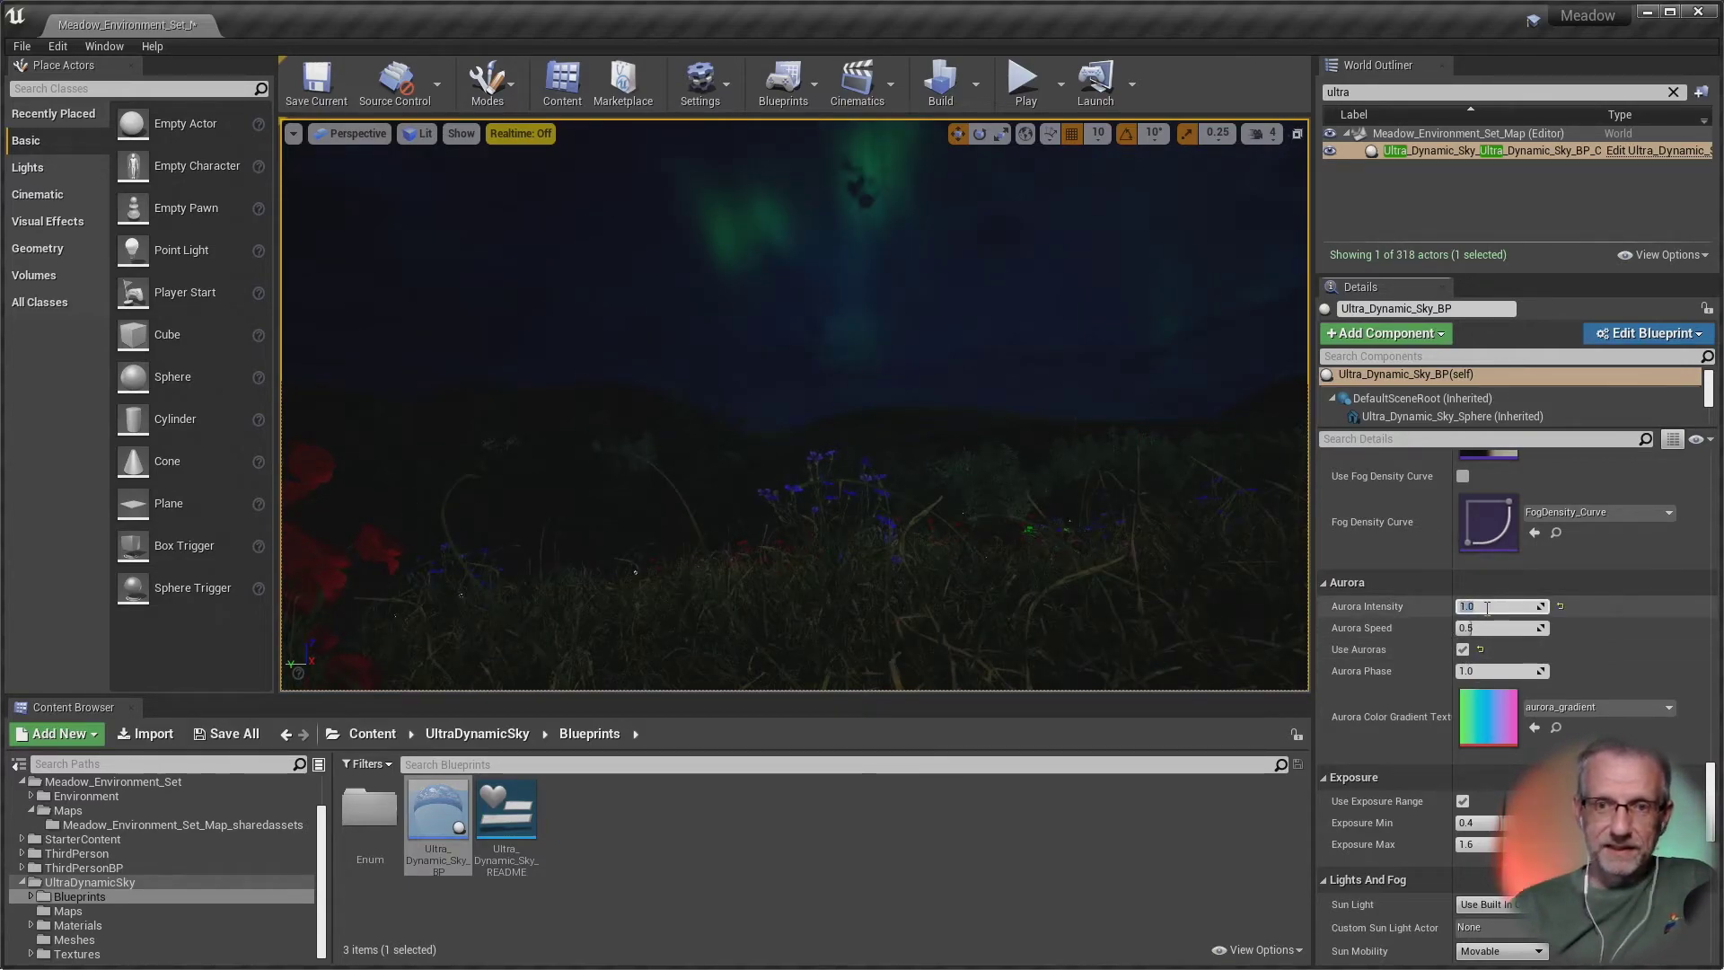
pyautogui.write('0')
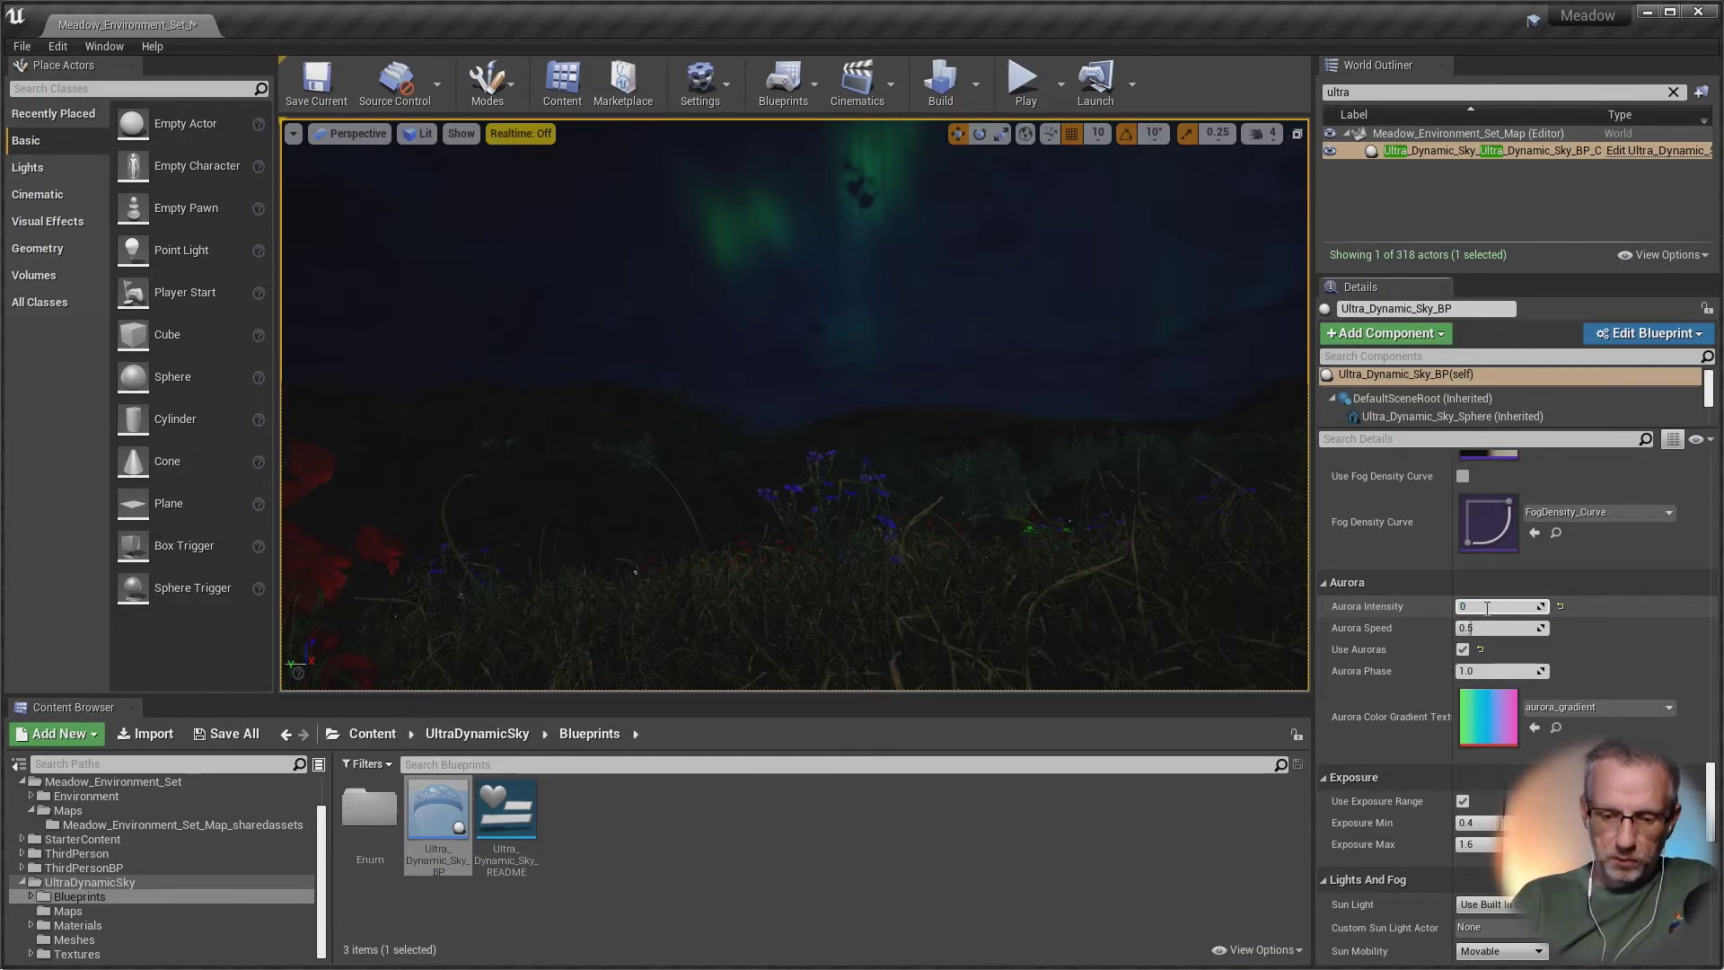
pyautogui.write('.8')
pyautogui.press('Return')
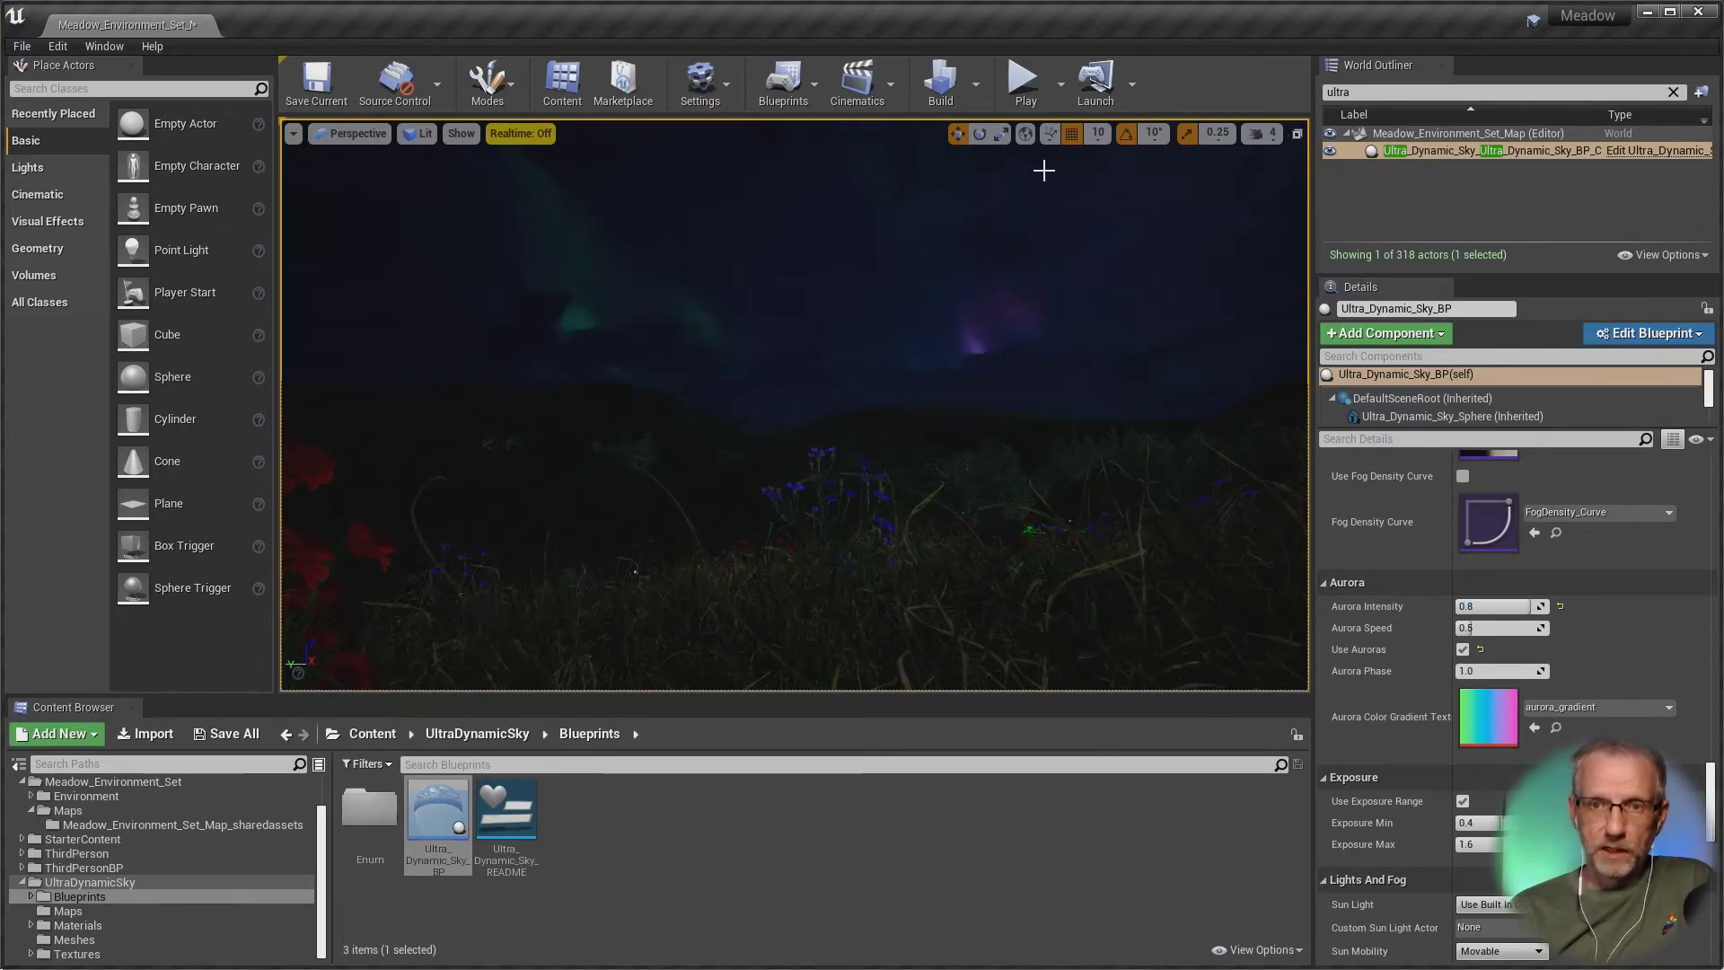
pyautogui.click(1034, 96)
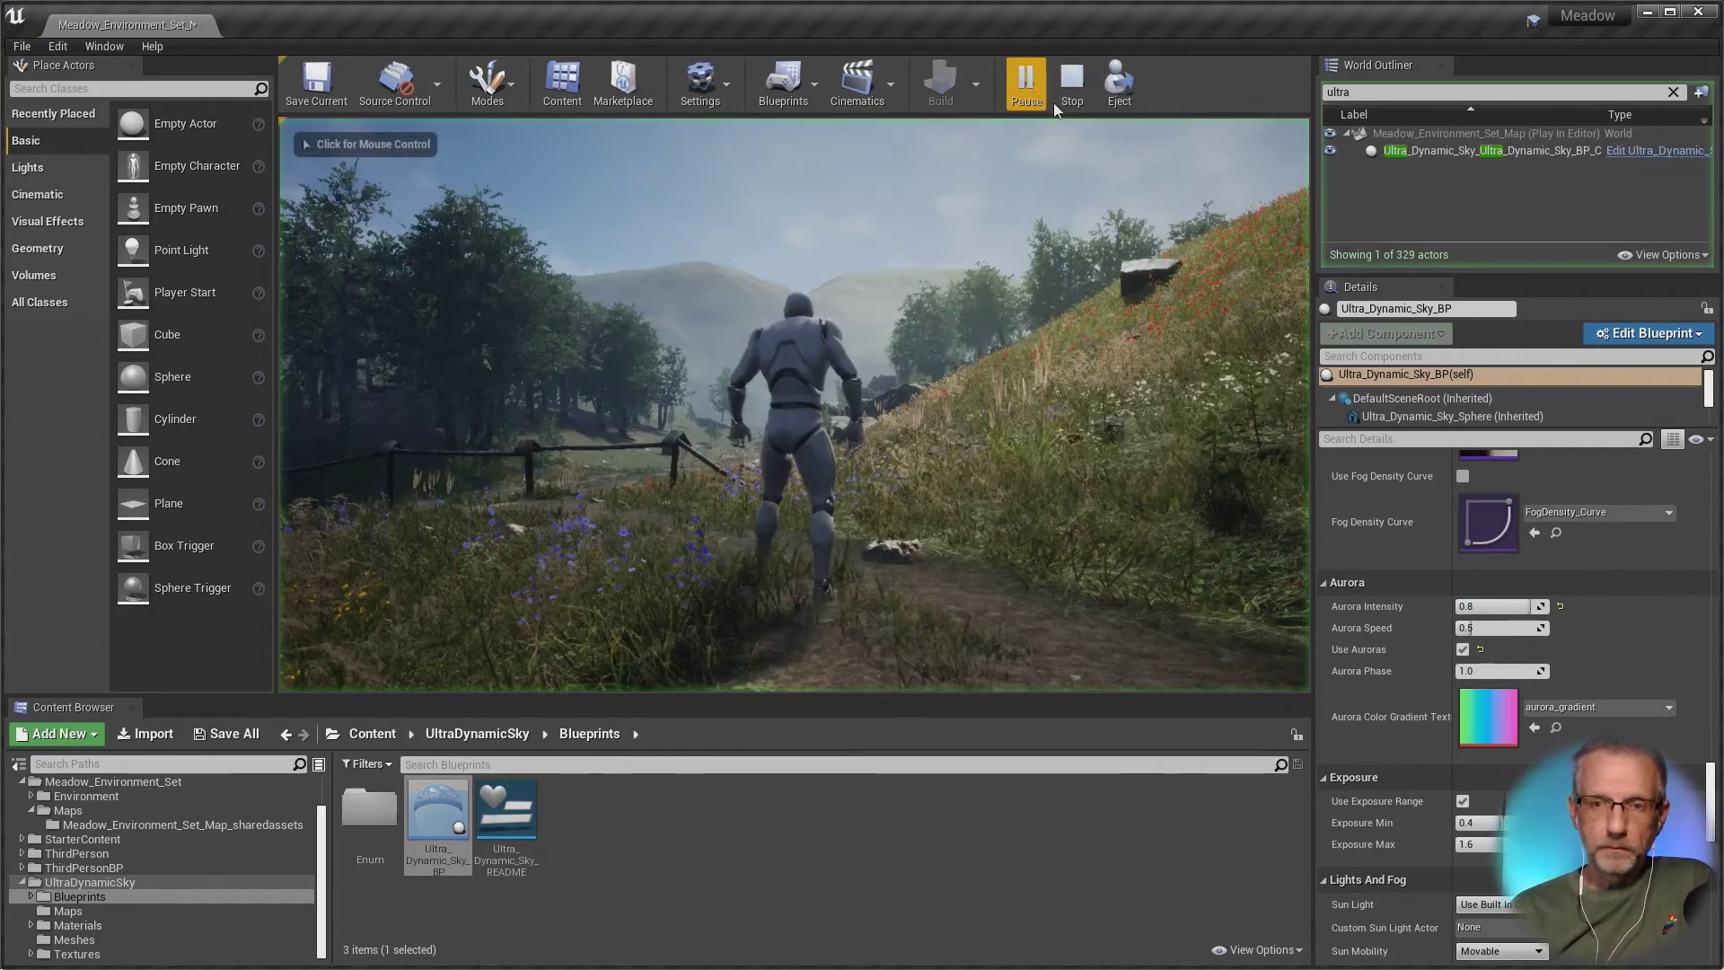
pyautogui.click(1065, 104)
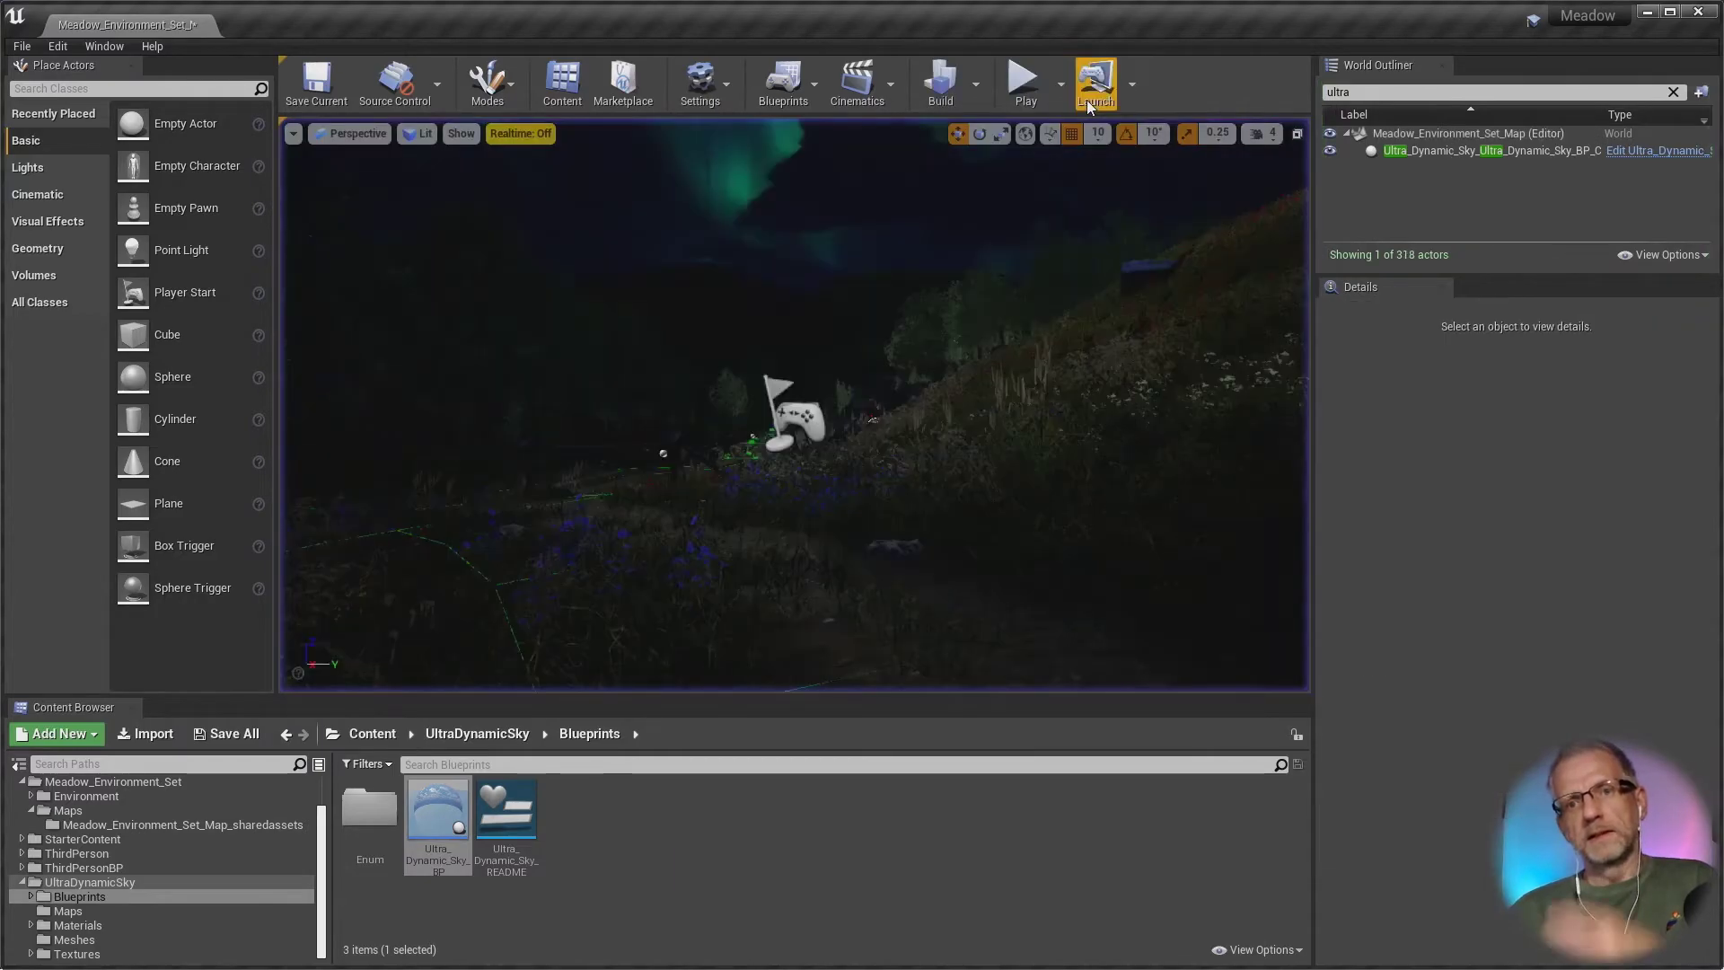
# Step: Rebuild lighting only and close the Lighting Results message log afterward
pyautogui.click(979, 88)
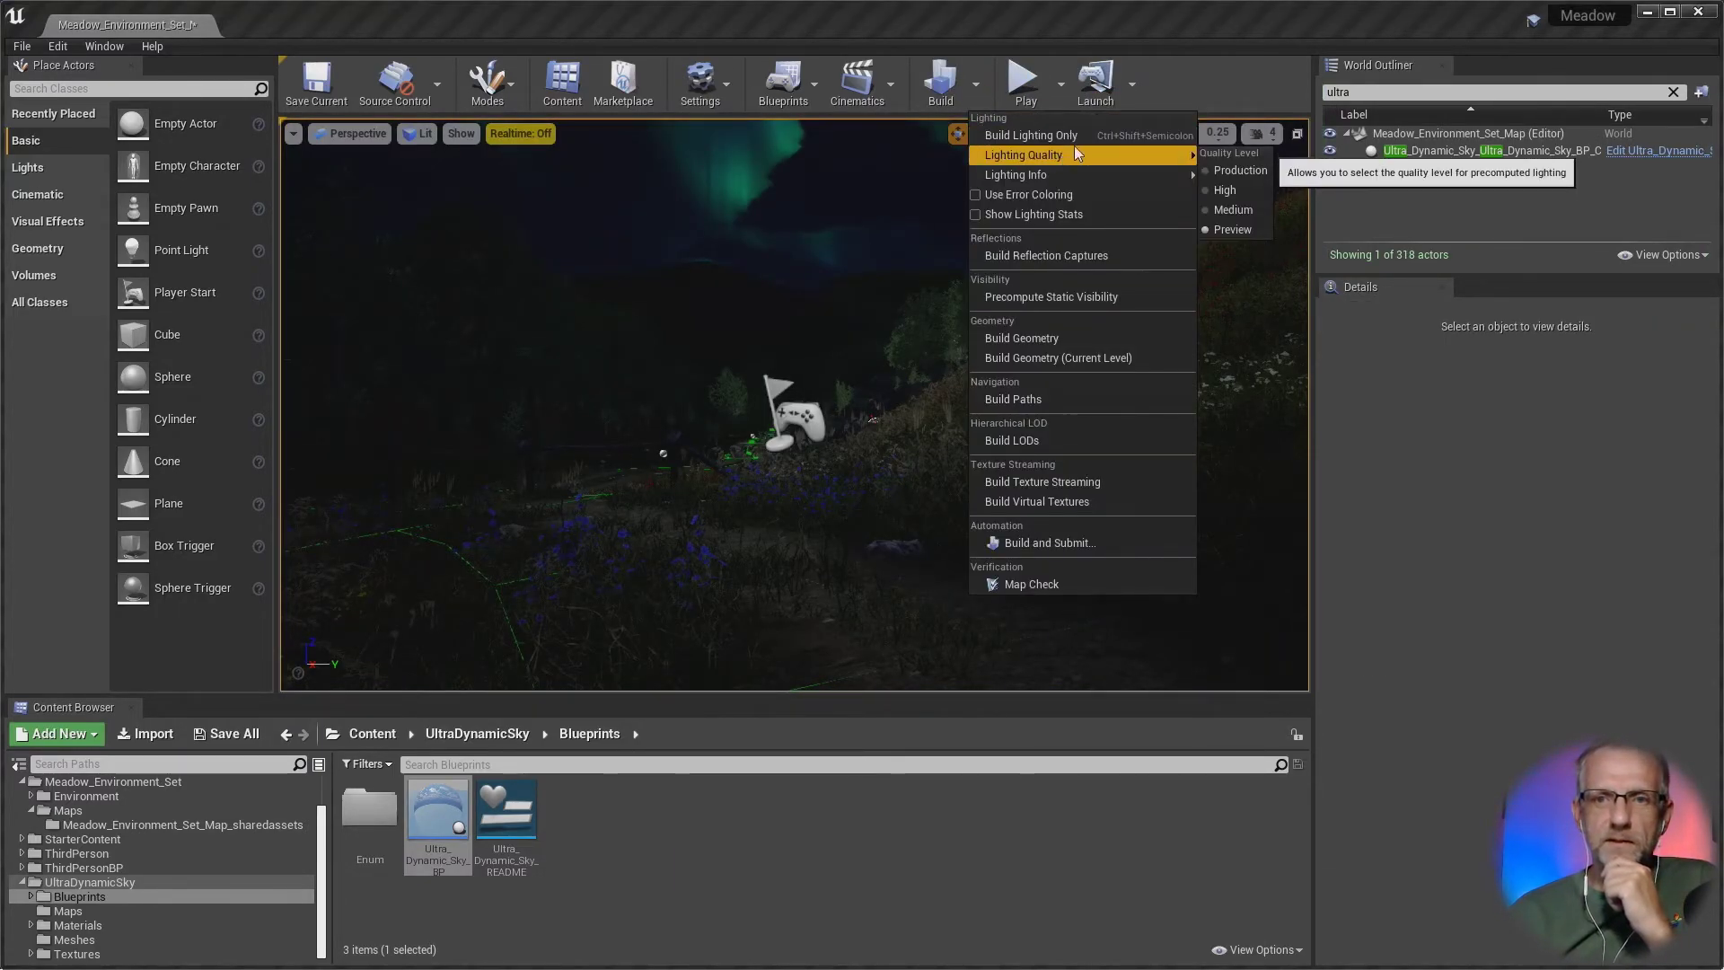
pyautogui.click(1089, 136)
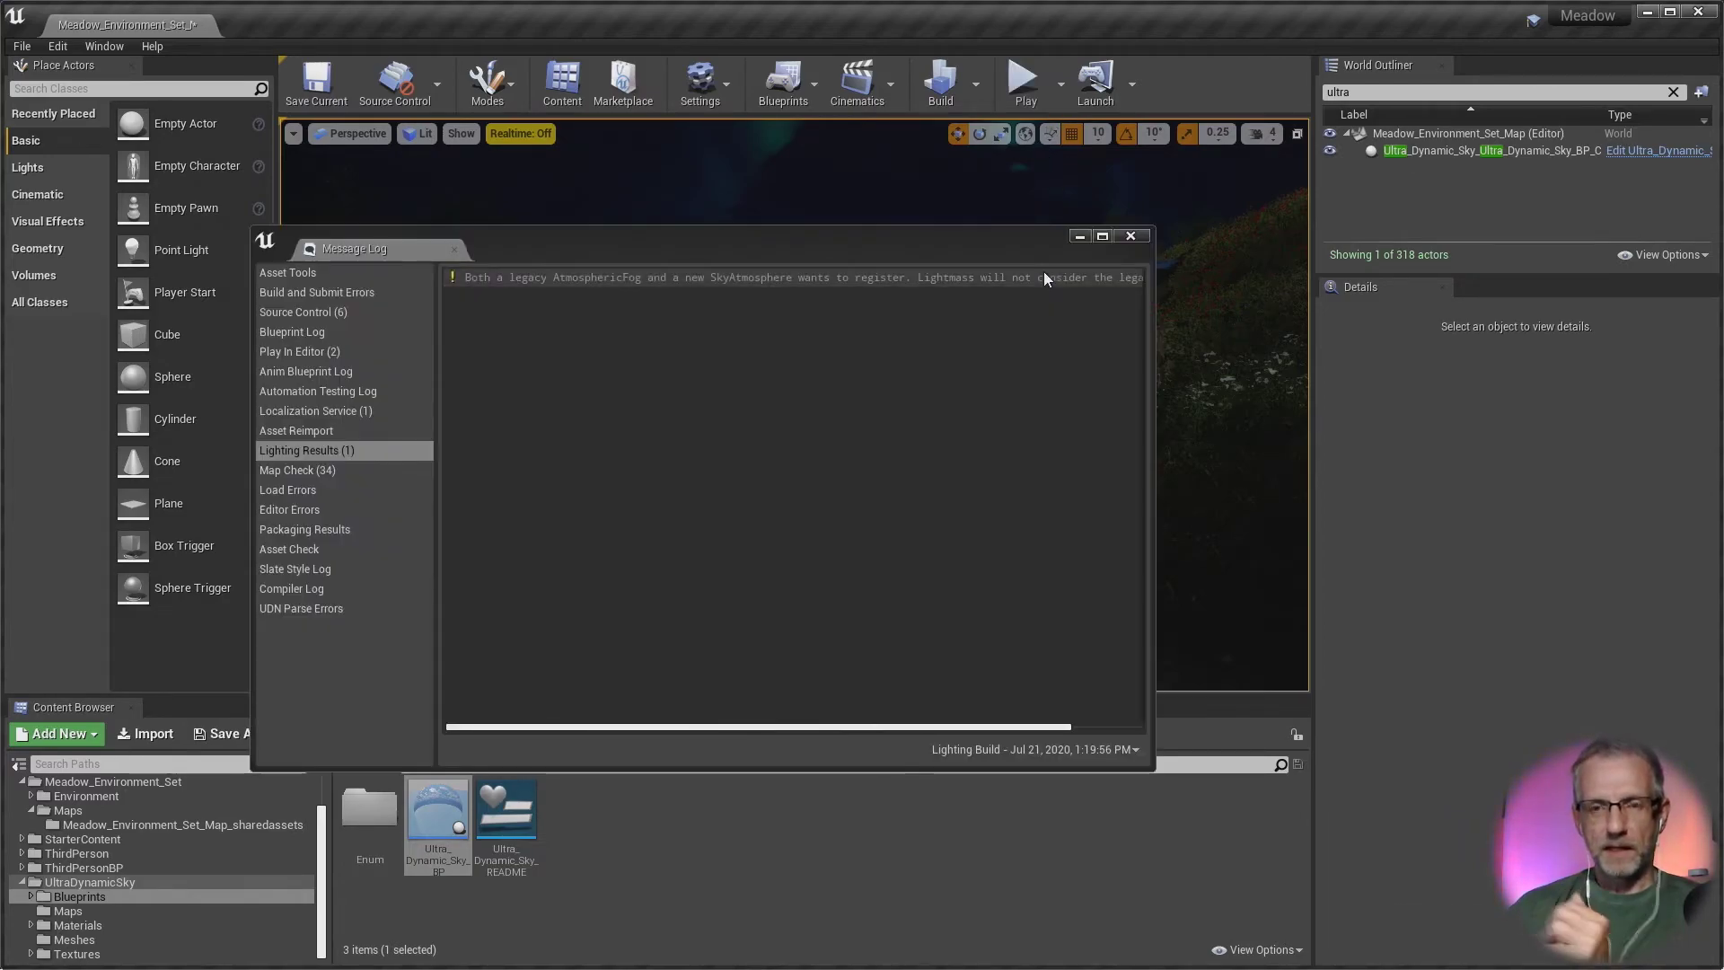
pyautogui.click(1128, 235)
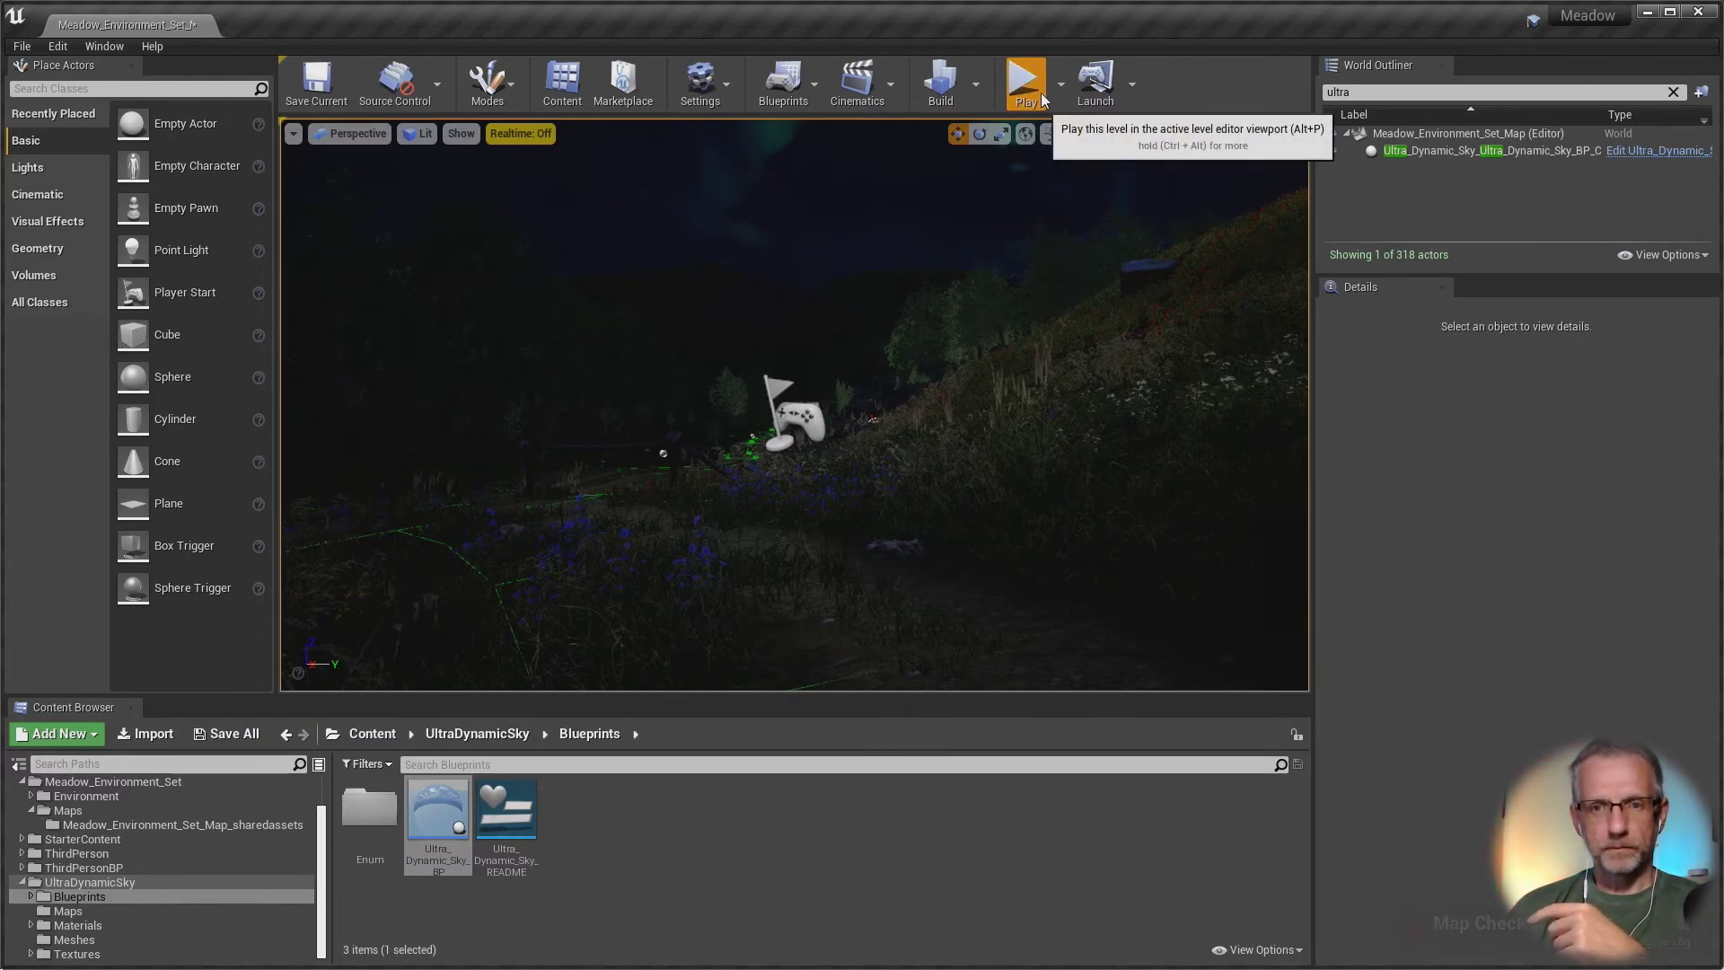
# Step: Play the meadow level in the editor, walk the character along the hillside path, then stop
pyautogui.click(1025, 85)
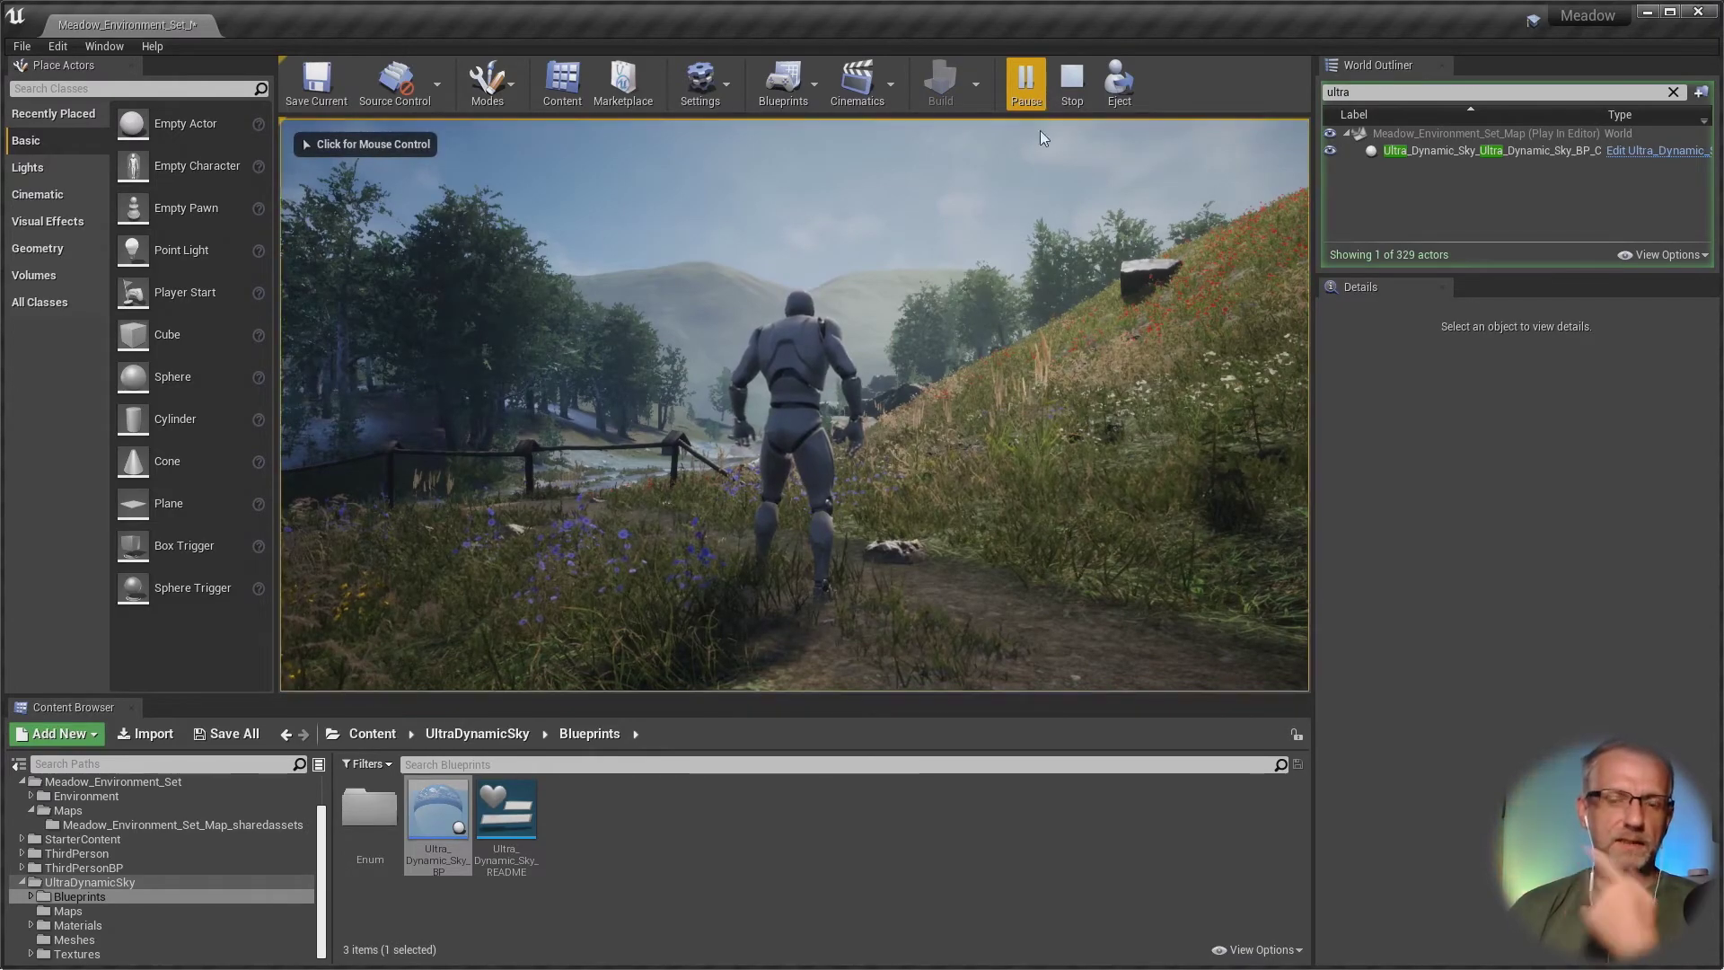
pyautogui.click(967, 292)
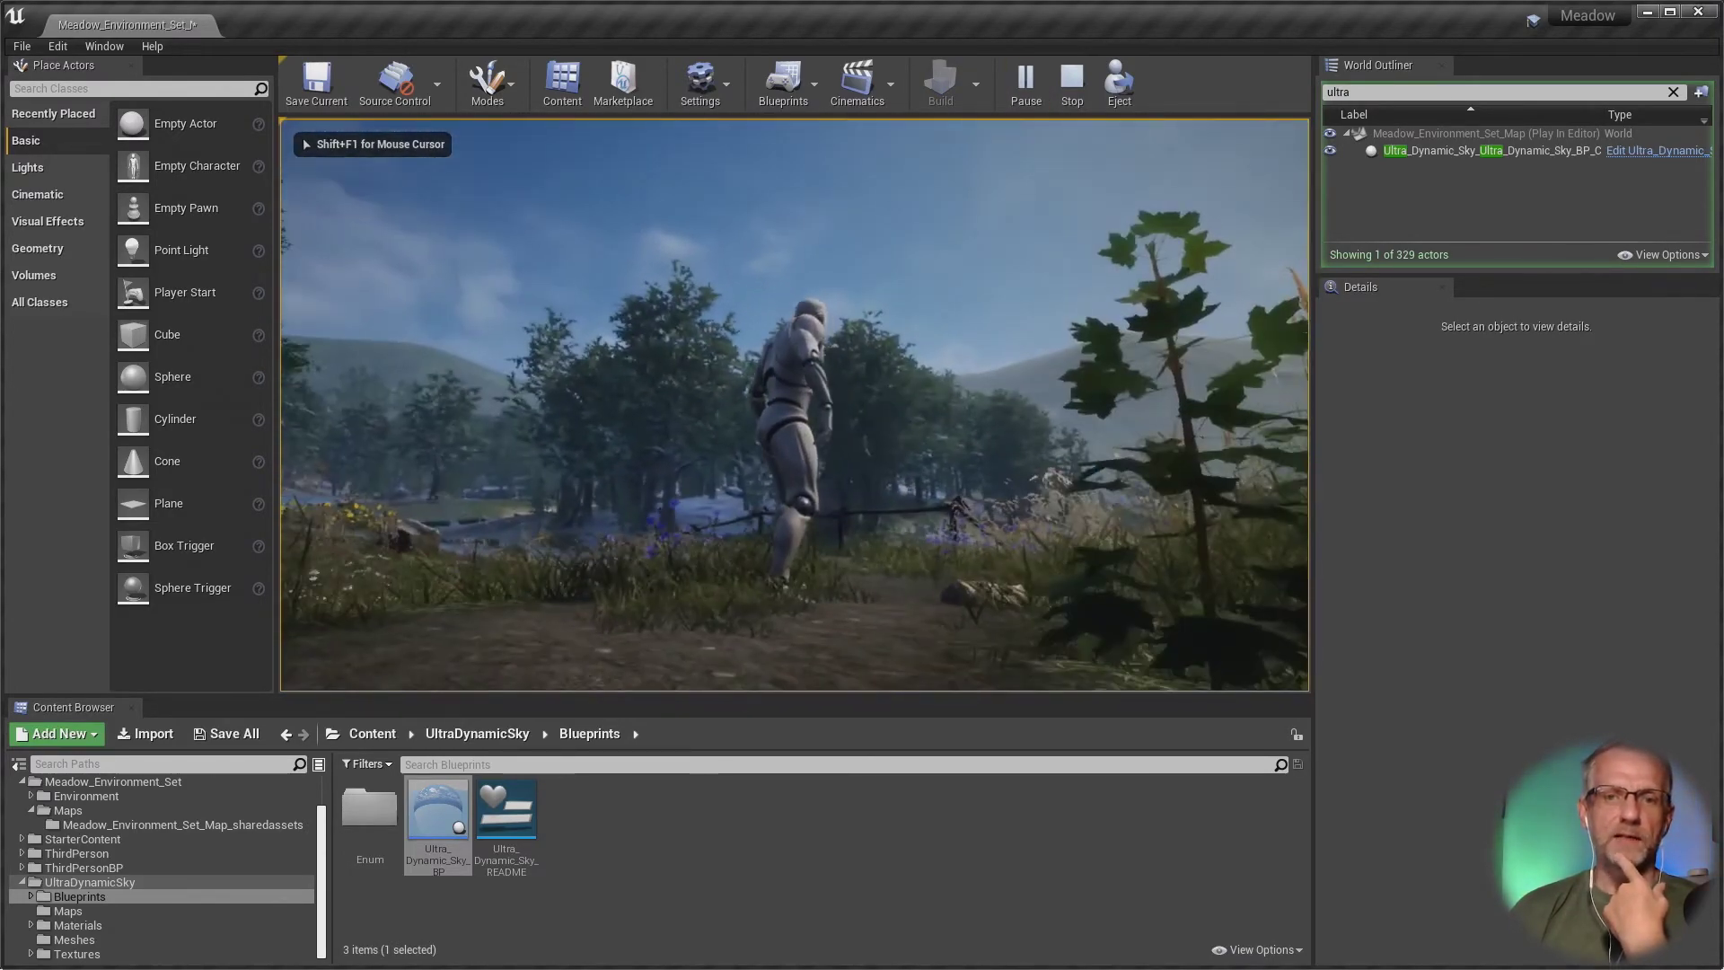
pyautogui.press('w')
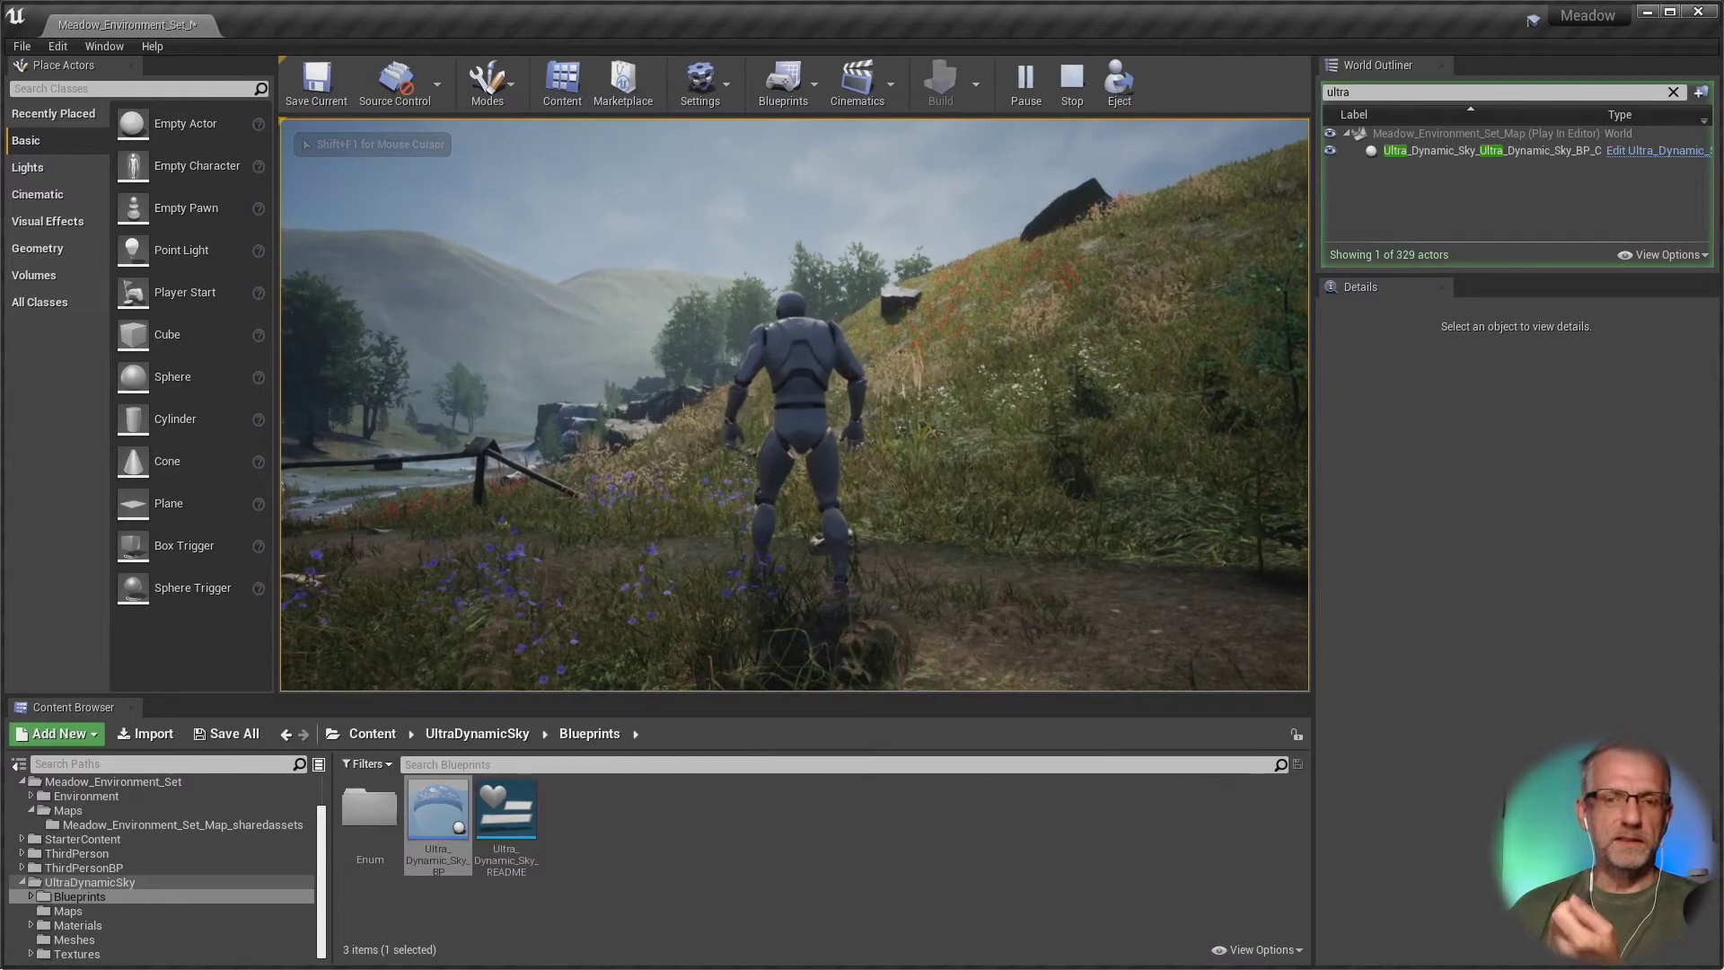
pyautogui.press('w')
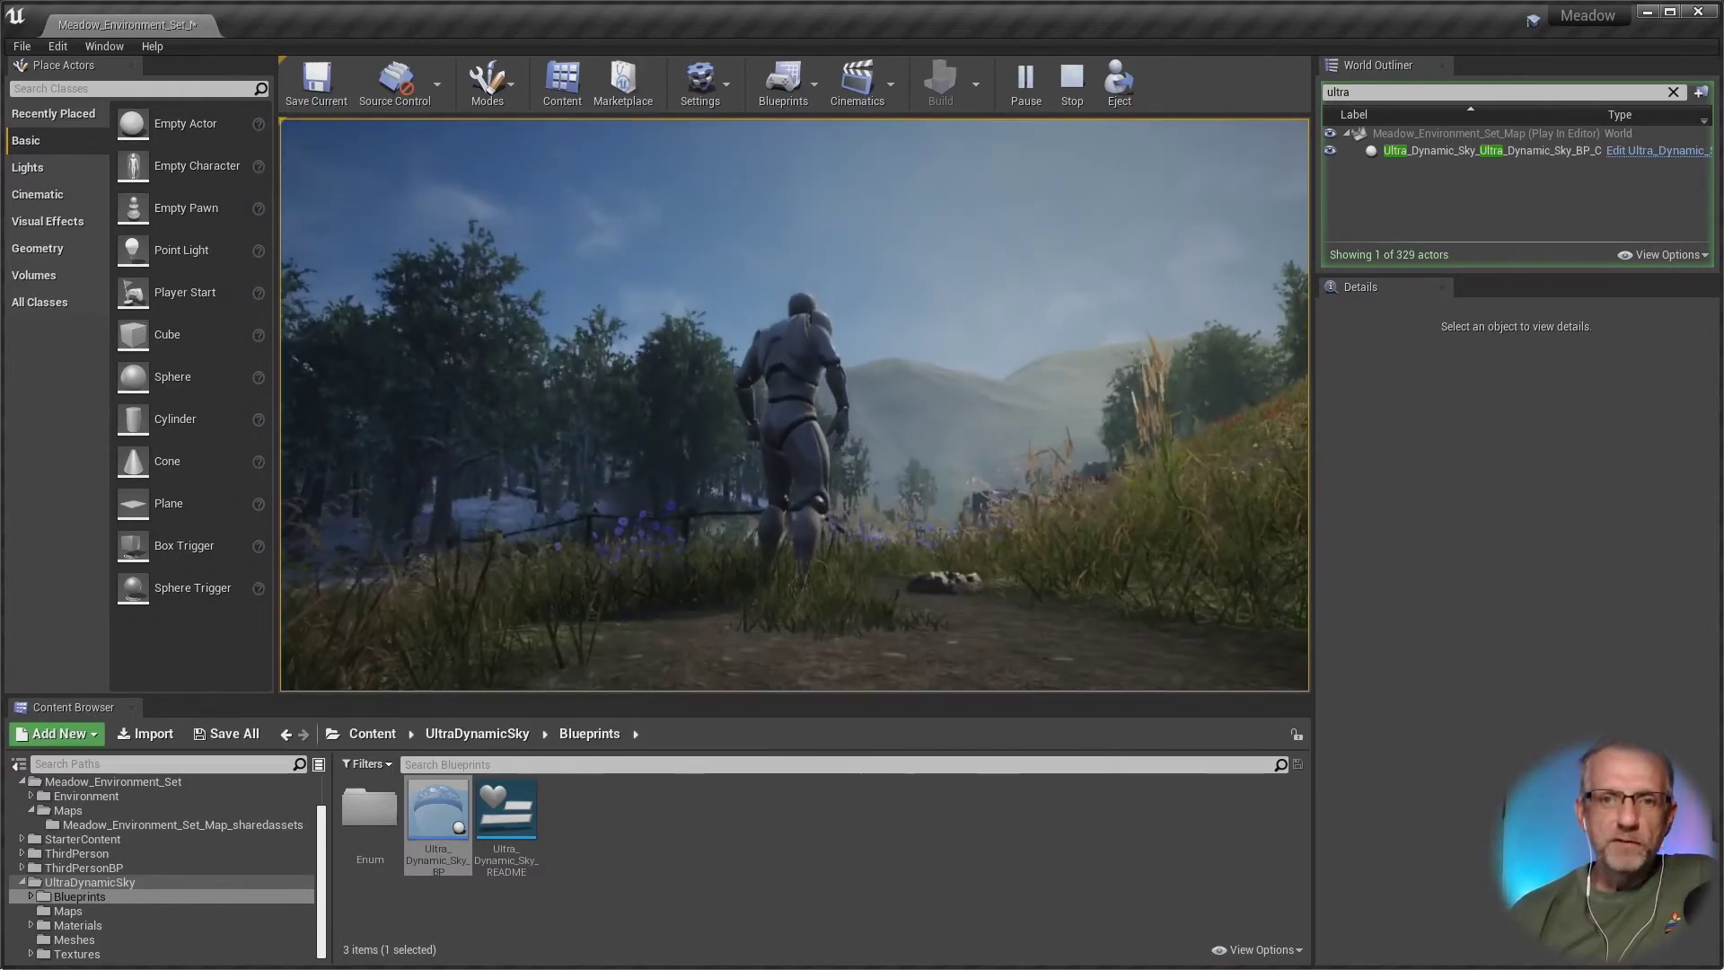
pyautogui.press('Escape')
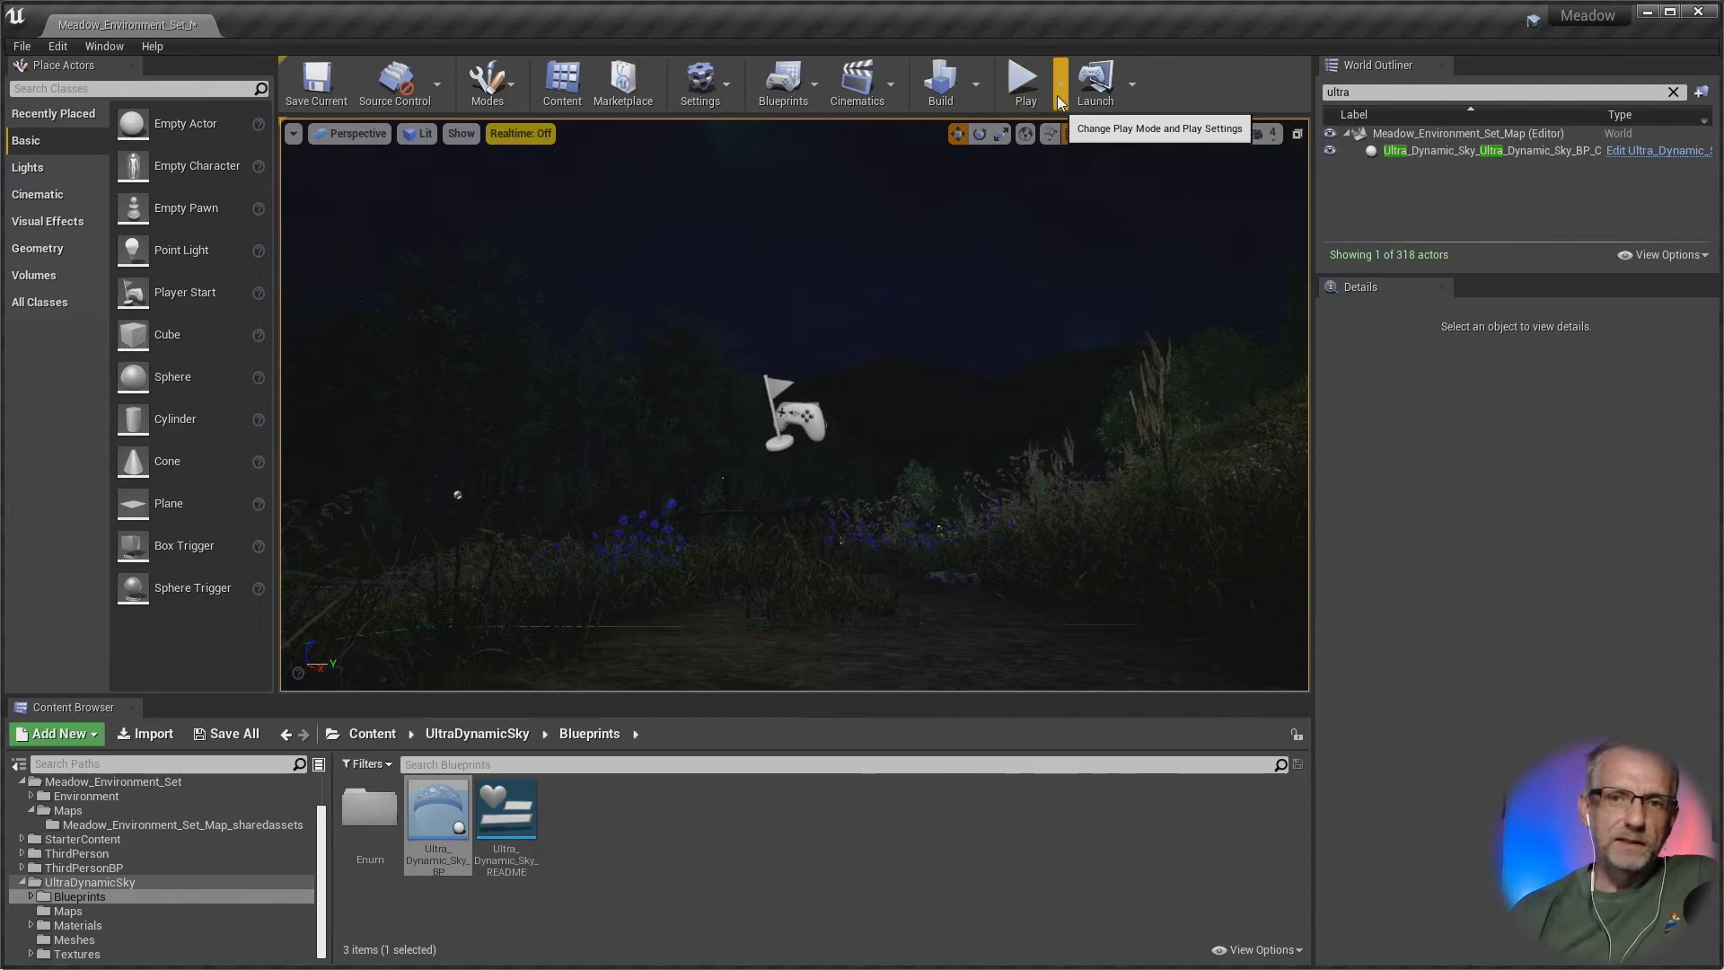
# Step: Rebuild the level's reflection captures from the Build menu
pyautogui.click(977, 88)
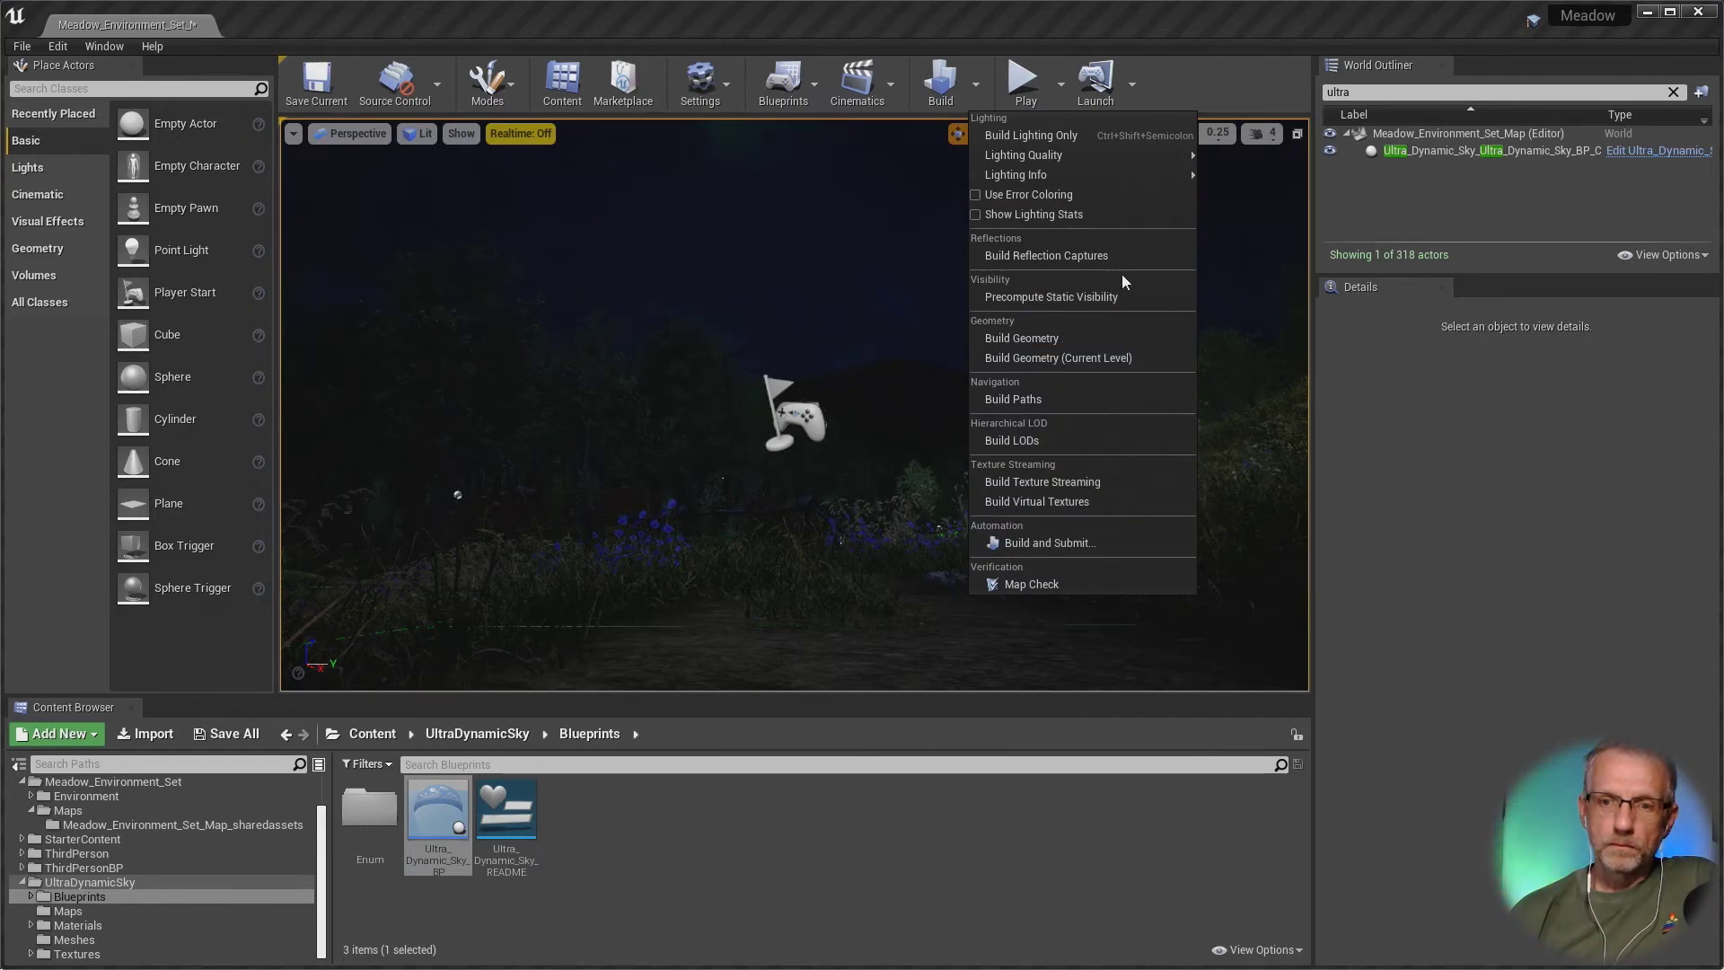
pyautogui.moveTo(1107, 176)
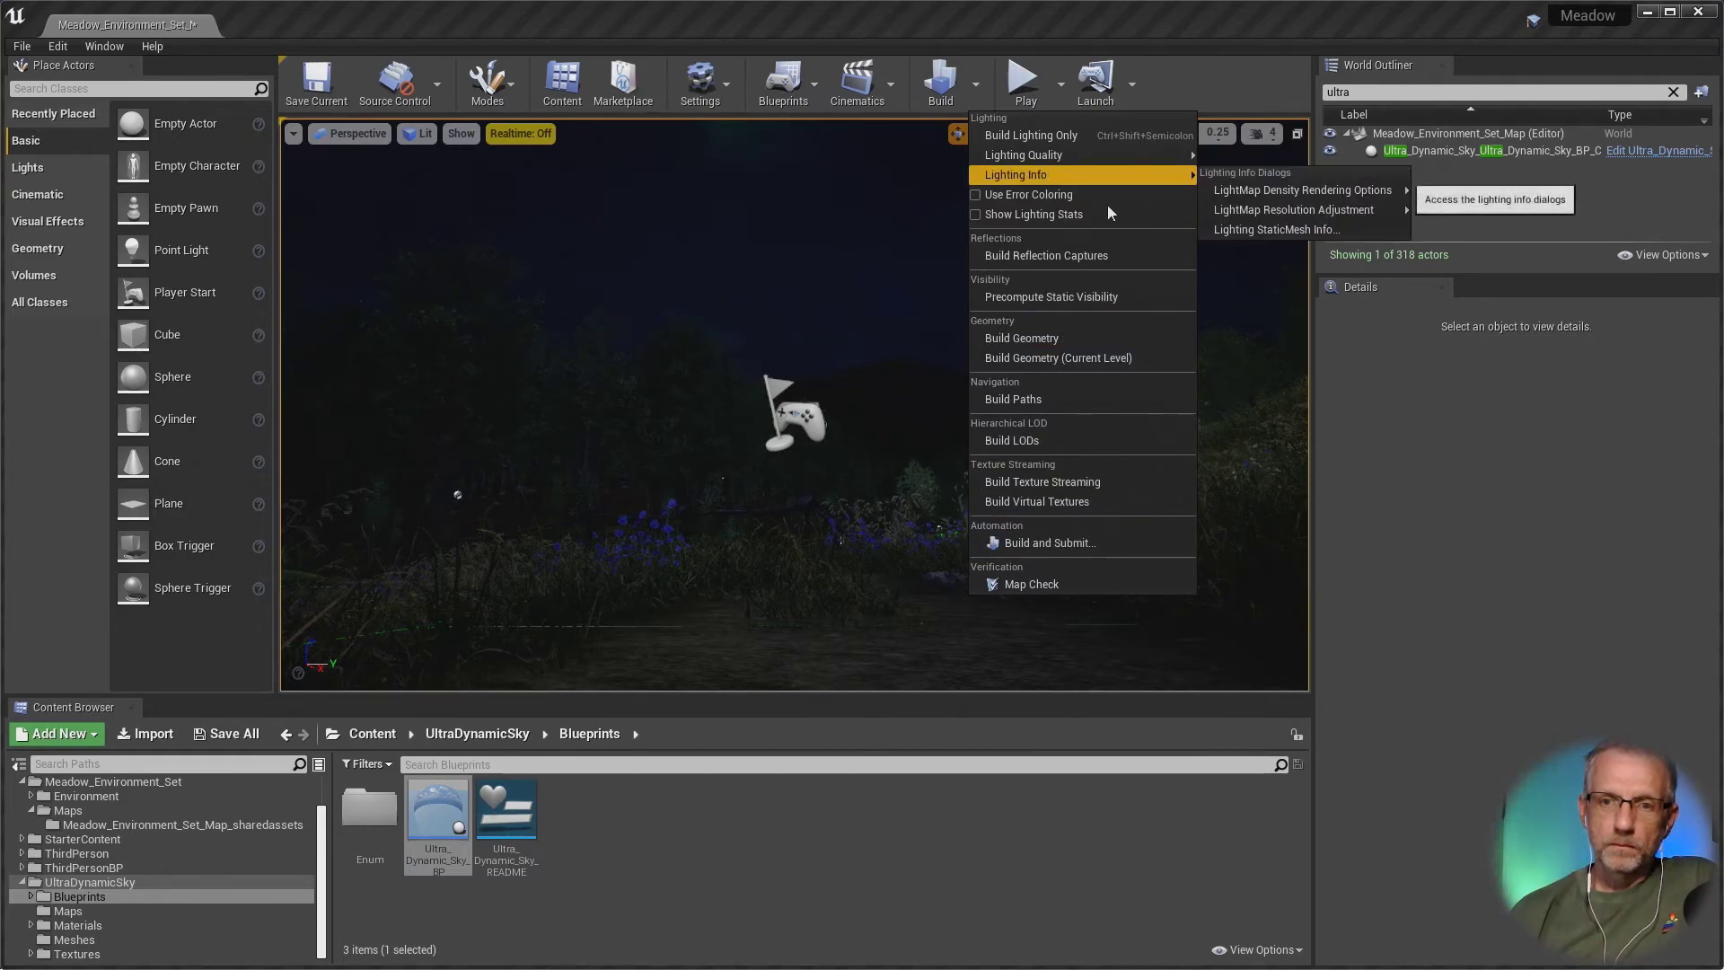
pyautogui.click(1134, 256)
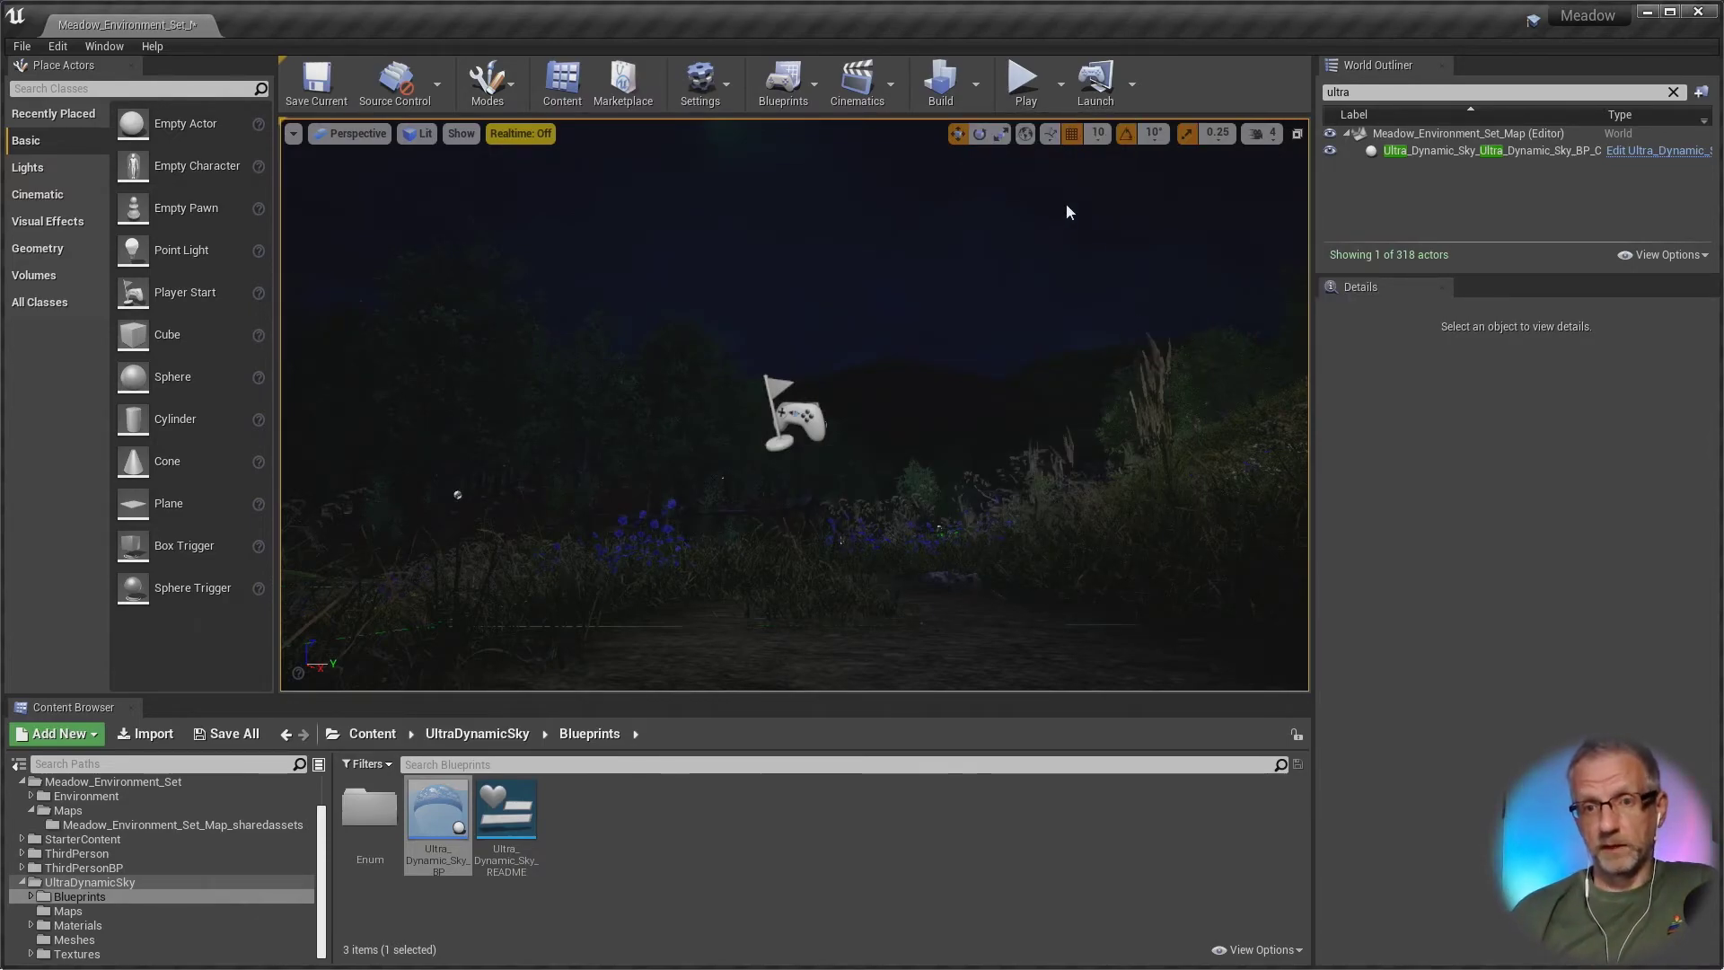
# Step: Try Precompute Static Visibility and dismiss the aborted-build warning
pyautogui.click(979, 93)
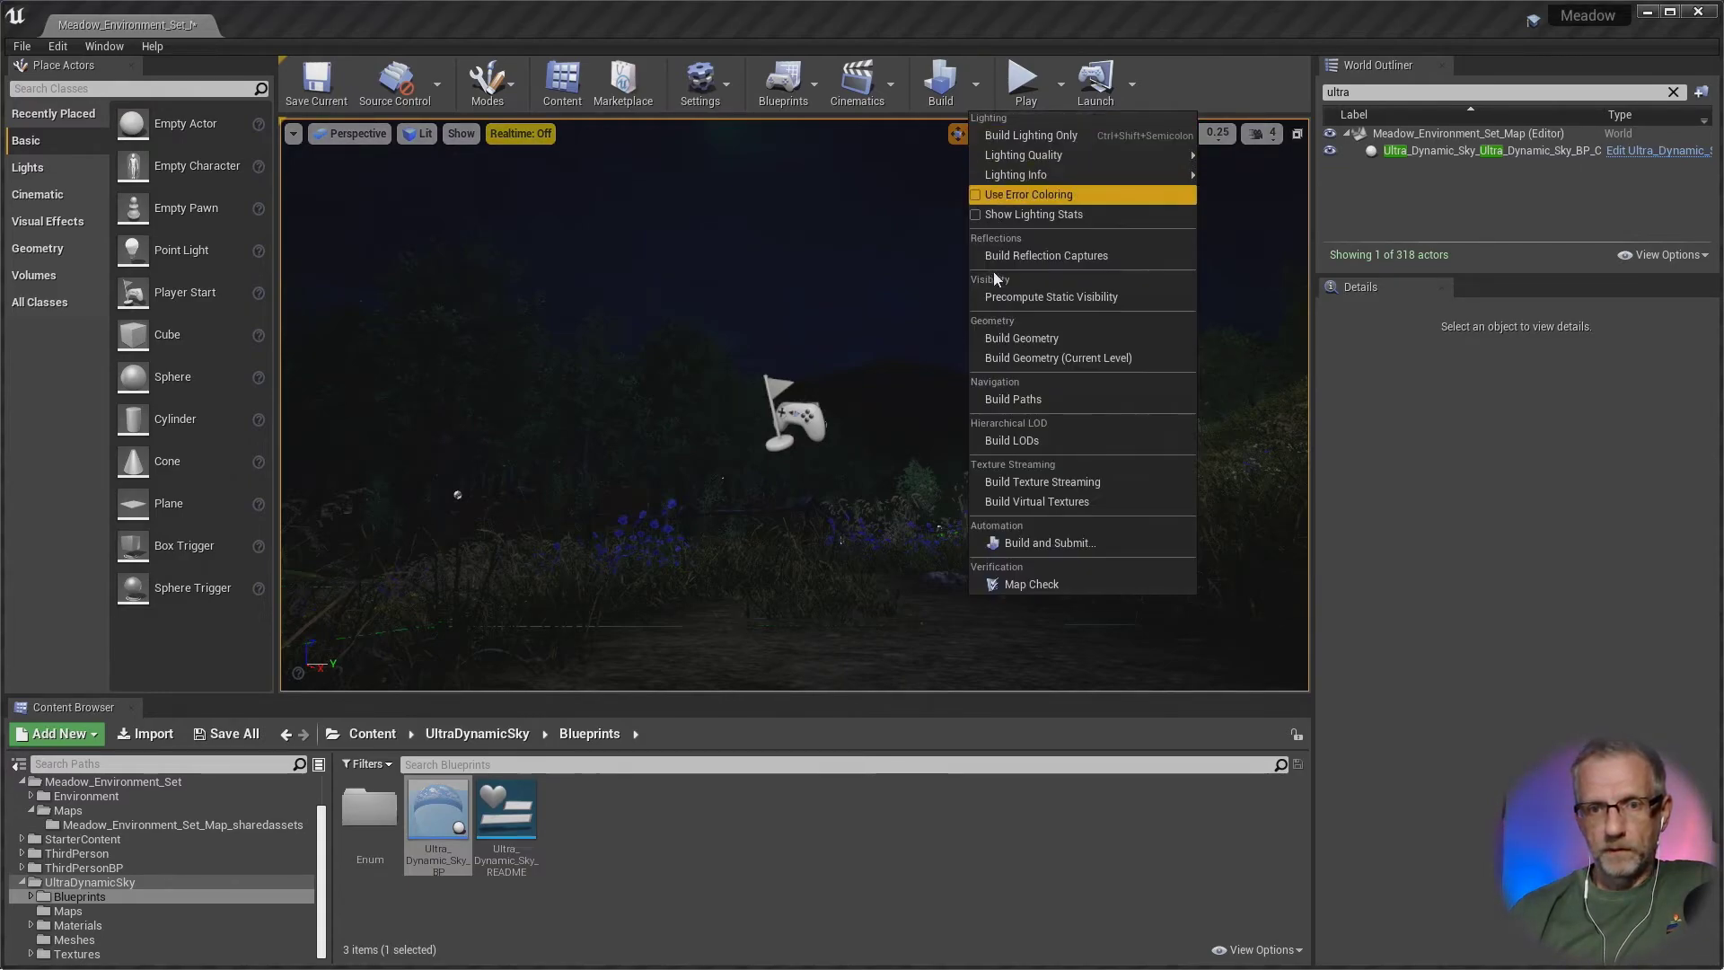
pyautogui.click(1049, 305)
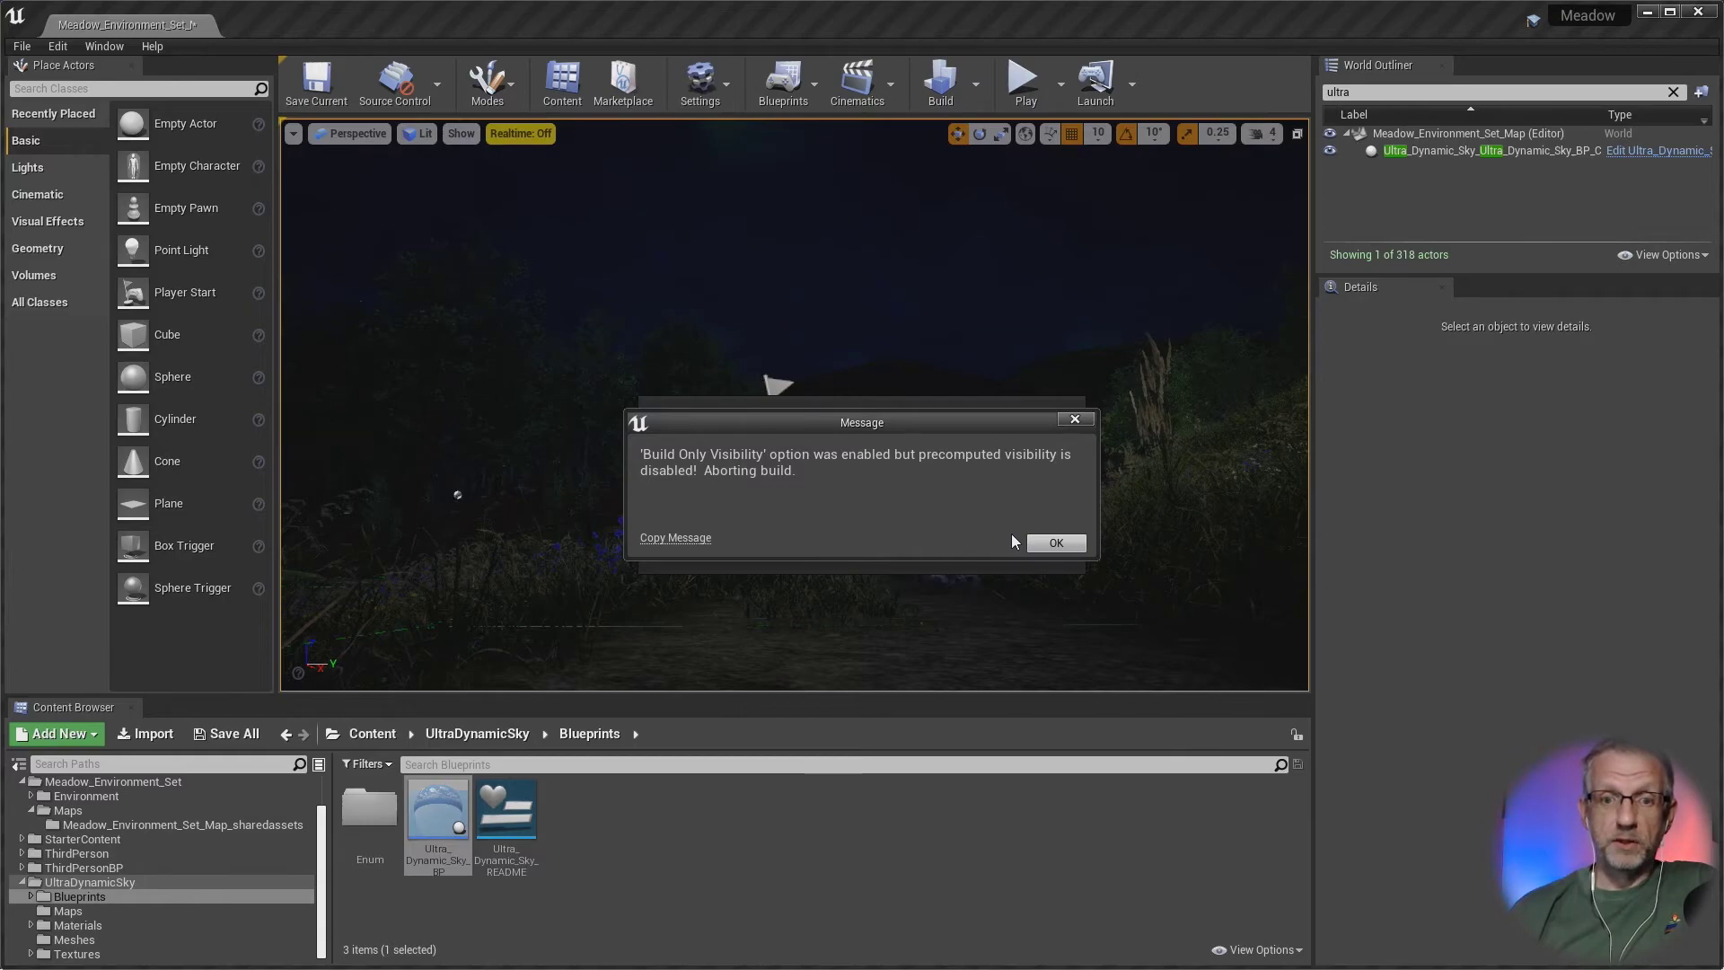
pyautogui.click(1067, 543)
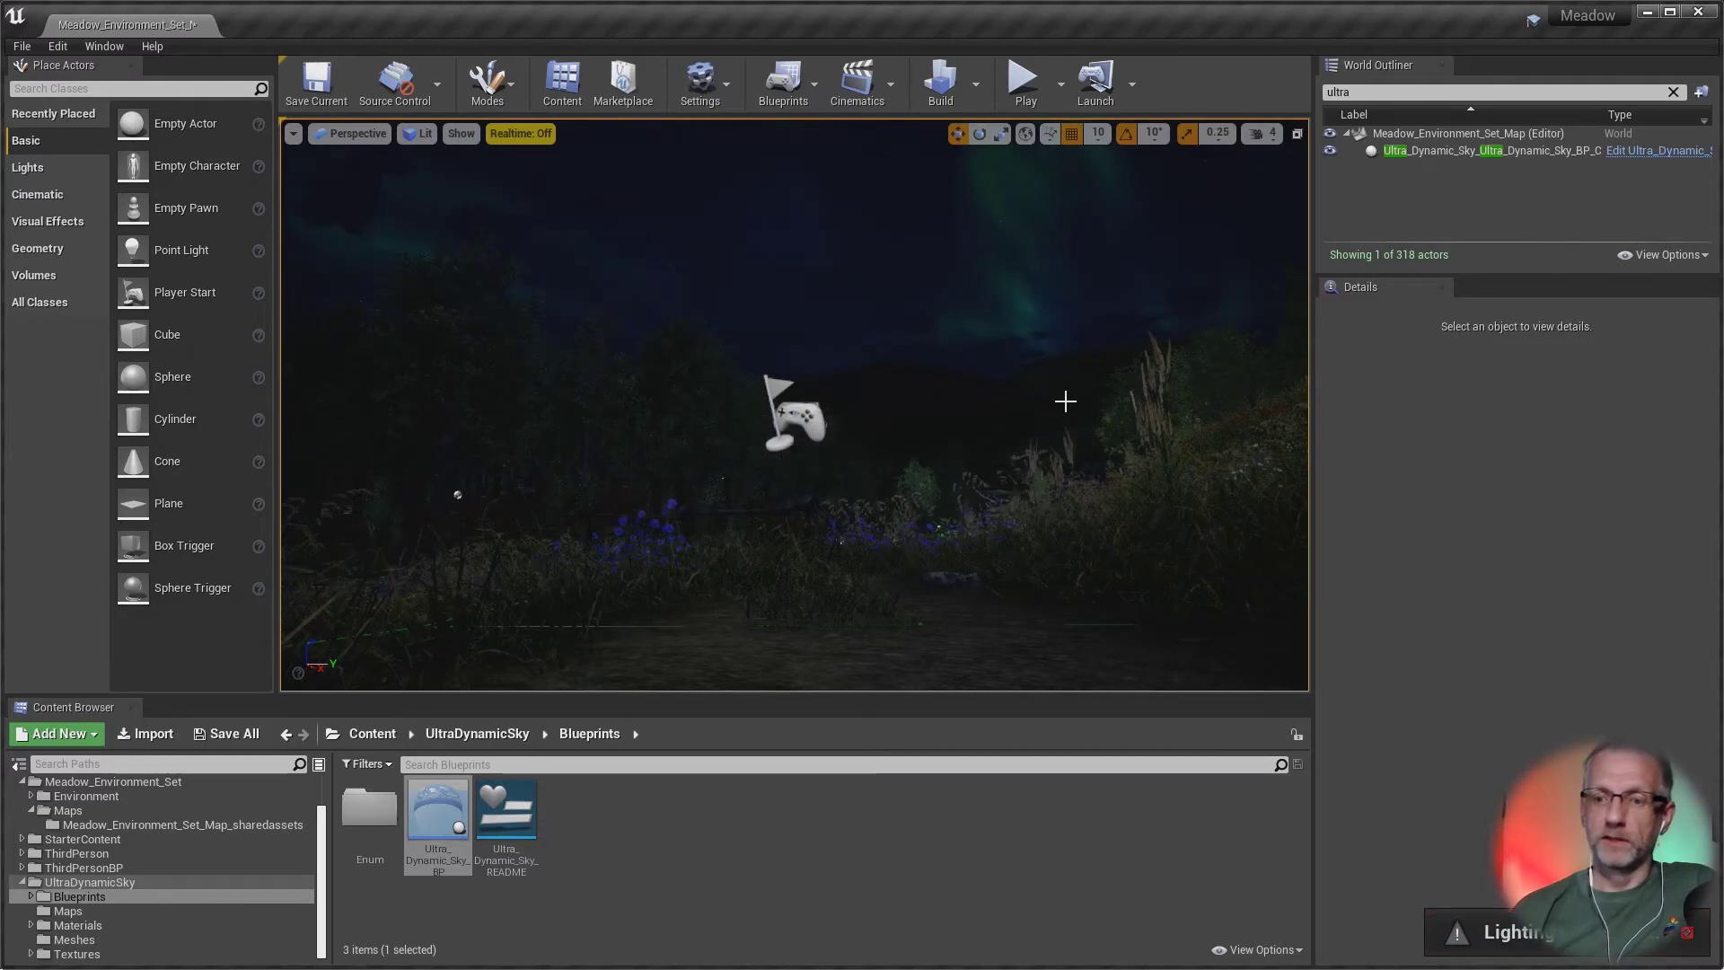
# Step: Run the Meadow level as a Standalone Game, saving the unsaved map first
pyautogui.click(1060, 94)
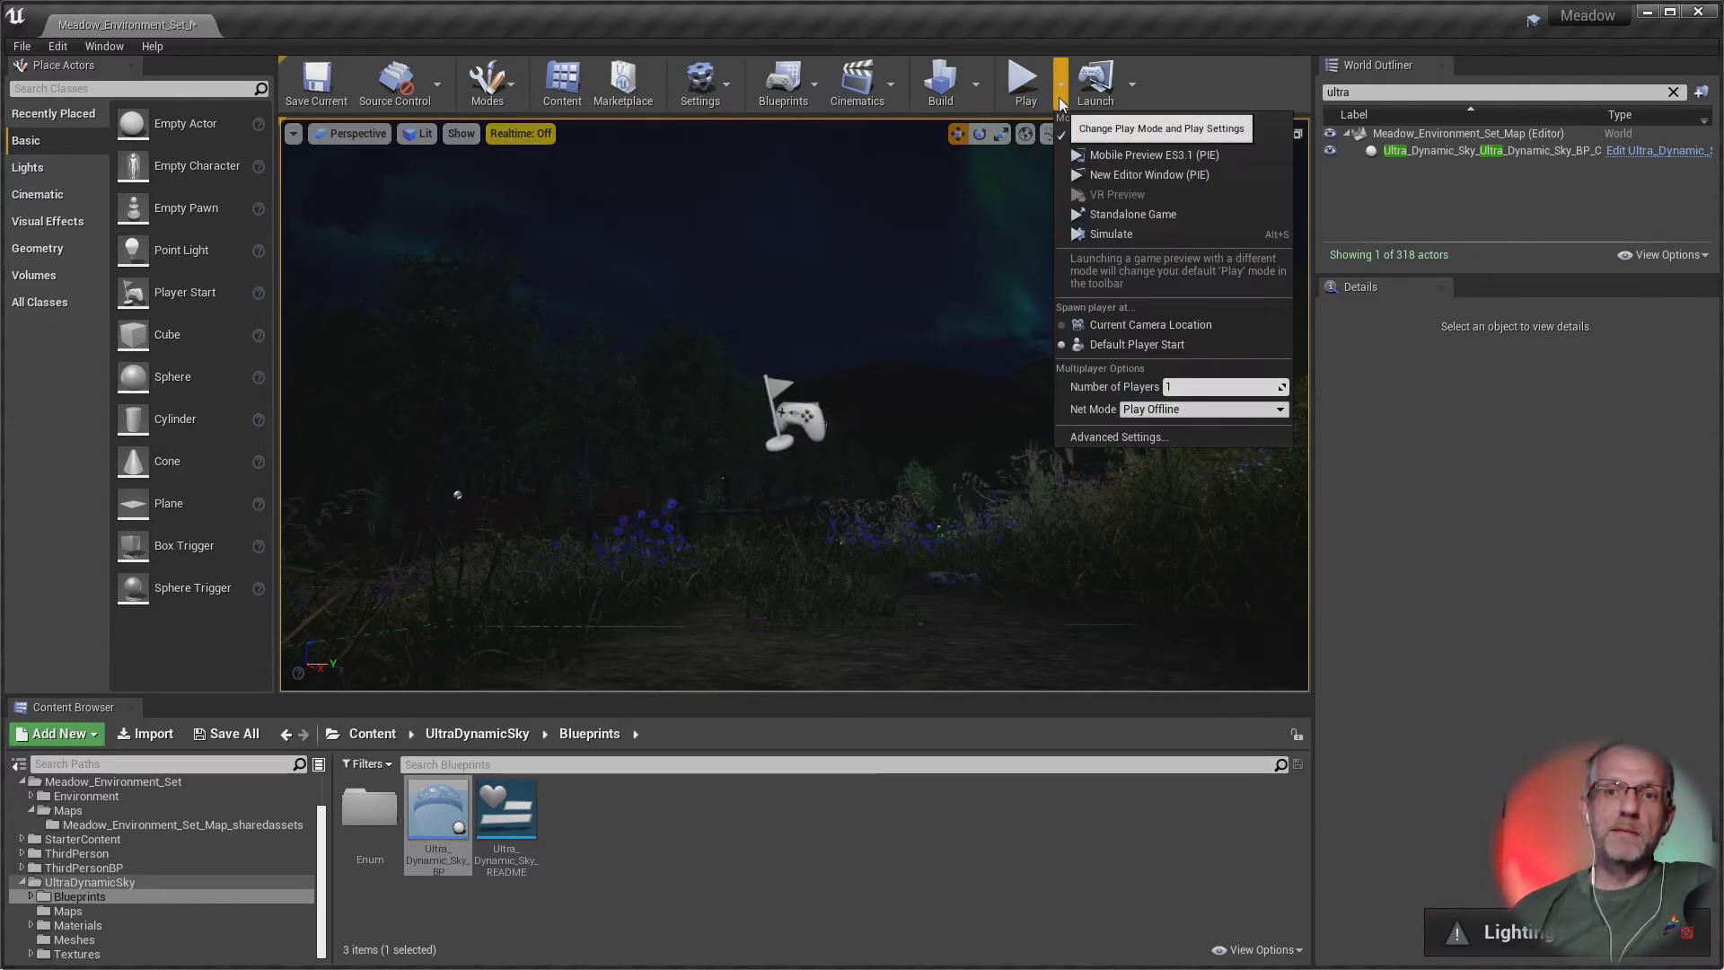
pyautogui.click(1176, 213)
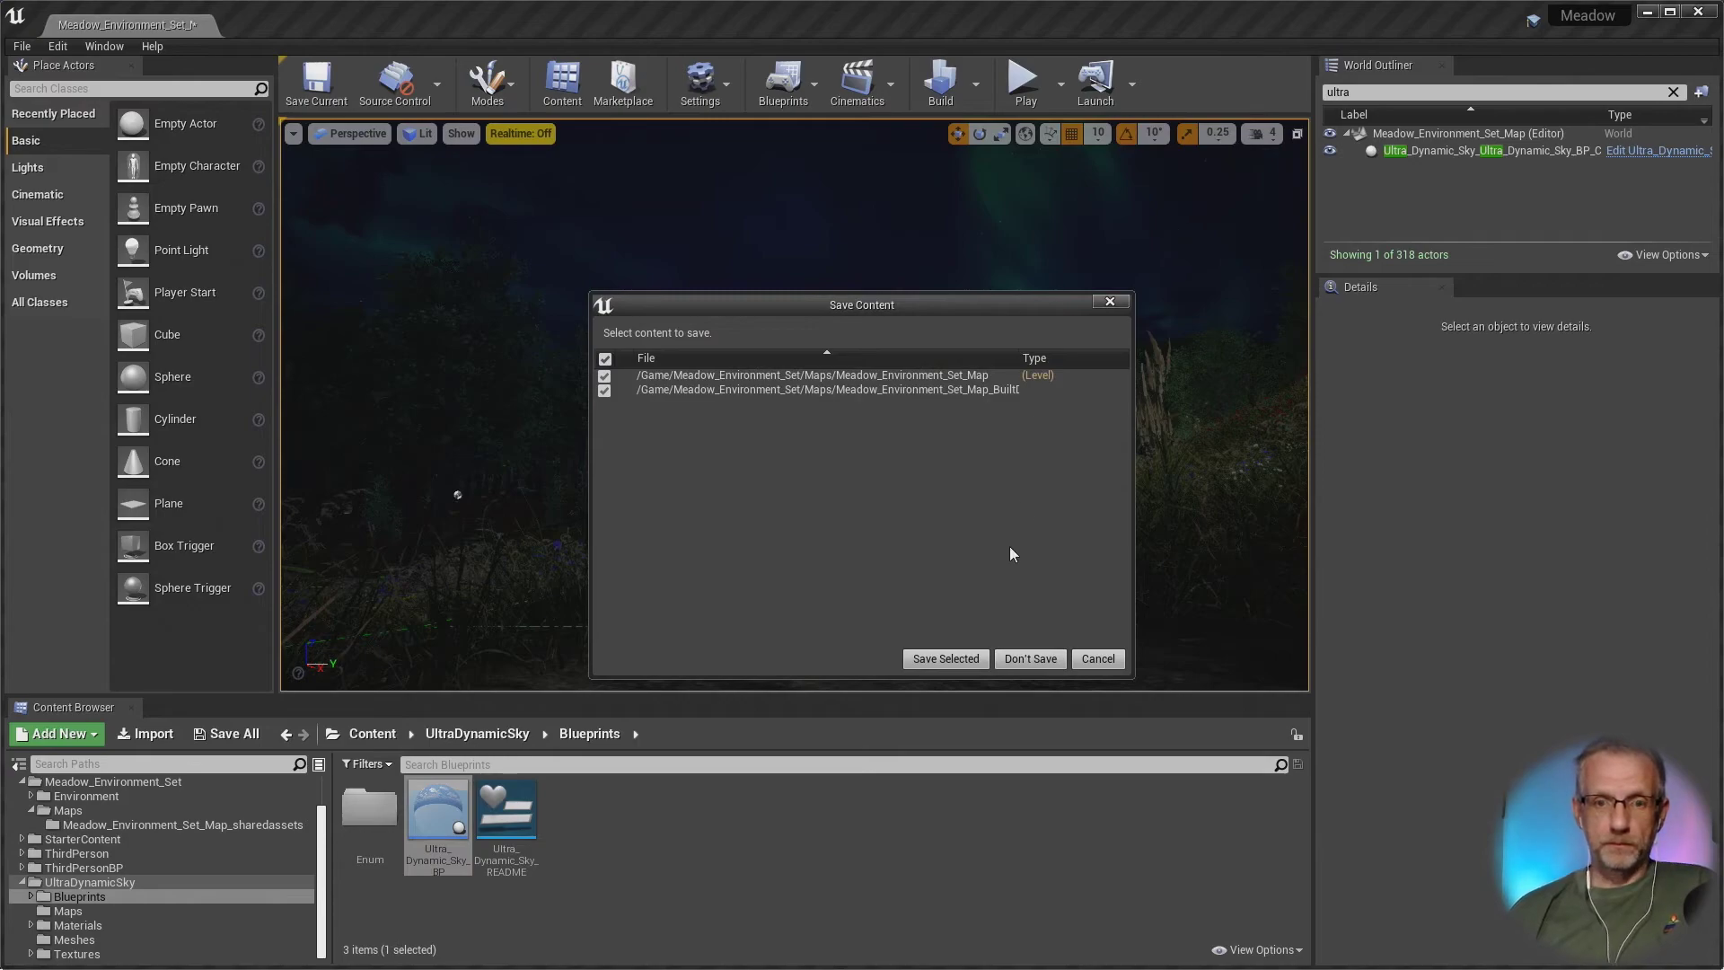
pyautogui.click(967, 659)
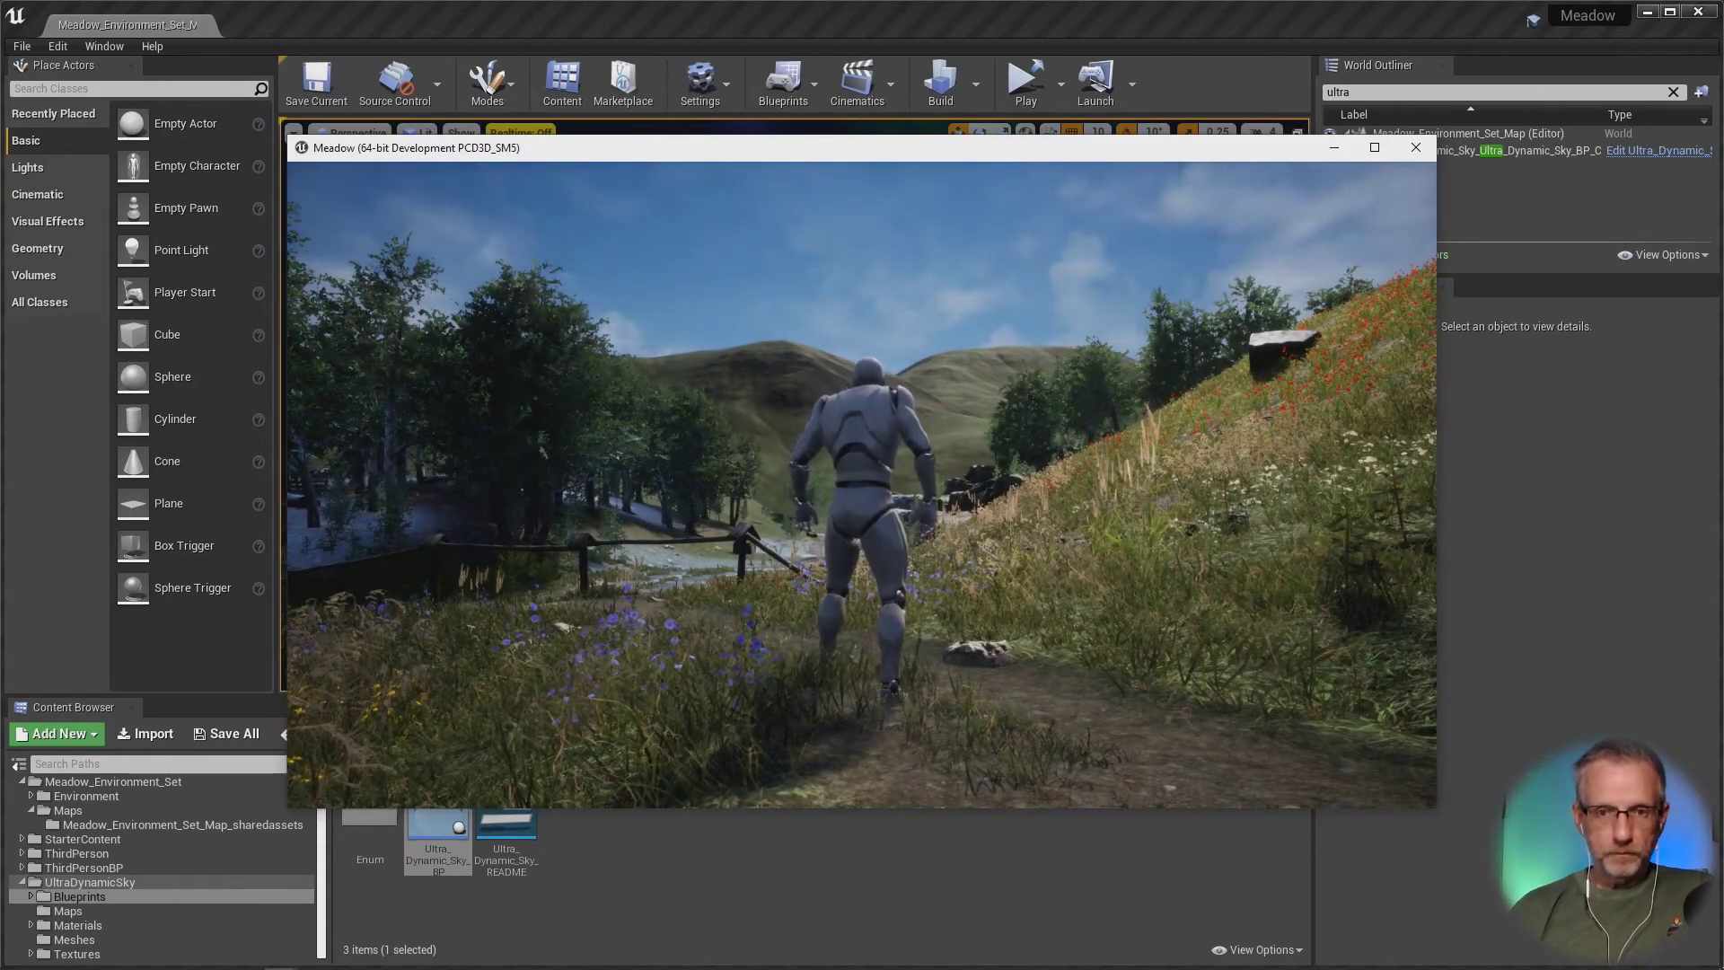
# Step: Put the standalone game in full screen and run the character forward through the meadow
pyautogui.hotkey('alt', 'Return')
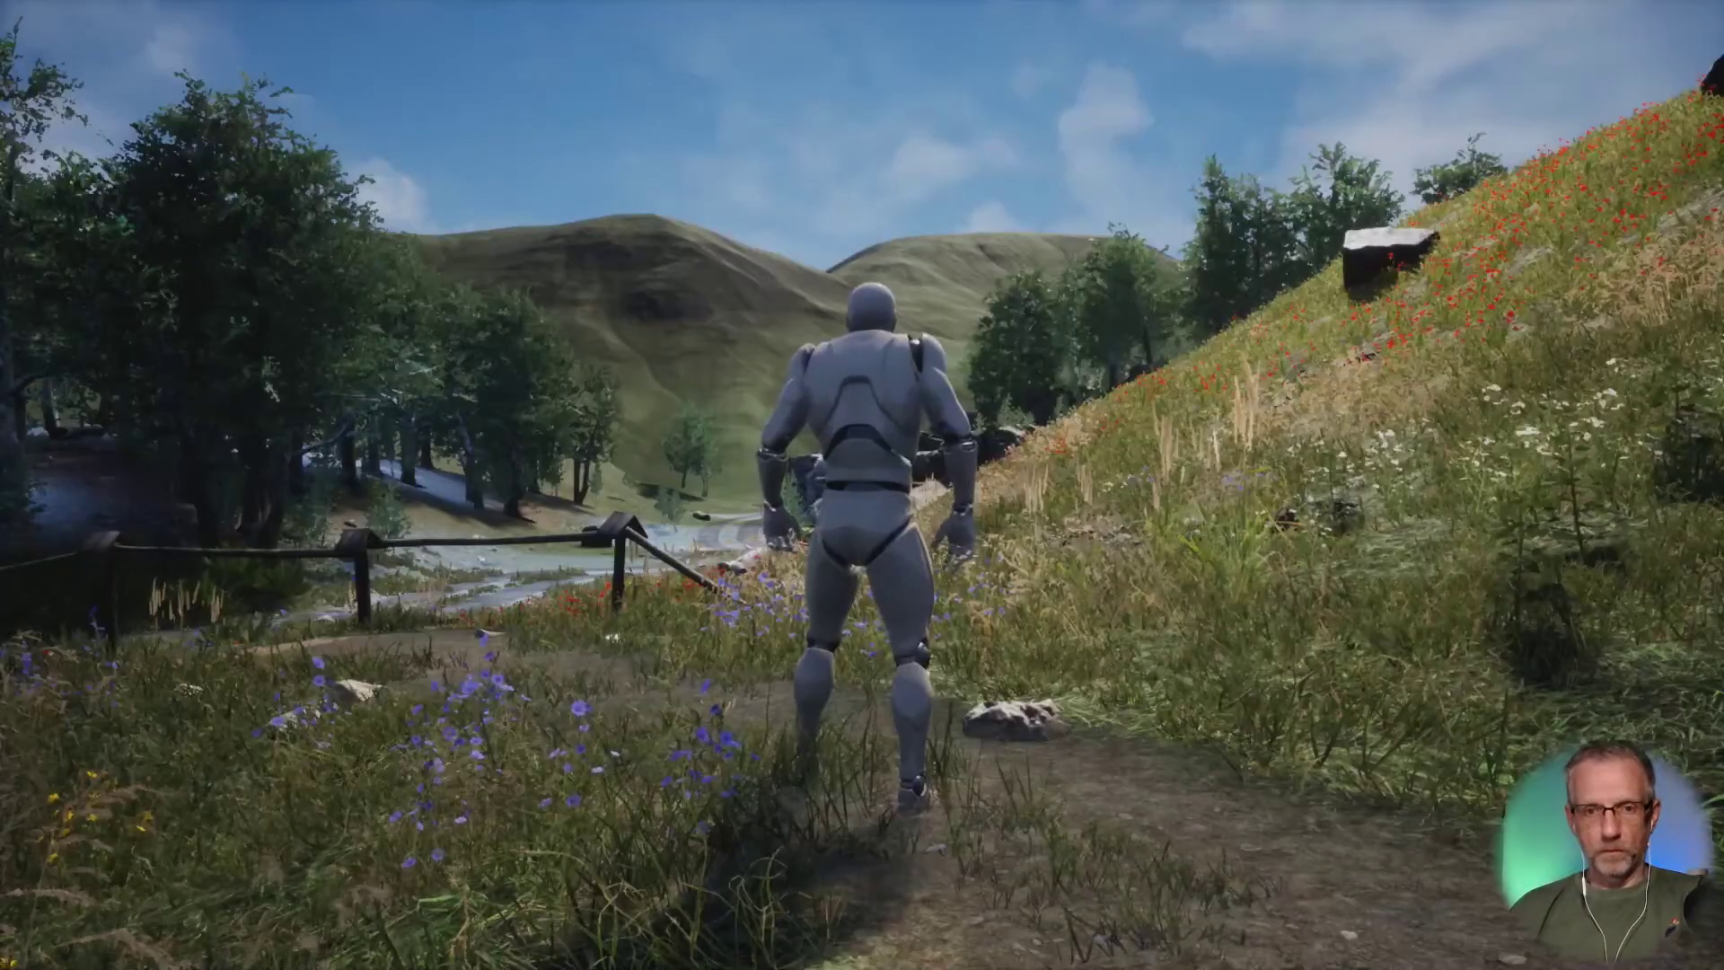
pyautogui.press('w')
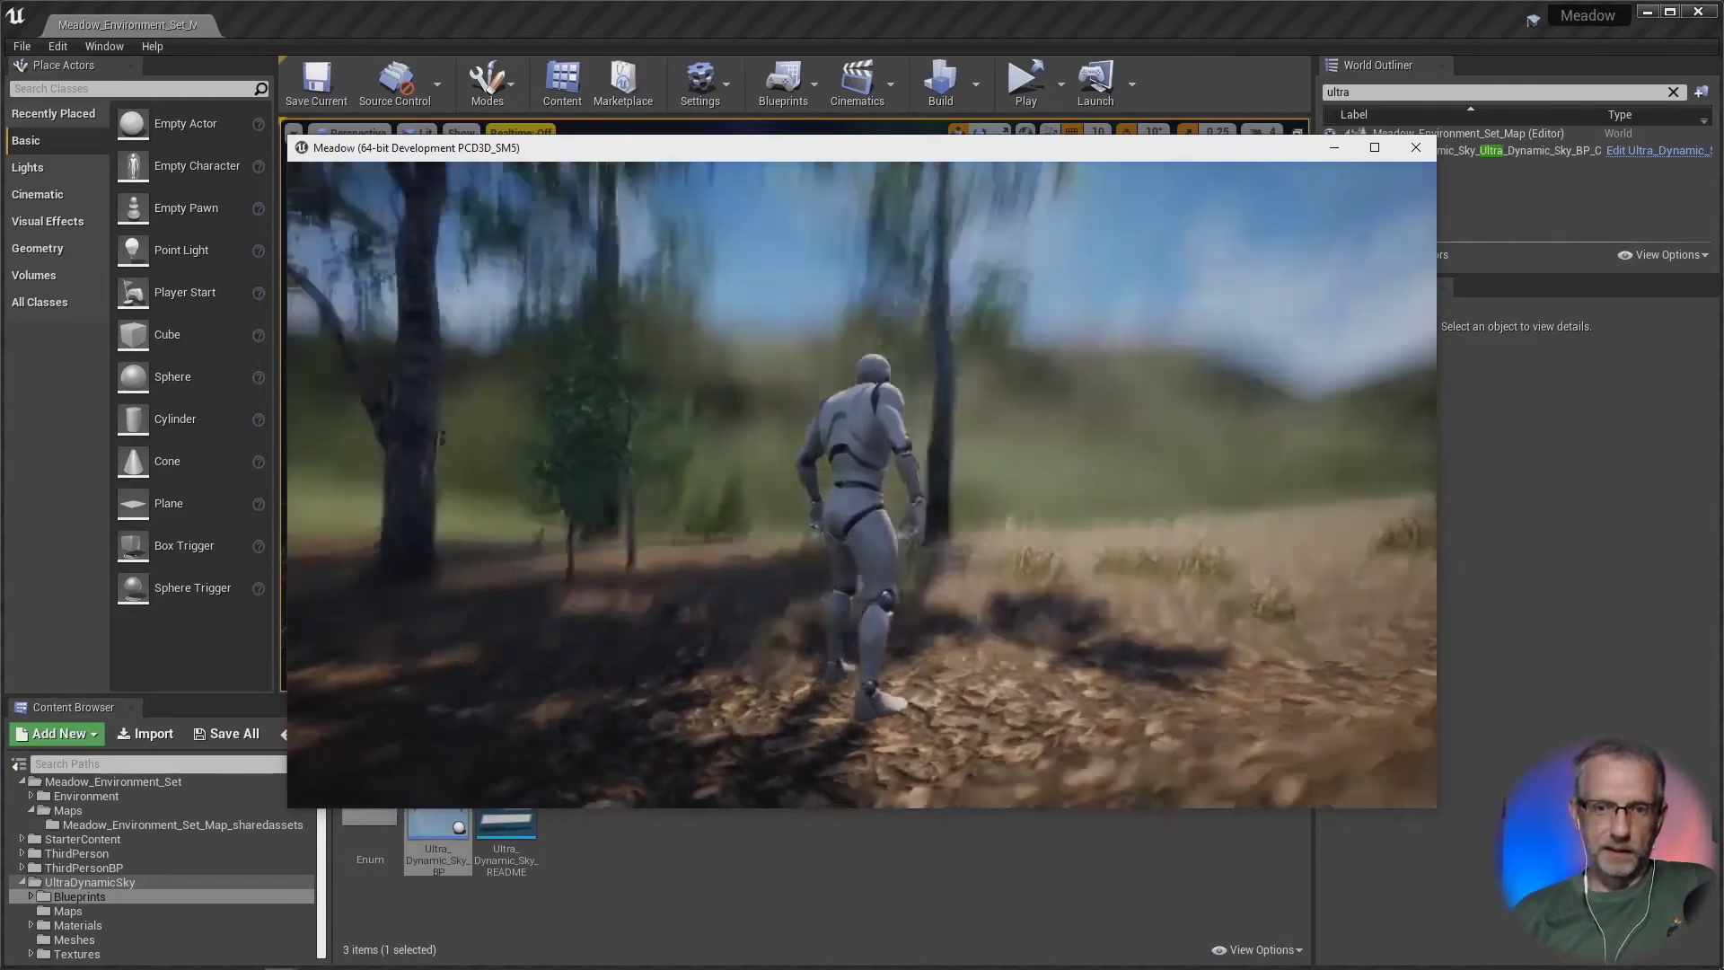
# Step: Return to the editor and close the running standalone game window
pyautogui.hotkey('alt', 'Tab')
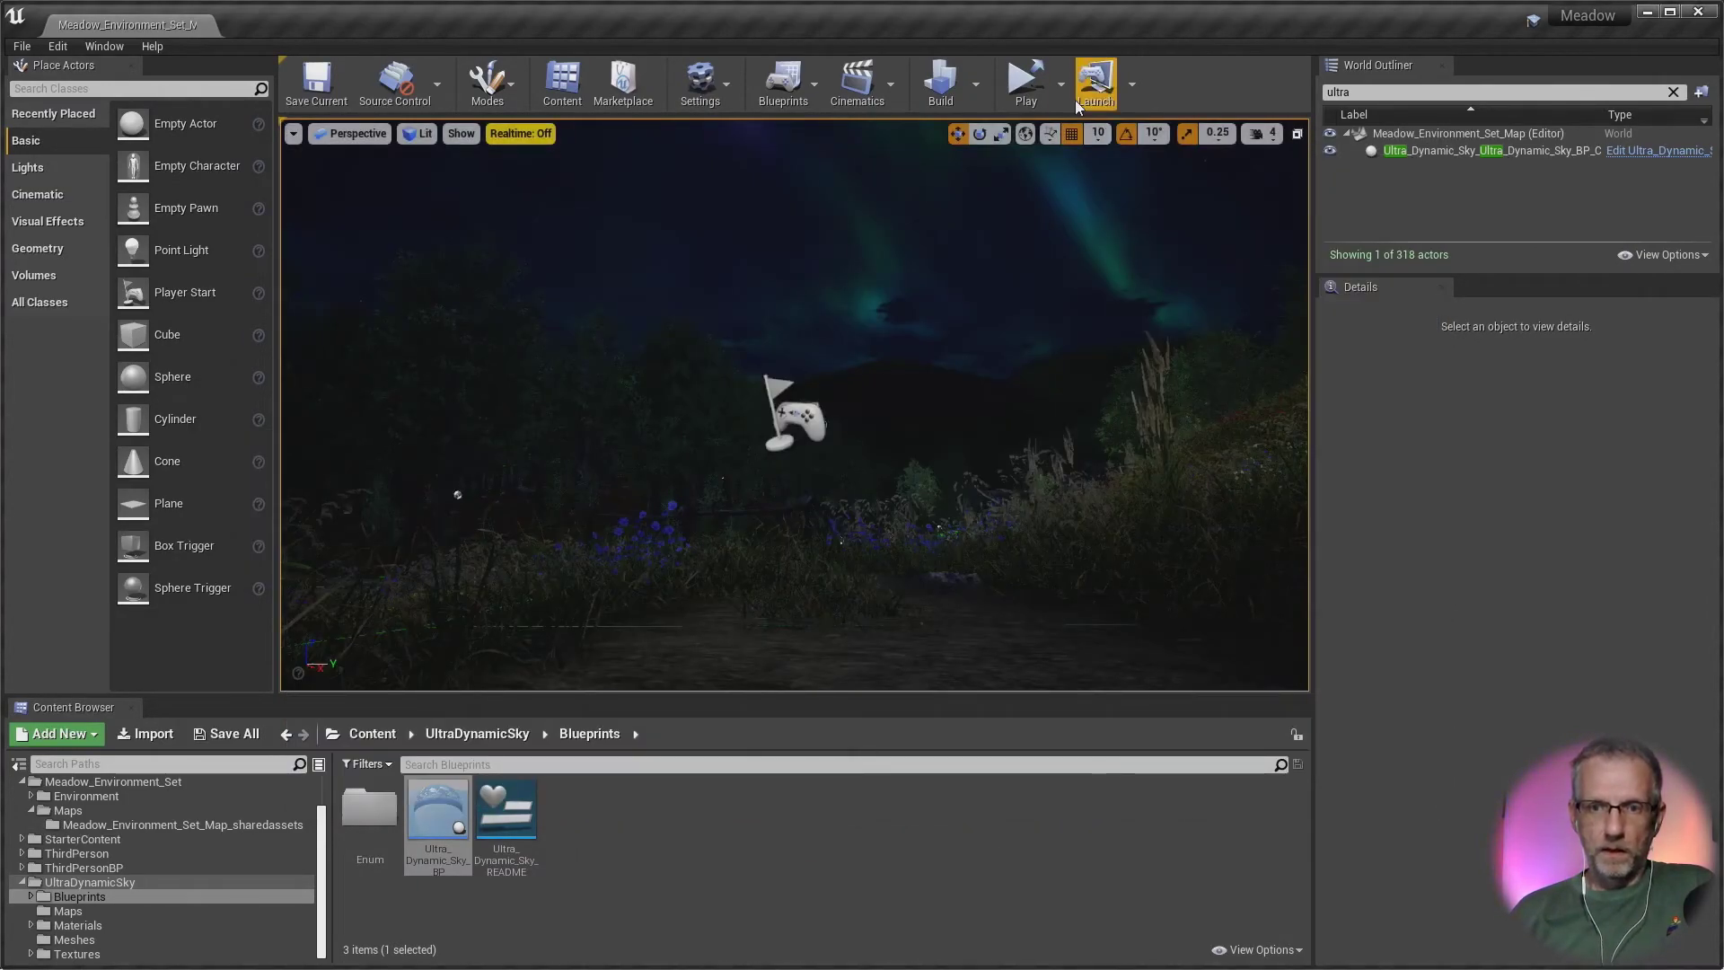
pyautogui.click(1060, 84)
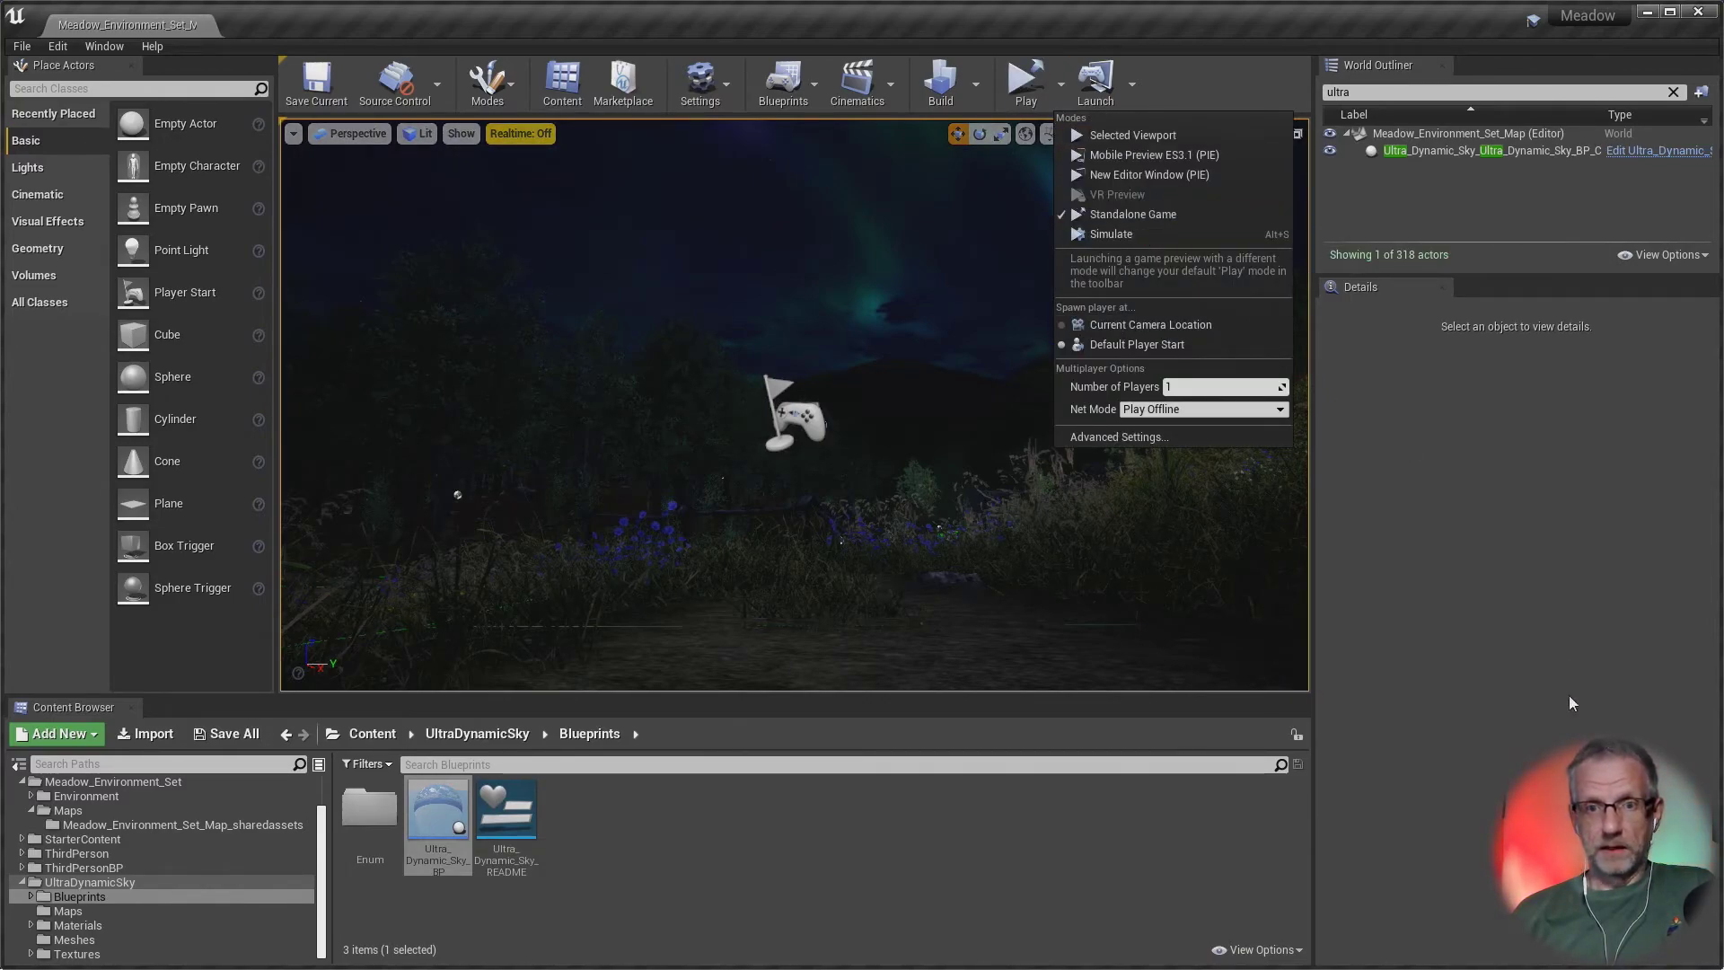
pyautogui.hotkey('alt', 'Tab')
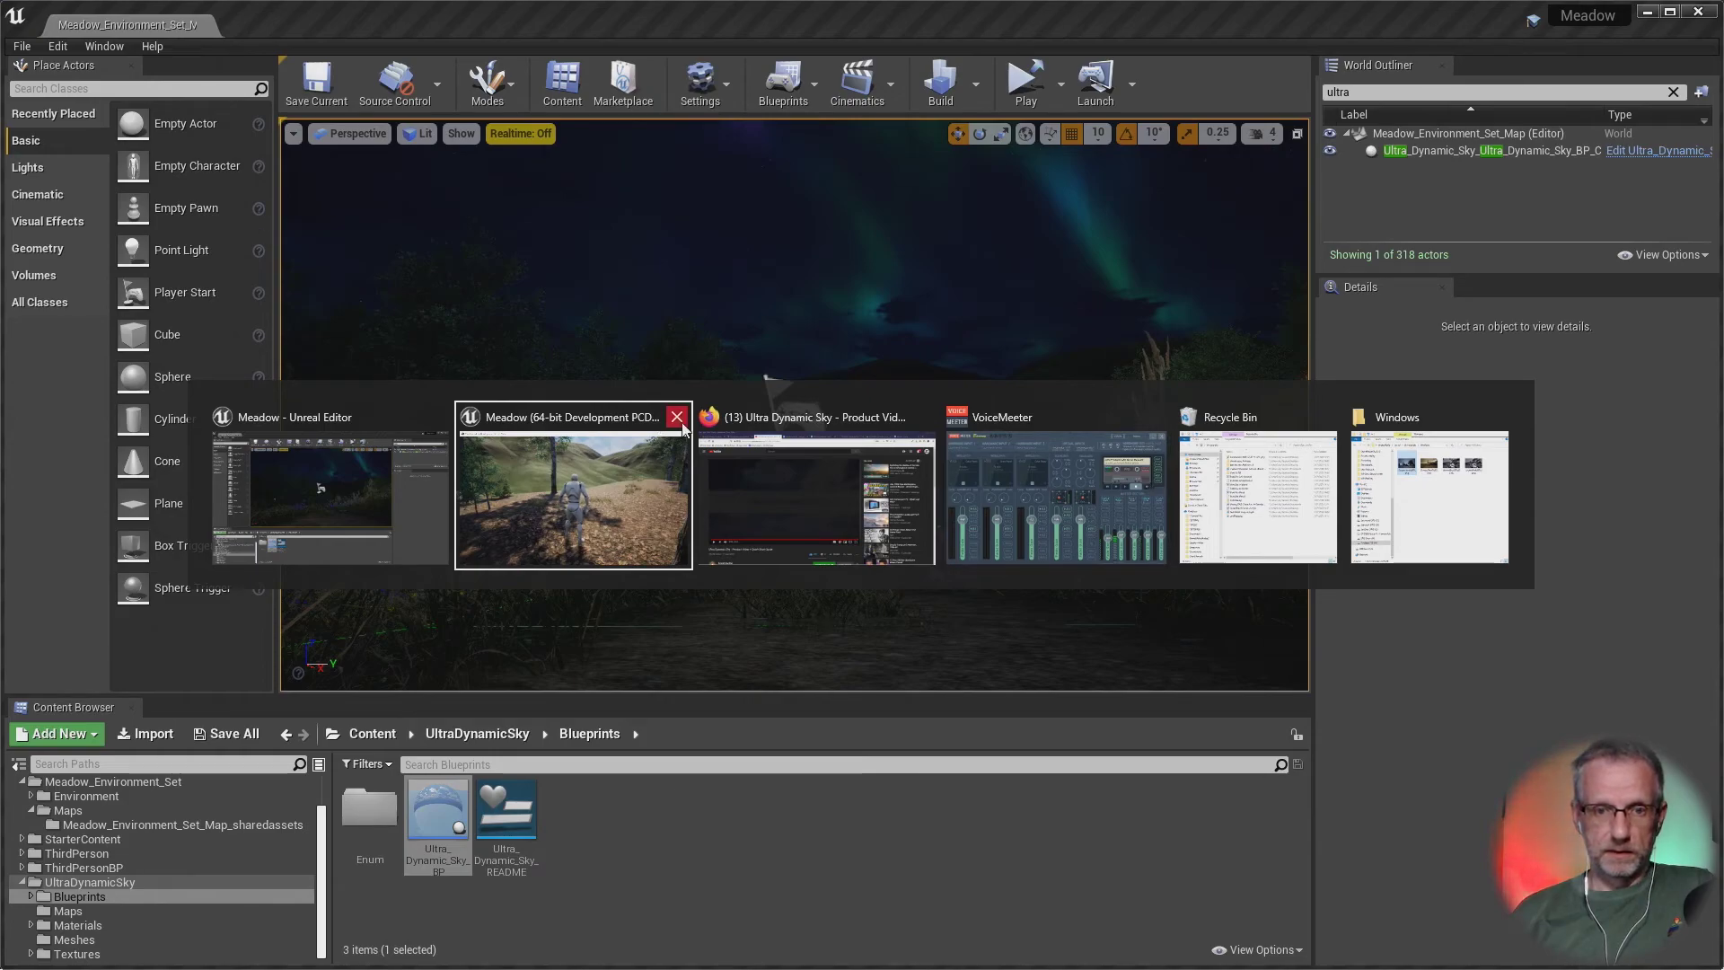
pyautogui.click(679, 418)
# Step: Bring Firefox forward on the Ultra Dynamic Sky marketplace page
pyautogui.press('alt')
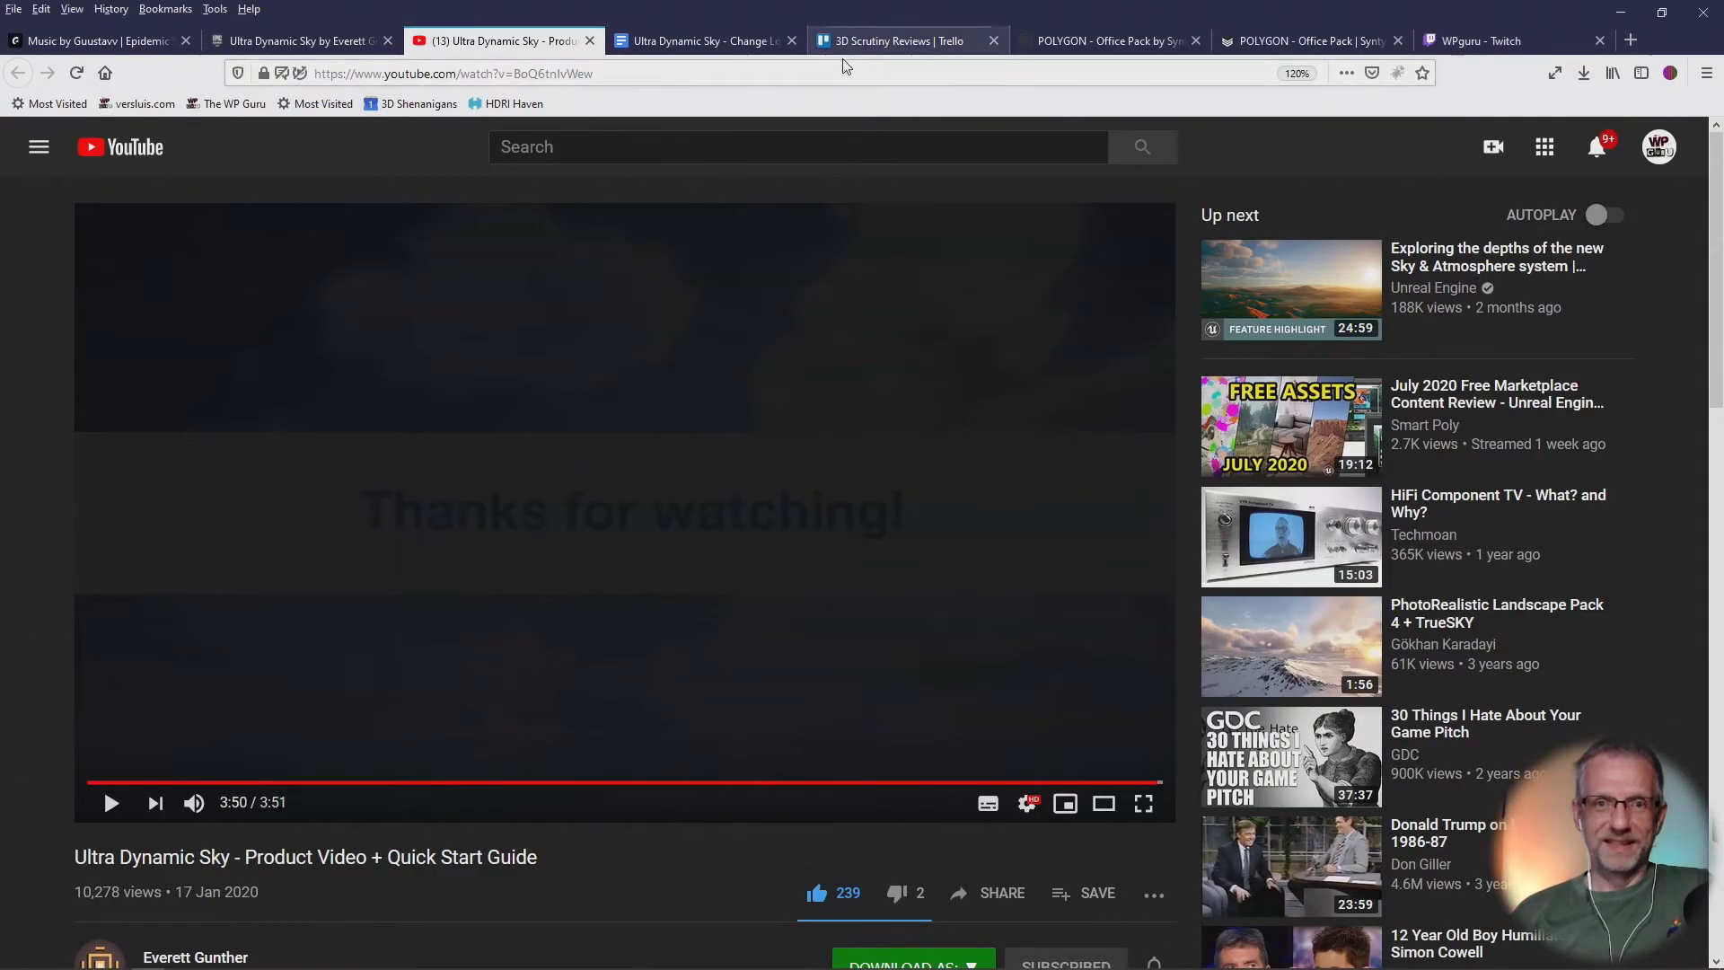
pyautogui.click(709, 45)
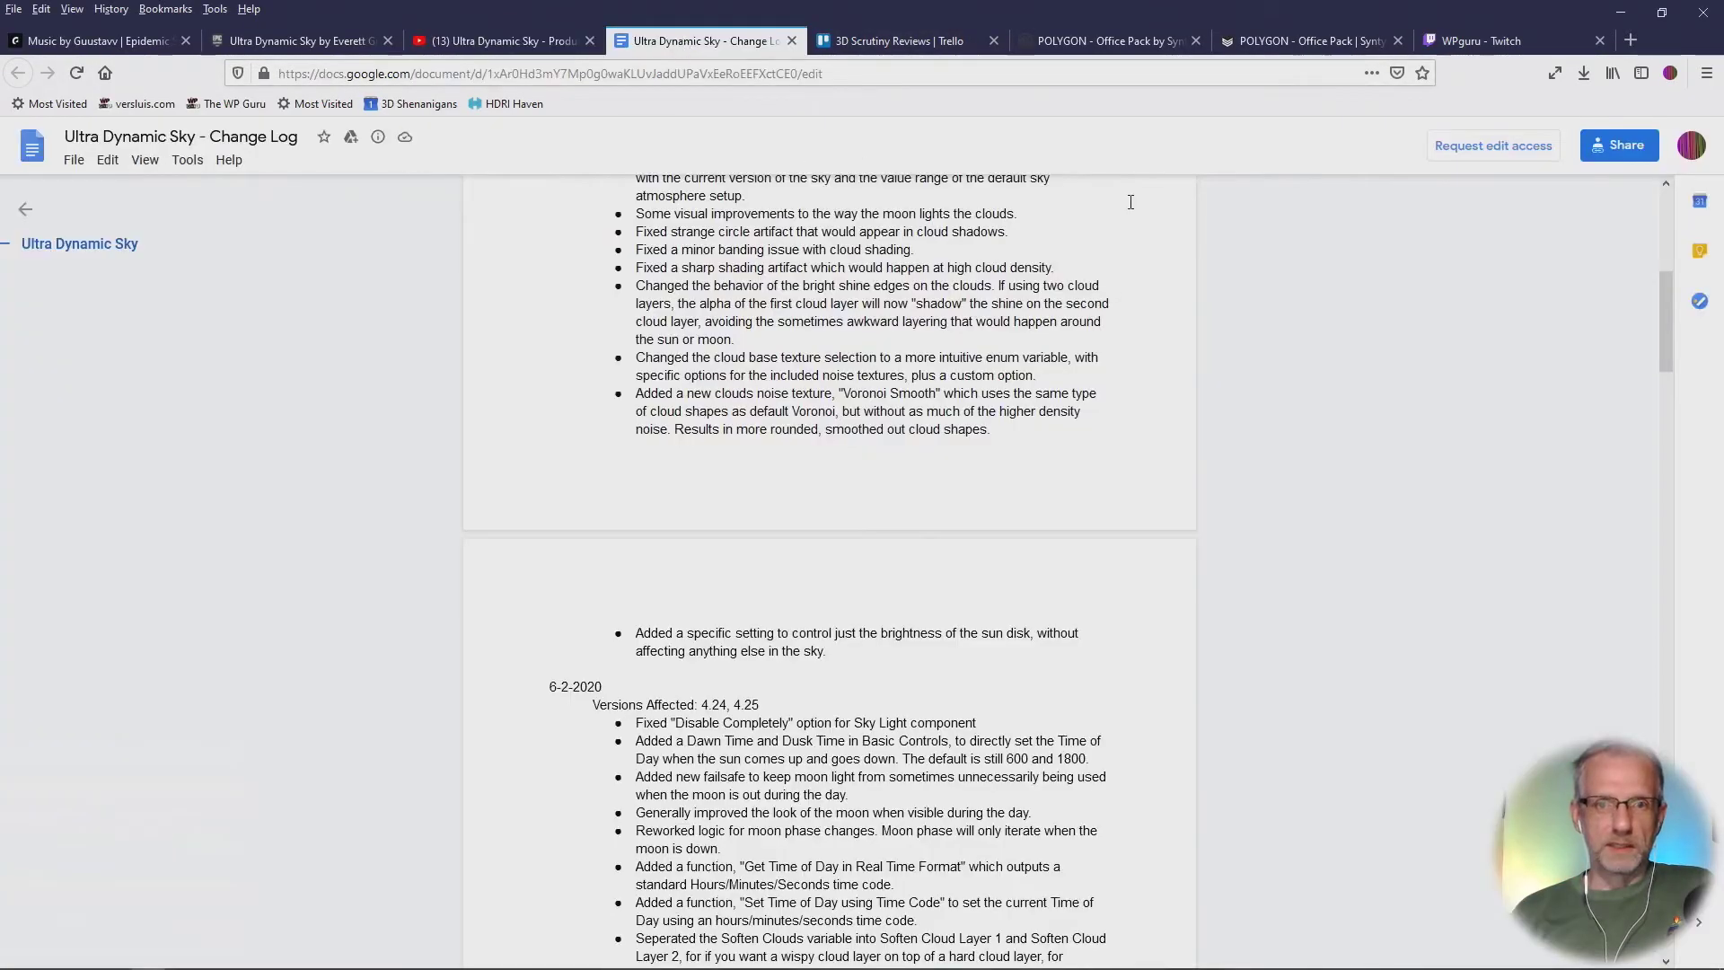
pyautogui.scroll(10, 1157, 311)
pyautogui.click(296, 40)
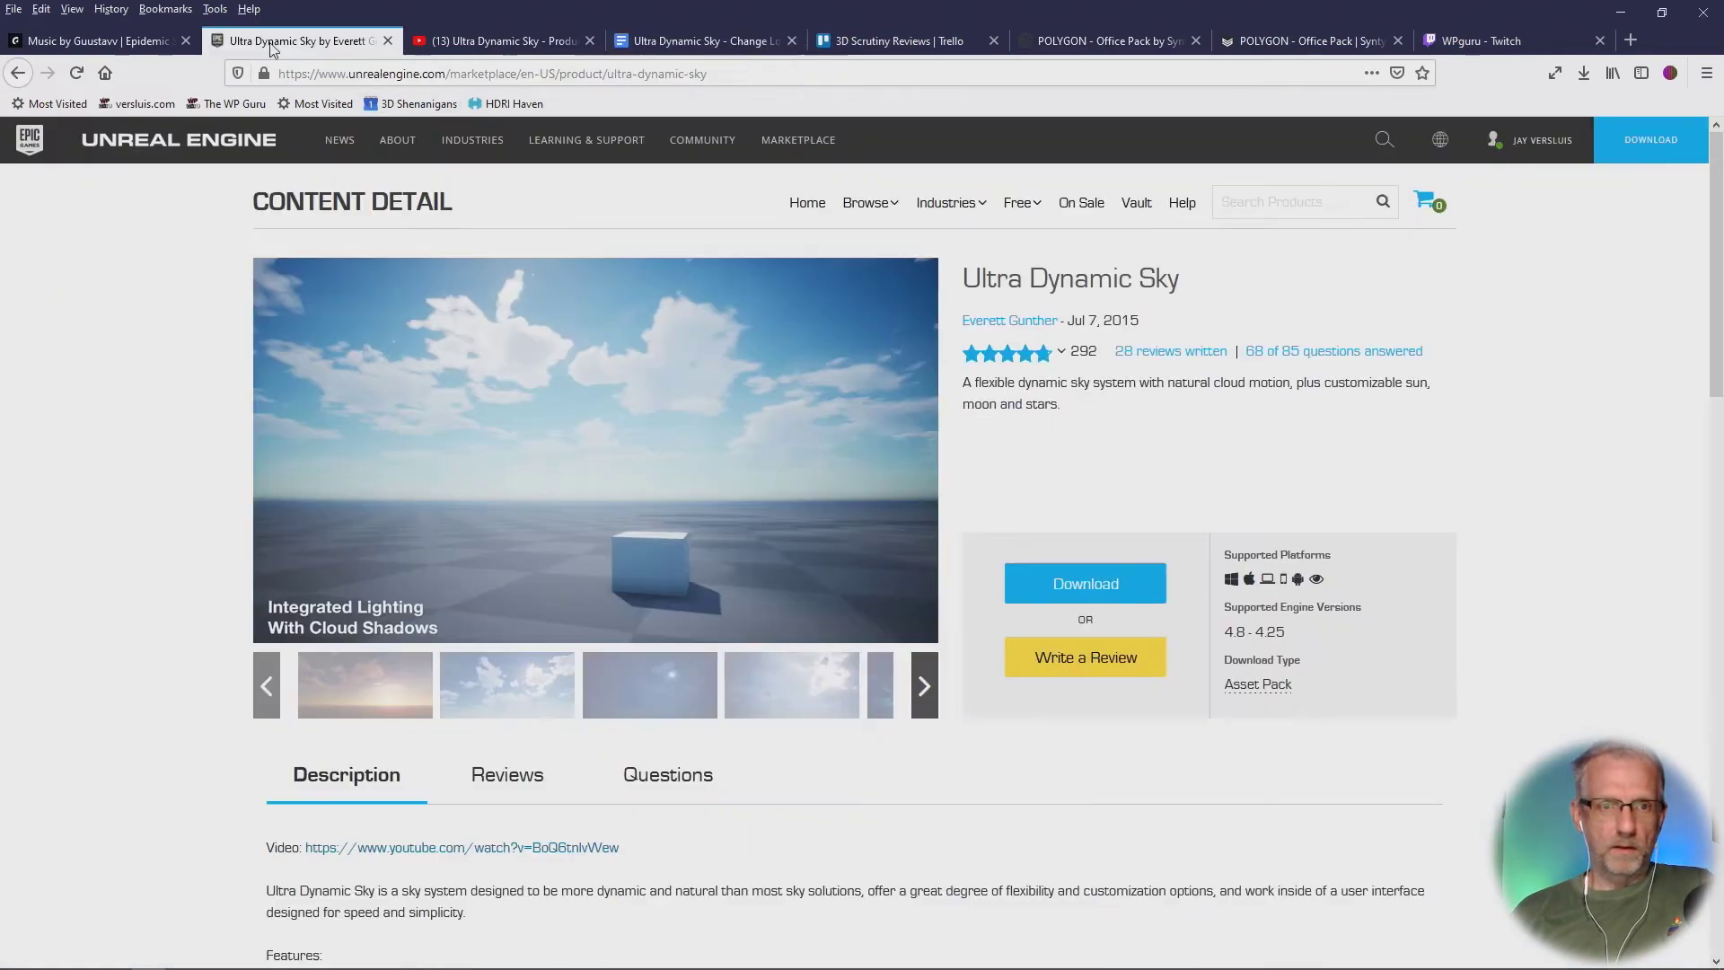
# Step: Search the marketplace for 'daz un' and open the Daz To Unreal product page
pyautogui.click(1287, 211)
pyautogui.write('daz un')
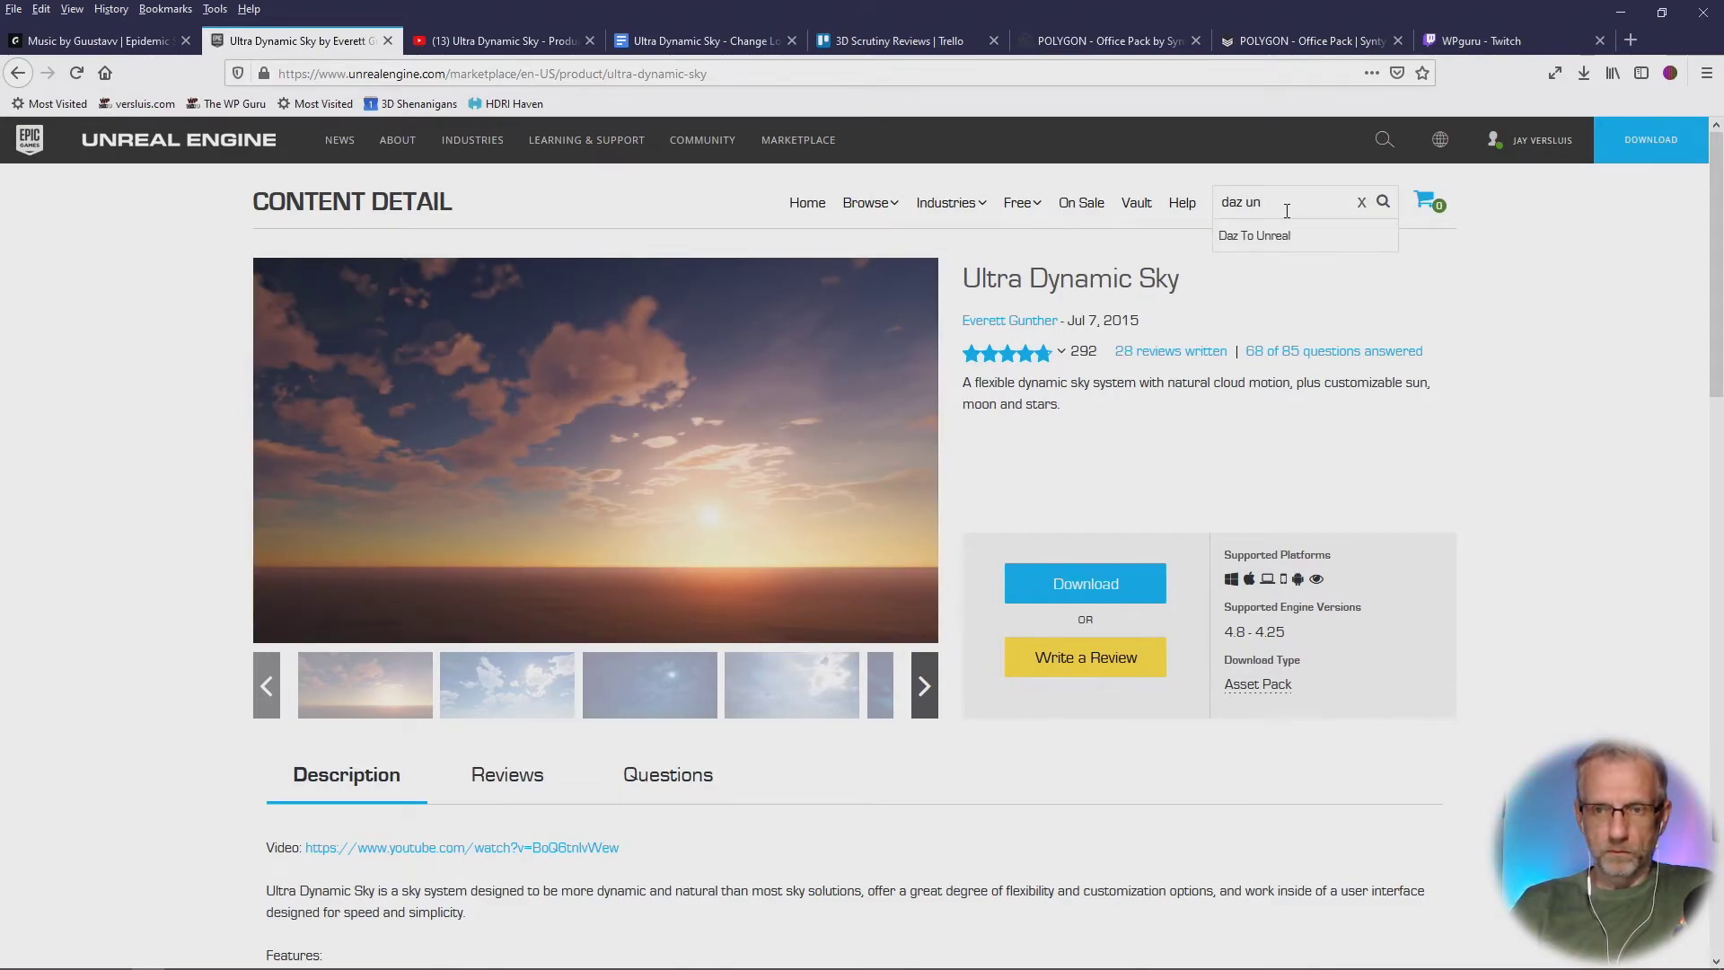
pyautogui.press('Down')
pyautogui.press('Return')
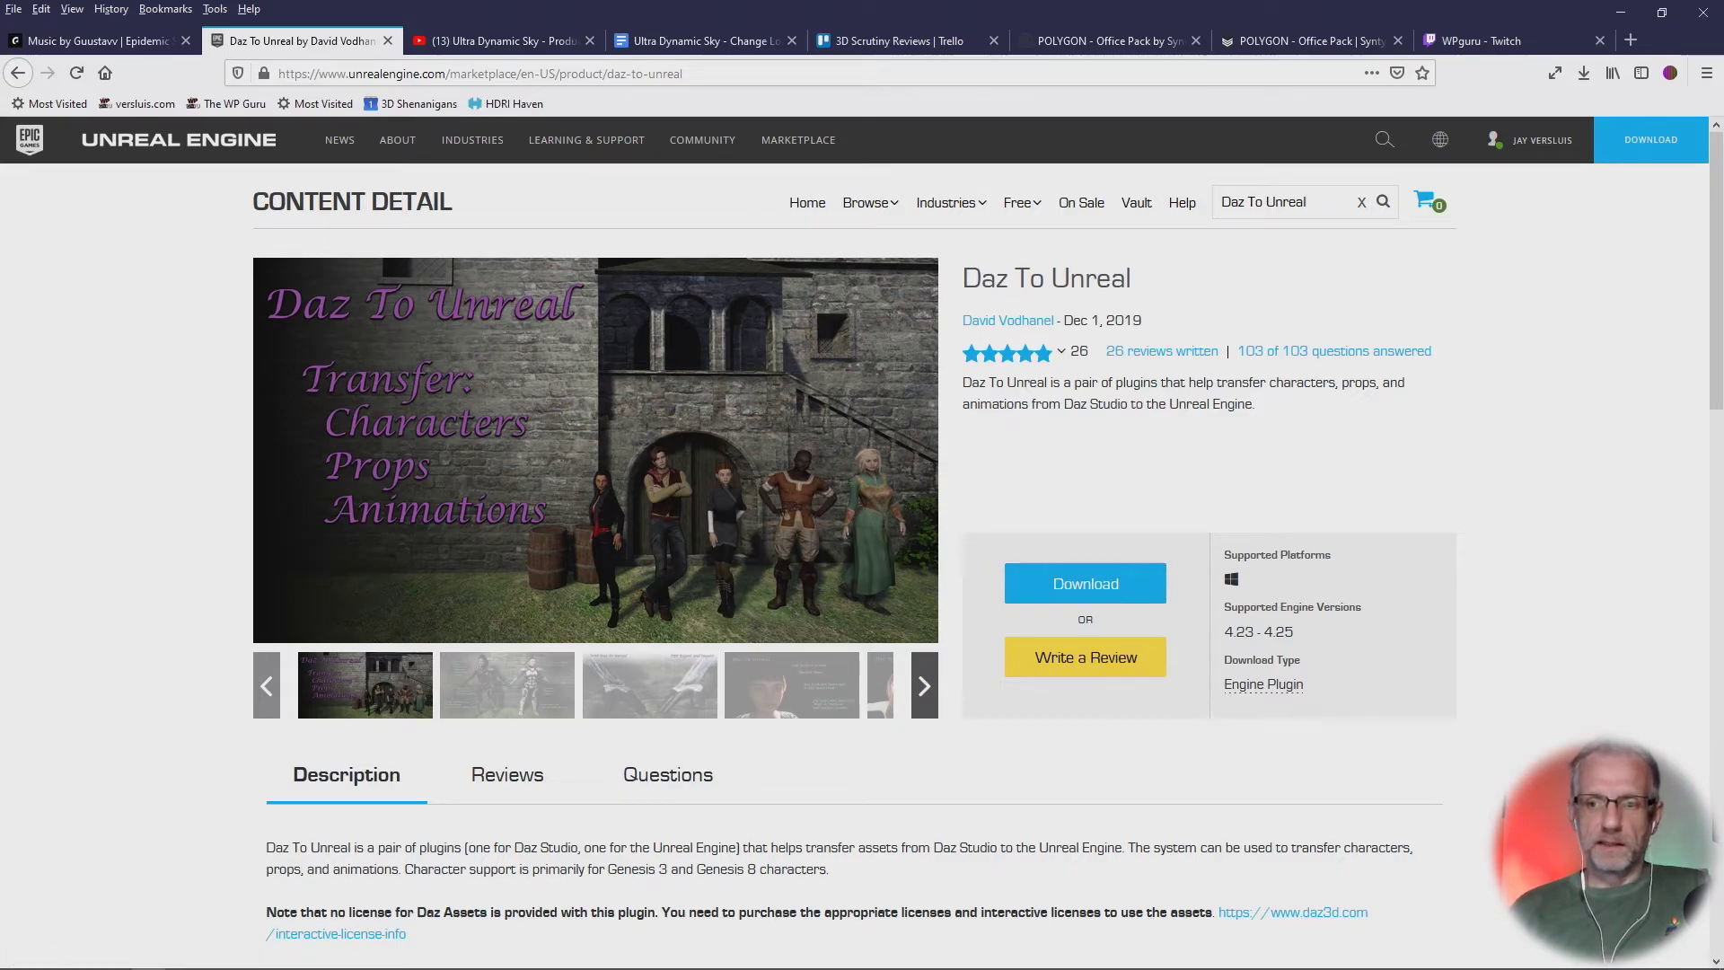
# Step: Open the Epic Games Launcher from the system tray and maximize it
pyautogui.click(1514, 957)
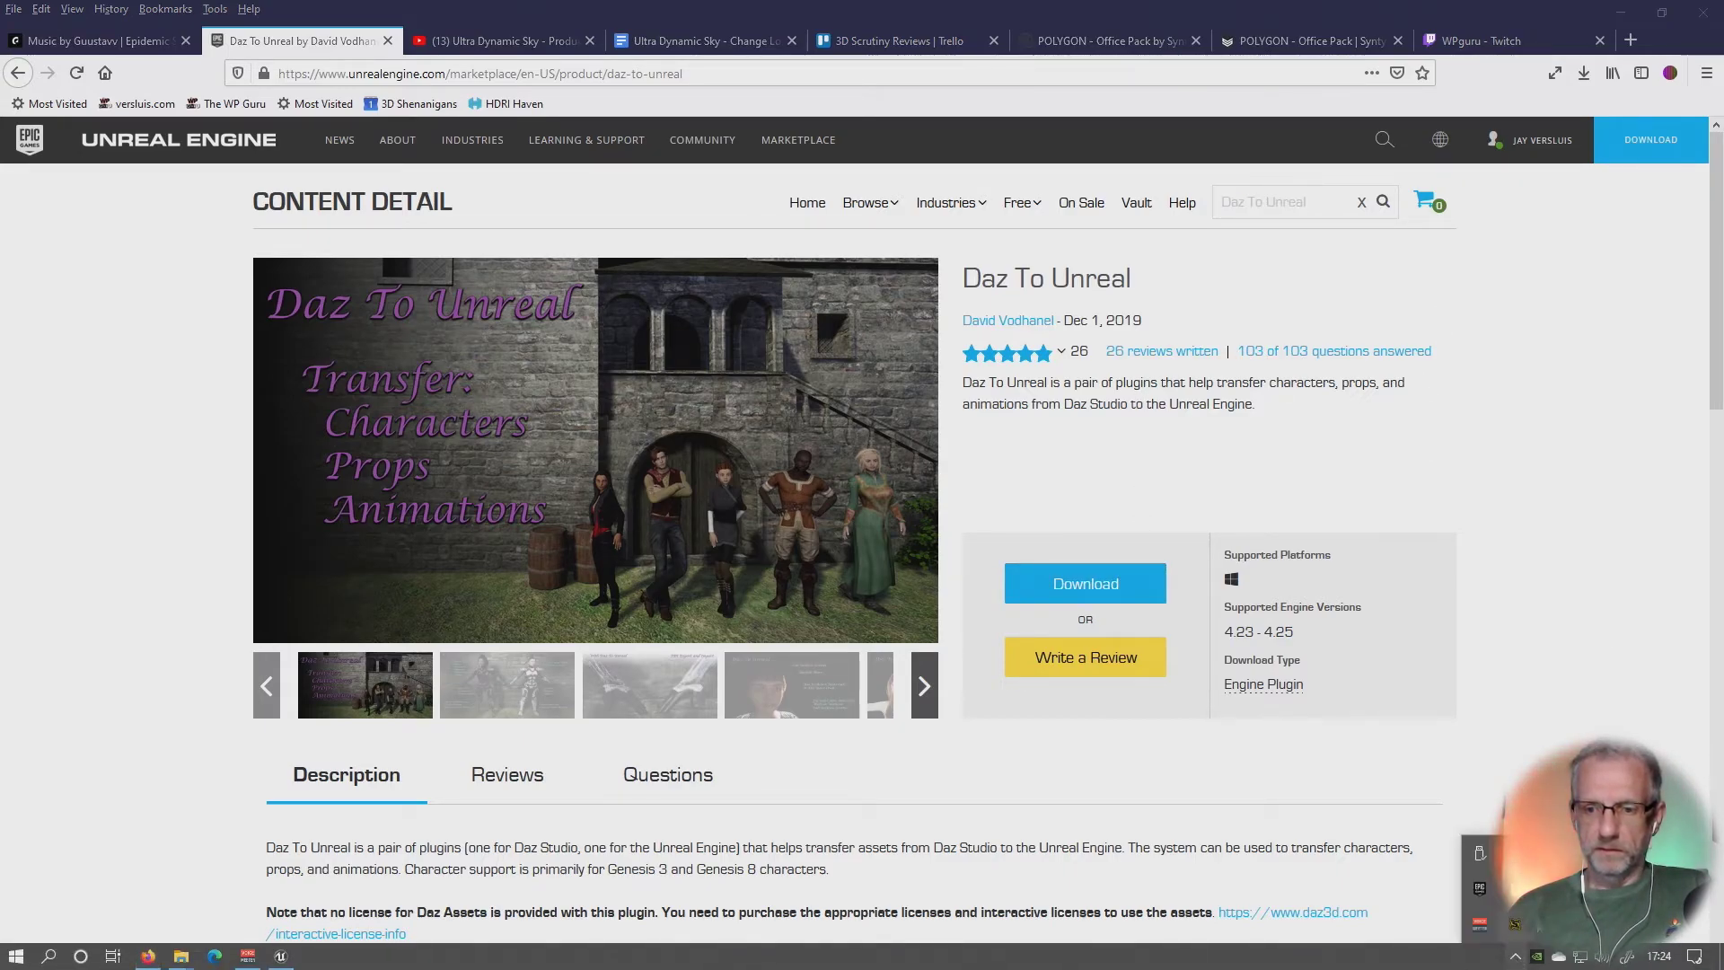
pyautogui.rightClick(1480, 893)
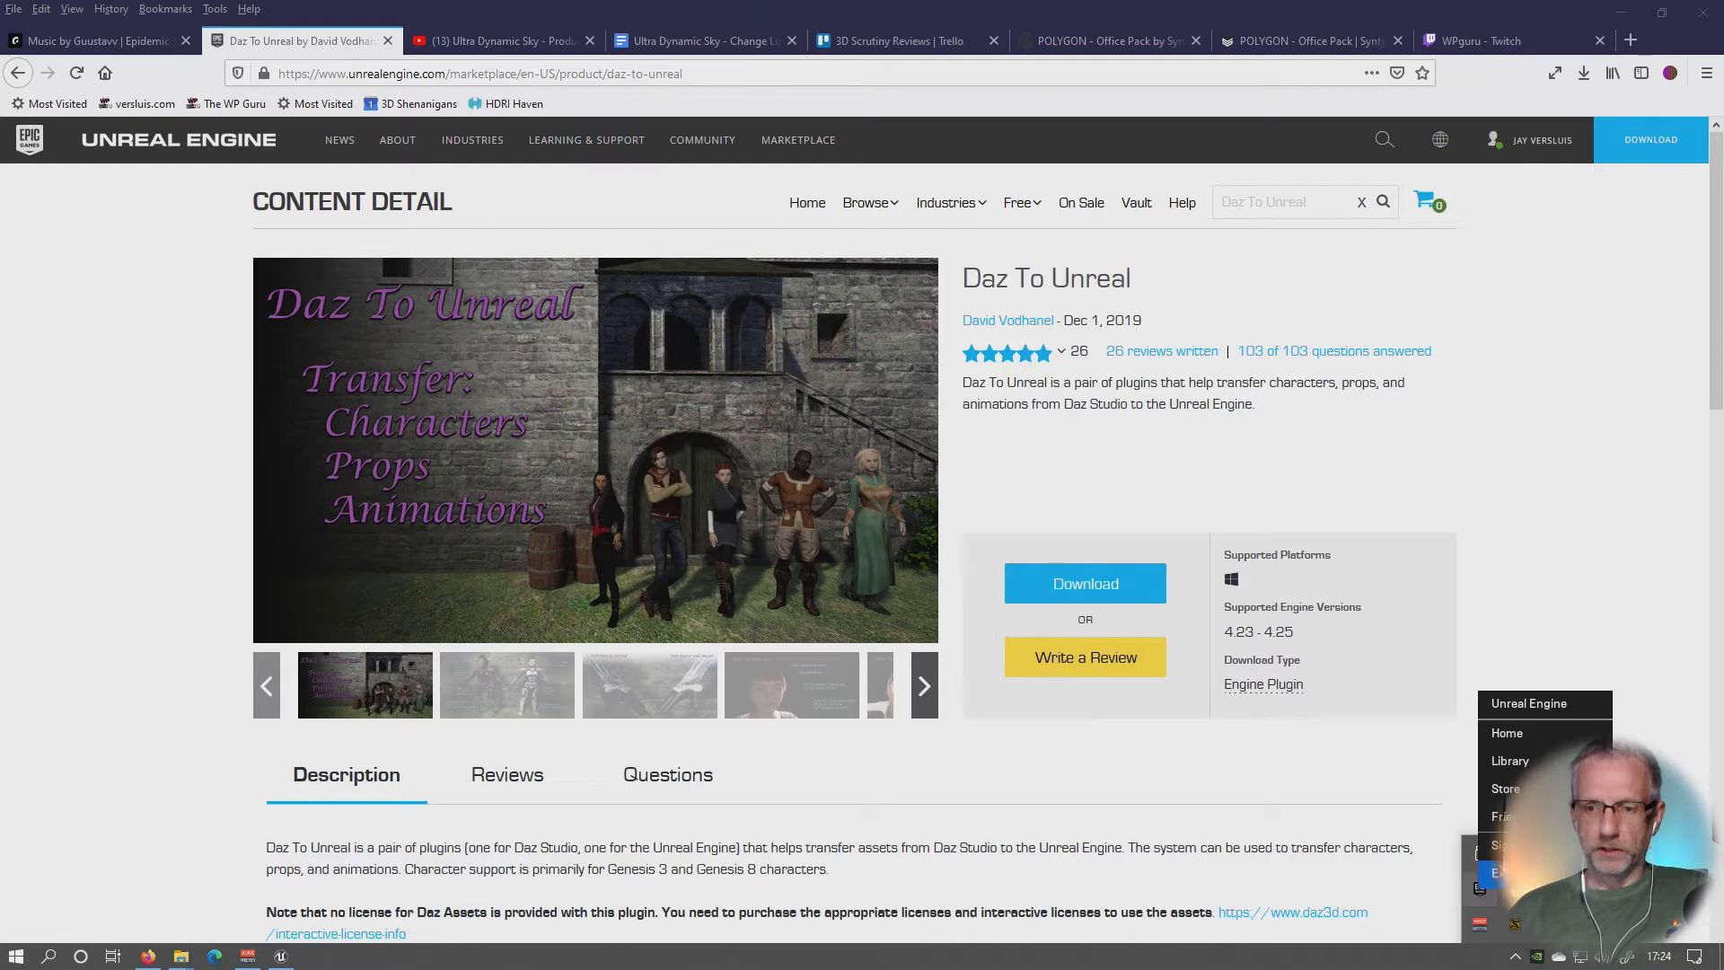
pyautogui.click(1514, 708)
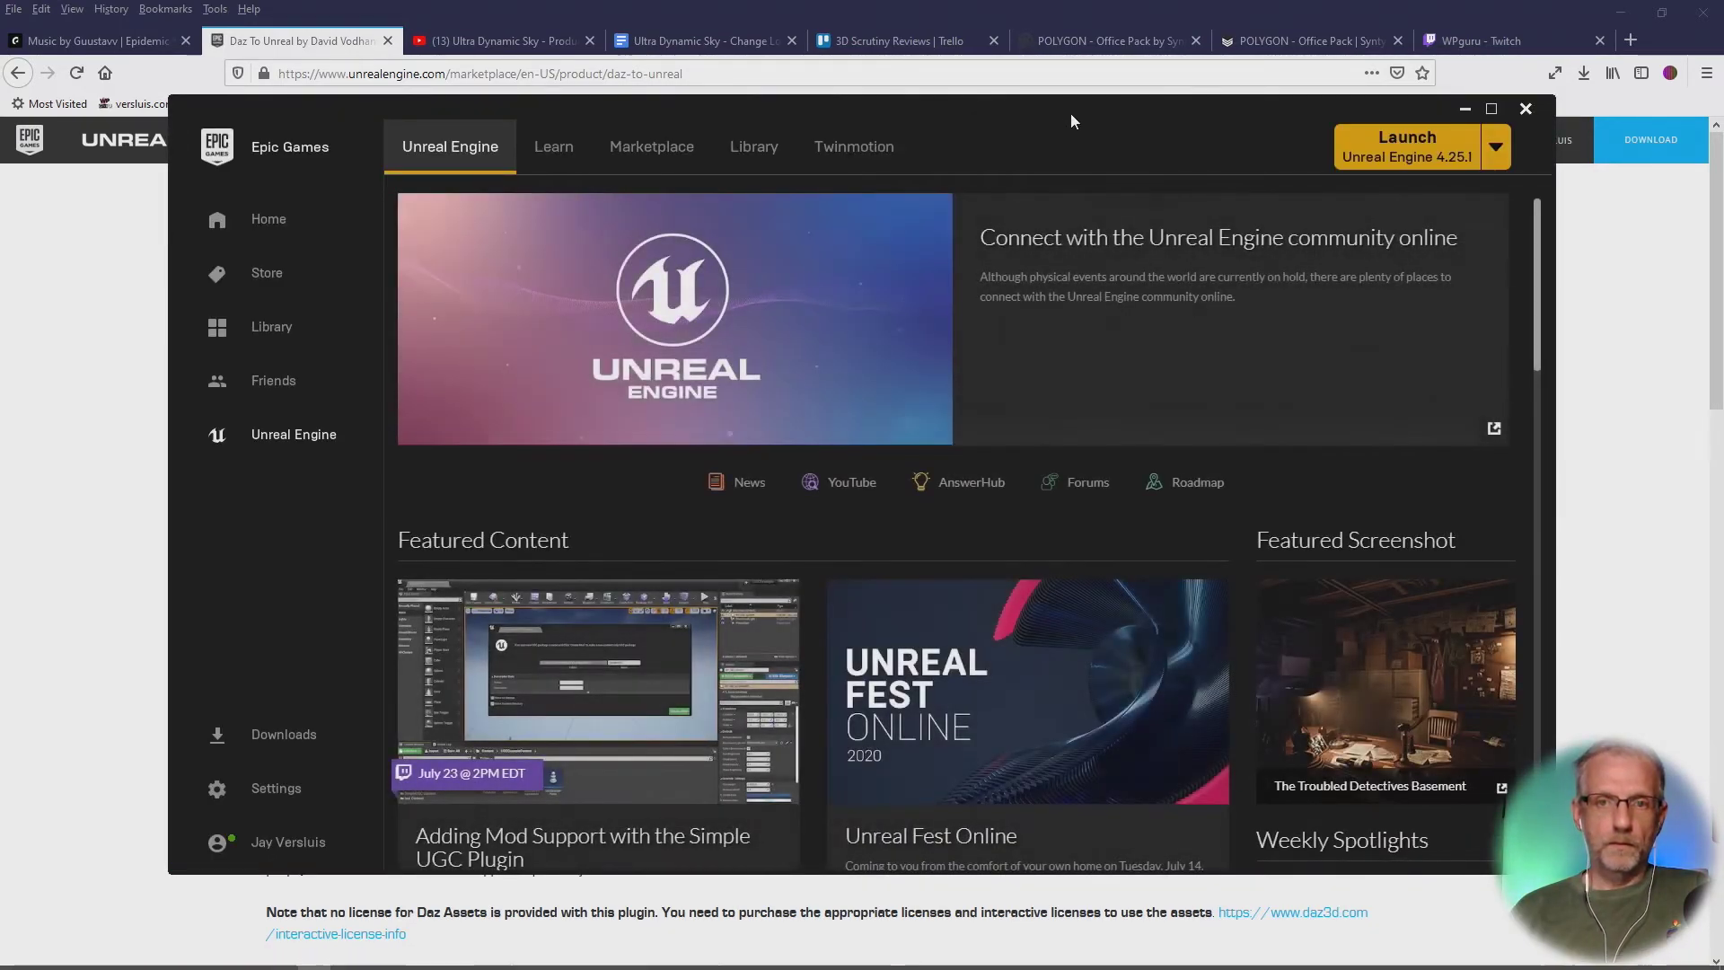
pyautogui.doubleClick(1070, 113)
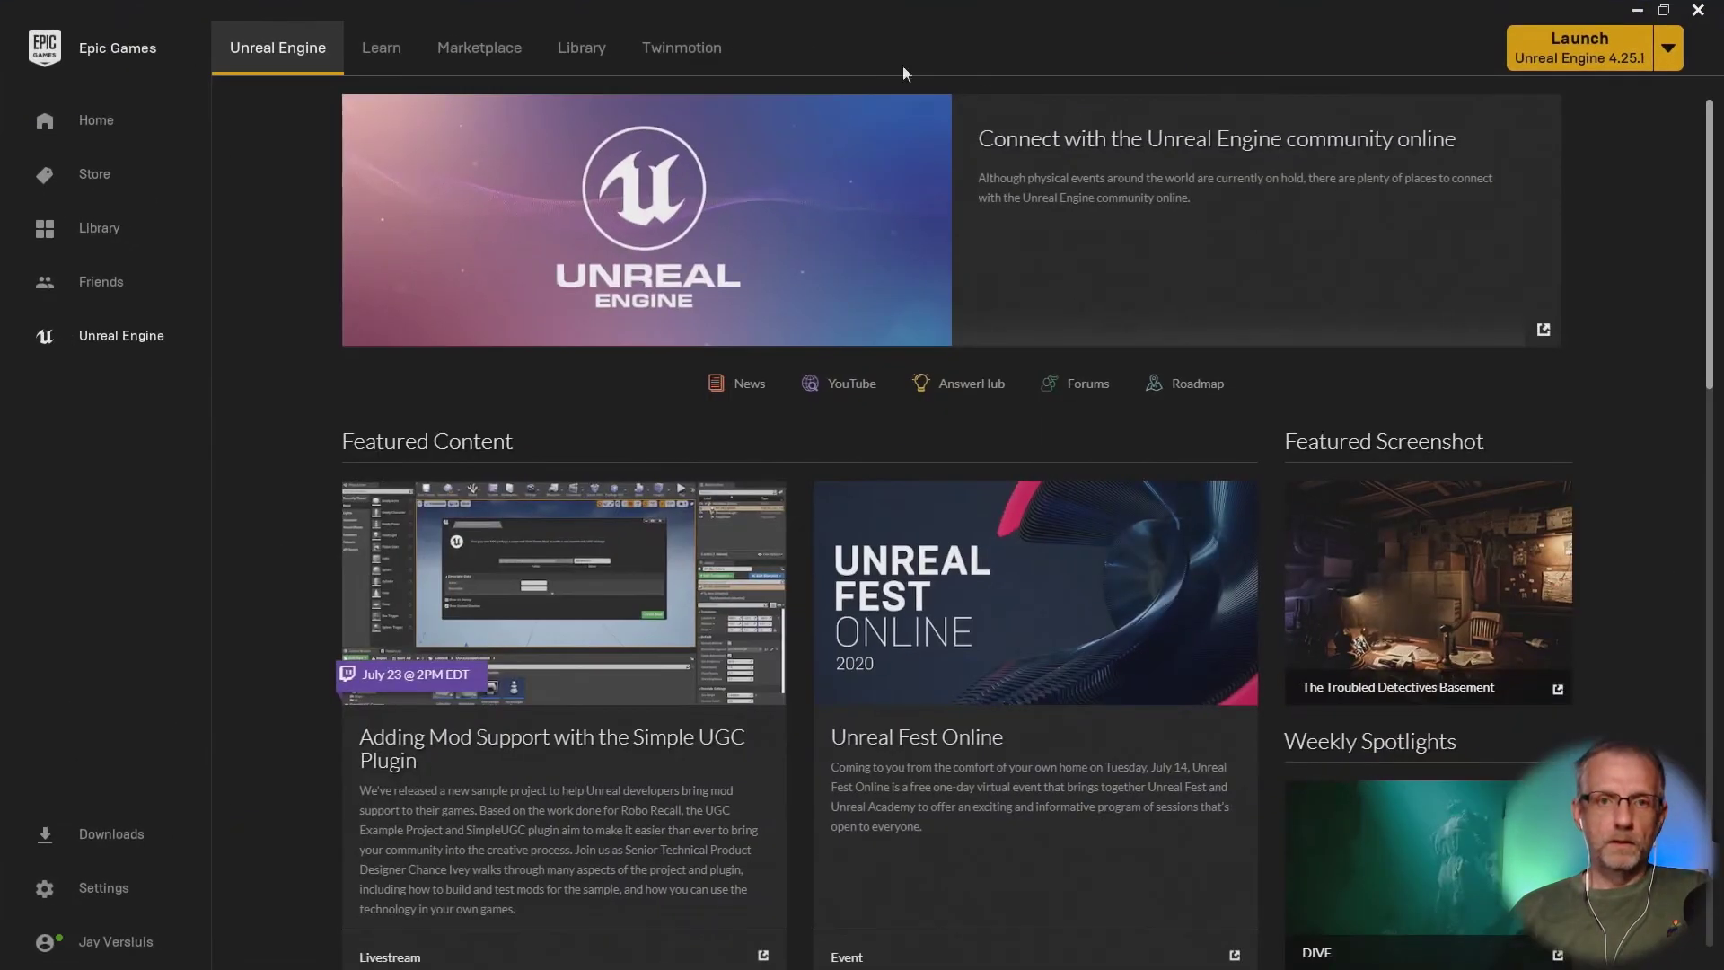
# Step: Filter the Library's Vault by 'daz', then return to the Meadow editor
pyautogui.click(576, 52)
pyautogui.scroll(-6, 785, 276)
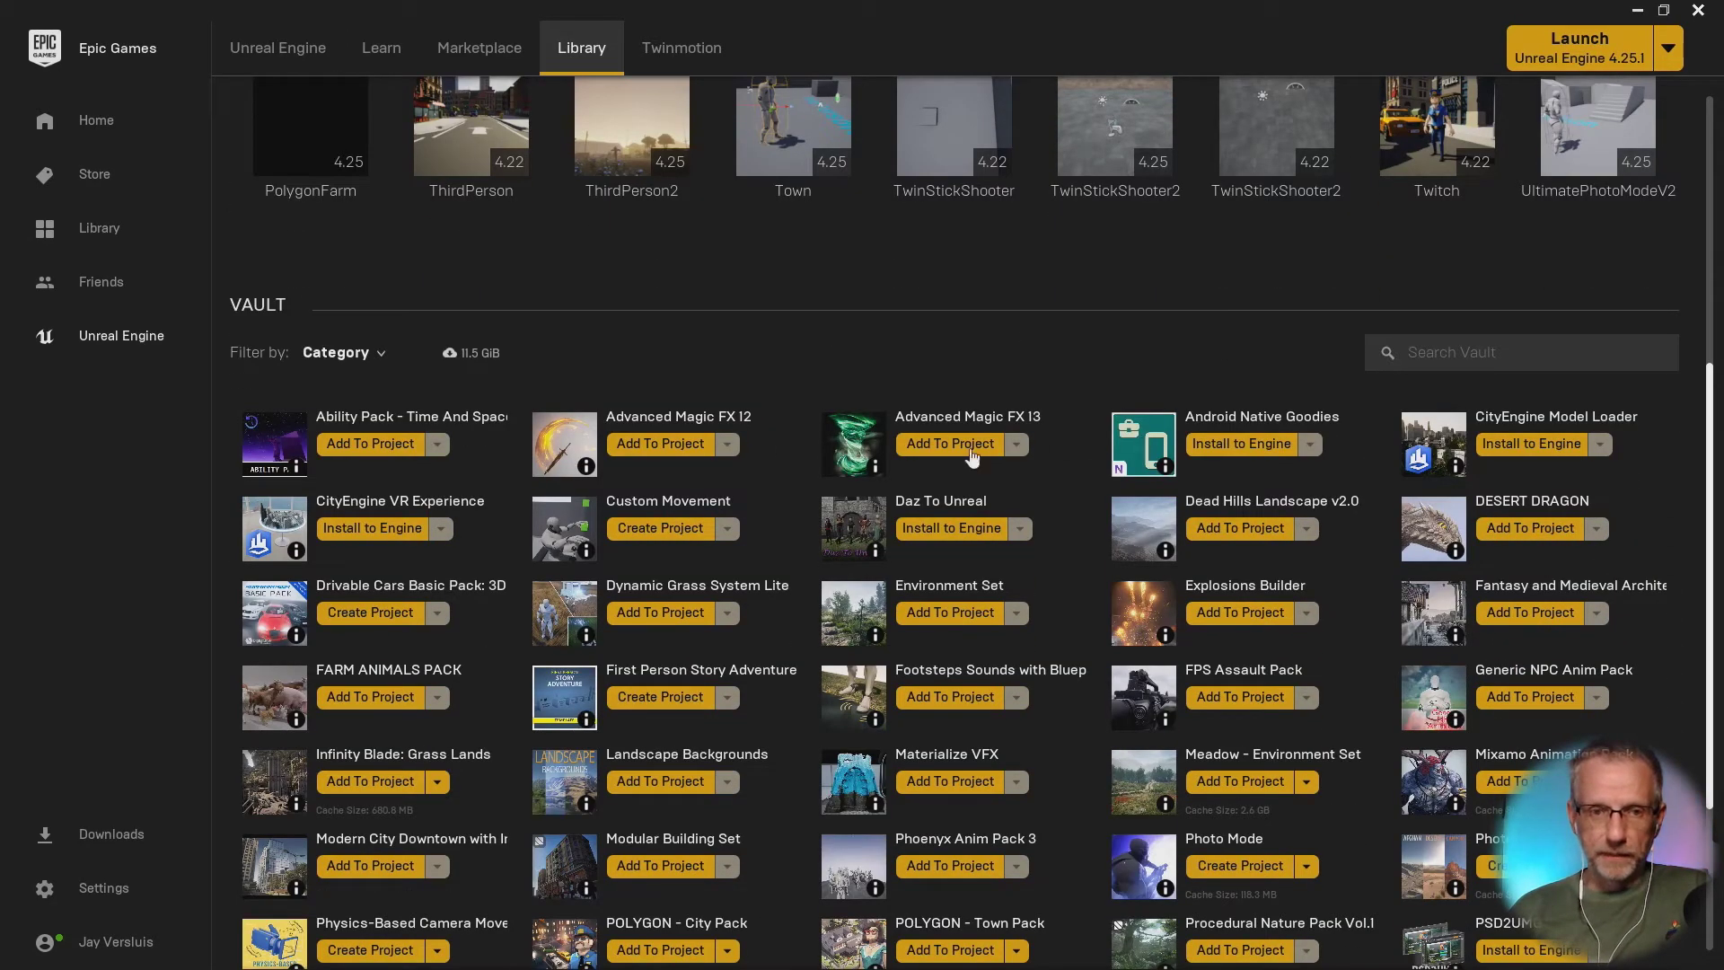
pyautogui.click(1493, 357)
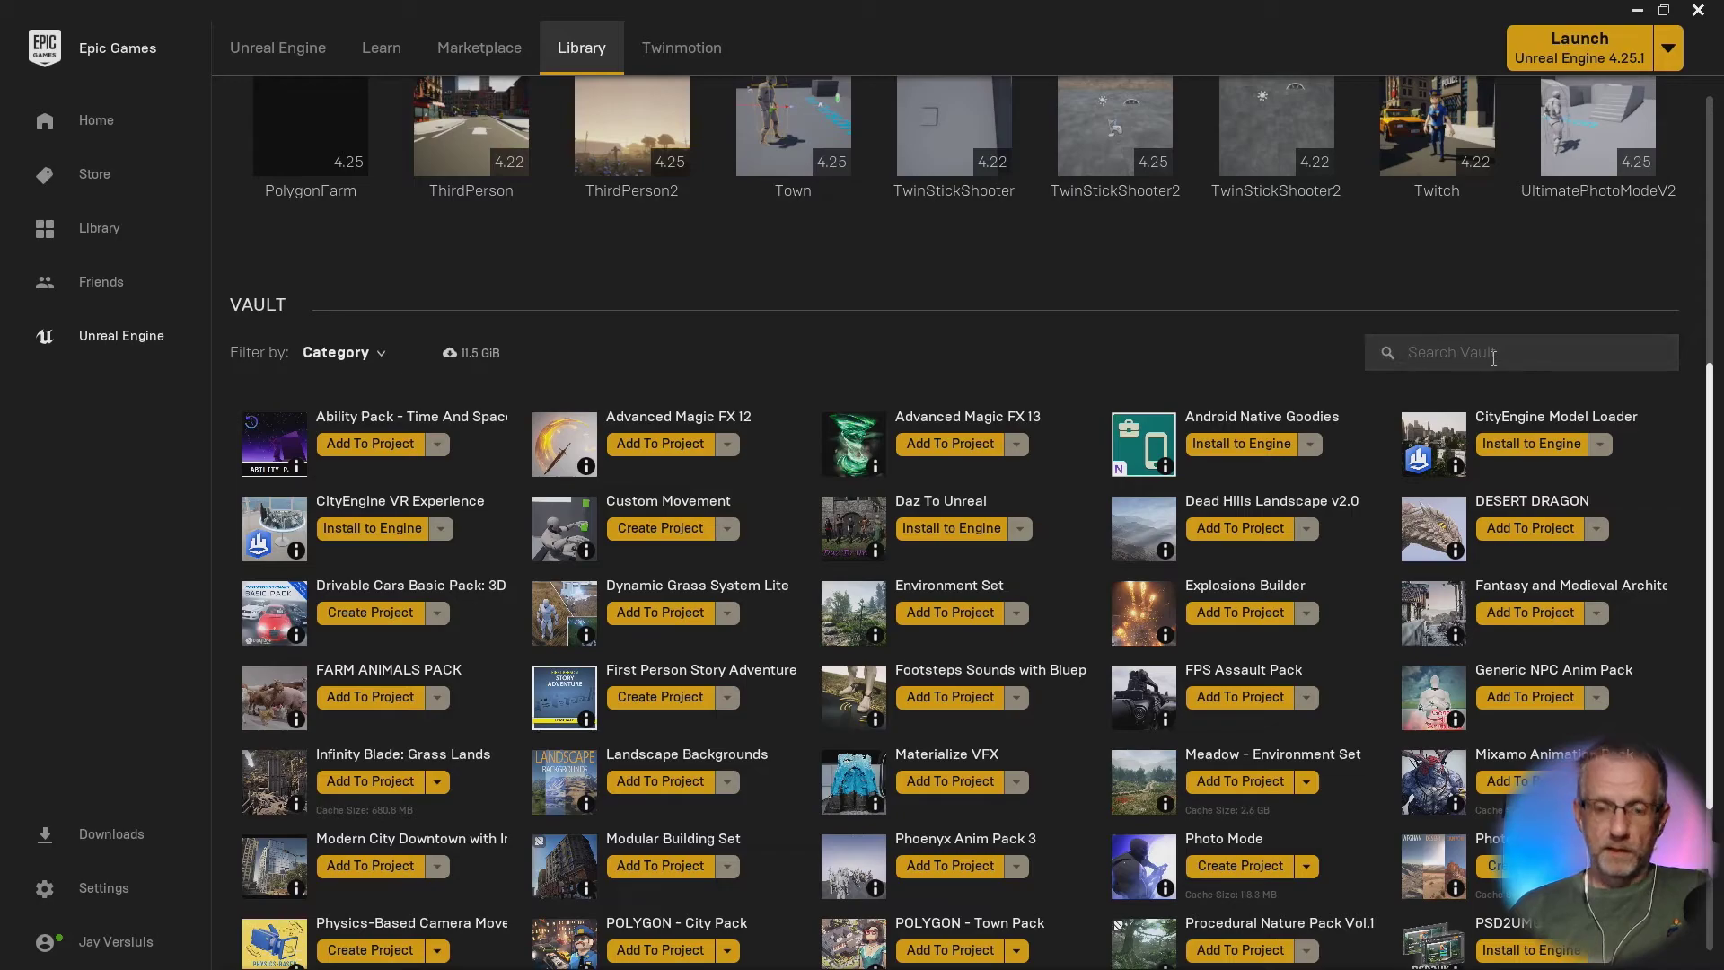
pyautogui.write('daz')
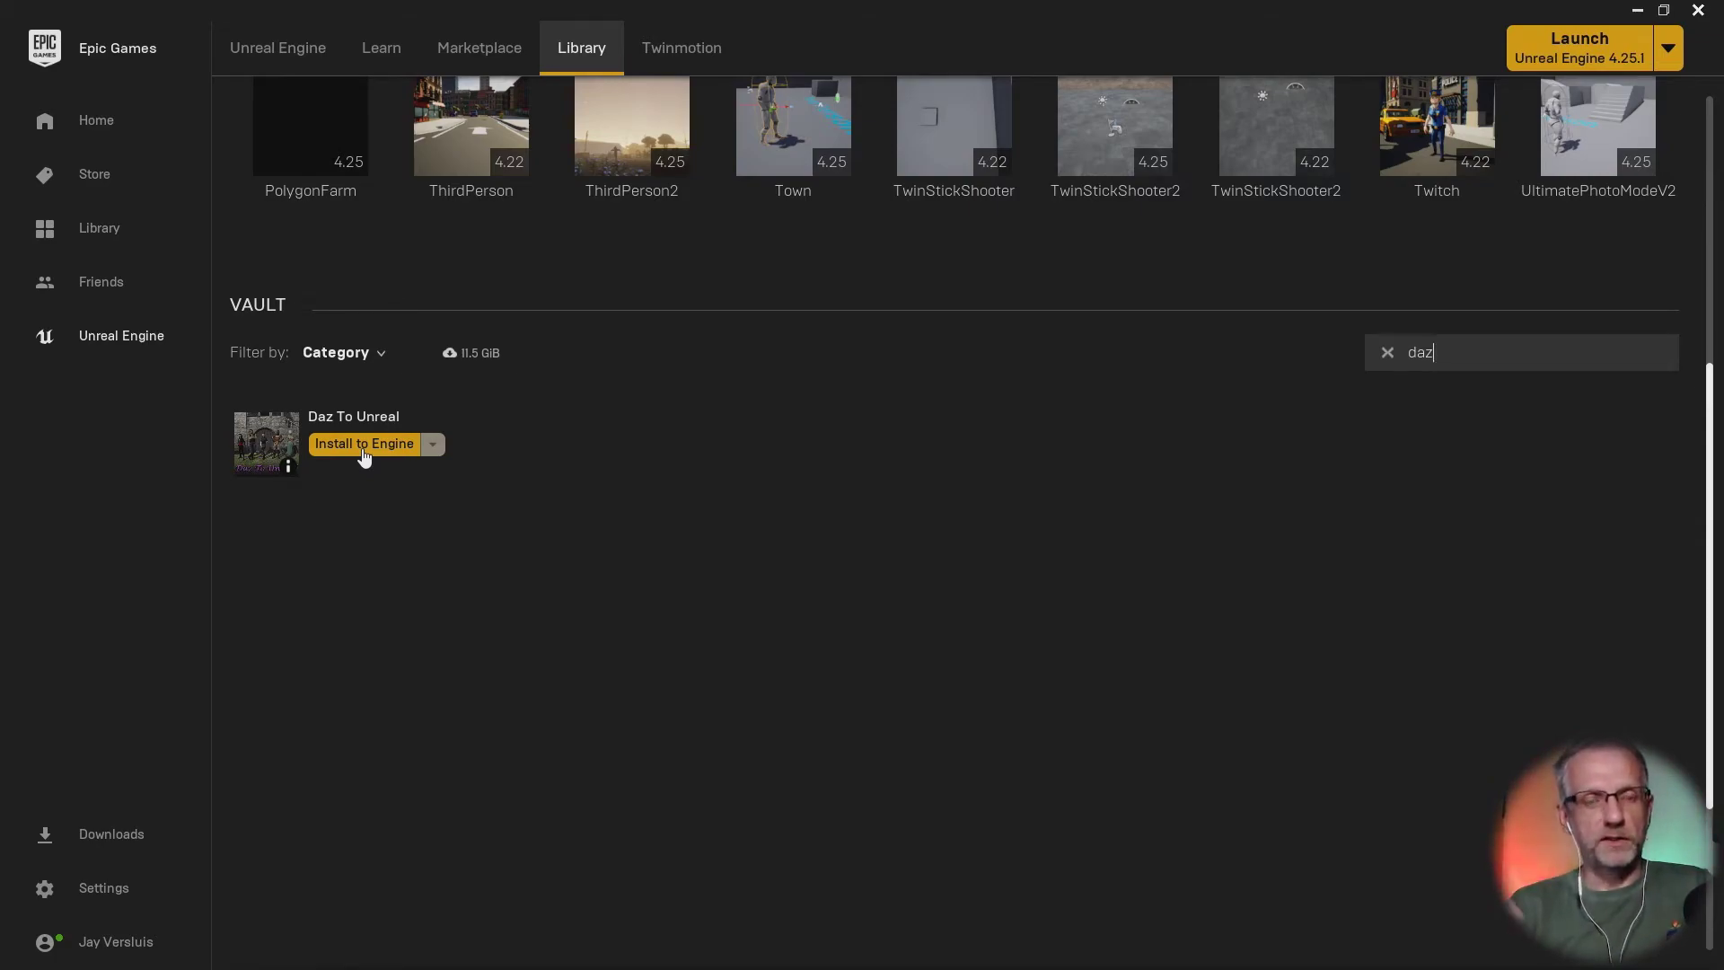
pyautogui.hotkey('alt', 'Tab')
pyautogui.hotkey('alt', 'Tab')
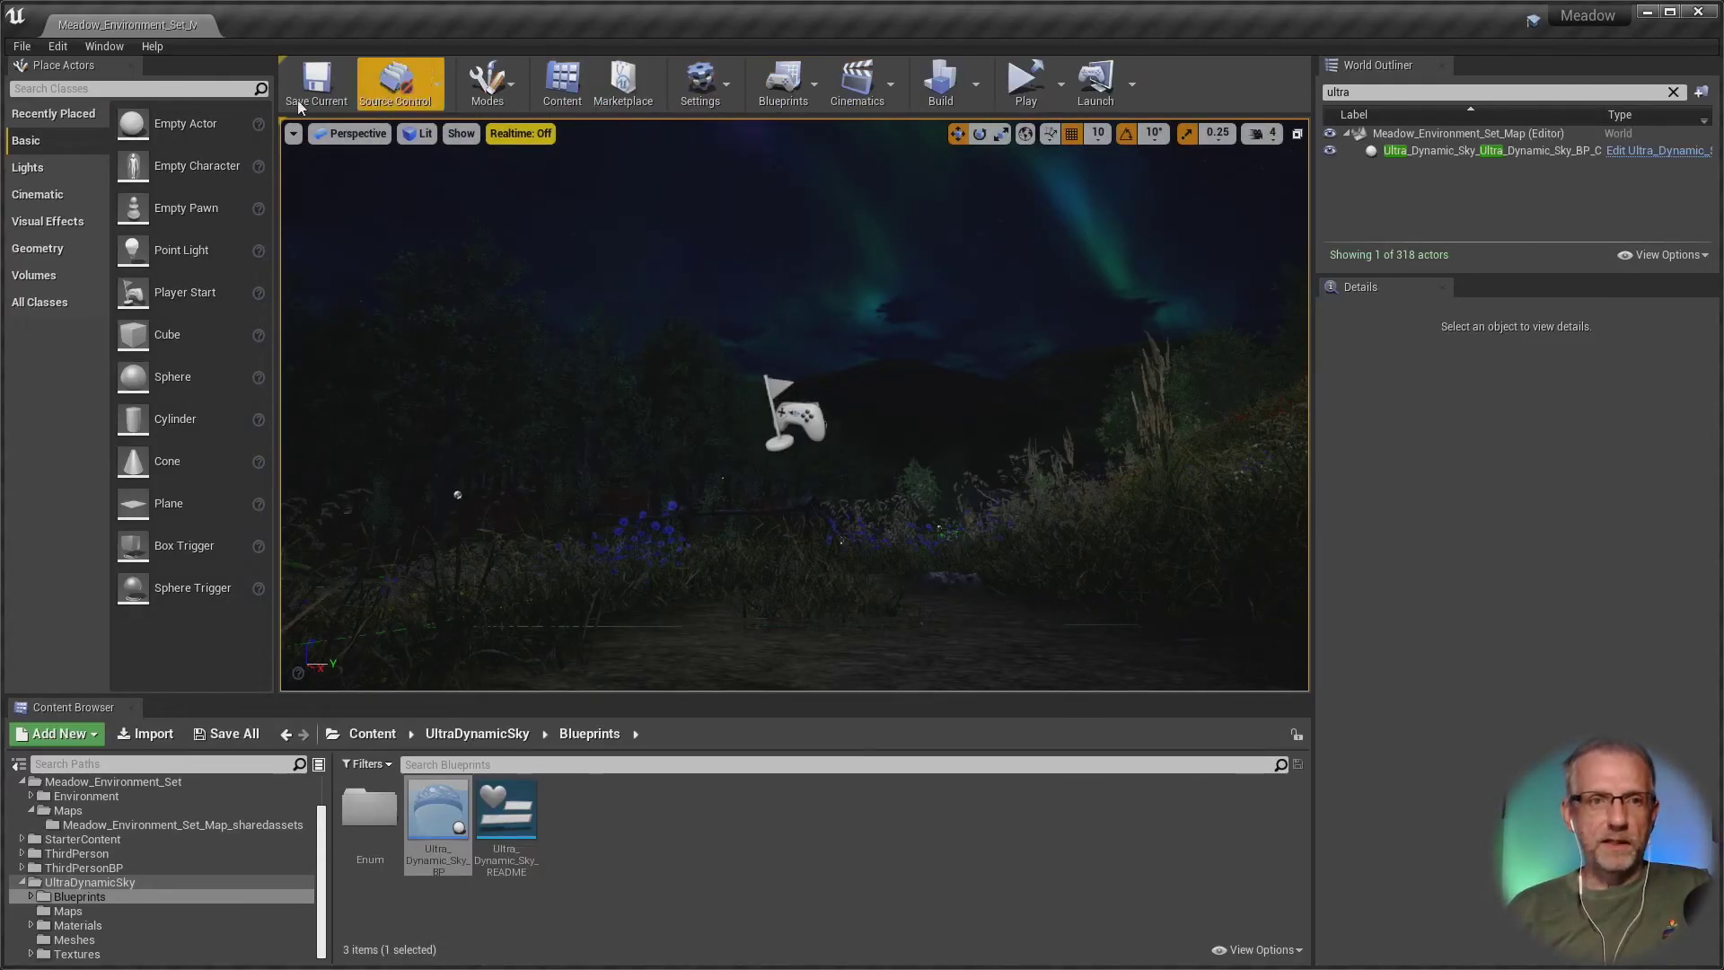
# Step: Tick Enabled for DazToUnreal under Edit > Plugins and close the Plugins window
pyautogui.click(59, 48)
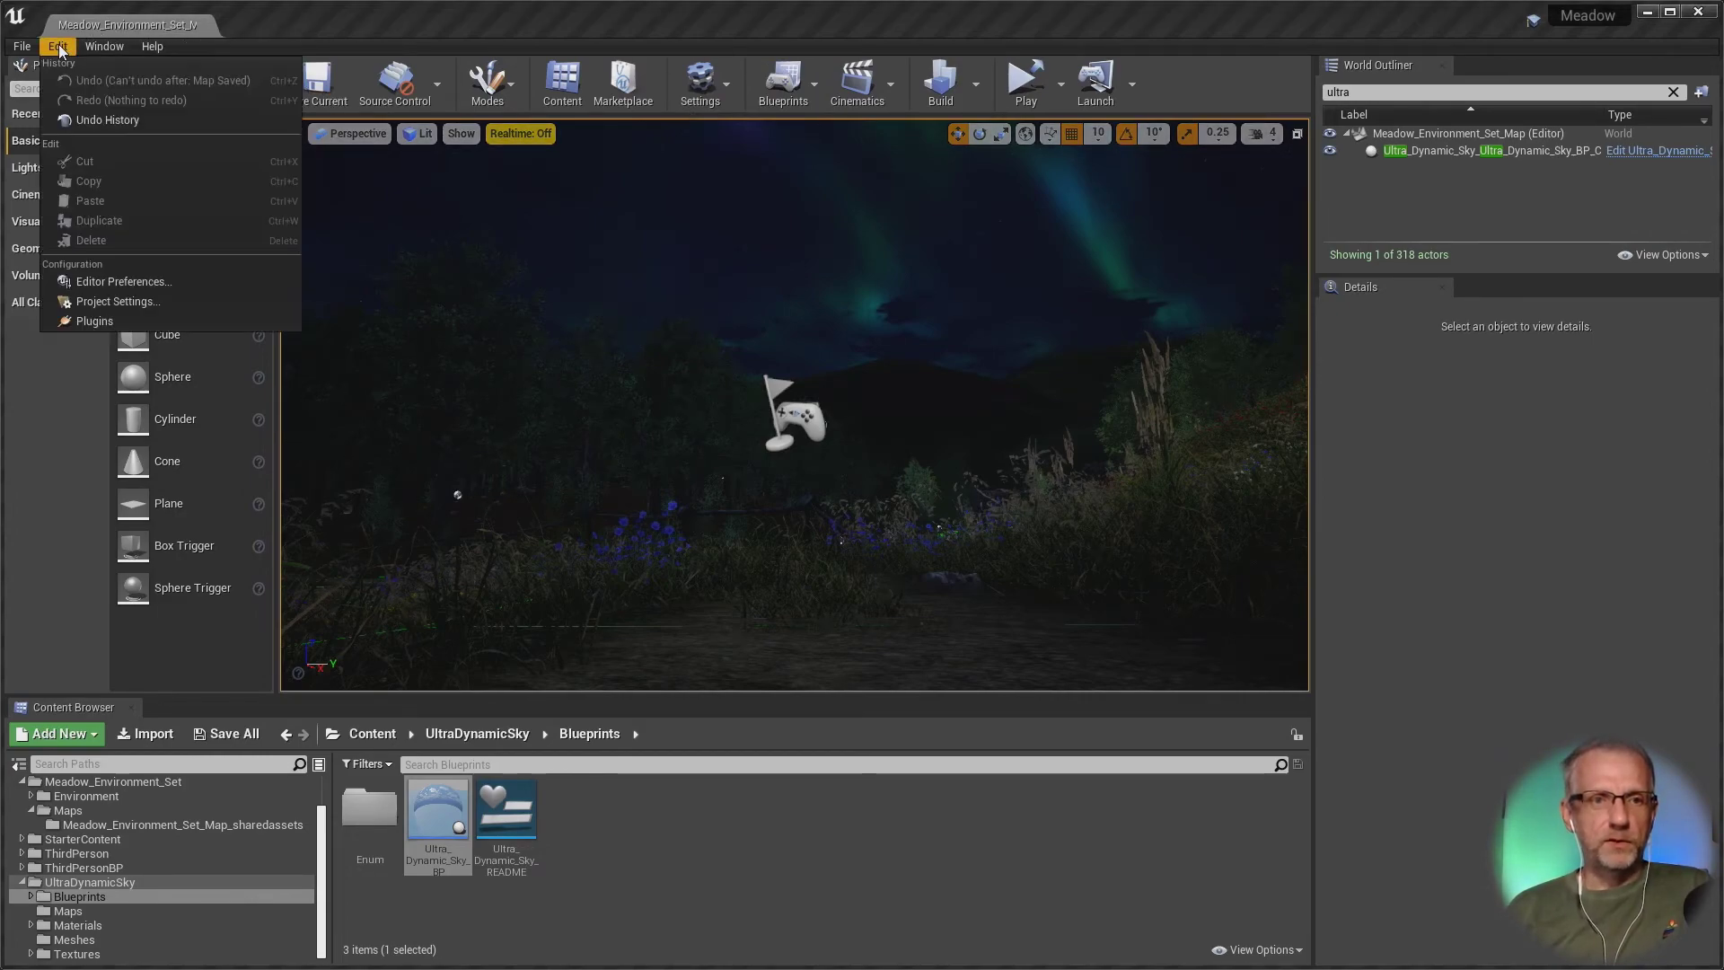
pyautogui.click(131, 322)
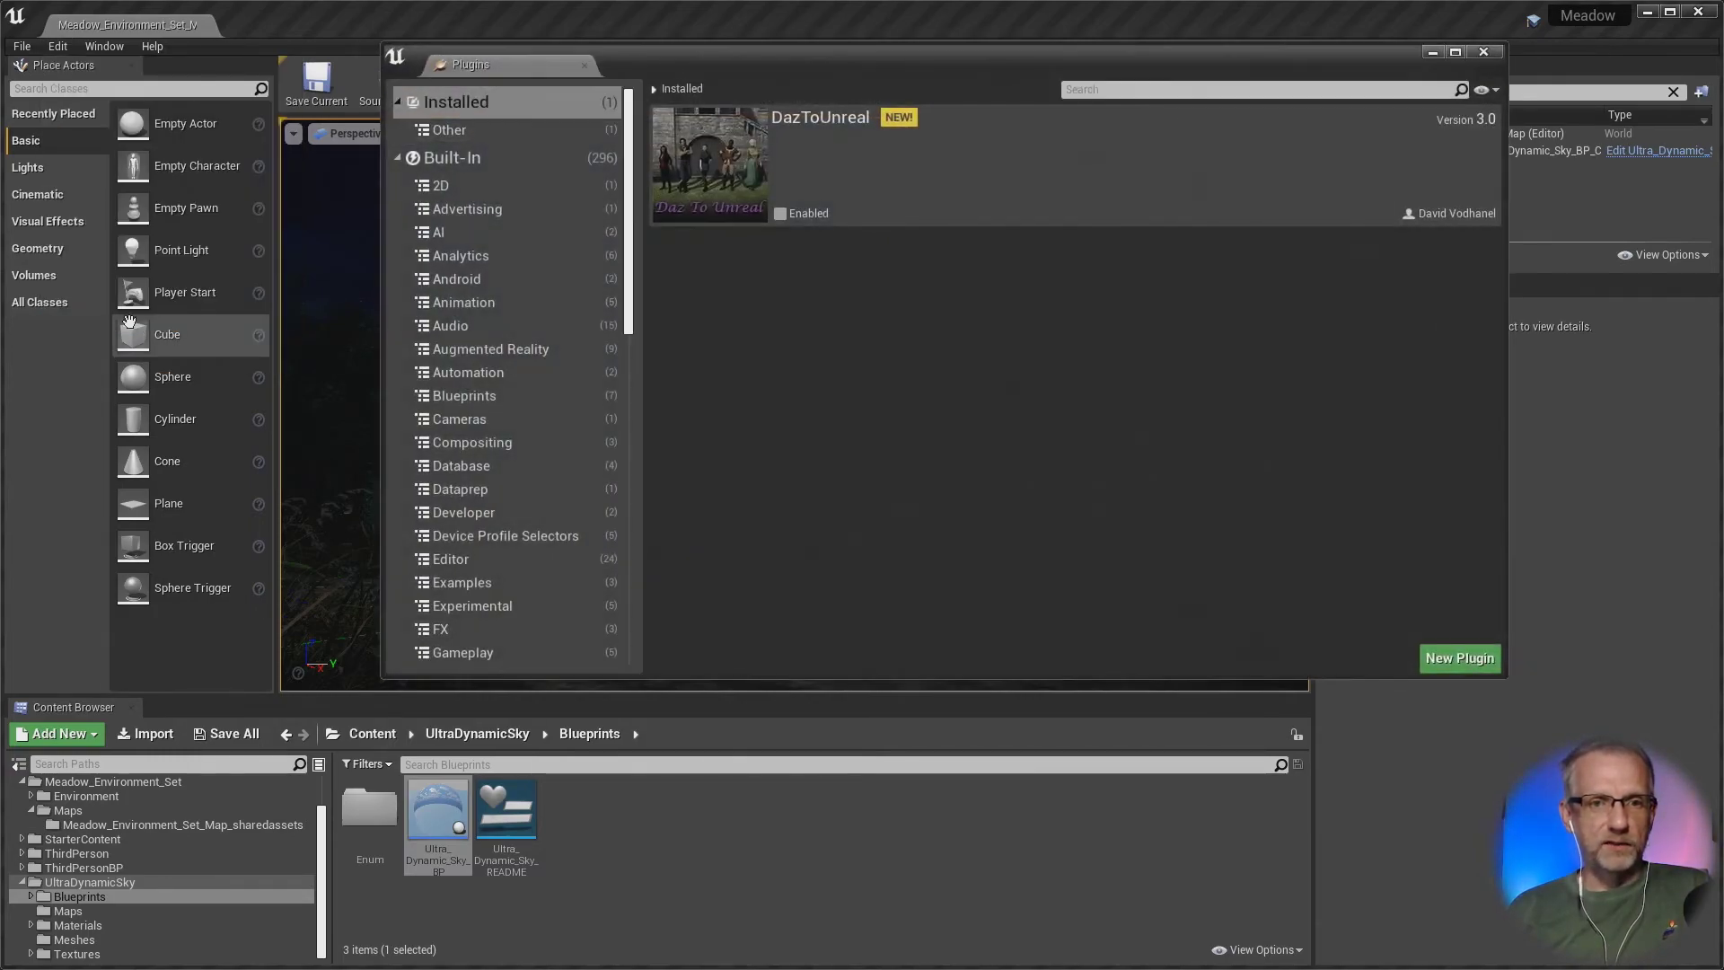
pyautogui.click(779, 213)
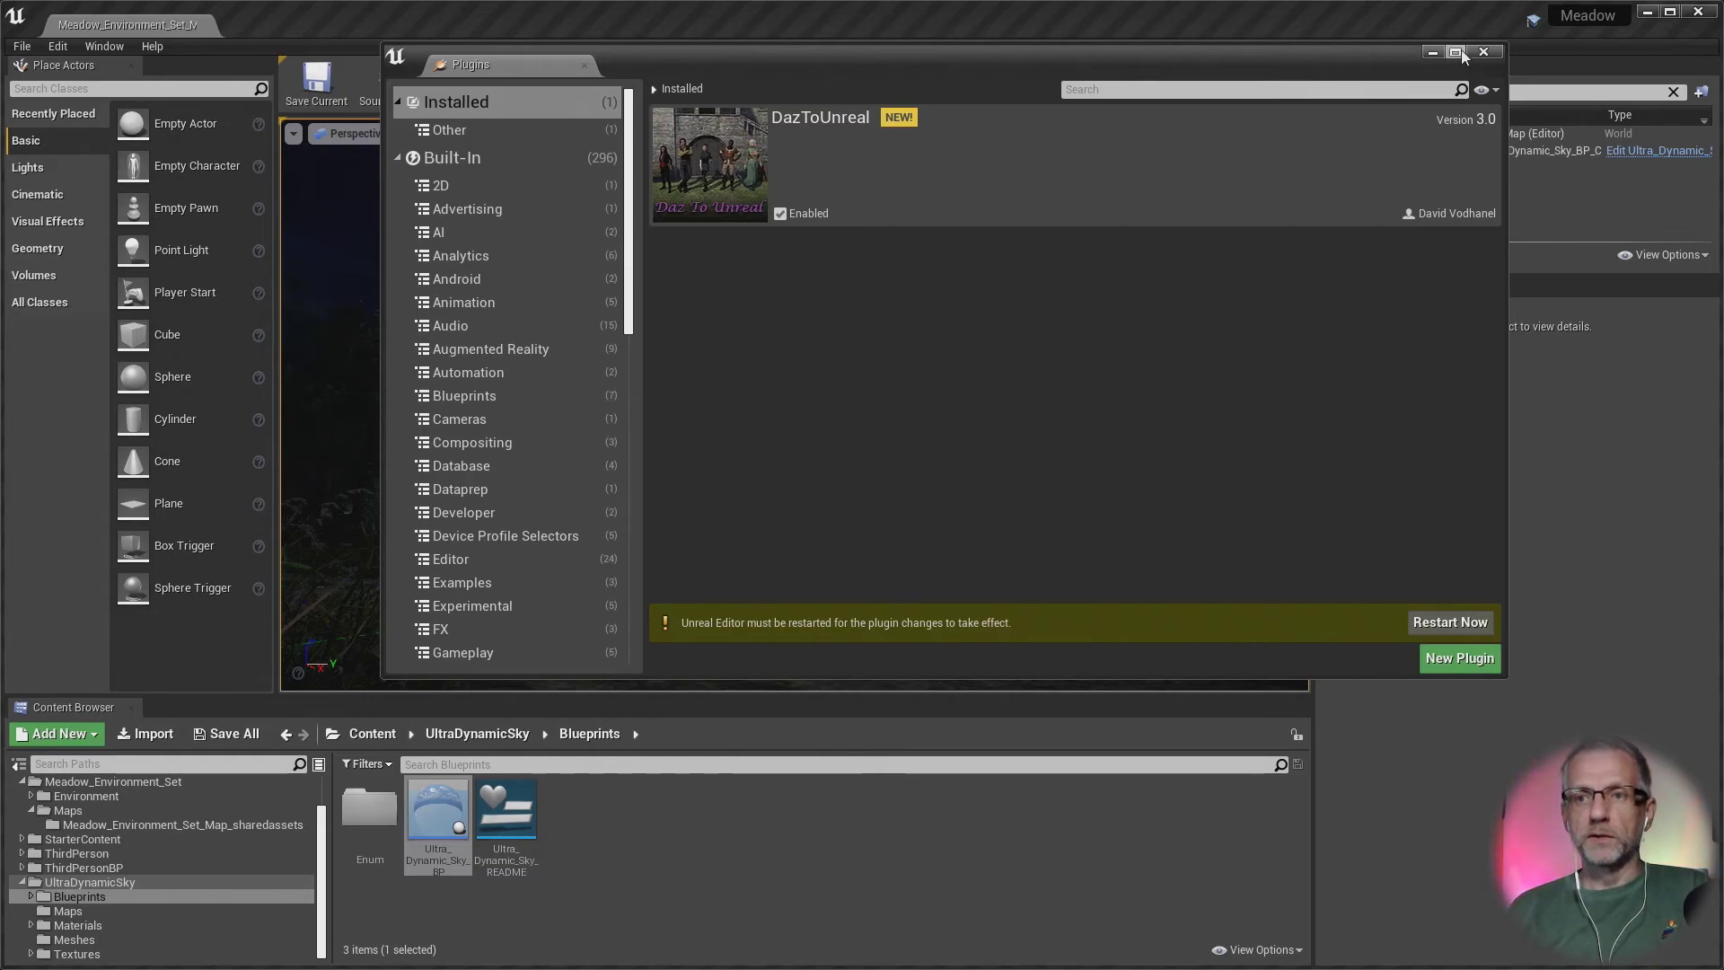
pyautogui.click(1484, 52)
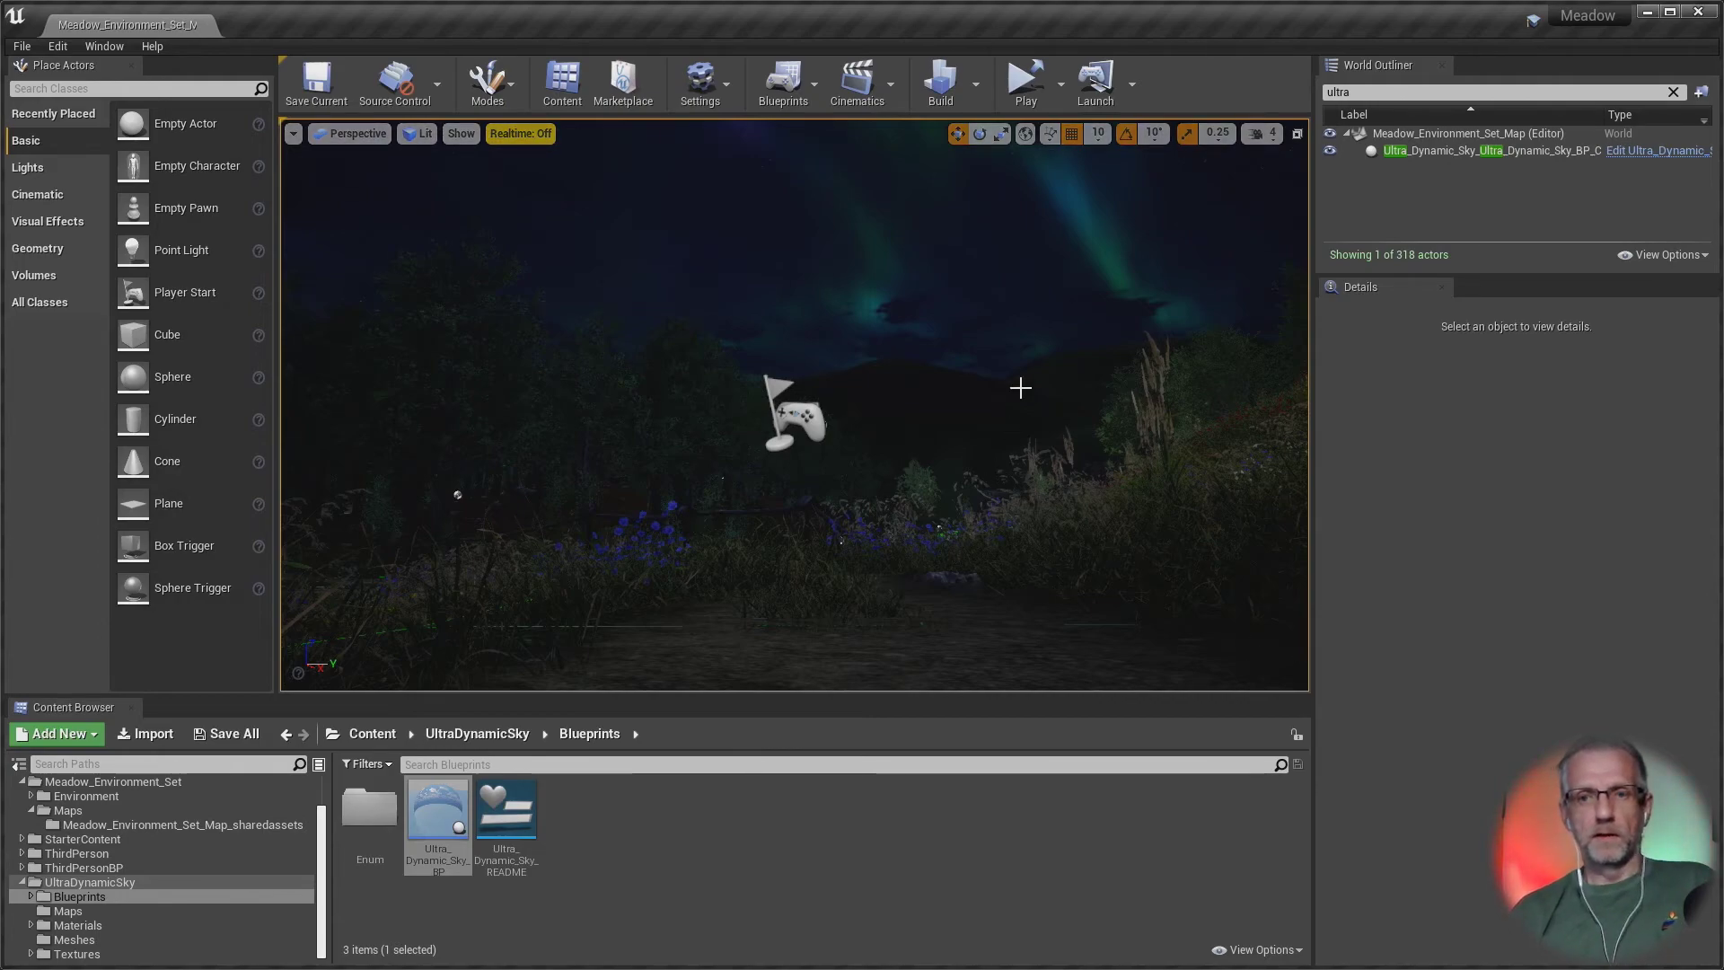
# Step: Quit the Meadow editor and confirm Daz To Unreal is already installed to the engine
pyautogui.click(1698, 14)
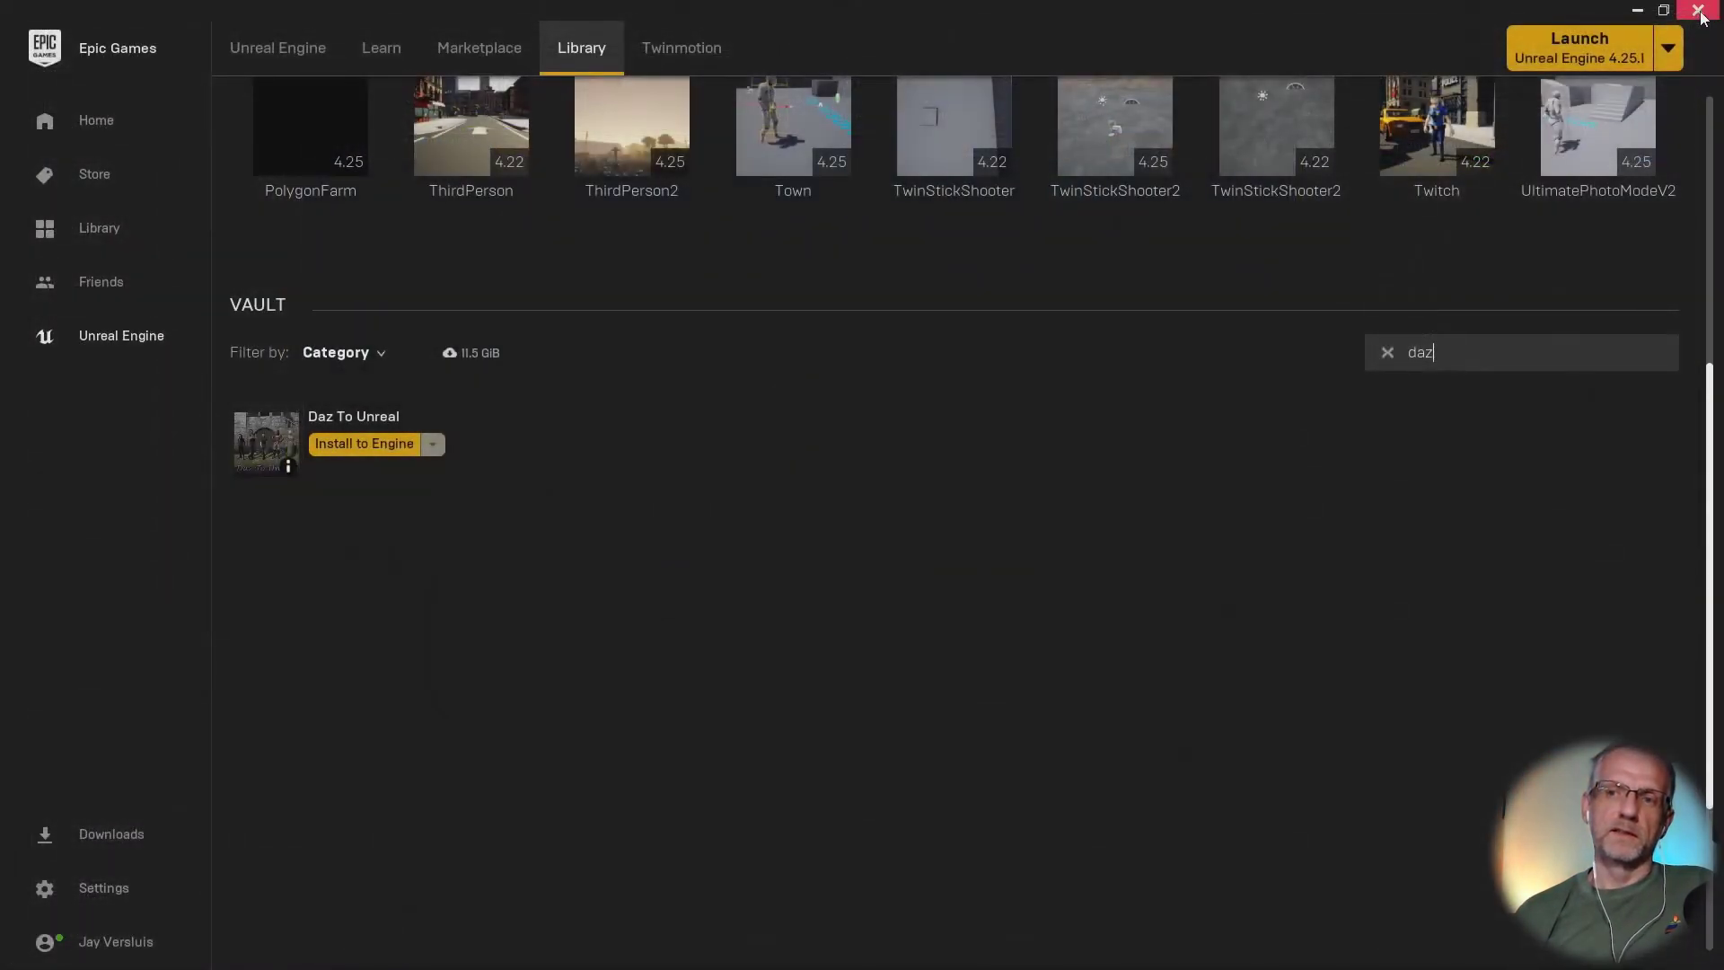
pyautogui.scroll(6, 1094, 433)
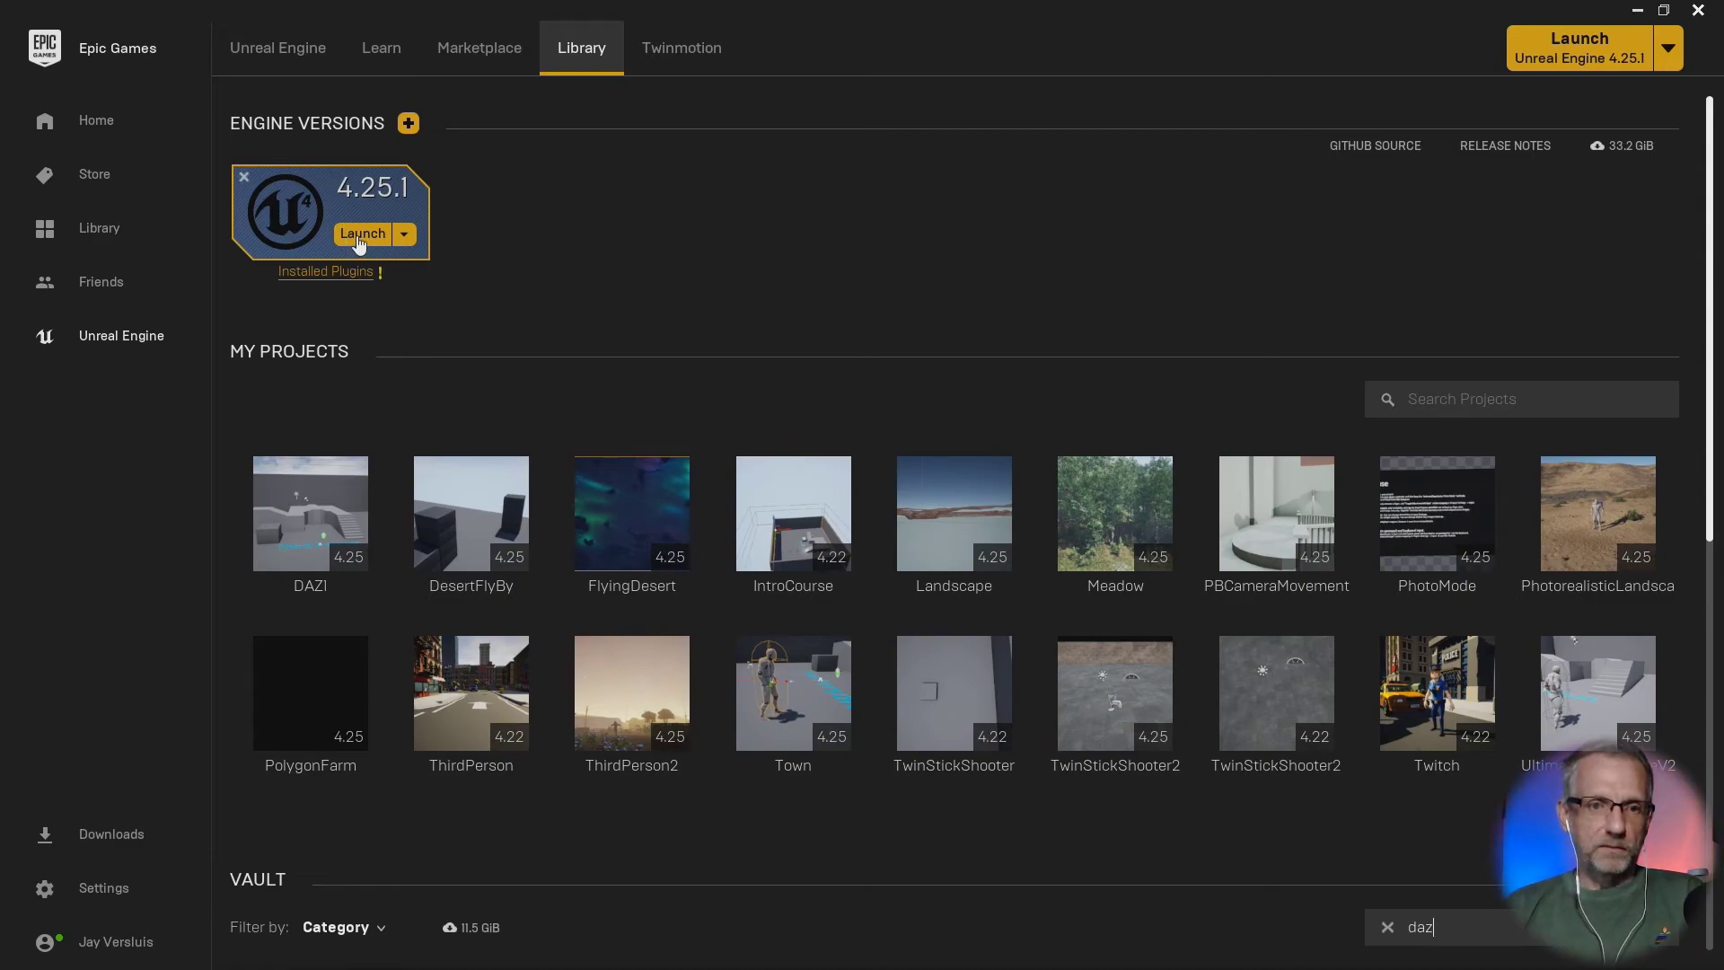
pyautogui.scroll(-5, 677, 485)
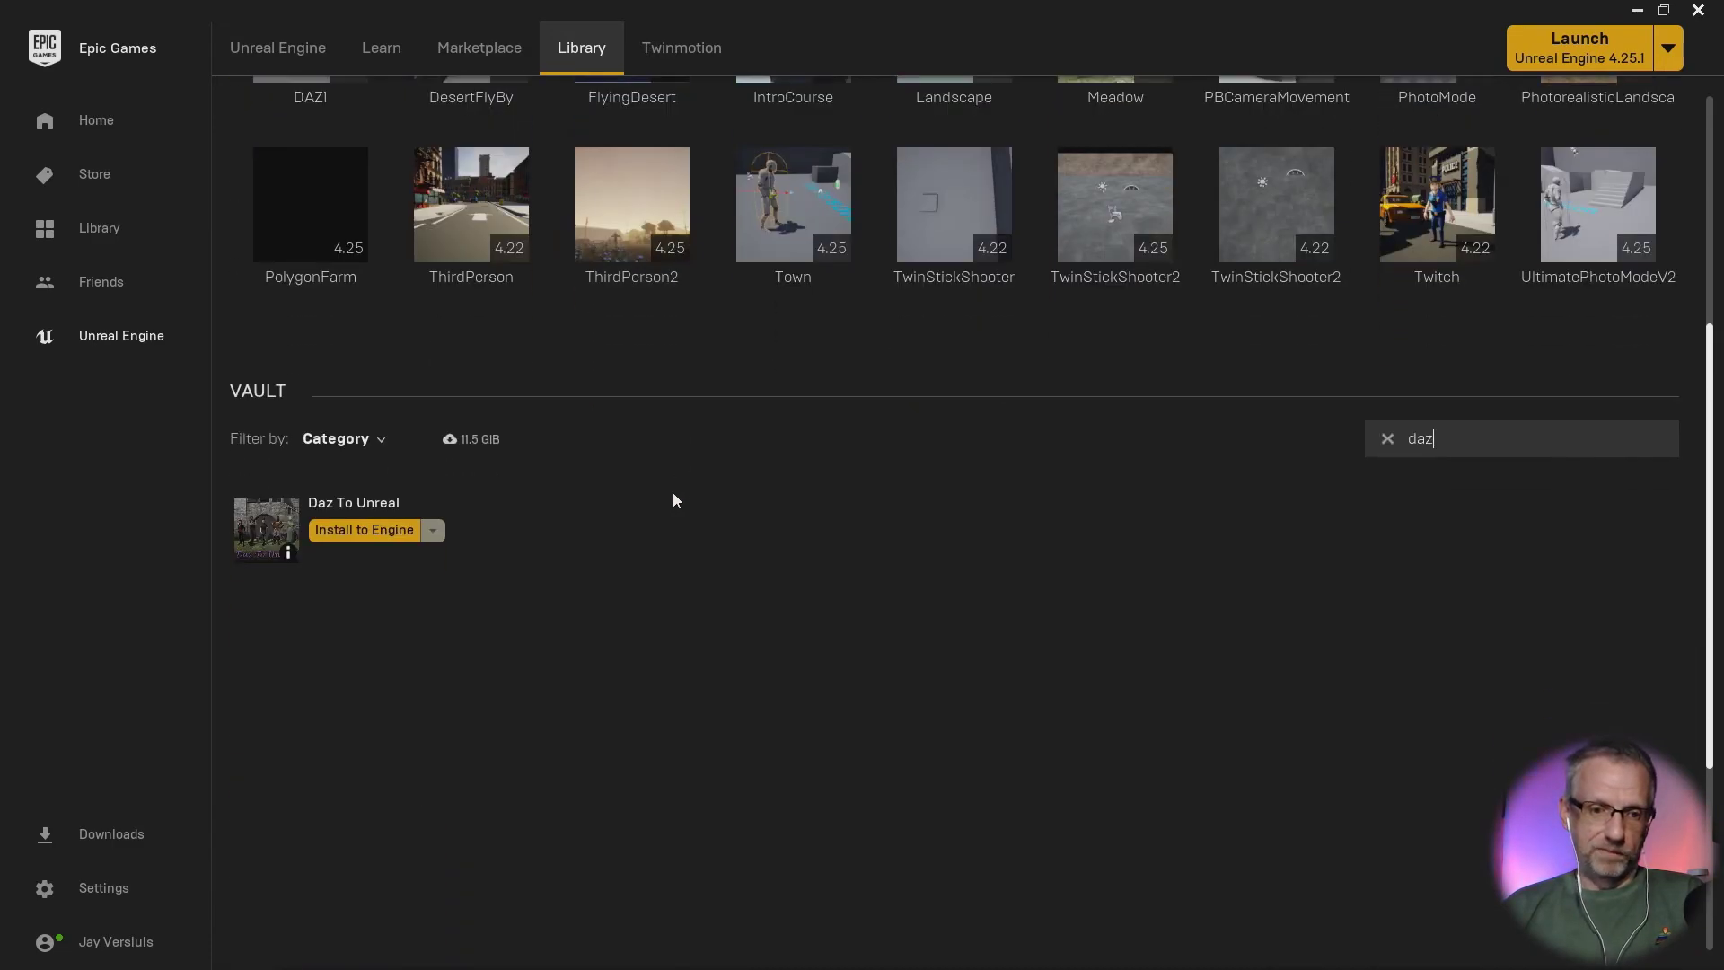
pyautogui.click(369, 538)
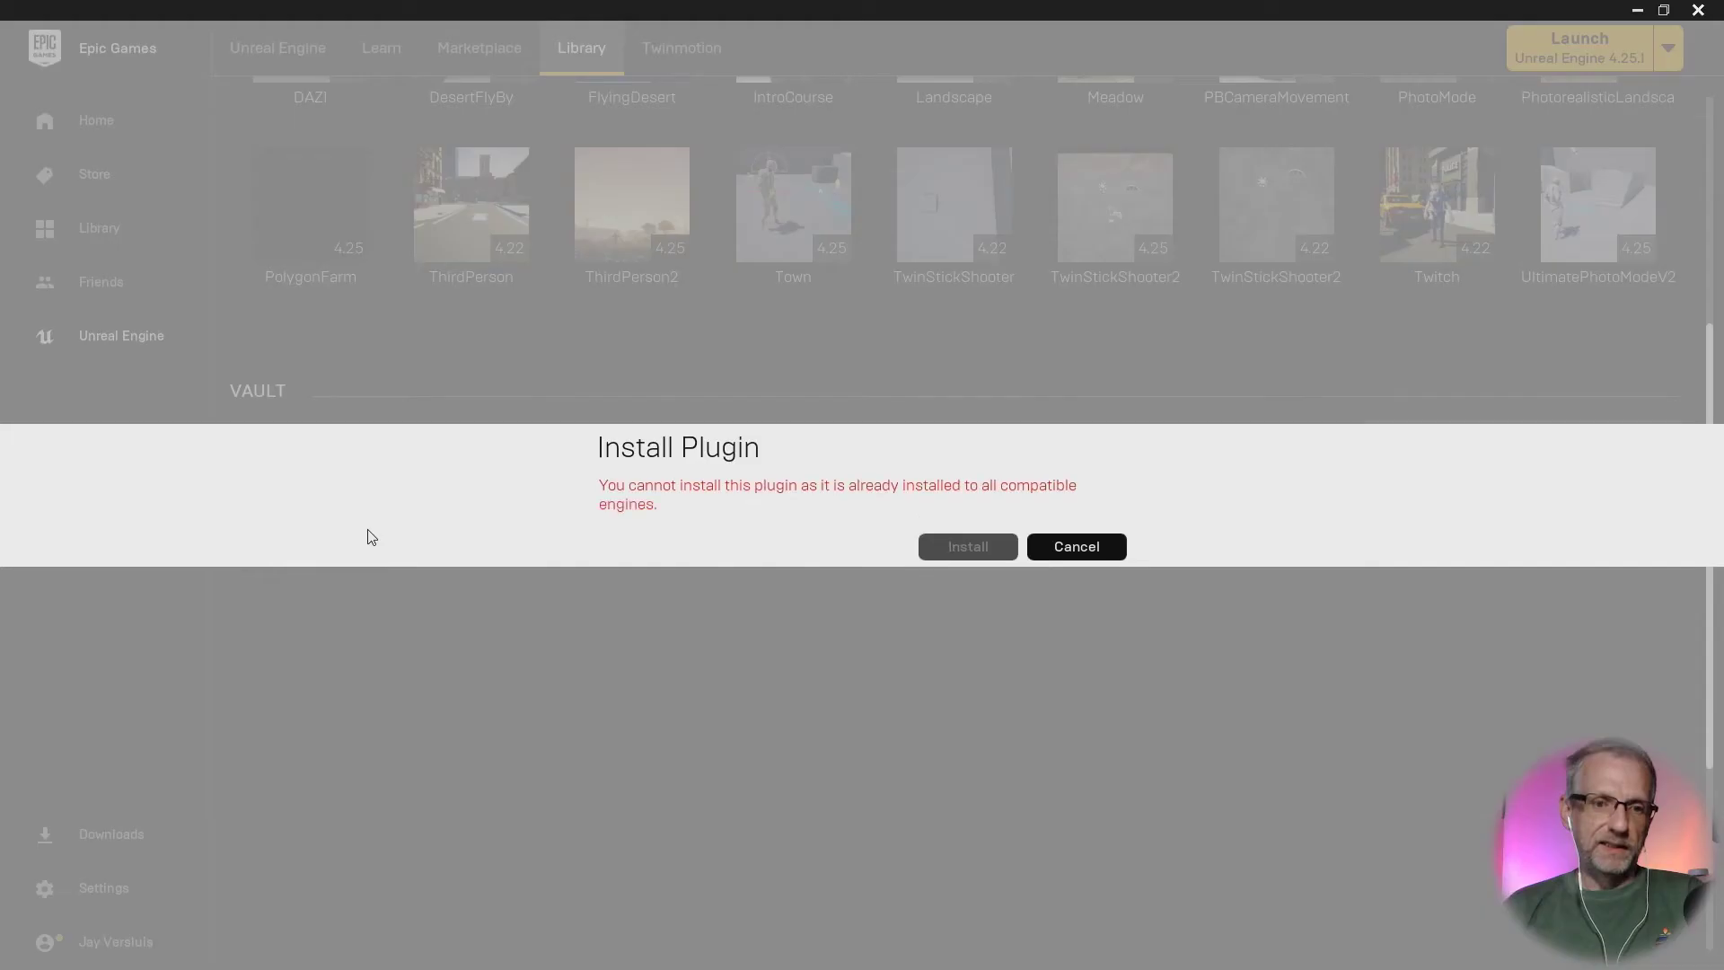
pyautogui.click(1056, 547)
# Step: Launch Unreal Engine 4.25.1 from the Library and minimize Firefox
pyautogui.scroll(3, 801, 579)
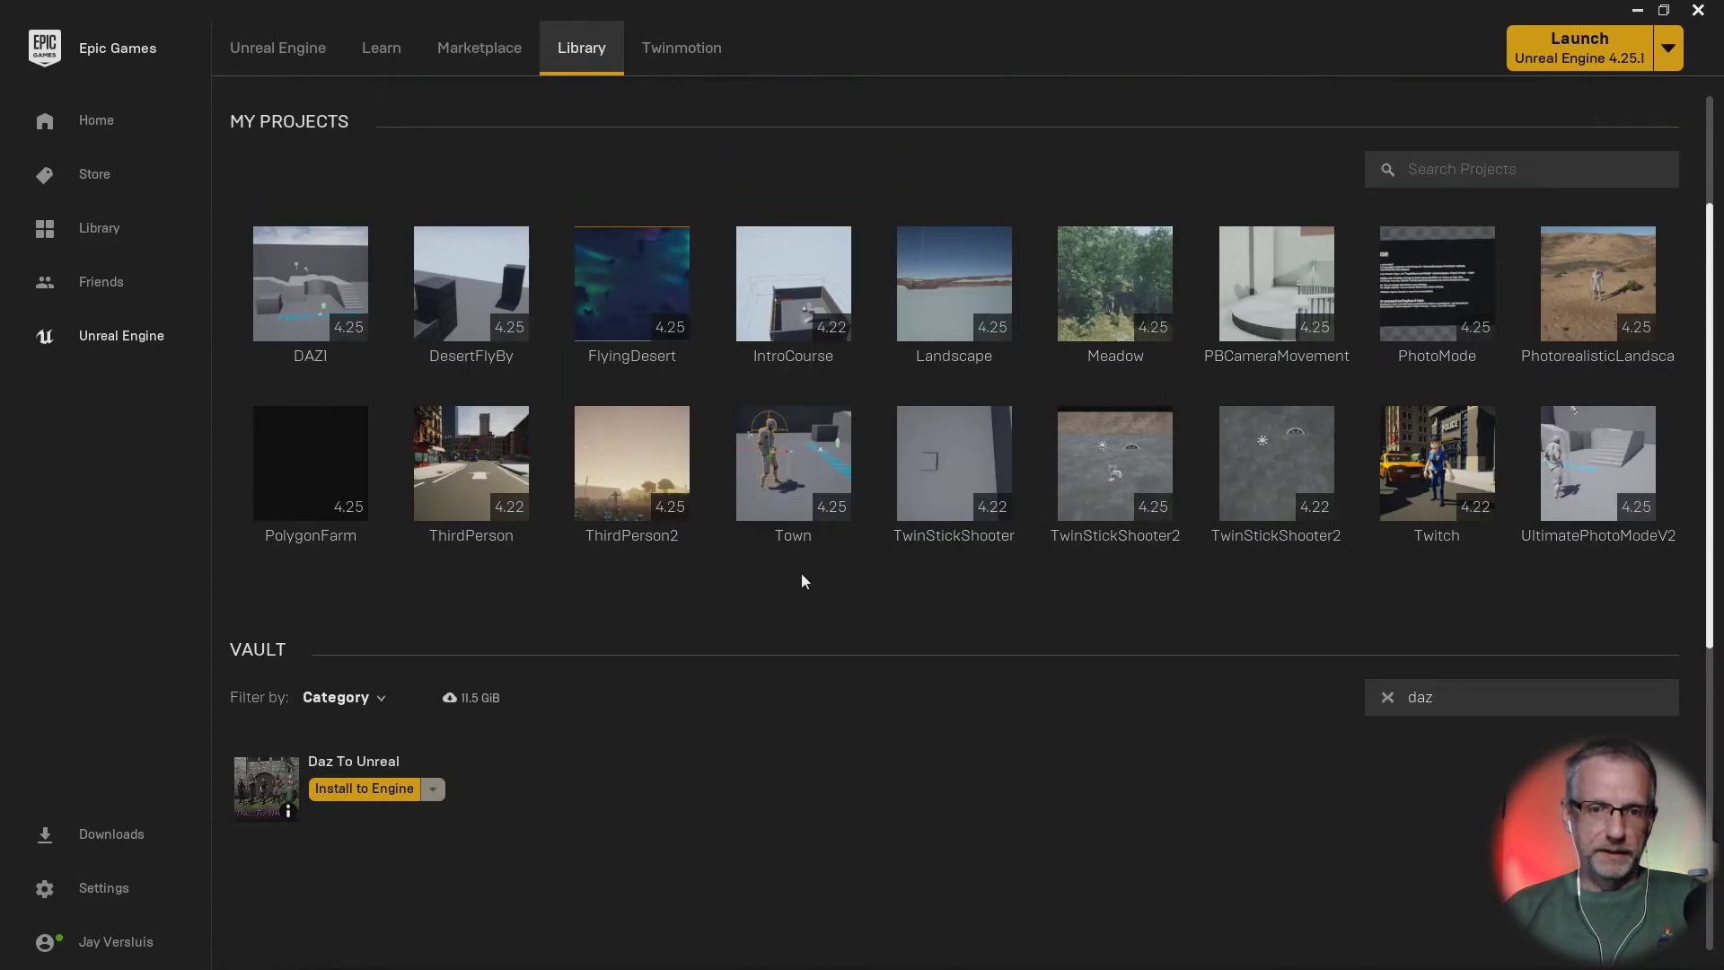
pyautogui.scroll(3, 538, 820)
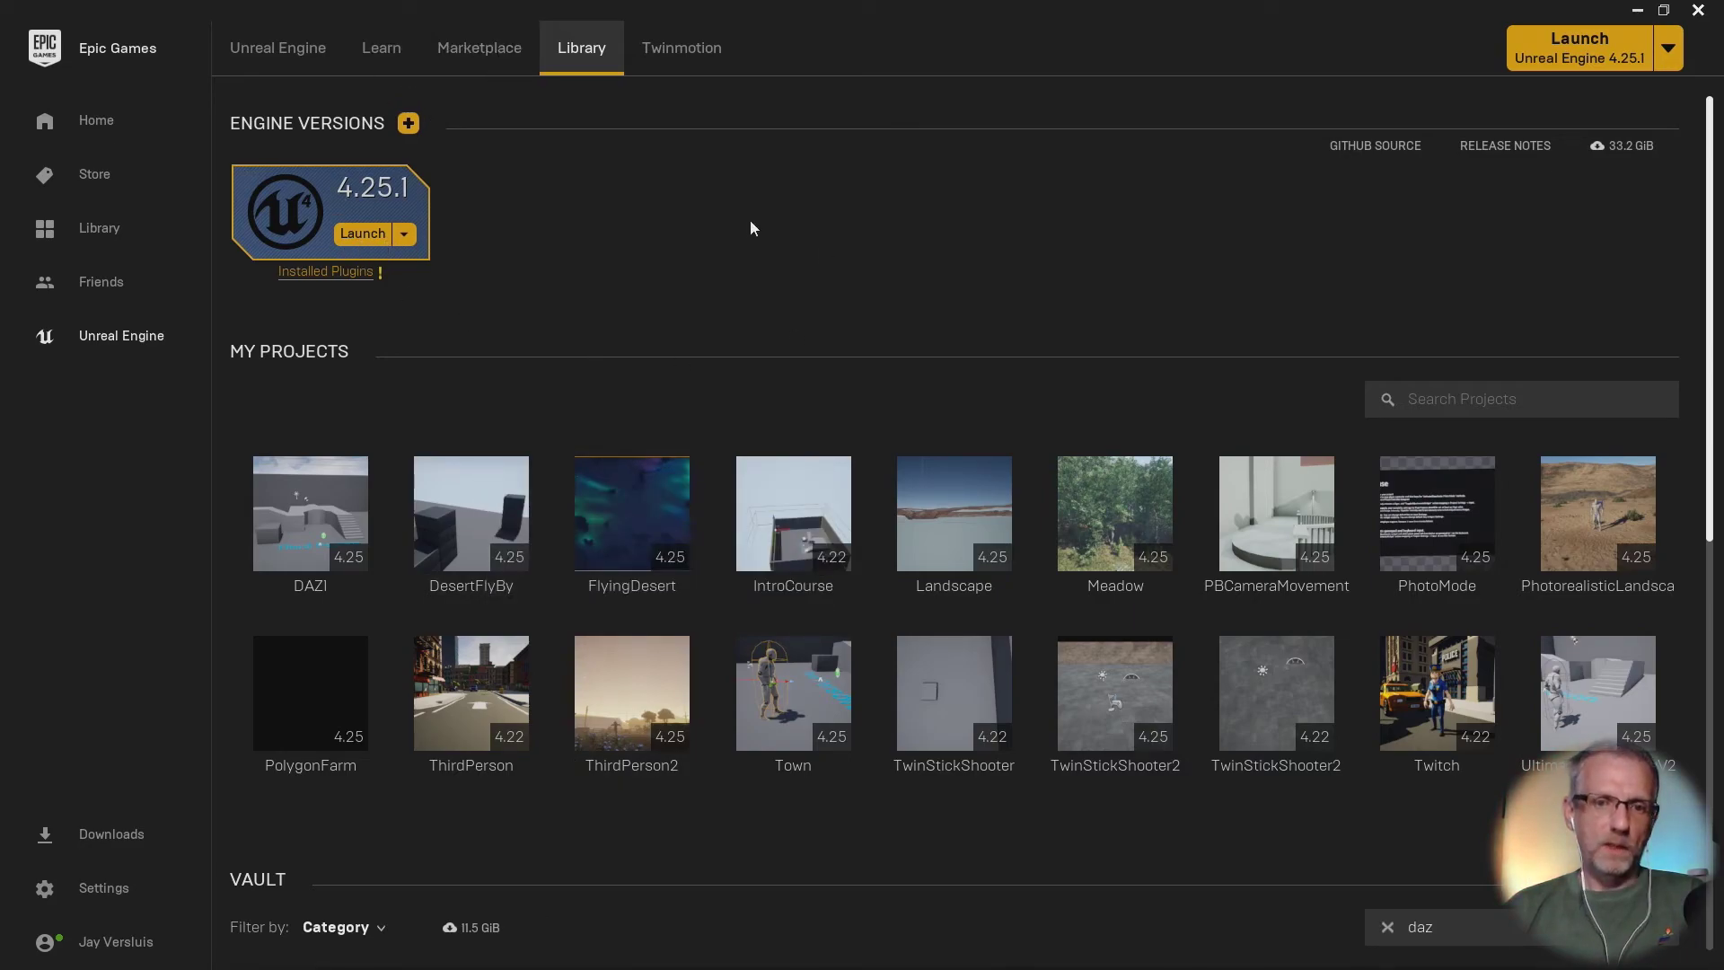
pyautogui.click(350, 236)
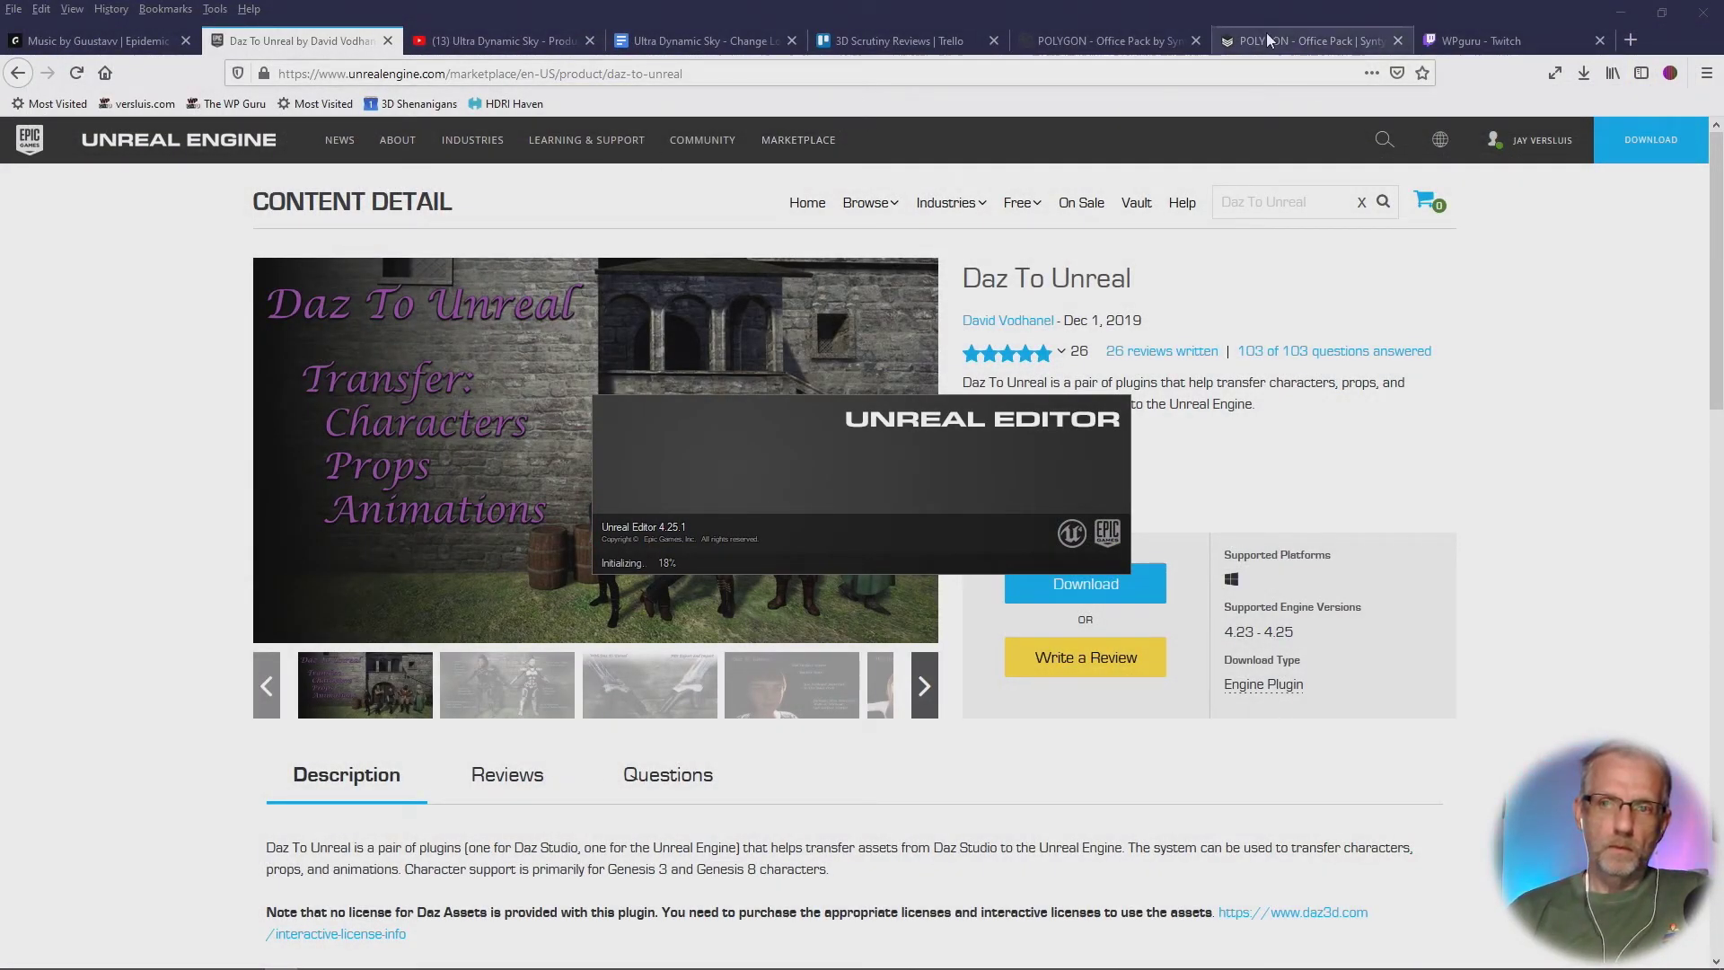
pyautogui.click(1617, 12)
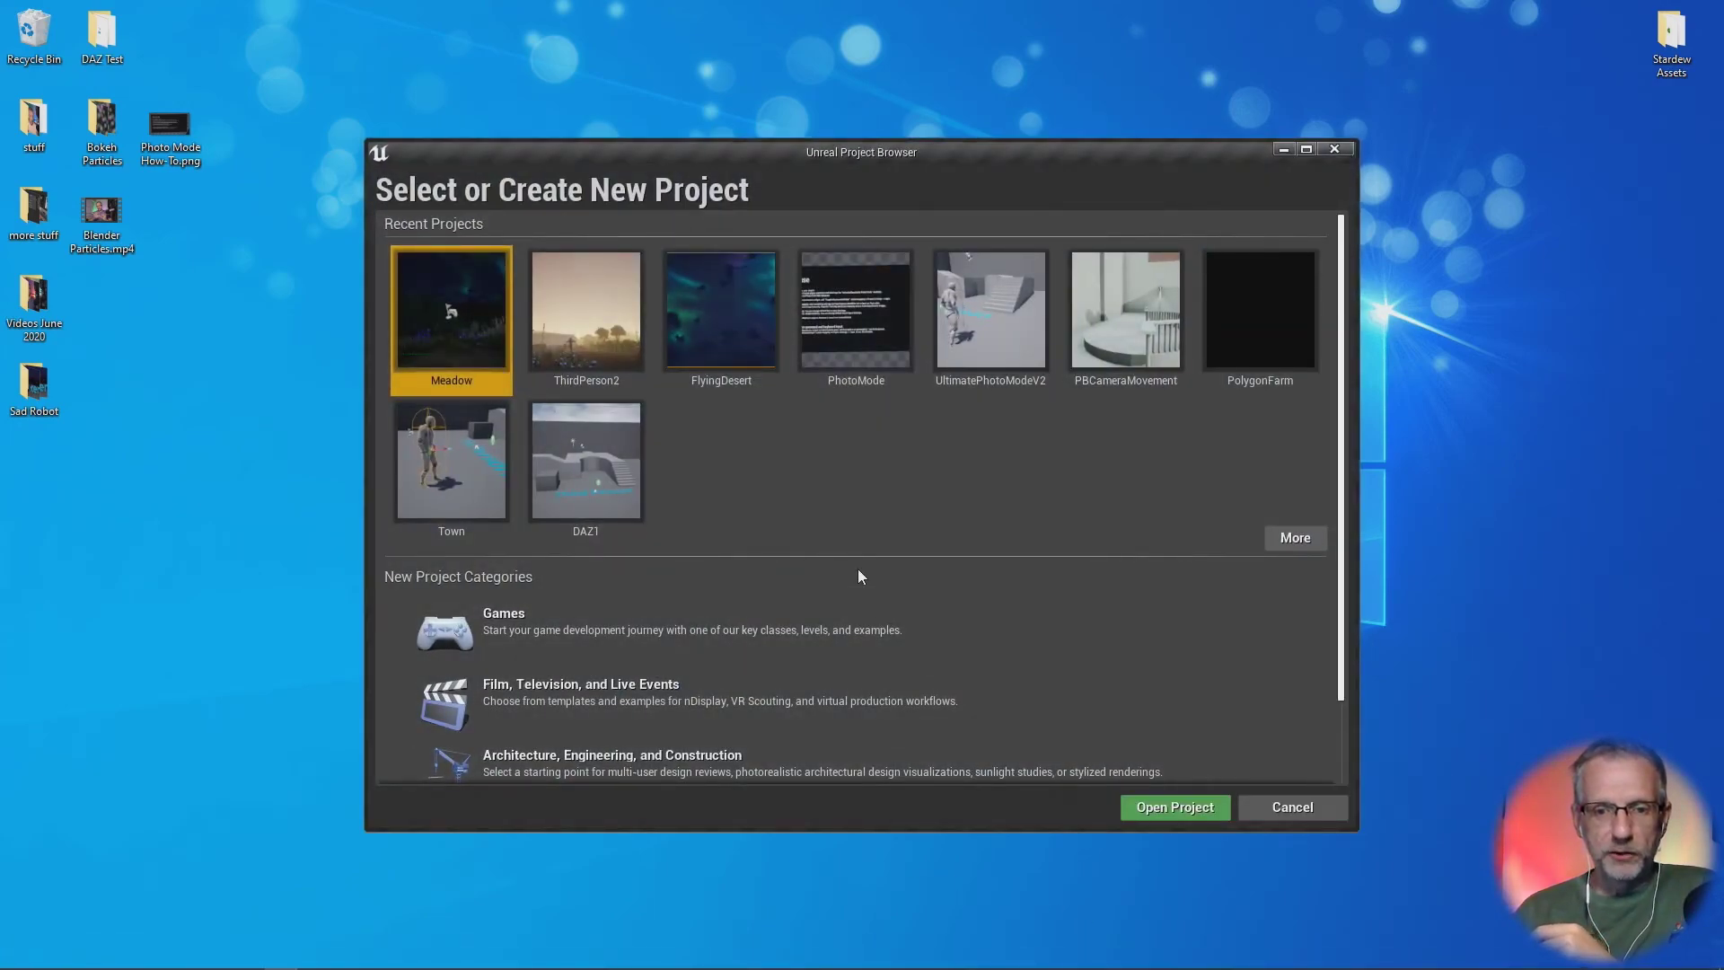
# Step: Create a new Games project from the Third Person template, named DAZ2
pyautogui.click(871, 623)
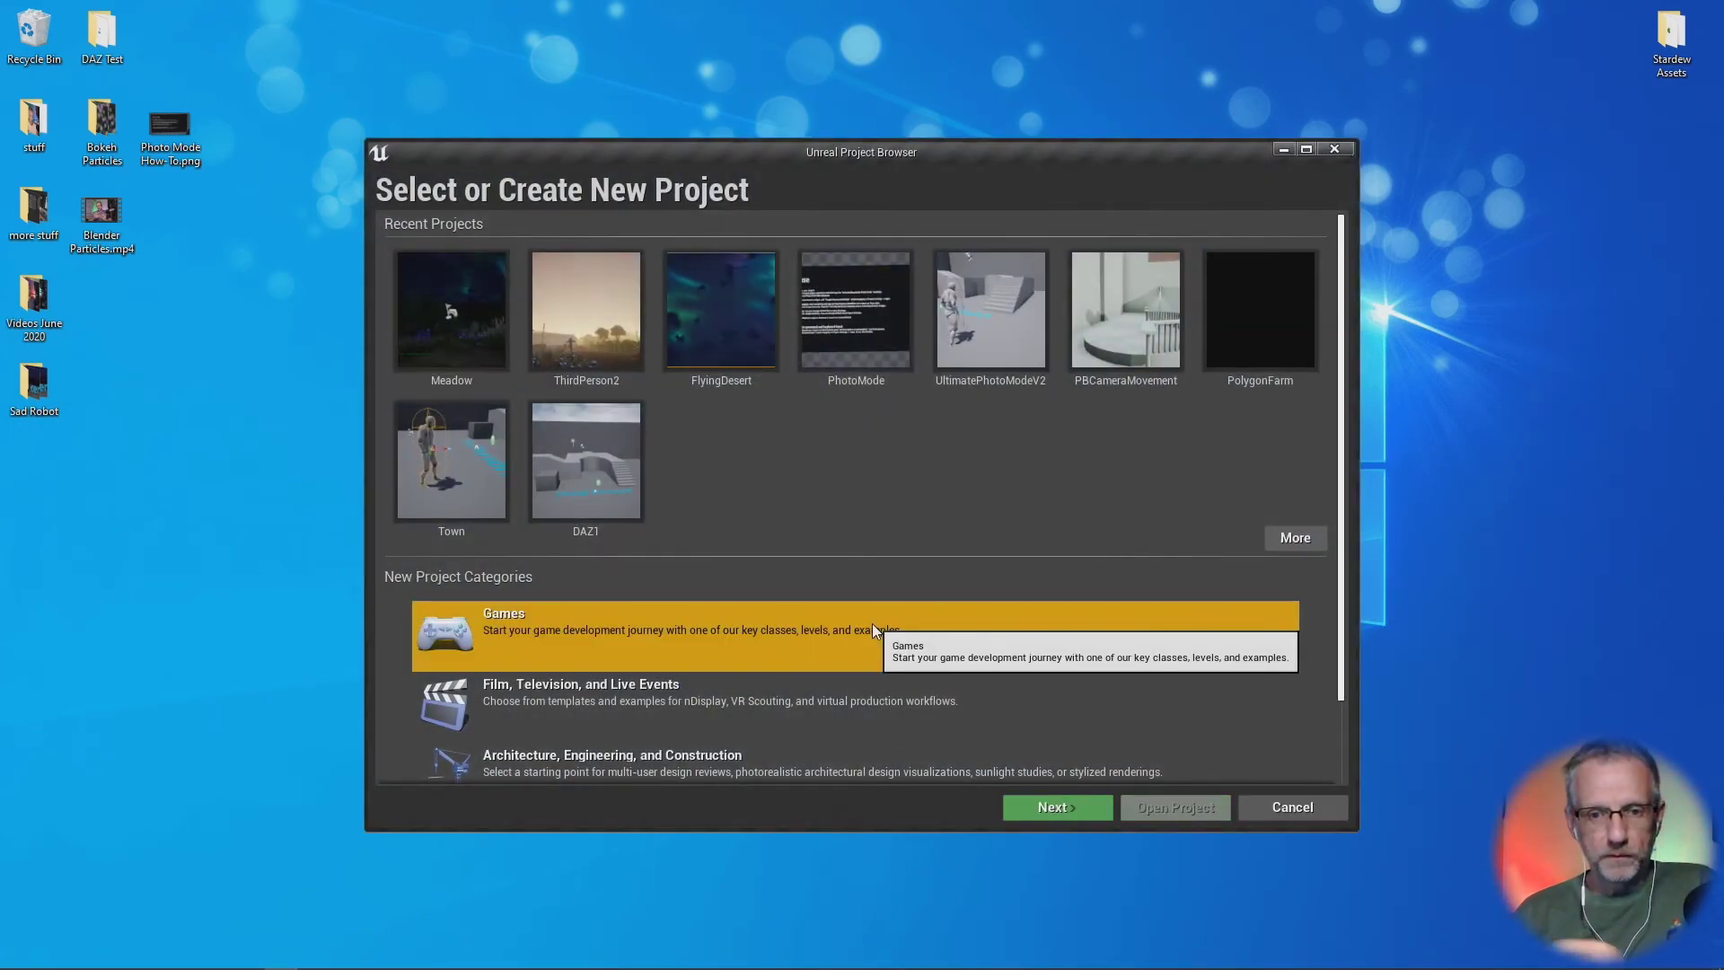
pyautogui.click(1076, 801)
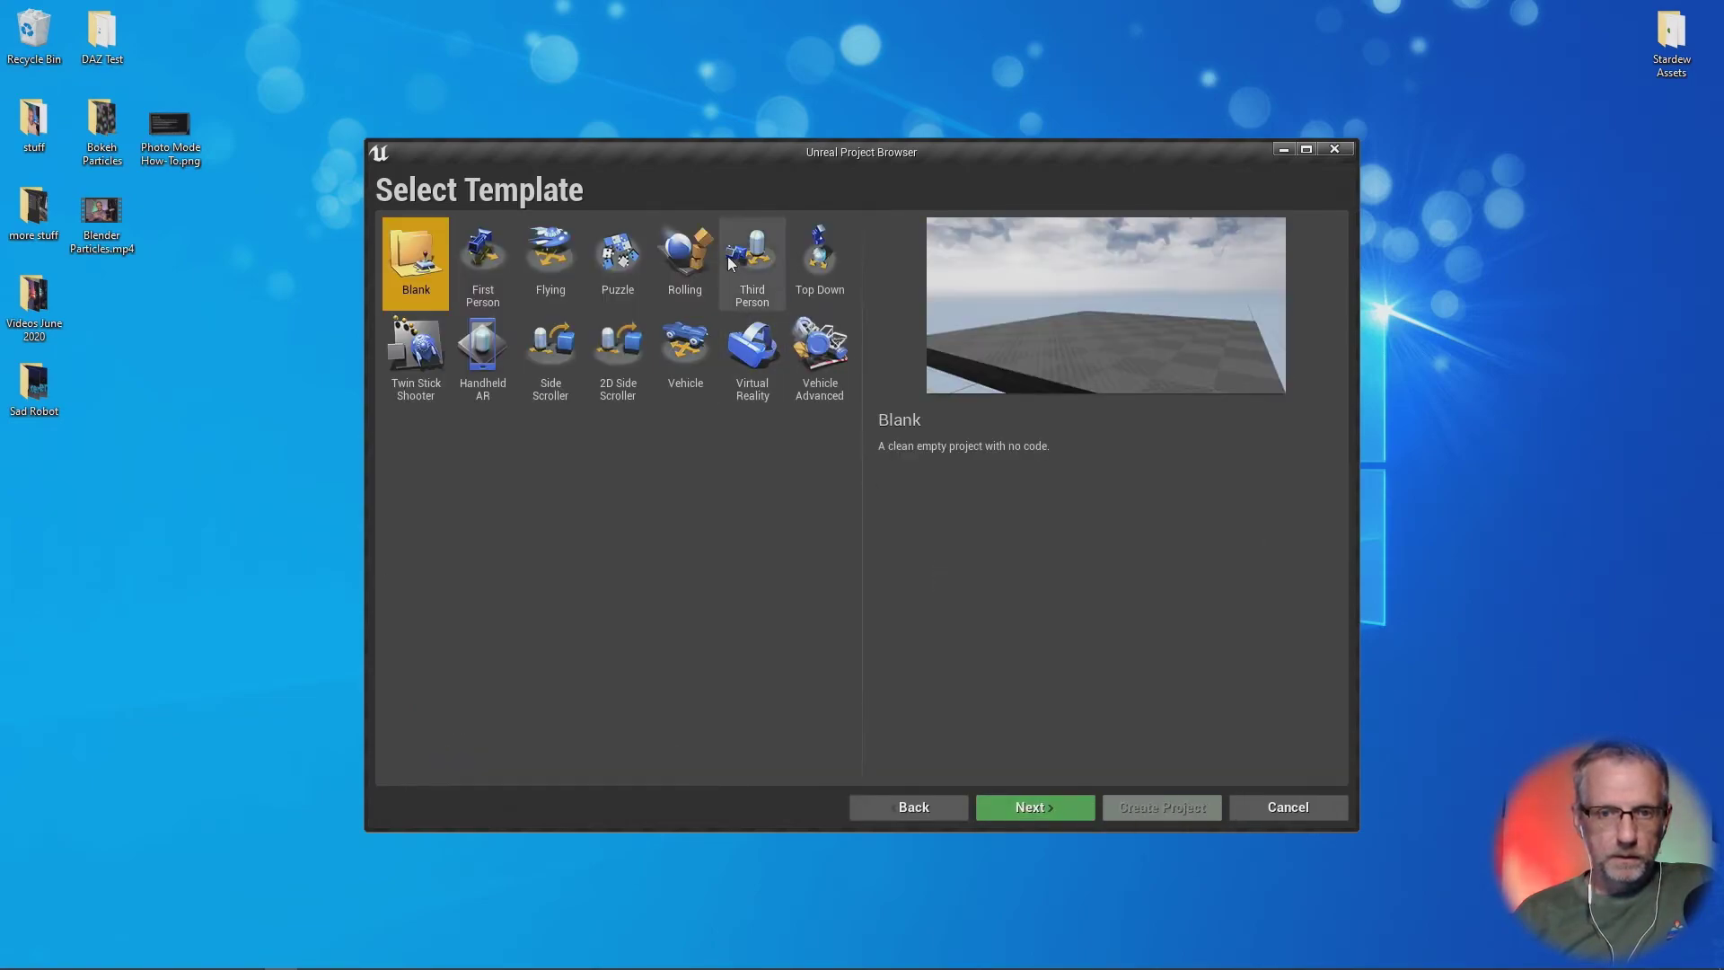
pyautogui.click(765, 281)
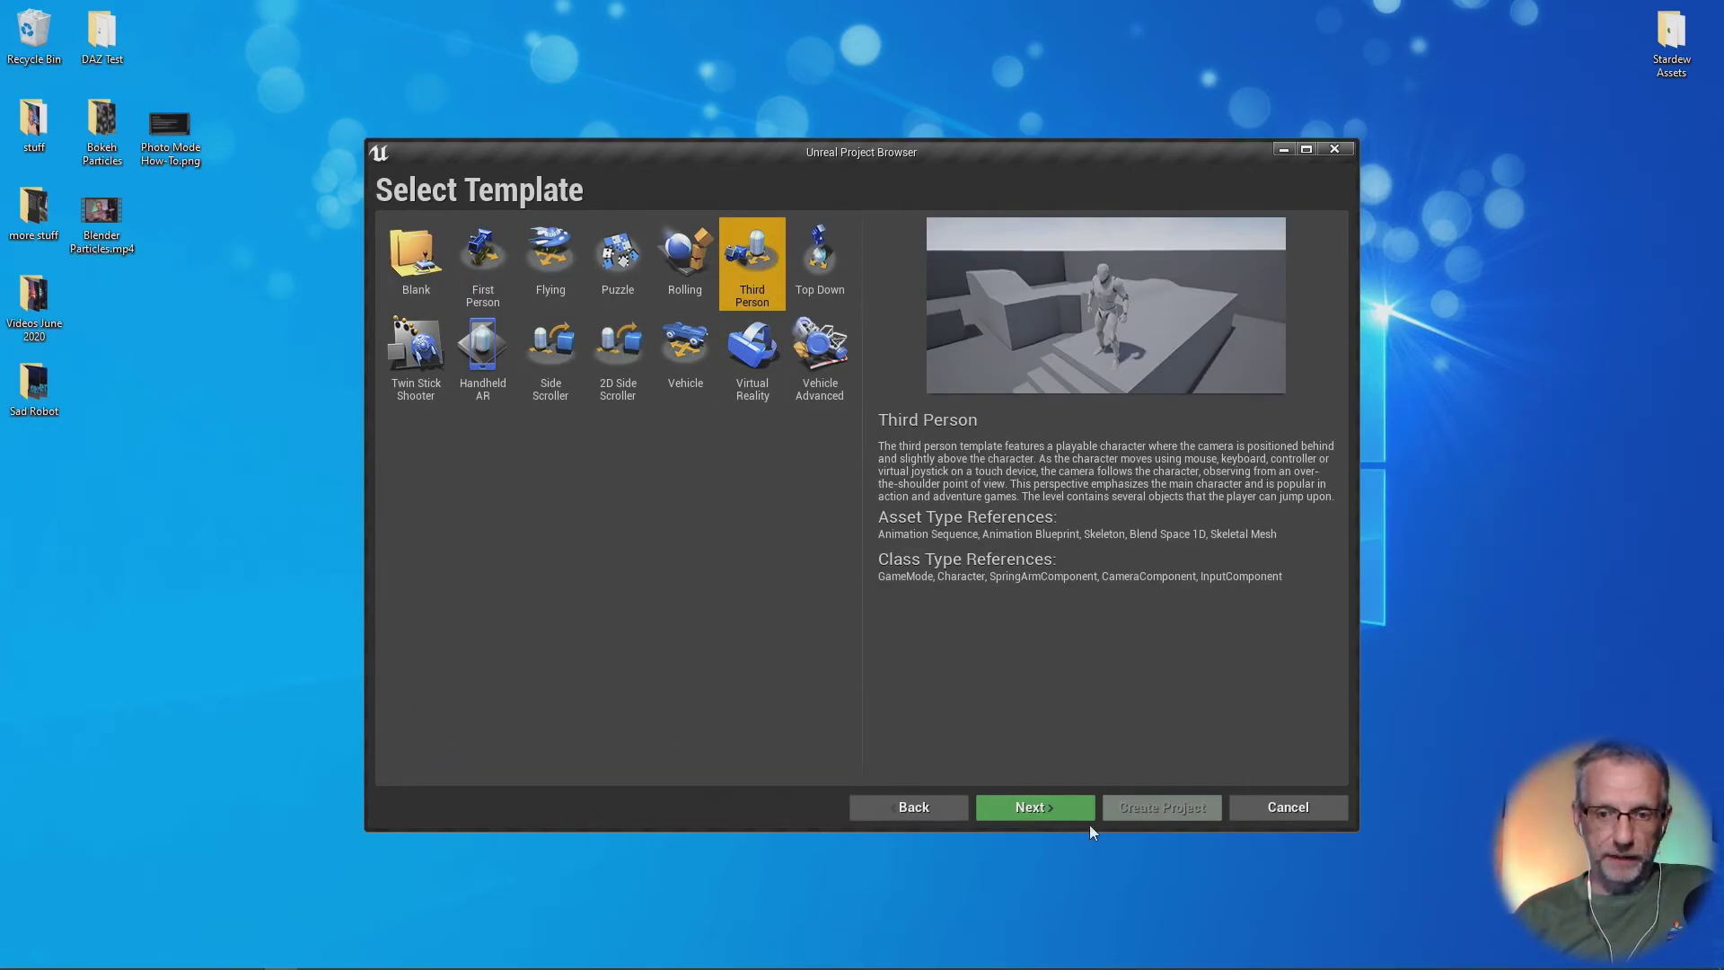
pyautogui.click(1063, 806)
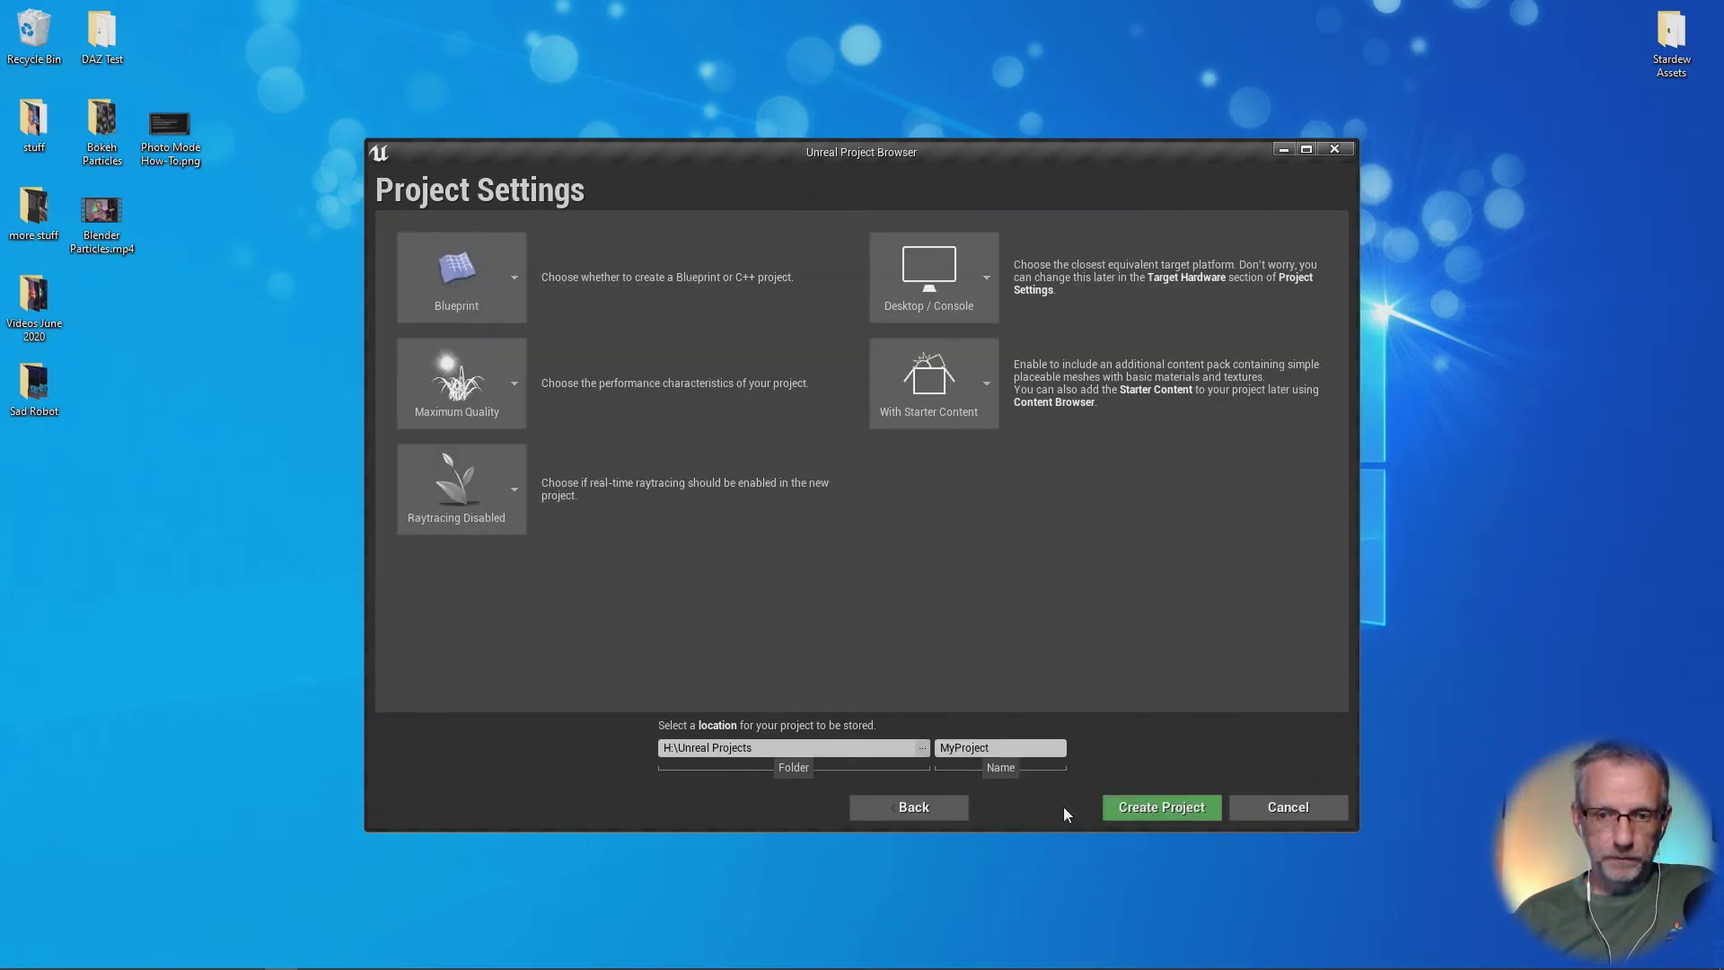
pyautogui.doubleClick(1026, 750)
pyautogui.write('D')
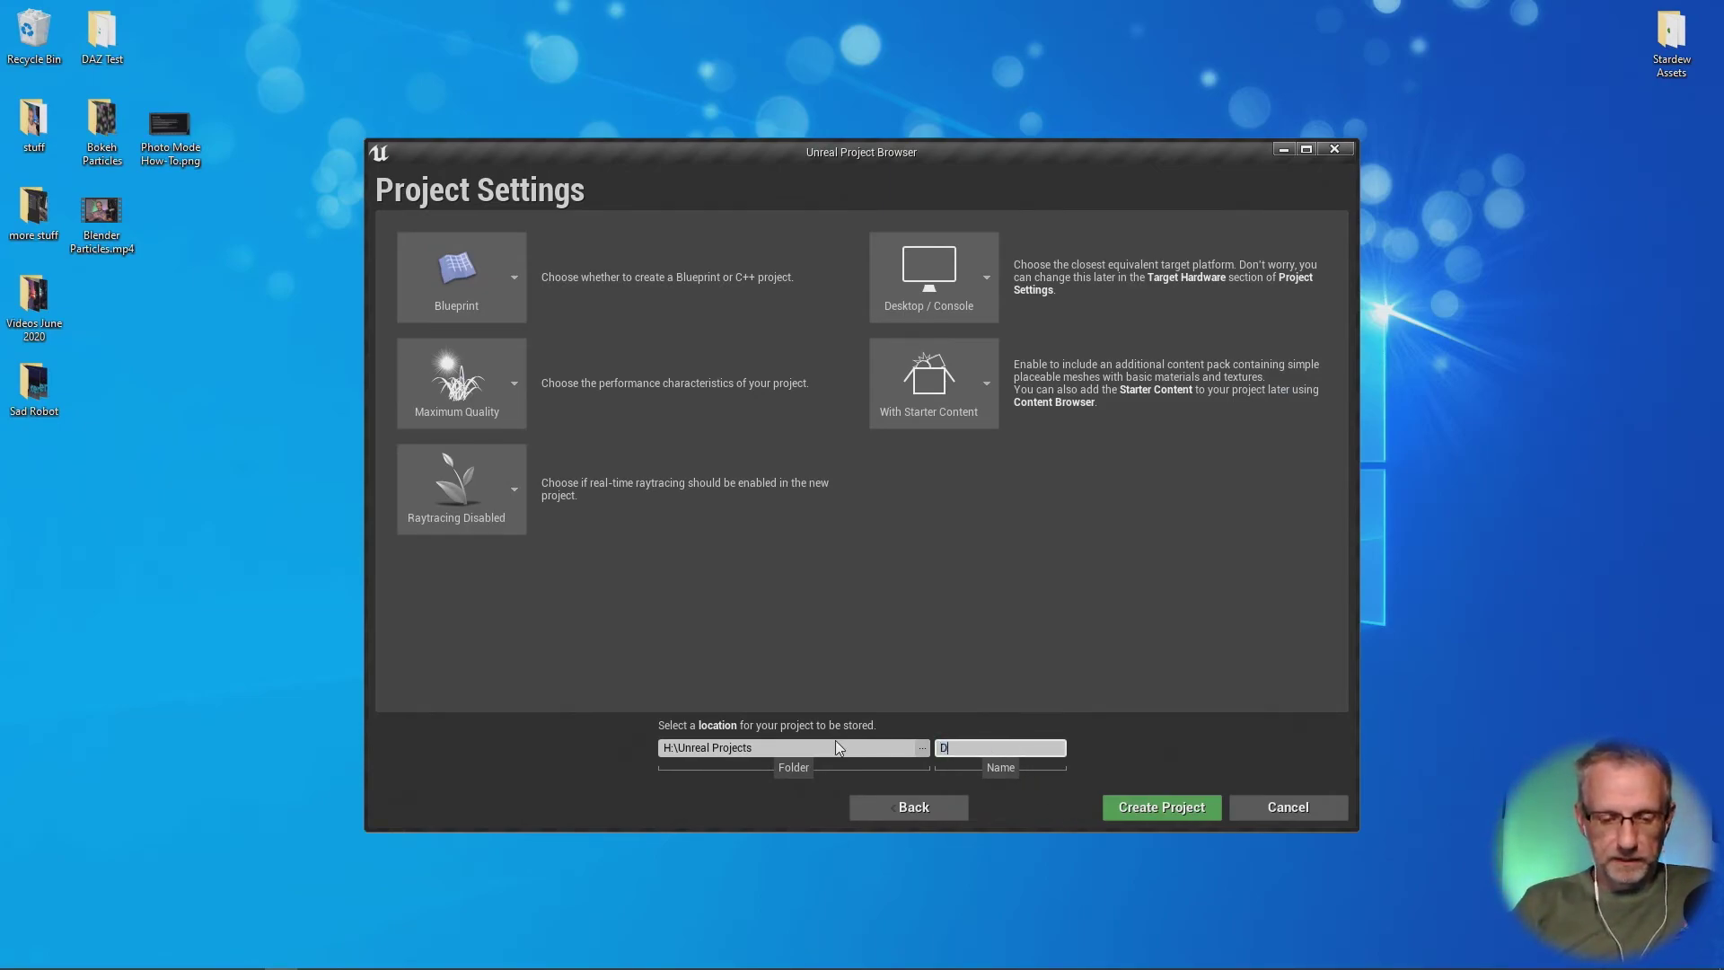
pyautogui.write('AZ2')
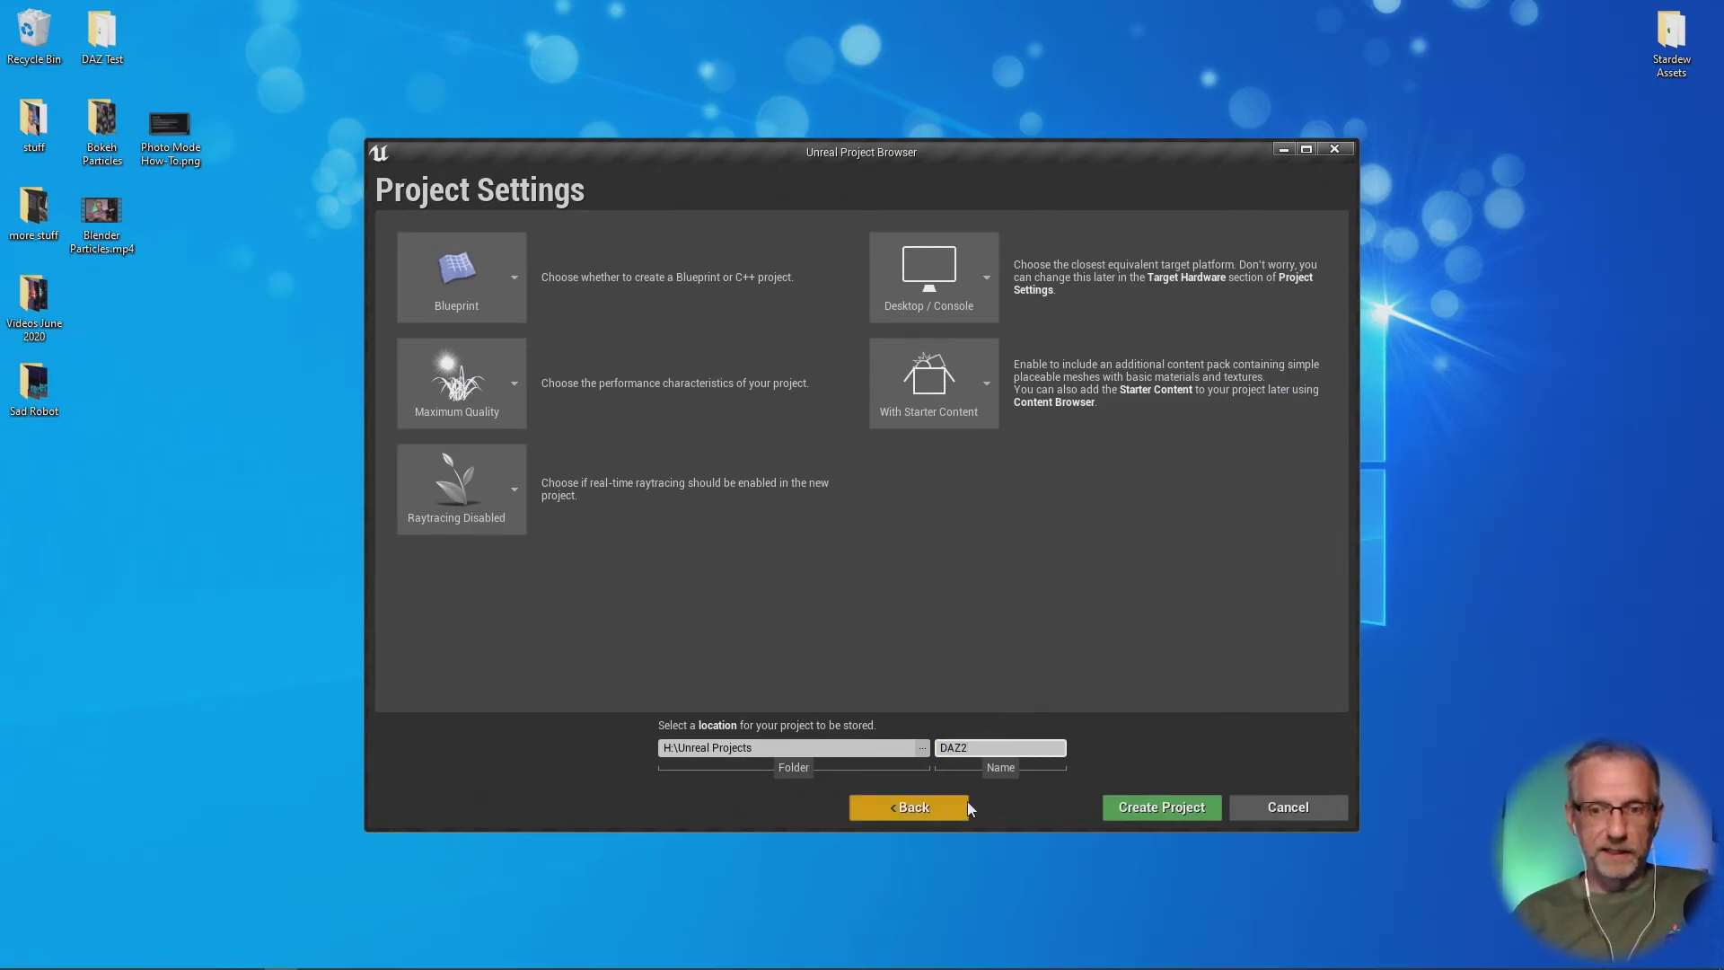
pyautogui.click(1154, 810)
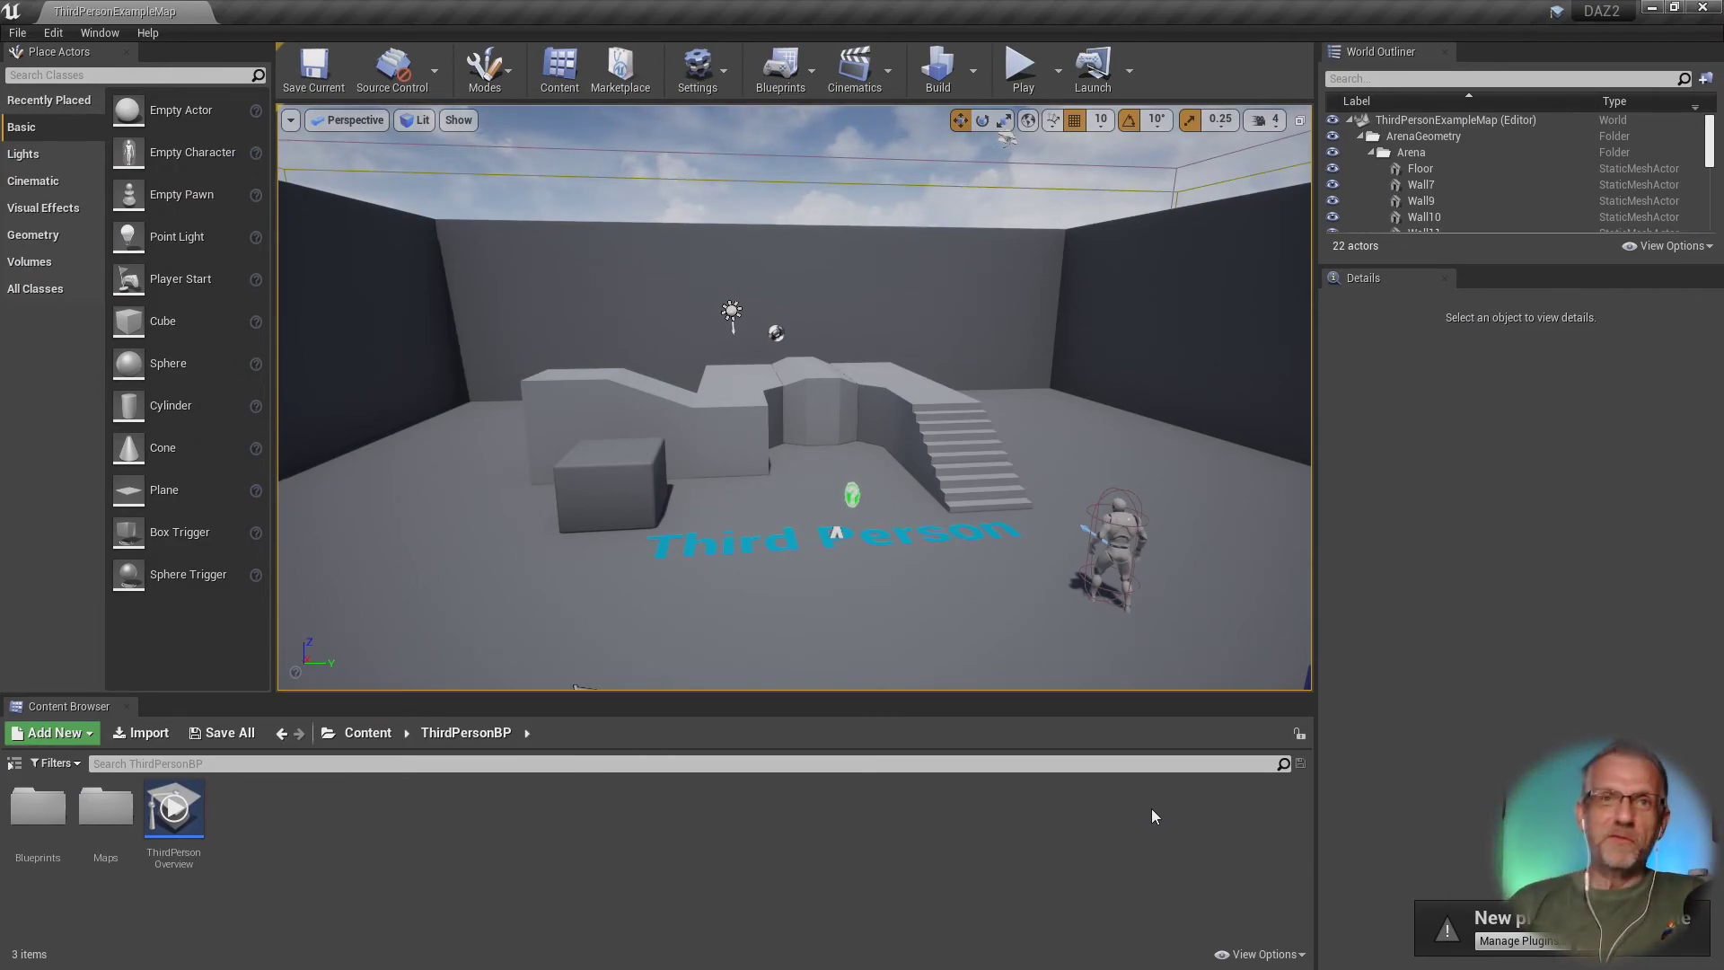
# Step: Enable DazToUnreal in DAZ2's plugin list and restart the editor
pyautogui.click(1543, 942)
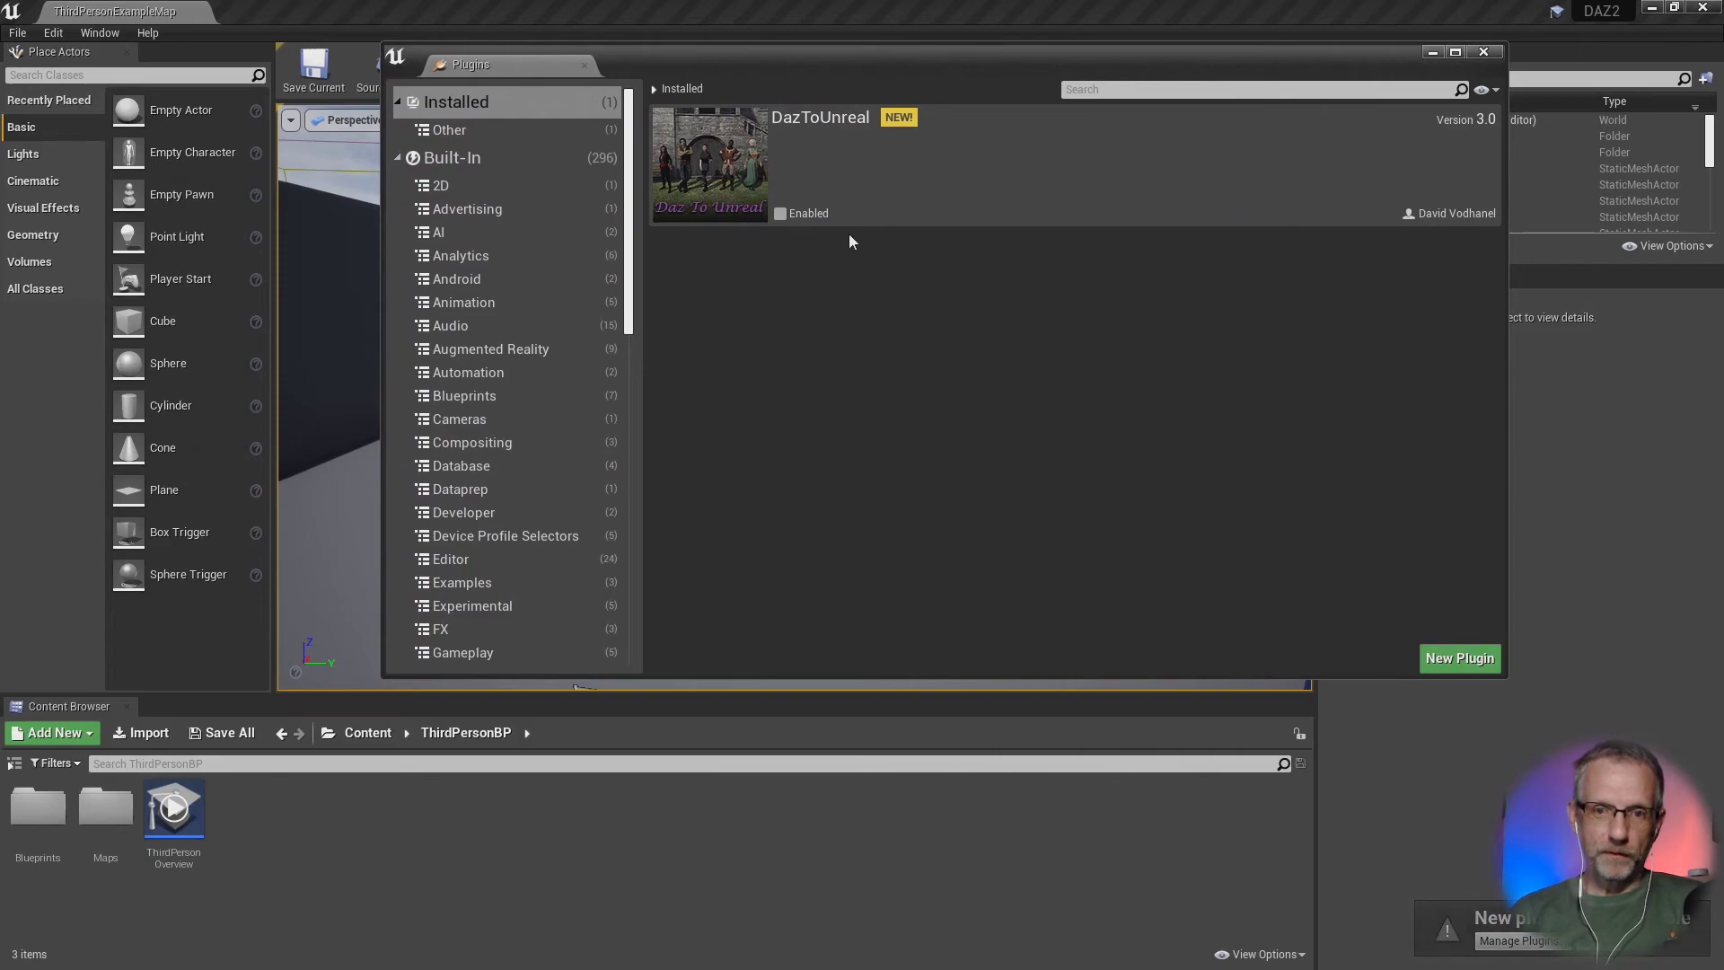
pyautogui.click(779, 214)
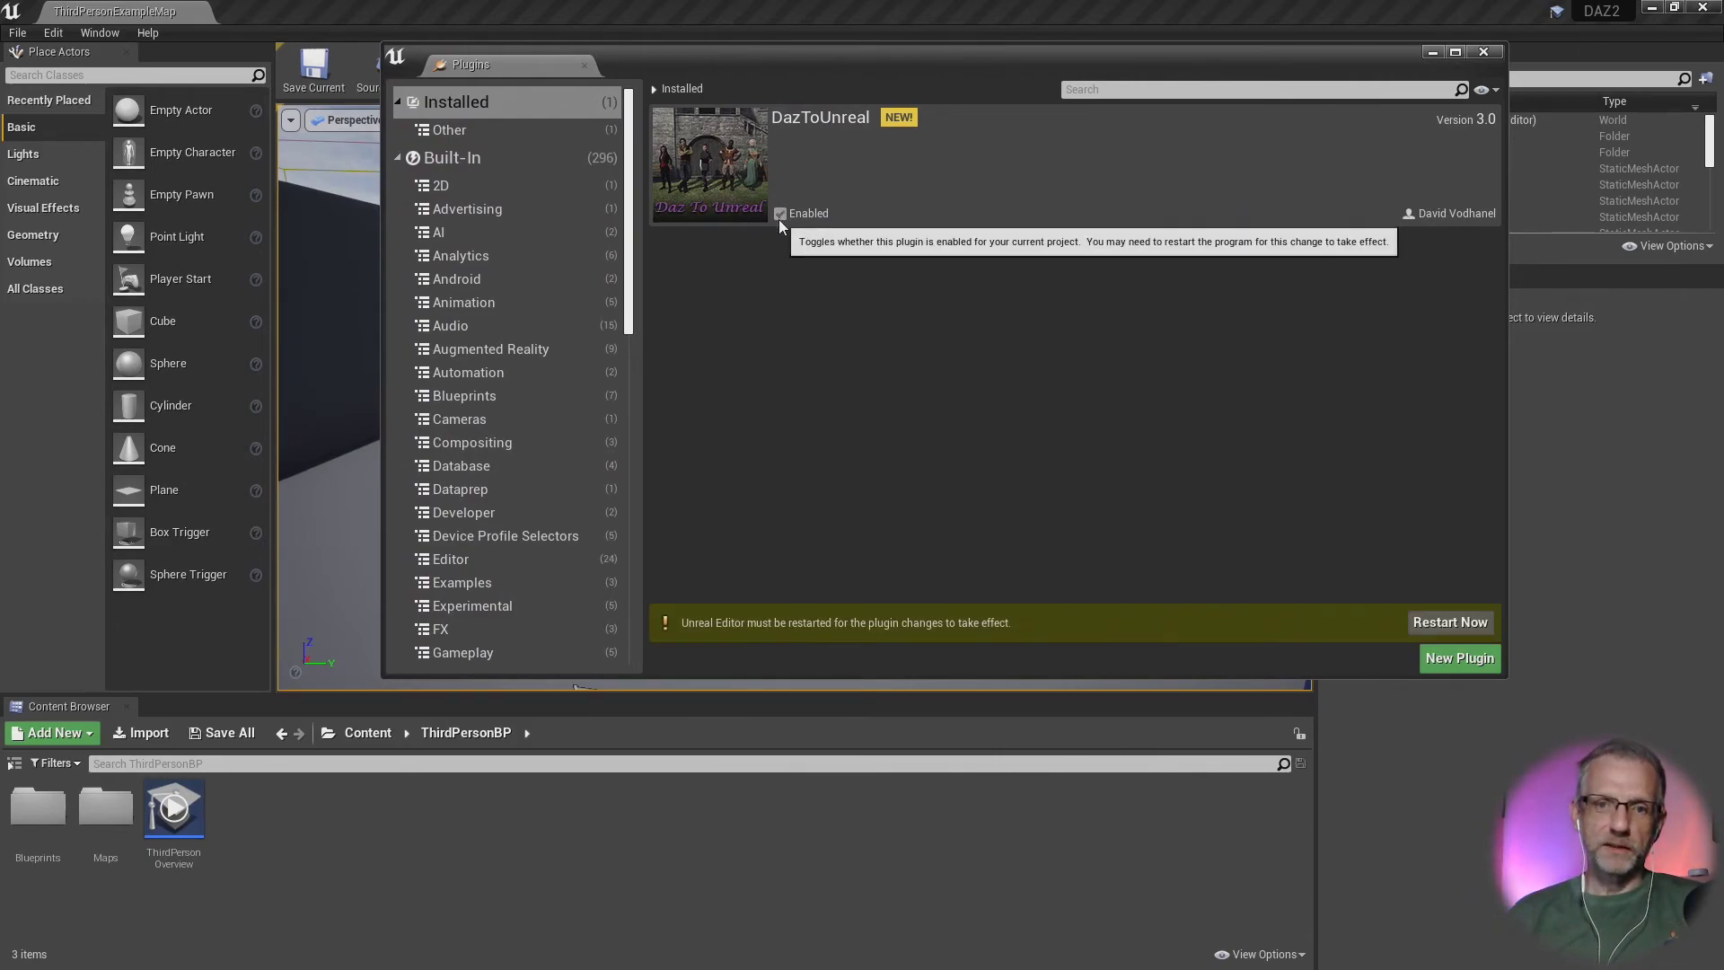
pyautogui.click(1450, 623)
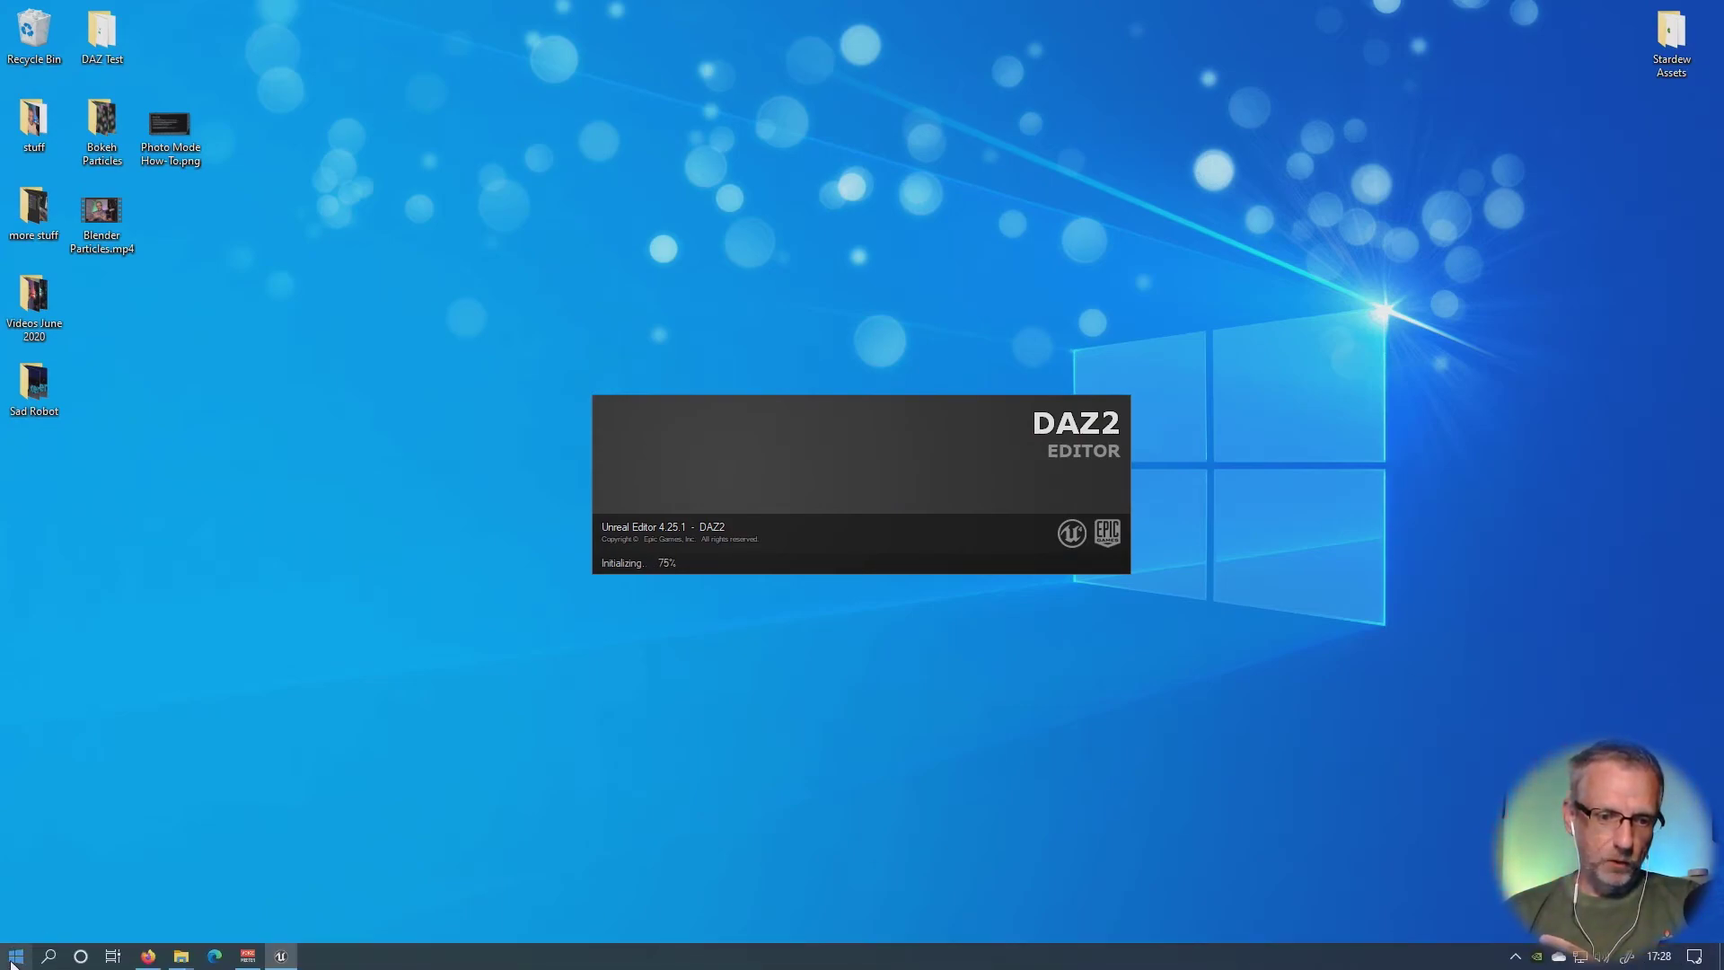
# Step: Launch DAZ Studio, close Unreal's Plugins window, and show the Content Browser folder tree
pyautogui.click(15, 955)
pyautogui.click(343, 581)
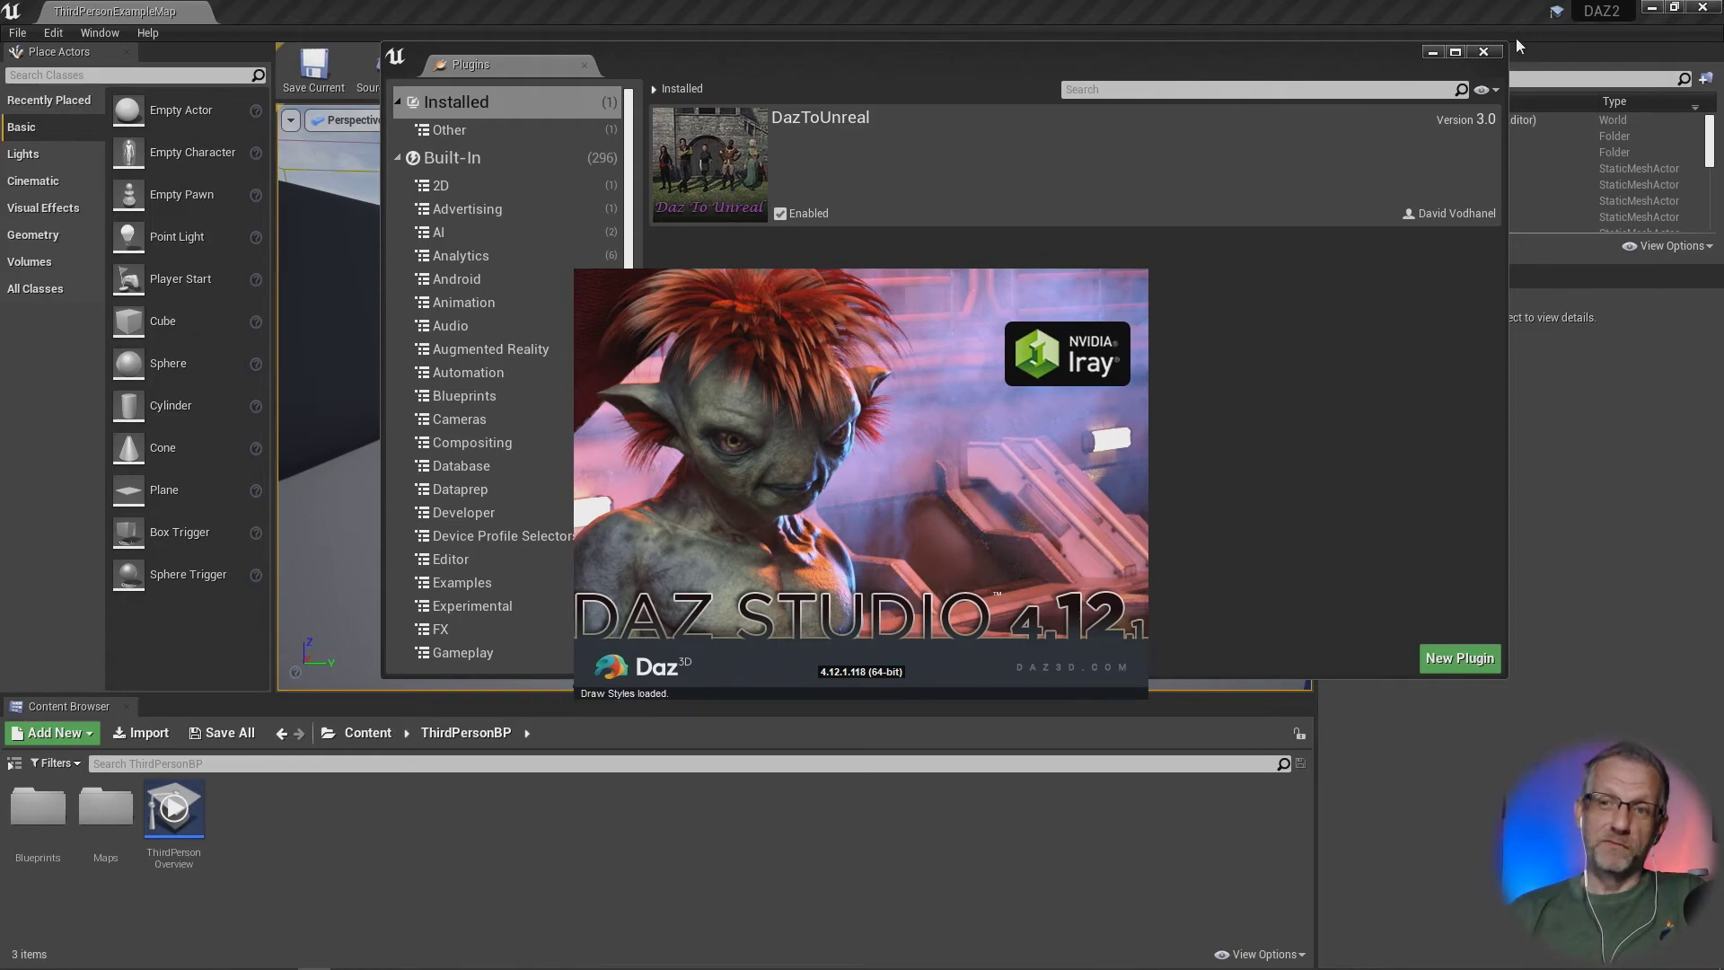
pyautogui.click(1490, 51)
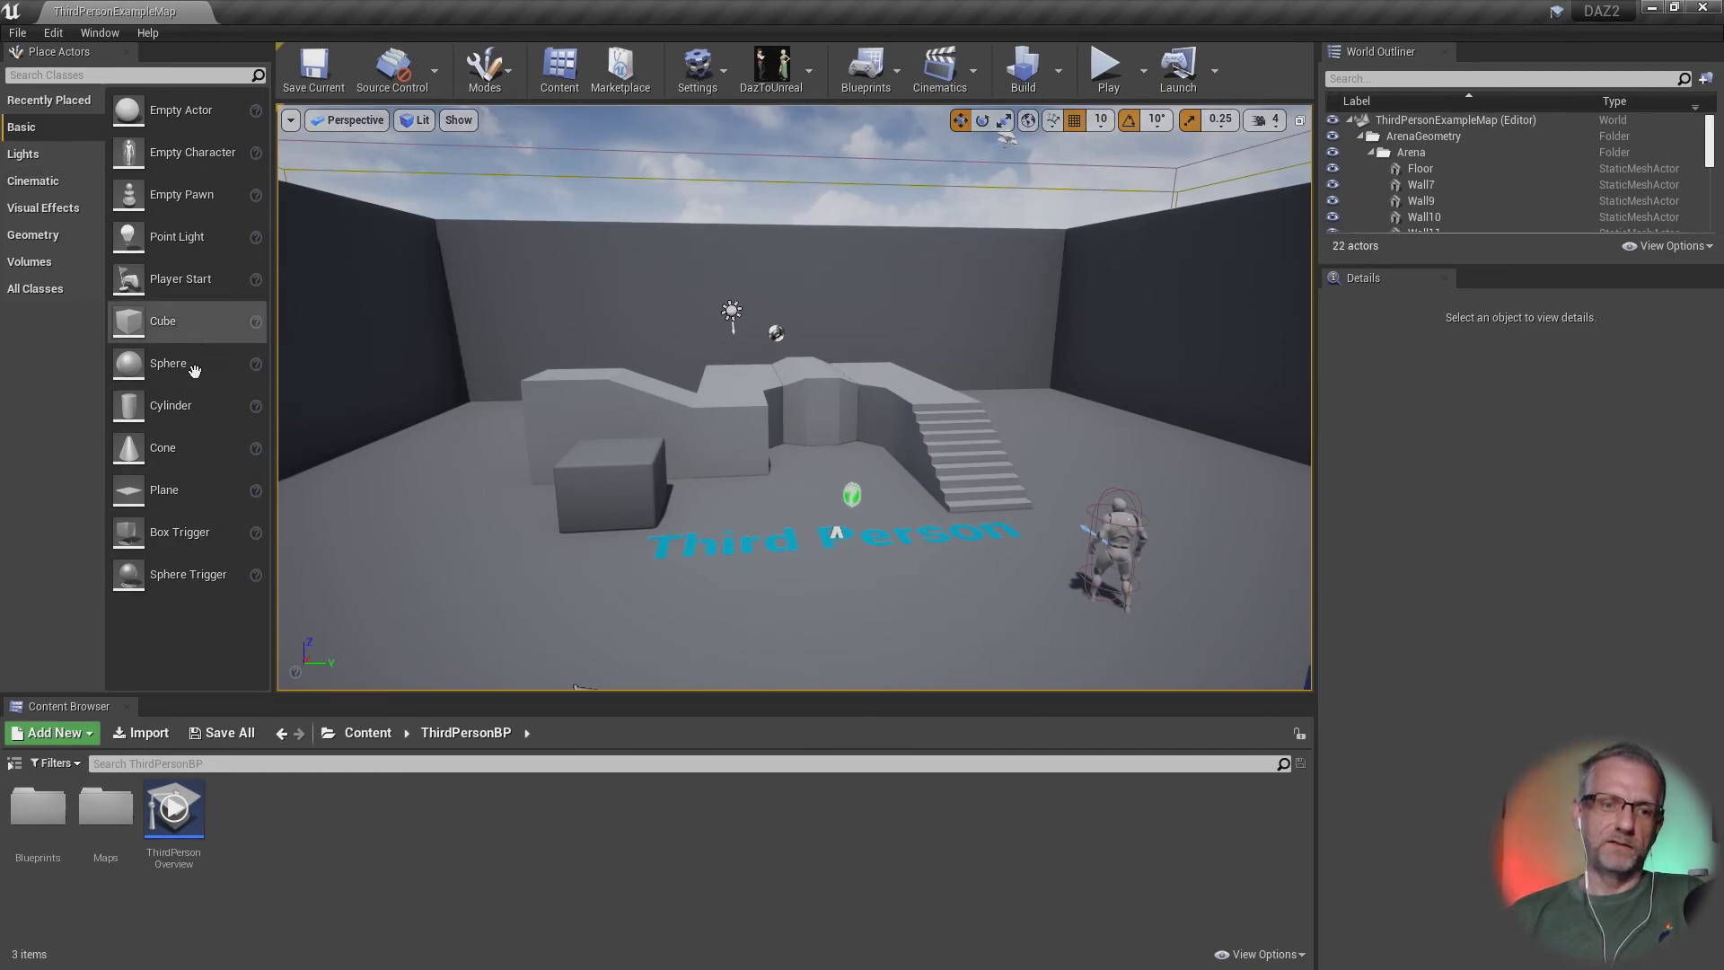
pyautogui.click(12, 767)
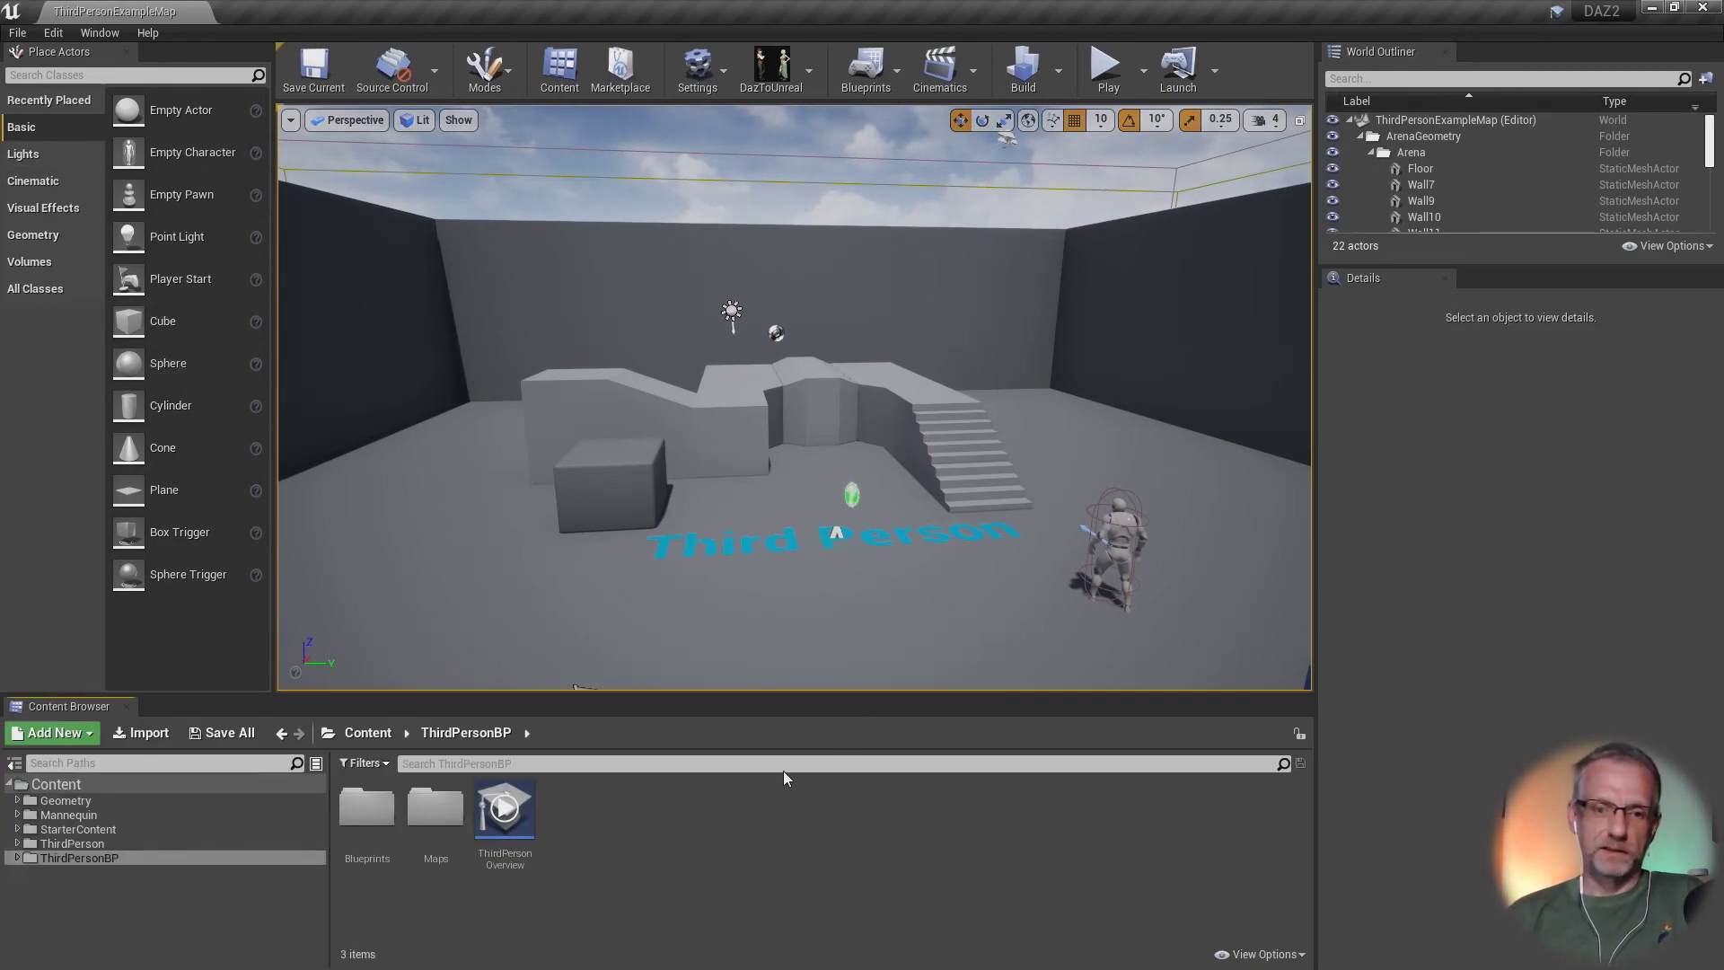
pyautogui.hotkey('alt', 'Tab')
pyautogui.hotkey('alt', 'Tab')
pyautogui.hotkey('alt', 'Tab')
pyautogui.hotkey('alt', 'Tab')
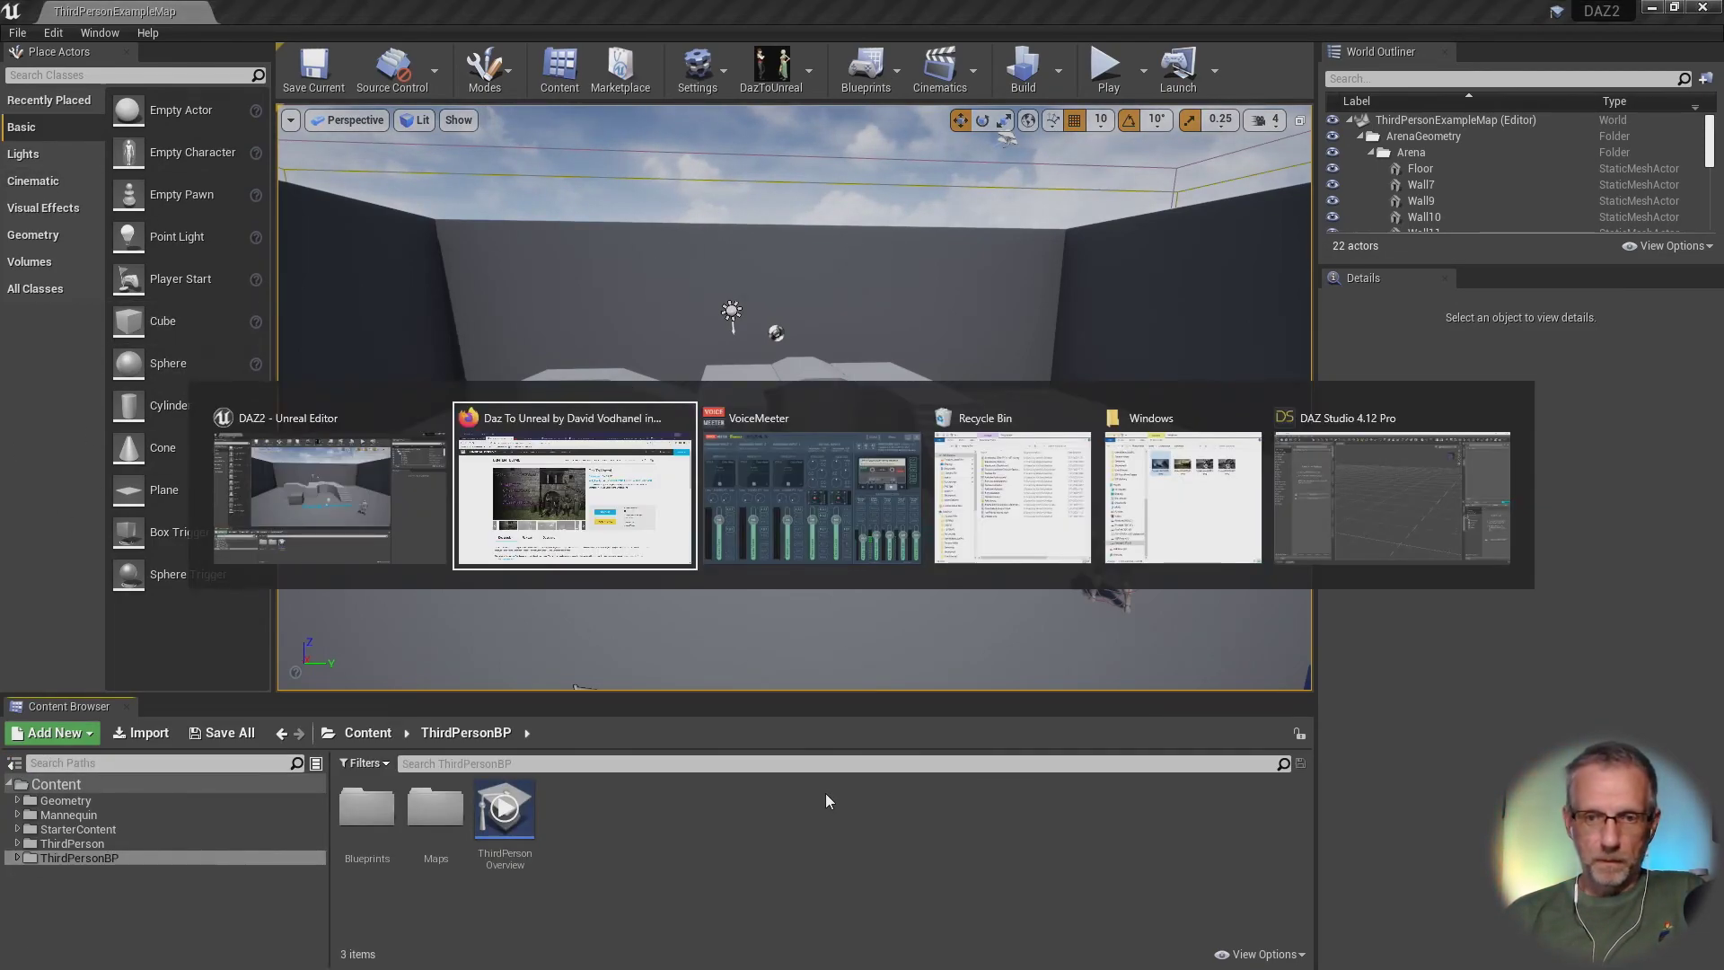
# Step: In Daz Studio, open the recent scene G8 Male.duf
pyautogui.hotkey('alt', 'Tab')
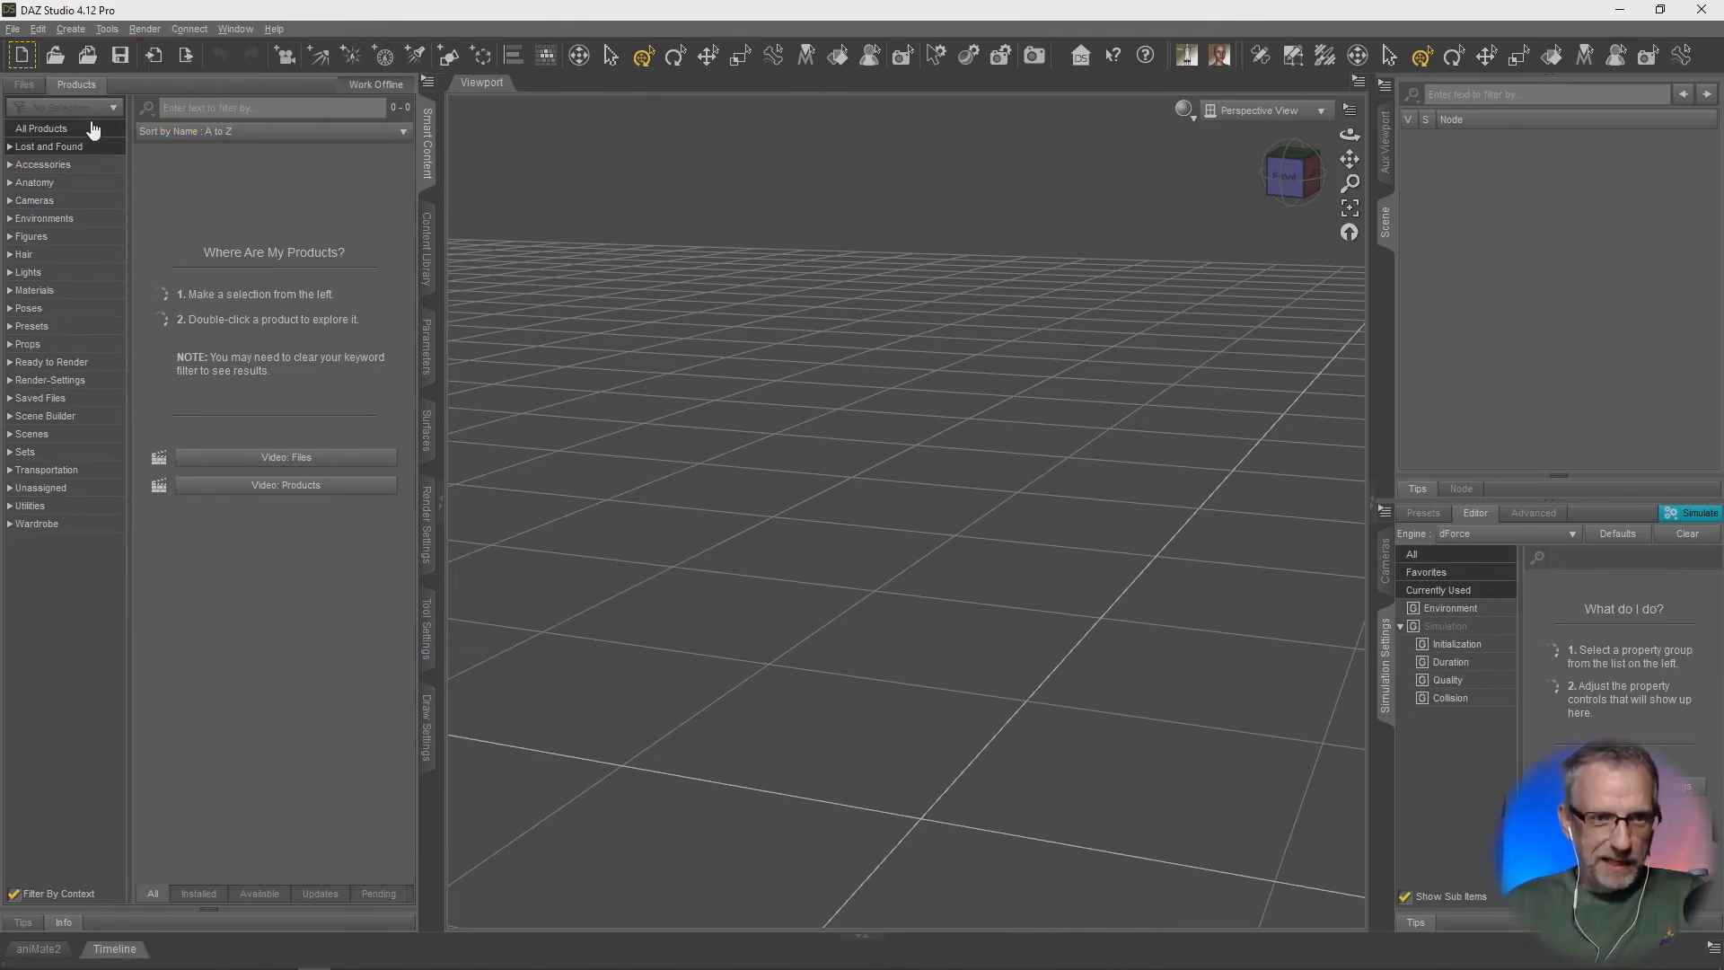
pyautogui.click(13, 29)
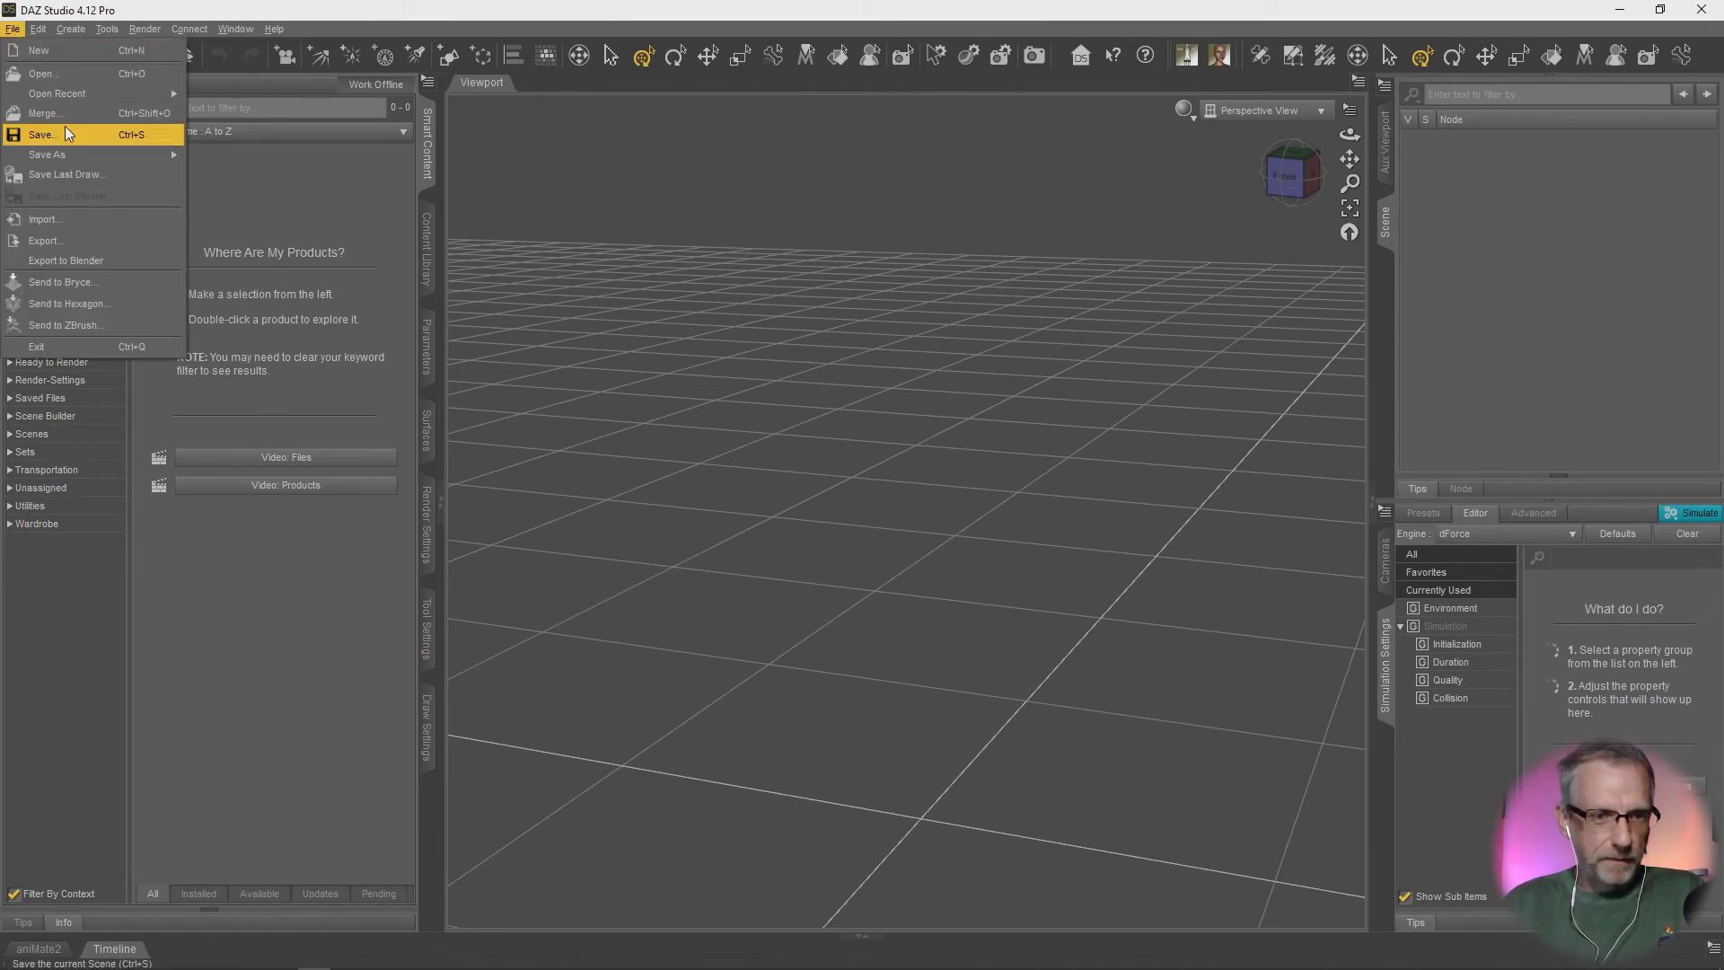
pyautogui.moveTo(114, 151)
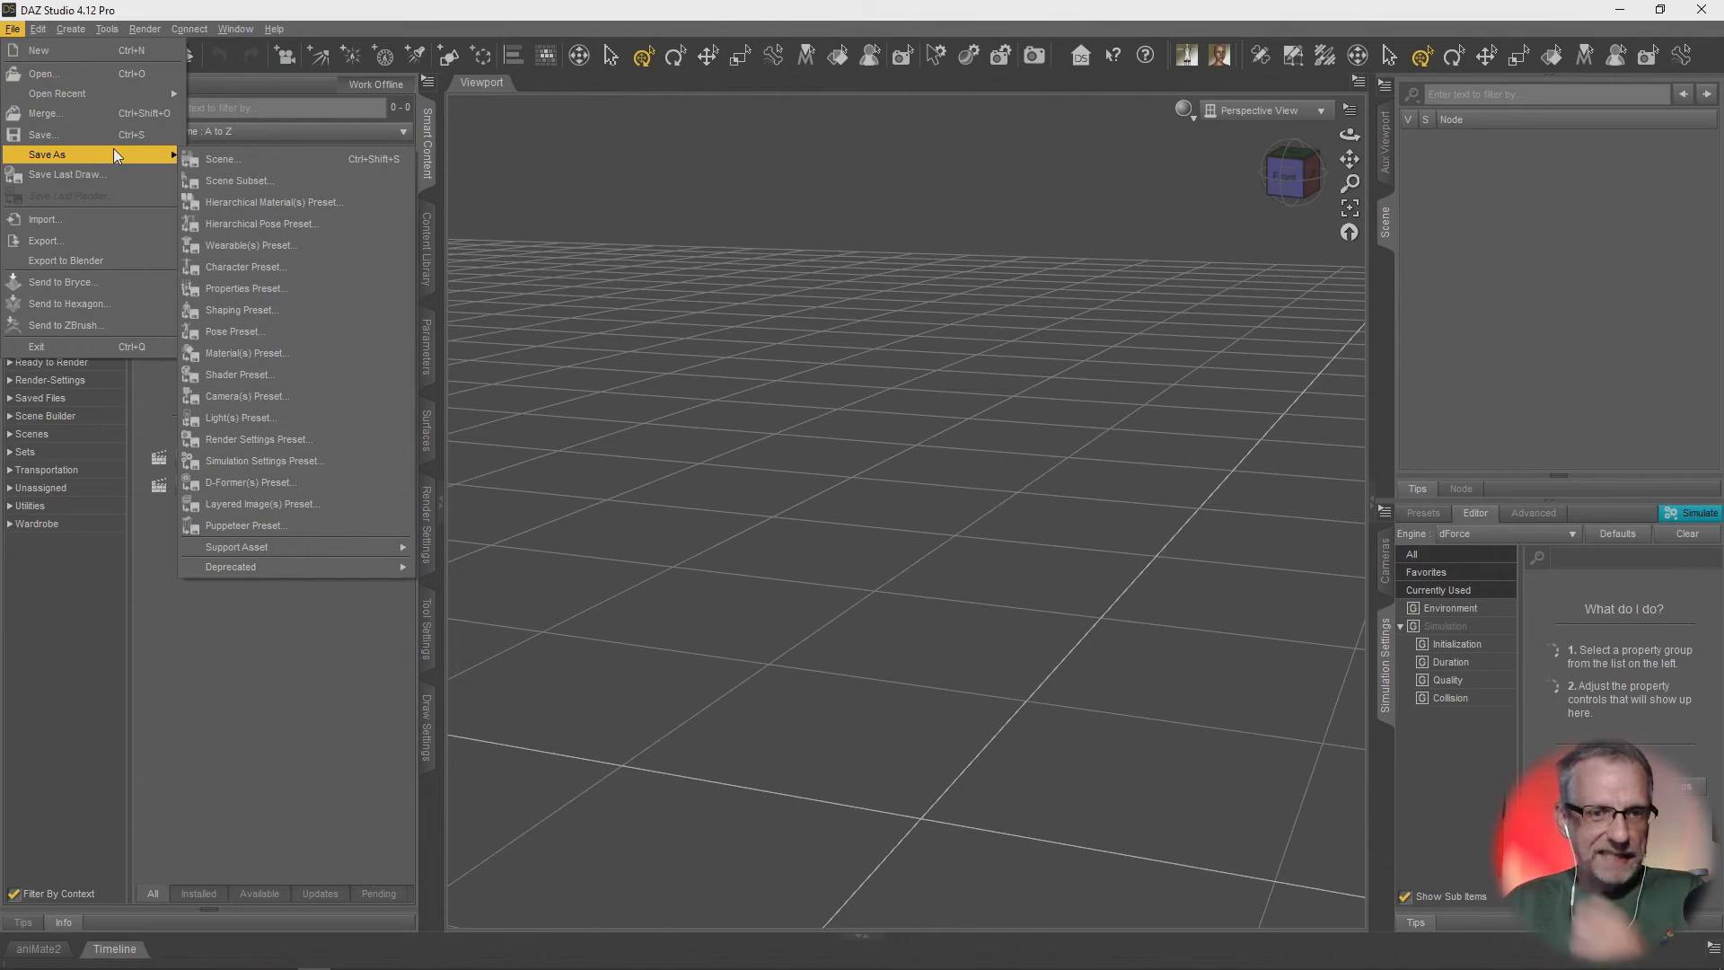
pyautogui.moveTo(97, 95)
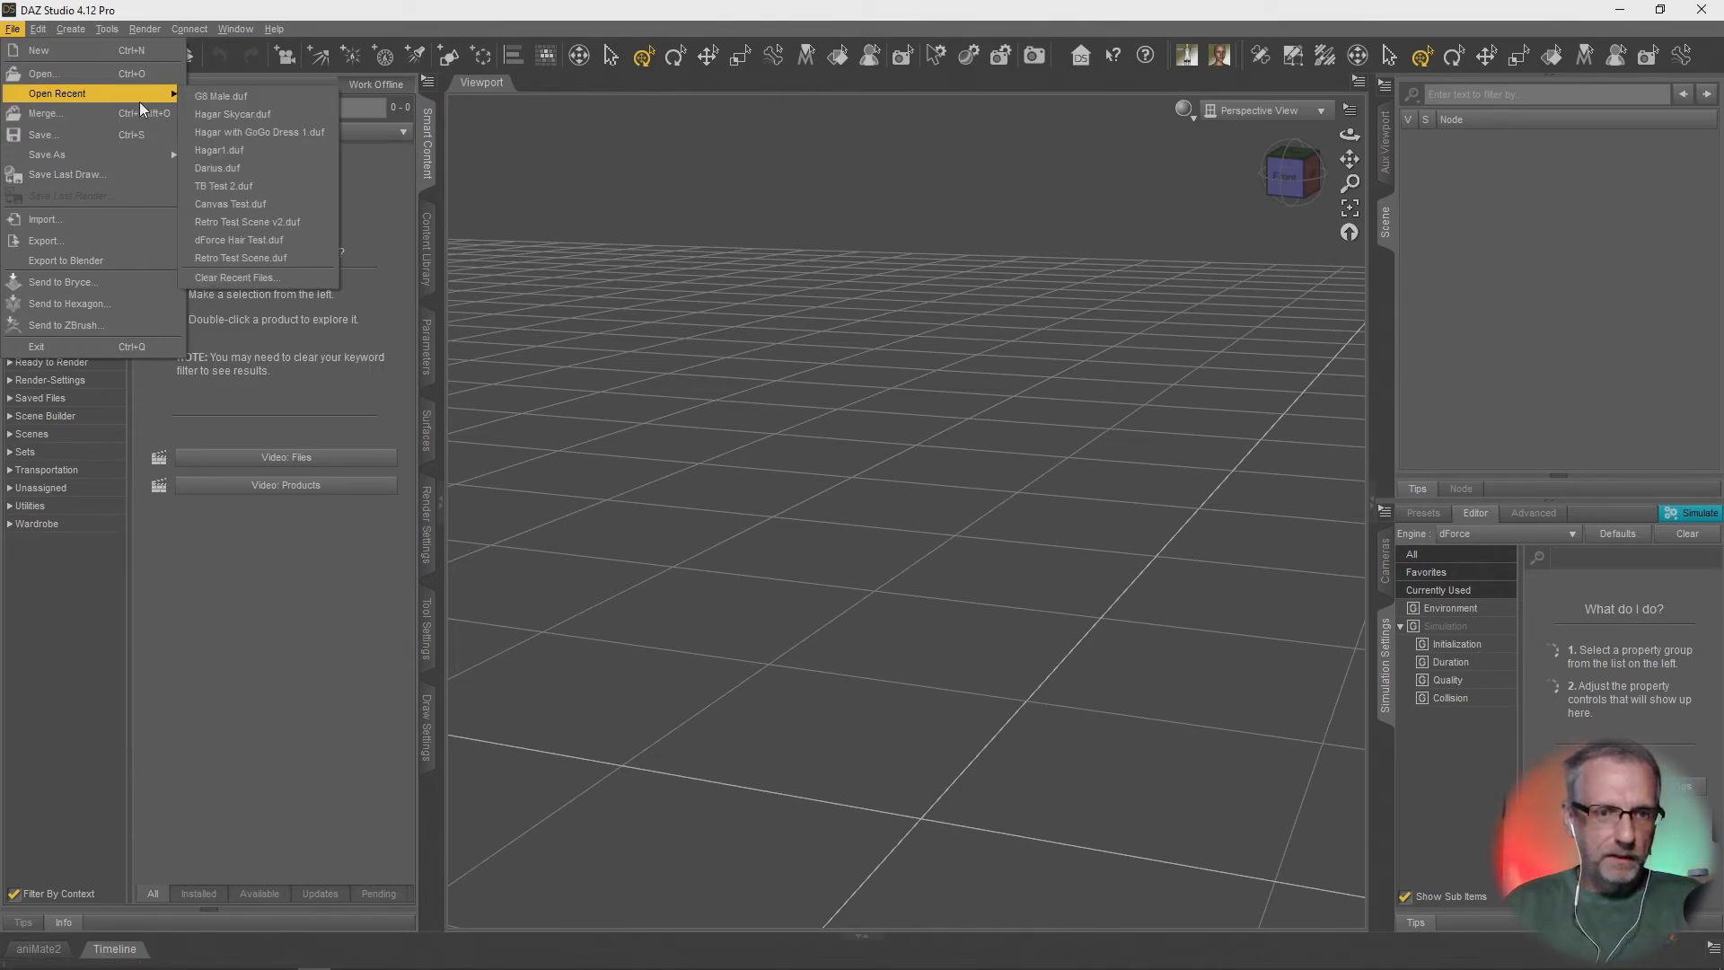
pyautogui.click(196, 97)
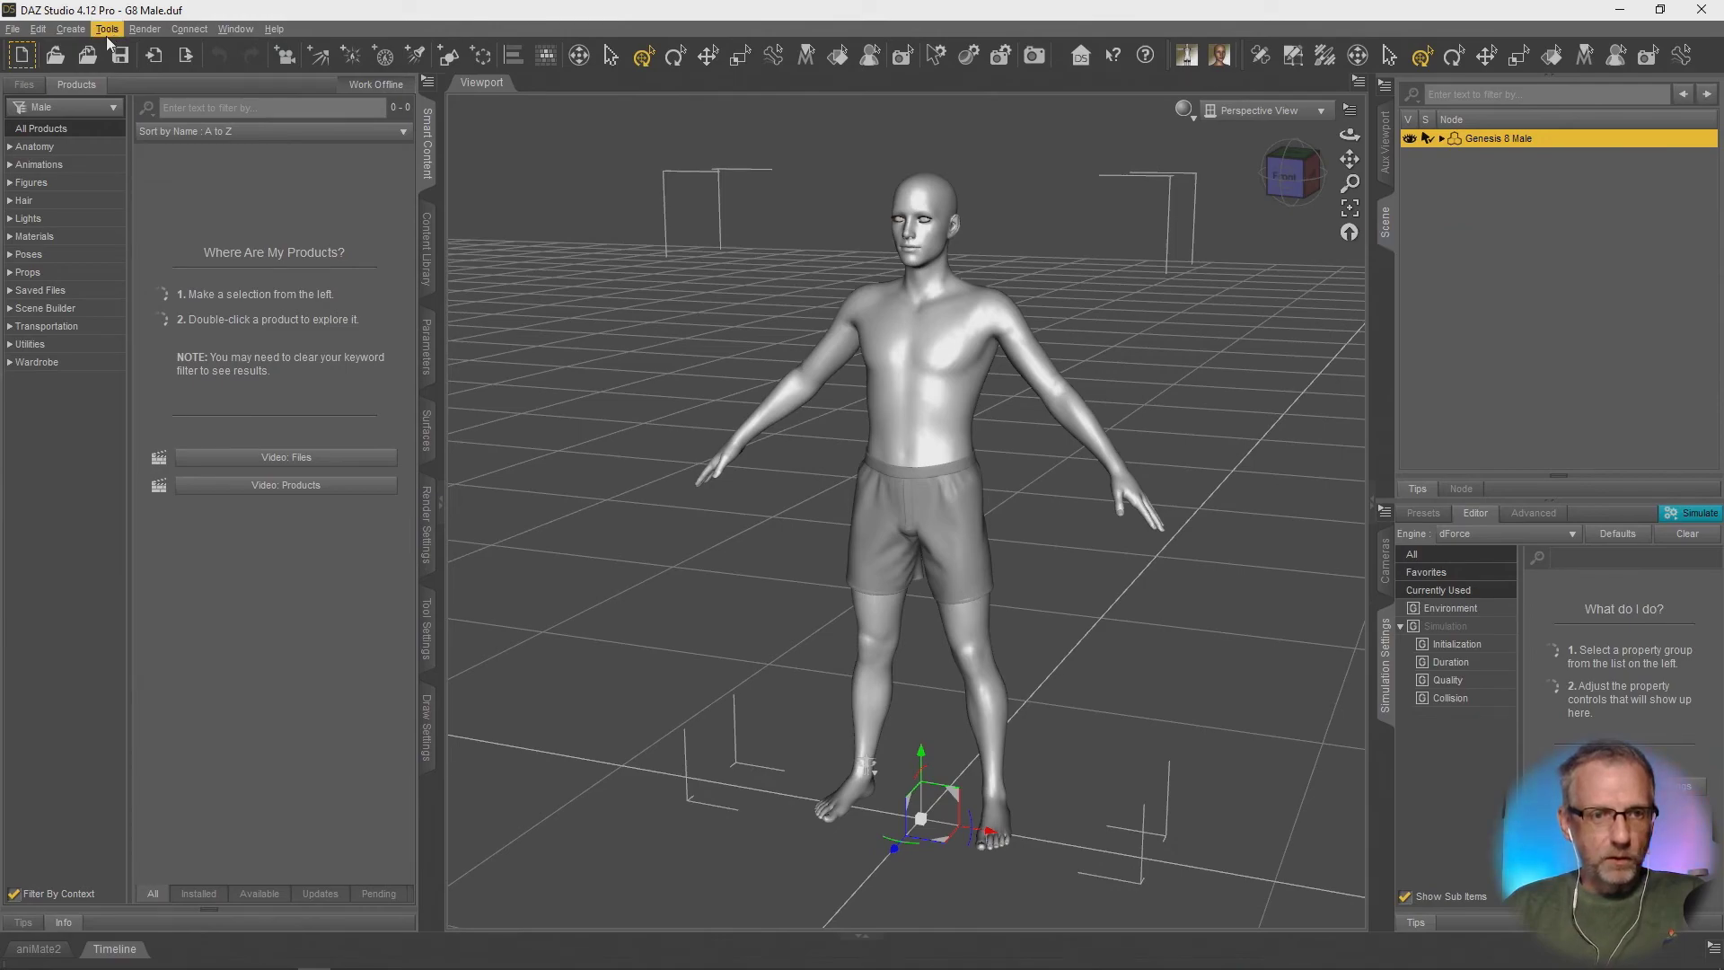
# Step: Send the Genesis 8 Male figure to Unreal via Edit > Send To Unreal with default settings
pyautogui.click(38, 30)
pyautogui.moveTo(59, 97)
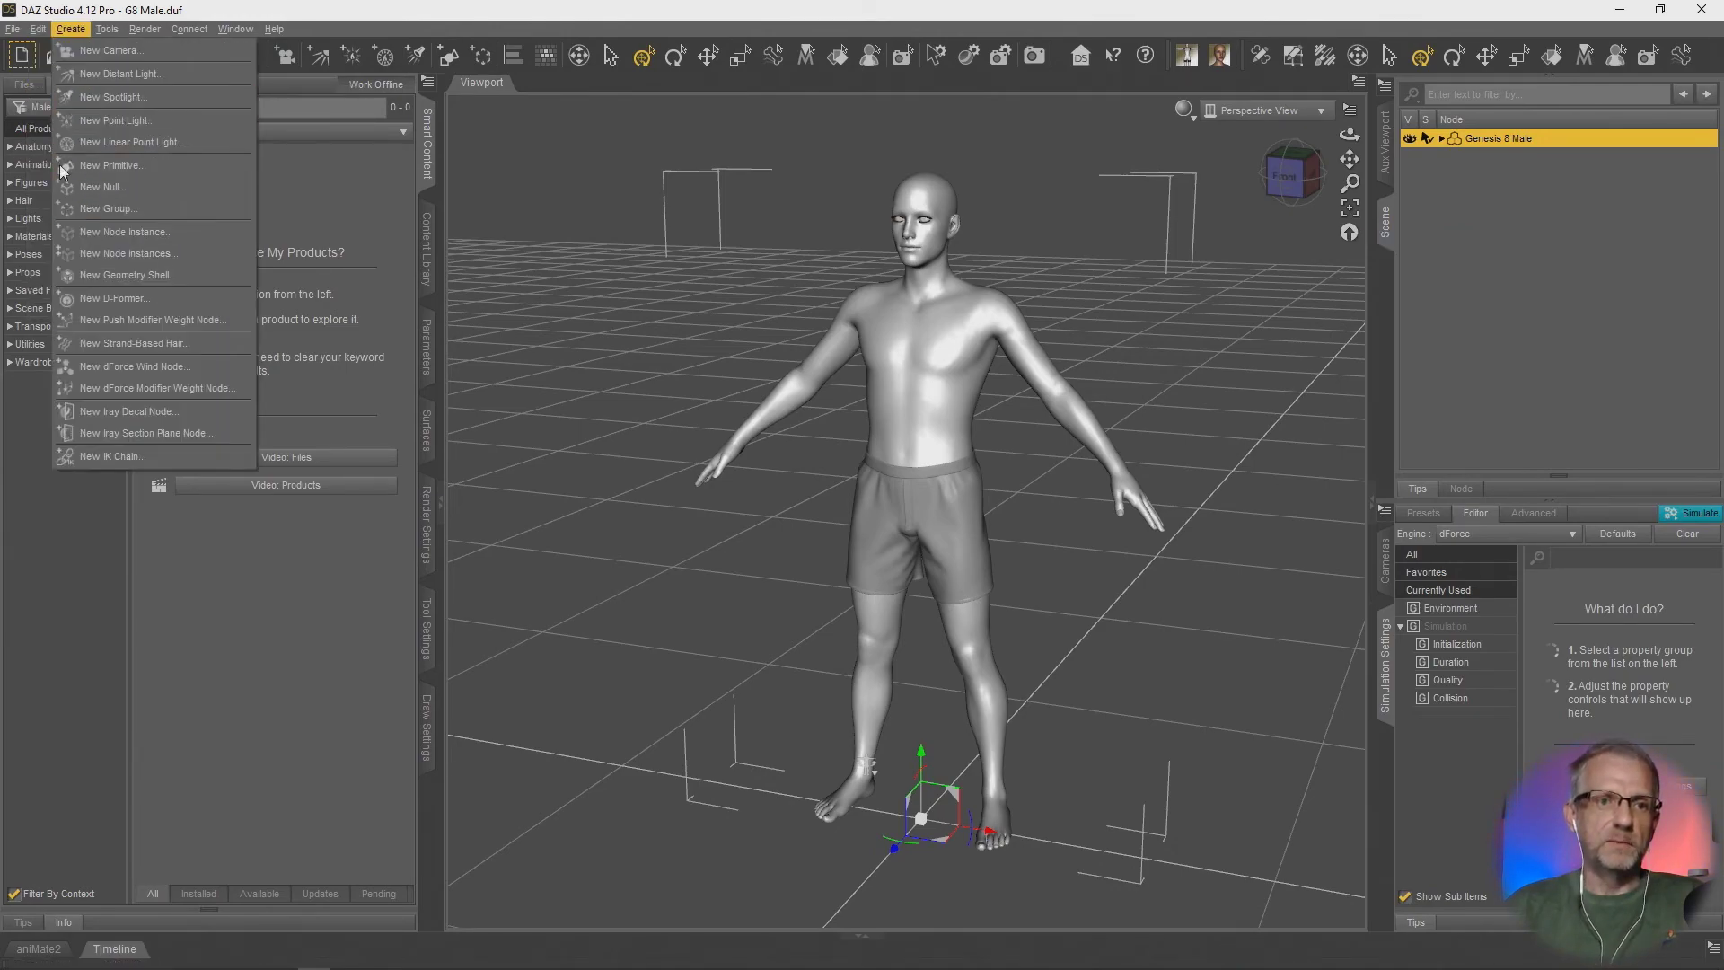
pyautogui.moveTo(20, 27)
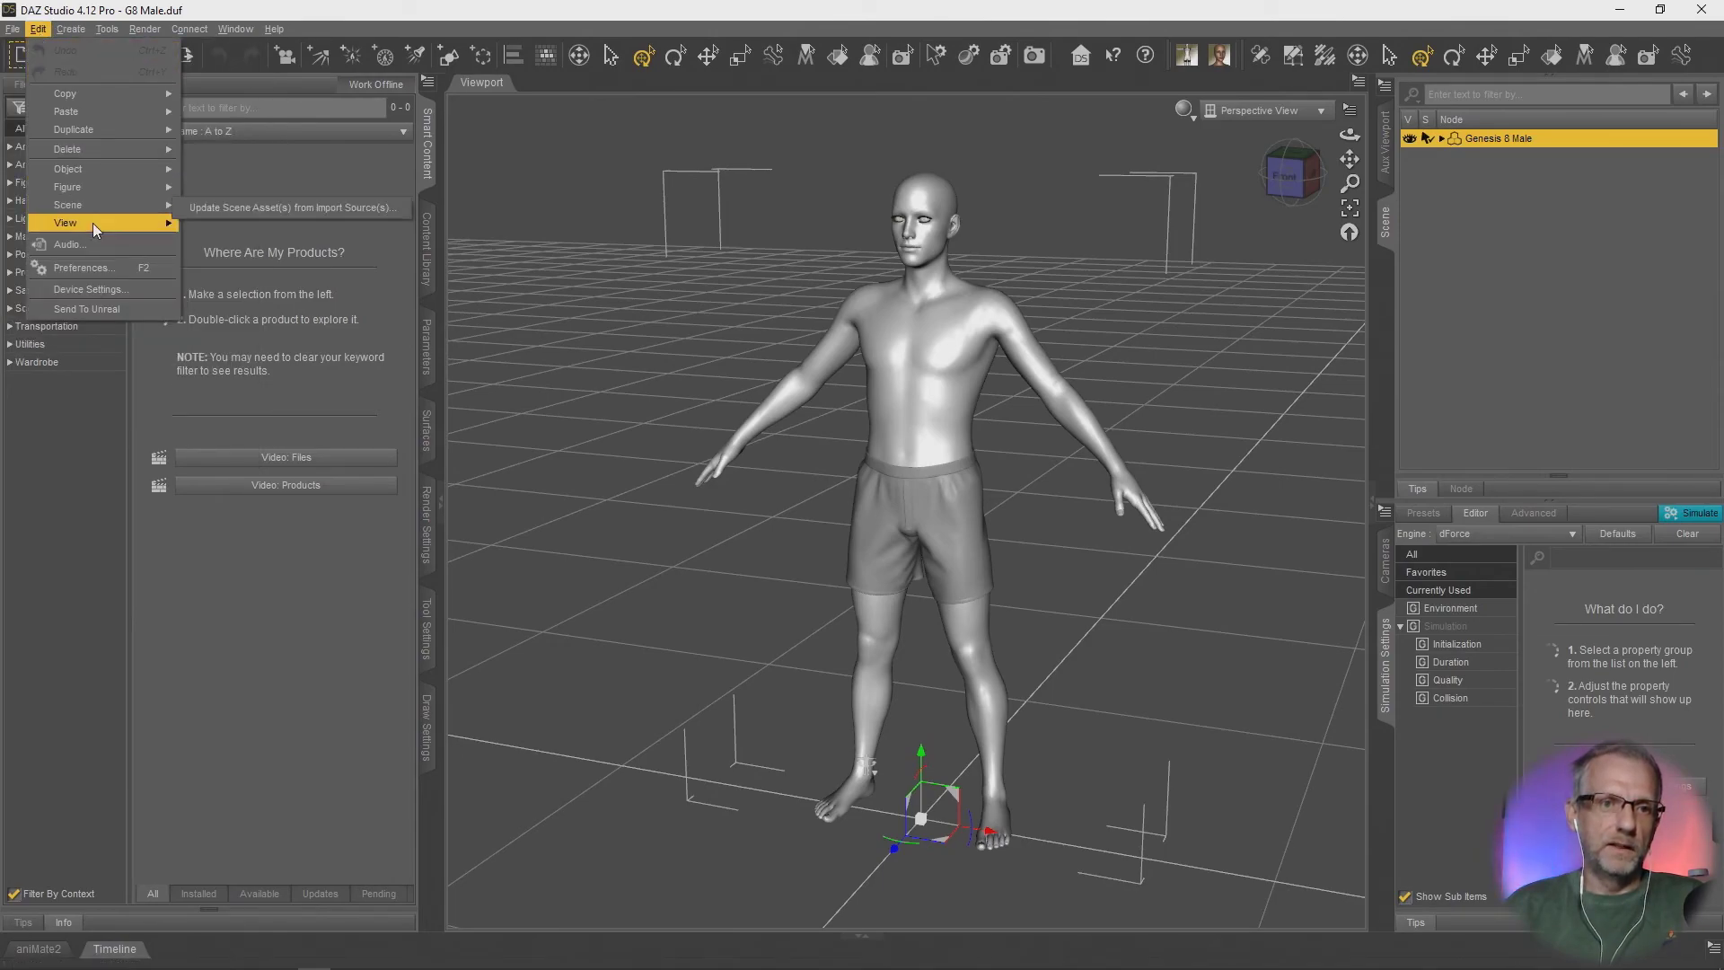
pyautogui.click(104, 308)
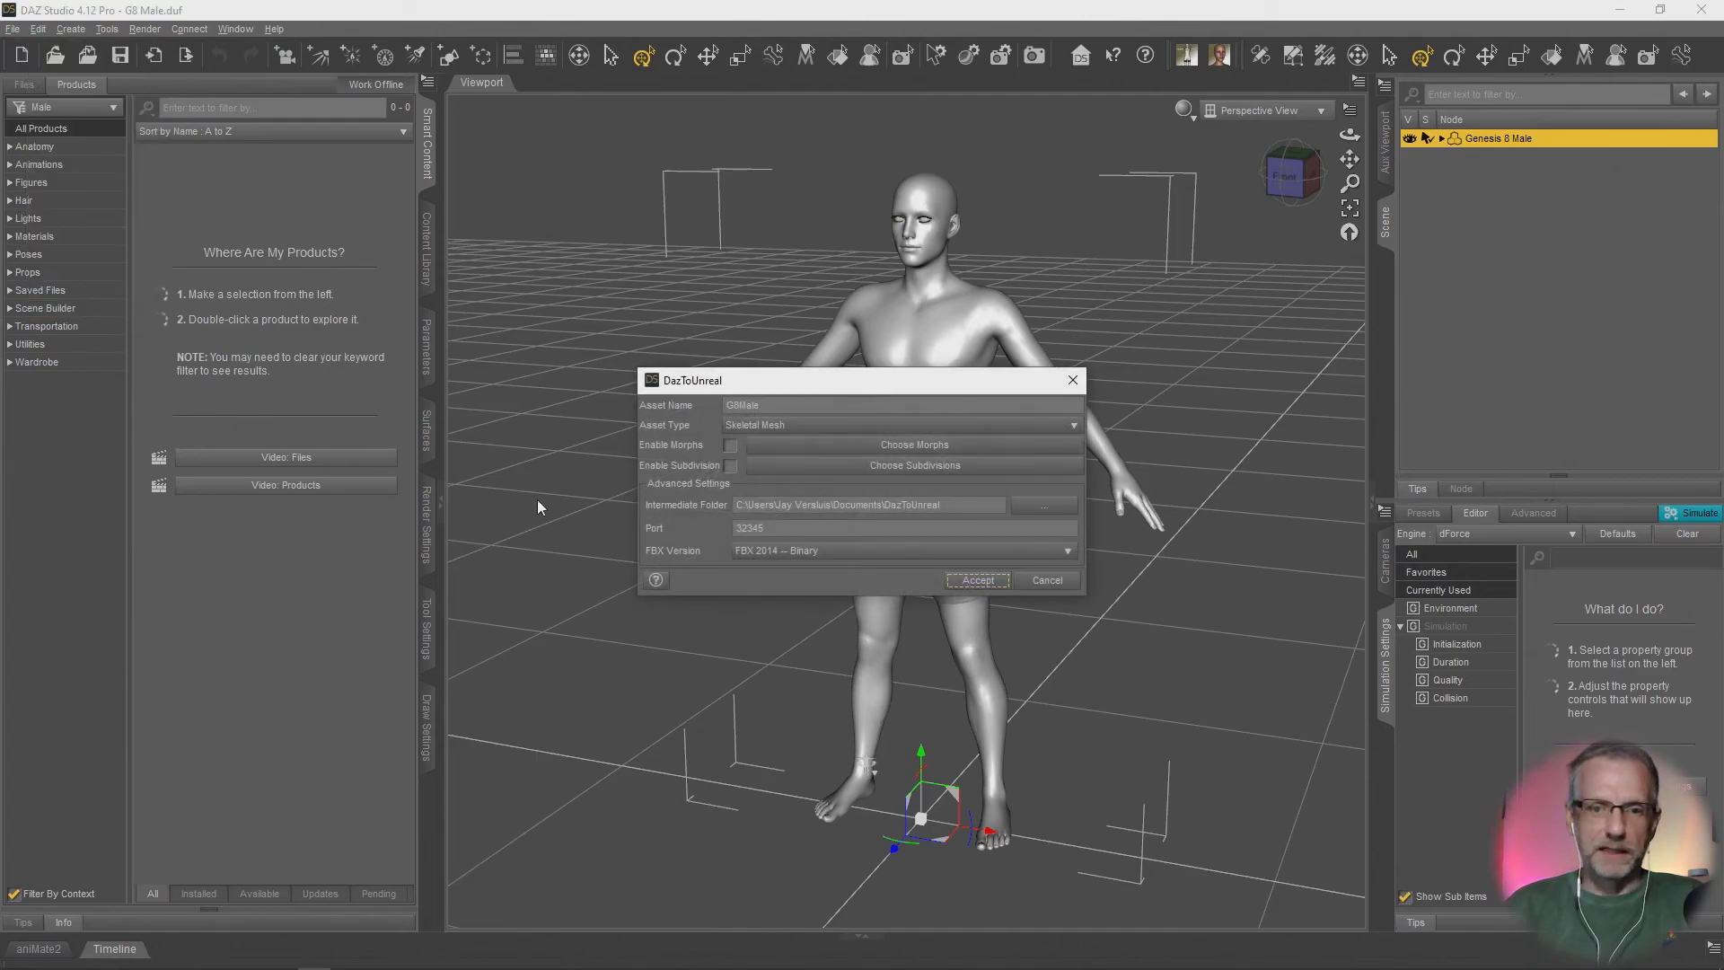
pyautogui.click(978, 582)
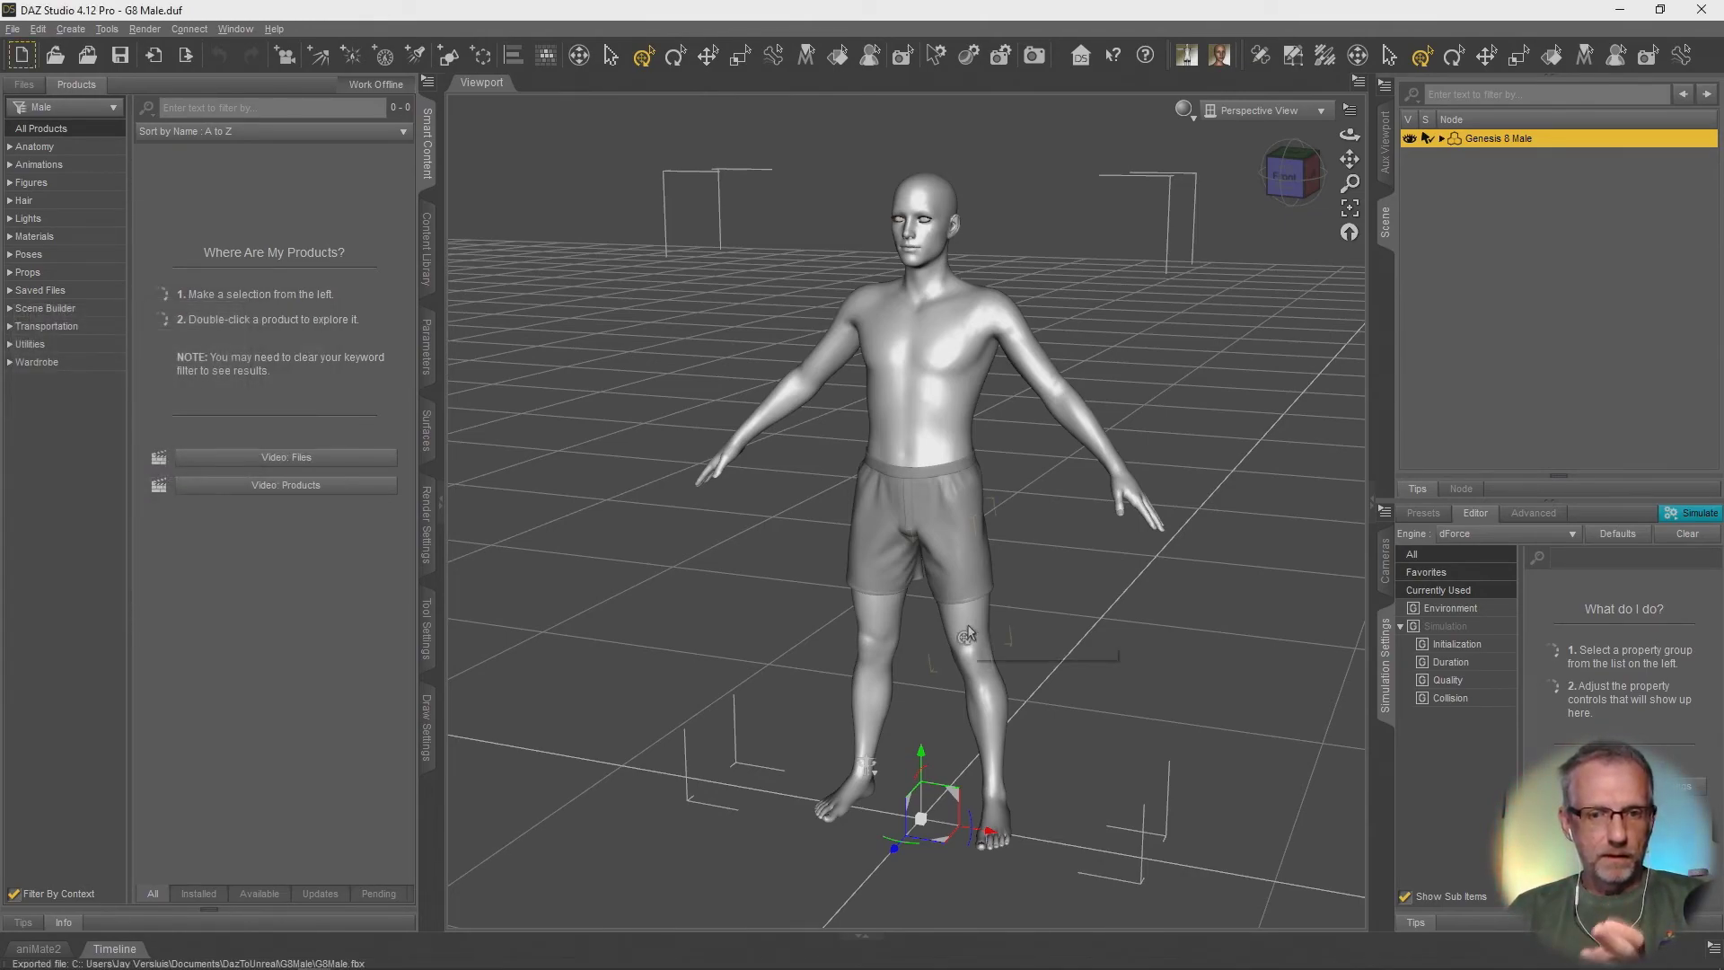
# Step: Read the FBX Import error entries in Unreal's Message Log, then close the log
pyautogui.hotkey('alt', 'Tab')
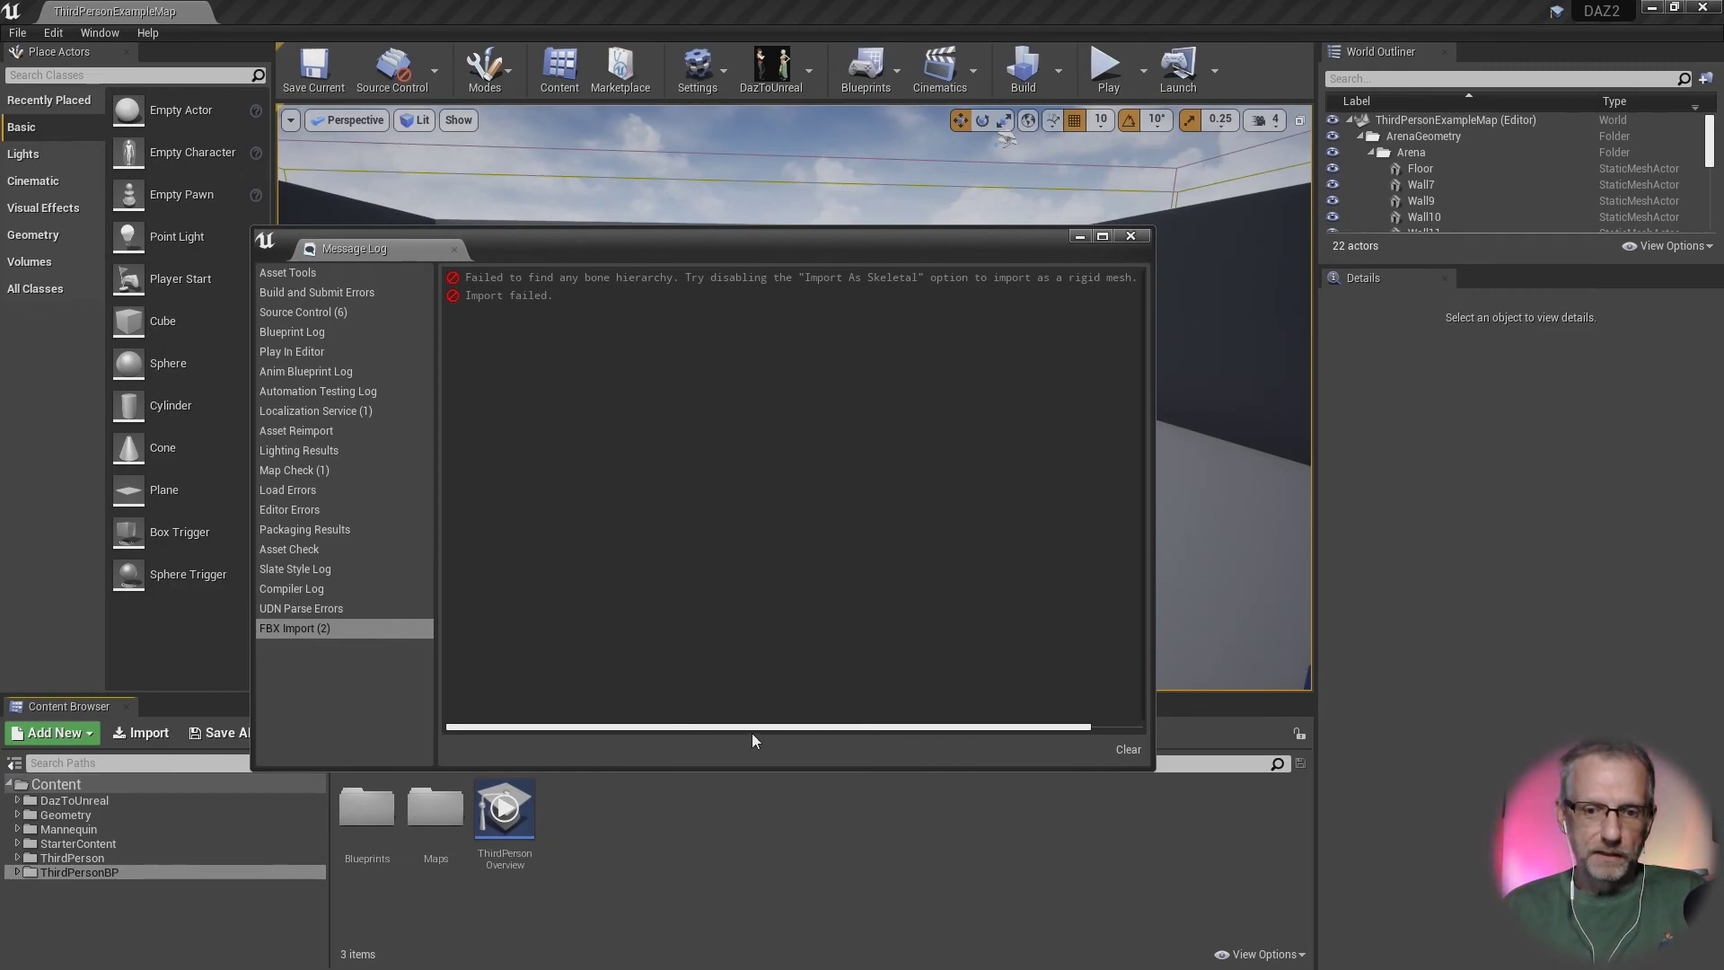
pyautogui.moveTo(751, 729); pyautogui.dragTo(670, 703)
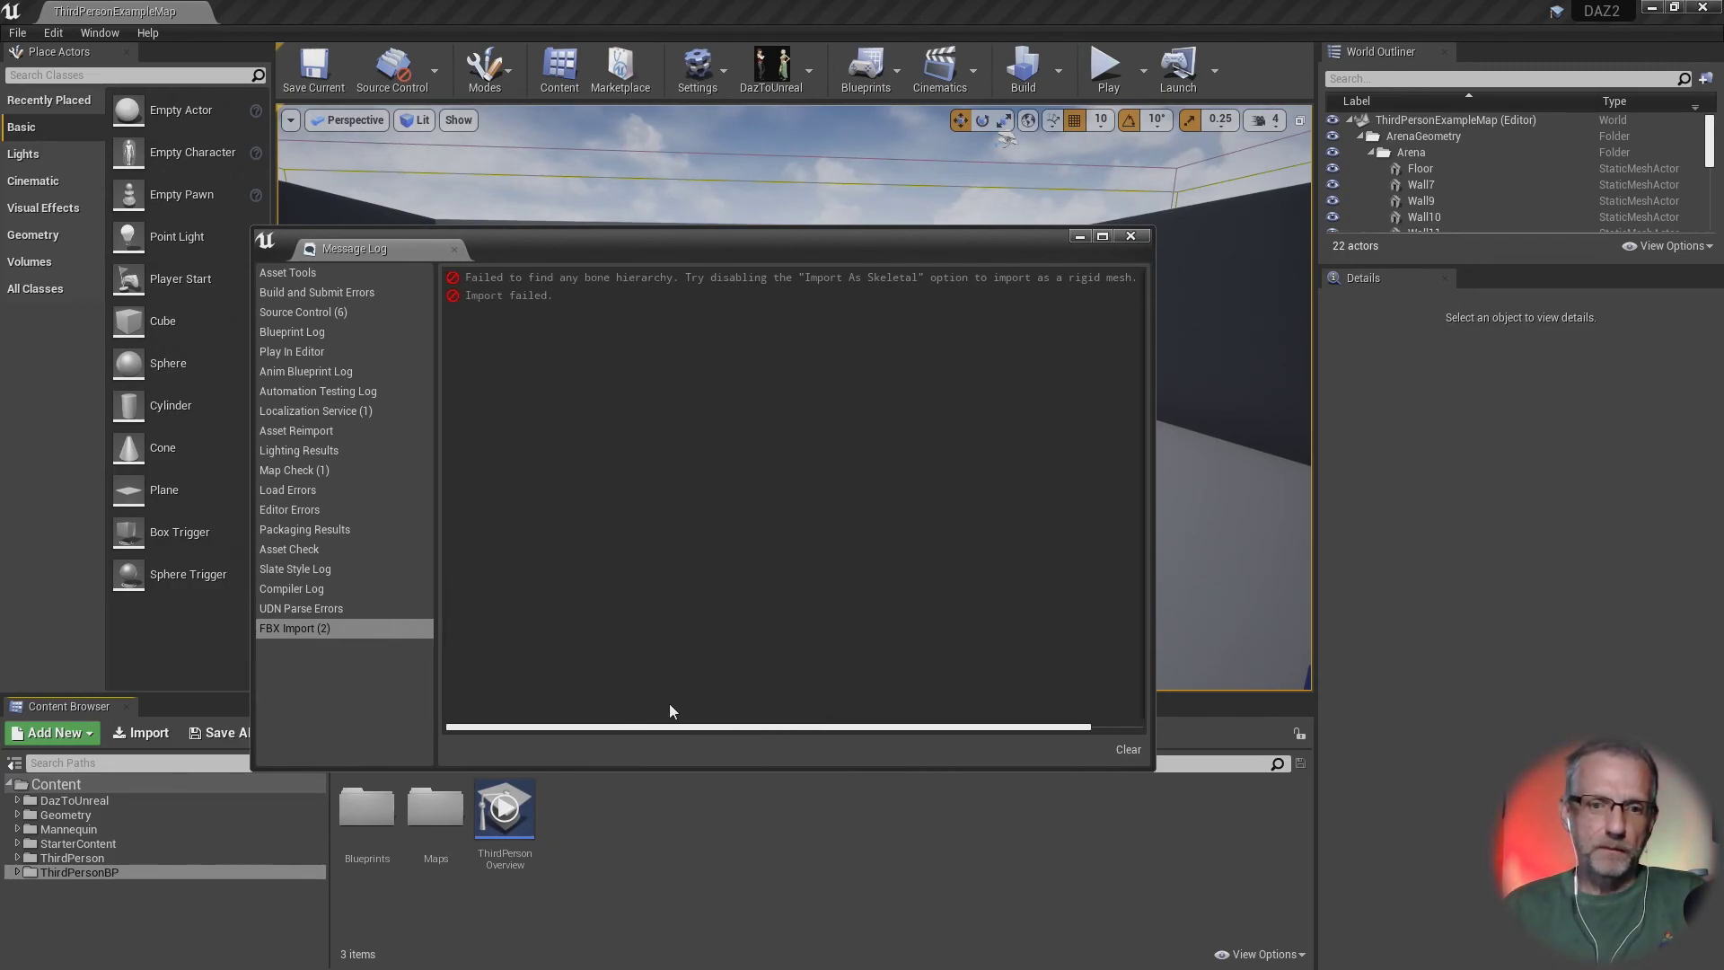
pyautogui.click(1129, 236)
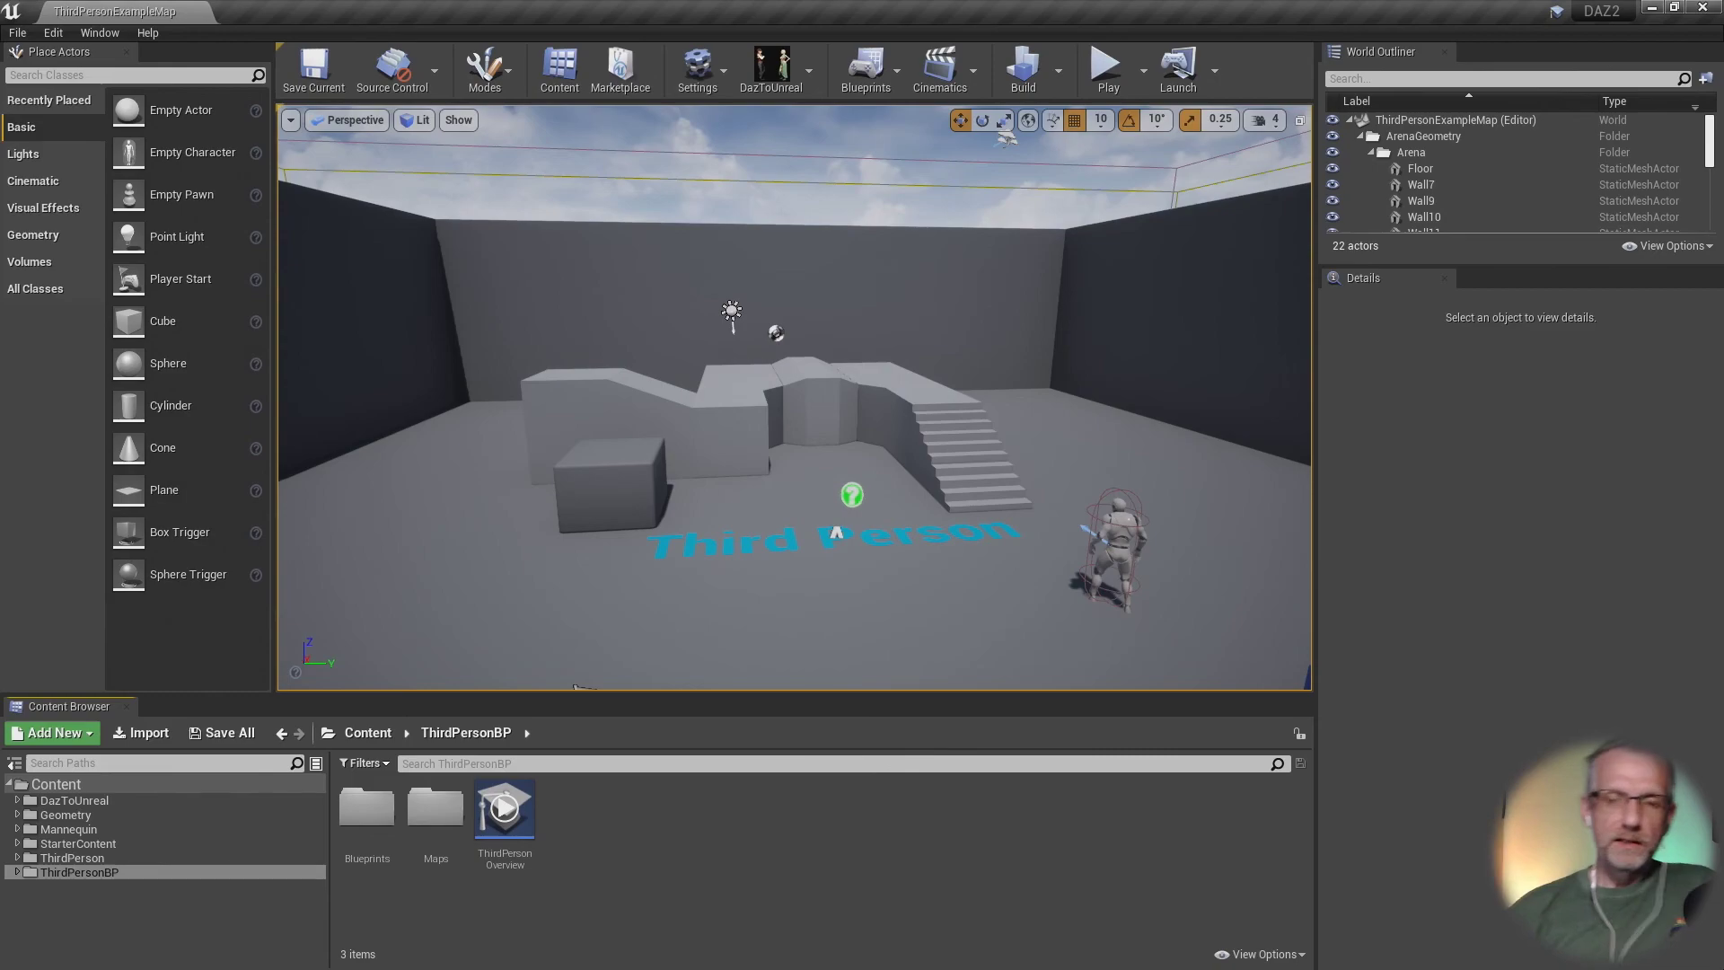
# Step: Resend the Genesis 8 Male to Unreal with FBX Version set to FBX 2013 -- Binary
pyautogui.hotkey('alt', 'Tab')
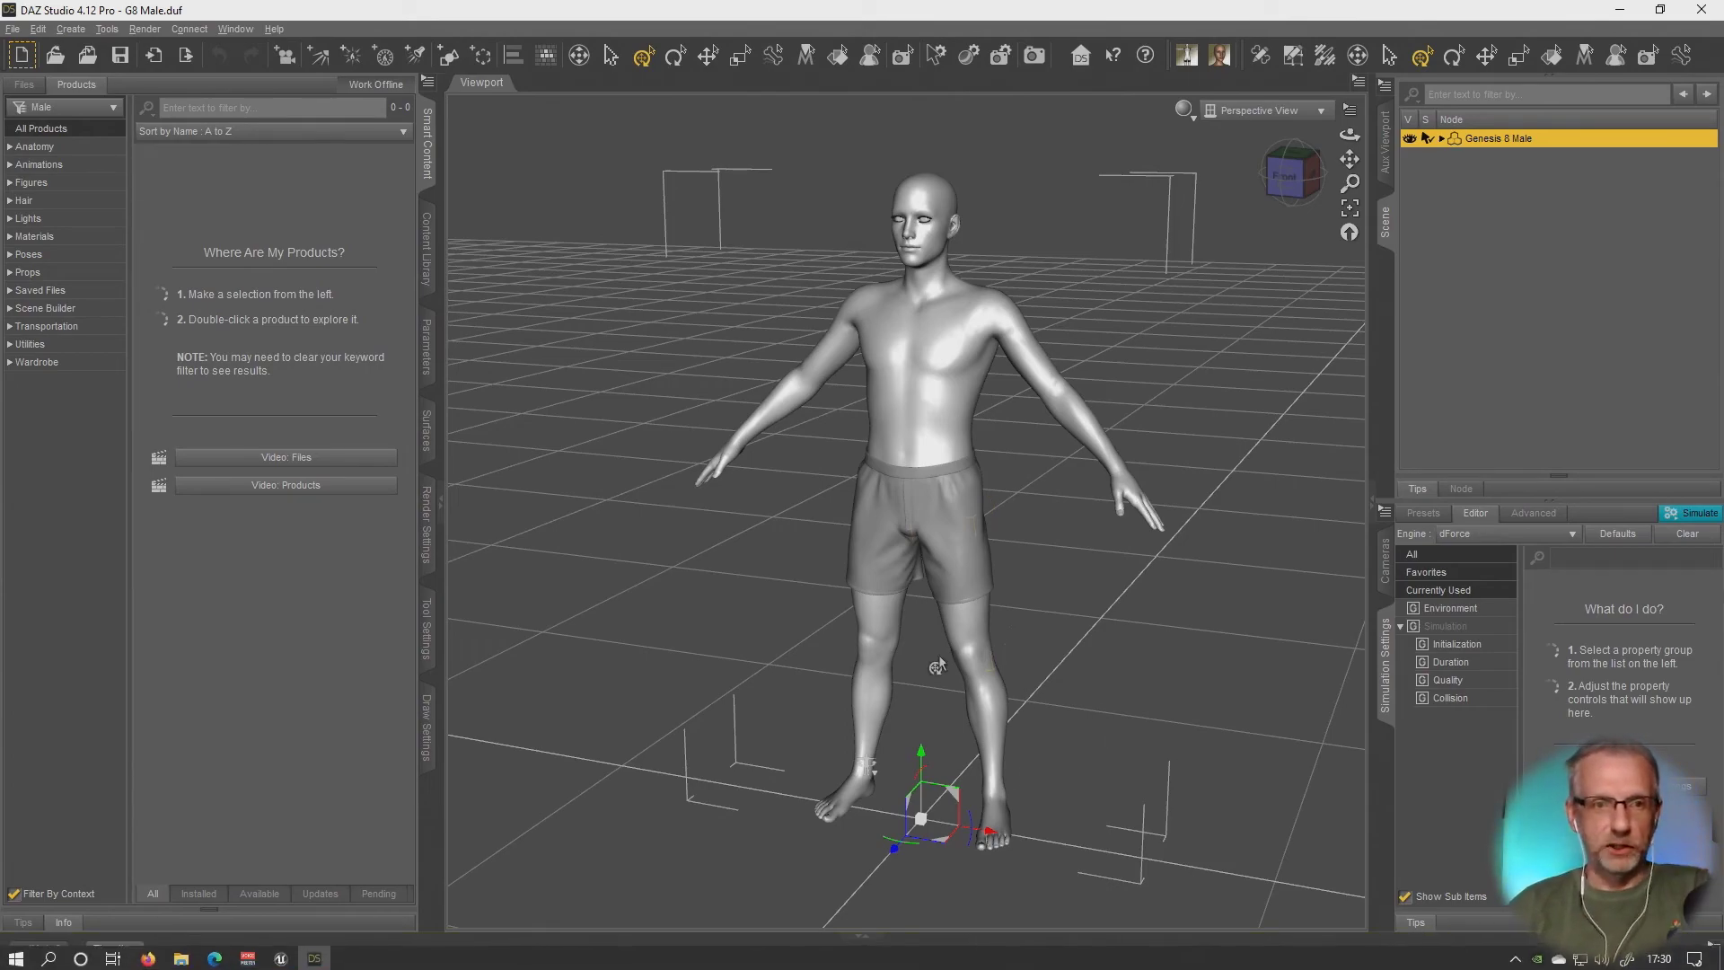
pyautogui.click(43, 30)
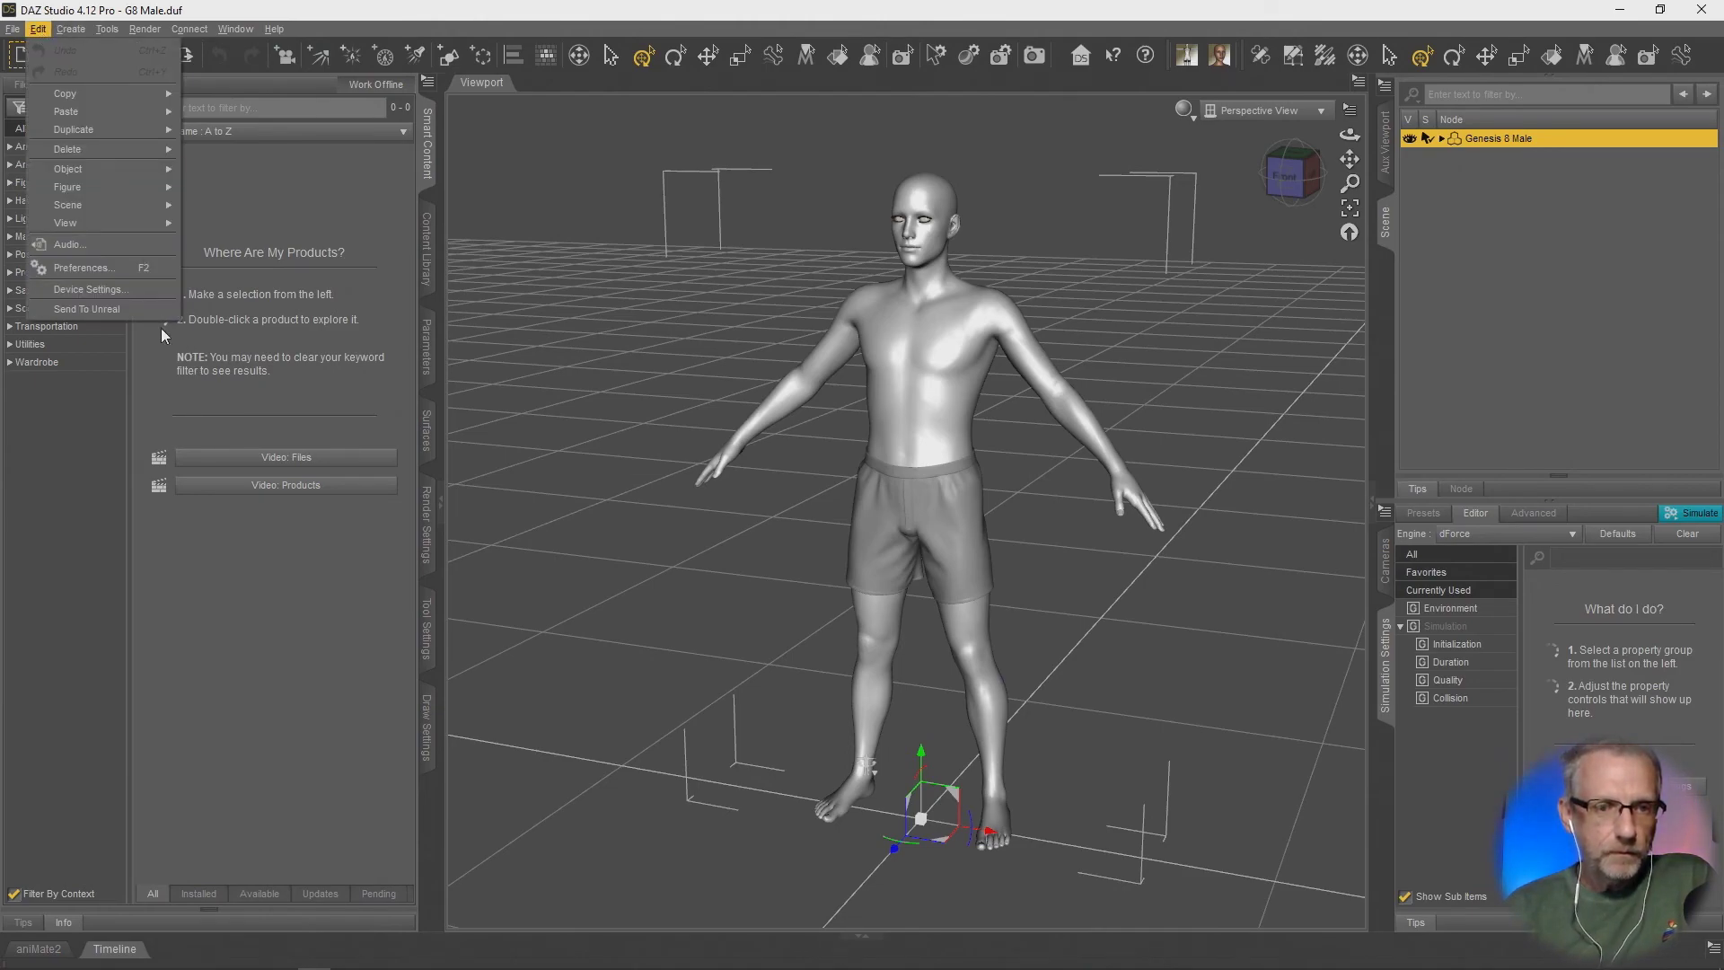
pyautogui.click(142, 311)
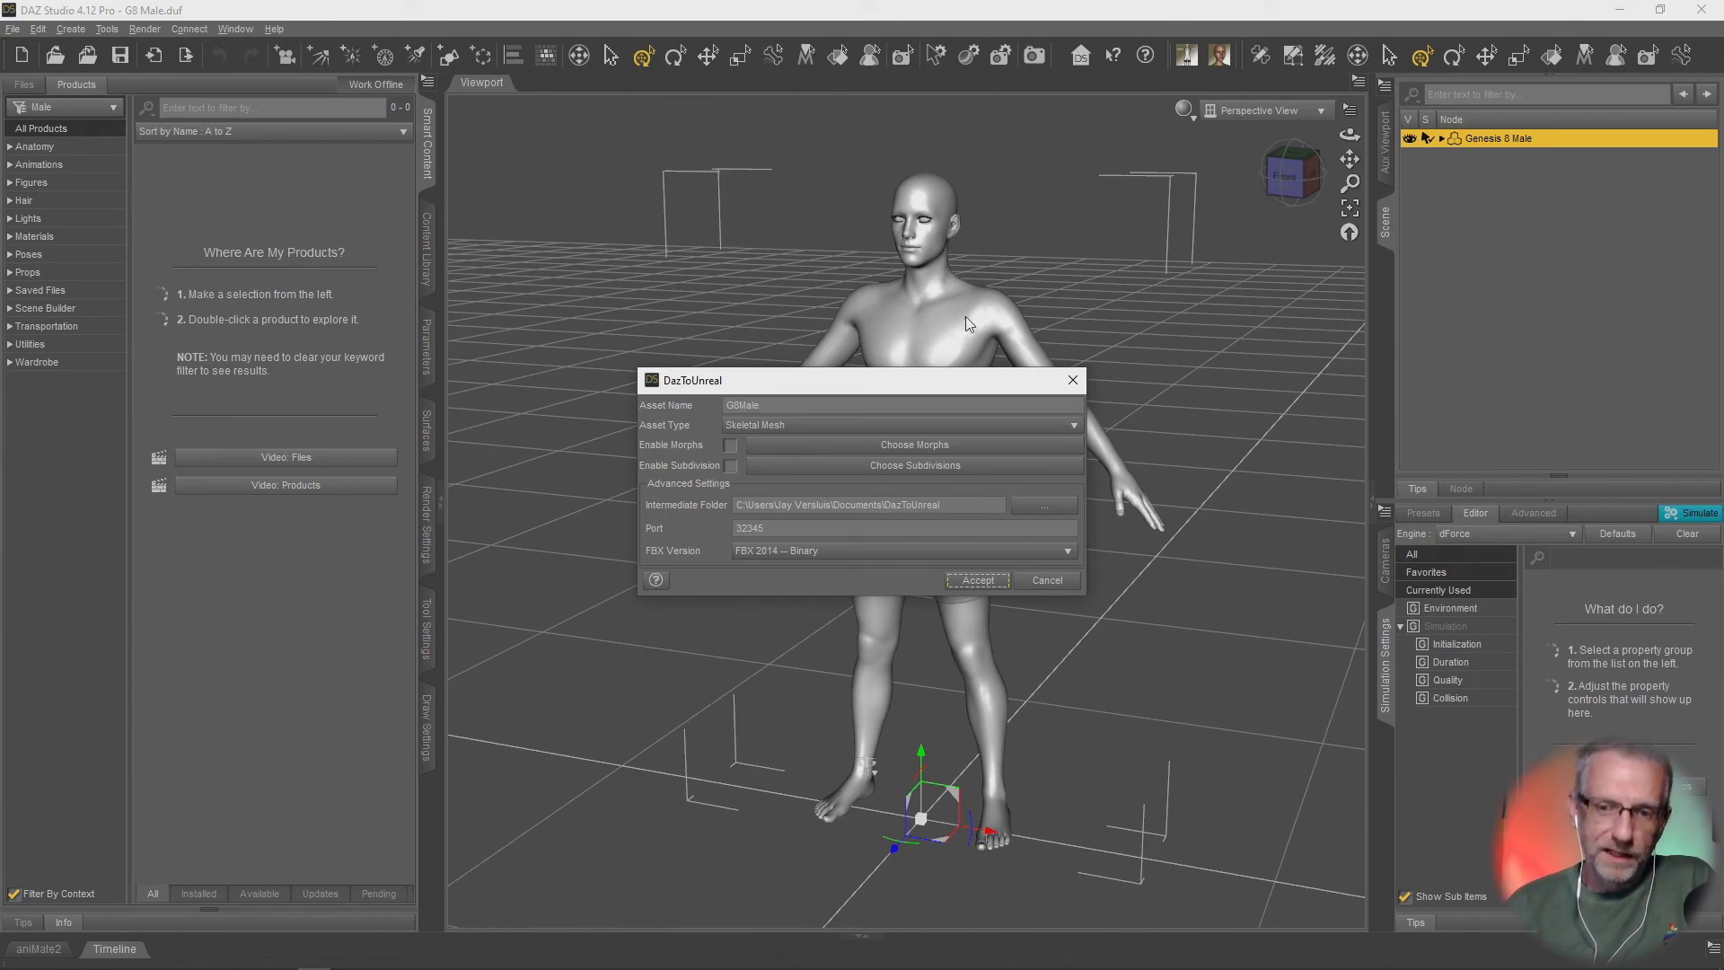
pyautogui.click(957, 551)
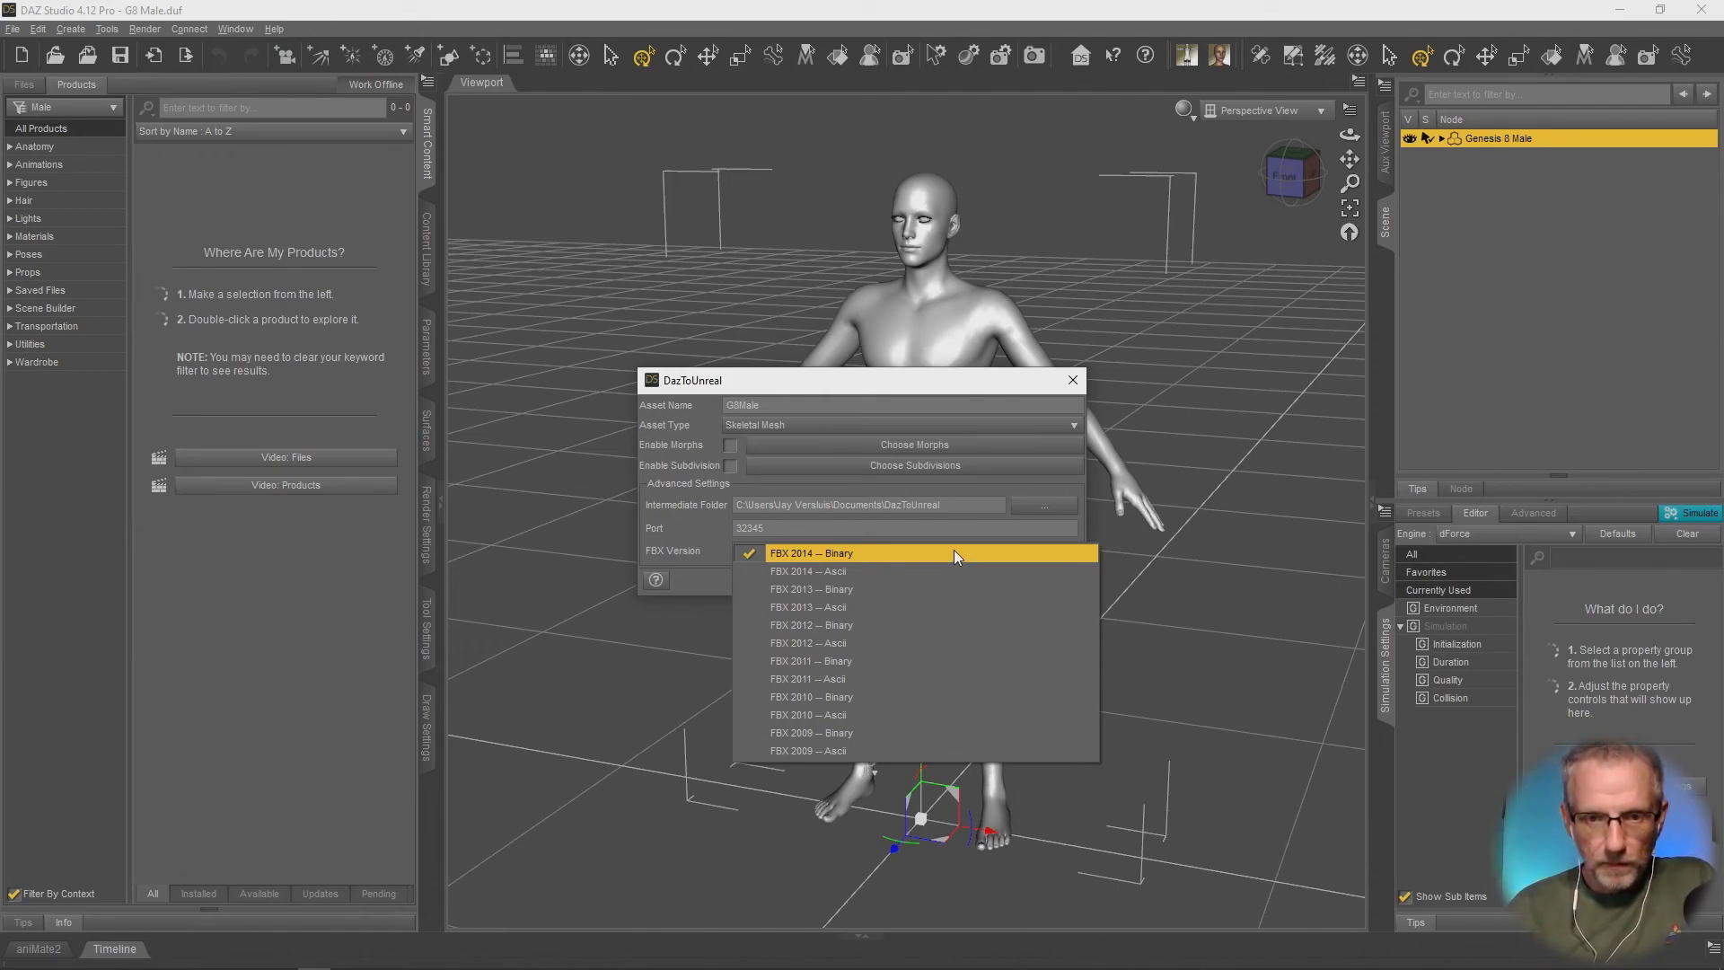
pyautogui.click(919, 589)
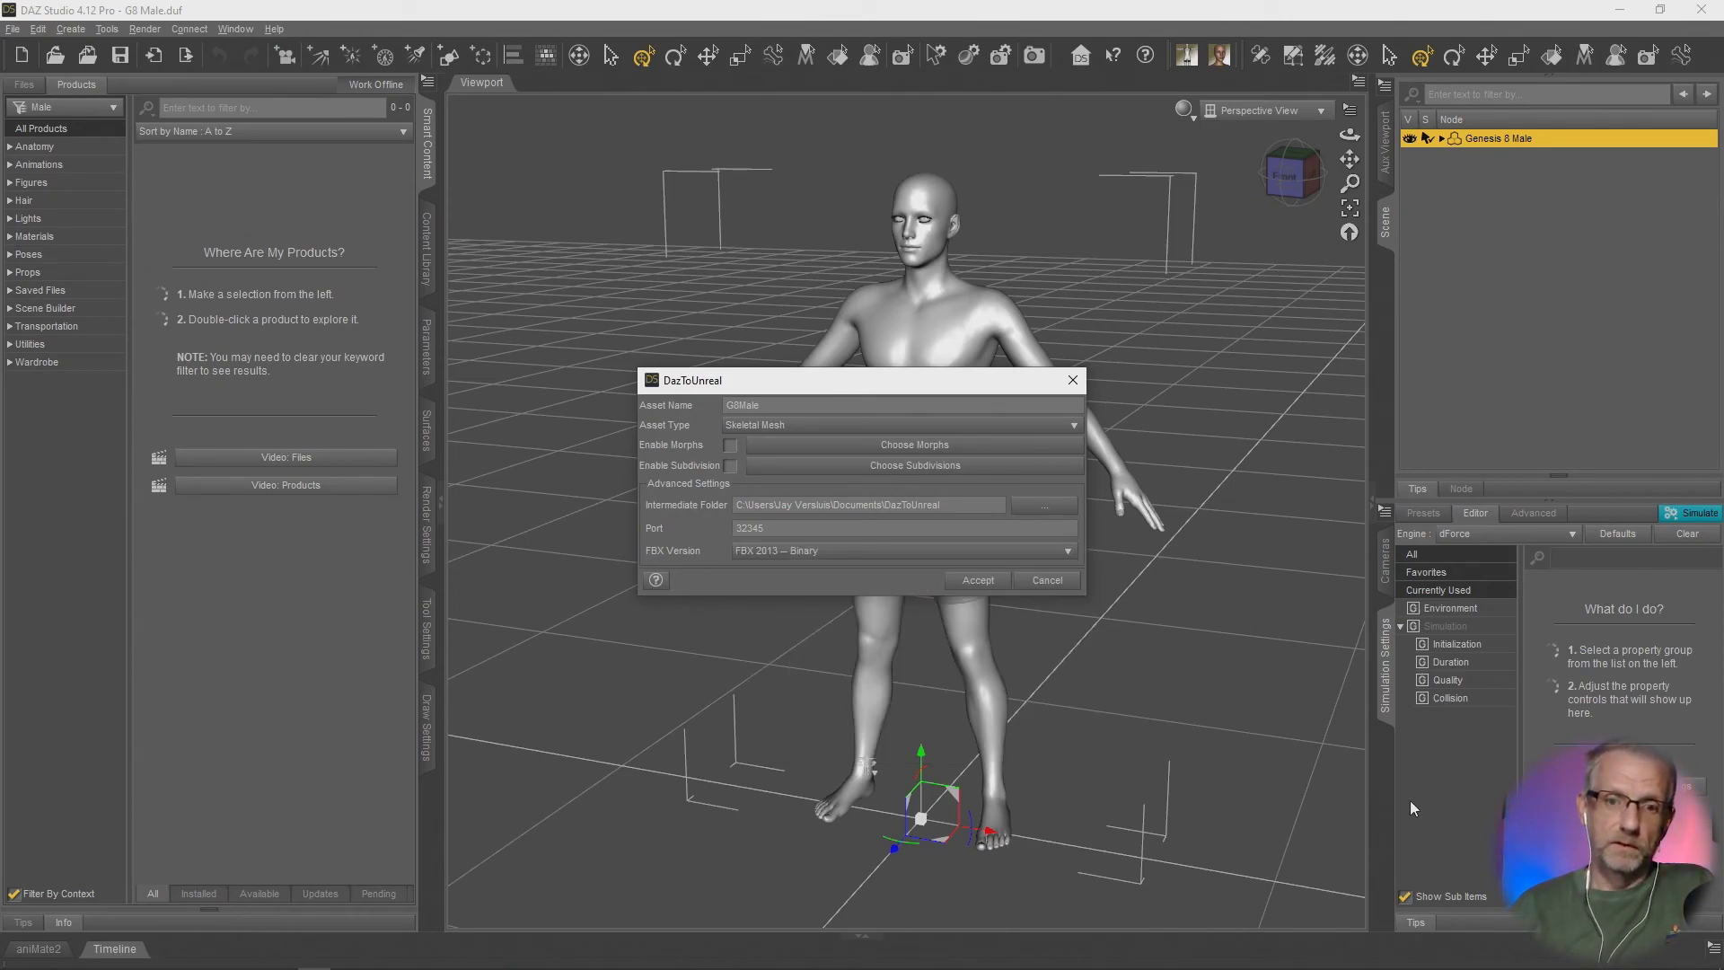
pyautogui.click(977, 581)
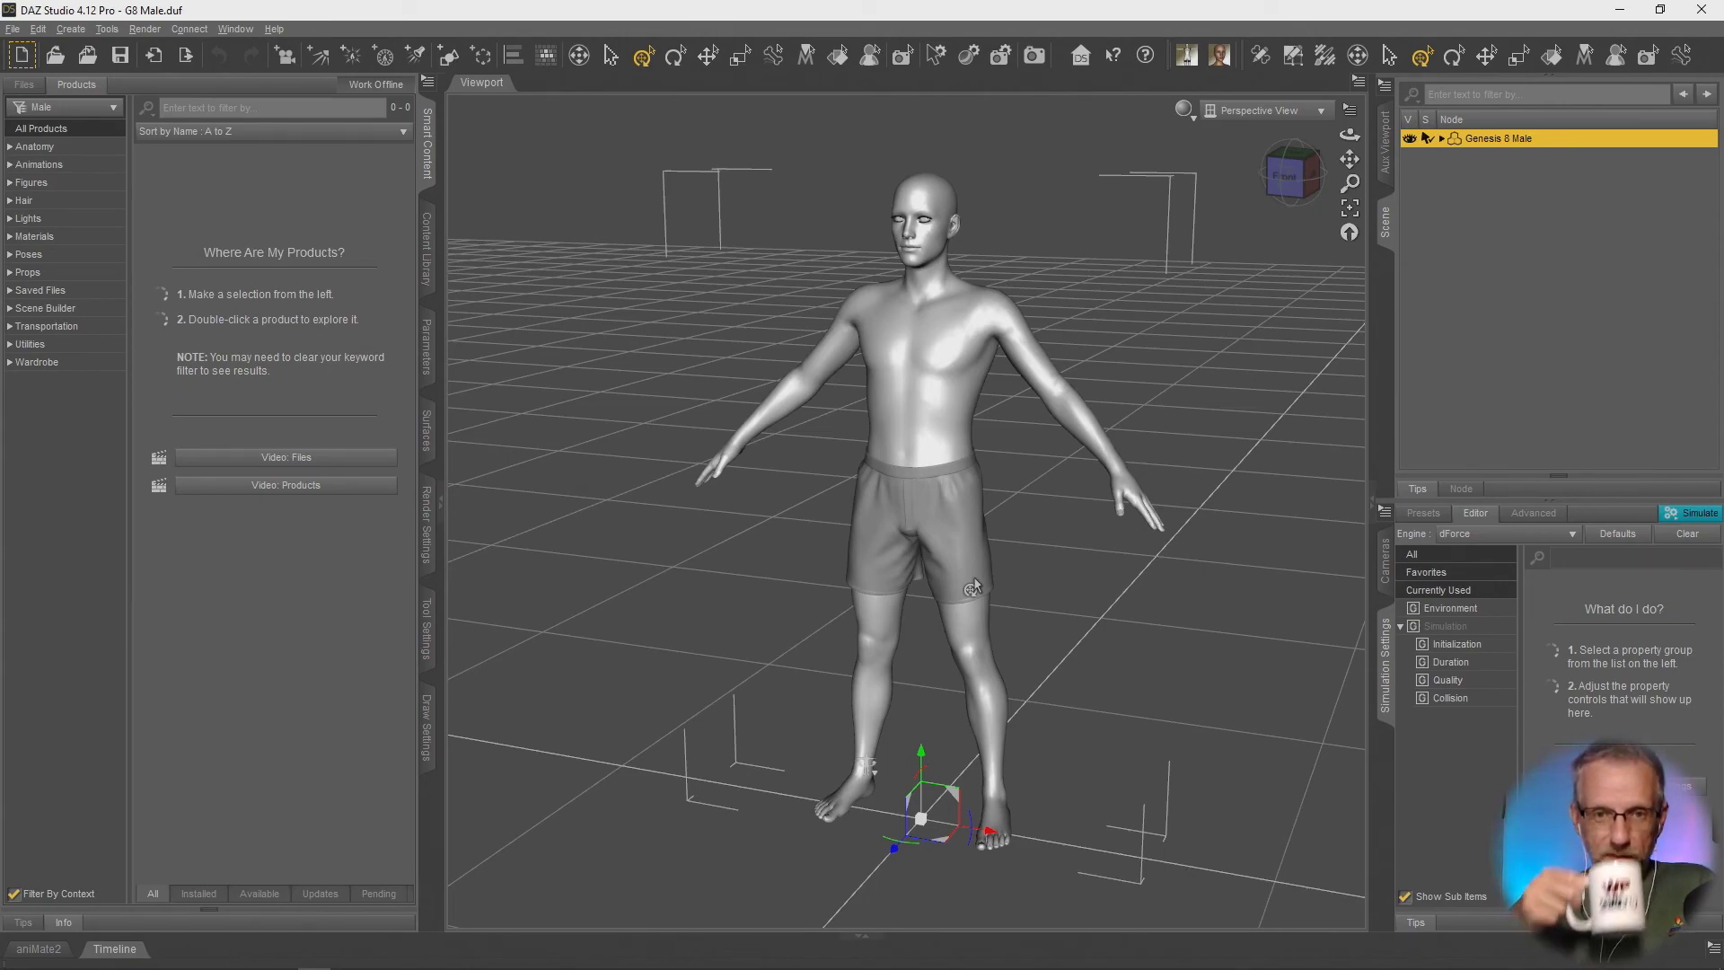
pyautogui.hotkey('alt', 'Tab')
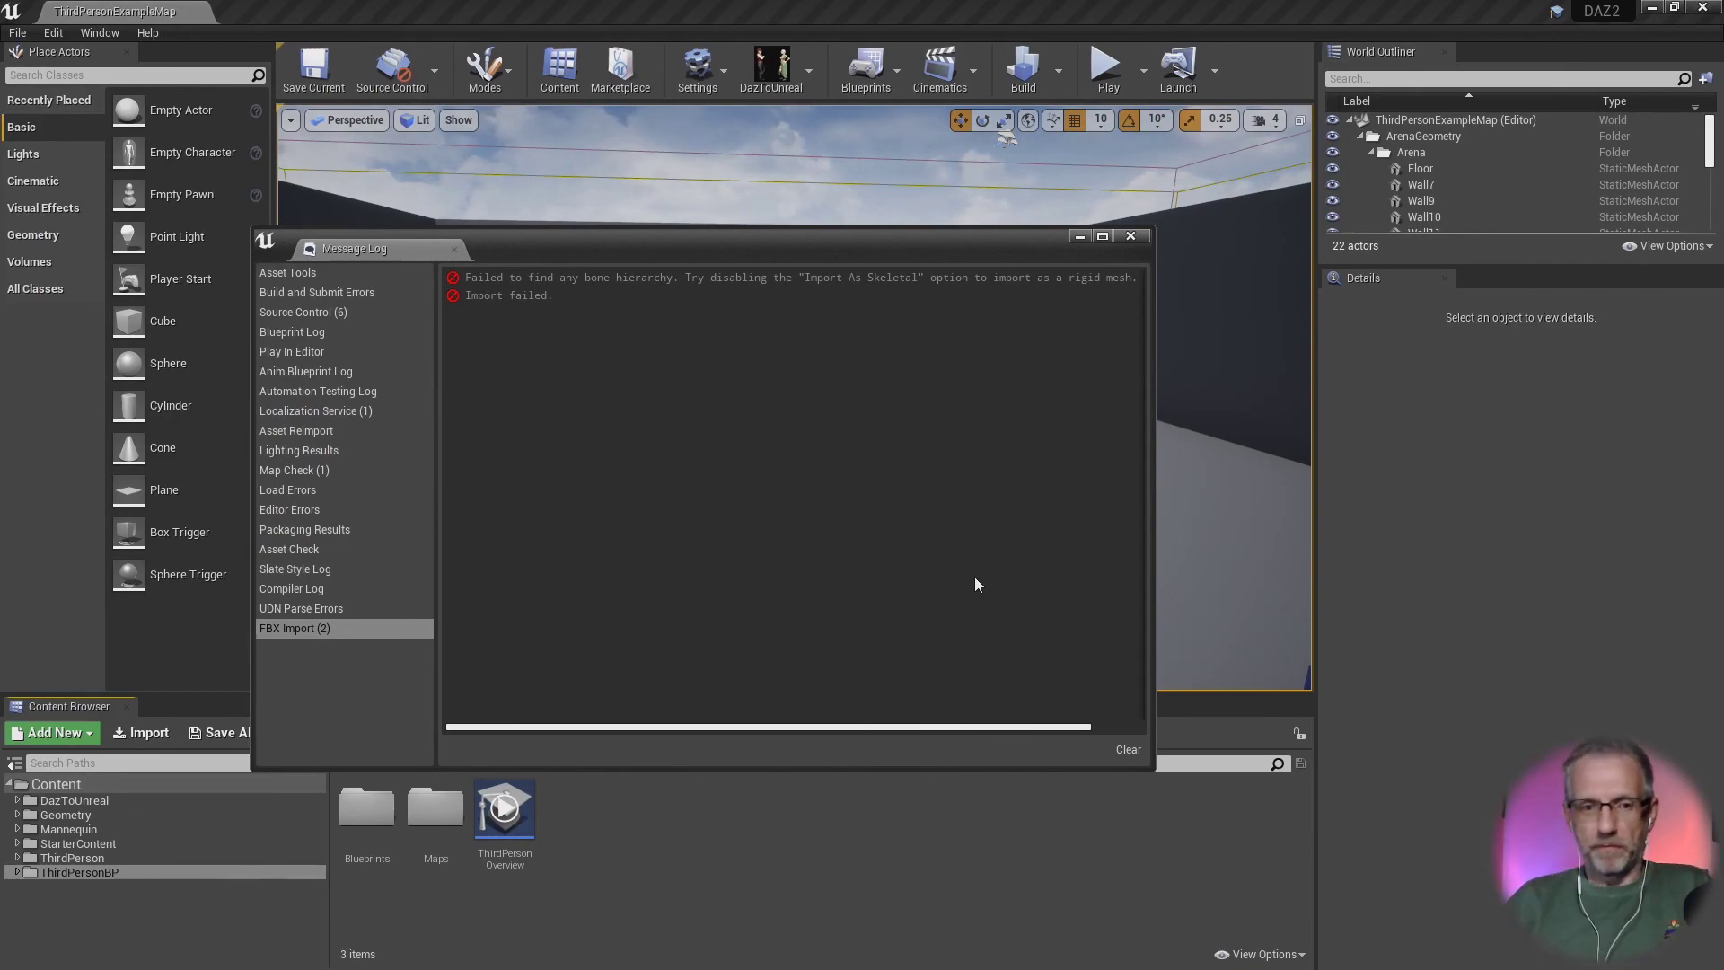
# Step: Close the repeated import failure log and collapse the Arena and ArenaGeometry outliner folders
pyautogui.click(1131, 235)
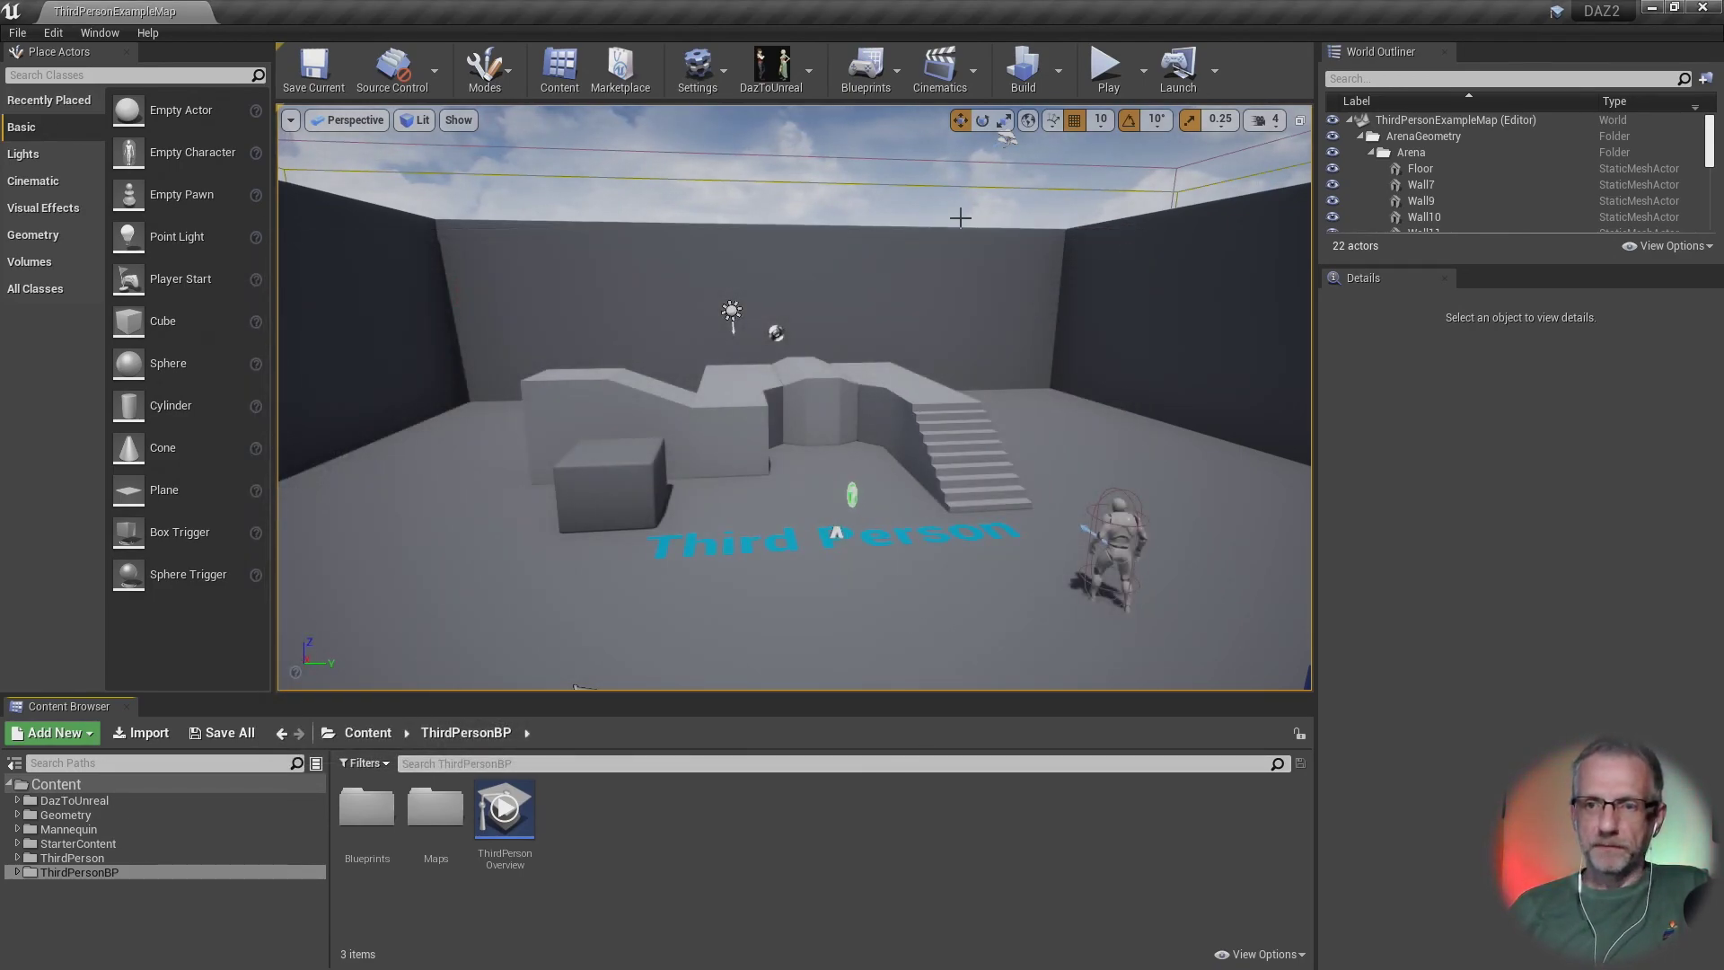
pyautogui.click(1371, 153)
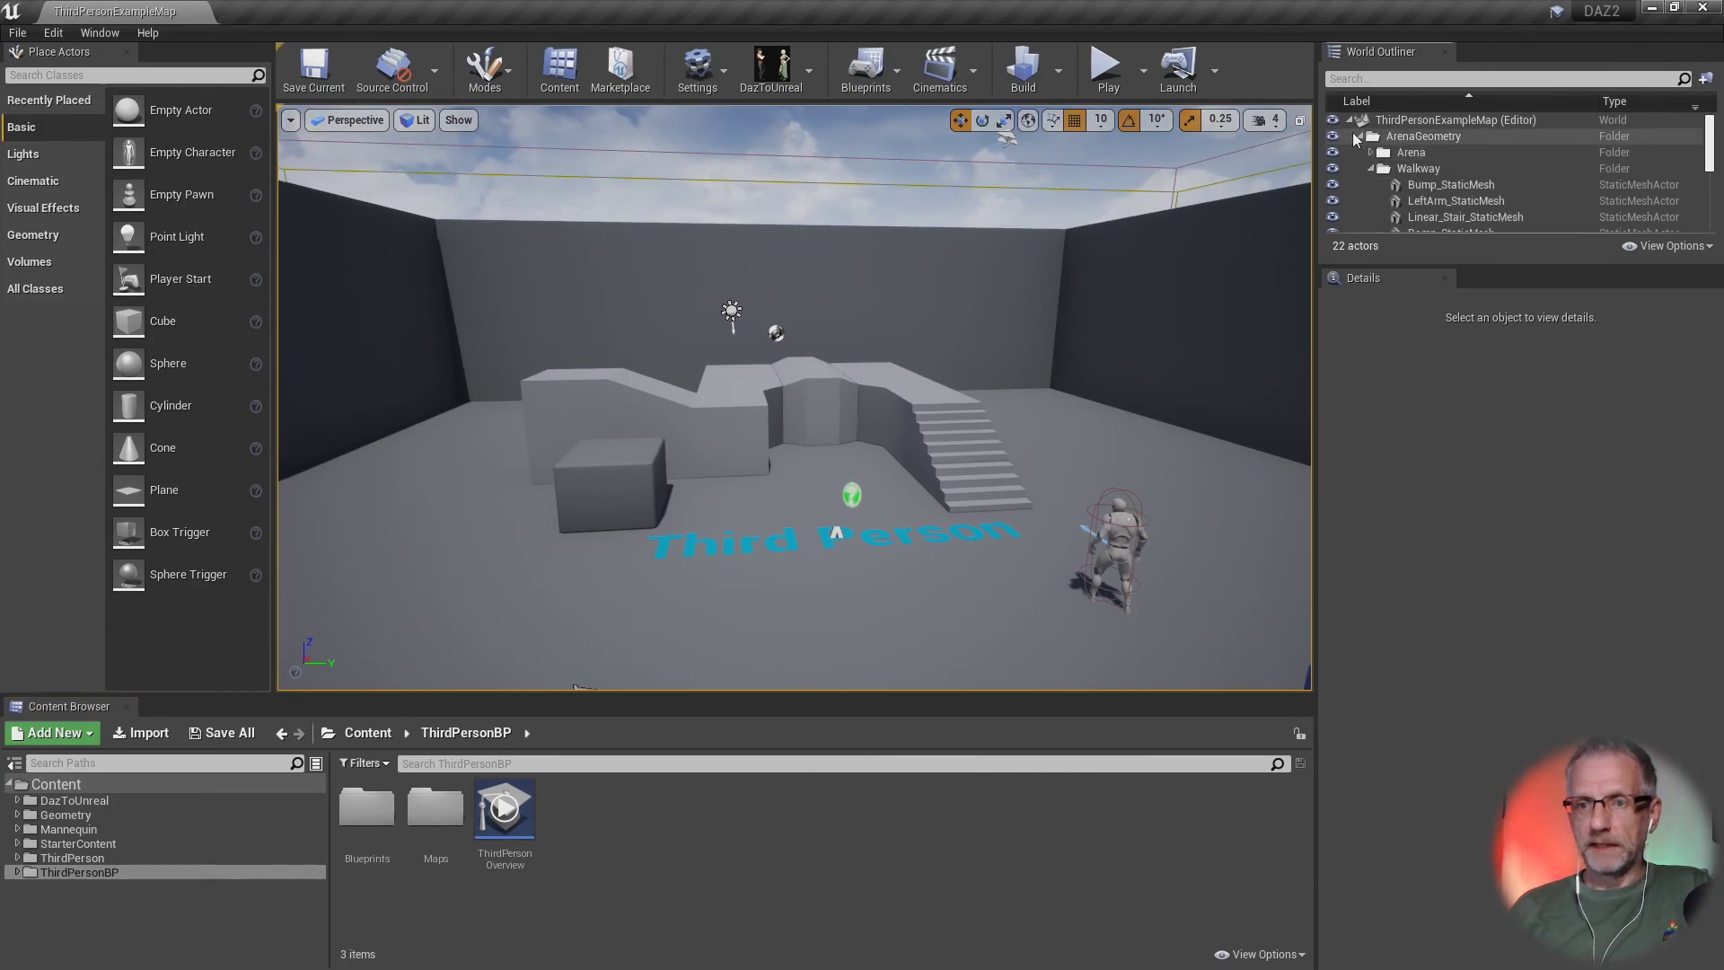
pyautogui.click(1361, 136)
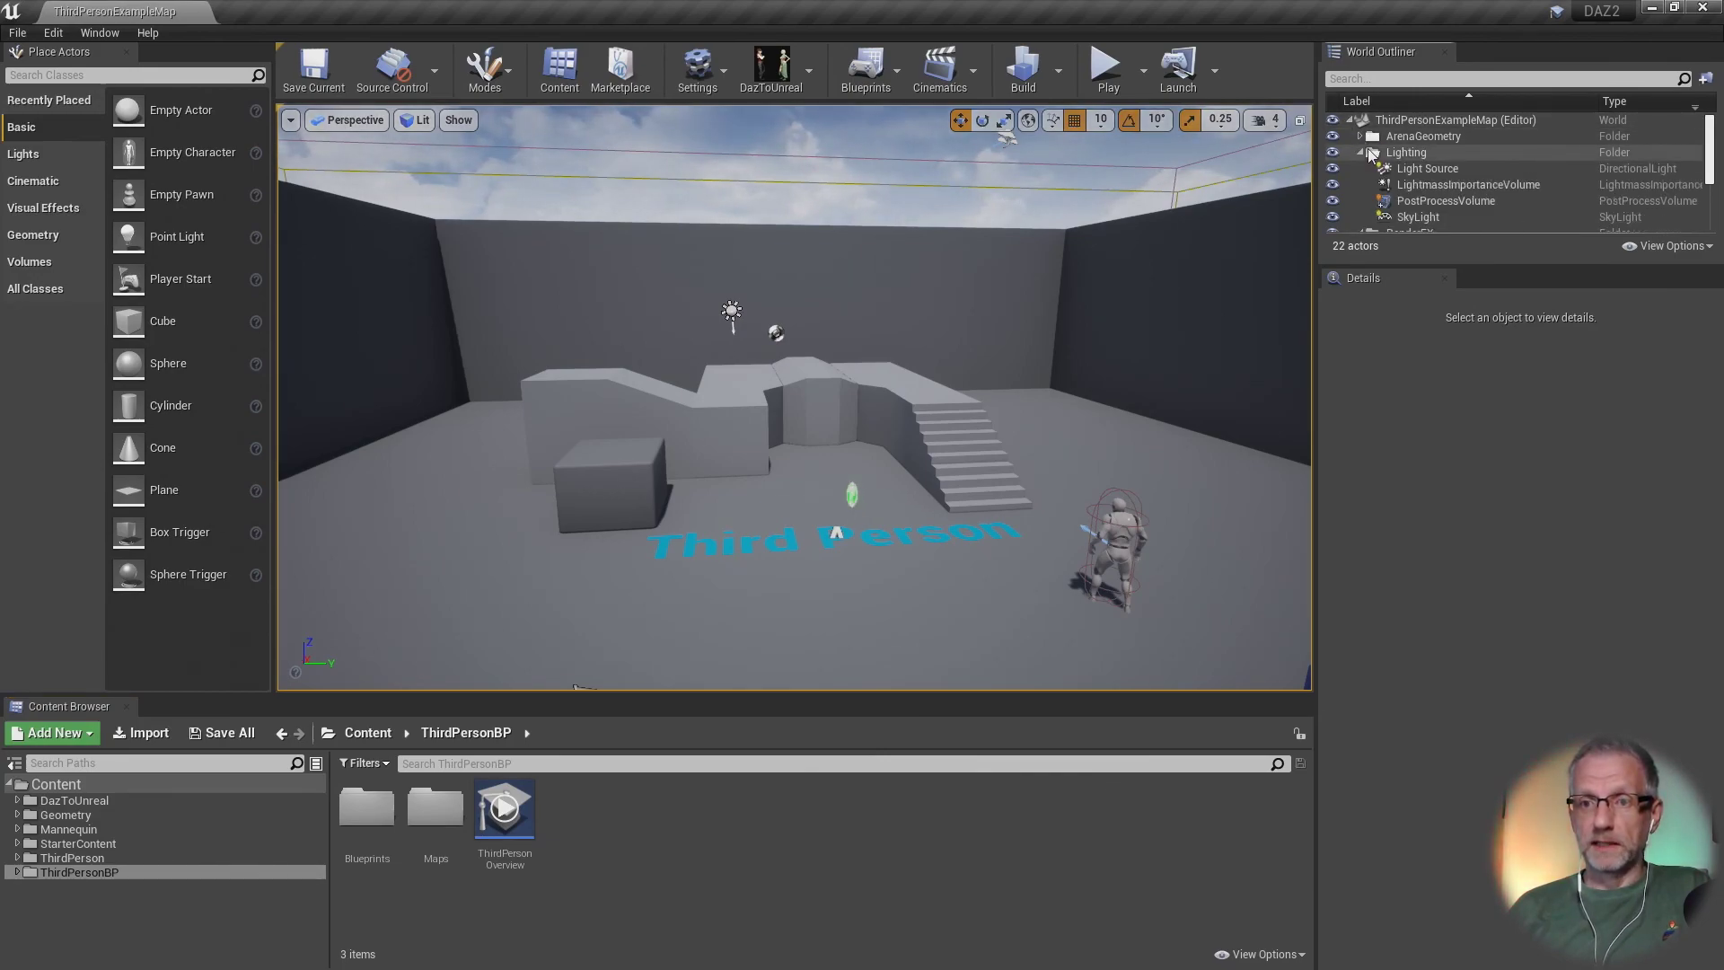